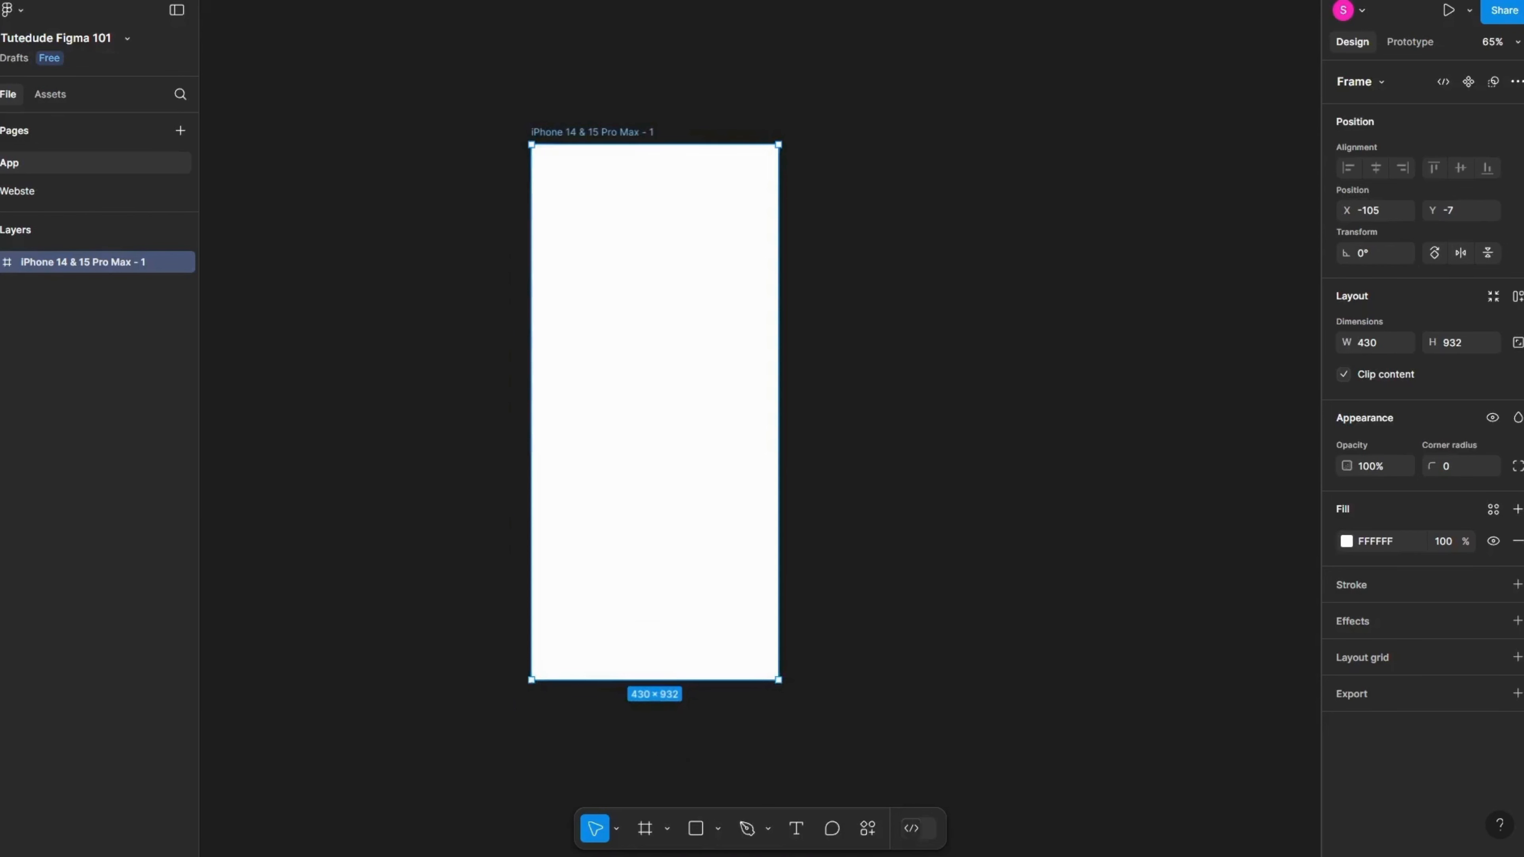
Step: Duplicate the iPhone frame twice to form a row of three aligned frames spaced 79 apart
scroll(913, 537, "down", 3)
left_click_drag(912, 537, 1177, 365)
scroll(415, 464, "up", 3)
scroll(919, 441, "down", 1)
left_click_drag(918, 442, 789, 382)
left_click_drag(789, 382, 615, 382)
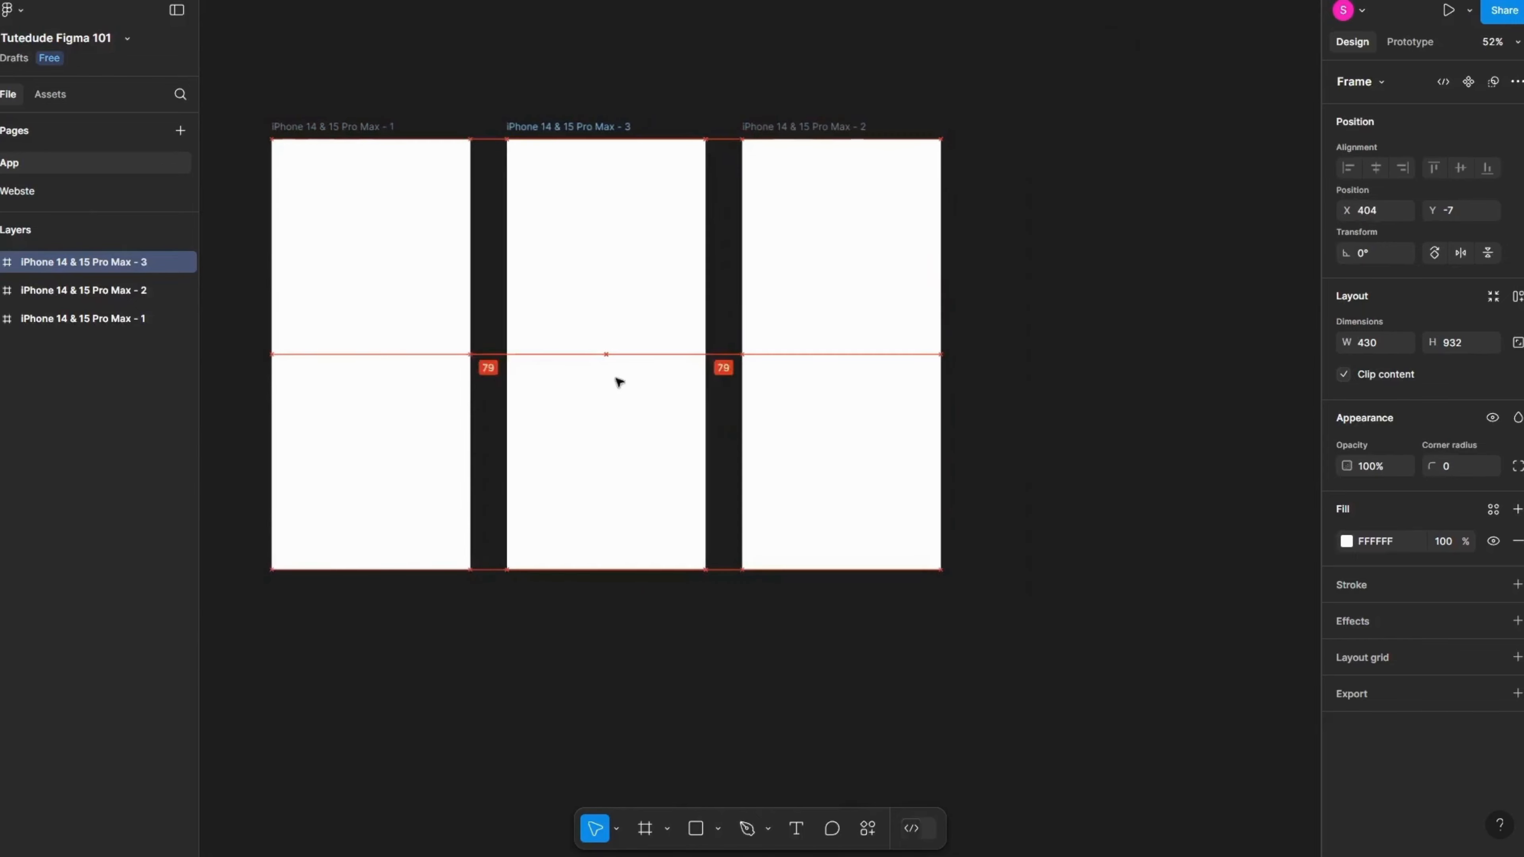
Step: Duplicate the three iPhone frames together to form a second row directly below the first
scroll(663, 422, "down", 3)
scroll(664, 456, "up", 1)
left_click_drag(994, 561, 303, 133)
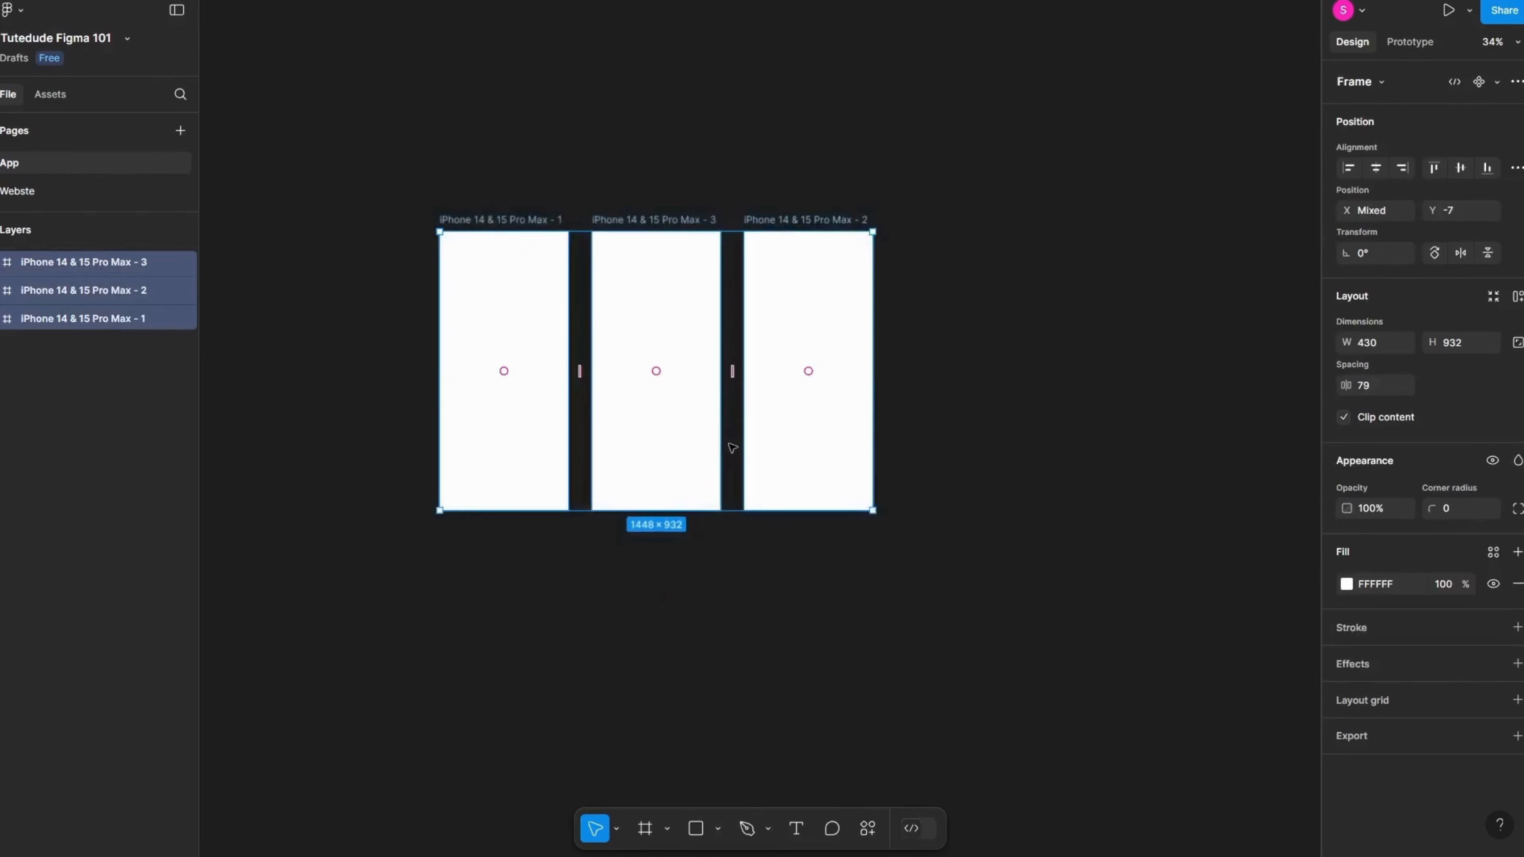
scroll(691, 405, "down", 3)
left_click_drag(527, 362, 558, 560)
scroll(633, 565, "up", 5)
left_click(634, 438)
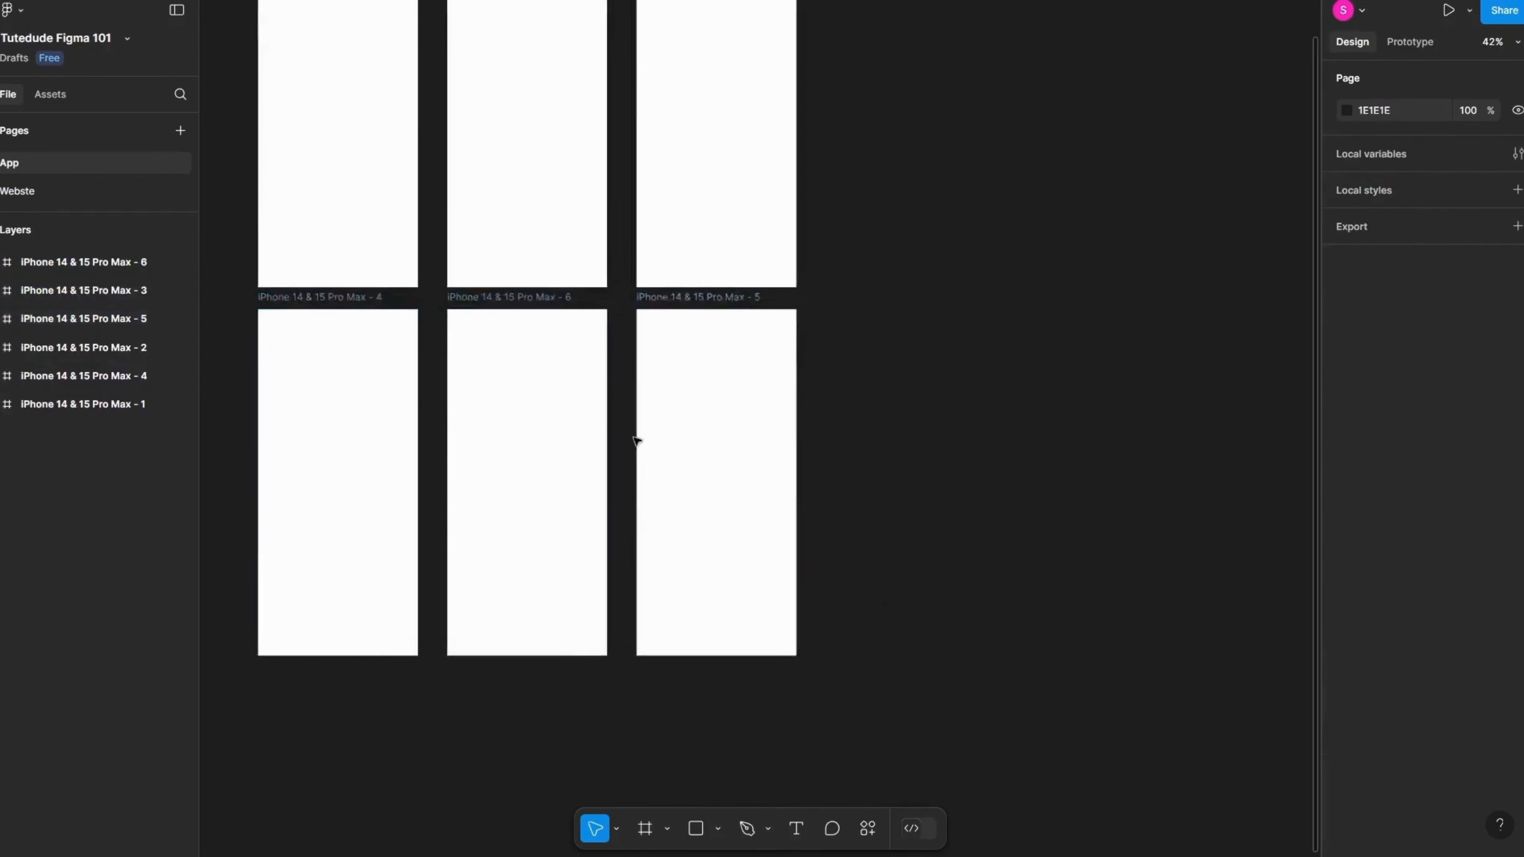
Step: Move the lower row of three frames down to Y 1049, leaving a wider gap between the rows
scroll(678, 529, "down", 5)
scroll(894, 478, "up", 4)
scroll(894, 478, "left", 5)
scroll(894, 478, "up", 1)
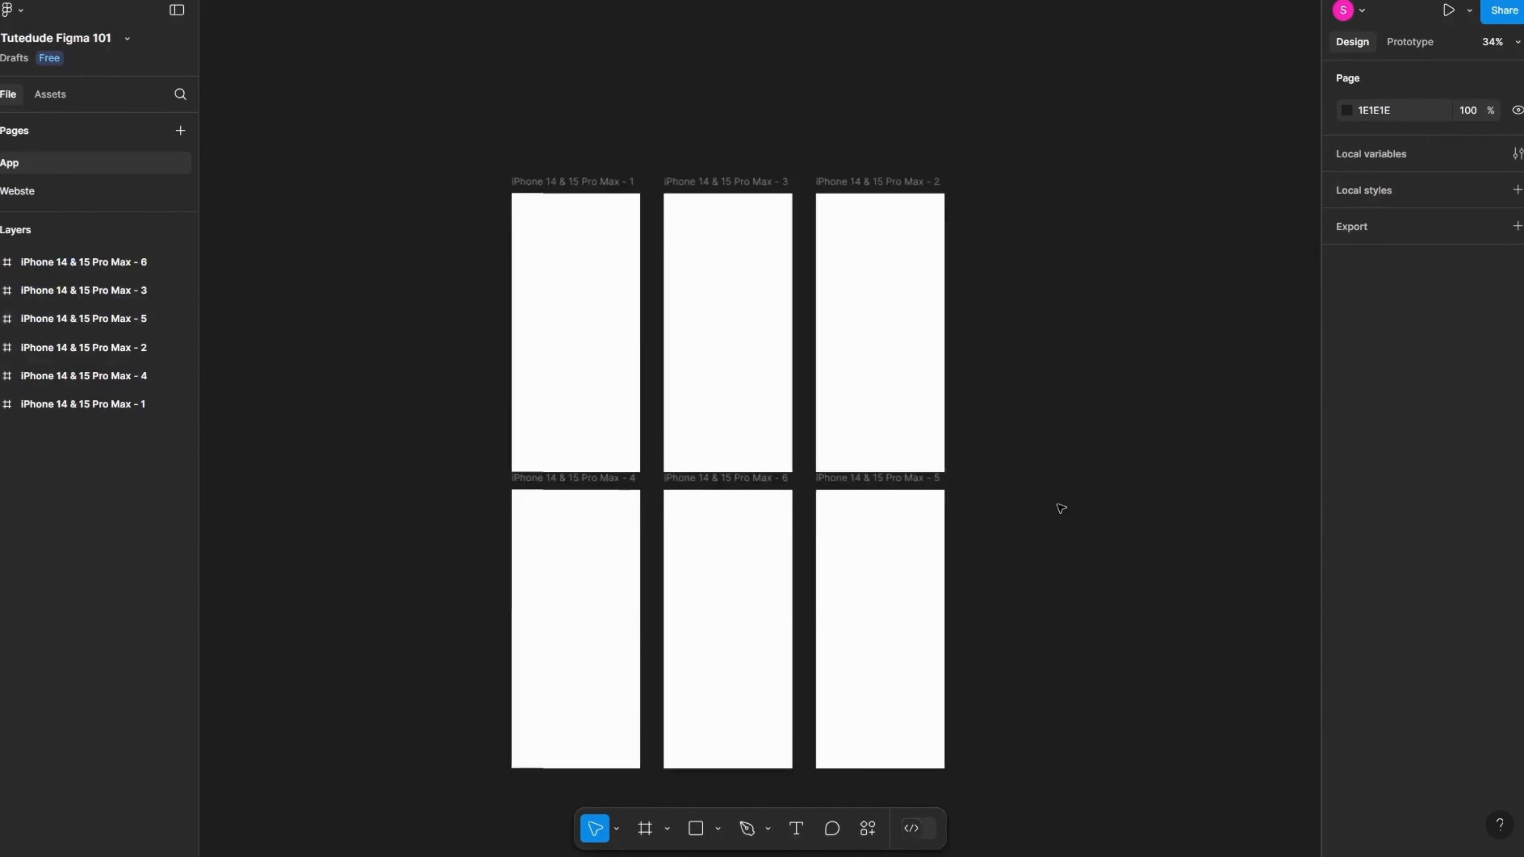
left_click_drag(473, 113, 1057, 409)
left_click_drag(1063, 515, 1075, 370)
scroll(1057, 554, "up", 4)
left_click_drag(1090, 733, 216, 401)
left_click_drag(345, 371, 435, 405)
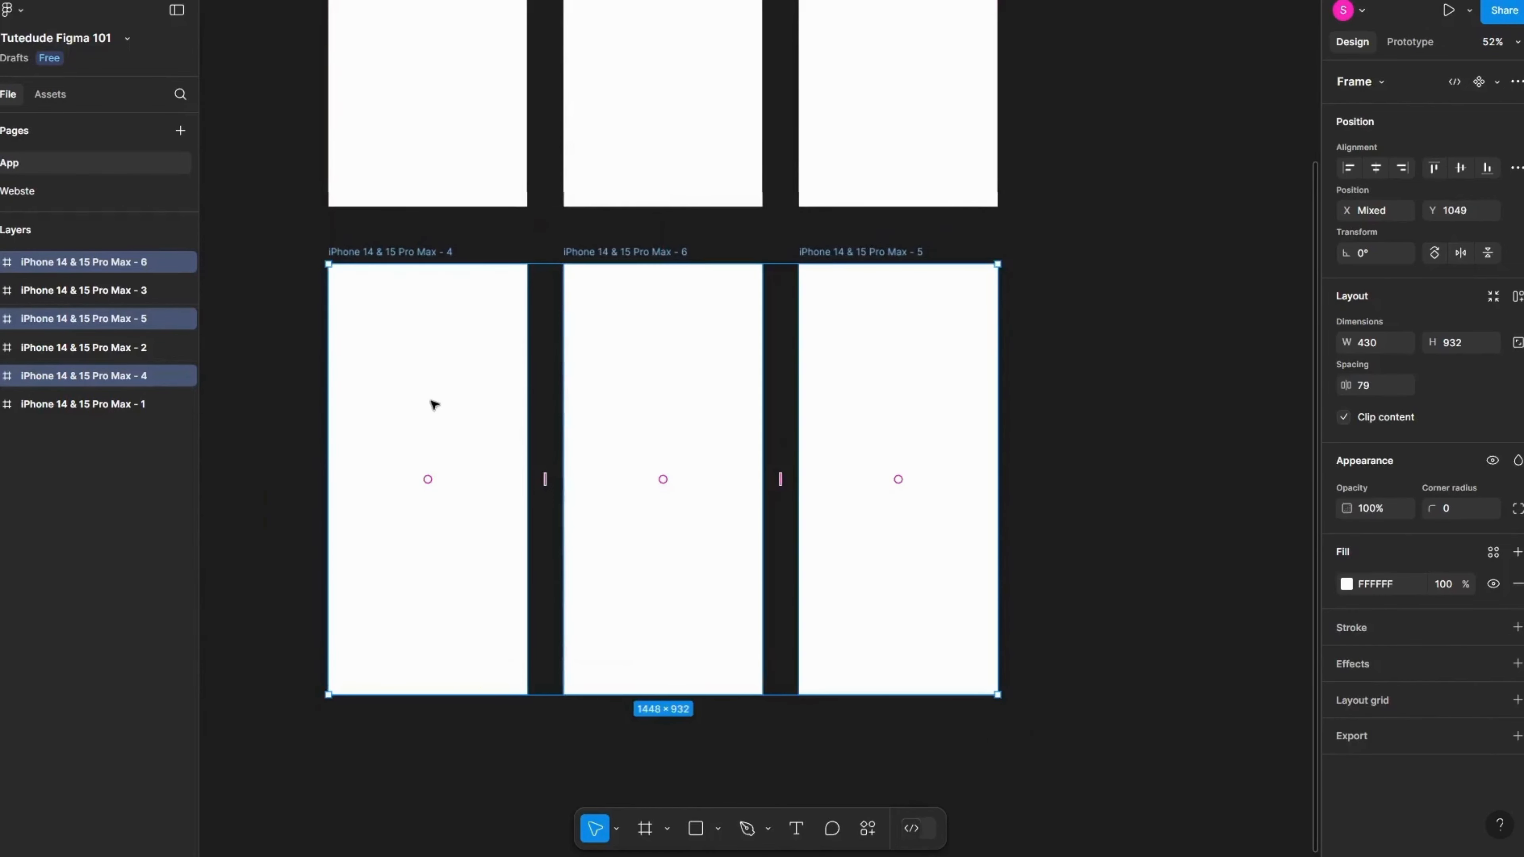
scroll(434, 406, "down", 3)
scroll(459, 408, "left", 2)
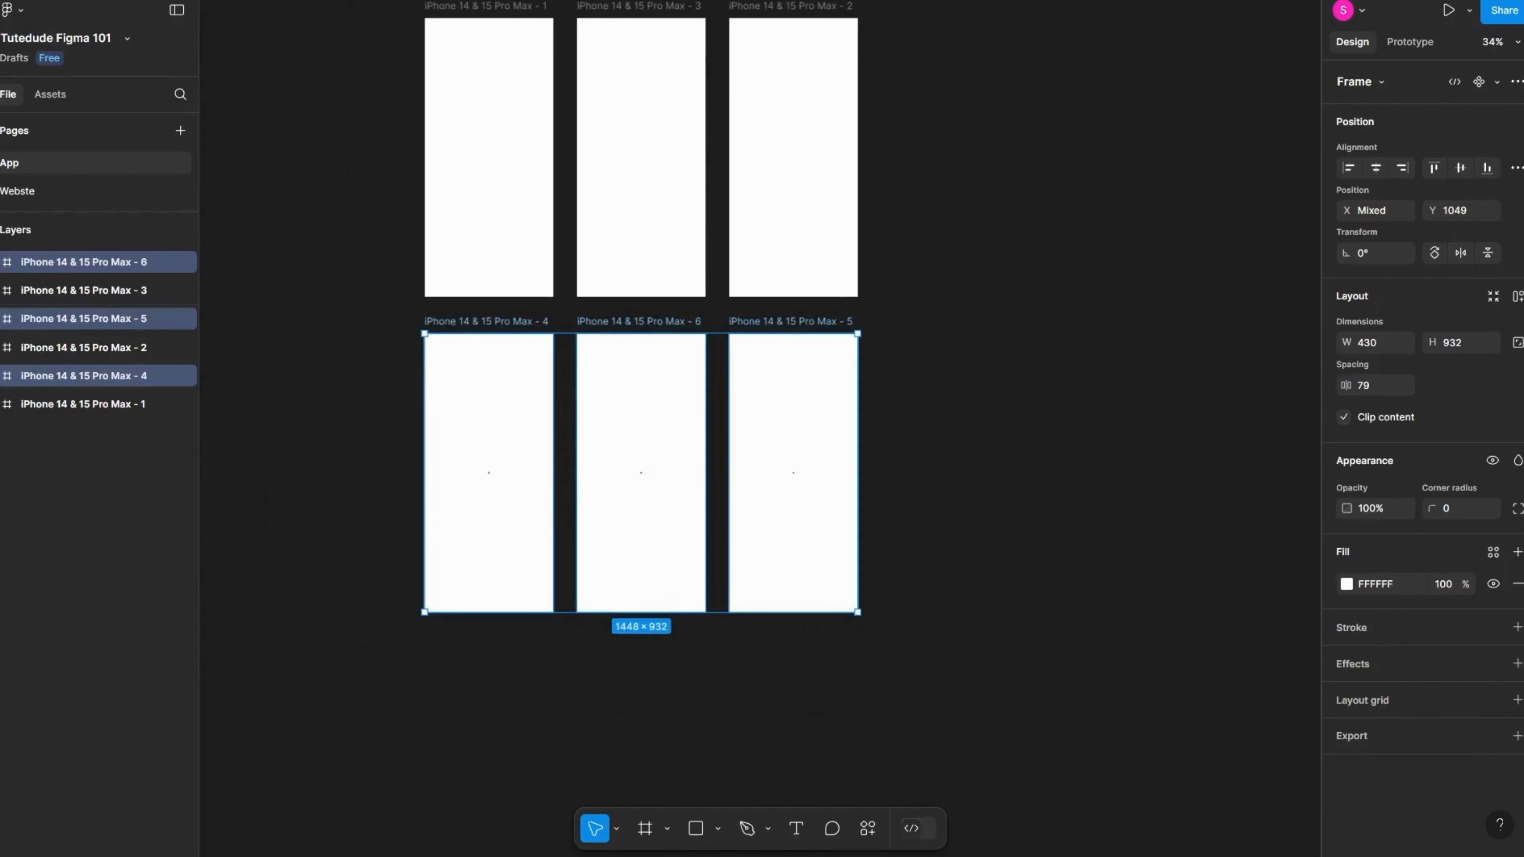
scroll(558, 410, "up", 2)
left_click_drag(368, 289, 1113, 781)
left_click(1113, 782)
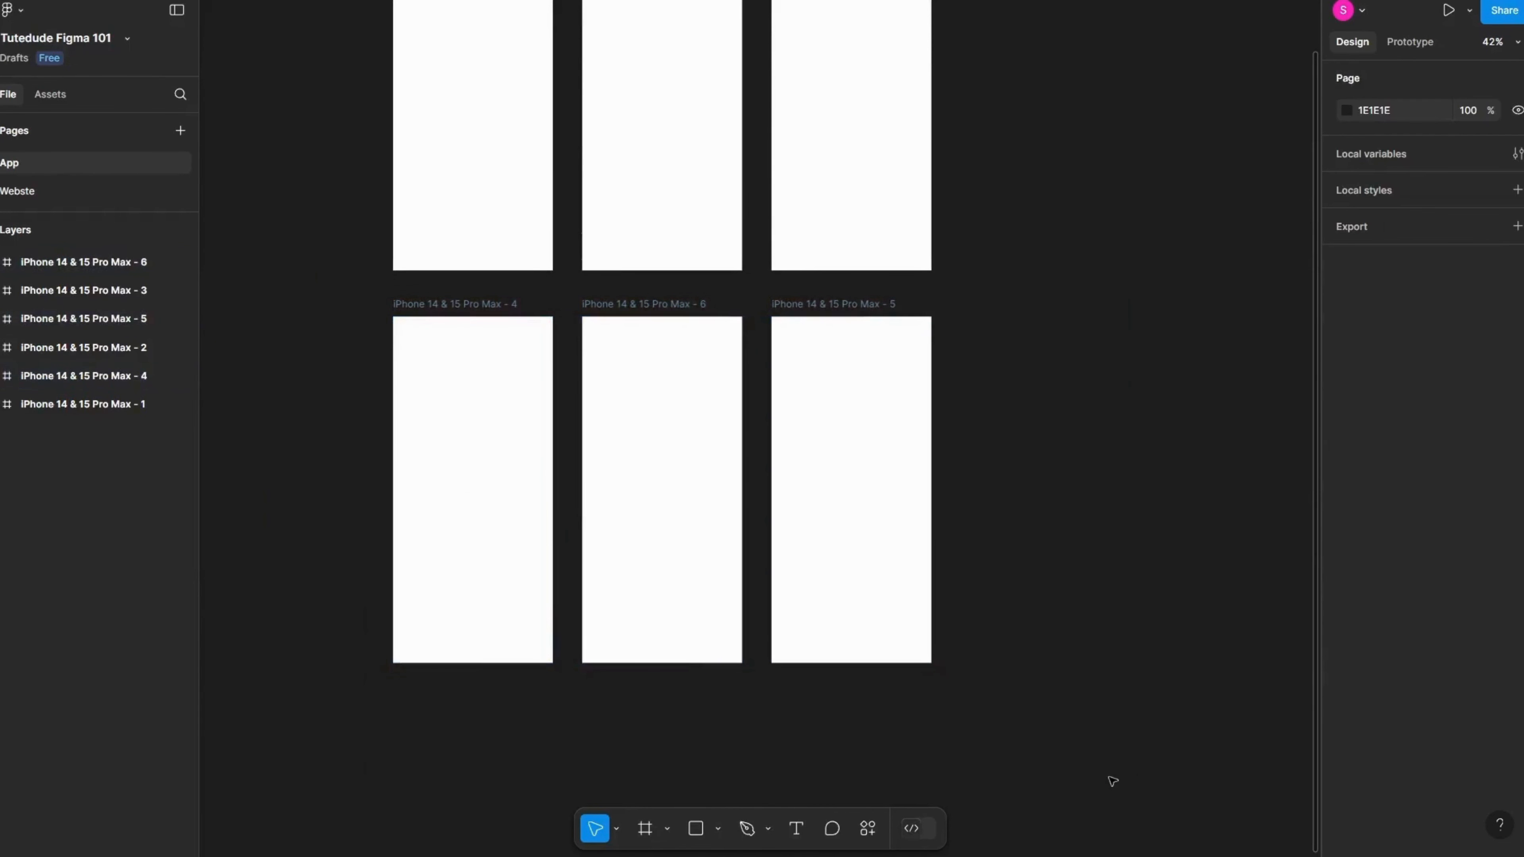
scroll(1113, 781, "up", 2)
scroll(1017, 755, "down", 3)
scroll(815, 720, "up", 2)
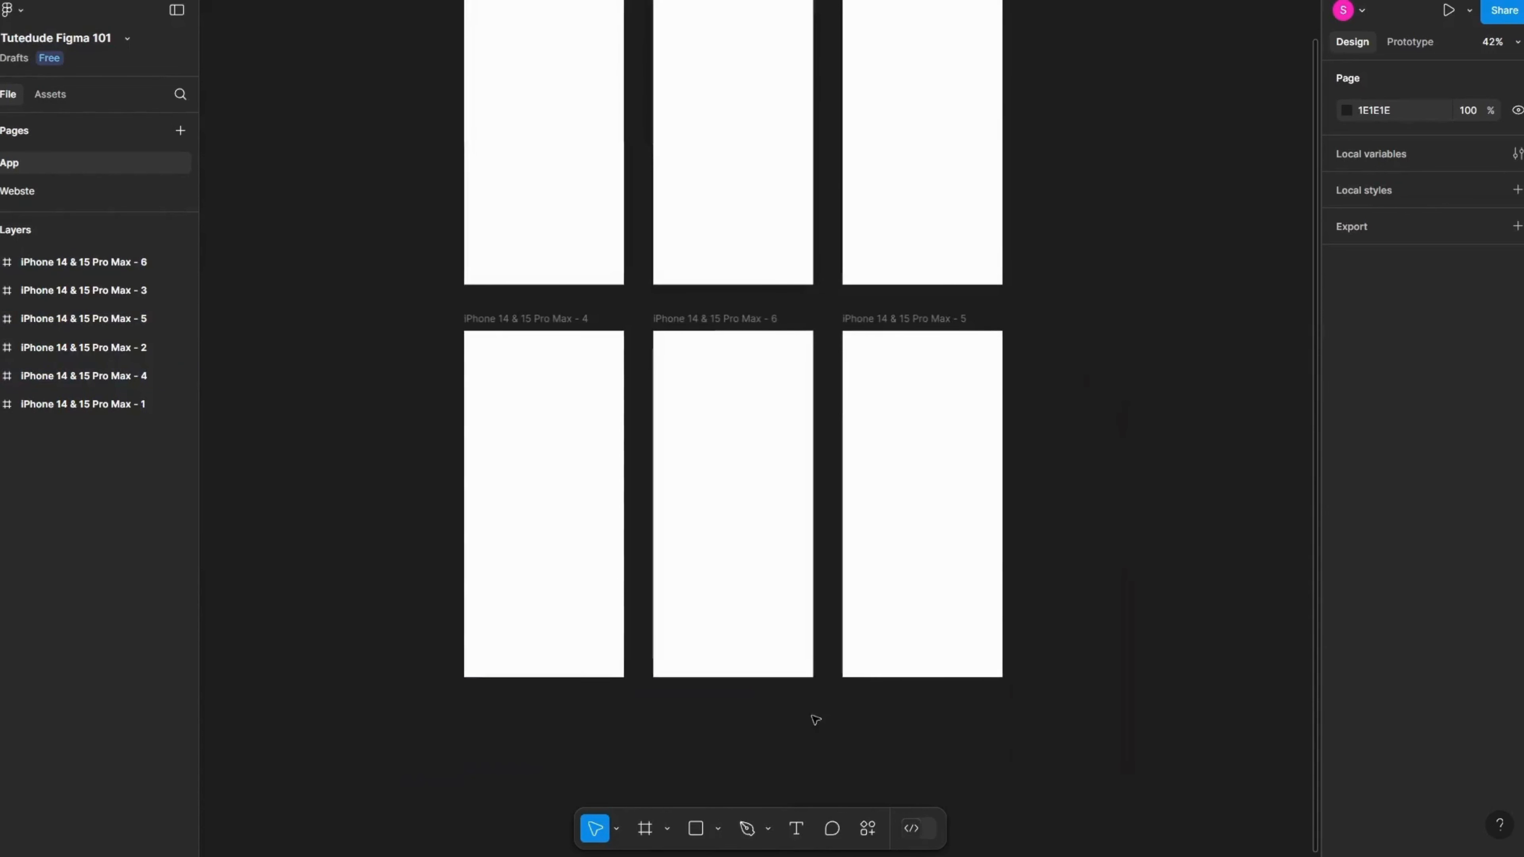
left_click_drag(724, 586, 680, 609)
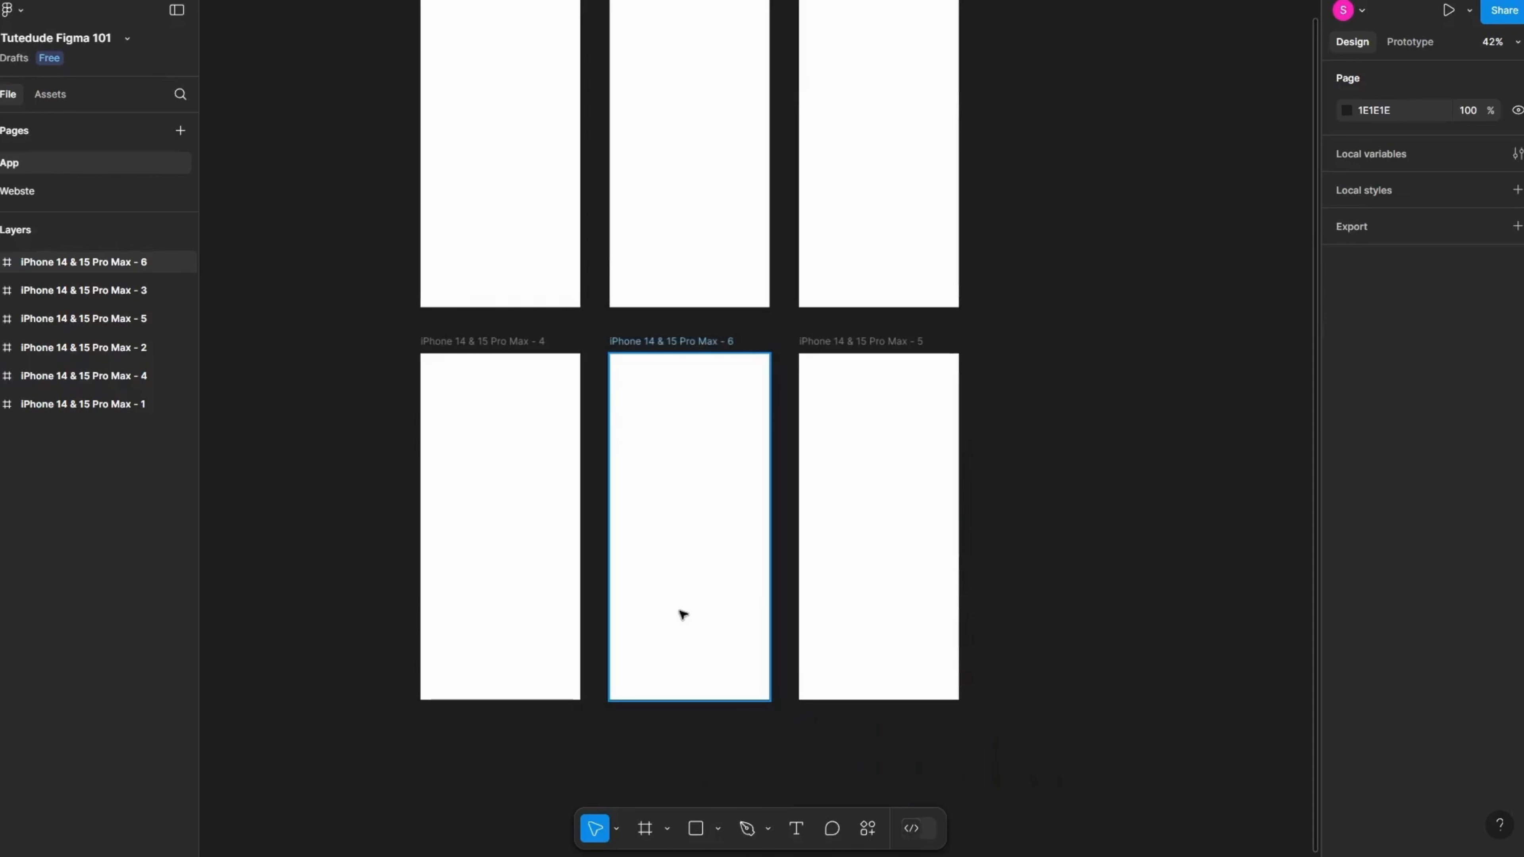
Step: Draw a section of about 1595 × 1051 around the upper three frames, undoing a trial move of its third frame
left_click(667, 828)
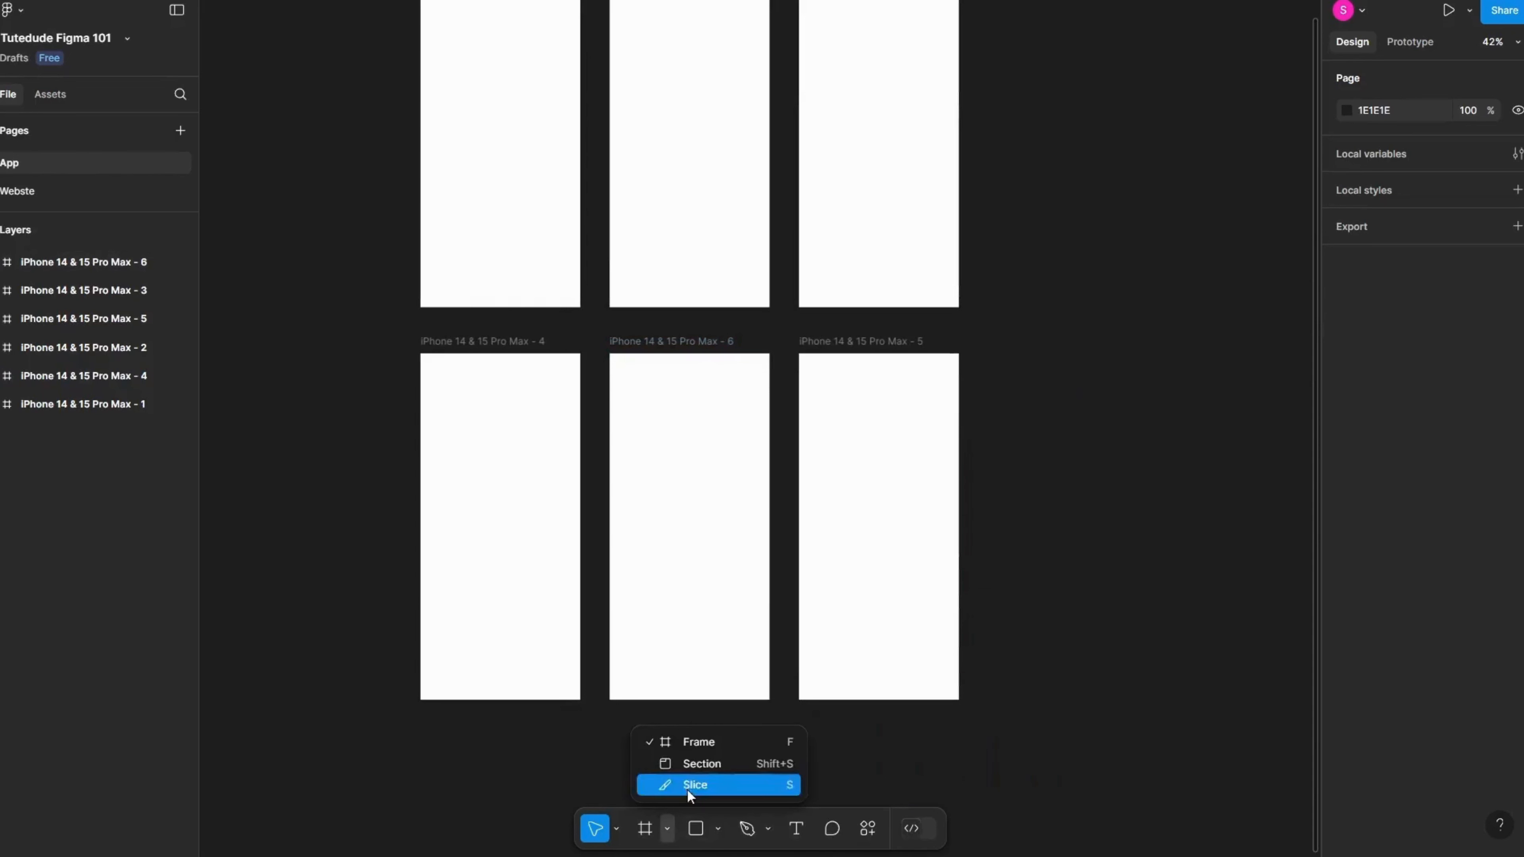
left_click(675, 771)
scroll(748, 439, "down", 5)
scroll(562, 469, "up", 5)
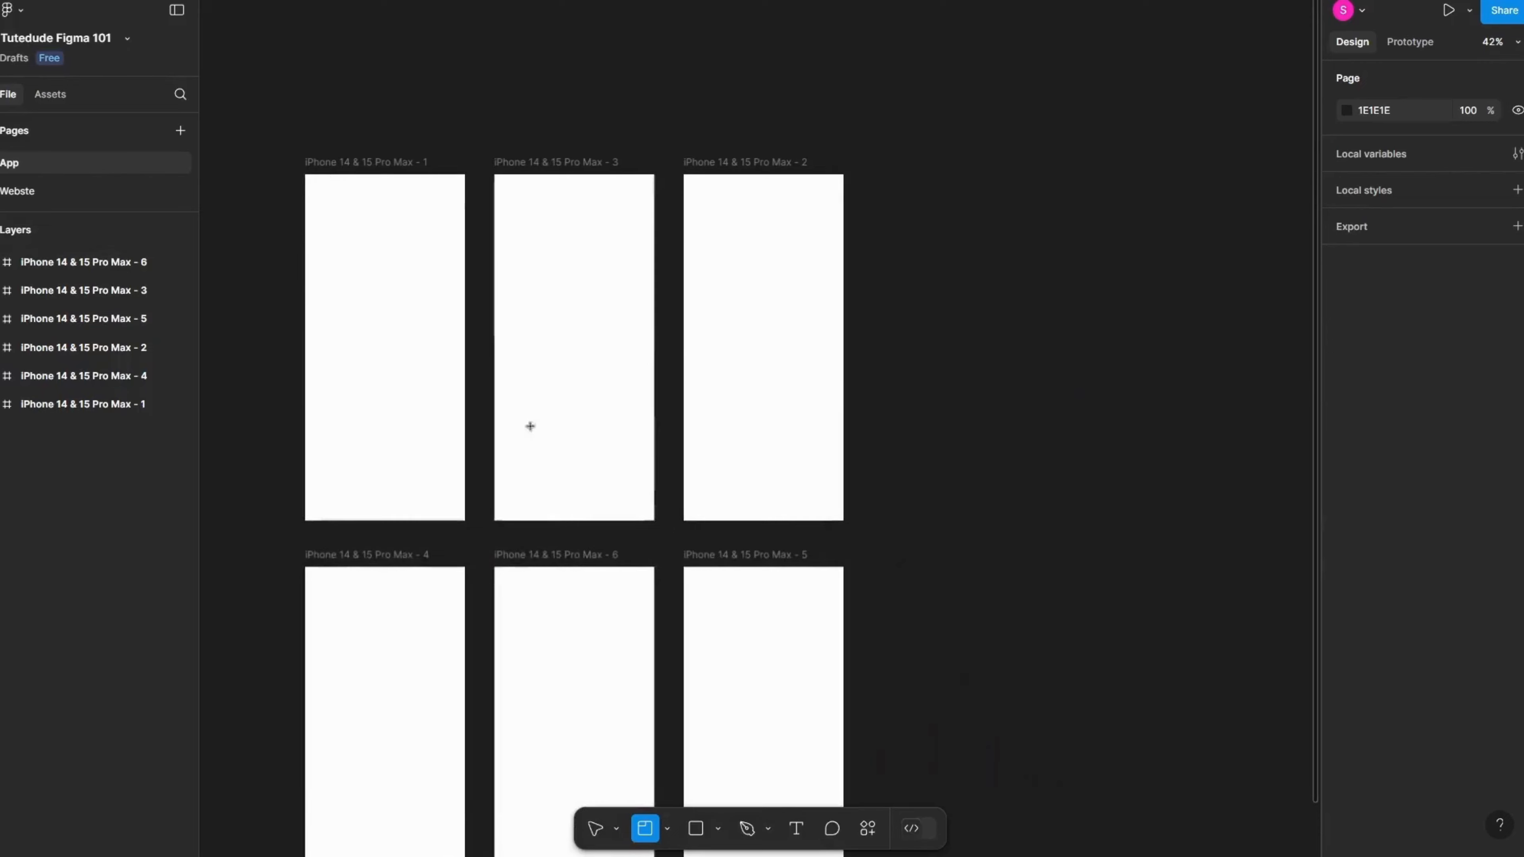
left_click_drag(278, 153, 871, 542)
left_click_drag(664, 311, 712, 250)
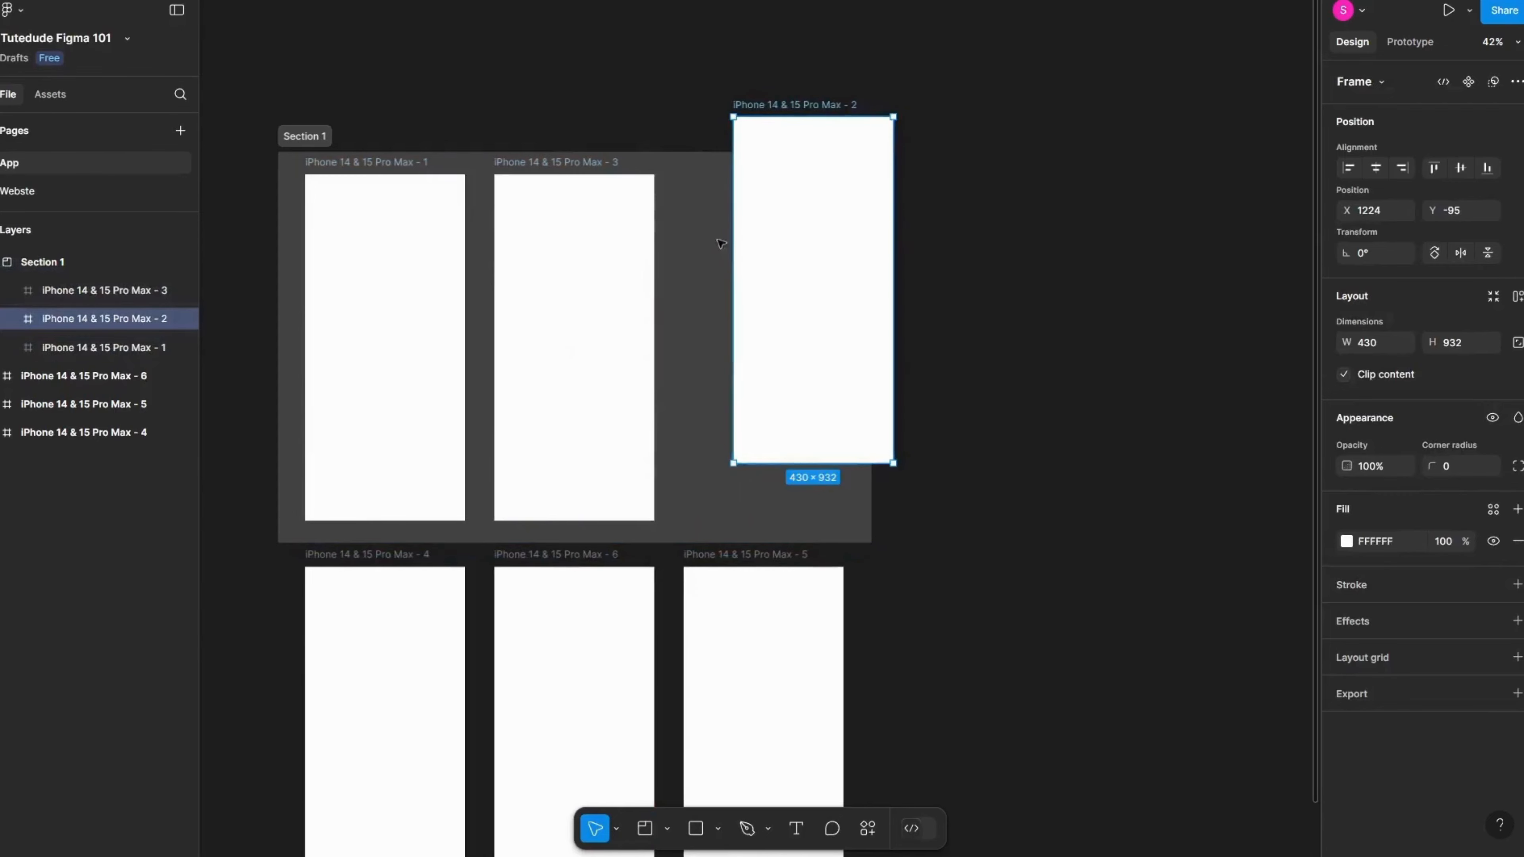
key("ctrl+z")
Step: Move the new section away from the lower row to X 191, Y -327 and rename it Login Pages
left_click_drag(308, 136, 442, 65)
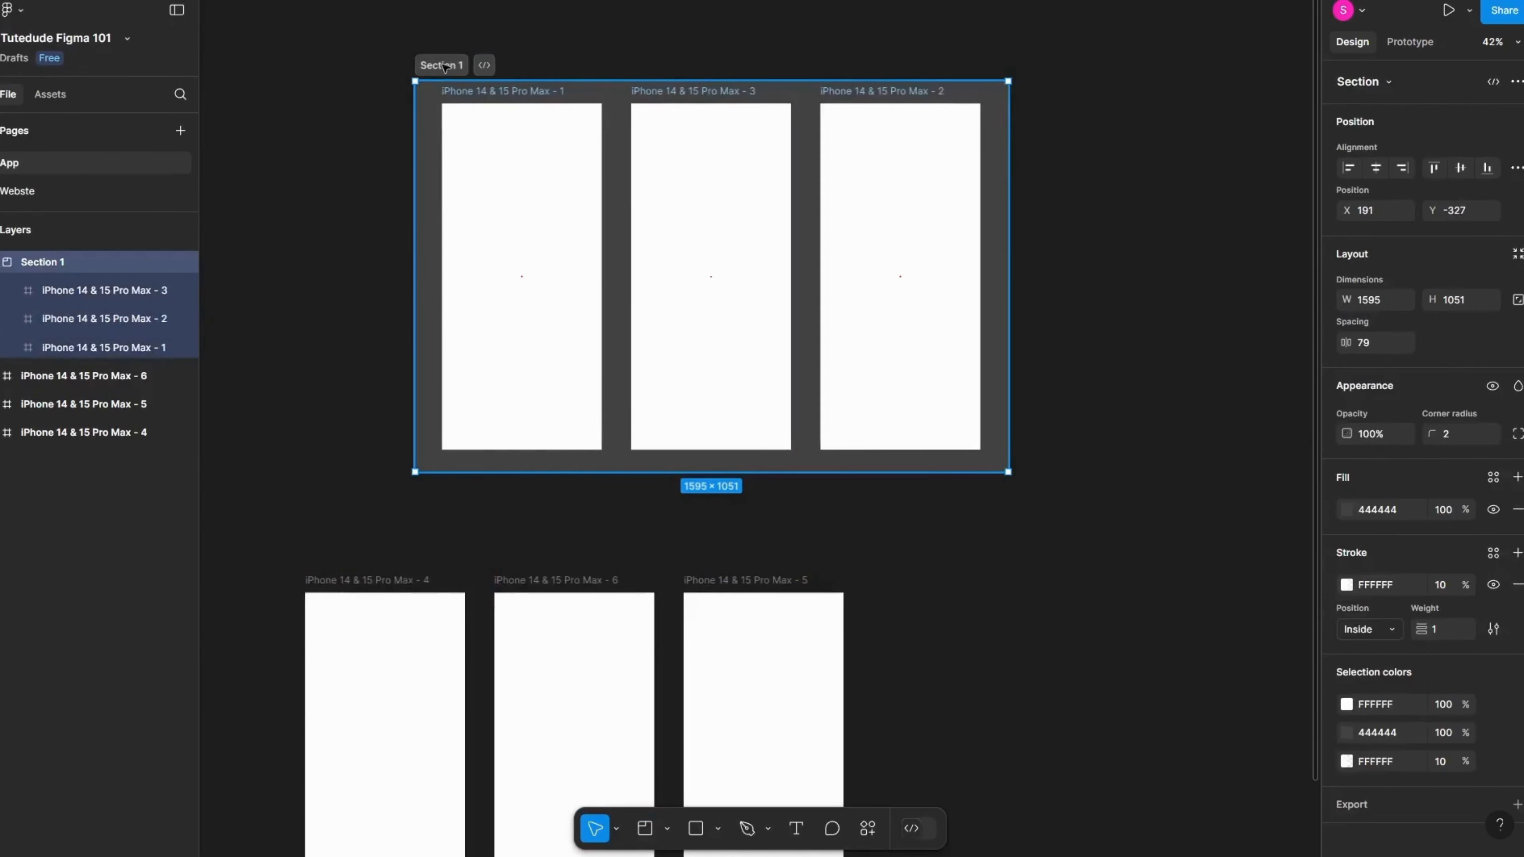
type("4")
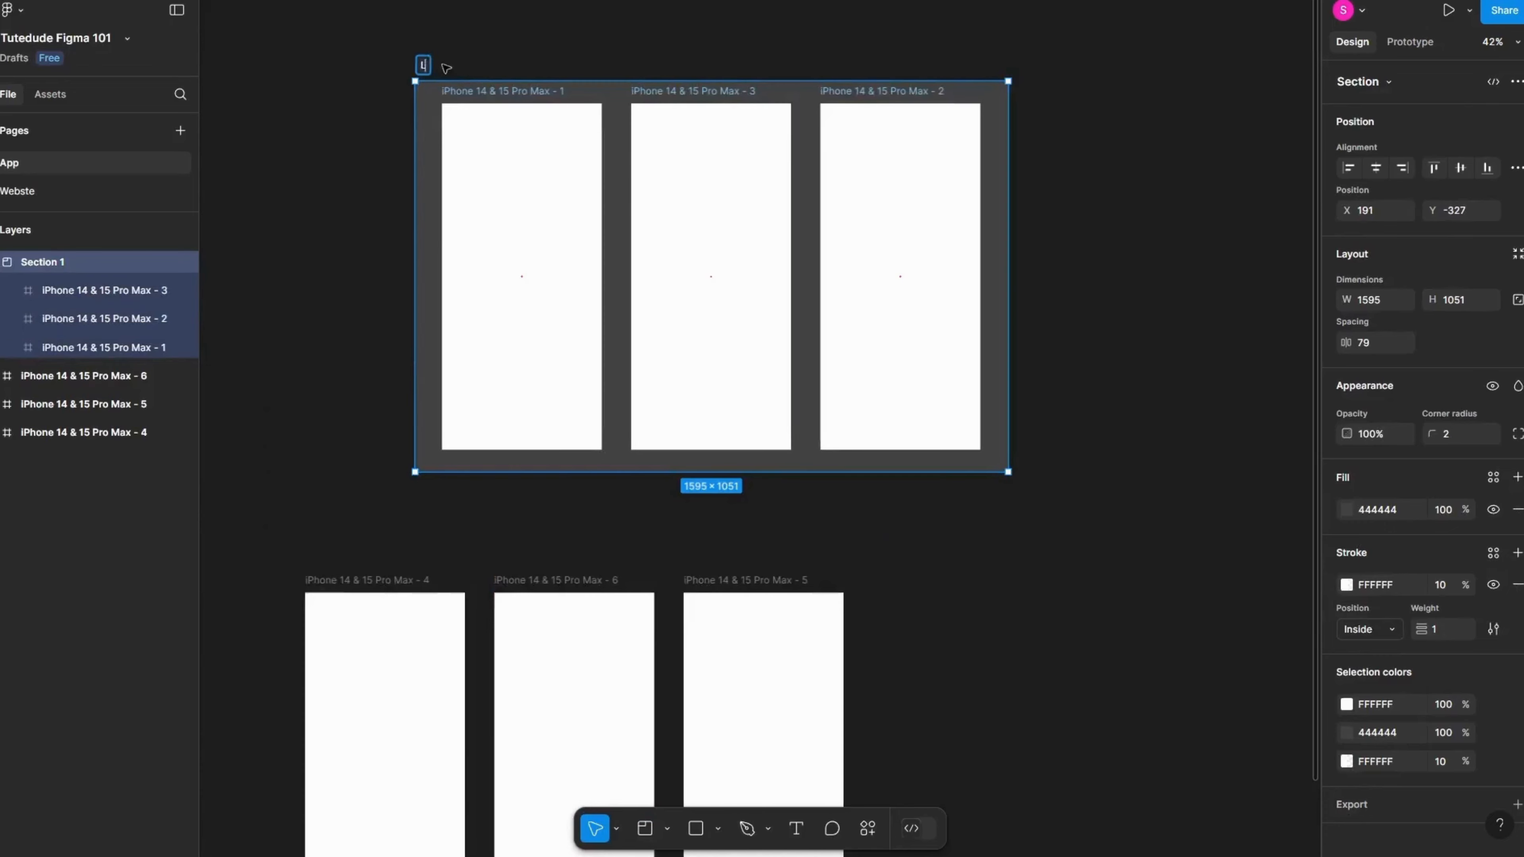
type("ogin Pages")
key("Return")
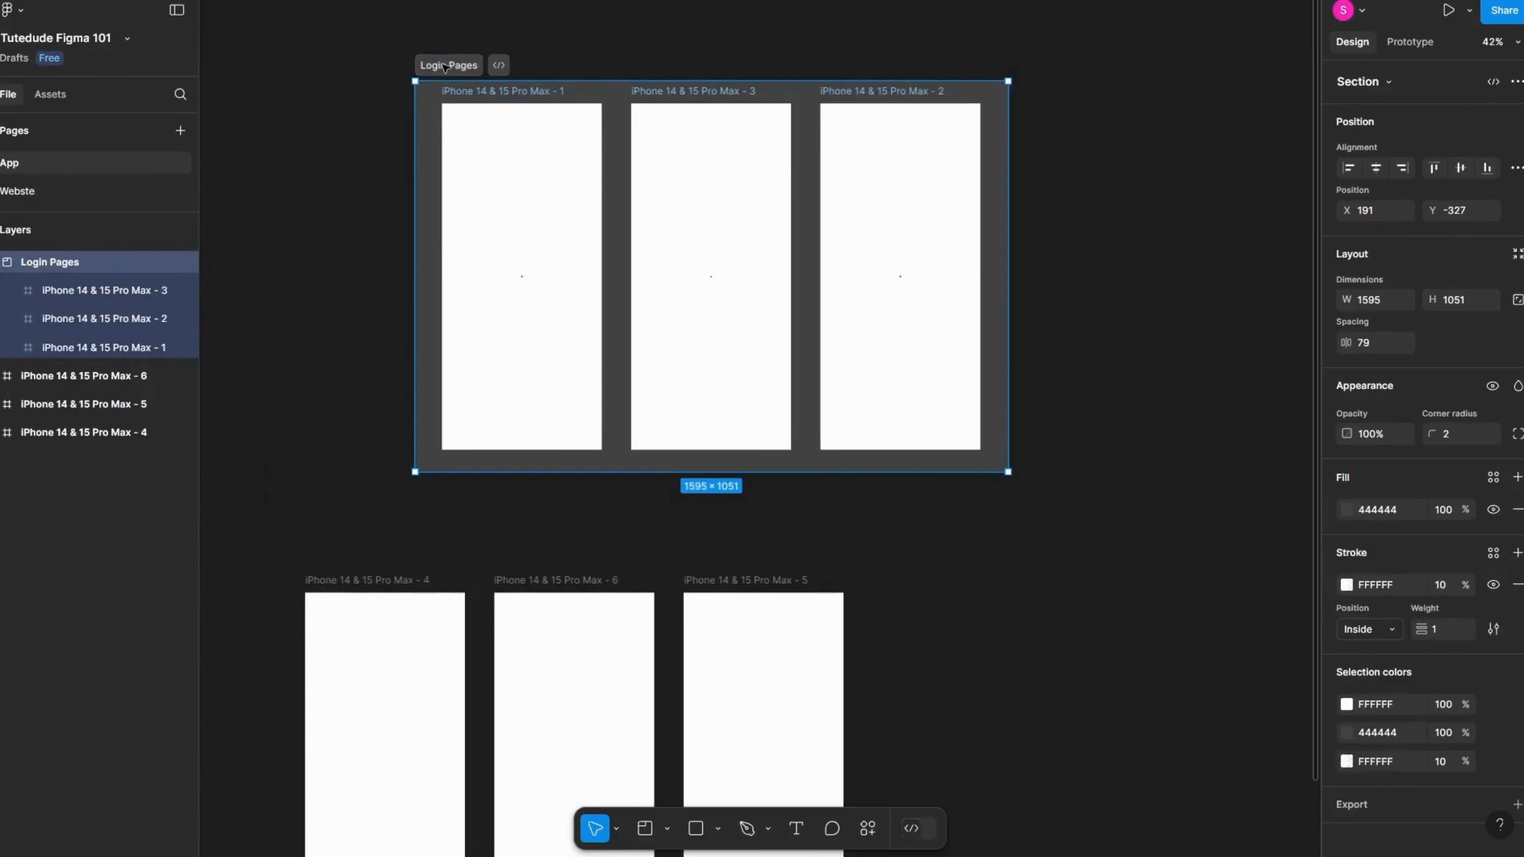
left_click(337, 149)
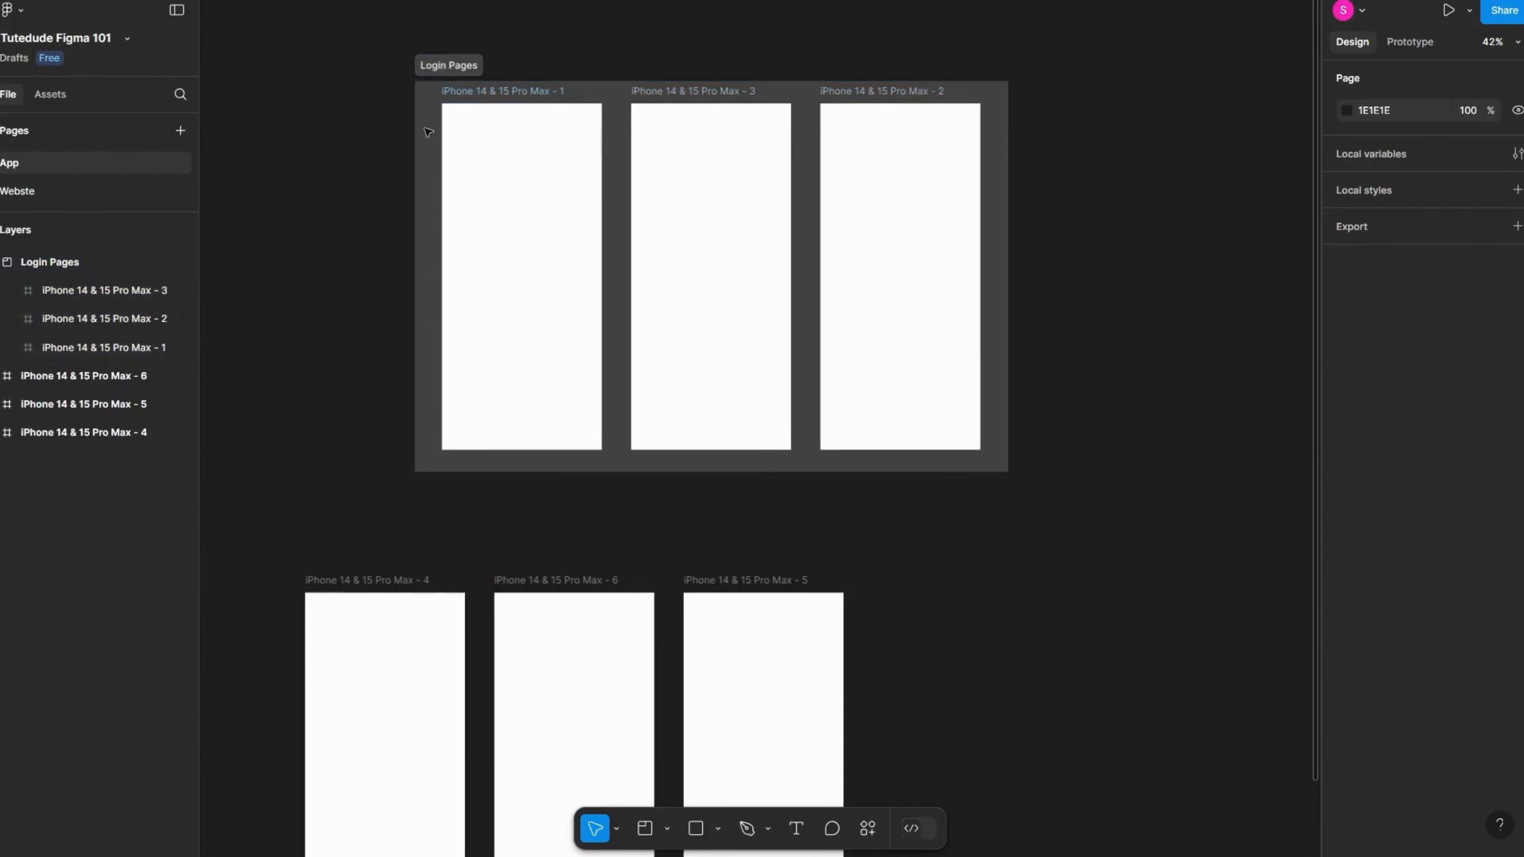
Step: Reposition the Login Pages section above the lower row at X -141, Y -224
left_click(434, 66)
left_click_drag(427, 67, 304, 105)
scroll(436, 270, "down", 3)
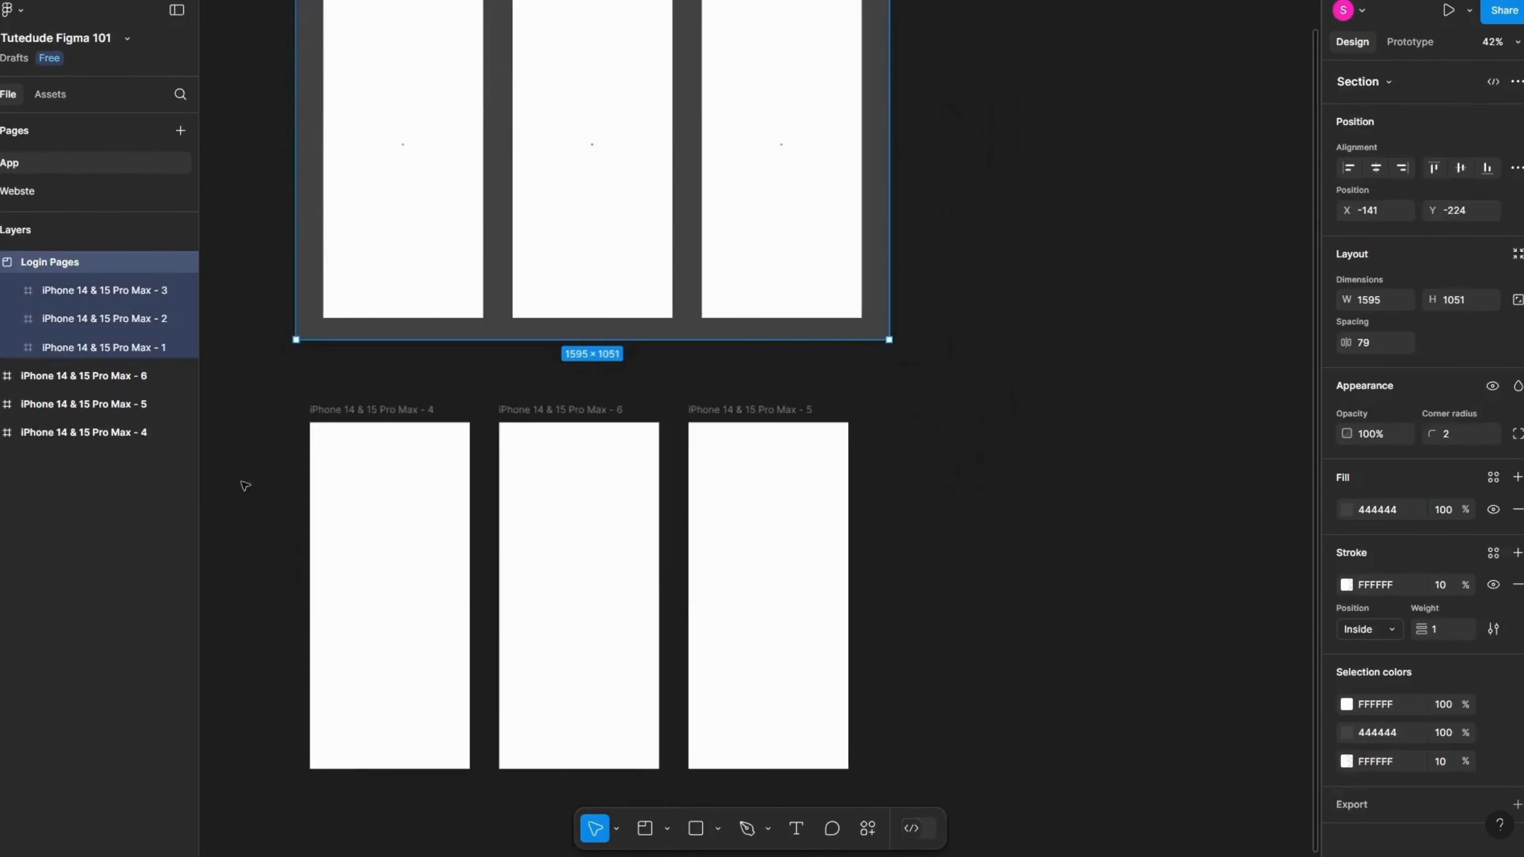
Step: Try drawing a section of about 1550 × 1034 around the lower three frames, and undo it
left_click(258, 404)
left_click_drag(267, 396, 919, 828)
key("f")
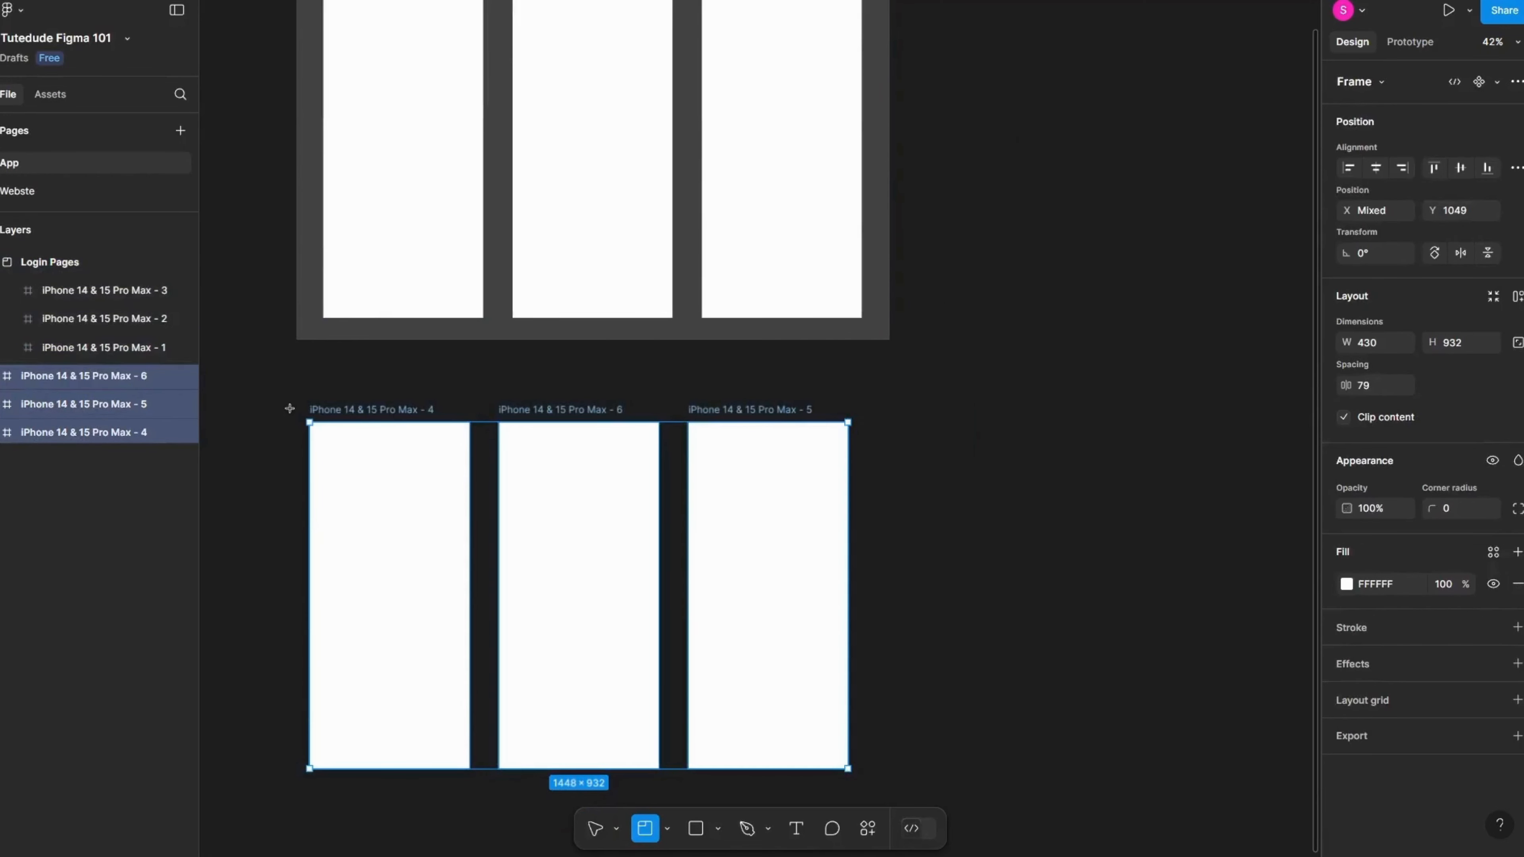
left_click_drag(290, 409, 869, 638)
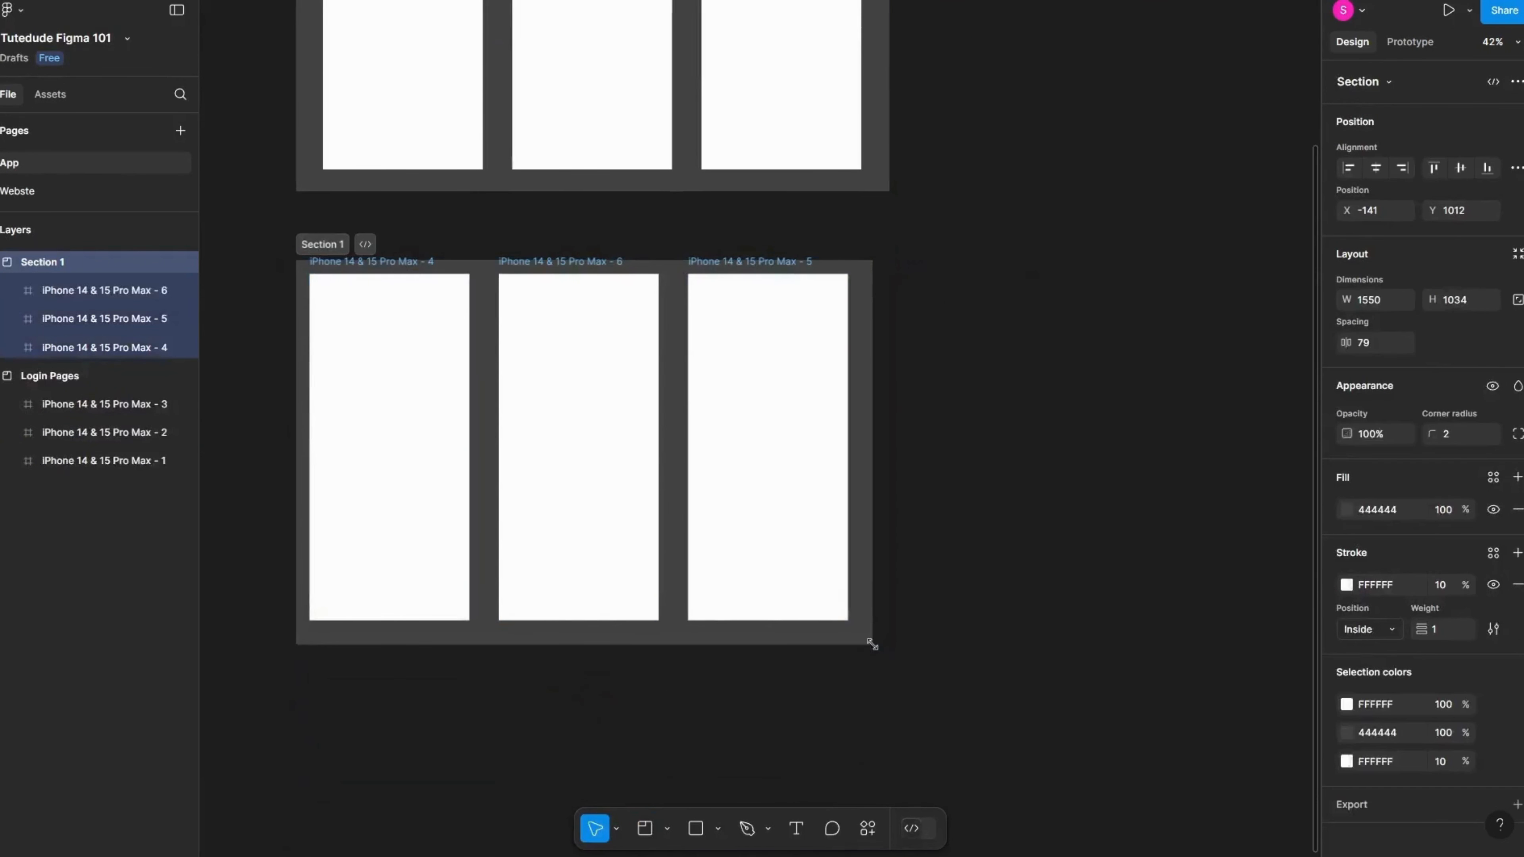
key("ctrl+z")
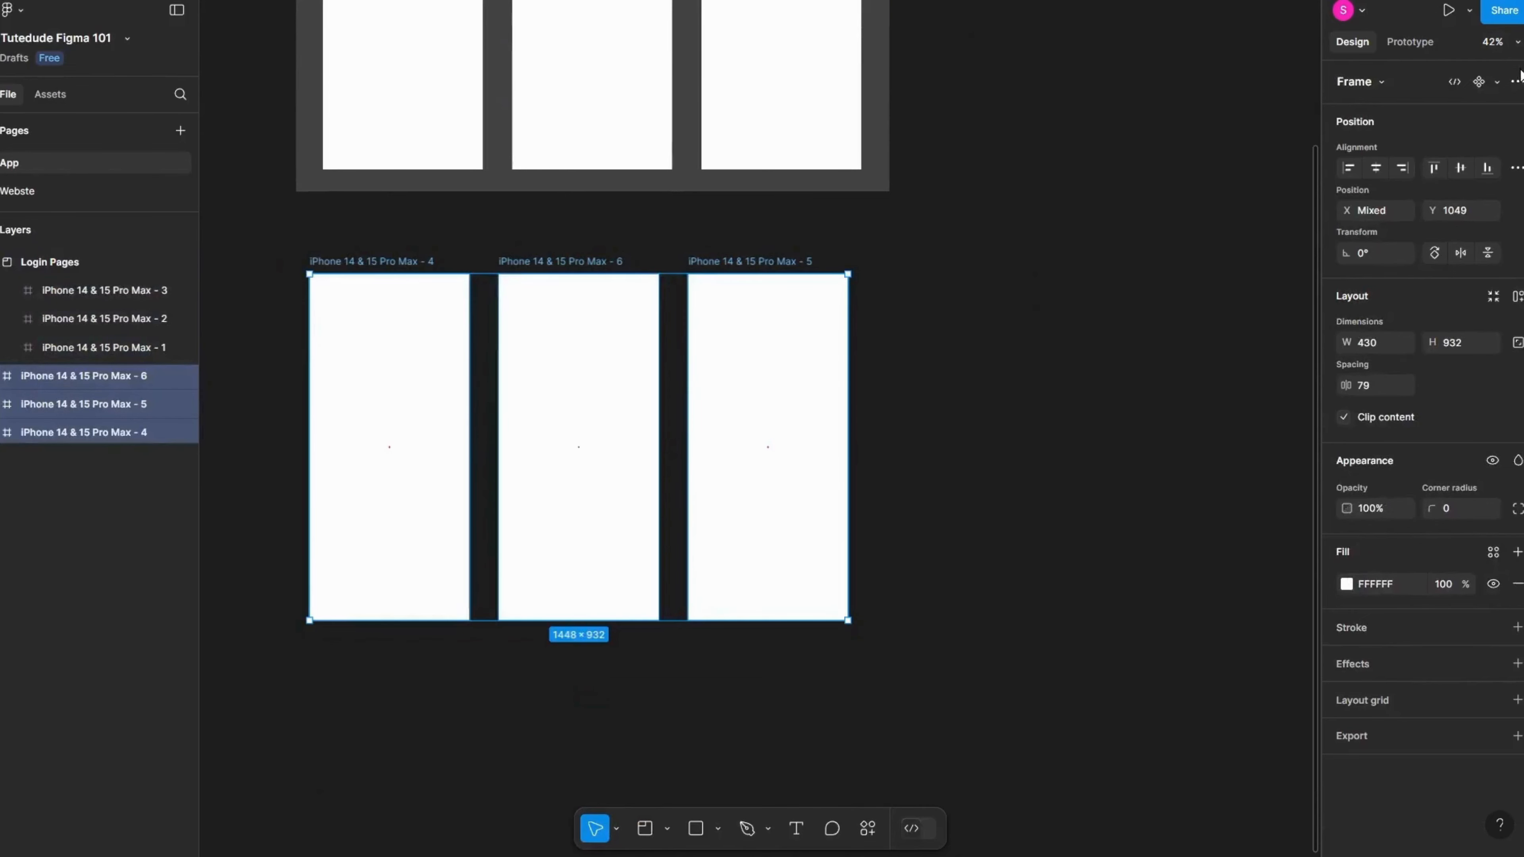
left_click(667, 829)
left_click(667, 830)
left_click(688, 734)
left_click(667, 830)
left_click(691, 761)
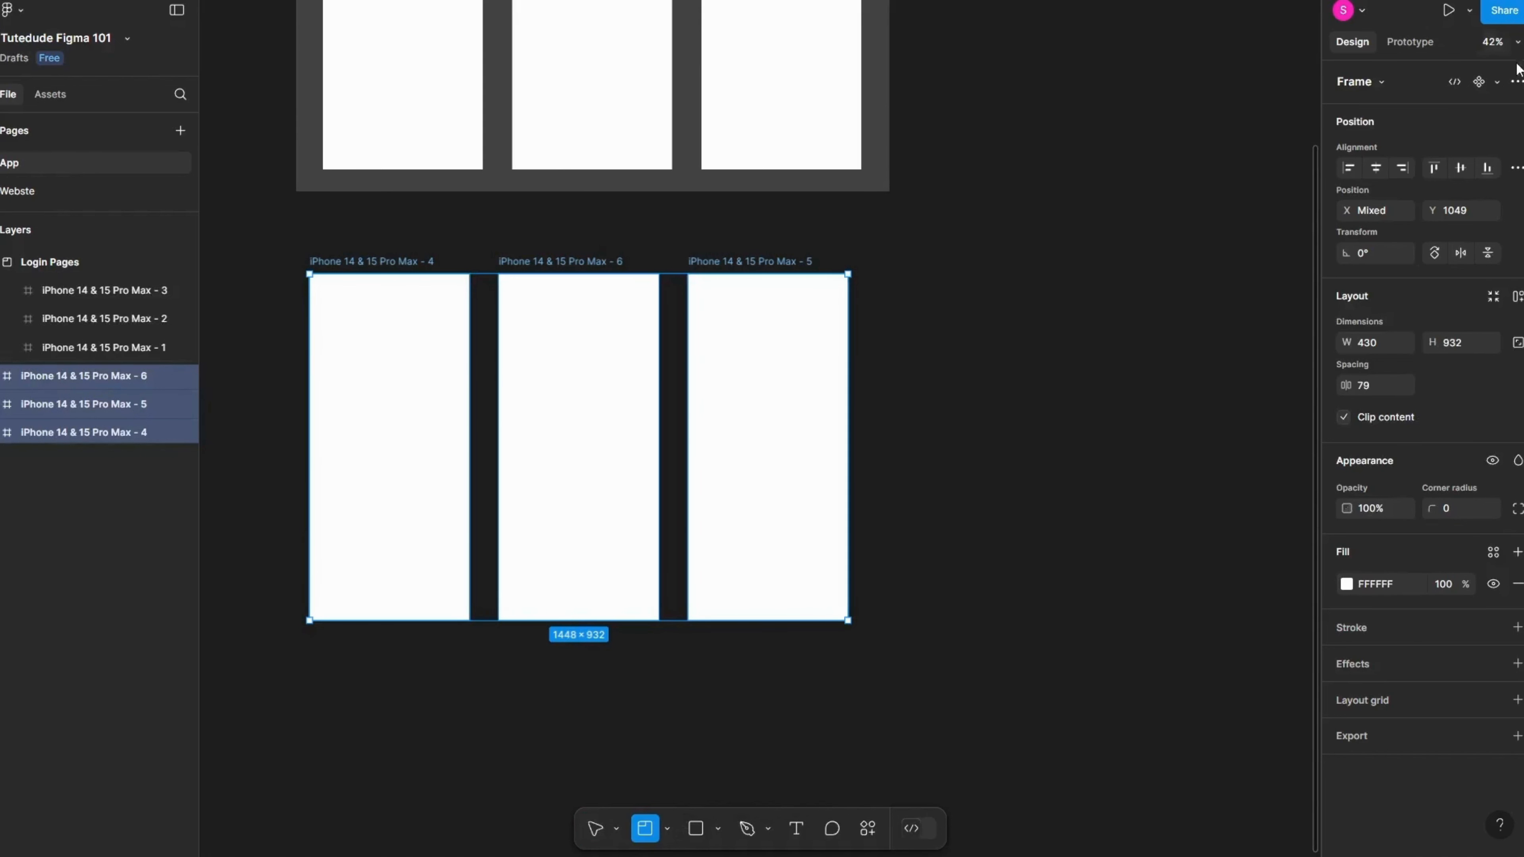
left_click(589, 839)
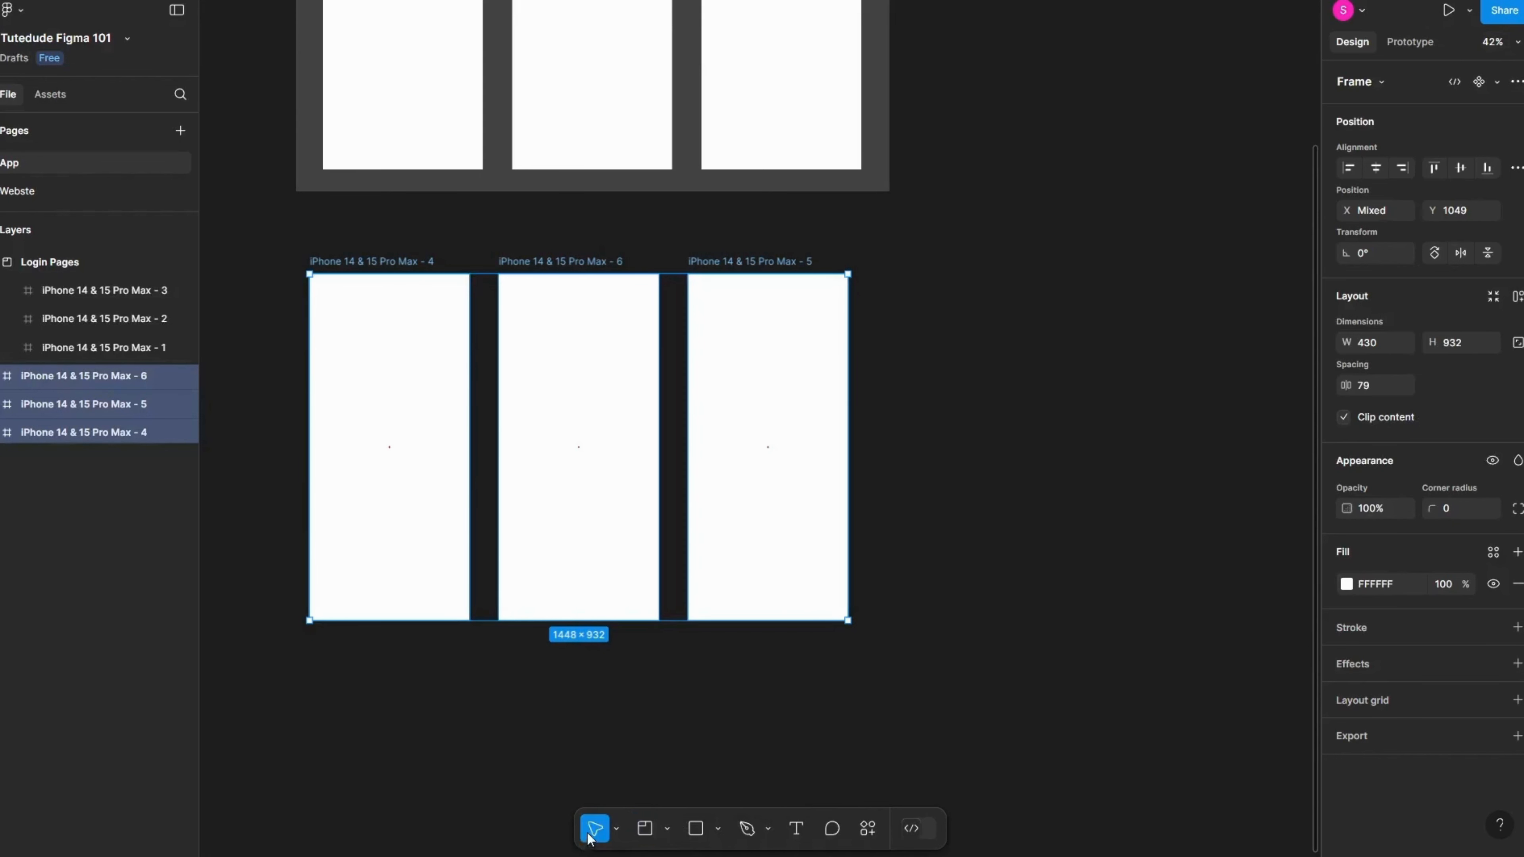
left_click(1516, 170)
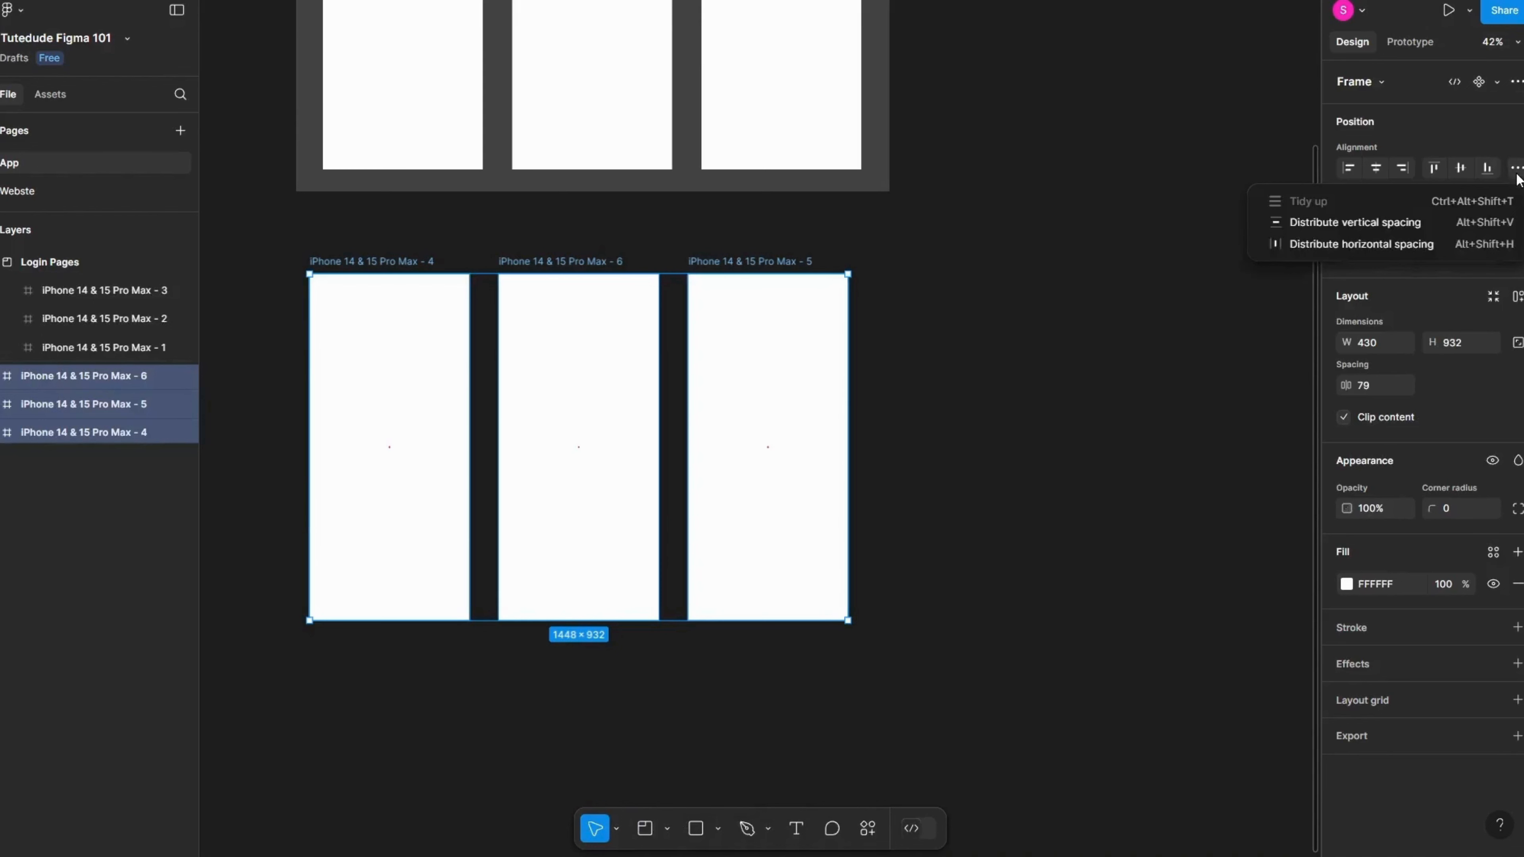
left_click(1516, 81)
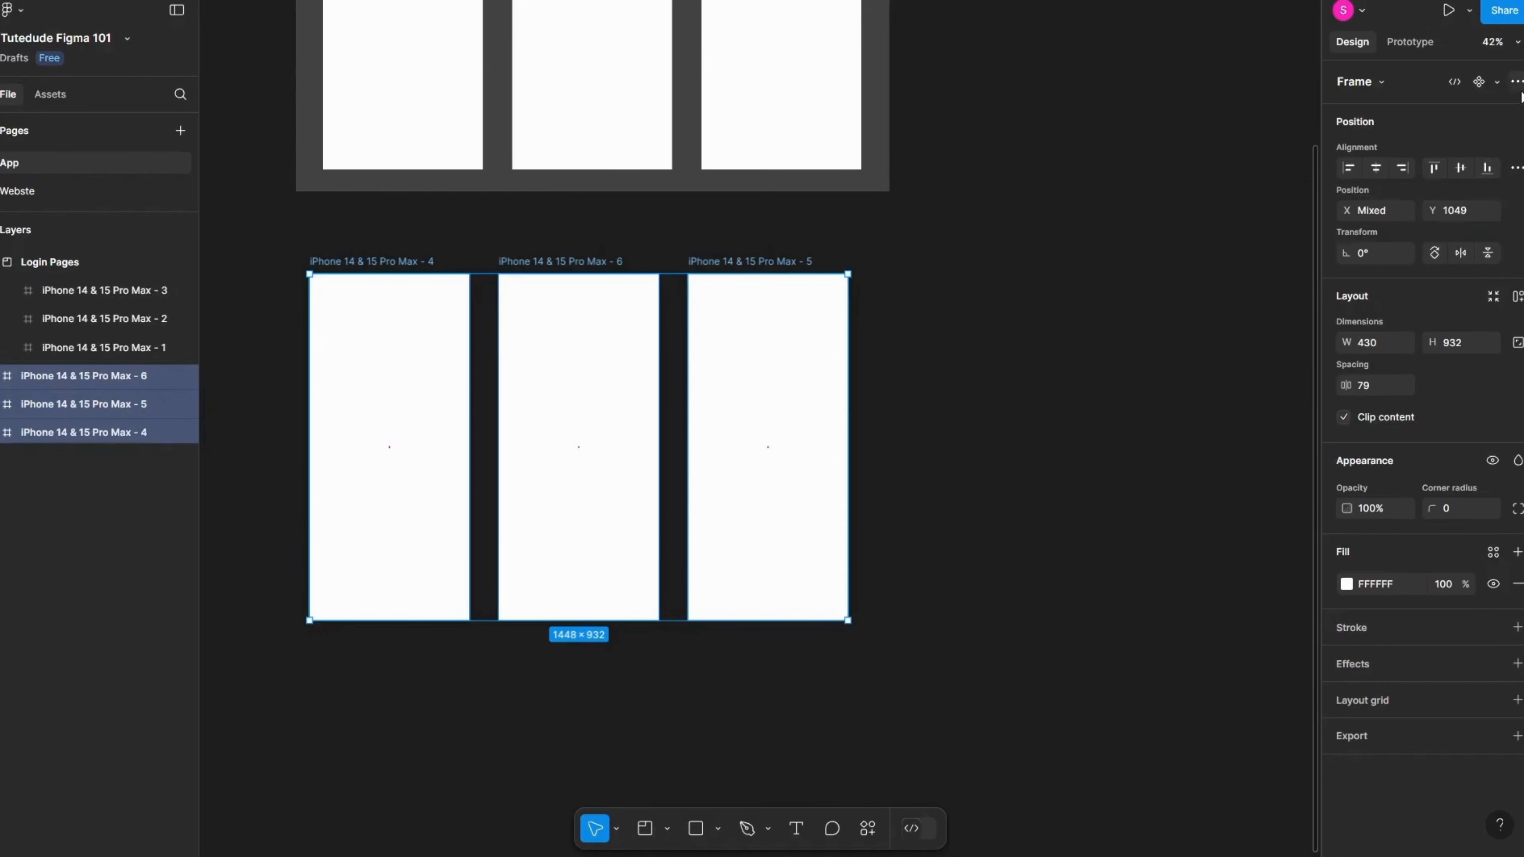
left_click(1516, 82)
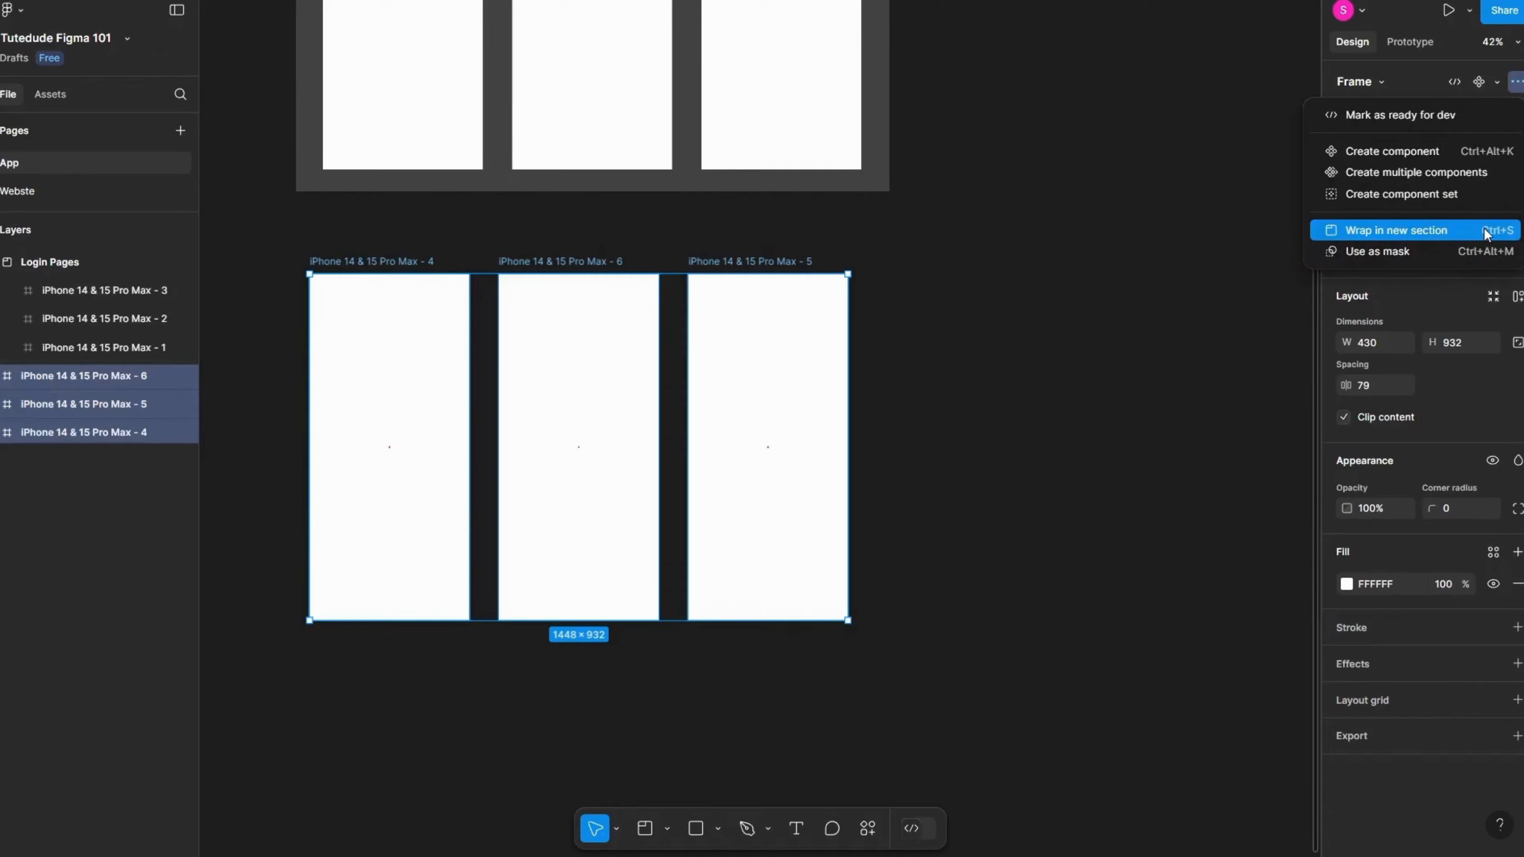
left_click(1409, 849)
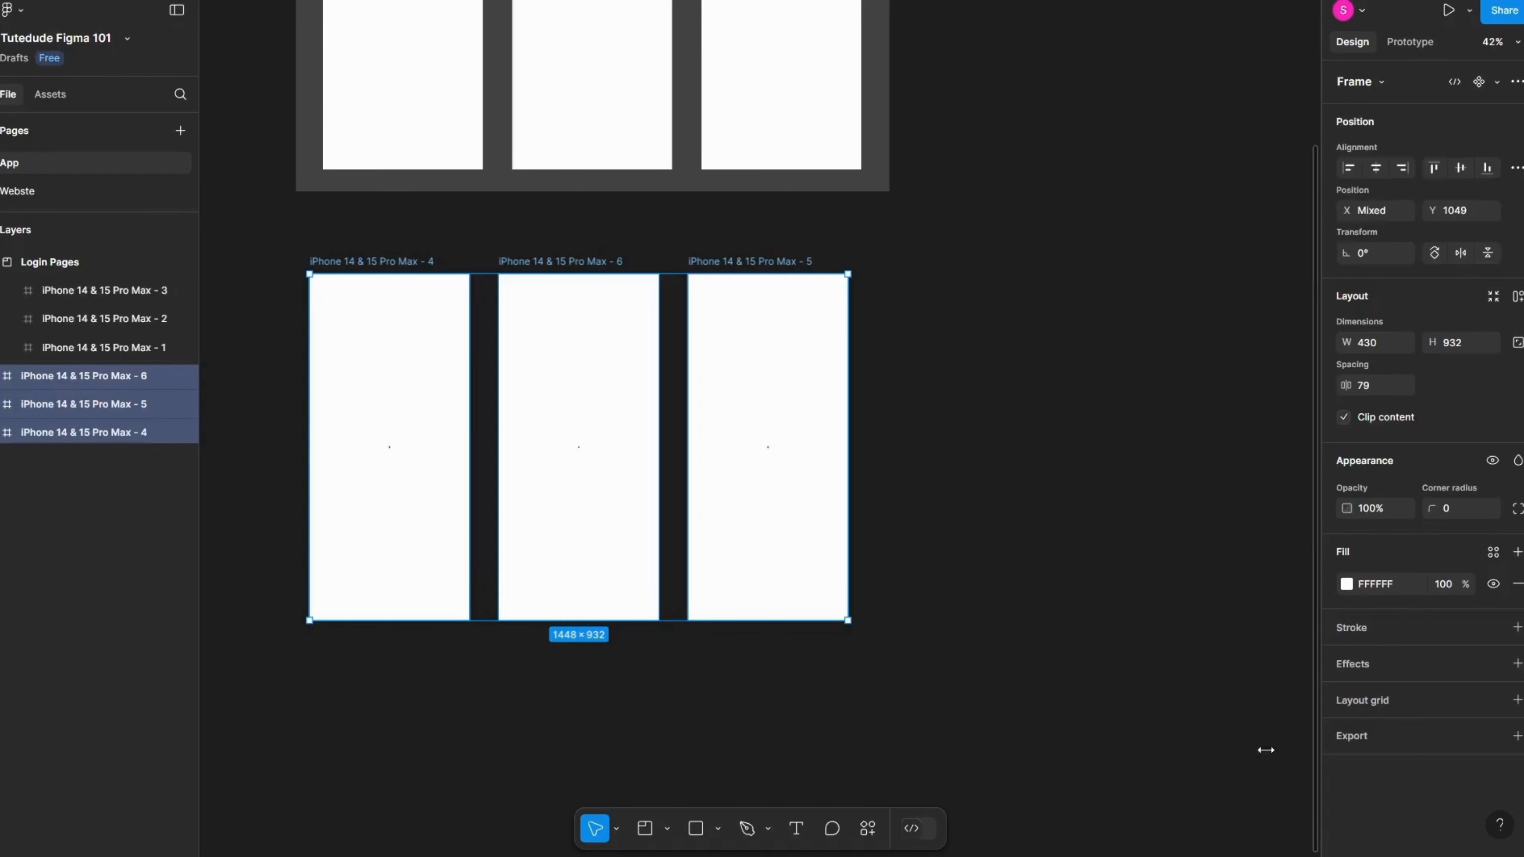
Step: Try wrapping the lower three frames in a new section, and undo the wrapping
key("shift+s")
left_click_drag(468, 434, 471, 433)
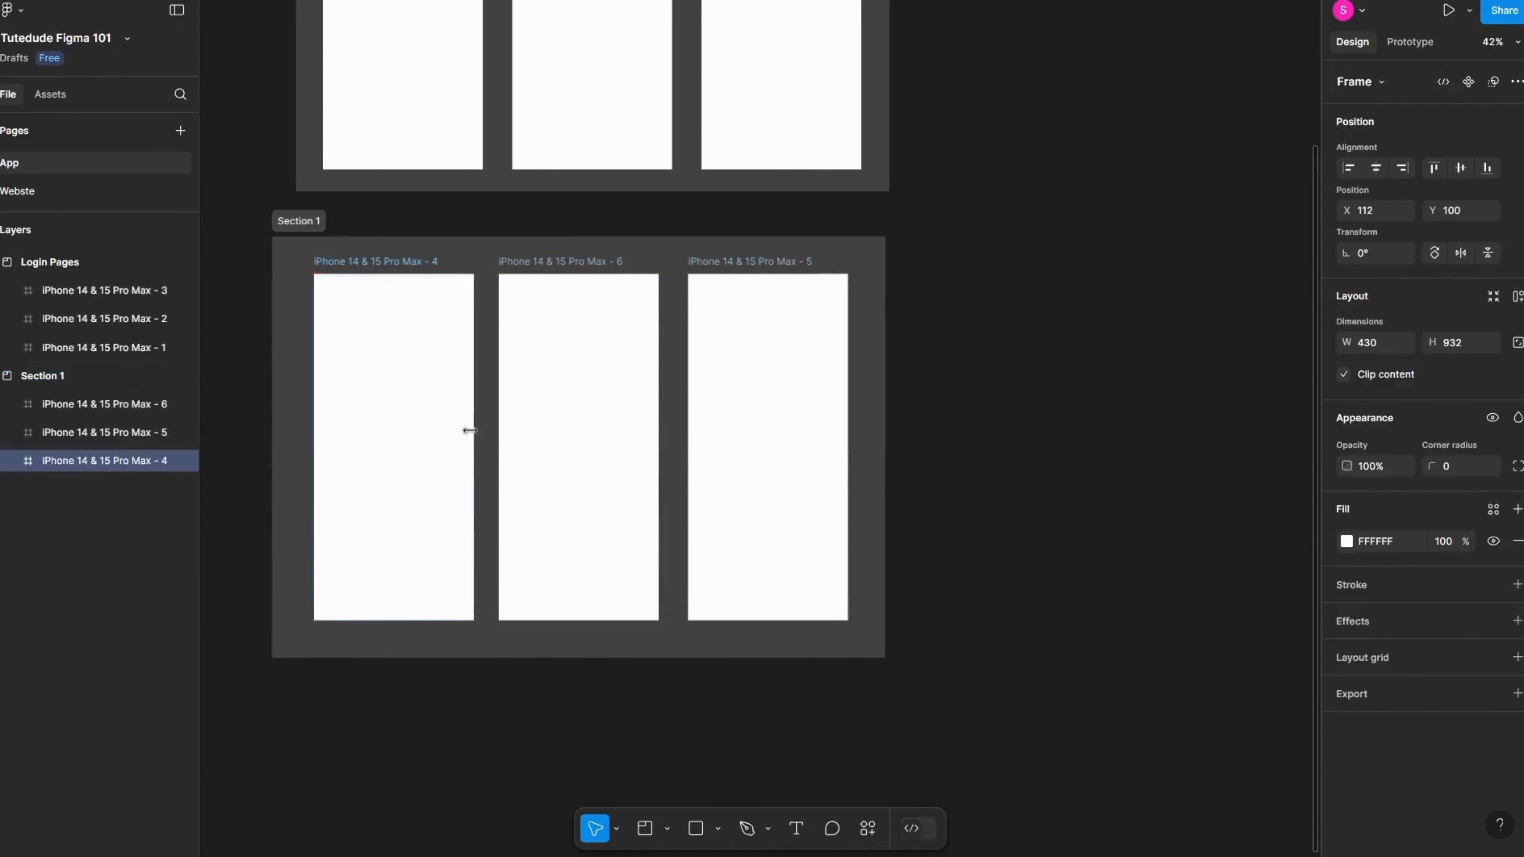
mouse_move(307, 232)
left_mouse_down()
mouse_move(335, 236)
mouse_move(320, 240)
left_mouse_up()
scroll(320, 239, "down", 4)
scroll(400, 308, "up", 4)
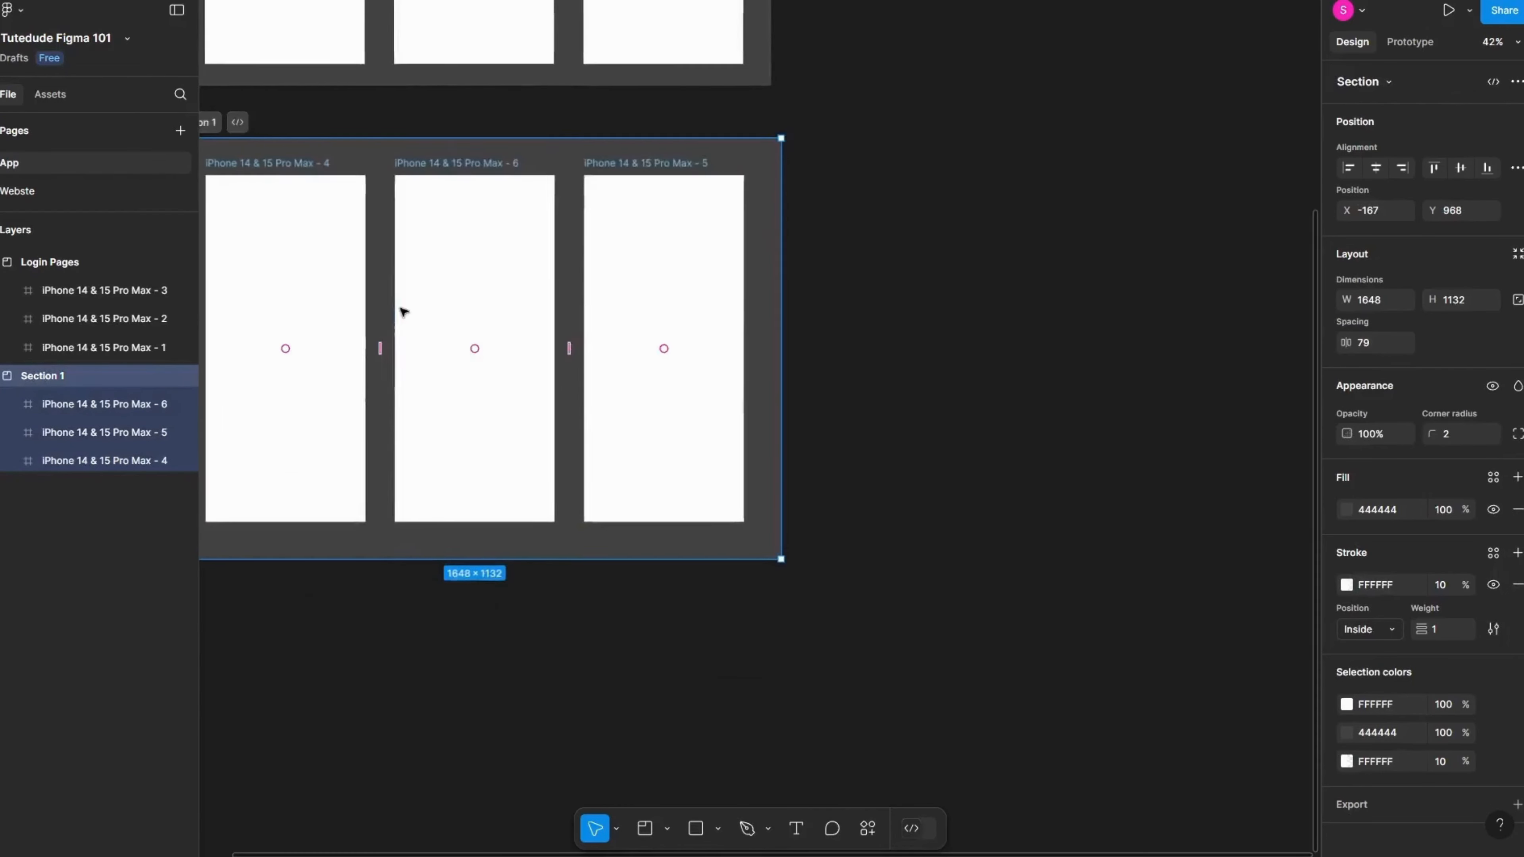
scroll(401, 310, "down", 2)
left_click_drag(401, 310, 600, 285)
scroll(558, 573, "up", 2)
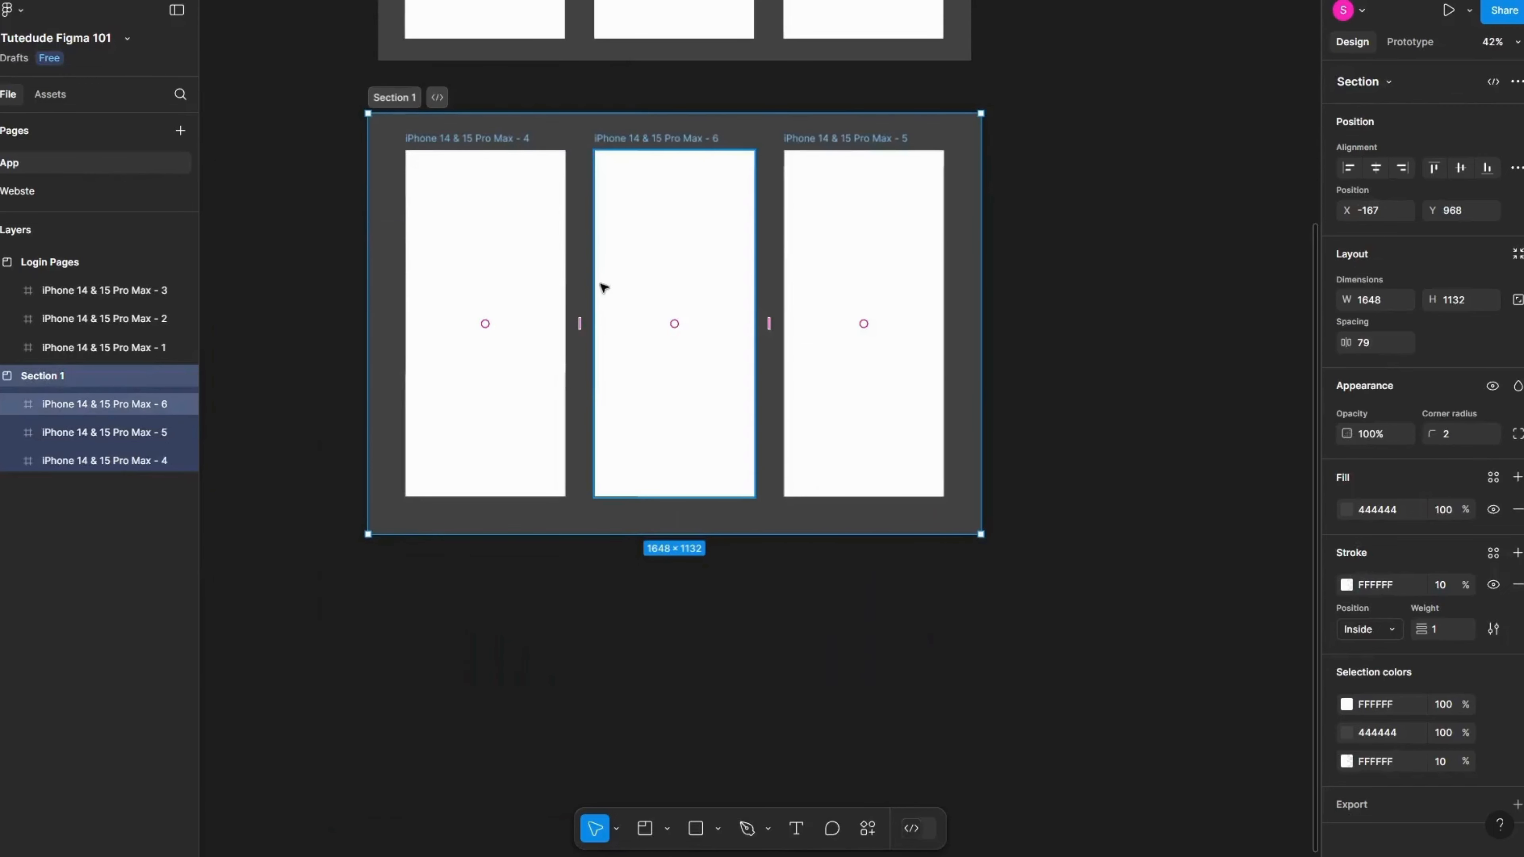
key("ctrl+z")
key("ctrl+z")
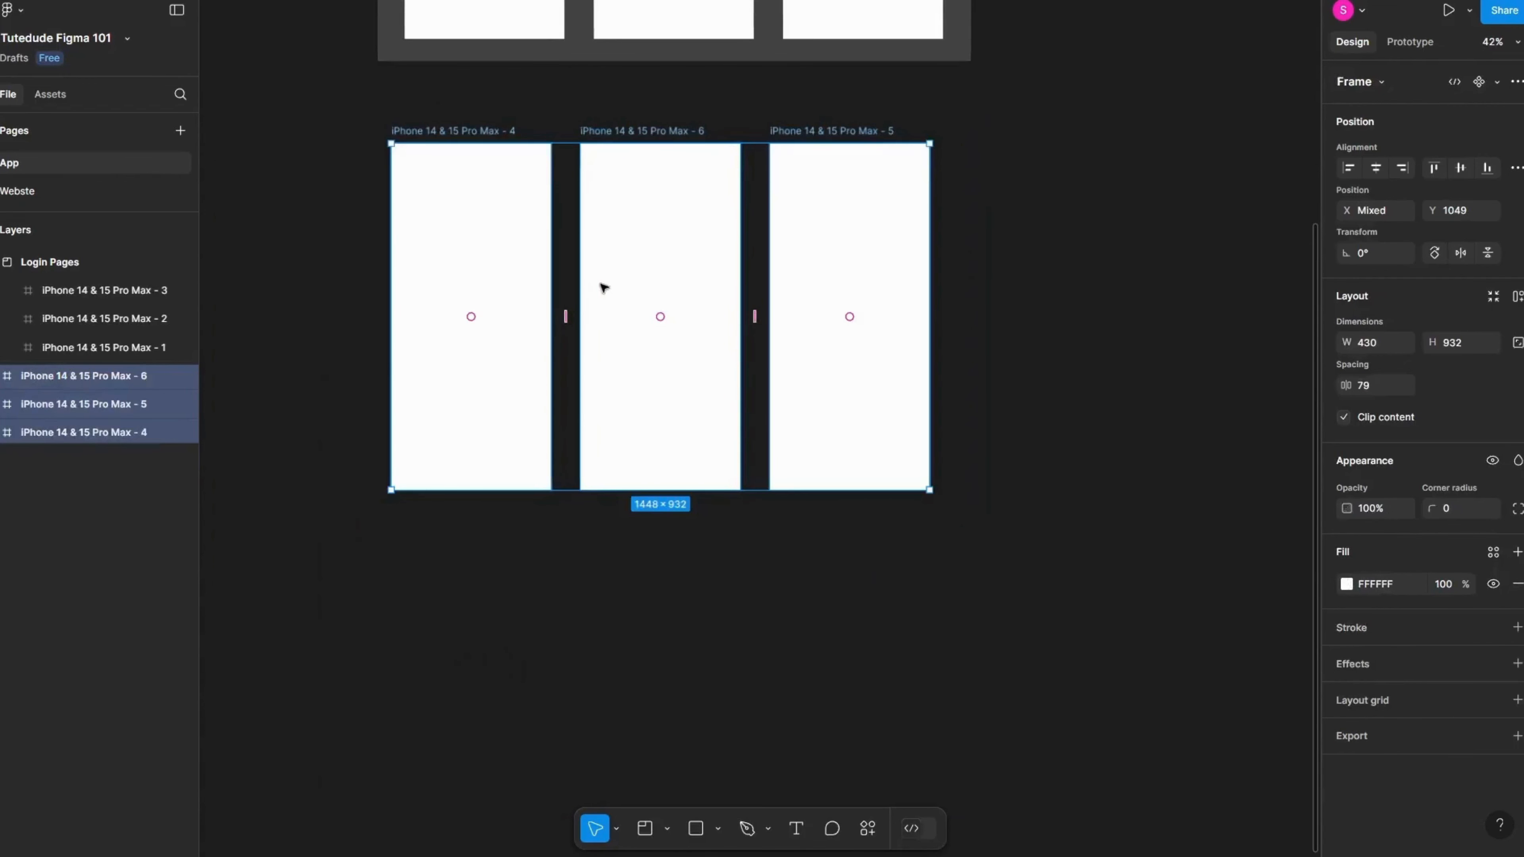
Step: Try selecting the lower three frames one by one and again as an area, and clear the selection
scroll(422, 2, "up", 1)
left_click(797, 642)
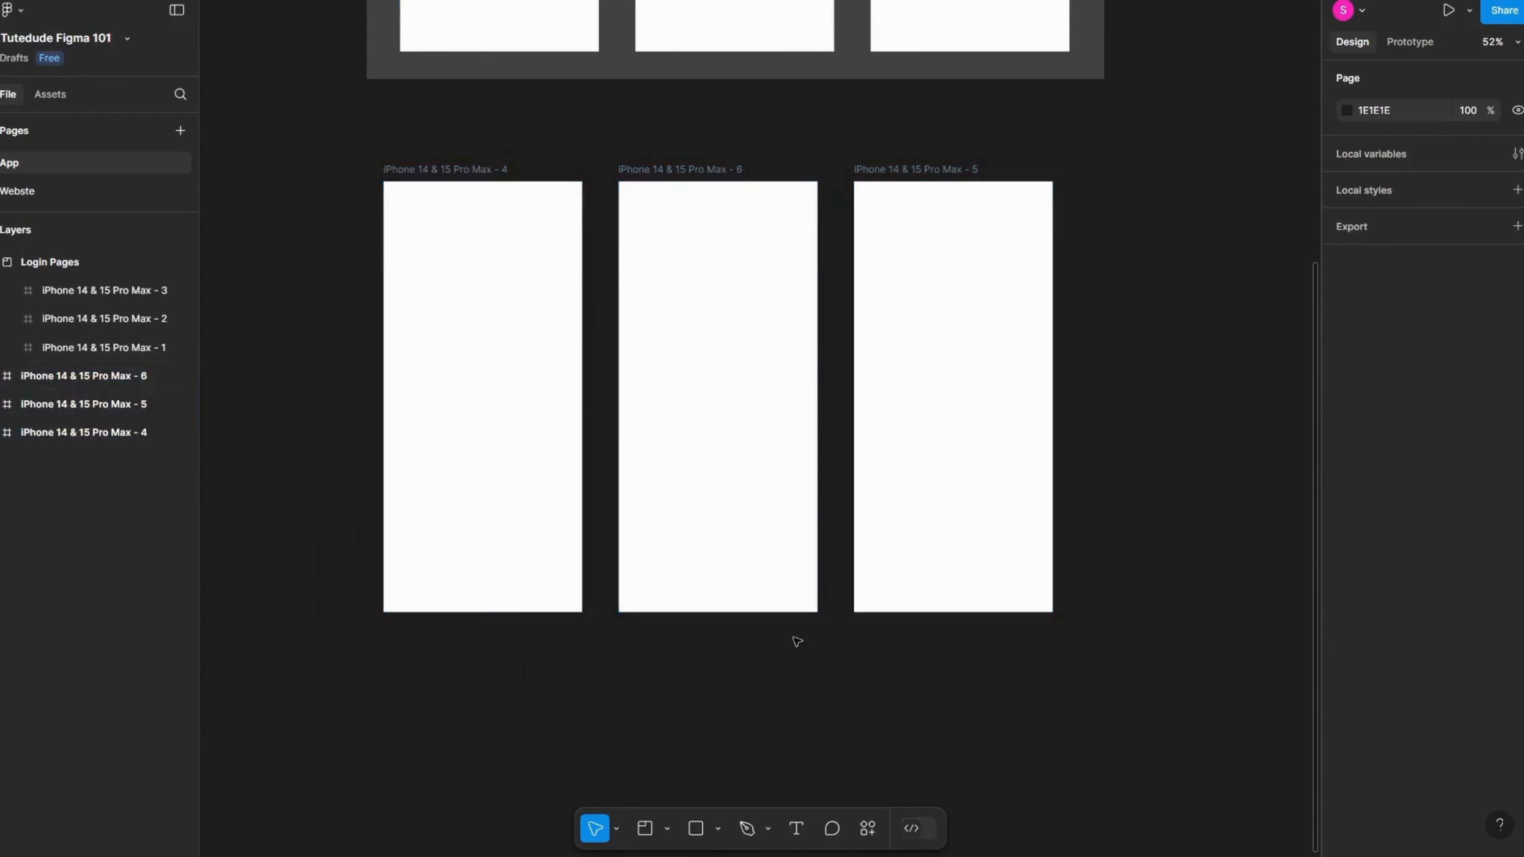
scroll(797, 642, "down", 2)
scroll(909, 613, "right", 1)
left_click(827, 555)
left_click(708, 468, "shift")
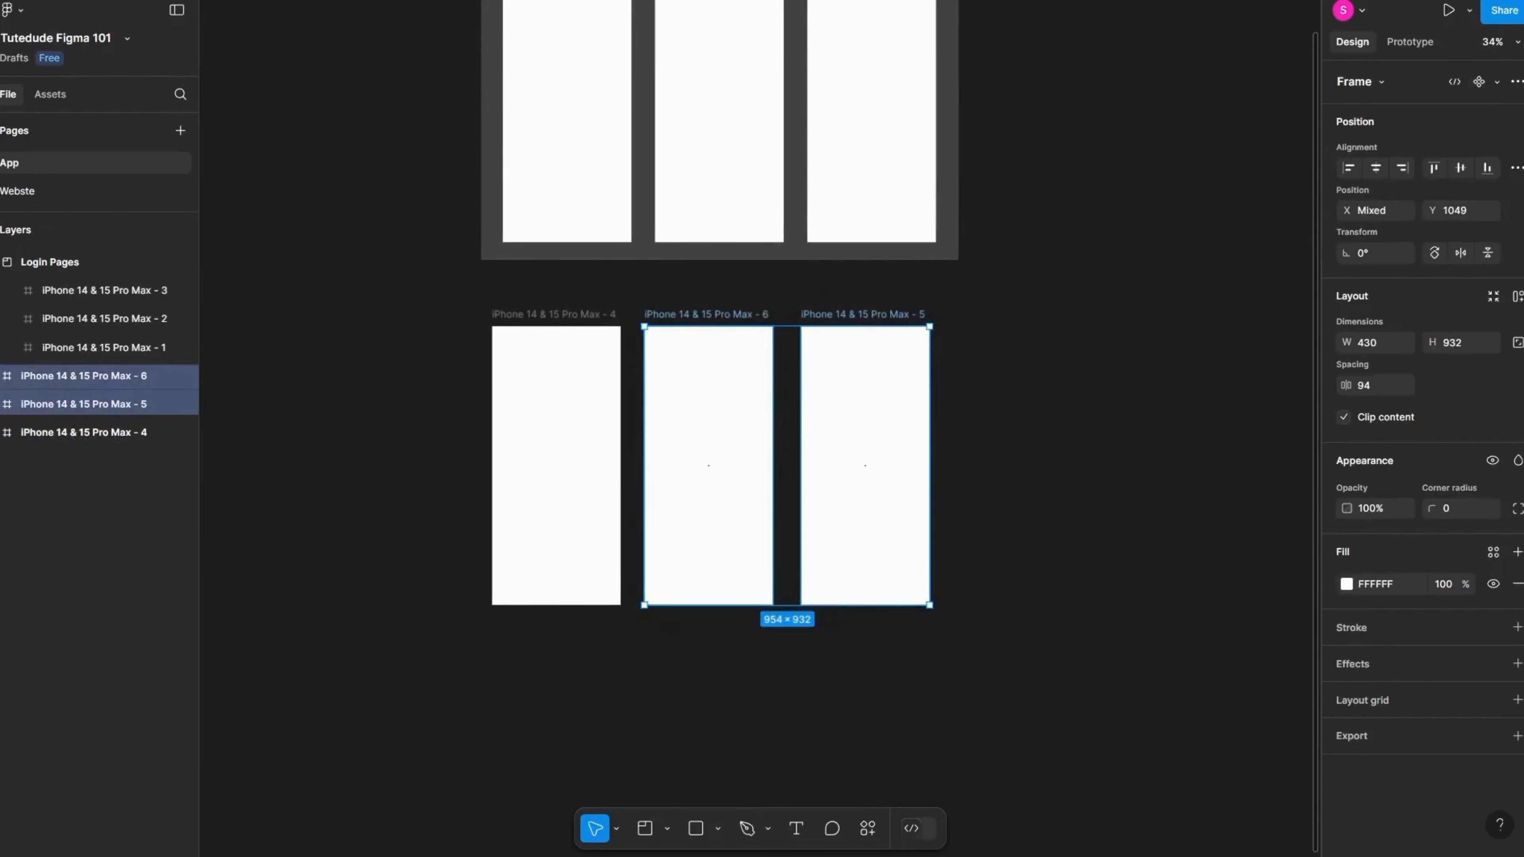
left_click(589, 511, "shift")
left_click(799, 677)
left_click_drag(1137, 719, 384, 328)
key("Escape")
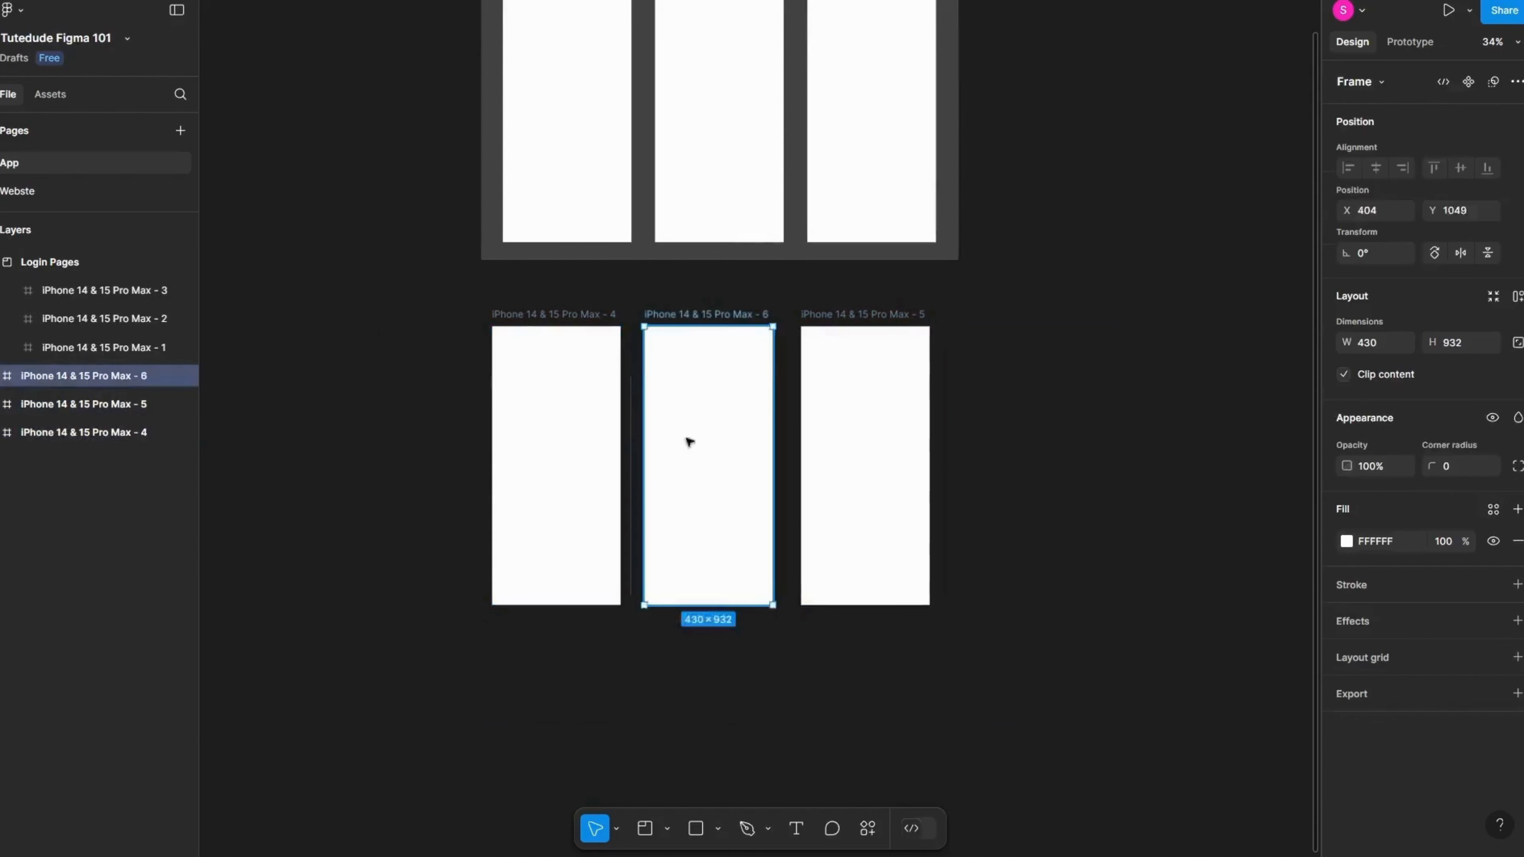
Step: Try shifting the middle frame of the lower row sideways to X 442, and undo the move
left_click_drag(690, 439, 701, 398)
mouse_move(1167, 681)
left_mouse_down()
mouse_move(894, 609)
mouse_move(334, 325)
left_mouse_up()
key("ctrl+z")
key("ctrl+z")
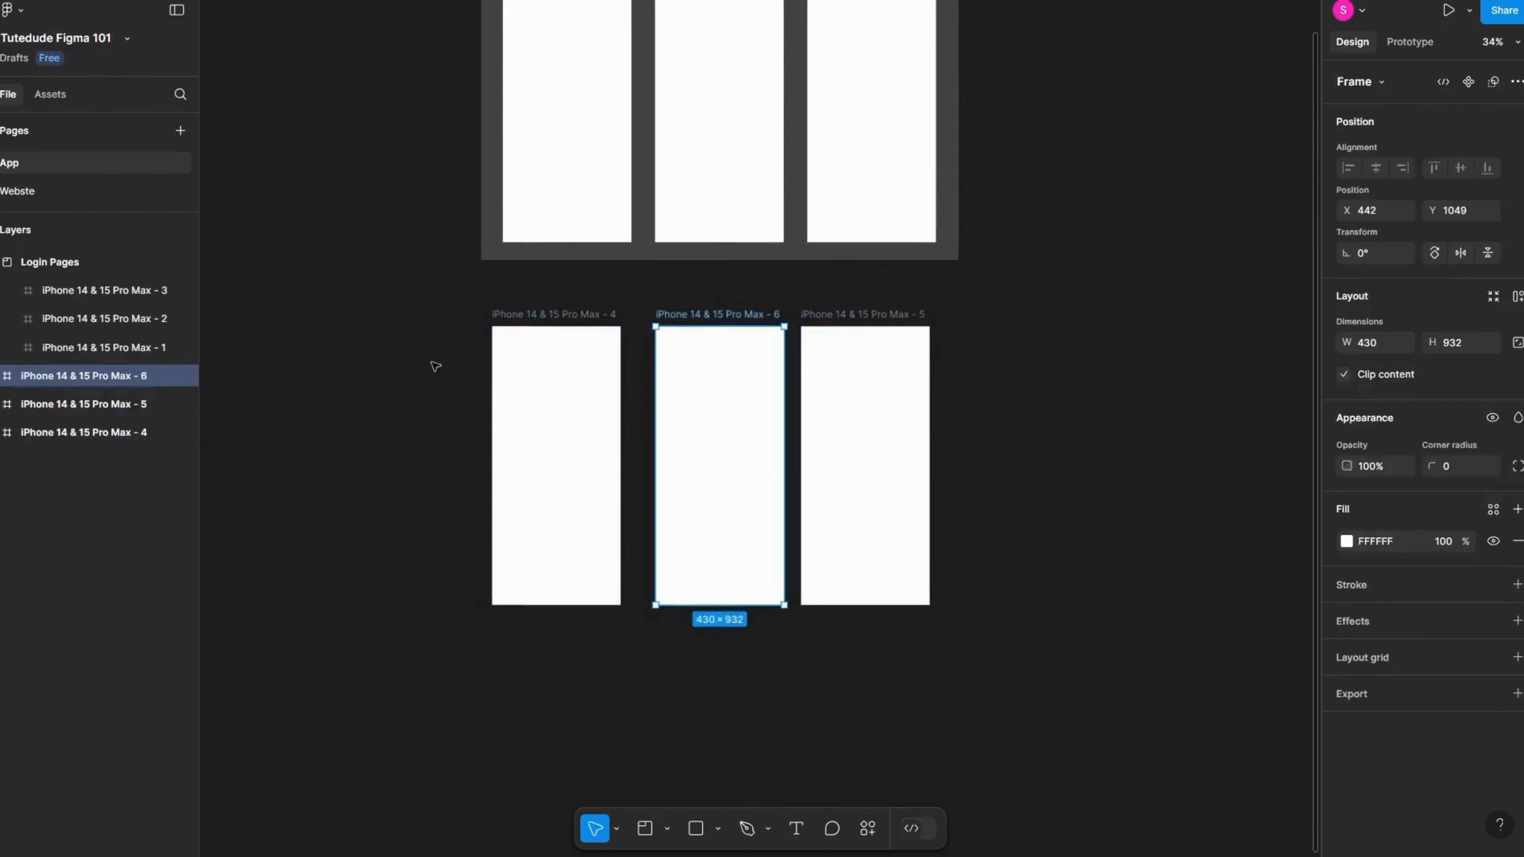
scroll(728, 691, "right", 1)
scroll(728, 705, "up", 4)
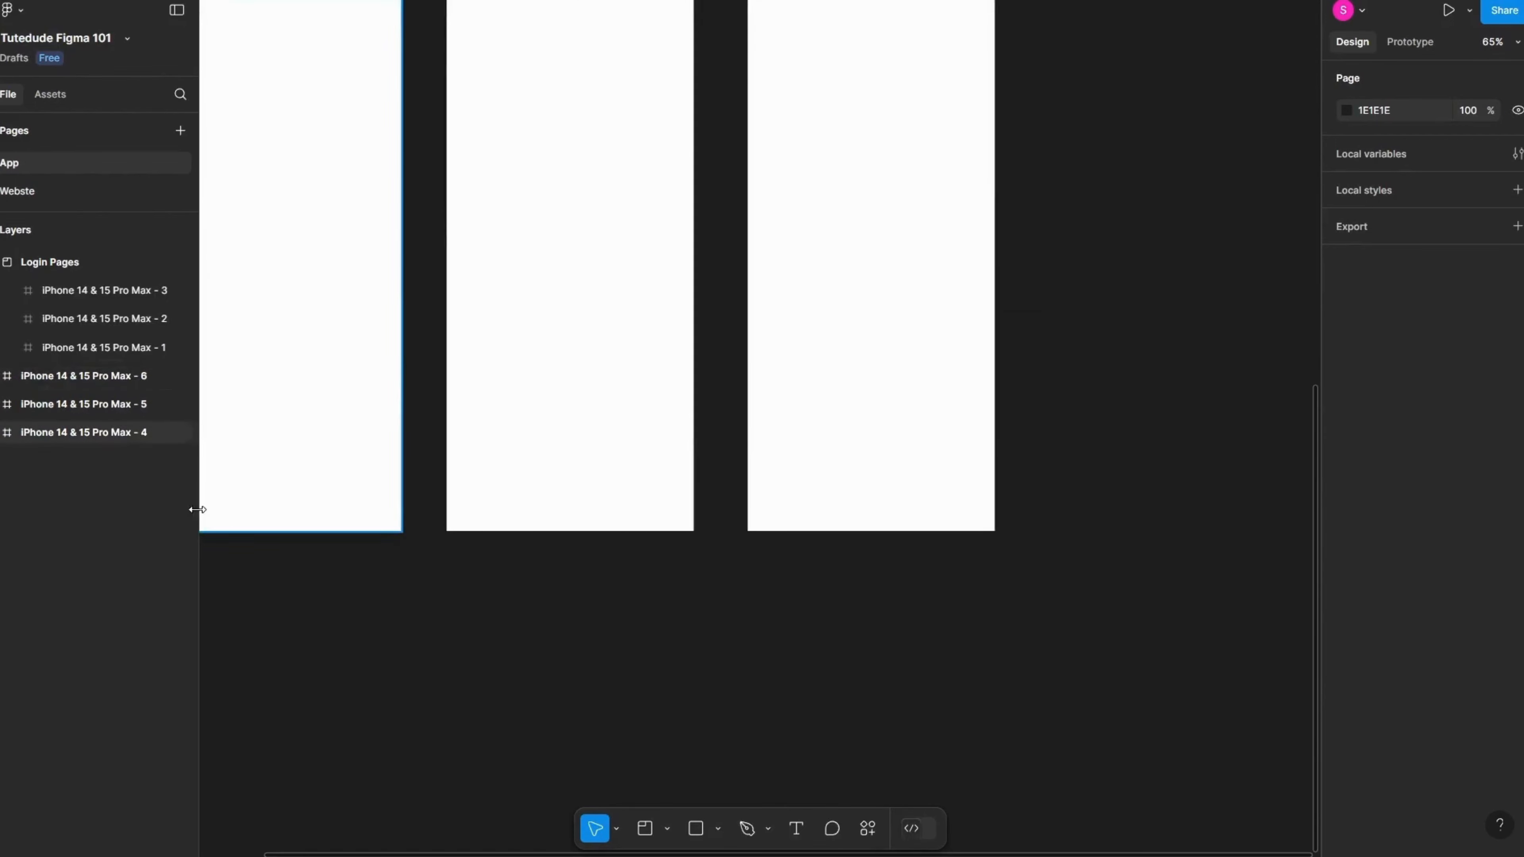
Step: Select the three frames of the lower row together, starting with the frame below the first Login Pages frame
scroll(728, 507, "up", 3)
scroll(697, 569, "right", 2)
scroll(627, 501, "down", 4)
scroll(654, 519, "left", 3)
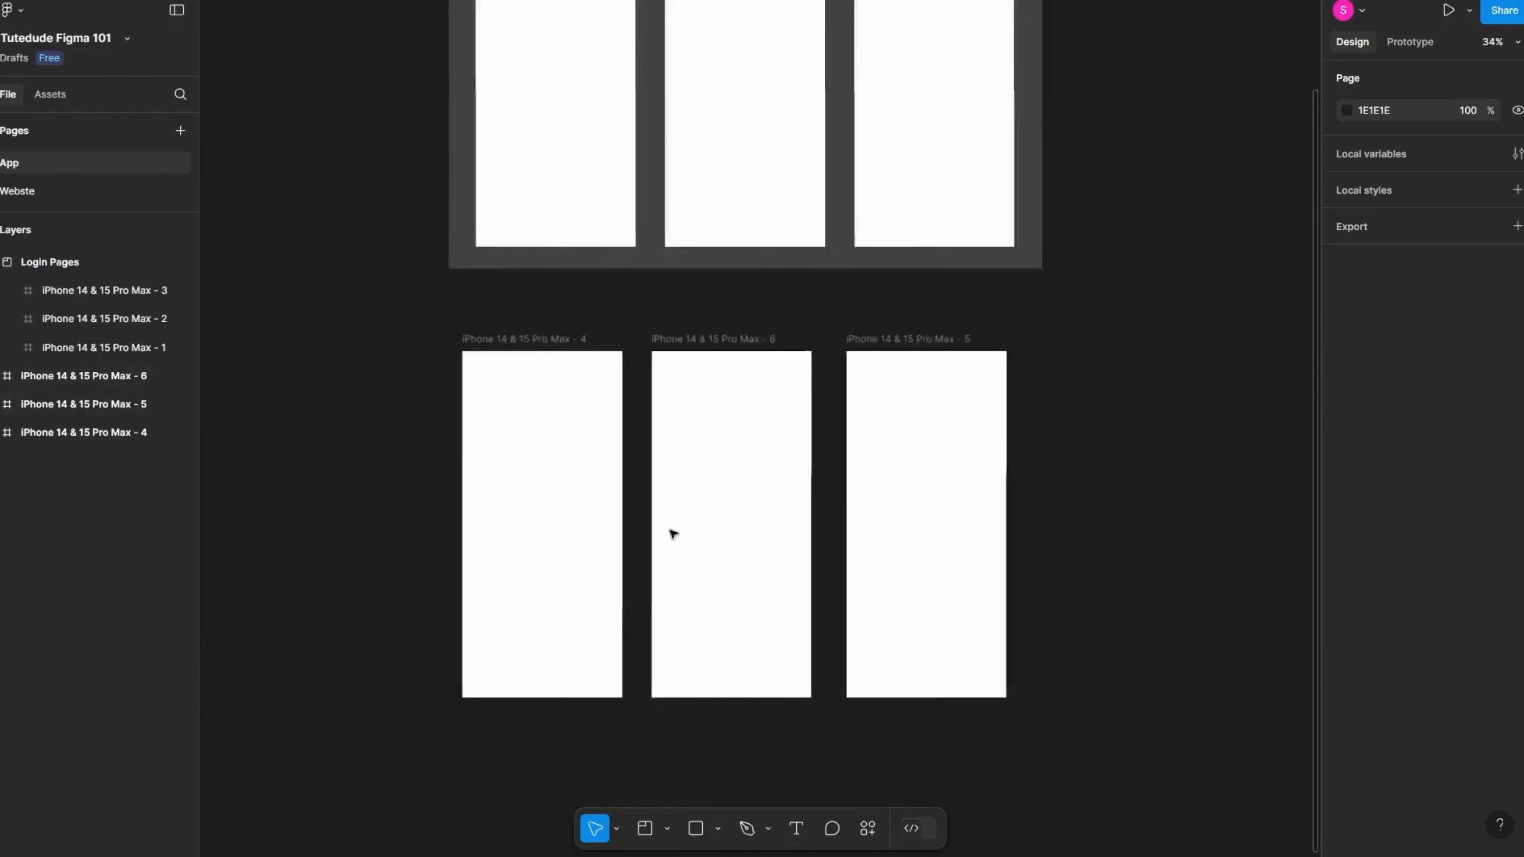
scroll(671, 529, "up", 4)
left_click(438, 252)
scroll(592, 395, "down", 4)
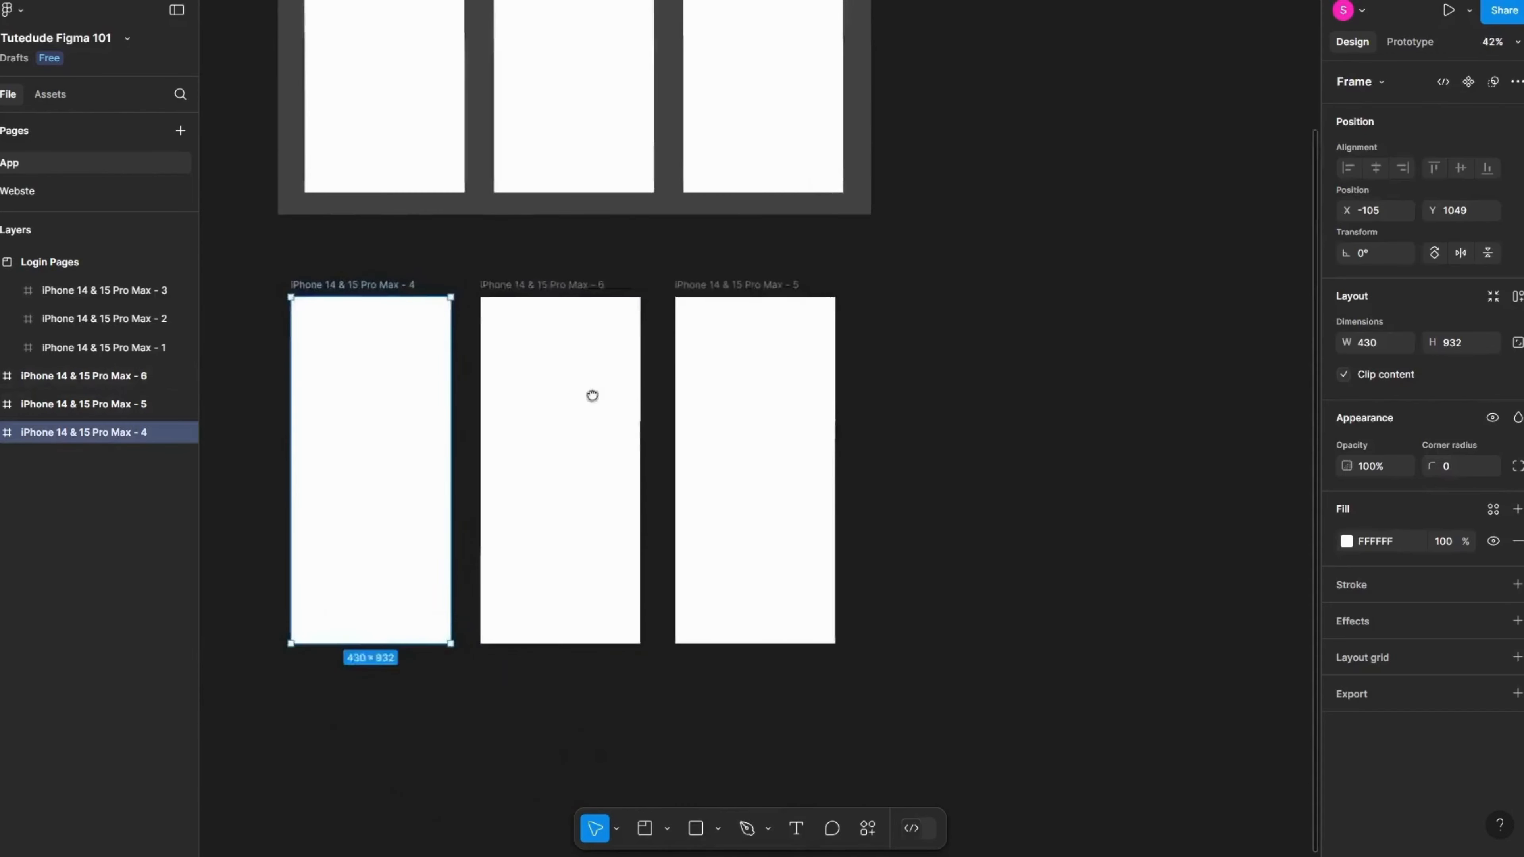
scroll(674, 347, "up", 4)
left_click(740, 297, "shift")
scroll(780, 420, "down", 5)
mouse_move(793, 446)
left_mouse_down()
mouse_move(789, 395)
mouse_move(819, 514)
mouse_move(814, 439)
mouse_move(842, 461)
mouse_move(769, 430)
left_mouse_up()
scroll(799, 453, "up", 3)
left_click(649, 448, "shift")
Step: Select the three frames inside the Login Pages section together, and clear the selection
left_click_drag(569, 461, 574, 441)
scroll(636, 390, "down", 3)
left_click_drag(640, 385, 599, 592)
scroll(594, 459, "up", 3)
left_click(593, 453)
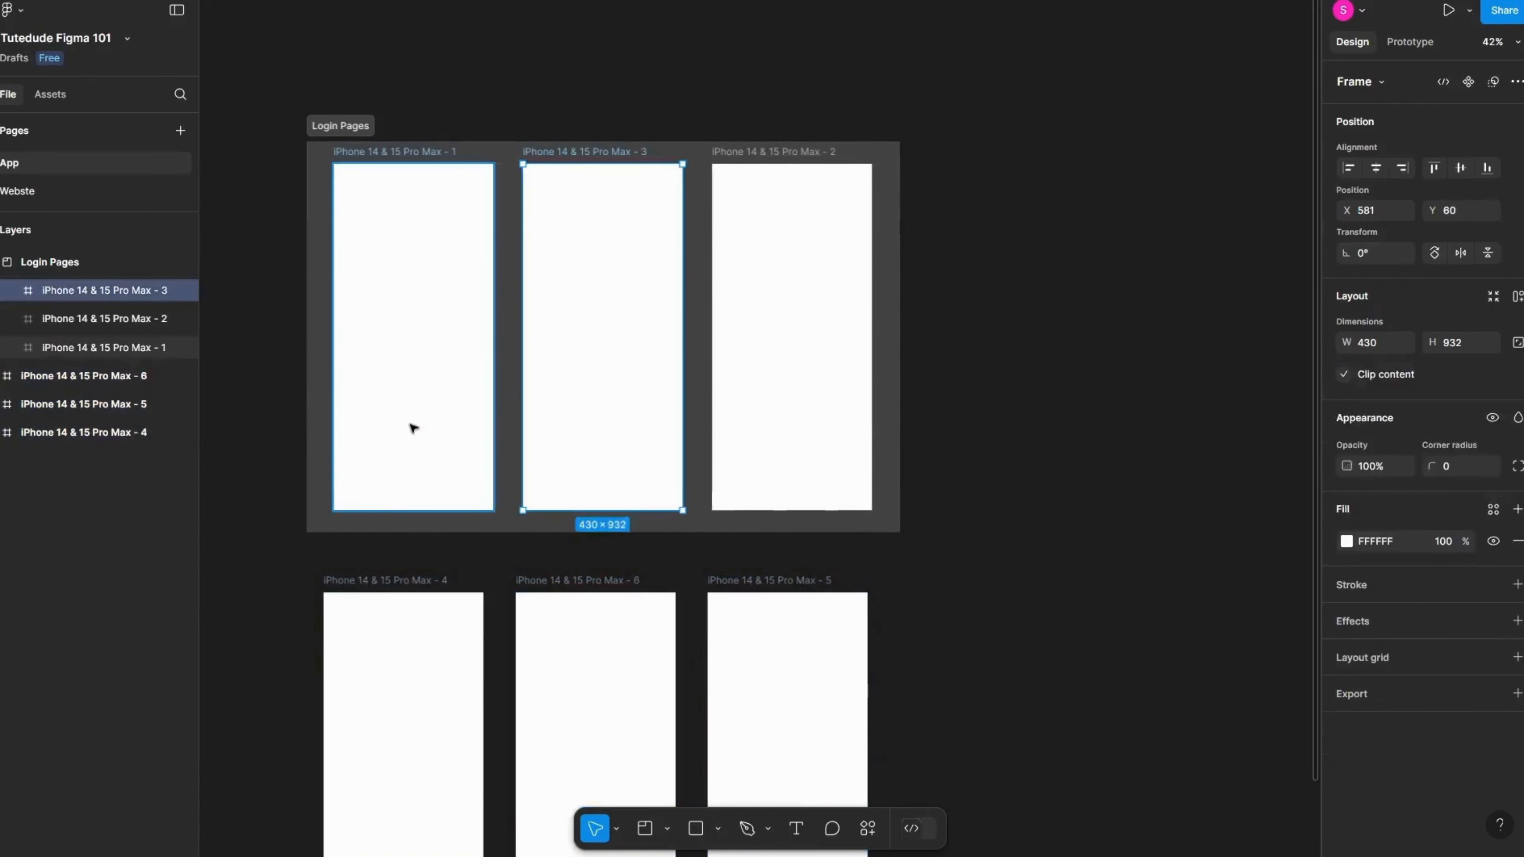
left_click(413, 428, "shift")
left_click(742, 397, "shift")
mouse_move(535, 377)
left_mouse_down()
mouse_move(534, 354)
mouse_move(535, 377)
left_mouse_up()
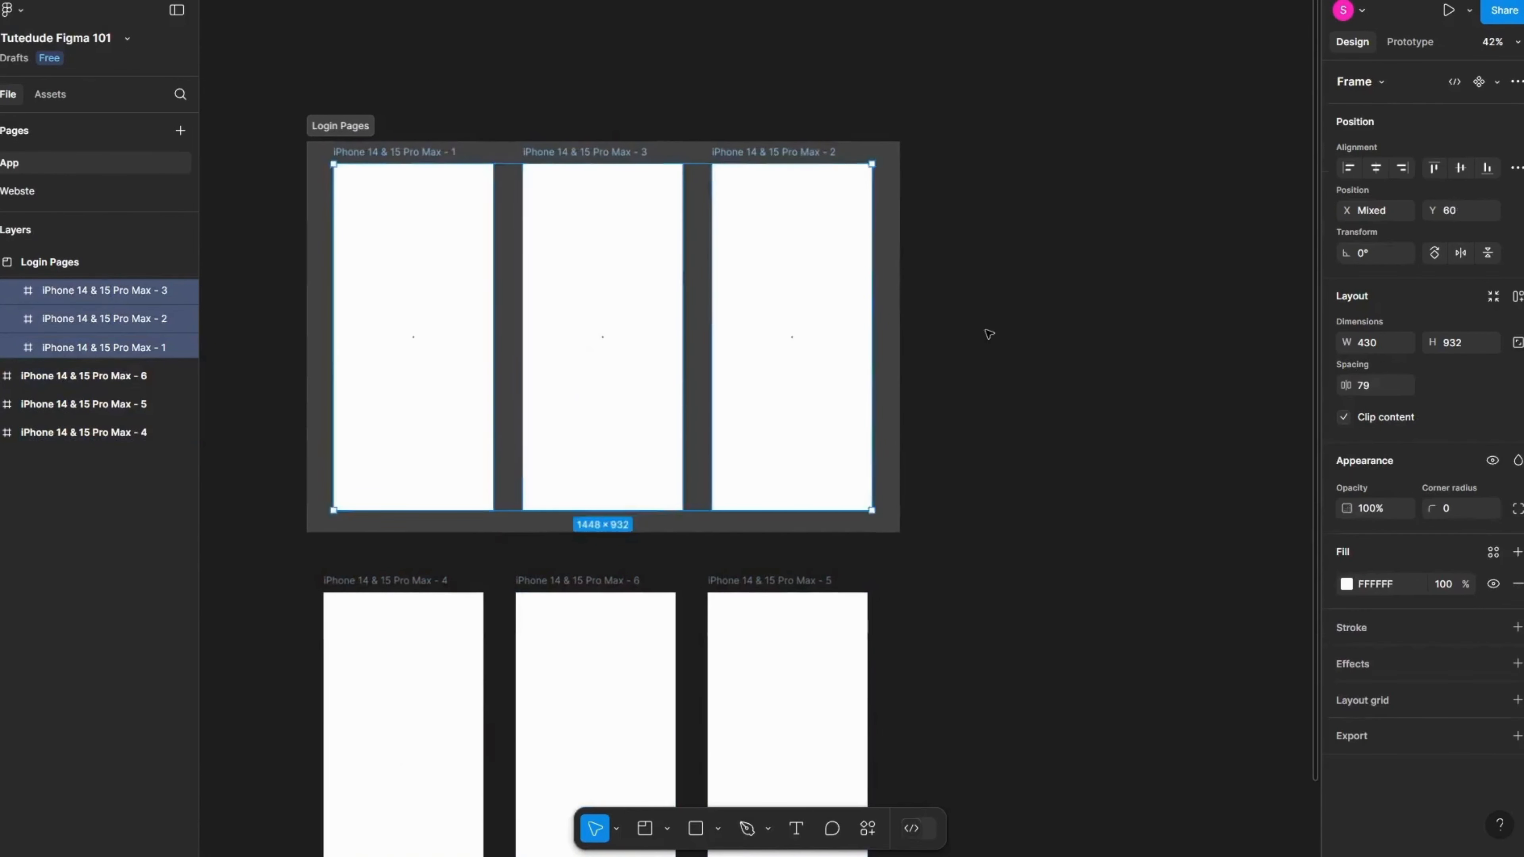
left_click(989, 334)
Step: Select all six frames of both rows as one area, and clear the selection
scroll(833, 510, "left", 2)
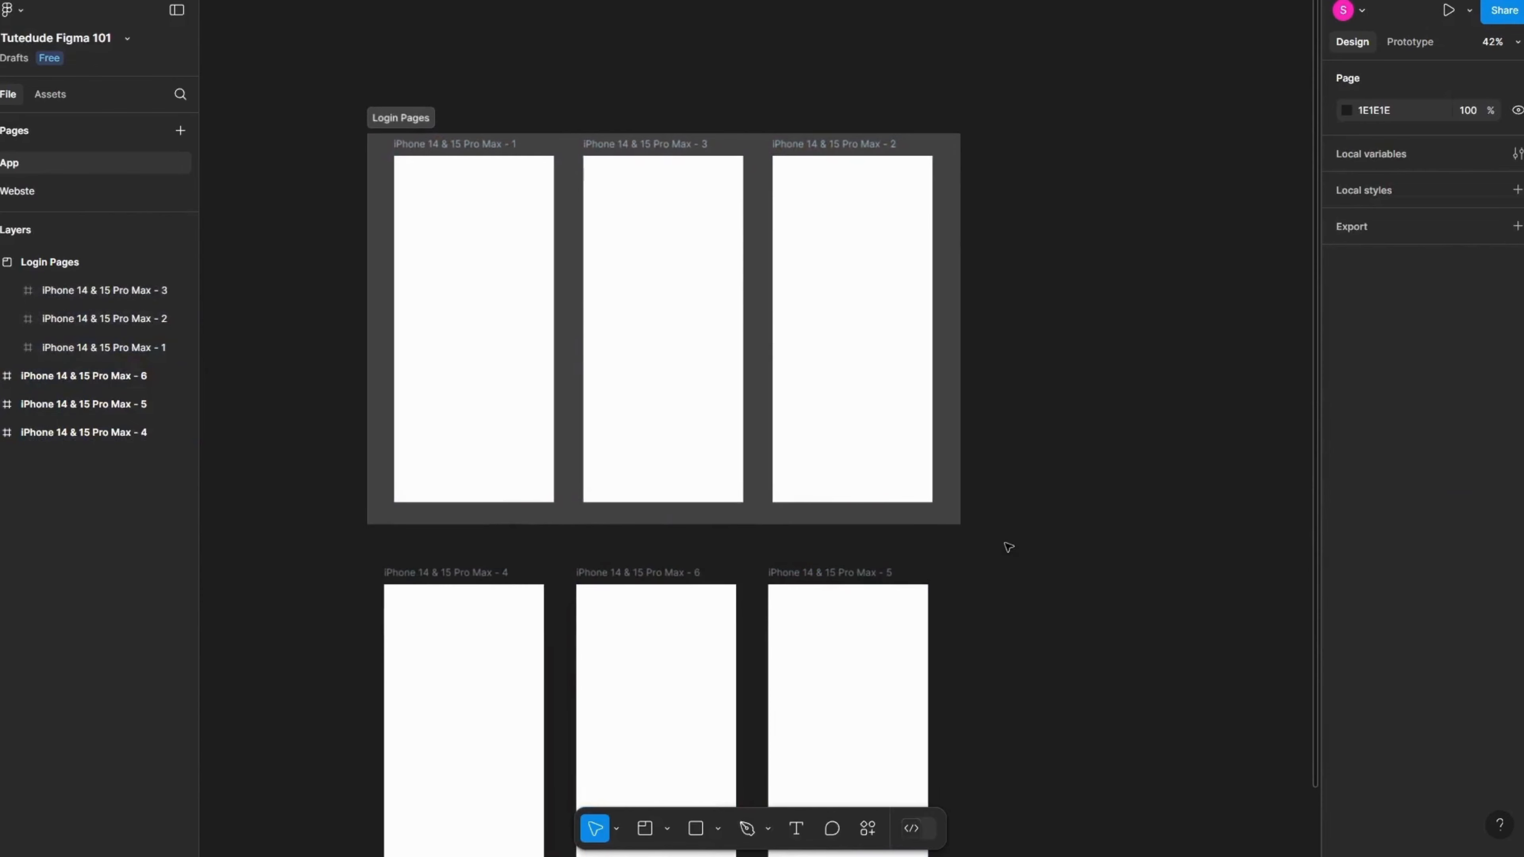
scroll(1008, 547, "down", 3)
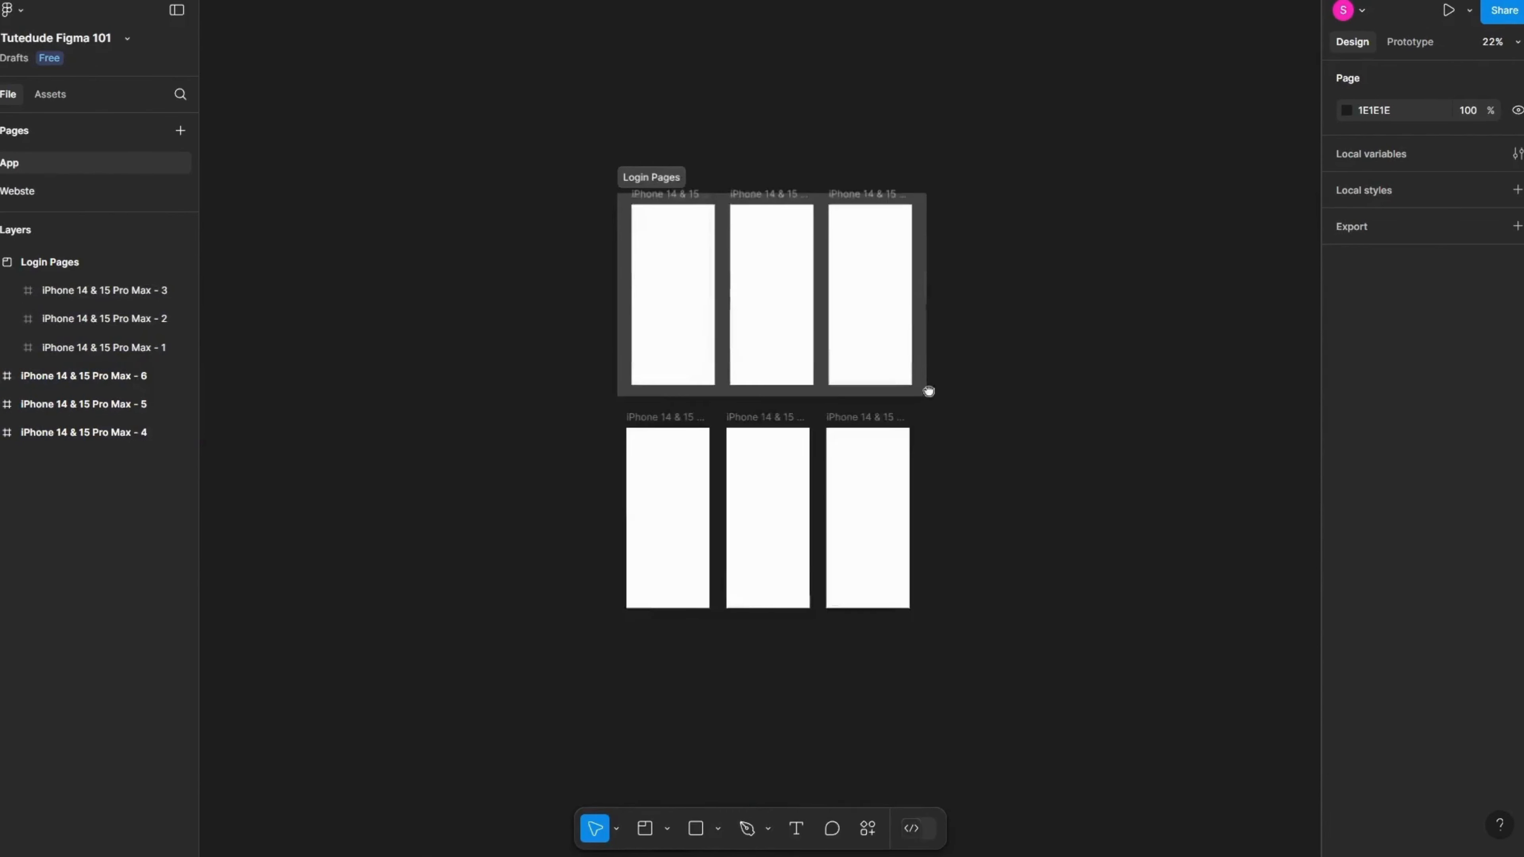
scroll(925, 391, "up", 2)
left_click_drag(1075, 705, 385, 85)
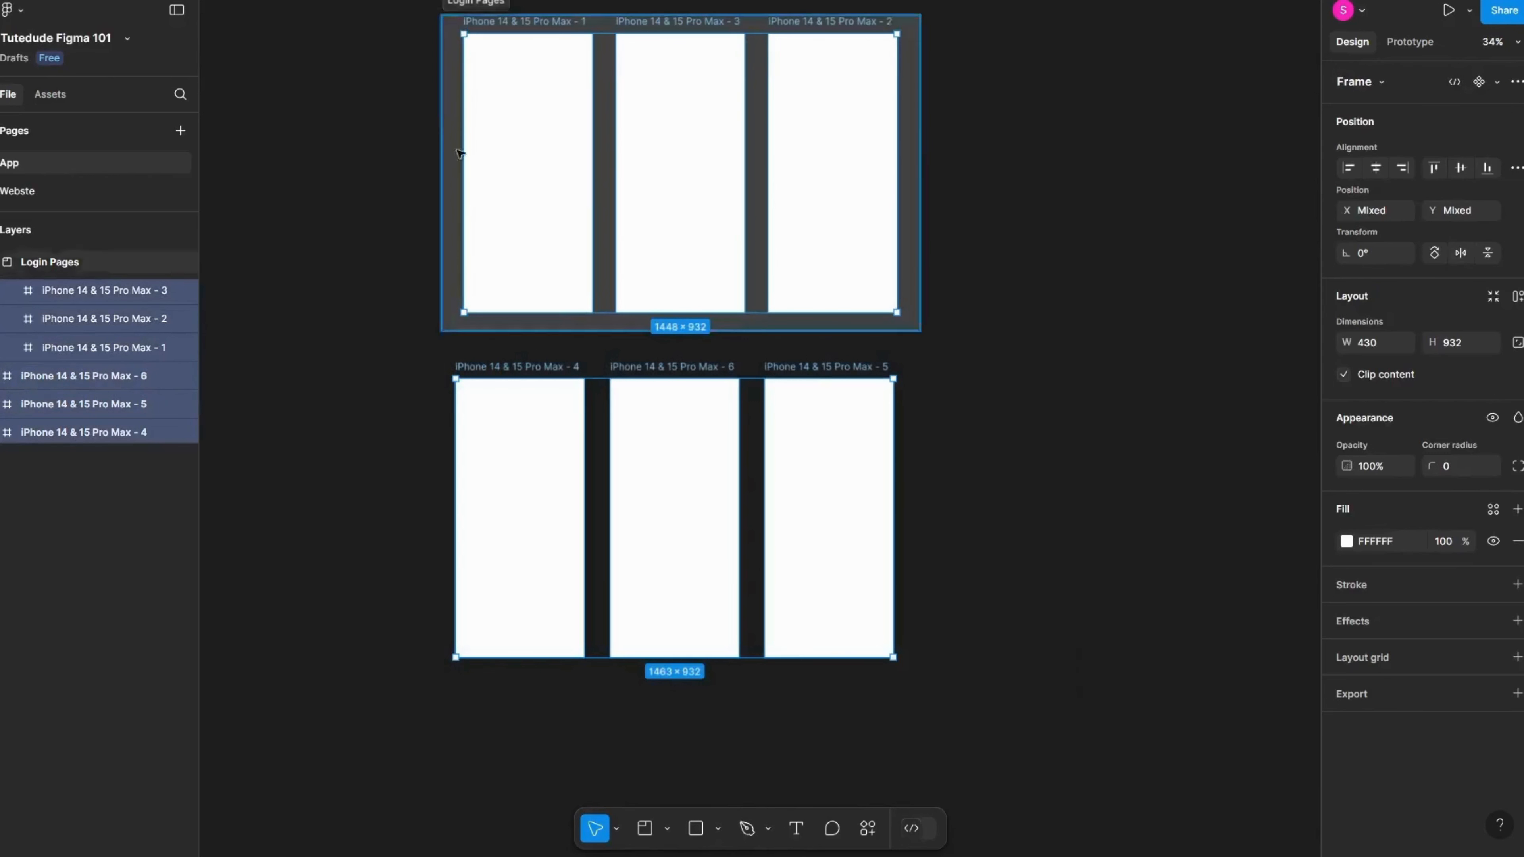
left_click_drag(616, 398, 544, 412)
scroll(510, 427, "down", 2)
left_click(816, 432)
scroll(678, 288, "up", 3)
left_click_drag(744, 409, 821, 509)
scroll(820, 508, "up", 2)
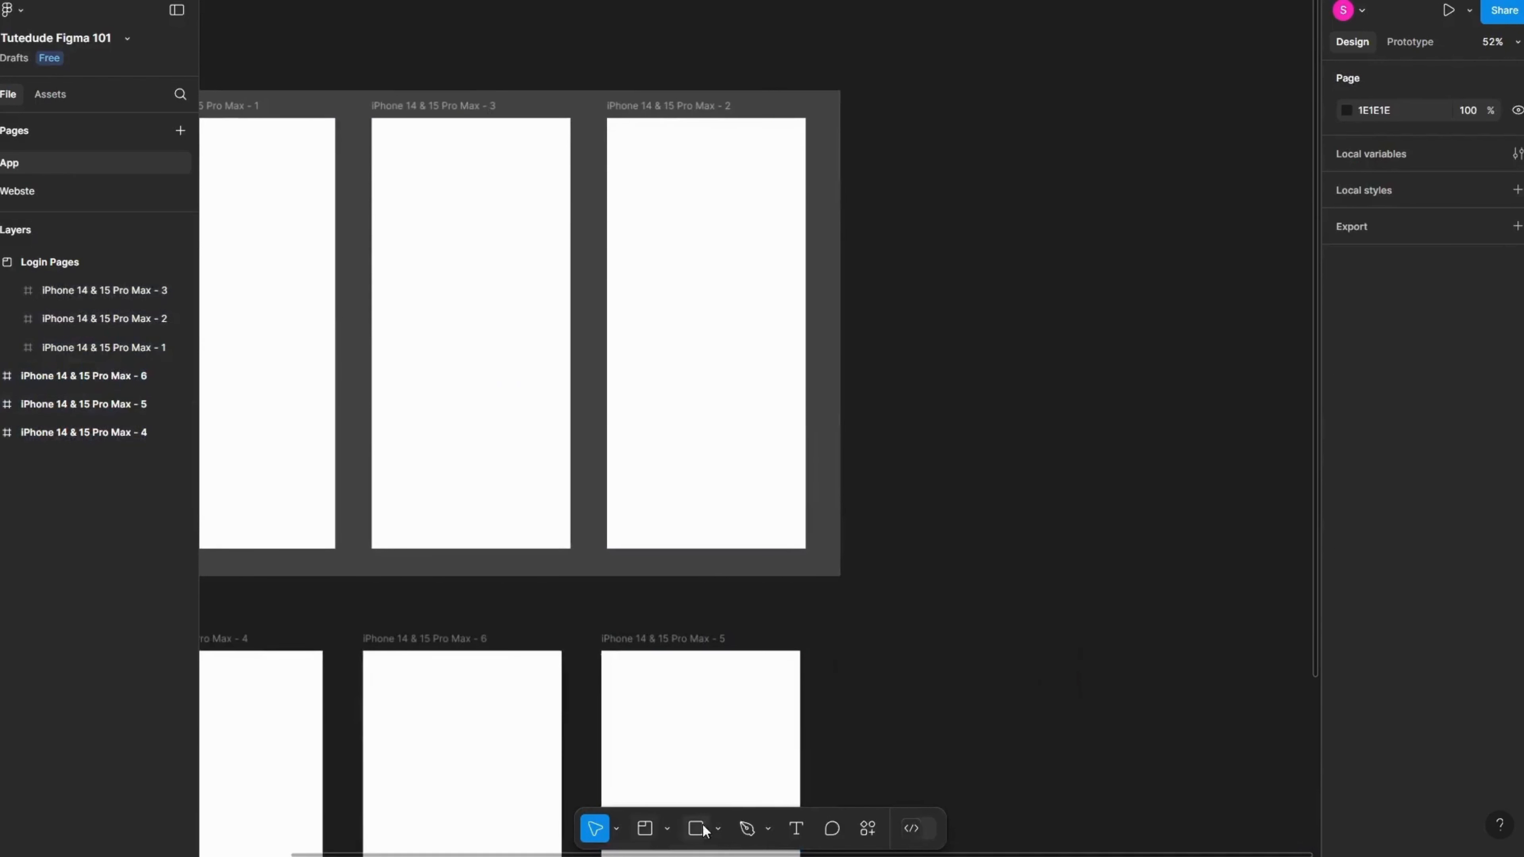
Step: Try drawing a slice of about 504 × 473 over the upper part of the middle Login Pages frame, and delete it
left_click(666, 829)
left_click(661, 792)
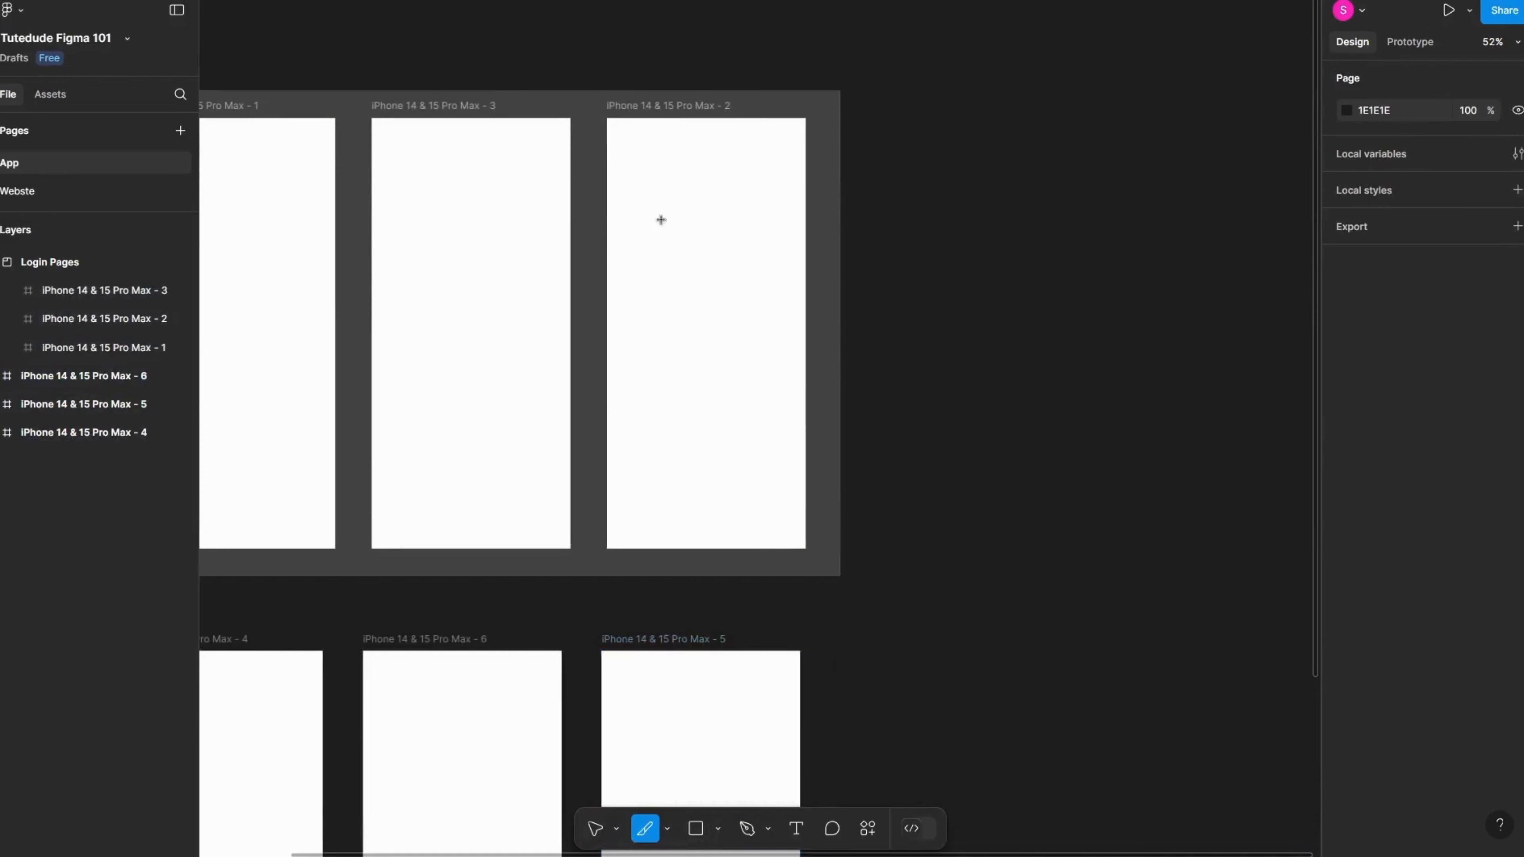
scroll(661, 220, "down", 4)
scroll(677, 332, "up", 3)
left_click_drag(599, 361, 783, 354)
scroll(774, 351, "up", 2)
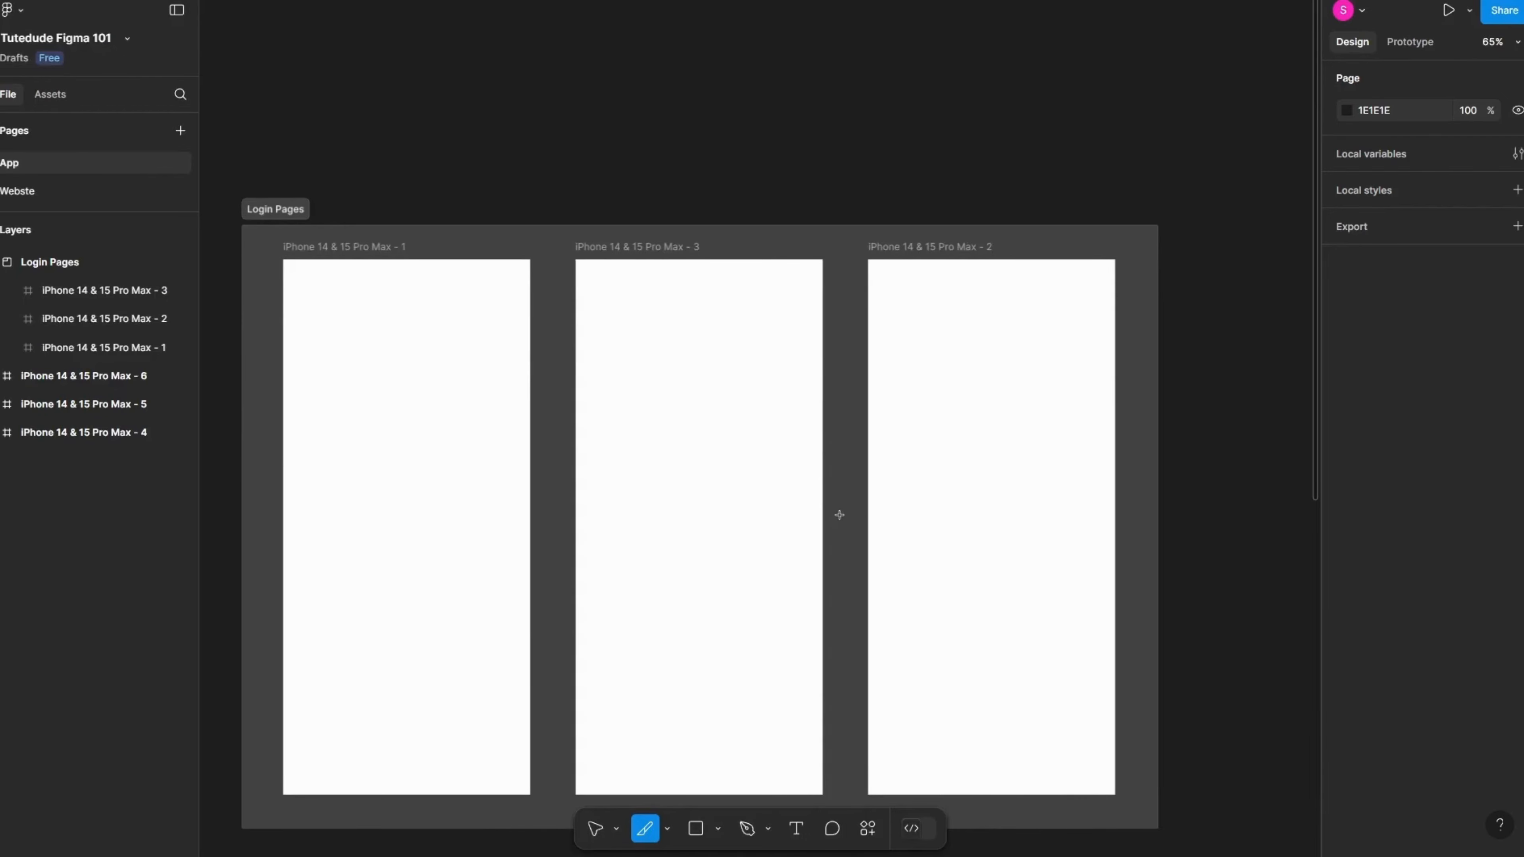
left_click_drag(837, 514, 547, 242)
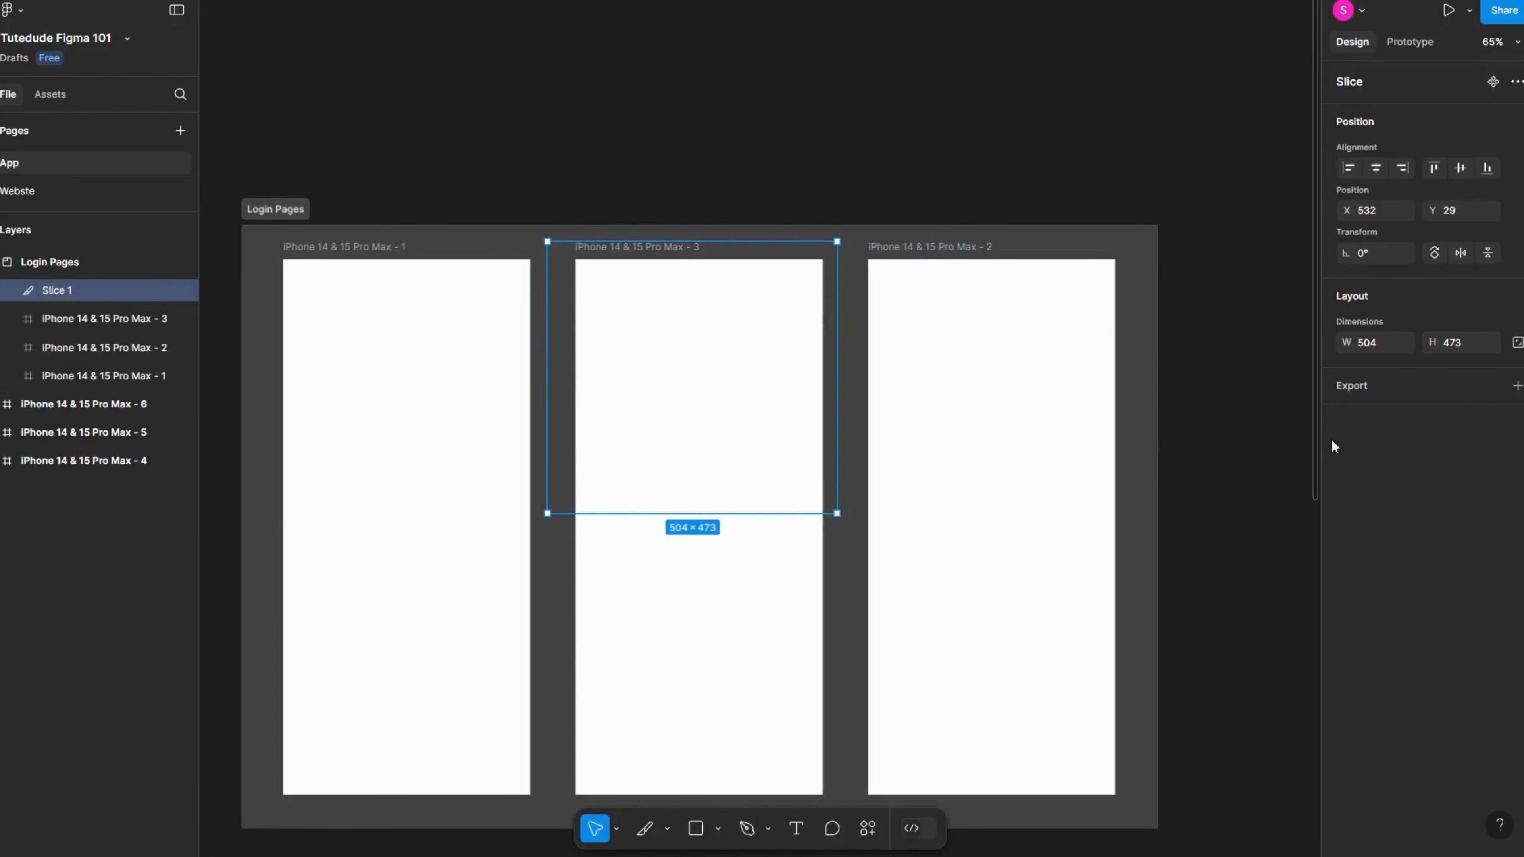
left_click_drag(646, 409, 640, 428)
key("Delete")
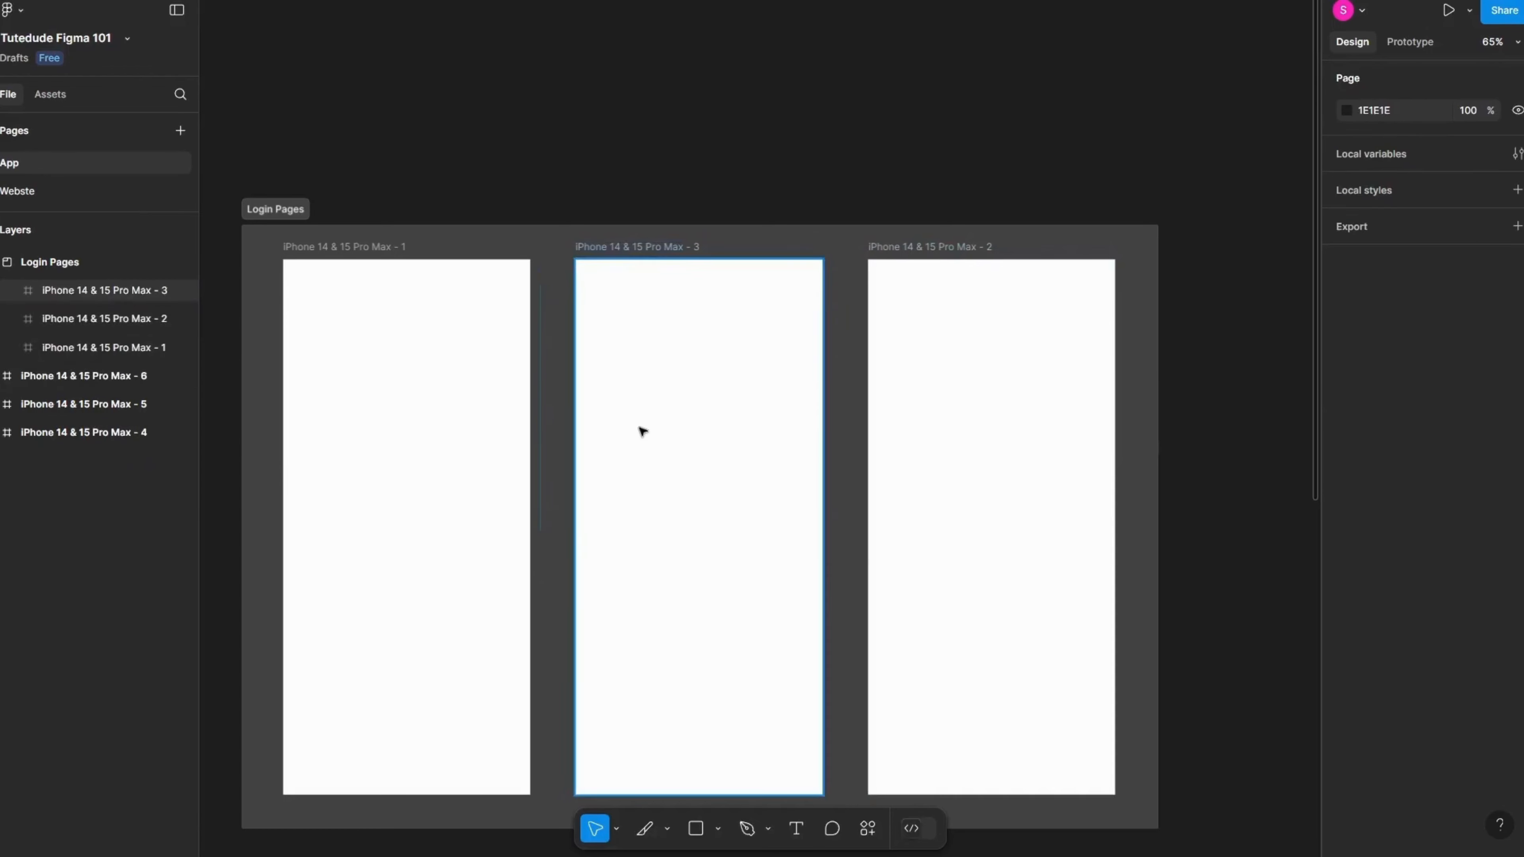
Step: Select everything on the App page, including the Login Pages section and the lower three frames, and delete it
scroll(601, 421, "down", 3)
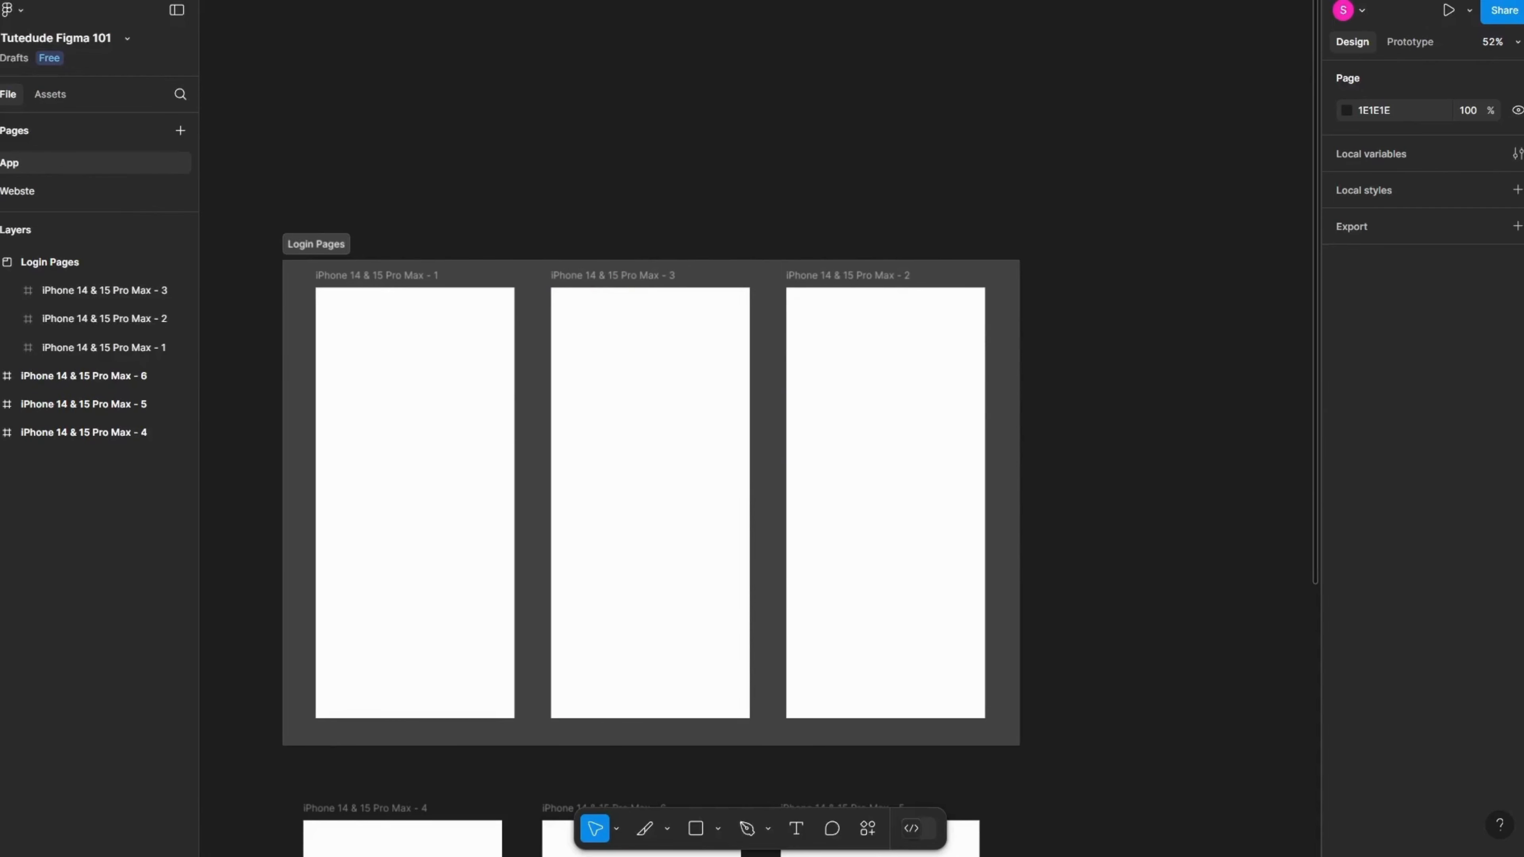
scroll(707, 534, "down", 6)
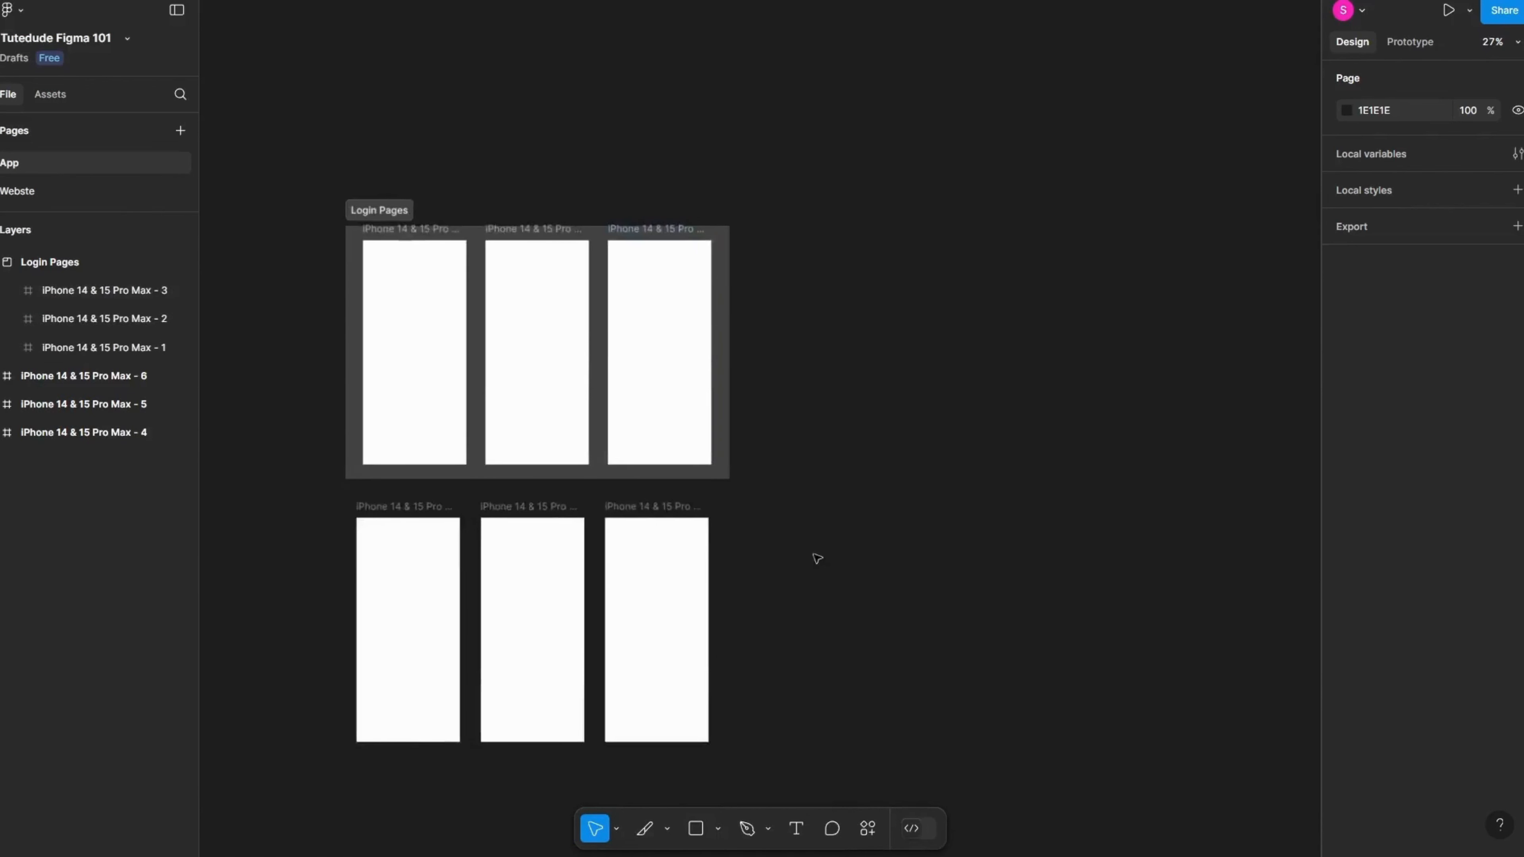
left_click_drag(1119, 715, 920, 595)
key("ctrl+a")
scroll(639, 323, "up", 4)
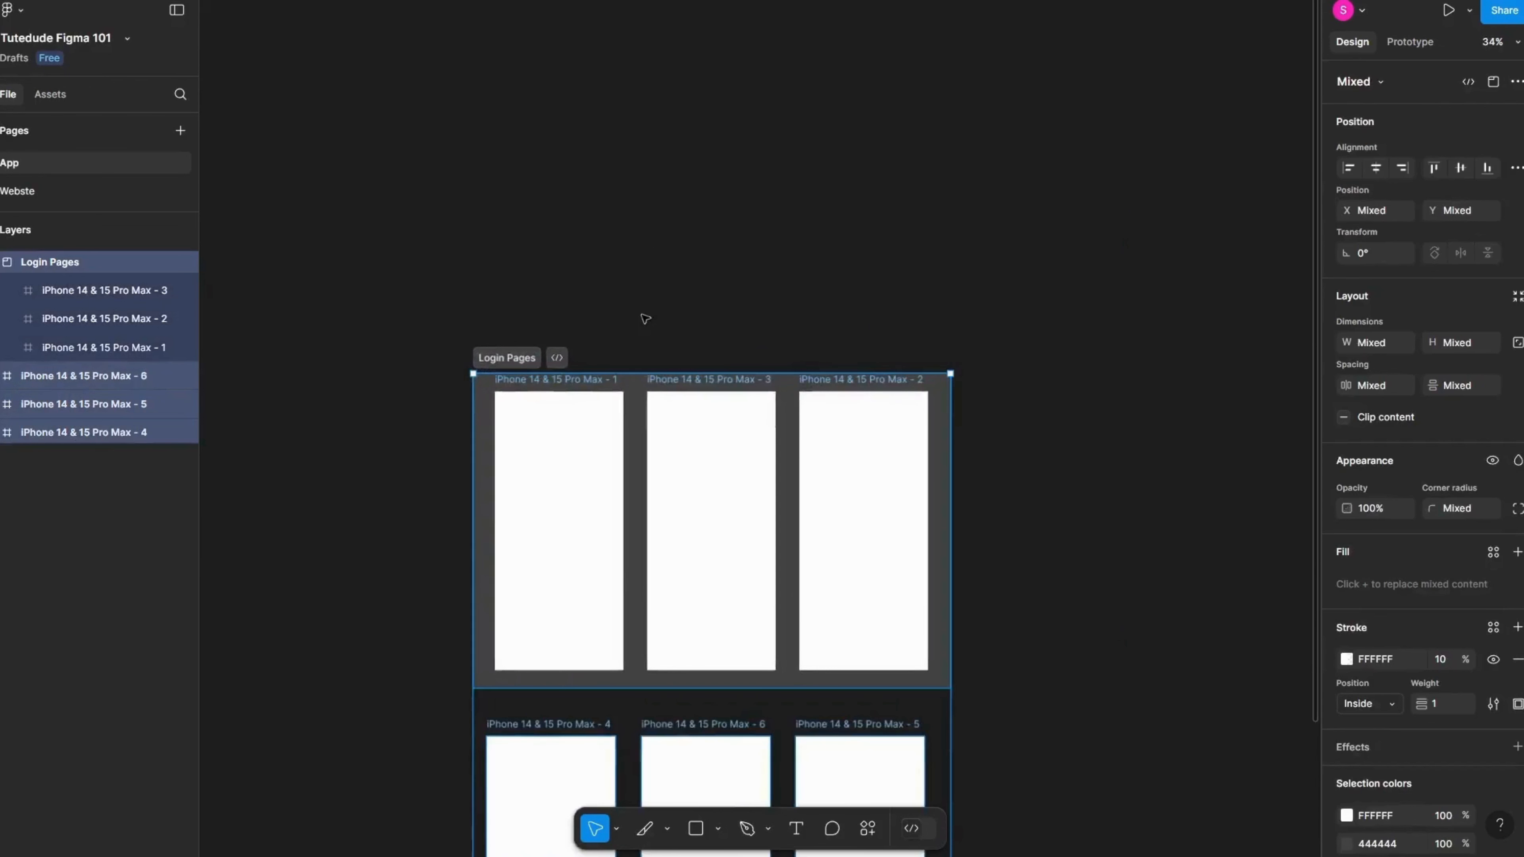
key("Delete")
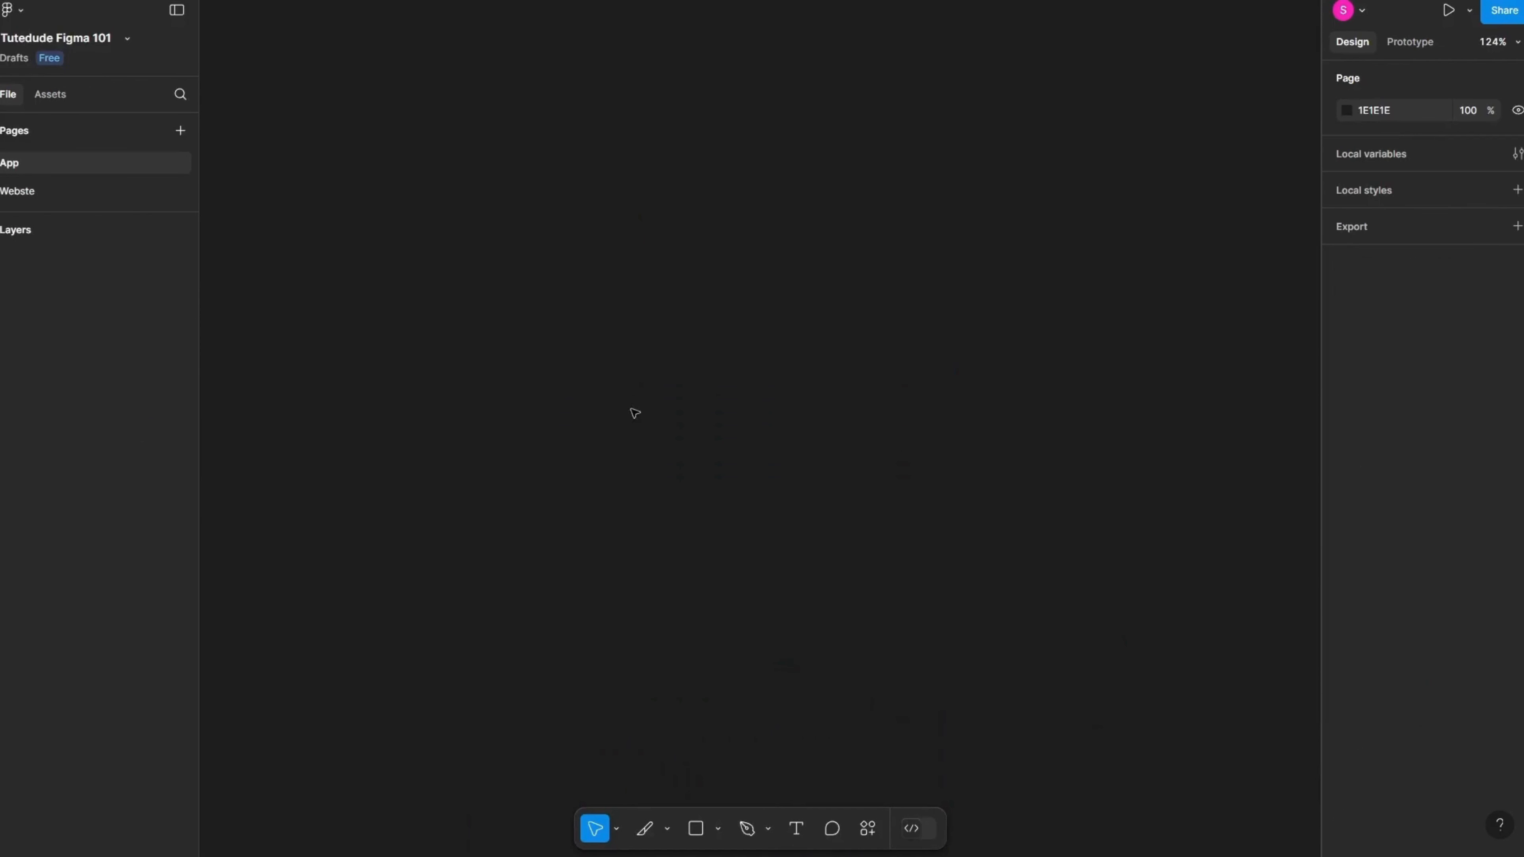
Step: Draw a square of about 122 × 122 on the empty canvas with the Rectangle tool
left_click(717, 828)
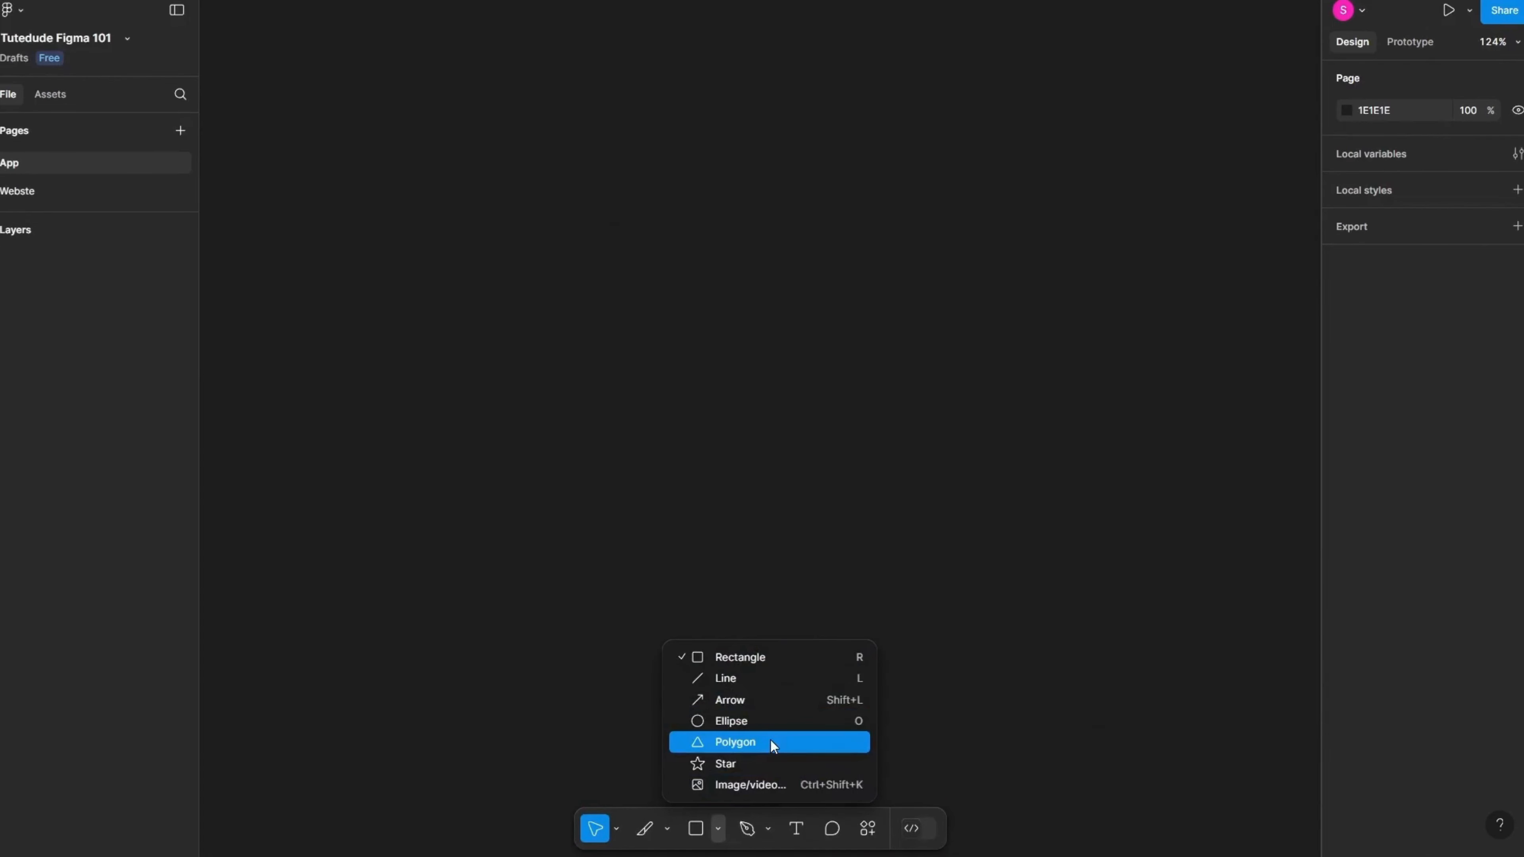
left_click(738, 658)
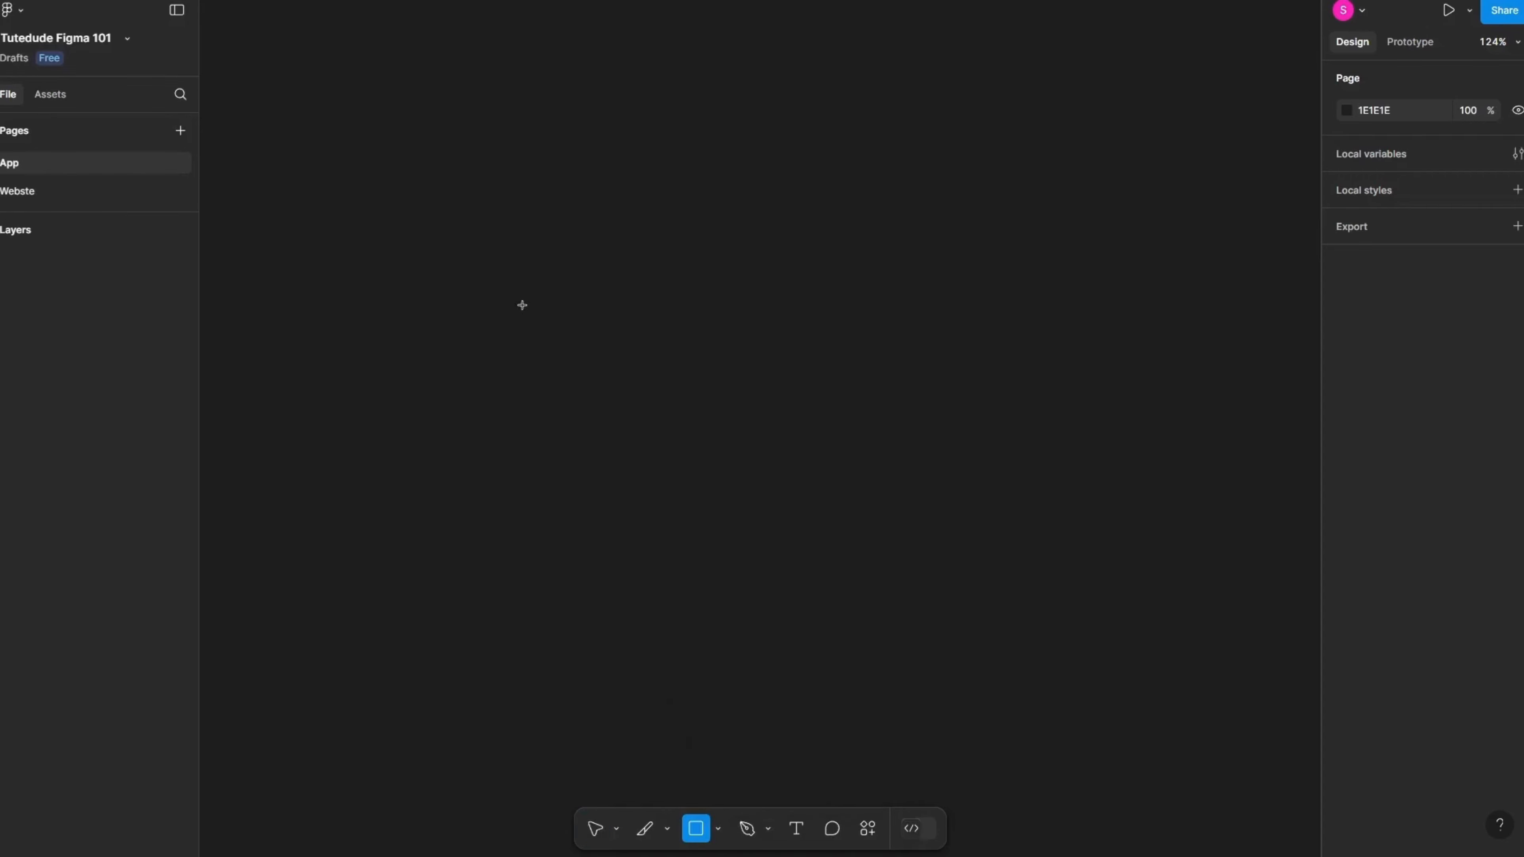
mouse_move(522, 306)
left_mouse_down()
mouse_move(657, 440)
mouse_move(538, 412)
left_mouse_up()
scroll(549, 407, "up", 2)
scroll(530, 348, "down", 2)
left_click_drag(530, 348, 575, 398)
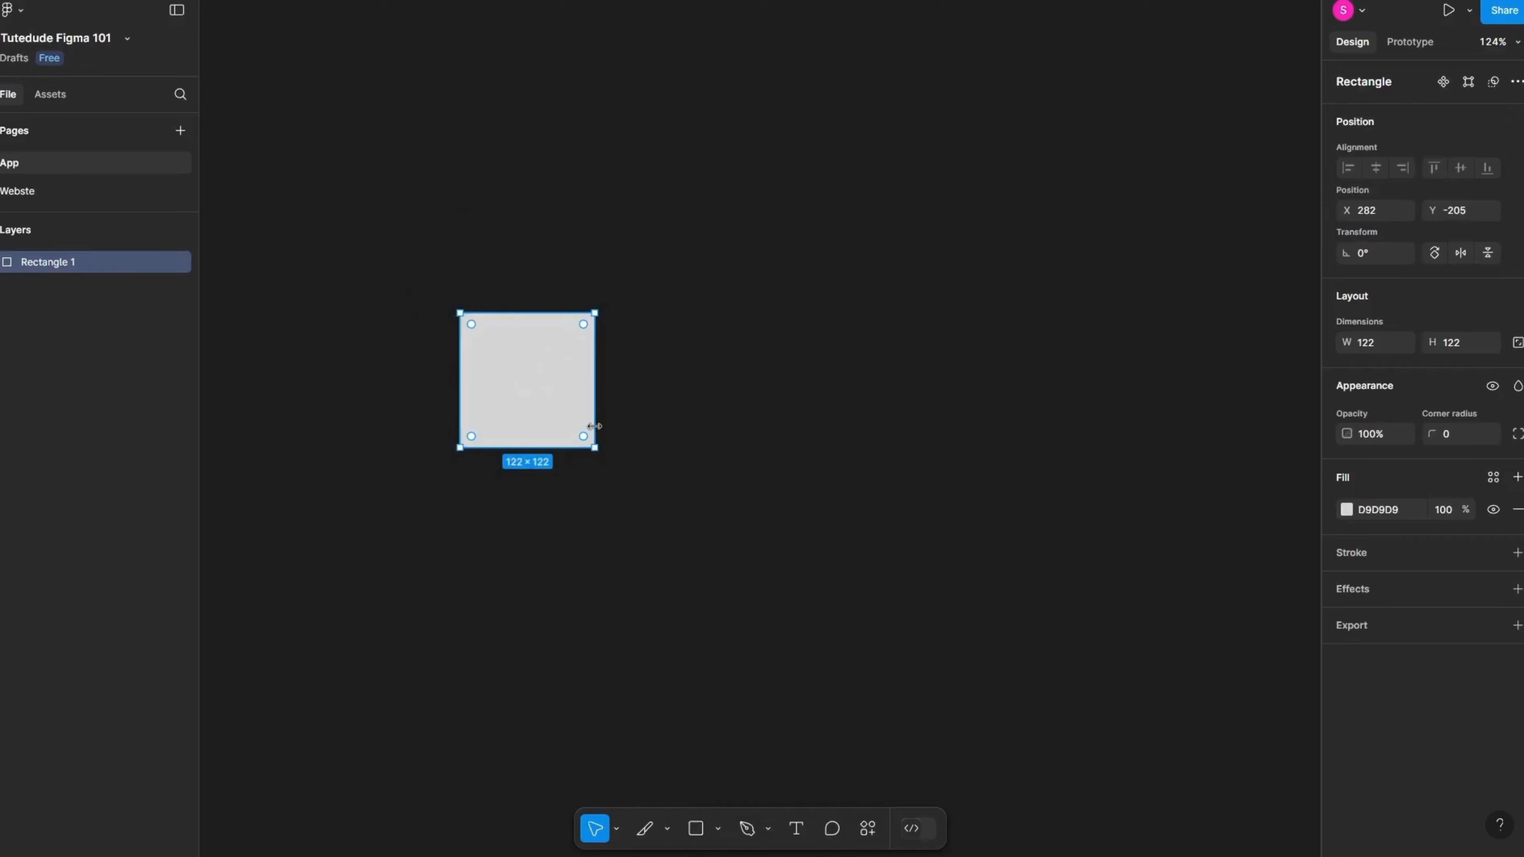
Step: Widen the square to about 259 × 122 and move it to about X 326, Y -172
scroll(595, 426, "up", 2)
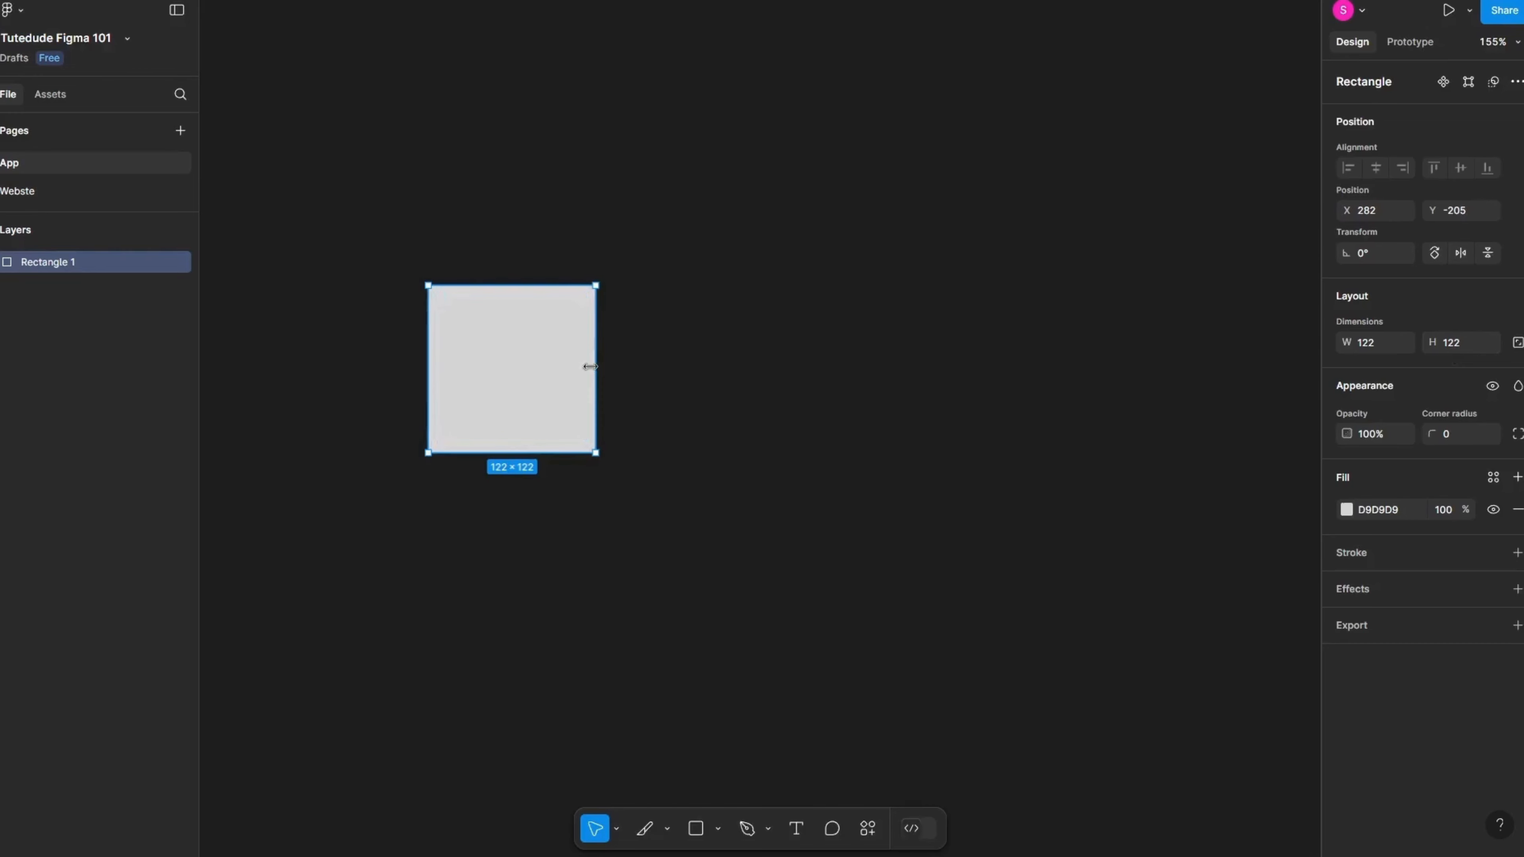
left_click_drag(589, 366, 784, 367)
scroll(633, 363, "up", 3)
left_click_drag(555, 339, 672, 427)
scroll(672, 425, "down", 4)
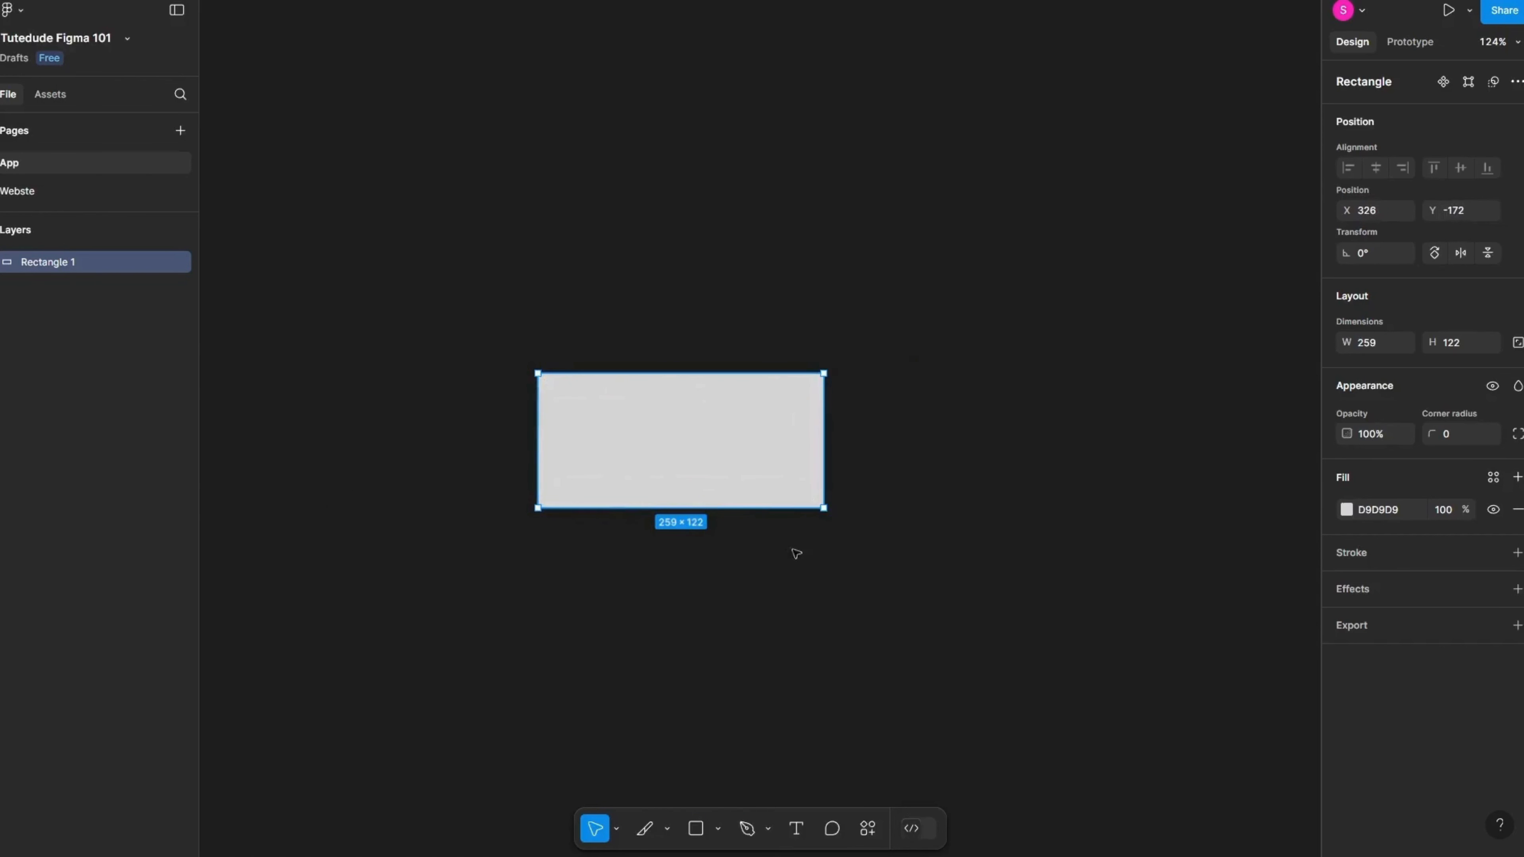
Step: Enlarge the rectangle proportionally to about 535 × 252, and set its height to 535
left_click_drag(825, 510, 792, 544)
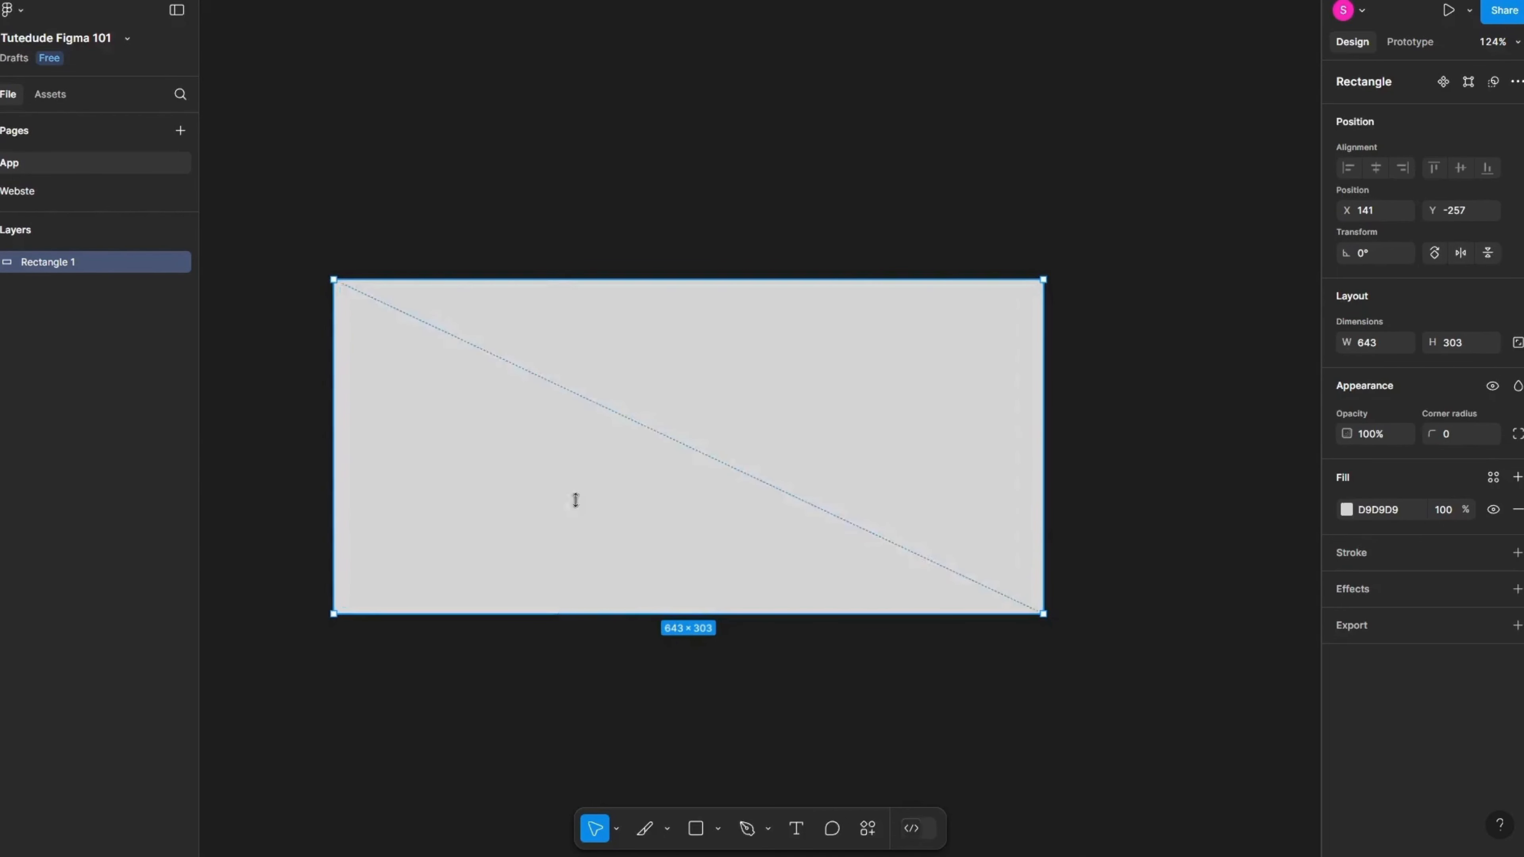
left_click_drag(576, 500, 576, 559)
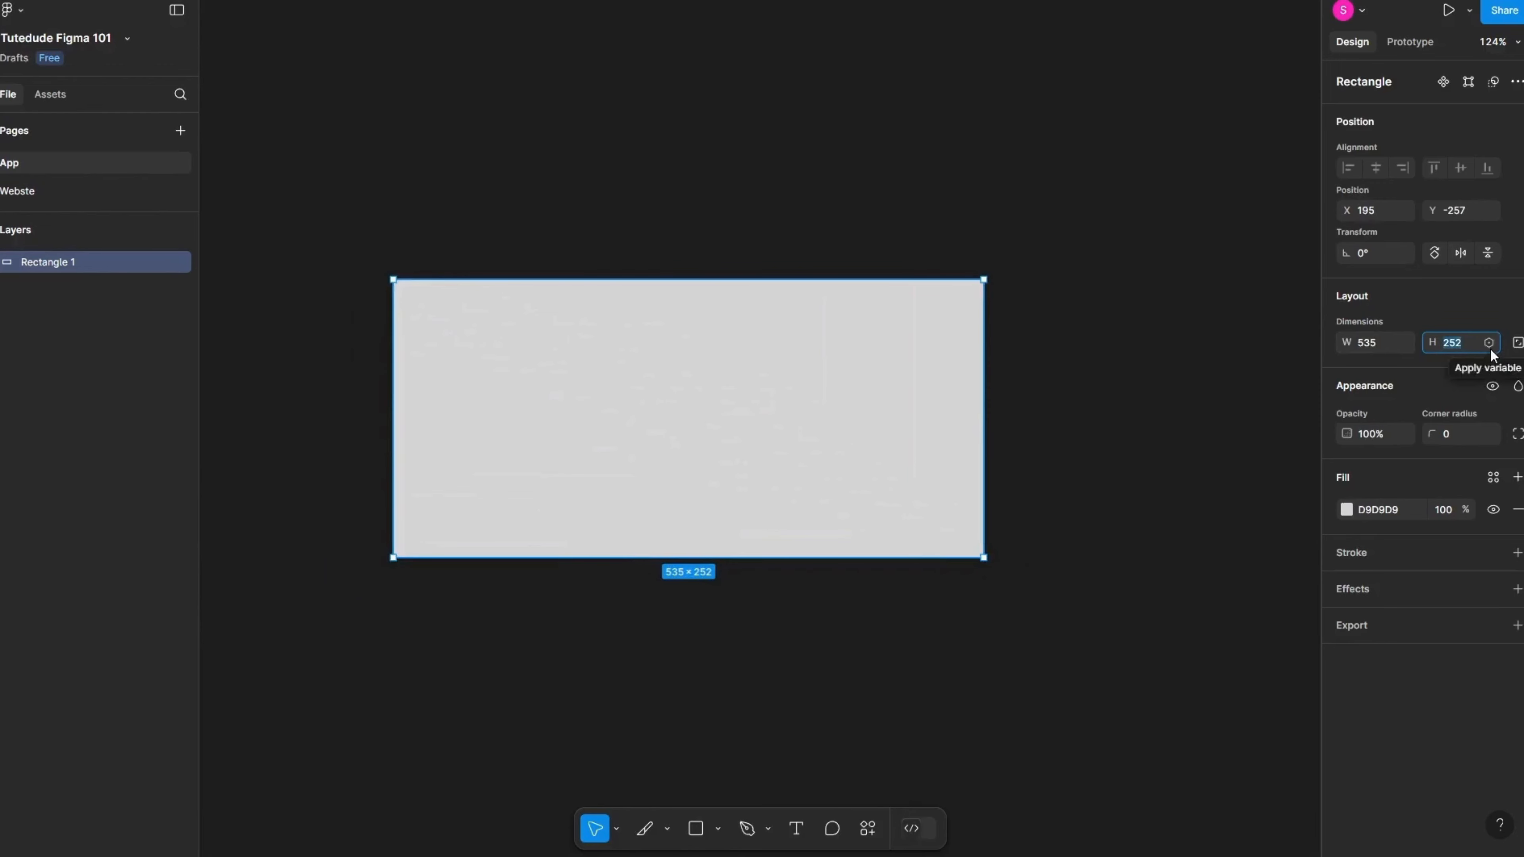
key("Return")
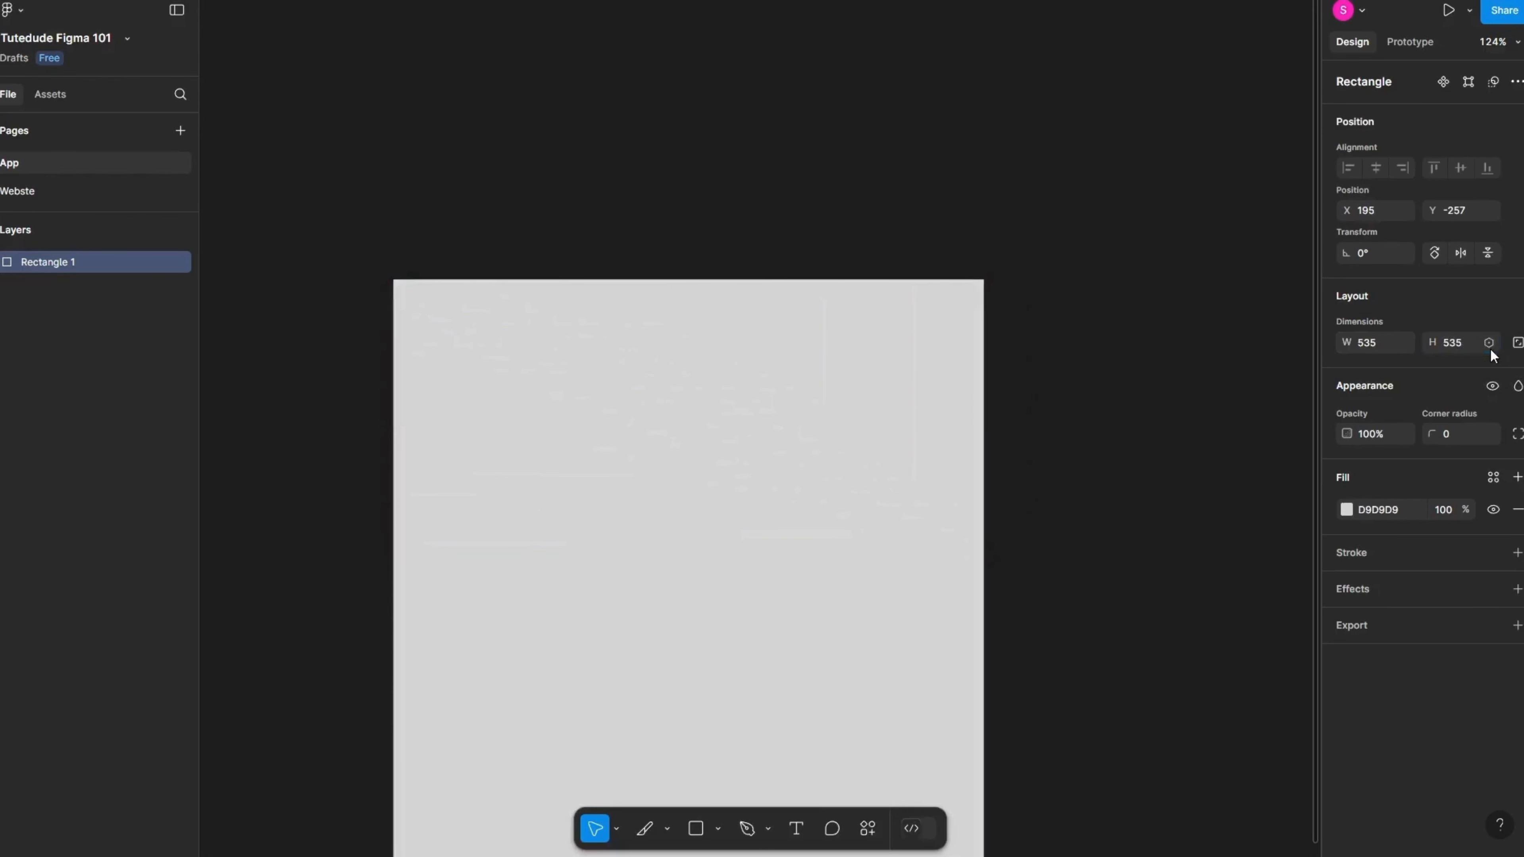
Step: Move the square to about X 335 and shrink it proportionally to about 318 × 318
scroll(505, 533, "down", 3)
left_click_drag(505, 534, 570, 410)
scroll(571, 409, "up", 3)
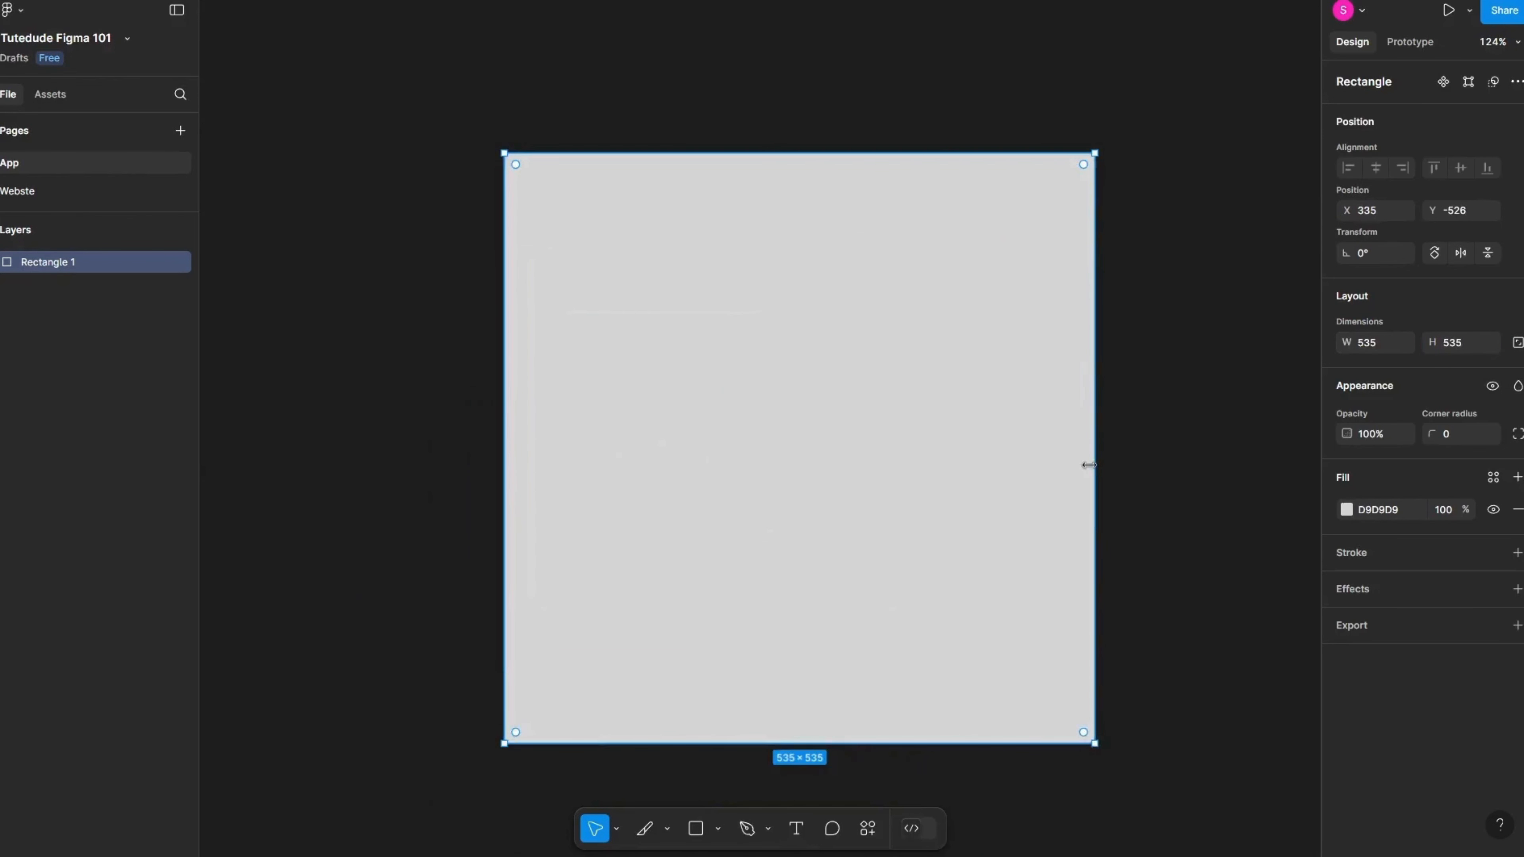
left_click_drag(1088, 466, 856, 461)
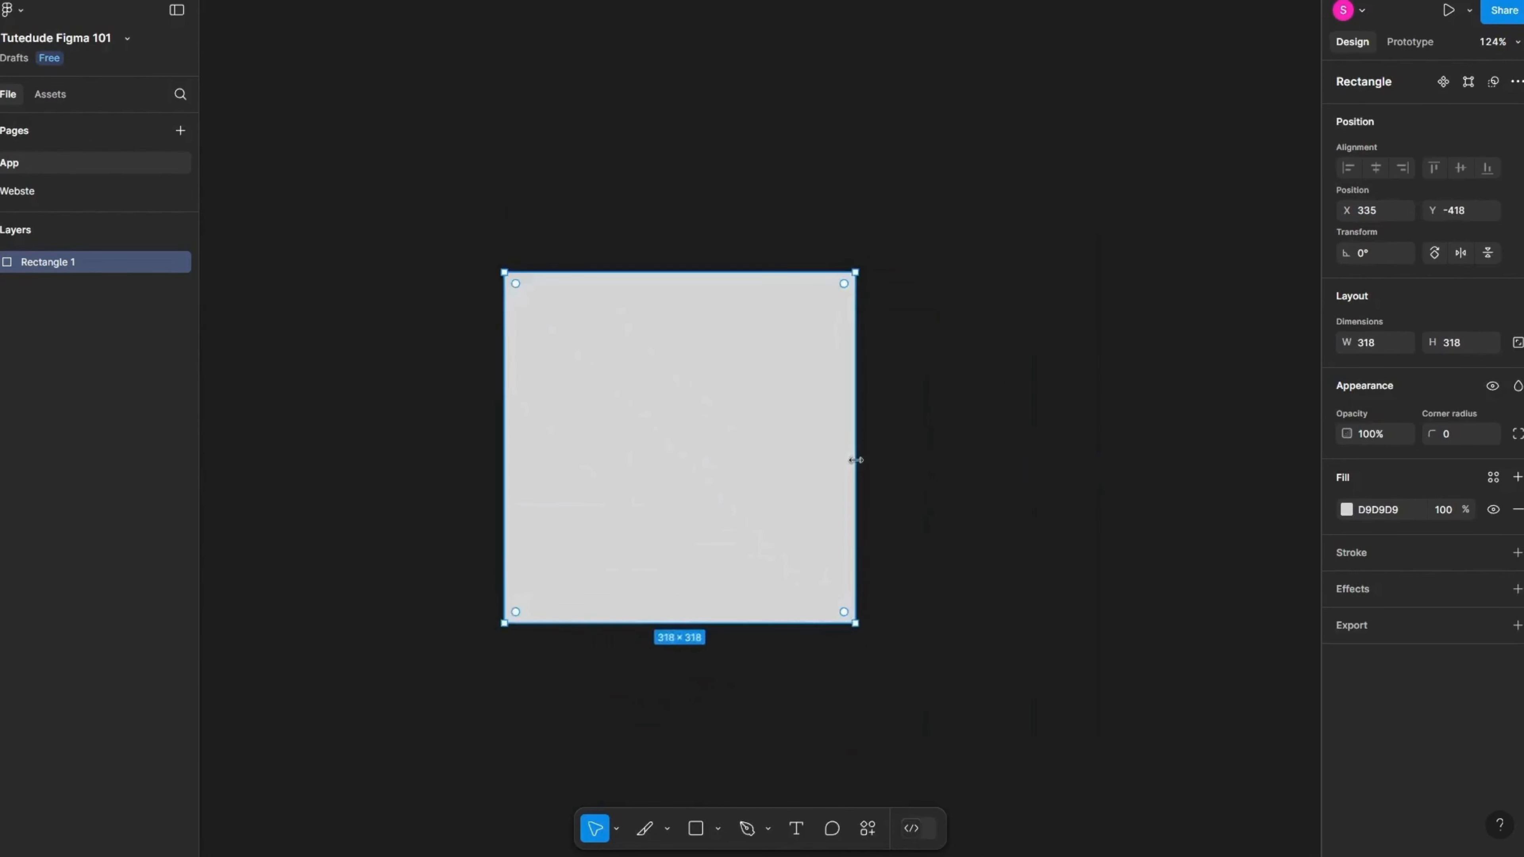
Step: Move the square to about X 411, Y -430 and scale it proportionally to about 290 × 290
scroll(856, 460, "up", 5)
scroll(811, 516, "down", 4)
left_click_drag(558, 500, 661, 490)
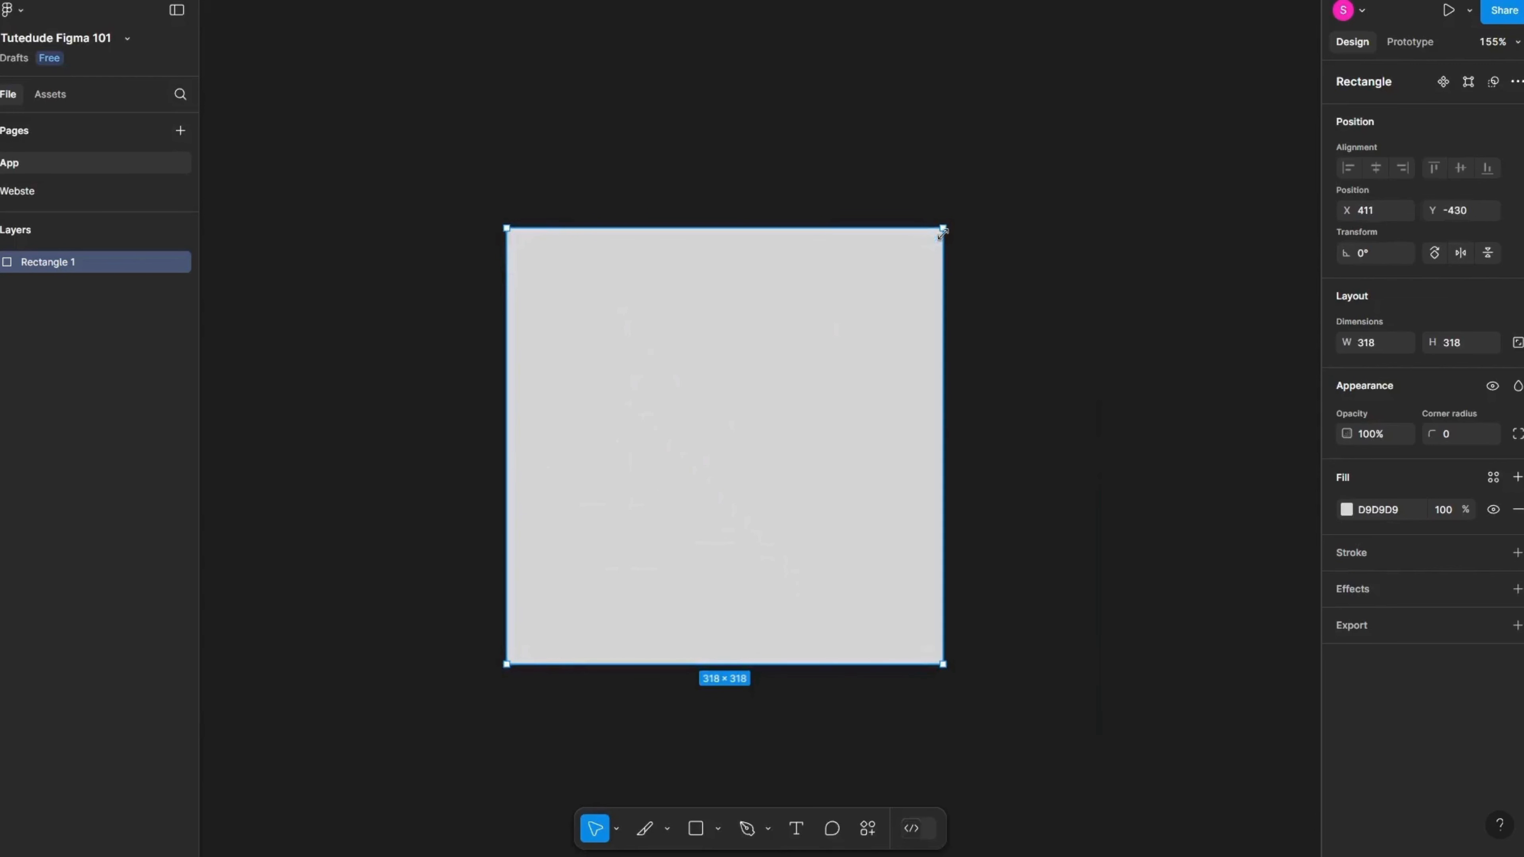
left_click_drag(943, 231, 905, 290)
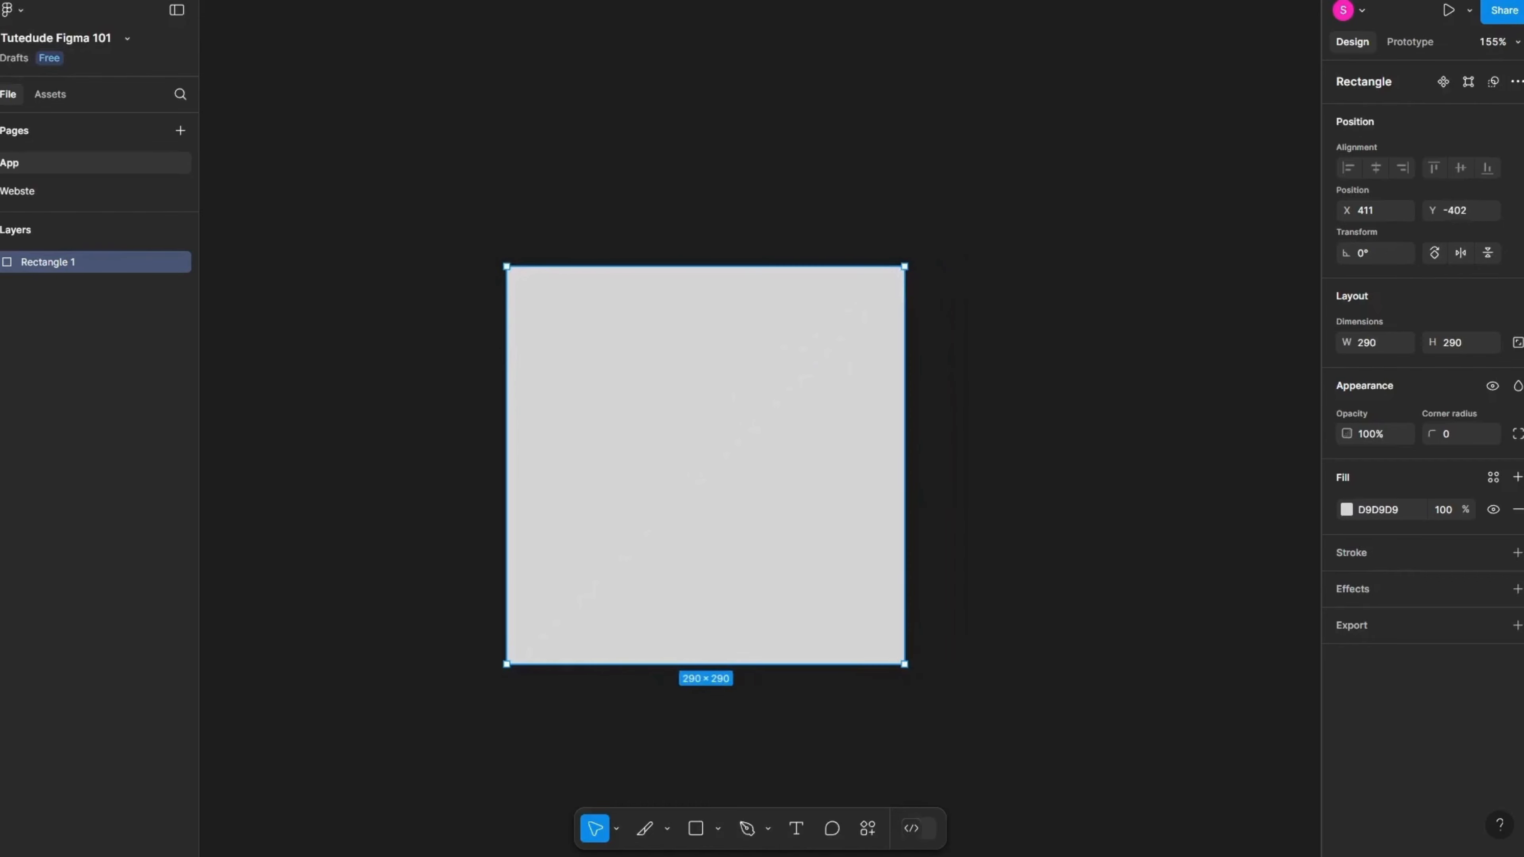
Step: Lock the square's aspect ratio and shrink it from its corner to about 268 × 268
left_click(1519, 343)
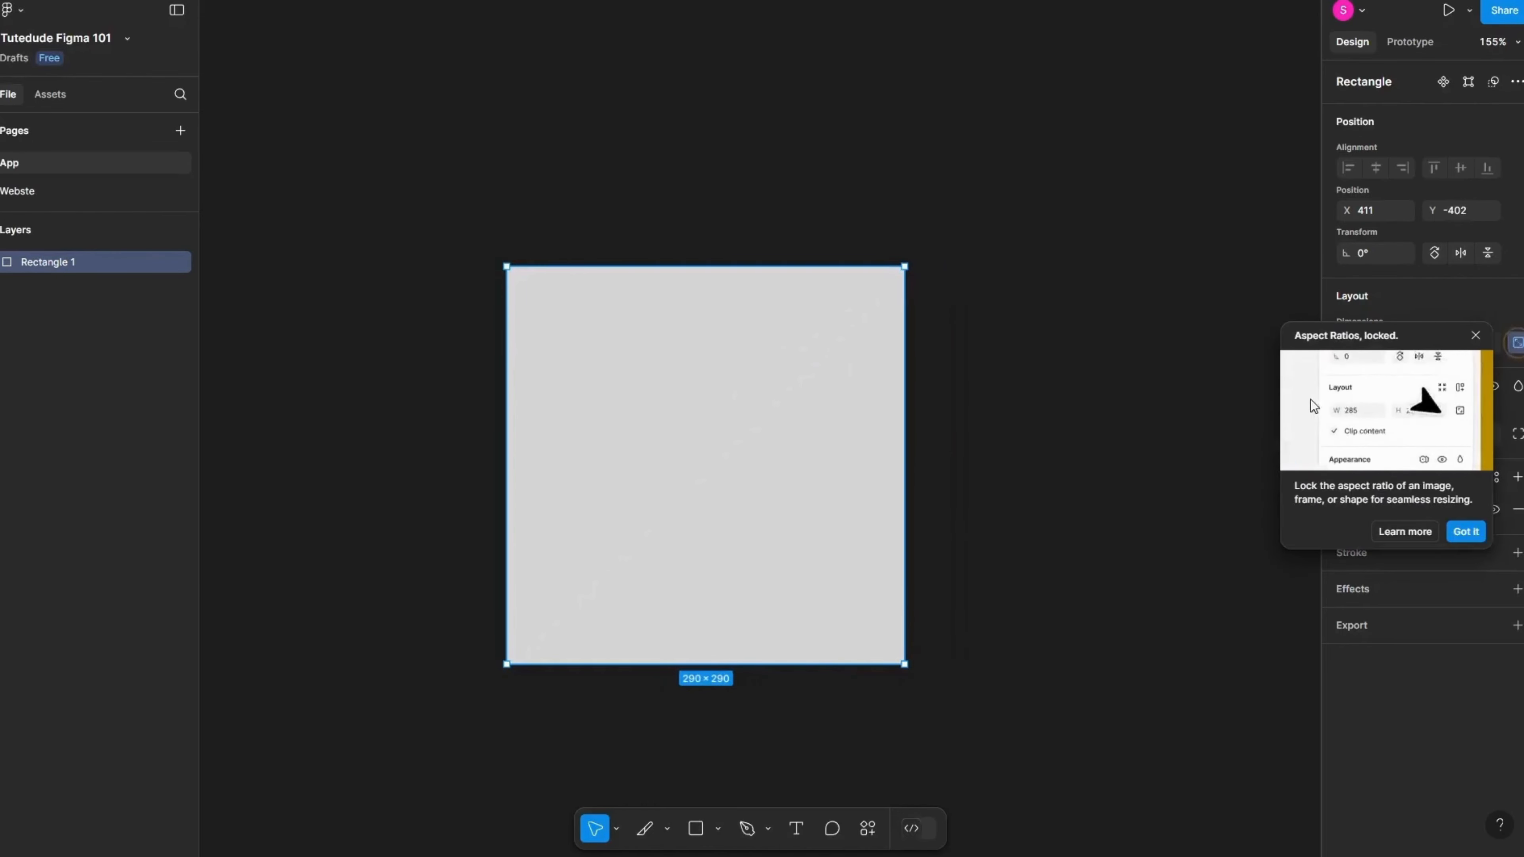
left_click(1476, 337)
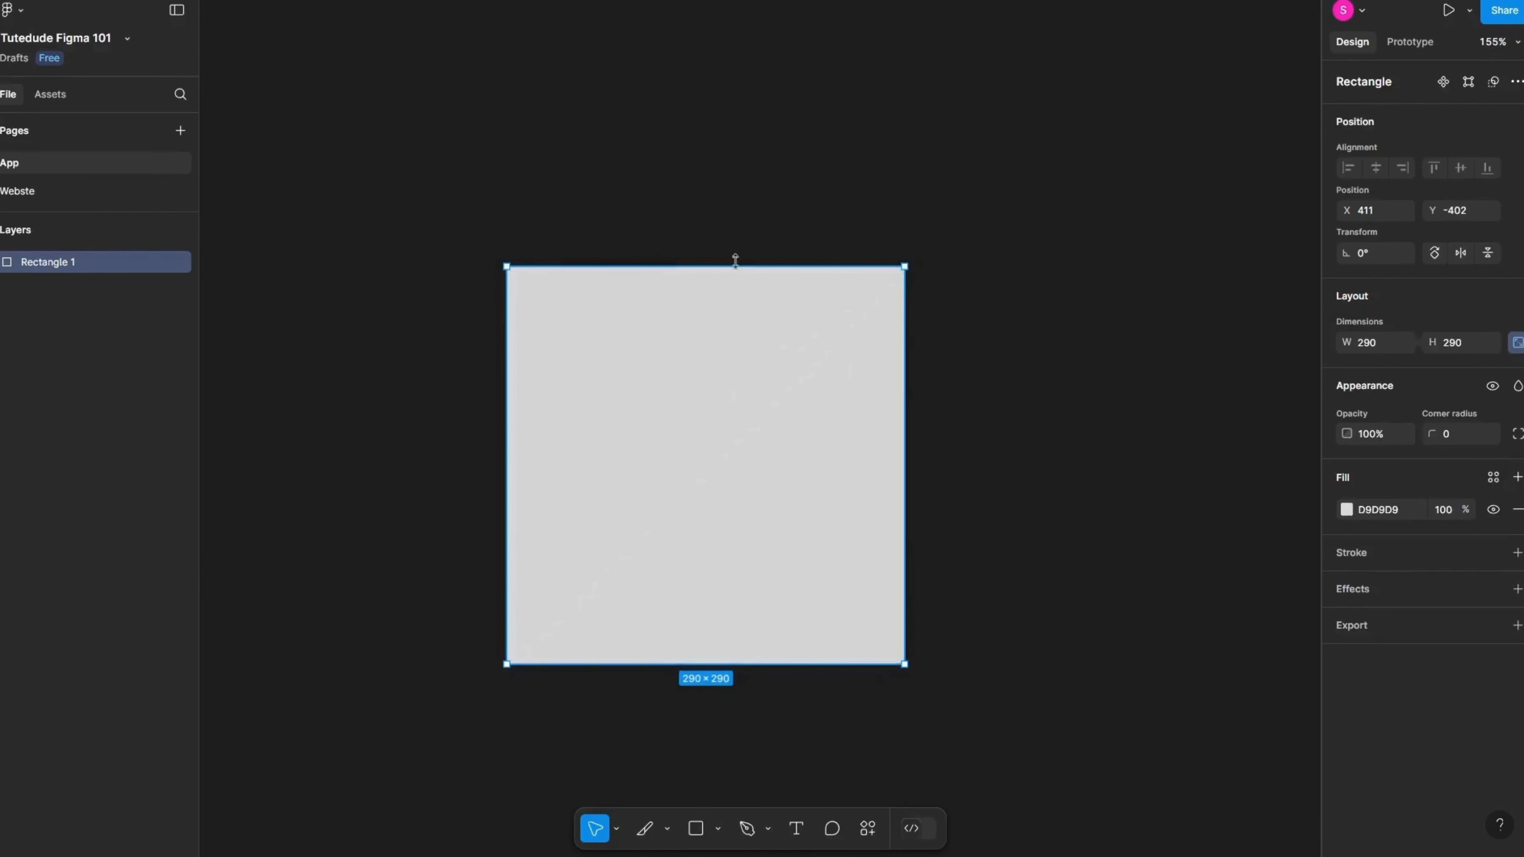
left_click_drag(909, 262, 850, 296)
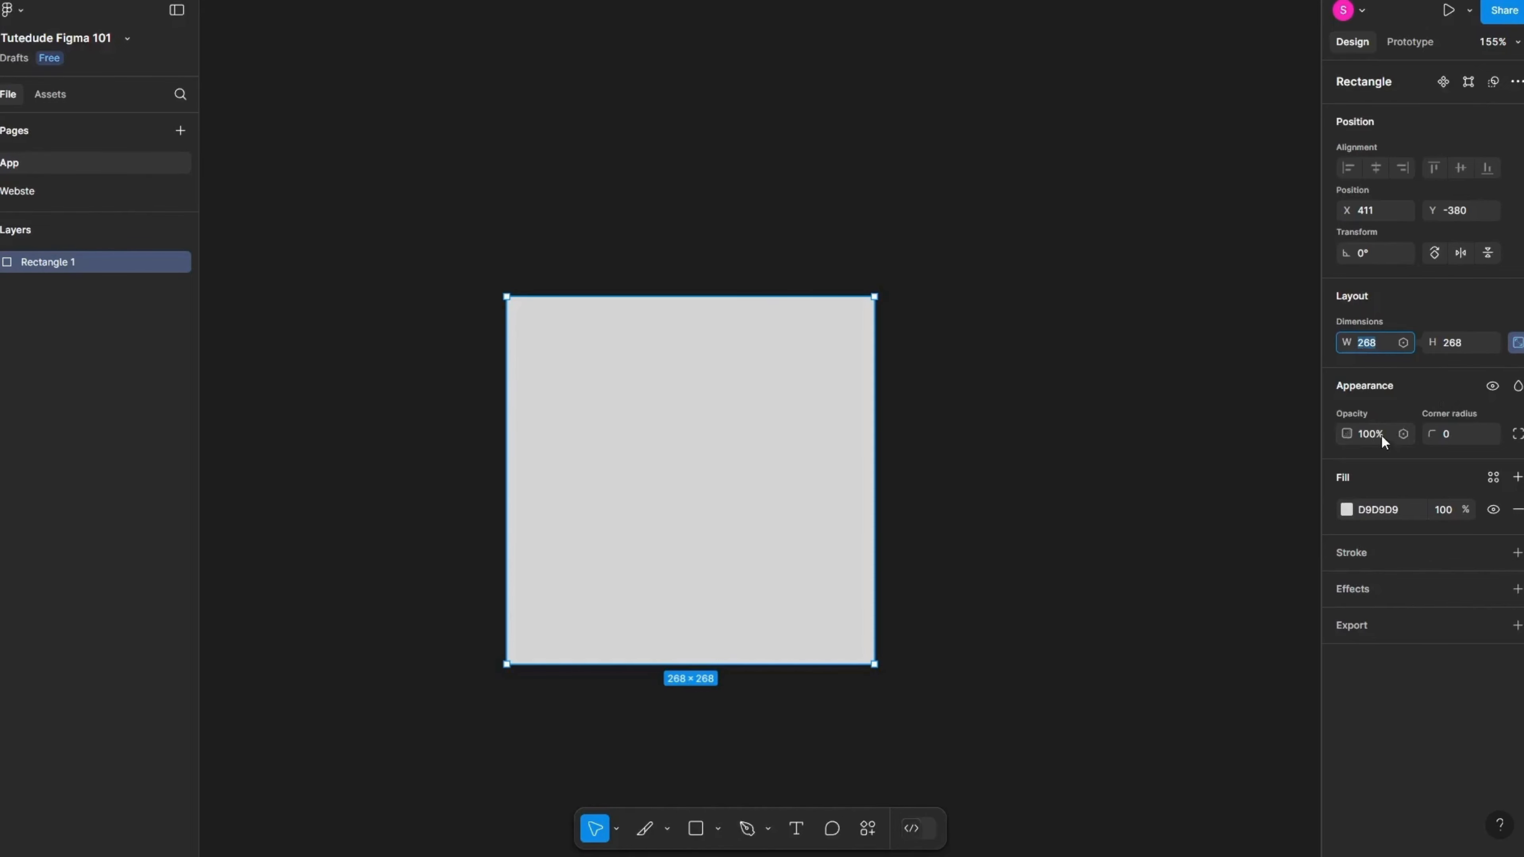
Step: Move the square to about X 428, Y -357
left_click(1358, 385)
left_click_drag(714, 436, 731, 422)
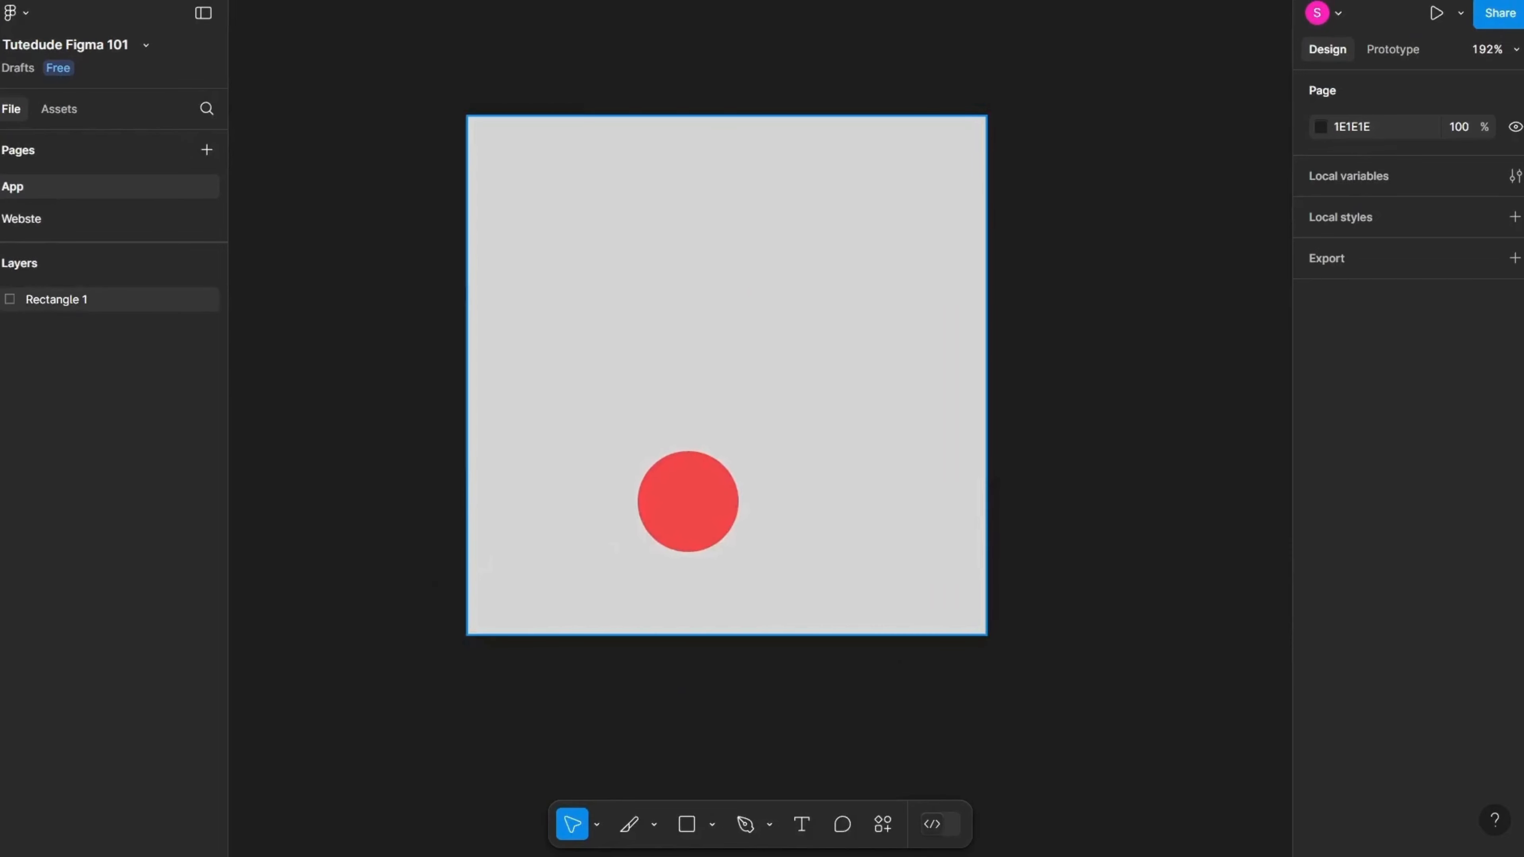
scroll(715, 495, "up", 2)
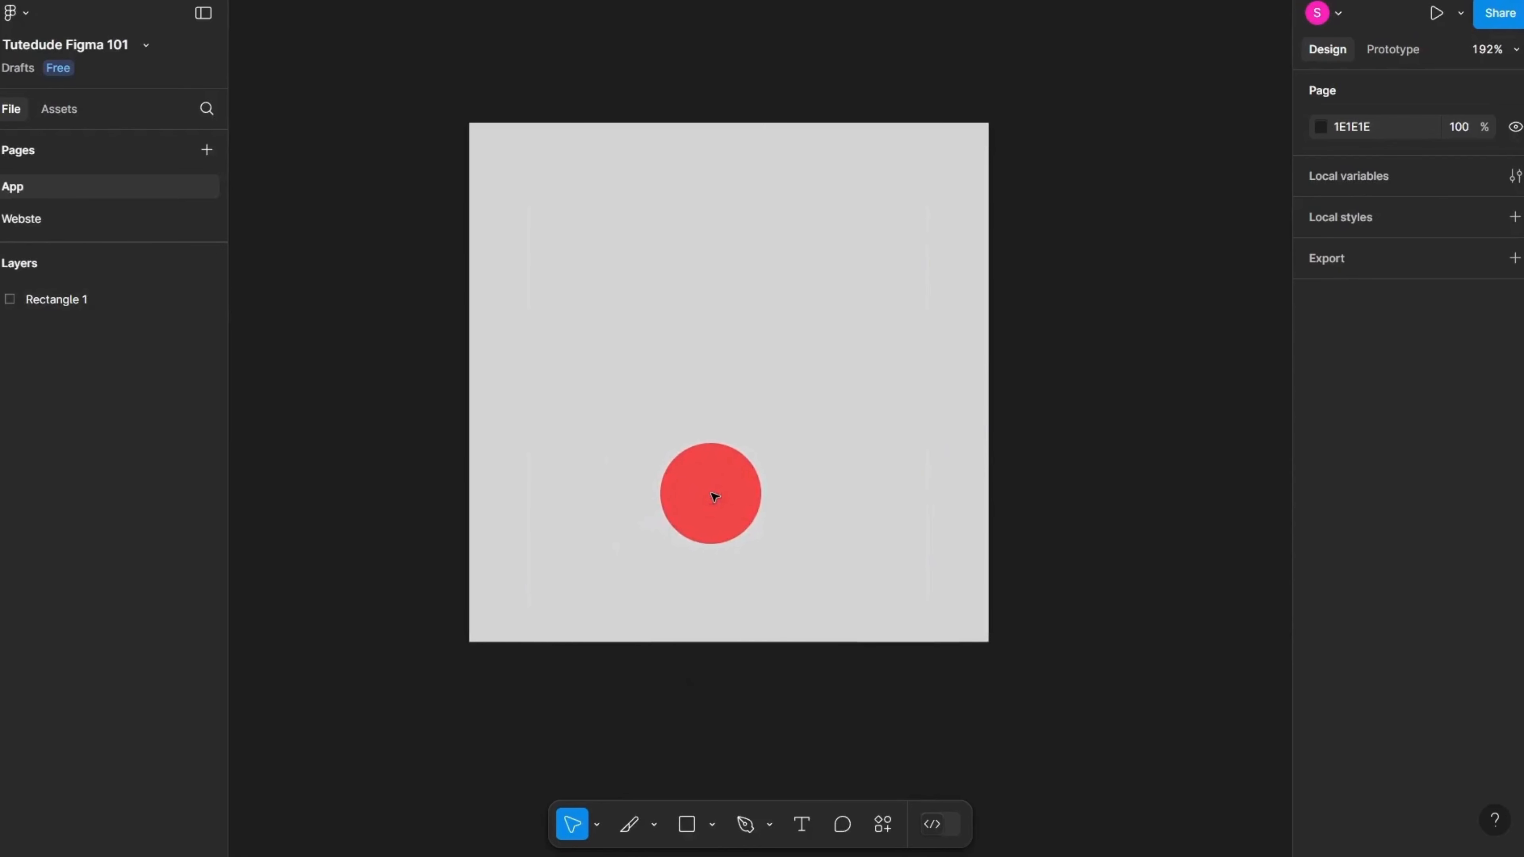
left_click(712, 493)
left_click_drag(721, 355, 713, 417)
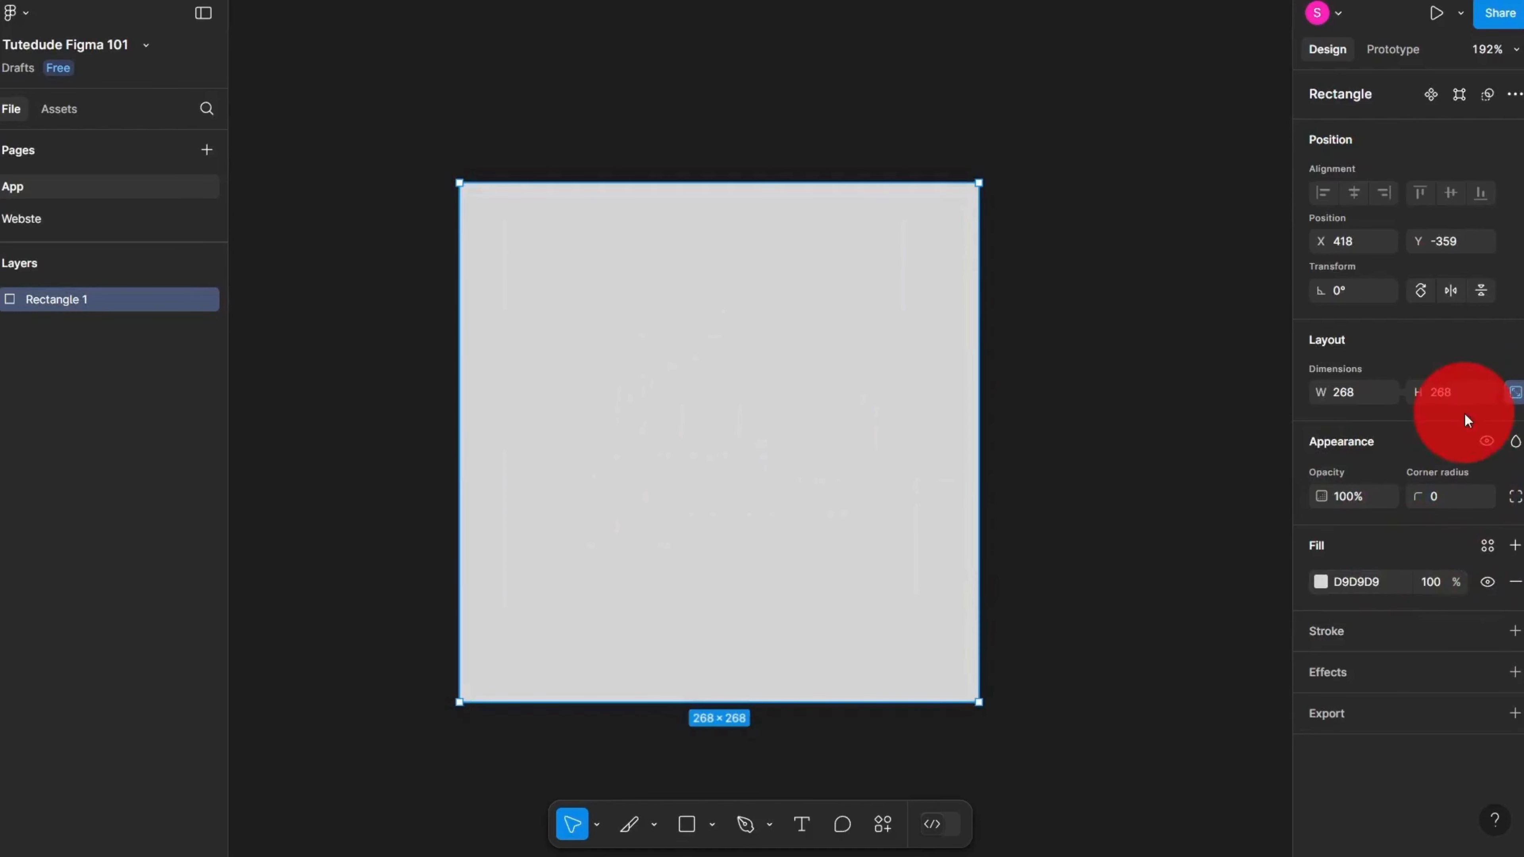
left_click(1454, 392)
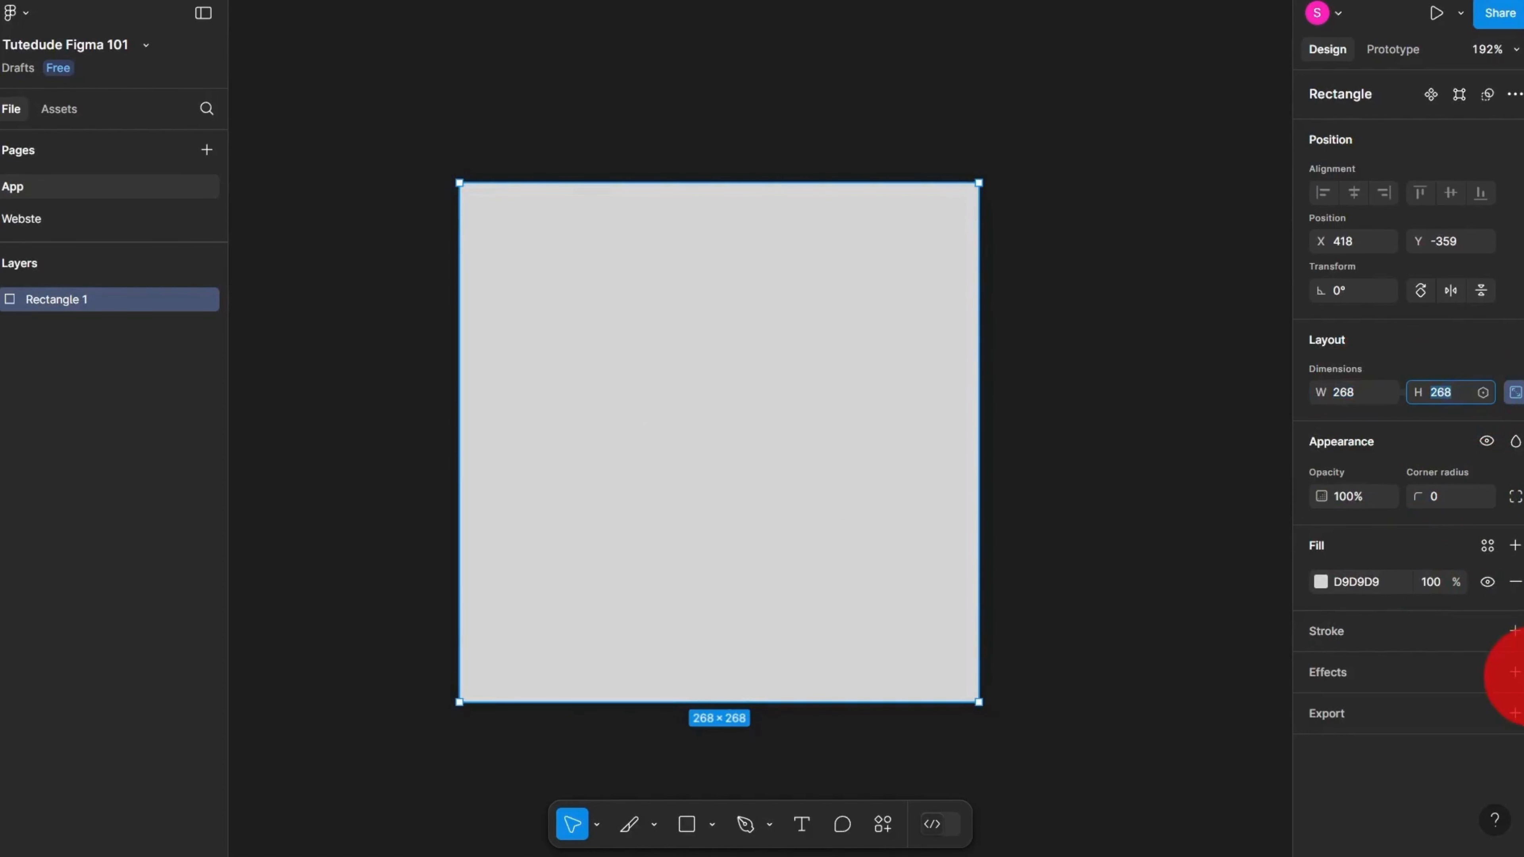
left_click(1350, 499)
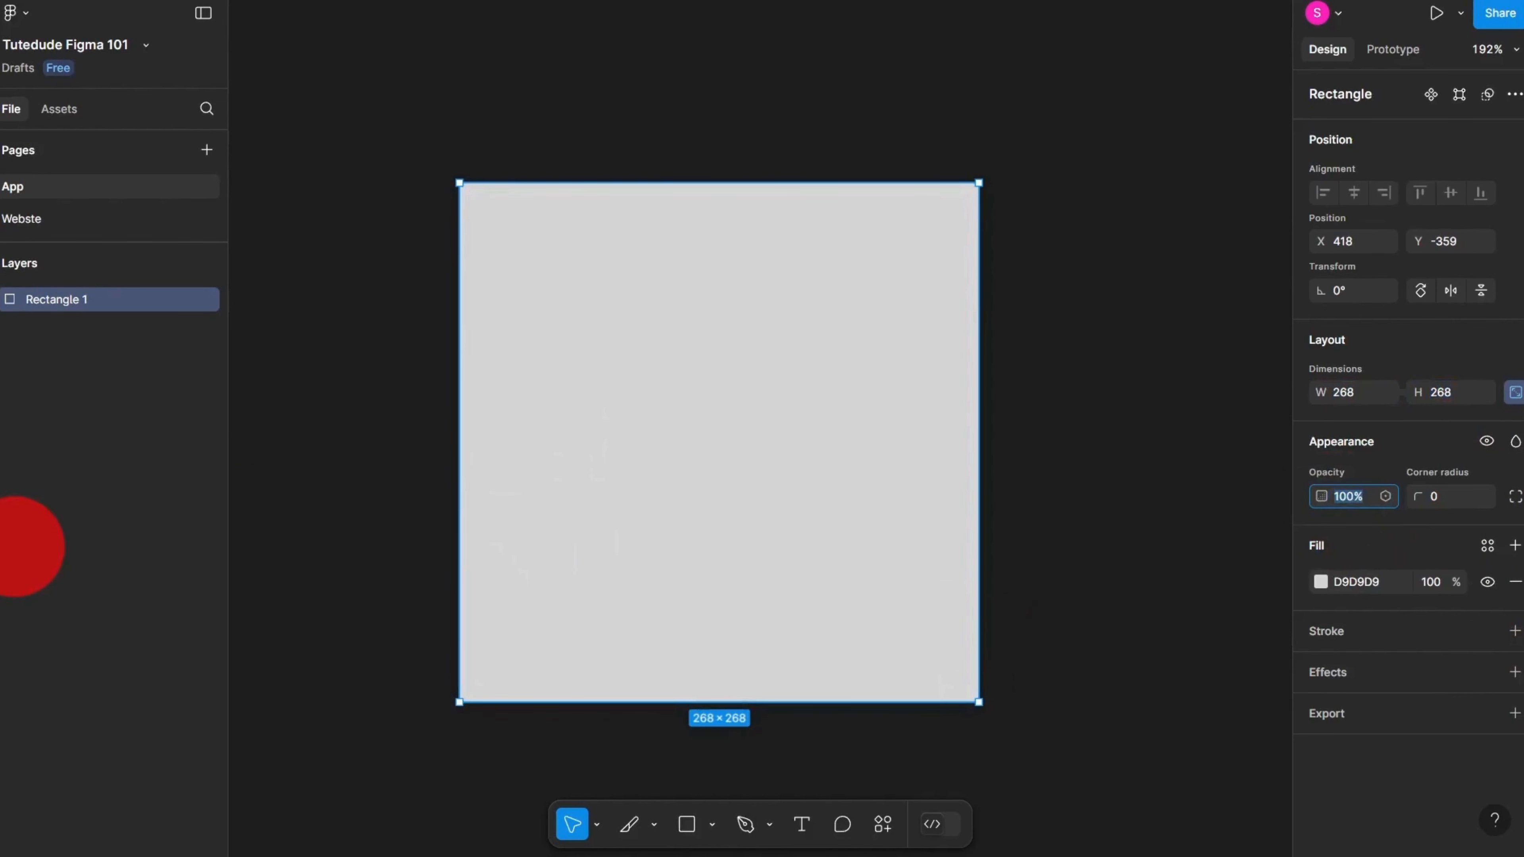
scroll(620, 478, "up", 2)
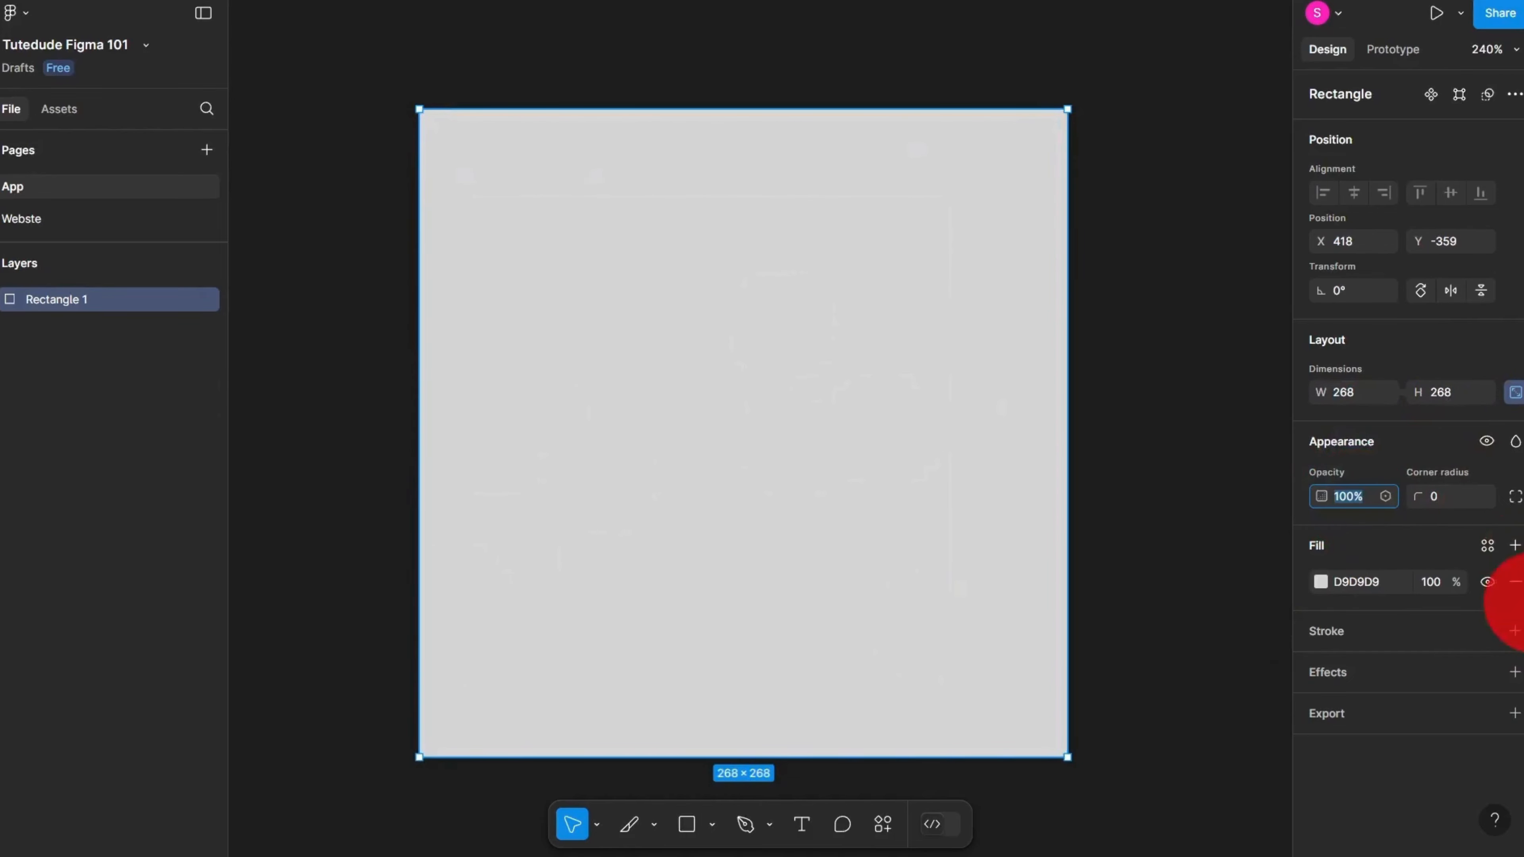
scroll(575, 256, "down", 3)
mouse_move(731, 343)
left_mouse_down()
mouse_move(779, 350)
mouse_move(752, 350)
left_mouse_up()
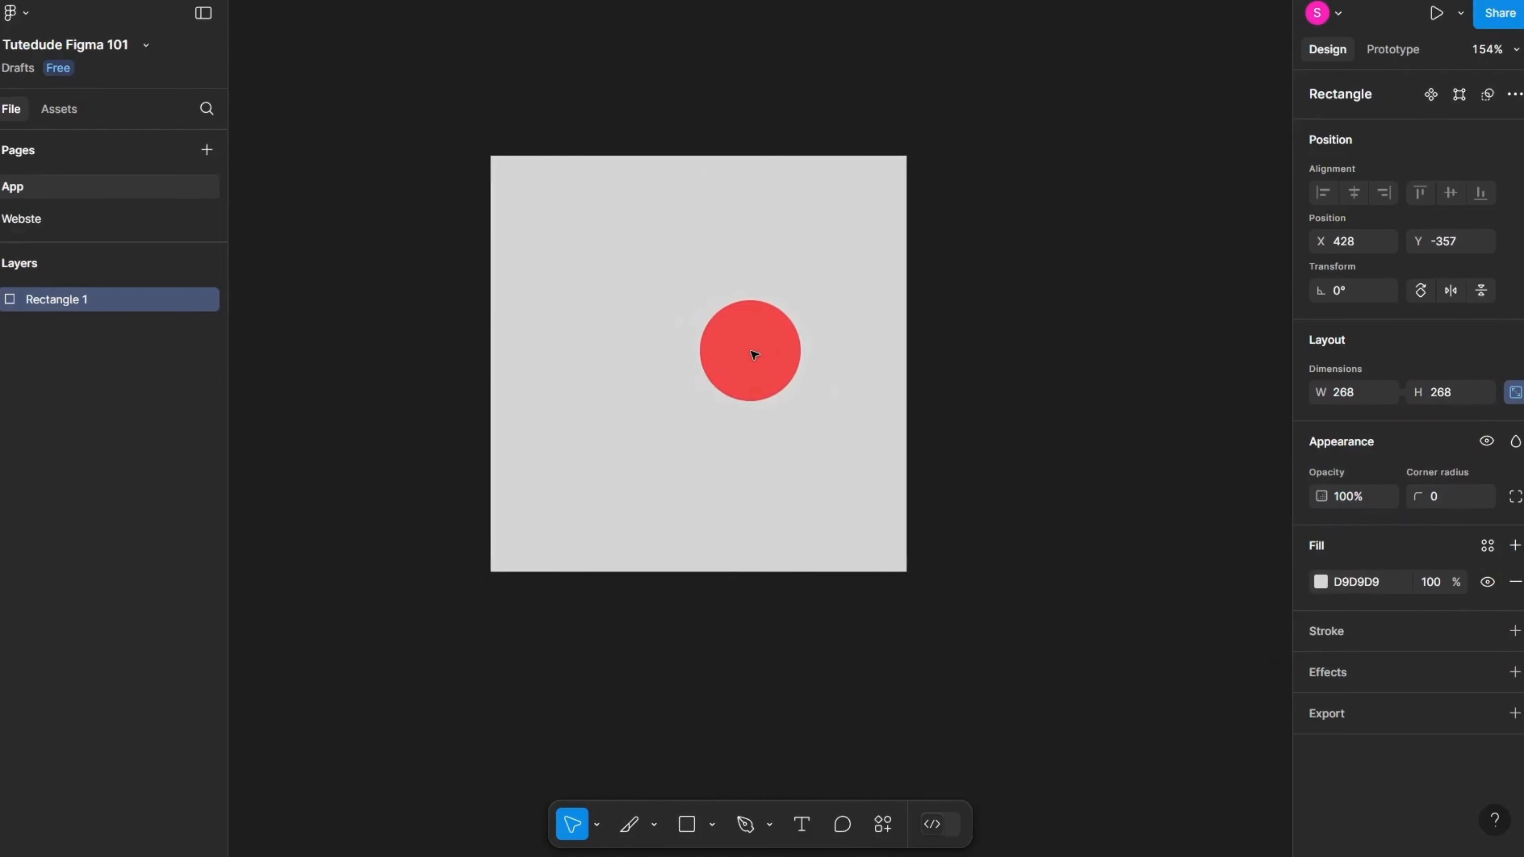
Step: Set the square's opacity to 0% and move it to about X 449, Y -342
scroll(752, 351, "up", 2)
left_click(1347, 497)
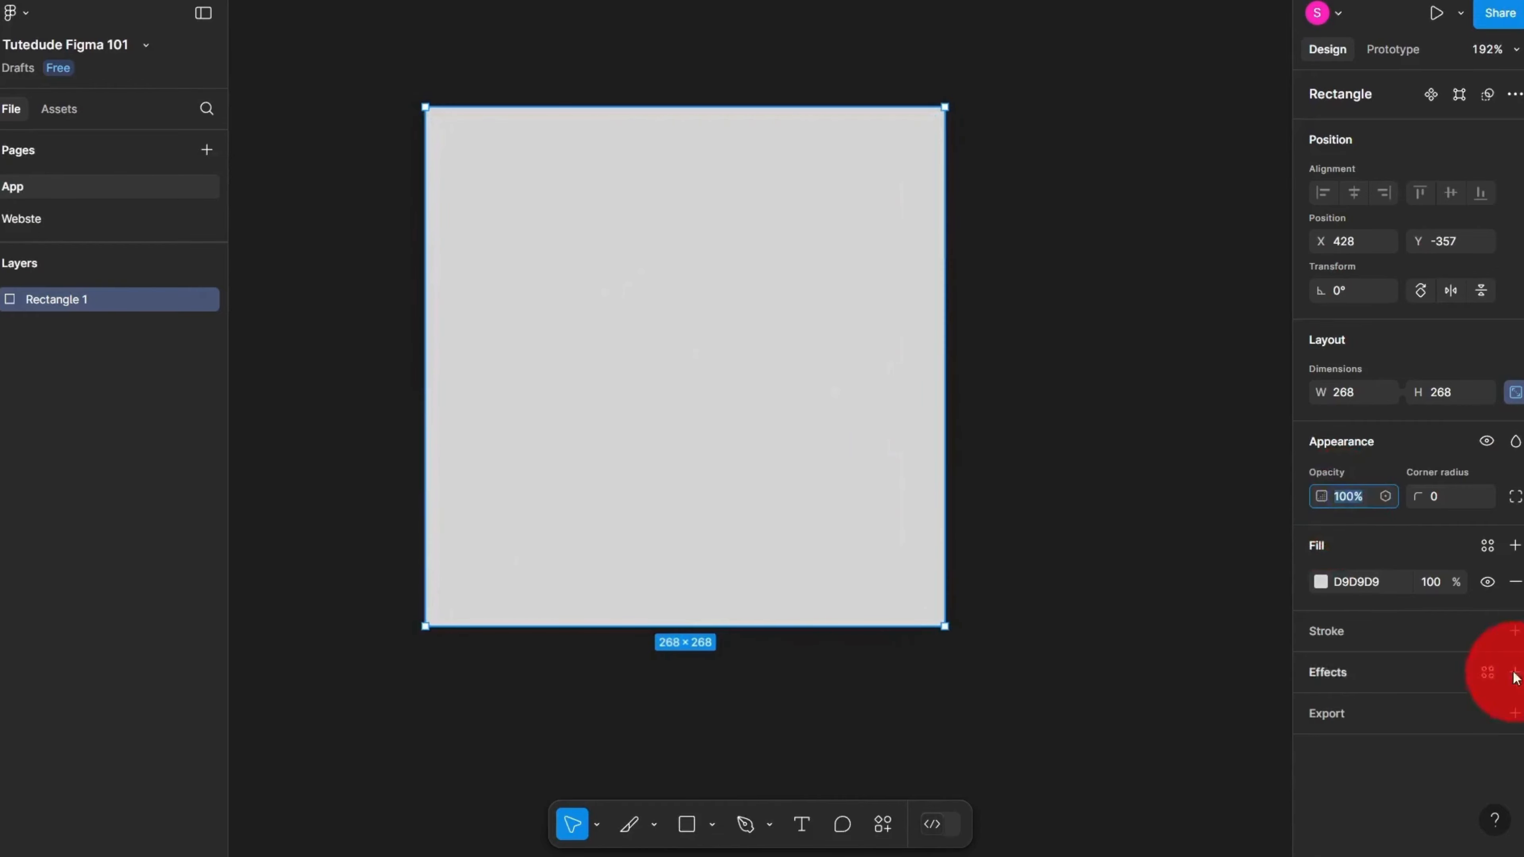
type("0")
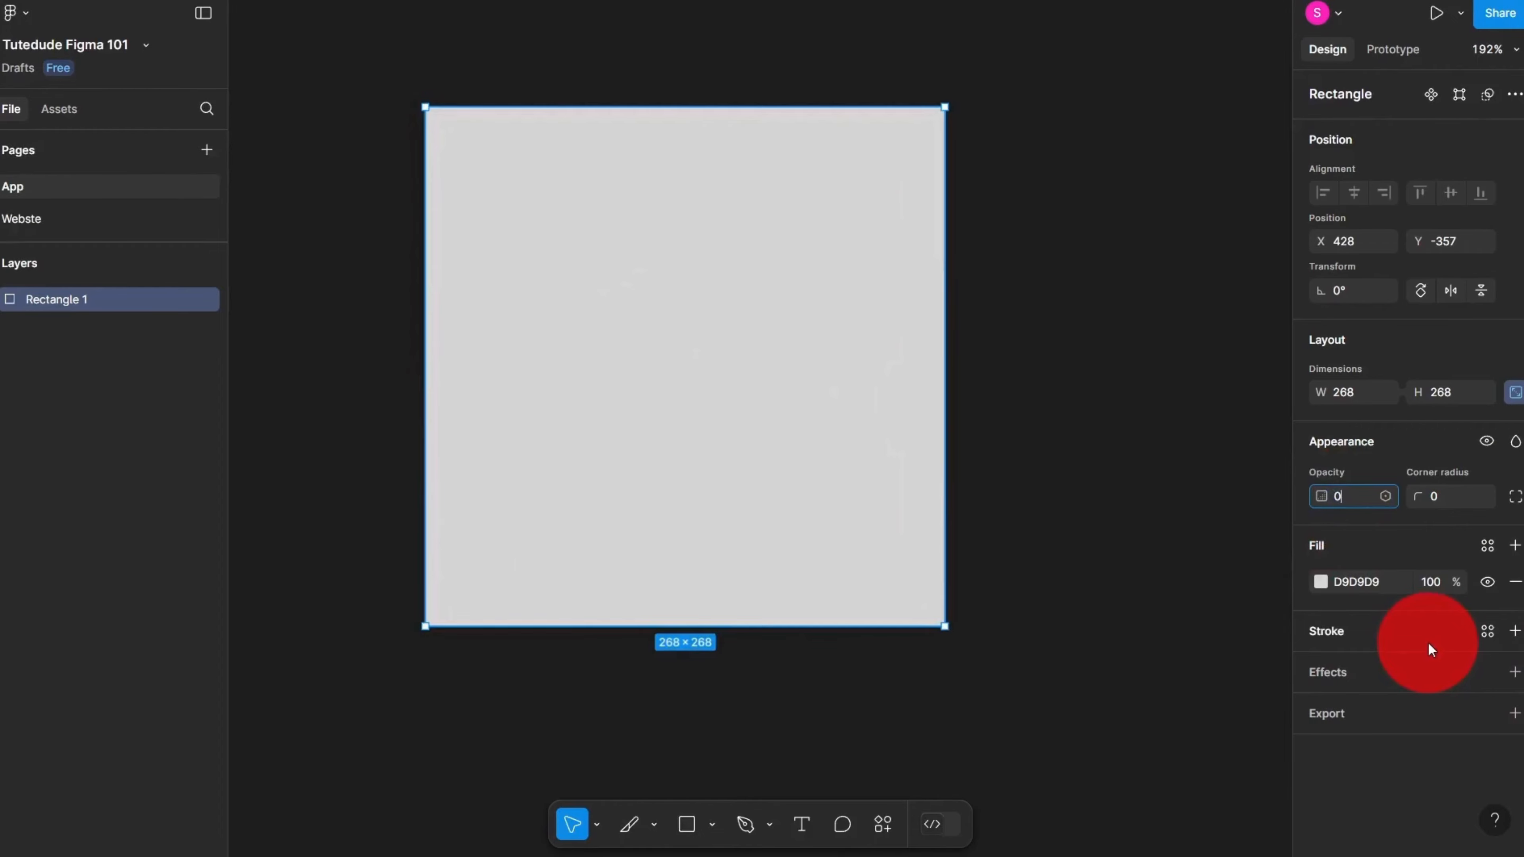
key("Return")
left_click_drag(833, 442, 876, 475)
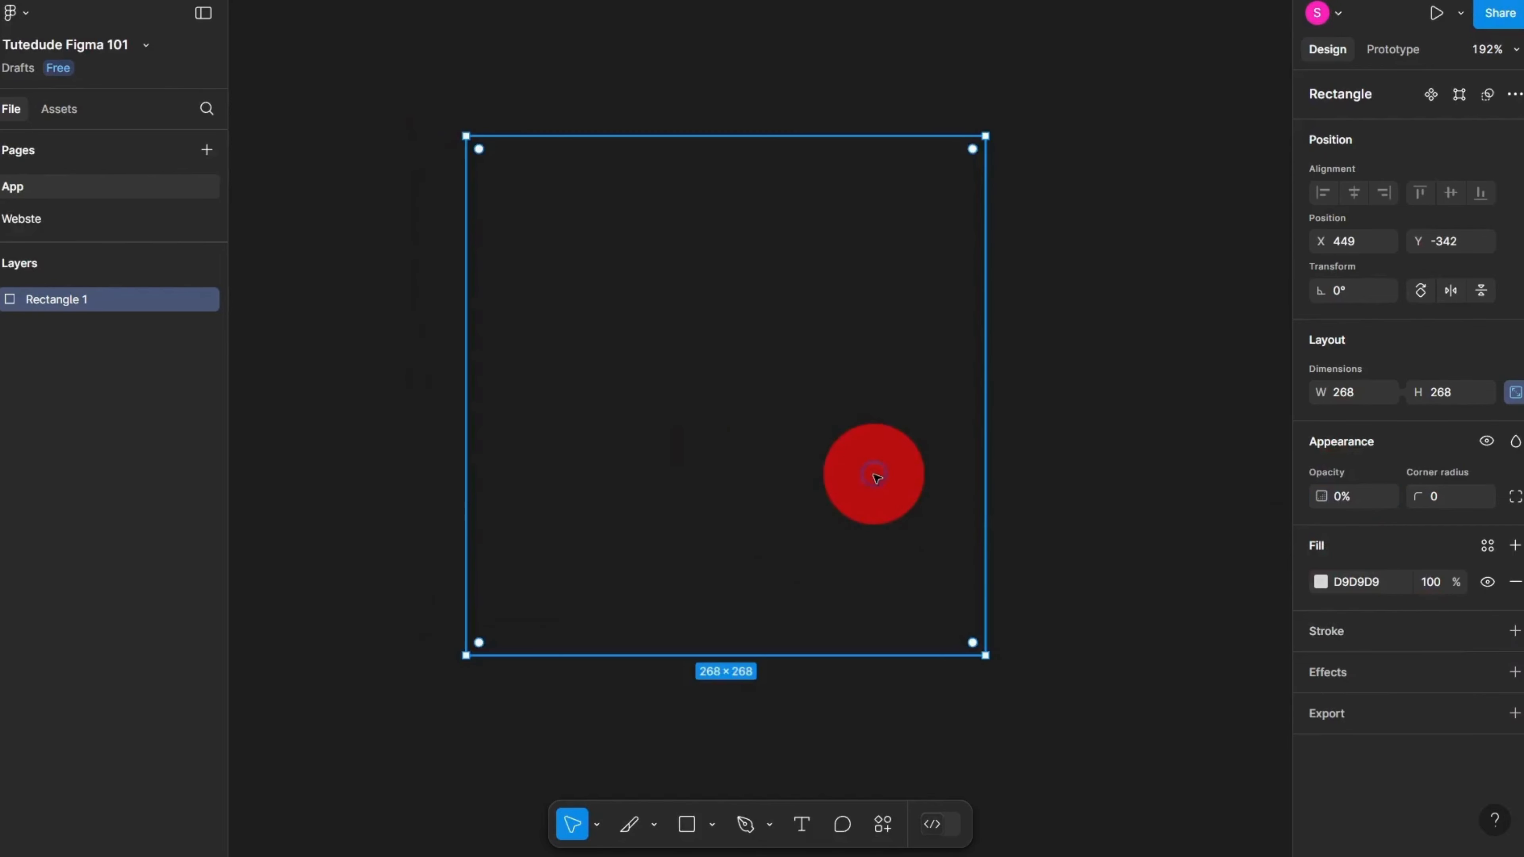
Step: Set the square's opacity to 50% and move it slightly on the canvas
left_click(1343, 503)
left_click(1377, 587)
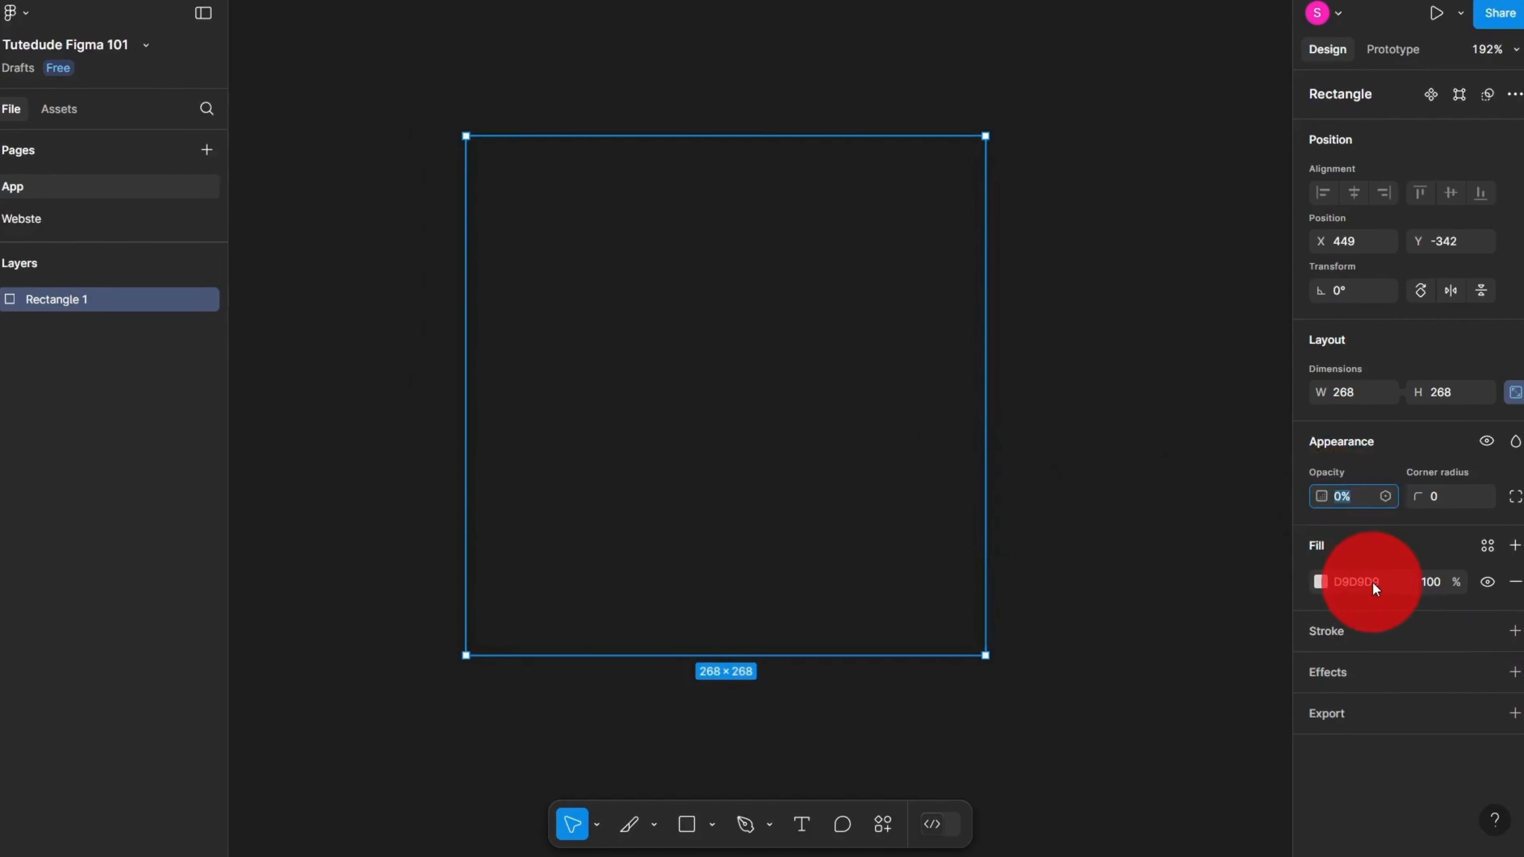
type("50")
key("Return")
left_click_drag(709, 443, 721, 472)
Step: Draw a rectangle about 181 × 111 over the square and move it to about X 498, Y -243
left_click(687, 824)
left_click_drag(615, 412, 966, 623)
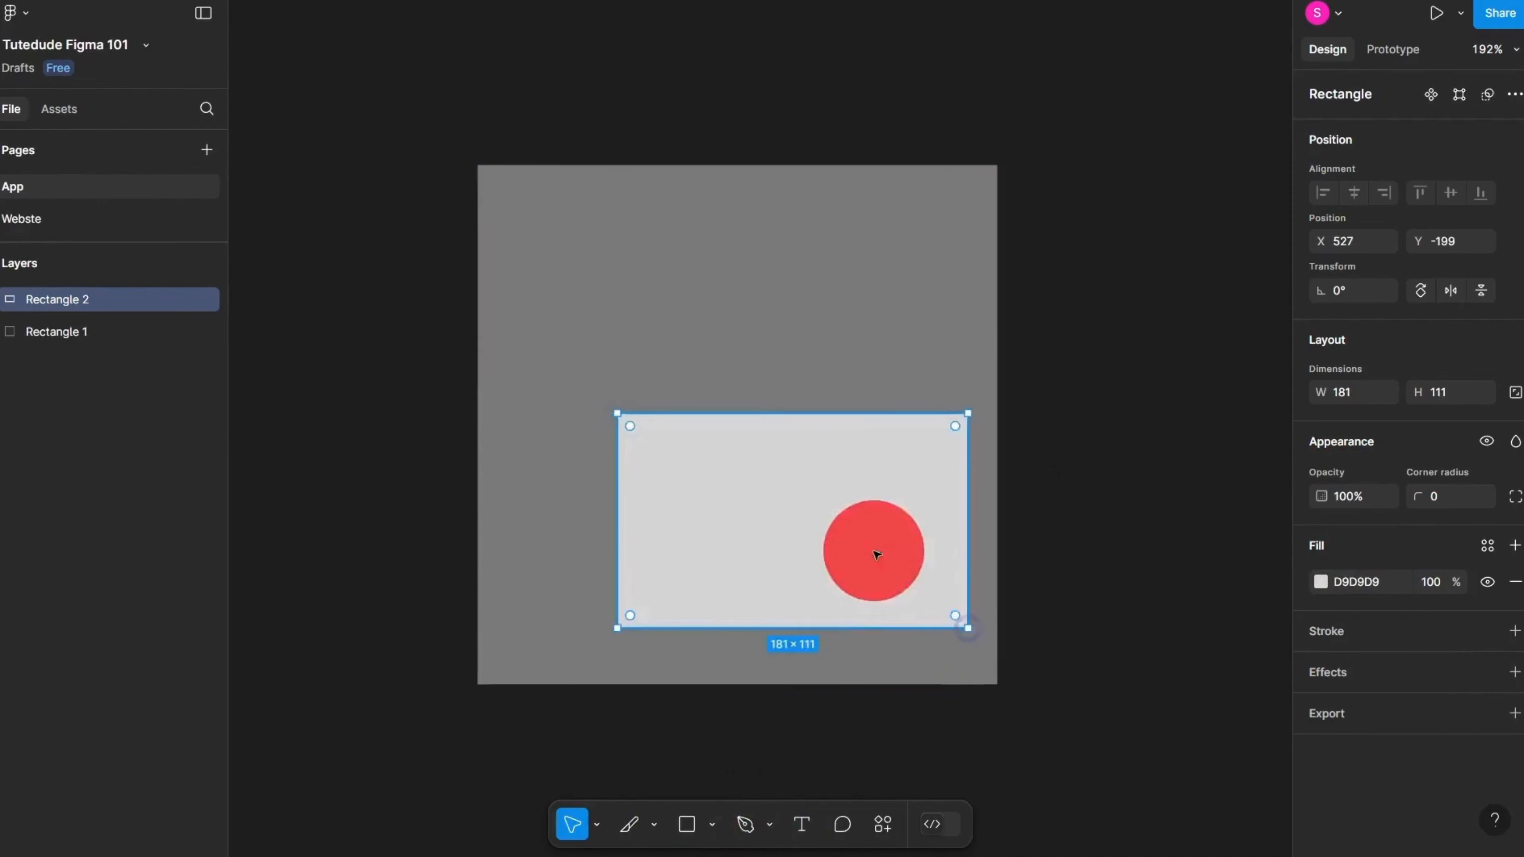
left_click_drag(877, 551, 819, 467)
Step: Send the small rectangle to the back and move the square to about X 386, Y -430, partly overlapping it
right_click(819, 467)
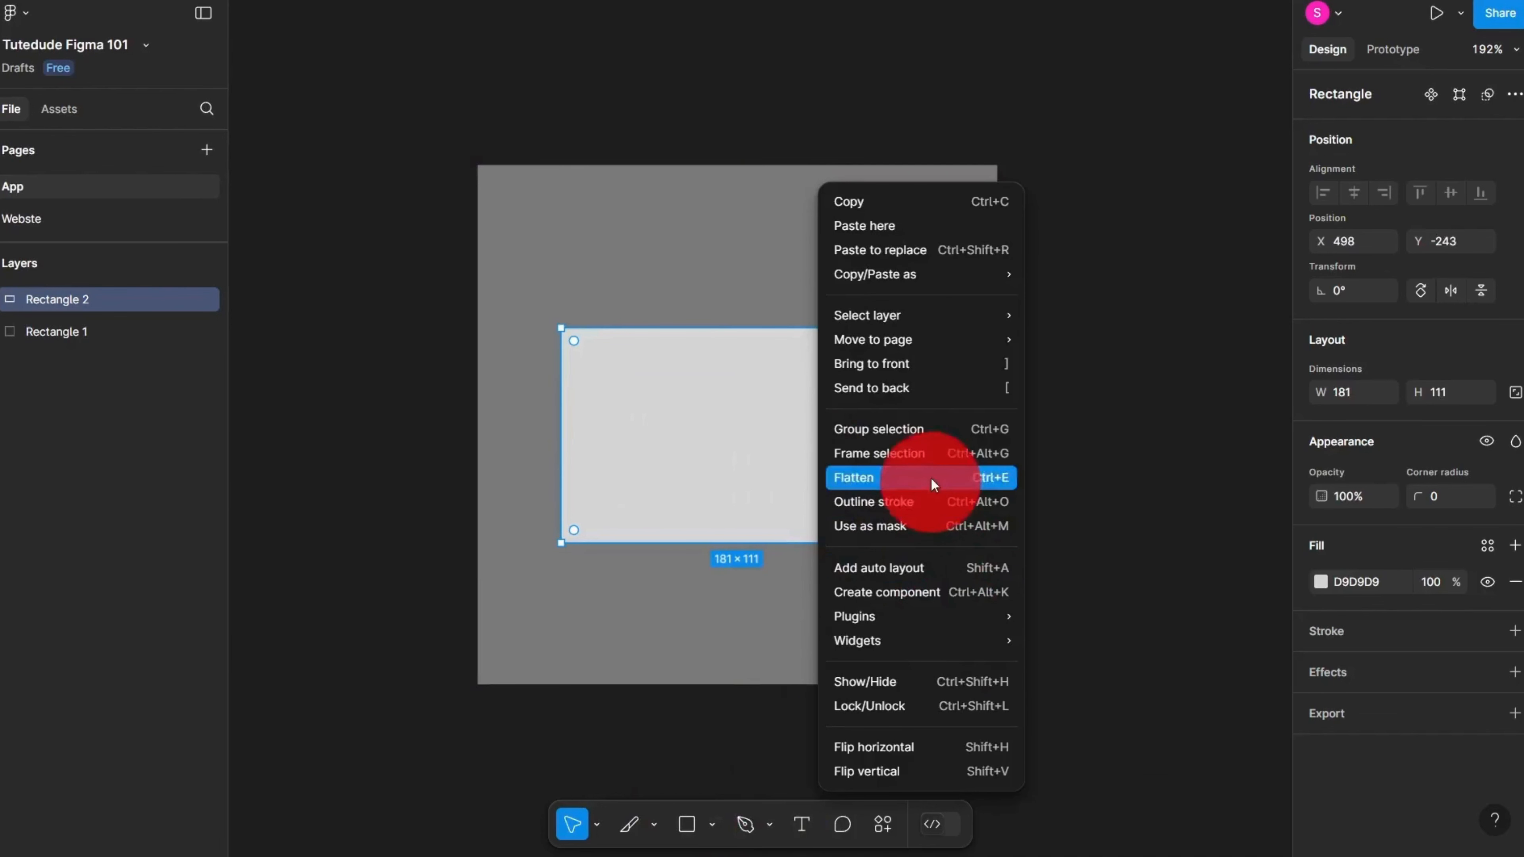
left_click(929, 385)
left_click(1044, 462)
left_click_drag(804, 622, 694, 388)
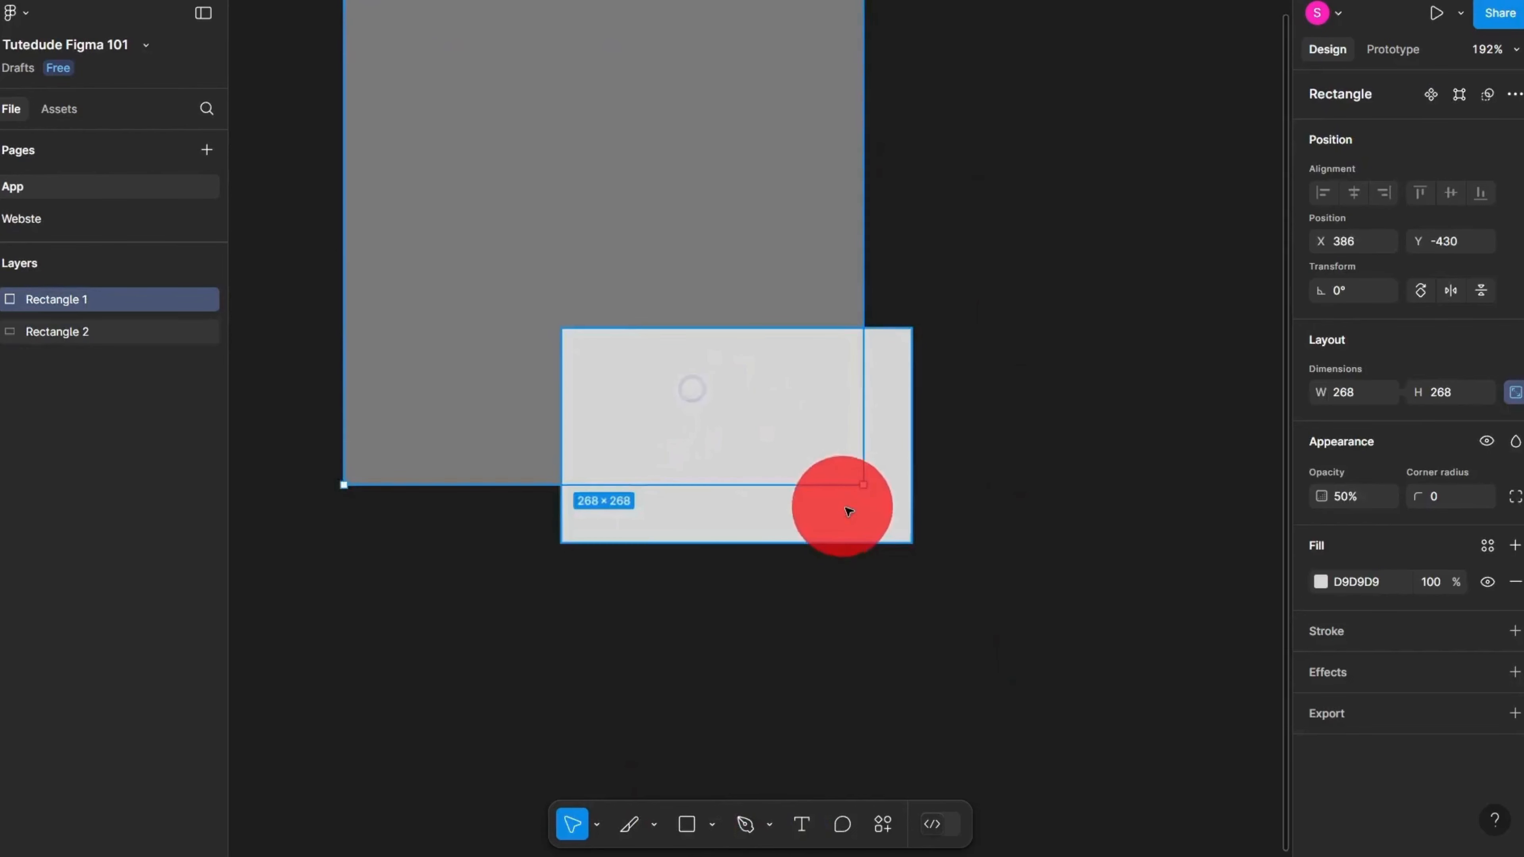
Step: Change the small rectangle's fill to white, FFFFFF
left_click(844, 510)
left_click(1322, 582)
left_click_drag(1053, 387, 996, 306)
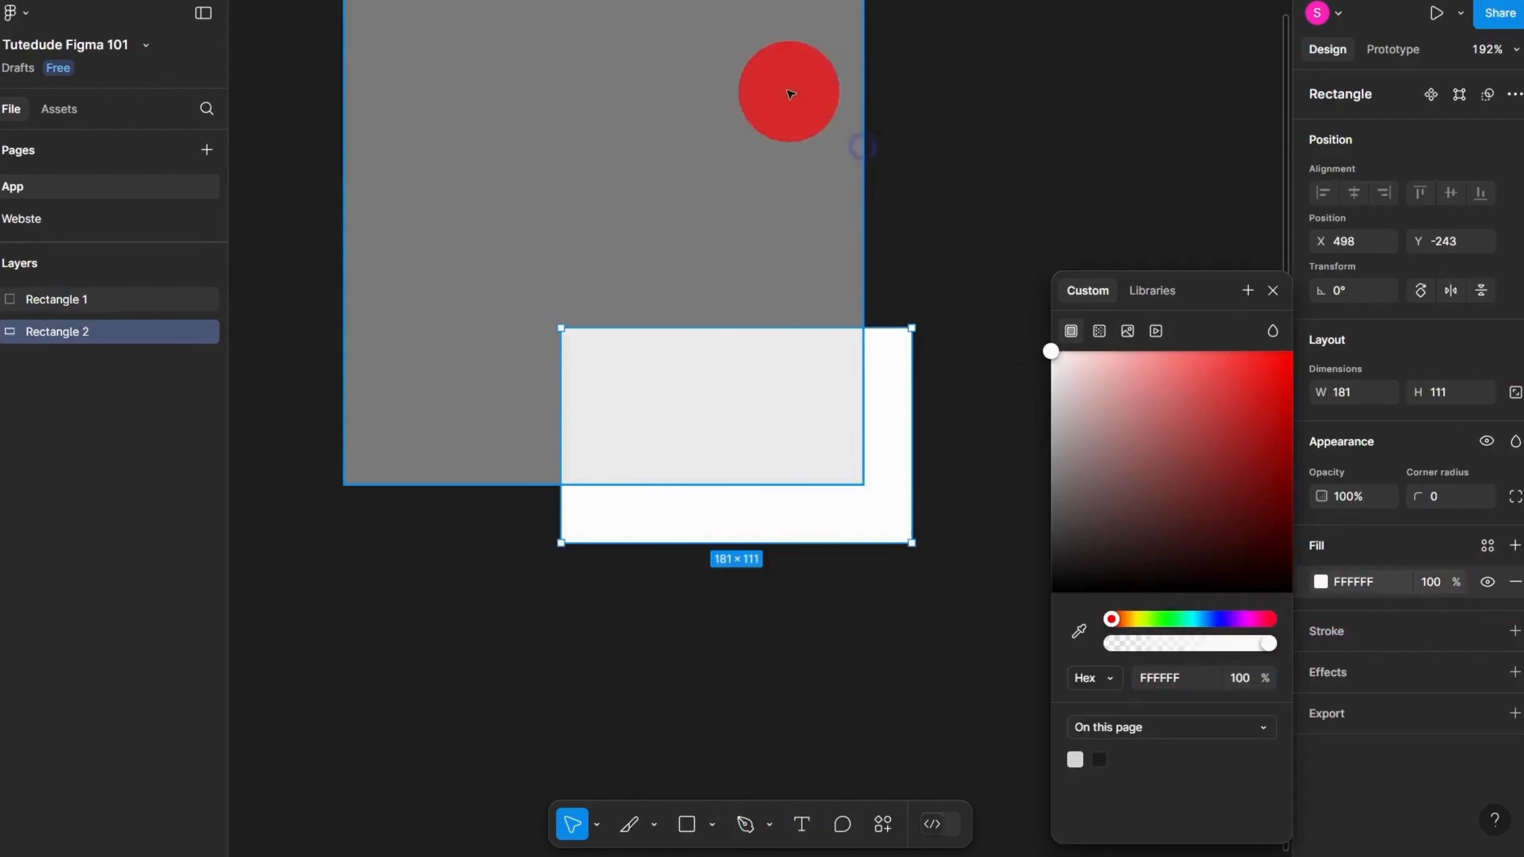
Step: Change the large square's fill to black, 000000
left_click(775, 90)
left_click(1323, 582)
left_click_drag(1147, 456, 895, 773)
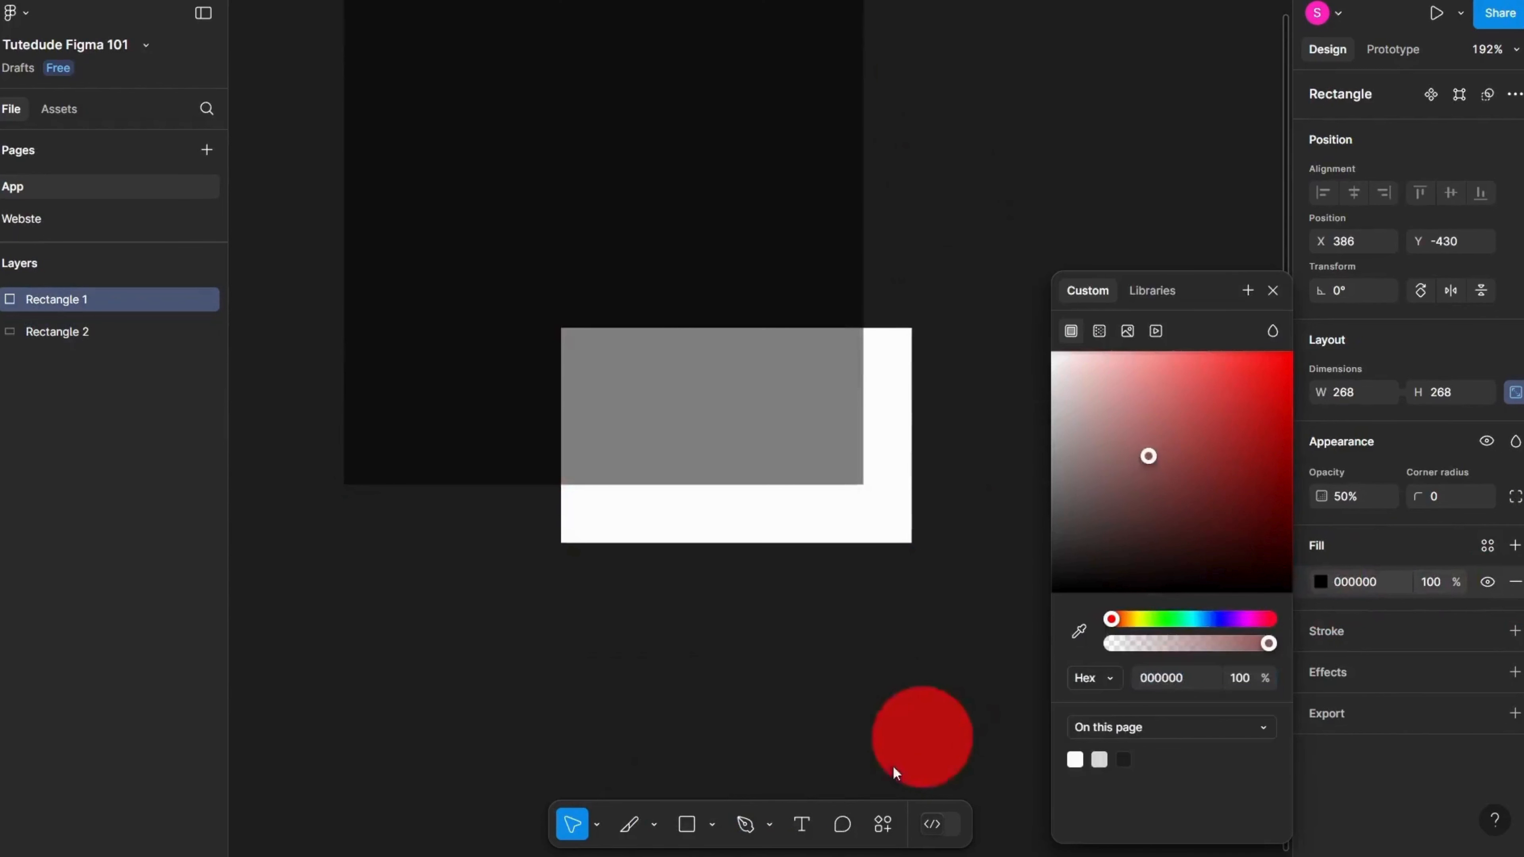
left_click(759, 659)
Step: Move the black square over the white rectangle, to about X 448, Y -319
scroll(706, 496, "up", 5)
scroll(678, 485, "down", 5)
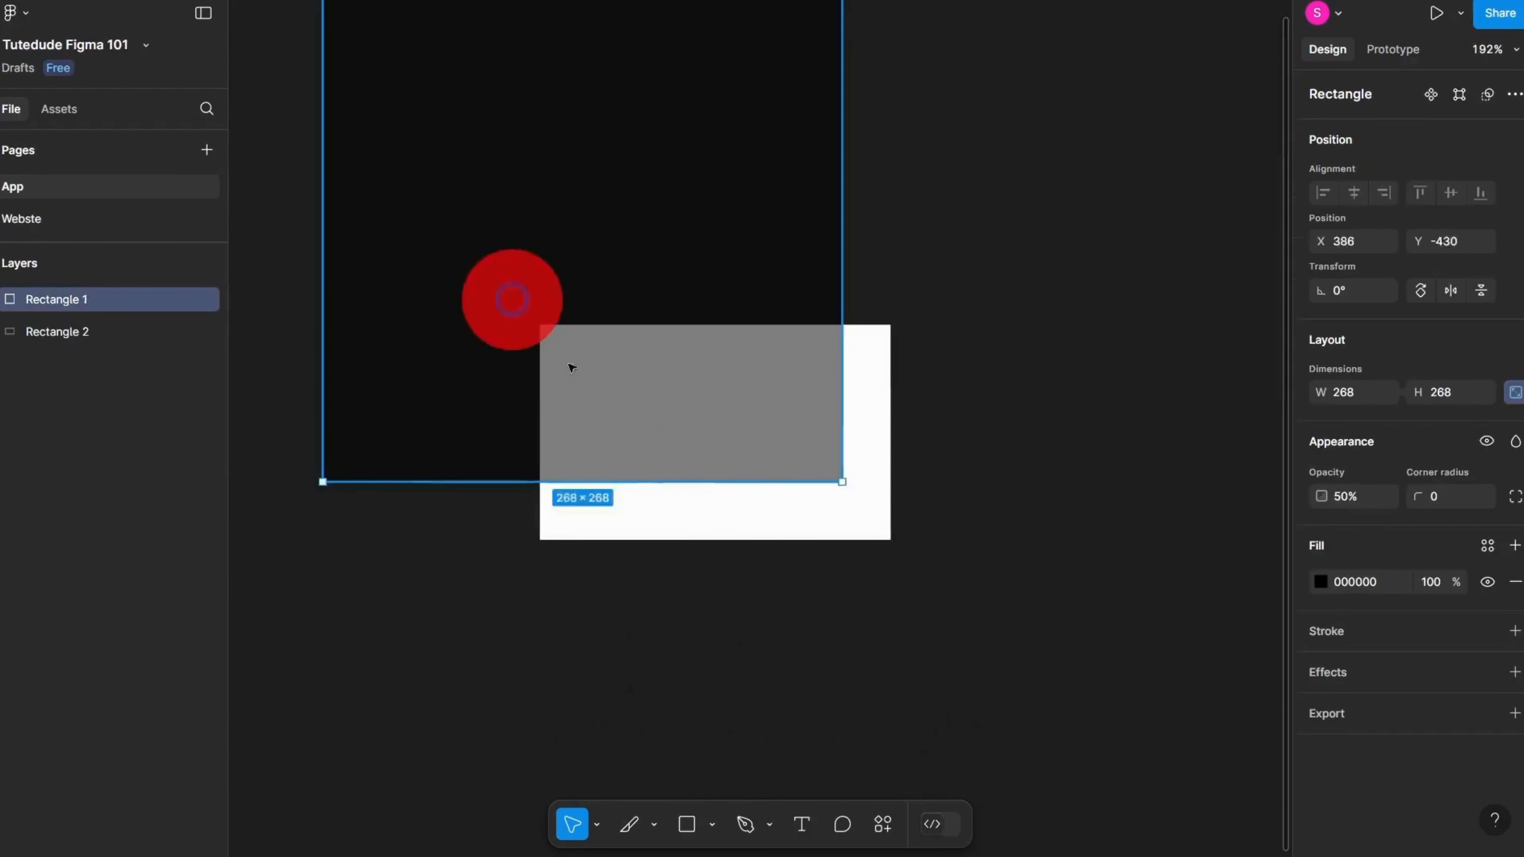
left_click_drag(513, 301, 638, 518)
scroll(637, 517, "up", 2)
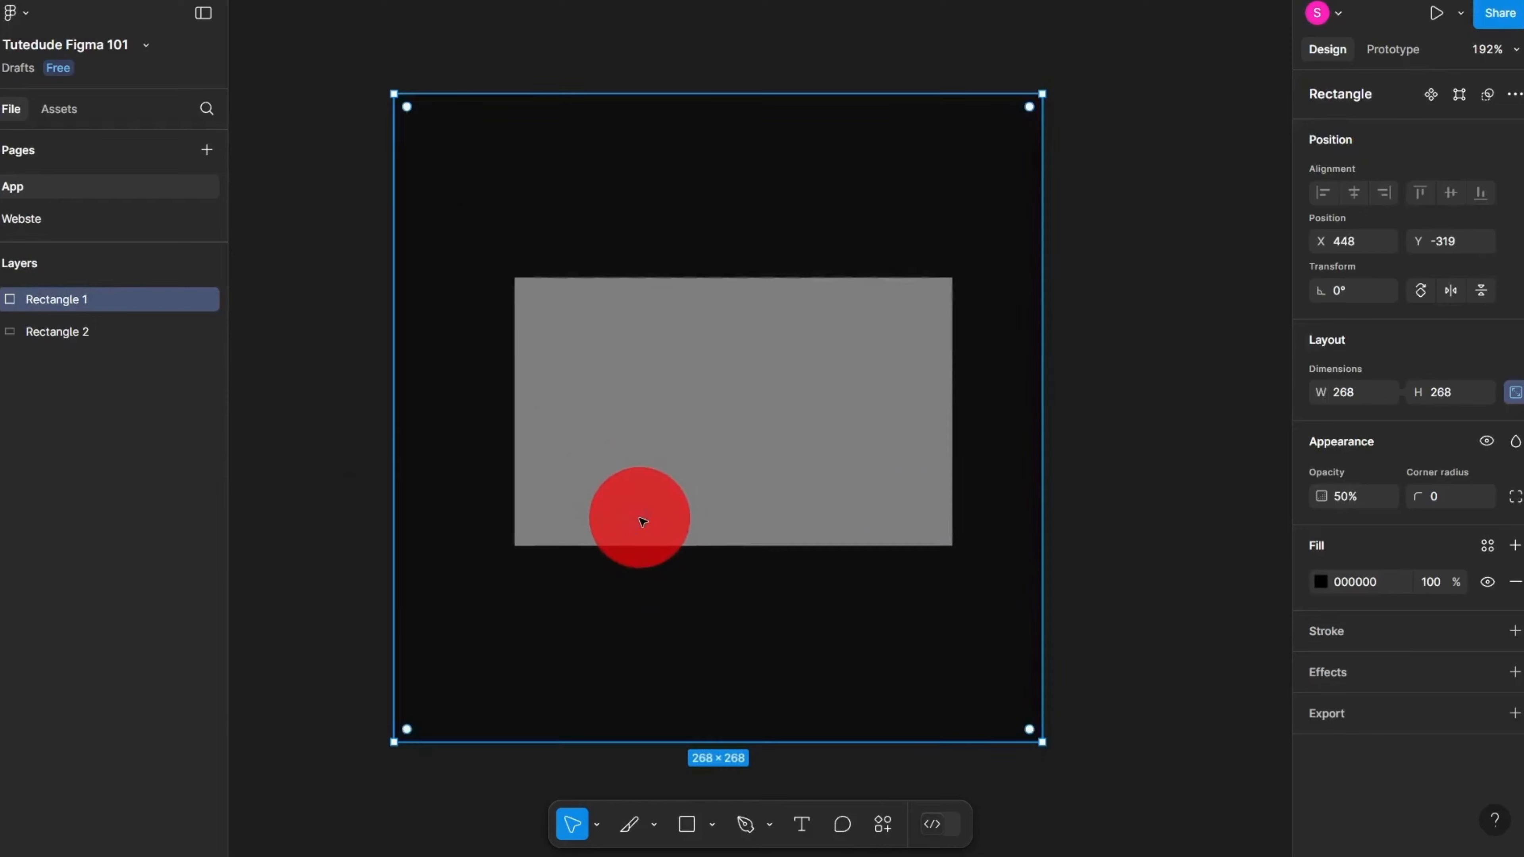
Step: Set the black square's opacity to 75%
left_click(1344, 496)
type("7")
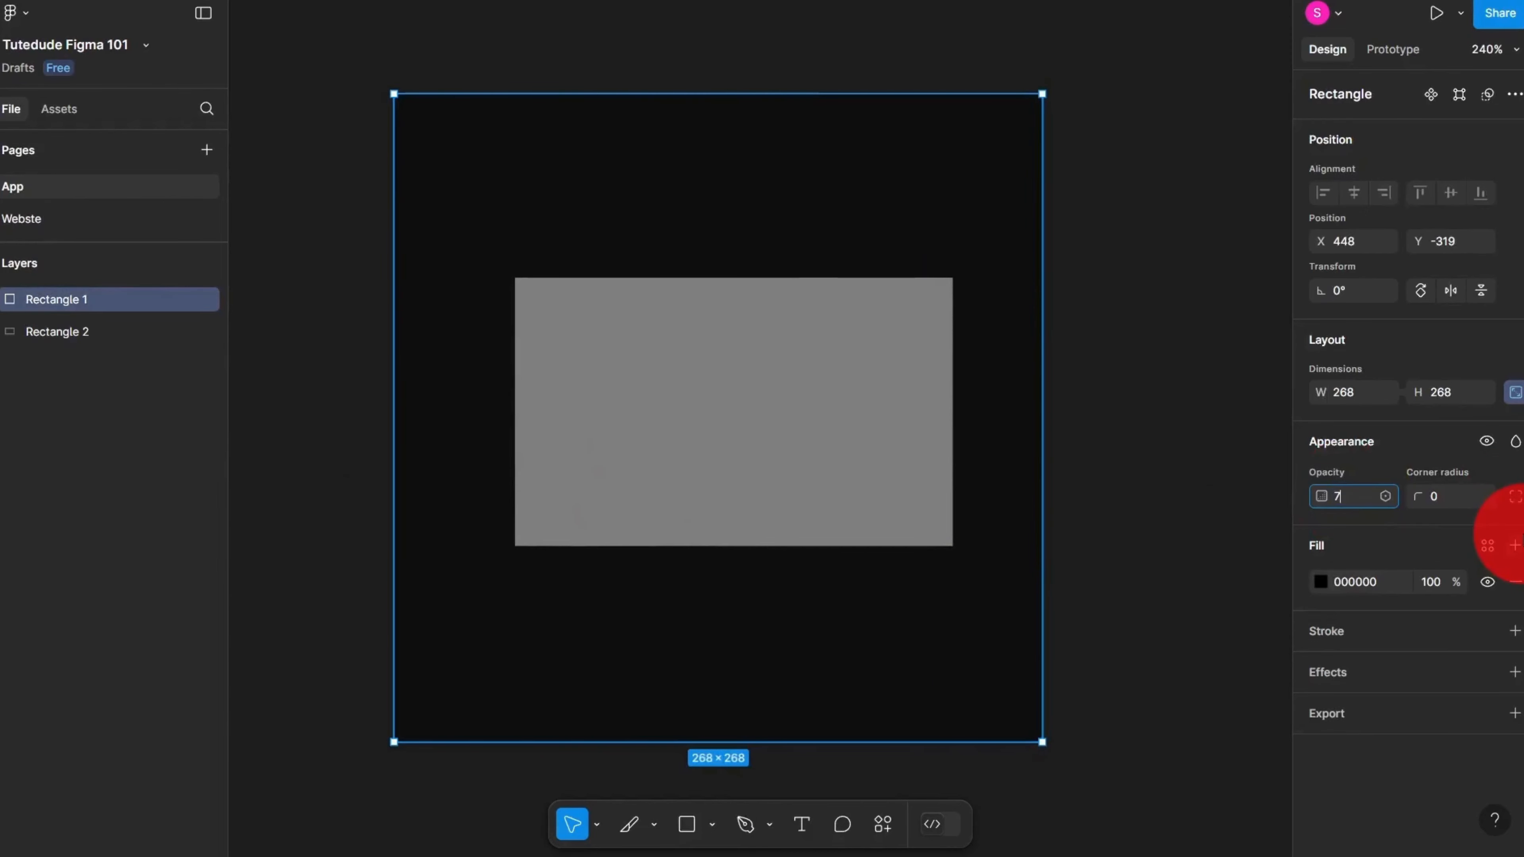
type("5")
key("Return")
Step: Separate the shapes by moving the black square to about X 624, Y -349 and the white rectangle to about X 401, Y -239
left_click_drag(646, 477, 1128, 354)
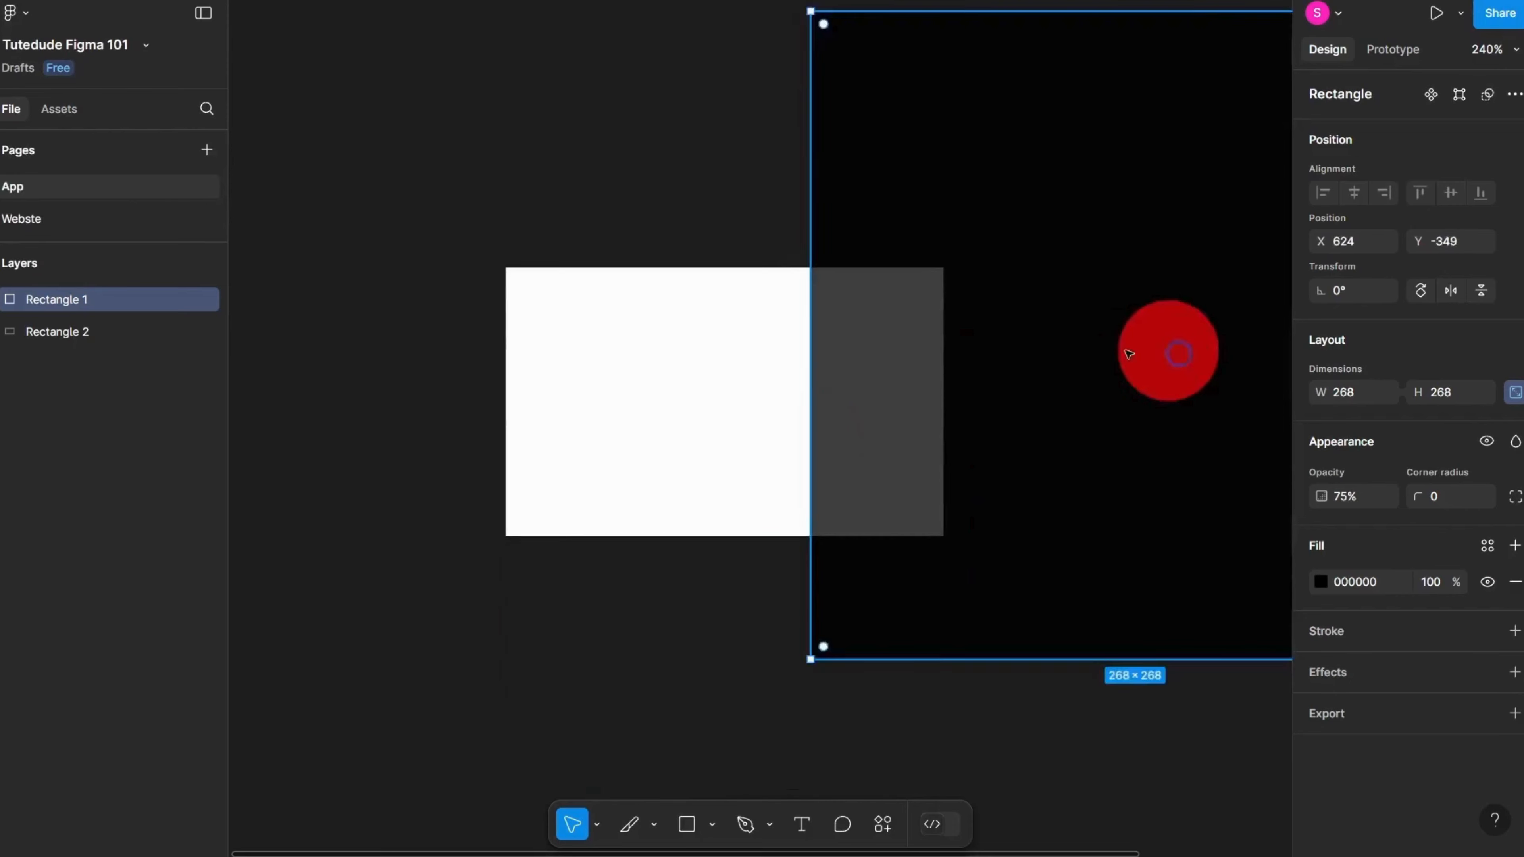
left_click_drag(565, 383, 330, 393)
left_click_drag(371, 382, 621, 346)
scroll(602, 392, "up", 5)
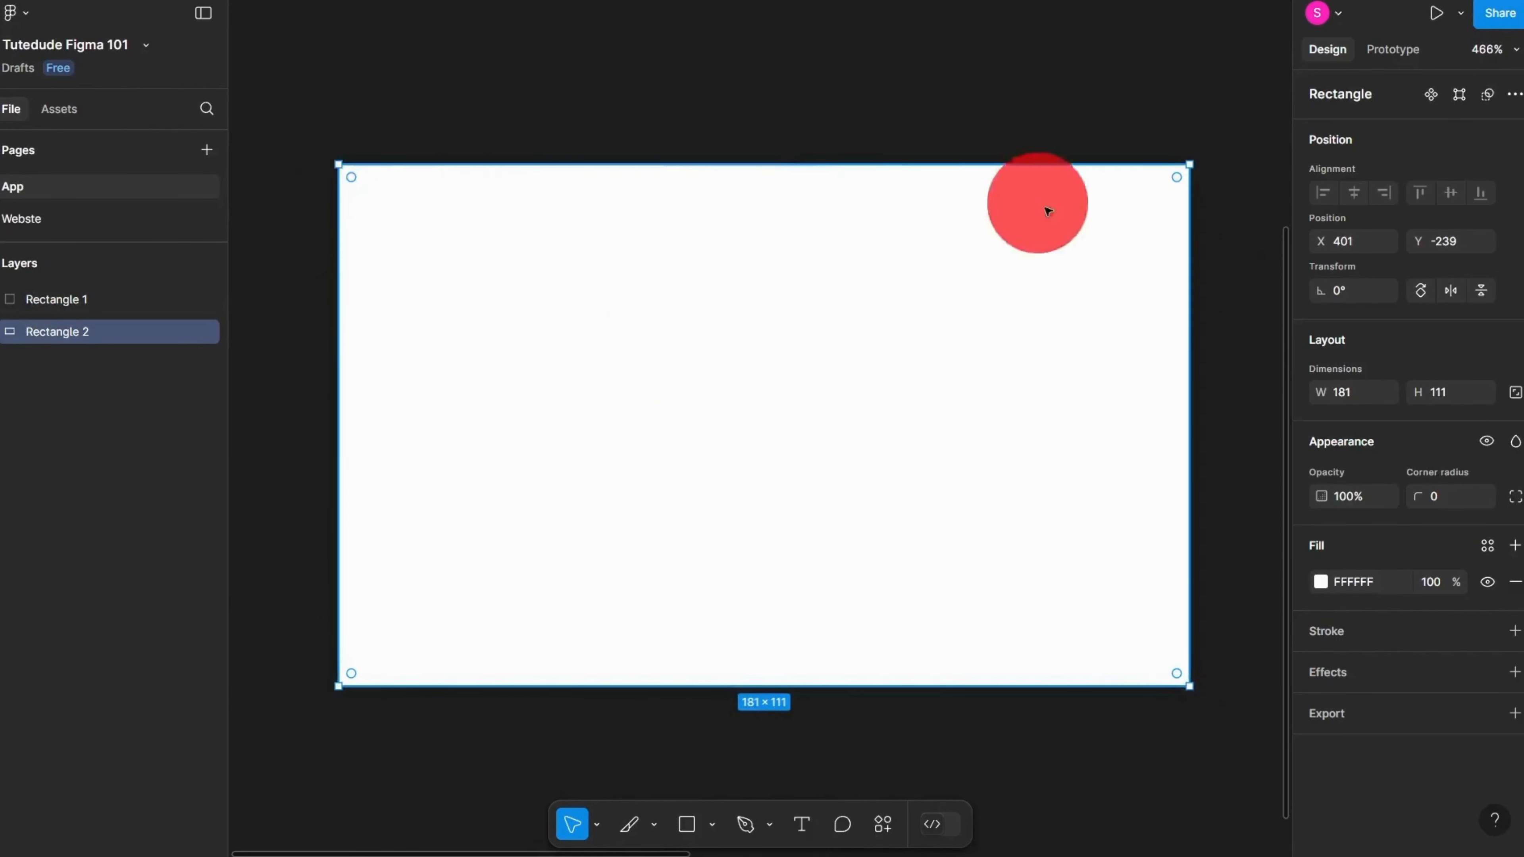
Step: Set the white rectangle's corner radius to 32
left_click(1442, 494)
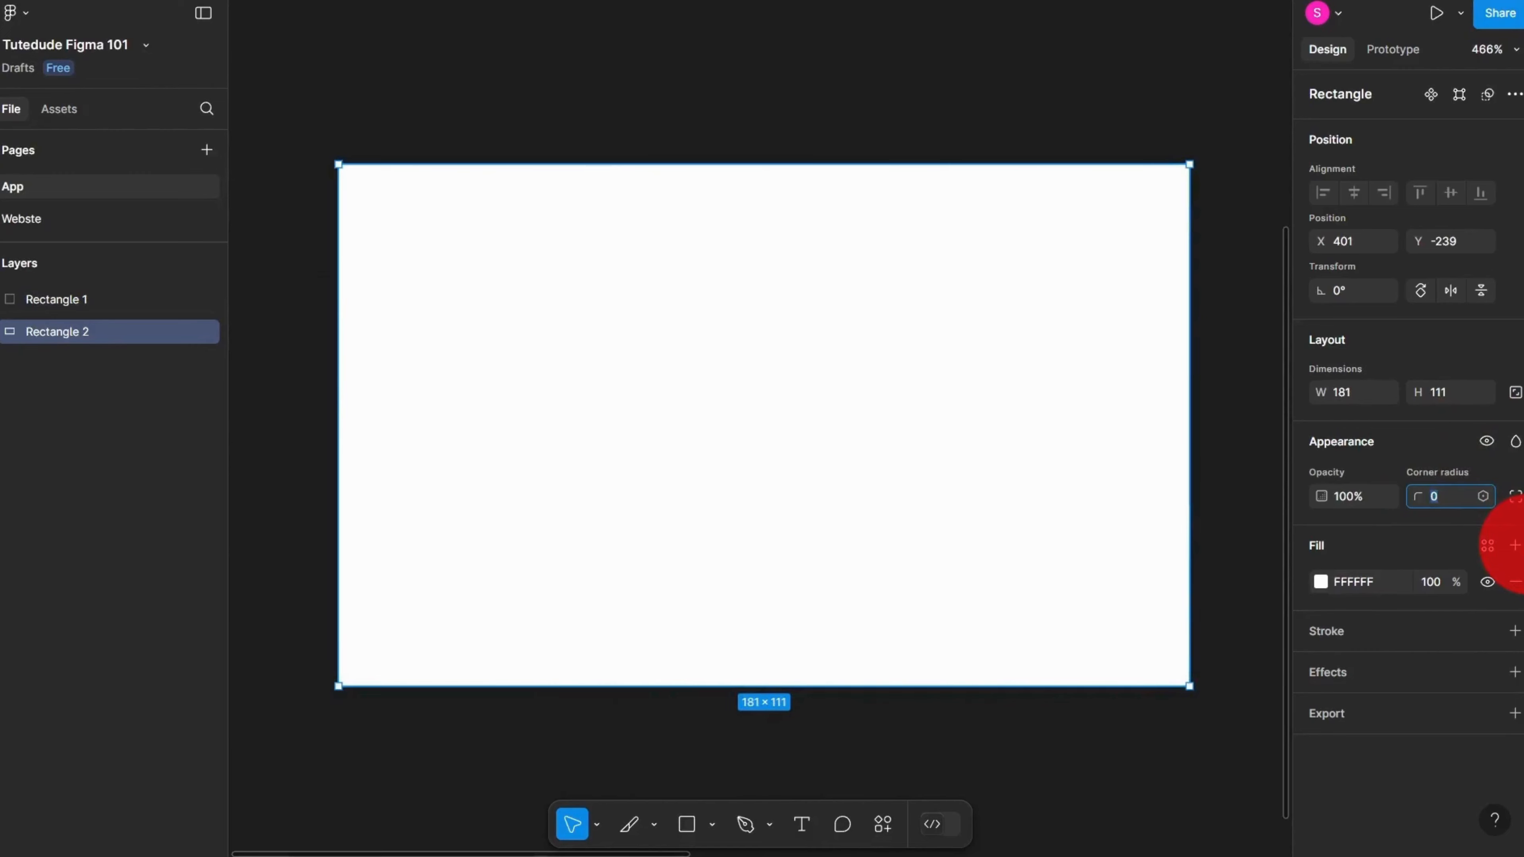
type("32")
key("Return")
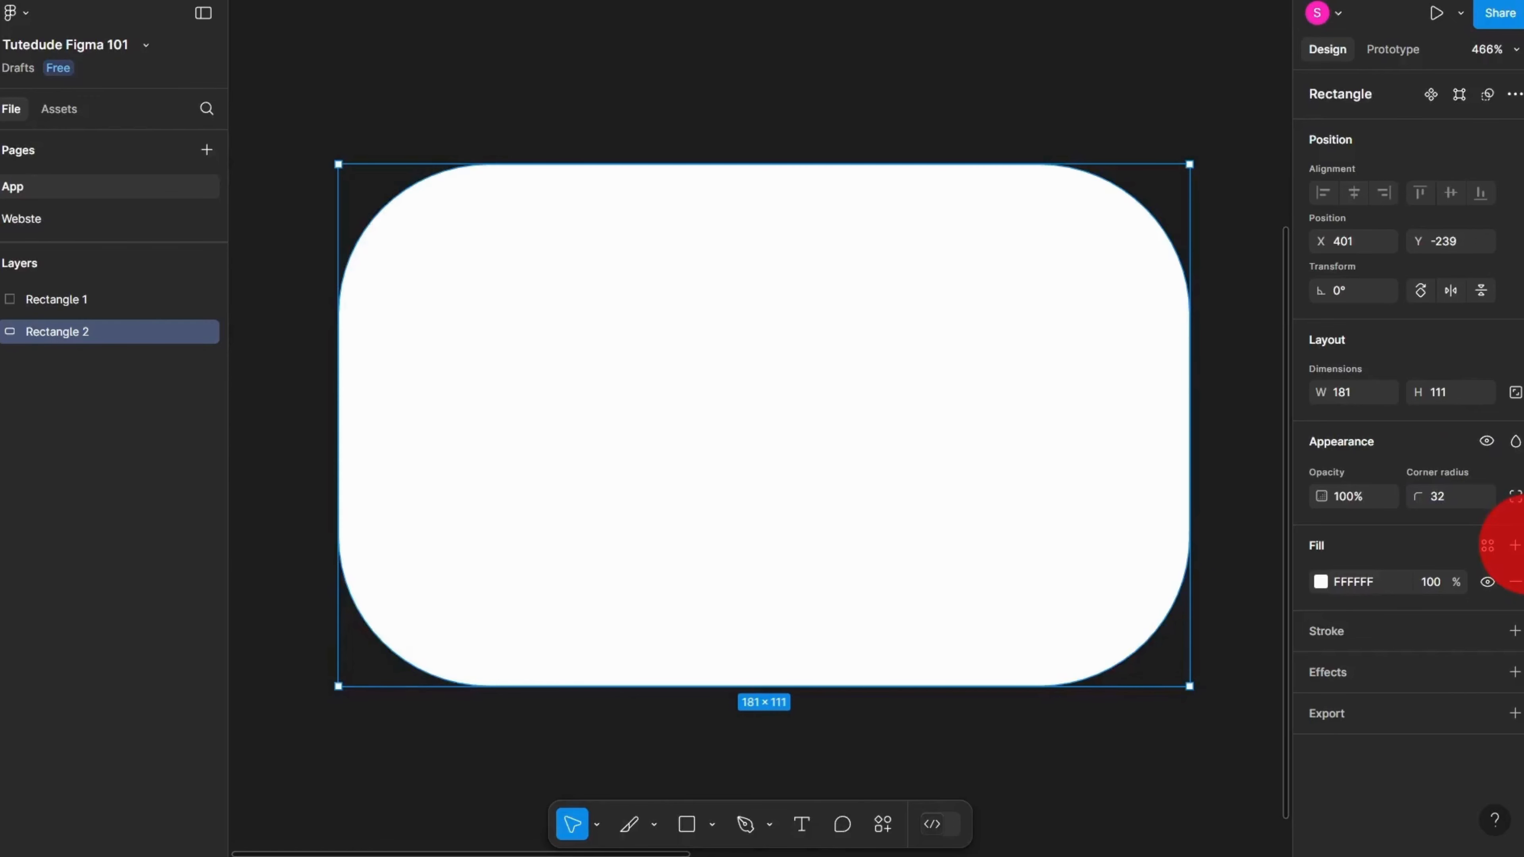
Step: Set the white rectangle's corner radius to 16
left_click(1443, 498)
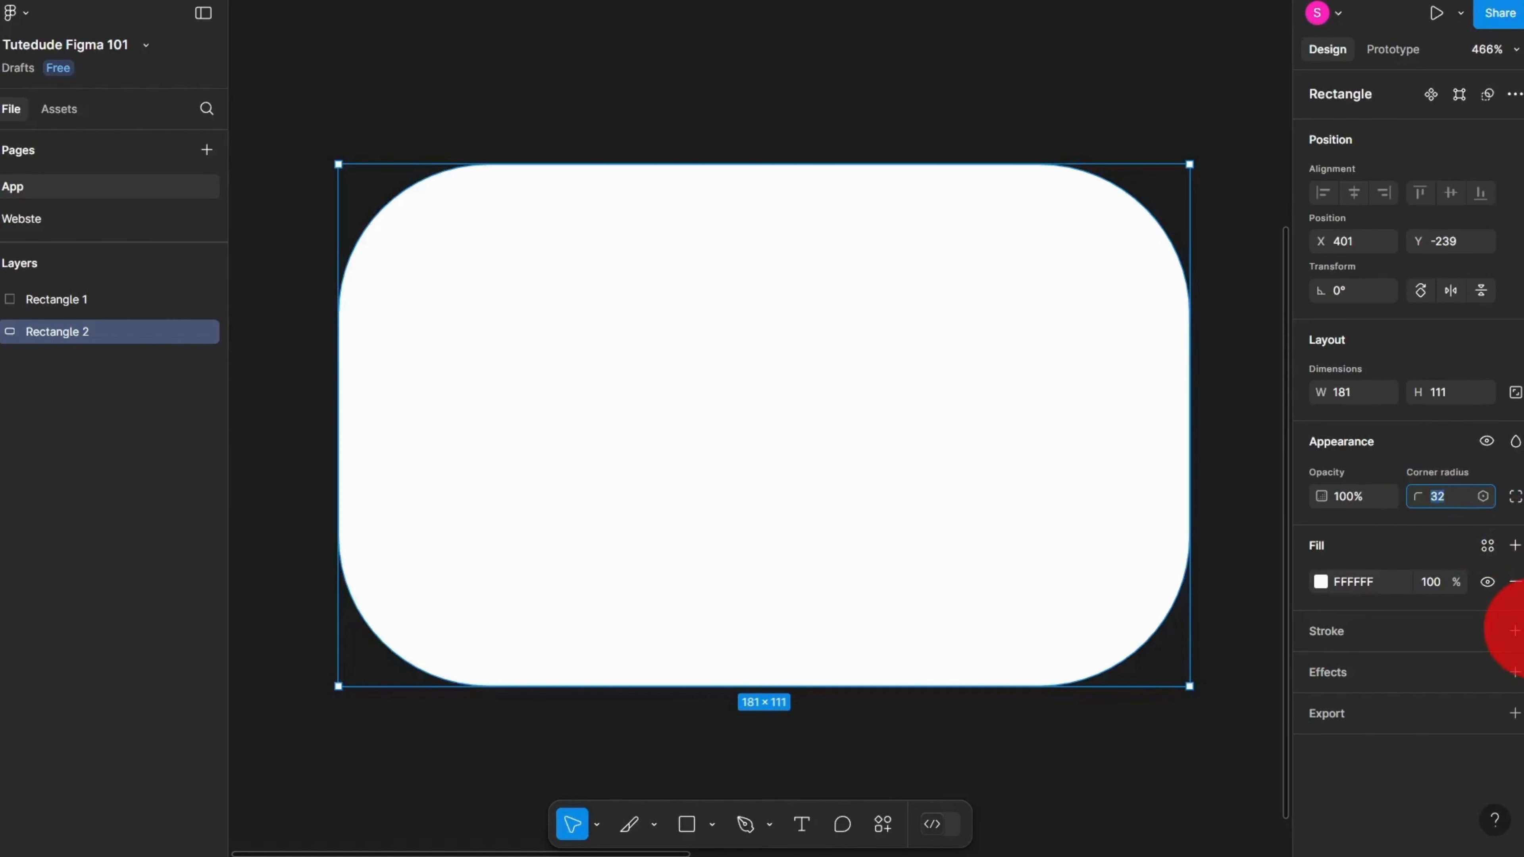
type("16")
key("Return")
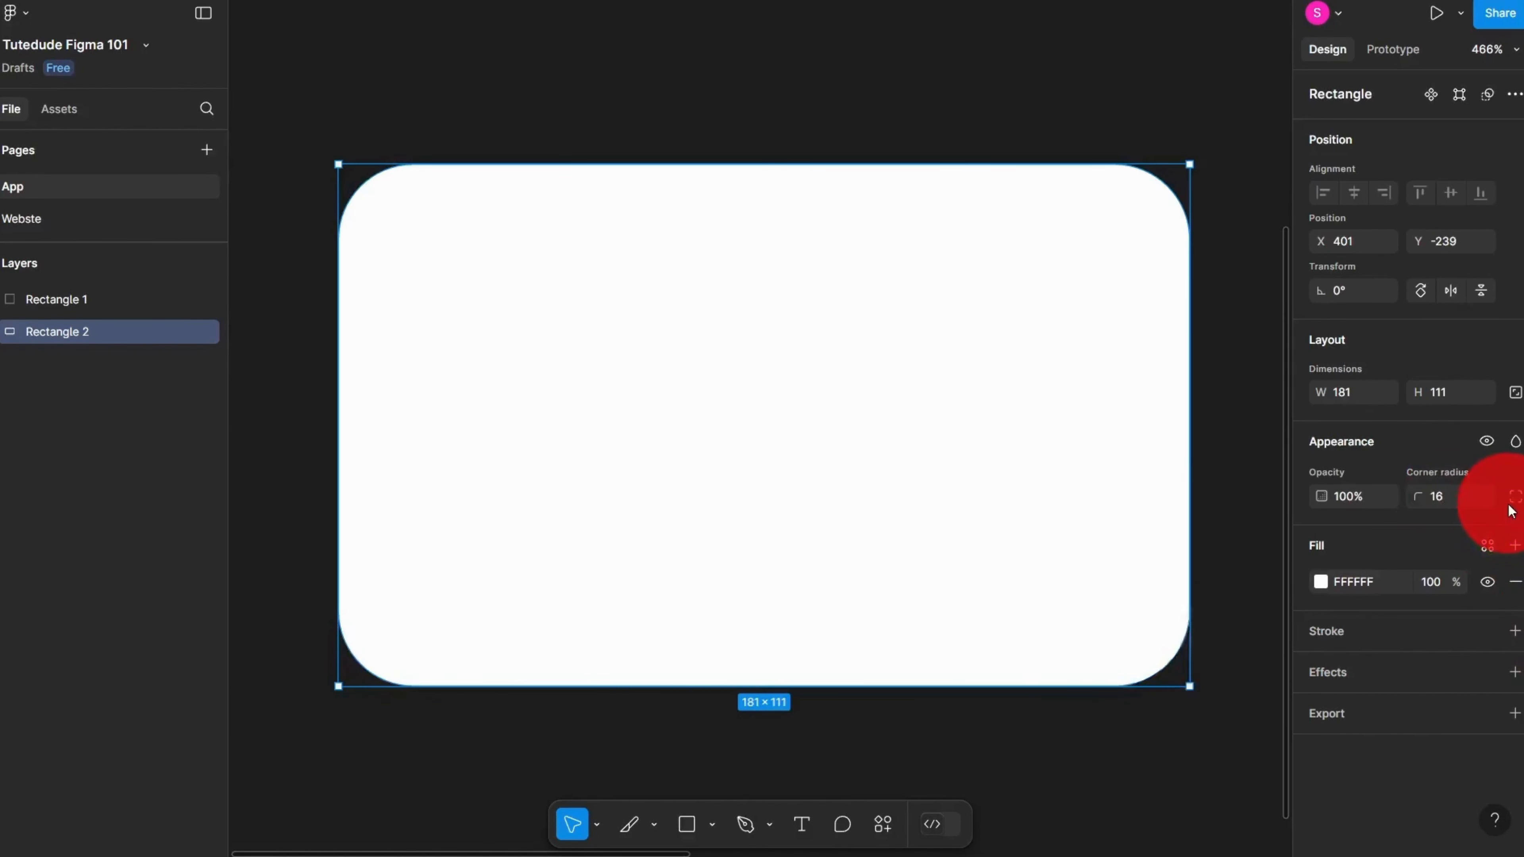
Step: View the individual corner radius details and examine the white rectangle's rounded upper-left corner up close
left_click(1514, 495)
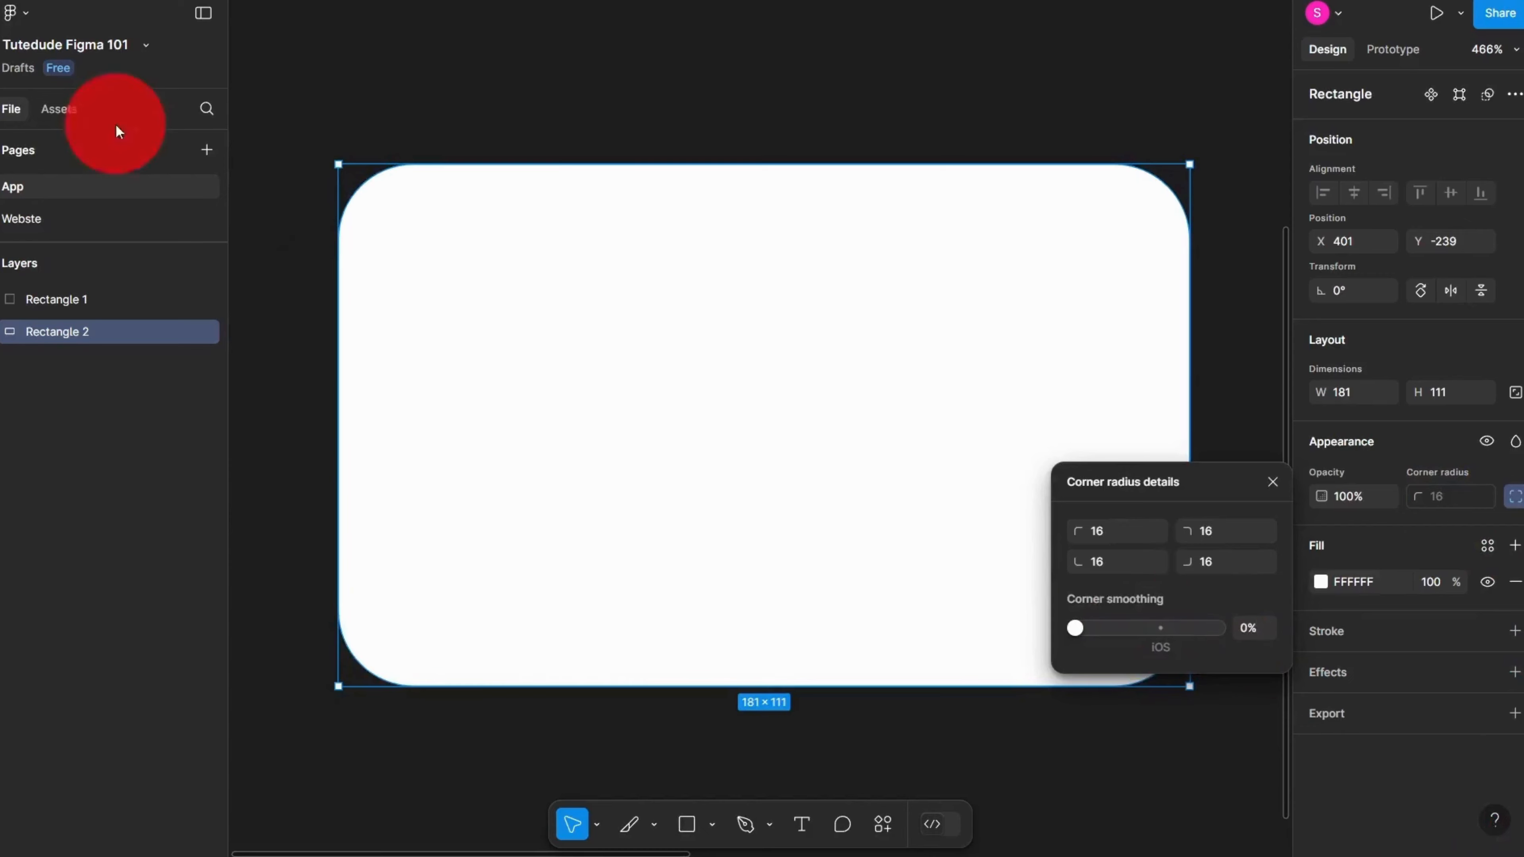
scroll(340, 109, "up", 5)
left_click(342, 111)
scroll(551, 218, "up", 10)
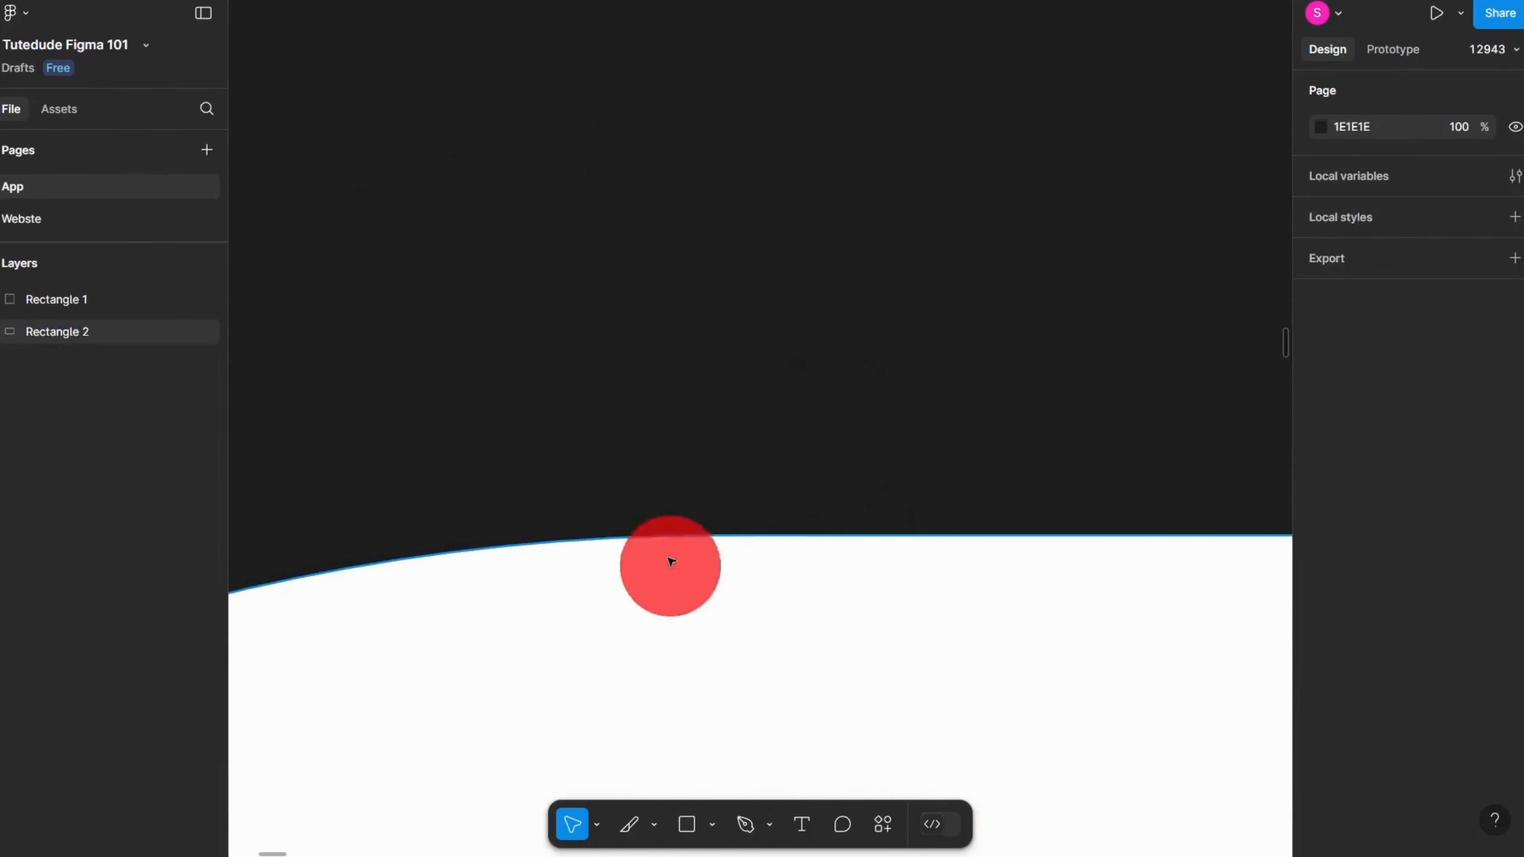
scroll(667, 446, "down", 5)
scroll(738, 432, "up", 3)
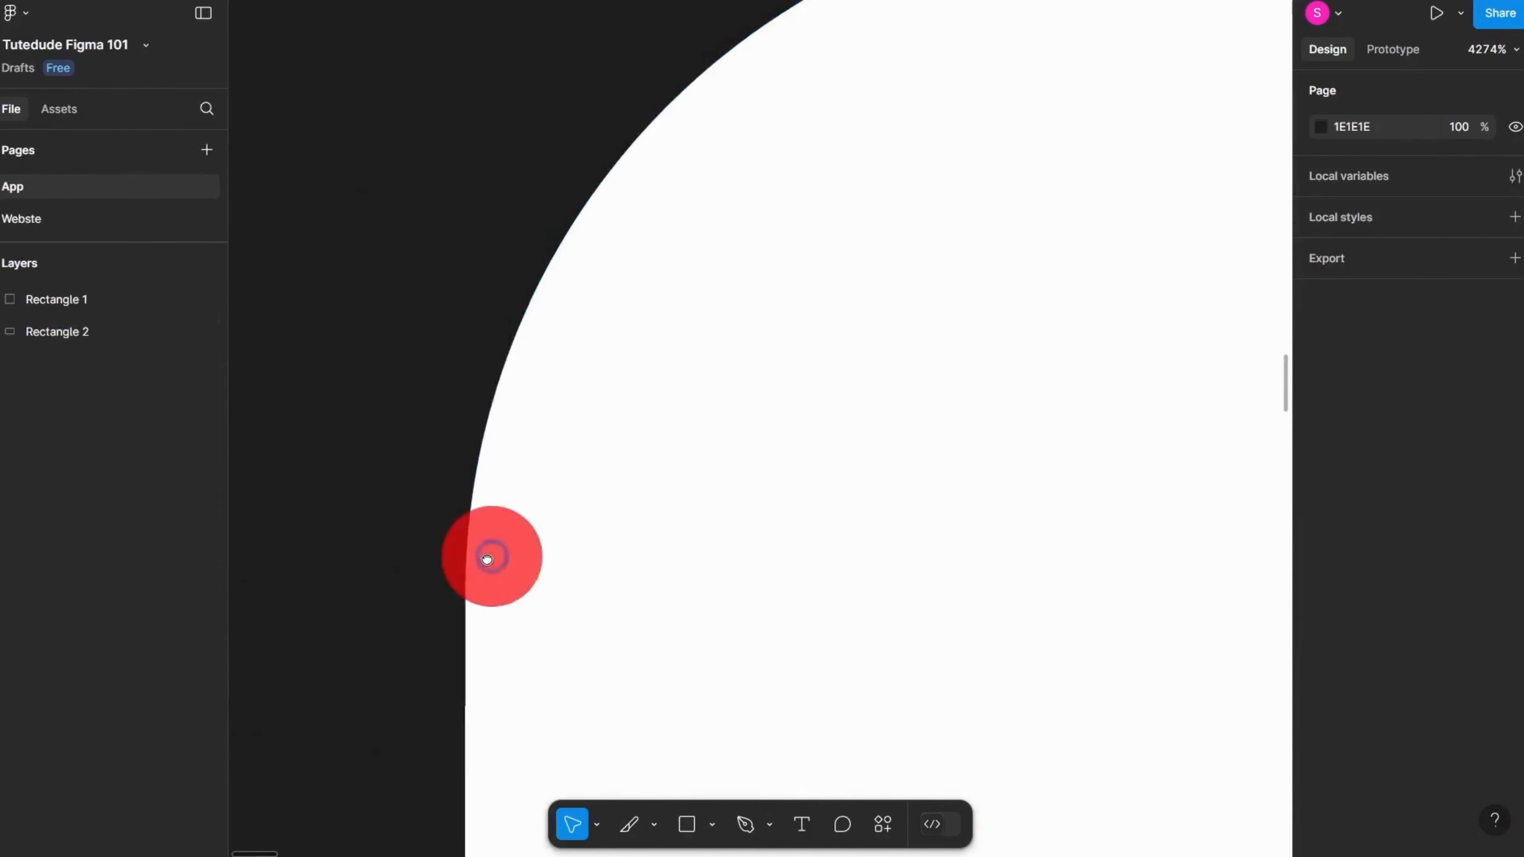
scroll(493, 555, "down", 5)
left_click(939, 509)
scroll(939, 508, "down", 10)
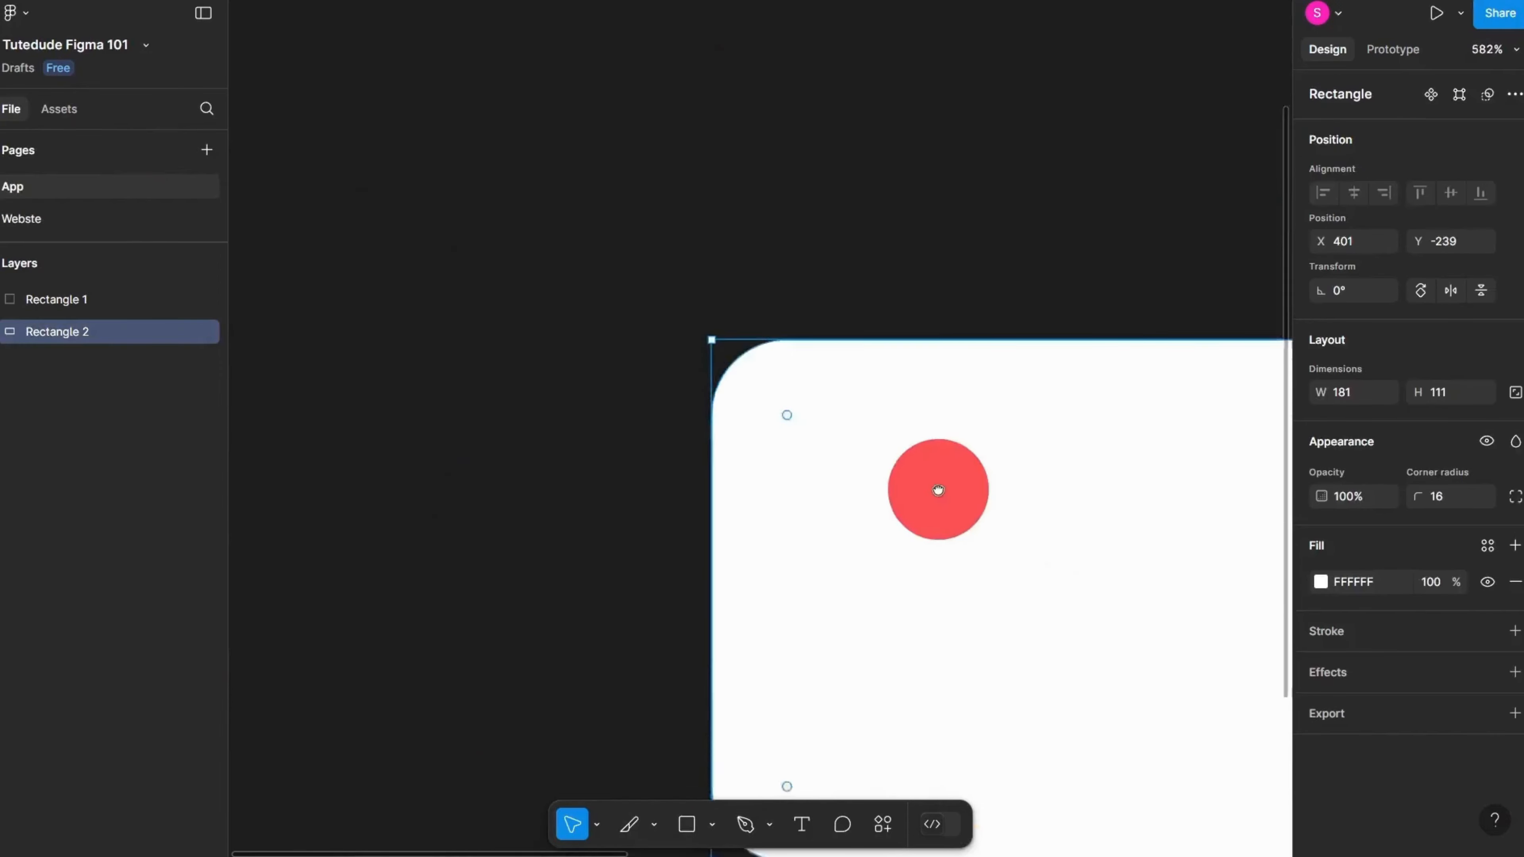
Step: Open the white rectangle's corner radius details and set the corner smoothing to 60%, the iOS mark
left_click(1516, 496)
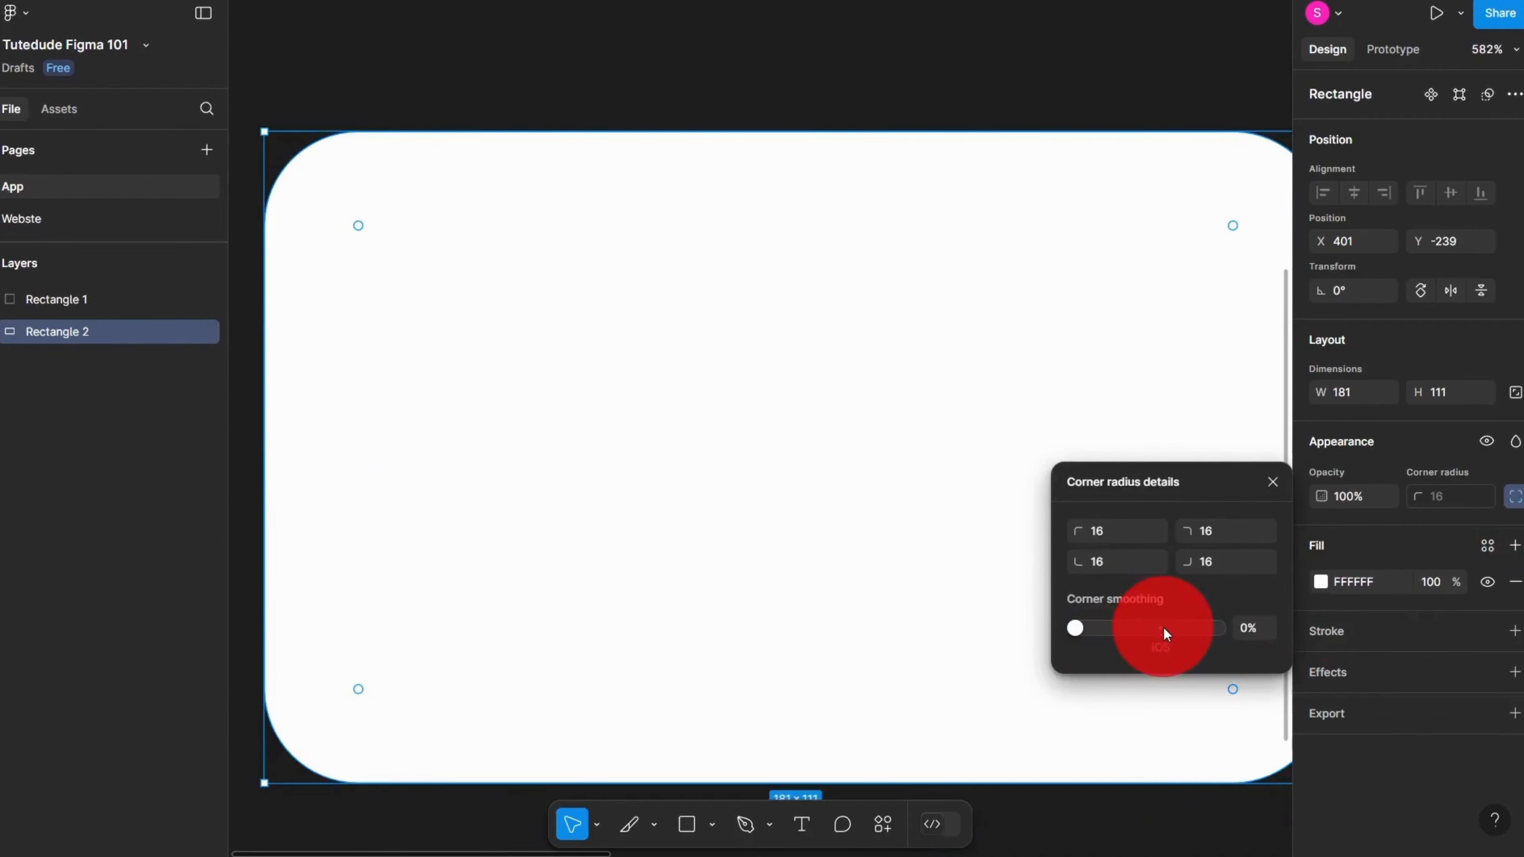
left_click_drag(1165, 631, 1031, 615)
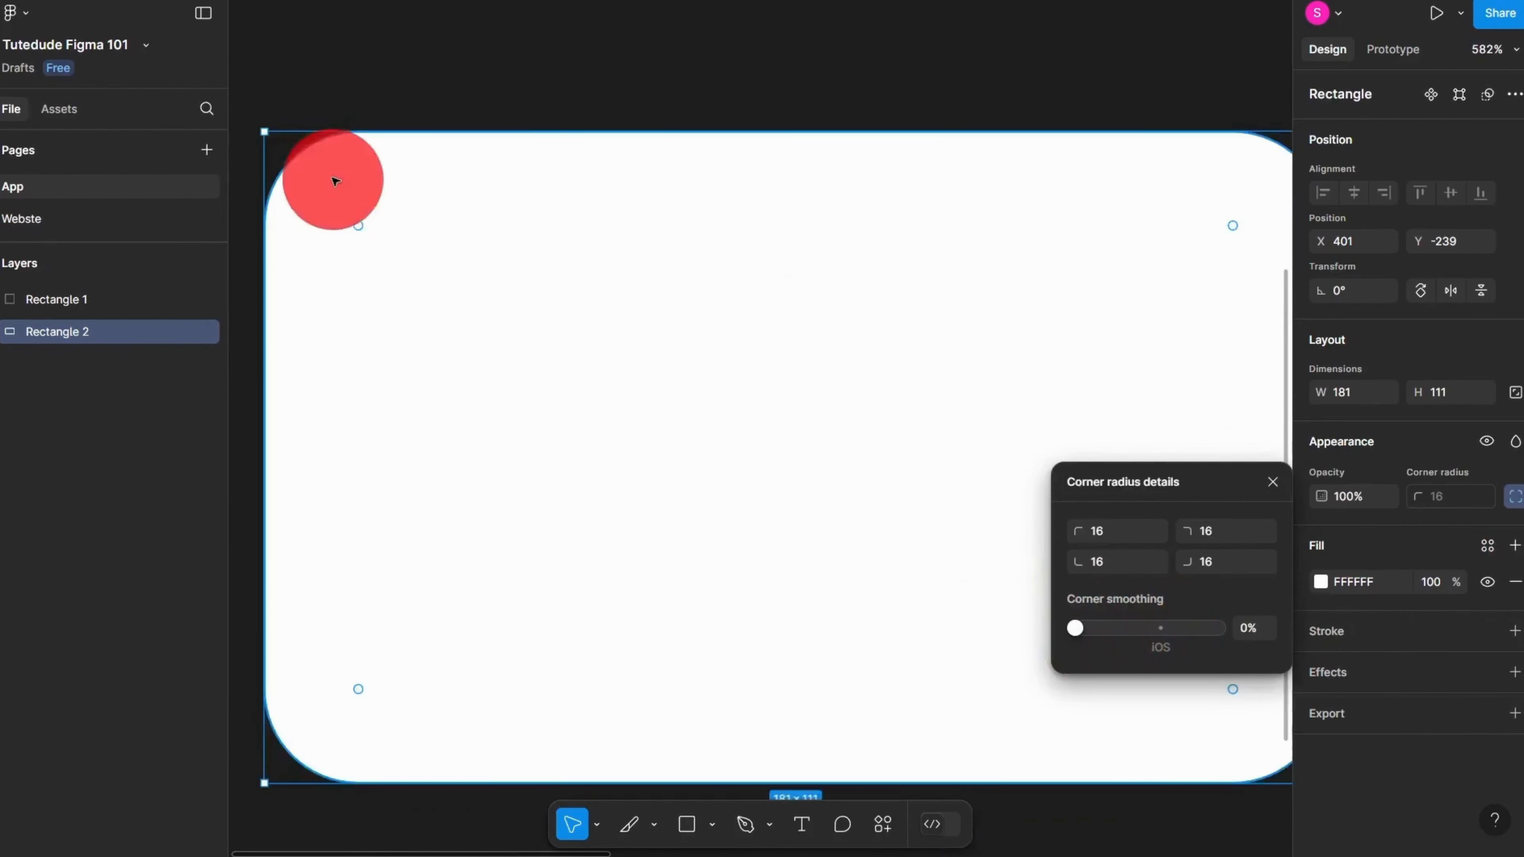
scroll(335, 181, "up", 10)
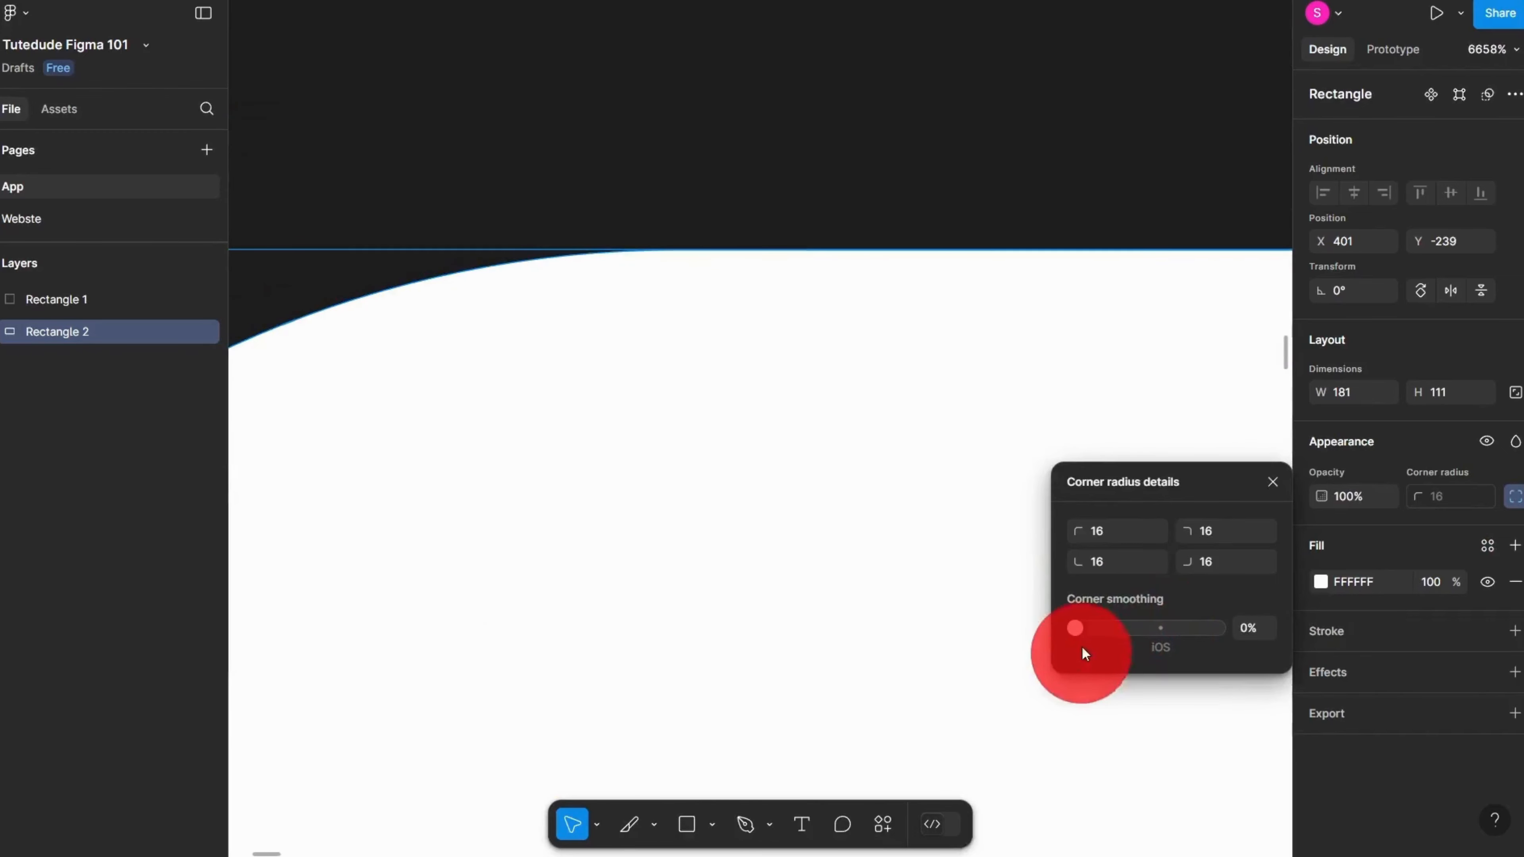
left_click_drag(1074, 624, 1162, 672)
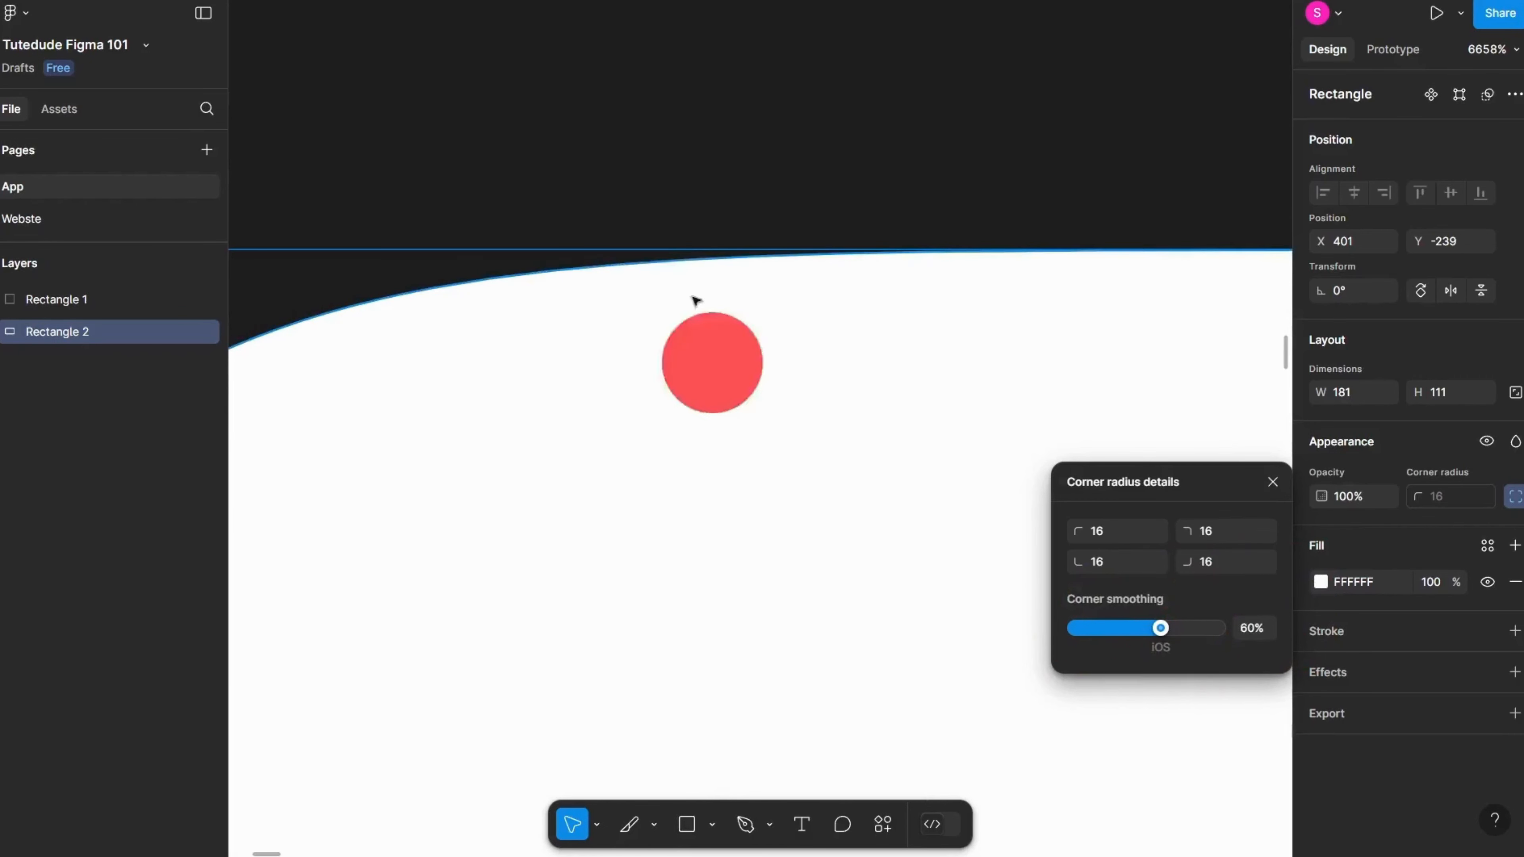
Step: Raise the white rectangle's corner smoothing to 100% and check the curve of its upper-left corner
left_click_drag(1154, 623, 1006, 622)
left_click_drag(1150, 633, 1310, 657)
scroll(834, 545, "down", 6)
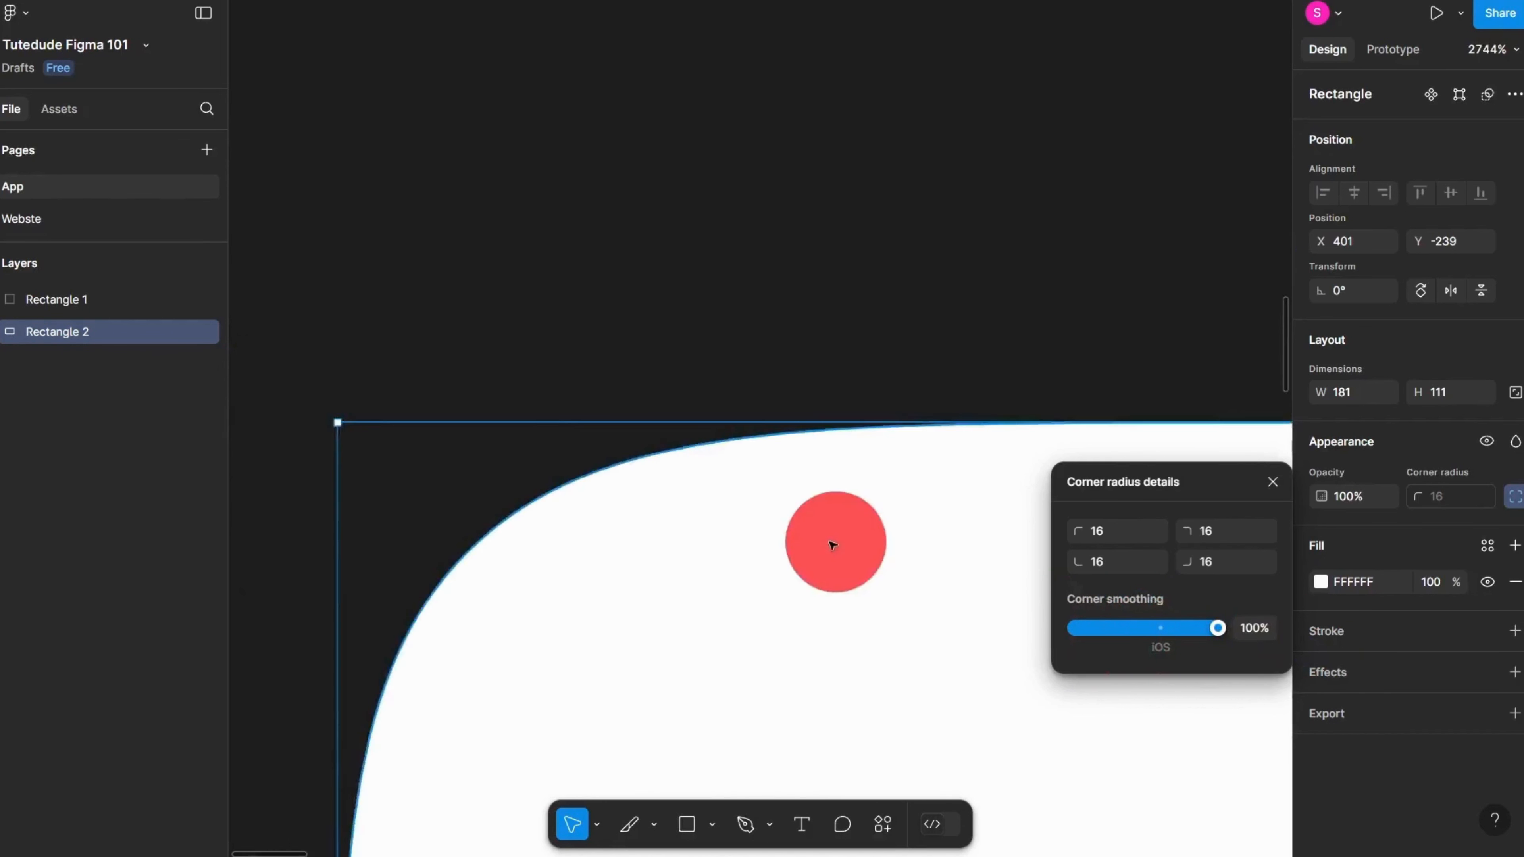
scroll(667, 389, "down", 1)
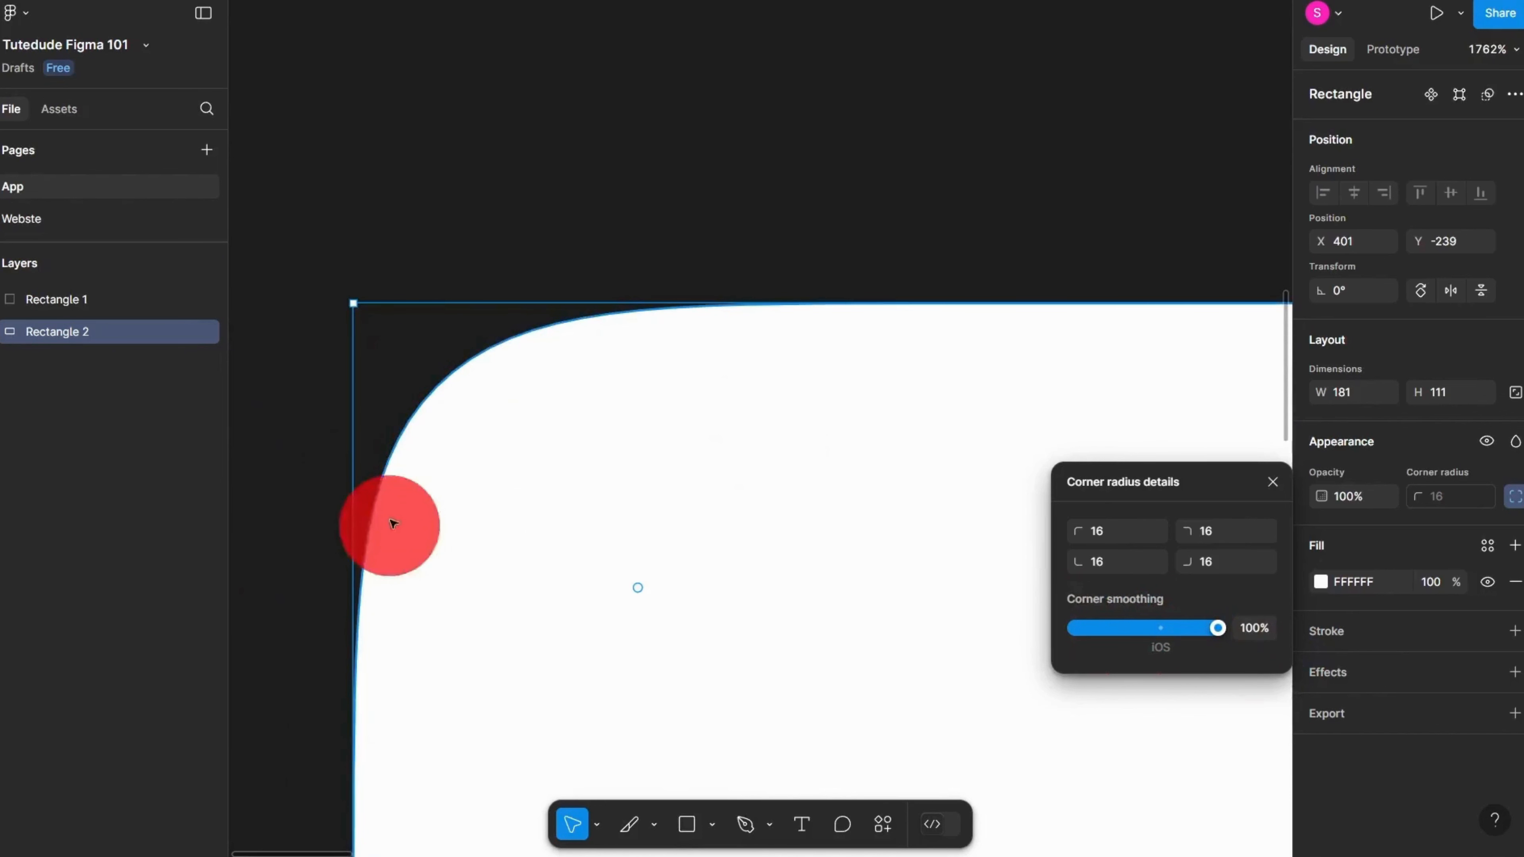
Step: Lower the white rectangle's corner smoothing to the iOS mark and look at the resulting shape without the selection outline
scroll(699, 385, "down", 6)
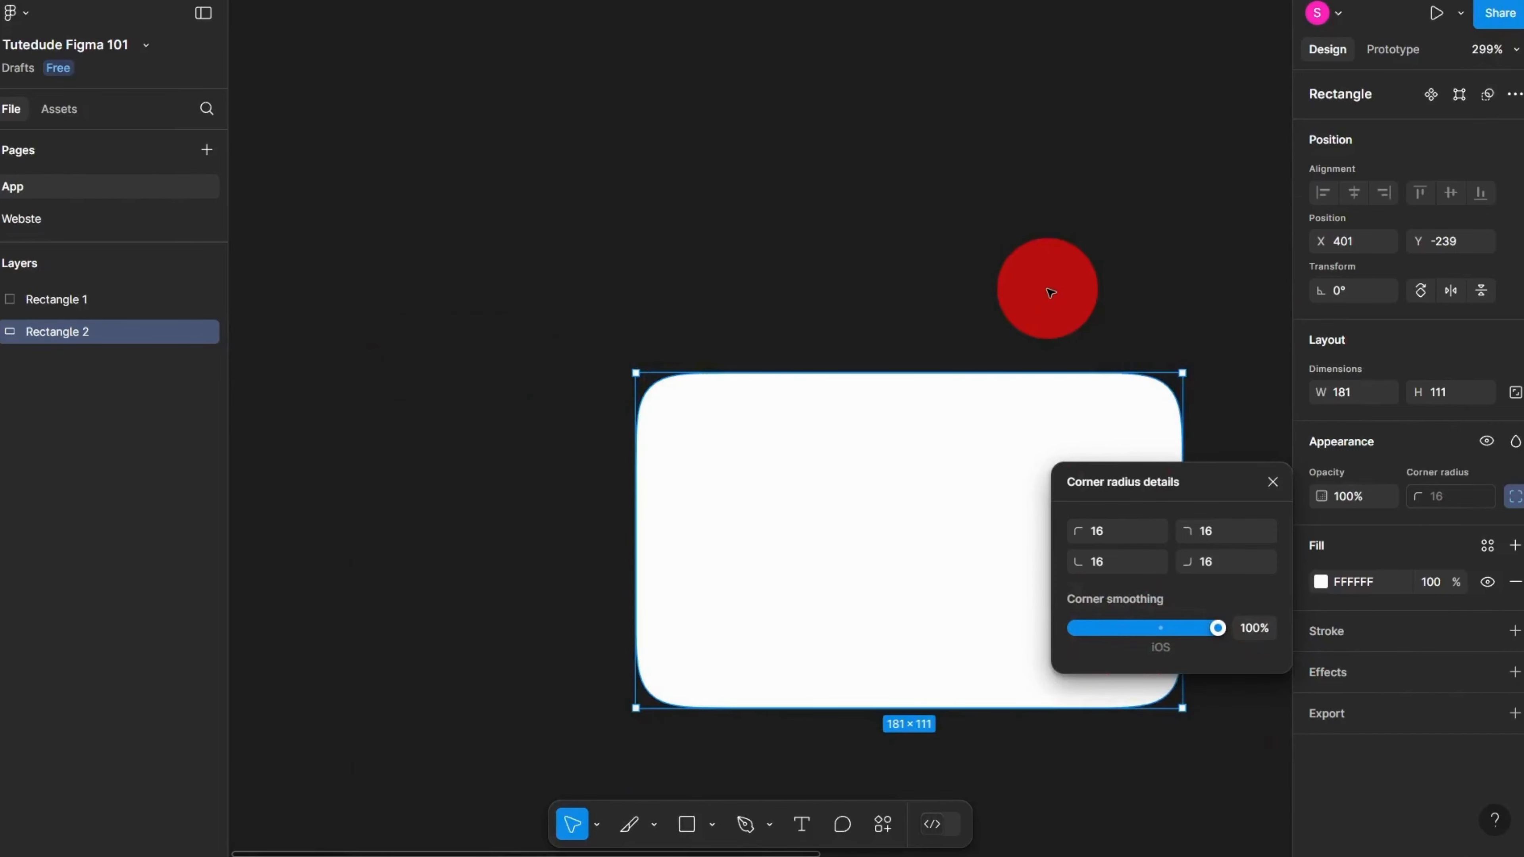
left_click(1049, 291)
left_click(1099, 408)
scroll(1014, 517, "up", 2)
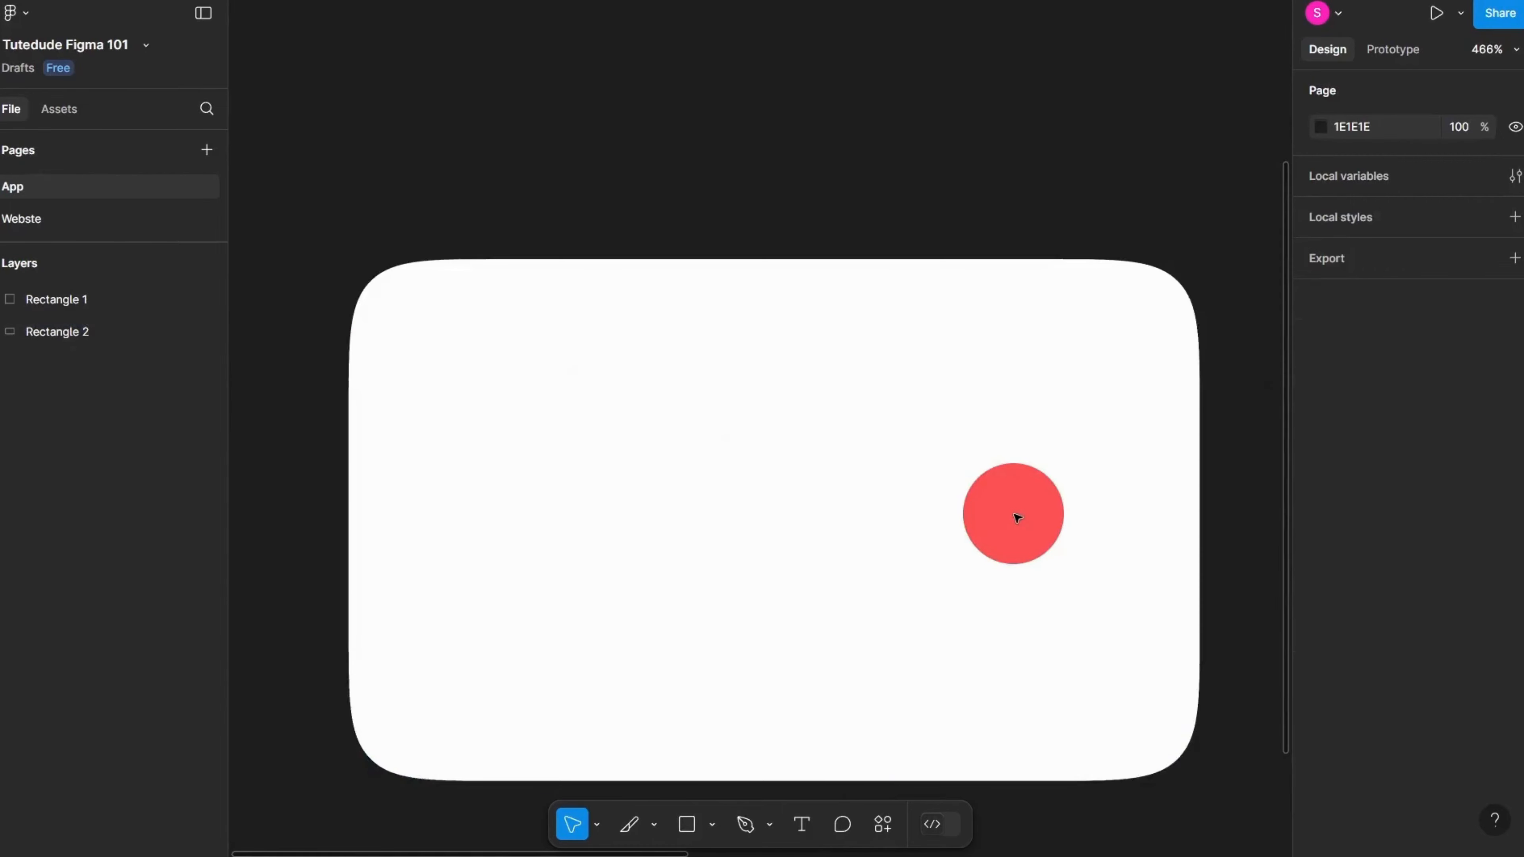
scroll(985, 478, "down", 1)
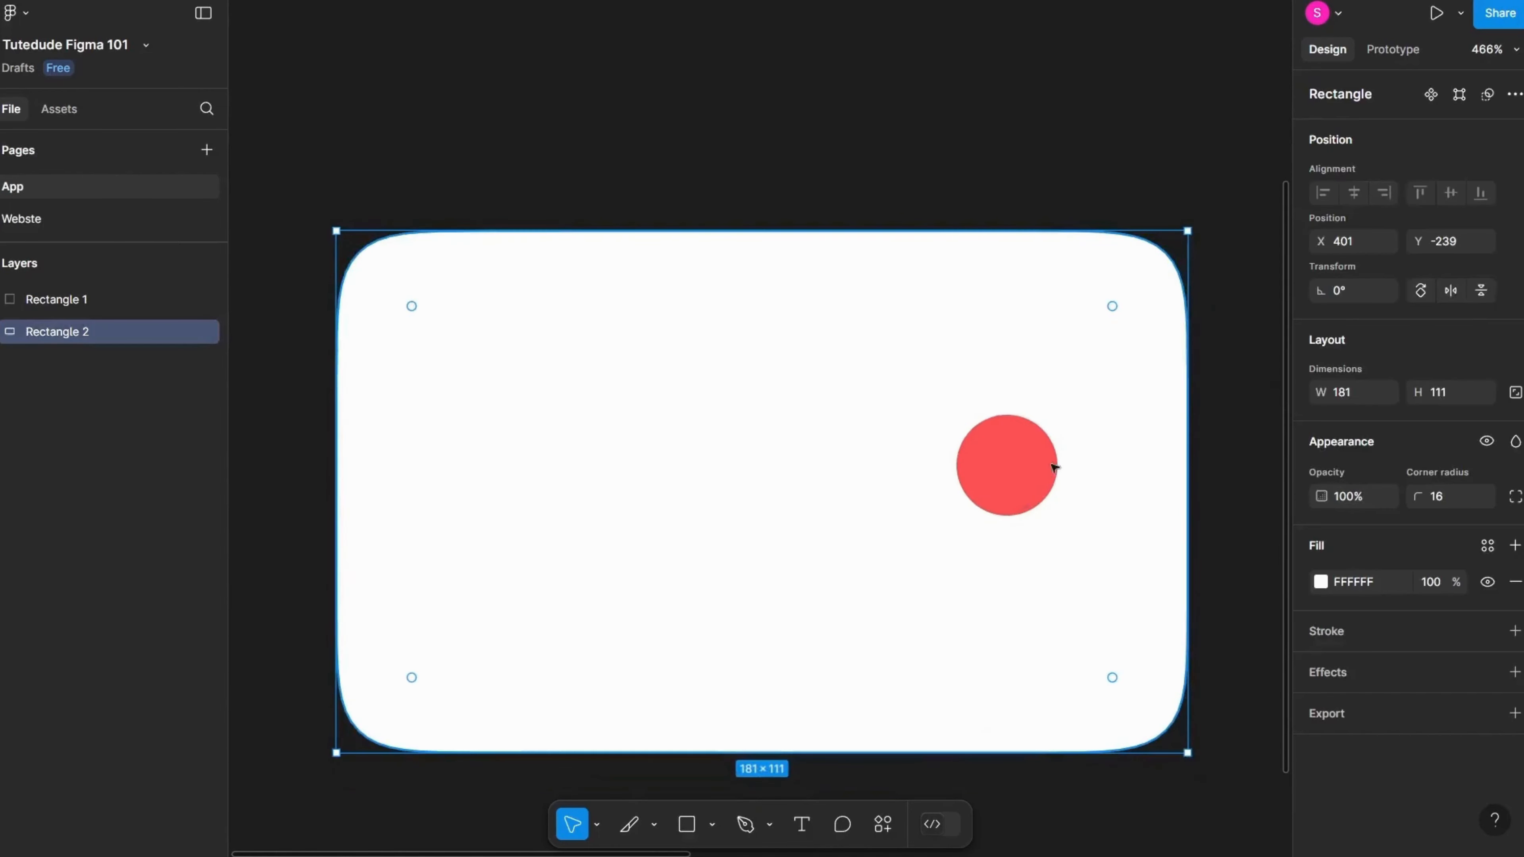
left_click(1515, 496)
left_click_drag(1218, 628, 1251, 675)
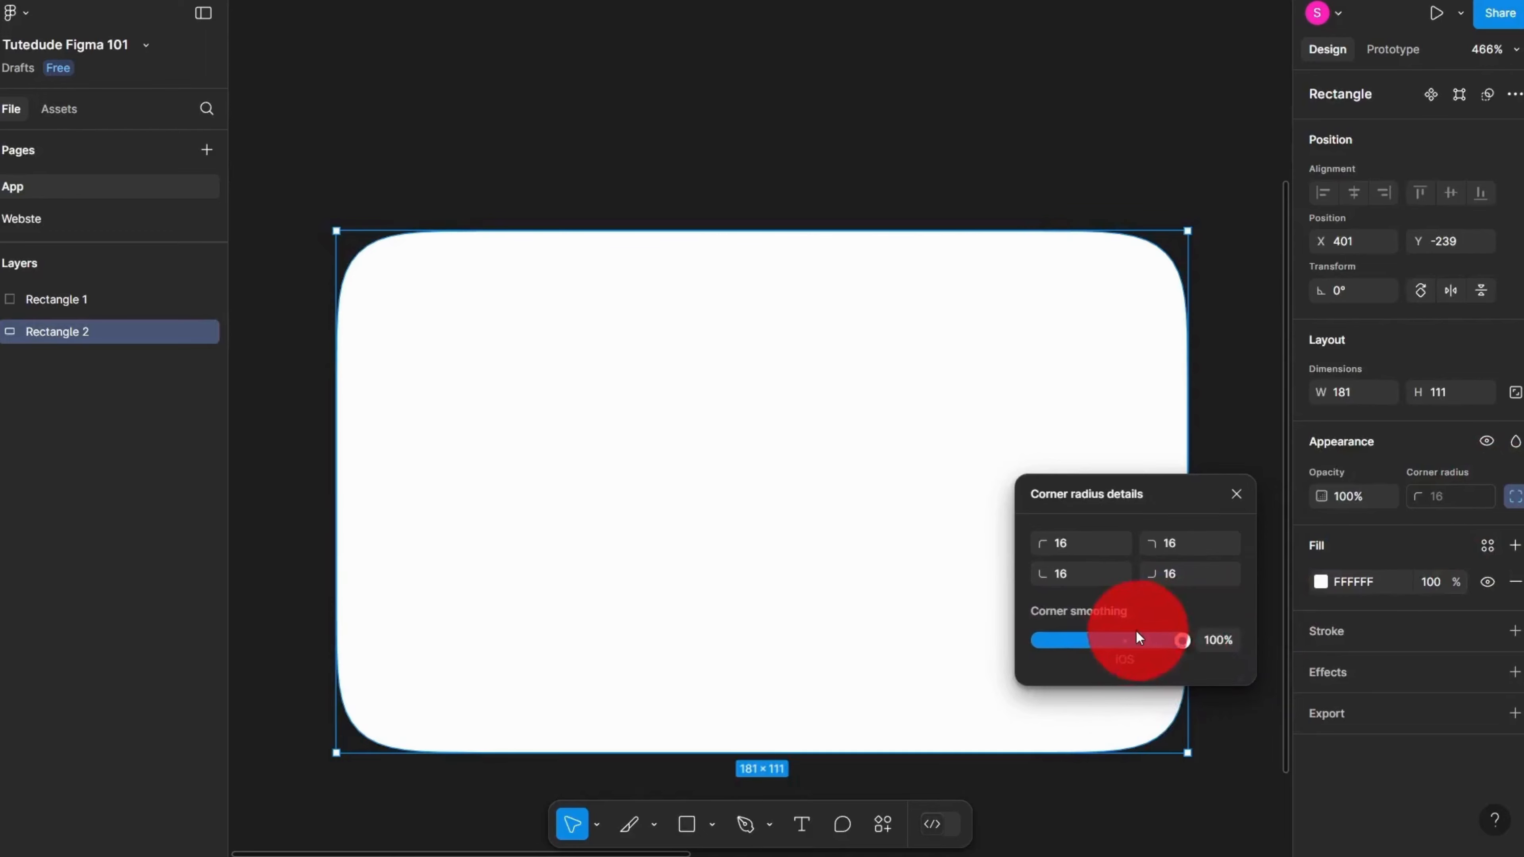
left_click_drag(1137, 637, 1128, 641)
left_click(659, 84)
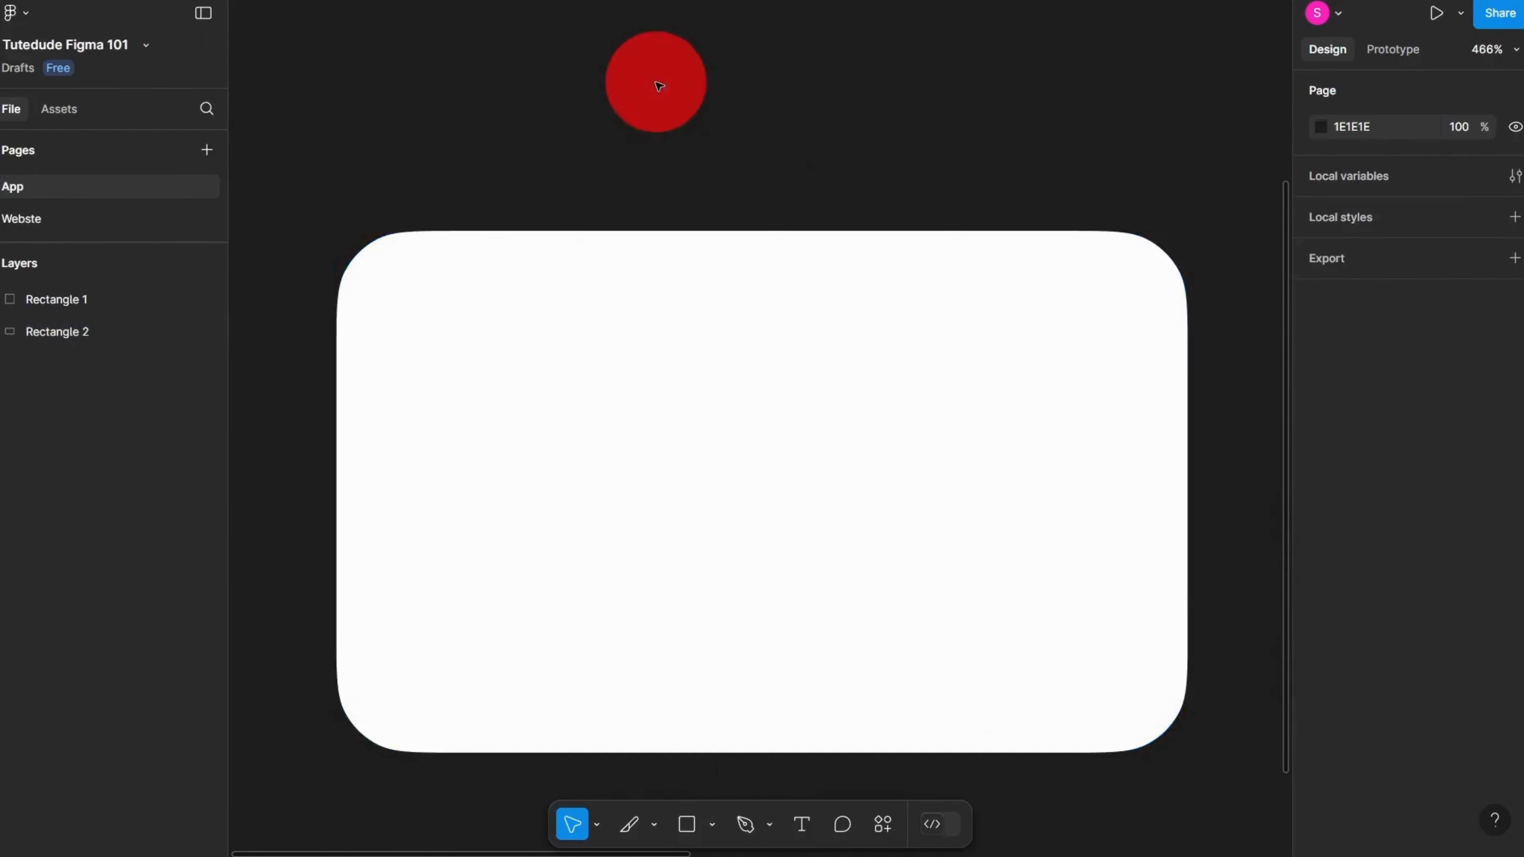
scroll(659, 84, "down", 5)
scroll(680, 96, "up", 3)
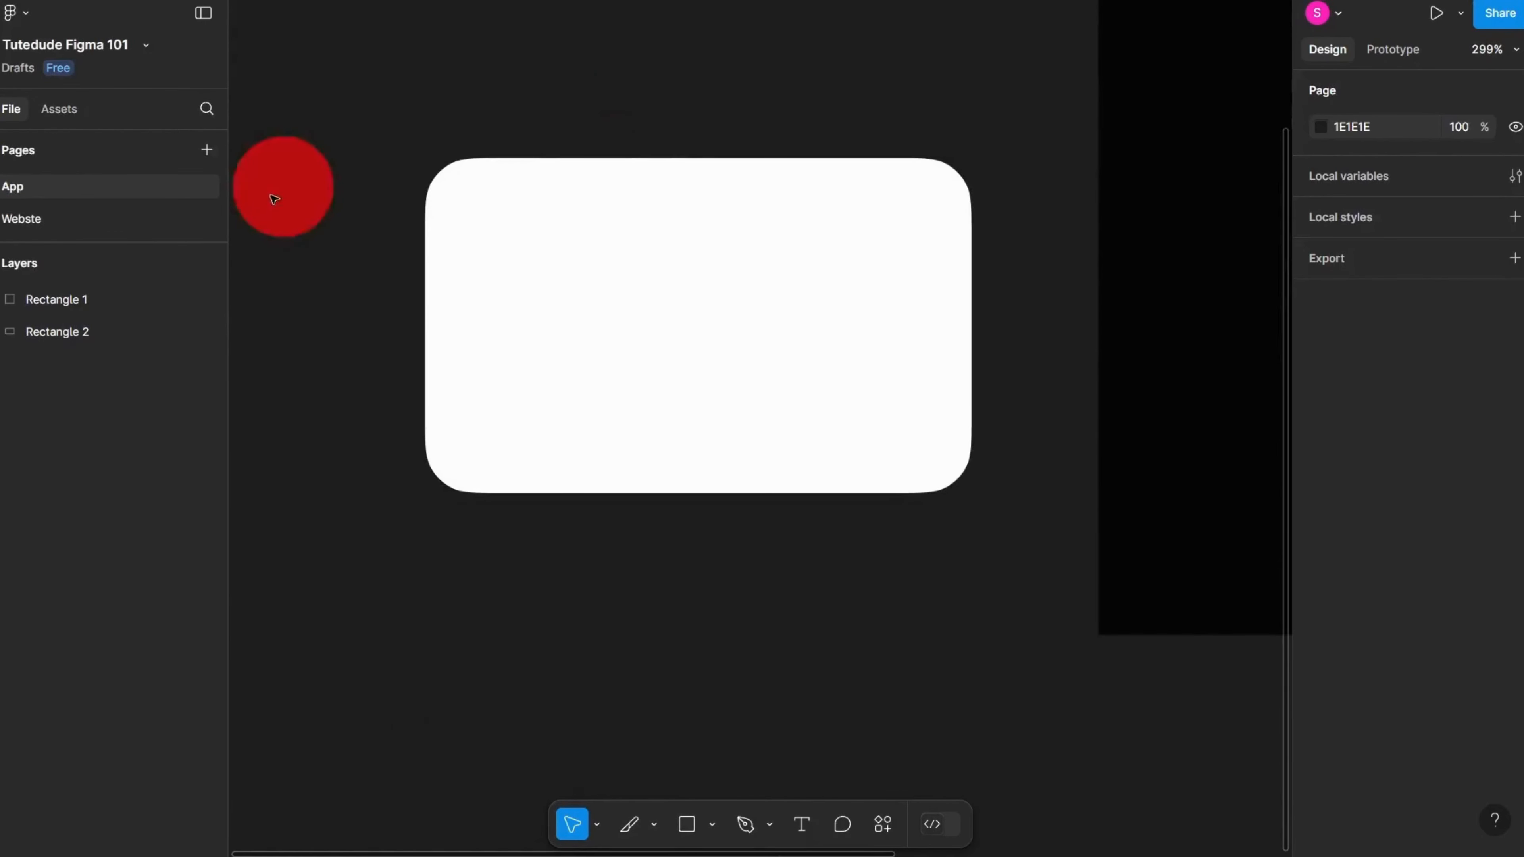
Step: Hide the white rectangle and show it again, twice, using its visibility setting
left_click(199, 332)
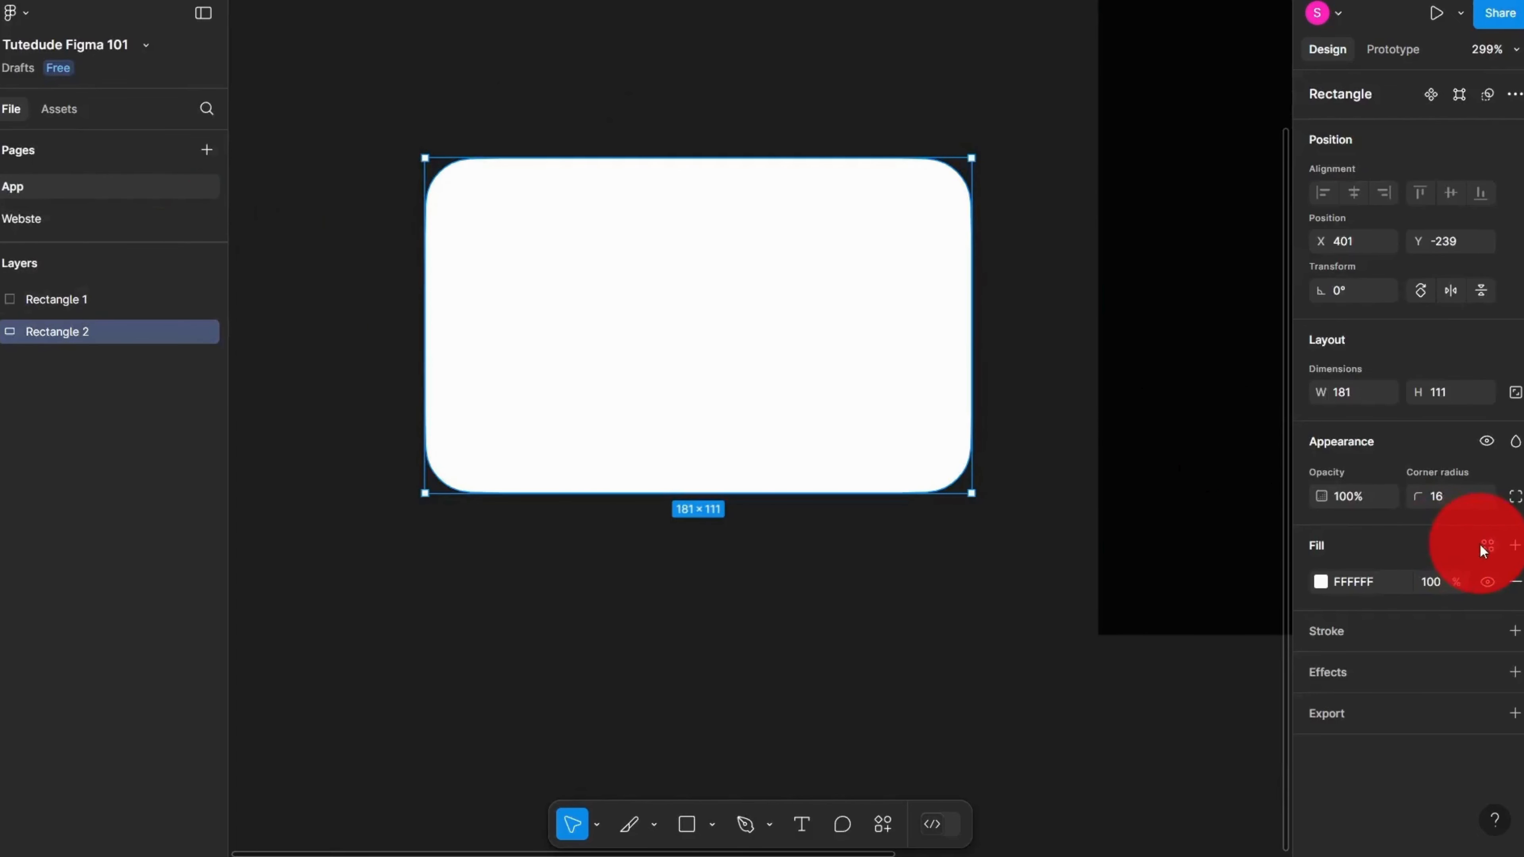
left_click(1489, 443)
left_click(1489, 443)
left_click(1489, 442)
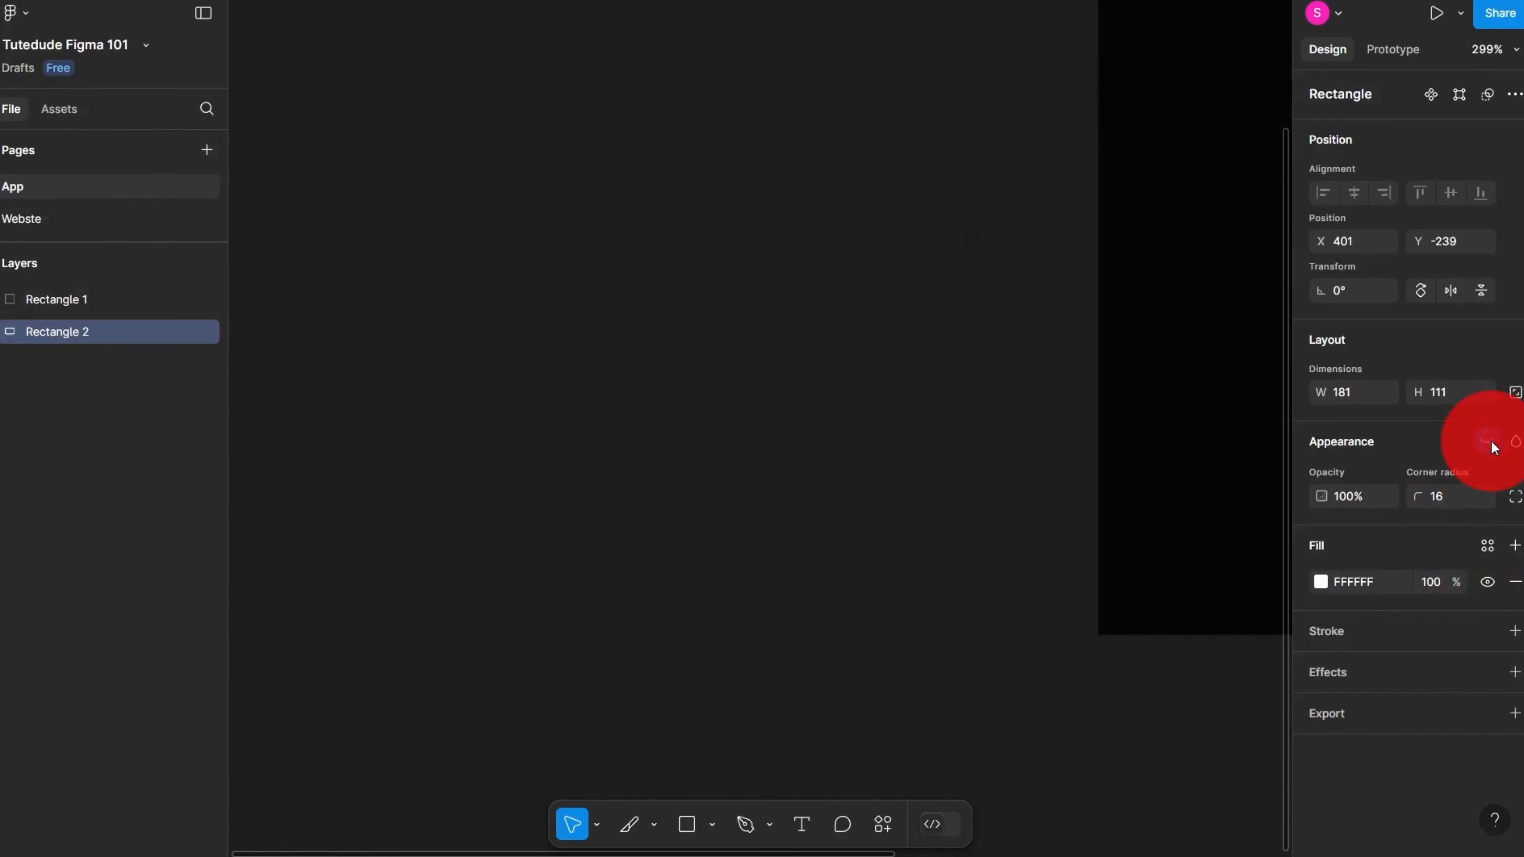
left_click(1489, 443)
Step: Look through the blend modes available for the white rectangle without choosing one
left_click(1516, 443)
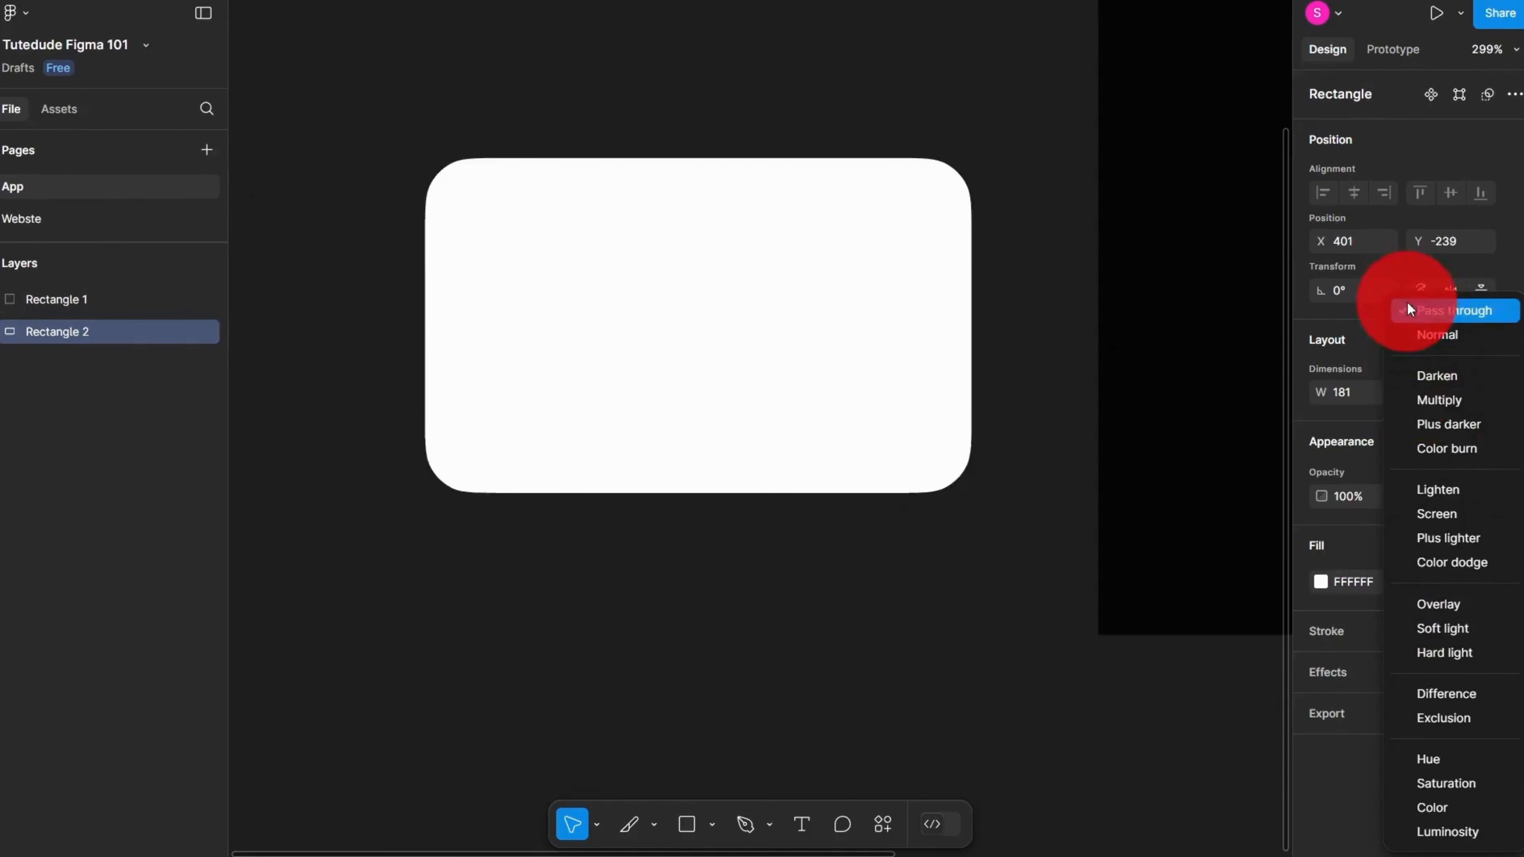
left_click(1328, 808)
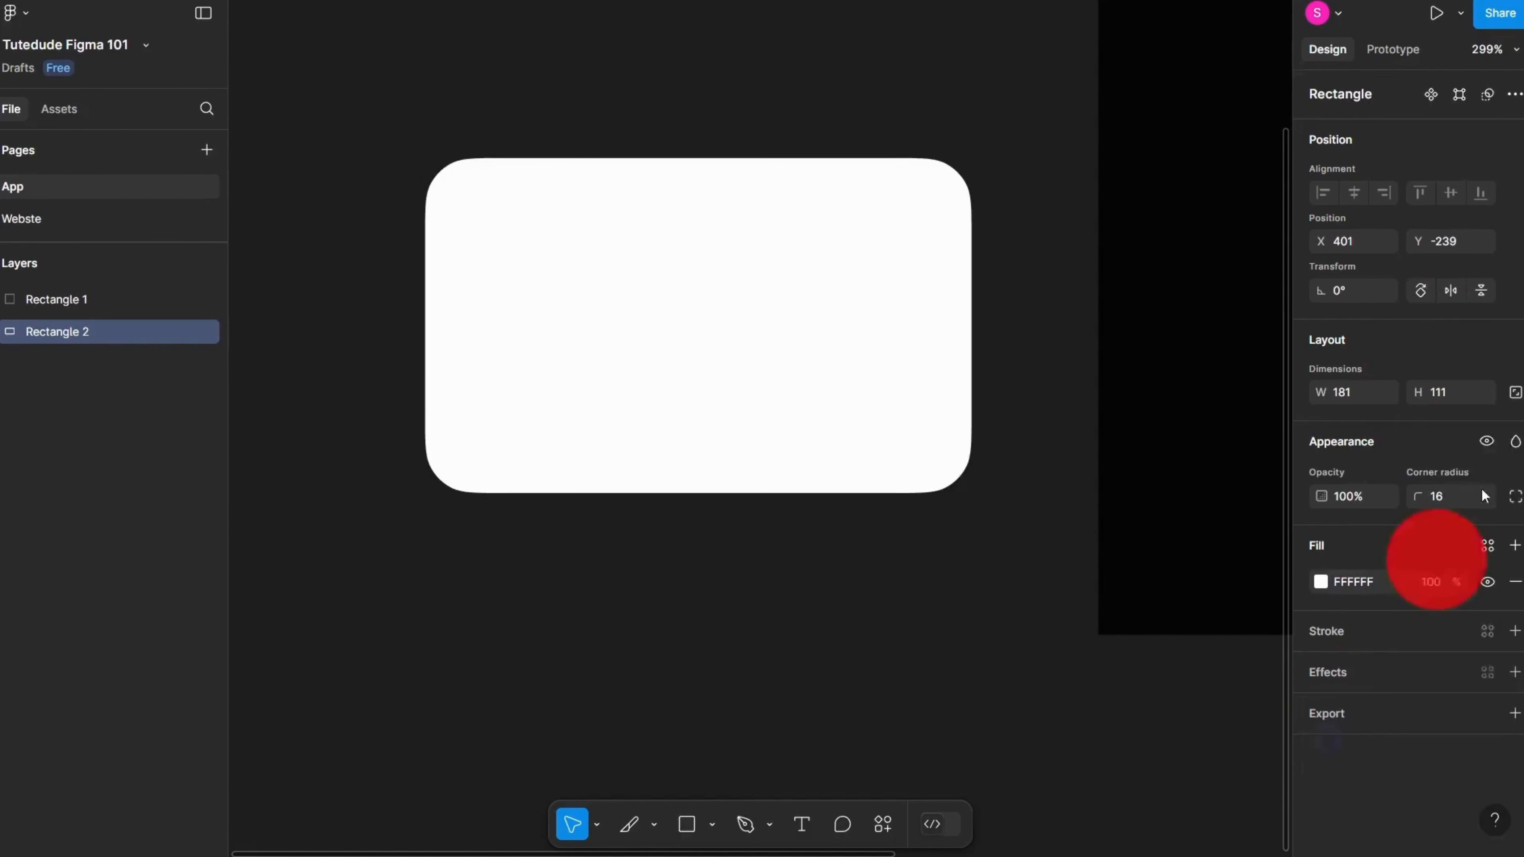
left_click(1516, 445)
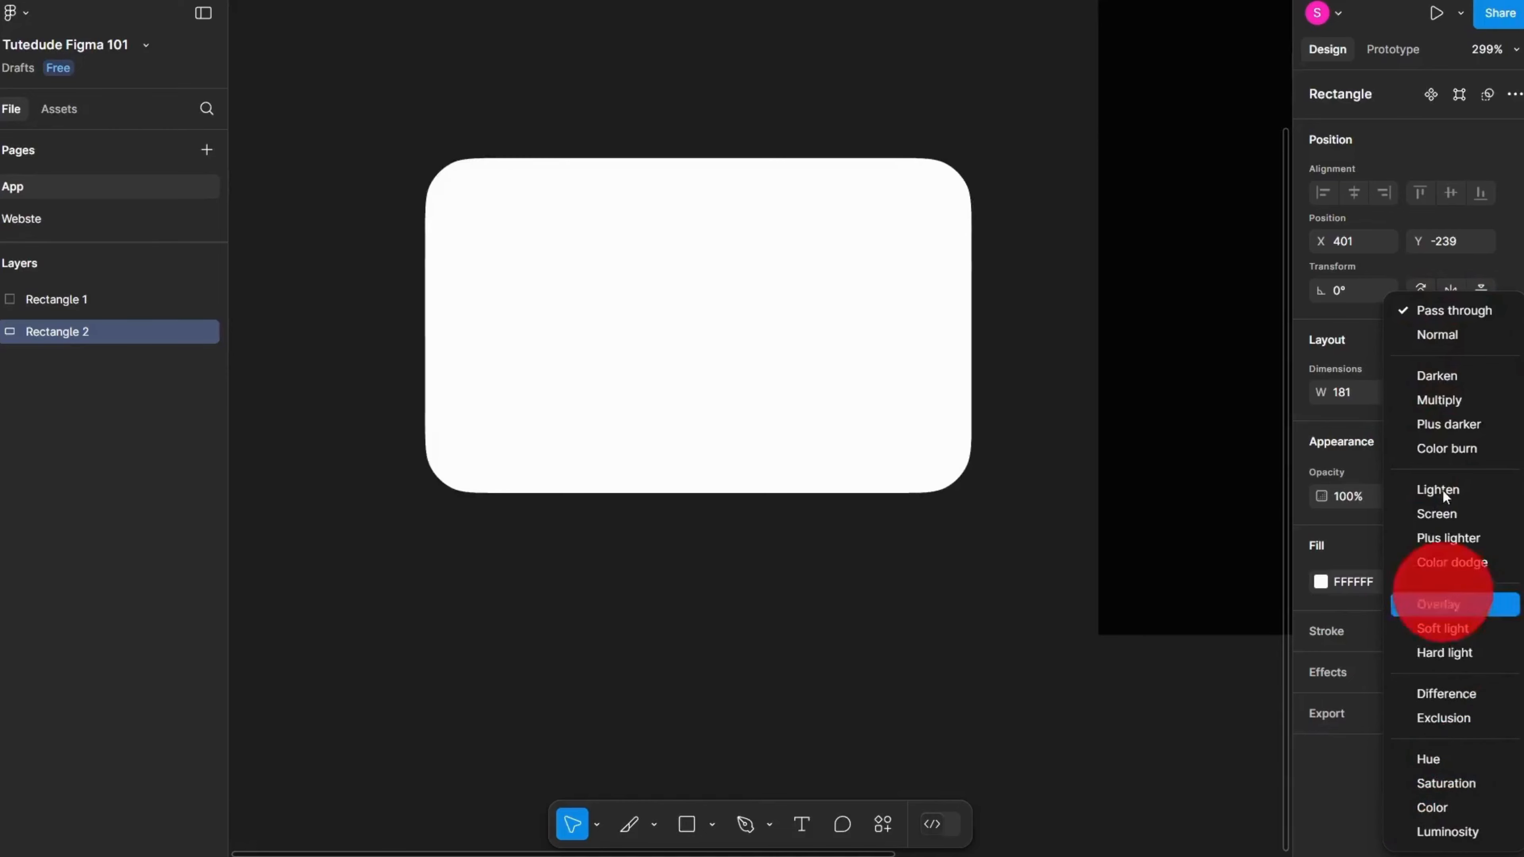
left_click(960, 418)
scroll(936, 420, "down", 5)
right_click(780, 454)
left_click(857, 395)
scroll(612, 453, "up", 1)
right_click(618, 450)
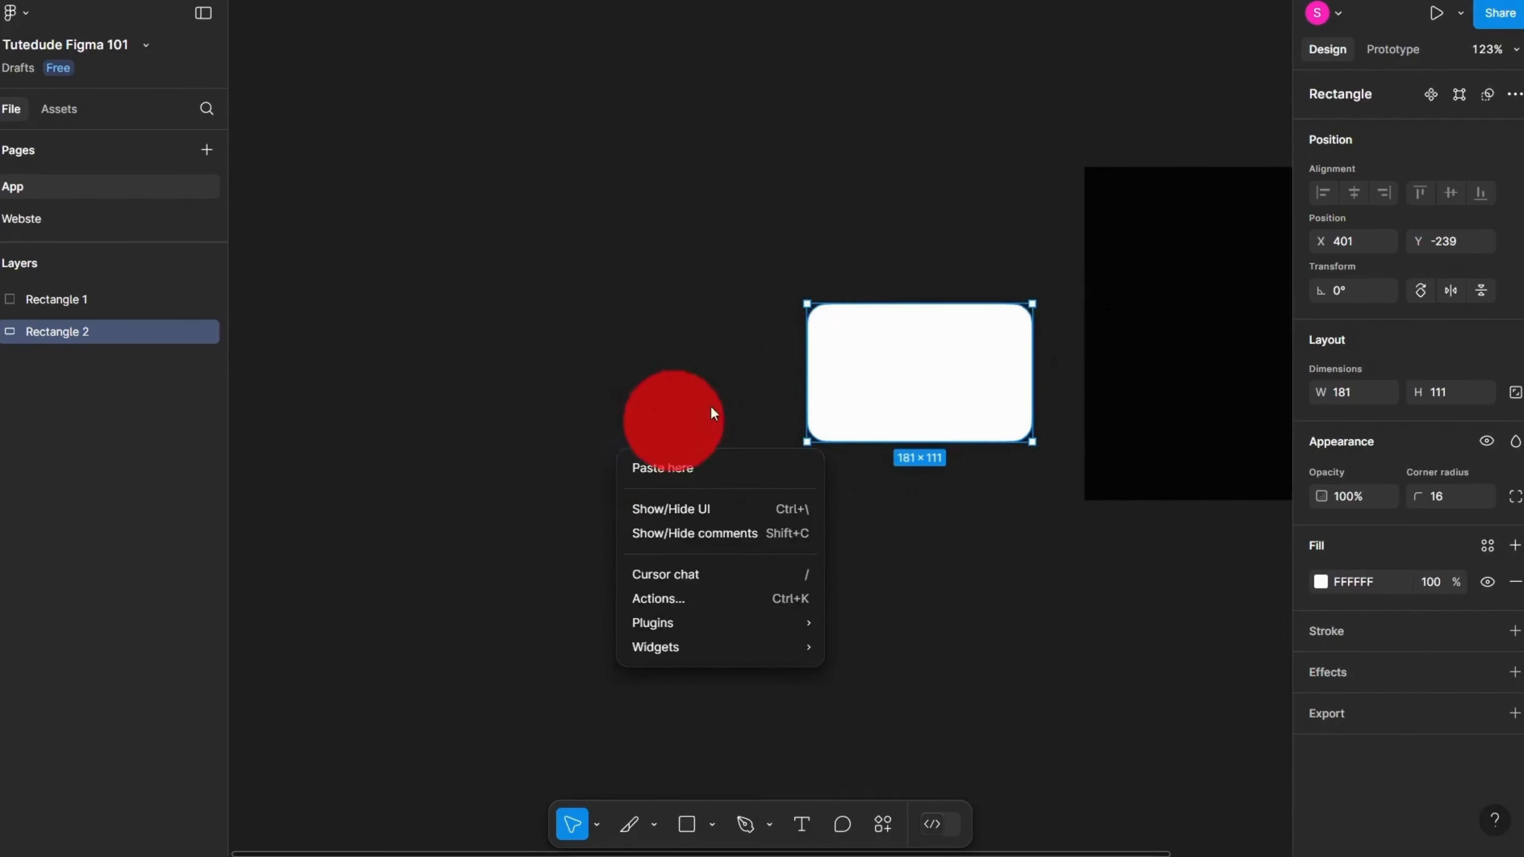
left_click(897, 281)
Step: Duplicate the white rectangle slightly below and right of the original, and scale the copy down to about 95 × 58
scroll(939, 283, "up", 4)
left_click_drag(943, 291, 794, 239)
scroll(706, 479, "down", 3)
left_click_drag(706, 479, 554, 494)
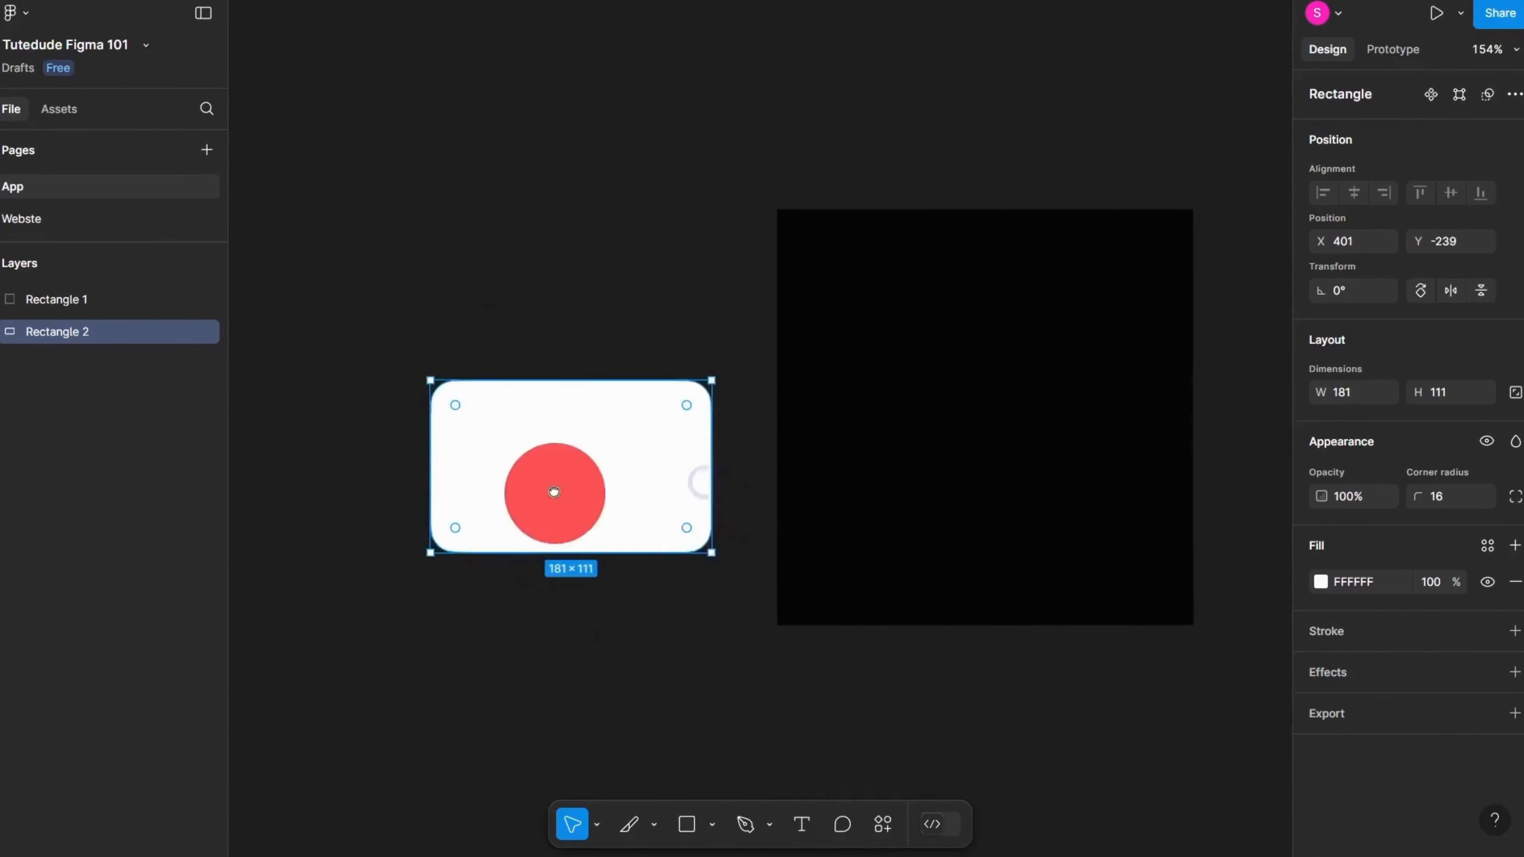
scroll(556, 497, "up", 2)
left_click_drag(523, 444, 571, 476)
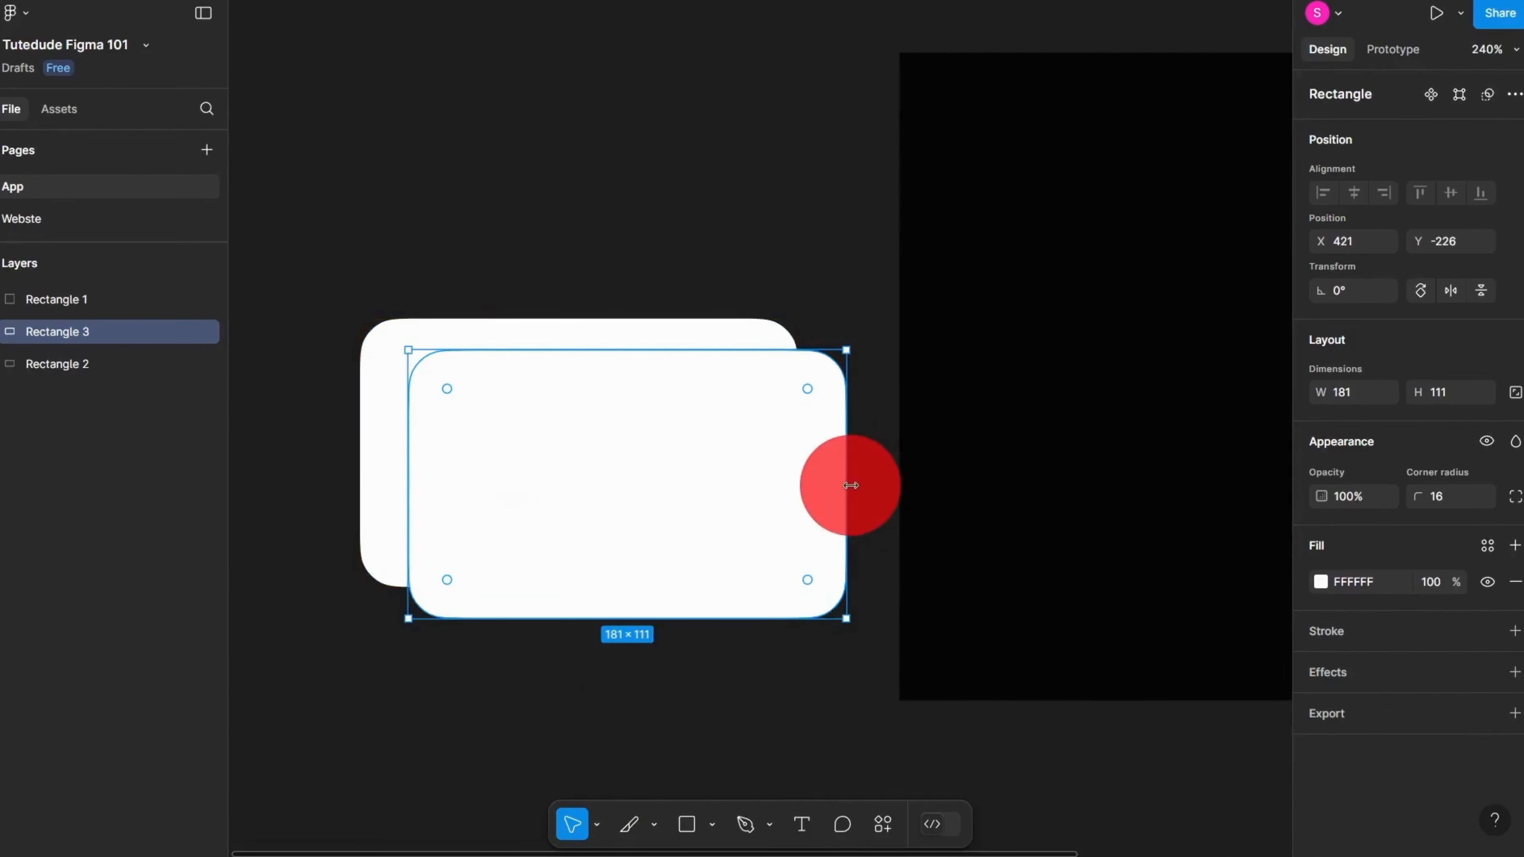
left_click_drag(846, 618, 640, 490)
Step: Change the fill of the larger rounded rectangle behind the copy to black
left_click(693, 486)
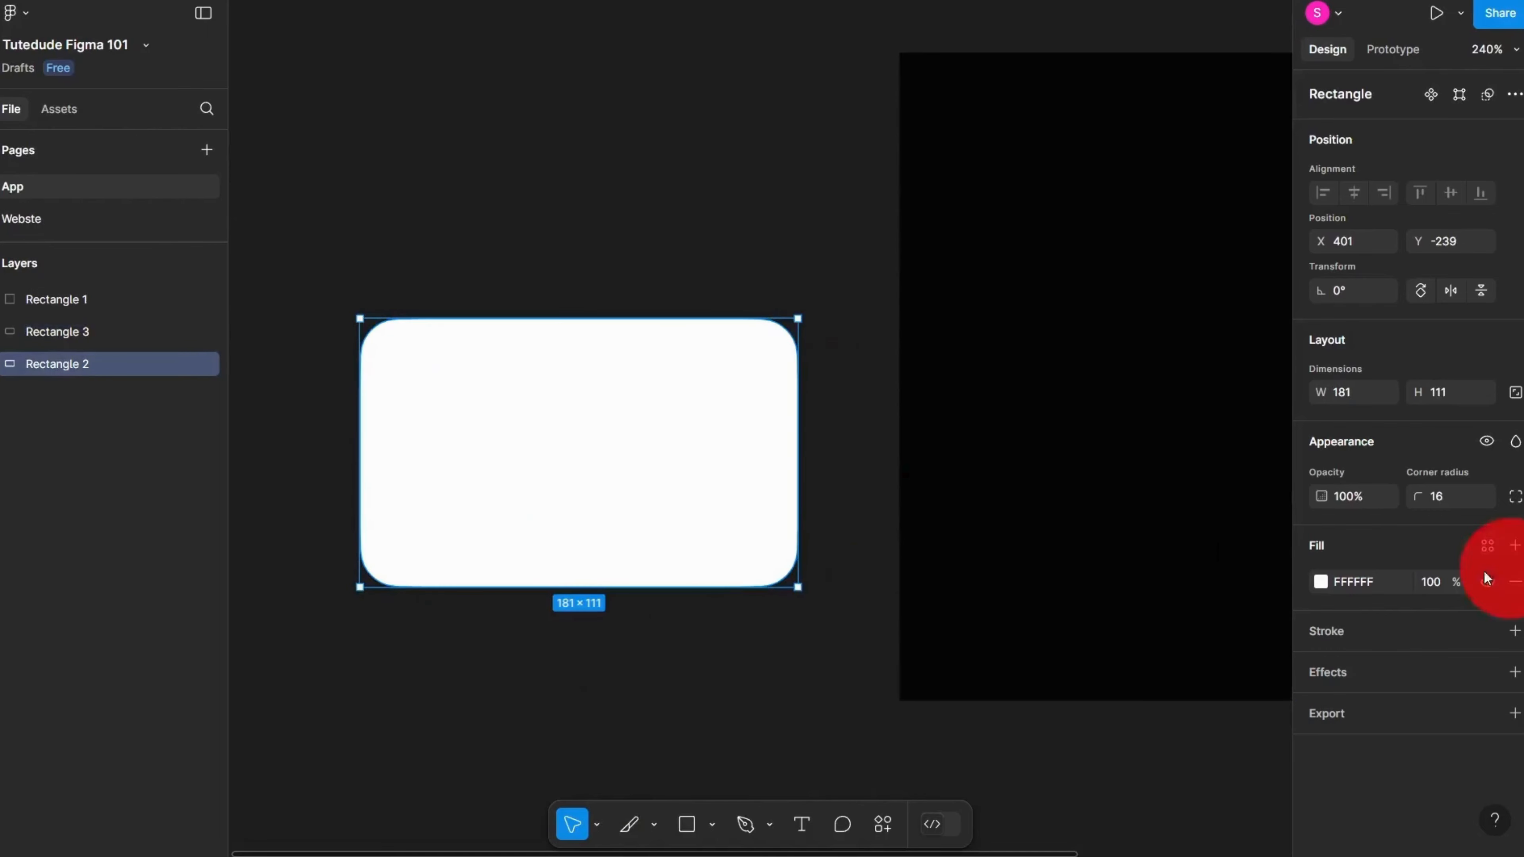
left_click(1325, 587)
left_click_drag(1150, 483, 1027, 623)
left_click(520, 684)
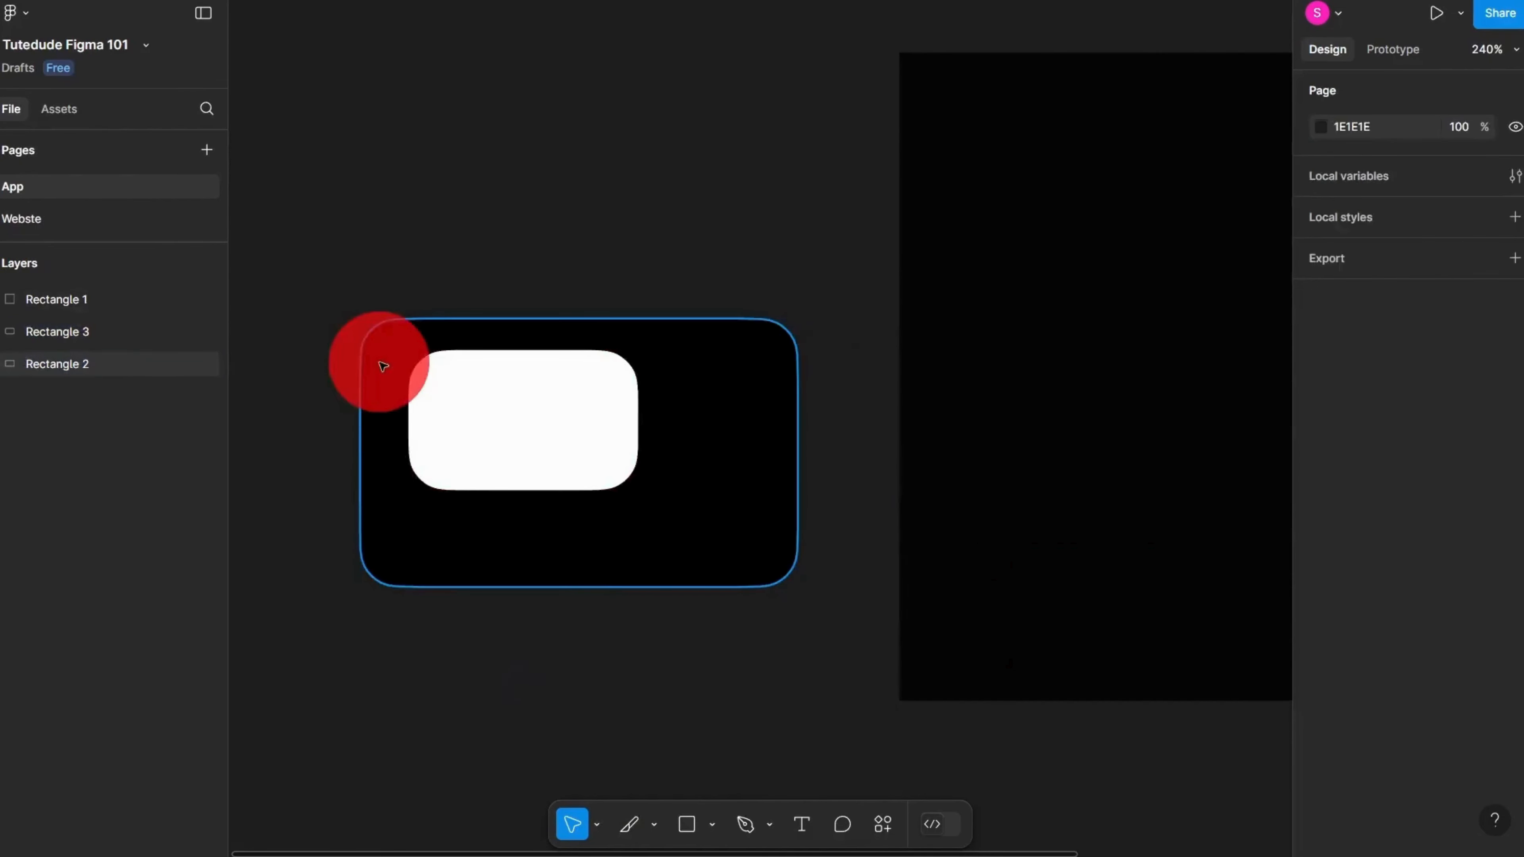
Step: Move the small white rectangle to the centre of the black one, at X 444, Y -213, and preview blend modes on it
left_click(382, 362)
left_click(461, 381)
left_click_drag(528, 384, 583, 416)
left_click(1515, 445)
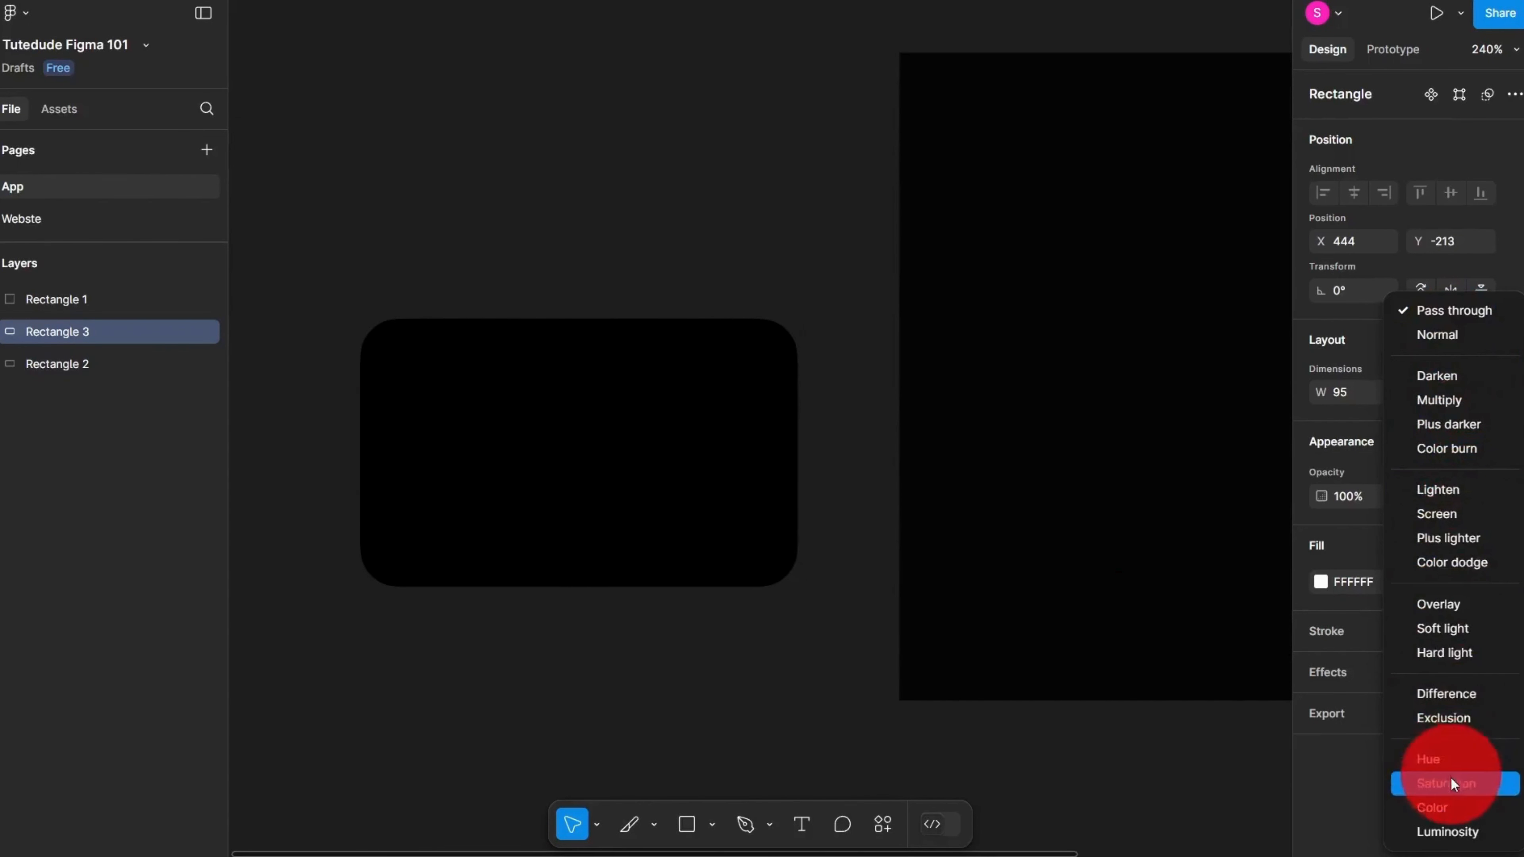
left_click(767, 476)
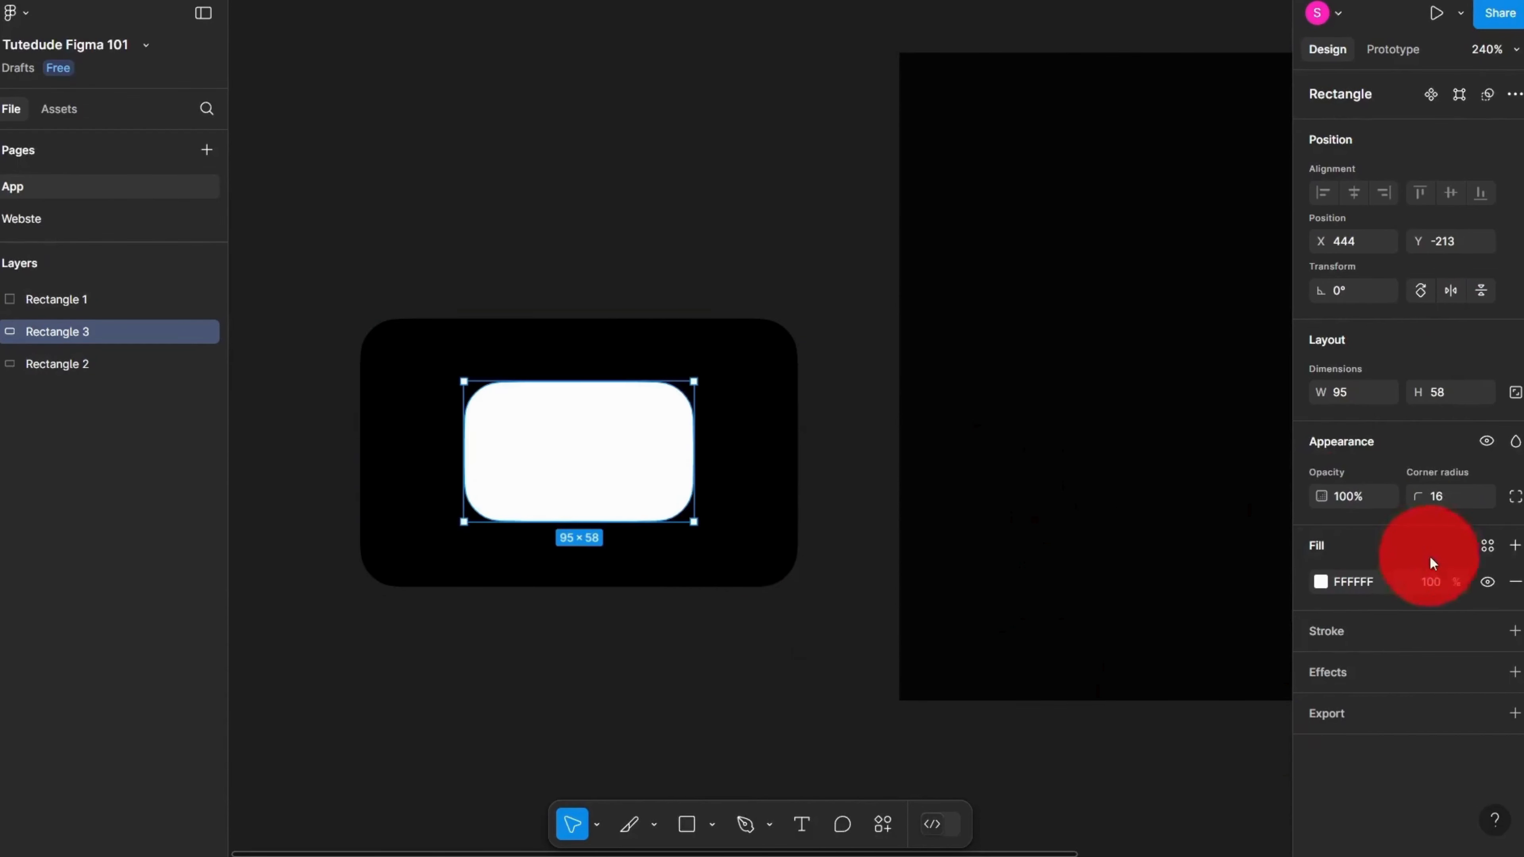
Step: Change the small rectangle's fill to red, FF1616
left_click(1322, 582)
left_click(1216, 410)
left_click_drag(1236, 336, 1272, 352)
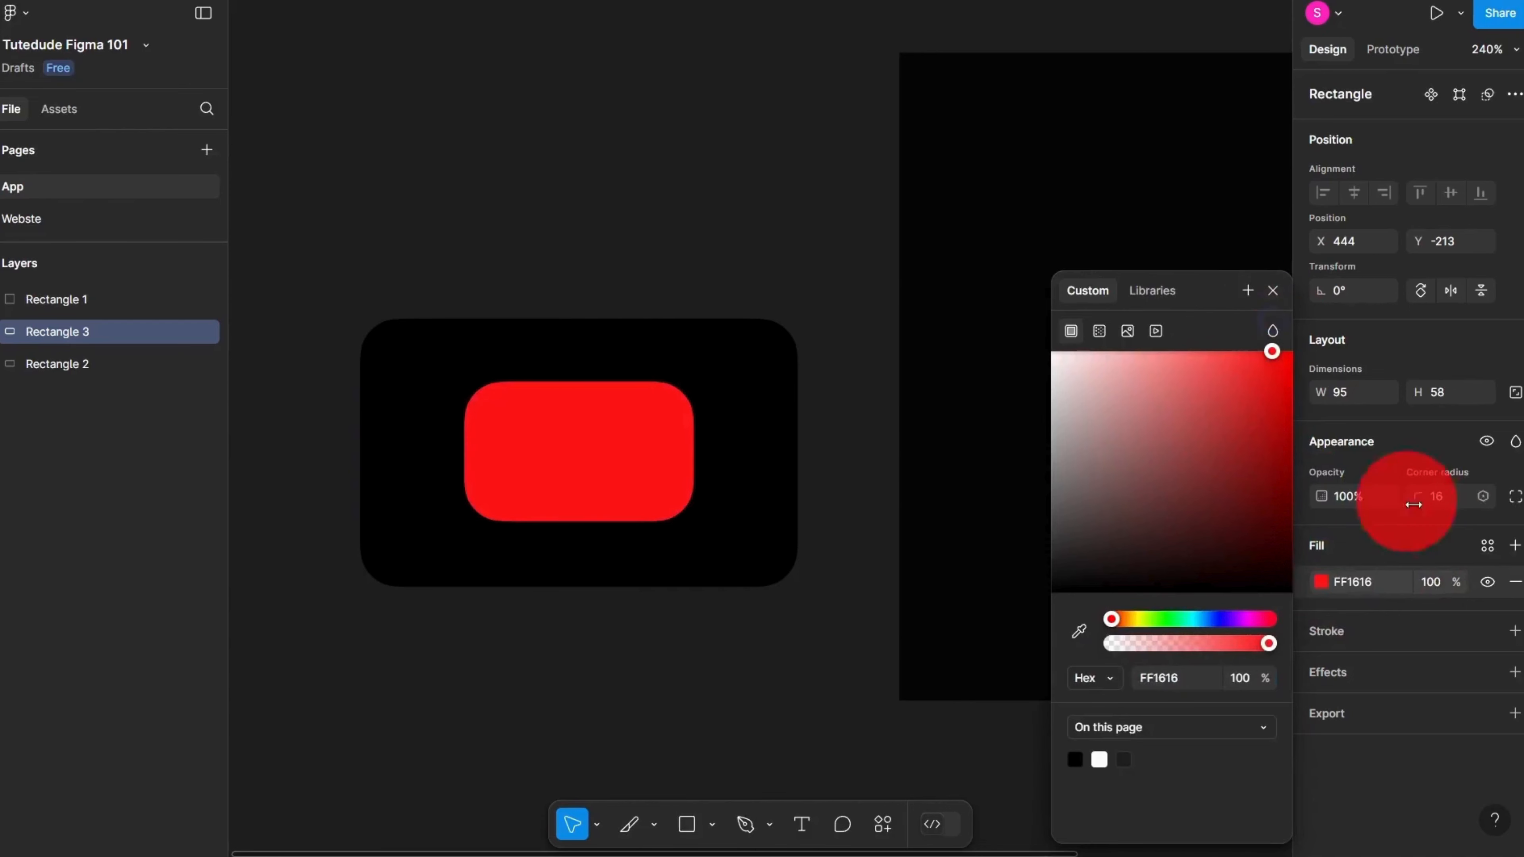
Step: Preview blend modes such as Hard light and Hue on the red rectangle without applying any
left_click(1488, 428)
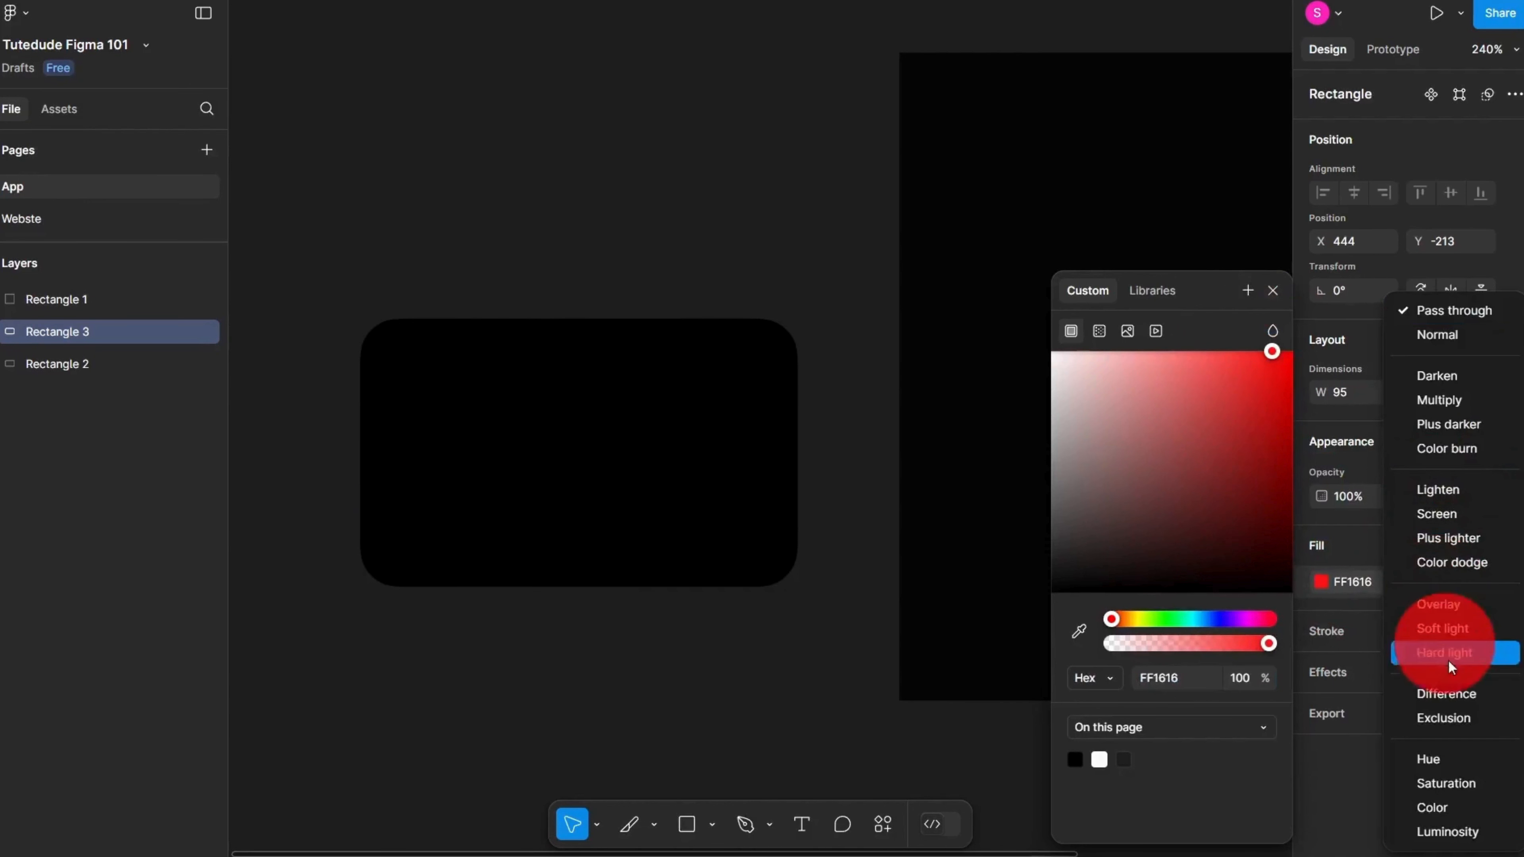
left_click_drag(670, 482, 602, 436)
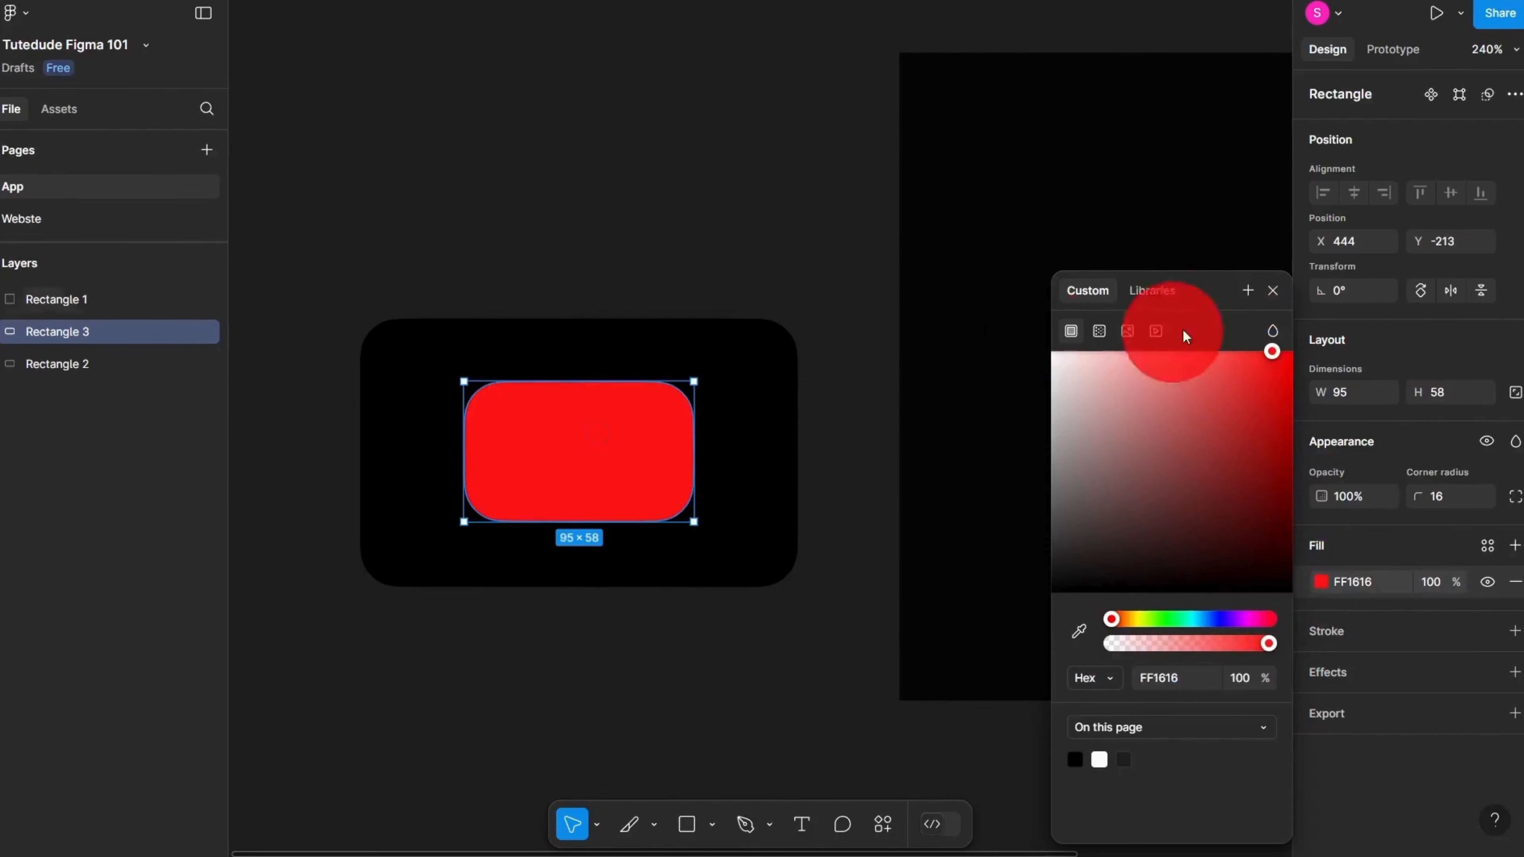
left_click(1269, 292)
scroll(704, 432, "up", 5)
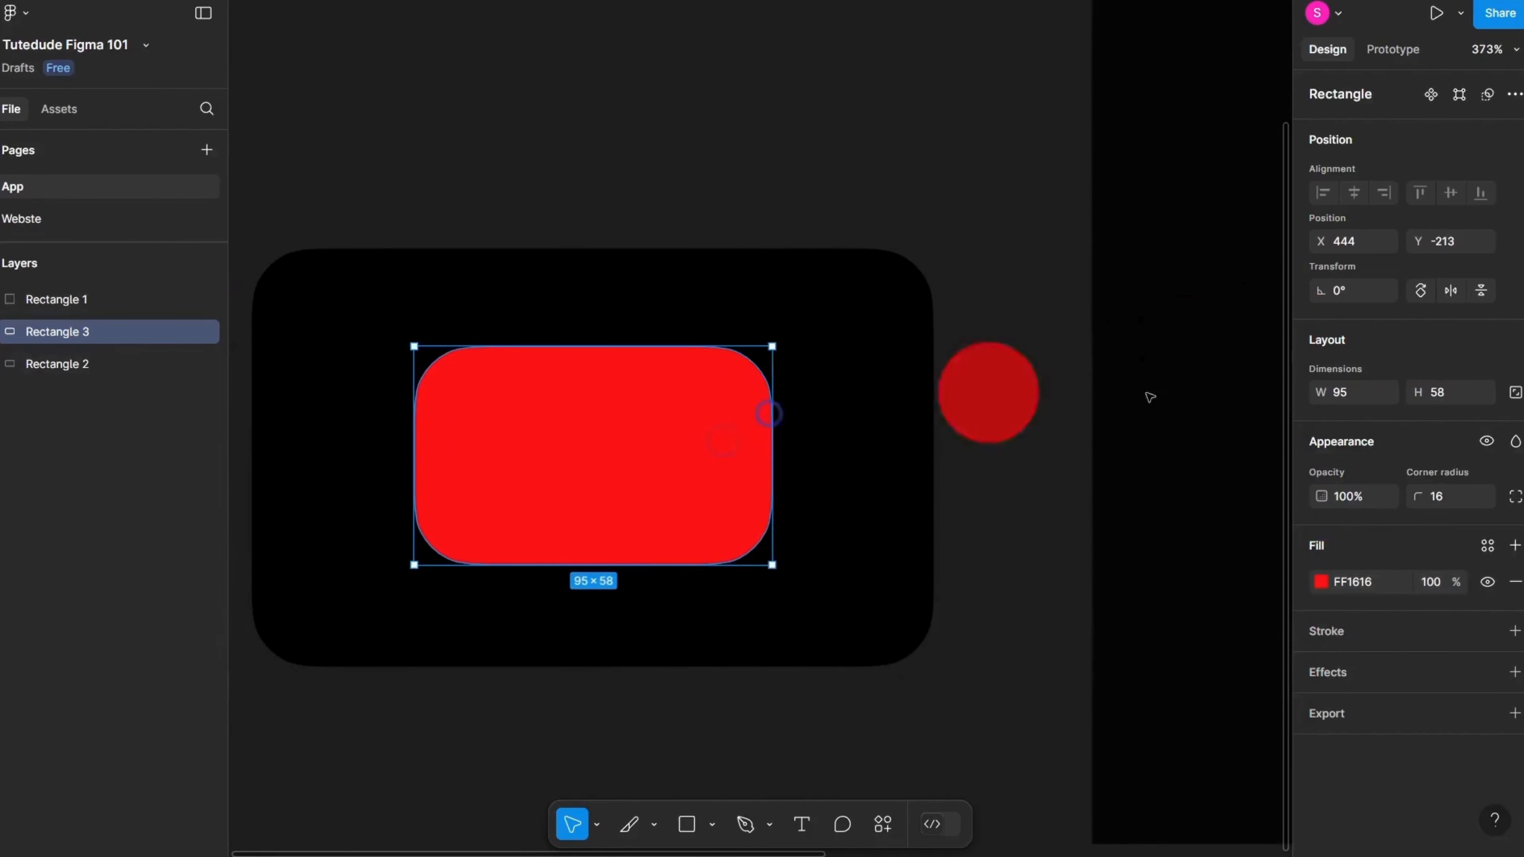
left_click(1516, 443)
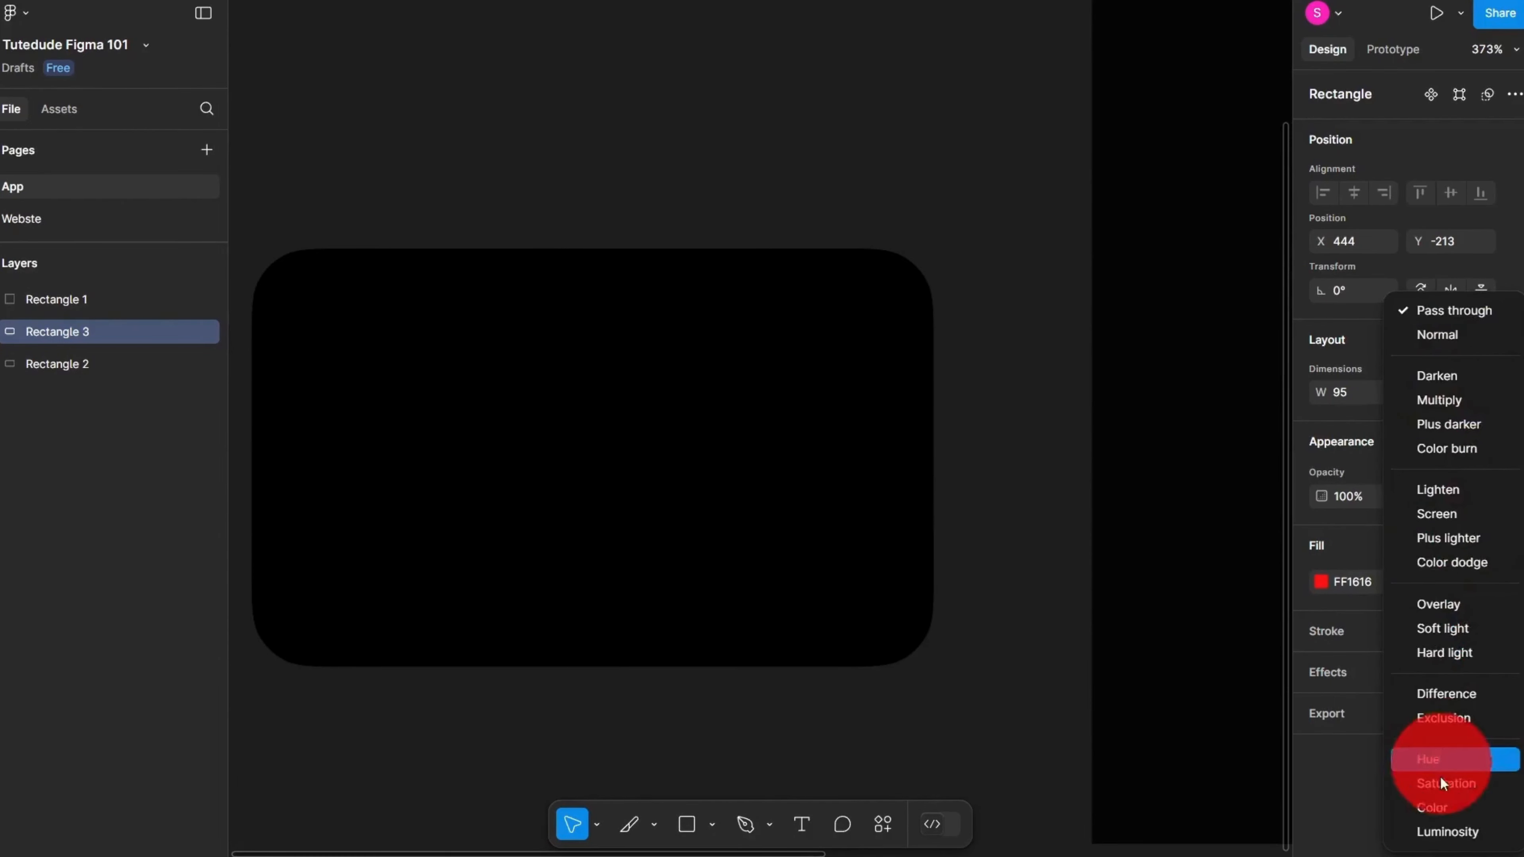
left_click(1366, 786)
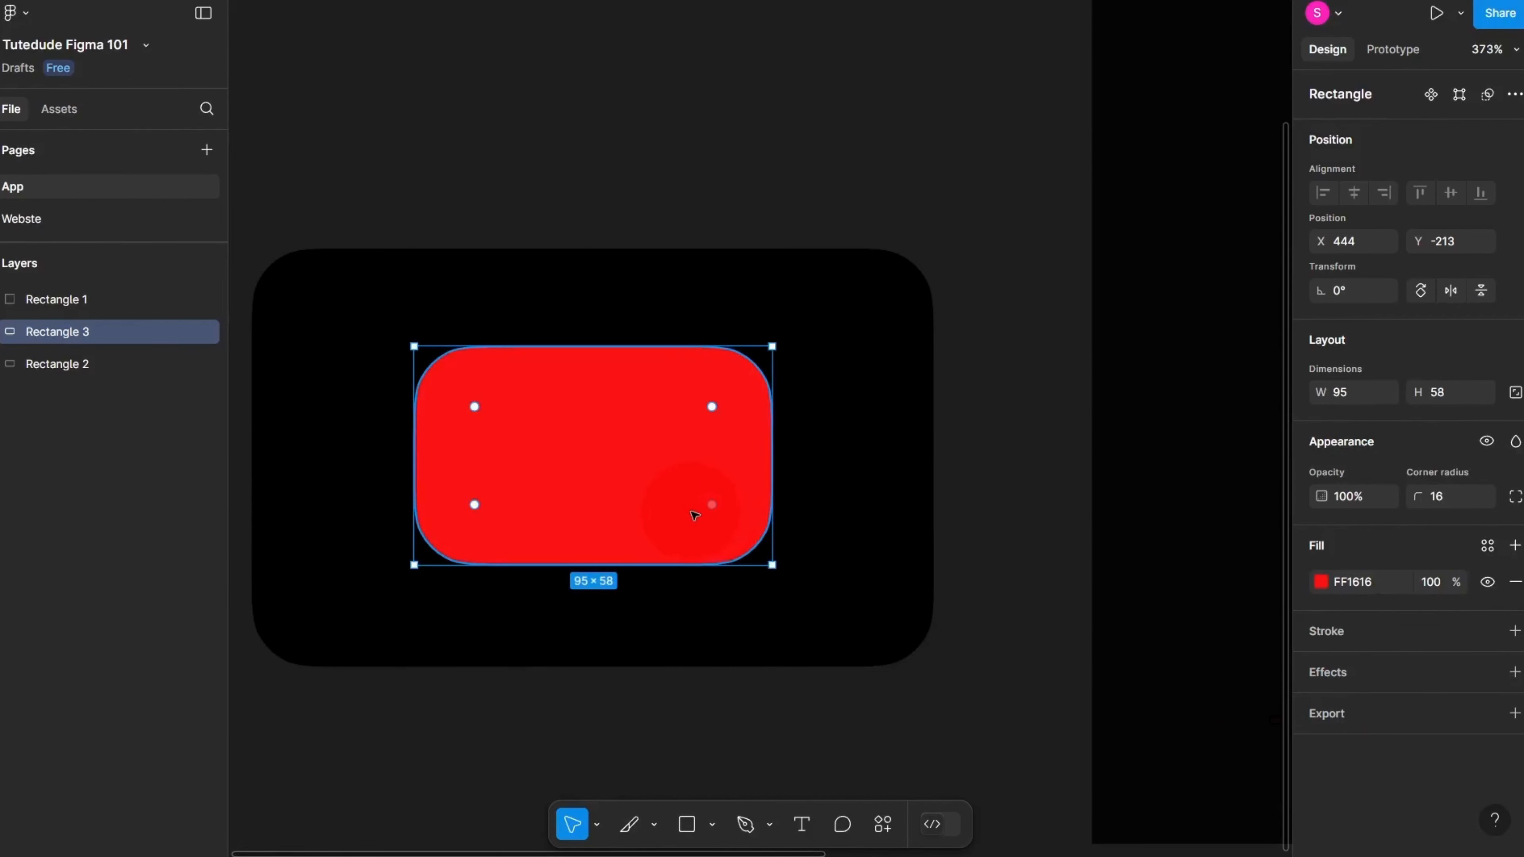
Step: Recolour the small red rectangle by picking a lighter shade and shifting the hue to light blue, 96A7E5
scroll(691, 511, "up", 3)
left_click(891, 487)
left_click(568, 454)
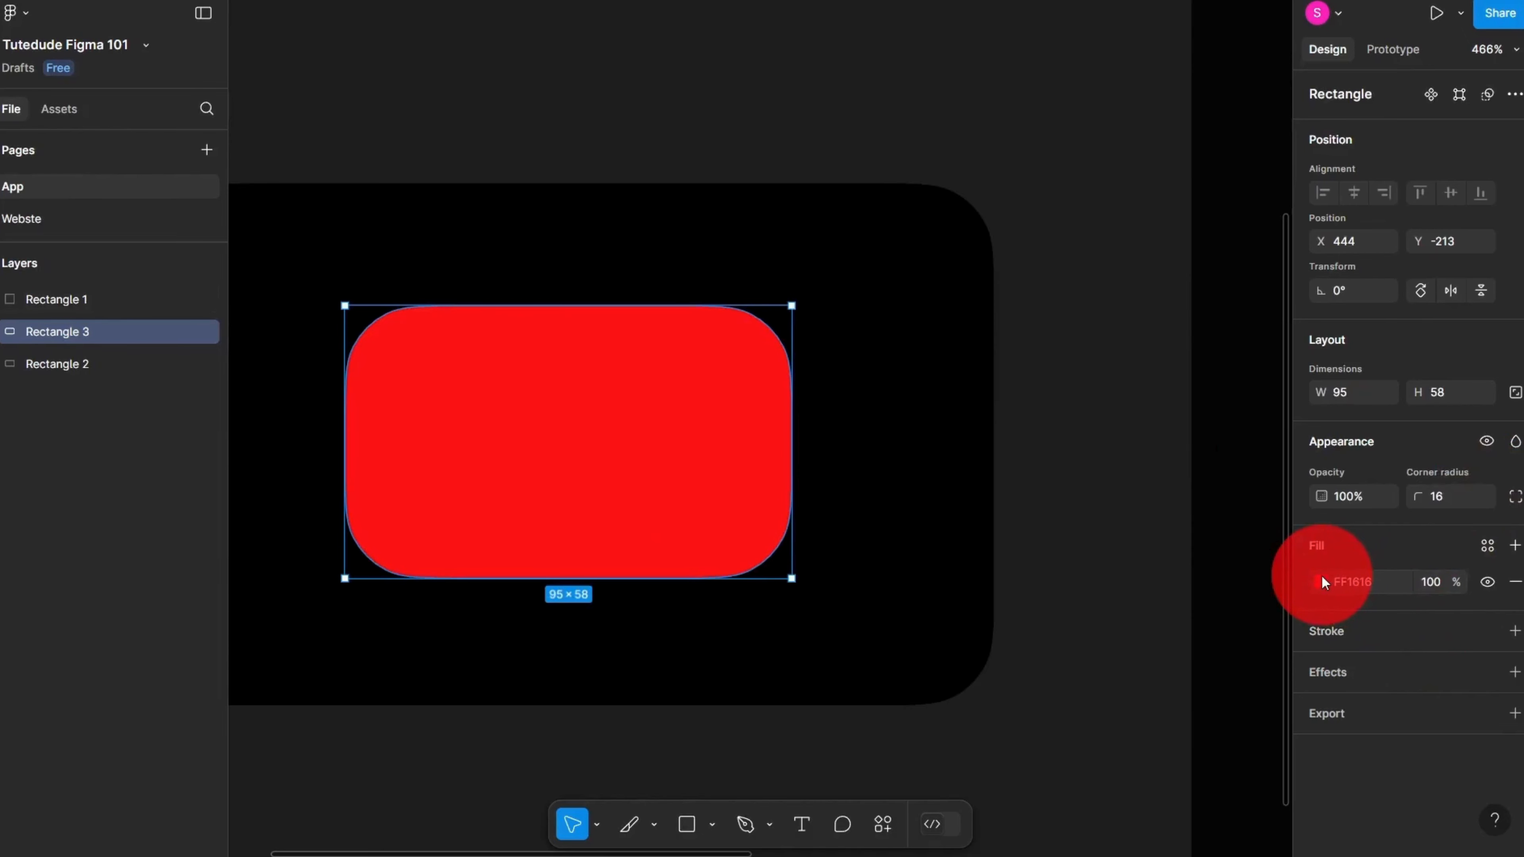
scroll(919, 459, "left", 3)
mouse_move(671, 455)
left_mouse_down()
mouse_move(663, 392)
mouse_move(670, 463)
left_mouse_up()
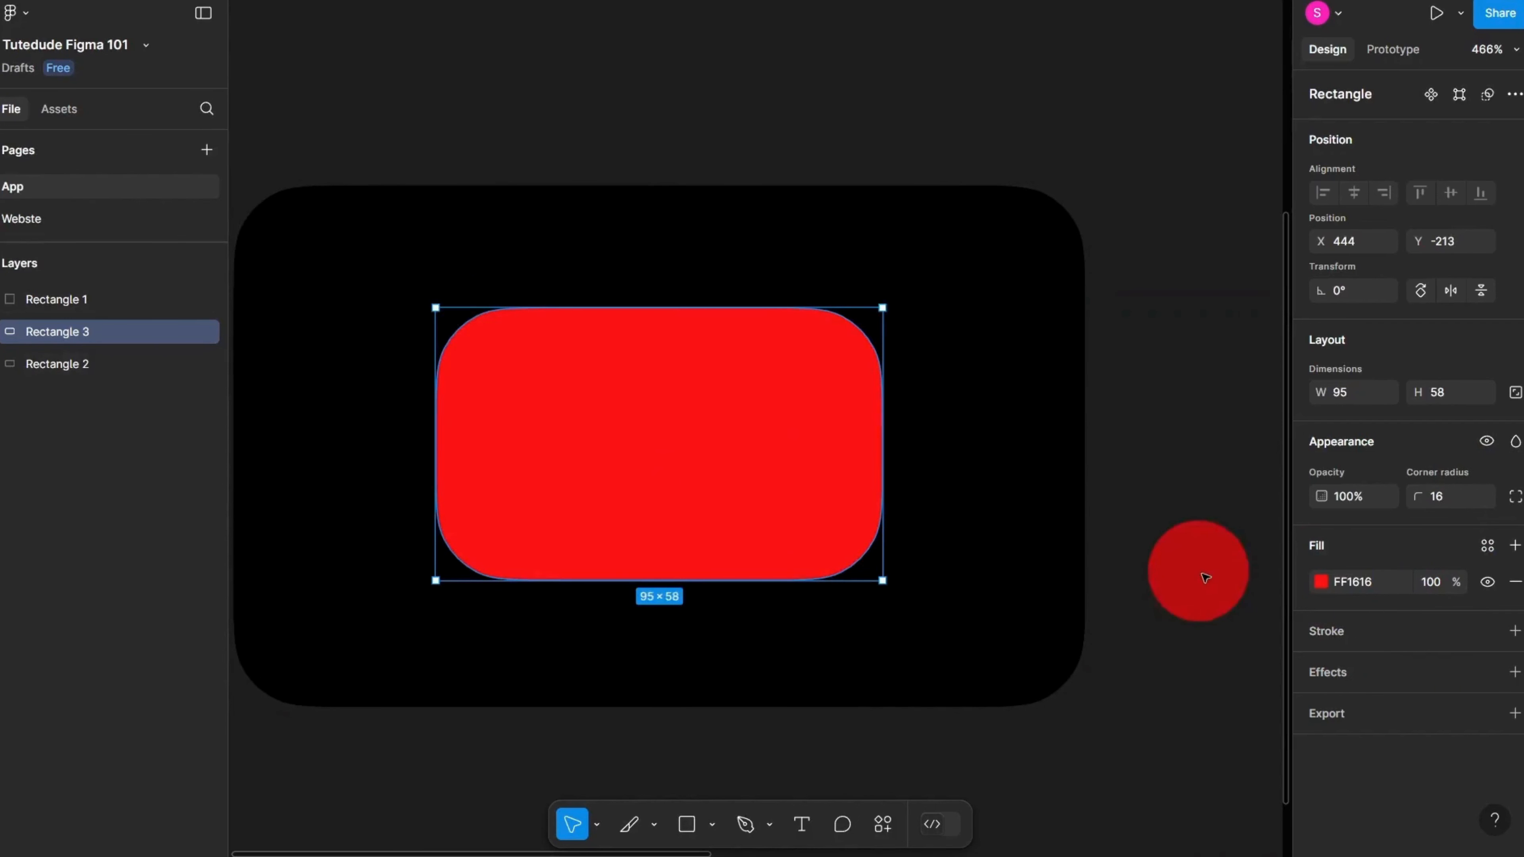
left_click(1321, 582)
left_click_drag(1113, 459, 1117, 350)
left_click(1318, 583)
left_click(1317, 582)
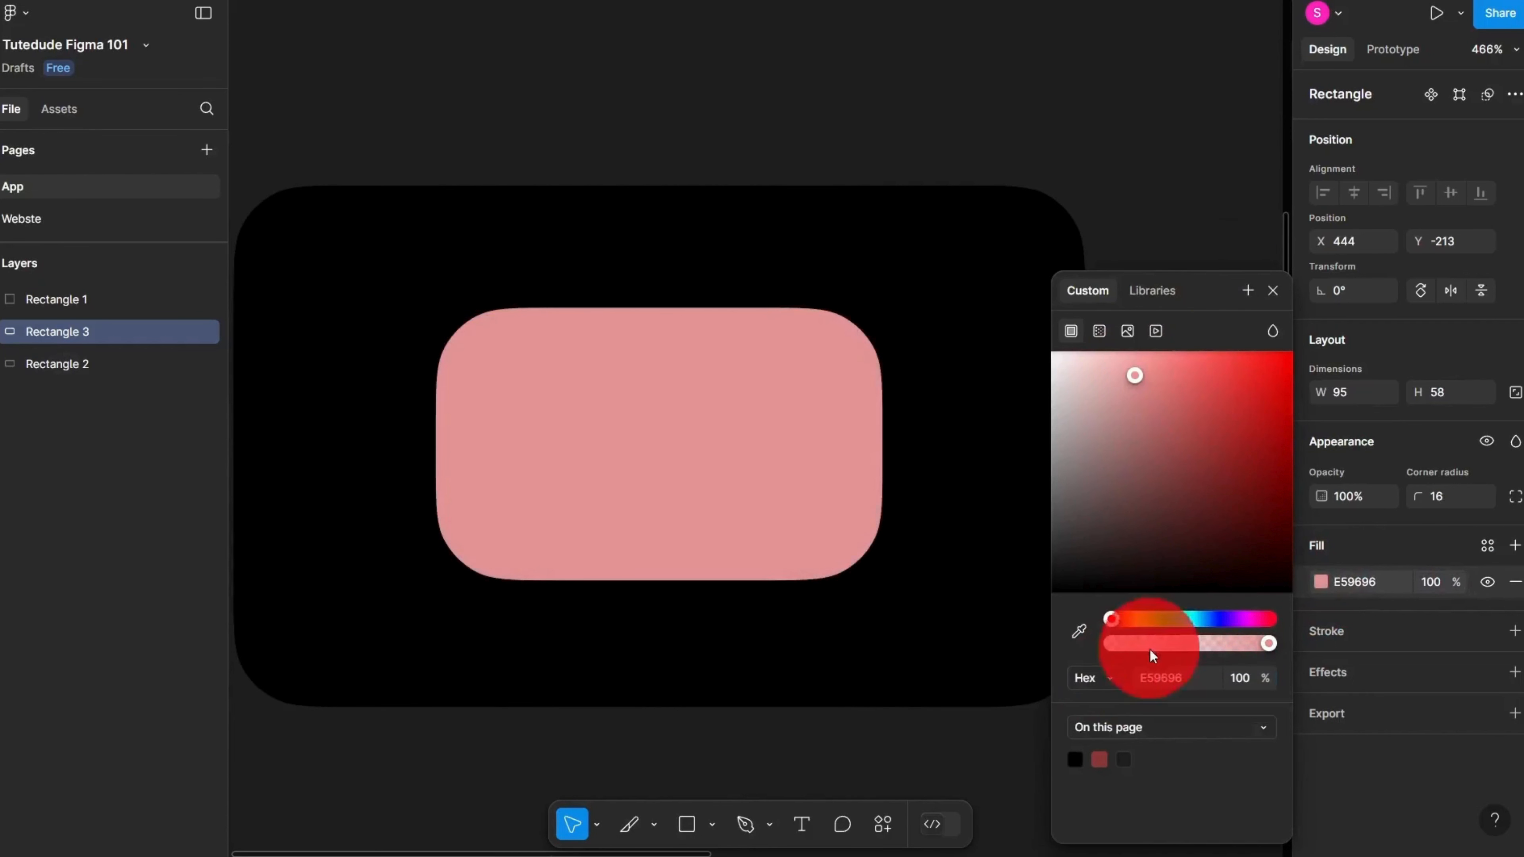
left_click(1190, 617)
left_click_drag(1190, 616, 1266, 640)
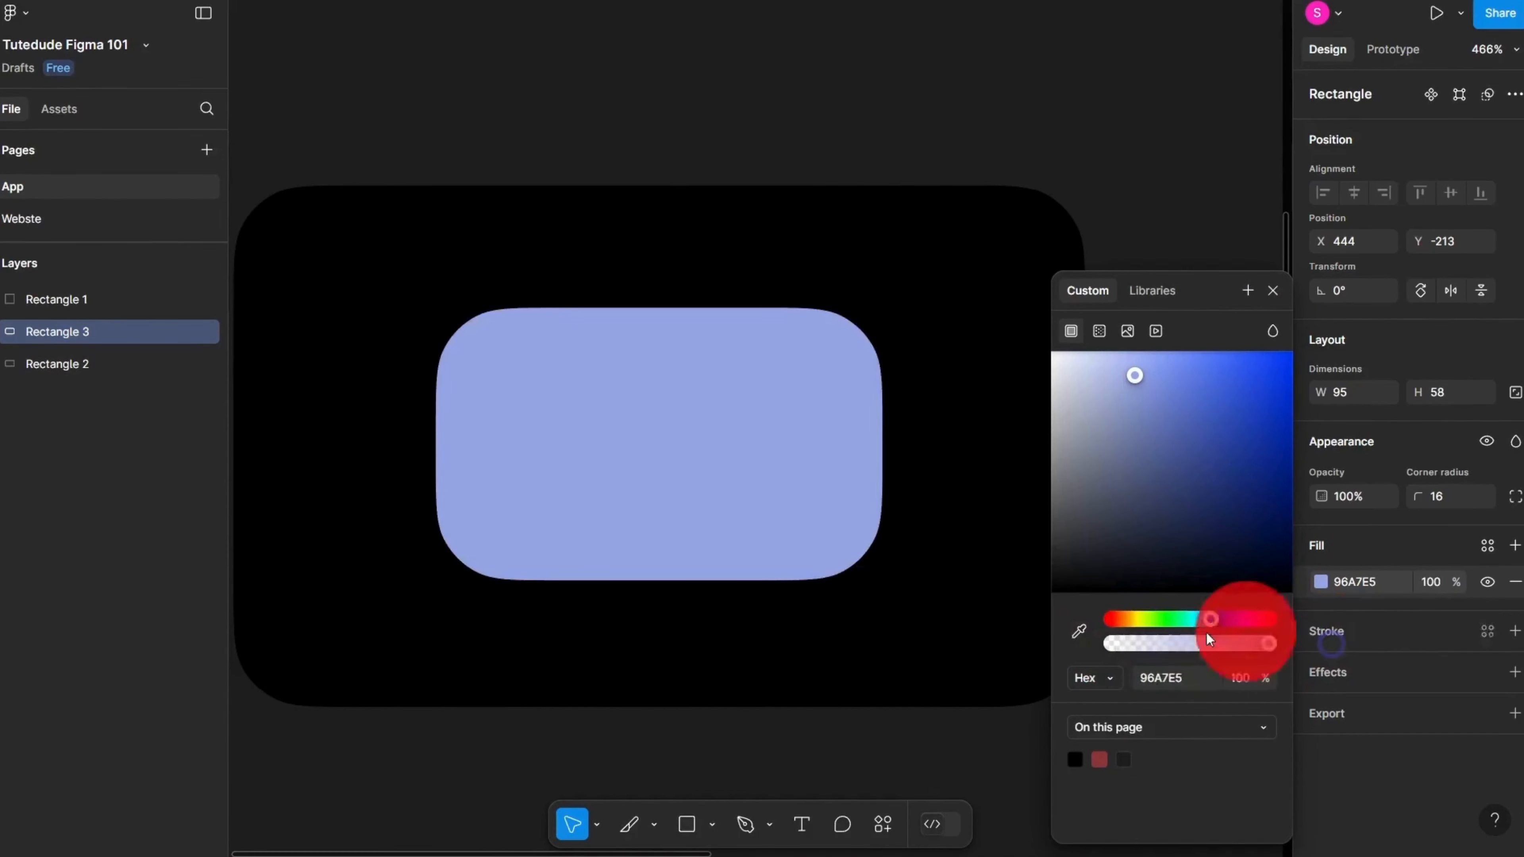
Step: View the fill colour in the CSS, HSL and HSB formats and return to Hex
left_click(1111, 680)
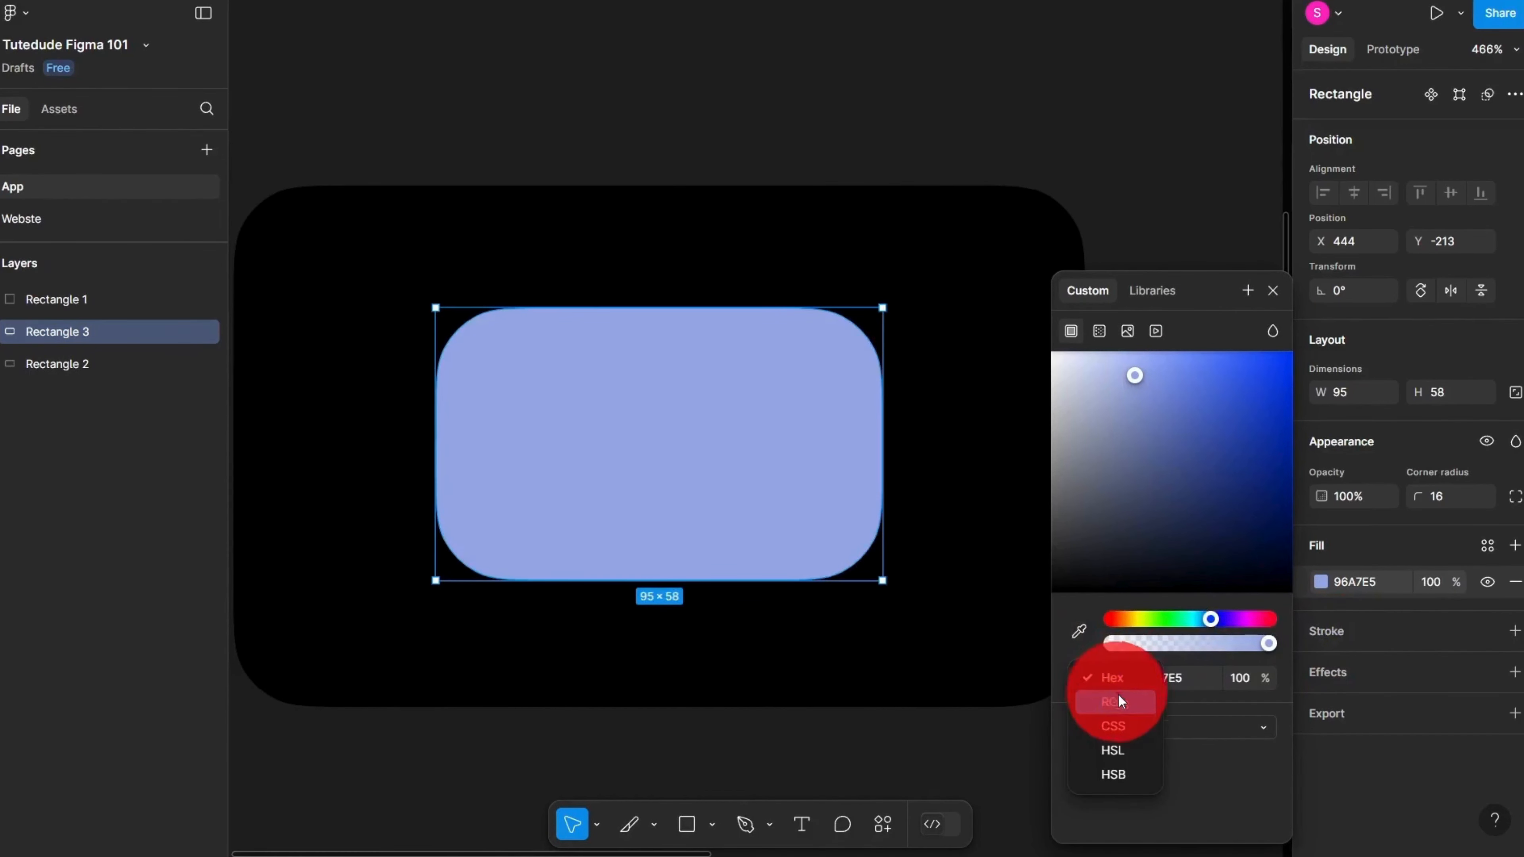
left_click(1113, 726)
left_click(1111, 677)
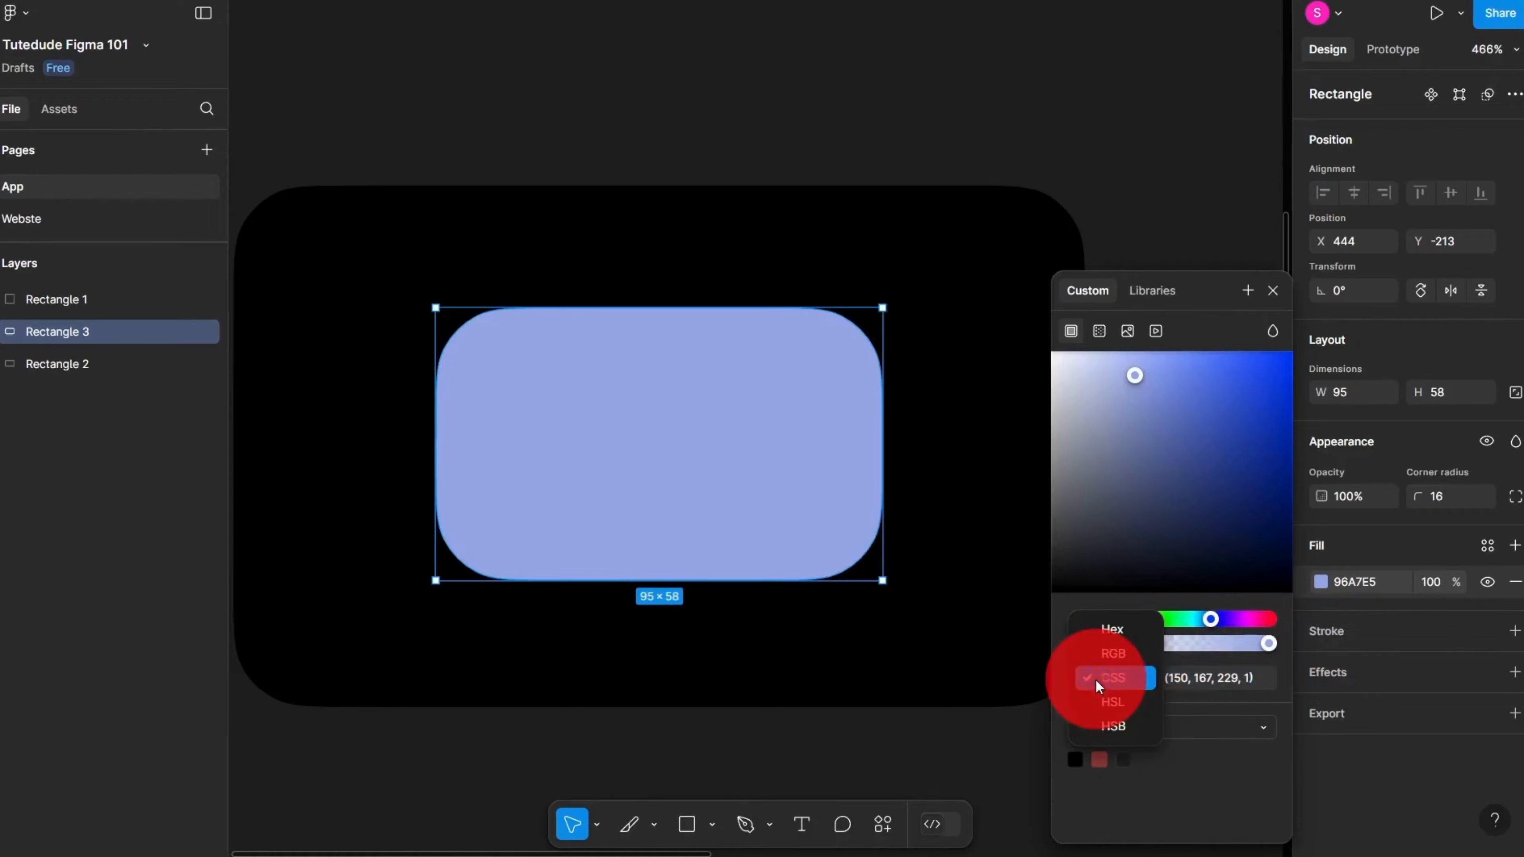
left_click(1134, 704)
left_click(1111, 678)
left_click(1113, 700)
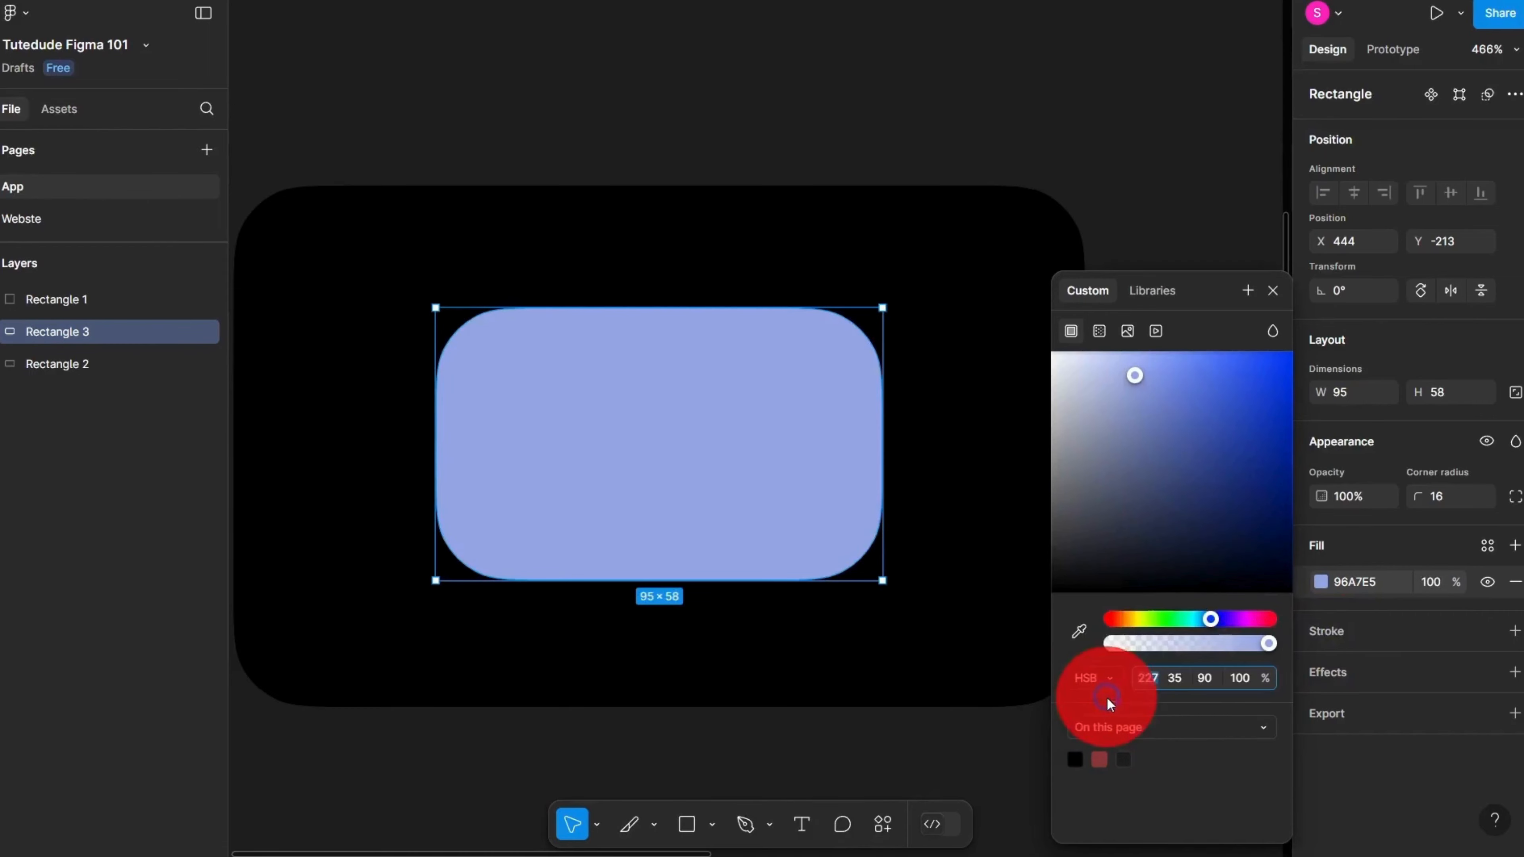
left_click(1098, 684)
left_click(1111, 580)
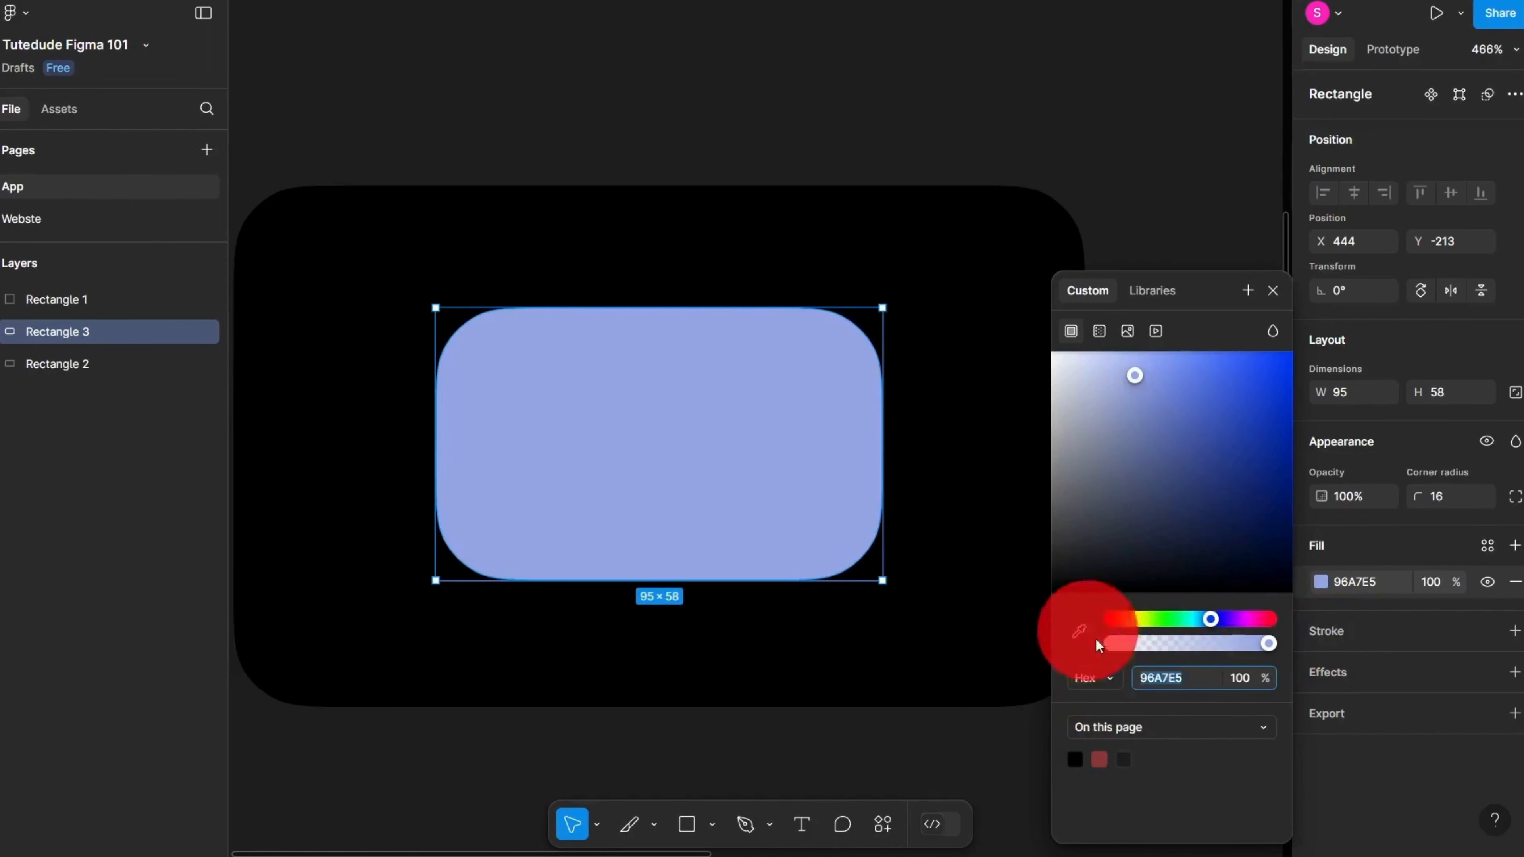
Step: Turn the small rectangle's fill into a linear gradient and add three colour stops, at 50%, 75% and 88%
left_click(1100, 332)
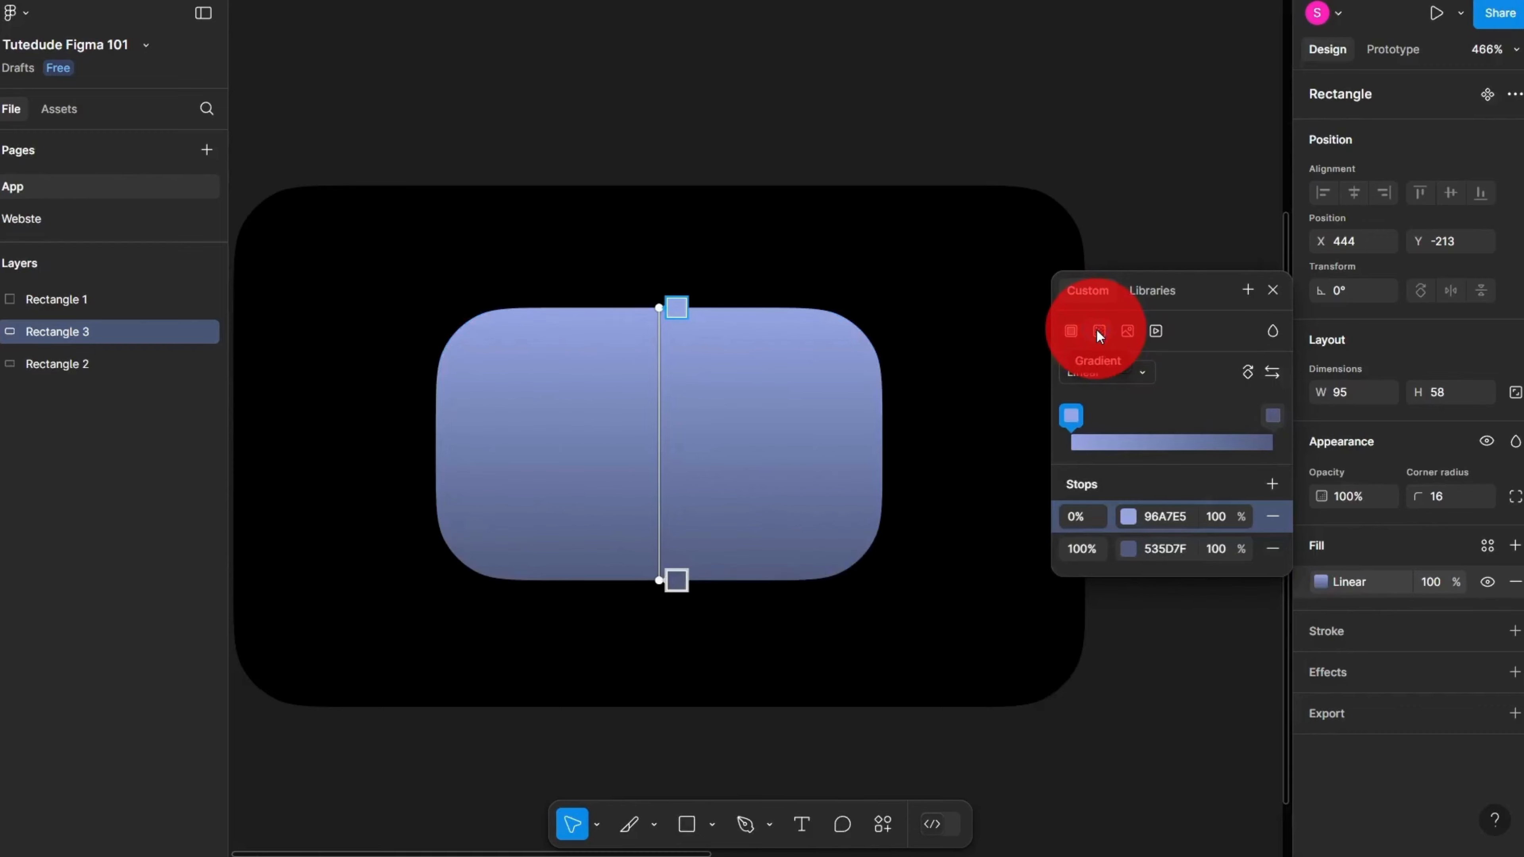
left_click(1271, 484)
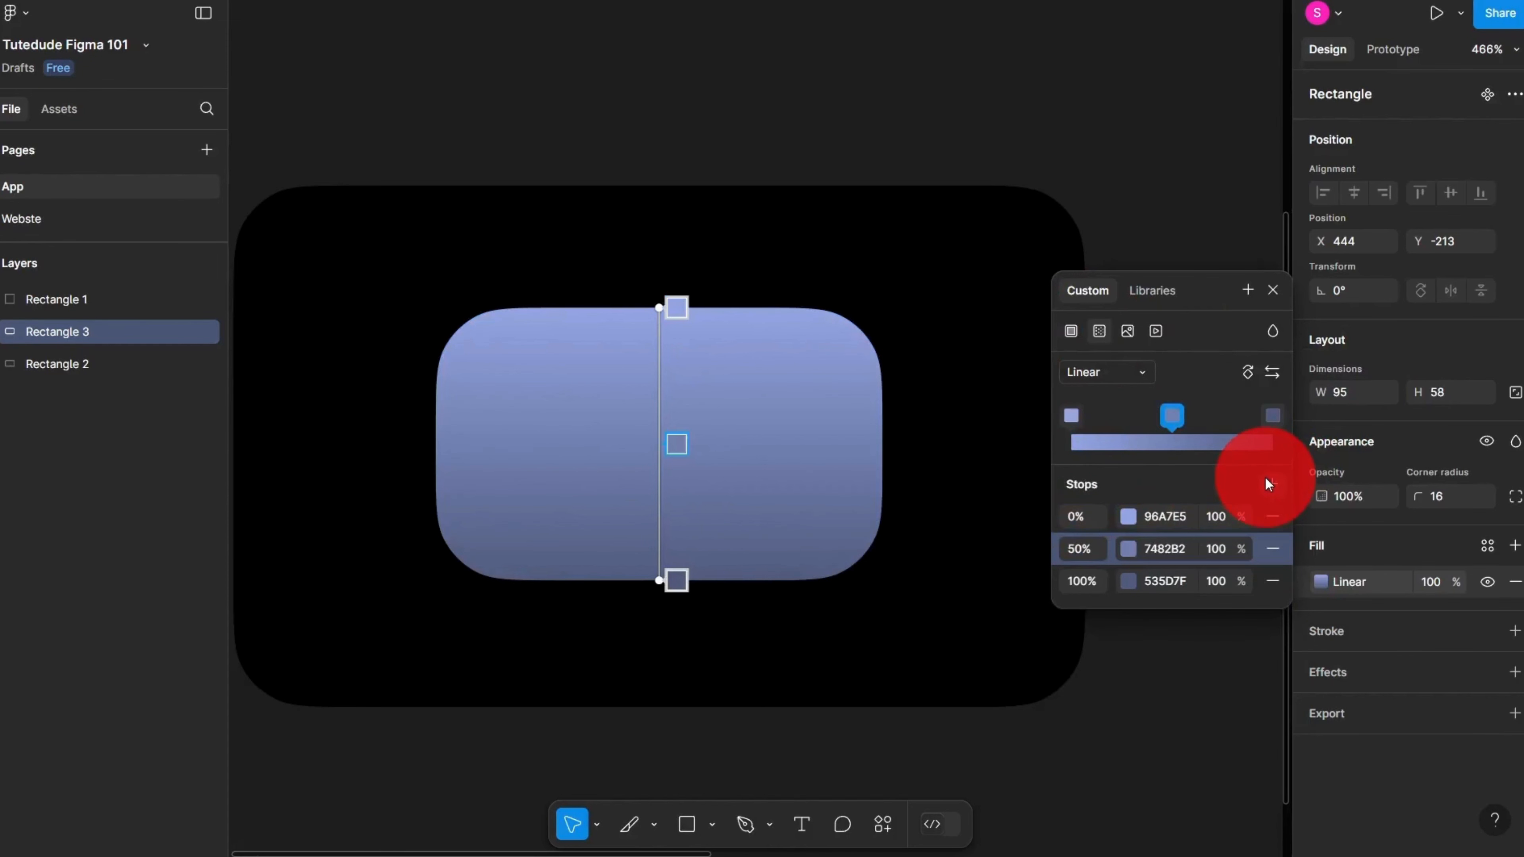
left_click(1270, 483)
left_click(1270, 483)
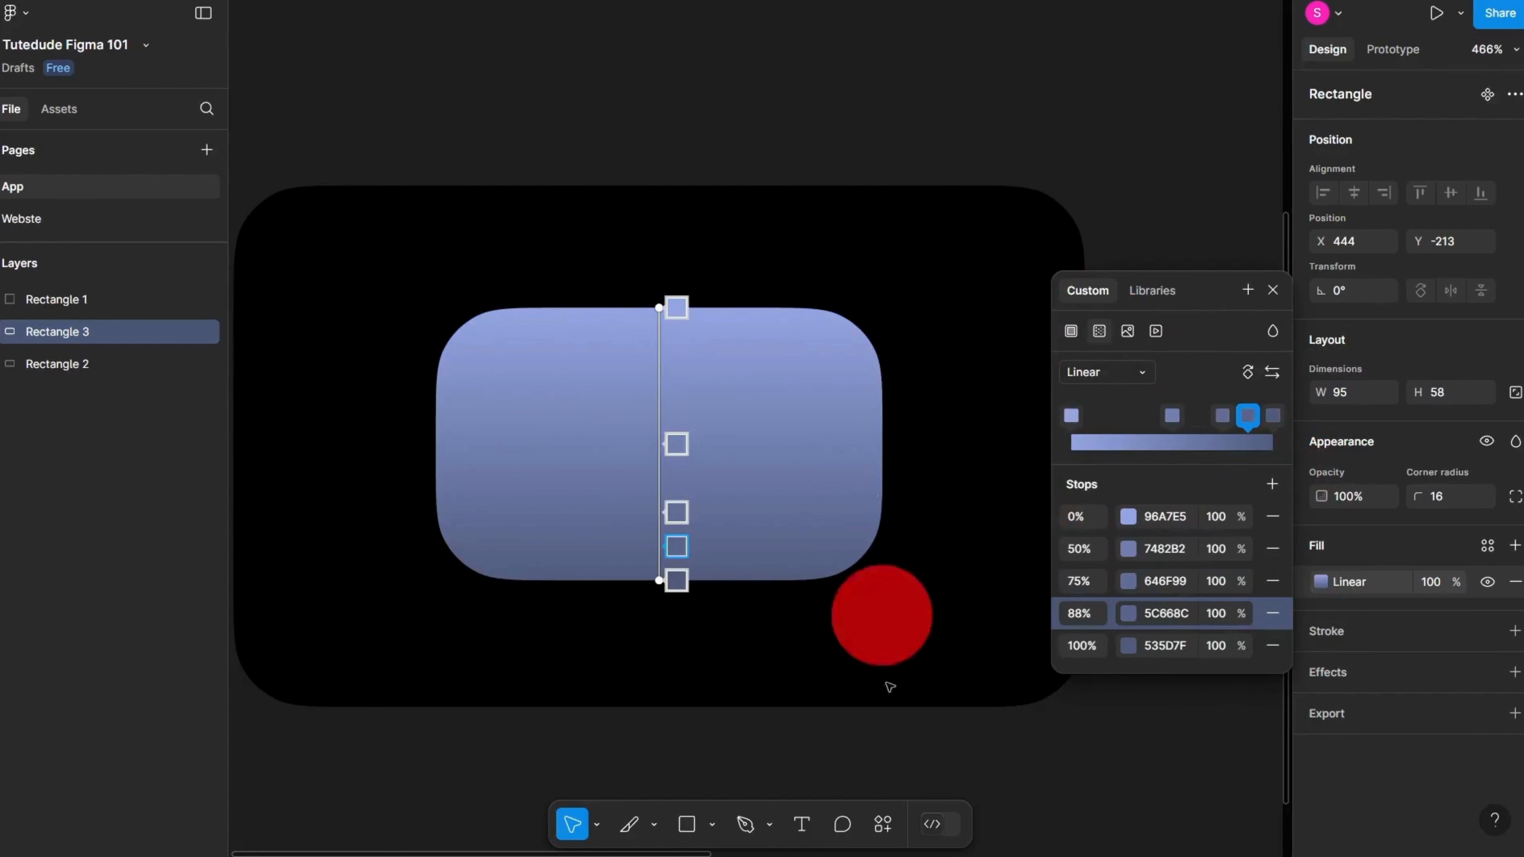
Step: Add two more gradient stops, placing them at 15% and 60%, and move the 75% stop to 69%
left_click(1128, 420)
left_click(1181, 415)
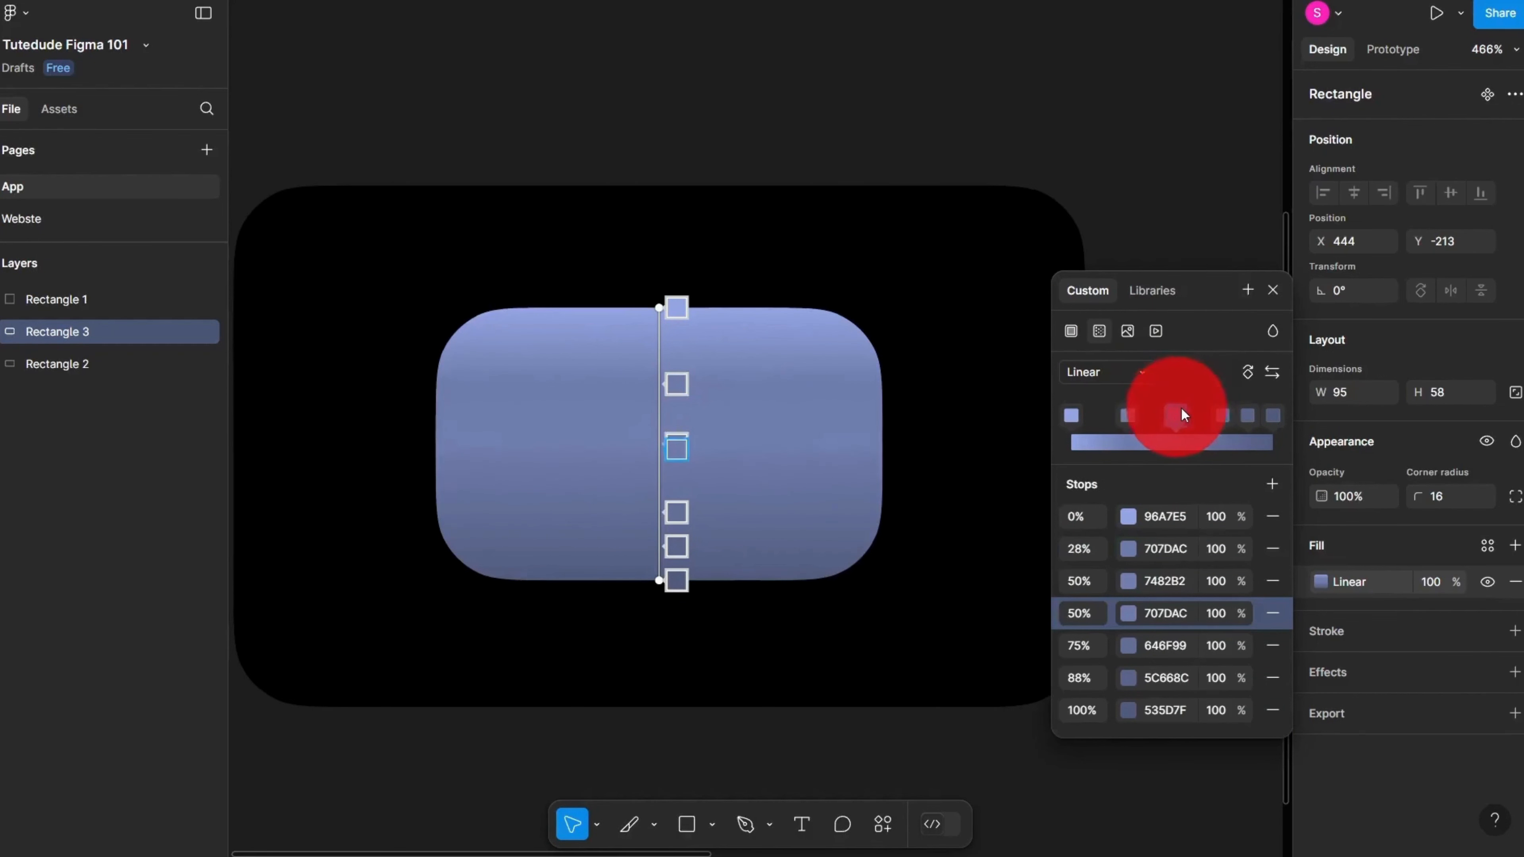
left_click_drag(1220, 413, 1211, 416)
left_click_drag(1091, 546, 1086, 600)
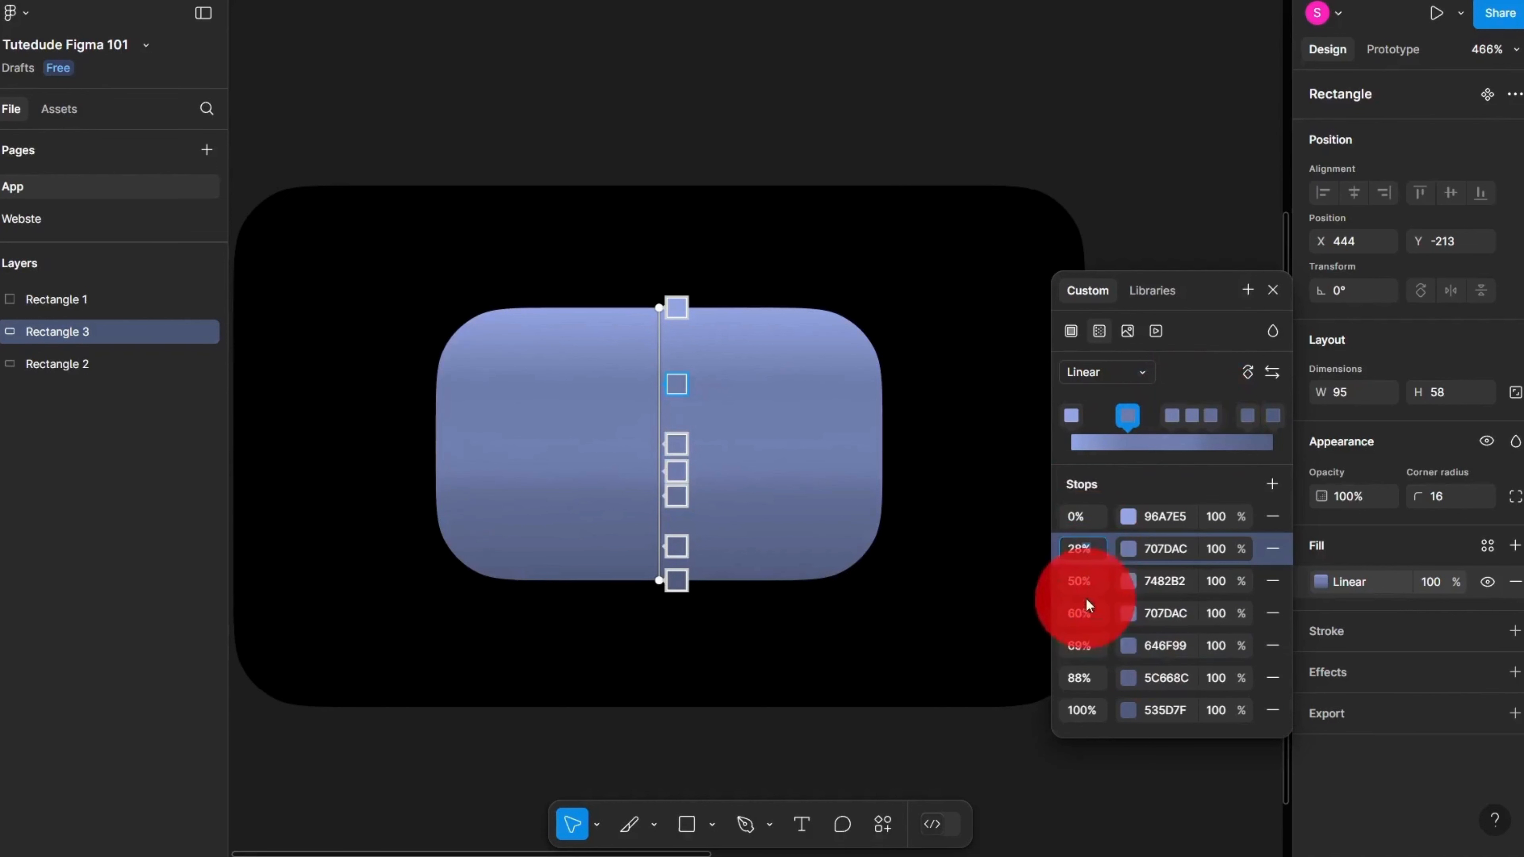
left_click(1088, 542)
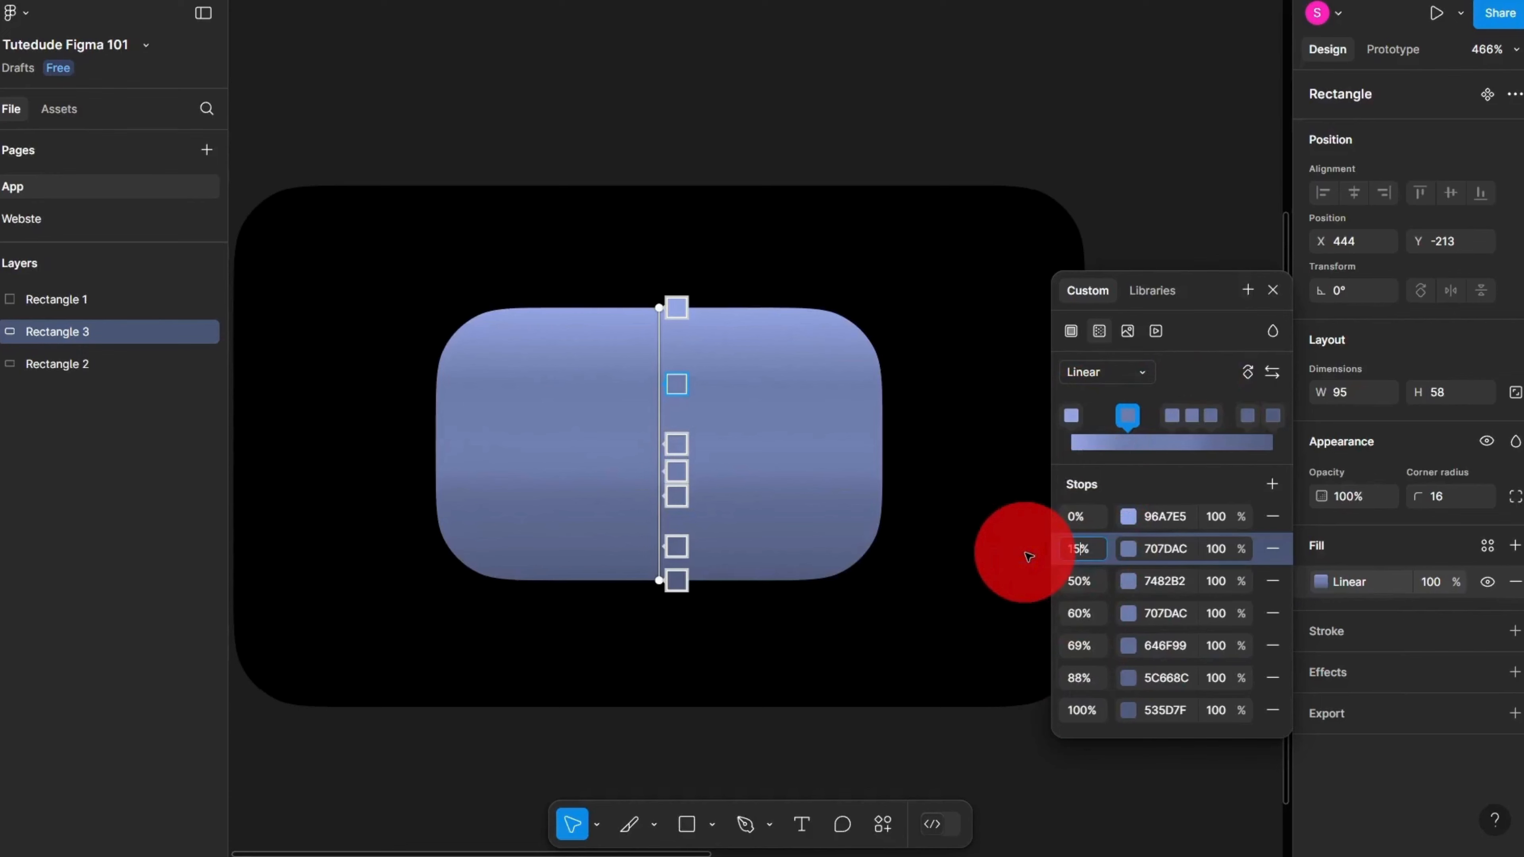
key("Return")
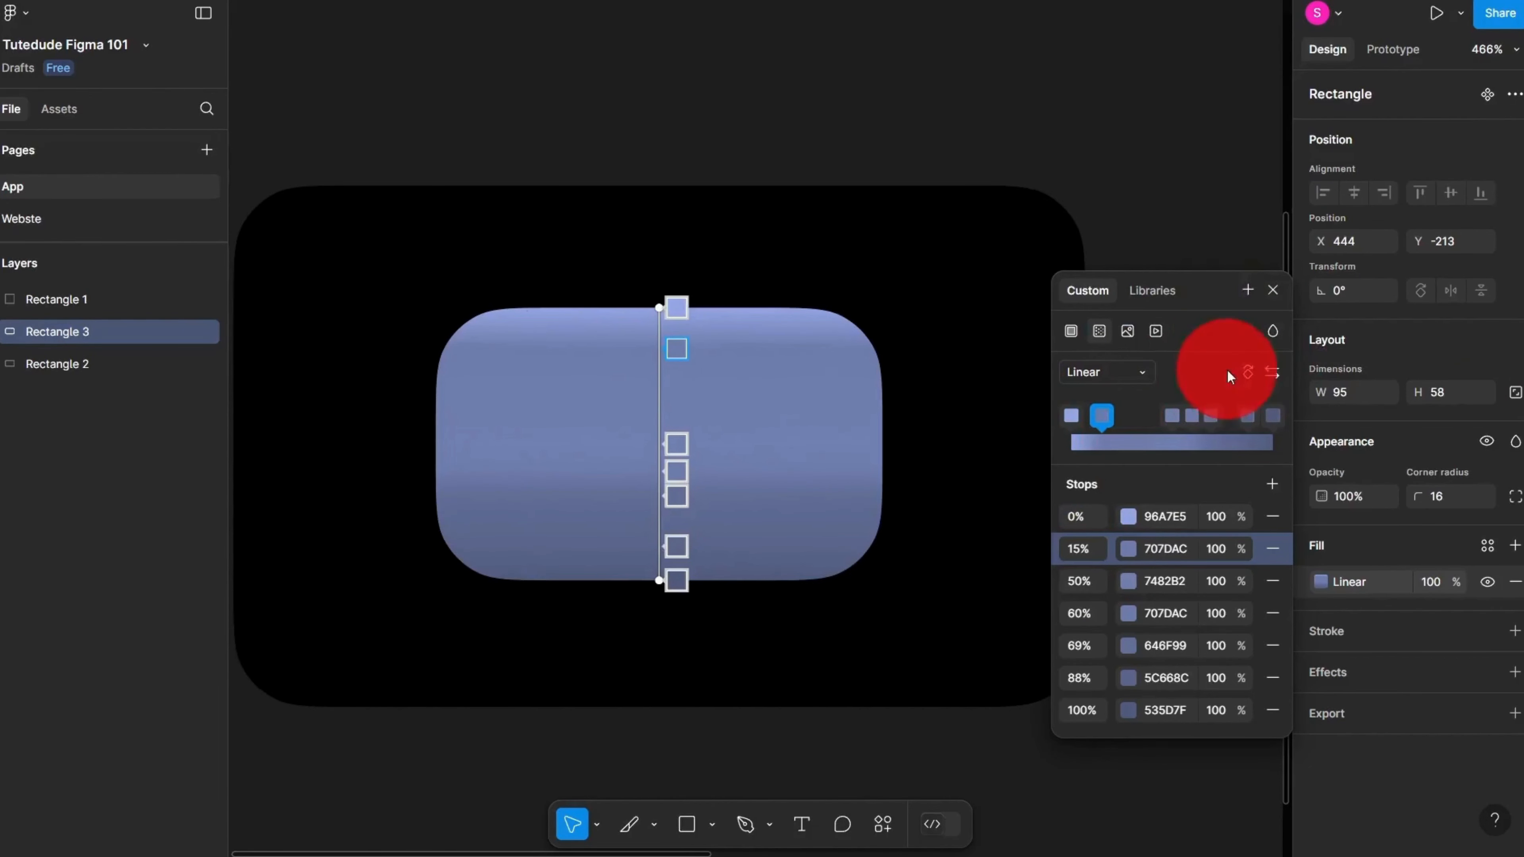
Step: Rotate the small rectangle's linear gradient twice and flip it back and forth
left_click(1250, 371)
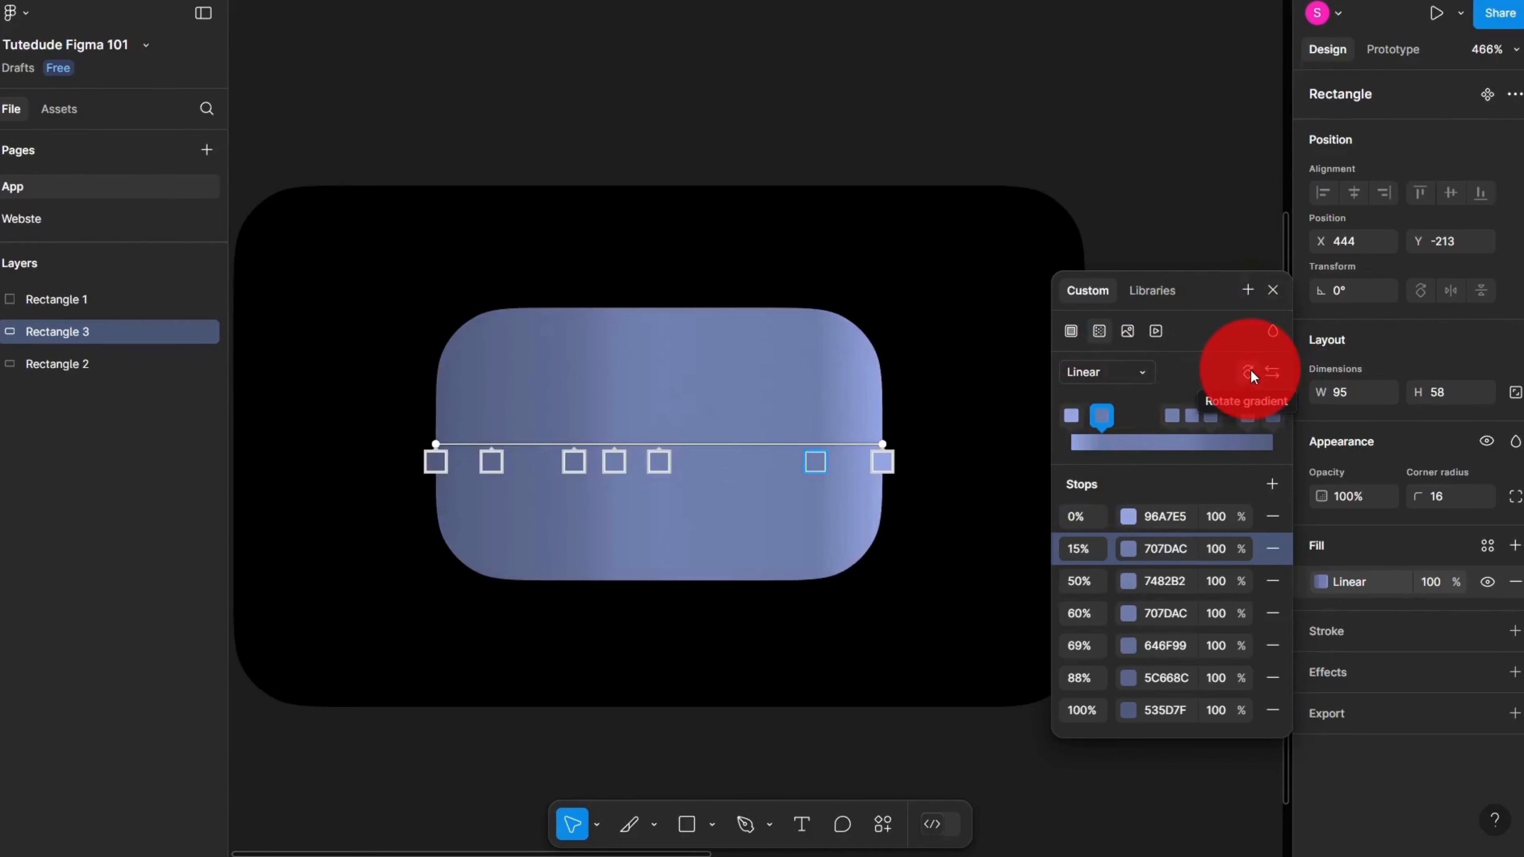
left_click(1251, 371)
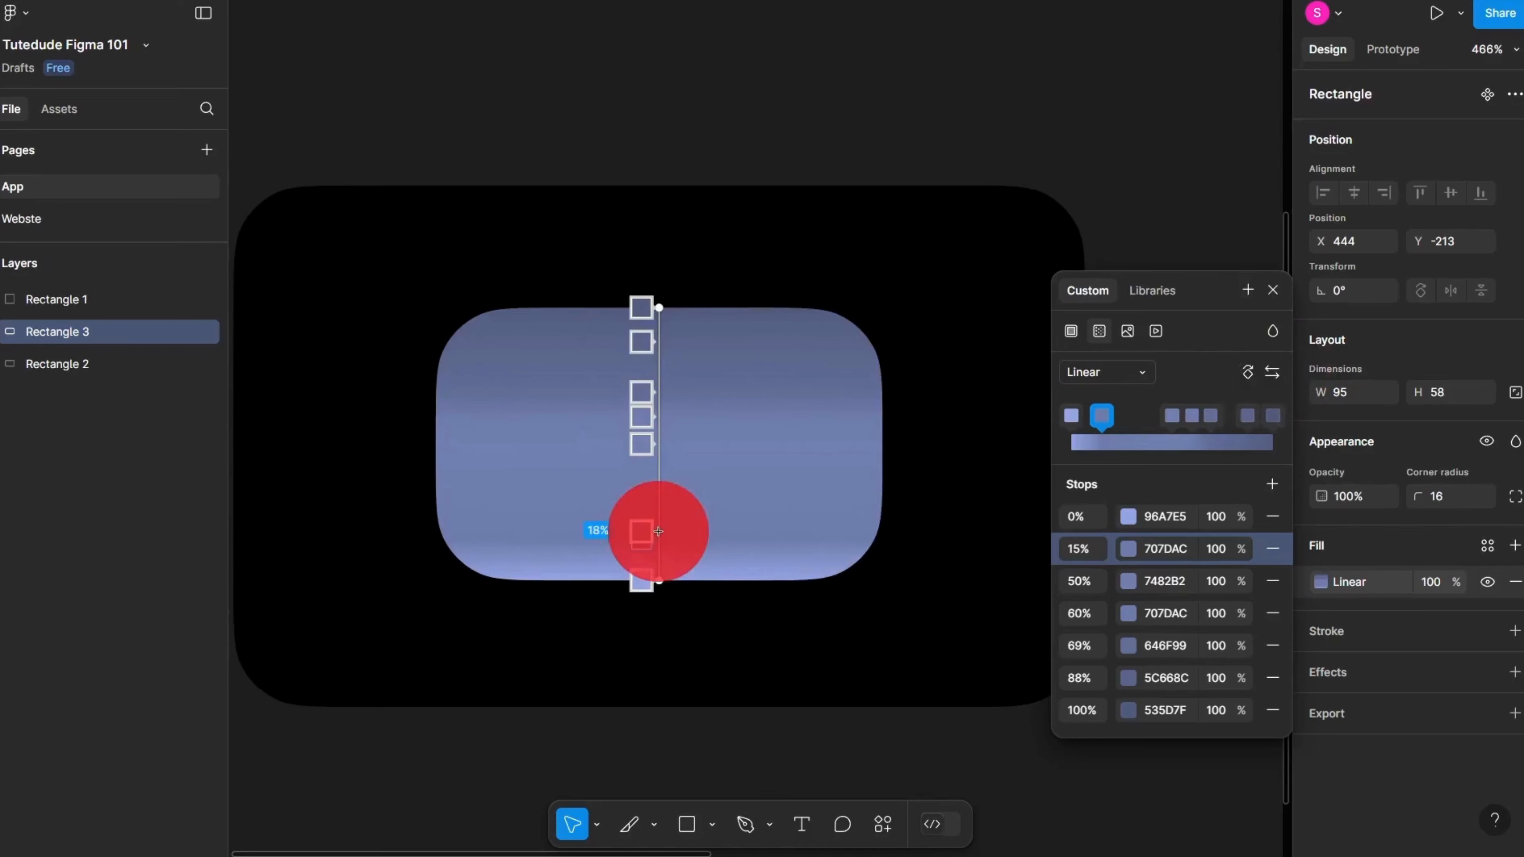
left_click(1279, 373)
left_click(1279, 373)
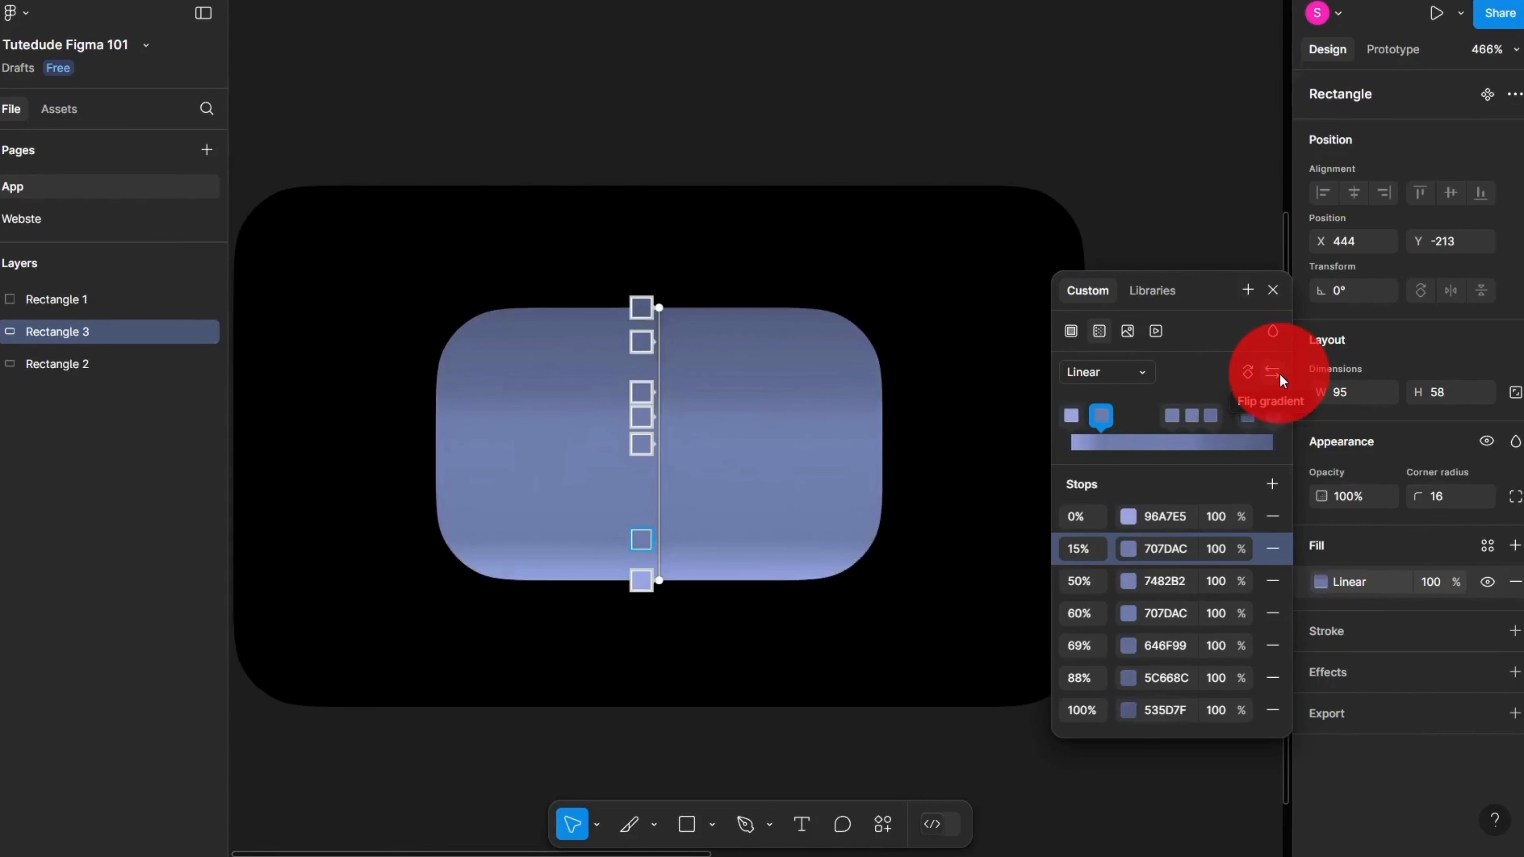
left_click(1279, 373)
left_click(1279, 373)
Step: Change the gradient type to Radial, compare it with Linear, and return to Radial
left_click(1104, 372)
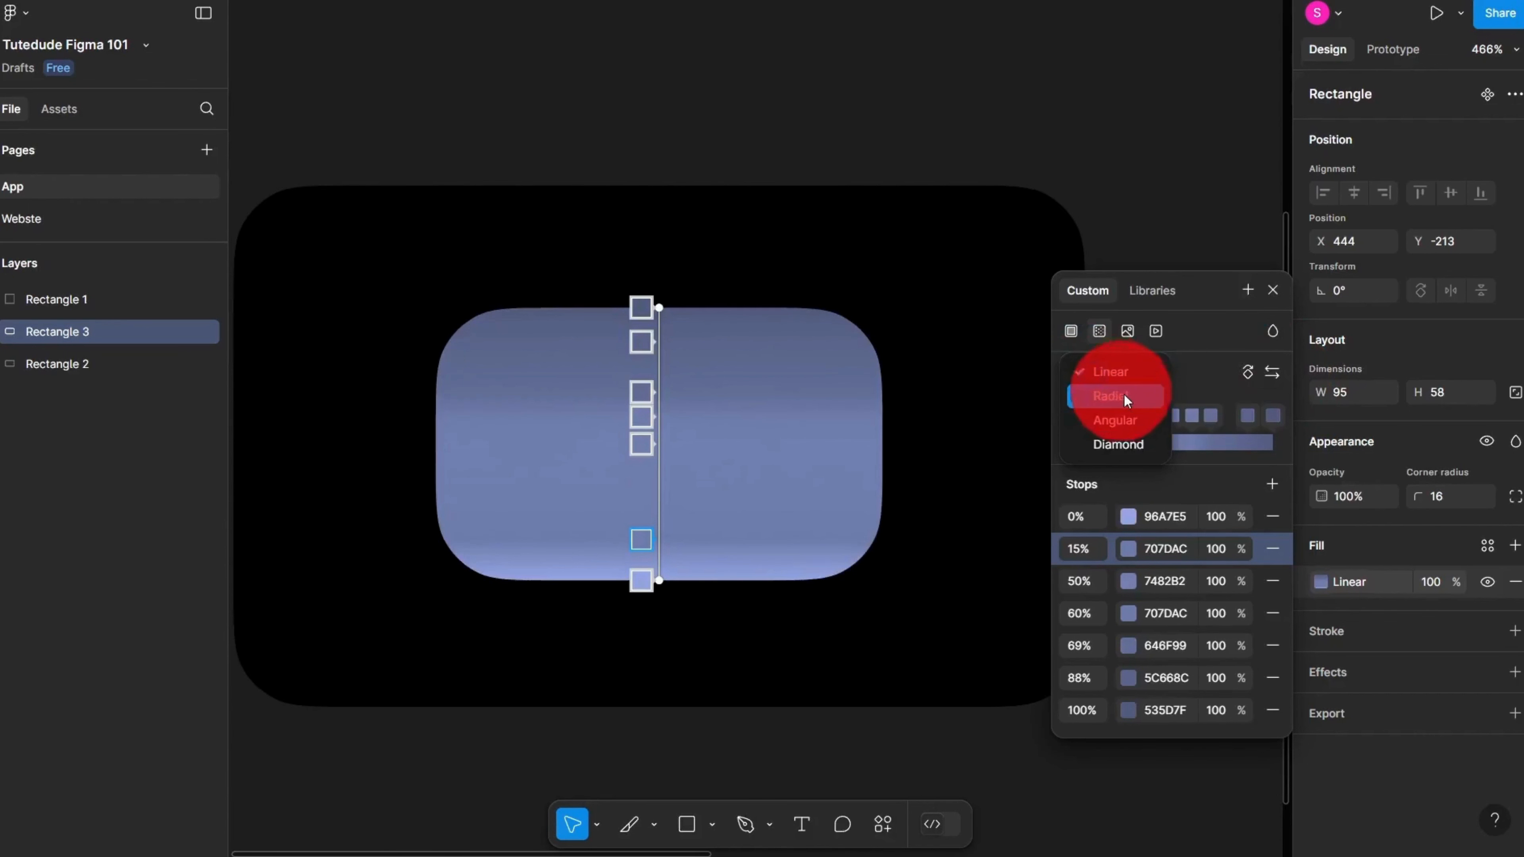
left_click(1124, 394)
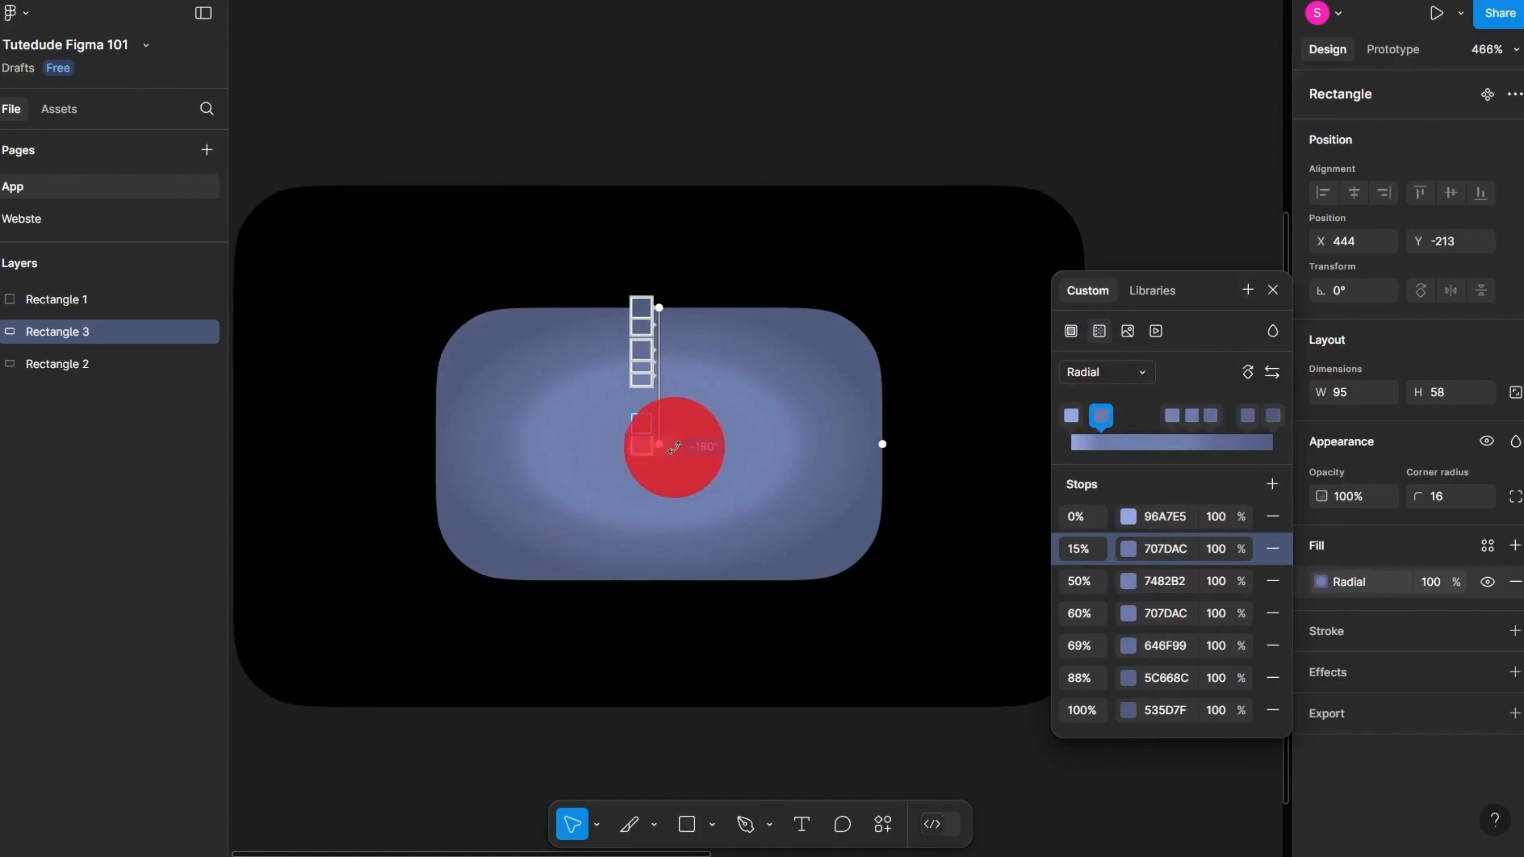
scroll(672, 445, "up", 3)
left_click(1063, 377)
left_click(1110, 348)
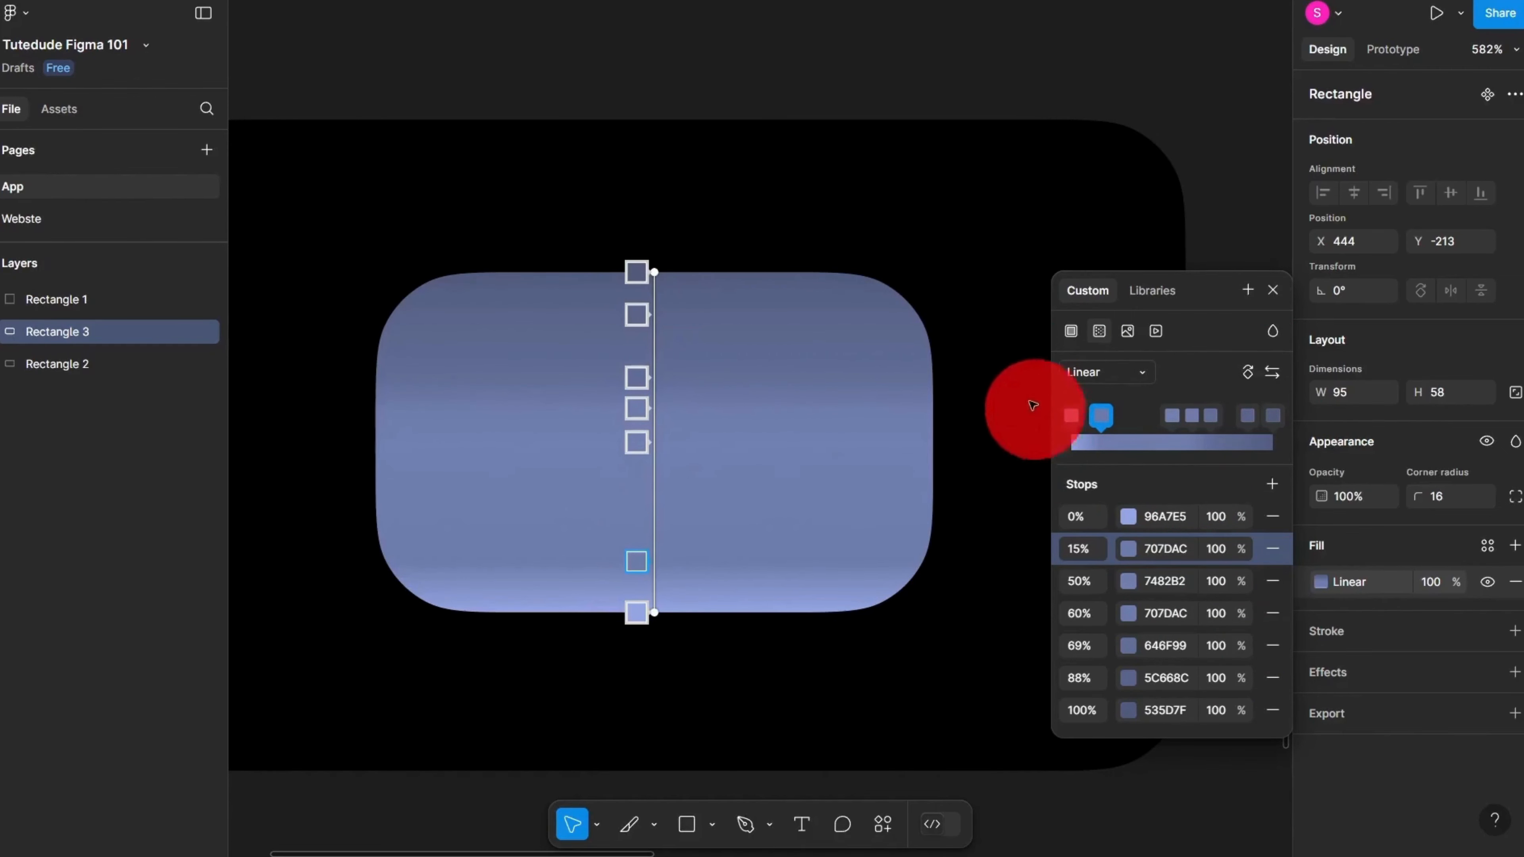
left_click(1064, 377)
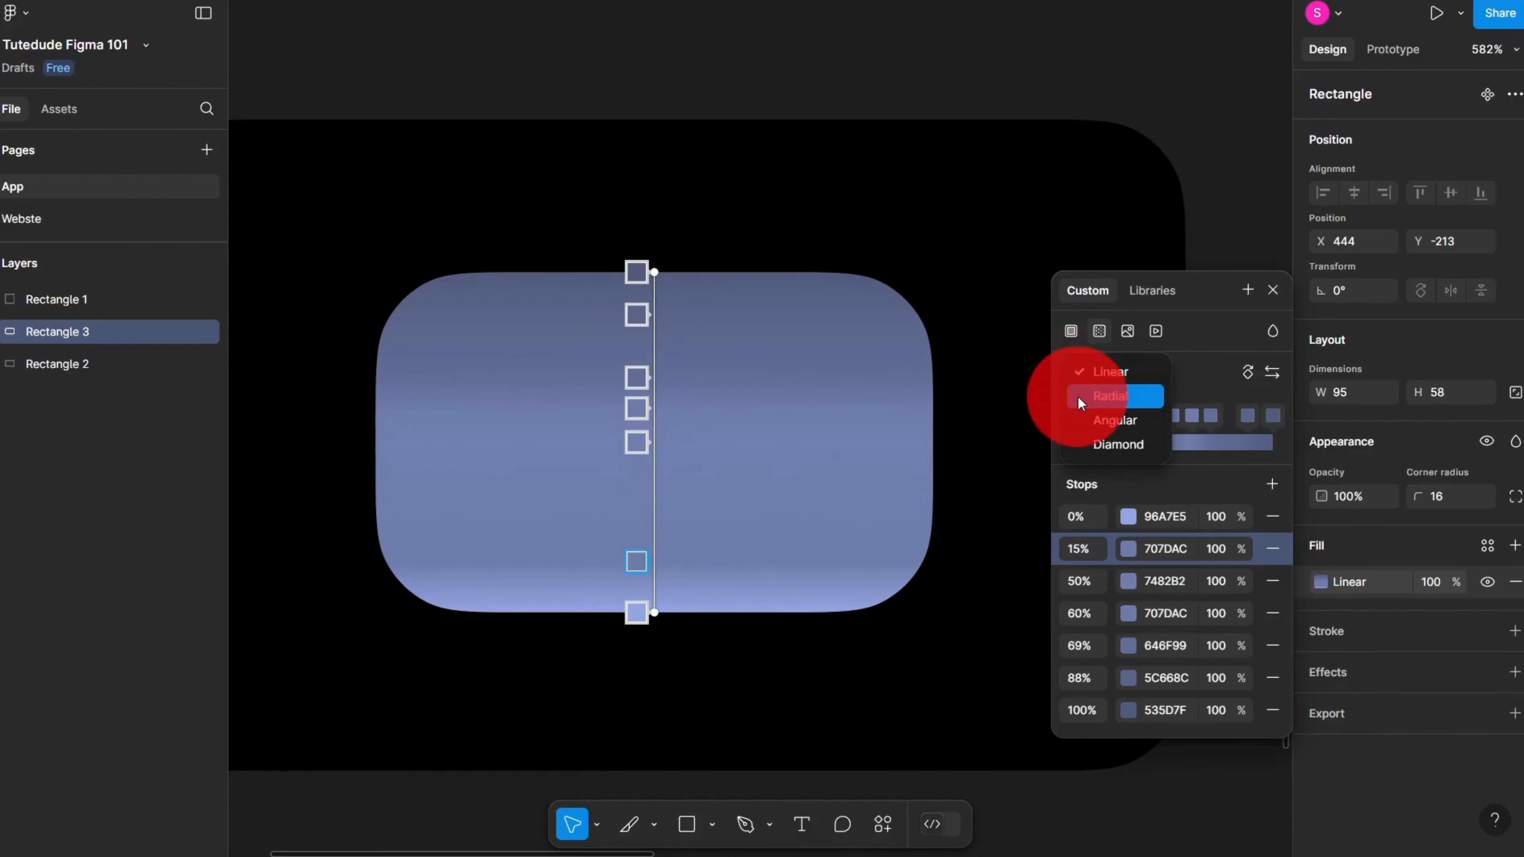
left_click(1077, 396)
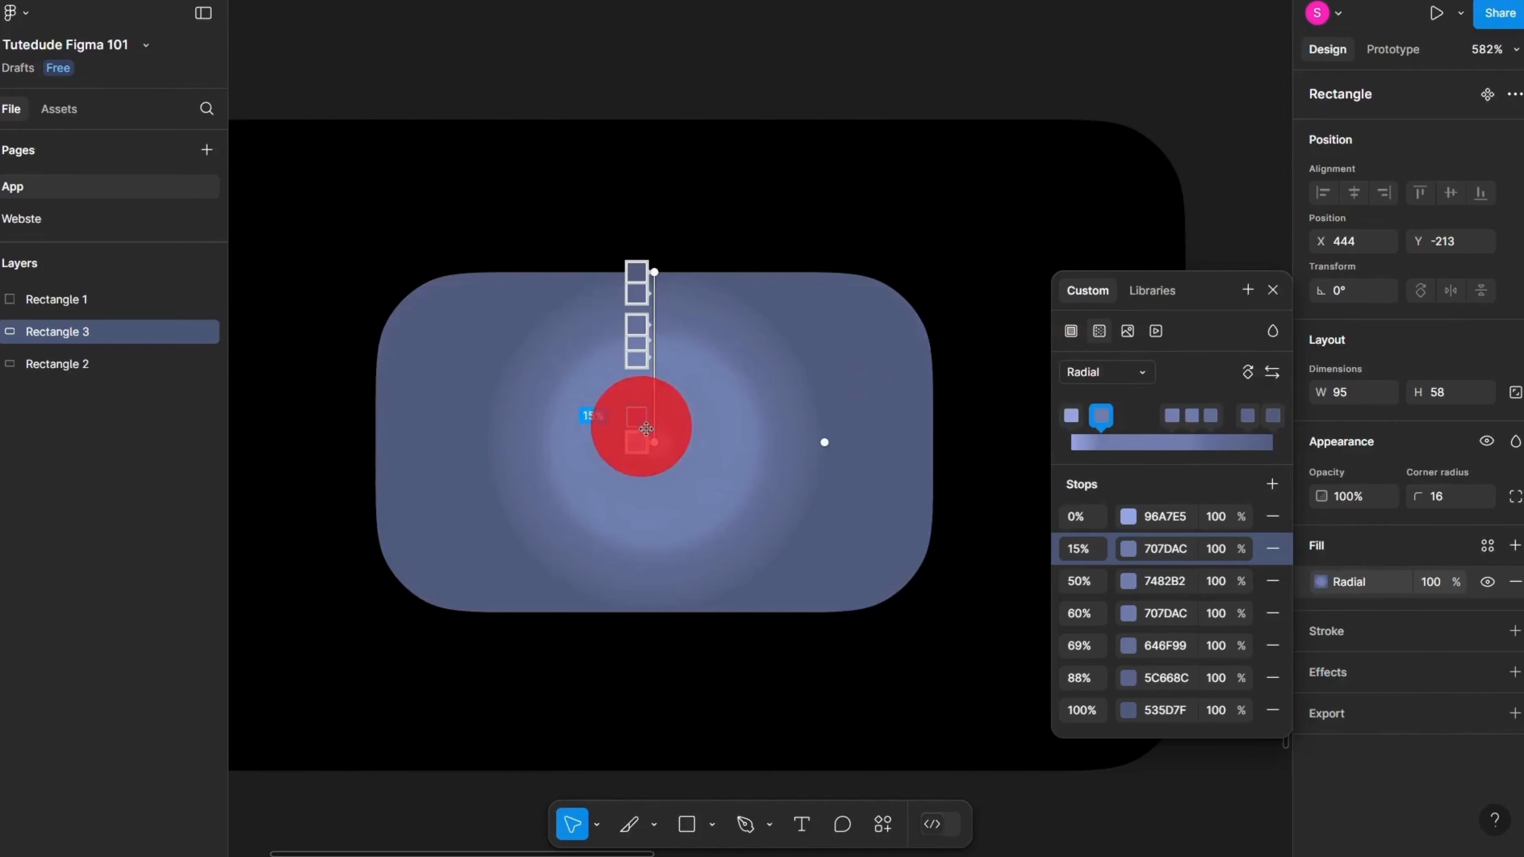
Step: Try the Angular and Diamond gradient types on the small rectangle
left_click(1095, 372)
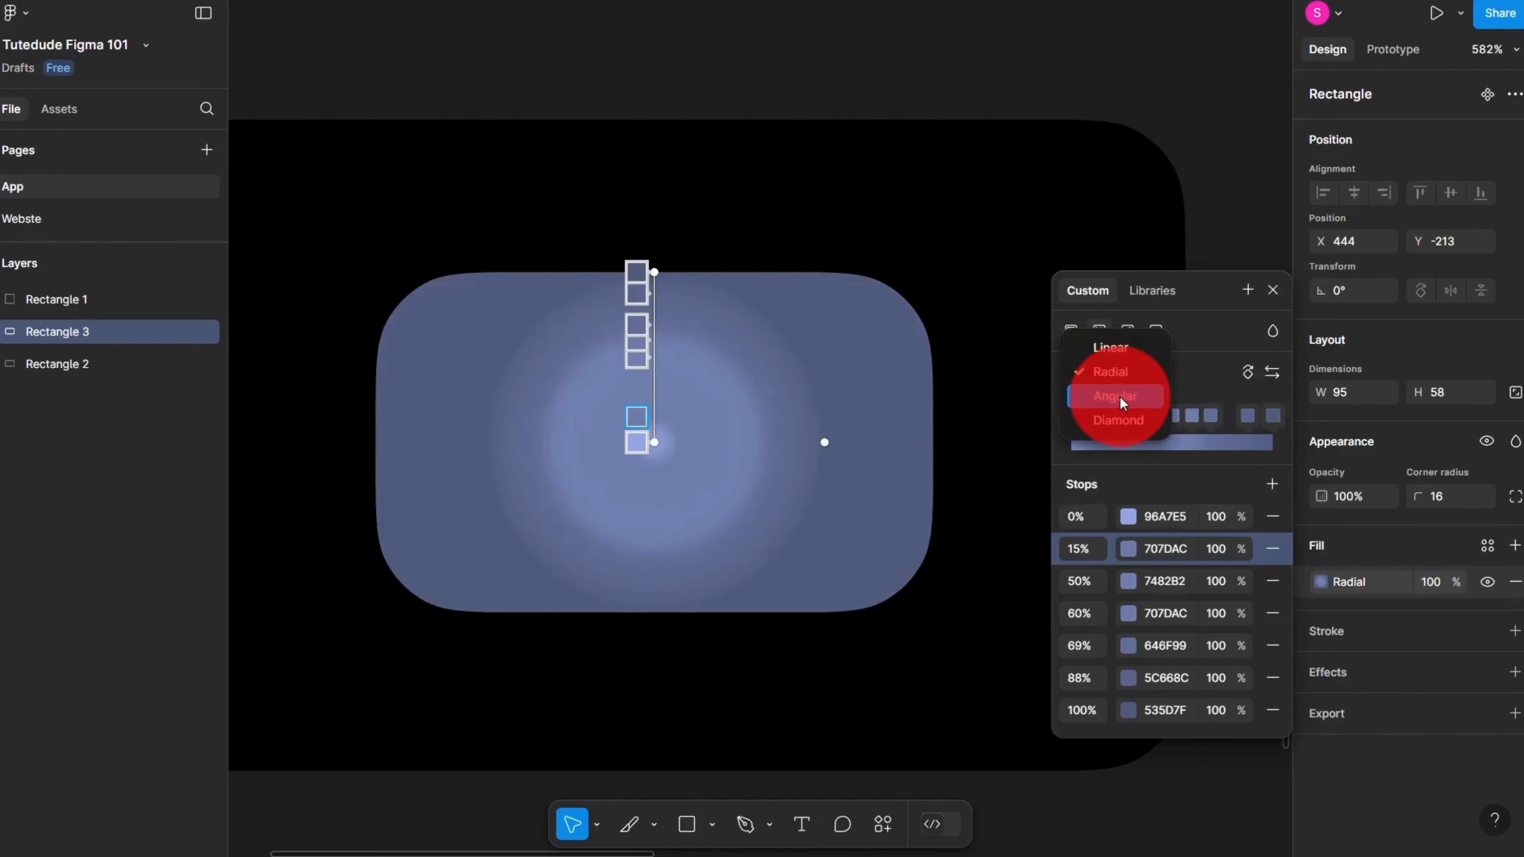
left_click(1119, 396)
left_click_drag(708, 497, 758, 448)
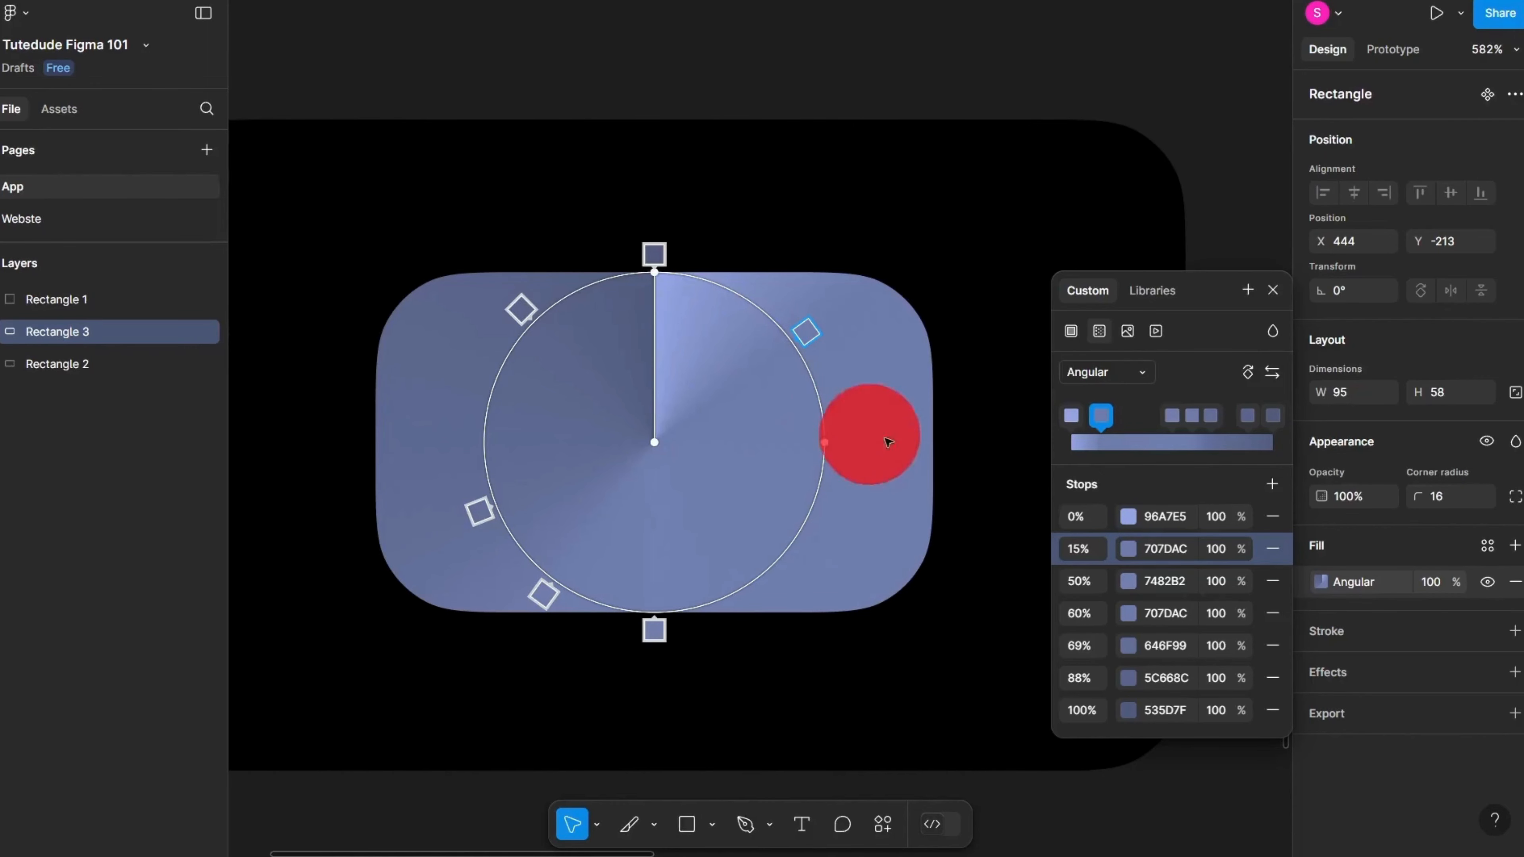
left_click(1093, 363)
left_click(1113, 400)
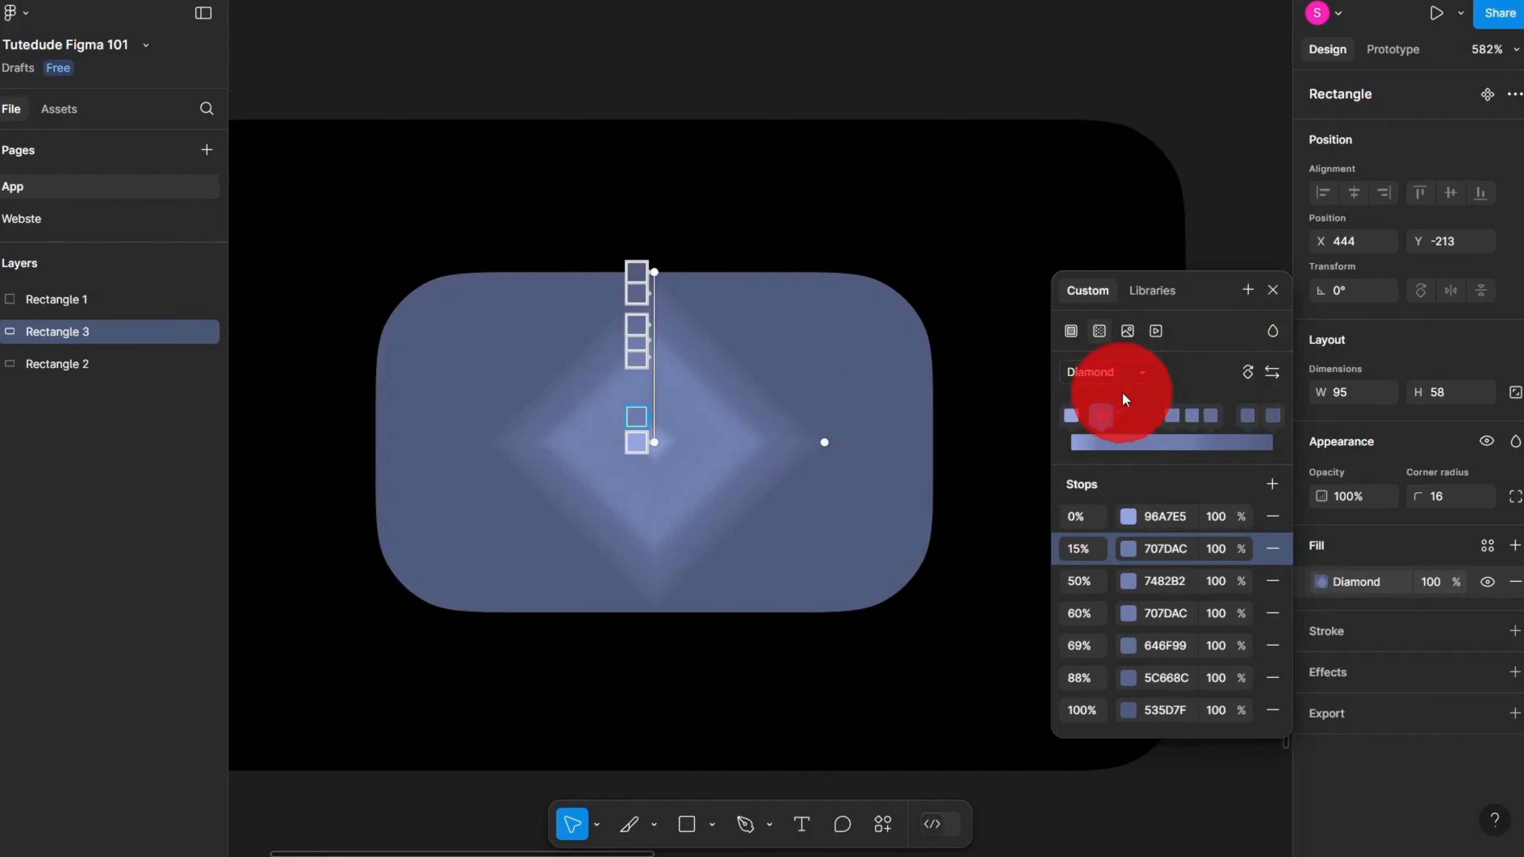
left_click(1104, 372)
left_click(1099, 330)
Step: Fill the small rectangle with a headphone image uploaded from the computer, and move the rectangle to about X 437, Y -212
left_click(1128, 331)
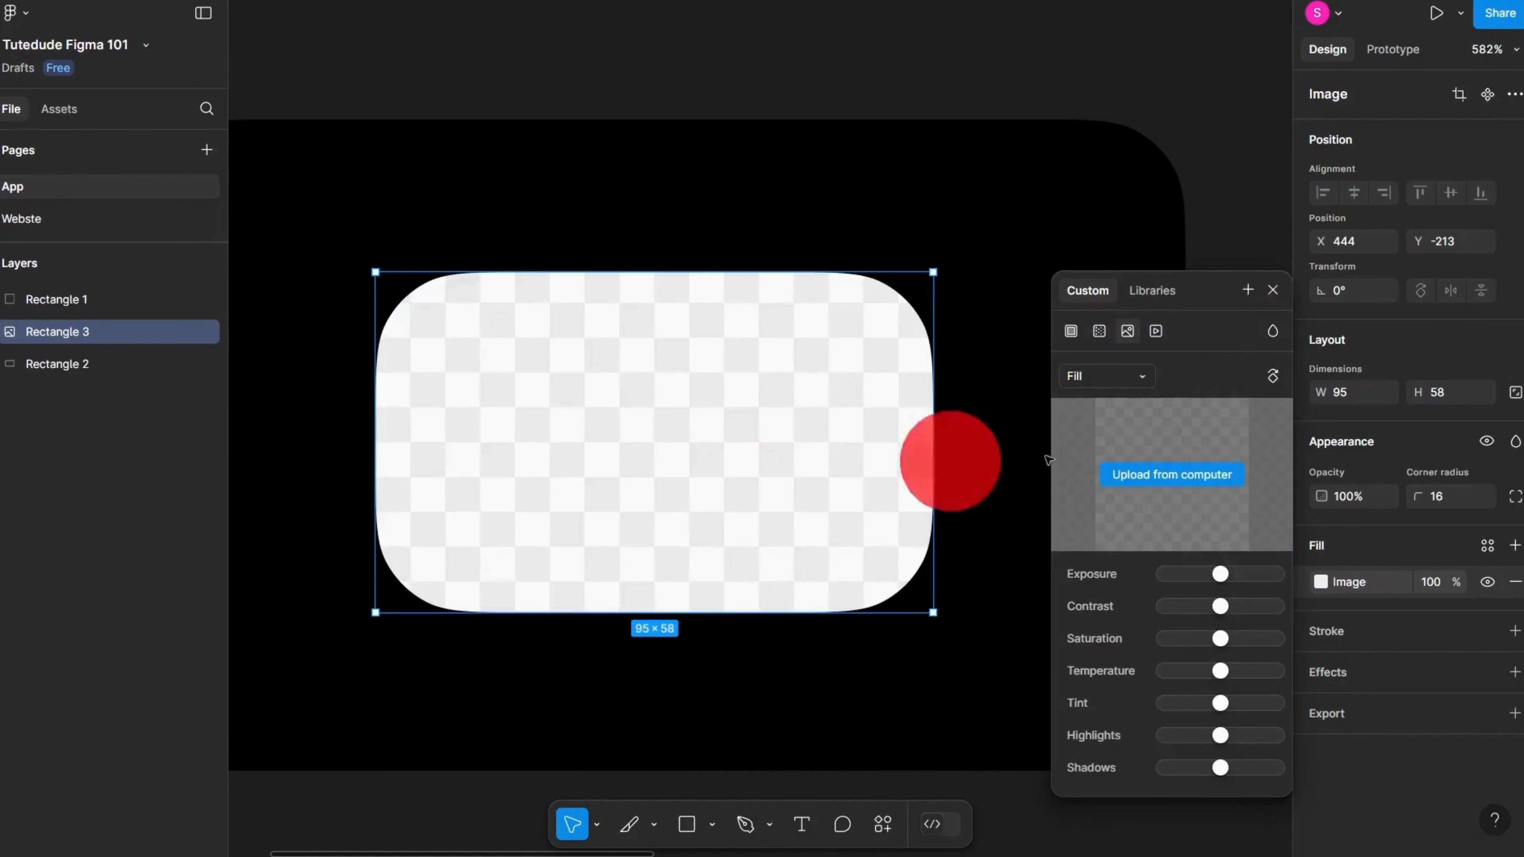
left_click(1187, 474)
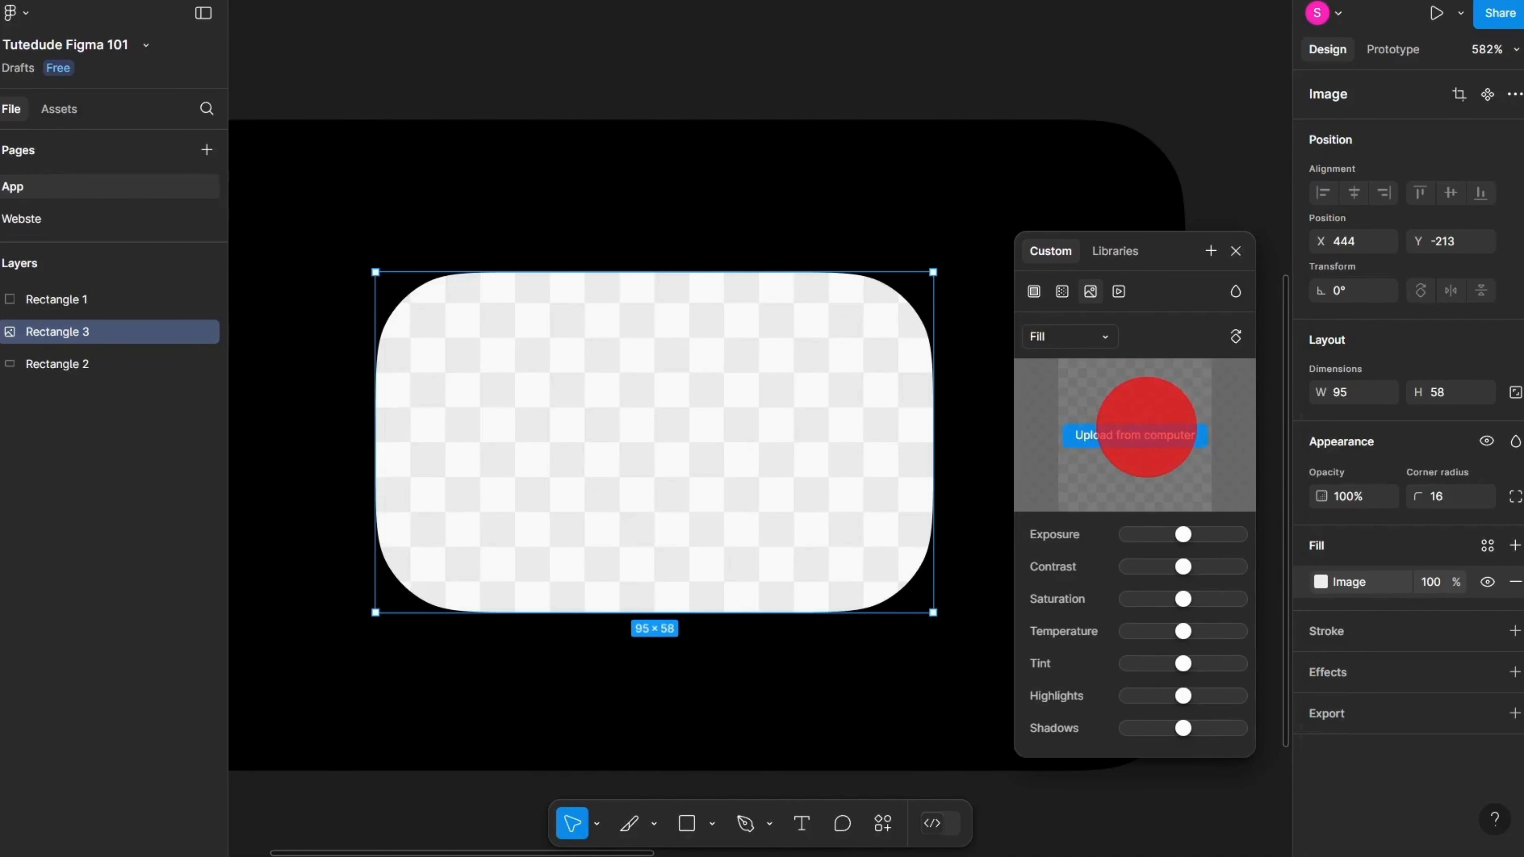
scroll(735, 619, "down", 5)
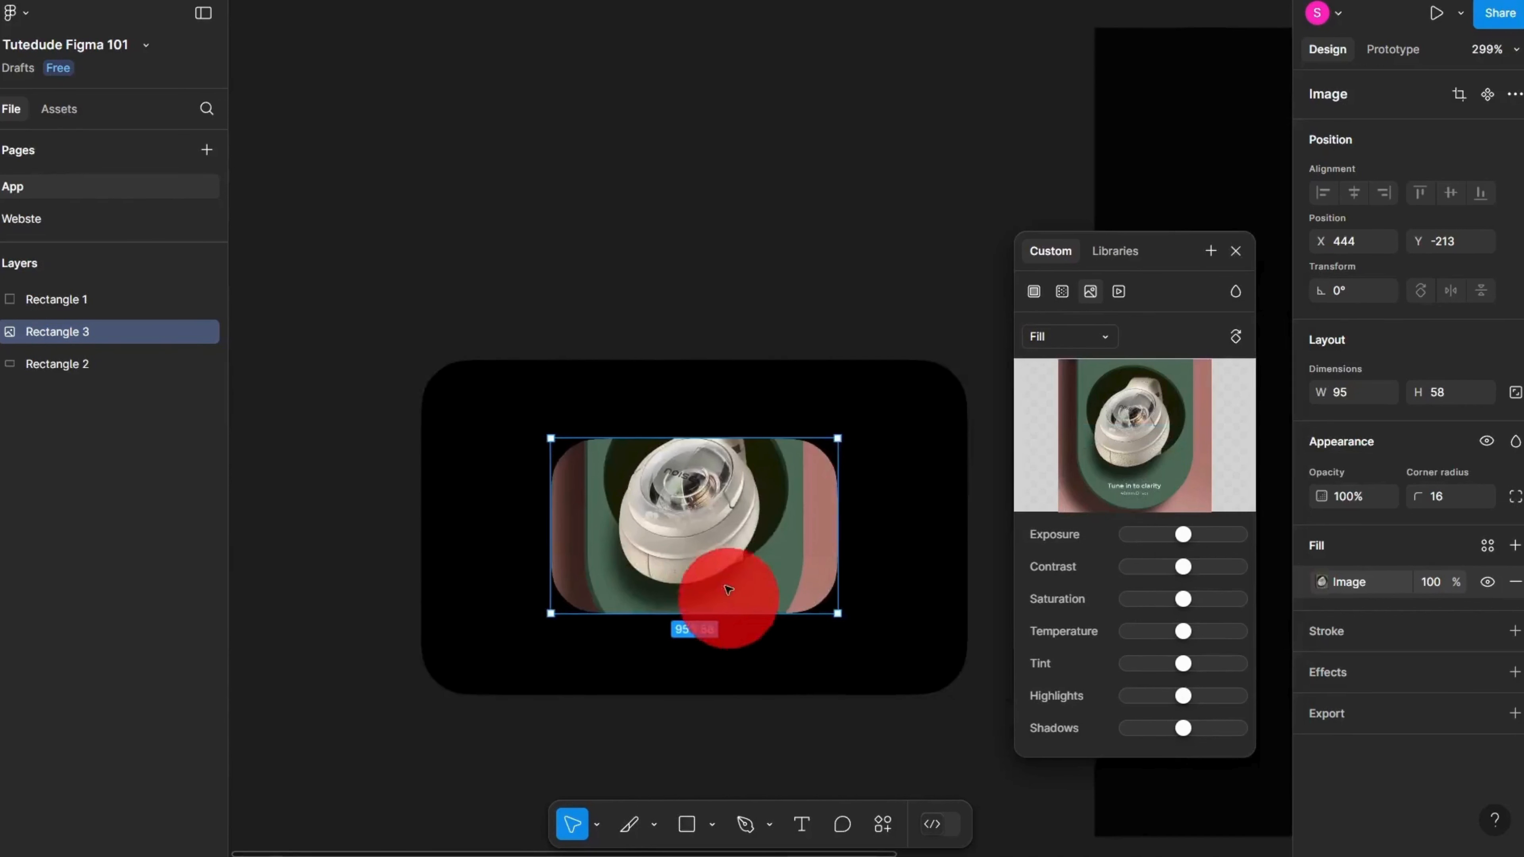
scroll(749, 529, "up", 5)
mouse_move(751, 529)
left_mouse_down()
mouse_move(673, 496)
mouse_move(735, 529)
left_mouse_up()
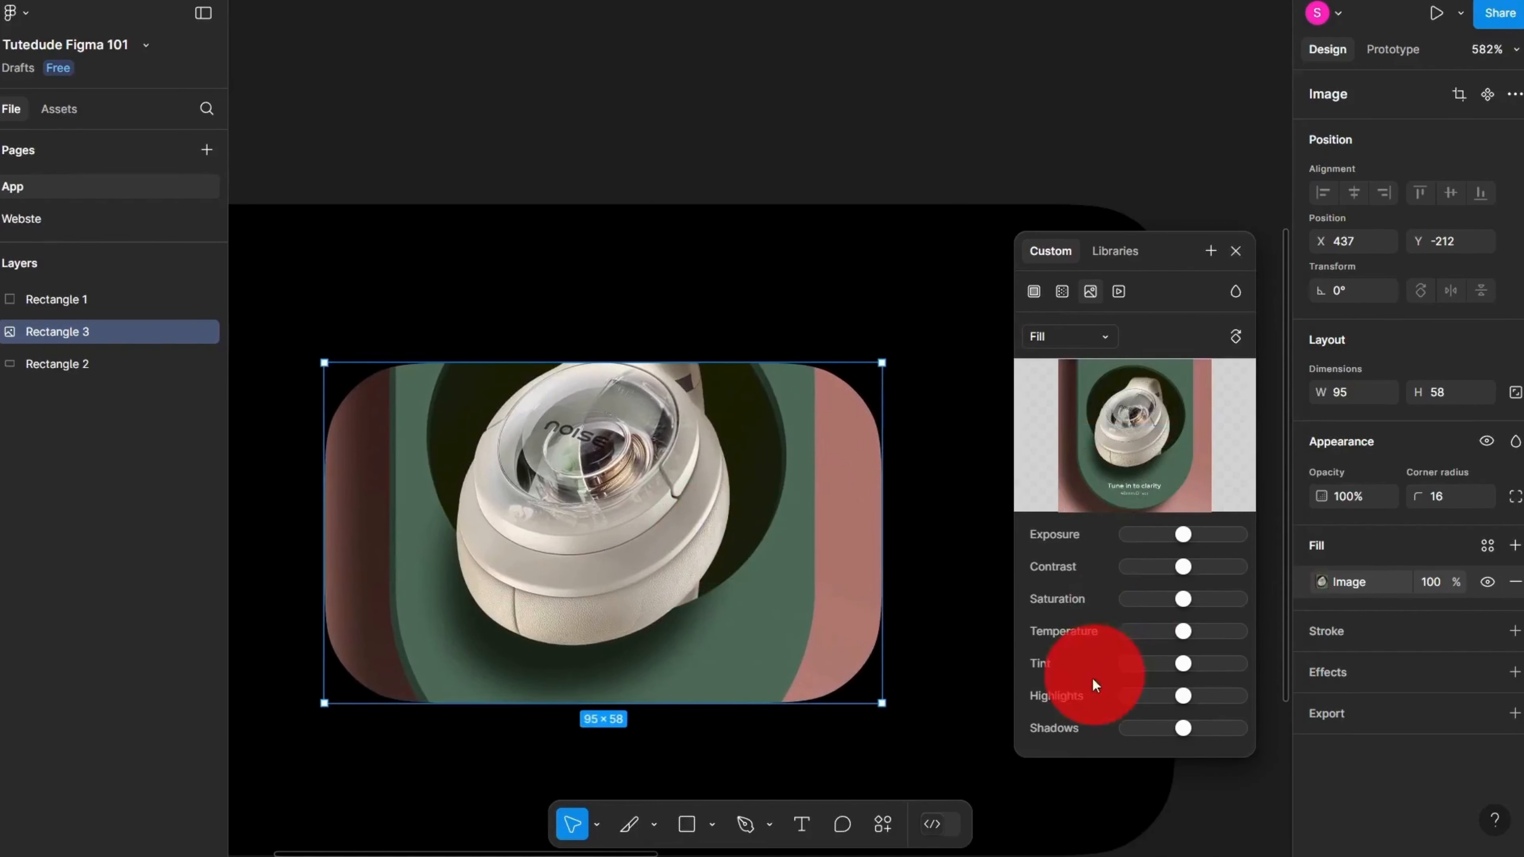
Step: Try the image adjustment sliders and the Video fill type on the small rectangle
left_click_drag(1192, 572, 1184, 535)
left_click_drag(1217, 649, 1021, 640)
left_click(1119, 294)
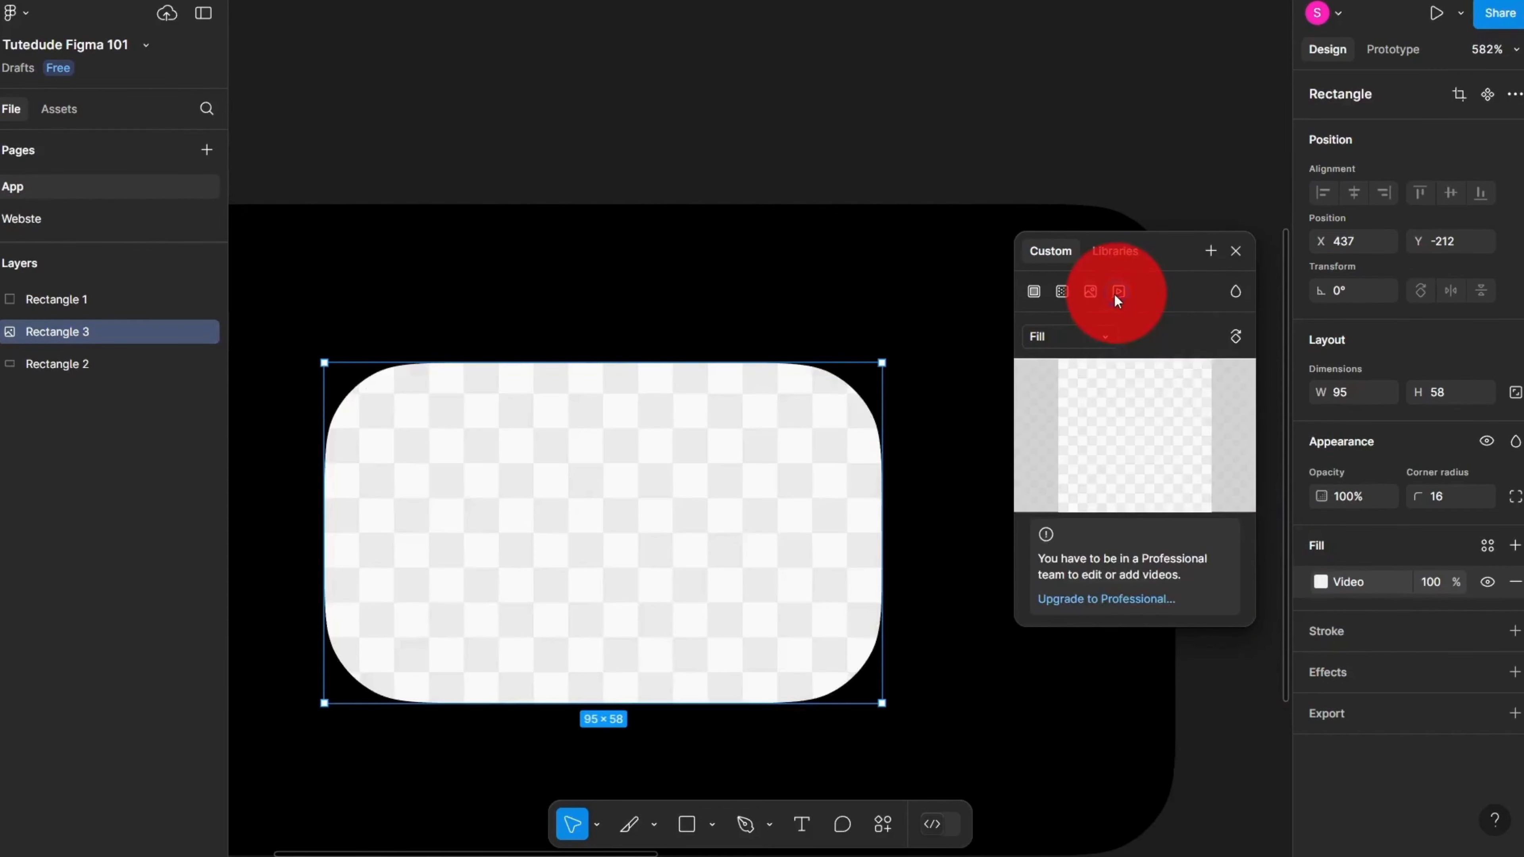
Step: Switch the small rectangle's fill to a solid colour and browse the library colours without applying one
left_click(1033, 292)
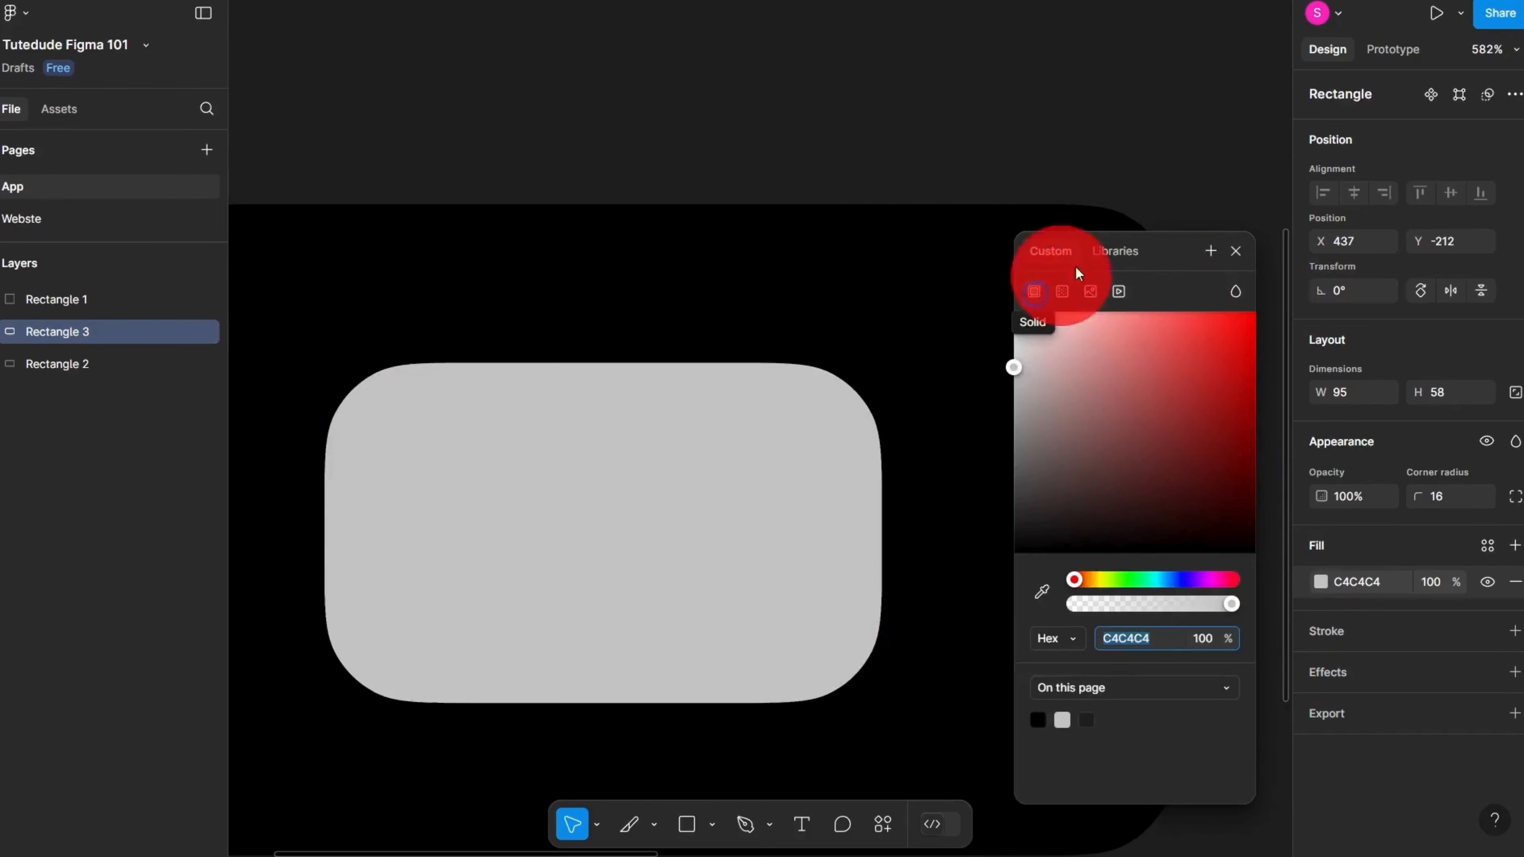
left_click(1110, 250)
scroll(1128, 481, "down", 5)
scroll(1126, 489, "up", 5)
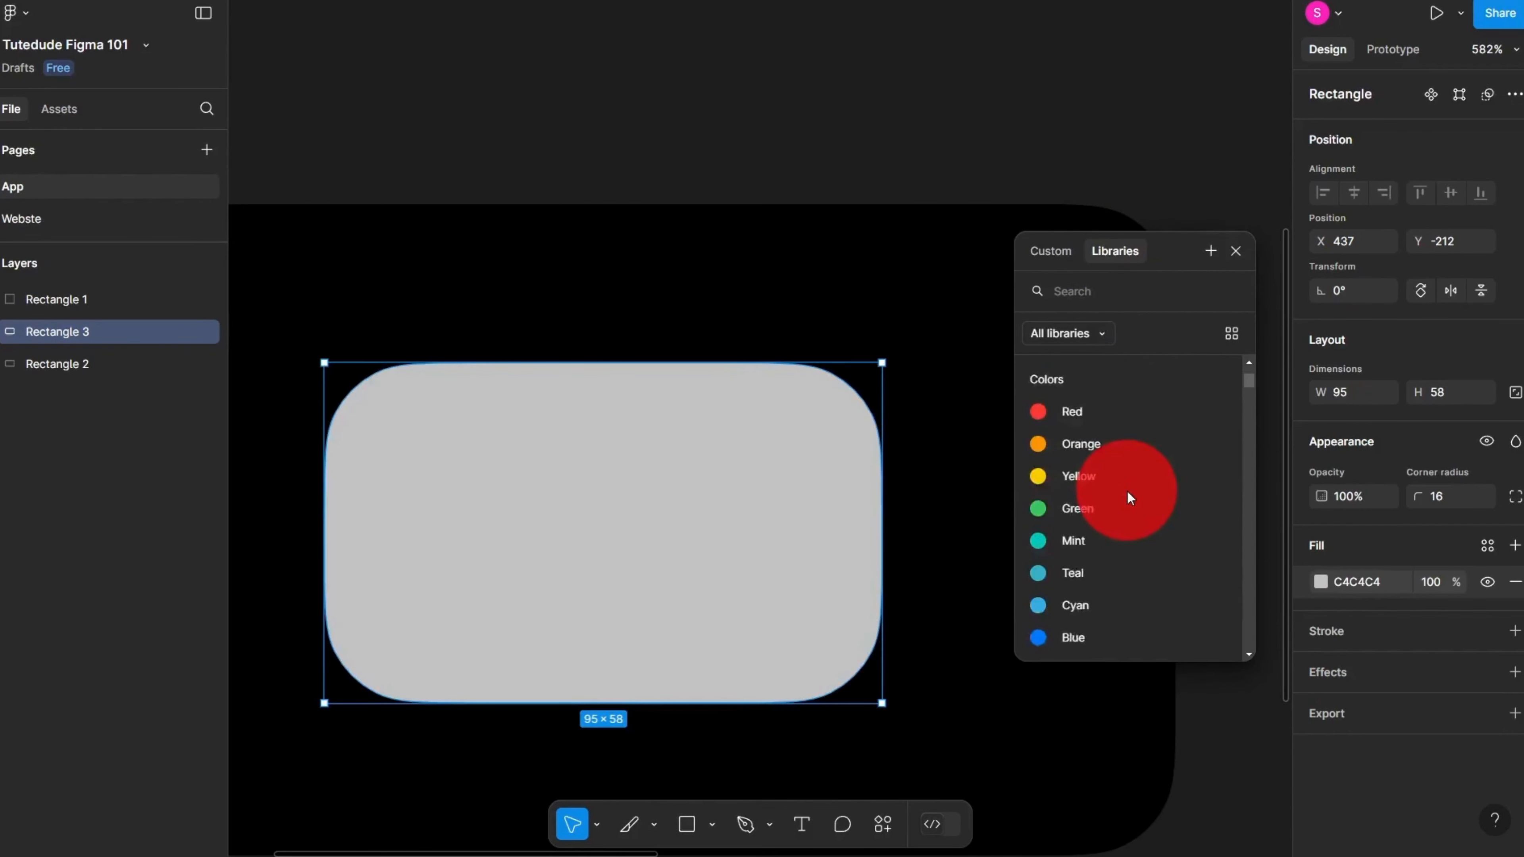
scroll(1127, 490, "down", 3)
left_click(1235, 251)
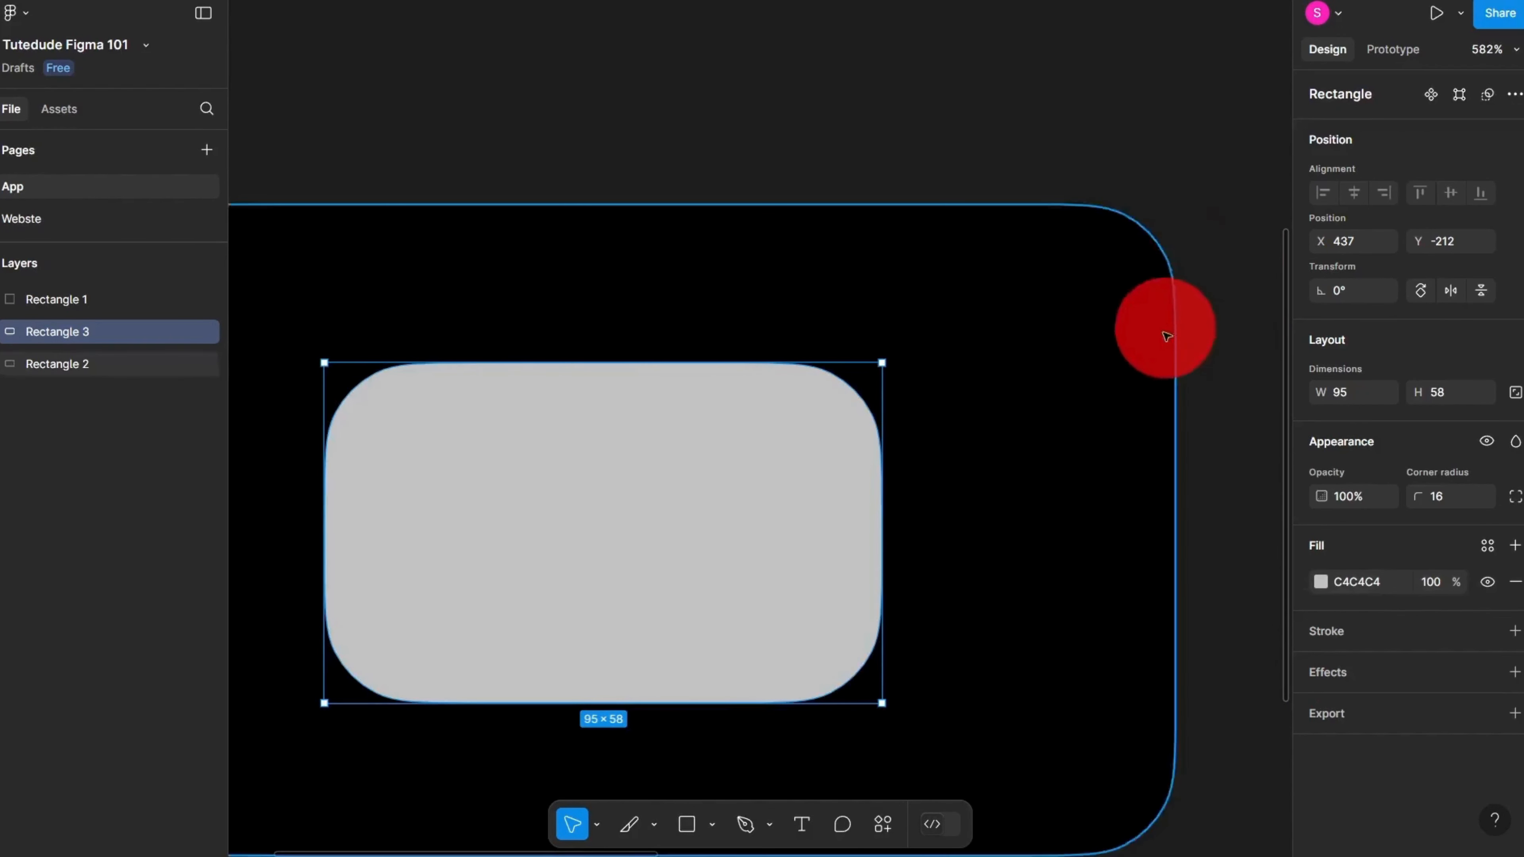
Step: Add two extra fills to the small rectangle and change its original solid fill to white, FFFFFF
scroll(1035, 409, "down", 5, "ctrl")
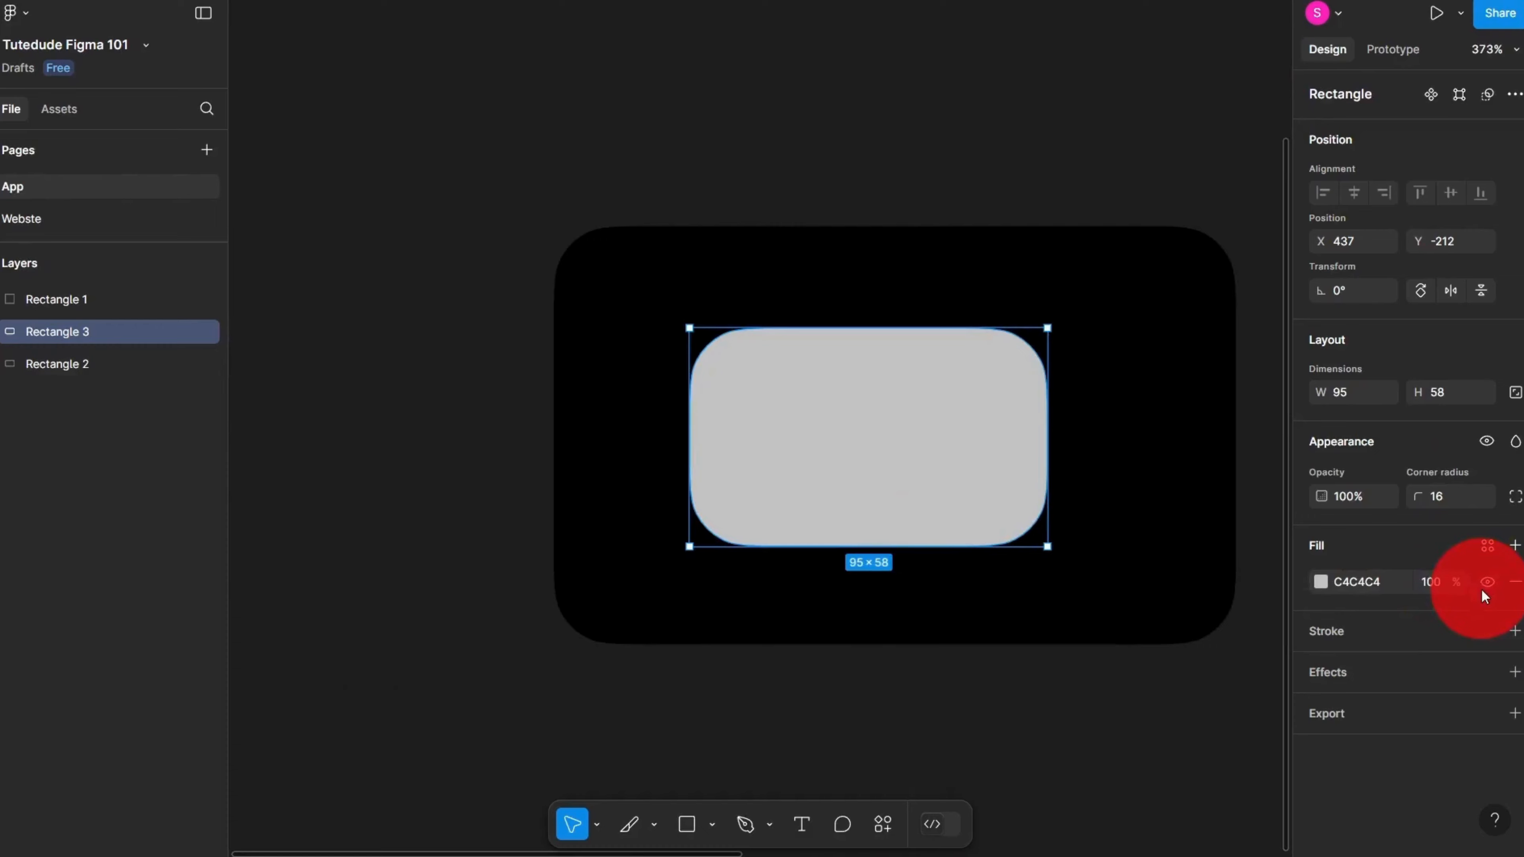
left_click(1511, 549)
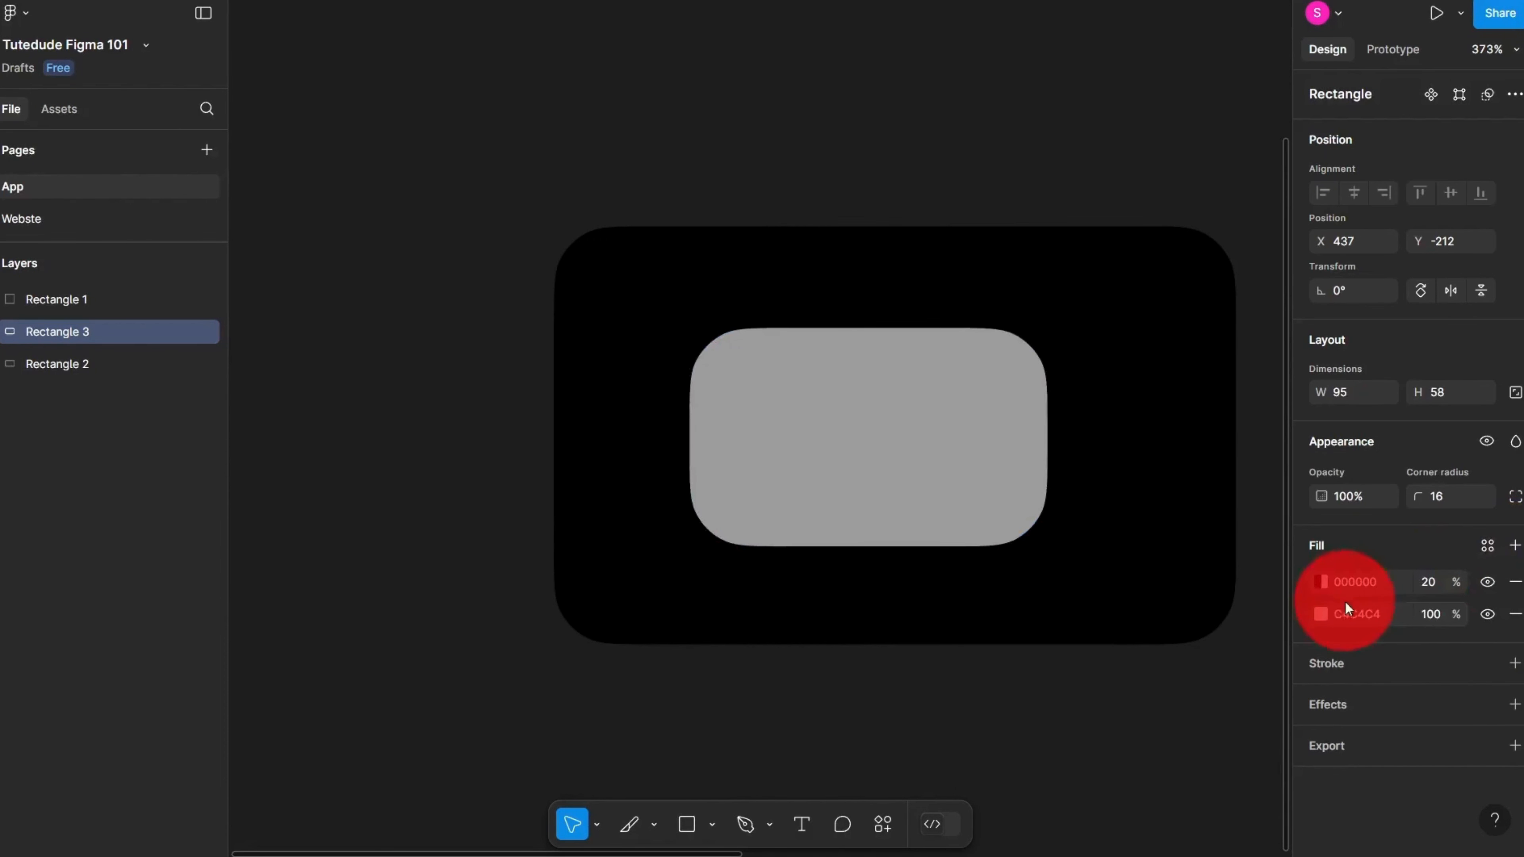
left_click(1320, 614)
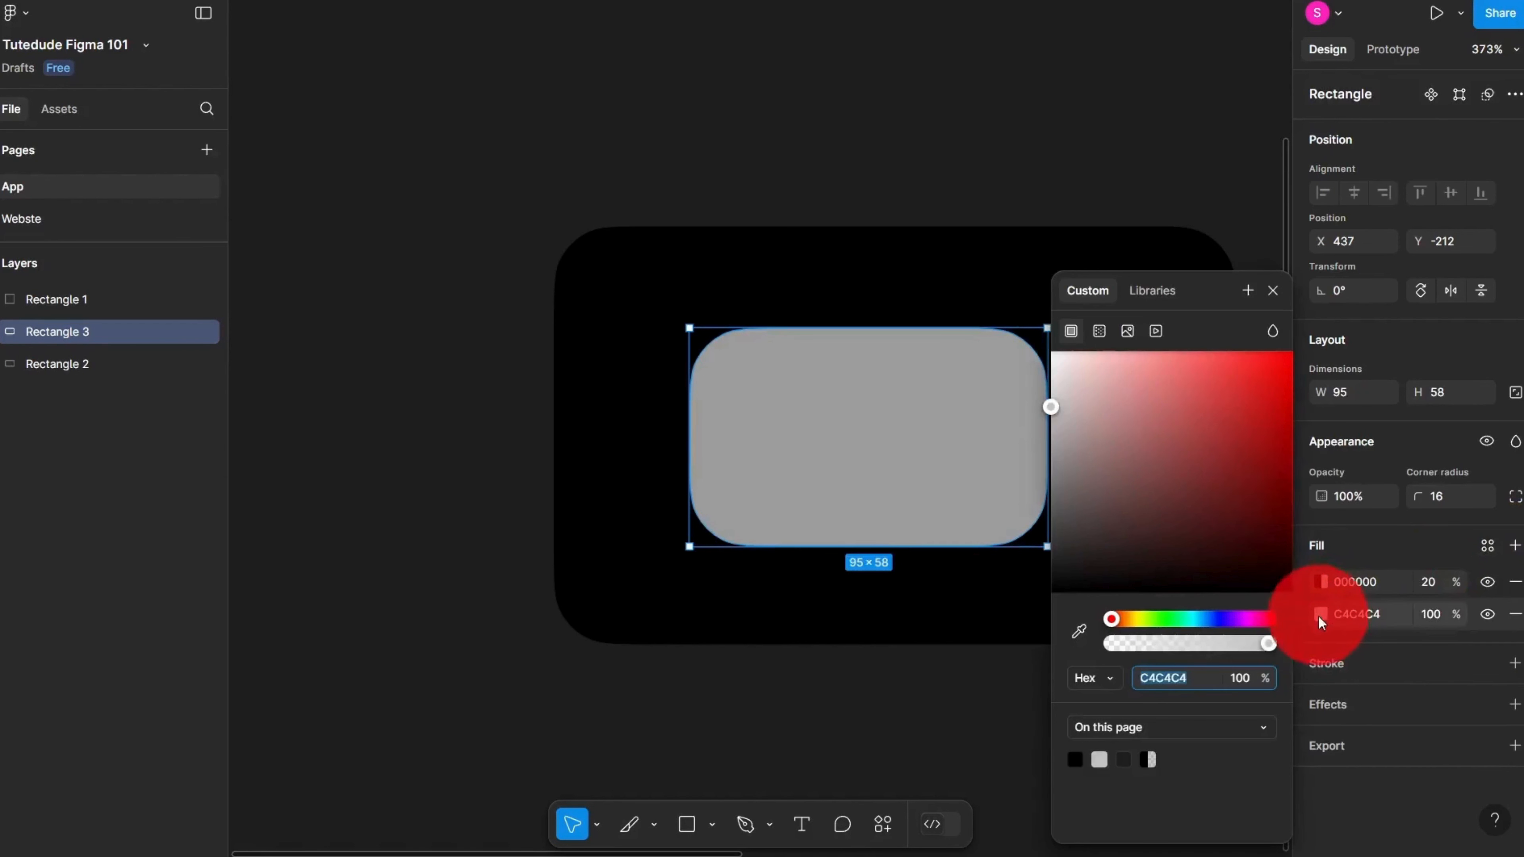
left_click_drag(1284, 585, 965, 316)
left_click(1518, 547)
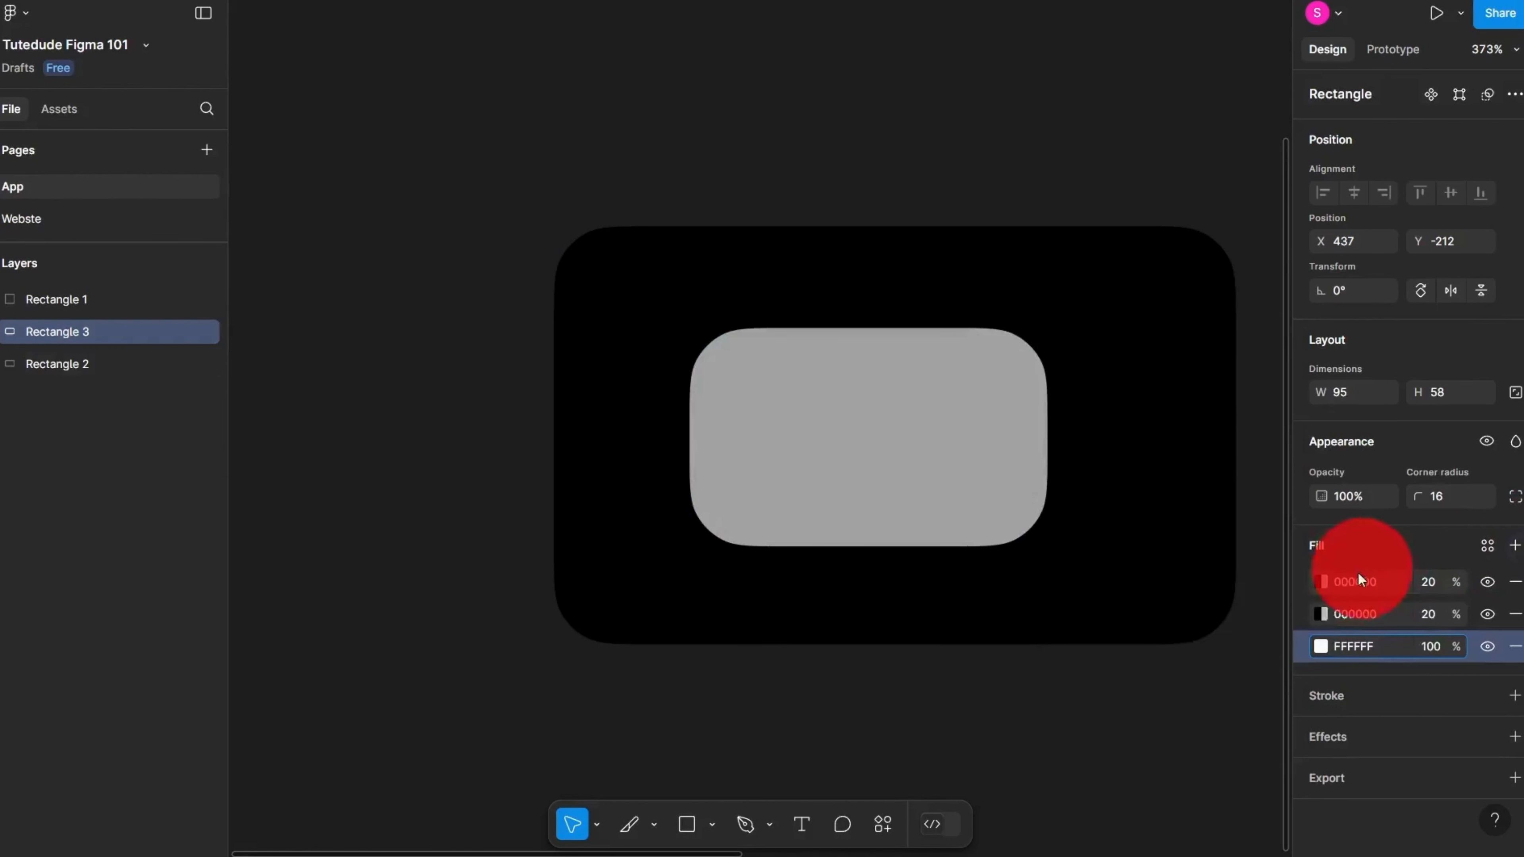
Step: Colour the topmost fill red, FF0000, and the middle fill orange, FF8000
left_click(1322, 583)
left_click_drag(1250, 432, 1299, 348)
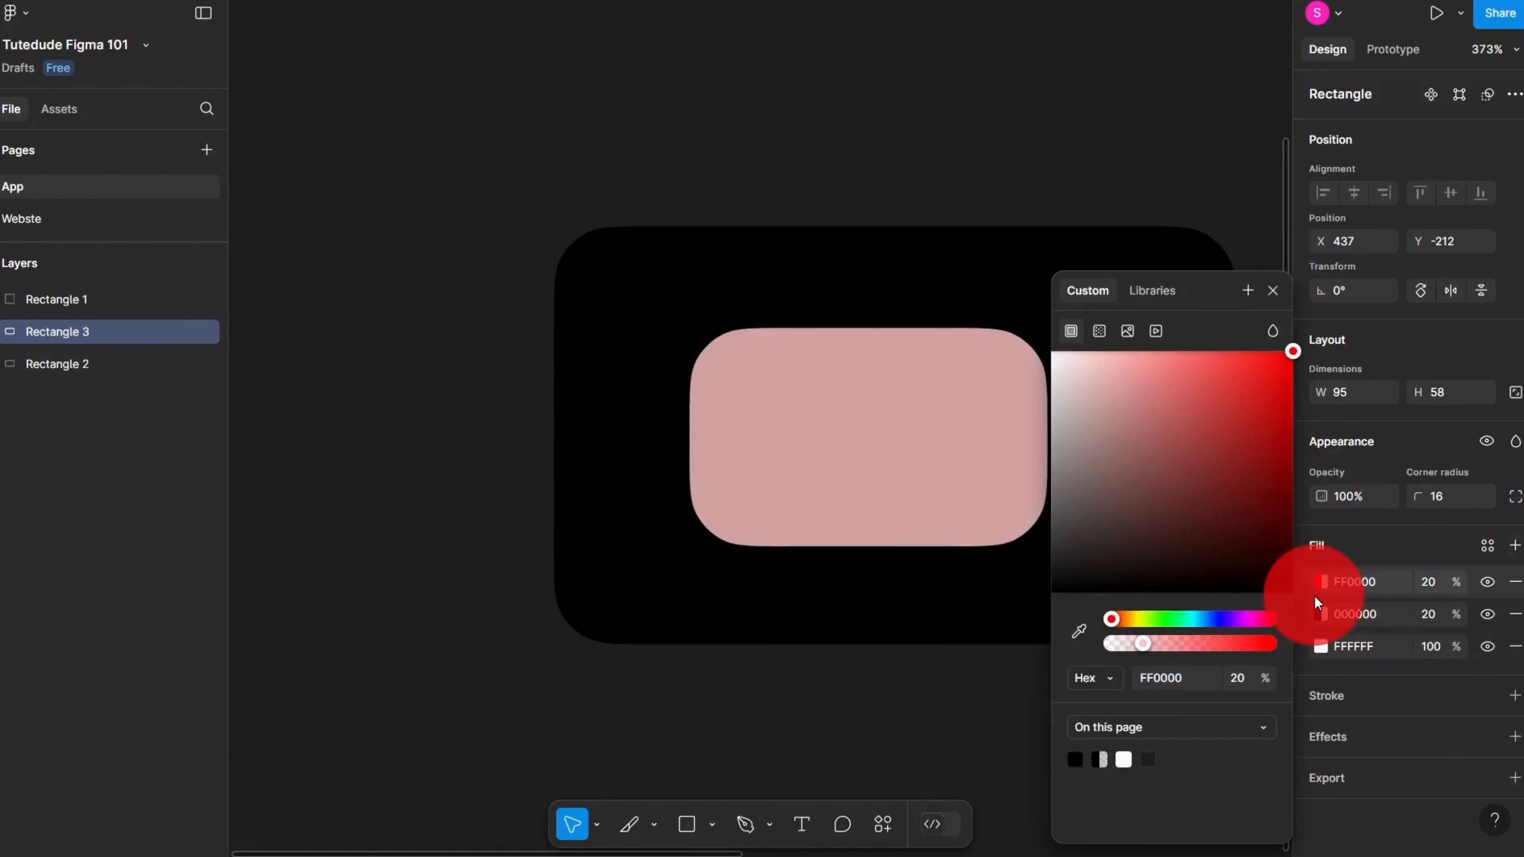
left_click(1322, 614)
left_click(1124, 621)
left_click_drag(1143, 505, 1402, 214)
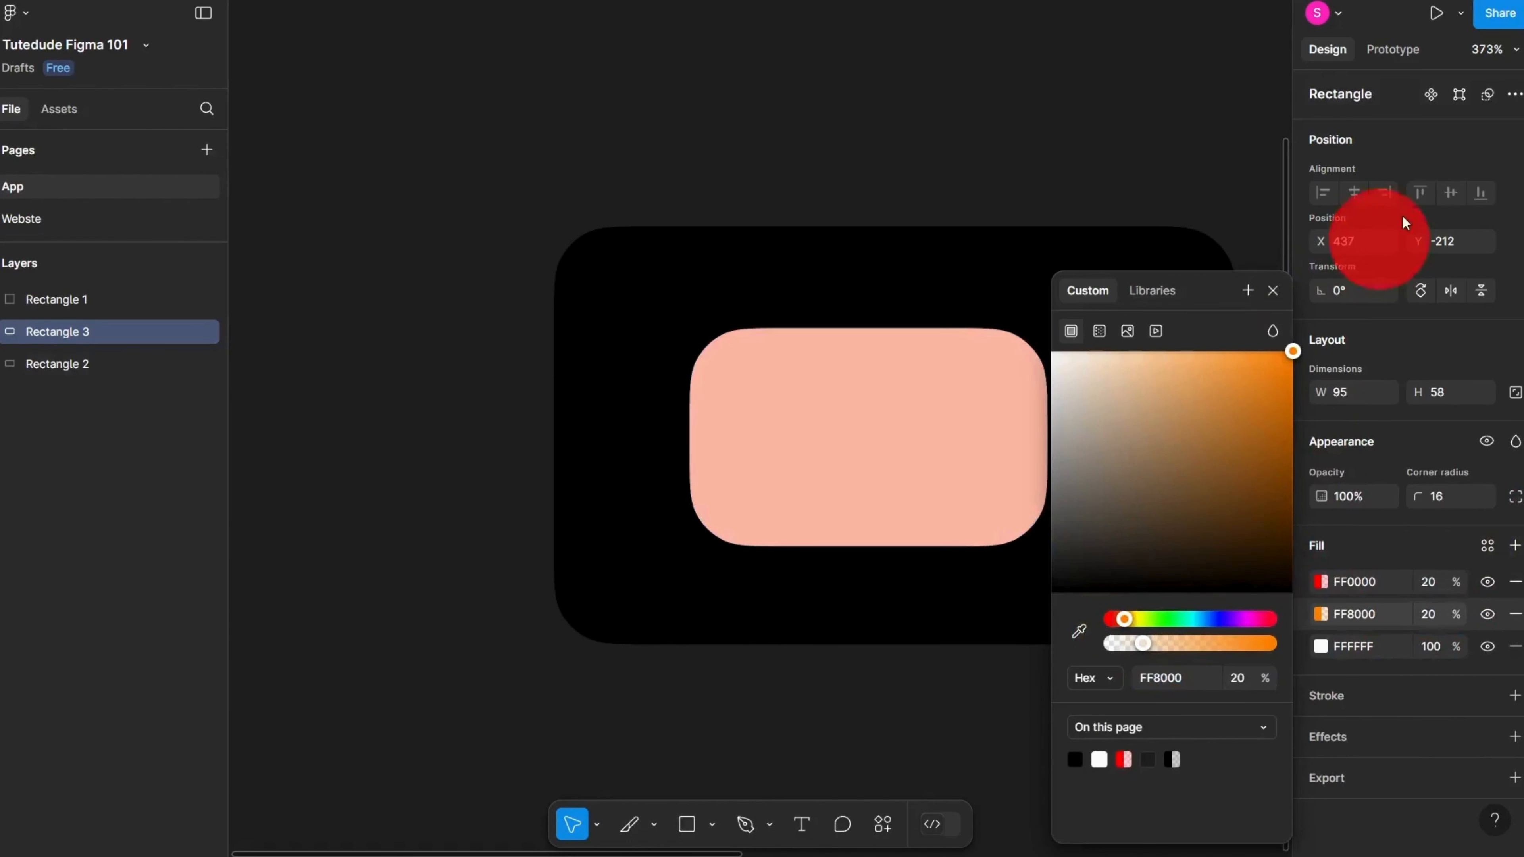
left_click(1359, 545)
Step: Hide and show the red fill and the orange fill in turn to compare their effect on the rectangle
left_click(1414, 616)
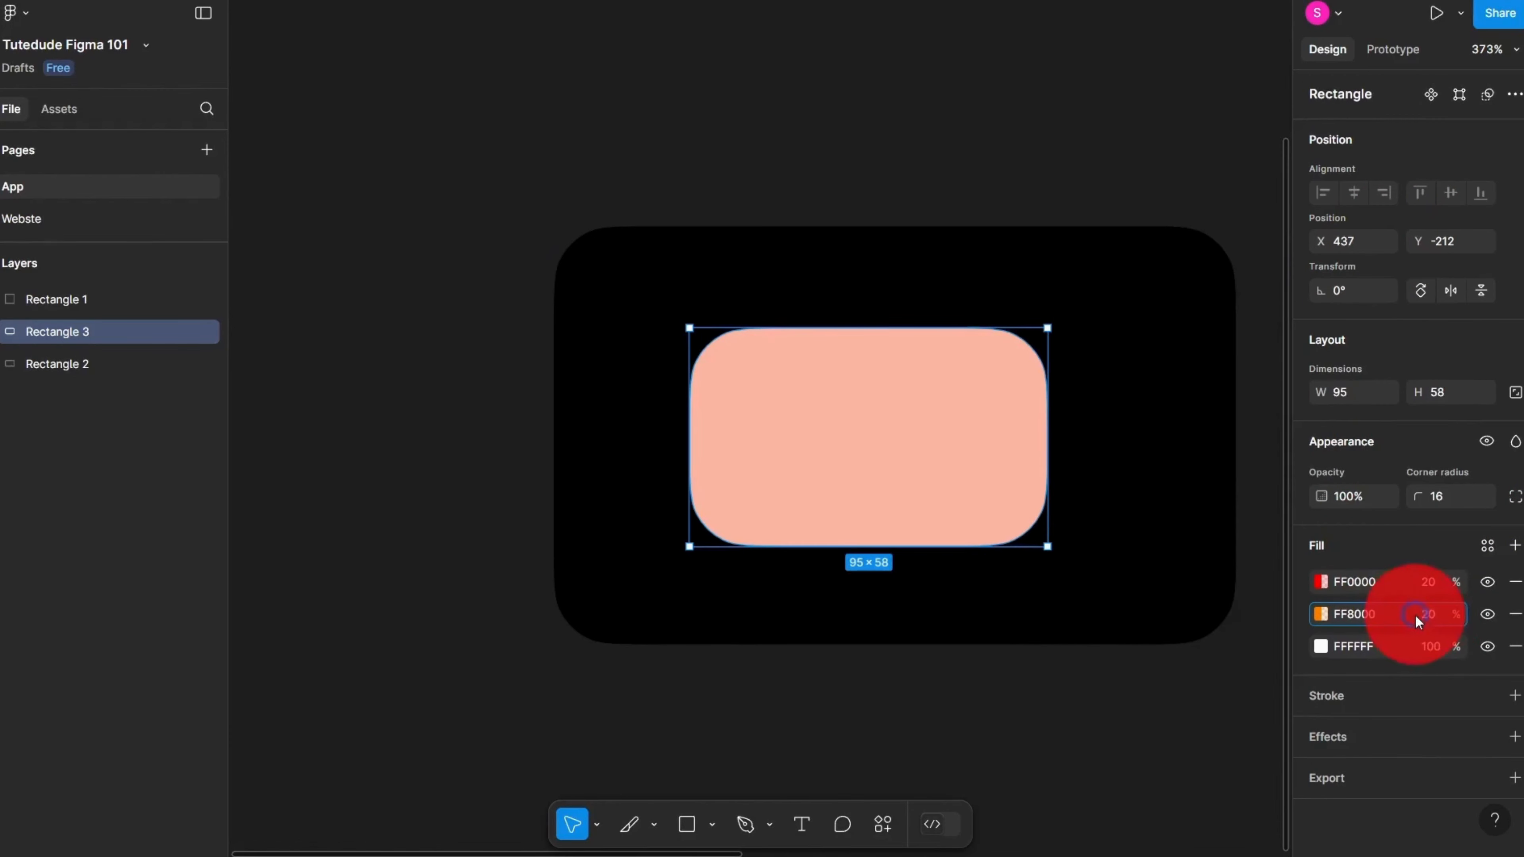
scroll(897, 360, "up", 5)
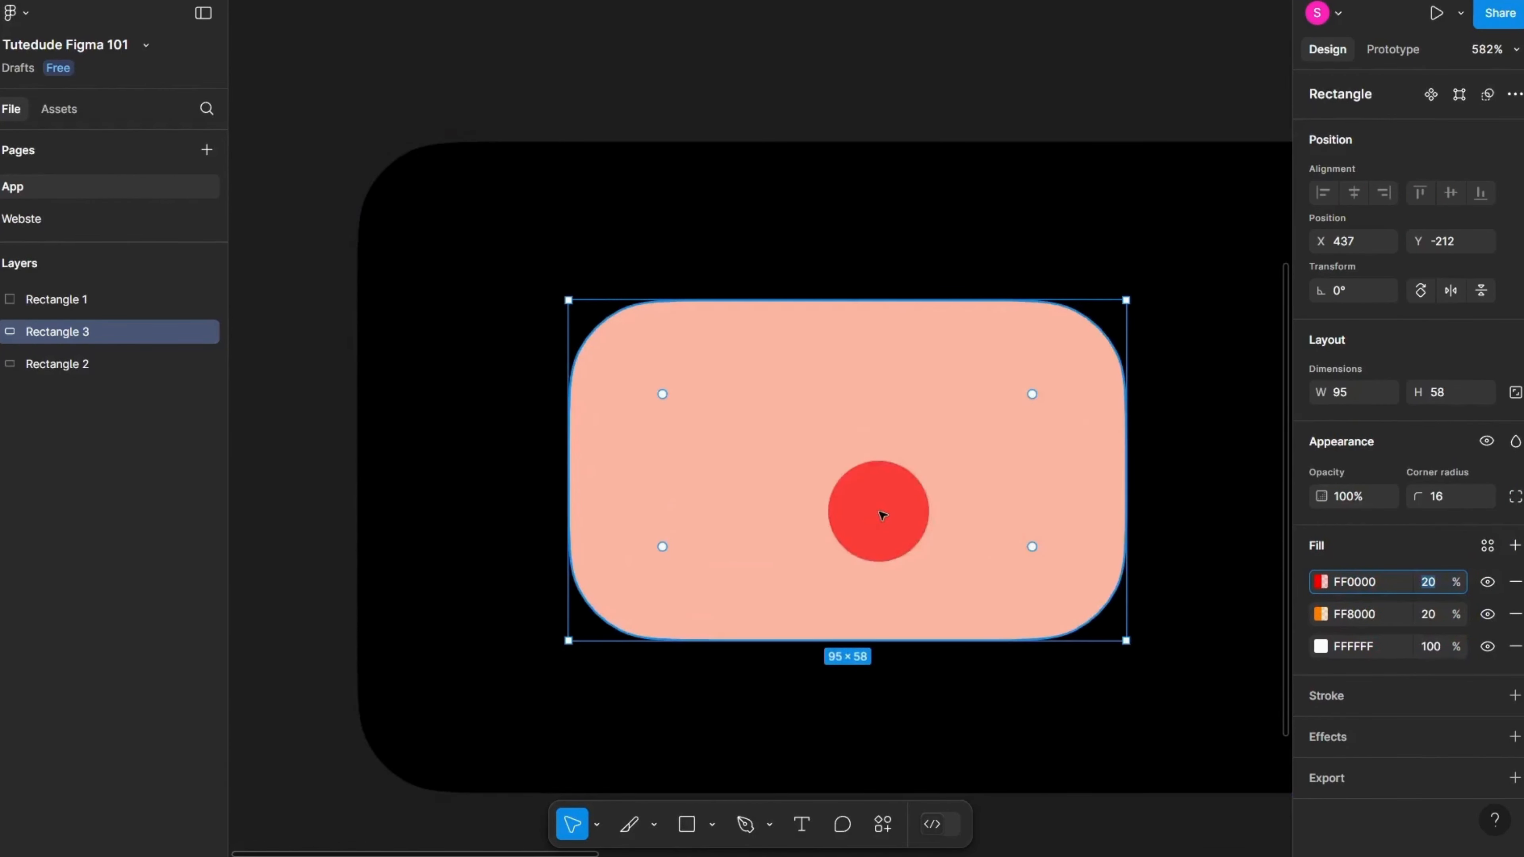
left_click(1485, 580)
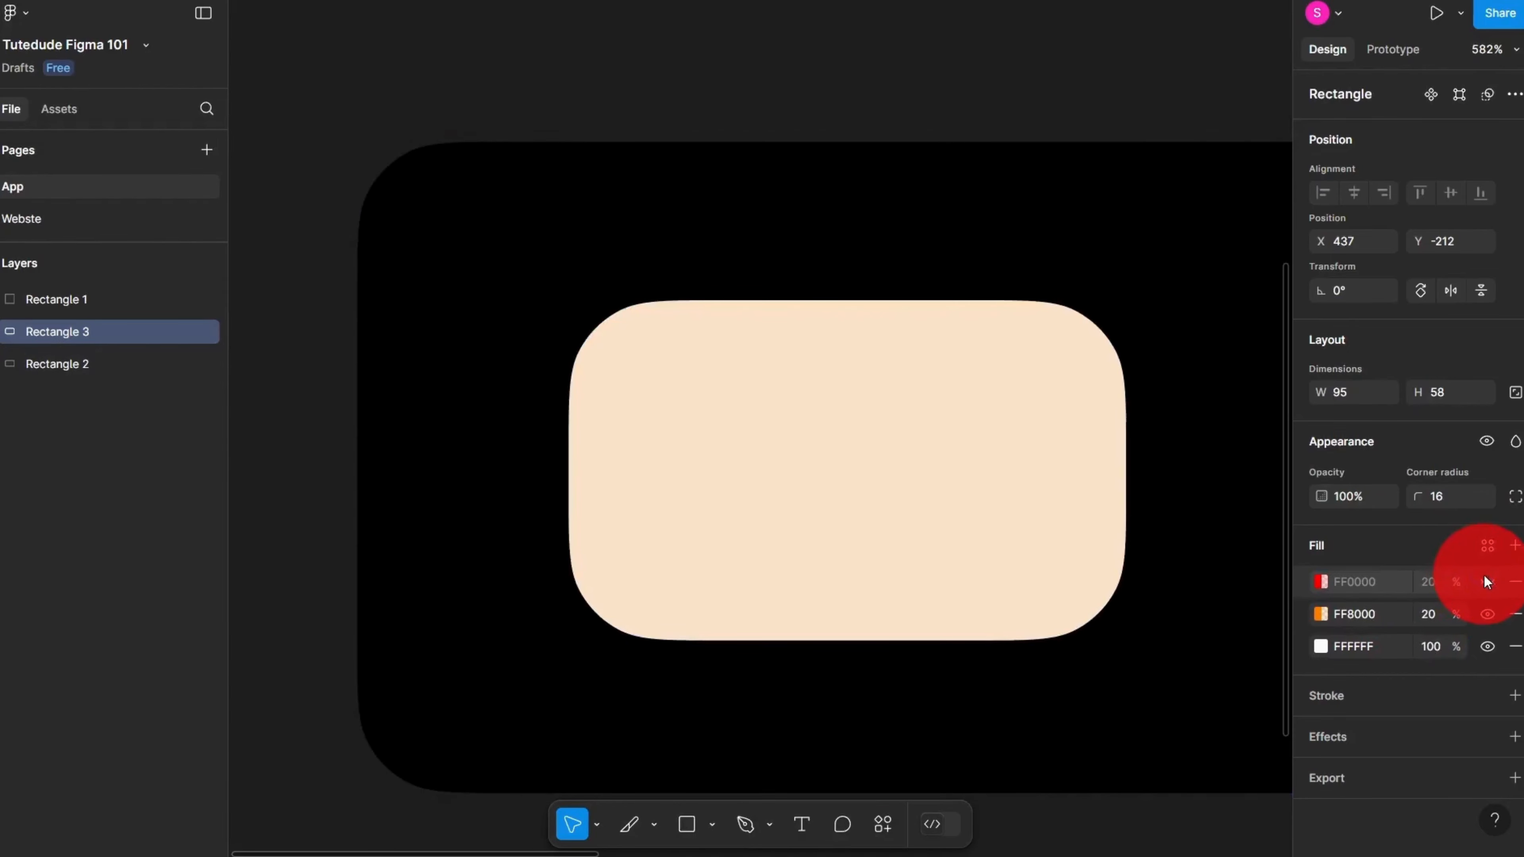
left_click(1486, 580)
left_click(1486, 580)
left_click(1486, 580)
left_click(1486, 614)
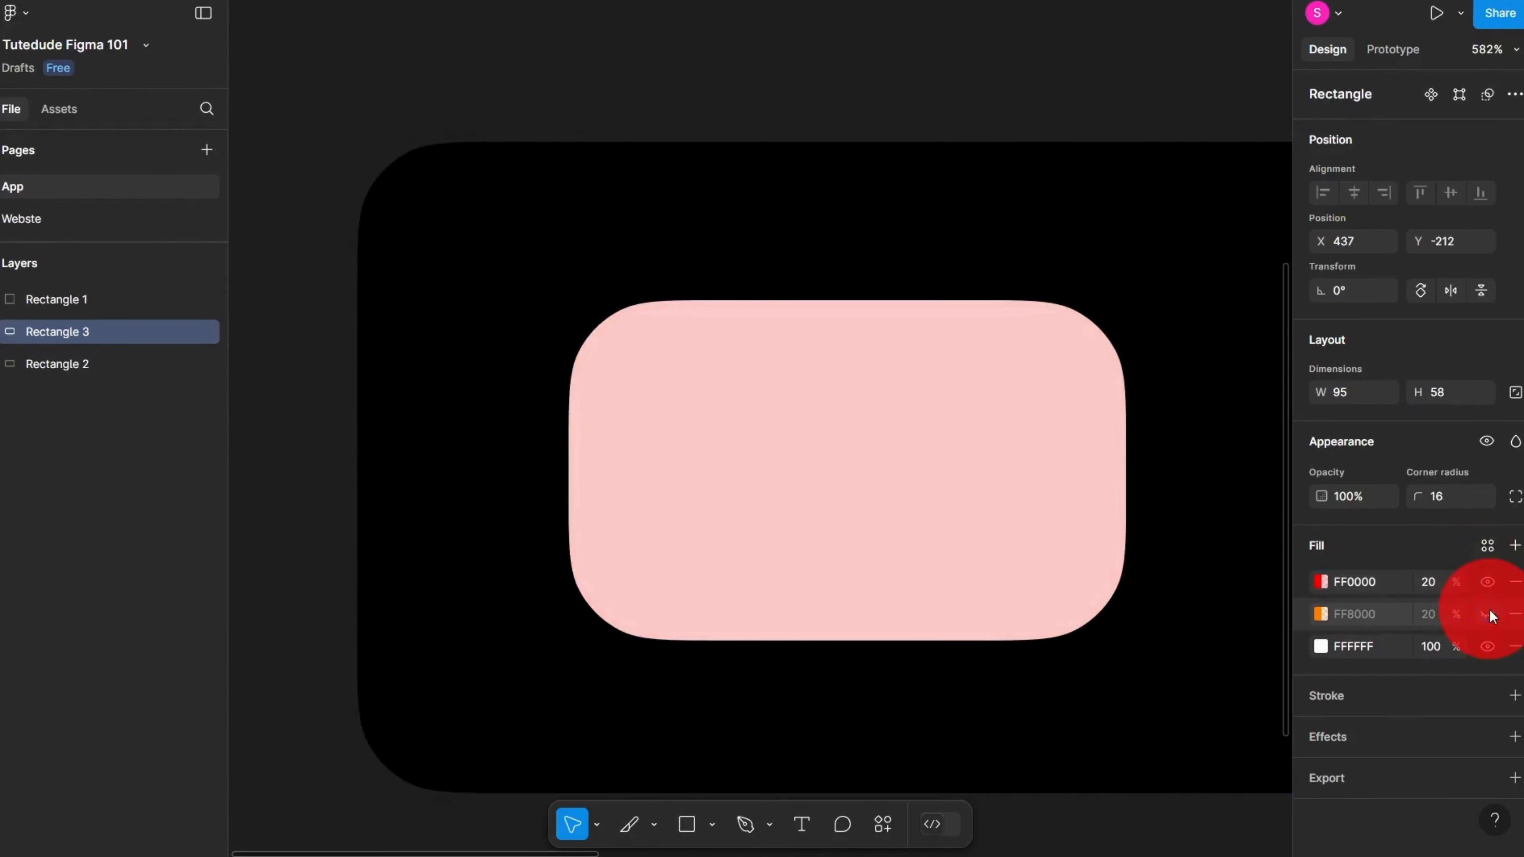
left_click(1487, 614)
Step: Reorder the small rectangle's fills so that the orange FF8000 fill sits above the red FF0000 fill
left_click_drag(1296, 606, 1298, 567)
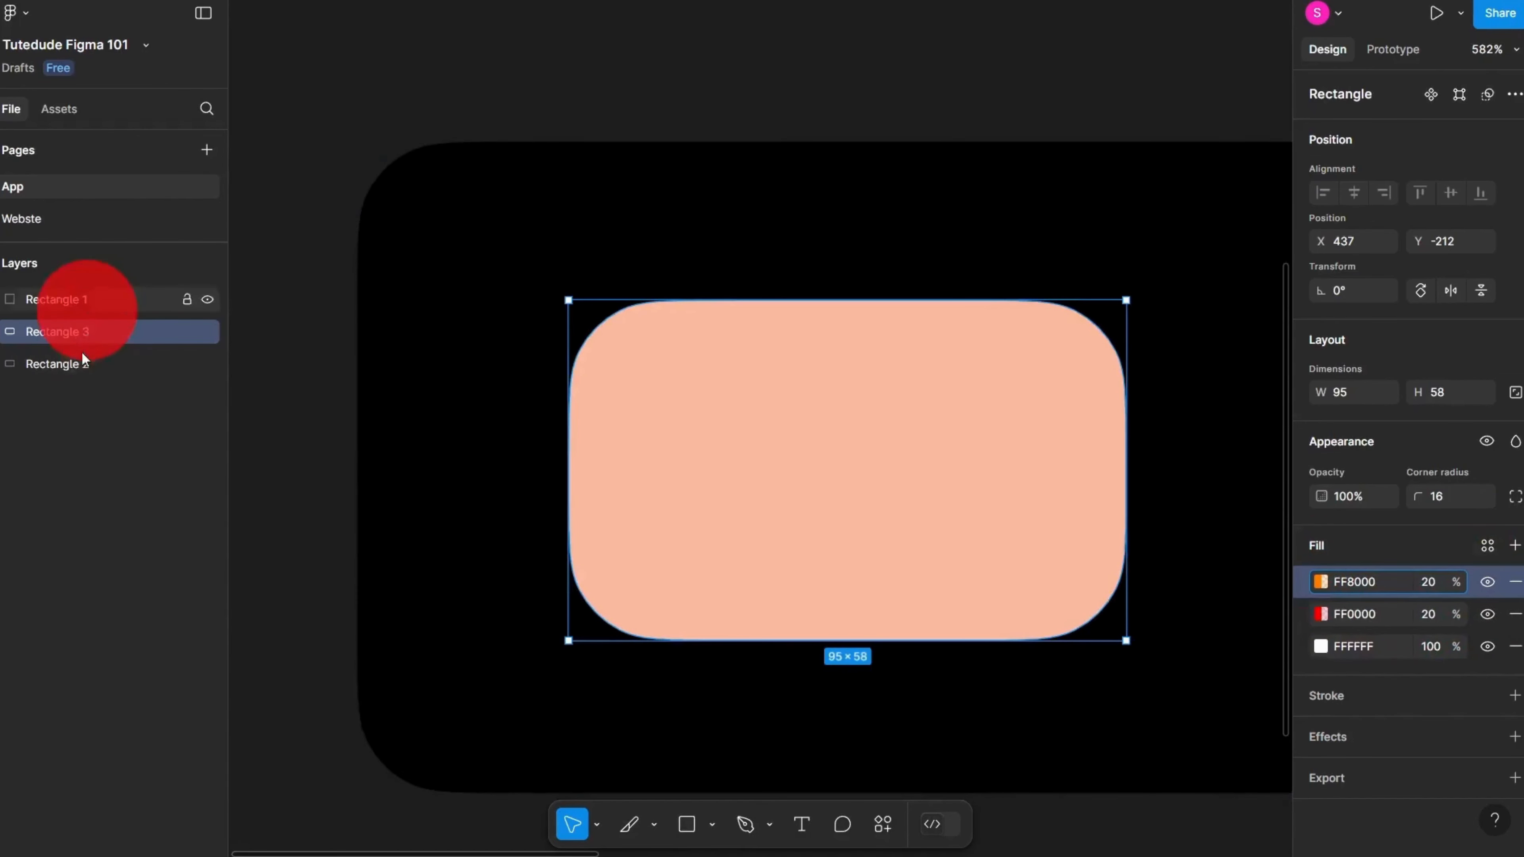
scroll(536, 400, "down", 5)
scroll(532, 391, "down", 2)
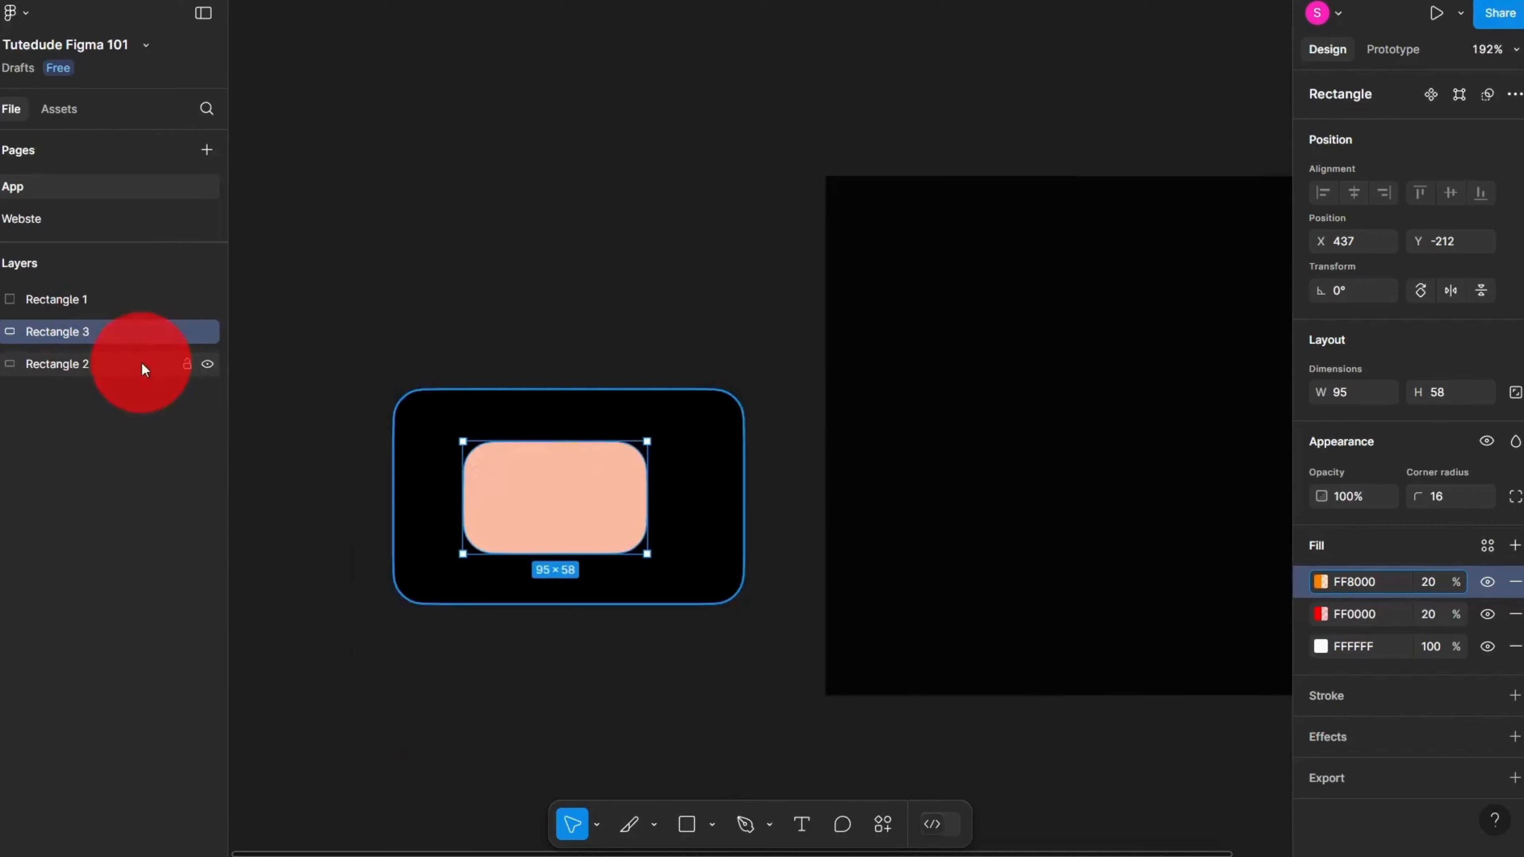
Step: Toggle the small rectangle's red FF0000 fill off and on, then remove the red and orange fills, keeping only white
scroll(526, 482, "up", 5)
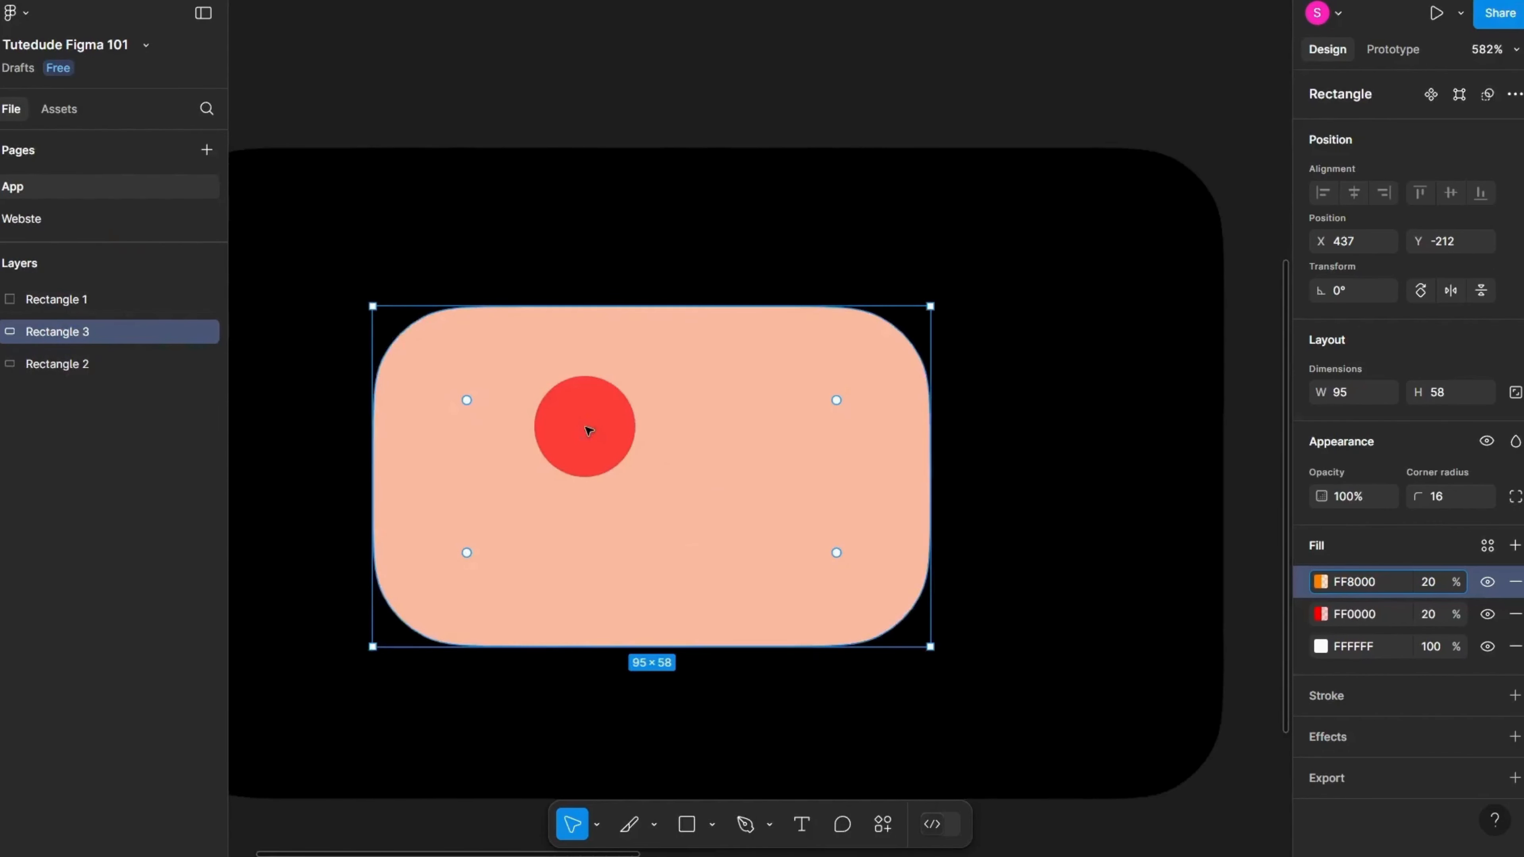
scroll(841, 402, "down", 2)
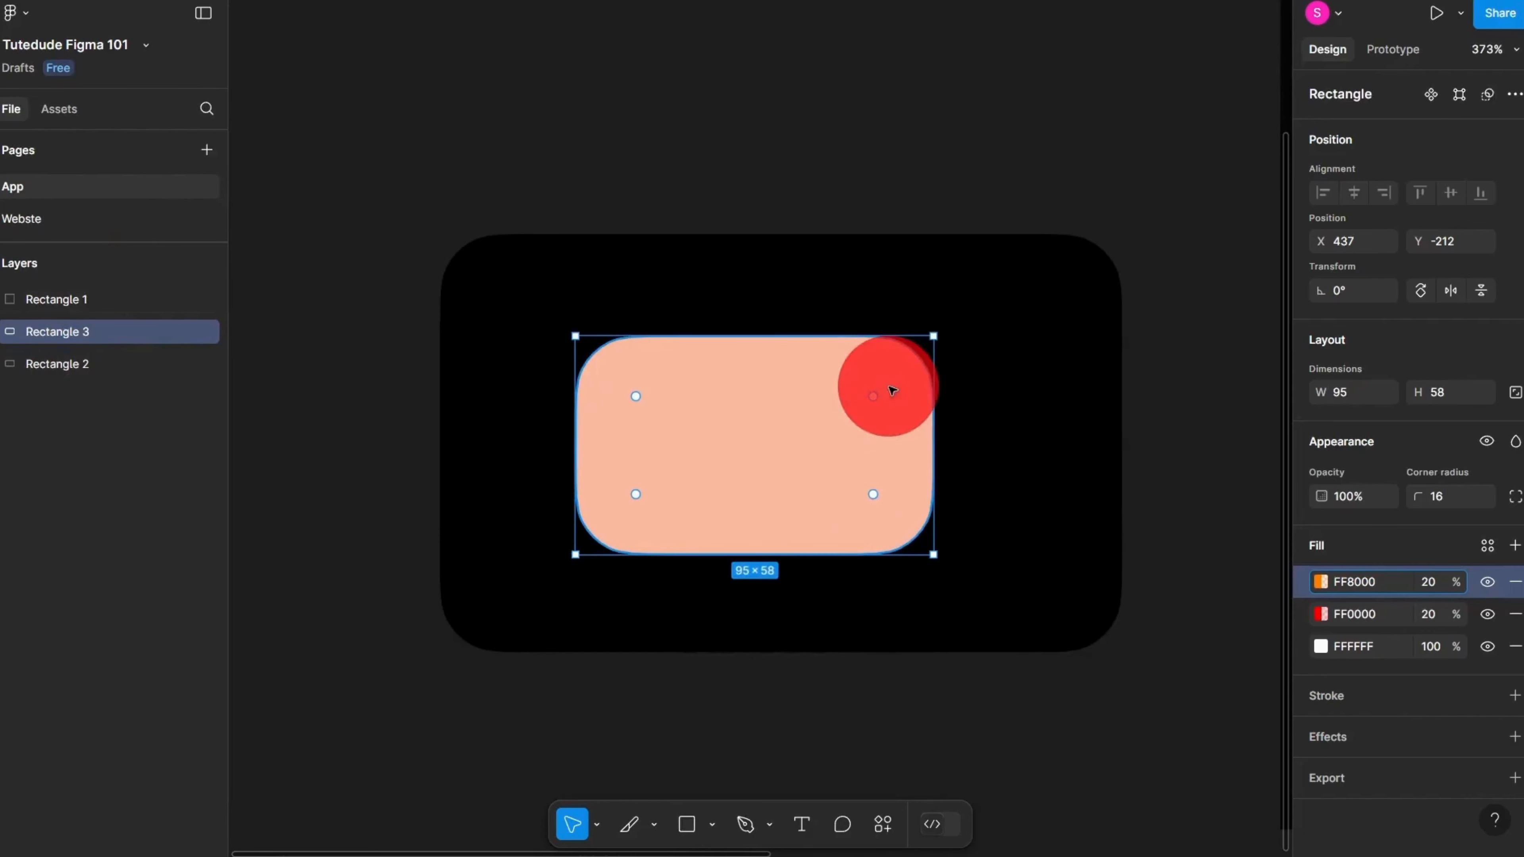
left_click(1494, 549)
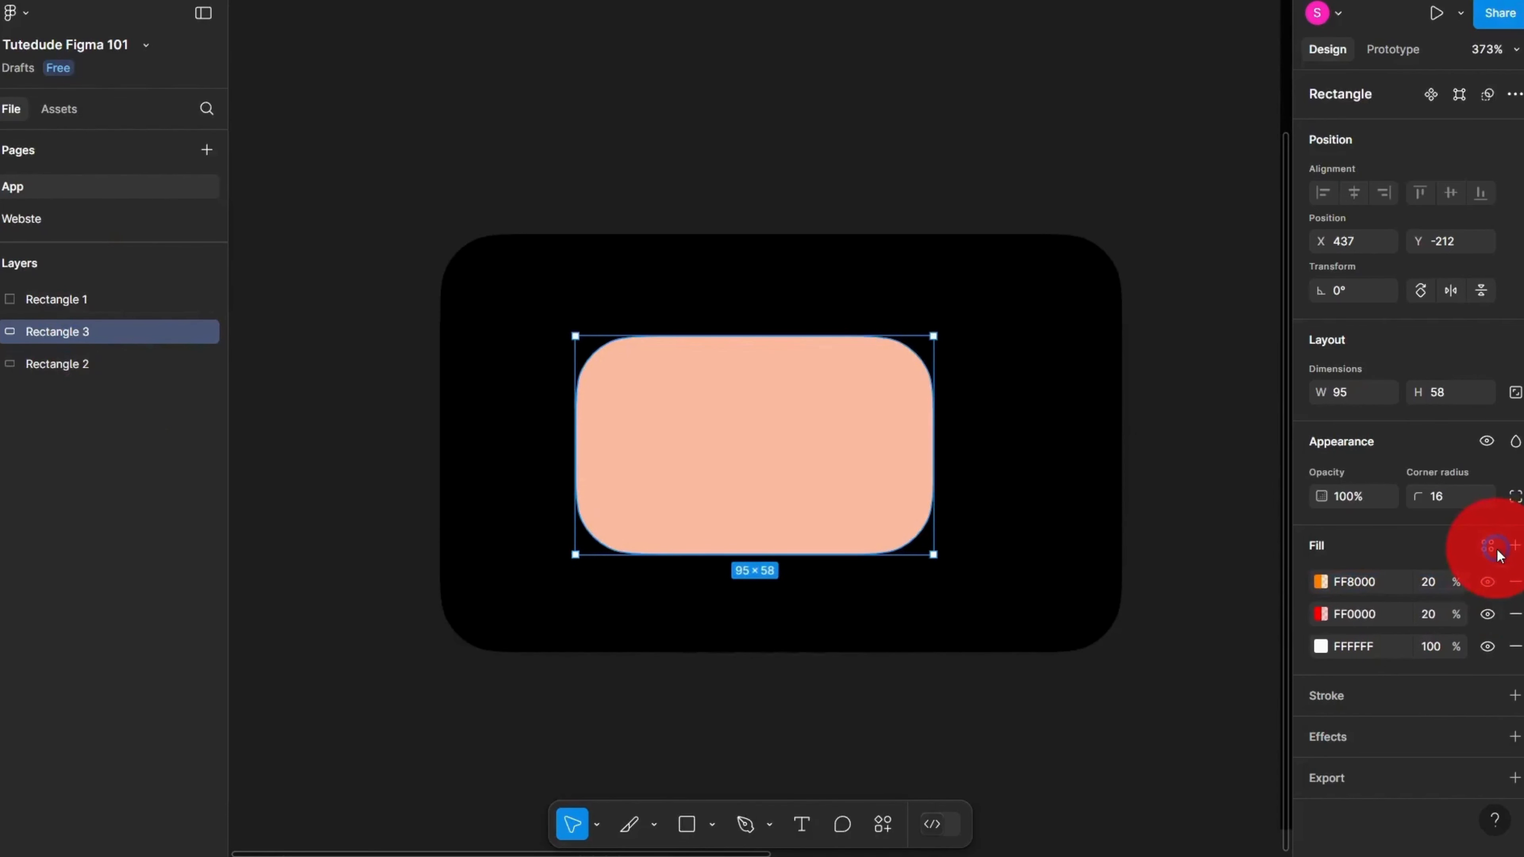
left_click(1488, 613)
left_click(1488, 613)
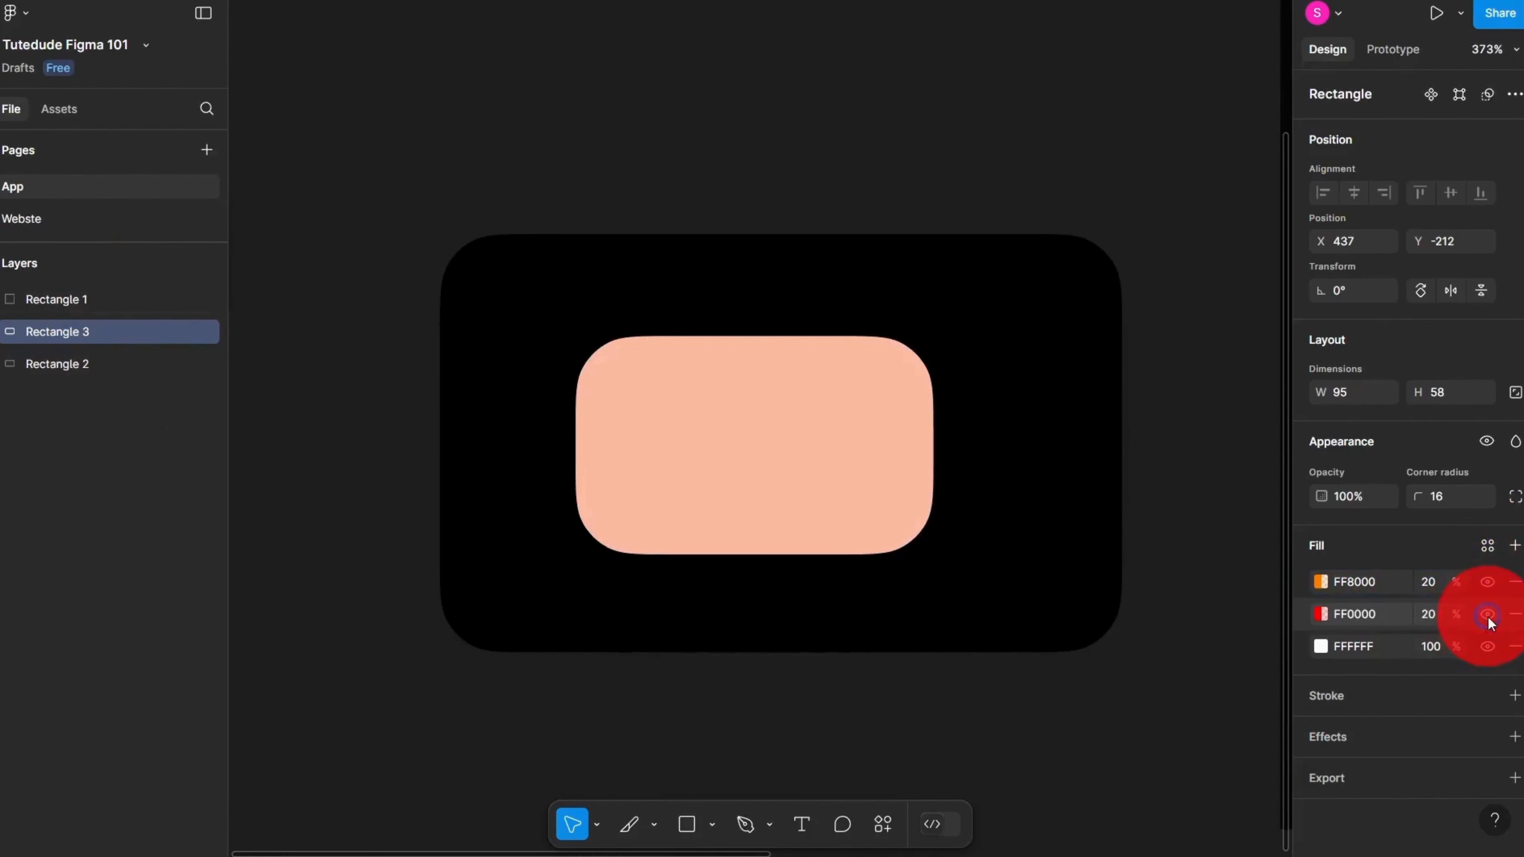
left_click(1516, 614)
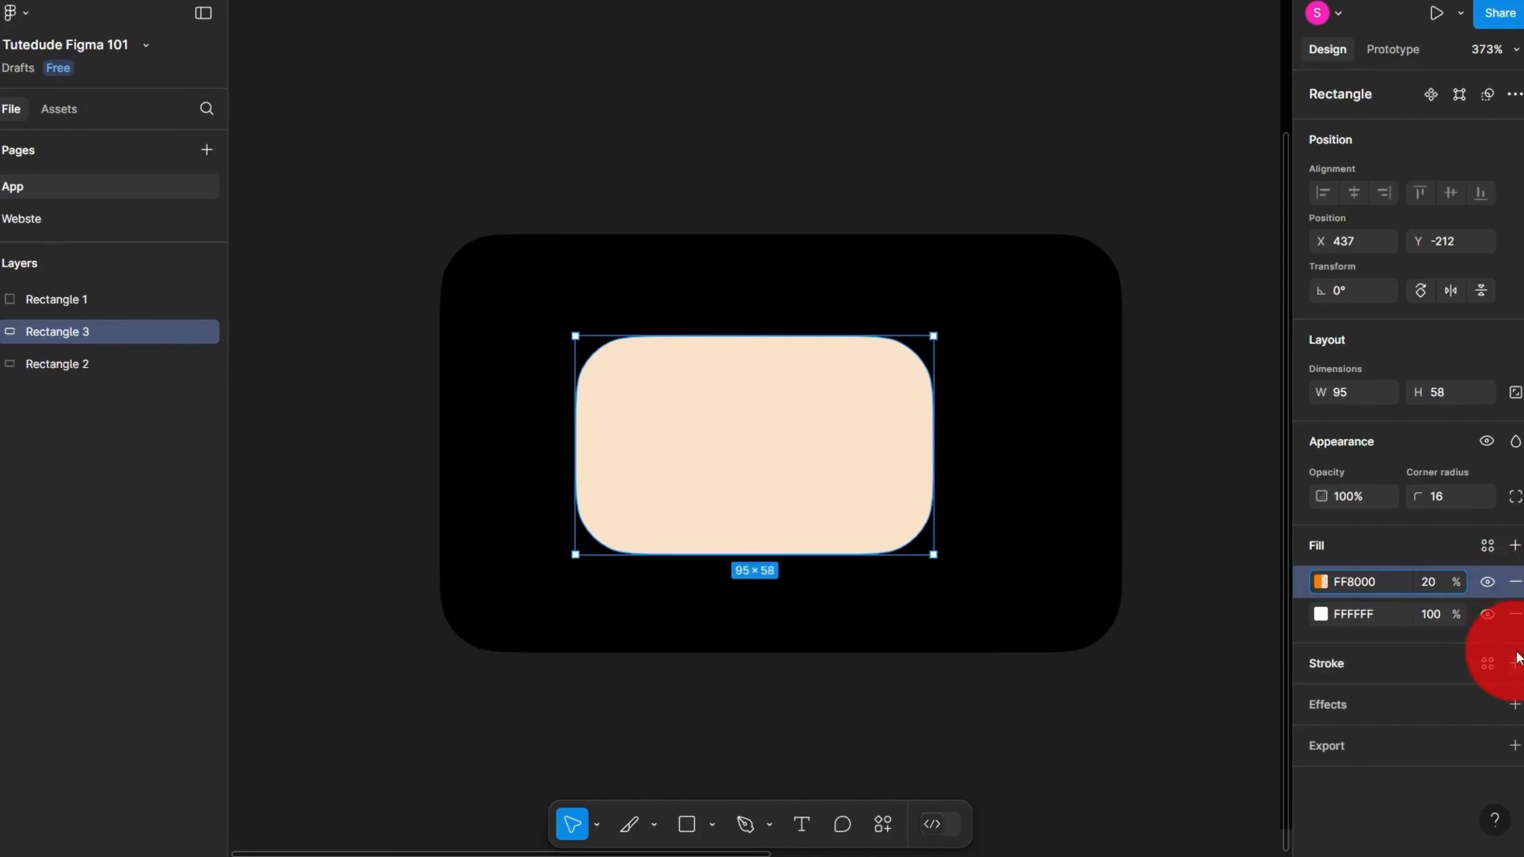
left_click(1516, 582)
Step: Reposition the small white rectangle inside the black one at X 433, Y -210
left_click(997, 399)
scroll(998, 398, "up", 3)
left_click(742, 424)
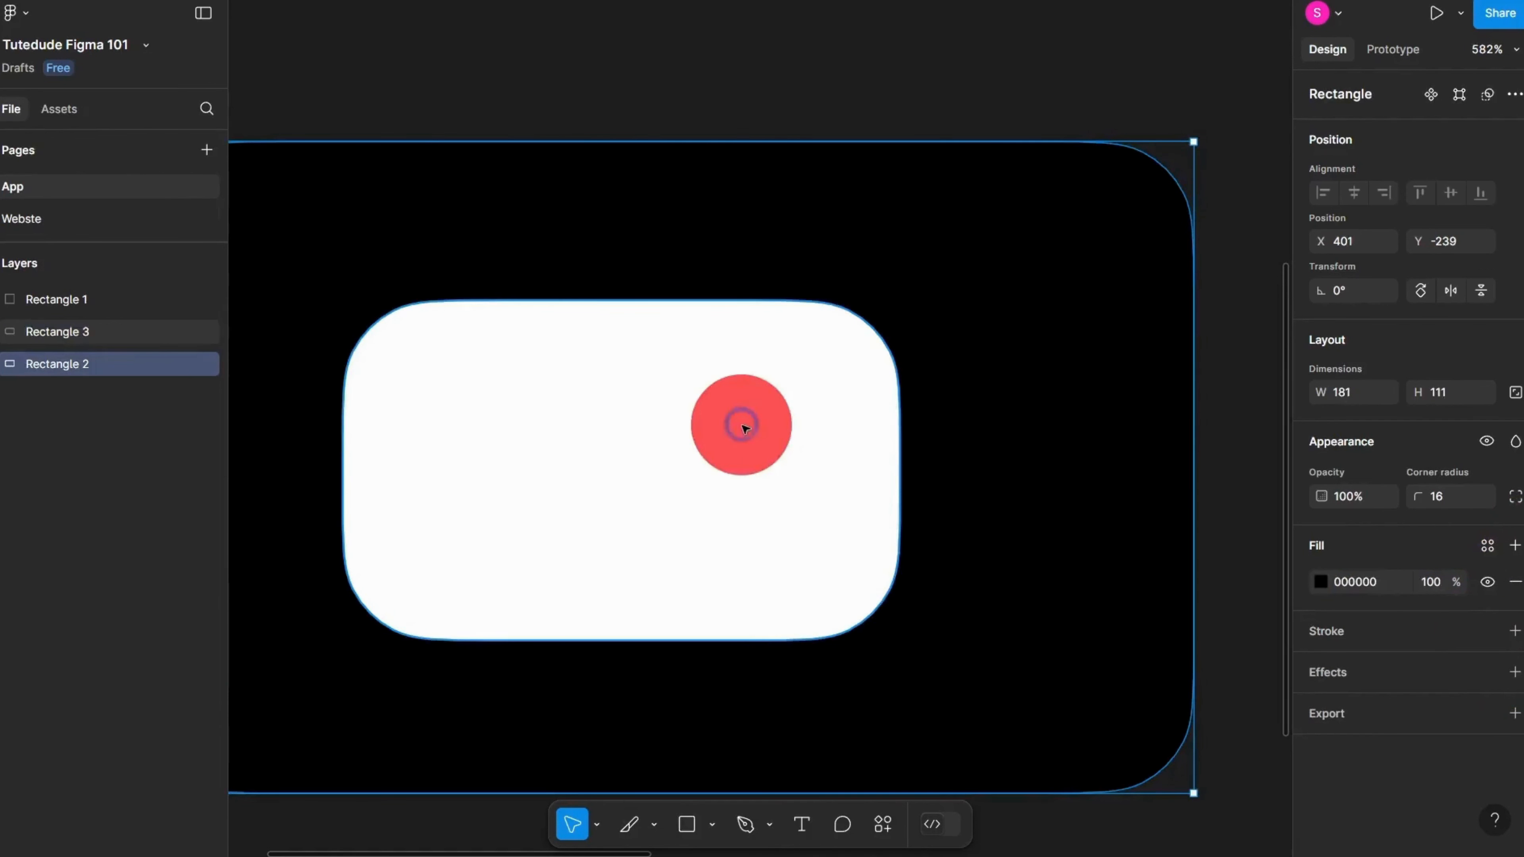
mouse_move(664, 416)
left_mouse_down()
mouse_move(640, 427)
mouse_move(768, 431)
left_mouse_up()
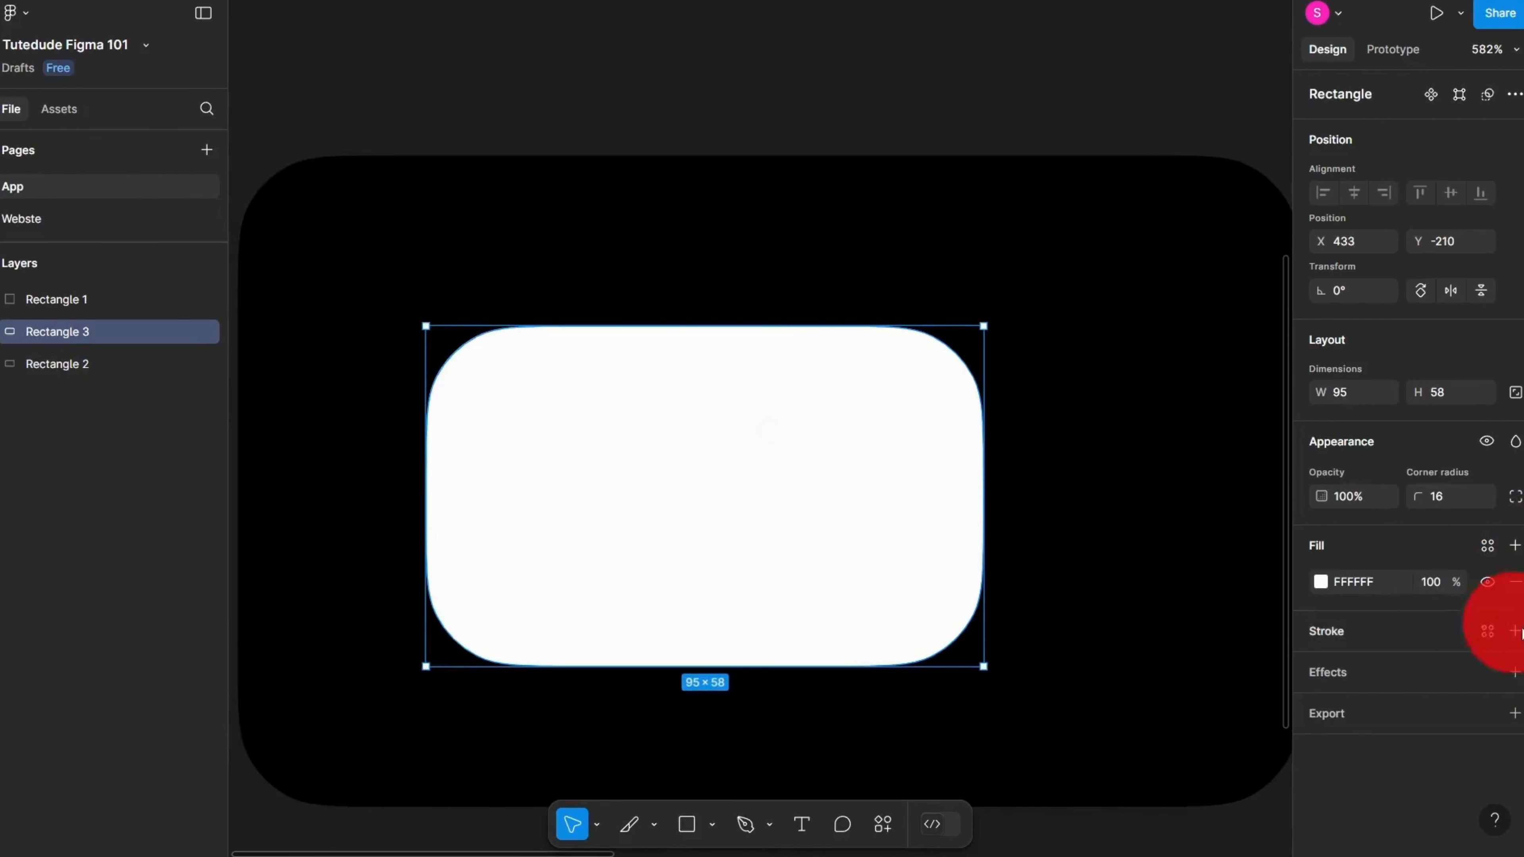
Step: Add a stroke to the small rectangle and colour it red, FF0707
left_click(1515, 631)
left_click(1310, 674)
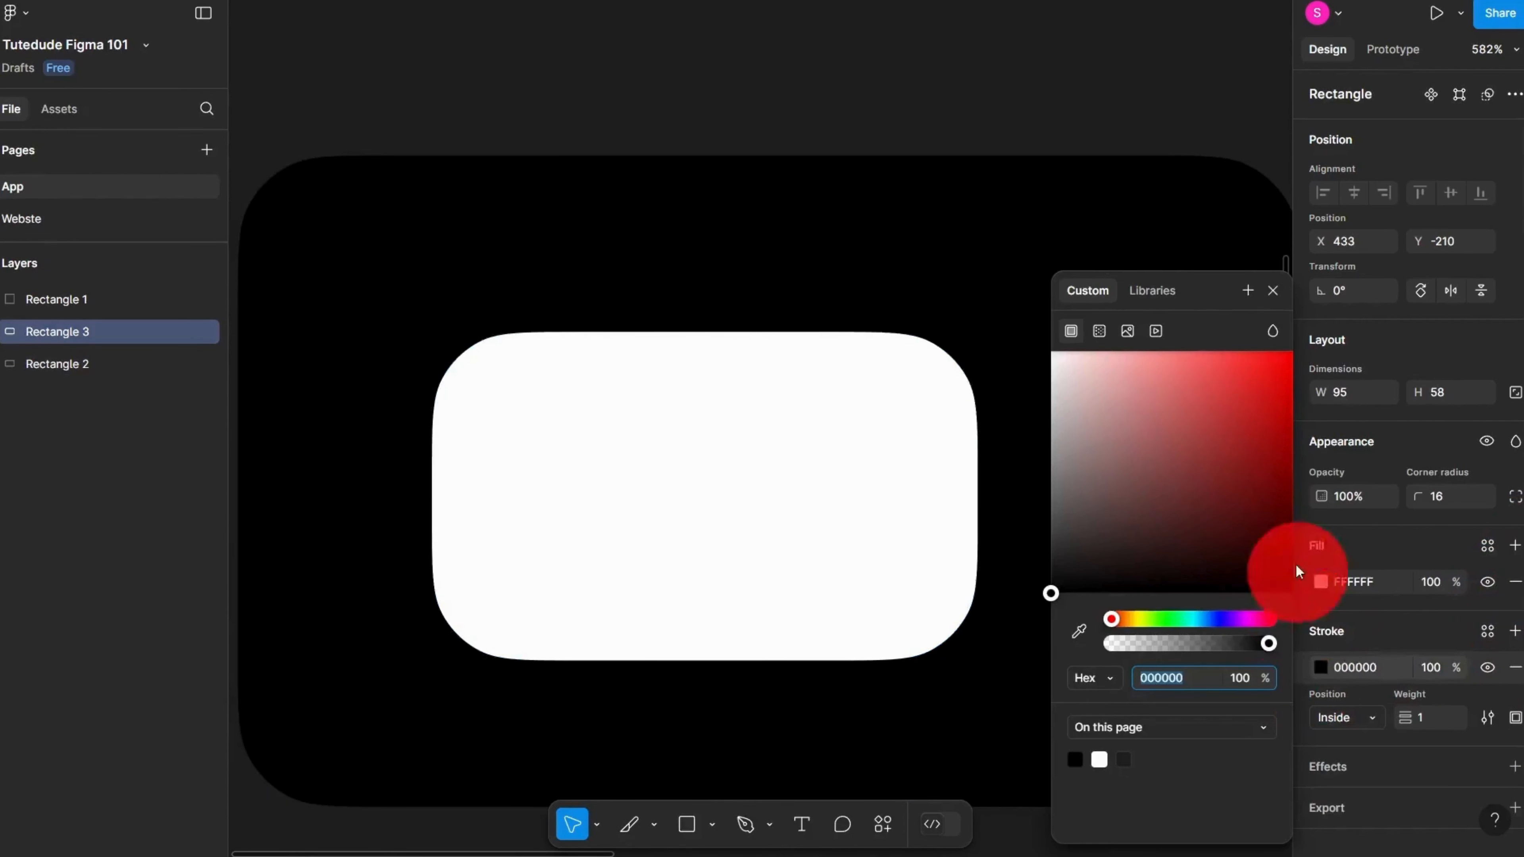
left_click_drag(1290, 570, 1260, 300)
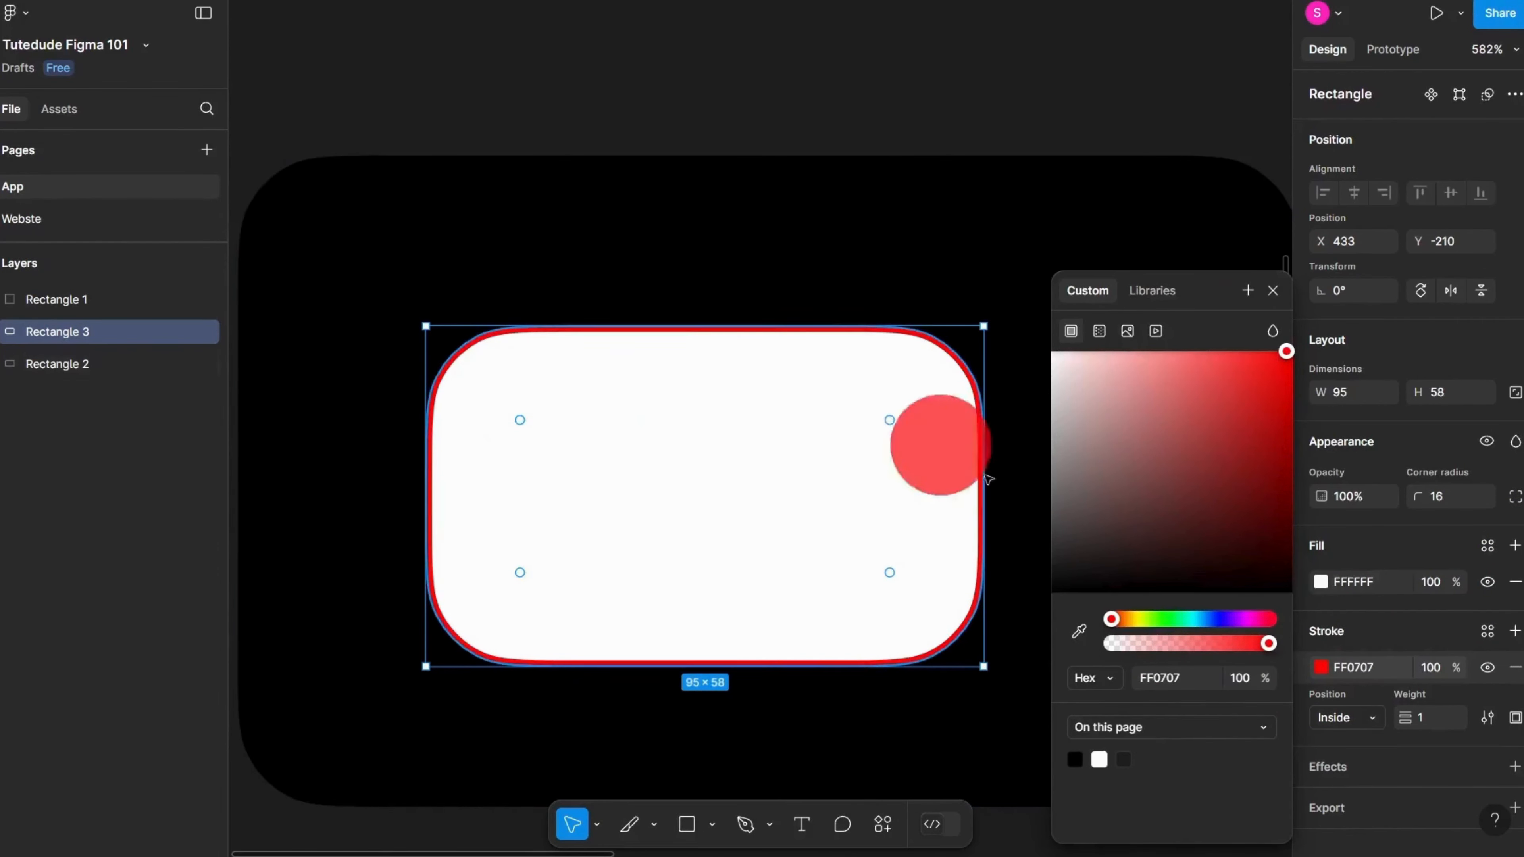
left_click(1418, 637)
Step: Compare the stroke's Inside and Center positions up close at the small rectangle's corner
left_click(1355, 726)
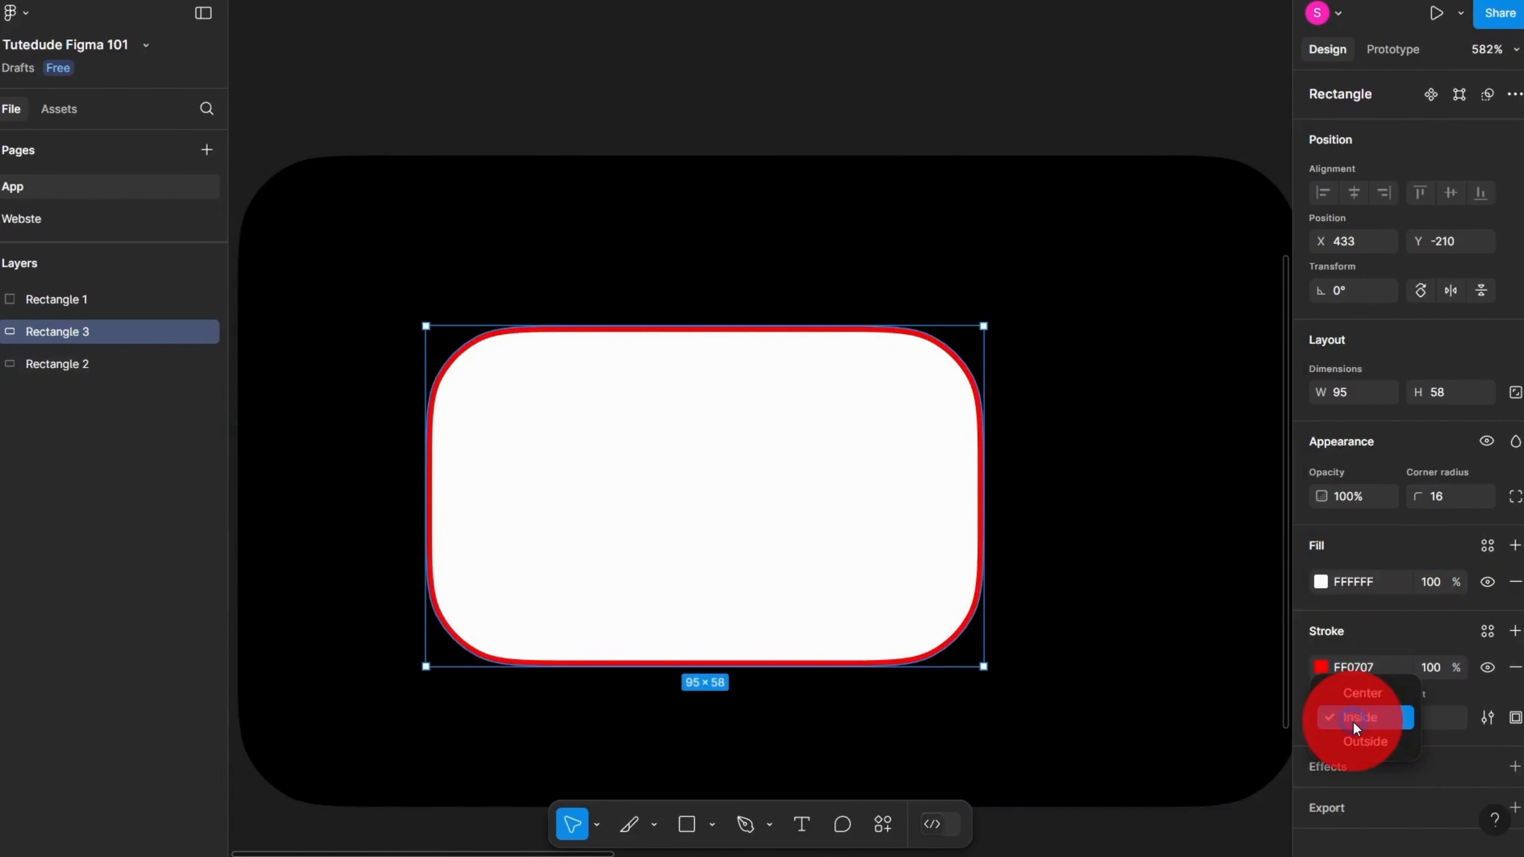
left_click(1358, 729)
scroll(978, 340, "up", 10)
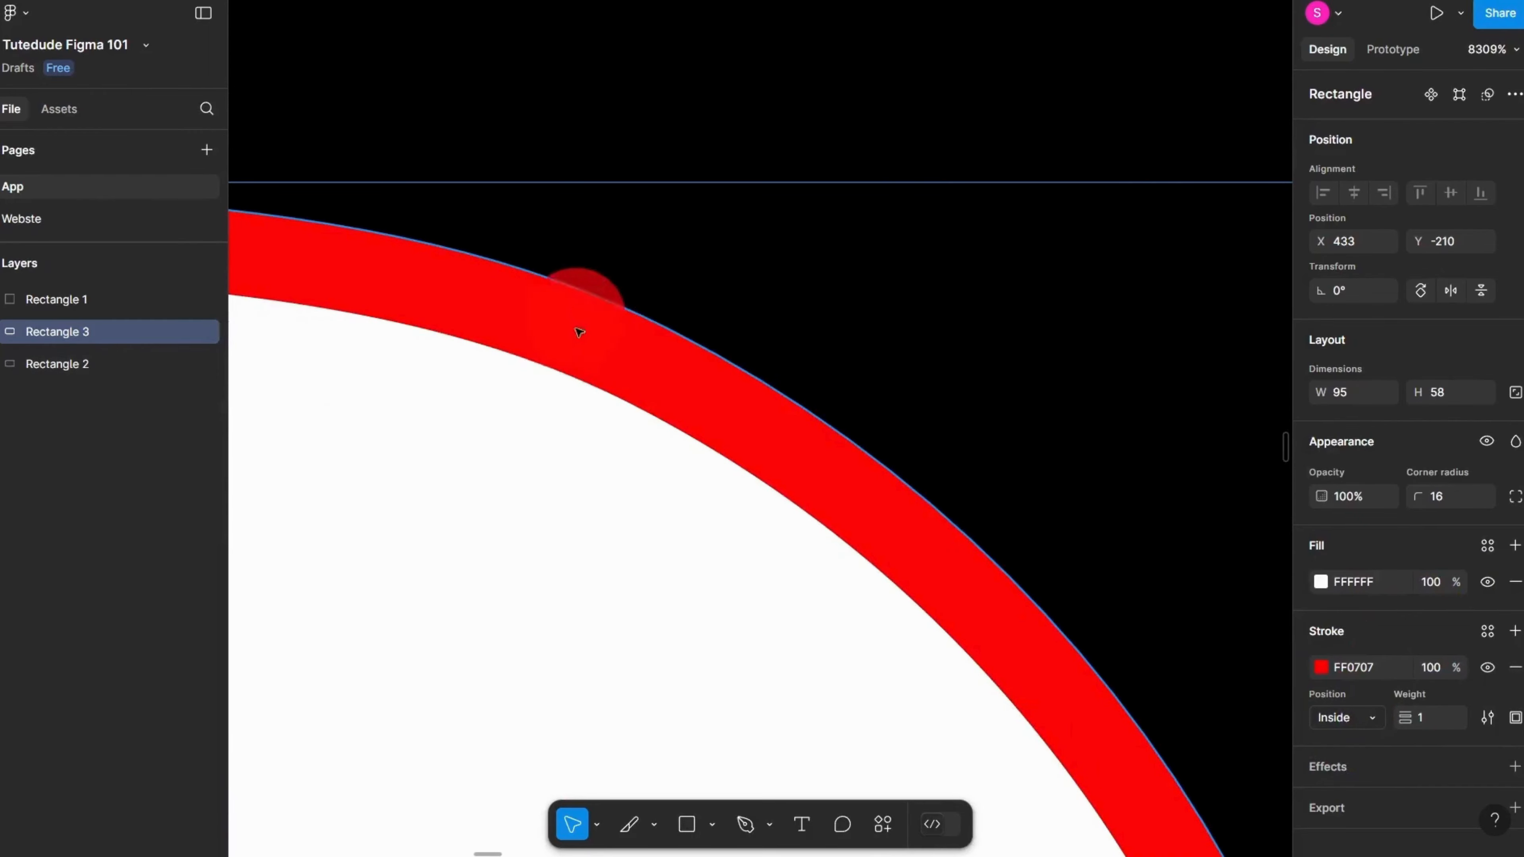
left_click(1328, 737)
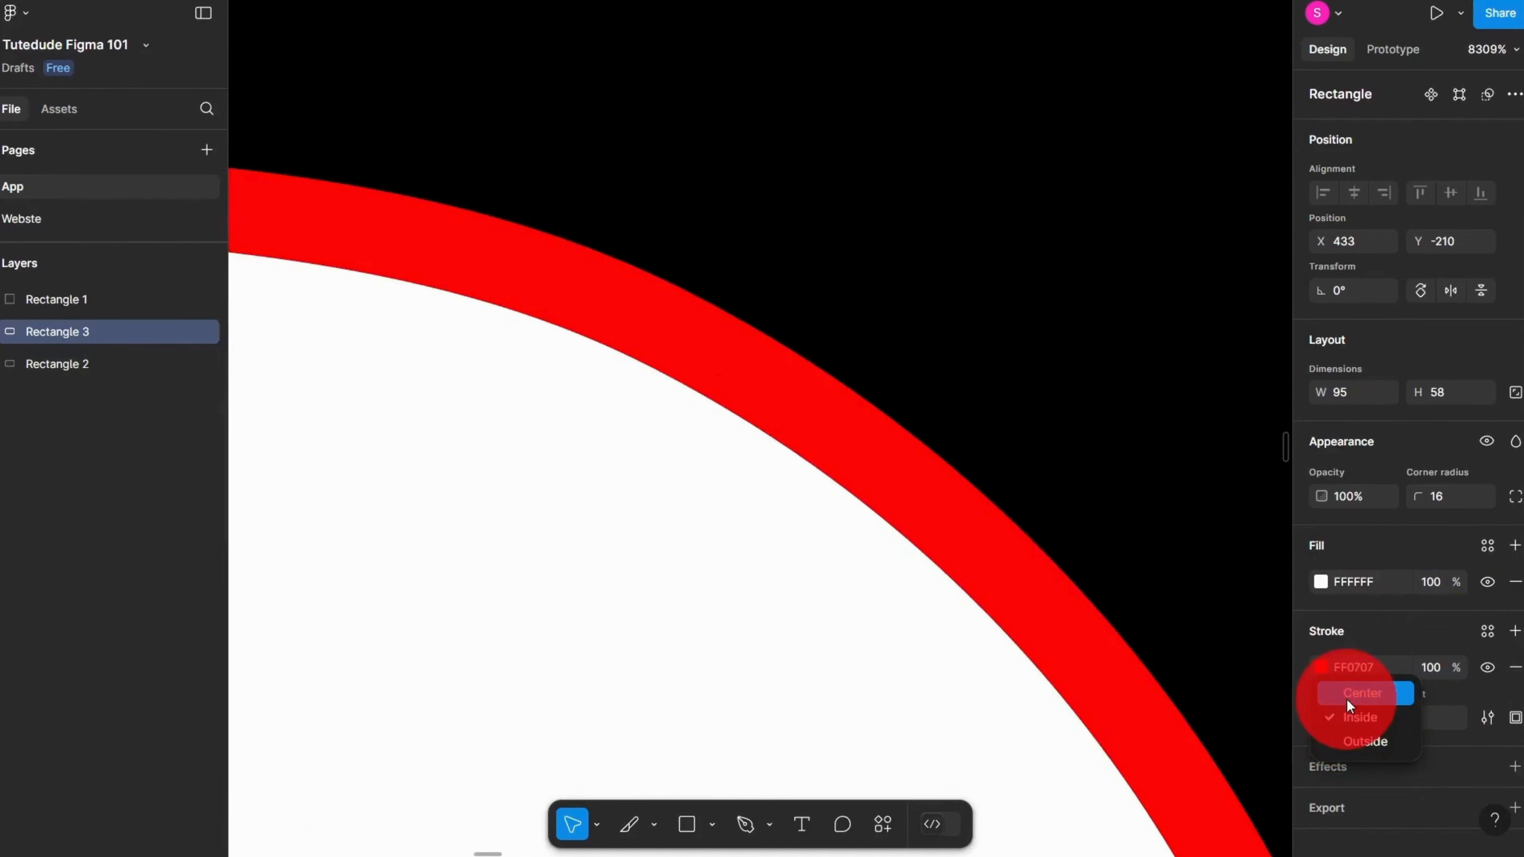
left_click(1343, 701)
scroll(690, 372, "up", 4)
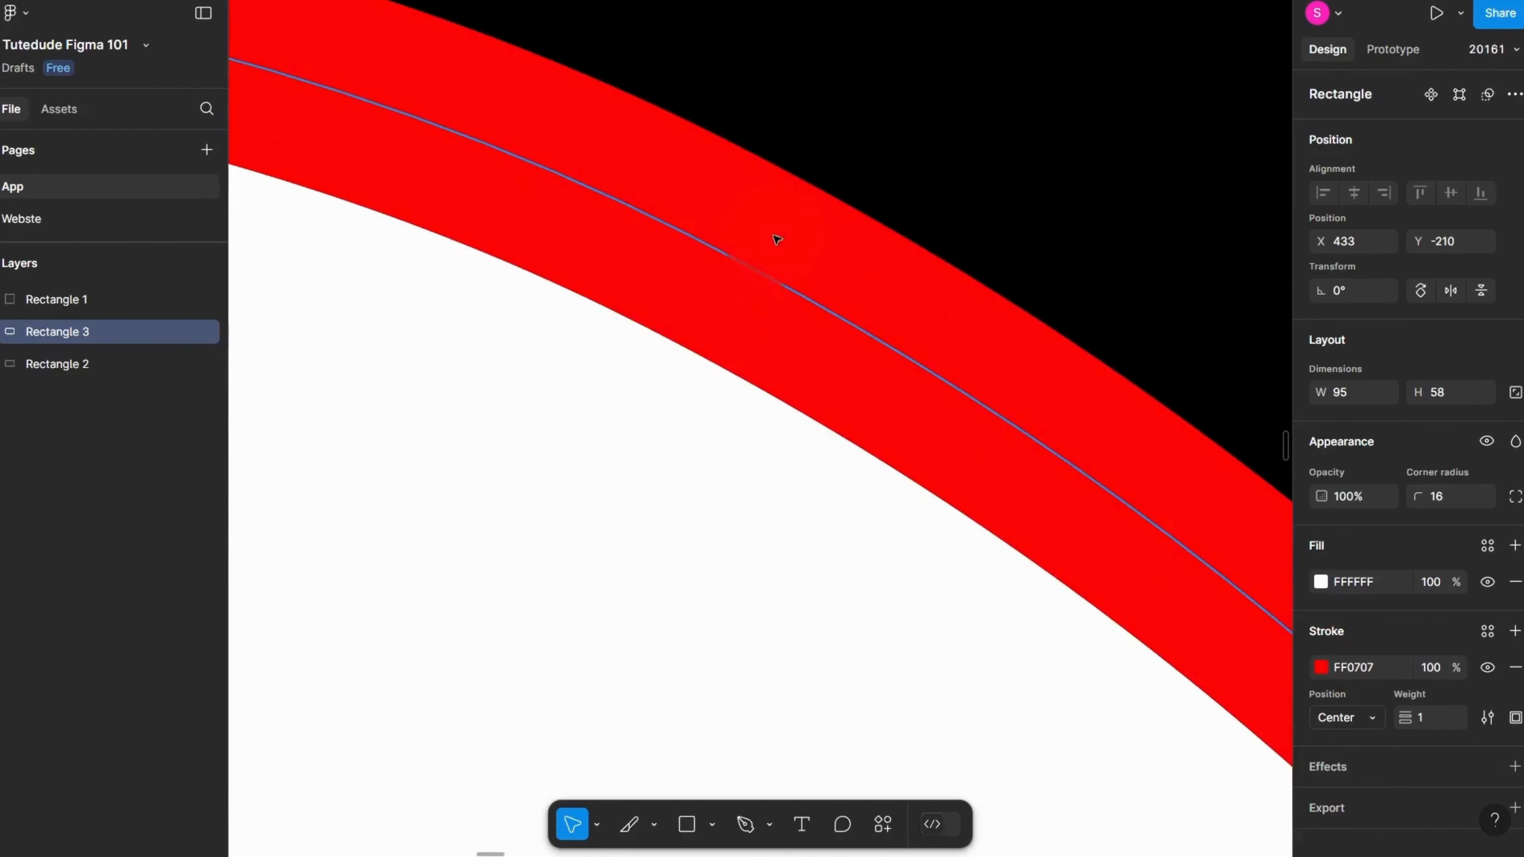
Step: Place the small rectangle's red stroke outside its edge and set the stroke weight to 5
left_click(1345, 717)
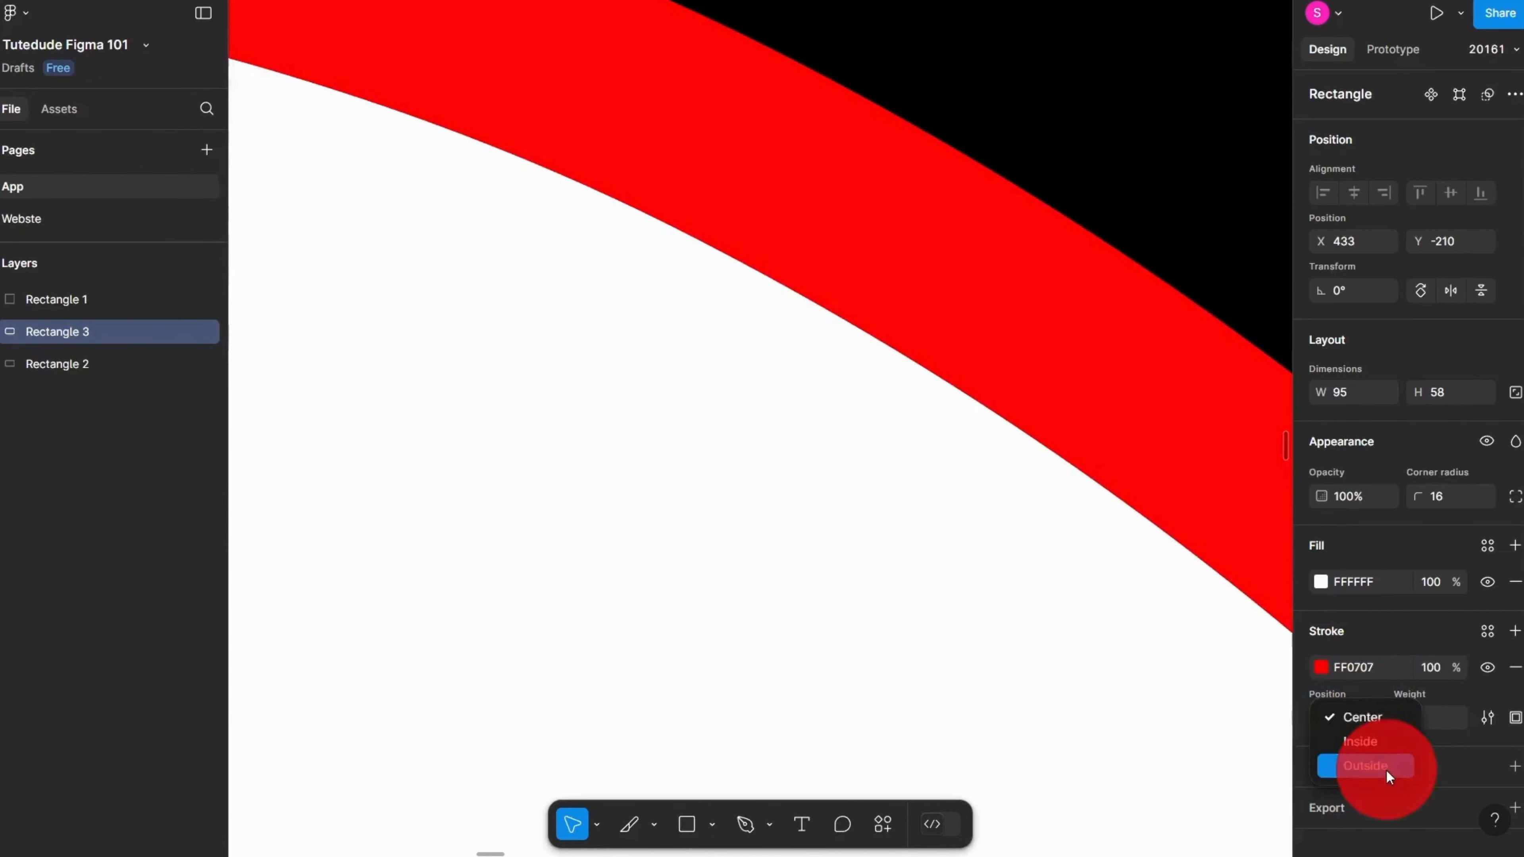
left_click(1387, 770)
scroll(790, 470, "down", 10)
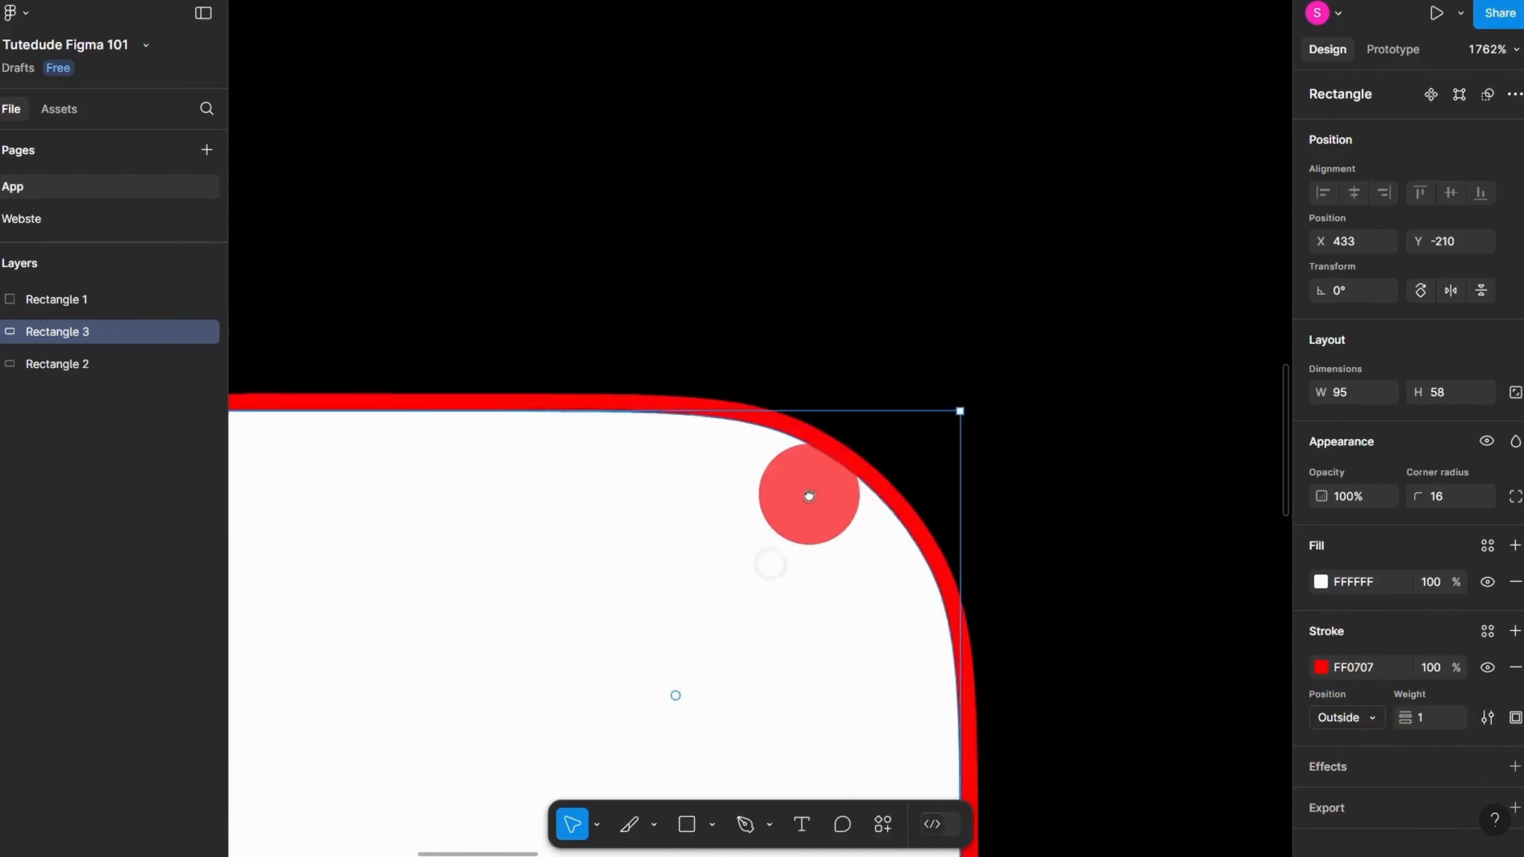
scroll(946, 503, "down", 2)
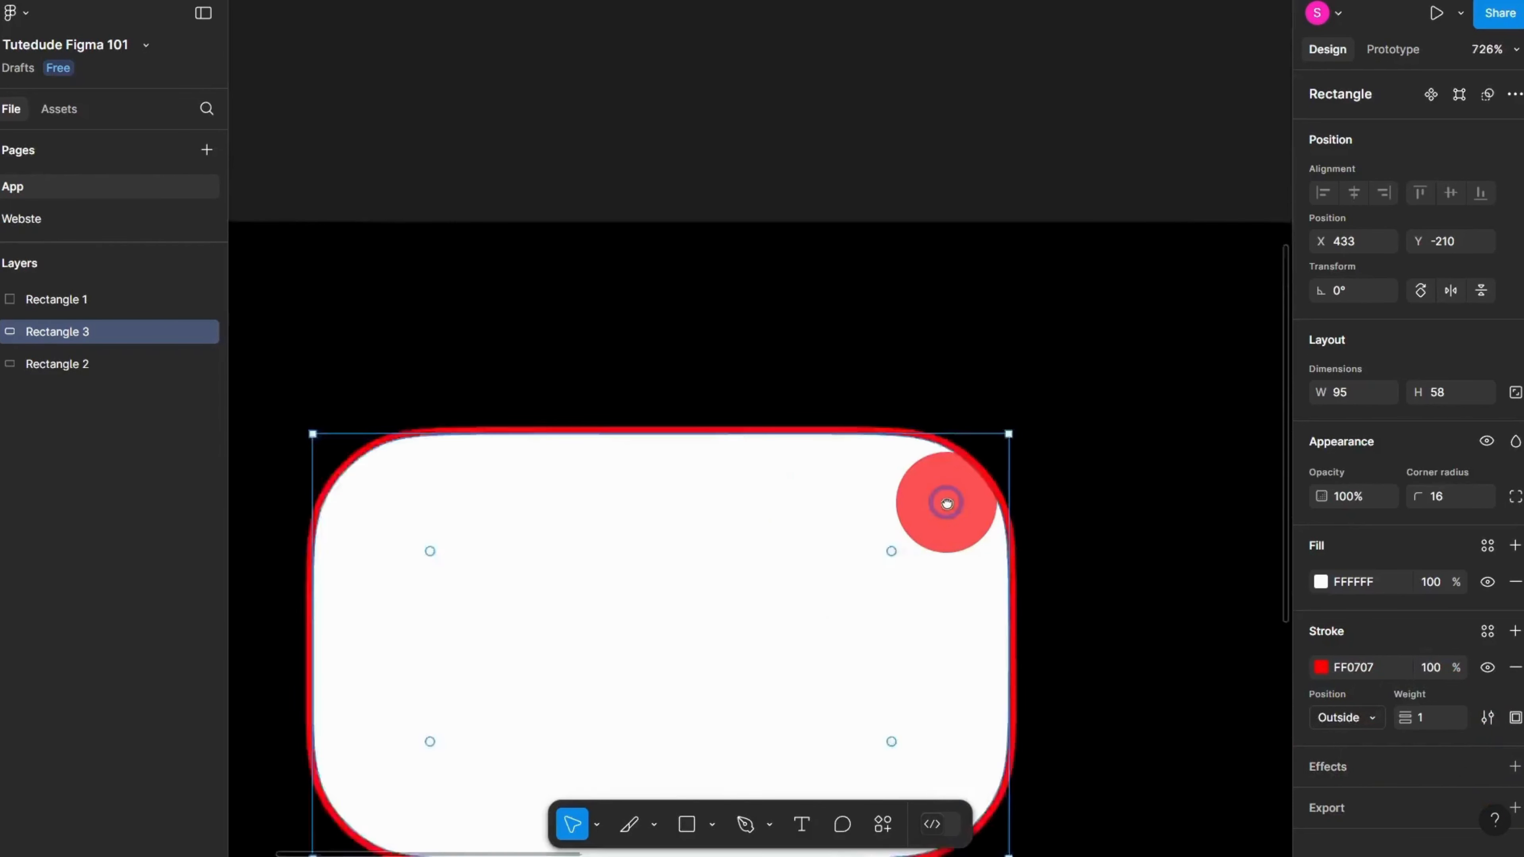
scroll(946, 503, "up", 6)
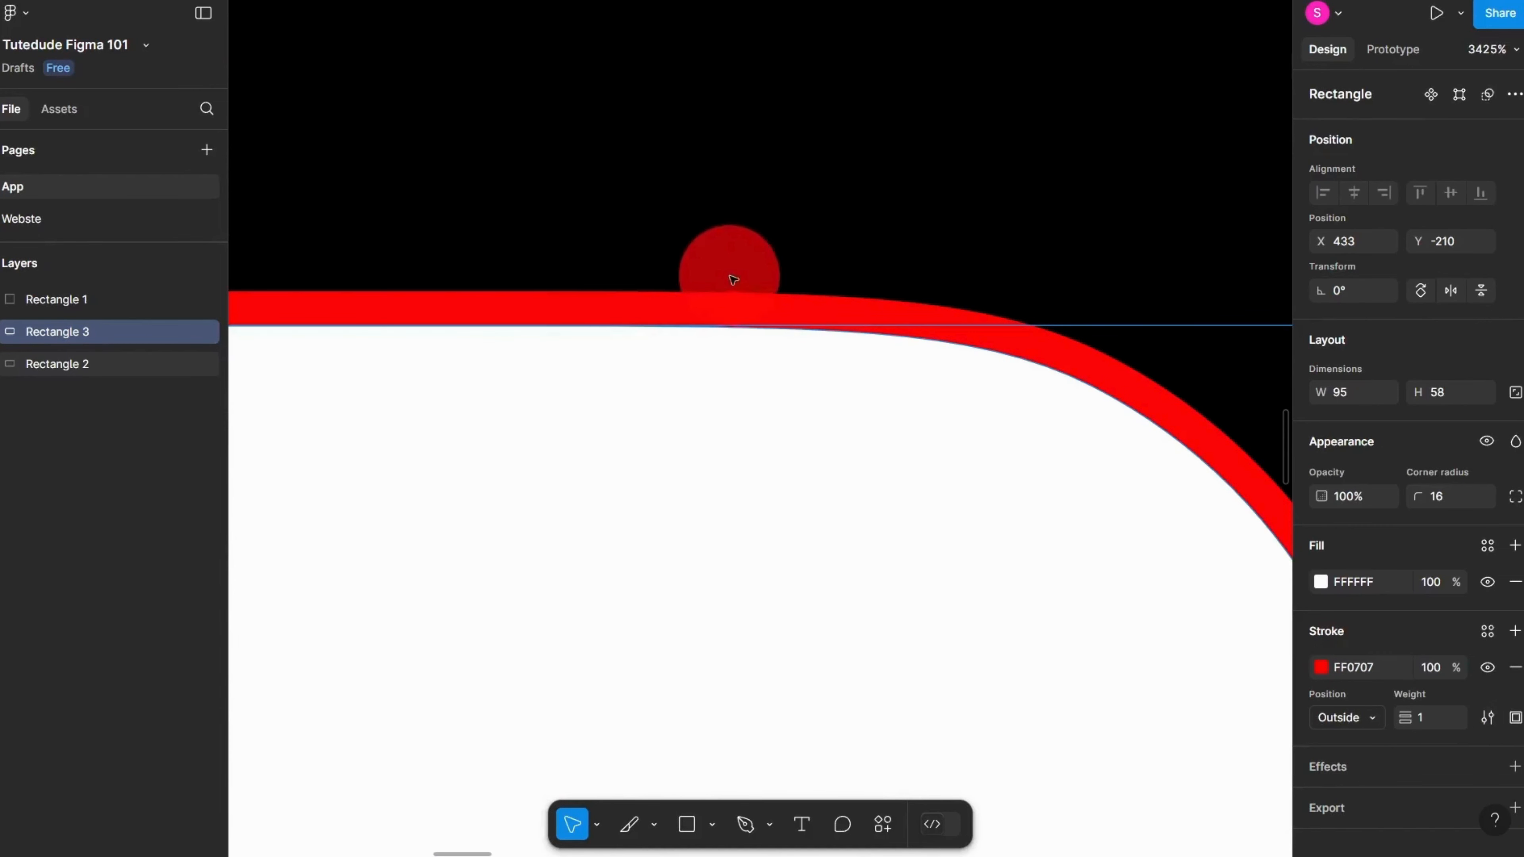
left_click(1421, 720)
key("Return")
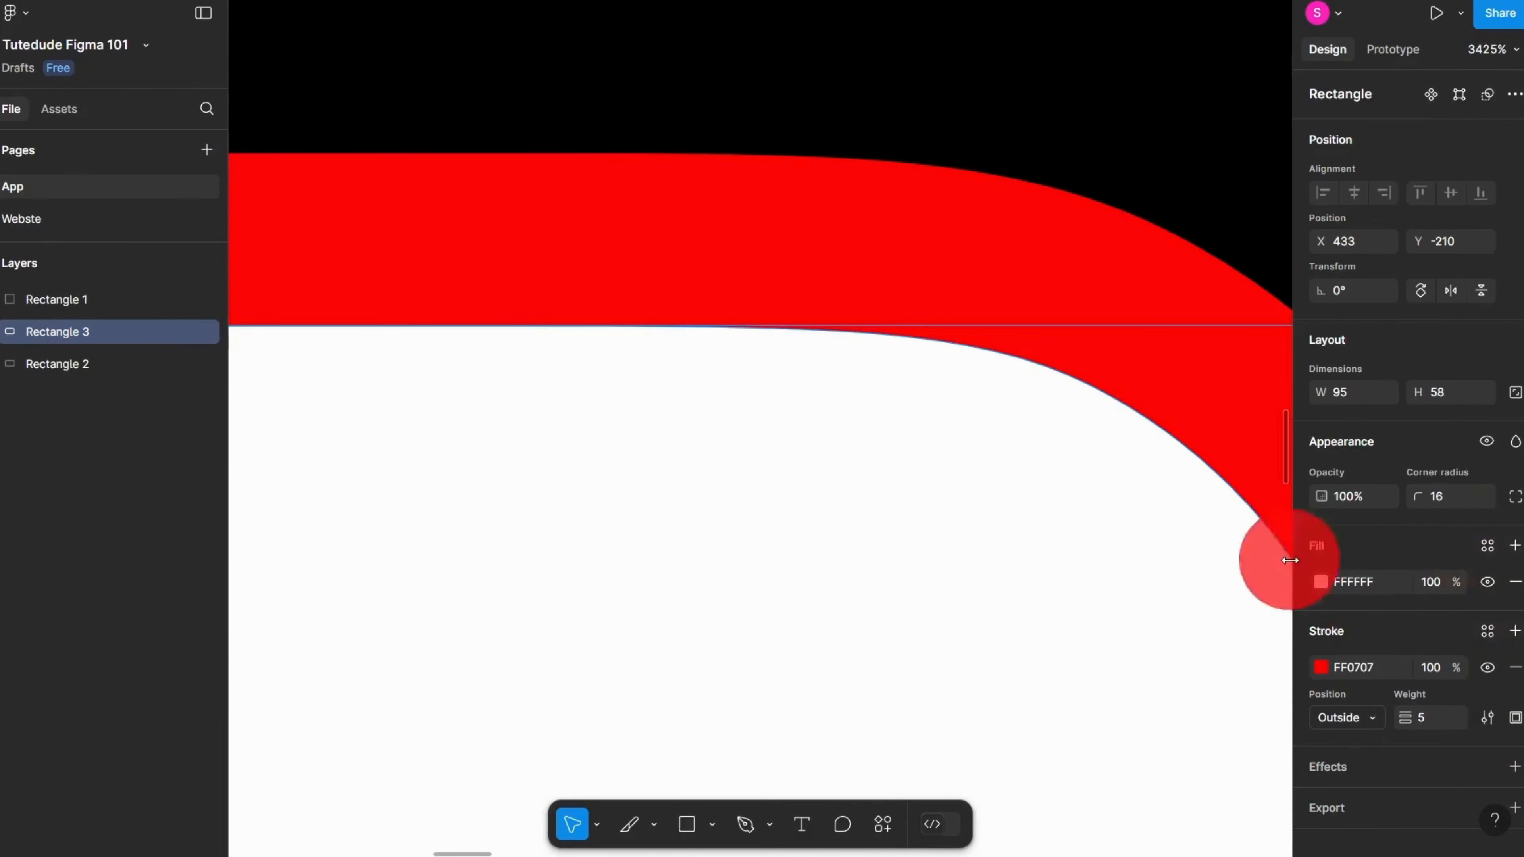
Step: Add extra strokes above the small rectangle's red stroke and remove them again
left_click(1515, 631)
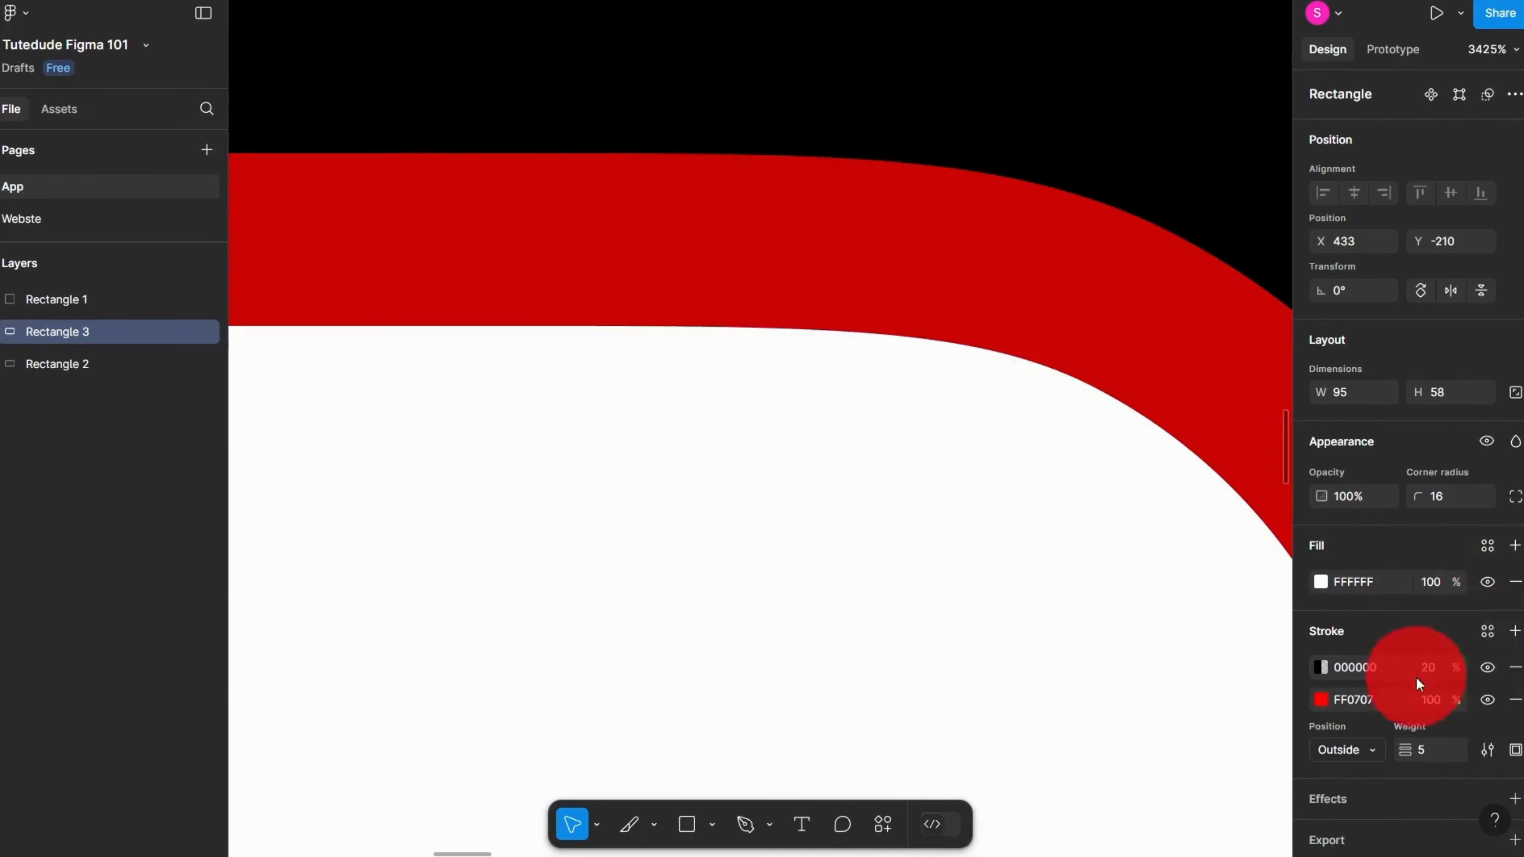
left_click(1515, 630)
left_click(1515, 630)
left_click(1515, 669)
left_click(1515, 669)
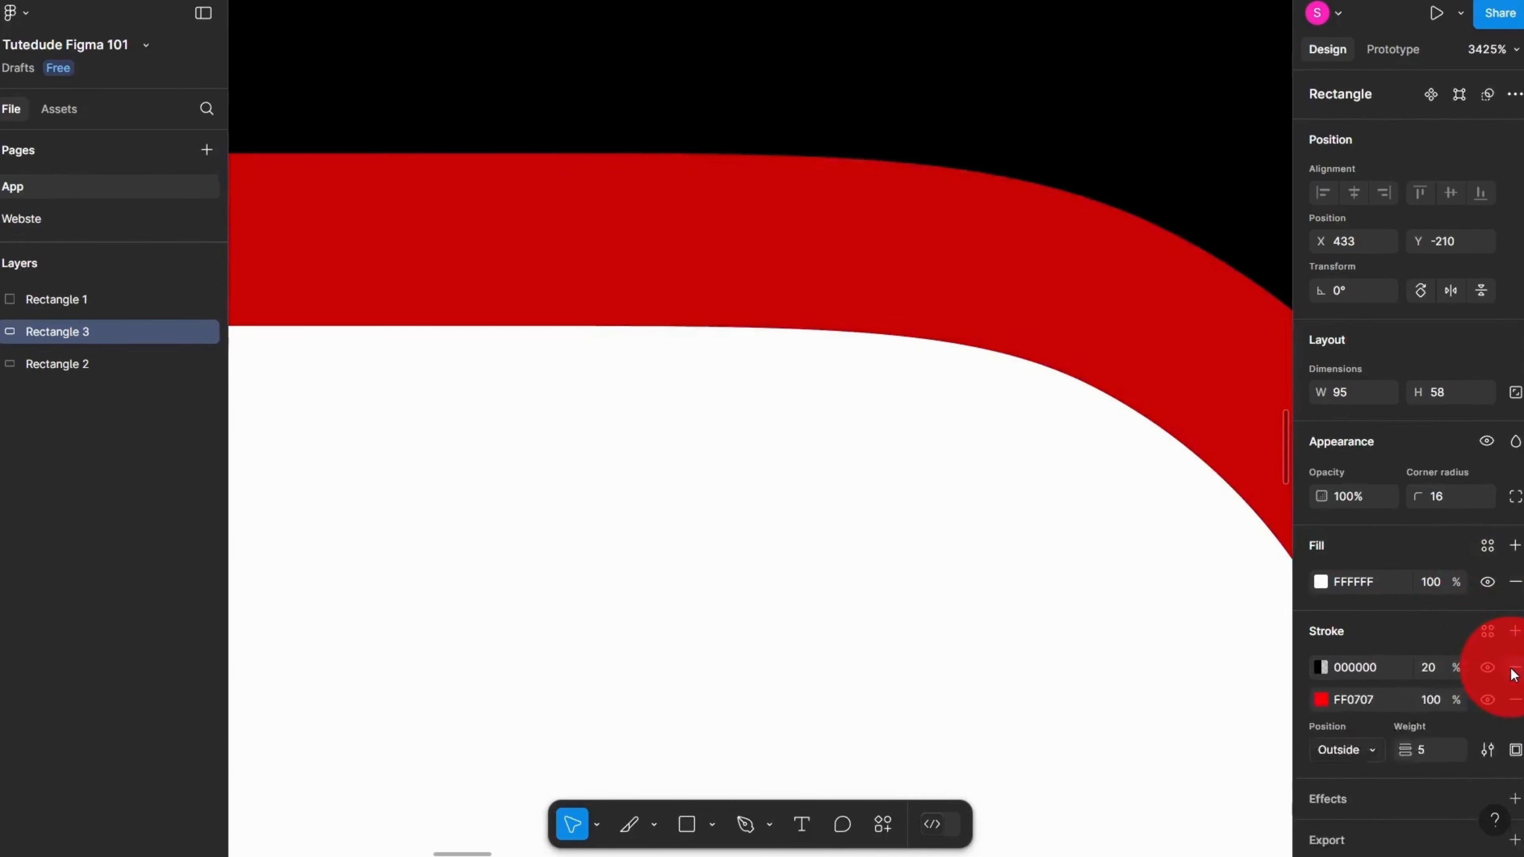
left_click(1515, 670)
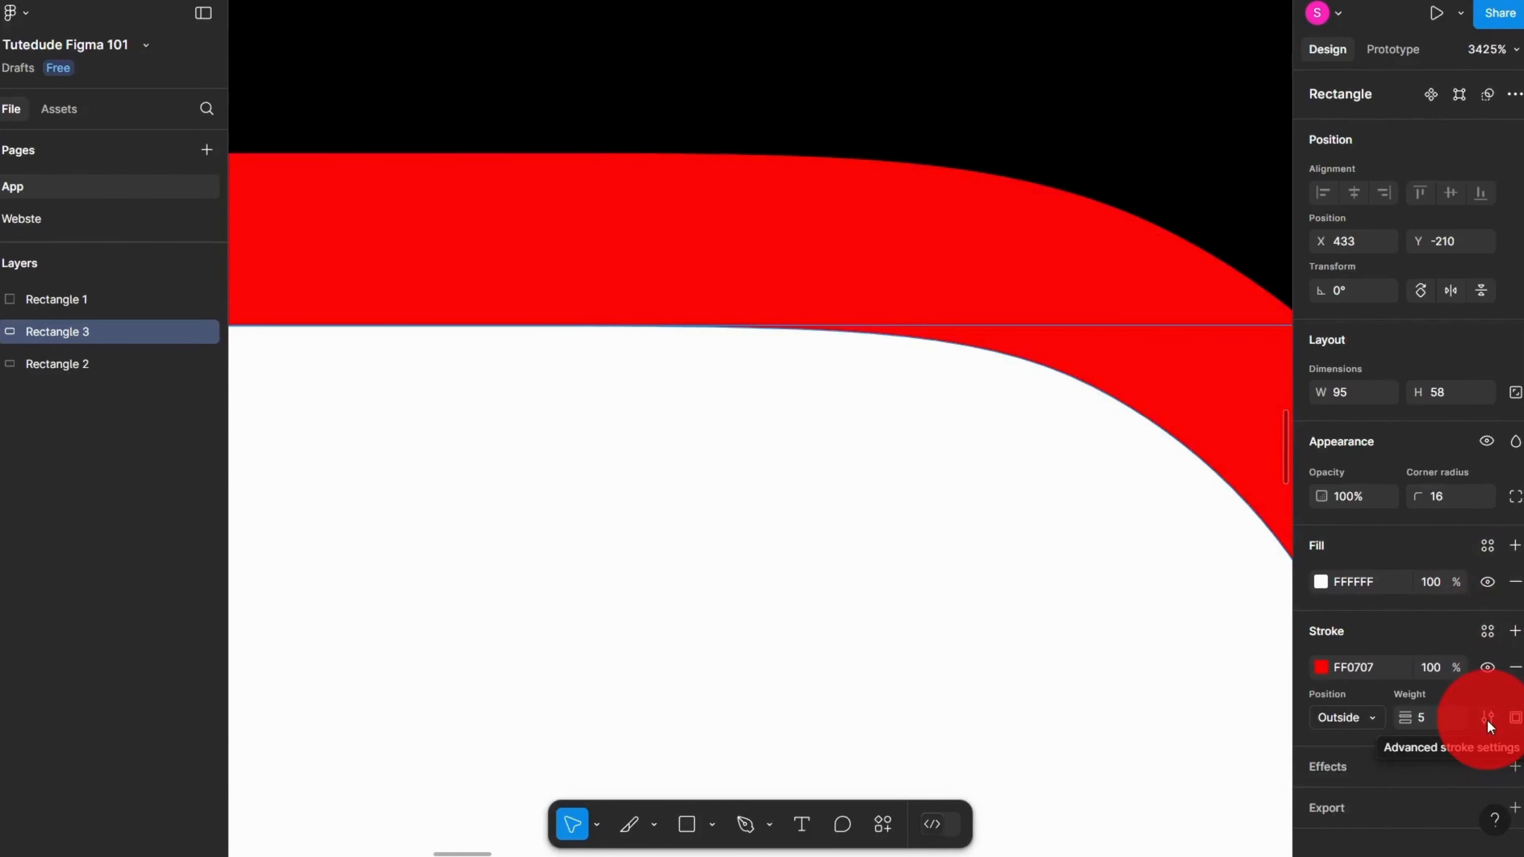
Step: Change the red stroke's style to Dash in the advanced stroke settings, with a dash length of 5
left_click(1487, 718)
scroll(982, 617, "down", 10)
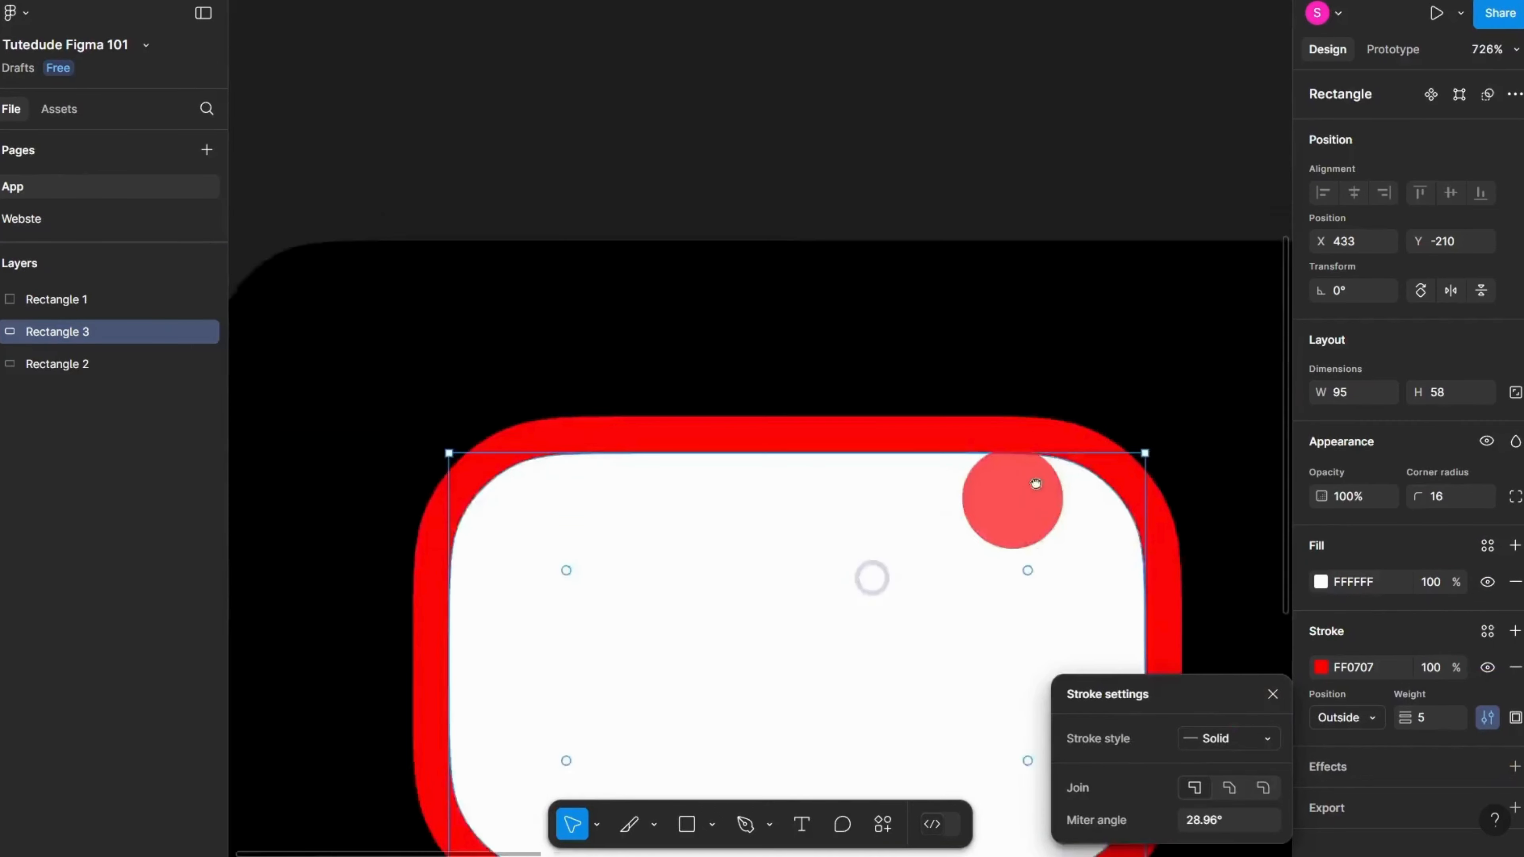
scroll(1071, 372, "up", 5)
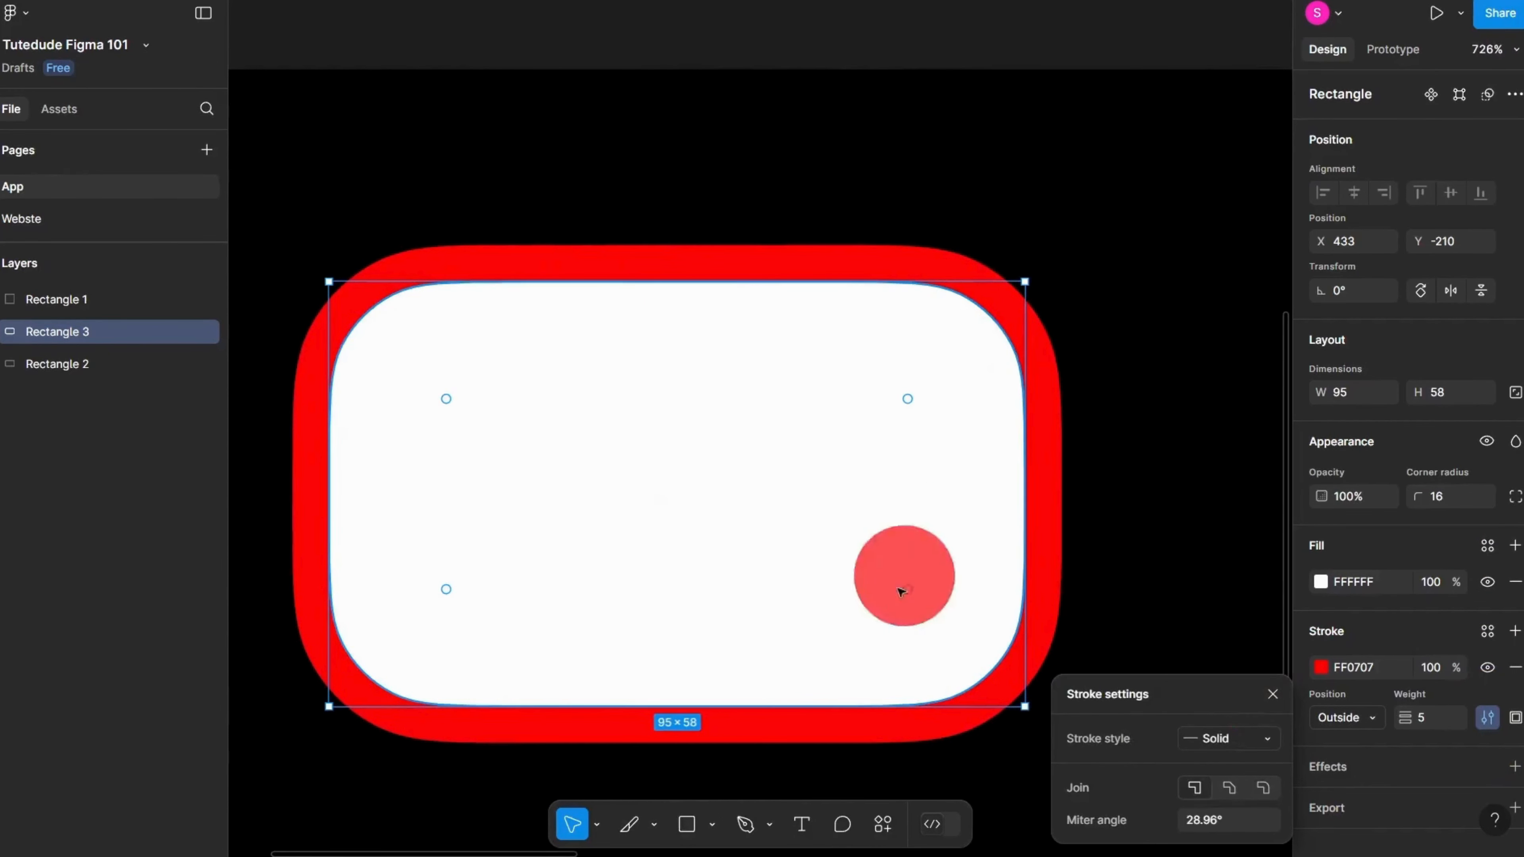
left_click(1224, 739)
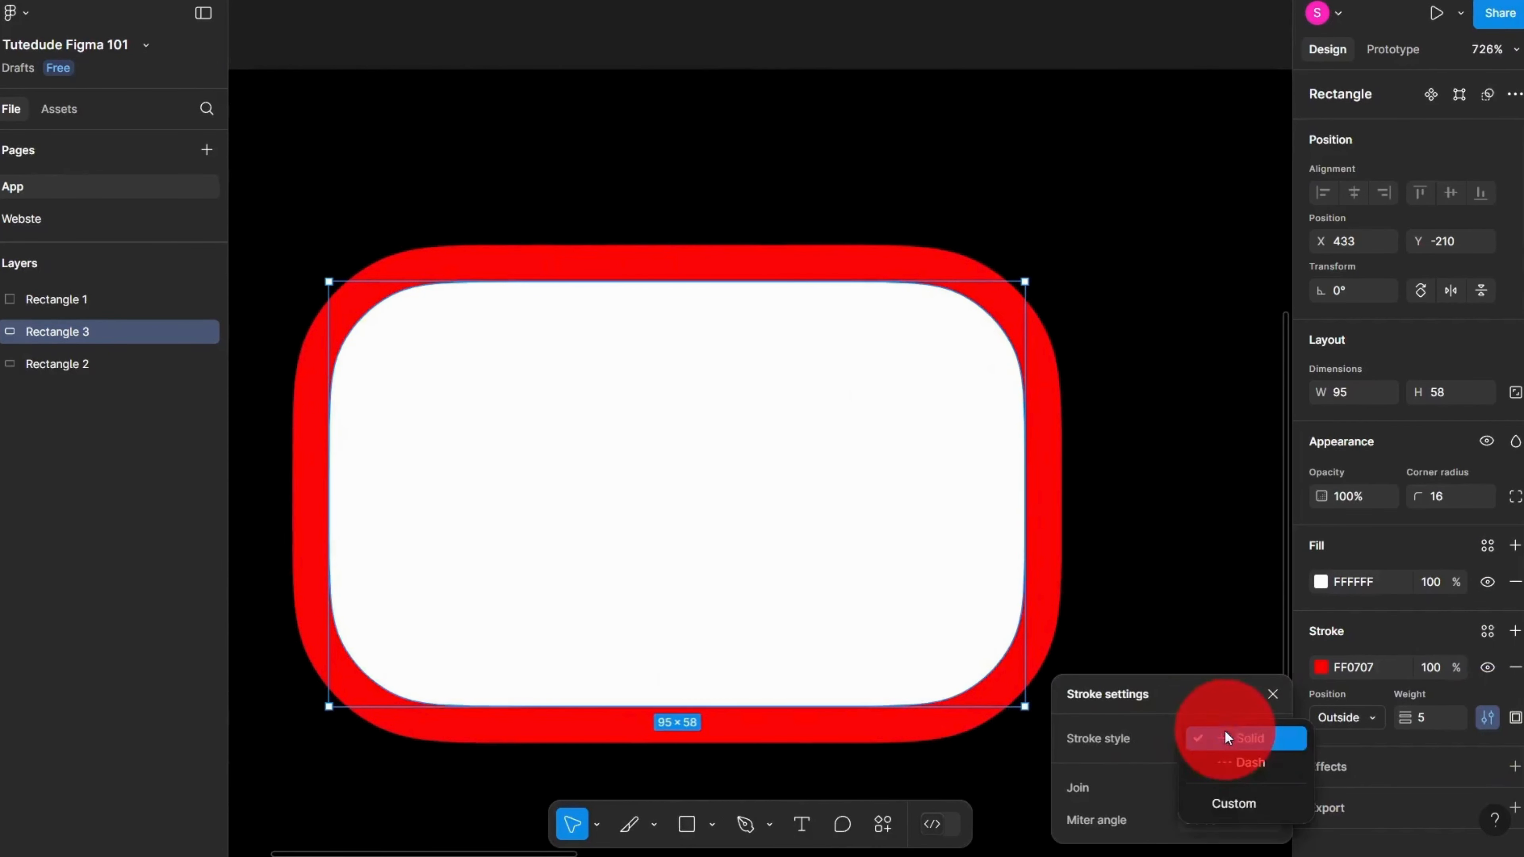
left_click(1230, 756)
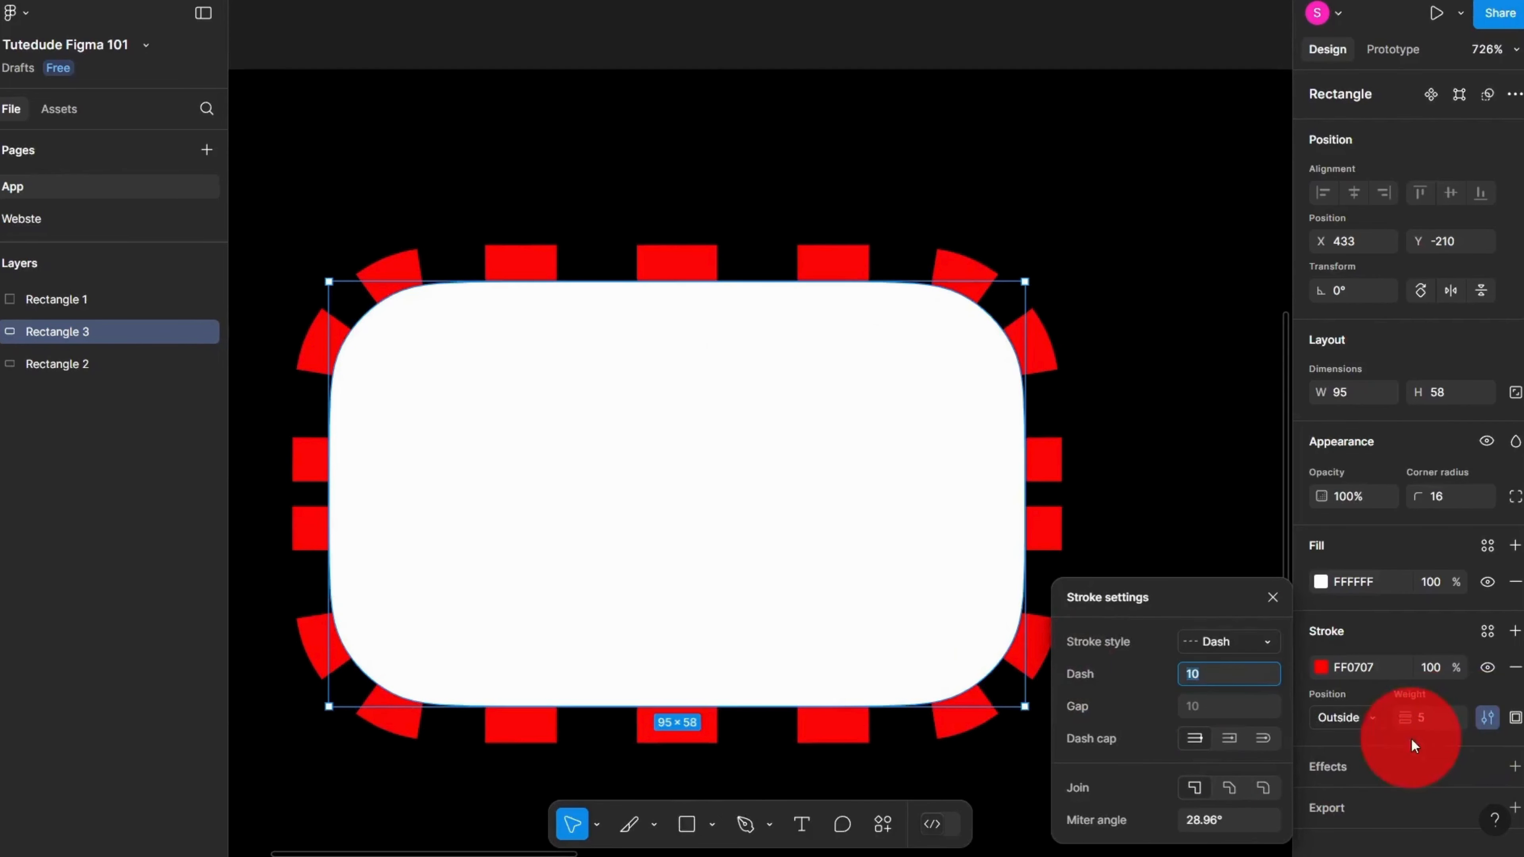
type("5")
key("Return")
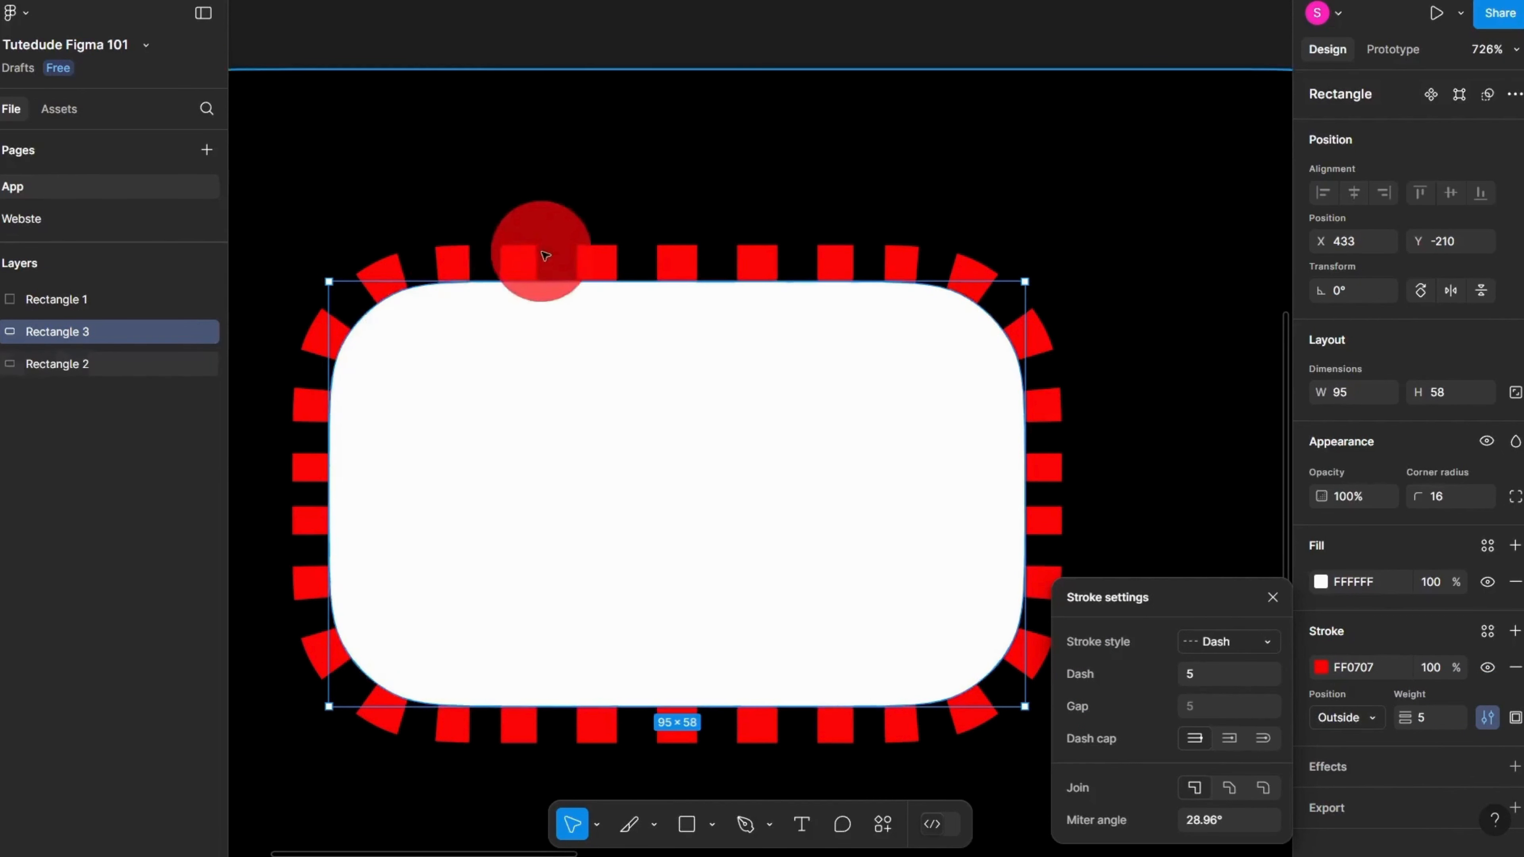
Step: Try the square and none dash caps on the red stroke, and apply the round cap
scroll(577, 251, "up", 7)
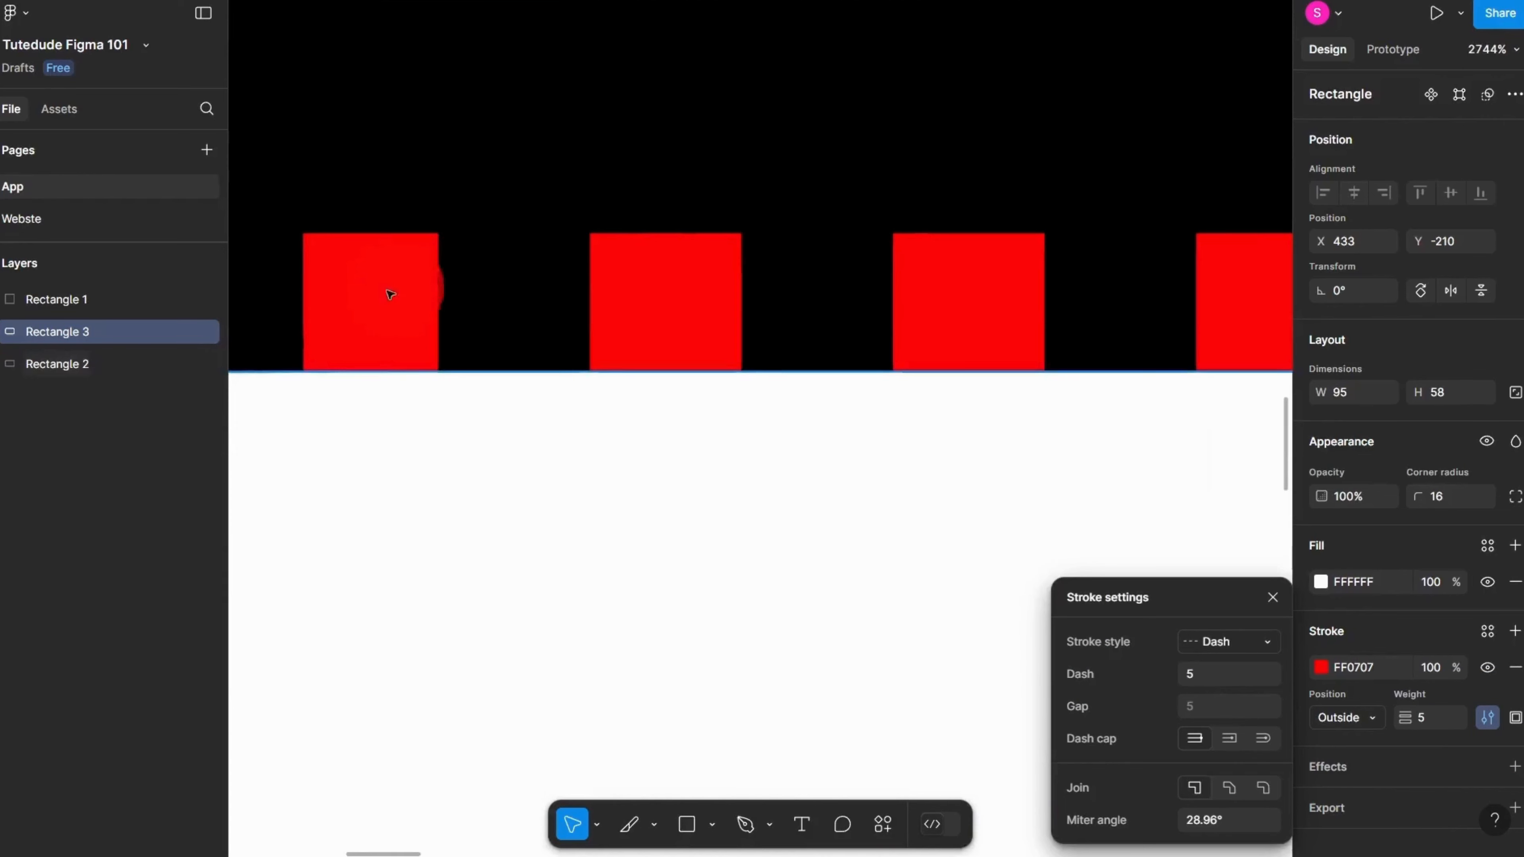
scroll(512, 310, "down", 6)
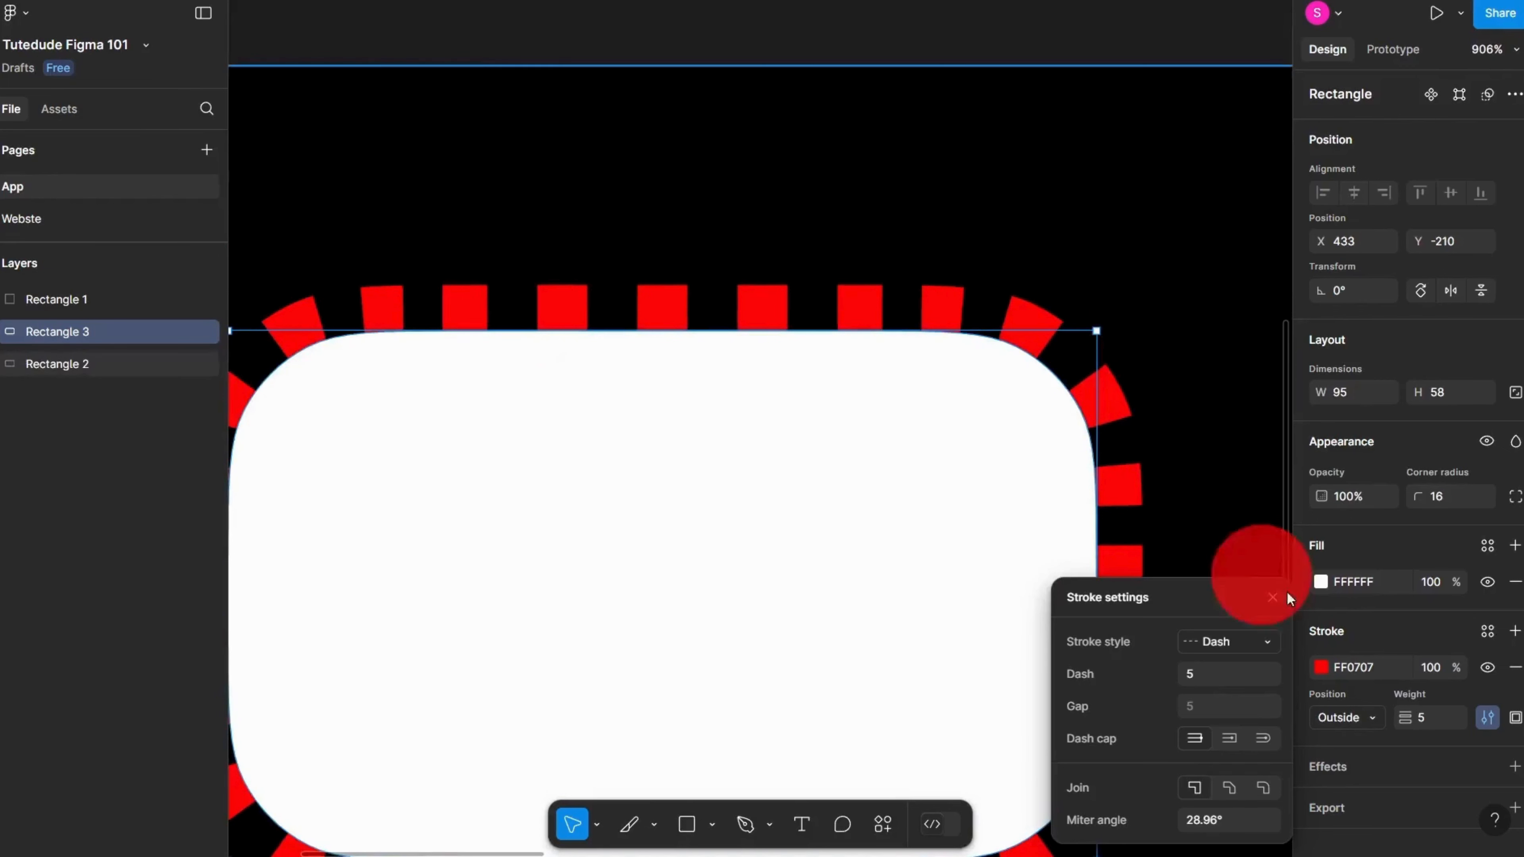
left_click(1238, 748)
left_click(1205, 735)
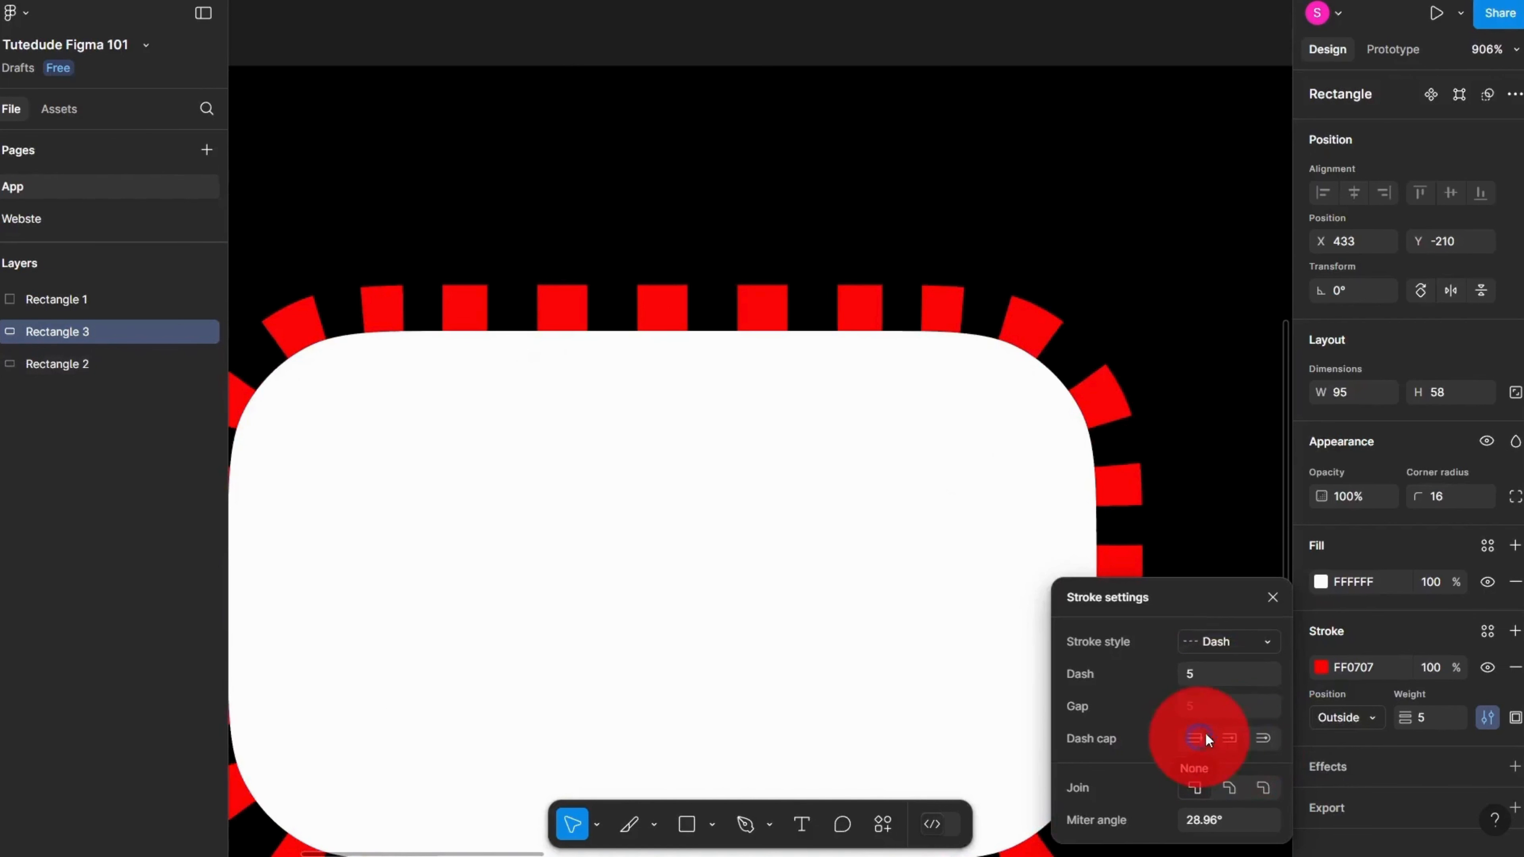
left_click(1263, 738)
scroll(871, 453, "up", 6)
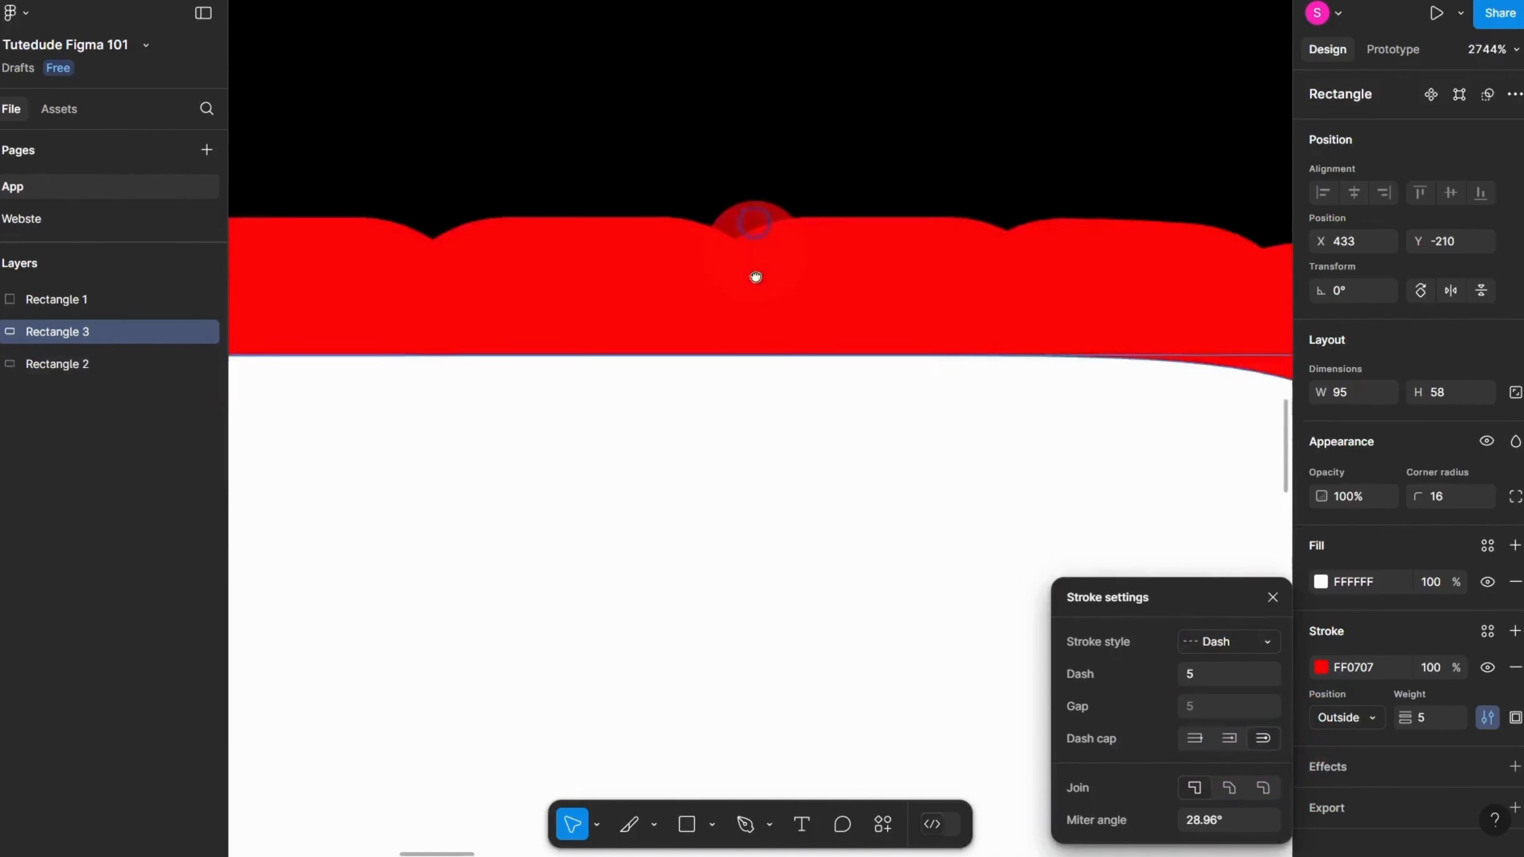
left_click_drag(756, 277, 803, 351)
Step: Set the stroke's dash length to 10 and examine the rounded dash ends along the rectangle's upper edge
scroll(803, 352, "up", 4)
type("0")
key("Return")
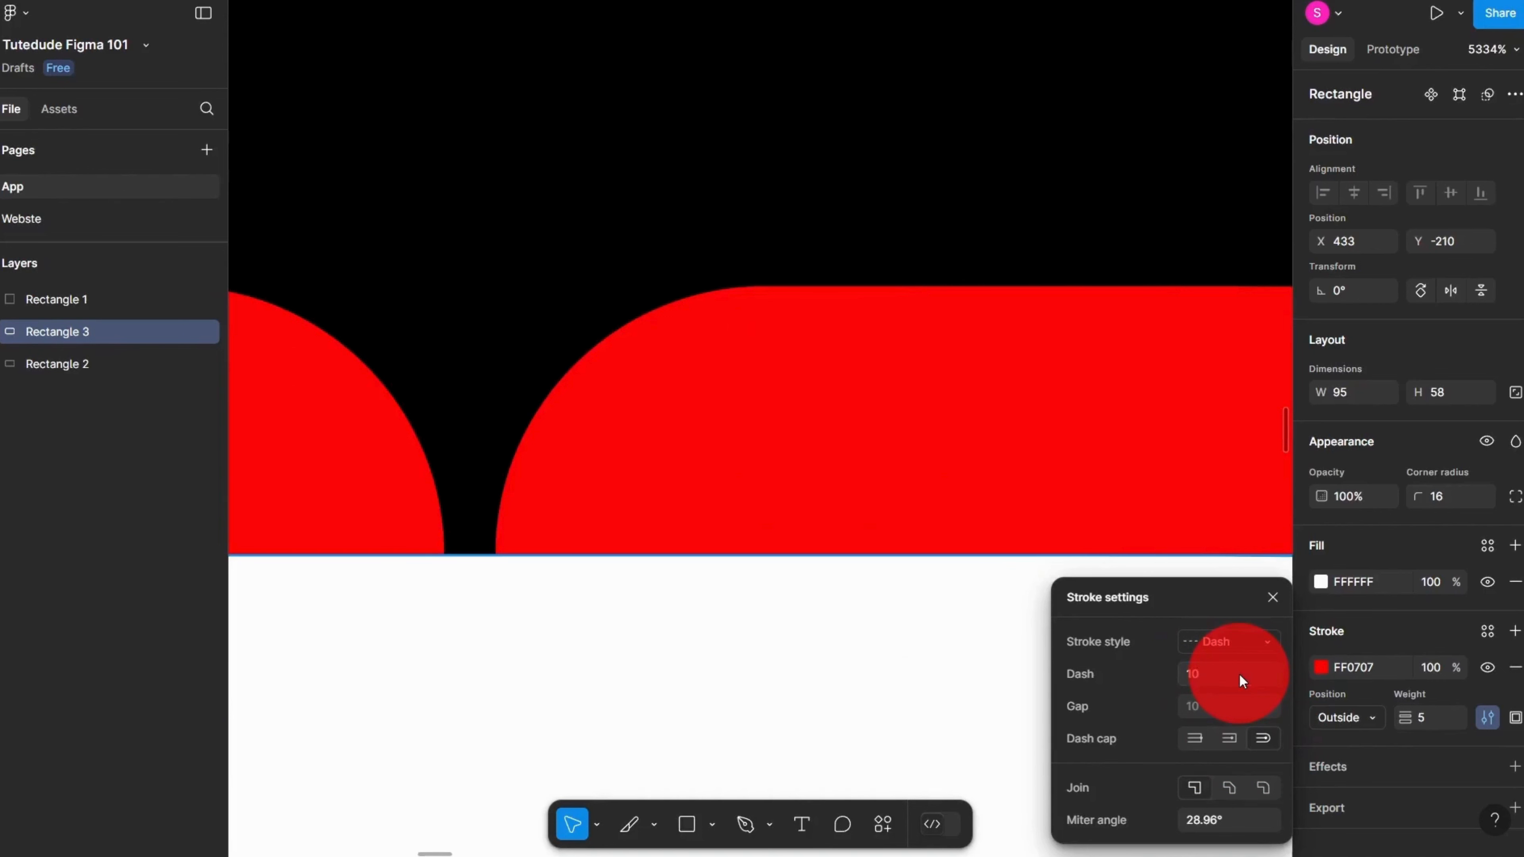
scroll(892, 586, "down", 8)
scroll(759, 418, "up", 12)
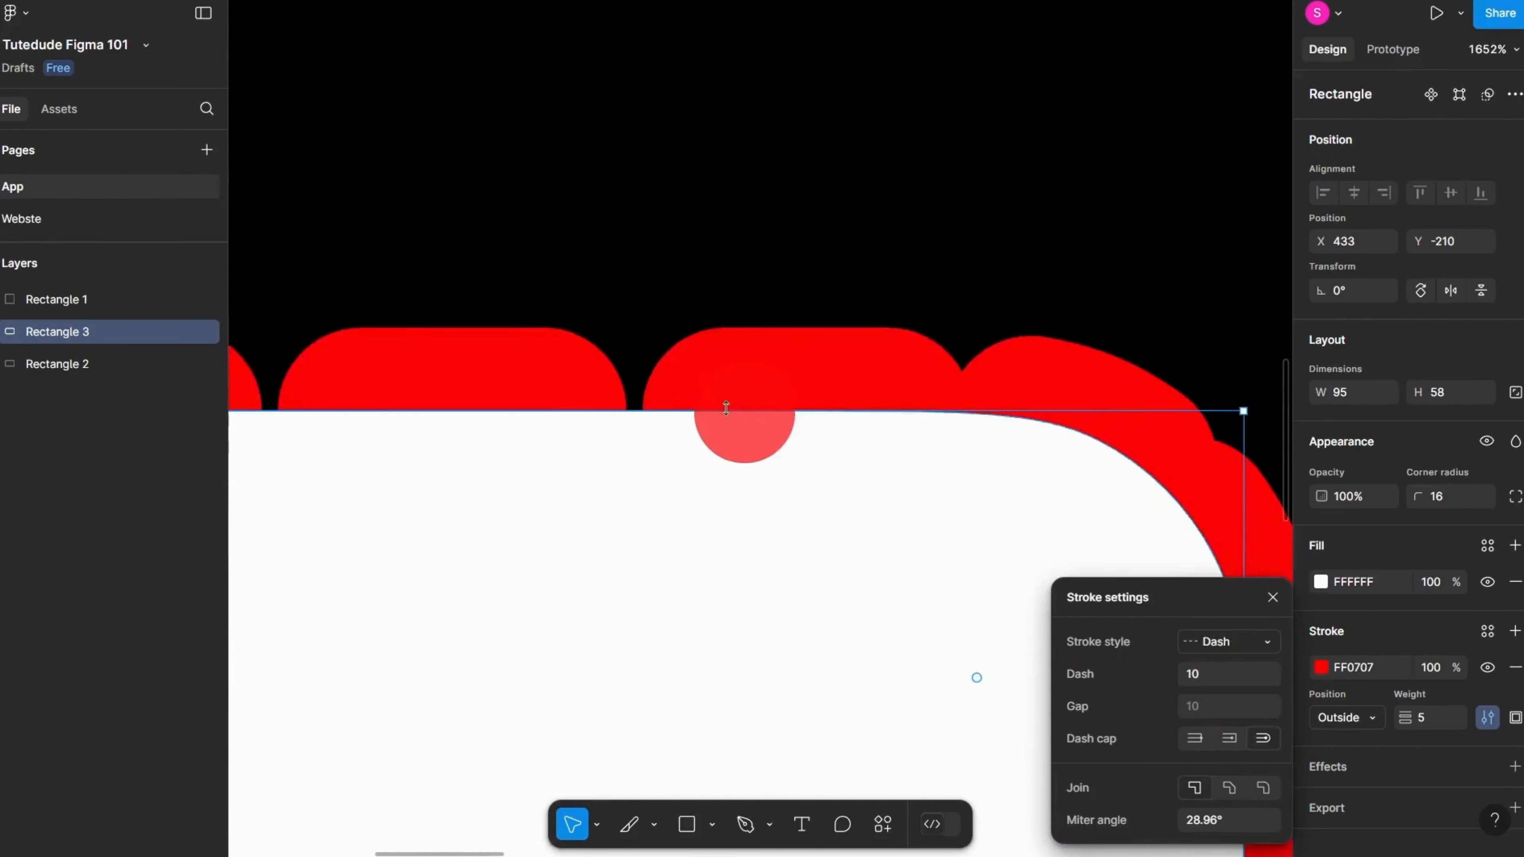
left_click(1263, 740)
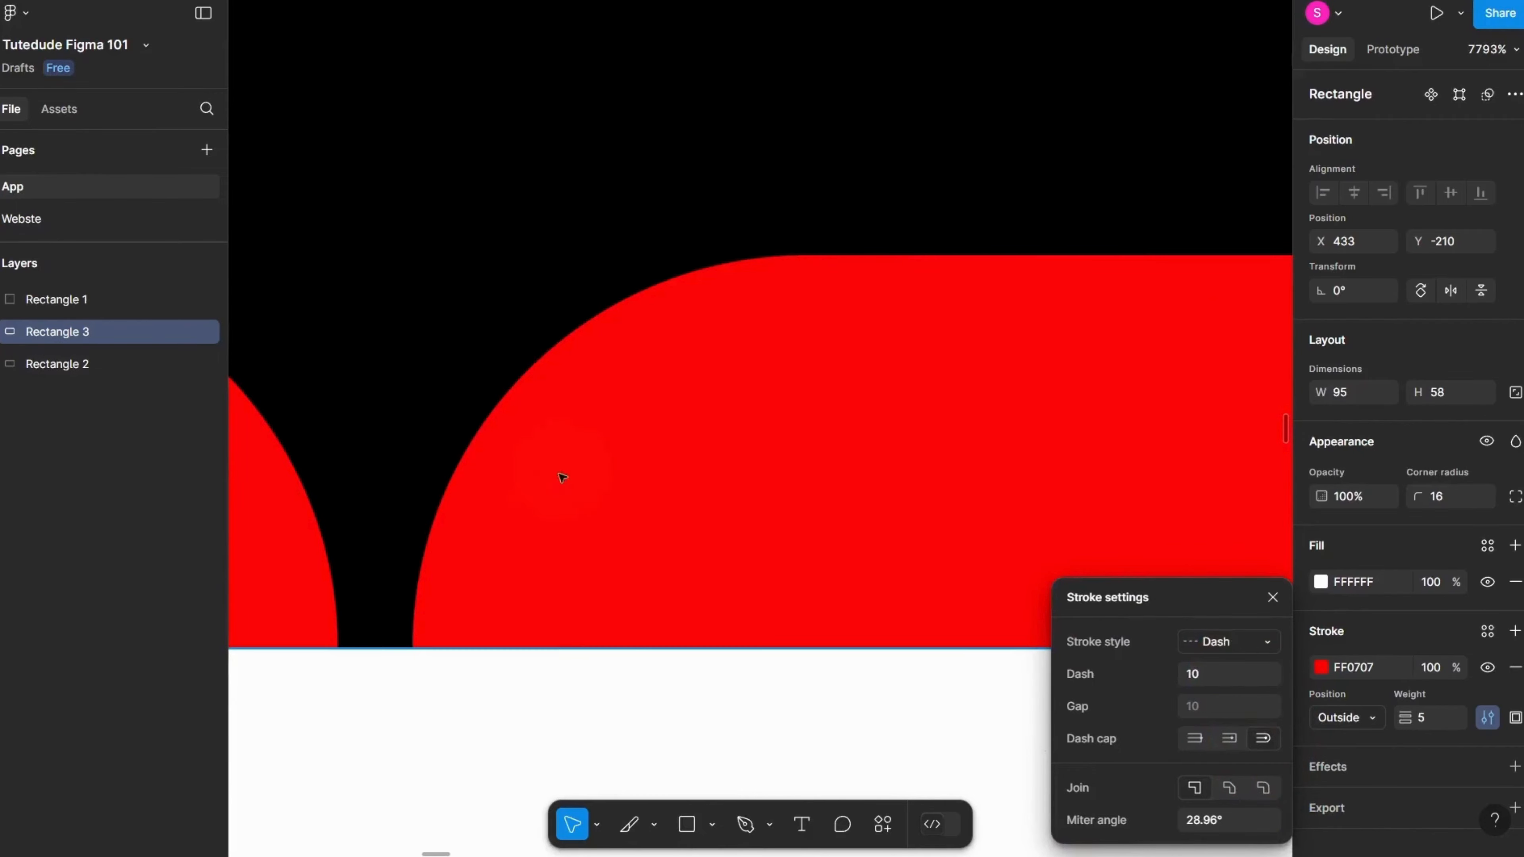
scroll(474, 550, "down", 5)
left_click_drag(417, 530, 248, 436)
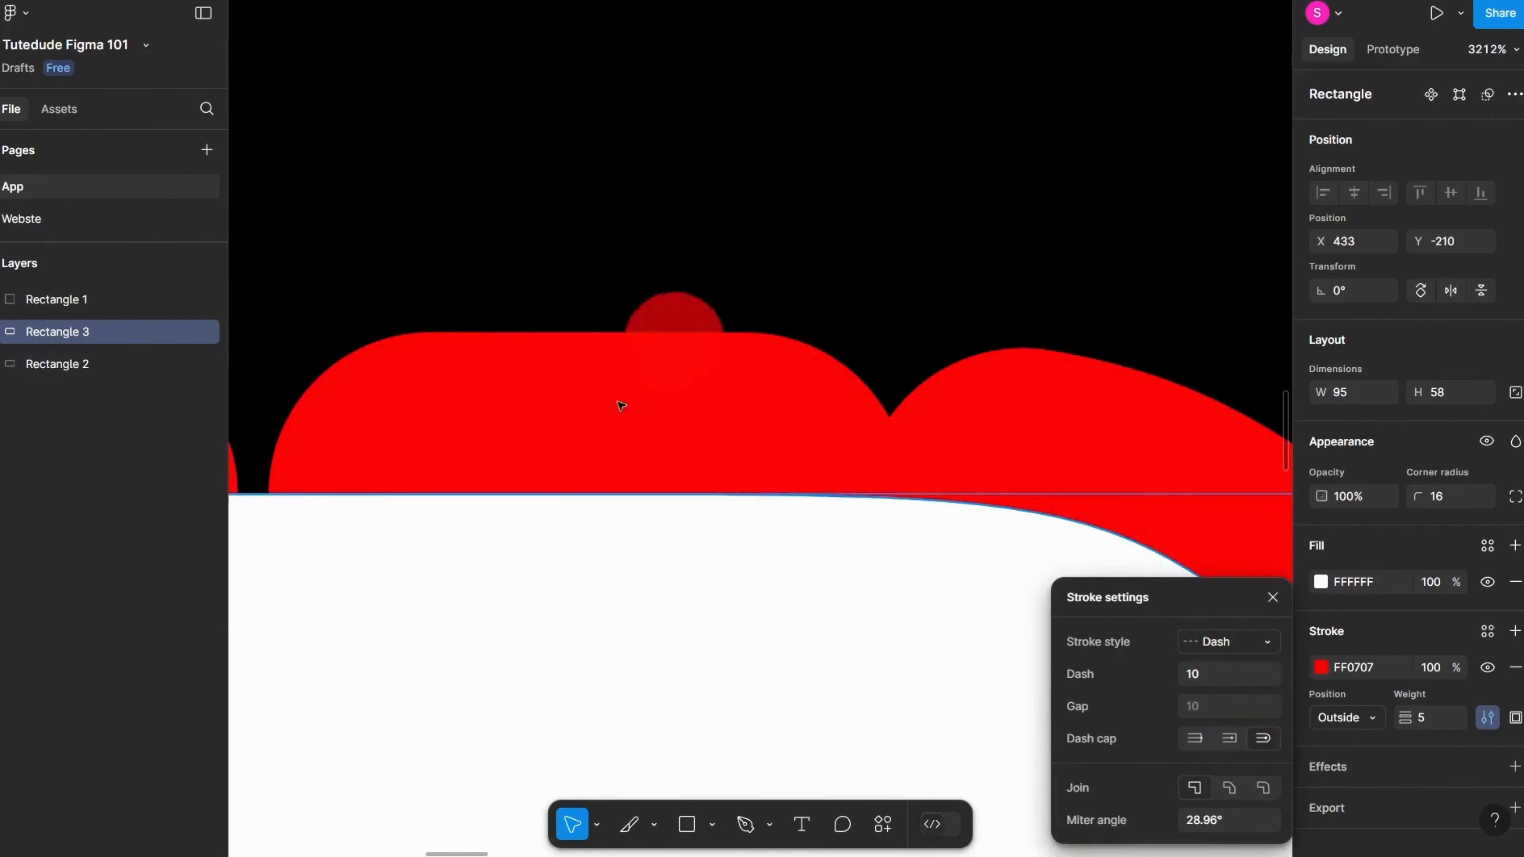
scroll(593, 394, "up", 2)
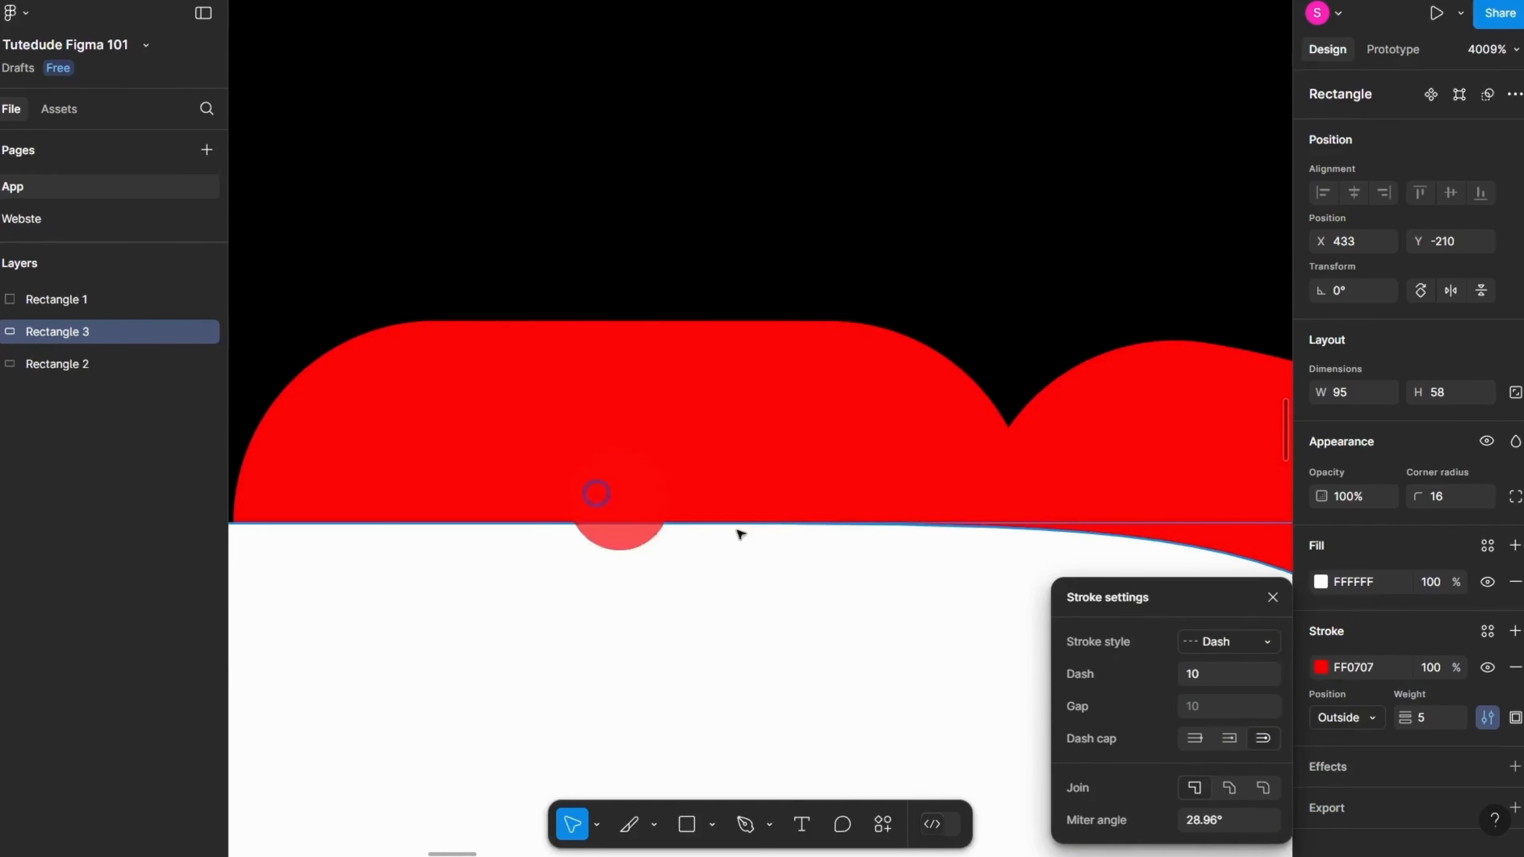
Step: Apply the square dash cap to the small rectangle's red stroke
scroll(512, 527, "up", 2)
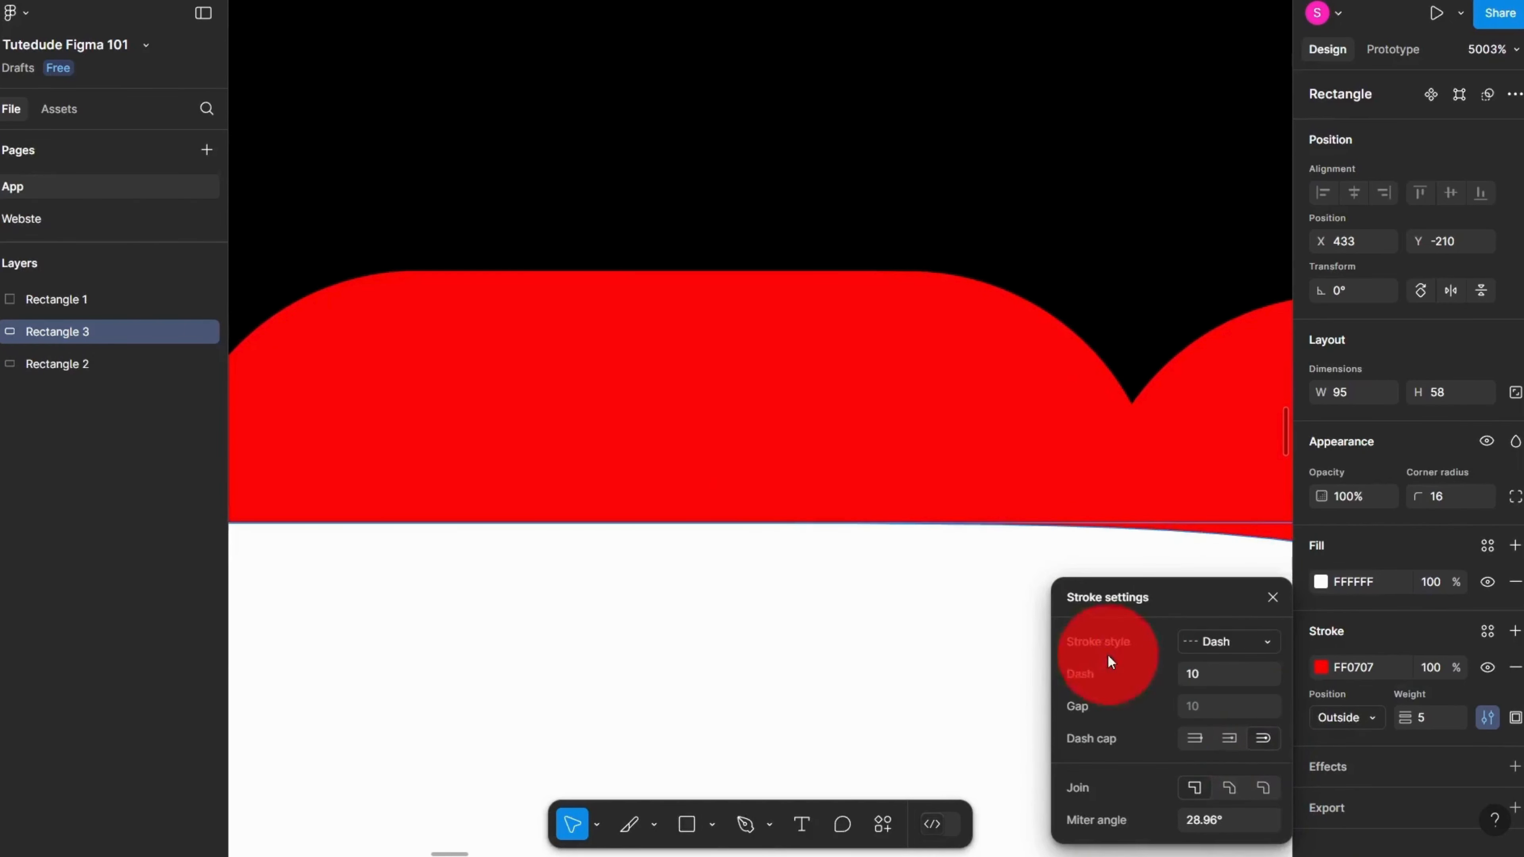
left_click(1232, 742)
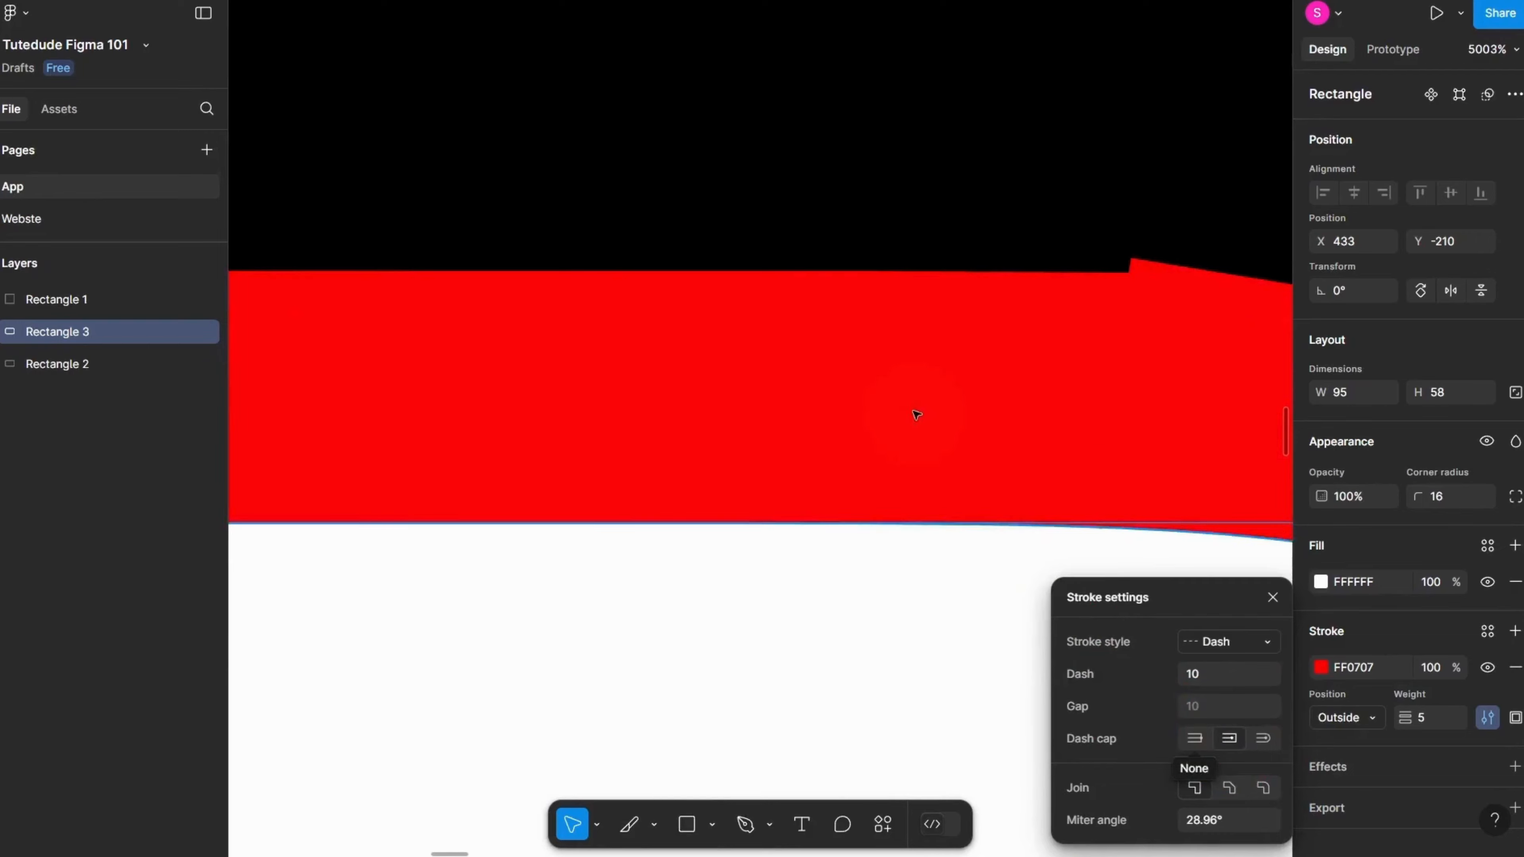
scroll(680, 357, "down", 4)
Step: Set the red stroke's dash length to 20 and examine the squared ends at the gap in the upper edge
left_click(1229, 674)
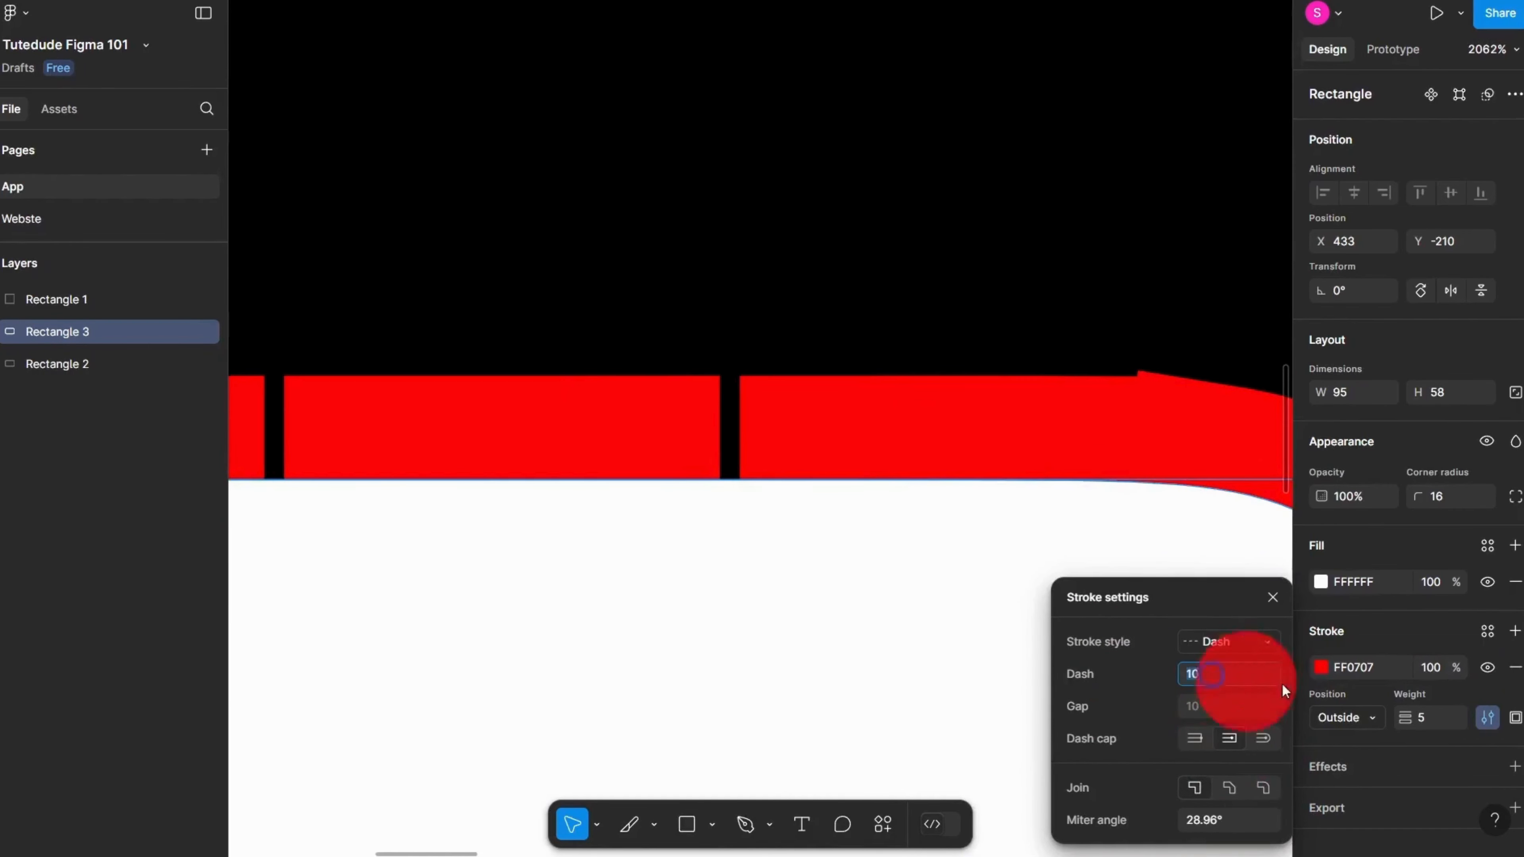
type("20")
key("Return")
scroll(446, 231, "down", 3)
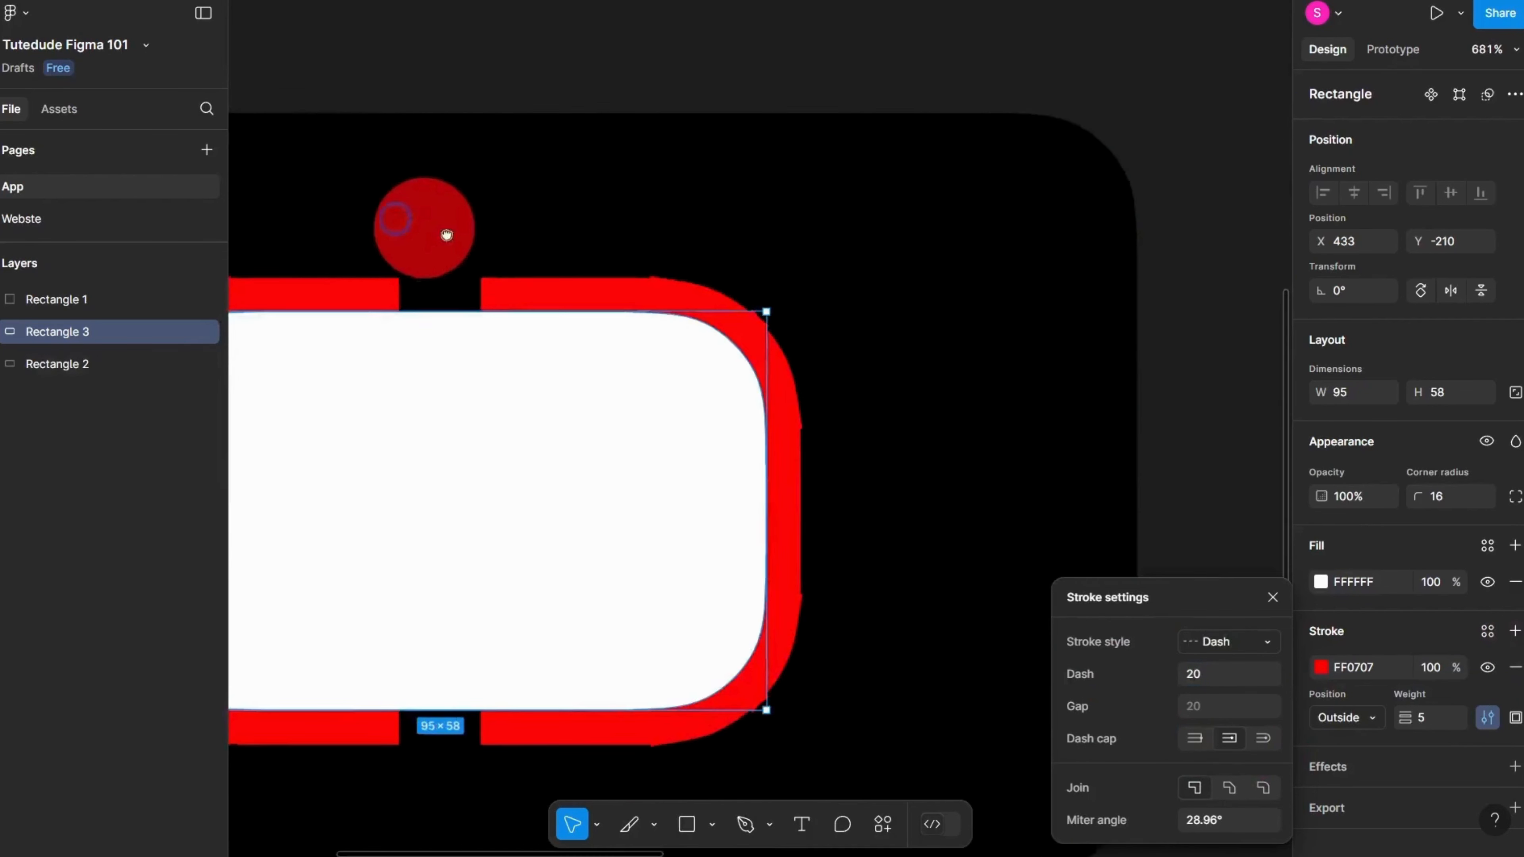
scroll(997, 211, "up", 4)
scroll(671, 320, "up", 2)
scroll(819, 384, "up", 1)
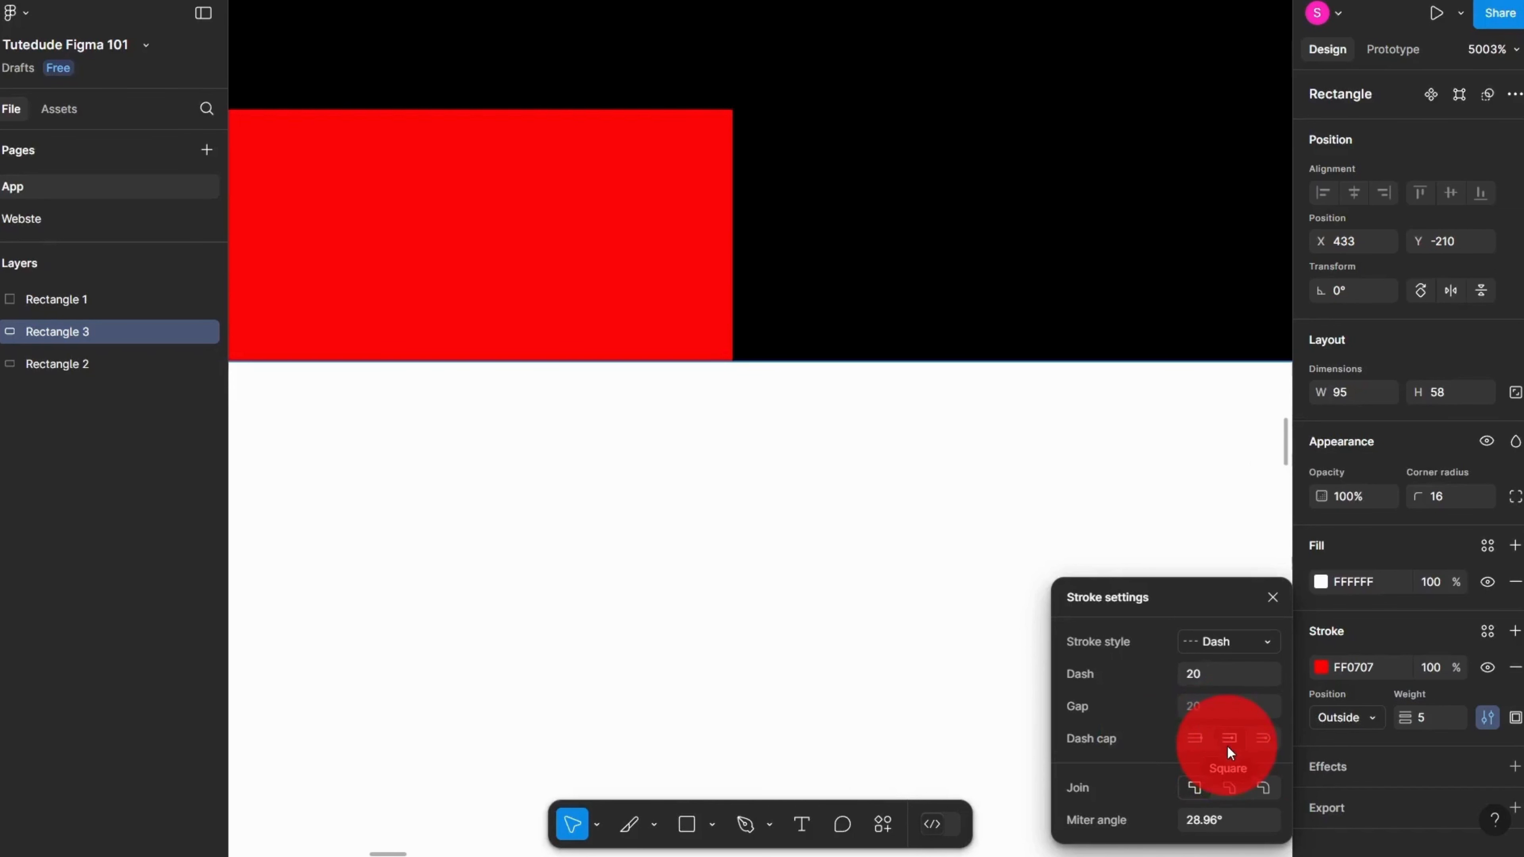
scroll(861, 401, "down", 10)
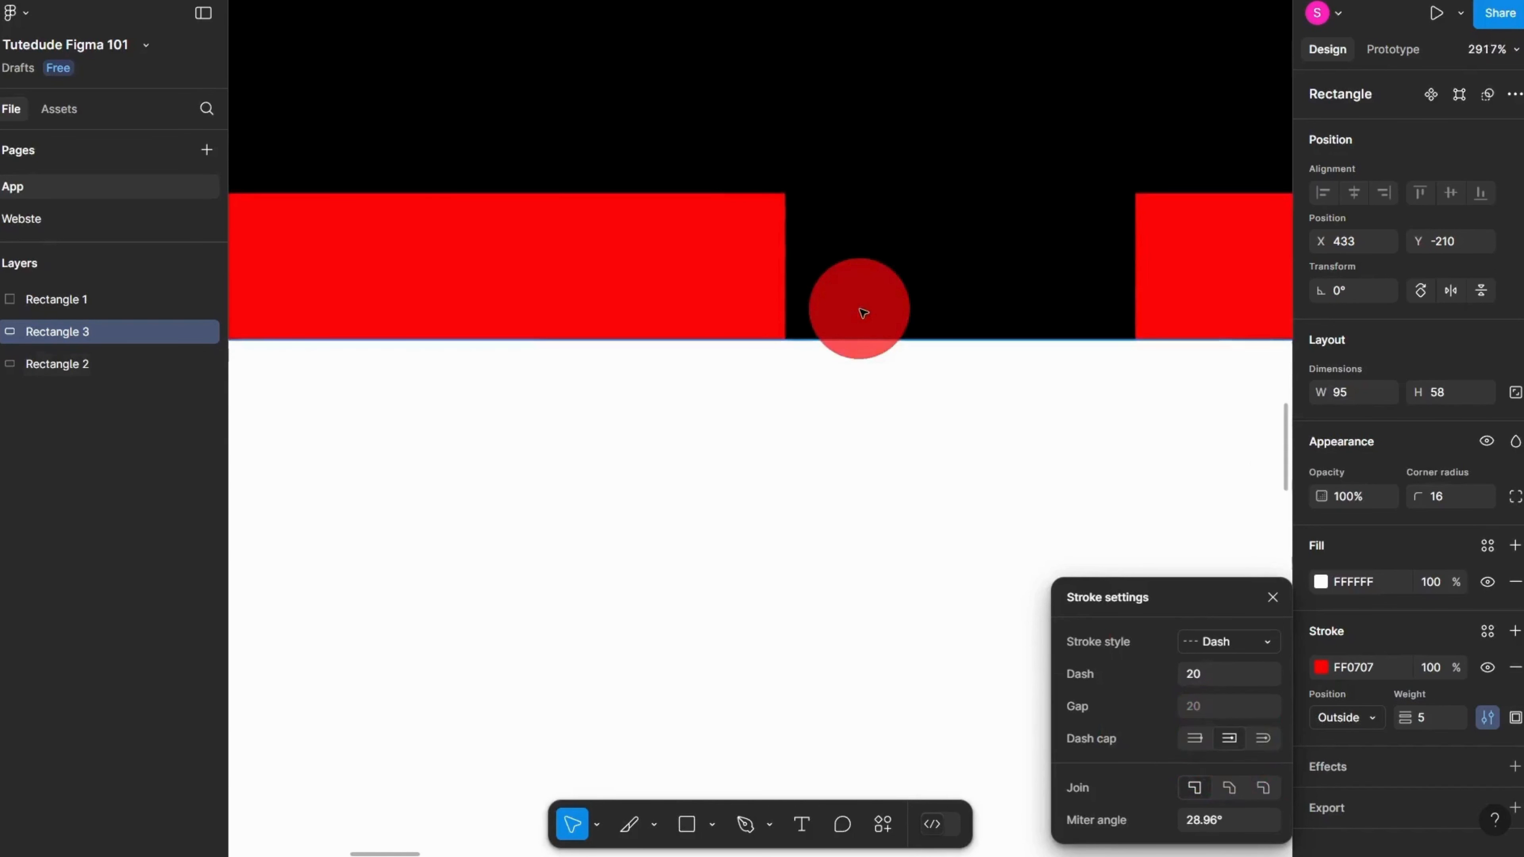
scroll(855, 317, "down", 5)
scroll(704, 561, "up", 3)
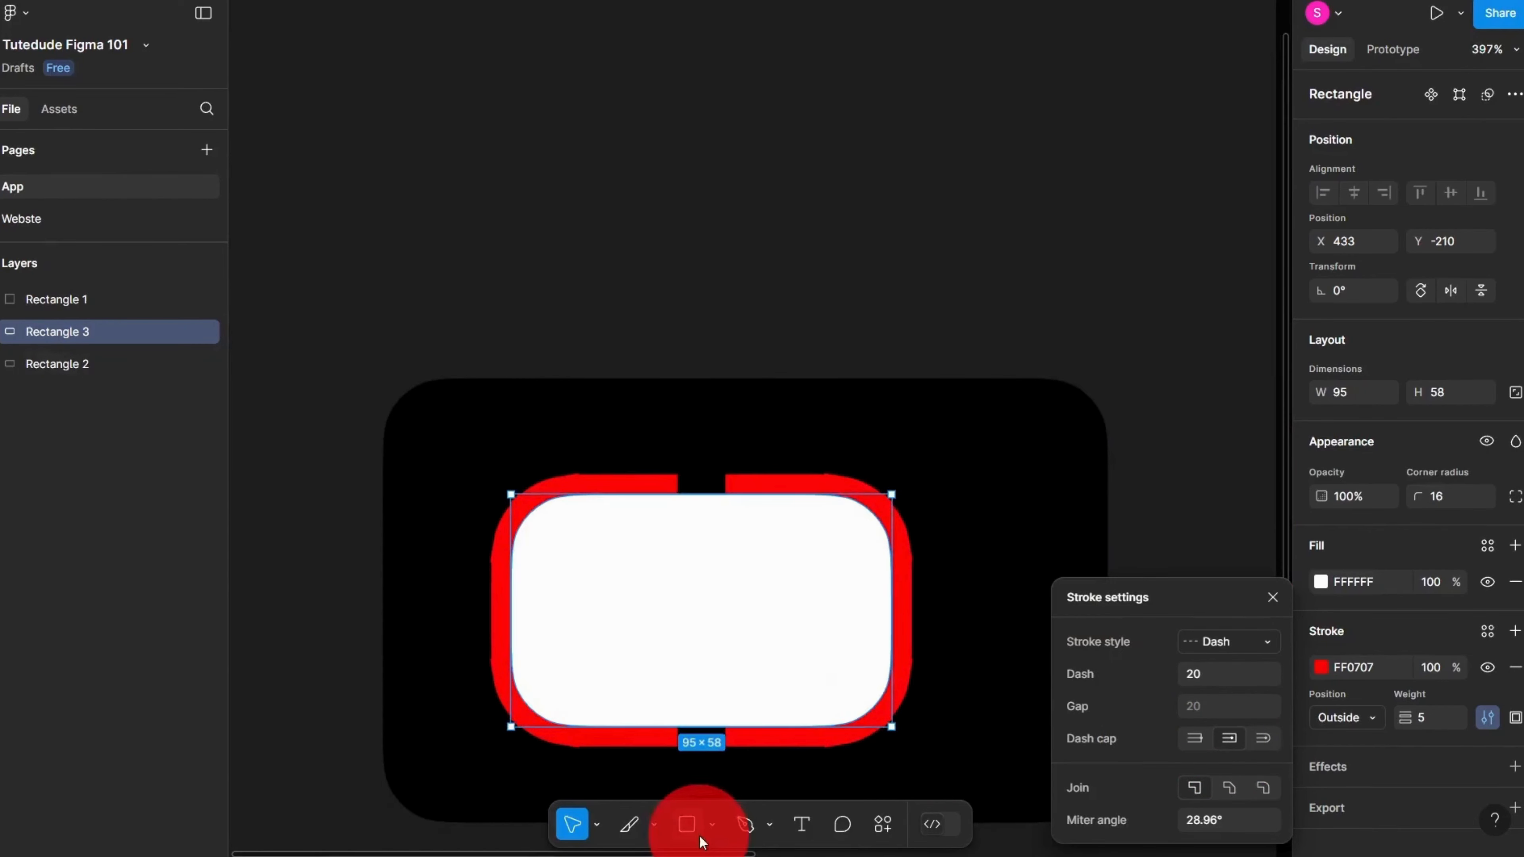
Step: Draw a 14 × 8 rectangle above the black rectangle and a line about 13 long across it
left_click(687, 825)
left_click_drag(612, 265, 646, 284)
scroll(630, 255, "up", 6)
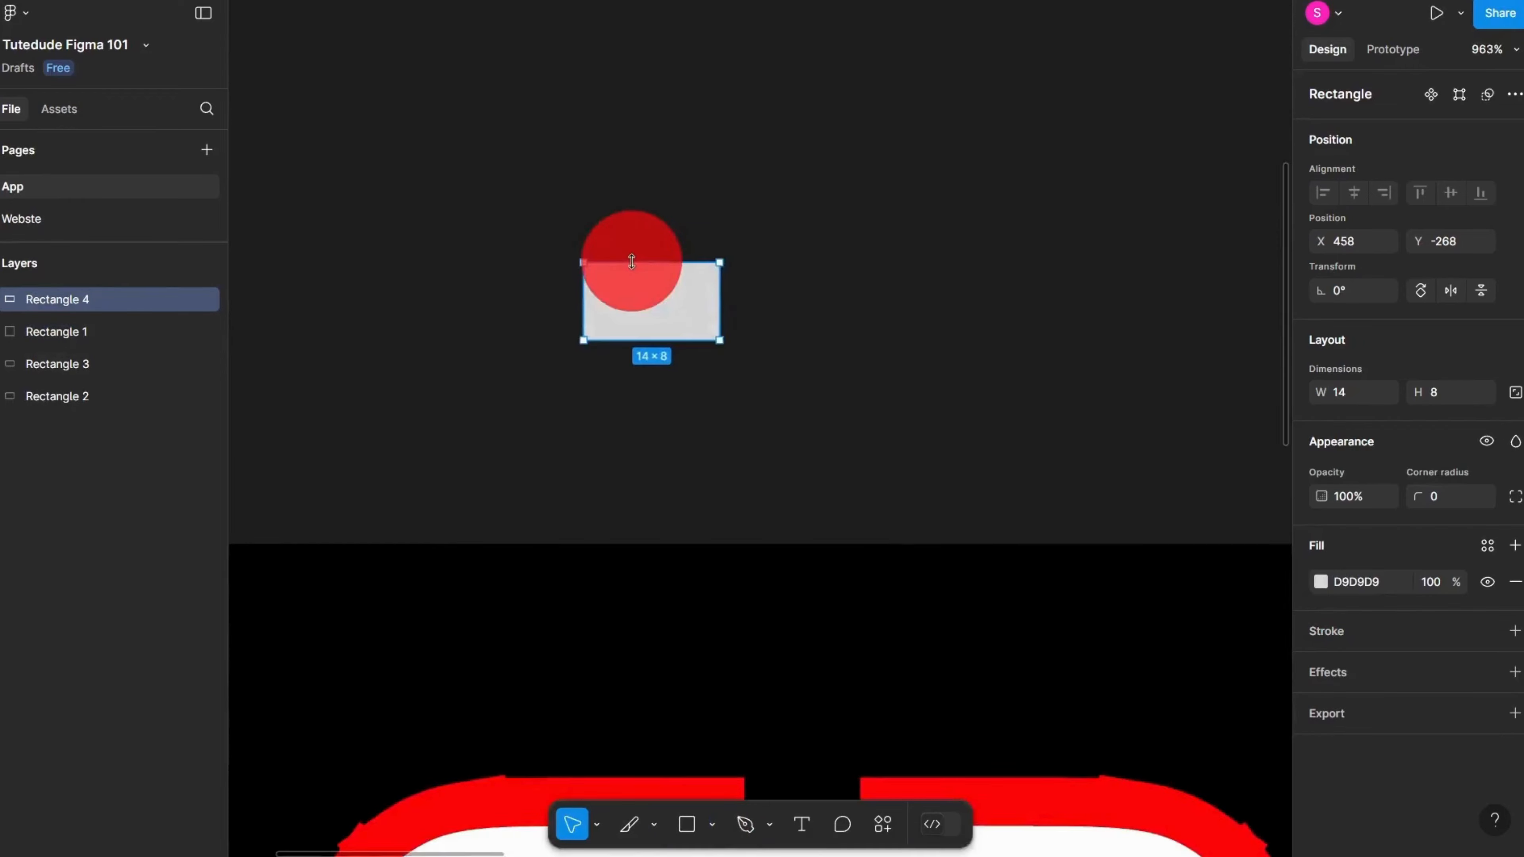
left_click(711, 826)
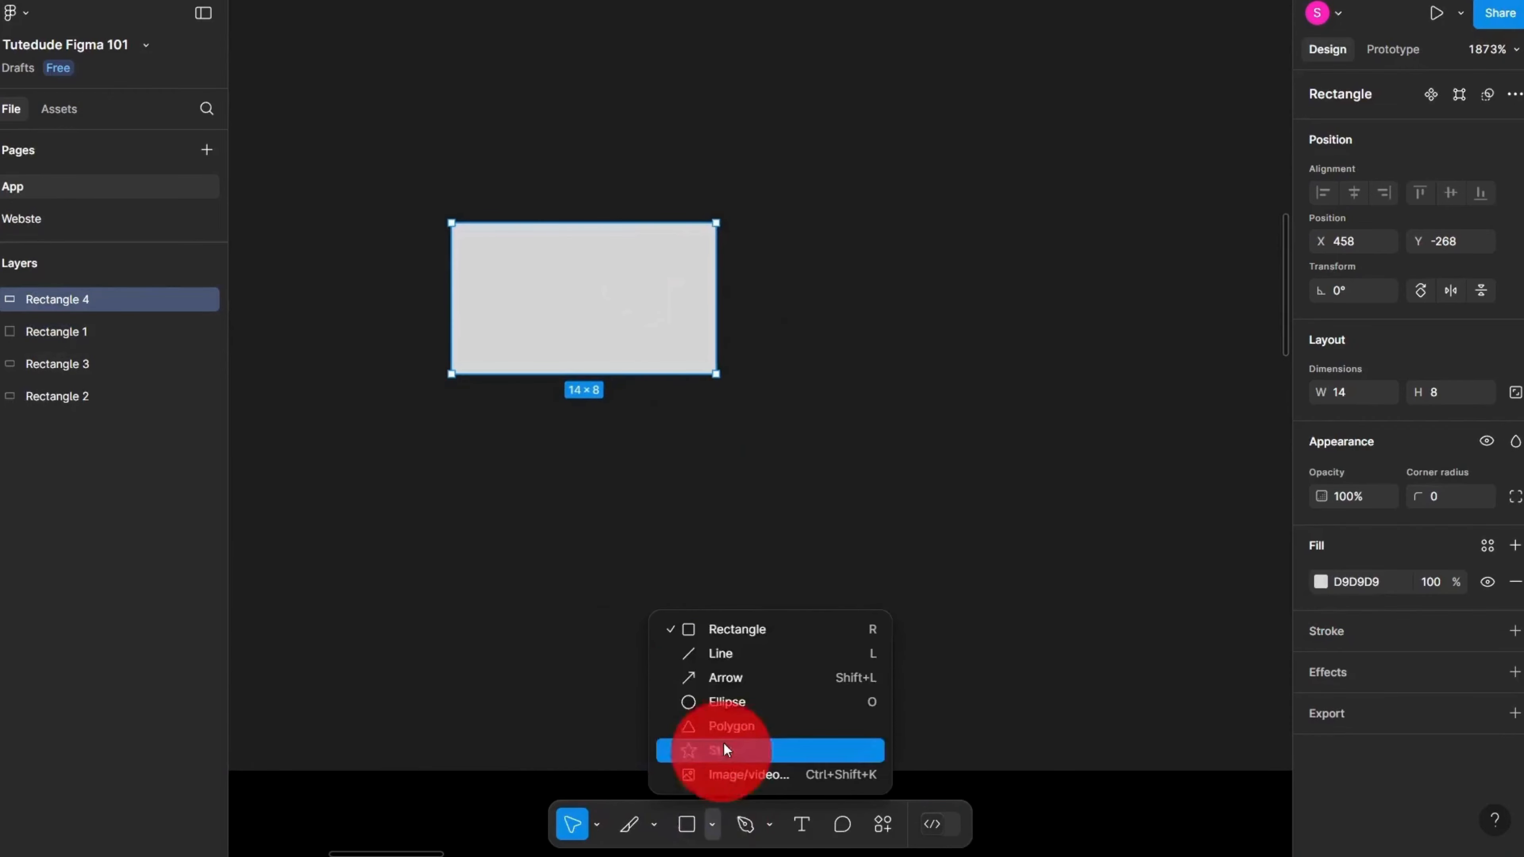
left_click(731, 661)
left_click_drag(451, 288, 693, 299)
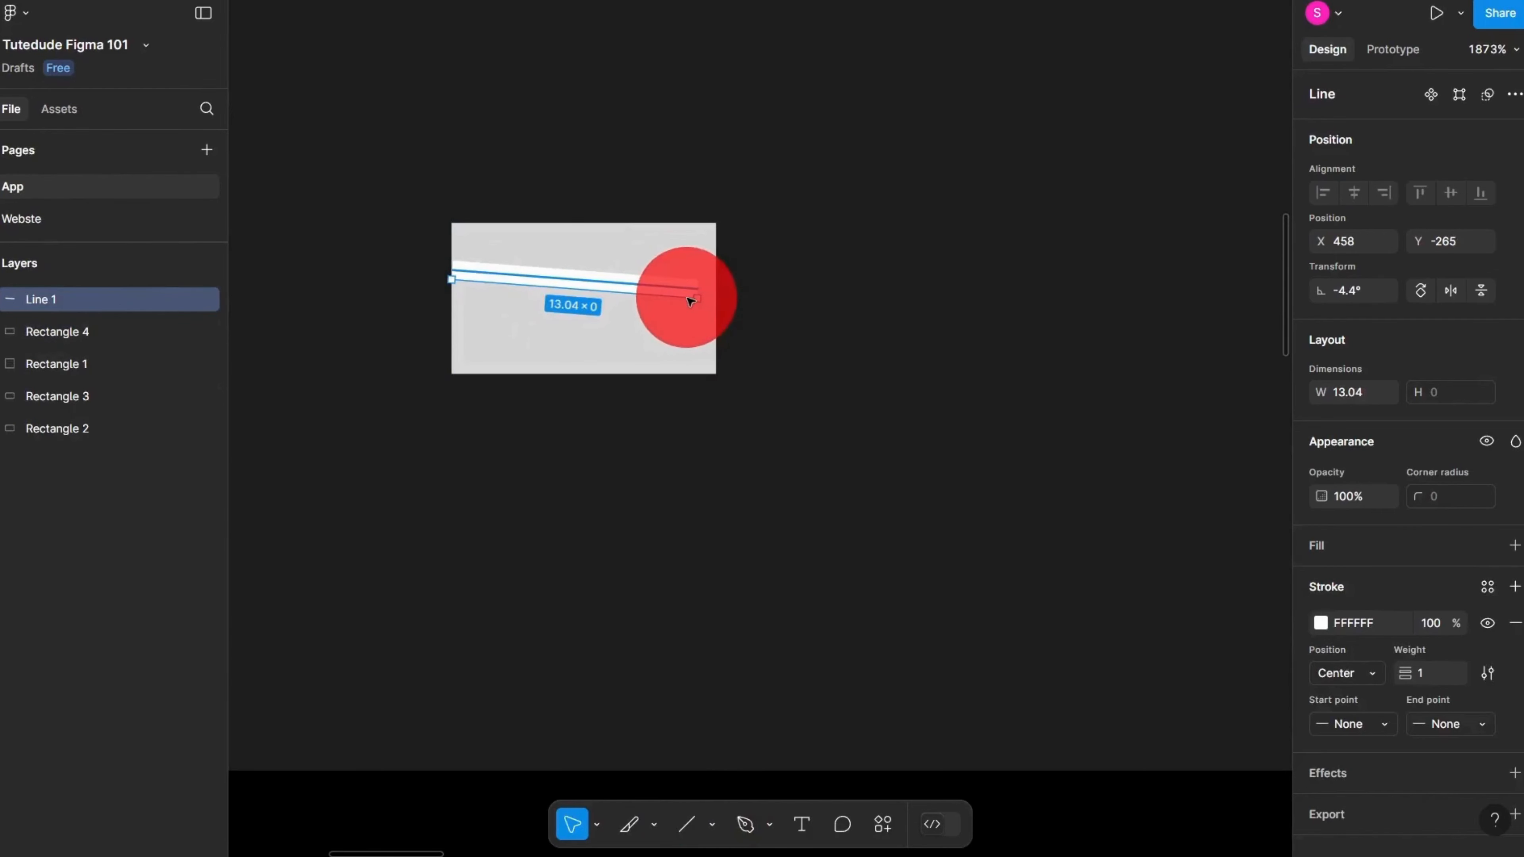
Step: Straighten the line across the tiny rectangle's full width and duplicate both shapes just to the right
left_click_drag(694, 296, 930, 314)
left_click(622, 314, "shift")
left_click(900, 391)
scroll(900, 391, "right", 4)
Step: Widen the duplicated rectangle to 19 so it extends past the end of its line
left_click(603, 369)
left_click_drag(831, 368, 905, 373)
left_click(885, 519)
scroll(929, 551, "down", 2)
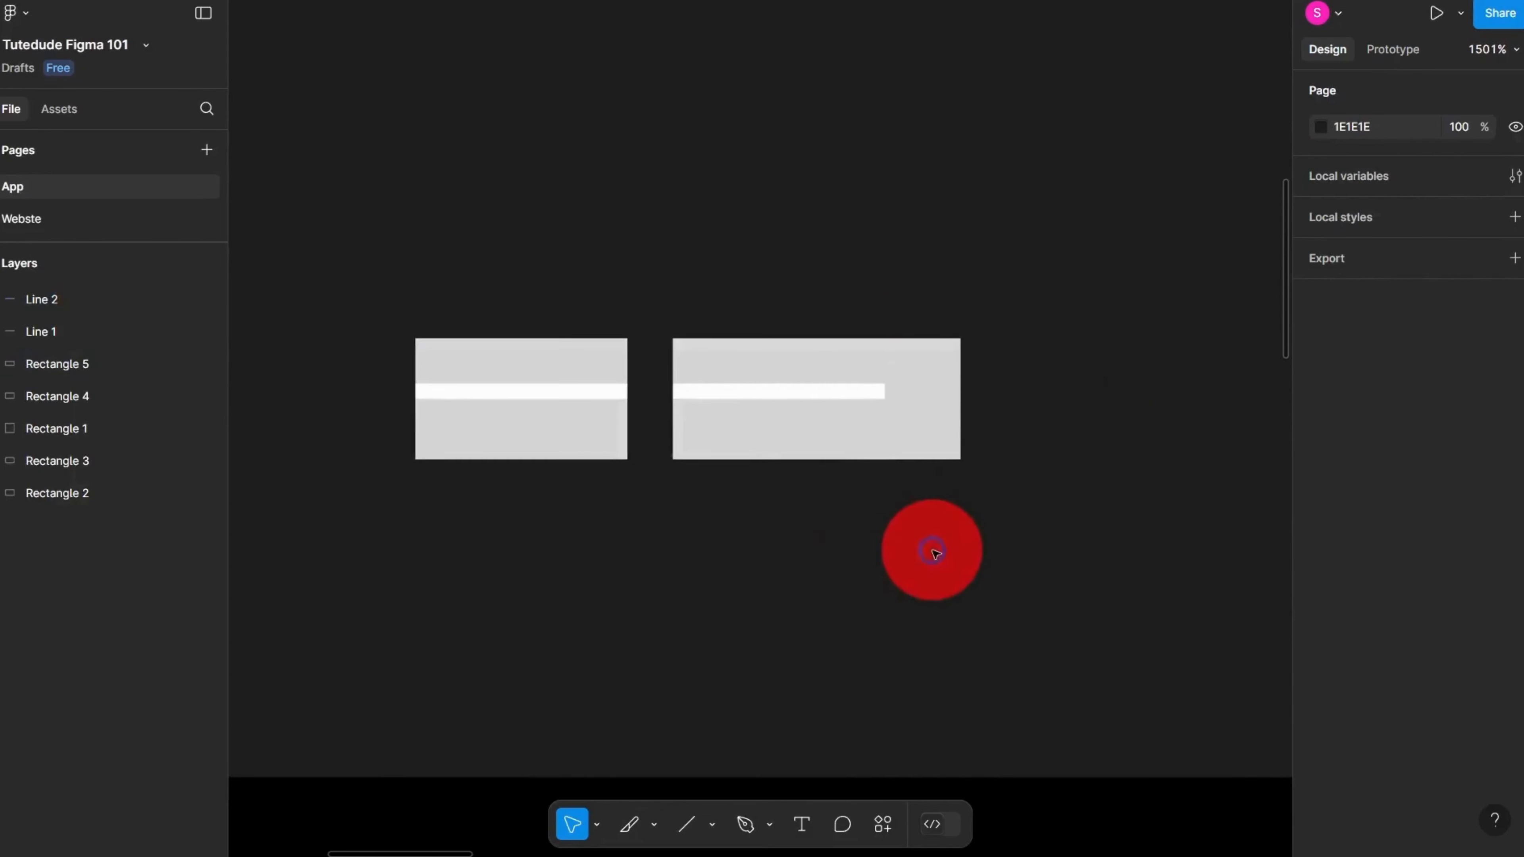
scroll(605, 436, "up", 5)
left_click(776, 350)
left_click(1010, 369)
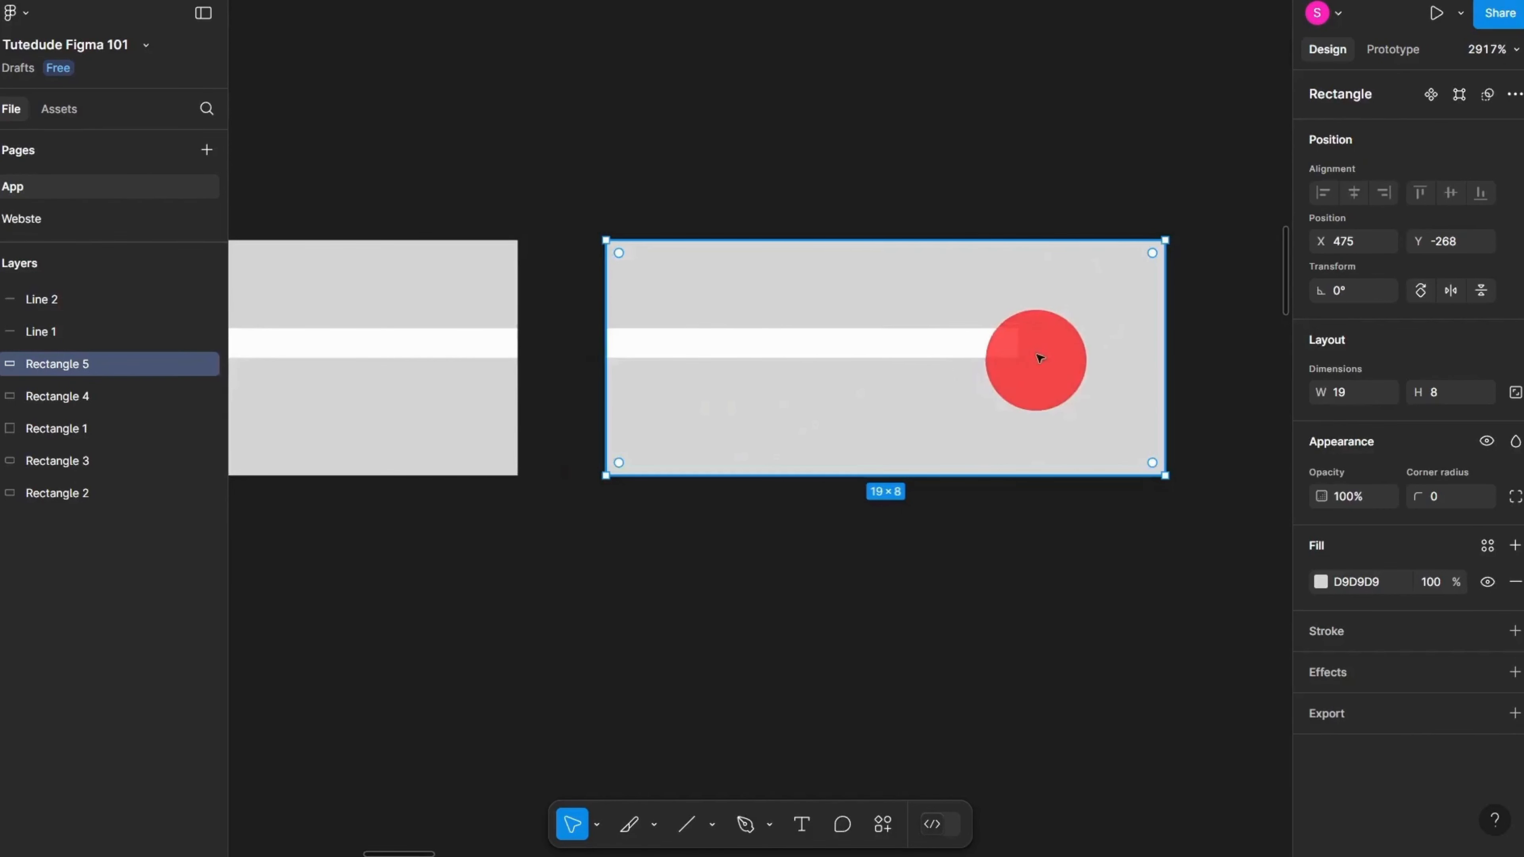
Step: Delete the two small grey rectangles together with both of their lines
scroll(990, 432, "left", 1)
scroll(990, 432, "down", 5)
left_click_drag(1103, 447, 494, 128)
scroll(691, 310, "up", 5)
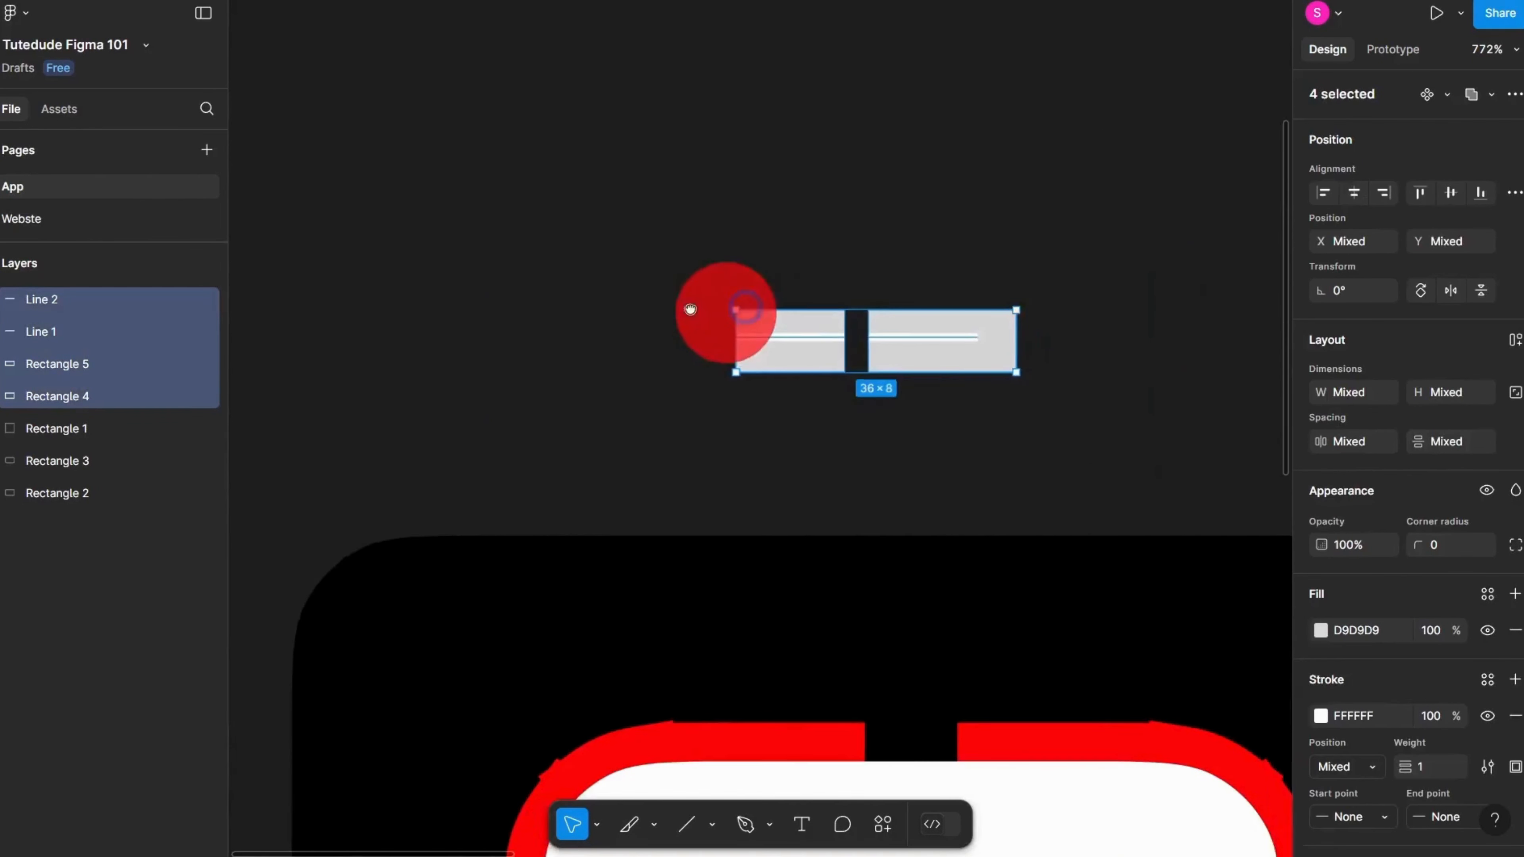
left_click_drag(642, 270, 443, 251)
scroll(443, 251, "up", 2)
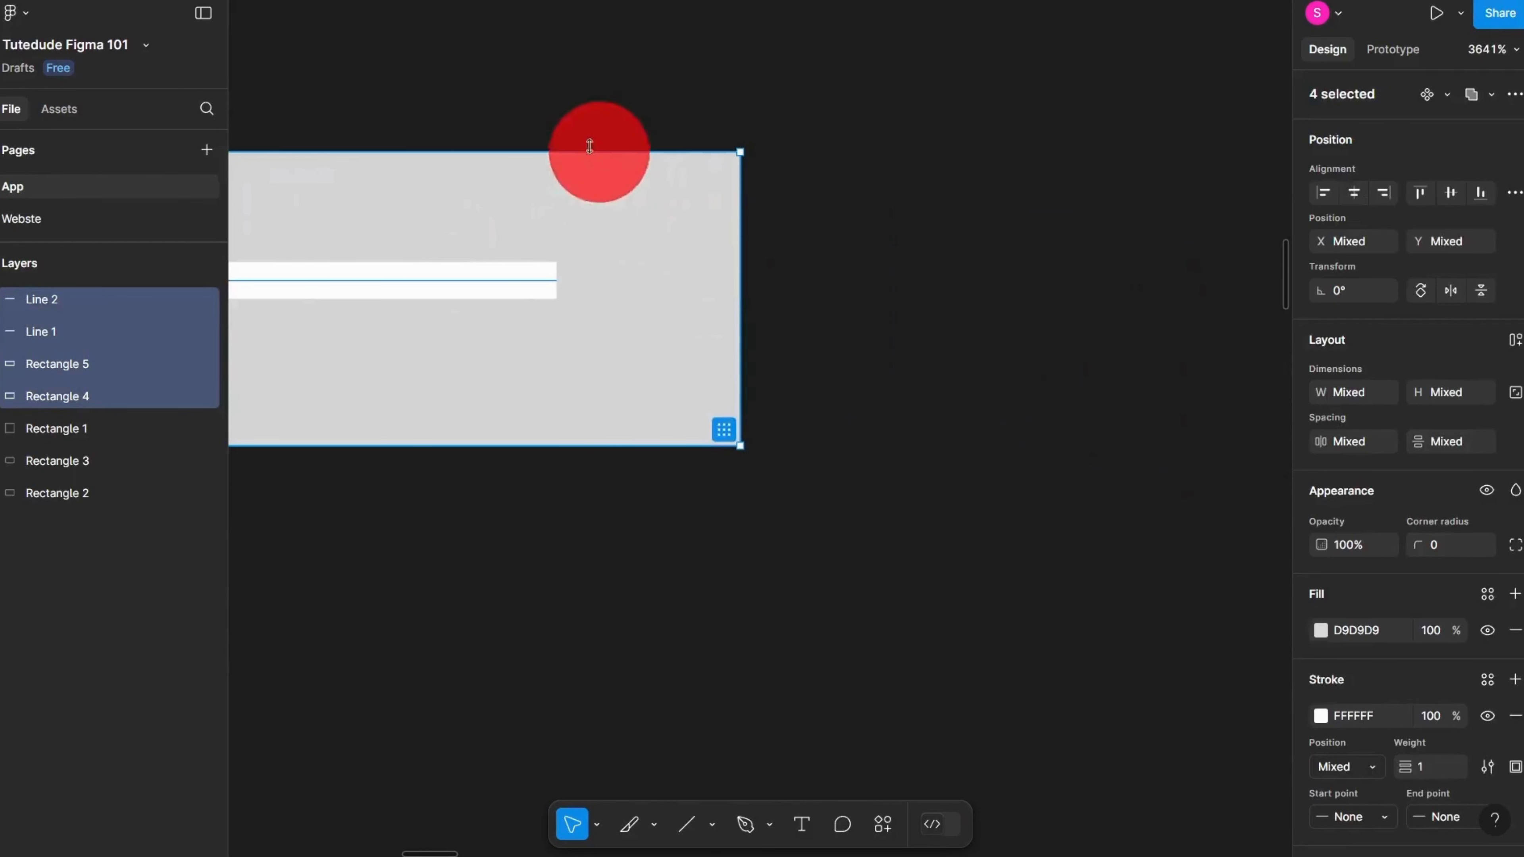
scroll(555, 634, "down", 6)
left_click_drag(554, 633, 935, 608)
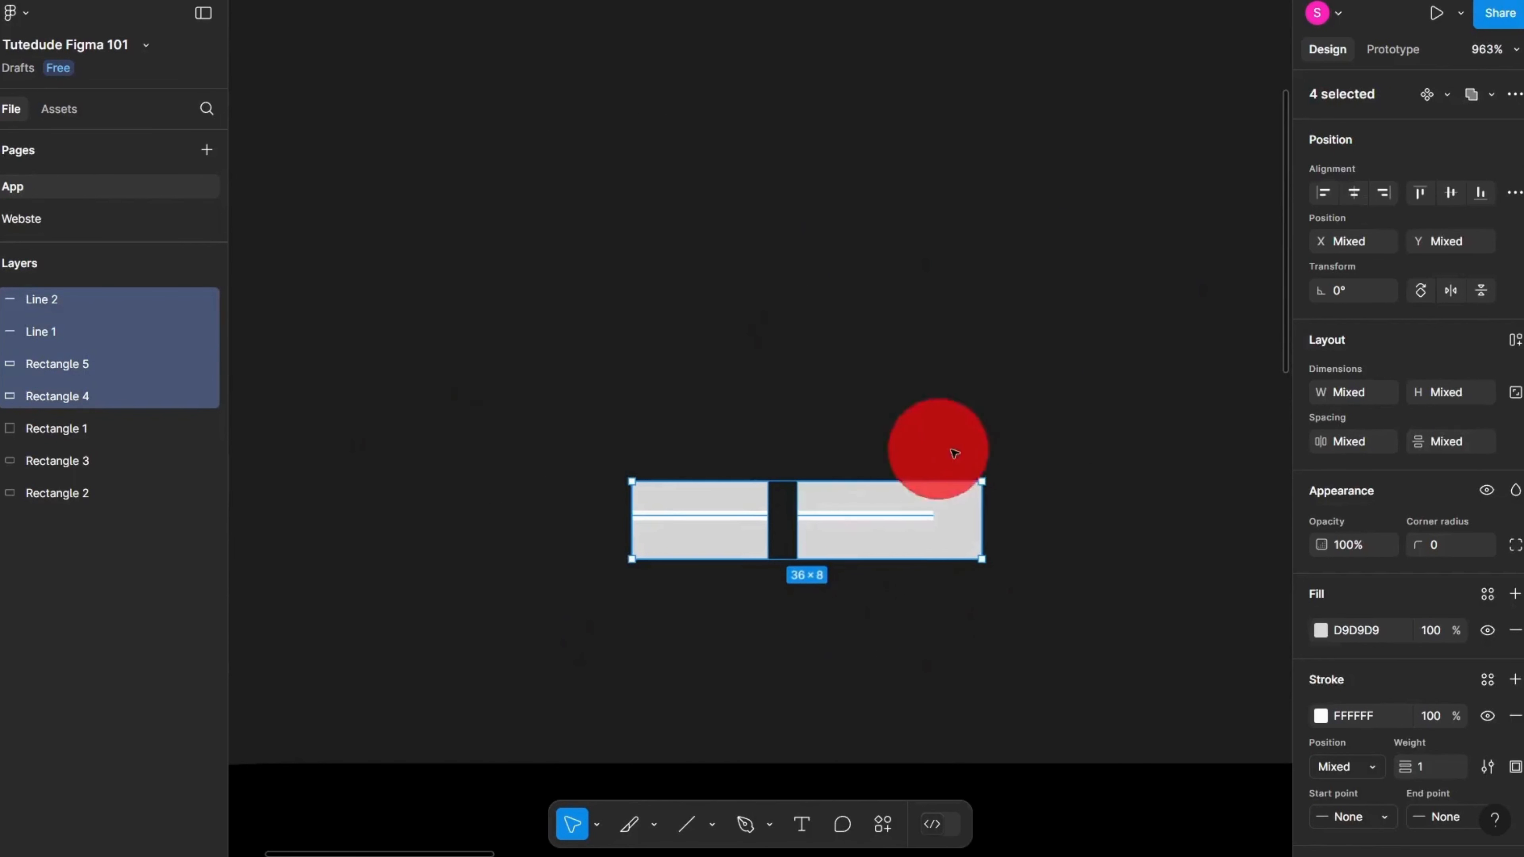
scroll(792, 215, "down", 5)
key("Delete")
Step: Select the small white rectangle and change its red stroke's style to Solid in the advanced stroke settings
scroll(739, 249, "down", 2)
left_click(872, 510)
scroll(872, 513, "down", 3)
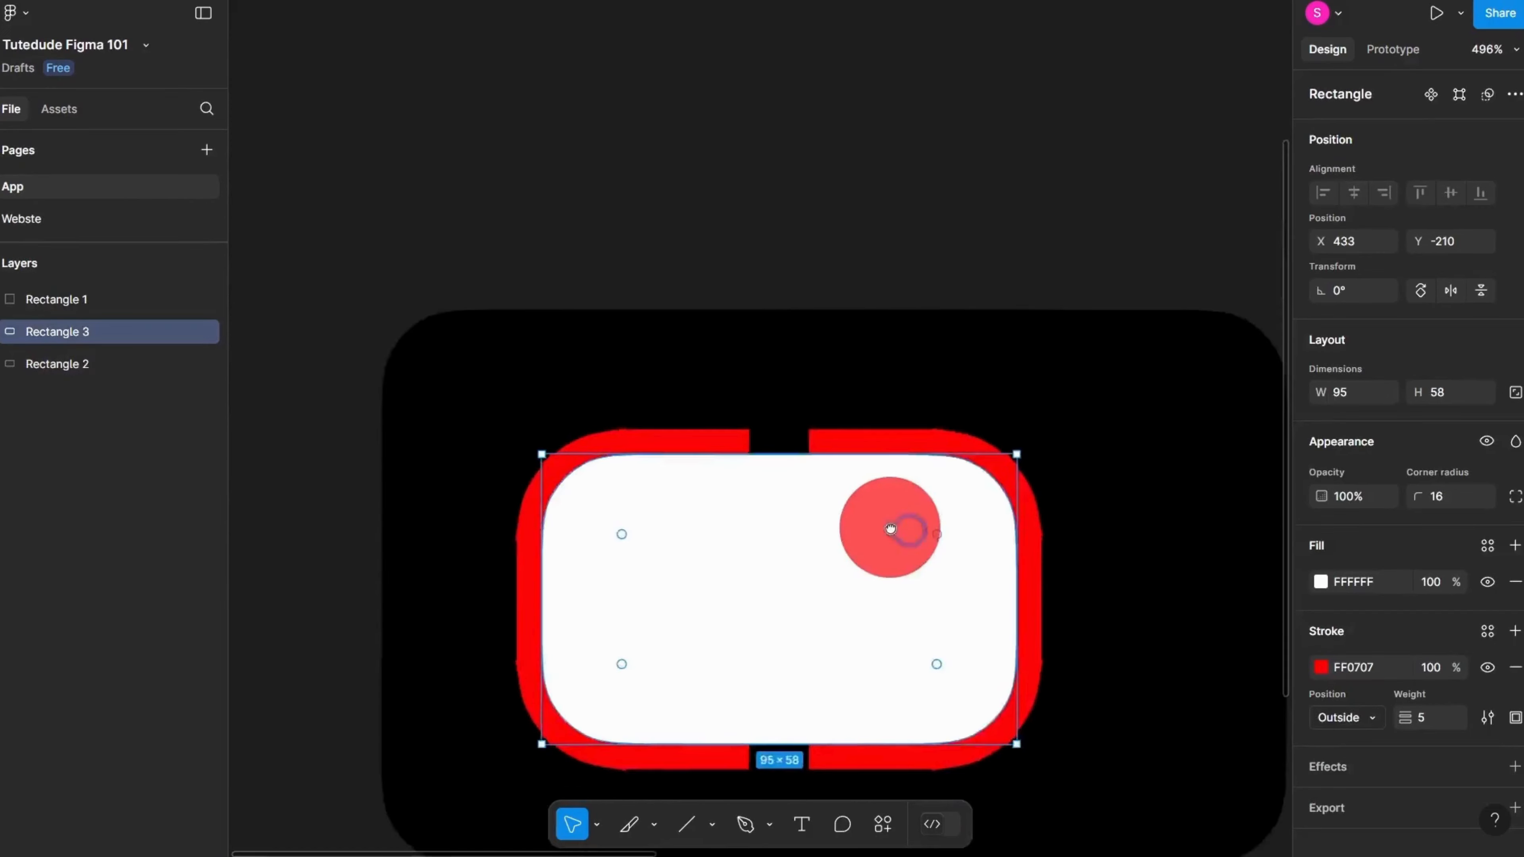
scroll(900, 532, "up", 2)
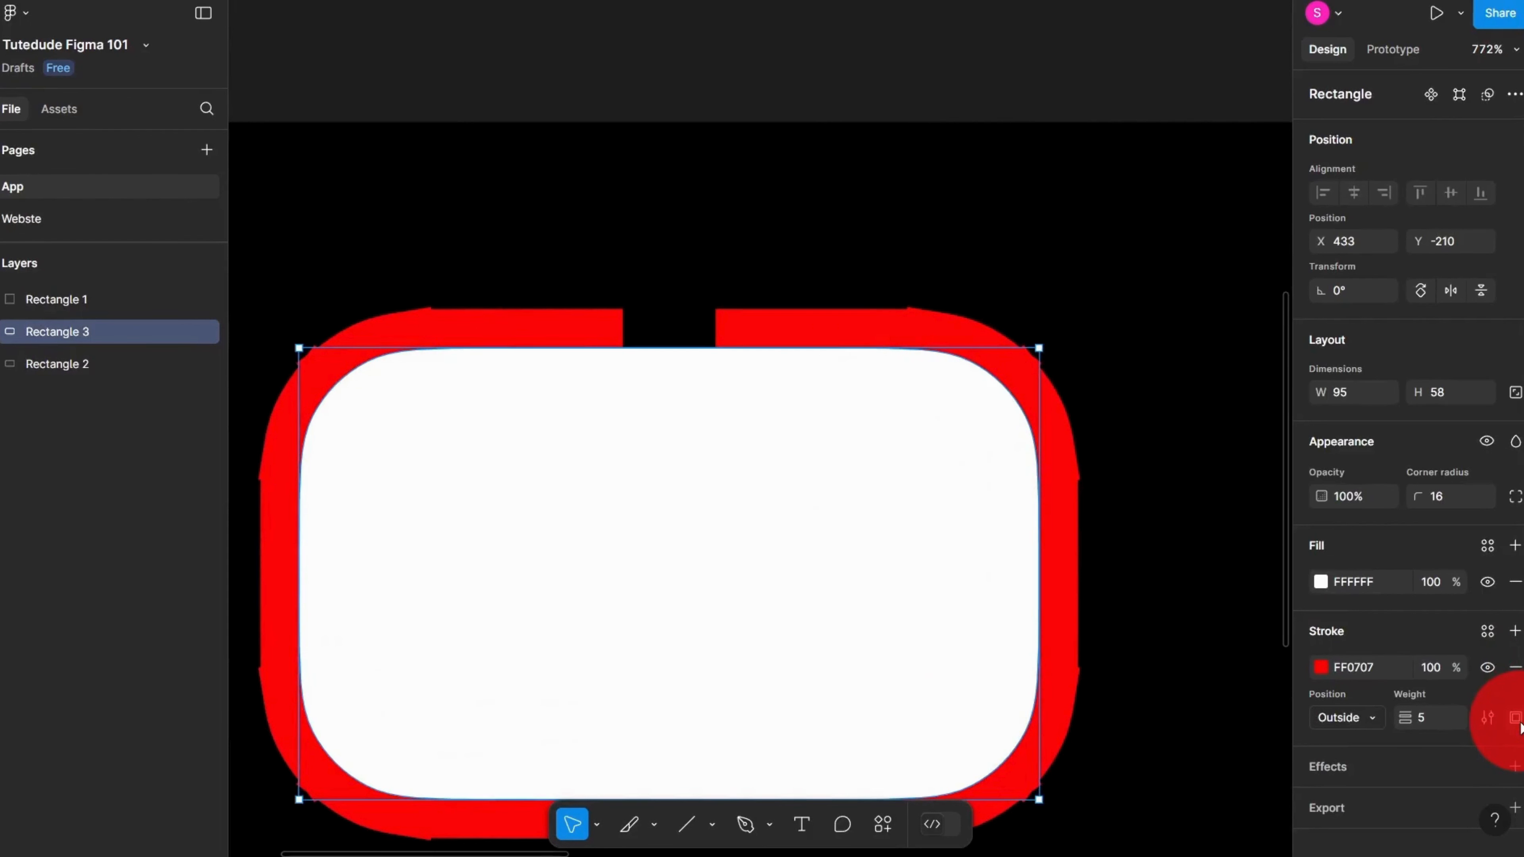
scroll(1020, 480, "down", 3)
scroll(1138, 563, "up", 3)
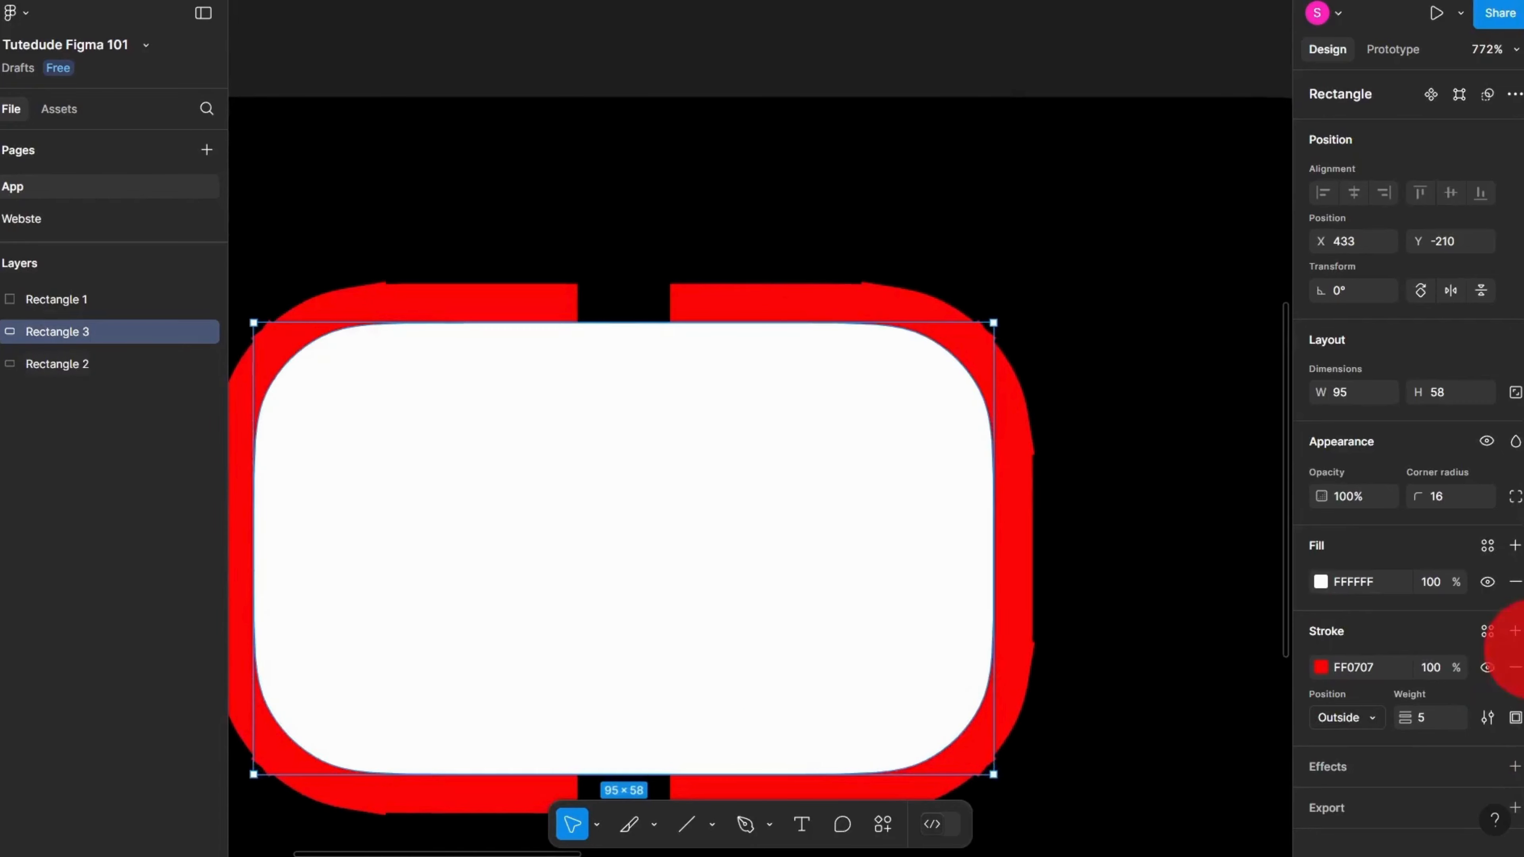
left_click(1488, 718)
left_click(1218, 634)
left_click(1249, 640)
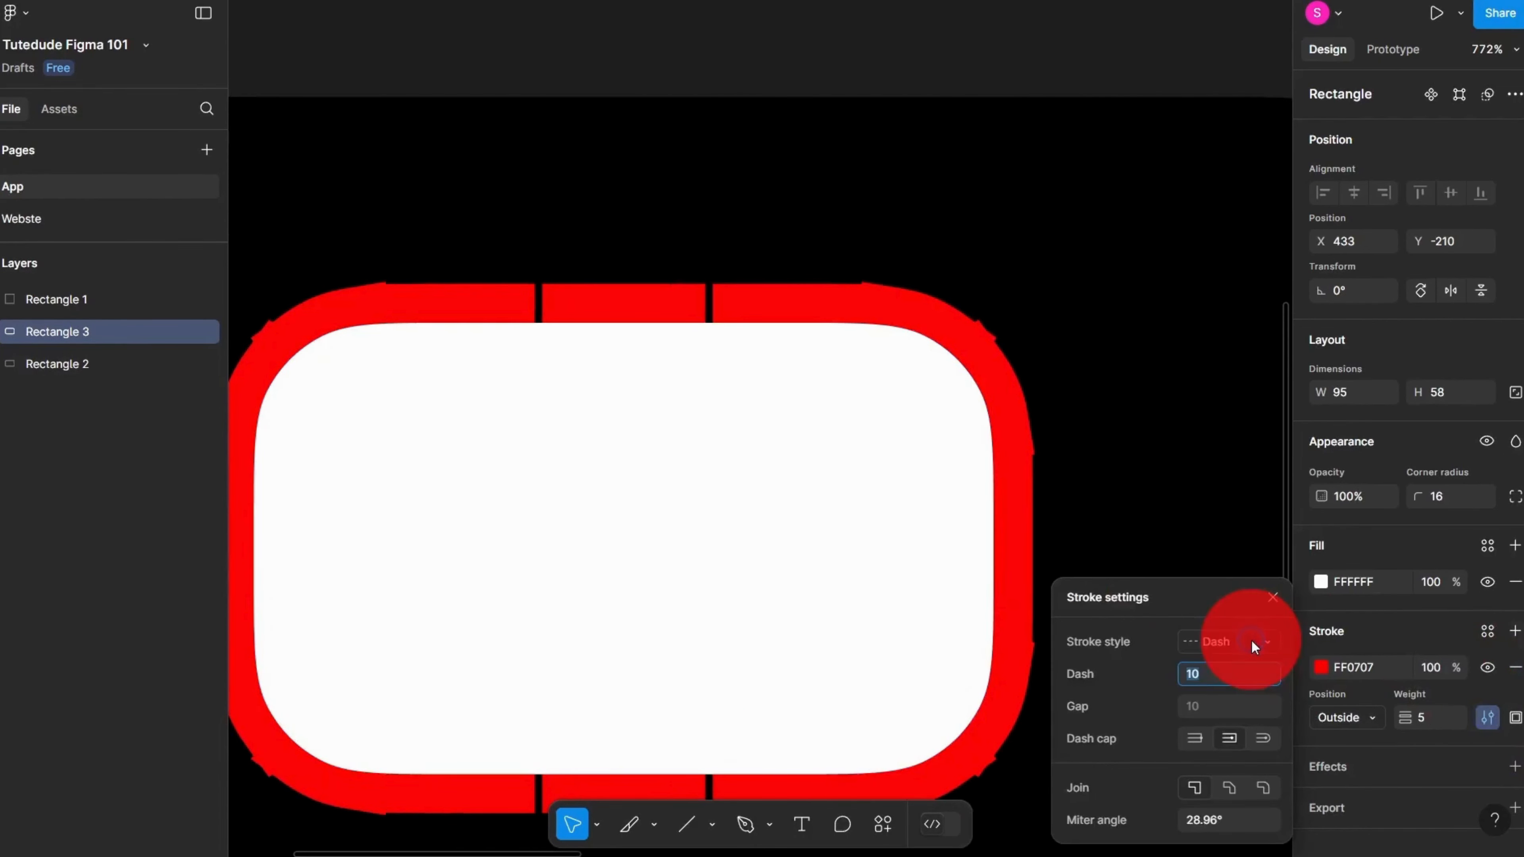
left_click(1250, 638)
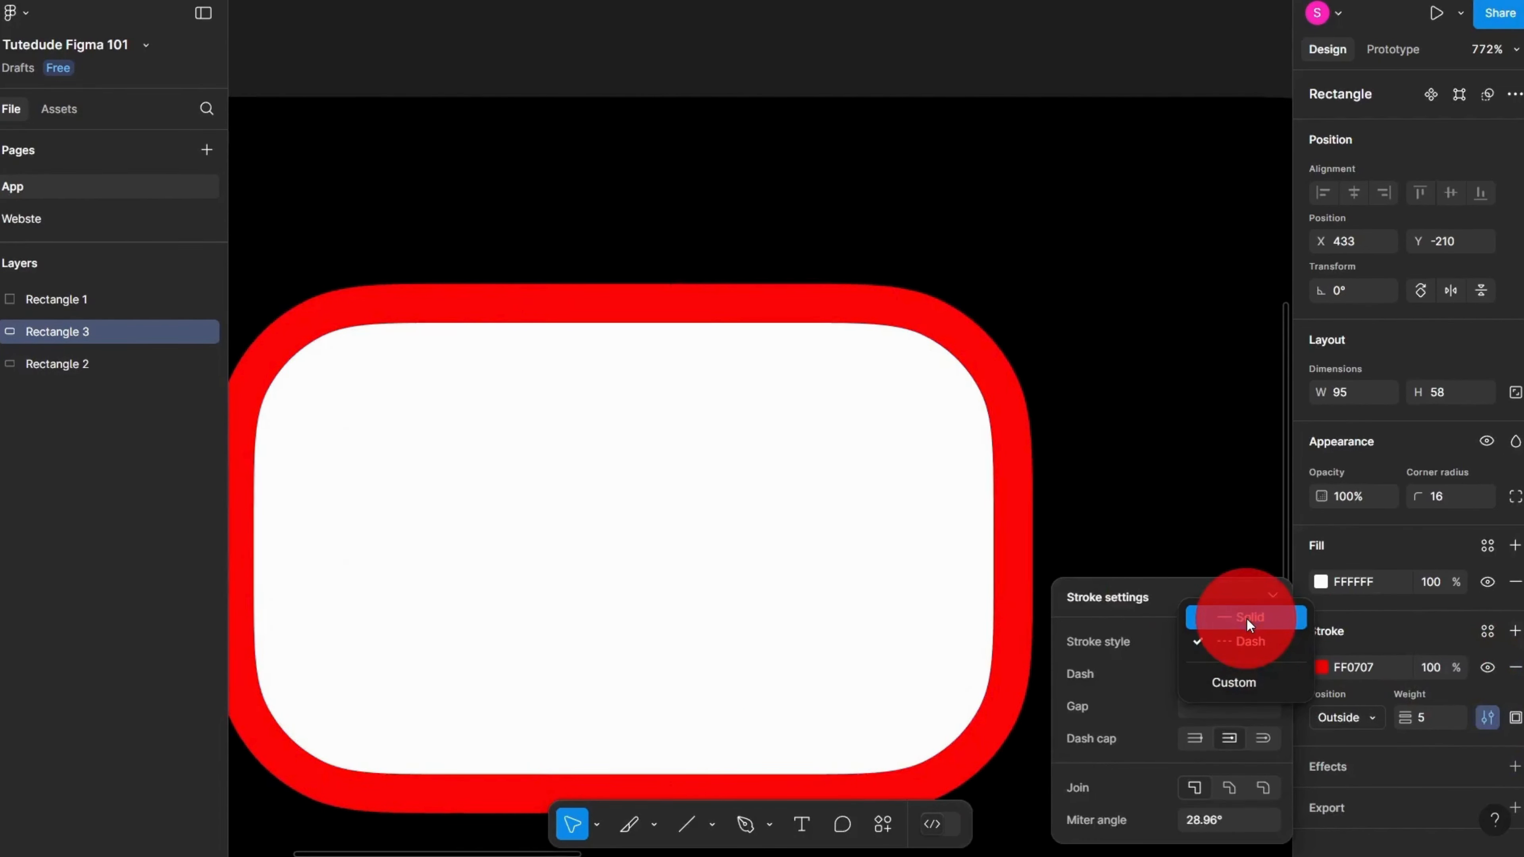
left_click(1247, 618)
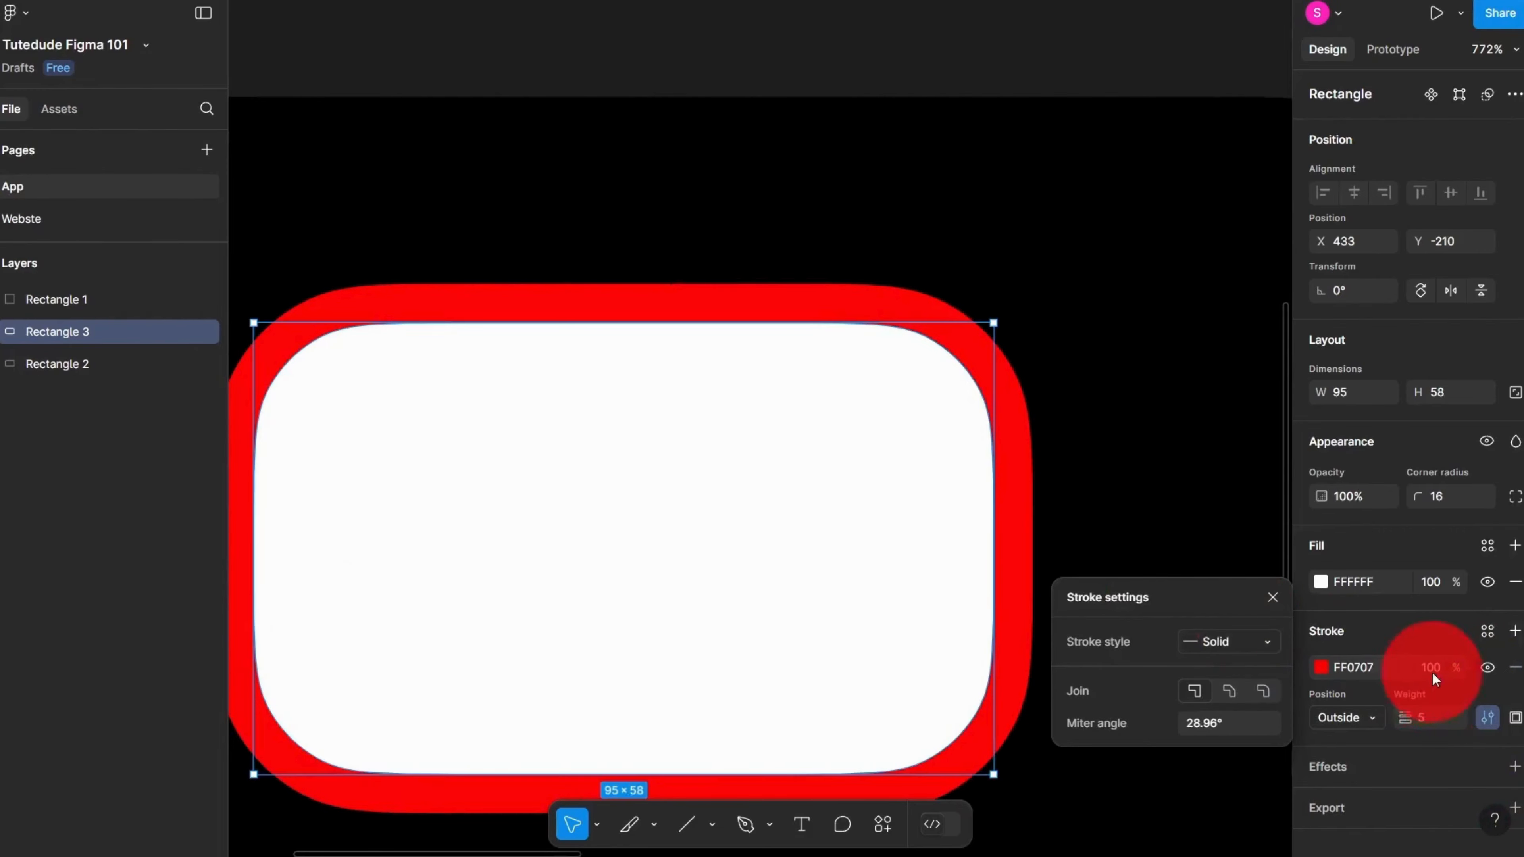
Step: Set the red stroke's weight to 4, reduce it to 2, and close the stroke settings
left_click(1429, 719)
type("4")
key("Return")
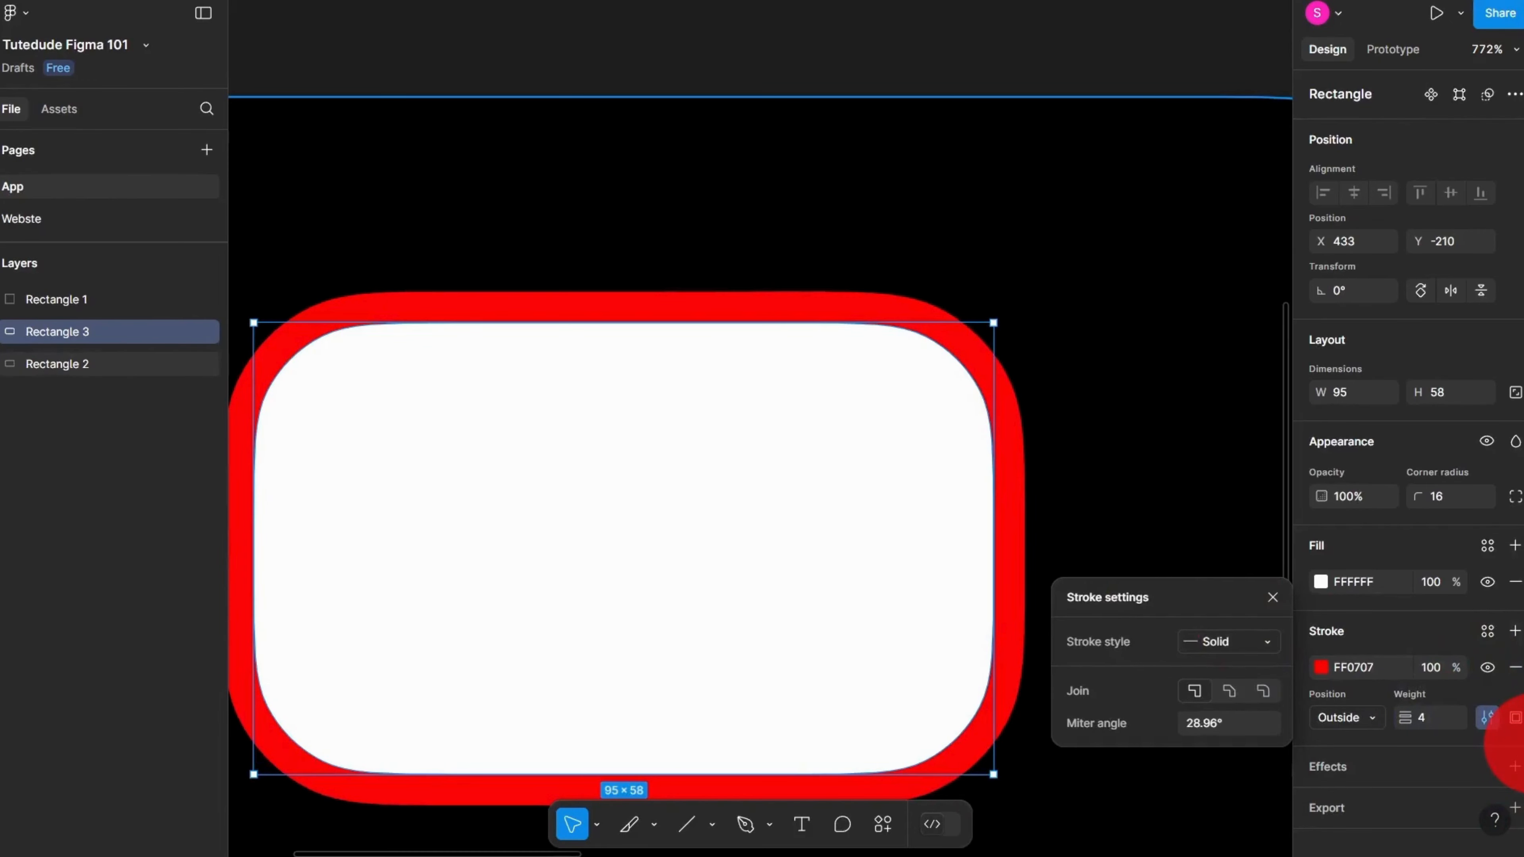
left_click(1426, 719)
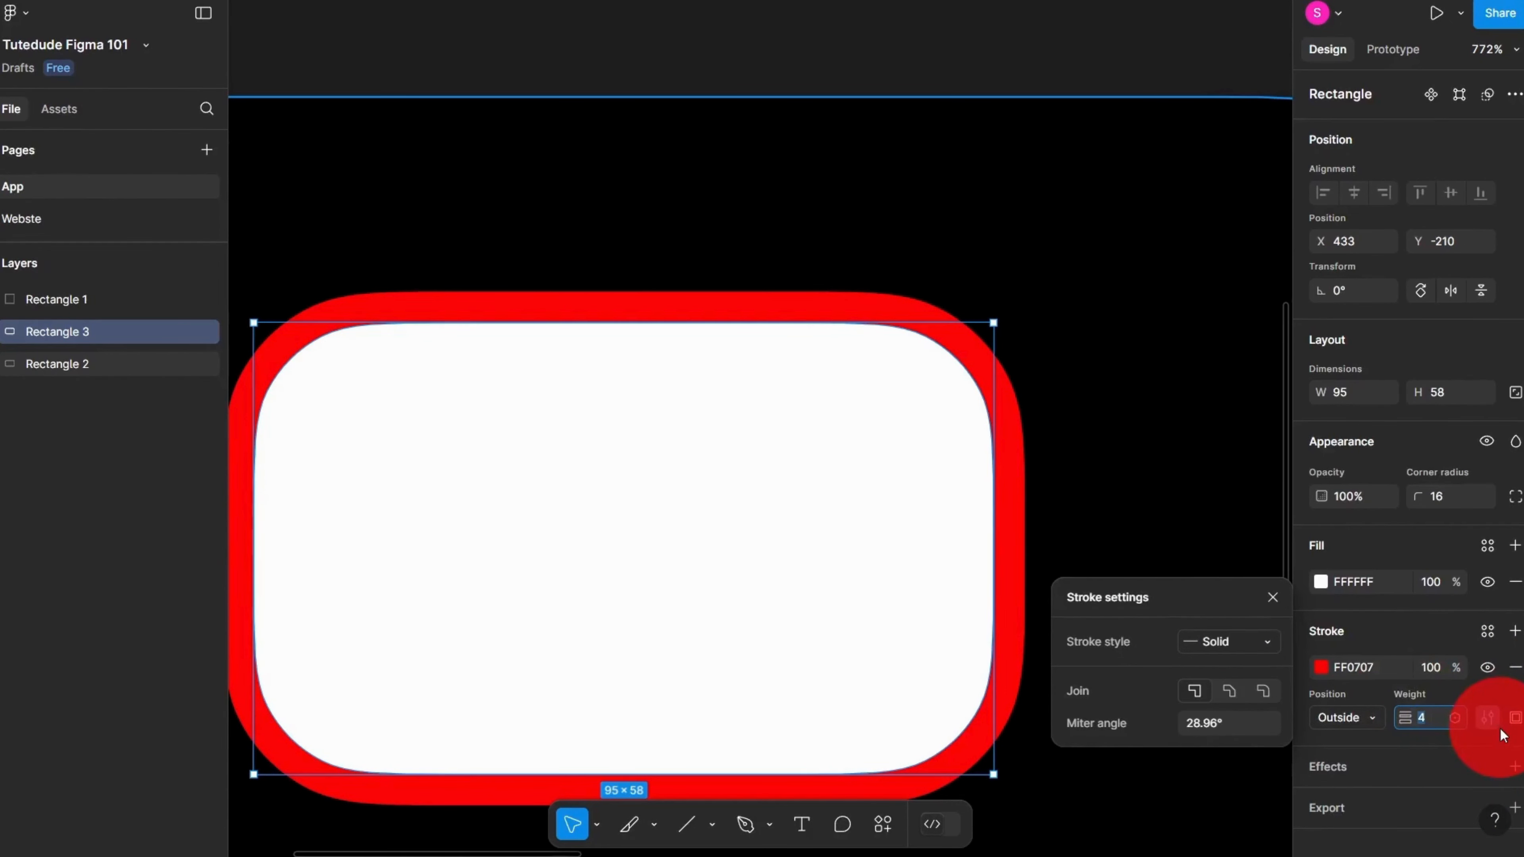
key("Return")
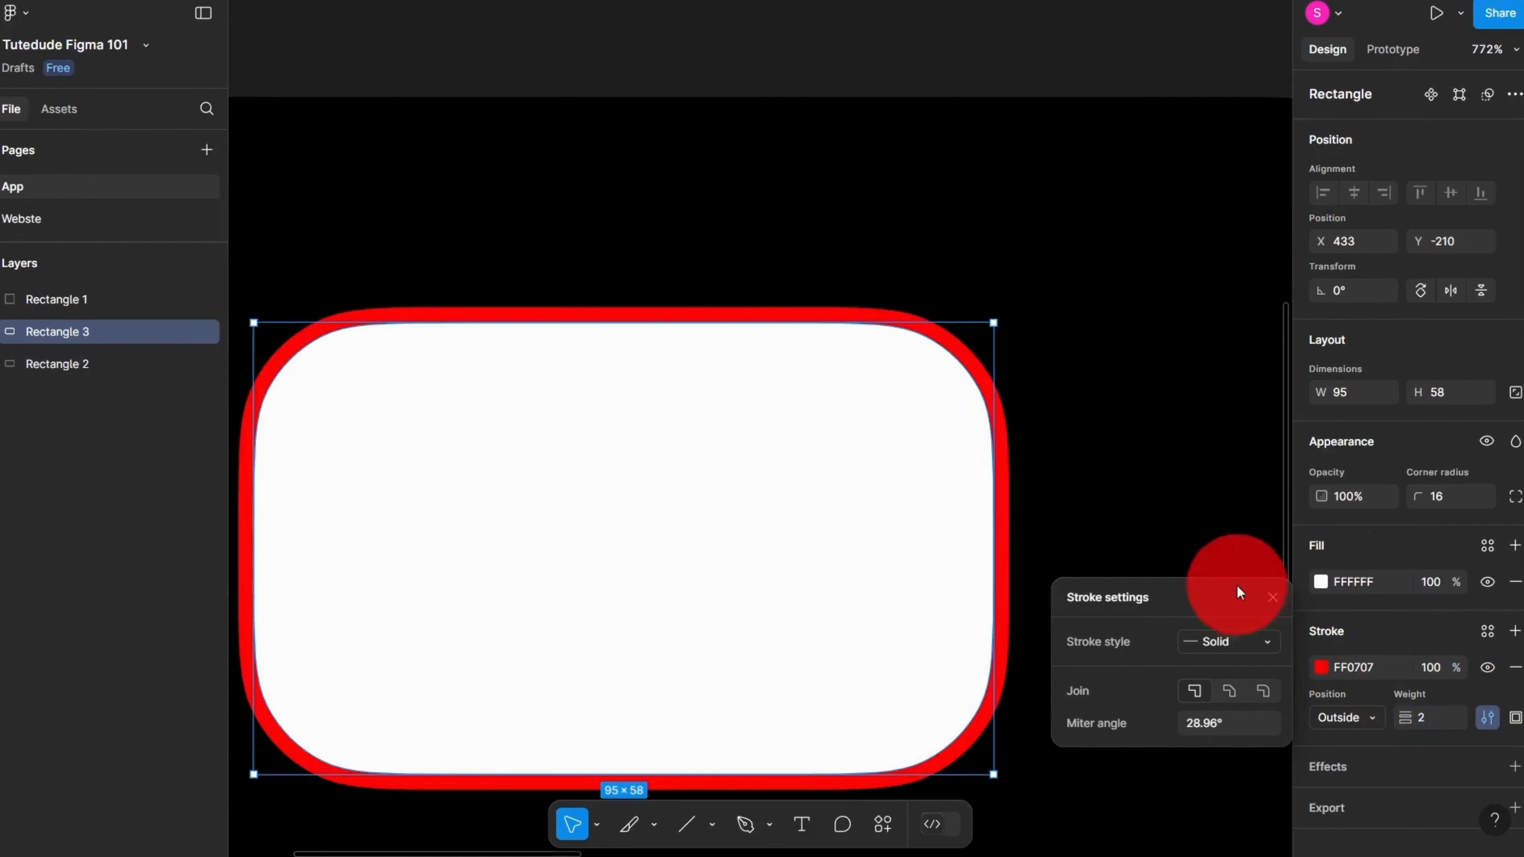
left_click(1269, 600)
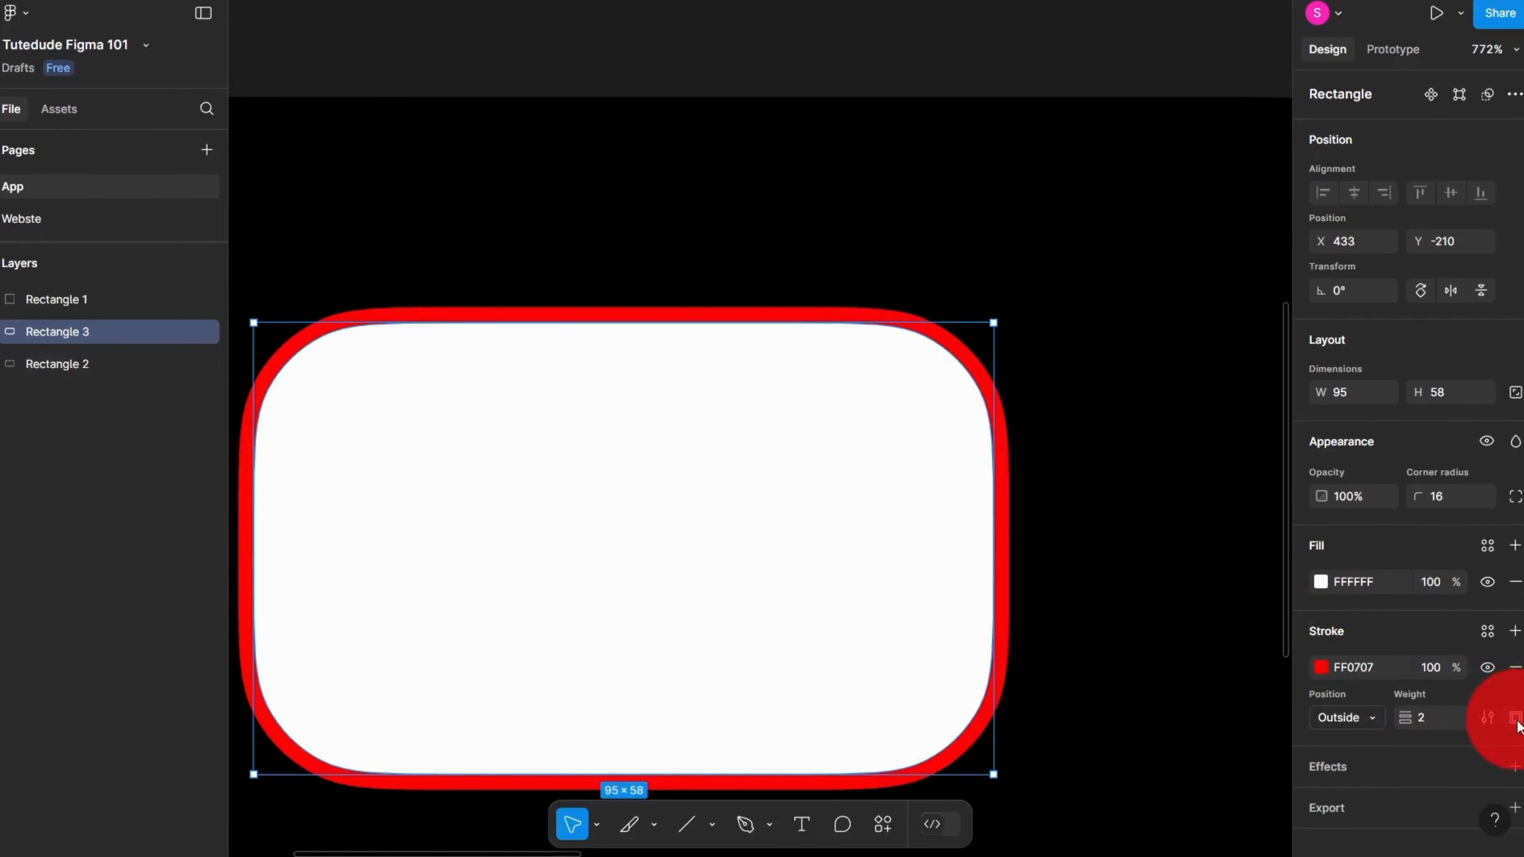
Step: Restrict the red stroke to the Left side of the white rectangle
left_click(1515, 718)
left_click(1359, 731)
left_click(1515, 719)
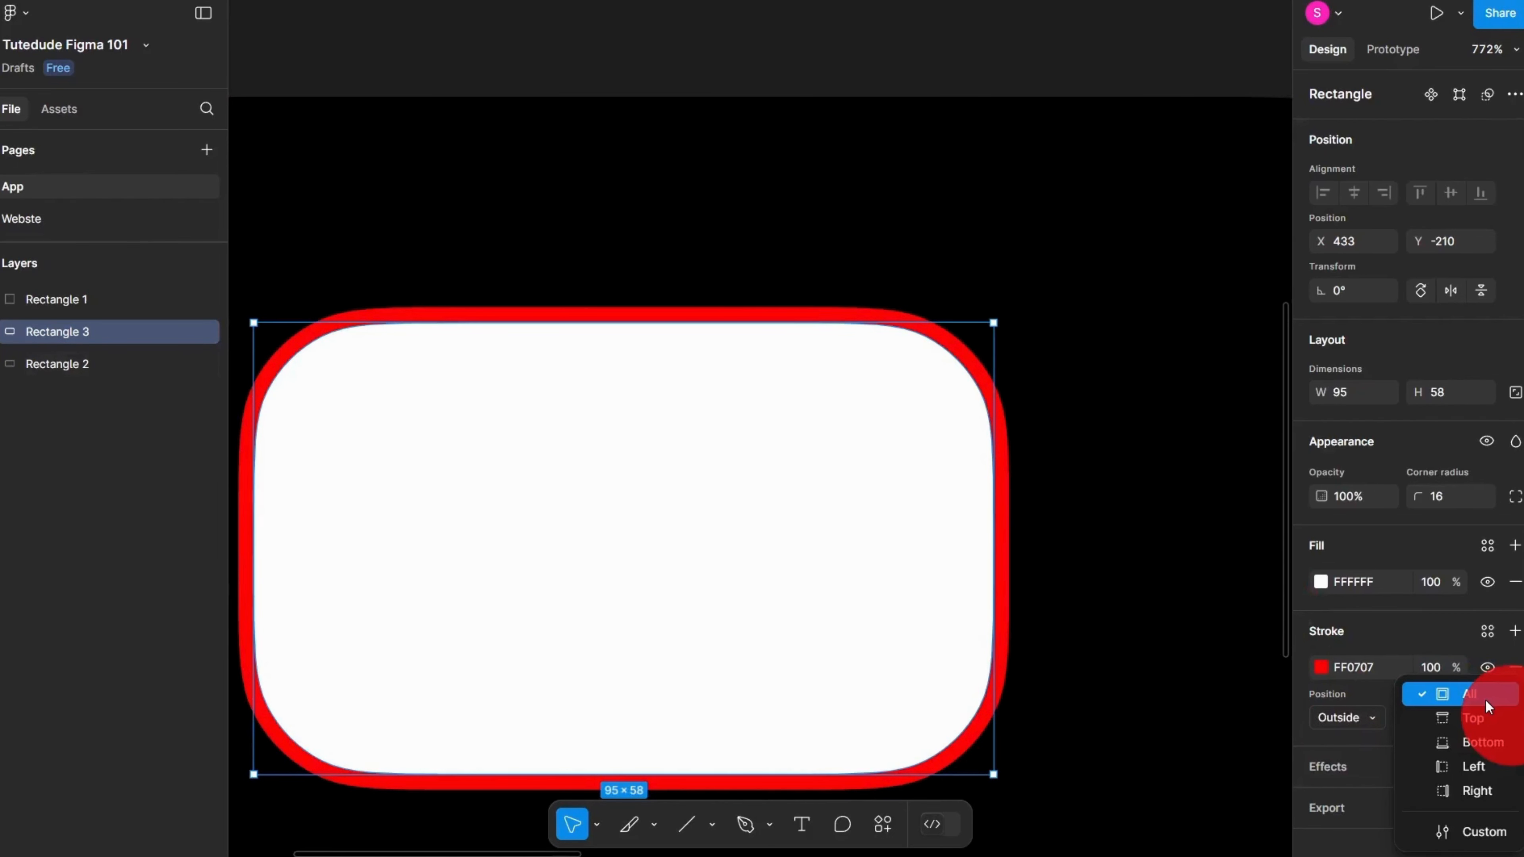
left_click(1477, 767)
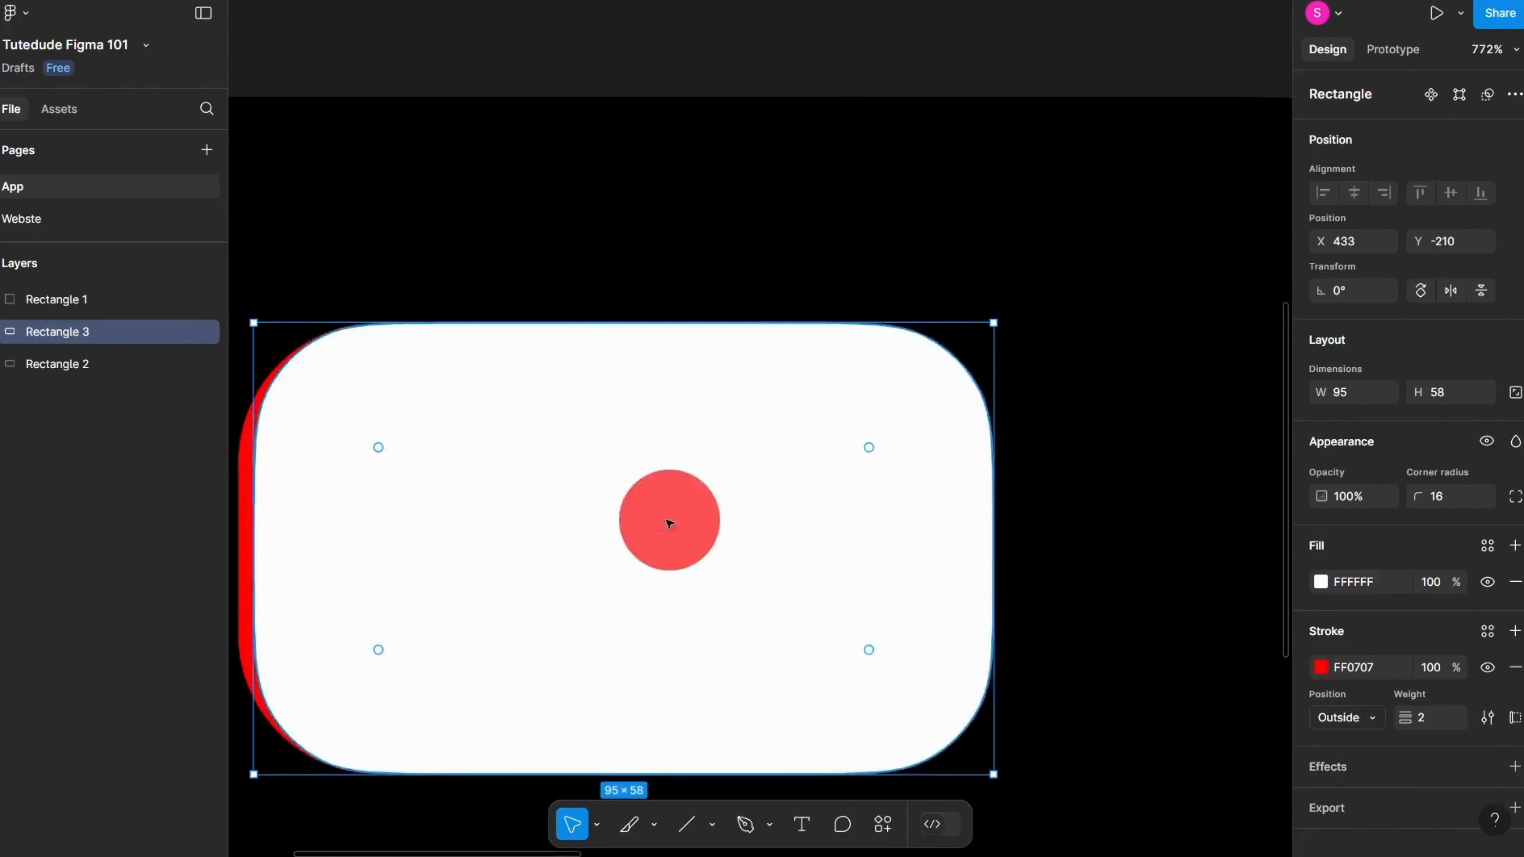
scroll(667, 520, "down", 3)
scroll(667, 520, "left", 4)
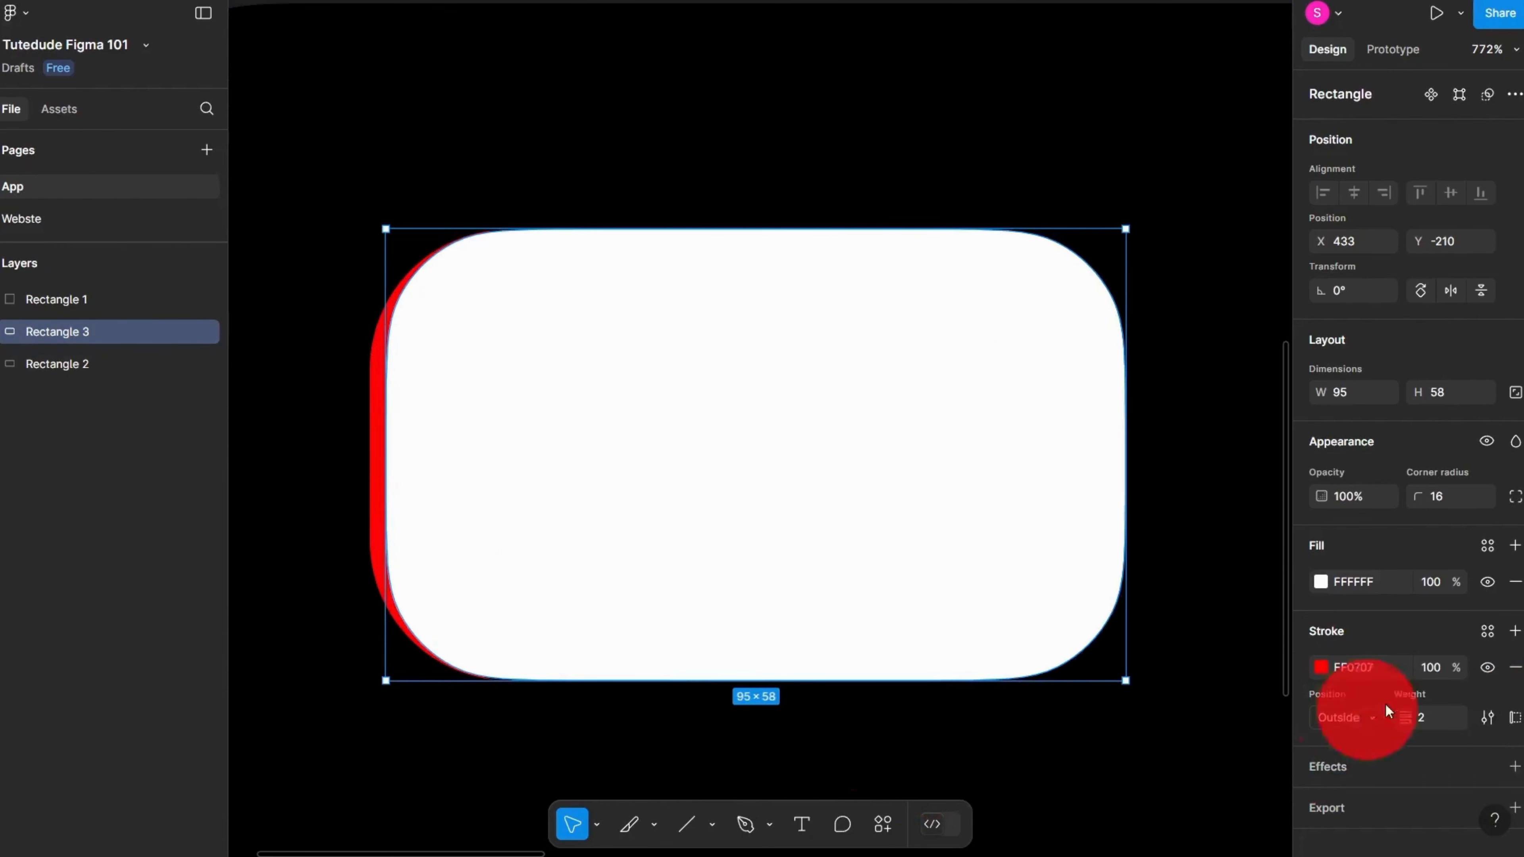
Step: Switch the stroke to Custom individual sides and set the right side's weight to 2
scroll(1494, 718, "down", 1)
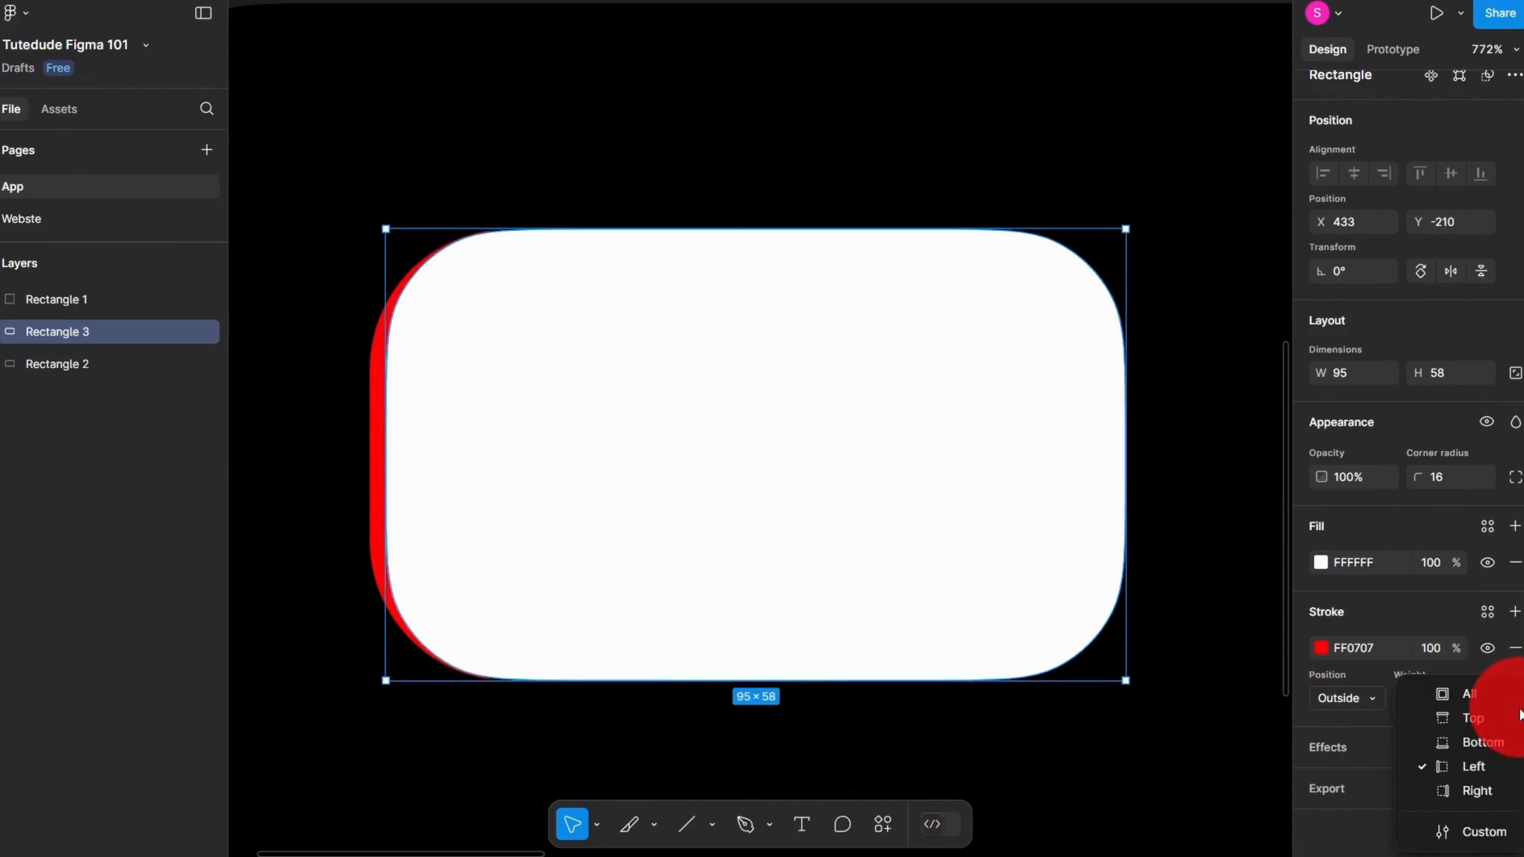
left_click(1488, 699)
left_click(1508, 835)
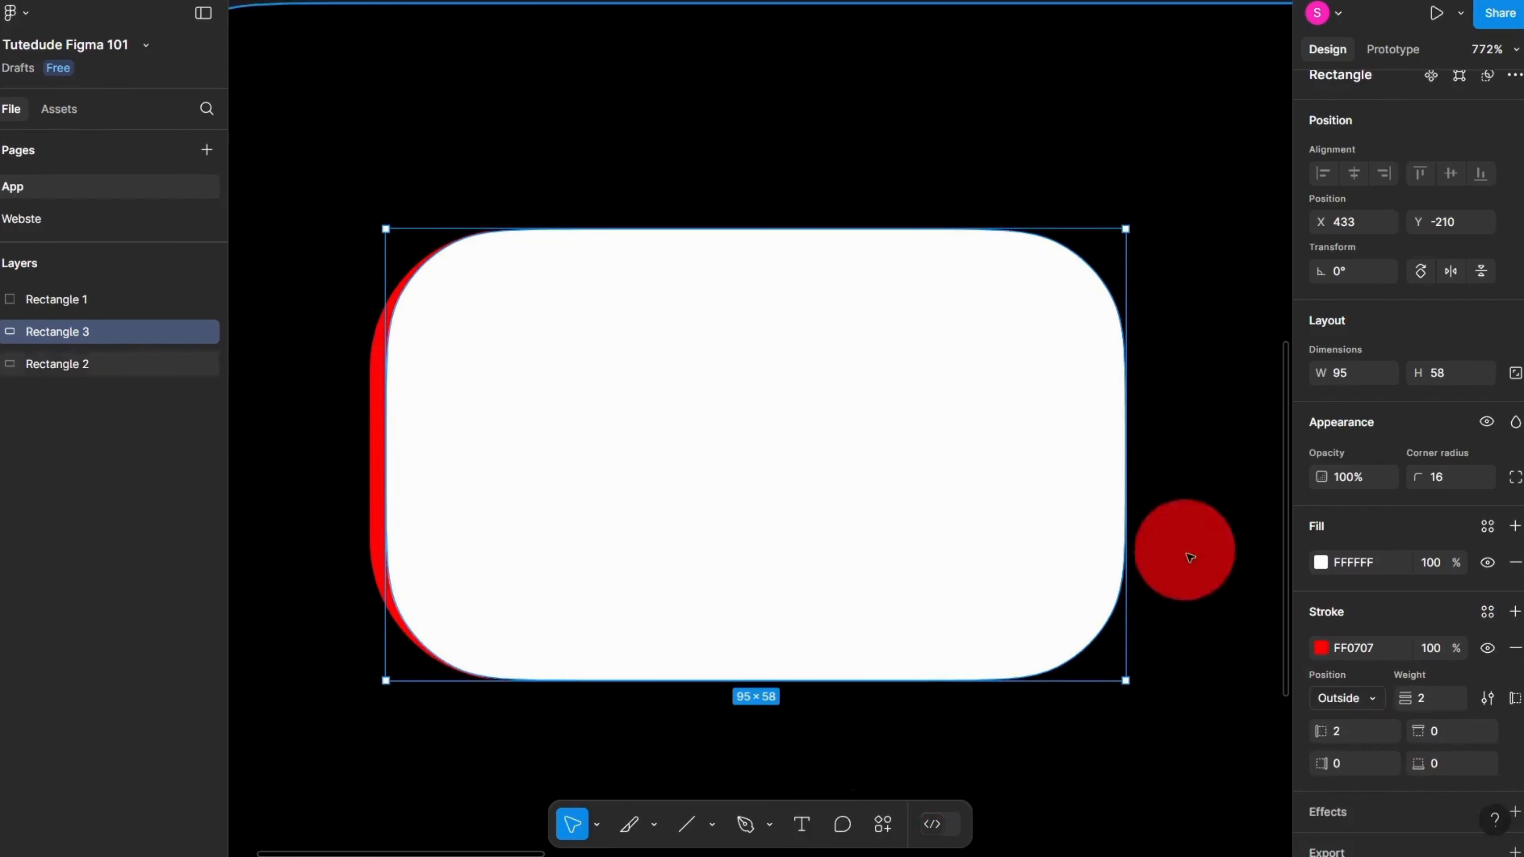
left_click(1383, 765)
left_click(1493, 730)
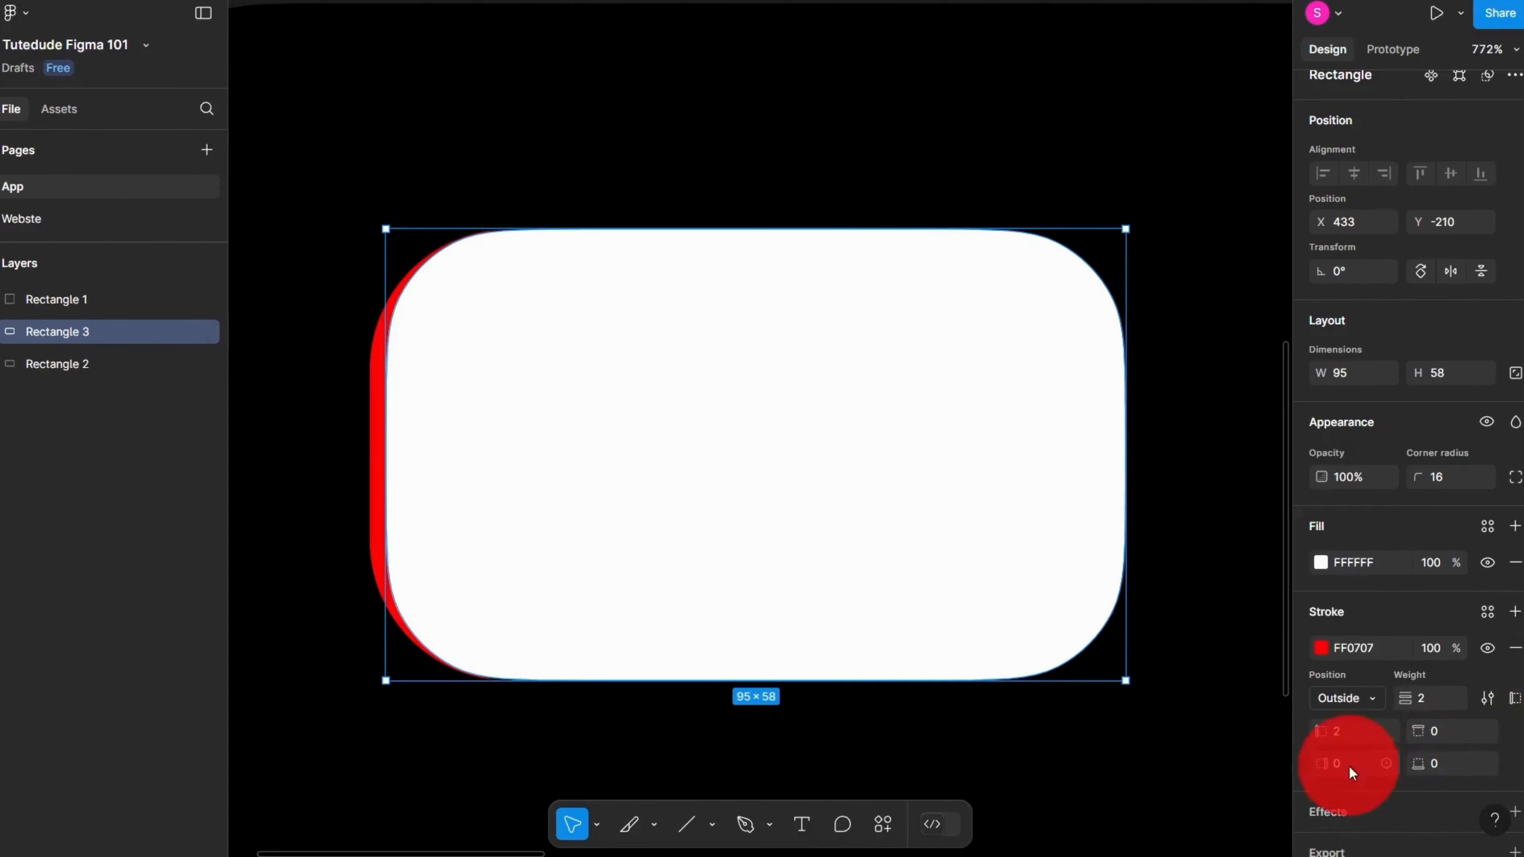
left_click(1350, 767)
type("2")
key("Return")
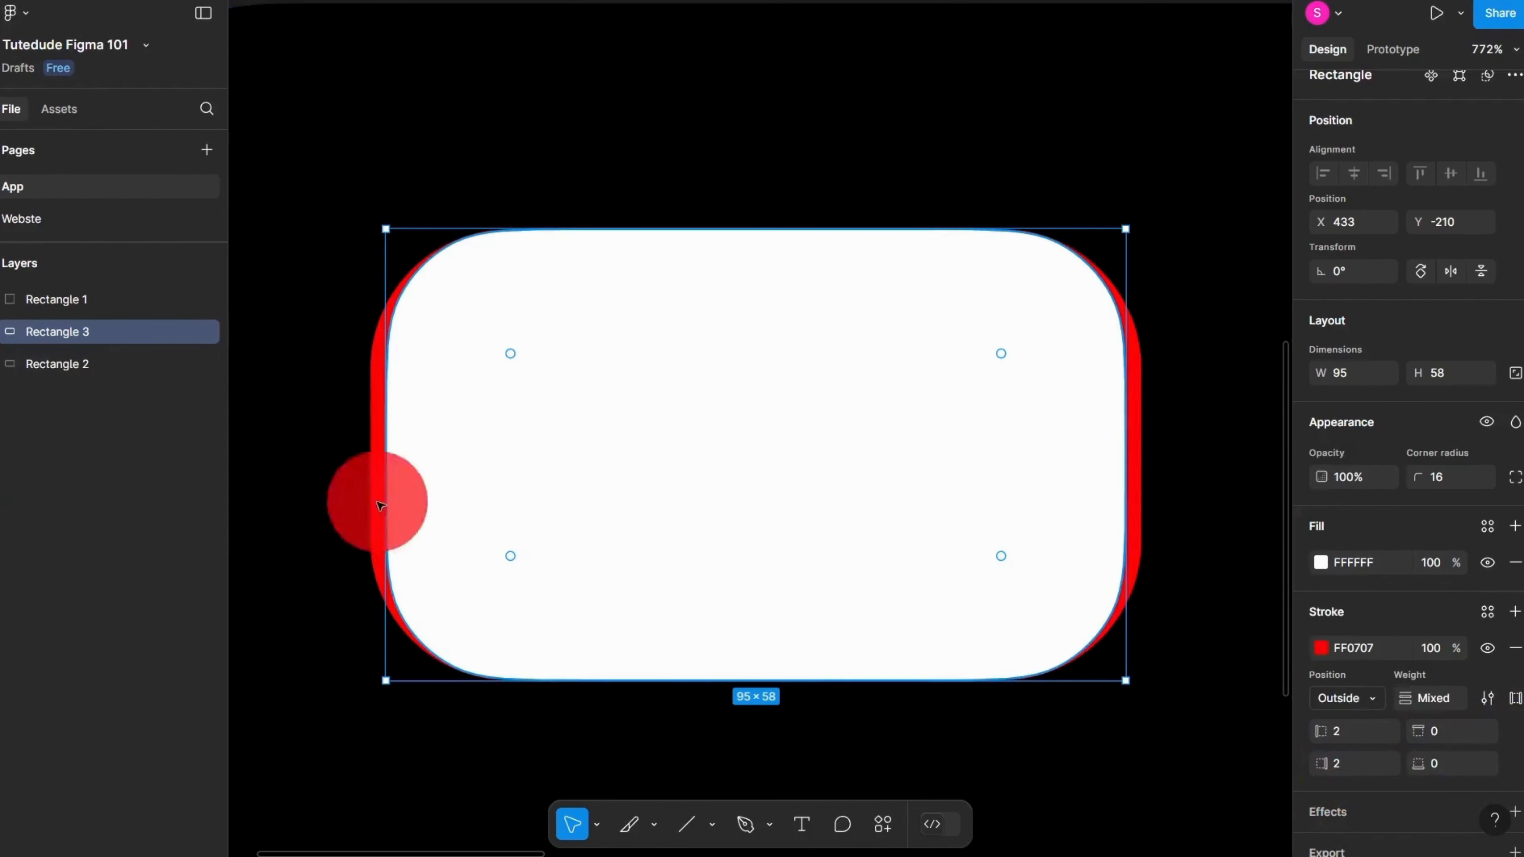
Step: Remove the white rectangle's stroke and add a Drop shadow effect
scroll(588, 545, "down", 3)
scroll(589, 545, "up", 3)
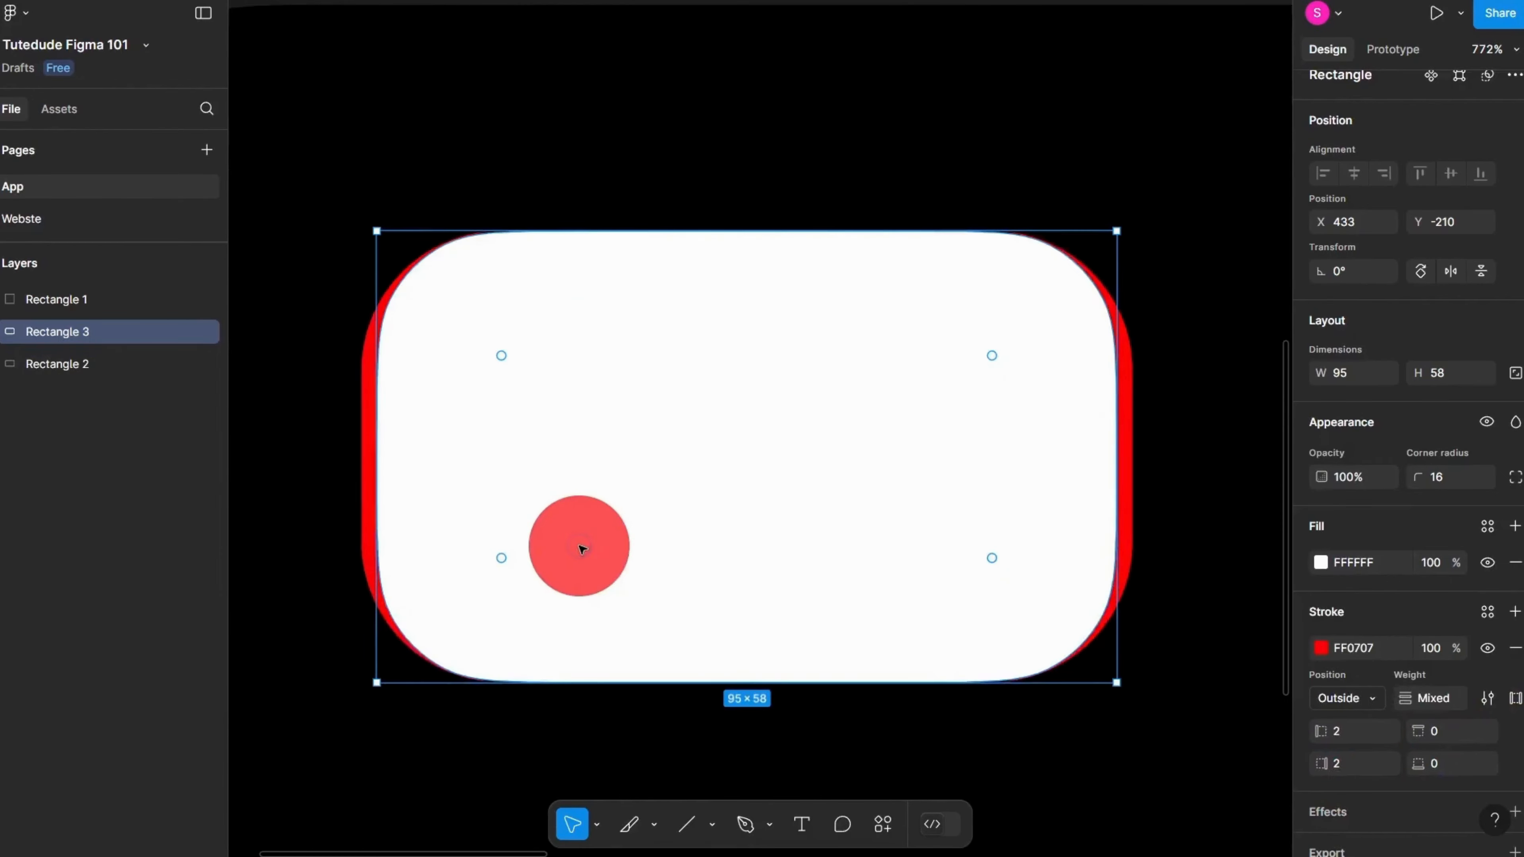
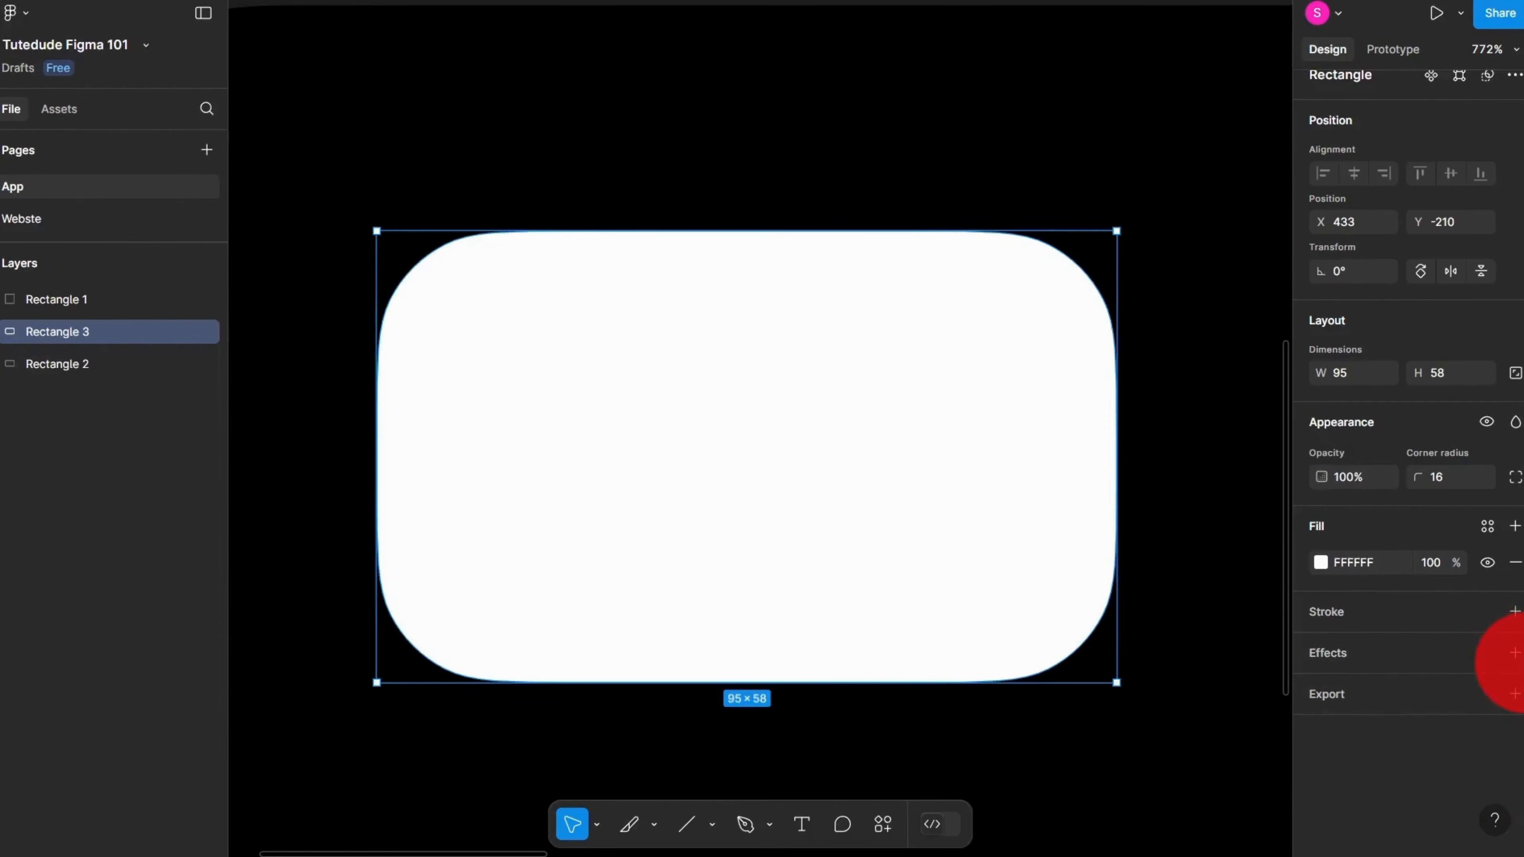
left_click(1515, 654)
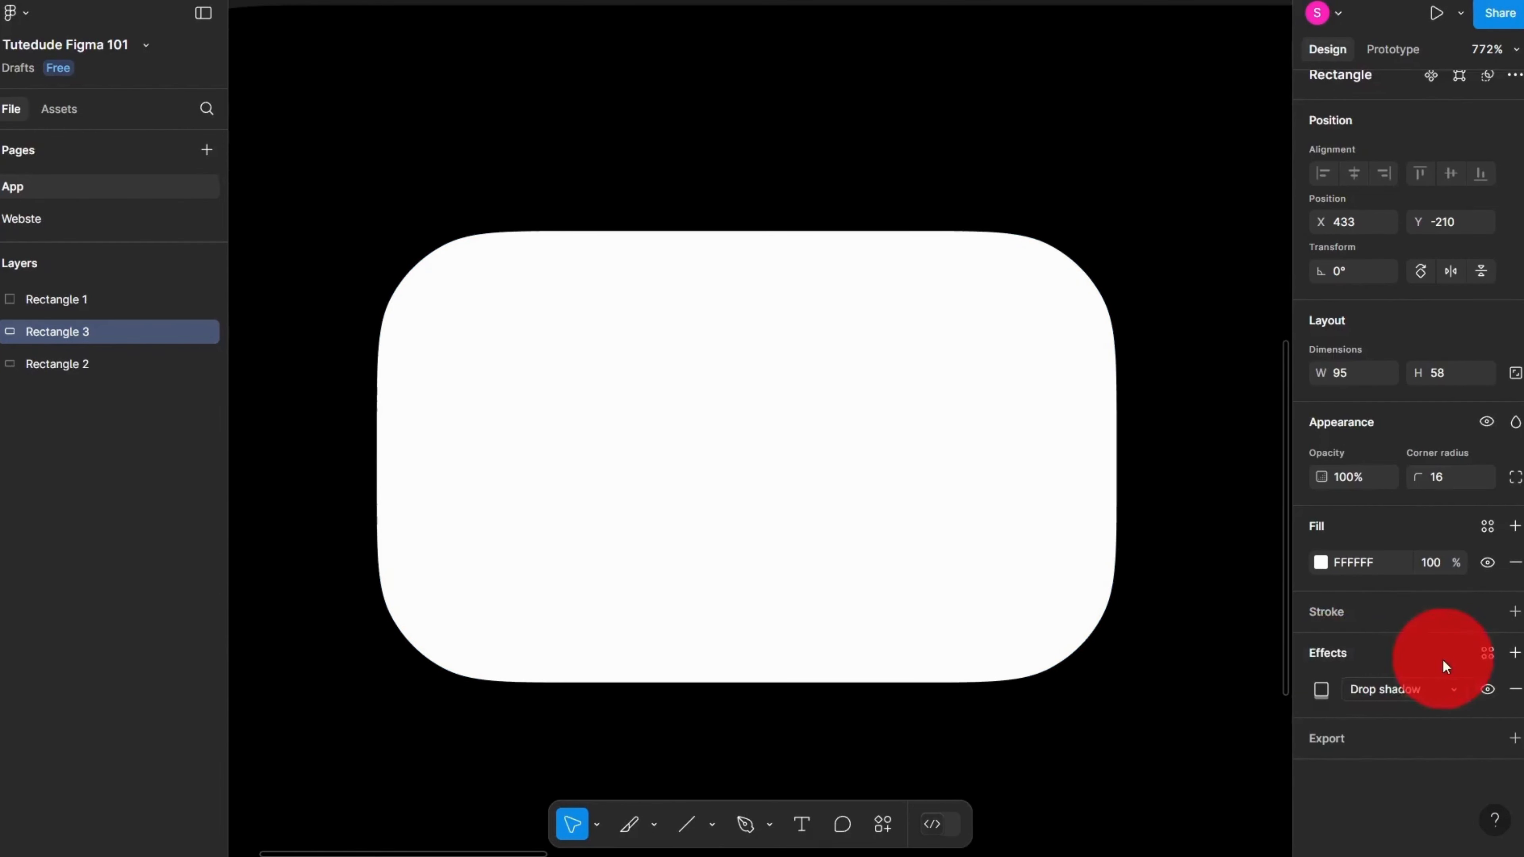
Step: Change the fill of the outer black rectangle to white
left_click(1342, 692)
left_click(1329, 692)
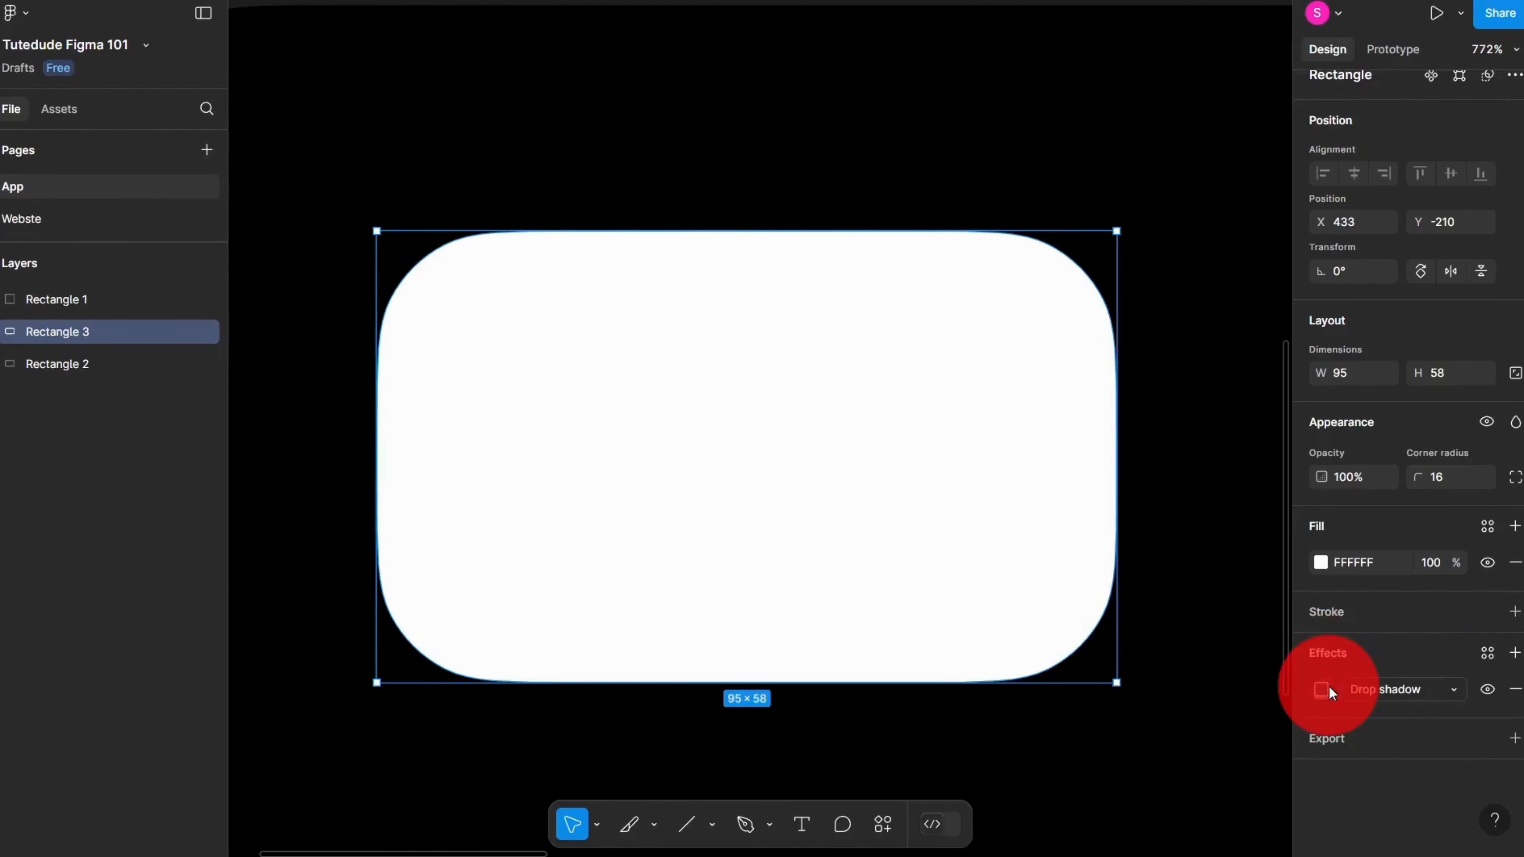
scroll(1208, 585, "down", 3)
scroll(1050, 592, "right", 3)
left_click(905, 600)
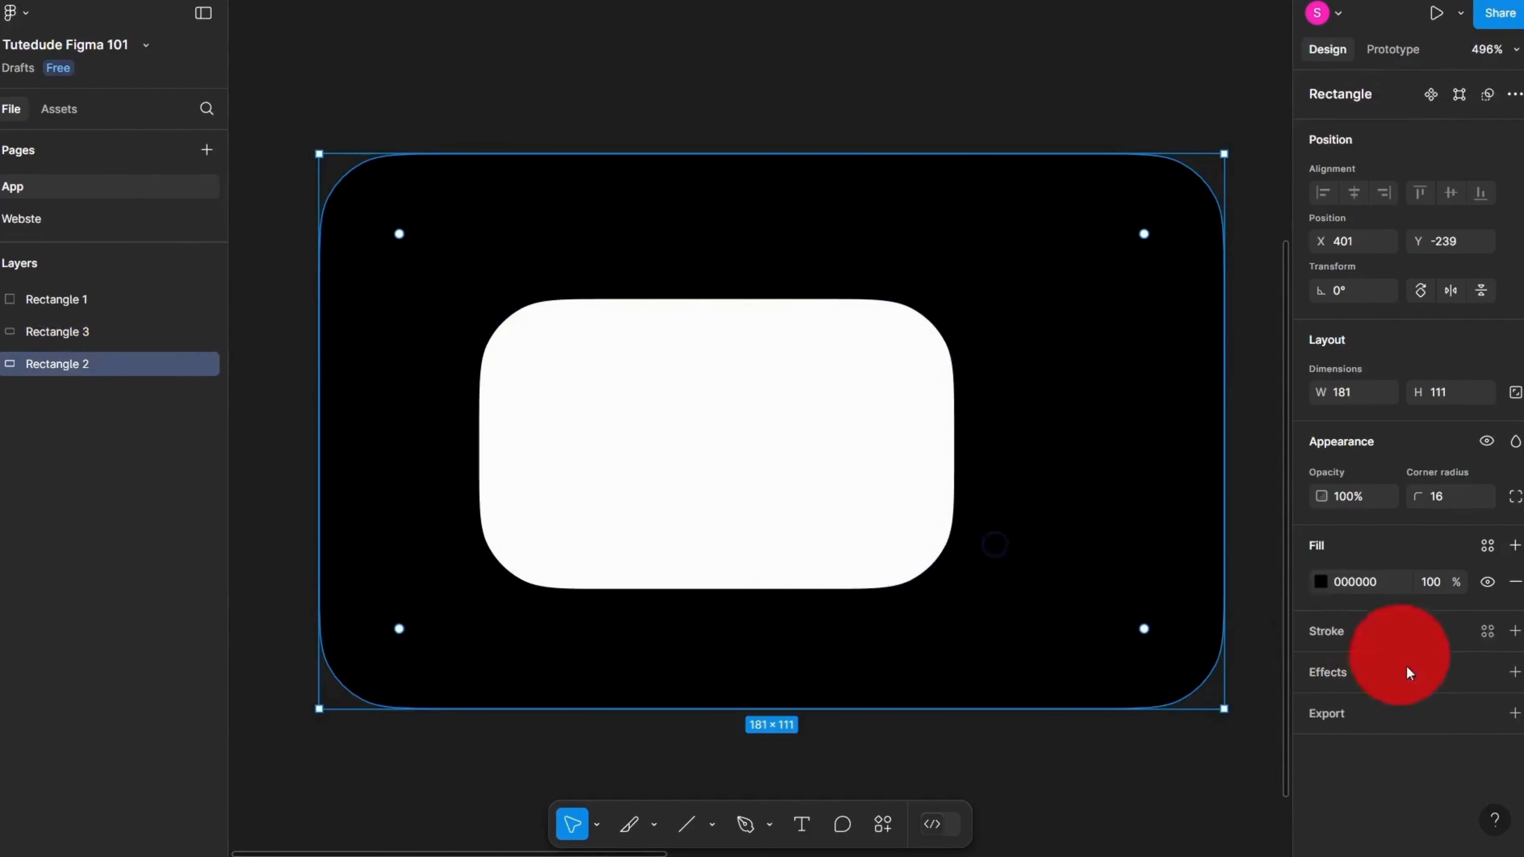
left_click(1318, 582)
left_click_drag(1198, 514, 1006, 131)
left_click(892, 67)
Step: Open the inner rectangle's drop shadow settings and set the X offset to 9 and the blur to 20.1
left_click(657, 557)
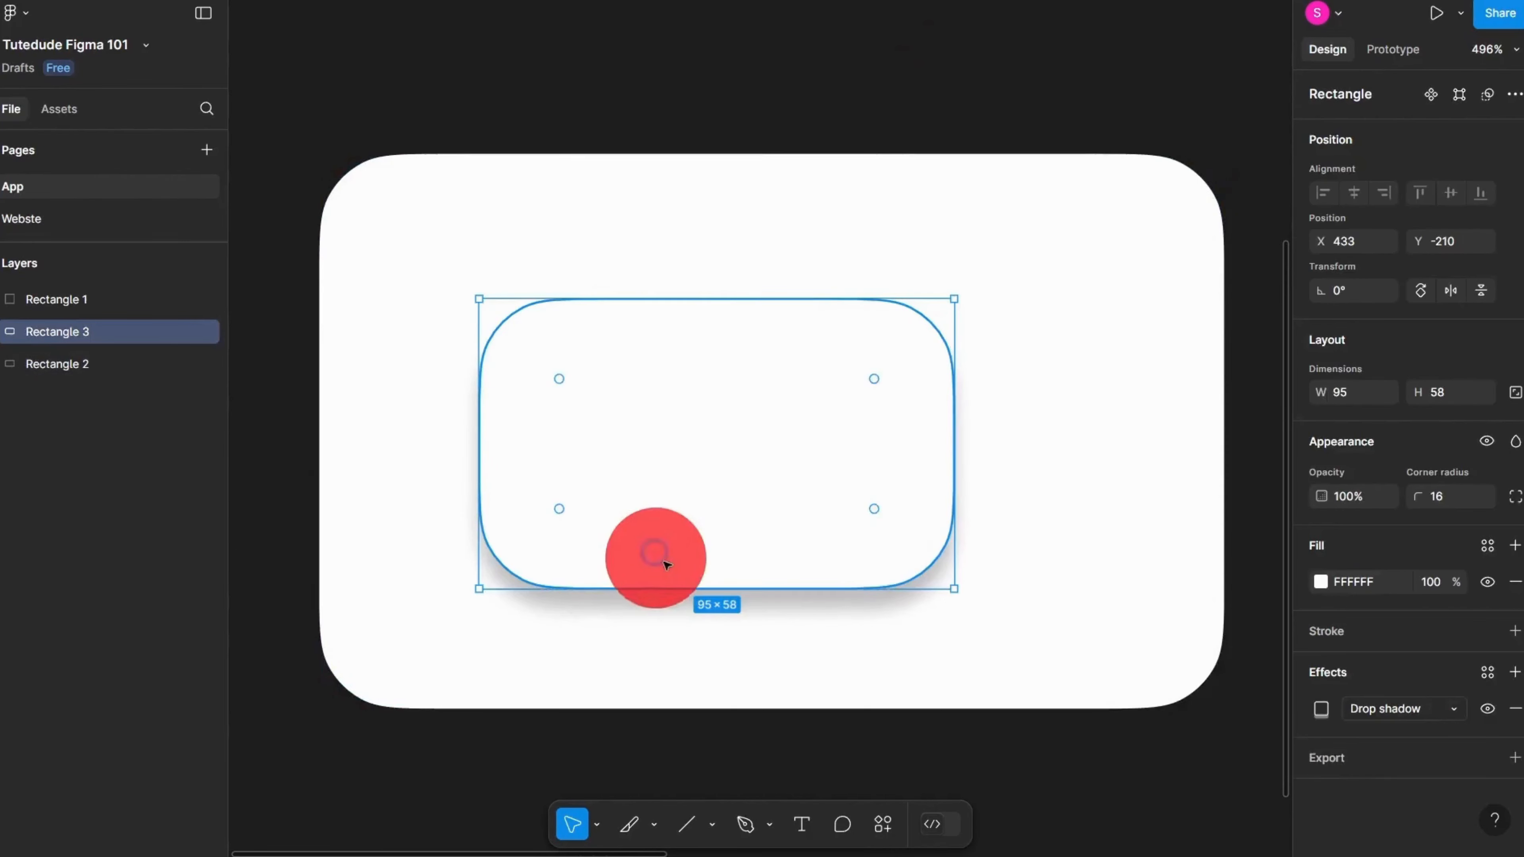
left_click(1320, 709)
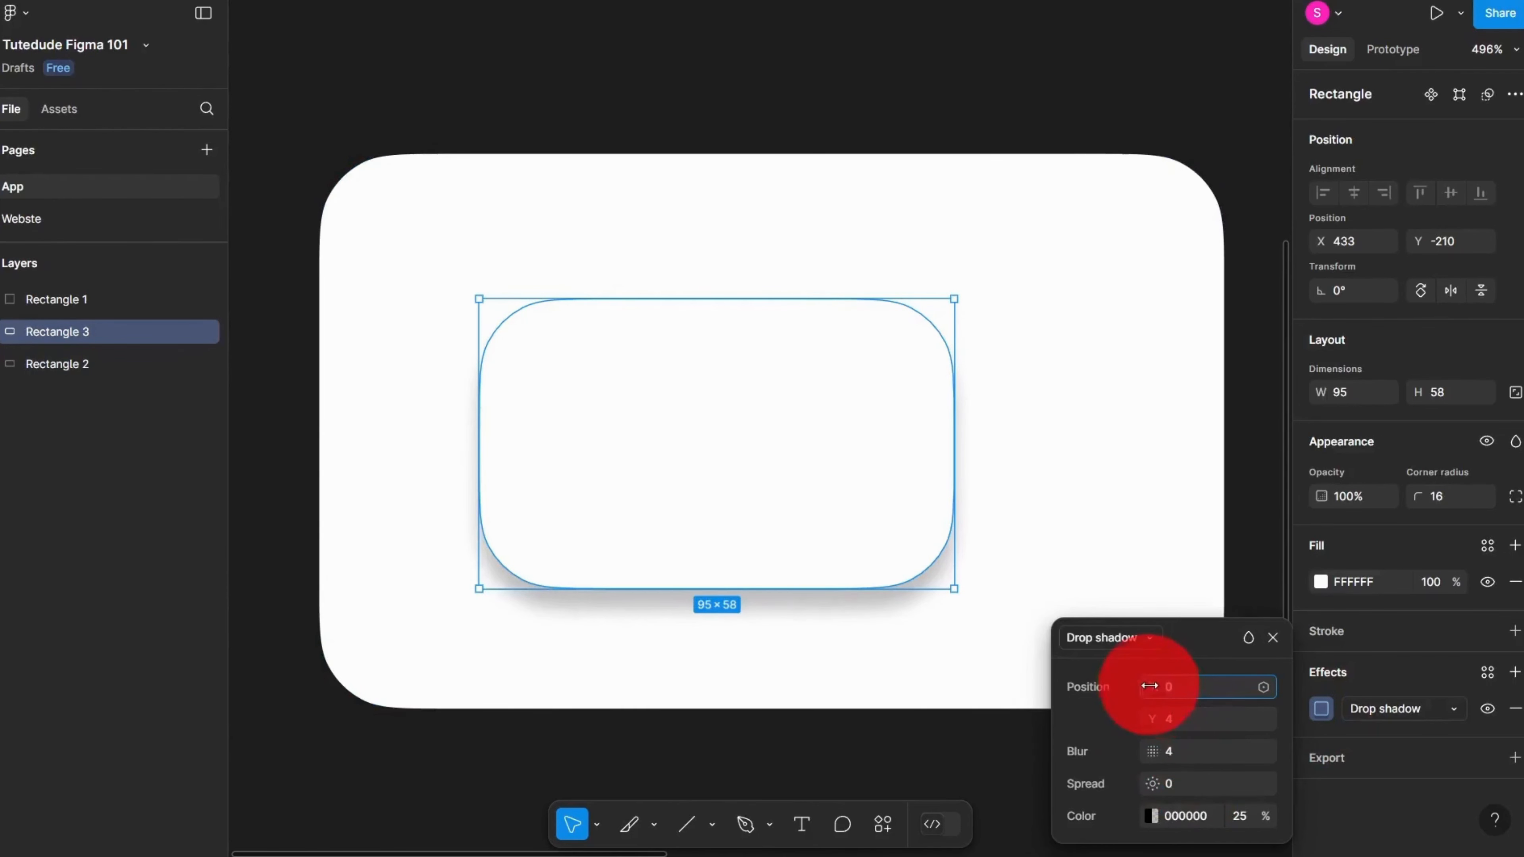
left_click_drag(1153, 687, 1180, 749)
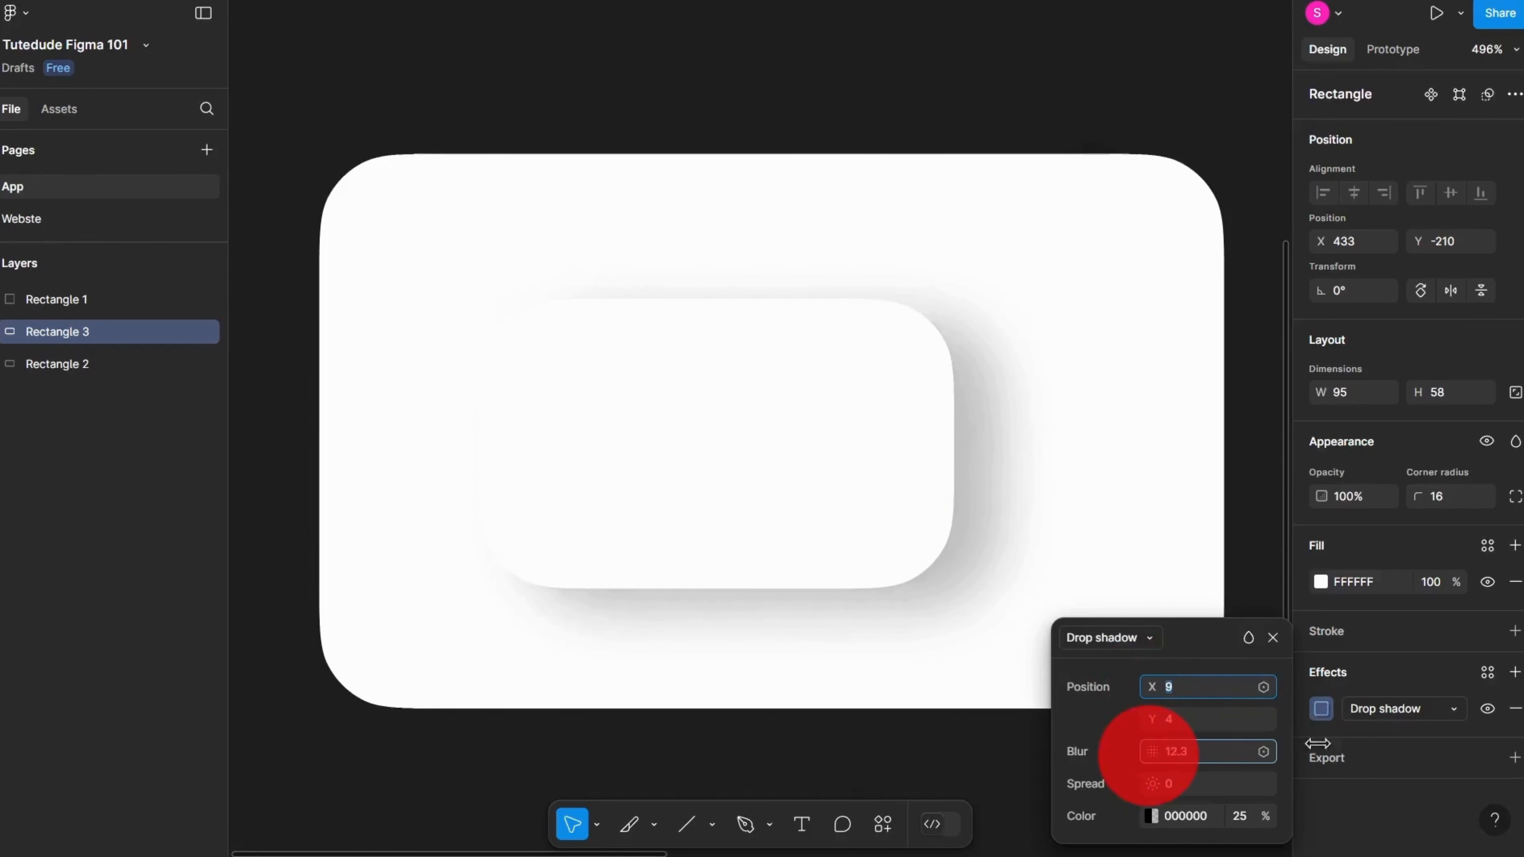
left_click_drag(1318, 744, 1091, 711)
left_click_drag(908, 685, 1313, 643)
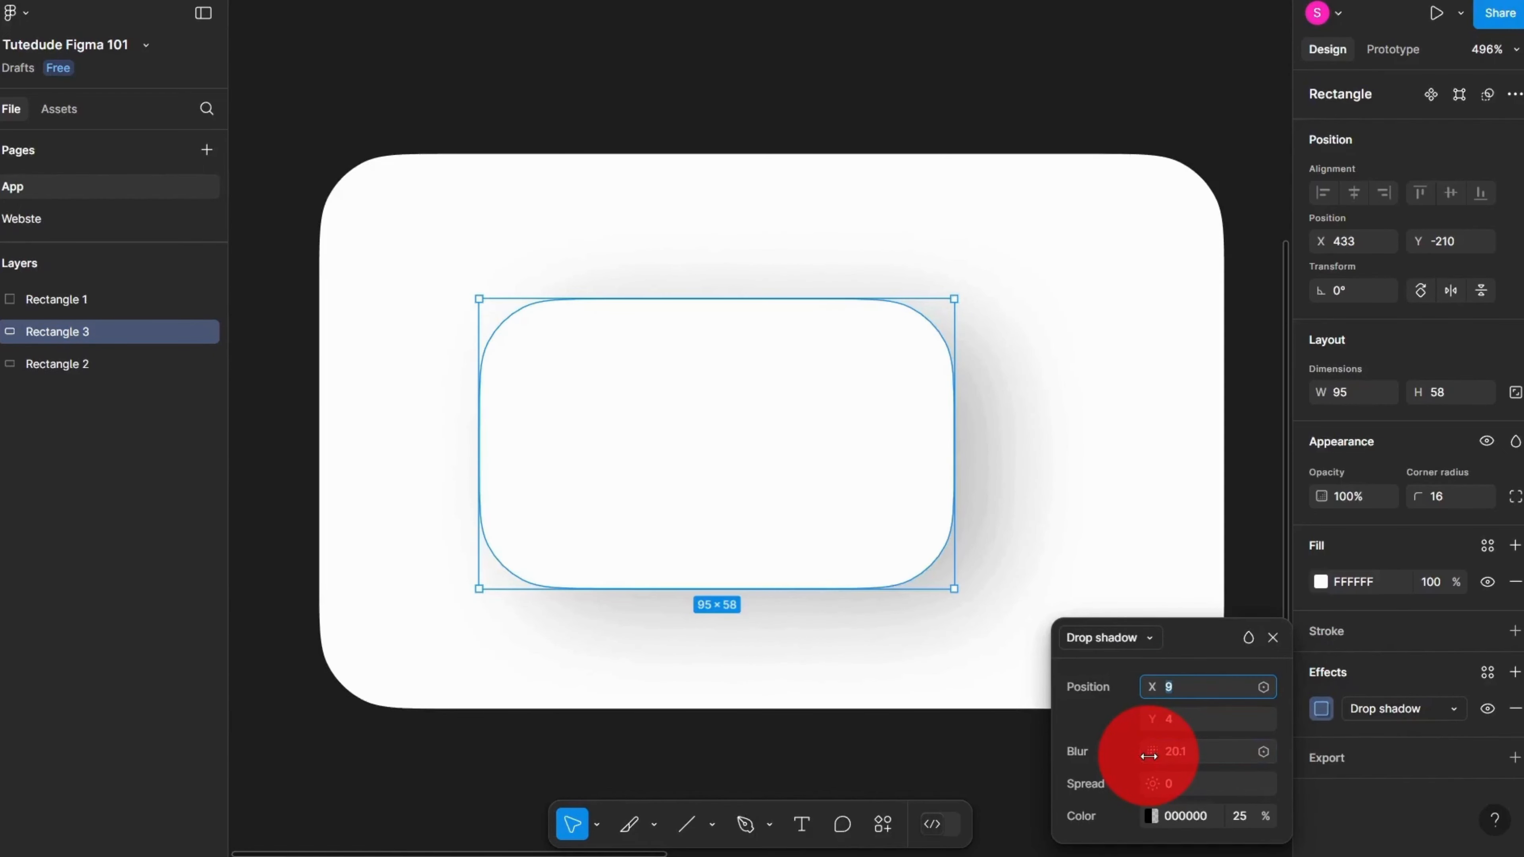
Step: Set both the Y and X offsets of the drop shadow to 0
left_click(1181, 724)
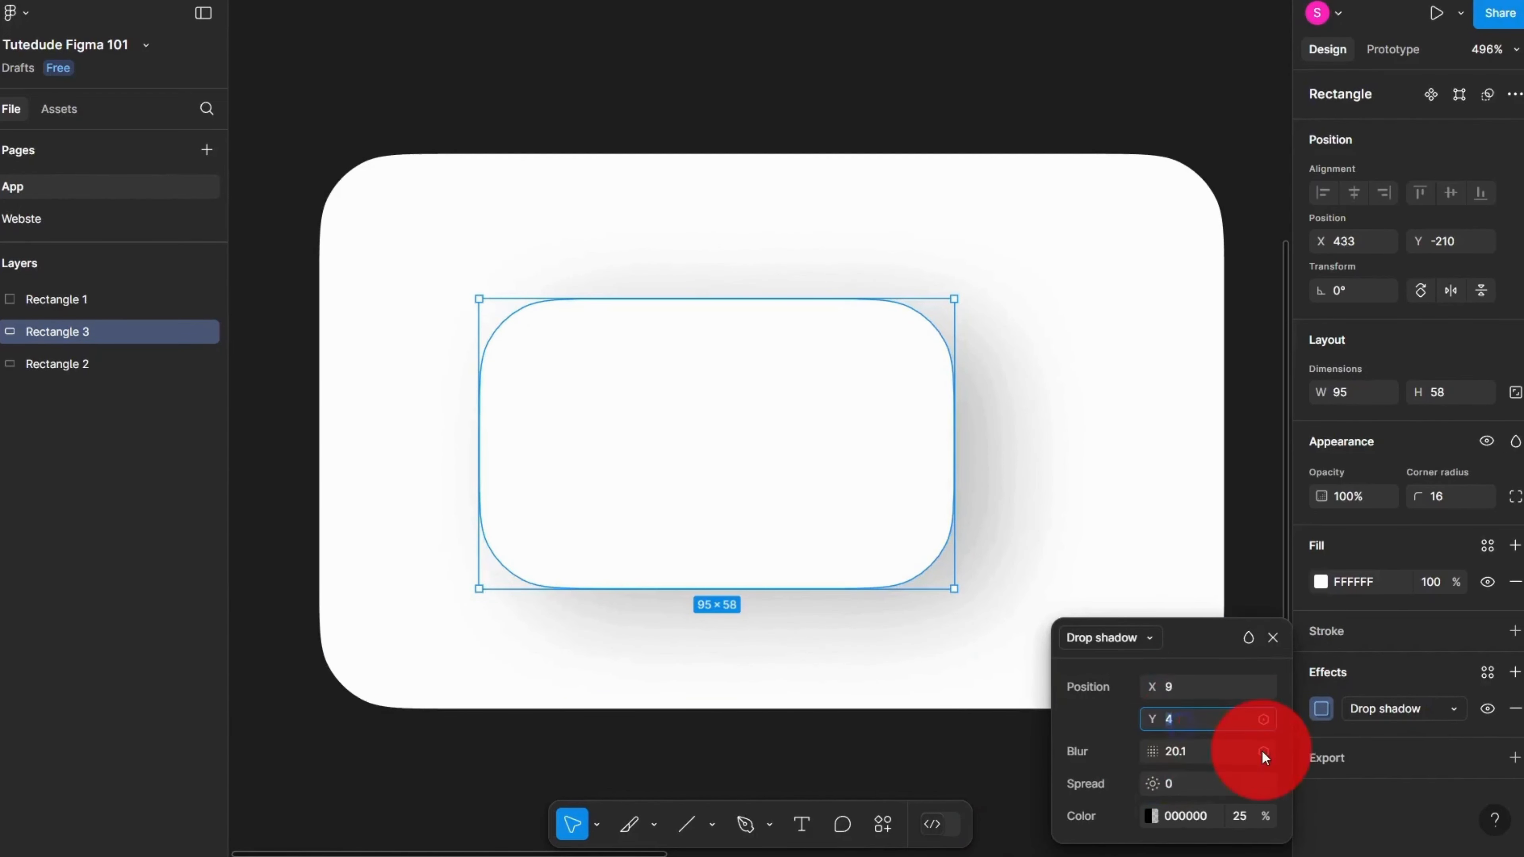
type("0")
key("Return")
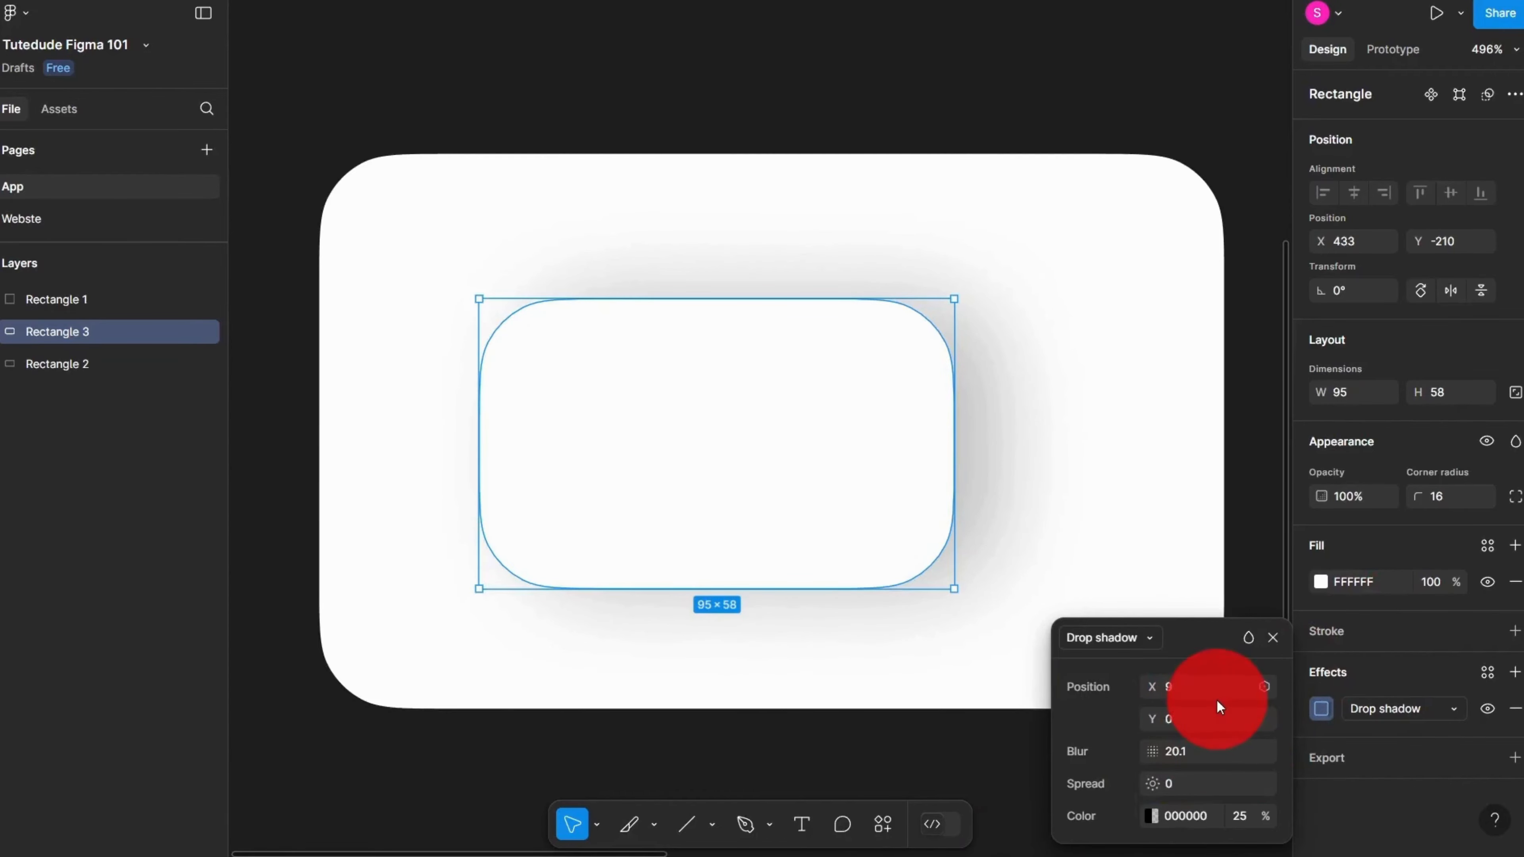
left_click(1207, 692)
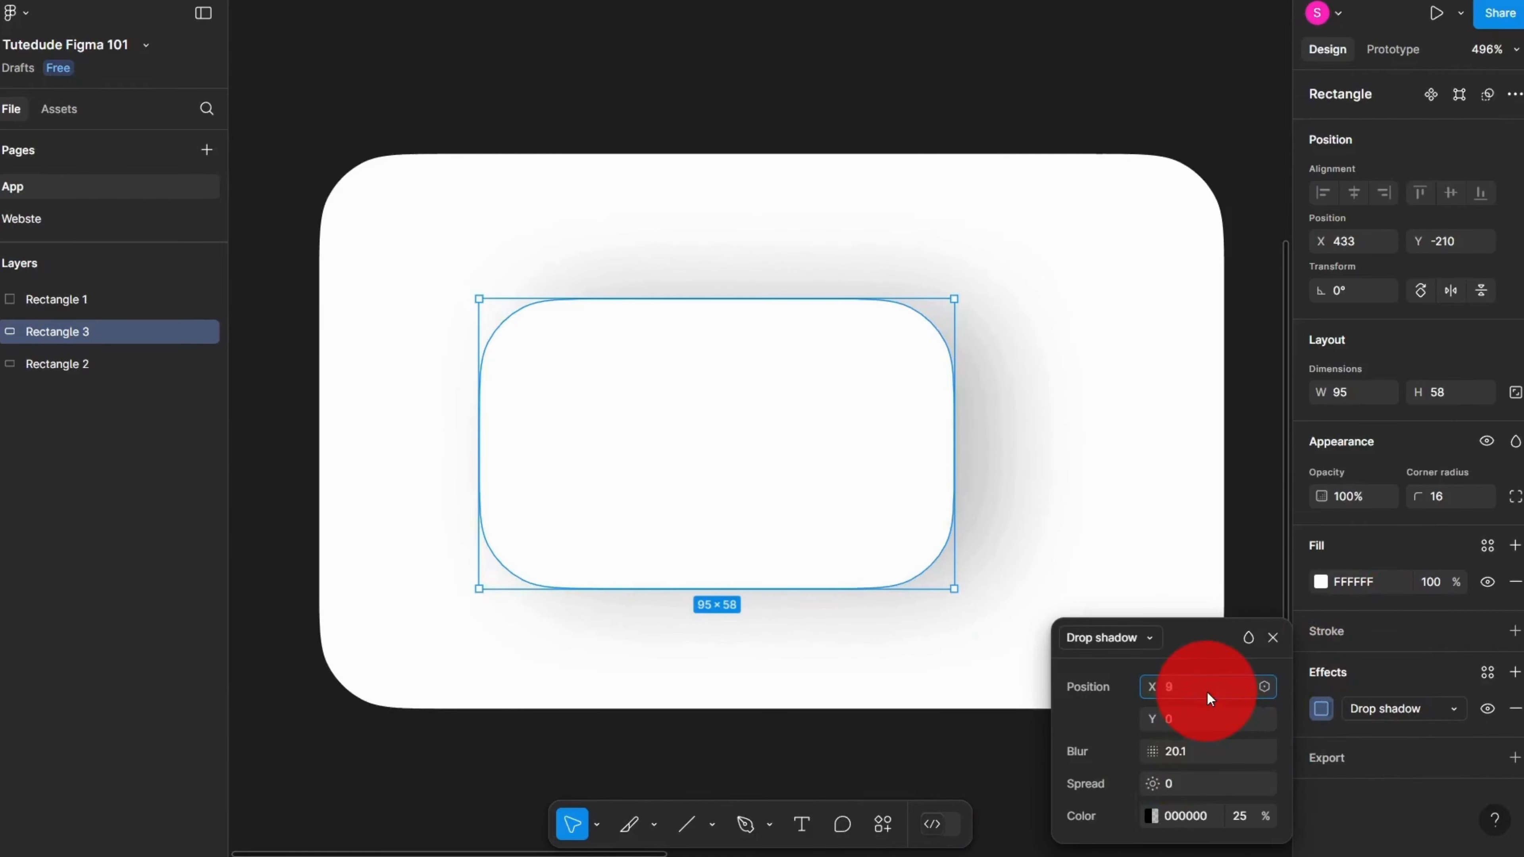
type("0")
key("Return")
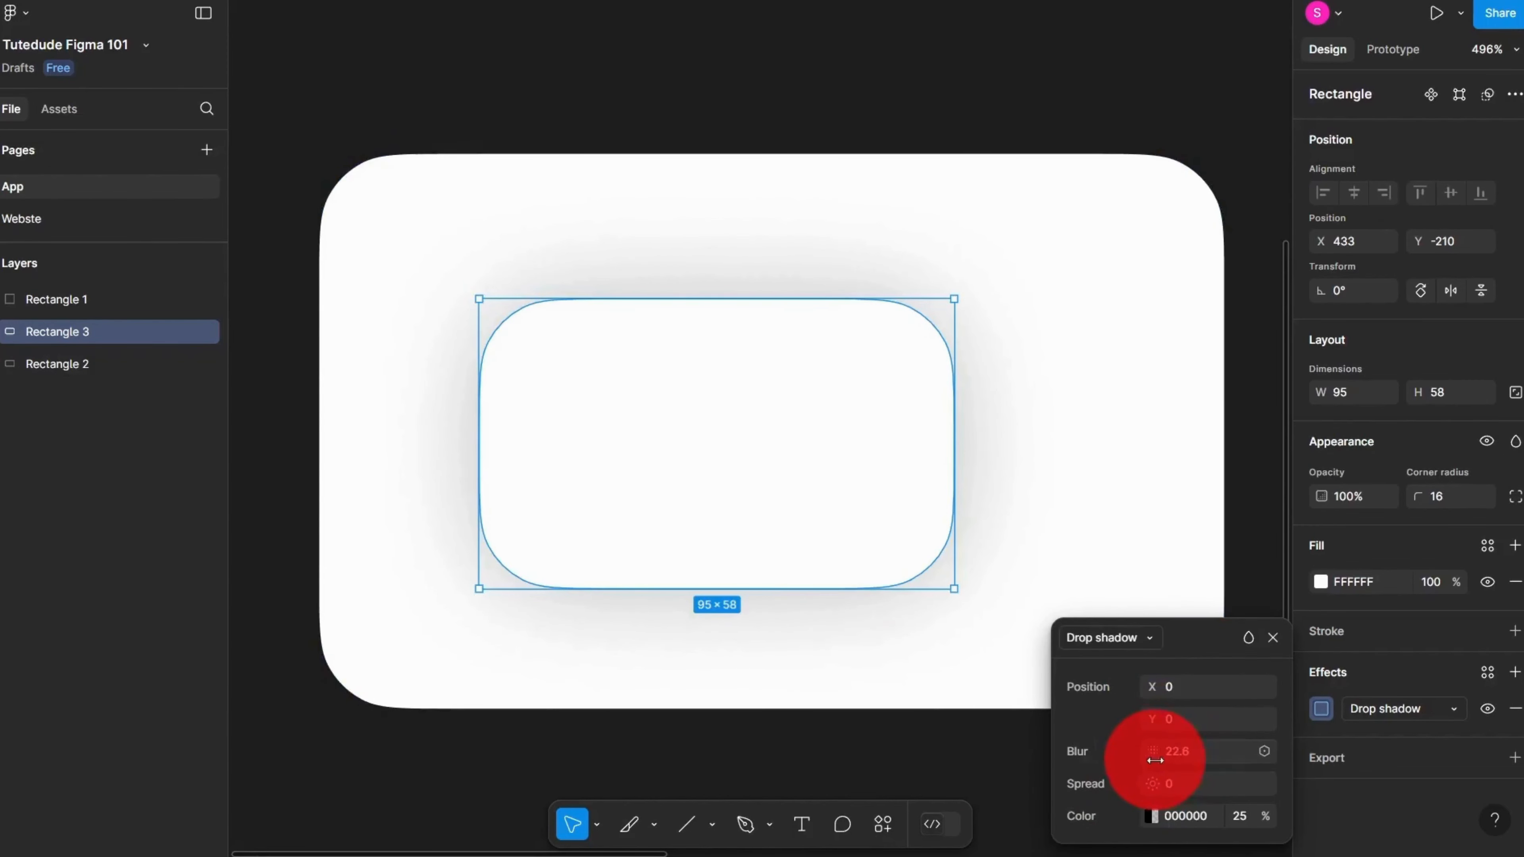
Step: Reduce the drop shadow's blur to 0
left_click_drag(1155, 760, 429, 670)
left_click_drag(250, 665, 214, 664)
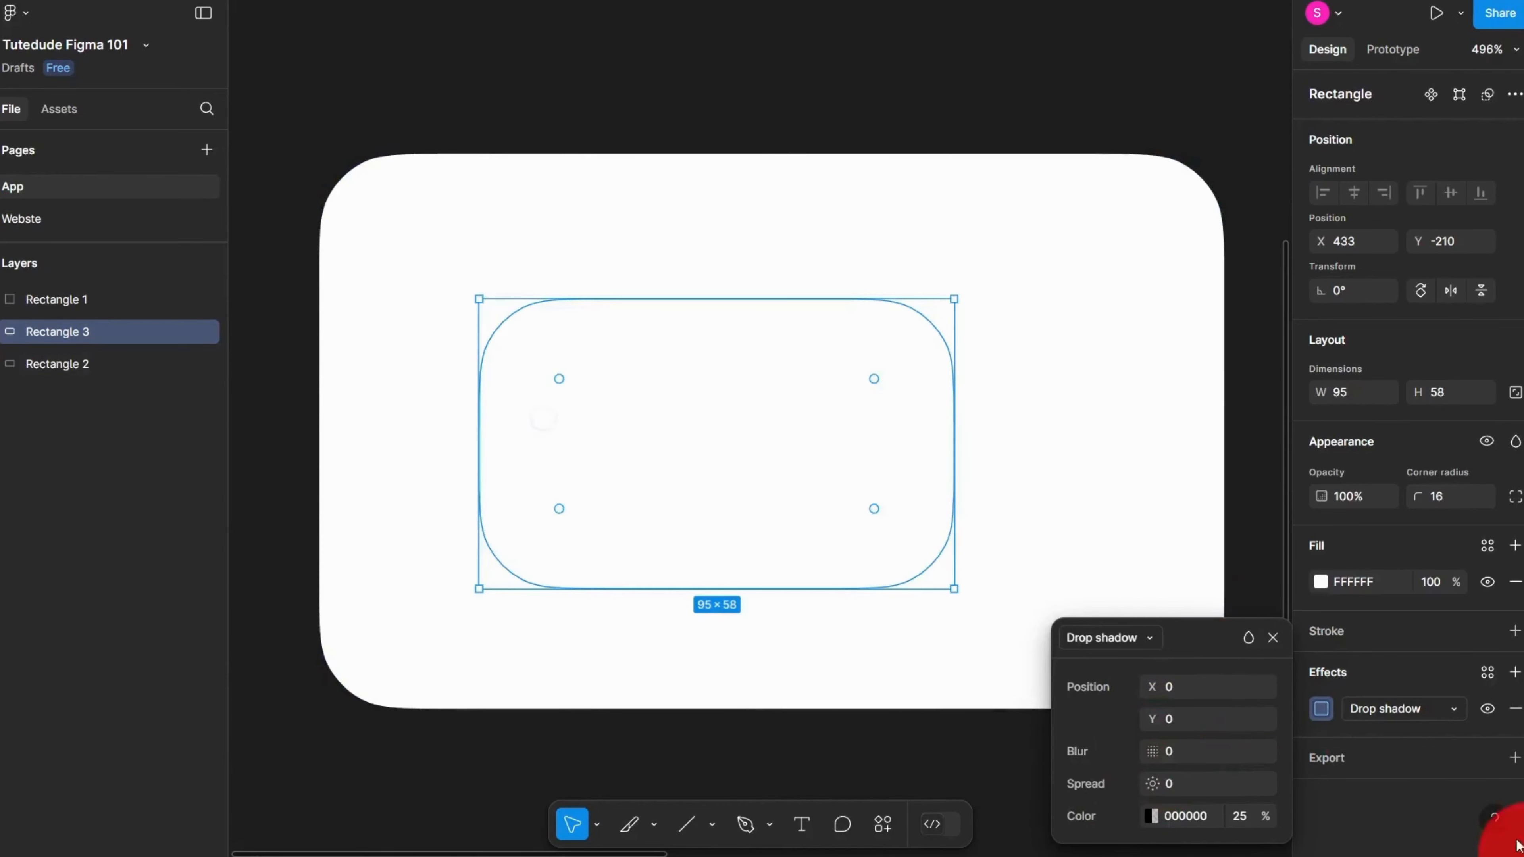
scroll(658, 505, "up", 2)
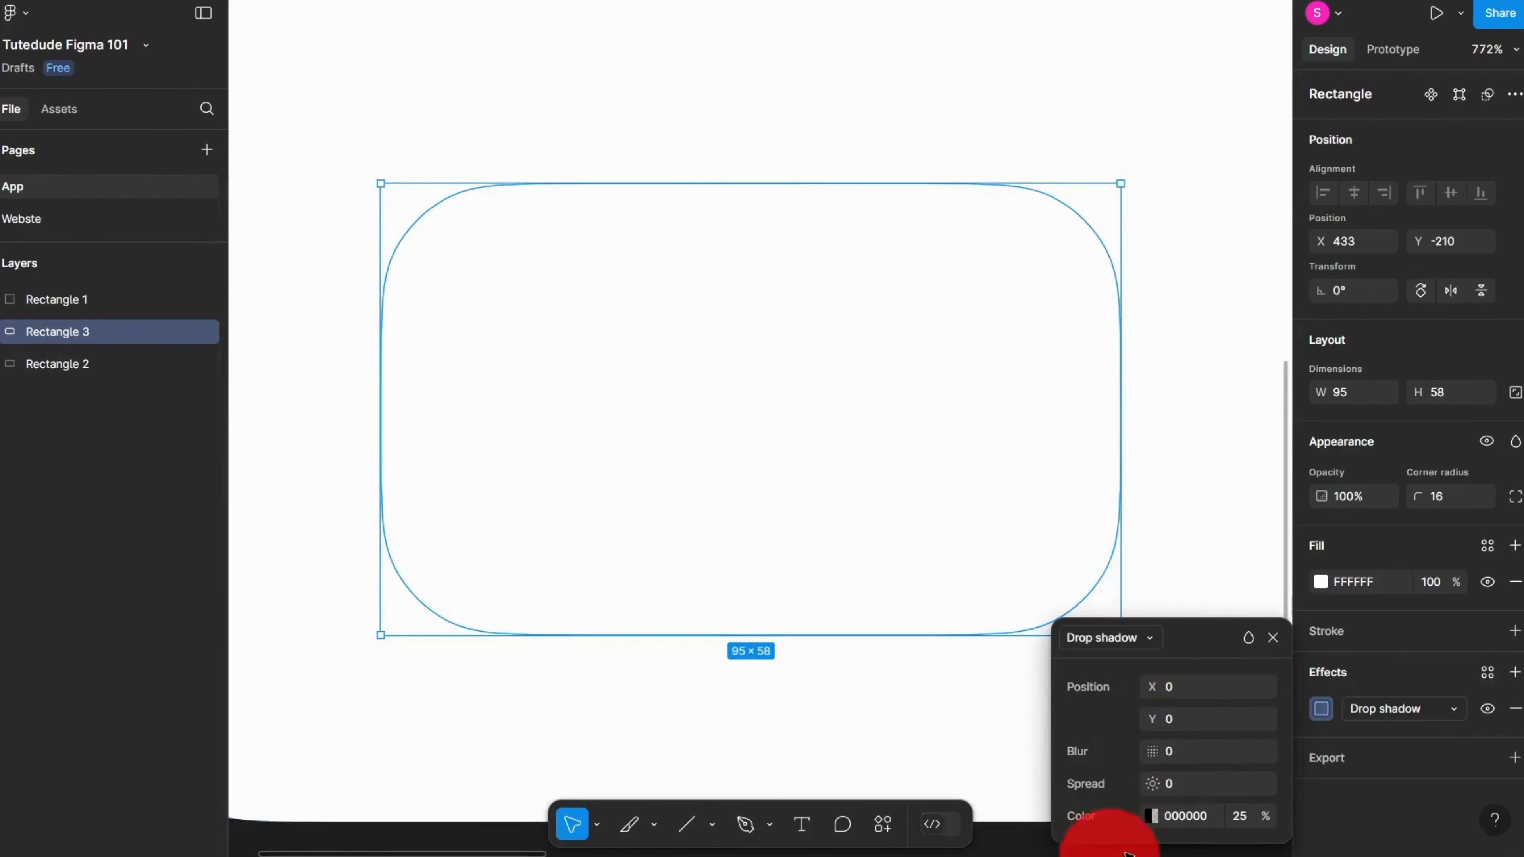
Step: Set the drop shadow's spread to 9 and its blur to 40.8
left_click_drag(1155, 788, 1505, 740)
scroll(878, 663, "down", 2)
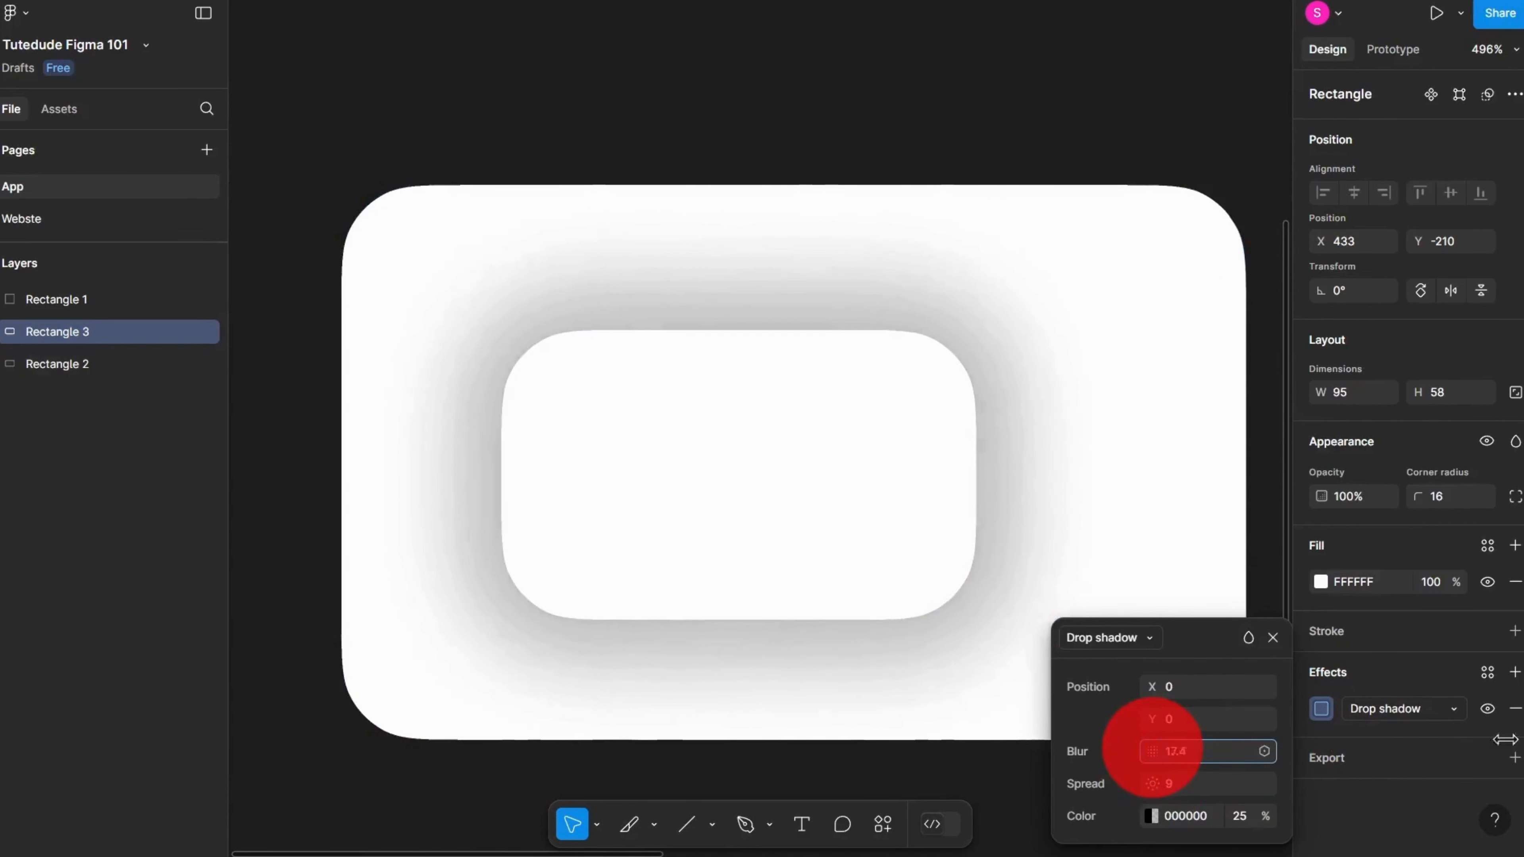
left_click_drag(232, 740, 420, 740)
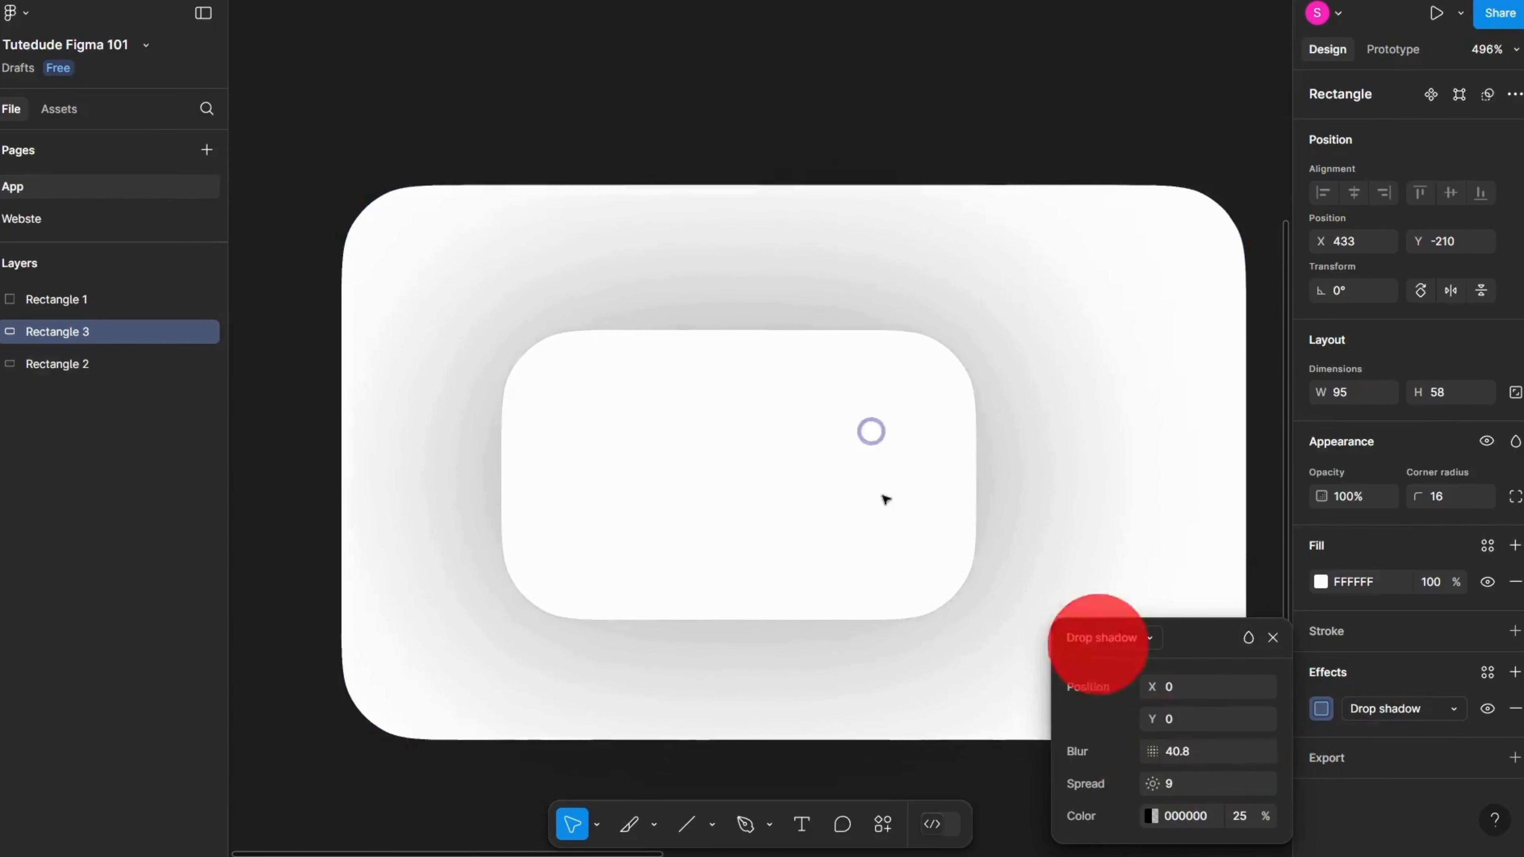
Step: Set the shadow's spread to 8 and move the inner rectangle to X 444, Y -213
mouse_move(1155, 784)
left_mouse_down()
mouse_move(1332, 776)
mouse_move(1158, 780)
left_mouse_up()
scroll(924, 627, "down", 2)
left_click_drag(893, 587, 785, 570)
scroll(786, 571, "up", 1)
Step: Change the drop shadow's color to red FF0A0A at 100% opacity
left_click(1153, 816)
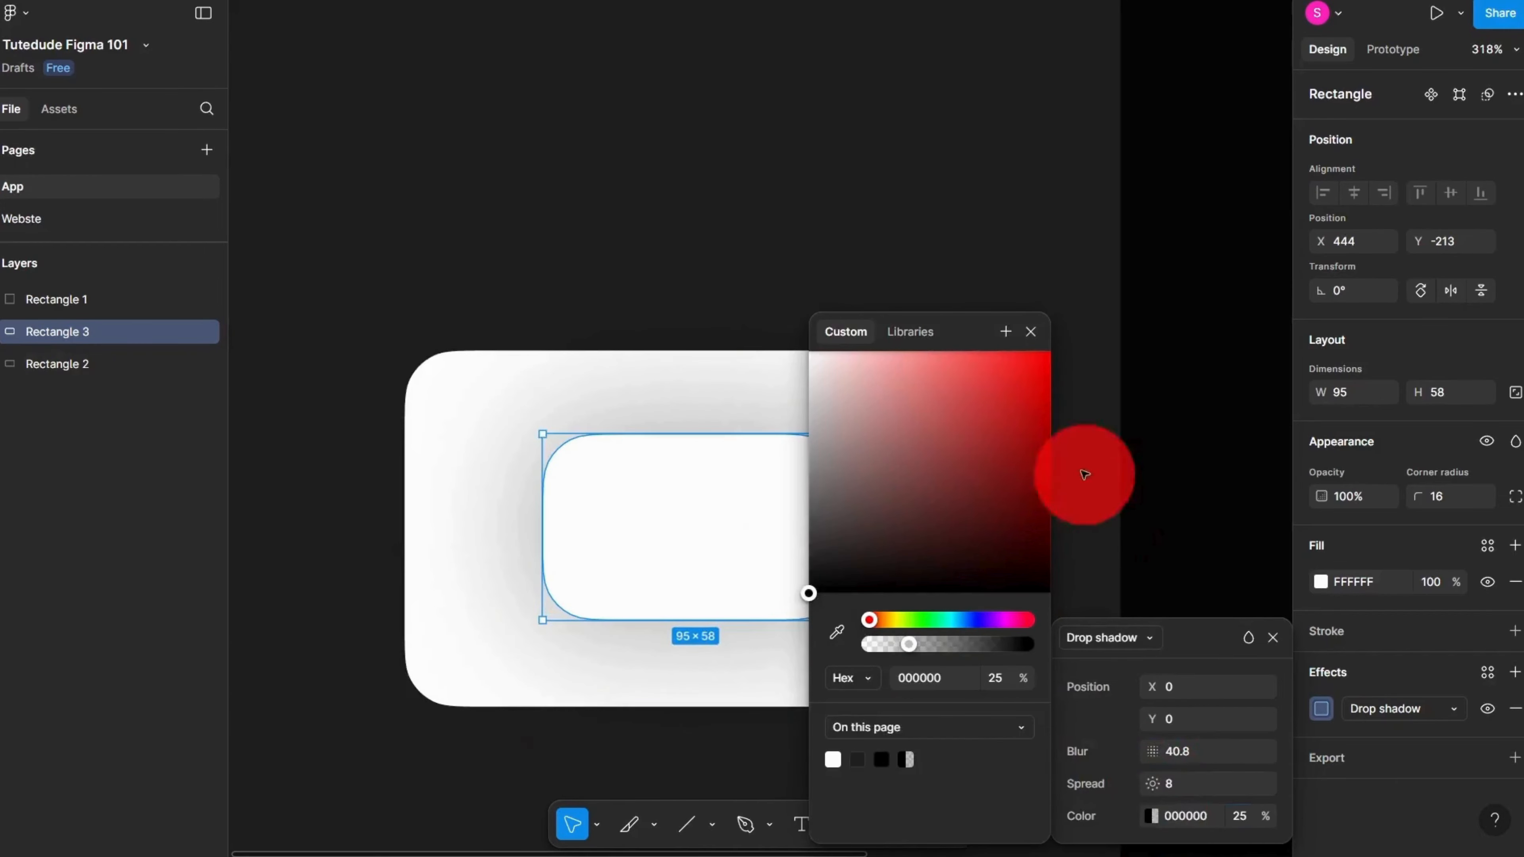
left_click_drag(1020, 456, 1040, 309)
scroll(1099, 423, "up", 2)
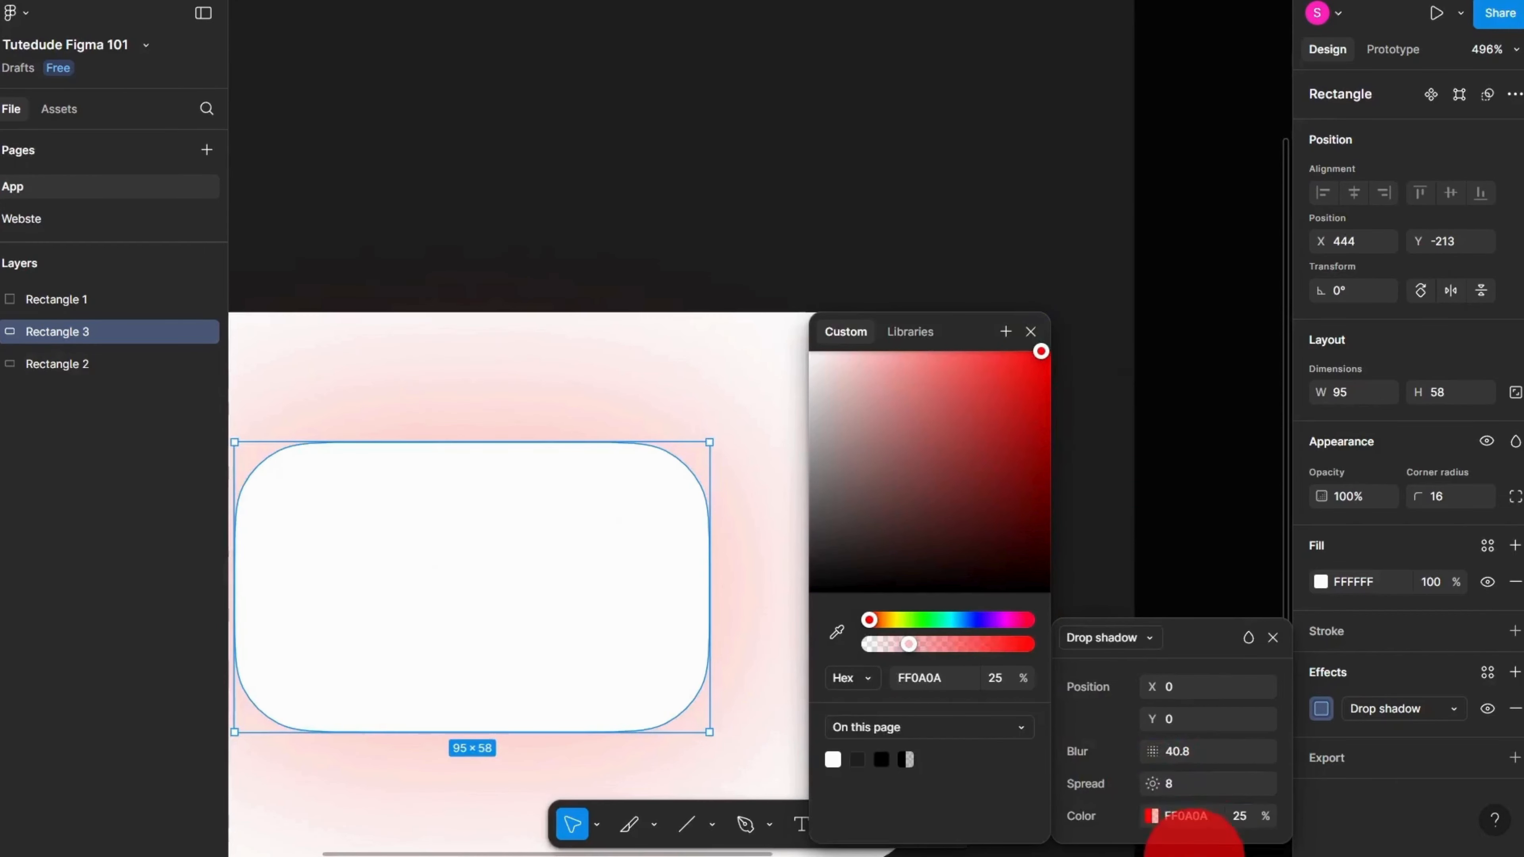
left_click(1258, 826)
type("100")
key("Return")
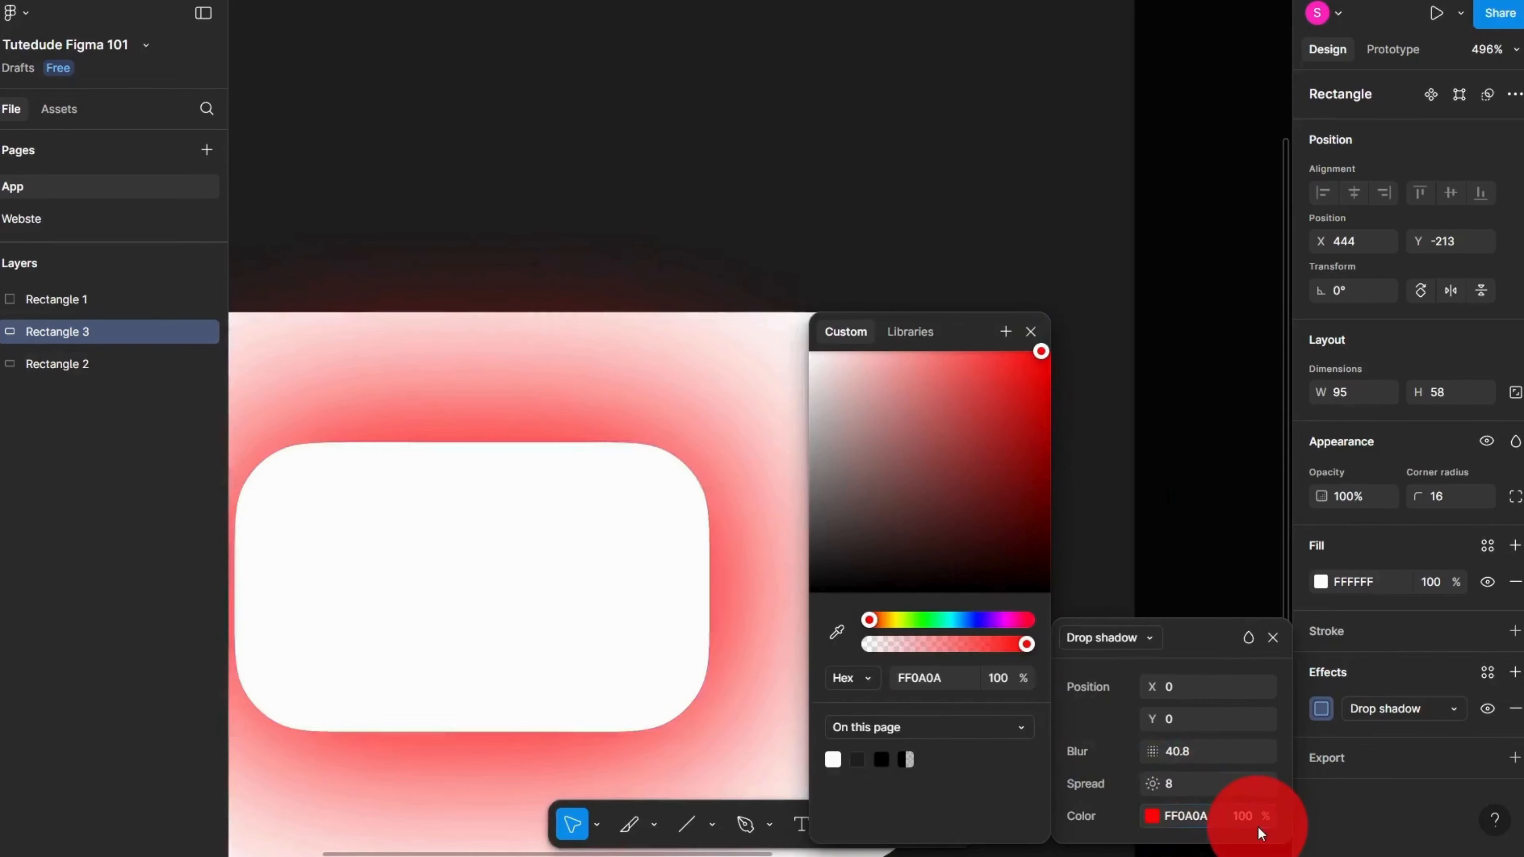
scroll(942, 144, "down", 2)
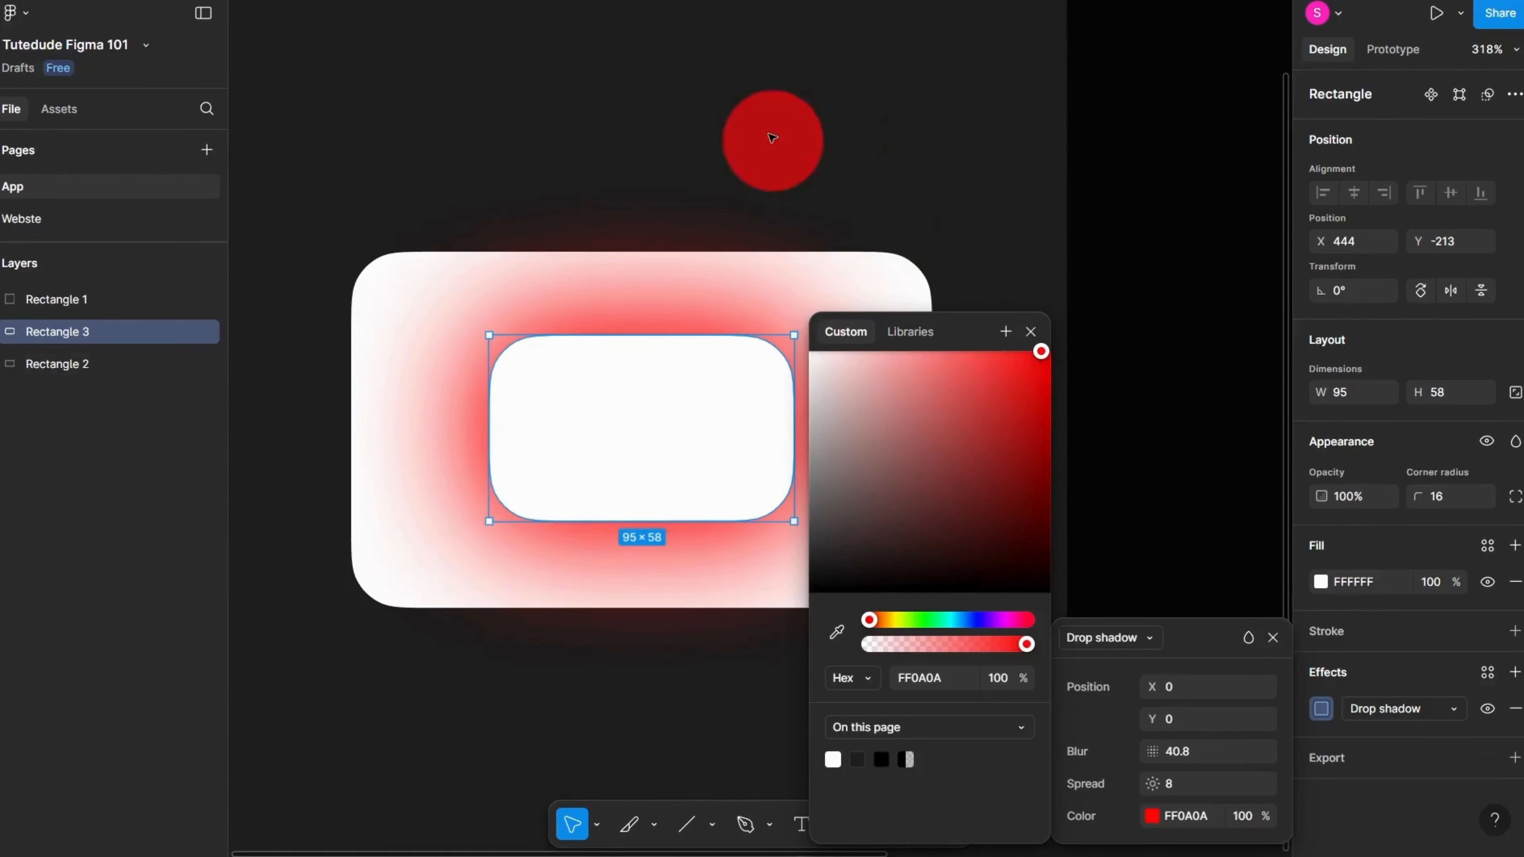
scroll(675, 264, "up", 1)
left_click(1033, 331)
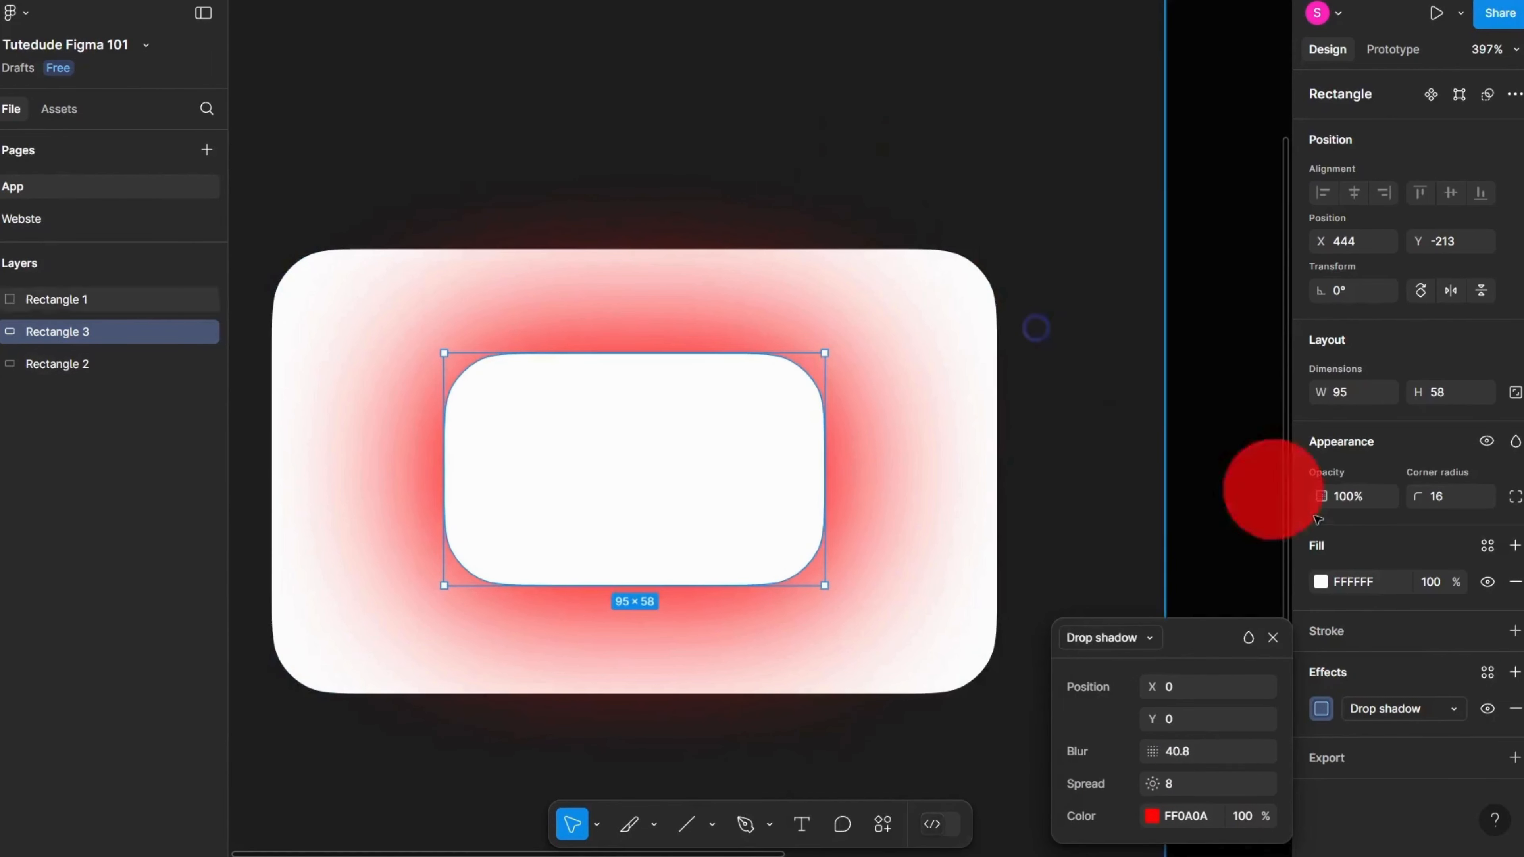
Step: Switch the inner rectangle's effect from Drop shadow to Inner shadow
left_click(1435, 706)
left_click(1434, 703)
left_click(478, 450)
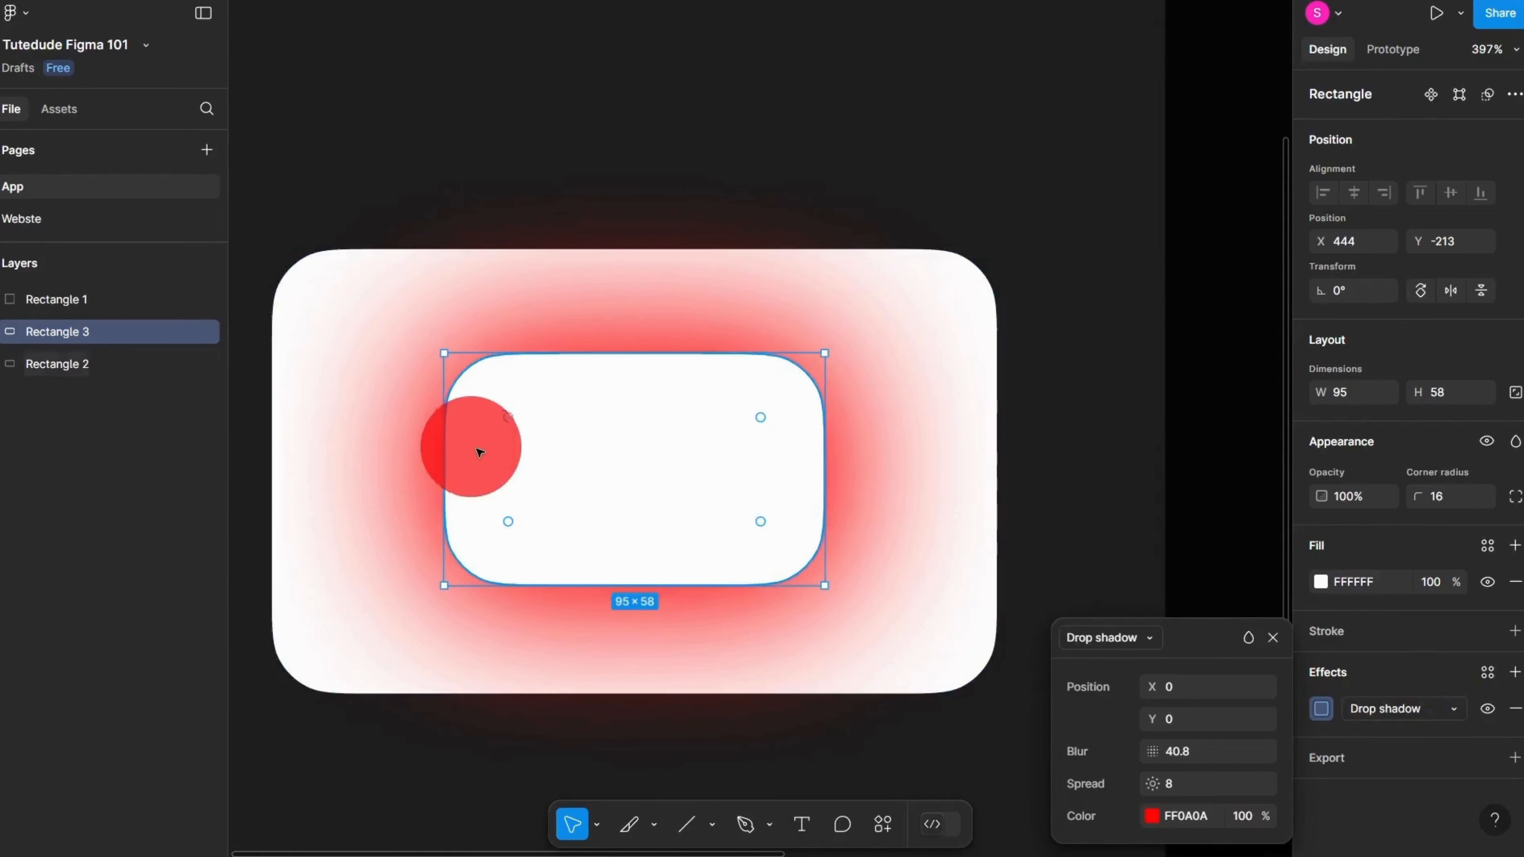
scroll(478, 450, "up", 1)
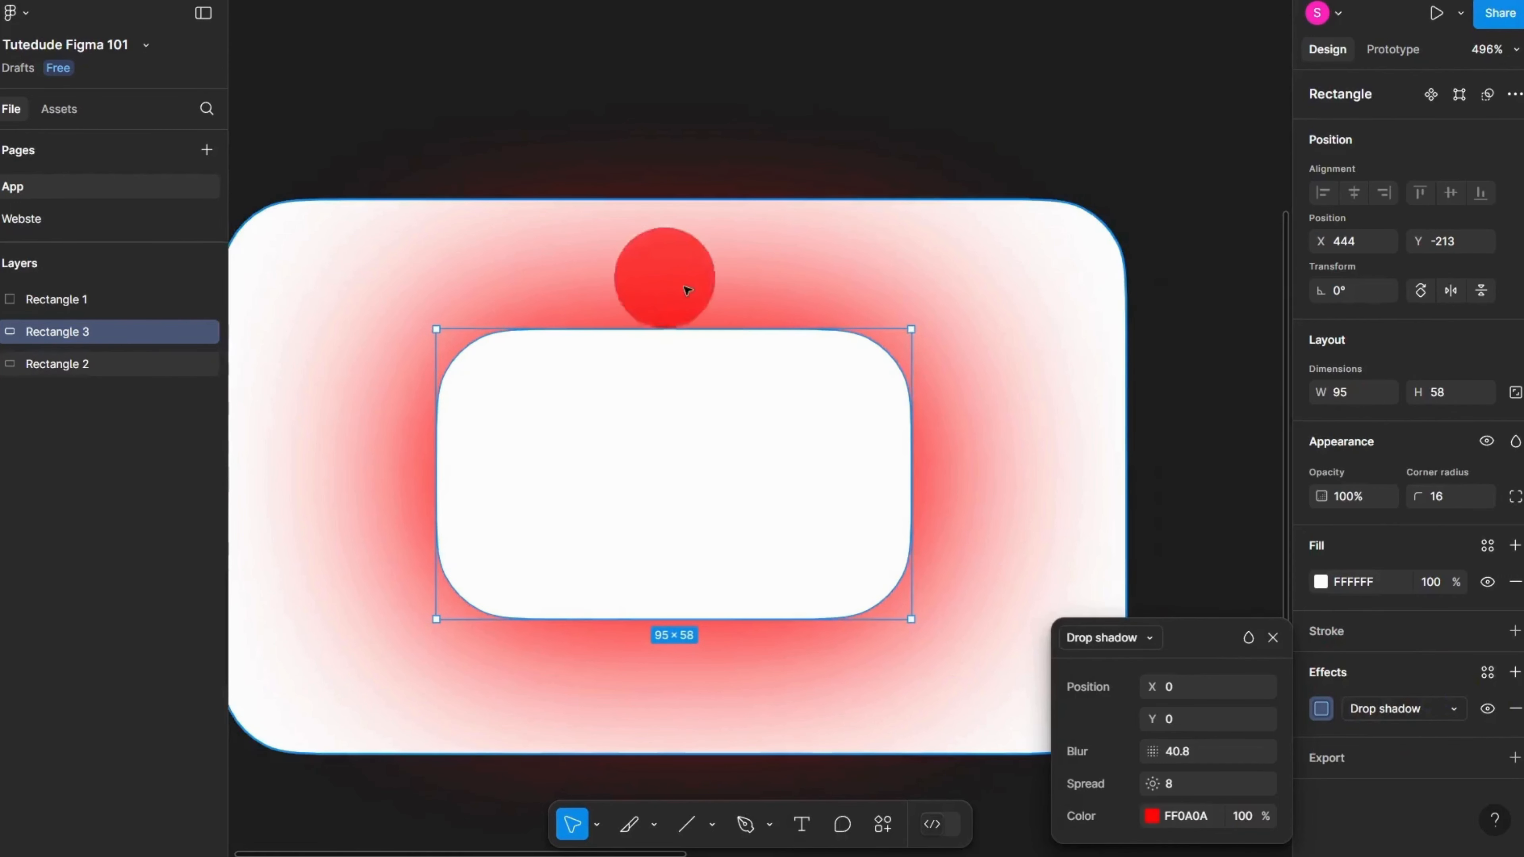
left_click(1411, 709)
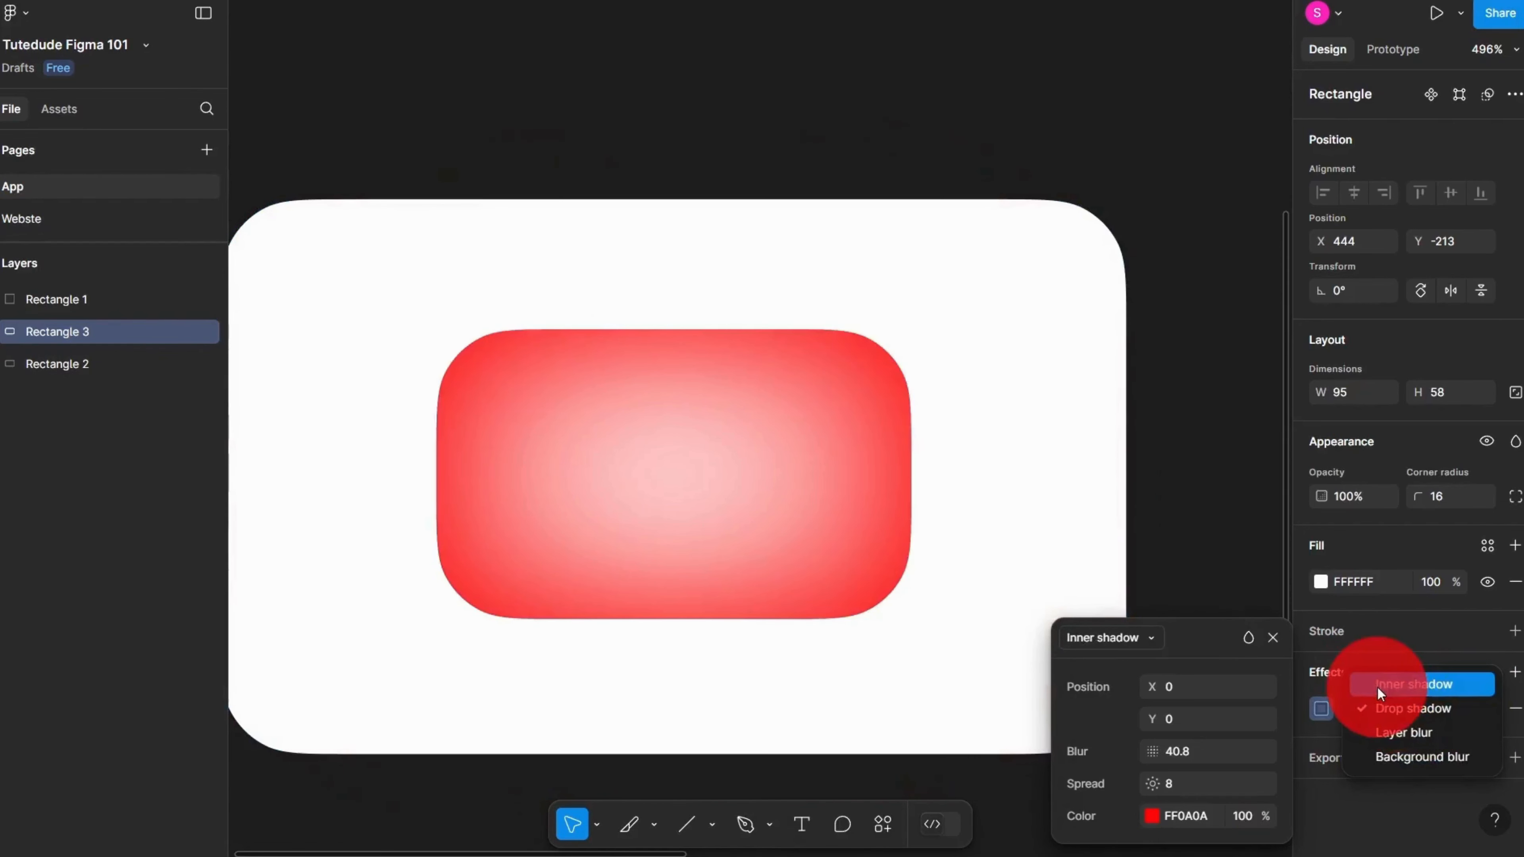
left_click(1376, 686)
scroll(776, 428, "up", 1)
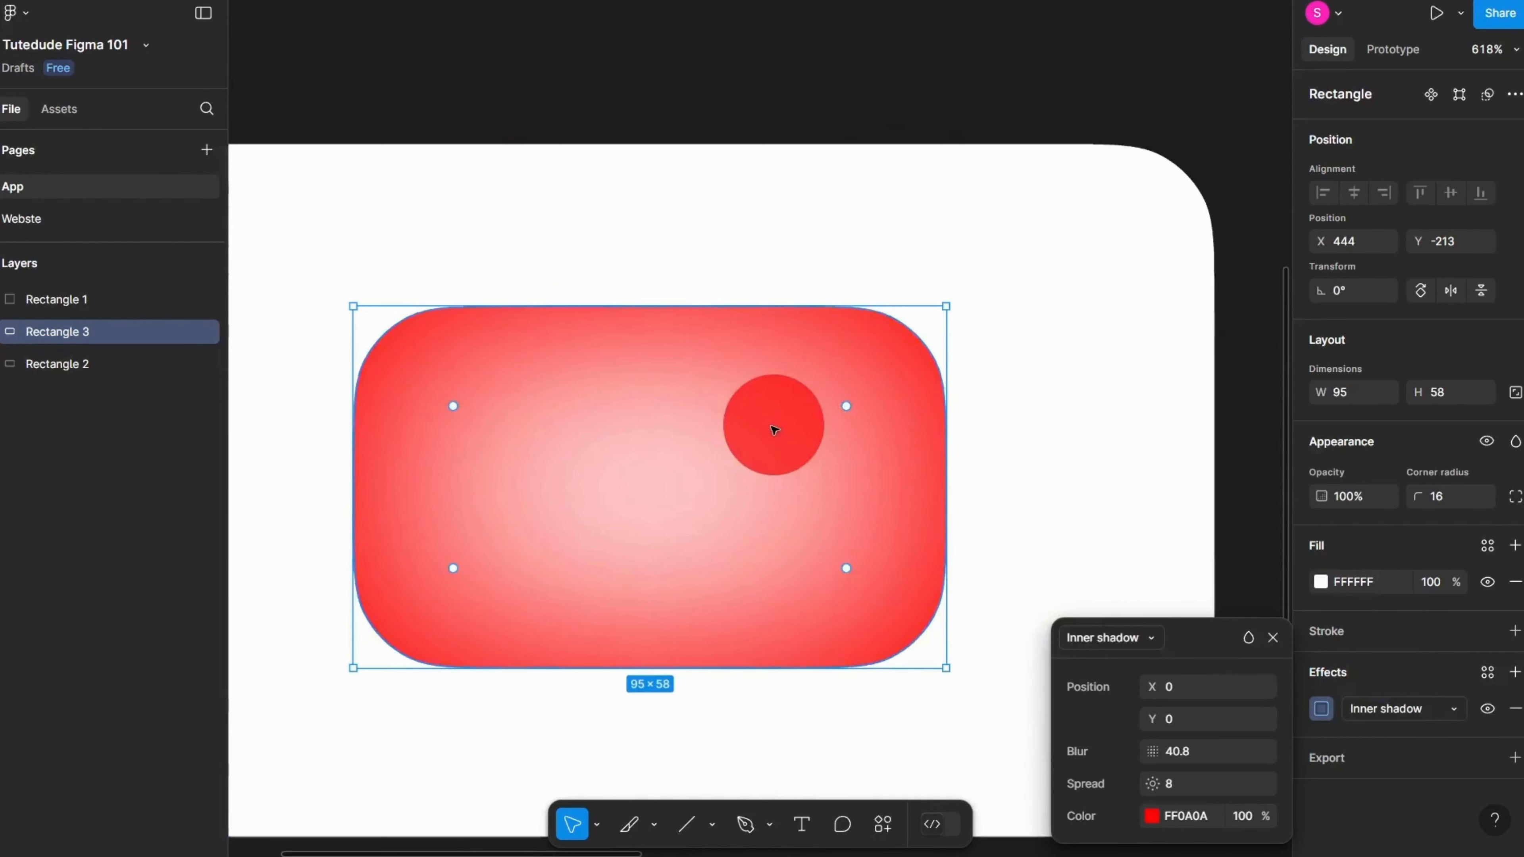
Step: Set the inner shadow to blur 14.3, spread -4 and position X 6, Y -7, and open its color picker
left_click_drag(1167, 761, 229, 391)
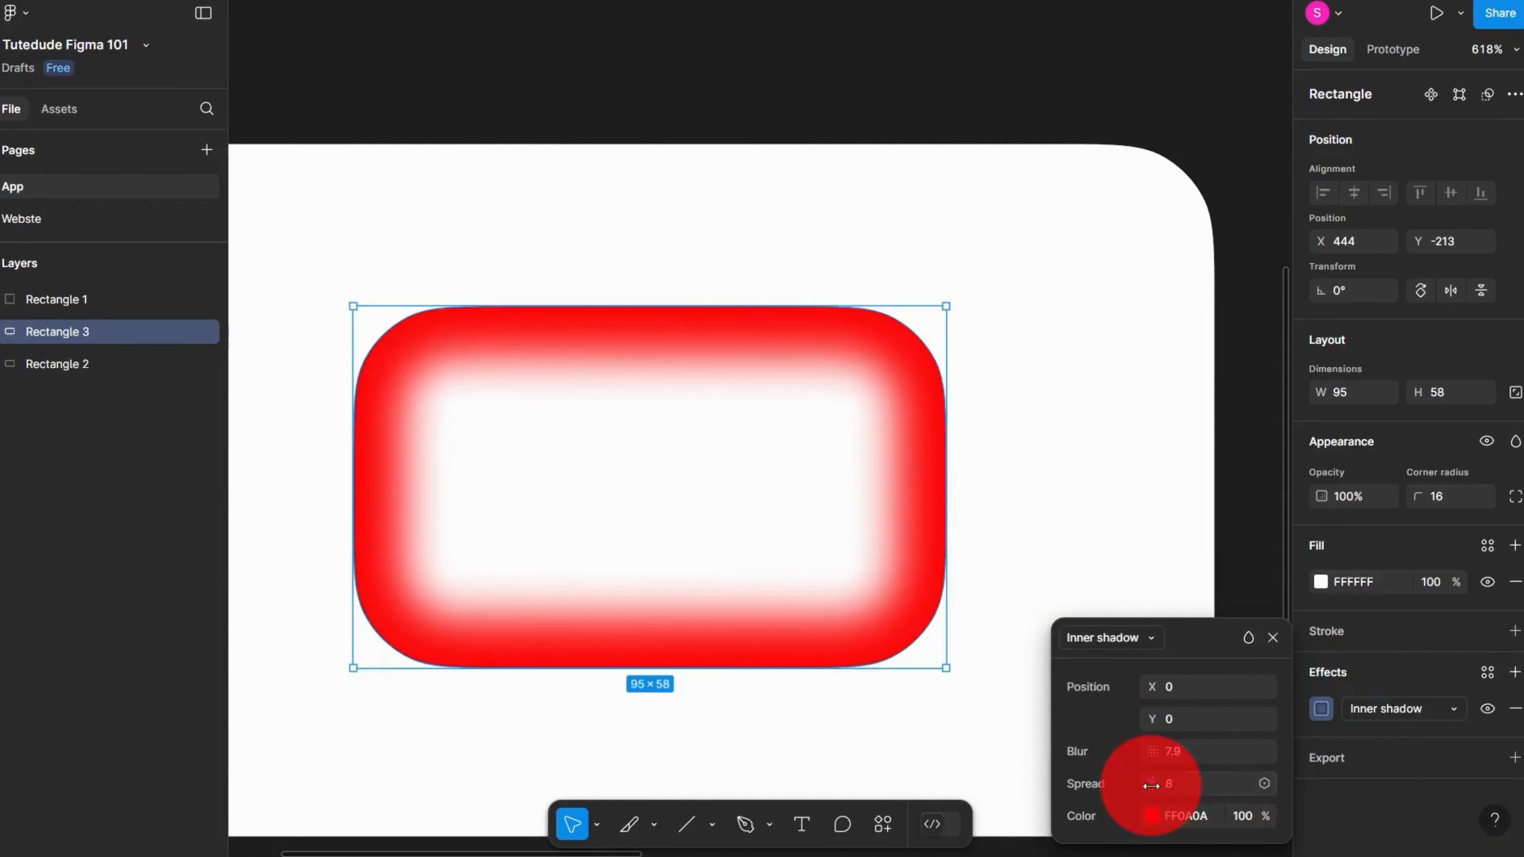
left_click_drag(1153, 784, 1278, 752)
mouse_move(1152, 719)
left_mouse_down()
mouse_move(1224, 735)
mouse_move(1035, 703)
mouse_move(1199, 739)
mouse_move(1133, 737)
left_mouse_up()
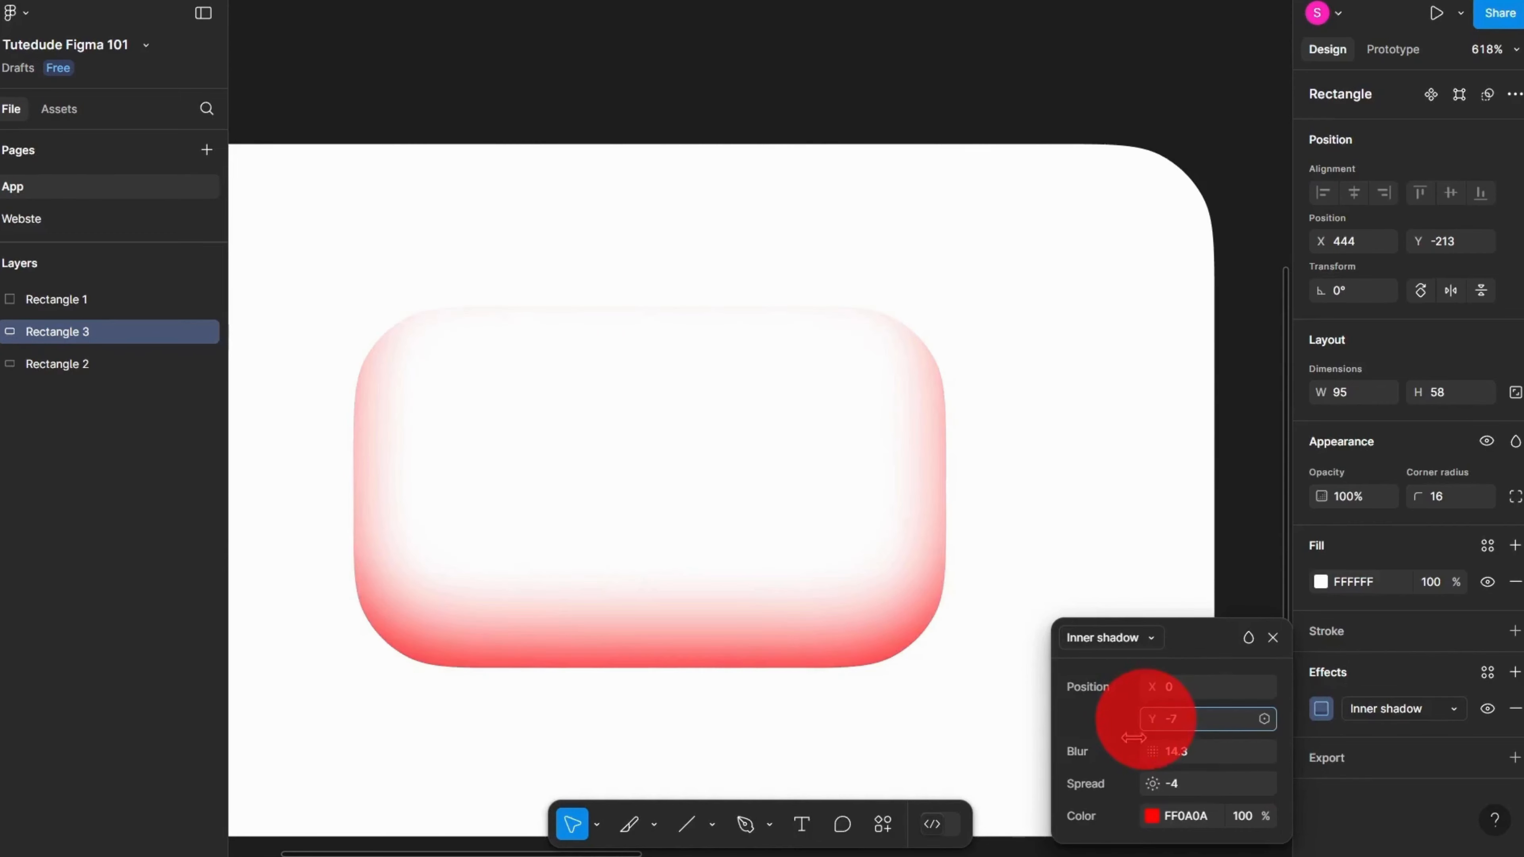
mouse_move(1154, 680)
left_mouse_down()
mouse_move(1176, 682)
mouse_move(1056, 684)
mouse_move(1150, 684)
left_mouse_up()
left_click(1151, 816)
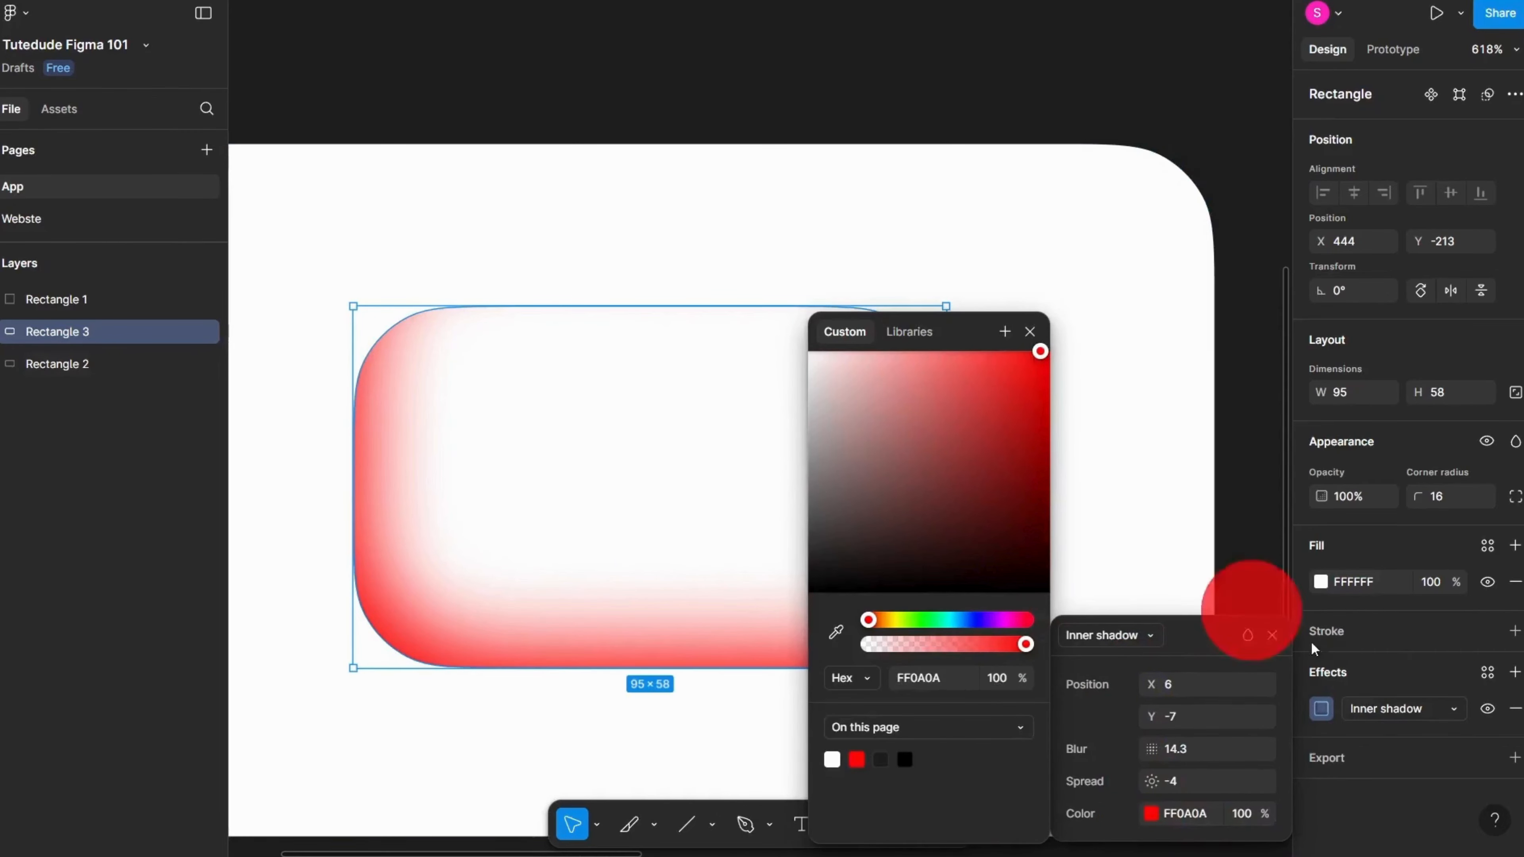
Step: Switch the inner rectangle's effect to Layer blur and change the outer rectangle's fill to black
left_click(1403, 701)
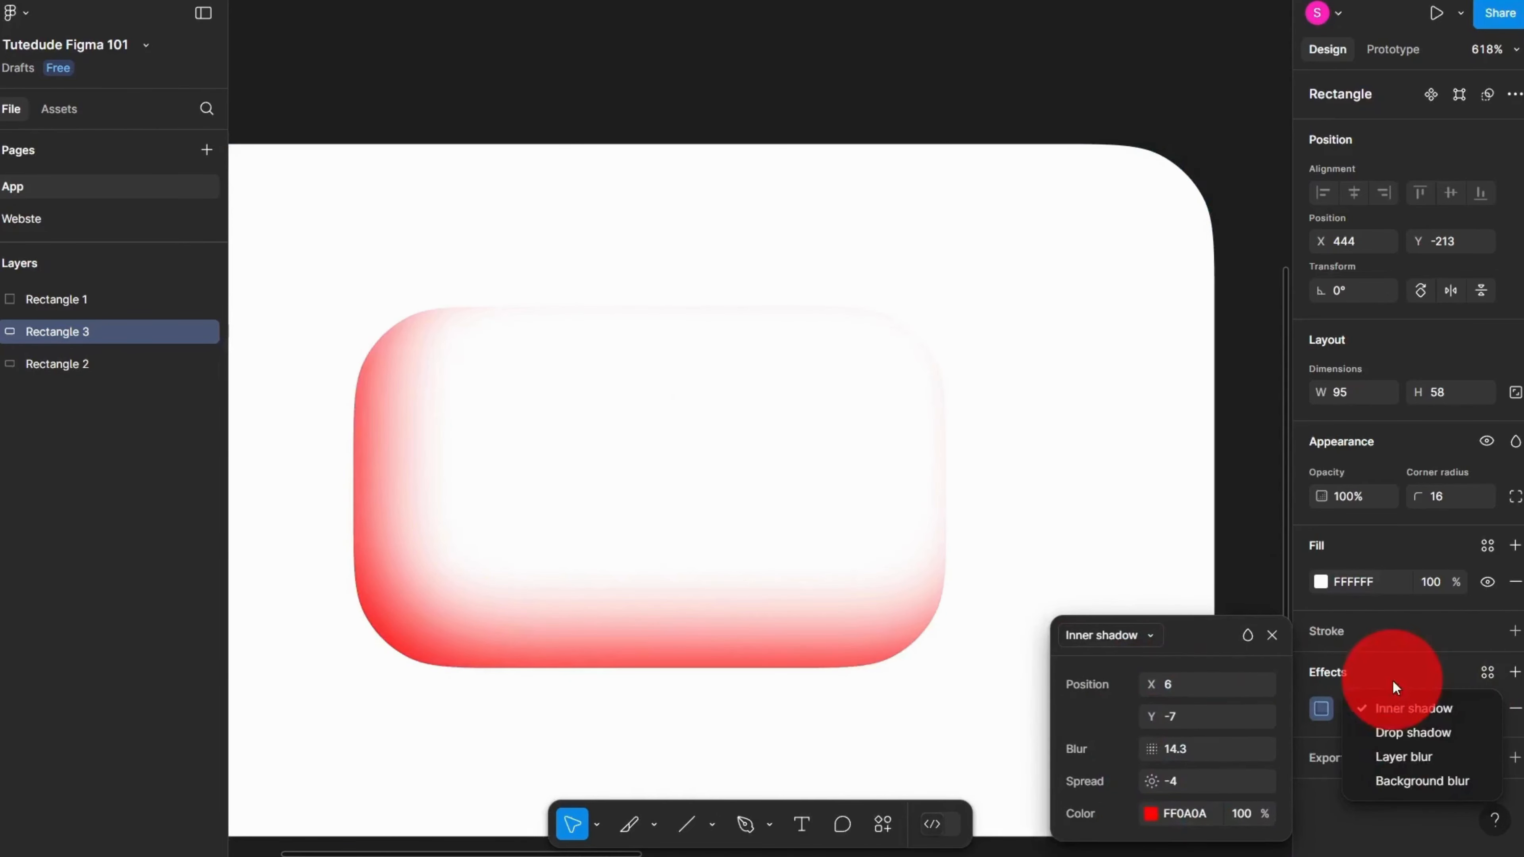
left_click(1404, 761)
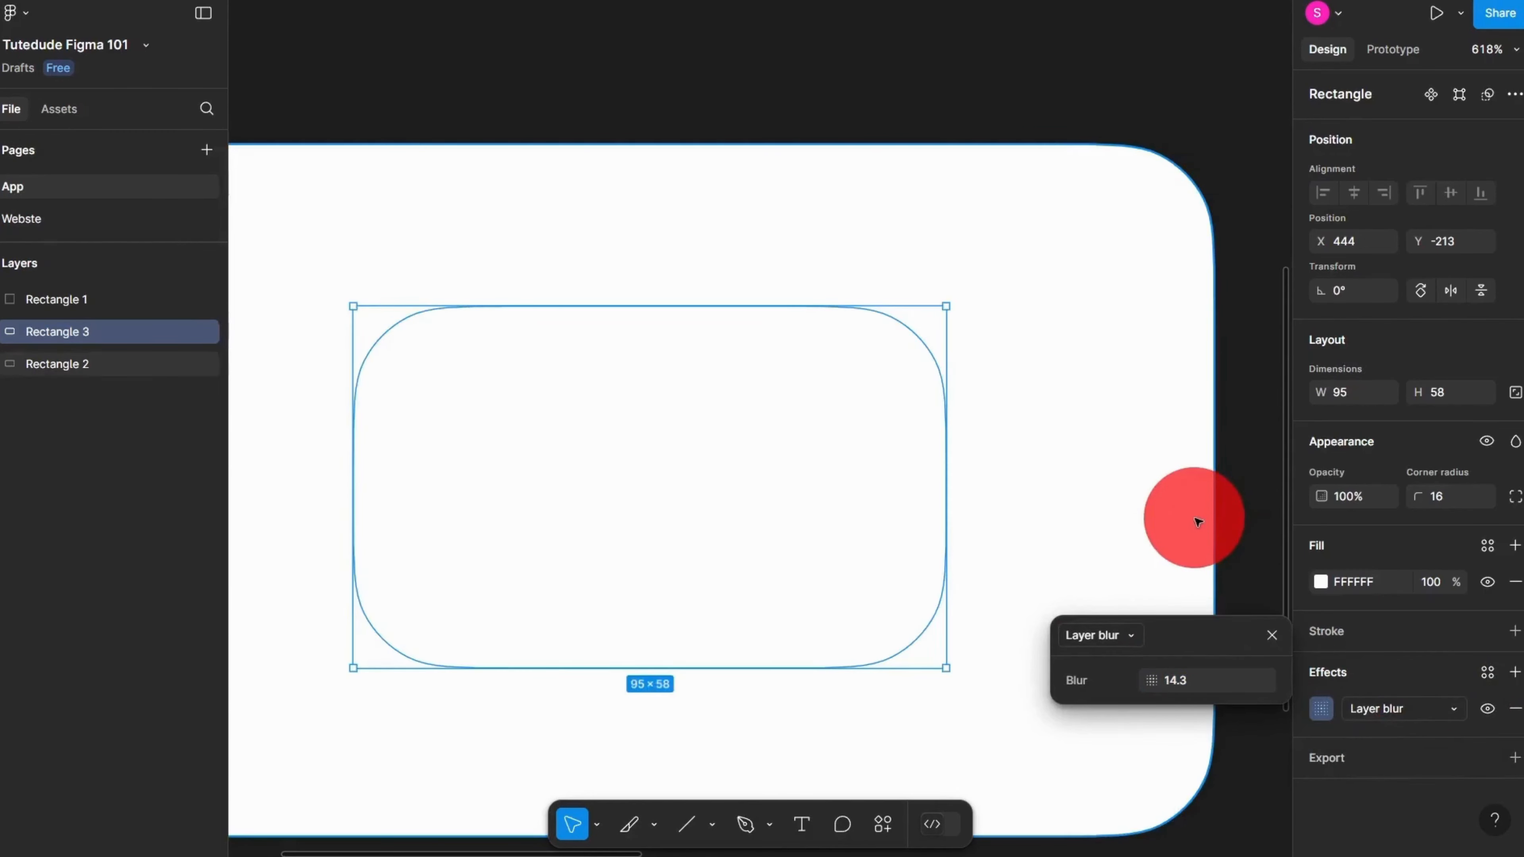
left_click(1143, 462)
left_click(1340, 540)
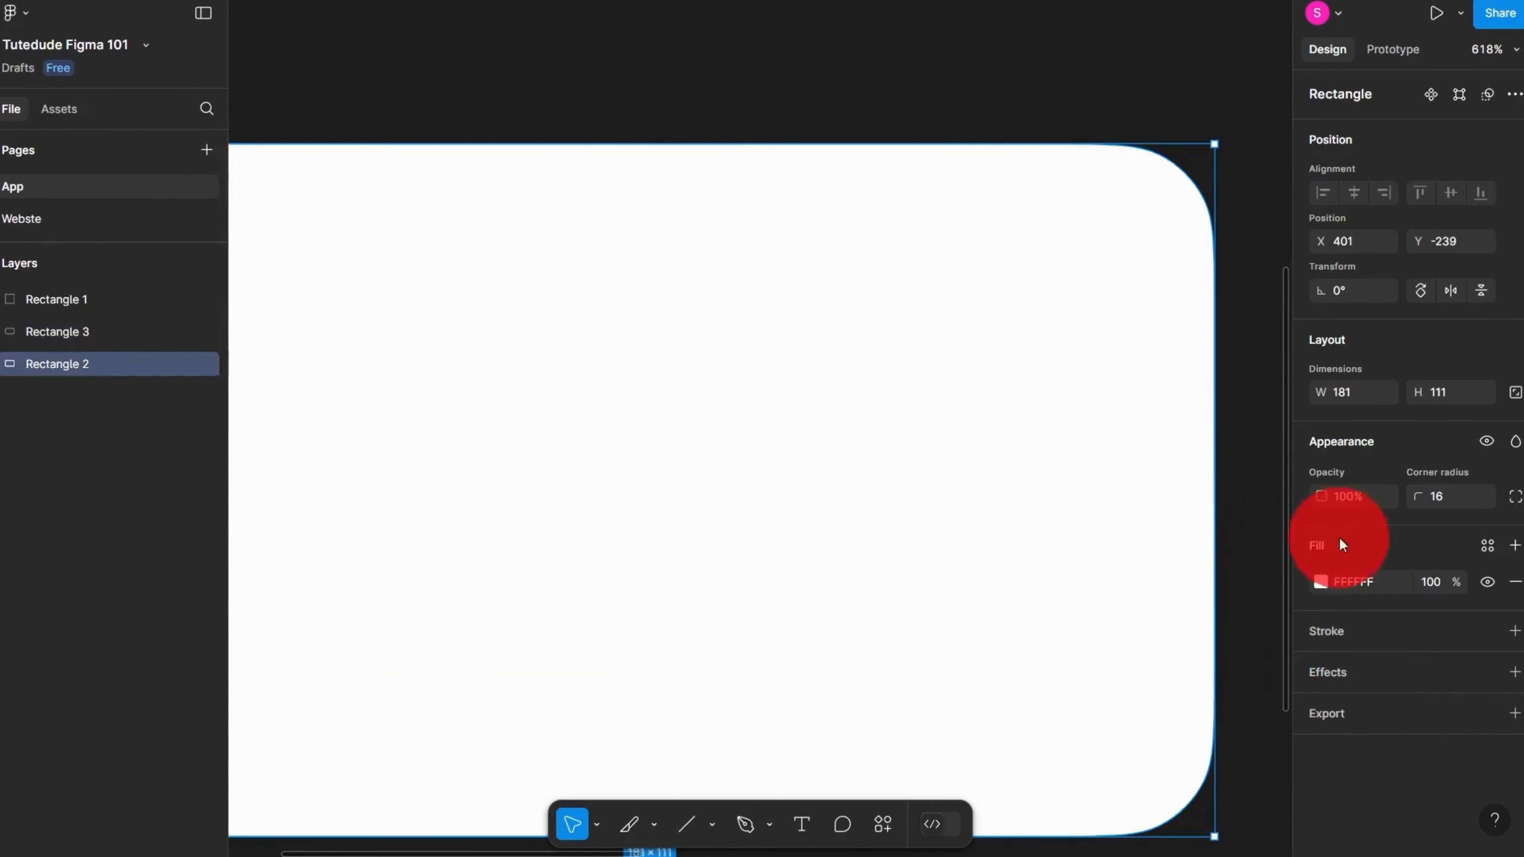
left_click(1315, 581)
left_click_drag(1241, 521, 942, 632)
Step: Move the blurred white rectangle across the black one and back to X 444, Y -213
left_click(773, 500)
scroll(758, 494, "down", 5)
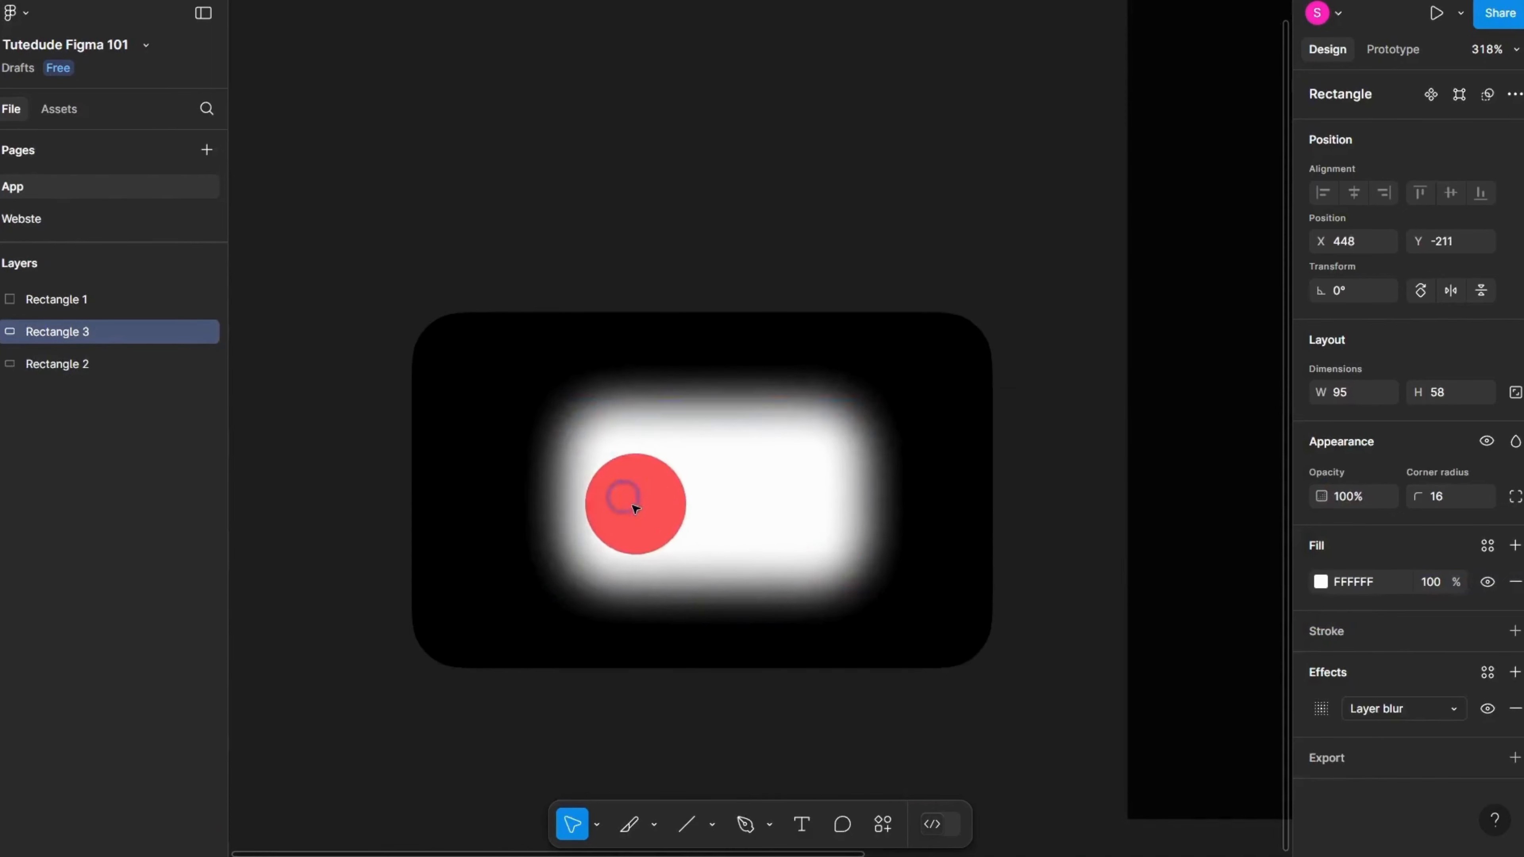
left_click_drag(635, 508, 728, 512)
scroll(728, 513, "up", 3)
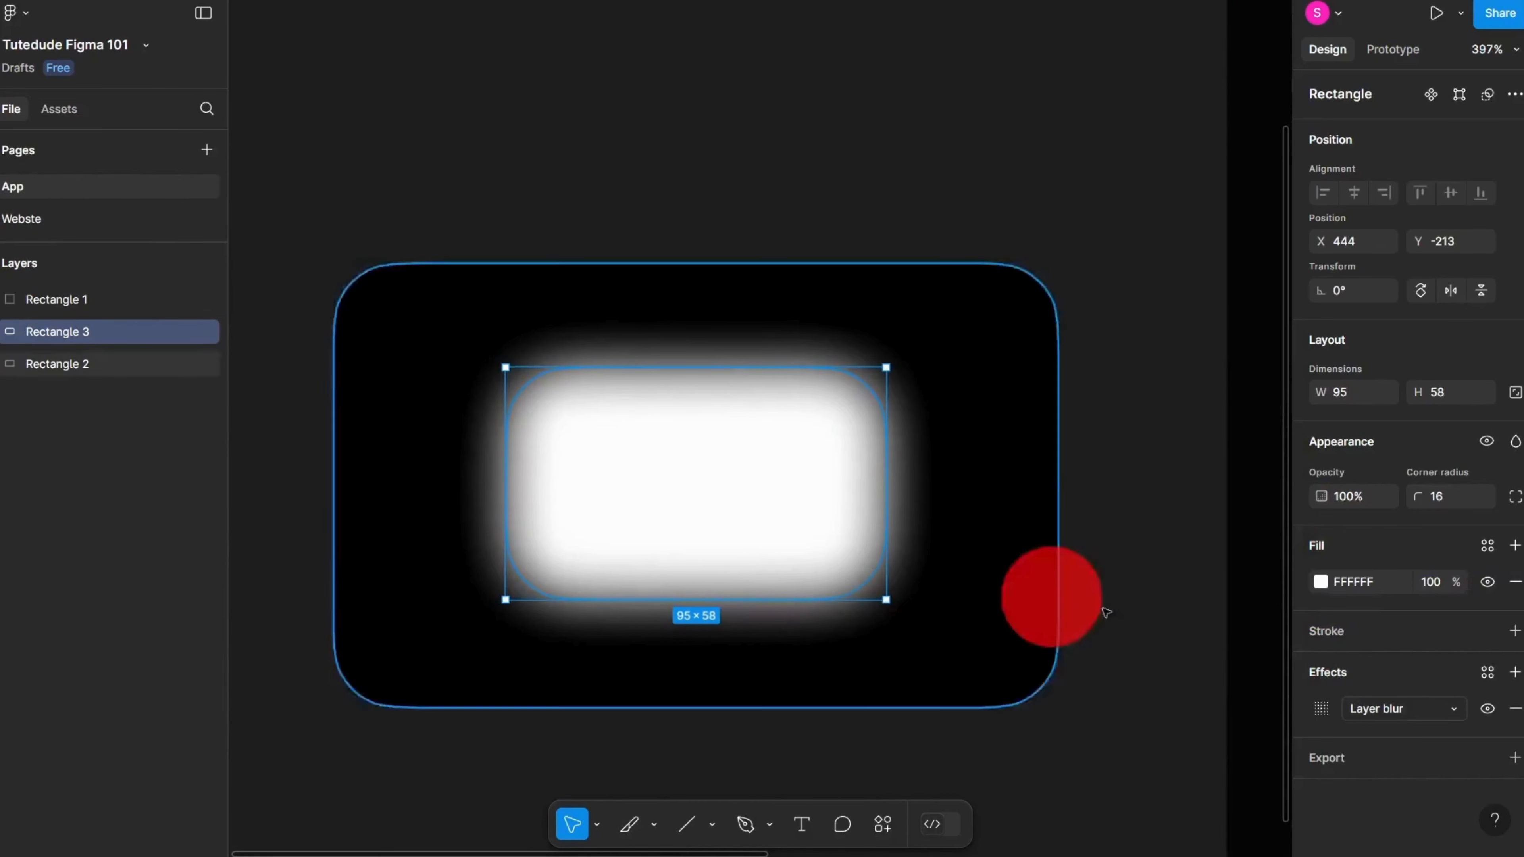
Step: Set the white rectangle's layer blur to 53.1 and switch the effect to Background blur
left_click(1324, 711)
left_click(1170, 751)
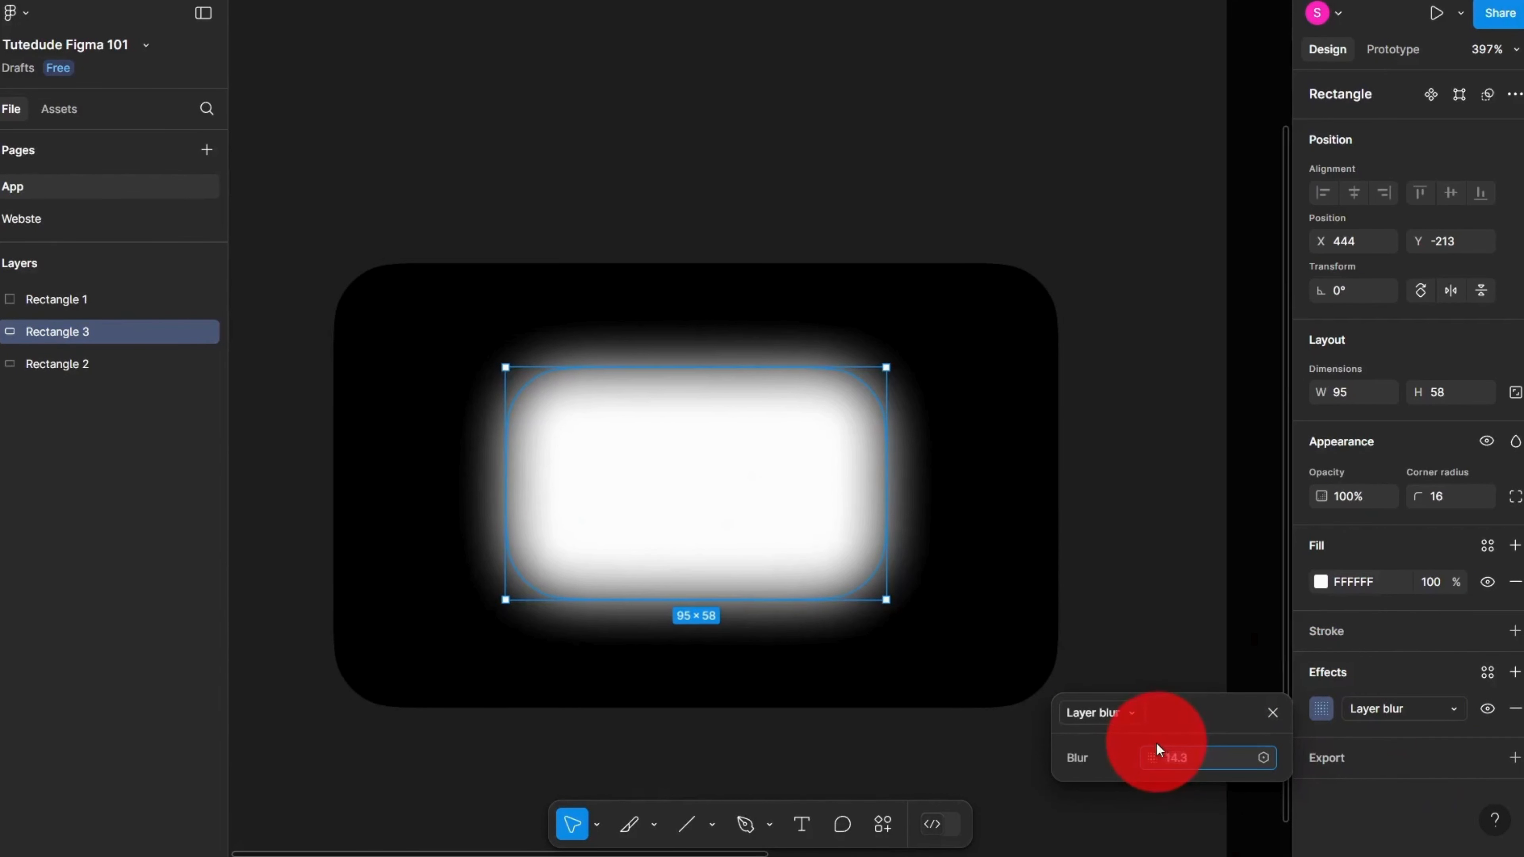
mouse_move(1157, 766)
left_mouse_down()
mouse_move(1284, 729)
mouse_move(228, 729)
mouse_move(1053, 725)
mouse_move(477, 727)
mouse_move(895, 784)
mouse_move(854, 745)
mouse_move(1153, 762)
left_mouse_up()
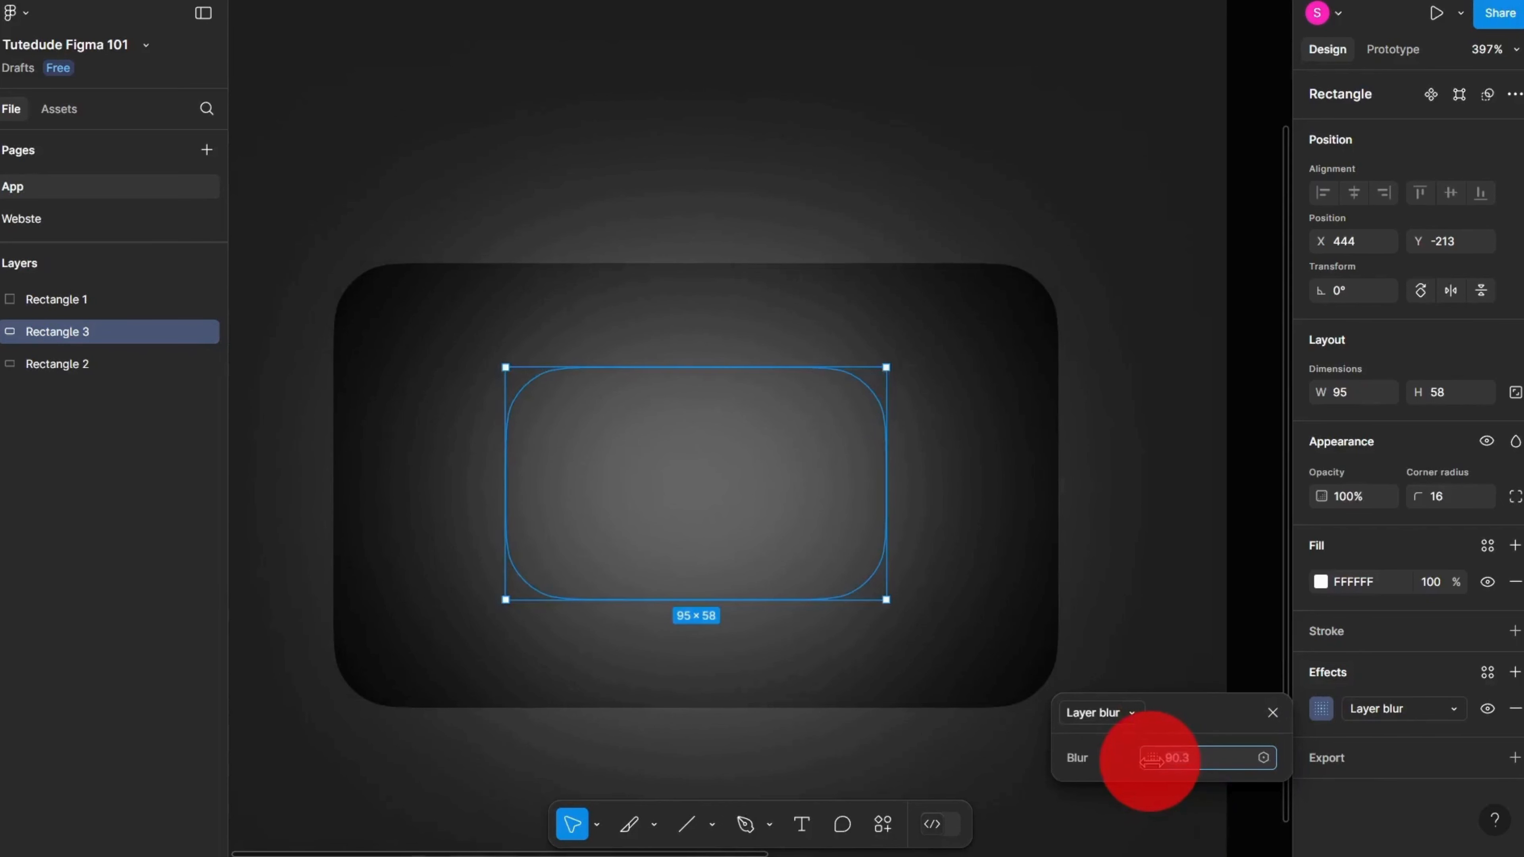
left_click_drag(1208, 759, 1131, 740)
left_click(1358, 714)
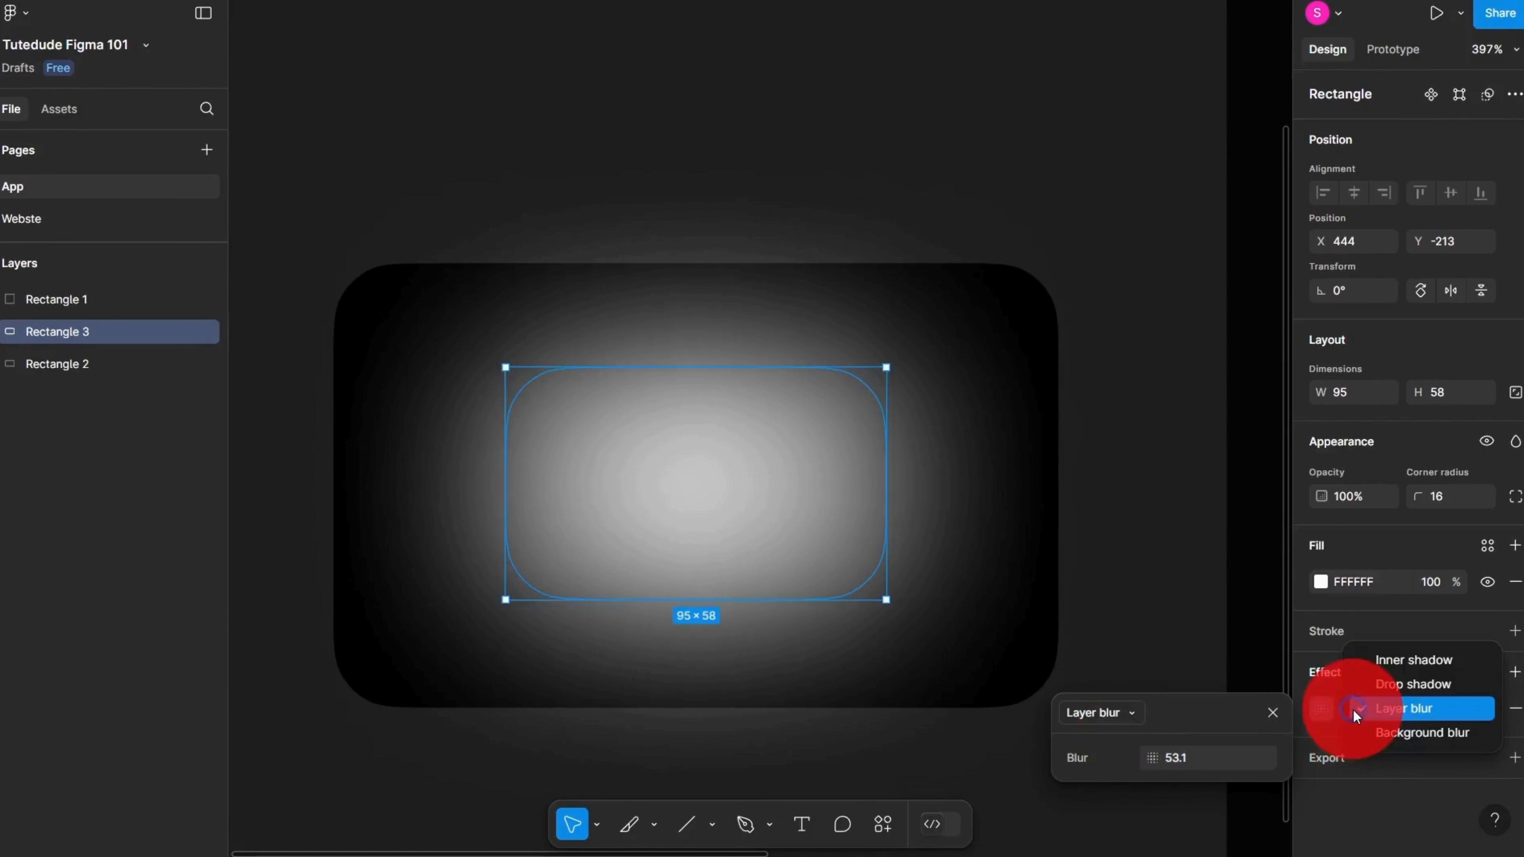
left_click(1390, 725)
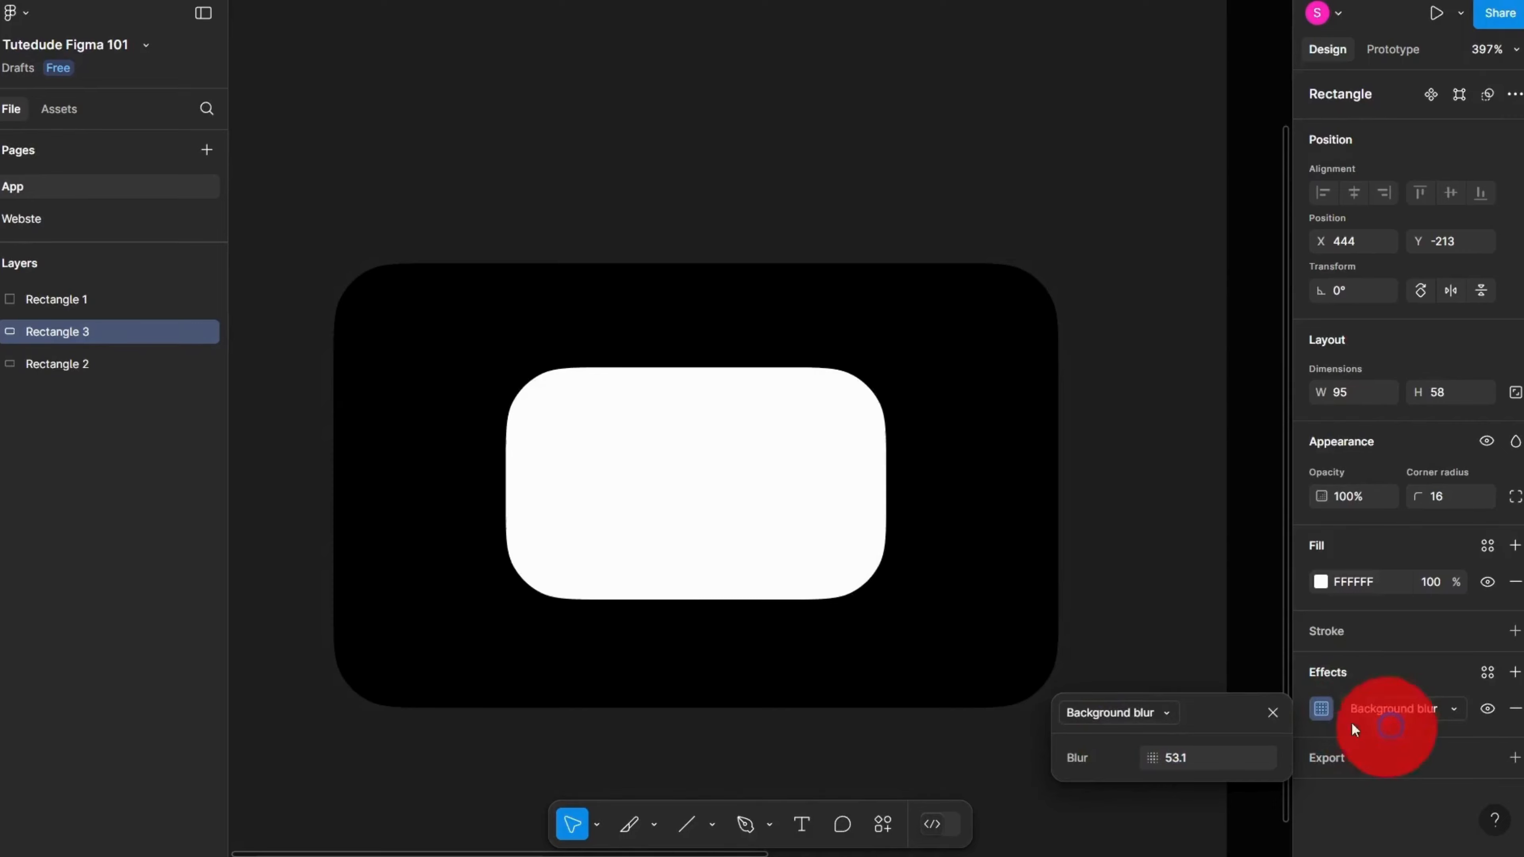
Step: Move the white background-blurred rectangle across the black one to X 472, Y -213 and back to X 445, Y -212
left_click(1123, 572)
left_click(718, 484)
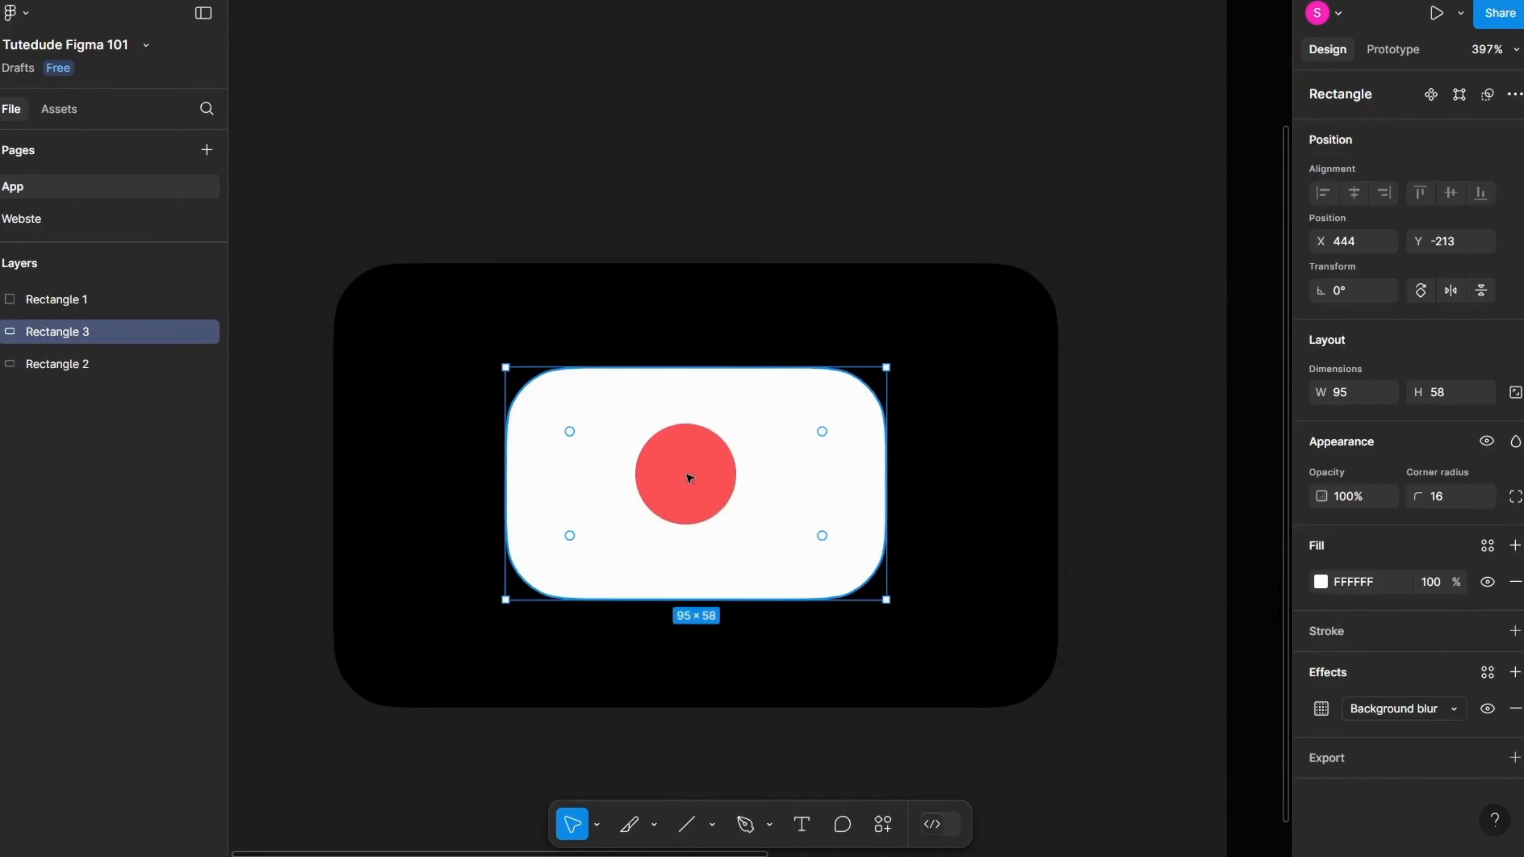
left_click_drag(690, 477, 886, 479)
scroll(695, 478, "up", 3)
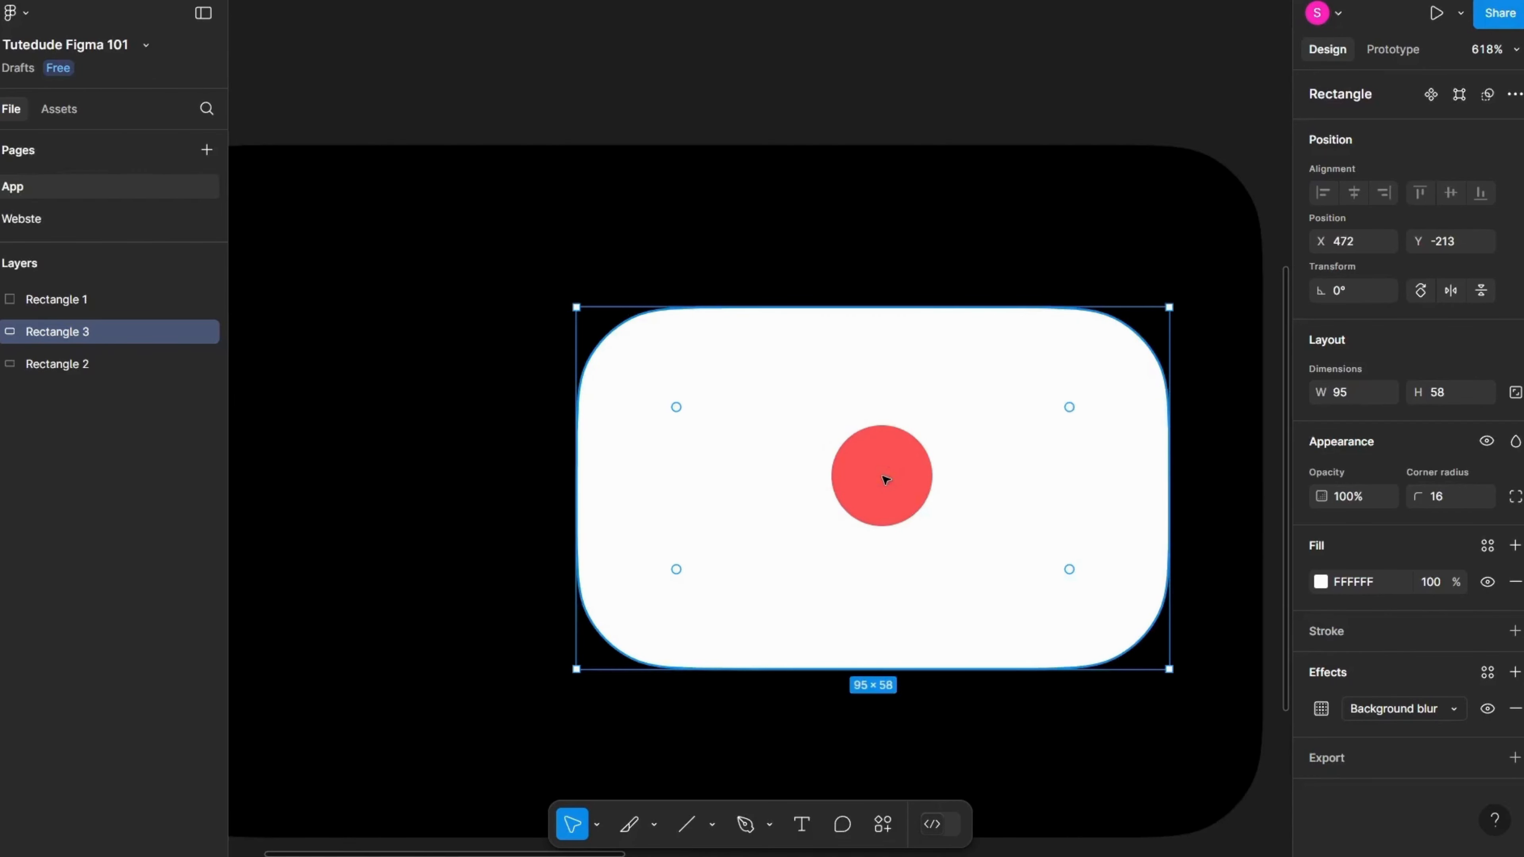
left_click_drag(883, 476, 836, 482)
scroll(888, 474, "down", 3)
scroll(1012, 479, "up", 3)
Step: Copy the white rectangle and shift the original slightly to X 443, Y -210
right_click(835, 483)
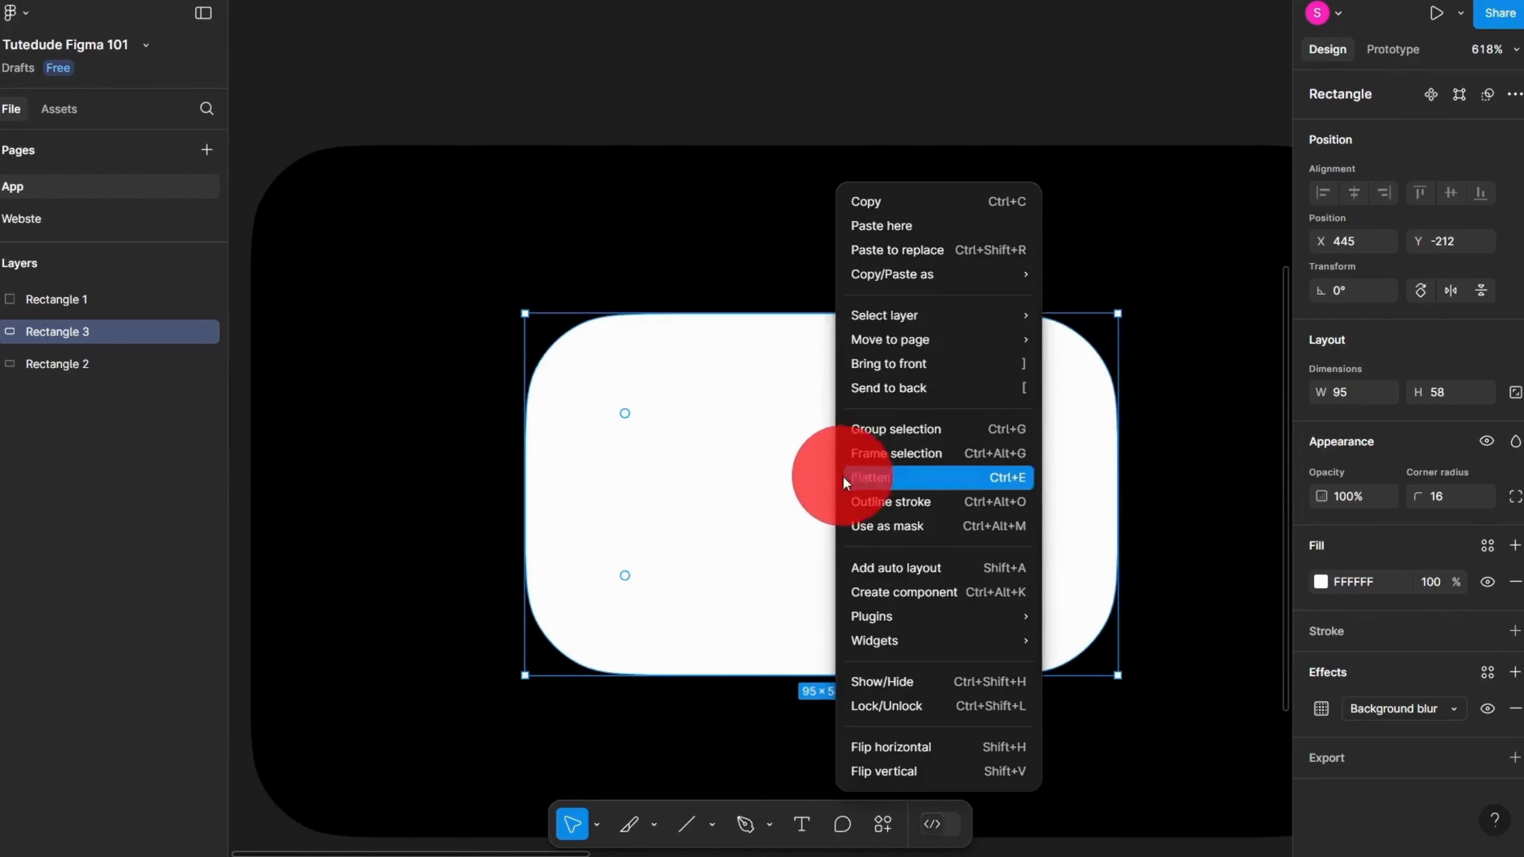
left_click(920, 210)
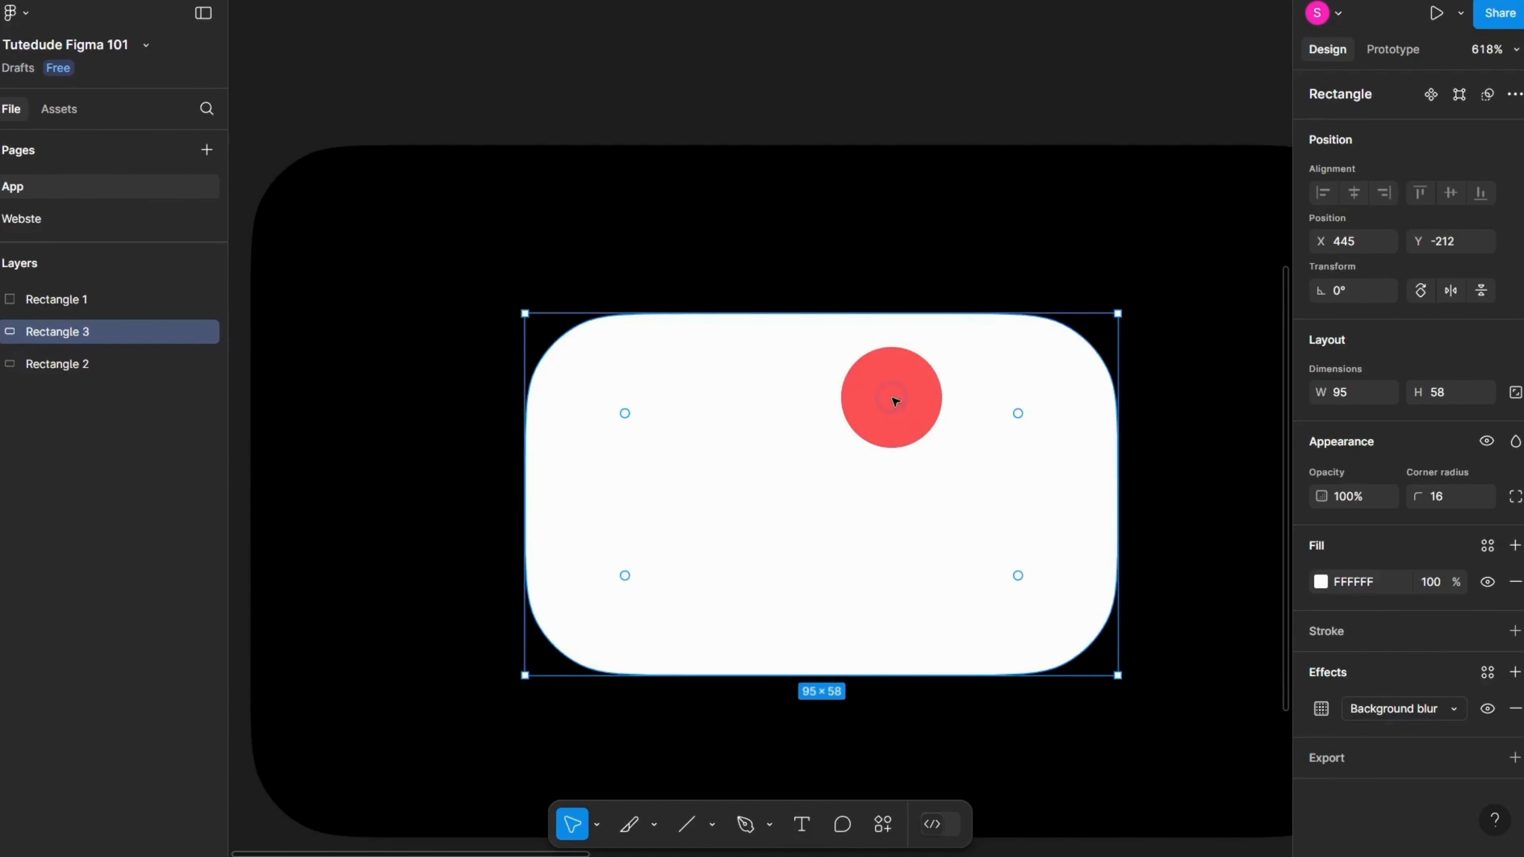
right_click(893, 402)
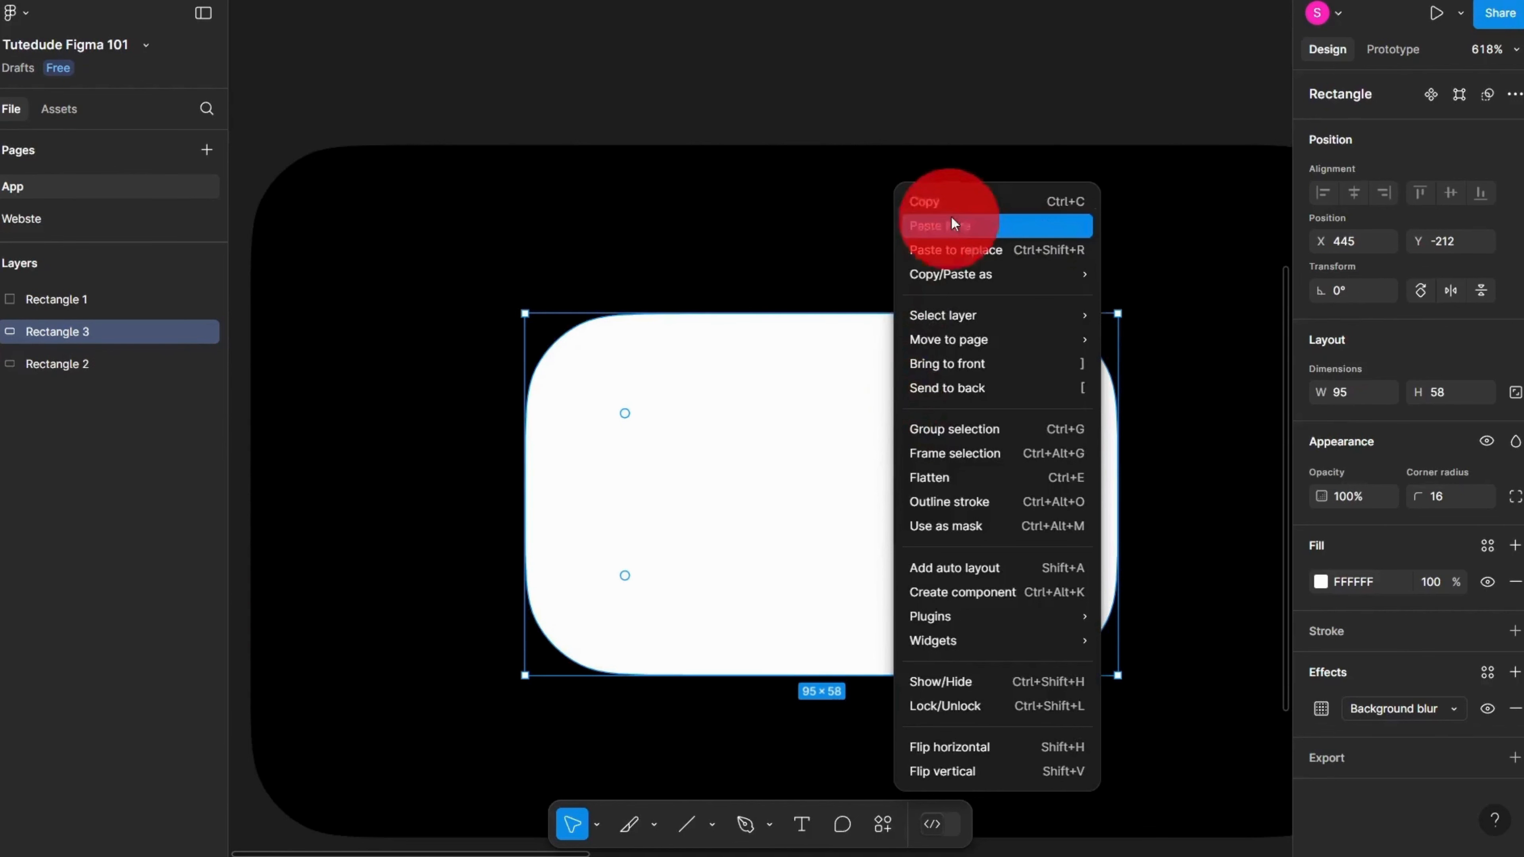
left_click(742, 493)
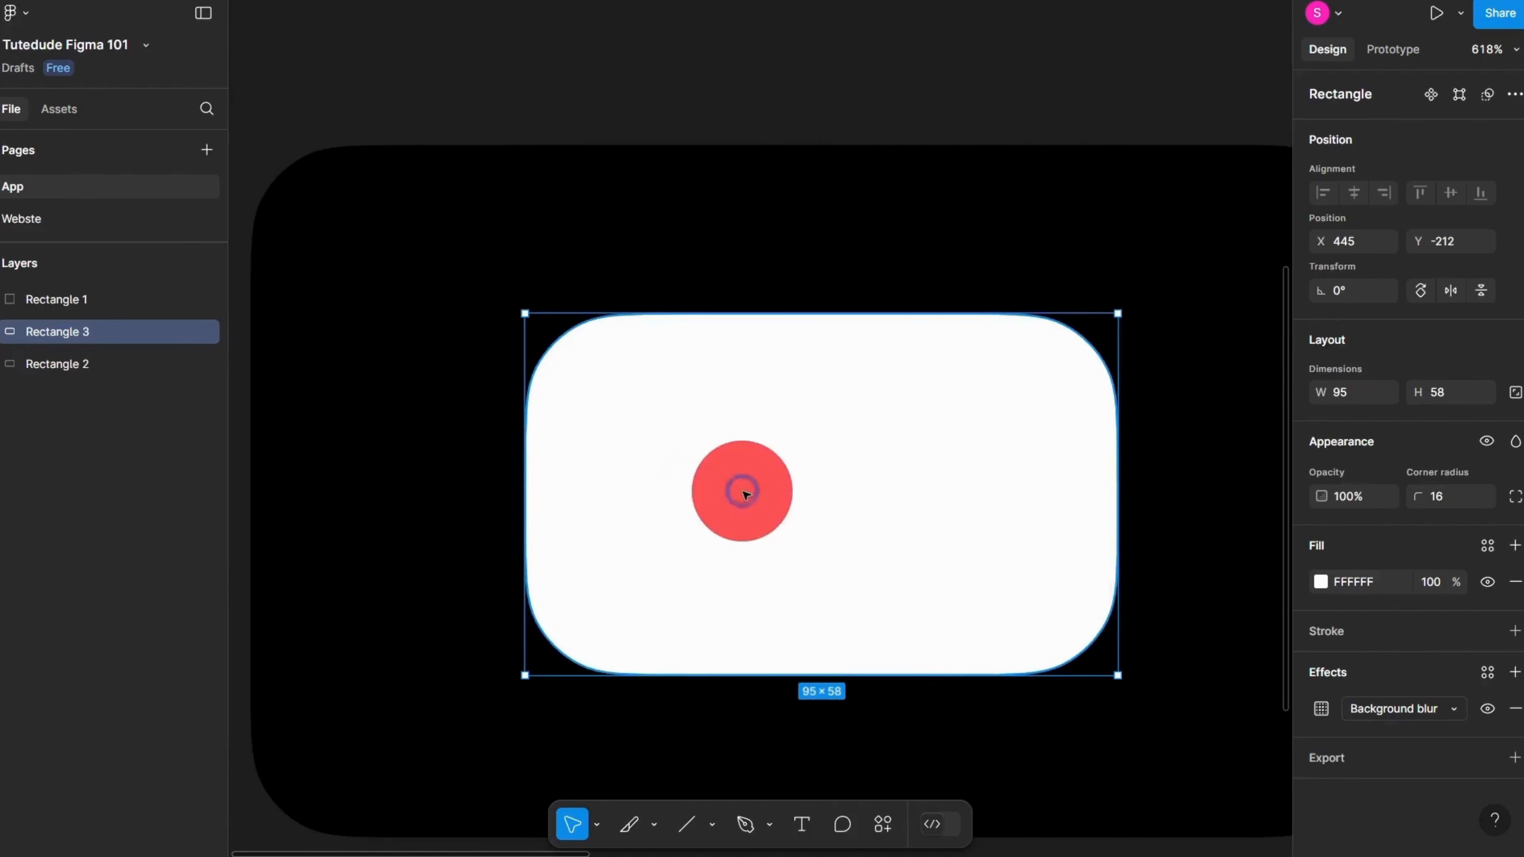
mouse_move(742, 493)
left_mouse_down()
mouse_move(714, 494)
mouse_move(734, 507)
left_mouse_up()
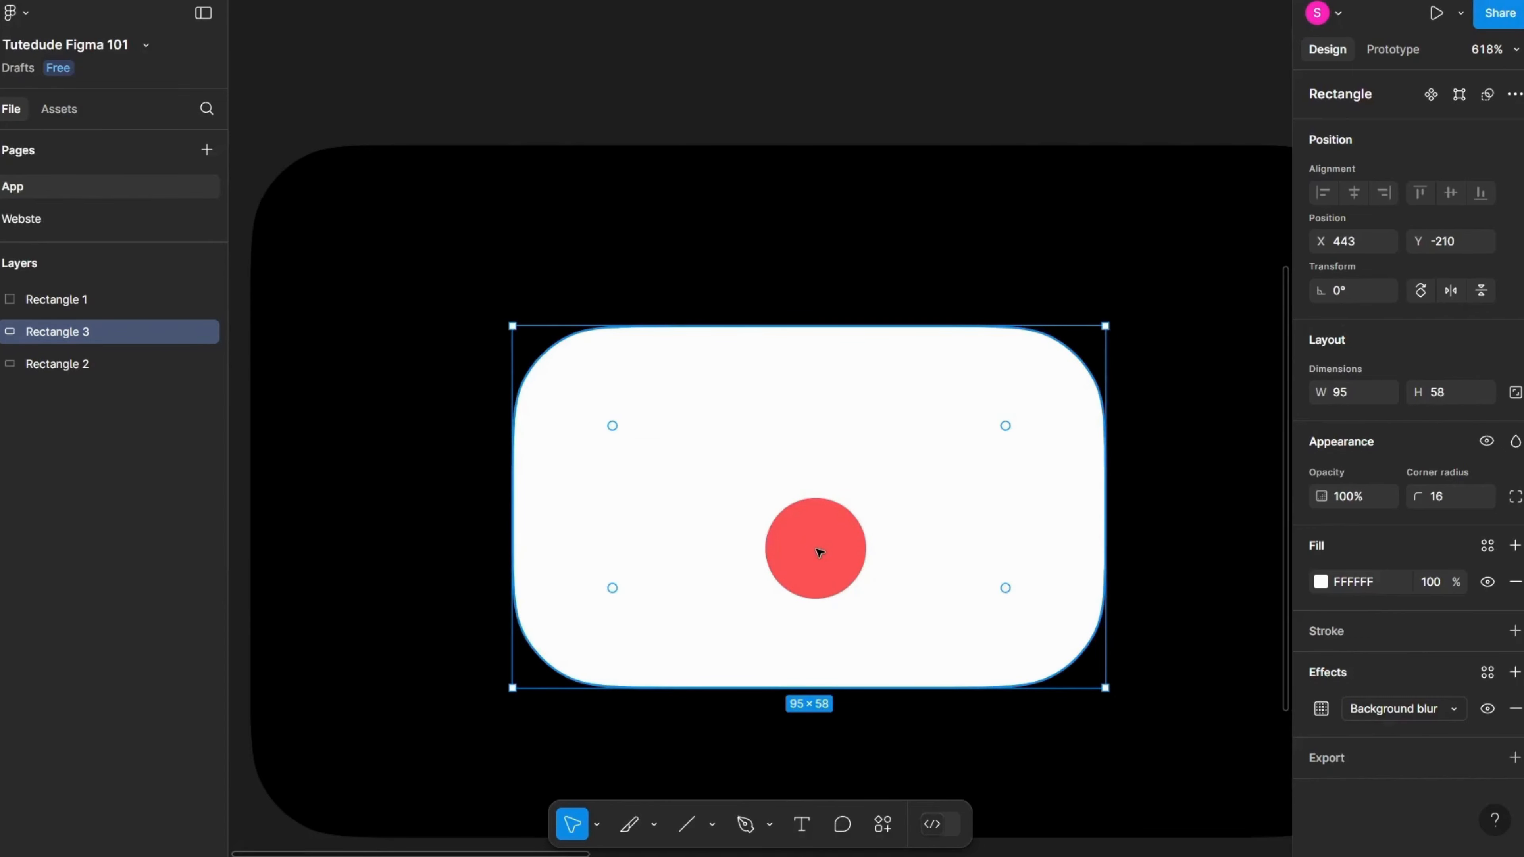
Step: Create a duplicate of the white rectangle at X 463, Y -236 and undo the duplication
left_click_drag(819, 552, 944, 392)
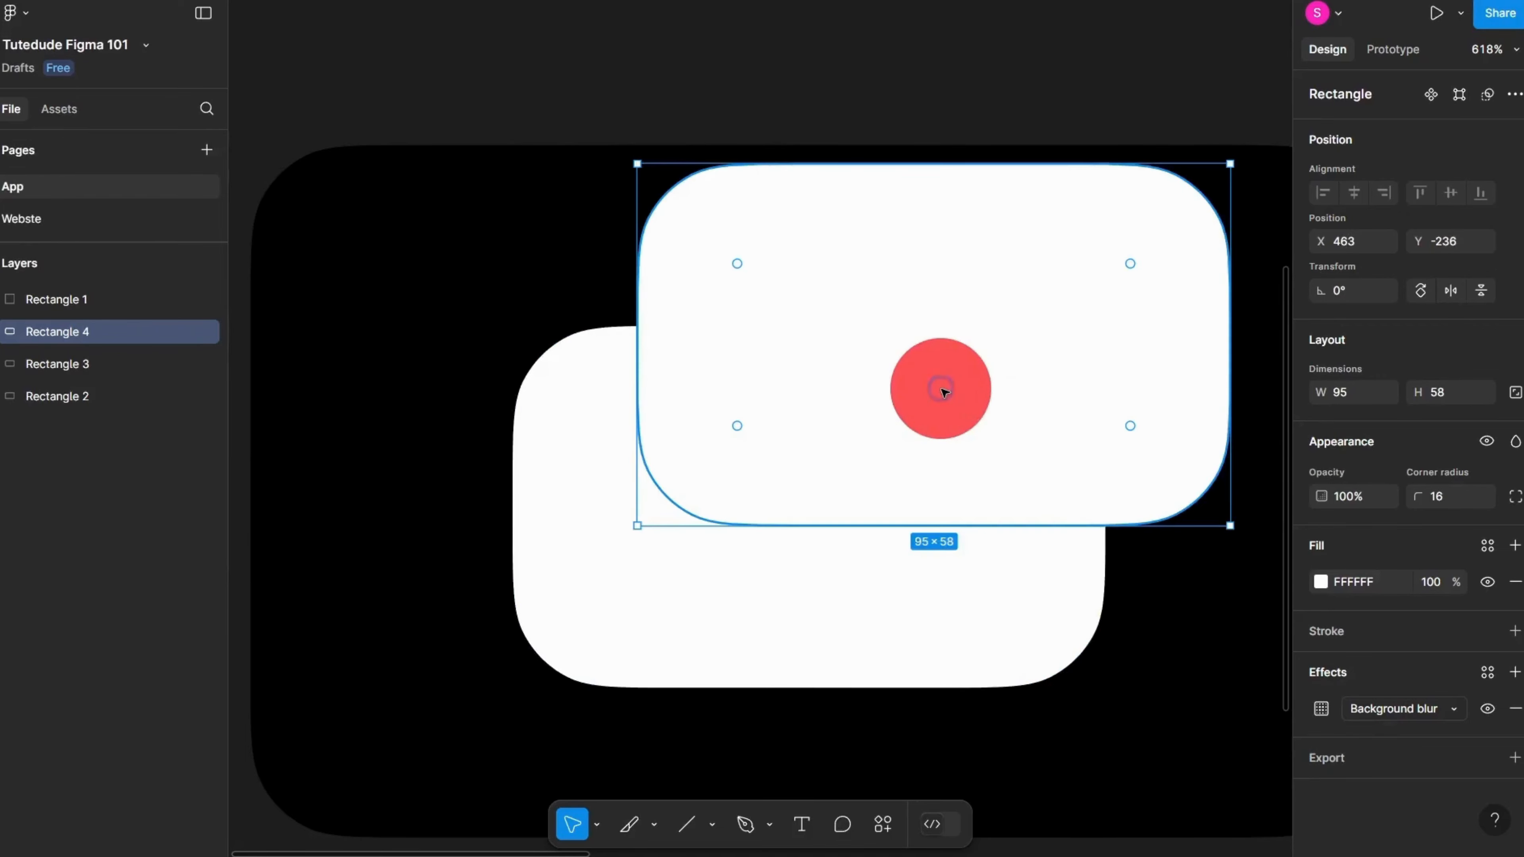
key("ctrl+z")
scroll(881, 425, "down", 5)
key("ctrl+z")
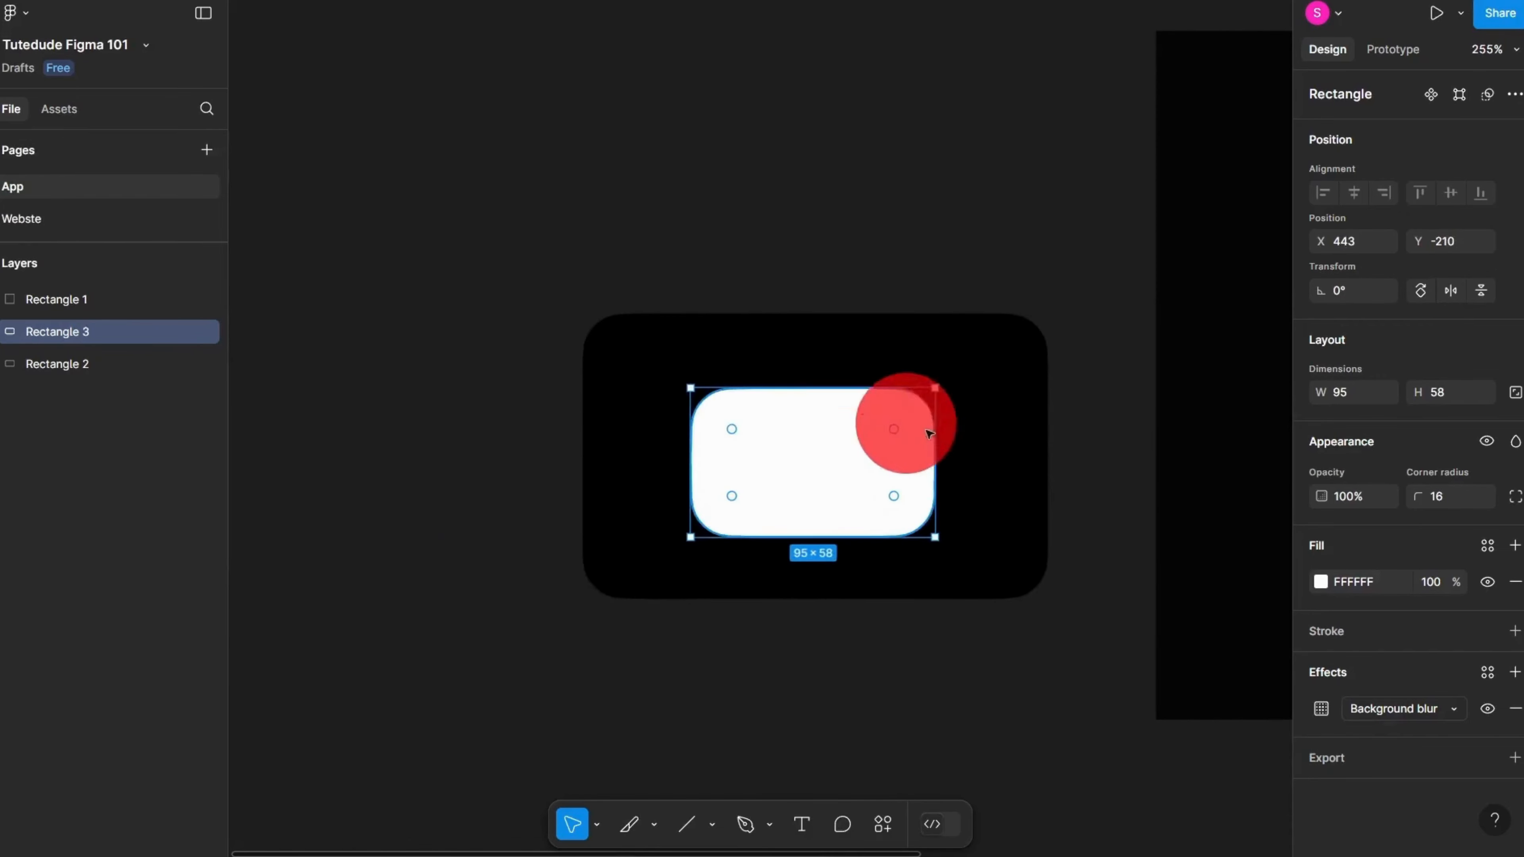
Step: Create a duplicate of the white rectangle at X 500, Y -233 and delete that copy
scroll(929, 432, "up", 3)
left_click(834, 445)
key("alt")
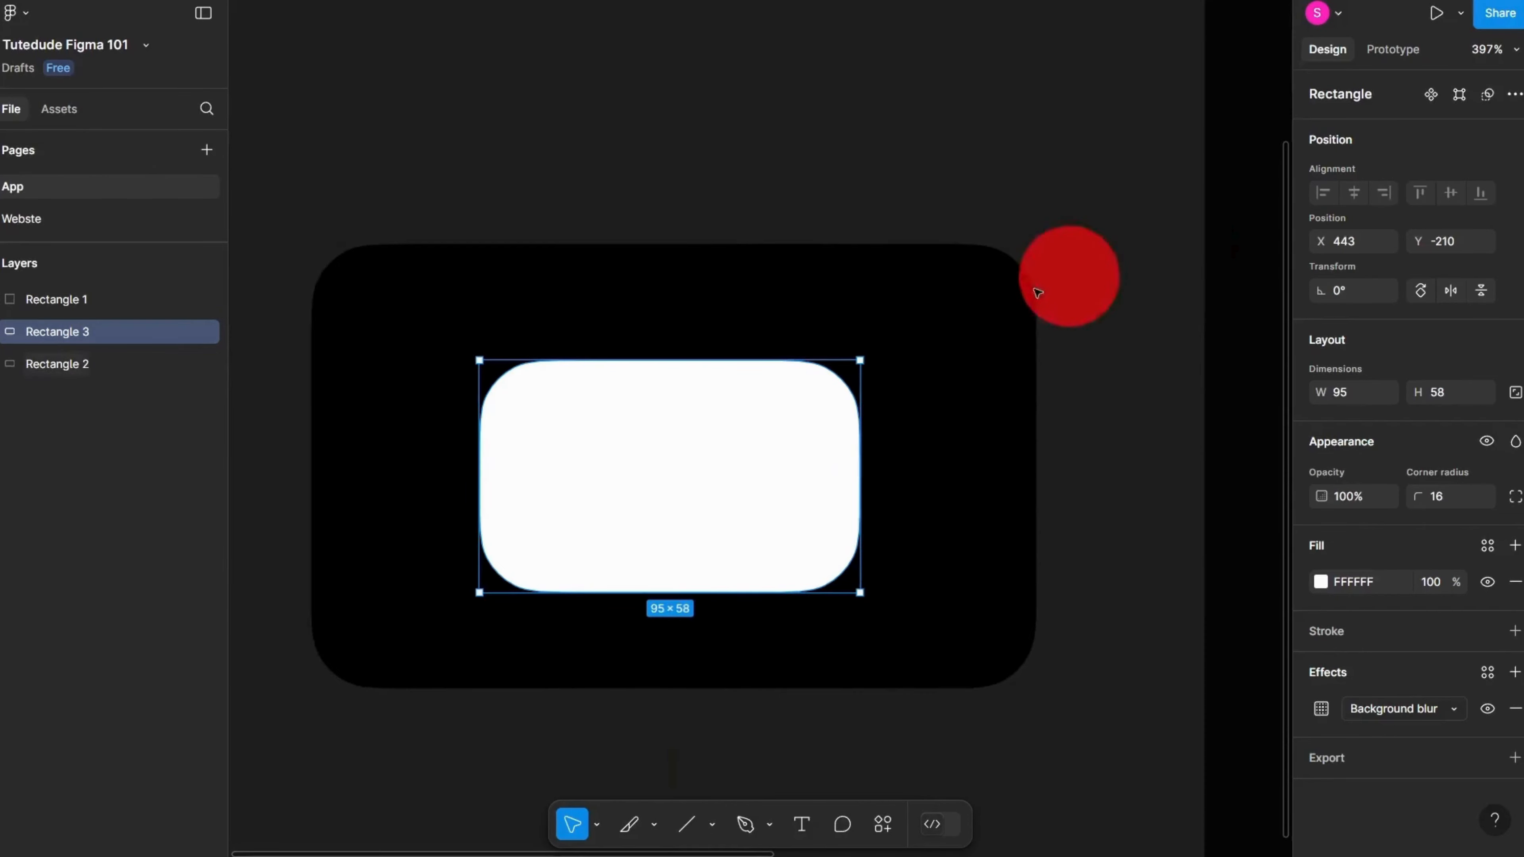
scroll(748, 377, "up", 5)
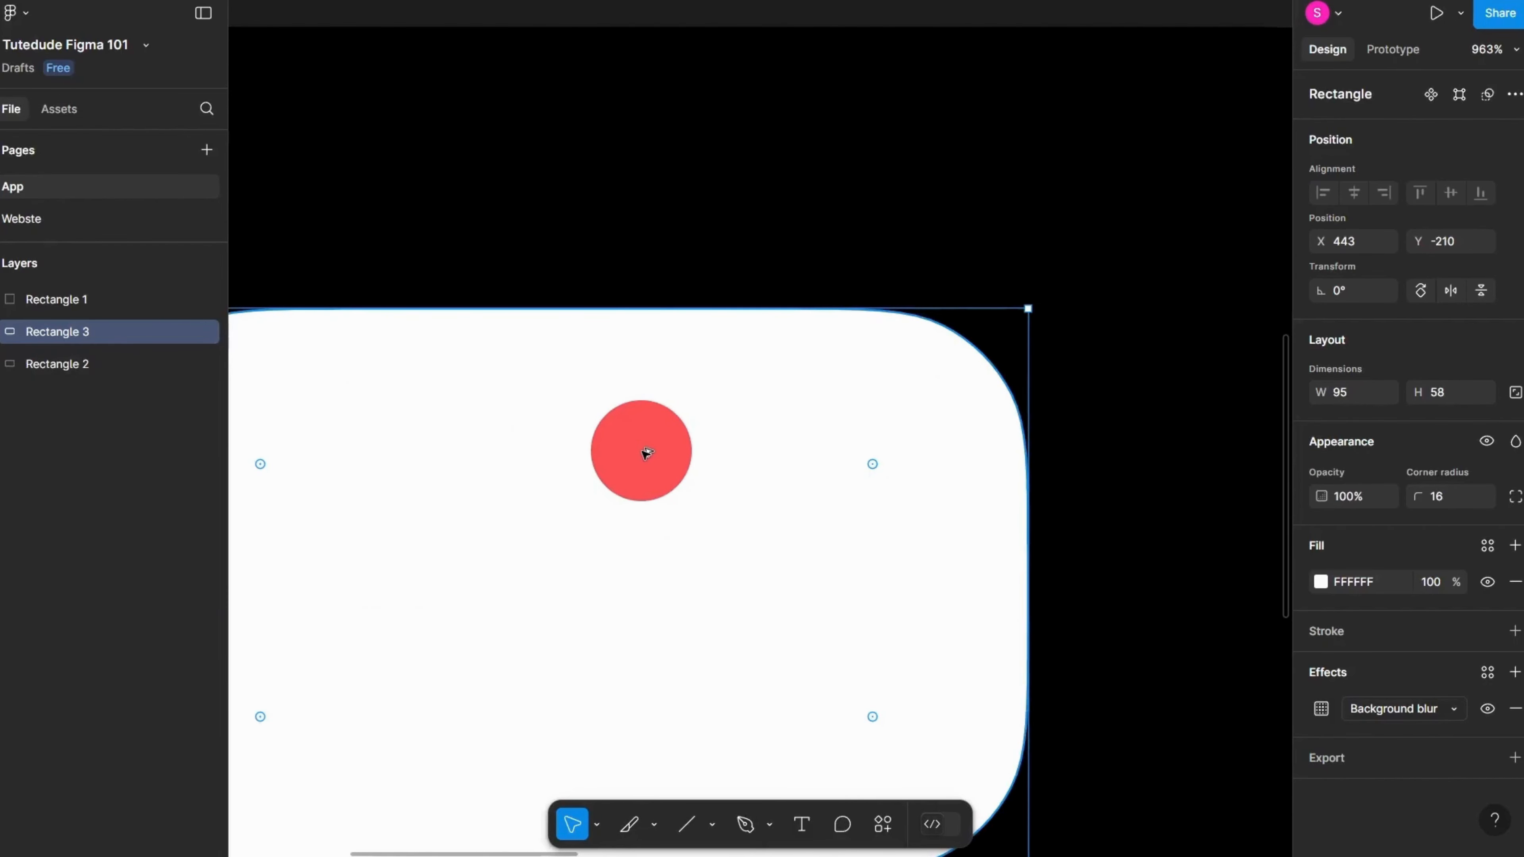
scroll(646, 453, "down", 3)
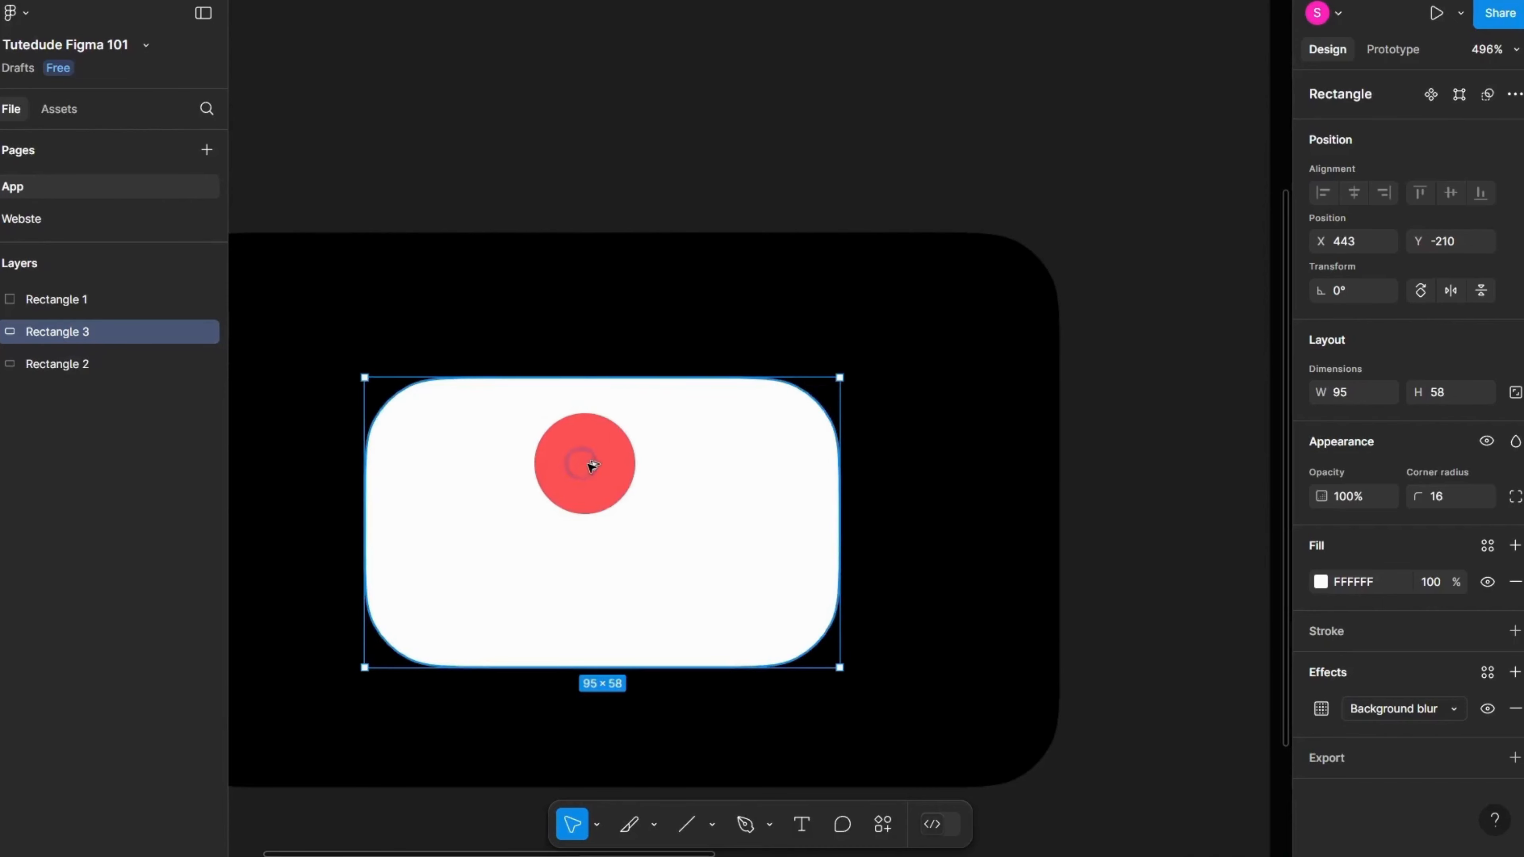
left_click_drag(592, 465, 995, 282)
key("ctrl+z")
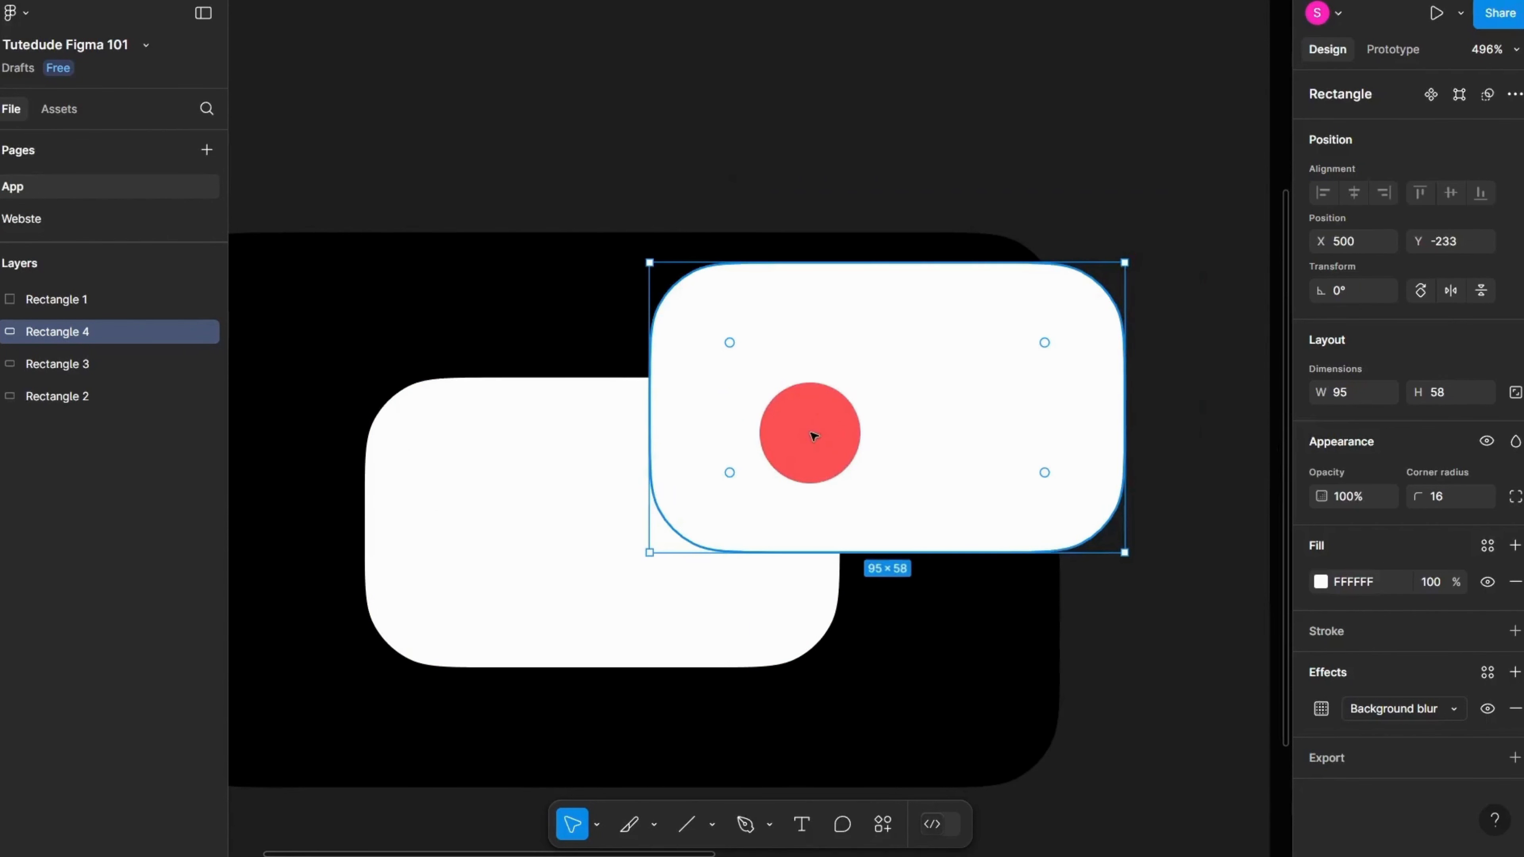
key("Delete")
Step: Duplicate the white rectangle in place, directly over the original at X 443, Y -210
left_click(606, 465)
left_click(493, 466)
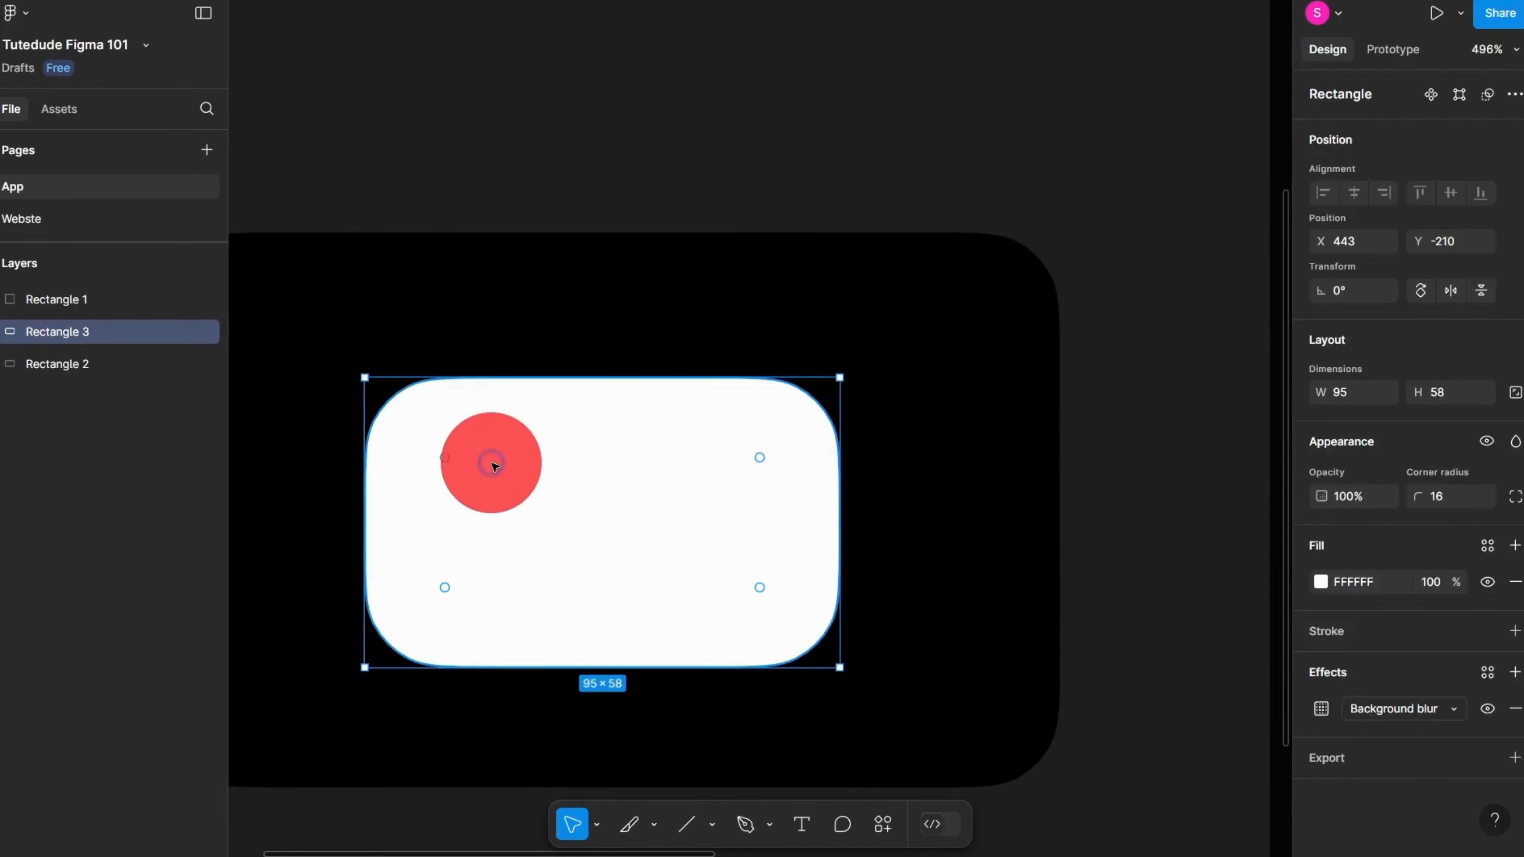
left_click_drag(585, 504, 633, 504)
key("ctrl+z")
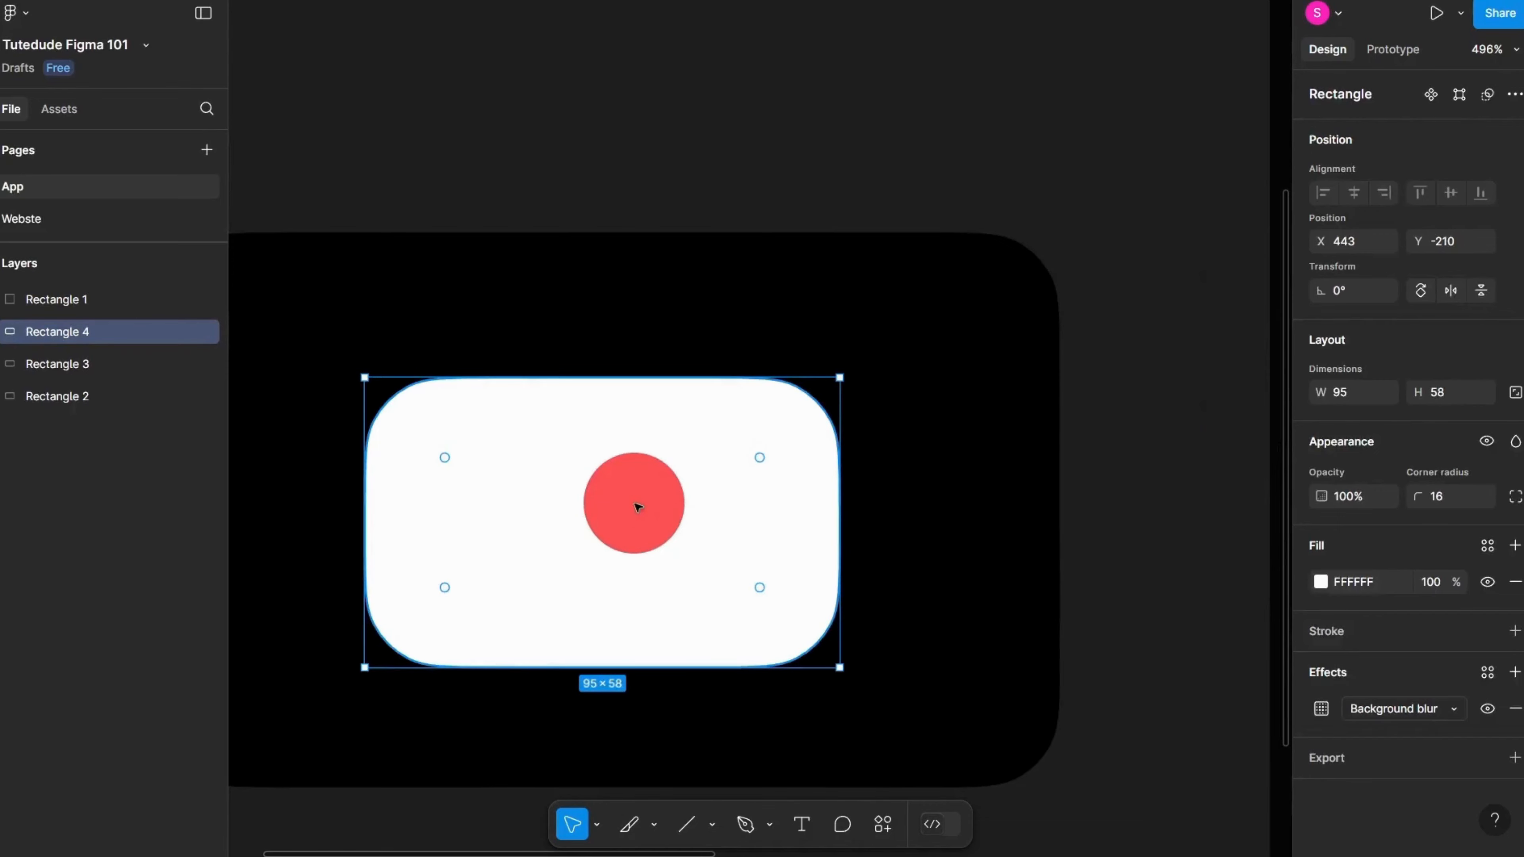
Step: Remove the Background blur effect from the original white rectangle, Rectangle 3, underneath the copy
left_click(68, 364)
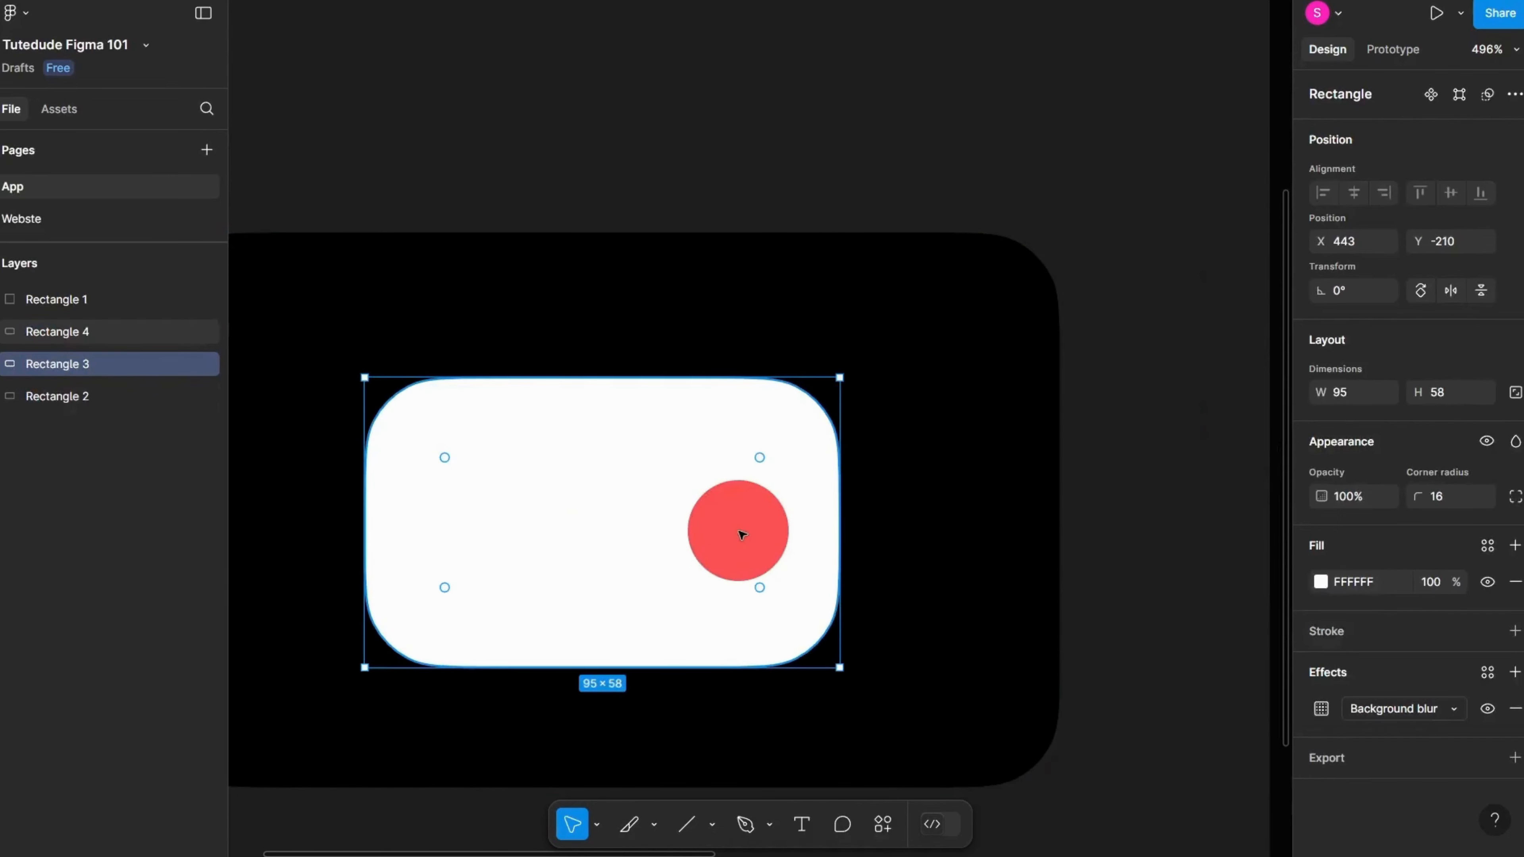
scroll(442, 459, "up", 5)
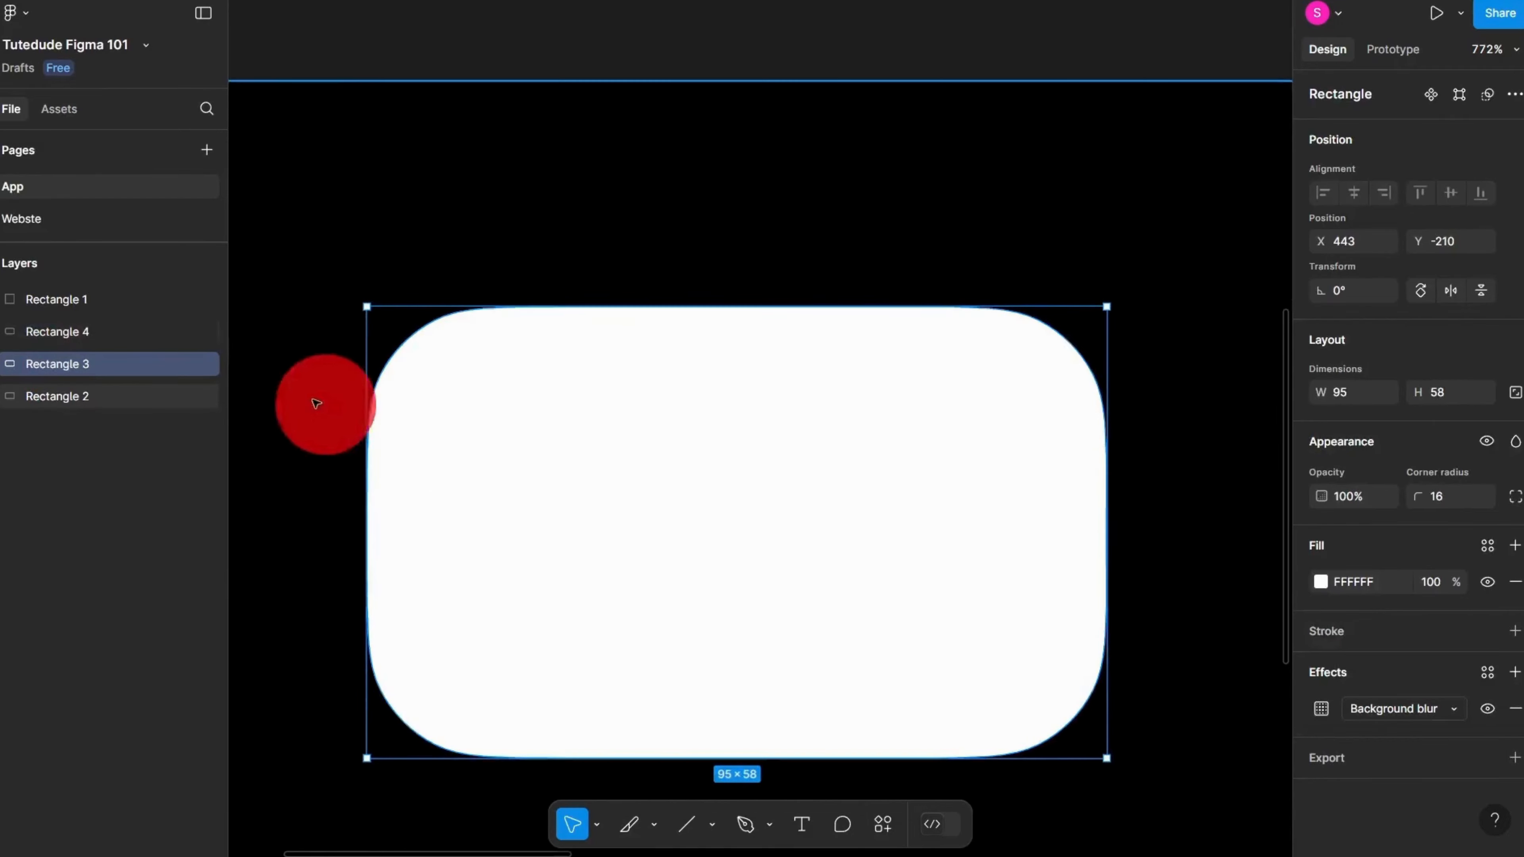
left_click(136, 335)
left_click_drag(116, 335, 73, 344)
left_click(51, 369)
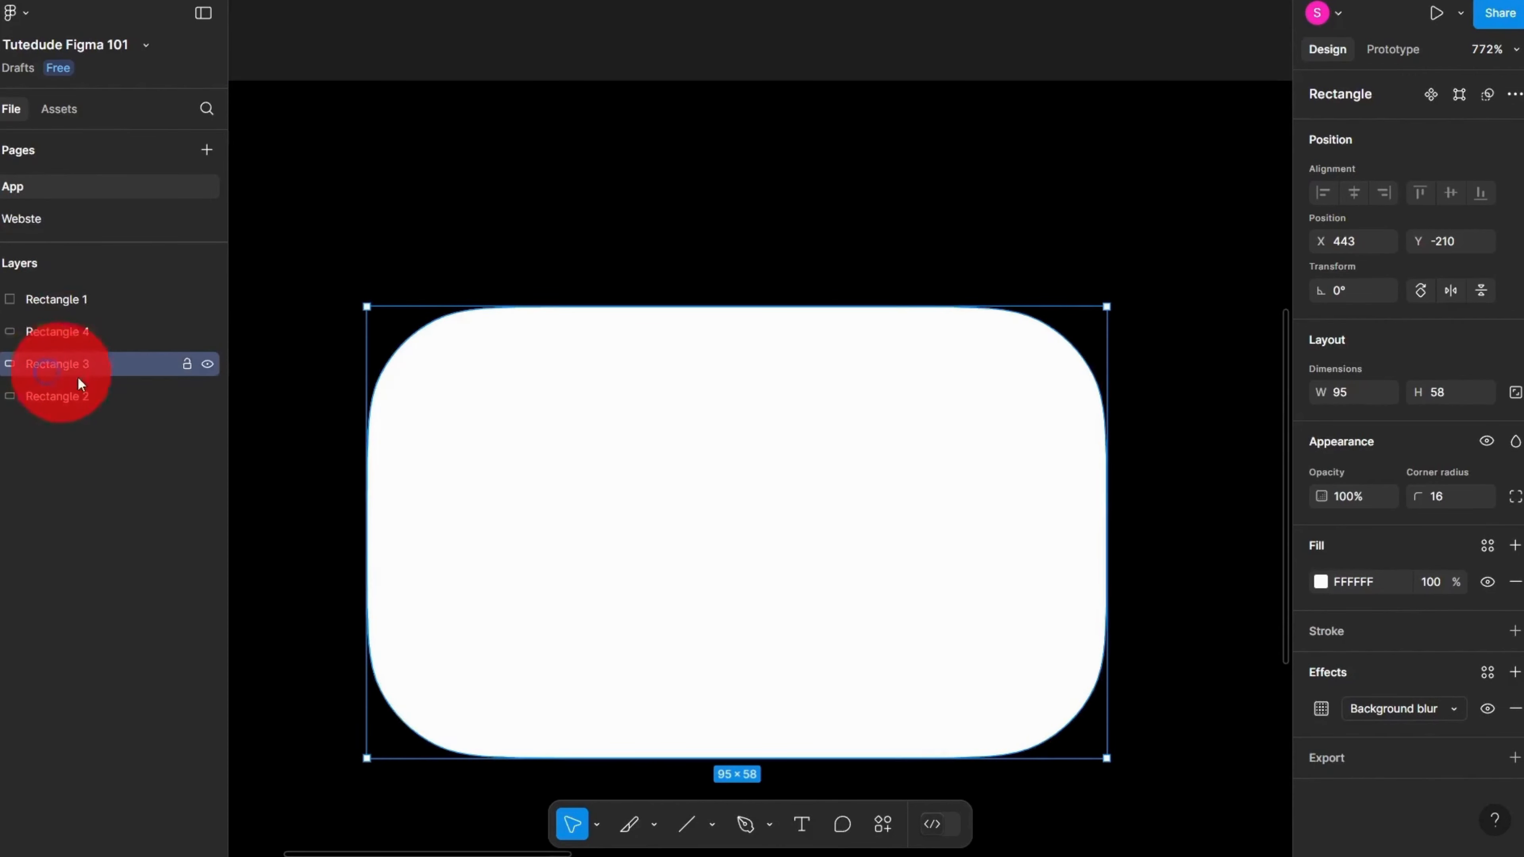
left_click(1512, 716)
Step: Move the copied rectangle up to Y -227 and set its white fill opacity to 50%
left_click(680, 554)
left_click_drag(640, 511, 644, 376)
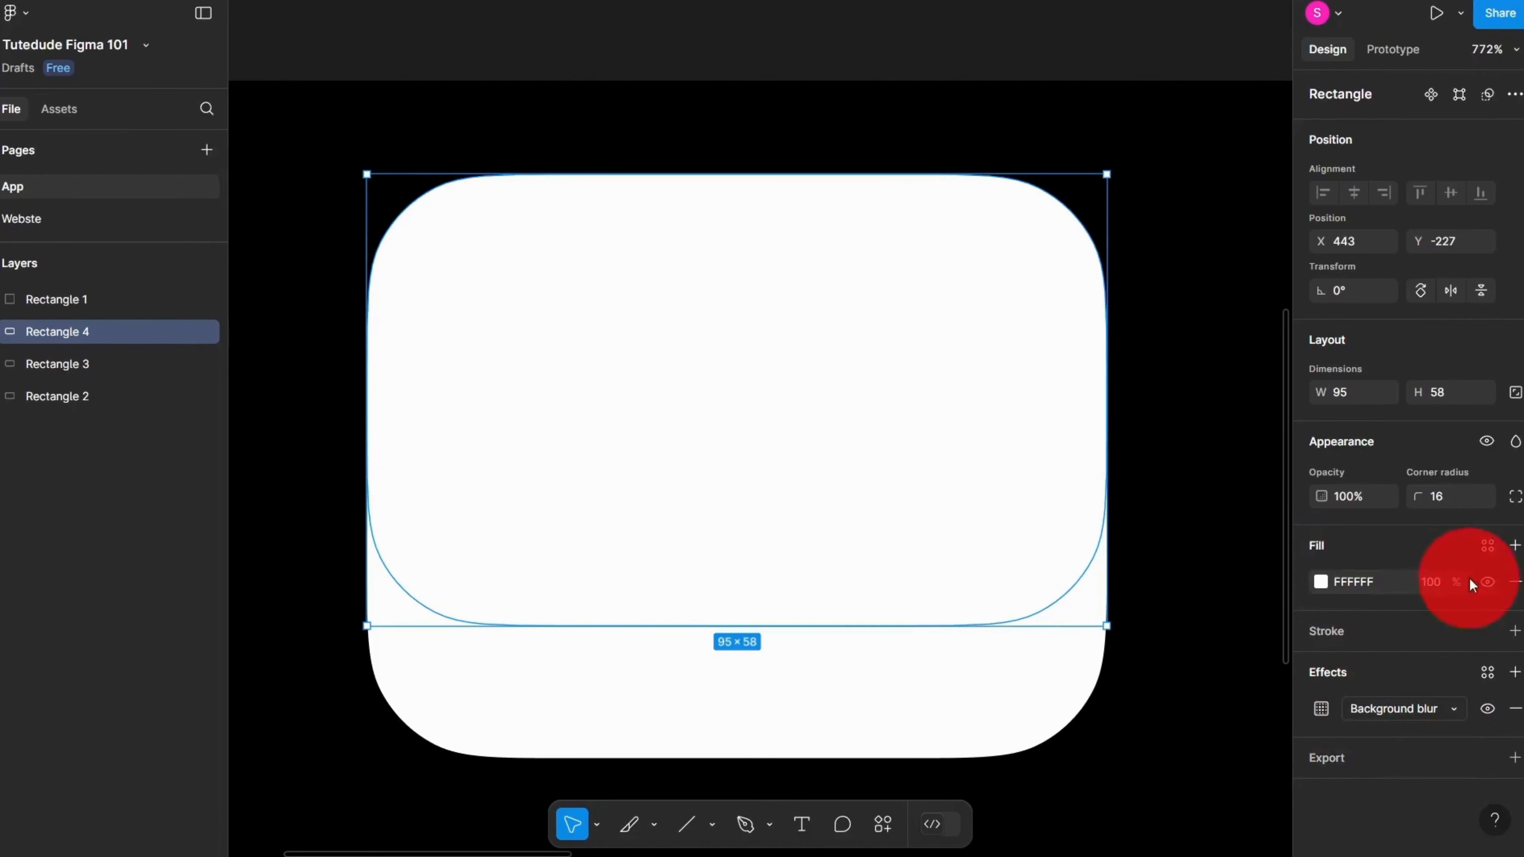
left_click(1430, 595)
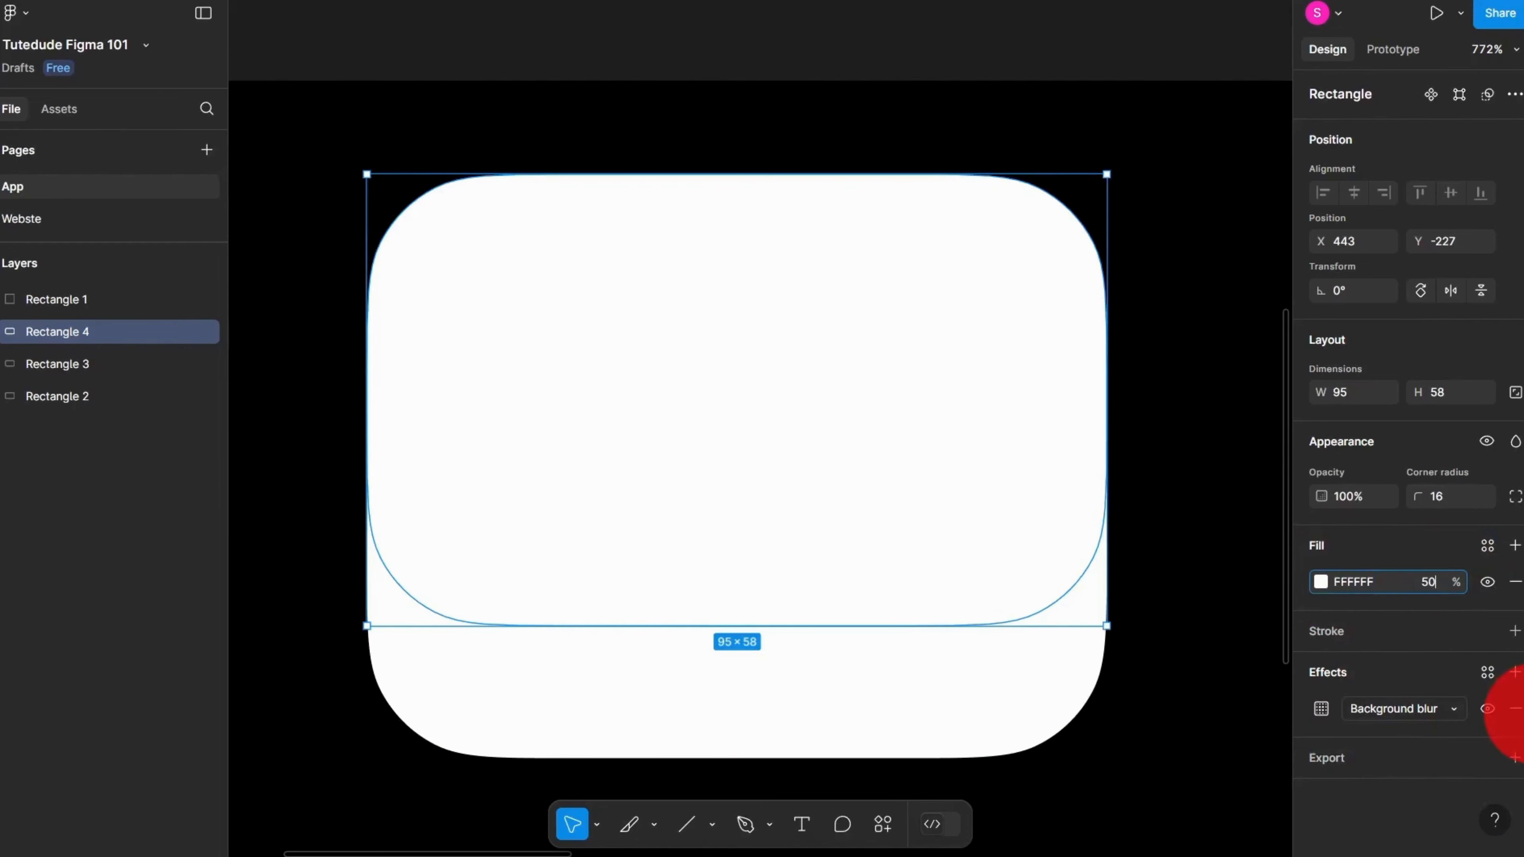
key("Return")
scroll(977, 482, "down", 3)
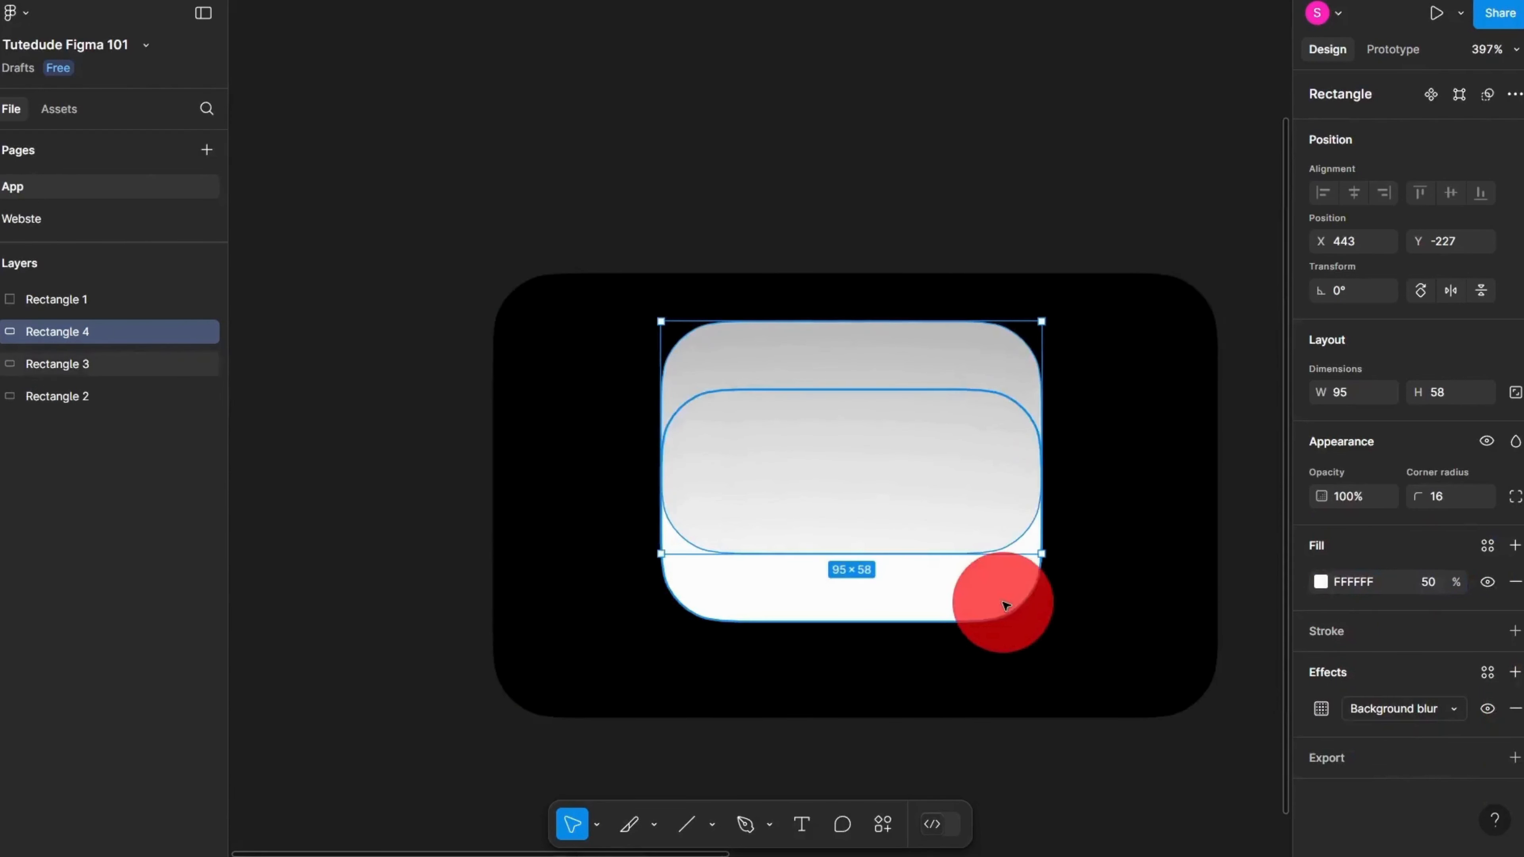
Step: Move the lower, opaque white rectangle down and right to X 452, Y -193, partly behind the translucent one
left_click(1071, 632)
scroll(1071, 633, "up", 2)
left_click(1071, 751)
scroll(946, 581, "up", 2)
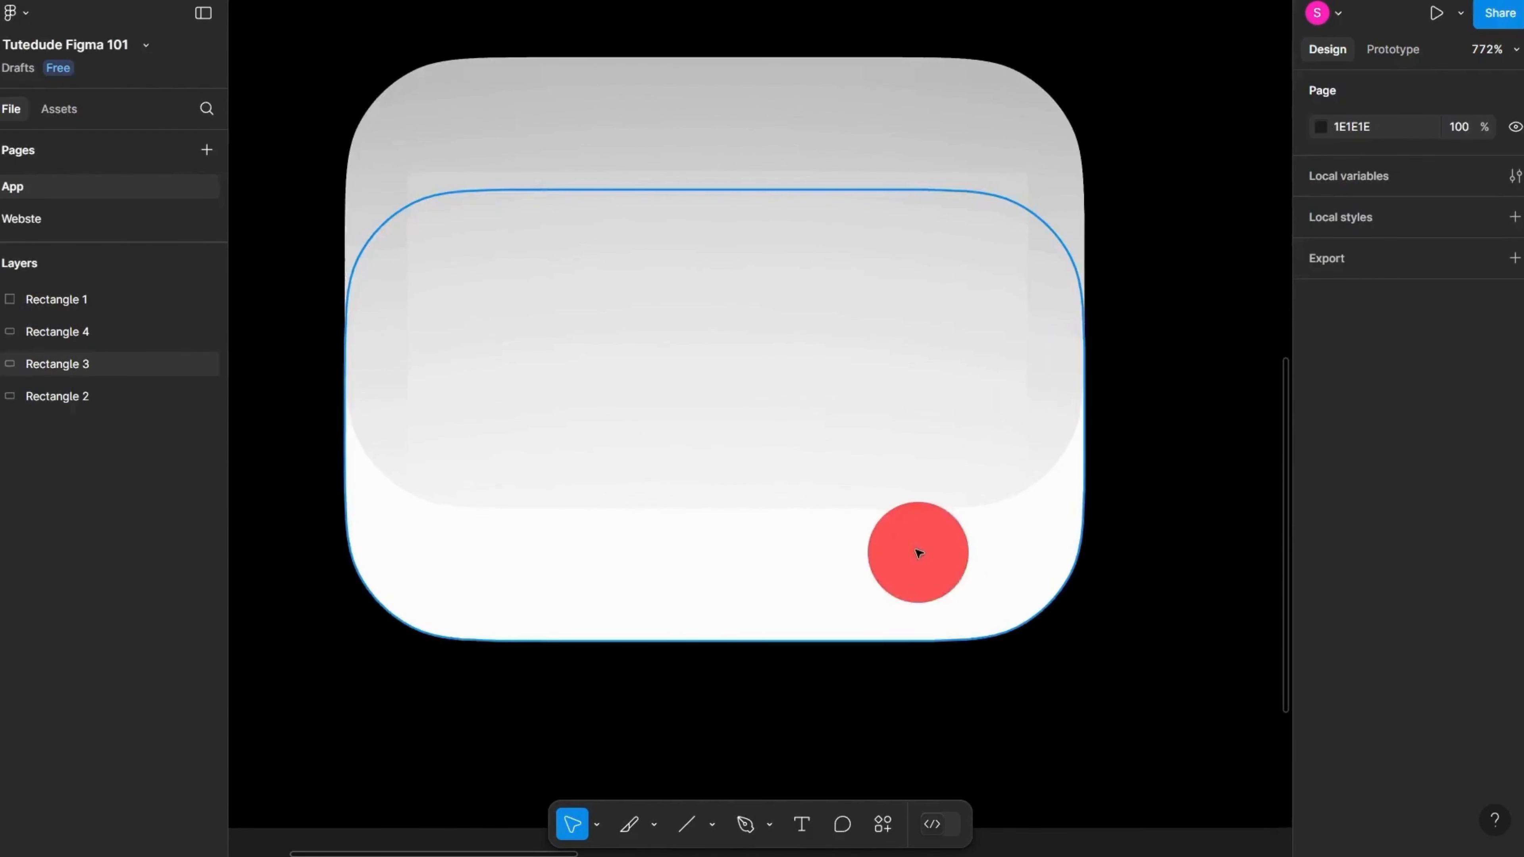
left_click(917, 551)
left_click_drag(880, 549, 959, 638)
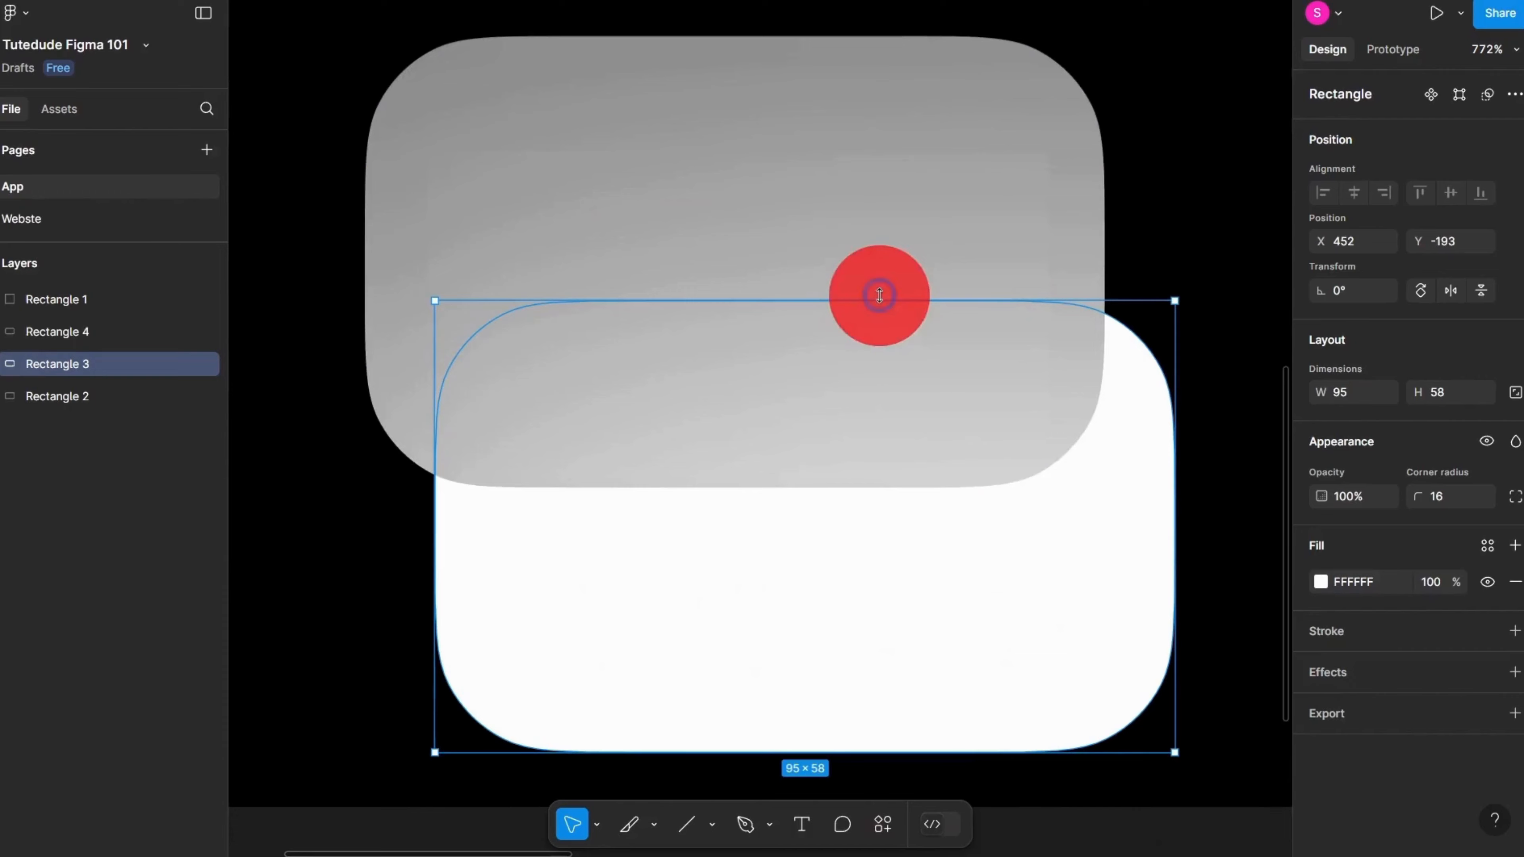
Step: Set the translucent upper rectangle's background blur to 40
left_click(850, 163)
left_click(1393, 581)
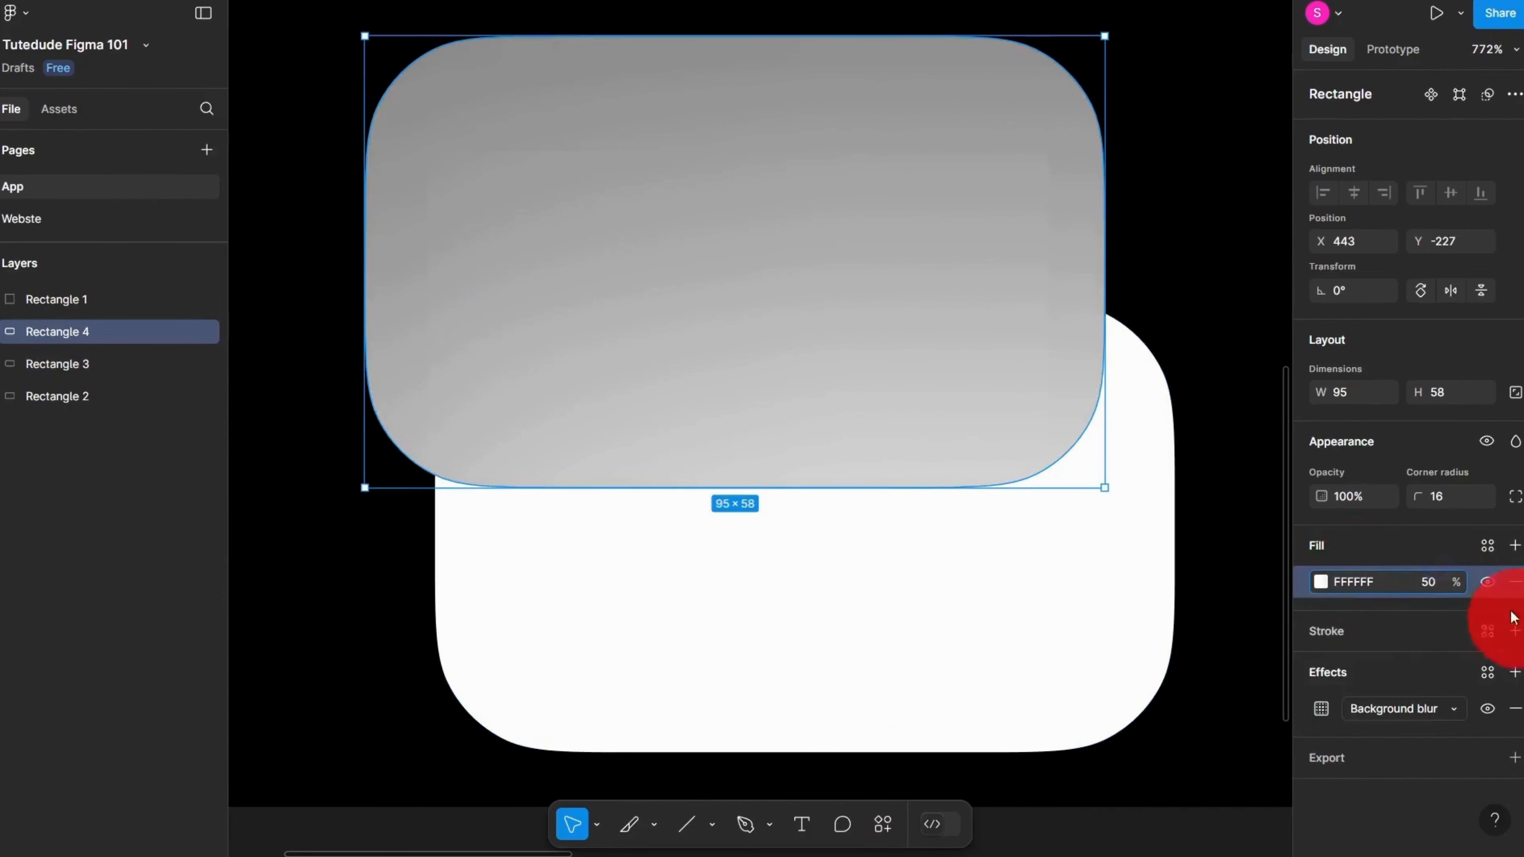
left_click(1322, 709)
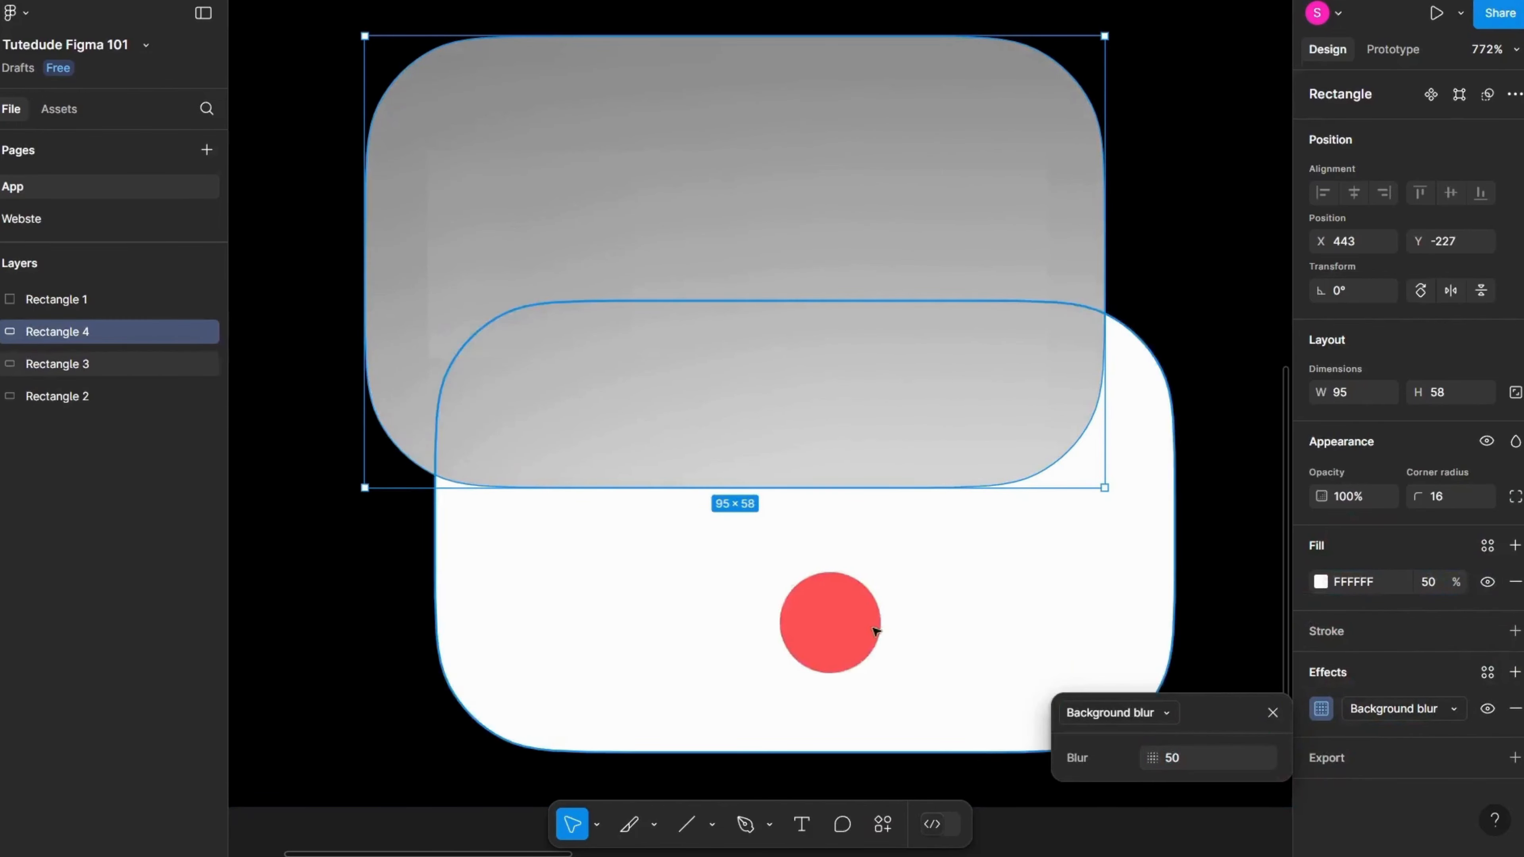
type("40")
key("Return")
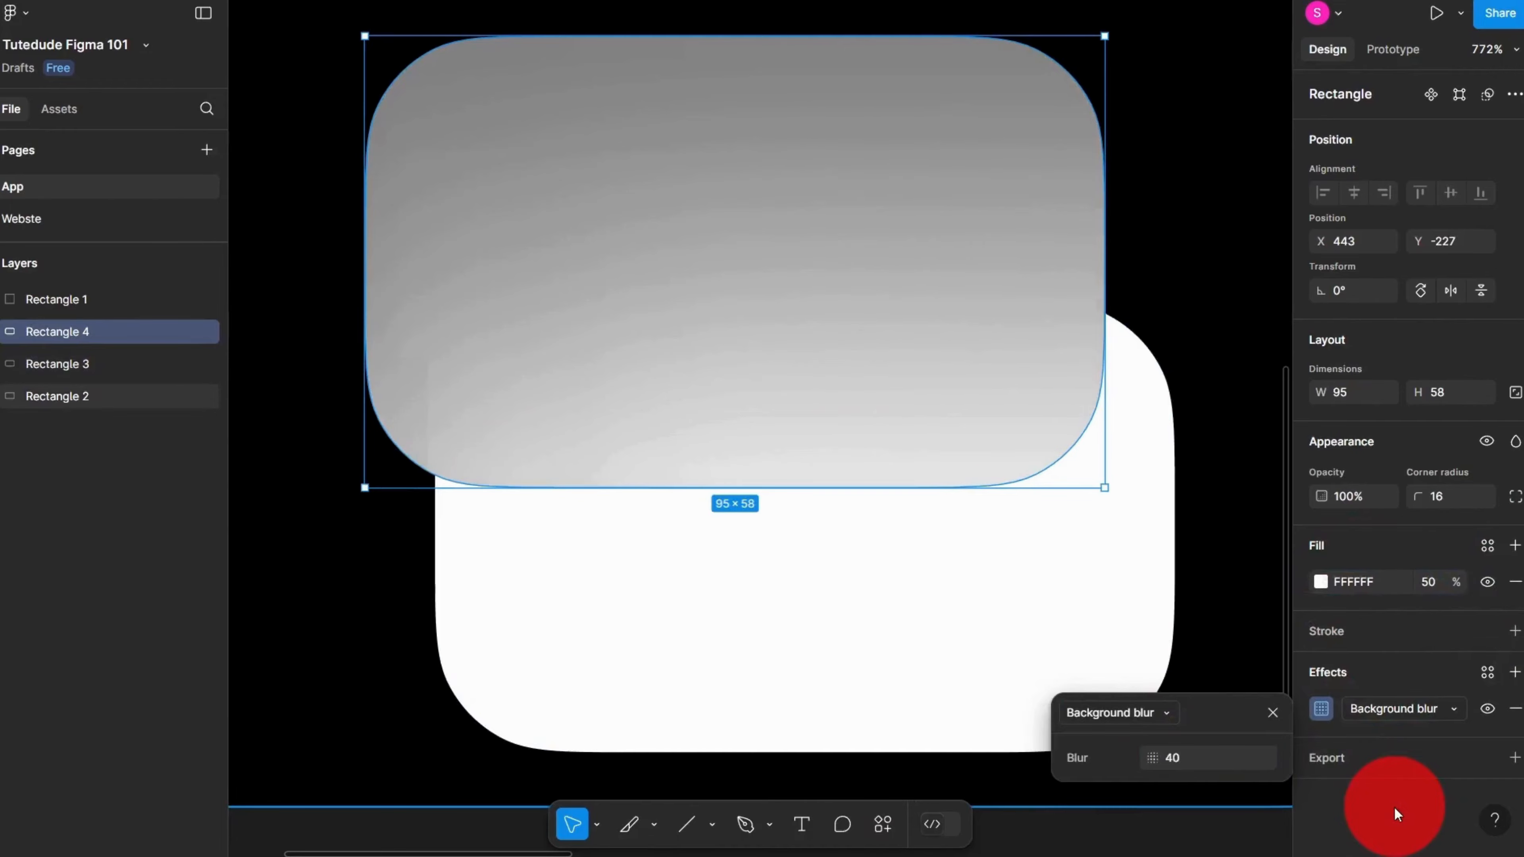
Step: Move the solid white rectangle to X 487, Y -203 so it sits partly beneath the background-blurred rectangle
left_click_drag(685, 559, 830, 609)
scroll(863, 546, "down", 5)
left_click(799, 469)
scroll(804, 445, "up", 3)
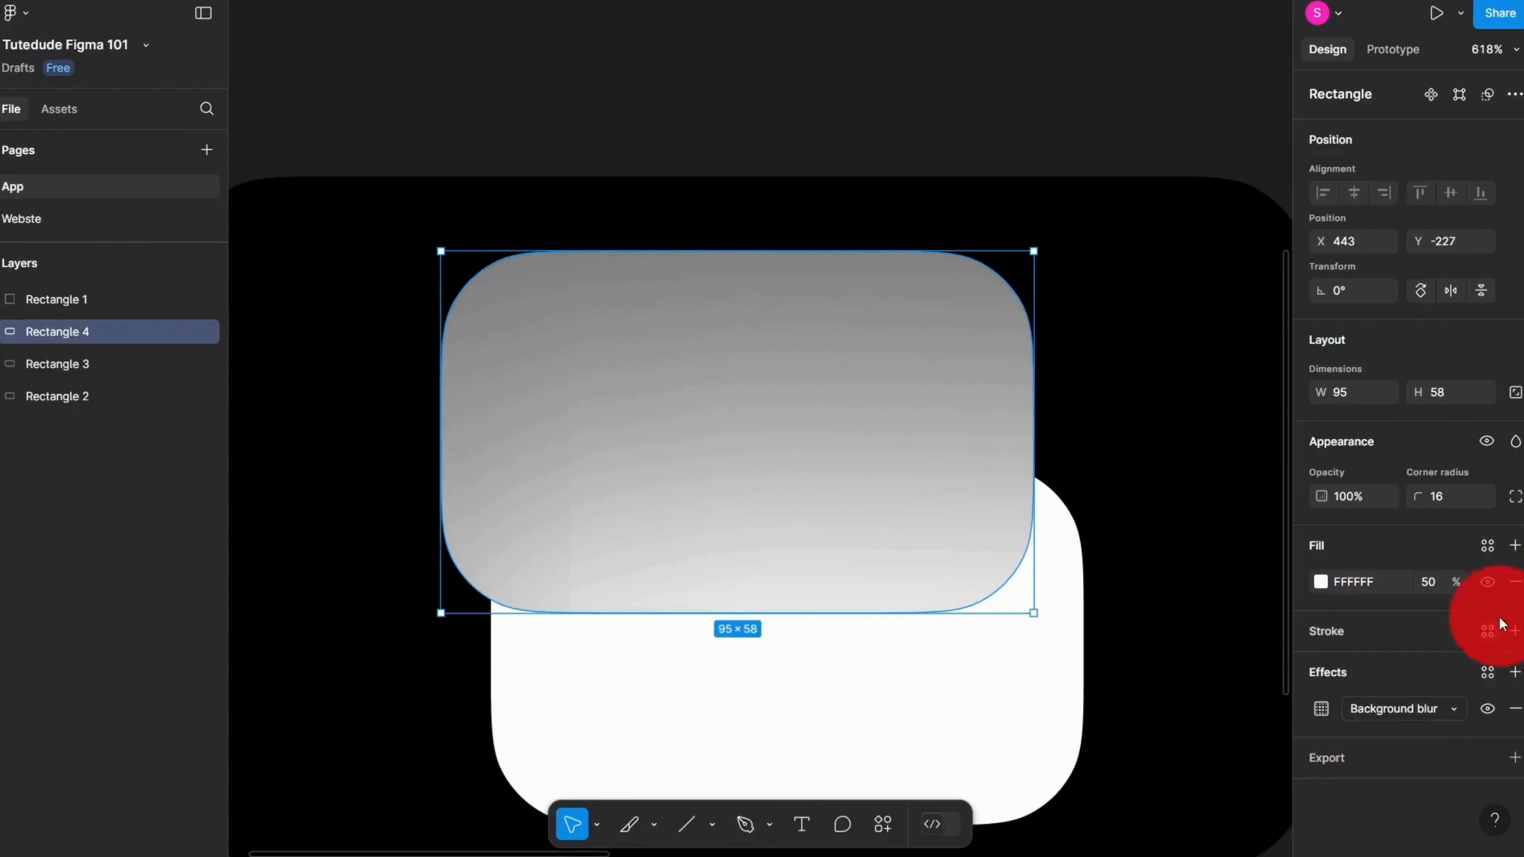
scroll(827, 571, "down", 3)
left_click_drag(793, 698, 936, 655)
scroll(869, 627, "down", 3)
scroll(866, 632, "up", 3)
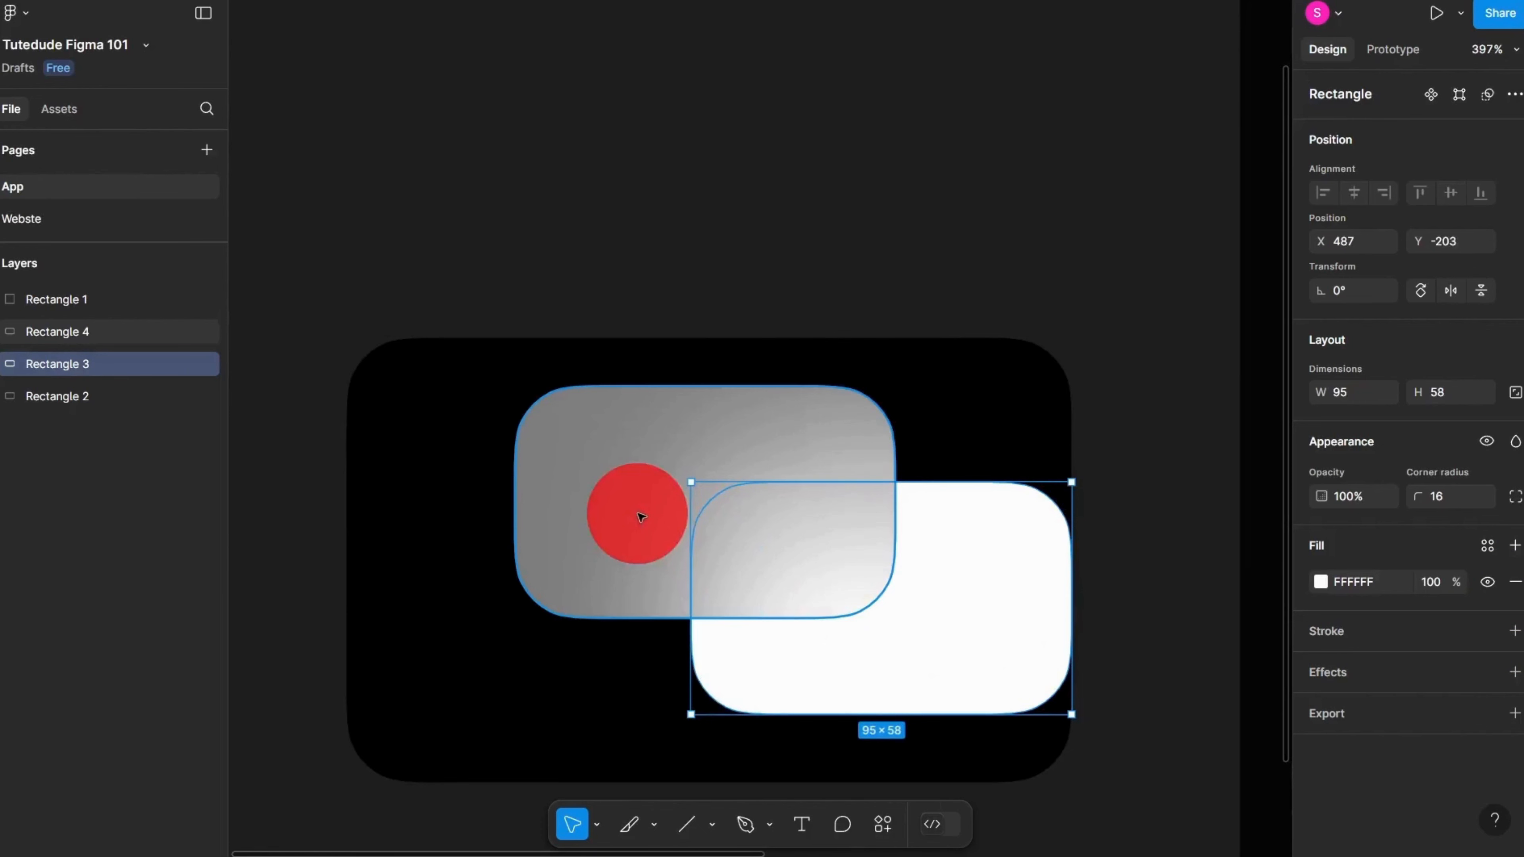
Step: Delete the solid white rectangle and the background-blurred rectangle from the black card
key("Delete")
left_click(622, 477)
key("Delete")
left_click(710, 827)
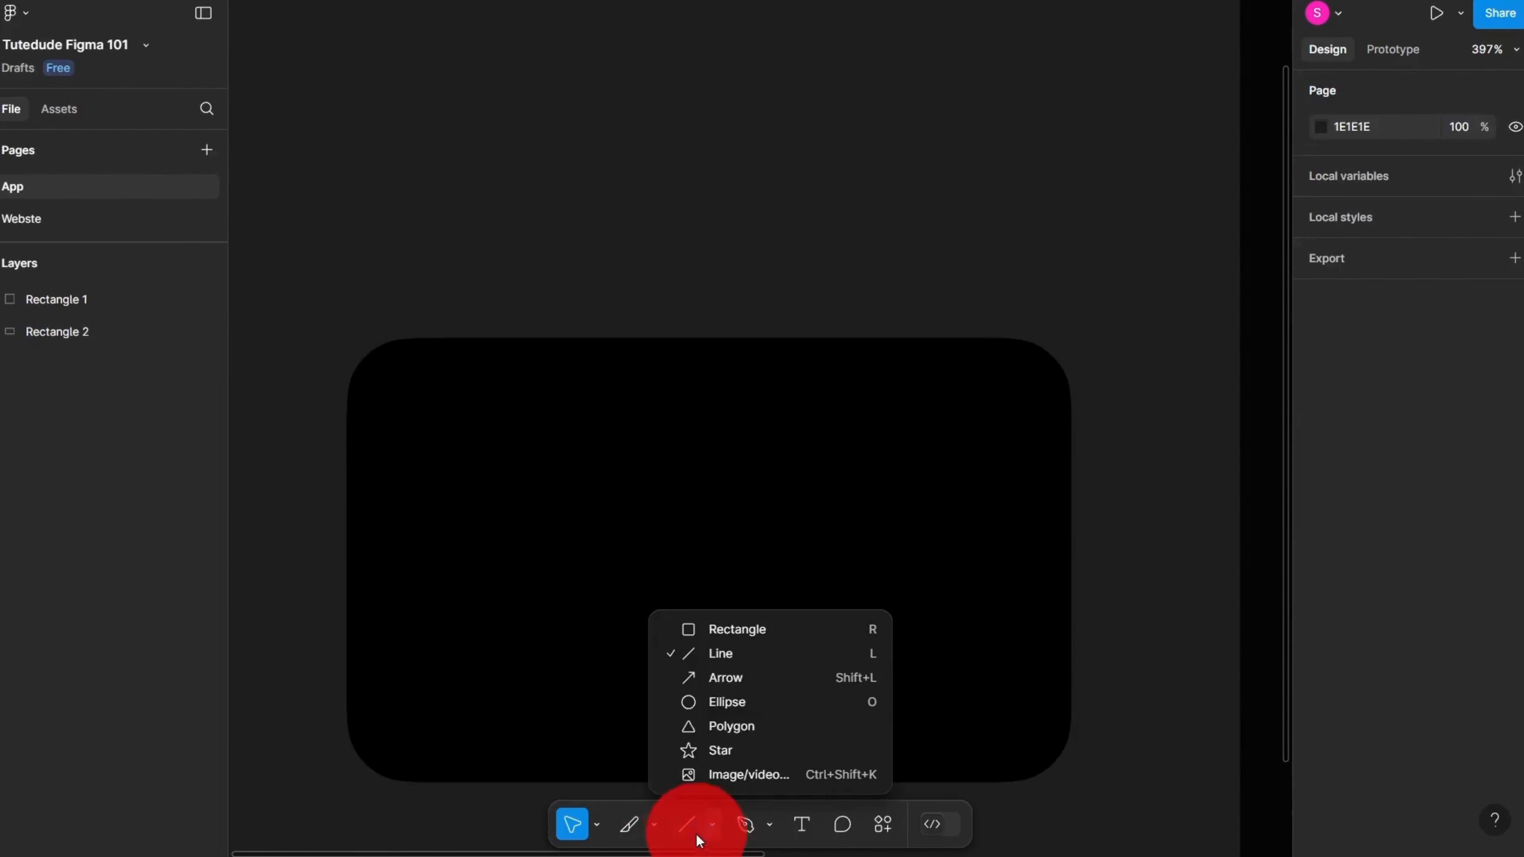
left_click(720, 651)
left_click_drag(487, 497, 912, 497)
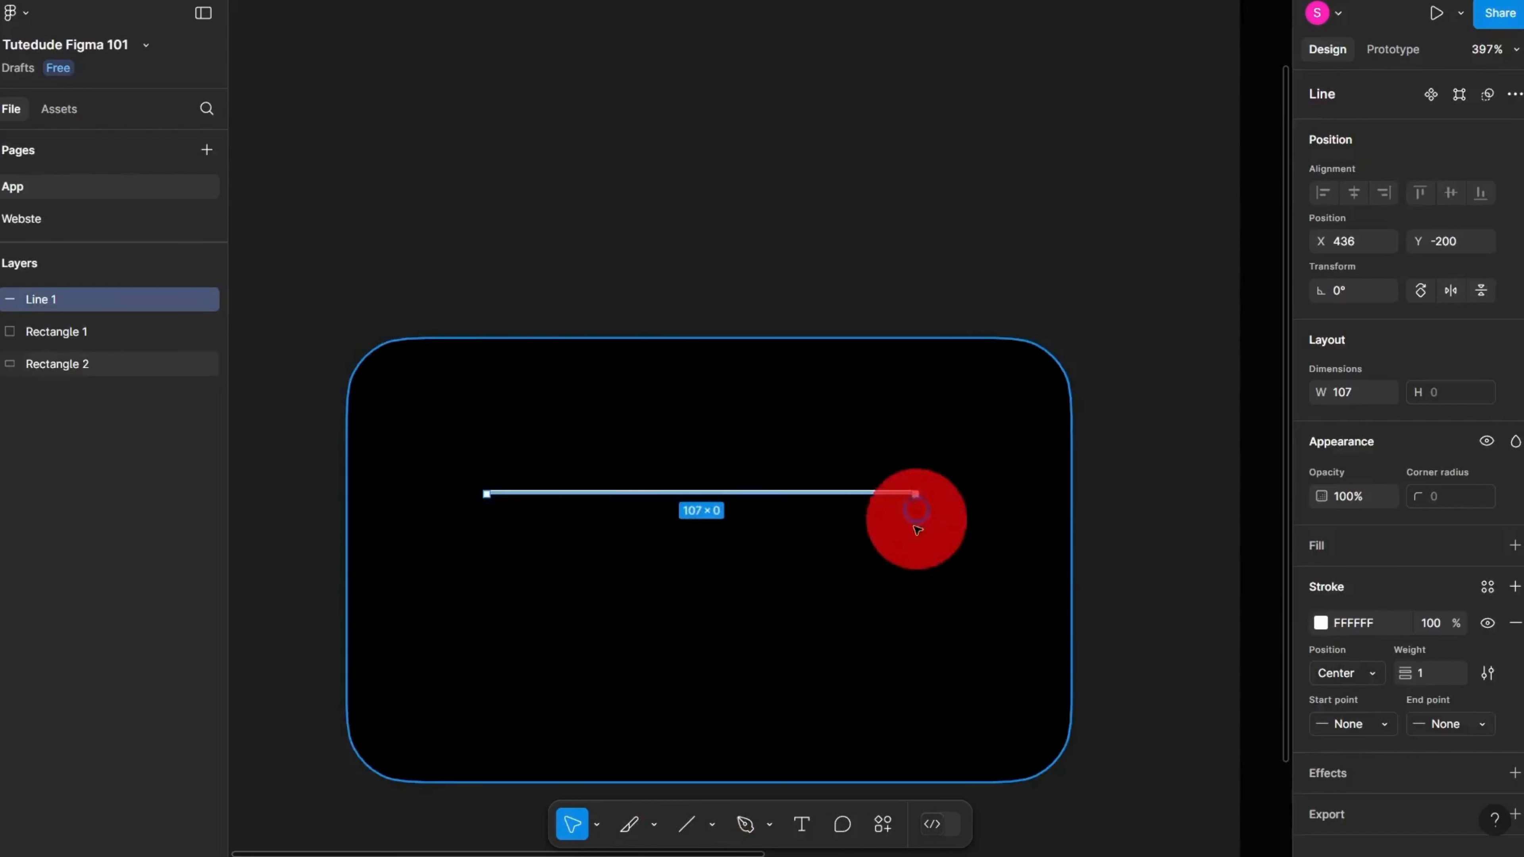
scroll(752, 640, "up", 3)
key("Delete")
left_click(672, 818)
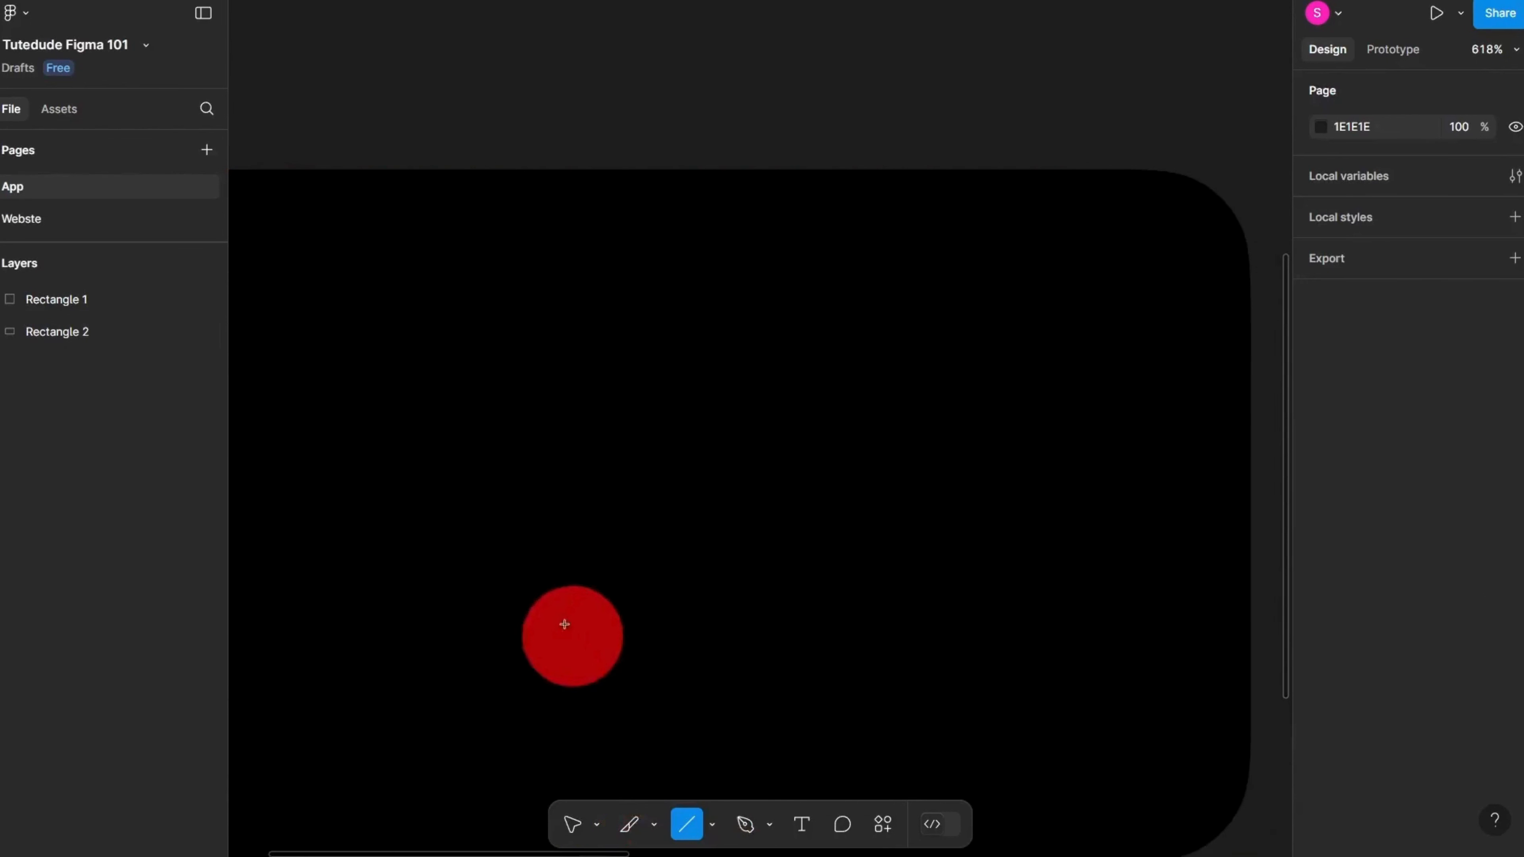
scroll(512, 489, "down", 2)
mouse_move(423, 468)
left_mouse_down()
mouse_move(1141, 513)
mouse_move(1167, 468)
mouse_move(1110, 492)
mouse_move(1117, 479)
left_mouse_up()
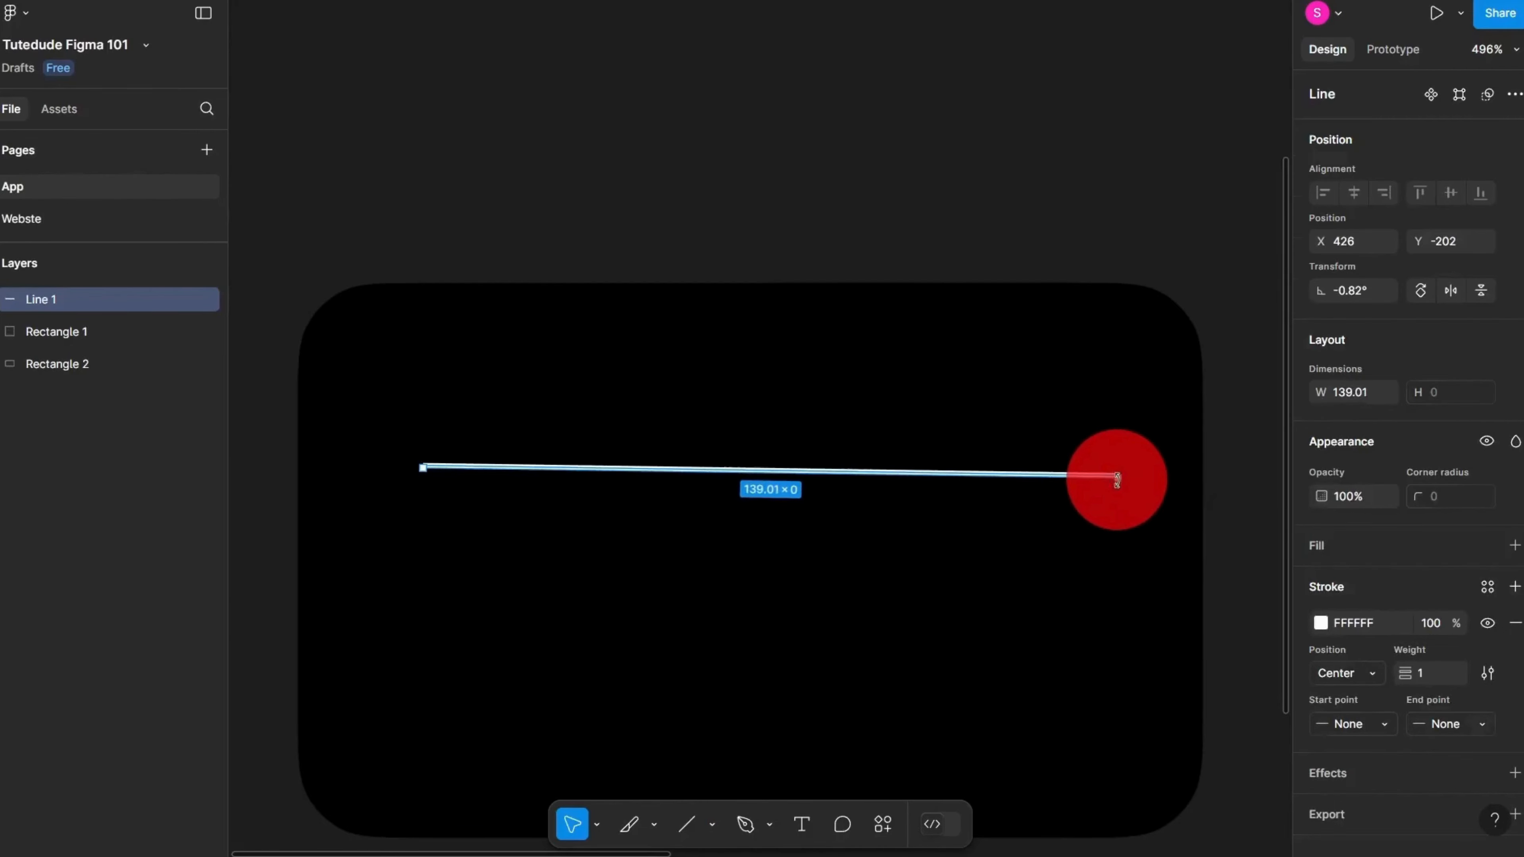
key("Delete")
Step: Draw a horizontal white line about 87 wide on the black rounded rectangle with the Line tool
left_click(685, 824)
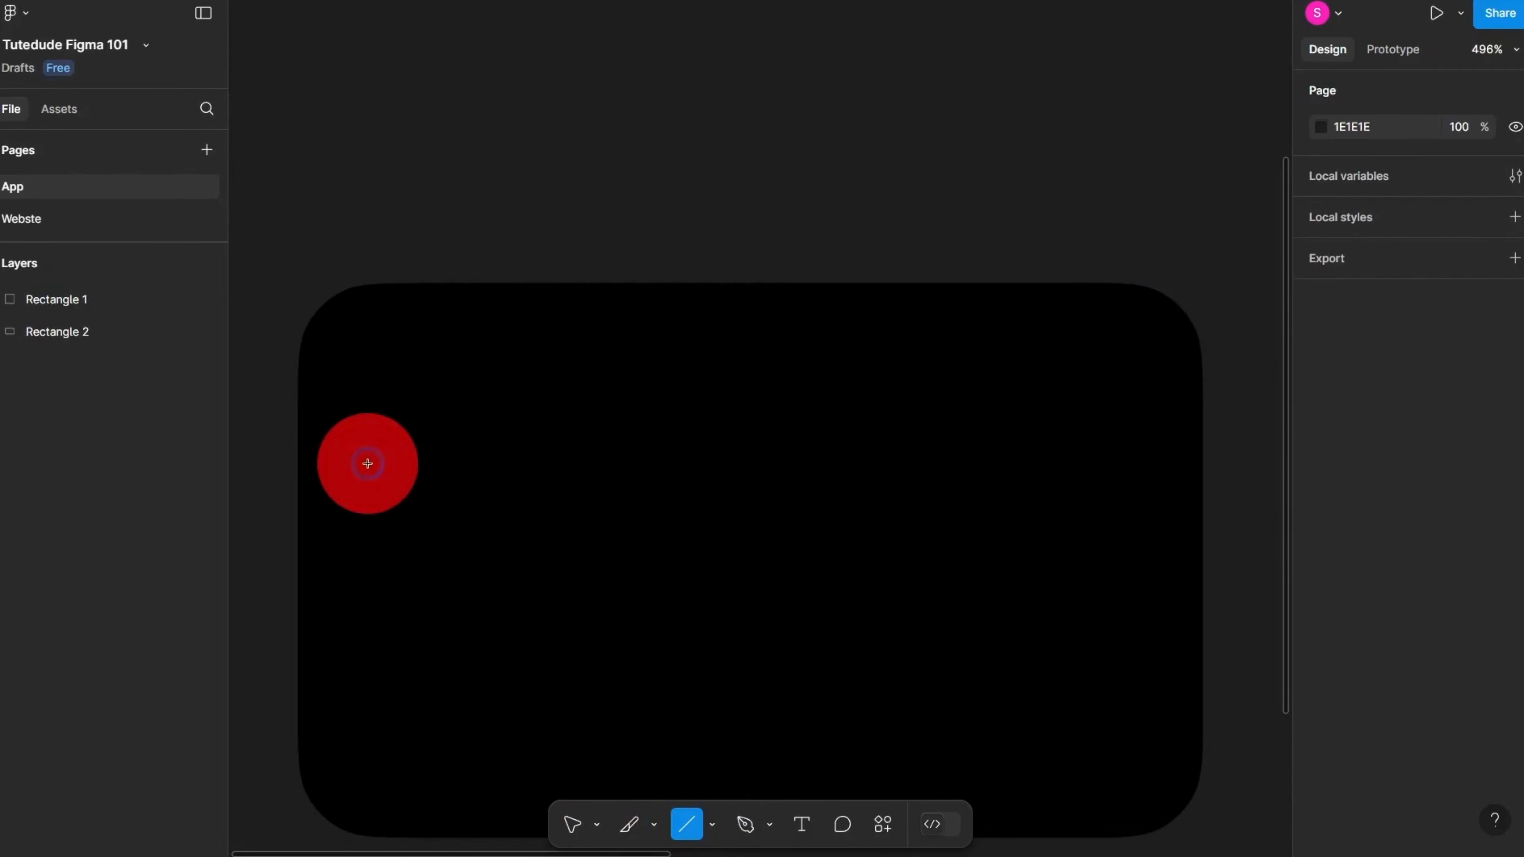
left_click_drag(367, 464, 1167, 458)
left_click_drag(1146, 568, 932, 258)
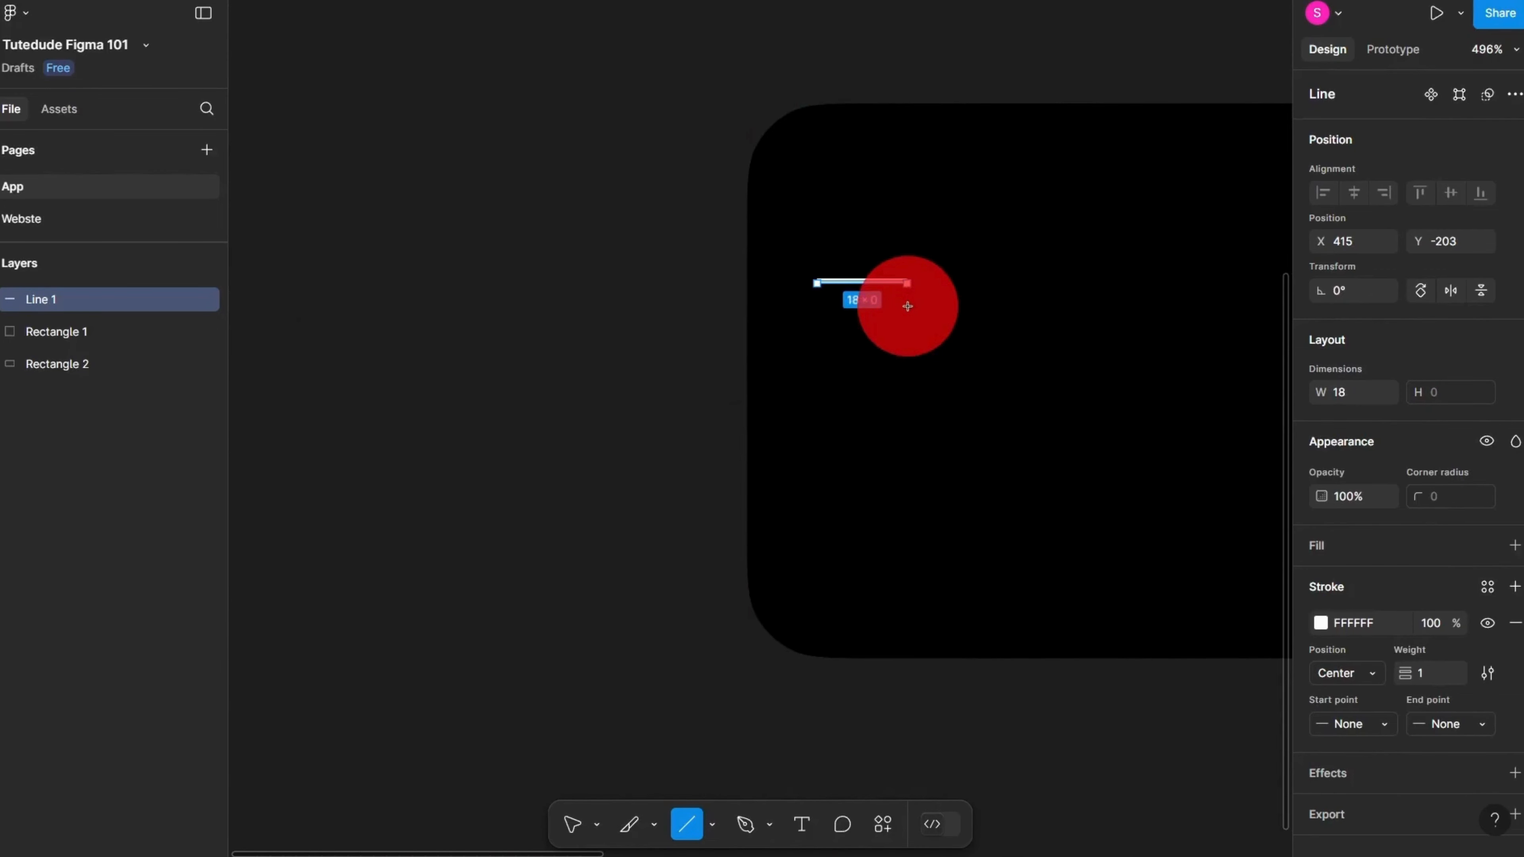
left_click_drag(907, 308, 1254, 318)
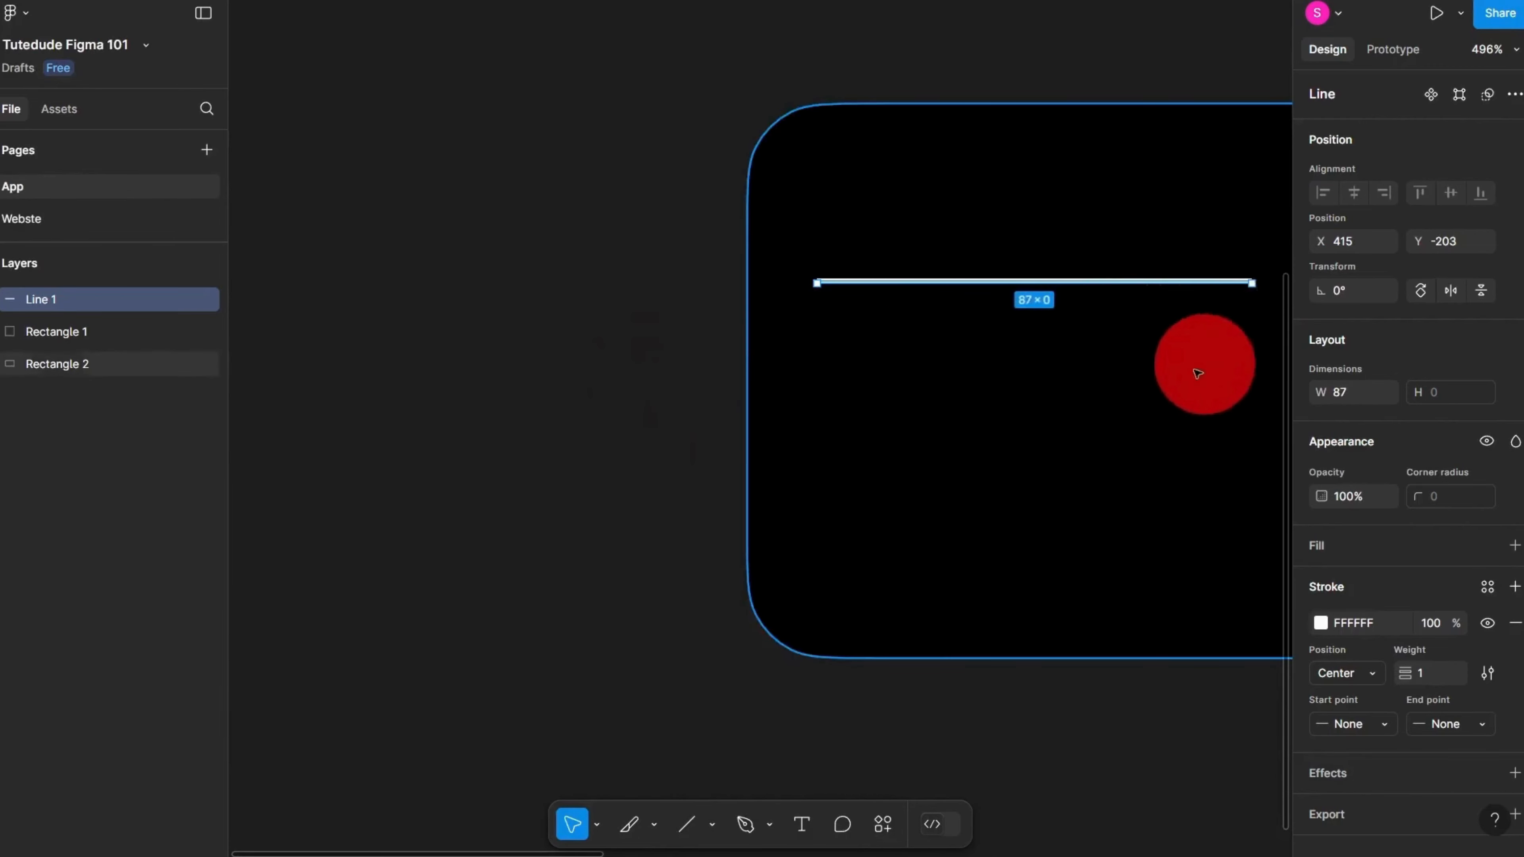
Step: Move the horizontal line to the centre of the black rectangle, at X 448, Y -184
left_click_drag(1187, 373, 679, 371)
left_click(697, 294)
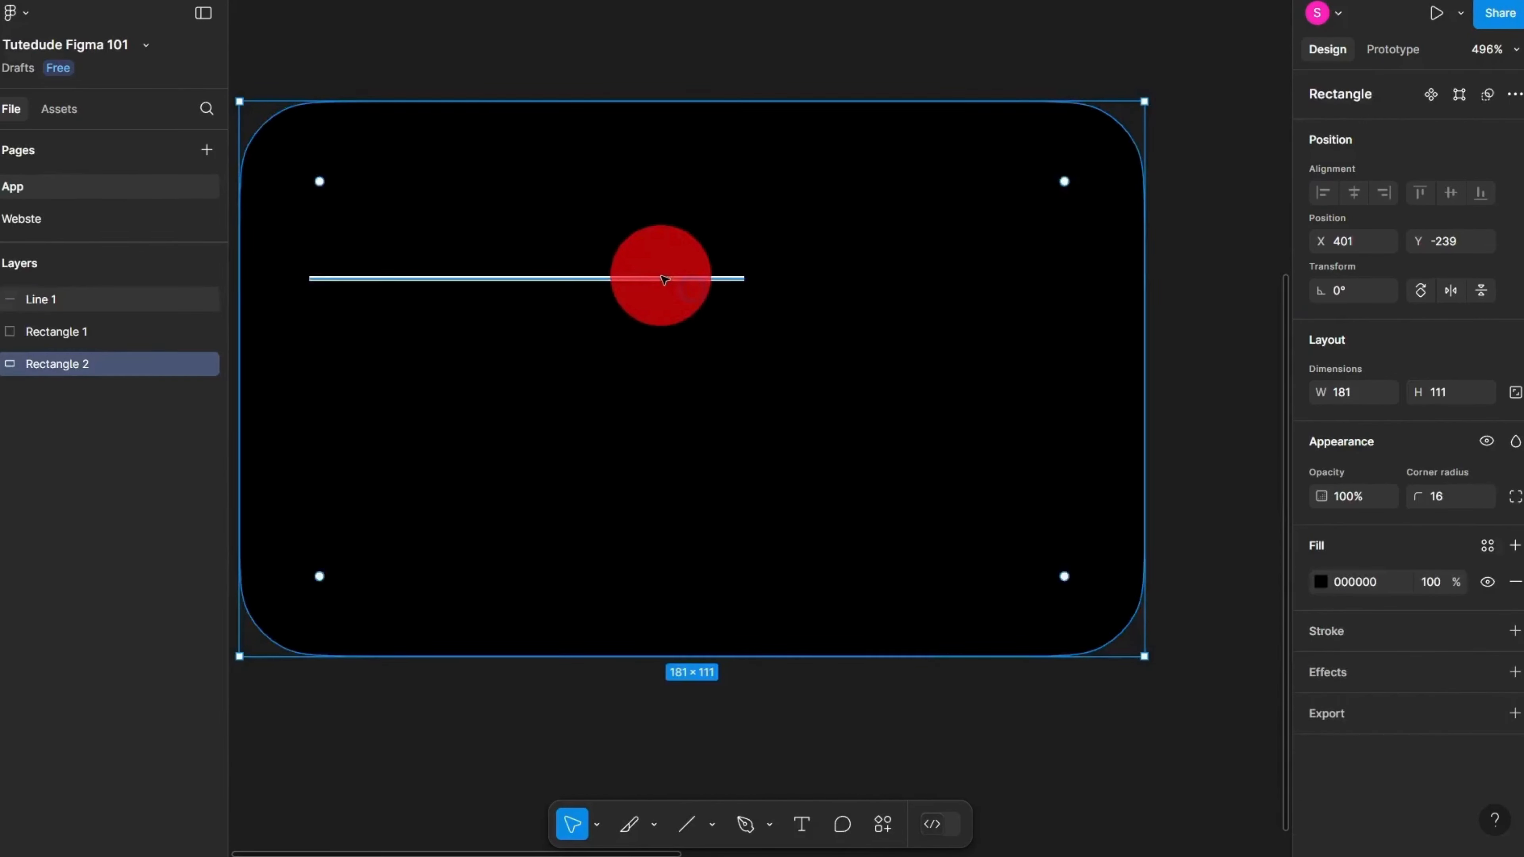
left_click_drag(622, 279, 808, 394)
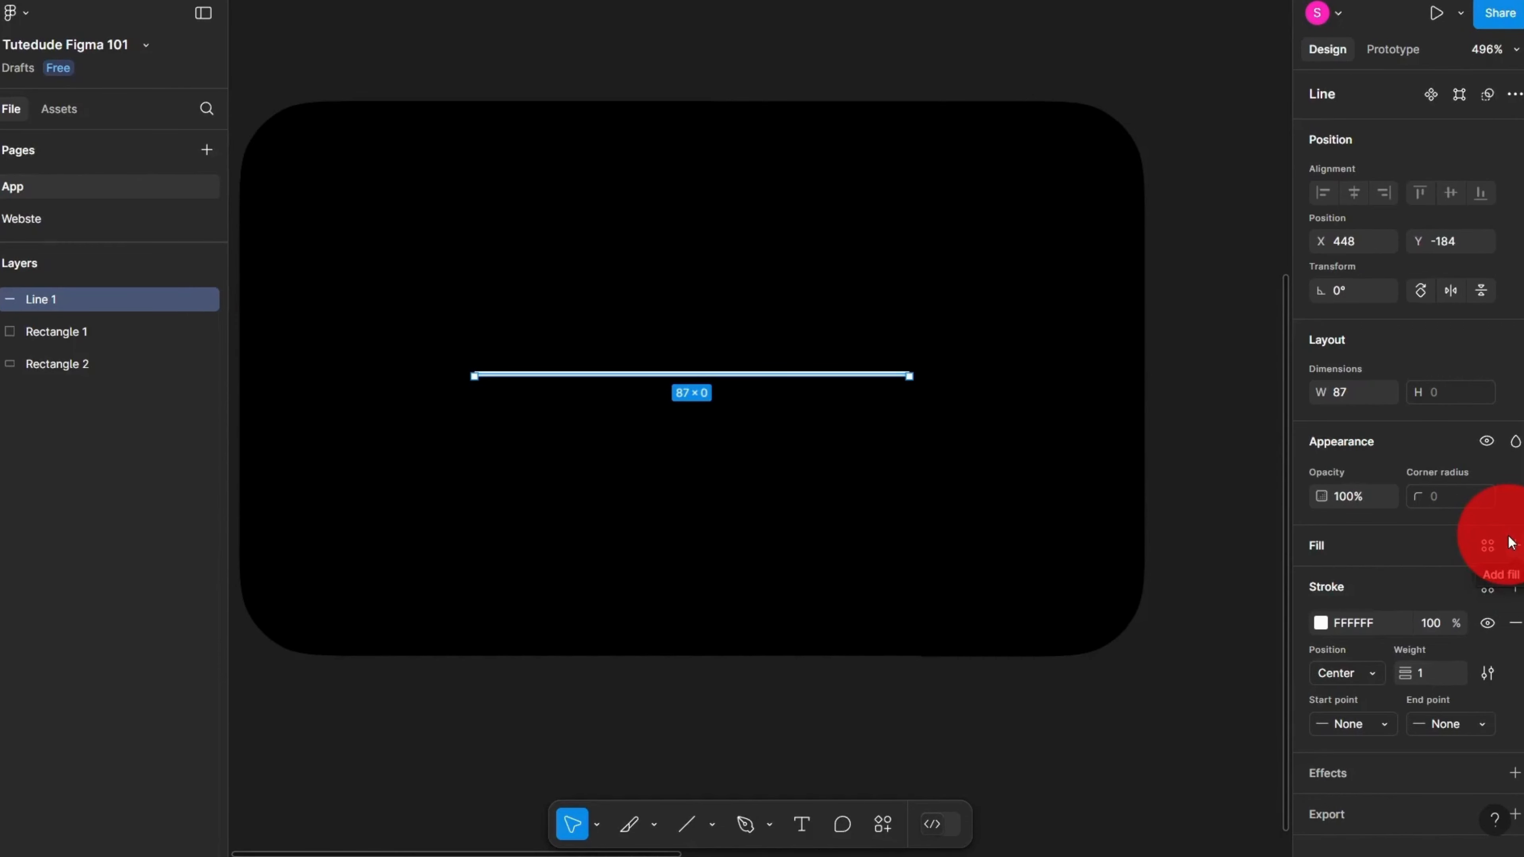
Step: Set both the start point and the end point of the line's stroke to Round
scroll(1419, 730, "down", 1)
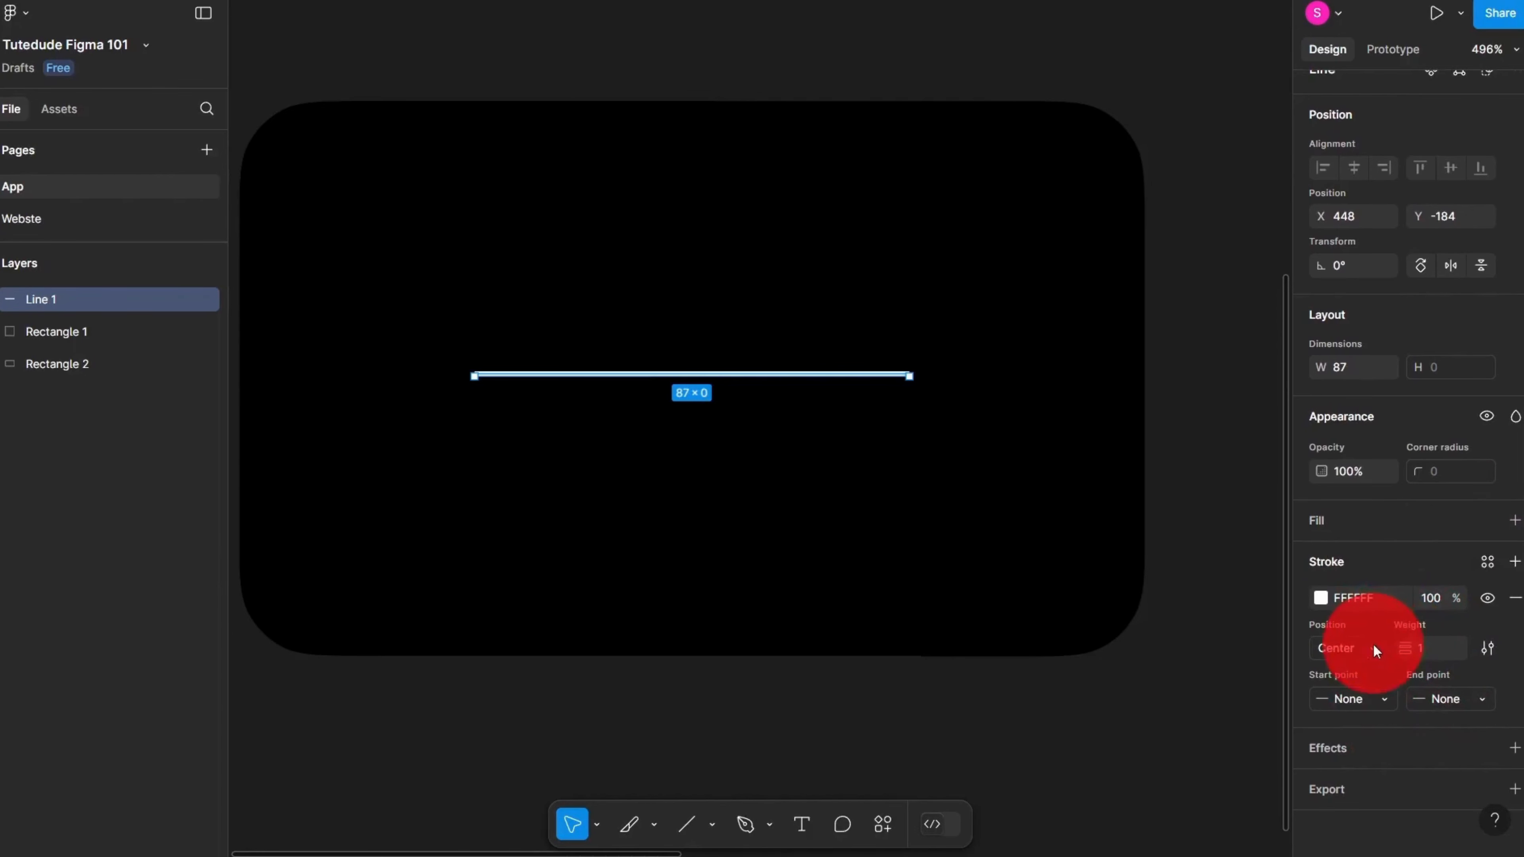
left_click(1361, 651)
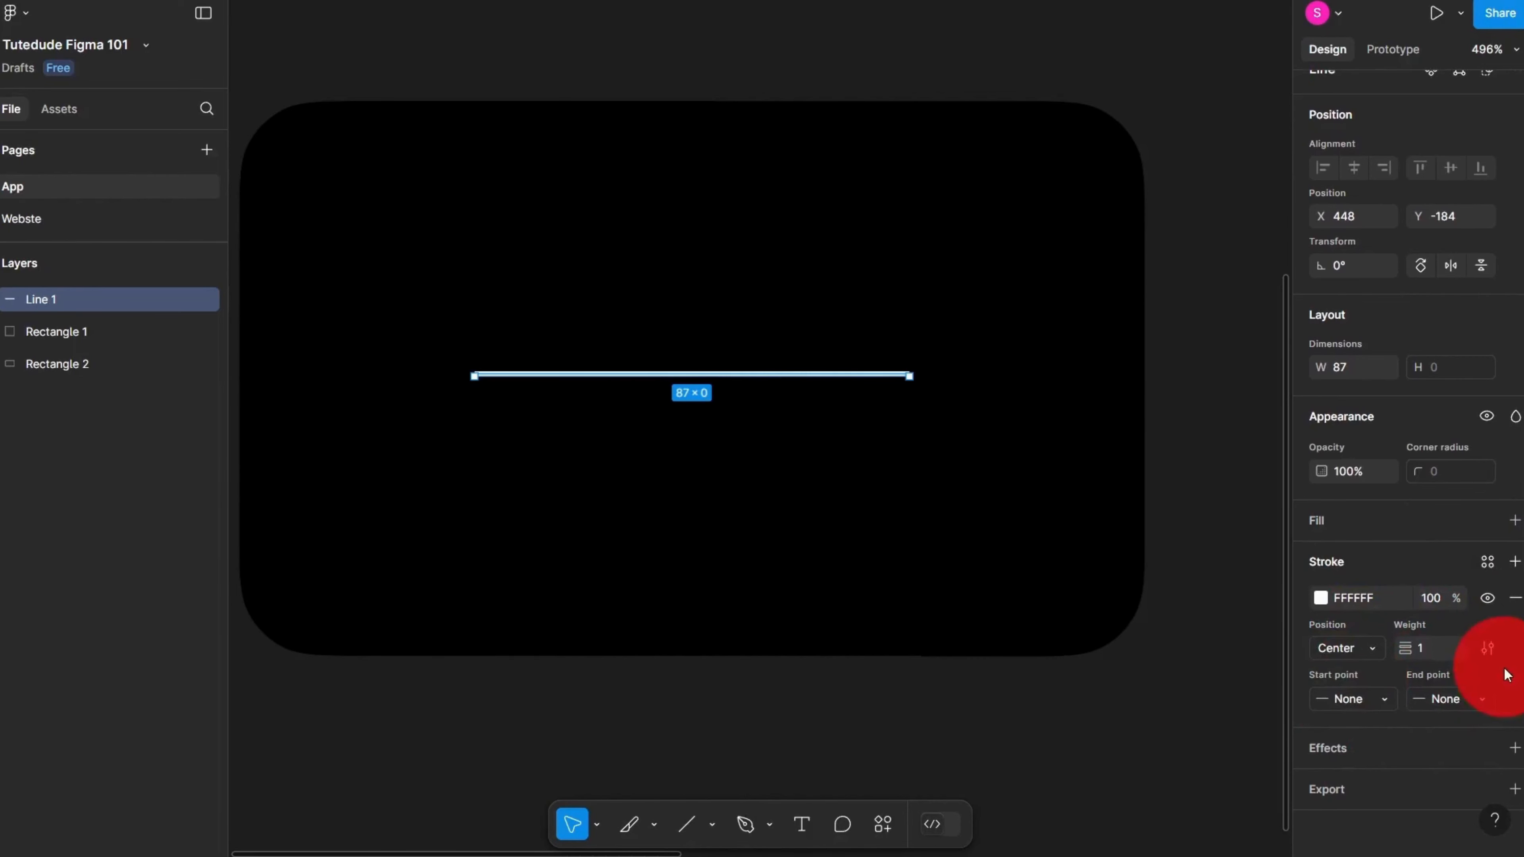
scroll(459, 364, "up", 5)
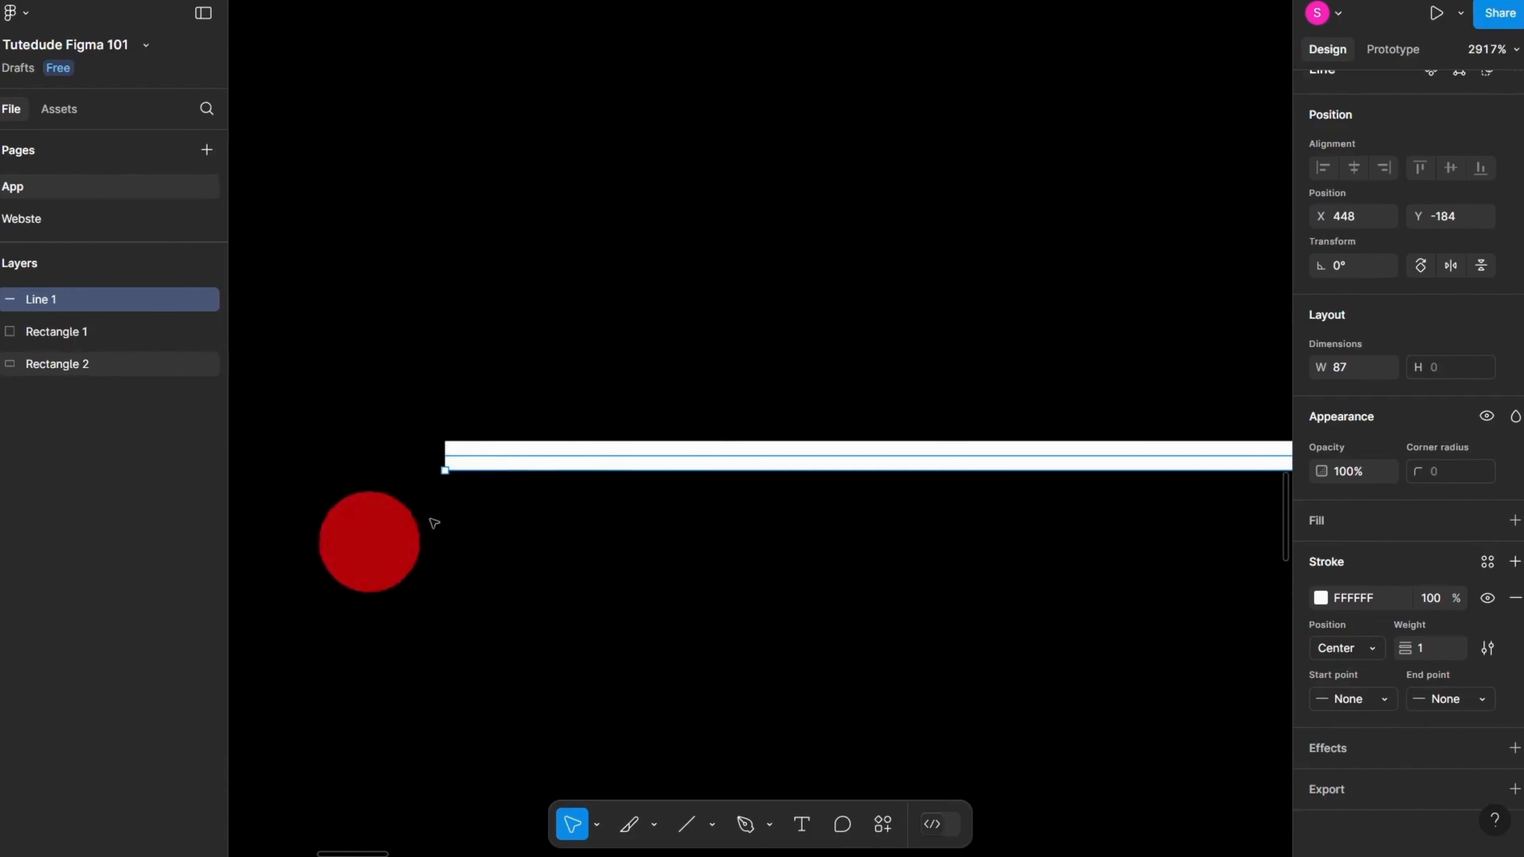
scroll(516, 393, "down", 1)
left_click_drag(516, 394, 316, 362)
left_click_drag(983, 354, 480, 358)
left_click_drag(549, 394, 1155, 372)
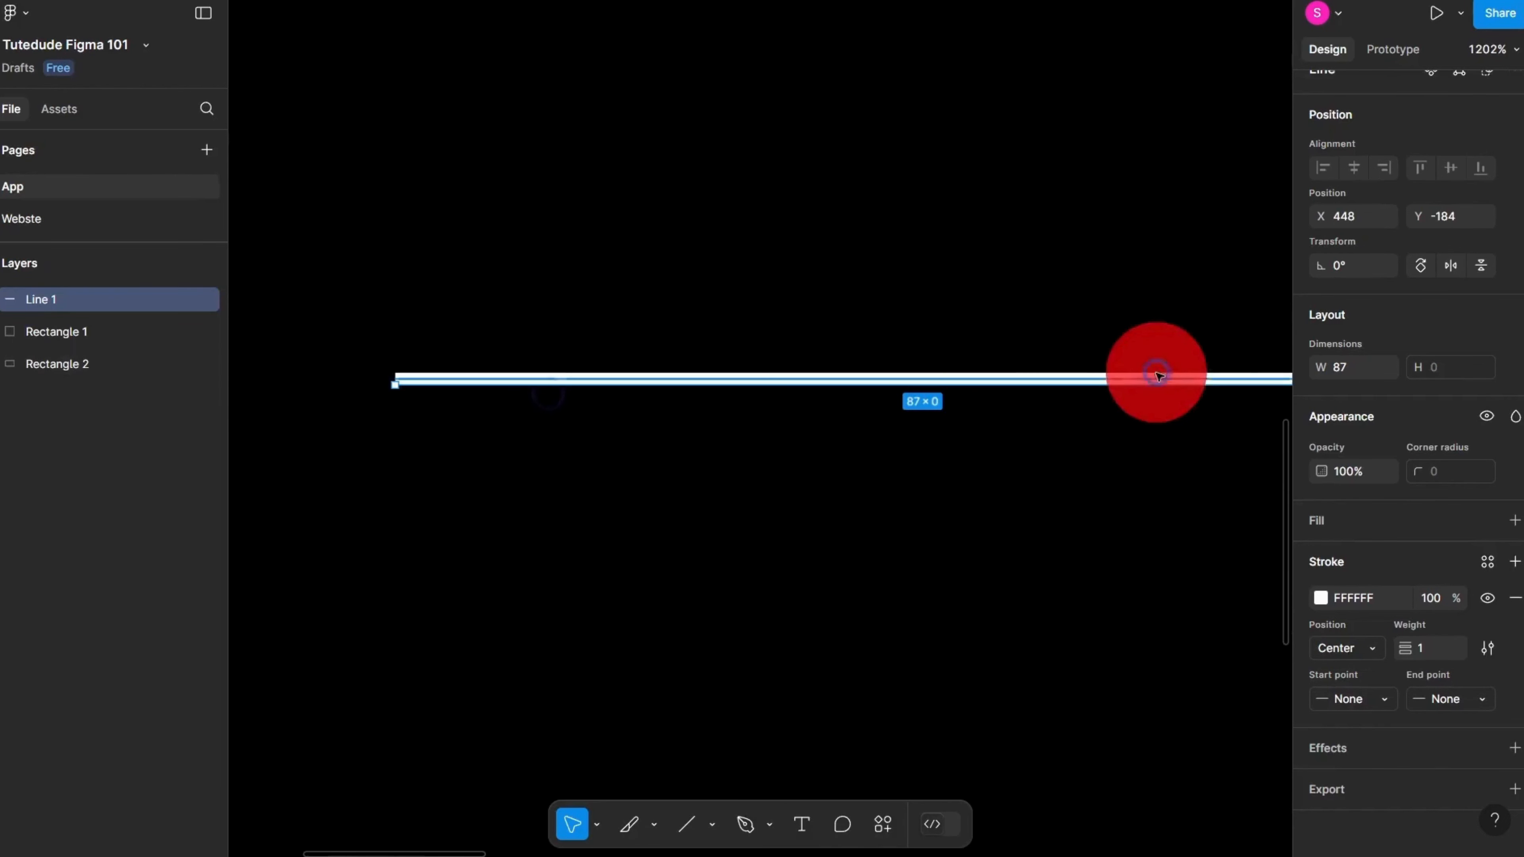
left_click(1323, 707)
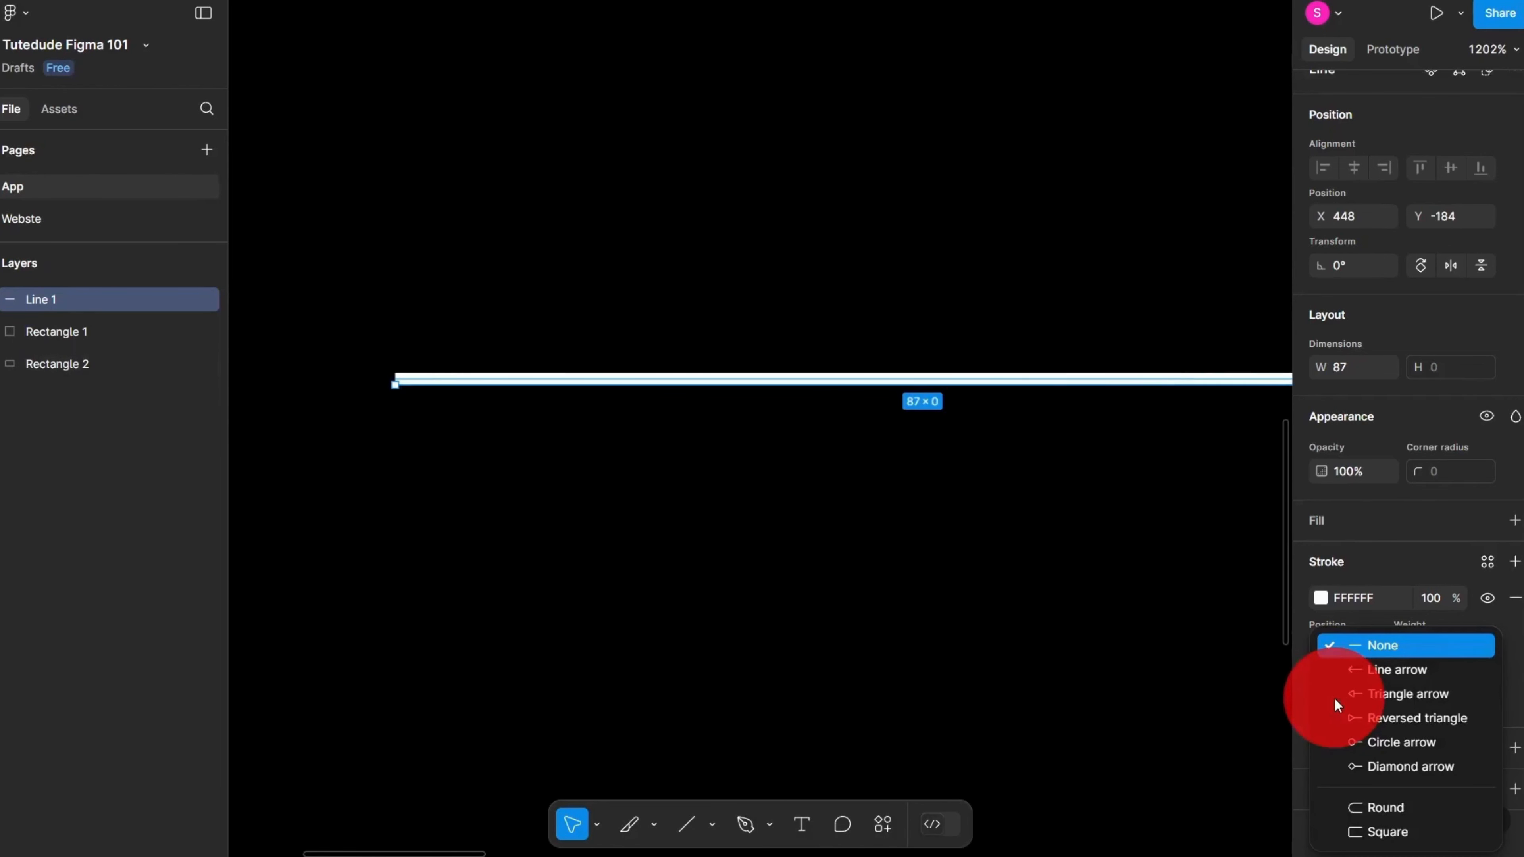
left_click(1345, 803)
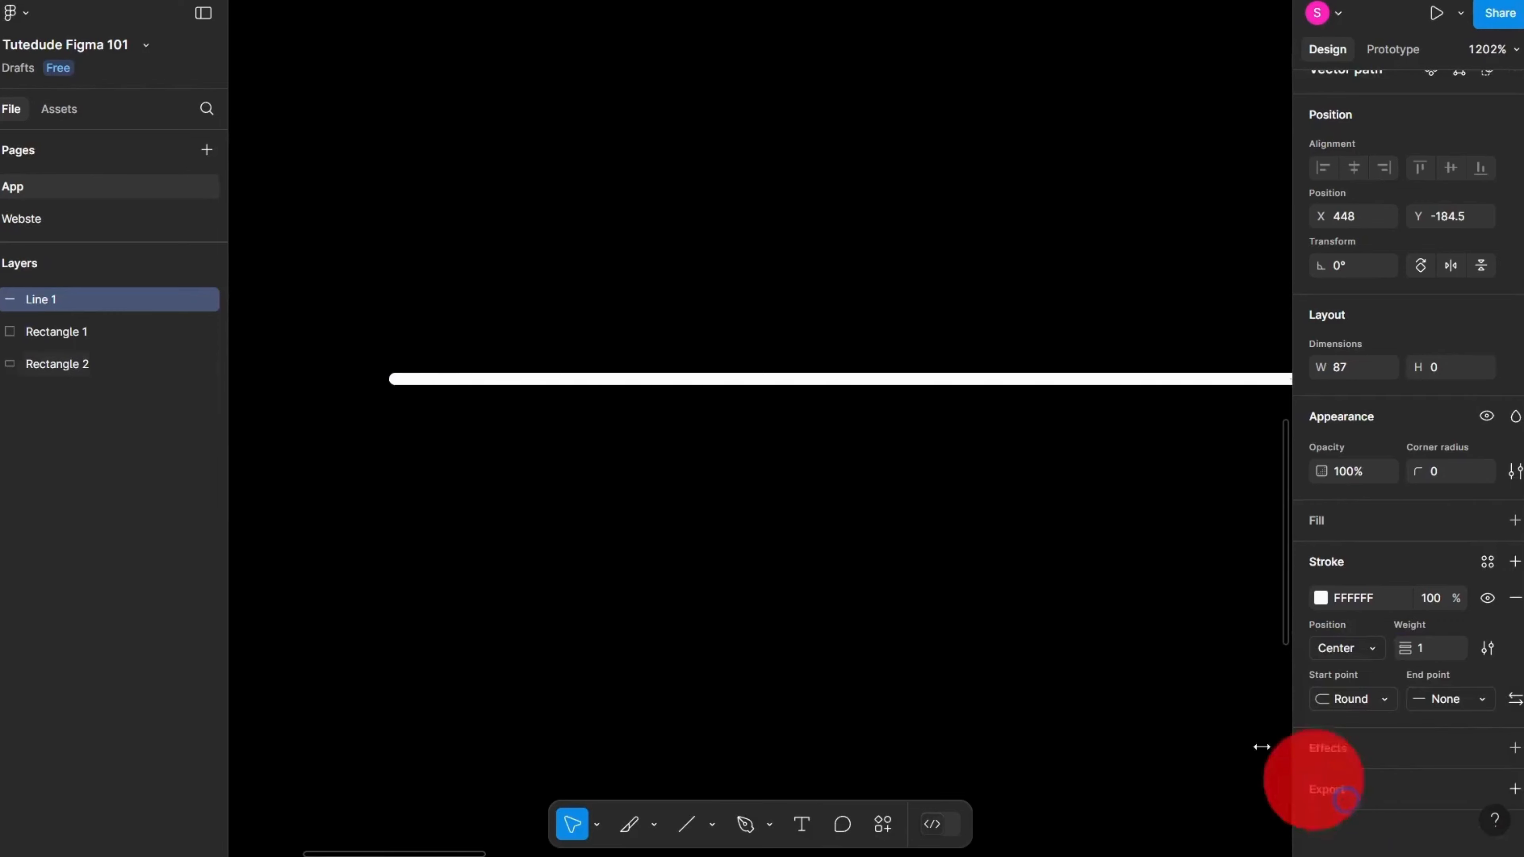
scroll(436, 402, "up", 5)
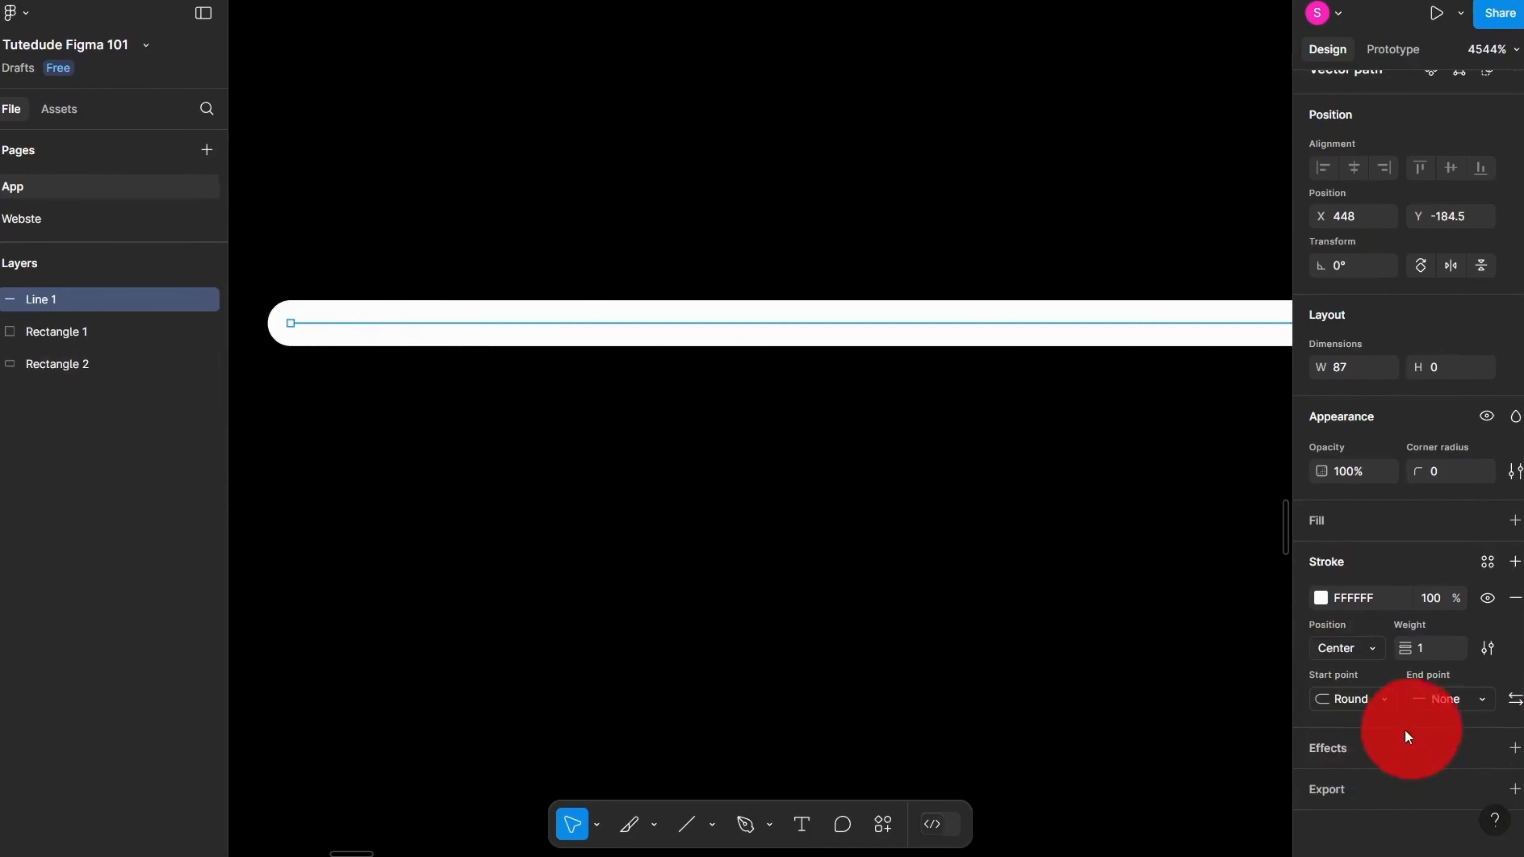
left_click(1440, 701)
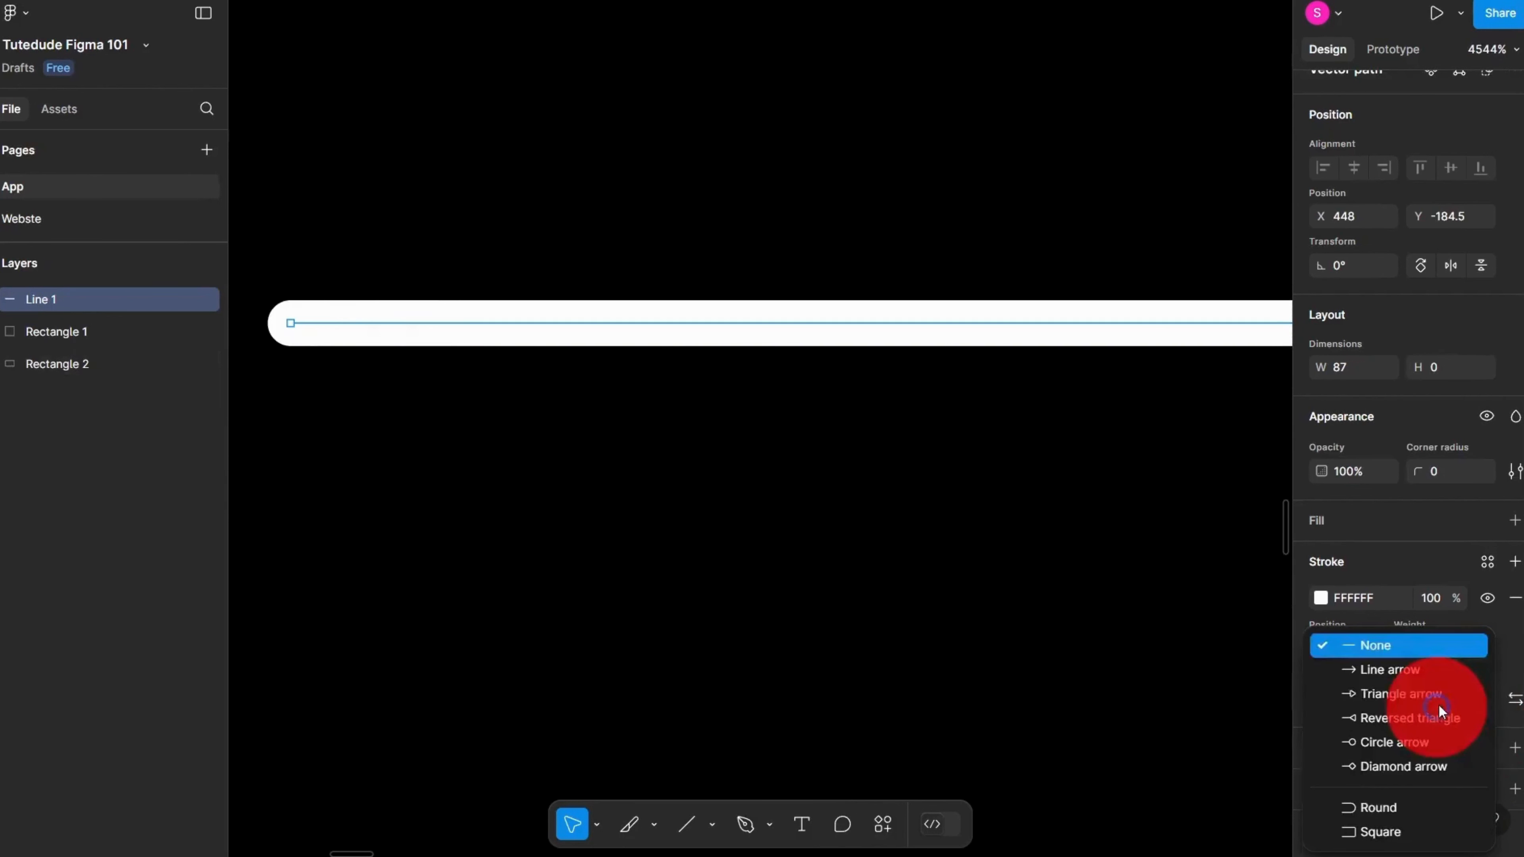
left_click(1392, 810)
Step: Change the line's start point to Line arrow
scroll(639, 604, "down", 3)
scroll(639, 605, "down", 2)
left_click_drag(639, 604, 761, 612)
scroll(761, 612, "up", 3)
left_click(1355, 697)
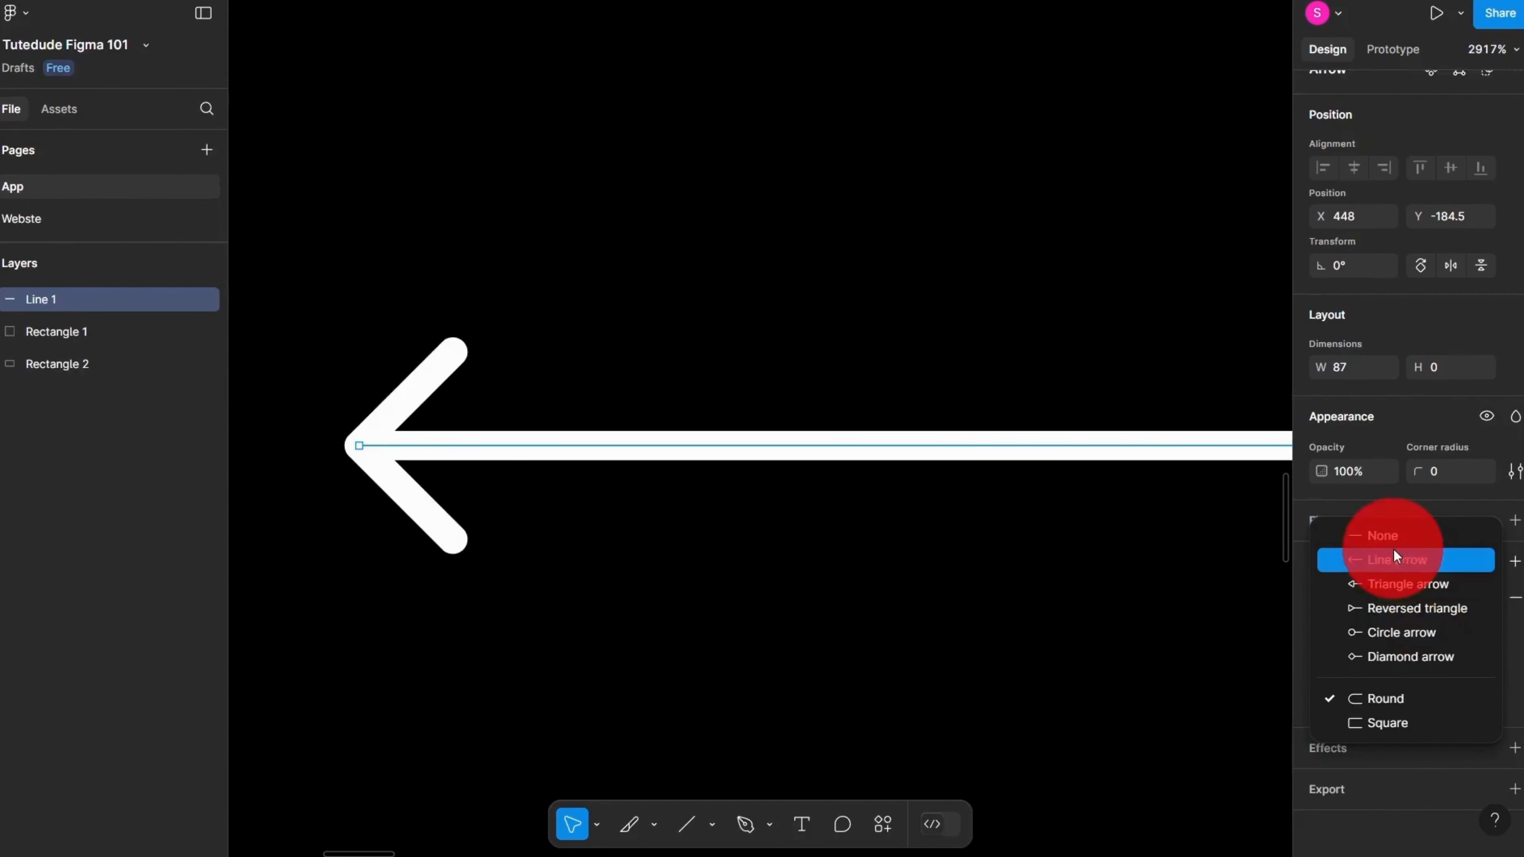
left_click(1414, 559)
Step: Change the line's end point to Reversed triangle
left_click_drag(1011, 531, 633, 514)
scroll(633, 513, "down", 3)
left_click_drag(779, 544, 396, 655)
left_click_drag(776, 609, 487, 619)
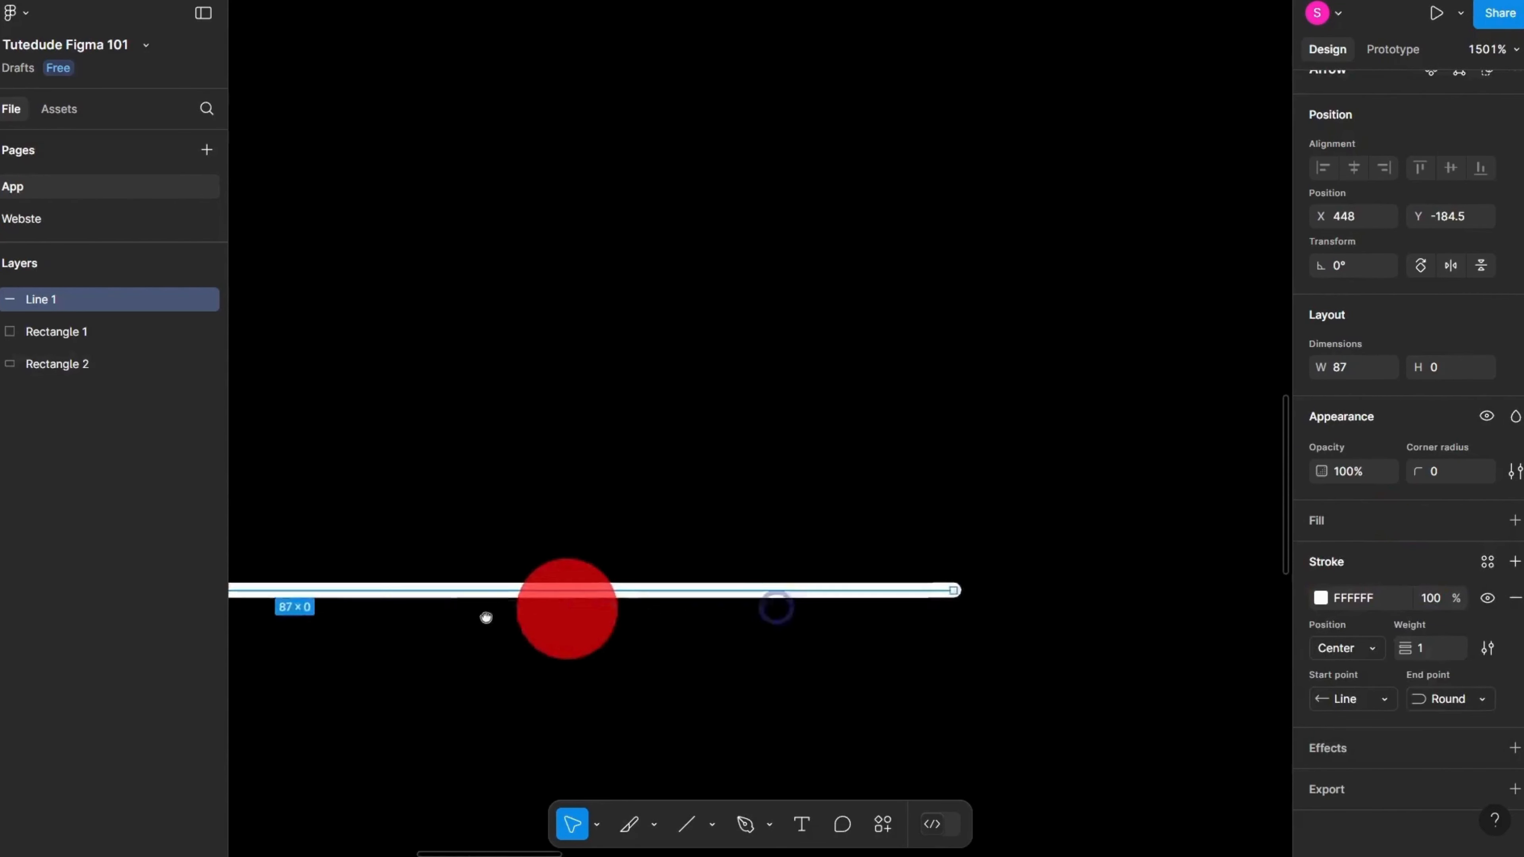
scroll(1110, 599, "up", 2)
left_click(1438, 698)
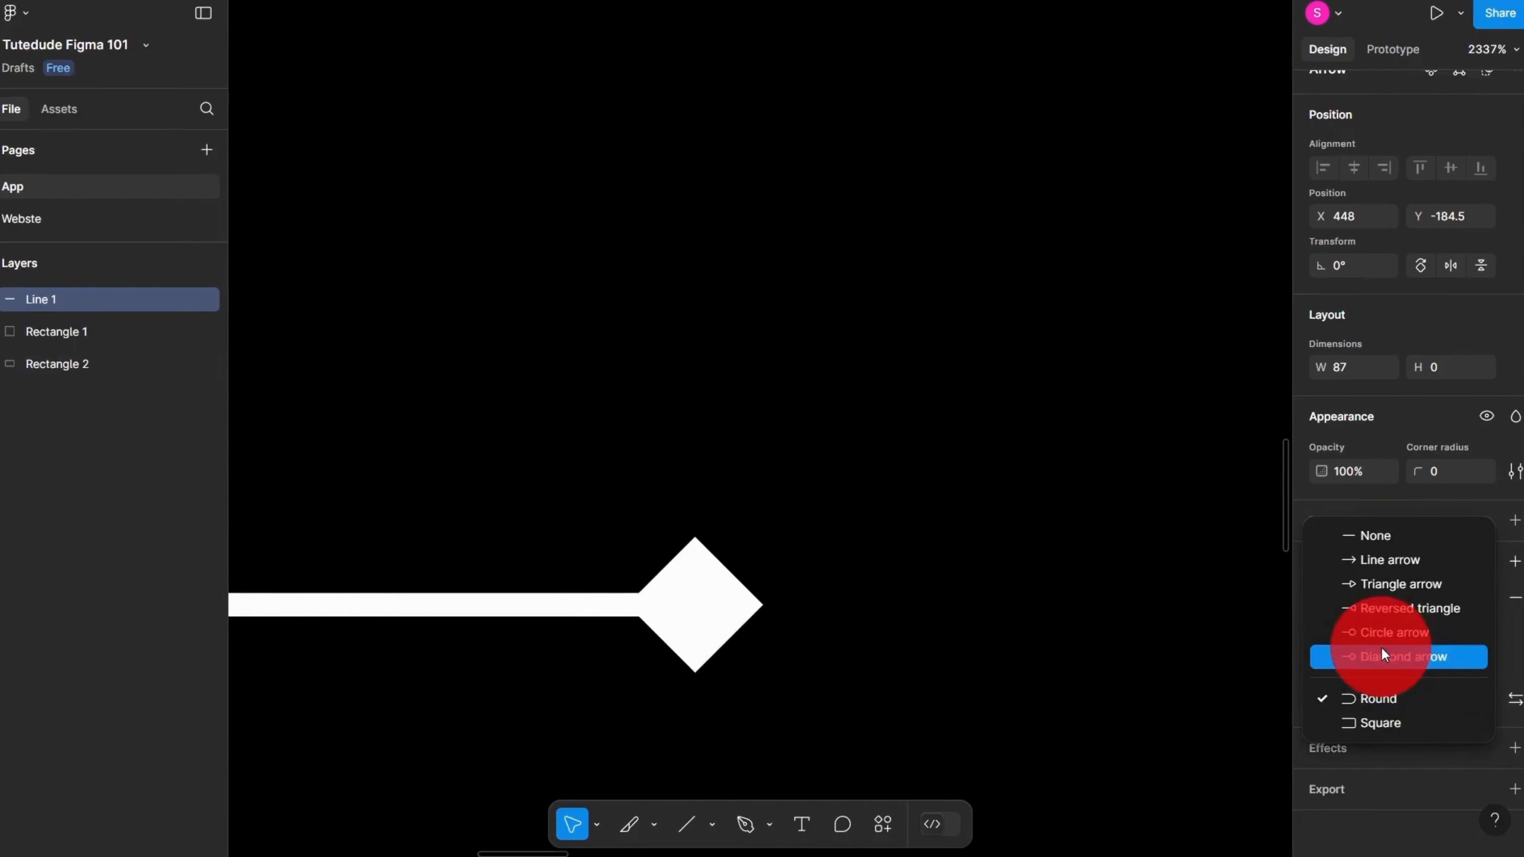
left_click(1380, 608)
Step: Examine the end styles at both ends of the line against the black rectangle
scroll(960, 351, "down", 5)
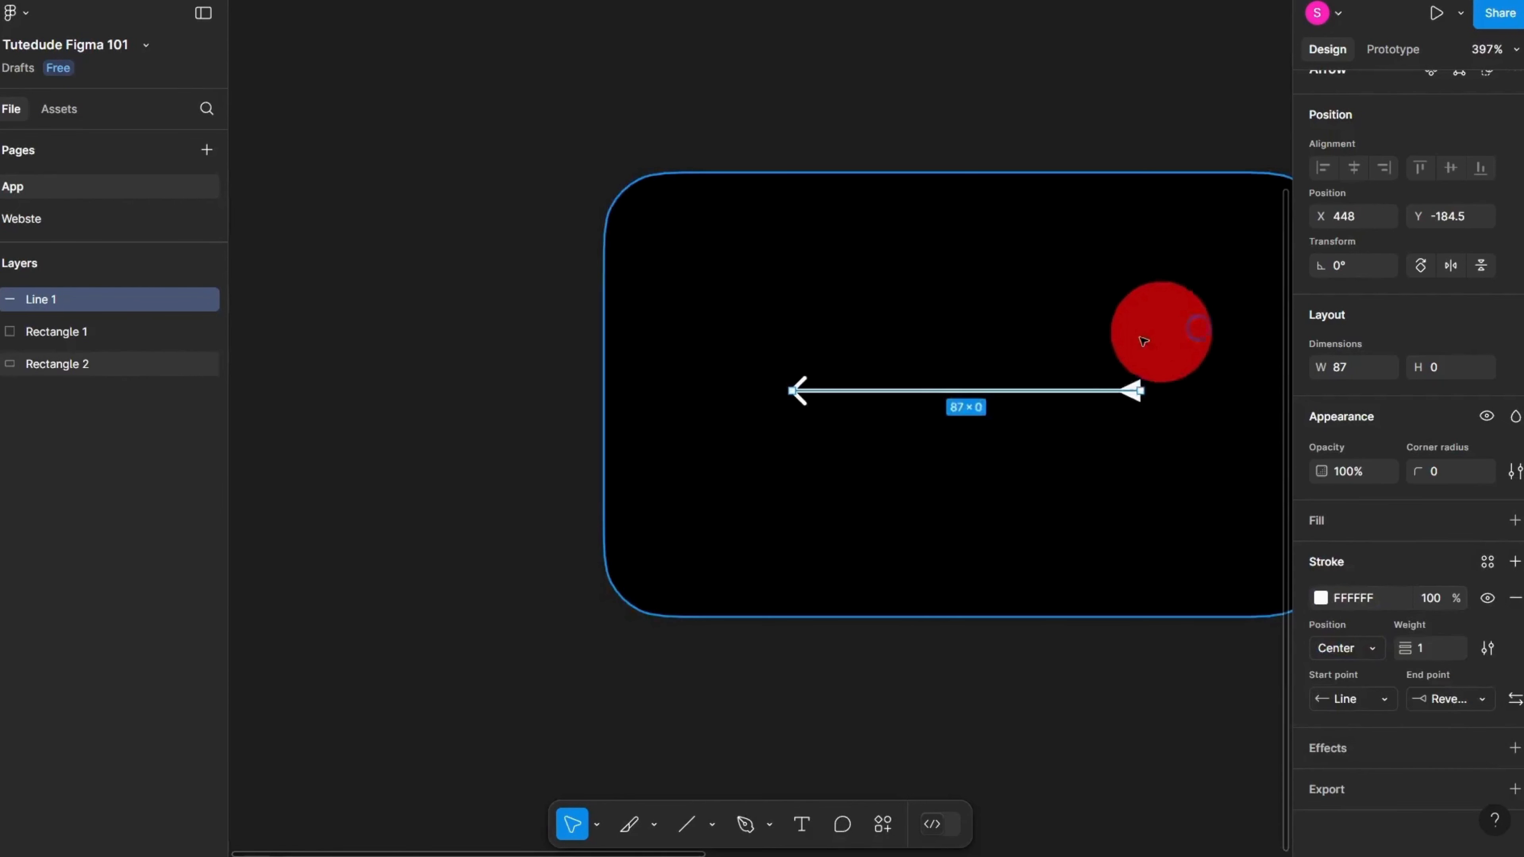
scroll(733, 307, "up", 2)
left_click(731, 304)
left_click_drag(731, 304, 893, 336)
scroll(893, 337, "up", 2)
left_click_drag(797, 338, 889, 328)
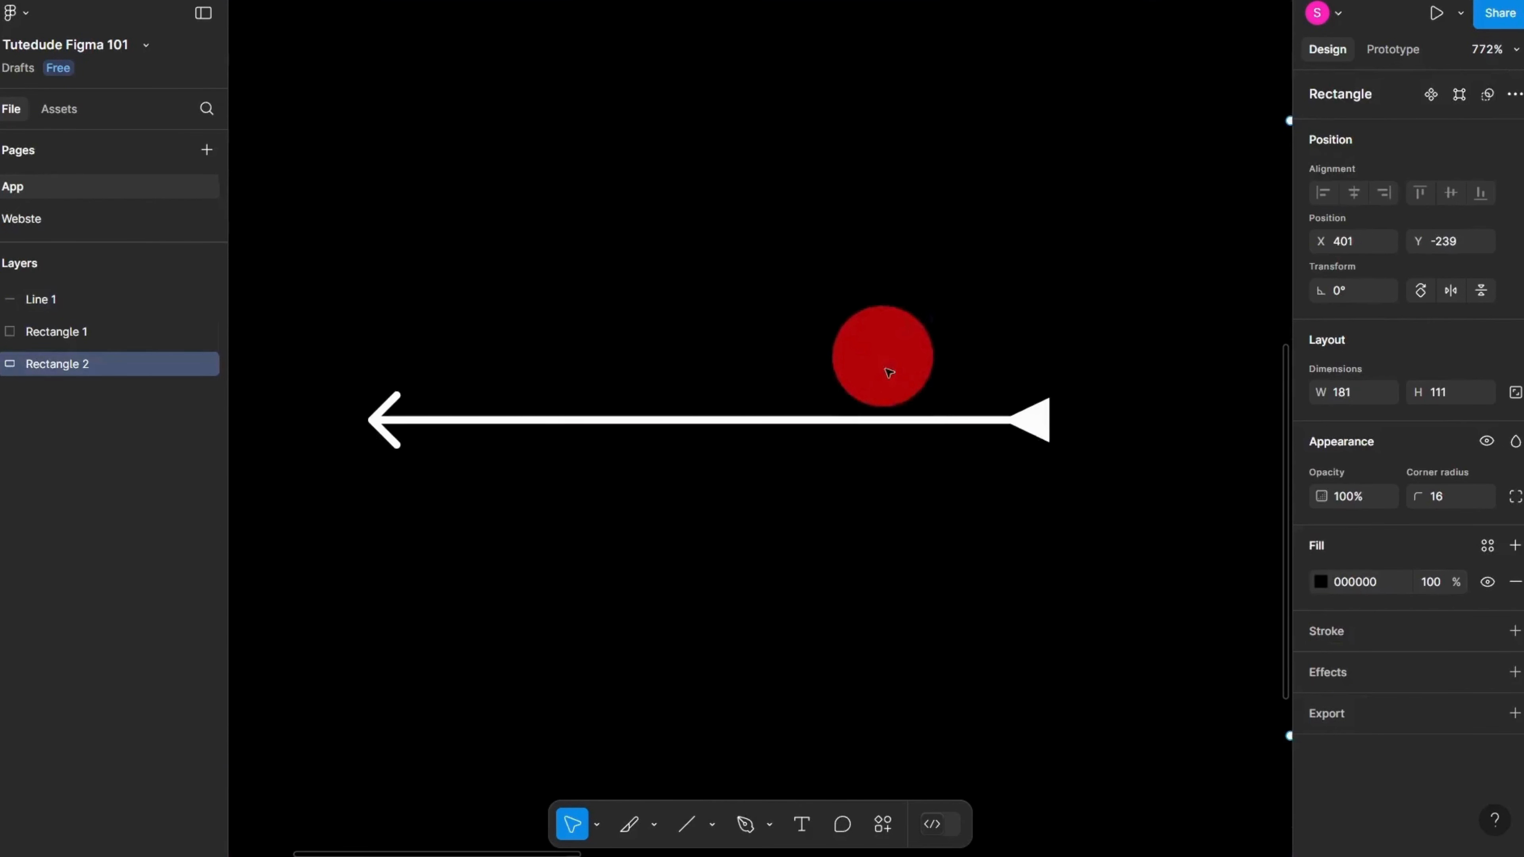
left_click(910, 422)
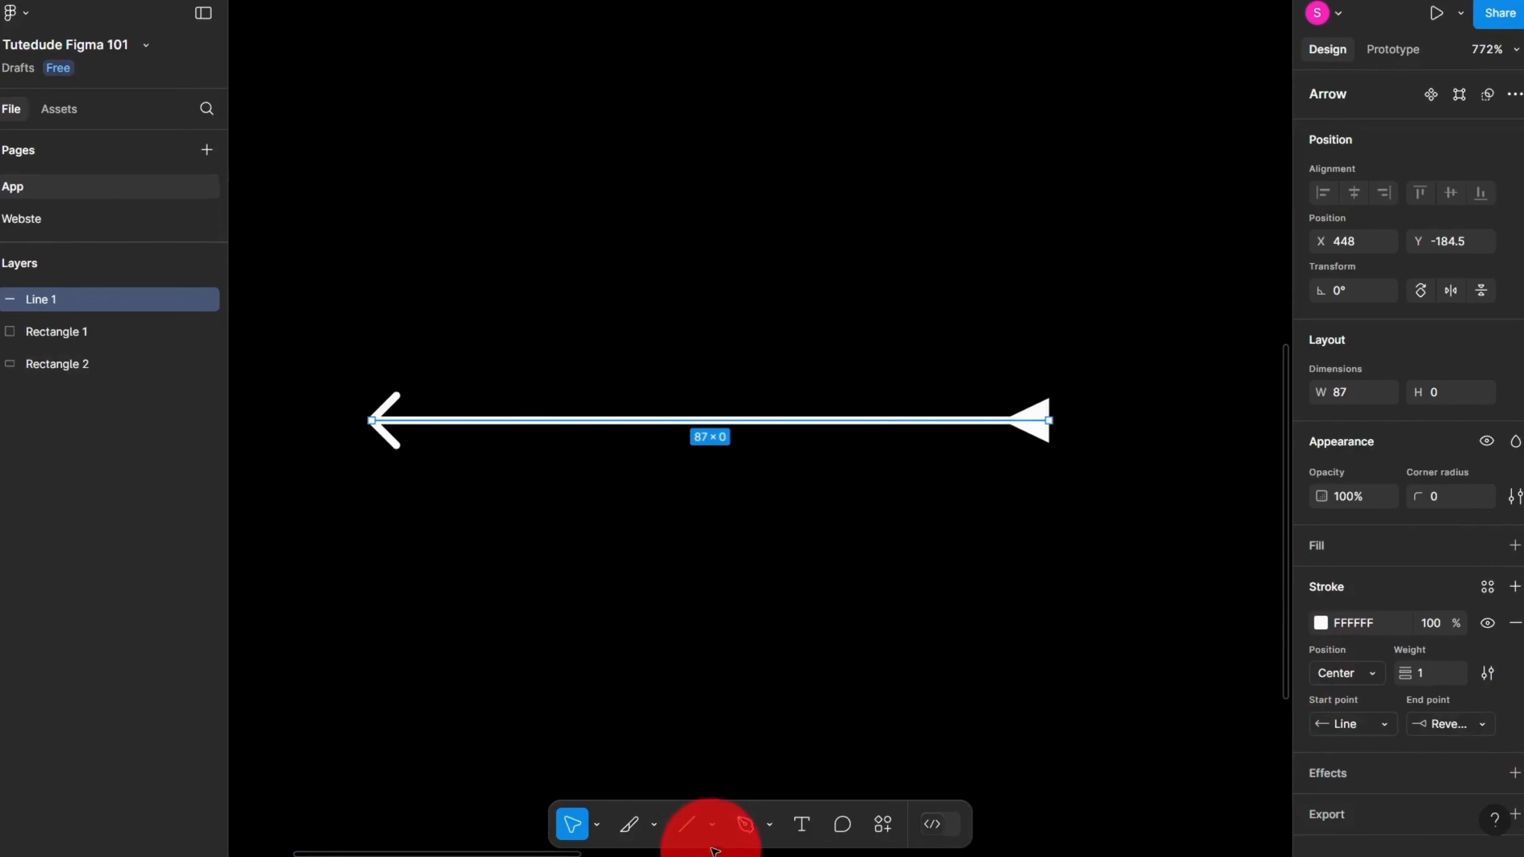
Step: Draw a horizontal arrow about 89 wide just below the line with the Arrow tool
left_click(711, 821)
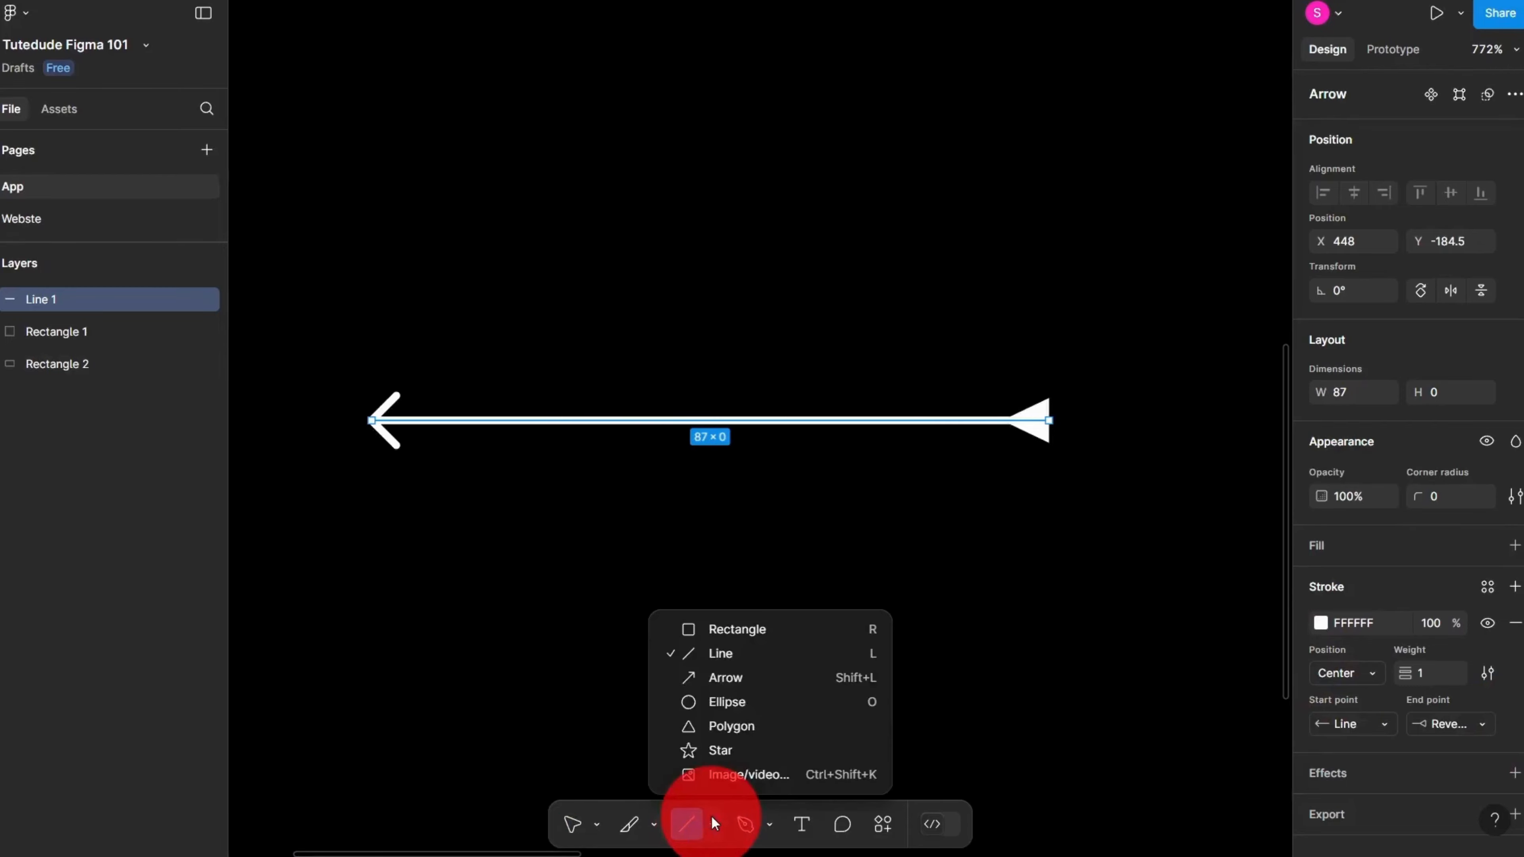
left_click(698, 684)
scroll(698, 630, "down", 3)
scroll(697, 627, "up", 2)
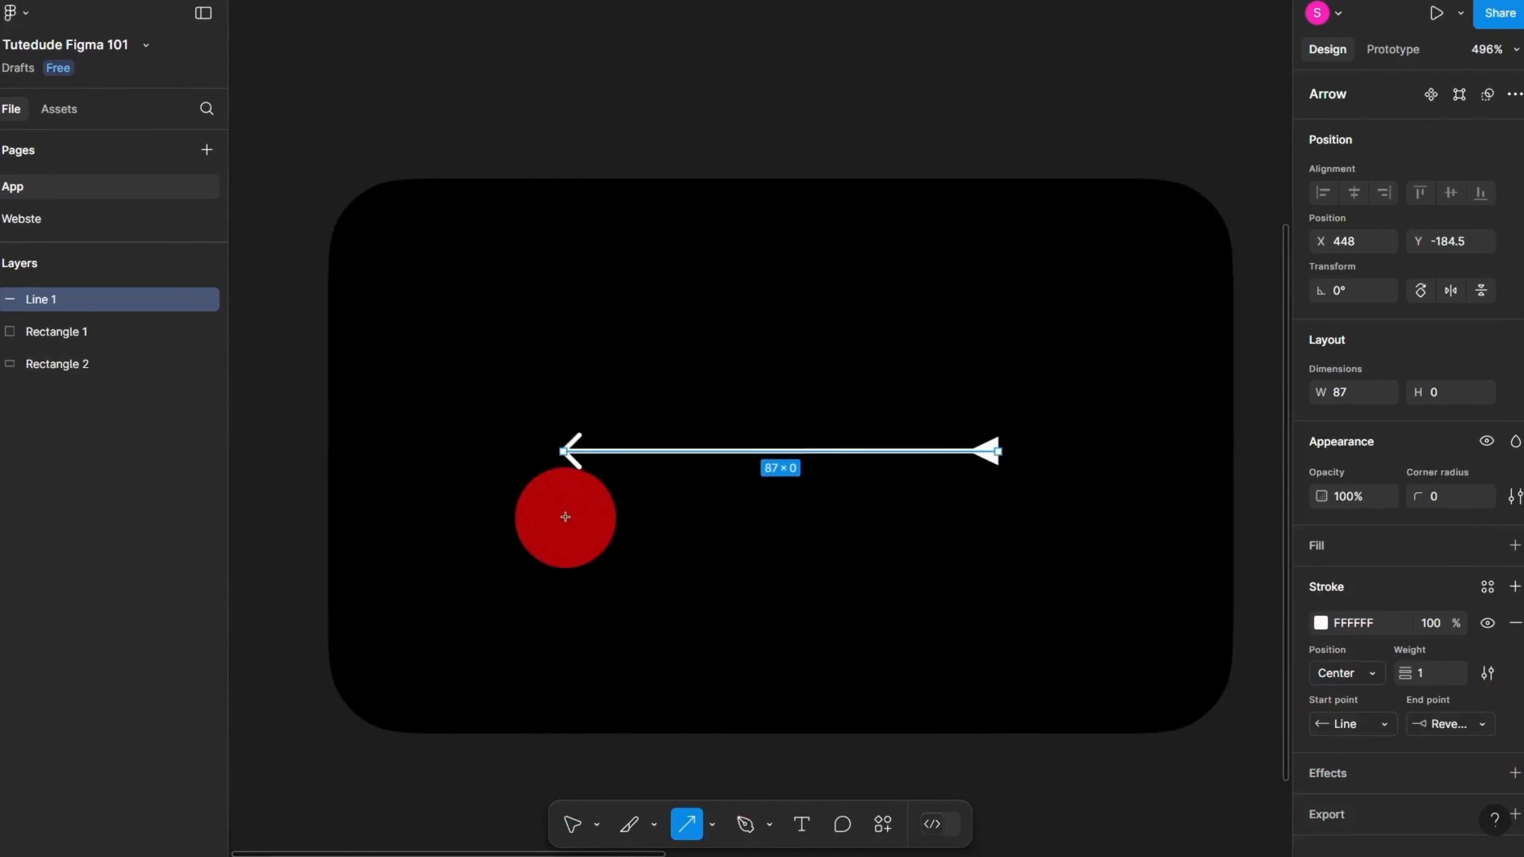
mouse_move(565, 519)
left_mouse_down()
mouse_move(1122, 564)
mouse_move(847, 491)
mouse_move(879, 508)
left_mouse_up()
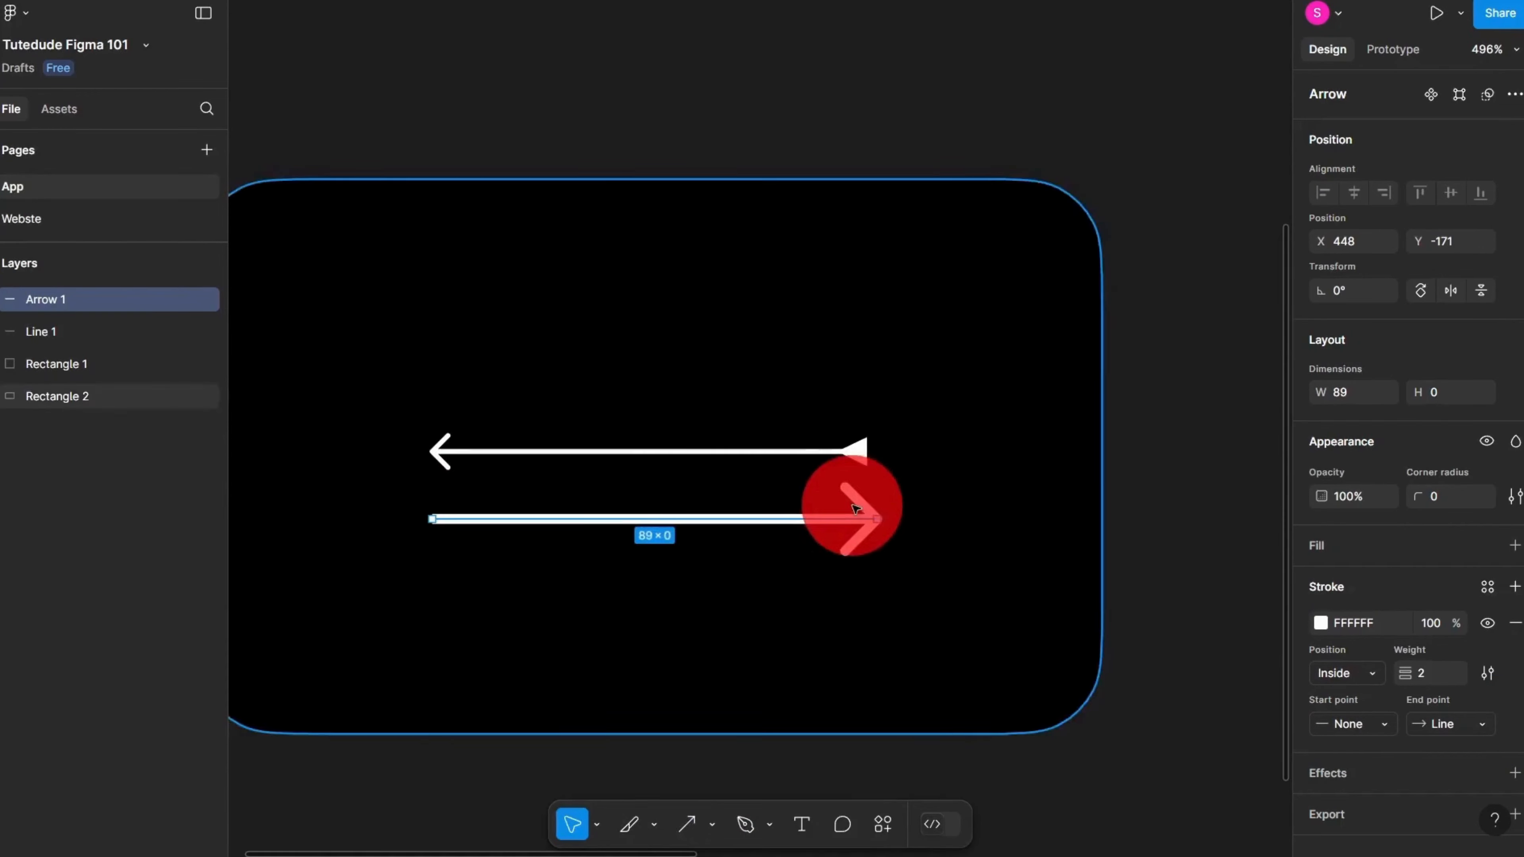
Step: Inspect the new arrow's head and view its available end point styles
scroll(847, 514, "up", 3)
left_click(735, 416)
left_click(774, 499)
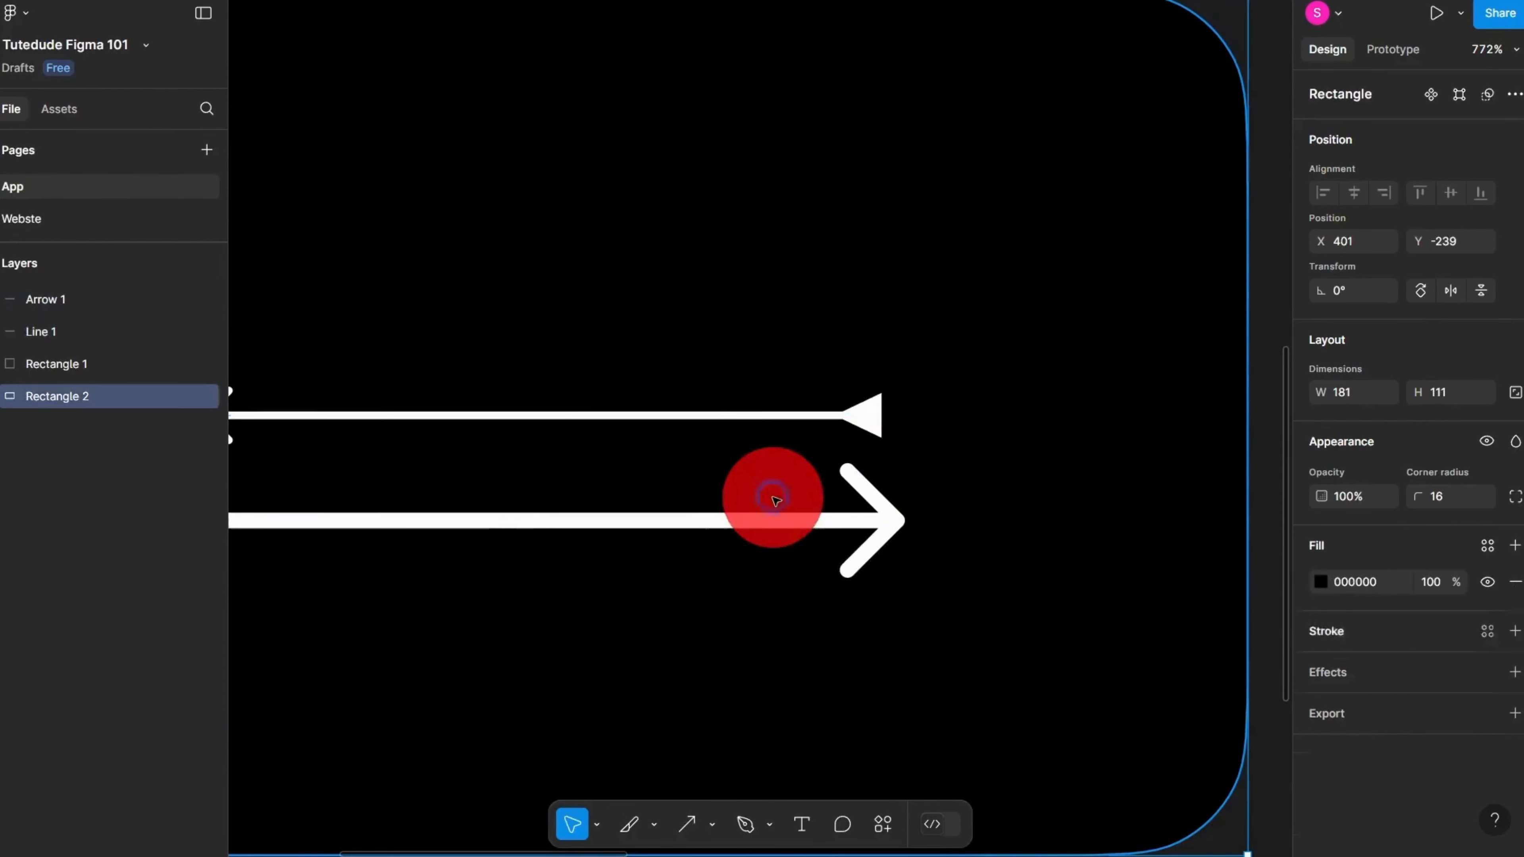
left_click(847, 519)
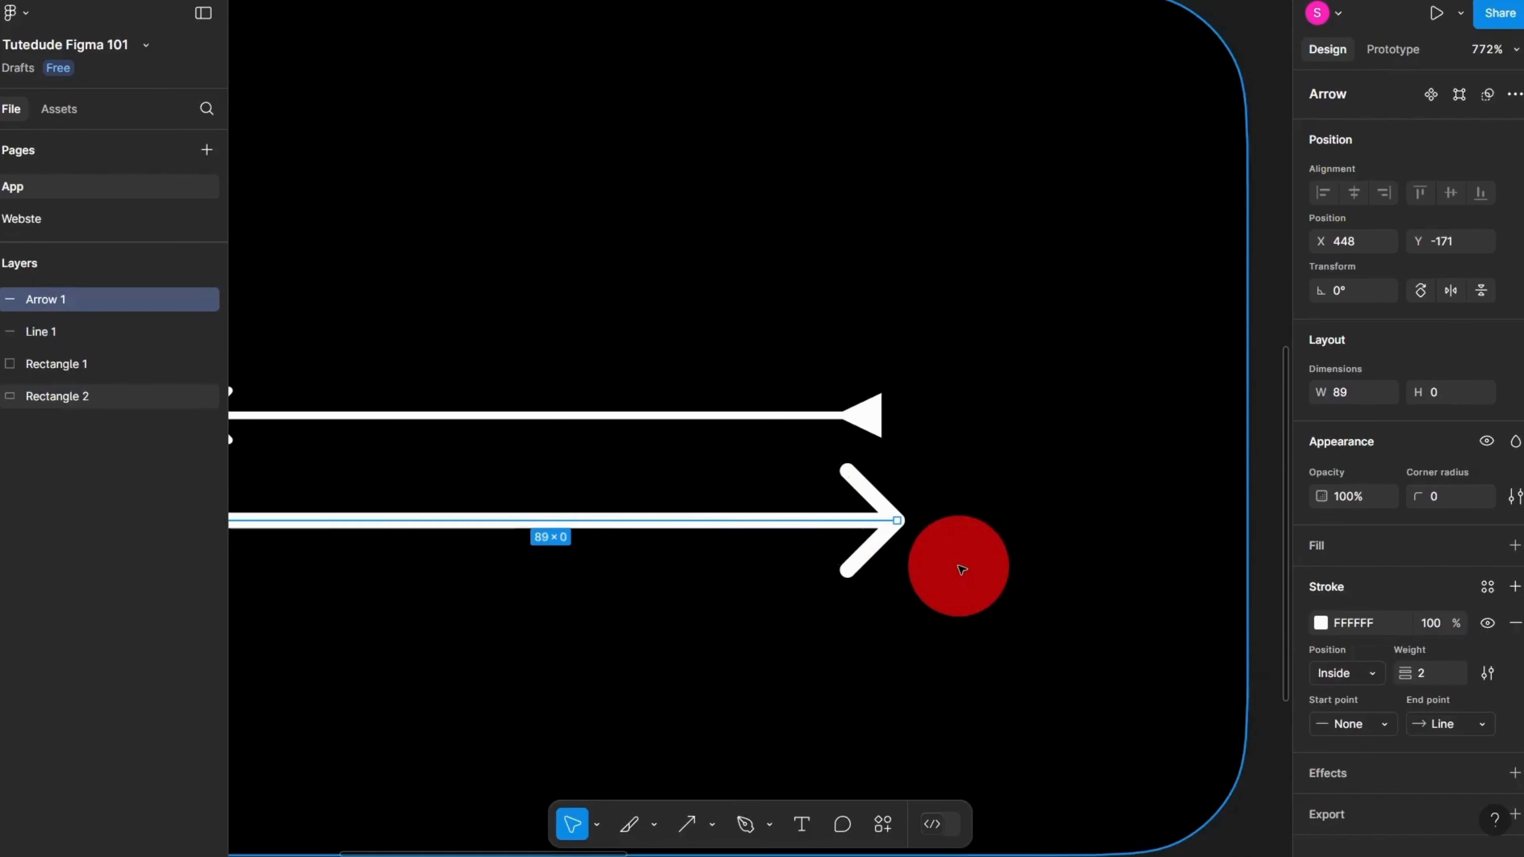
left_click(1456, 724)
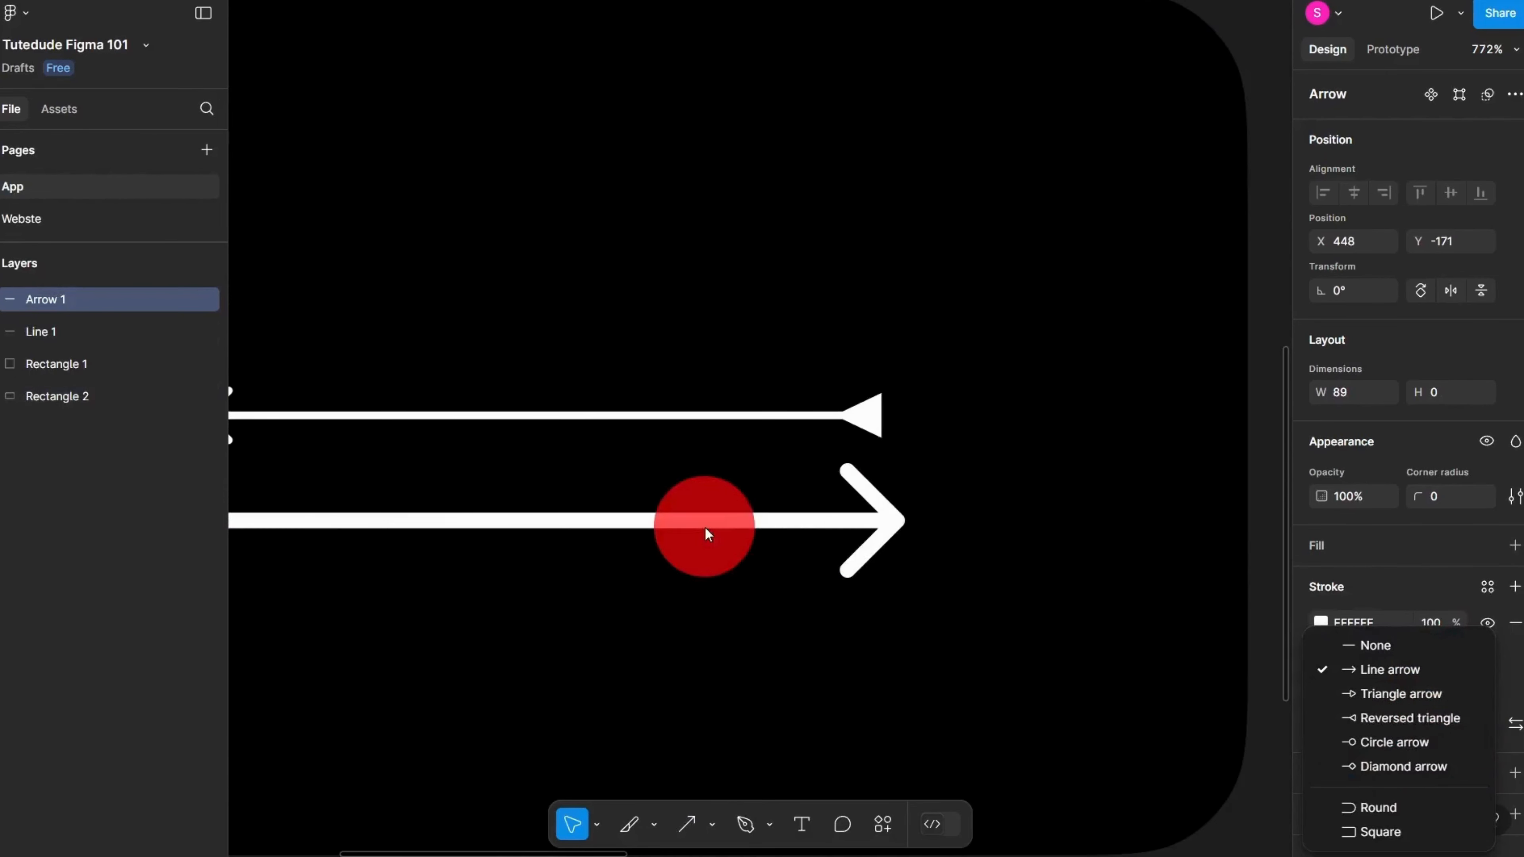
Step: Delete the arrow and the horizontal line from the black rectangle
left_click(872, 532)
key("Delete")
left_click(697, 418)
key("Delete")
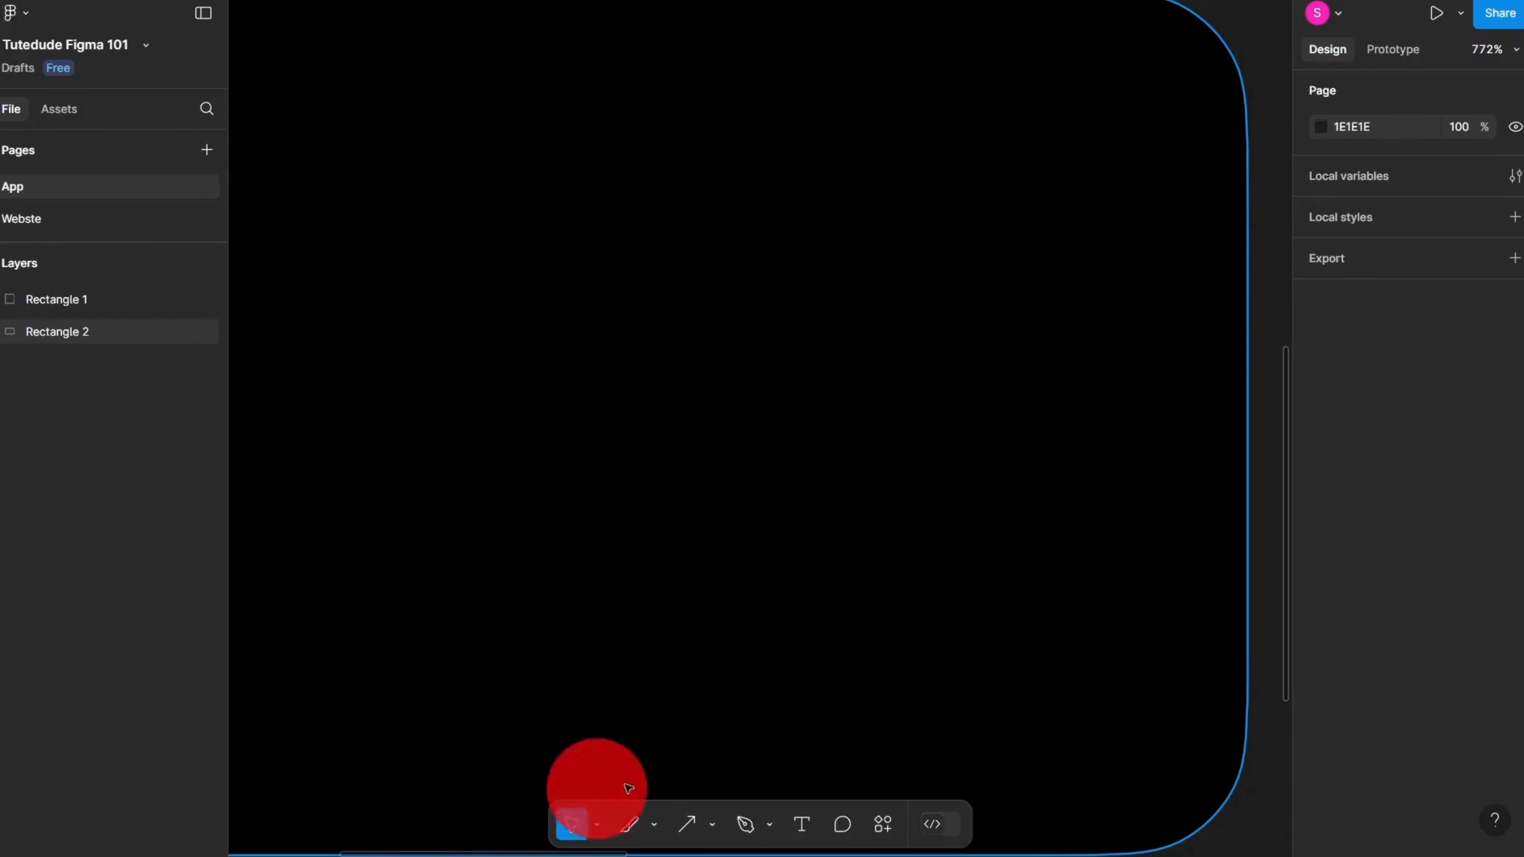
Step: Draw a circle about 60 × 60 with the Ellipse tool and move it to the black rectangle's centre, at X 462, Y -214
left_click(711, 824)
left_click(729, 703)
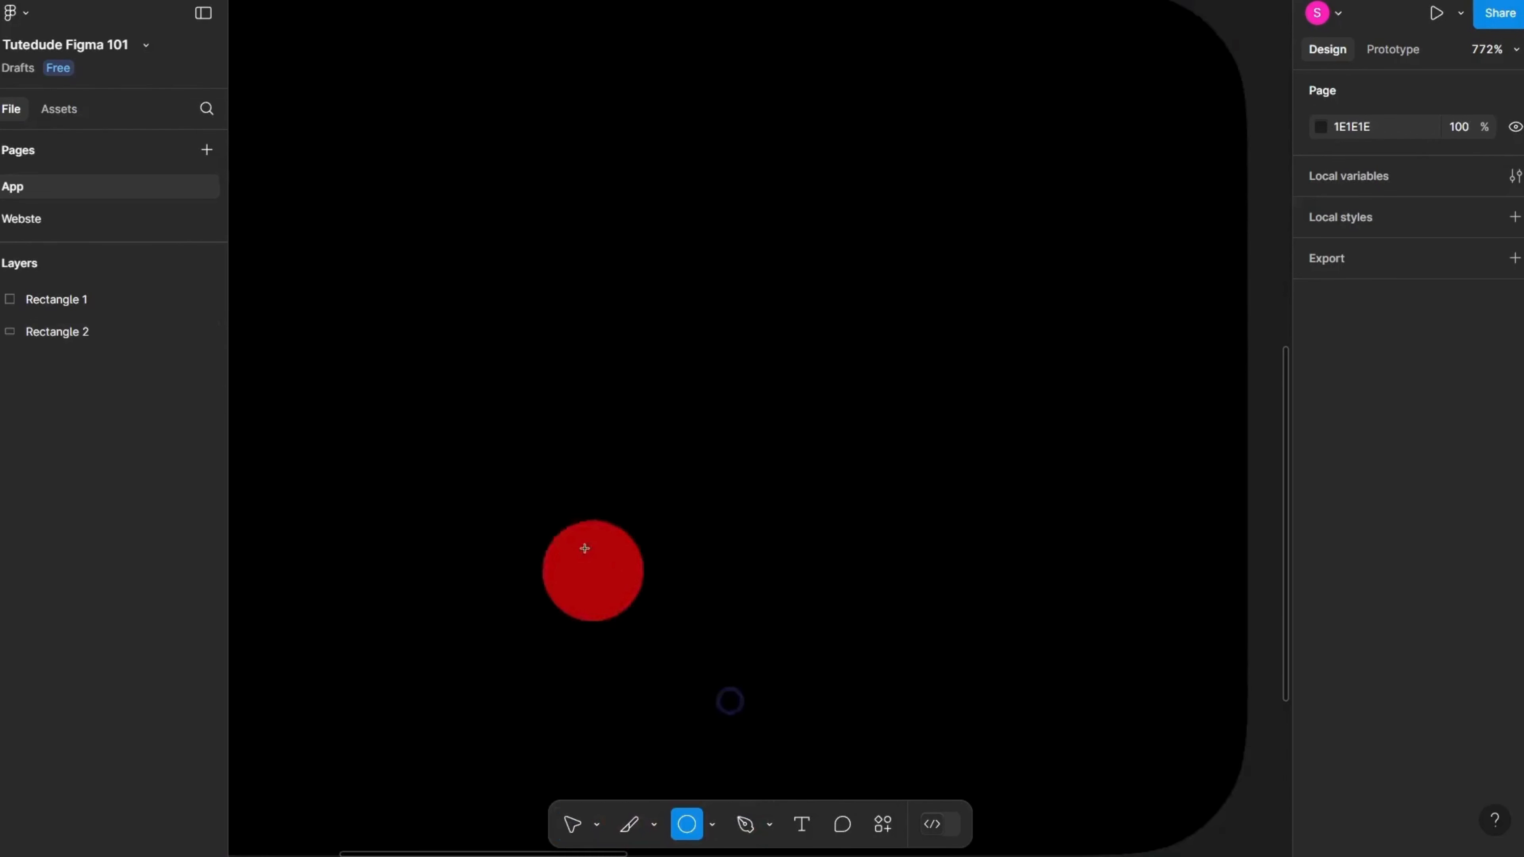
scroll(676, 475, "down", 5)
scroll(675, 475, "up", 4)
scroll(589, 418, "down", 1)
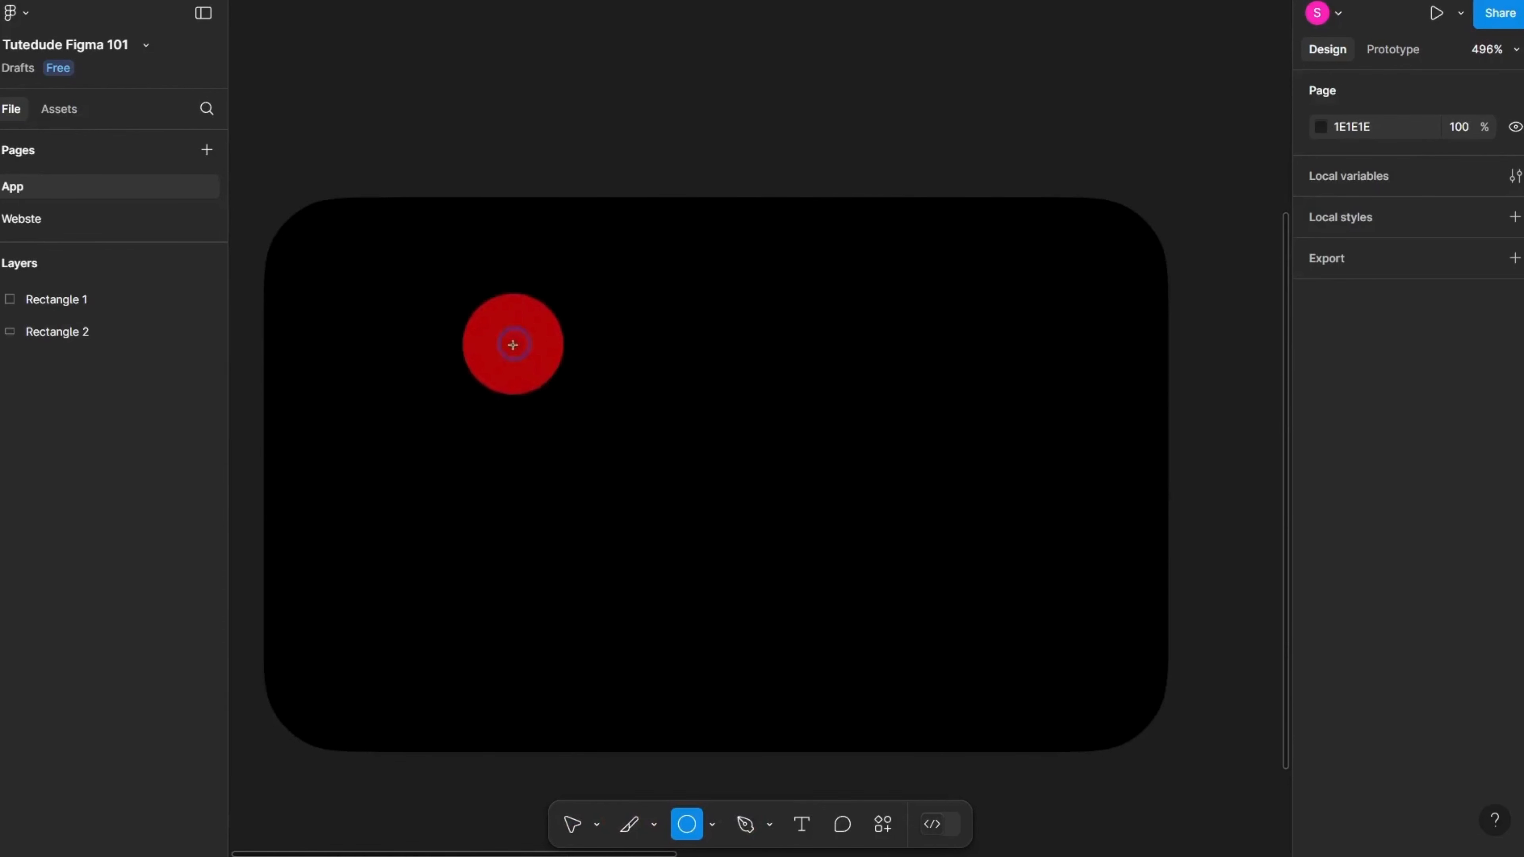
left_click_drag(514, 342, 813, 616)
left_click_drag(748, 548, 801, 529)
scroll(801, 528, "up", 3)
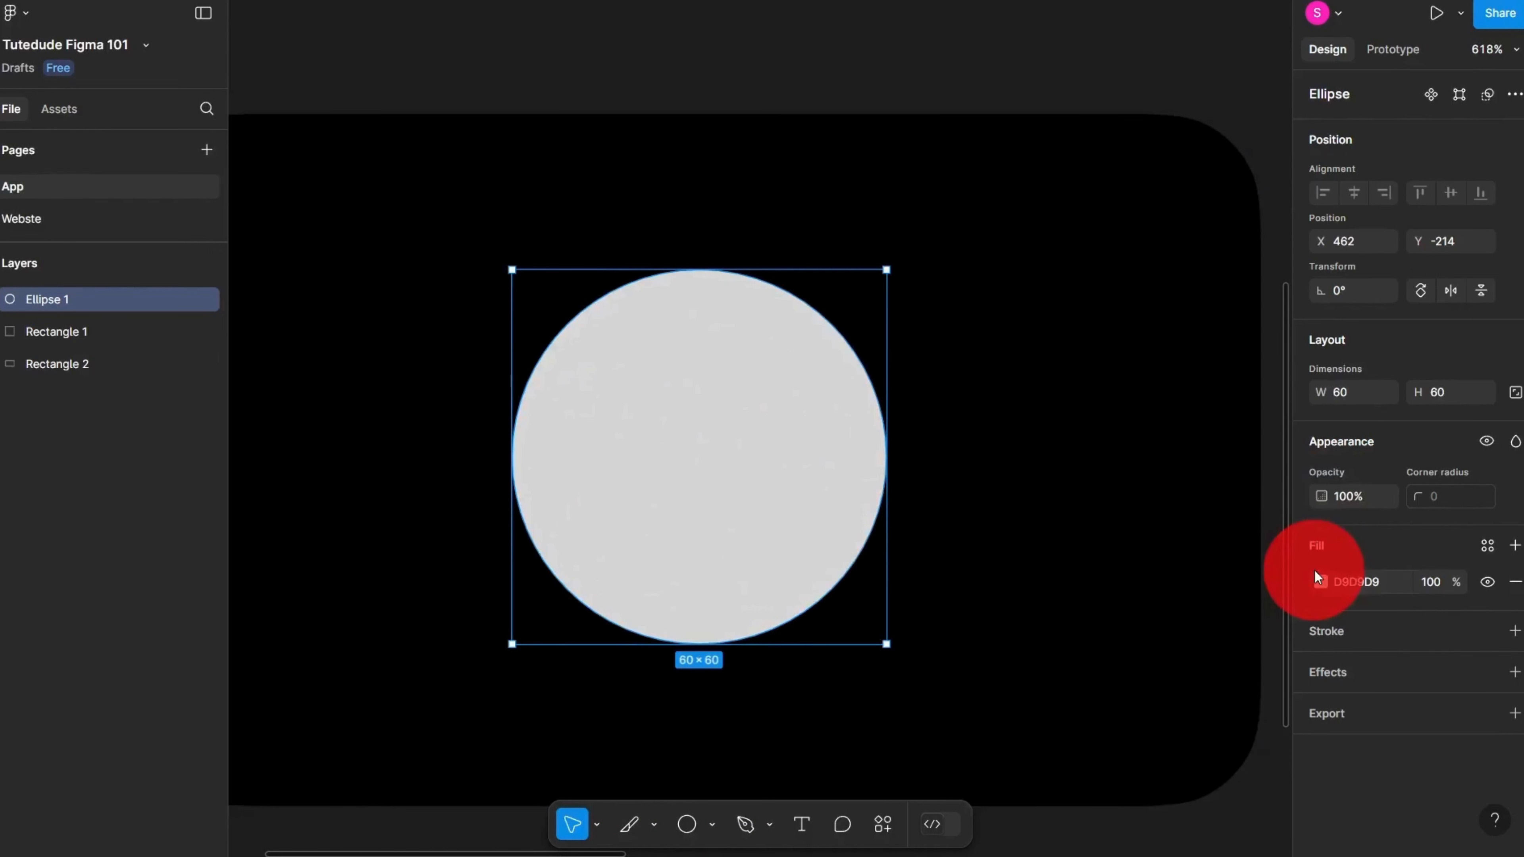
Step: Change the circle's fill to white, FFFFFF
left_click(1320, 582)
left_click(1175, 466)
left_click_drag(1101, 402, 1045, 345)
left_click(933, 395)
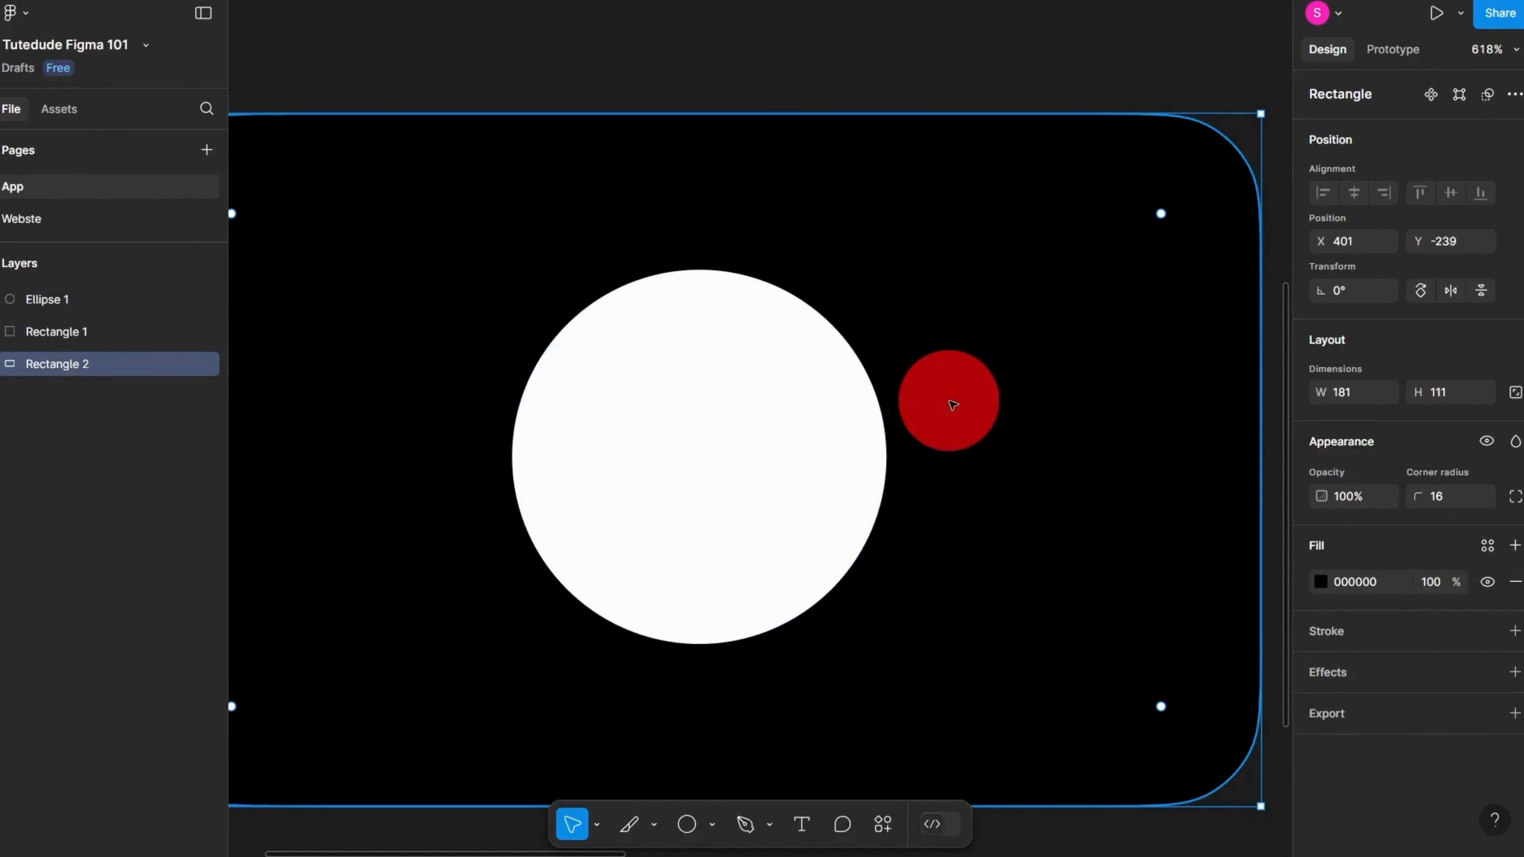
Step: Sweep the white circle's arc down to a 50% half circle and restore it to 100%
left_click(733, 365)
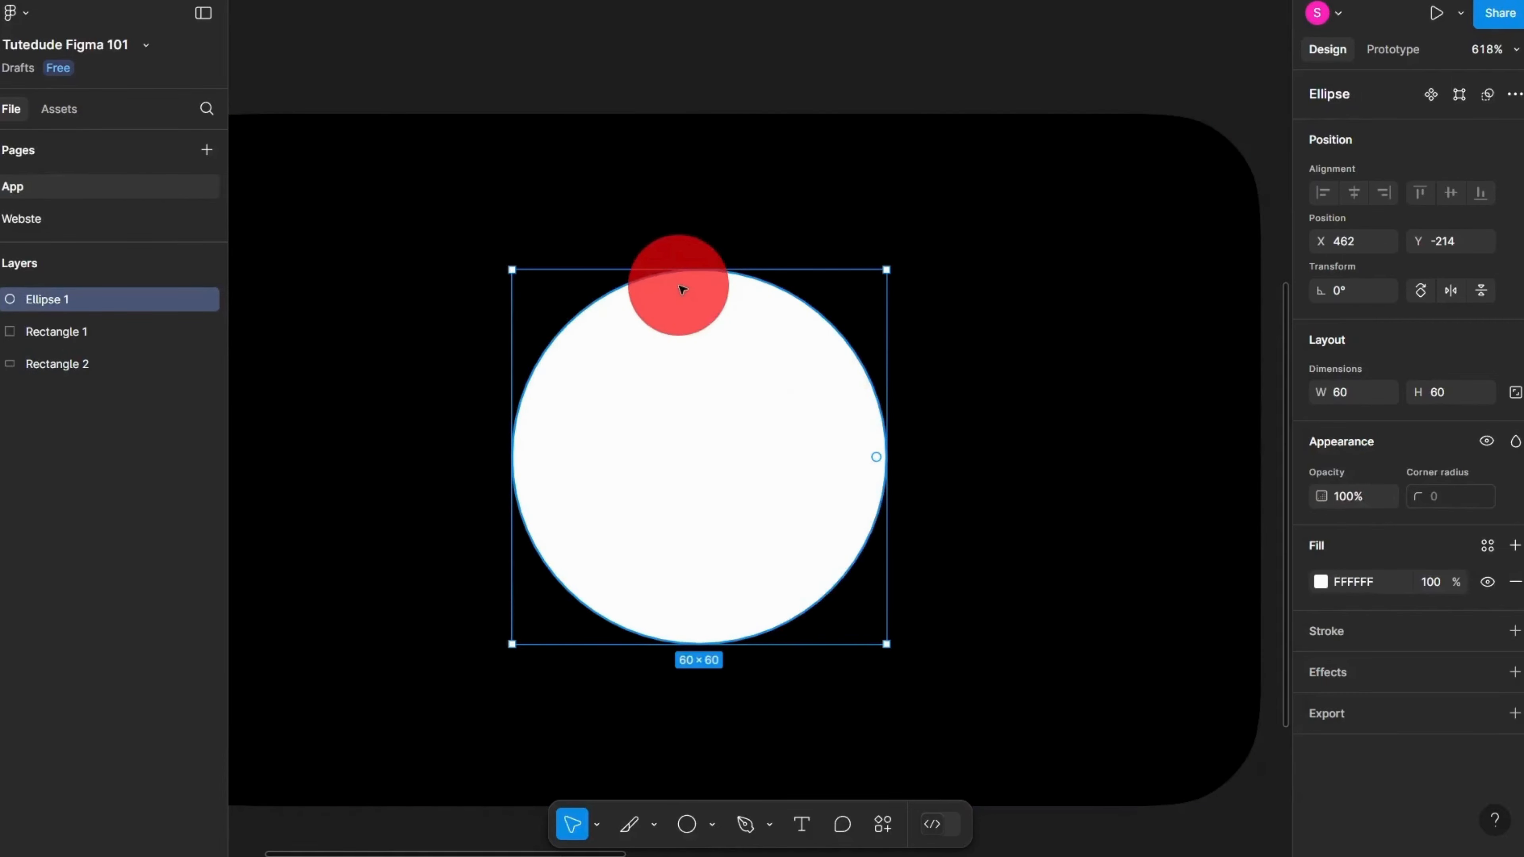
scroll(747, 520, "up", 3)
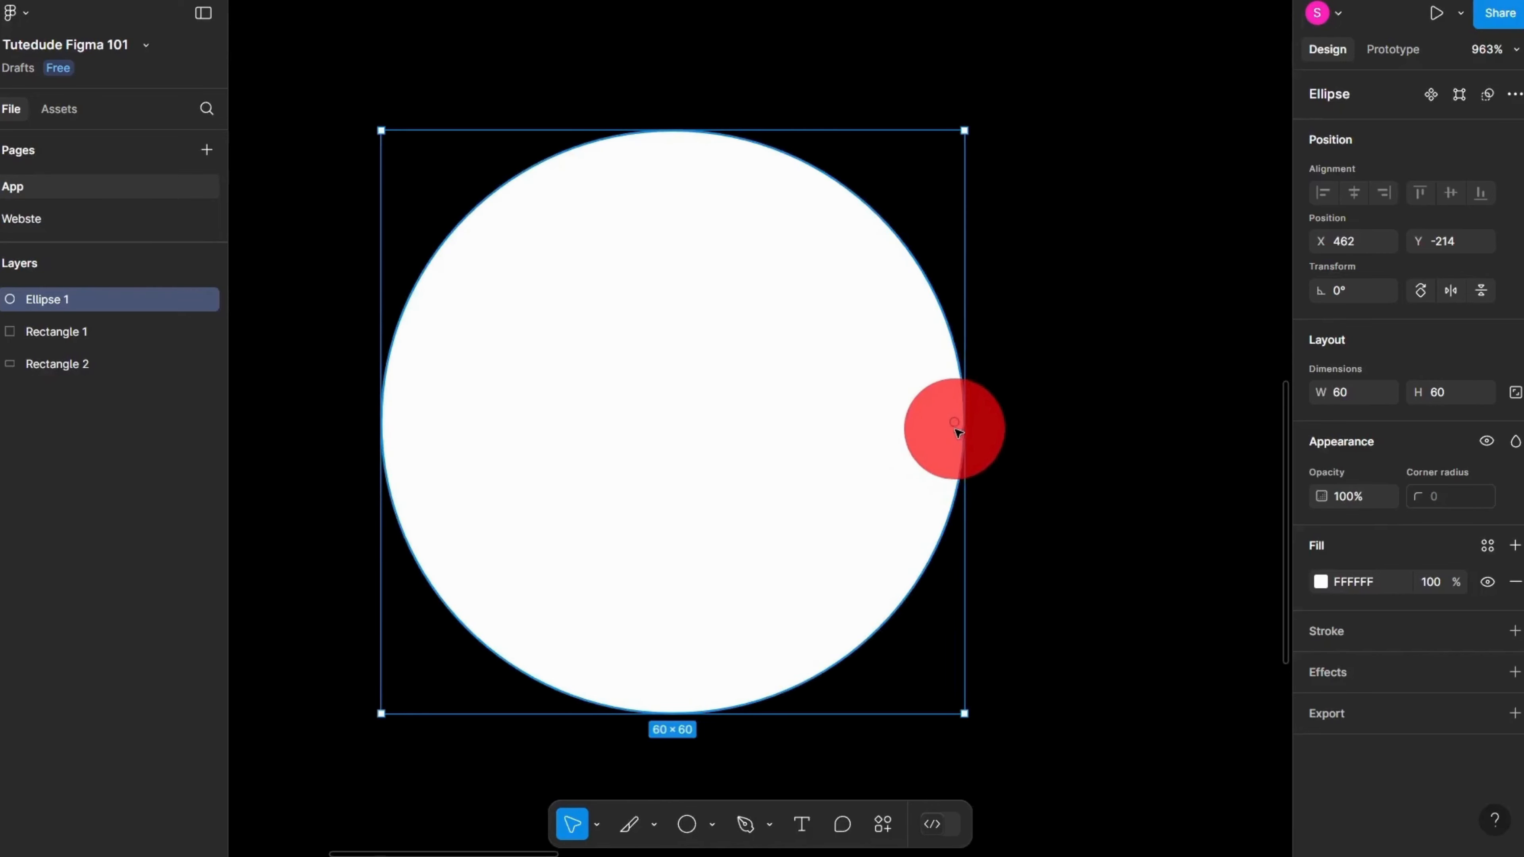
scroll(959, 432, "up", 5)
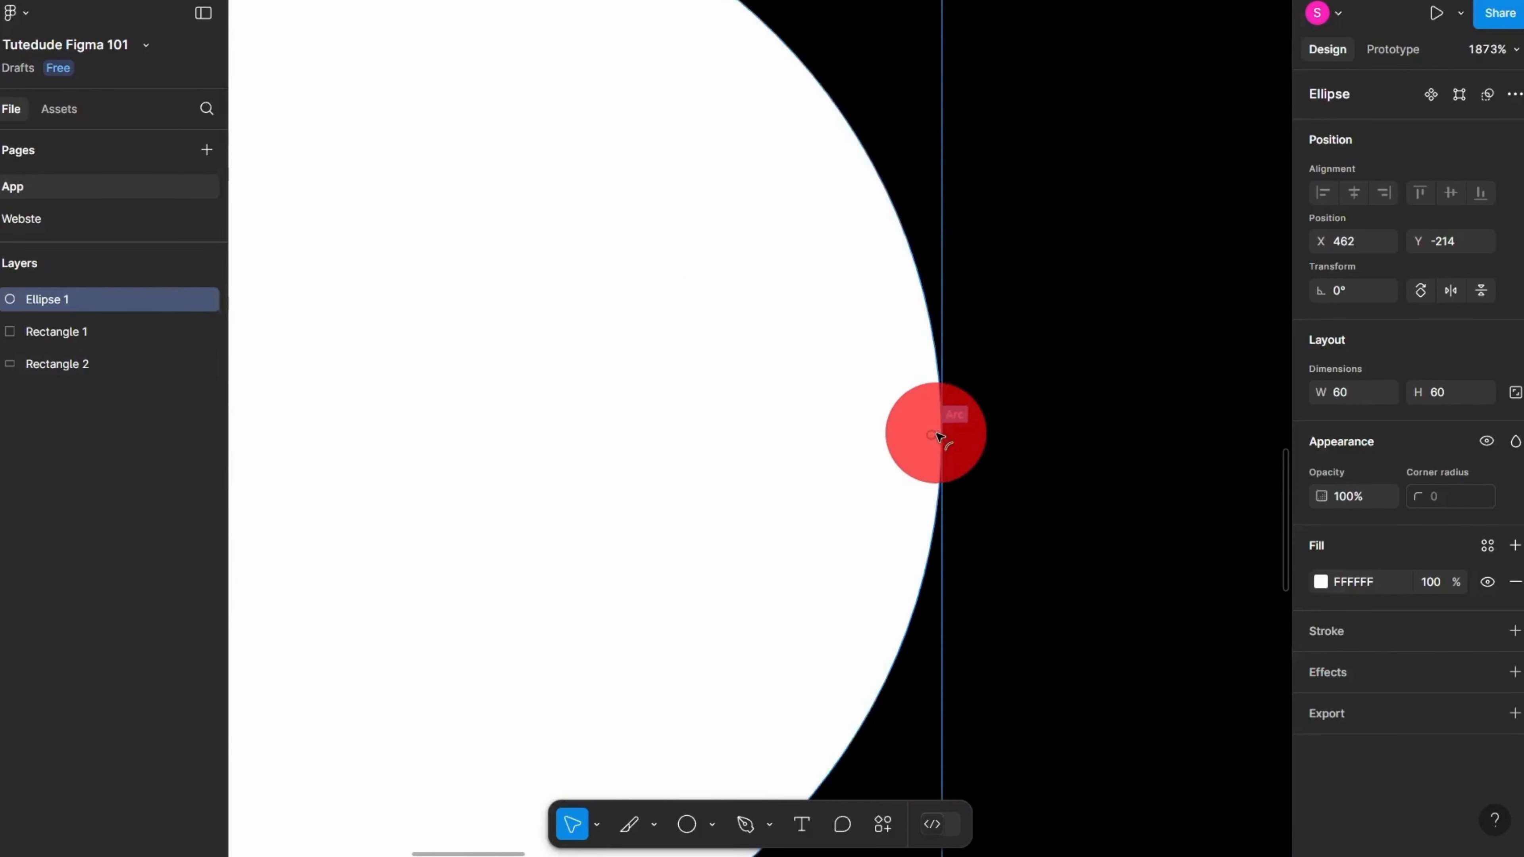
scroll(941, 435, "down", 5)
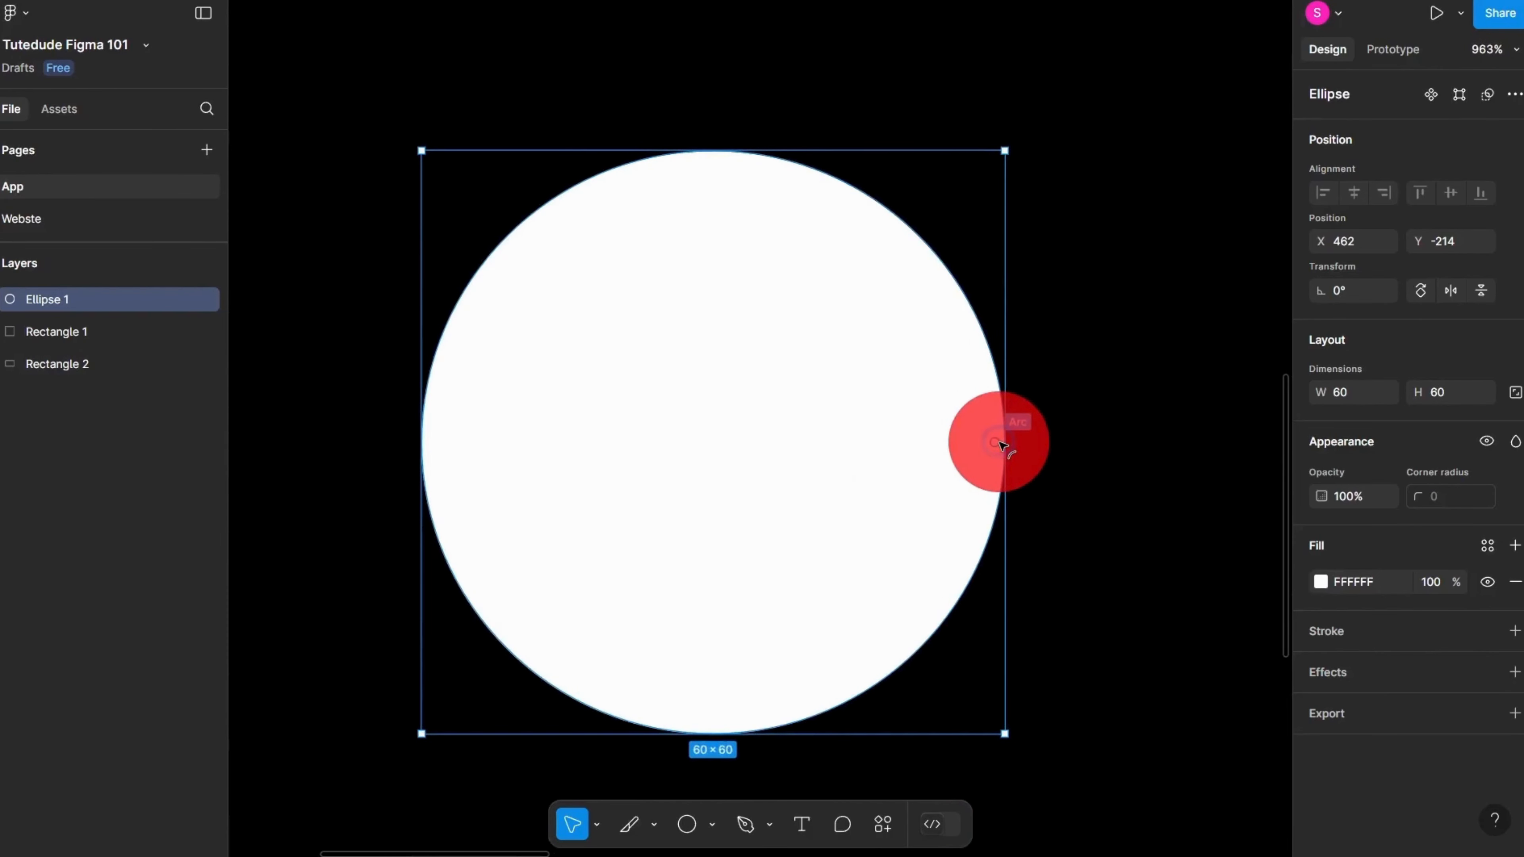
left_click_drag(998, 444, 532, 428)
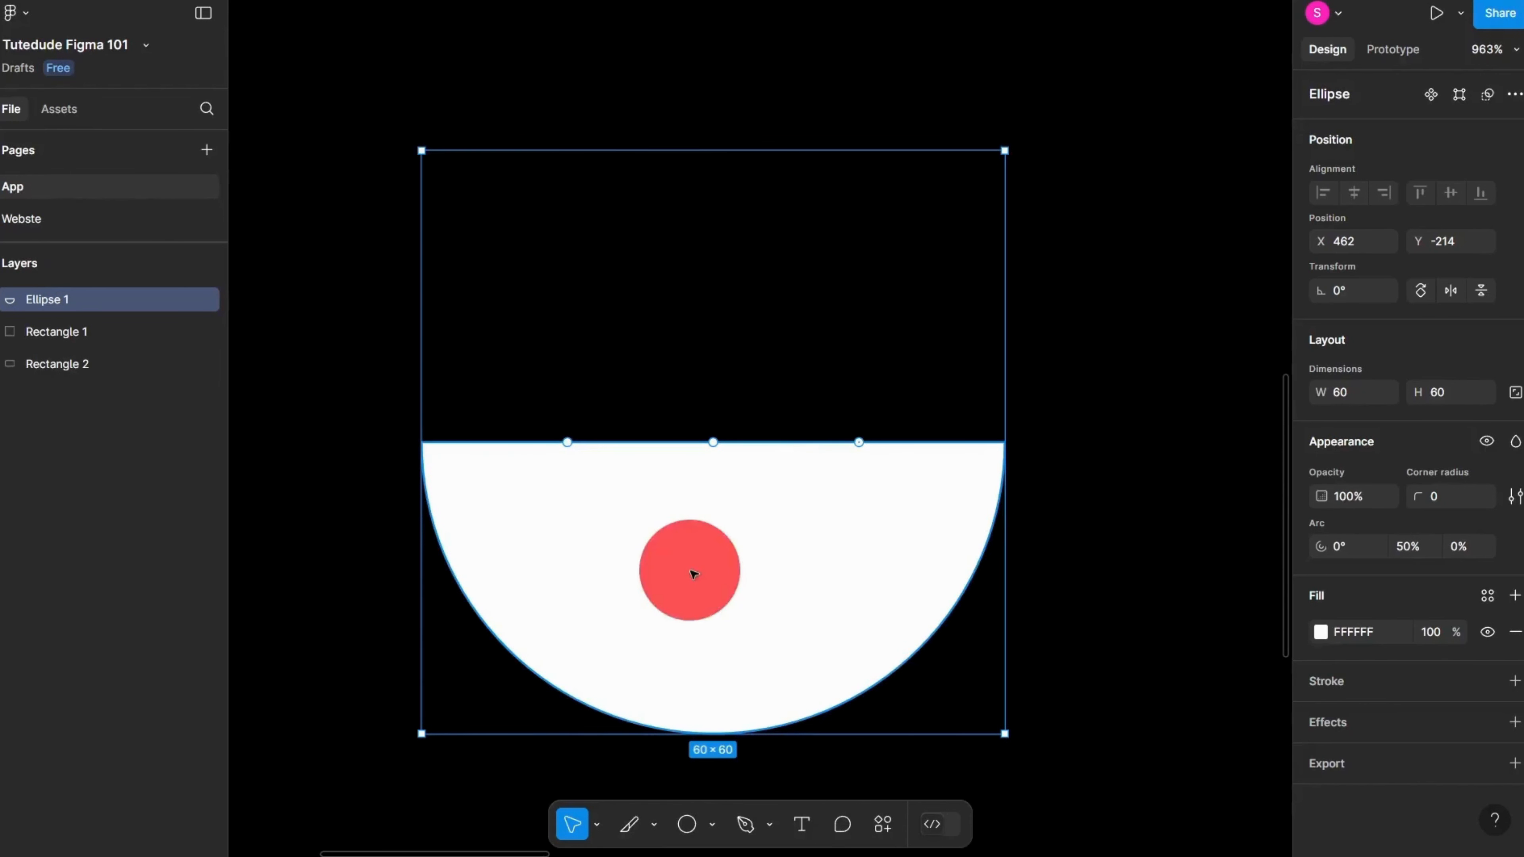
left_click_drag(568, 443, 730, 204)
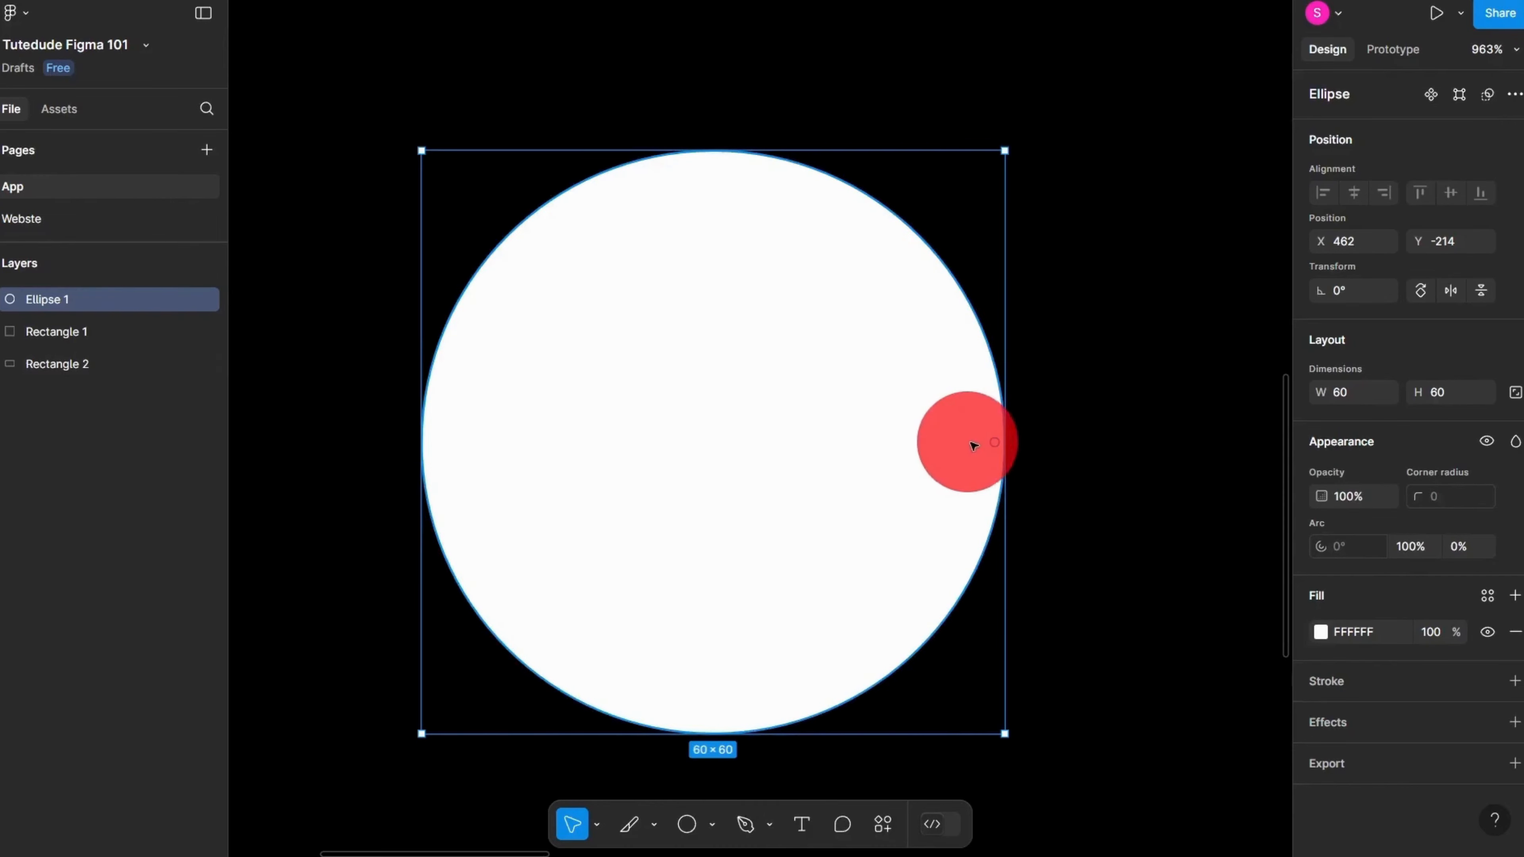
Step: Set the circle's arc sweep to 75% and its inner ratio to 60.2% to form an open ring
left_click_drag(996, 436, 724, 230)
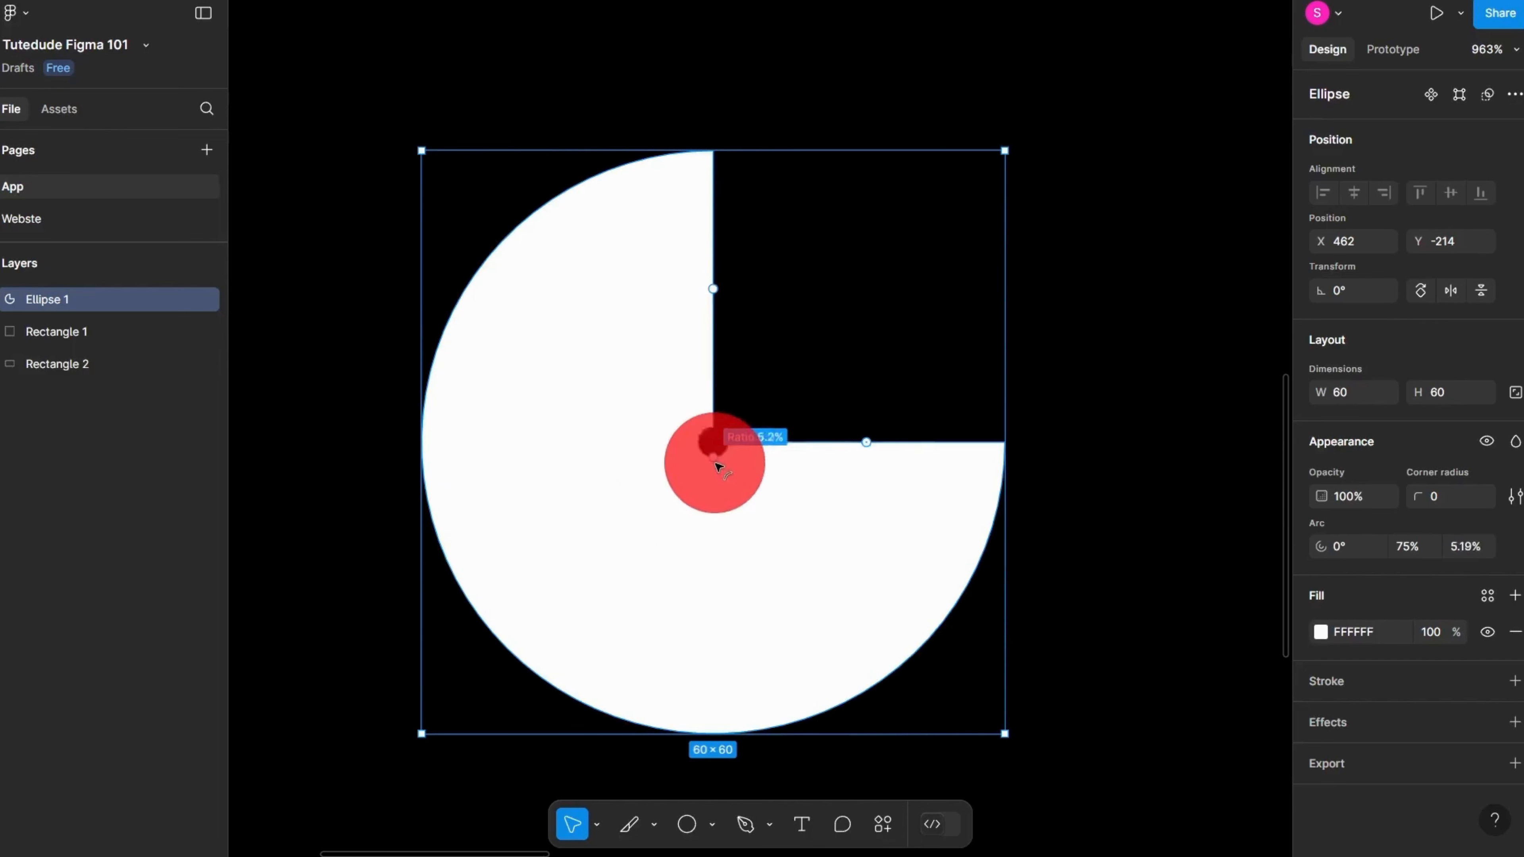
left_click_drag(717, 466, 799, 609)
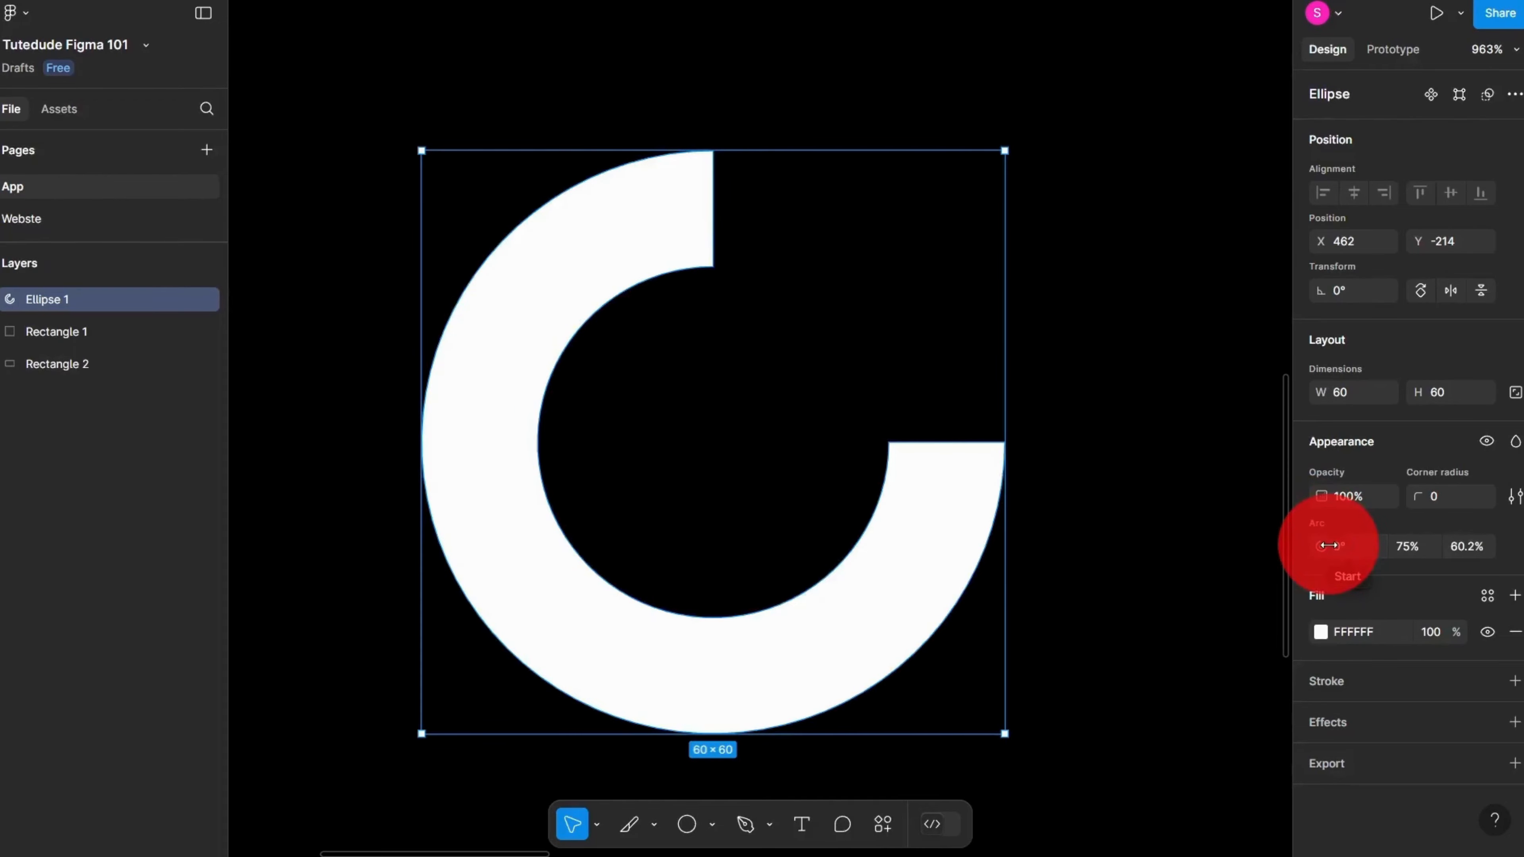
Step: Rotate the ring's opening by moving the arc start to -63°, -90° and 90°, and return it to 0°
left_click_drag(1329, 545, 1457, 543)
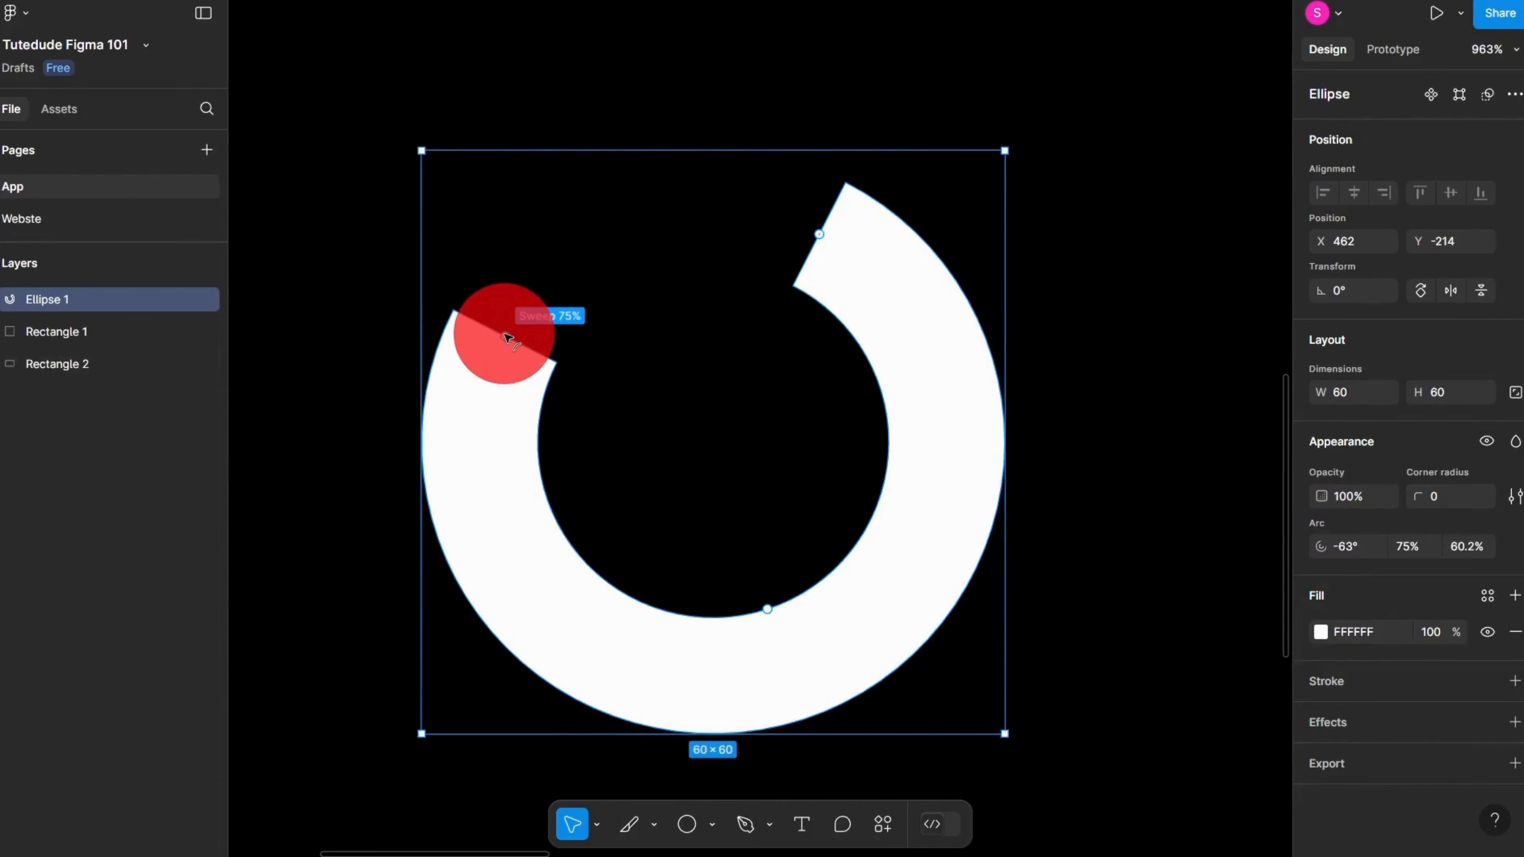
left_click_drag(819, 234, 718, 196)
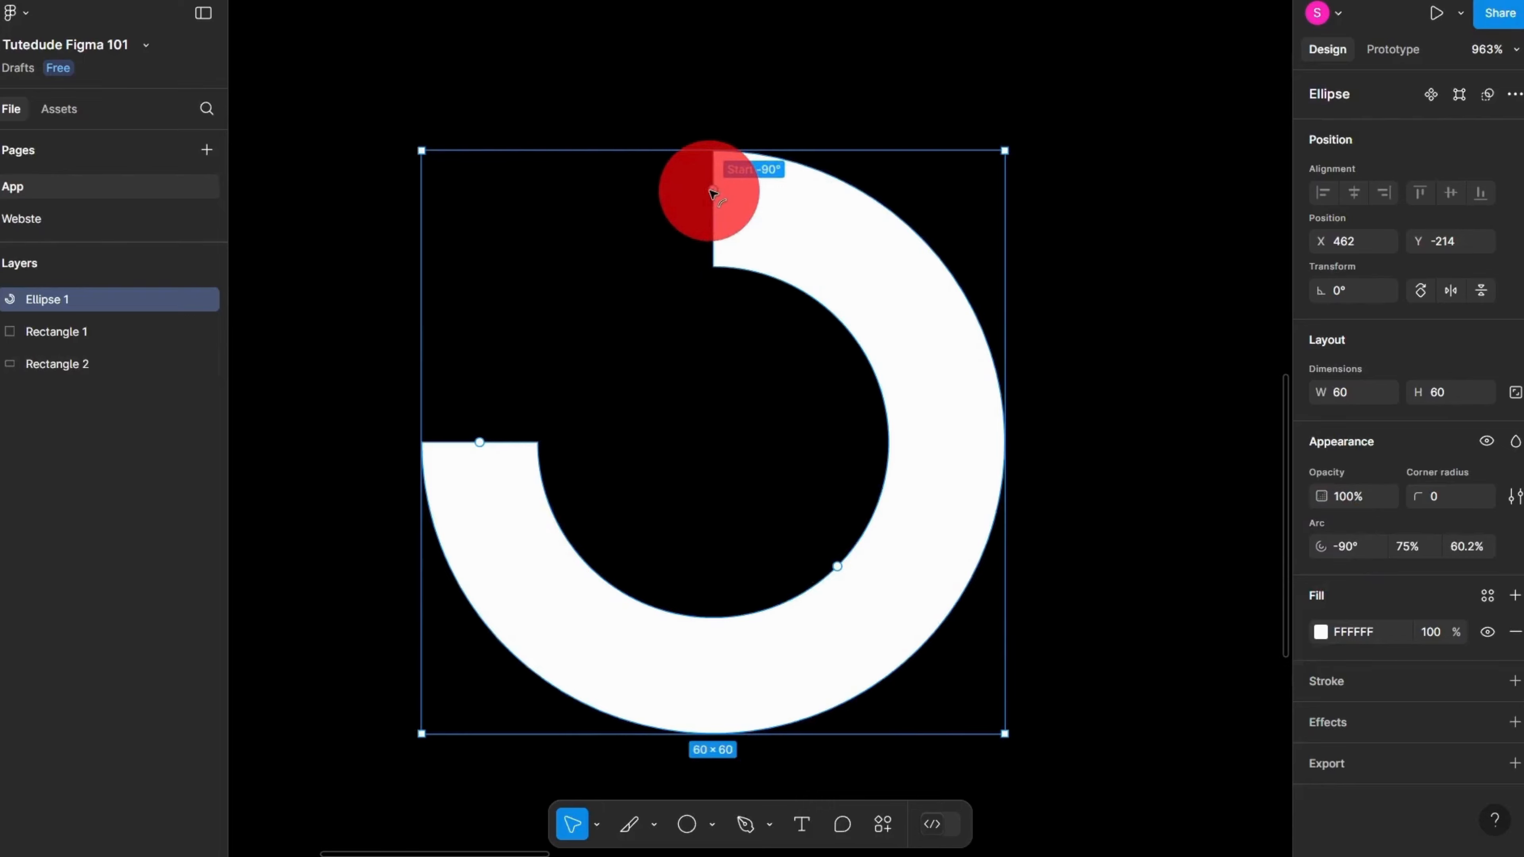
left_click_drag(713, 193, 726, 712)
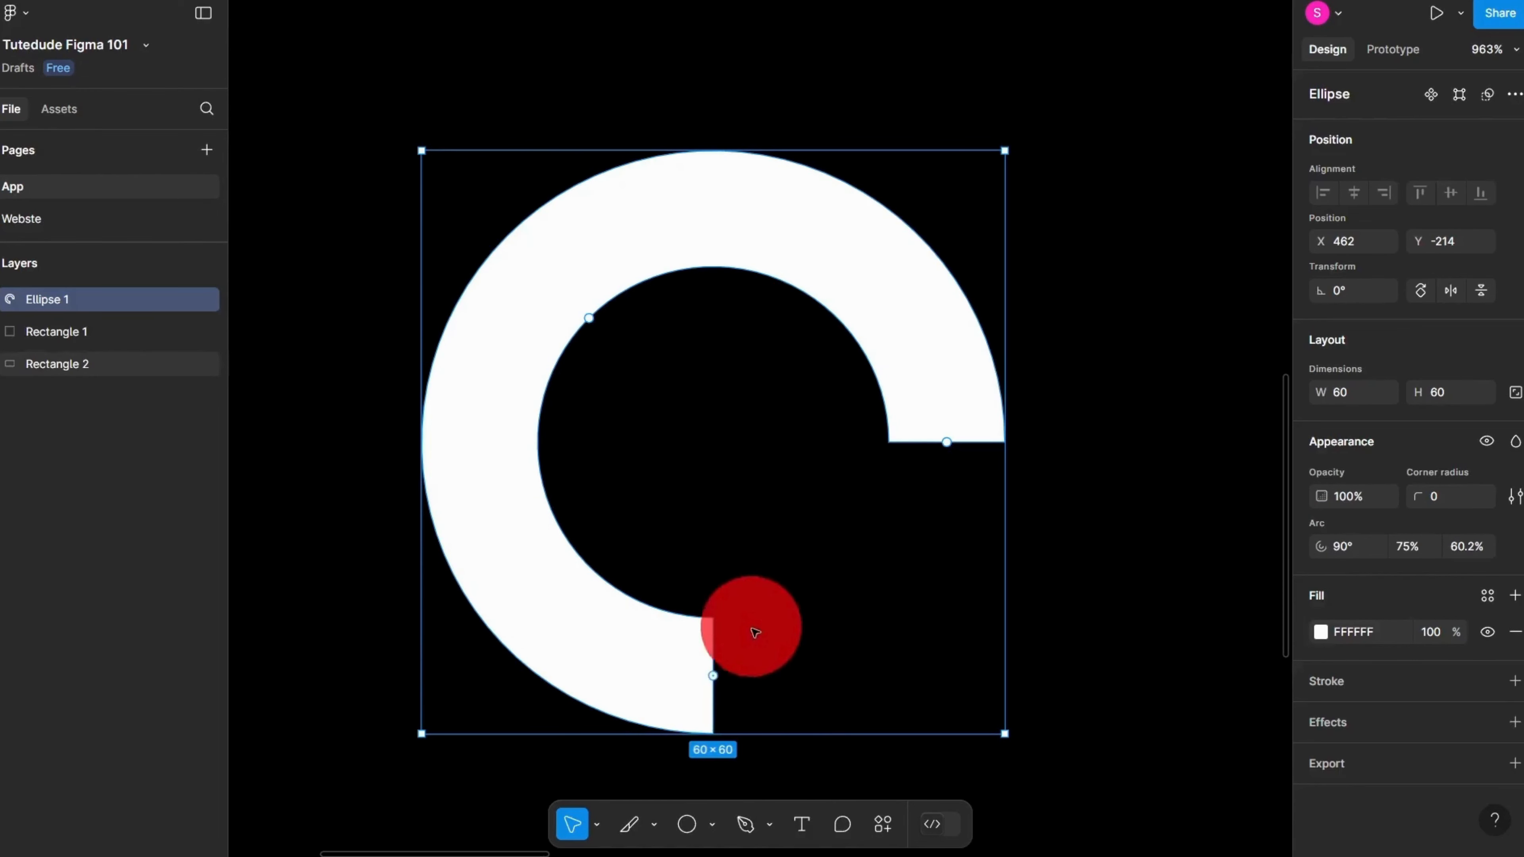
left_click(715, 685)
left_click(703, 677)
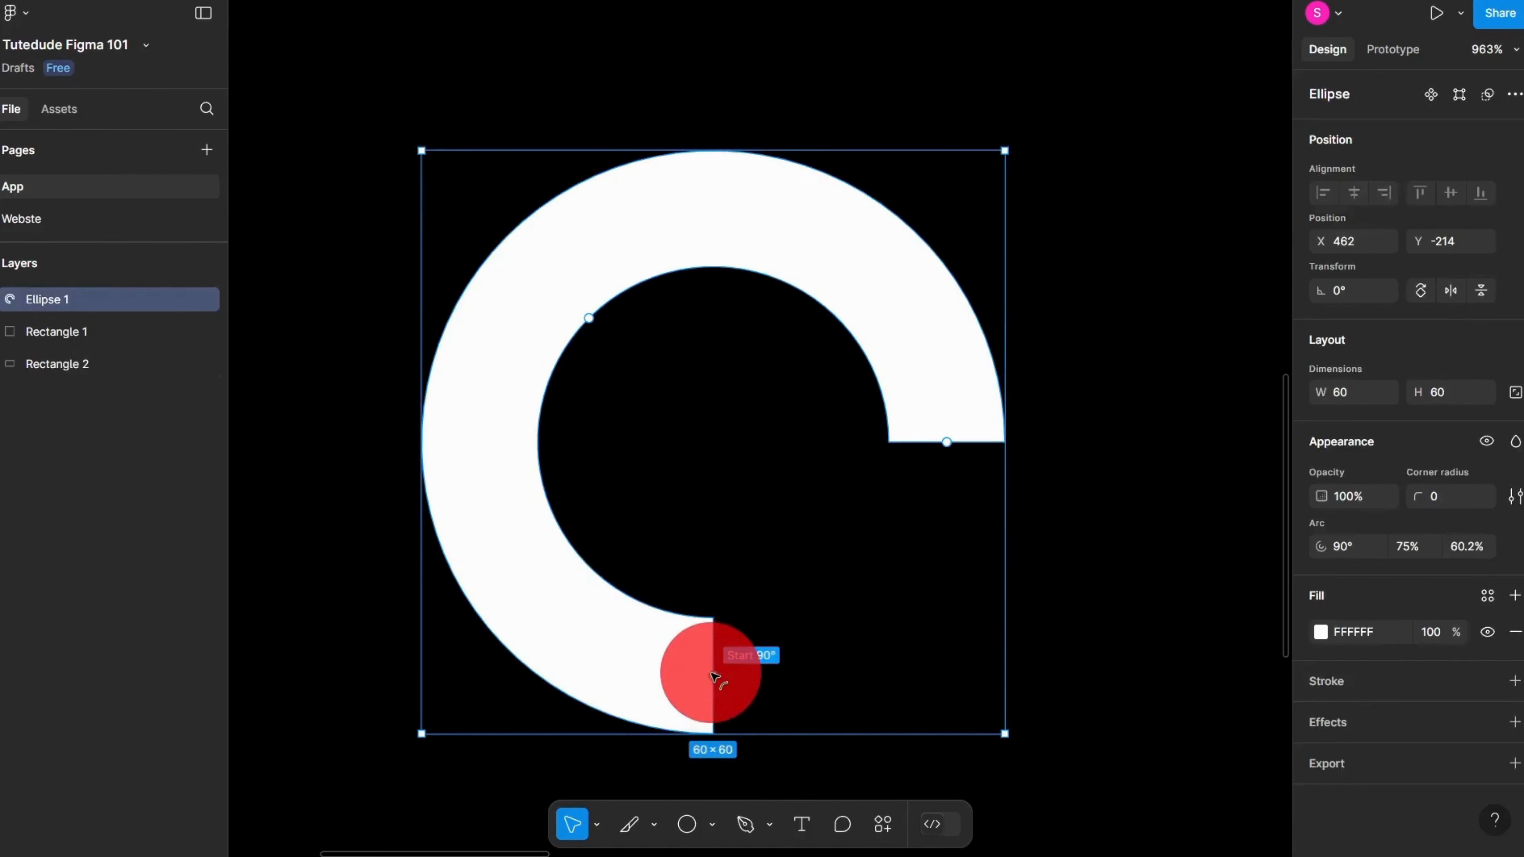
left_click_drag(713, 677, 876, 446)
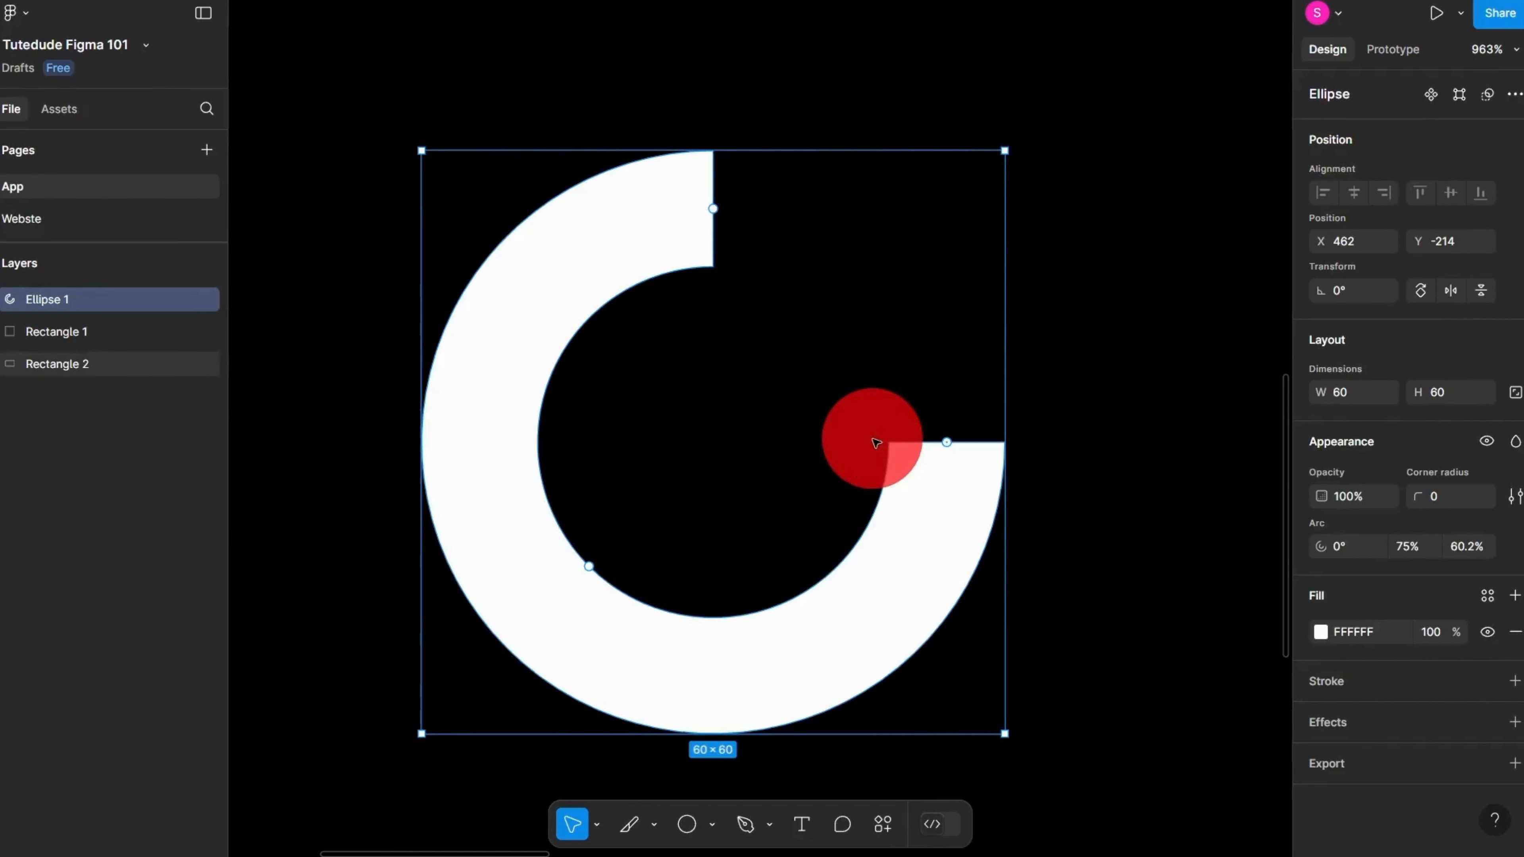
Step: Round the open ring's ends with a corner radius of 12 and set corner smoothing to 100%
left_click_drag(1411, 487, 1459, 493)
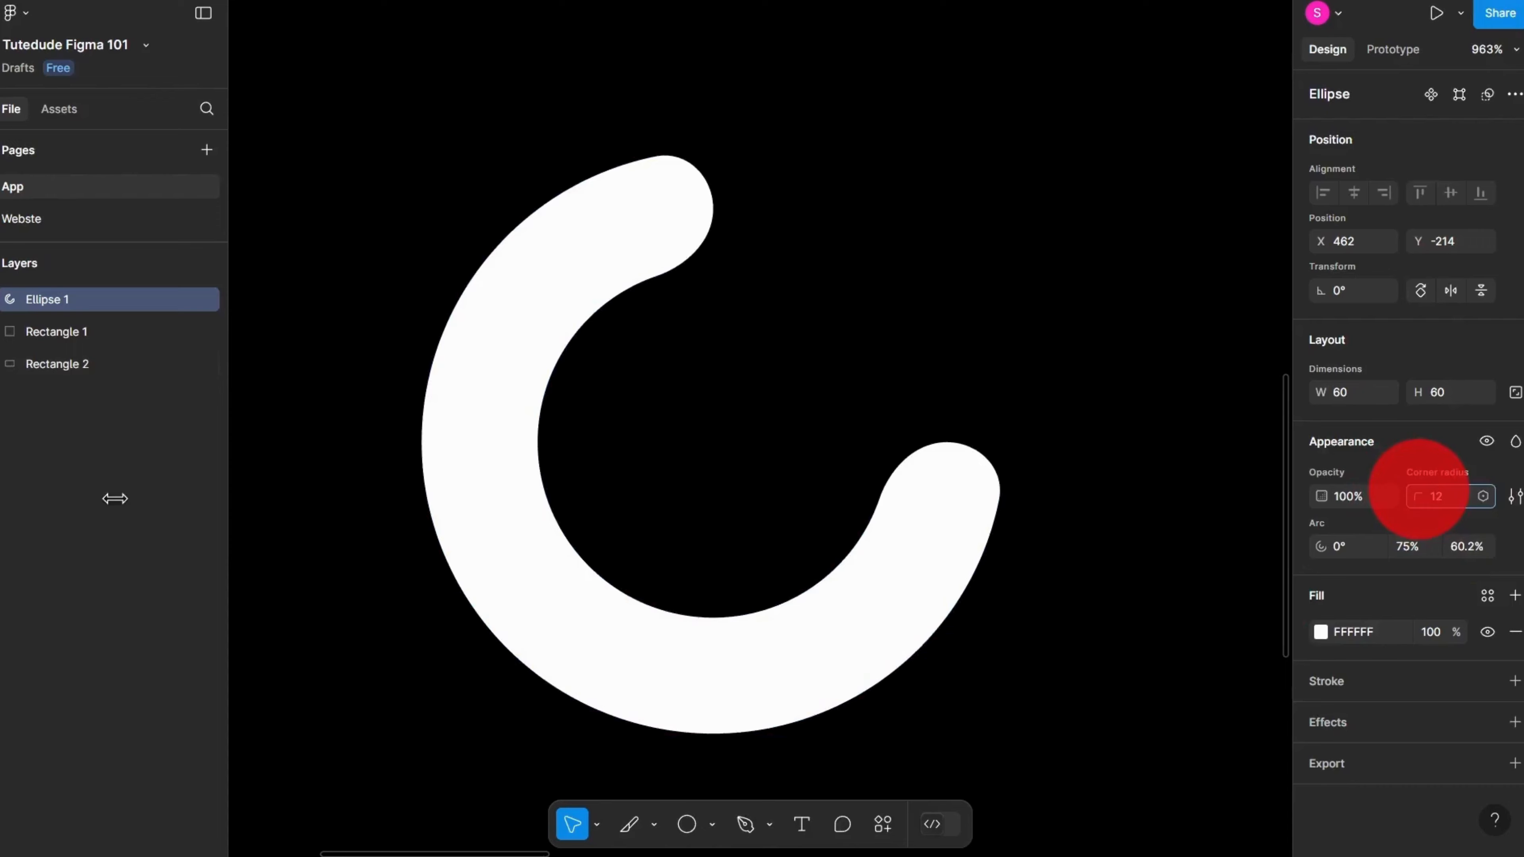
left_click(1494, 503)
mouse_move(1204, 514)
left_mouse_down()
mouse_move(1256, 526)
mouse_move(1239, 531)
left_mouse_up()
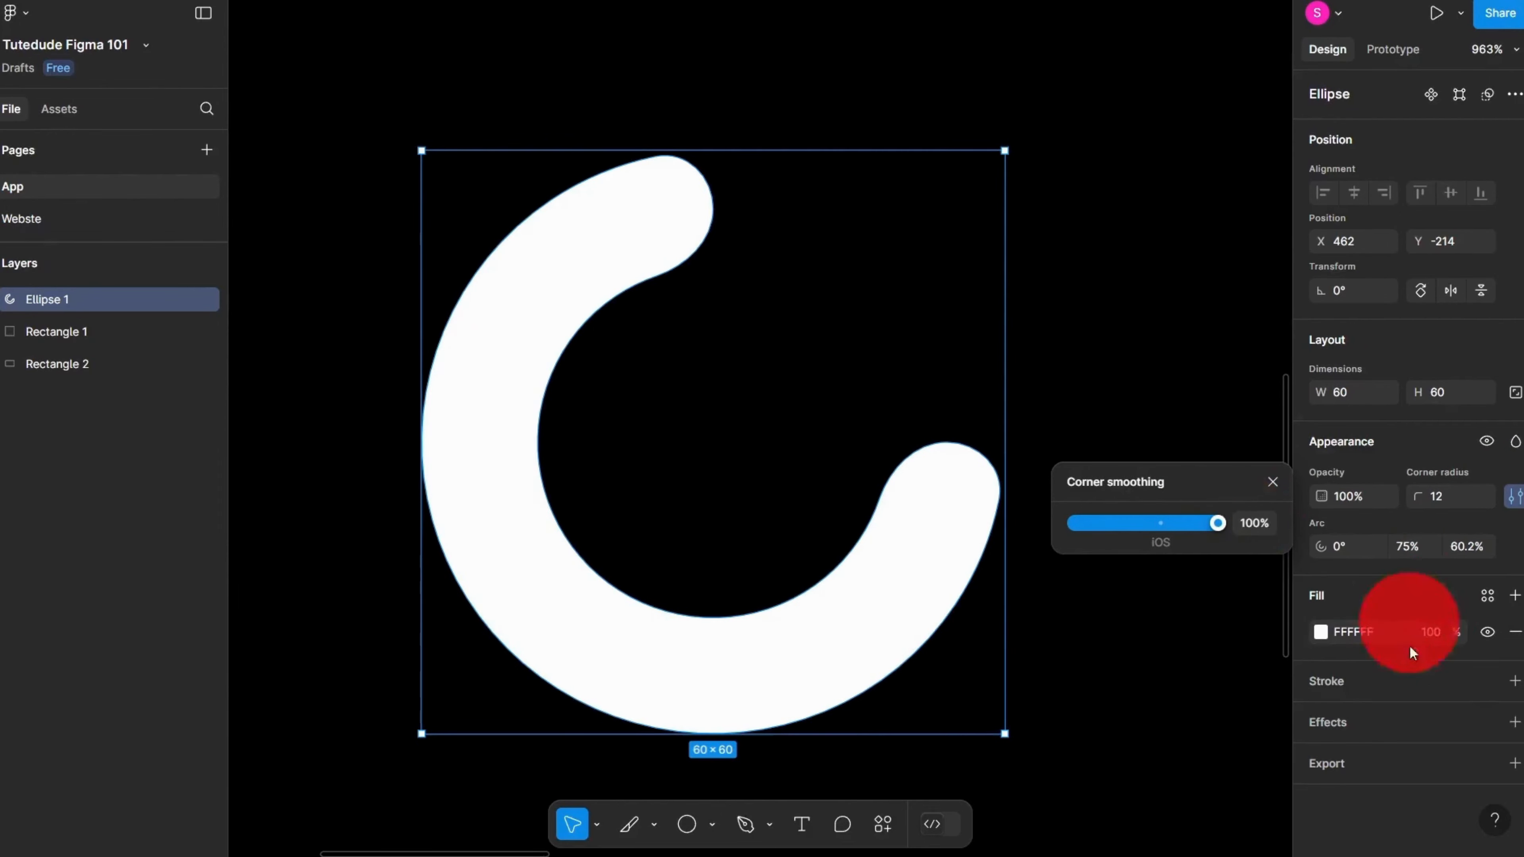
Step: Delete the open ring from the black rectangle
left_click(1008, 444)
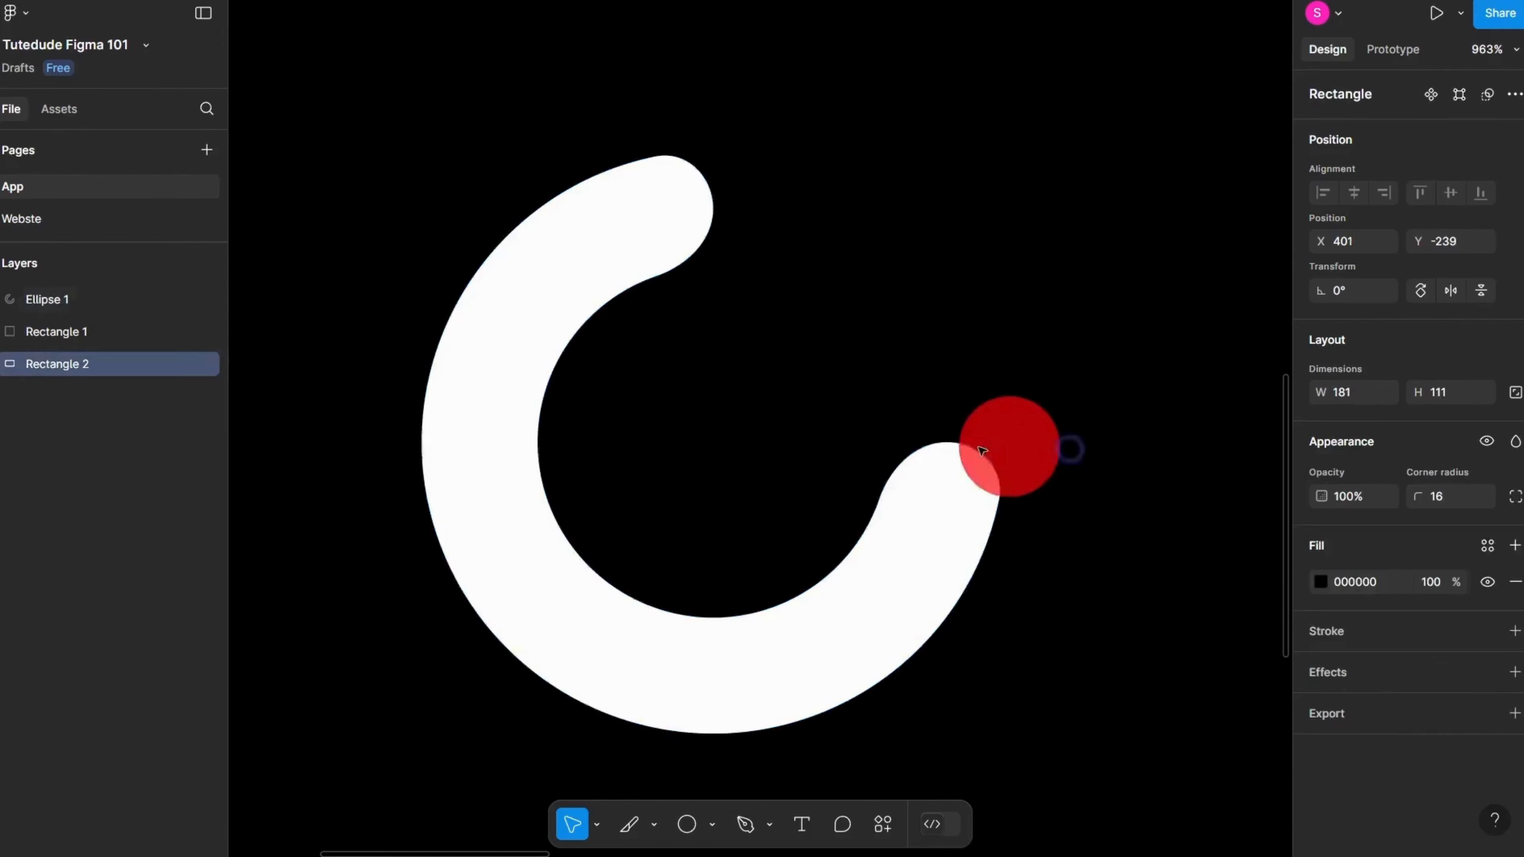
left_click(953, 450)
key("Delete")
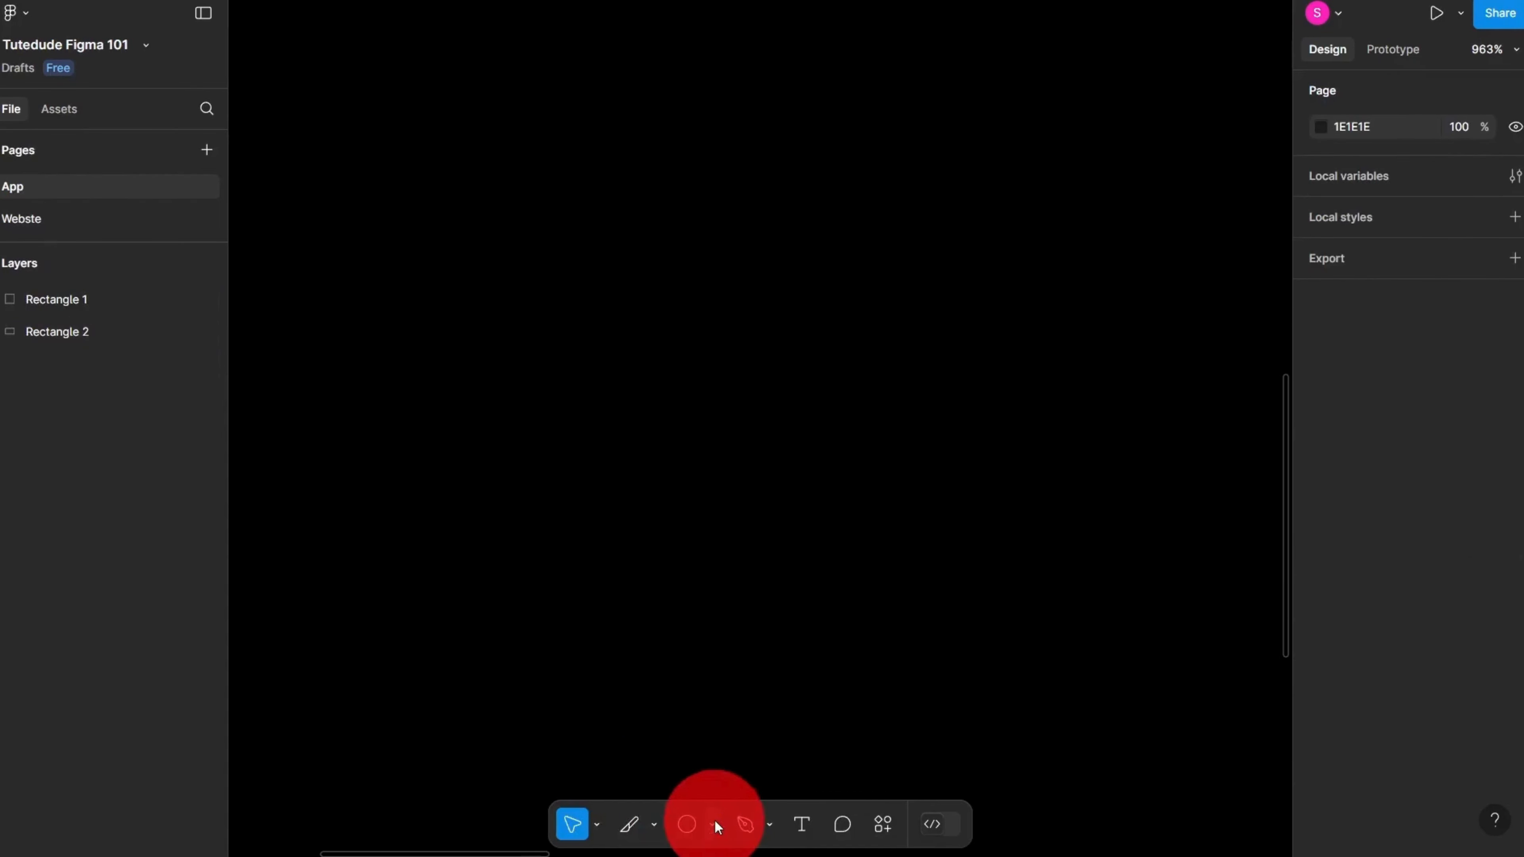
Step: Draw a triangle about 90 × 90 with the Polygon tool and place it at X 447, Y -227 on the black rectangle
left_click(715, 825)
left_click(699, 732)
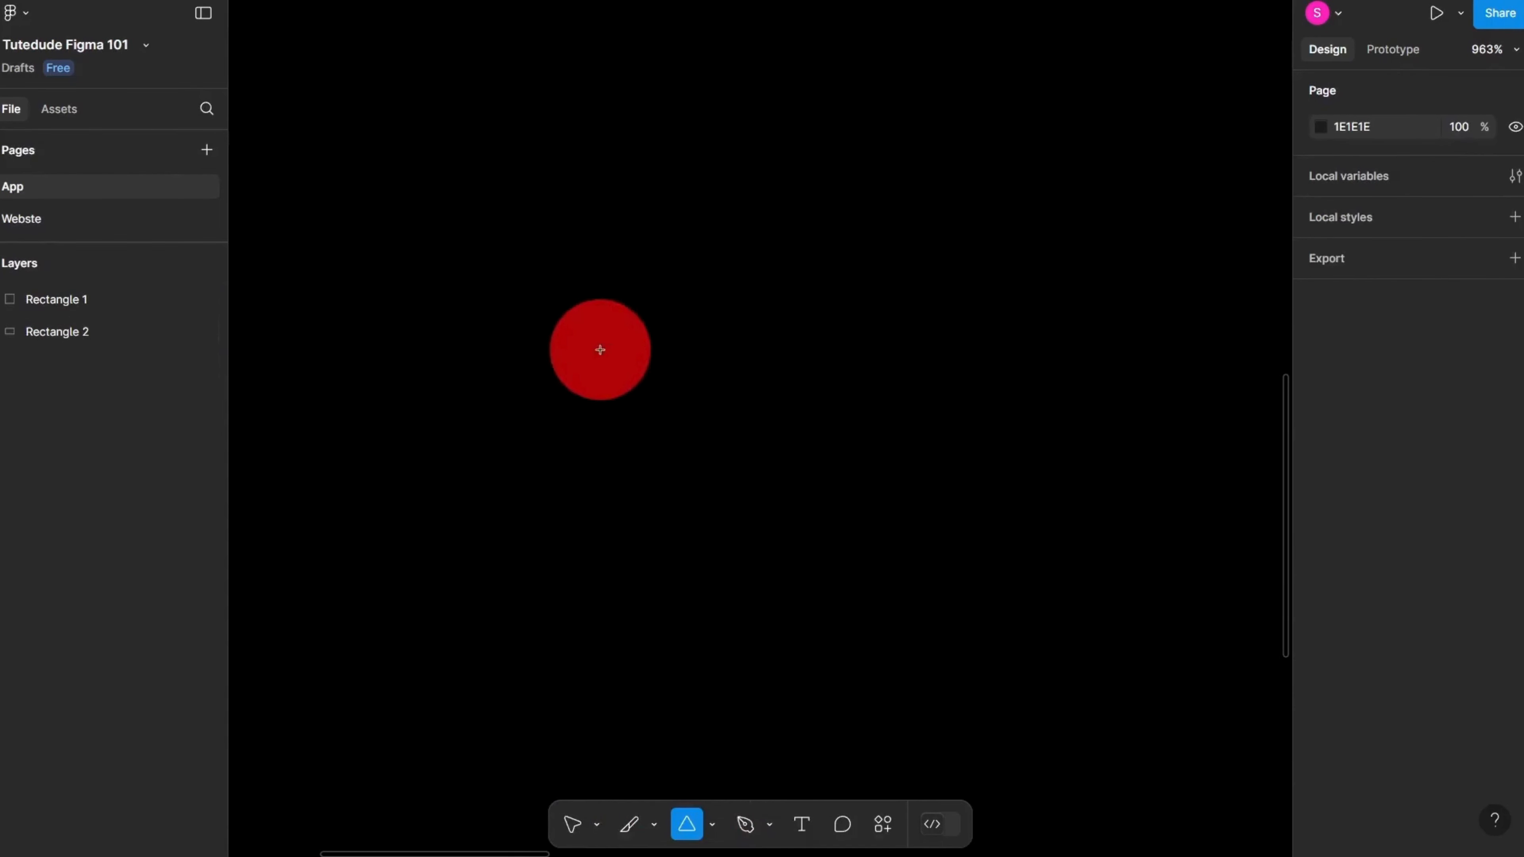
left_click(600, 351)
scroll(730, 468, "down", 5)
scroll(714, 446, "up", 2)
left_click_drag(713, 446, 714, 506)
scroll(690, 490, "down", 2)
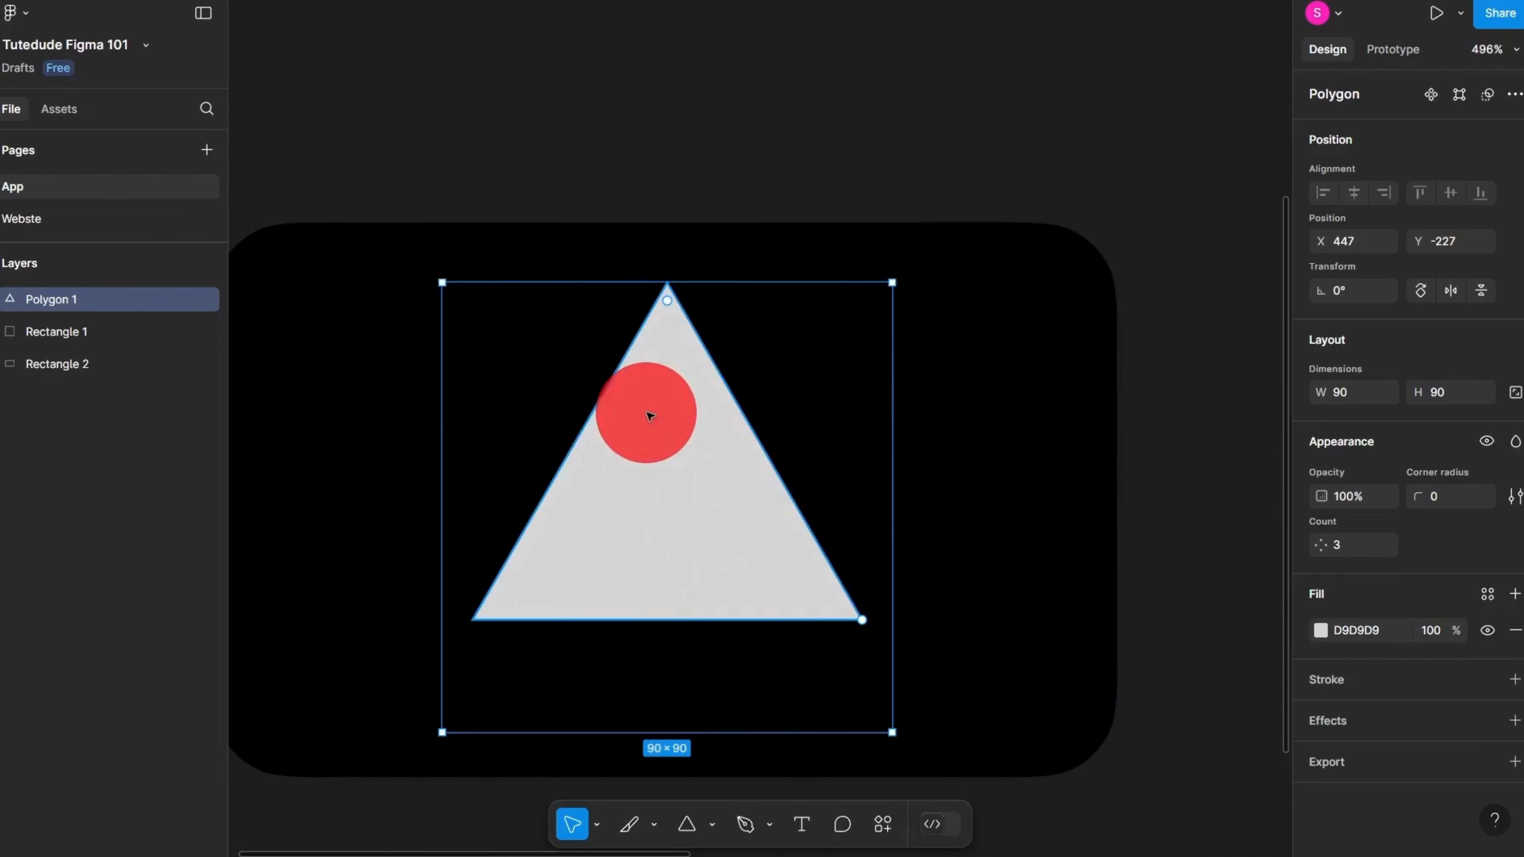
Step: Set the polygon's side count to 4 to turn the triangle into a diamond
scroll(753, 486, "up", 2)
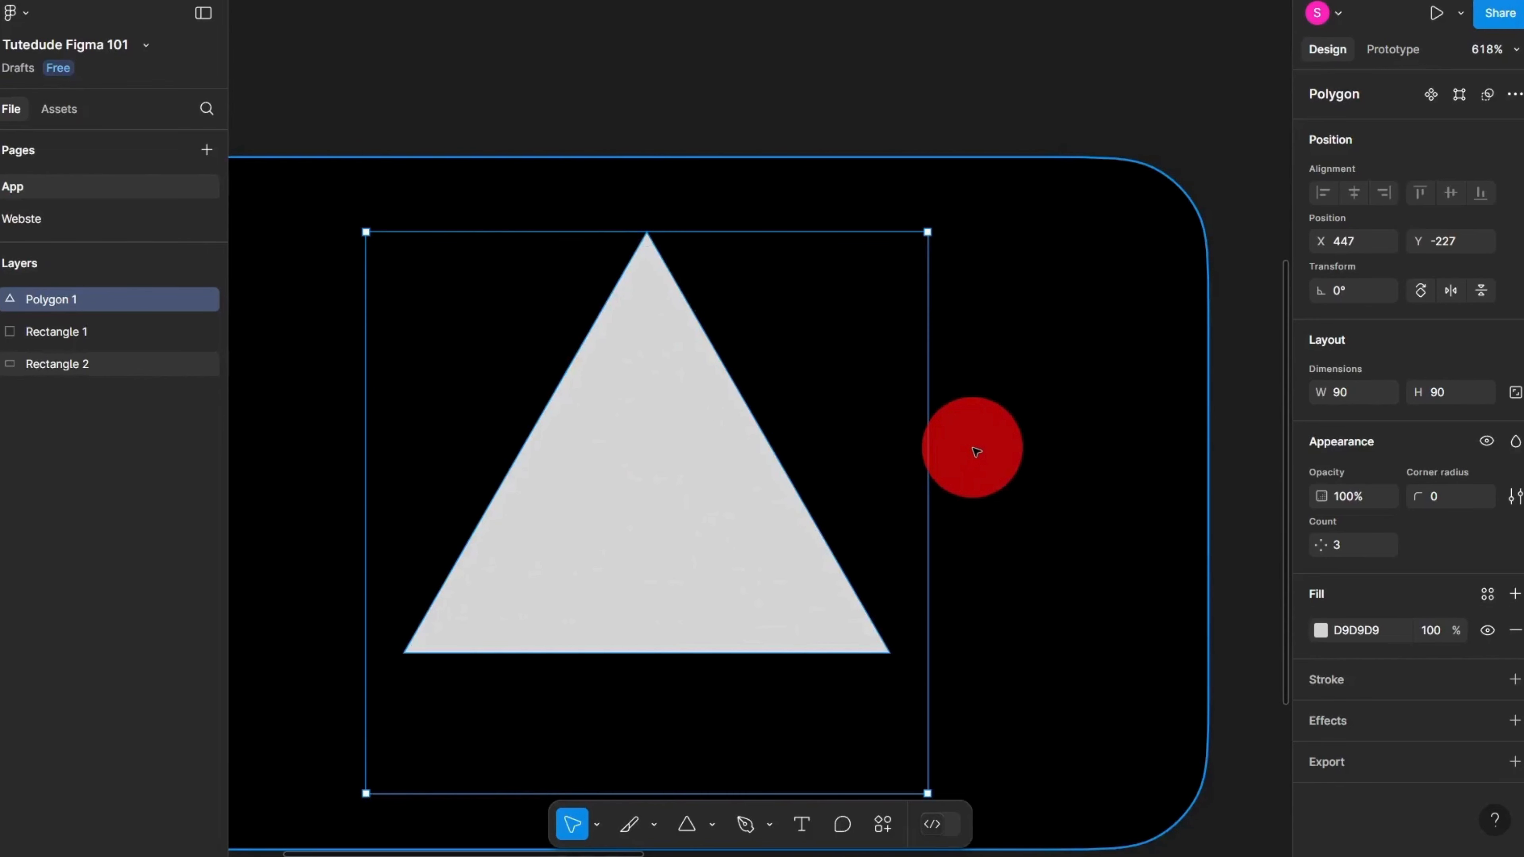
scroll(780, 456, "up", 2)
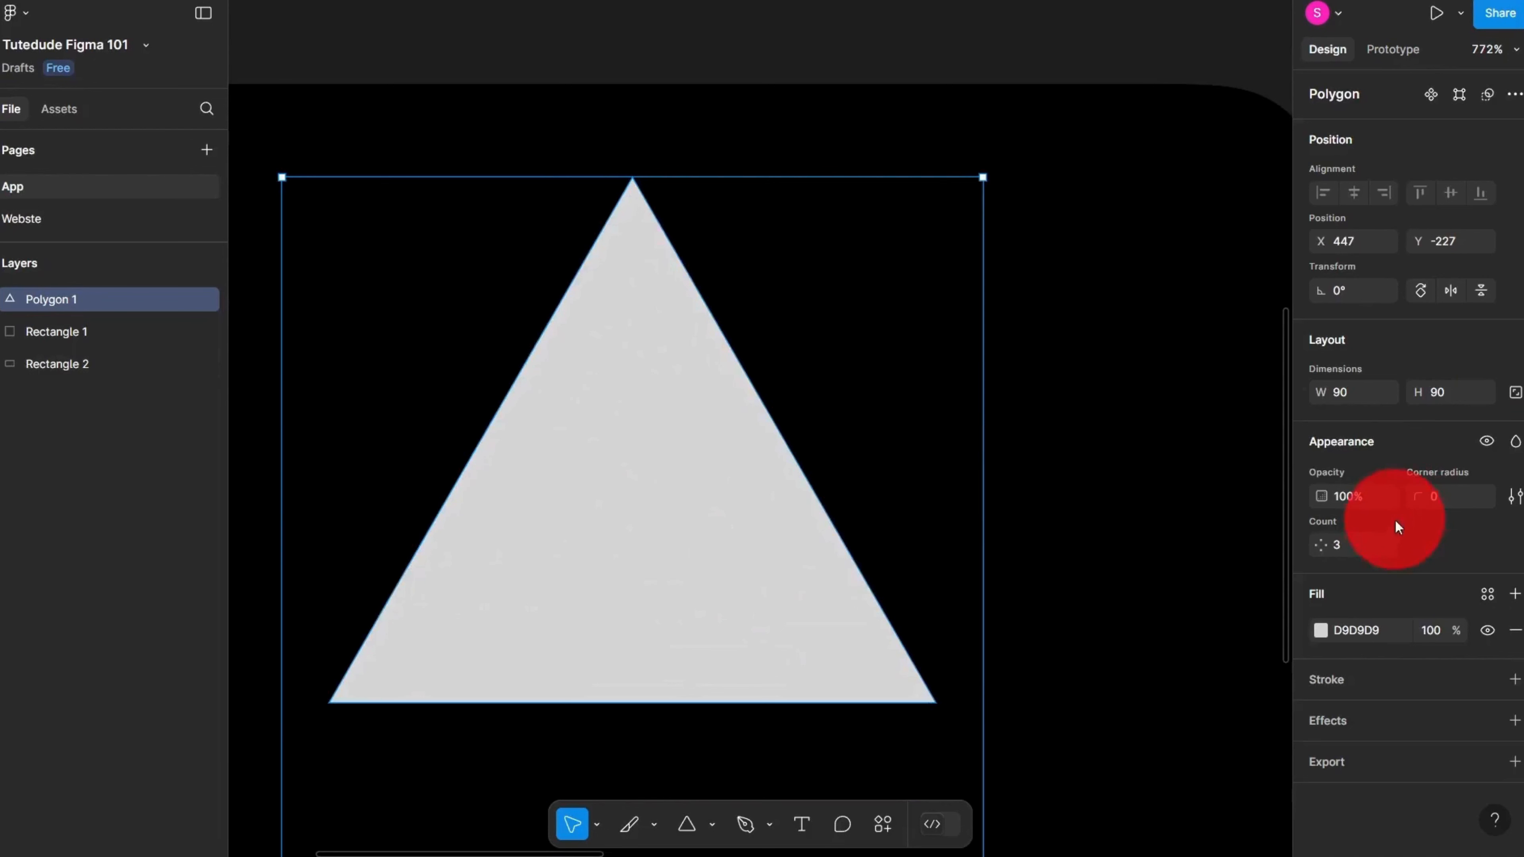
scroll(1230, 480, "down", 2)
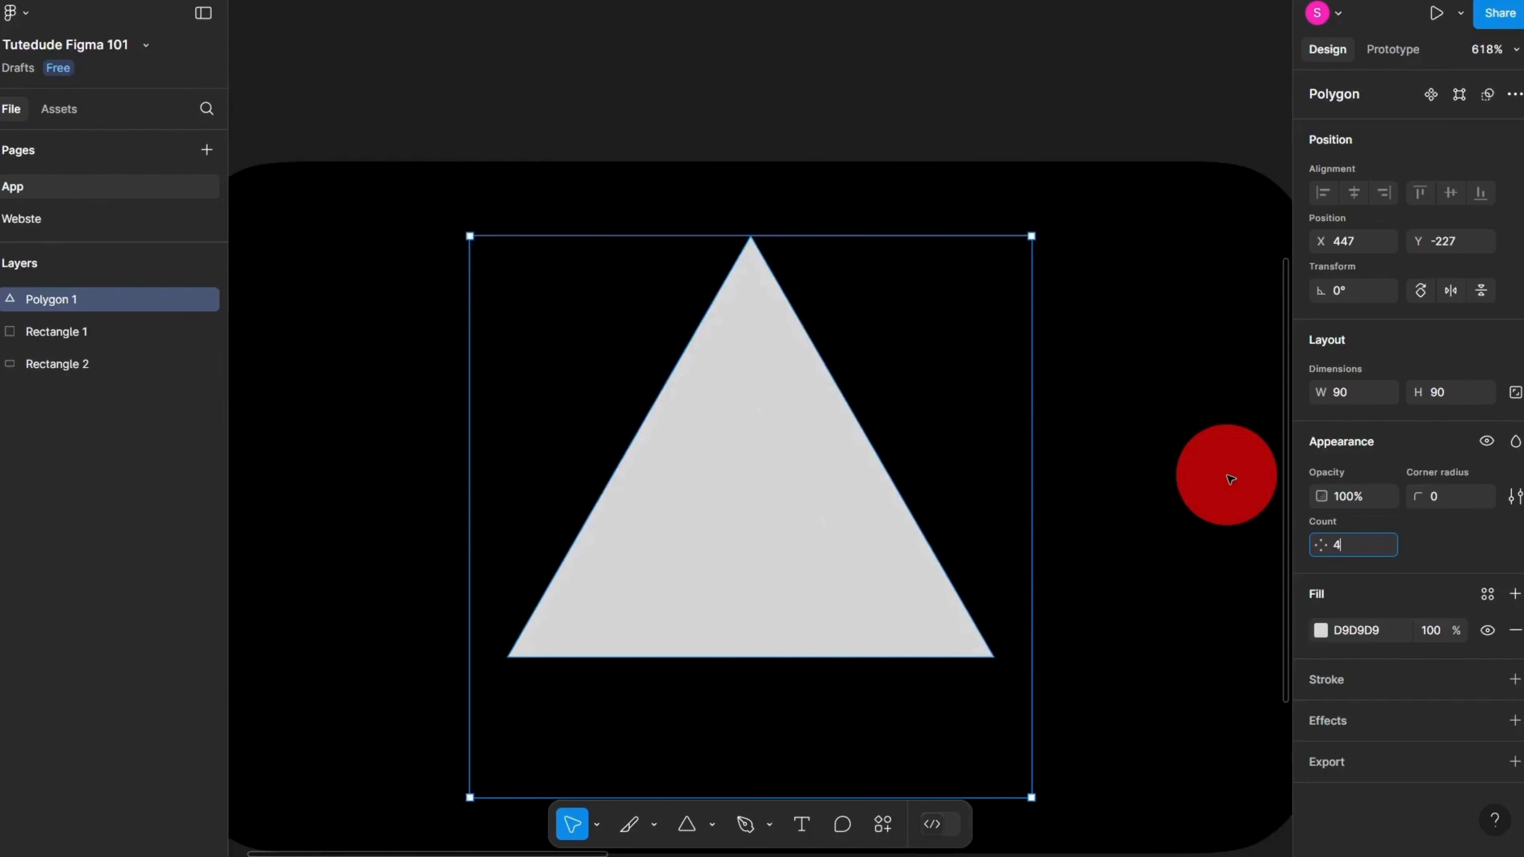
key("Return")
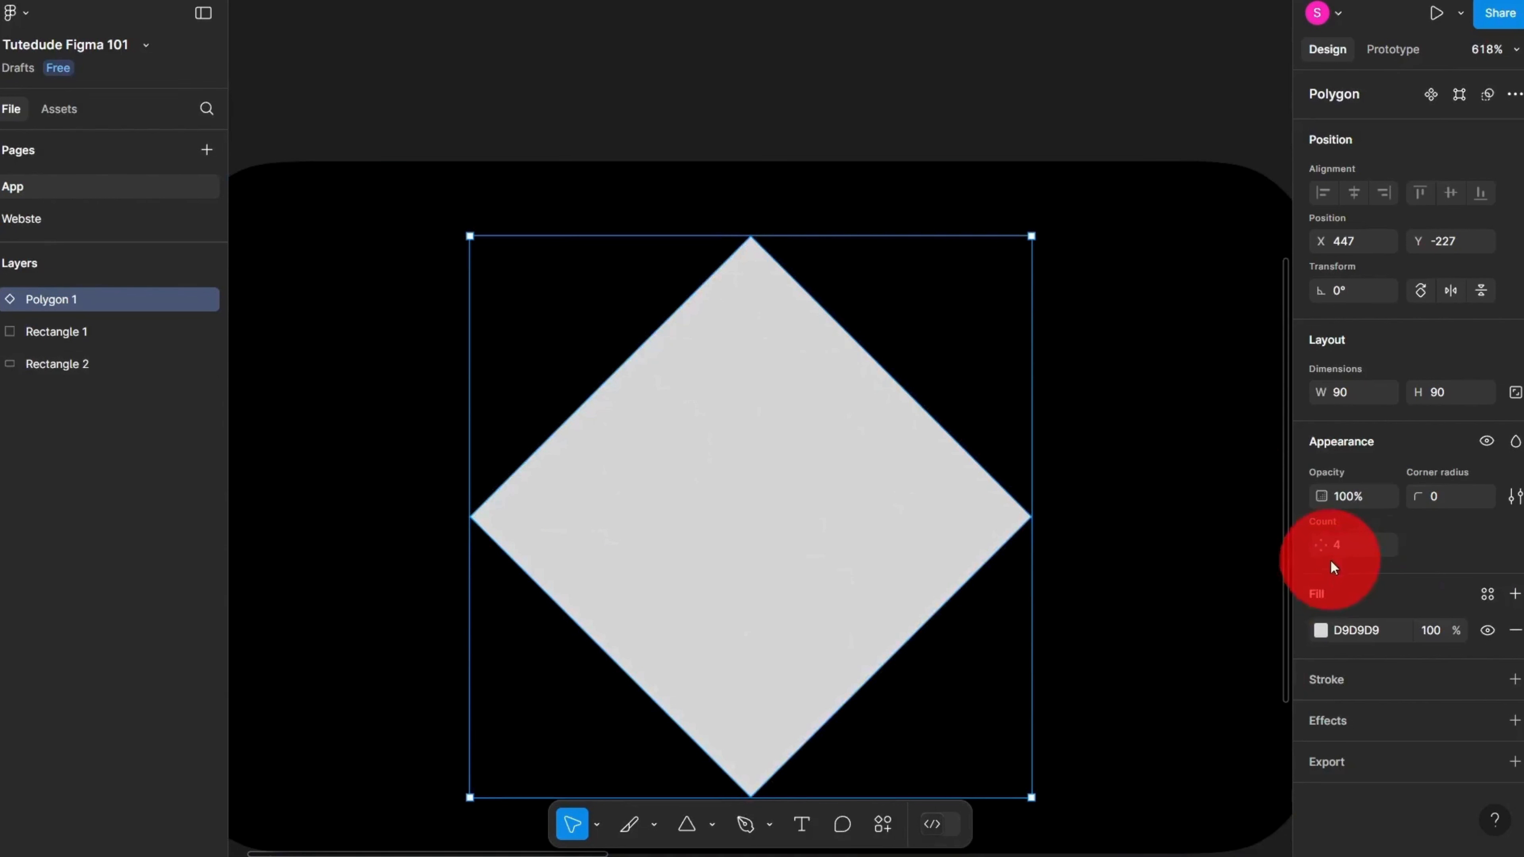
Step: Change the polygon's side count to 5, 6 and 7 in turn
left_click(1377, 553)
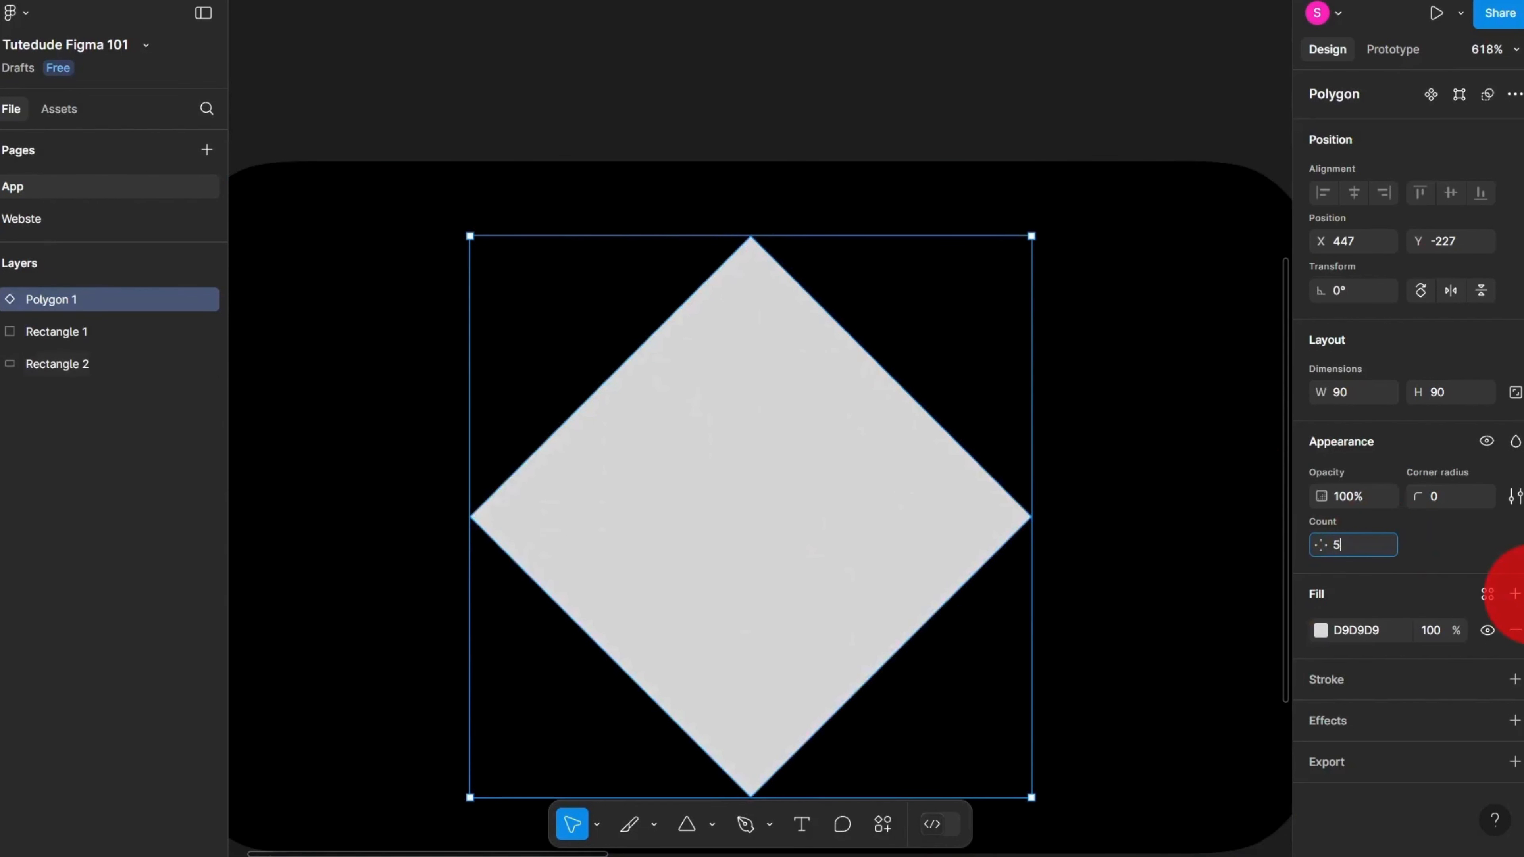
type("5")
key("Return")
type("6")
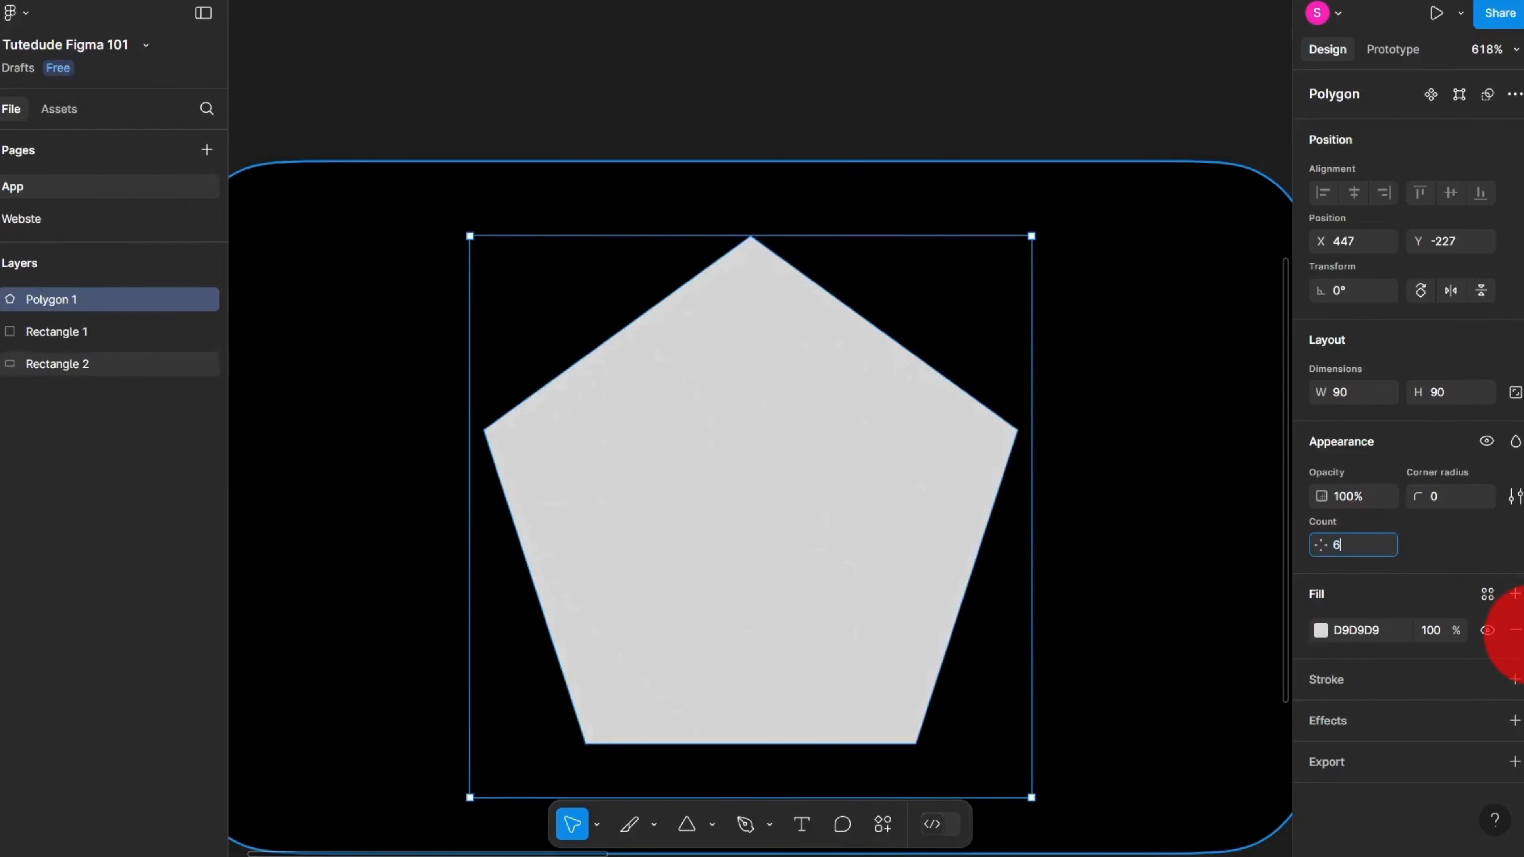
key("Return")
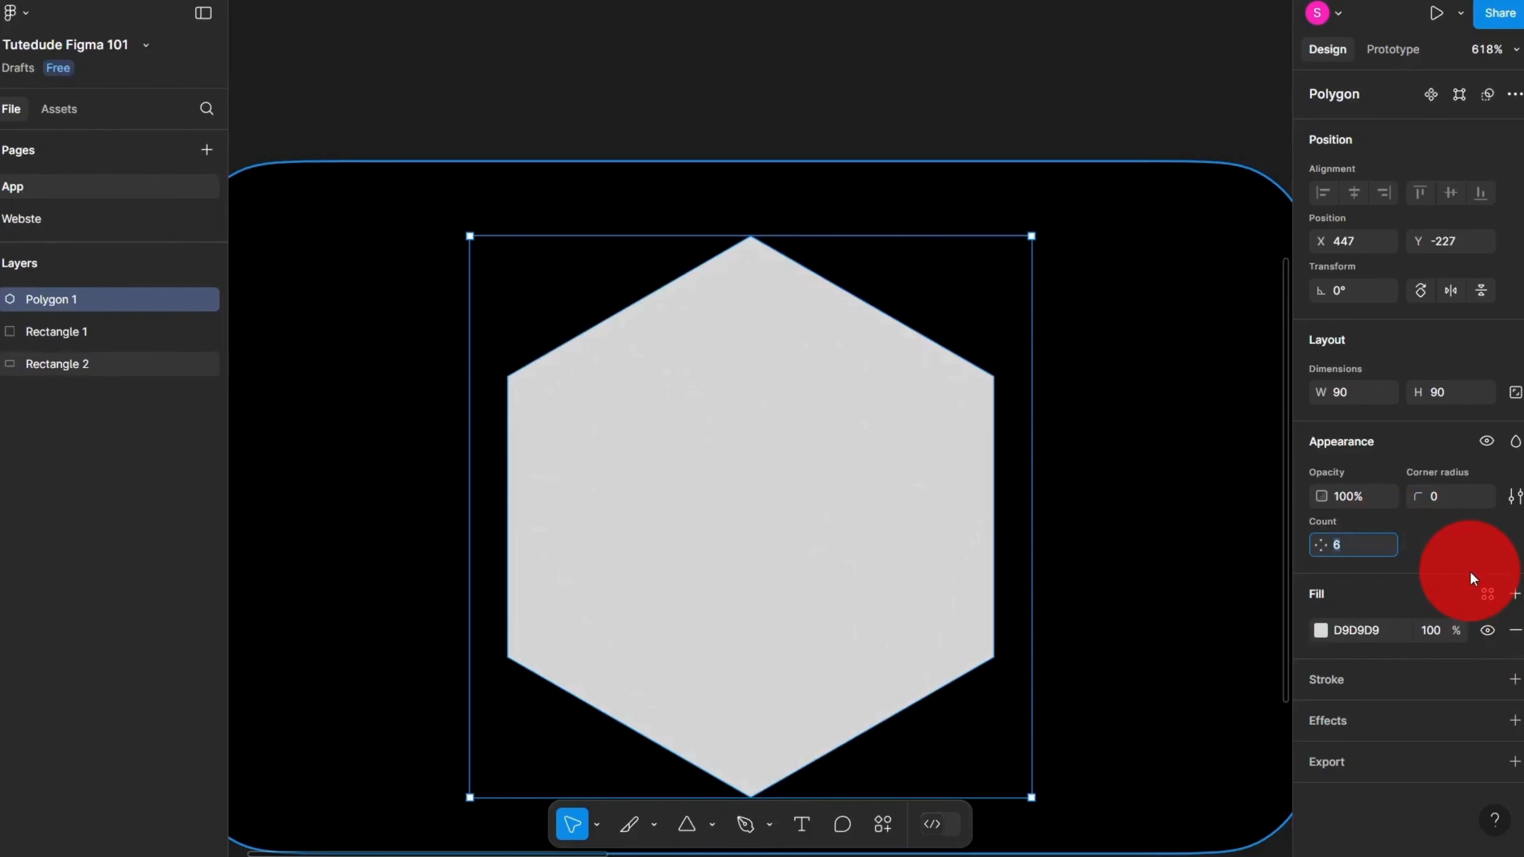
type("7")
left_click(1469, 571)
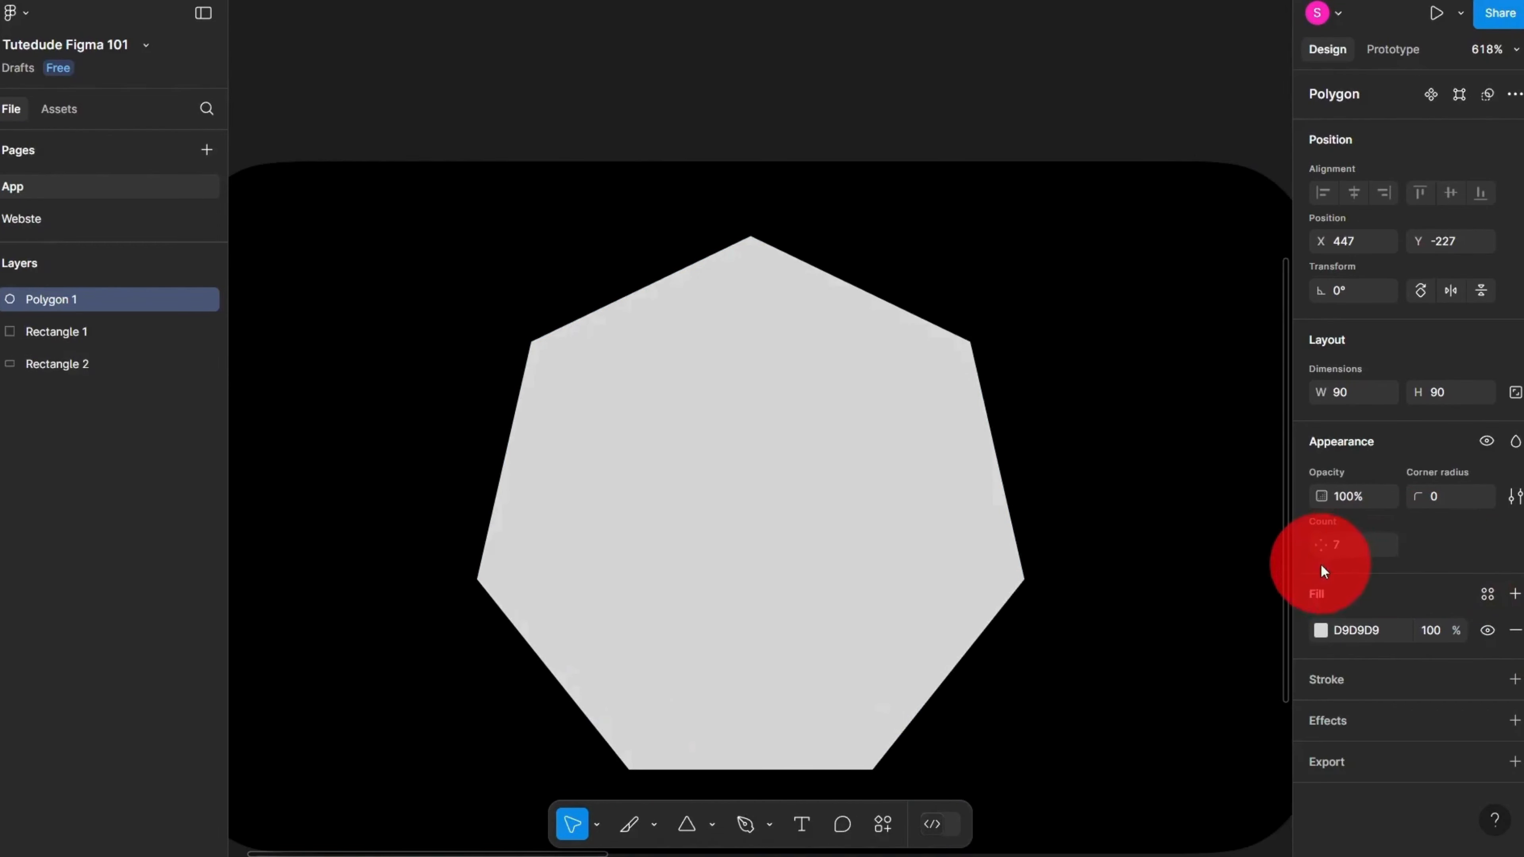
Step: Raise the polygon's side count to 60, nudge the shape to Y -228 and bring the count back to 3
left_click_drag(1321, 545, 54, 535)
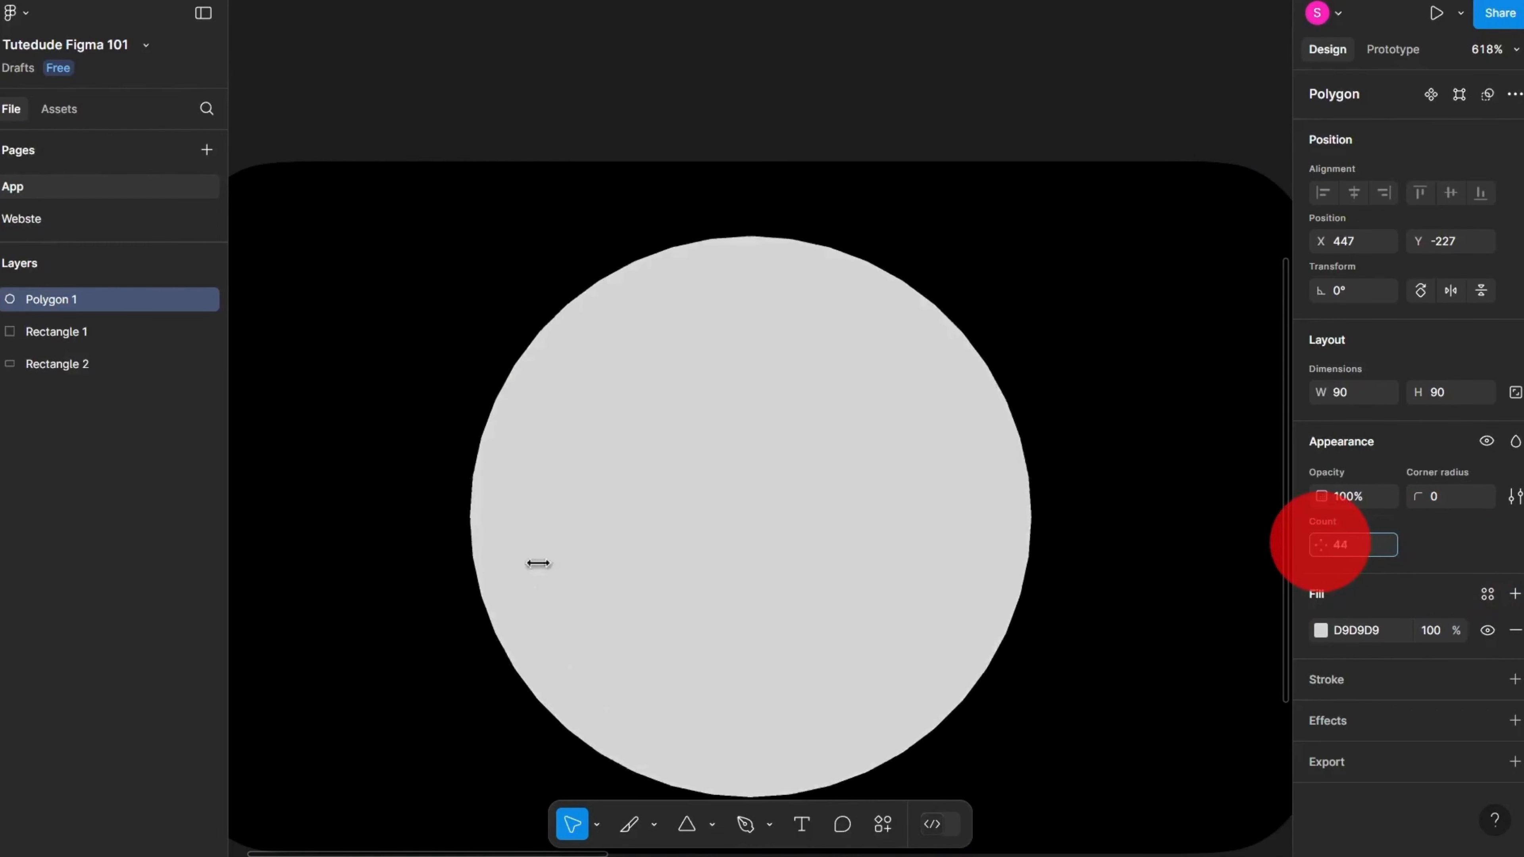
left_click_drag(493, 598, 657, 647)
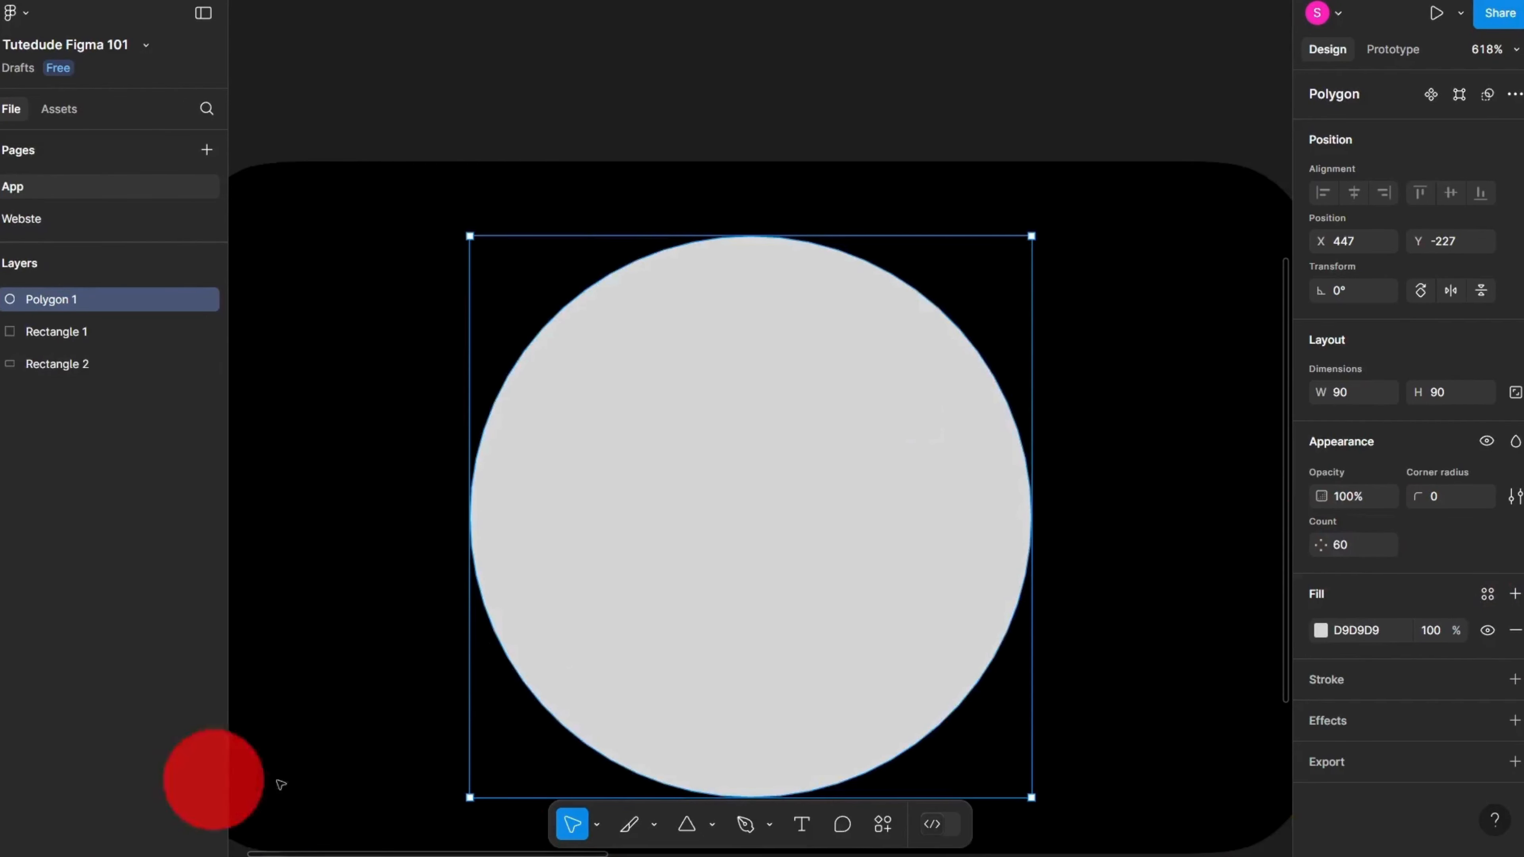
left_click_drag(763, 479, 768, 475)
left_click_drag(1328, 546, 833, 535)
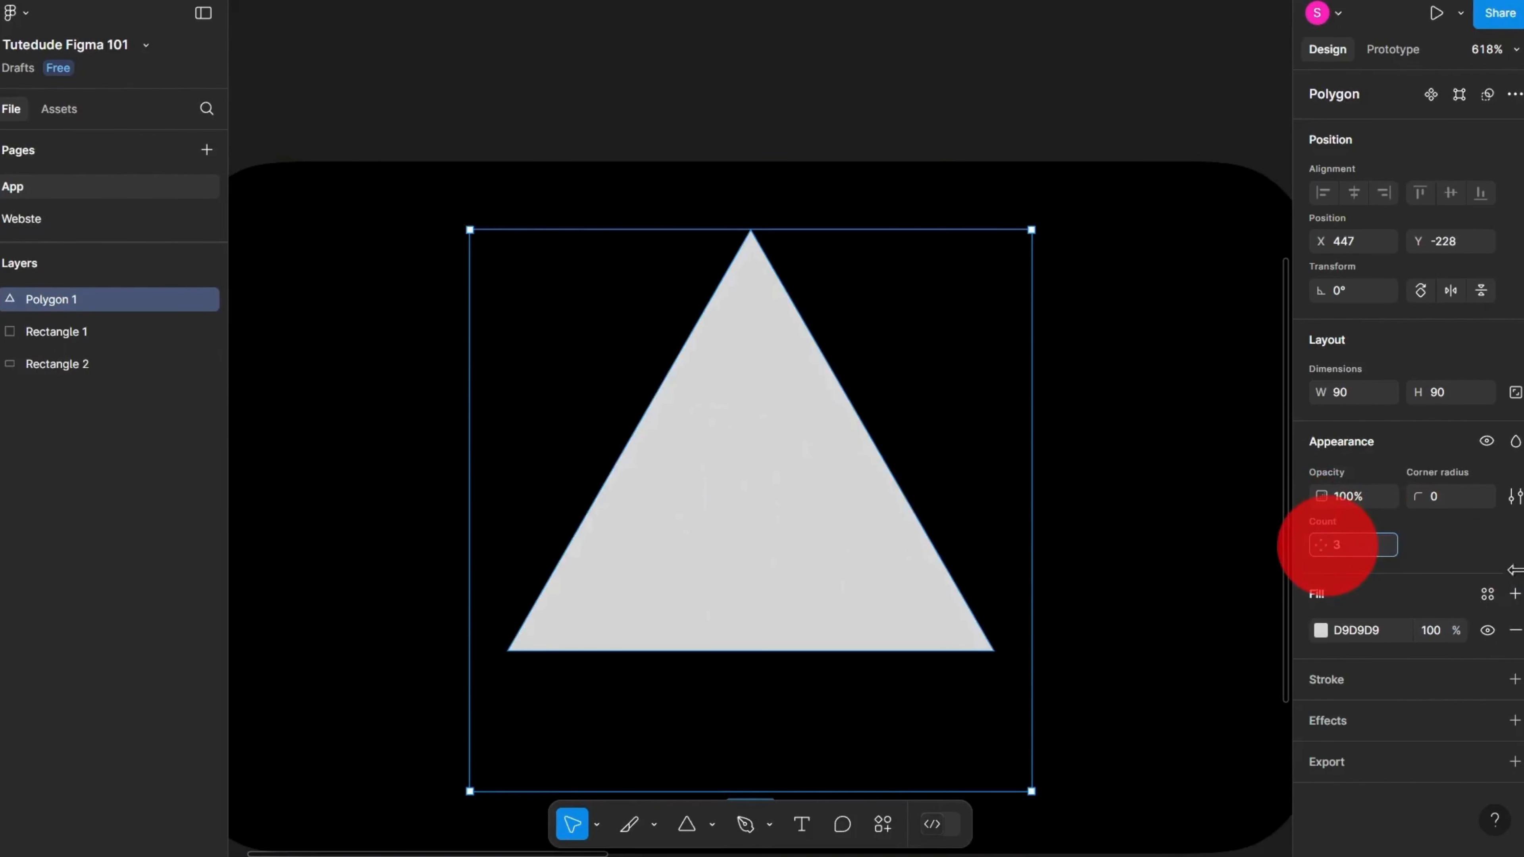
Step: Try out the triangle's corner radius and its on-canvas side count handle, keeping radius 0 and count 3
scroll(1035, 457, "down", 2)
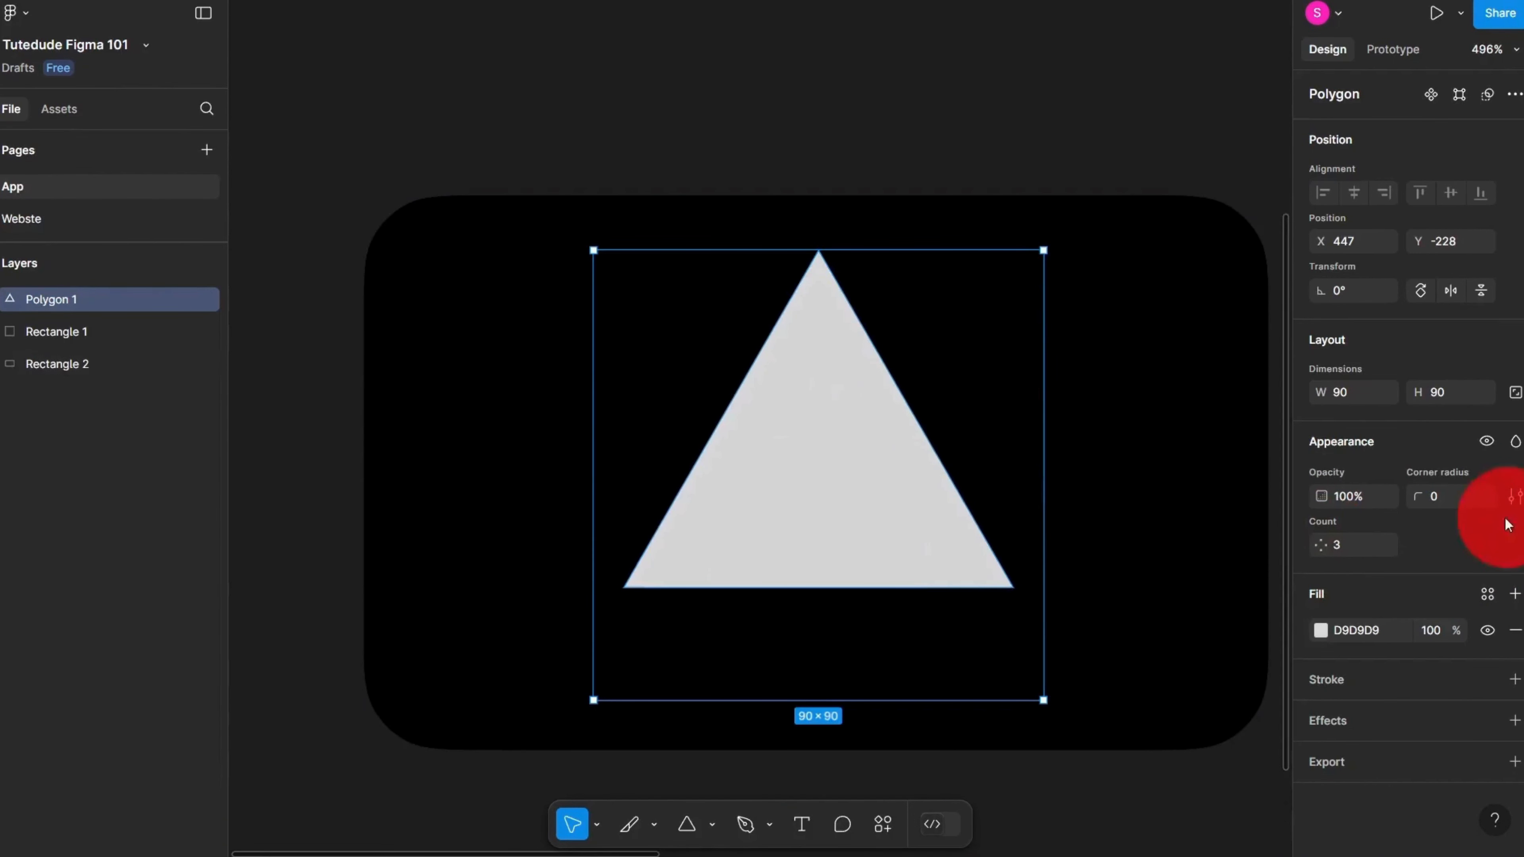
left_click_drag(1420, 497, 586, 399)
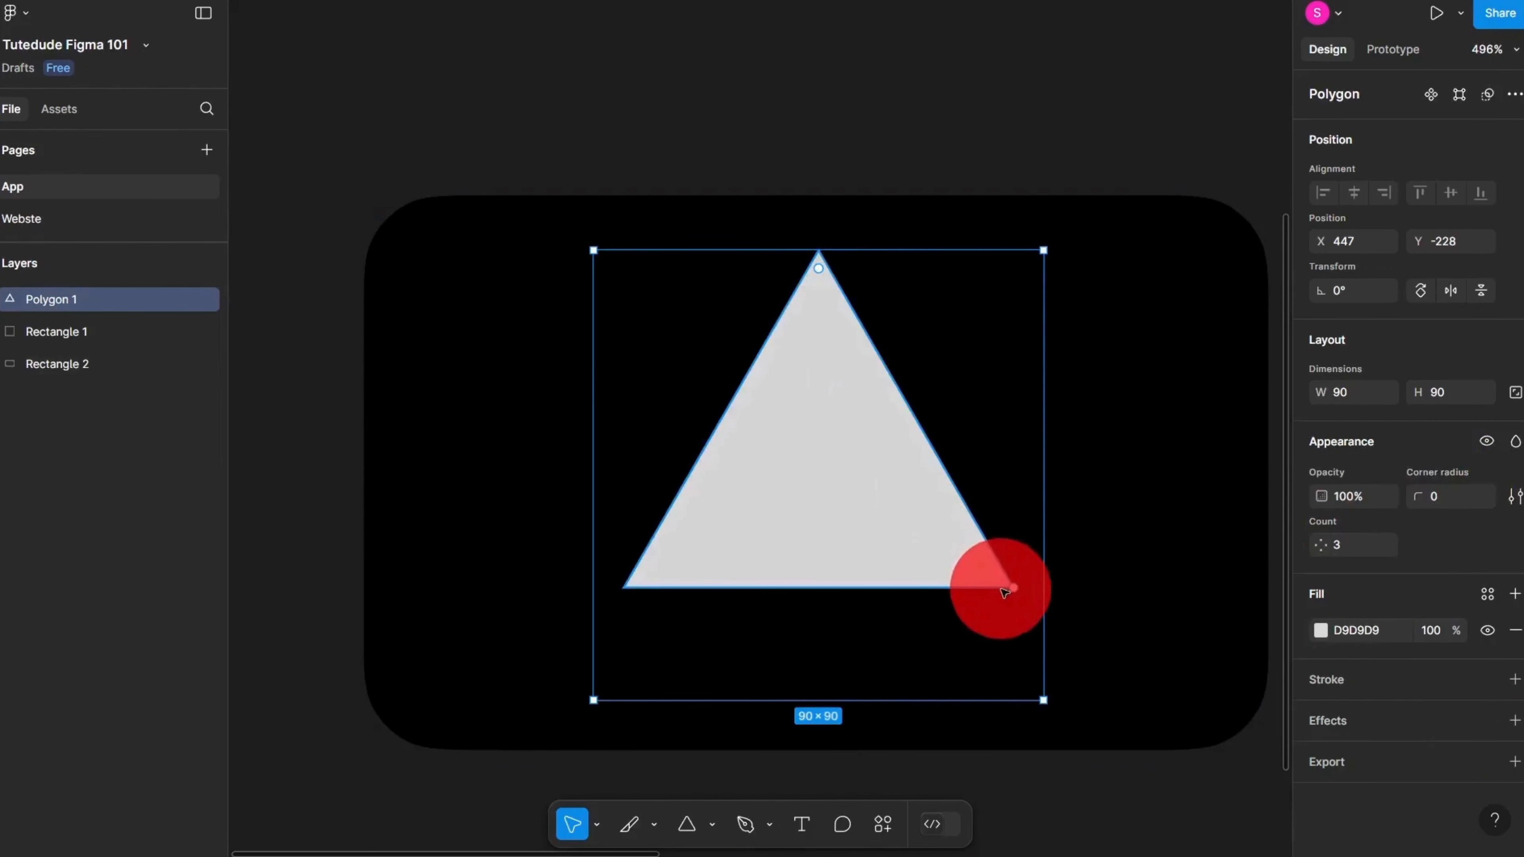
left_click_drag(990, 597, 964, 518)
Step: Delete the triangle from the black rectangle
scroll(1080, 577, "down", 3)
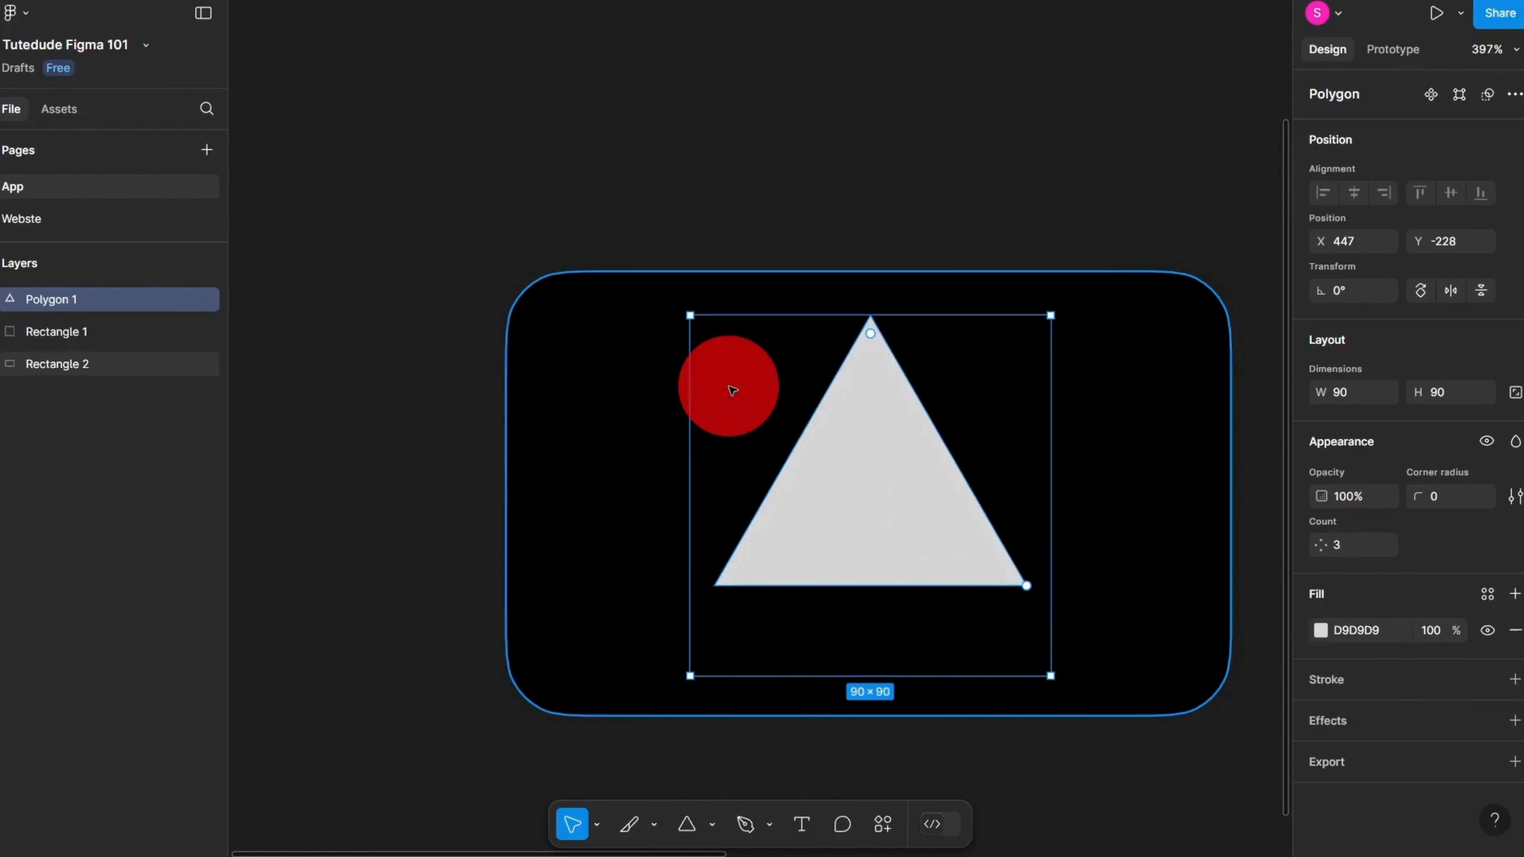
key("Delete")
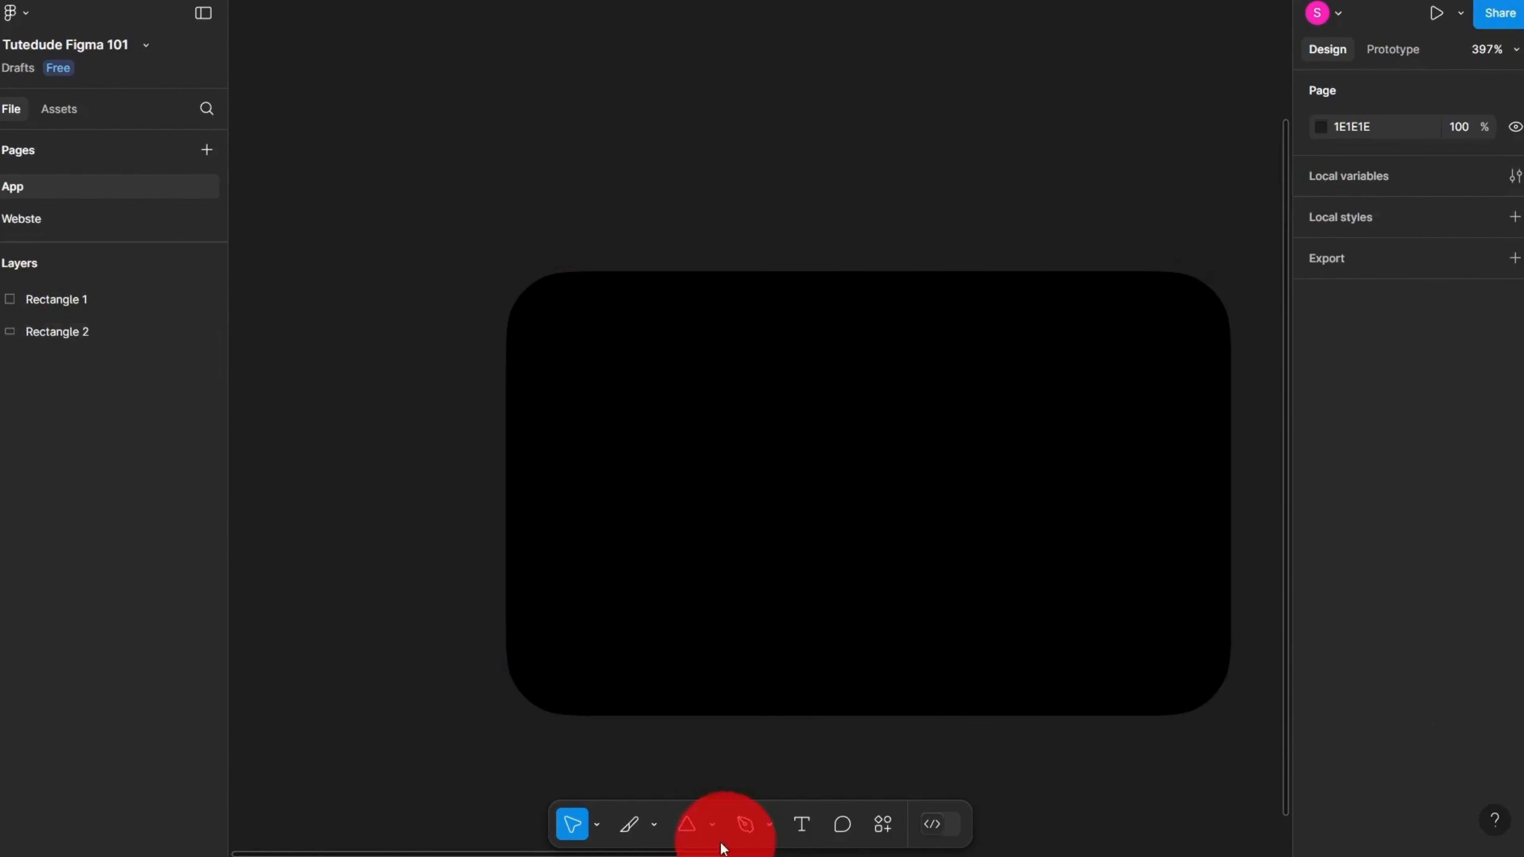
Step: Draw a star about 82 × 82 on the black rectangle and place it at X 451, Y -225
left_click(712, 826)
left_click(737, 751)
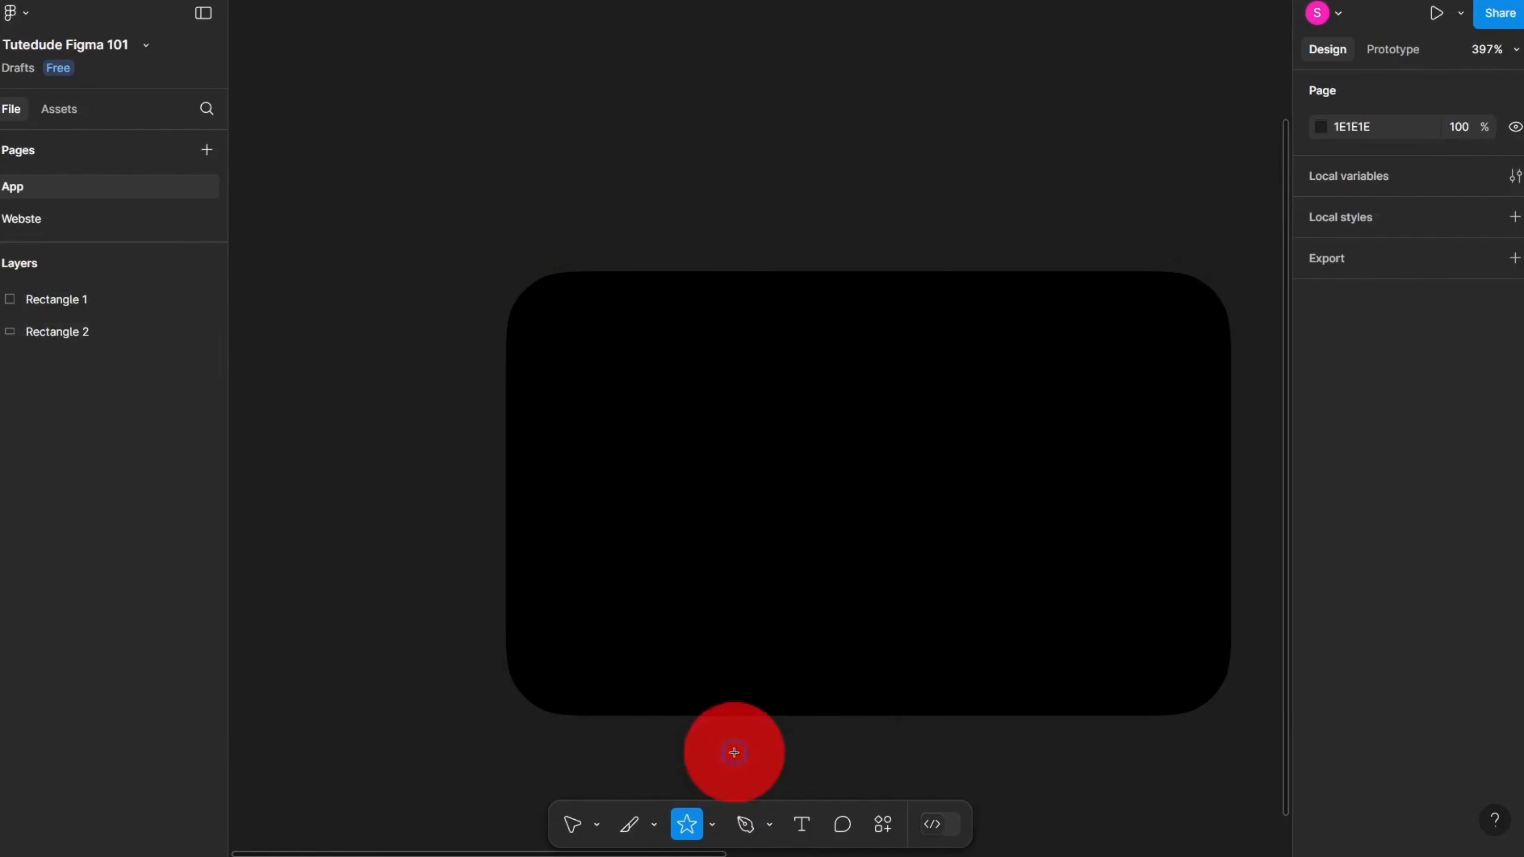
scroll(844, 500, "right", 3)
scroll(773, 500, "up", 2)
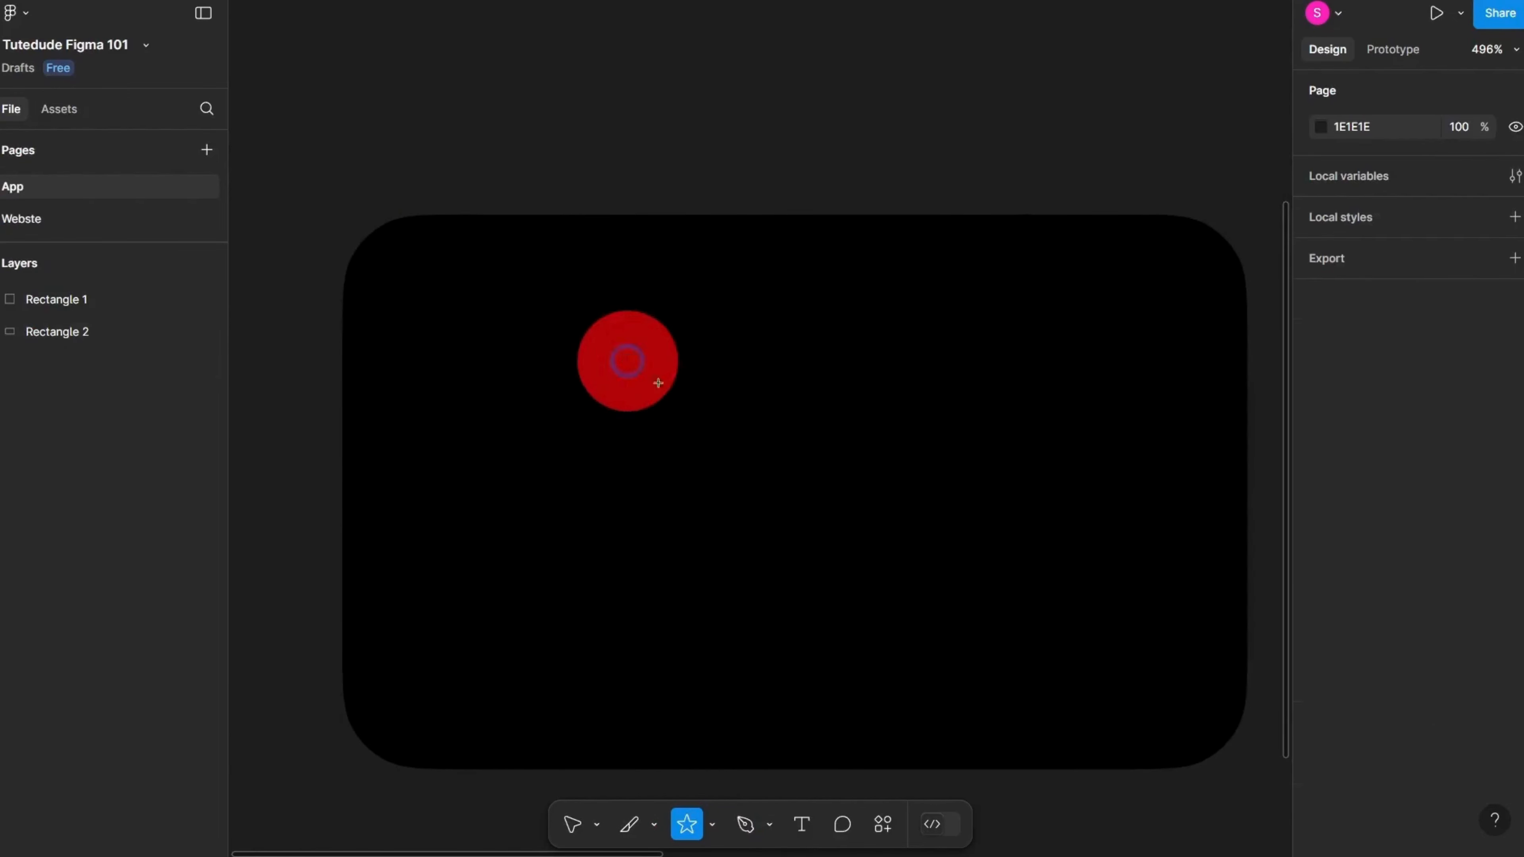
left_click_drag(613, 330, 1002, 720)
left_click_drag(868, 595, 850, 544)
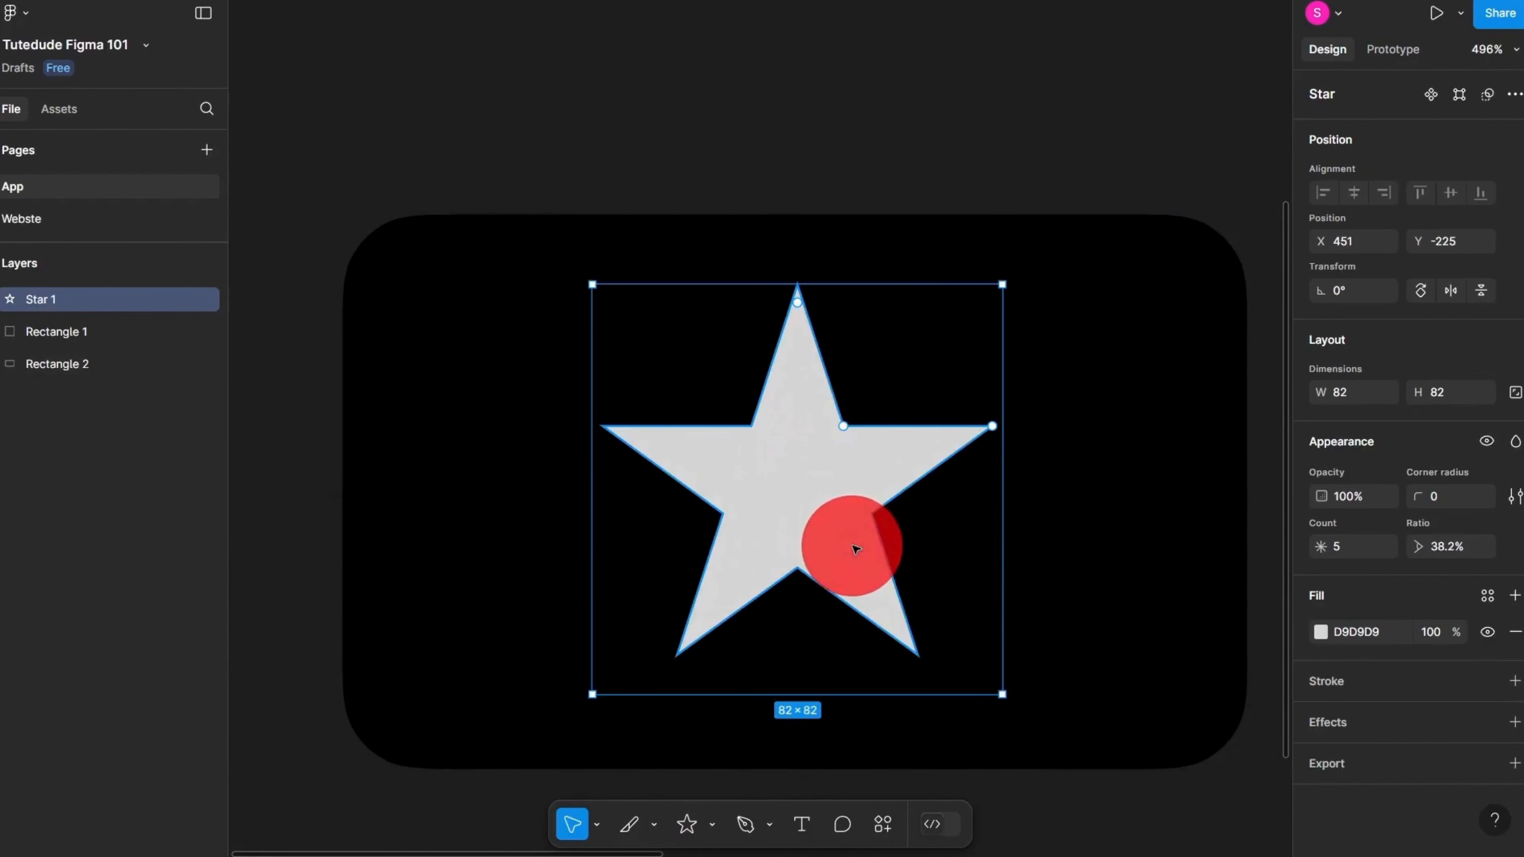
Step: Raise the star's point count to 7 and 9, then bring it back to 5
scroll(840, 537, "up", 2)
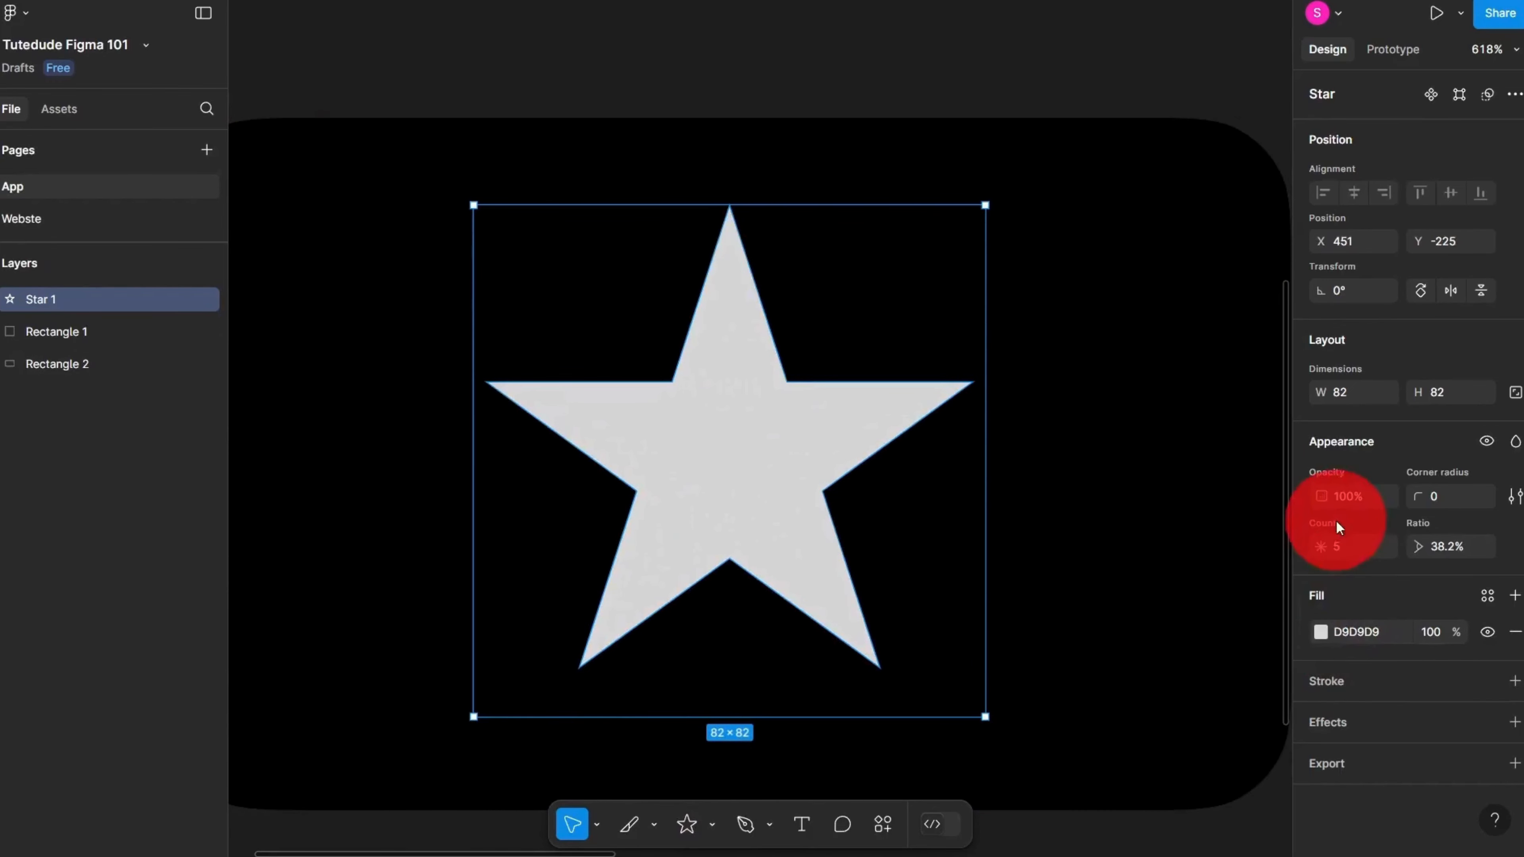
scroll(717, 368, "up", 3)
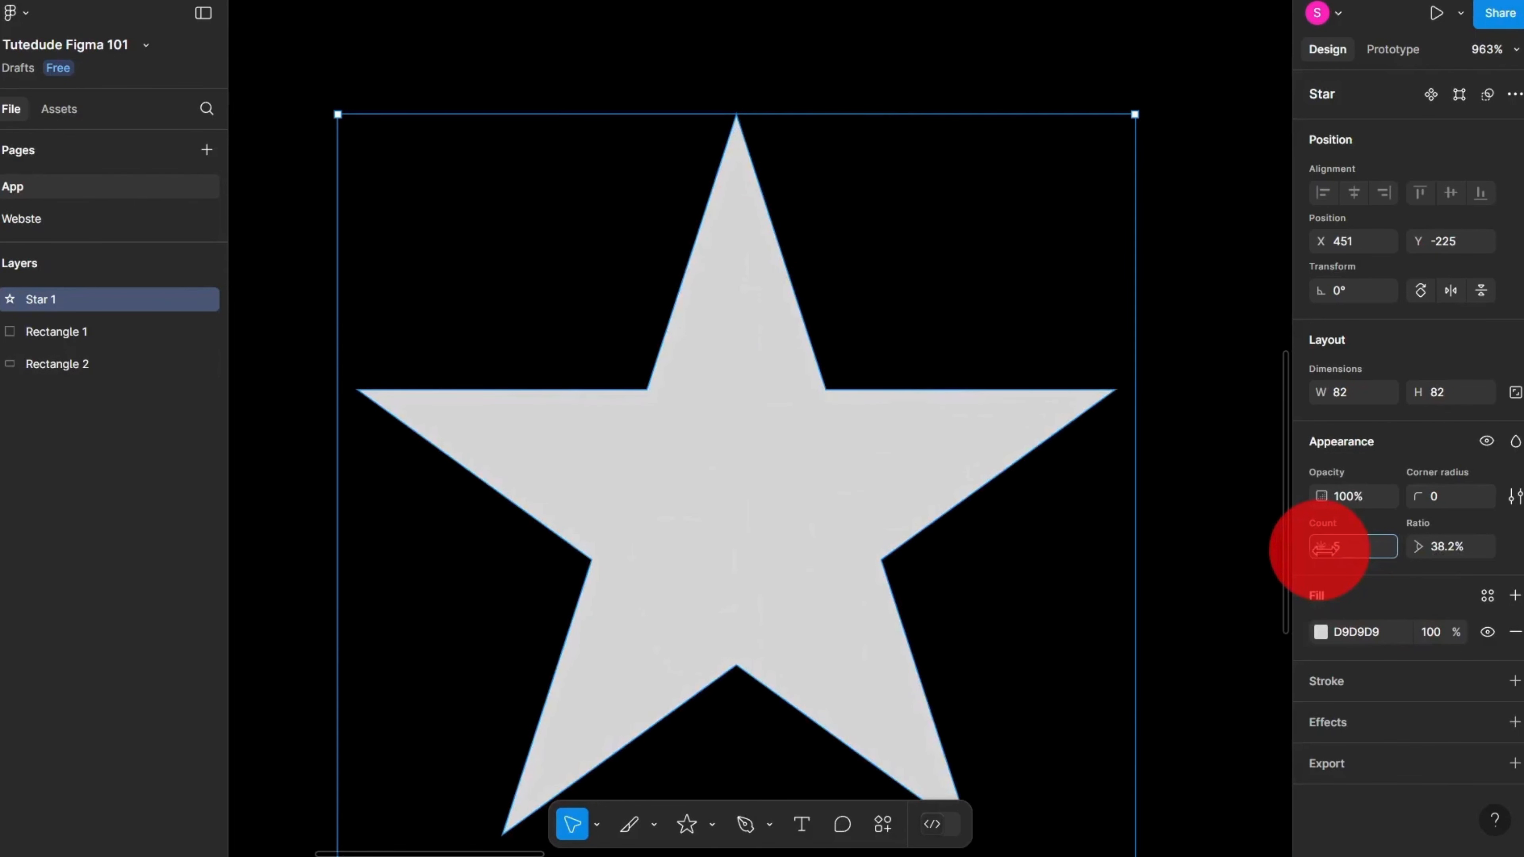
left_click_drag(1324, 547, 1362, 511)
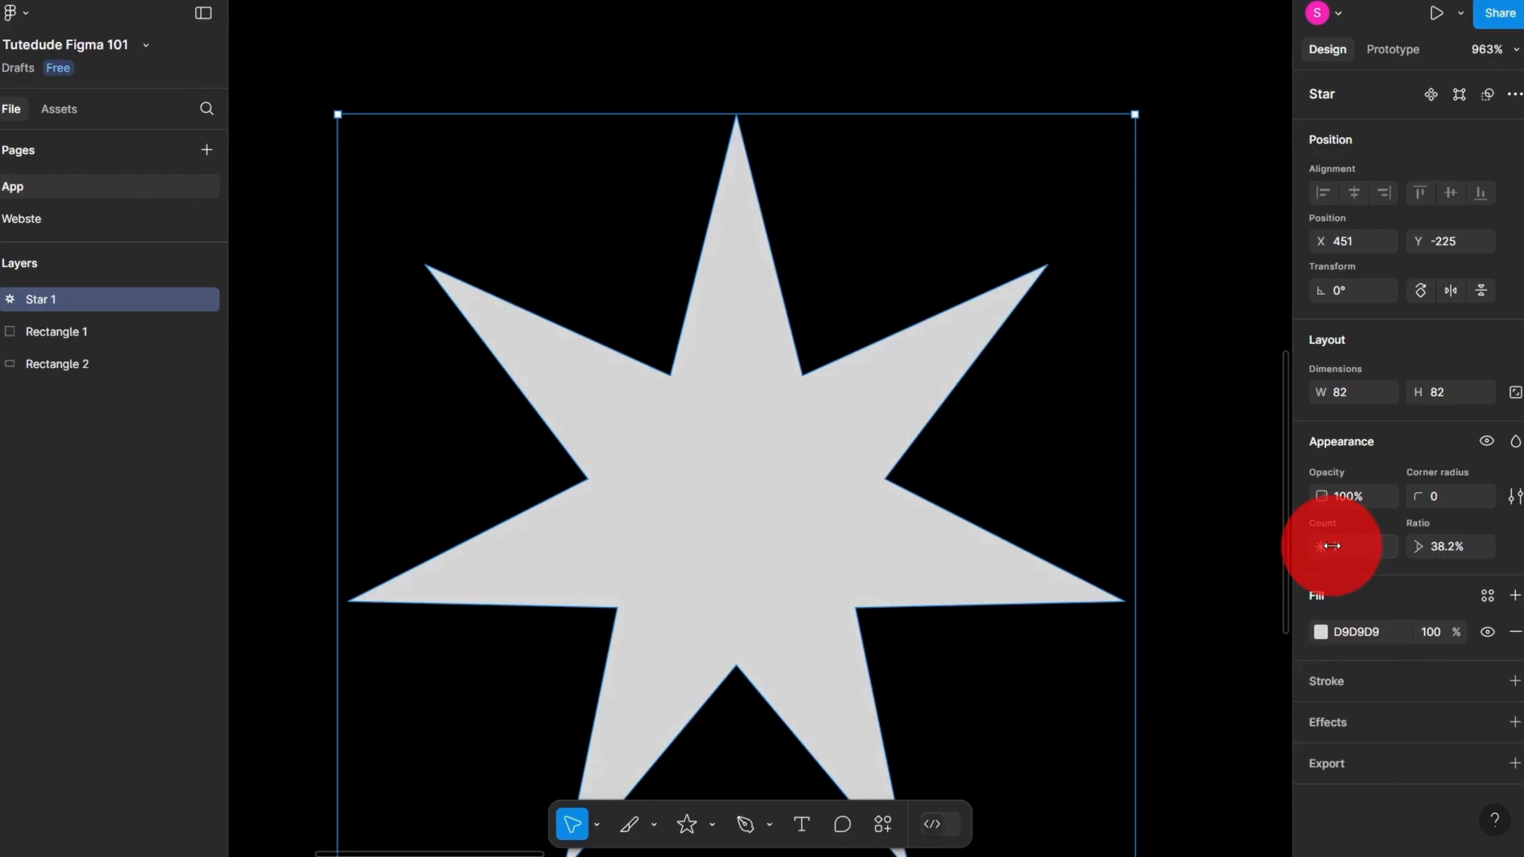
left_click_drag(1345, 547, 1374, 548)
scroll(888, 482, "down", 5)
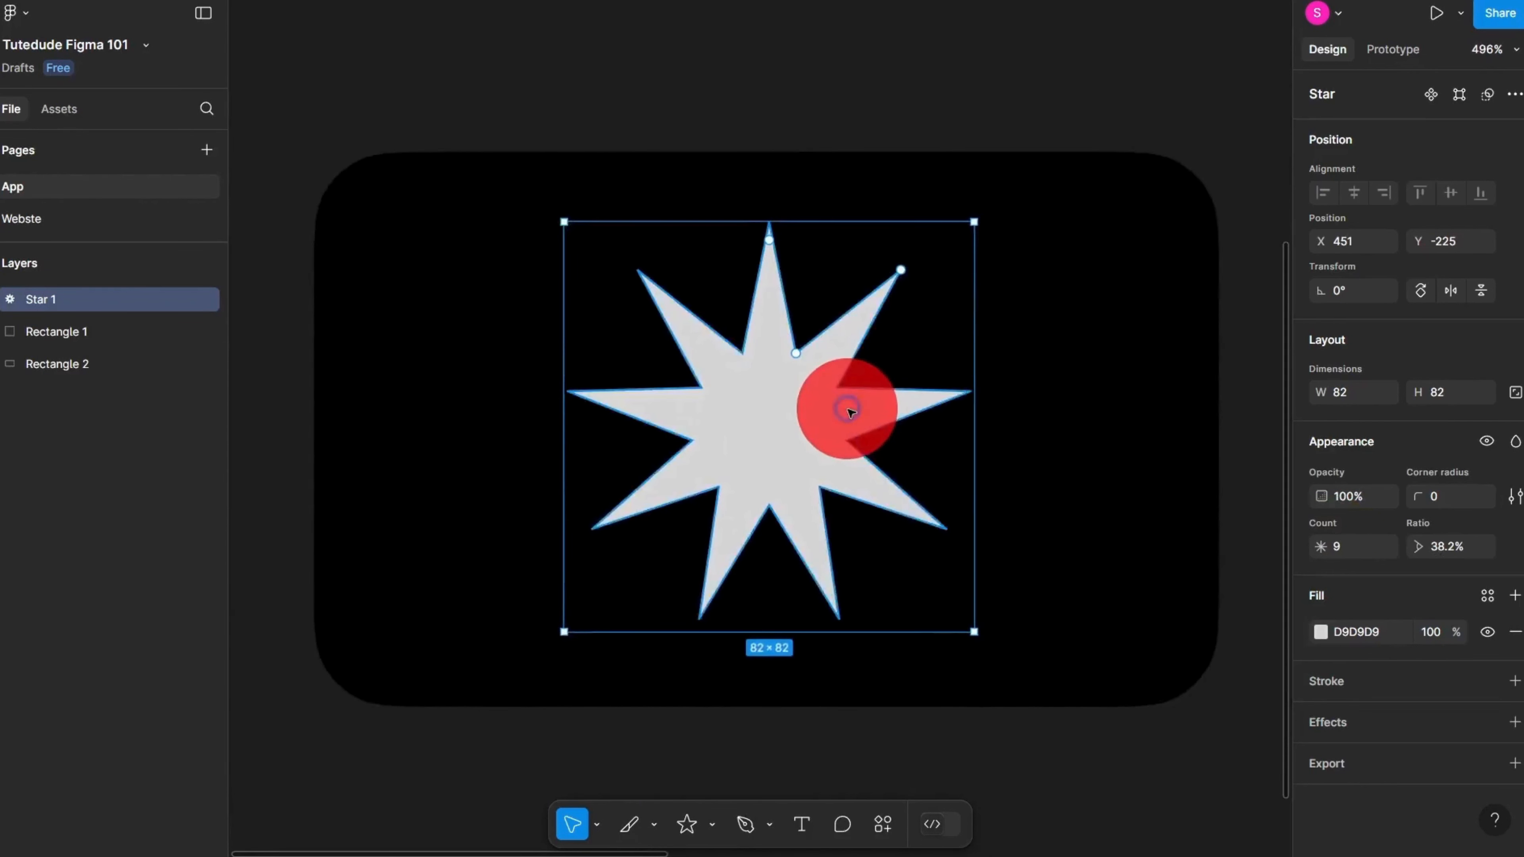
scroll(846, 411, "up", 2)
left_click_drag(1317, 549, 1258, 537)
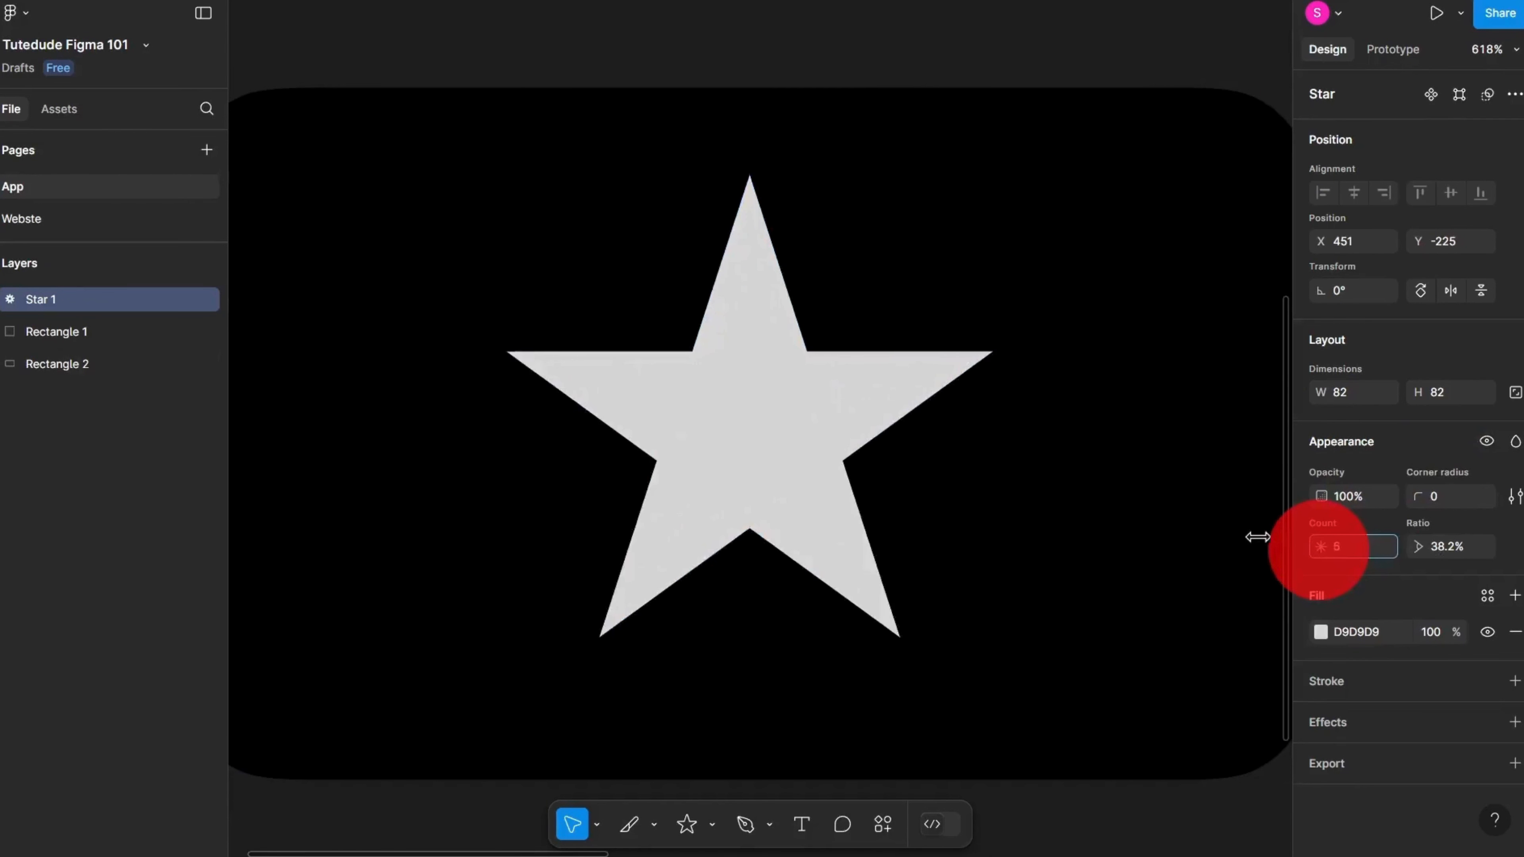
Step: Try the star's on-canvas ratio handle at 100%, pull it in to form thin spikes, and deselect the star
scroll(899, 399, "up", 3)
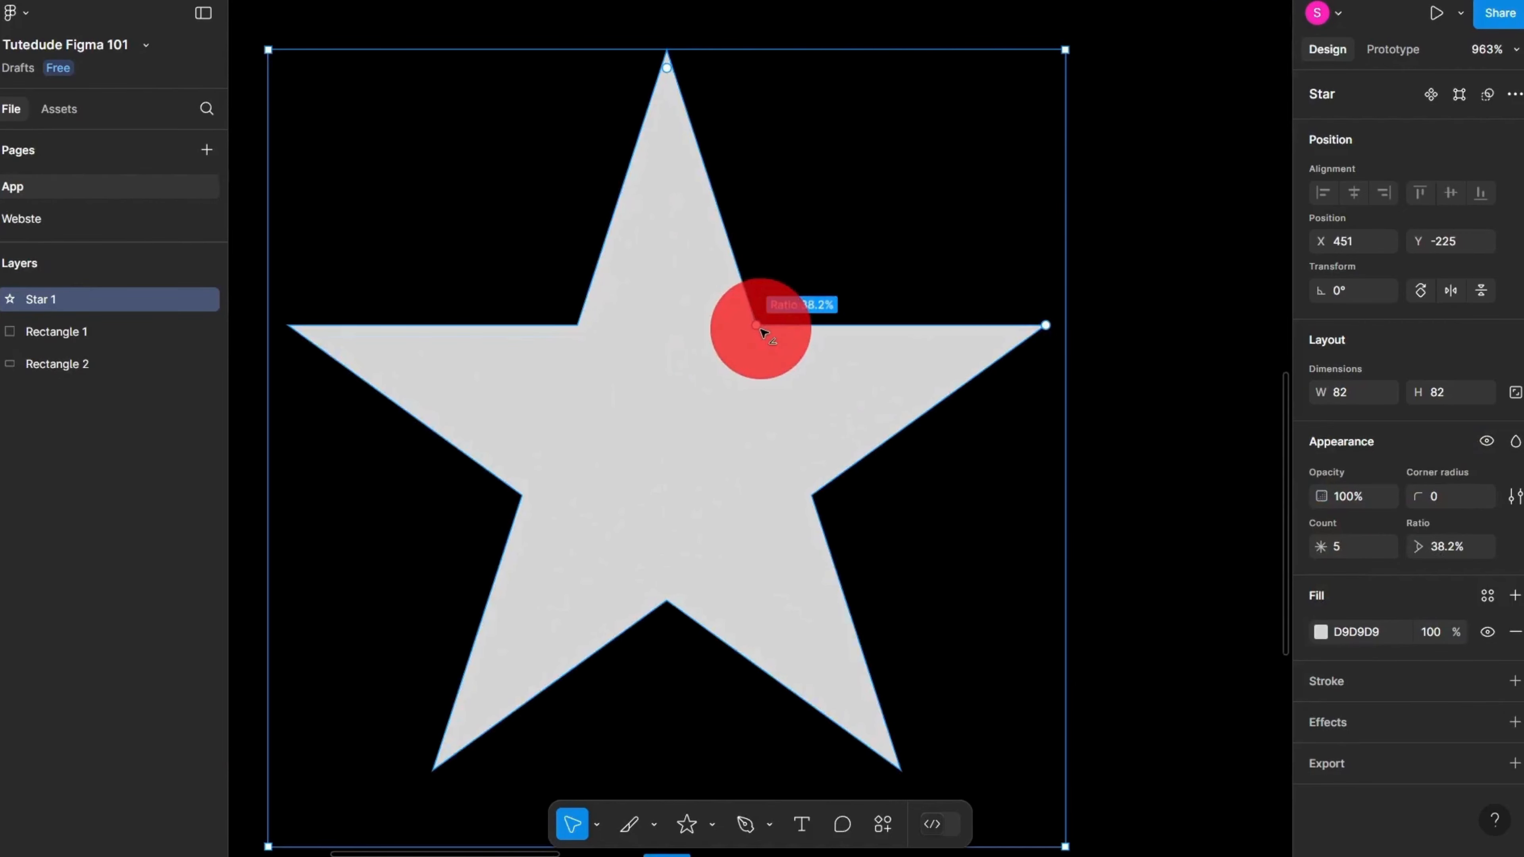
left_click_drag(761, 331, 1021, 153)
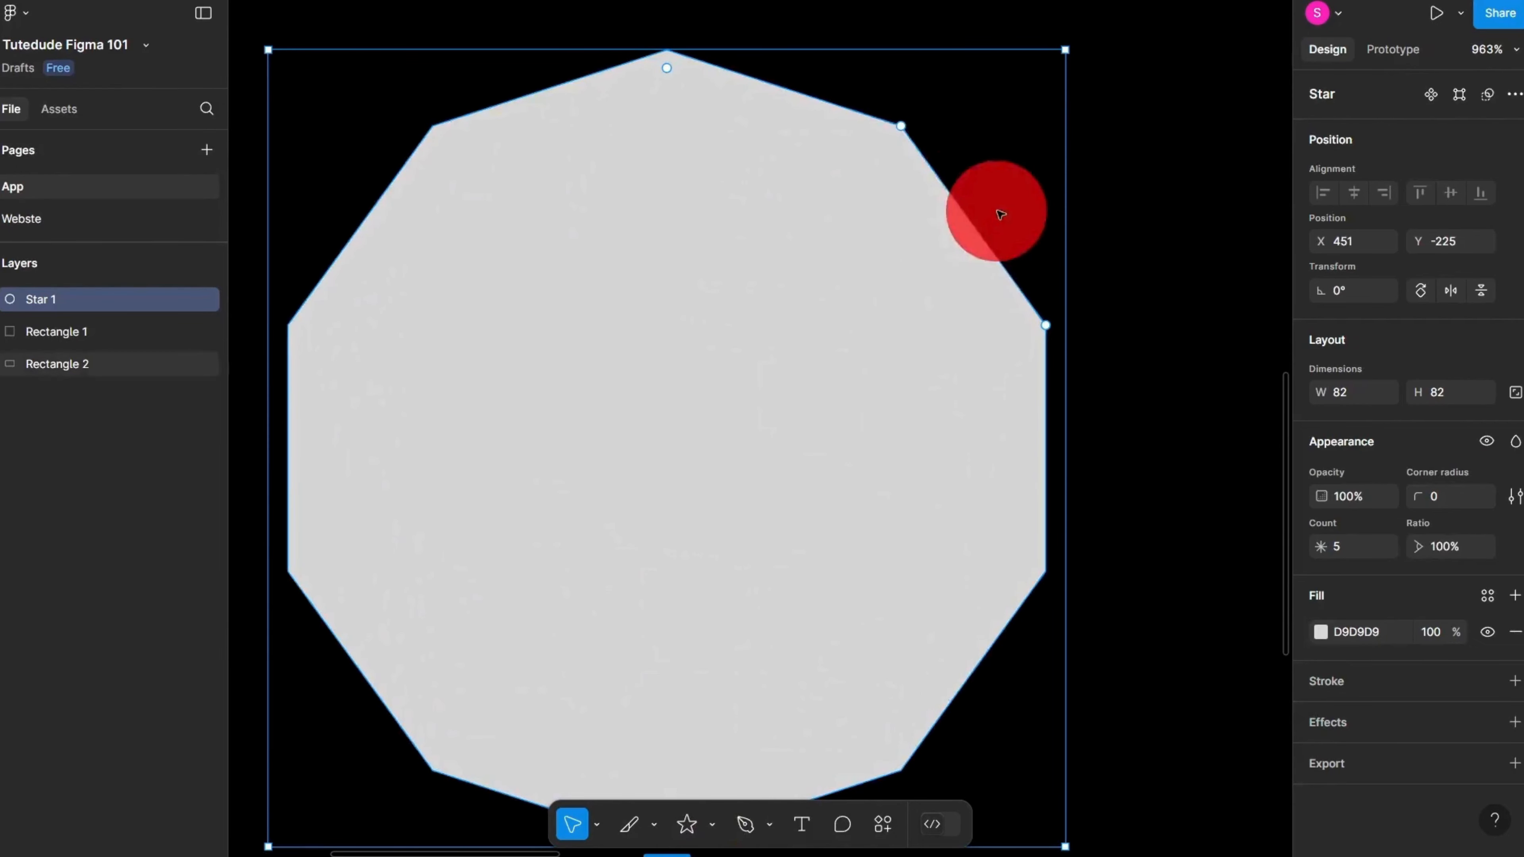
left_click_drag(901, 126, 679, 445)
scroll(744, 360, "down", 5)
left_click(1065, 575)
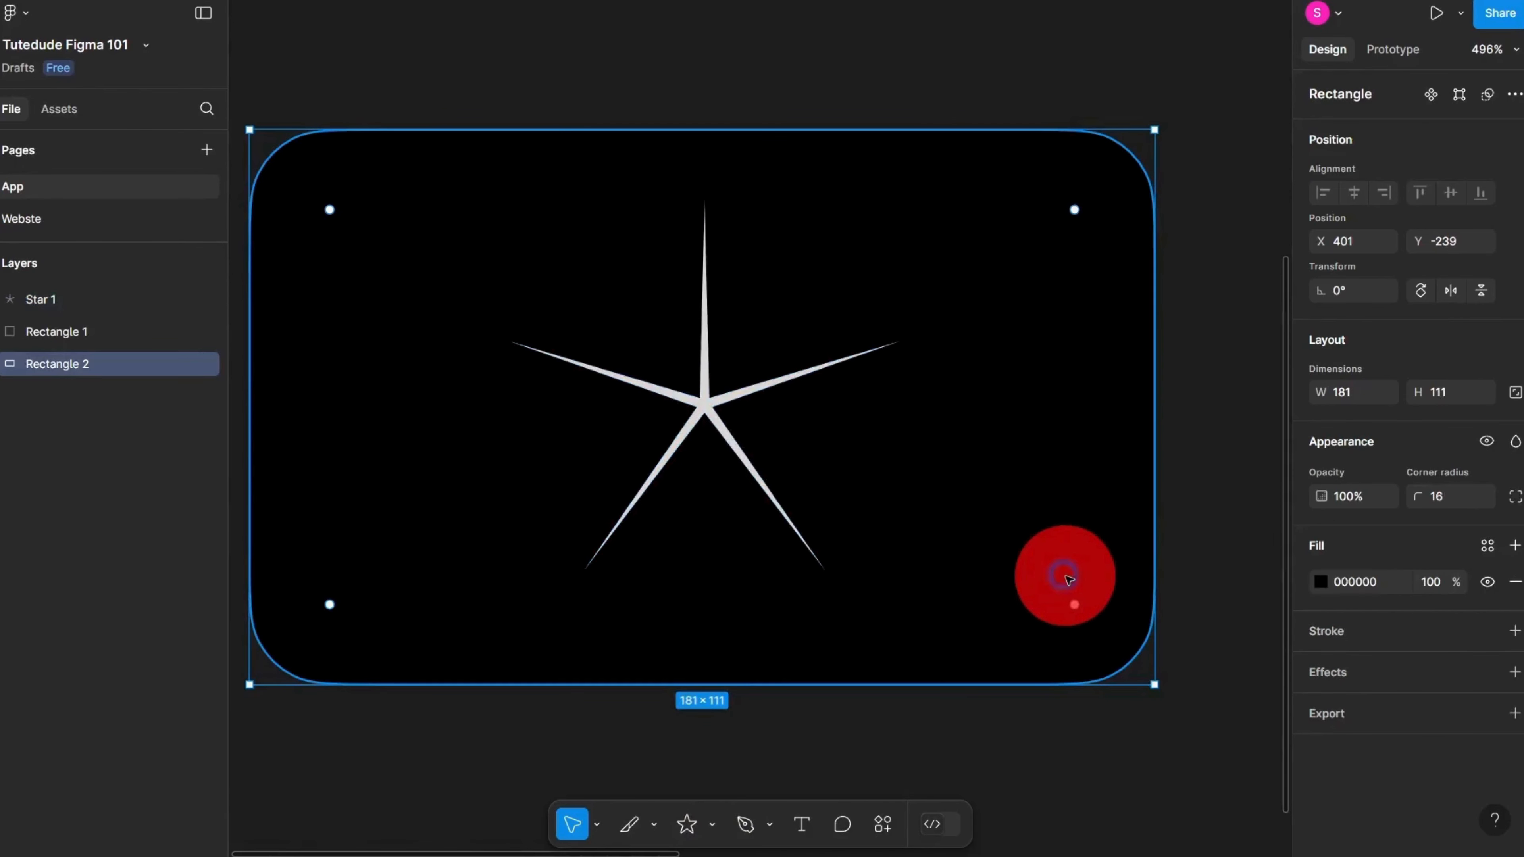
scroll(1020, 558, "down", 5)
left_click(983, 712)
Step: Widen the spiky star to a 36% ratio and delete it from the black rectangle
scroll(977, 584, "up", 3)
scroll(977, 579, "up", 4)
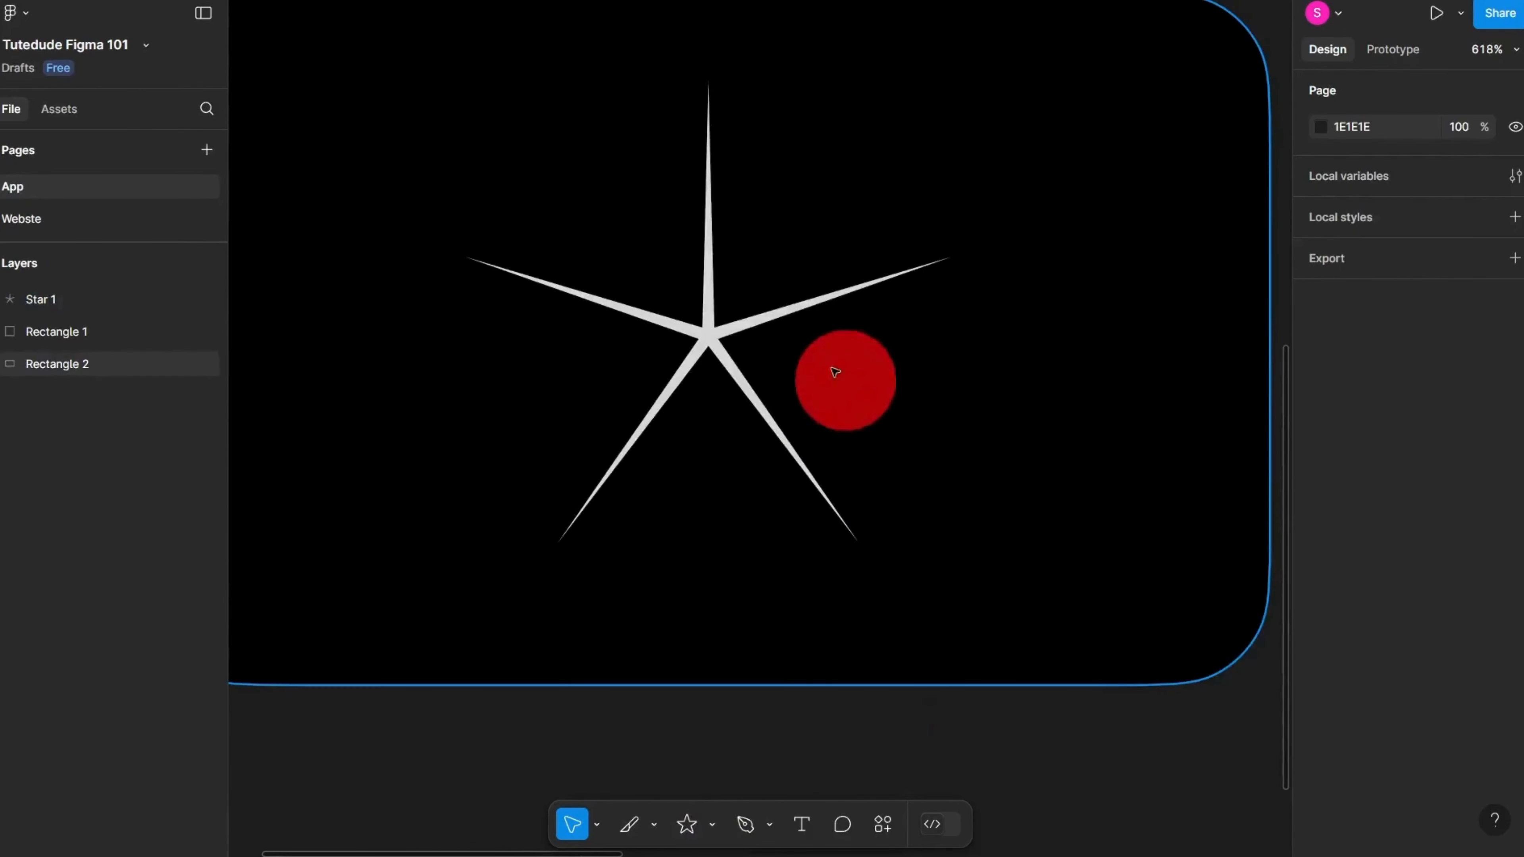
left_click(744, 327)
left_click_drag(717, 325, 763, 262)
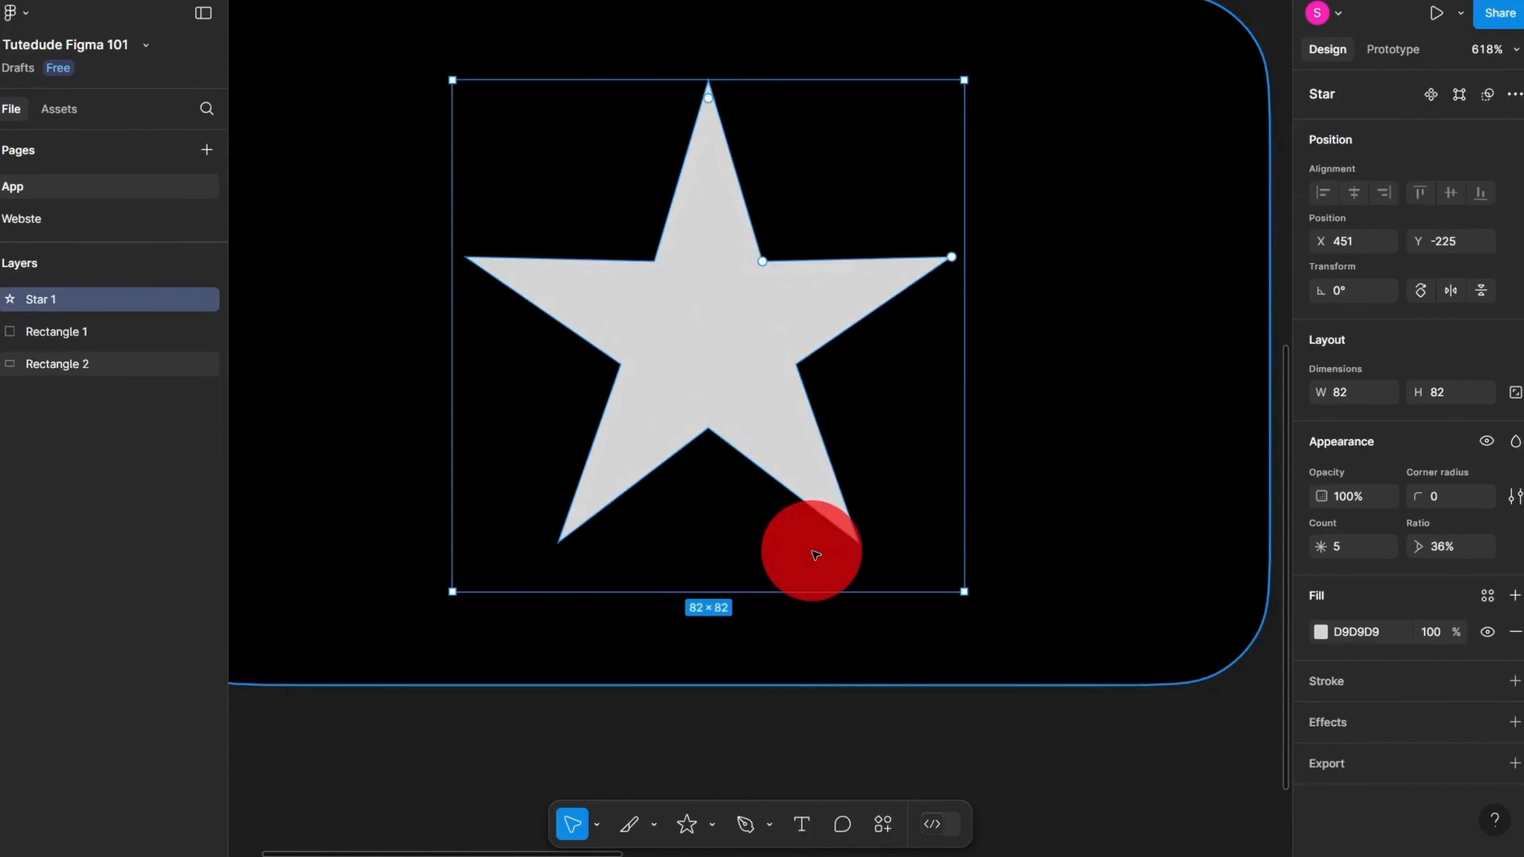
key("Delete")
Step: Start a Pen path on the black rectangle with its first point at X 458, Y -198
left_click_drag(693, 817, 710, 781)
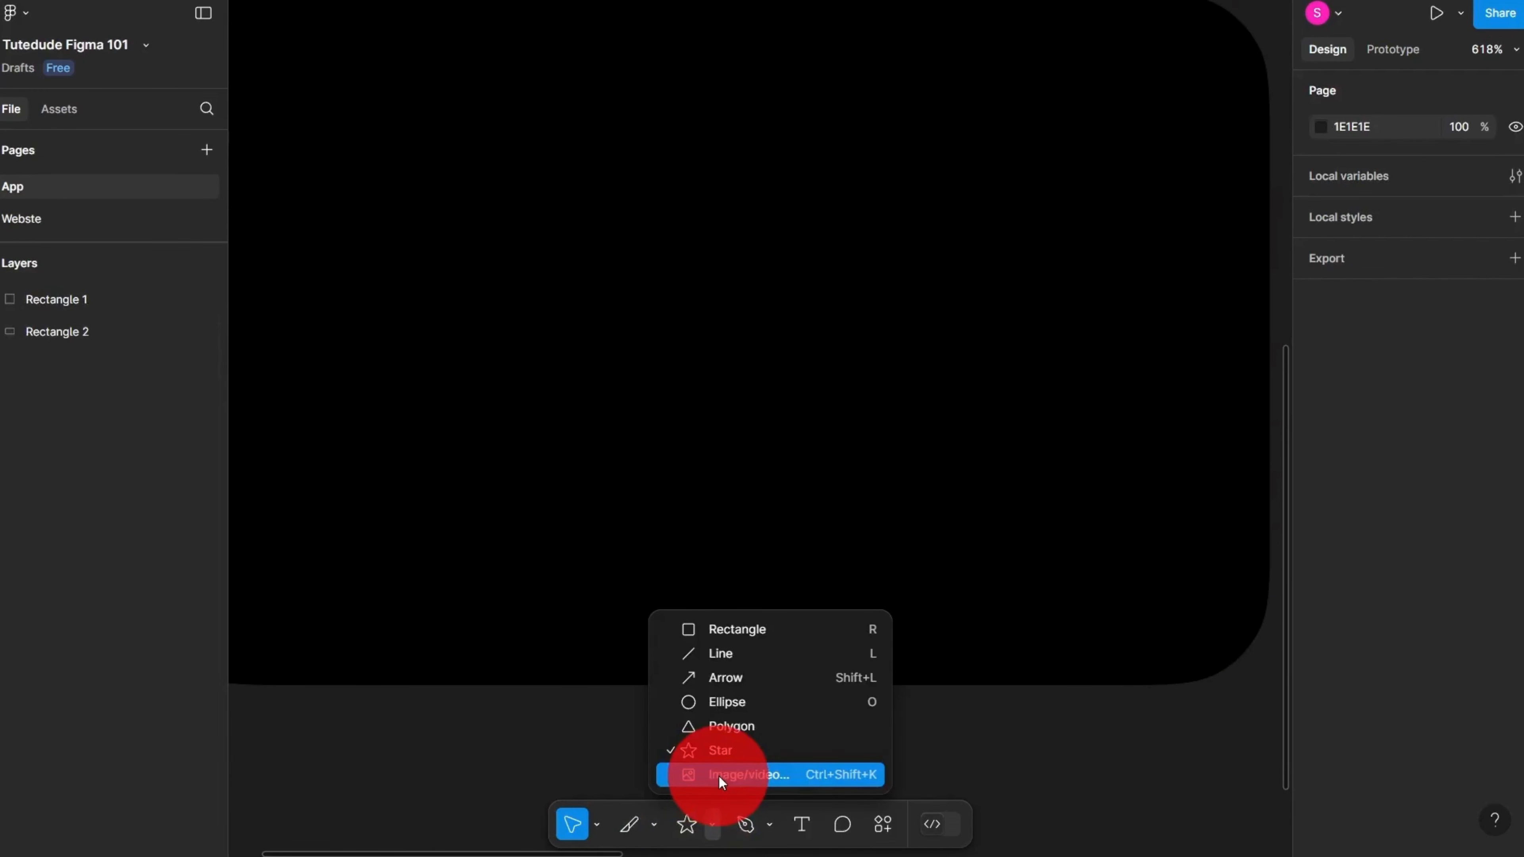
left_click(750, 842)
left_click(765, 821)
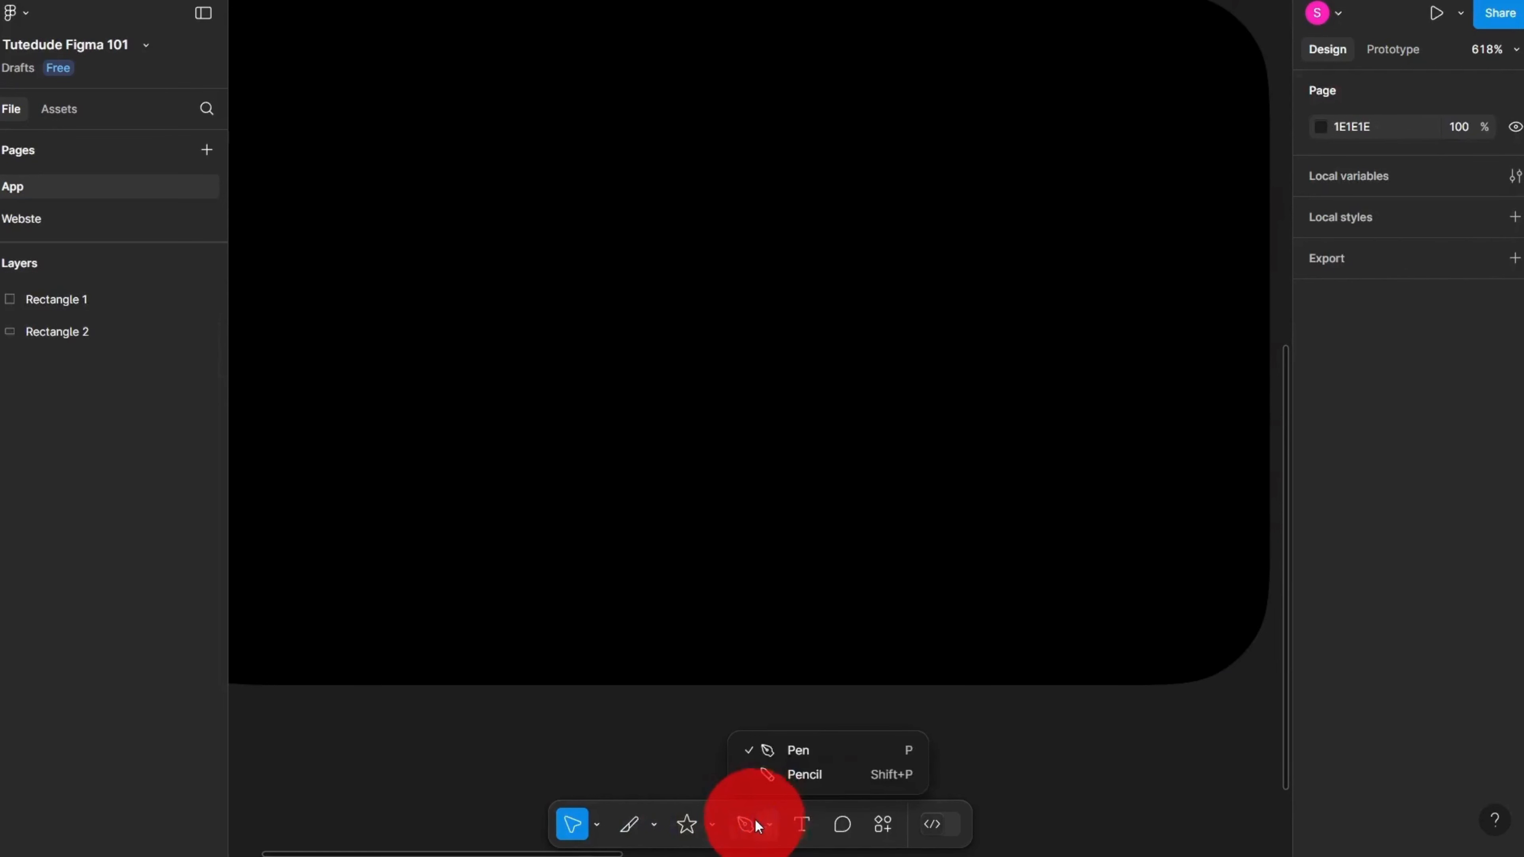
left_click(748, 822)
scroll(774, 613, "down", 1)
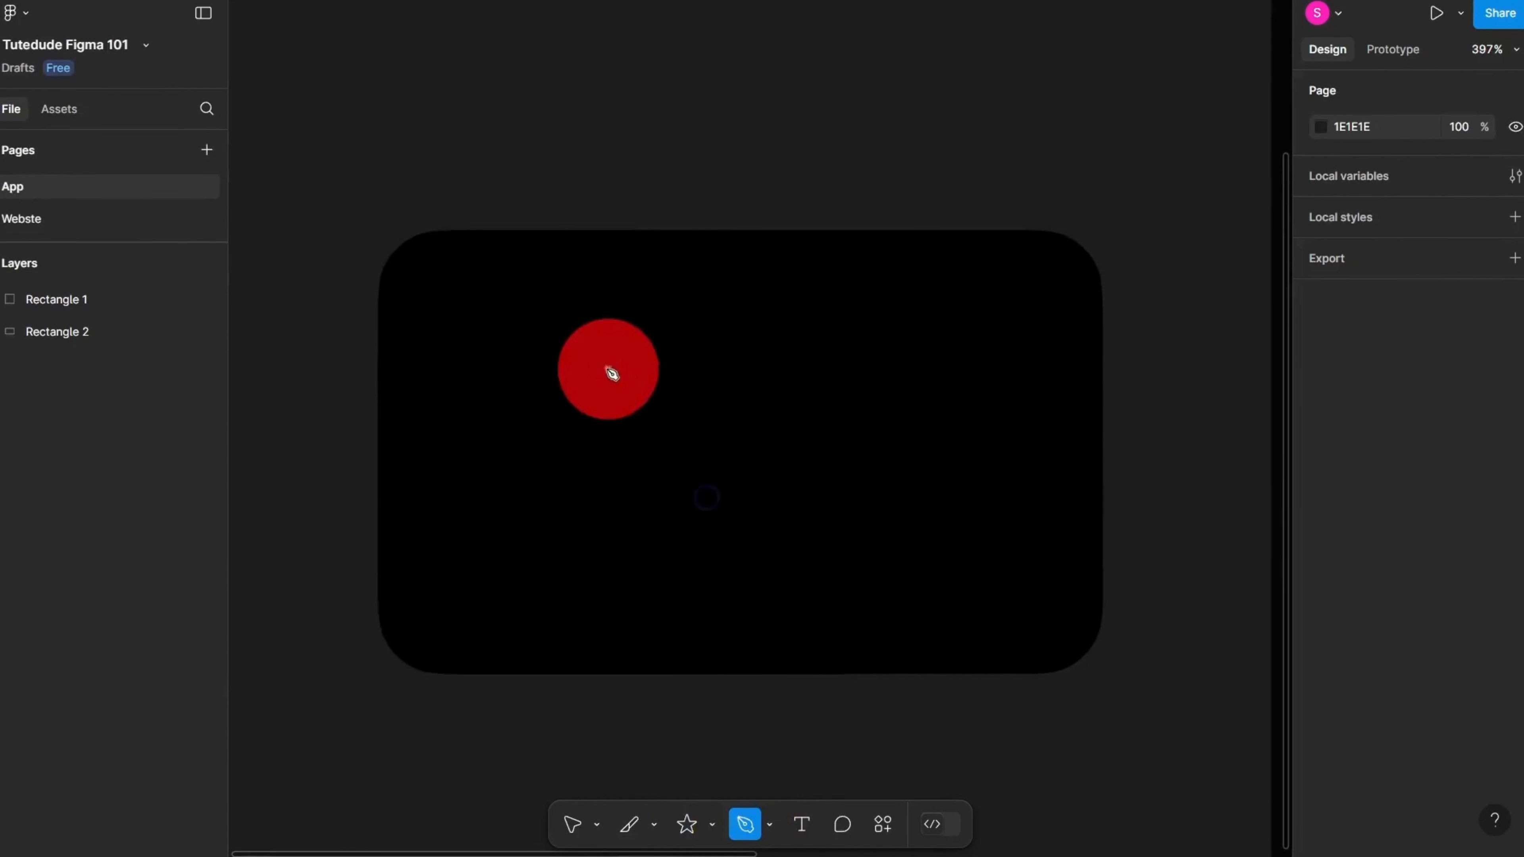
scroll(595, 368, "up", 1)
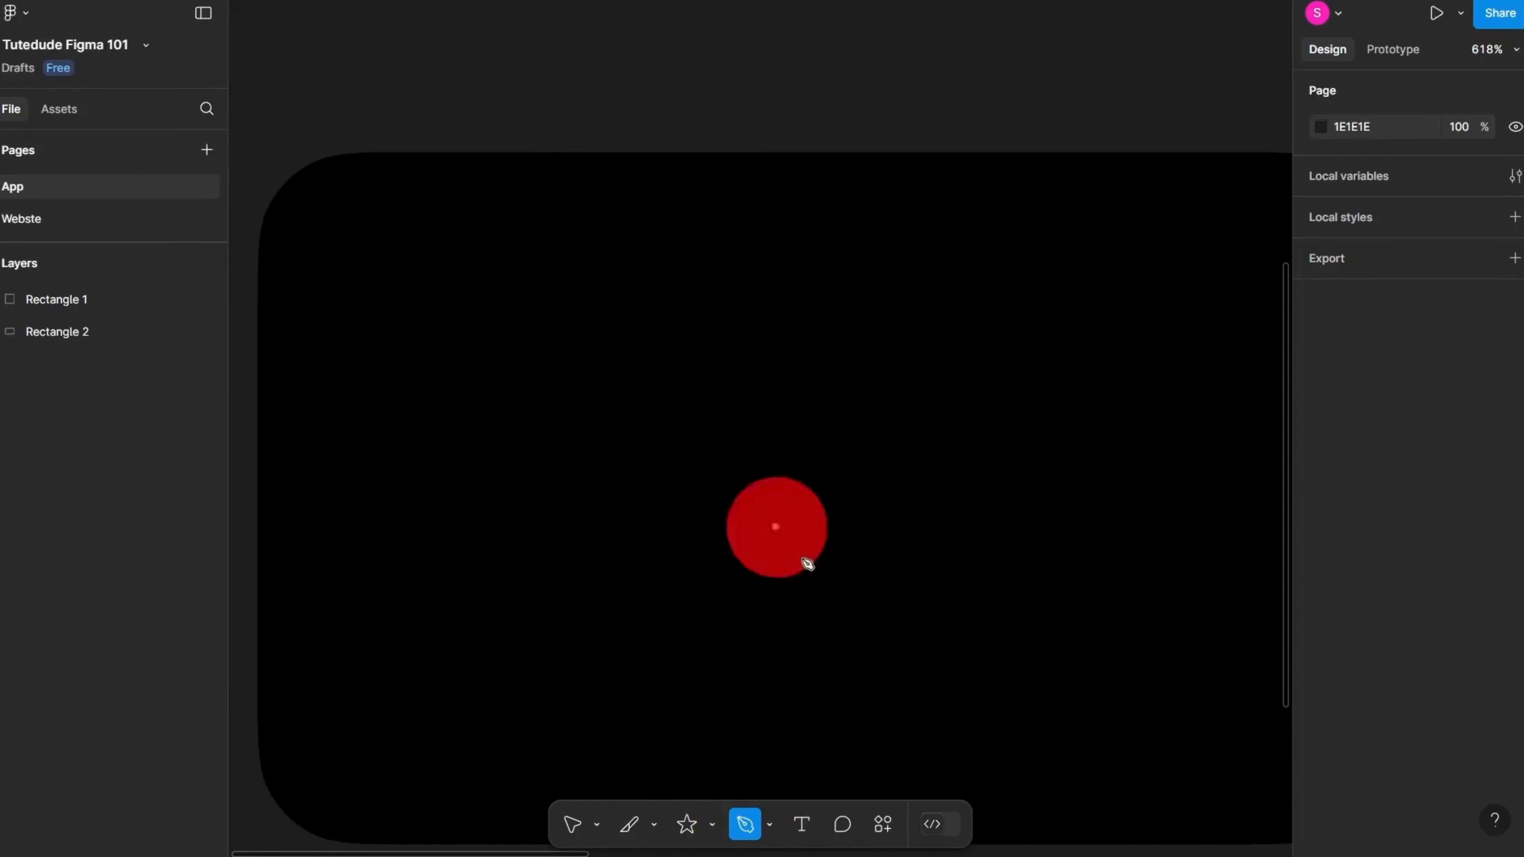
left_click(613, 409)
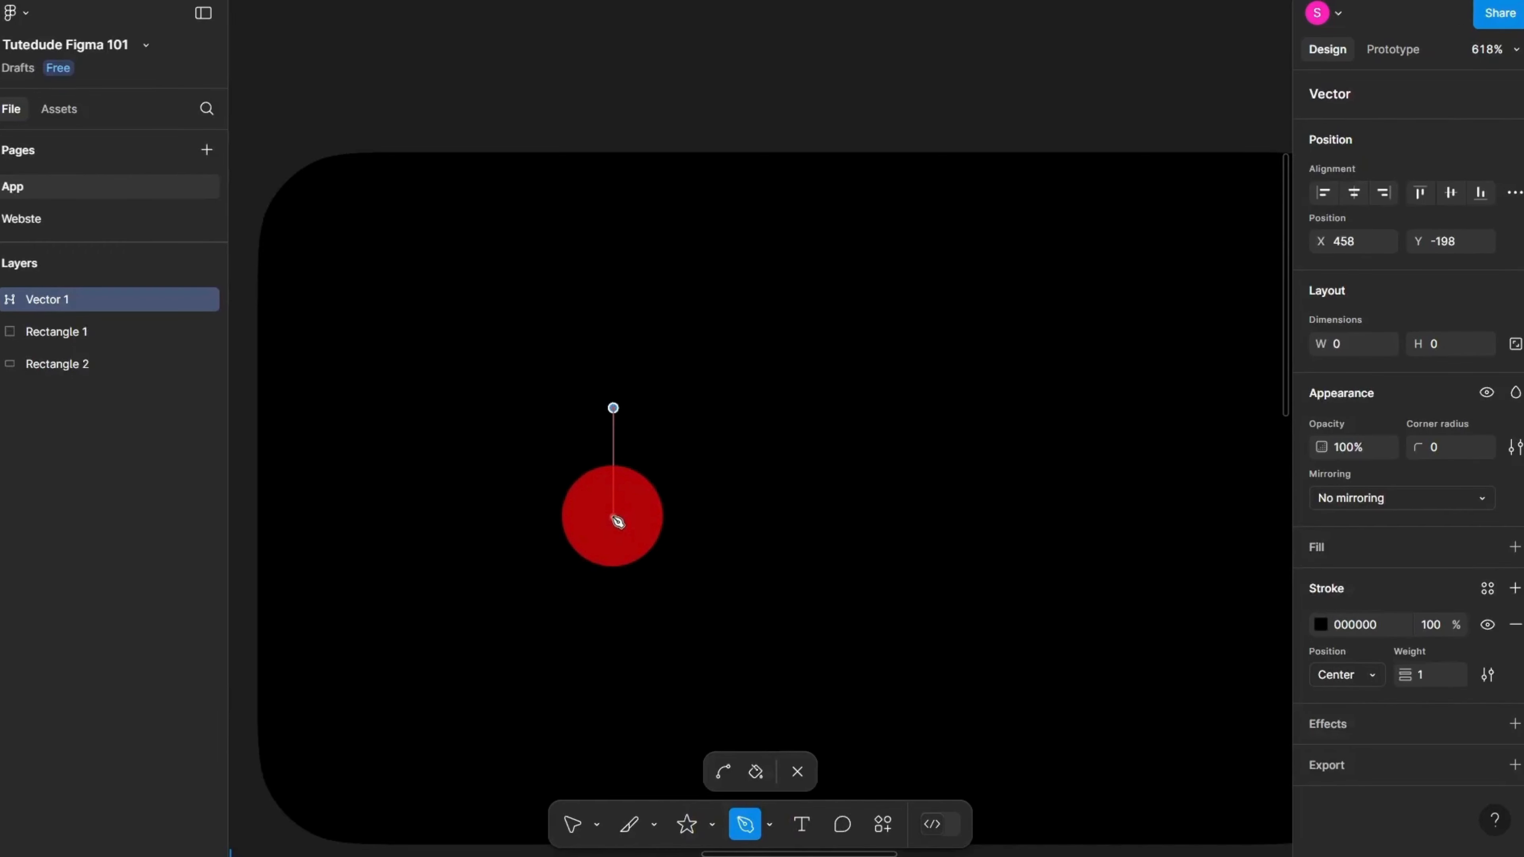
scroll(647, 520, "up", 3)
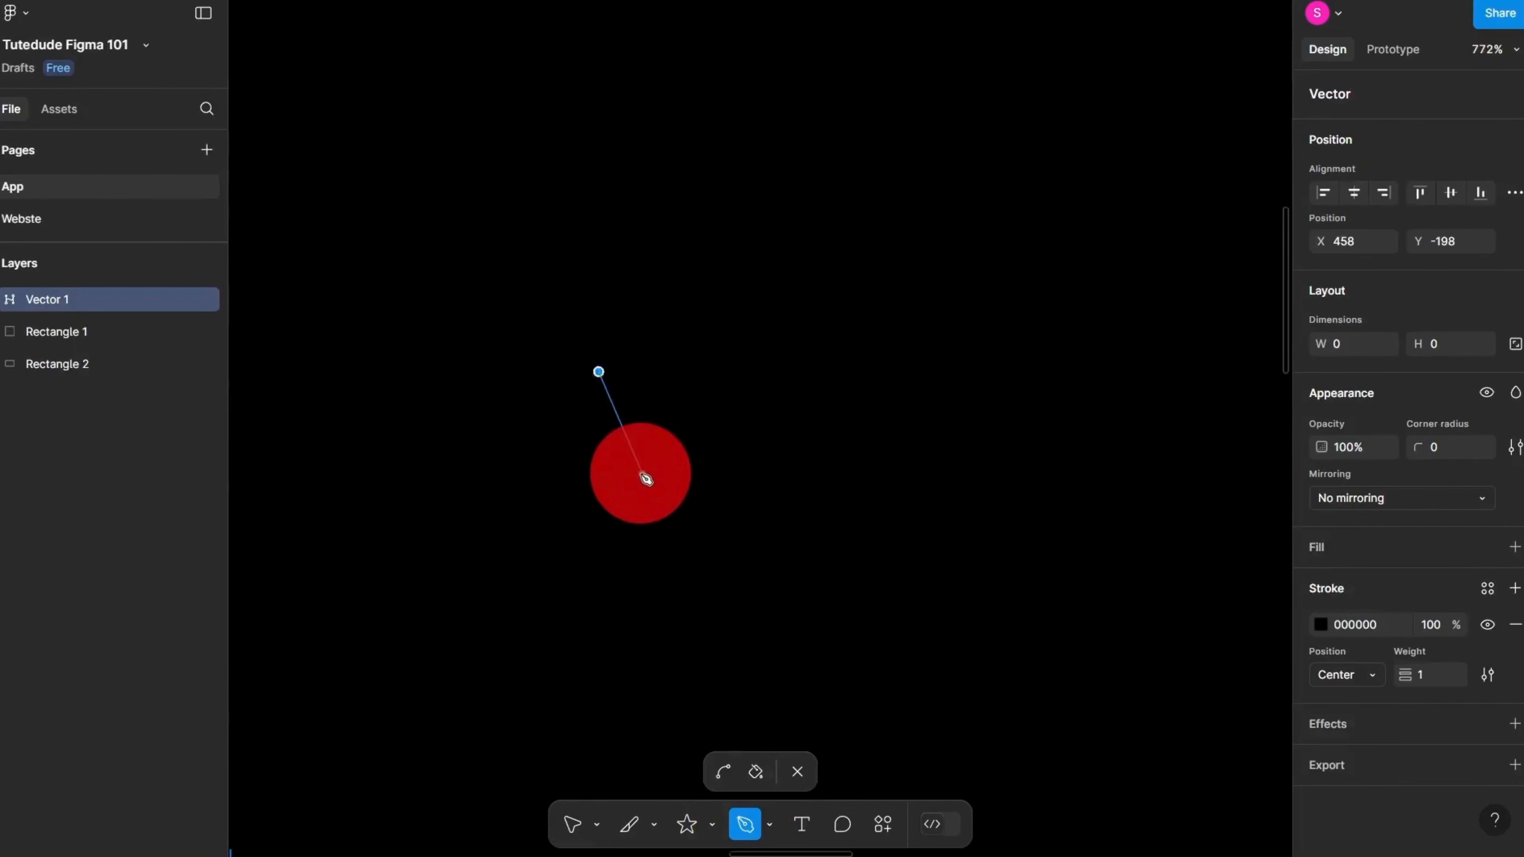
Step: Complete the path as a closed house outline about 13.5 × 18 with its peak at X 465, Y -204.5, and finish vector editing
left_click(591, 531)
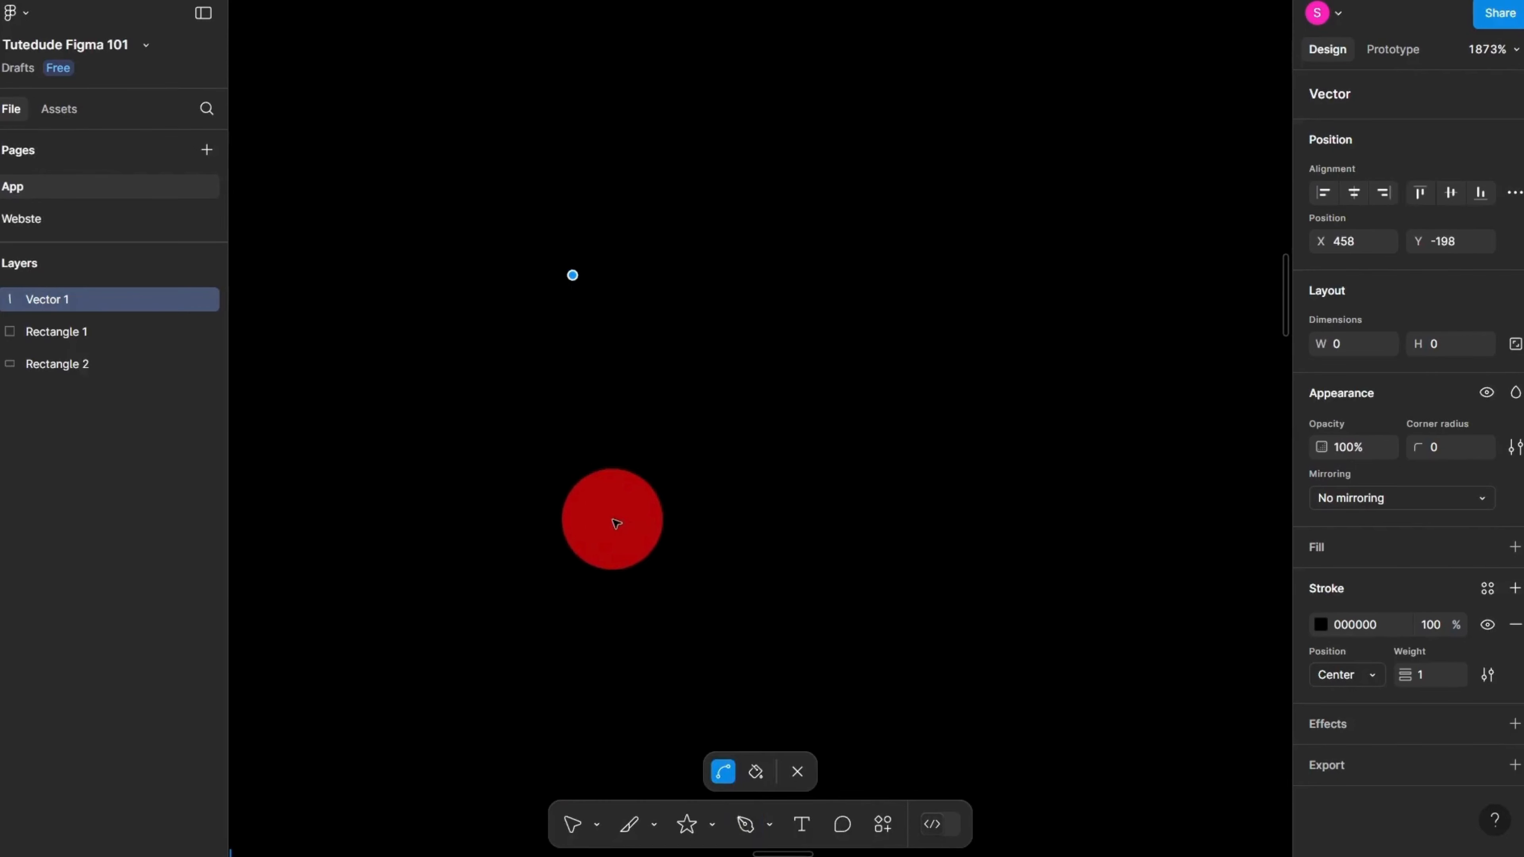
key("p")
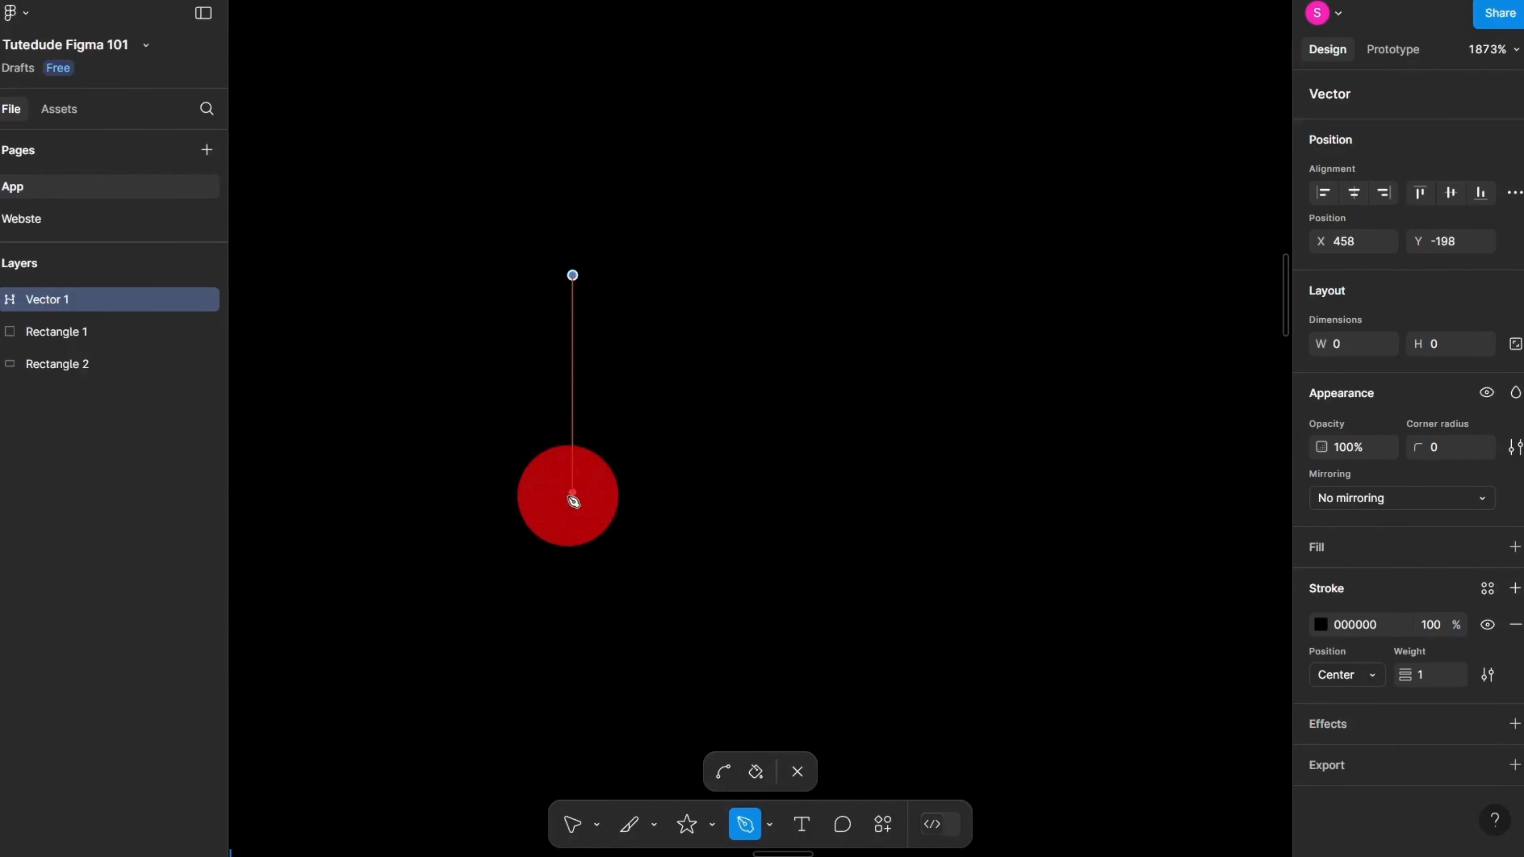
left_click(573, 493)
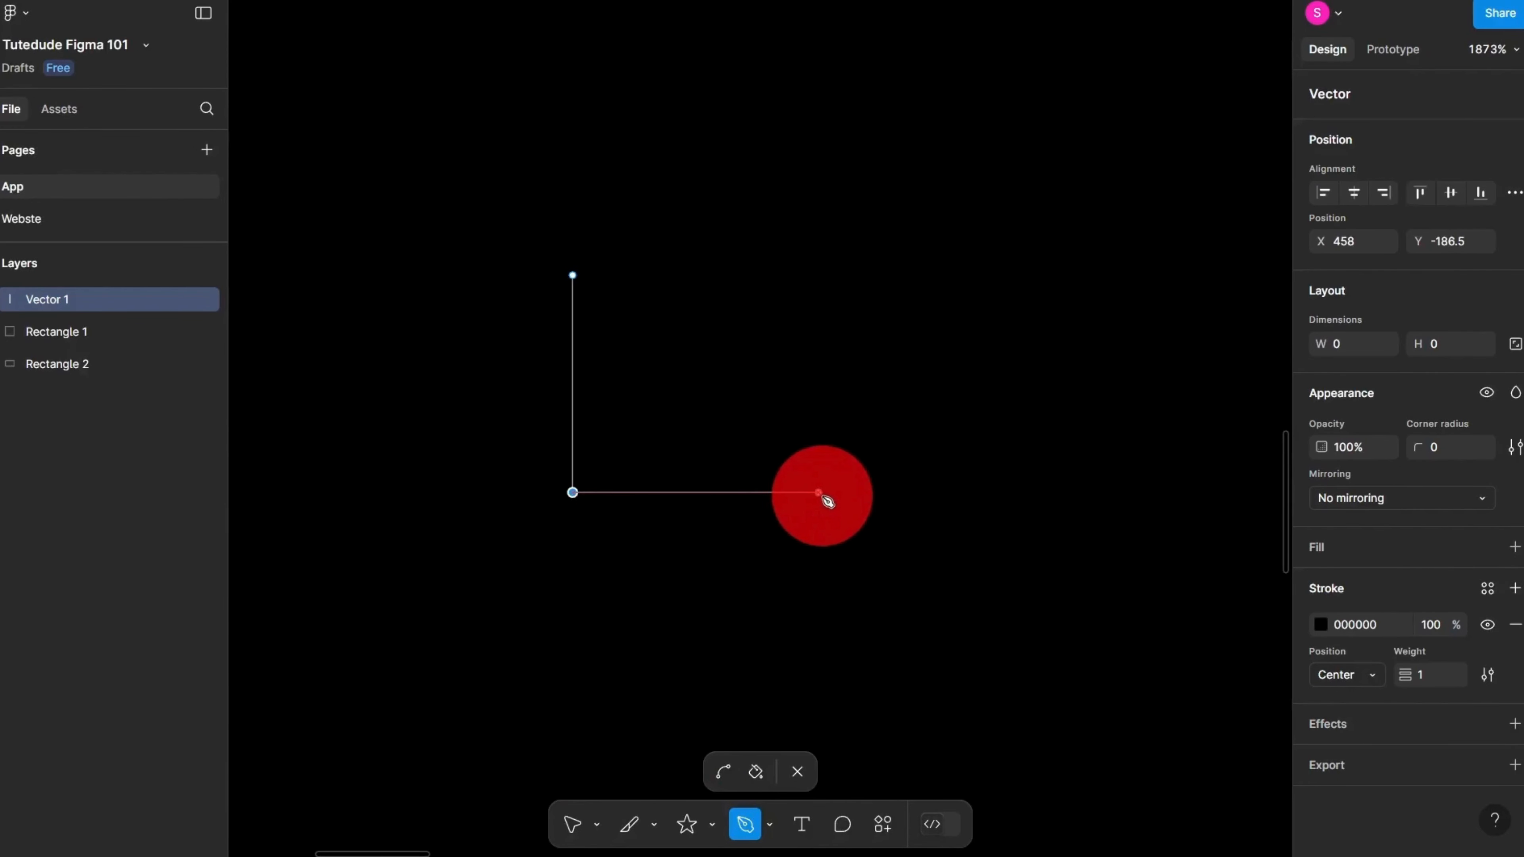
left_click(827, 493)
left_click(828, 277)
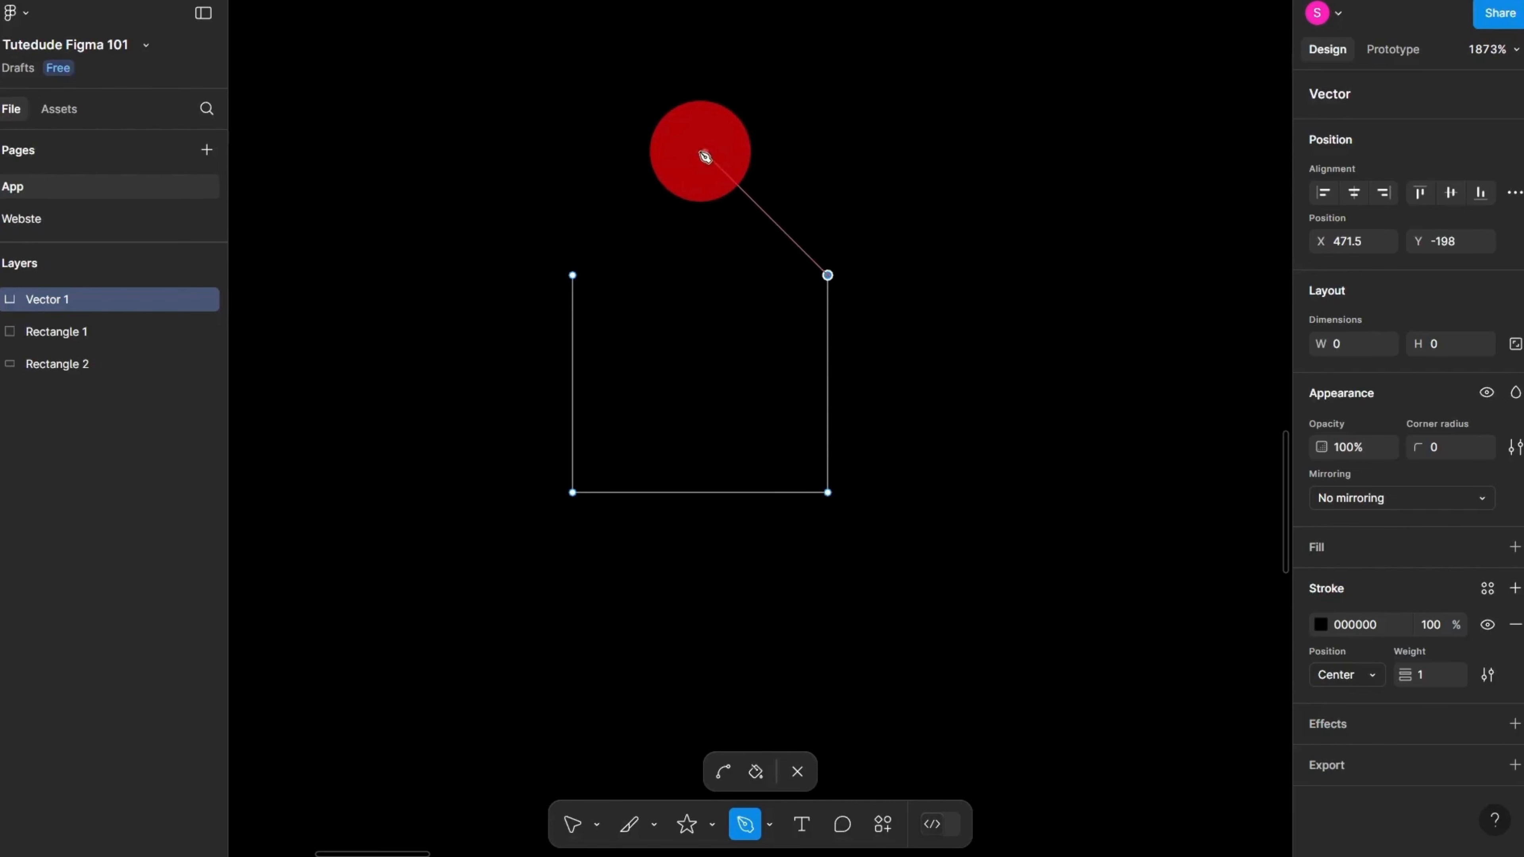
left_click(705, 153)
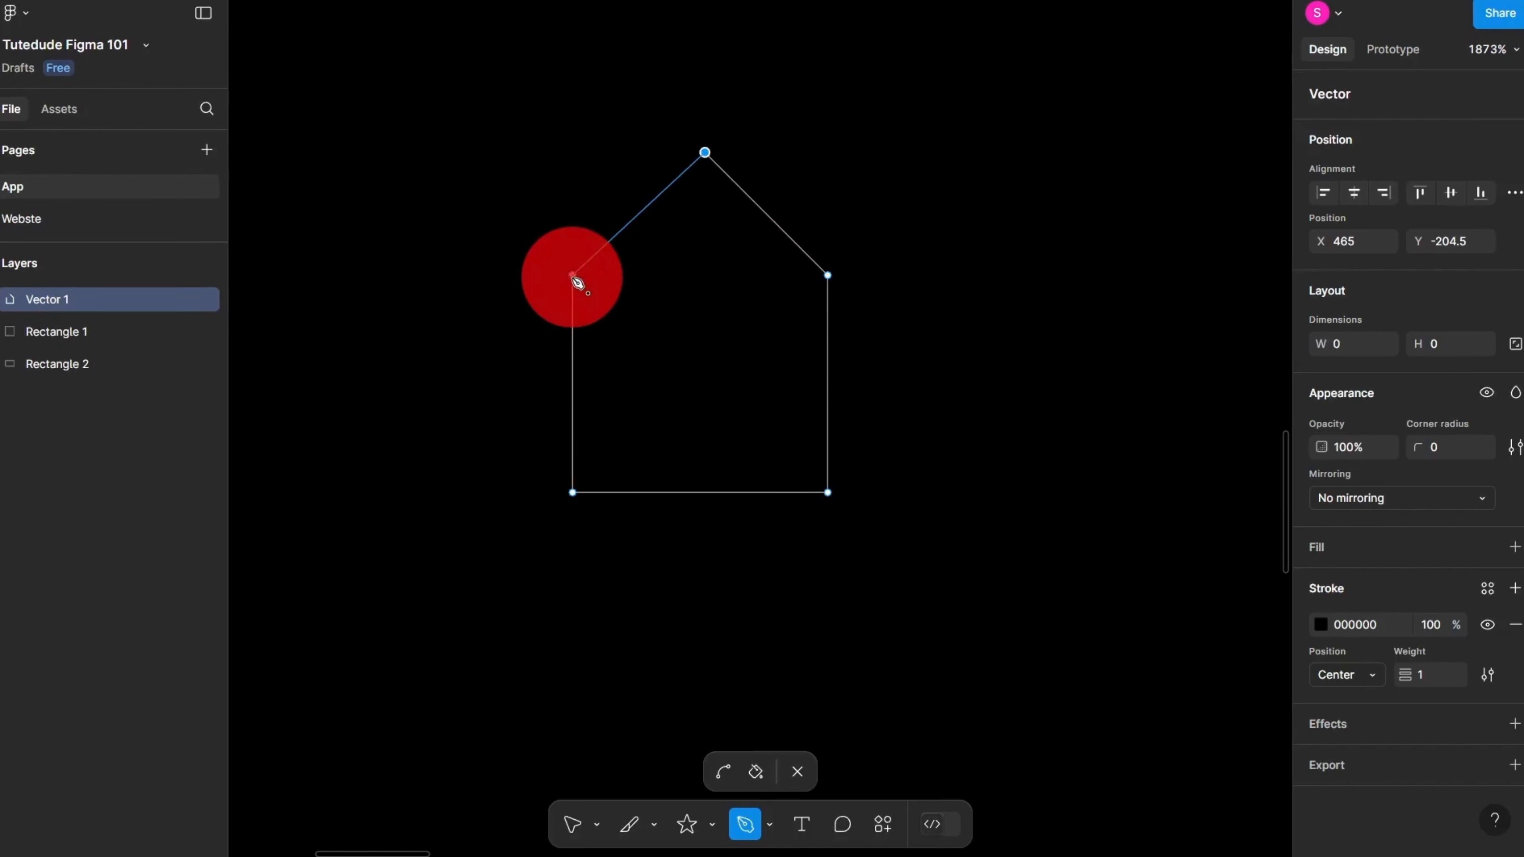
left_click(573, 276)
scroll(743, 230, "up", 5)
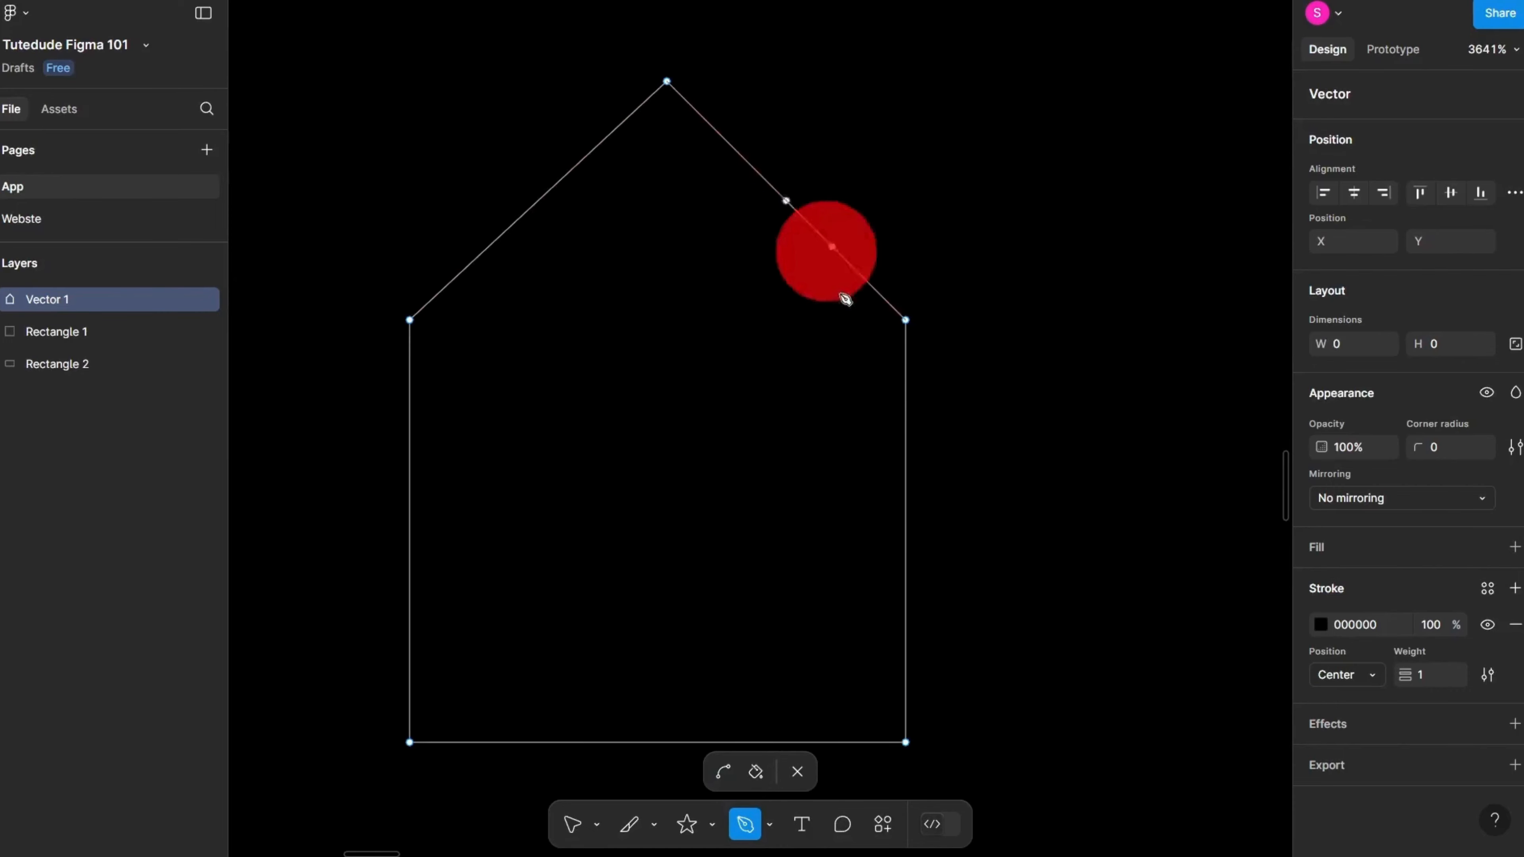
scroll(697, 510, "down", 5)
scroll(792, 432, "right", 3)
scroll(543, 543, "up", 3)
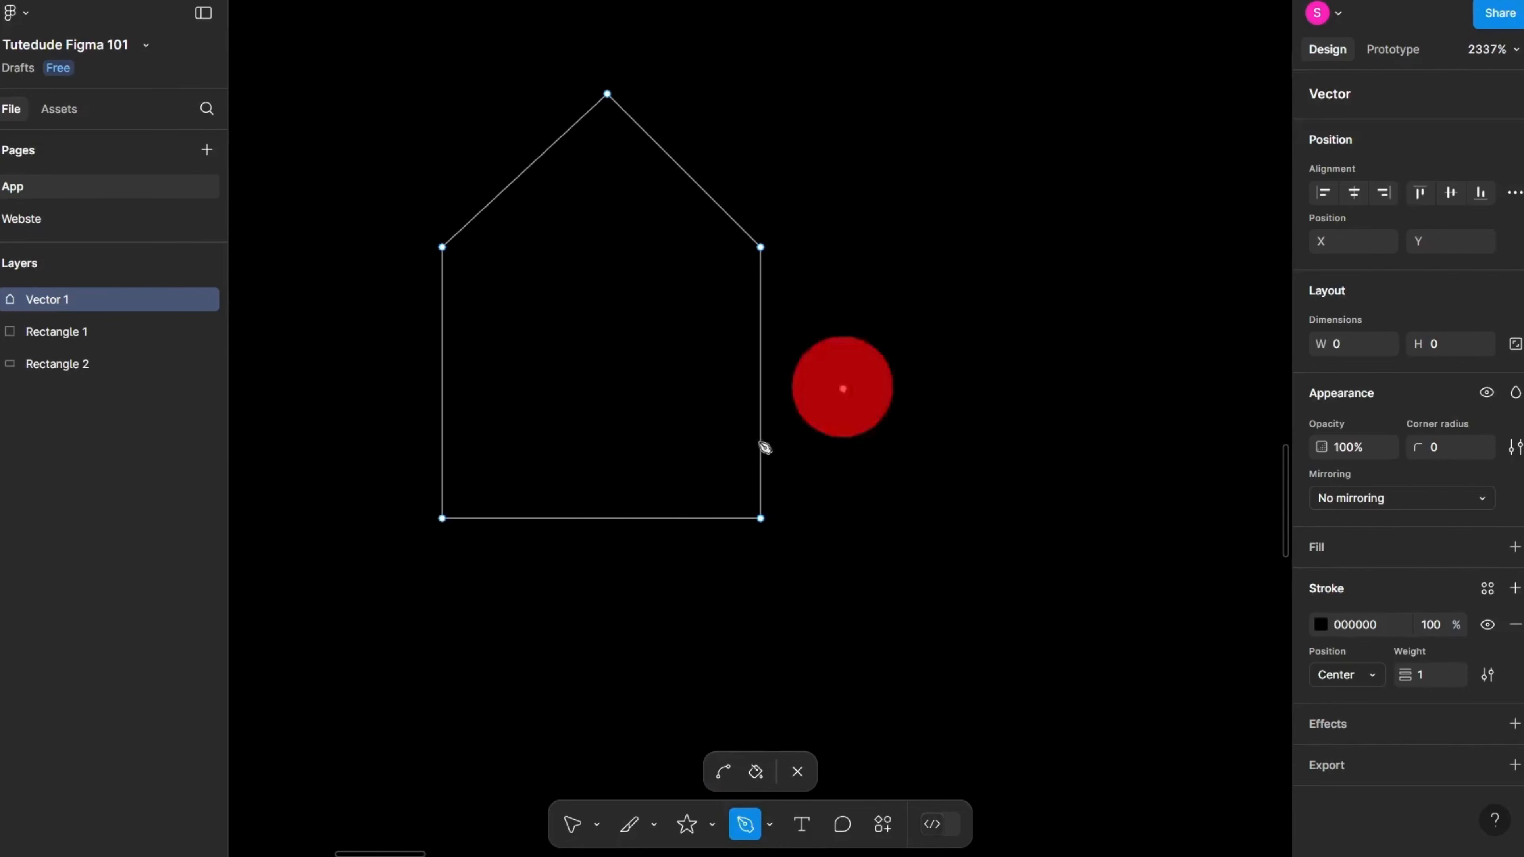
key("Escape")
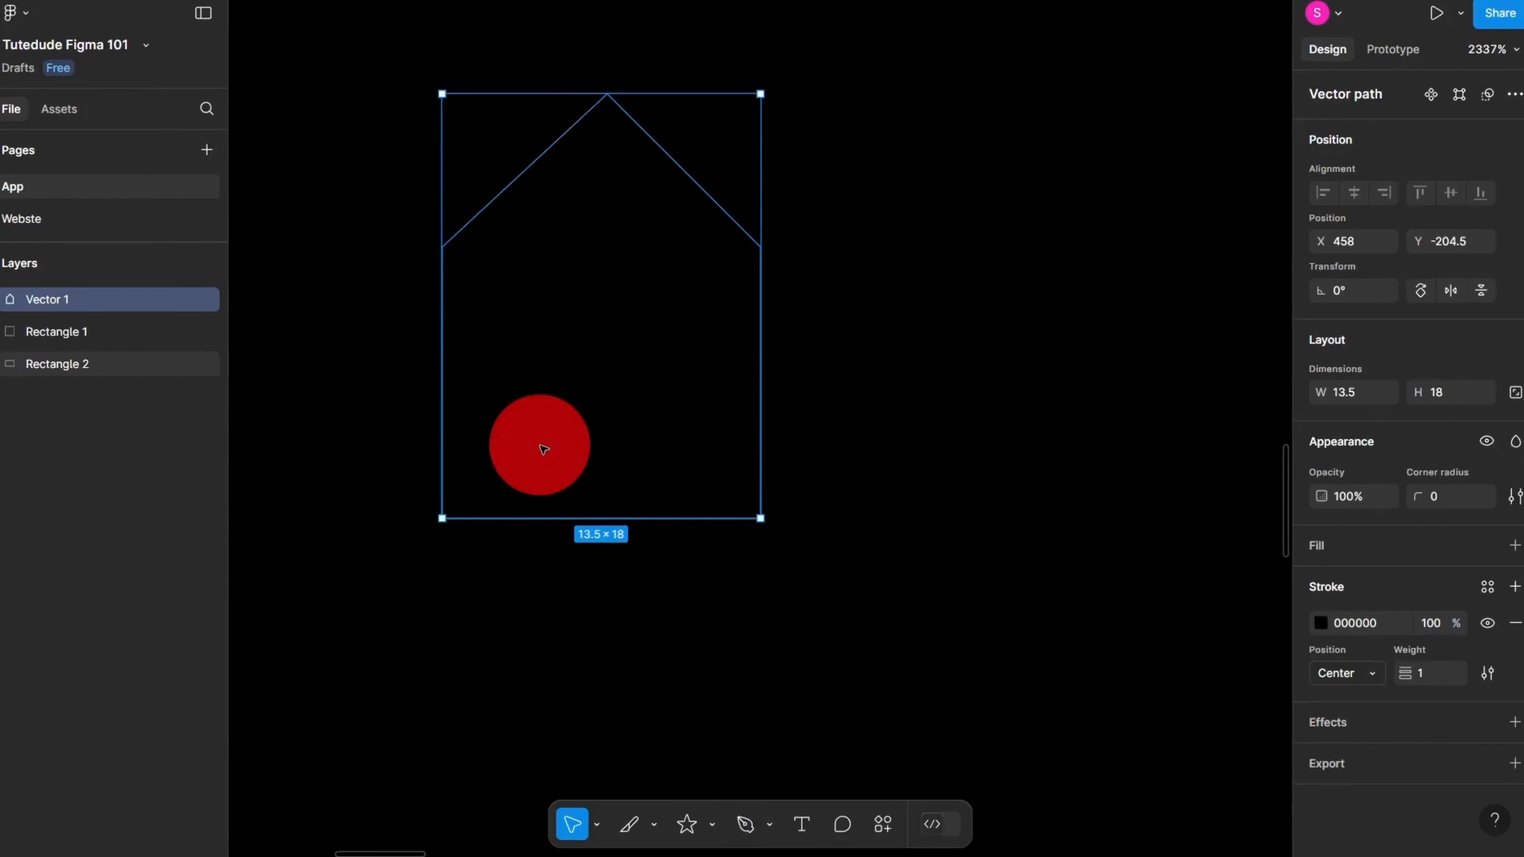
Step: Set the house outline's stroke colour to FFFFFF and move the shape to X 459, Y -201
mouse_move(544, 449)
left_mouse_down()
mouse_move(921, 302)
mouse_move(655, 344)
mouse_move(597, 459)
left_mouse_up()
left_click(1321, 623)
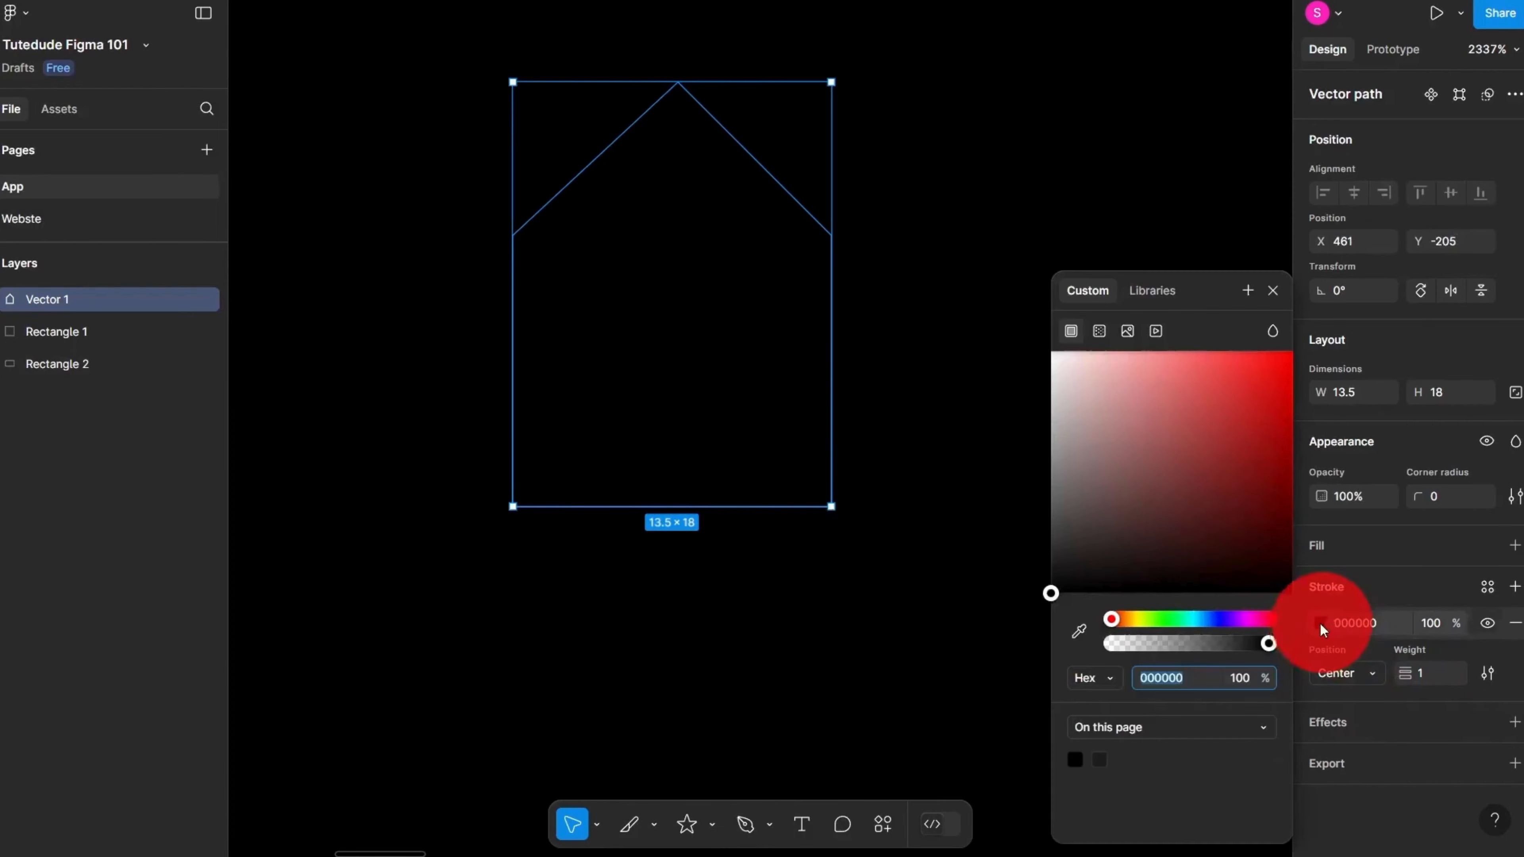
left_click(1225, 495)
left_click_drag(1175, 468, 913, 214)
left_click_drag(708, 300, 657, 381)
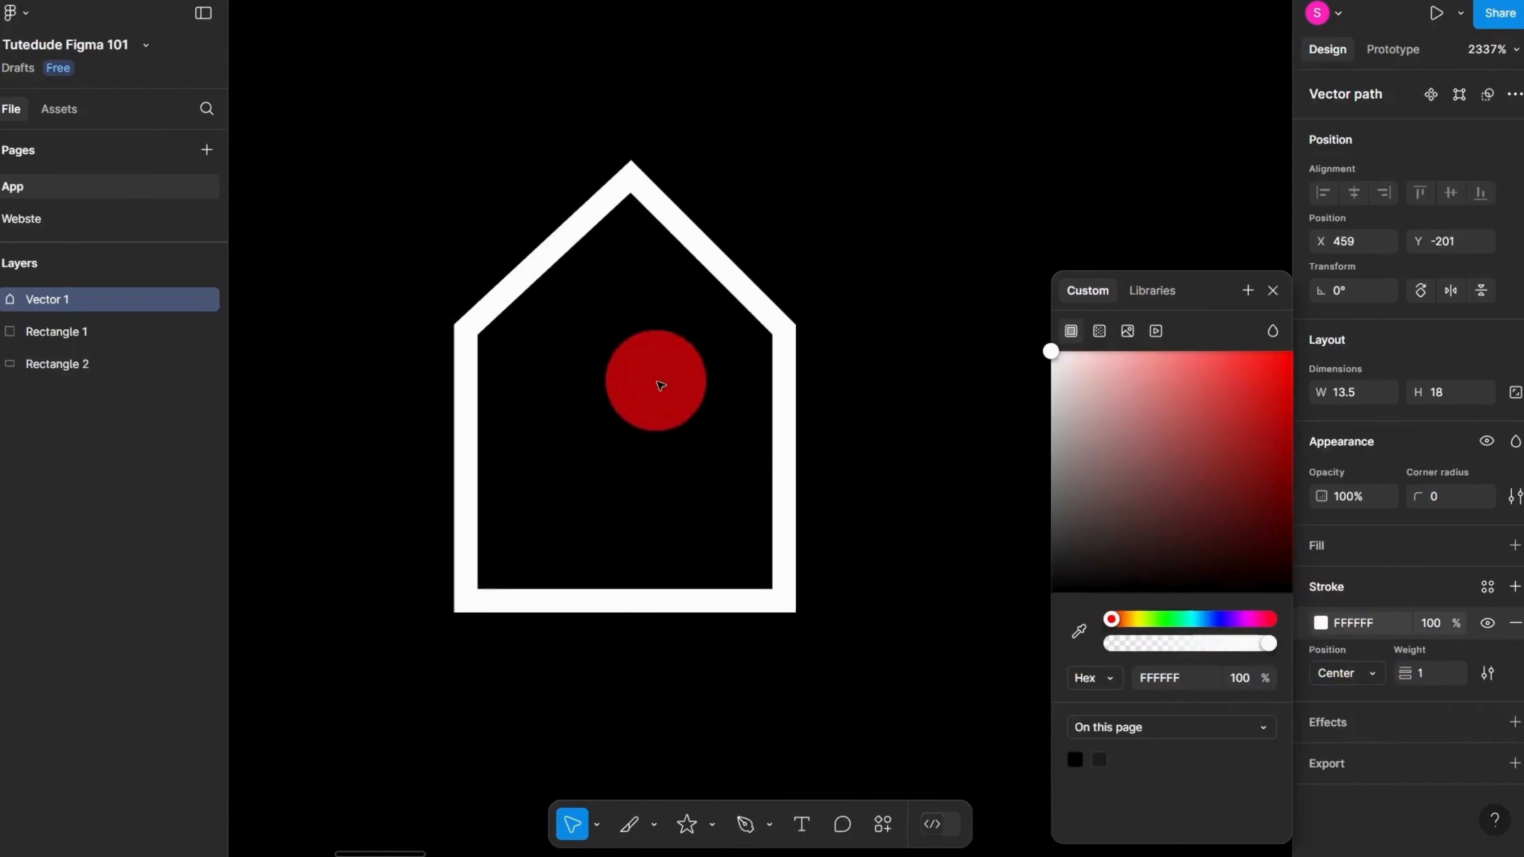
left_click(819, 433)
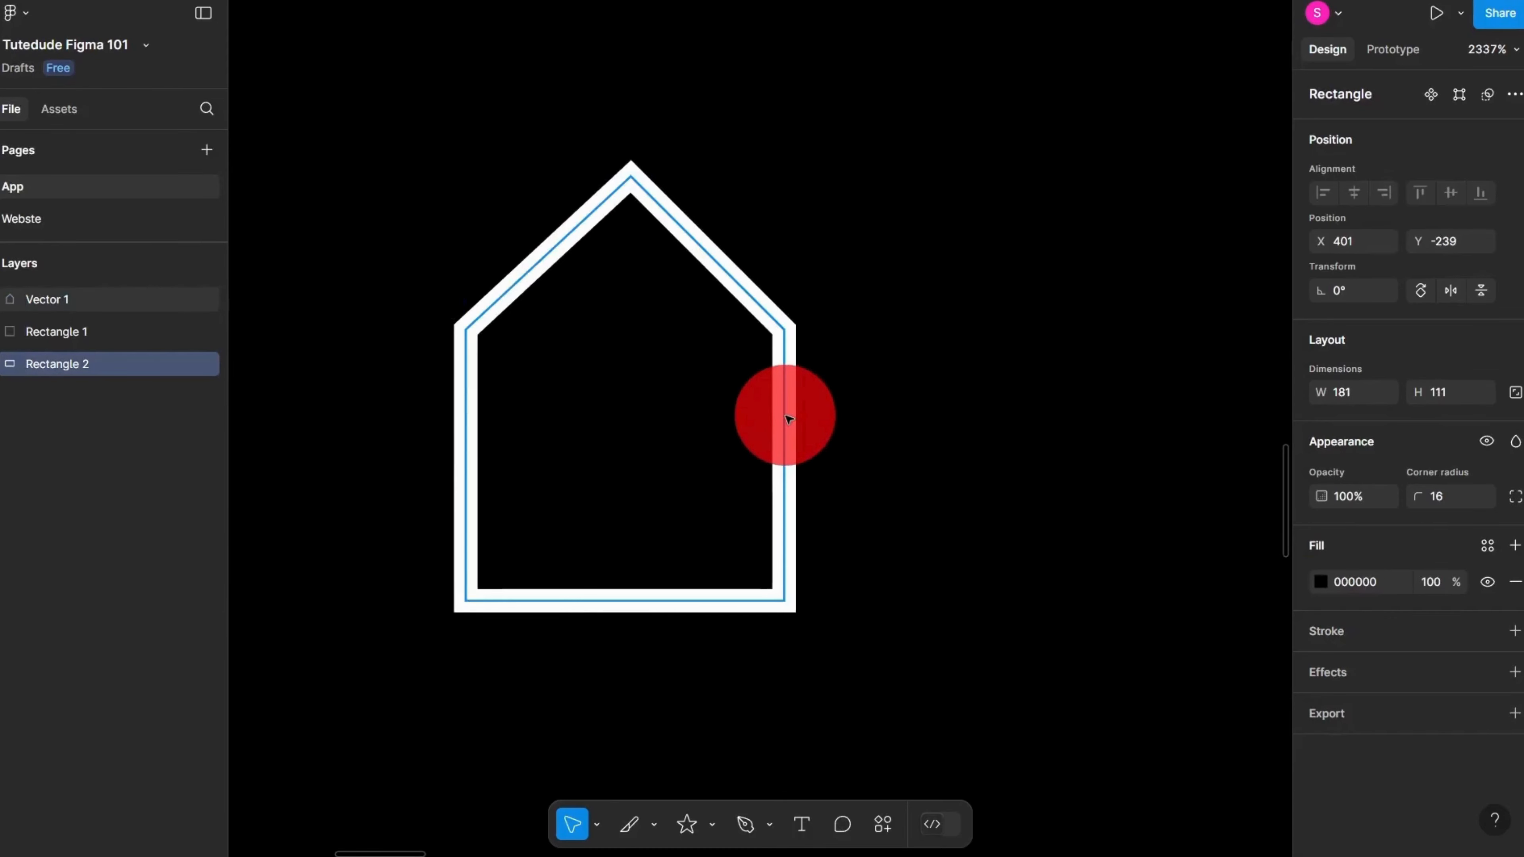
Step: Examine the house outline's anchor points by entering and leaving its vector editing mode
scroll(788, 419, "up", 2)
left_click(544, 164)
double_click(546, 168)
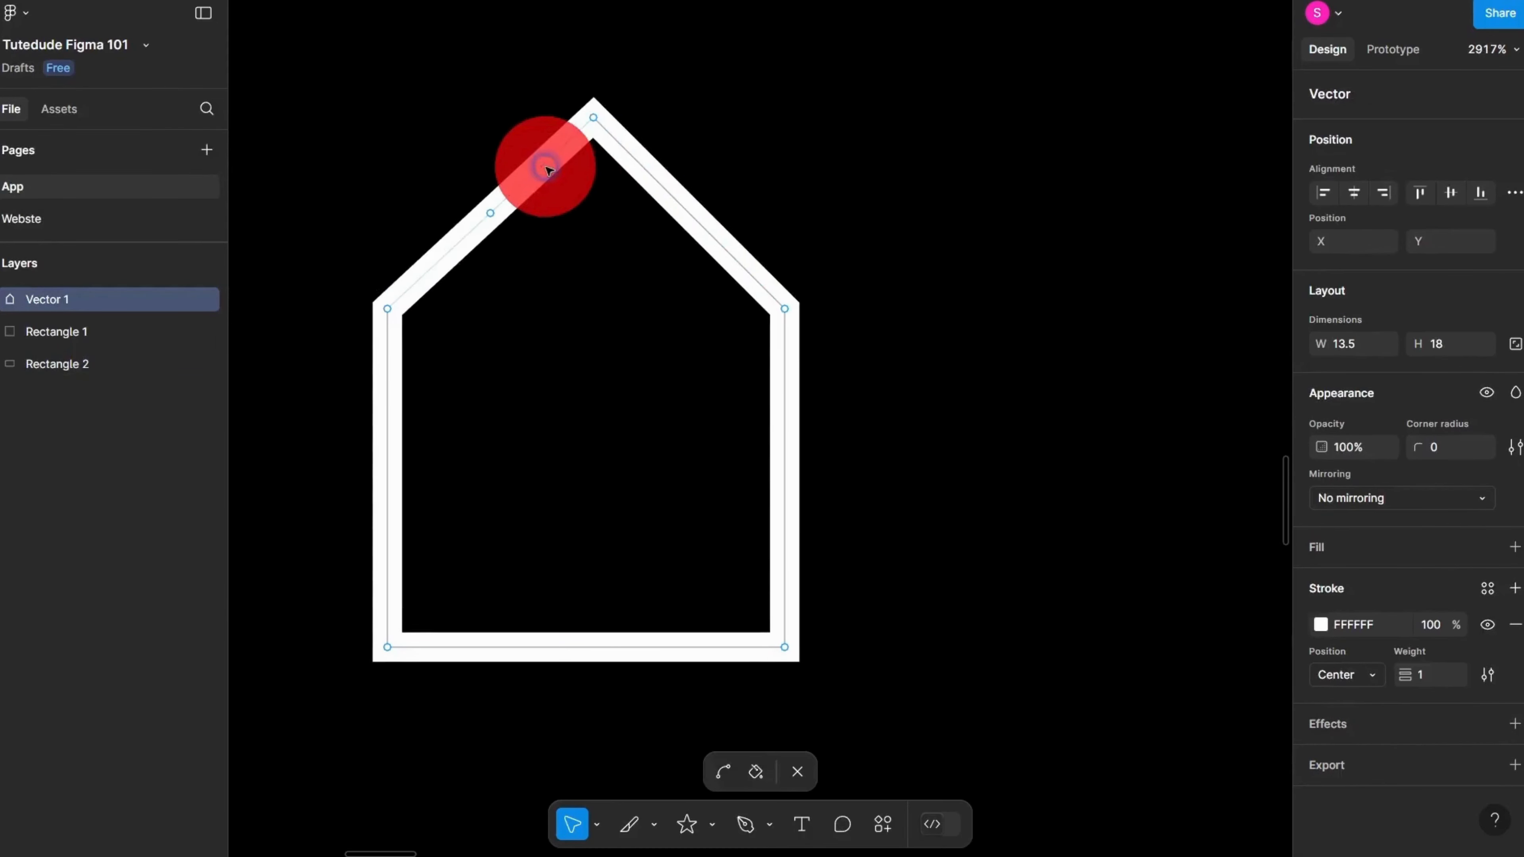
left_click(594, 117)
left_click(603, 247)
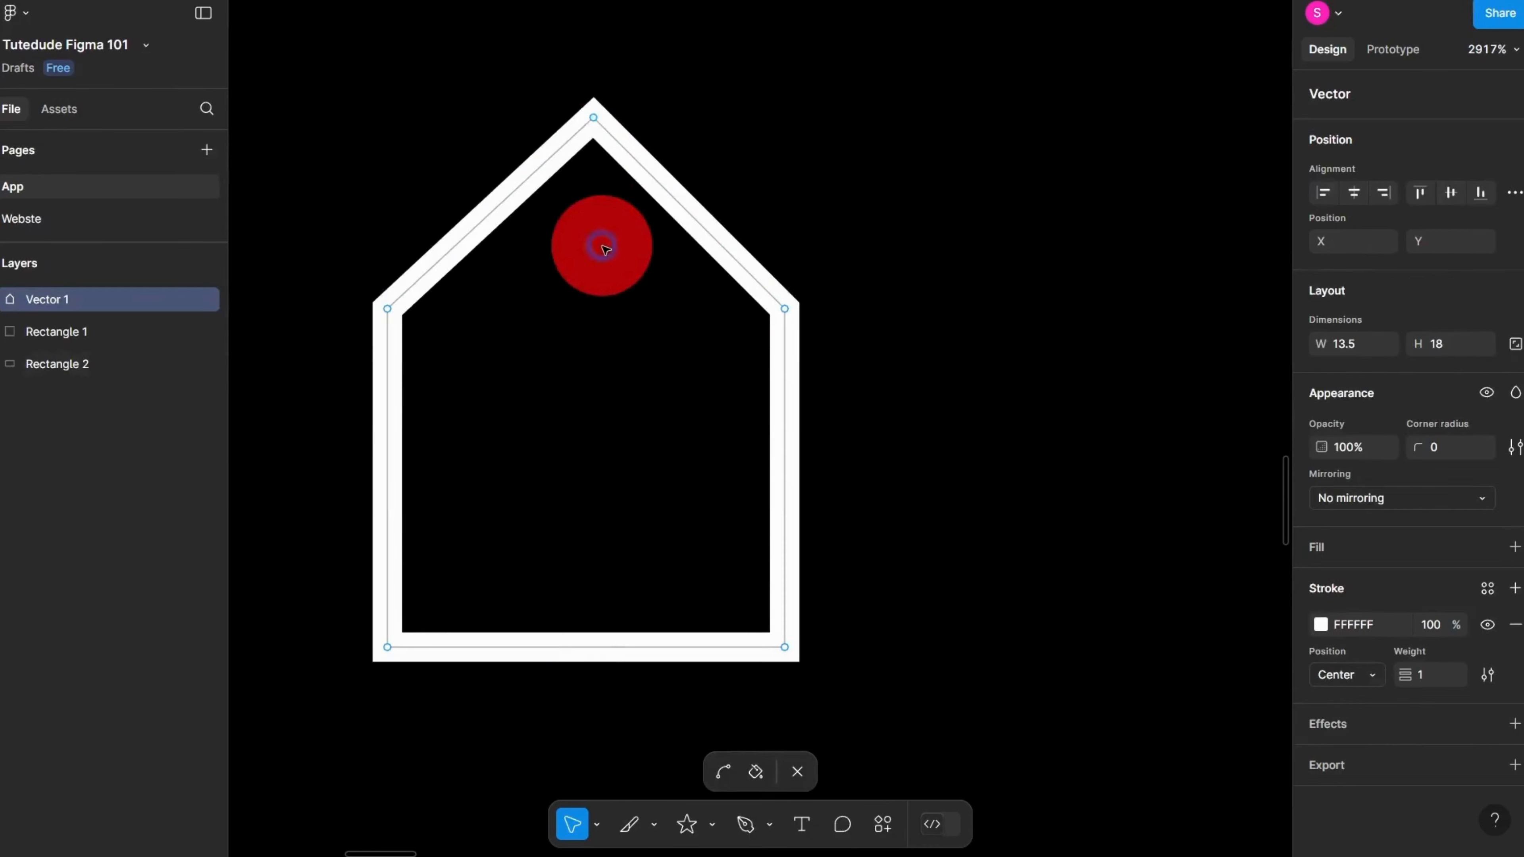
left_click(626, 279)
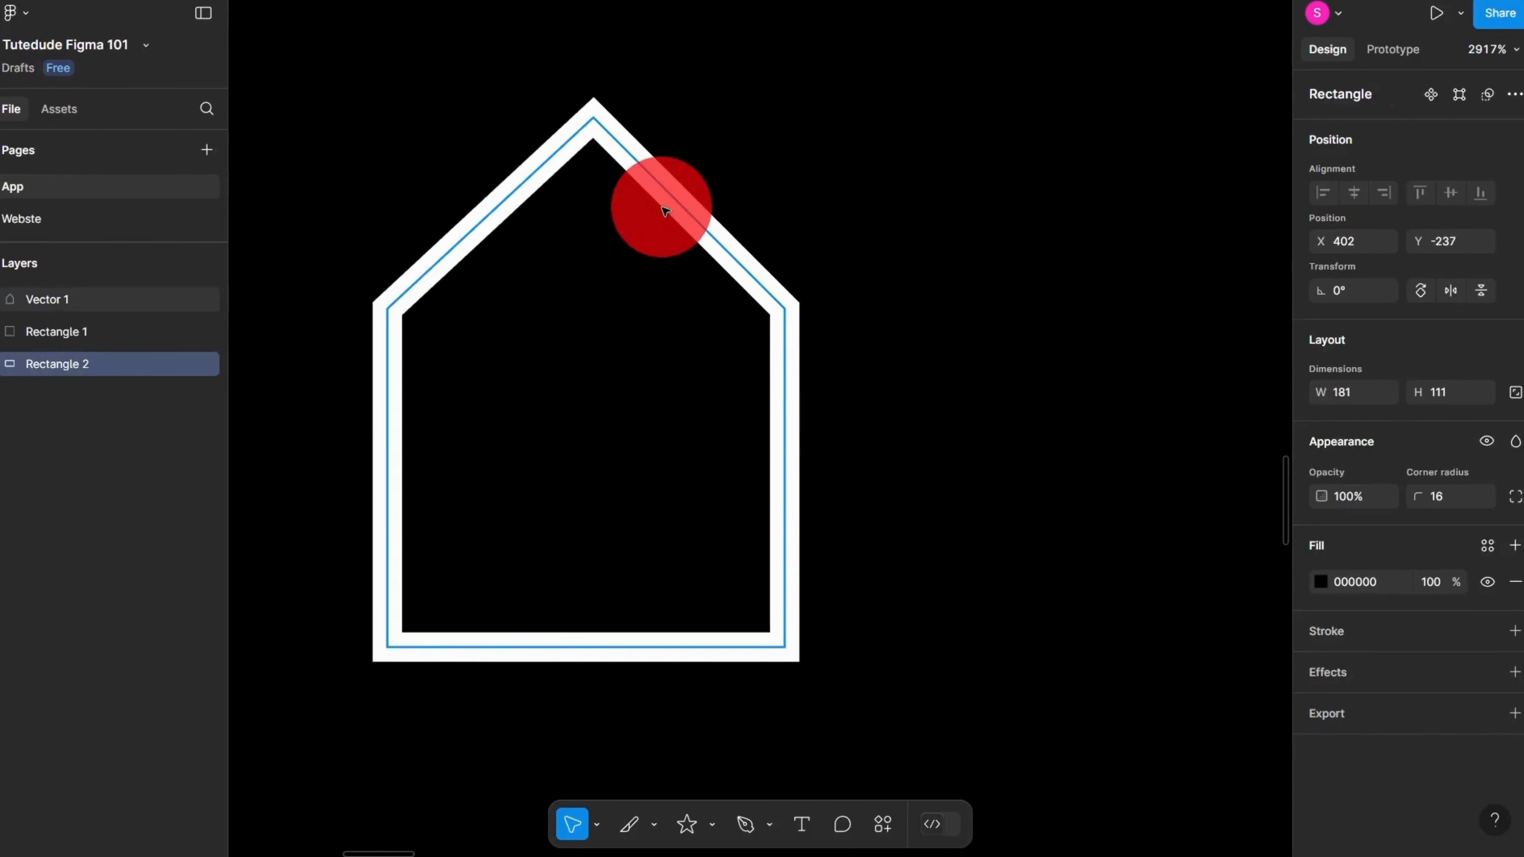
double_click(663, 208)
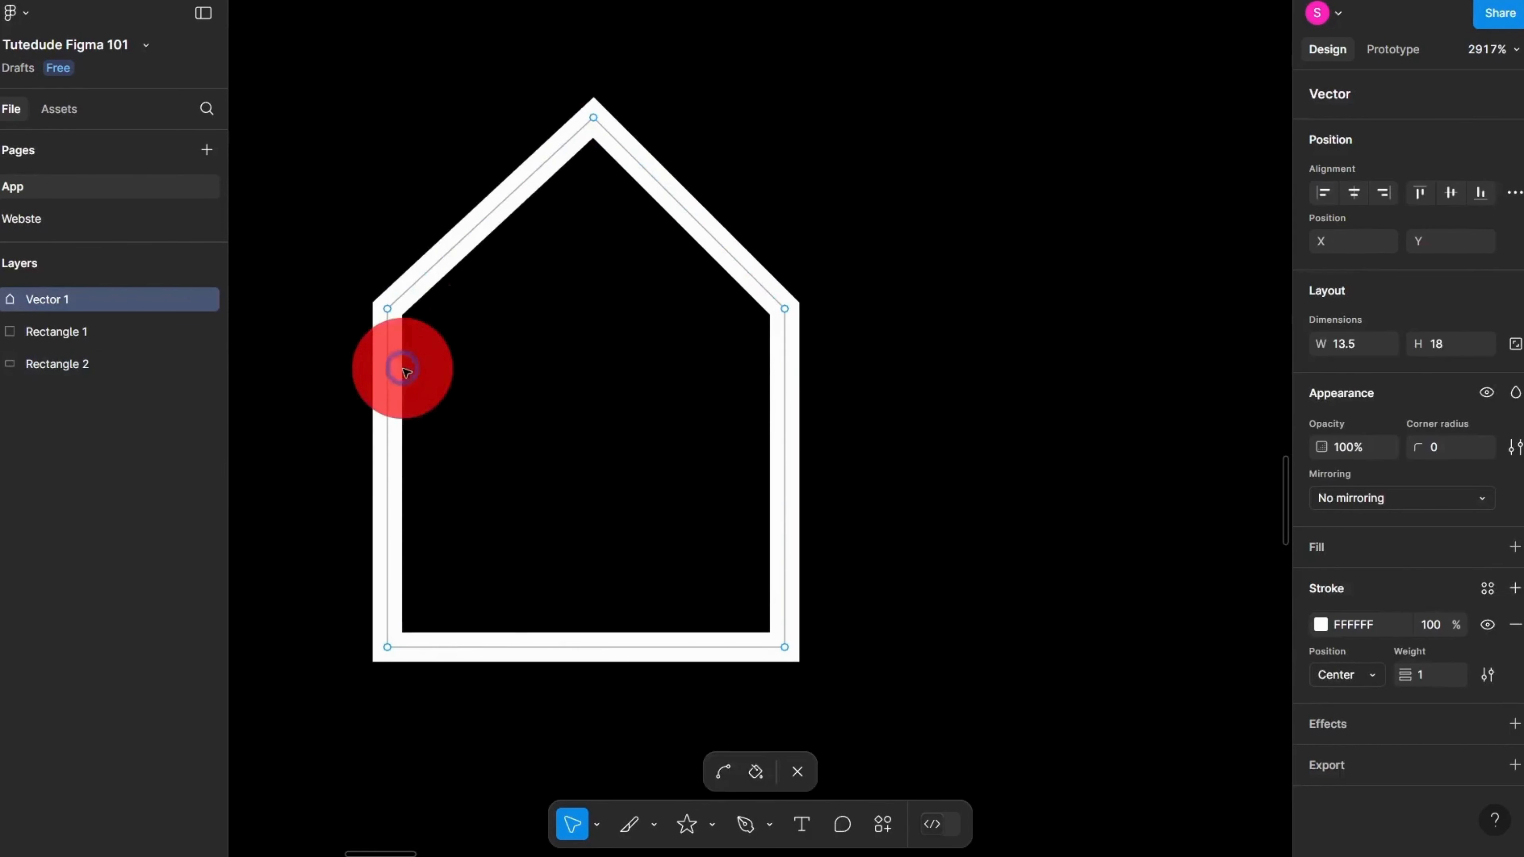
left_click(402, 368)
double_click(475, 388)
key("Escape")
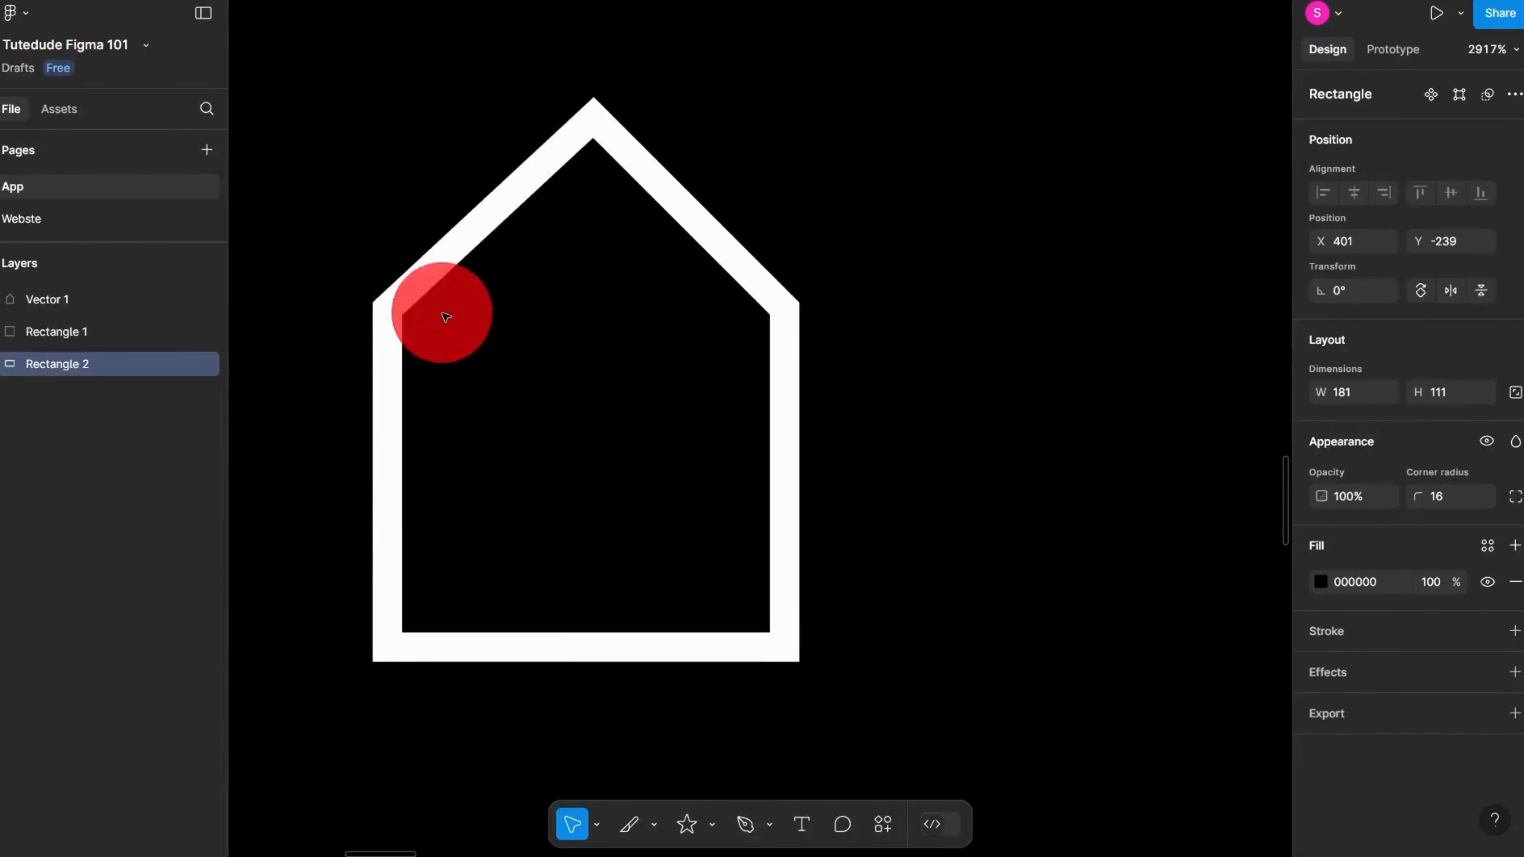
Step: Open the house outline for vector editing, try shifting its left roof edge, and undo that shift
scroll(439, 314, "down", 2)
left_click(423, 286)
scroll(424, 286, "up", 2)
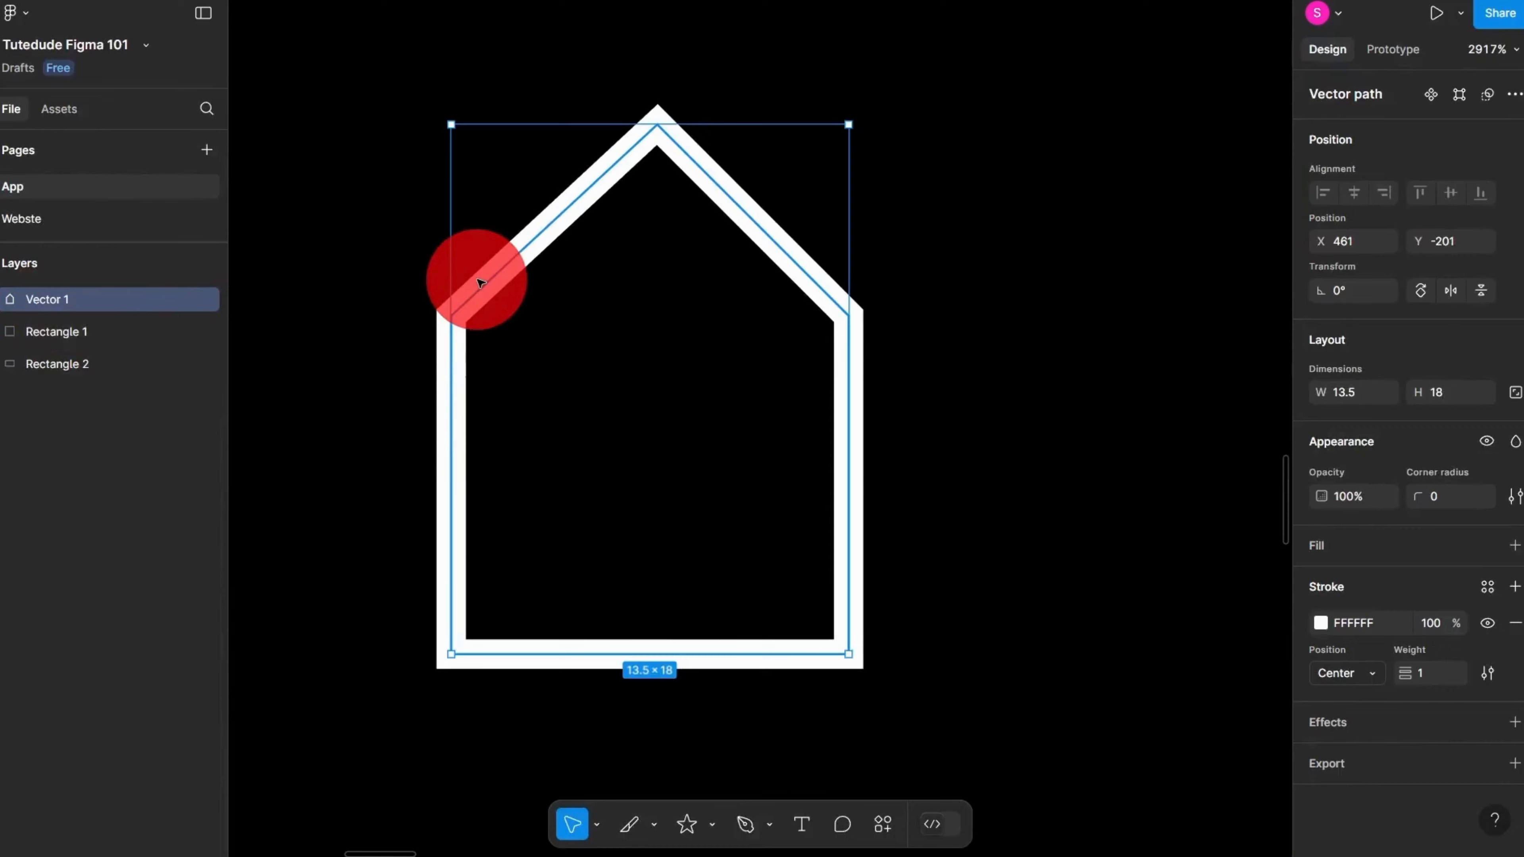
double_click(480, 283)
mouse_move(501, 270)
left_mouse_down()
mouse_move(499, 314)
mouse_move(518, 256)
left_mouse_up()
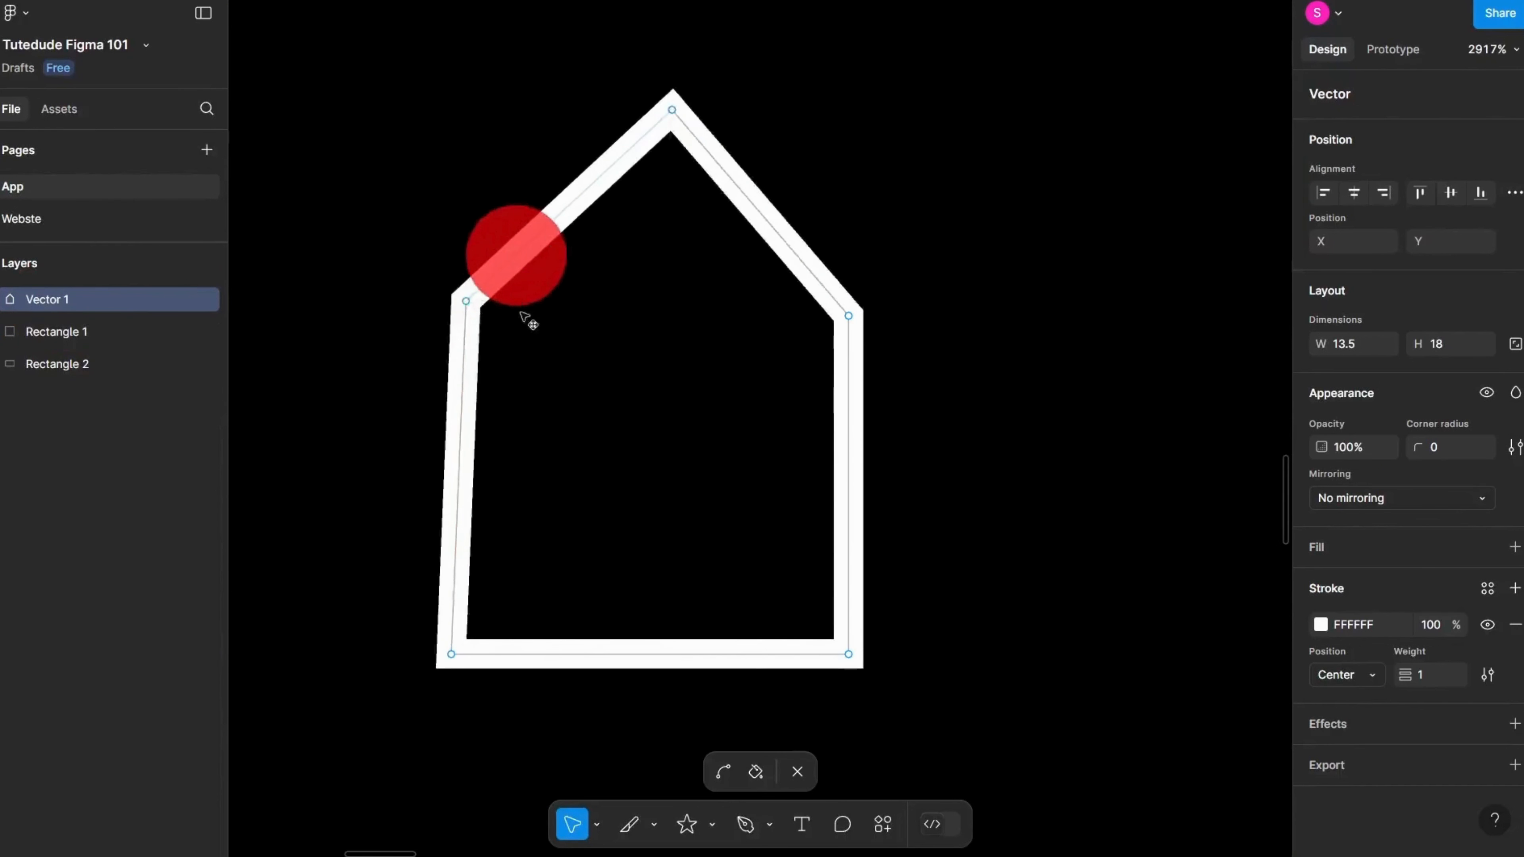
key("ctrl+z")
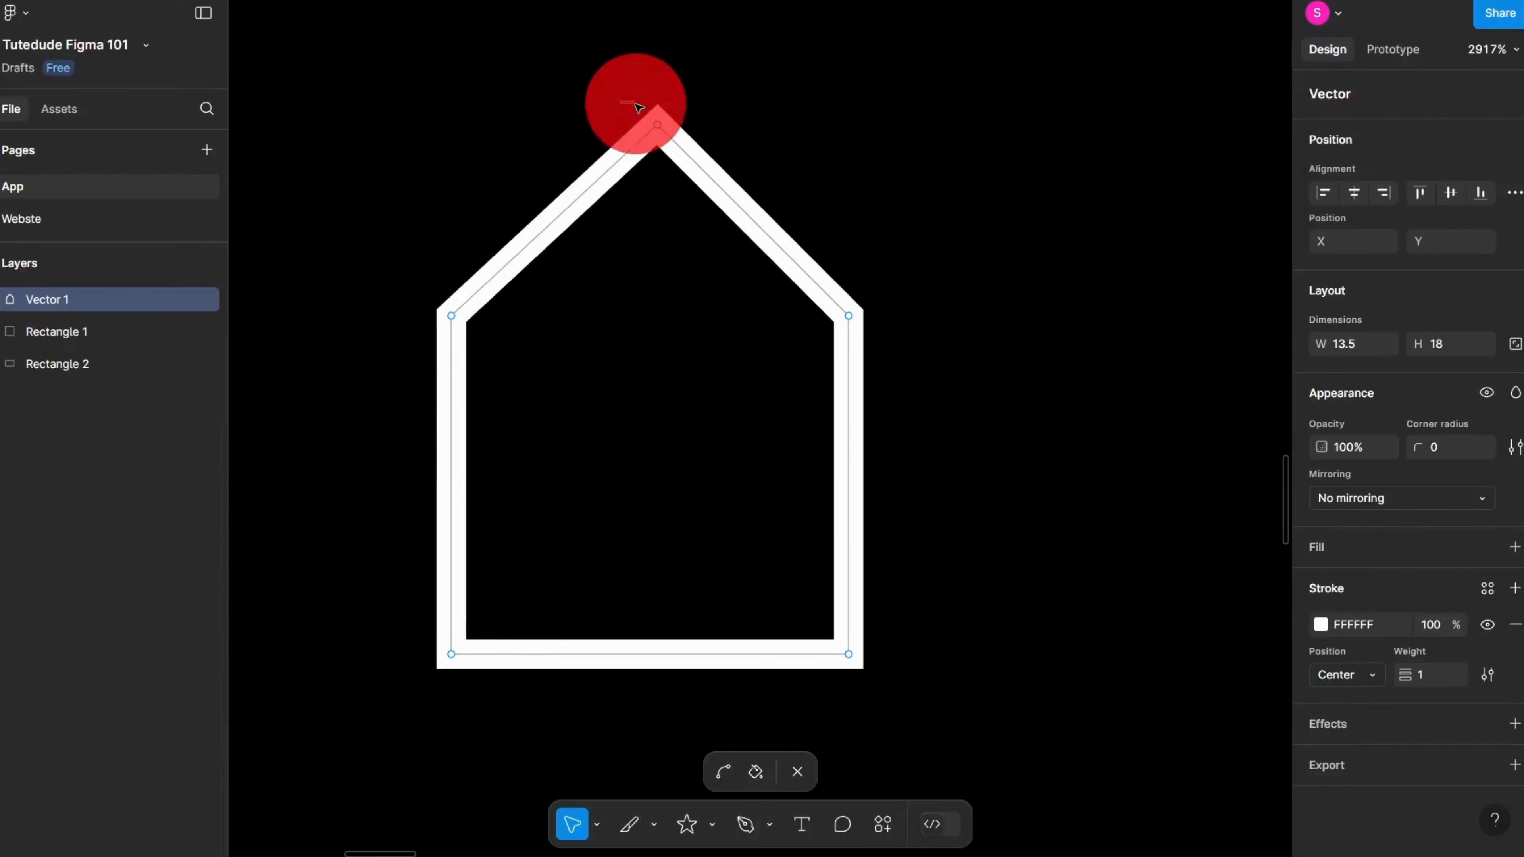
Step: Move the house's roof peak anchor to X 467.5, Y -201 and finish vector editing
left_click(663, 129)
scroll(660, 121, "up", 3)
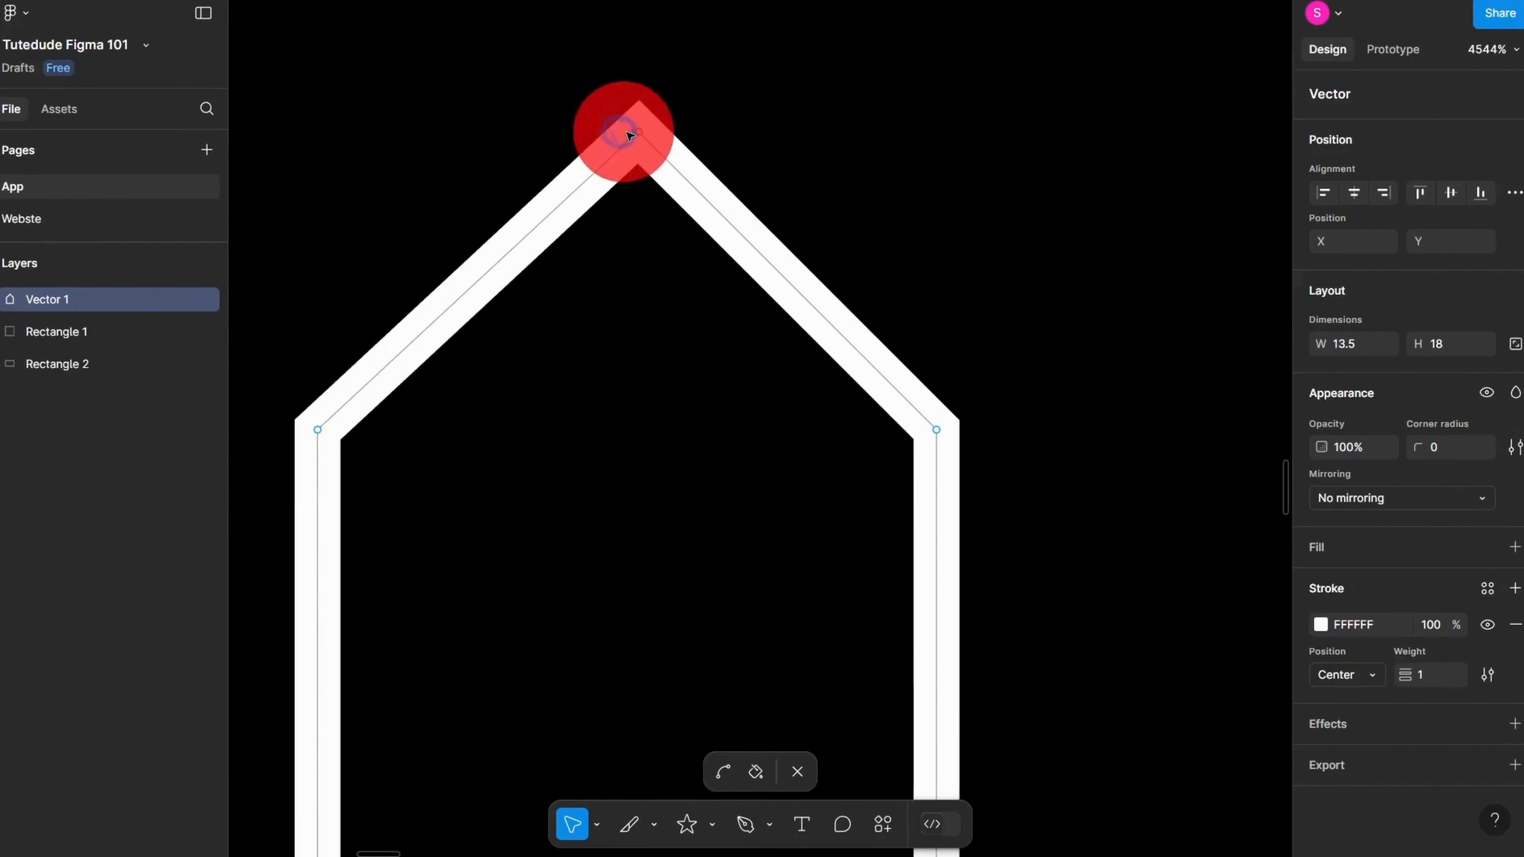
left_click_drag(632, 134, 620, 134)
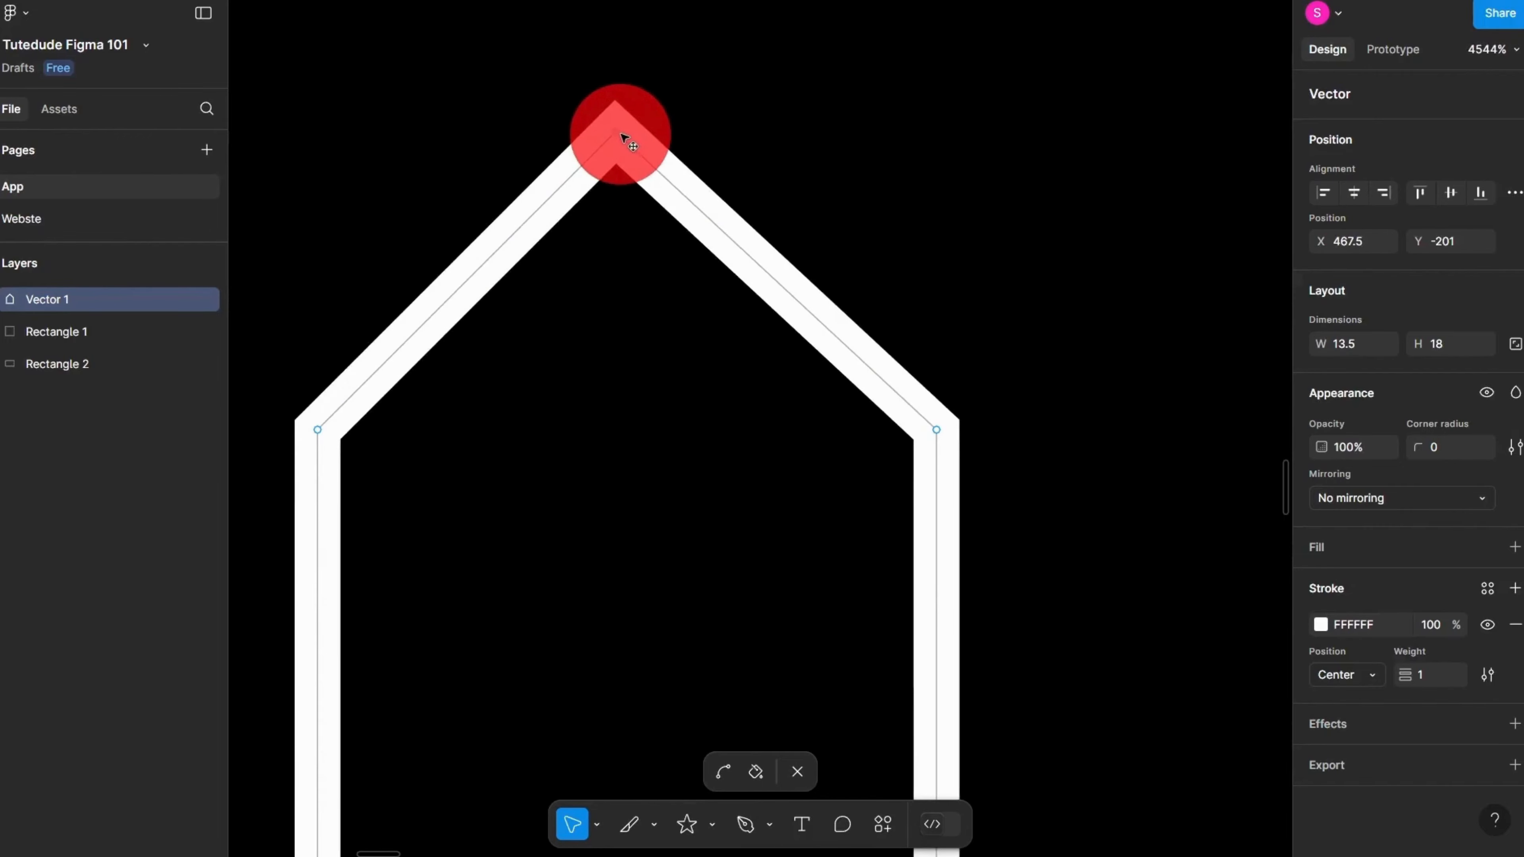
scroll(629, 138, "down", 3)
left_click(962, 346)
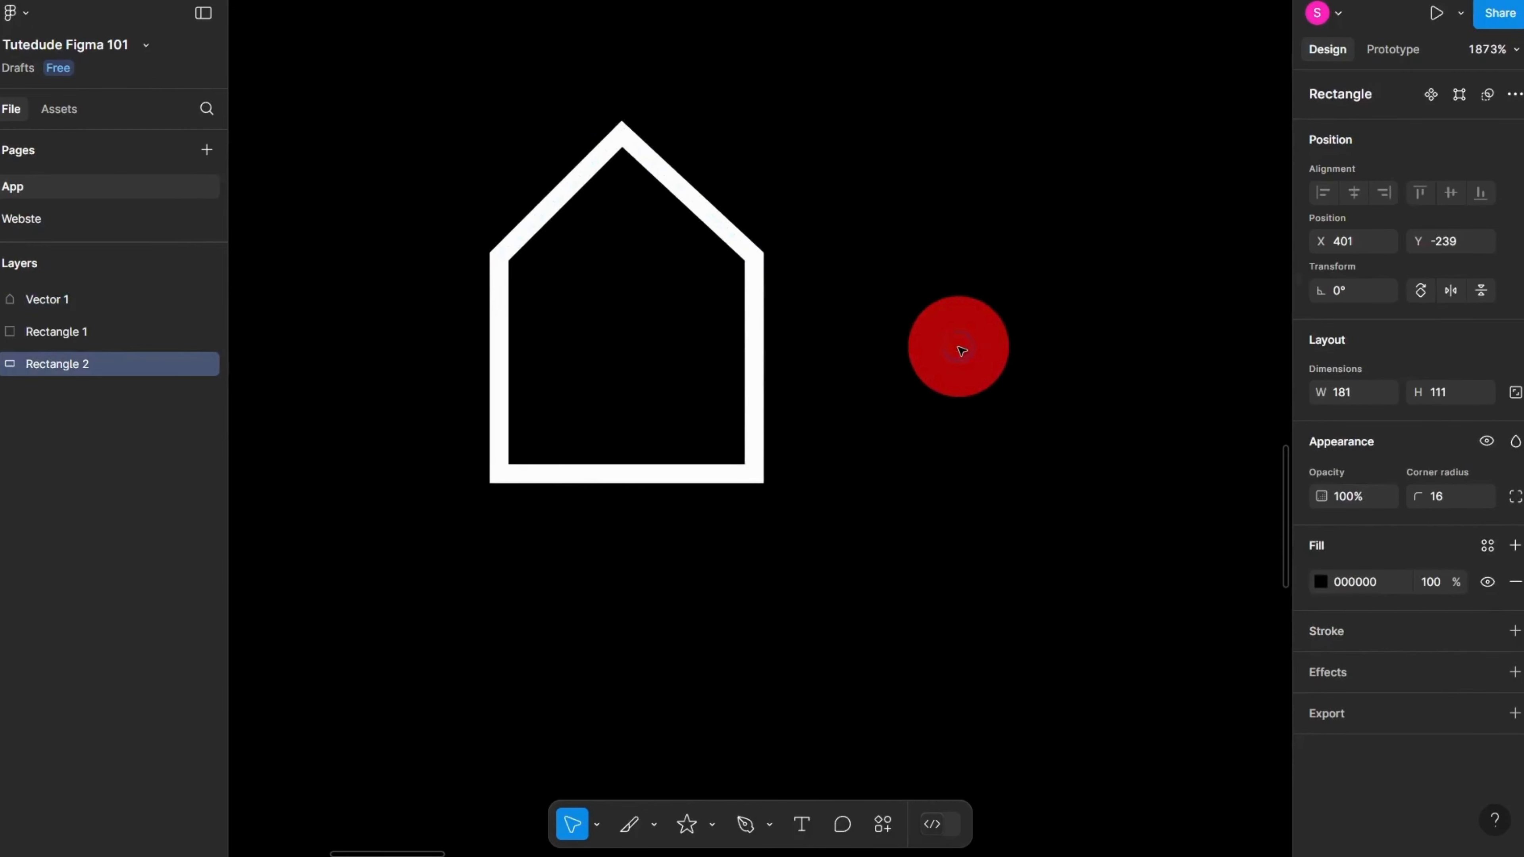
Step: Change the house outline's stroke position to Inside
scroll(881, 348, "up", 2)
scroll(858, 347, "down", 4)
scroll(827, 355, "up", 6)
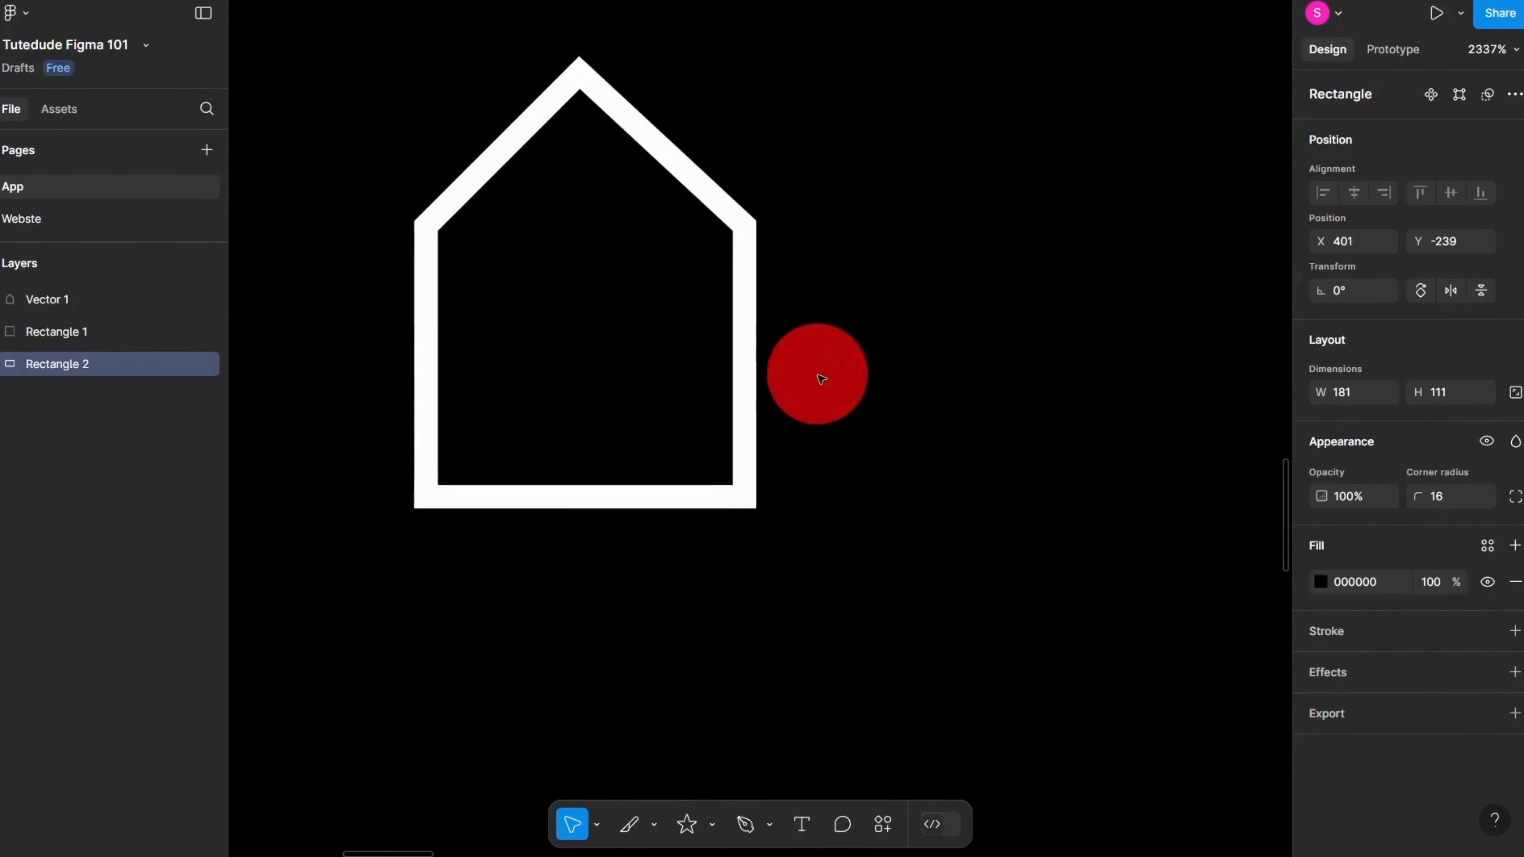
scroll(752, 416, "down", 2)
left_click(725, 446)
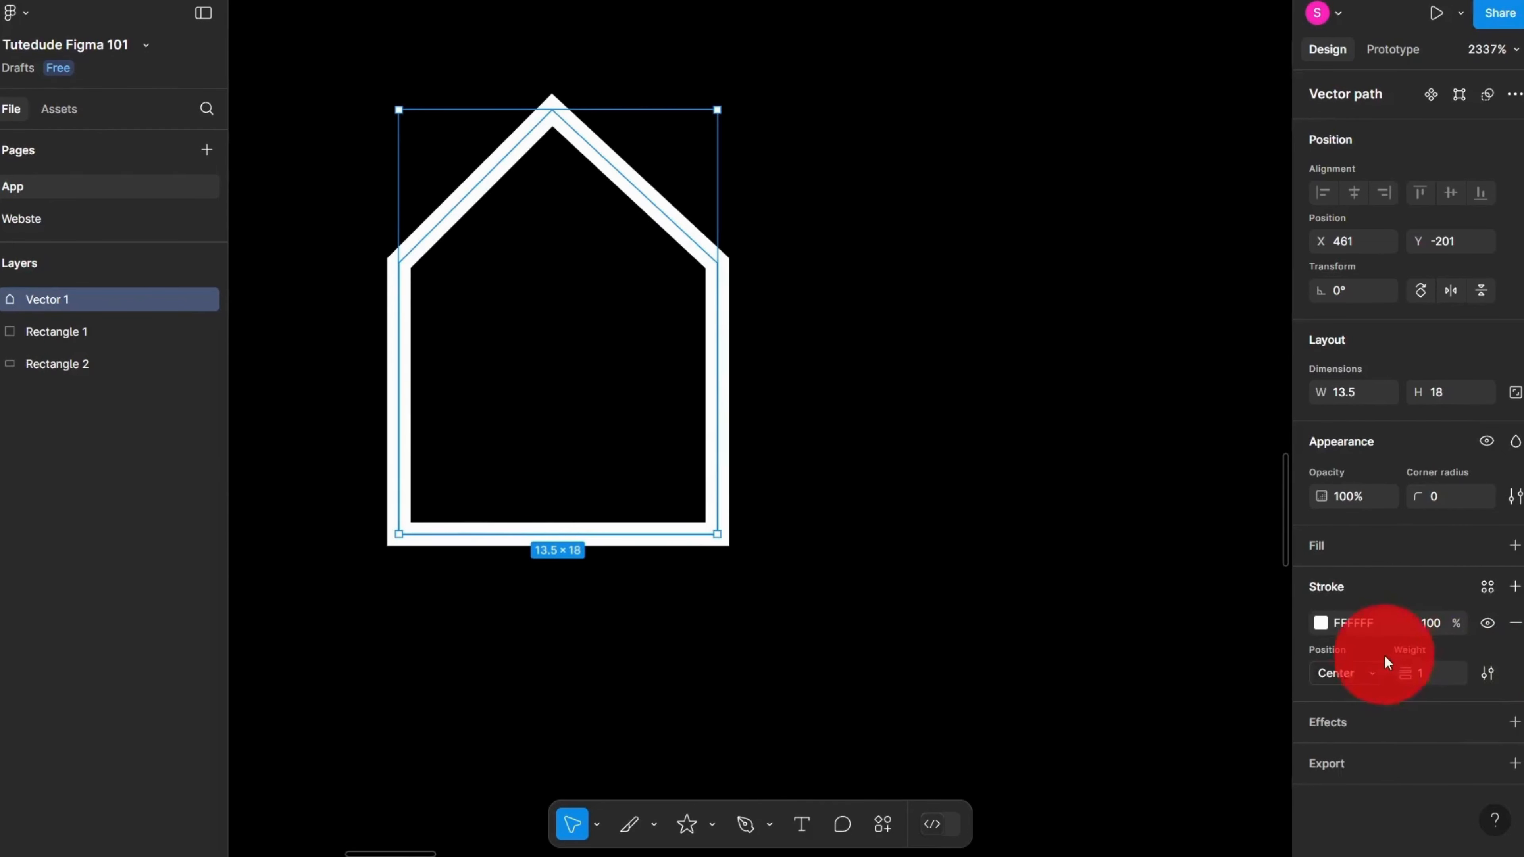
left_click(1357, 697)
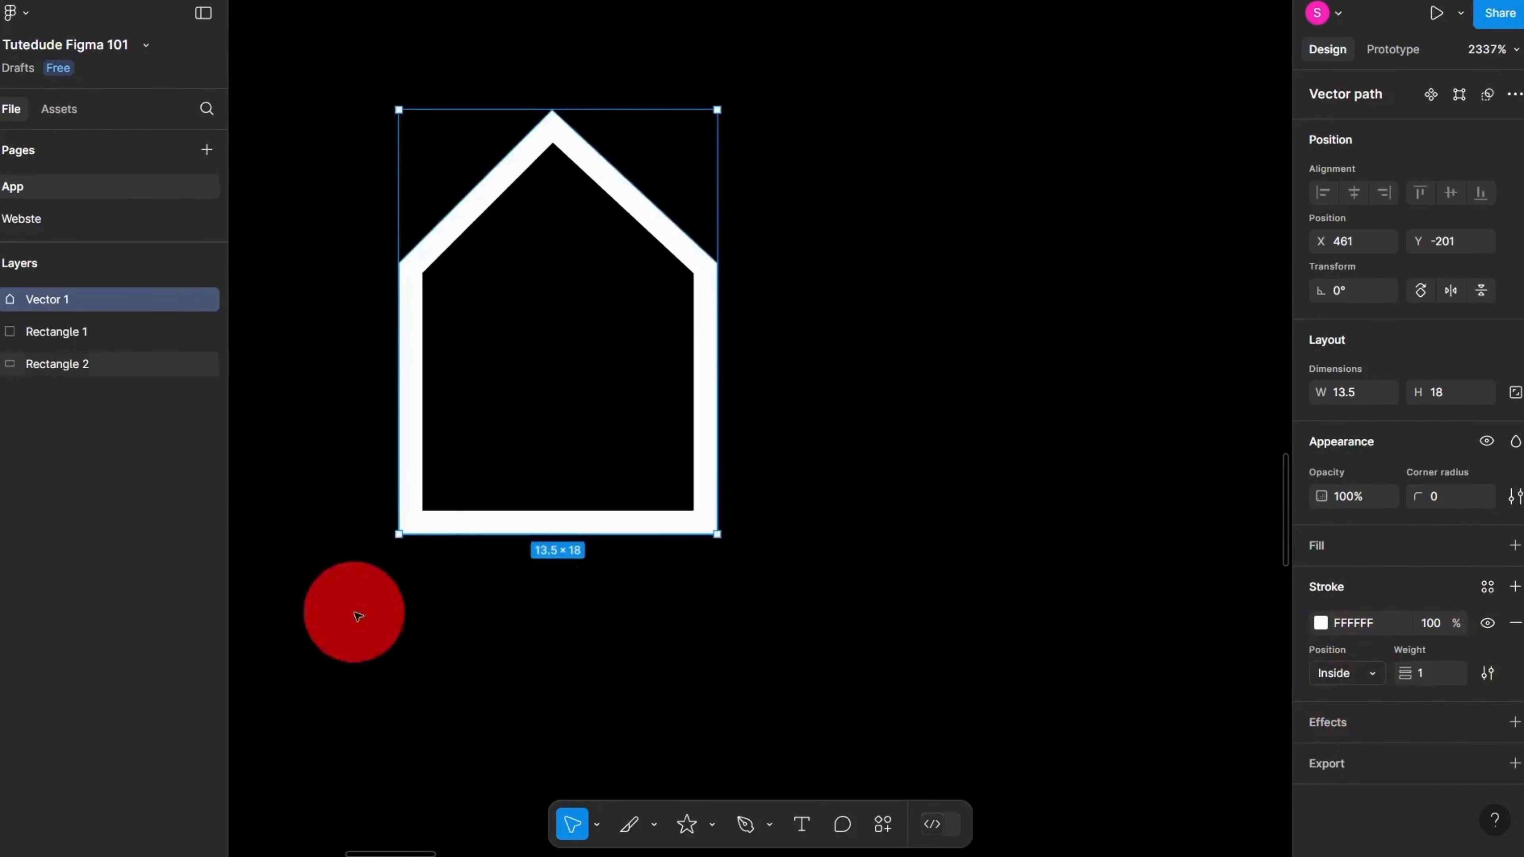
Step: Set the house outline's stroke weight to 0.5
scroll(354, 613, "up", 4)
scroll(487, 269, "down", 2)
left_click_drag(434, 577, 432, 601)
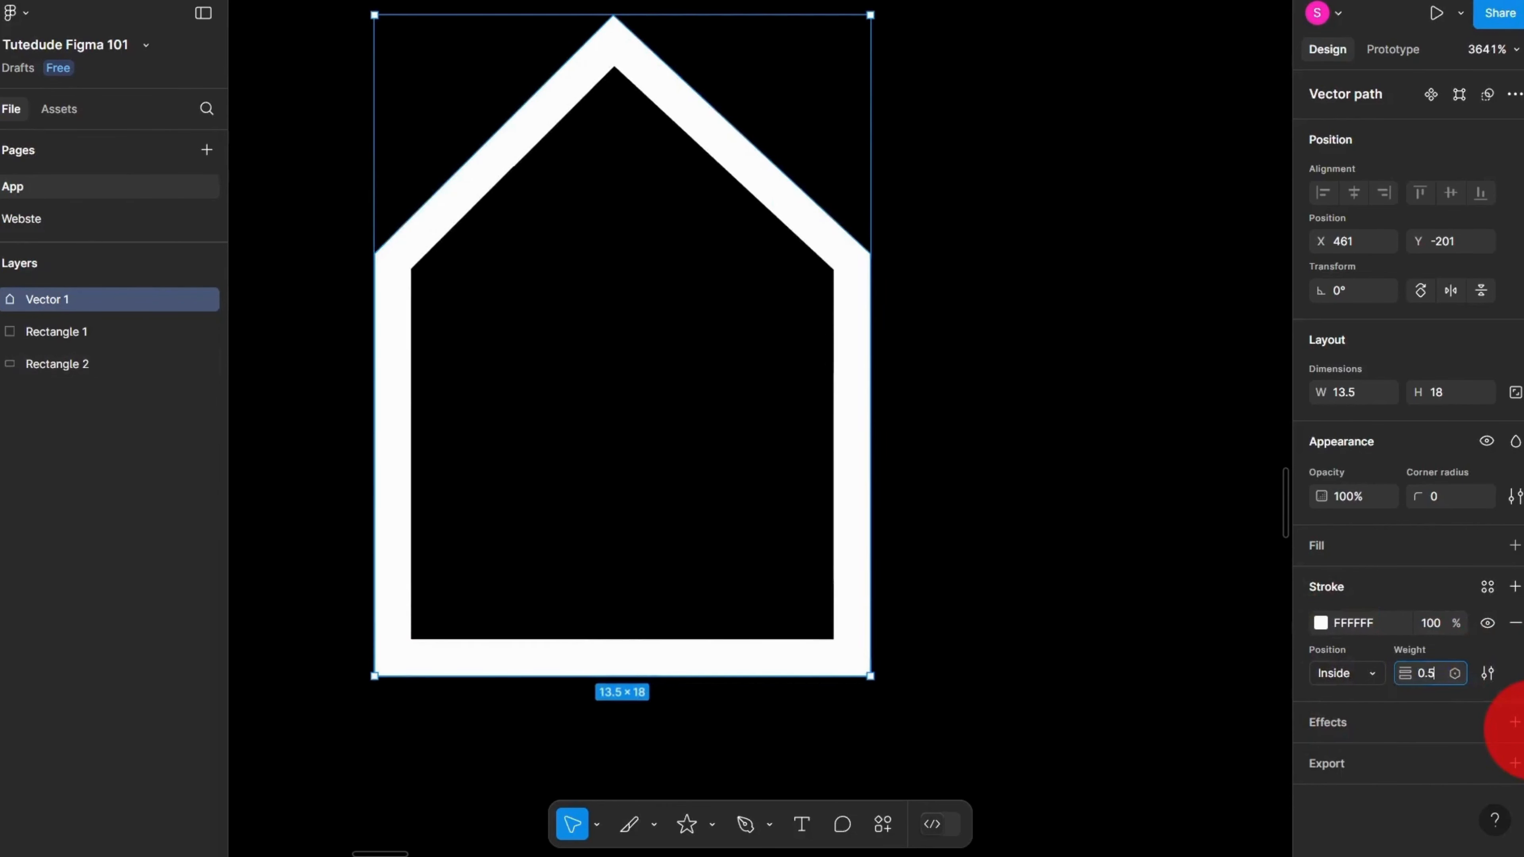
type("0.5")
key("Return")
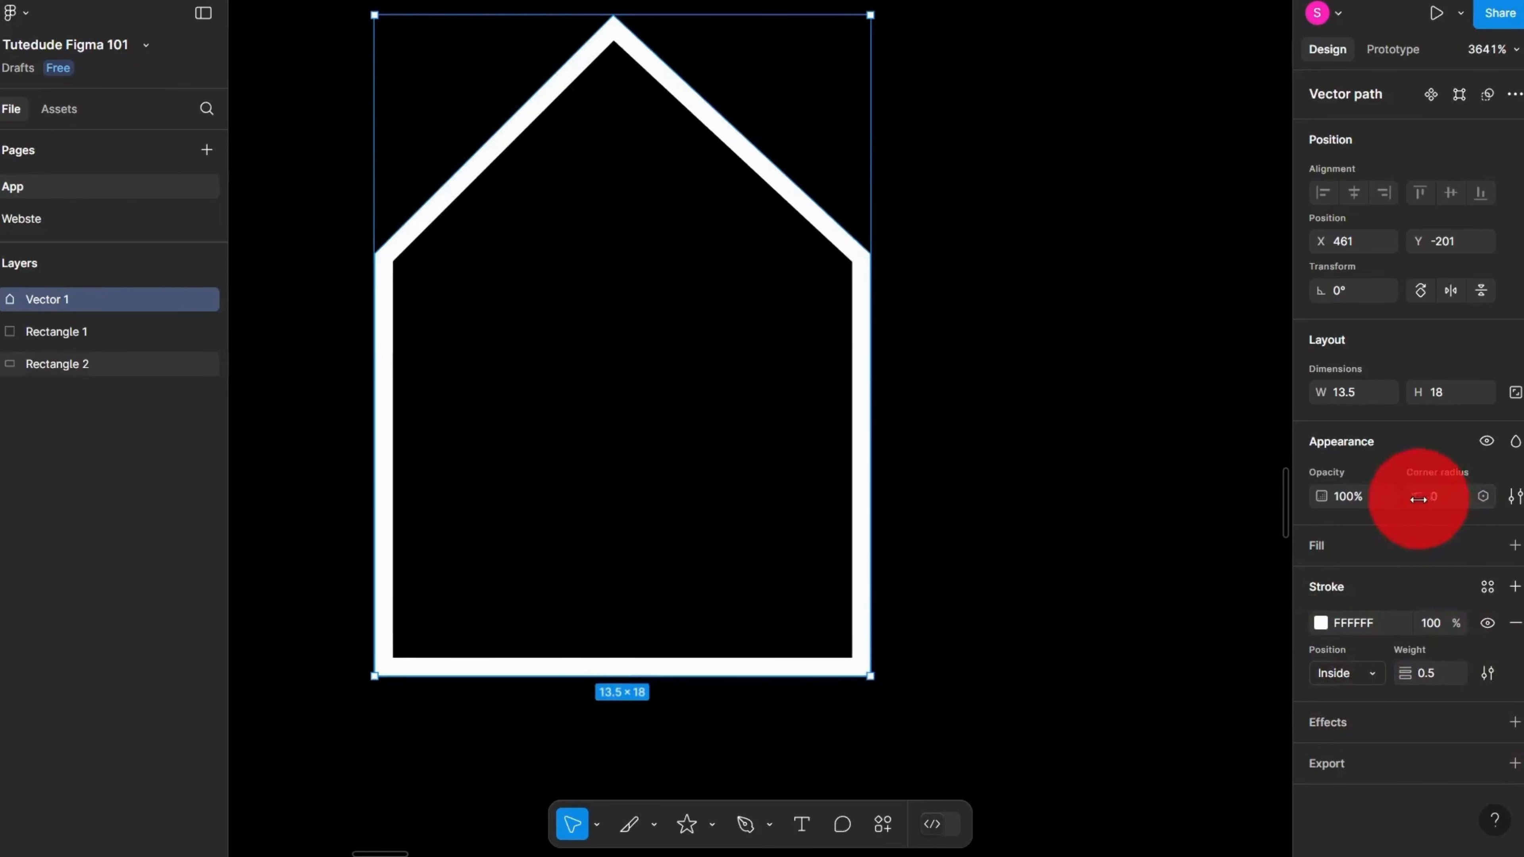
Step: Round the house outline's corners with a radius of 2 and deselect the shape
left_click_drag(1418, 499, 1267, 539)
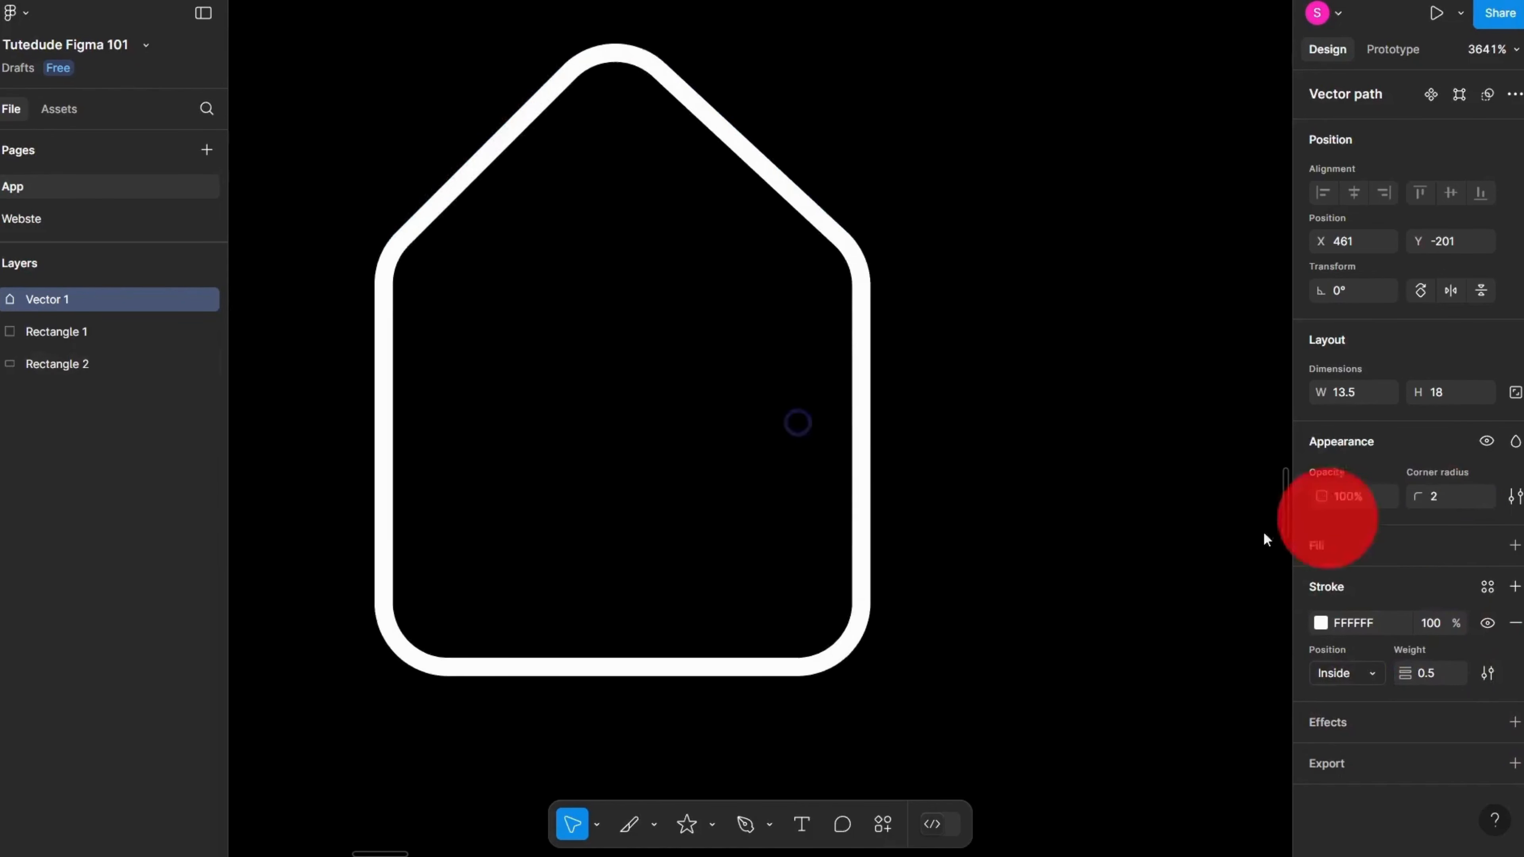
scroll(896, 483, "down", 4)
double_click(865, 507)
key("Escape")
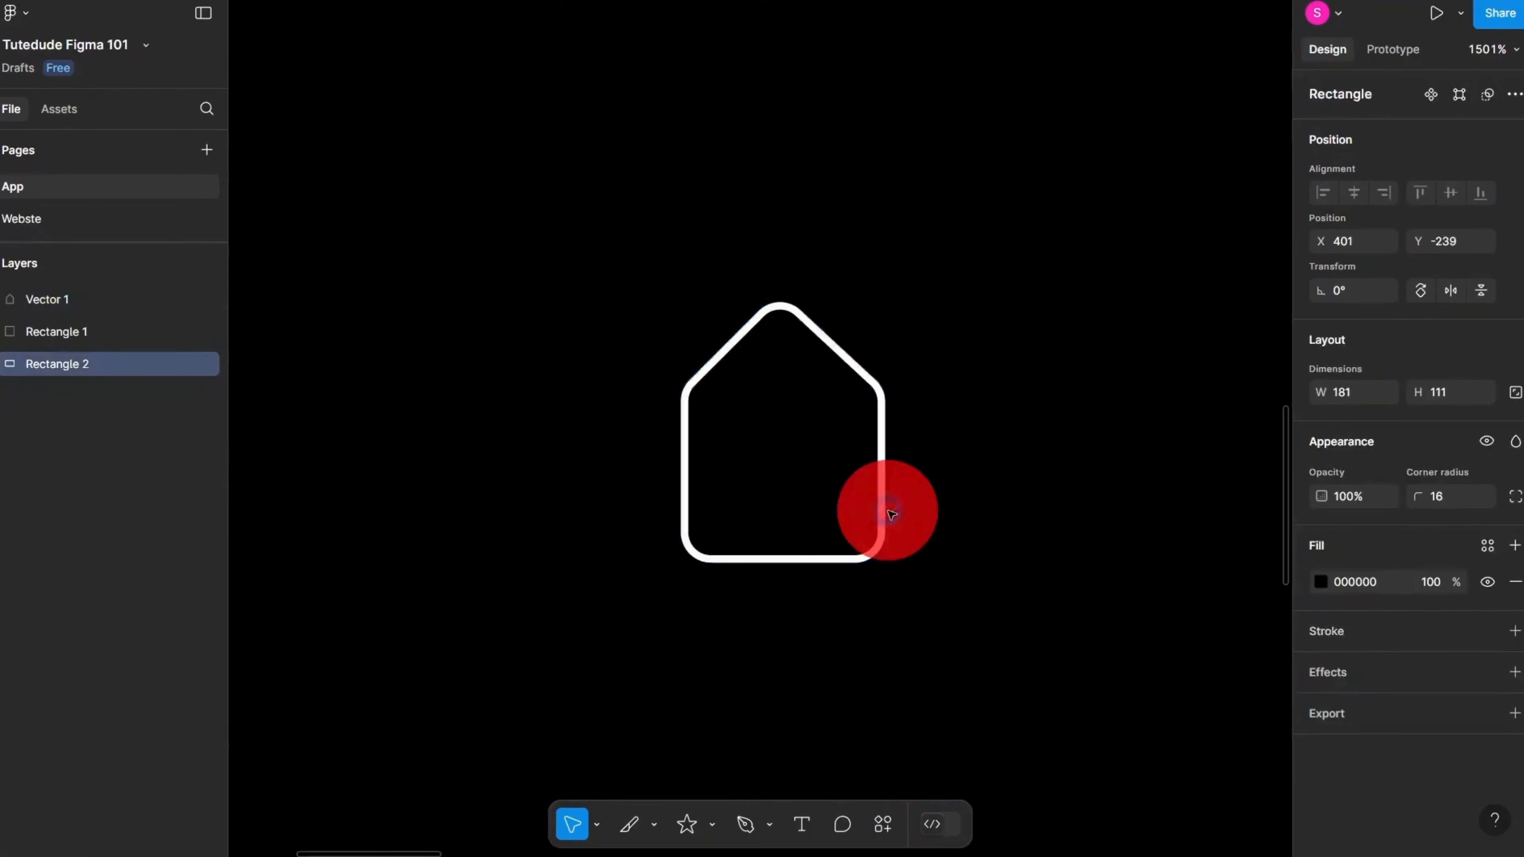
Step: Shorten the house by moving its two bottom anchors together to Y -185, and finish vector editing
left_click(882, 506)
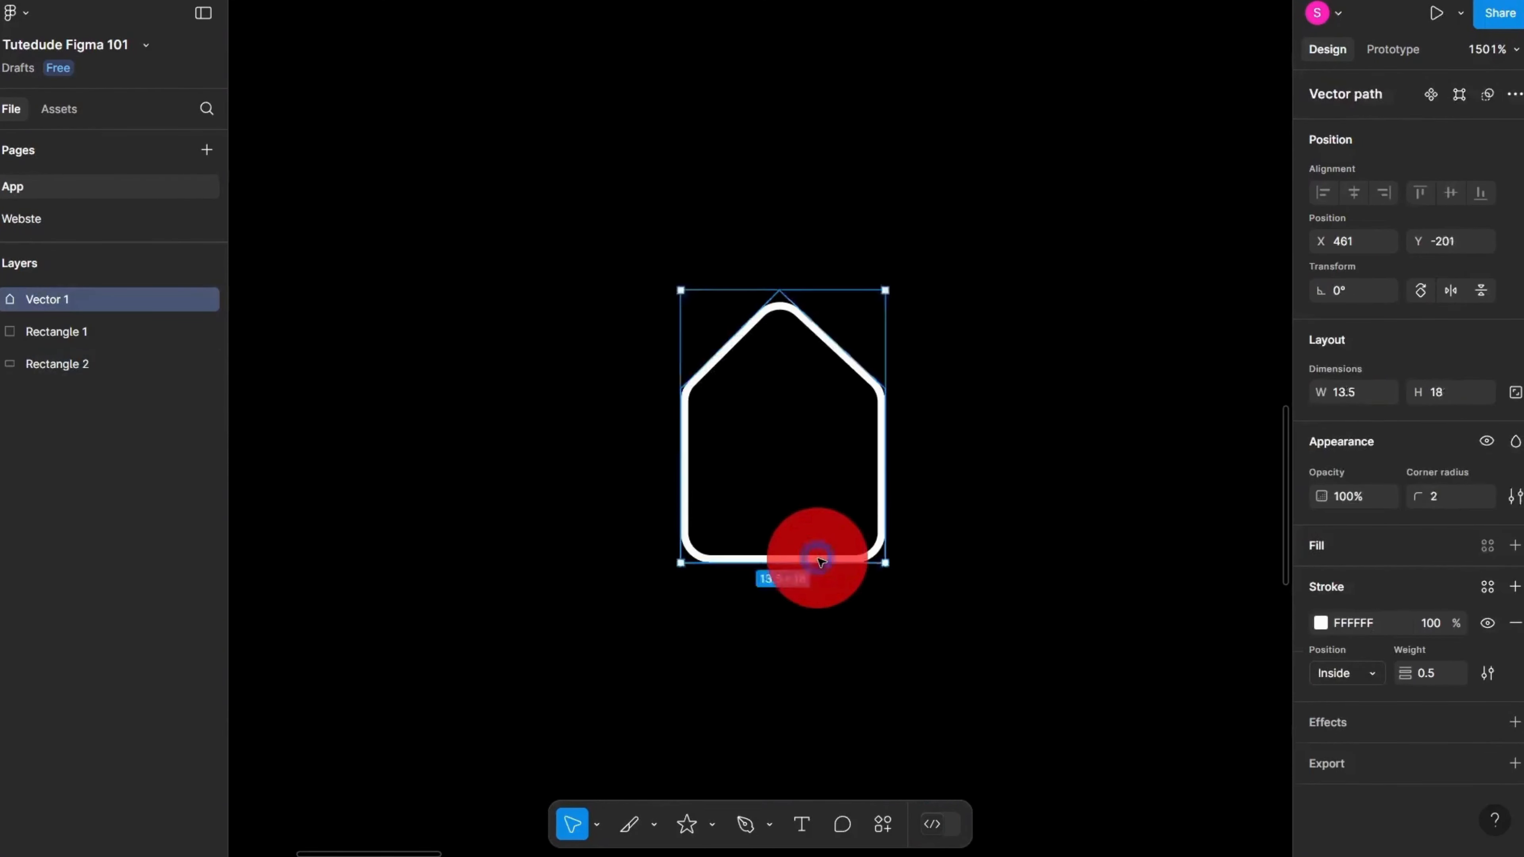
double_click(809, 551)
scroll(814, 558, "up", 3)
left_click_drag(493, 487, 1196, 802)
key("shift+Up")
key("Down")
key("Down")
key("Down")
key("Down")
key("Down")
key("Down")
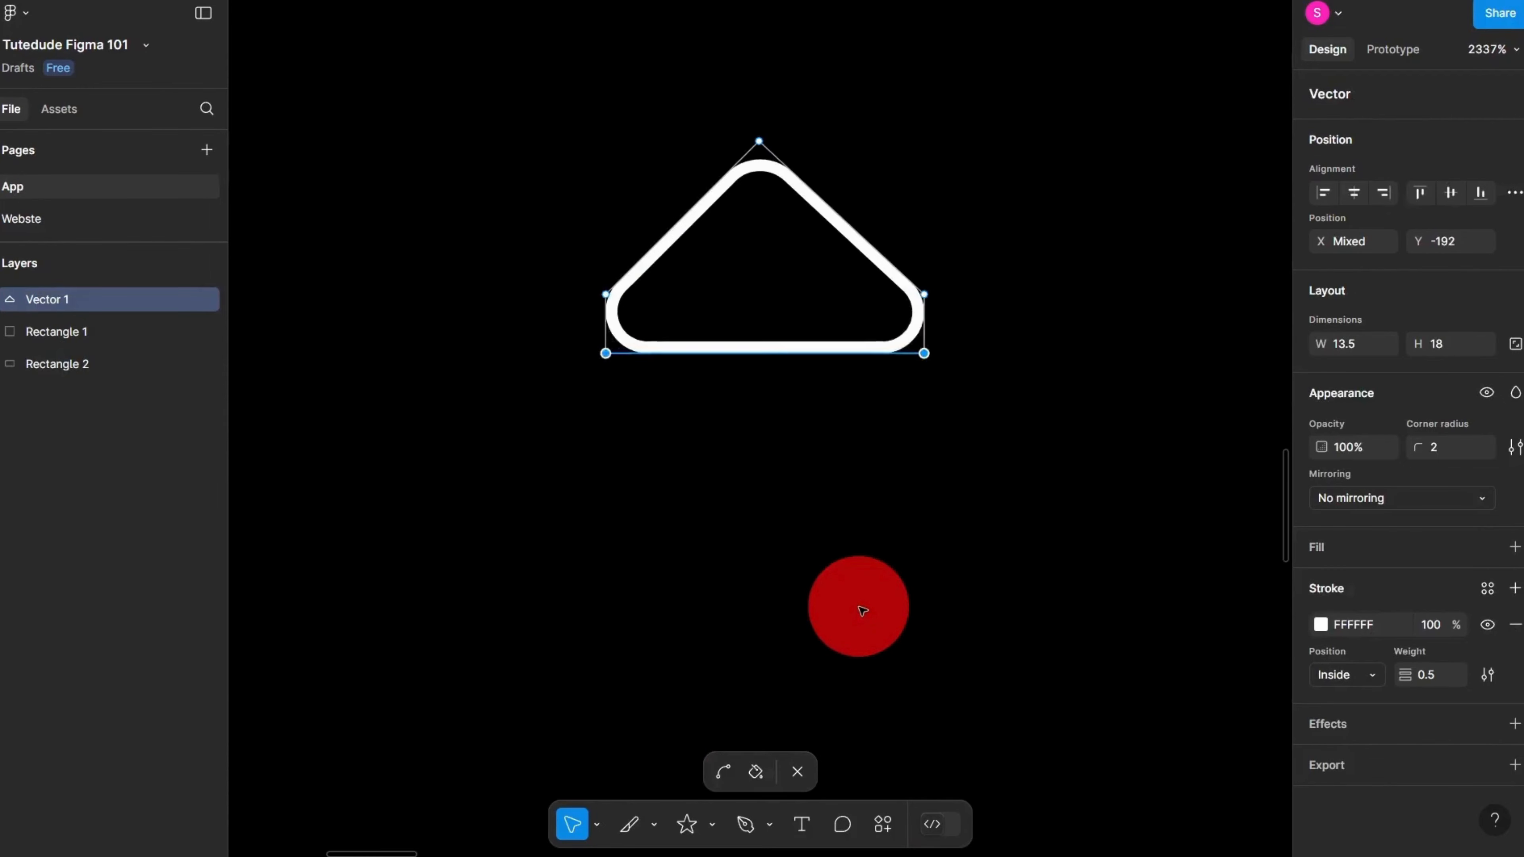
key("Up")
key("Down")
key("Down")
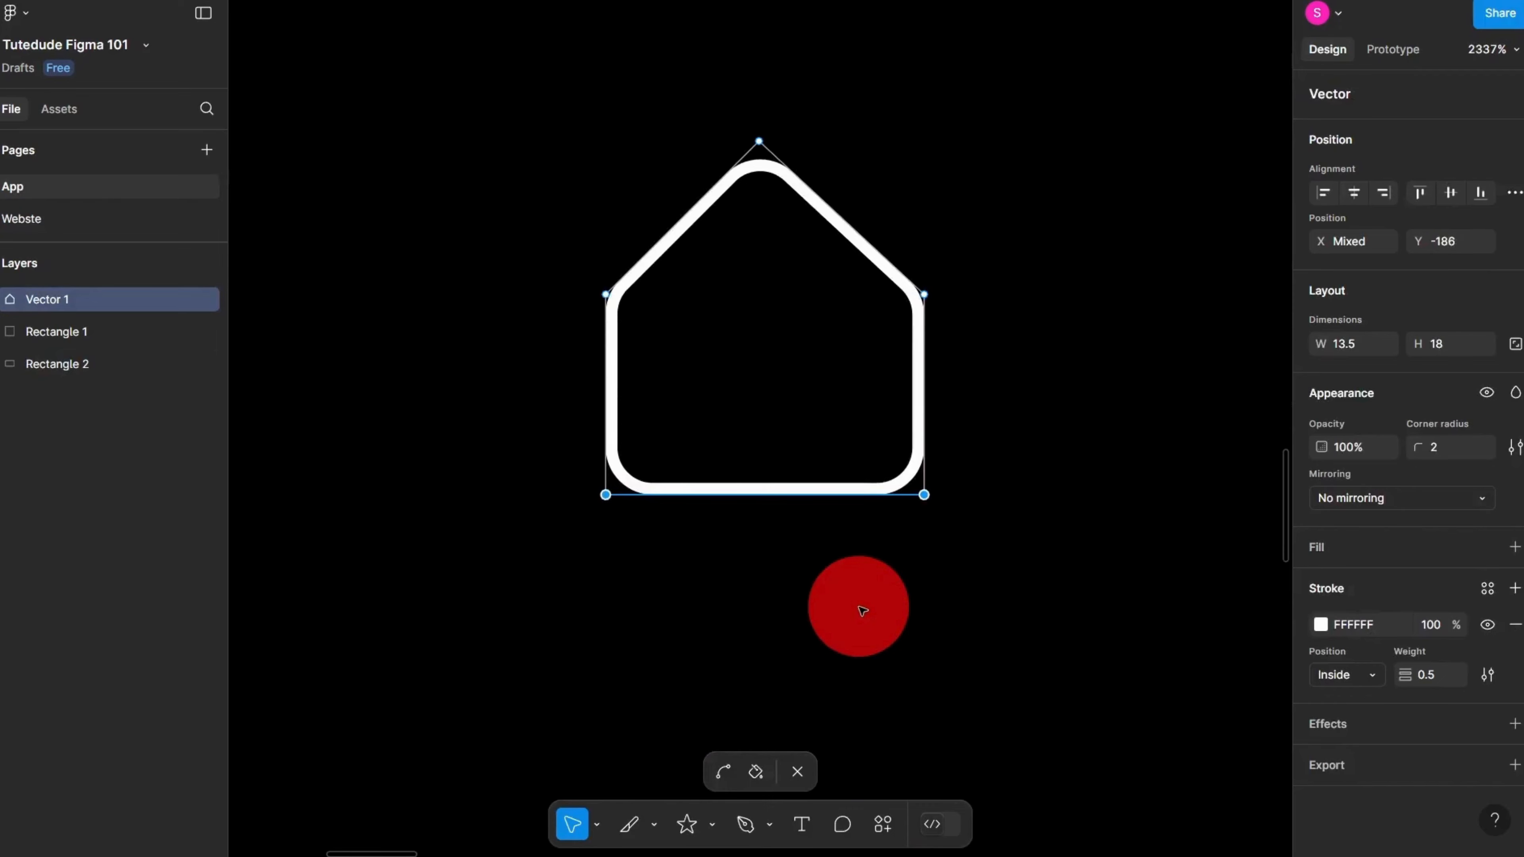
key("Up")
key("Up")
key("Down")
key("Down")
key("Up")
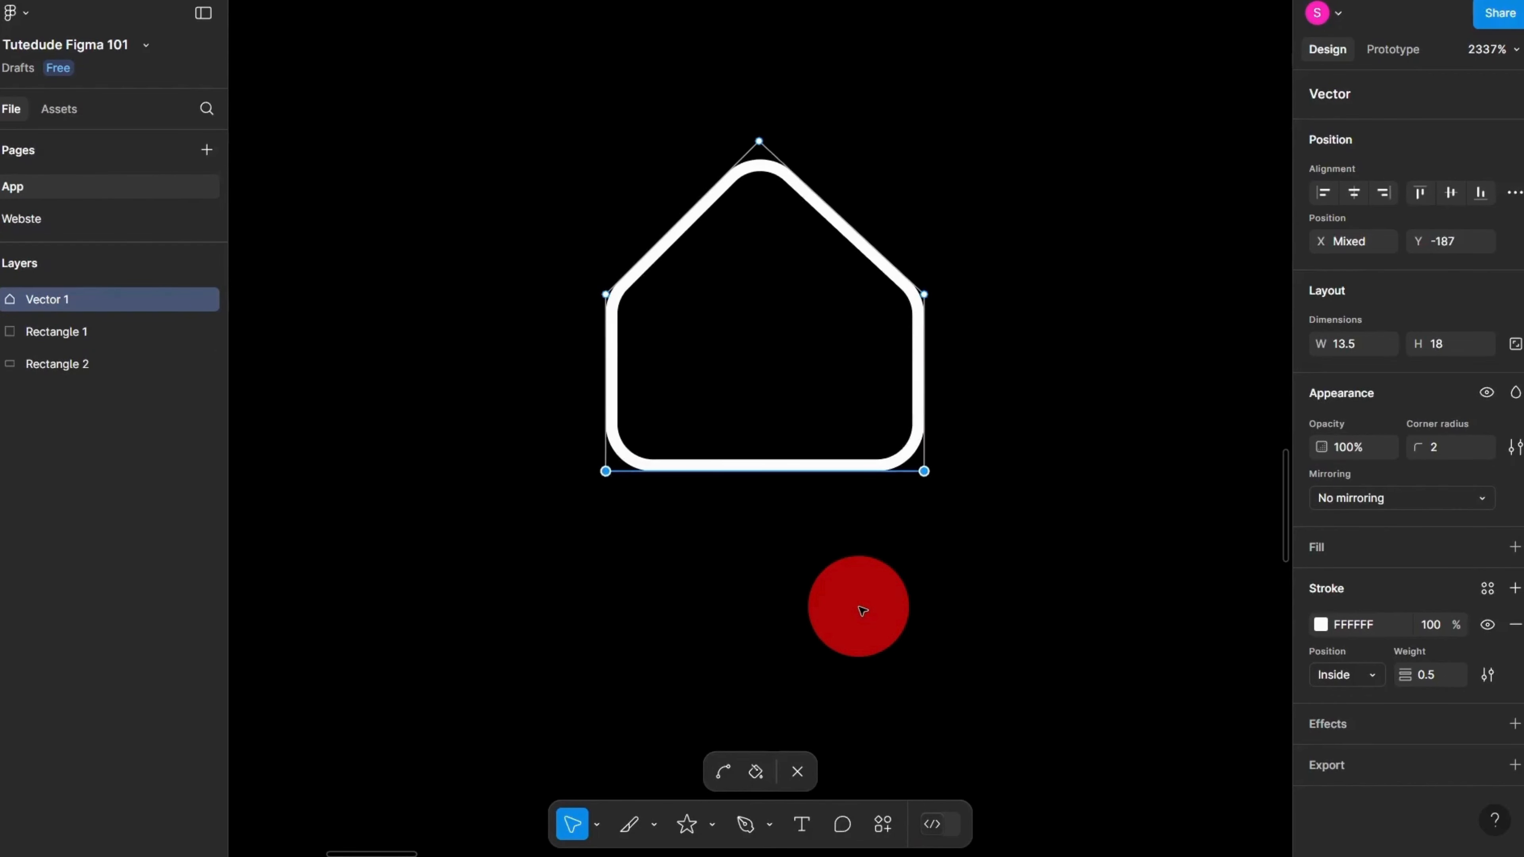
key("Down")
key("Down")
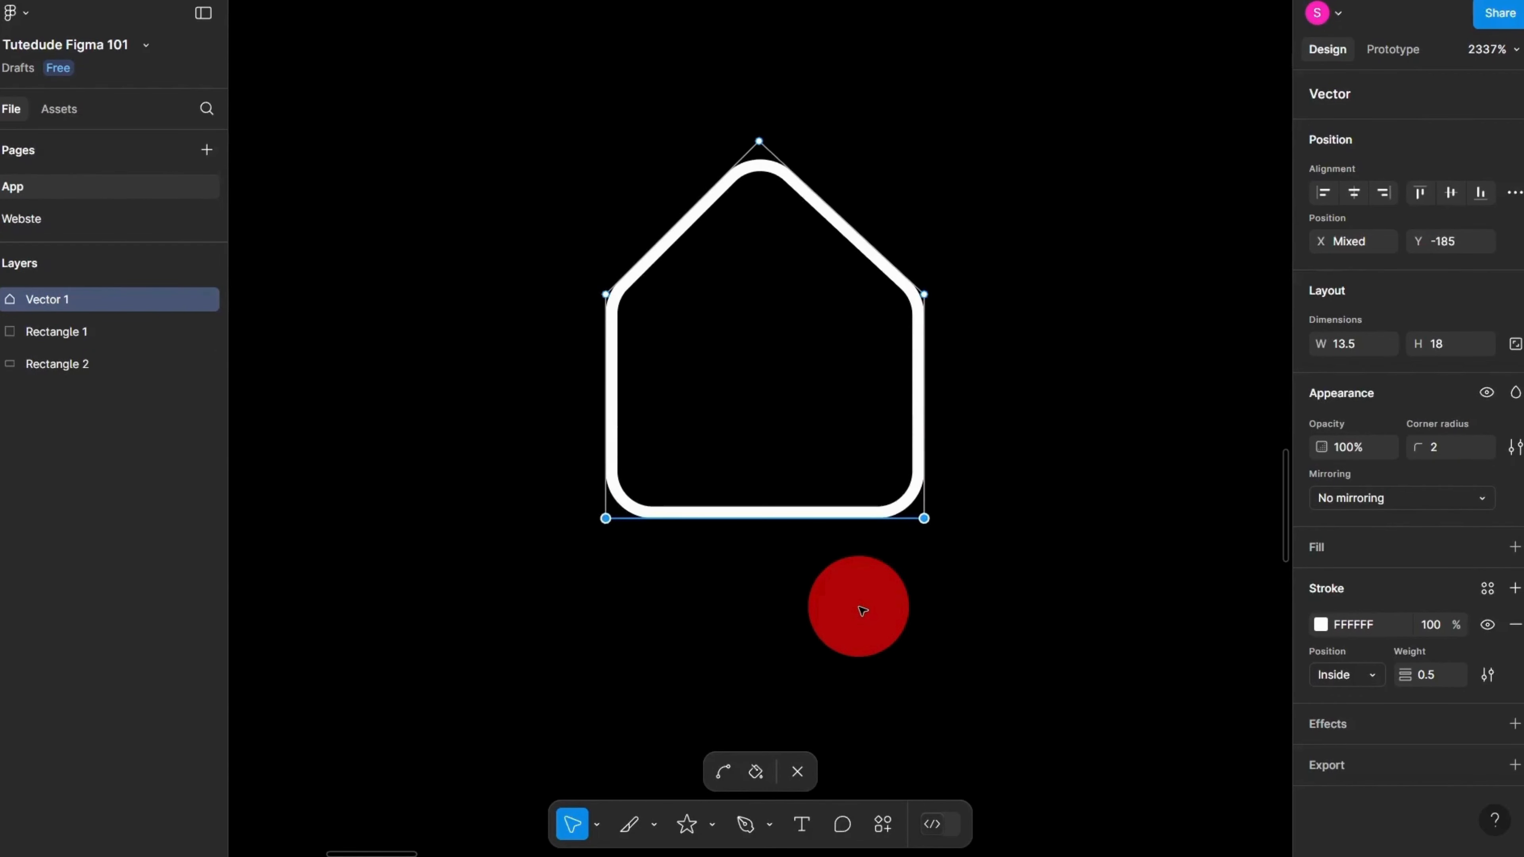
left_click(1150, 599)
Step: Shrink the house outline to 8 × 10 at X 461, Y -198
scroll(1150, 599, "down", 3)
scroll(834, 534, "down", 5)
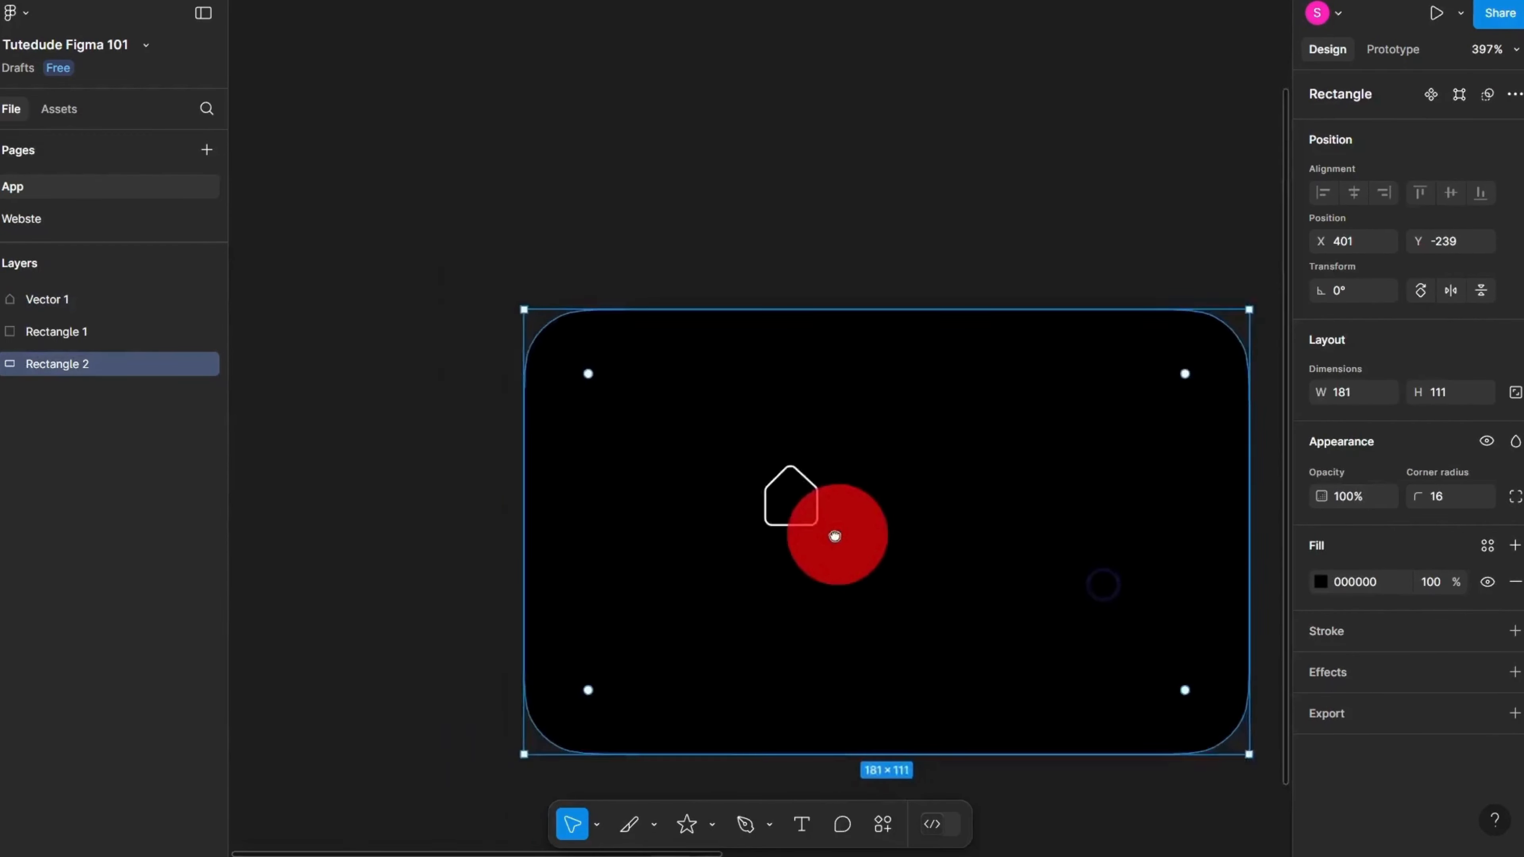
scroll(806, 521, "up", 5)
left_click(765, 453)
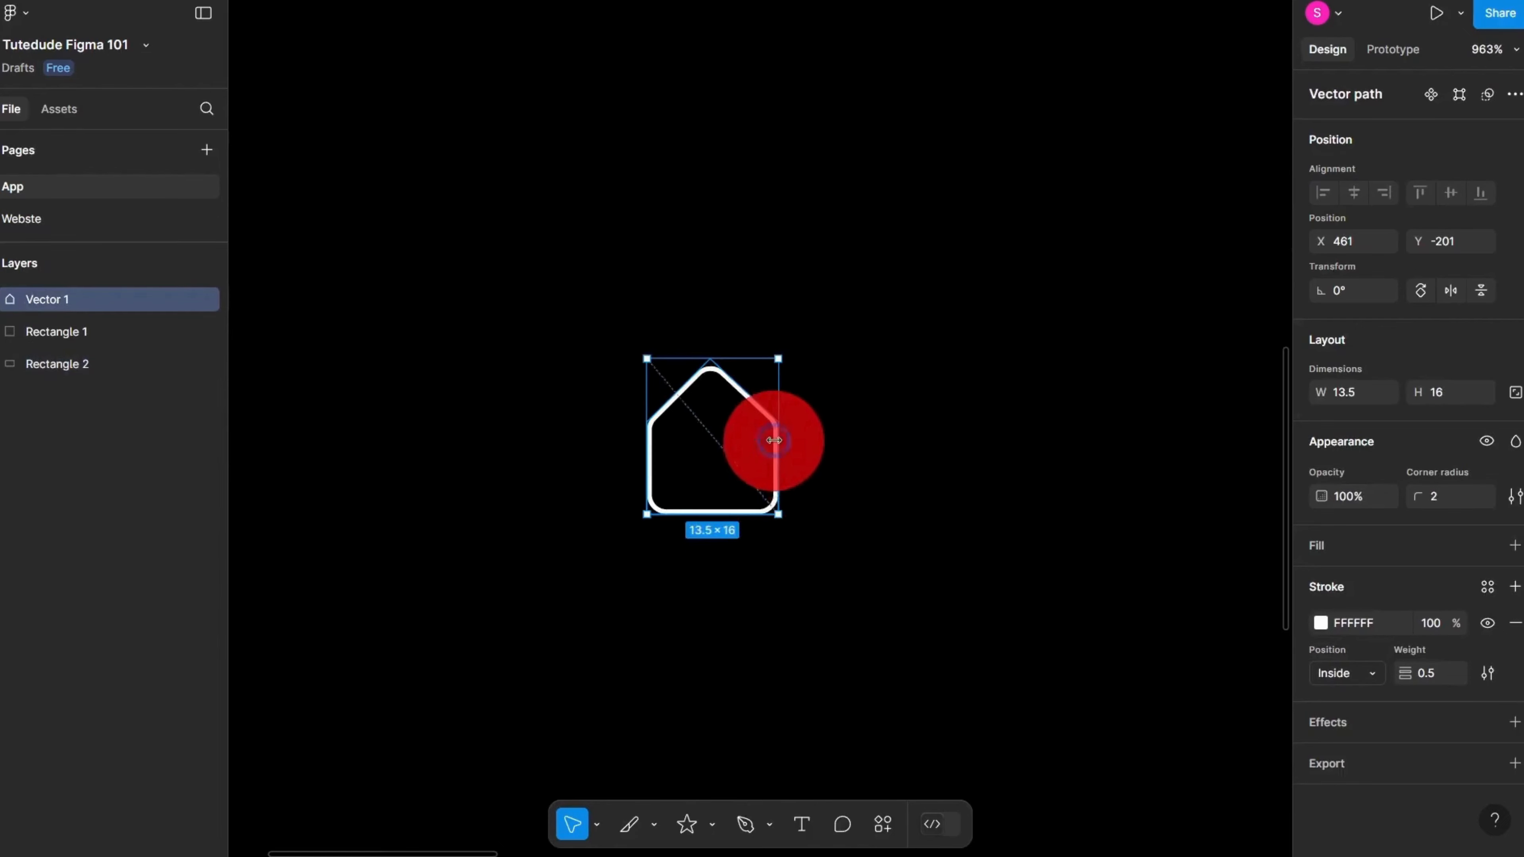
left_click(793, 459)
scroll(721, 497, "up", 3)
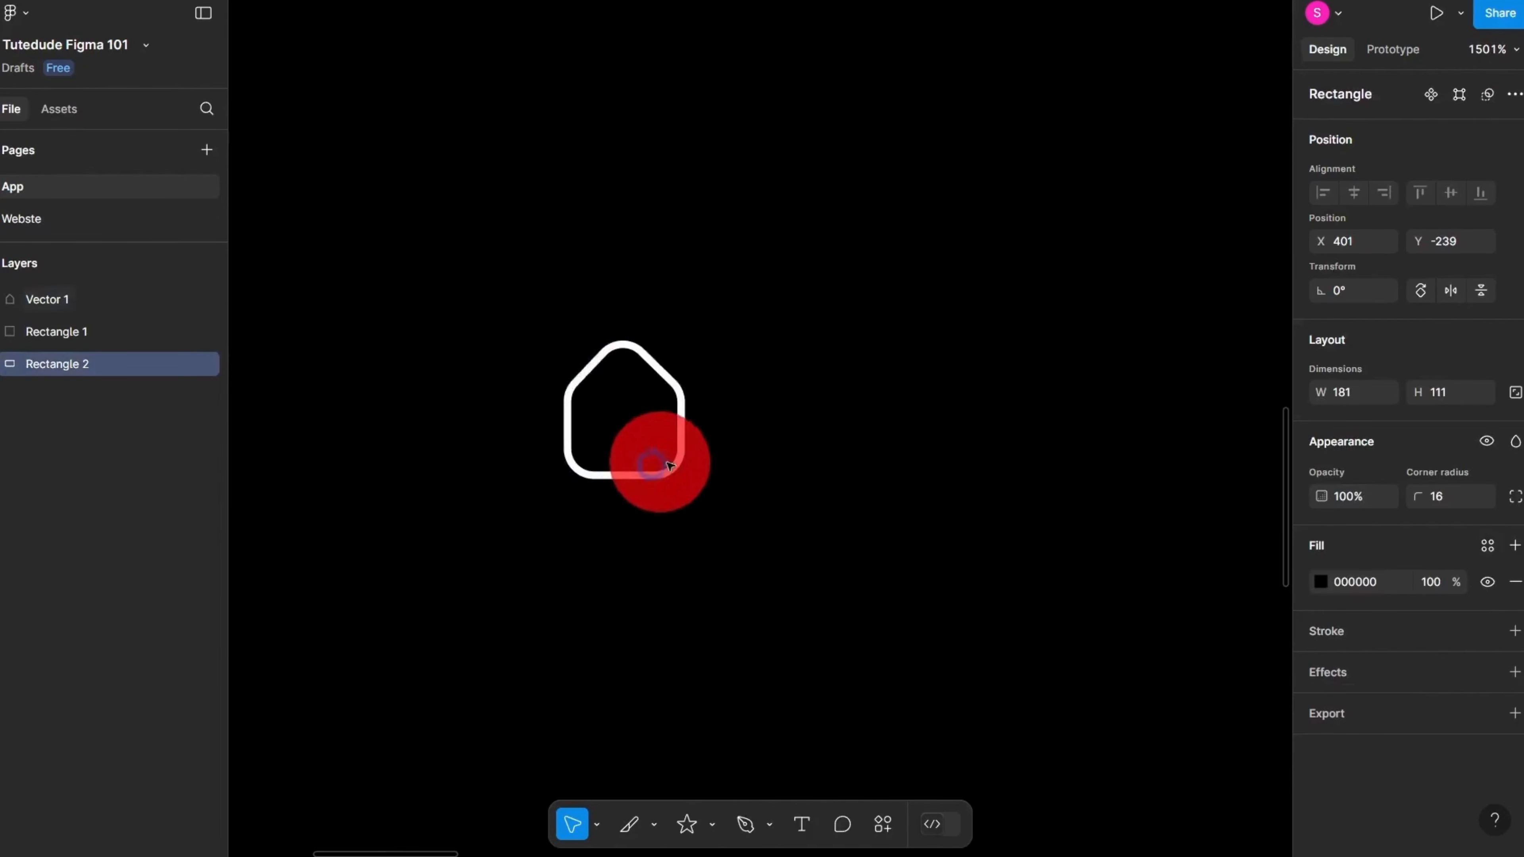
Step: Set the house outline's width to 10 and deselect it to check the shape
left_click(670, 465)
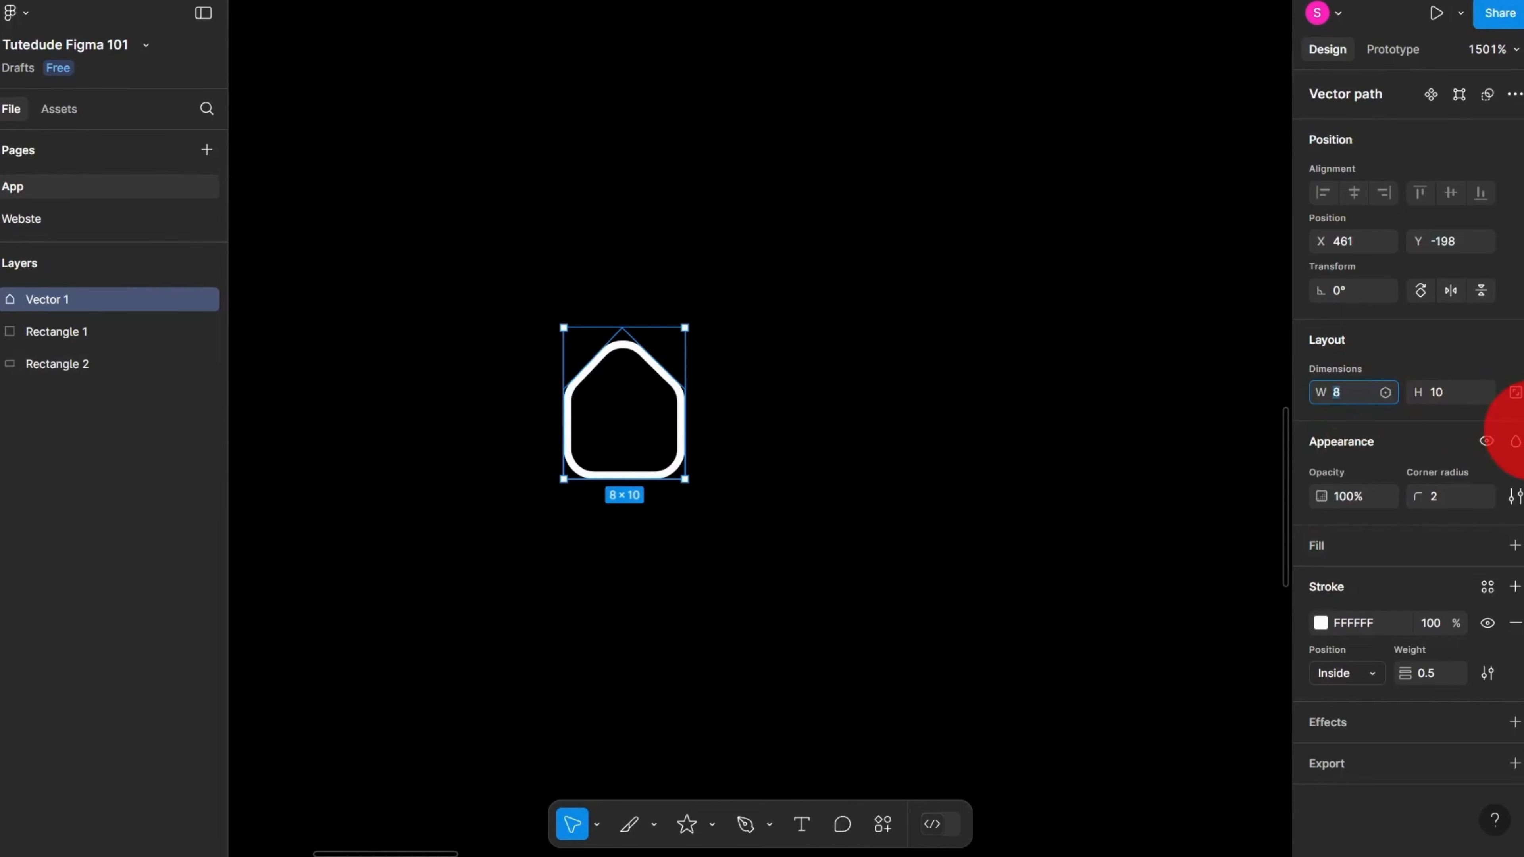
type("10")
key("Return")
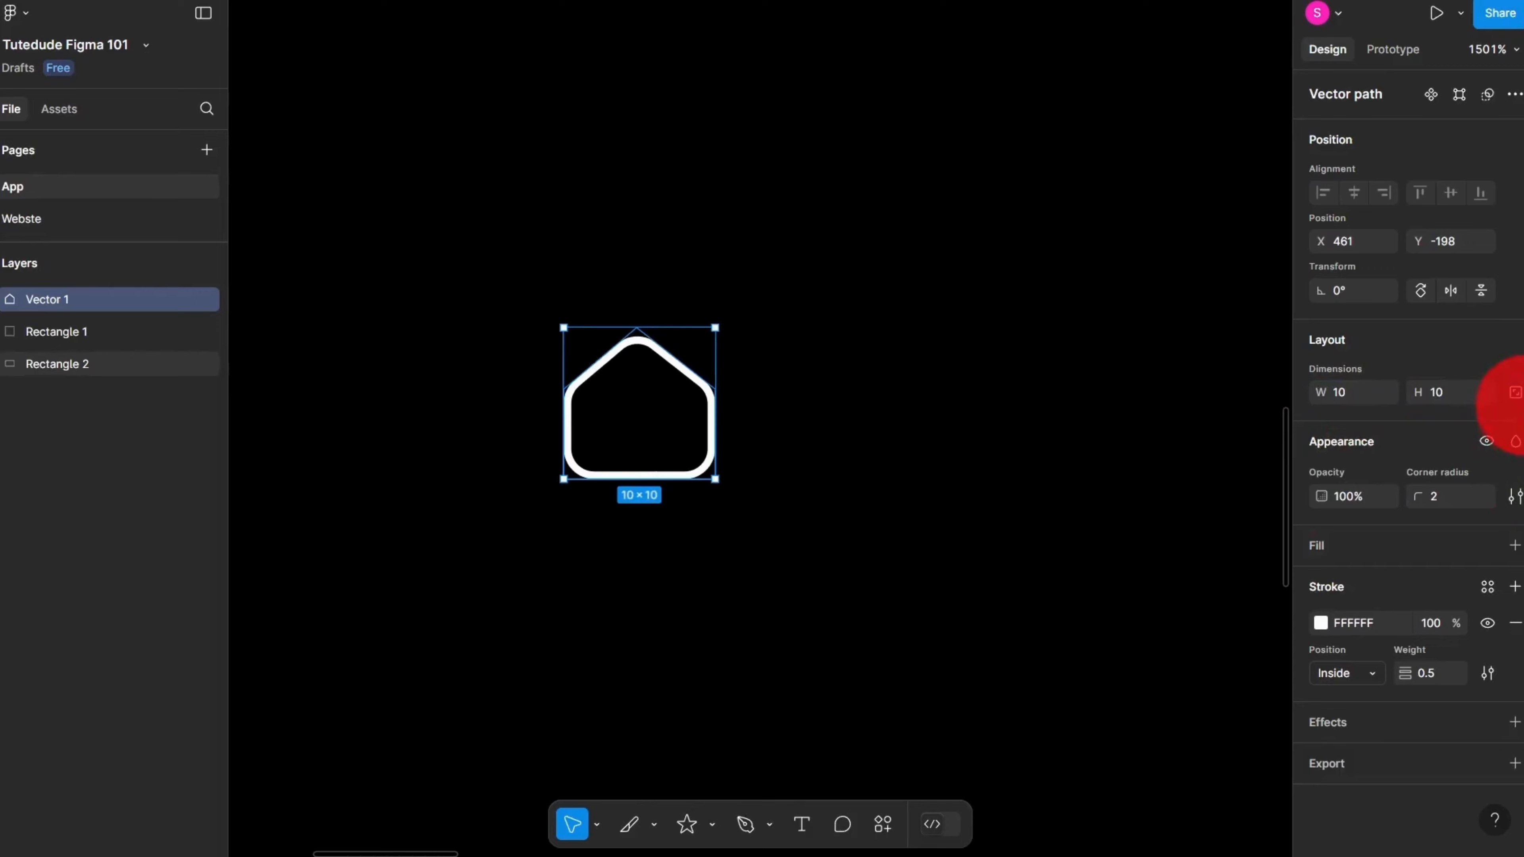
scroll(731, 530, "down", 3)
left_click(768, 546)
scroll(768, 547, "up", 3)
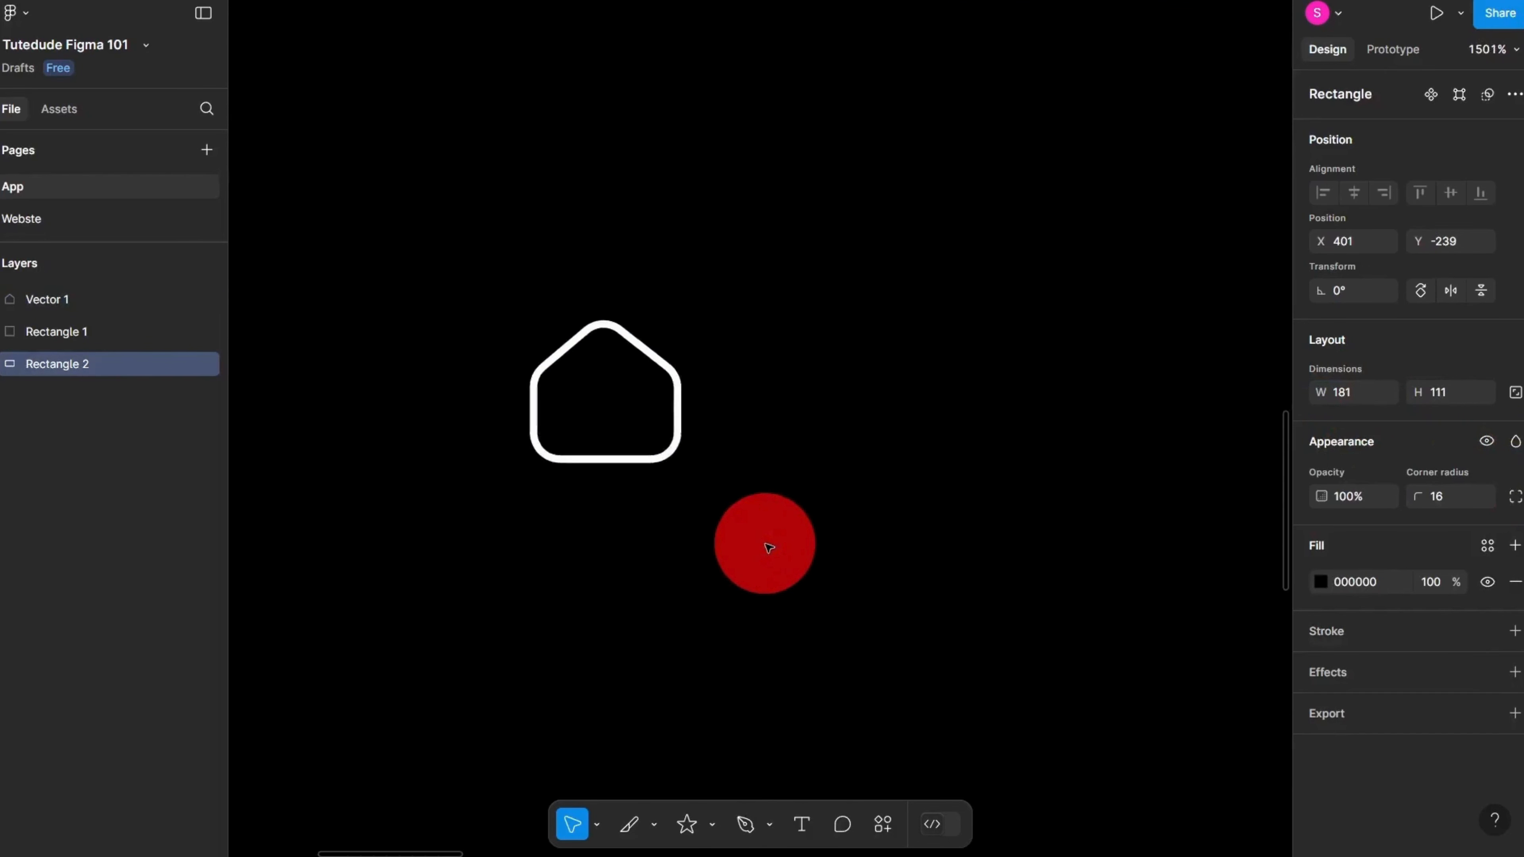
scroll(717, 485, "up", 2)
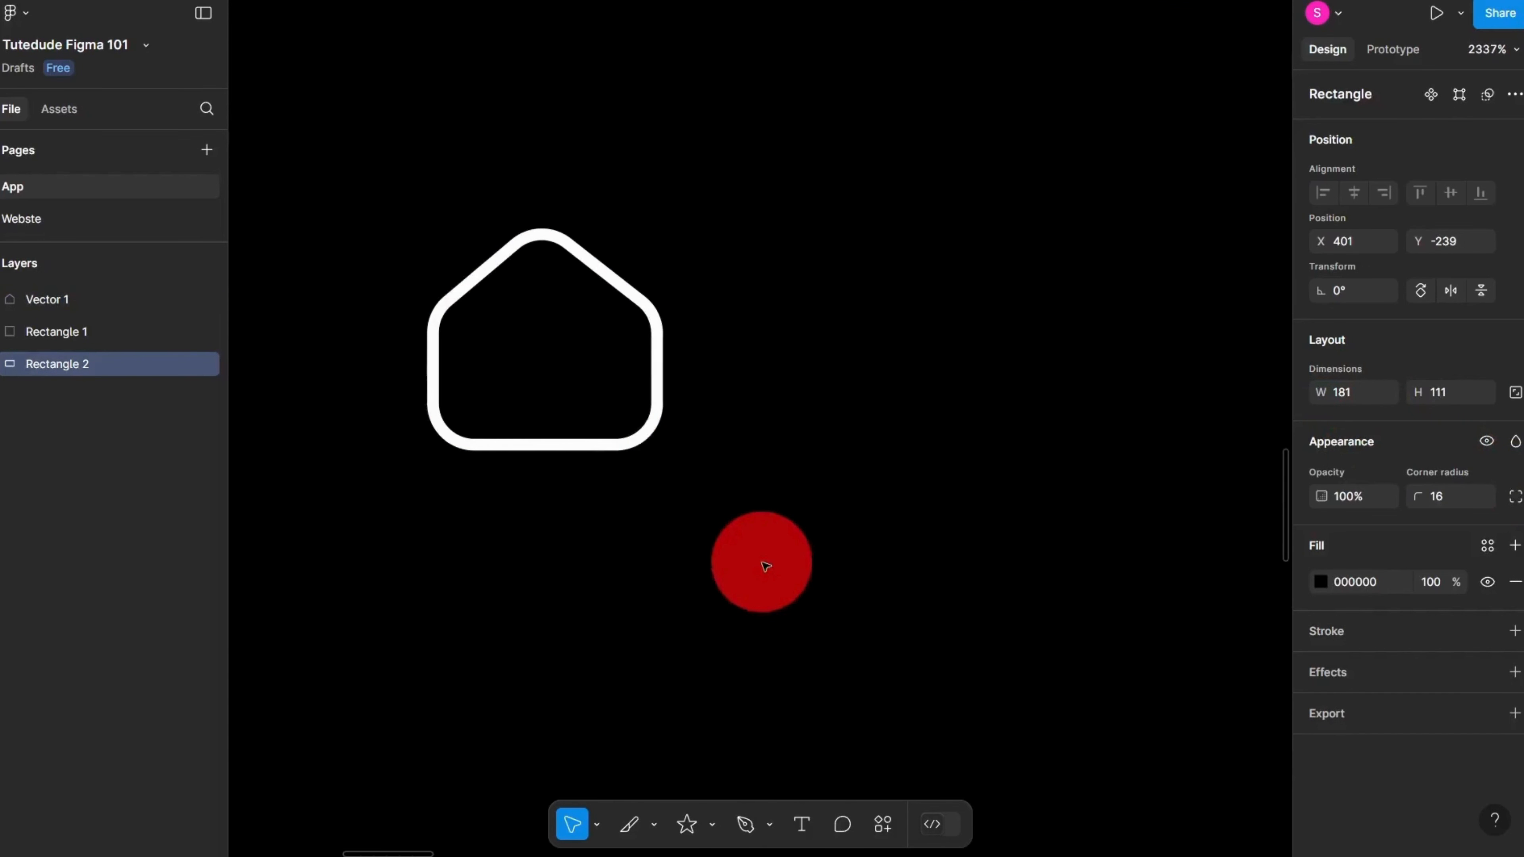
Step: Lock the house outline's proportions and move it to X 460, Y -197
left_click_drag(661, 418, 622, 459)
scroll(633, 434, "down", 4)
scroll(613, 426, "up", 5)
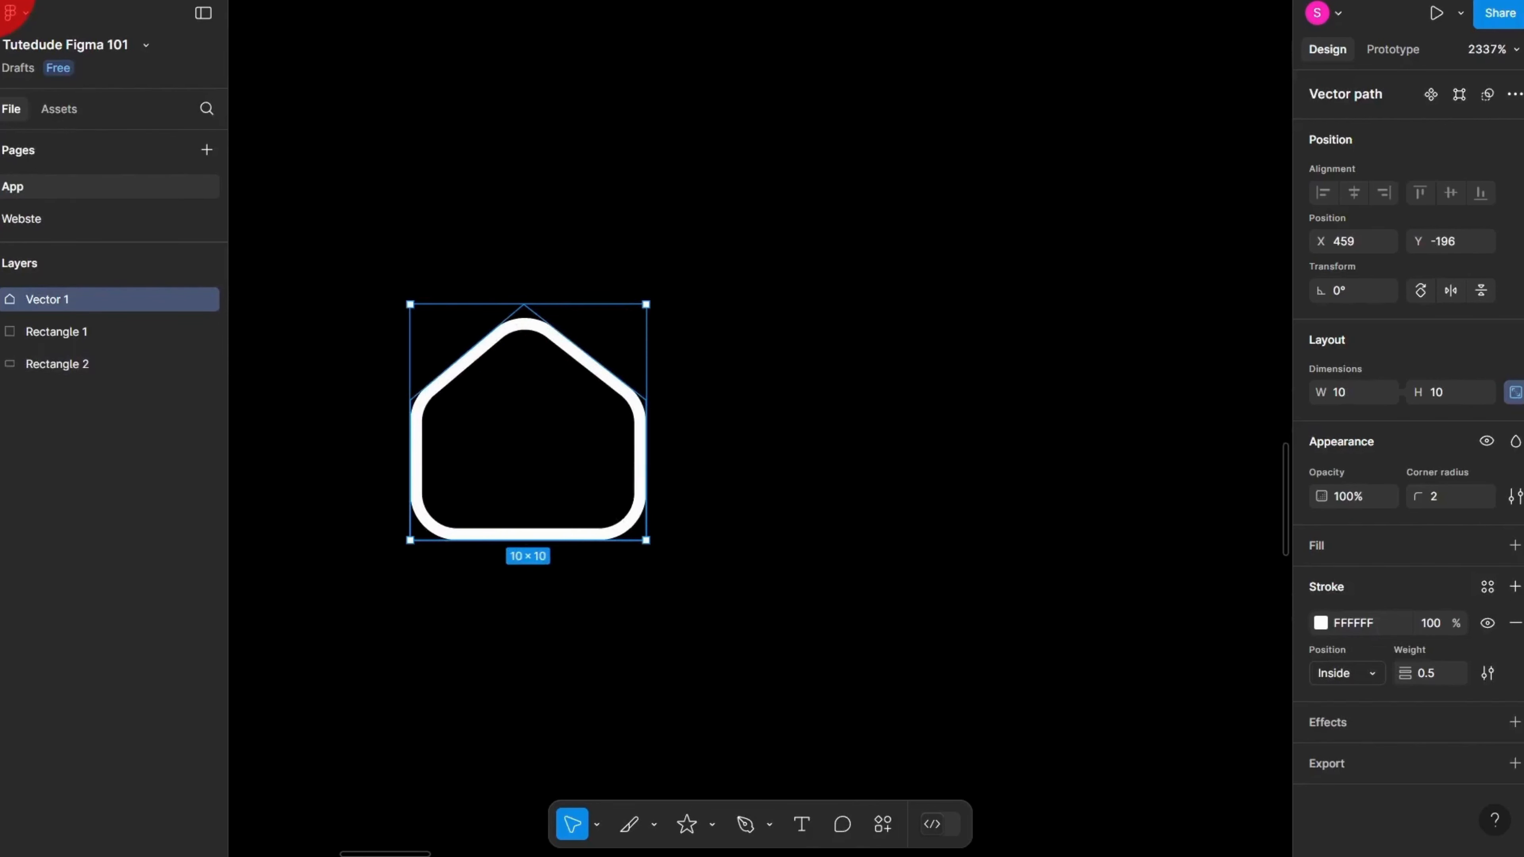
left_click_drag(554, 422, 580, 400)
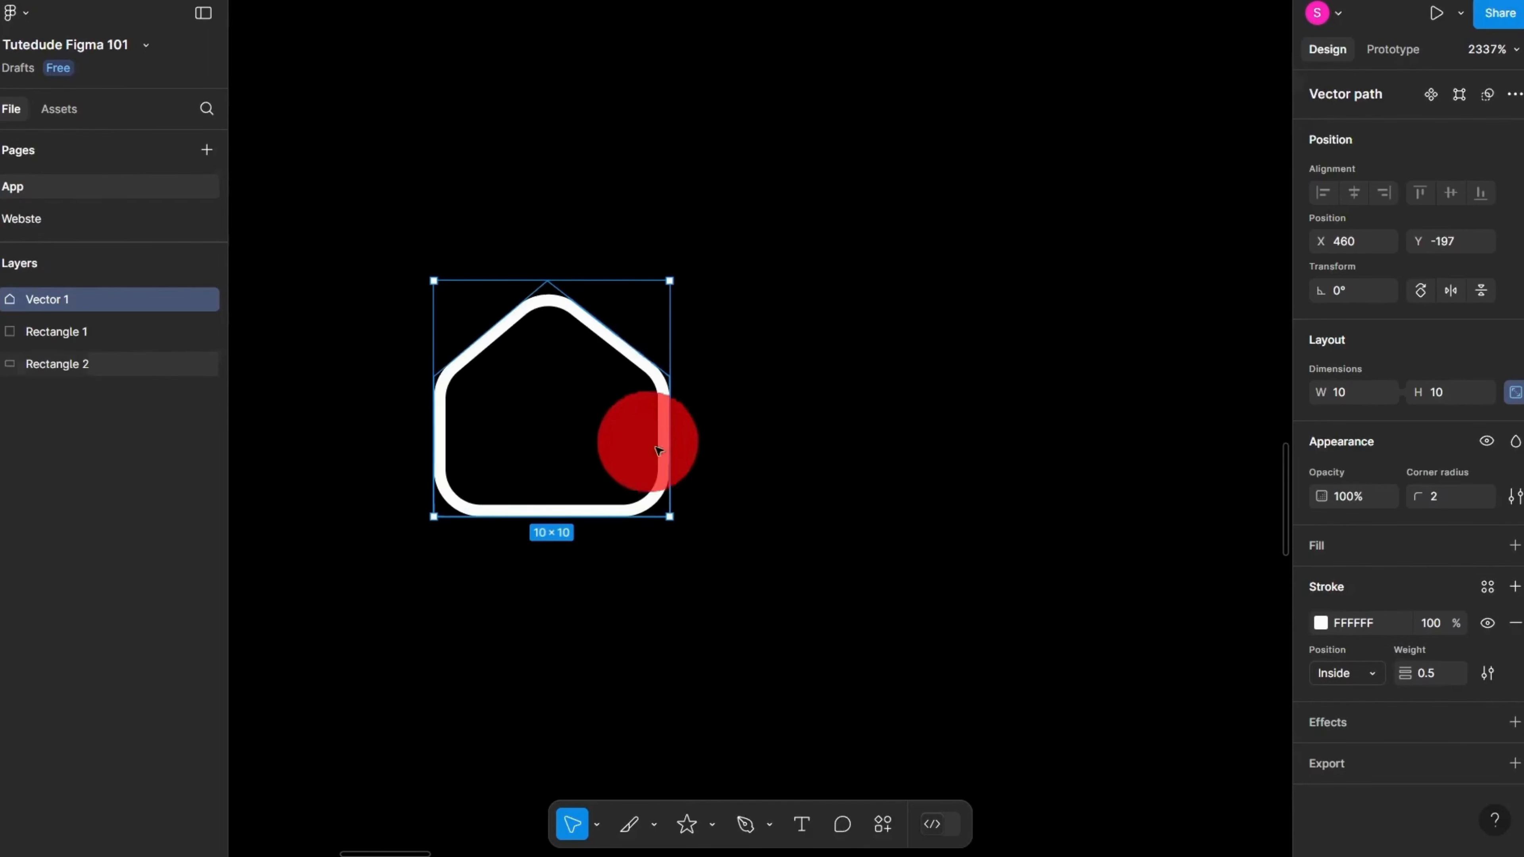
Step: Wrap the house outline in a frame, move the frame to X 463, Y -200, and size it 16 × 16
key("ctrl+alt+g")
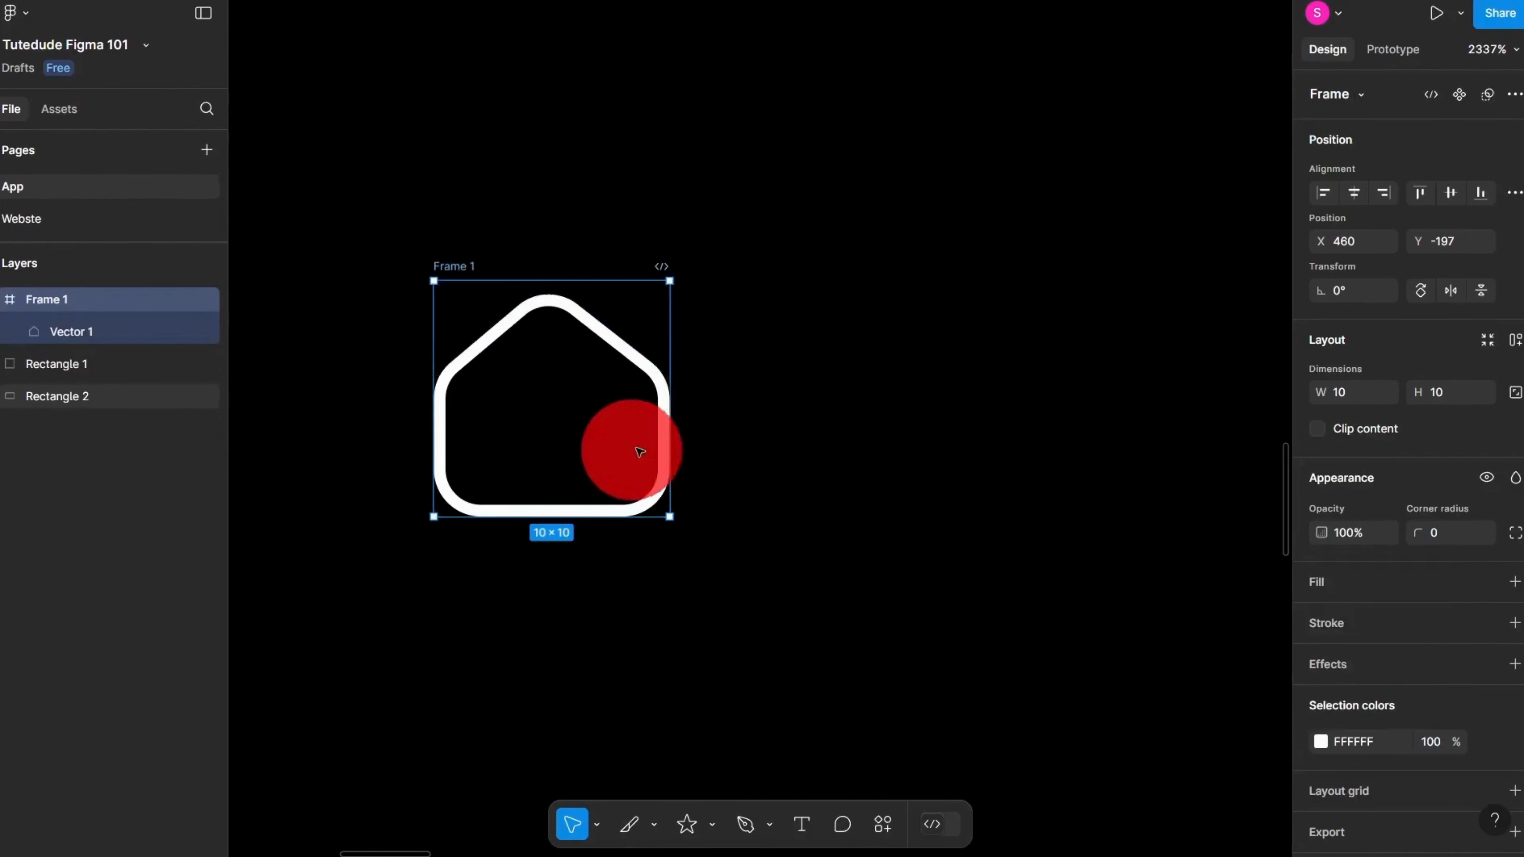
left_click_drag(456, 263, 527, 192)
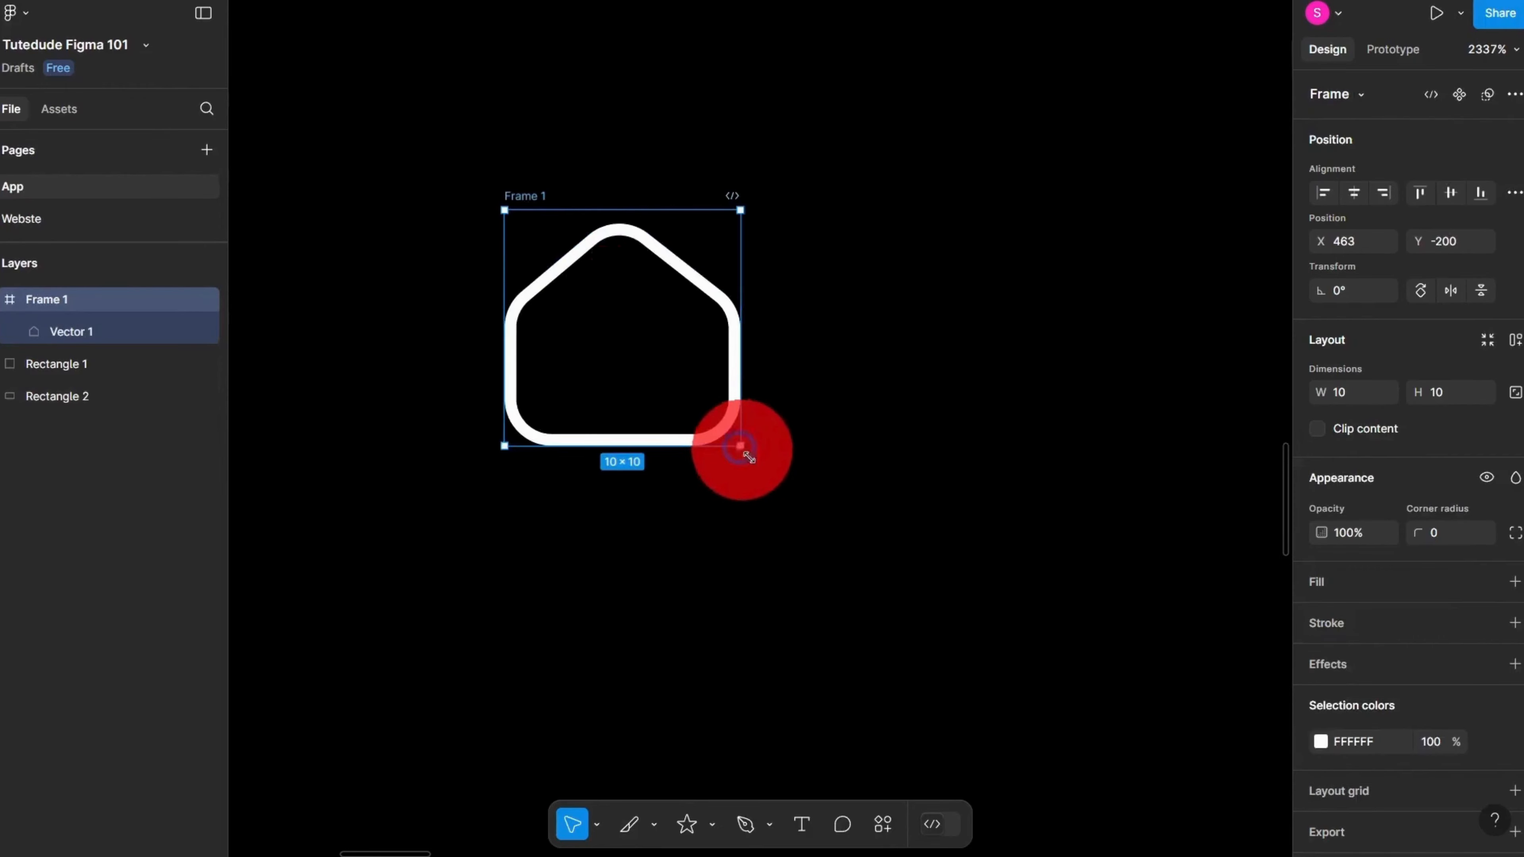
left_click_drag(740, 446, 814, 538)
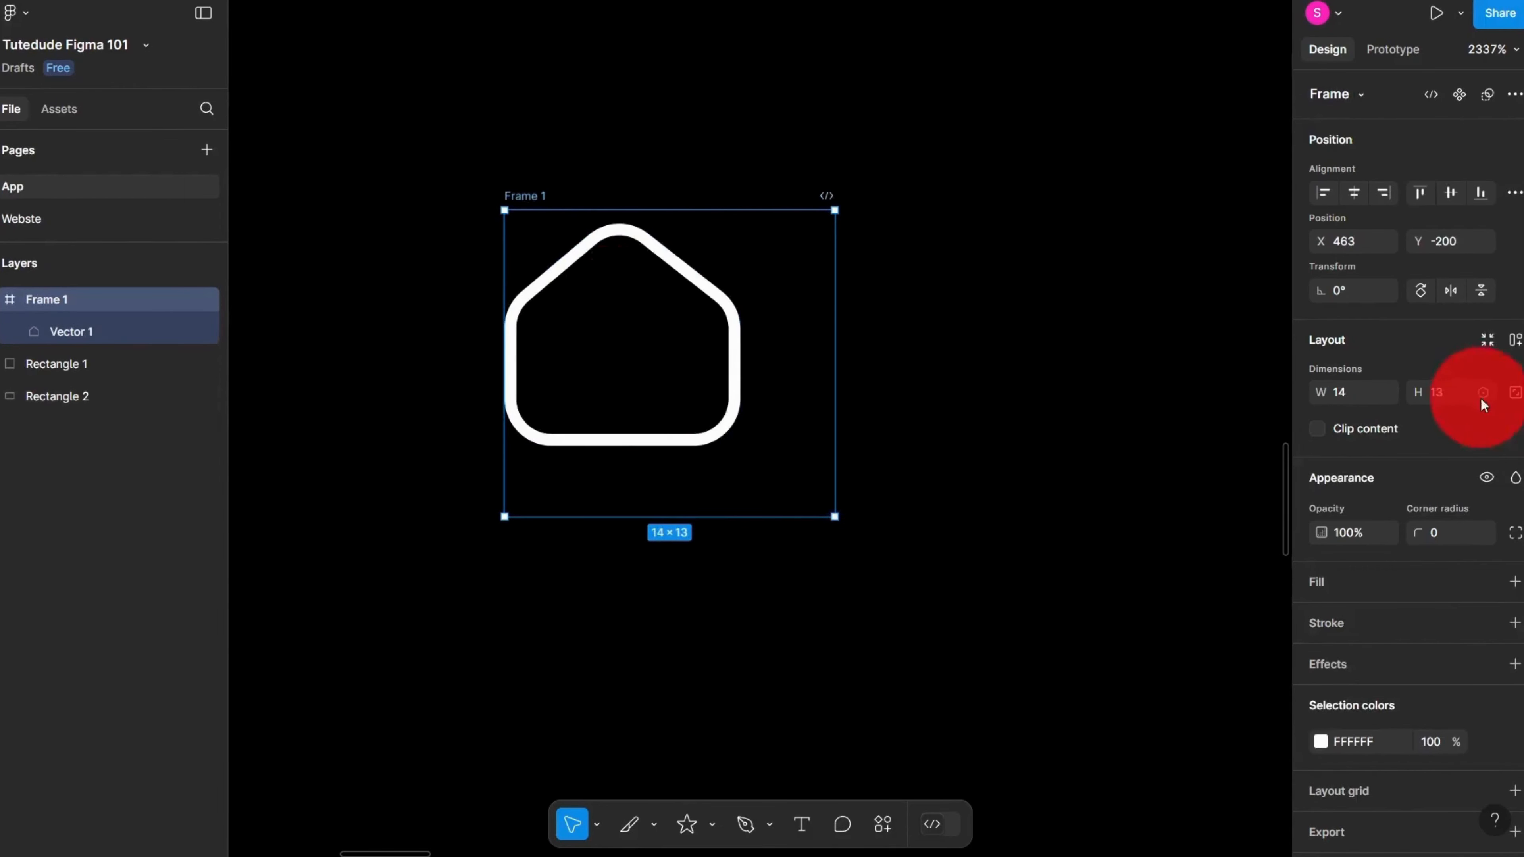
left_click(1440, 393)
key("Return")
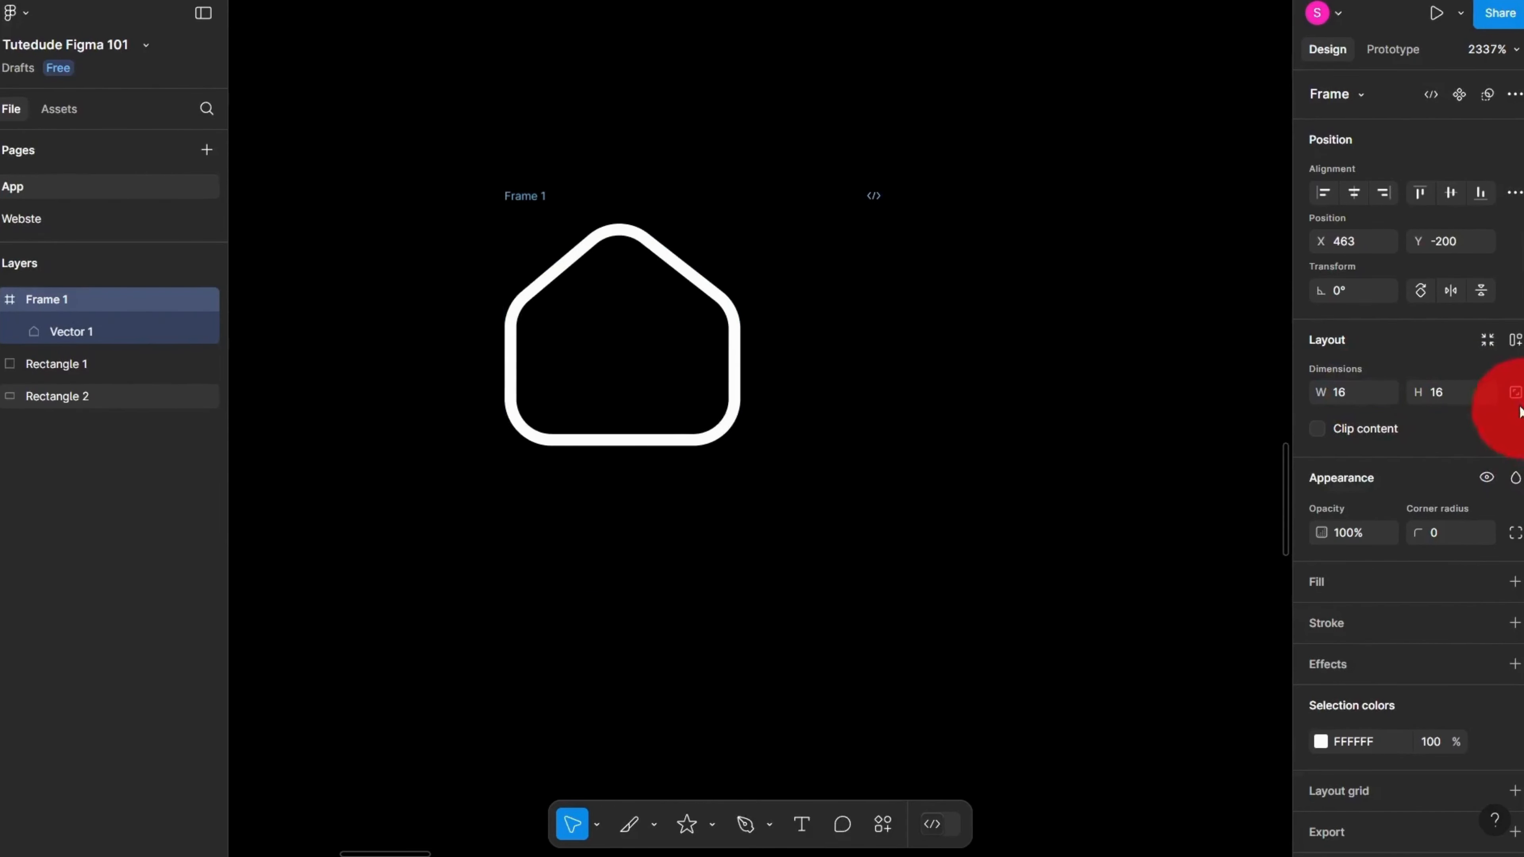
Step: Centre the house outline horizontally and vertically inside its frame
left_click(696, 436)
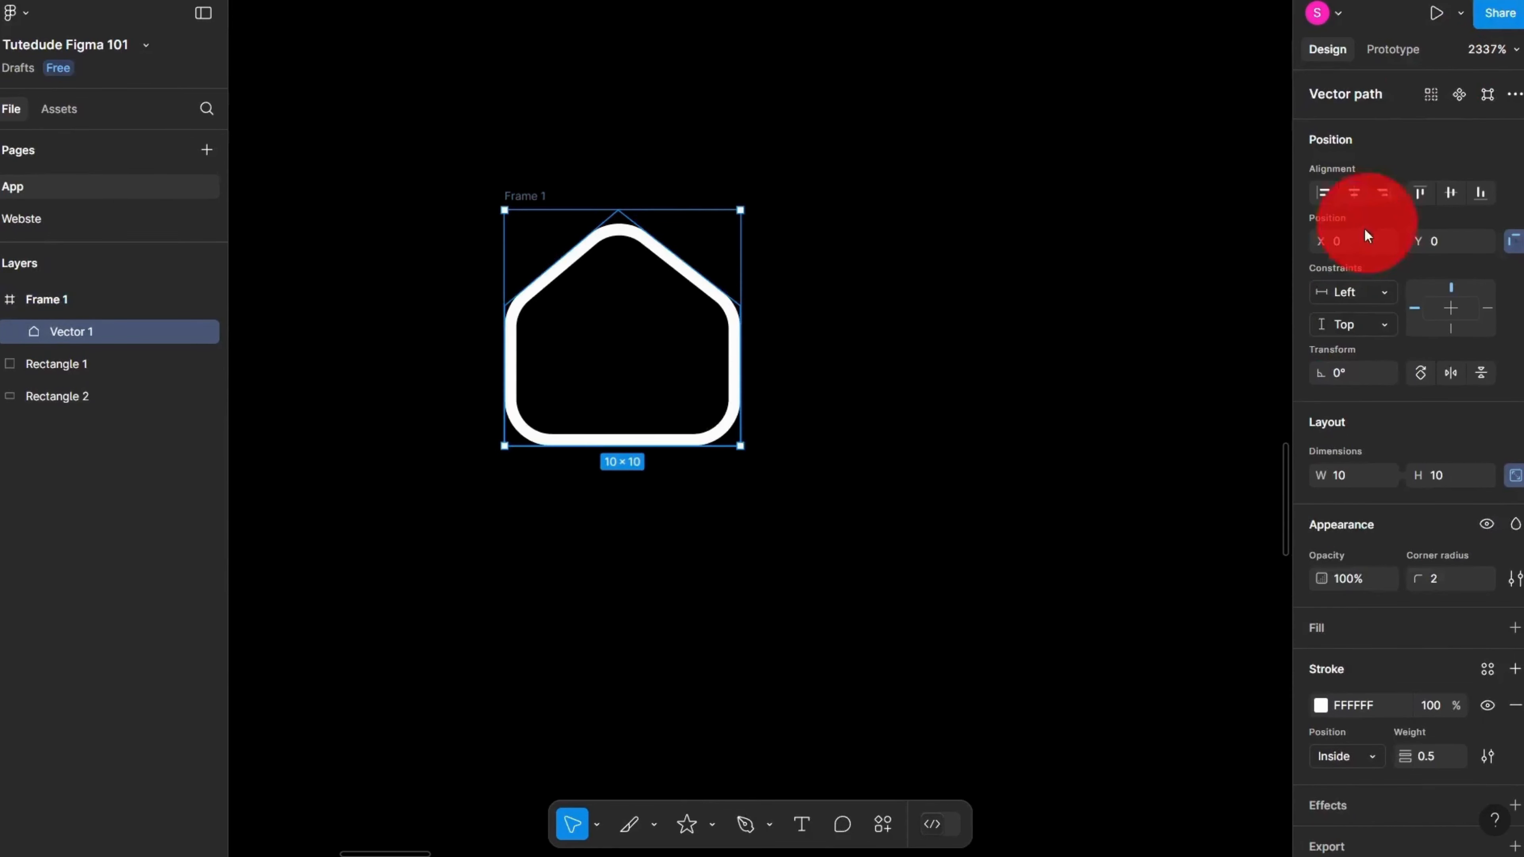
left_click(1356, 194)
left_click(1453, 193)
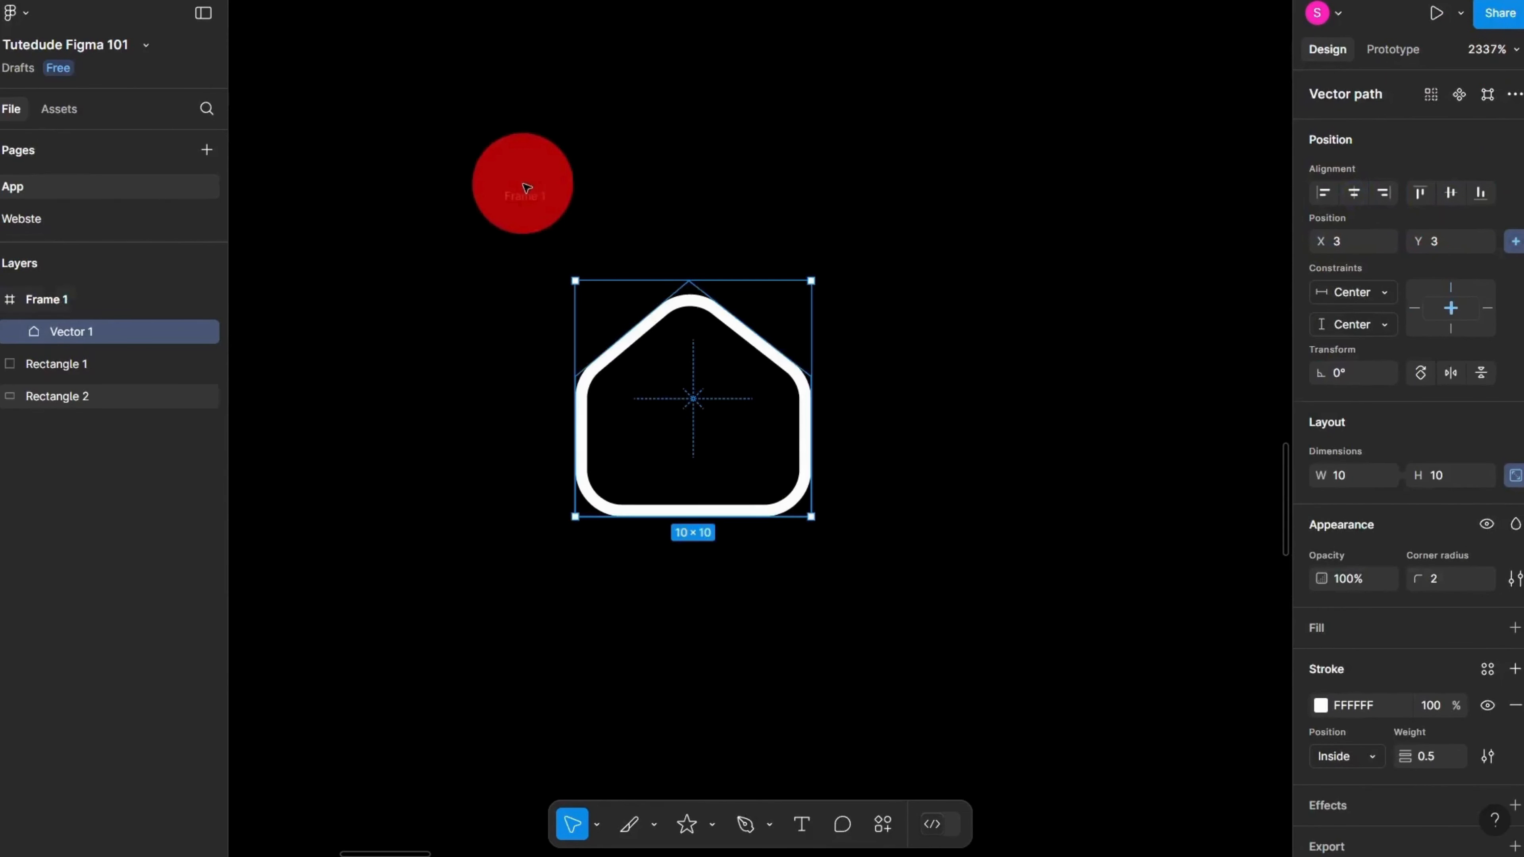
Step: Lock the frame's proportions, move it to X 462, Y -200, and select the house outline inside it
left_click(522, 196)
mouse_move(638, 349)
left_mouse_down()
mouse_move(779, 321)
mouse_move(612, 354)
left_mouse_up()
scroll(612, 354, "up", 4)
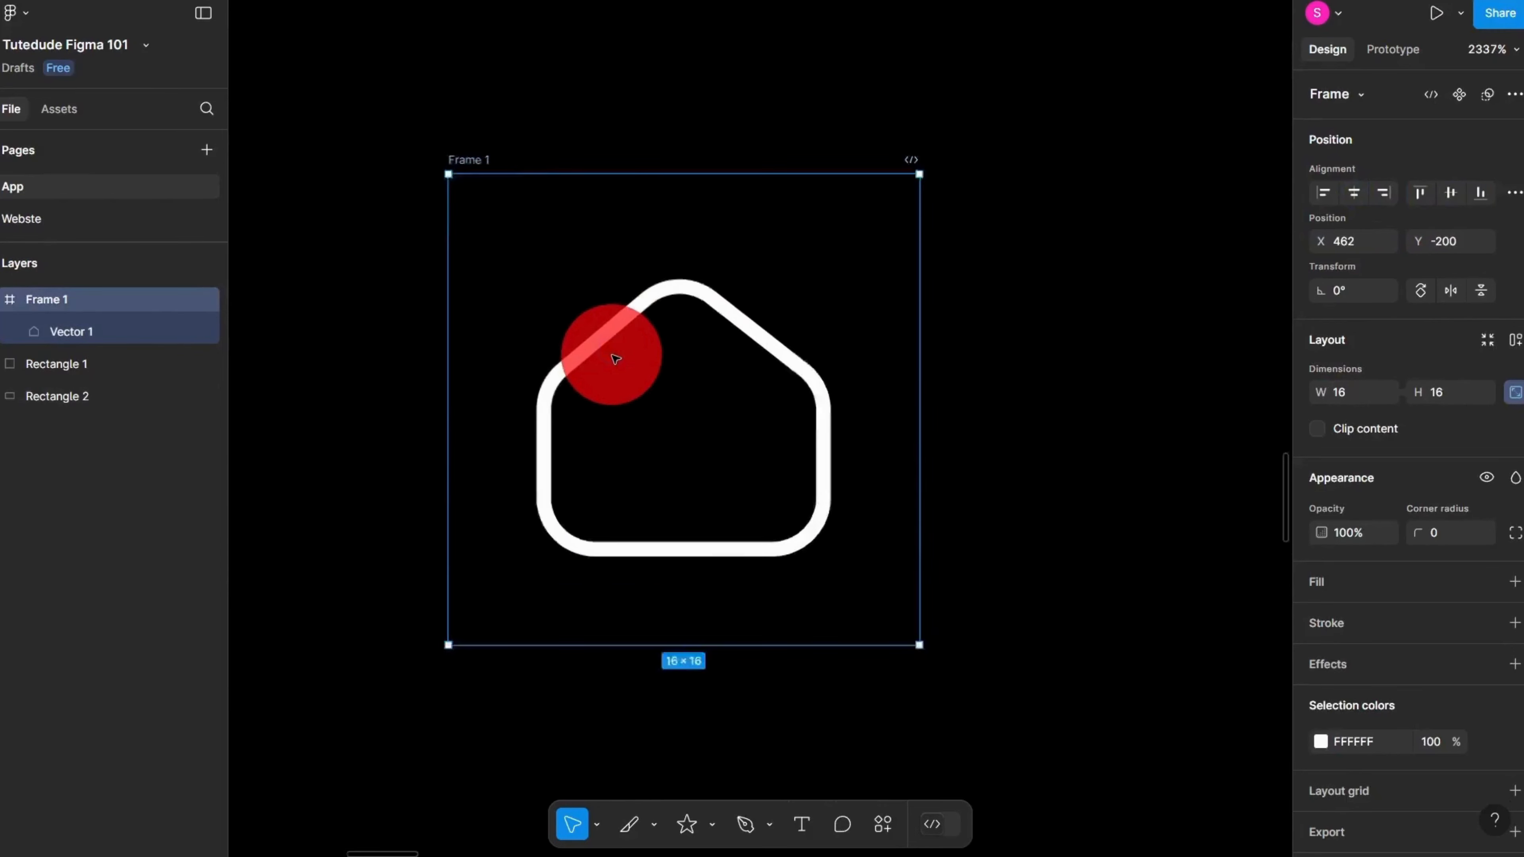
scroll(615, 361, "down", 2)
left_click(605, 350)
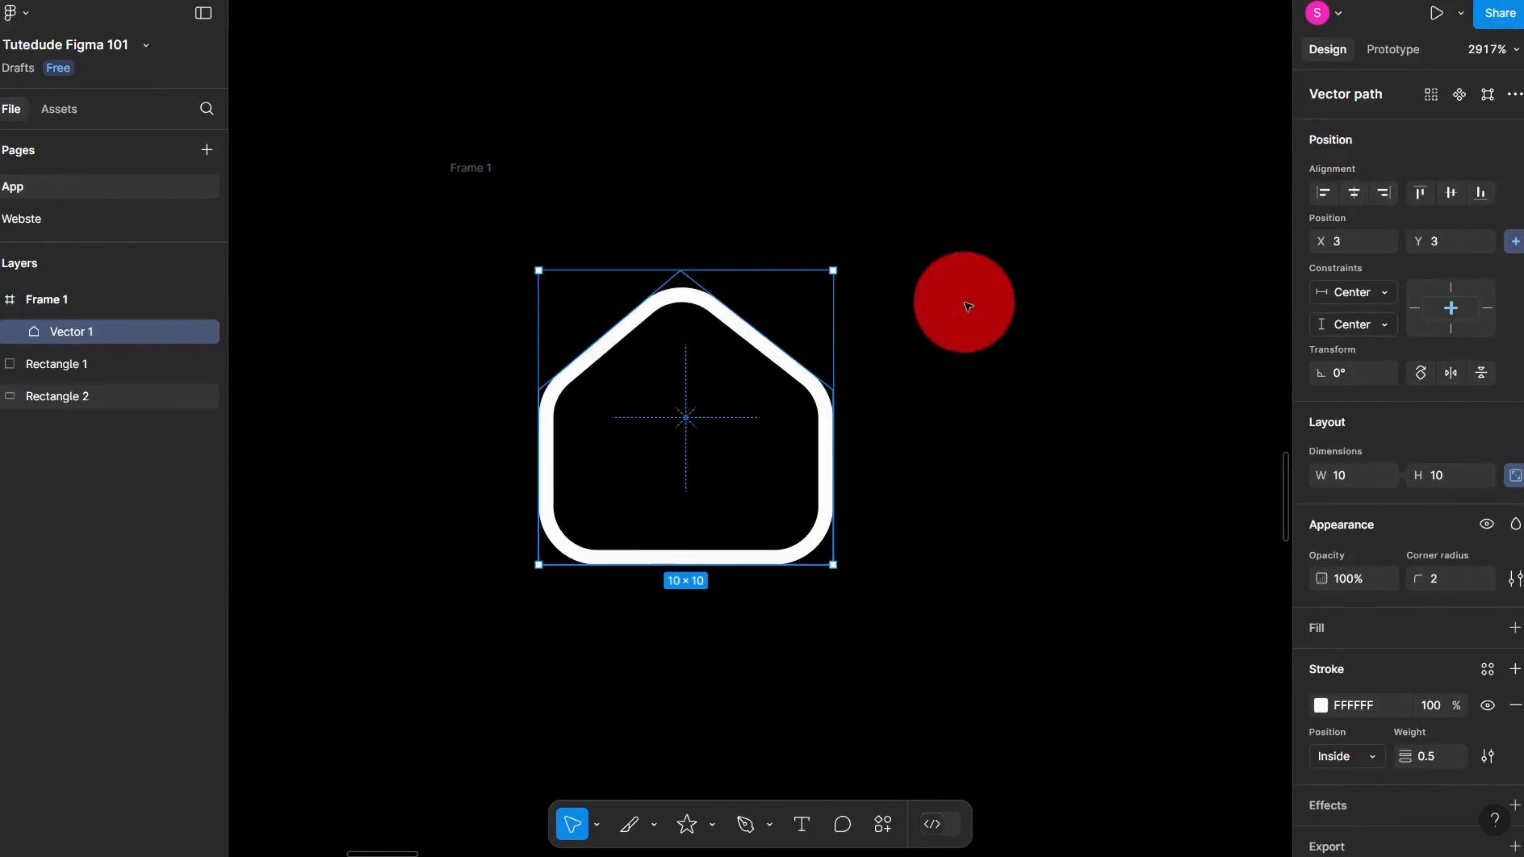
Step: Try aligning the house outline to the left, right and top edges of its frame
left_click(1332, 193)
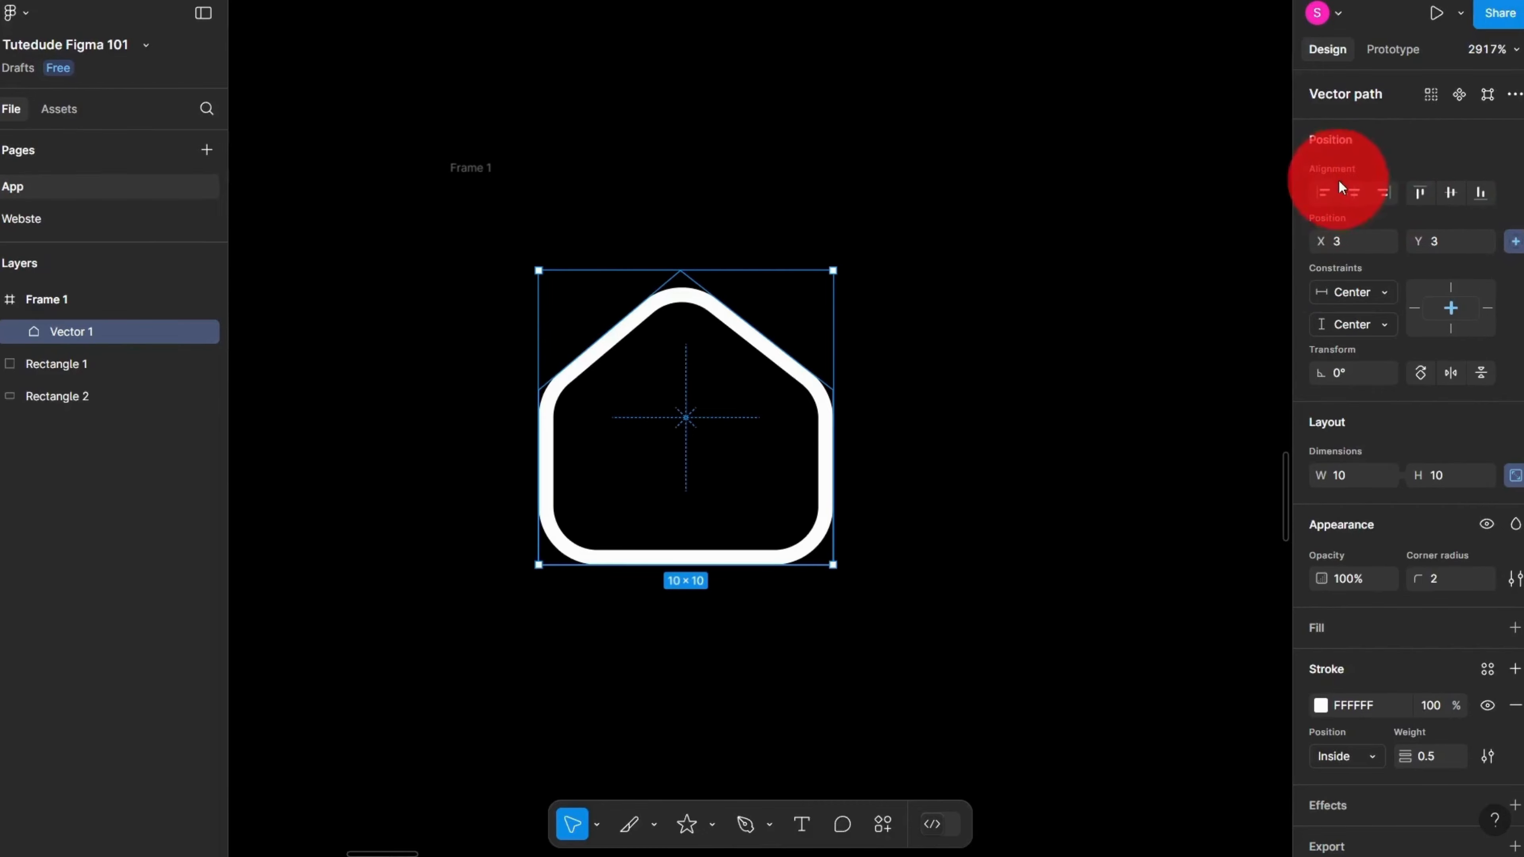
left_click(1336, 198)
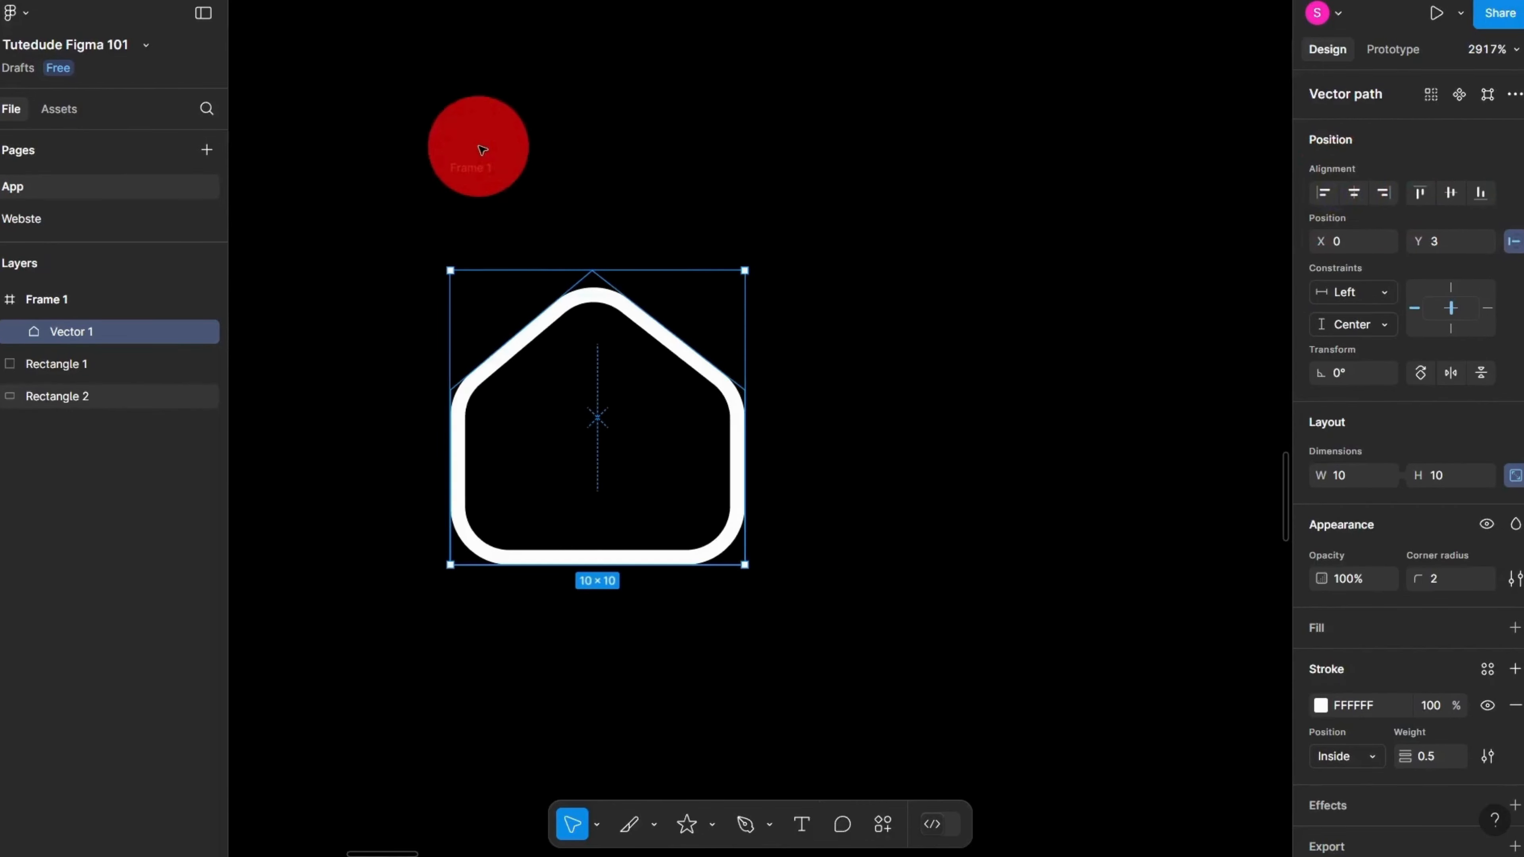
left_click(477, 163)
left_click(565, 309)
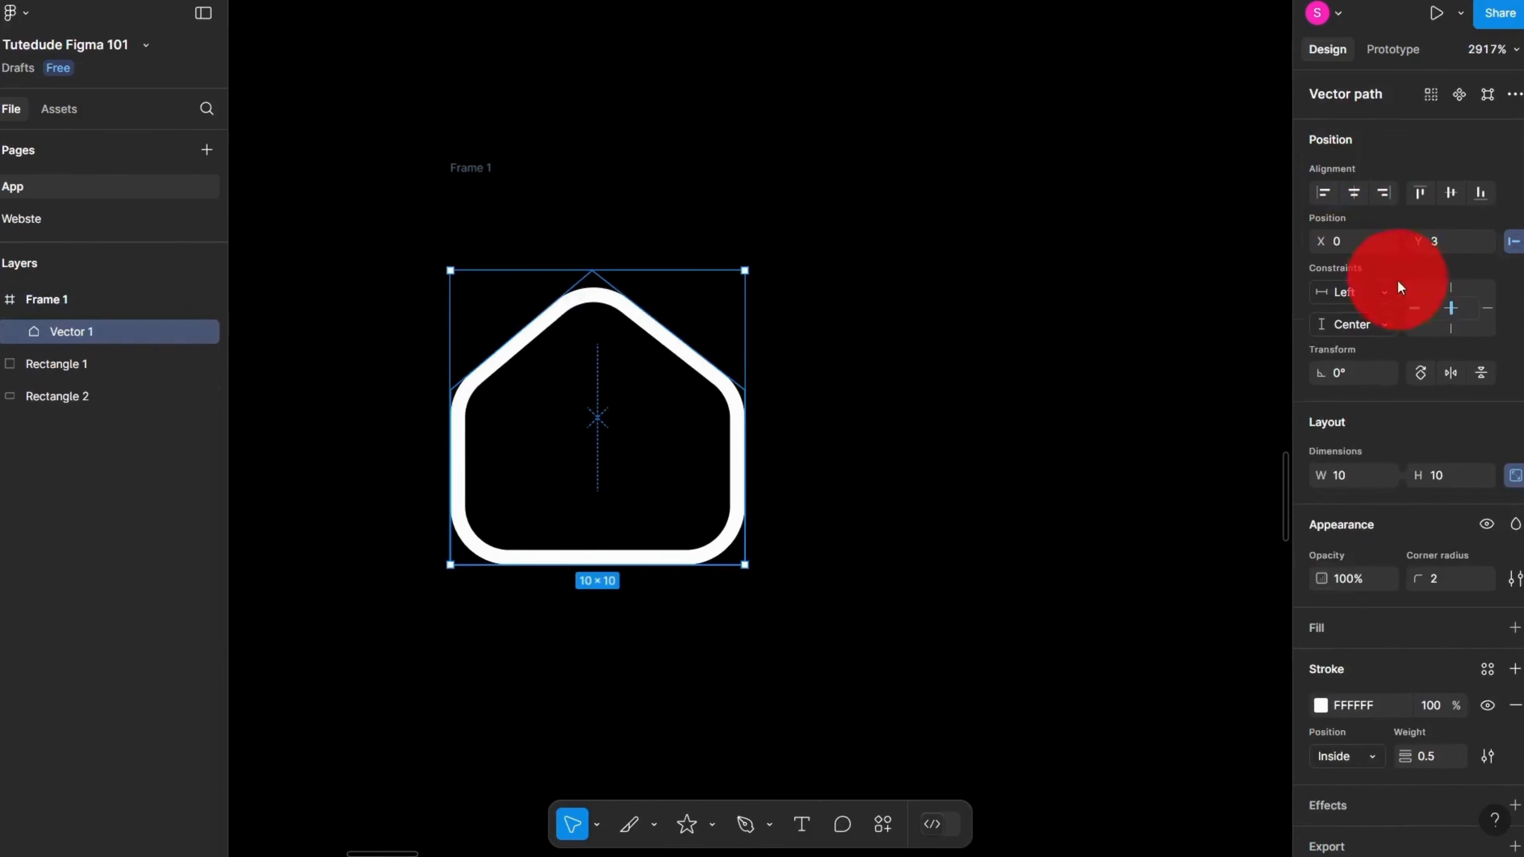
left_click(1357, 193)
left_click(1376, 195)
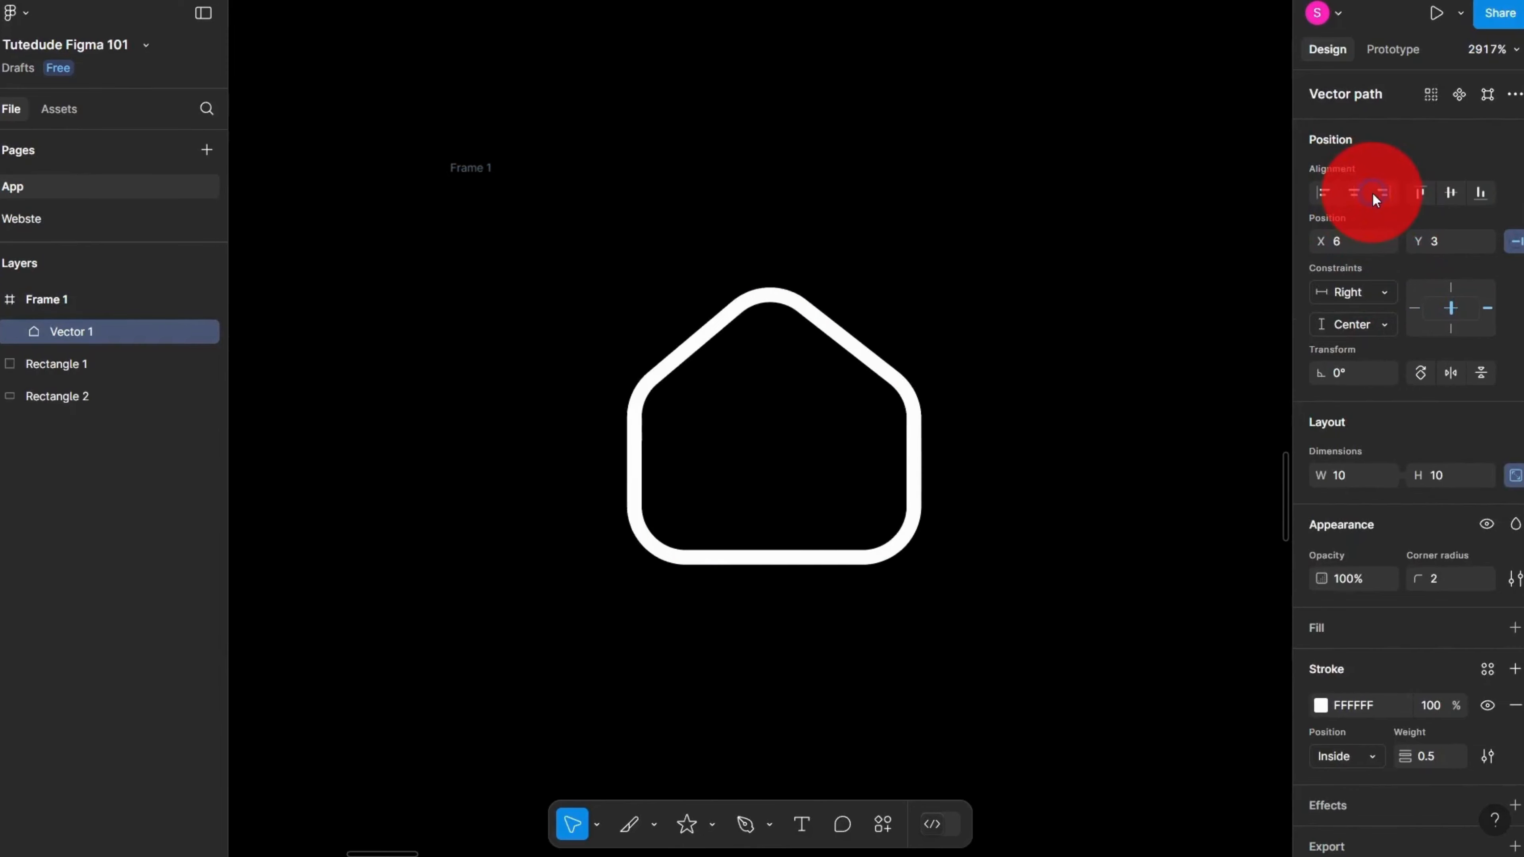
left_click(1417, 195)
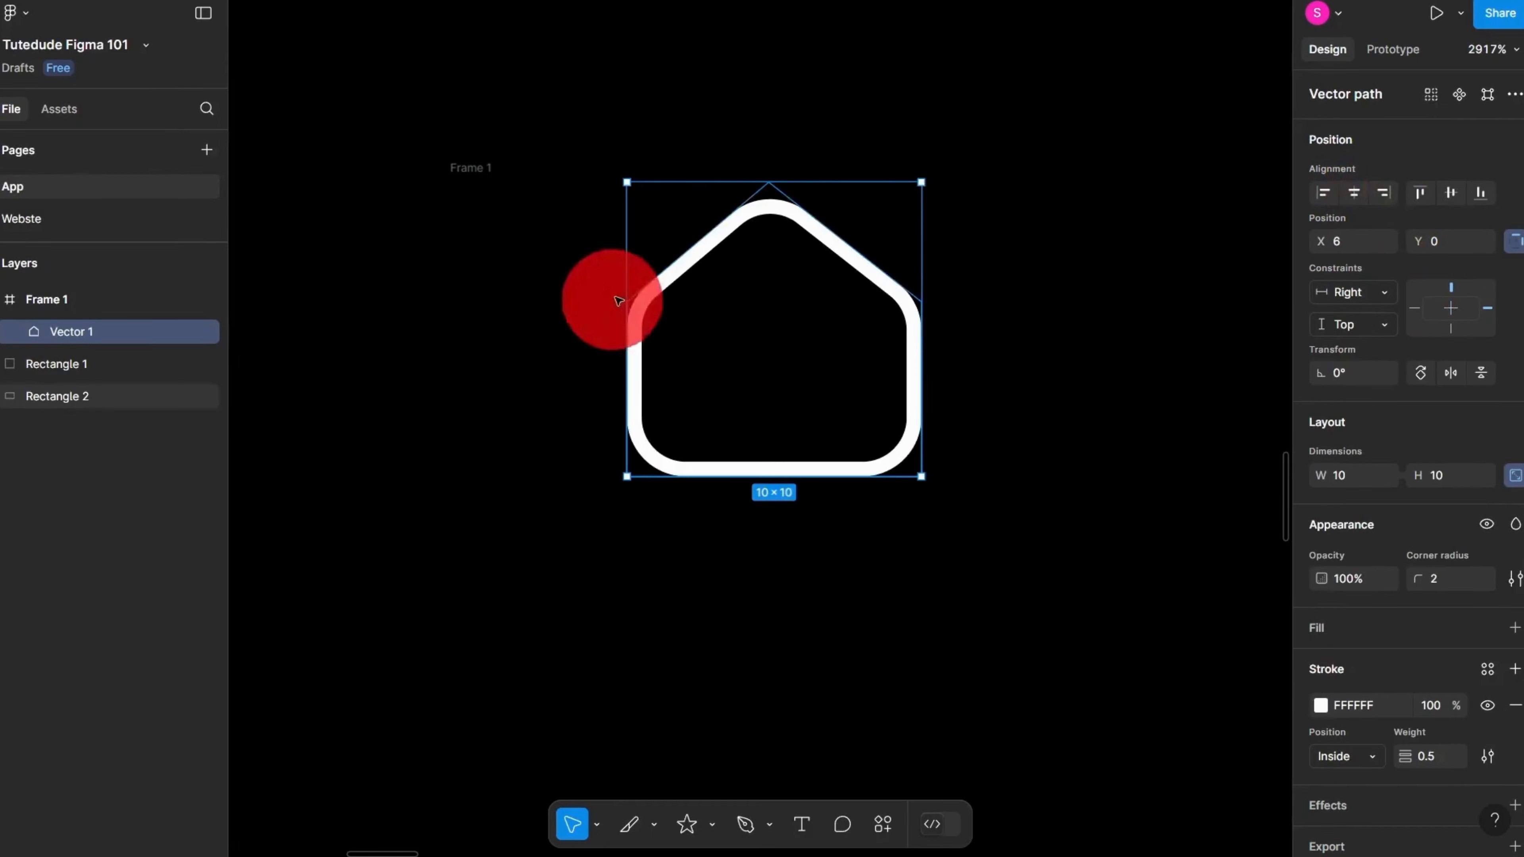
left_click(1327, 195)
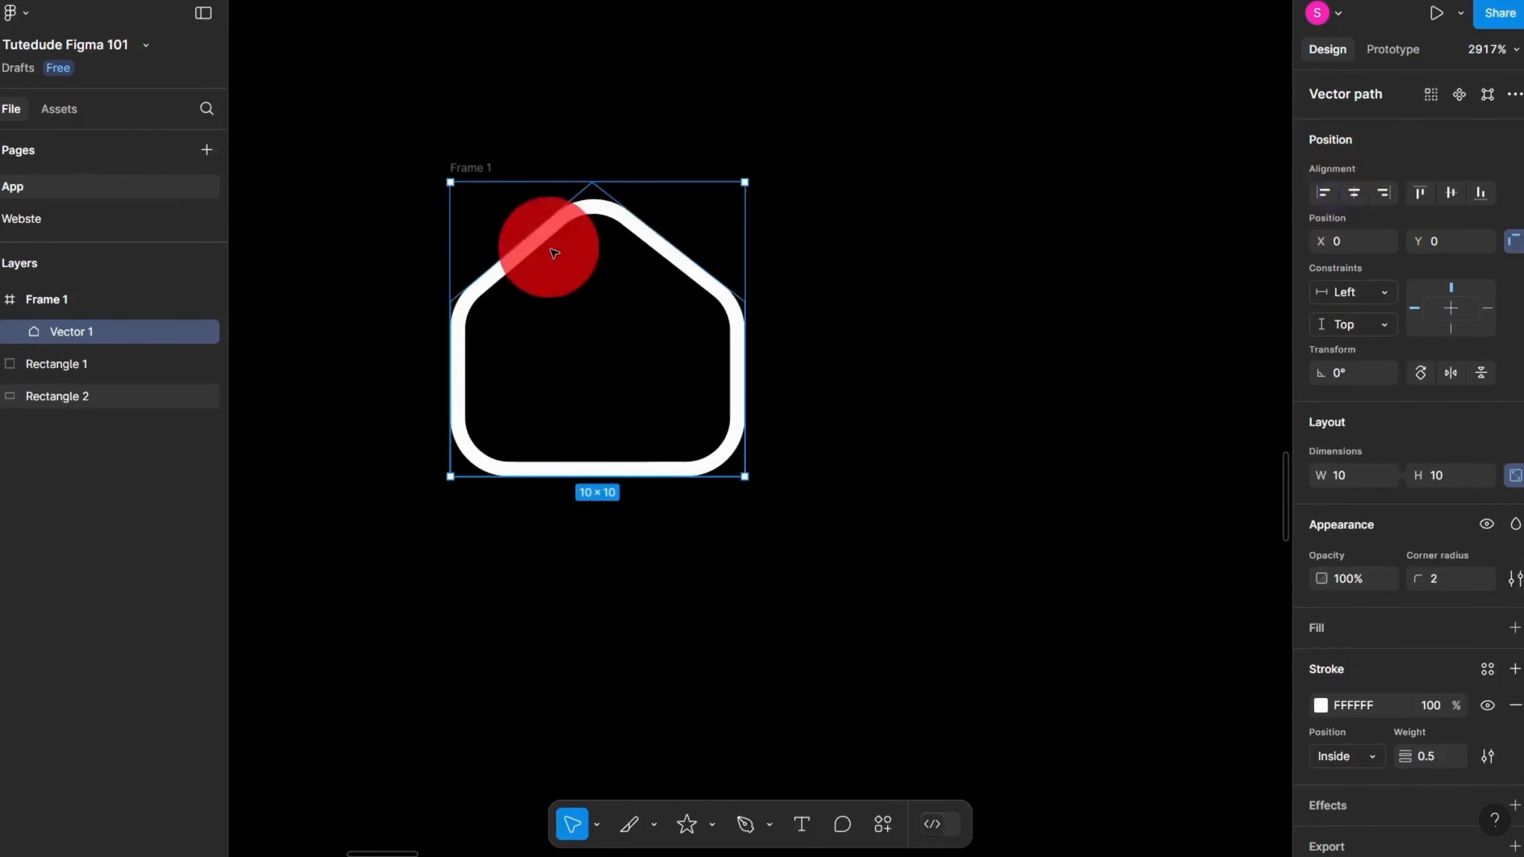
Step: Centre the house outline in its frame both vertically and horizontally
left_click(1478, 195)
left_click(1446, 197)
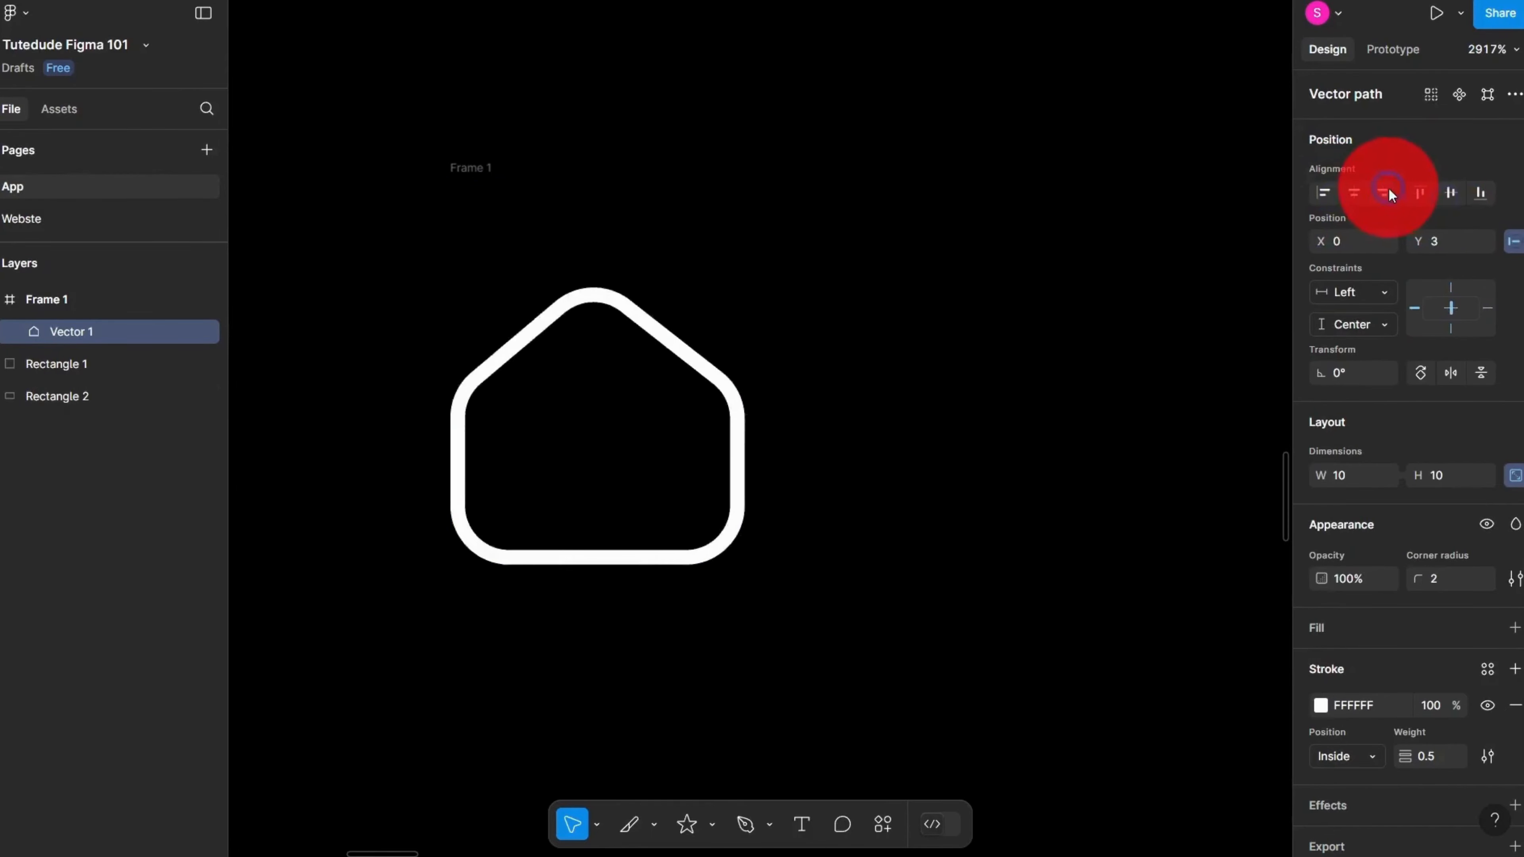
left_click(1386, 188)
left_click(1354, 189)
left_click(1326, 190)
left_click(1353, 194)
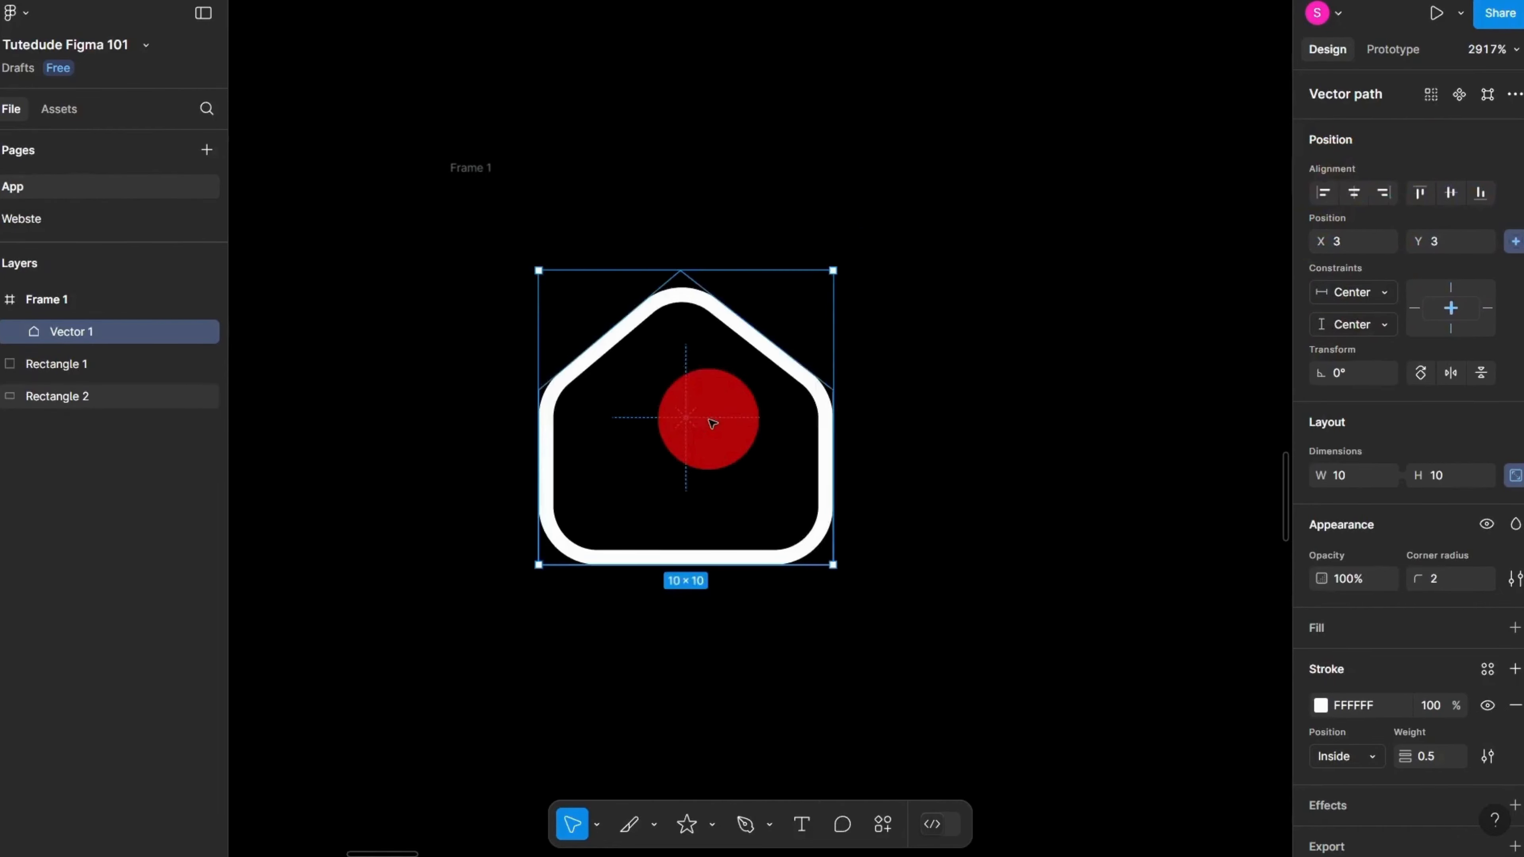
Step: Give the frame around the house outline a dark red A13434 fill, and select the outline inside it
scroll(704, 418, "up", 3)
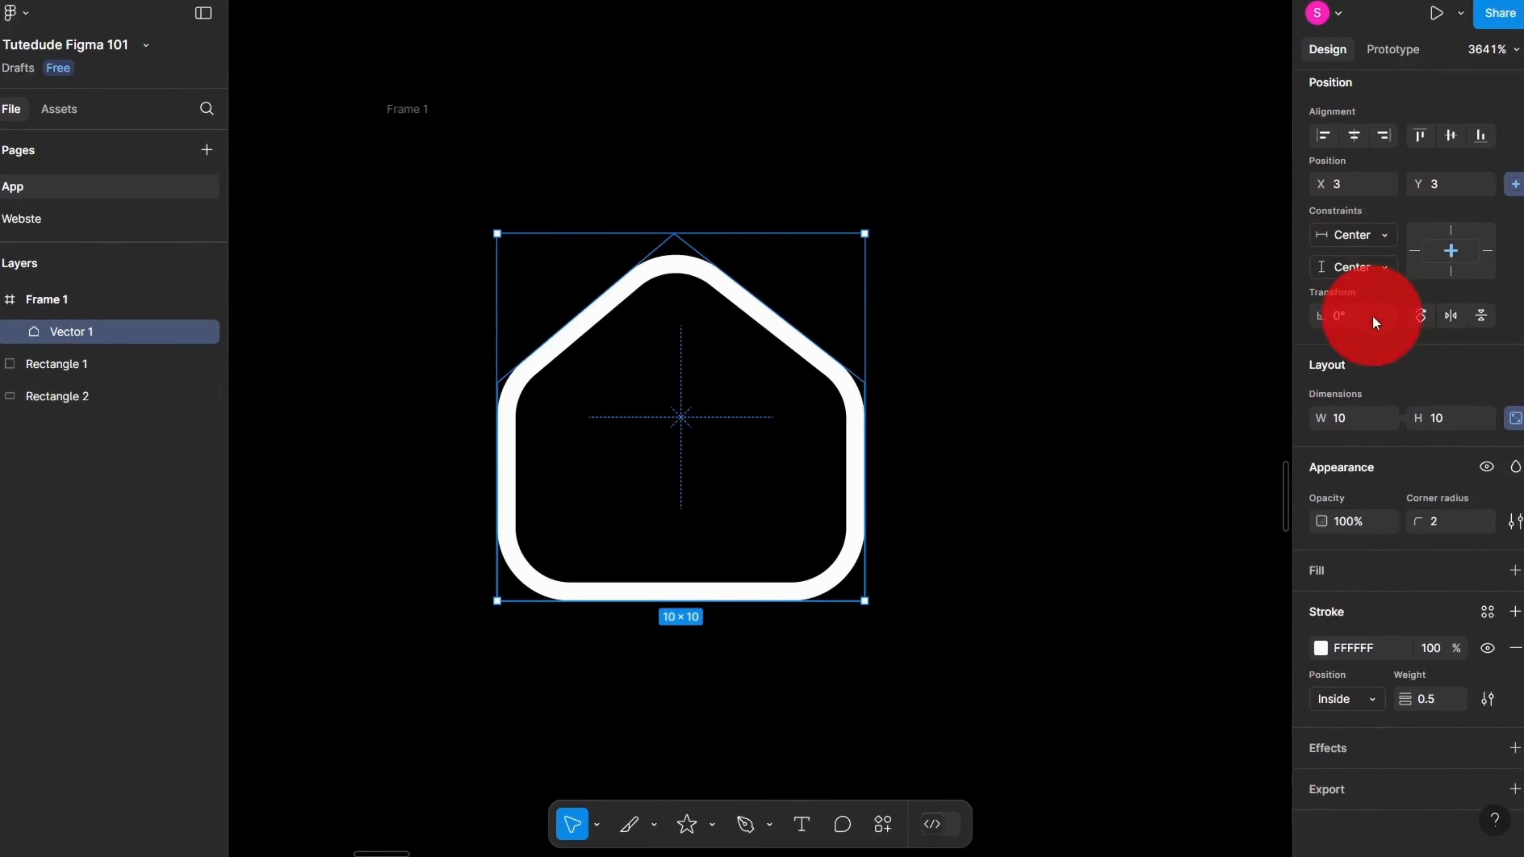
left_click(401, 108)
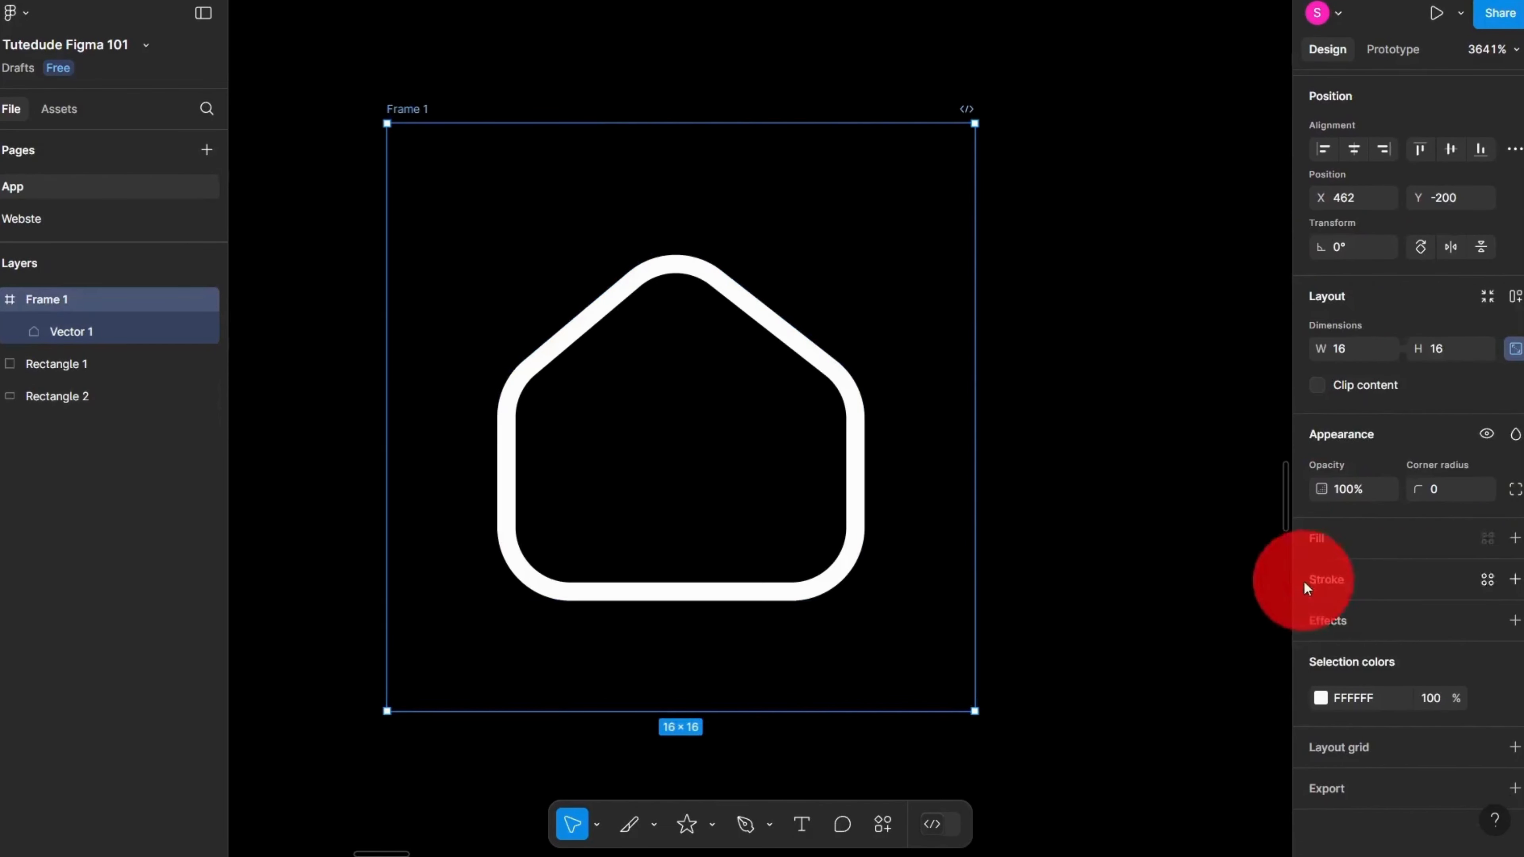
left_click(1515, 538)
left_click(1322, 573)
left_click(1213, 444)
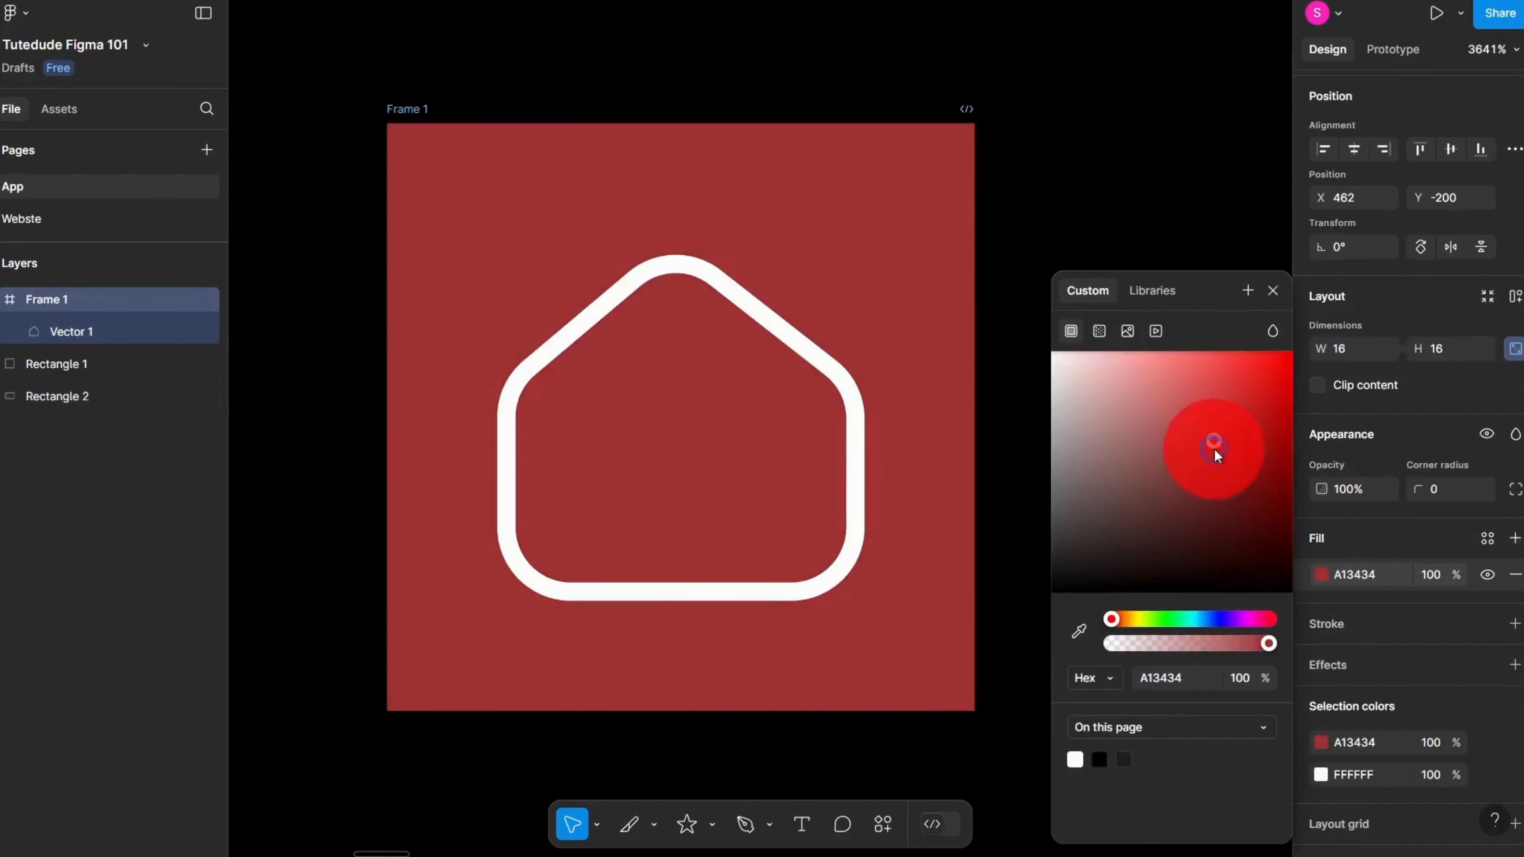
left_click(1008, 354)
scroll(744, 240, "down", 5)
left_click(810, 243)
scroll(858, 264, "up", 3)
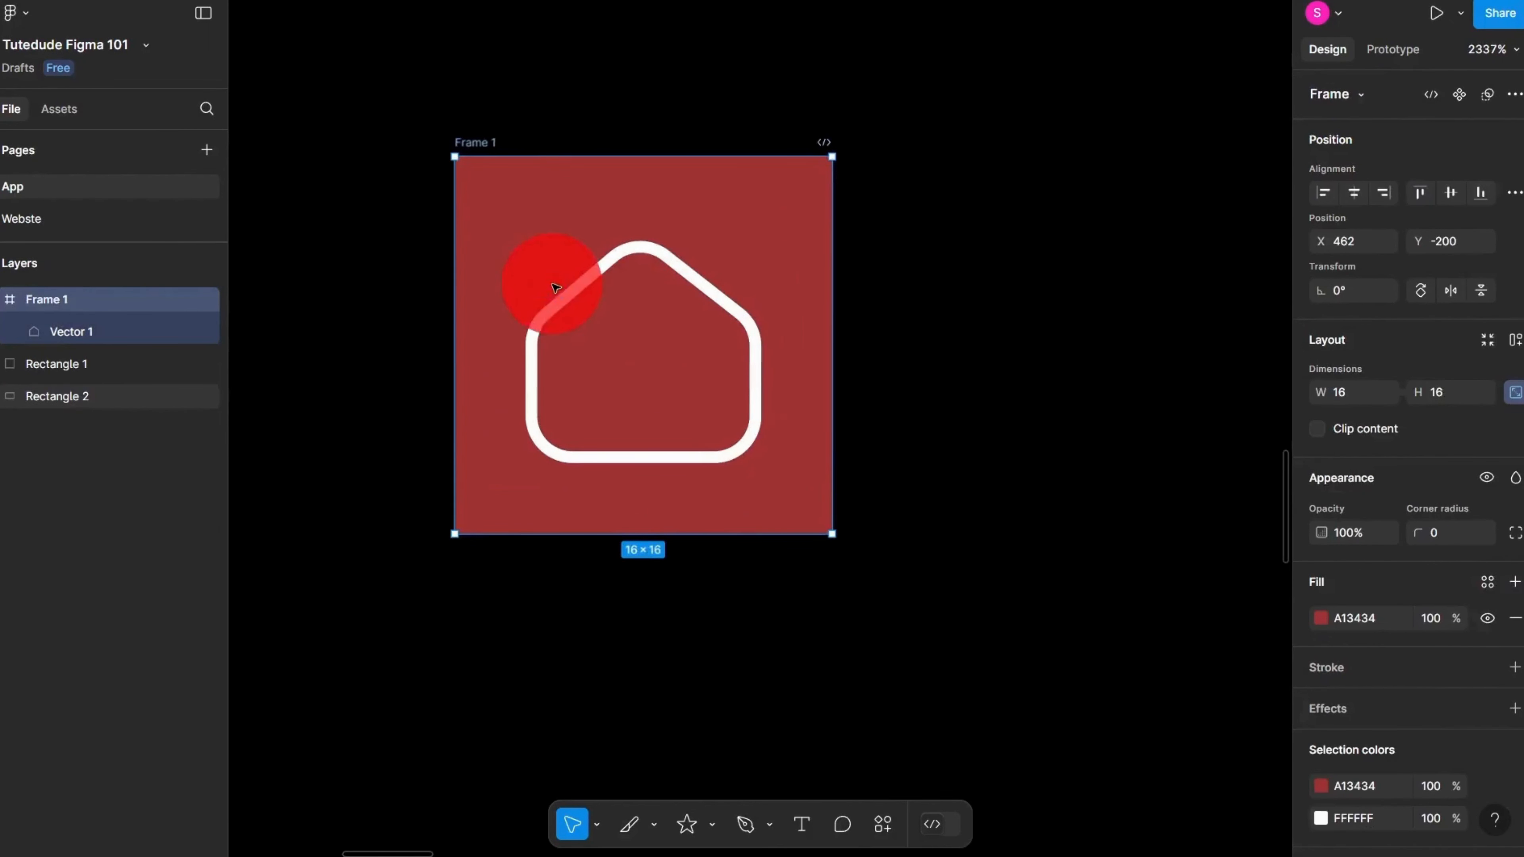
left_click(640, 287)
left_click(611, 265)
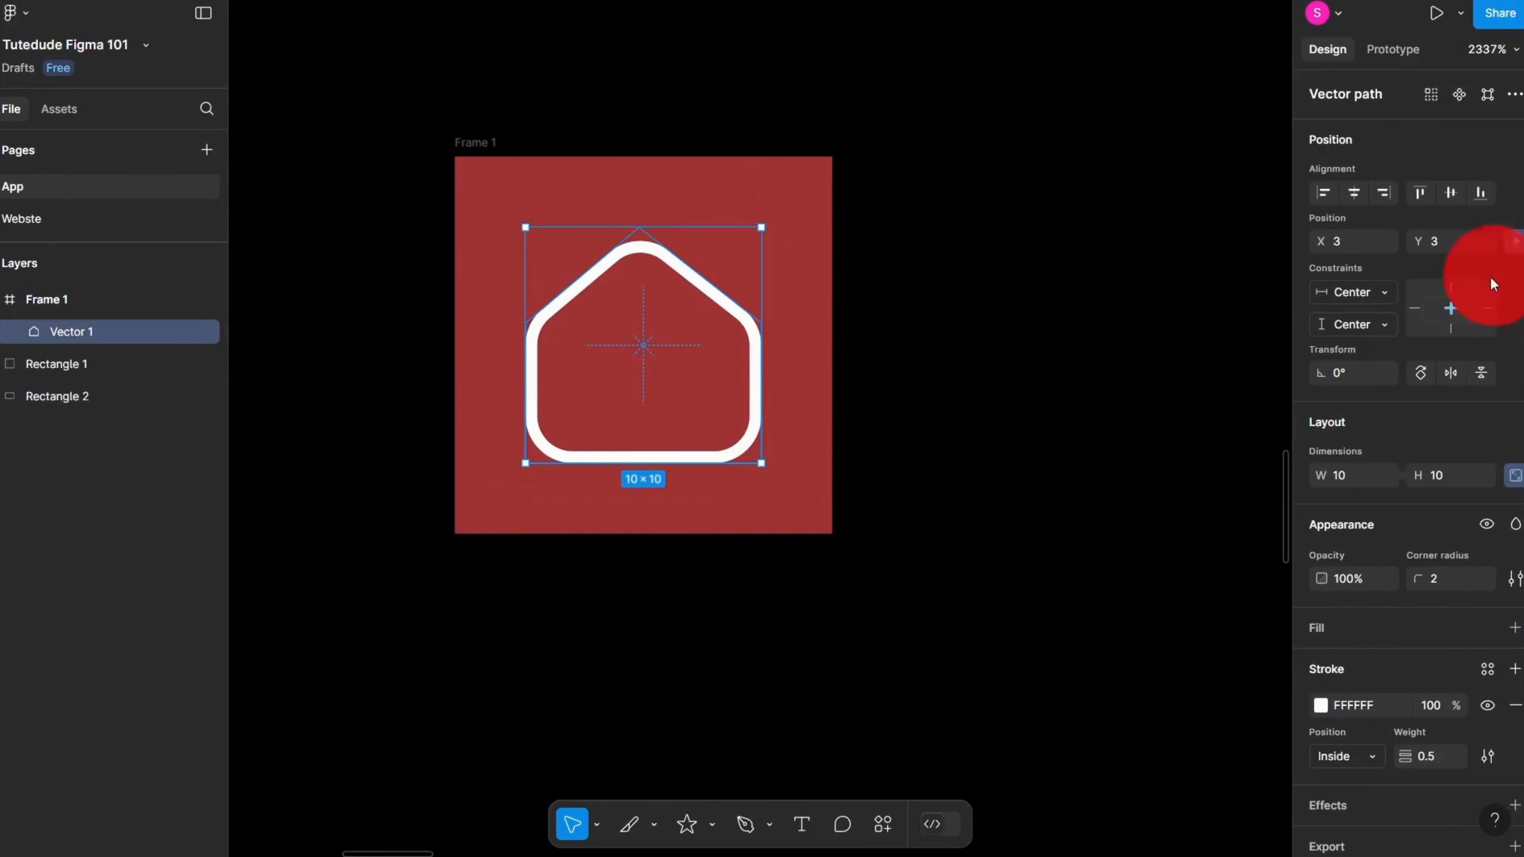
left_click(843, 380)
double_click(795, 366)
scroll(786, 369, "down", 3)
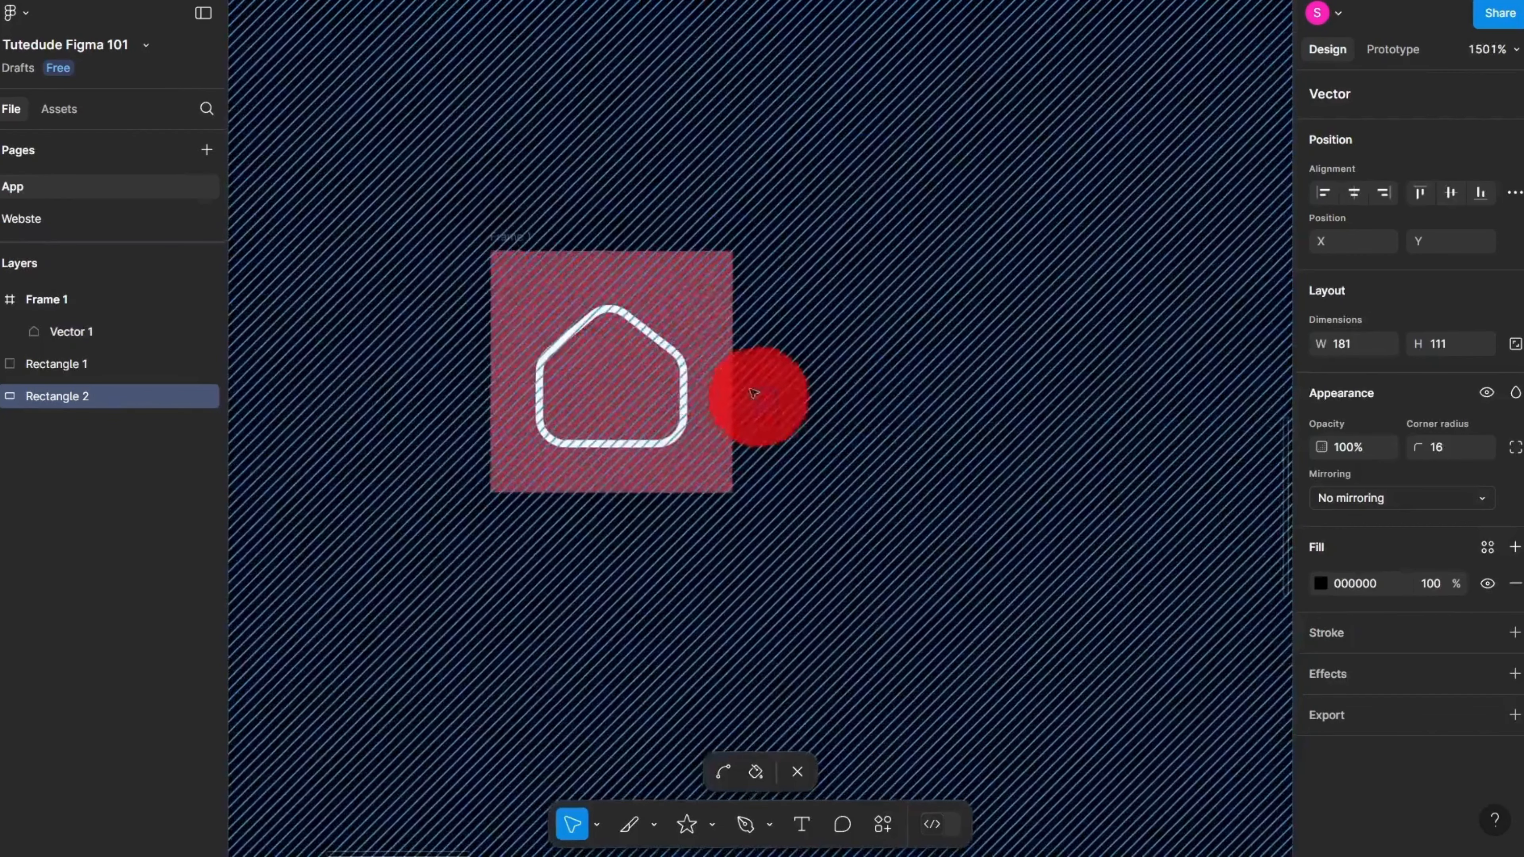
key("Escape")
Step: Enlarge the red frame to 17 × 17 and move the house outline to X 4, Y 3 inside it
left_click_drag(733, 493, 723, 426)
scroll(714, 418, "up", 4)
left_click(660, 386)
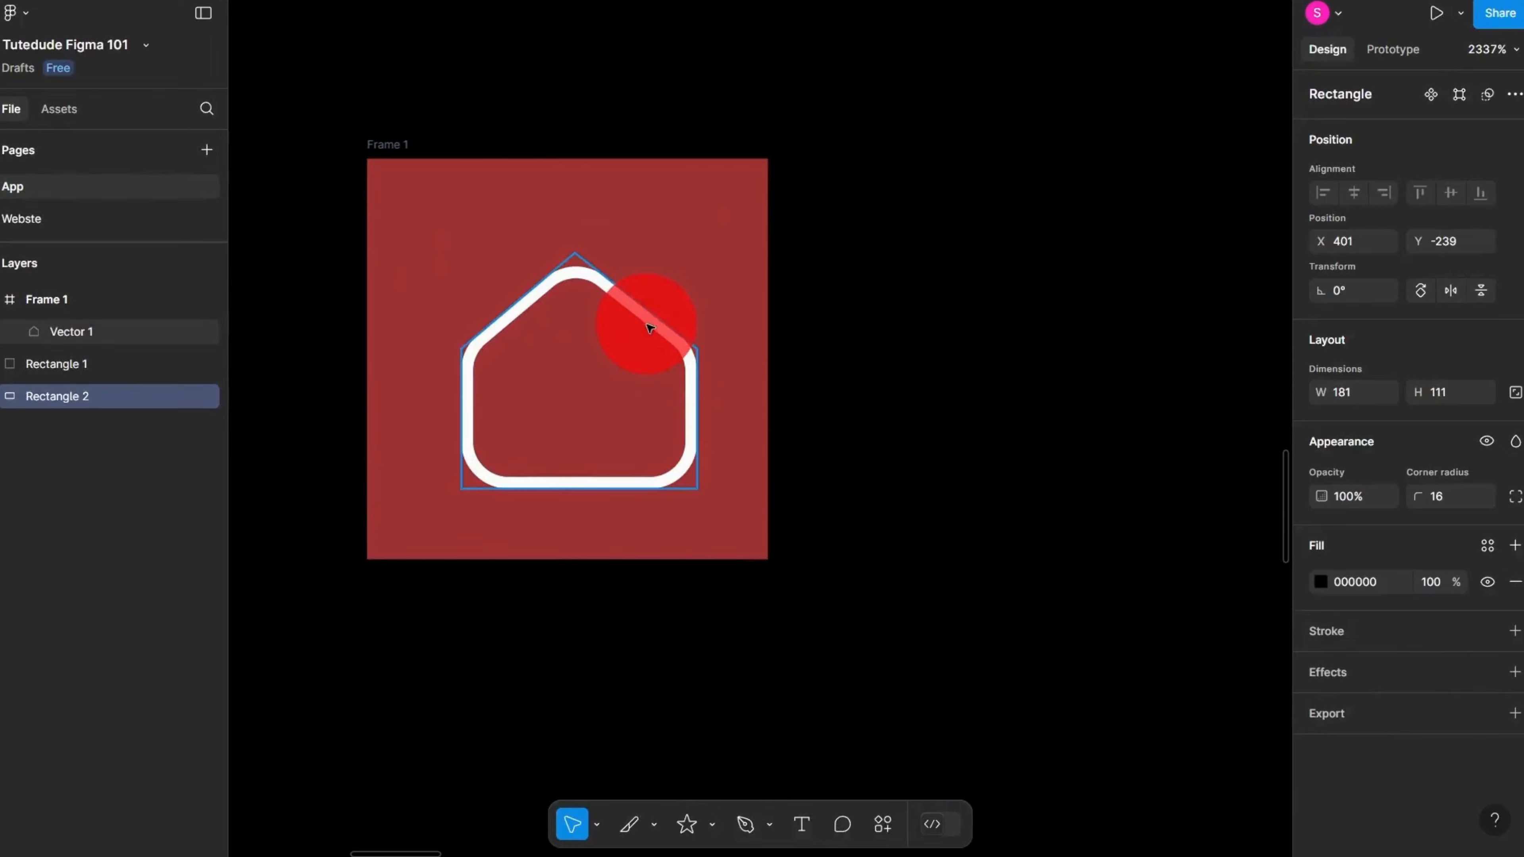
left_click_drag(647, 324, 602, 300)
left_click(799, 353)
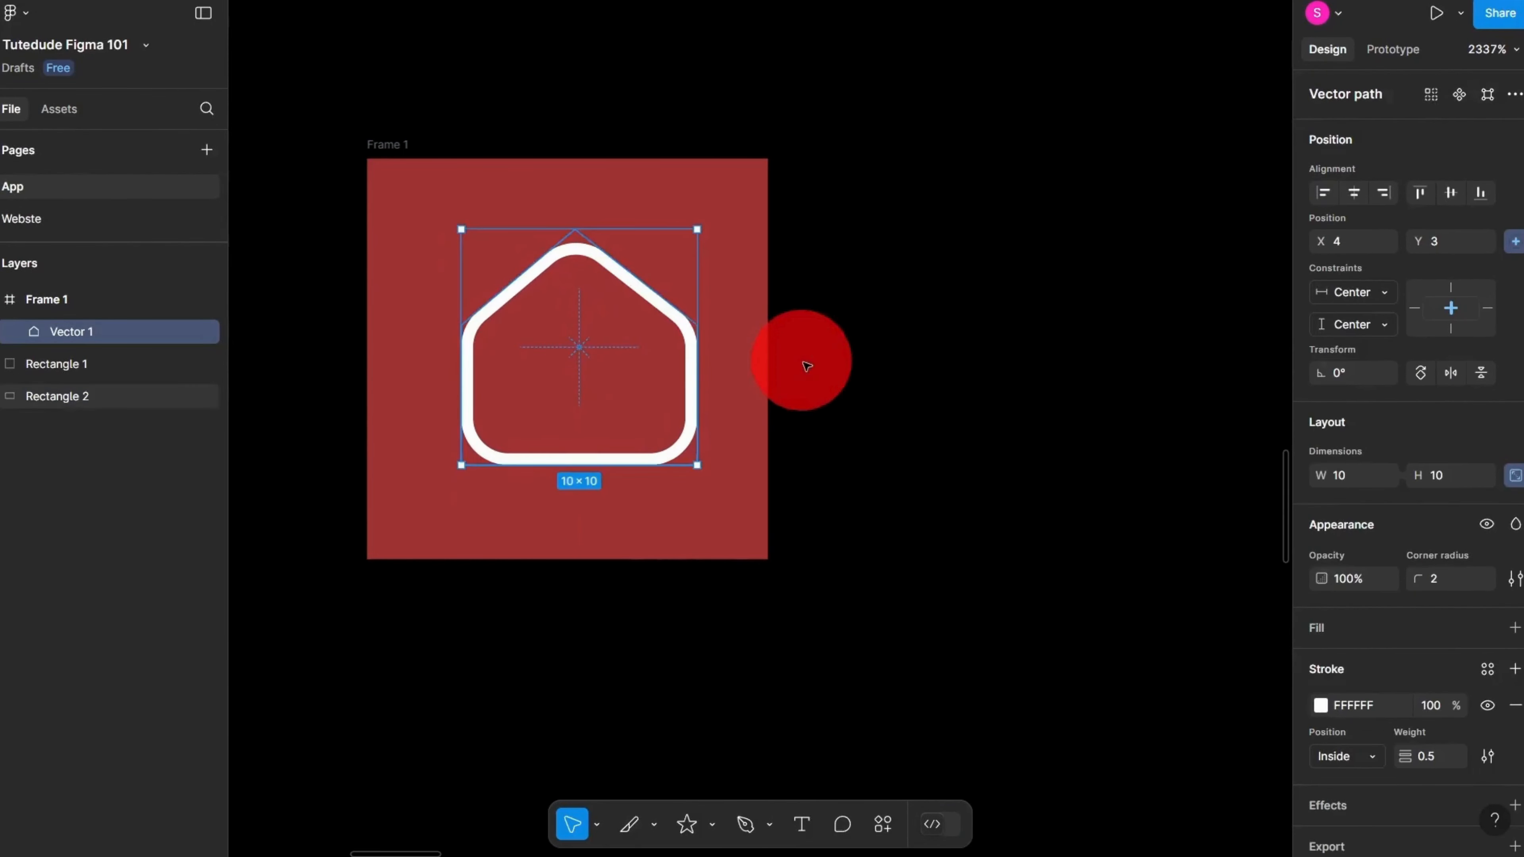
scroll(755, 372, "down", 2)
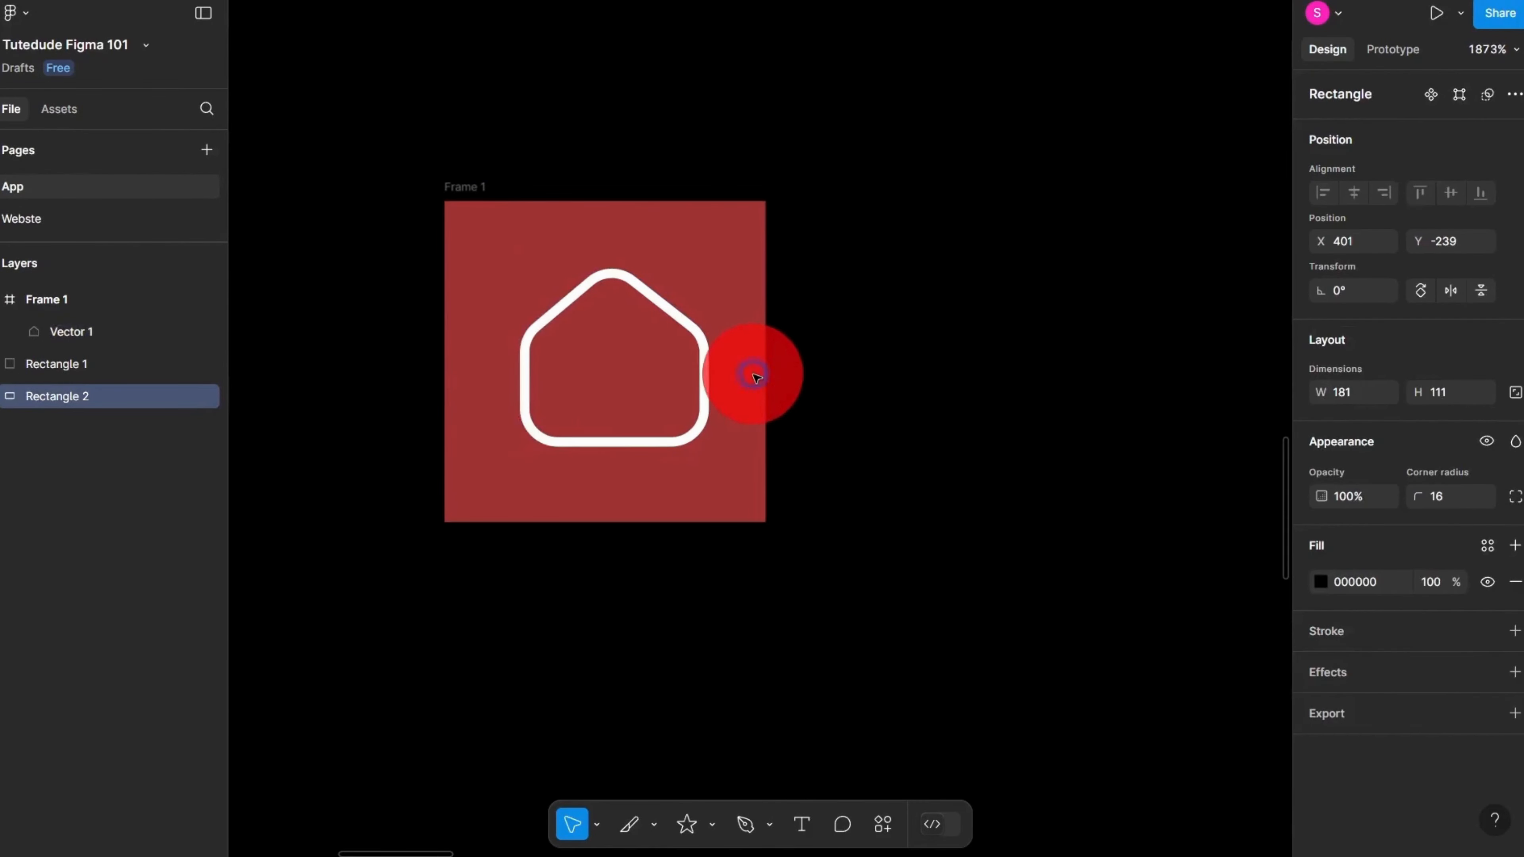
right_click(755, 376)
left_click(708, 263)
double_click(722, 276)
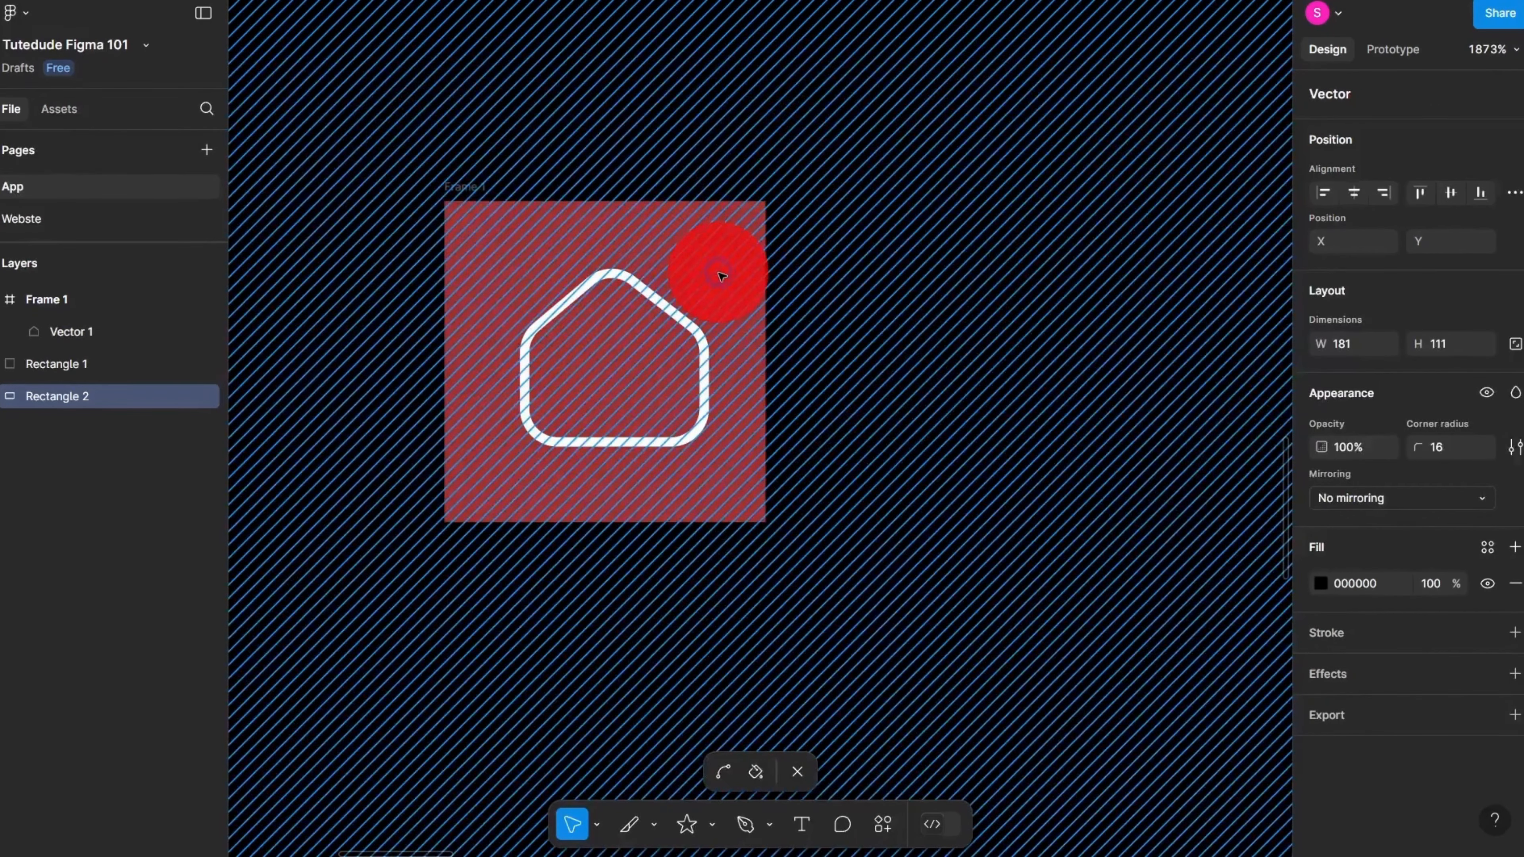
double_click(718, 272)
double_click(685, 490)
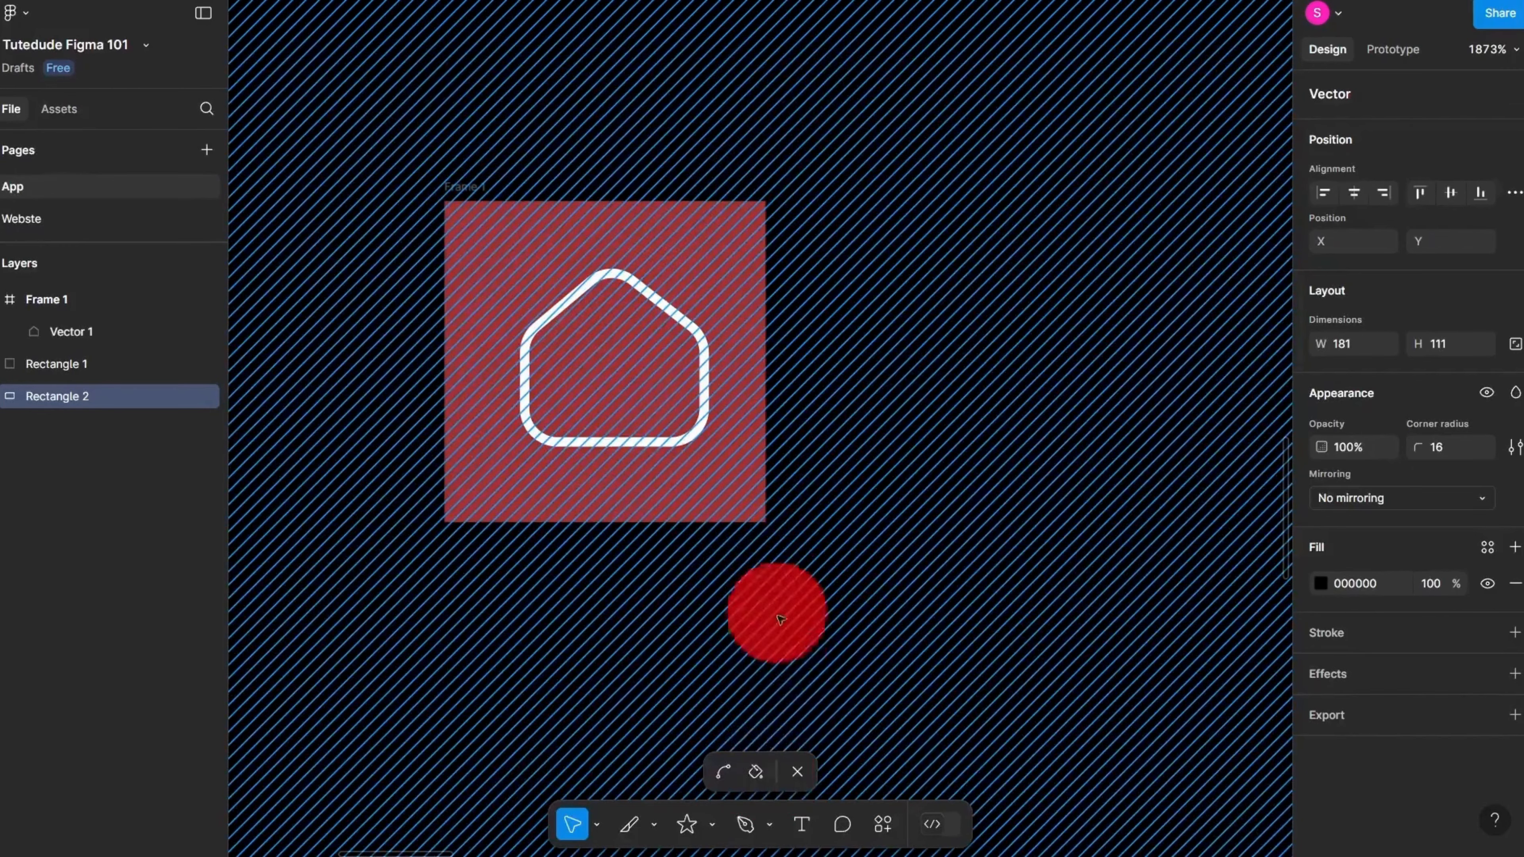
left_click(763, 773)
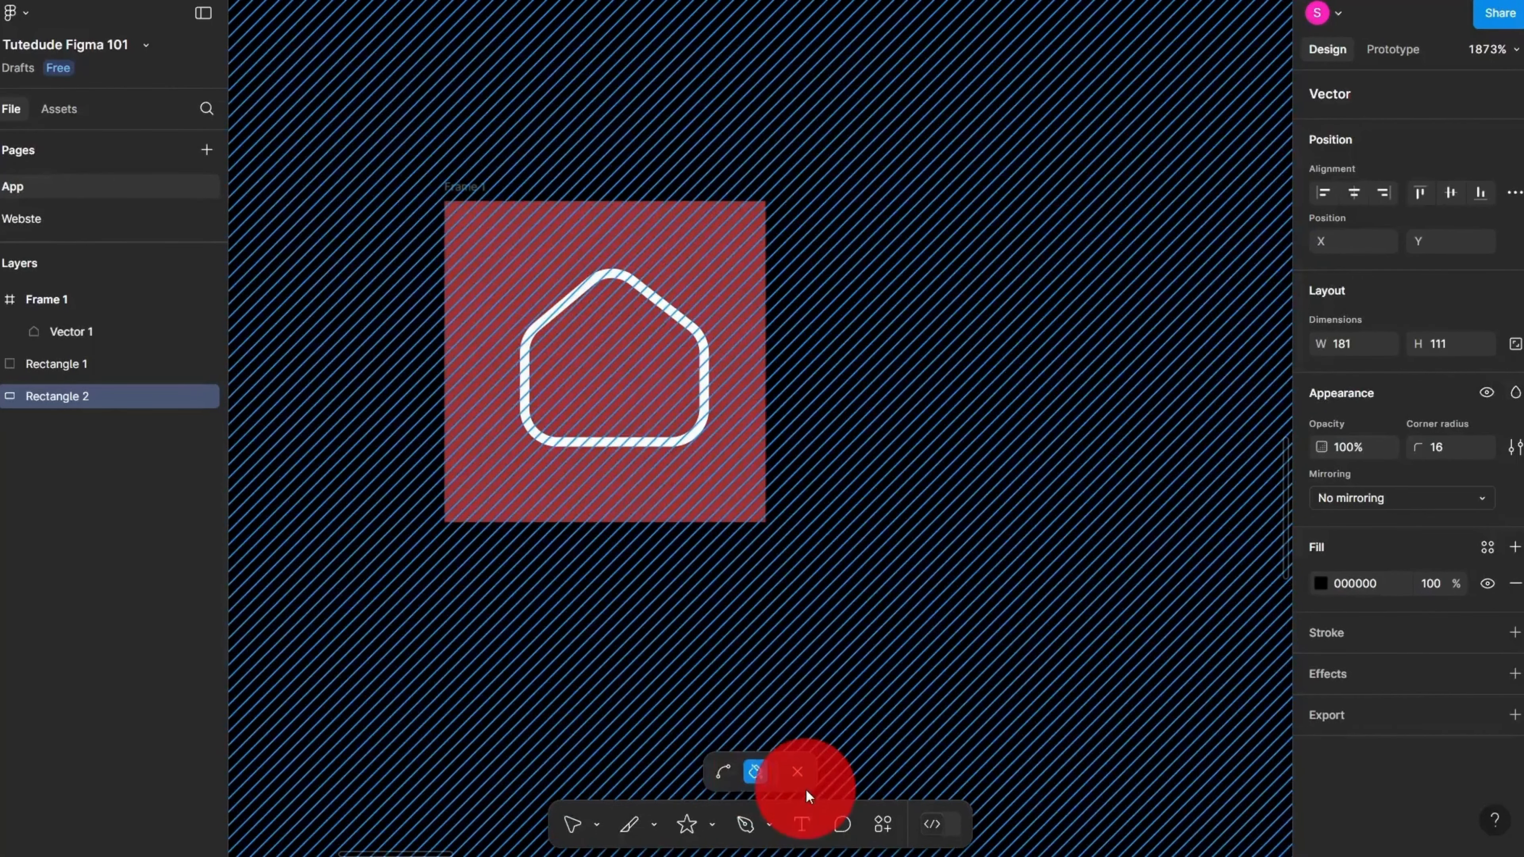
left_click(796, 774)
Step: Select the red frame around the house icon
scroll(852, 714, "down", 10)
left_click_drag(852, 713, 695, 537)
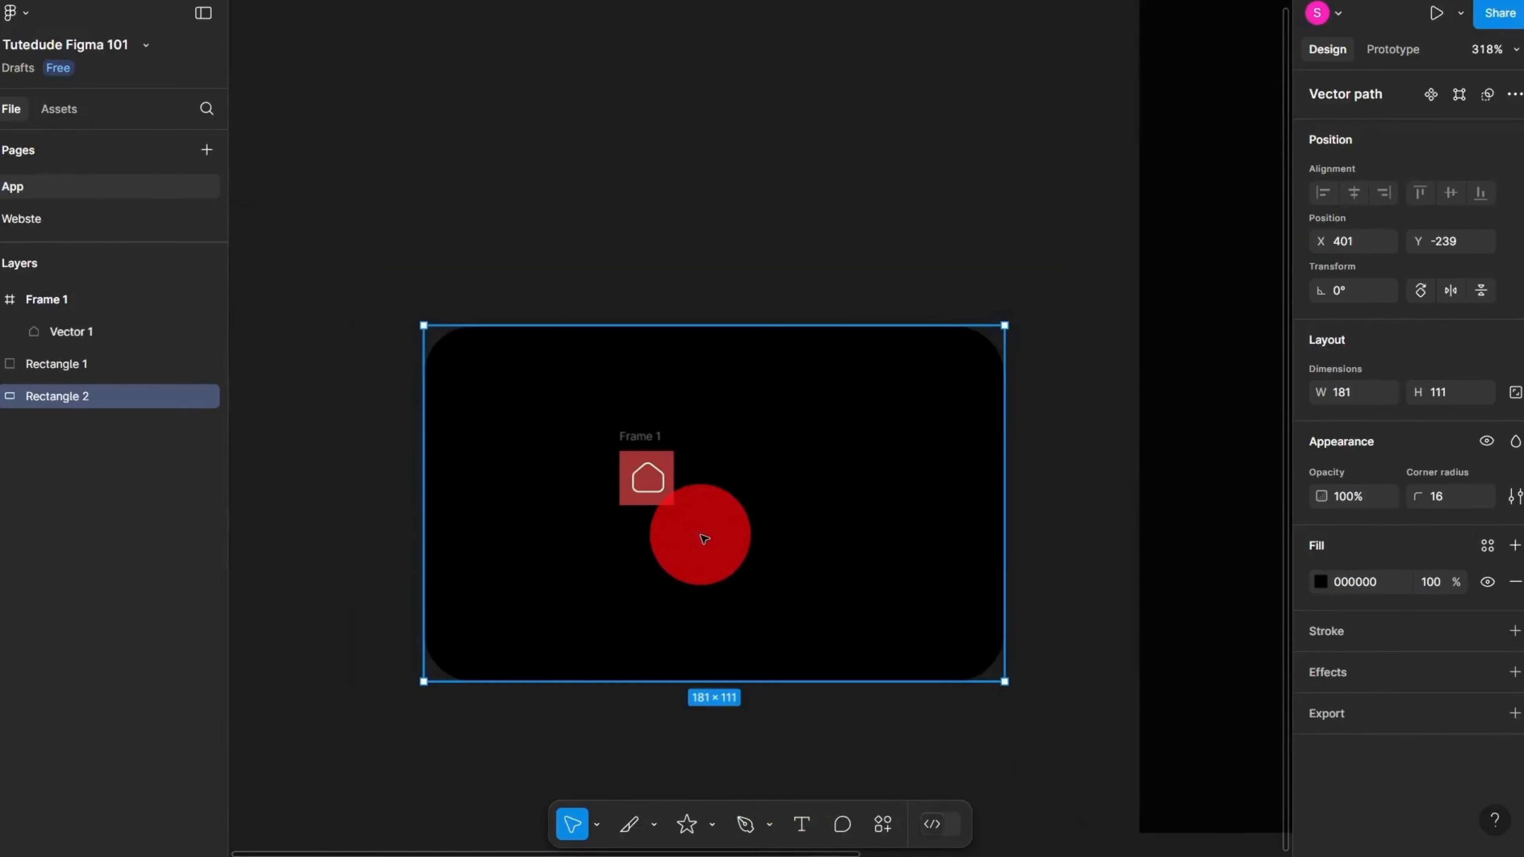
scroll(702, 537, "up", 3)
scroll(584, 463, "up", 2)
left_click(586, 464)
scroll(680, 513, "up", 3)
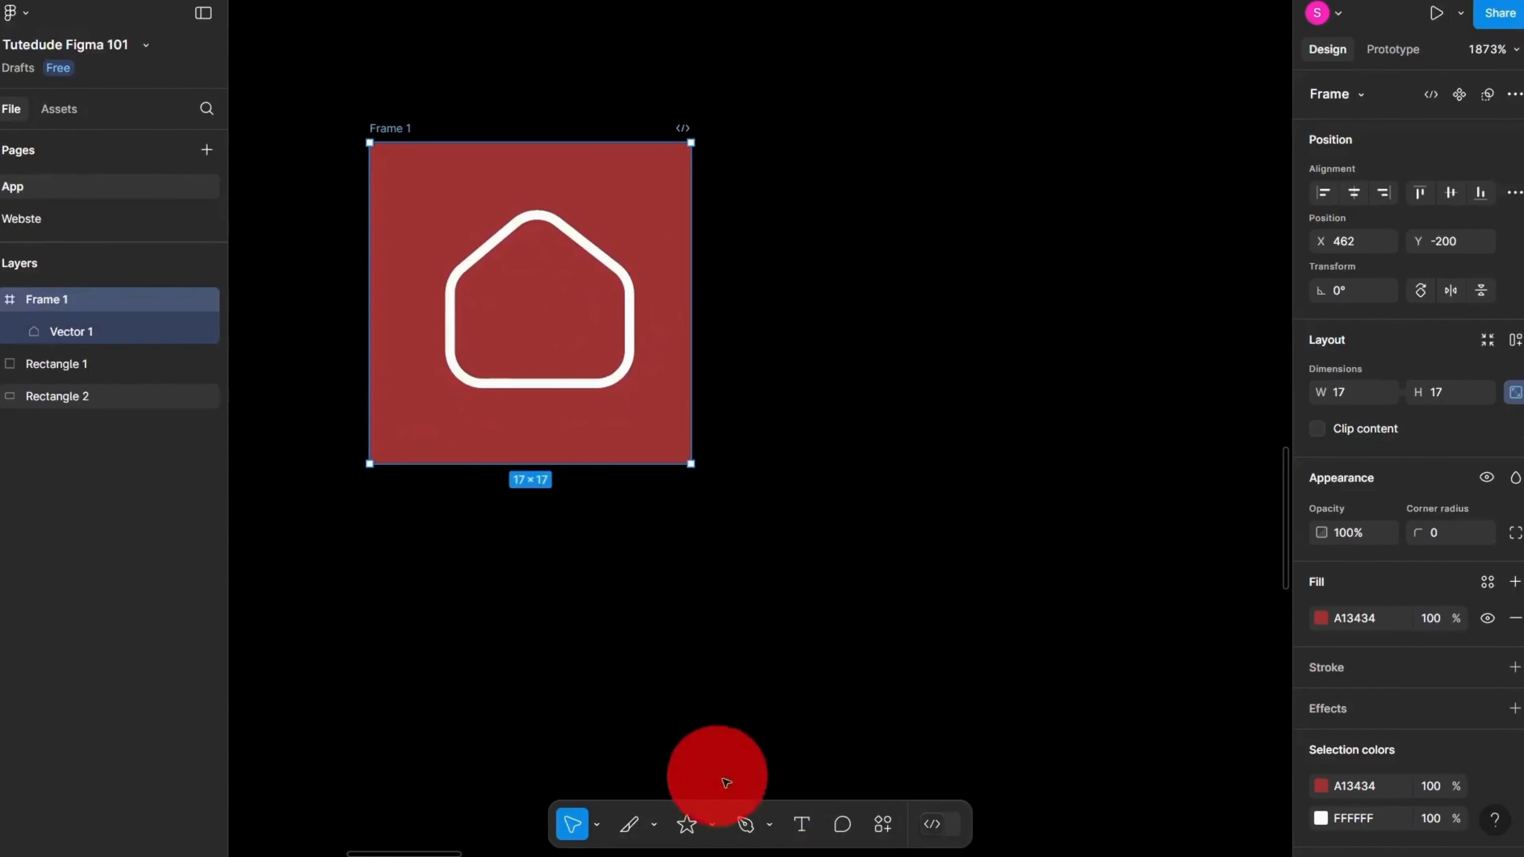
scroll(685, 609, "up", 3)
Step: Switch to the Pencil tool, undo a trial vertical stroke, and set the stroke colour to white FFFFFF
left_click(769, 824)
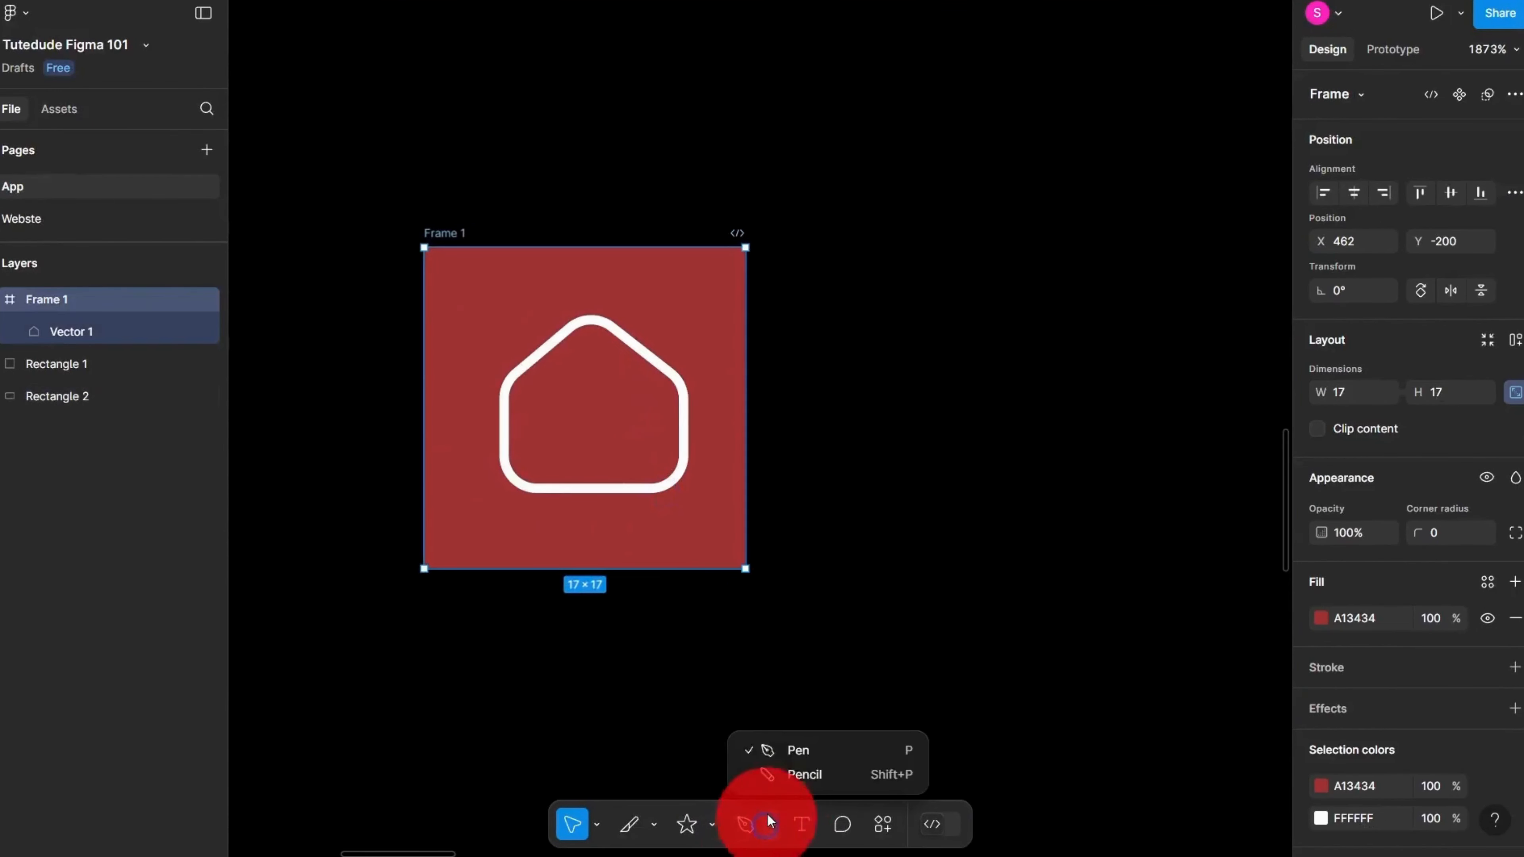
left_click(768, 783)
scroll(721, 437, "down", 5)
left_click_drag(721, 437, 479, 415)
left_click_drag(577, 303, 616, 634)
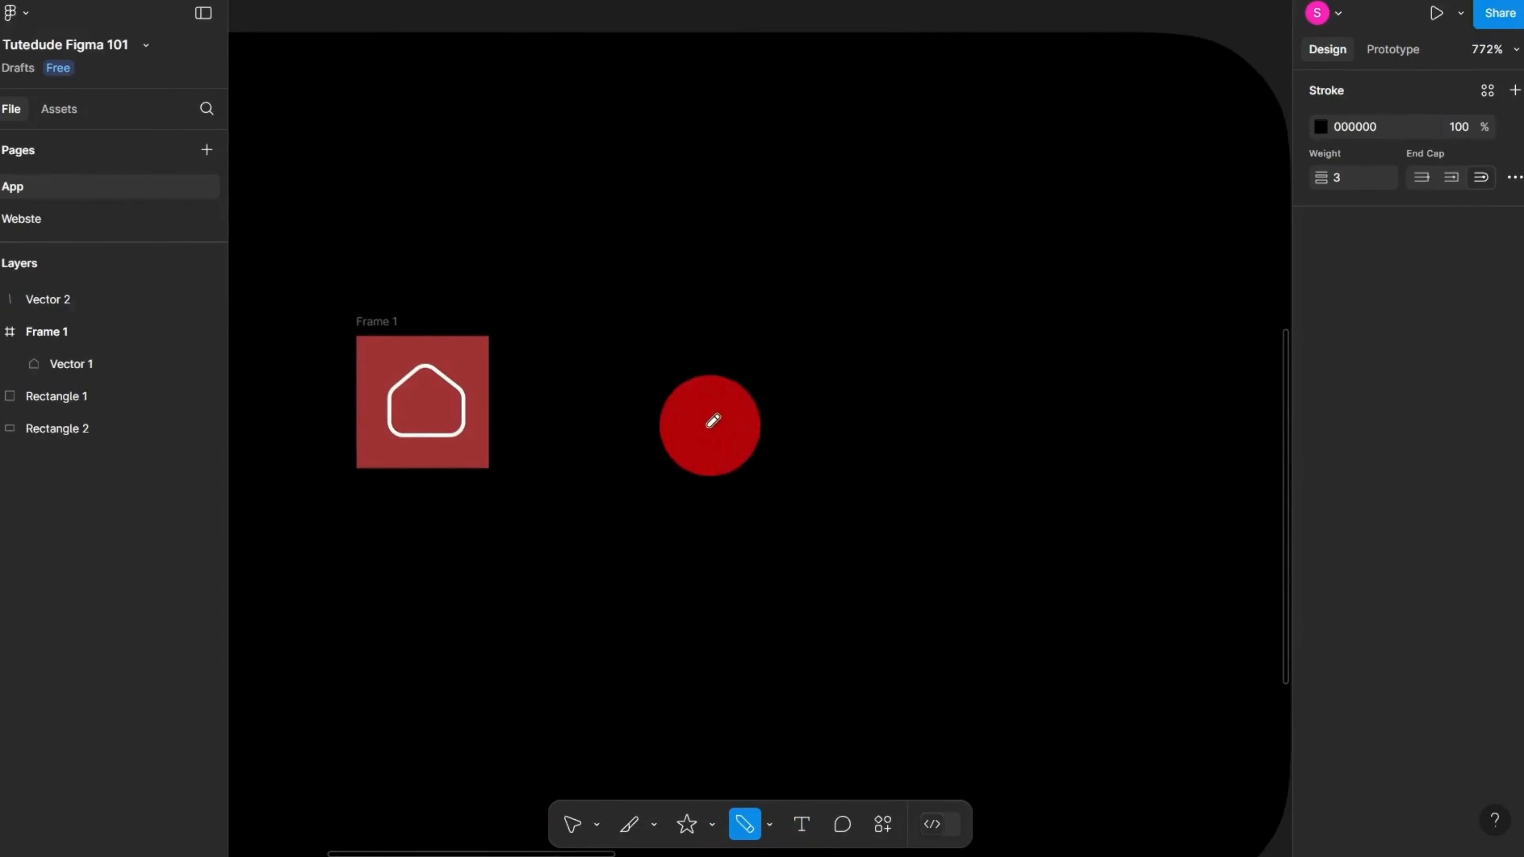
key("ctrl+z")
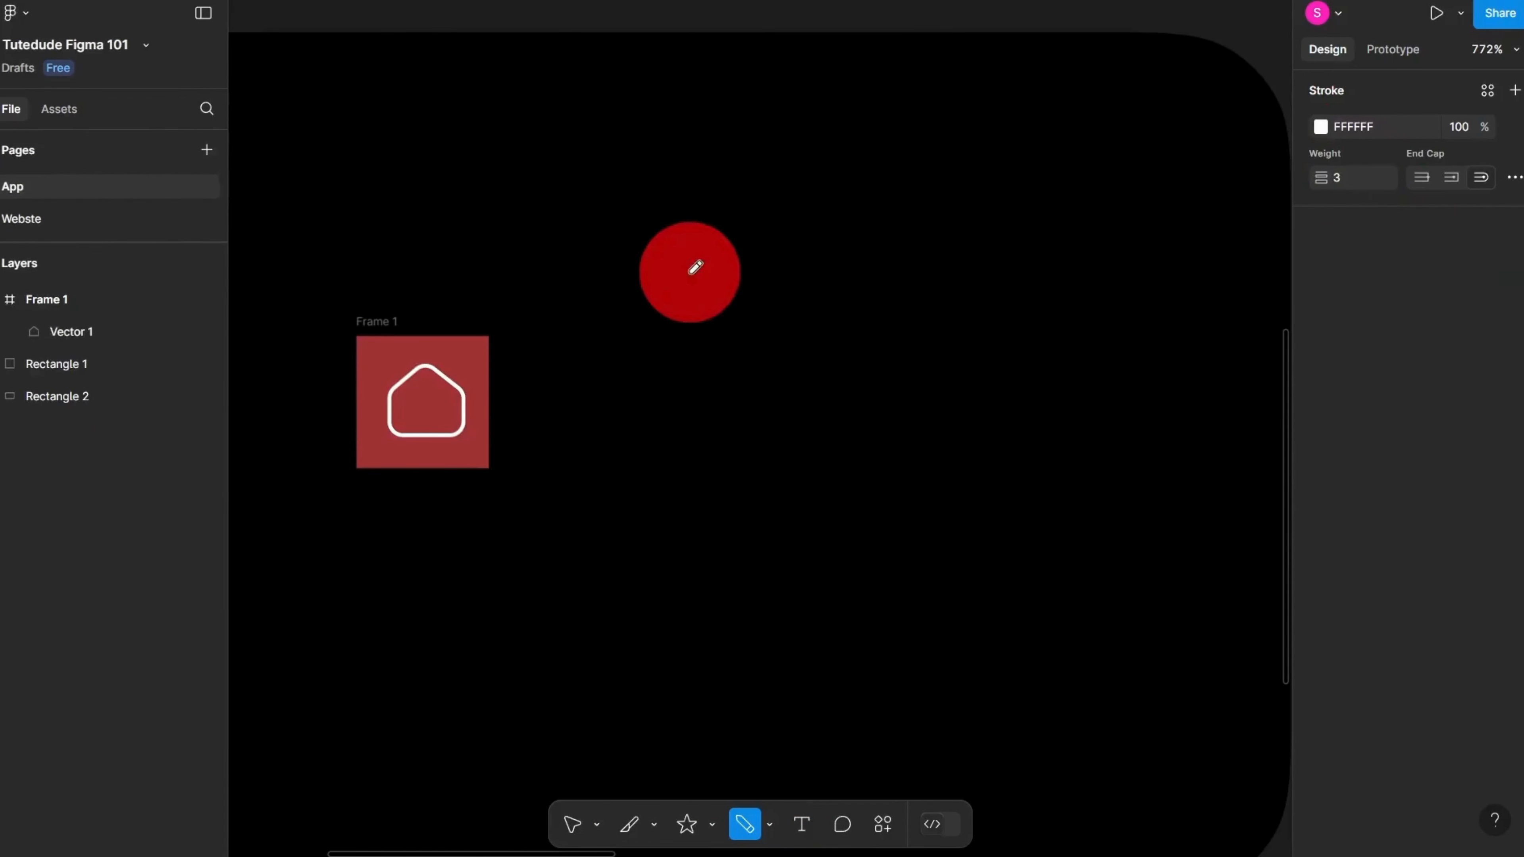
Step: Sketch a large freehand rectangle beside the red frame, with two horizontal lines across its upper part
mouse_move(633, 218)
left_mouse_down()
mouse_move(697, 666)
mouse_move(1140, 537)
mouse_move(741, 178)
mouse_move(645, 186)
left_mouse_up()
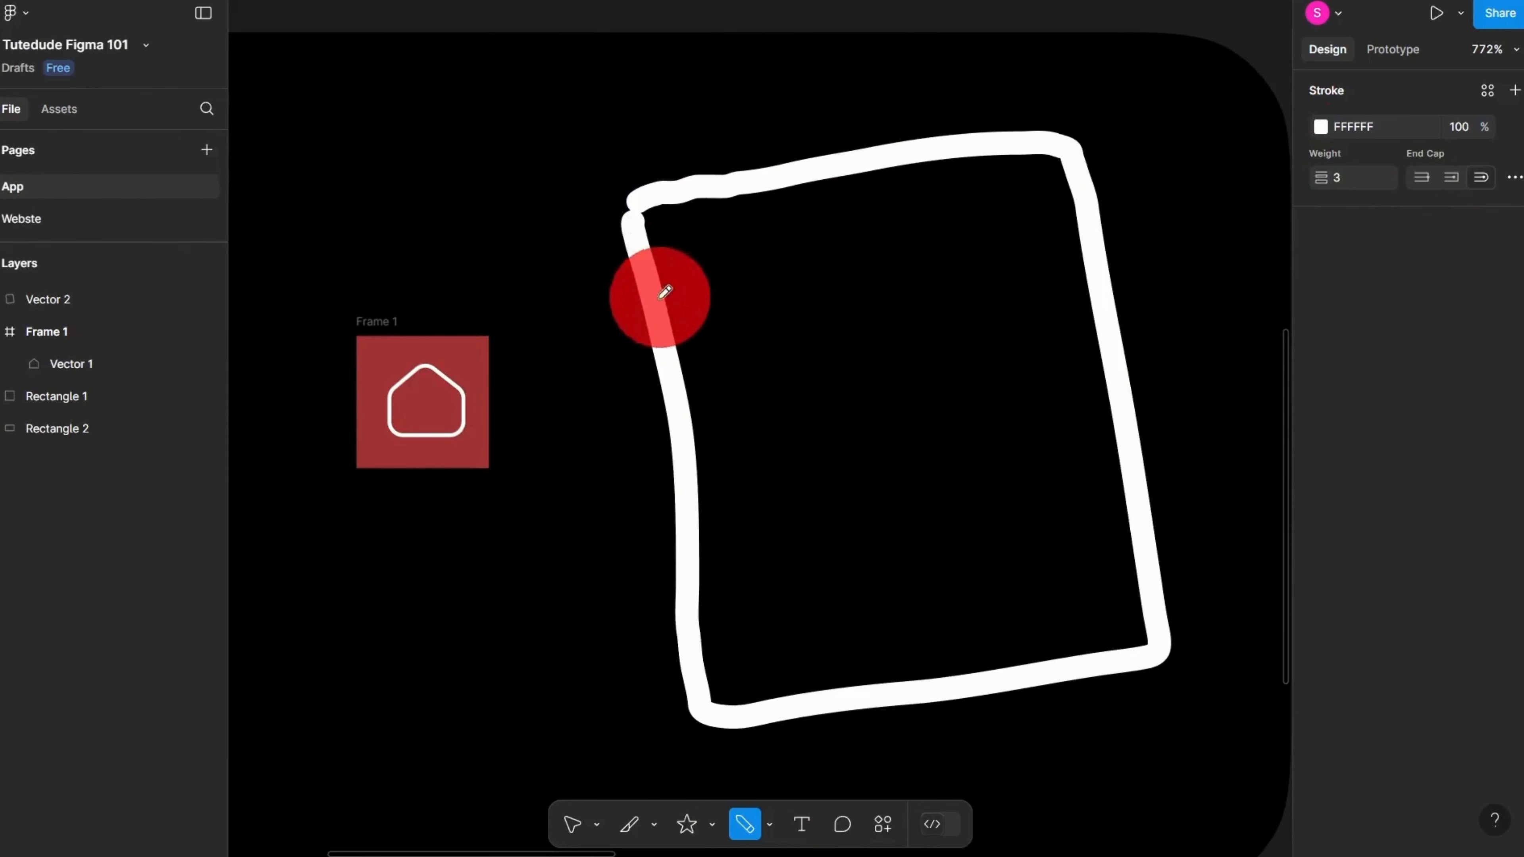
left_click_drag(665, 293, 1123, 303)
key("ctrl+z")
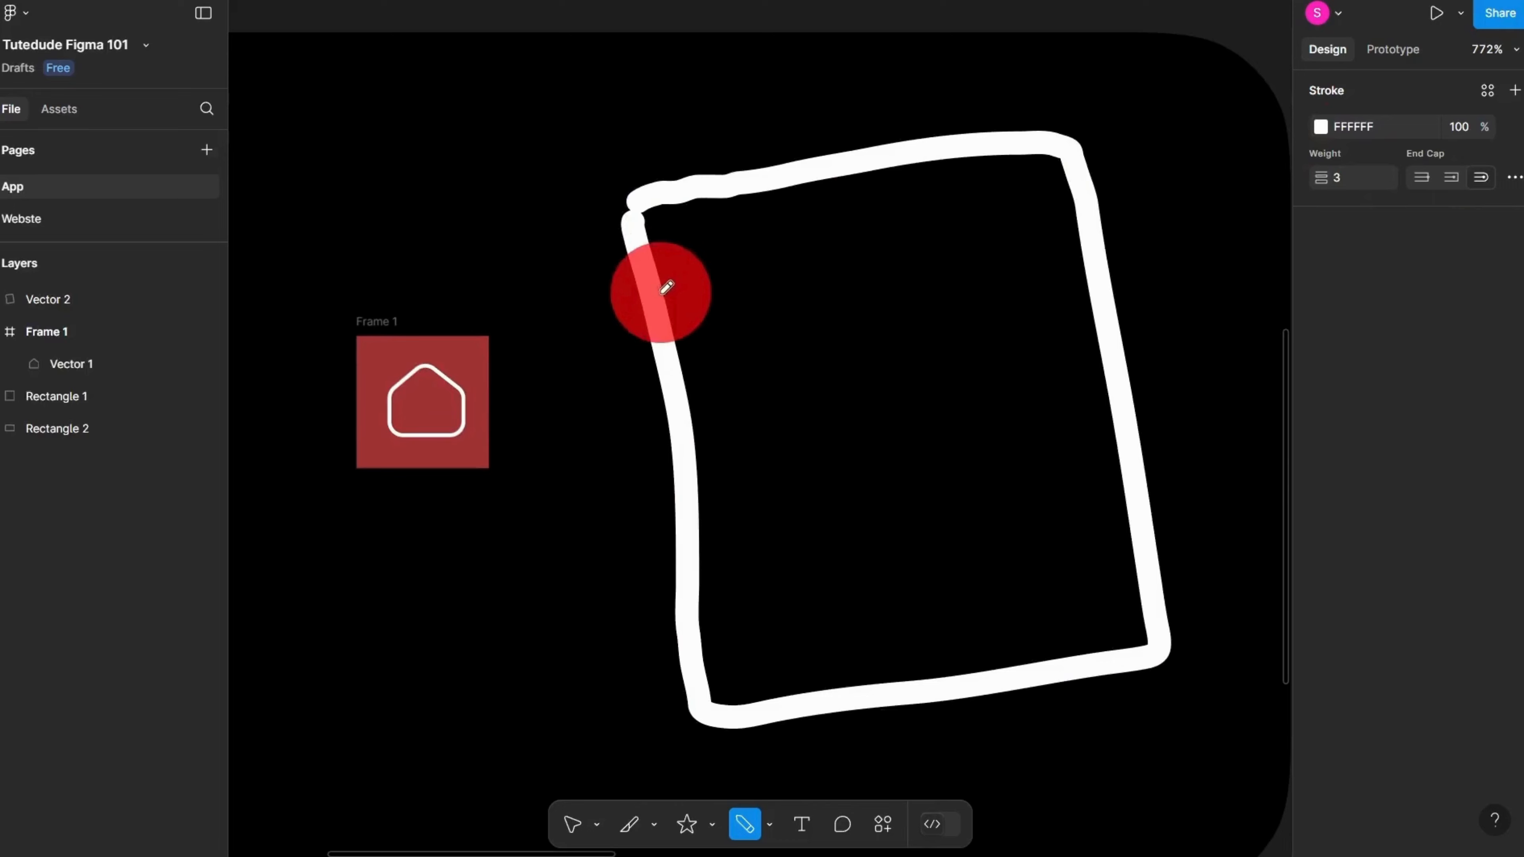
left_click_drag(667, 288, 1088, 272)
left_click_drag(690, 347, 1101, 348)
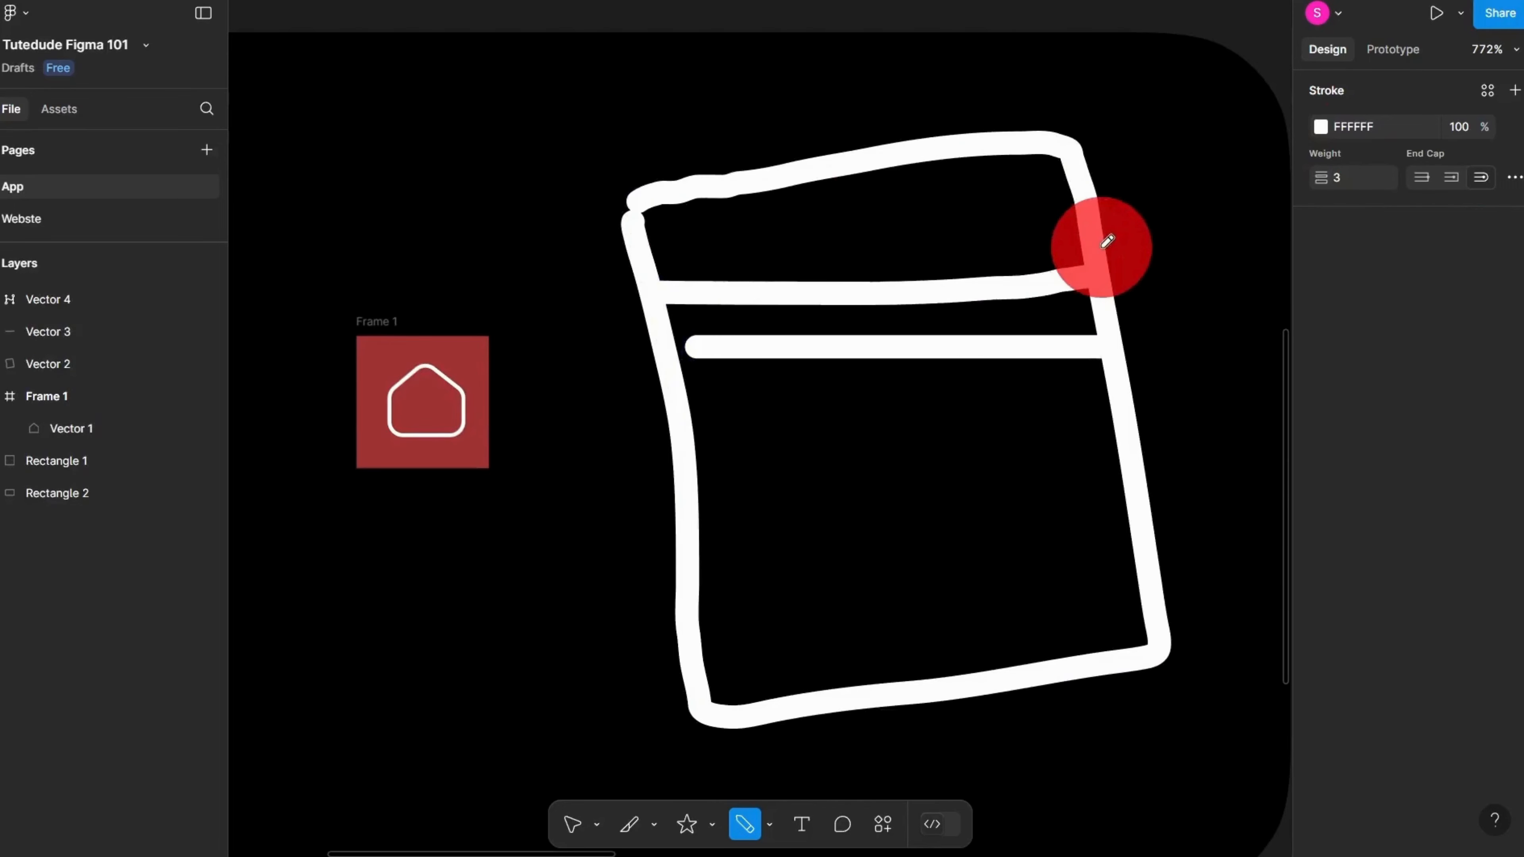
Step: Undo the freehand rectangle and its horizontal lines
key("ctrl+z")
scroll(919, 432, "down", 5)
key("ctrl+z")
key("ctrl+z")
scroll(900, 420, "up", 3)
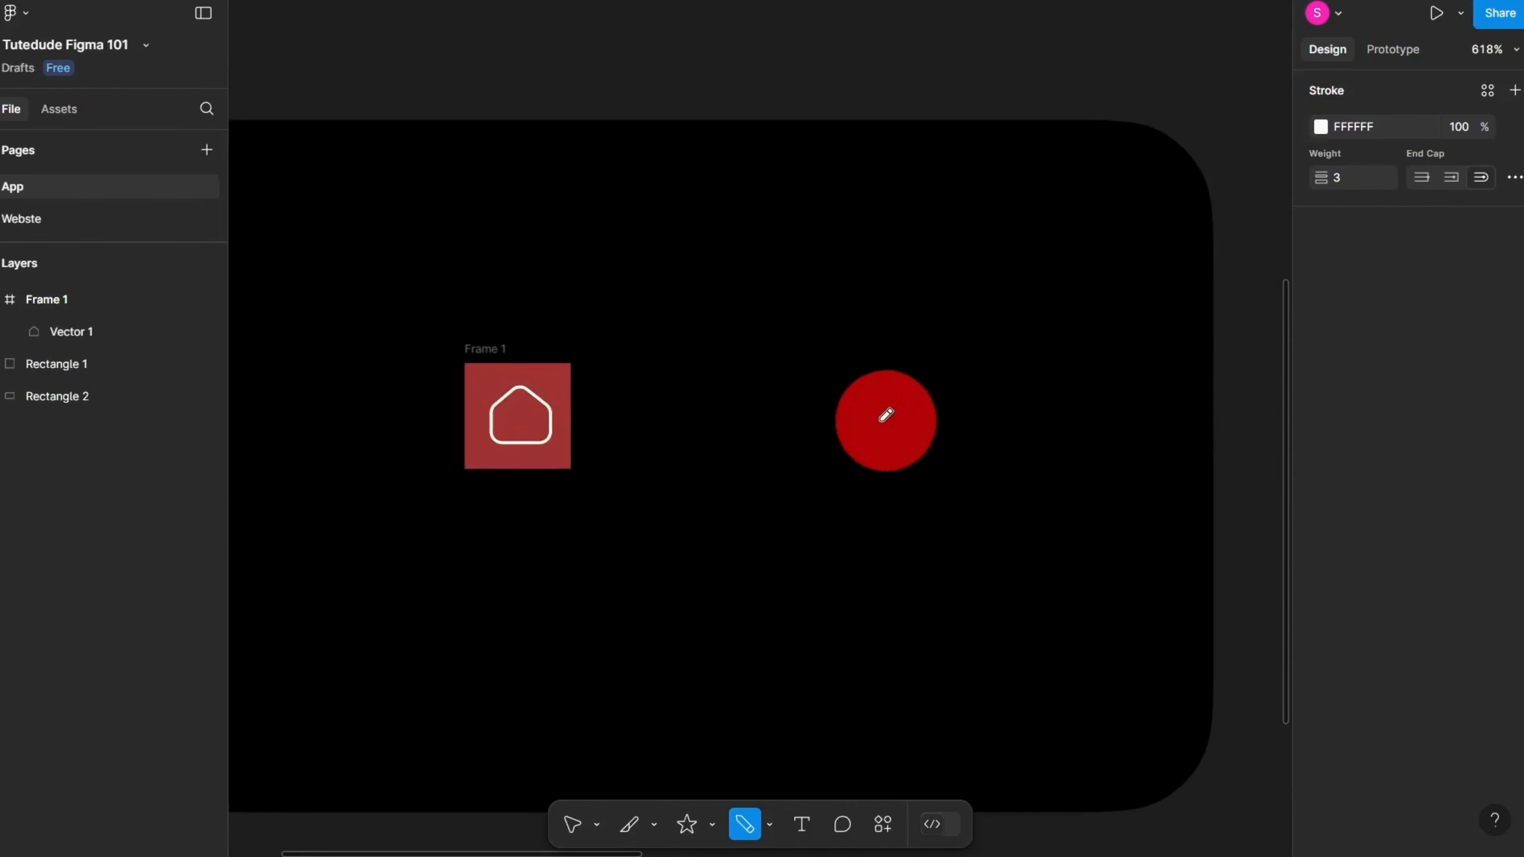
Step: Draw a tall rectangle from straight pencil strokes beside the red frame, with a straight header line across its upper part
mouse_move(741, 255)
left_mouse_down()
mouse_move(745, 661)
mouse_move(1048, 670)
mouse_move(1040, 352)
left_mouse_up()
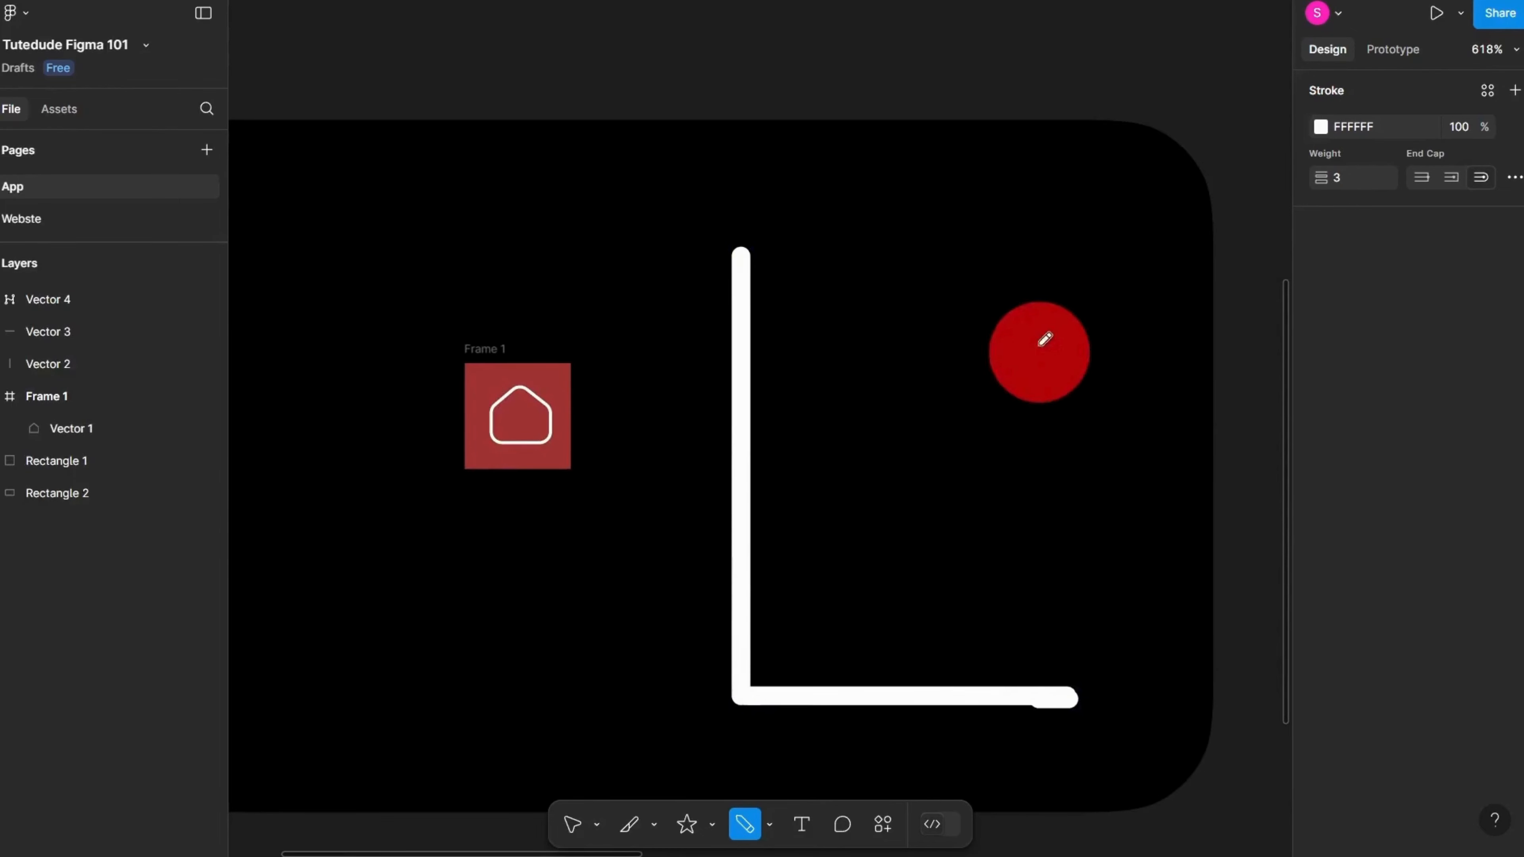
left_click_drag(1068, 694, 1063, 246)
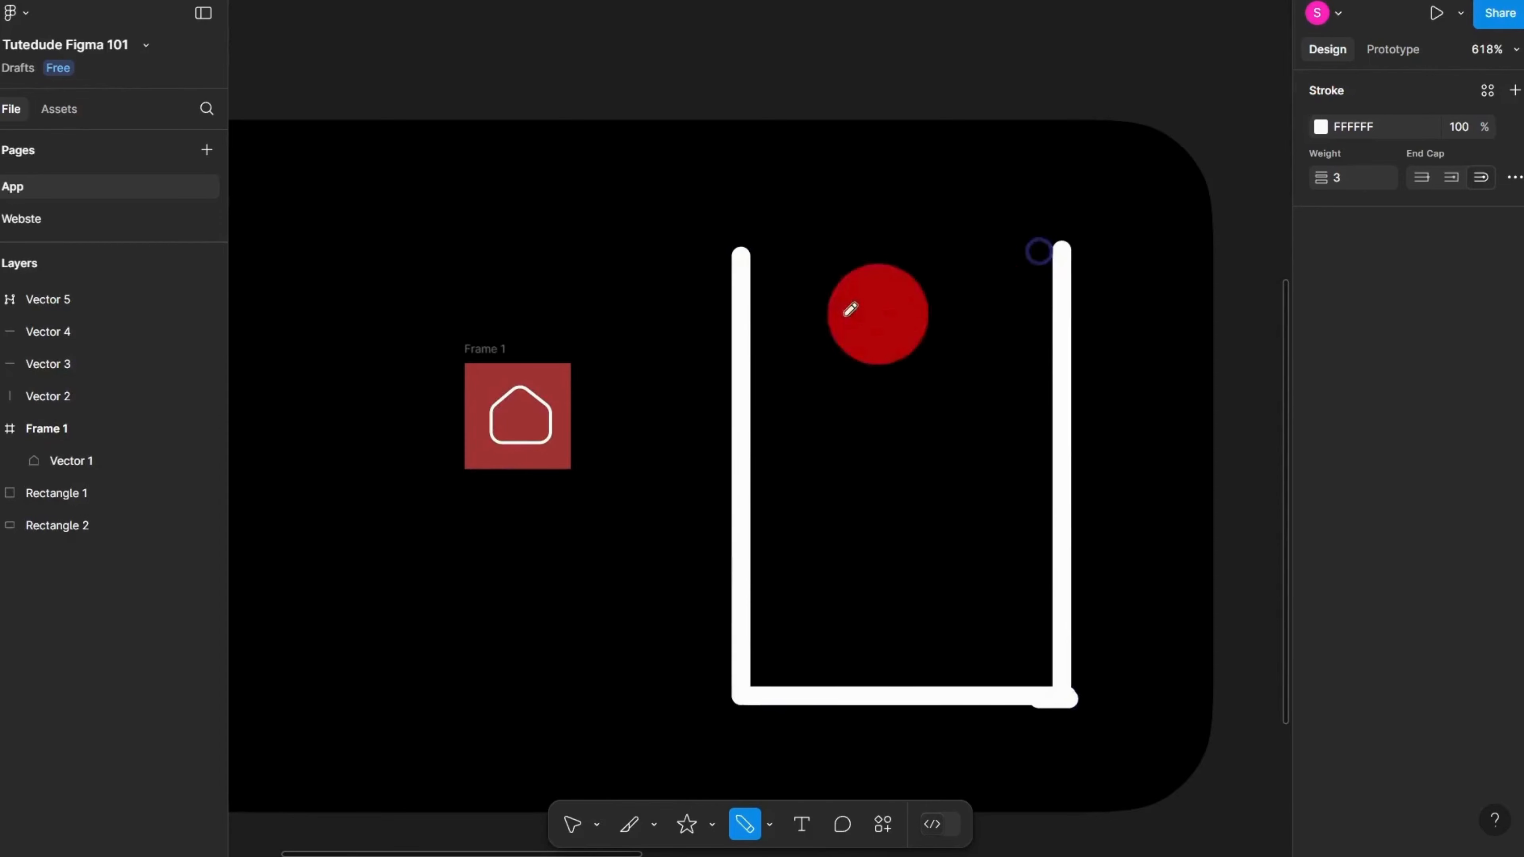
left_click_drag(746, 249, 1056, 258)
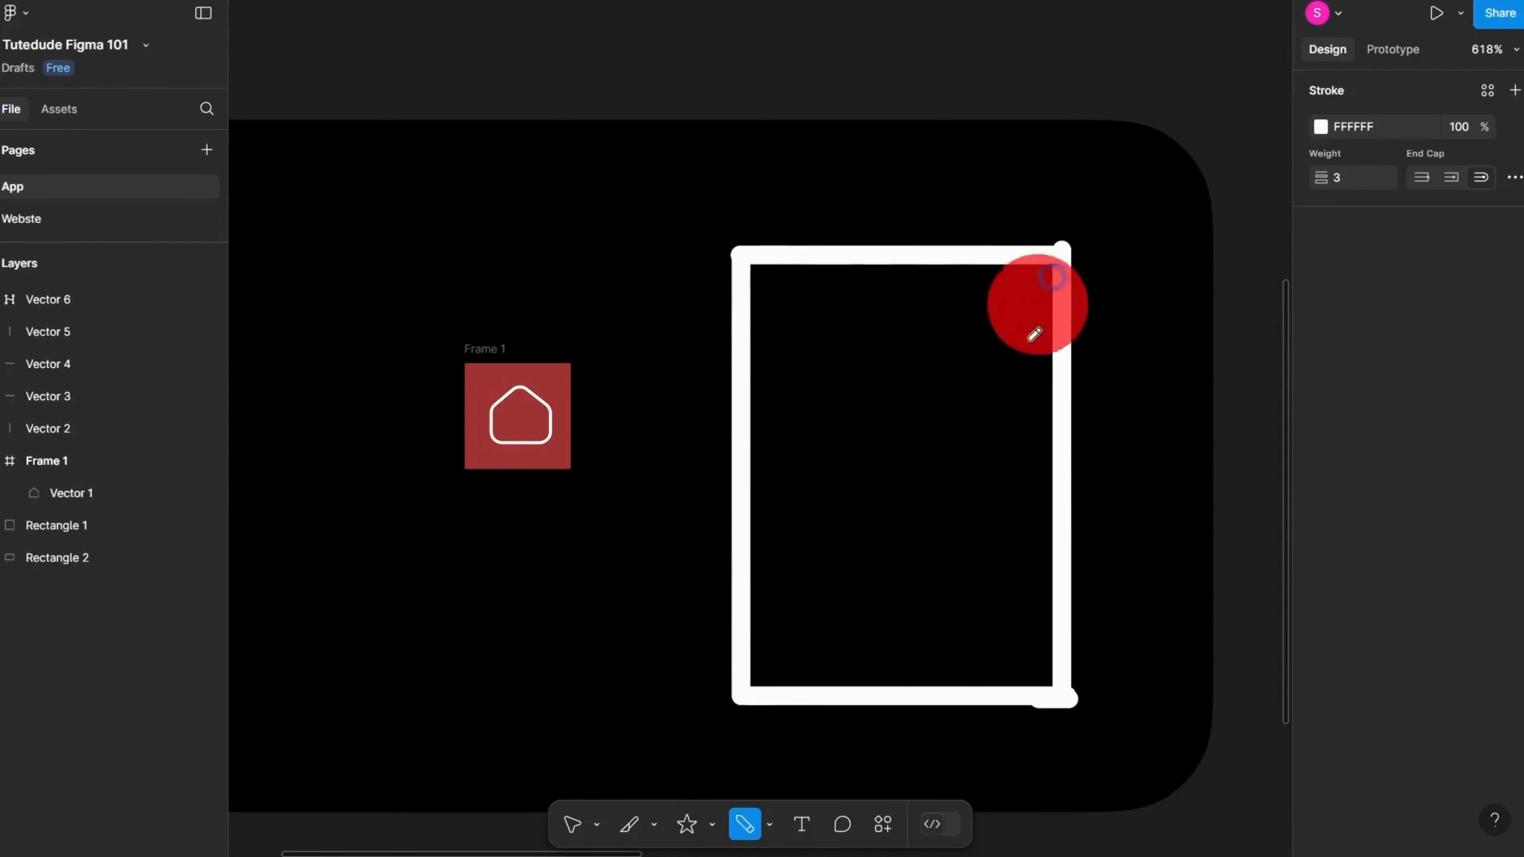
scroll(941, 412, "up", 3)
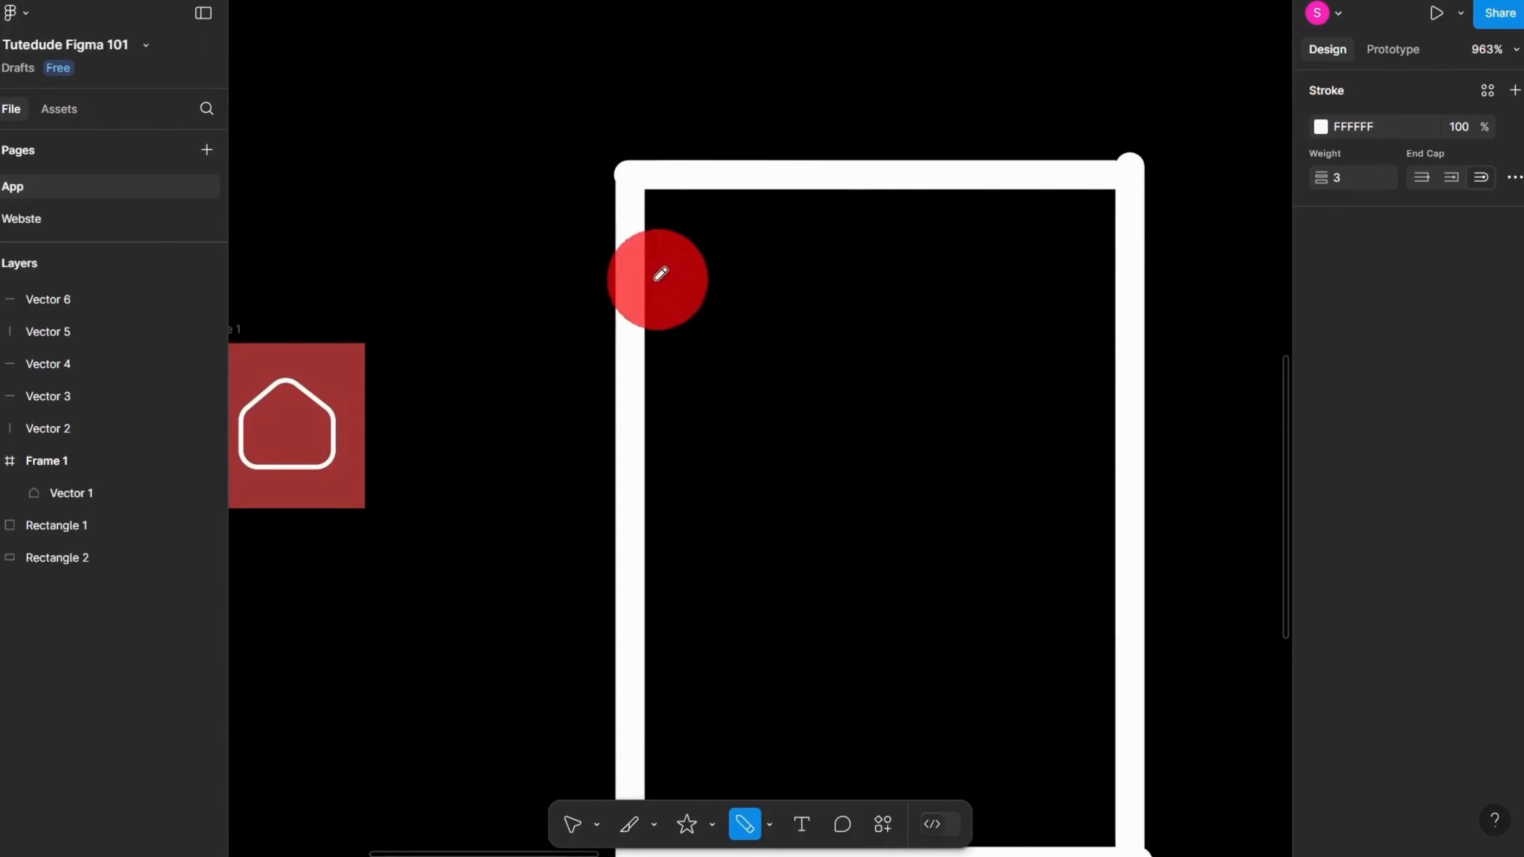
left_click_drag(649, 282, 1127, 283)
Step: Set the pencil weight to 2 and draw a small loop at the header's left end and three short stacked lines at its right end
scroll(720, 228, "up", 5)
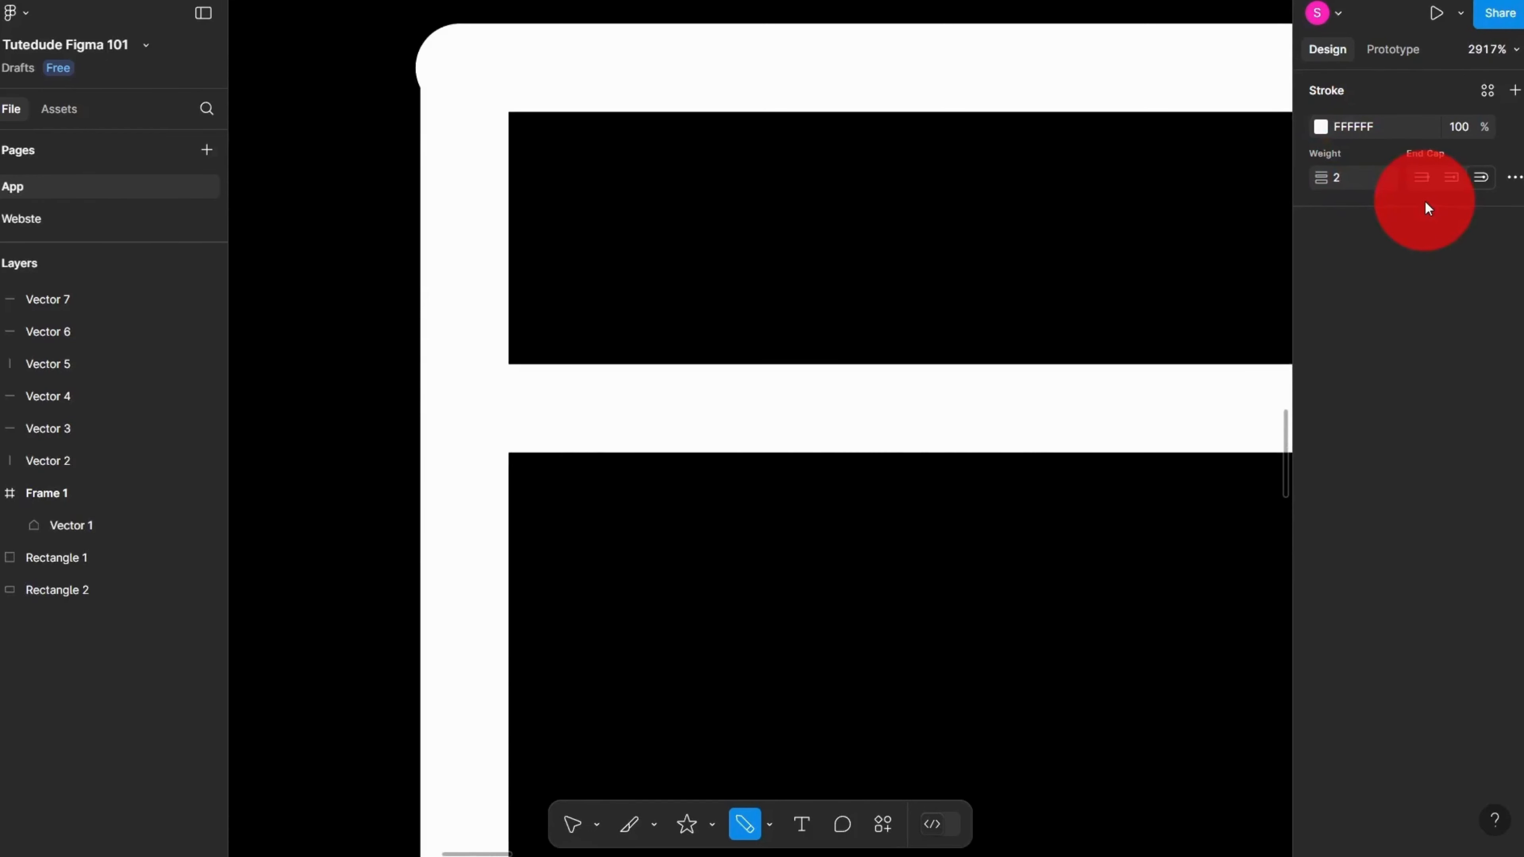
mouse_move(675, 149)
left_mouse_down()
mouse_move(743, 285)
mouse_move(605, 177)
mouse_move(801, 161)
left_mouse_up()
scroll(875, 300, "down", 5)
scroll(877, 272, "right", 5)
scroll(682, 175, "up", 4)
left_click_drag(699, 231, 834, 224)
left_click_drag(684, 300, 789, 309)
scroll(907, 180, "down", 5)
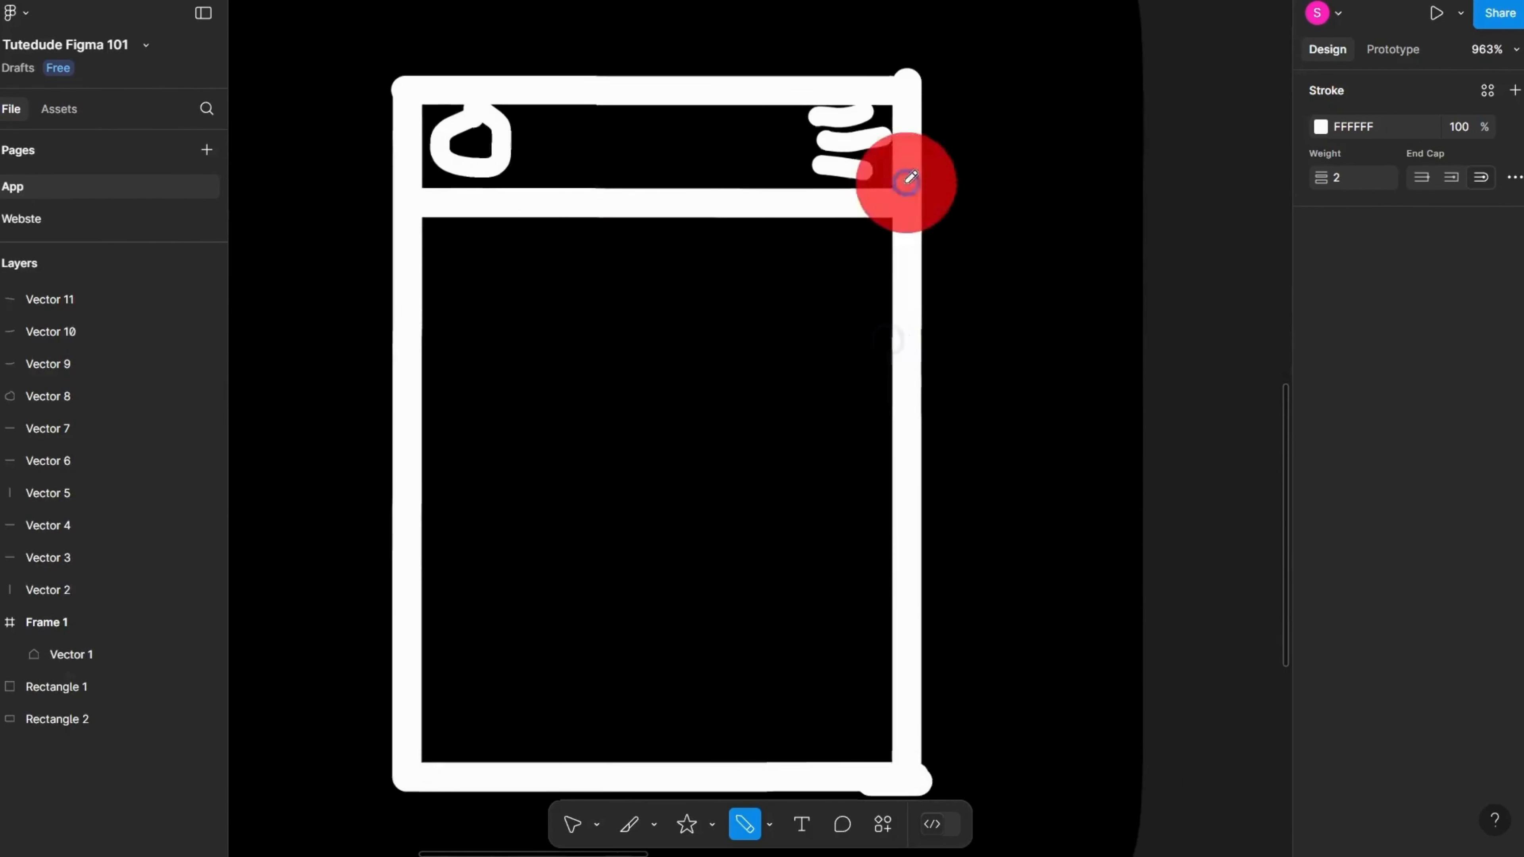
Step: Sketch two overlapping mountain peaks with a small sun mark below the header, and a horizontal divider line beneath them
left_click_drag(591, 292, 501, 430)
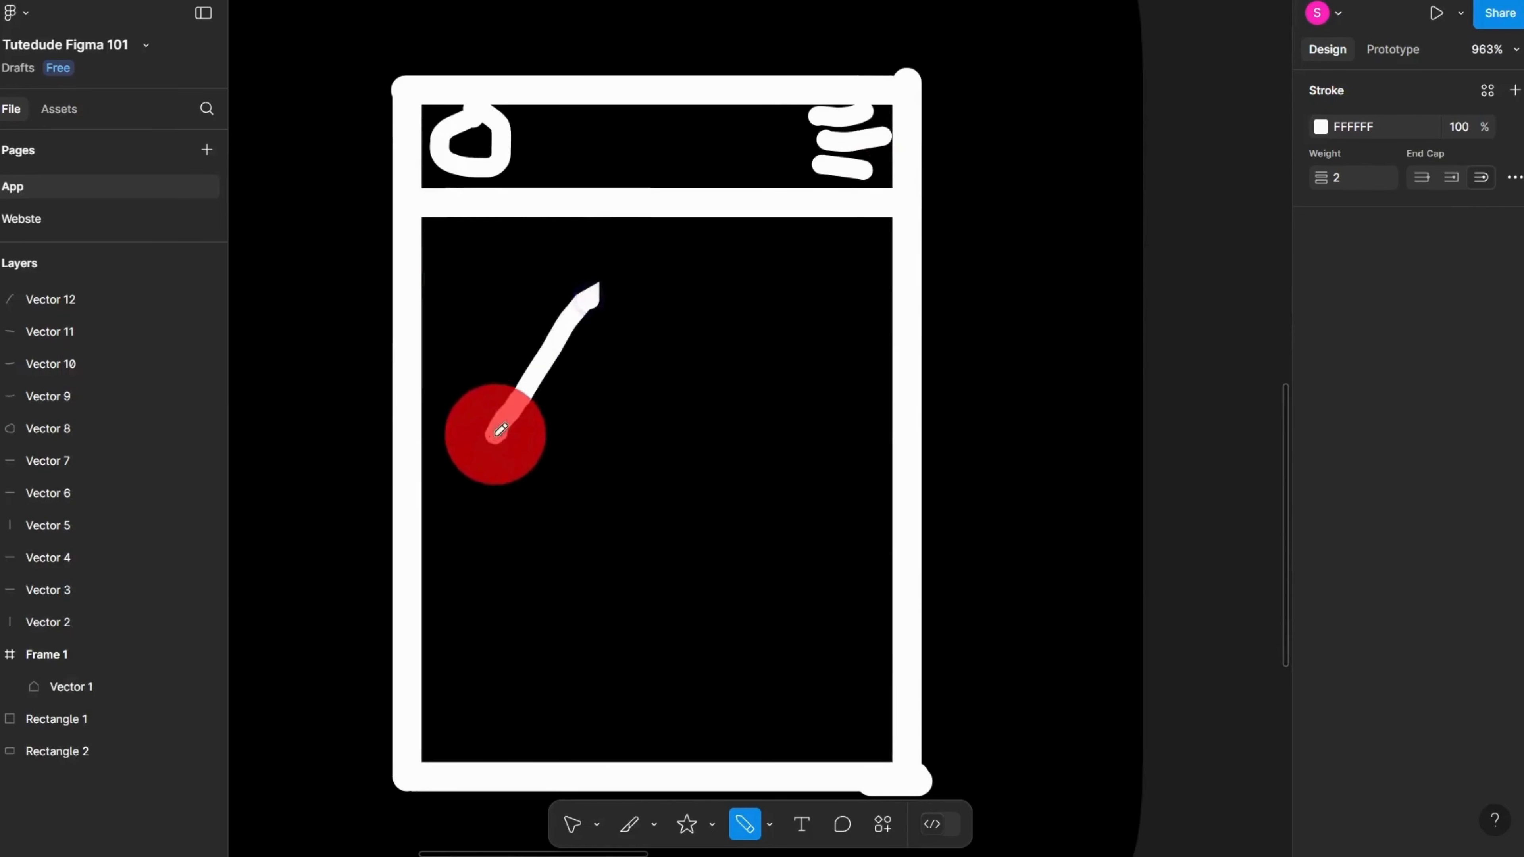
mouse_move(603, 285)
left_mouse_down()
mouse_move(685, 445)
mouse_move(503, 449)
left_mouse_up()
mouse_move(647, 354)
left_mouse_down()
mouse_move(791, 377)
mouse_move(672, 434)
left_mouse_up()
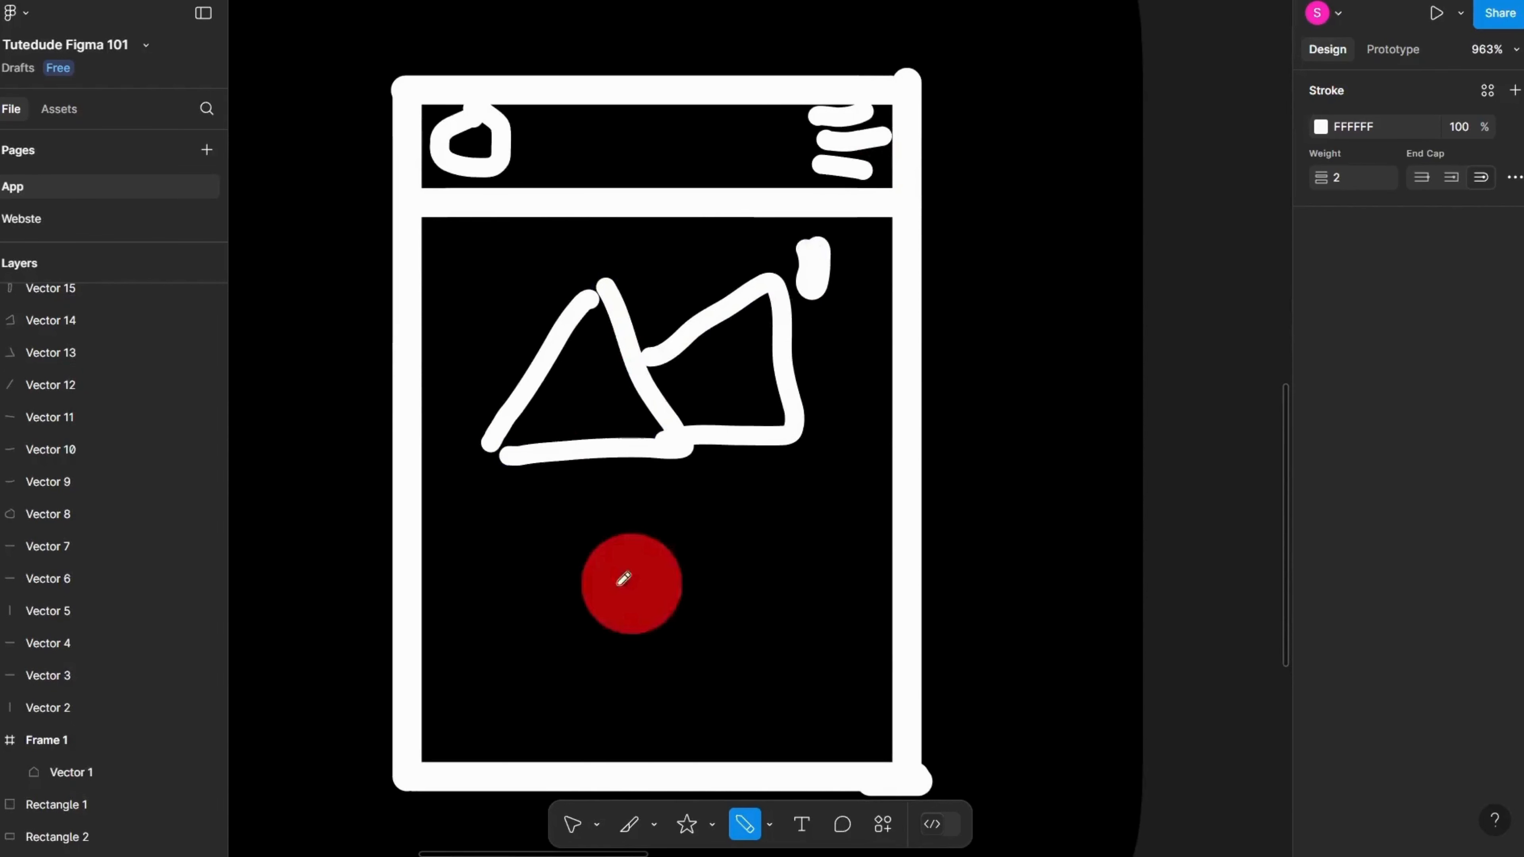
left_click_drag(378, 497, 897, 471)
Step: Draw four roughly horizontal pencil lines of varying length below the divider as placeholder text
scroll(725, 698, "down", 3)
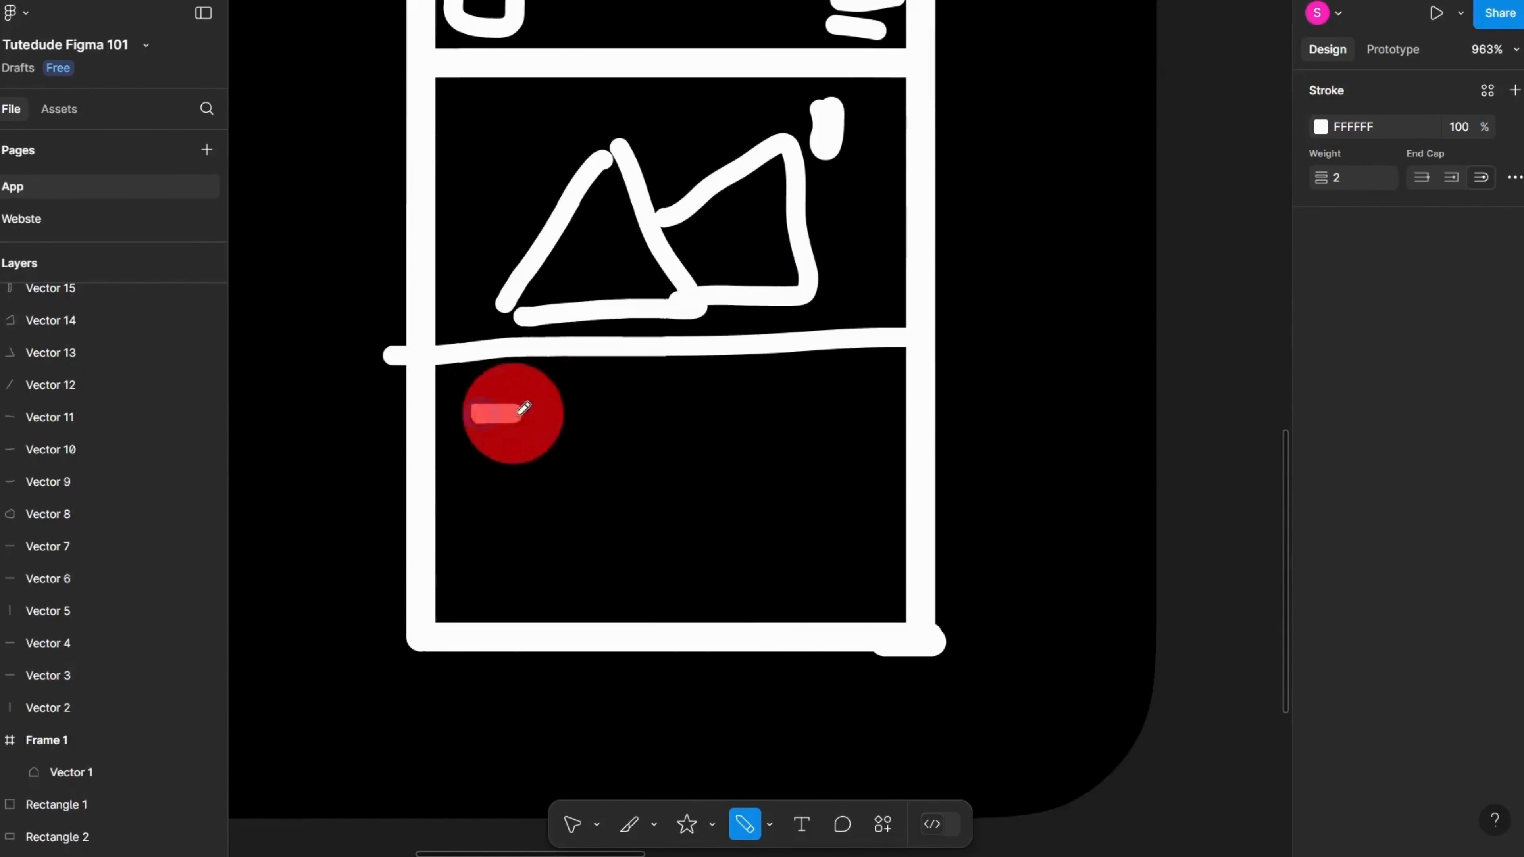
left_click_drag(475, 415, 785, 409)
left_click_drag(479, 477, 665, 476)
left_click_drag(539, 512, 612, 525)
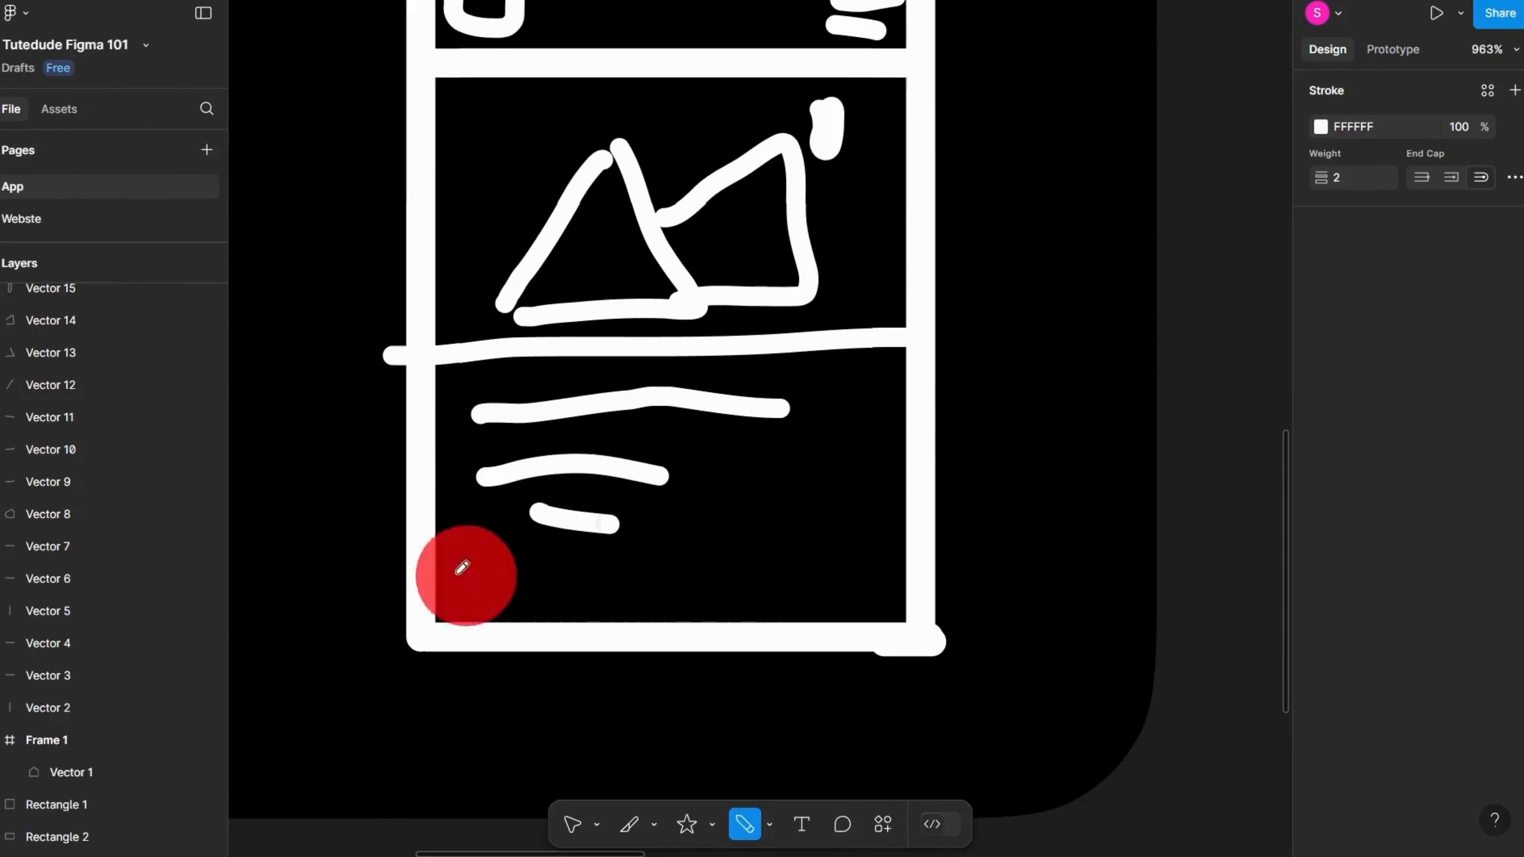
left_click_drag(455, 571, 673, 584)
Step: Delete all the pencil strokes of the wireframe beside the red frame, keeping the frame with the home icon
scroll(1077, 690, "down", 5)
scroll(786, 586, "right", 2)
scroll(786, 586, "down", 2)
scroll(752, 588, "up", 2)
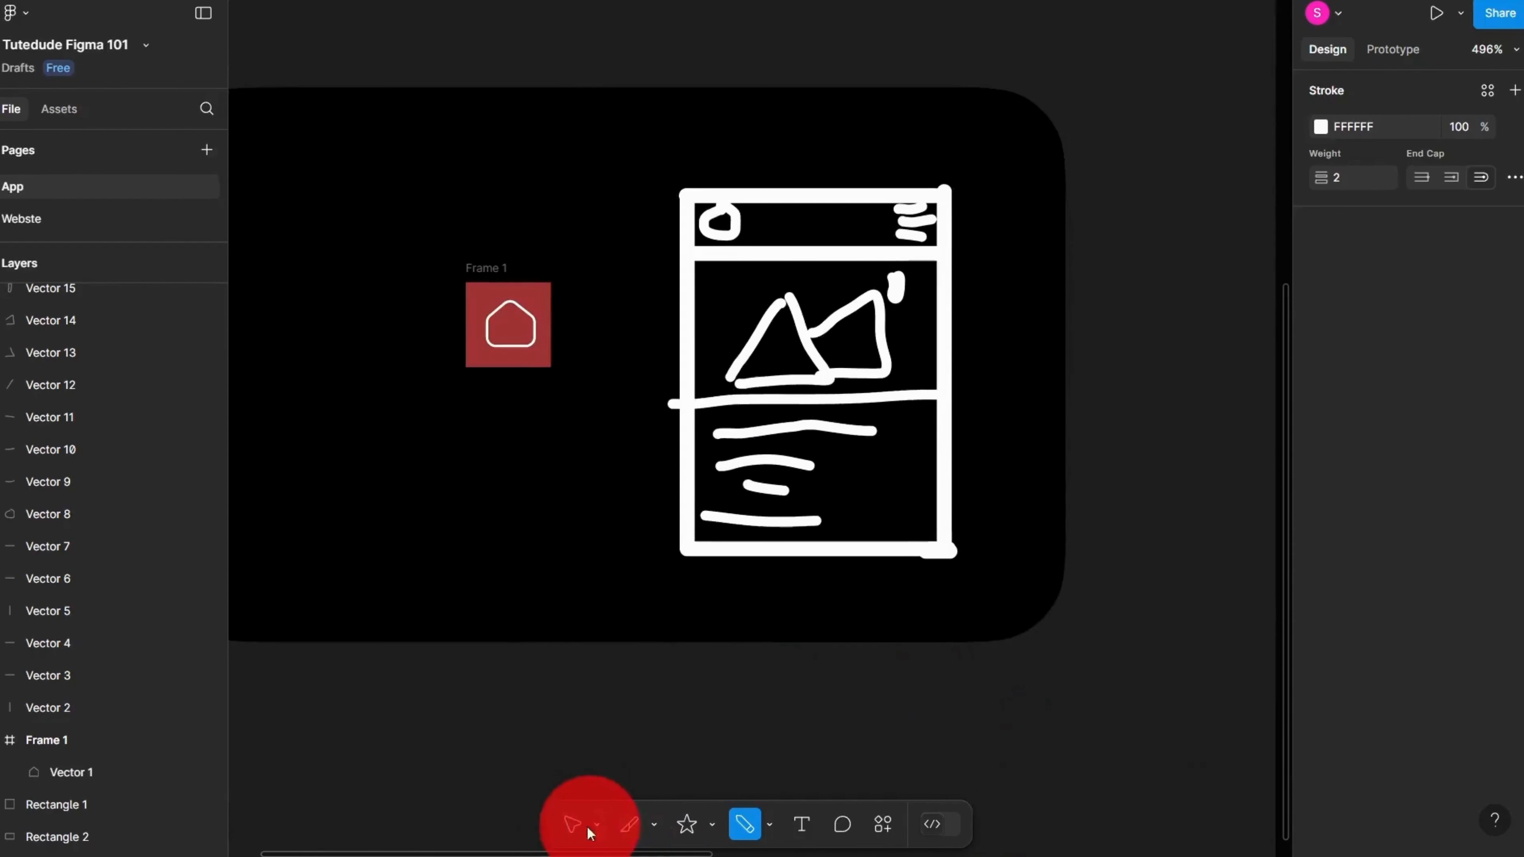
left_click(572, 824)
left_click(585, 171)
mouse_move(585, 171)
left_mouse_down()
mouse_move(1011, 613)
mouse_move(704, 313)
mouse_move(640, 225)
mouse_move(651, 209)
mouse_move(891, 266)
mouse_move(1003, 344)
left_mouse_up()
key("ctrl+z")
key("Delete")
key("Delete")
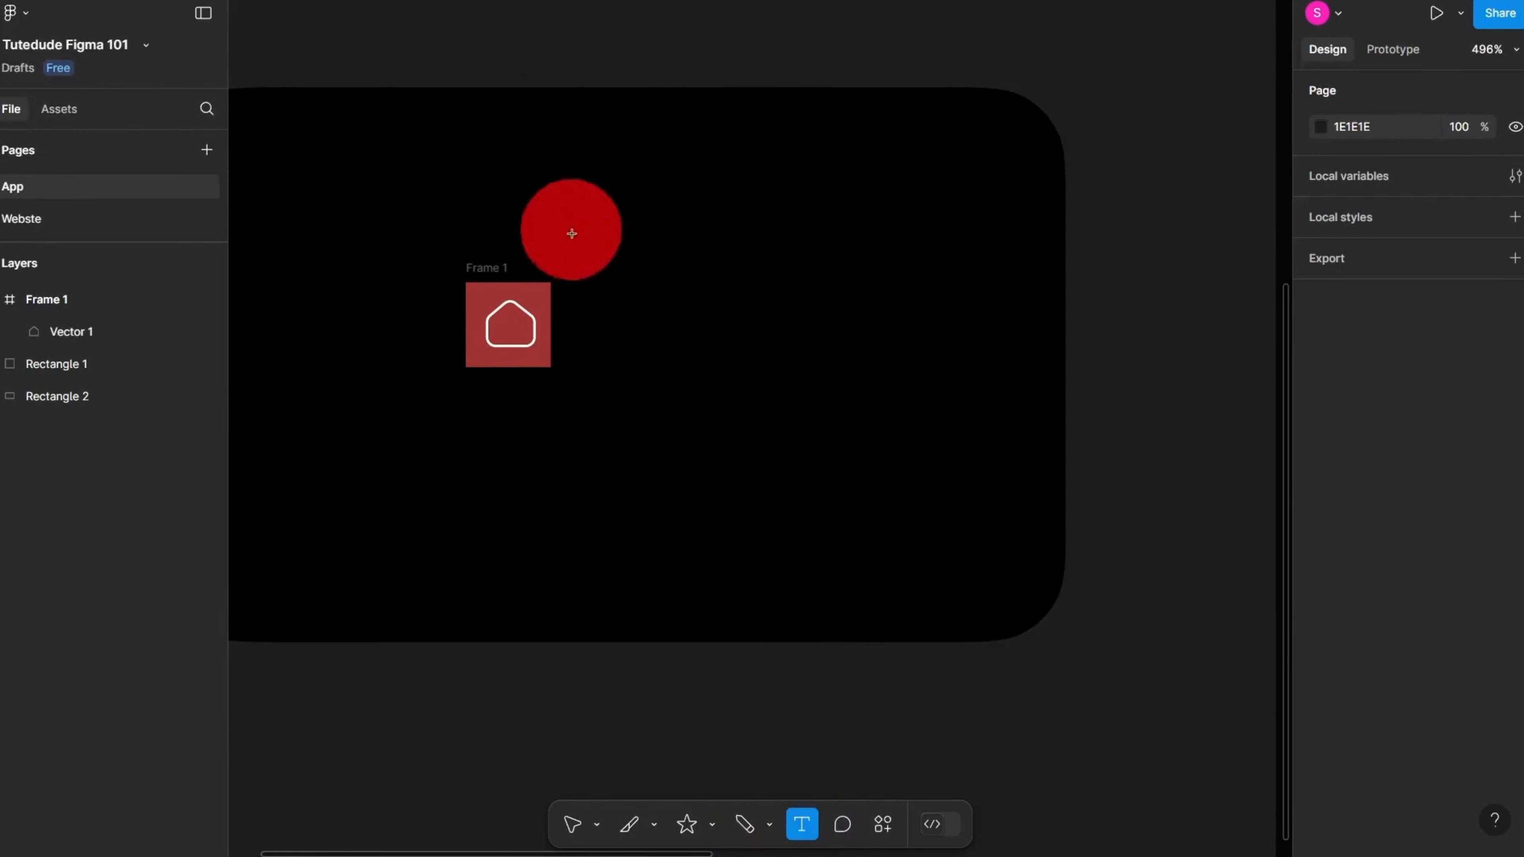
Step: Add a text reading "Hello" on the black rectangle beside the red frame
scroll(572, 254, "up", 1)
left_click_drag(637, 275, 535, 243)
scroll(535, 242, "up", 2)
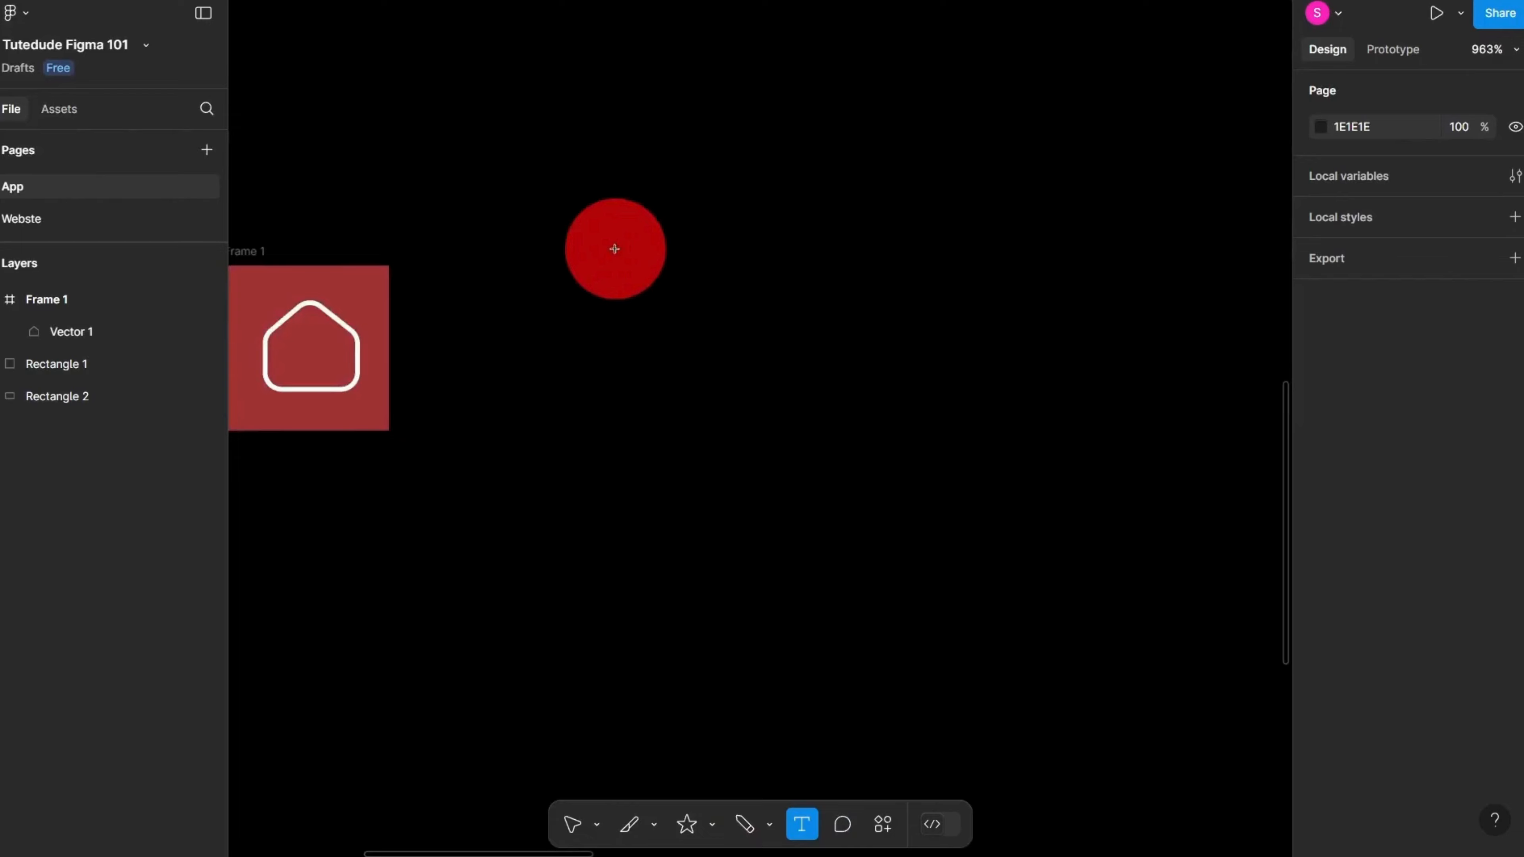
scroll(667, 181, "down", 3)
scroll(653, 283, "up", 2)
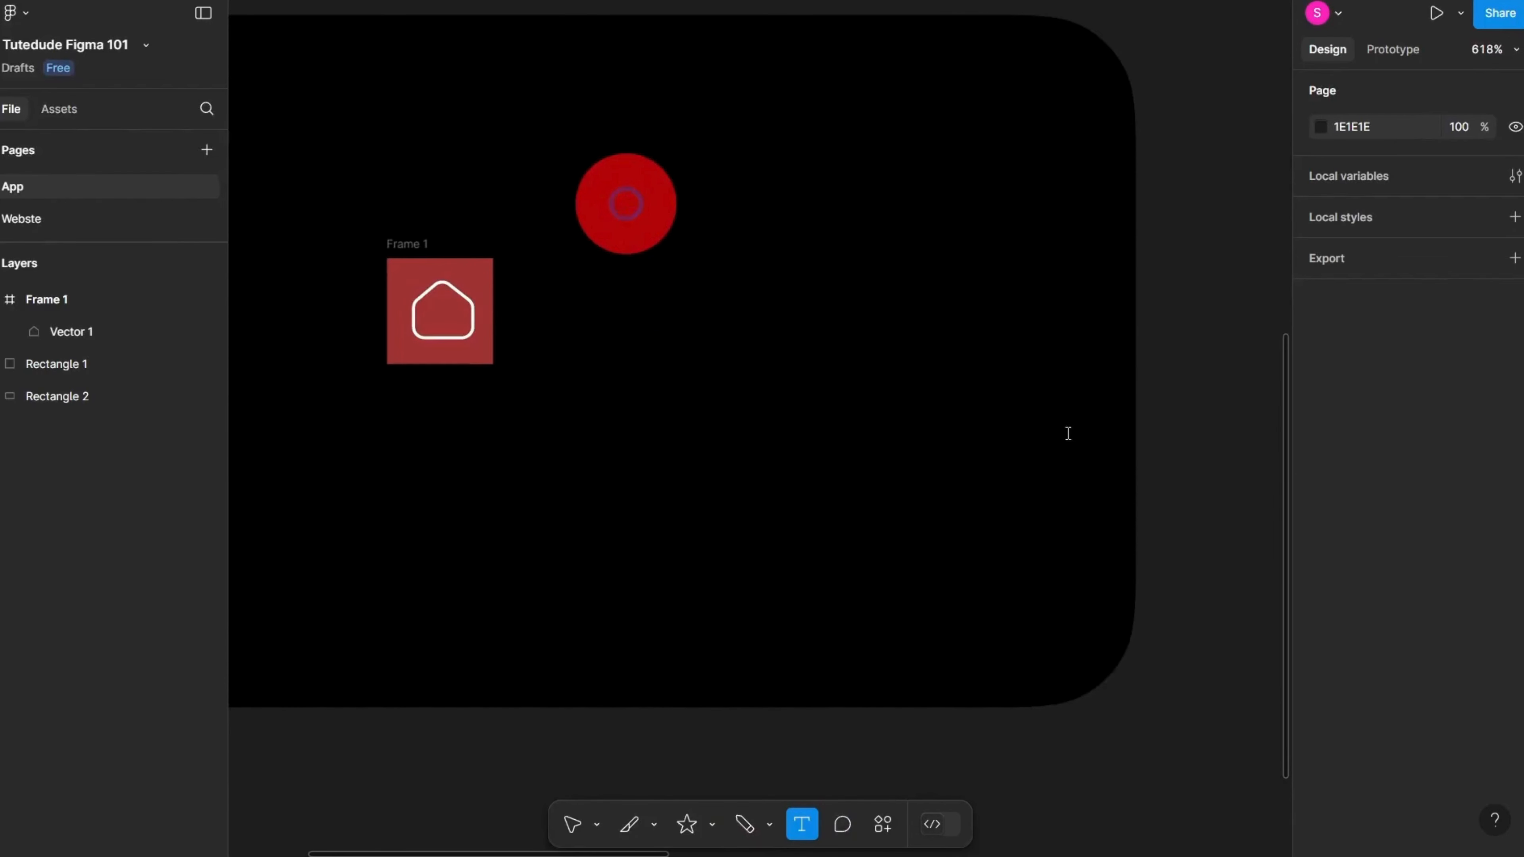
left_click(626, 202)
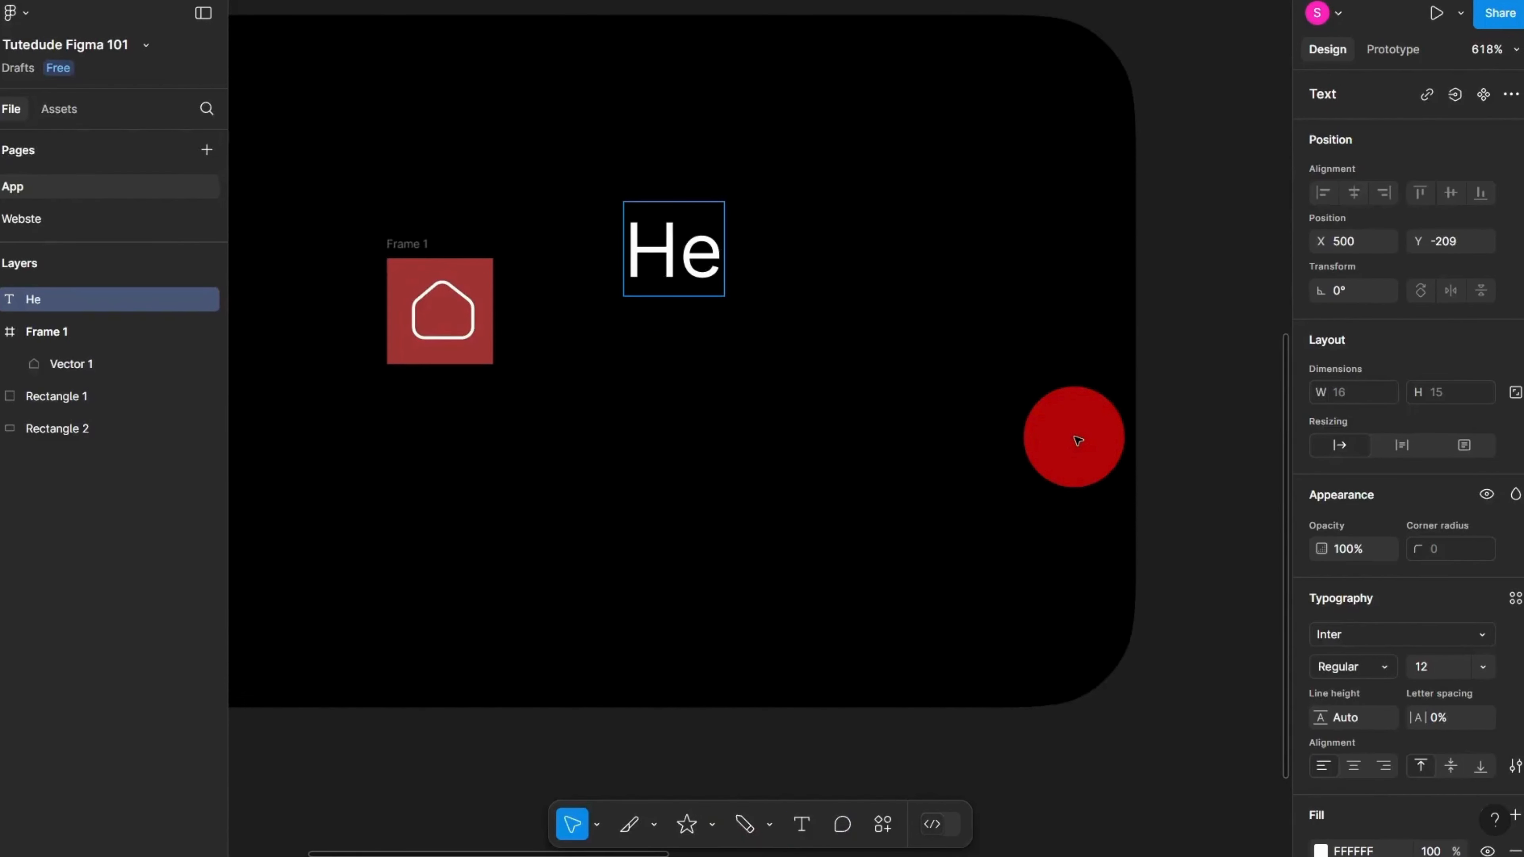
key("Escape")
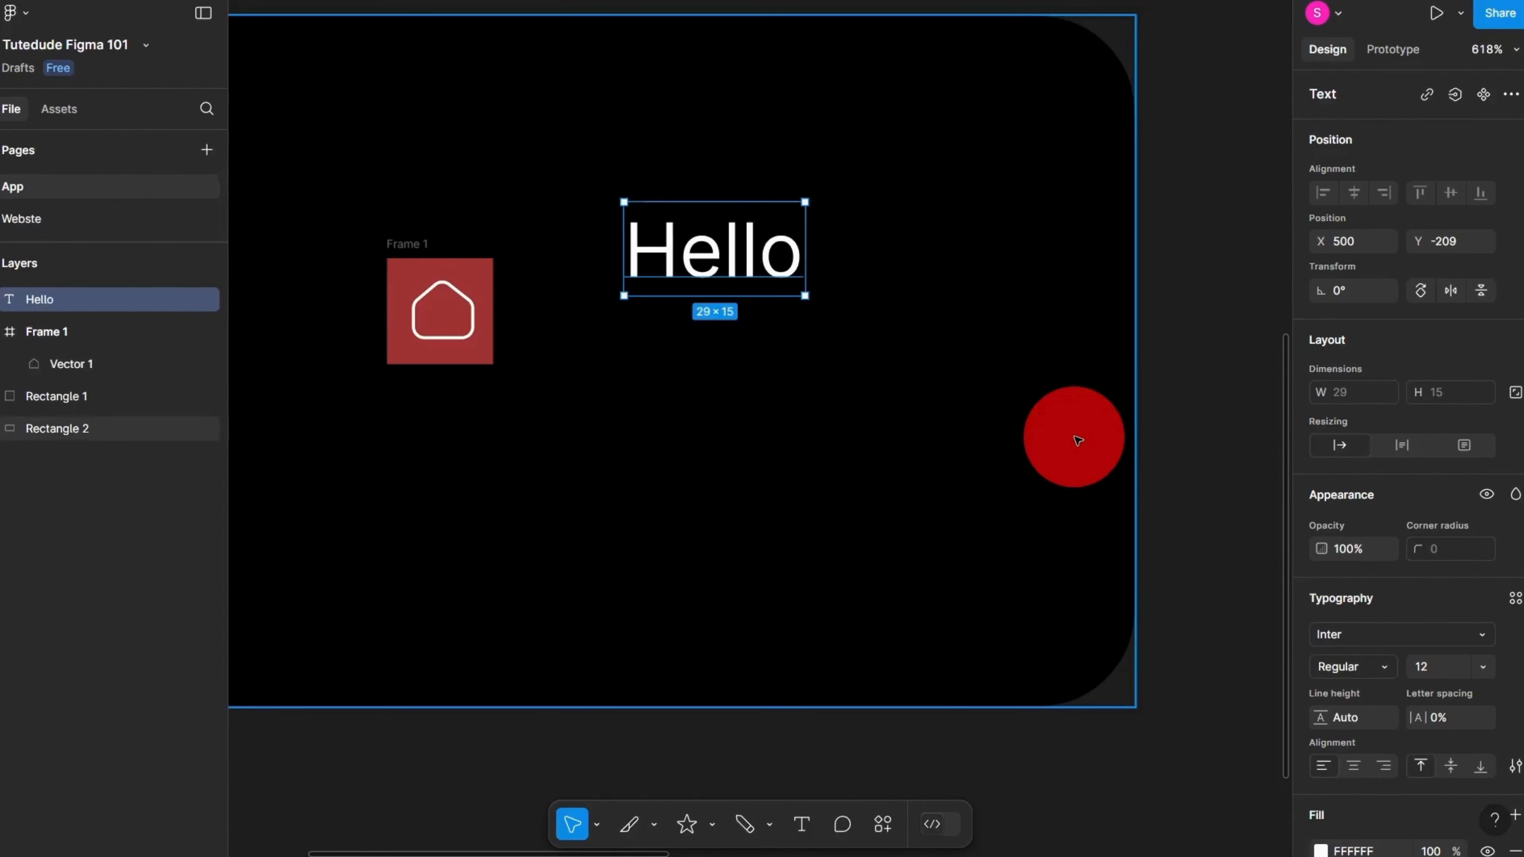
Step: Move the red frame to the black rectangle's upper-left corner and bring the Hello text closer to it
scroll(1020, 442, "down", 3)
scroll(900, 414, "up", 3)
left_click_drag(735, 245, 418, 78)
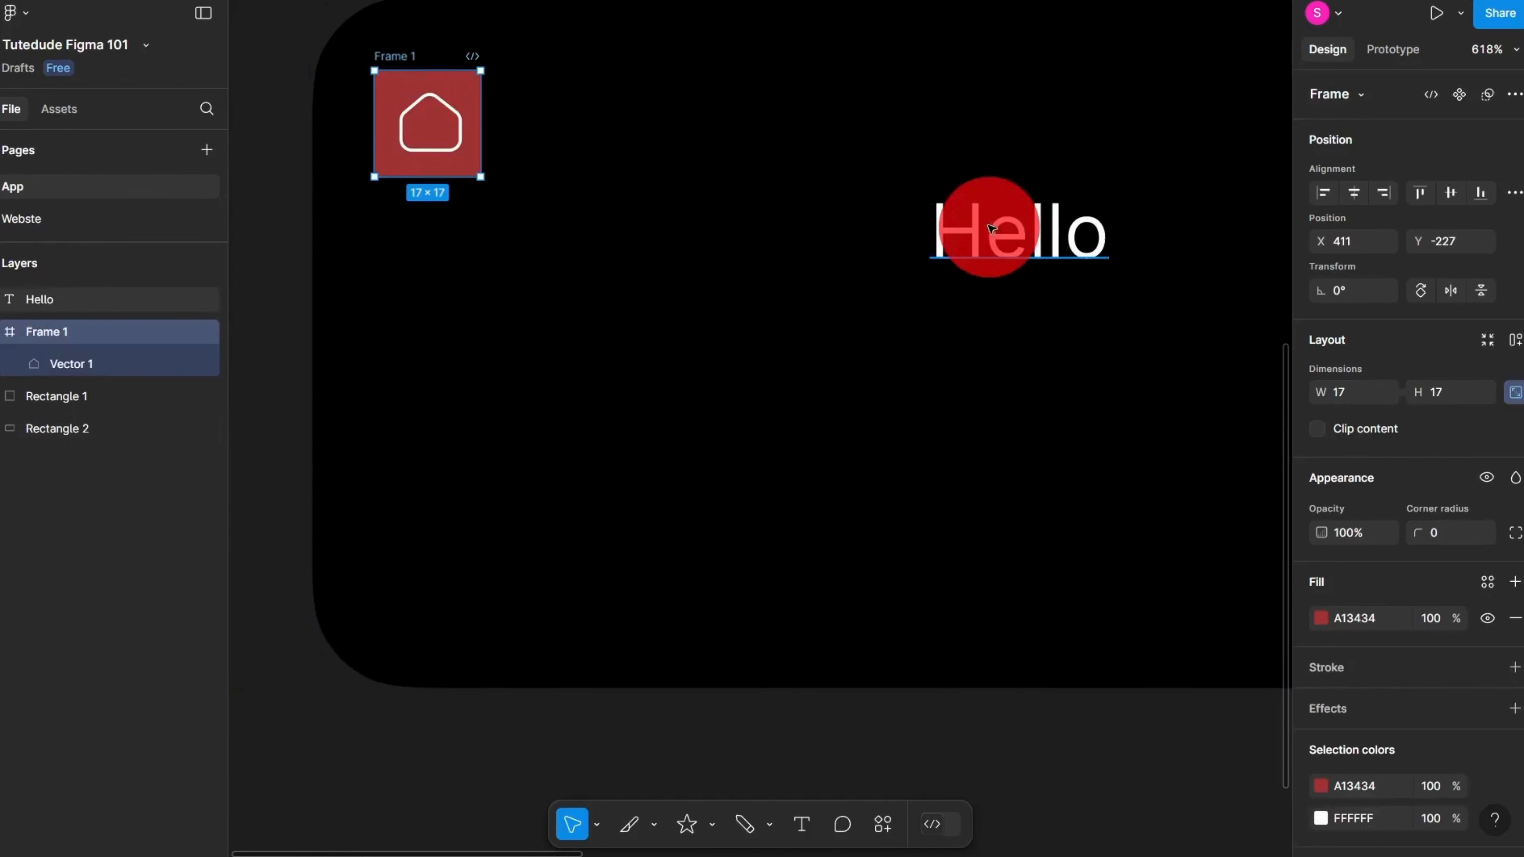
left_click_drag(984, 232, 755, 265)
Step: Open the Hello text's fill colour picker, and try a 000000 outside stroke of weight 1 on the text before removing it
scroll(1501, 541, "down", 3)
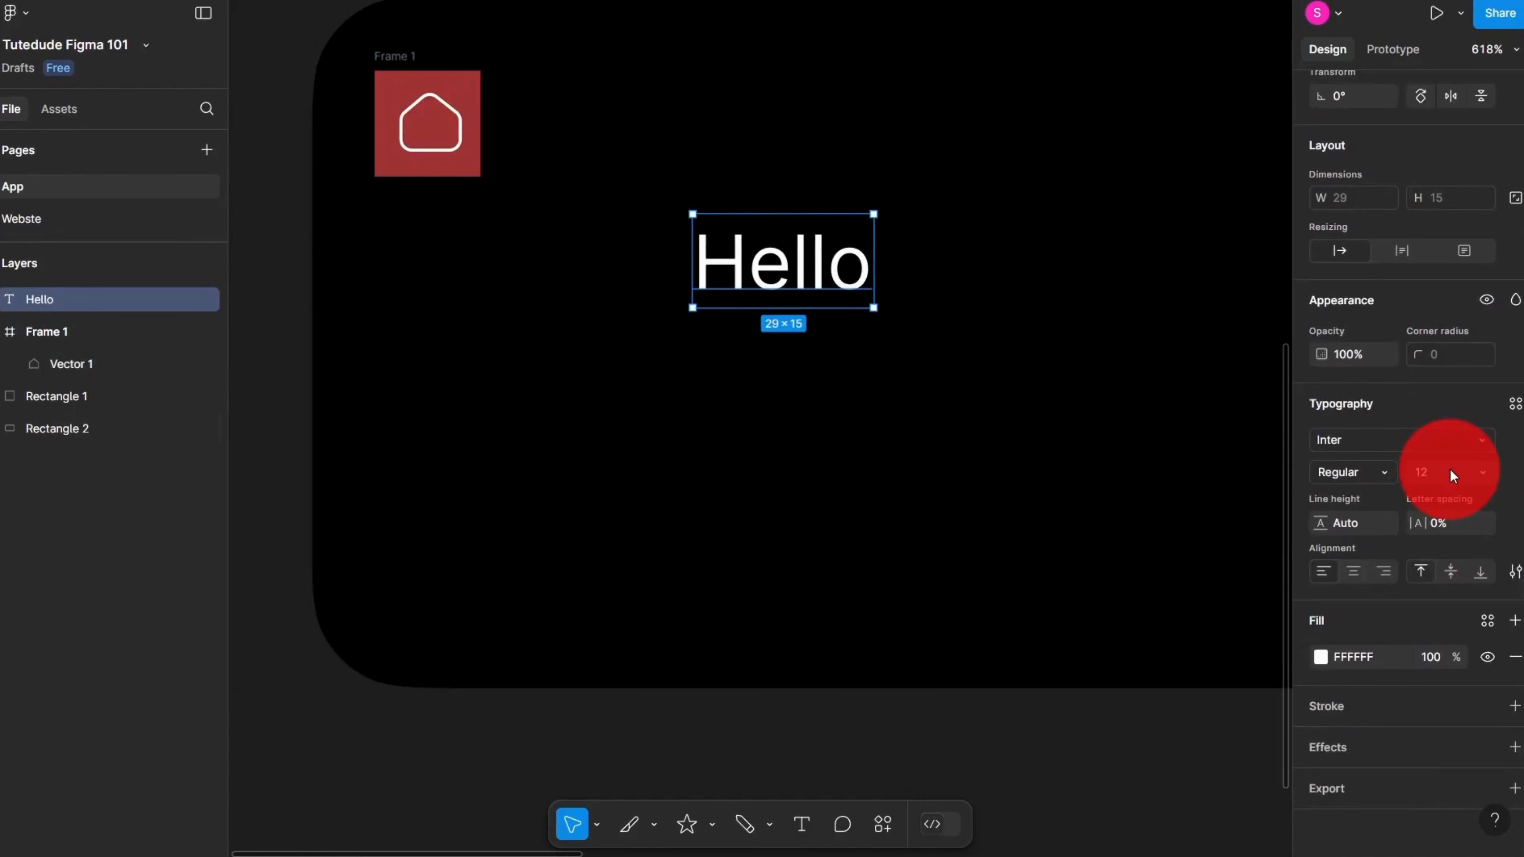
left_click(1321, 657)
left_click(1191, 487)
left_click_drag(1238, 392, 929, 286)
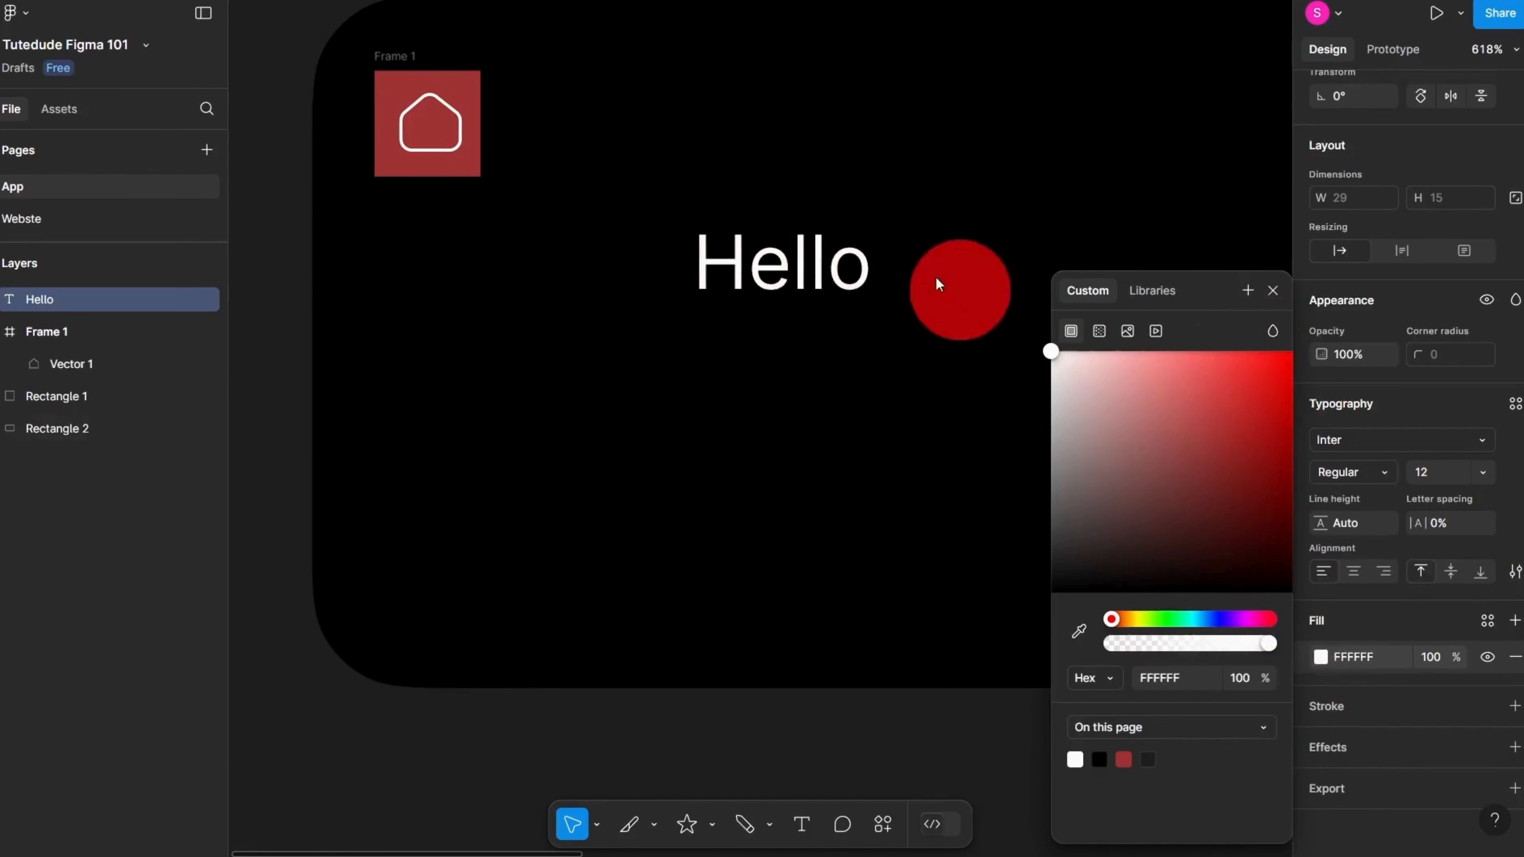
left_click(1515, 708)
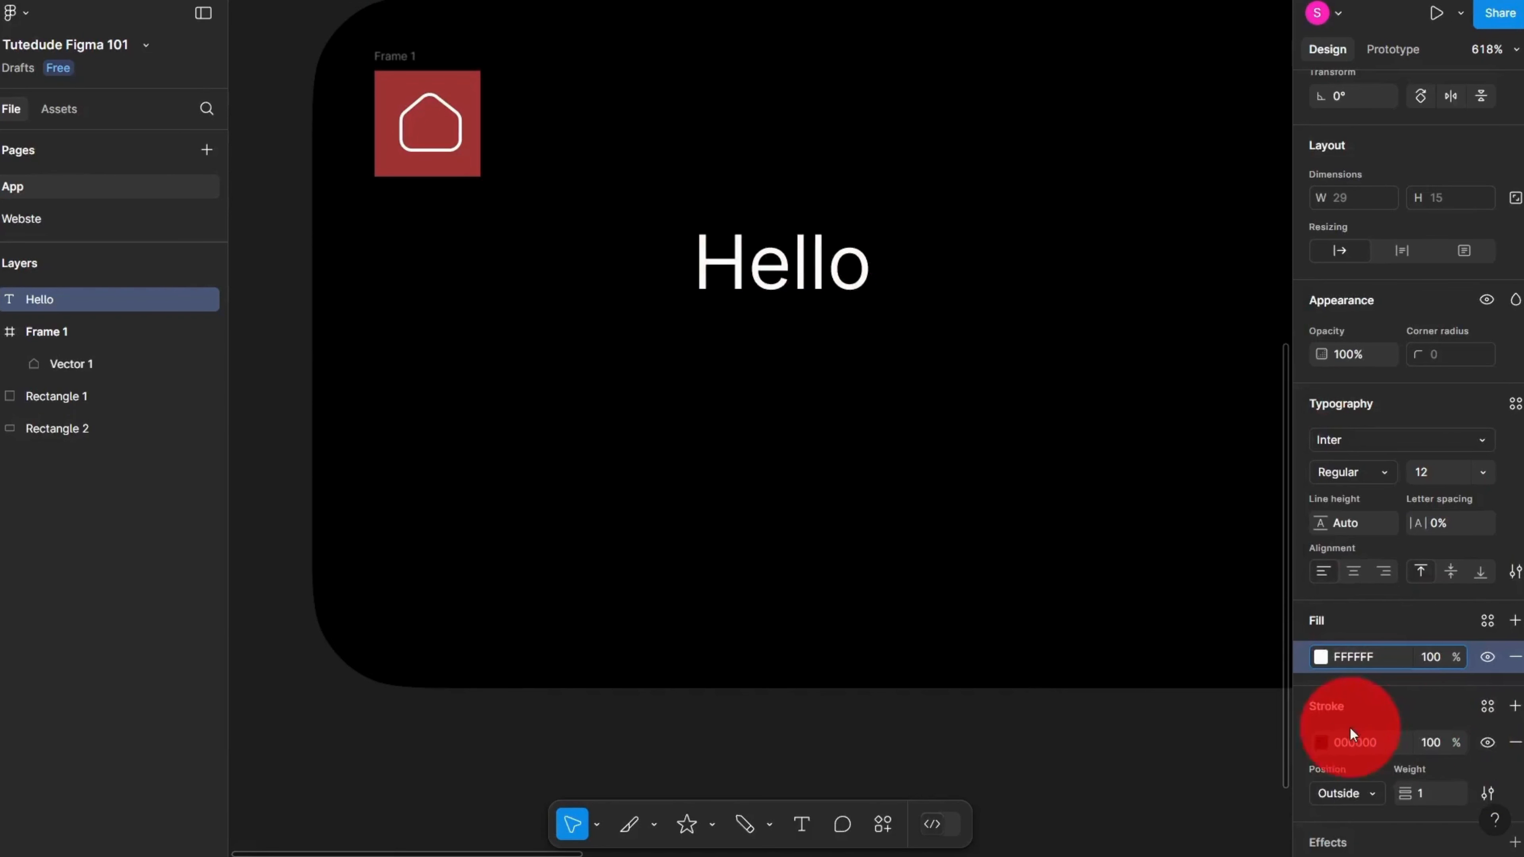
left_click(1514, 742)
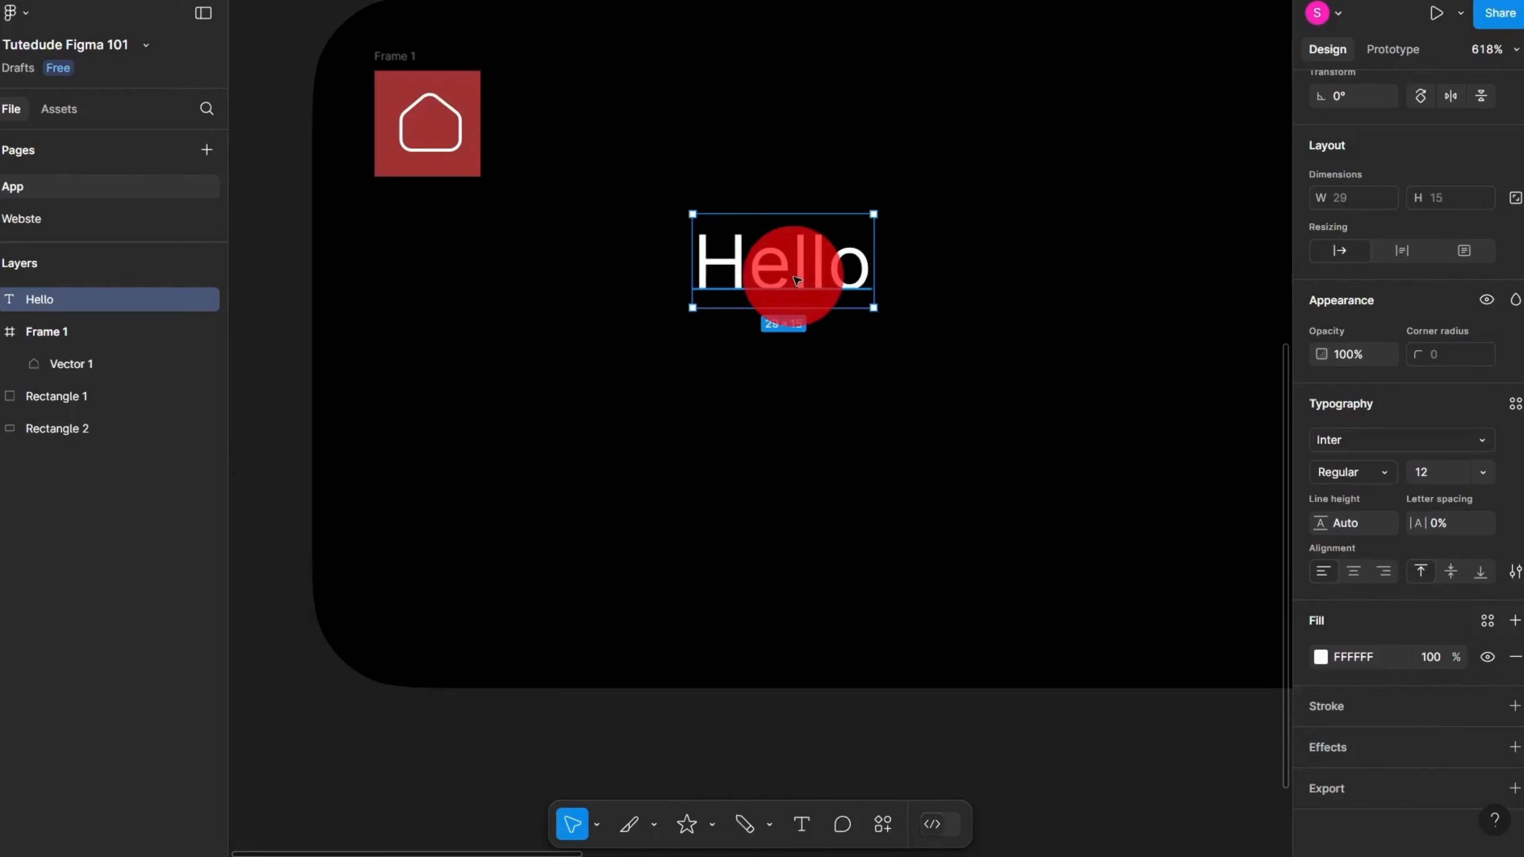
Step: Move the Hello text diagonally down and right, farther from the red frame
left_click_drag(782, 265, 875, 357)
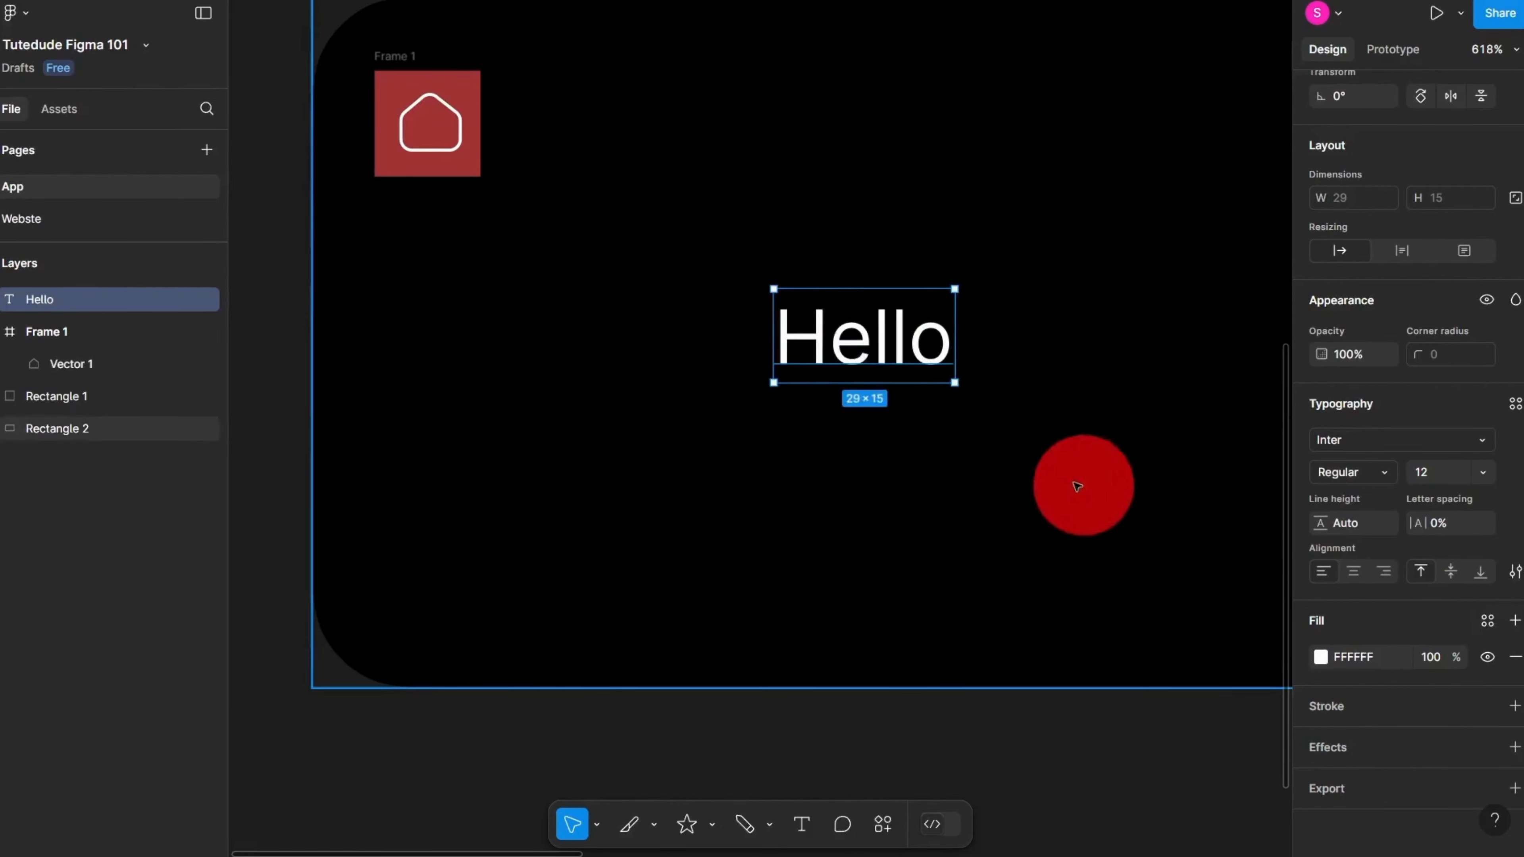
scroll(1011, 477, "up", 5)
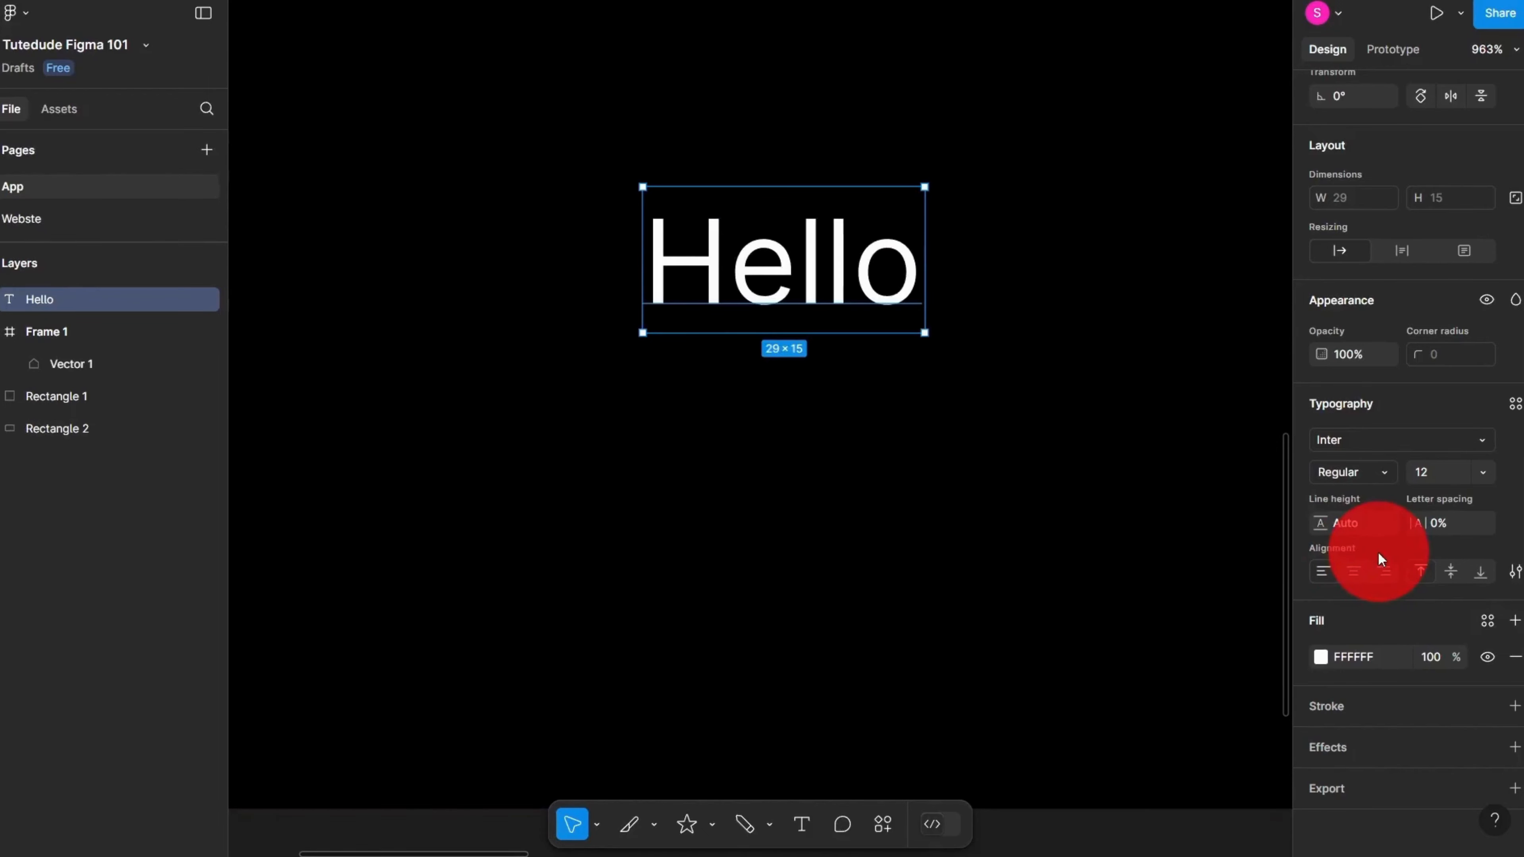
Step: Try a font search for "pop", clear it, and set the Hello text's font to IBM Plex Sans from the full list
left_click(1329, 440)
left_click(1344, 444)
left_click(1344, 445)
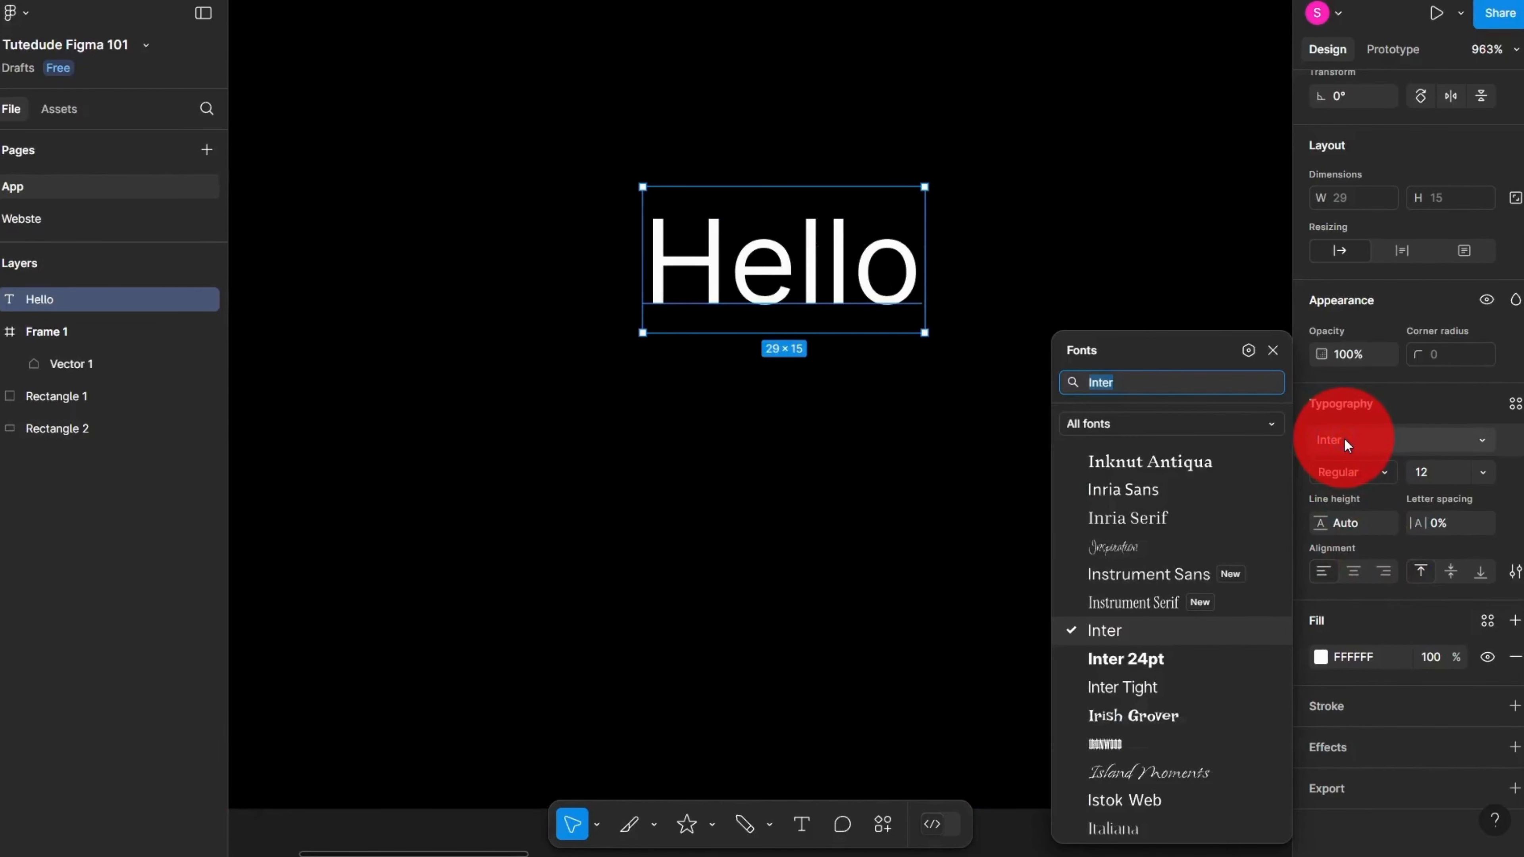
type("pop")
key("Down")
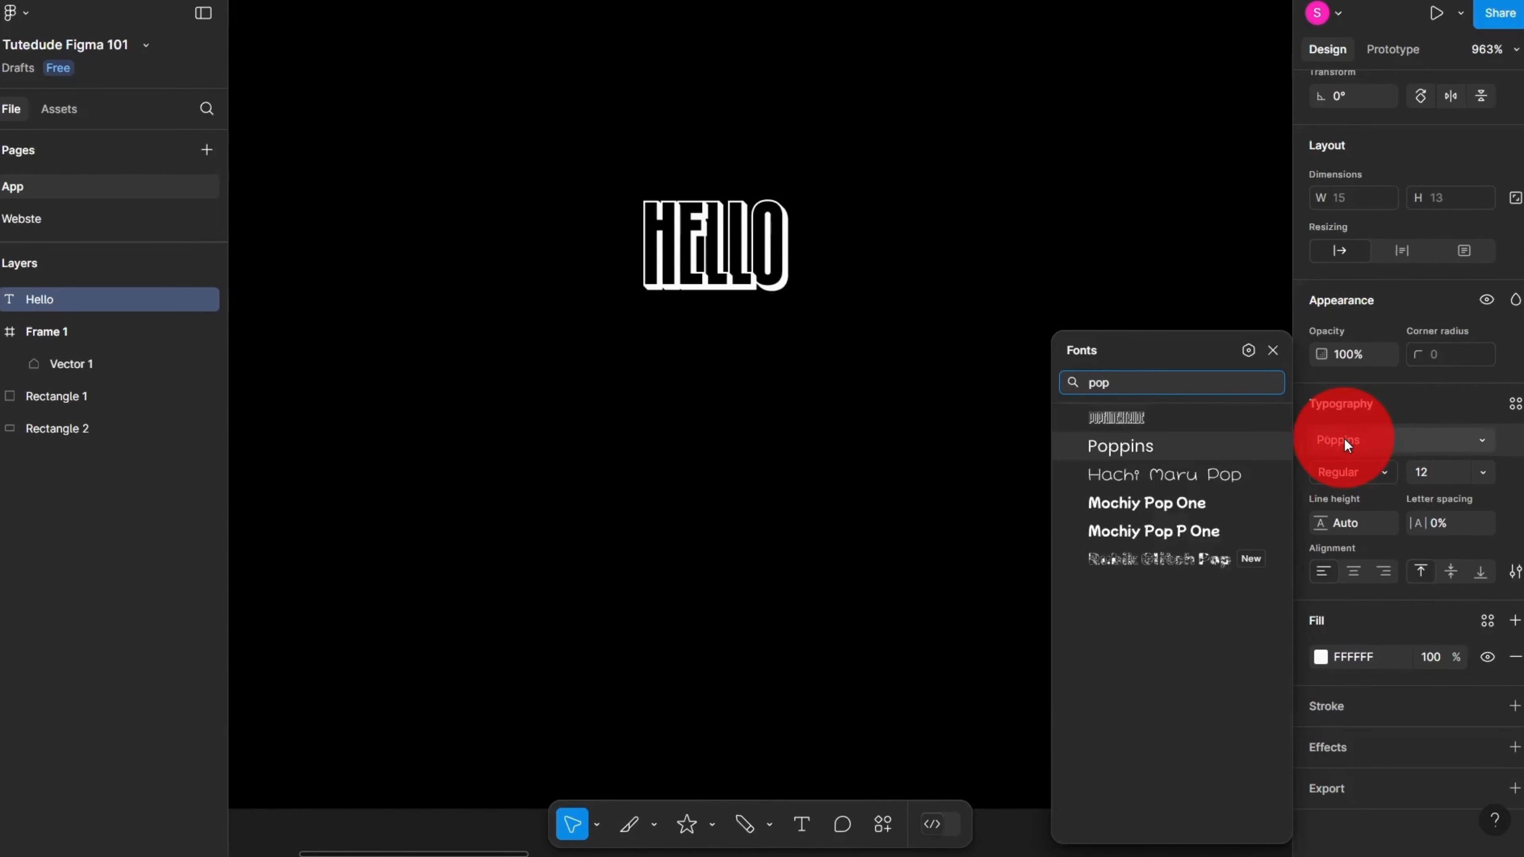
key("BackSpace")
key("BackSpace")
key("BackSpace")
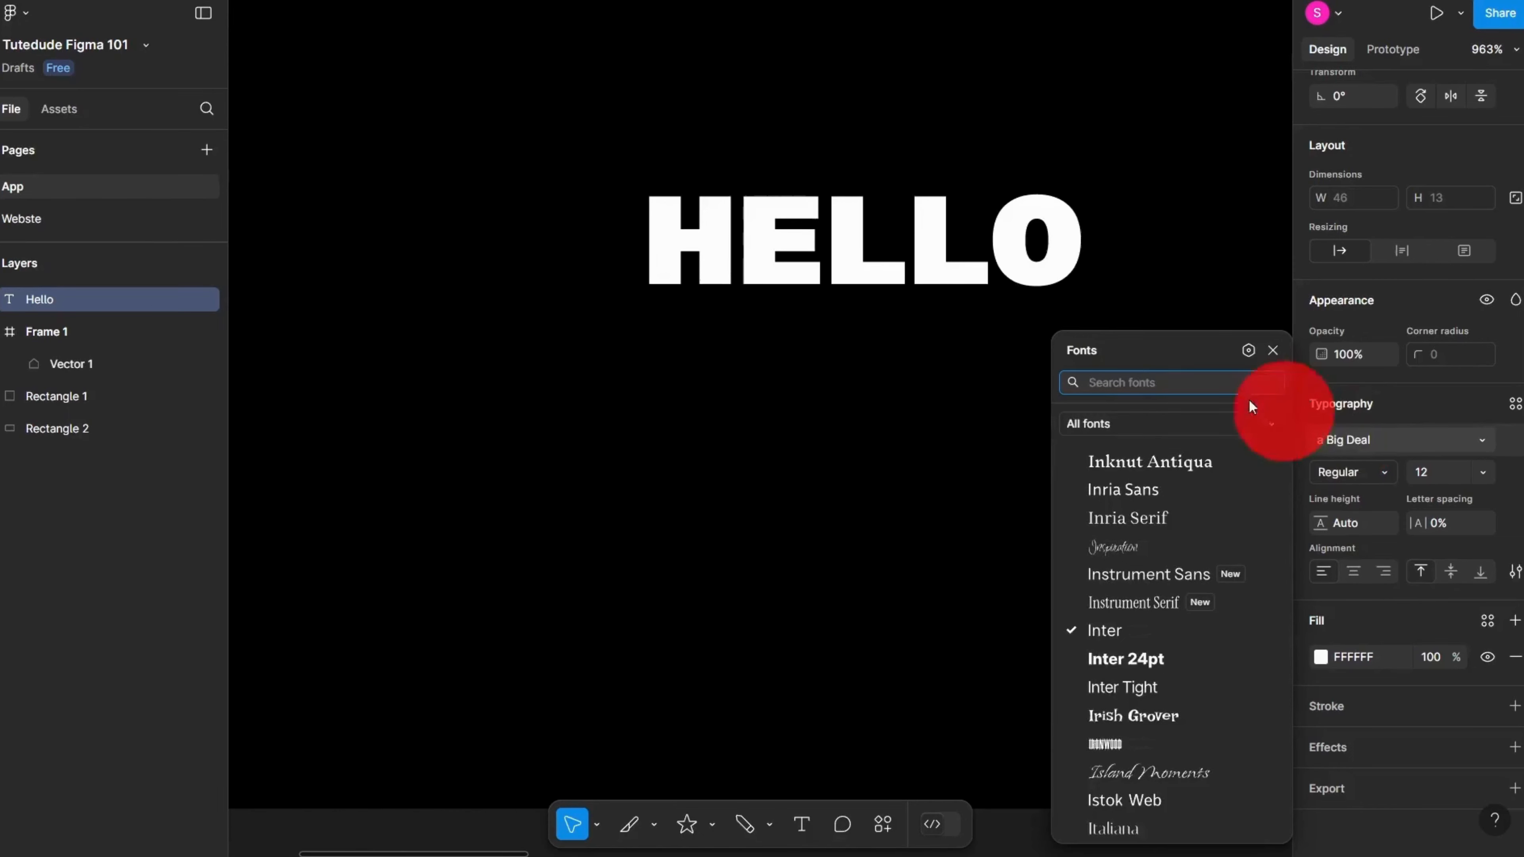
scroll(1170, 490, "up", 10)
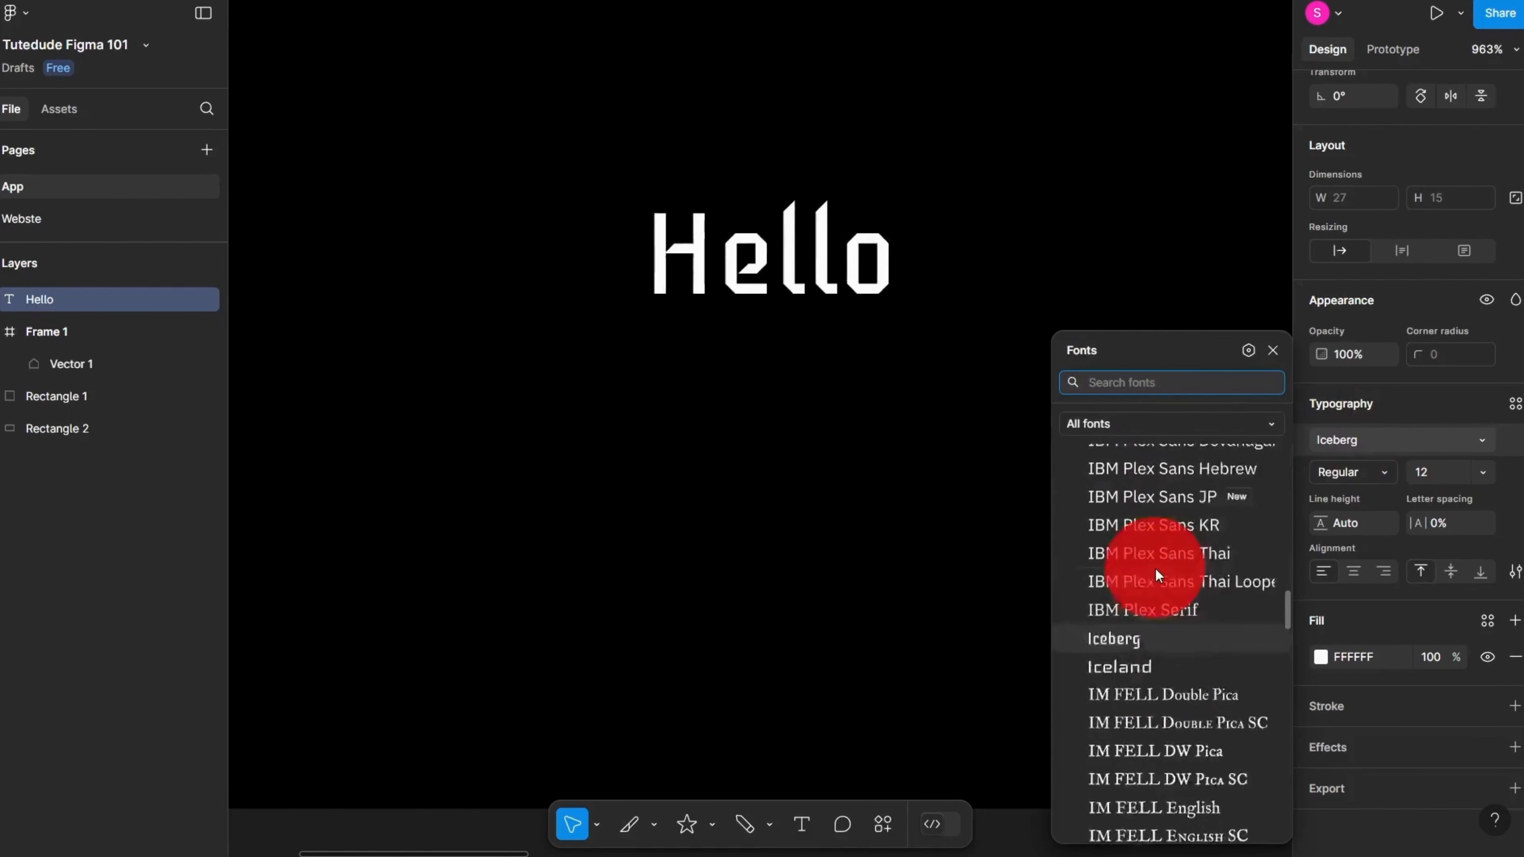
scroll(1155, 575, "up", 8)
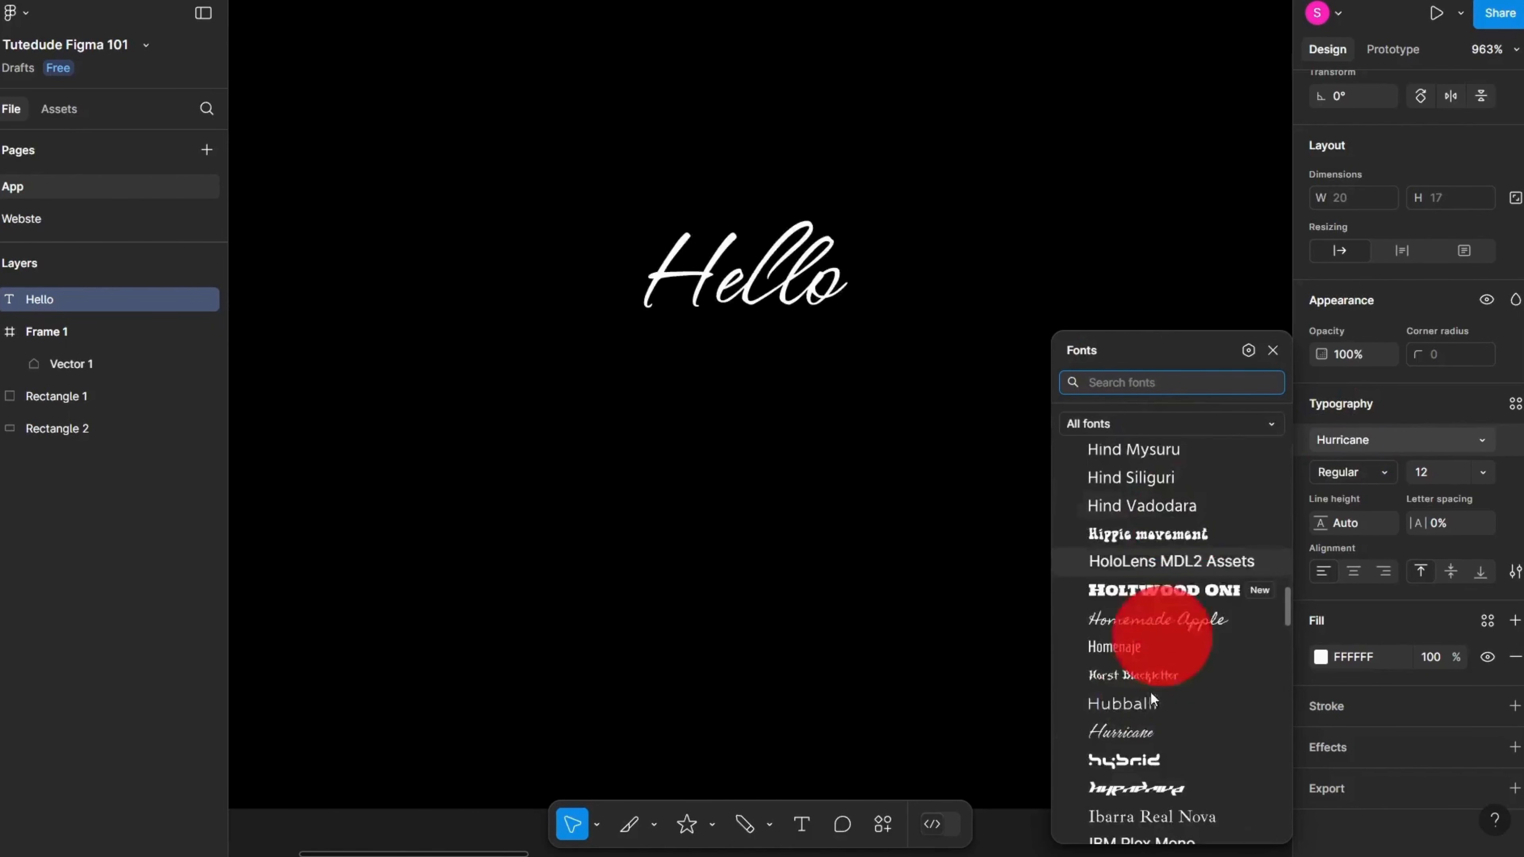
scroll(1151, 691, "down", 6)
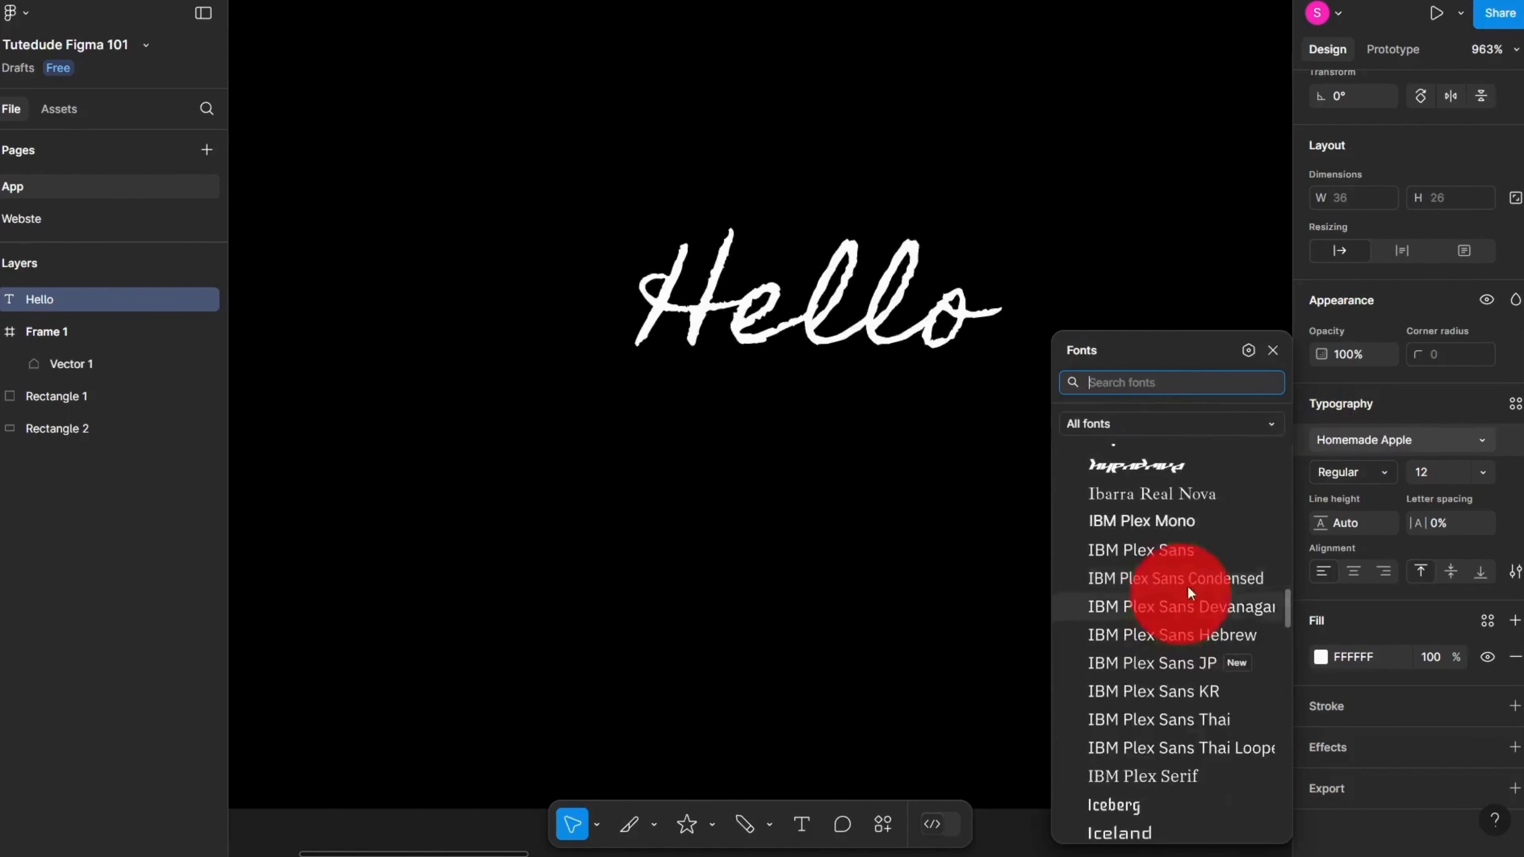
left_click(1179, 555)
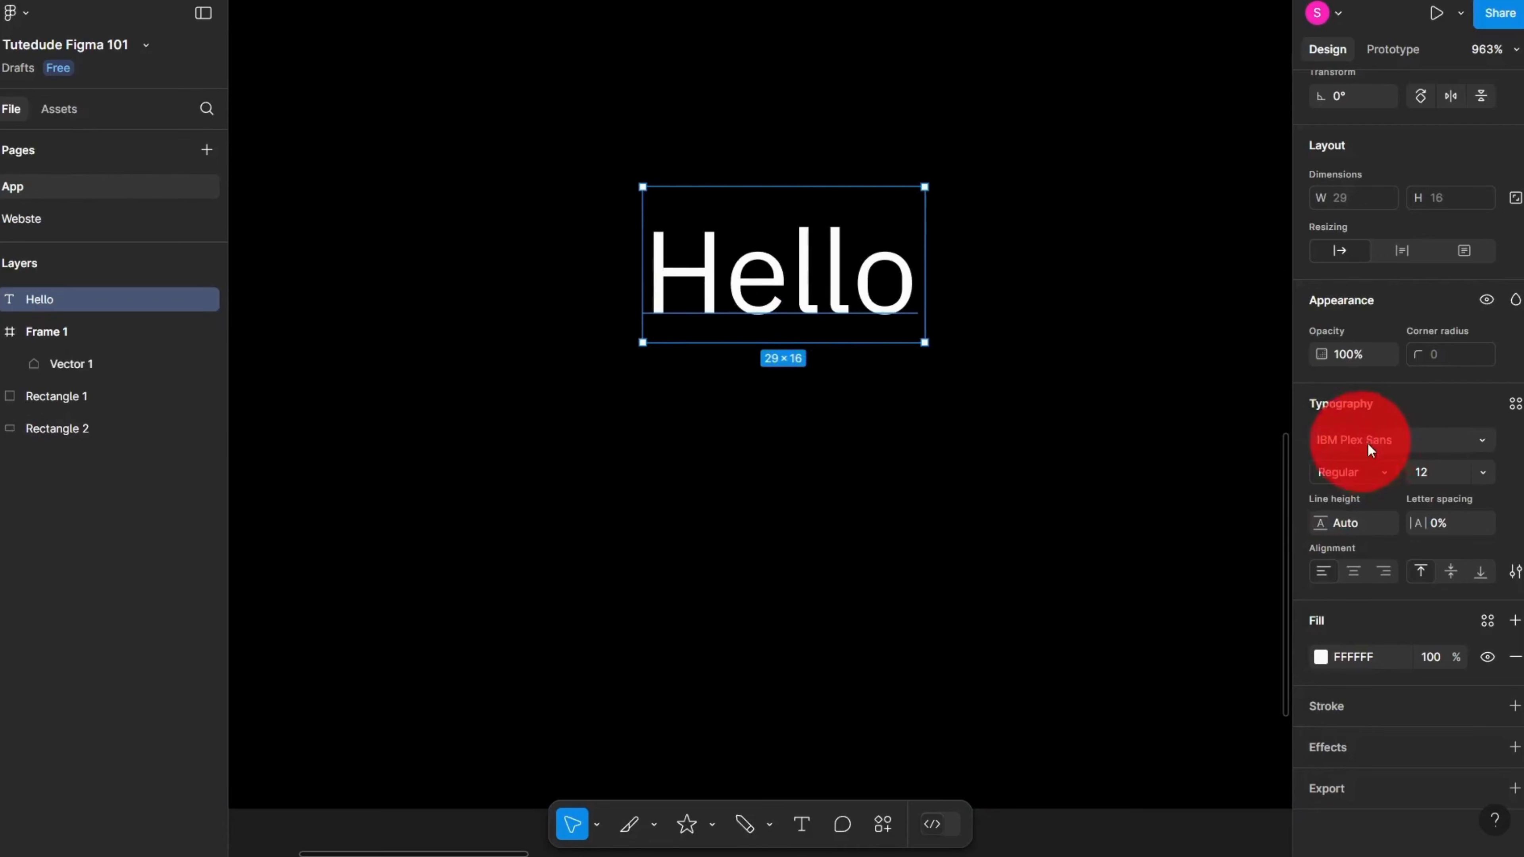
Step: Examine the font styles available for the Hello text and its letter shapes up close, keeping the Regular style
left_click(1365, 477)
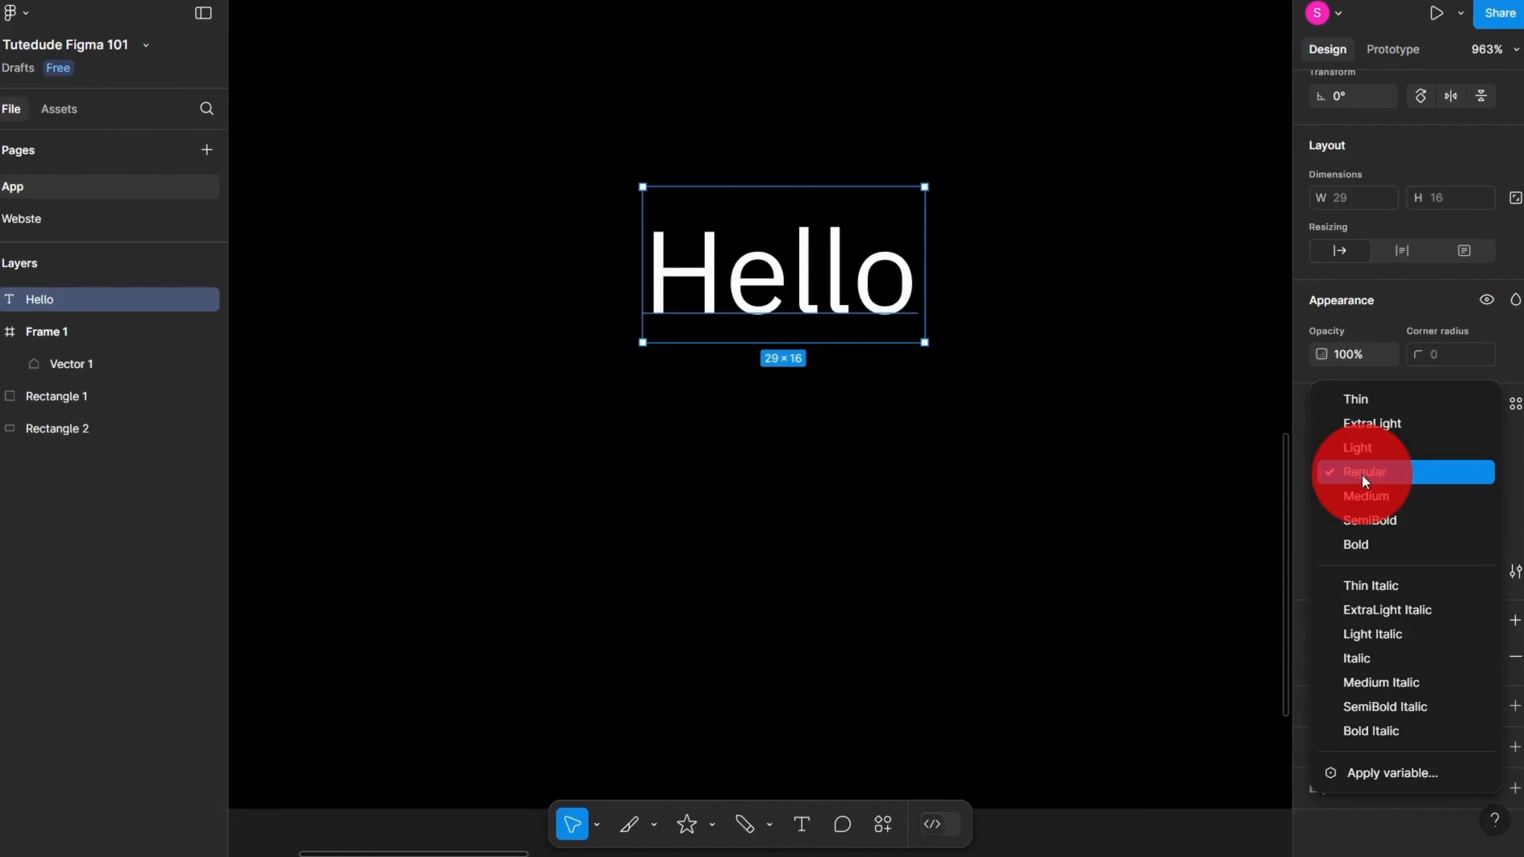
left_click(1365, 474)
scroll(834, 313, "up", 10)
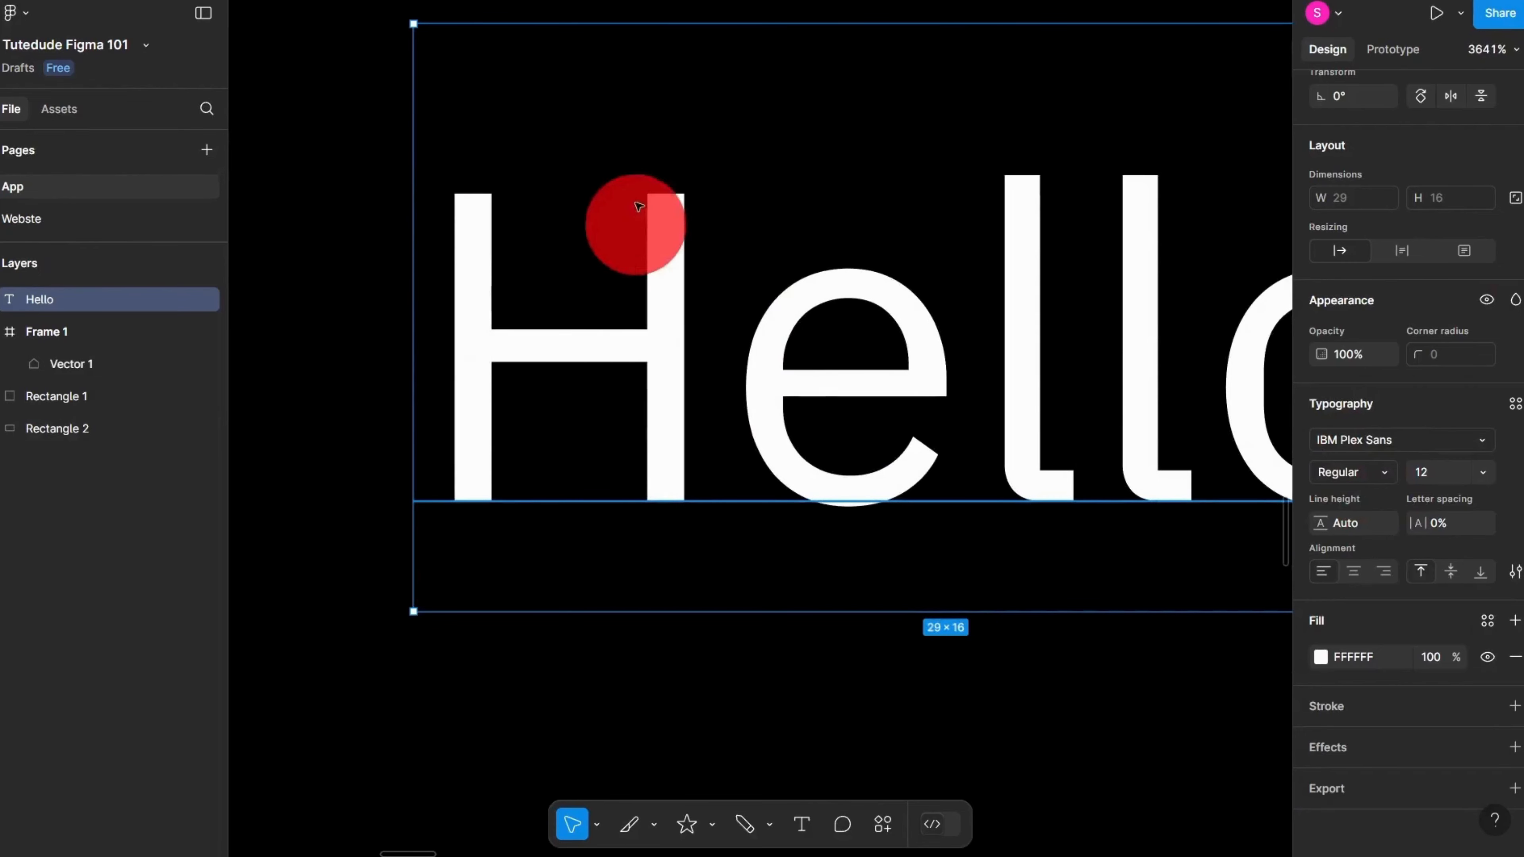
scroll(950, 361, "down", 2)
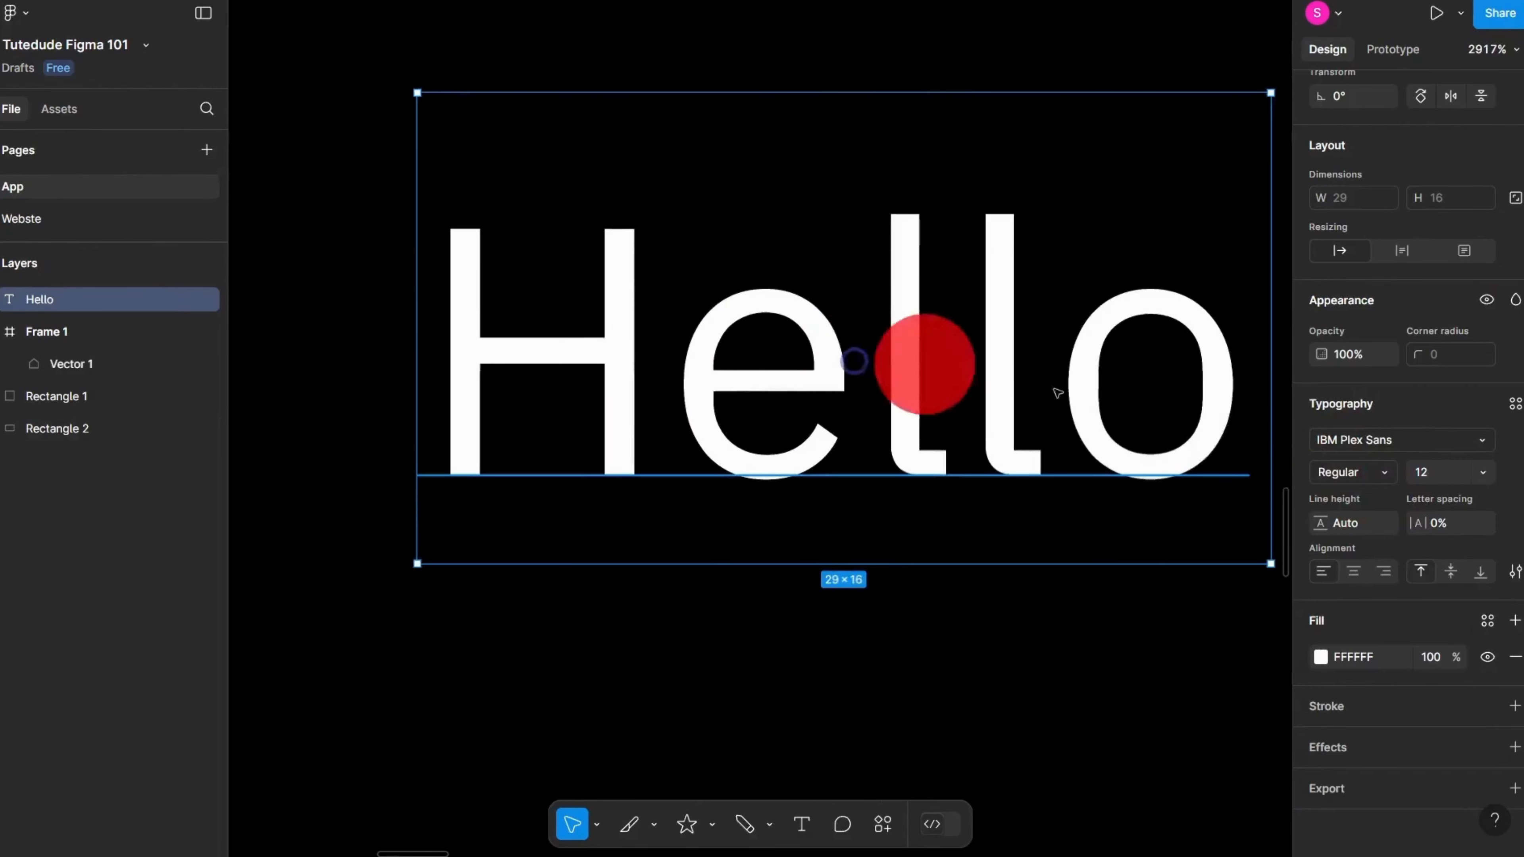
left_click(1354, 474)
left_click(1350, 478)
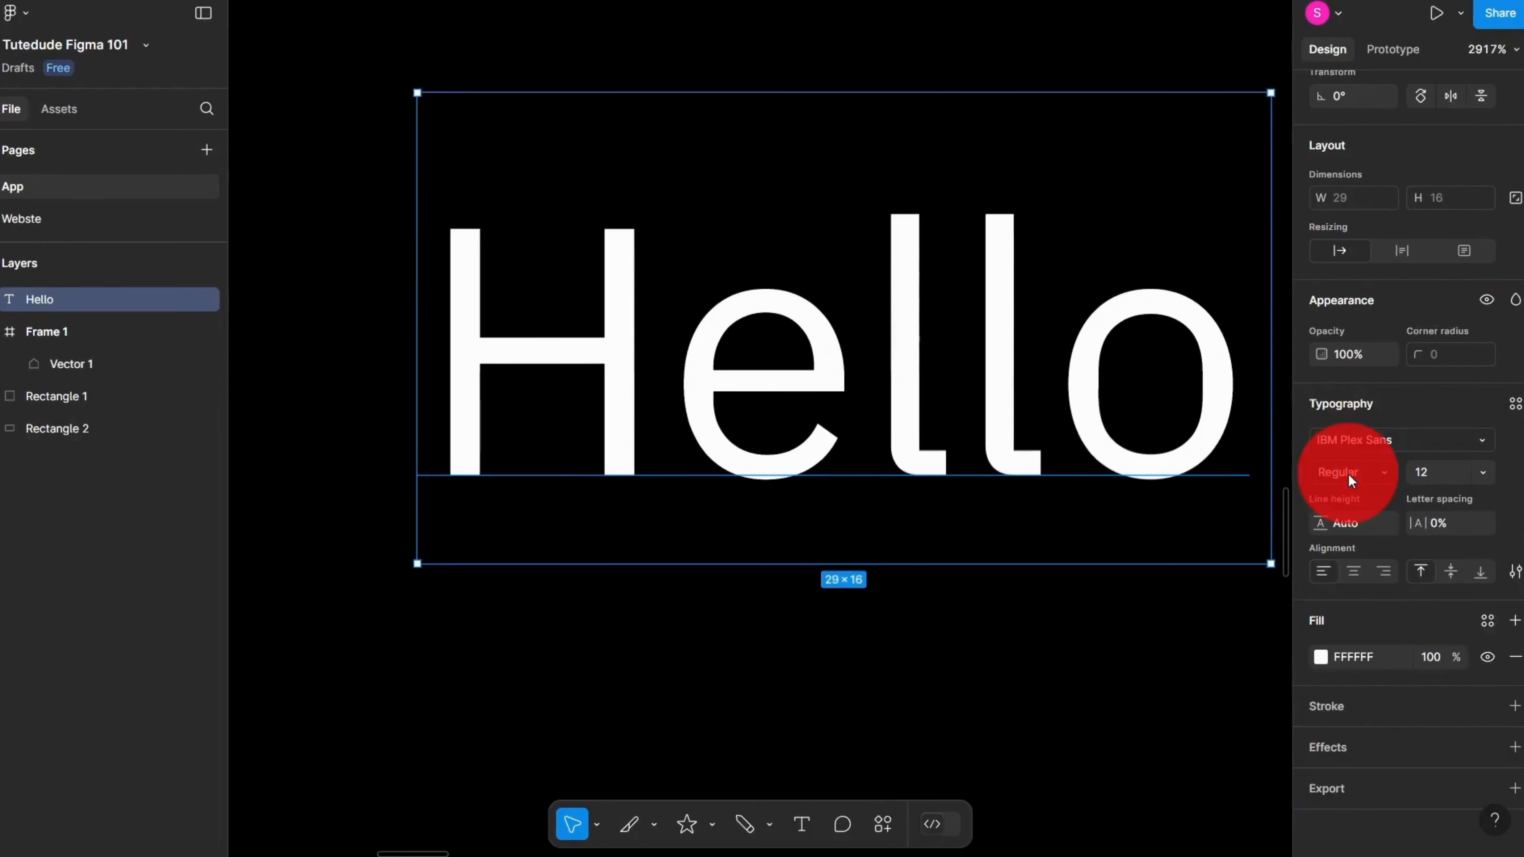
left_click(1351, 479)
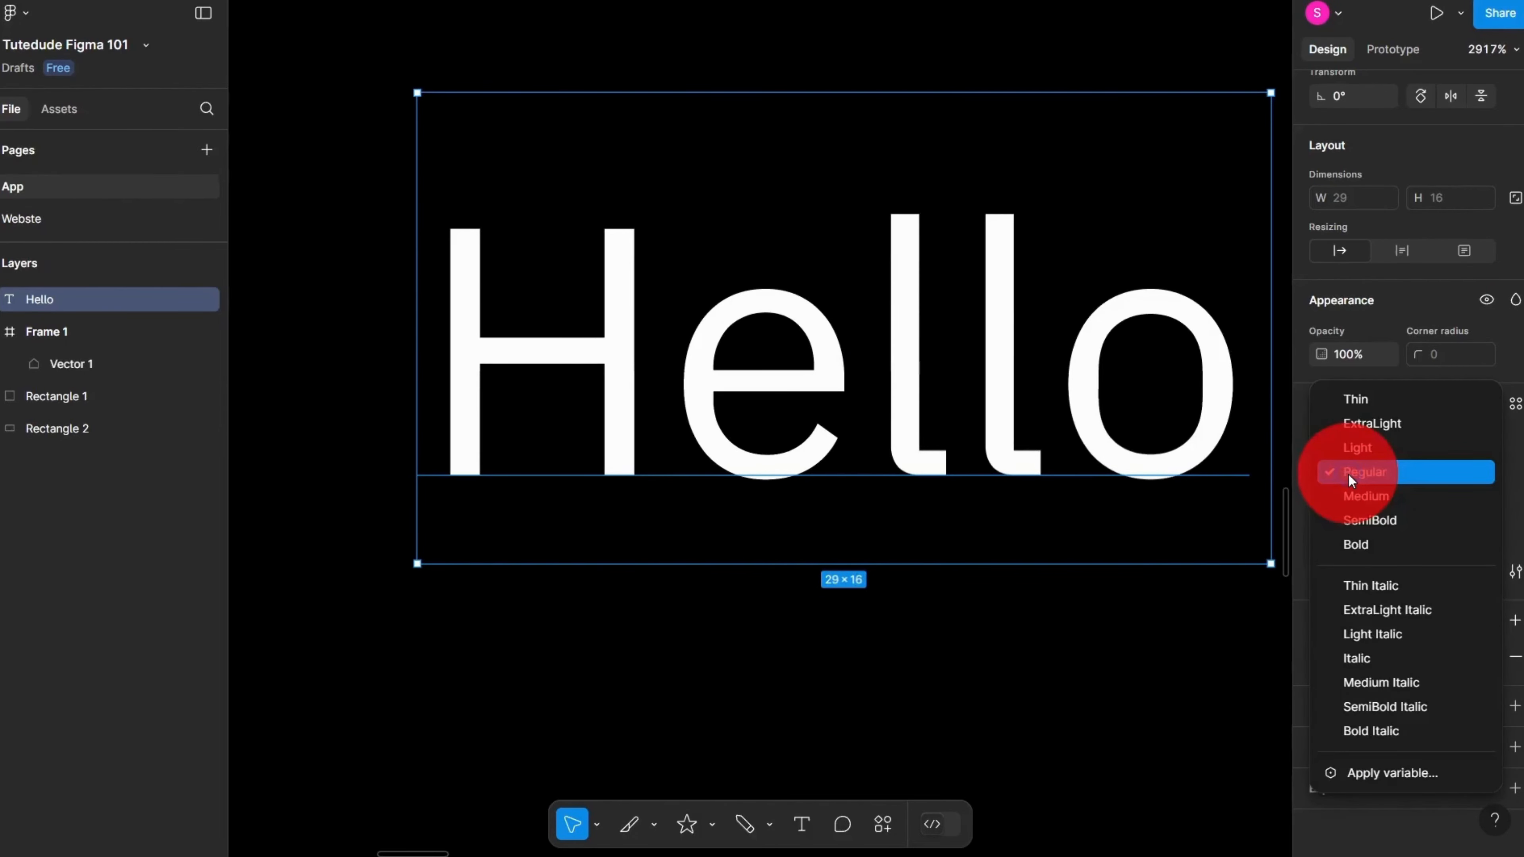
left_click(1351, 479)
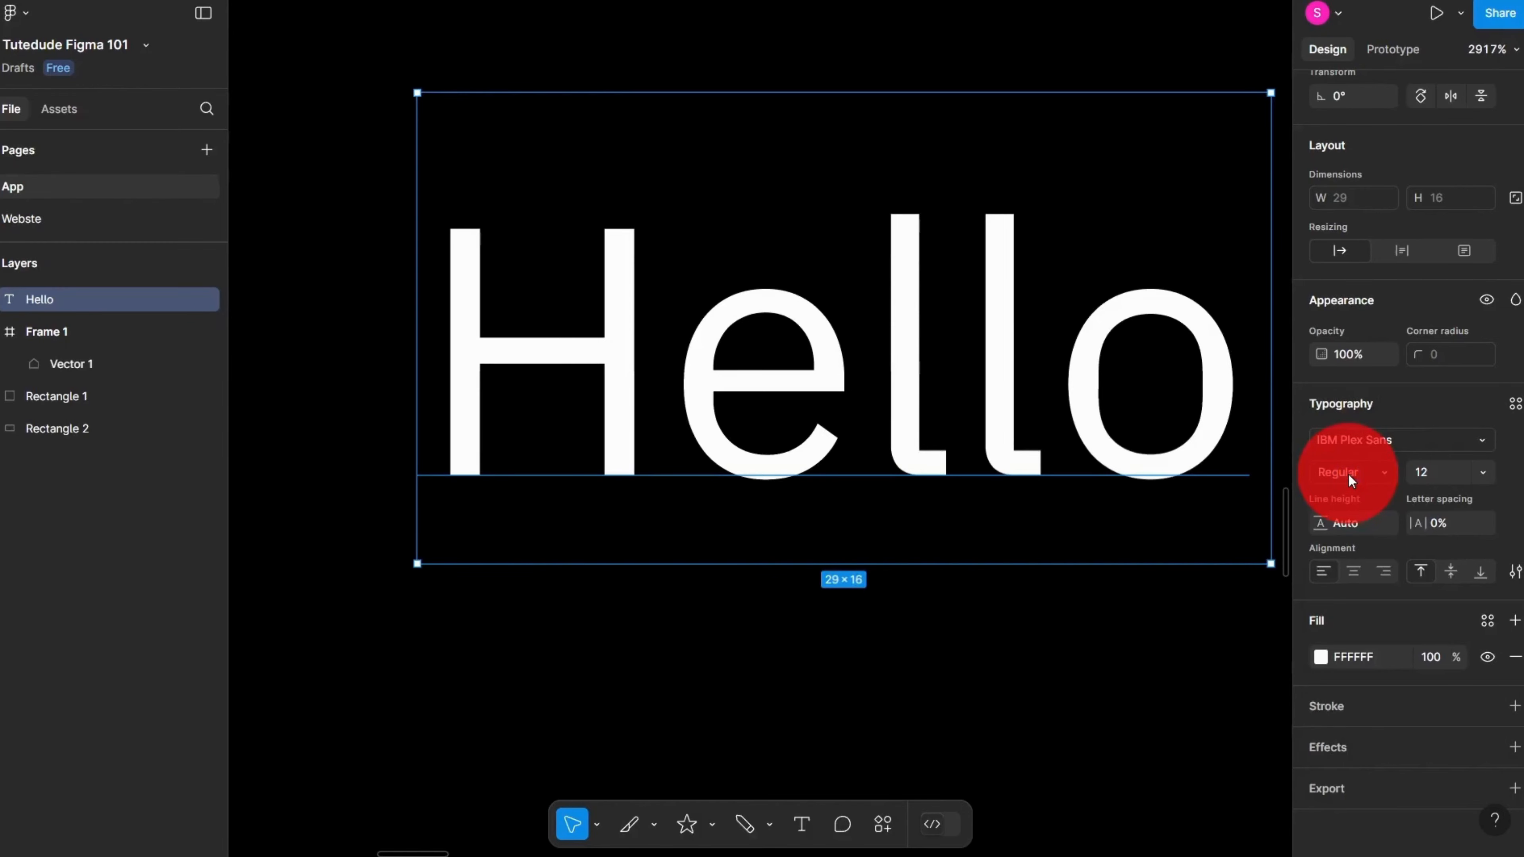
left_click(1350, 479)
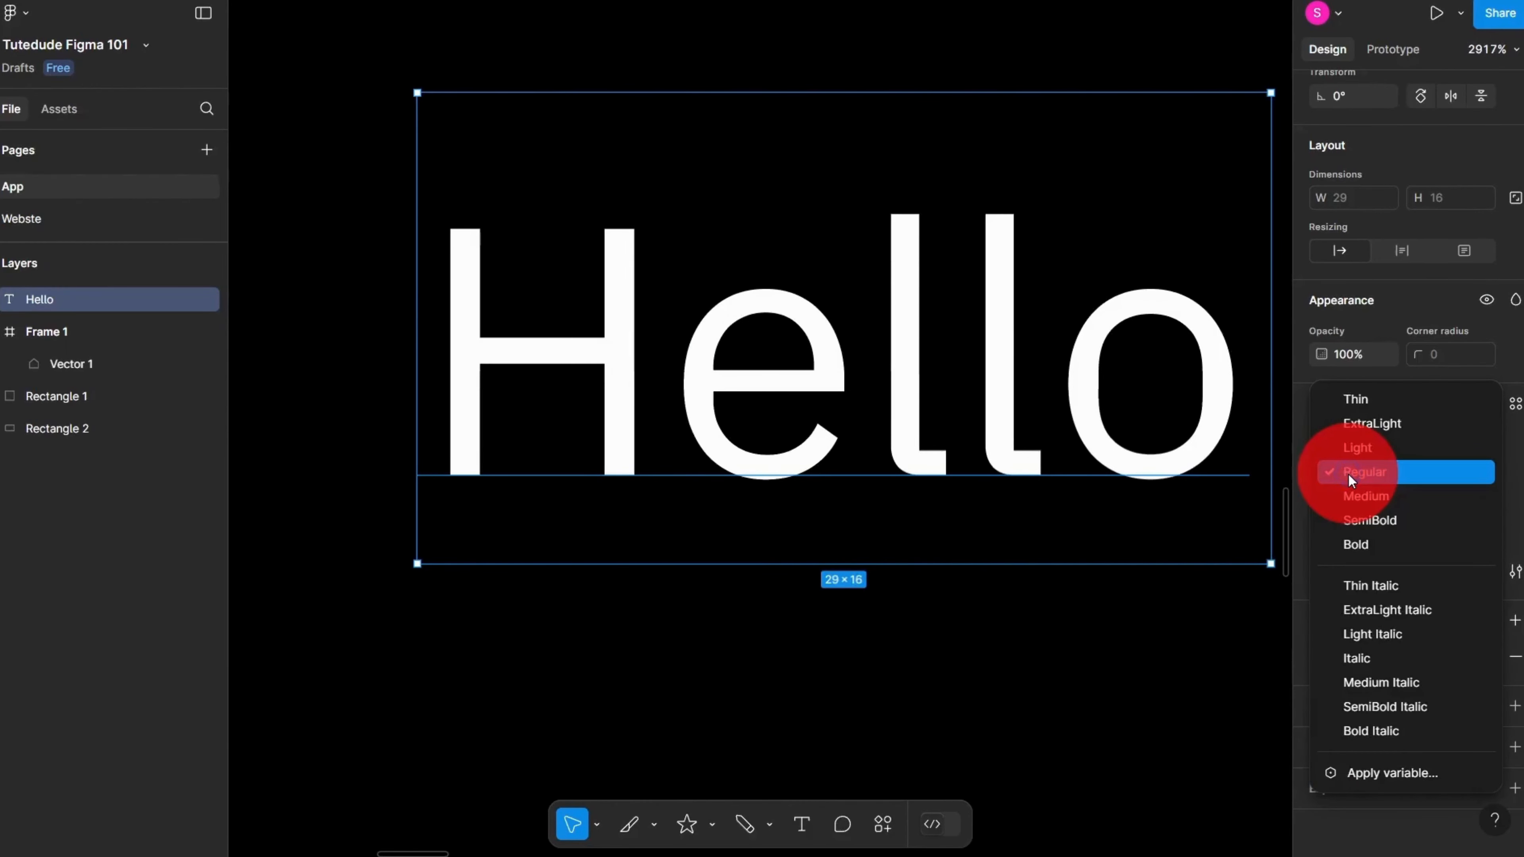
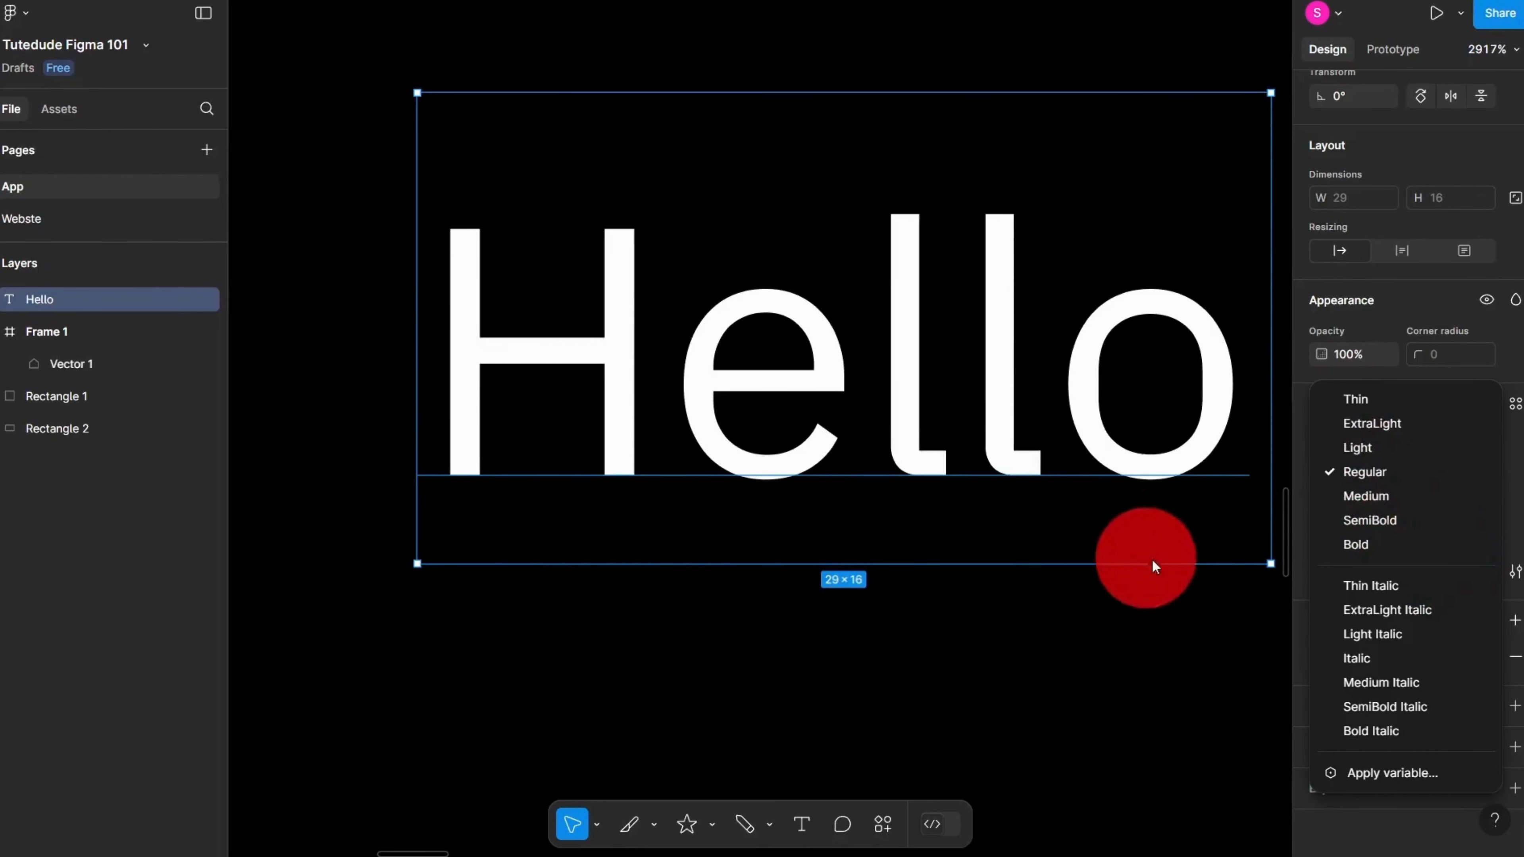
left_click(1065, 506)
Step: Make the Hello text bold and italic
scroll(936, 471, "down", 5)
left_click(931, 668)
scroll(931, 668, "right", 2)
left_click(766, 457)
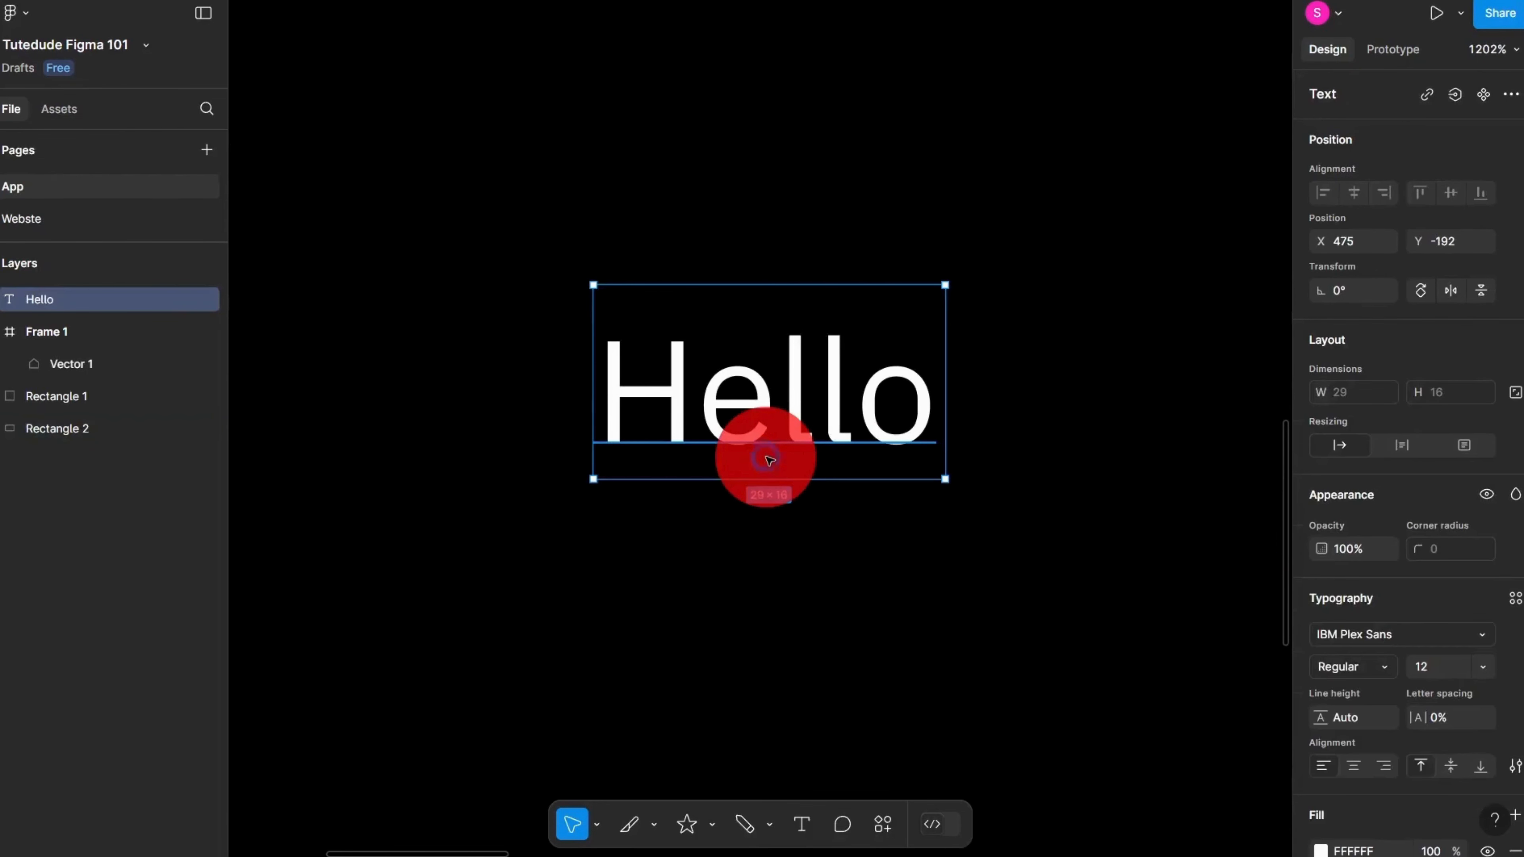
key("ctrl+b")
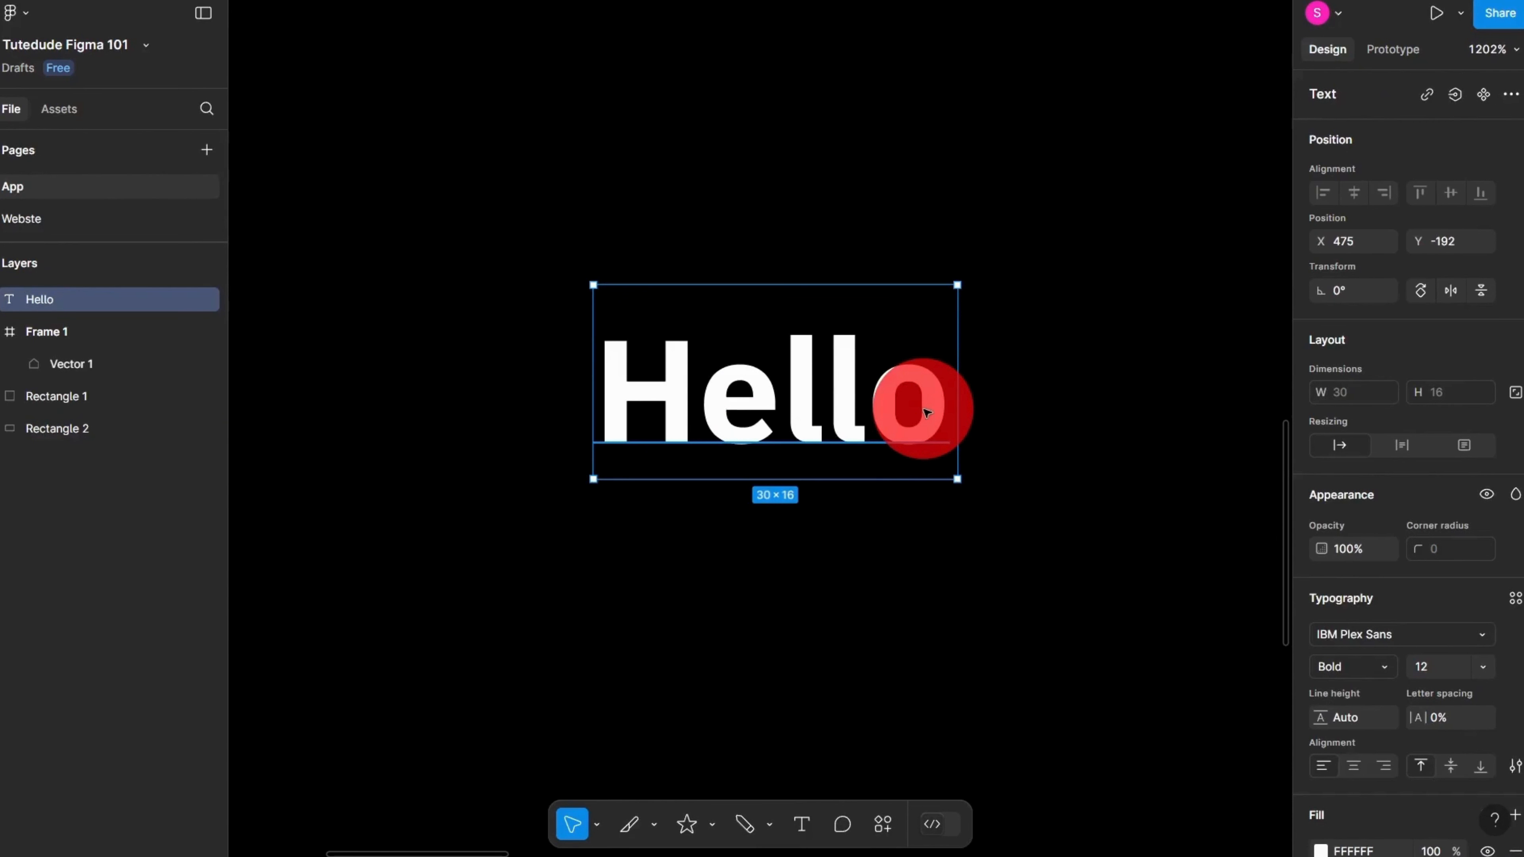
key("ctrl+i")
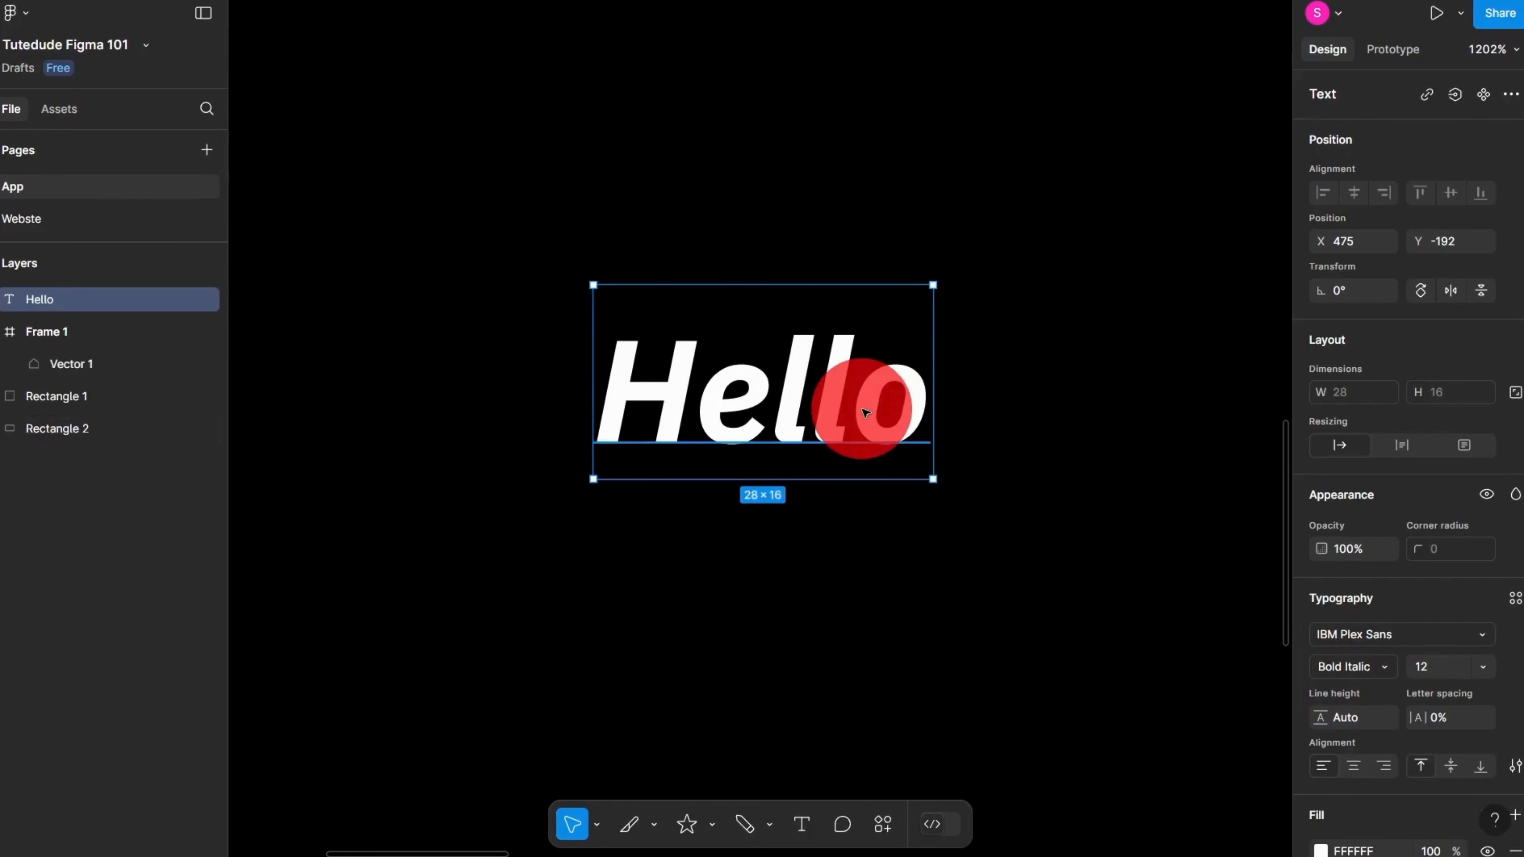
Step: Remove the bold from the Hello text, nudge it right by four pixels, and move it back left to X 474
key("ctrl+b")
key("Right")
key("Right")
key("Right")
key("Right")
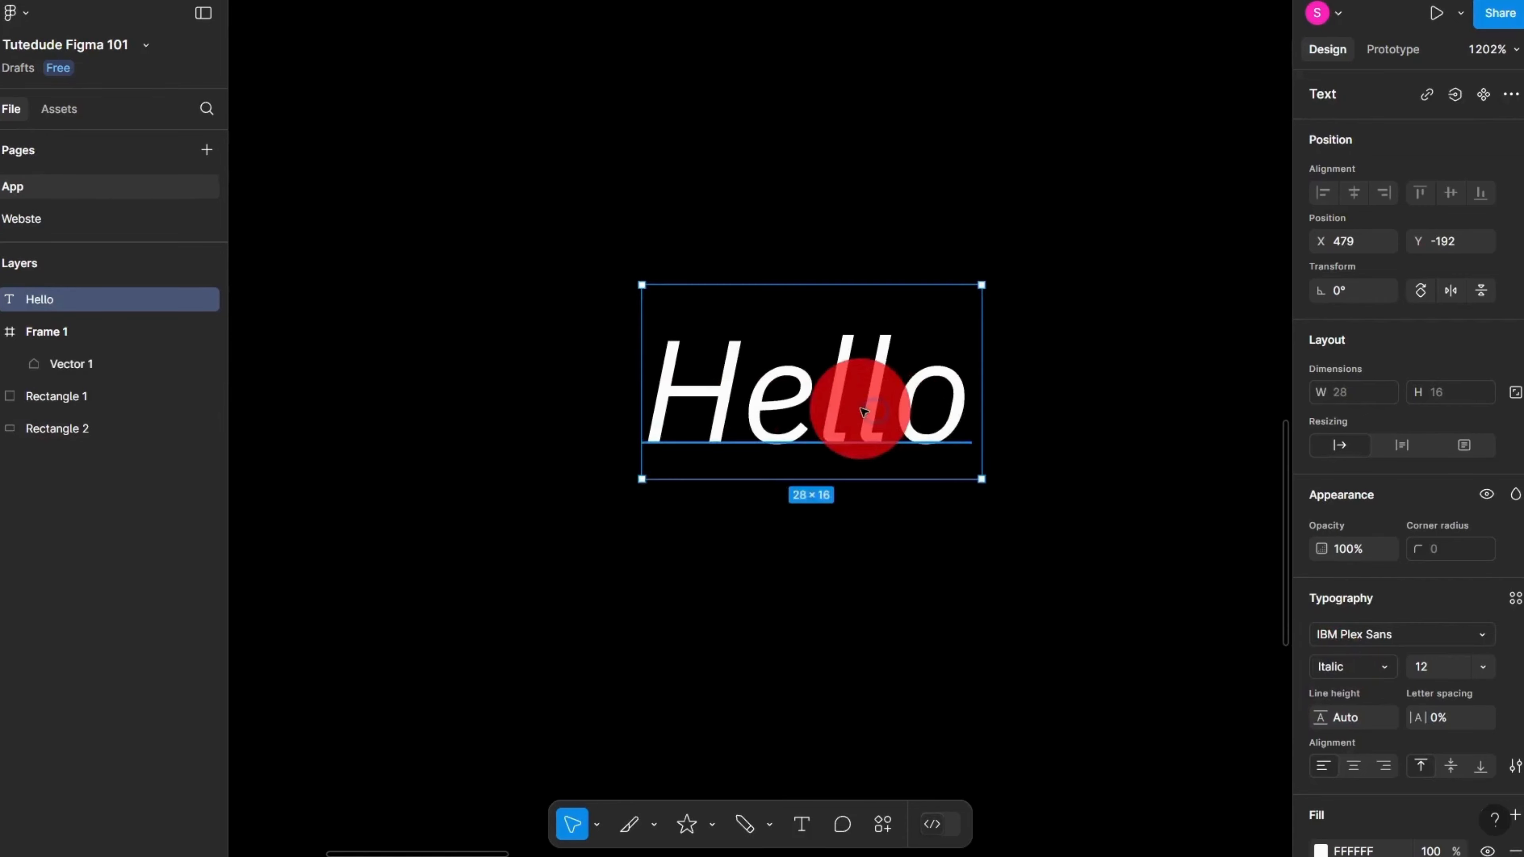
left_click_drag(864, 412, 795, 408)
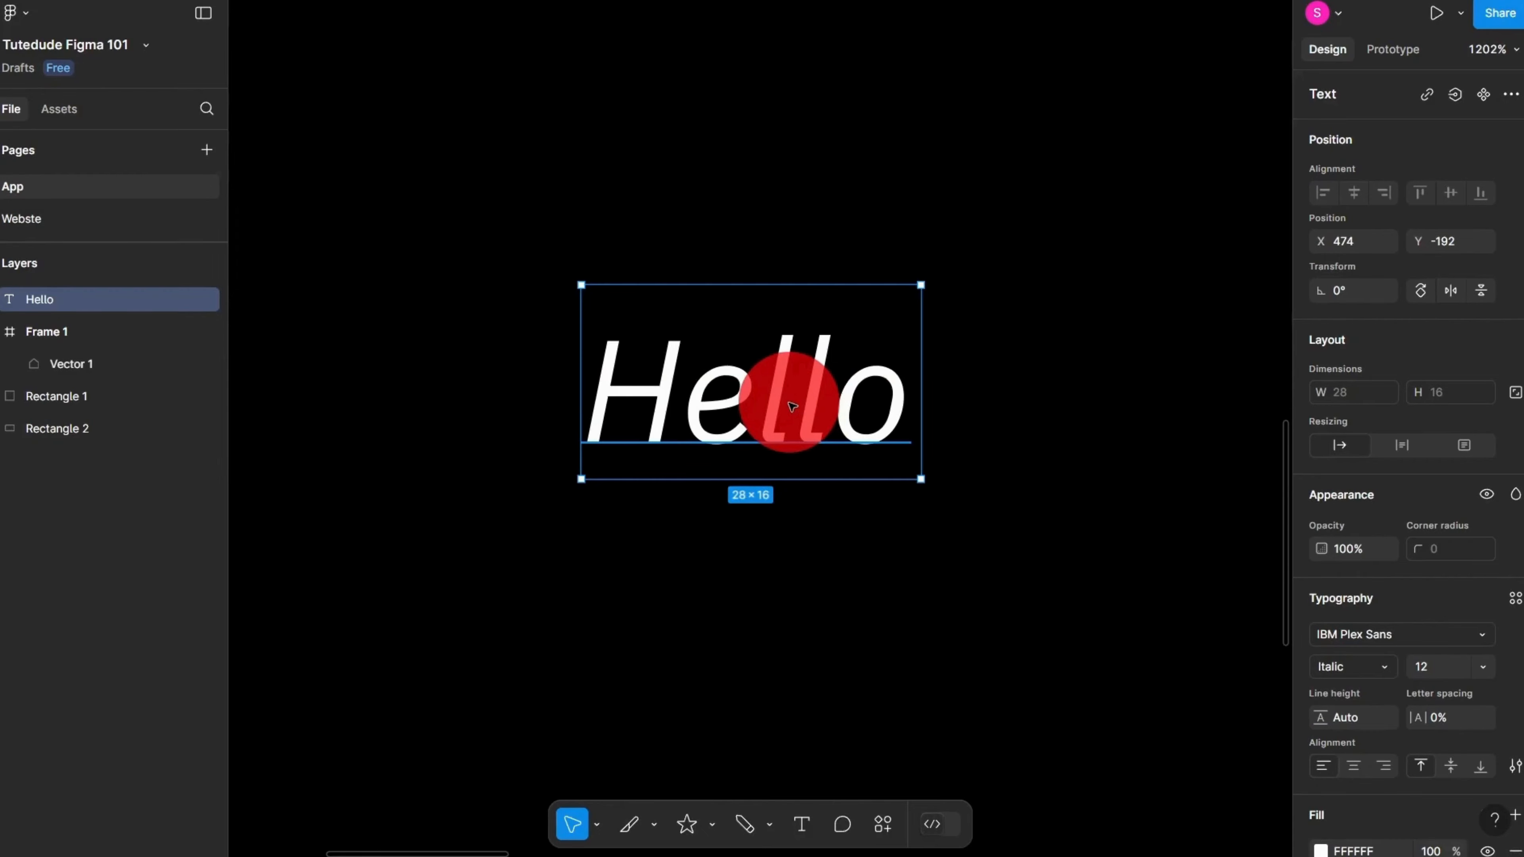
Step: Try underline and strikethrough on the Hello text, clear the decoration, and reposition the text at X 474, Y -189
key("ctrl+u")
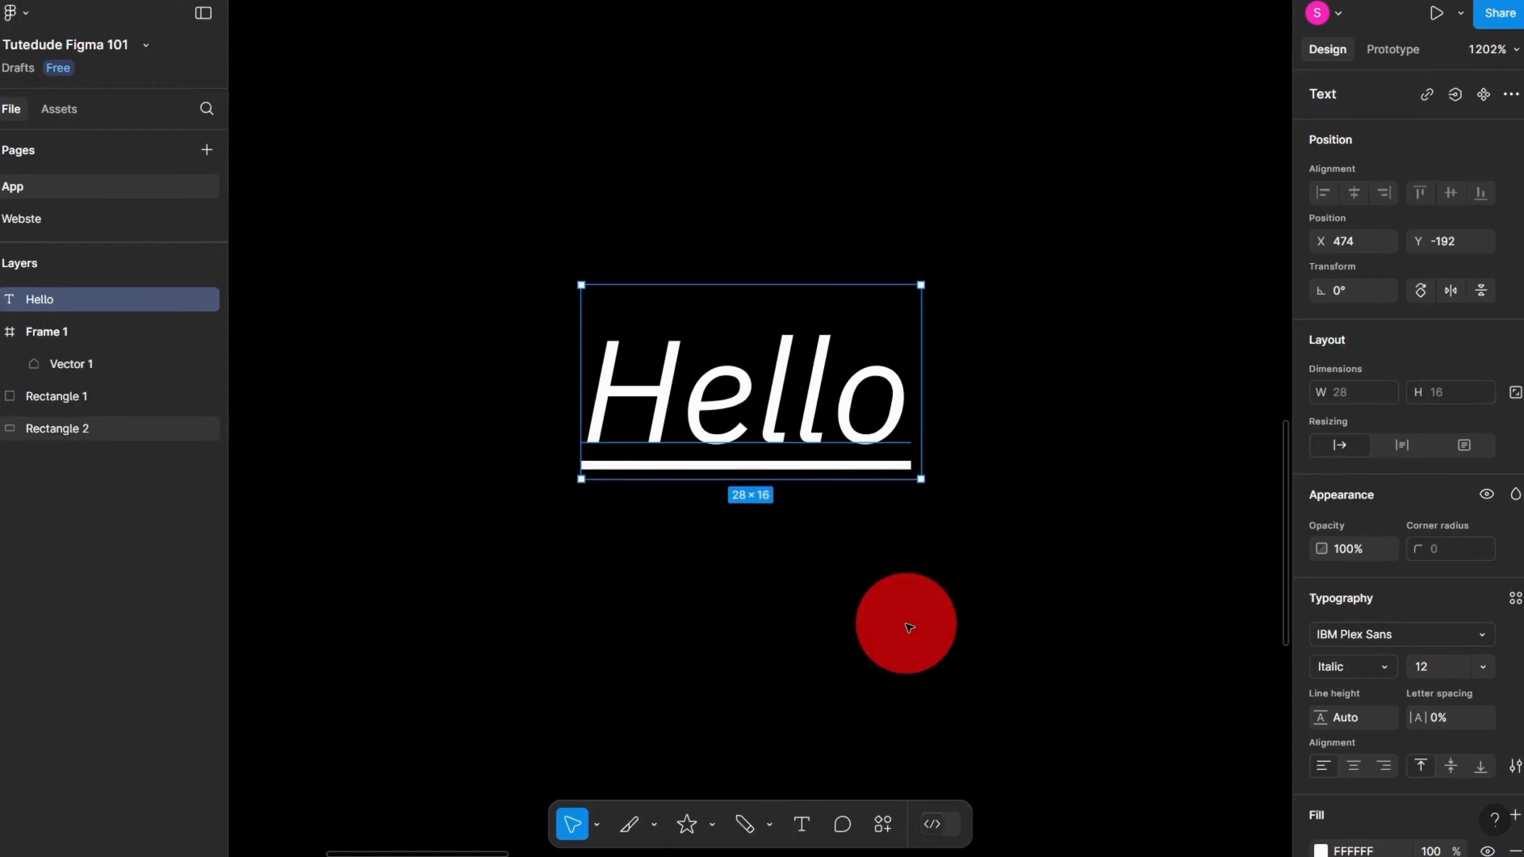
scroll(757, 456, "up", 2)
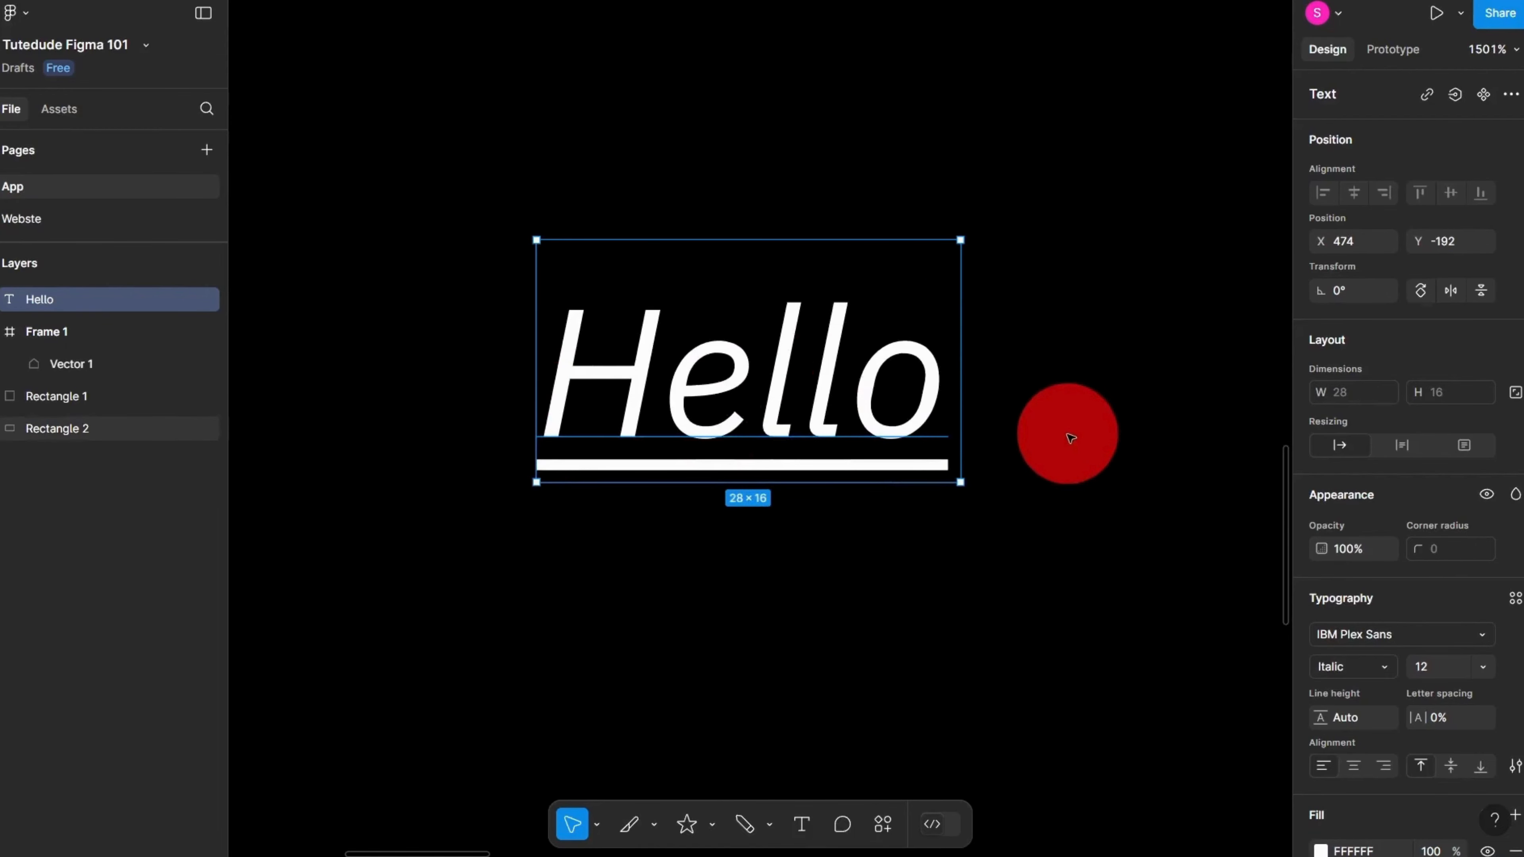
key("ctrl+shift+x")
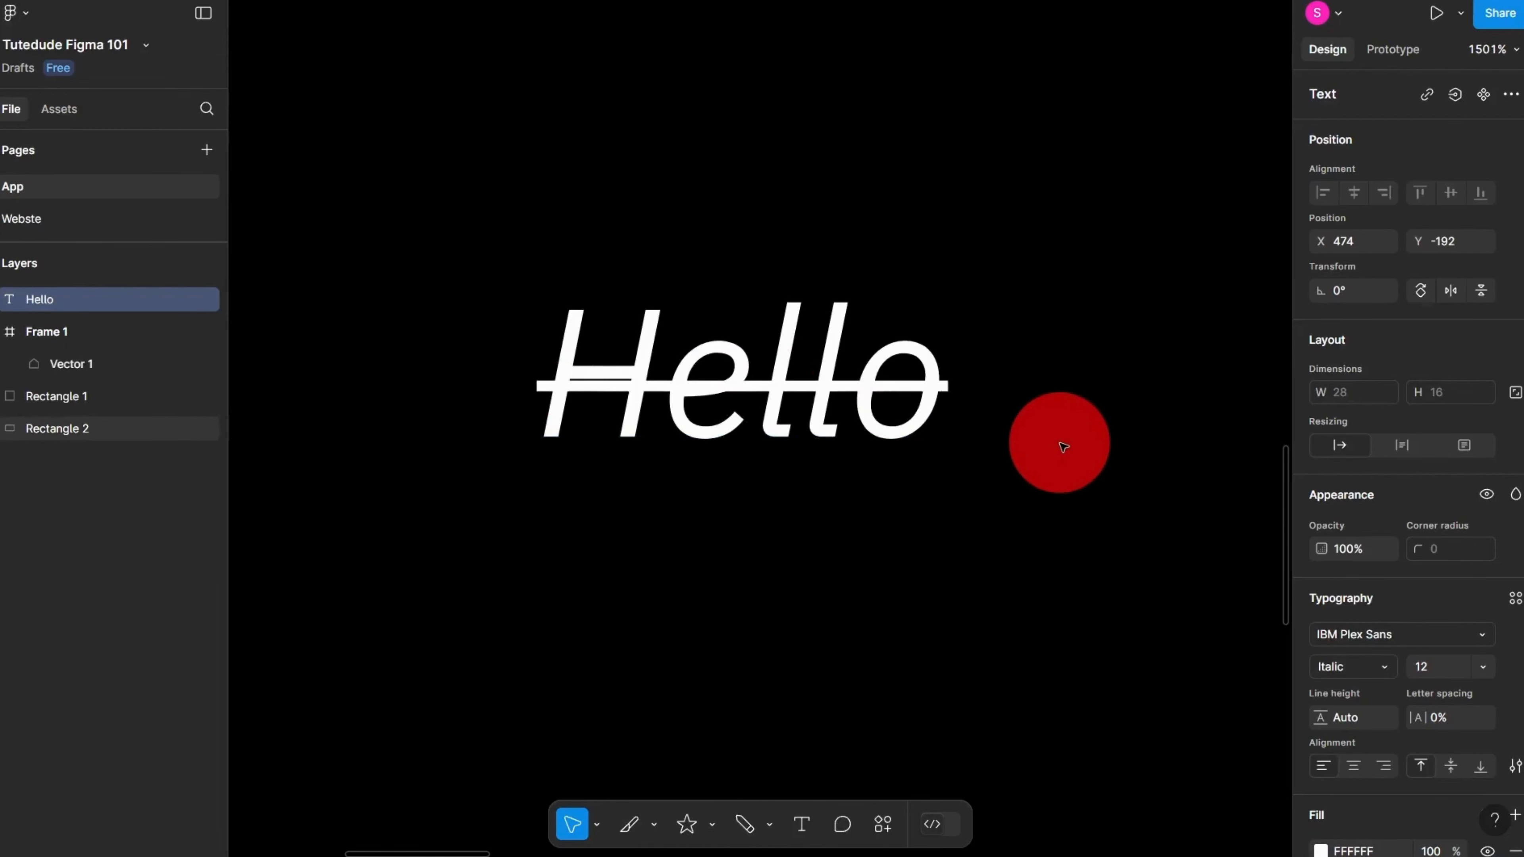
mouse_move(810, 373)
left_mouse_down()
mouse_move(816, 459)
mouse_move(792, 395)
mouse_move(812, 394)
left_mouse_up()
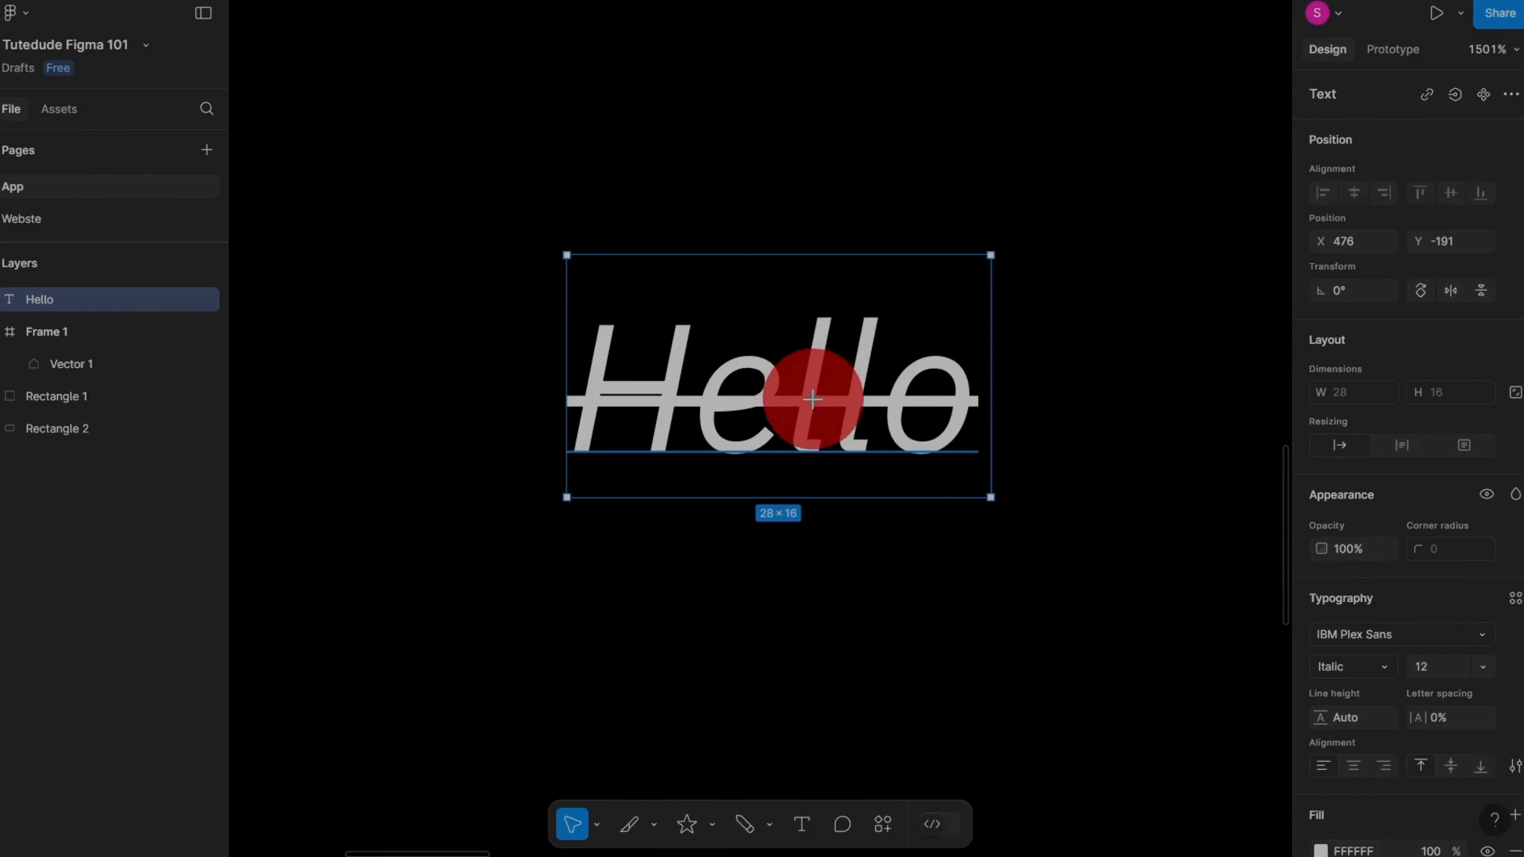
left_click(866, 526)
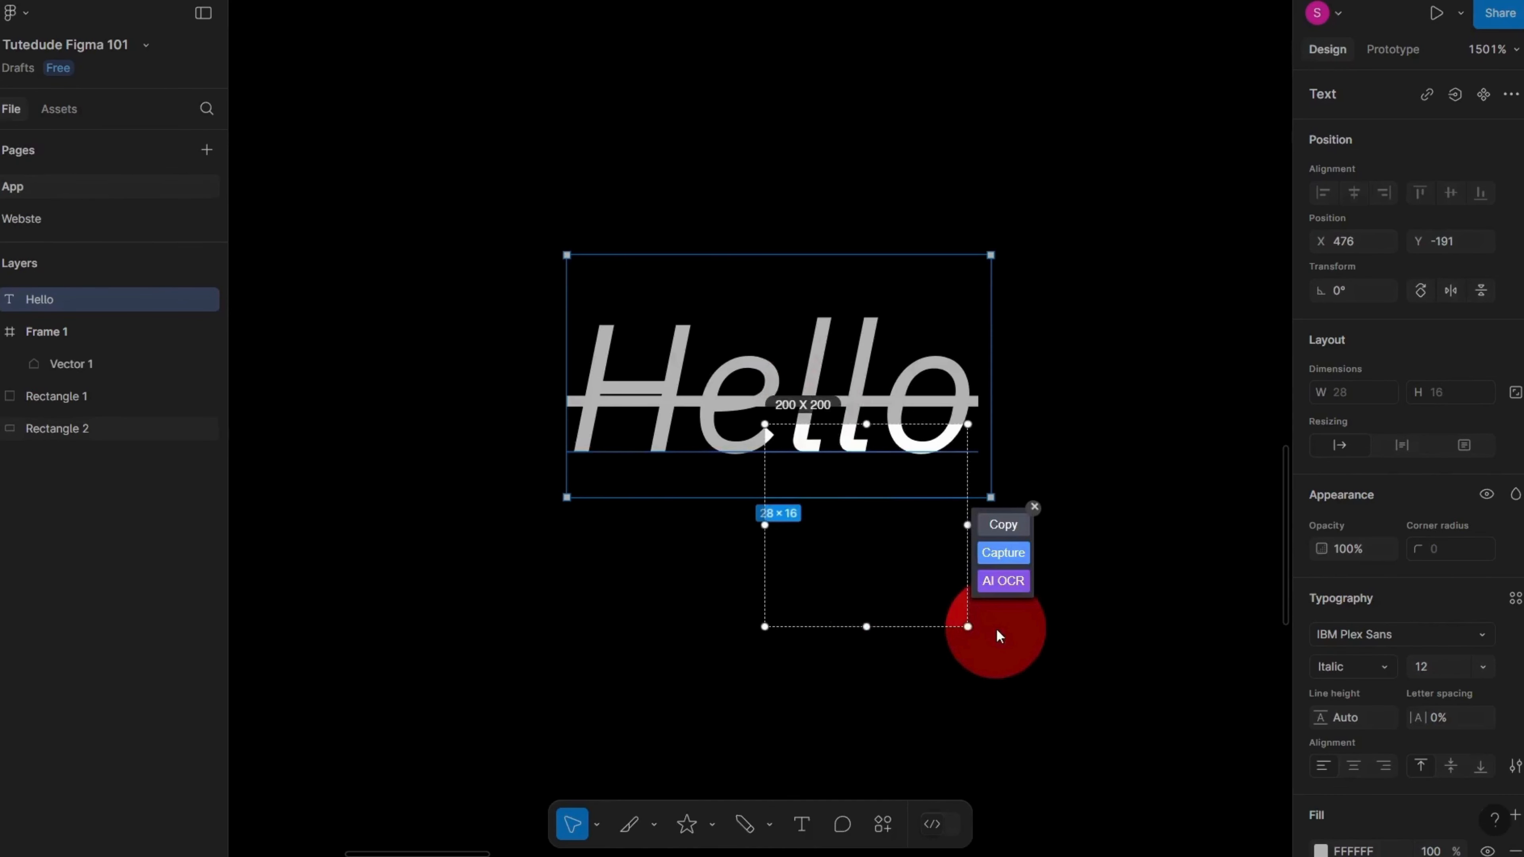
left_click(1033, 507)
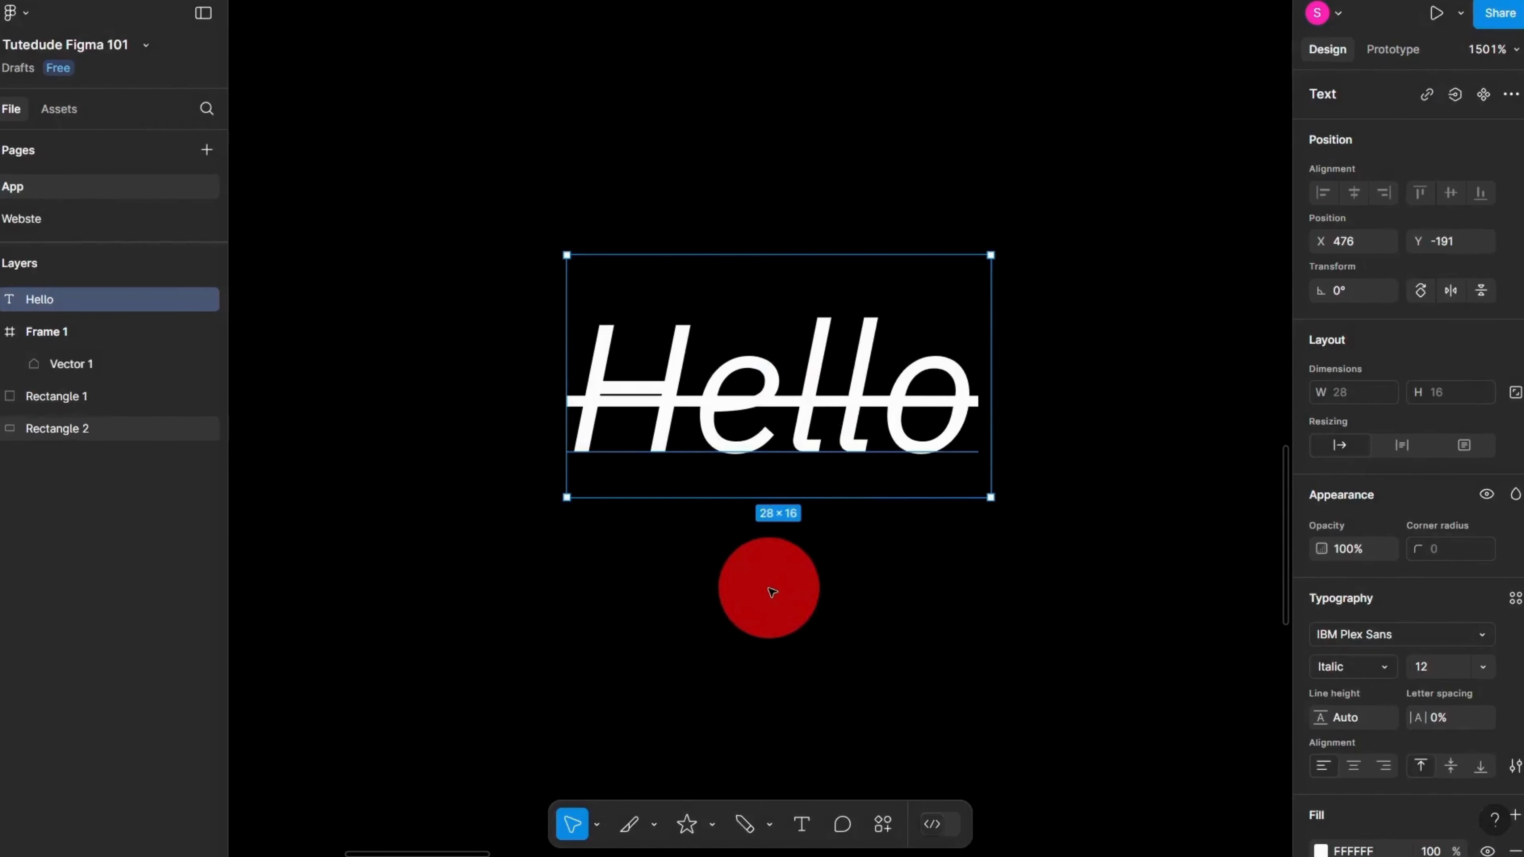
left_click_drag(744, 423, 719, 459)
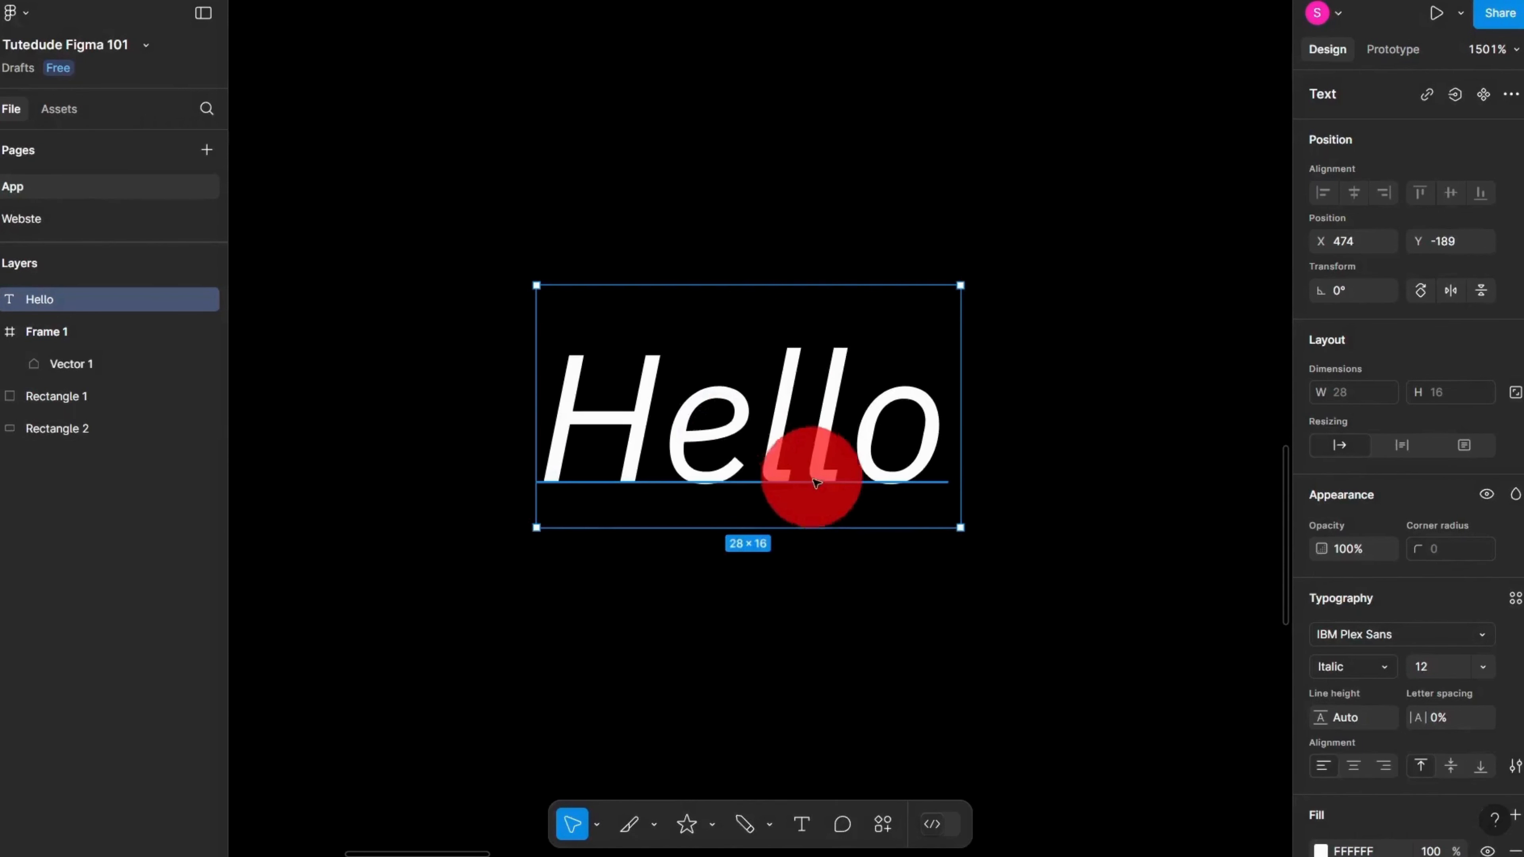
Step: Set the Hello text's font style to Medium and move it slightly up and left to X 472, Y -192
left_click(1354, 673)
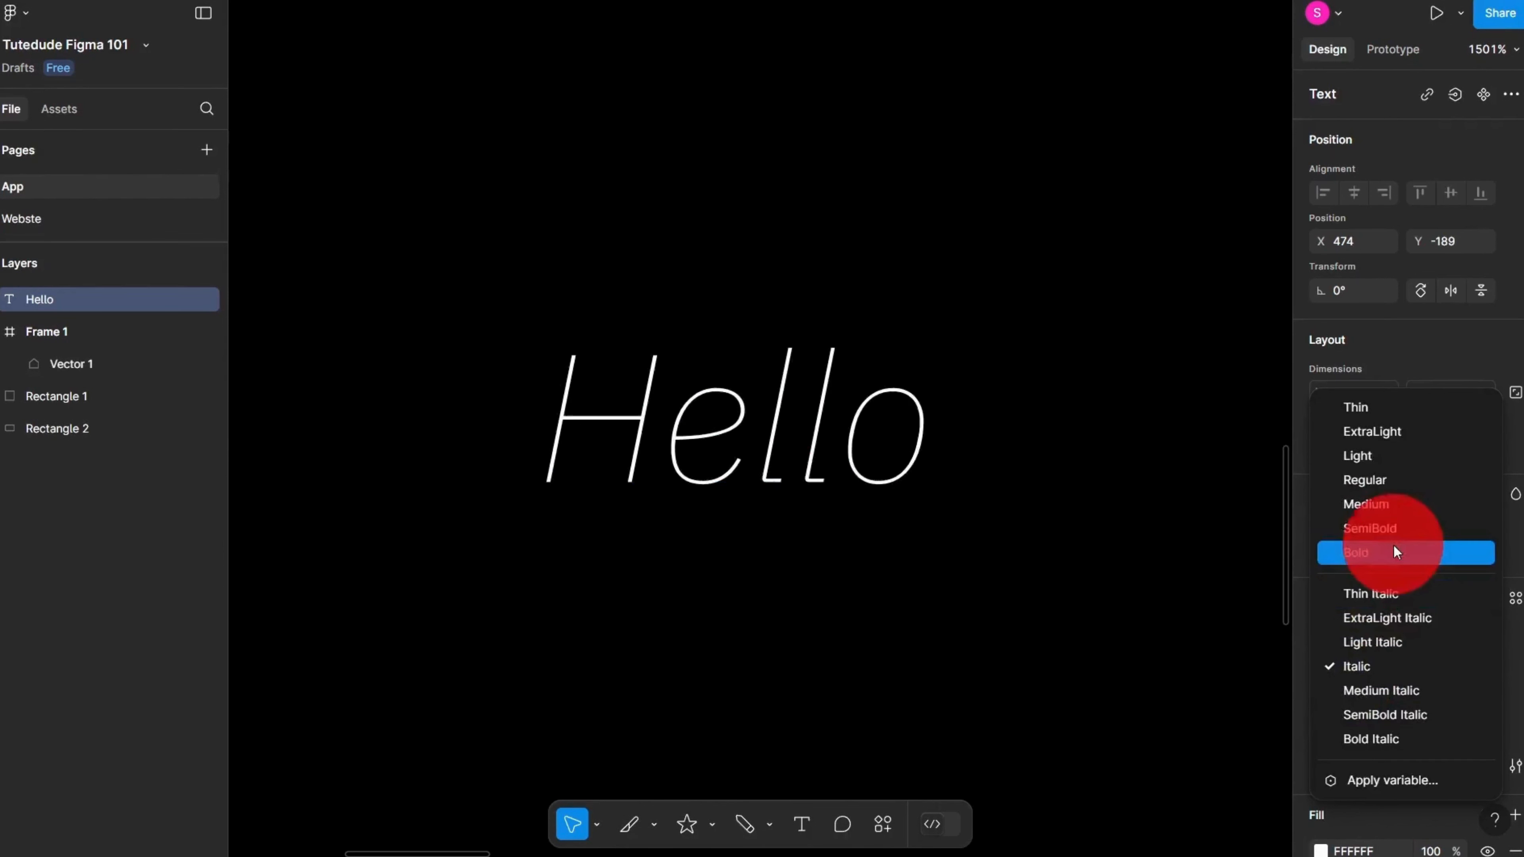
left_click(1385, 512)
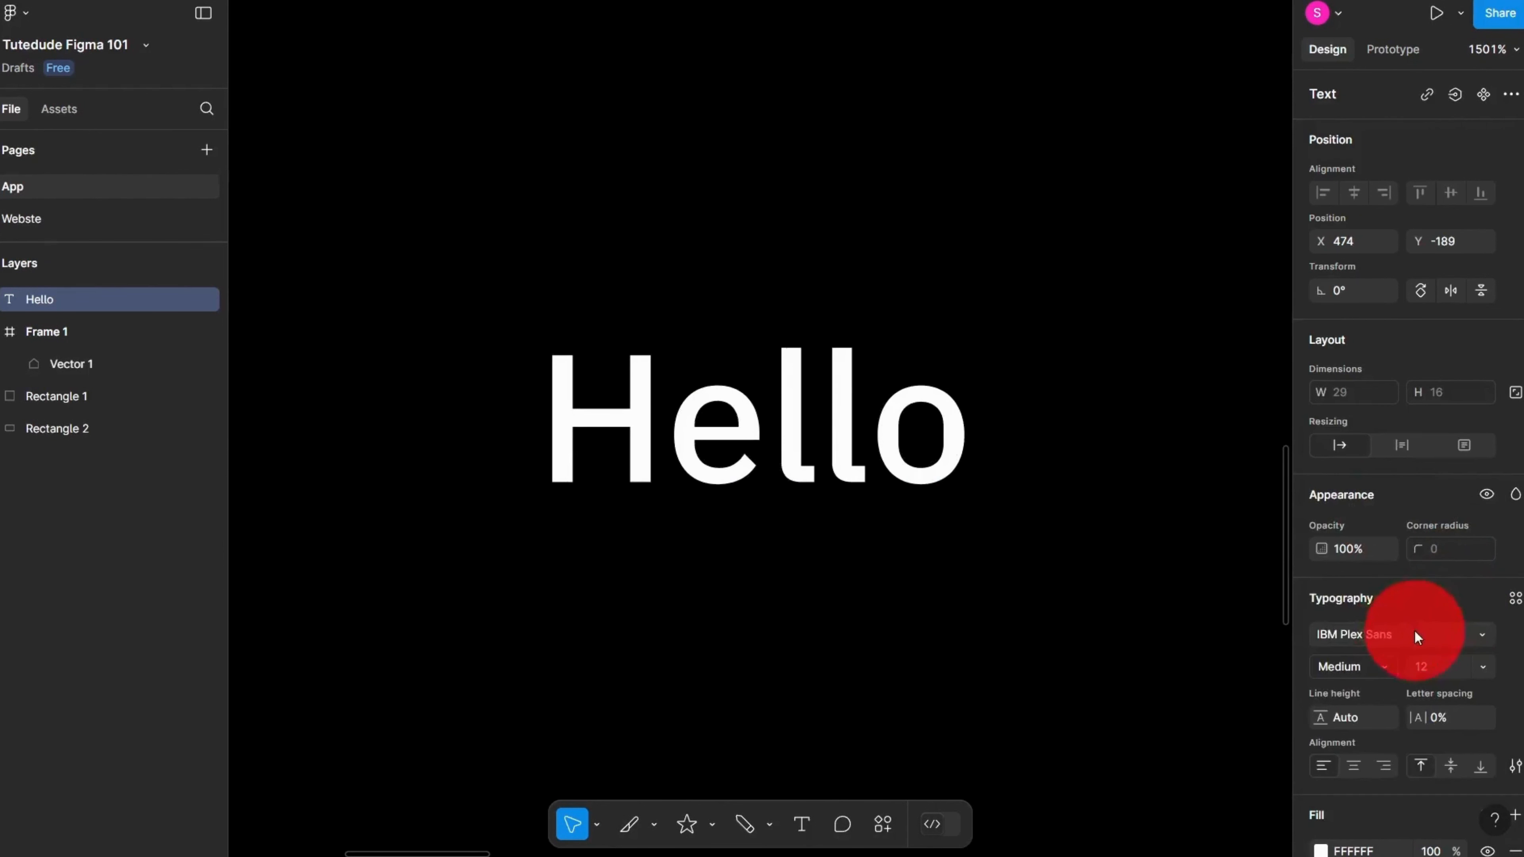
scroll(1418, 600, "down", 3)
left_click(1455, 511)
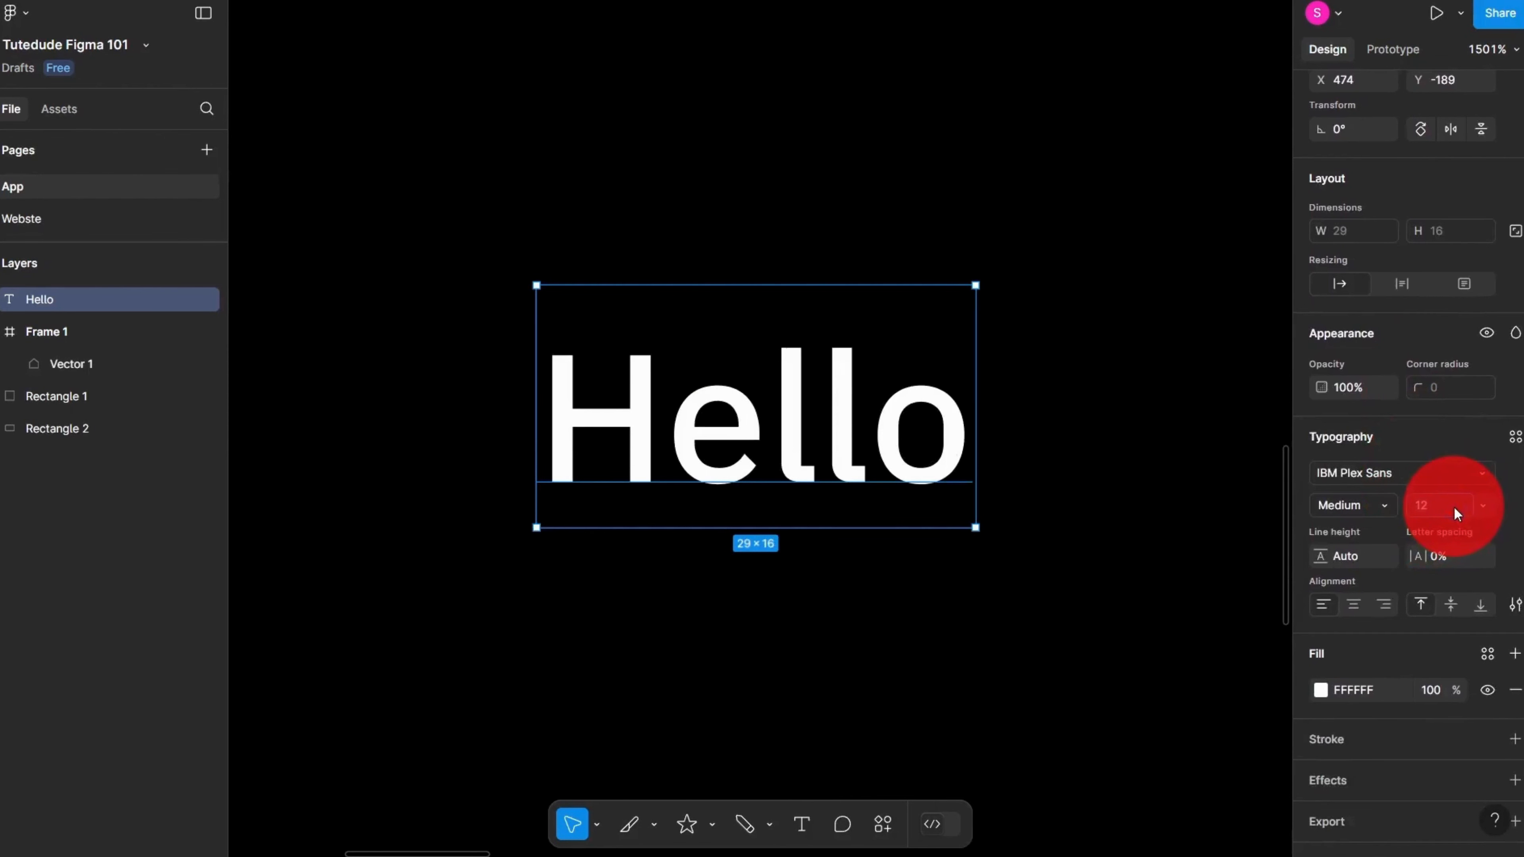
scroll(735, 423, "down", 10)
left_click(738, 422)
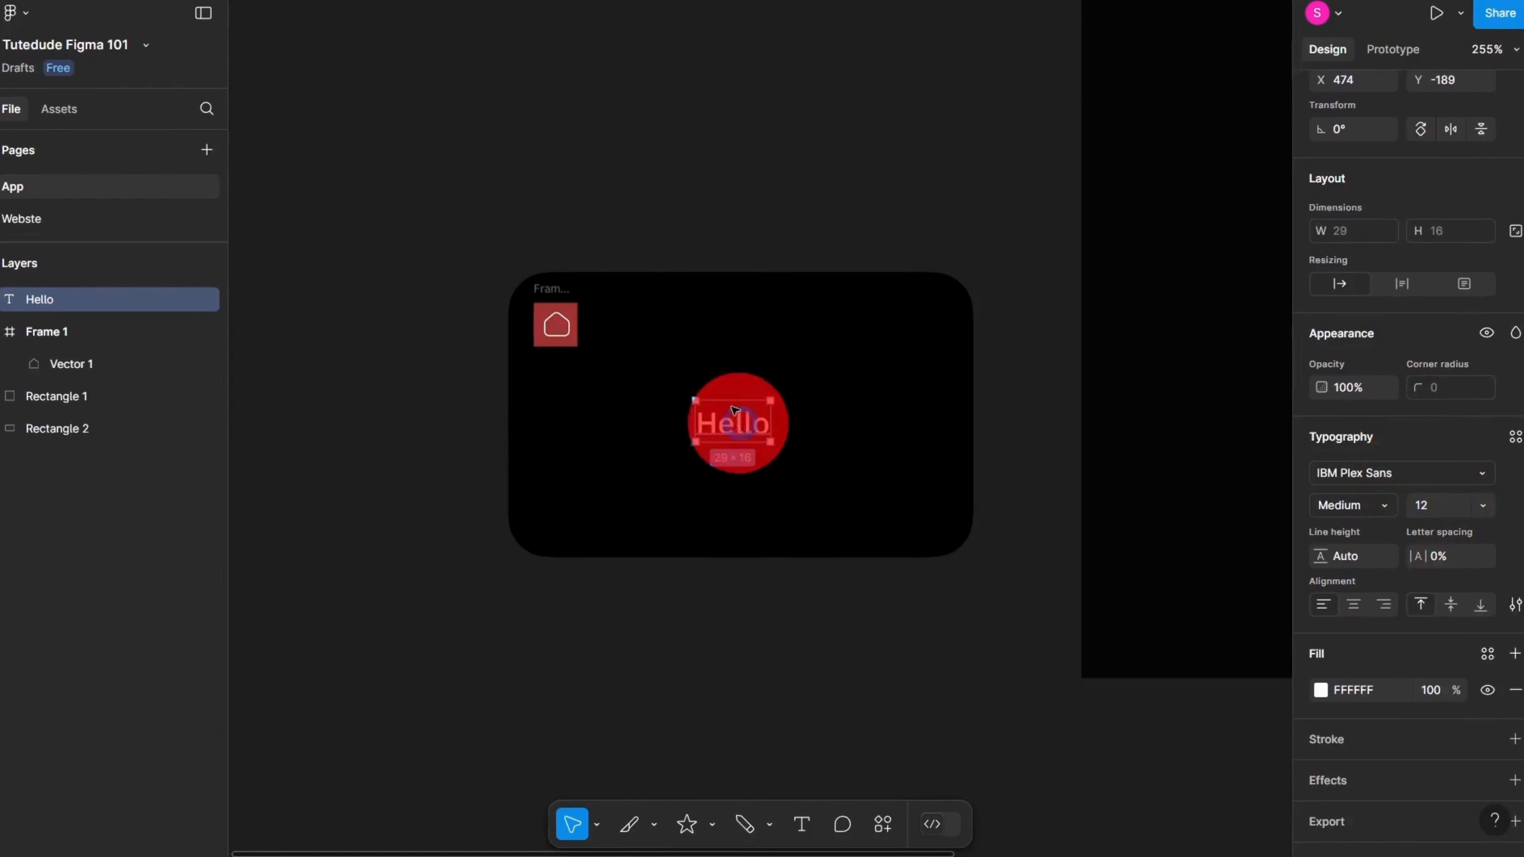
scroll(738, 417, "up", 3)
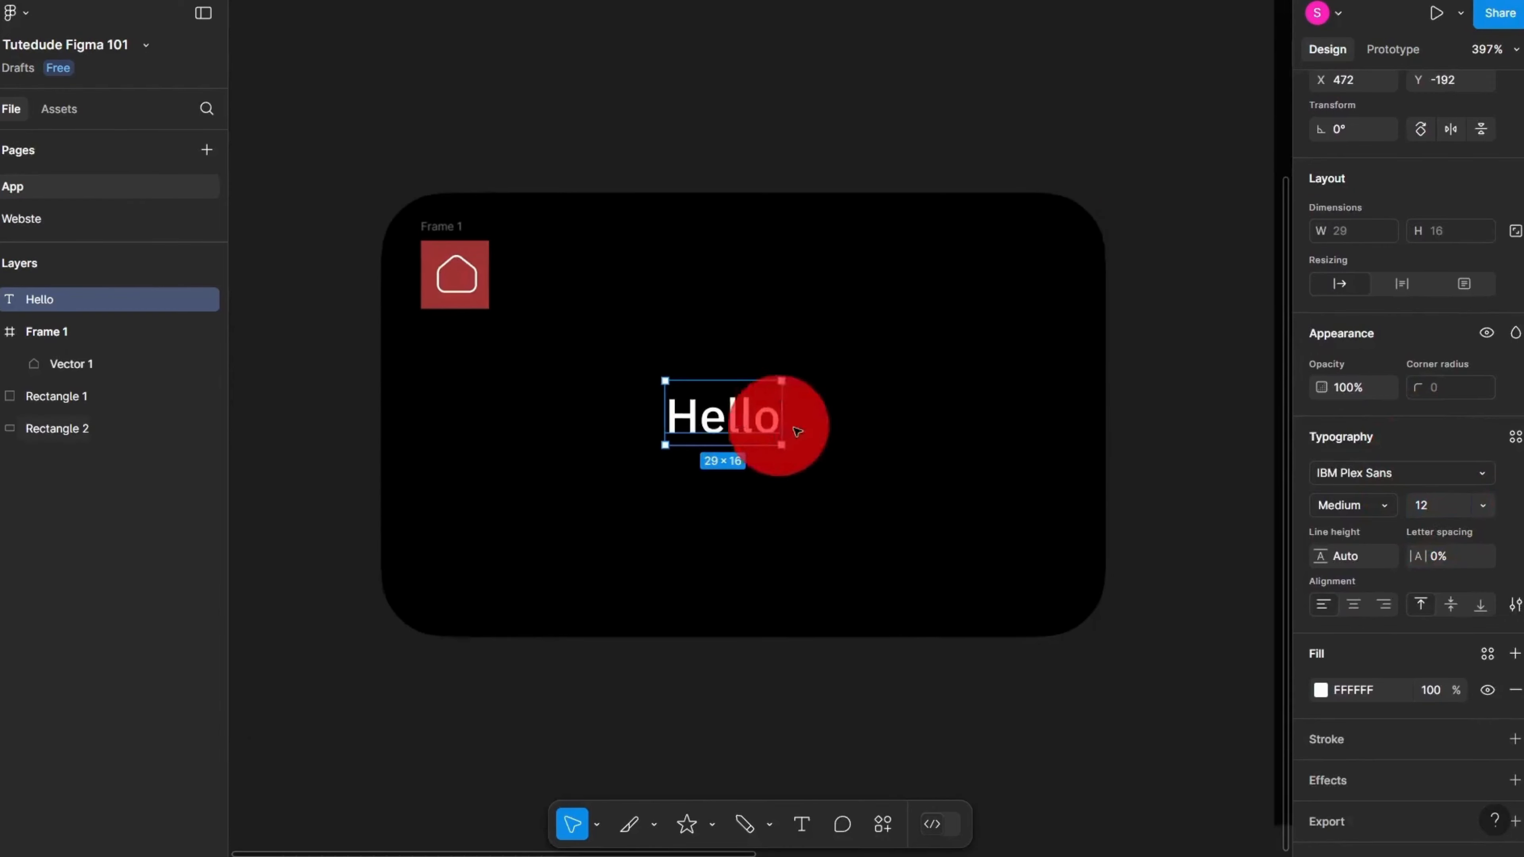
Step: Enlarge the Hello text to font size 128 and reposition it over the black card
left_click(1480, 506)
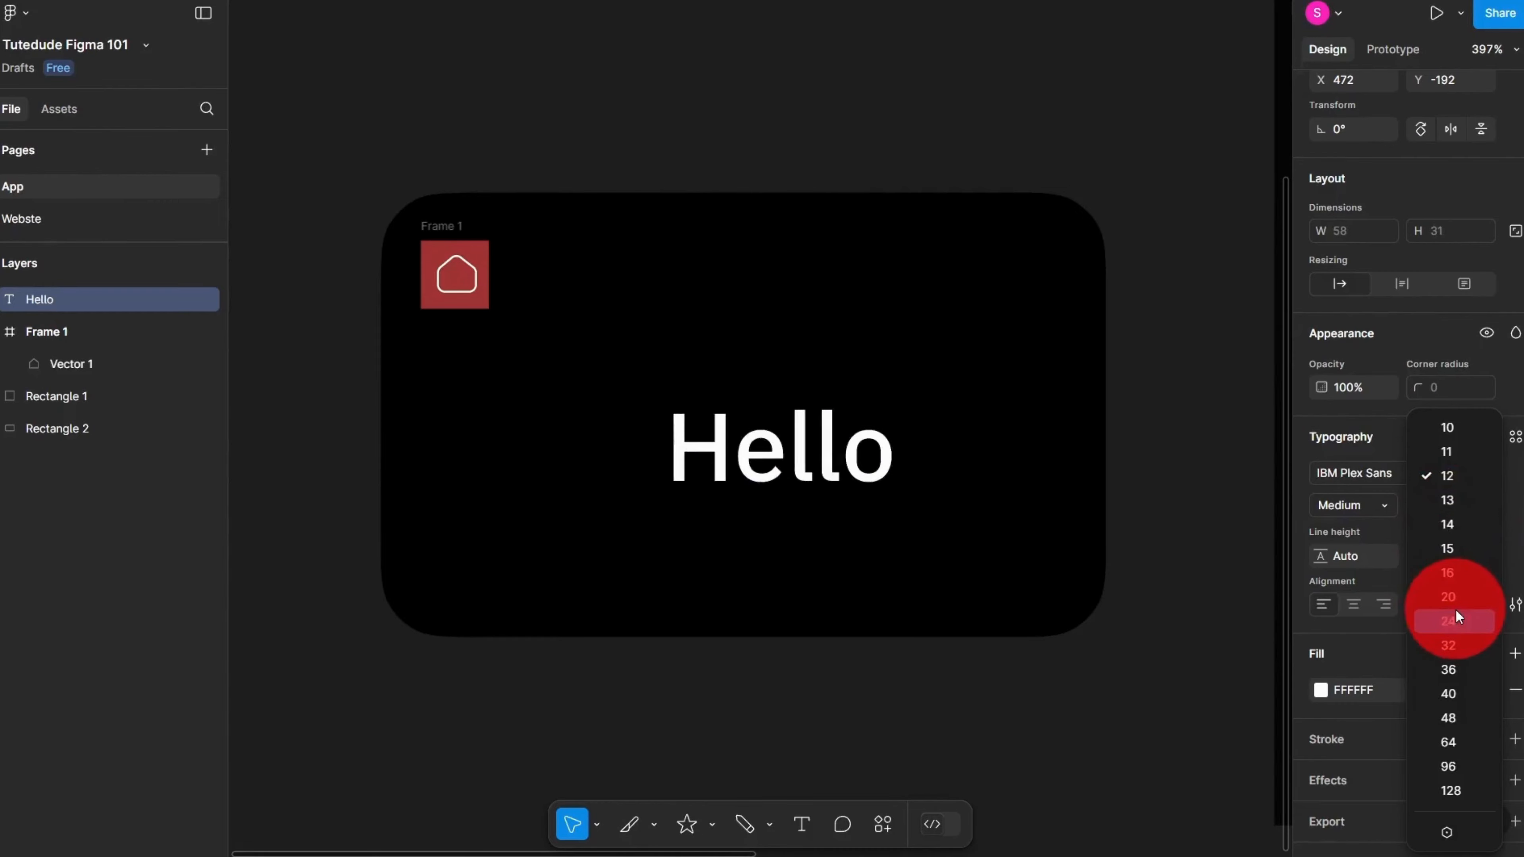
left_click(1449, 792)
scroll(1106, 630, "down", 3)
left_click_drag(654, 478, 796, 510)
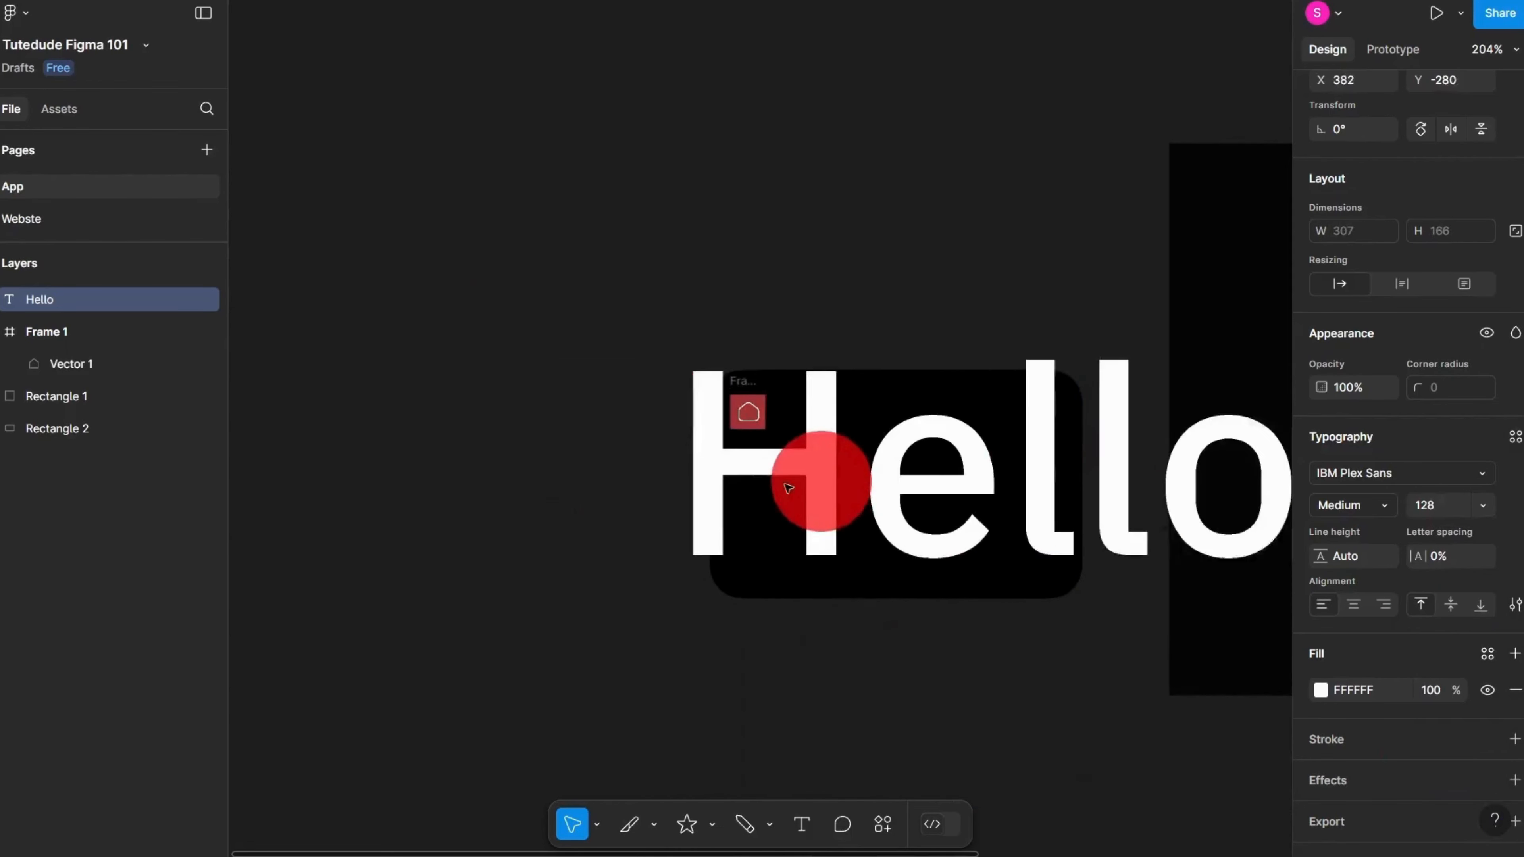
Step: Set the Hello text's font size to 24 and move it to the middle of the black card
type("2")
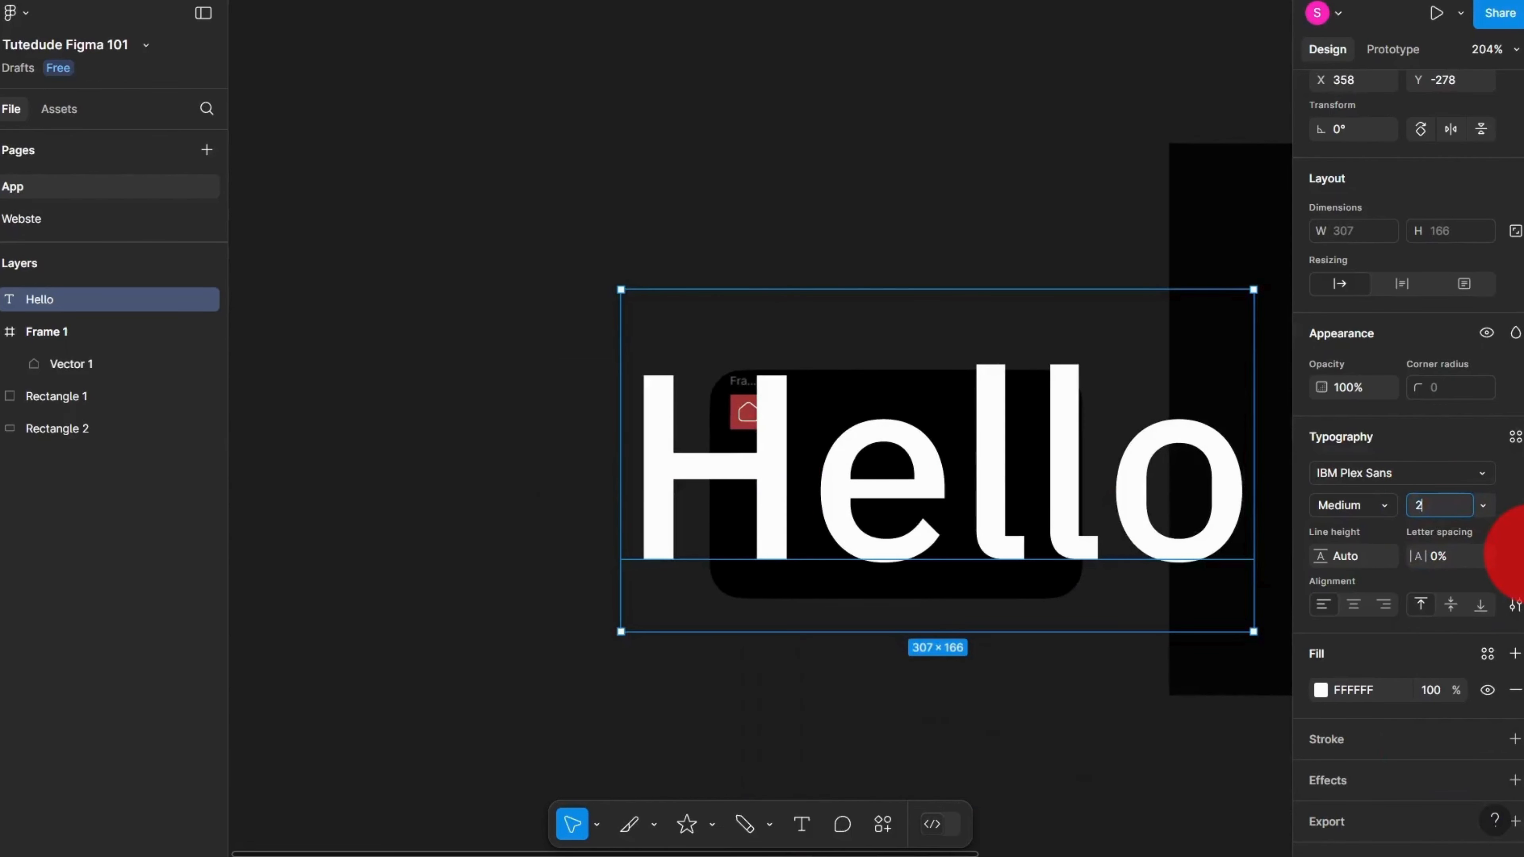
type("4")
key("Return")
scroll(1172, 447, "up", 2)
left_click_drag(425, 231, 799, 512)
scroll(759, 484, "up", 3)
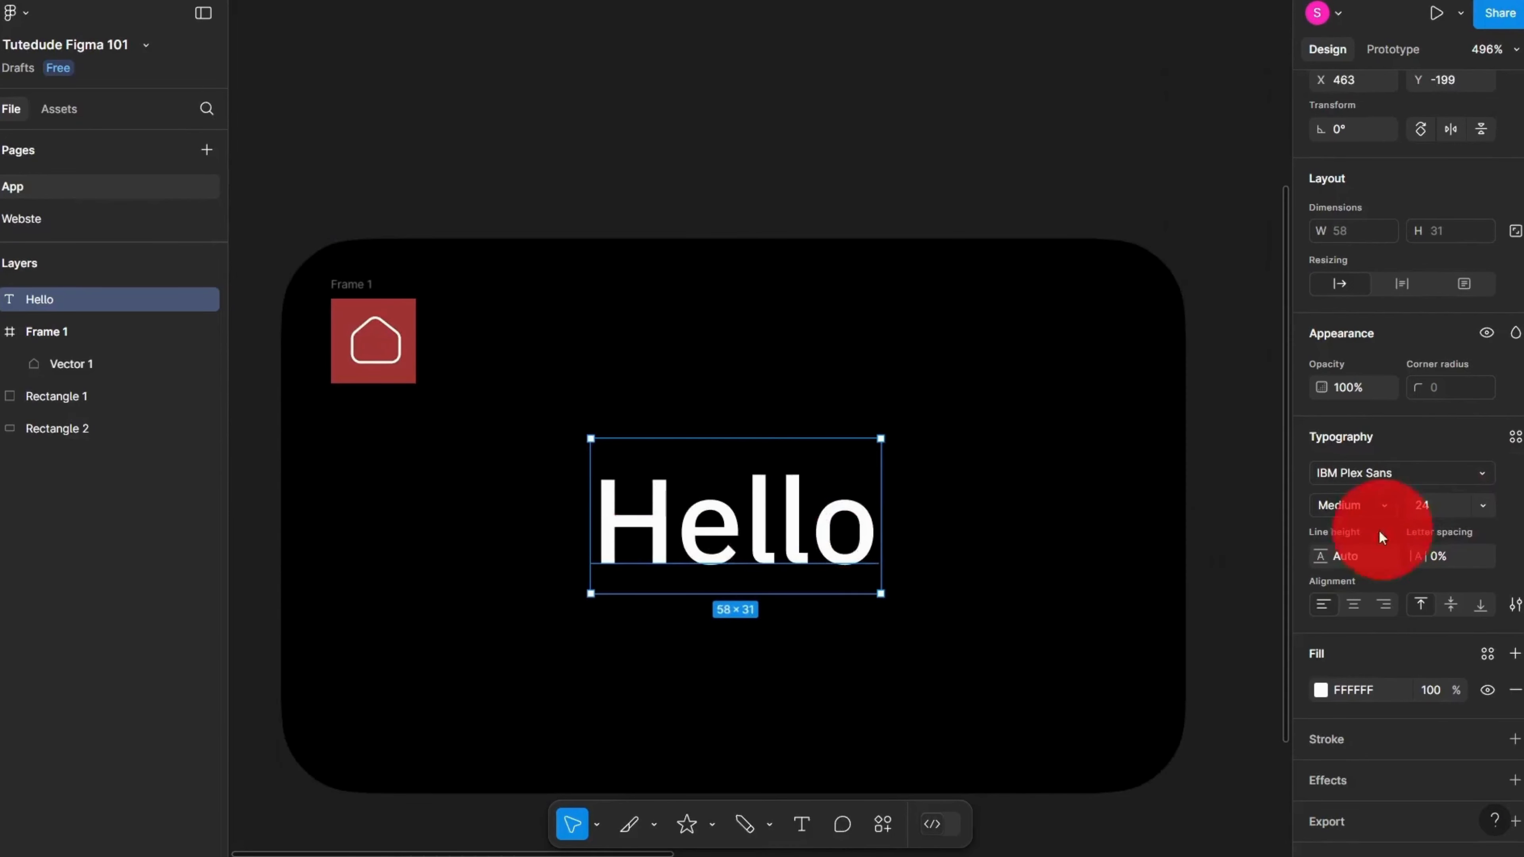
Step: Resize the Hello text box to 58 × 30 and set its font size to 16
left_click_drag(883, 594, 882, 589)
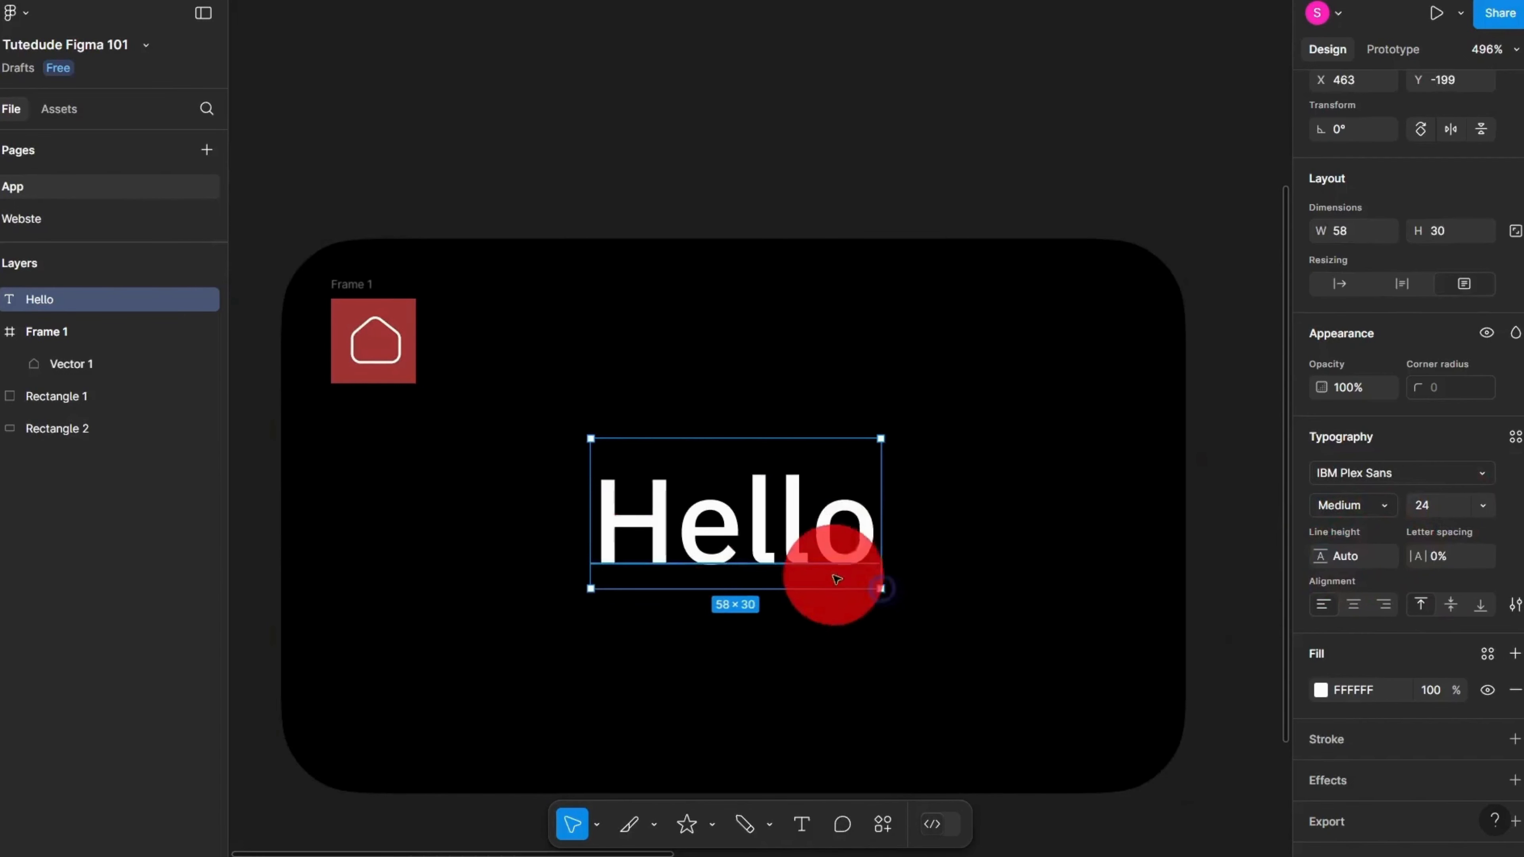
double_click(806, 551)
scroll(895, 565, "down", 2)
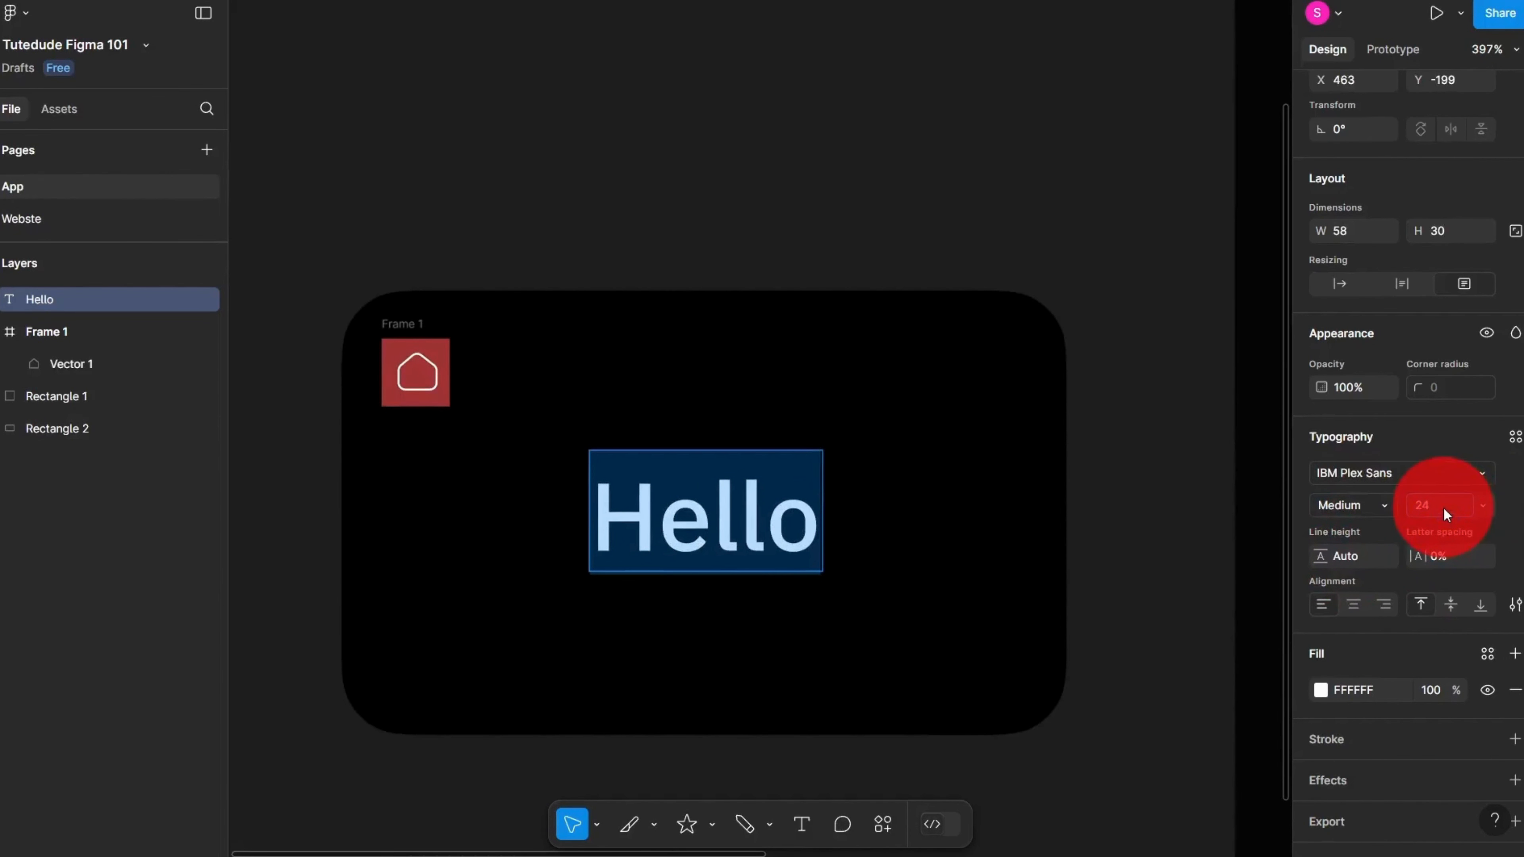
key("Return")
left_click(447, 719)
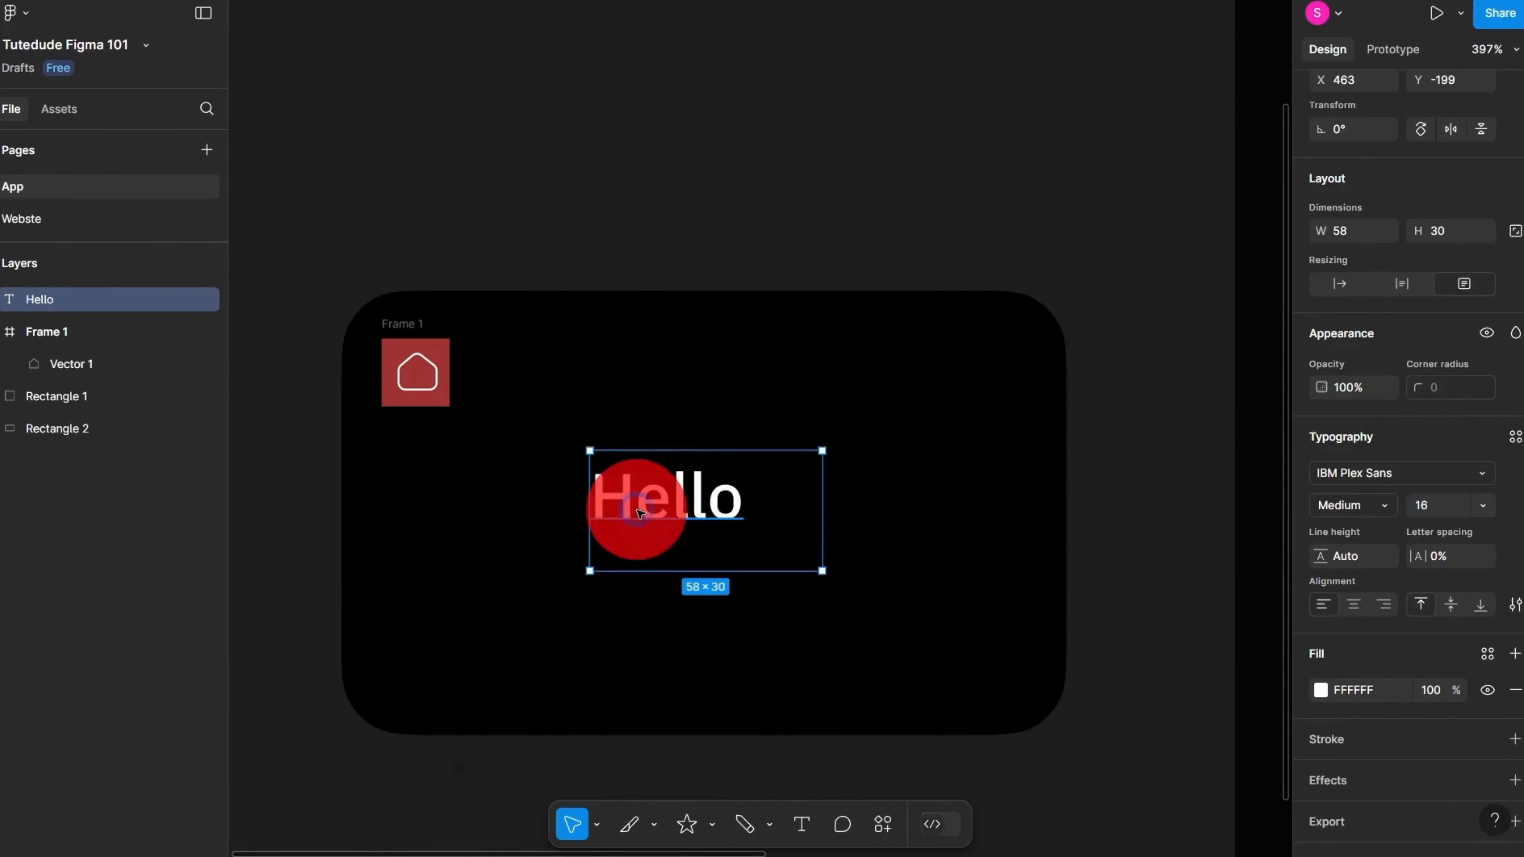
Step: Widen the Hello text box to 160 across the card below the home icon and fit its height to the text
left_click_drag(638, 511, 1047, 508)
left_click_drag(743, 523, 733, 496)
scroll(597, 502, "up", 2)
left_click_drag(575, 512, 641, 433)
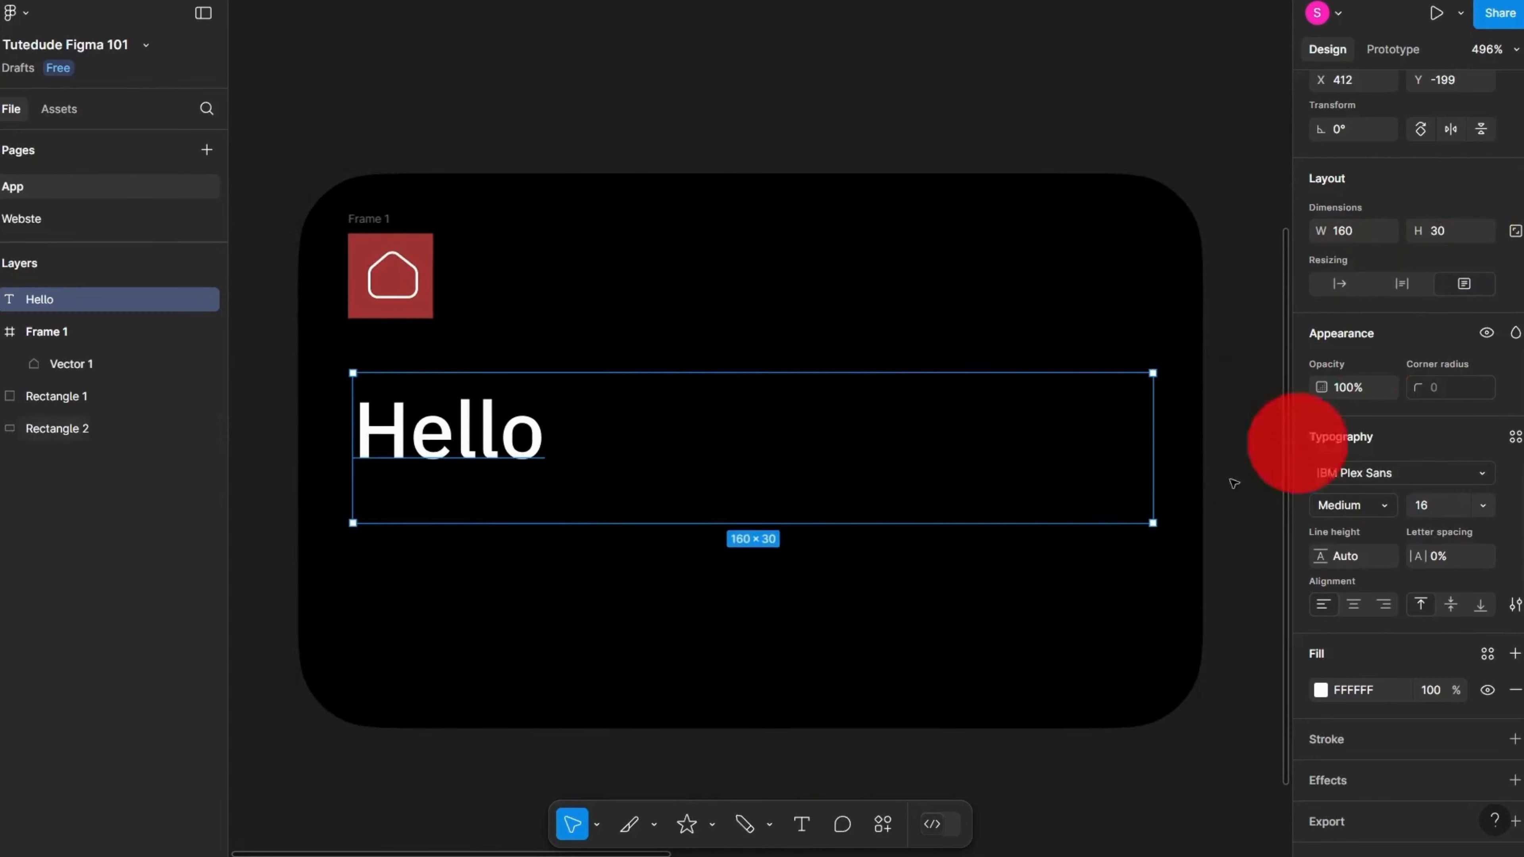
double_click(459, 529)
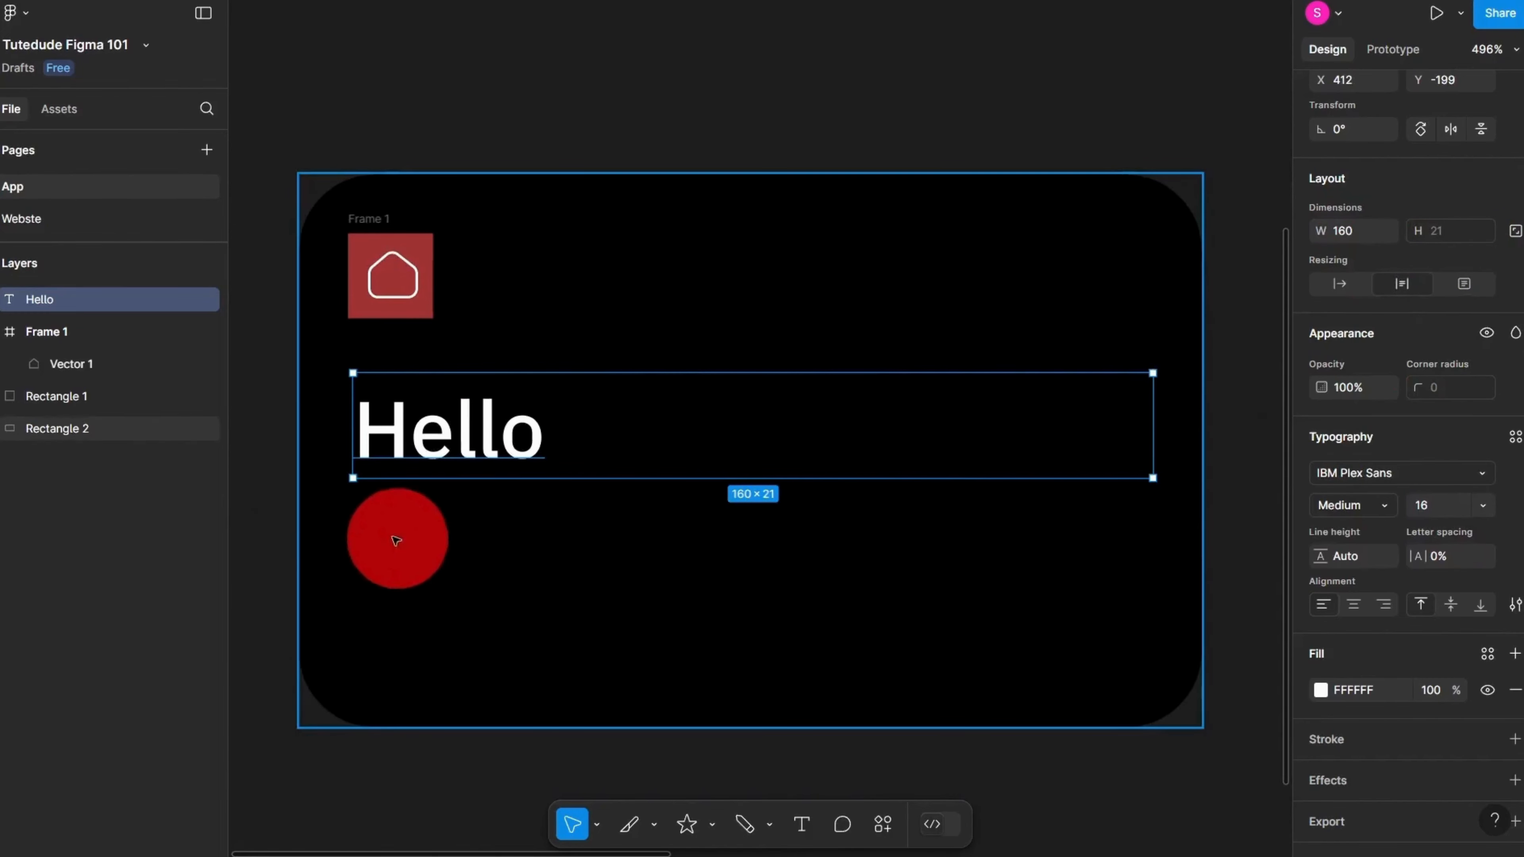
Step: Extend the Hello text to read "Hello World, How are you, I am Fine. How about u."
scroll(311, 502, "up", 5)
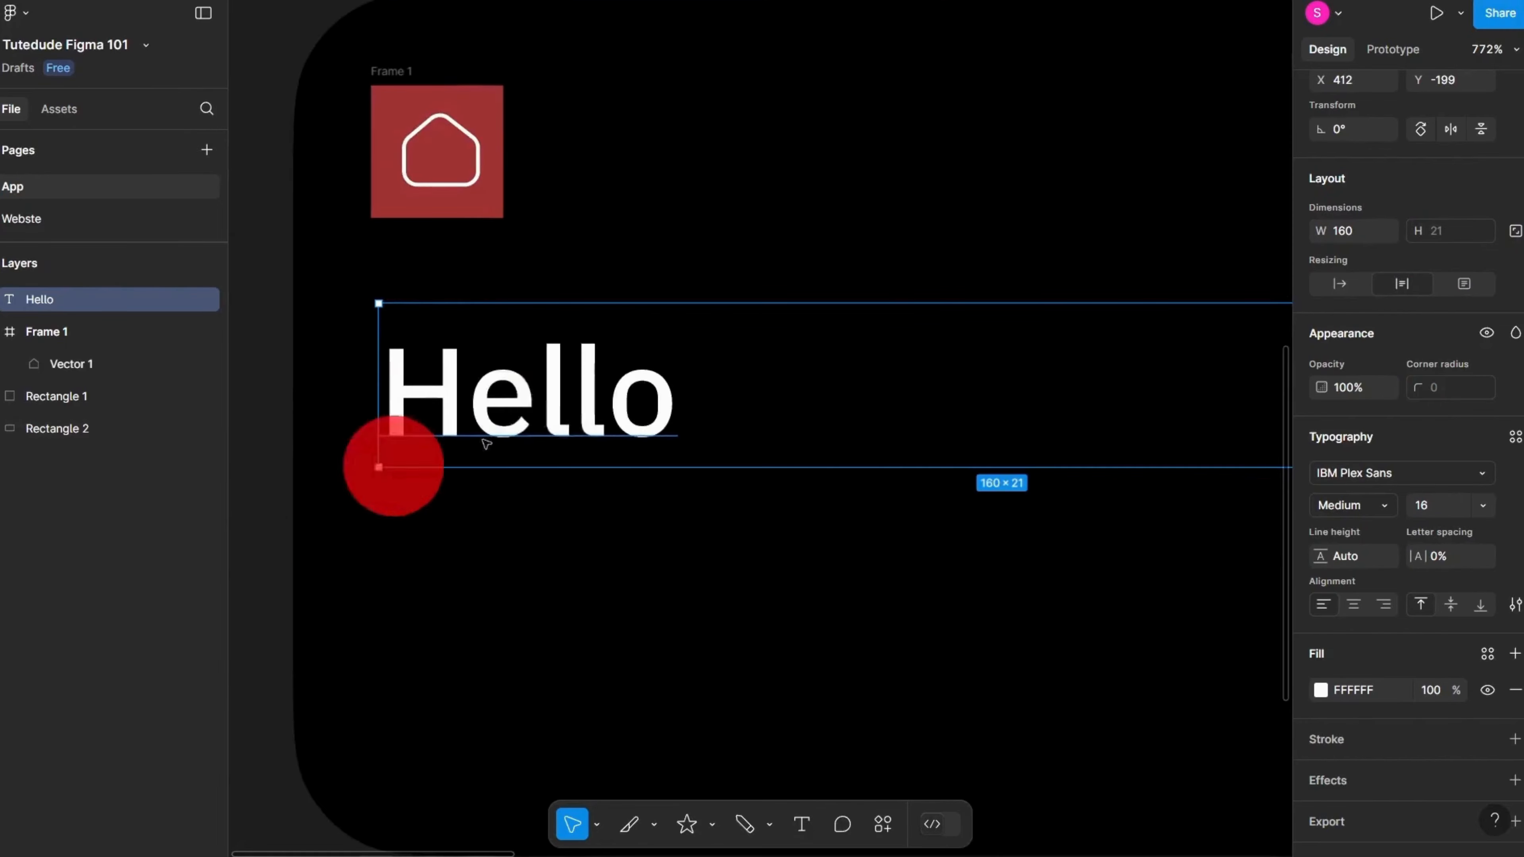
double_click(543, 399)
left_click(673, 403)
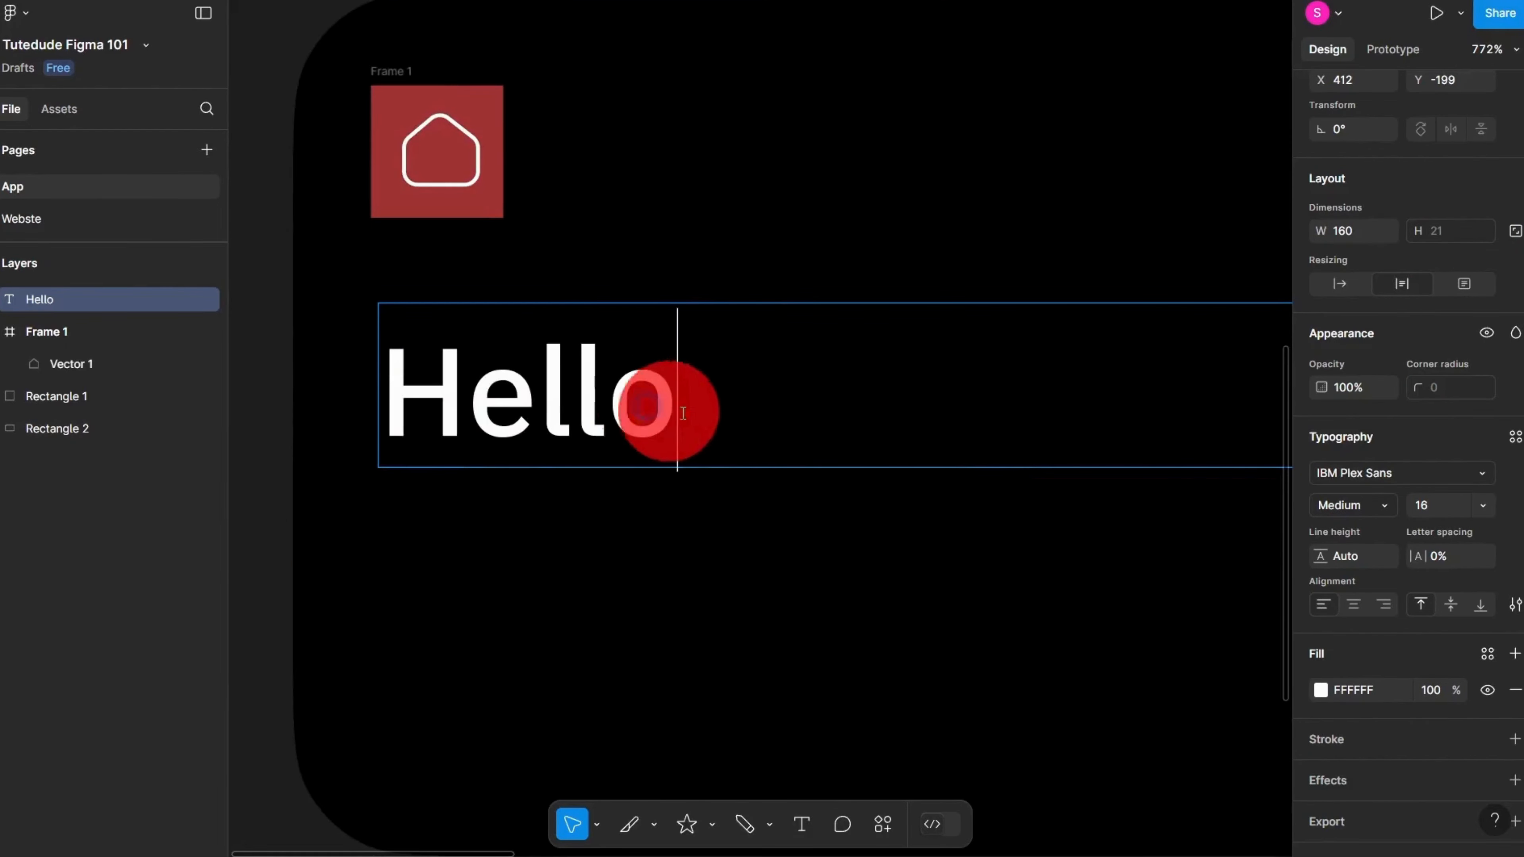
type("World,")
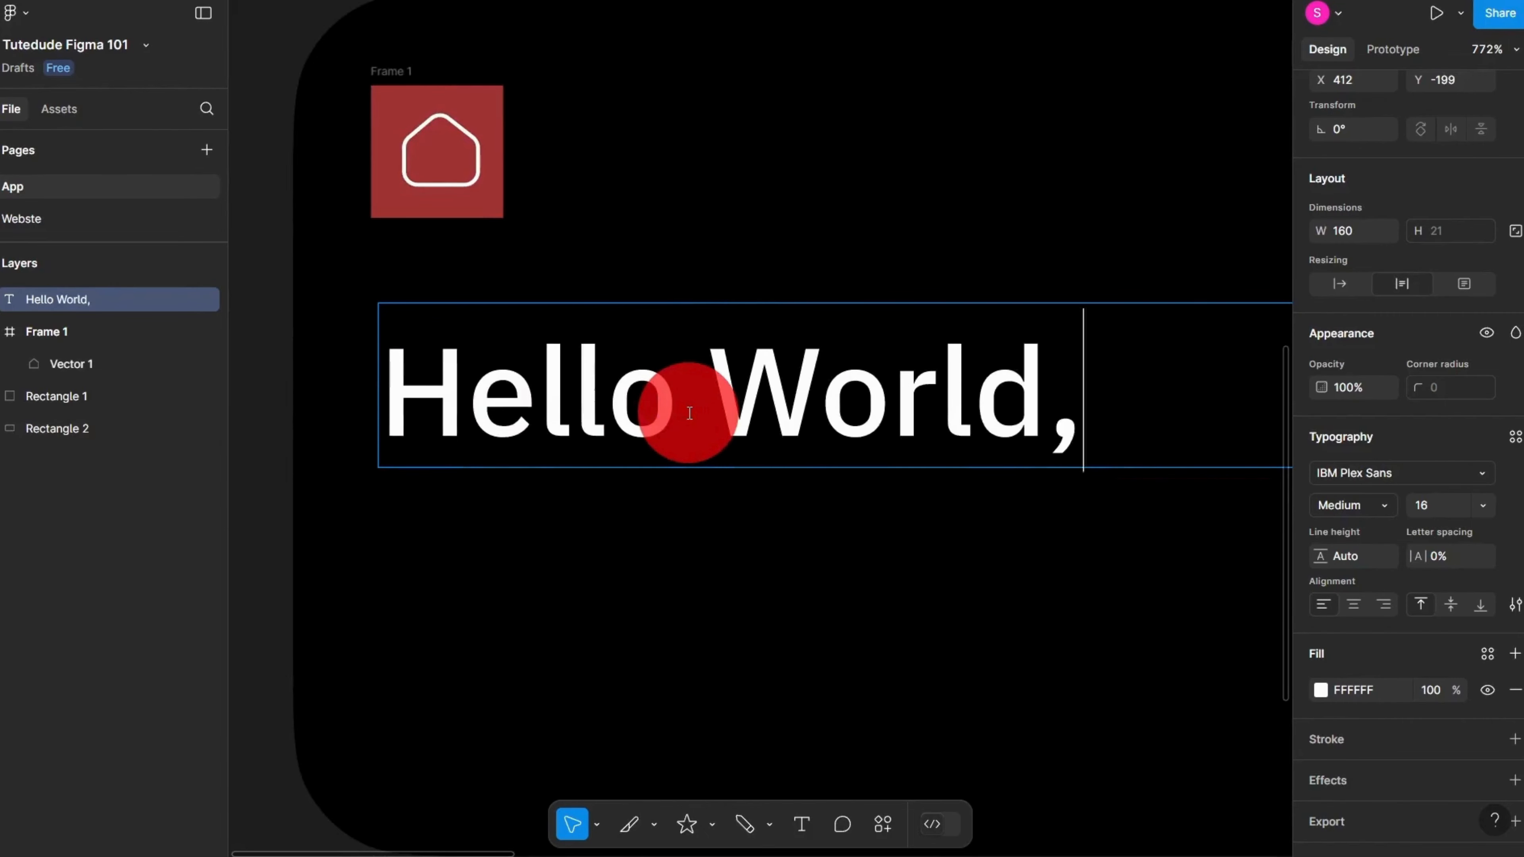
type(" How are you,")
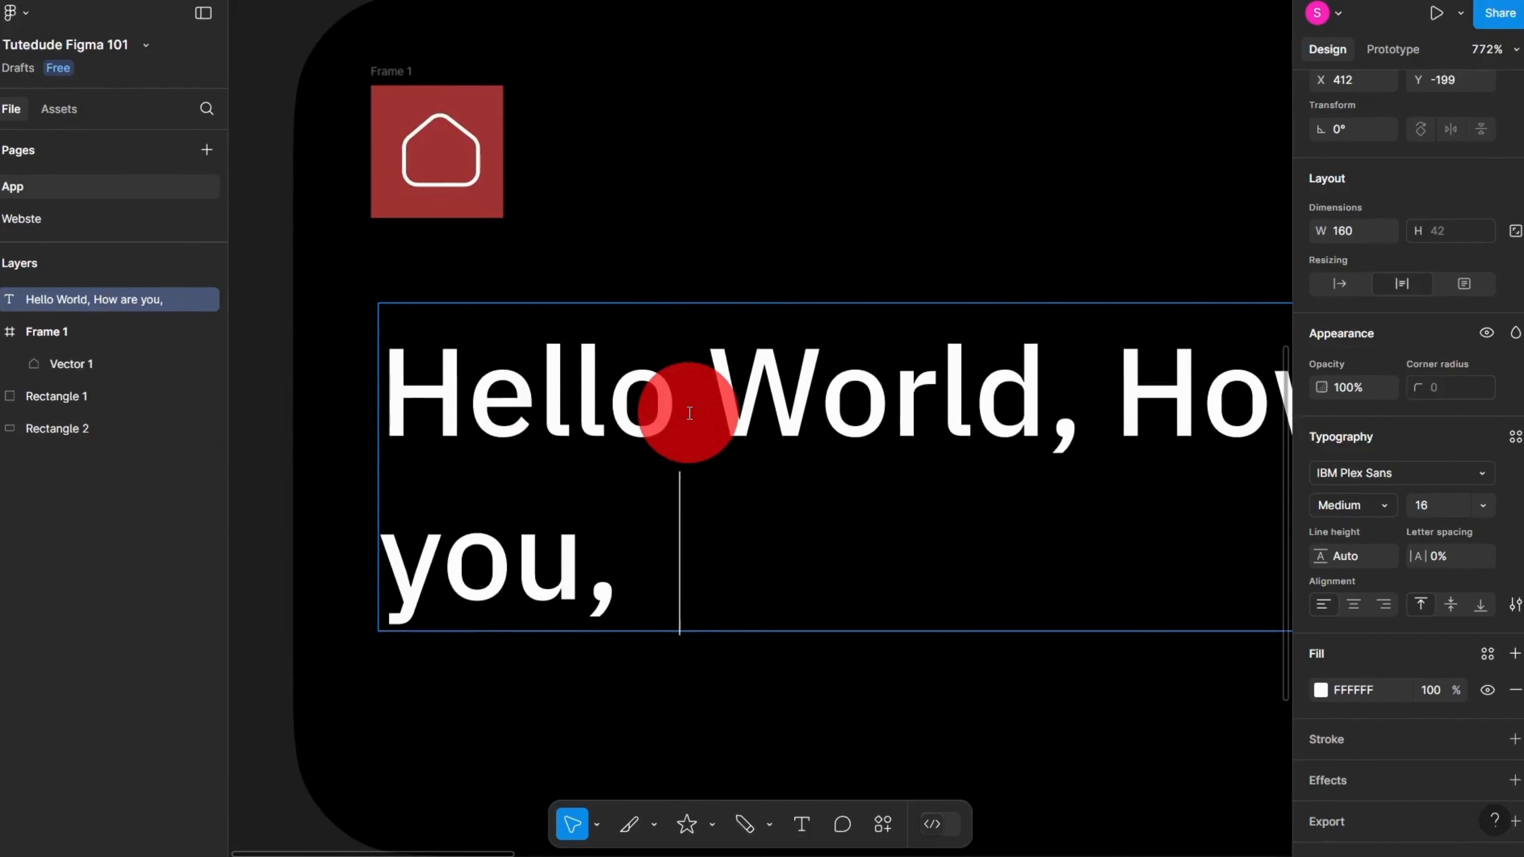
type("  I am Fine")
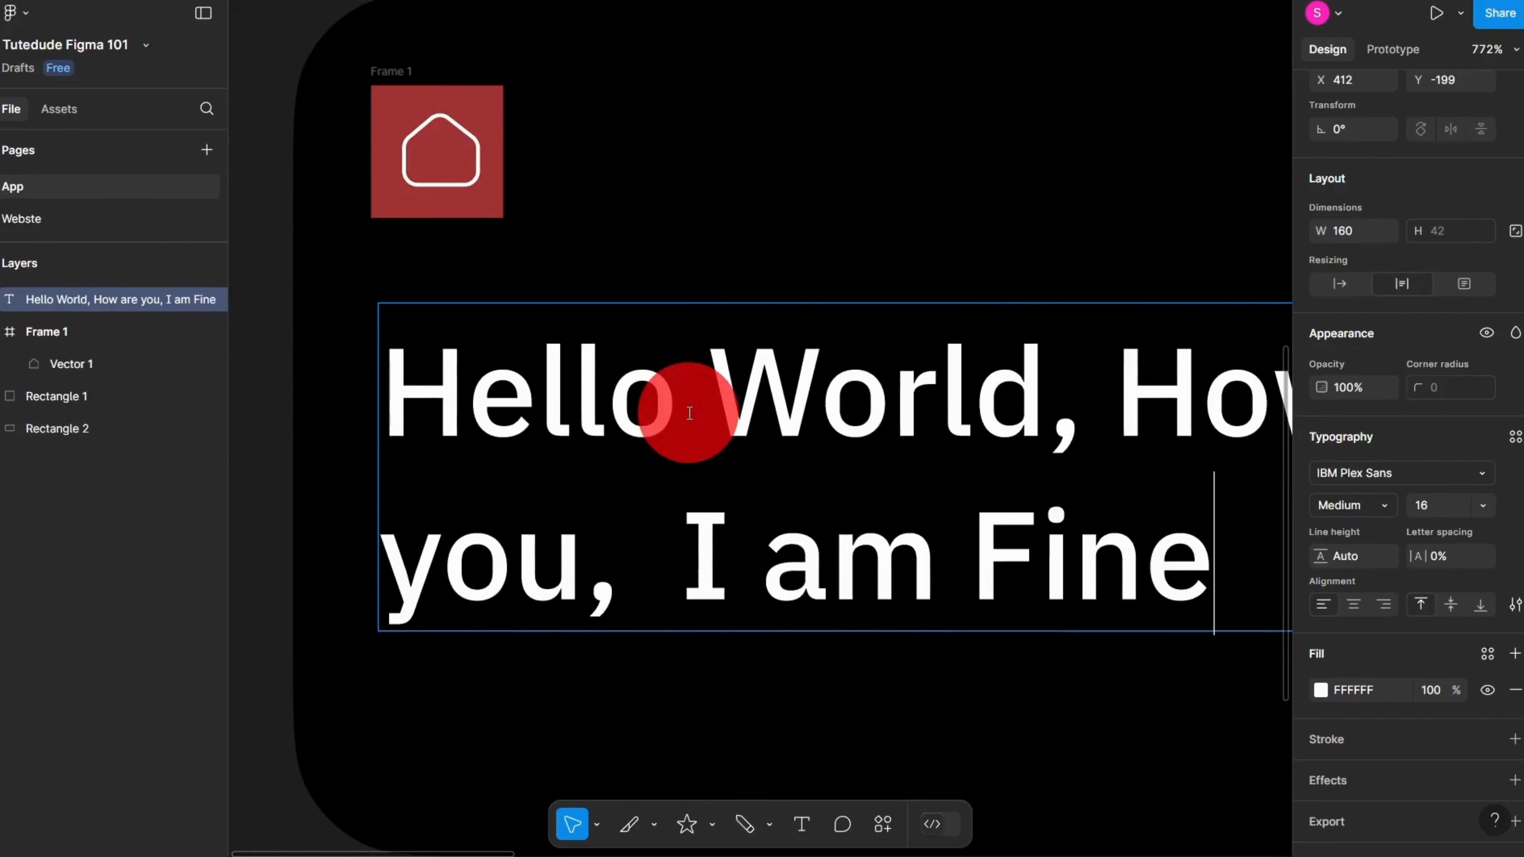
type(". How about u")
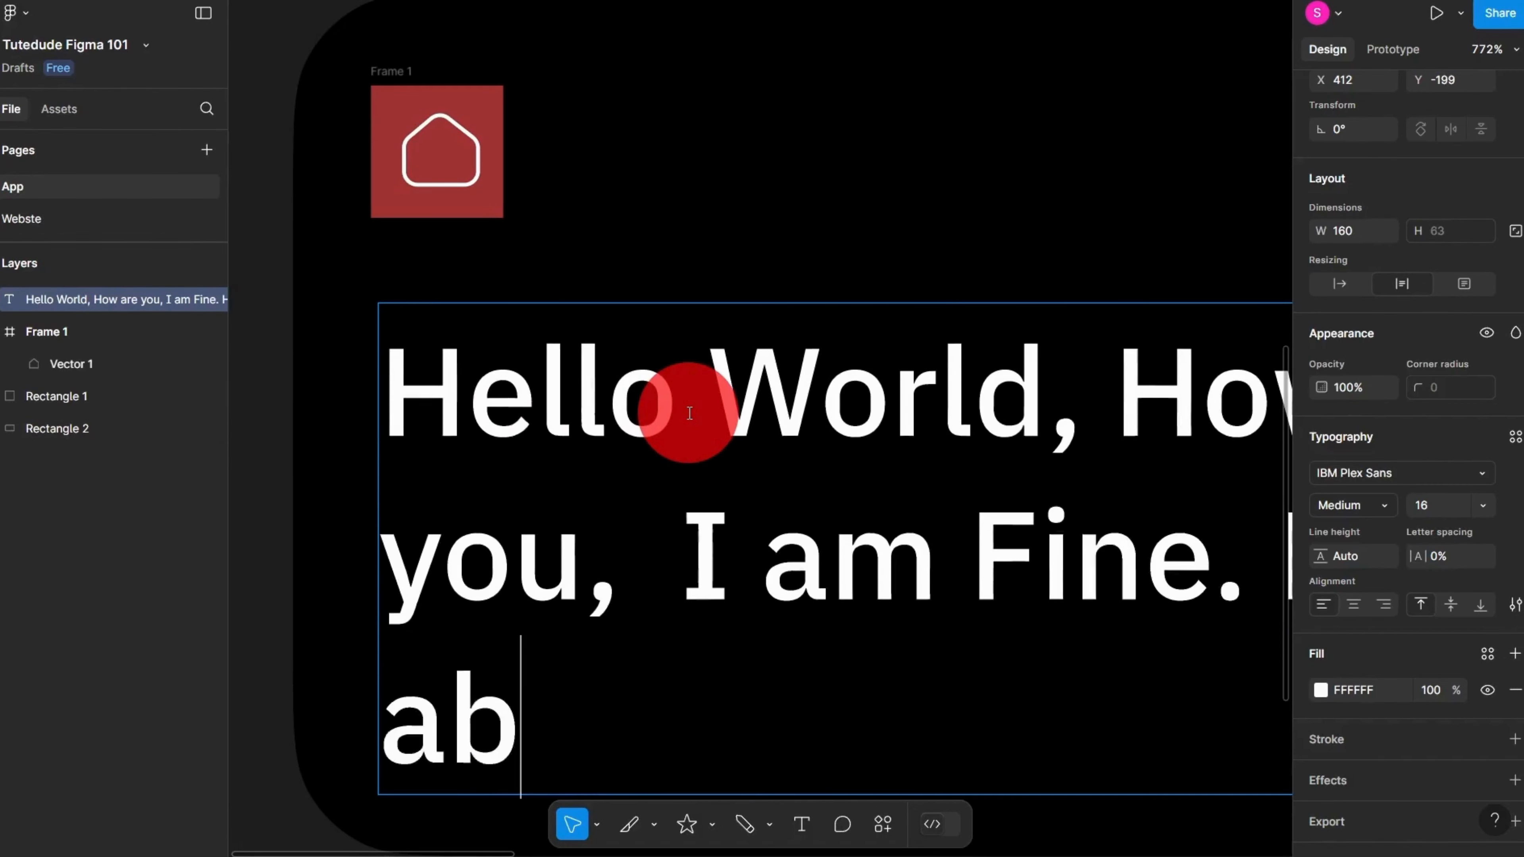
type(".")
key("Escape")
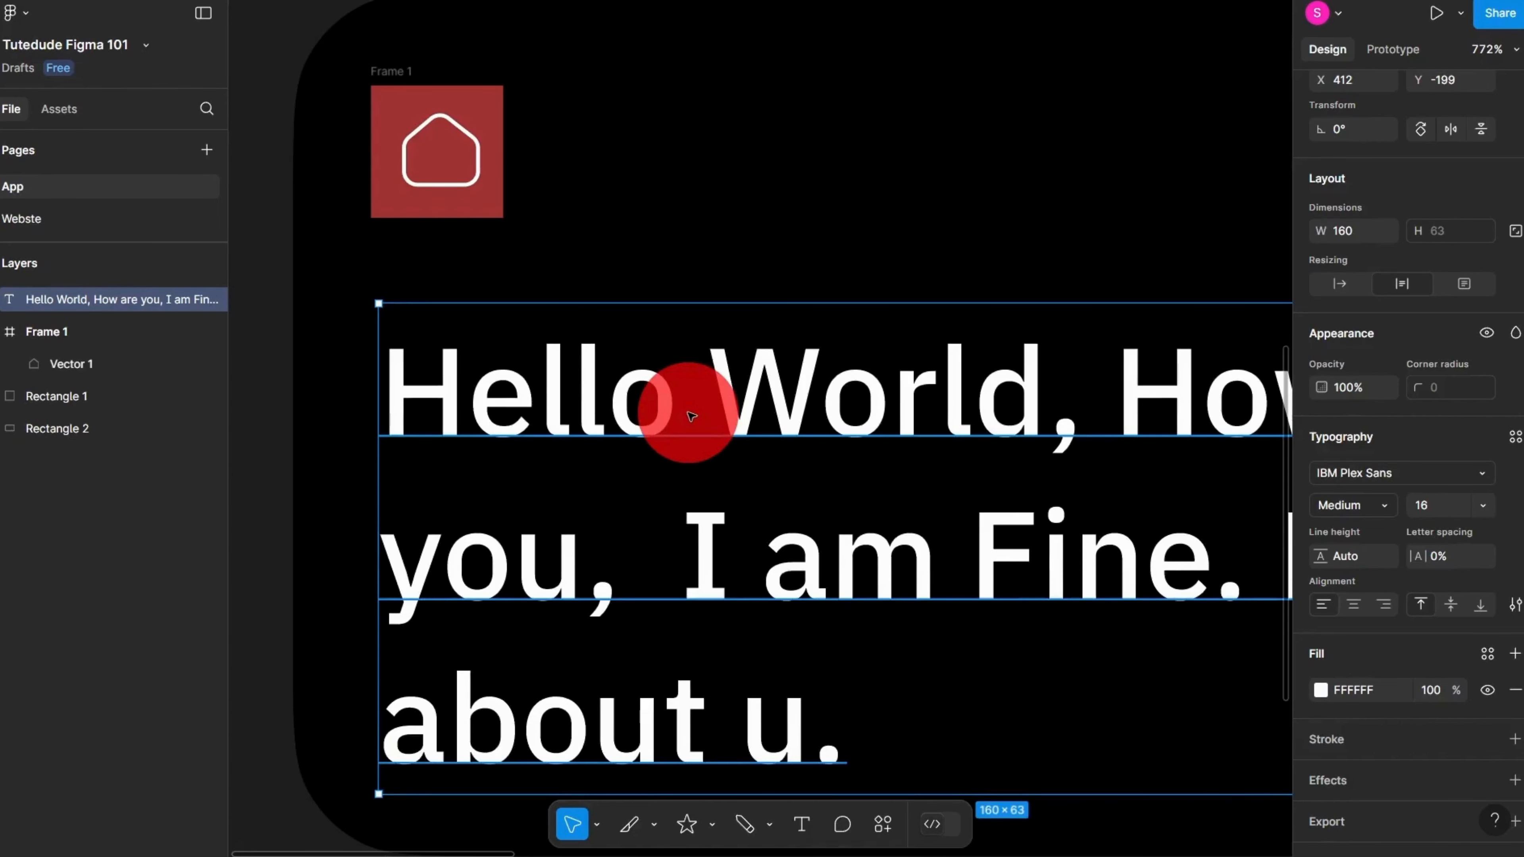
Step: Examine the spacing between the lines of the wrapped Hello World text up close and within the whole card
scroll(690, 413, "down", 5)
scroll(774, 396, "up", 1)
scroll(773, 391, "up", 2)
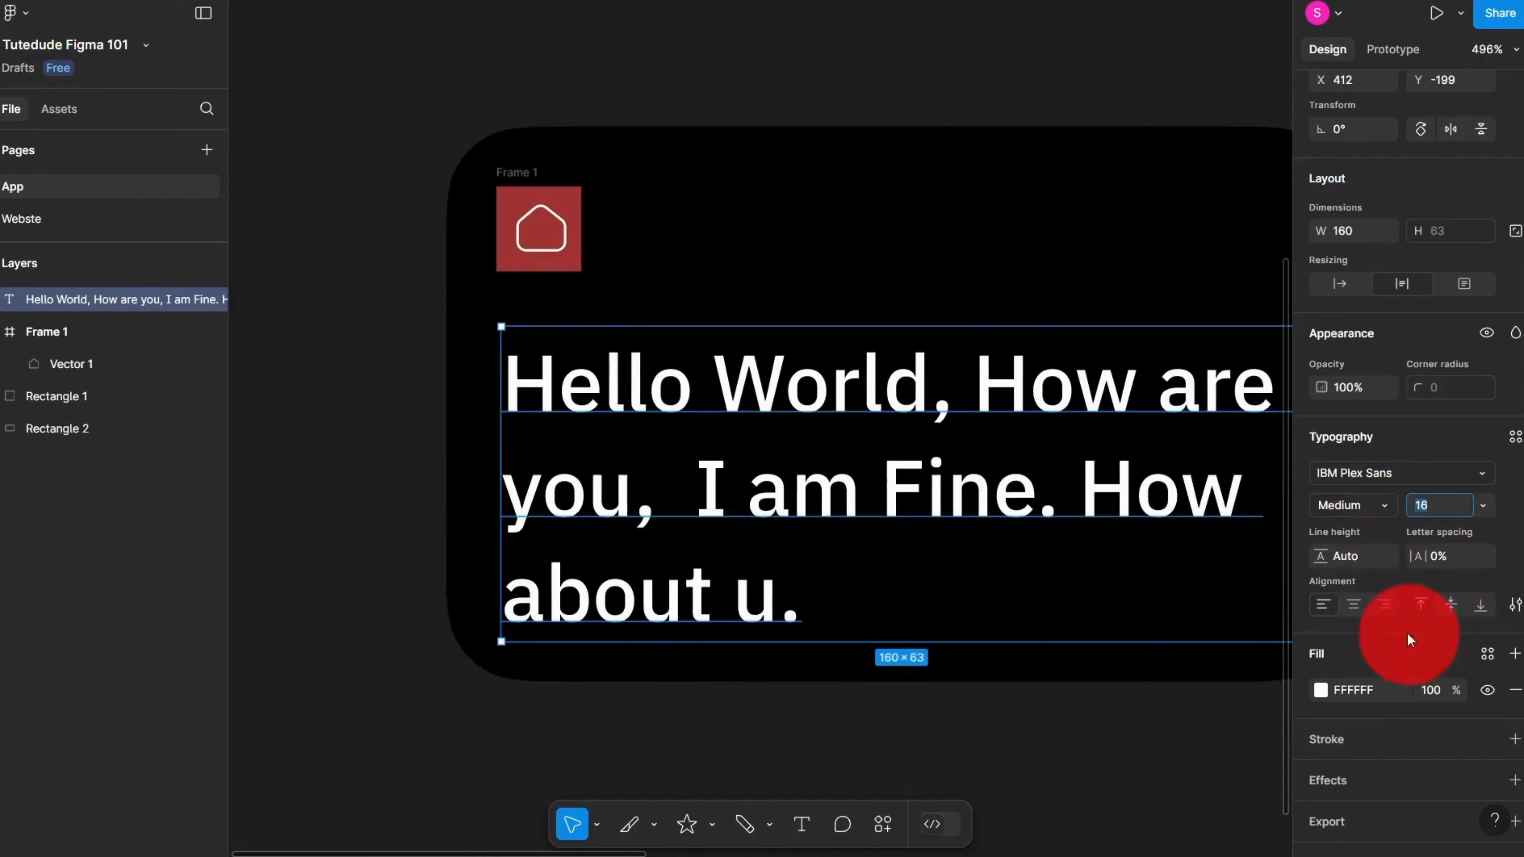
scroll(881, 655, "up", 2)
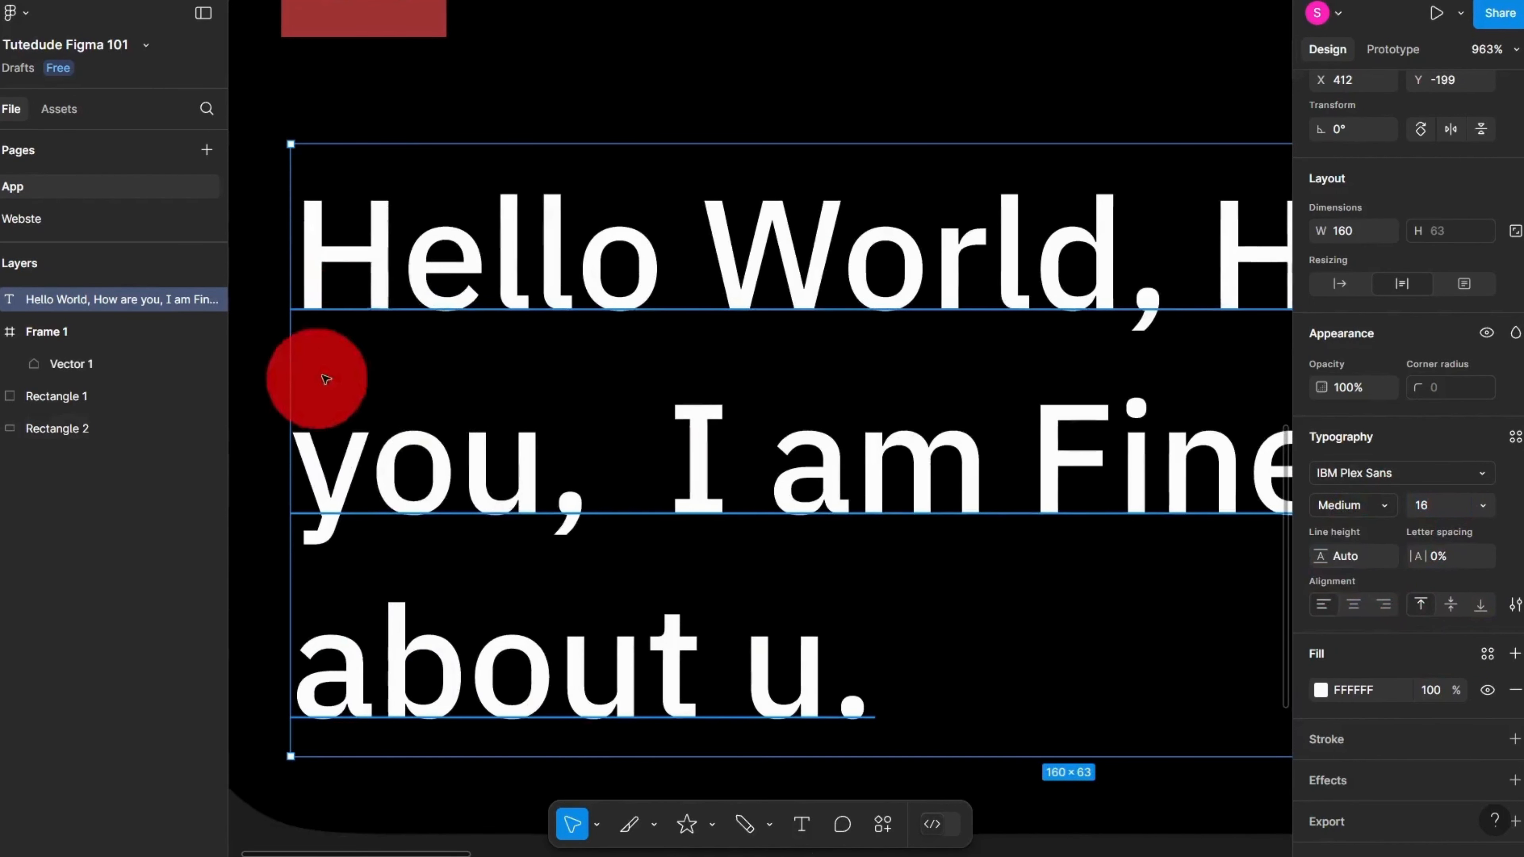
scroll(494, 442, "down", 3)
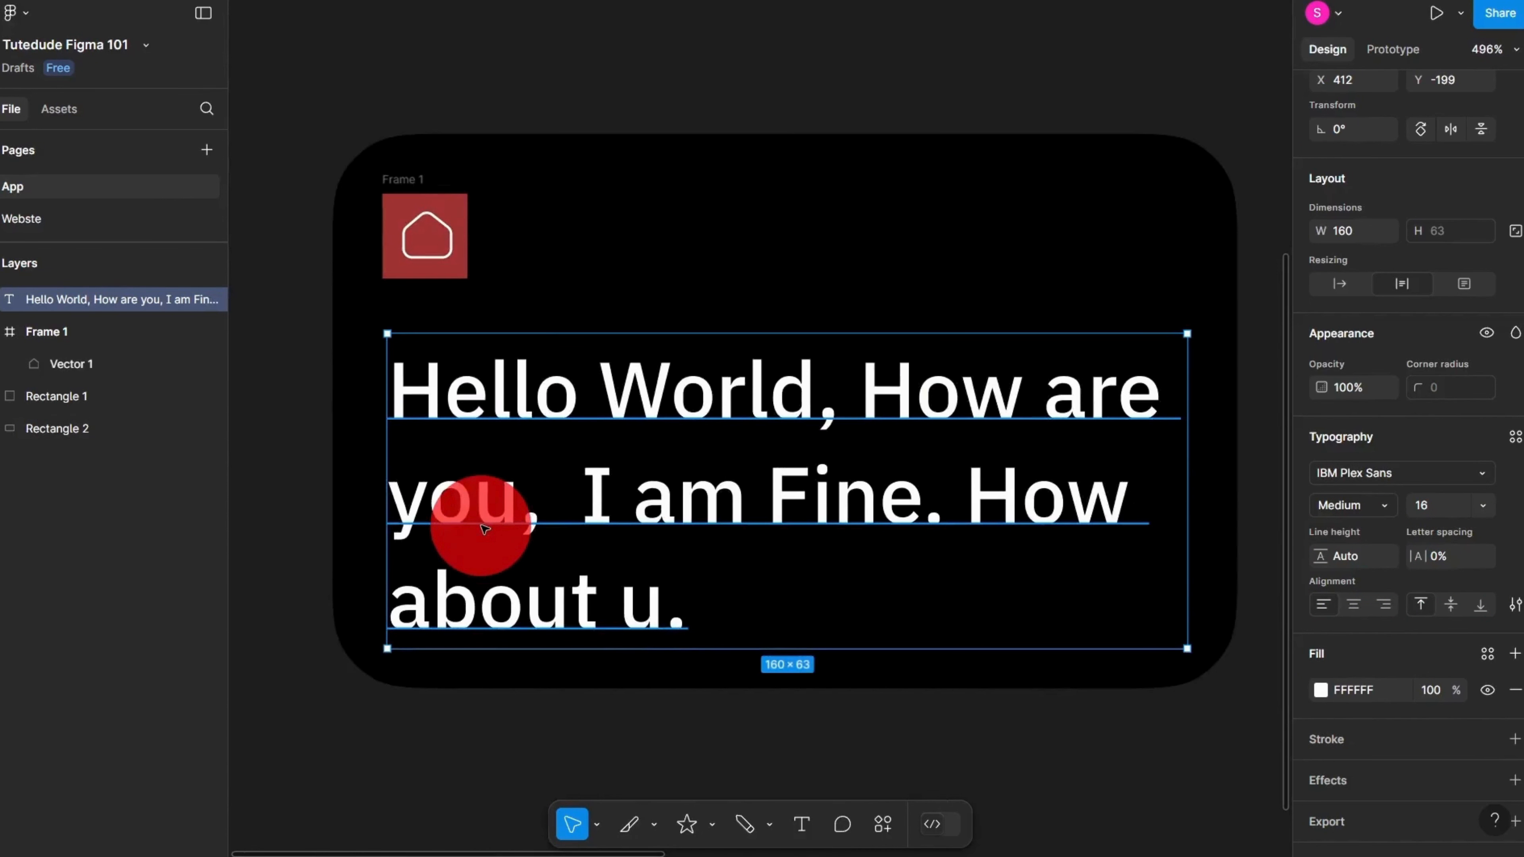
scroll(481, 518, "up", 2)
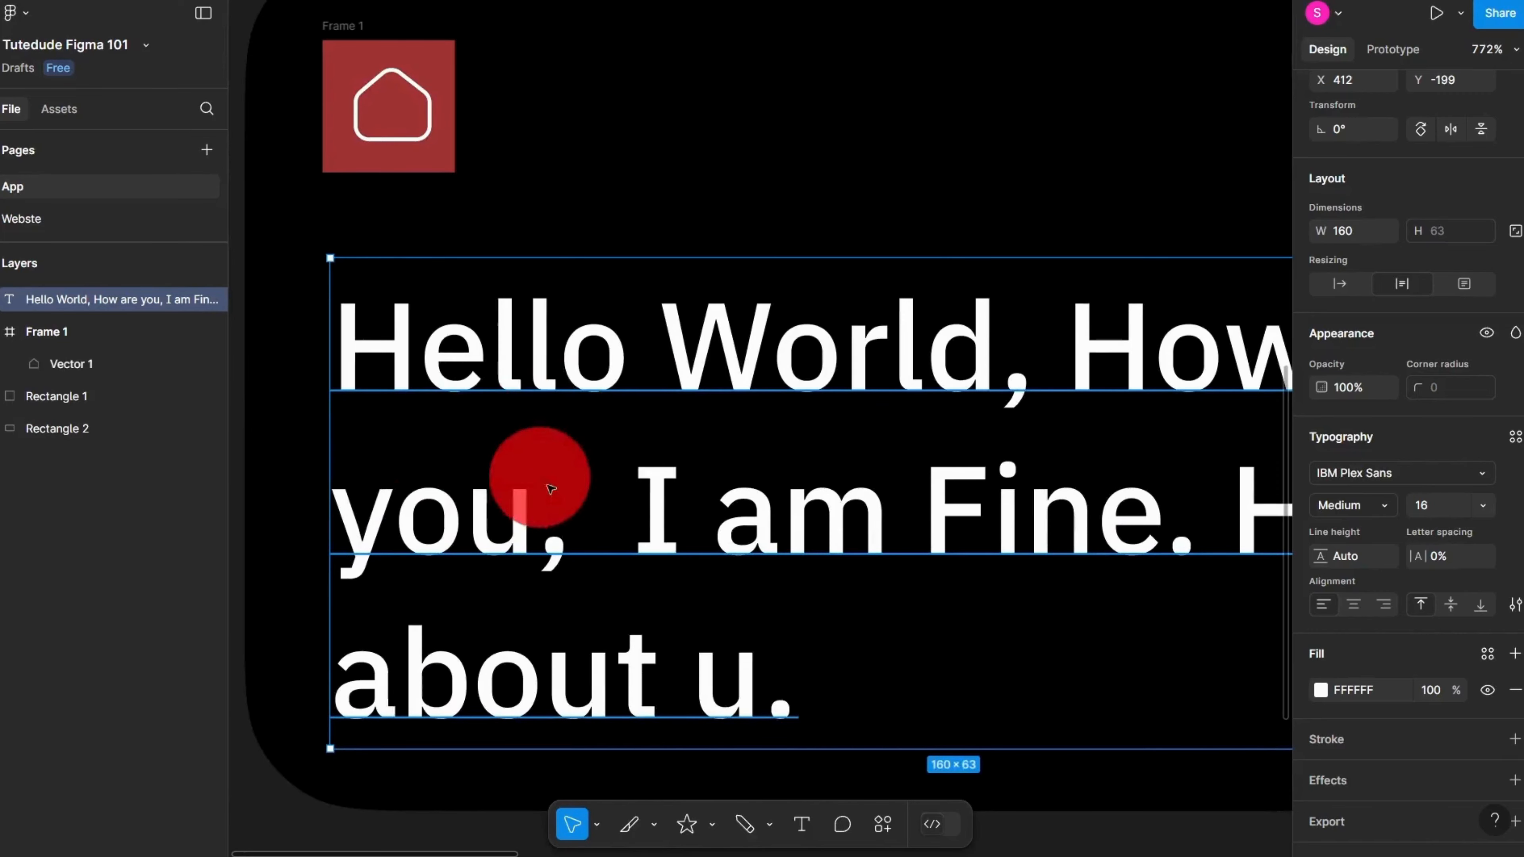
scroll(459, 414, "up", 1)
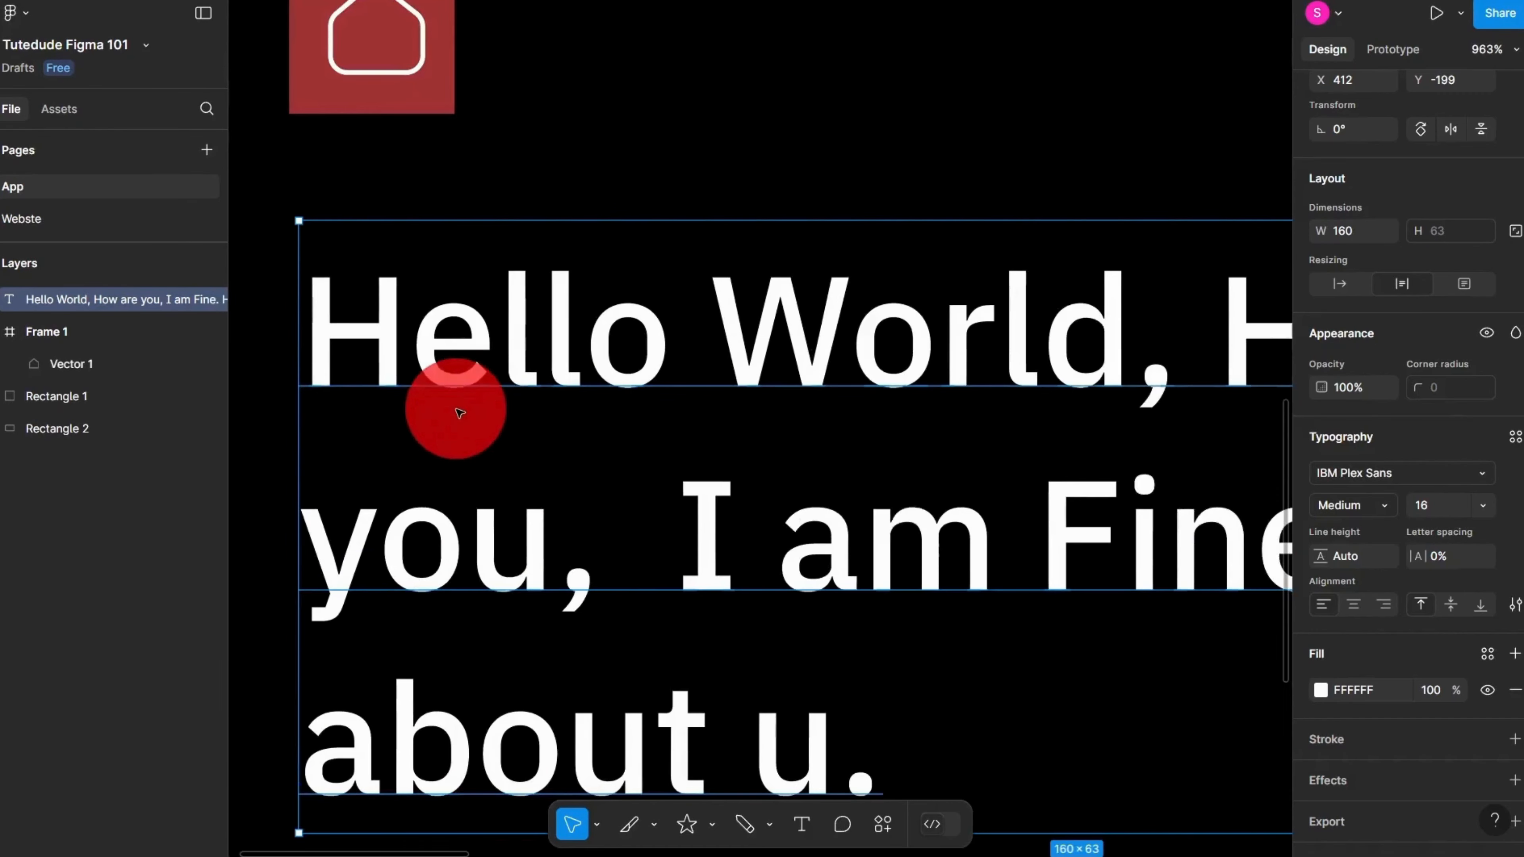
Step: Set the line height of the Hello World paragraph to 16
left_click(1357, 557)
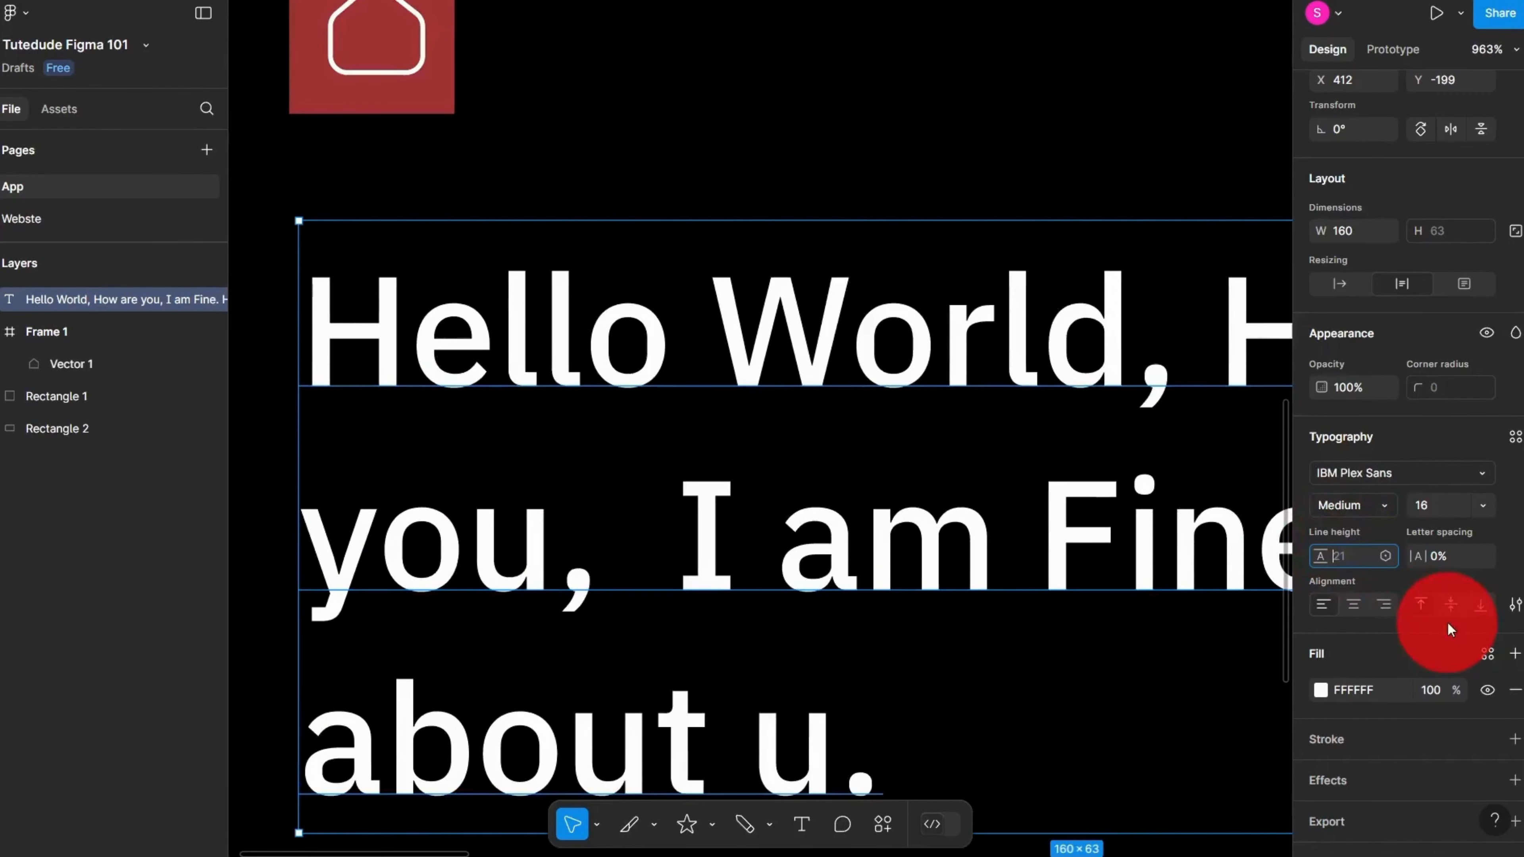
type("16")
key("Return")
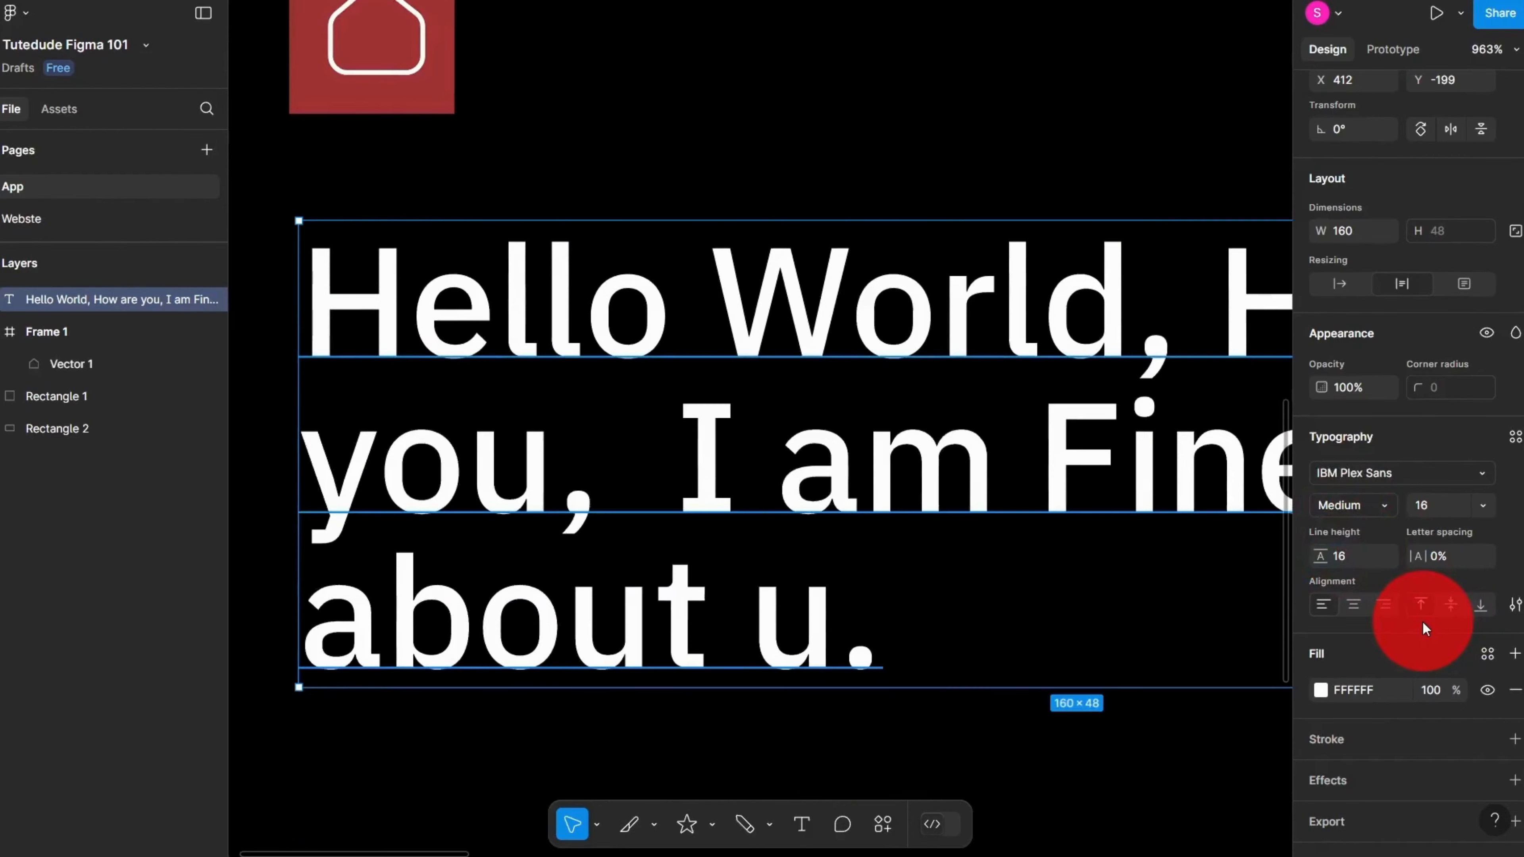
scroll(562, 469, "up", 3)
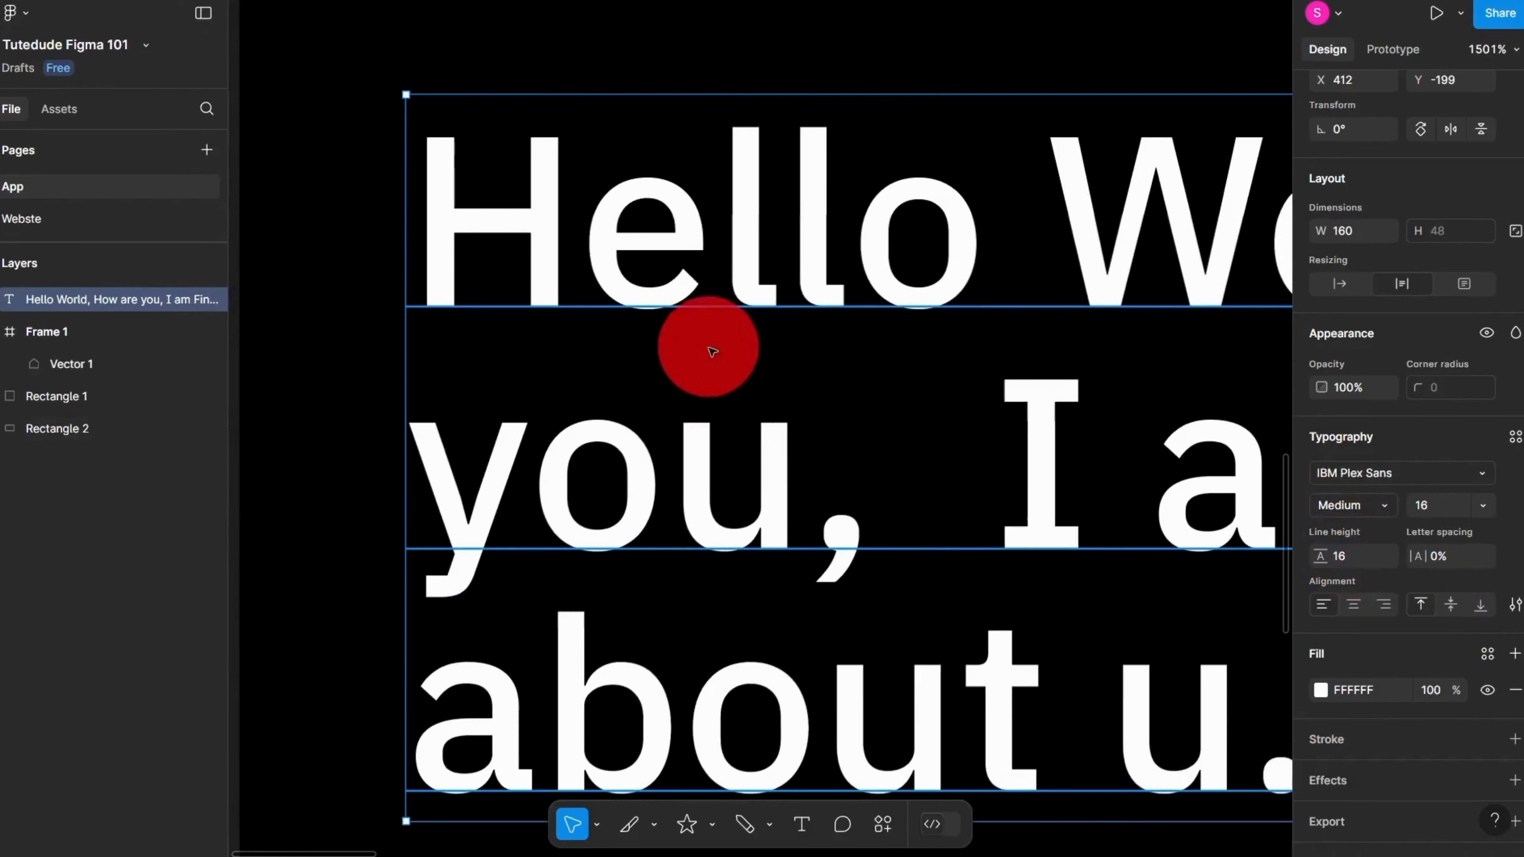
Step: Tighten the paragraph's line height to 13
mouse_move(1320, 557)
left_mouse_down()
mouse_move(1297, 550)
mouse_move(1344, 542)
mouse_move(1325, 545)
left_mouse_up()
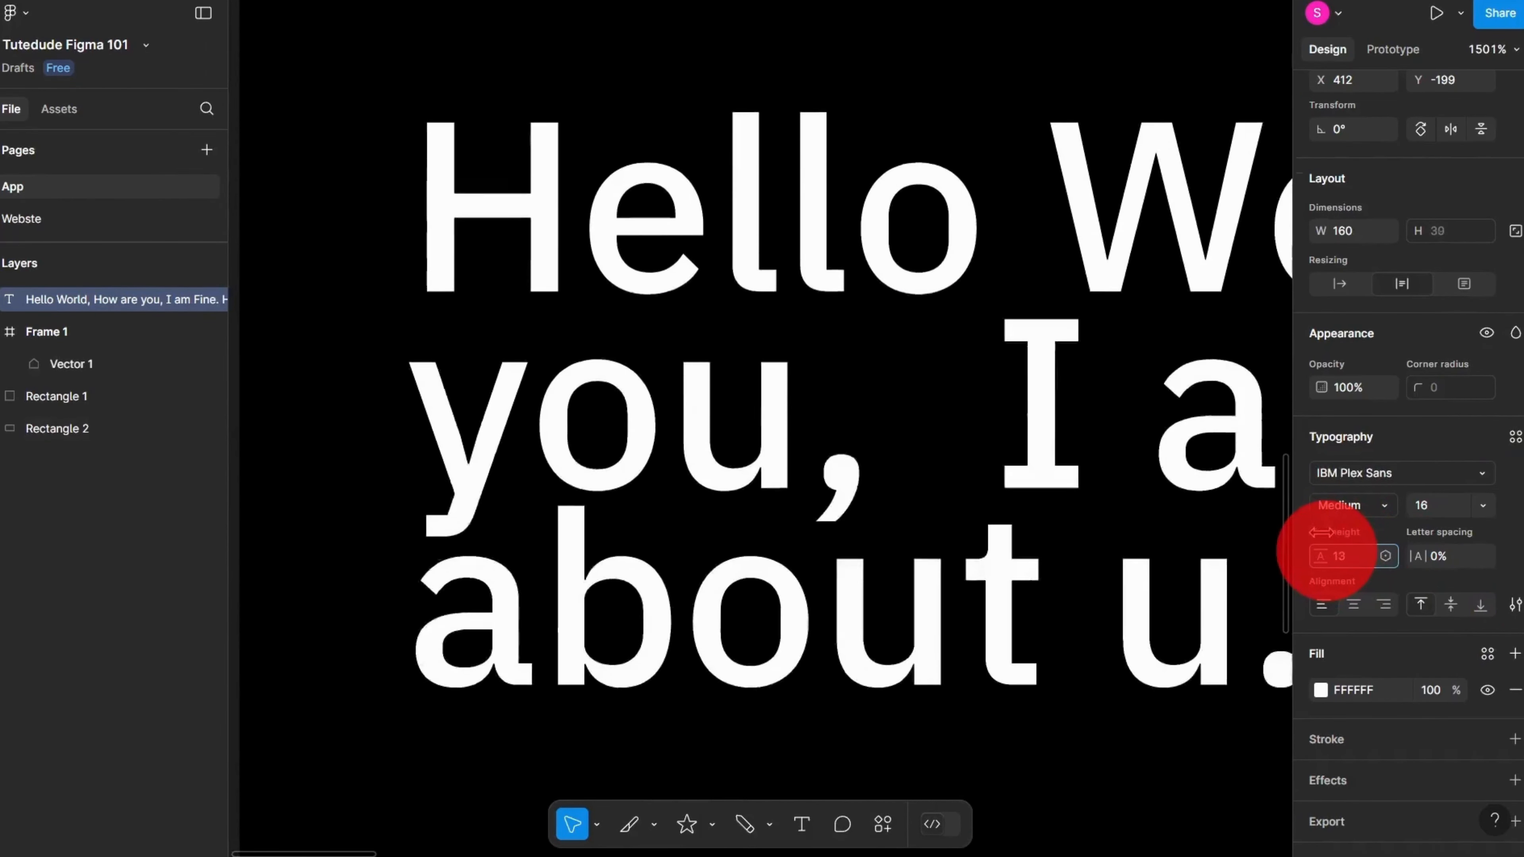
scroll(695, 395, "down", 4)
left_click_drag(695, 395, 460, 455)
scroll(460, 455, "down", 4)
scroll(461, 454, "up", 5)
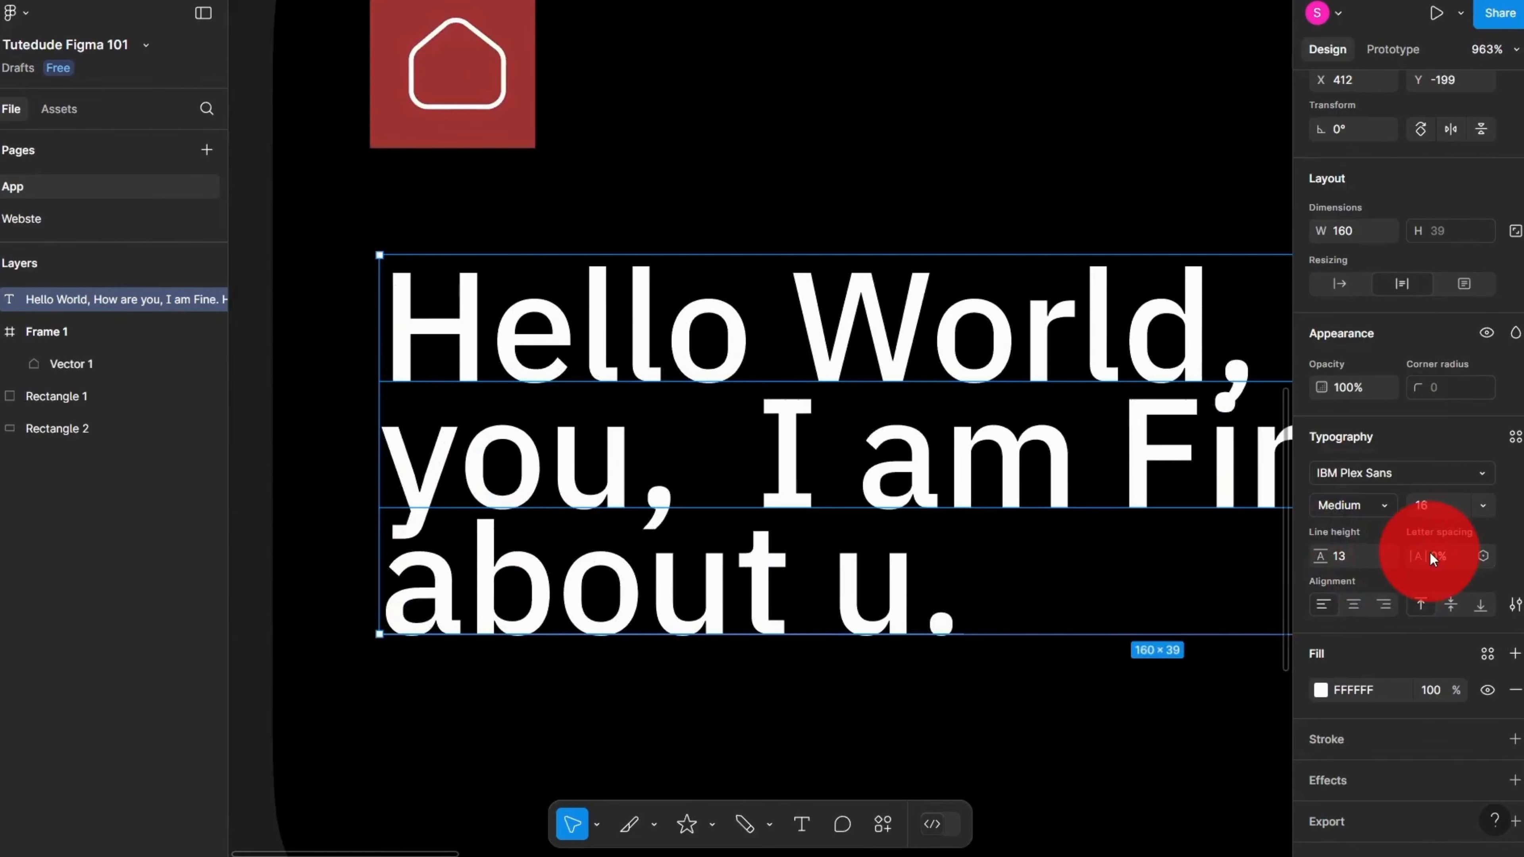
Step: Try letter spacing values of 1% and 5% on the Hello World text
scroll(742, 316, "up", 2)
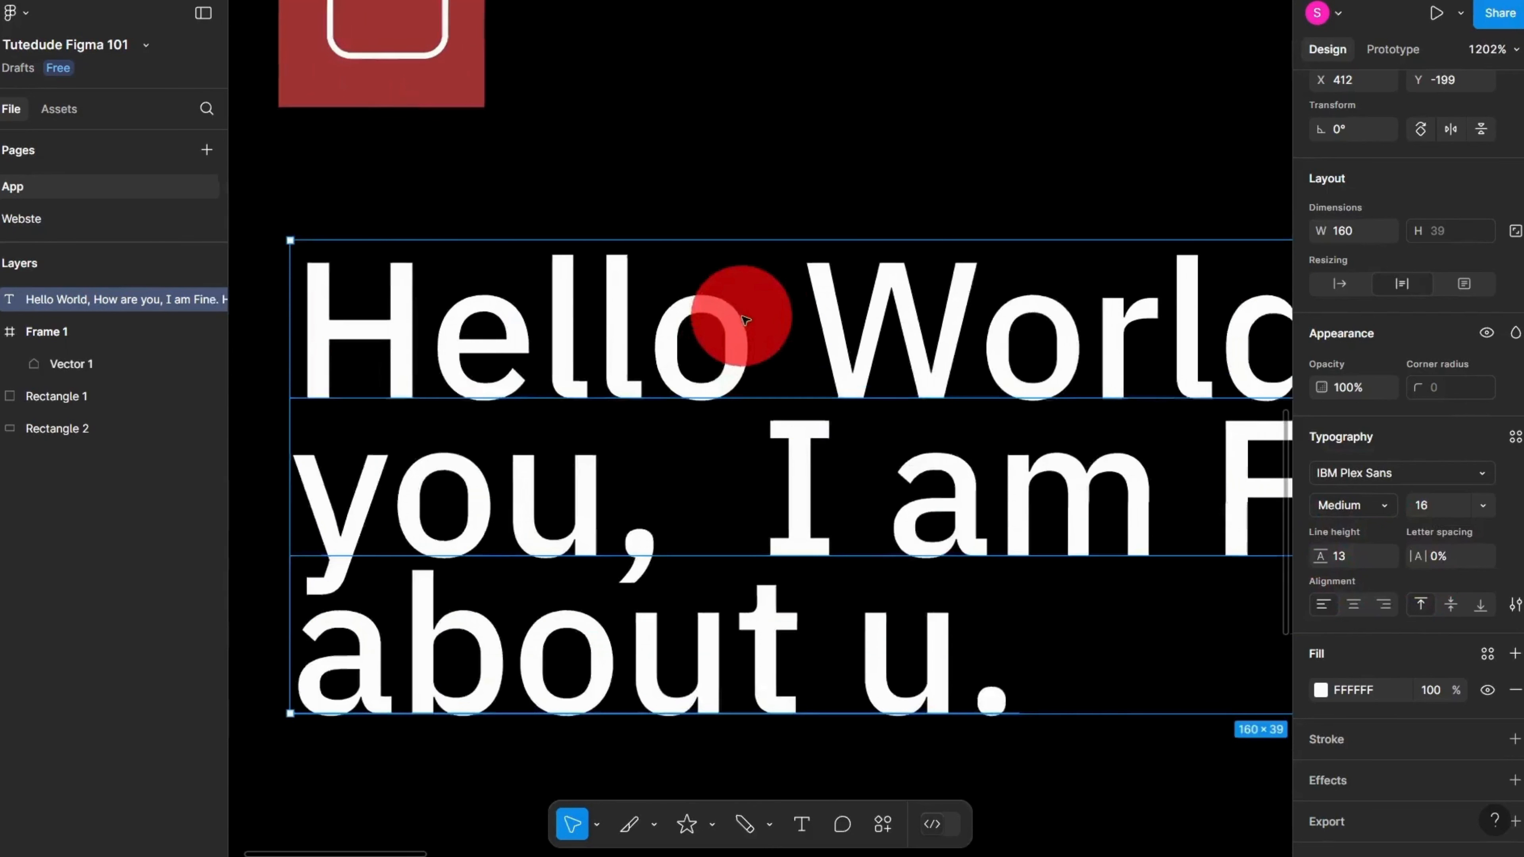
scroll(350, 312, "up", 3)
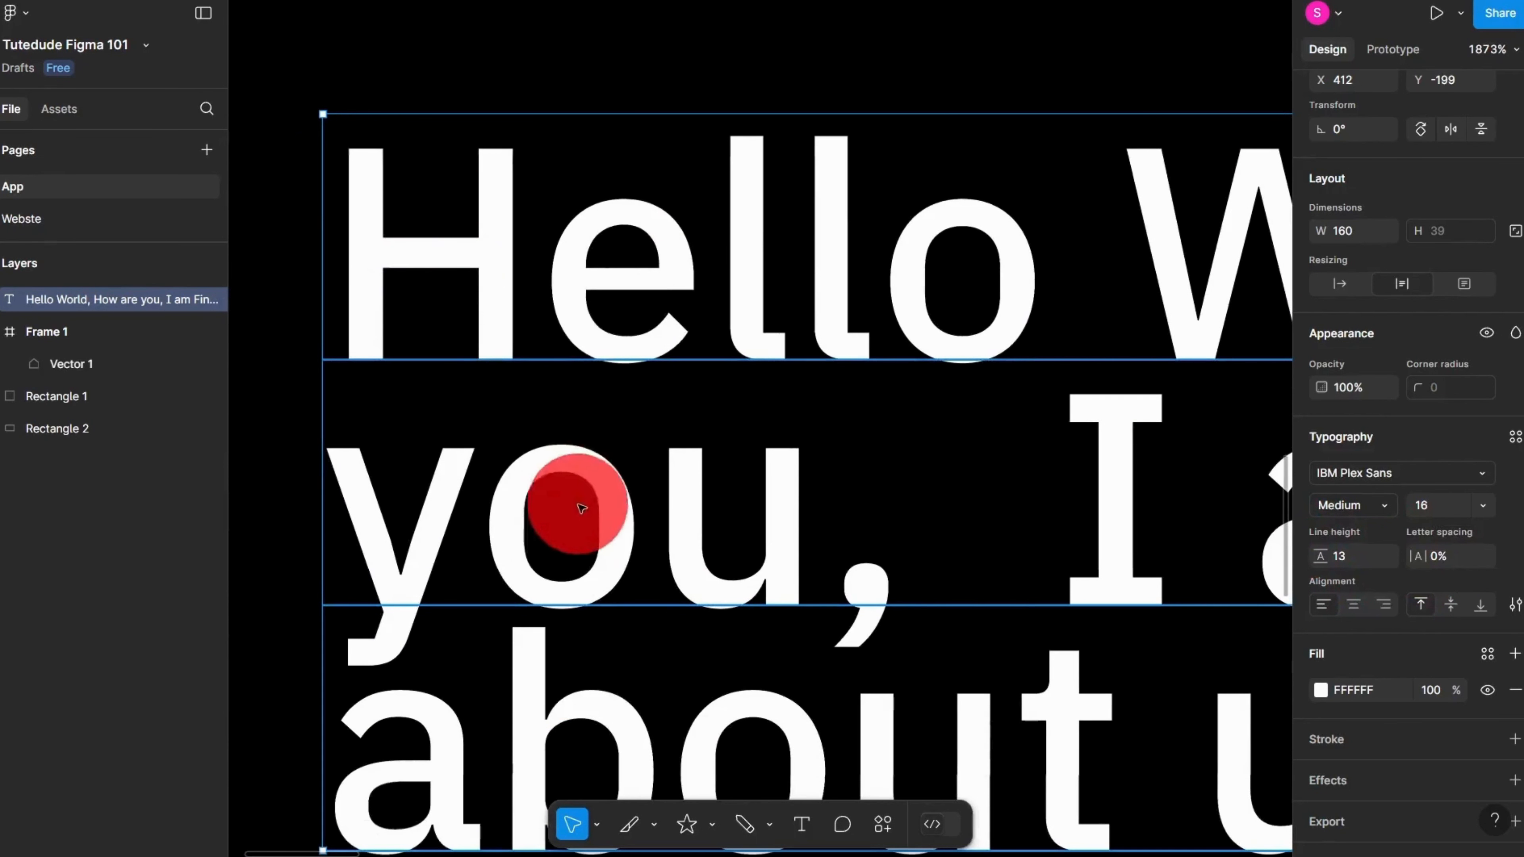
scroll(554, 289, "up", 5)
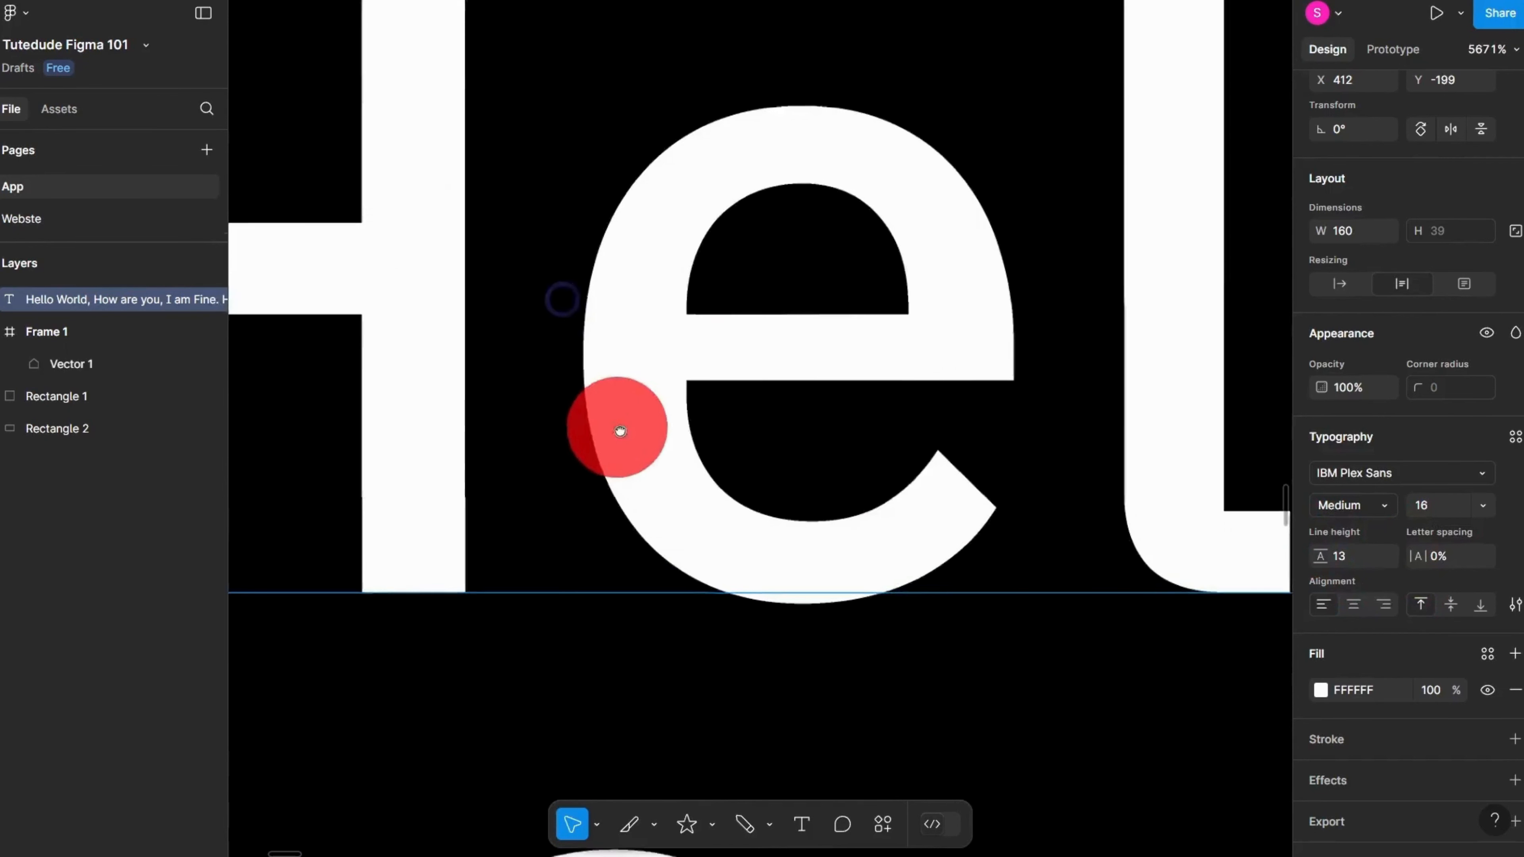
left_click(1446, 557)
type("1")
key("Return")
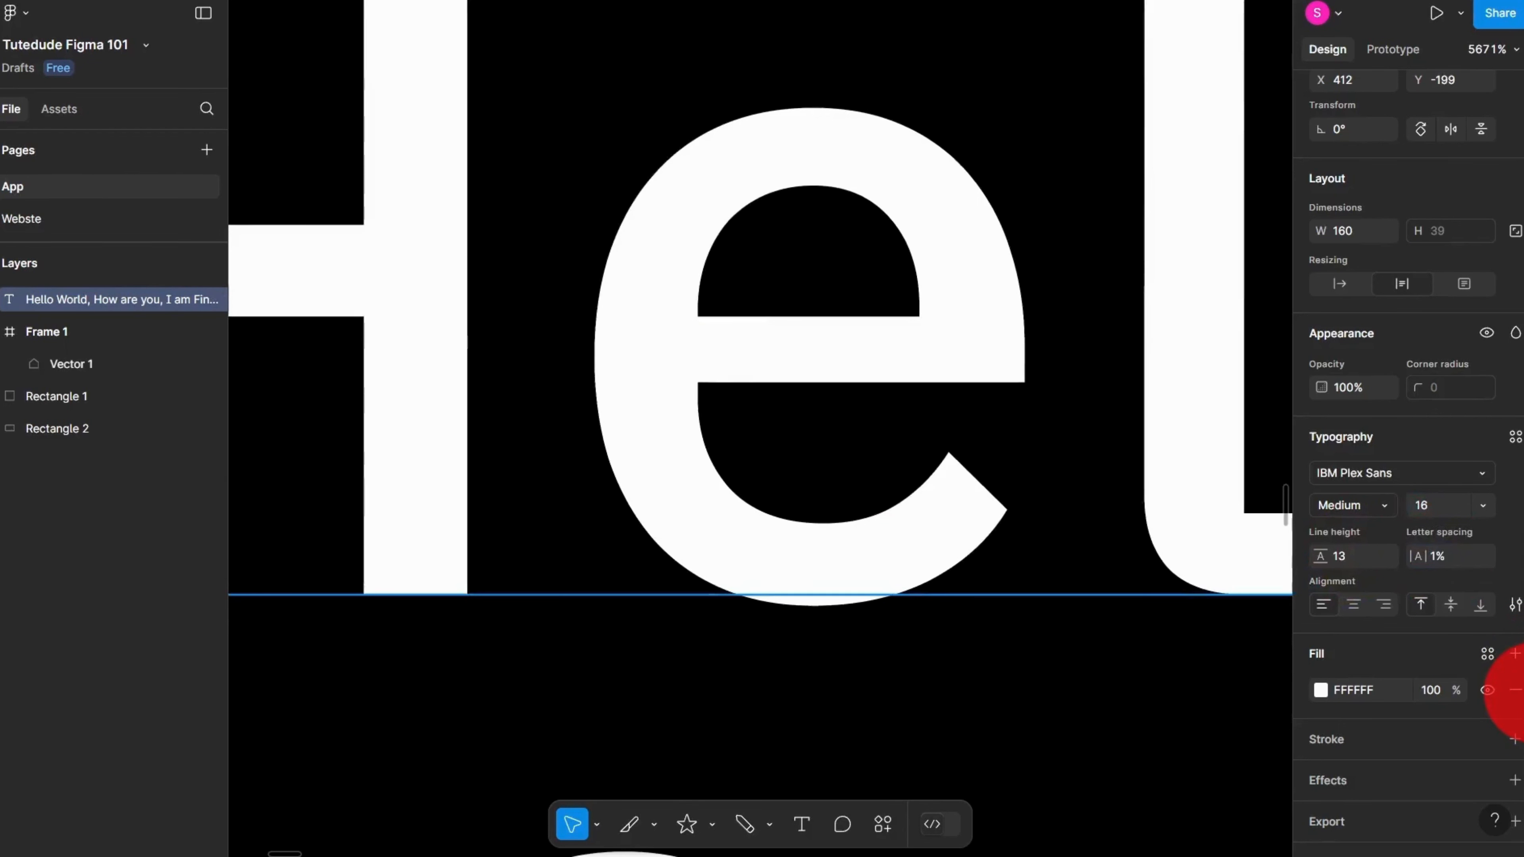
left_click(1440, 558)
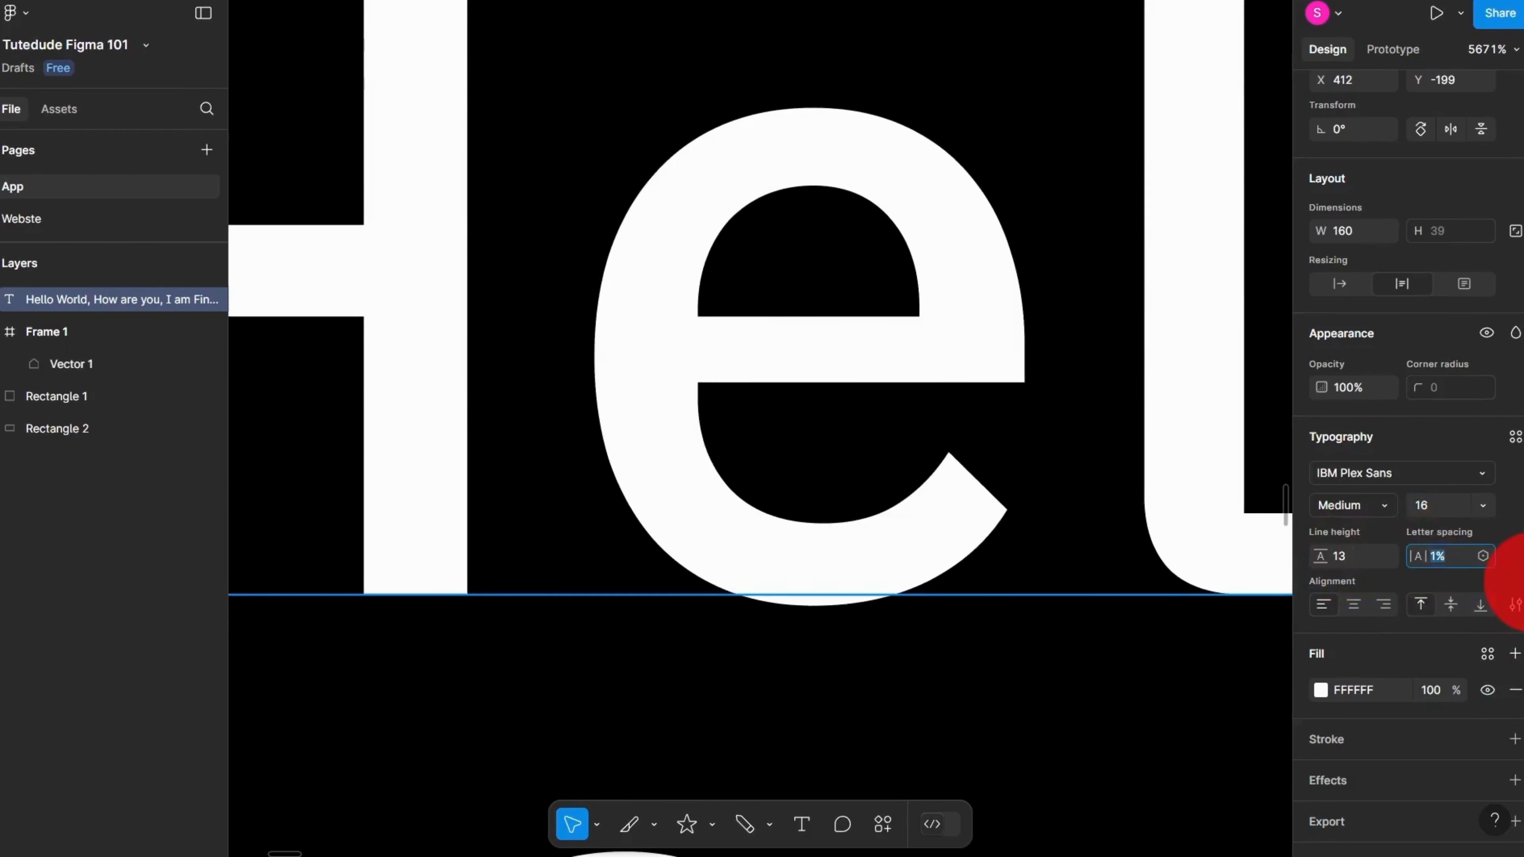
type("5")
key("Return")
Step: Set the Hello World text's letter spacing to -0.5px
left_click(1464, 559)
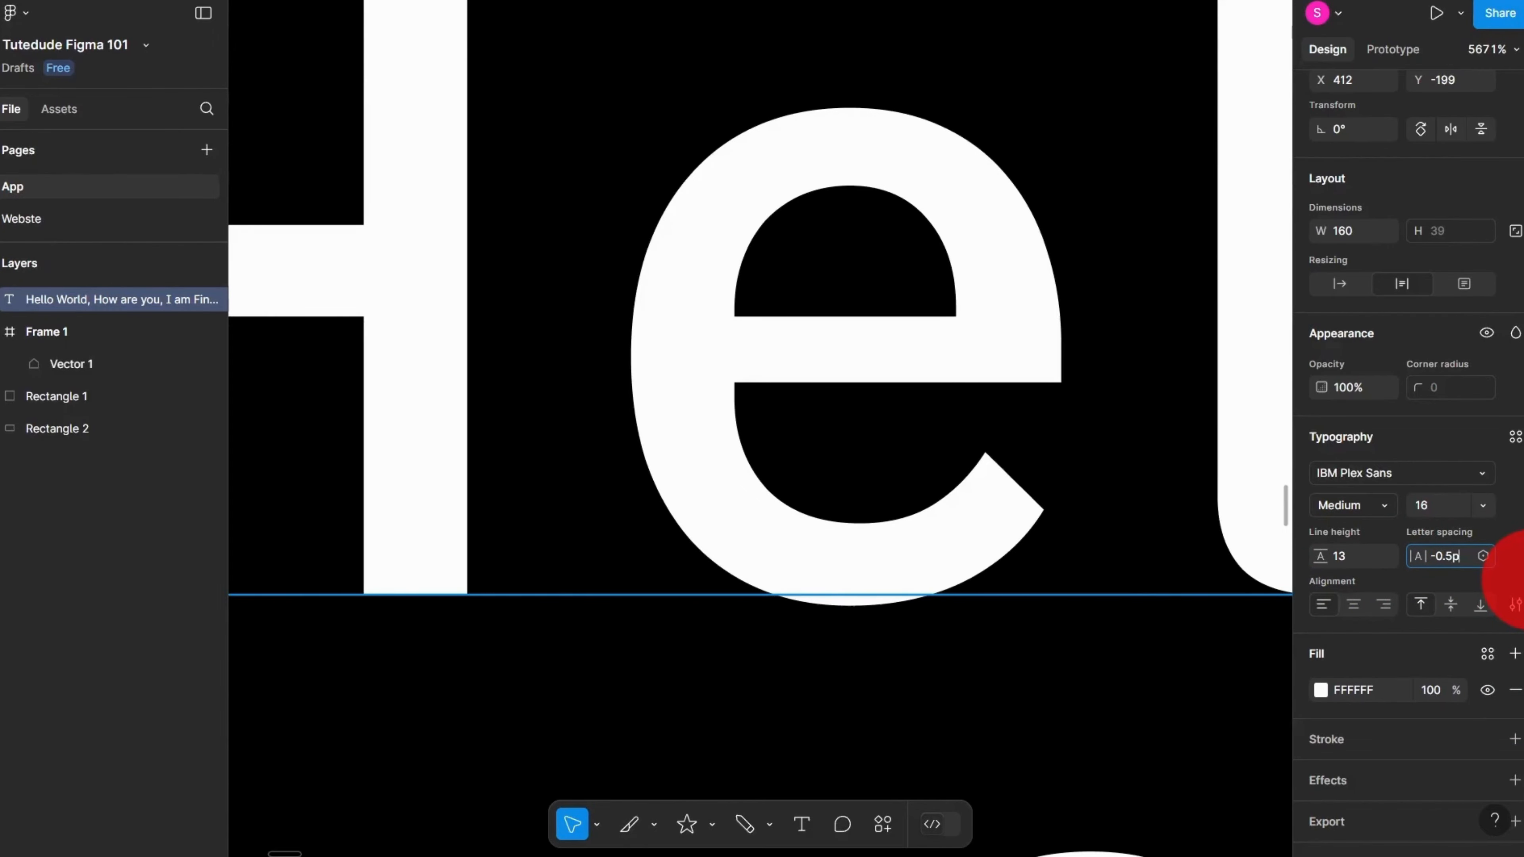
type("-0.5px")
key("Return")
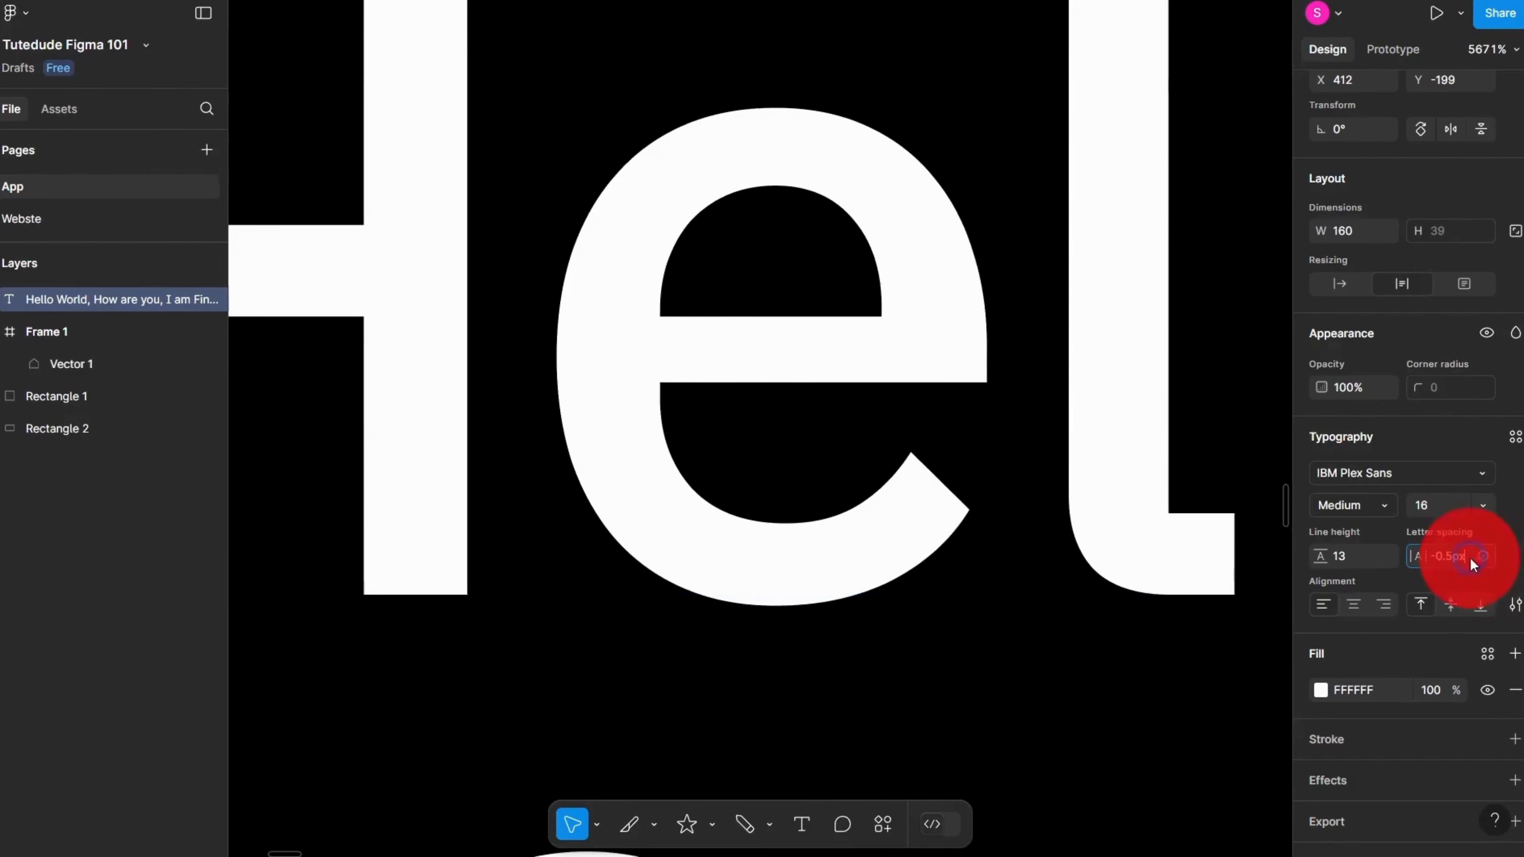
Step: Try a tighter letter spacing of -2.5px on the text, and restore it to -0.5px
left_click(1470, 559)
key("Down")
key("Down")
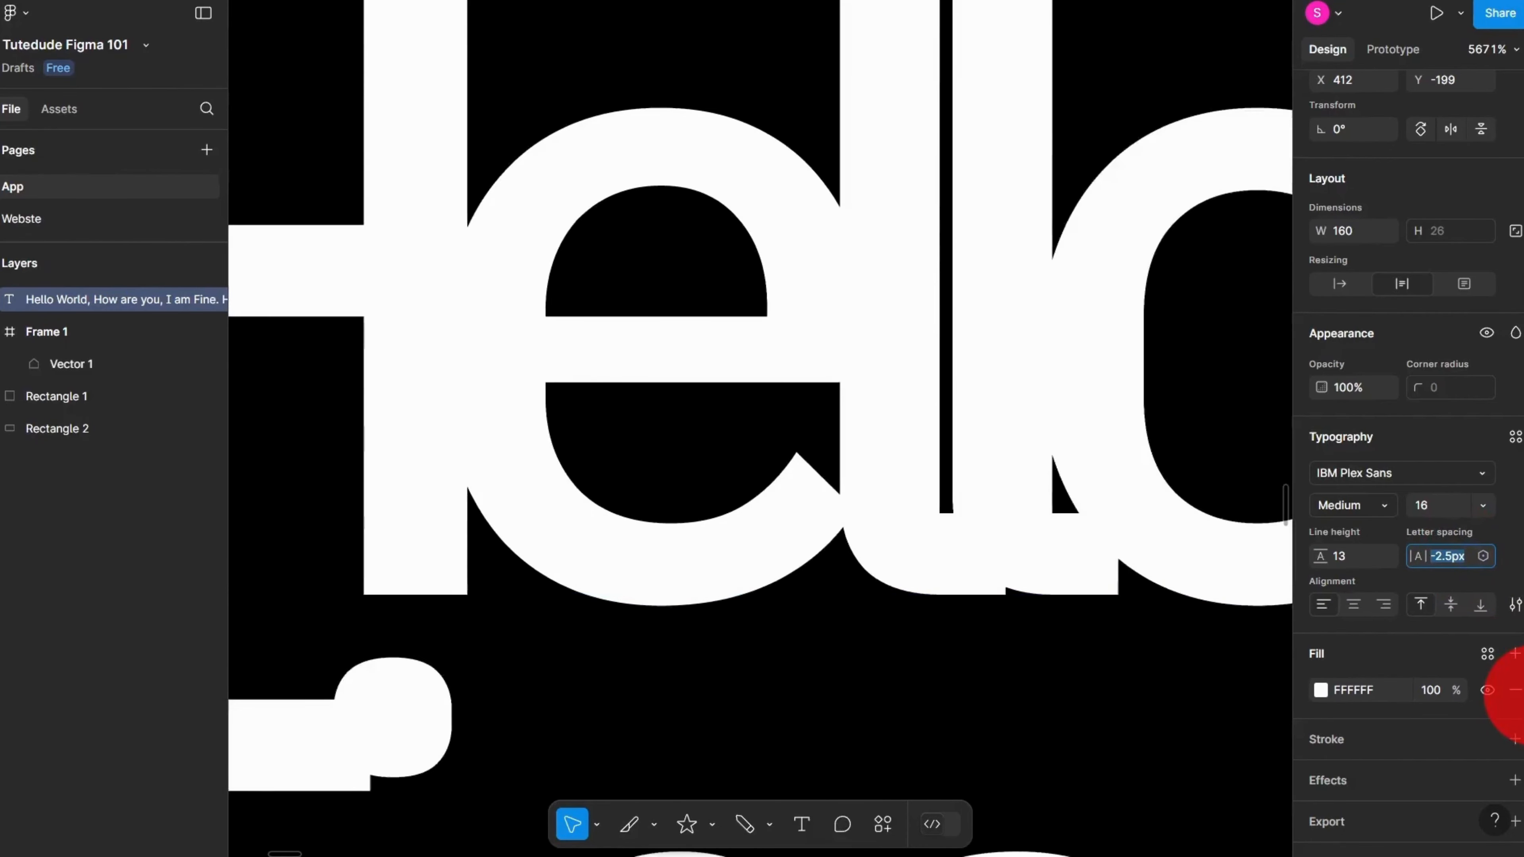
key("Up")
key("Up")
scroll(773, 435, "down", 10)
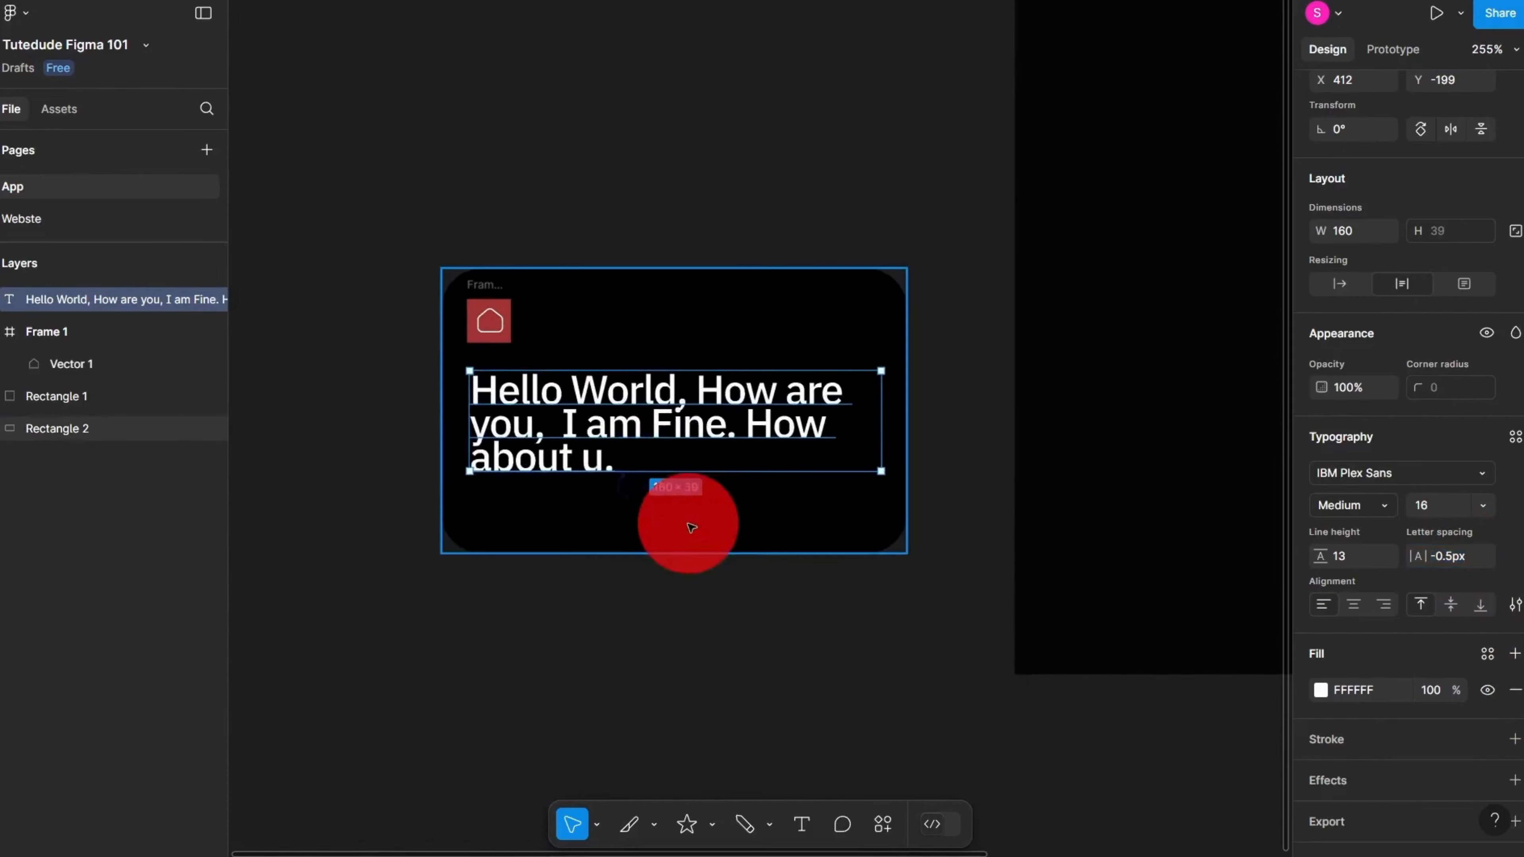
Step: Try center and right alignment on the Hello World paragraph, and return it to left alignment
left_click(692, 528)
scroll(691, 527, "up", 4)
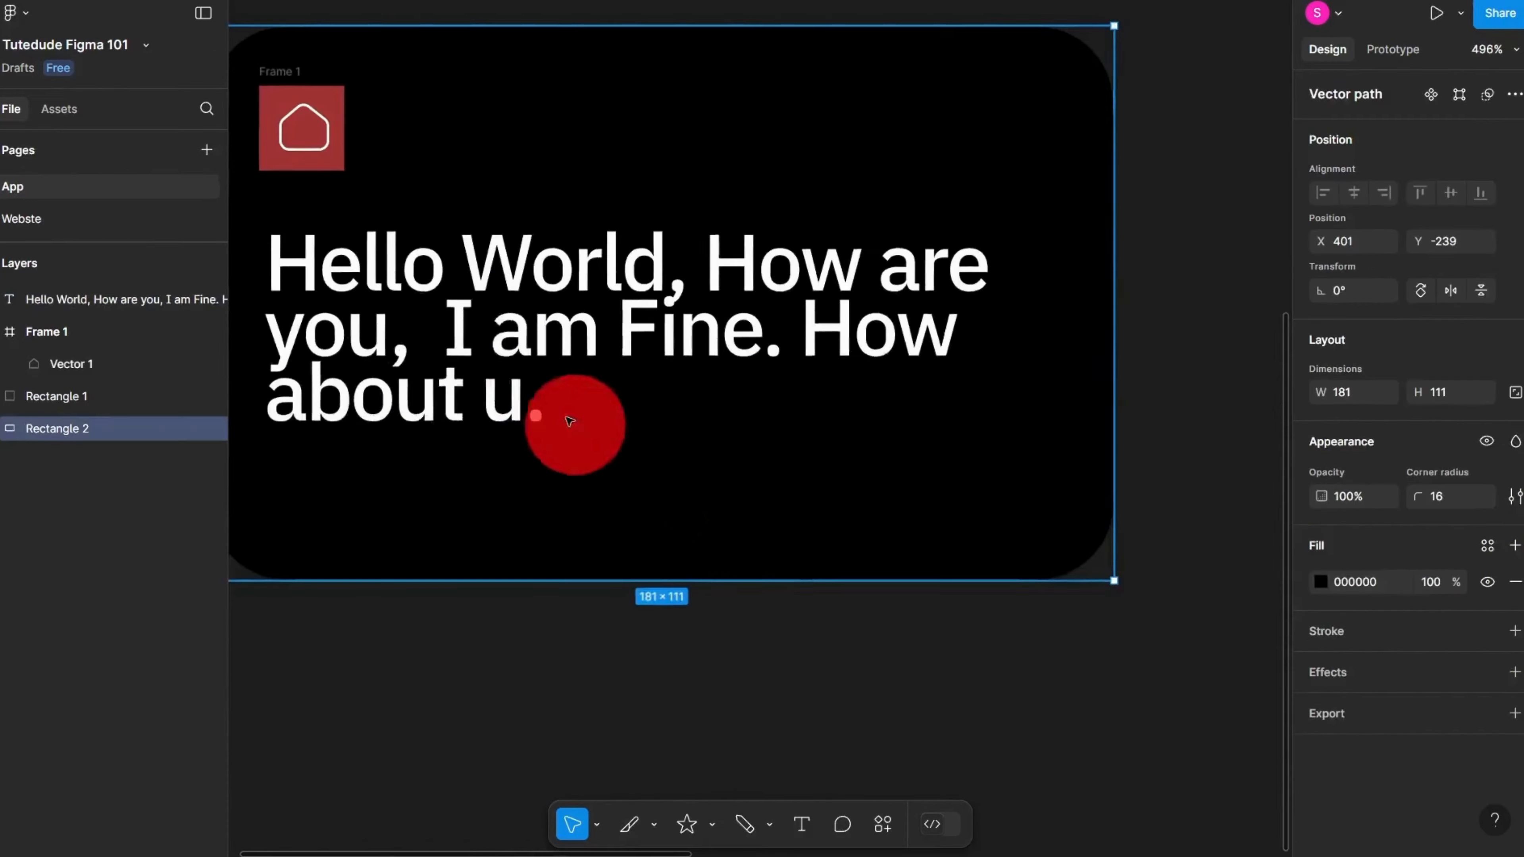
left_click(485, 355)
scroll(484, 354, "up", 3)
left_click_drag(484, 354, 684, 425)
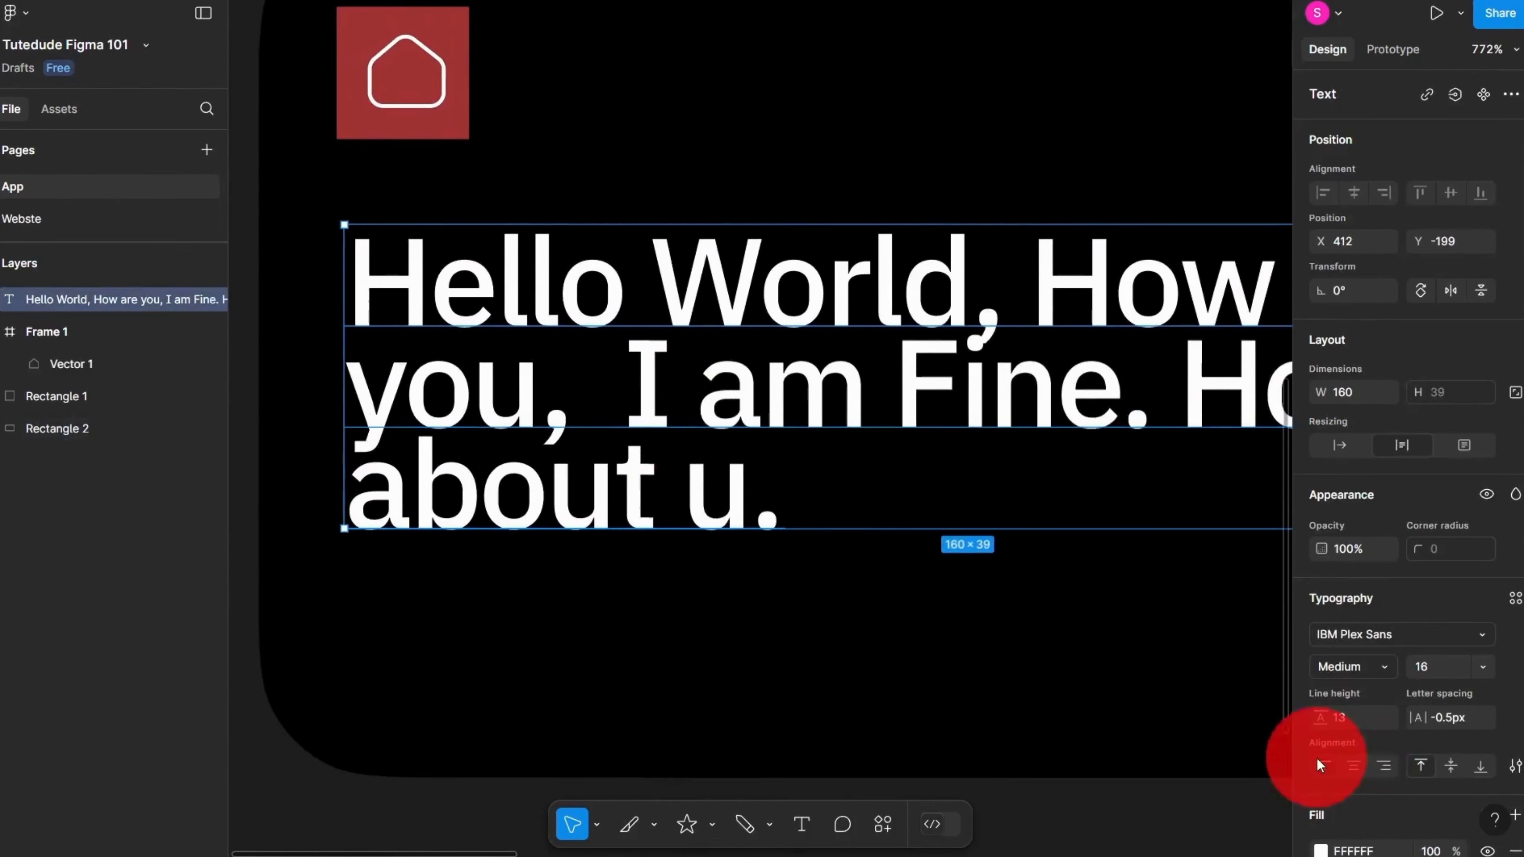
left_click(1354, 766)
left_click(1383, 766)
scroll(824, 626, "down", 2)
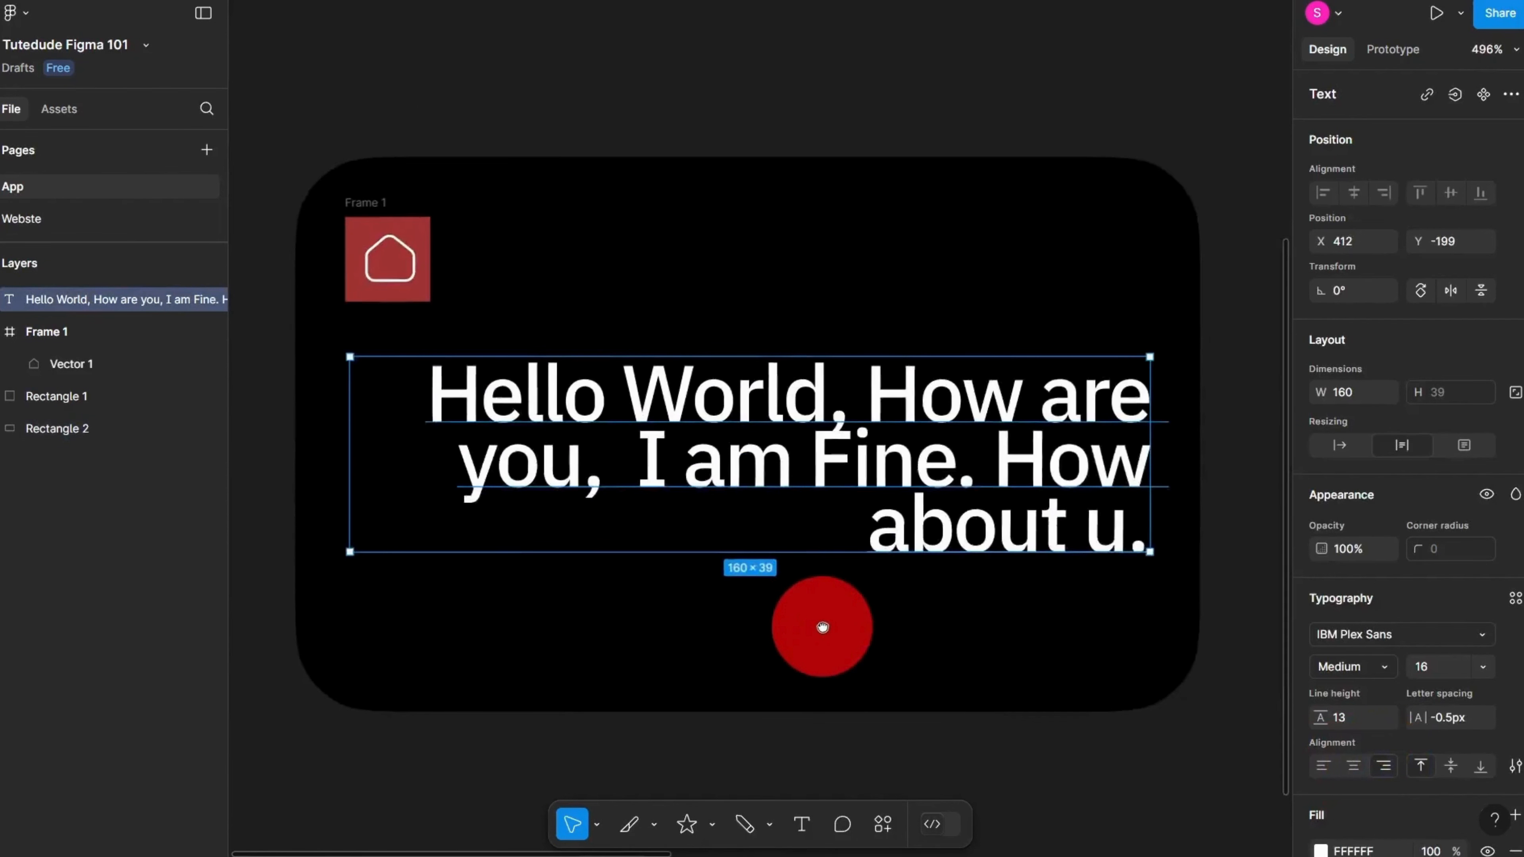
scroll(878, 602, "up", 2)
left_click(1324, 768)
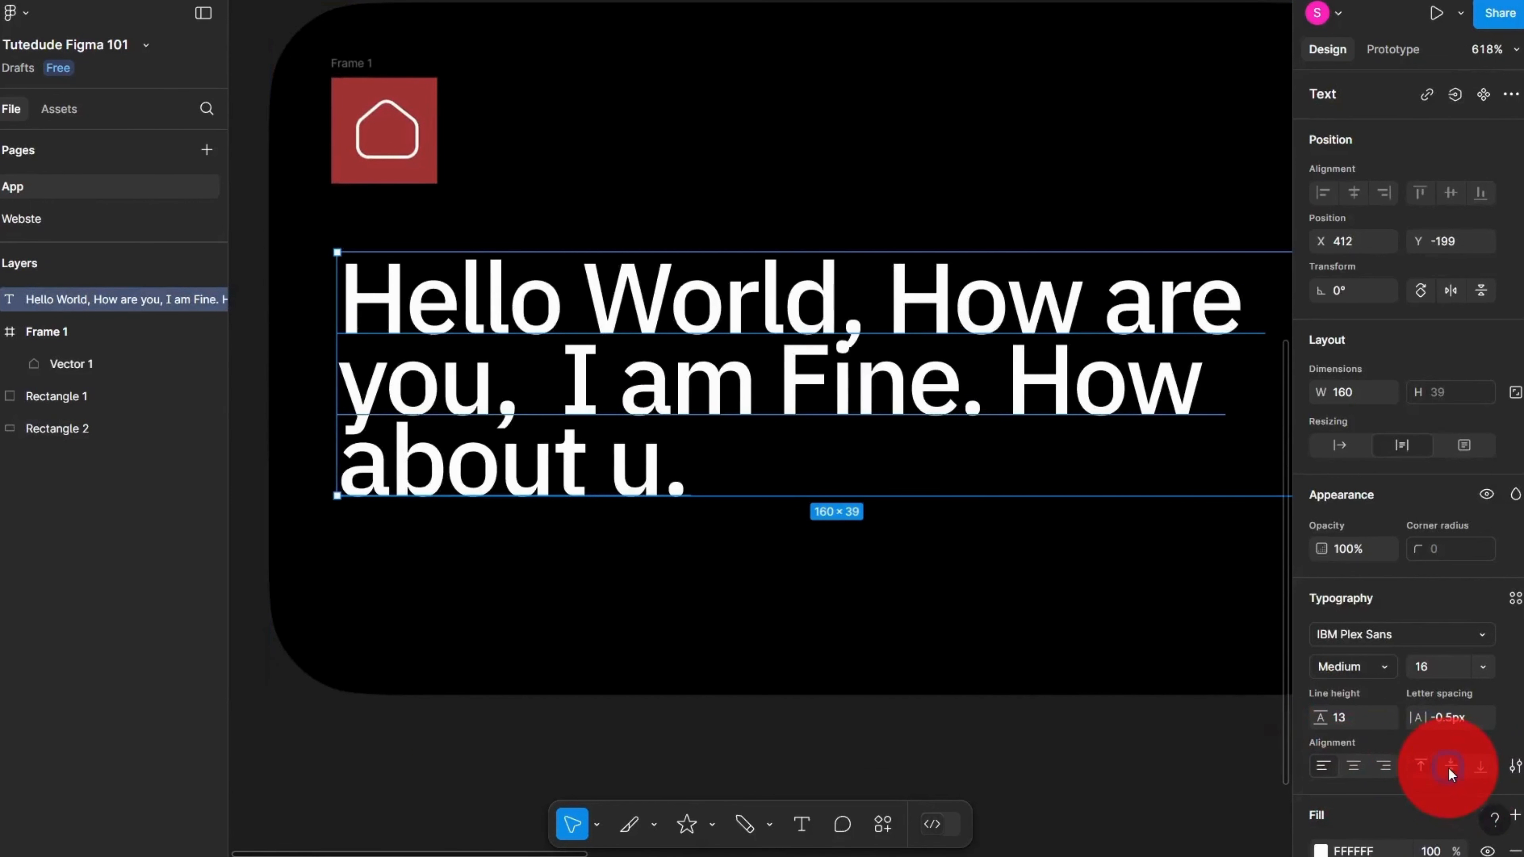
Step: Set the paragraph's vertical alignment to bottom and stretch the black card's lower edge downward
left_click(1481, 767)
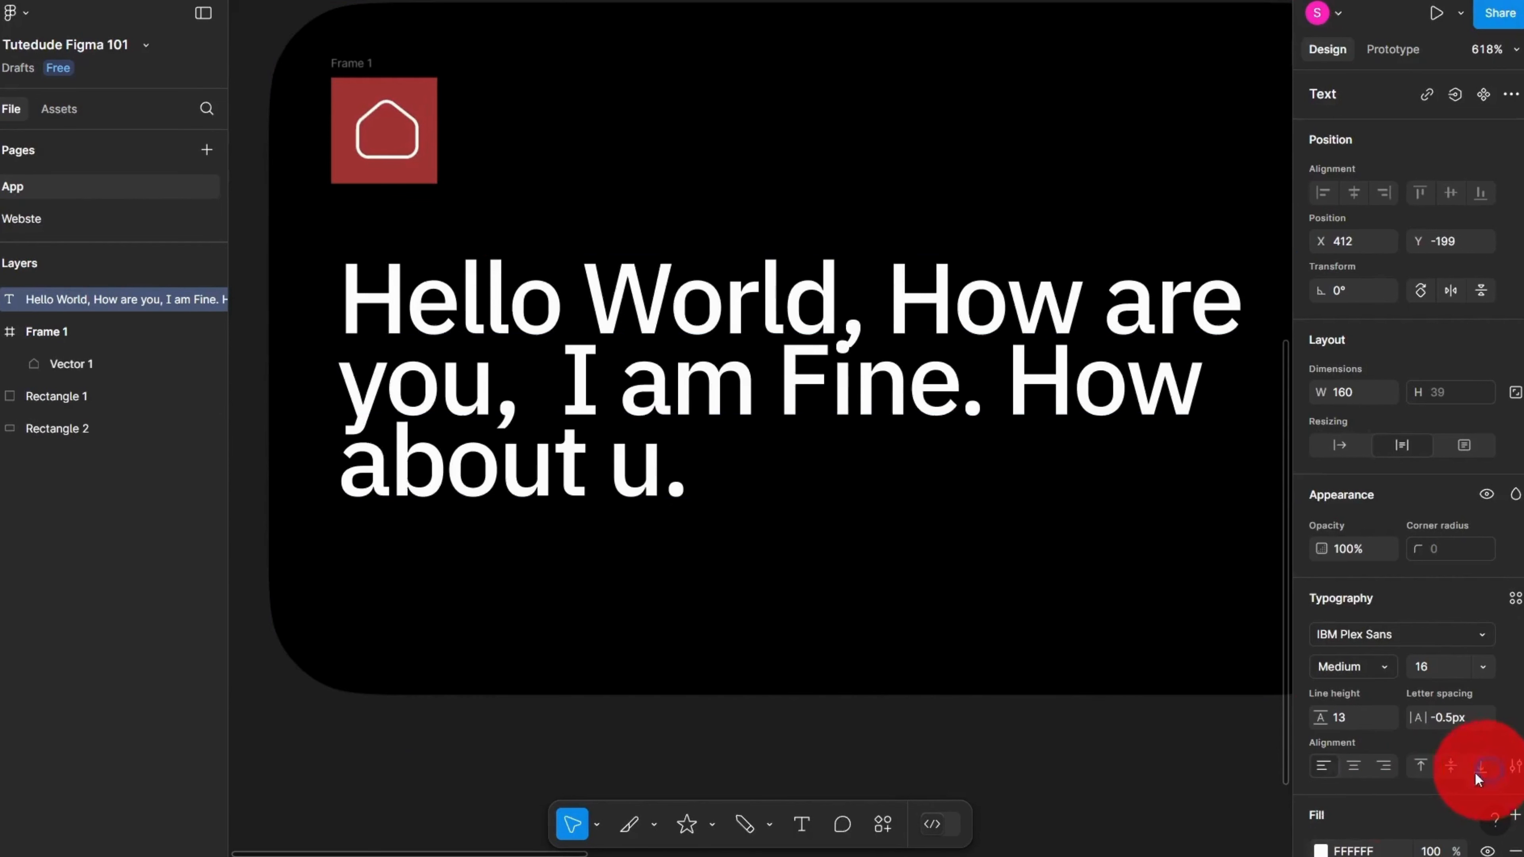
scroll(574, 519, "down", 5)
left_click(742, 595)
left_click(655, 562)
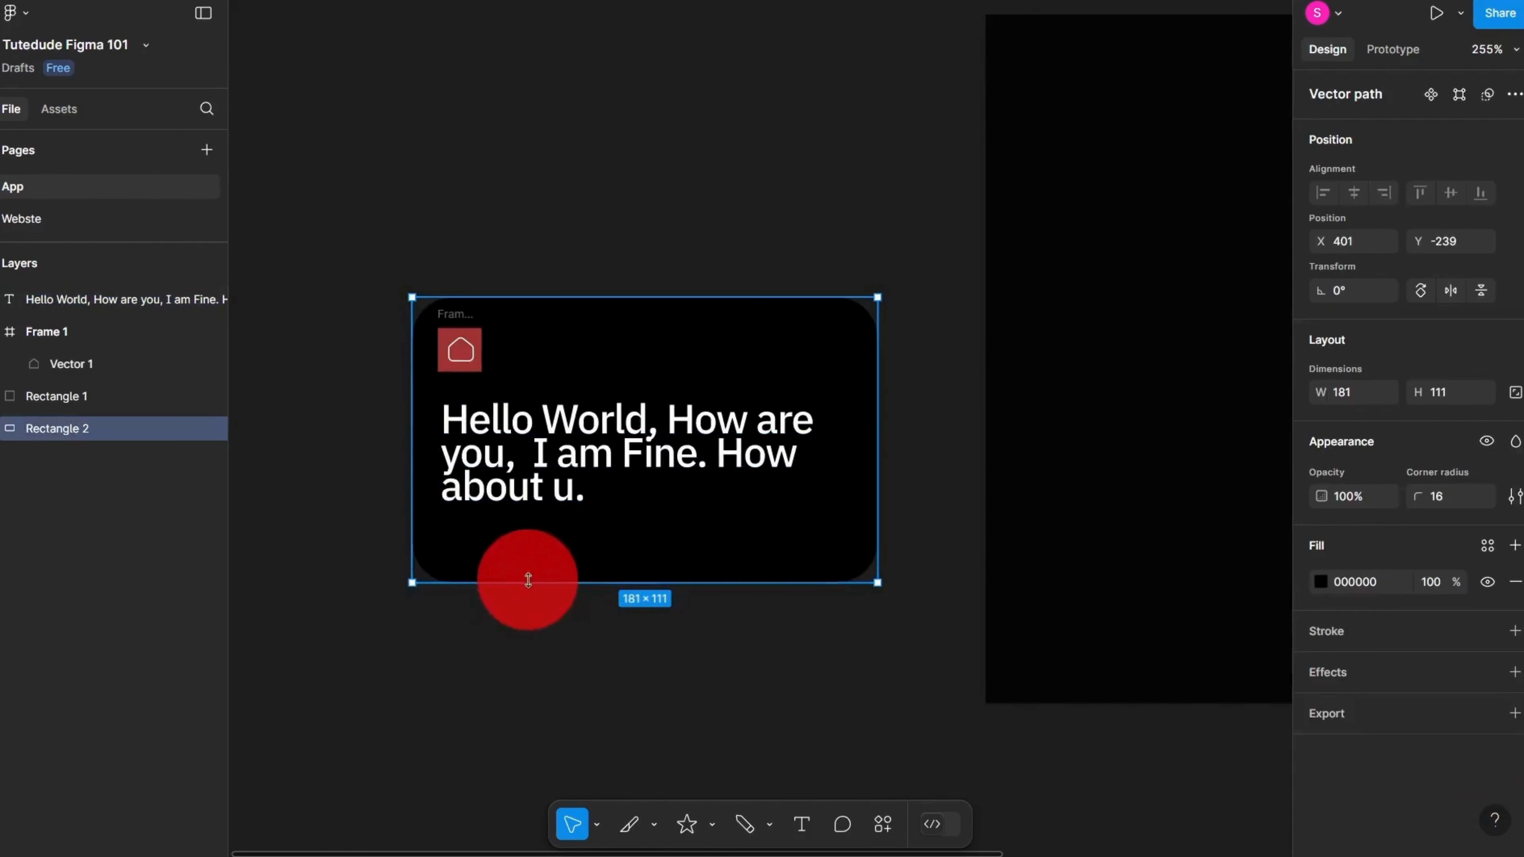
left_click_drag(527, 582, 553, 754)
Step: Move the Hello World text off the card to empty canvas above it, at X 445, Y -526
left_click(596, 436)
scroll(595, 436, "up", 4)
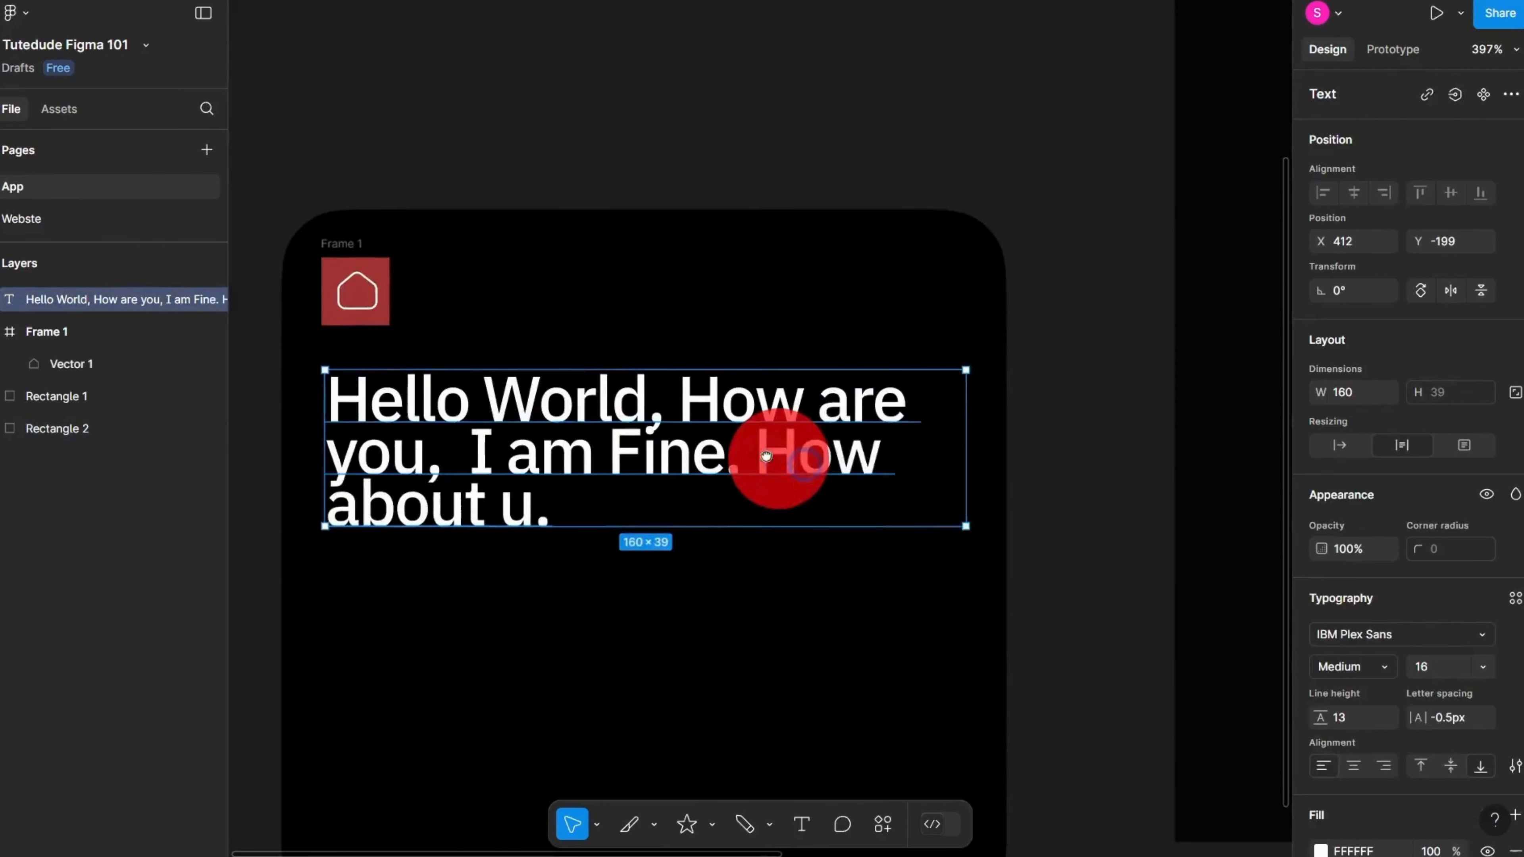
scroll(806, 421, "down", 4)
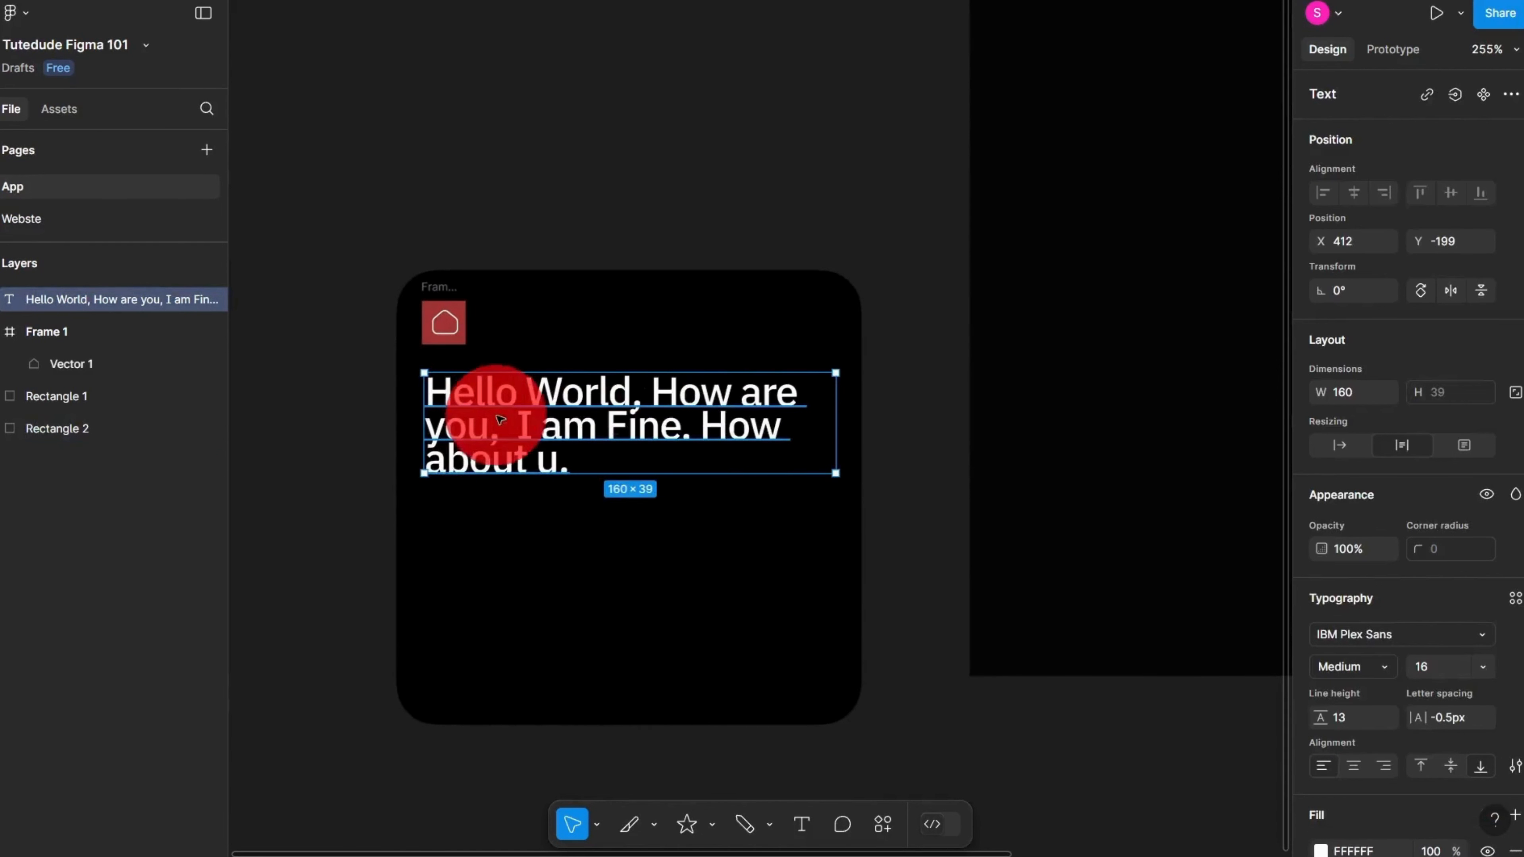
left_click_drag(497, 408, 655, 403)
scroll(412, 638, "down", 5)
scroll(402, 368, "up", 4)
scroll(448, 375, "up", 4)
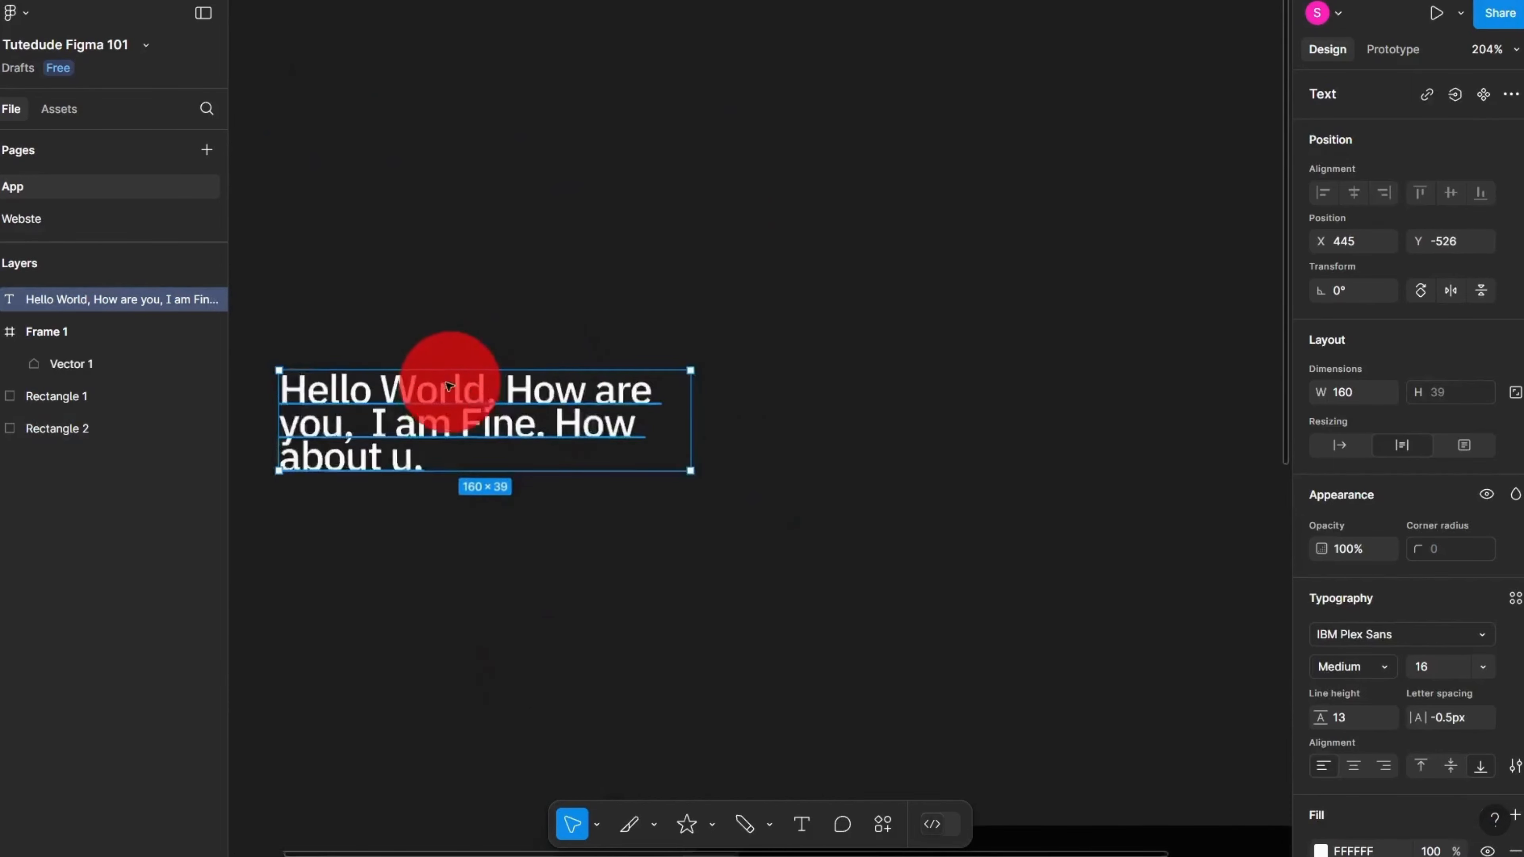
Step: Switch the Hello World text box to auto width so the sentence runs on a single line
left_click_drag(773, 386, 1026, 370)
scroll(892, 345, "up", 4)
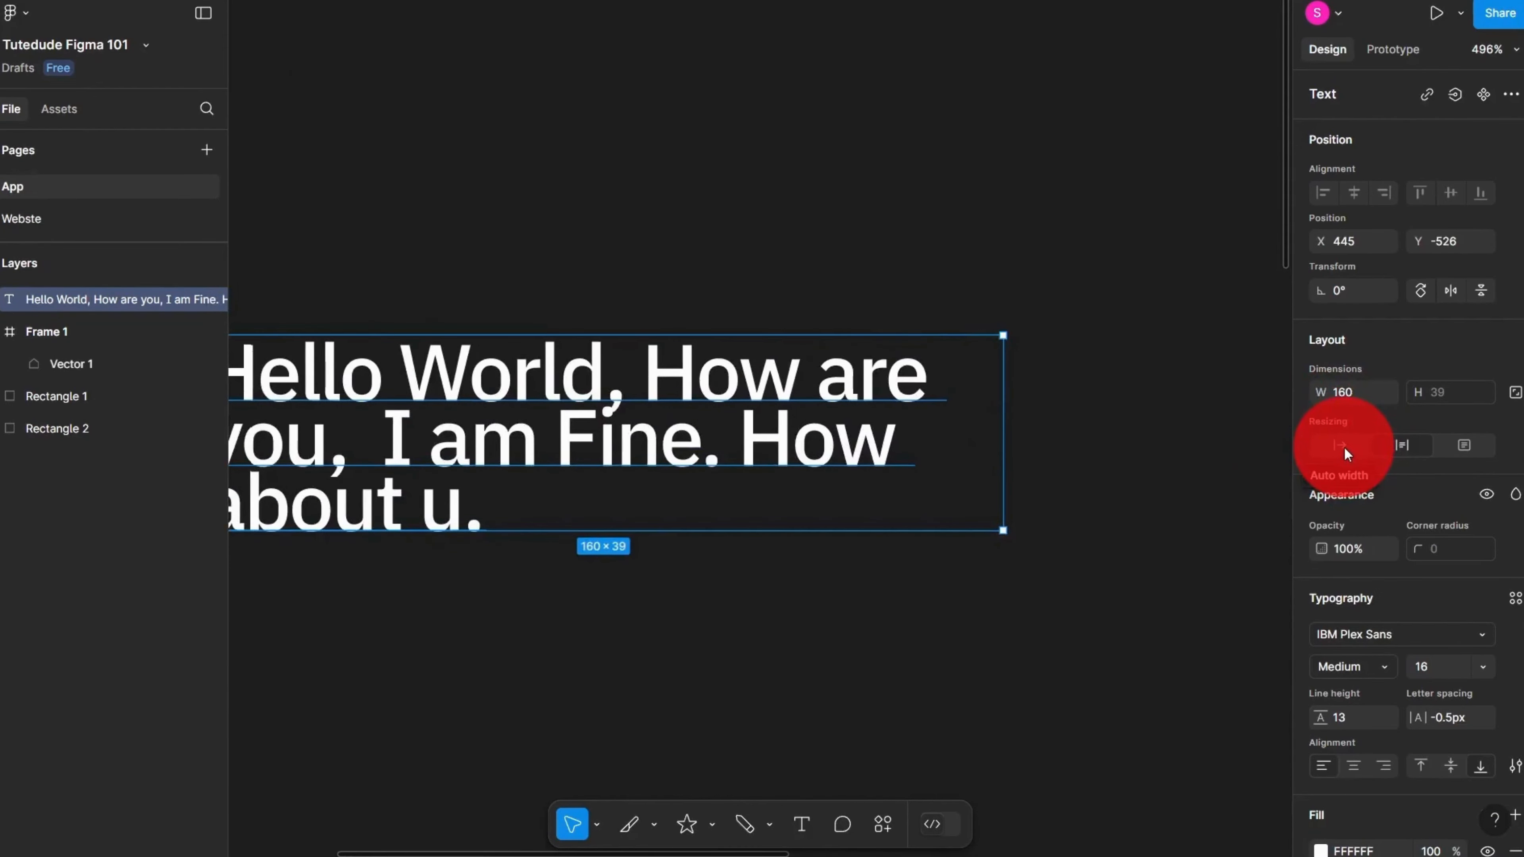
scroll(519, 426, "down", 3)
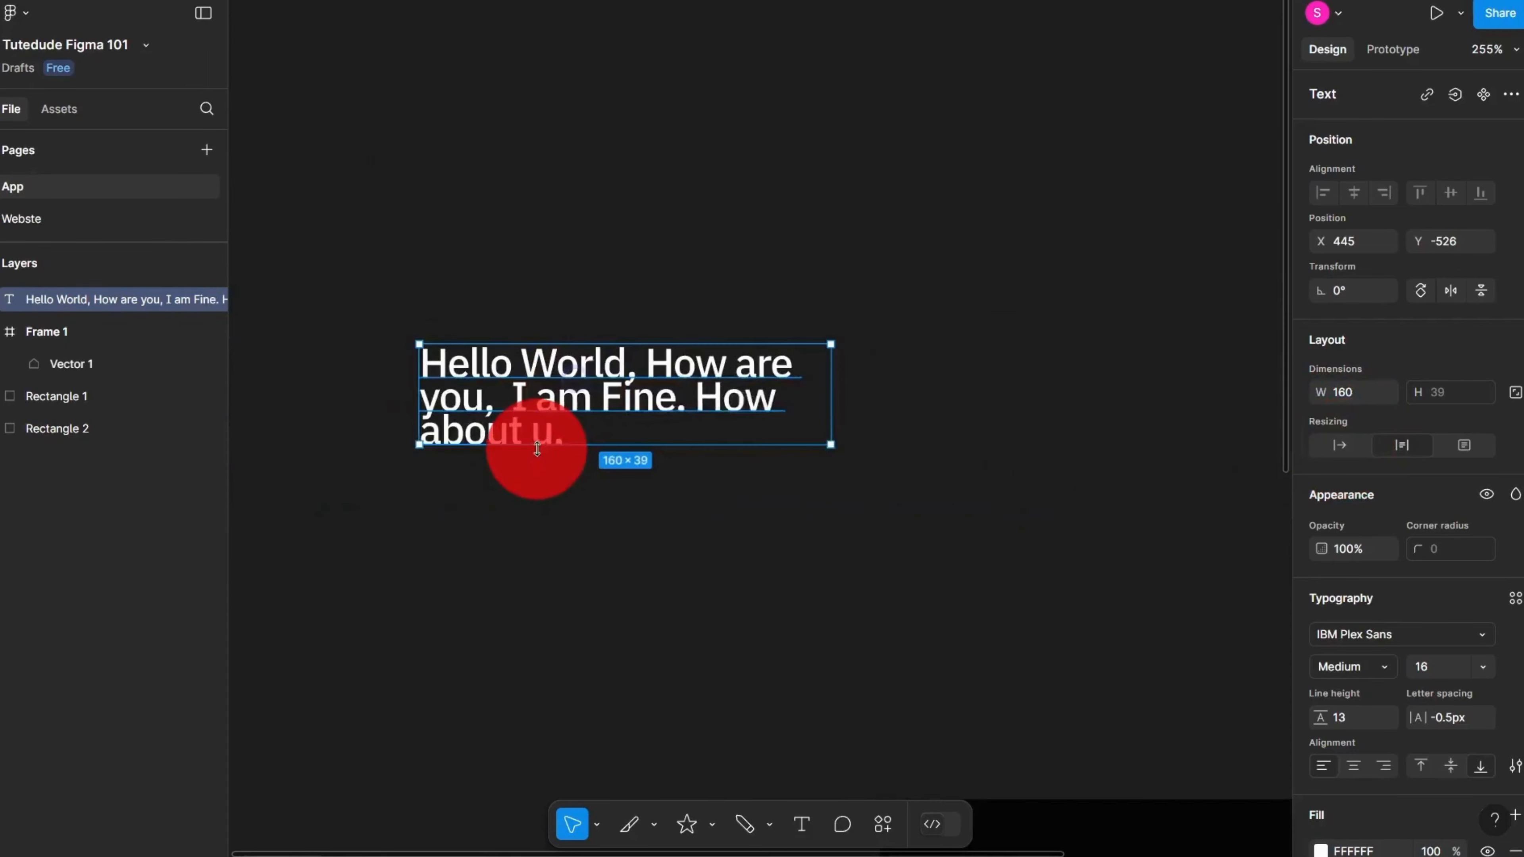
double_click(834, 406)
scroll(888, 439, "right", 6)
scroll(666, 445, "down", 2)
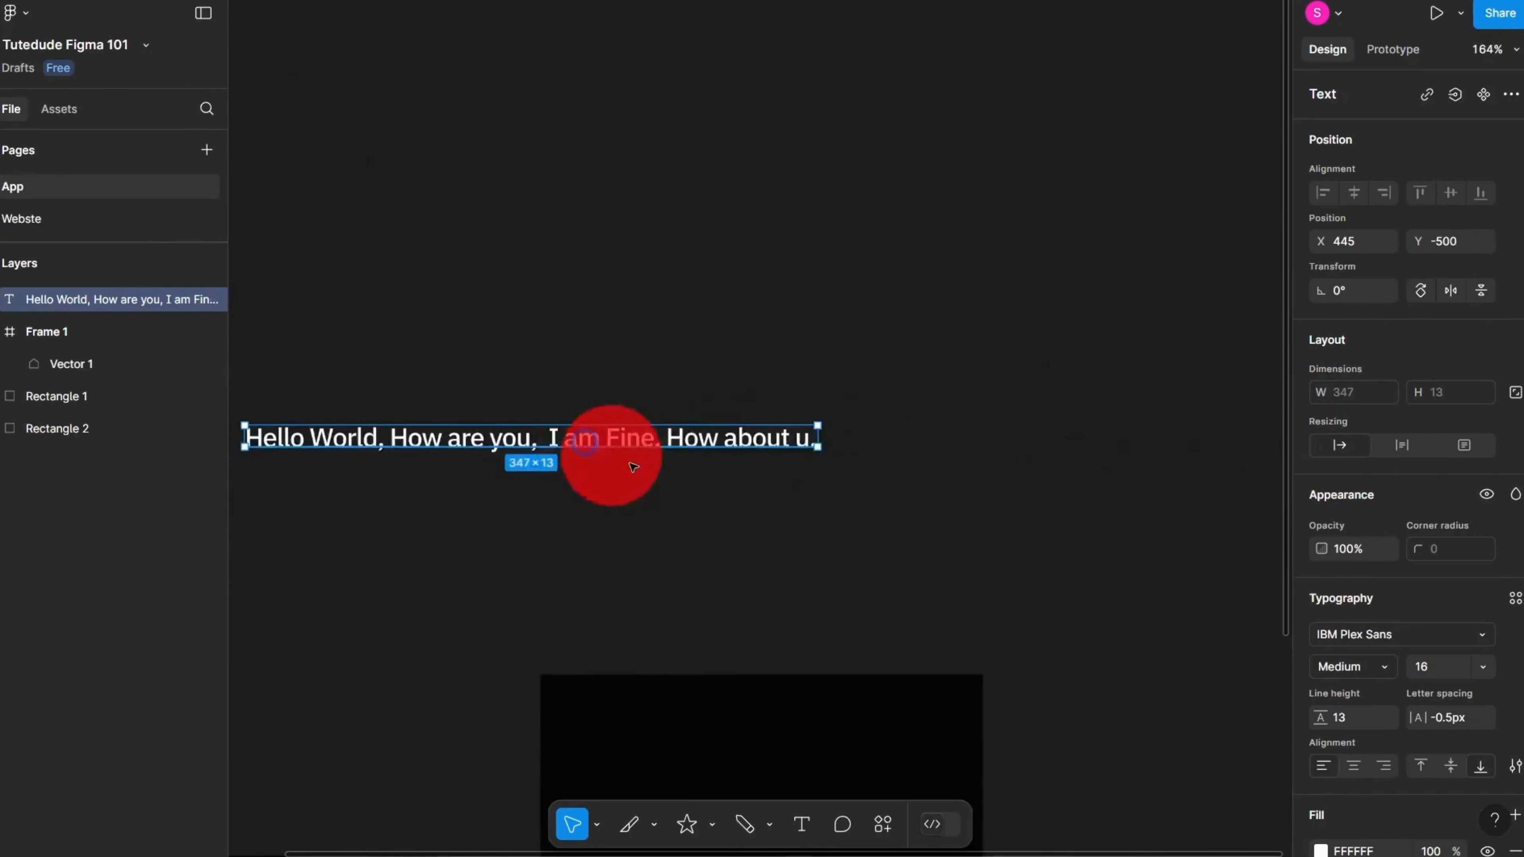
Step: Append the filler word "slmlmodomd" to the end of the single-line Hello World text
scroll(666, 445, "up", 2)
left_click(1014, 476)
scroll(1014, 476, "up", 3)
left_click(693, 373)
scroll(721, 361, "down", 5)
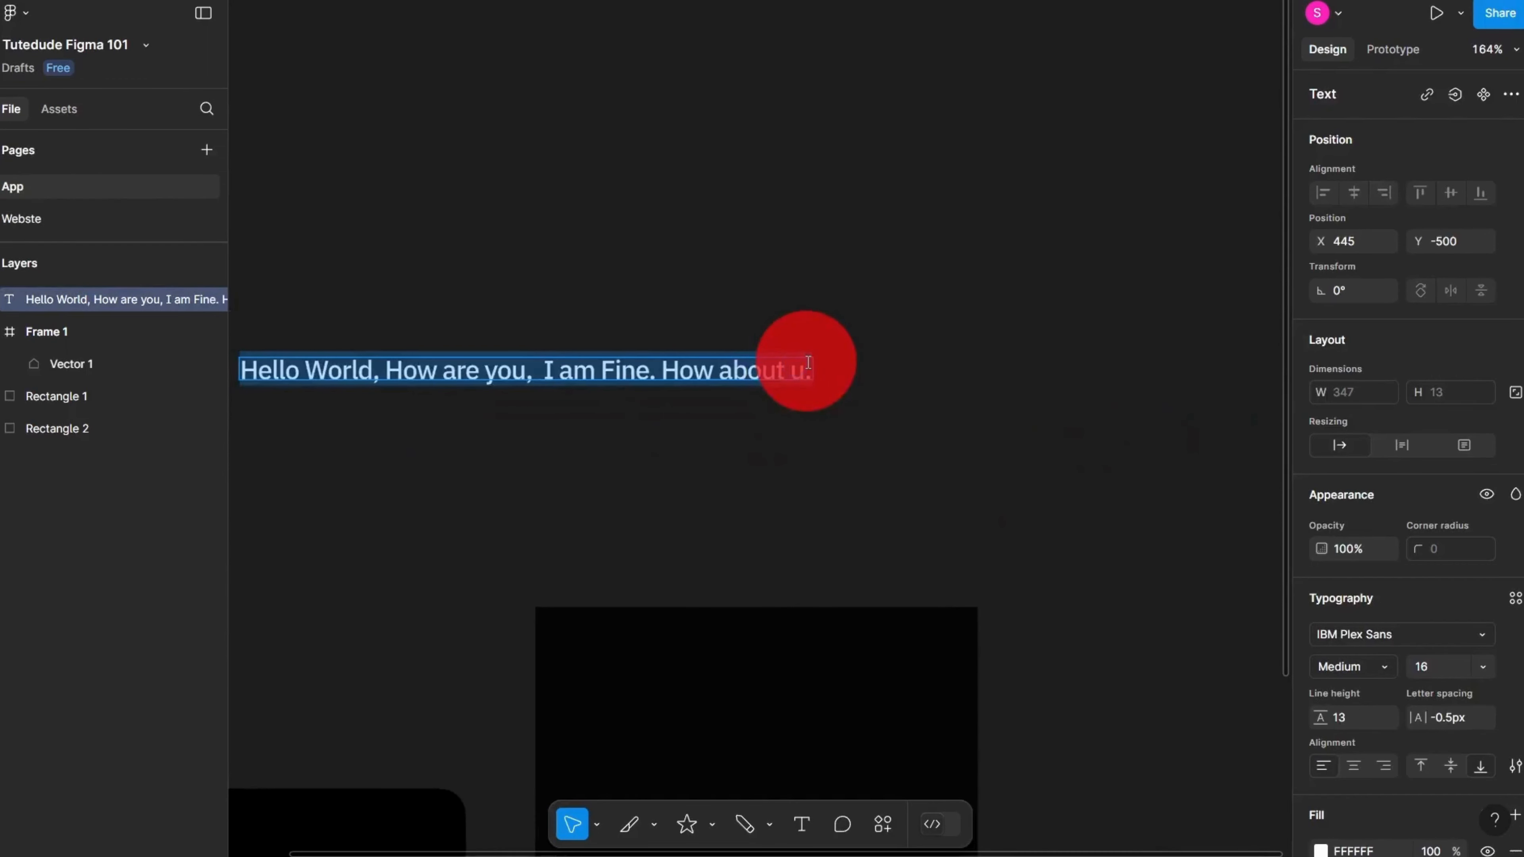
left_click(808, 362)
scroll(808, 362, "left", 4)
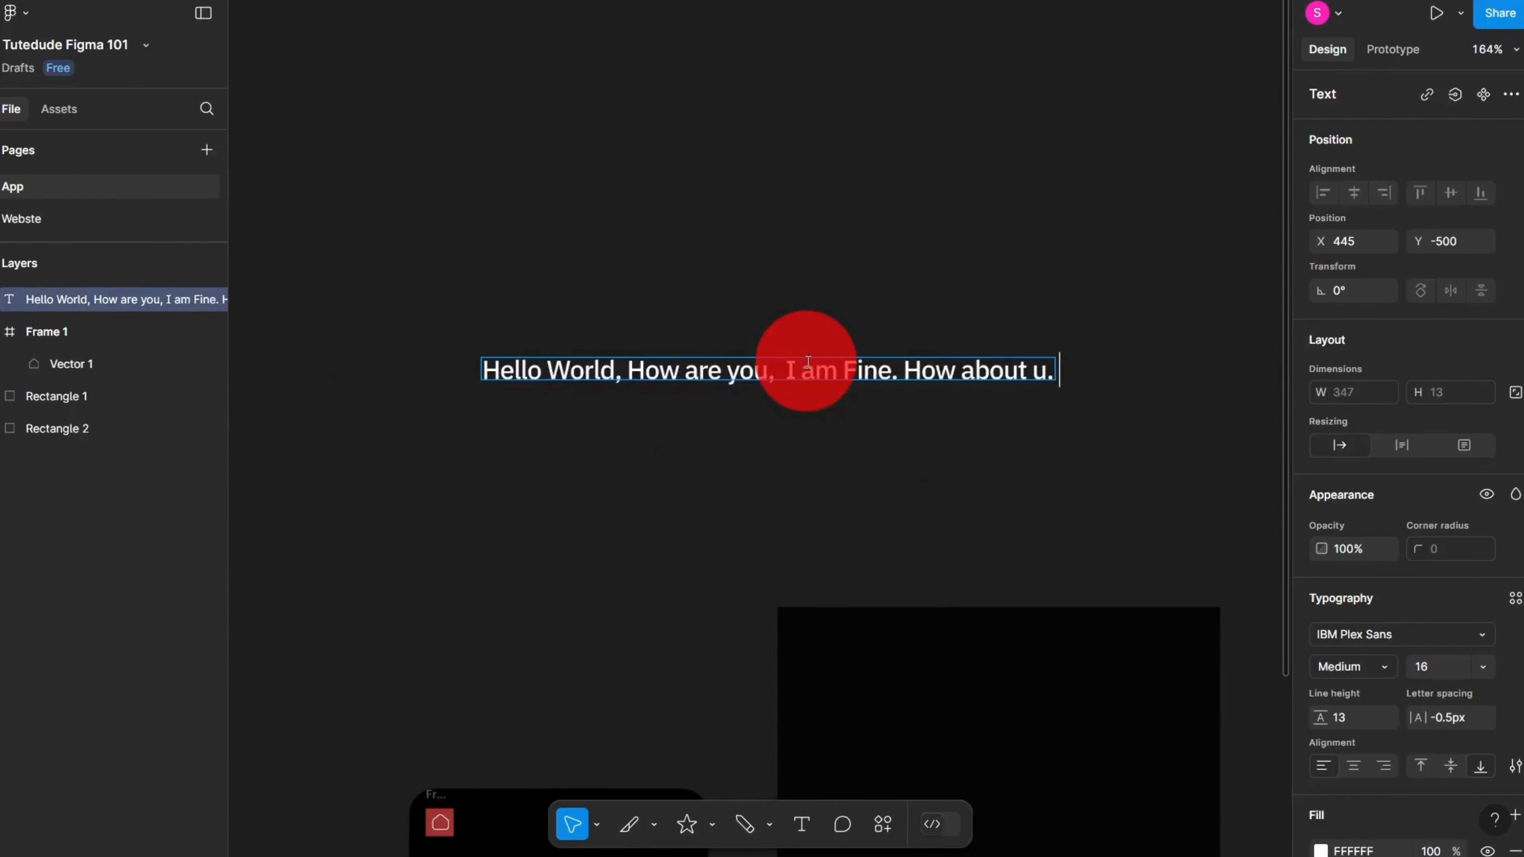
key("Escape")
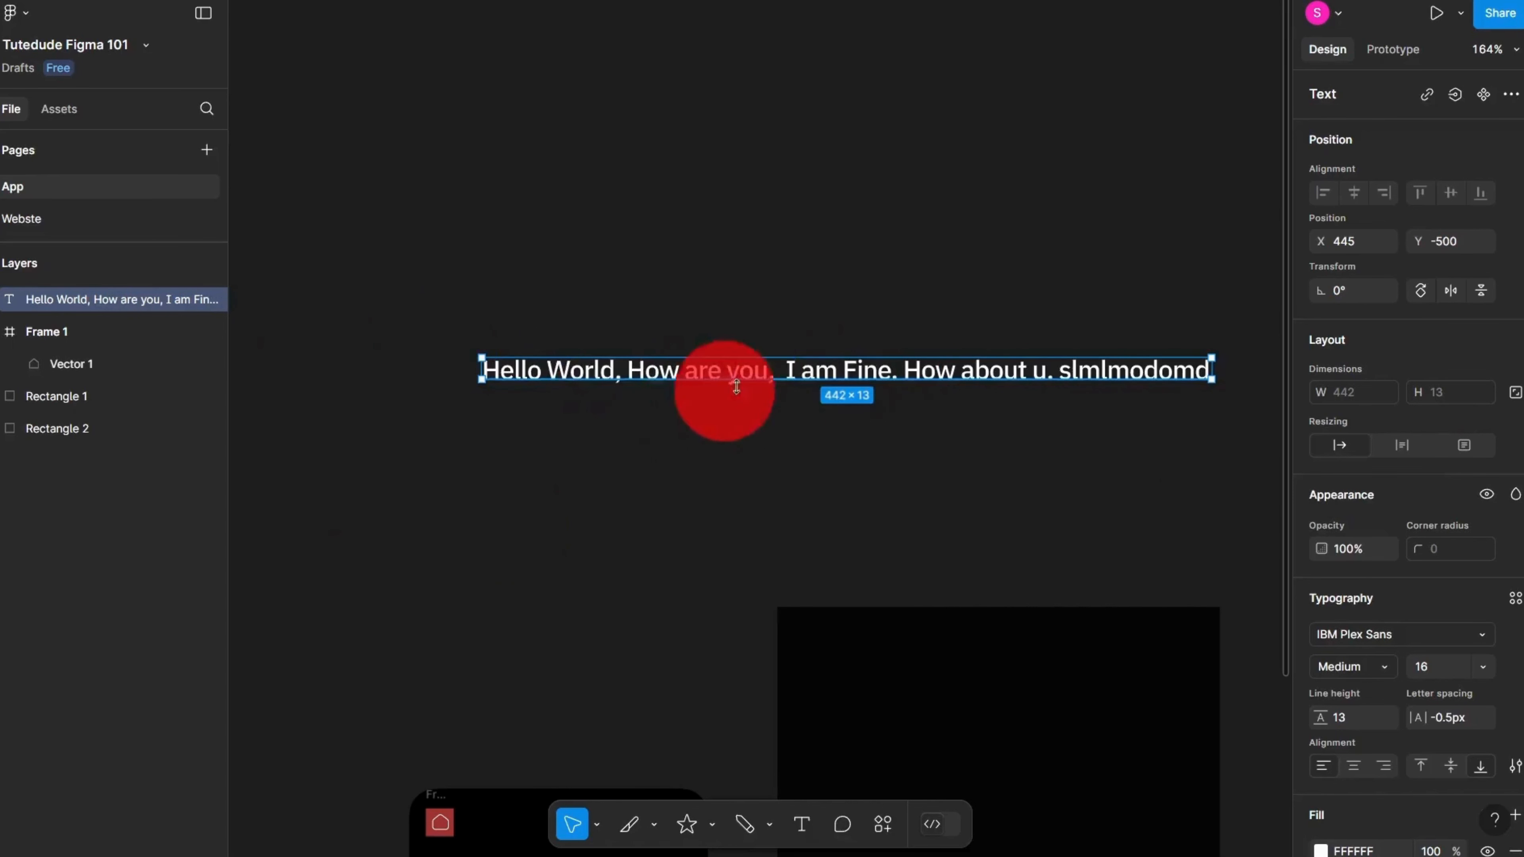
Step: Narrow the Hello World text box to a width of 194 so the text wraps with auto height
double_click(905, 374)
left_click(956, 373)
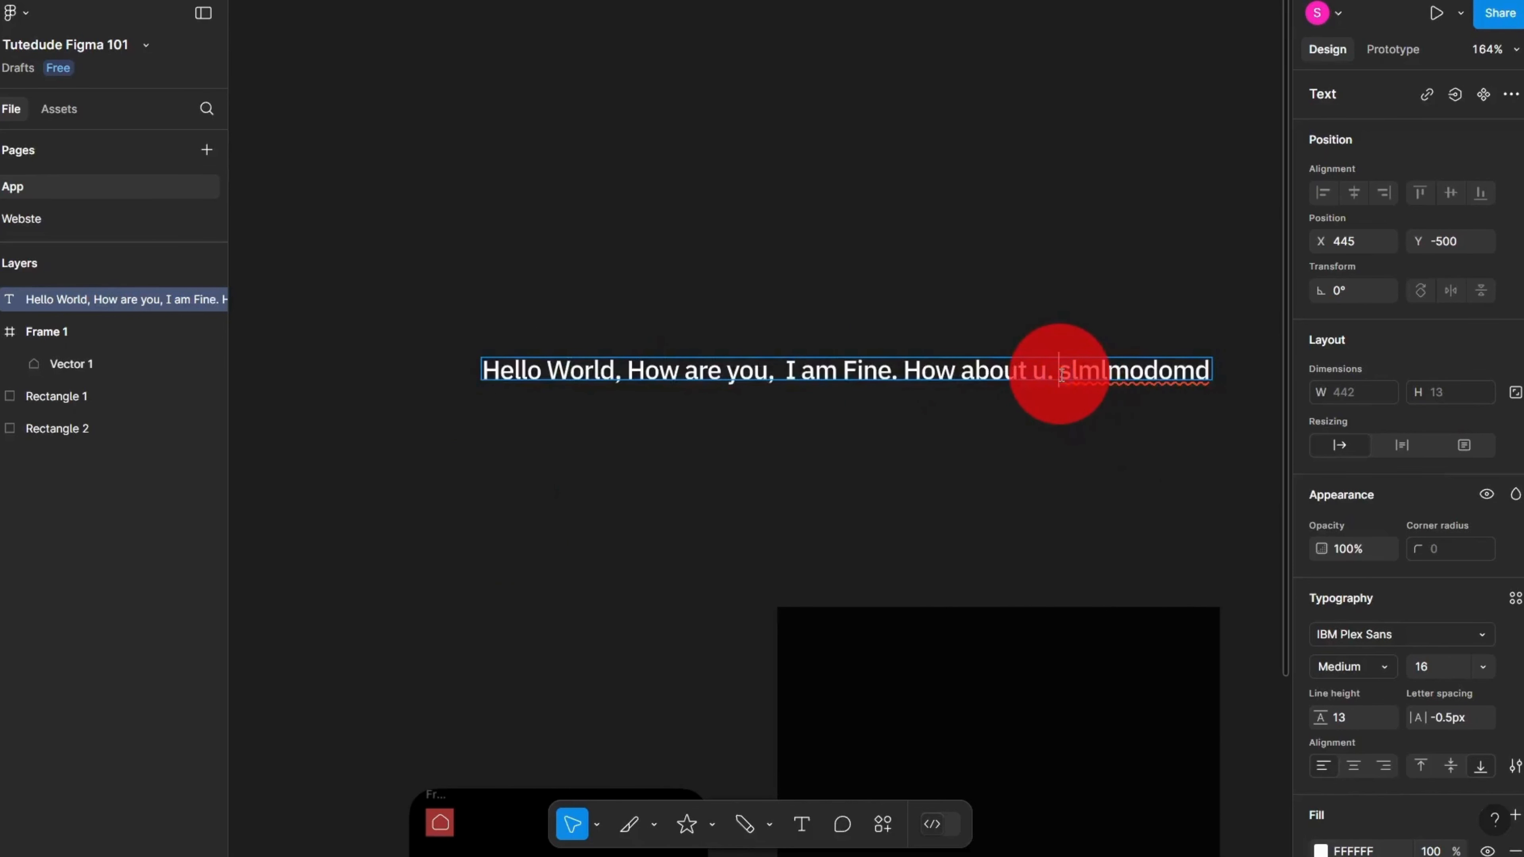
key("Escape")
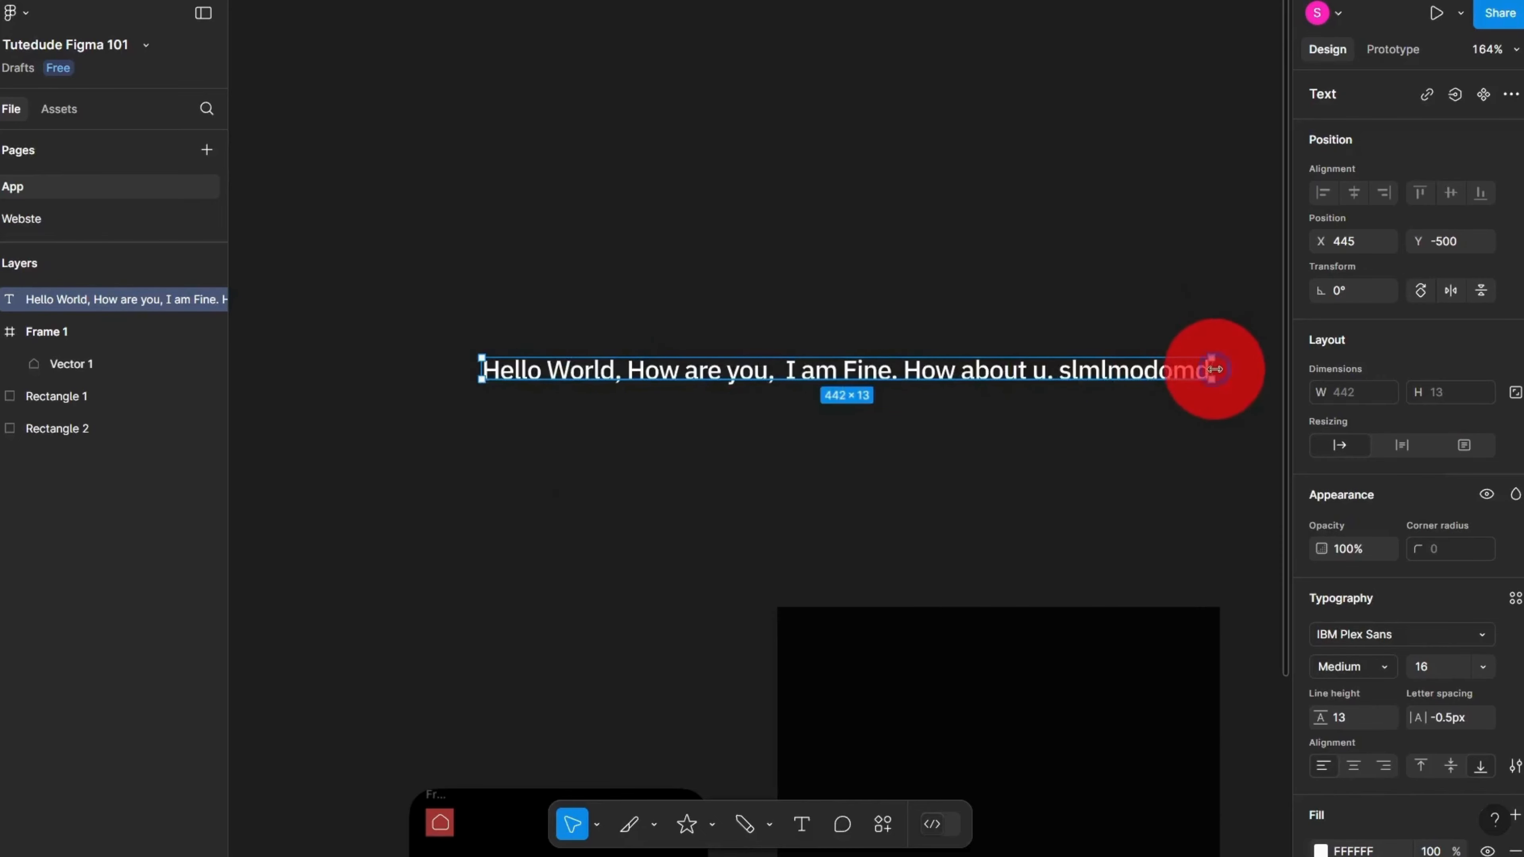
left_click_drag(1215, 369, 804, 386)
left_click(858, 475)
left_click(603, 394)
scroll(705, 406, "up", 4)
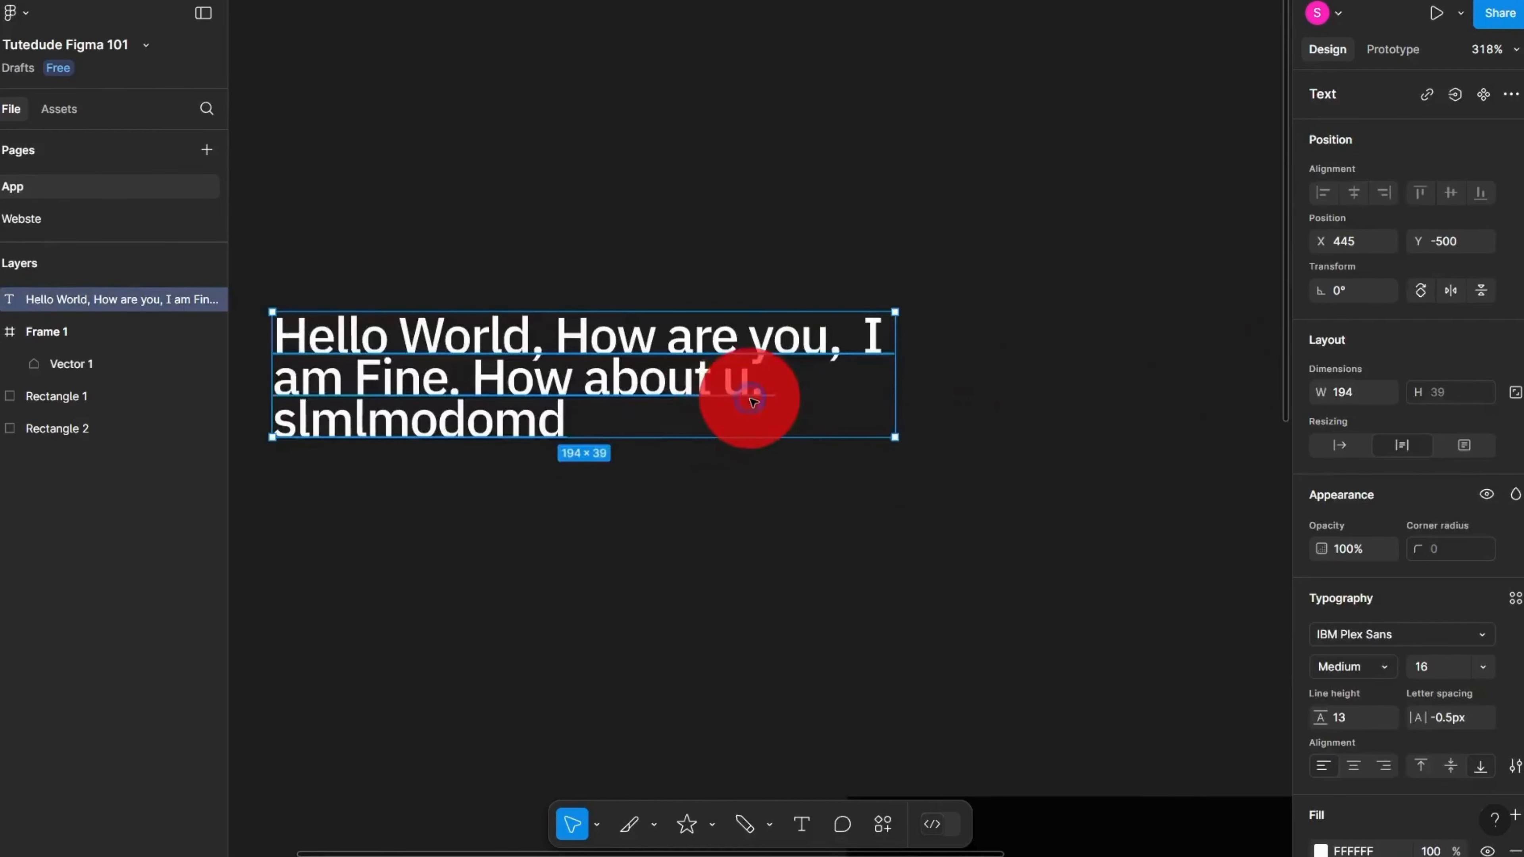
Step: Append the filler characters "cedchececnencencenceincinecine" to the end of the wrapped text
double_click(753, 401)
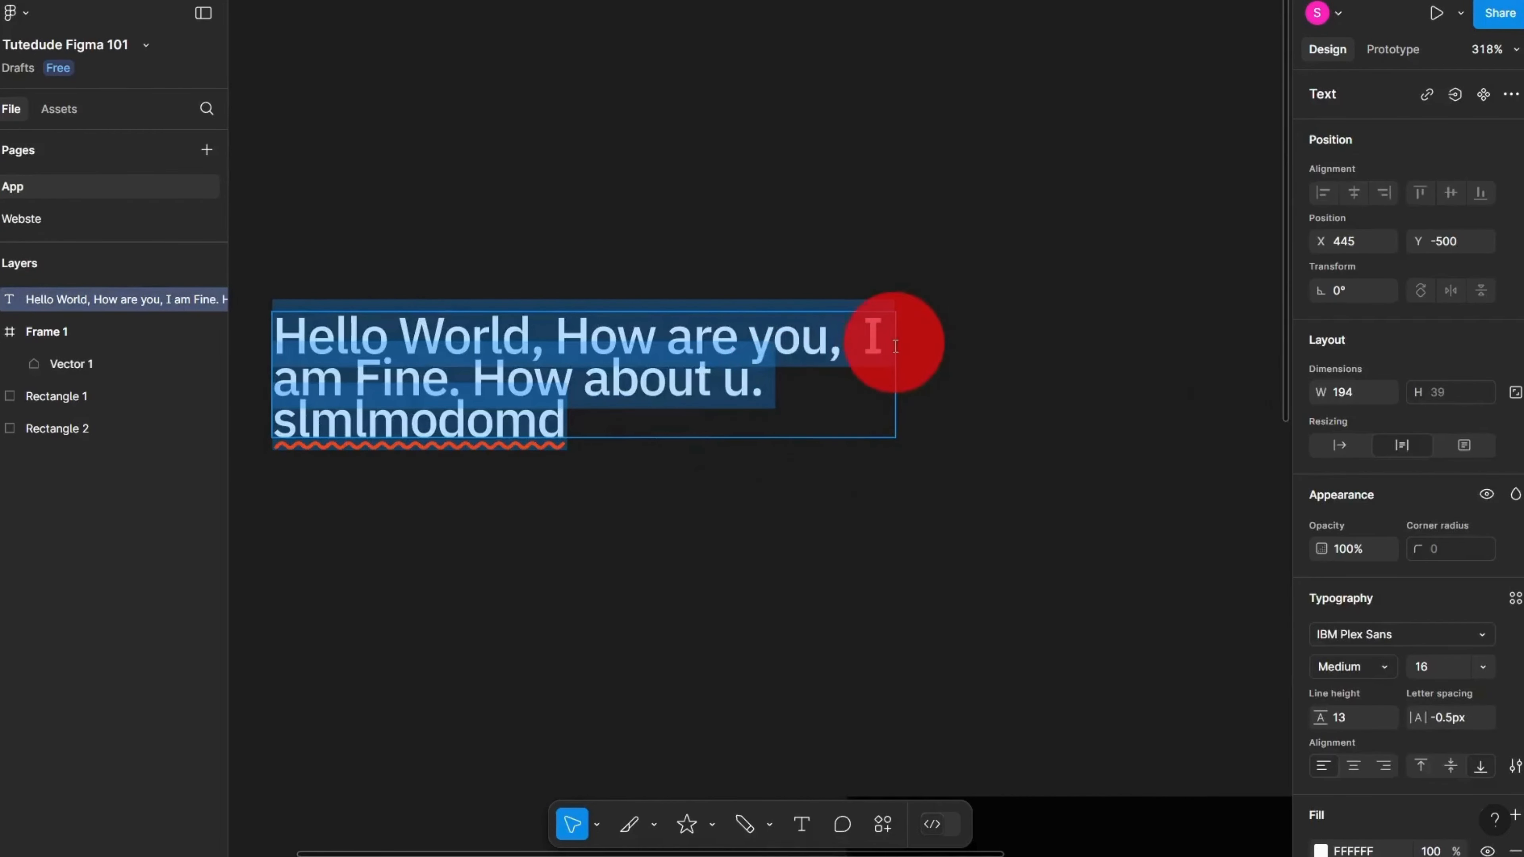
left_click(895, 347)
left_click(538, 414)
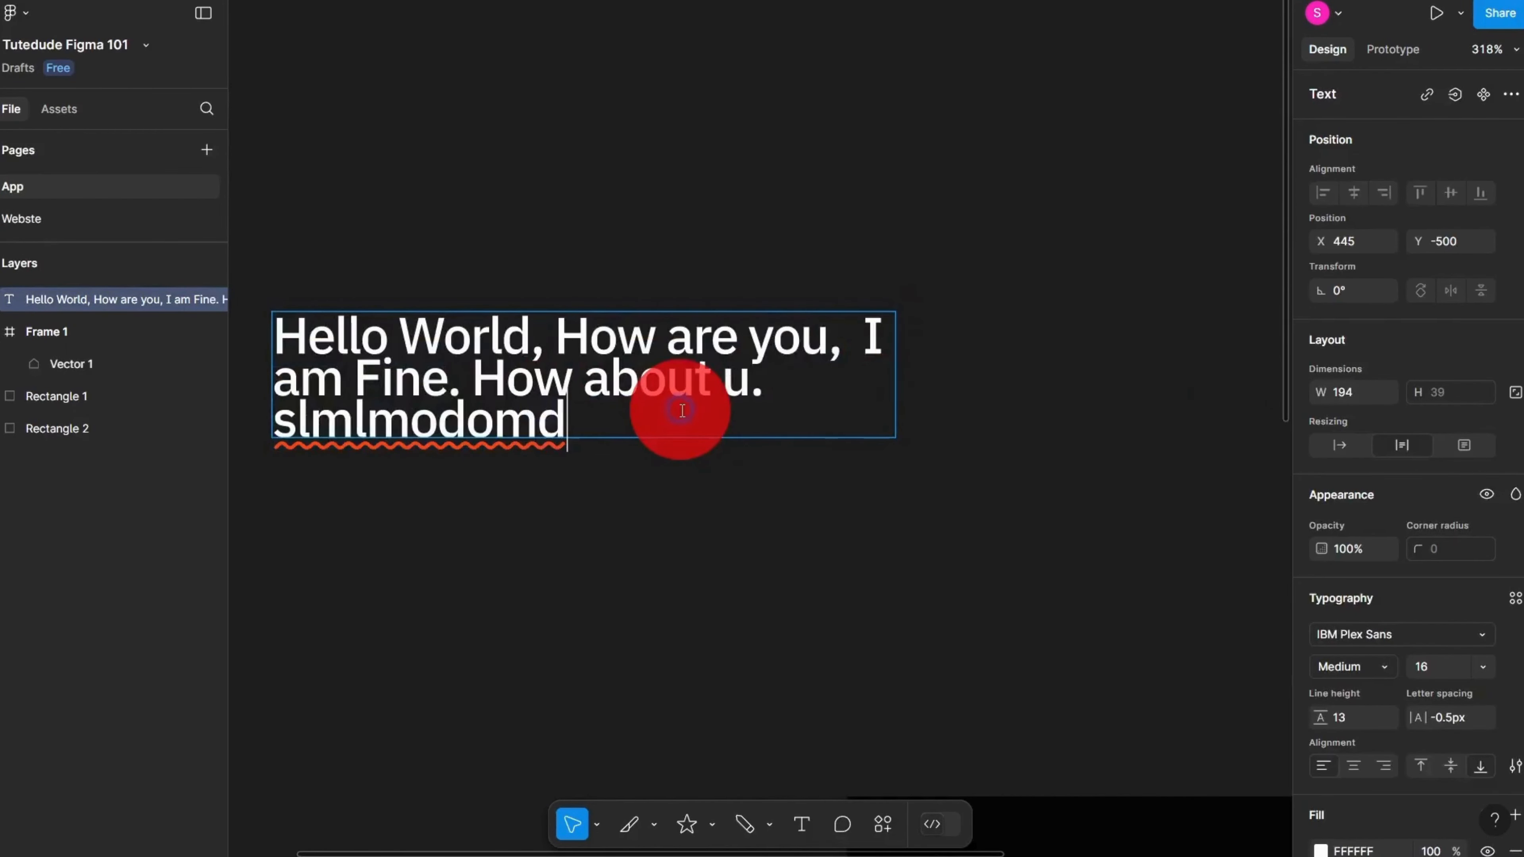
type("cencenceincinecine")
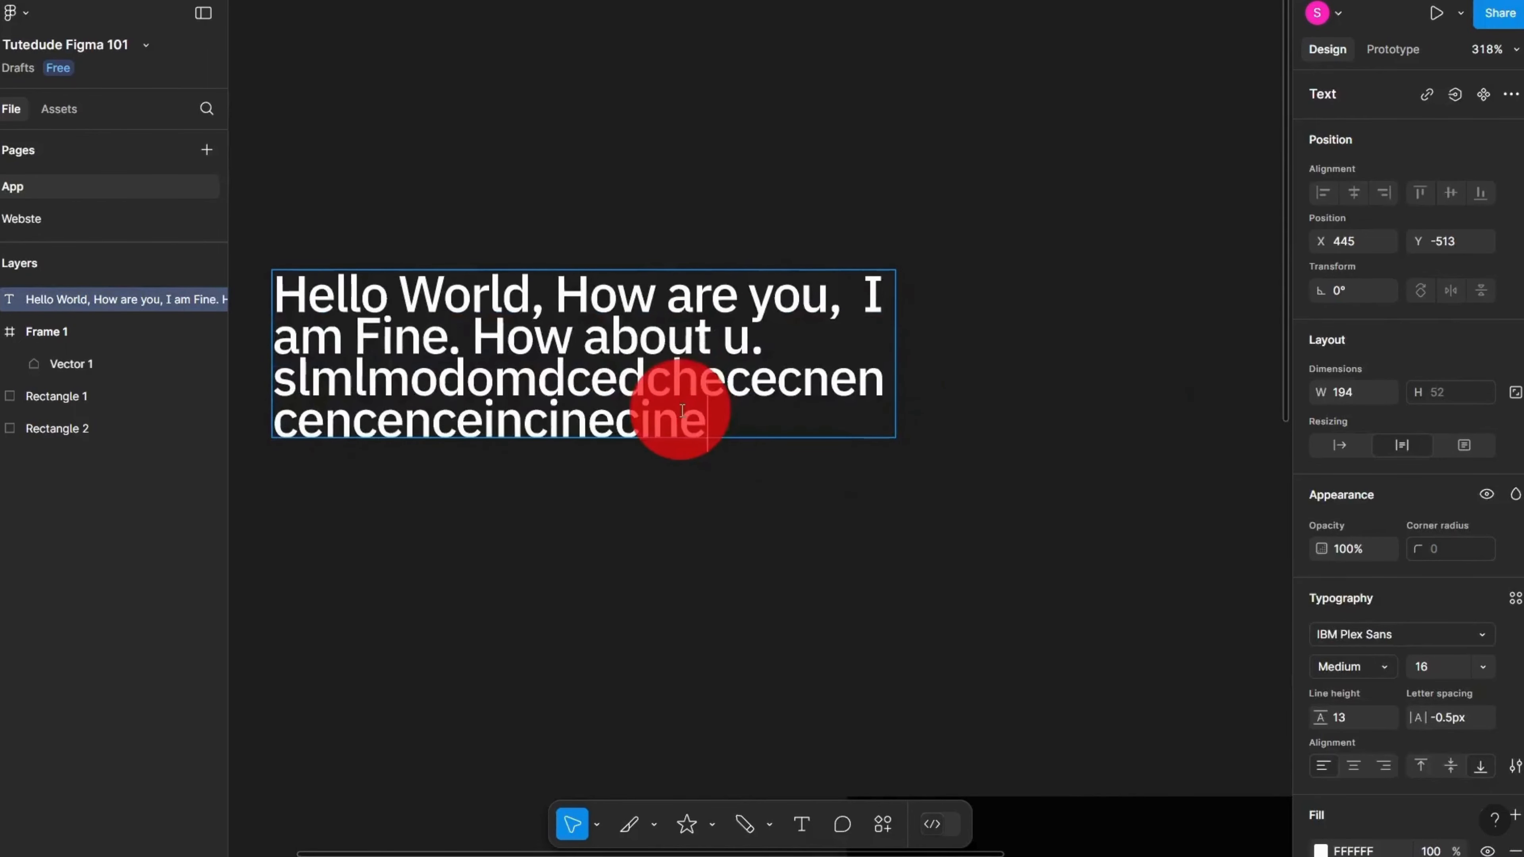
Step: Append "icneicnecneinciencienc" to the end of the wrapped text and switch the text box's resizing to fixed size
type("icneicnecneinciencienc")
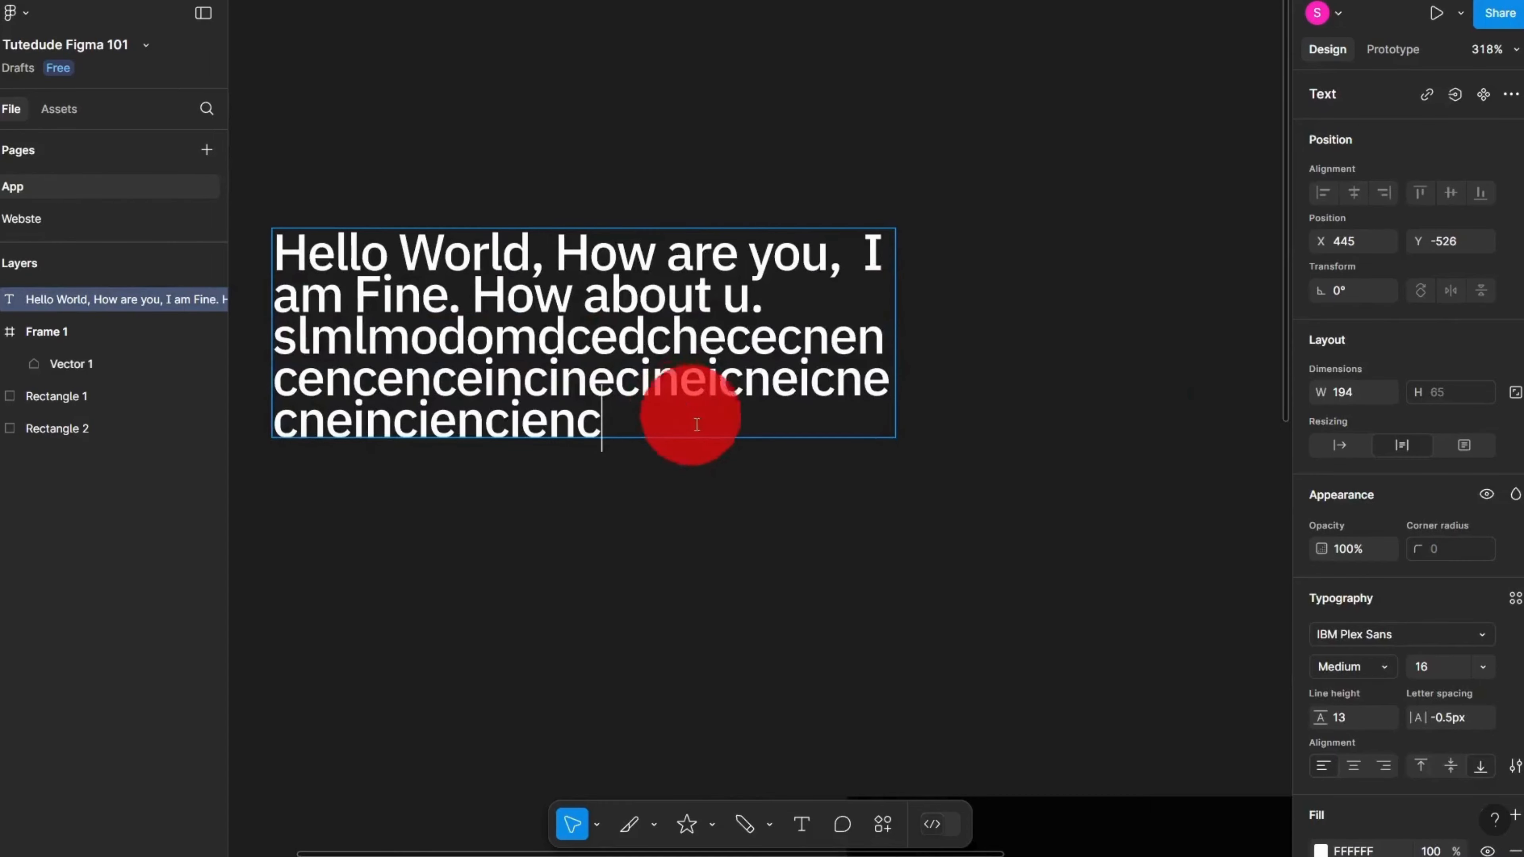
key("Escape")
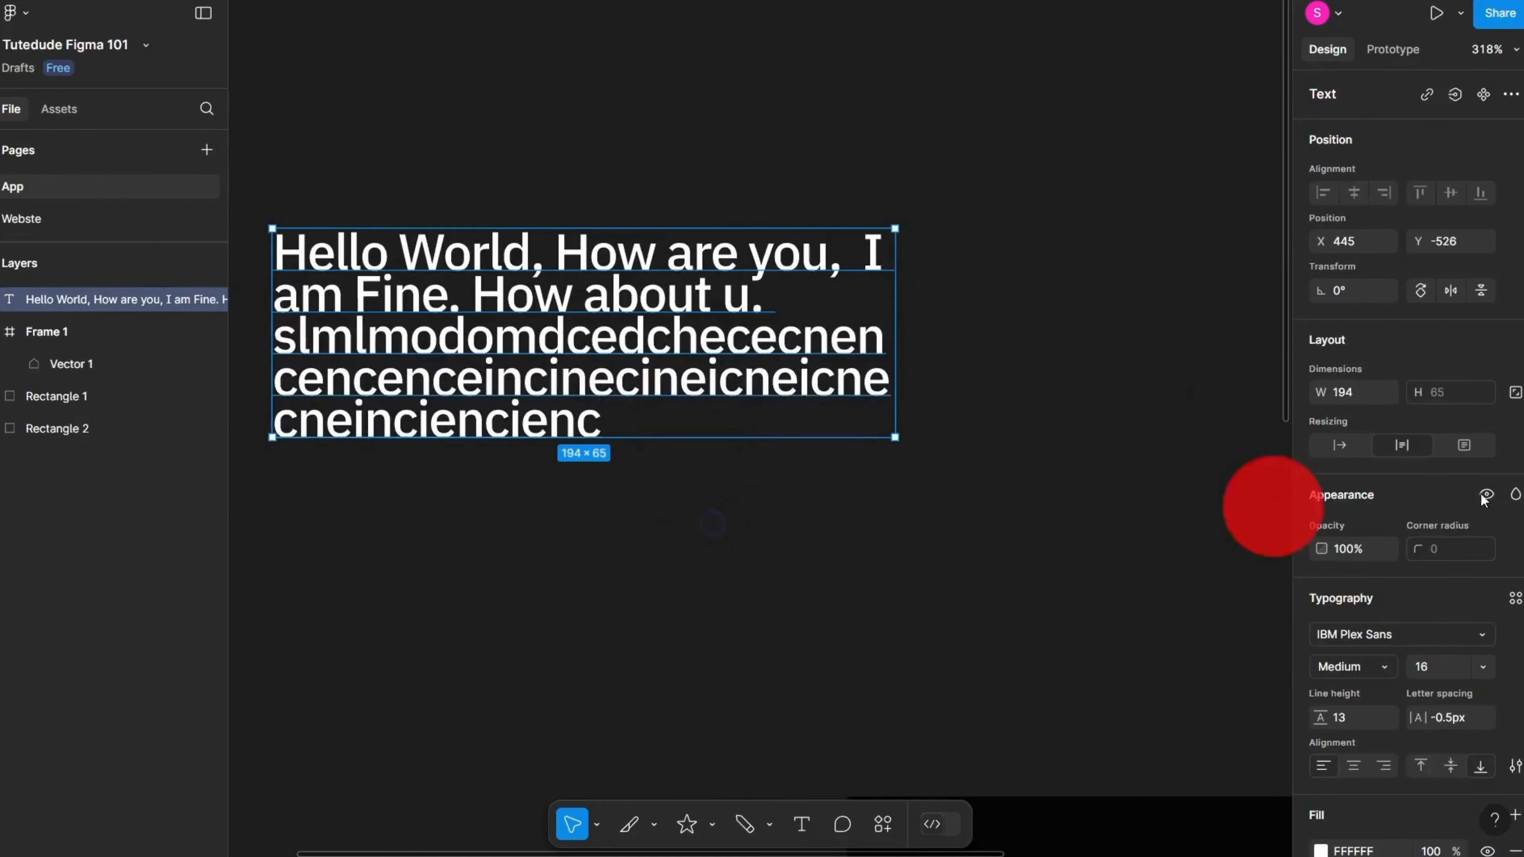
left_click(1485, 447)
scroll(1039, 401, "down", 2)
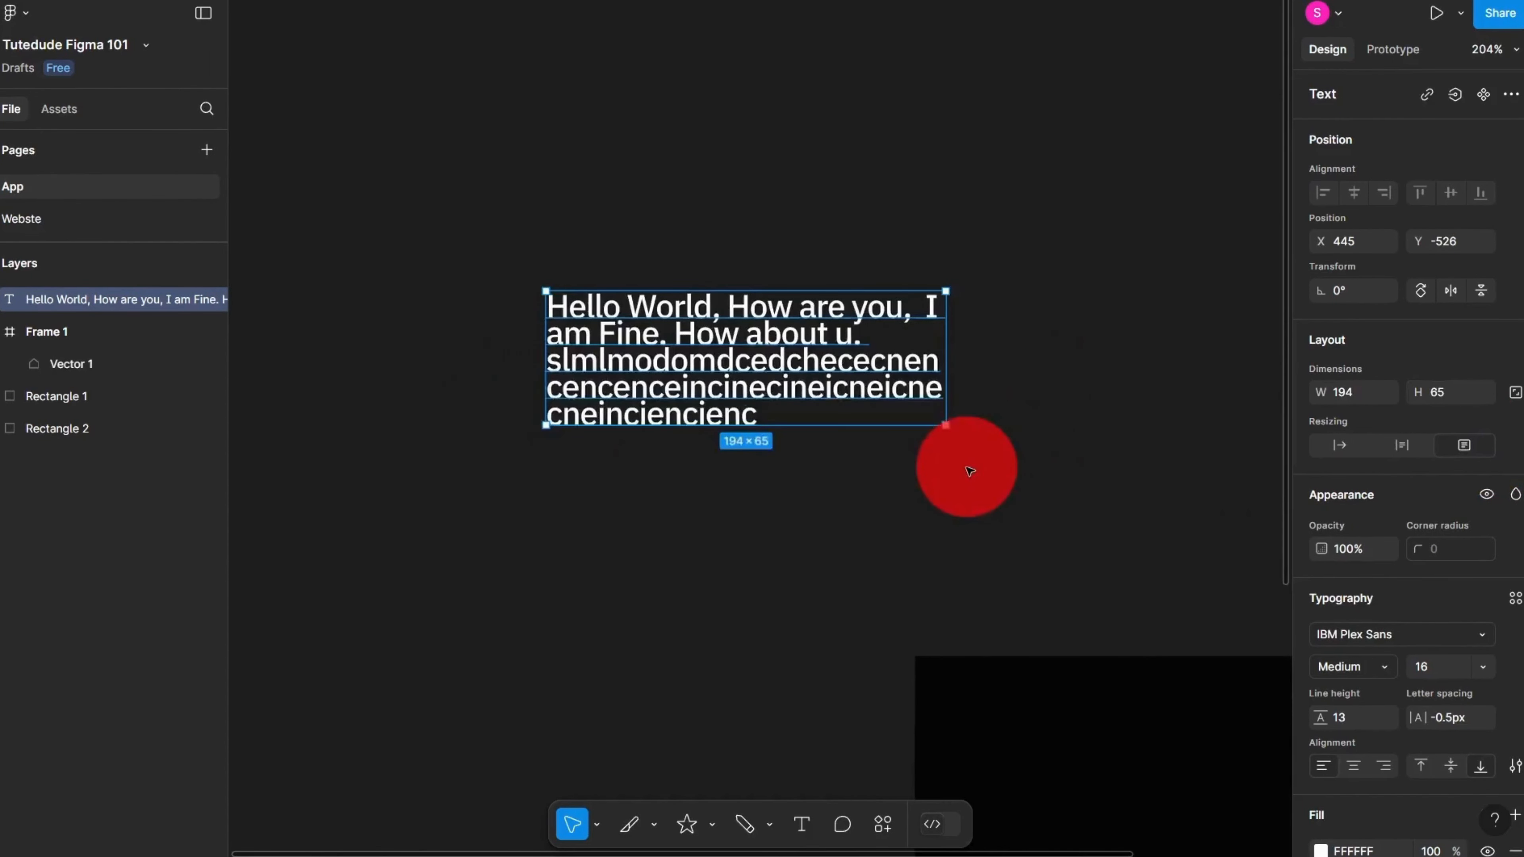
Step: Append the filler characters "eodomdomedoomceomocmeomceomcoemcoemcoemc" to the end of the fixed-size text
scroll(962, 469, "up", 1)
double_click(712, 286)
left_click(776, 414)
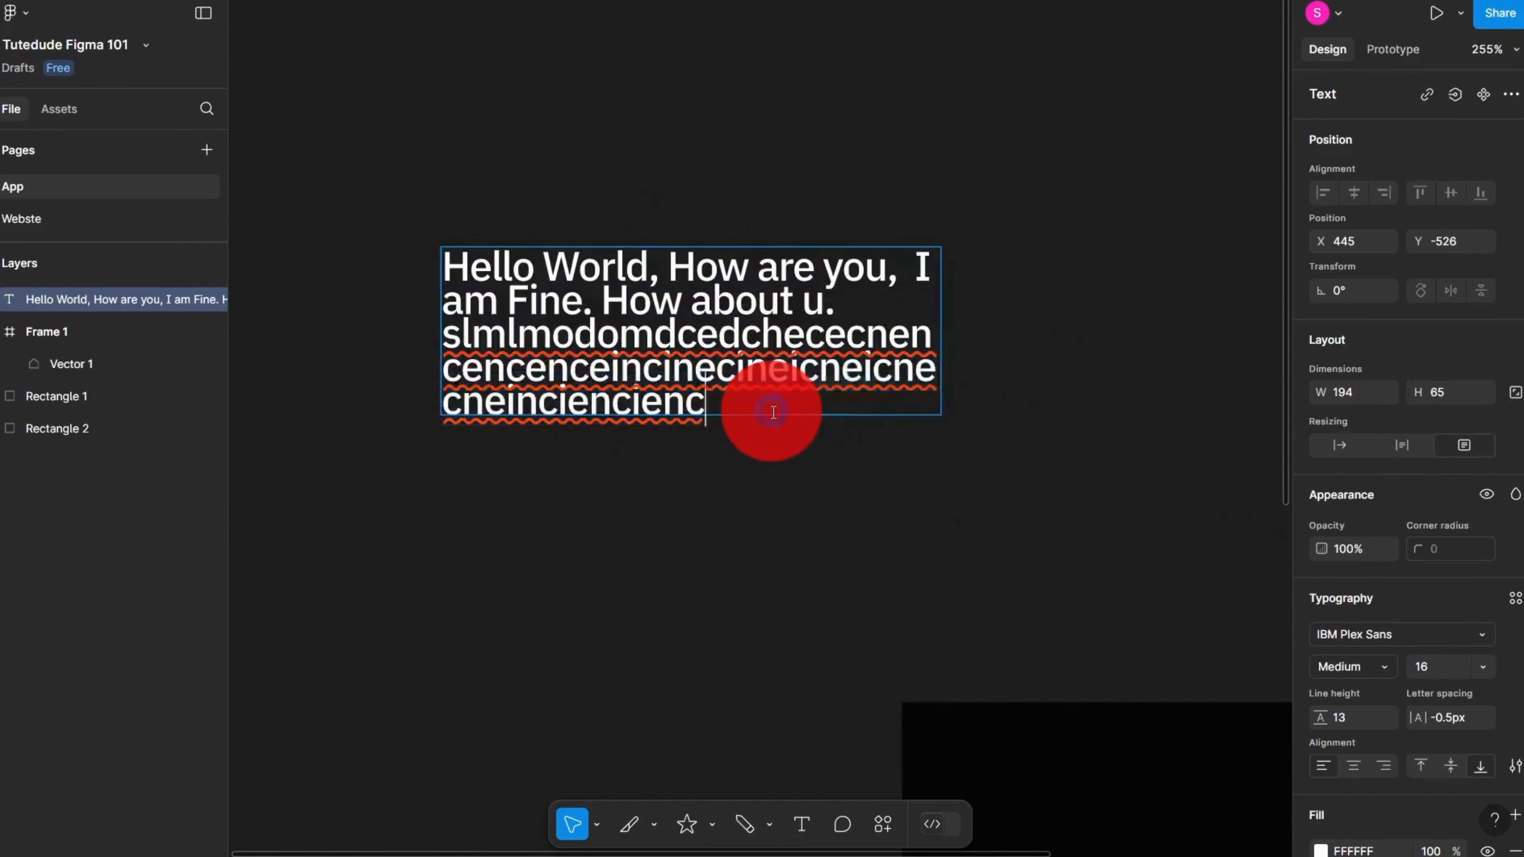
type("eodom")
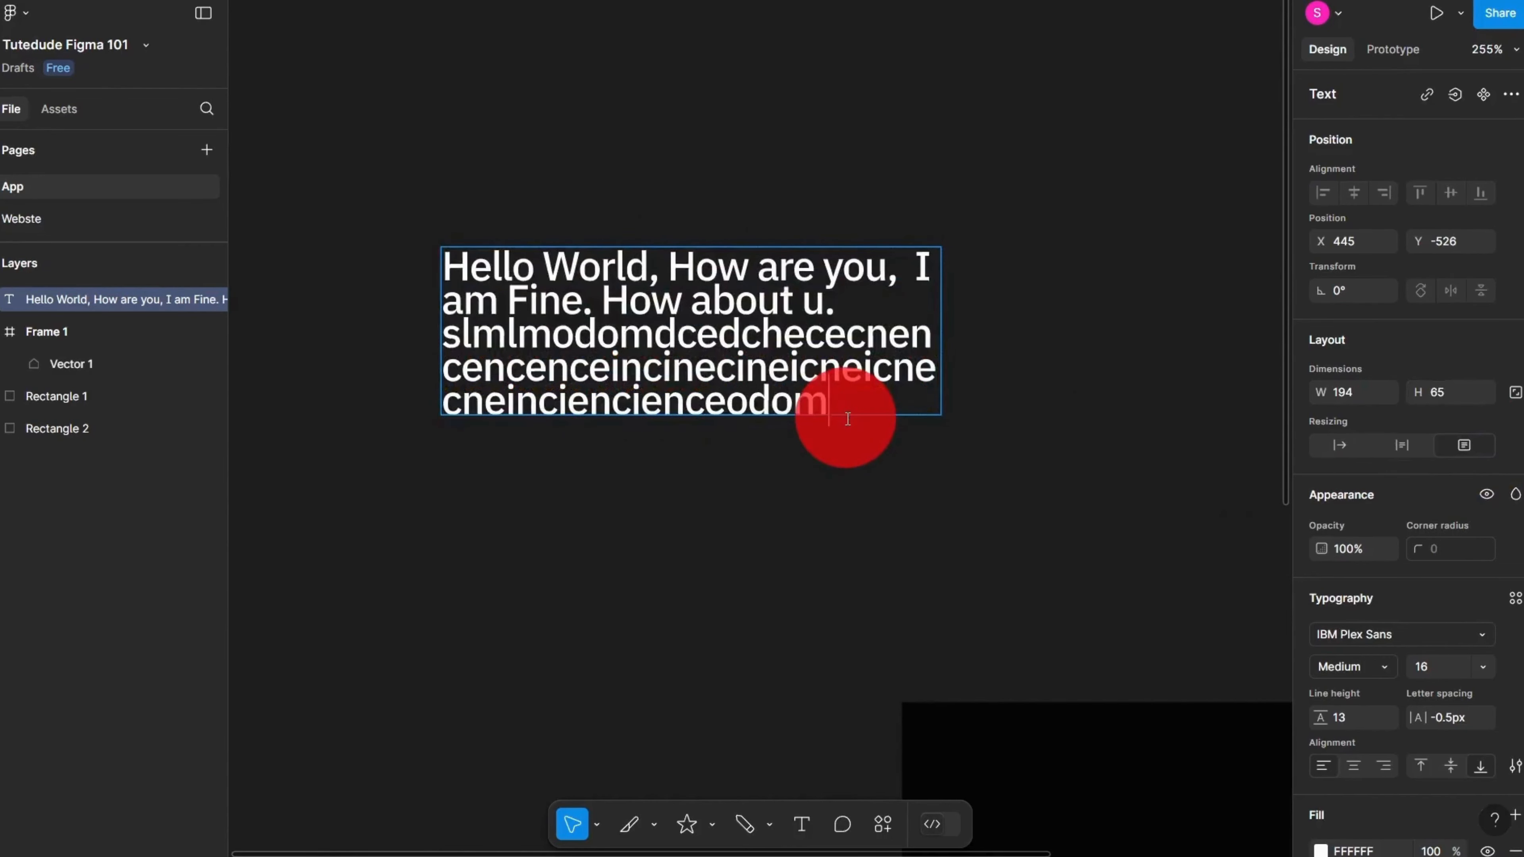
type("domedoomceomocme")
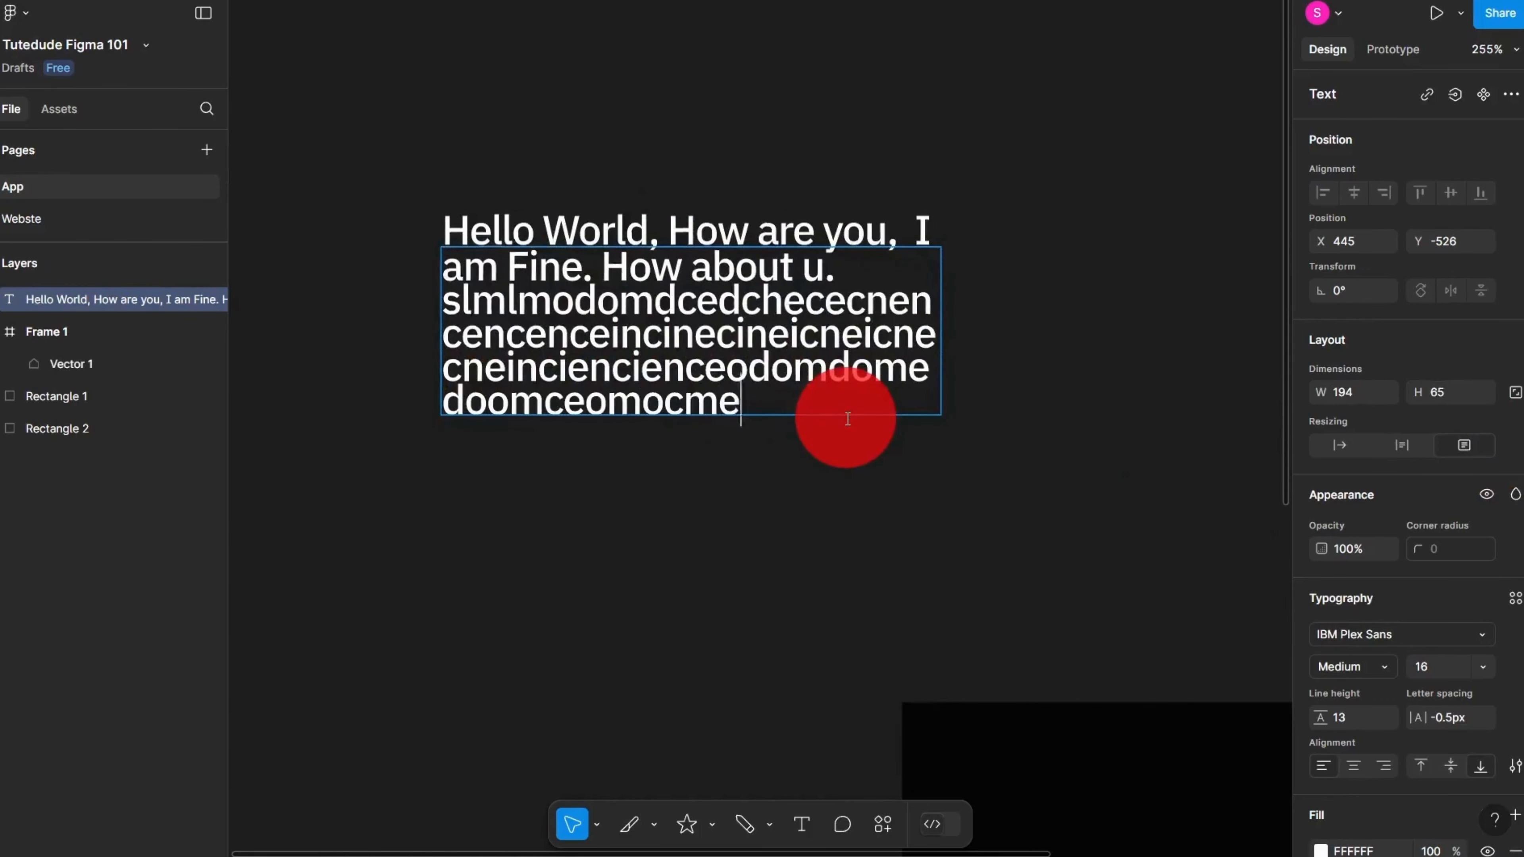
type("omceomcoemcoemcoemc")
left_click(636, 556)
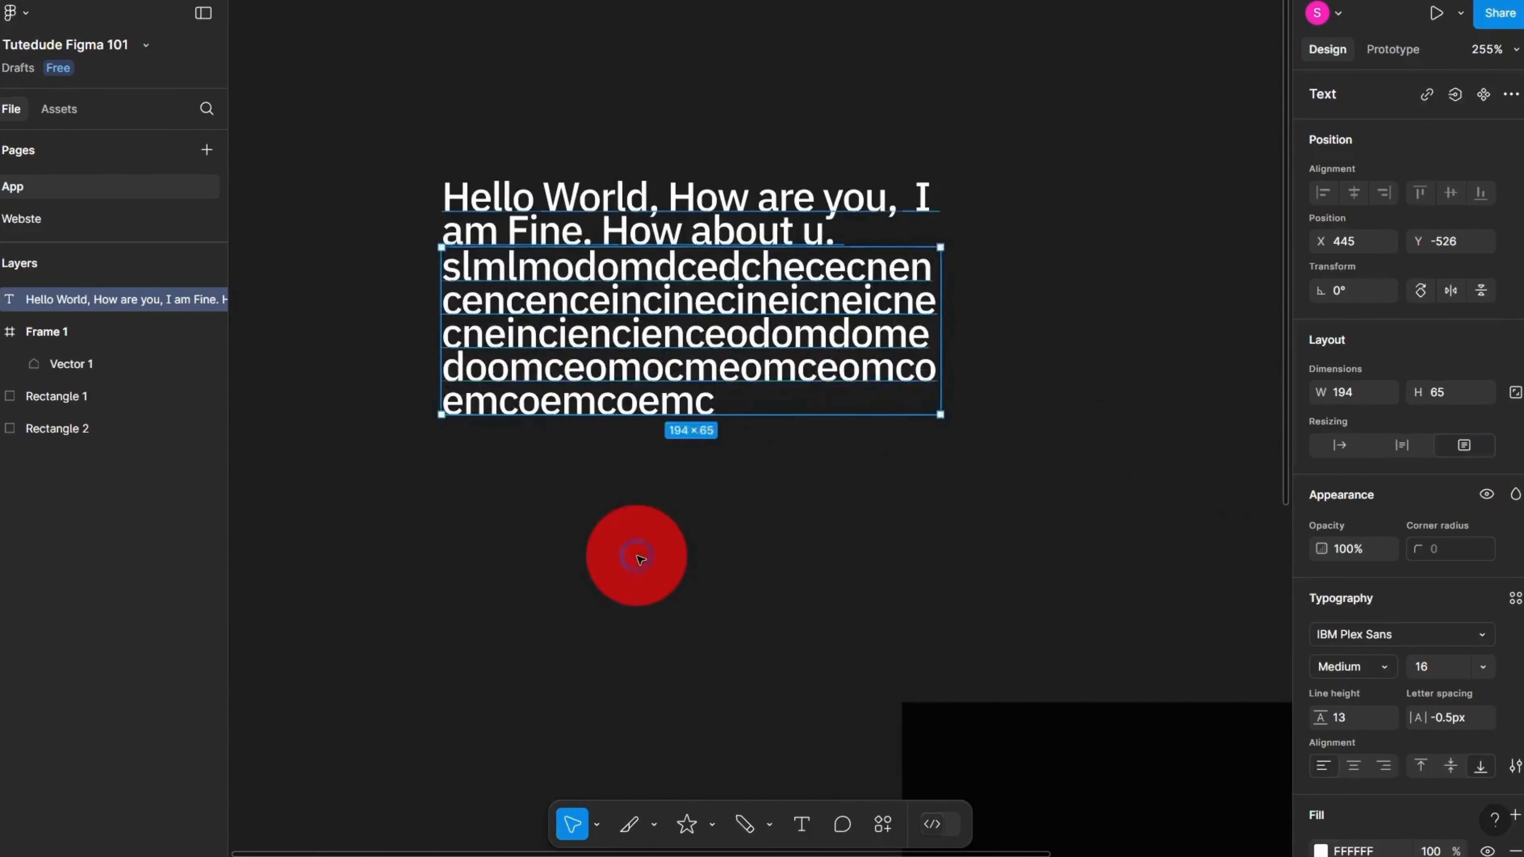
left_click(635, 558)
Step: Align all the Hello World text vertically to the top of its fixed-size box
scroll(633, 559, "up", 5)
left_click(648, 198)
scroll(660, 207, "down", 3)
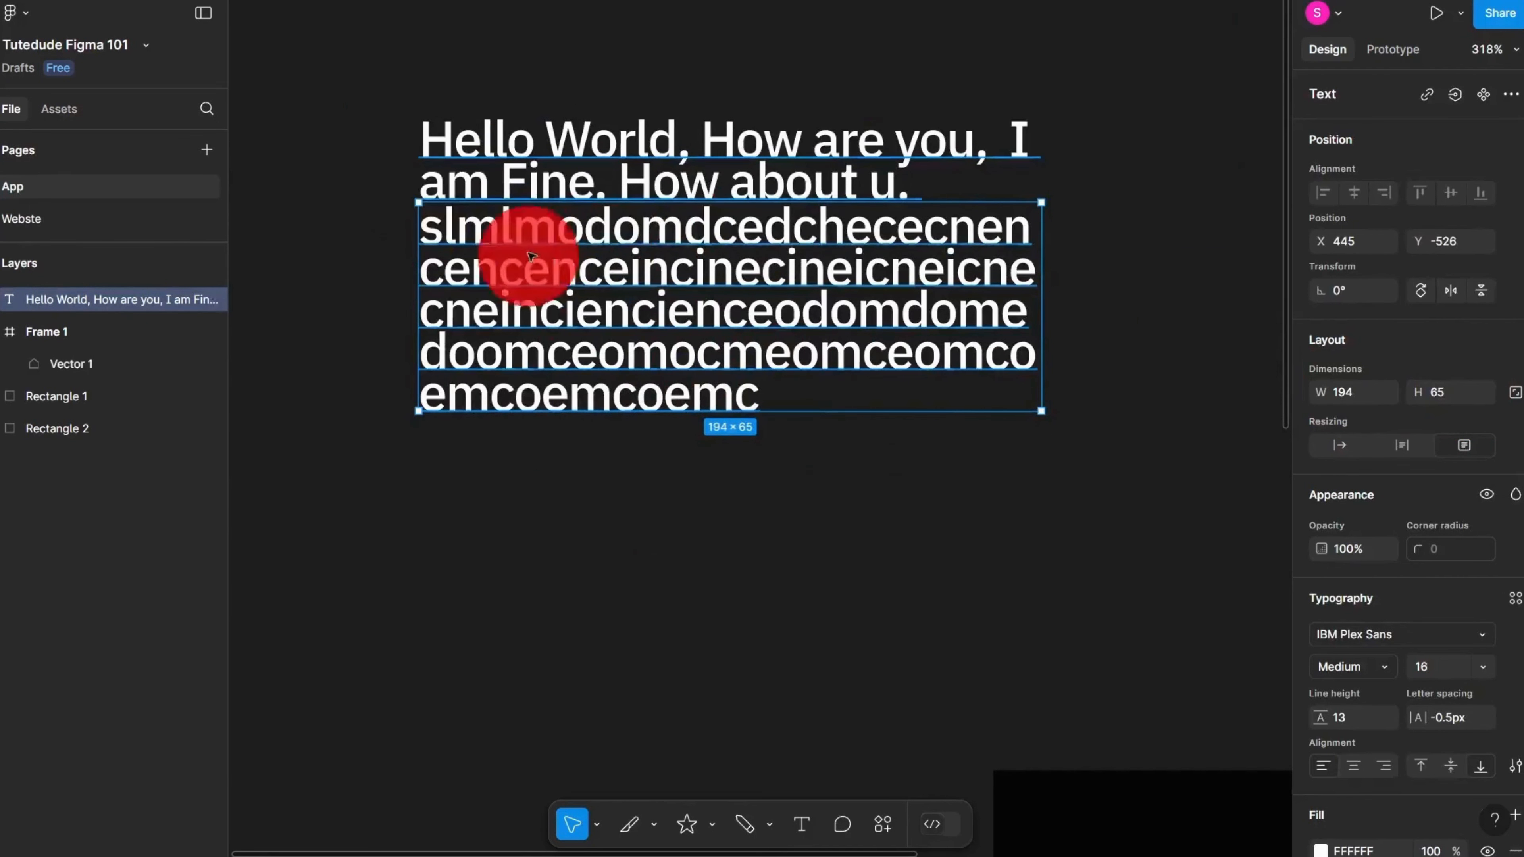
key("Return")
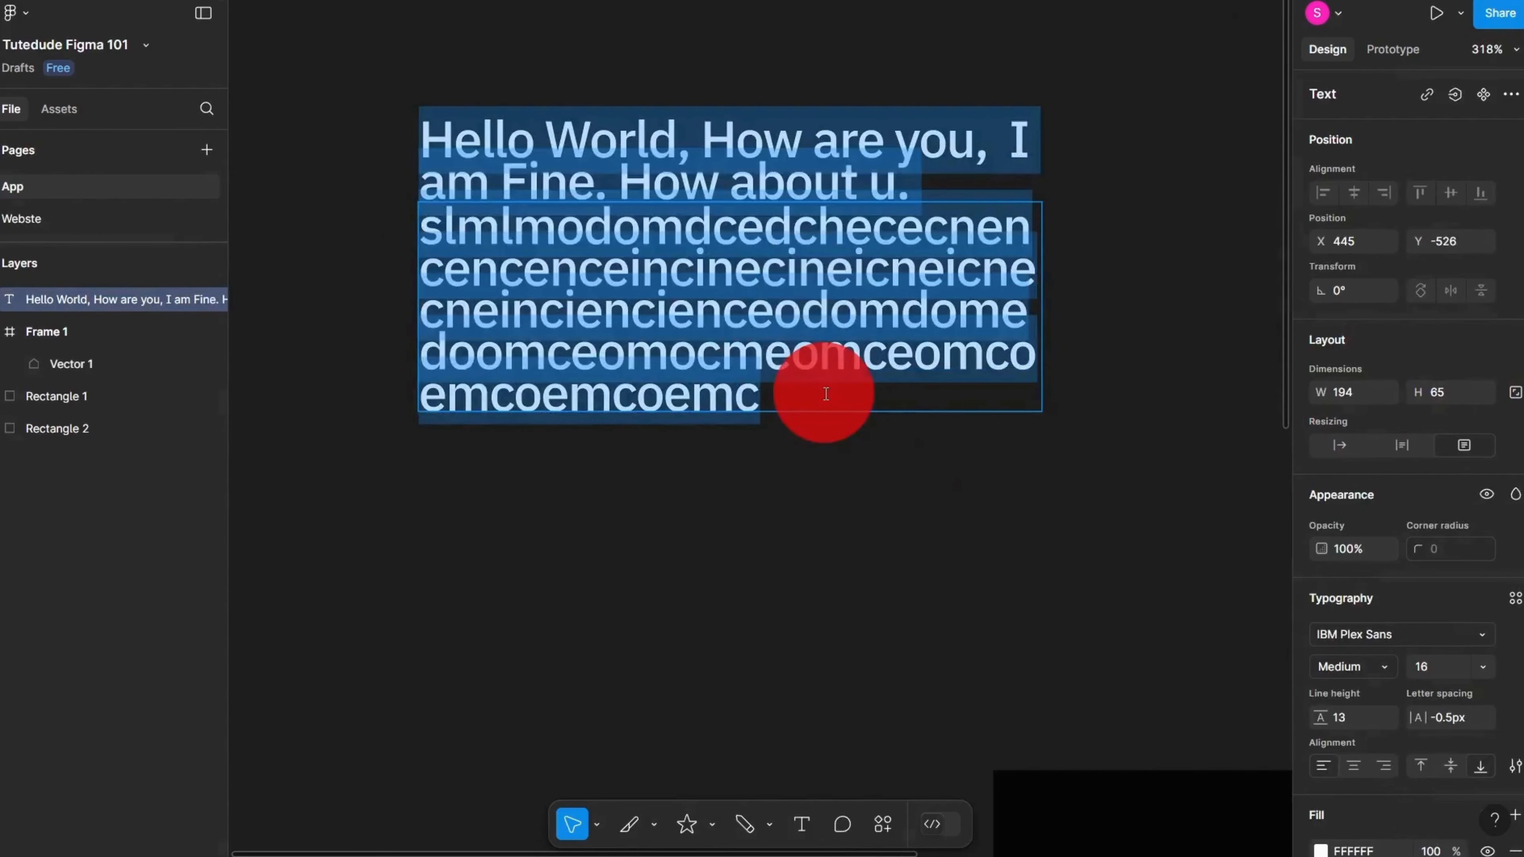
scroll(1519, 681, "down", 3)
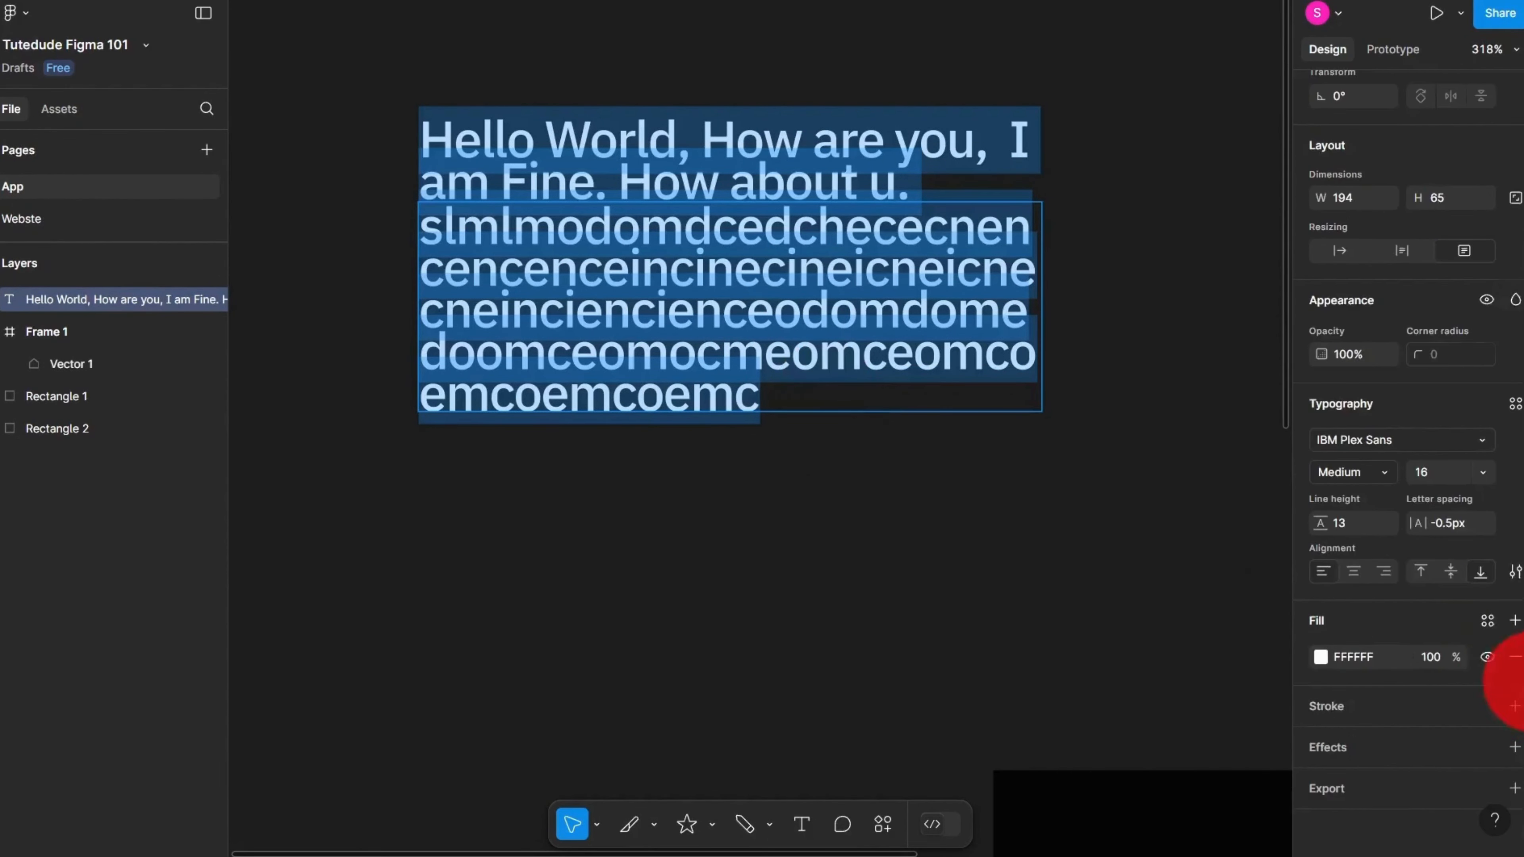
left_click(1424, 574)
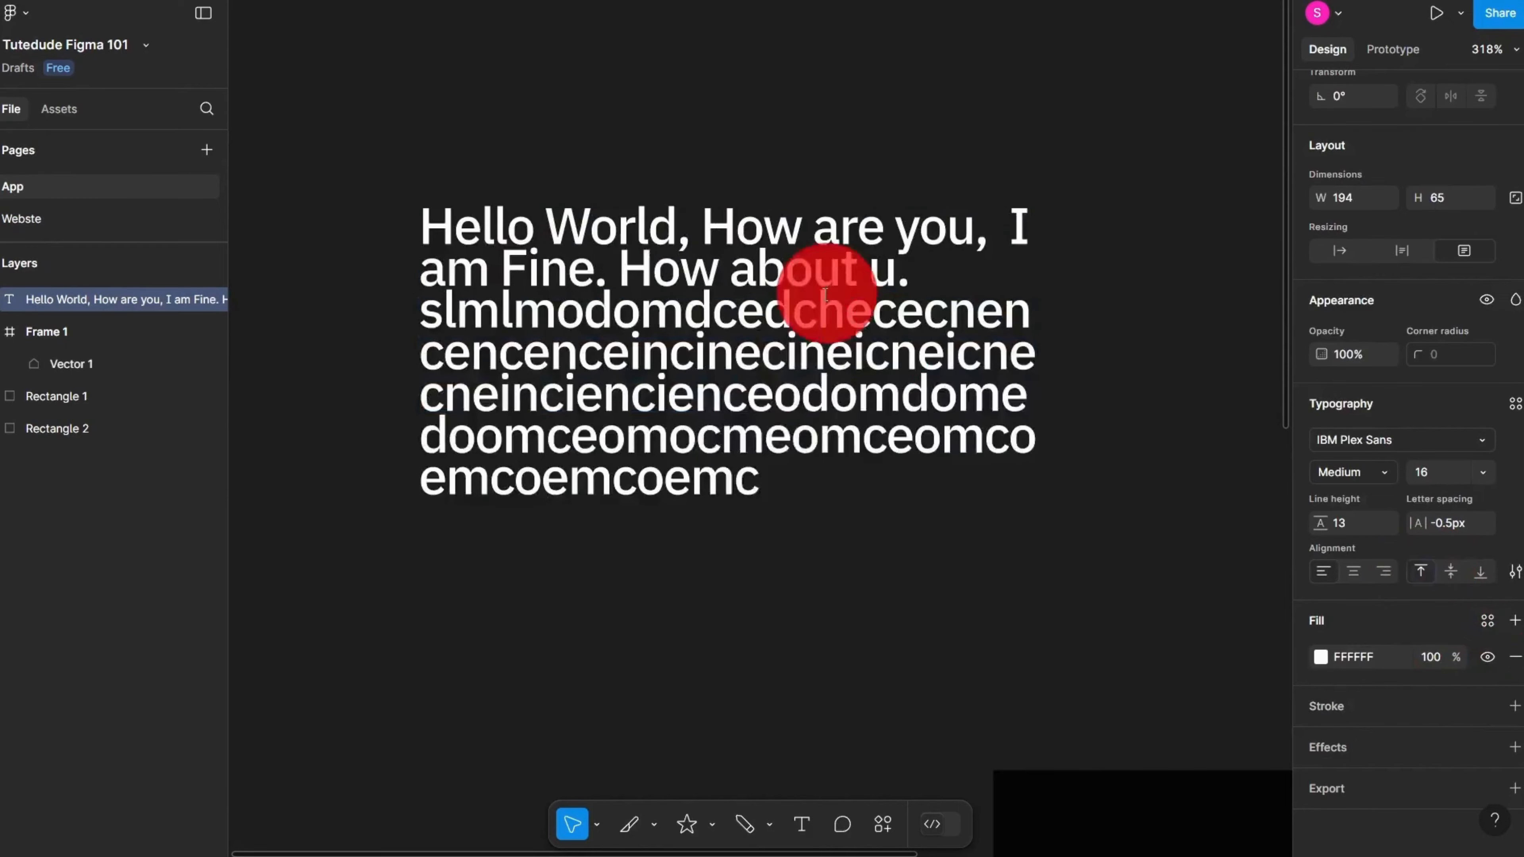
Step: Finish editing the text and move its box to X 437, Y -511
left_click(765, 460)
left_click(823, 649)
left_click(738, 349)
Step: Switch the Hello World text box's resizing to auto height, followed by auto width
scroll(709, 350, "up", 2)
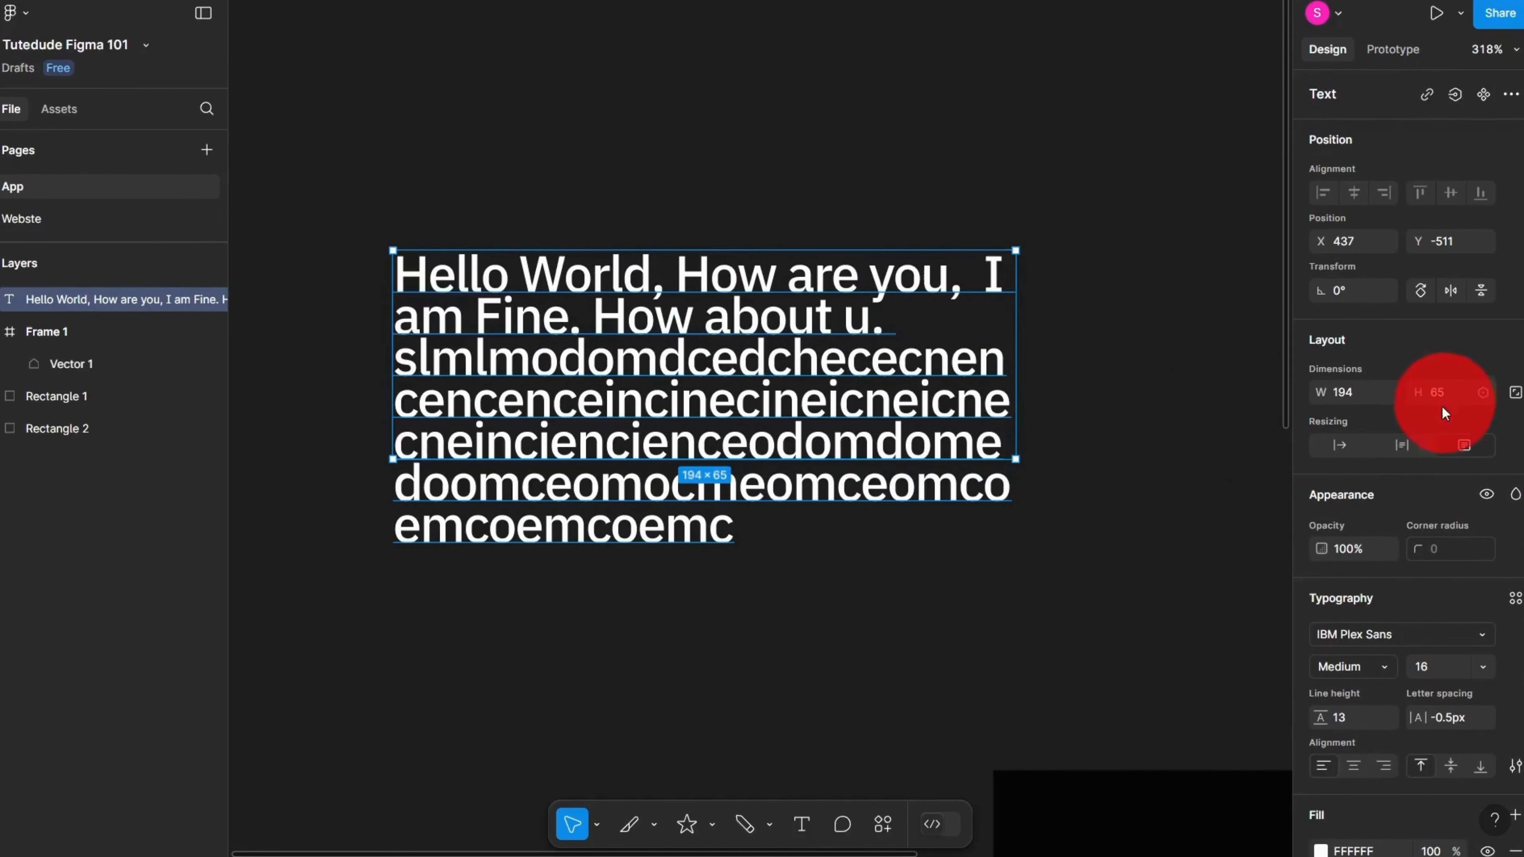
left_click(1416, 457)
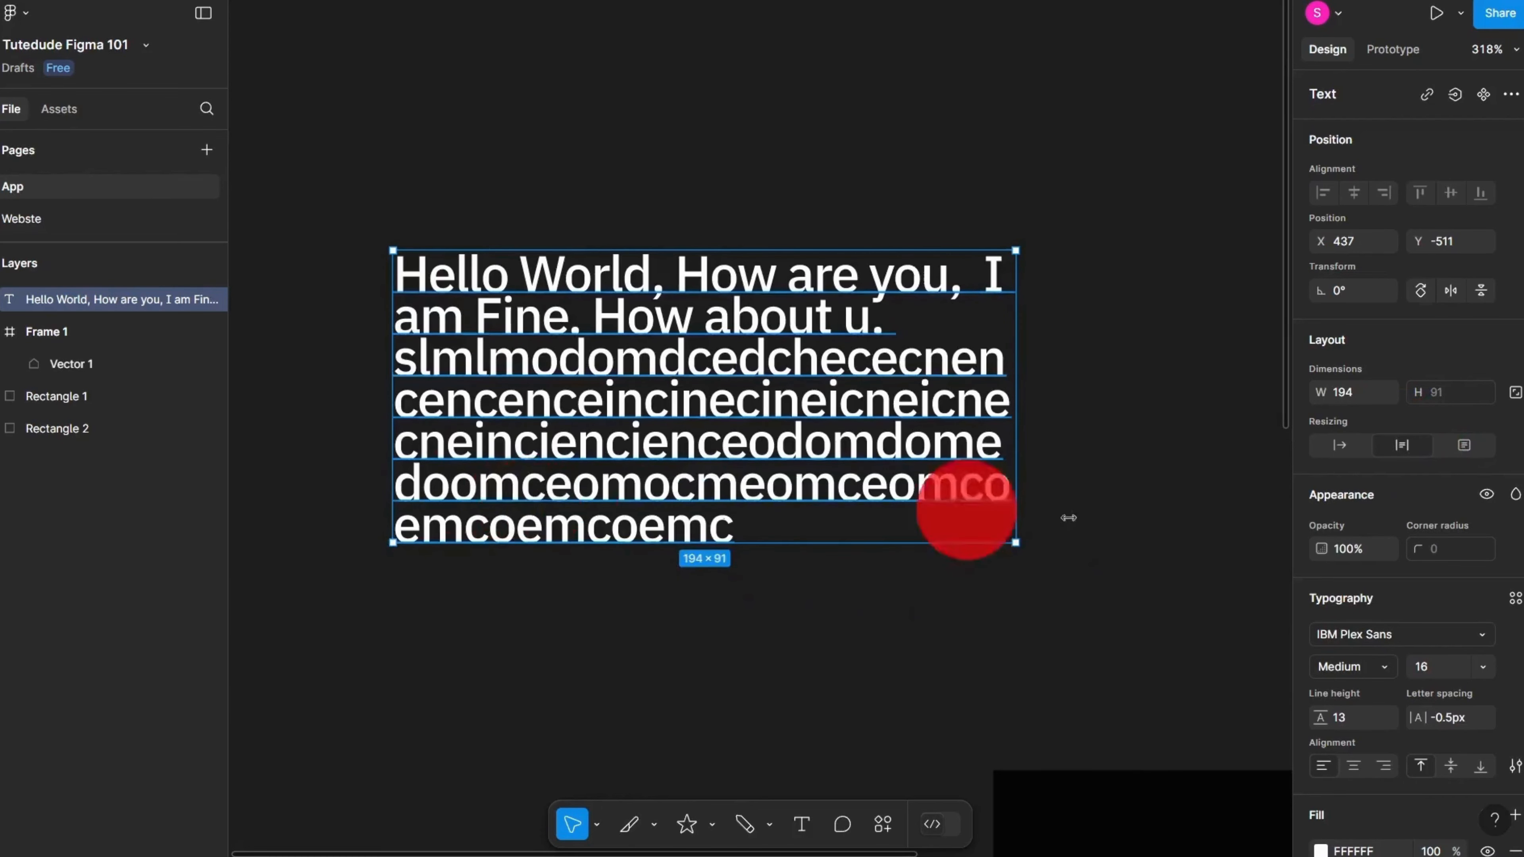
left_click(1328, 447)
scroll(862, 480, "down", 5)
left_click_drag(899, 478, 859, 455)
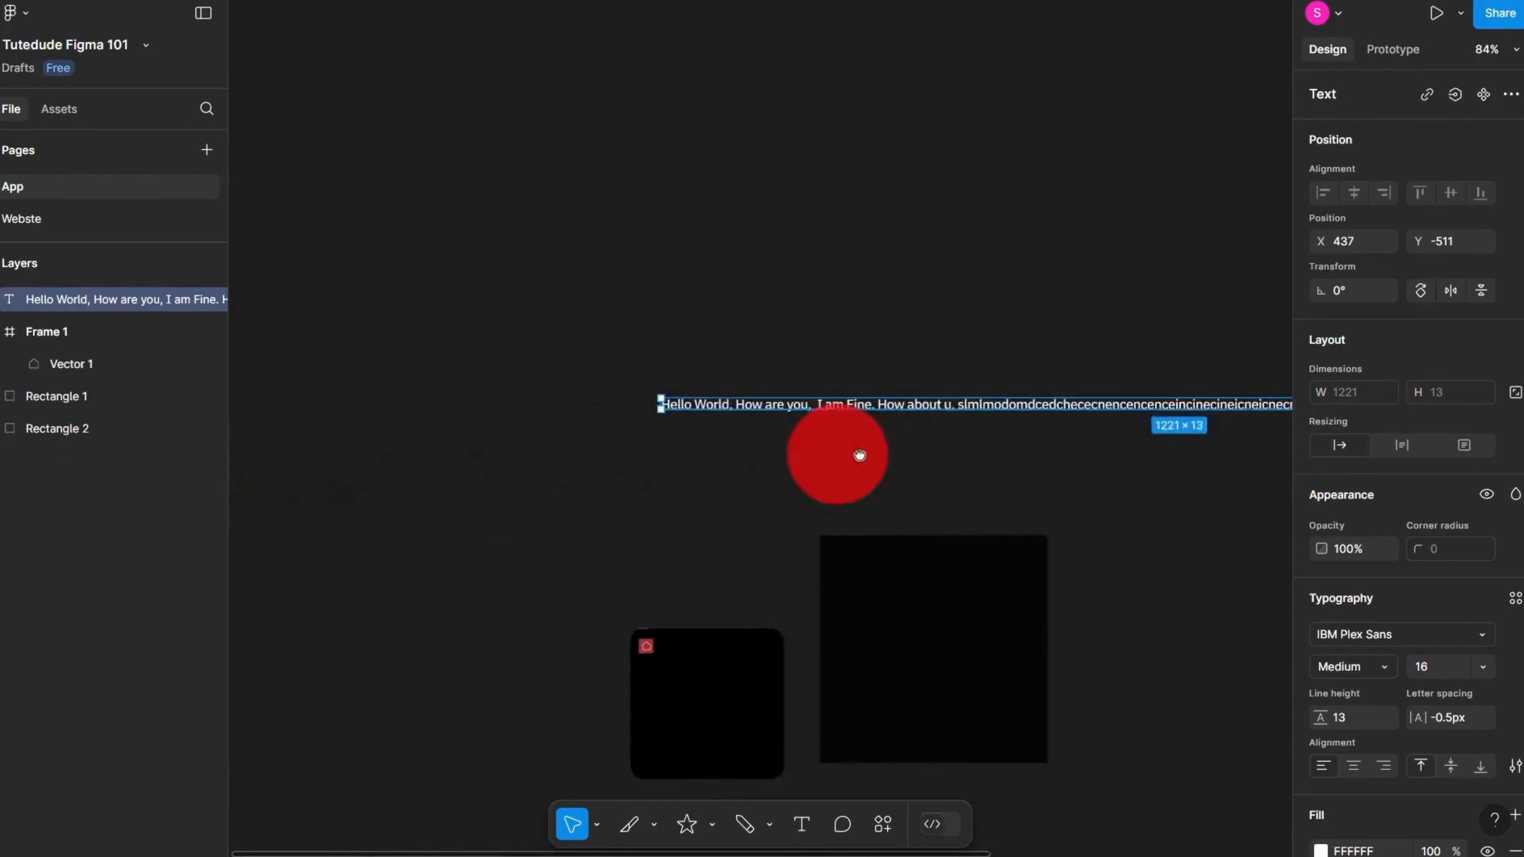
scroll(680, 446, "up", 5)
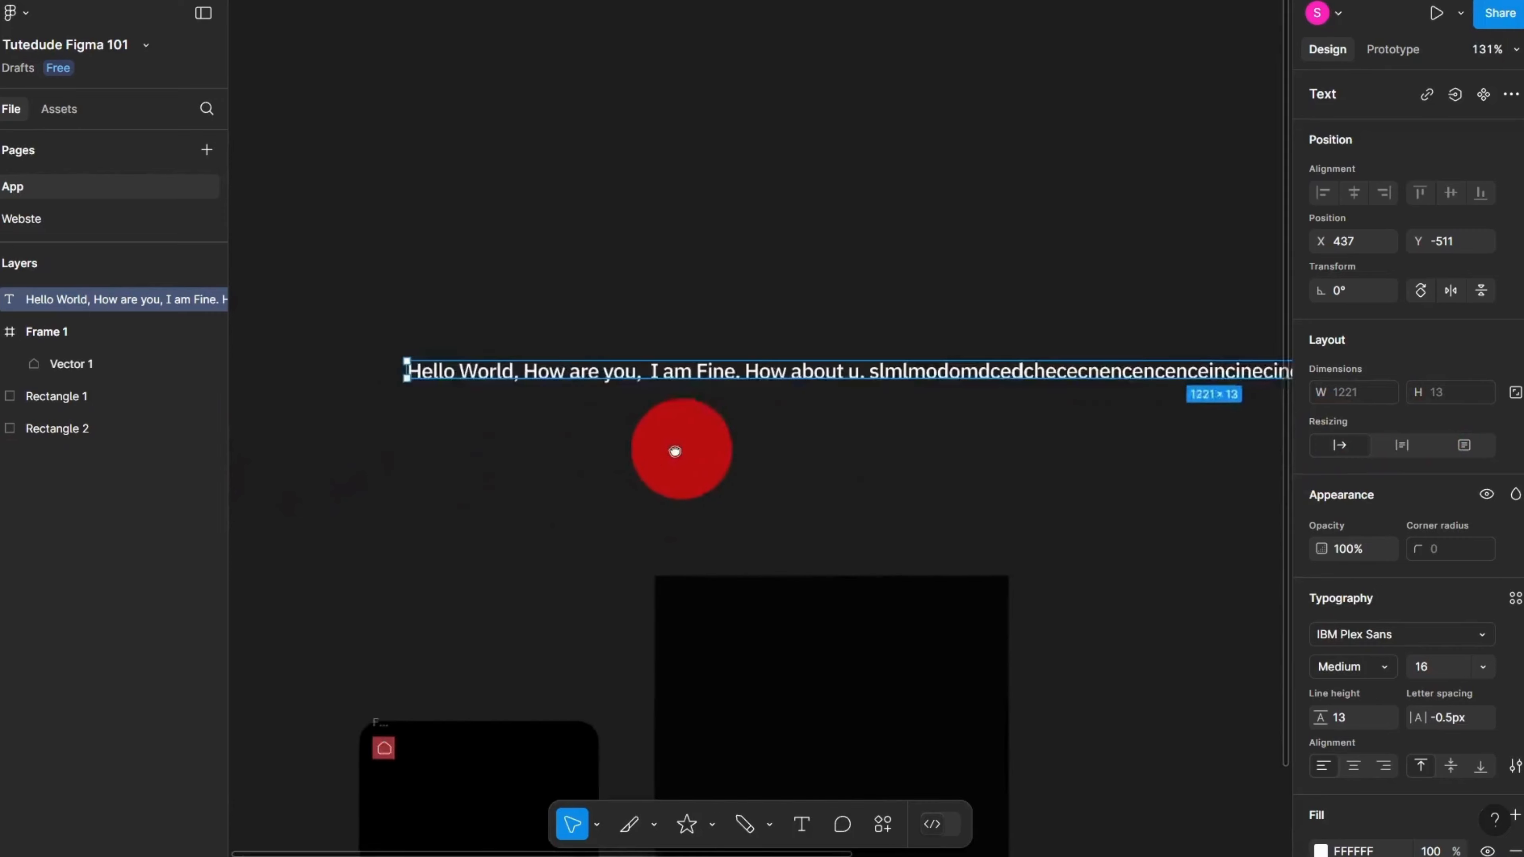
Step: Insert a line break after "How about u." in the auto-width text so the filler word starts a second line
double_click(844, 361)
left_click(844, 362)
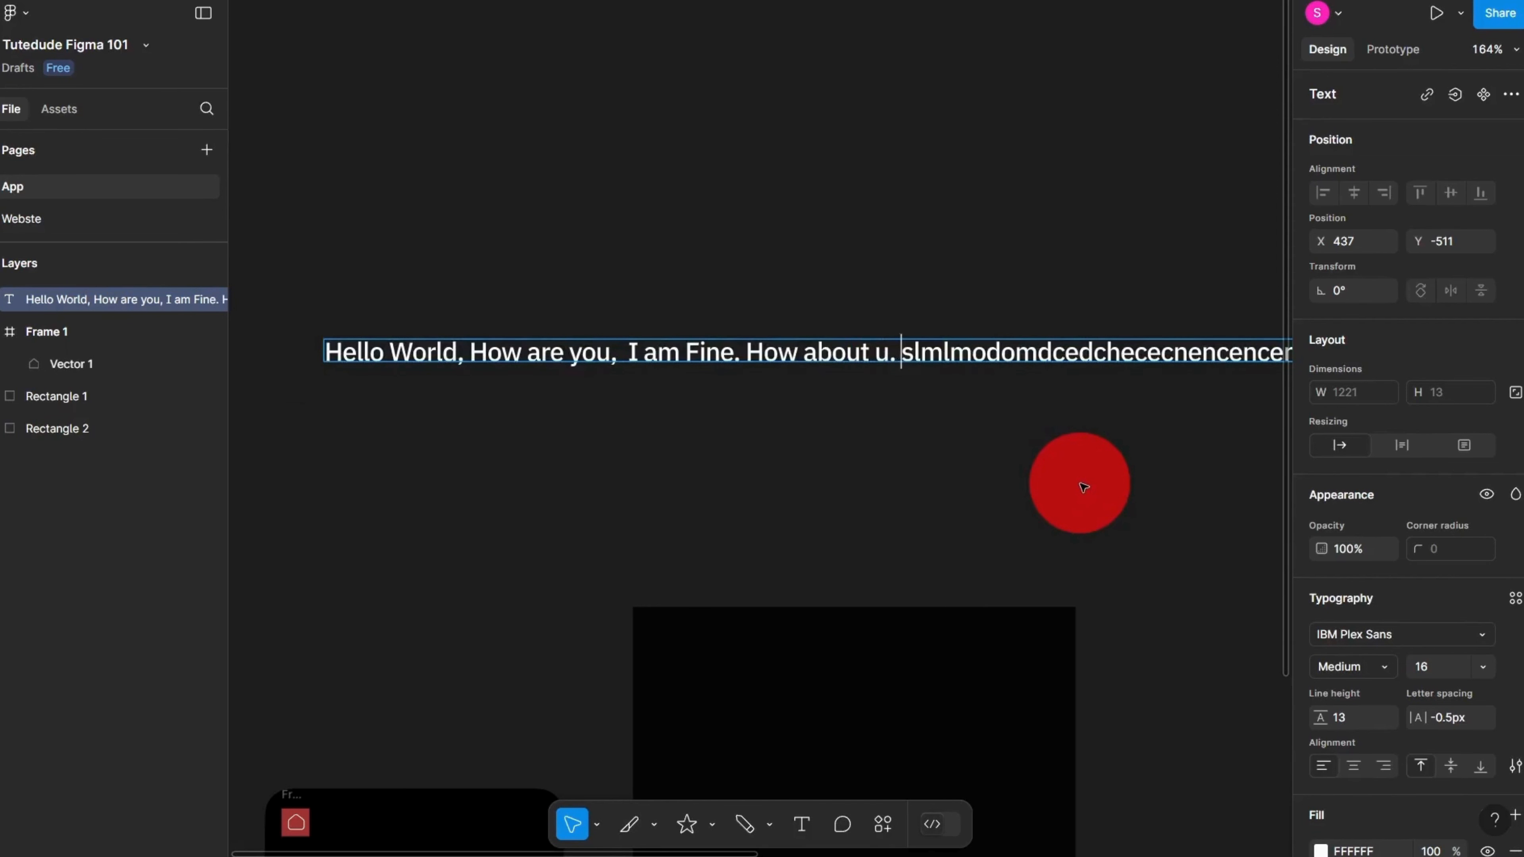
key("Return")
scroll(1084, 487, "right", 8)
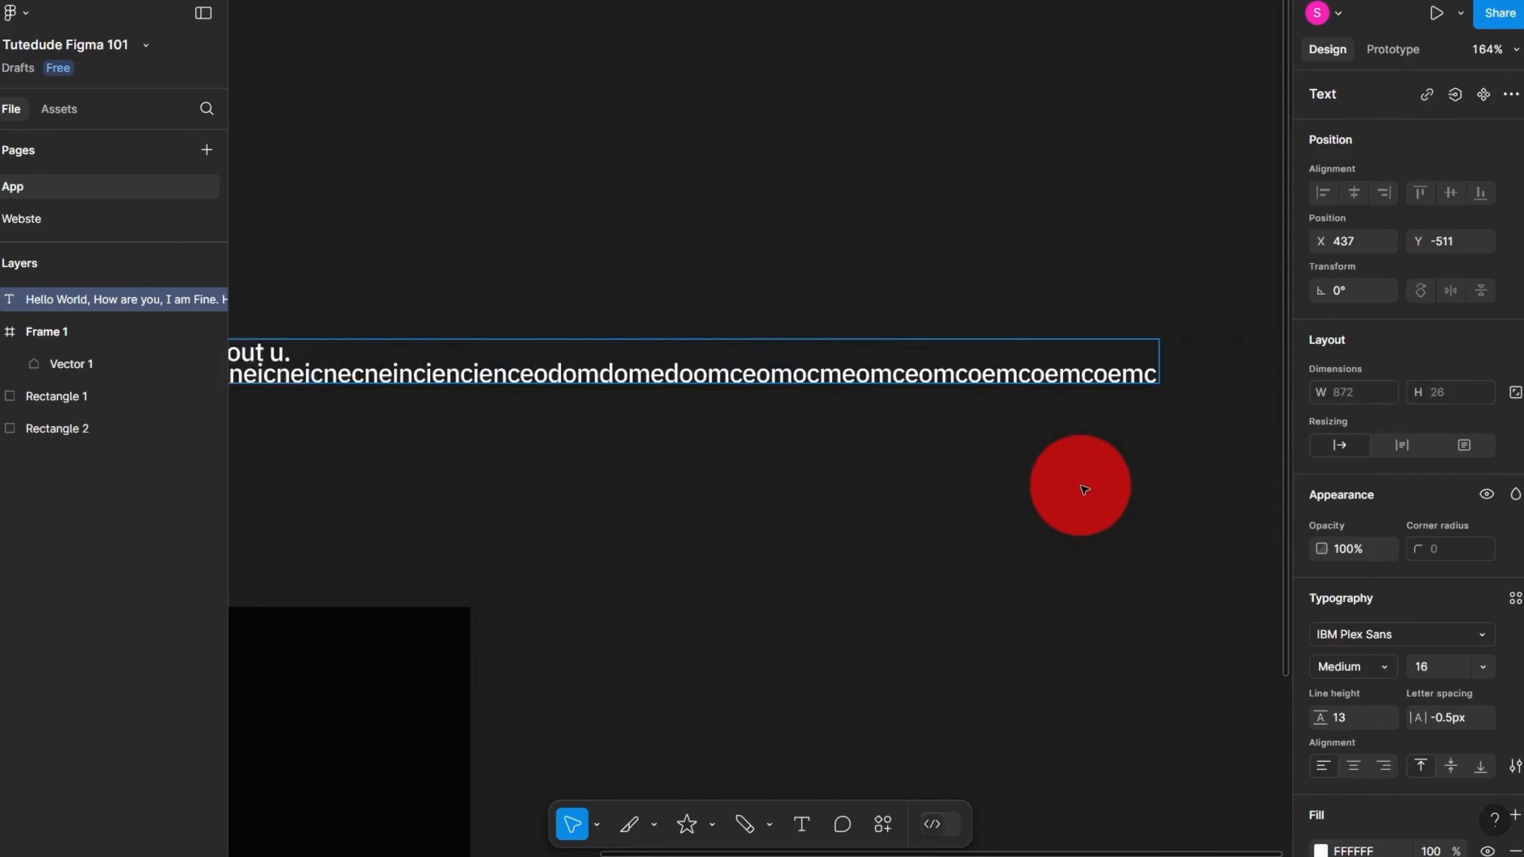
scroll(1188, 435, "left", 4)
scroll(1188, 435, "left", 4)
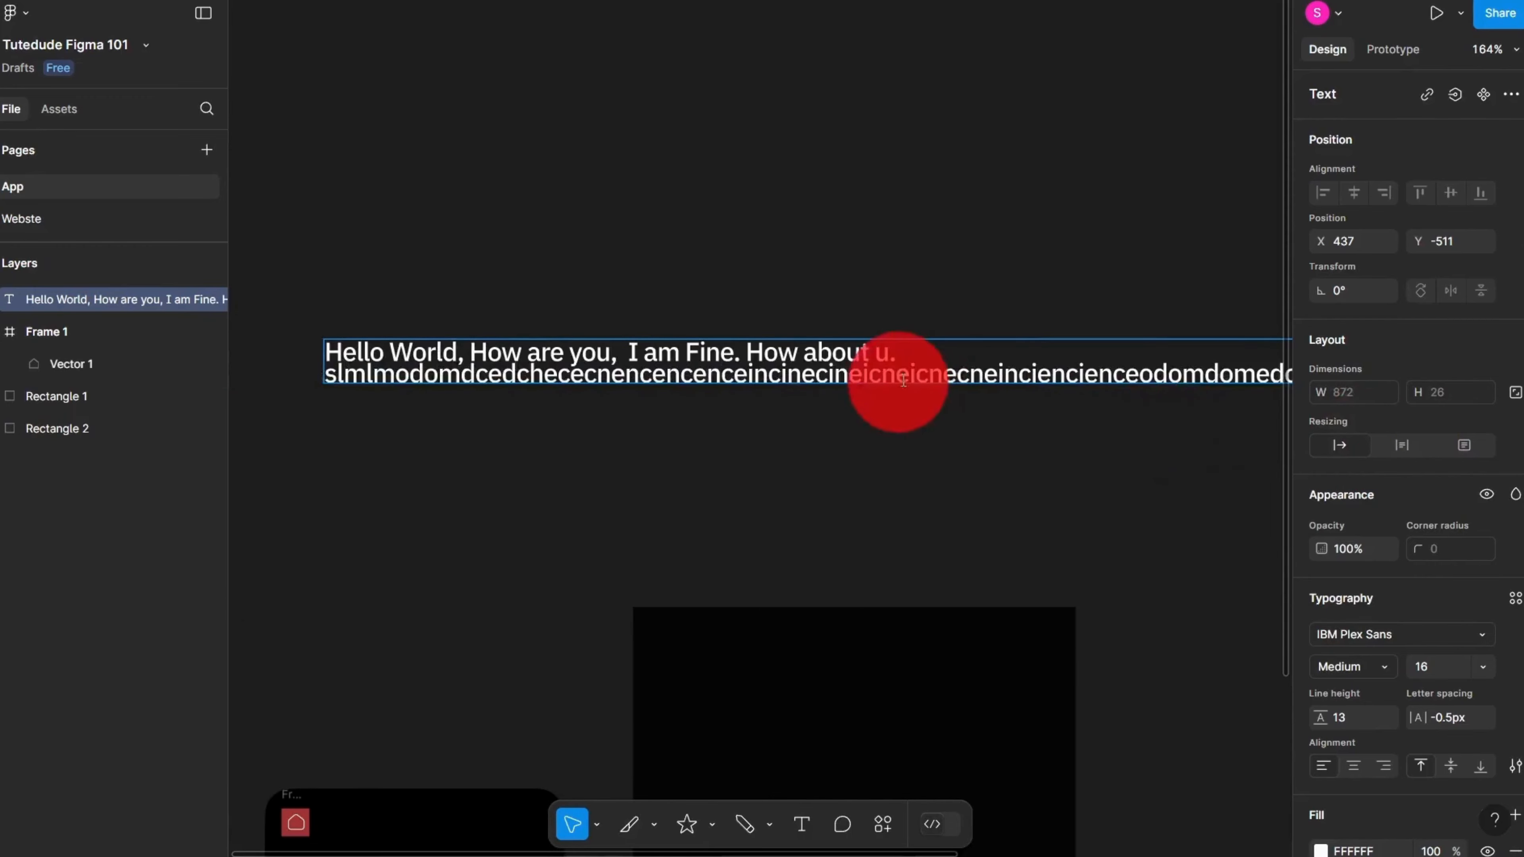
Step: Break the long filler line before "nceodom" to make a third line, and finish editing the text
scroll(994, 392, "down", 3)
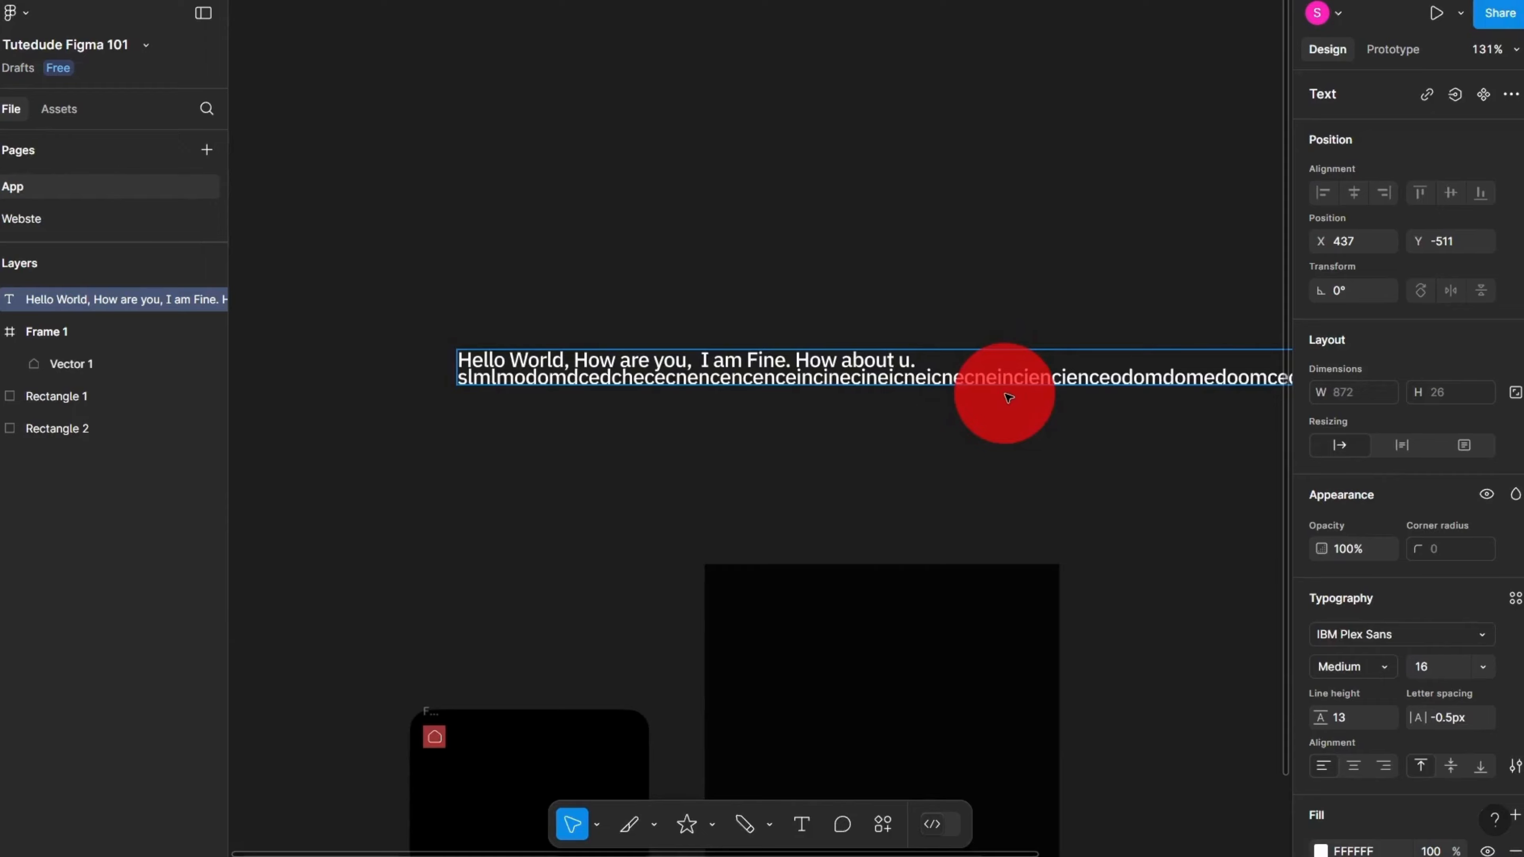
scroll(930, 384, "up", 1)
scroll(930, 384, "right", 3)
scroll(953, 432, "down", 3)
scroll(953, 432, "right", 2)
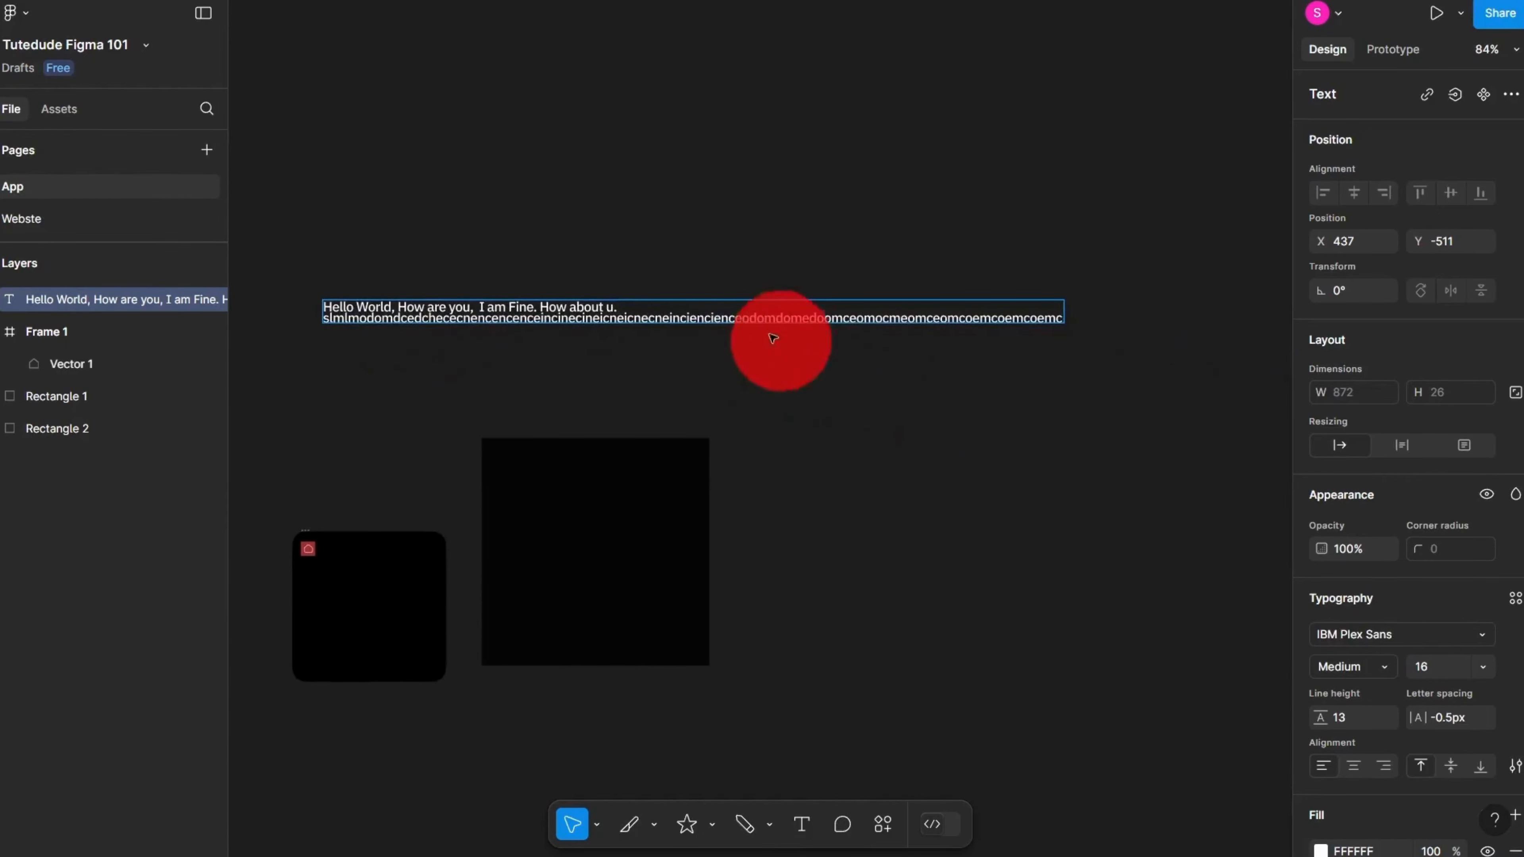
key("Return")
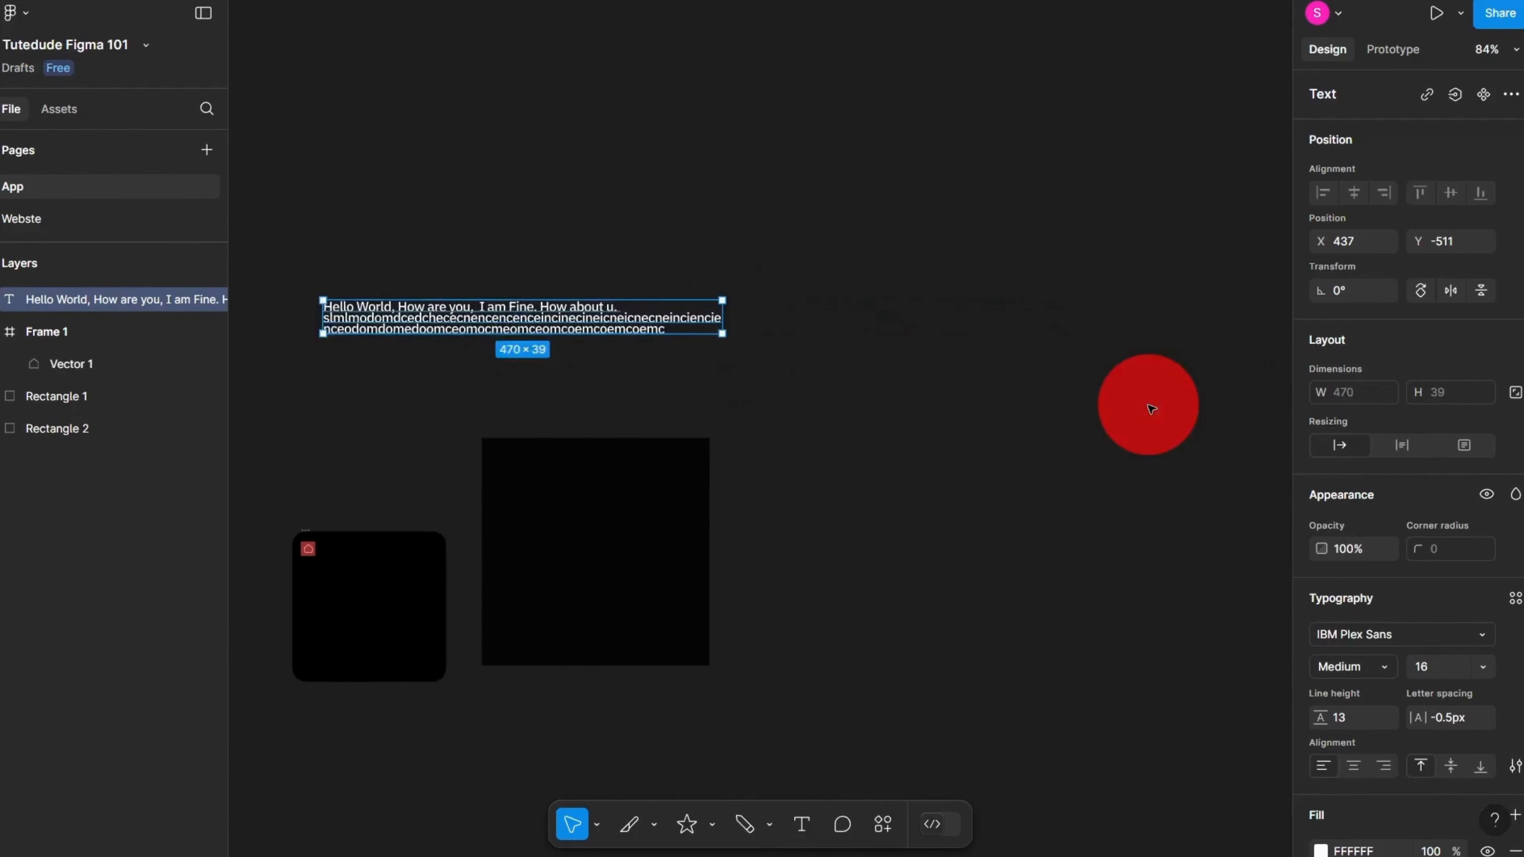
scroll(656, 477, "up", 5)
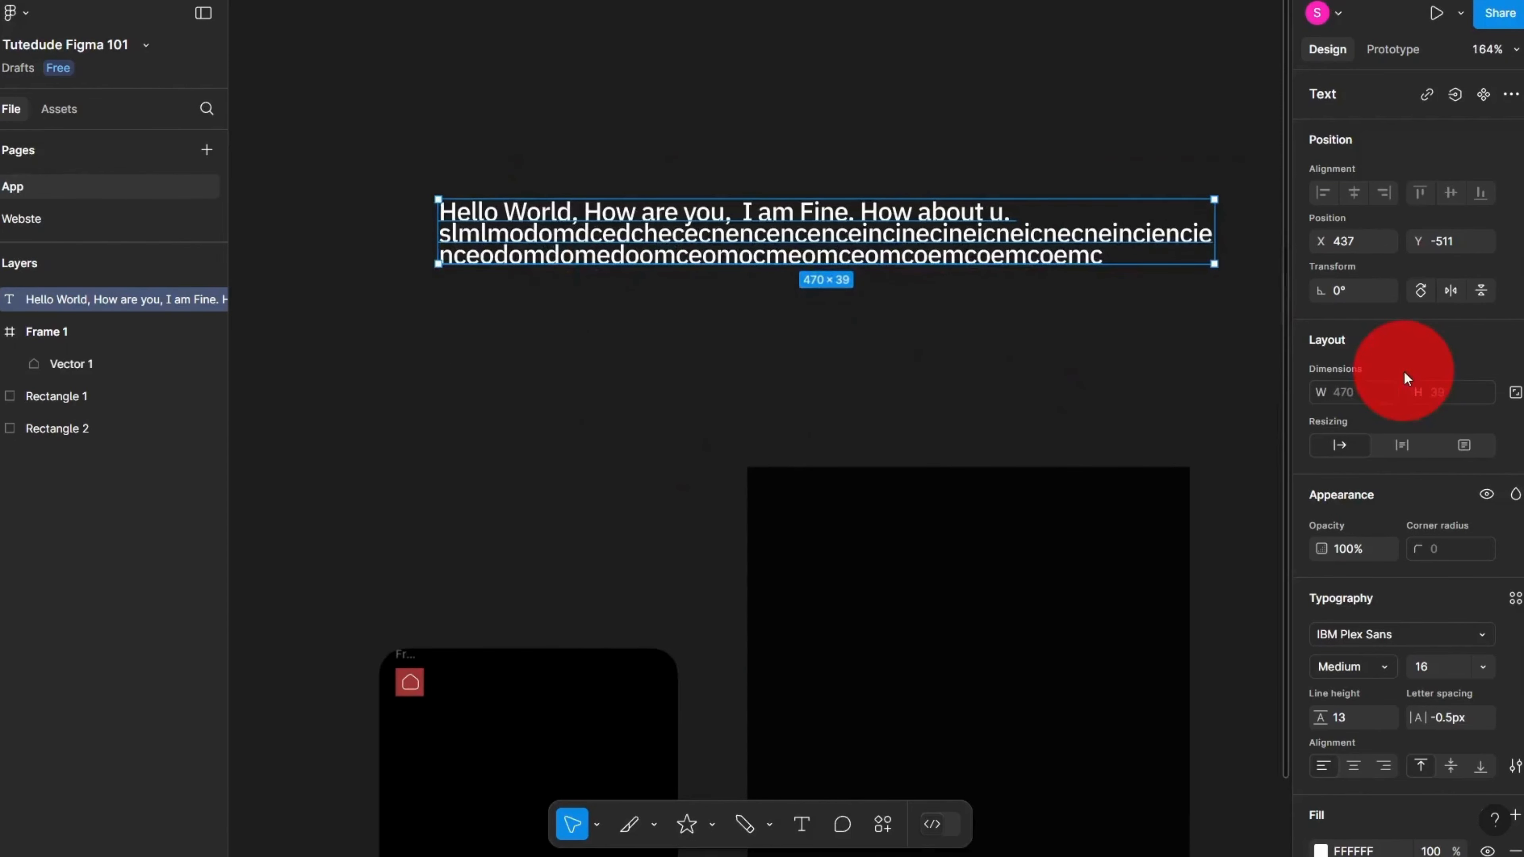
scroll(1422, 396, "down", 3)
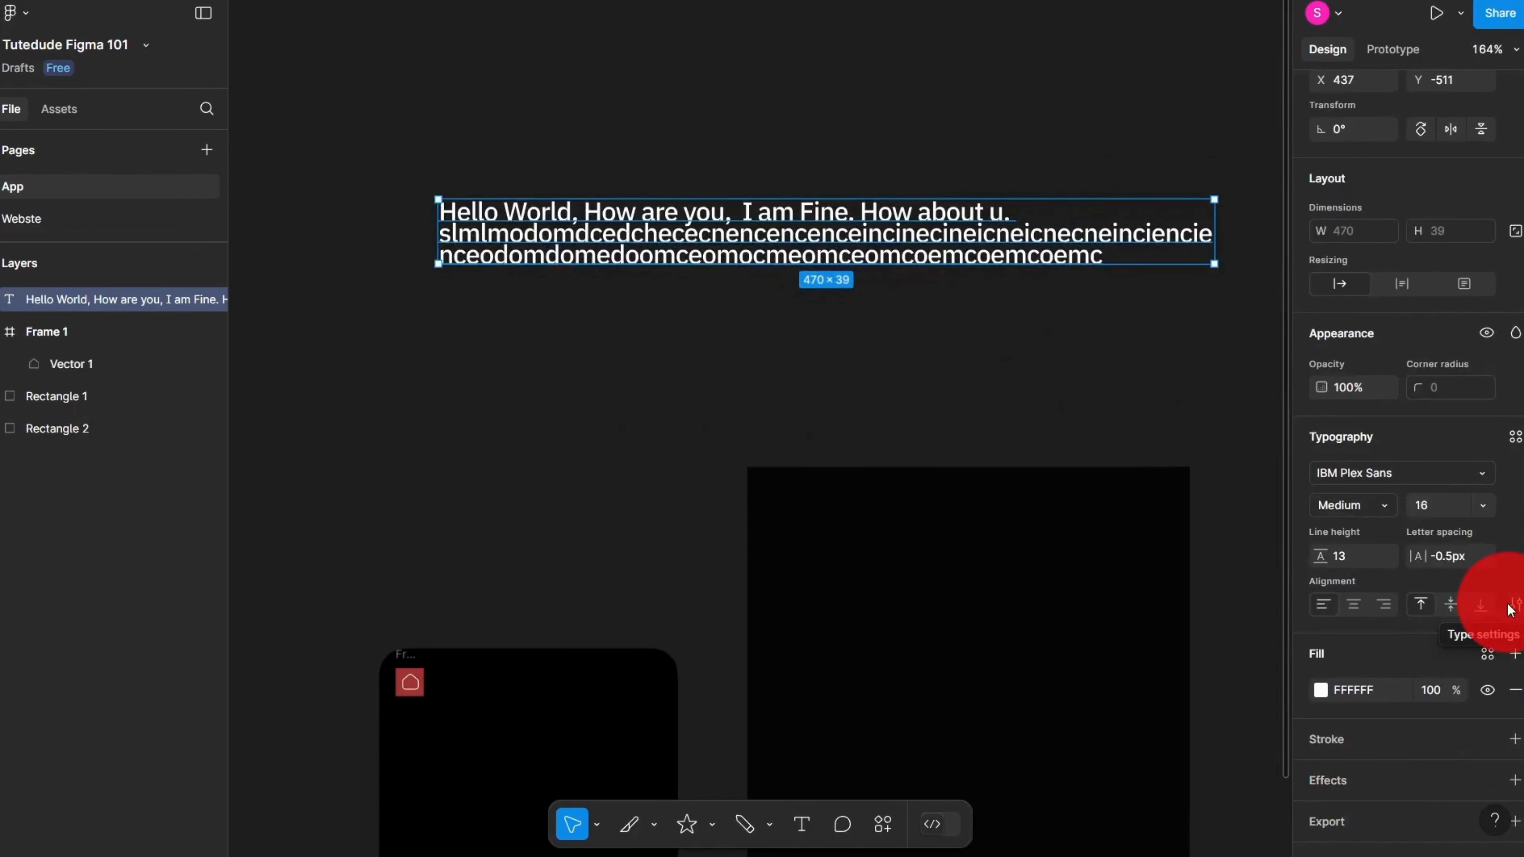
double_click(578, 231)
left_click_drag(571, 211, 1518, 378)
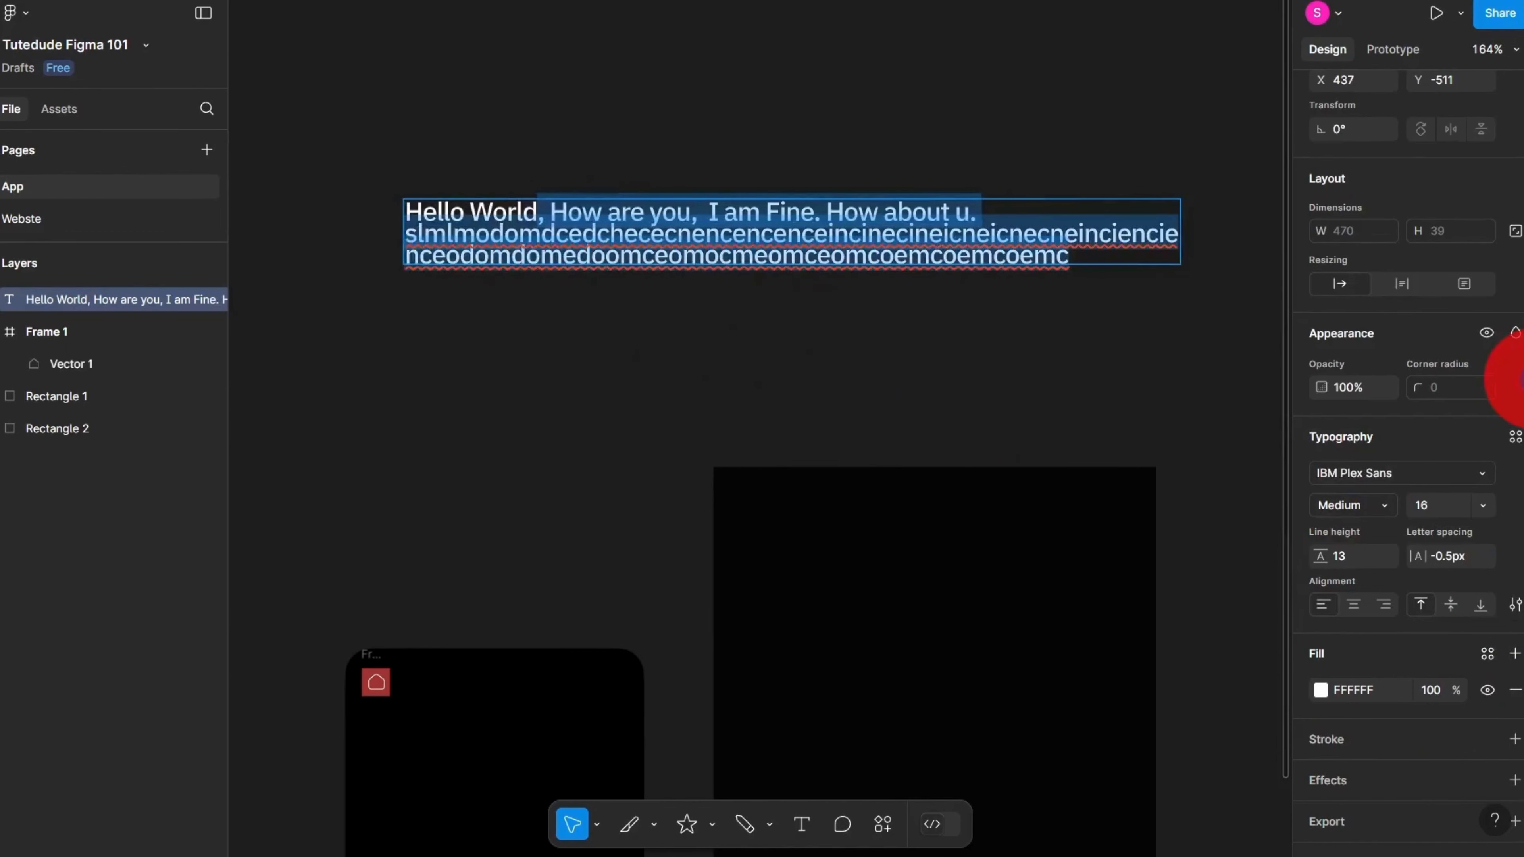
key("BackSpace")
key("BackSpace")
key("ctrl+z")
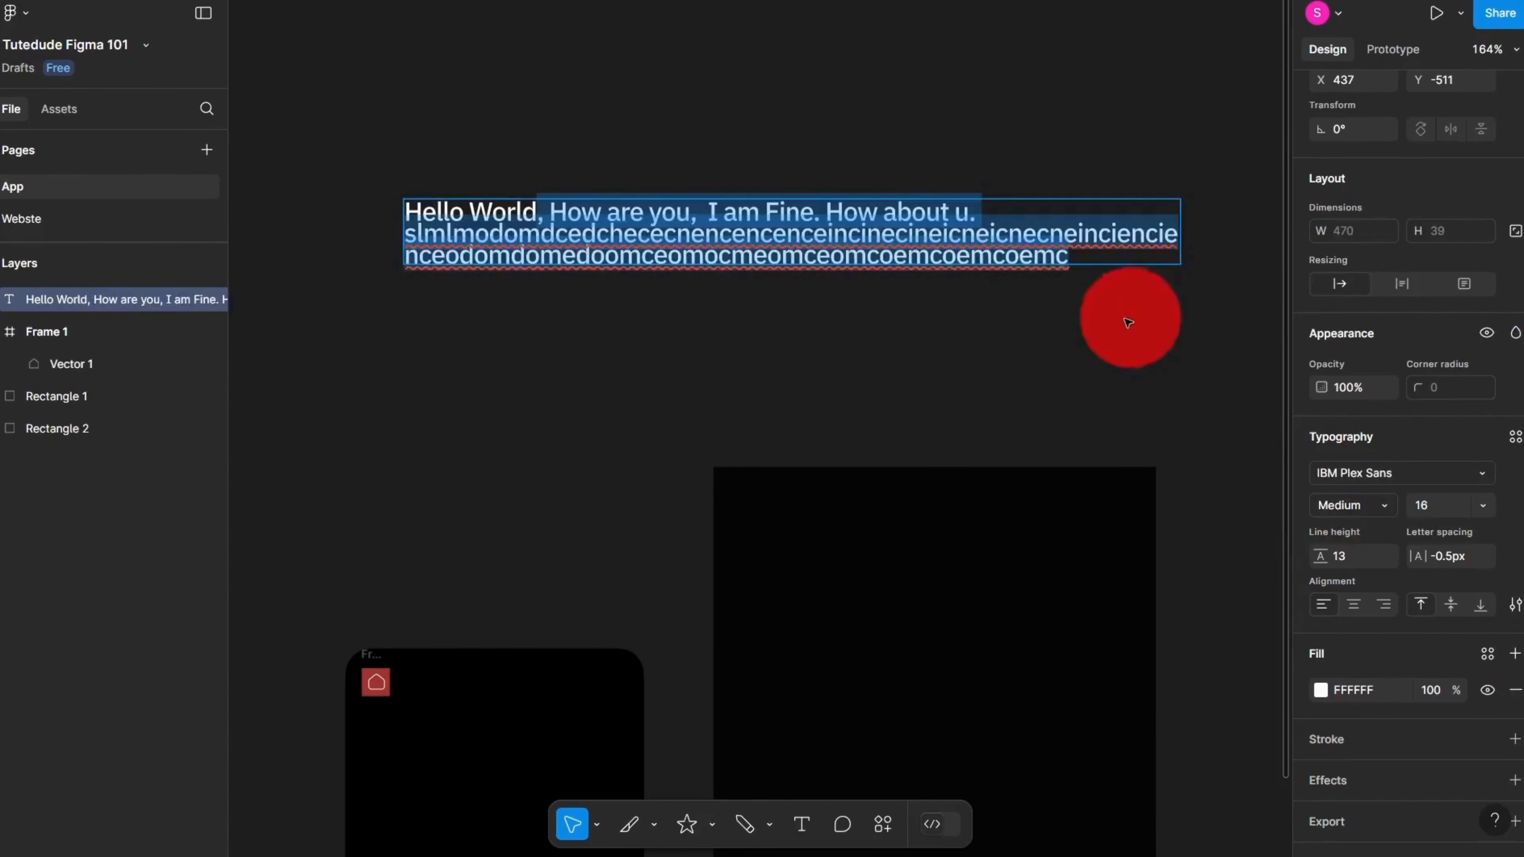
left_click(1122, 322)
Step: Open the text block's type settings and look through the detailed underline decoration options
left_click(1512, 607)
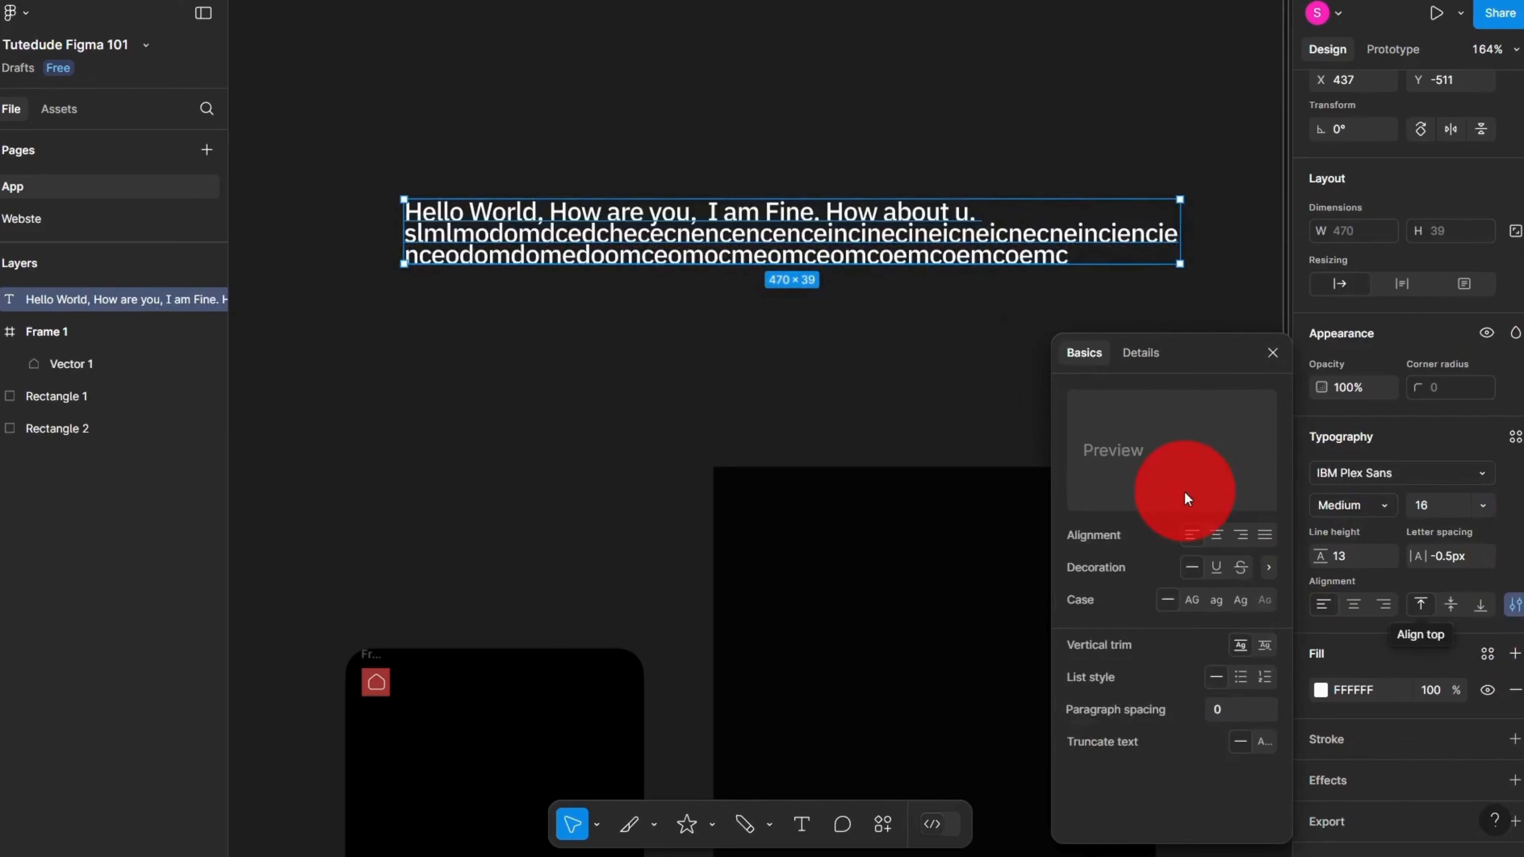
left_click(1270, 569)
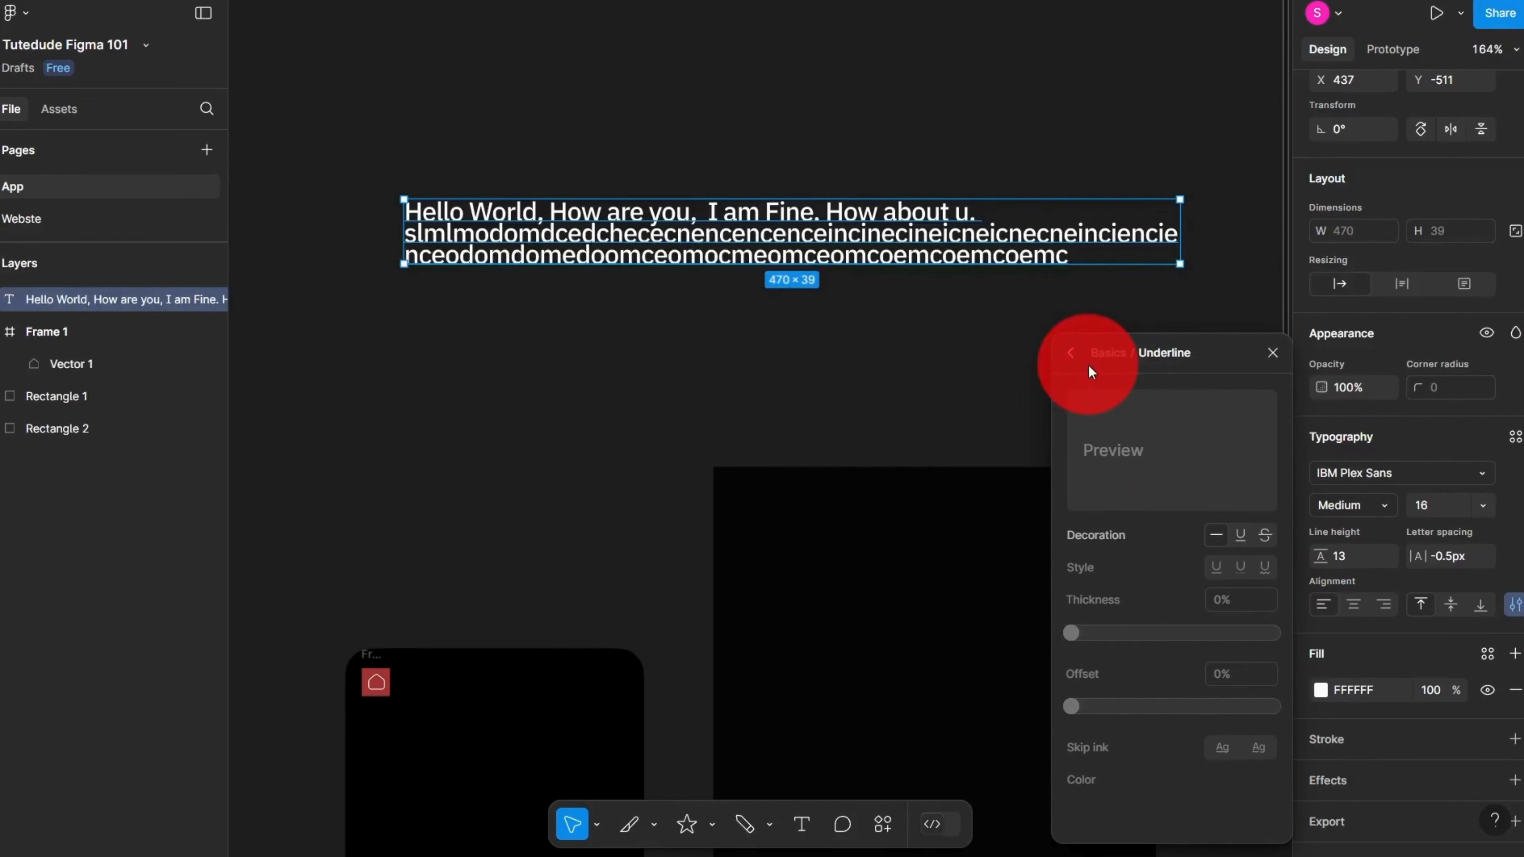
left_click(1102, 369)
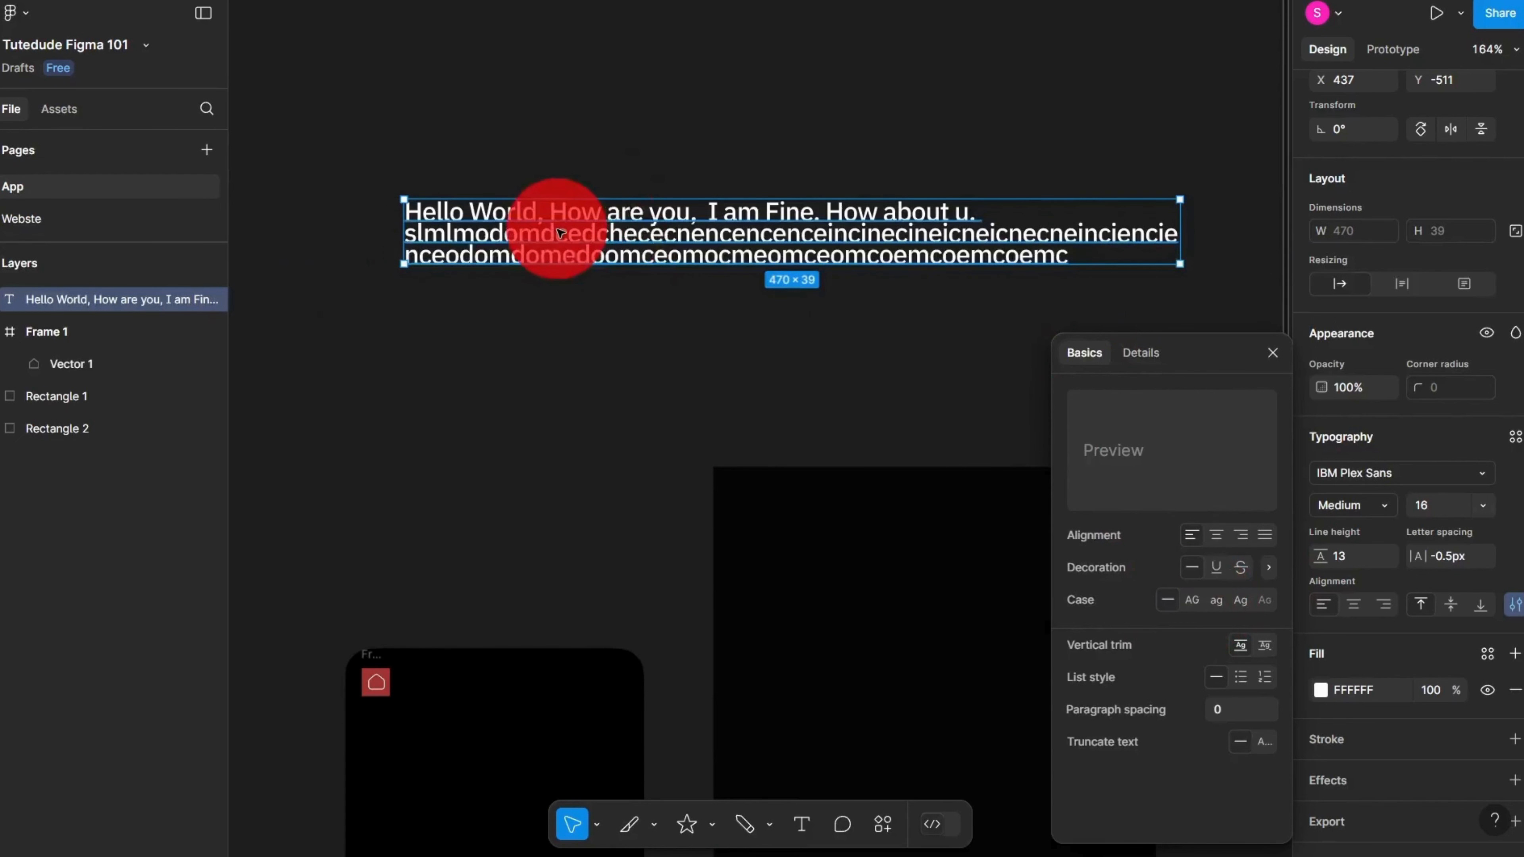
Step: Try uppercase and lowercase on the text block, and set its letter case to title case
scroll(558, 232, "up", 3)
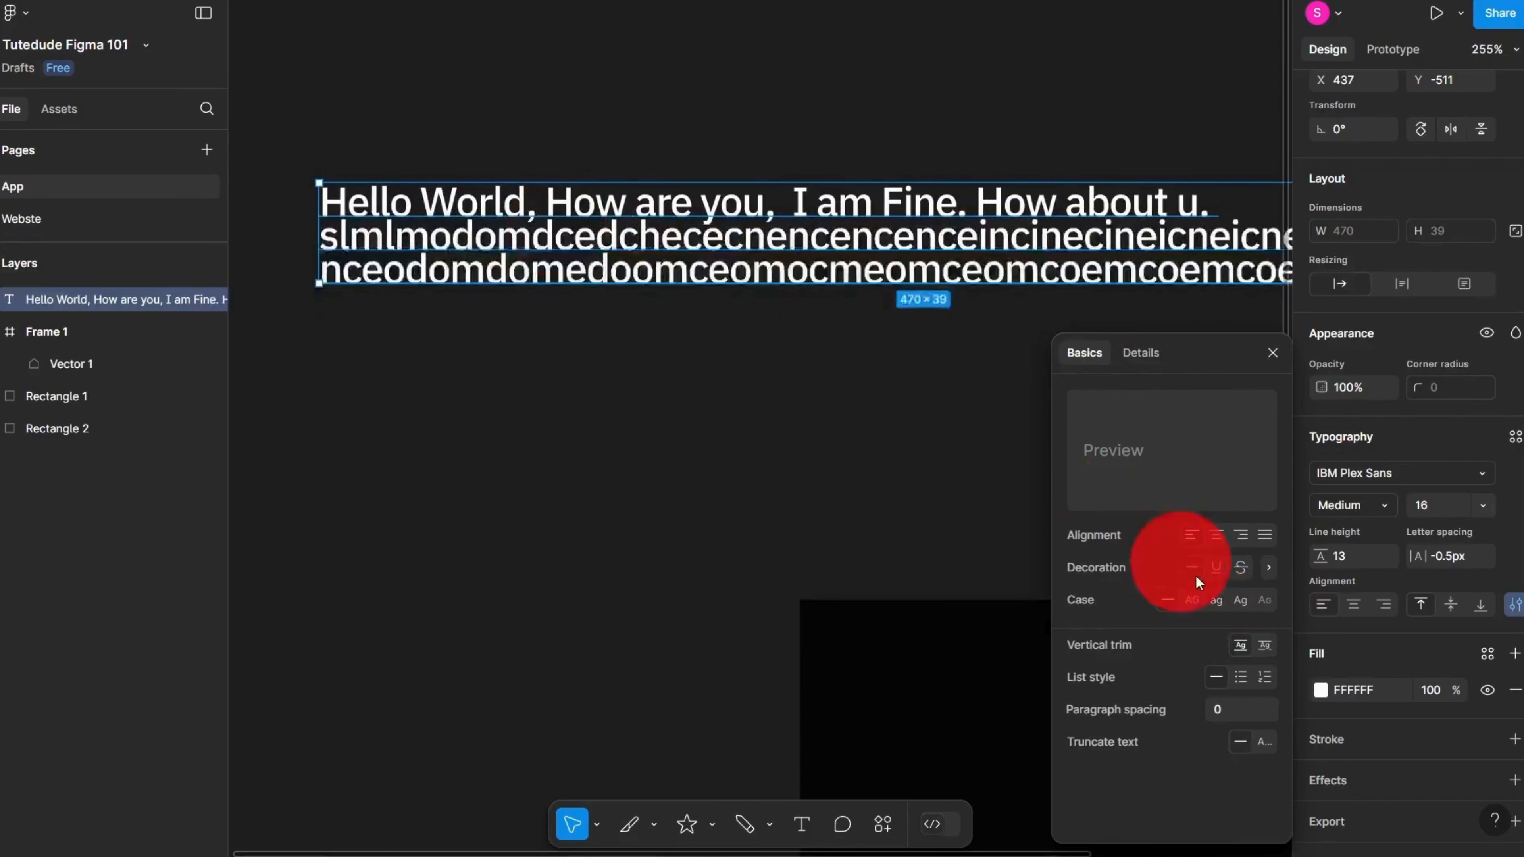
left_click(1191, 603)
scroll(891, 391, "down", 1)
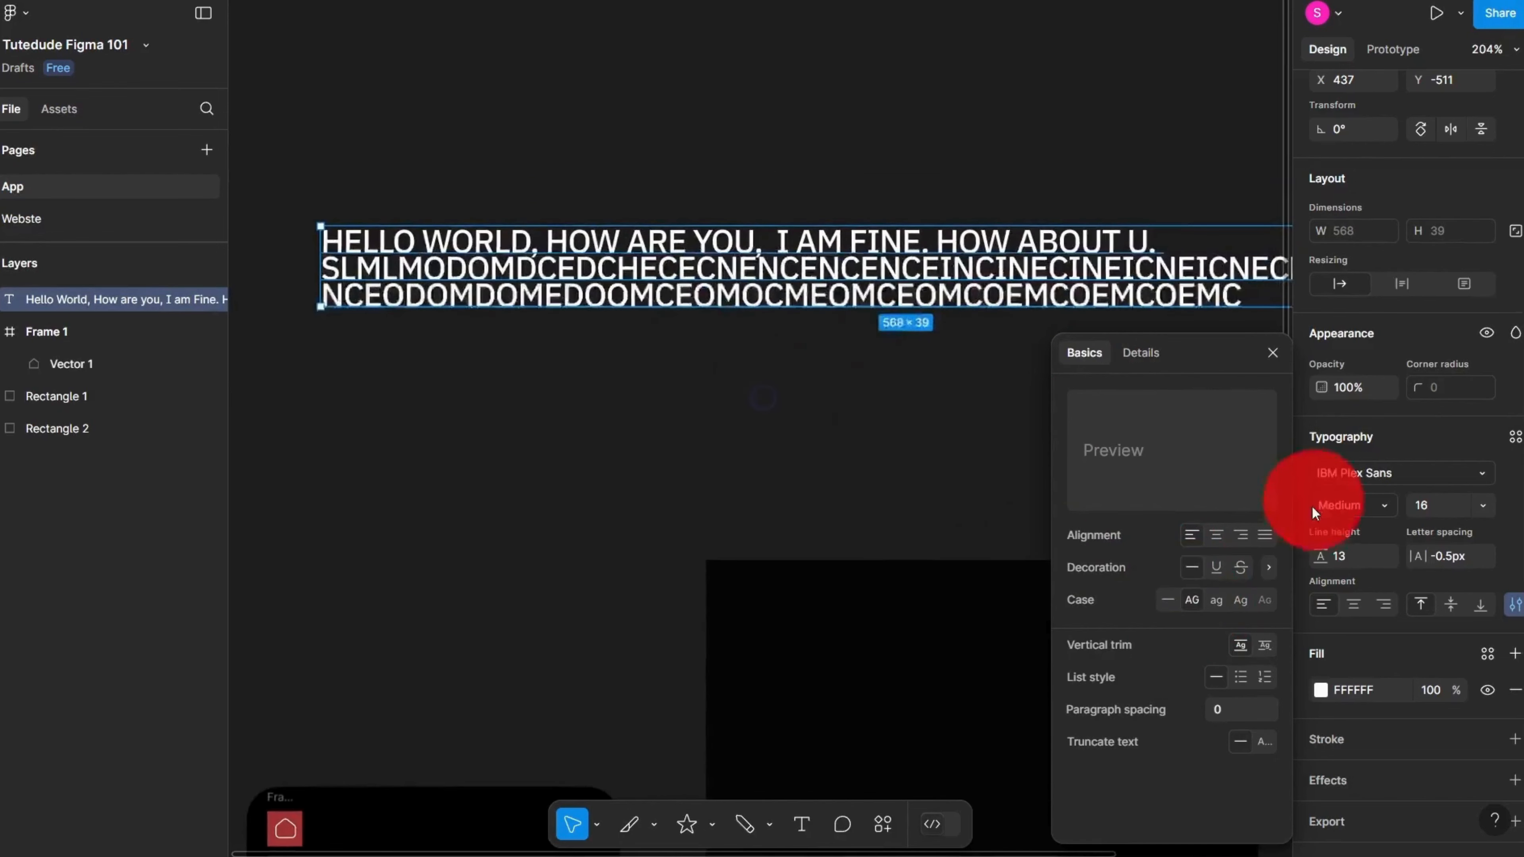
left_click(1215, 600)
left_click(1239, 608)
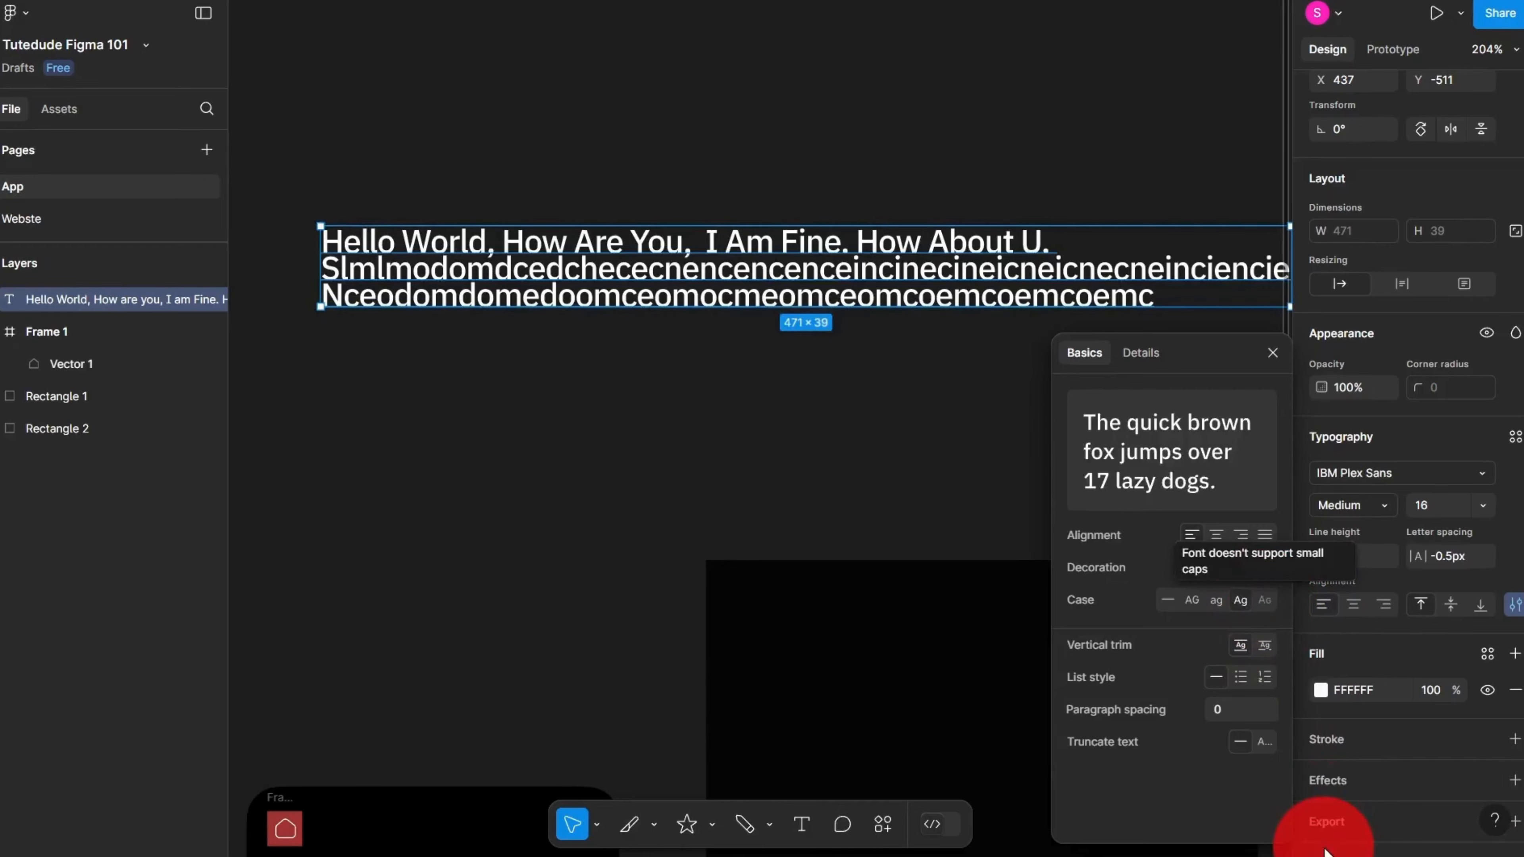
Step: Replace the lowercase "e" in "Hello" with a capital "E"
scroll(534, 398, "up", 5)
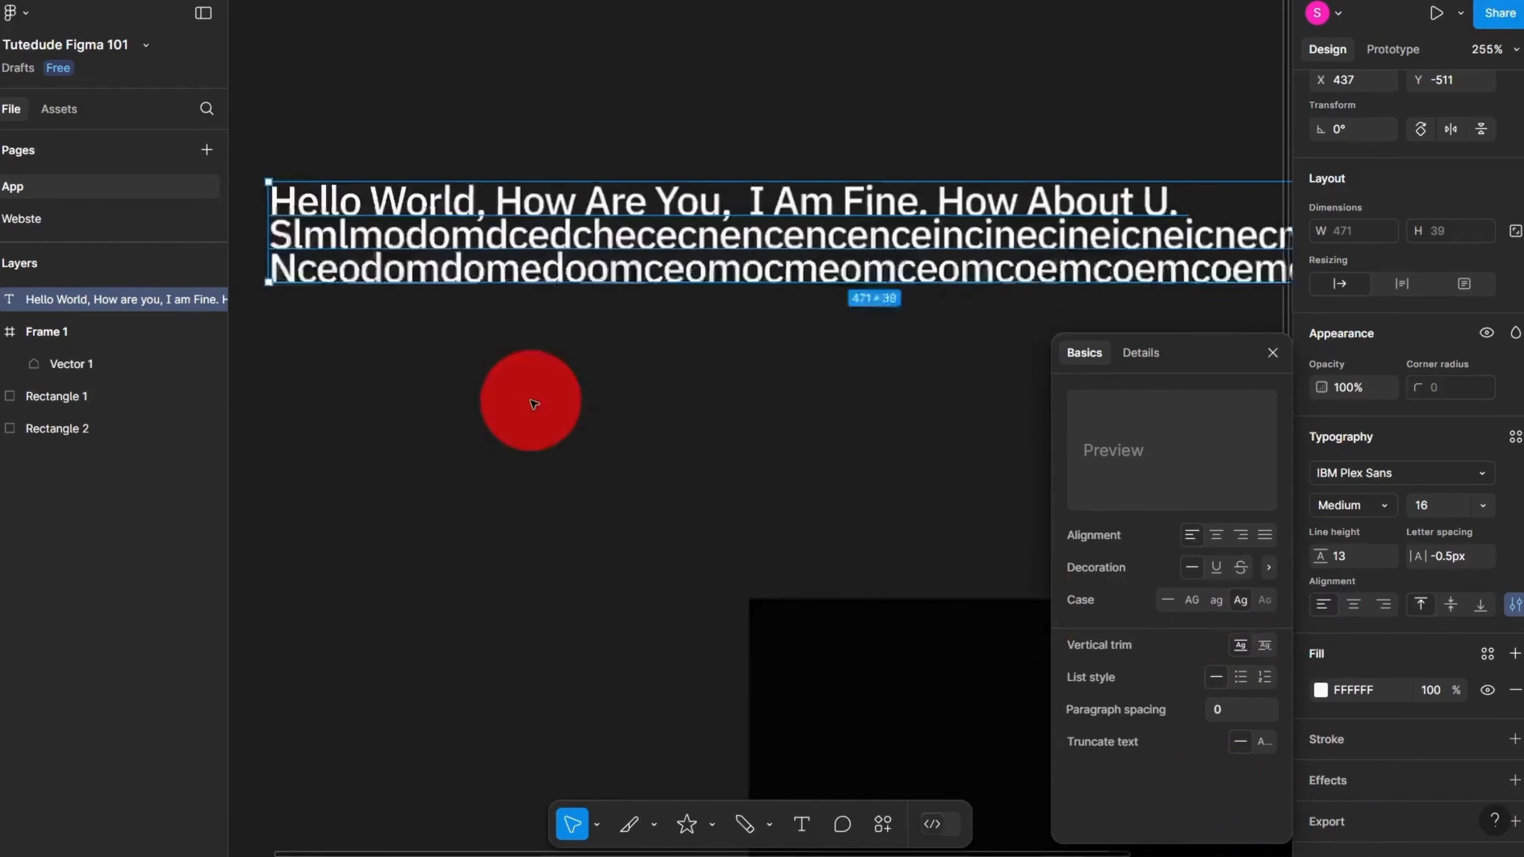
scroll(528, 488, "up", 5)
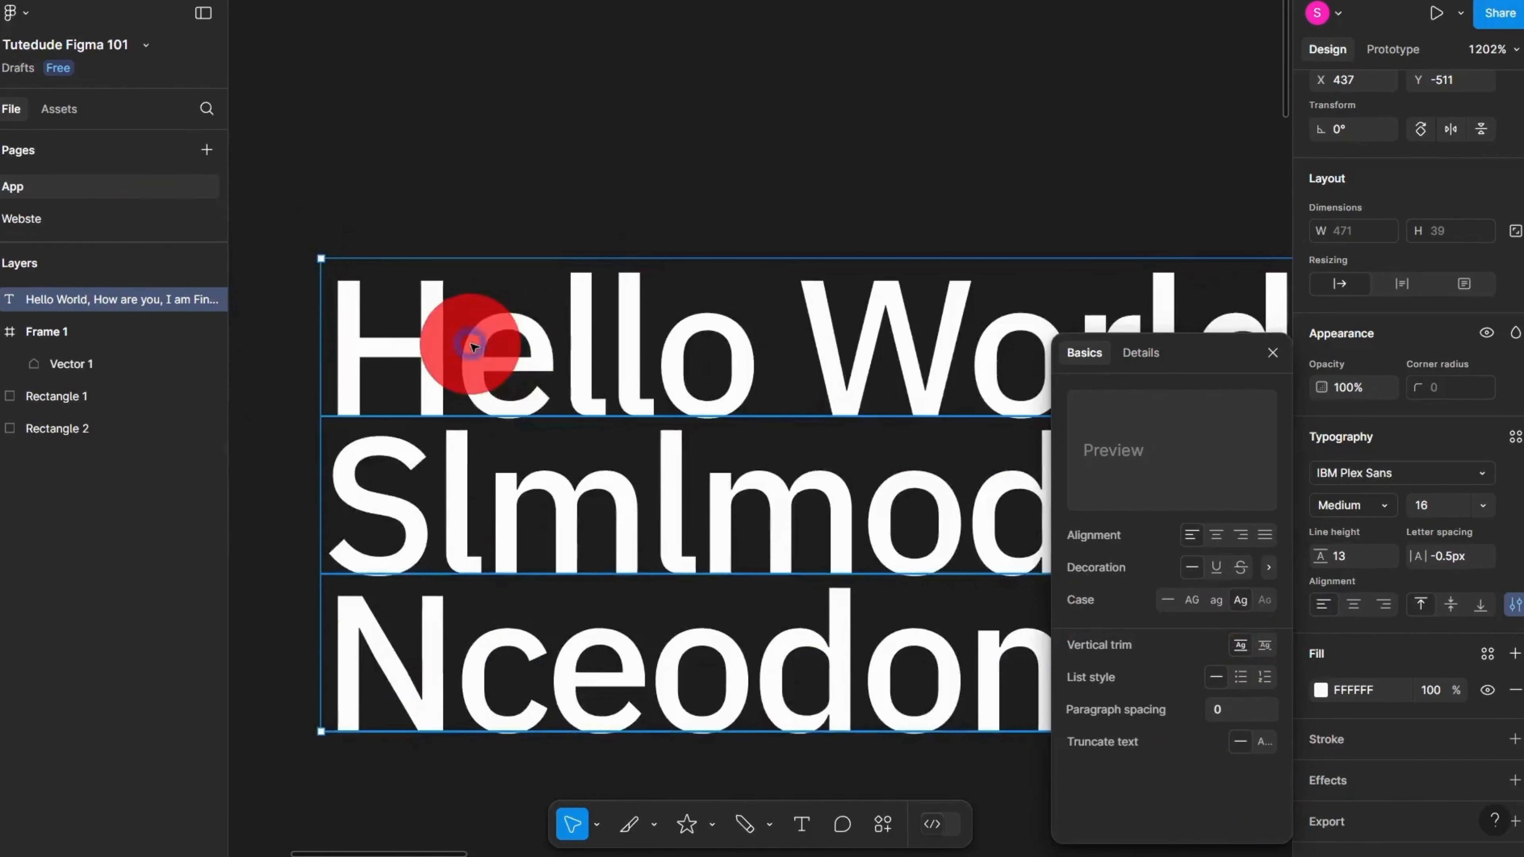
double_click(415, 316)
mouse_move(415, 316)
left_mouse_down()
mouse_move(351, 303)
mouse_move(489, 342)
mouse_move(474, 351)
mouse_move(530, 327)
left_mouse_up()
type("E")
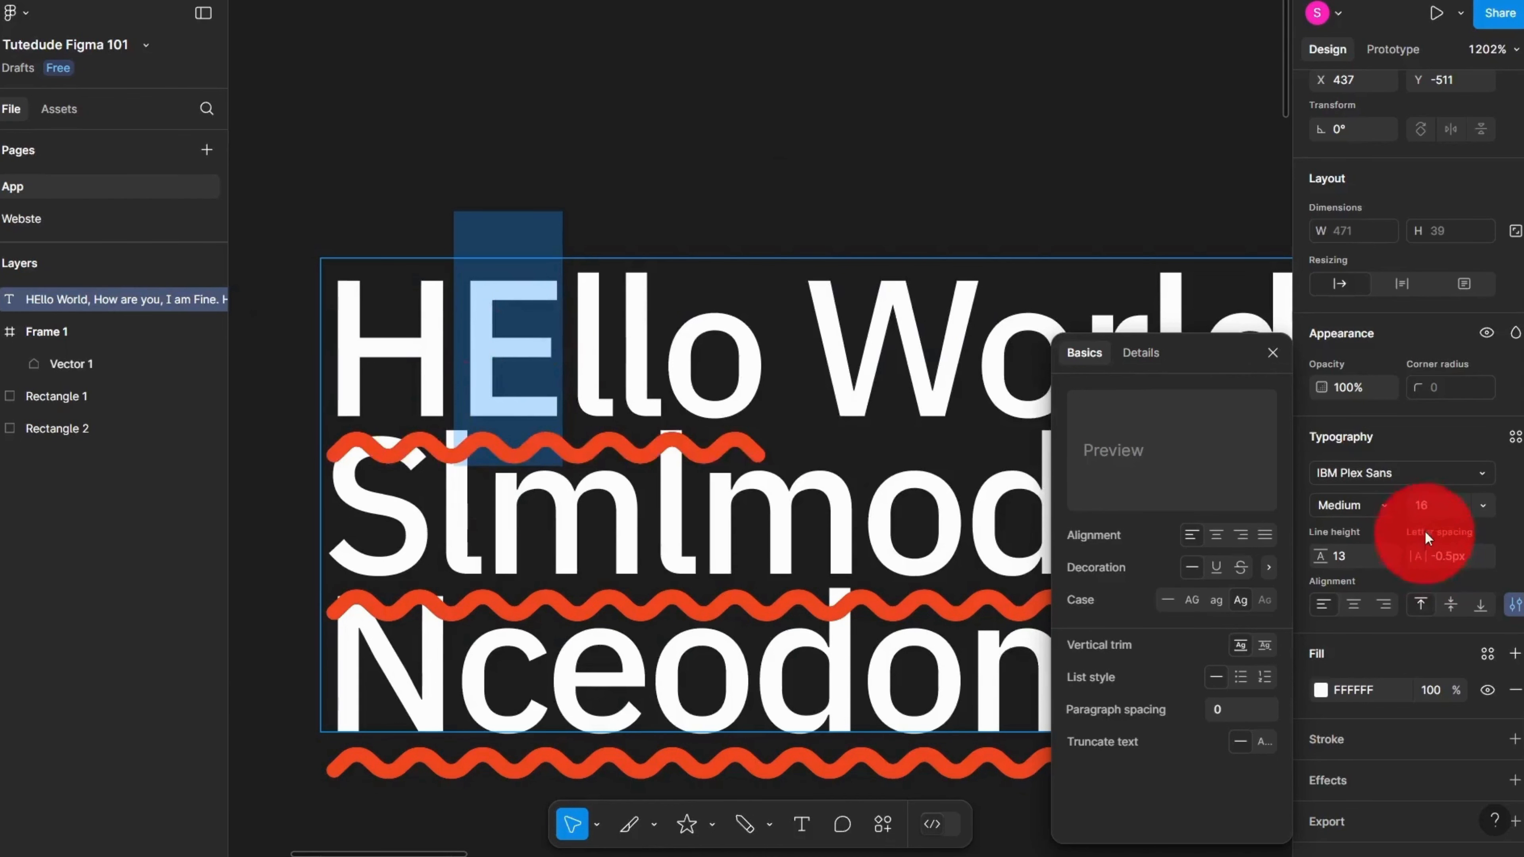
Step: Try a font size of 8 on the selected capital "E" and undo it
type("8")
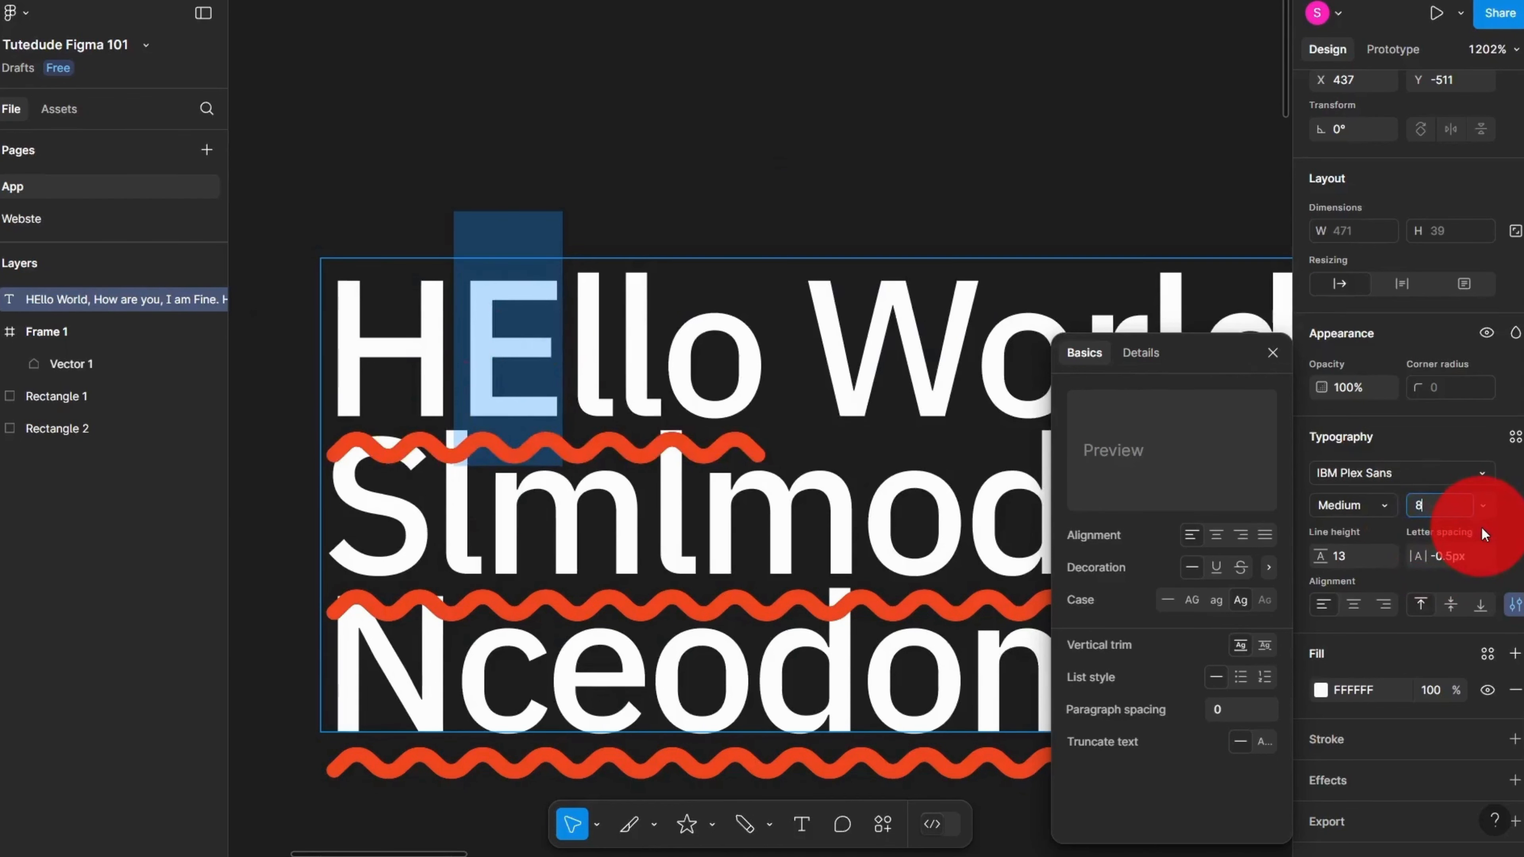
key("Return")
key("ctrl+z")
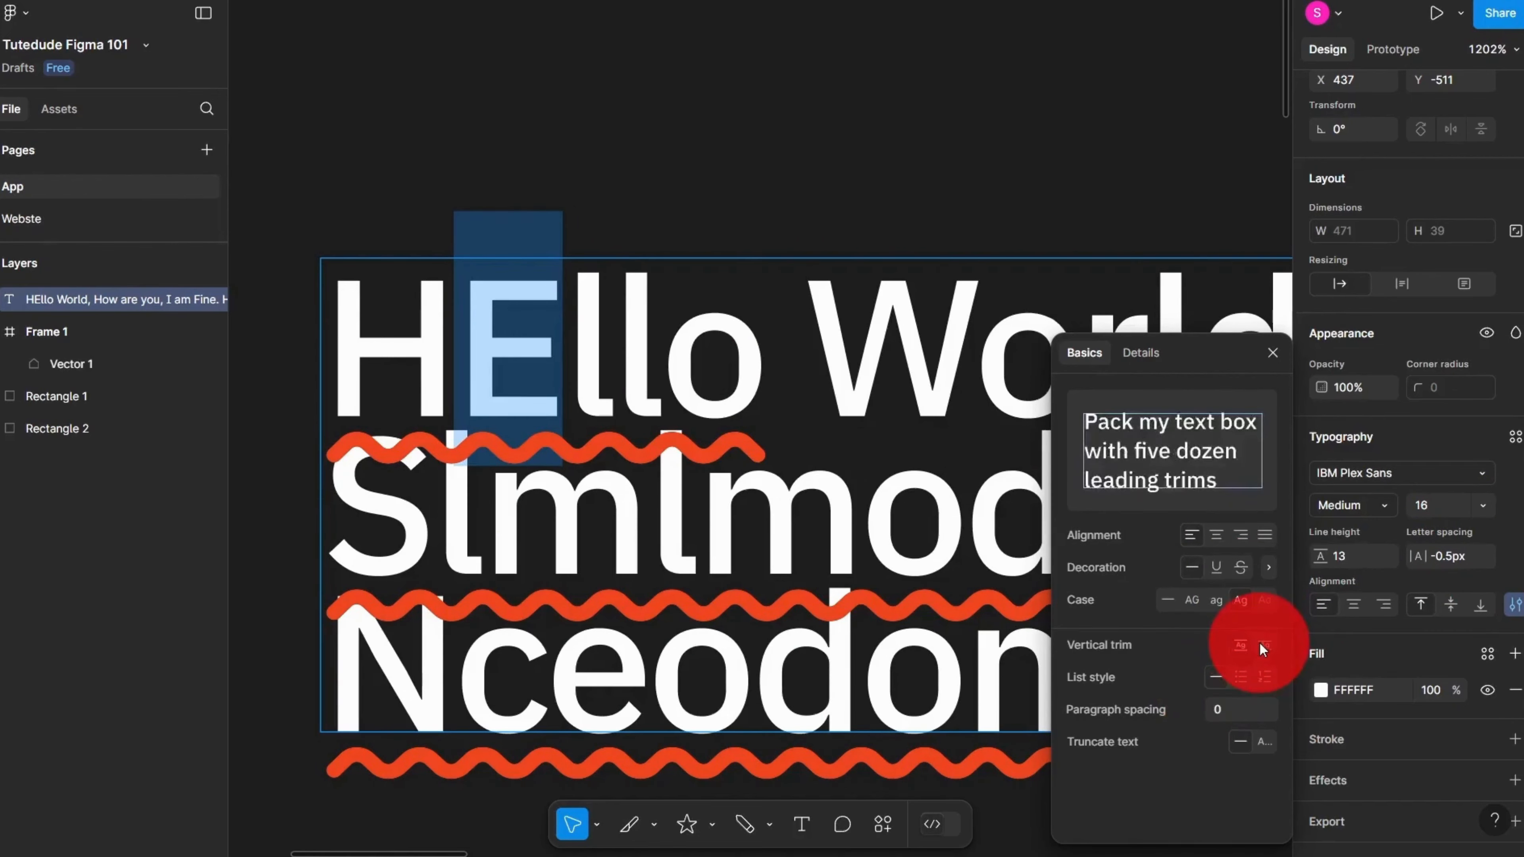
Step: Try the tighter vertical trim option on the text block and undo it
key("Escape")
left_click(646, 233)
left_click(752, 515)
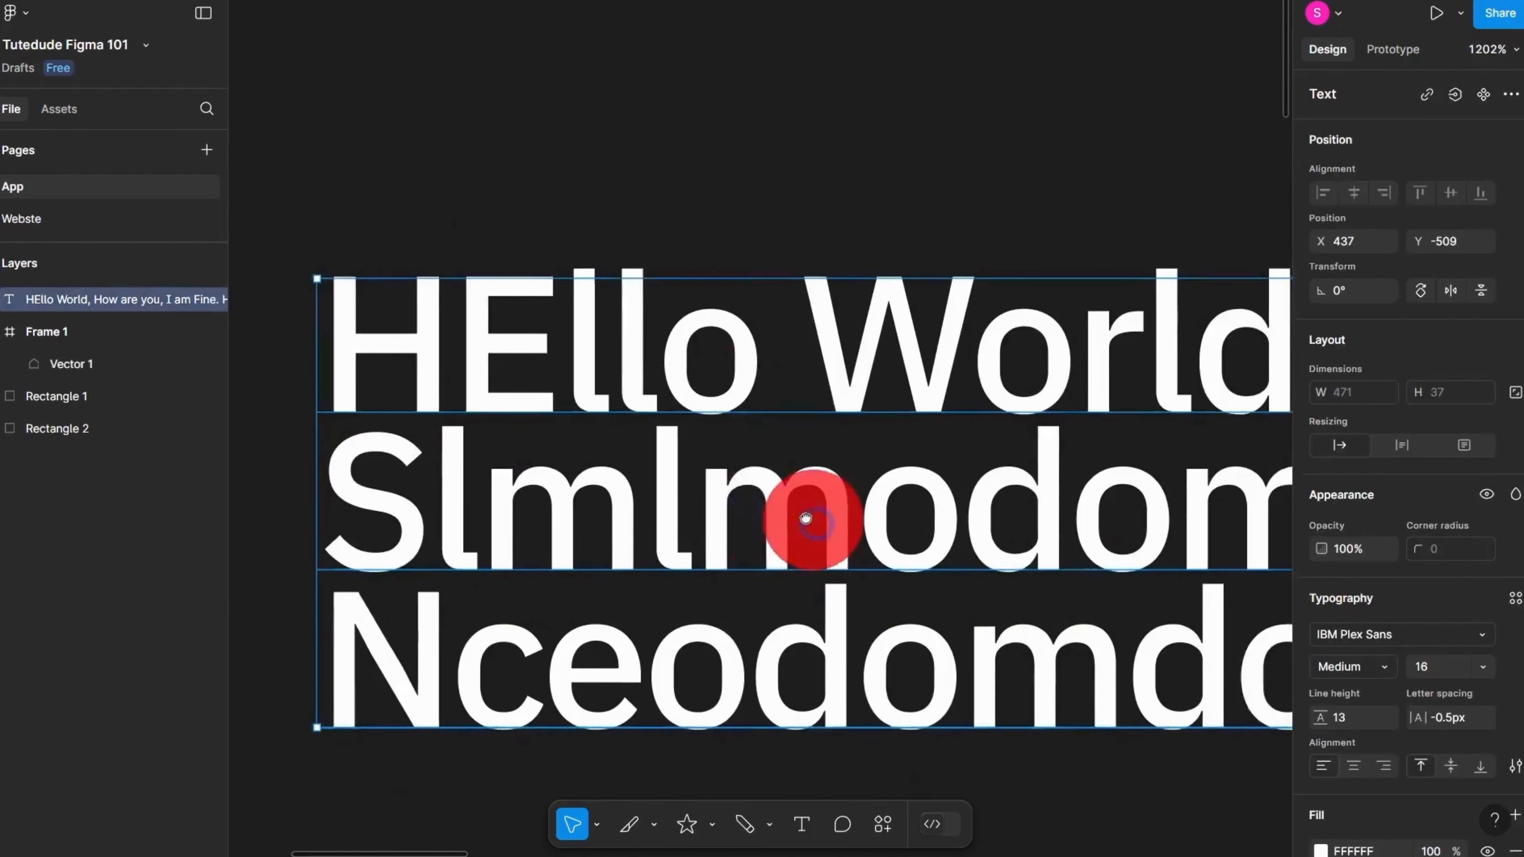
scroll(766, 507, "down", 2)
key("ctrl+z")
scroll(762, 505, "up", 1)
key("ctrl+z")
key("ctrl+z")
key("ctrl+z")
key("ctrl+z")
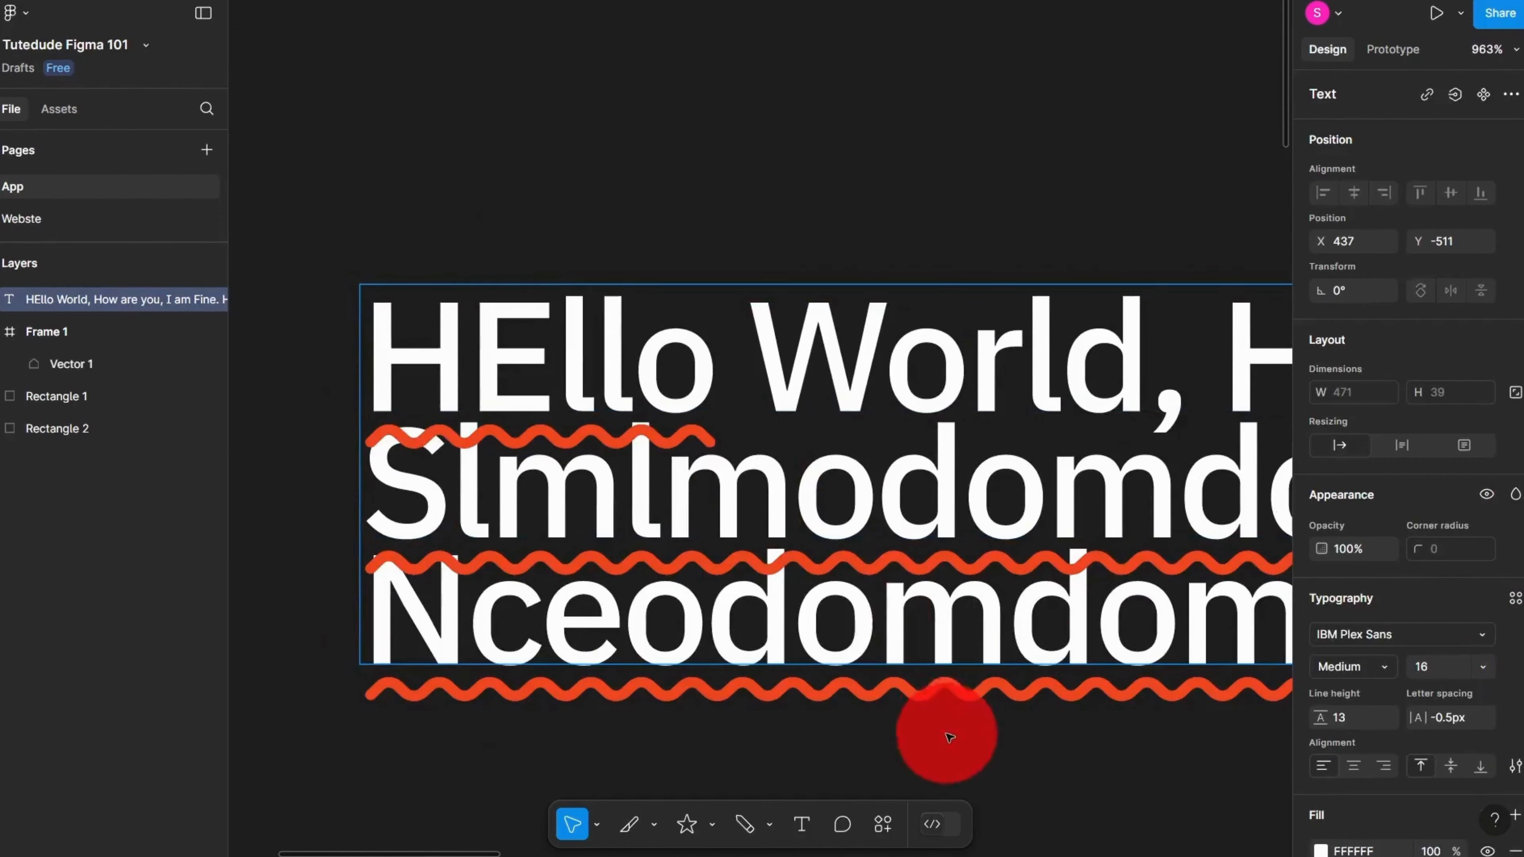
key("Escape")
Step: Format the text lines as a bulleted list and switch the list style to numbered
left_click(1514, 768)
left_click(1141, 649)
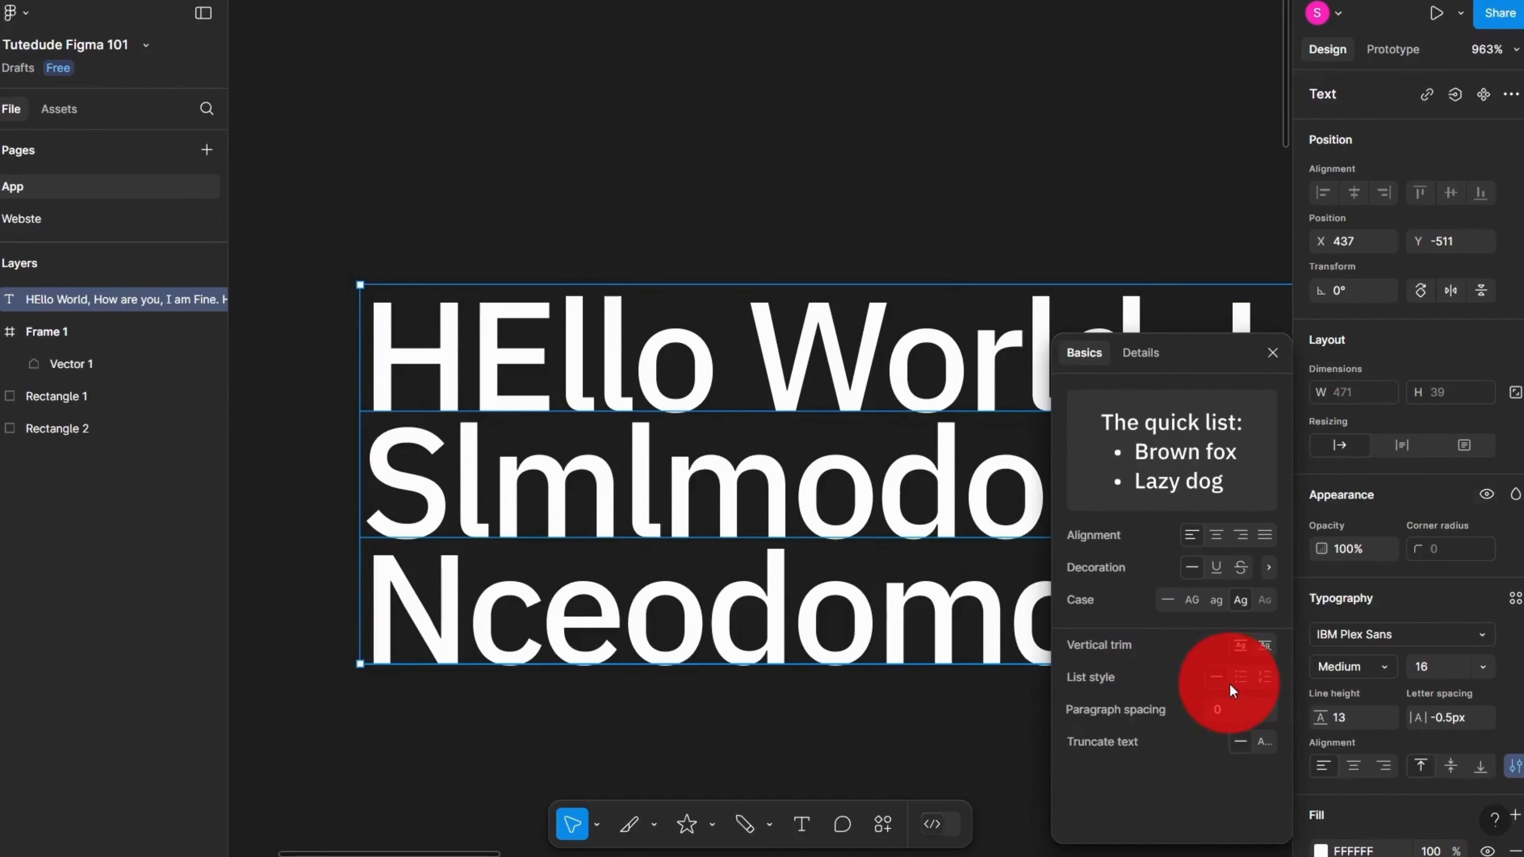
left_click(1239, 678)
scroll(441, 428, "down", 5)
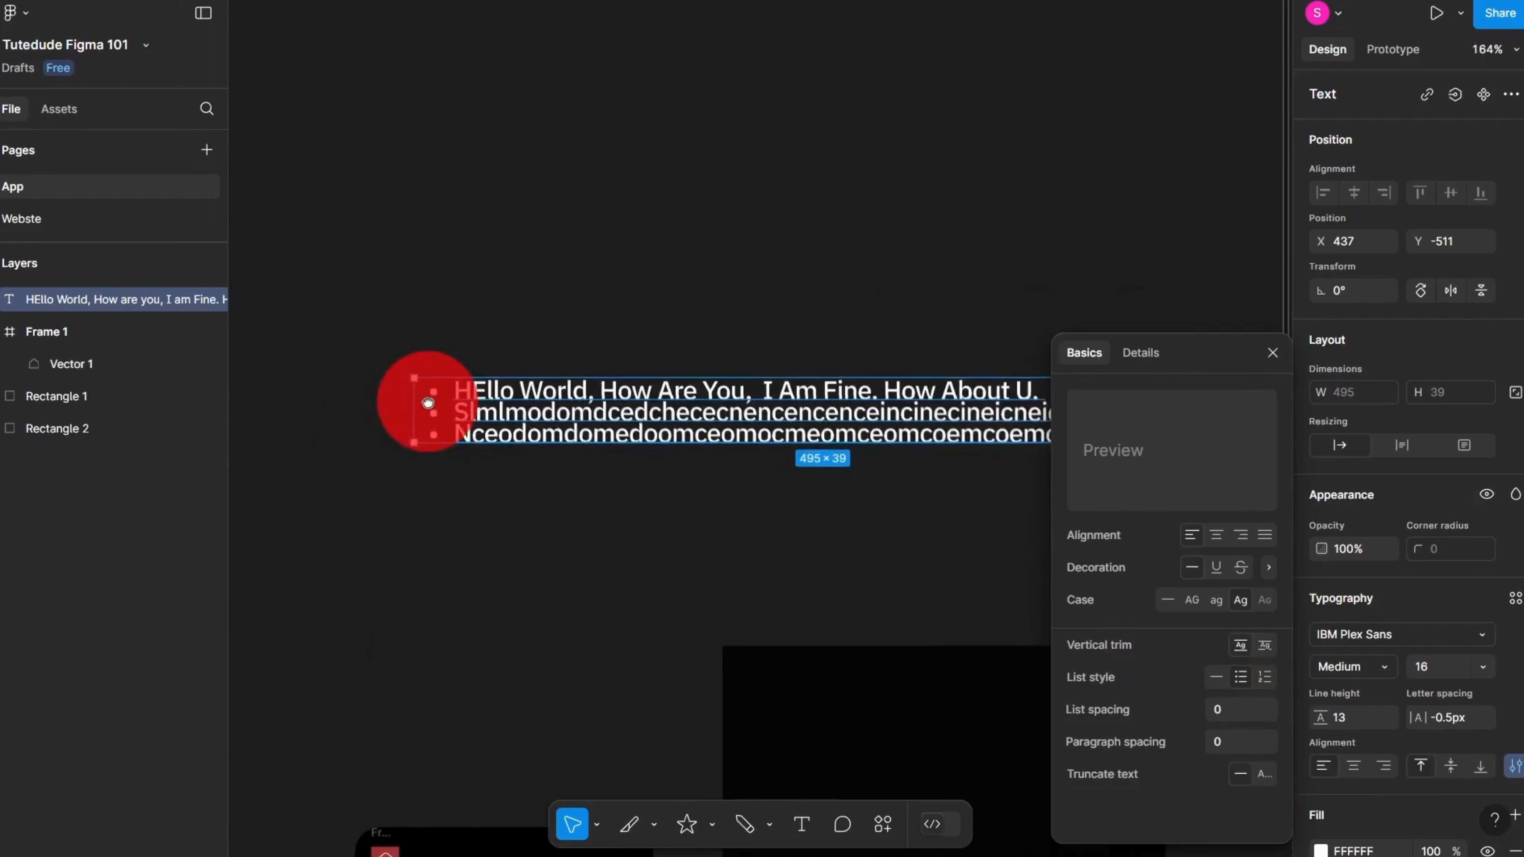
scroll(415, 402, "up", 3)
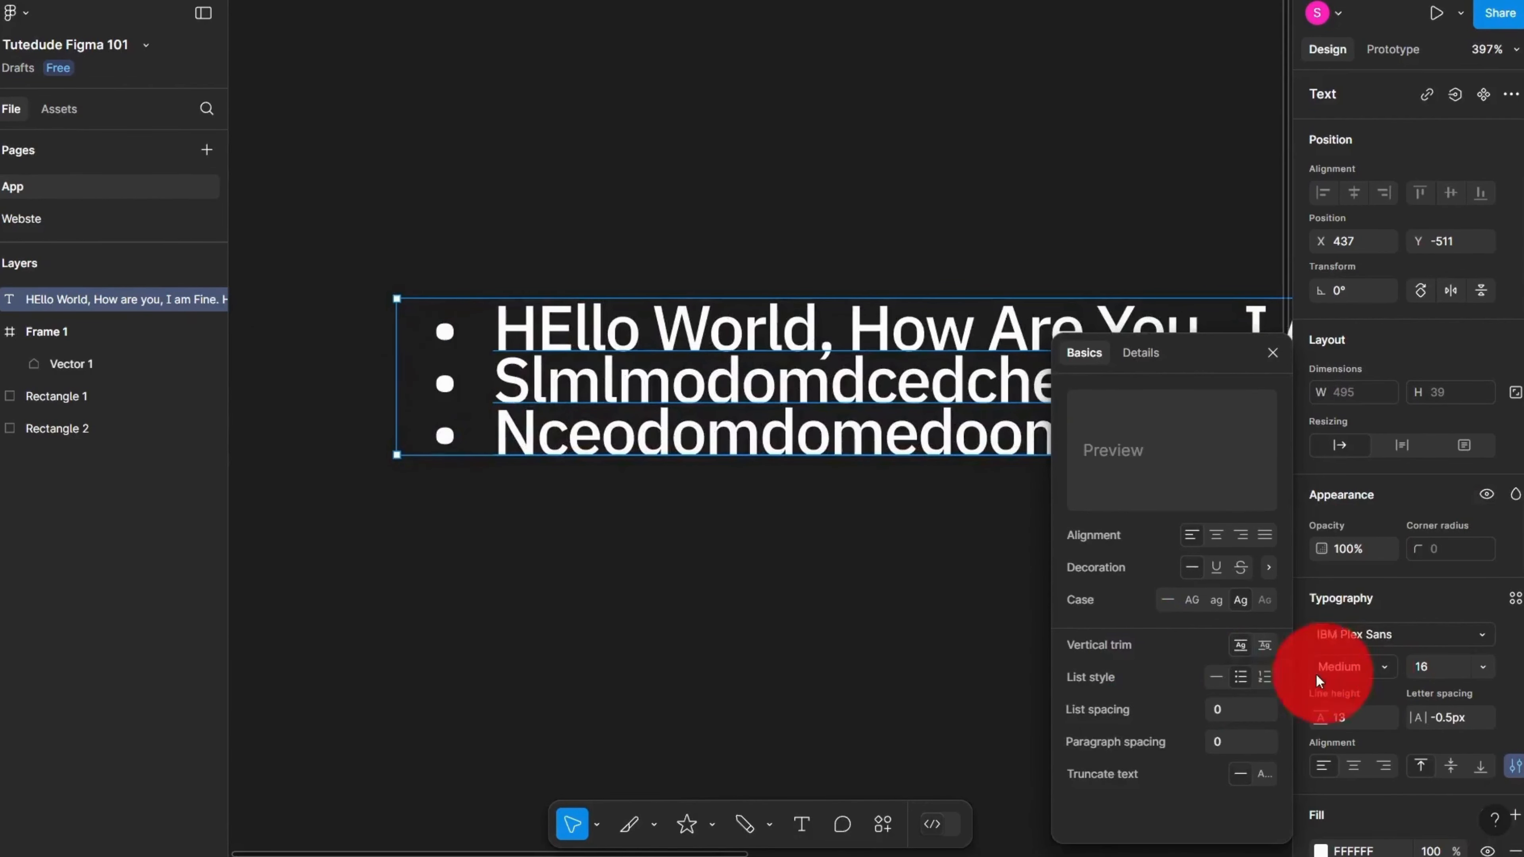
left_click(1263, 677)
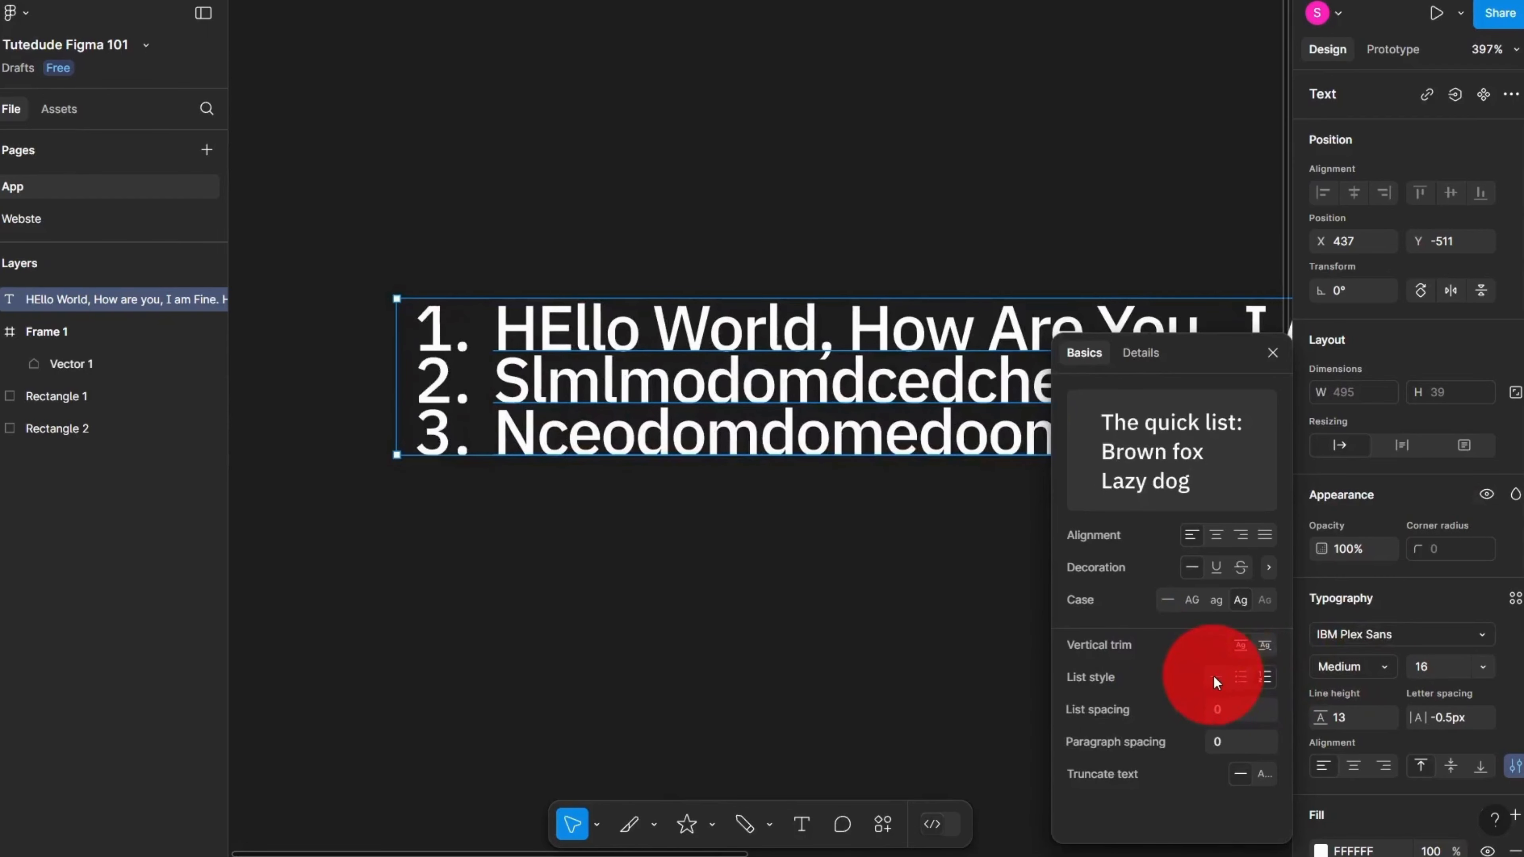
Step: Try splitting the second list item partway through into a new numbered item, and merge the pieces back together
scroll(459, 384, "down", 5)
key("Escape")
double_click(505, 399)
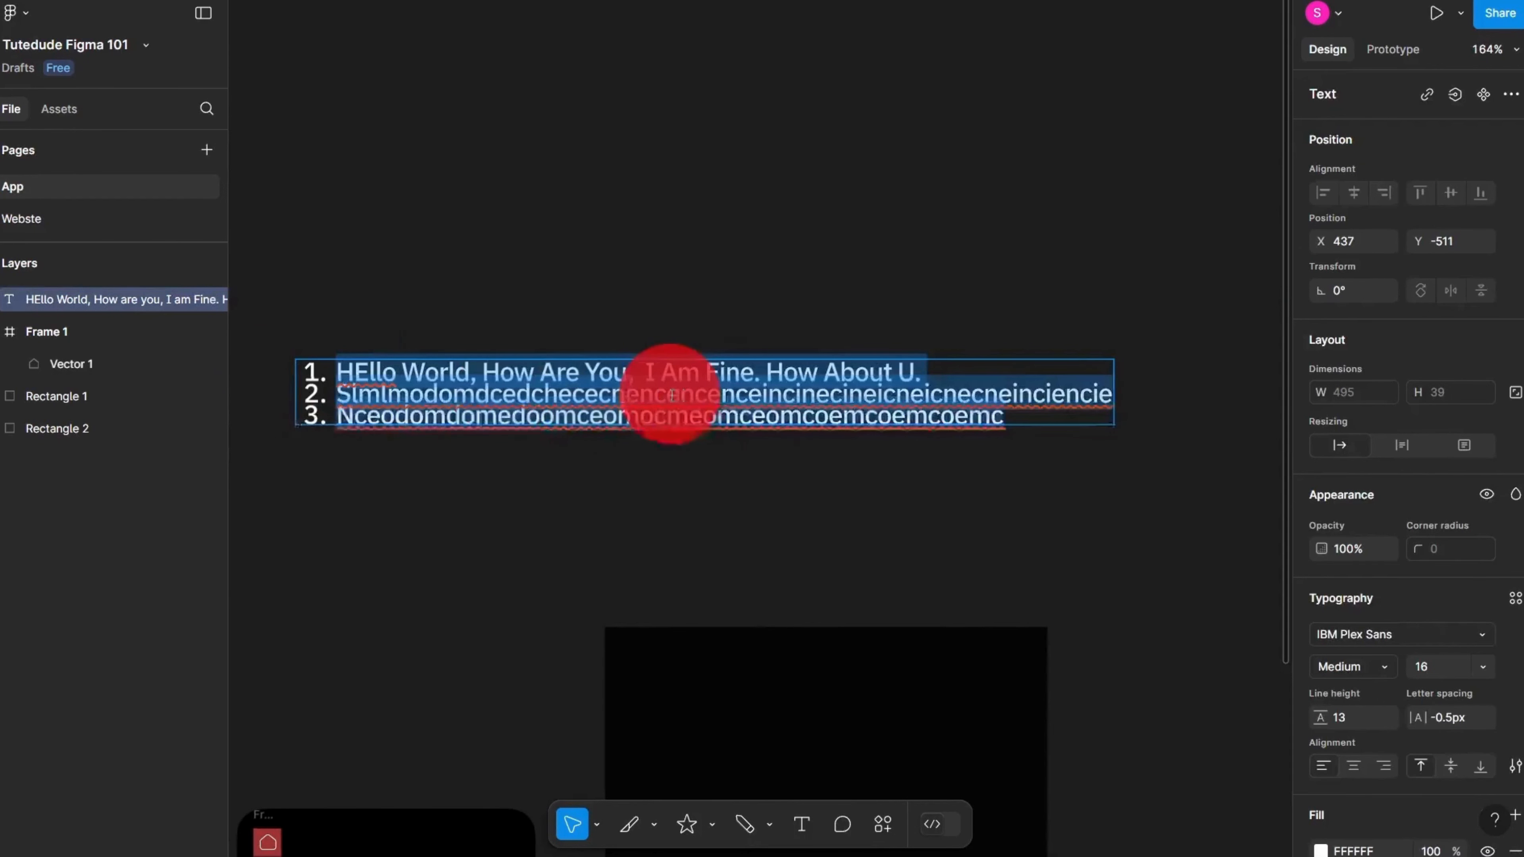
left_click(680, 395)
scroll(522, 477, "up", 2)
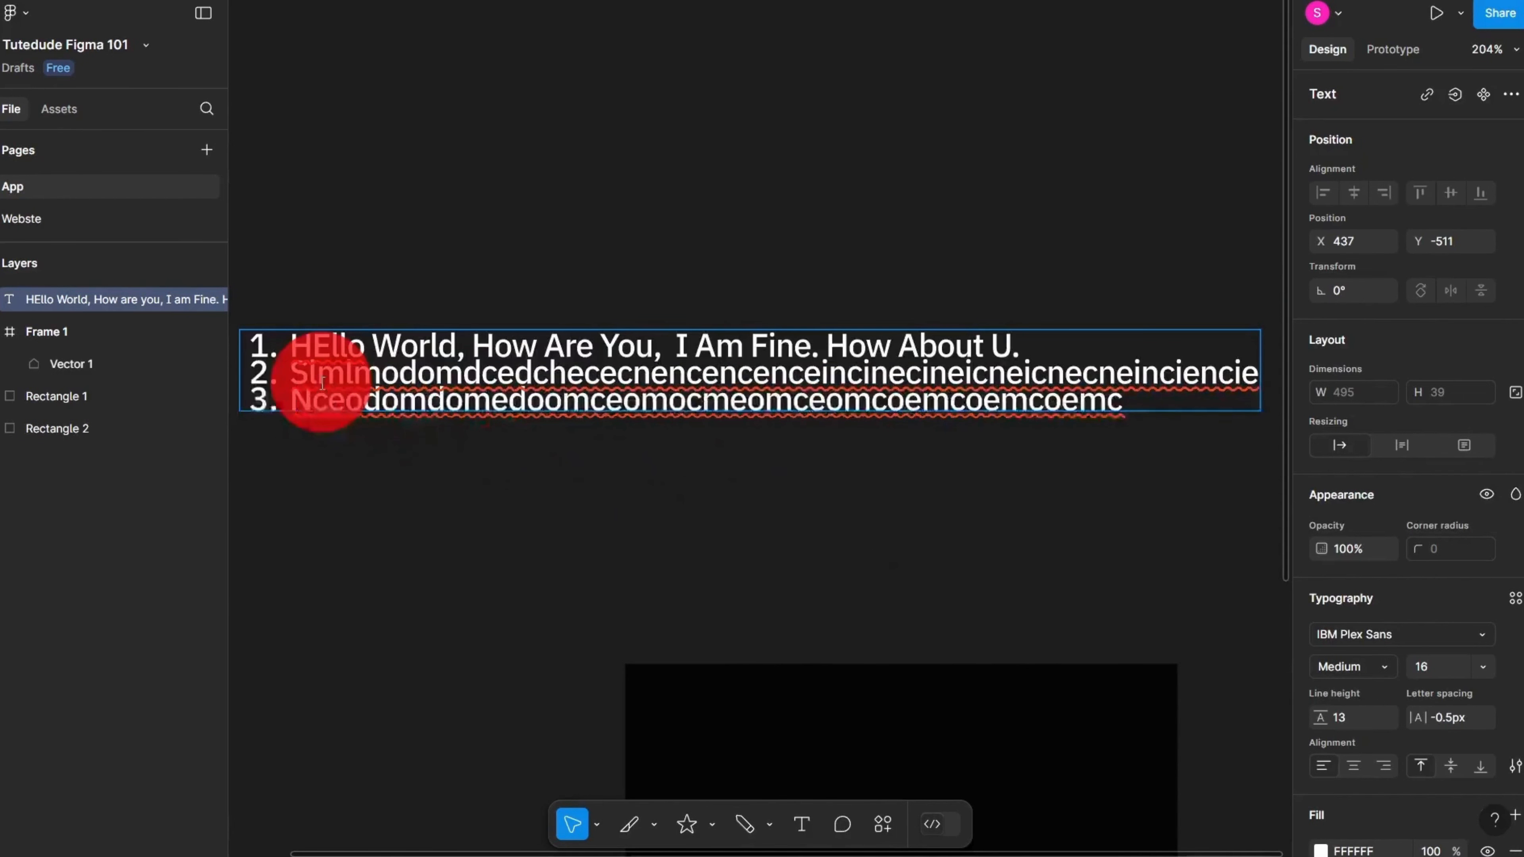
left_click(240, 365)
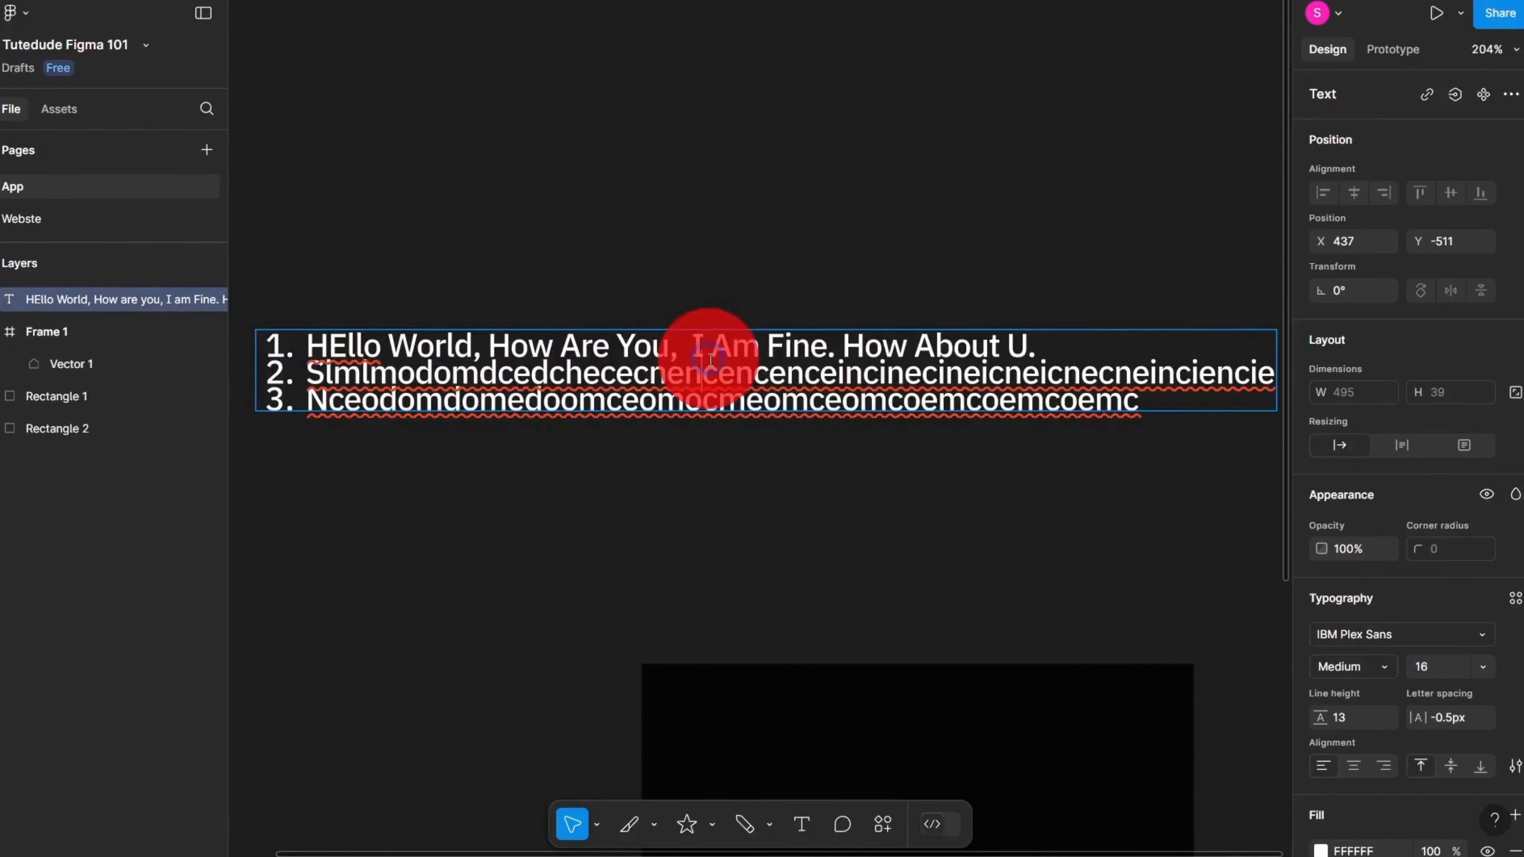
key("Return")
scroll(788, 370, "up", 2)
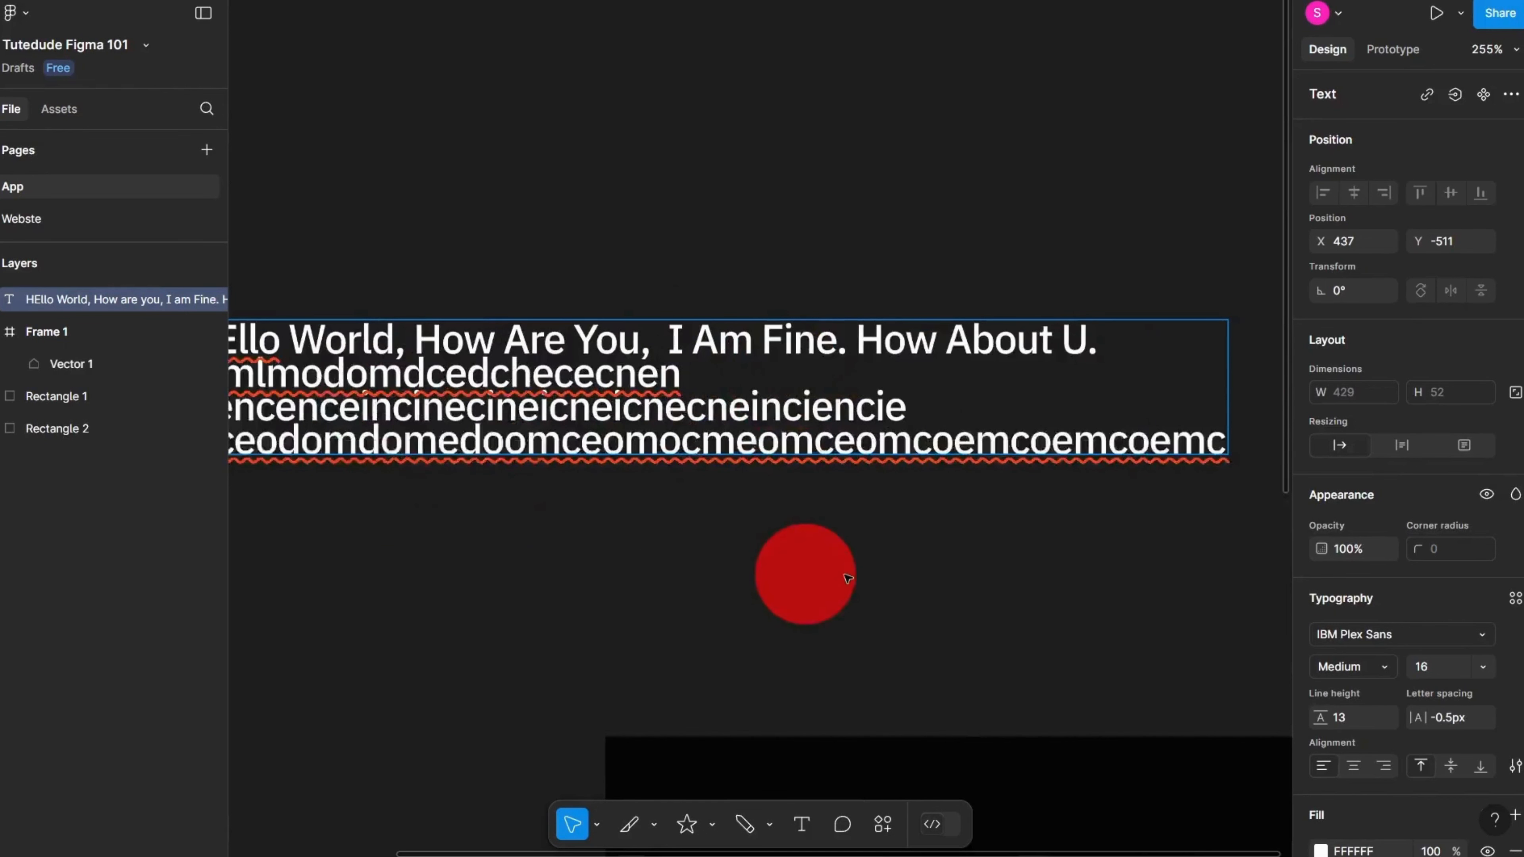
scroll(841, 565, "left", 5)
key("BackSpace")
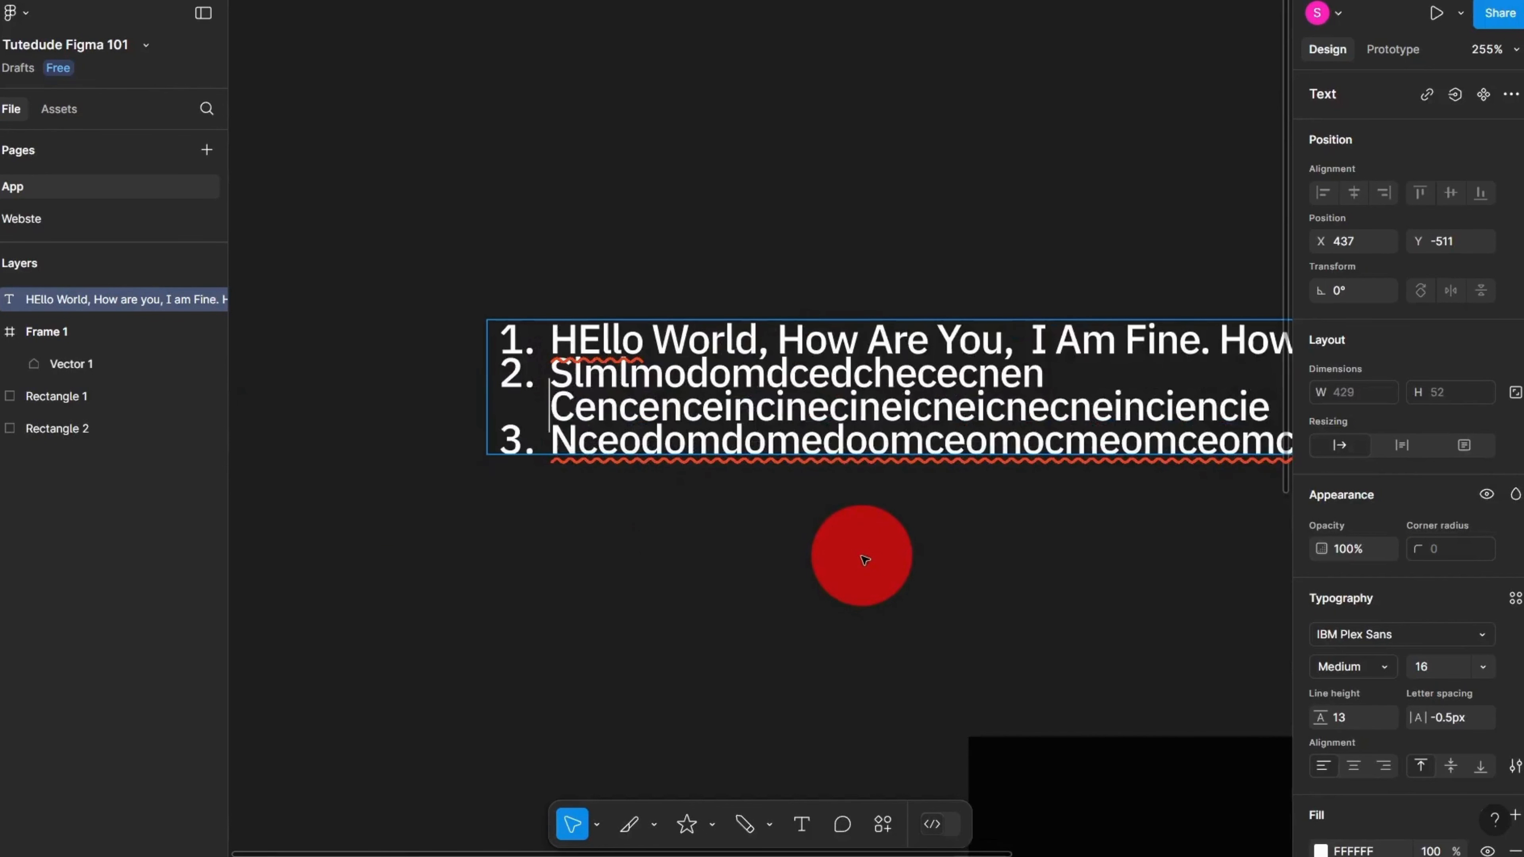
key("BackSpace")
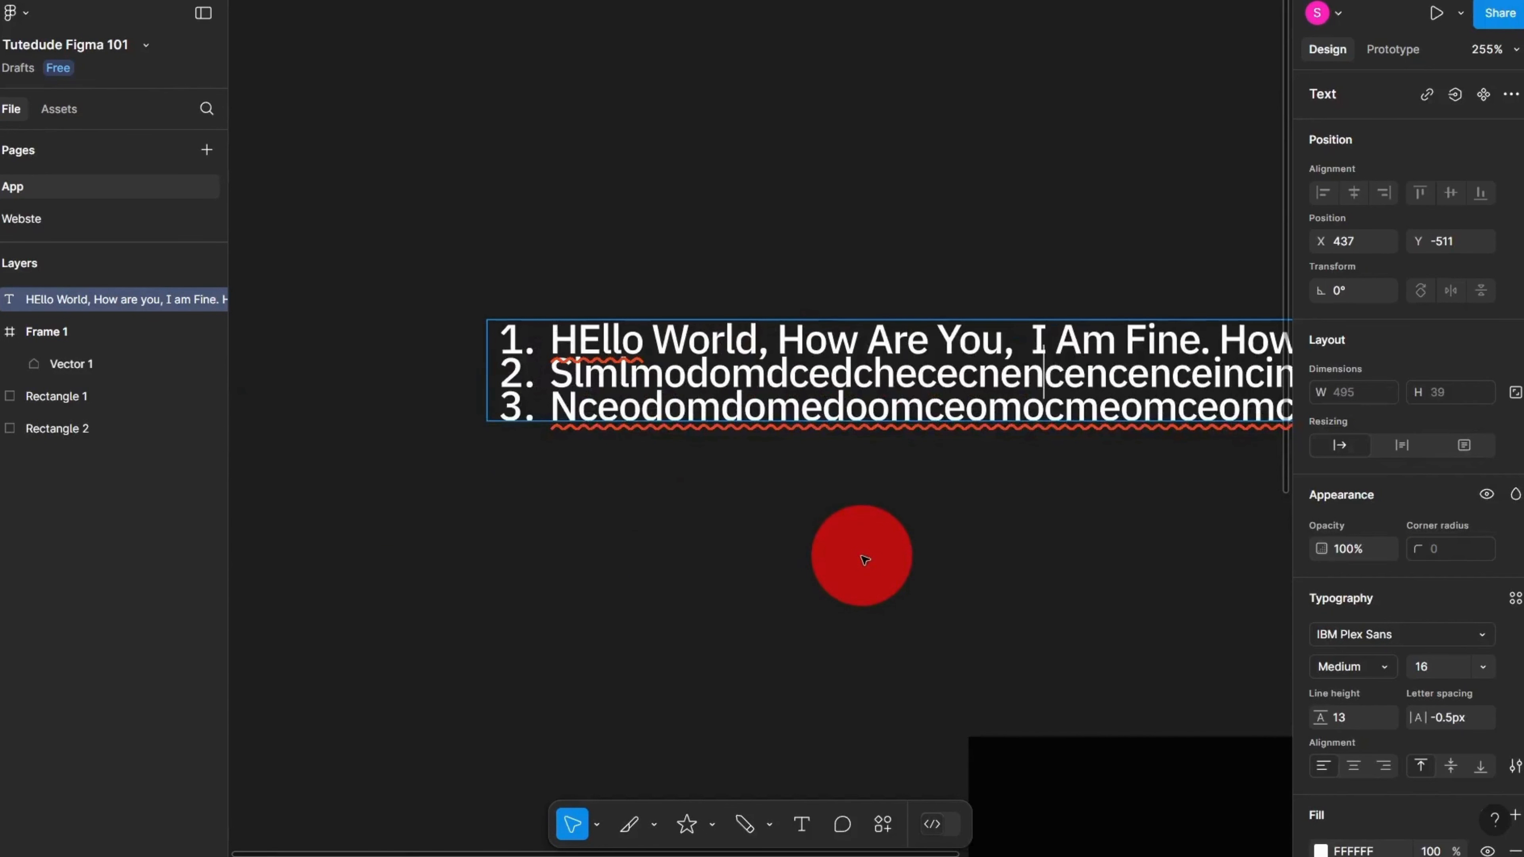
Step: Try a line break inside the second list item without starting a new number, and undo the break
key("shift+Return")
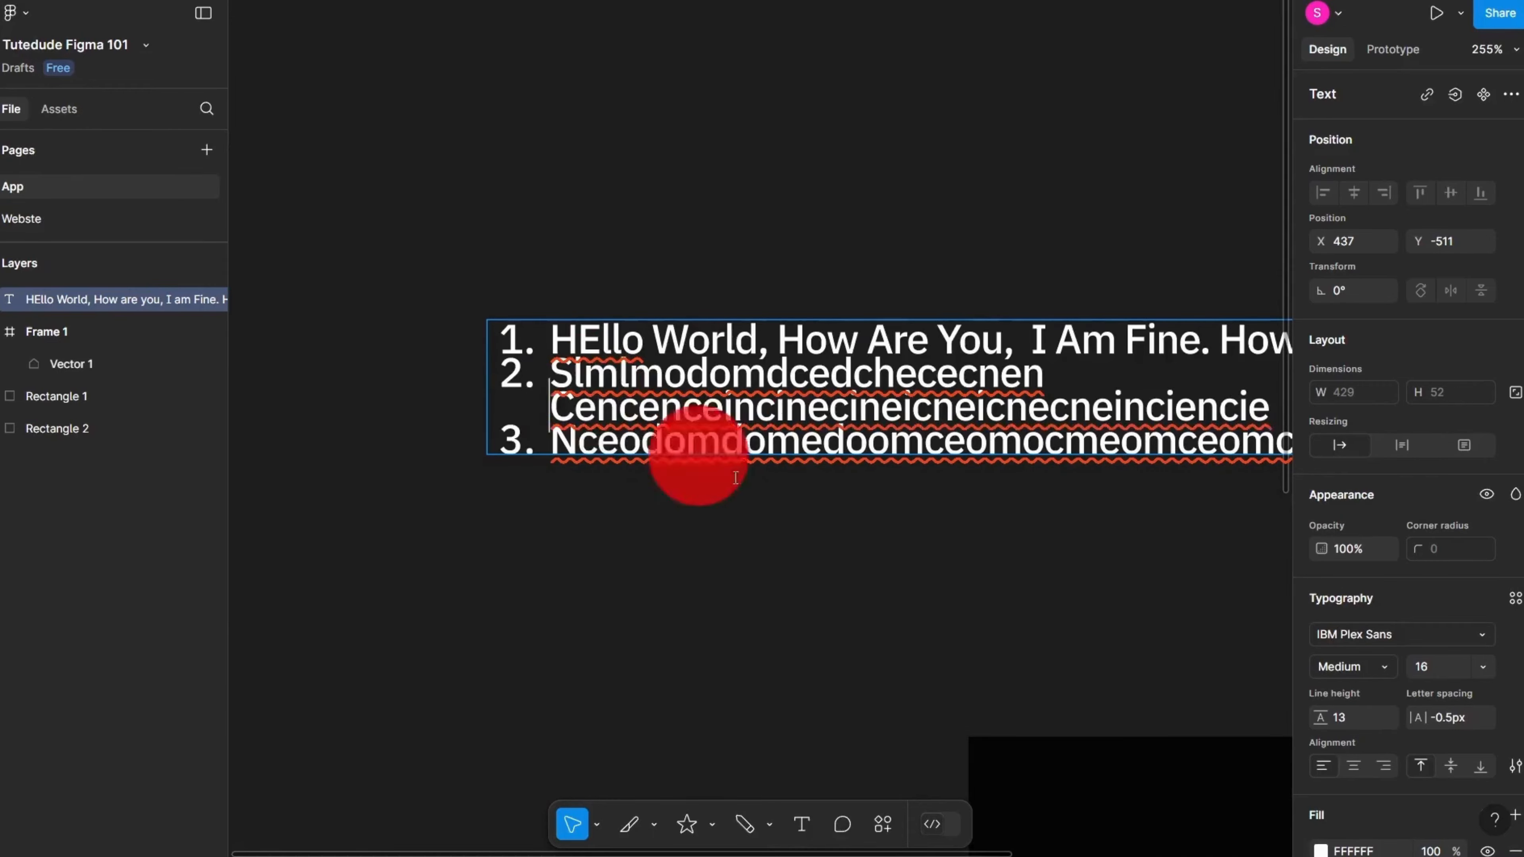
key("ctrl+z")
key("ctrl+z")
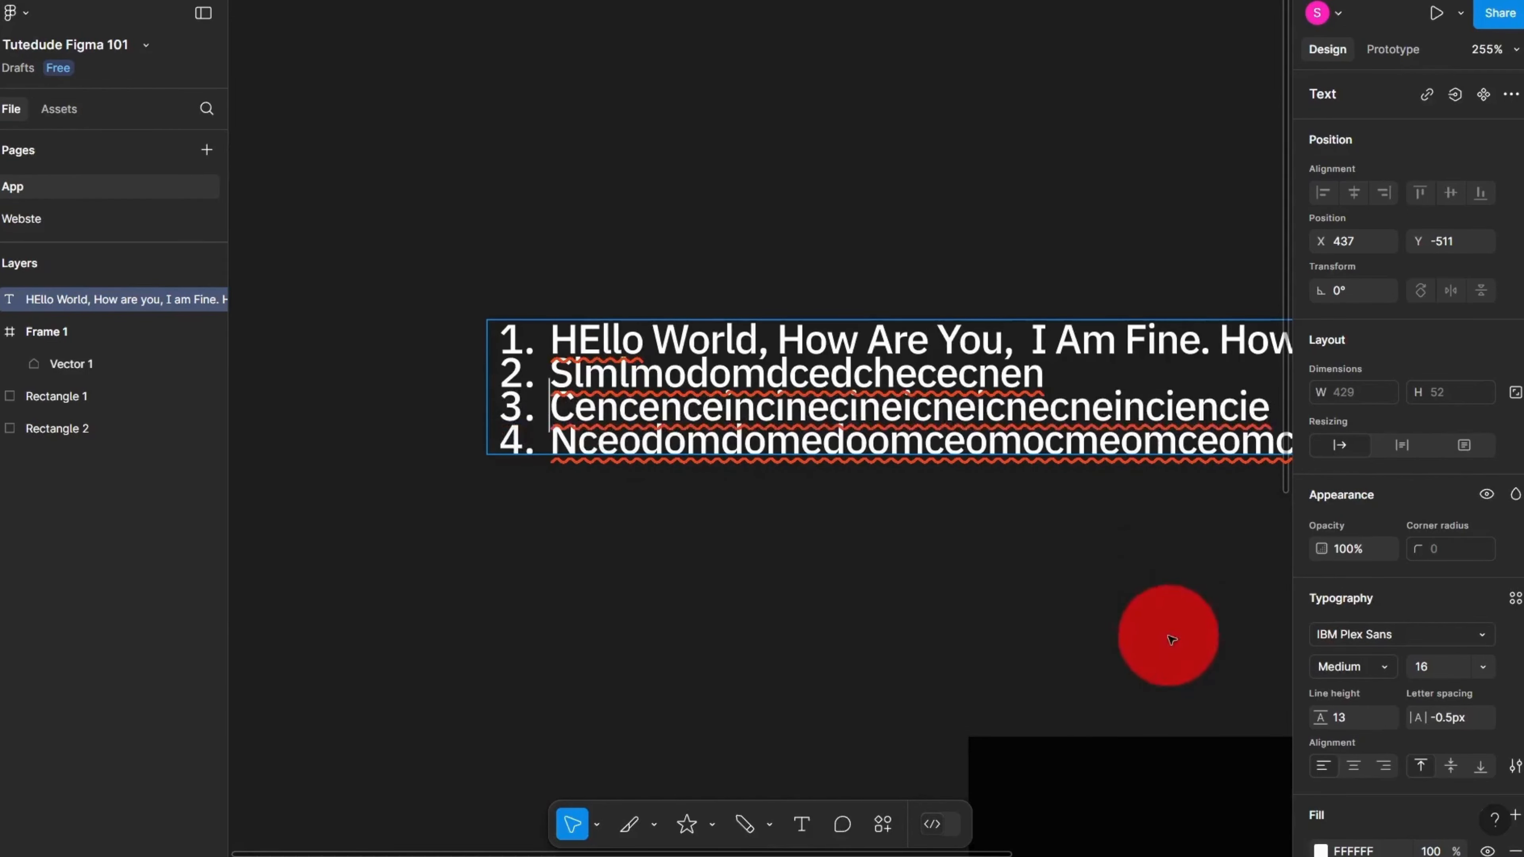
key("ctrl+z")
Step: Try a list spacing of 16 with only the text cursor in the second item, and undo it
left_click(1515, 766)
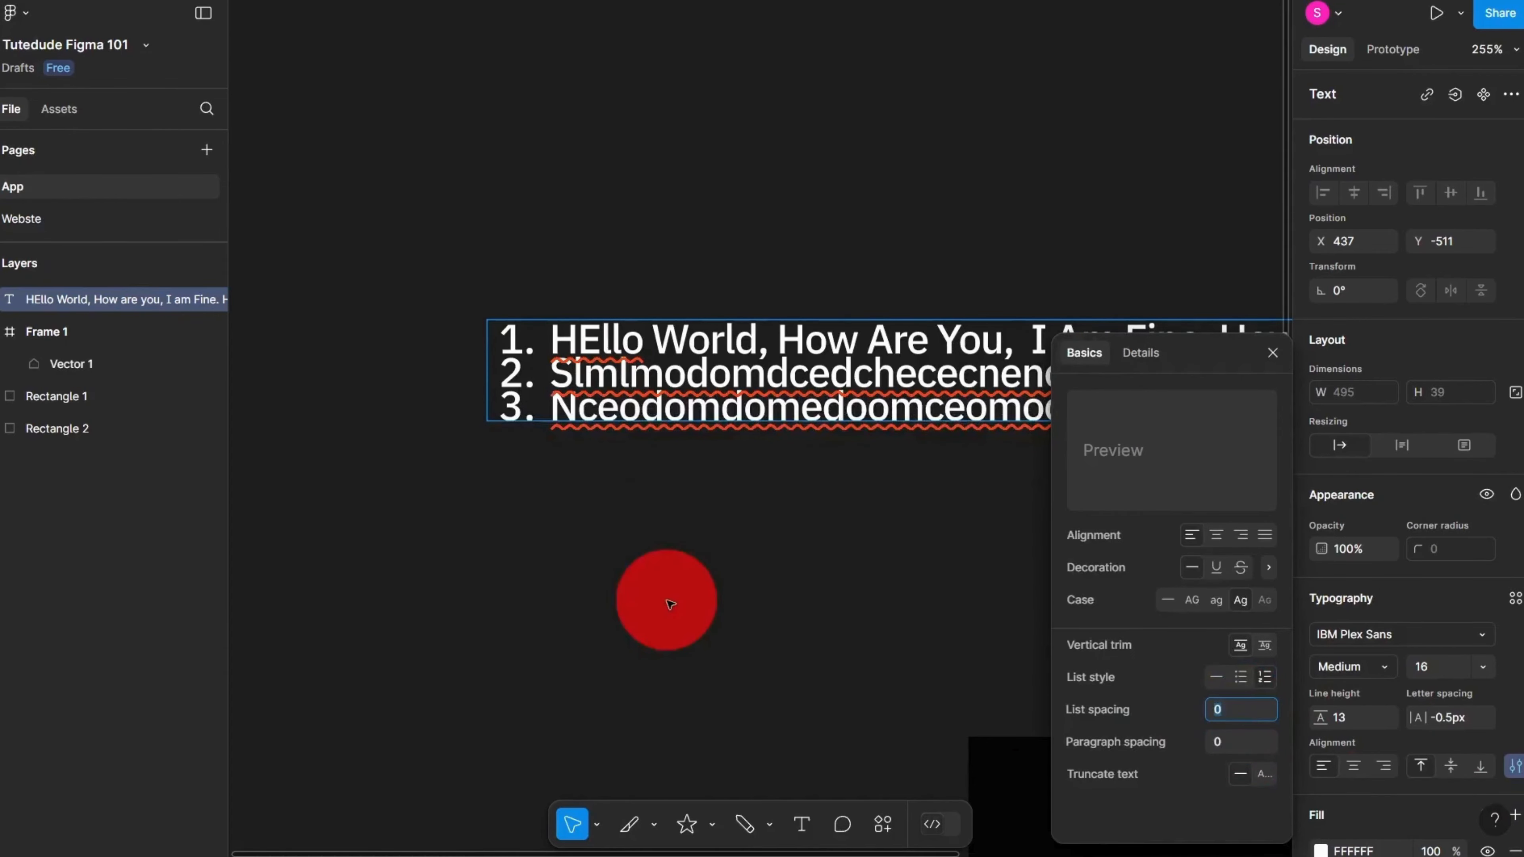
left_click_drag(641, 586, 538, 560)
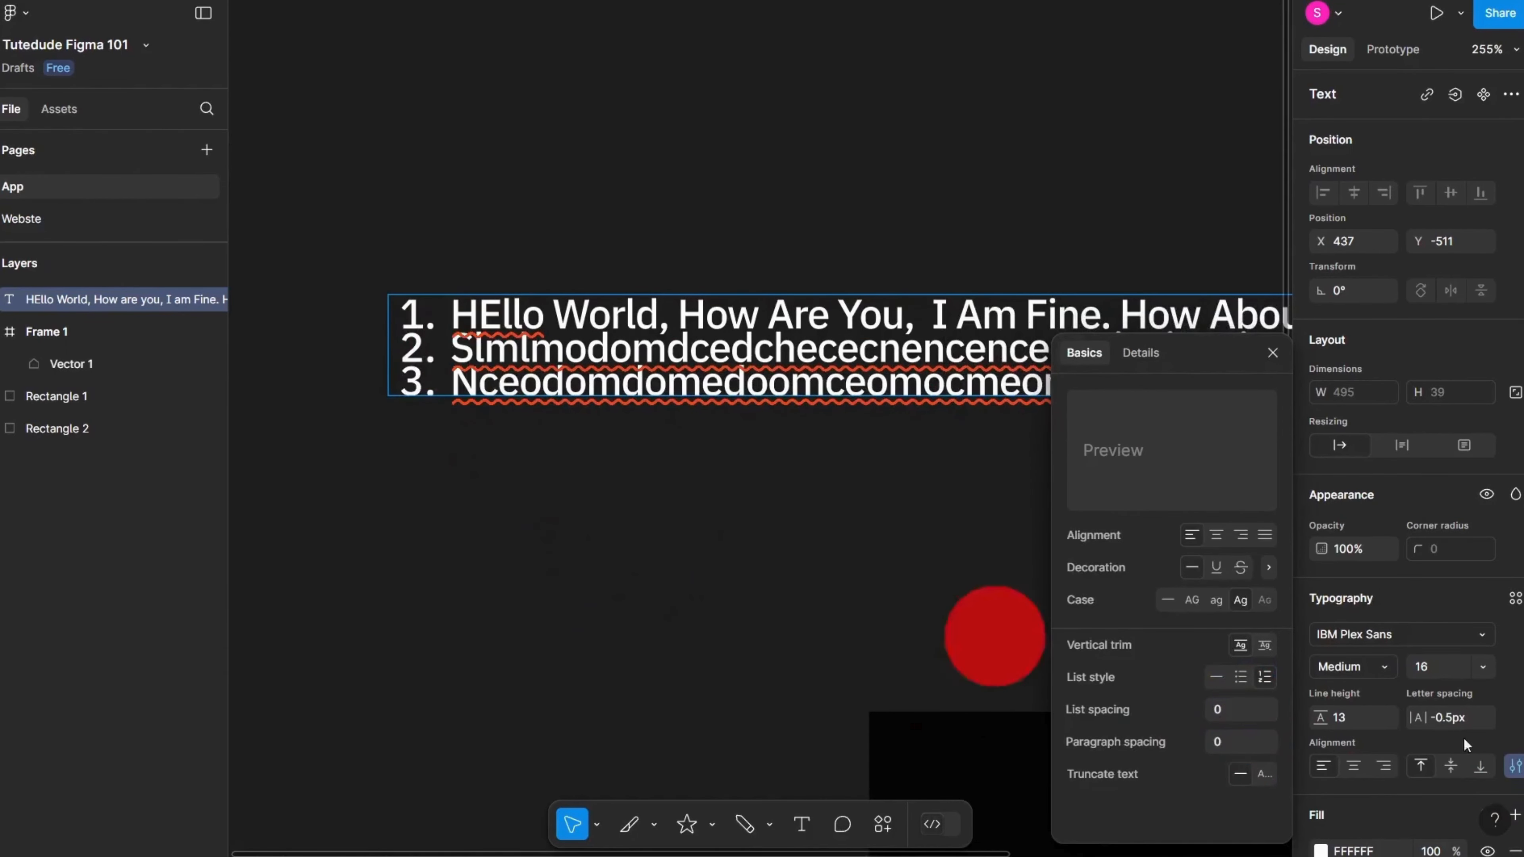
left_click(1254, 716)
type("16")
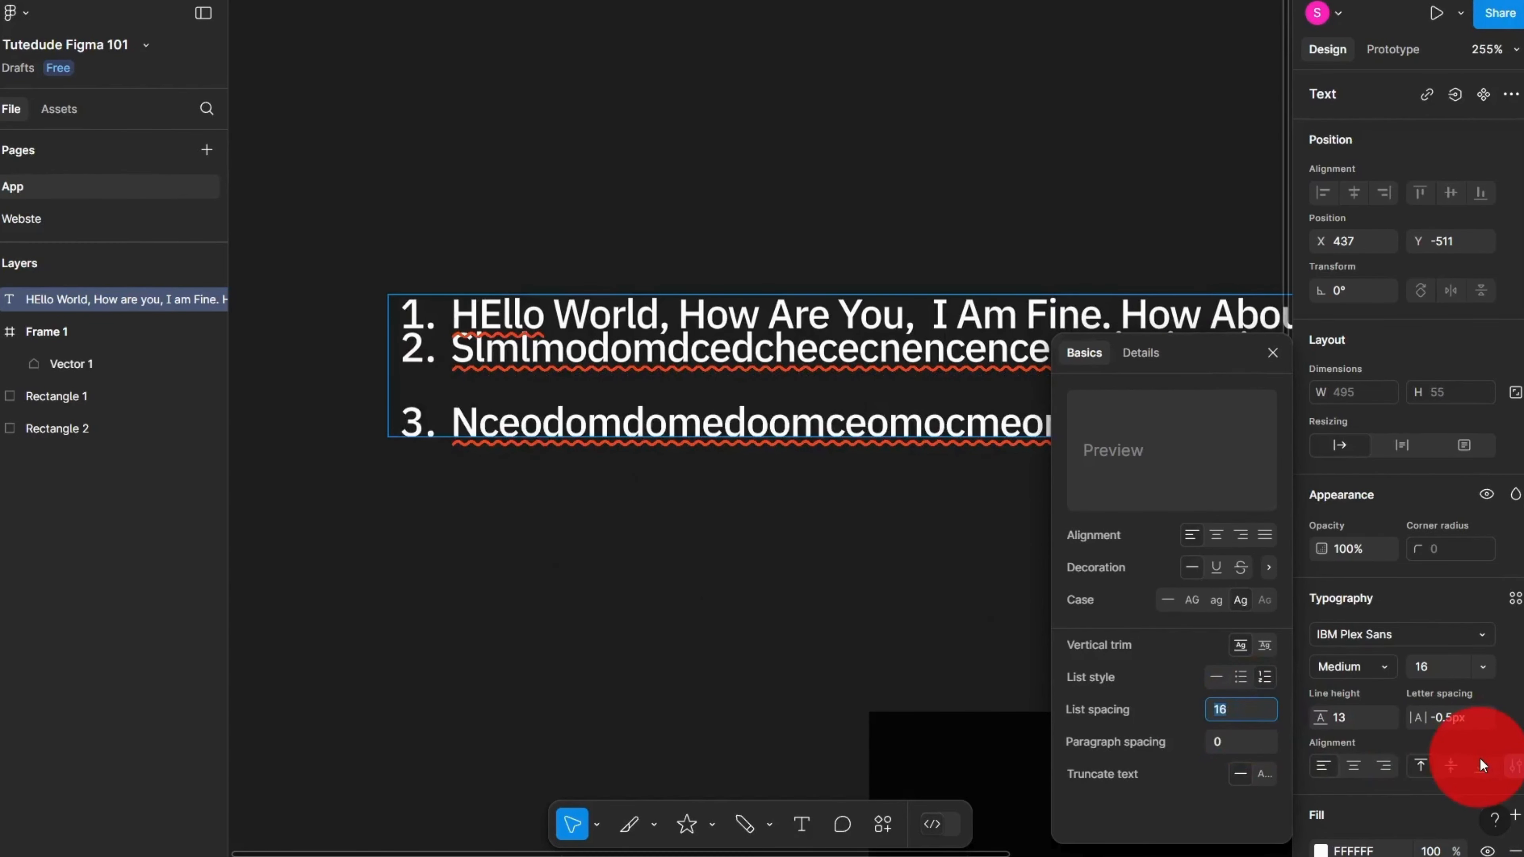
left_click(682, 520)
key("ctrl+z")
key("ctrl+z")
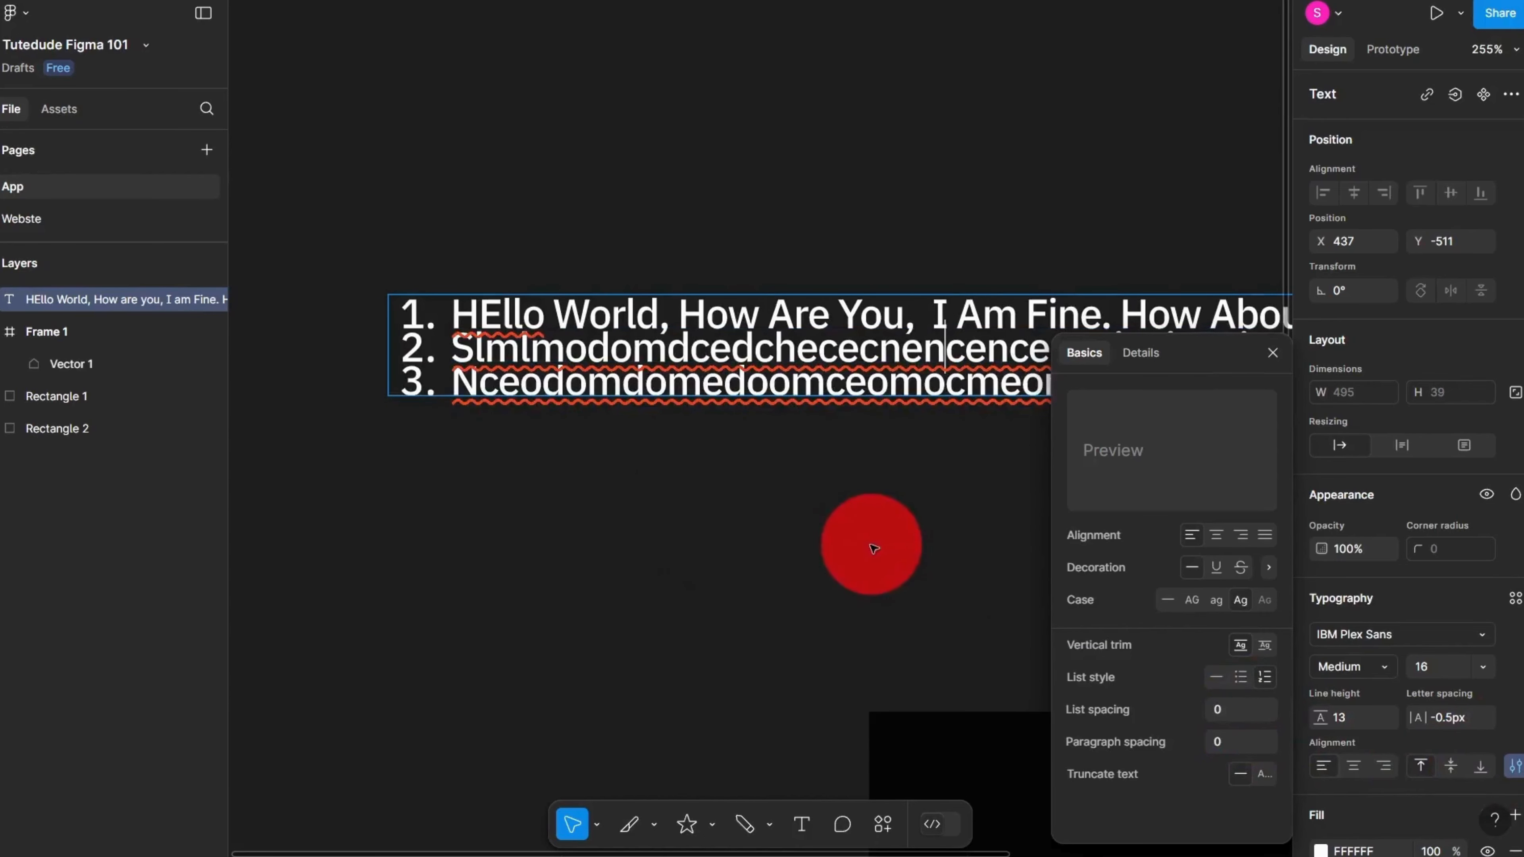
Step: Select all the text in the numbered list and set its list spacing to 32
key("ctrl+a")
left_click(1229, 710)
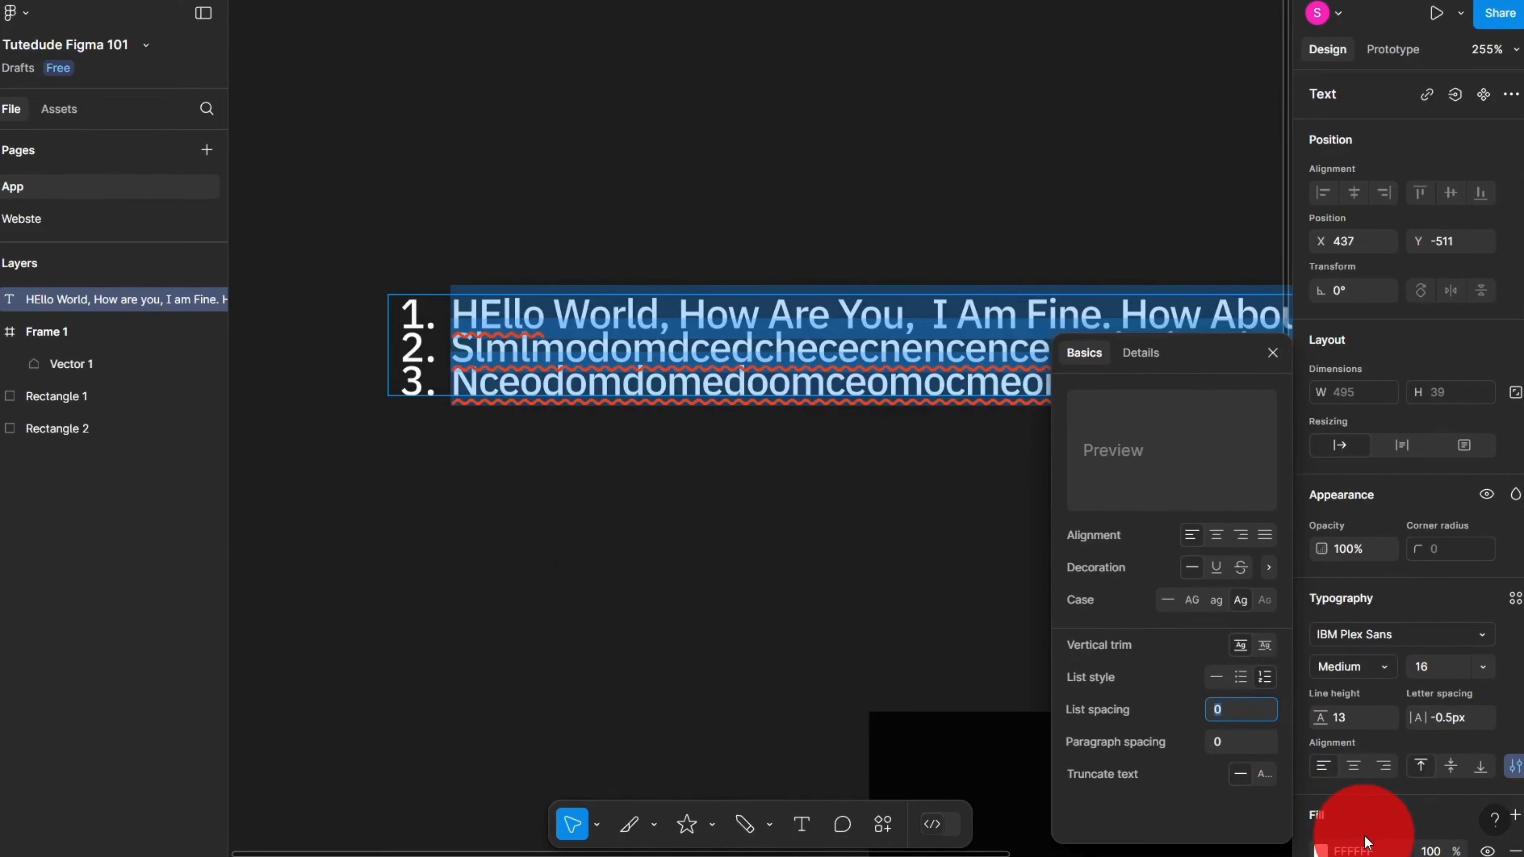
type("32")
key("Return")
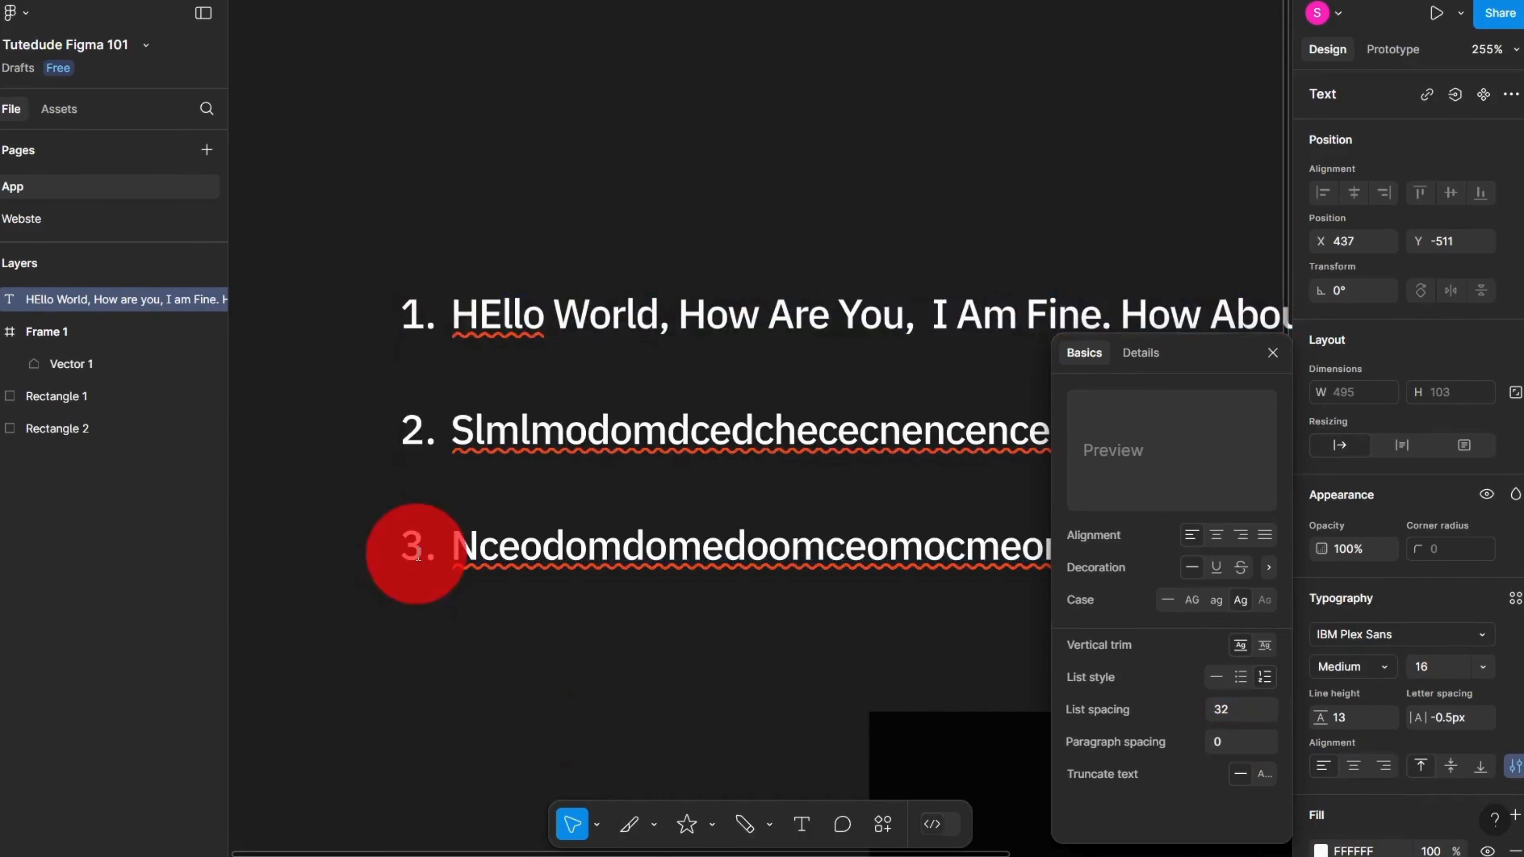
Step: Finish editing the text and move the numbered list up and left to about X 377, Y -644
left_click_drag(519, 431, 397, 287)
scroll(591, 469, "down", 4)
key("Escape")
scroll(600, 360, "up", 5)
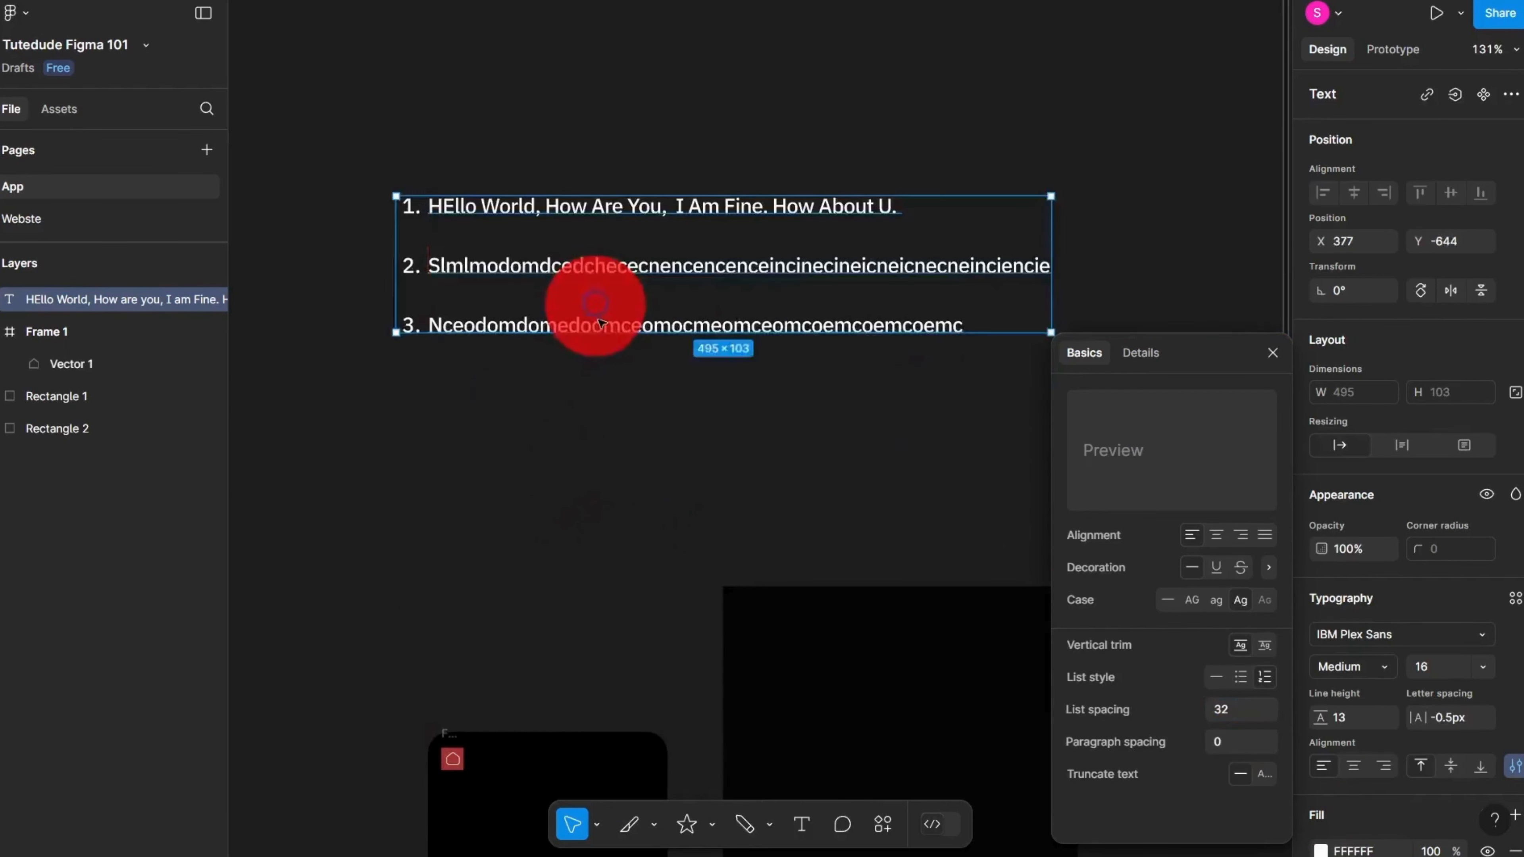
Step: Break the second list item onto a second line after "Slmlmodomdcedchececnencen" without starting a new number
key("Escape")
left_click(552, 264)
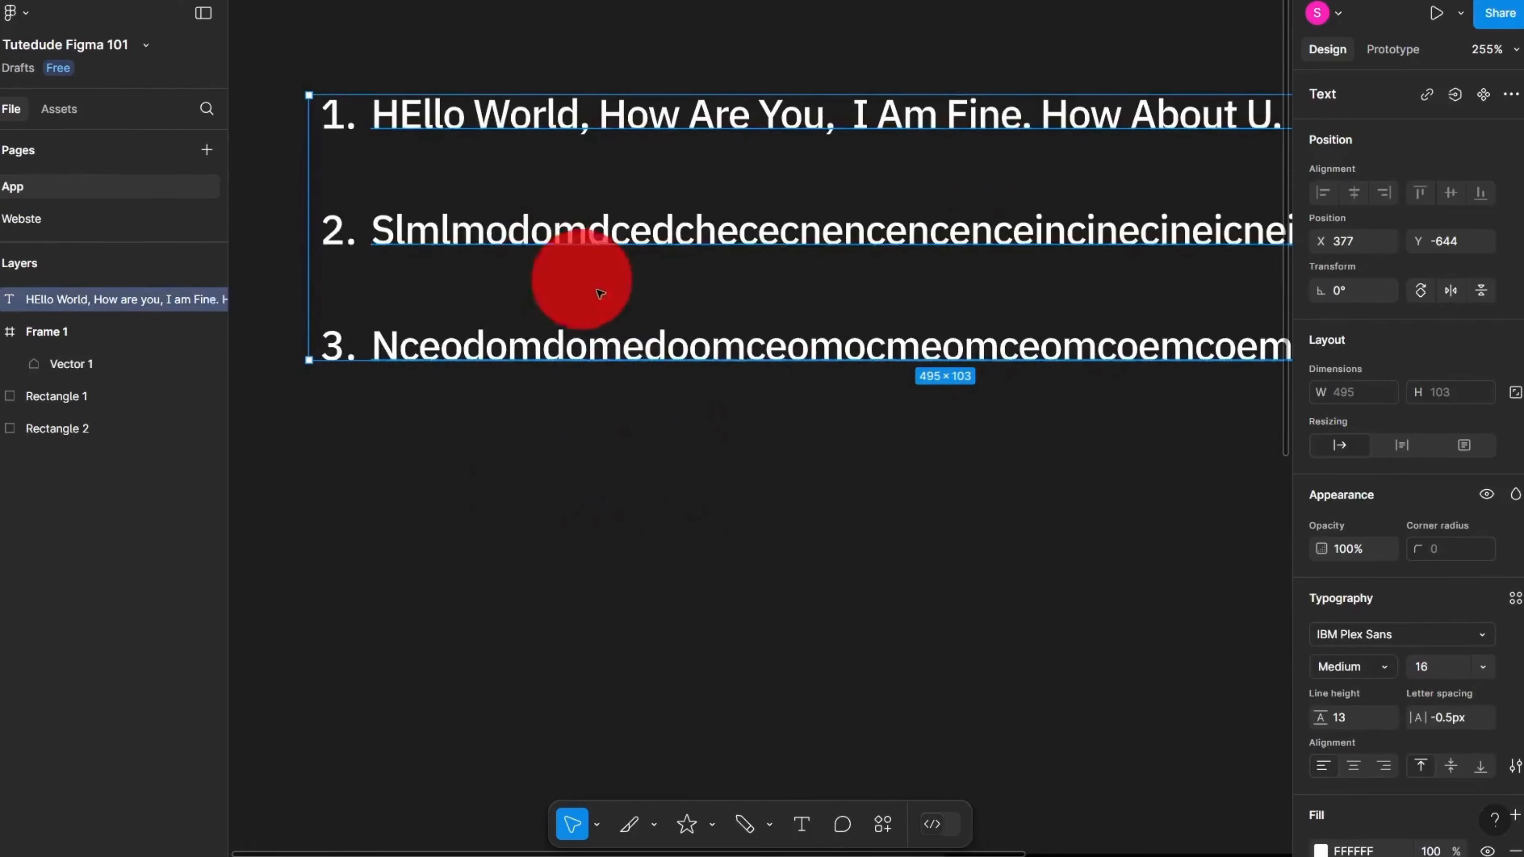
left_click(1348, 719)
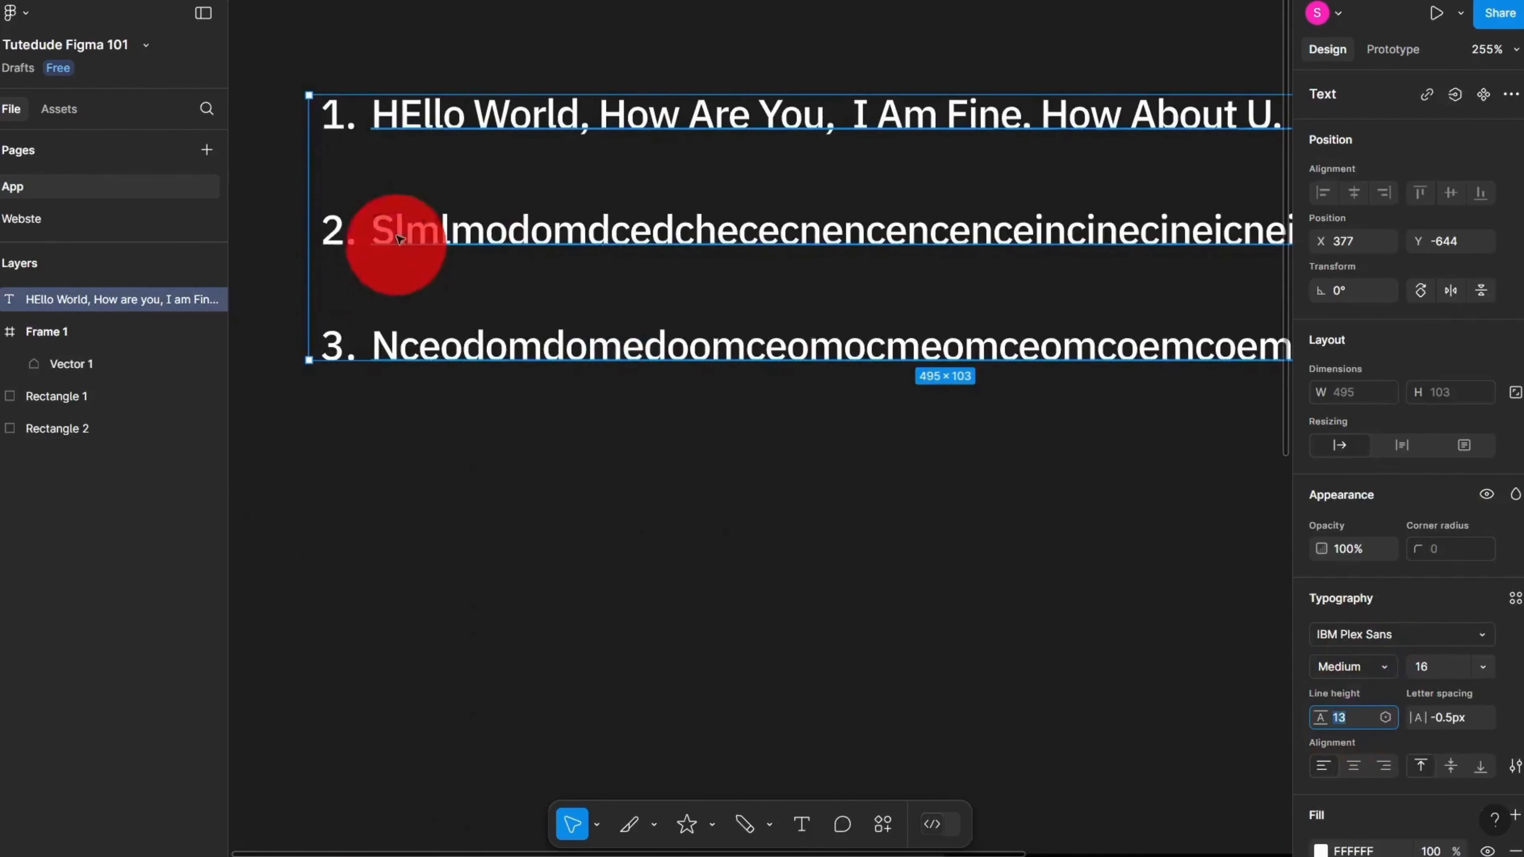
double_click(927, 231)
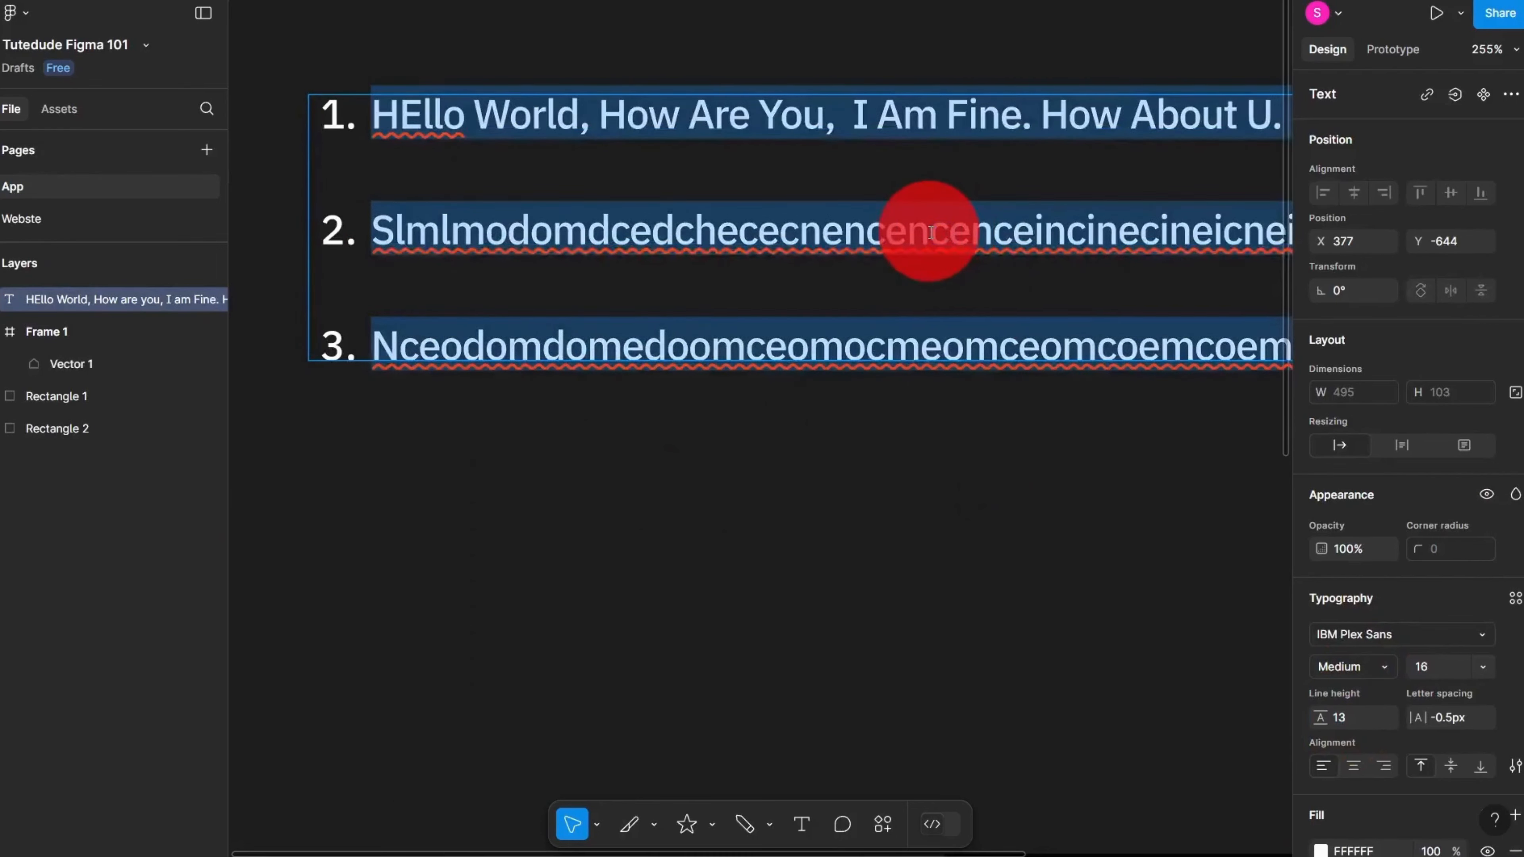
left_click(918, 231)
key("shift+Return")
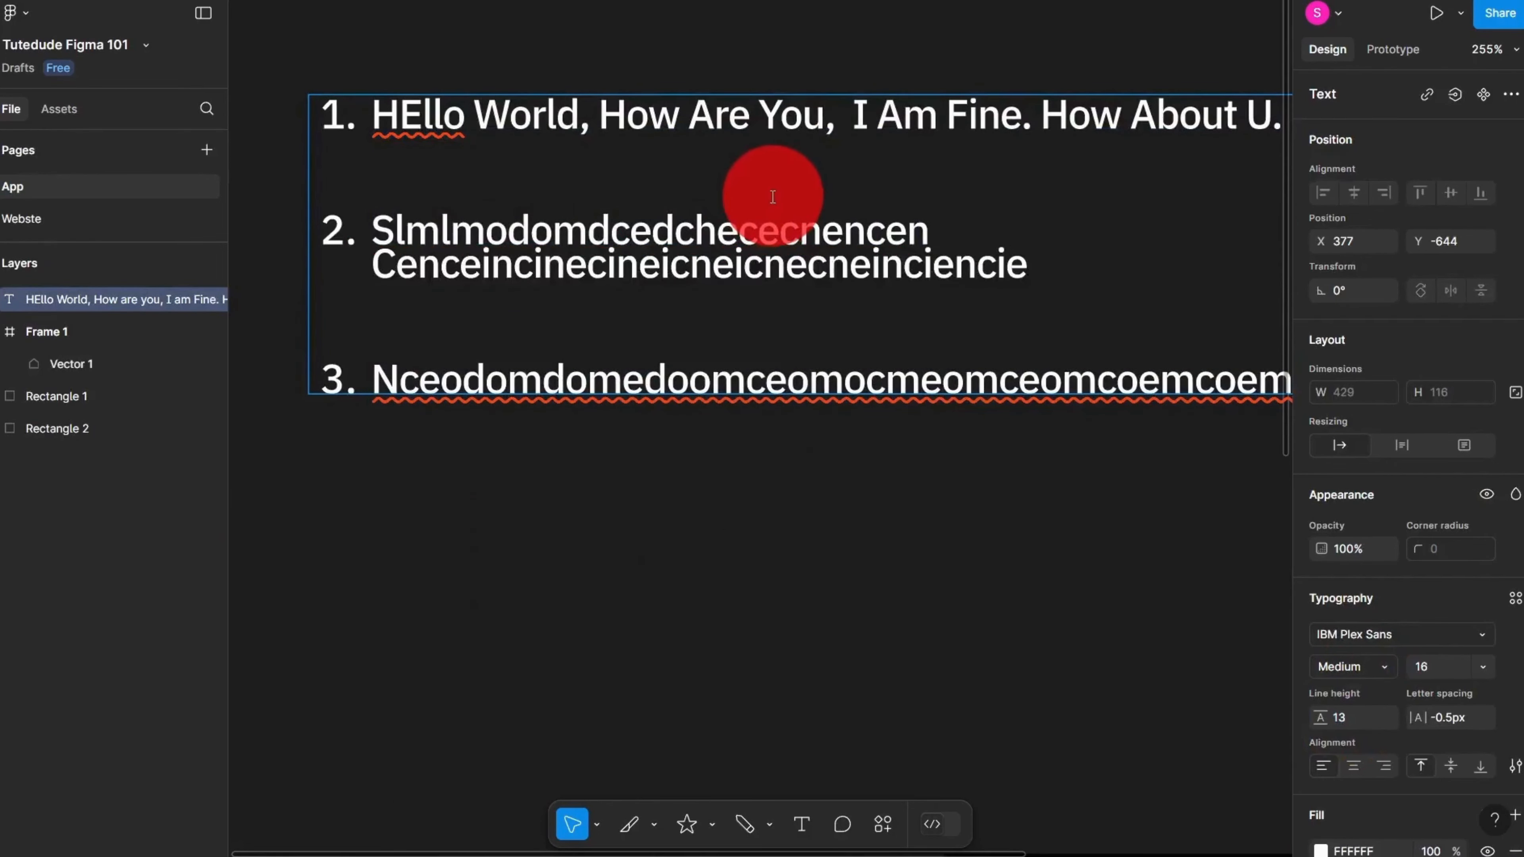
key("Escape")
Step: Set the line height of the numbered list to 16
scroll(919, 585, "up", 1)
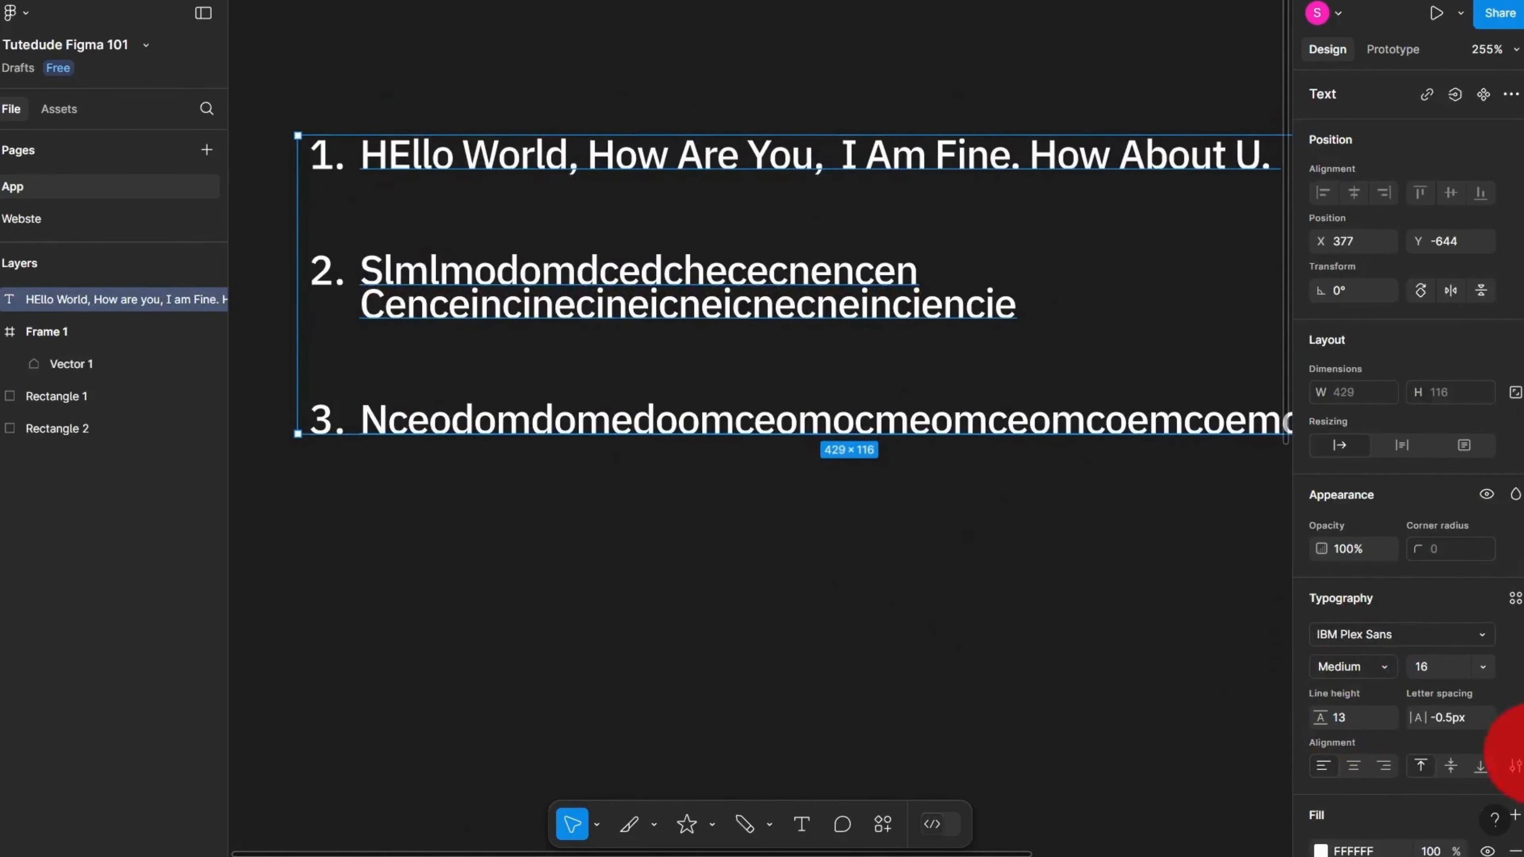
left_click(1347, 716)
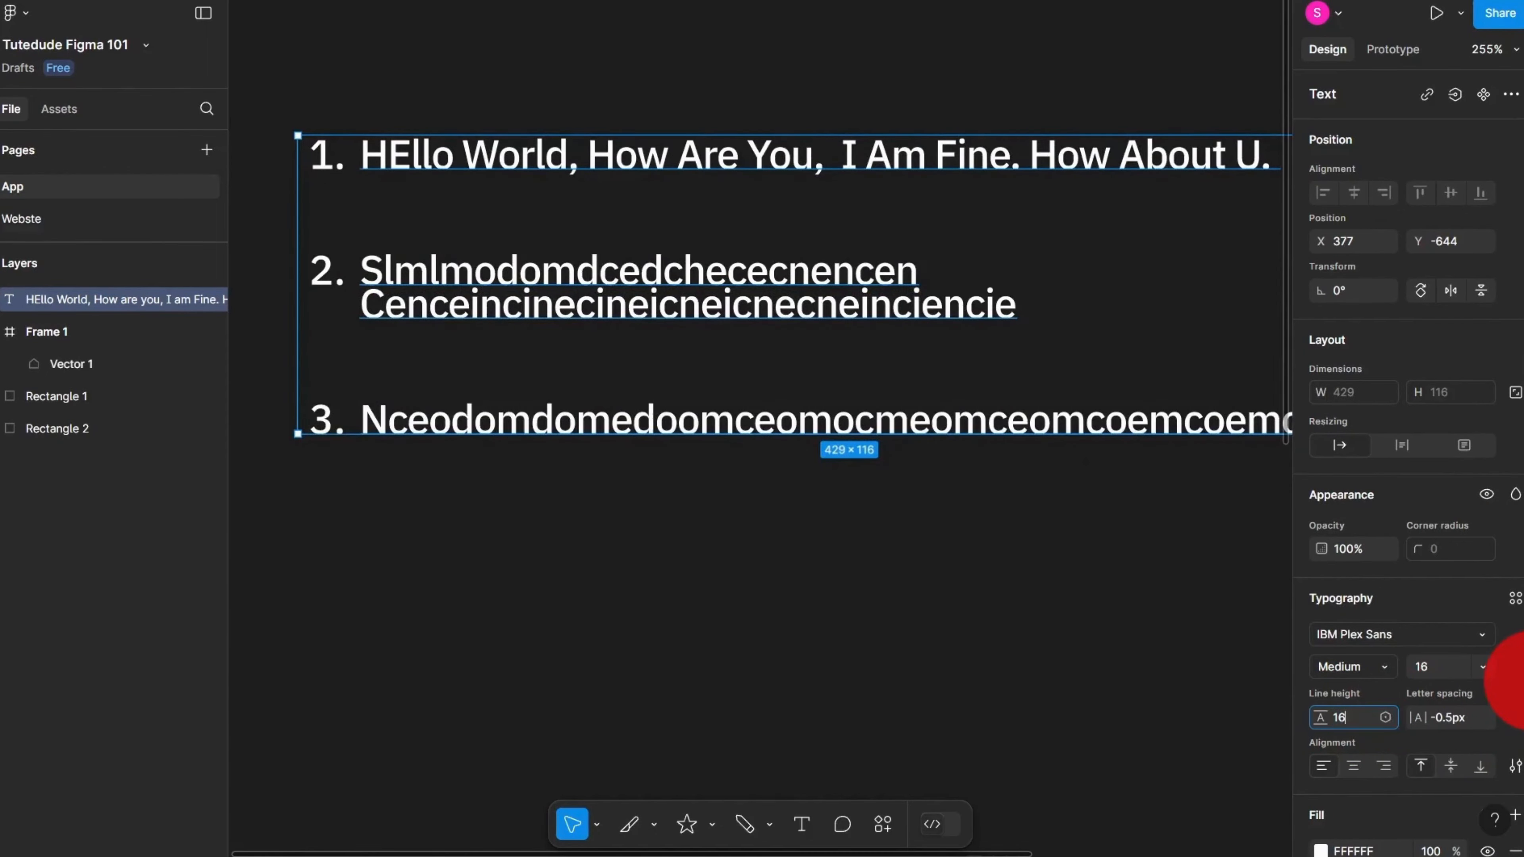
key("Return")
scroll(594, 331, "up", 3)
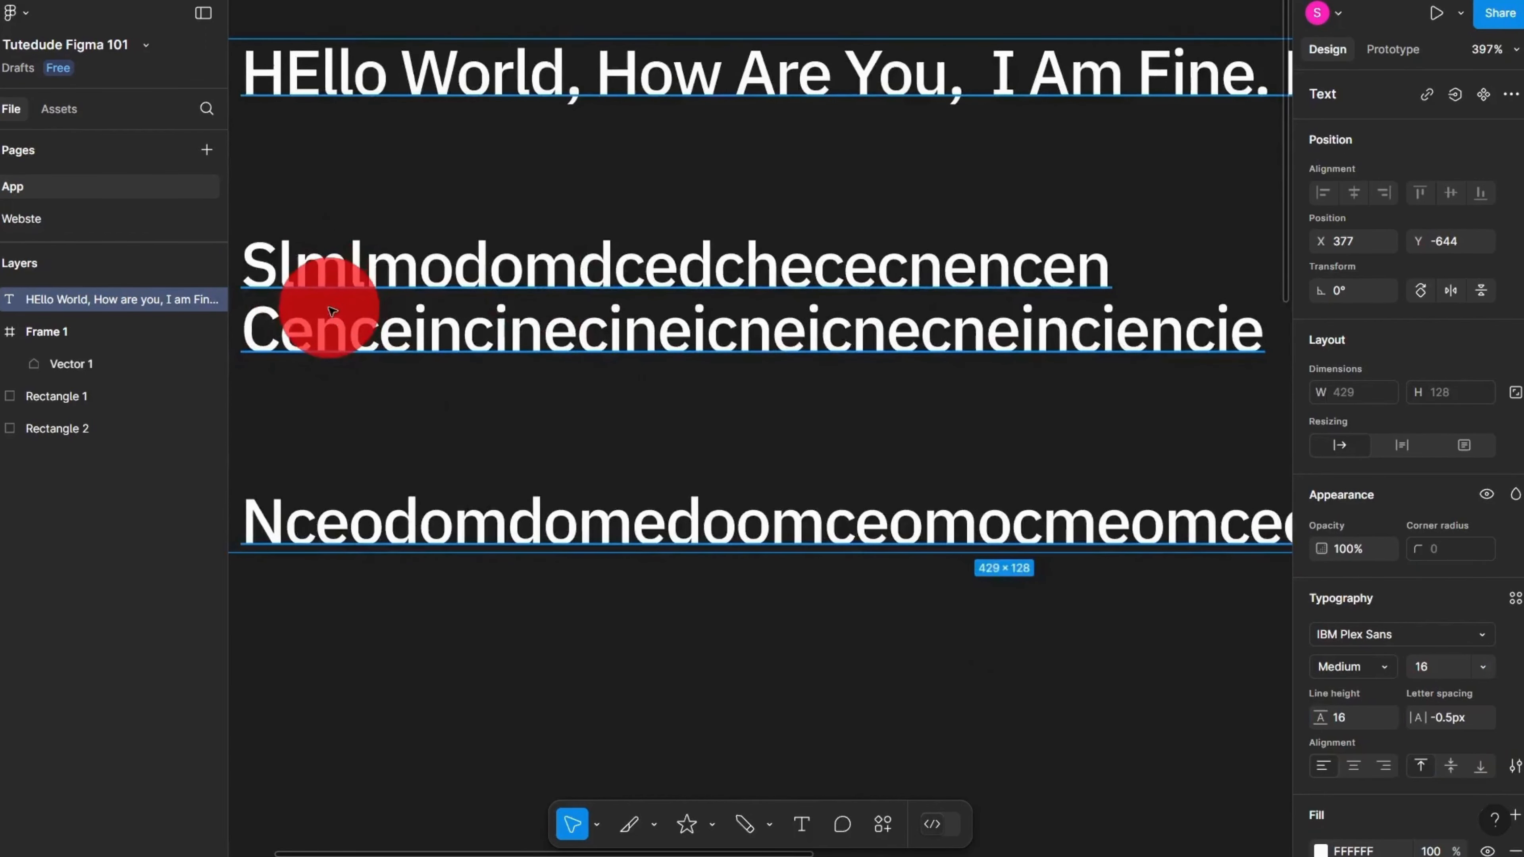
scroll(333, 311, "left", 3)
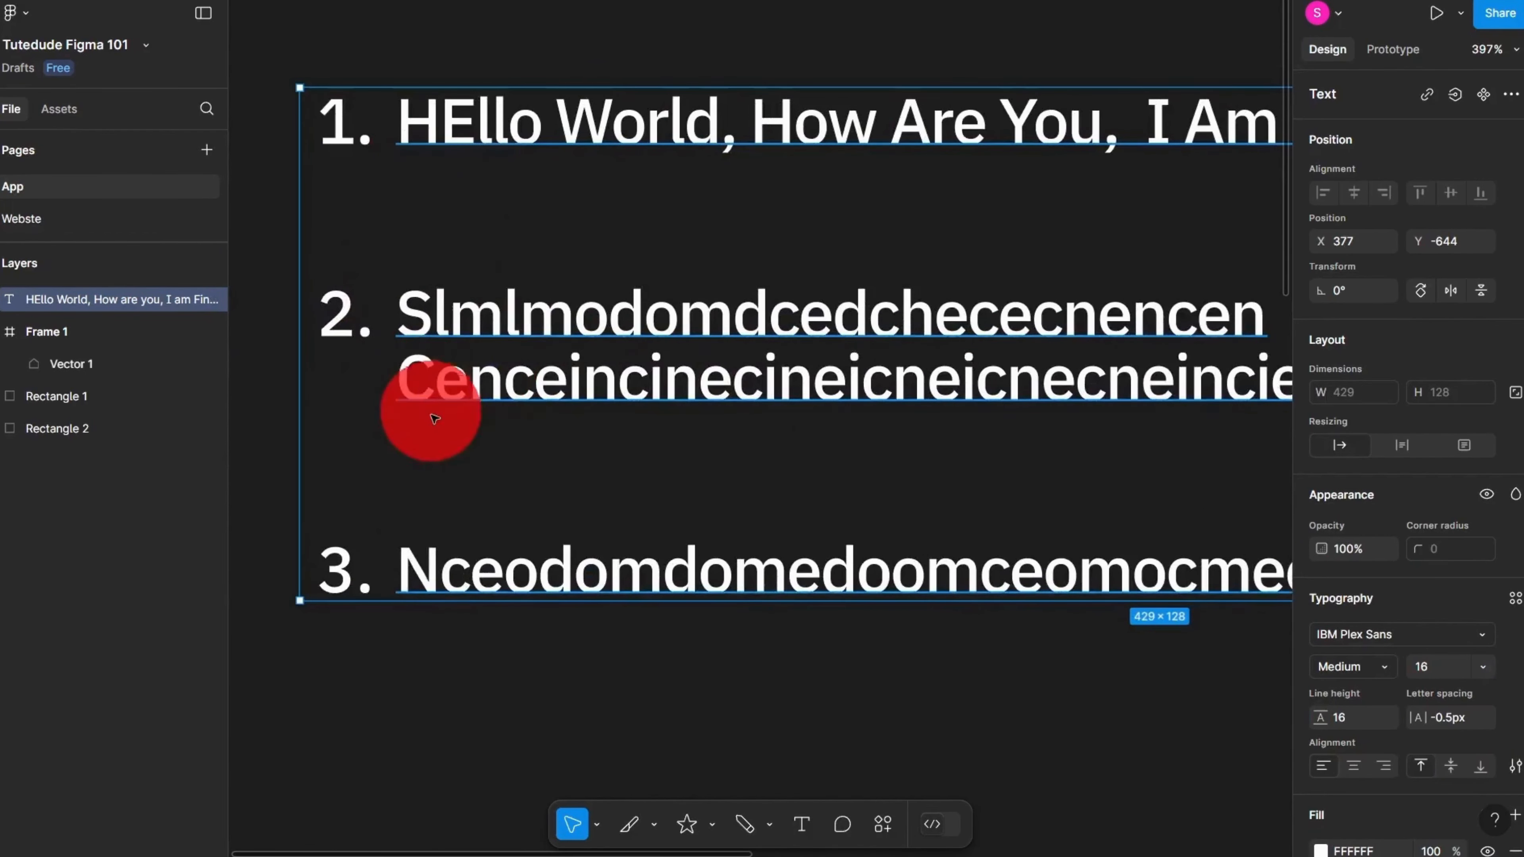
Step: Set the paragraph spacing of the numbered list to 64 and deselect the list
left_click(1515, 765)
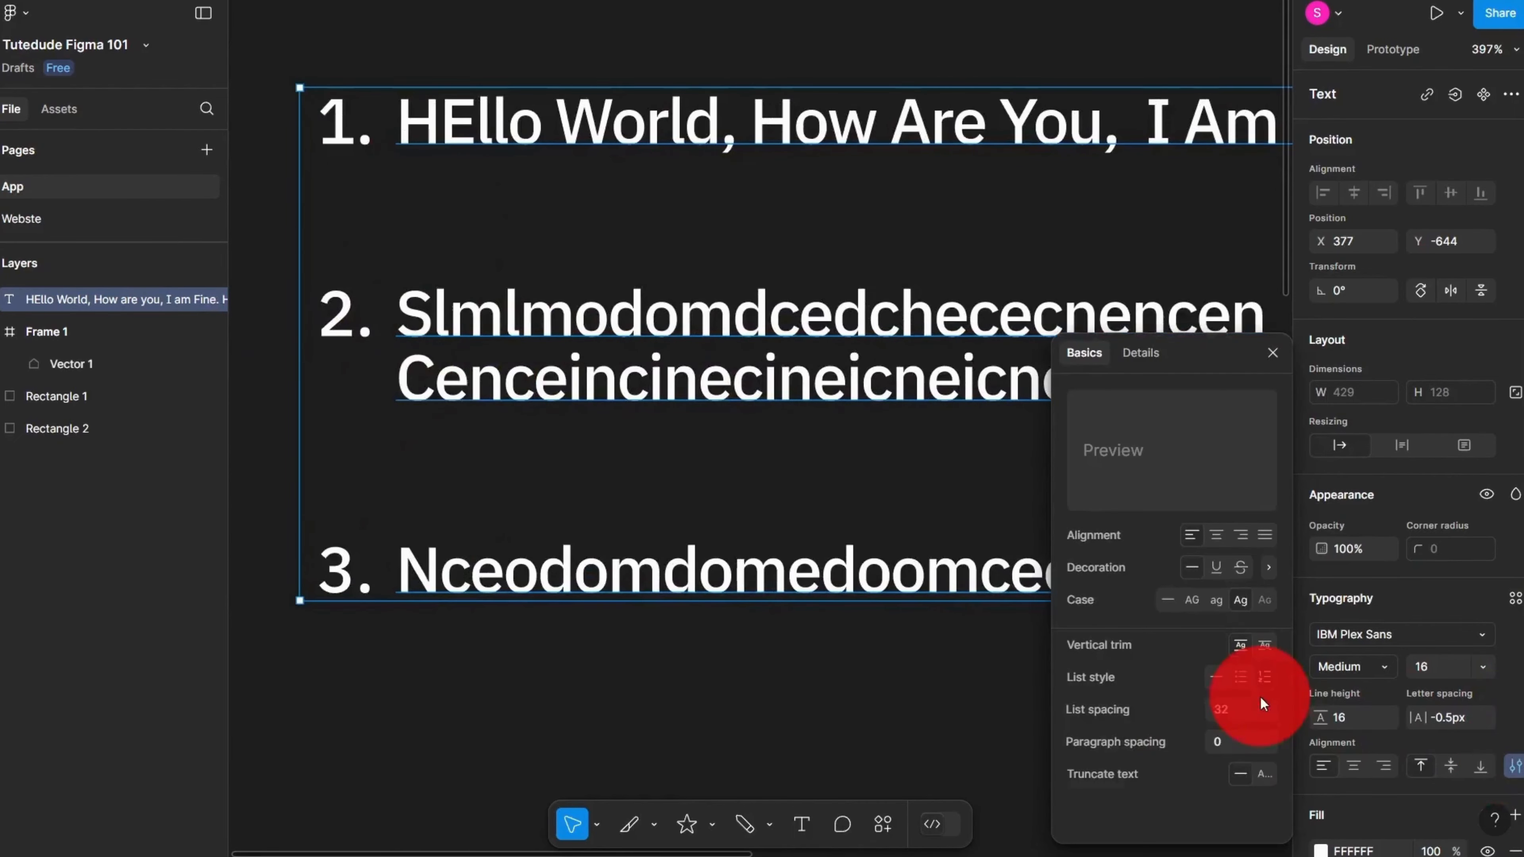
left_click(1251, 739)
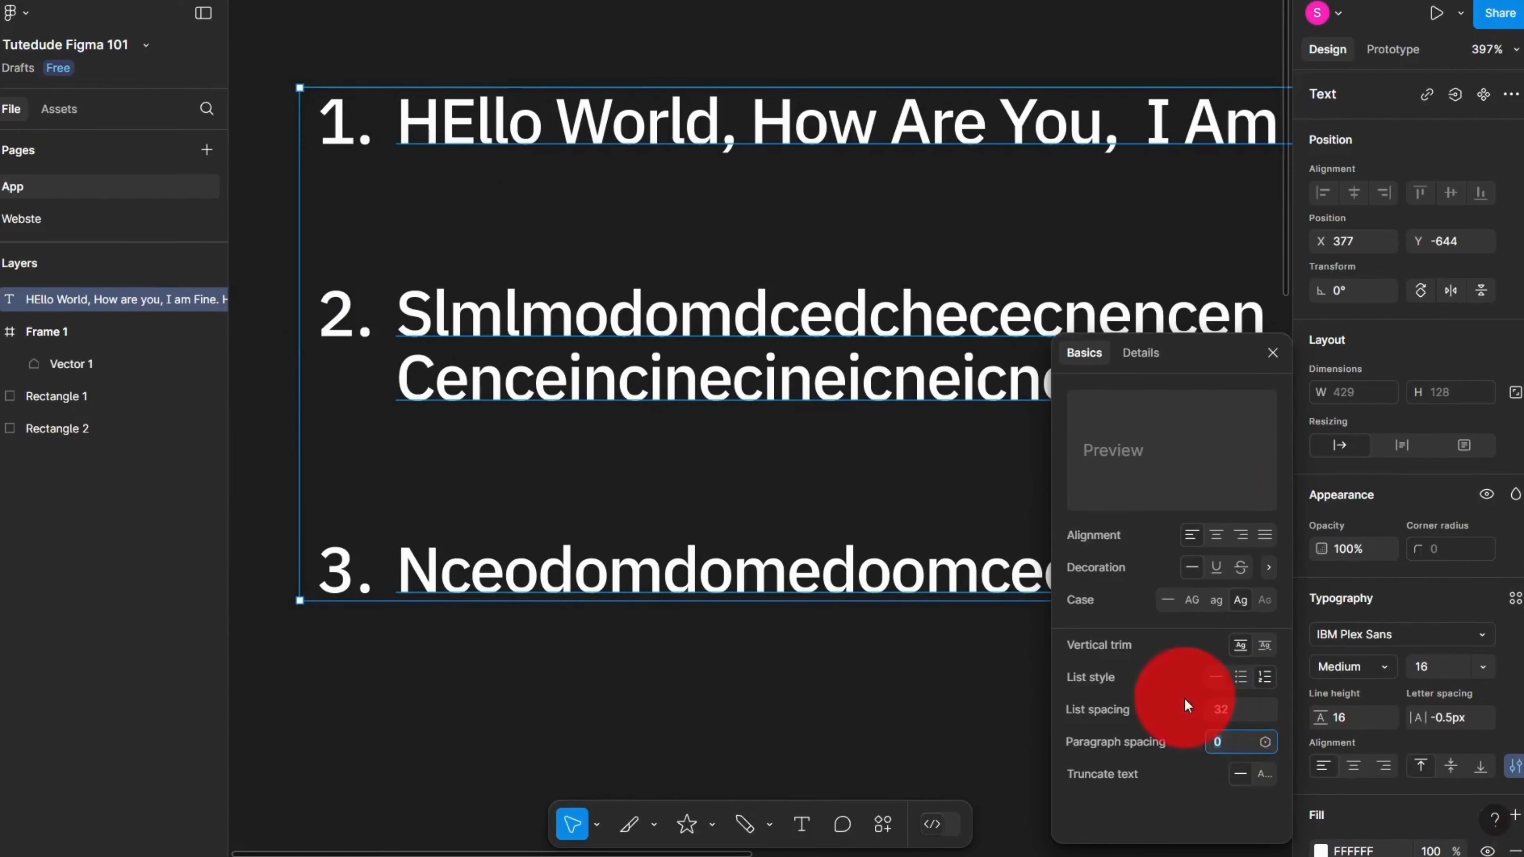
type("2")
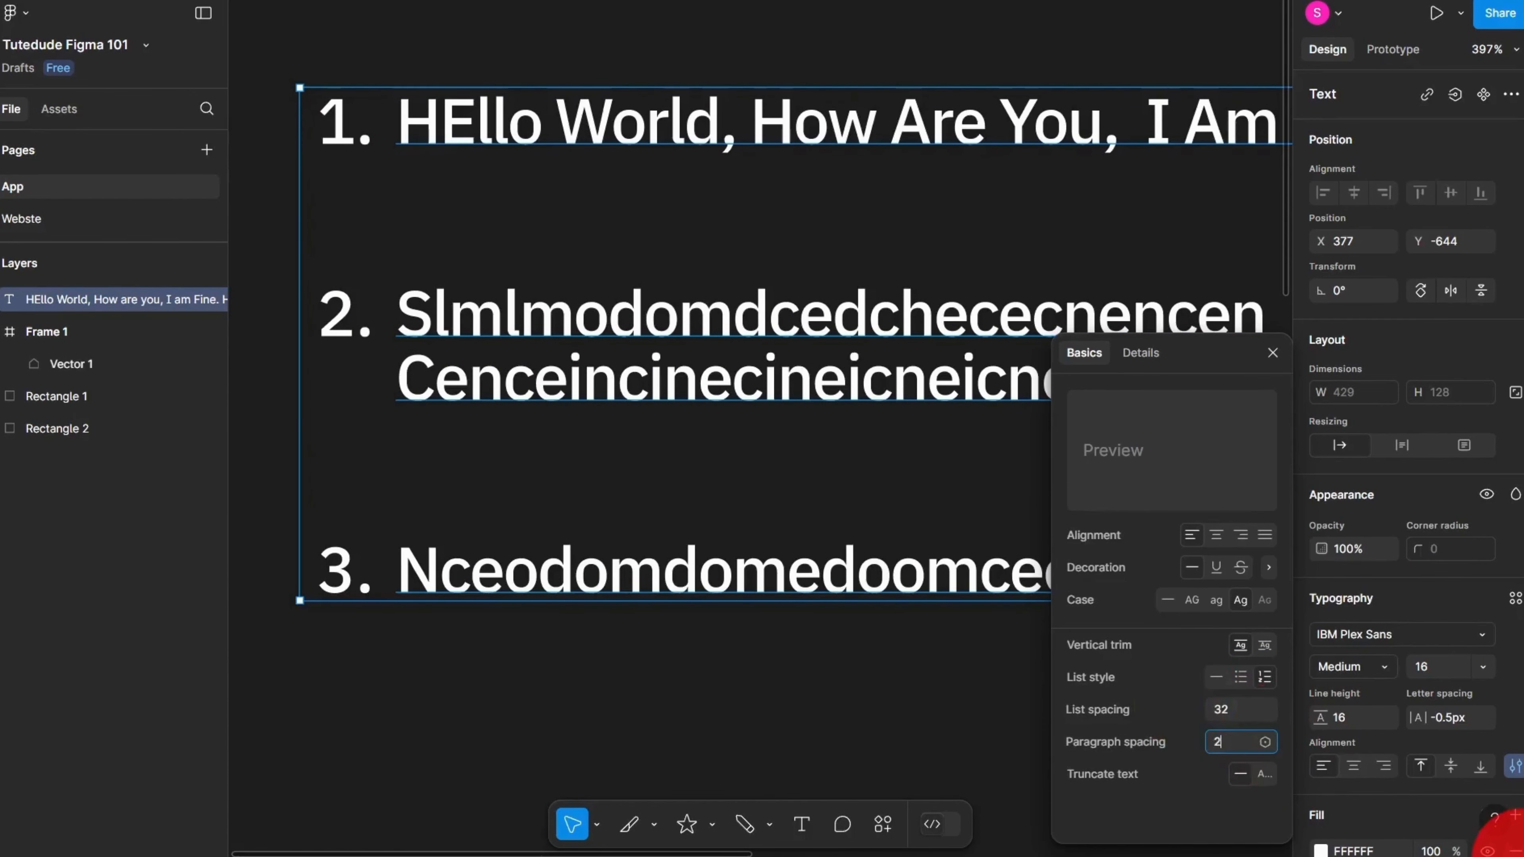
type("4")
type("6")
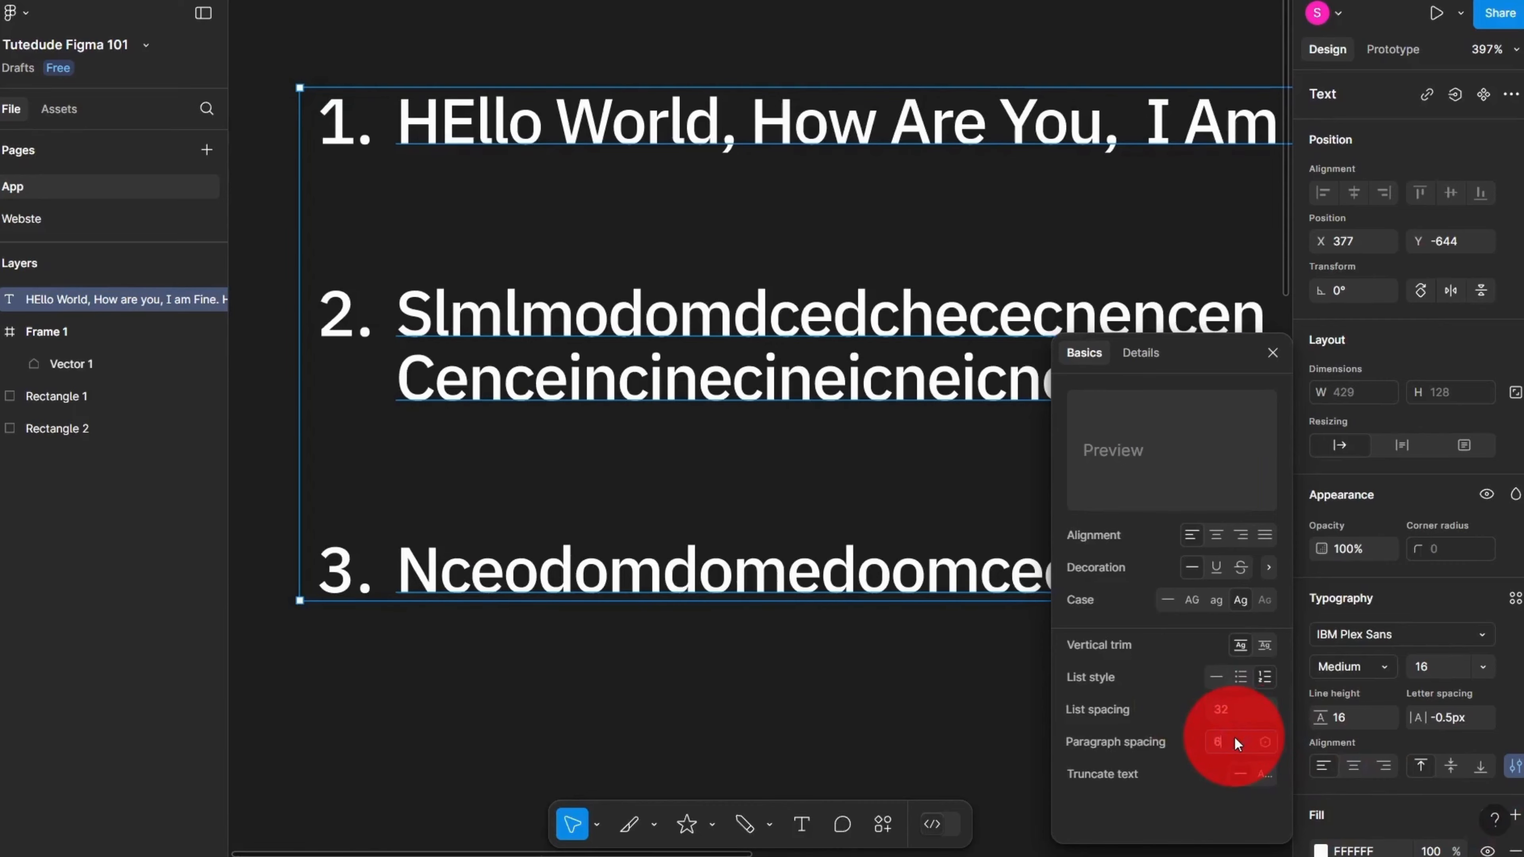
type("4")
key("Return")
scroll(571, 430, "down", 4)
left_click(764, 605)
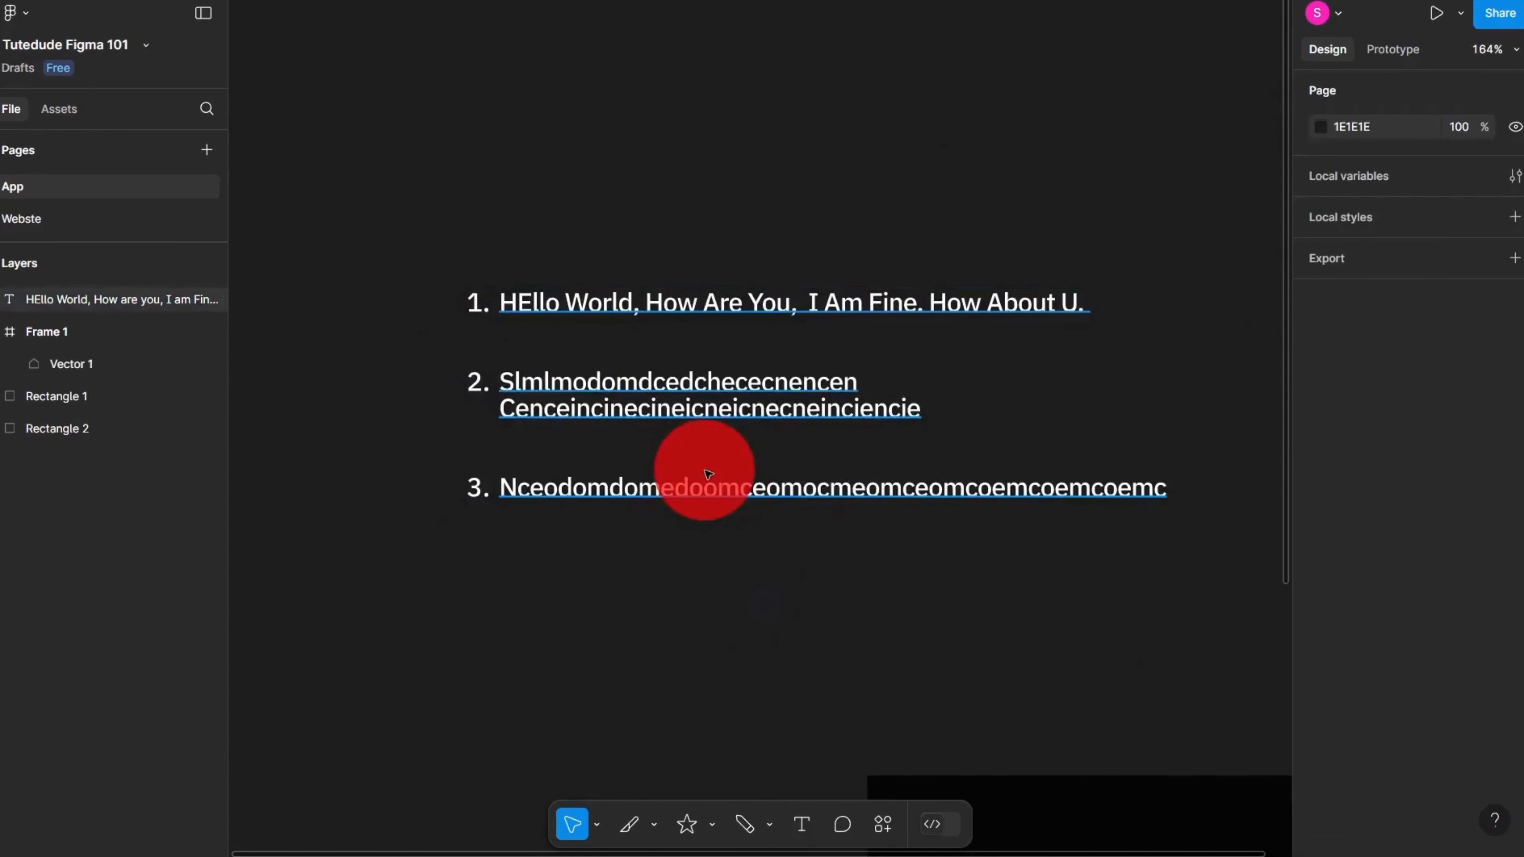
Step: Try a line break before the first list item's text, and remove it again
left_click(710, 475)
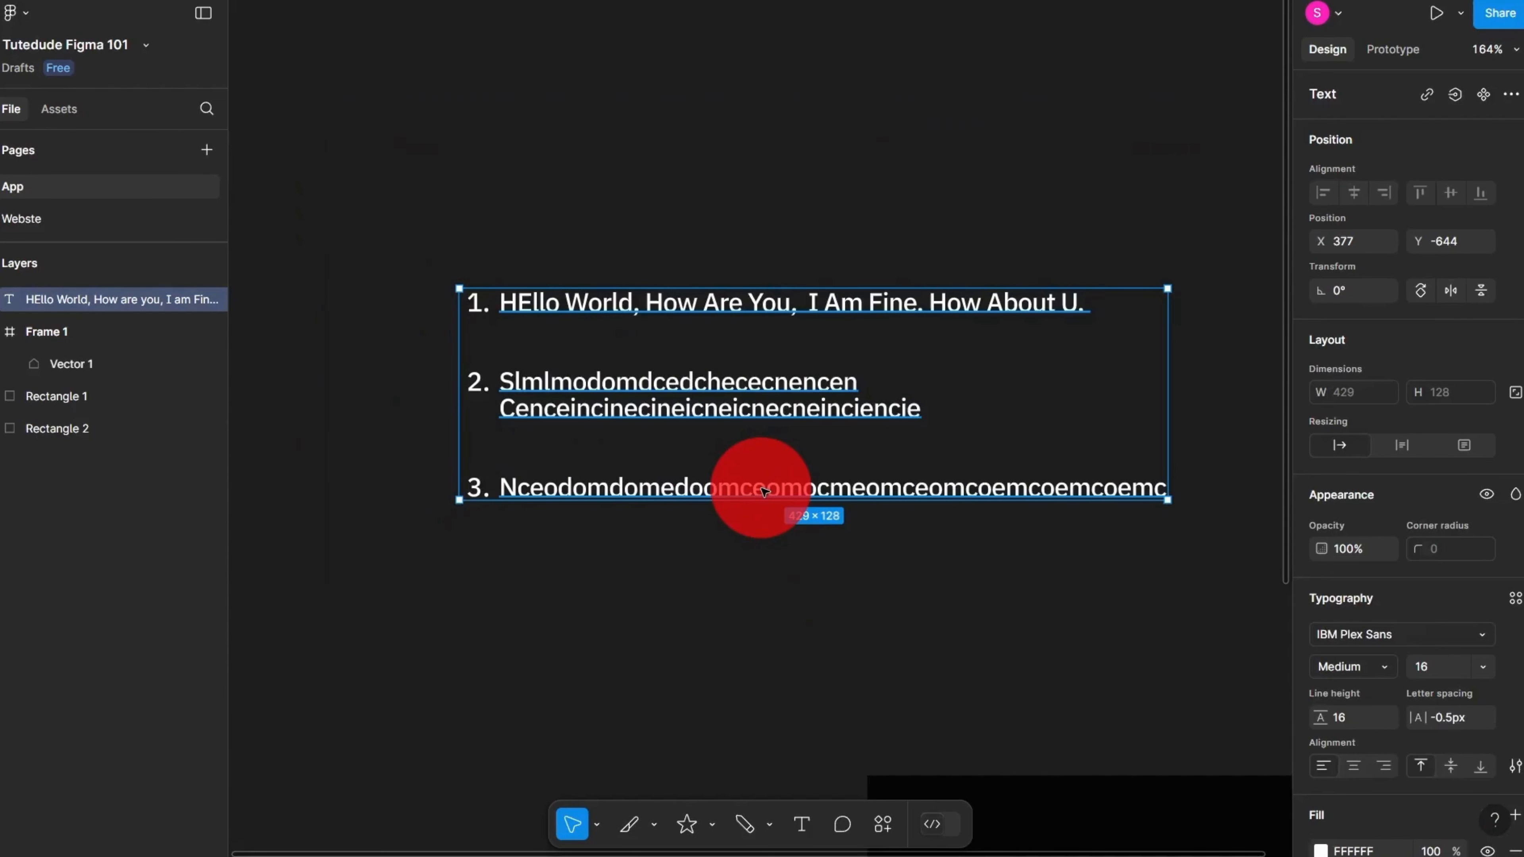
key("Return")
key("Left")
key("shift+Return")
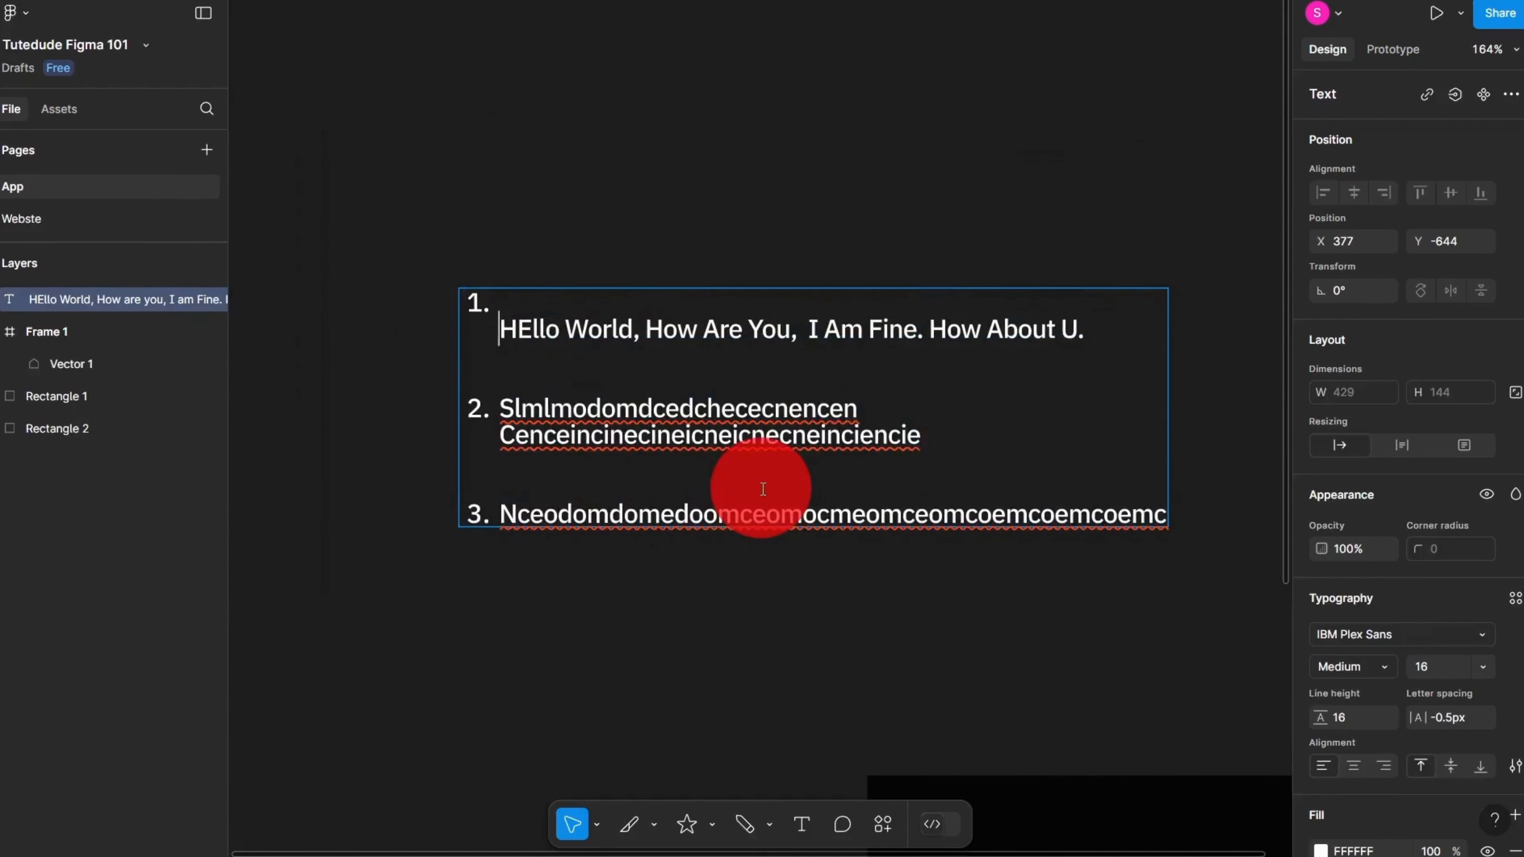
key("BackSpace")
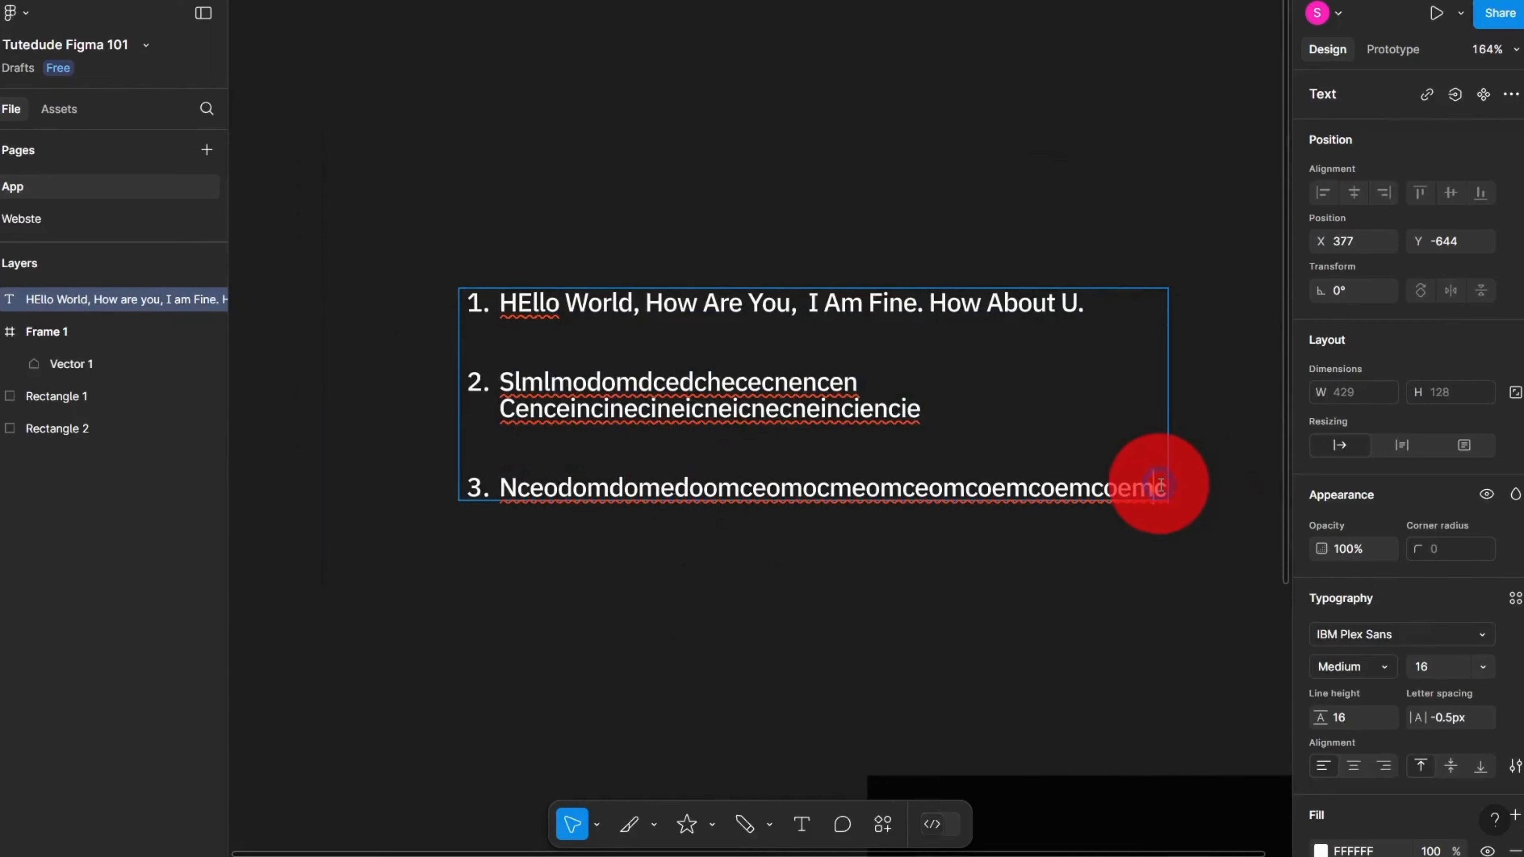
left_click(1208, 528)
Step: Duplicate the numbered list below the original at about X 290, Y -477 and select all the copy's text
left_click_drag(579, 361, 435, 637)
left_click_drag(430, 602, 618, 505)
scroll(598, 493, "up", 2)
double_click(549, 492)
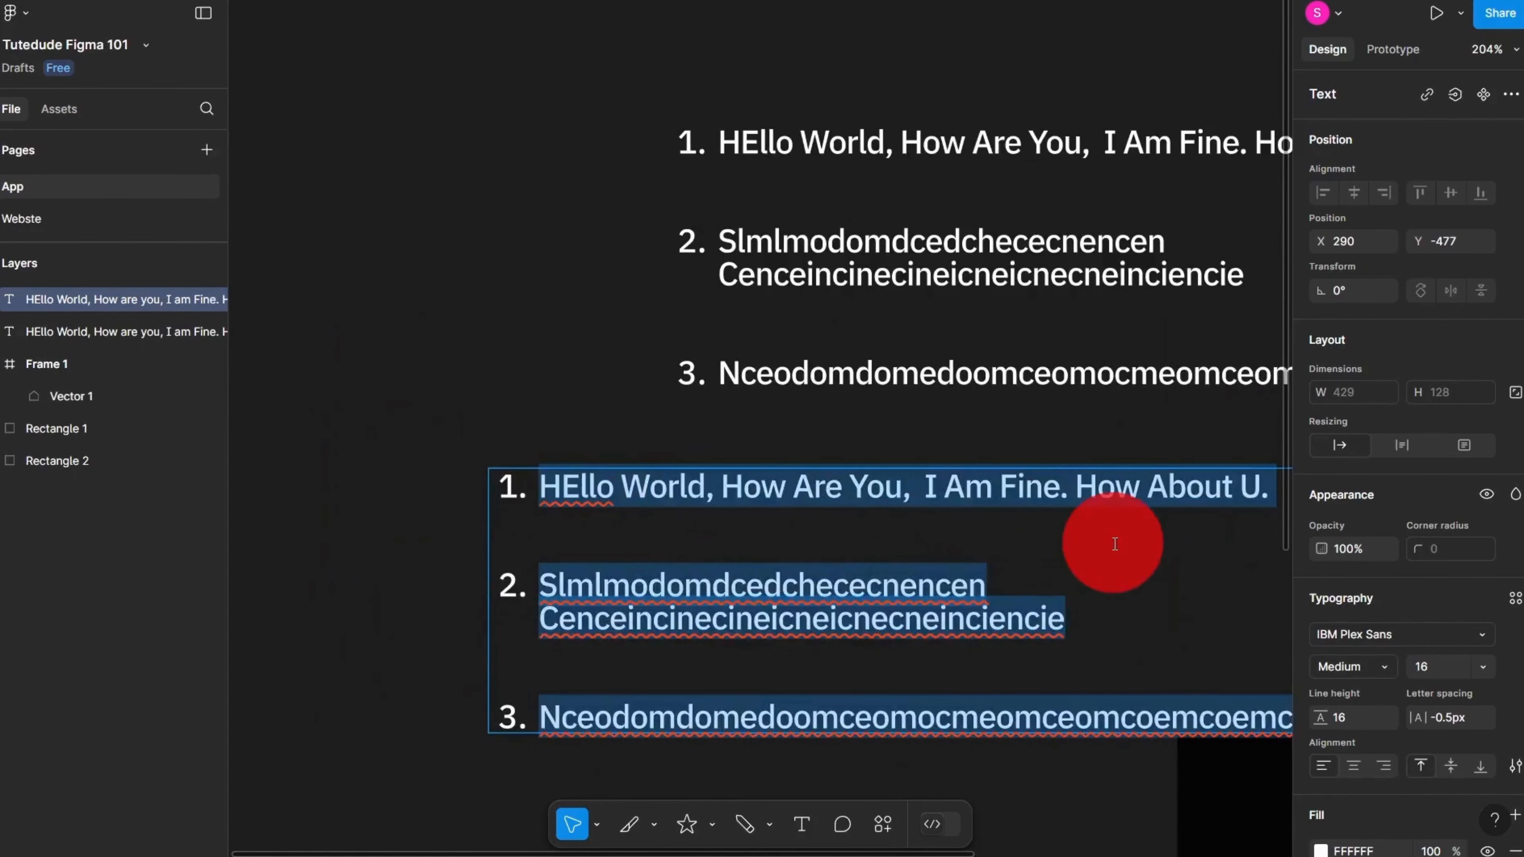
Step: Switch the duplicated list to bullets, then remove its list style to get plain paragraphs
scroll(1115, 544, "down", 3)
scroll(1104, 537, "up", 2)
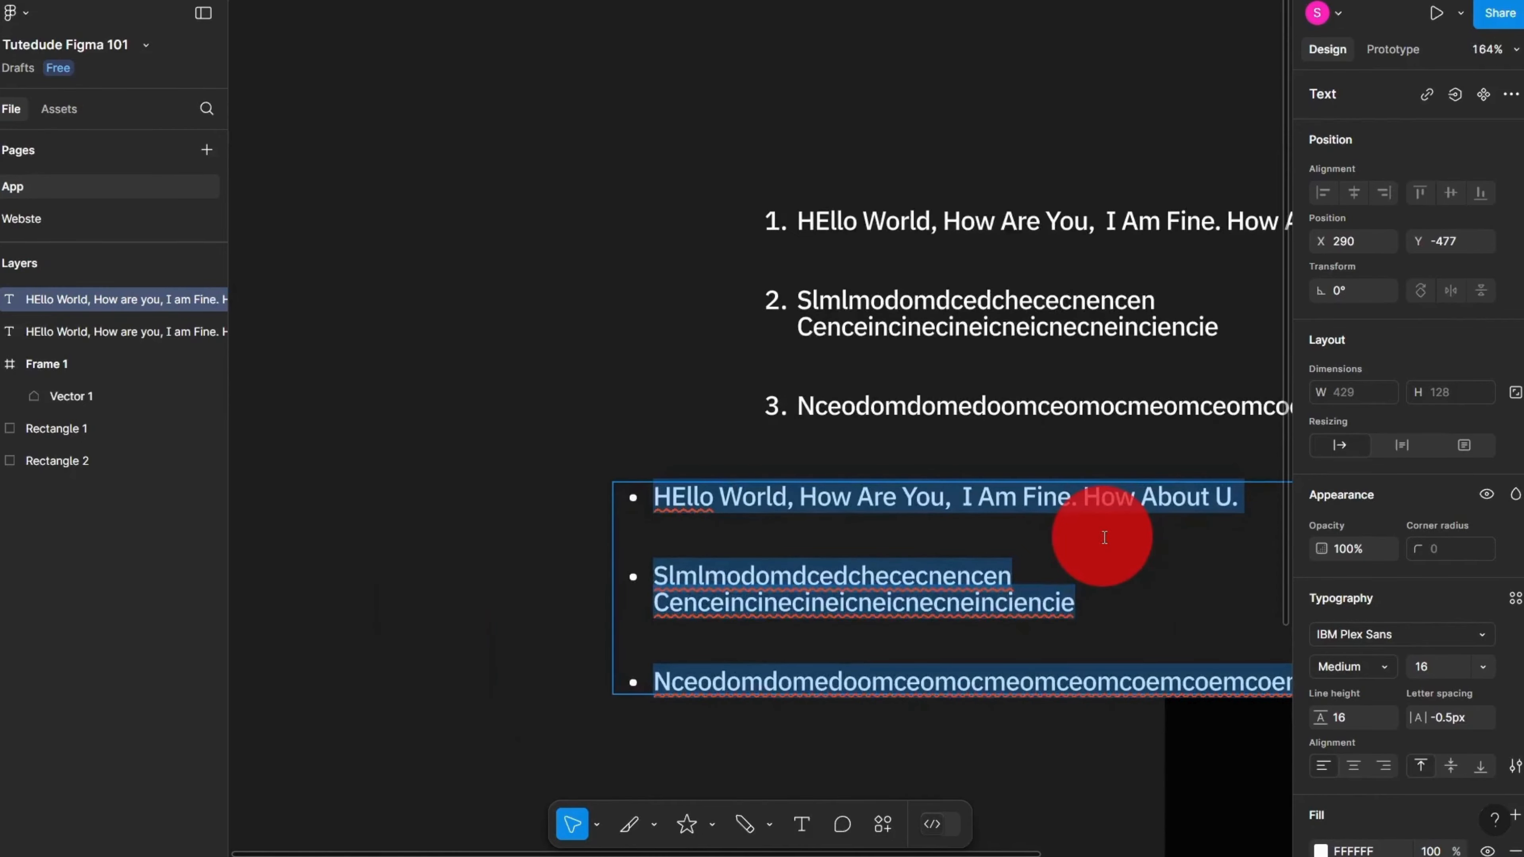
key("BackSpace")
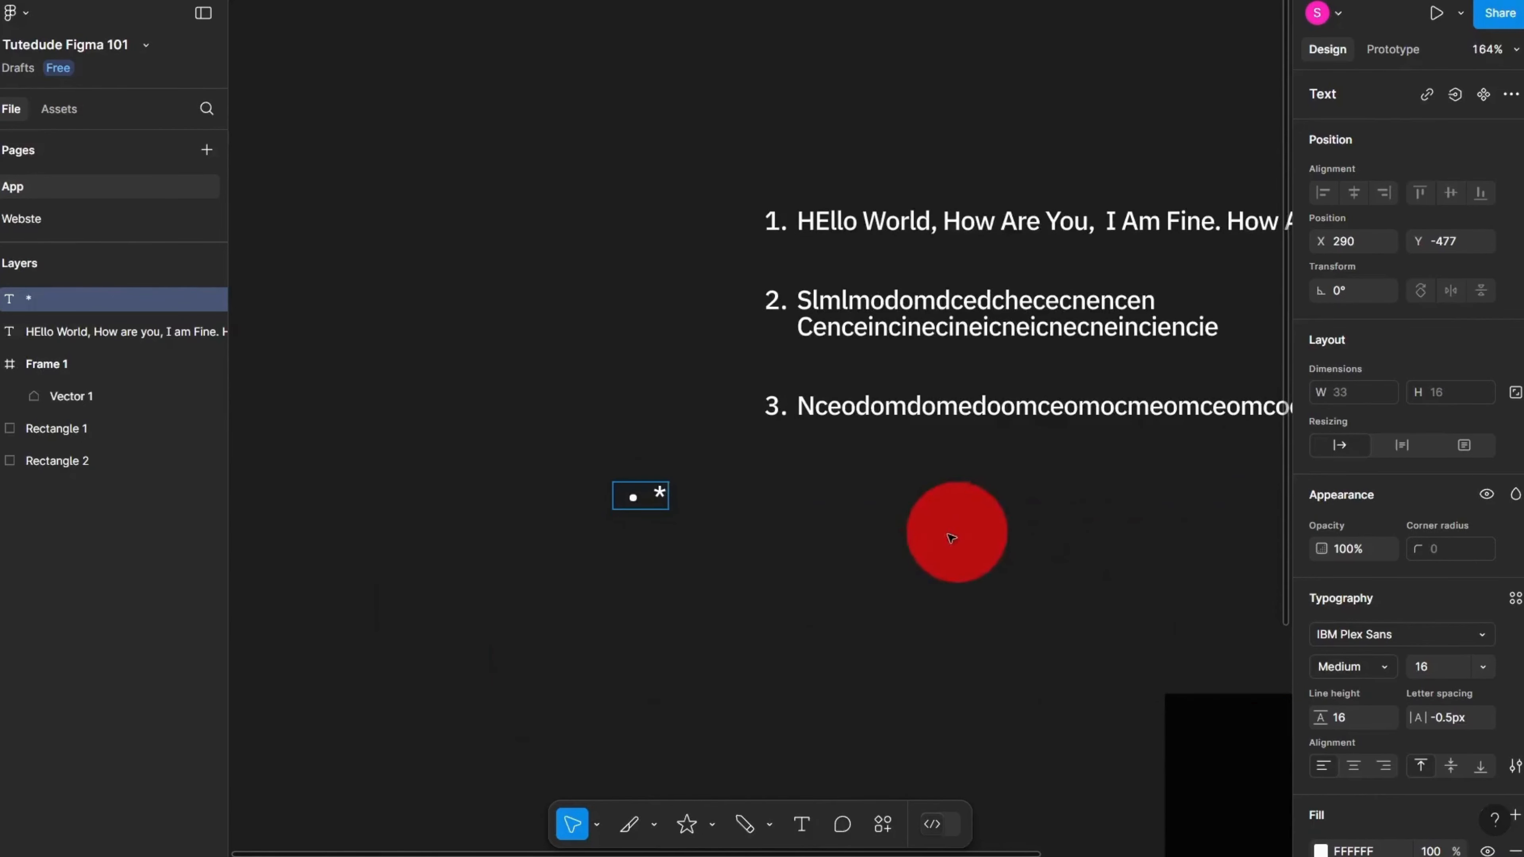
key("ctrl+z")
key("ctrl+shift+8")
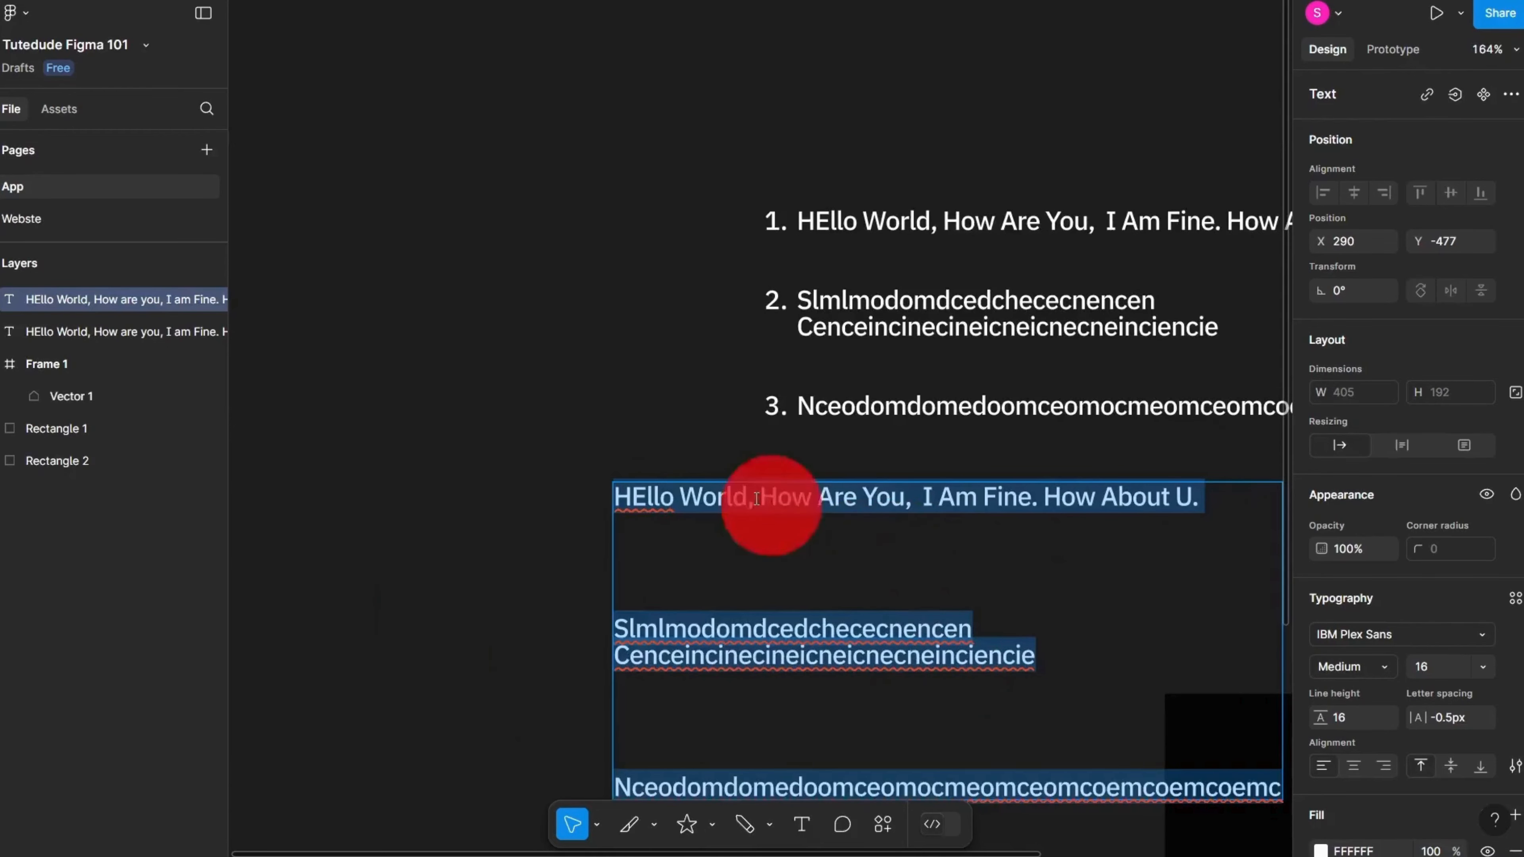
Step: Finish editing the unnumbered copy and delete it
key("Escape")
left_click(758, 593)
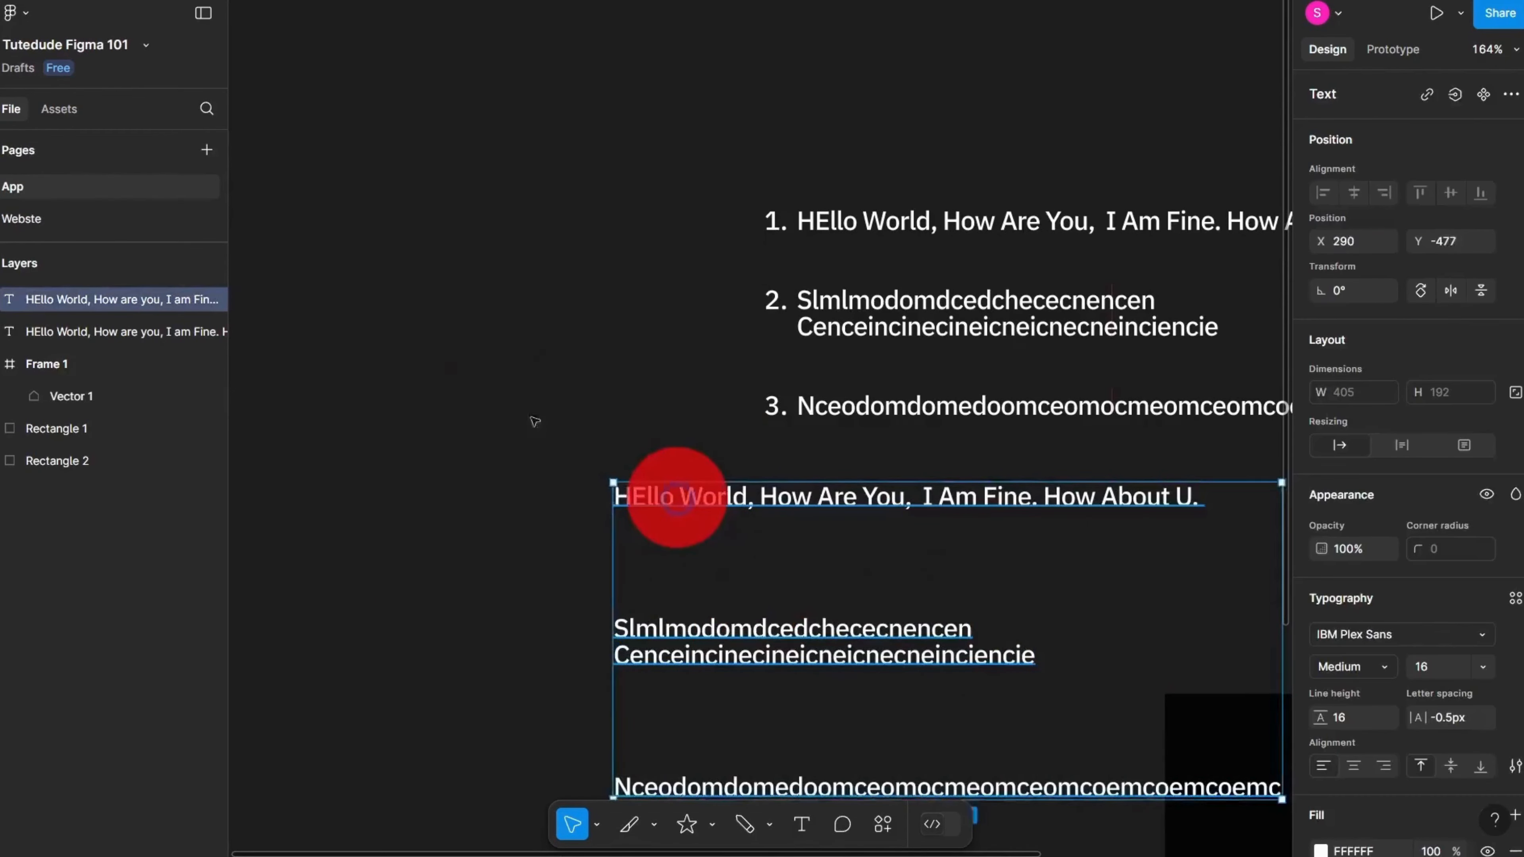
left_click_drag(671, 497, 504, 385)
key("Delete")
Step: Copy all the text of the numbered list and paste it below the third item as plain, unnumbered paragraphs
left_click(851, 401)
double_click(881, 412)
key("ctrl+c")
scroll(780, 406, "down", 4)
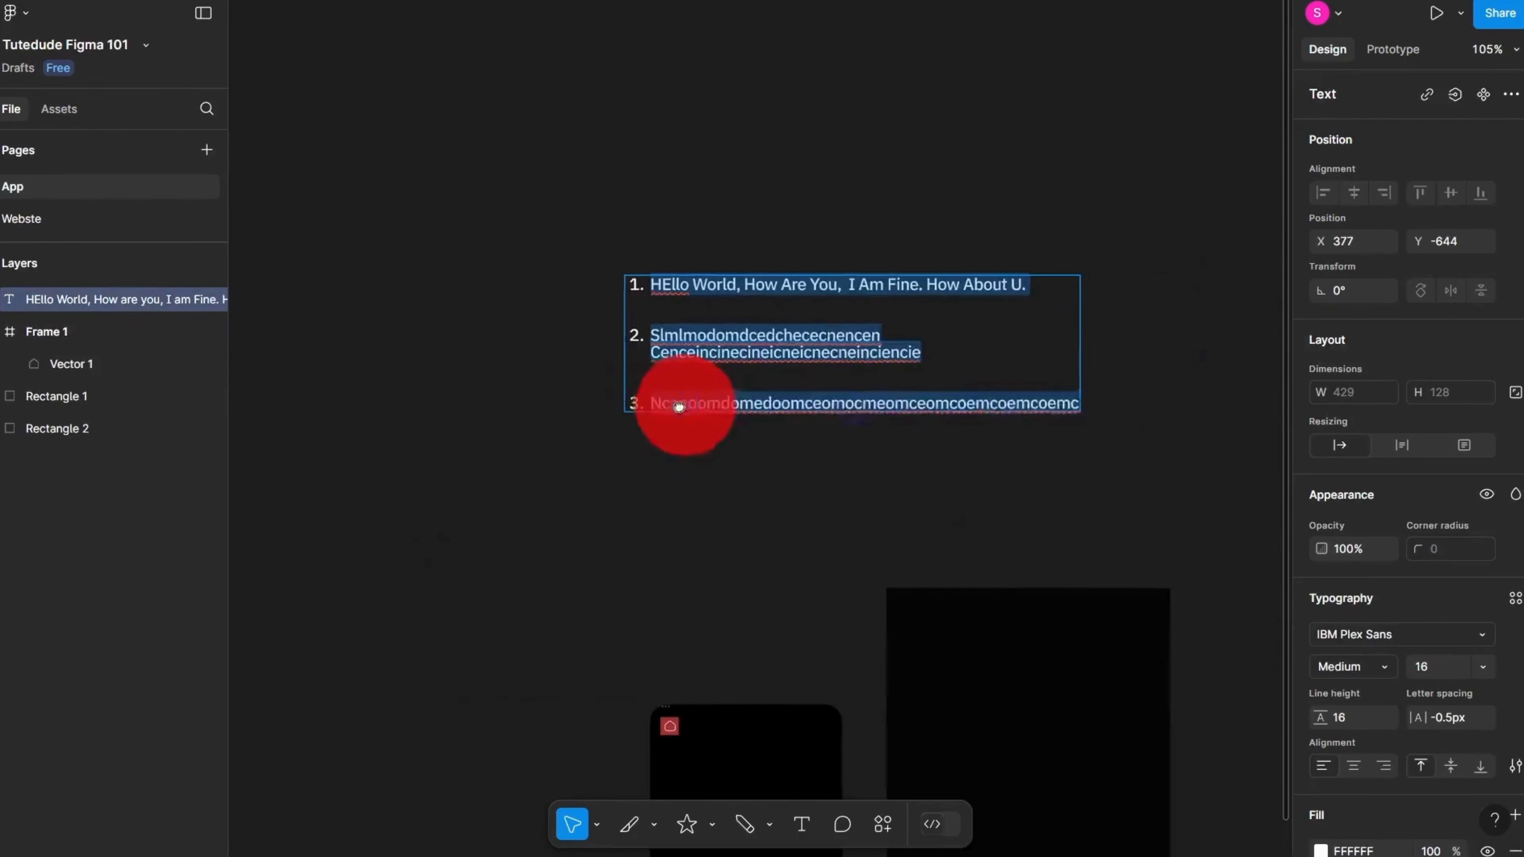
key("Right")
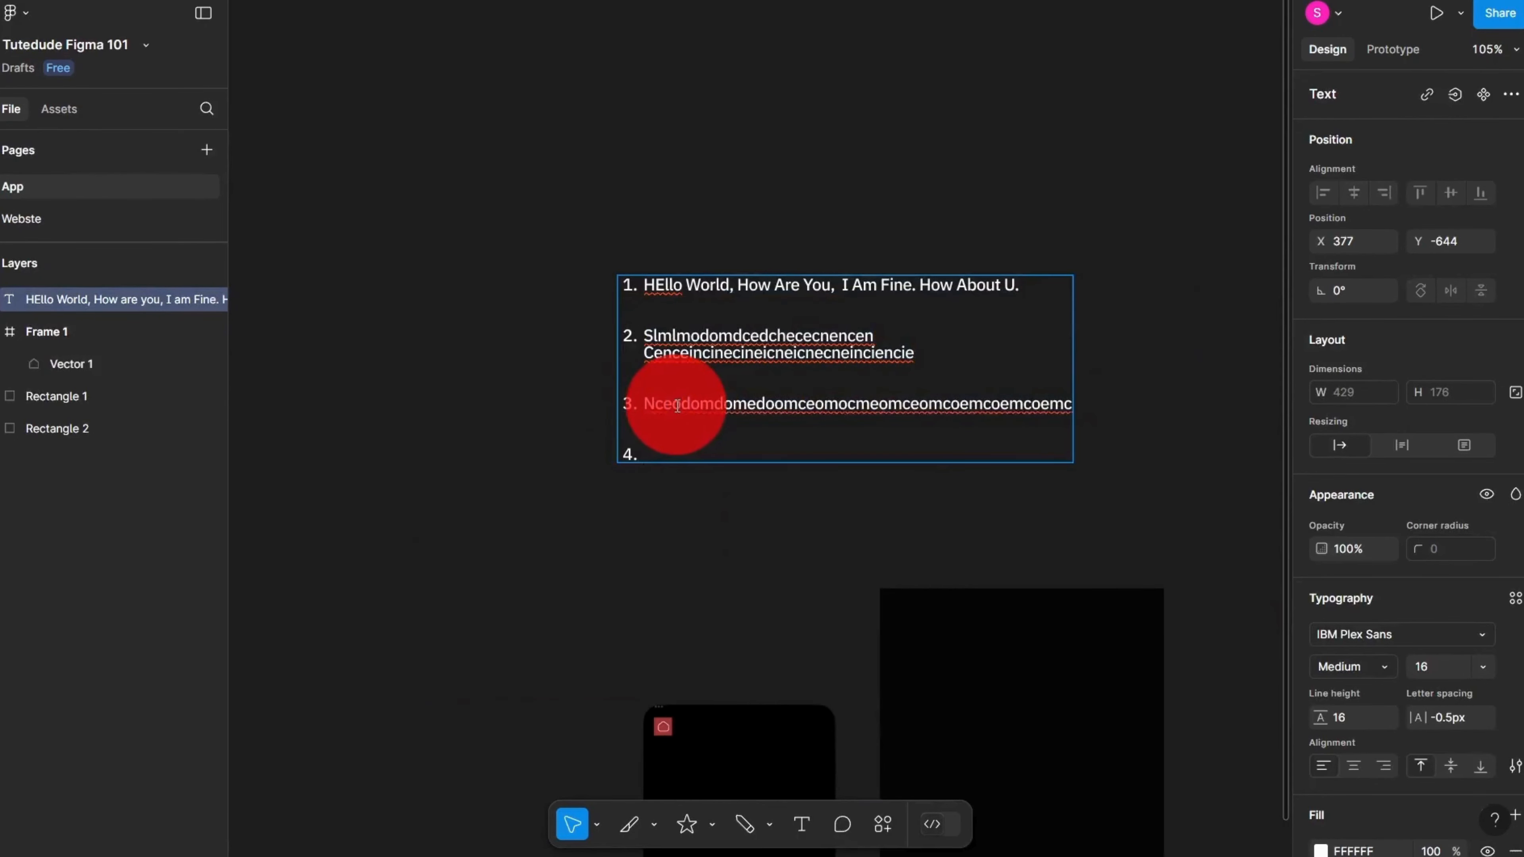
scroll(697, 459, "up", 5)
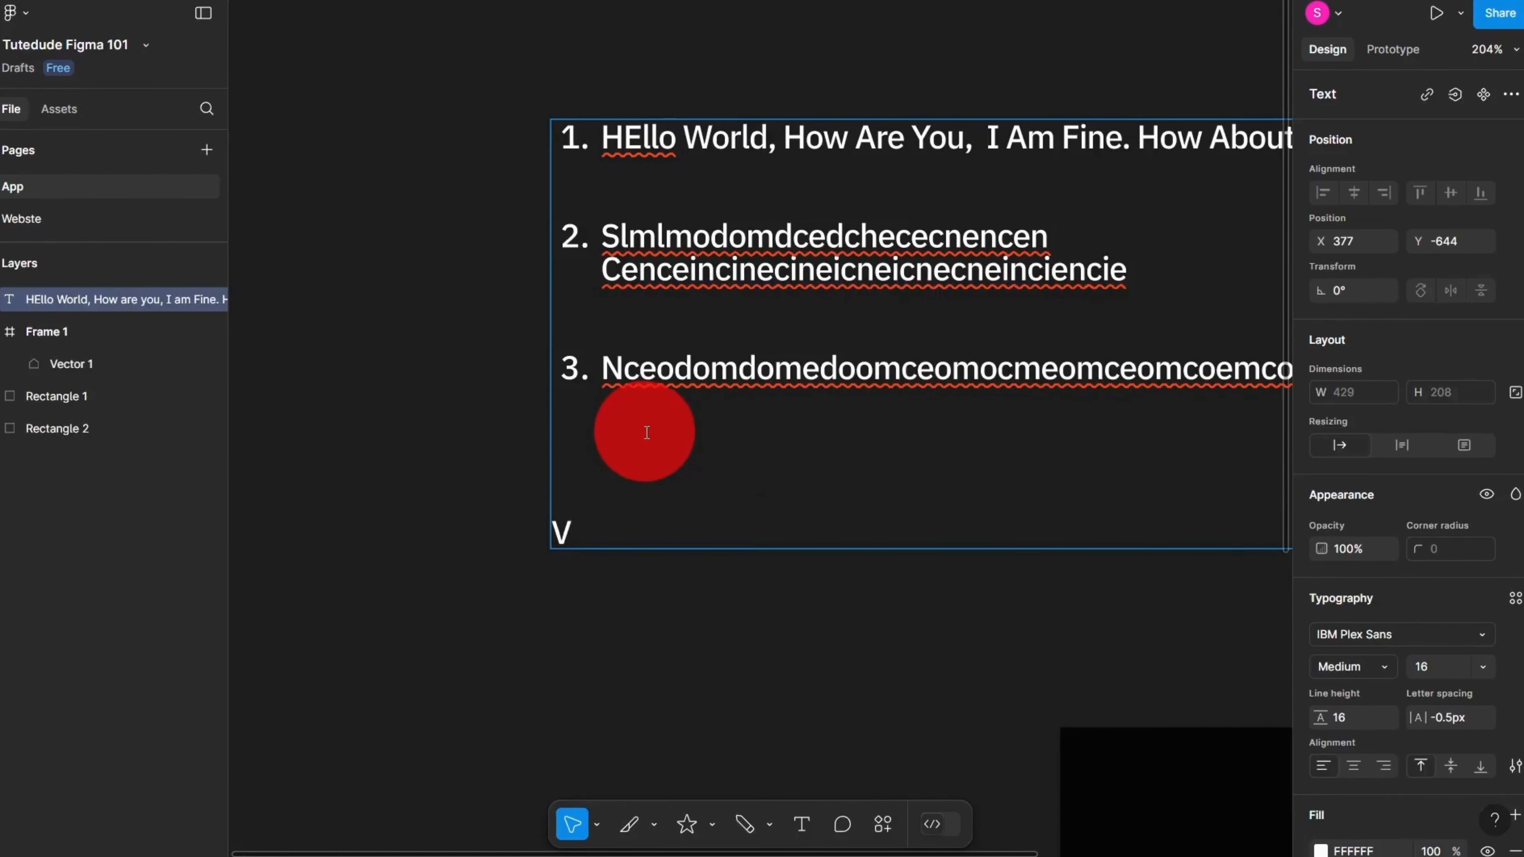
key("ctrl+v")
Step: Finish editing the text and move the combined text block up to about X 319, Y -854
scroll(737, 434, "down", 6)
left_click(771, 147)
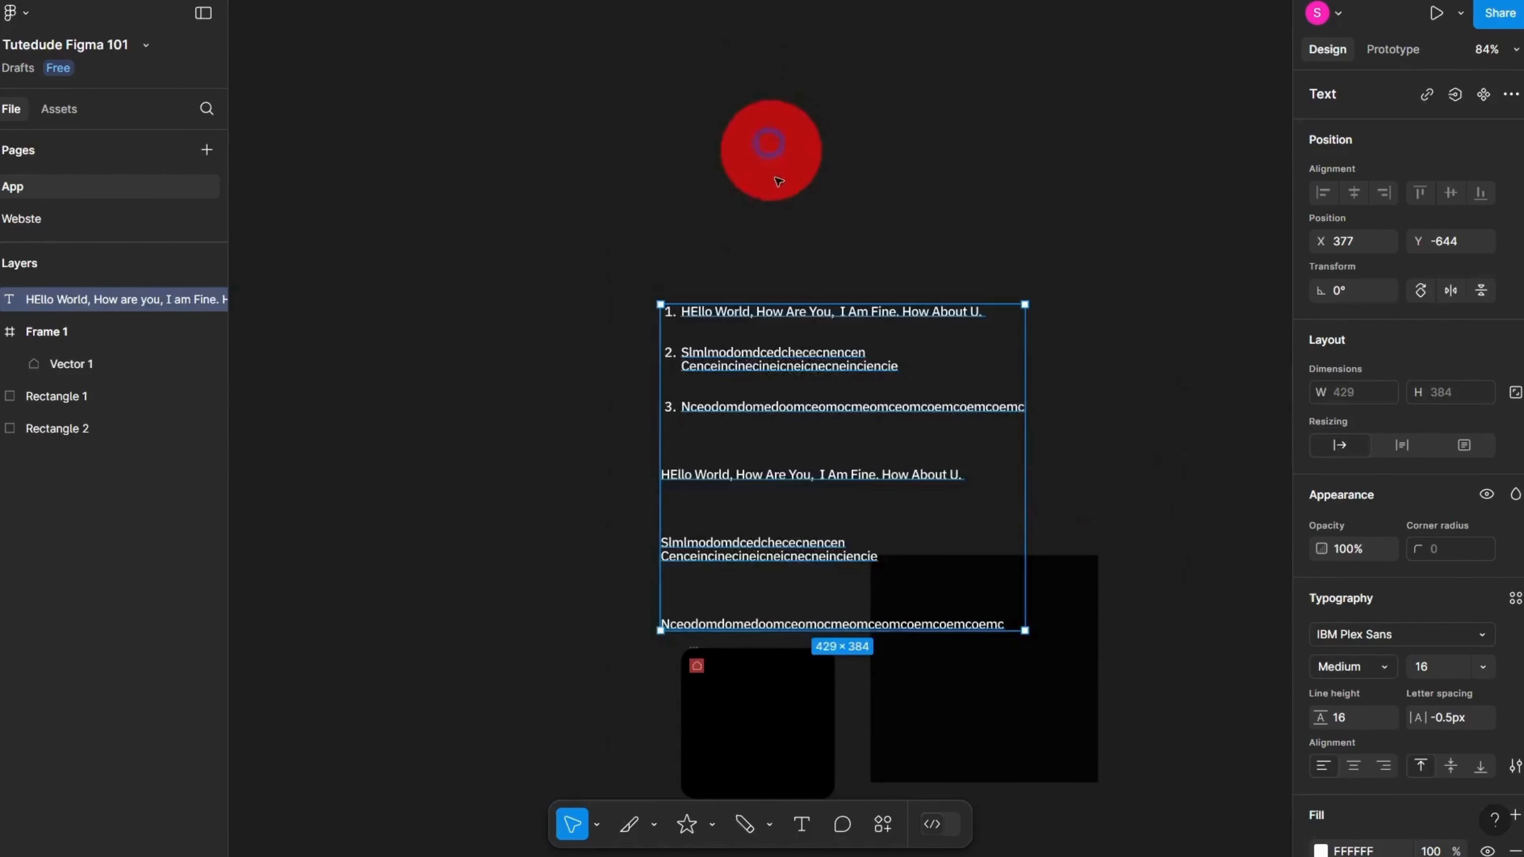
left_click_drag(782, 348, 751, 187)
Step: Compare the line height, the gaps between list items and the gaps between plain paragraphs in the text block
scroll(742, 243, "up", 6)
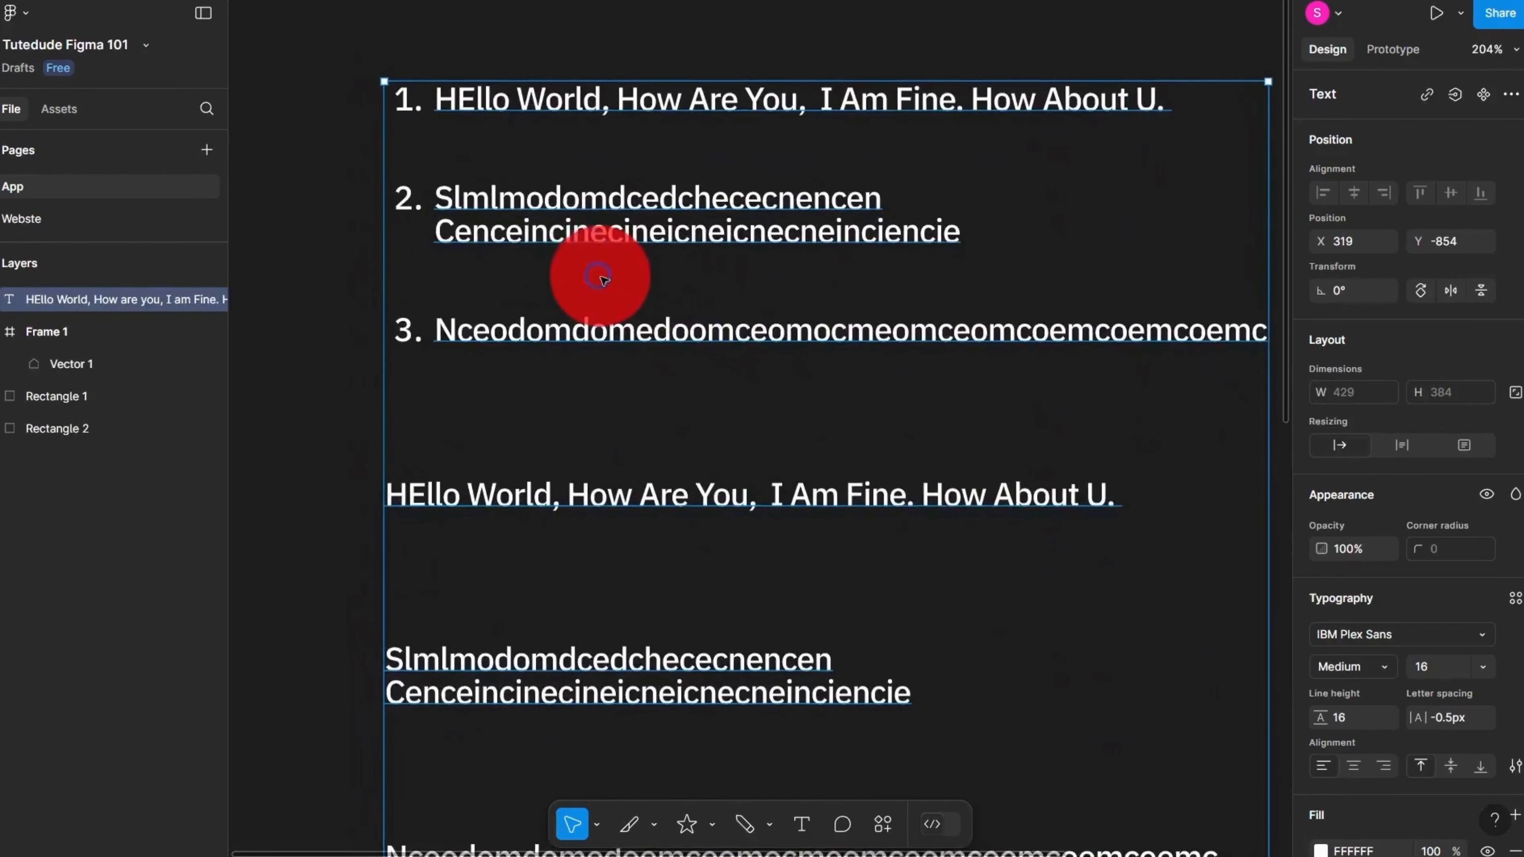
scroll(492, 187, "up", 15)
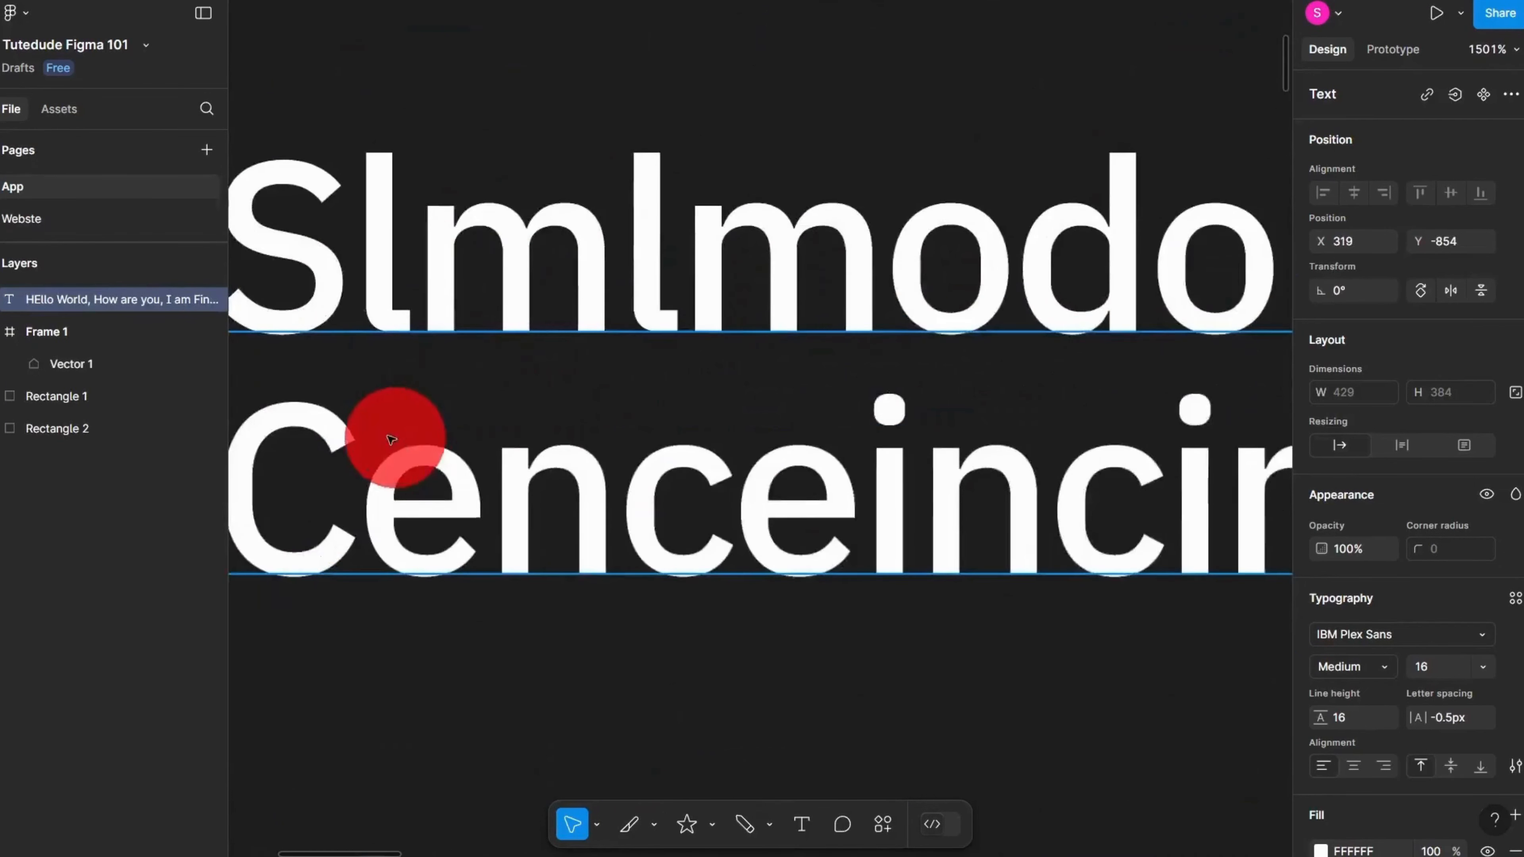
scroll(446, 324, "down", 5)
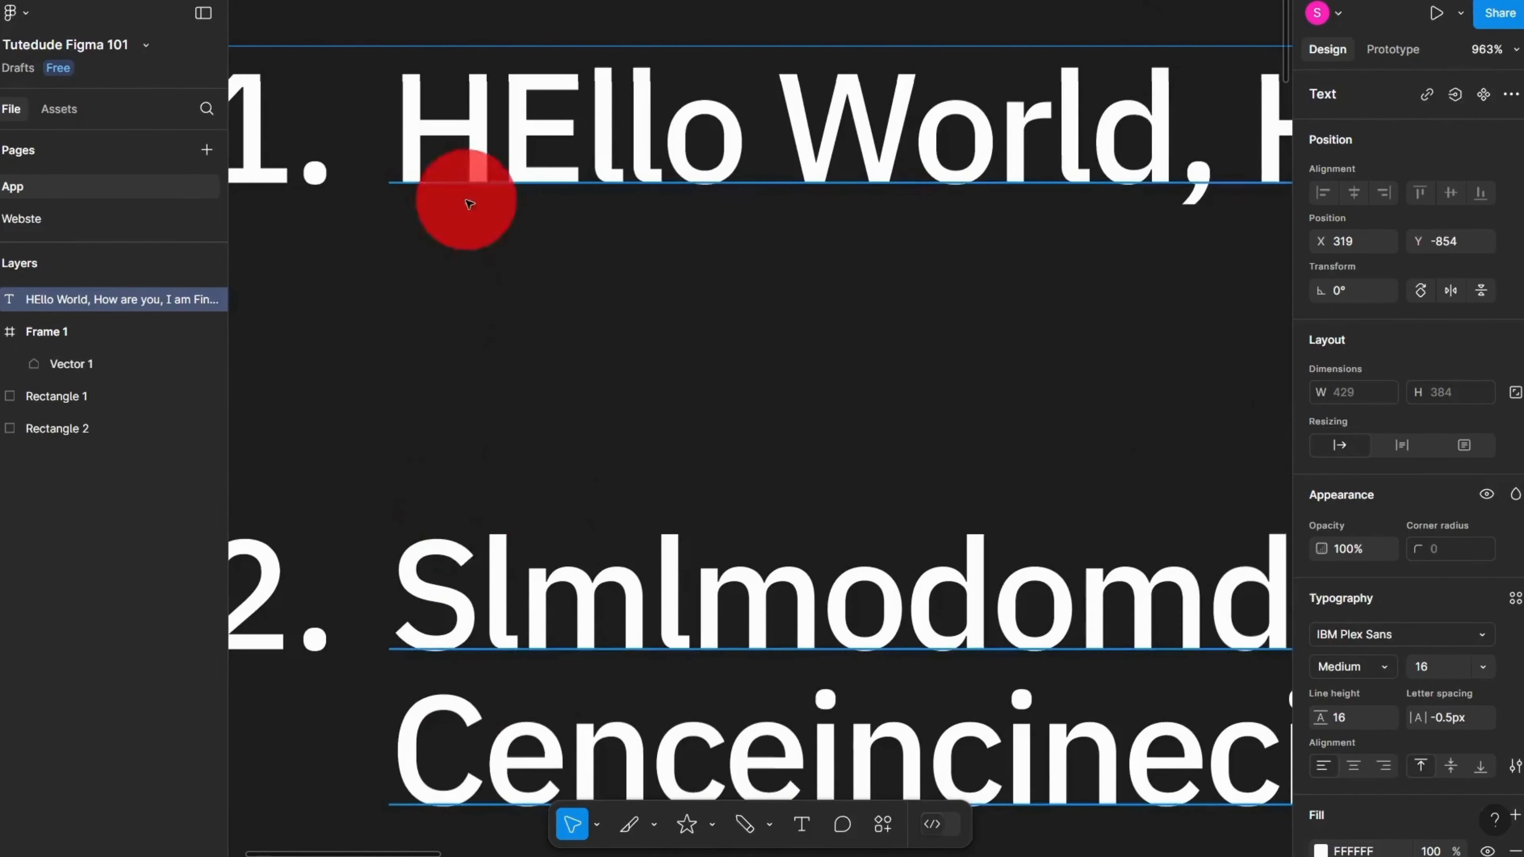
scroll(495, 587, "down", 8)
scroll(494, 426, "down", 5)
scroll(497, 188, "up", 3)
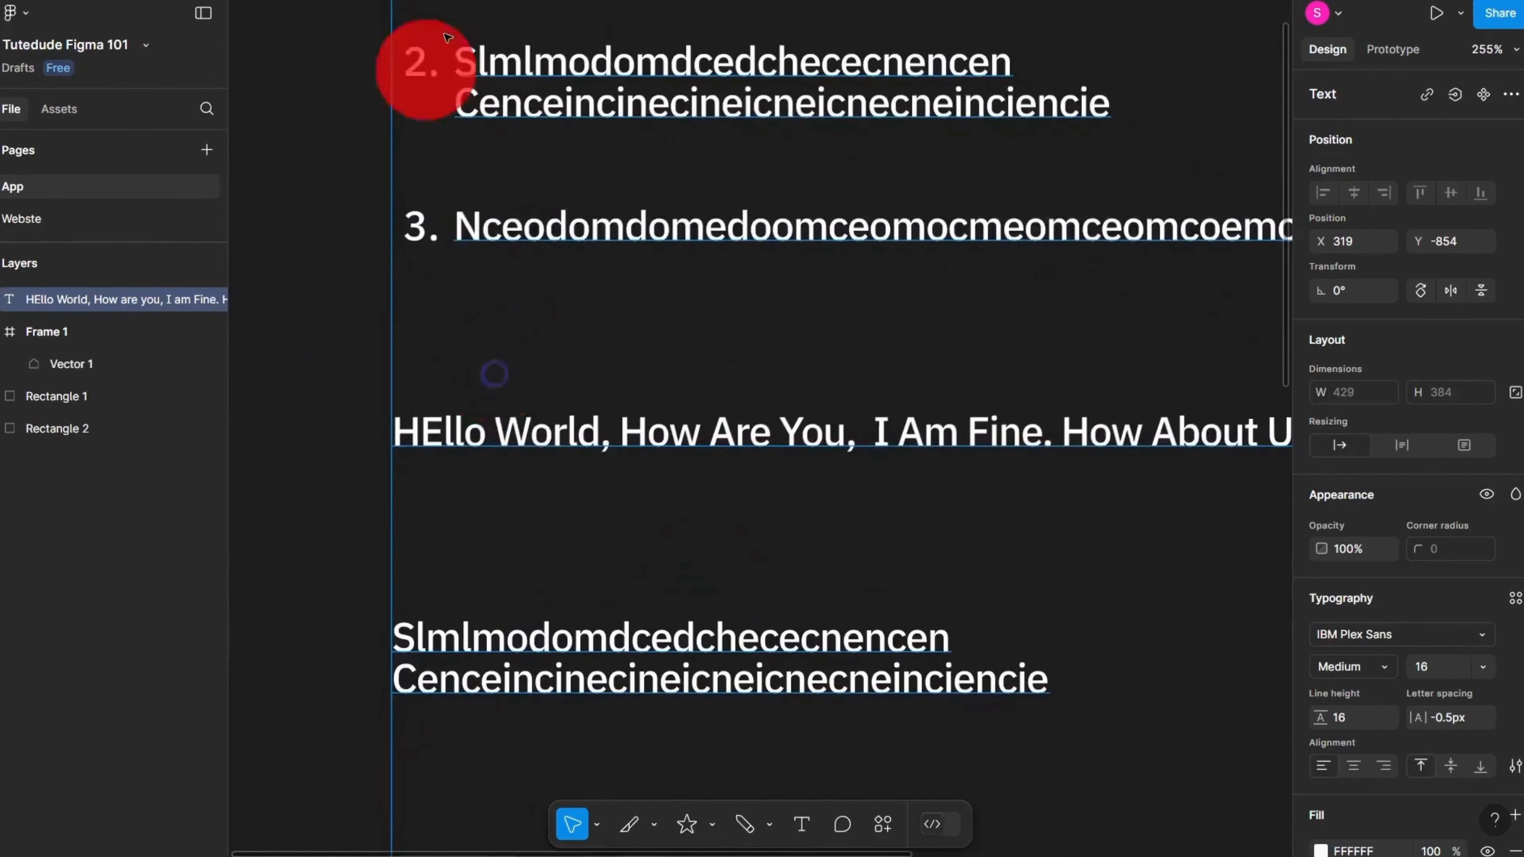
scroll(467, 393, "up", 2)
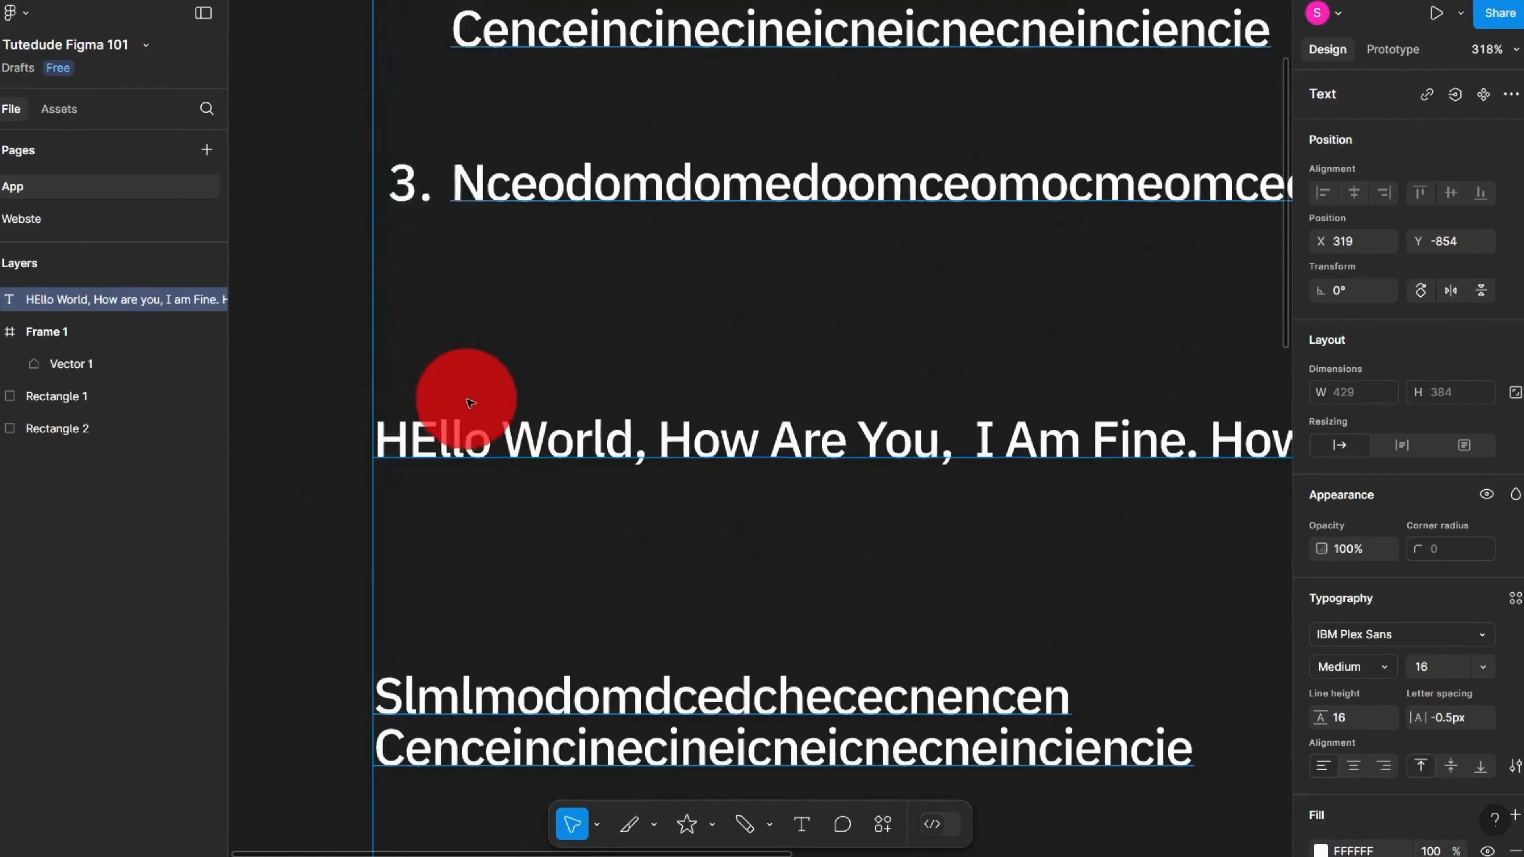
scroll(449, 538, "down", 3)
left_click_drag(449, 538, 434, 428)
Step: Try a paragraph spacing of 16 with only the text cursor in the second plain paragraph, and undo it
double_click(402, 279)
left_click(399, 340)
scroll(424, 320, "up", 1)
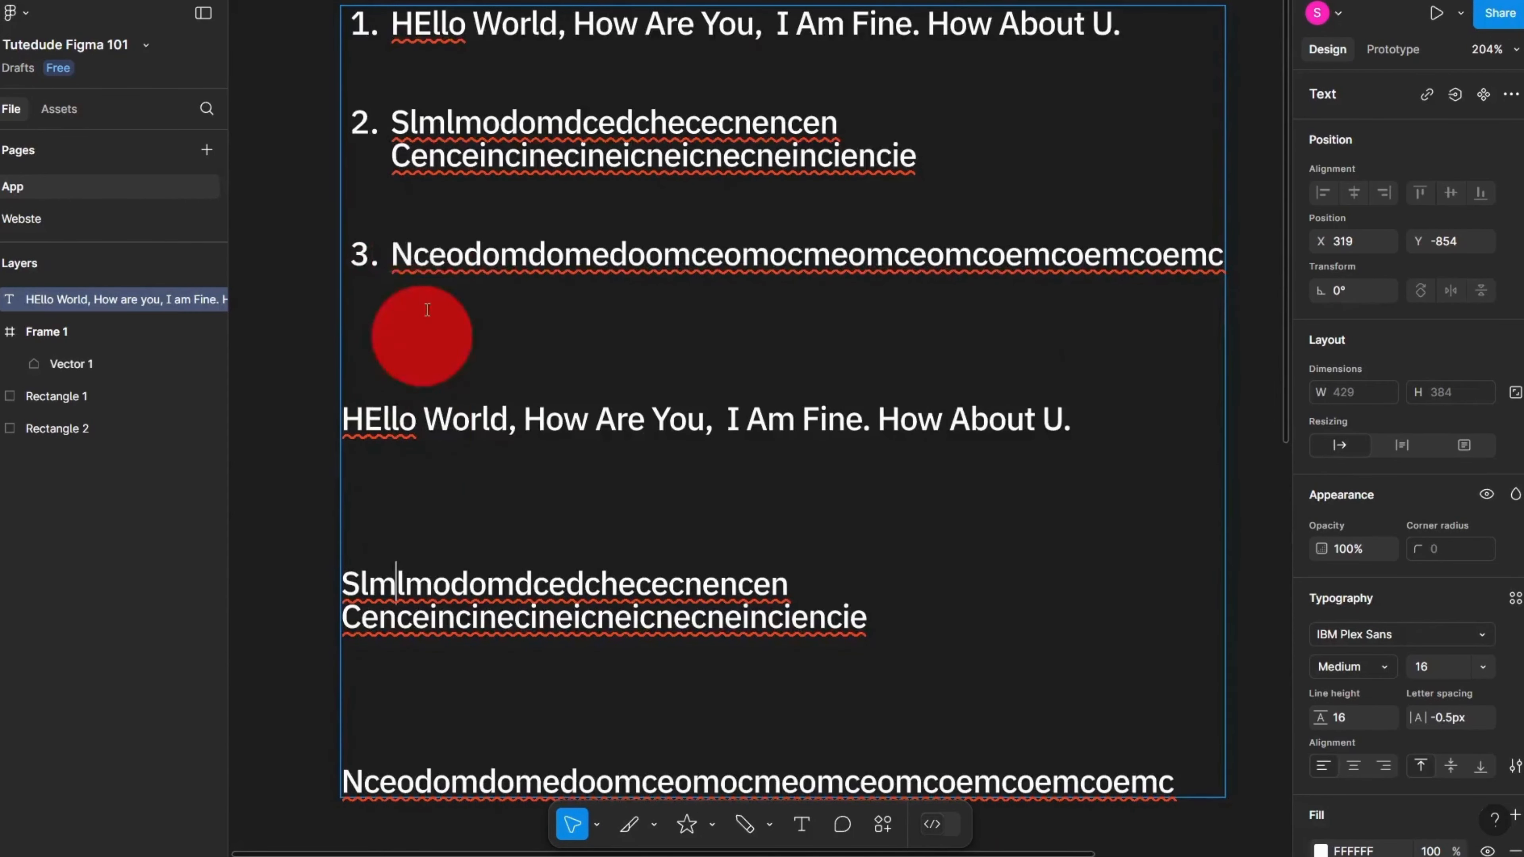
scroll(440, 347, "up", 1)
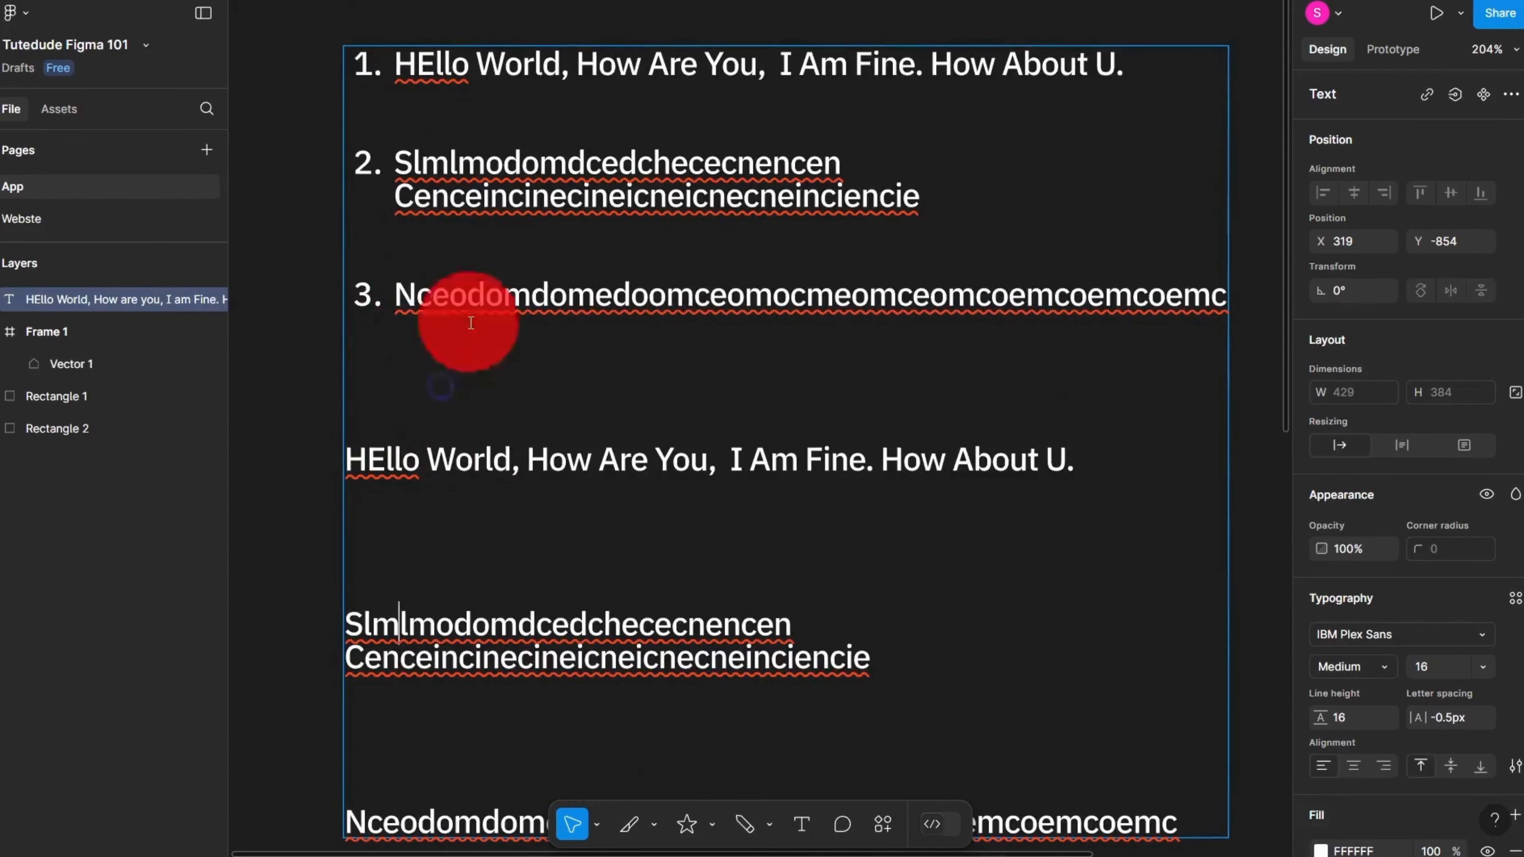
left_click(1516, 766)
left_click(1221, 742)
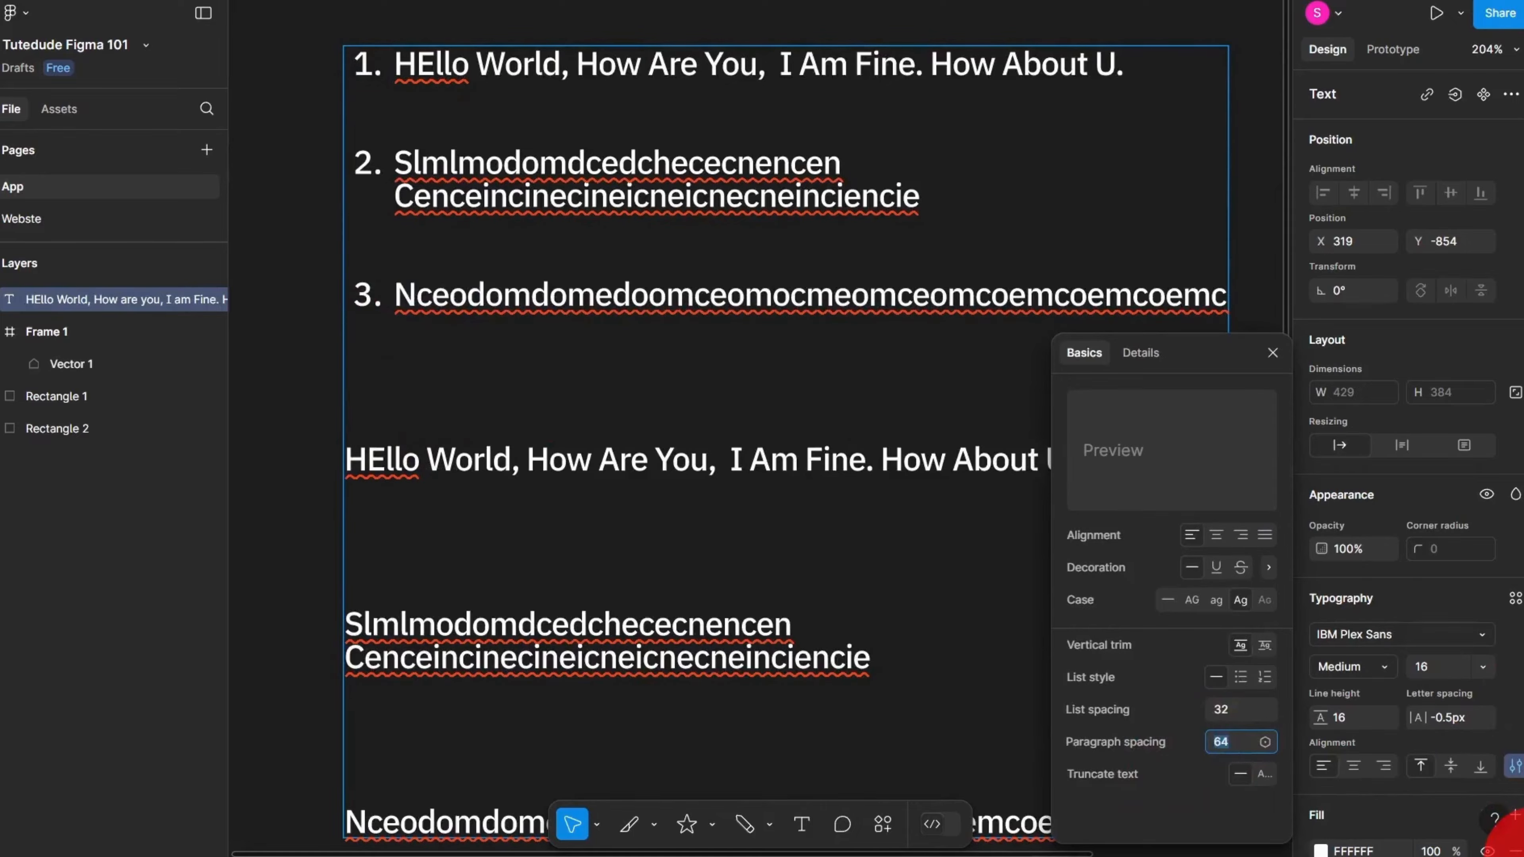
type("16")
key("Return")
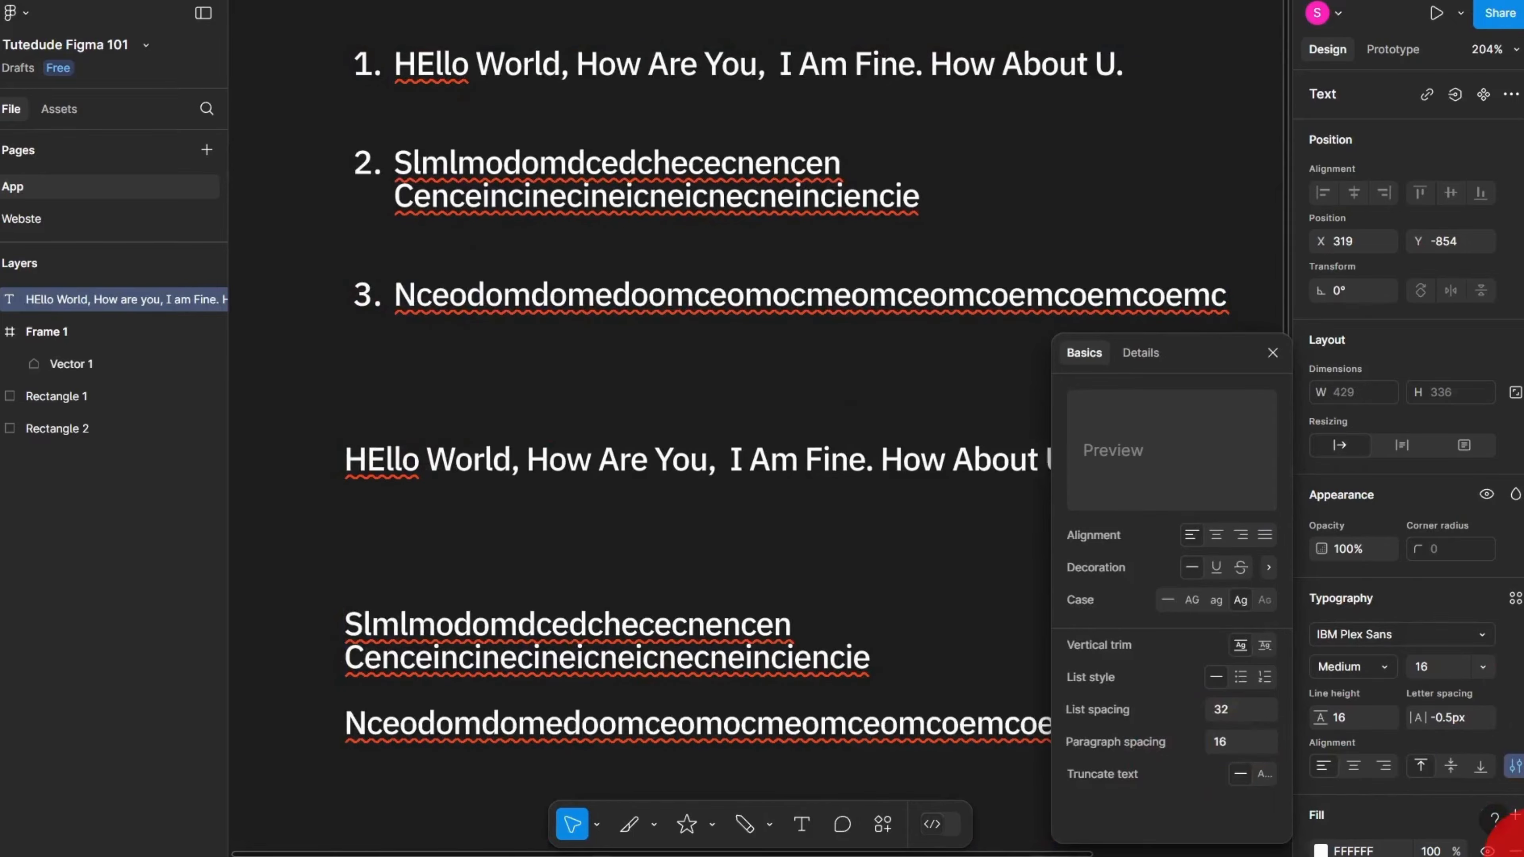
double_click(398, 609)
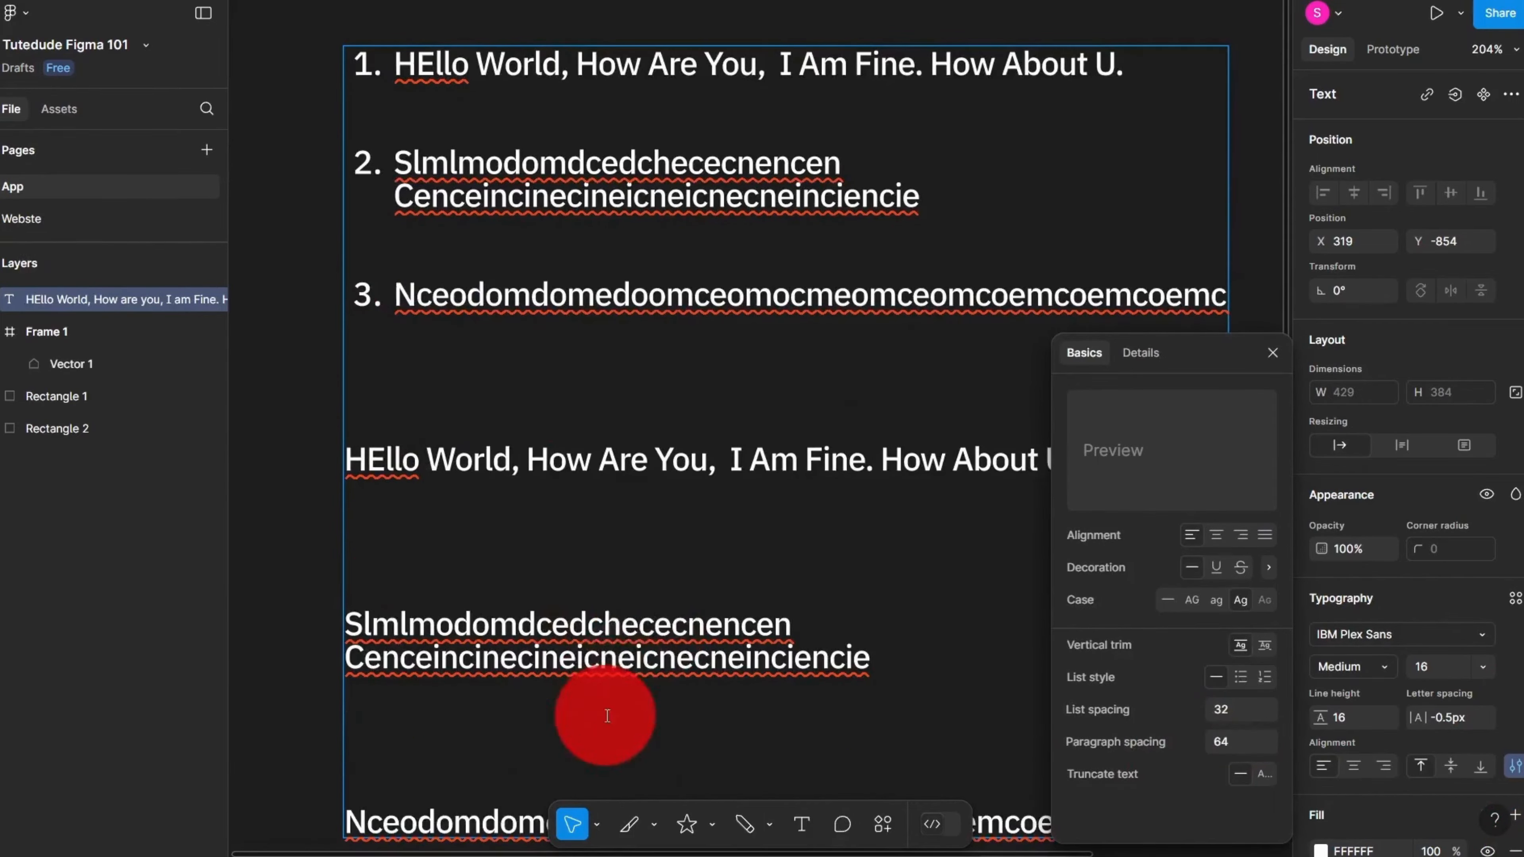
Step: Set the paragraph spacing of the three plain paragraphs below the numbered list to 16
scroll(605, 715, "down", 3)
left_click_drag(852, 668, 226, 396)
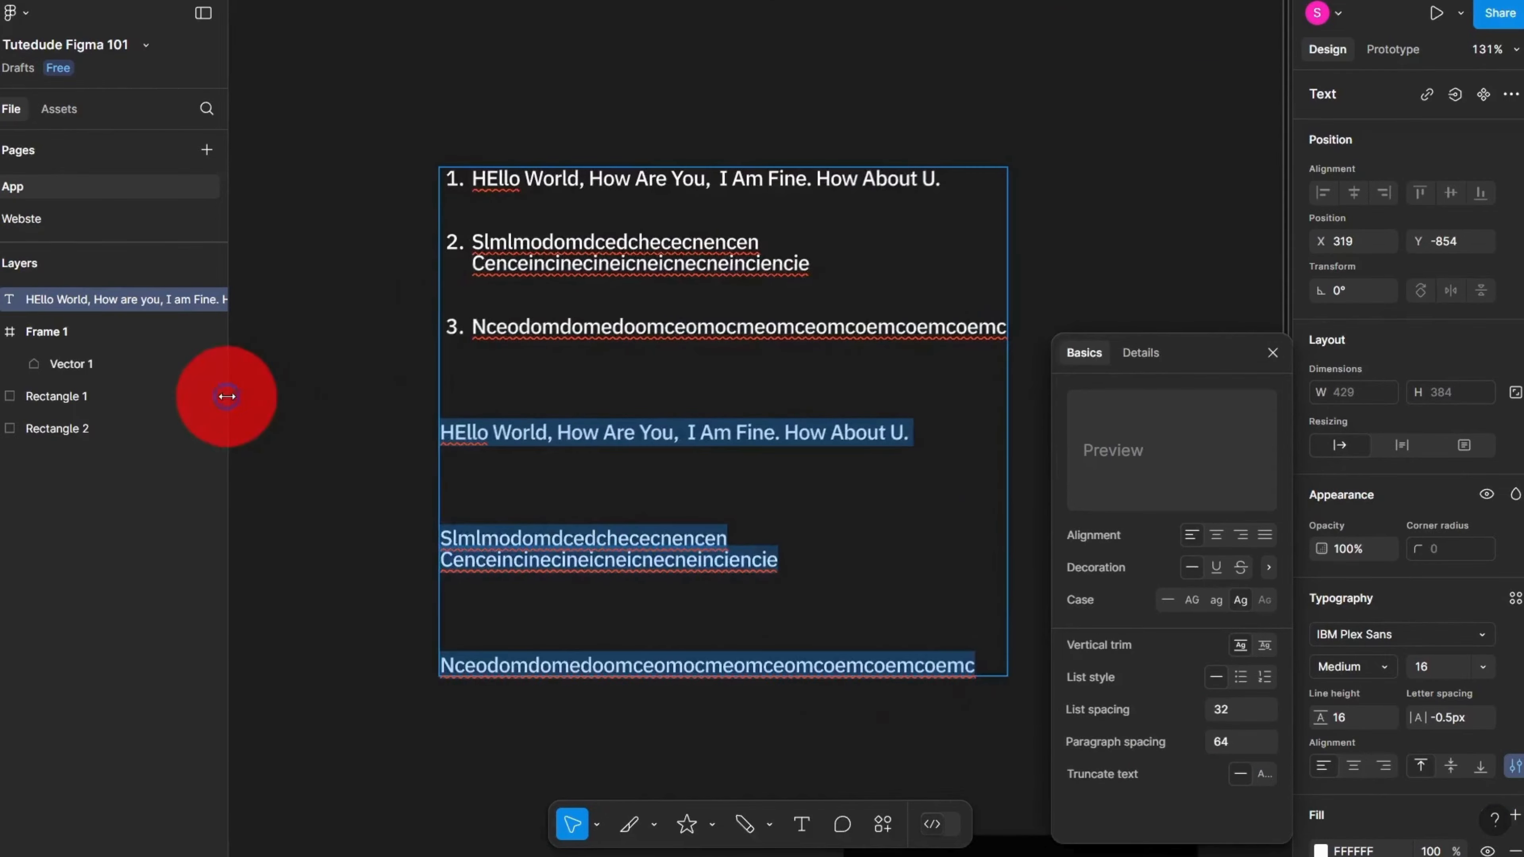
type("16")
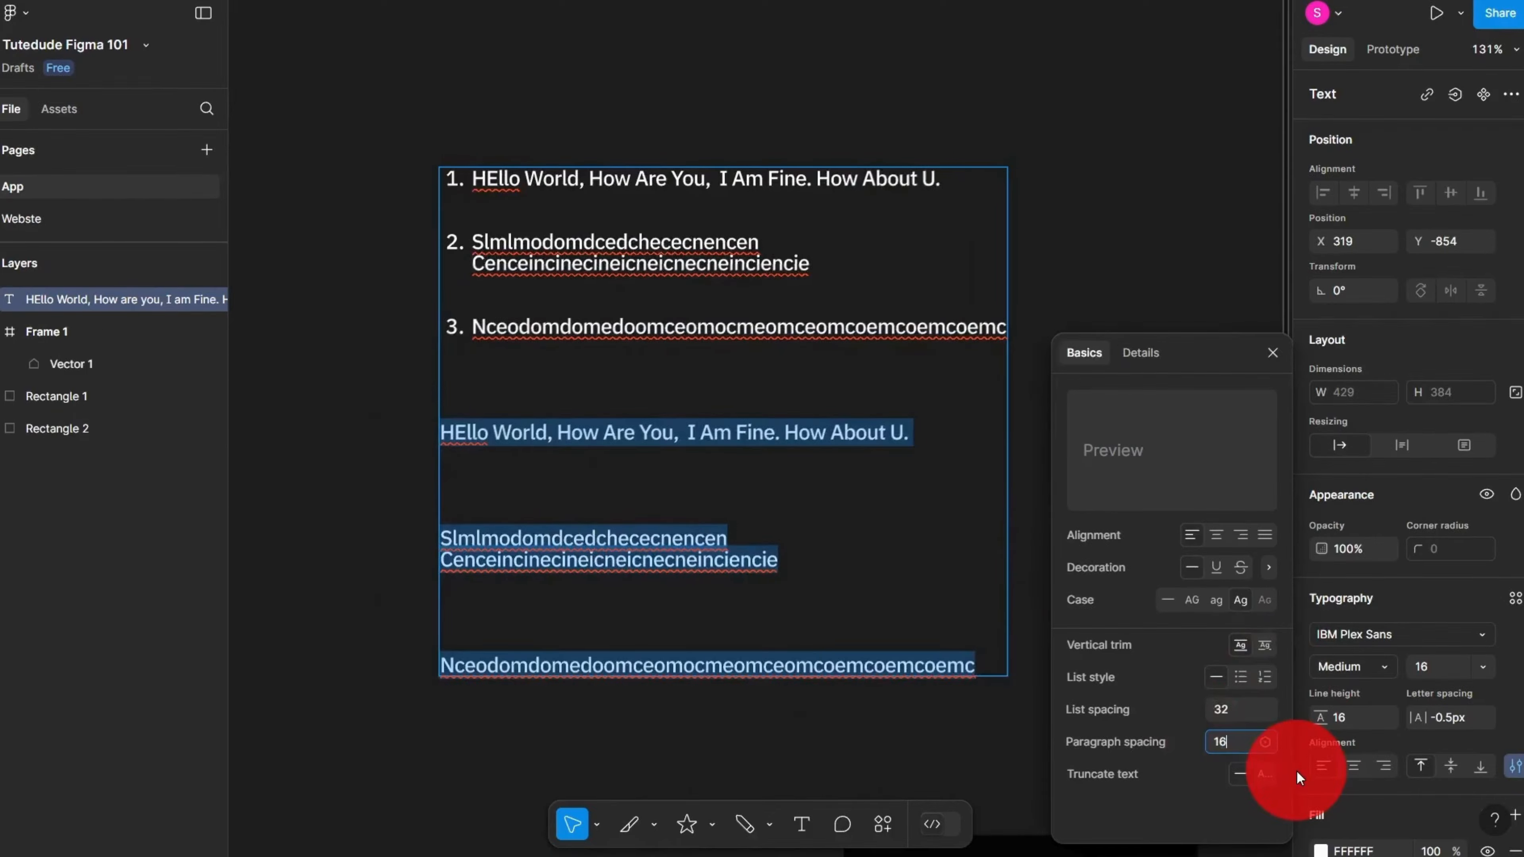
key("Return")
left_click(531, 356)
scroll(532, 363, "up", 3)
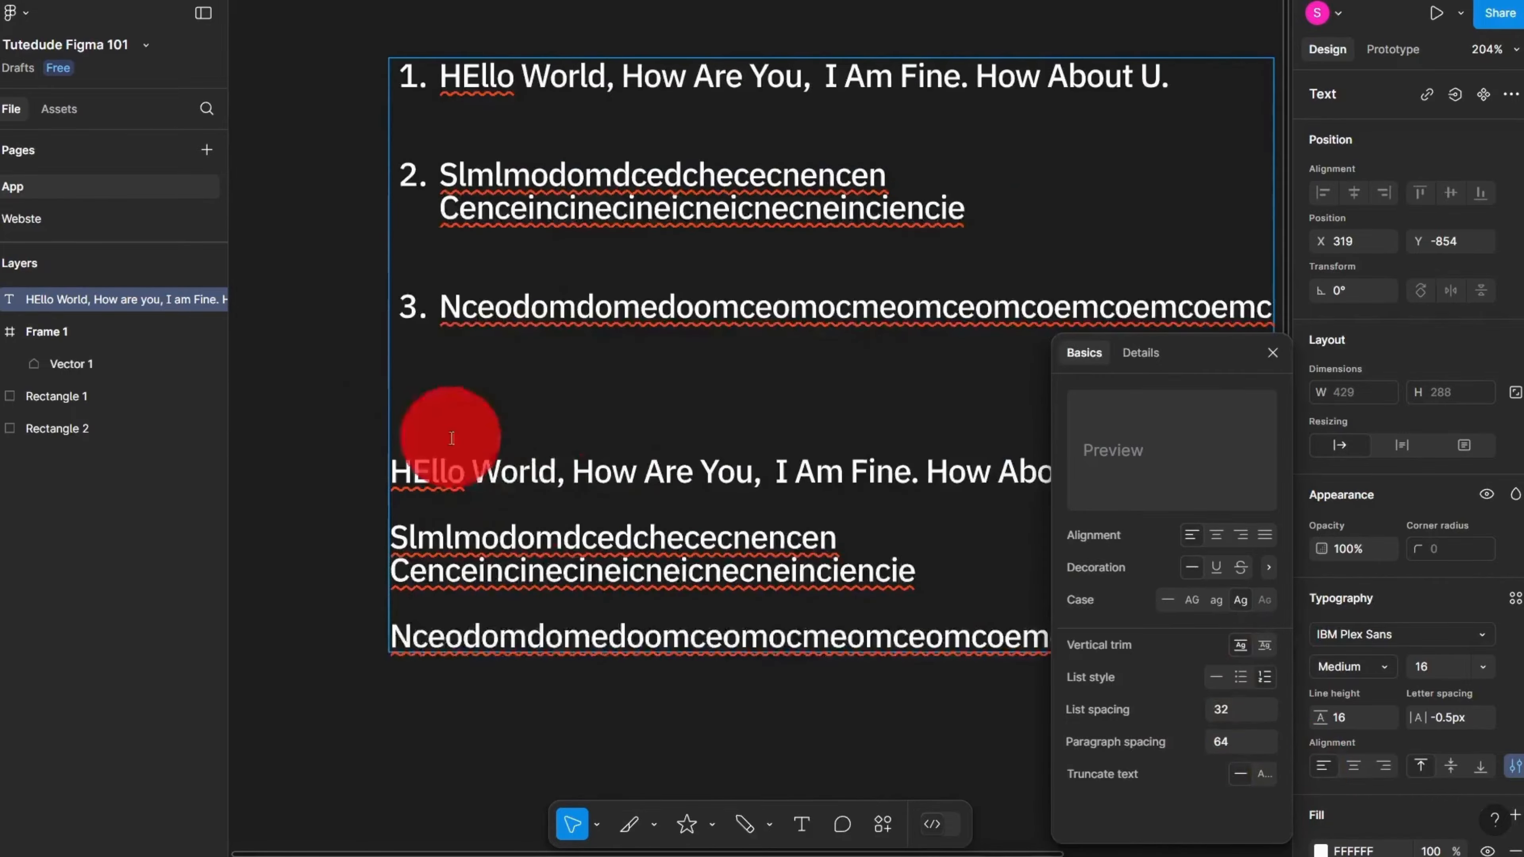
Step: Select the numbered list items, set their paragraph spacing to 16 and finish editing the text block
left_click_drag(447, 463, 927, 763)
left_click_drag(615, 522, 516, 588)
scroll(516, 588, "down", 3)
left_click_drag(528, 480, 356, 172)
scroll(385, 221, "up", 5)
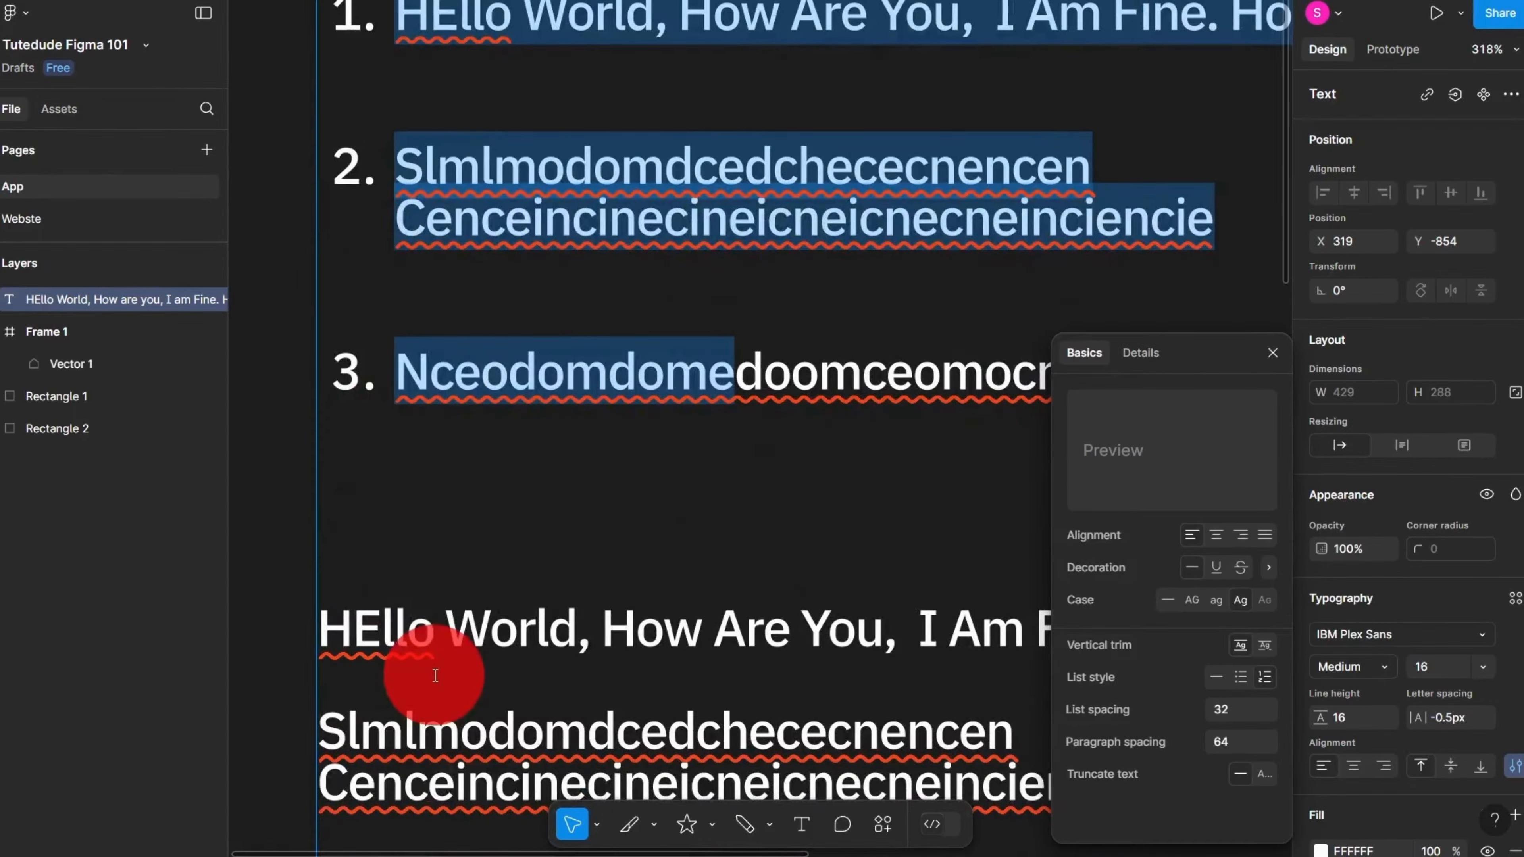
left_click(1259, 731)
left_click(1230, 748)
type("16")
key("Return")
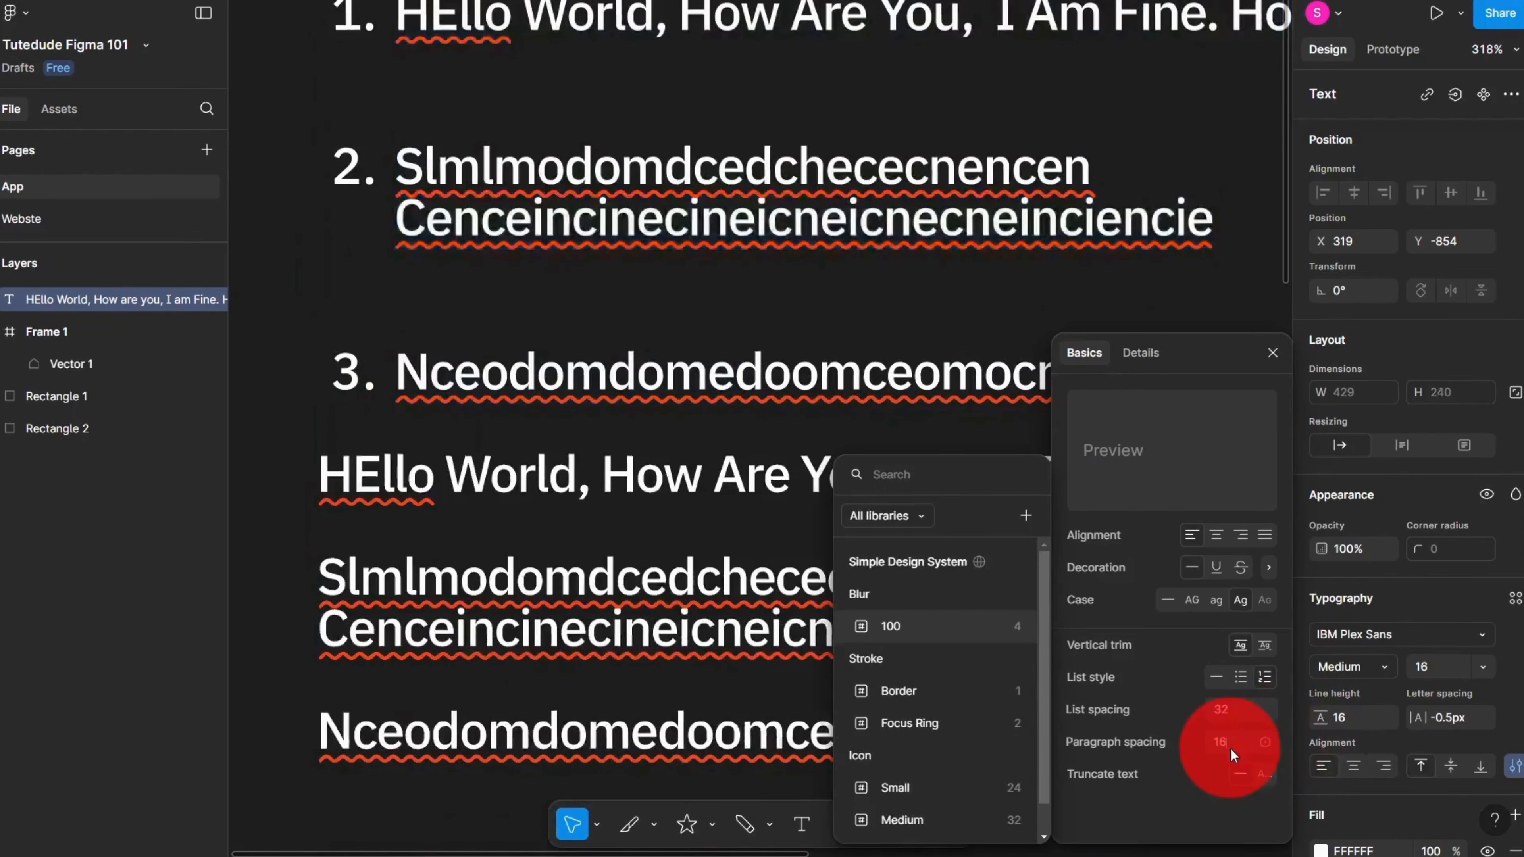
scroll(421, 482, "down", 3)
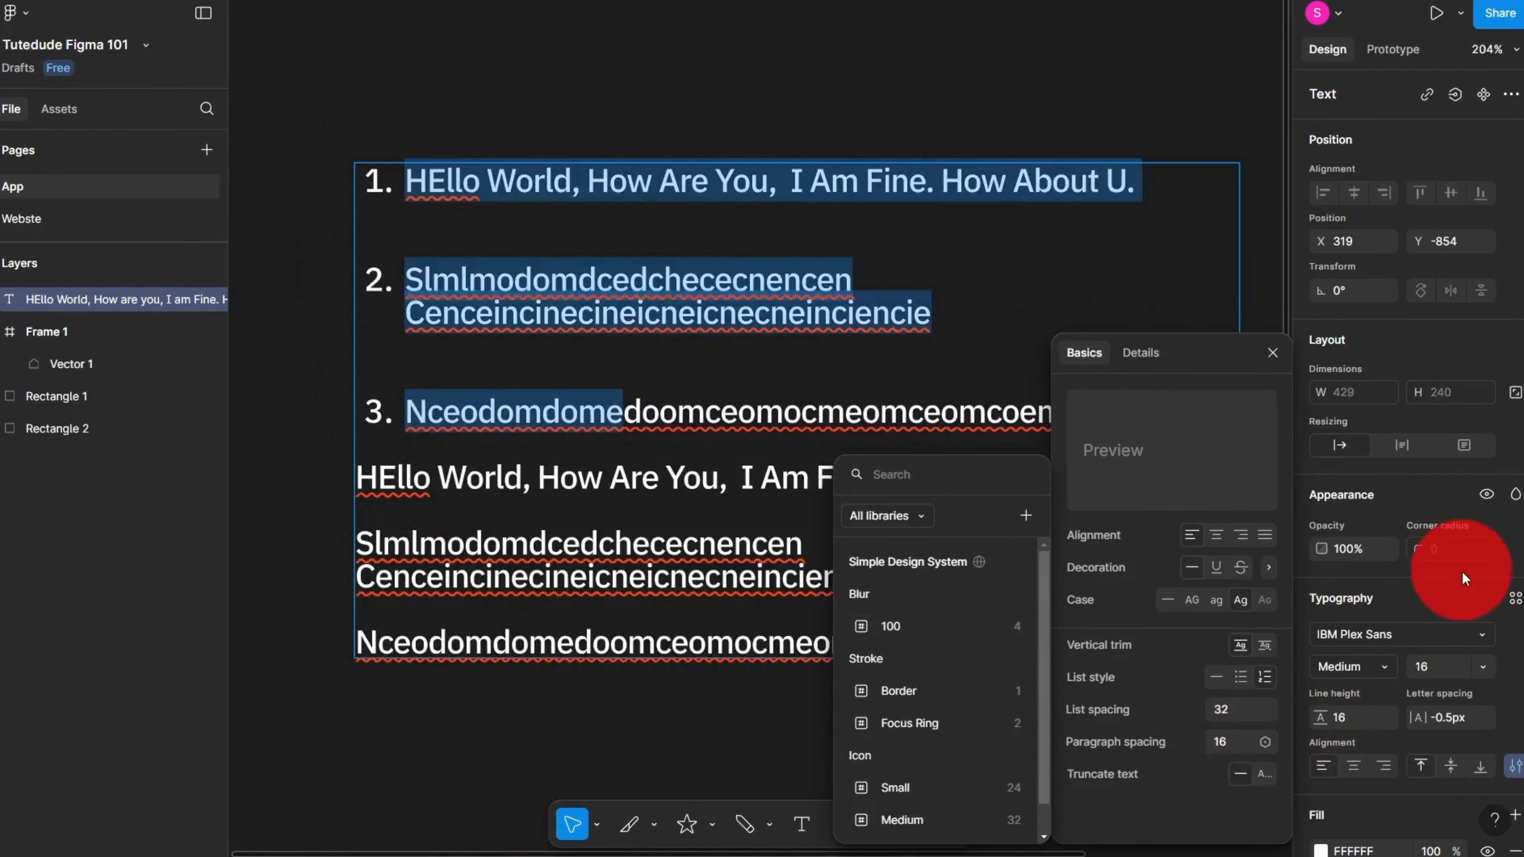
scroll(463, 488, "down", 3)
left_click(533, 646)
scroll(533, 646, "up", 1)
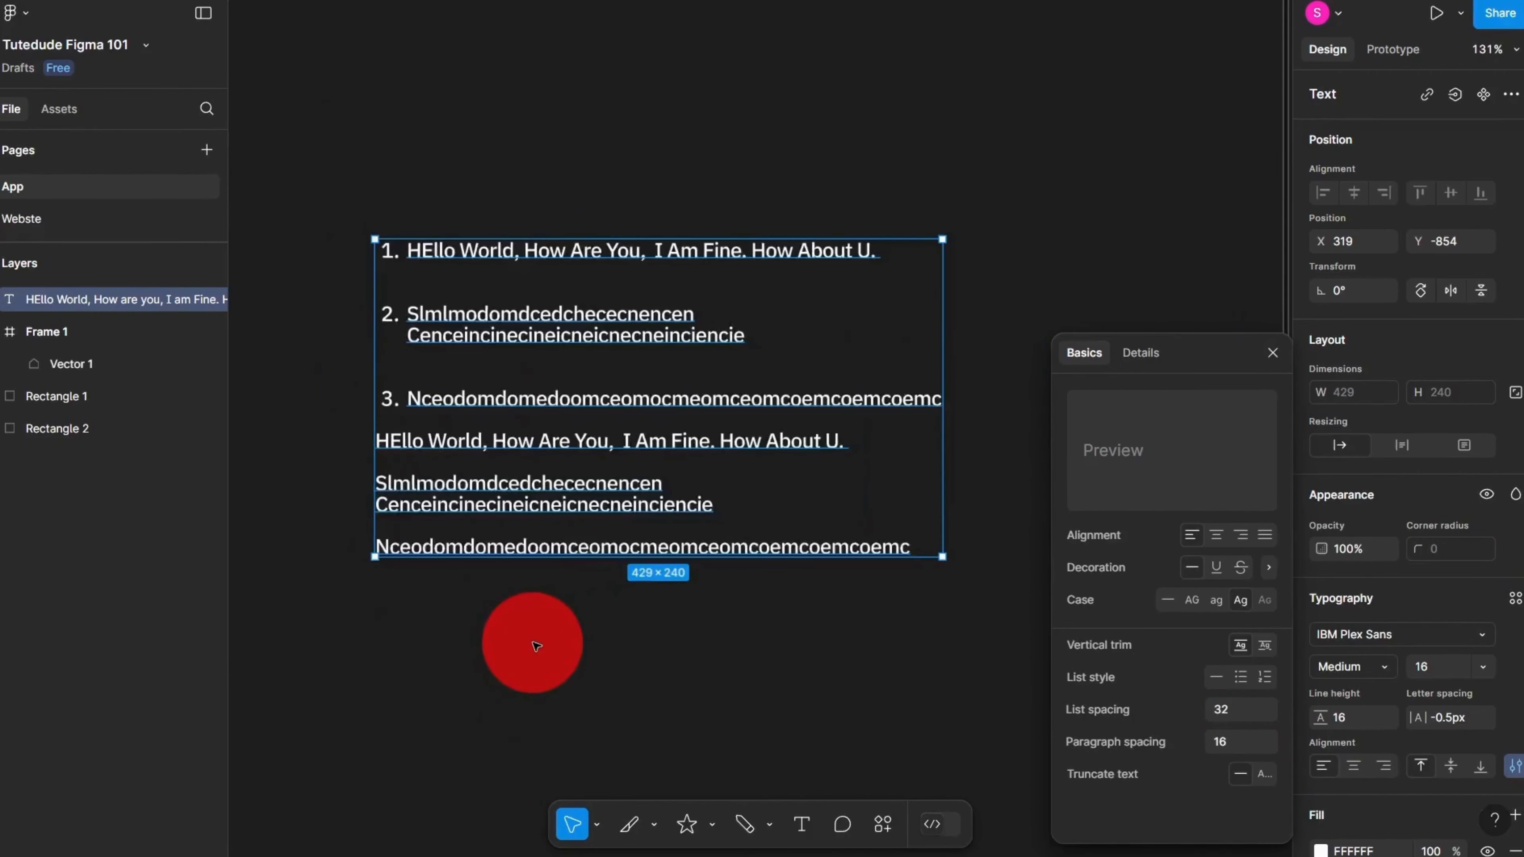
Step: Copy the second plain paragraph of the text block and paste it onto the canvas as a separate text layer
scroll(536, 647, "up", 1)
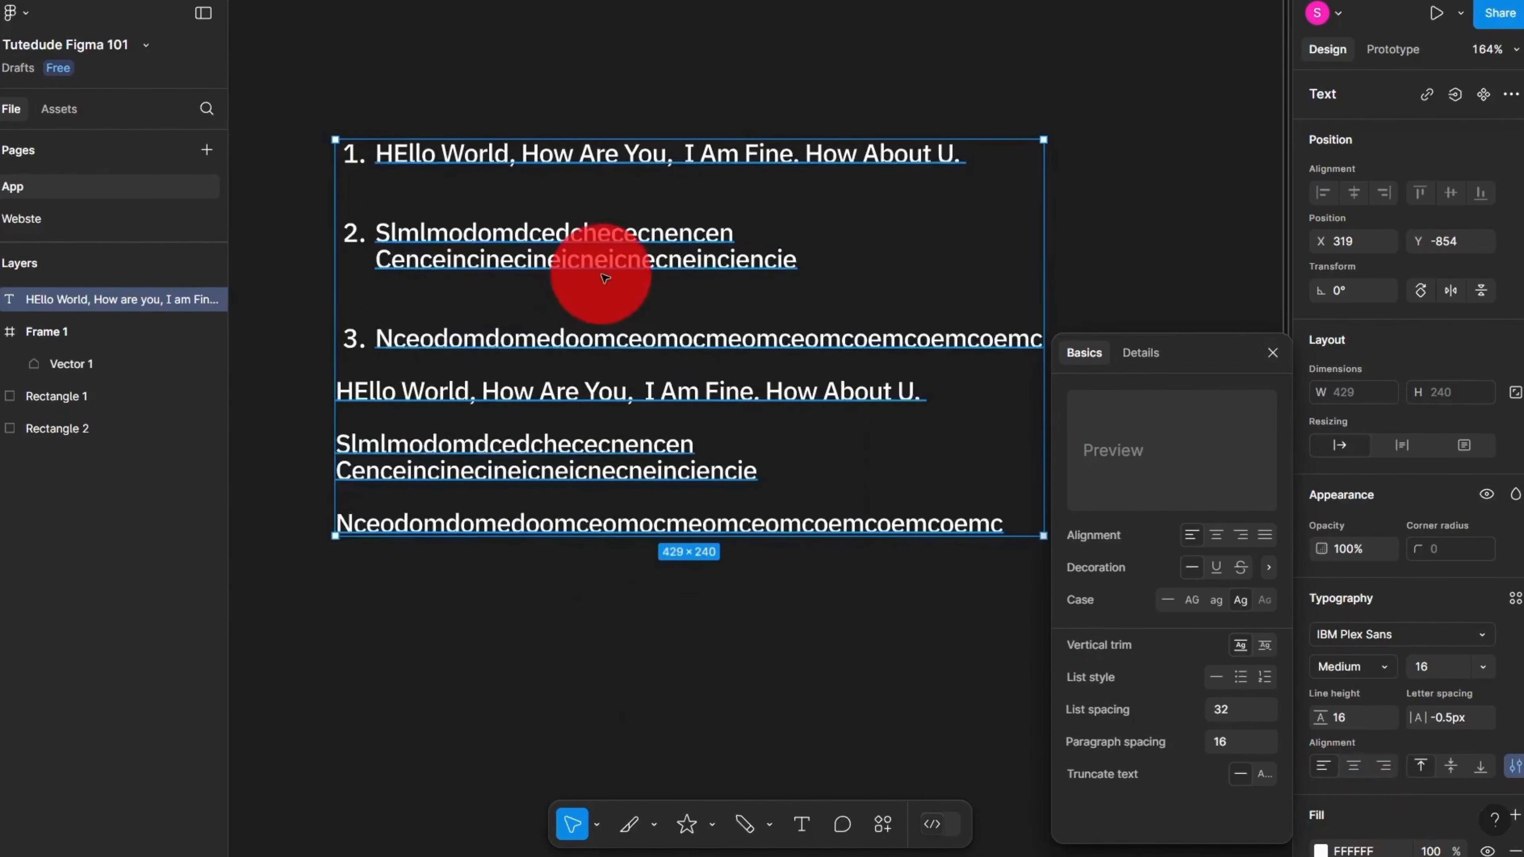
scroll(604, 278, "right", 1)
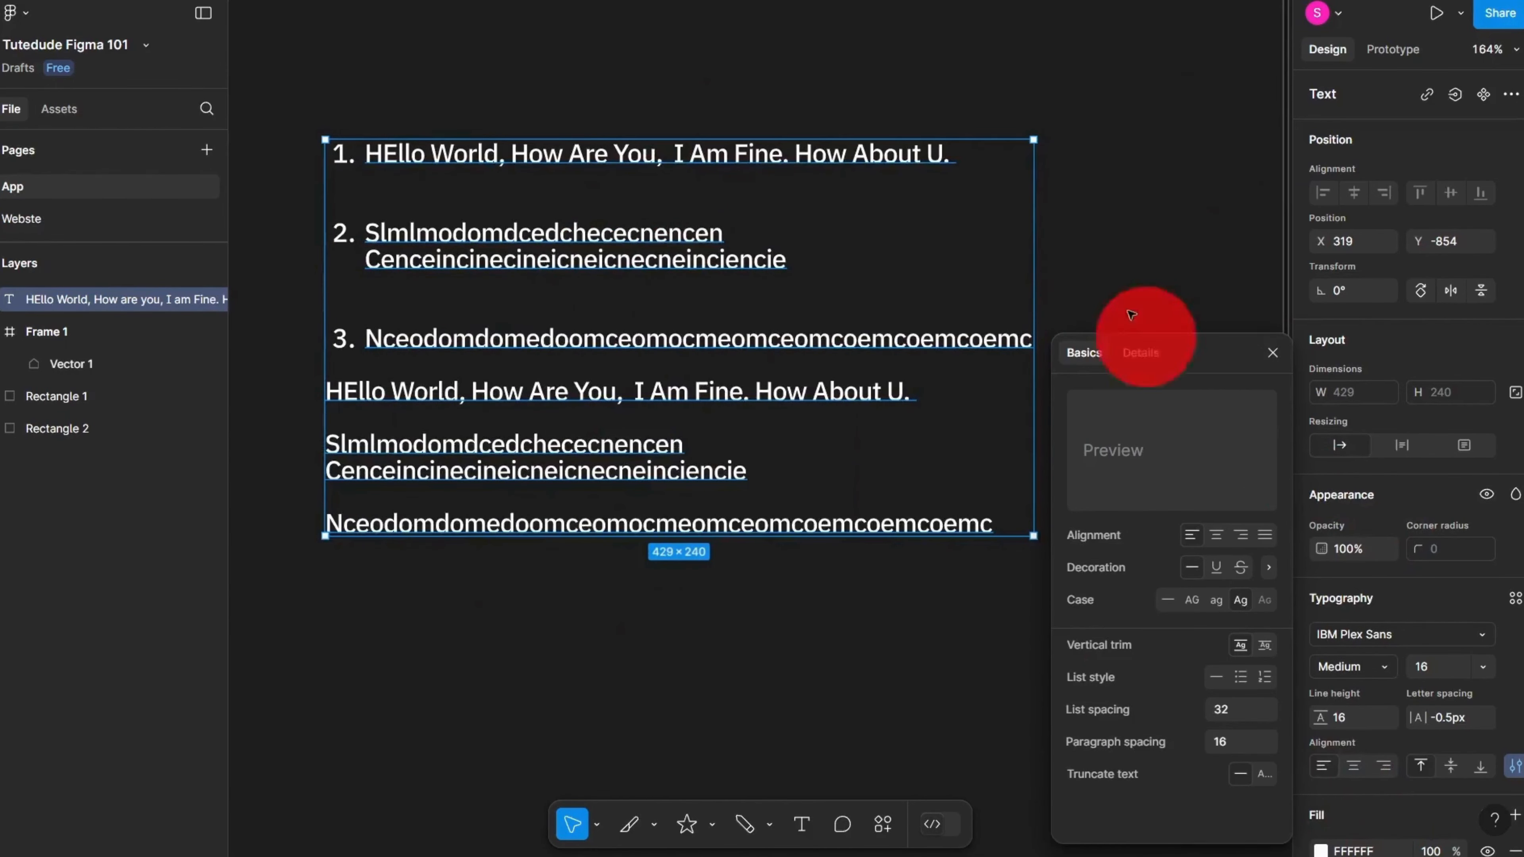
scroll(736, 271, "down", 3)
double_click(701, 298)
left_click_drag(775, 377, 429, 355)
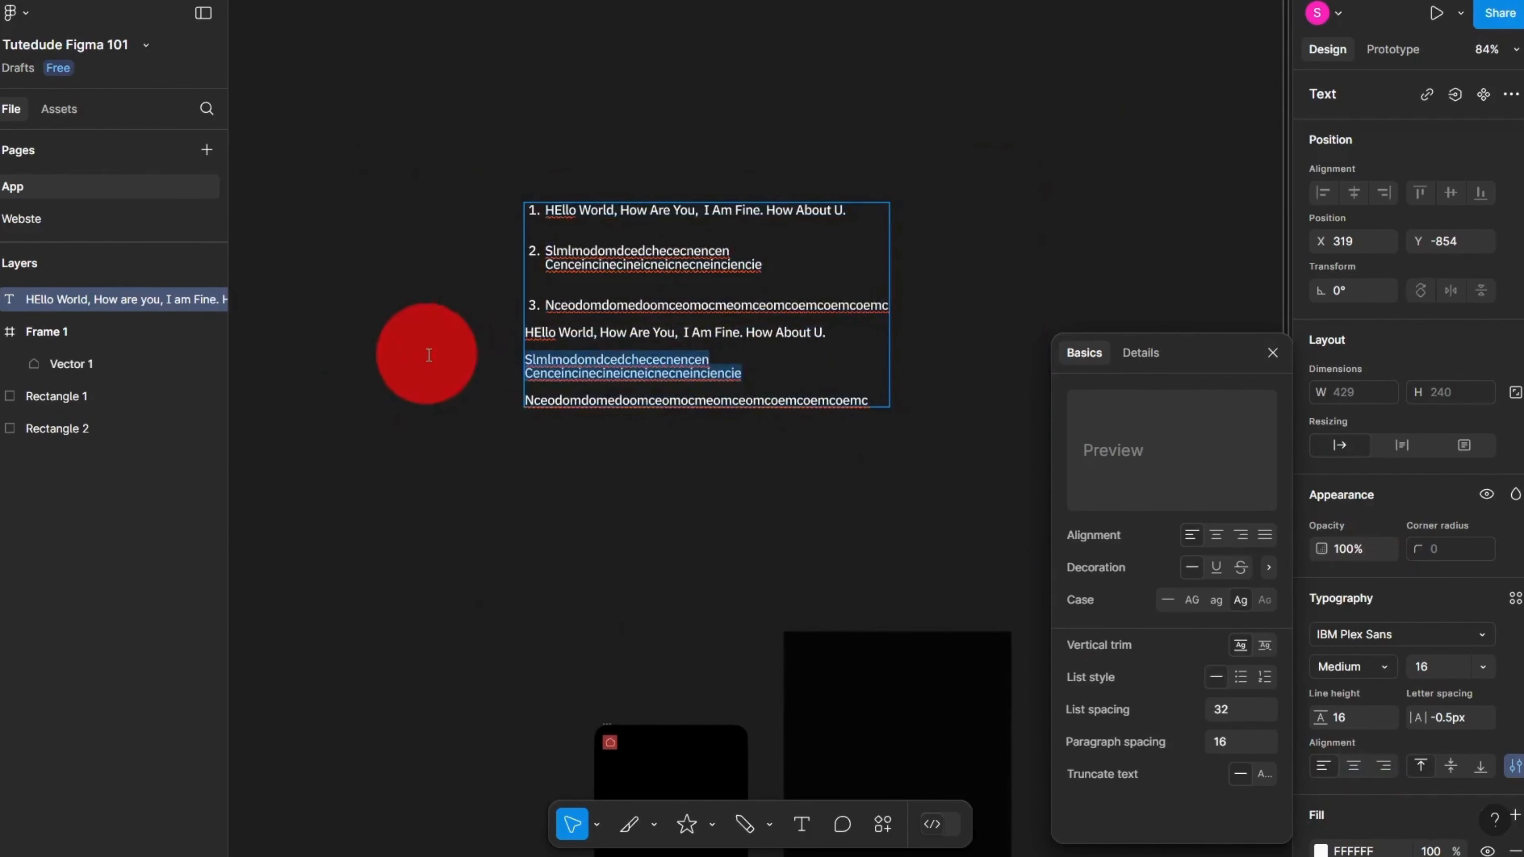
key("ctrl+c")
left_click(565, 436)
scroll(572, 497, "up", 3)
key("ctrl+v")
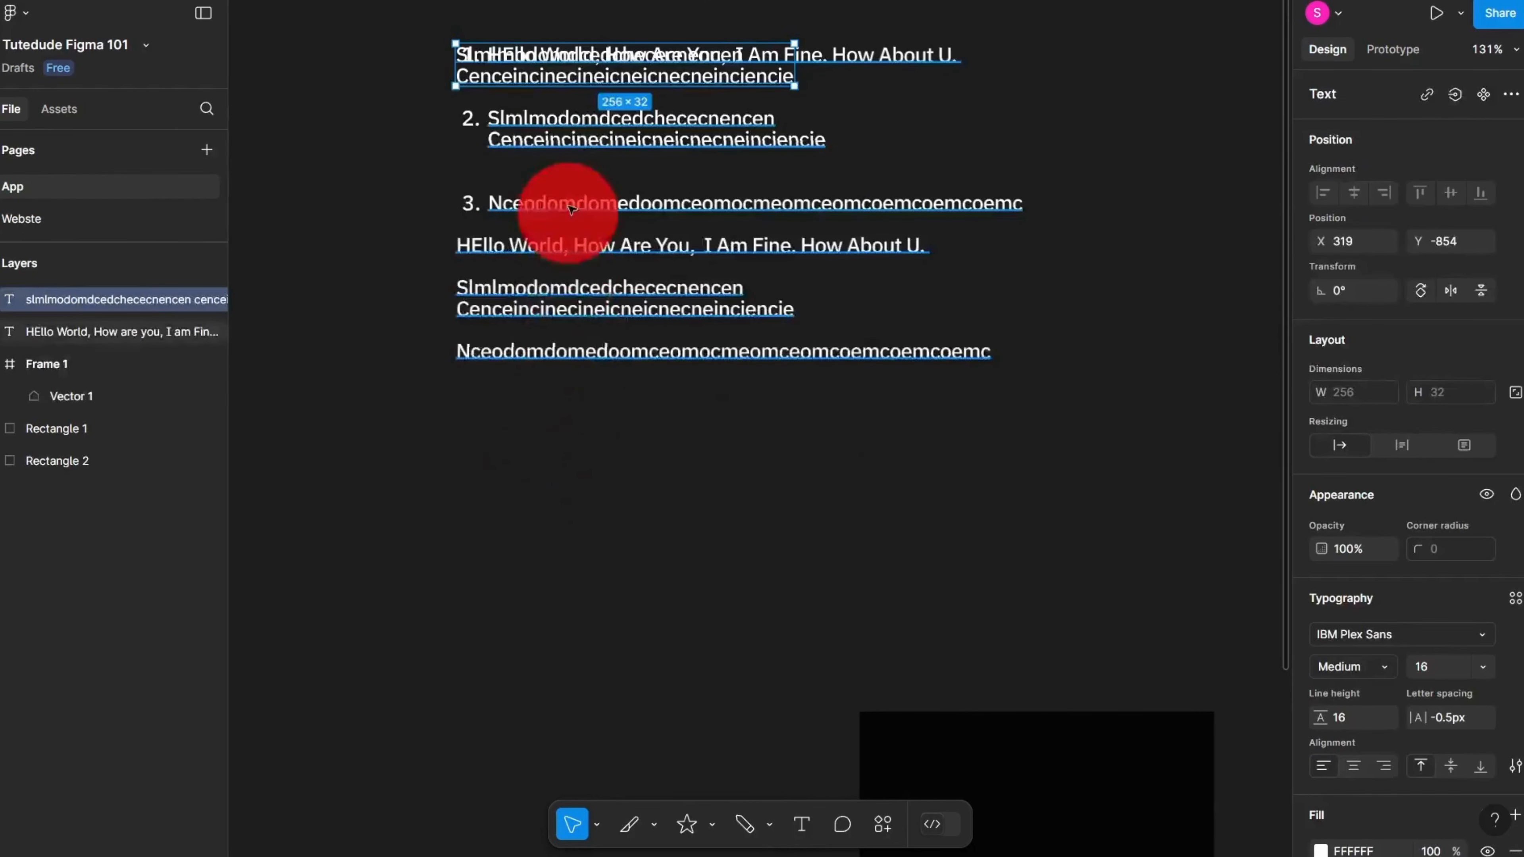
Step: Move the pasted text below the original block to about X 252, Y -488, and join its two lines into one
left_click_drag(545, 54, 456, 538)
left_click(1351, 443)
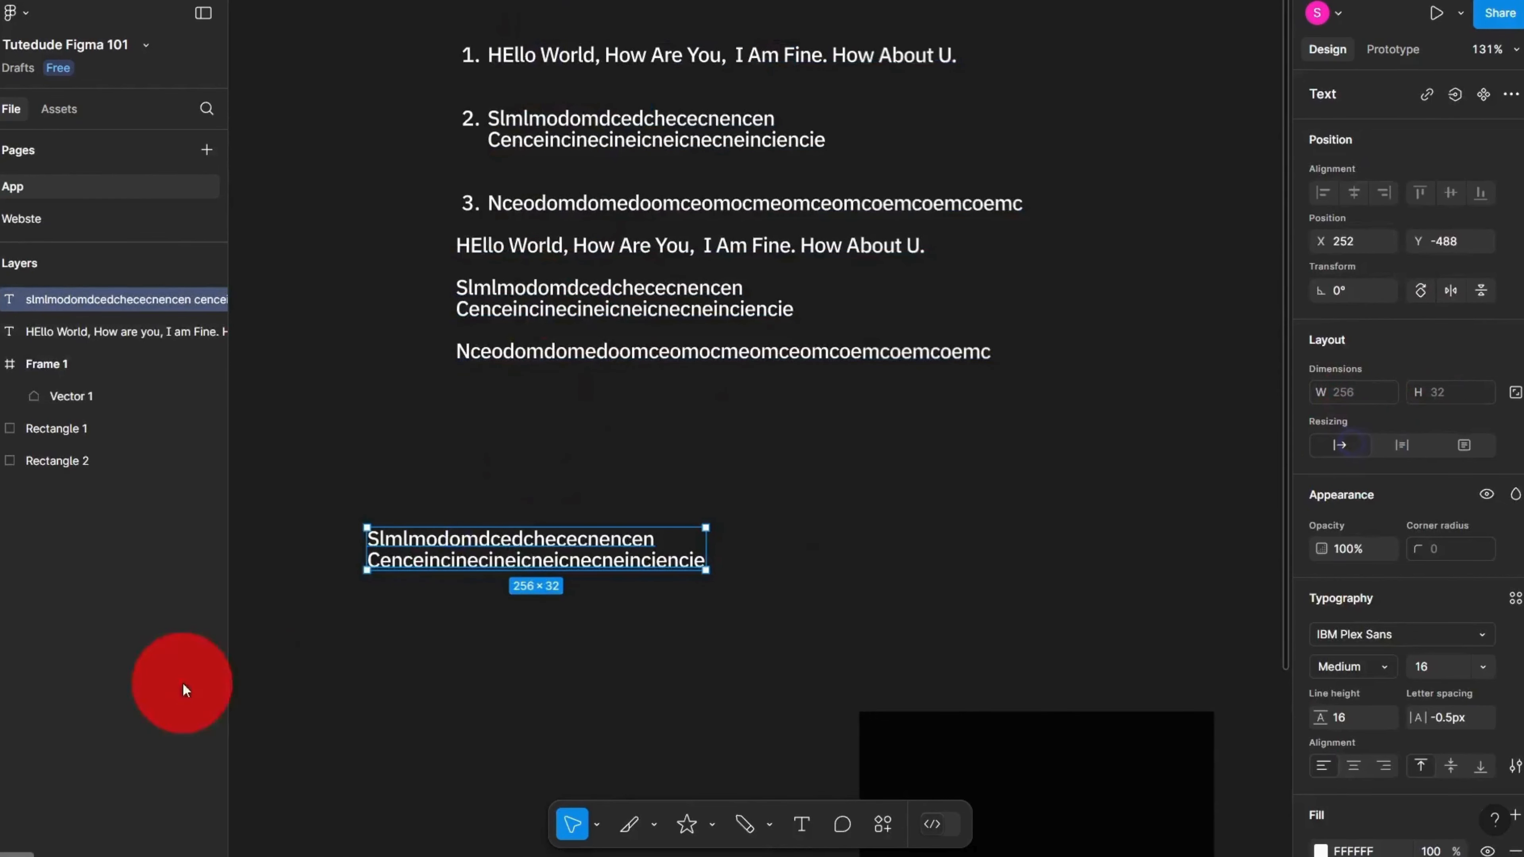
double_click(368, 556)
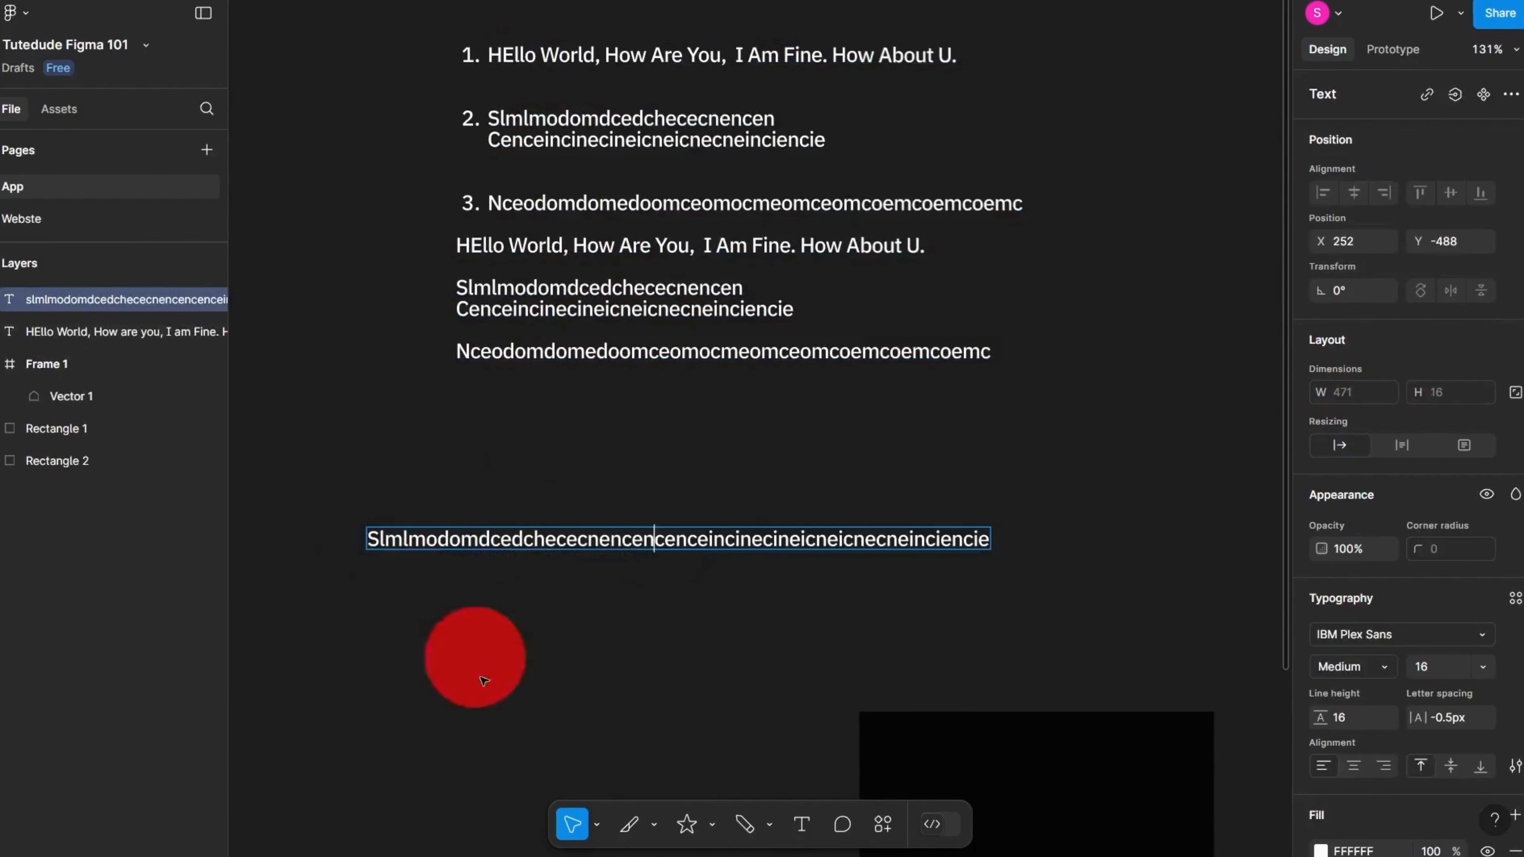
Step: Turn on text truncation for the single-line text and narrow its box to about 193 wide
left_click(1514, 771)
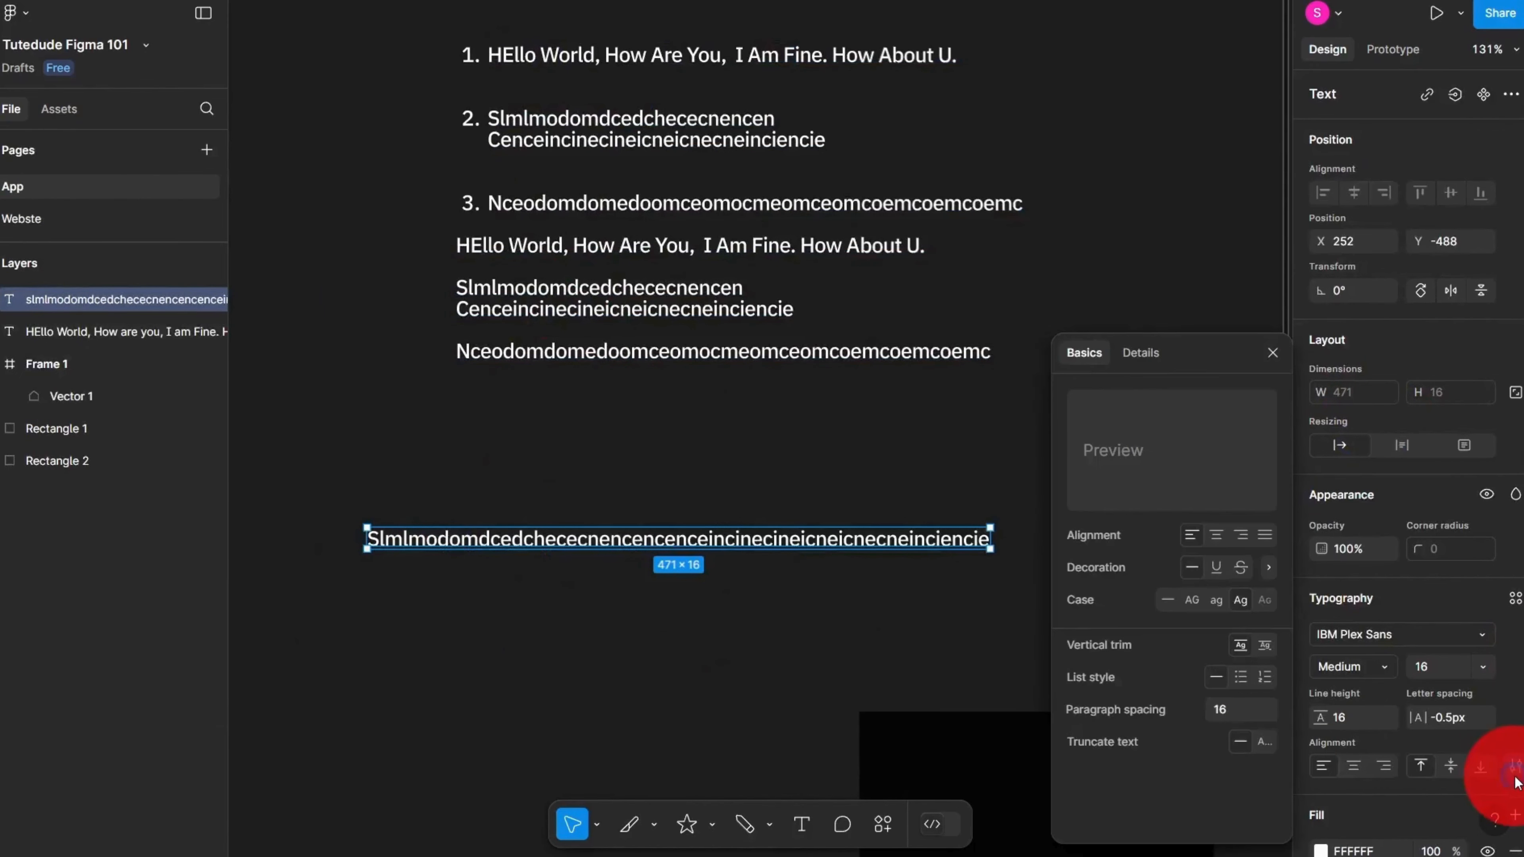
left_click(1259, 743)
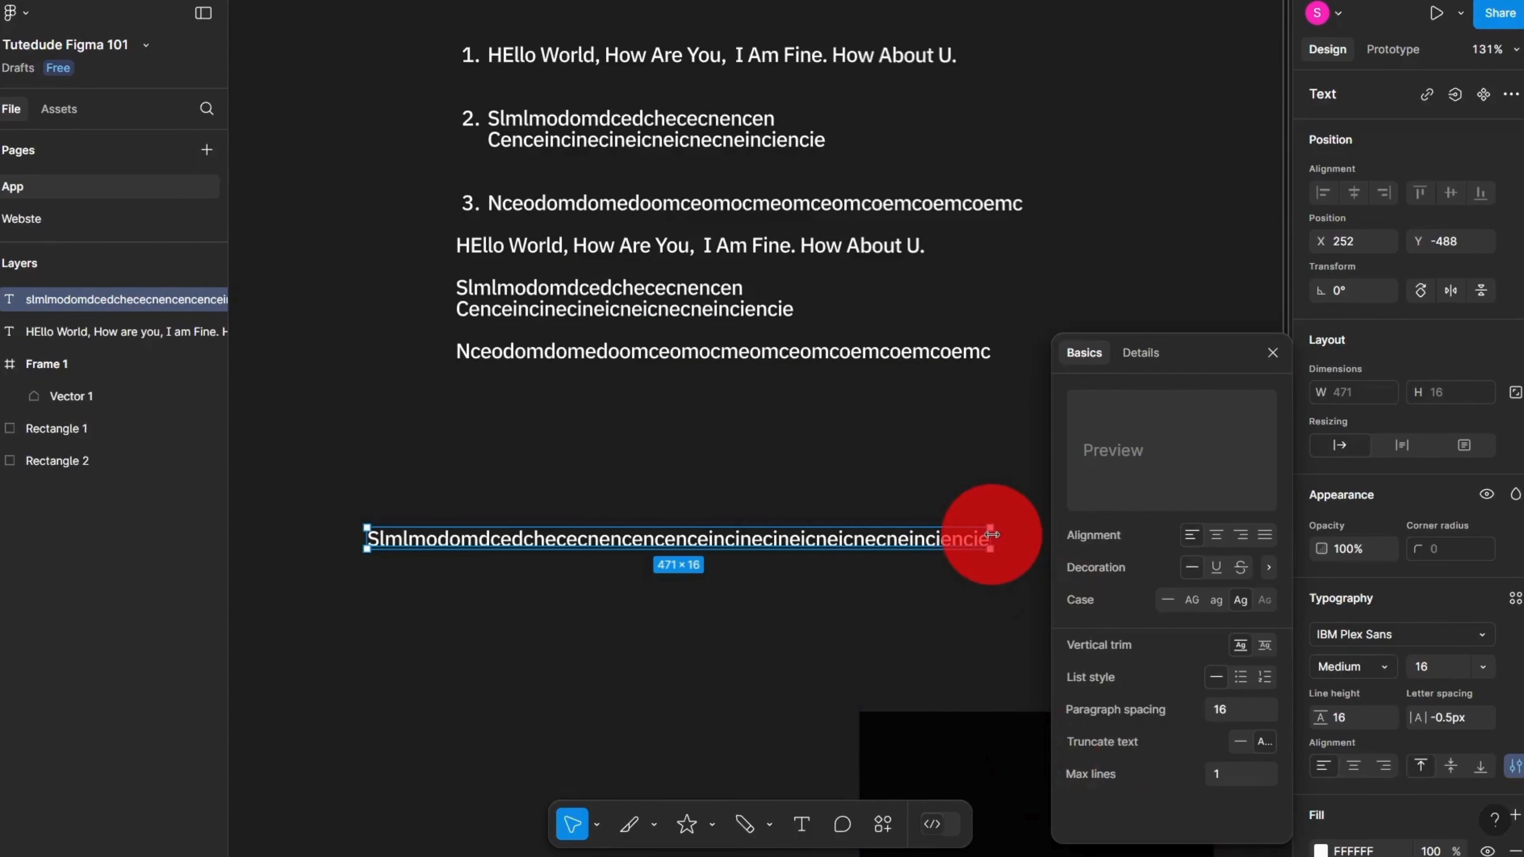
left_click_drag(992, 534, 622, 536)
scroll(460, 603, "up", 3)
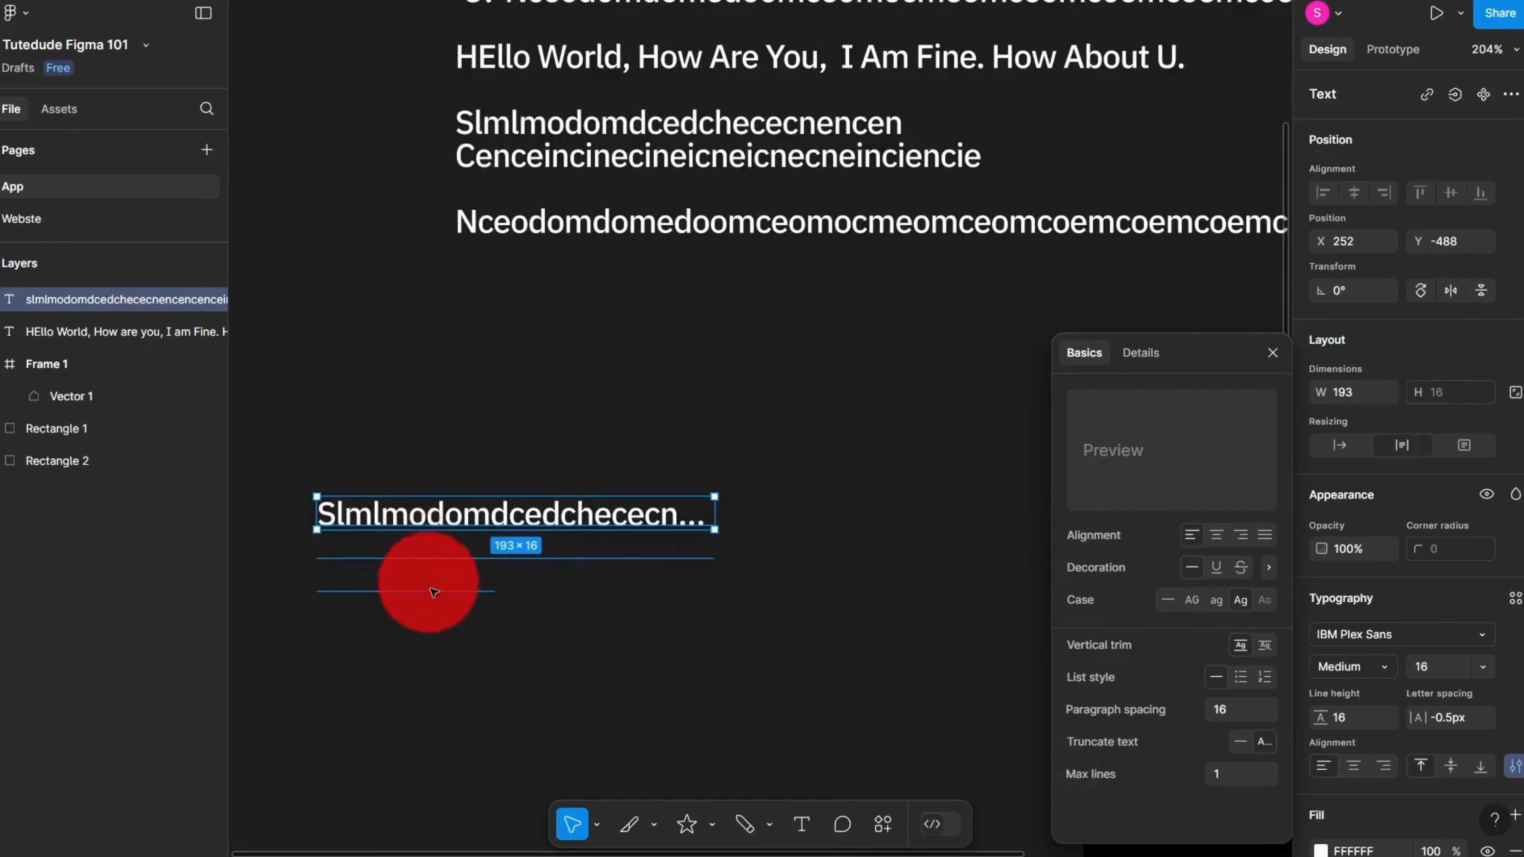
Step: Try a maximum of 2 lines for the truncated text
scroll(664, 589, "up", 3)
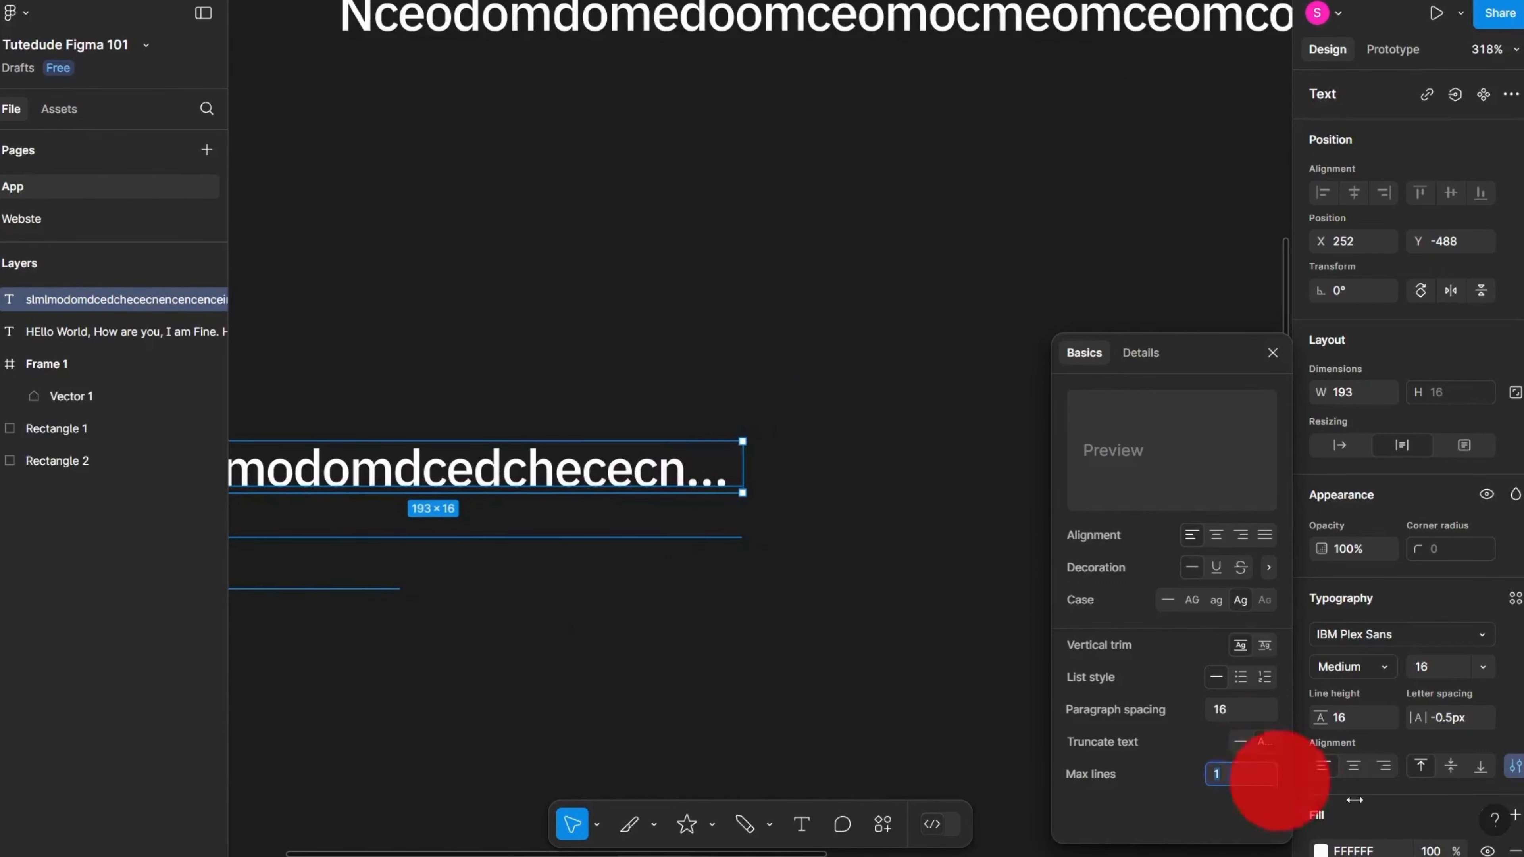
type("2")
key("Return")
scroll(930, 706, "left", 5)
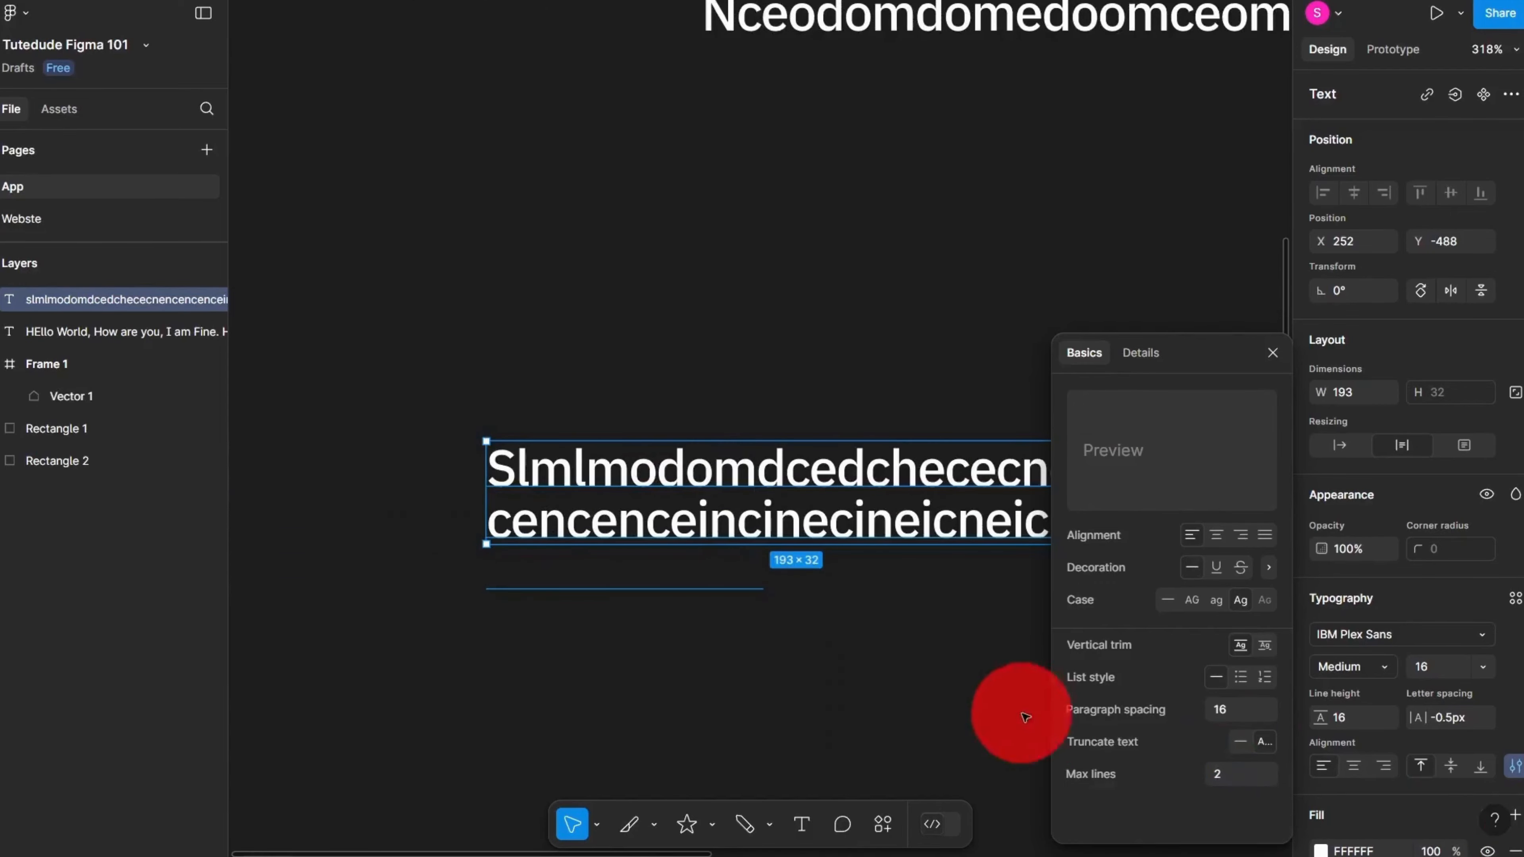
Step: Set the truncated text's maximum lines to 5 and narrow its box to about 92 wide
left_click(1210, 777)
type("5")
left_click(1441, 801)
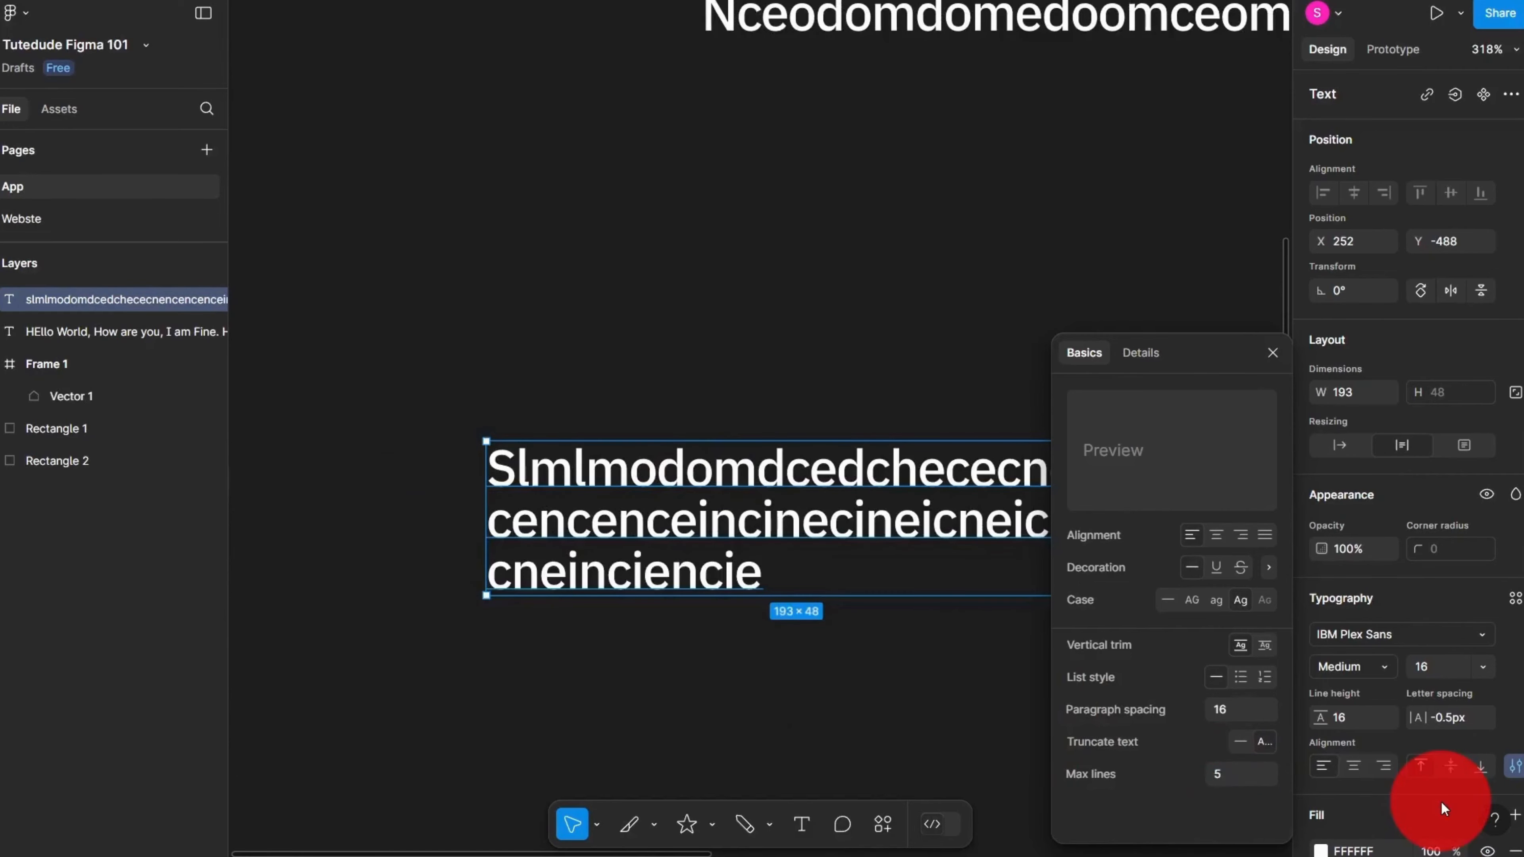
scroll(416, 424, "down", 3)
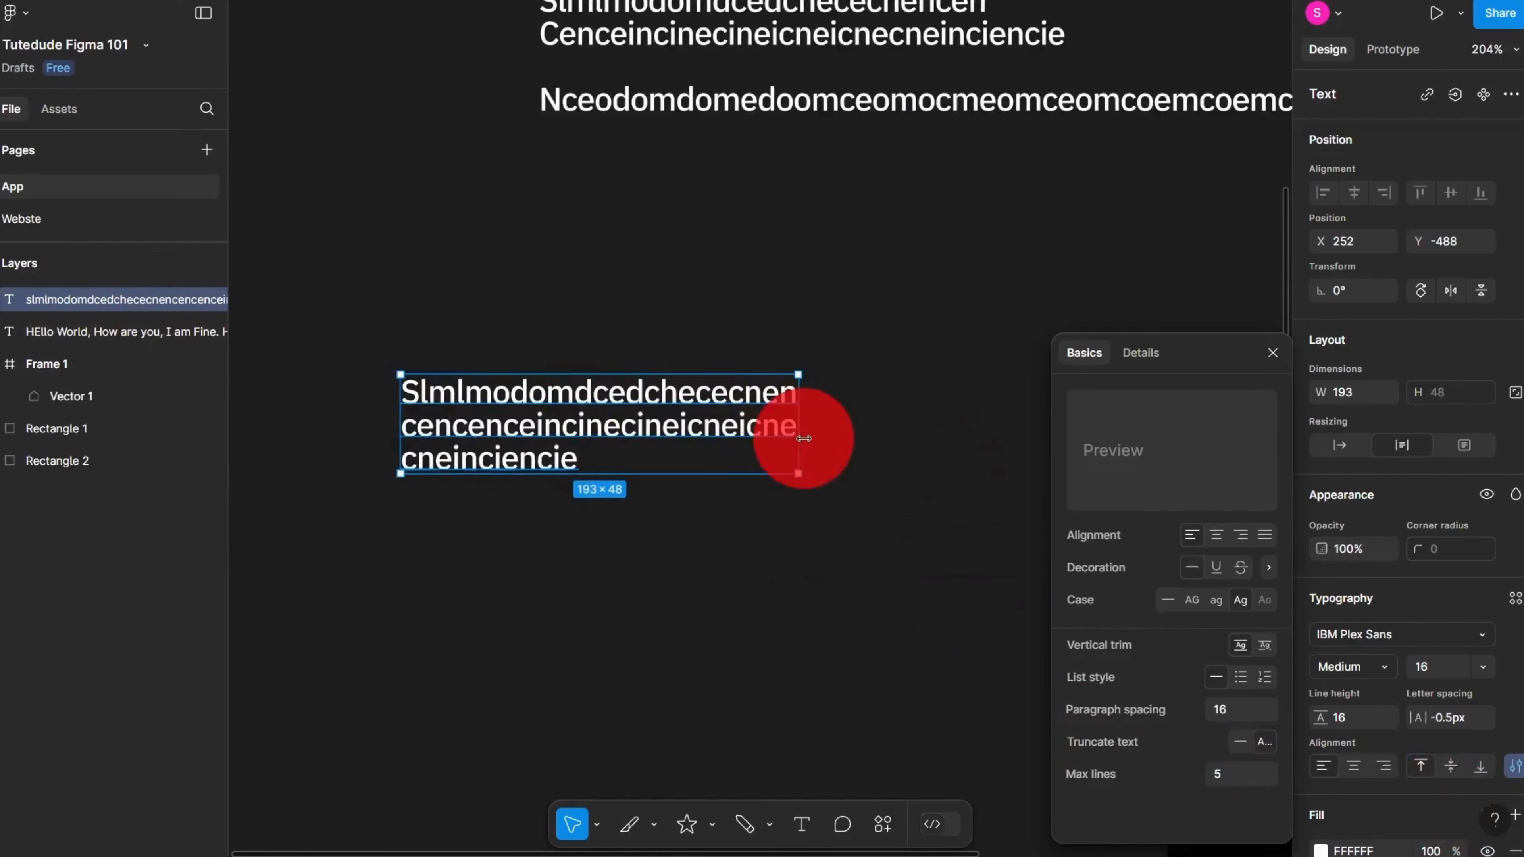
left_click_drag(800, 441, 590, 398)
scroll(637, 411, "down", 4)
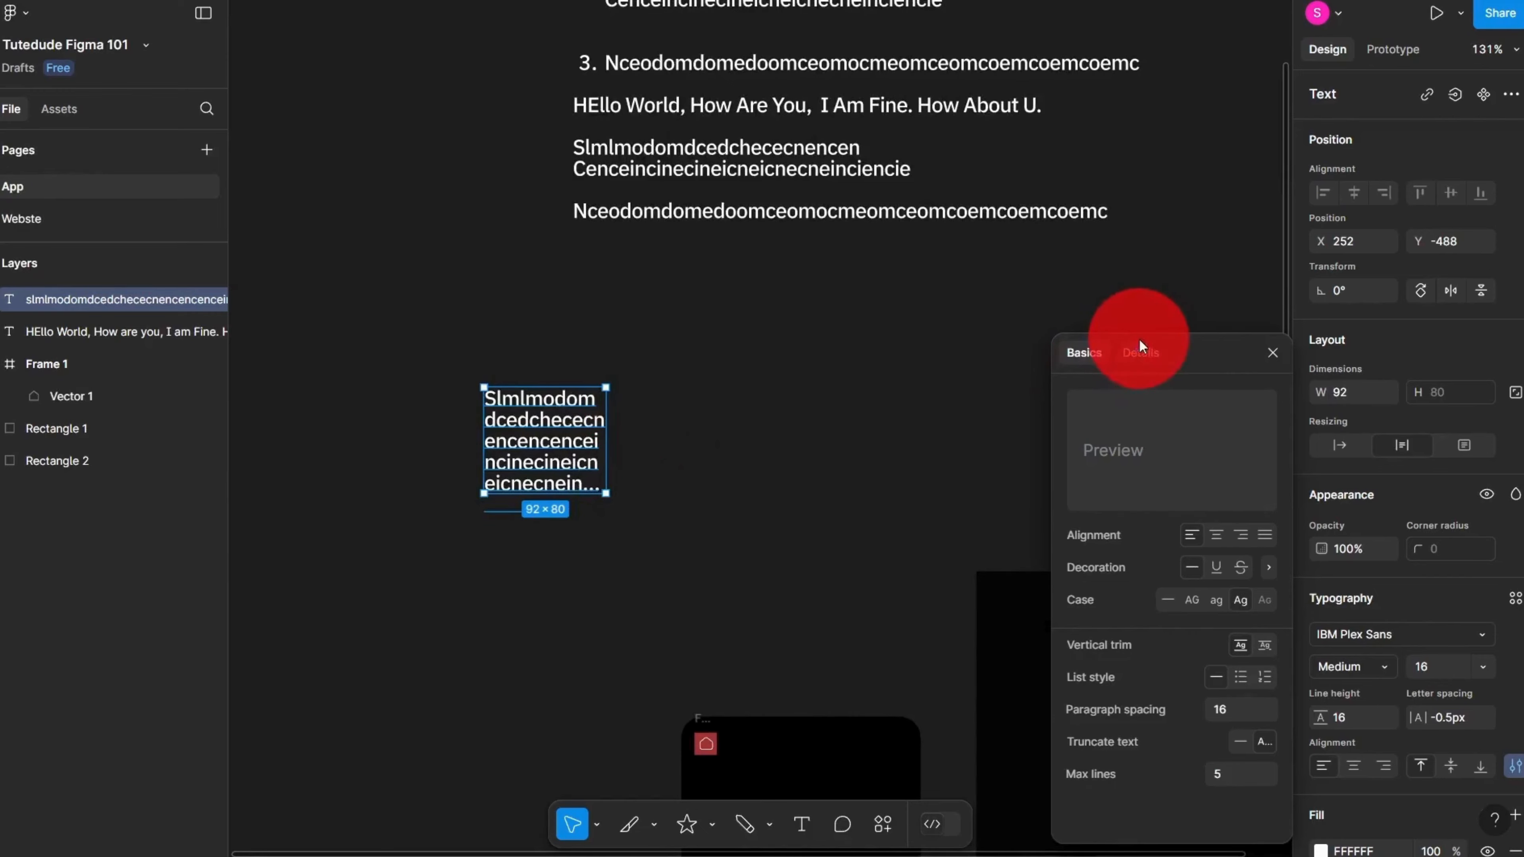
Step: Look through the detailed type settings, including letterforms, stylistic sets and horizontal spacing
left_click(1149, 351)
scroll(1158, 690, "down", 5)
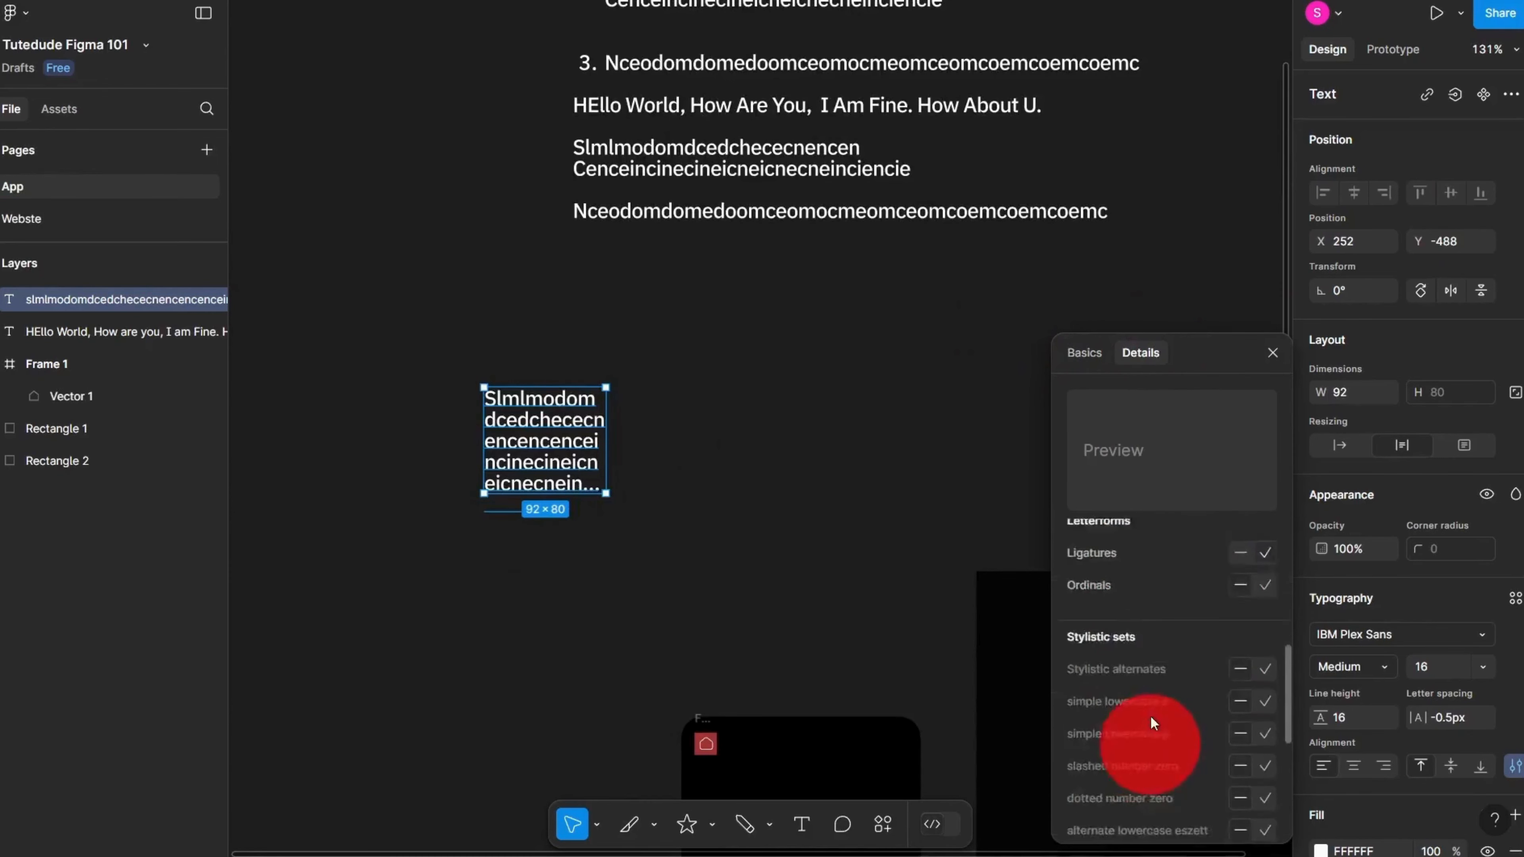
scroll(1140, 768, "down", 3)
scroll(1131, 801, "up", 1)
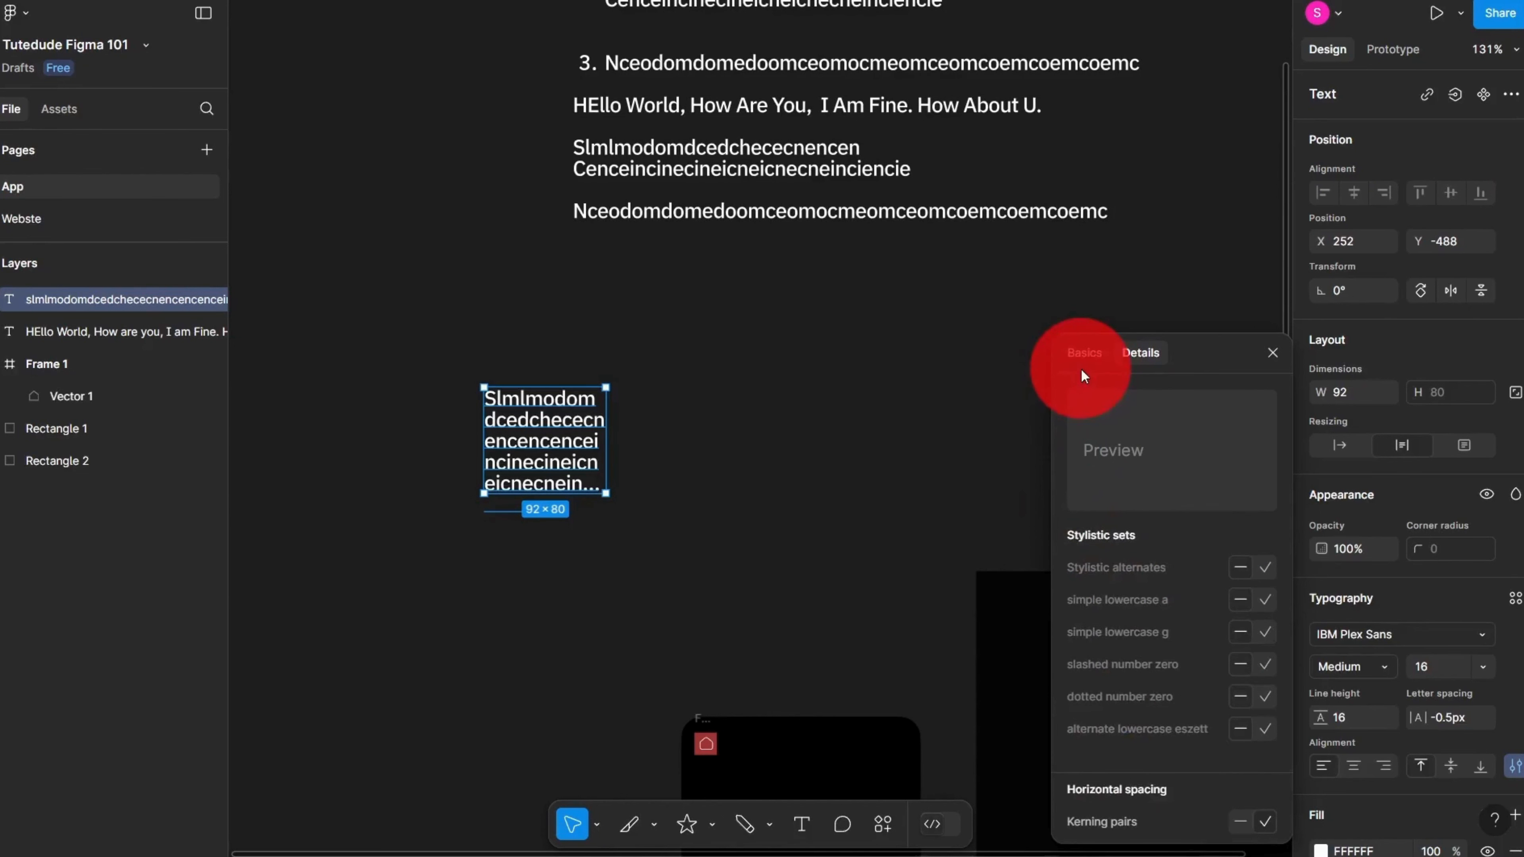
Step: Delete the three plain paragraphs below the numbered list, keeping only the three list items
left_click_drag(968, 235, 827, 447)
left_click(826, 446)
left_click(714, 305)
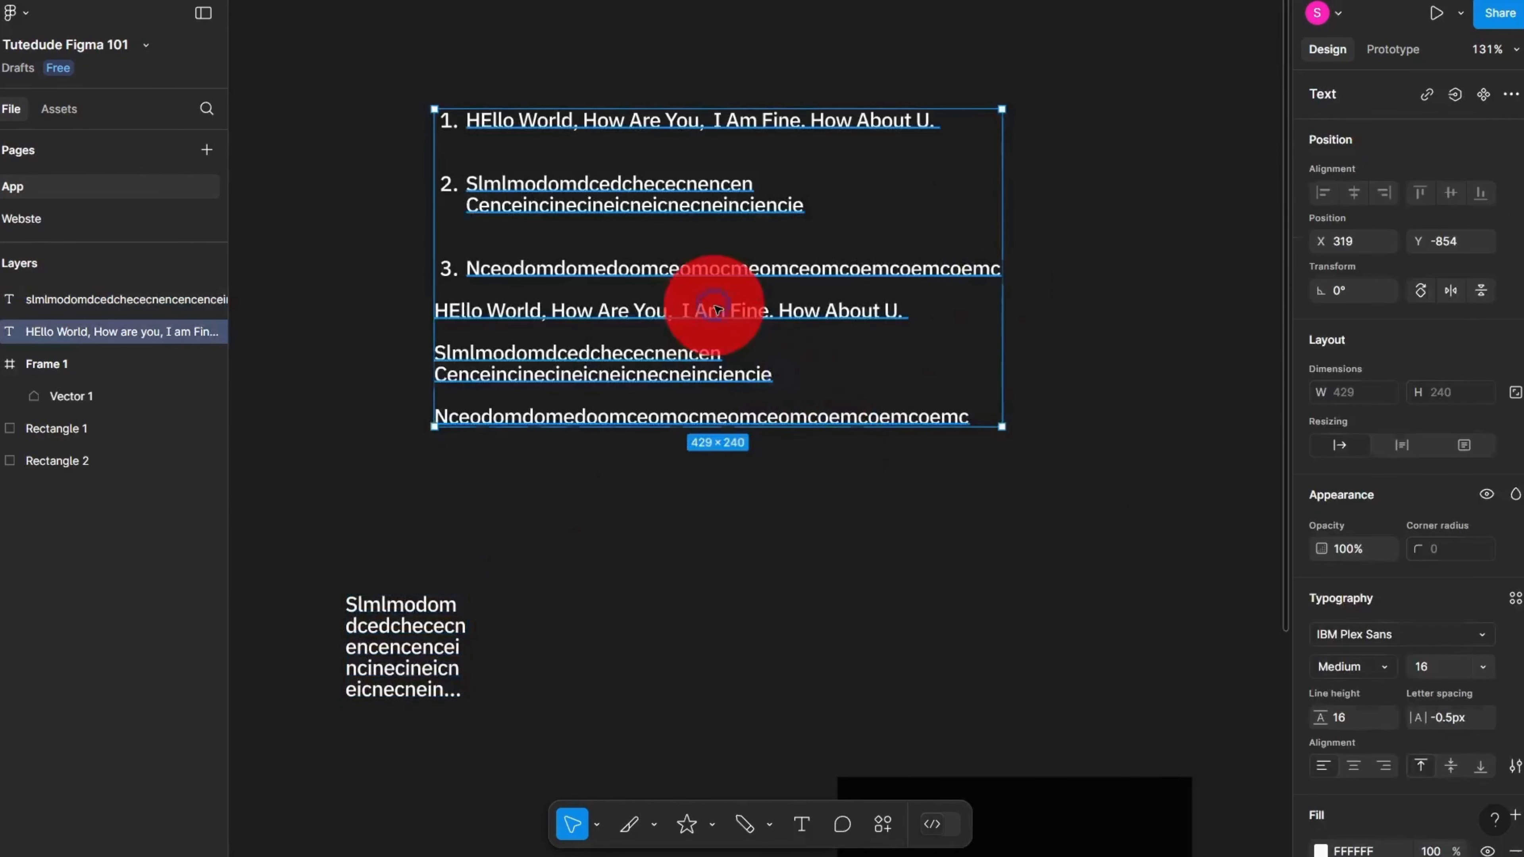
double_click(673, 270)
left_click_drag(1014, 415, 313, 324)
key("BackSpace")
key("BackSpace")
left_click_drag(599, 407, 605, 574)
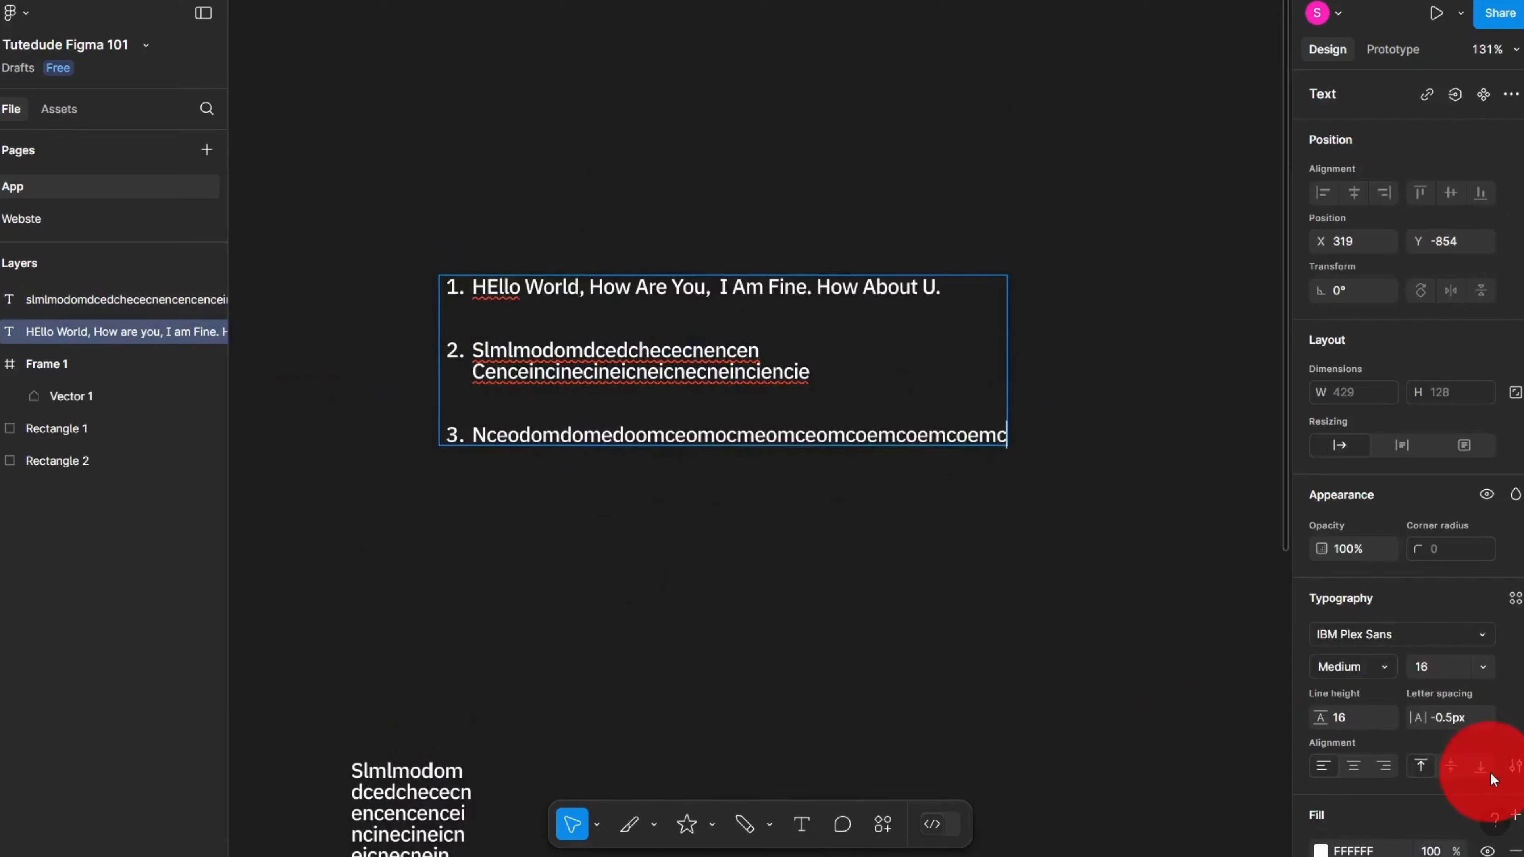
Step: Finish editing the numbered list and turn on hanging lists for the whole text block
left_click(1513, 769)
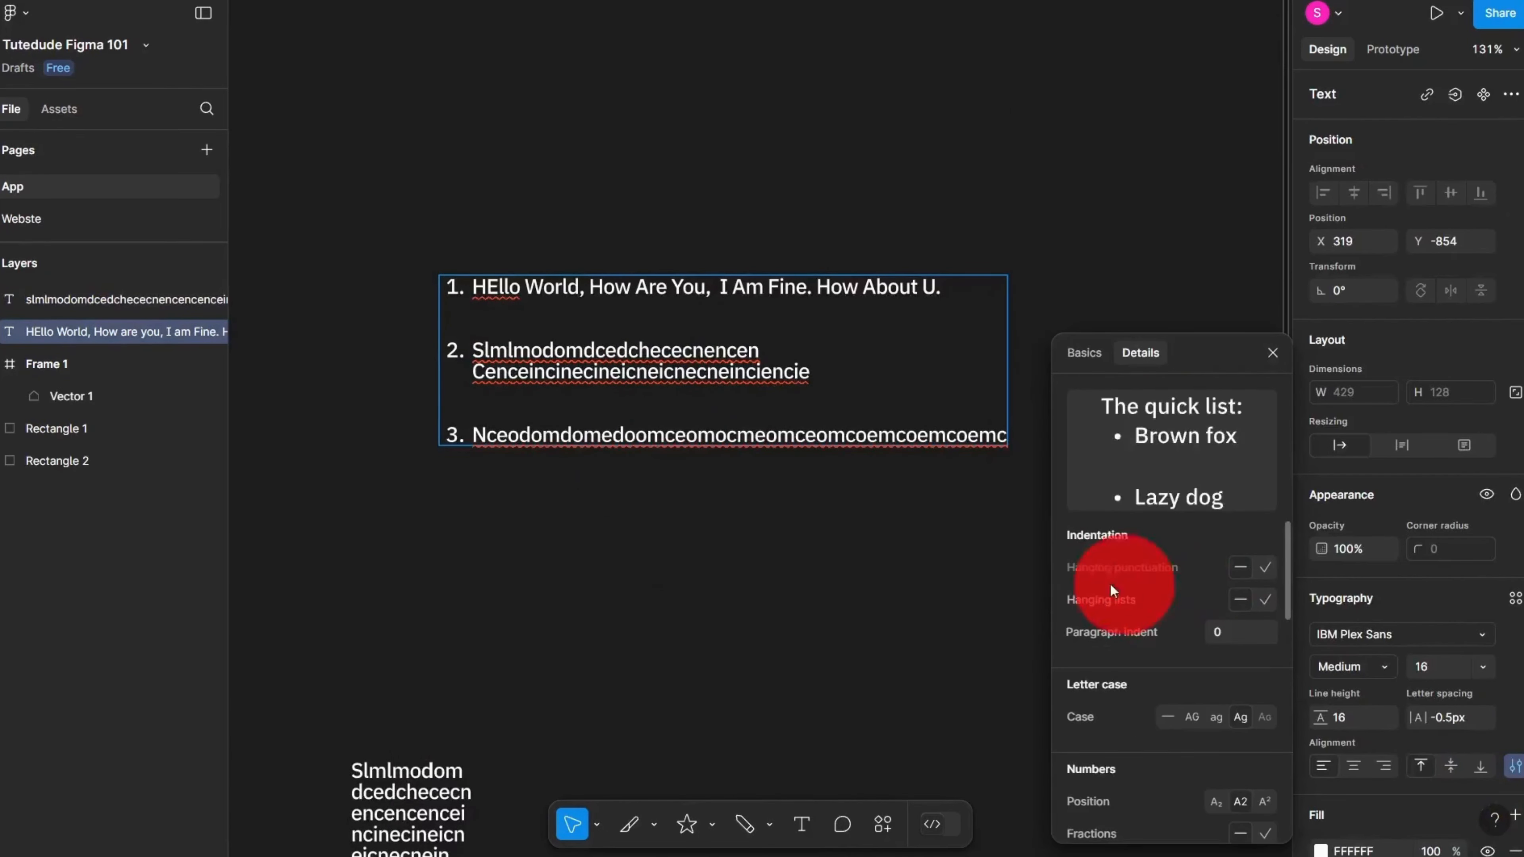
scroll(585, 341, "up", 3)
key("Escape")
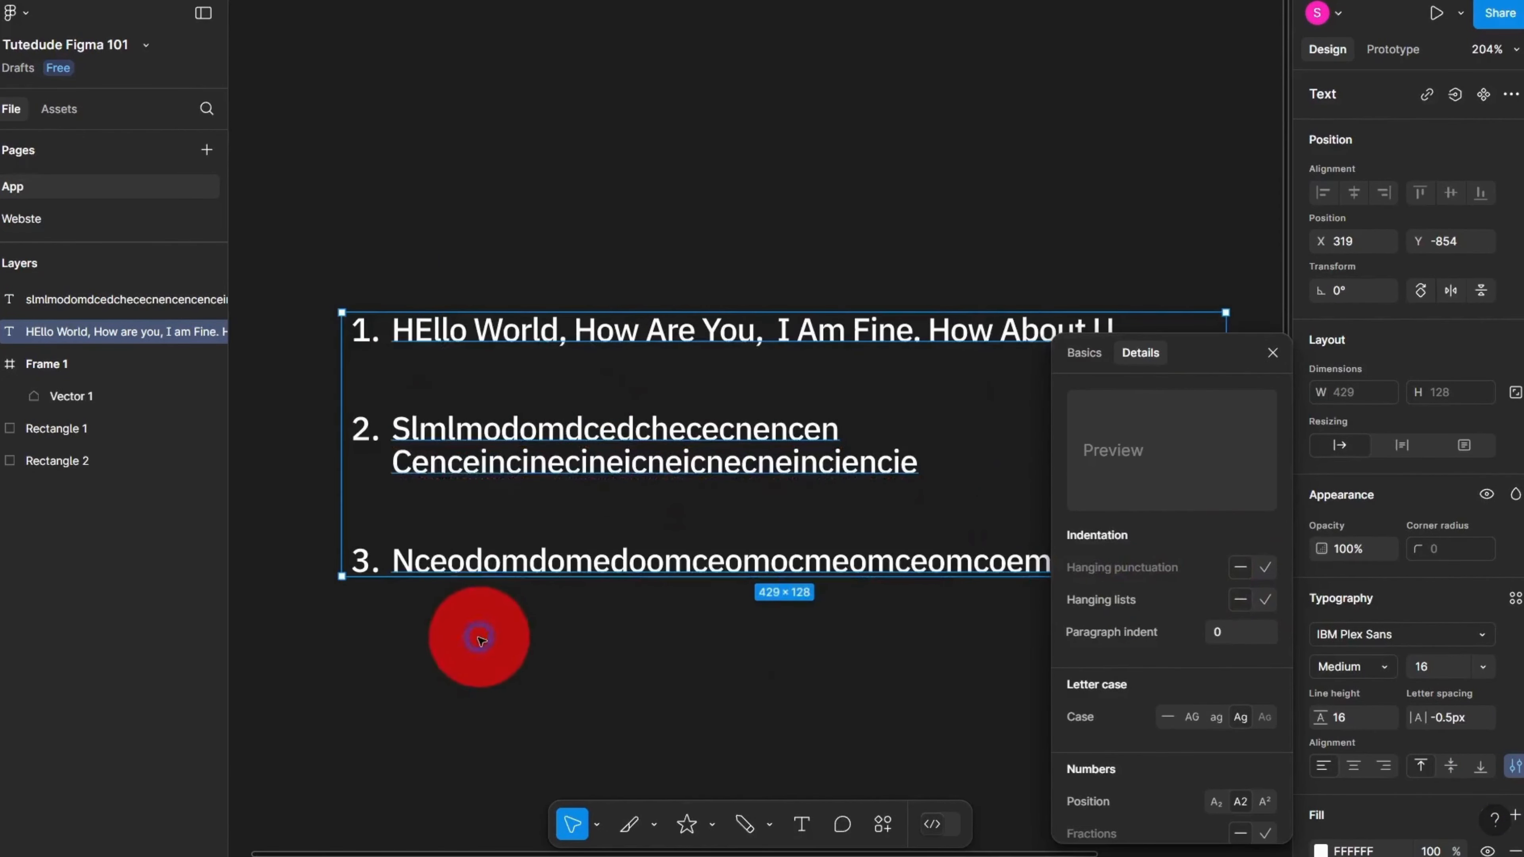
scroll(420, 360, "up", 3)
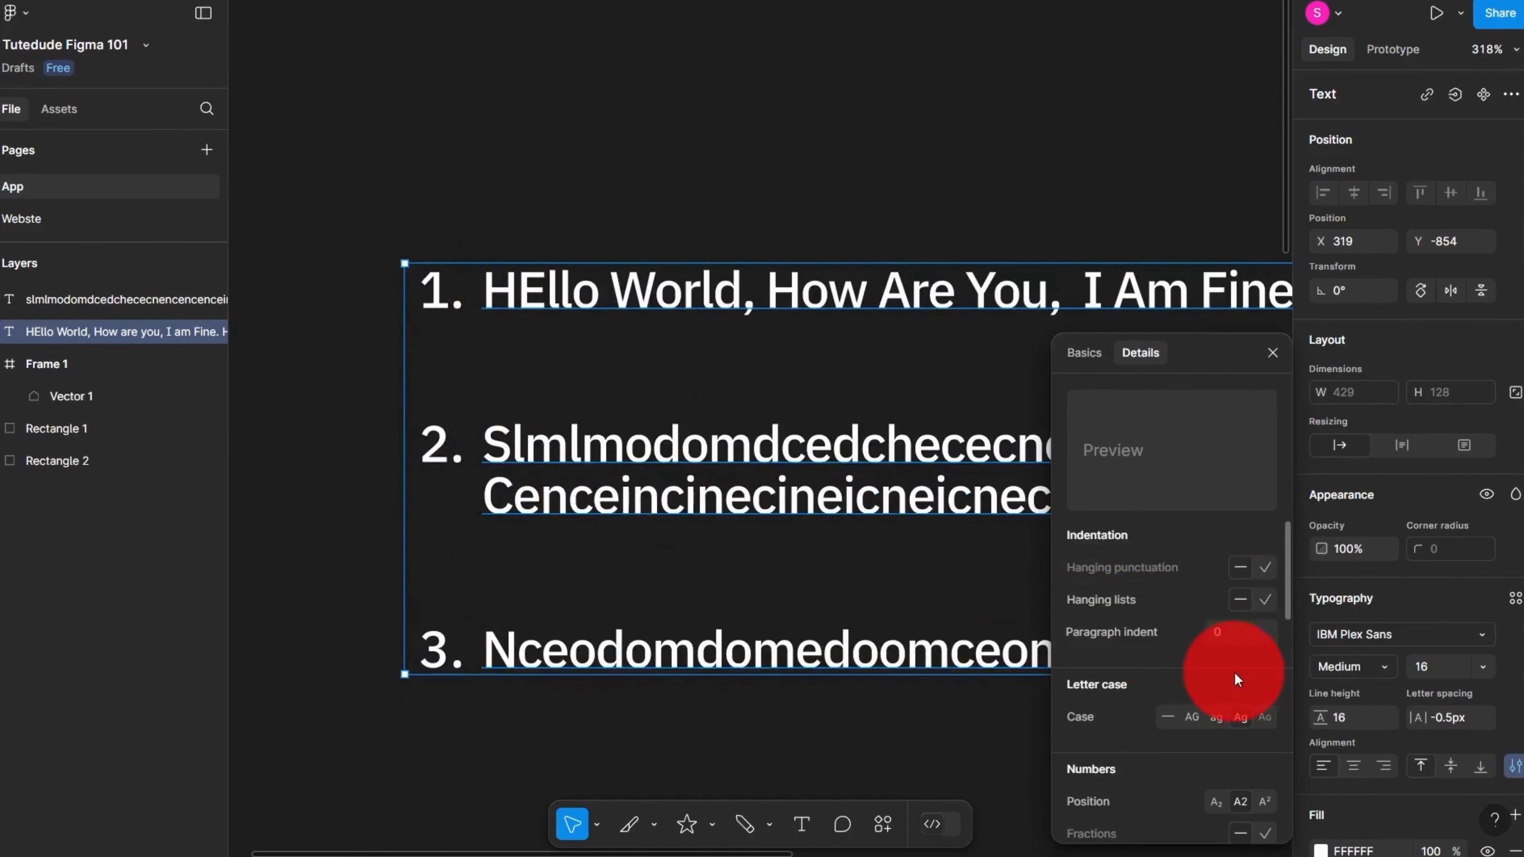
left_click(1264, 600)
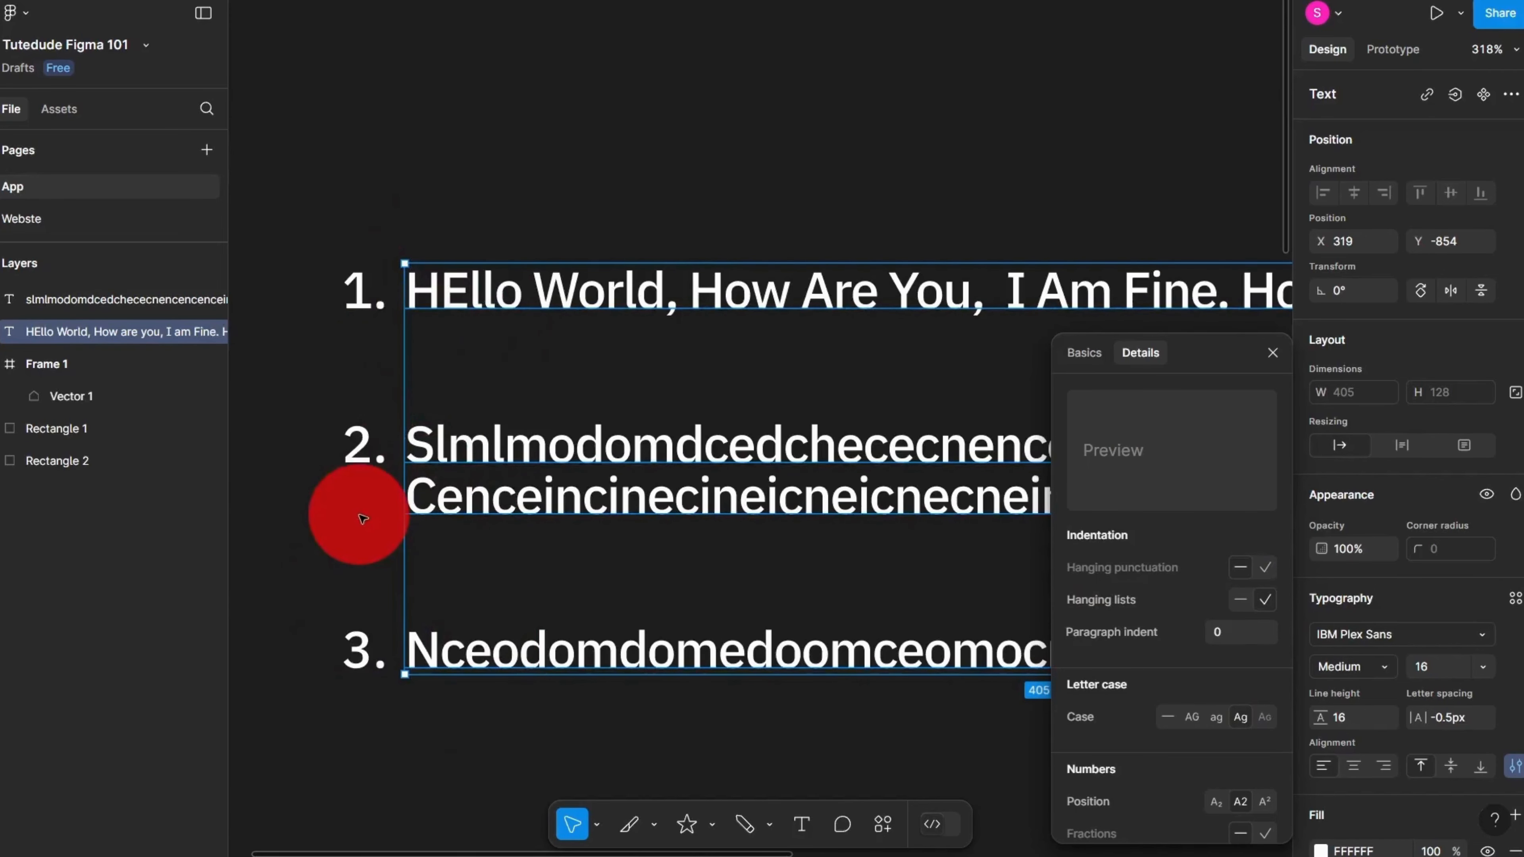
Step: Move the truncated text closer below the numbered list, to about X 301, Y -637
scroll(850, 539, "down", 5)
scroll(850, 539, "down", 1)
left_click_drag(850, 539, 735, 413)
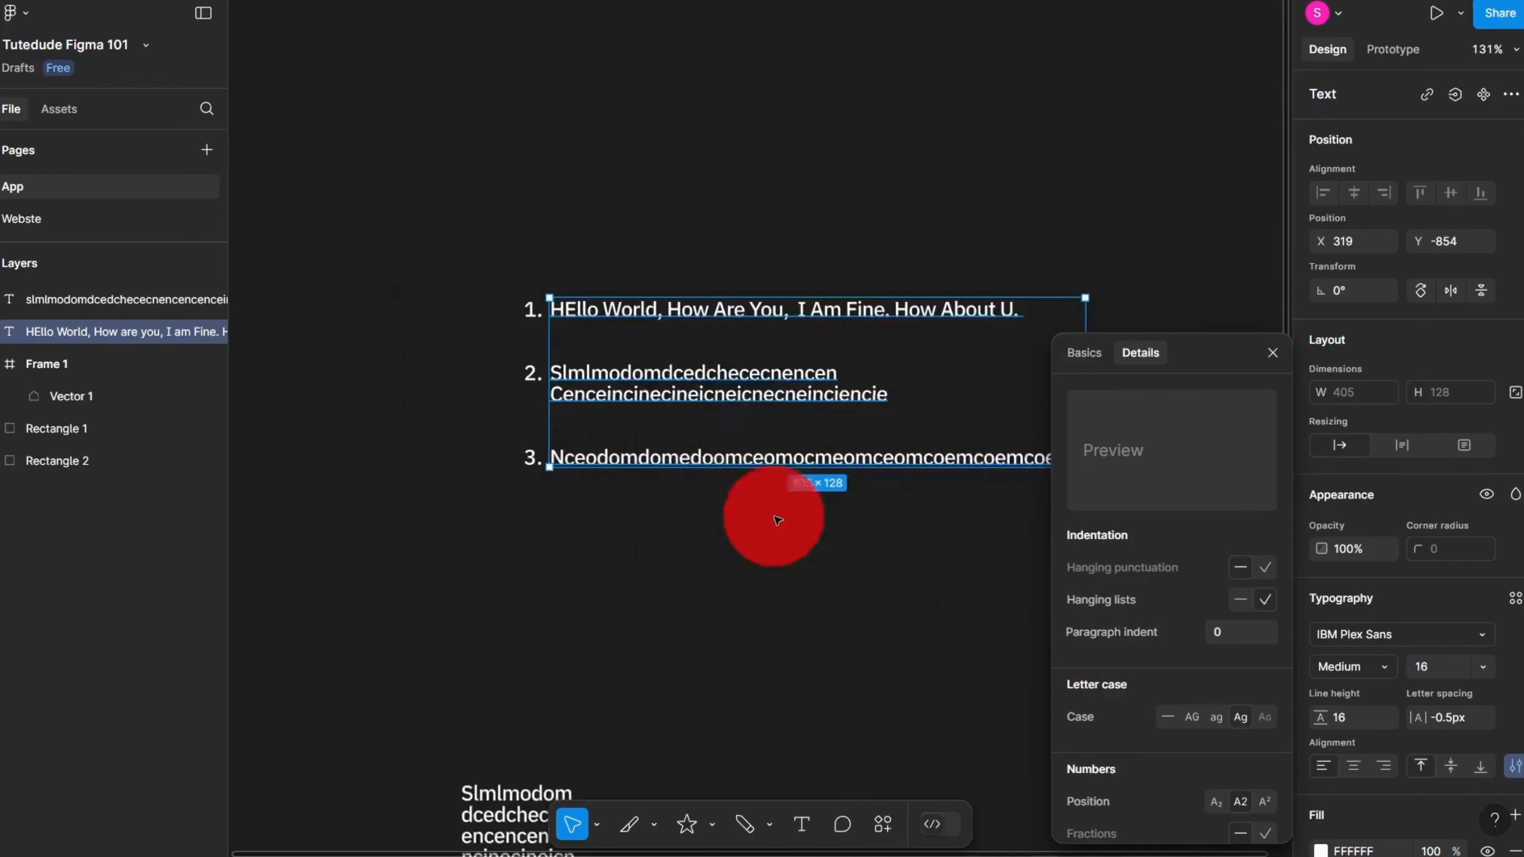
left_click_drag(693, 510, 639, 348)
left_click(518, 500)
double_click(518, 500)
scroll(518, 500, "up", 2)
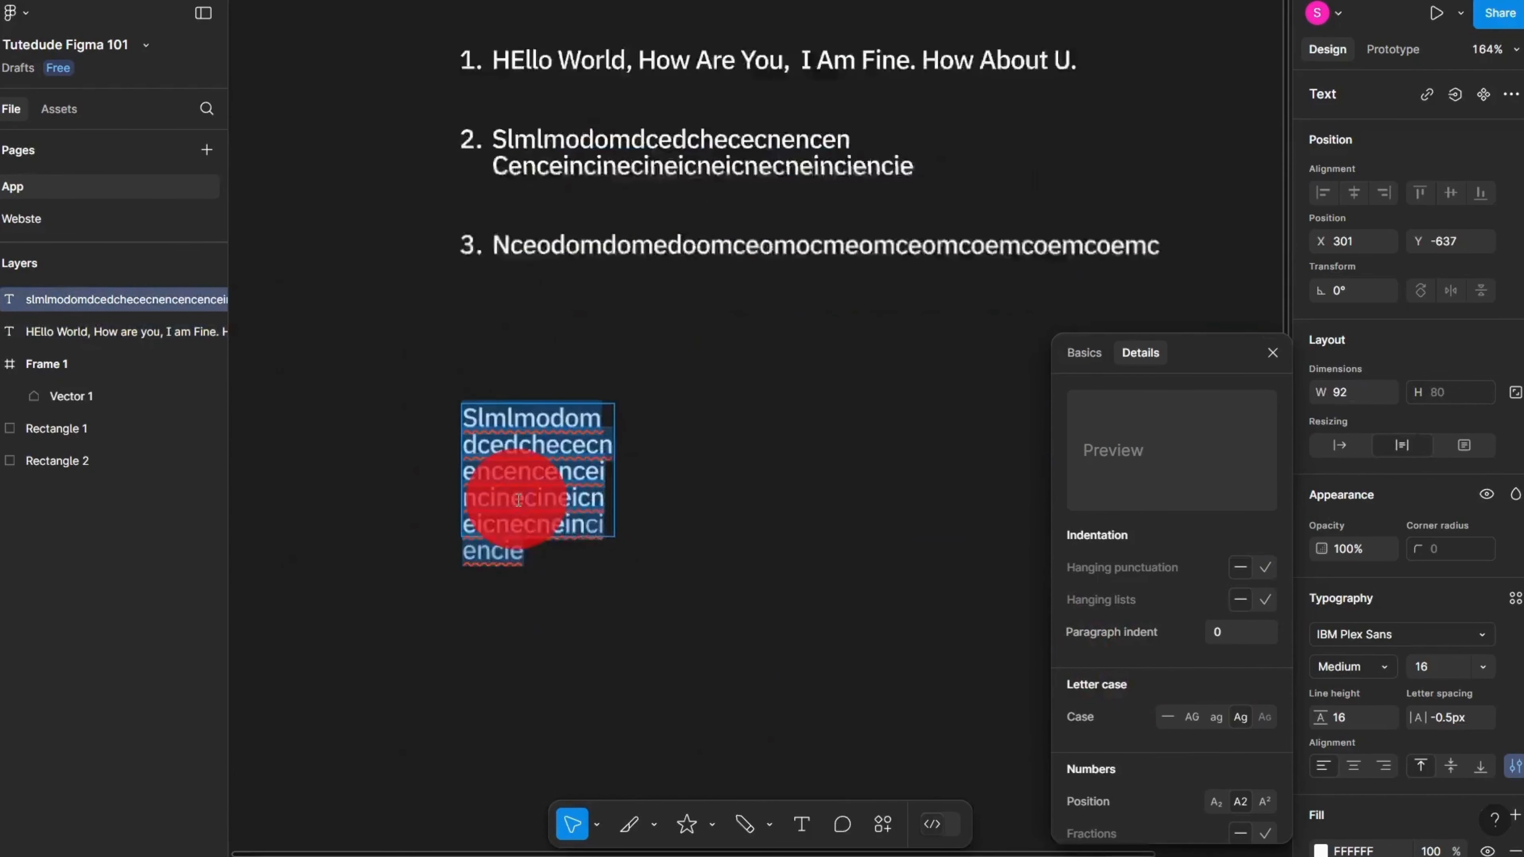
left_click(710, 580)
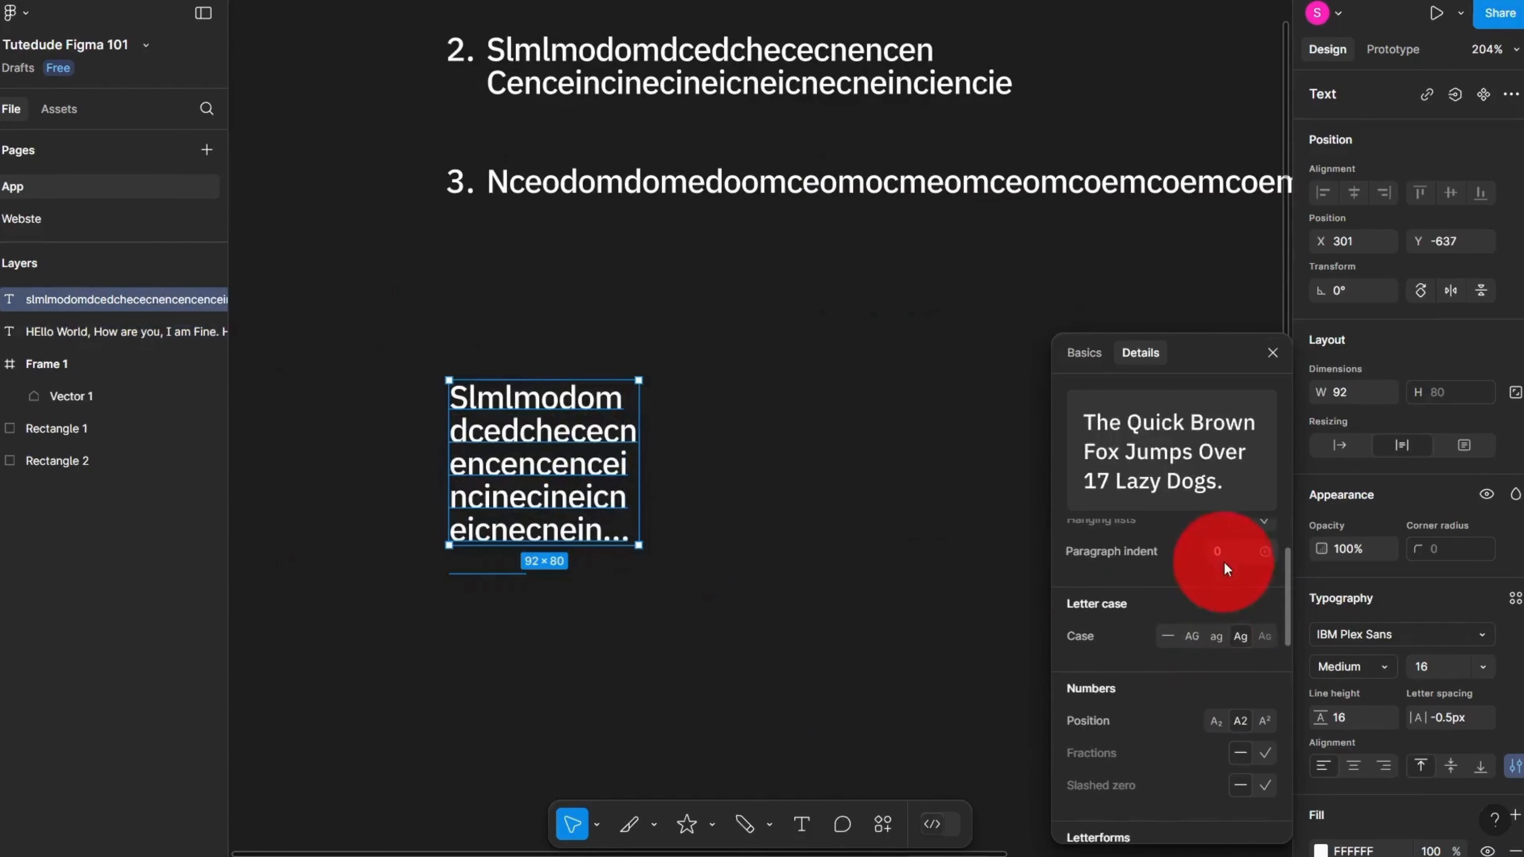
Step: Widen the truncated text's box to about 257 and insert a paragraph break after "Slmlmodomdcedchececnencencenc"
left_click(676, 464)
left_click(646, 436)
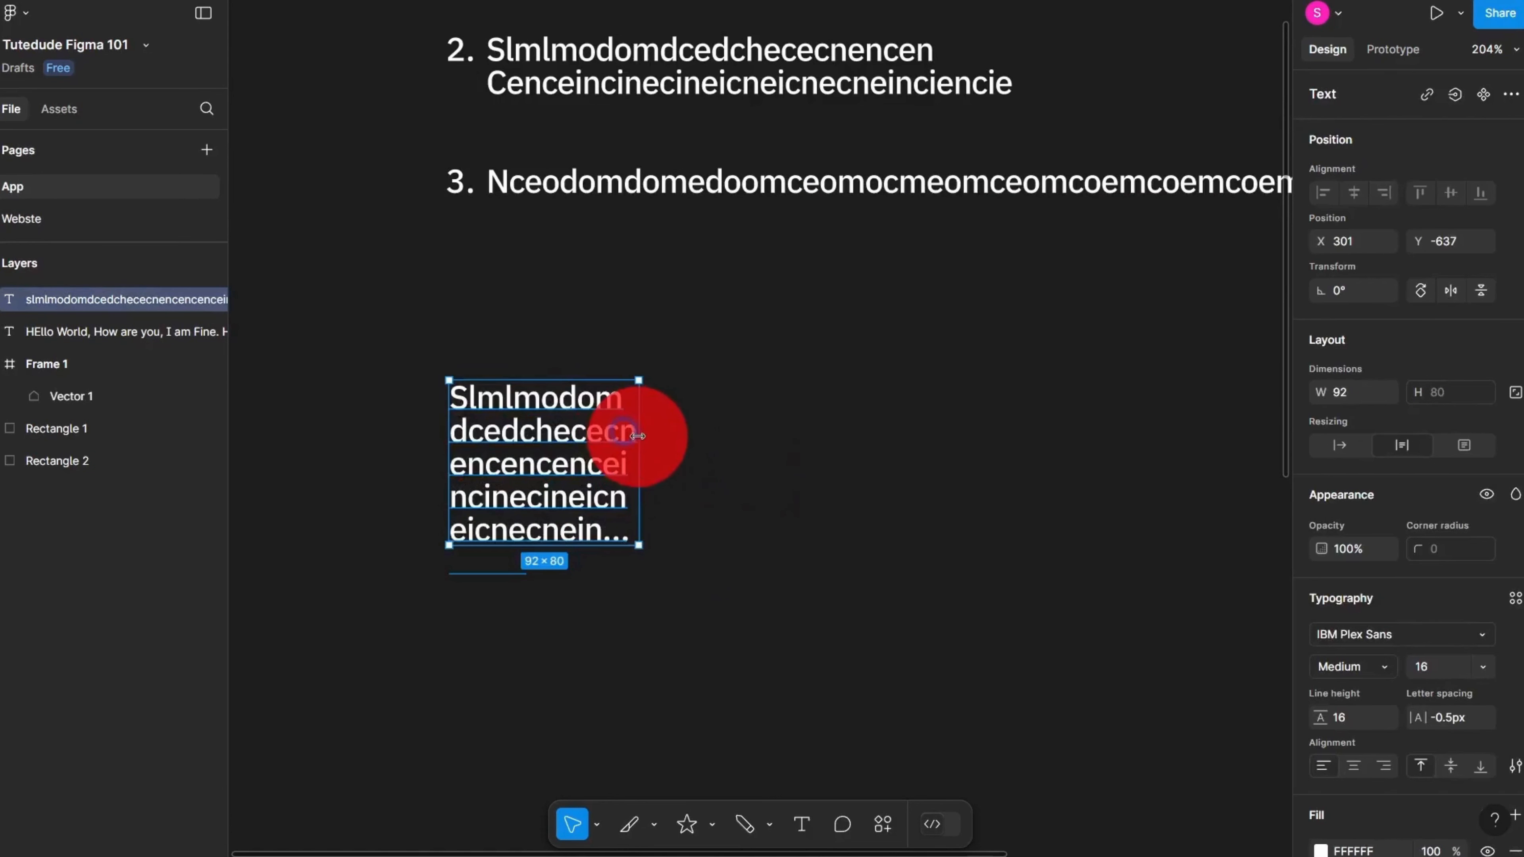
left_click_drag(645, 436, 980, 436)
double_click(827, 436)
left_click(948, 411)
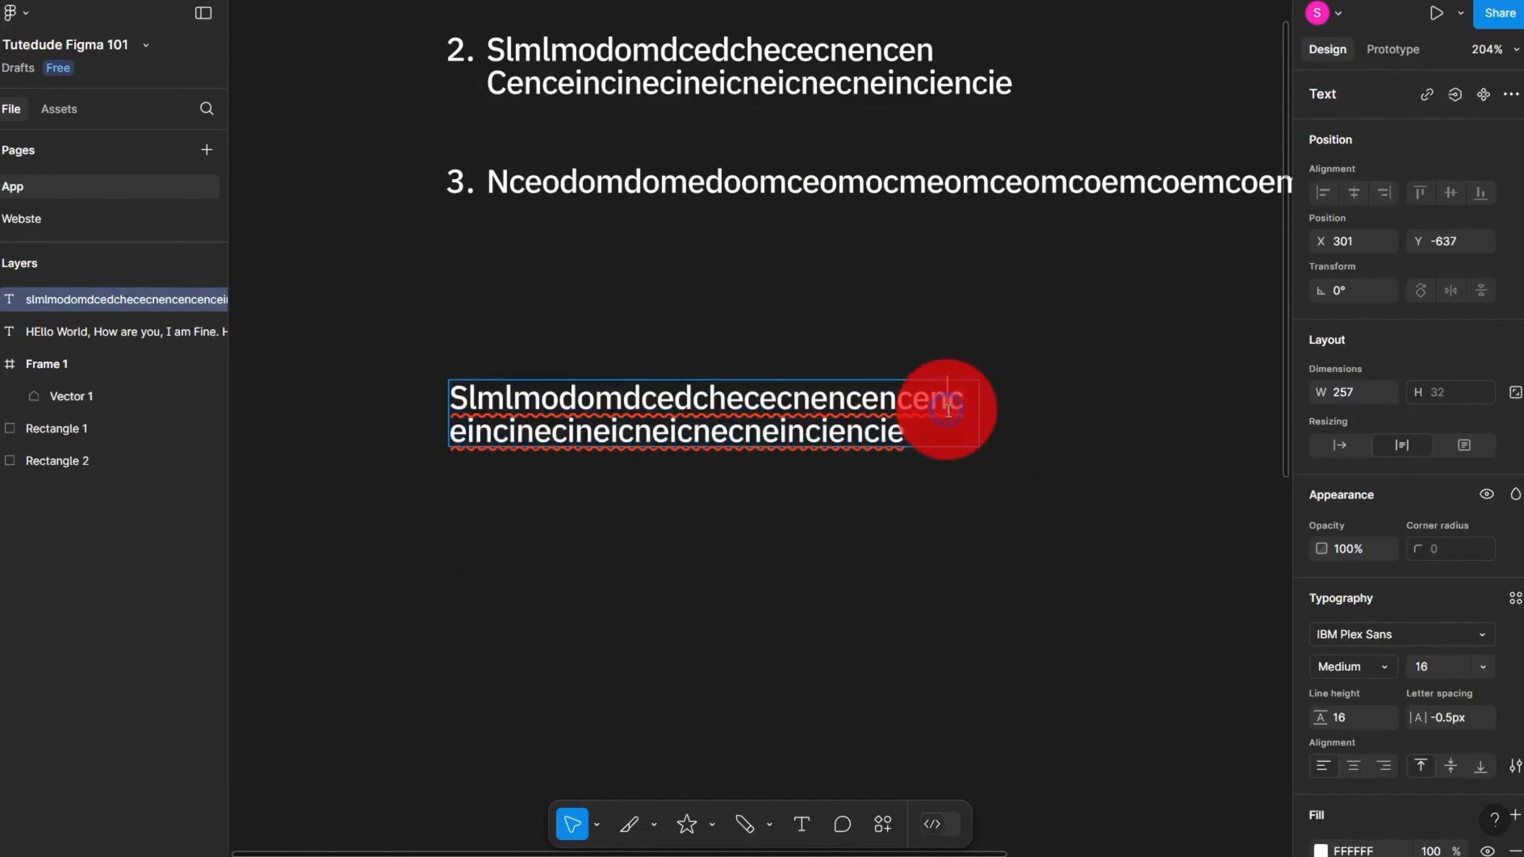
key("Return")
key("Escape")
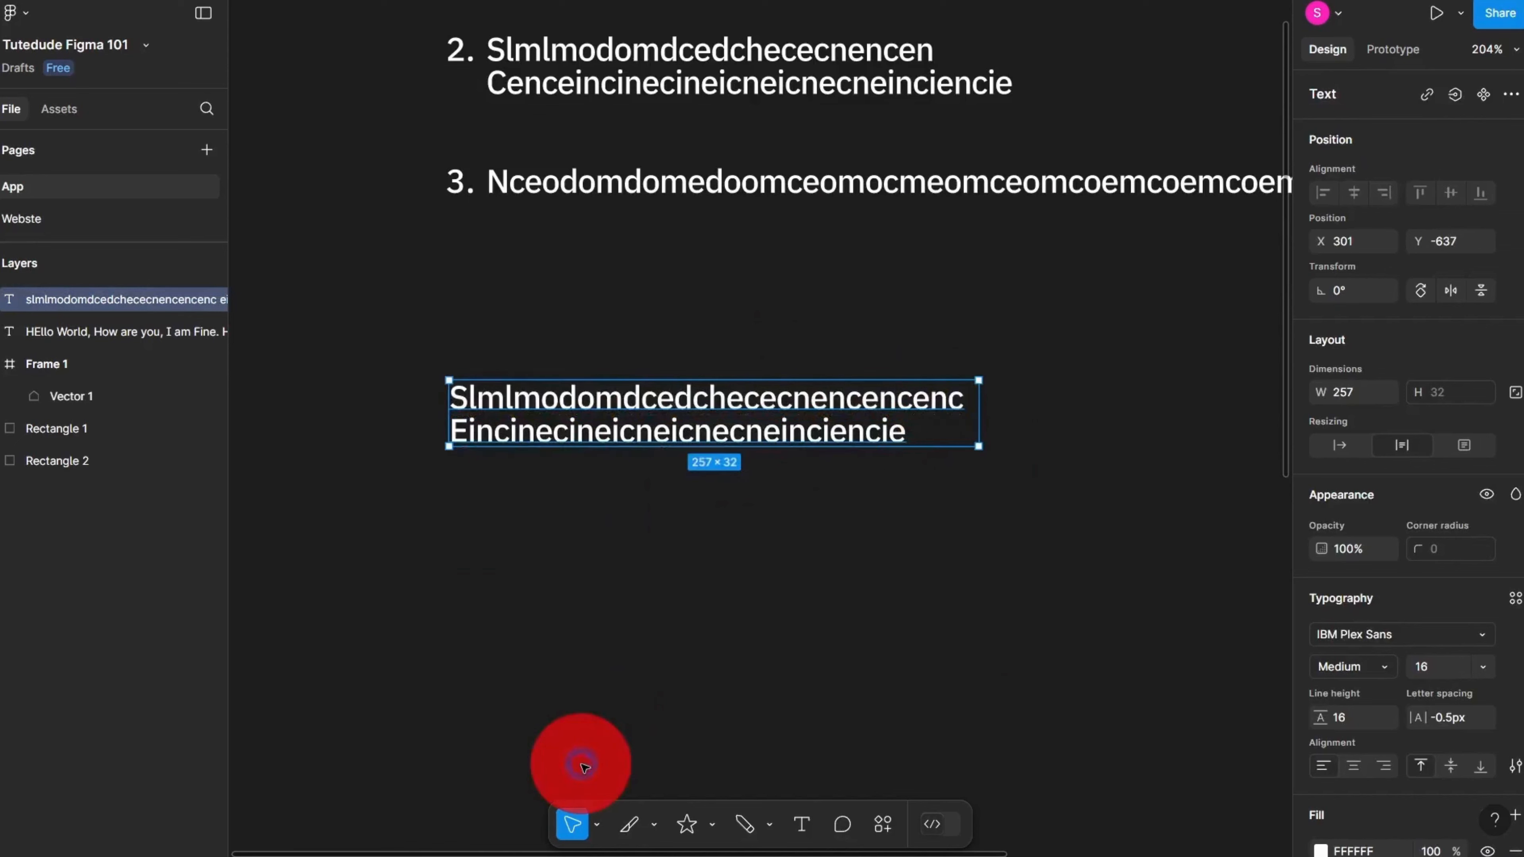
Step: Set the paragraph indent of the two-paragraph text below the numbered list to 64
left_click(1518, 767)
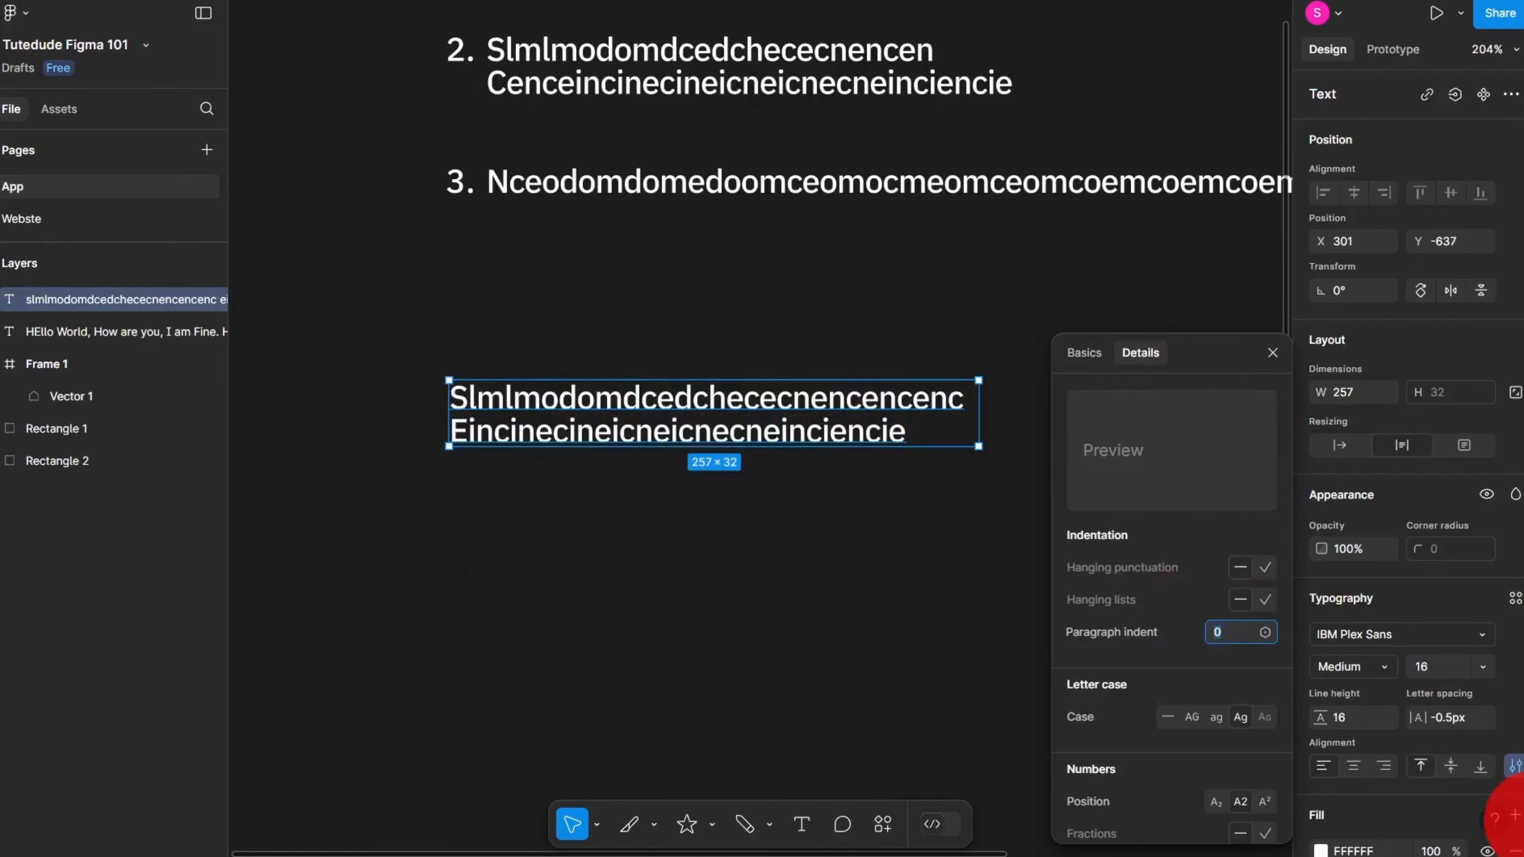
type("64")
key("Return")
left_click(544, 708)
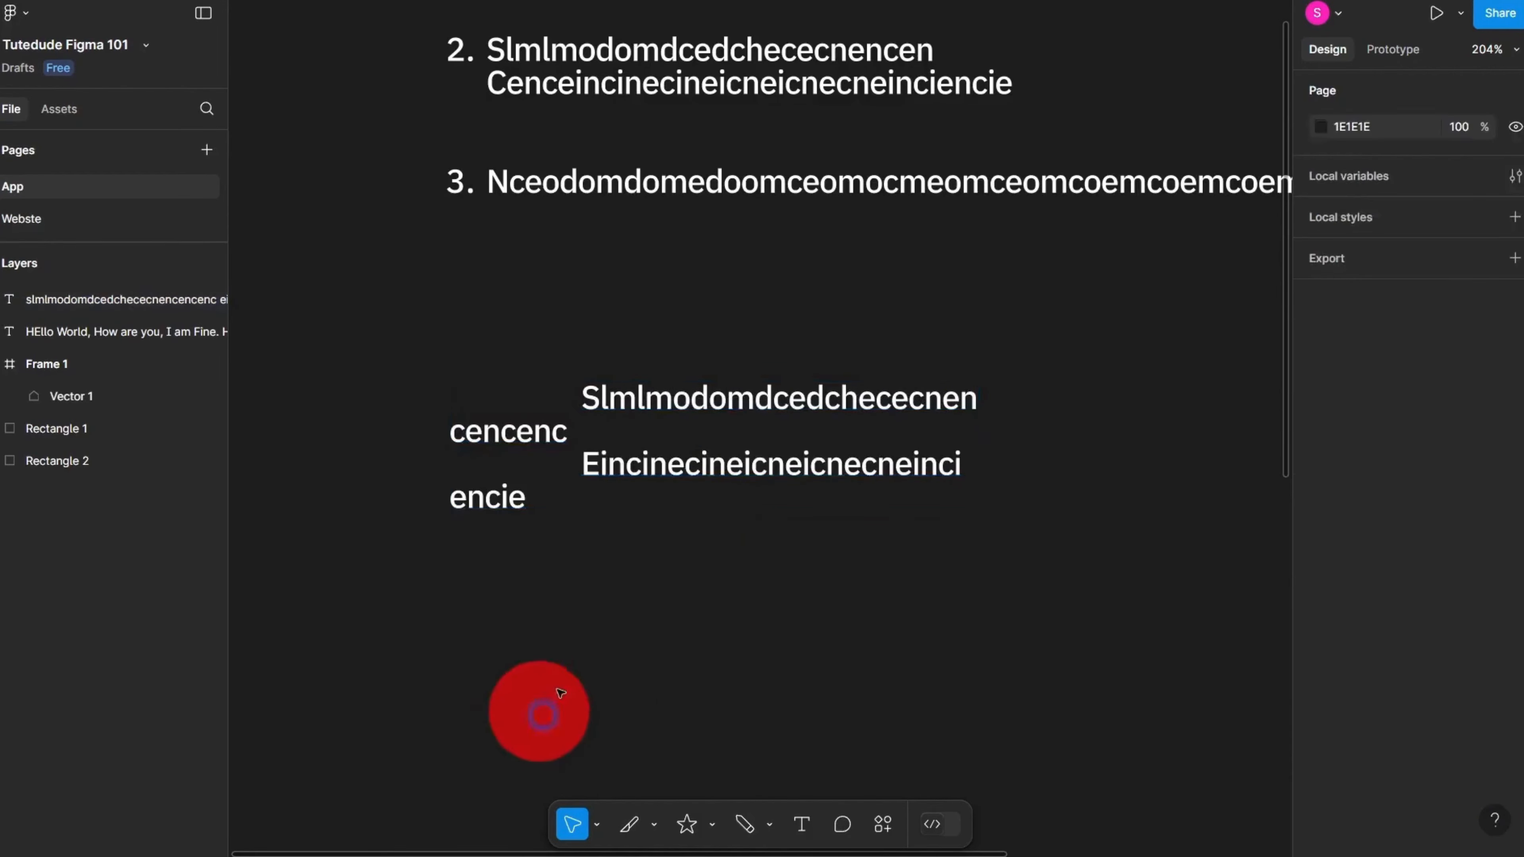
Step: Widen the indented text's box to about 317 so each paragraph fits on one line
left_click(646, 470)
left_click(992, 479)
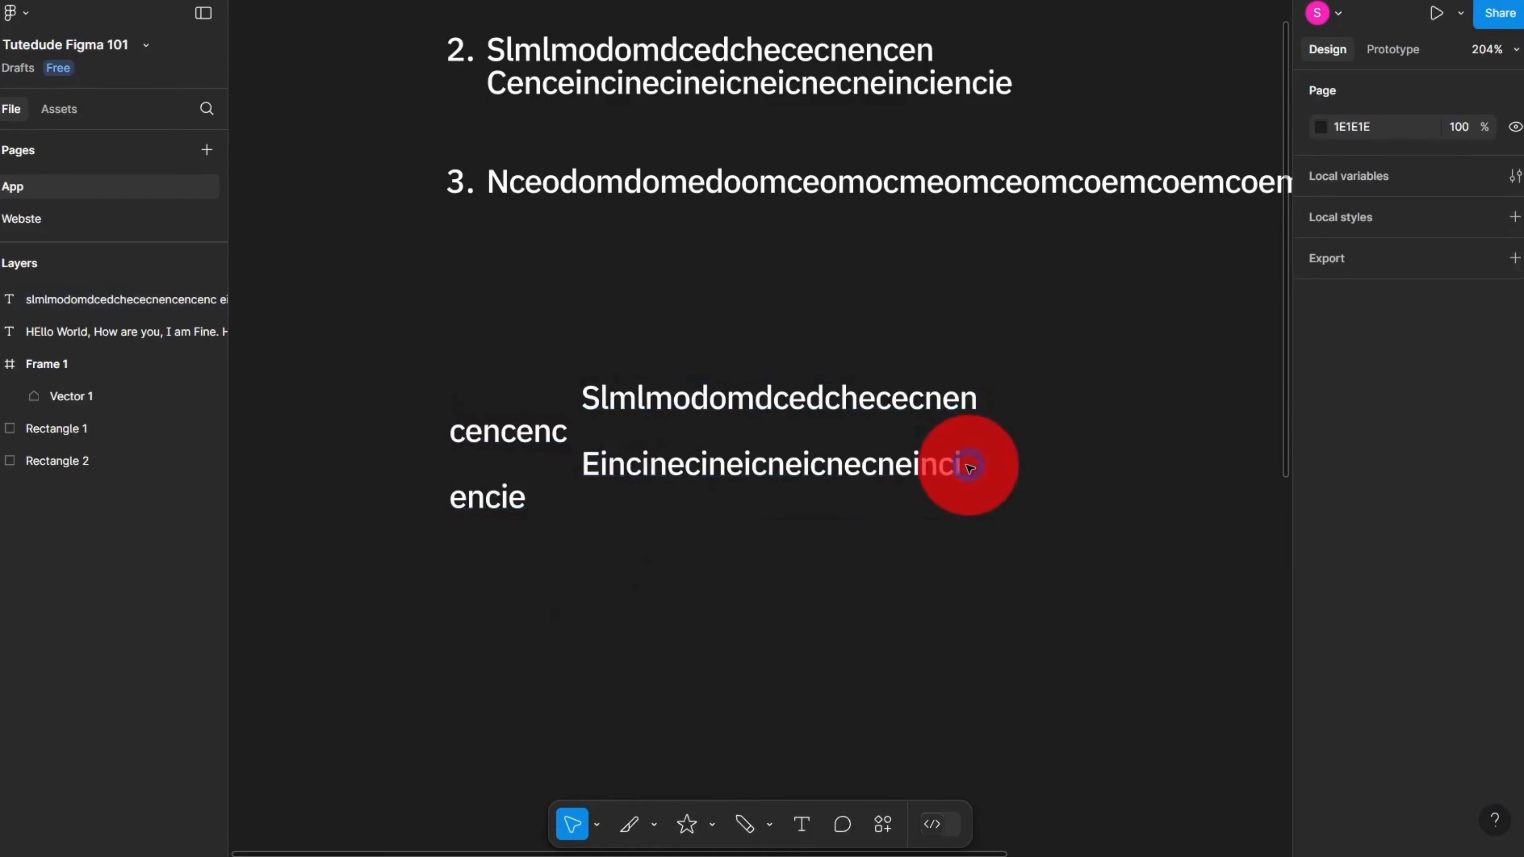
left_click(970, 468)
key("ctrl+z")
left_click(1065, 555)
left_click(661, 426)
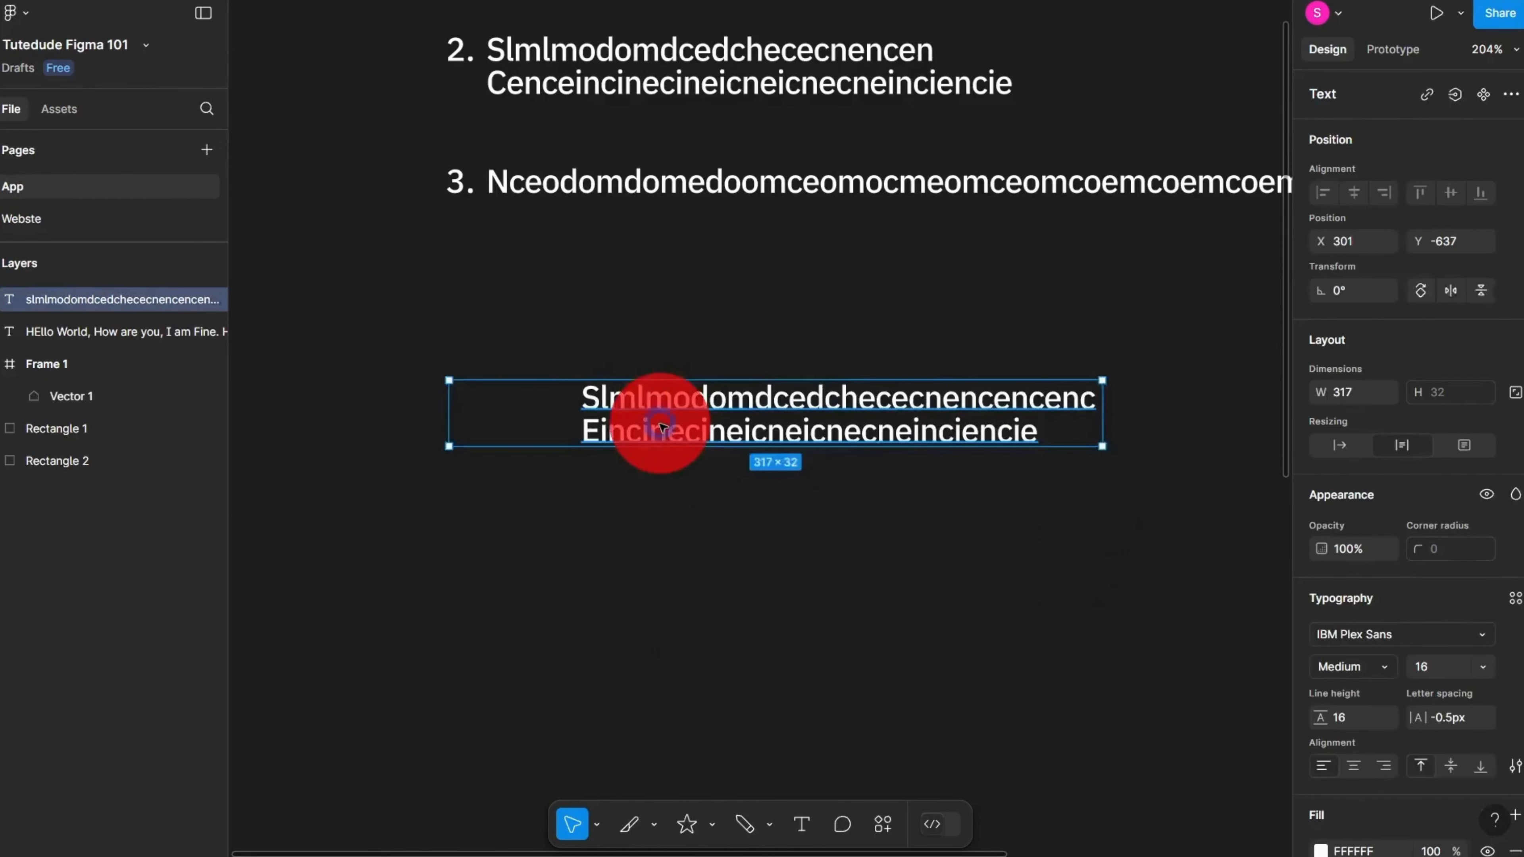
Step: Remove the paragraph break before "Eincinecineicneicnecneinciencie" and narrow the text box to about 279
double_click(660, 426)
scroll(555, 382, "up", 5)
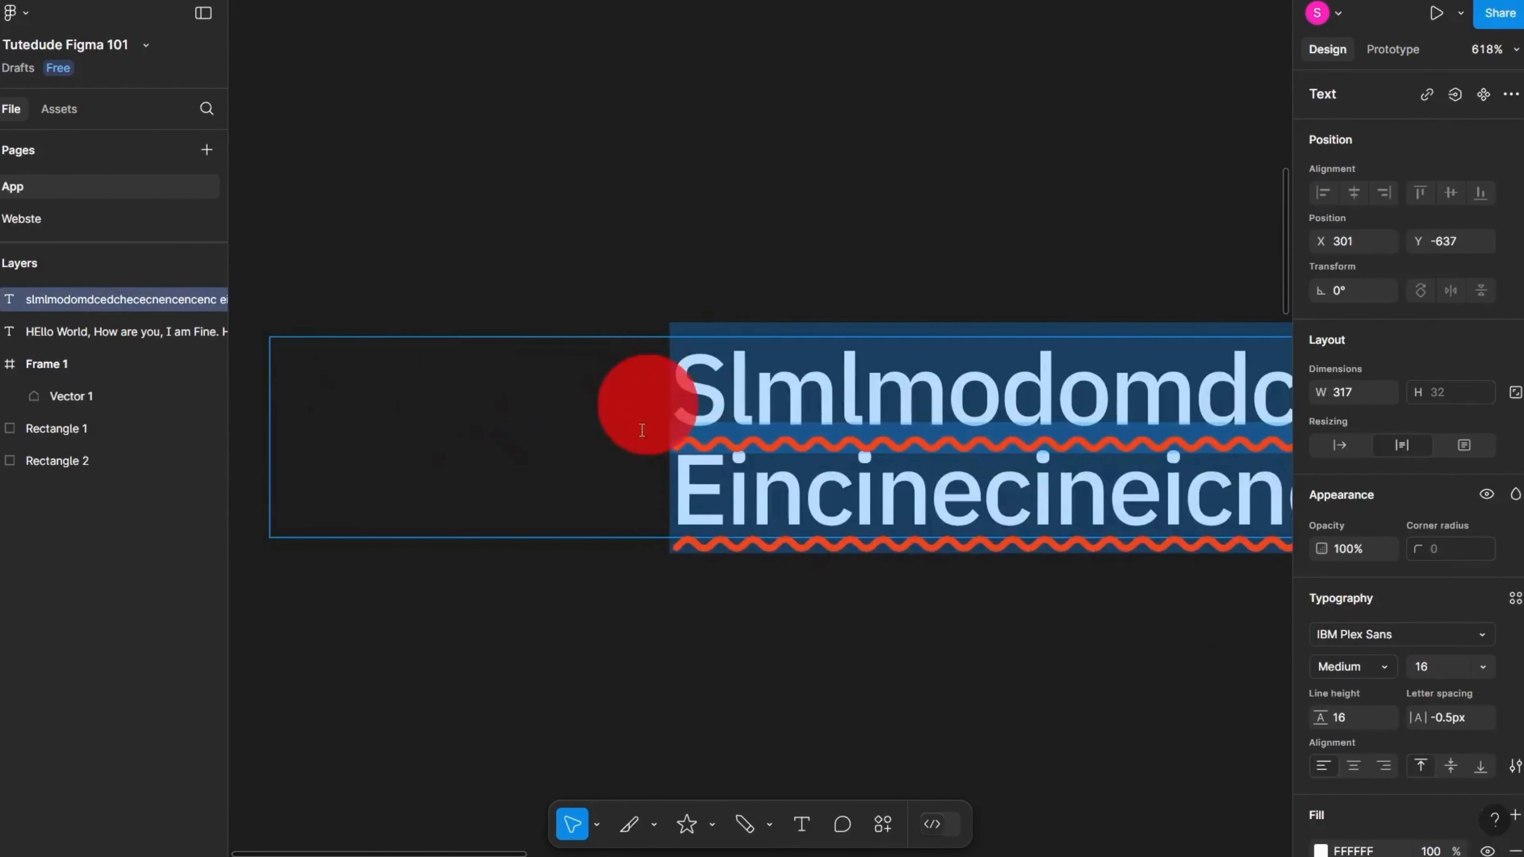
left_click(619, 469)
scroll(582, 468, "down", 4)
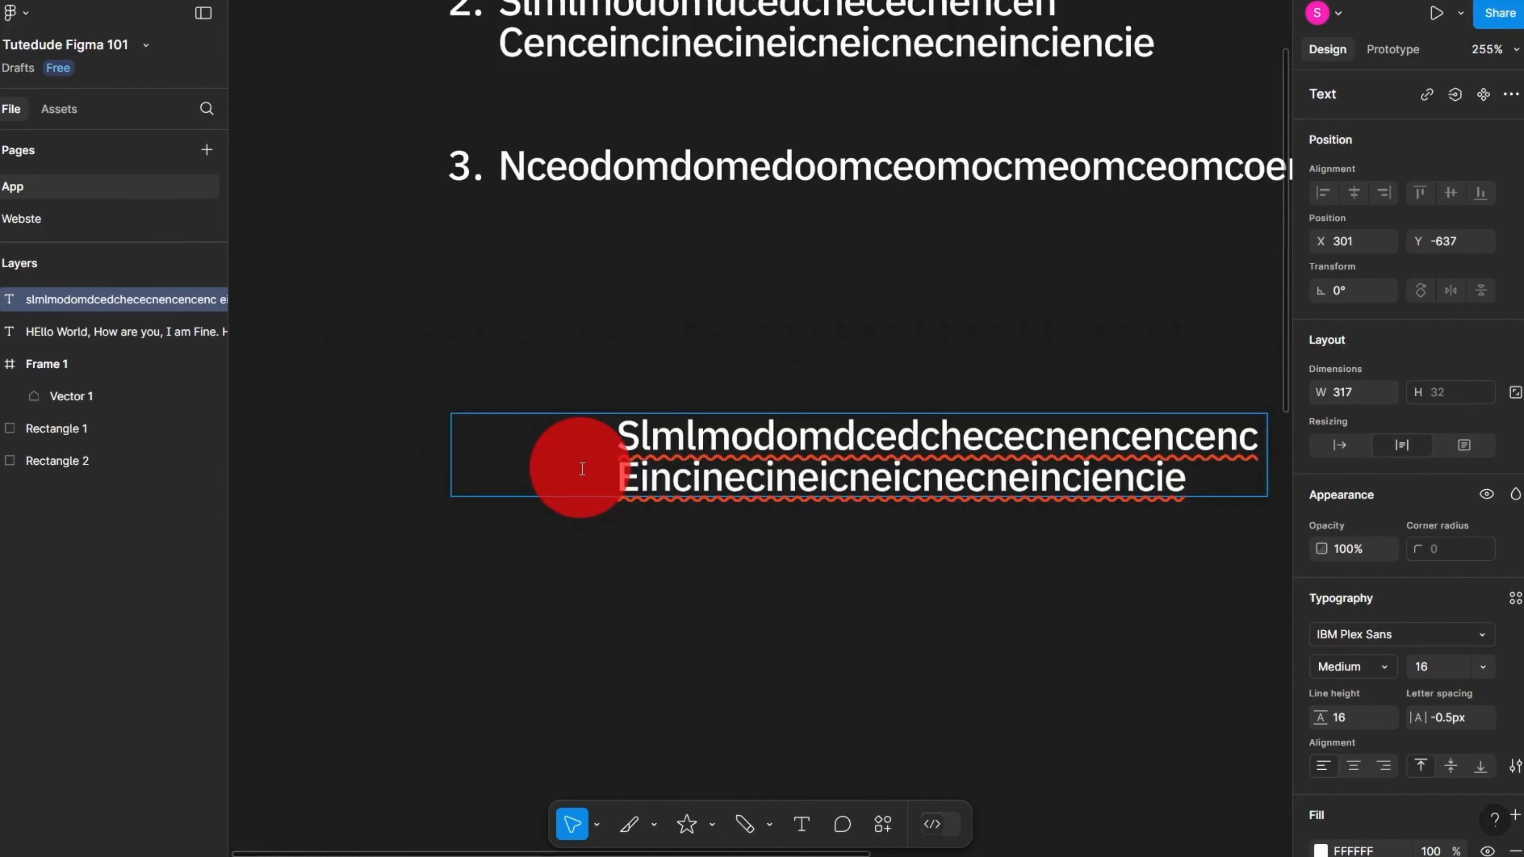
key("BackSpace")
scroll(731, 568, "down", 3)
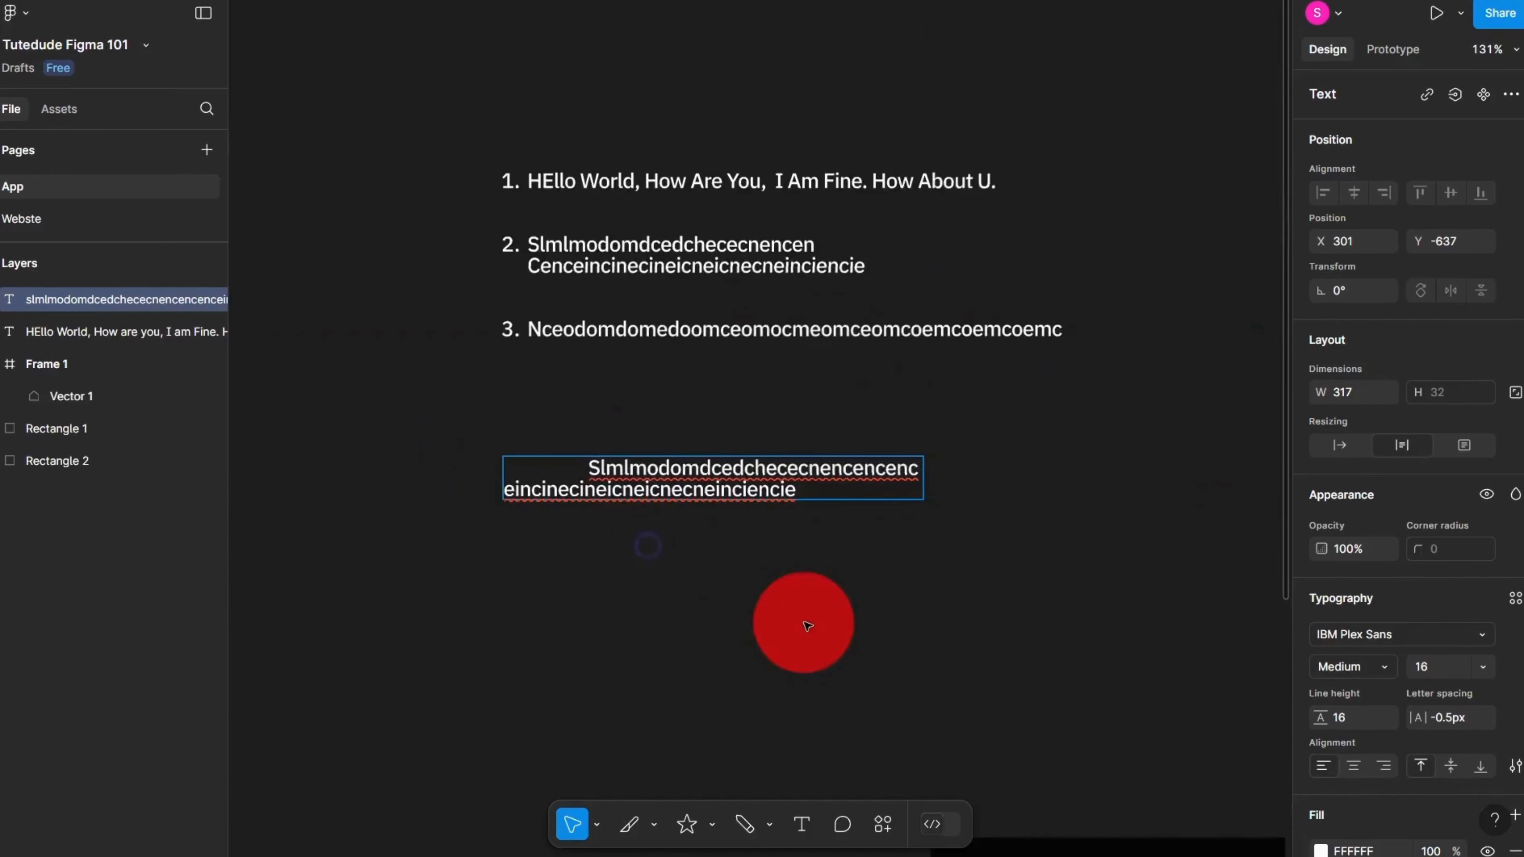
scroll(696, 576, "up", 3)
key("Escape")
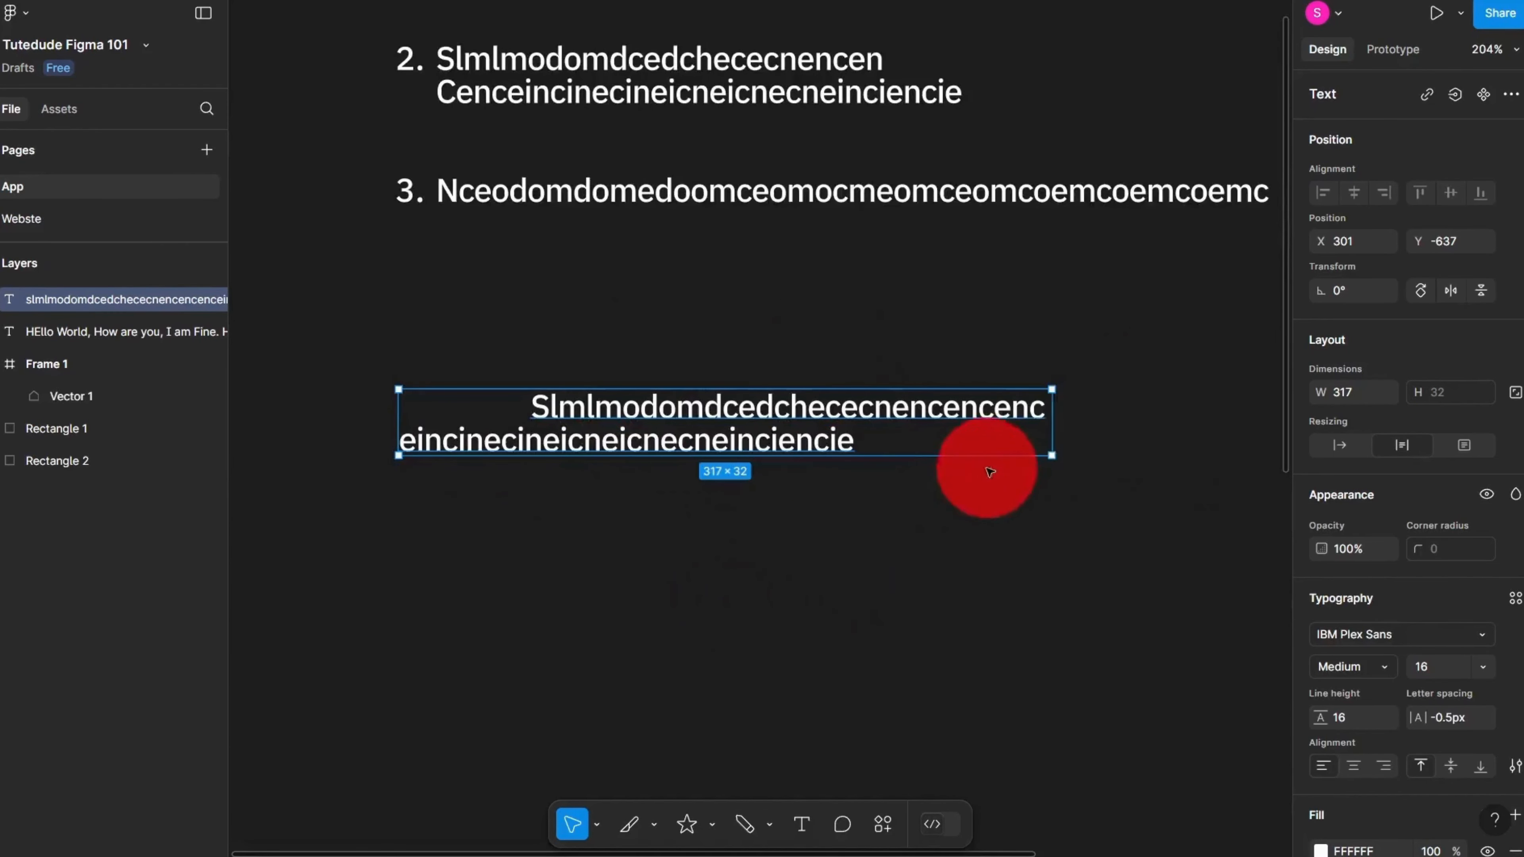
left_click_drag(1052, 412, 974, 423)
Step: Look through the indented text's type details, including letter case, number position and letterforms
scroll(1400, 757, "down", 3)
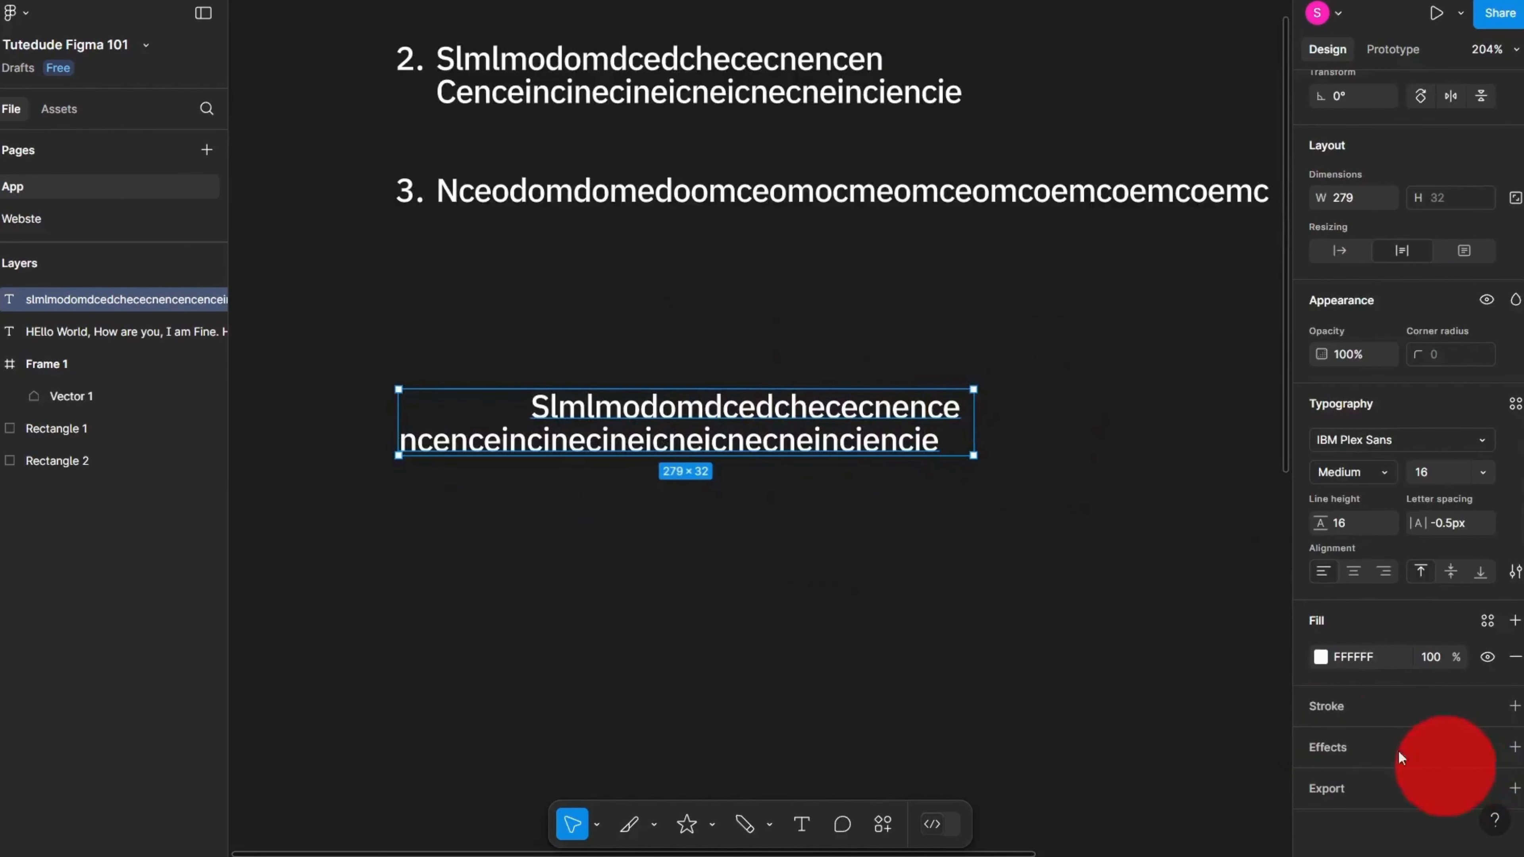
left_click(1517, 571)
scroll(1249, 636, "down", 2)
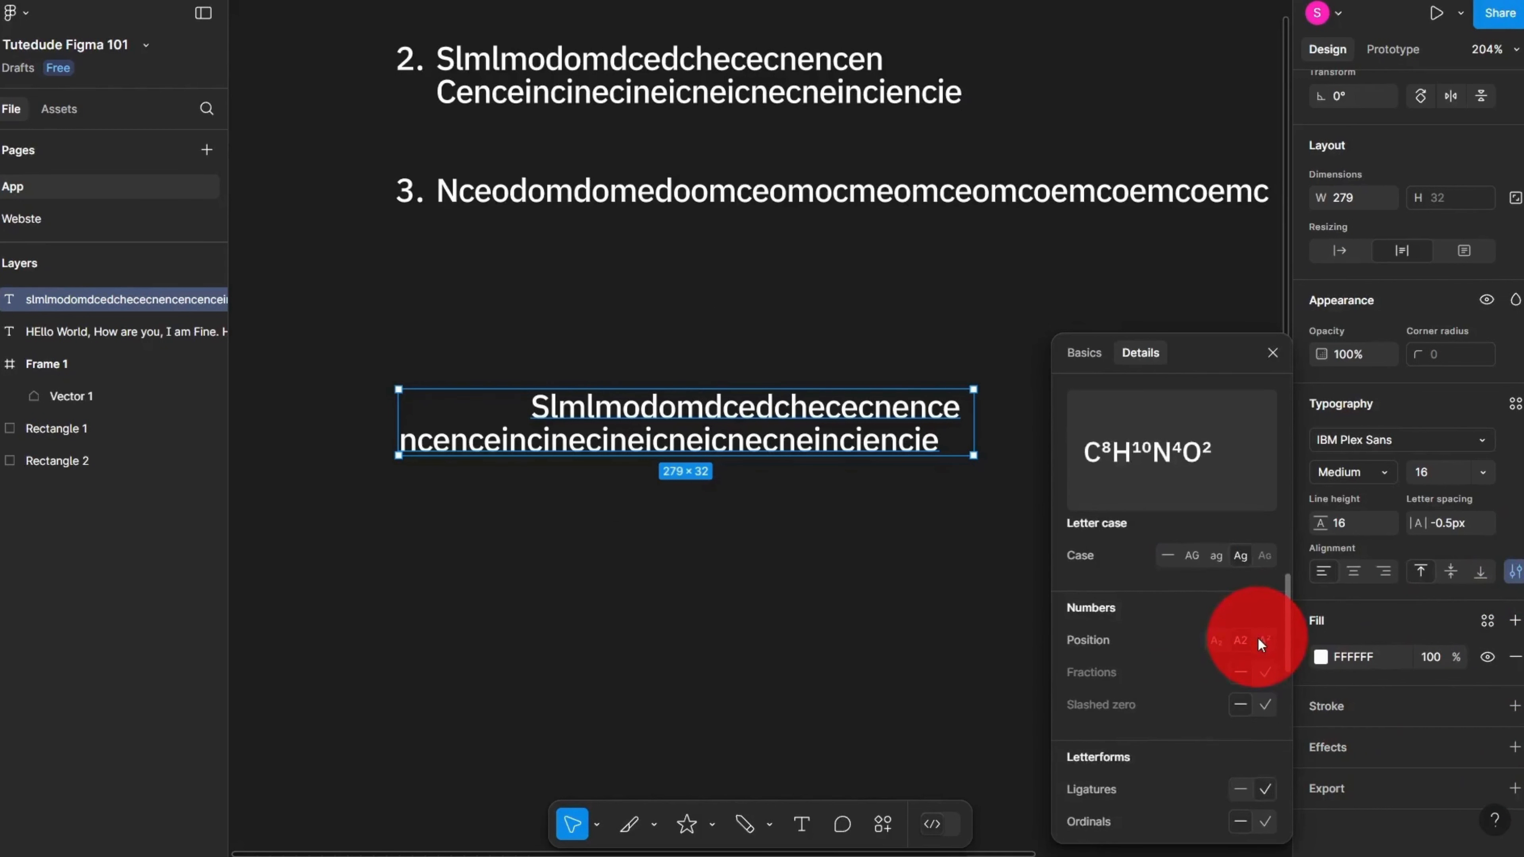
scroll(1252, 637, "down", 2)
scroll(555, 459, "up", 3)
left_click(558, 419)
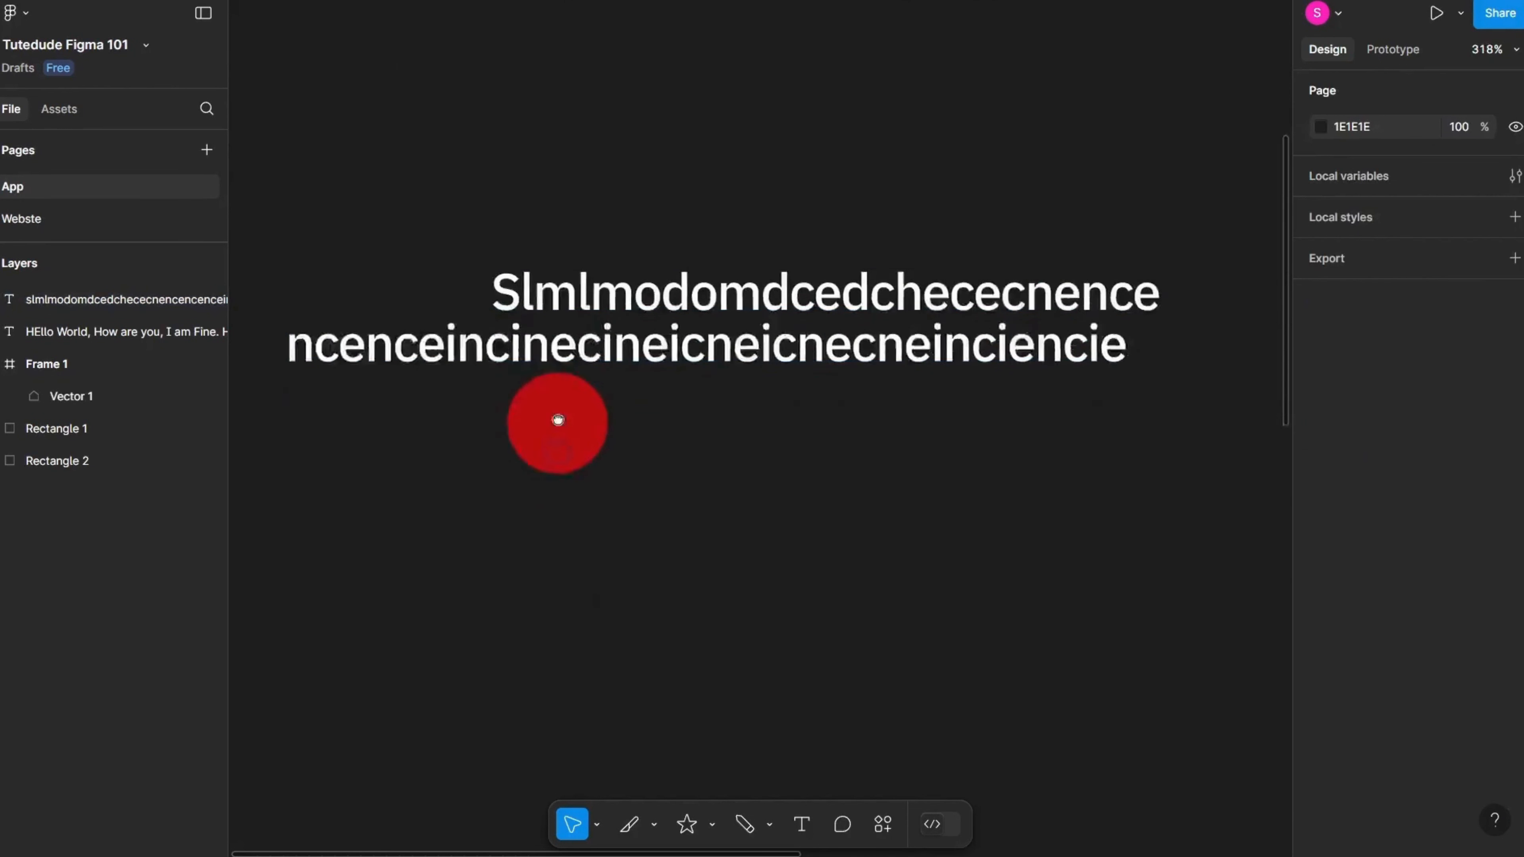
Step: Duplicate the indented text to about X 309, Y -491 and replace the copy's content with "A"
left_click_drag(558, 419, 557, 336)
scroll(557, 336, "down", 1)
left_click_drag(579, 276, 599, 650)
double_click(599, 651)
type("A")
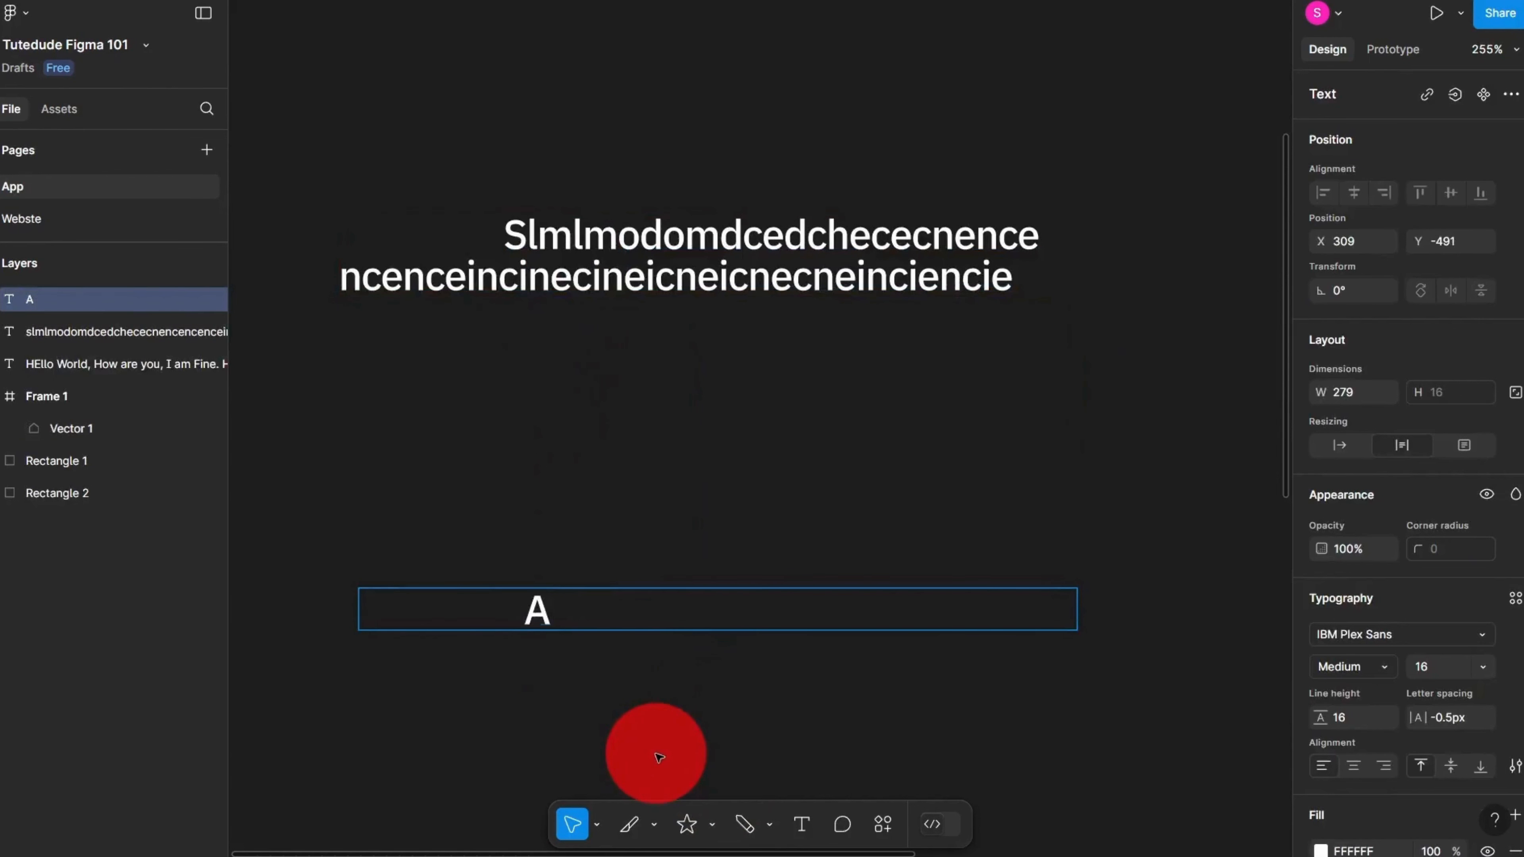
key("Escape")
Step: Set the "A" text to auto width with a paragraph indent of 0
key("2")
scroll(636, 709, "up", 2)
key("0")
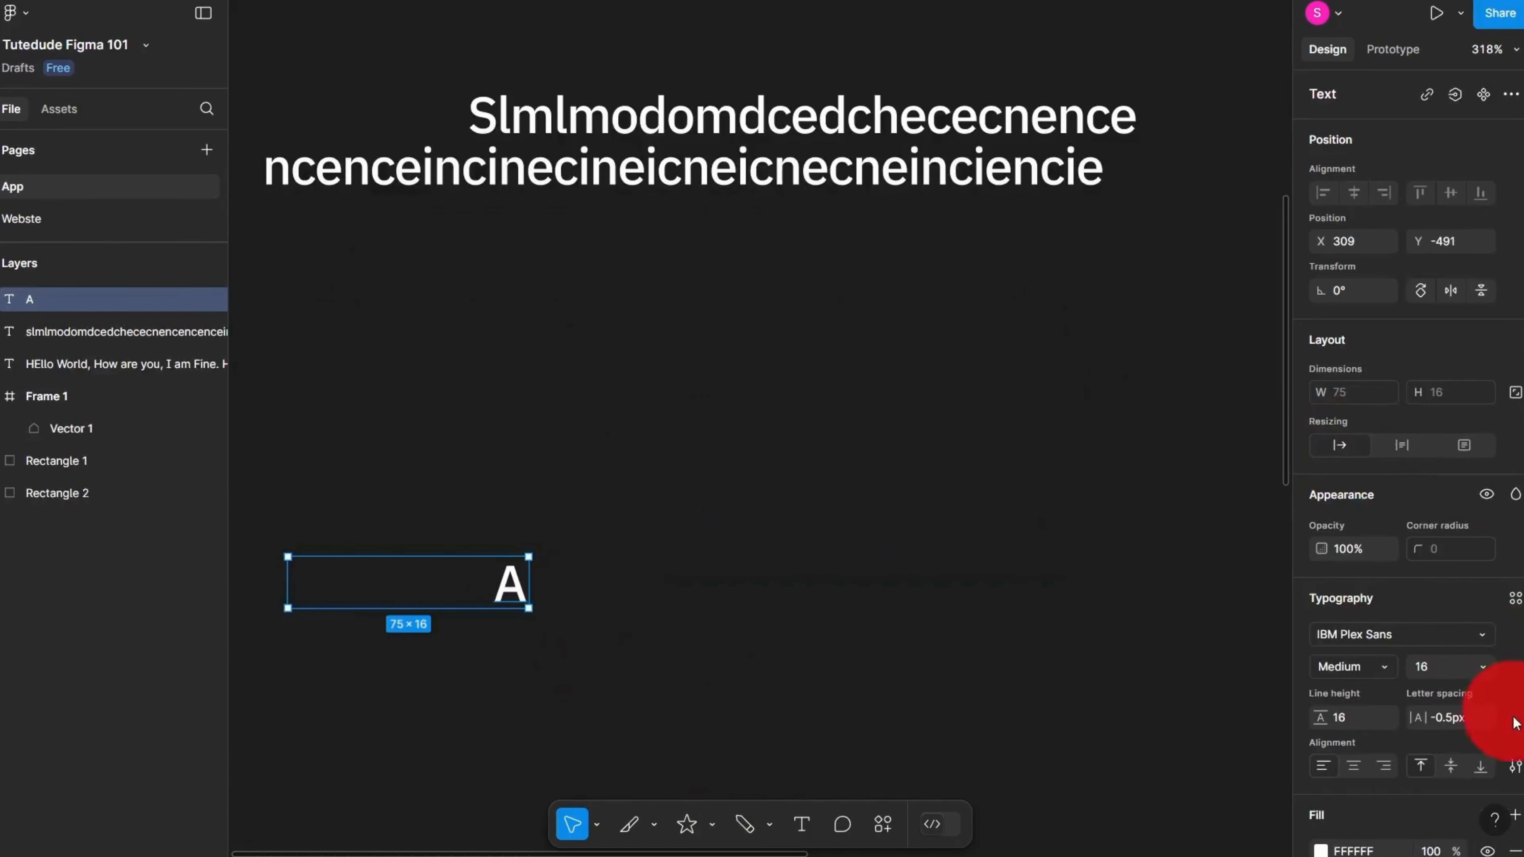
left_click(1516, 766)
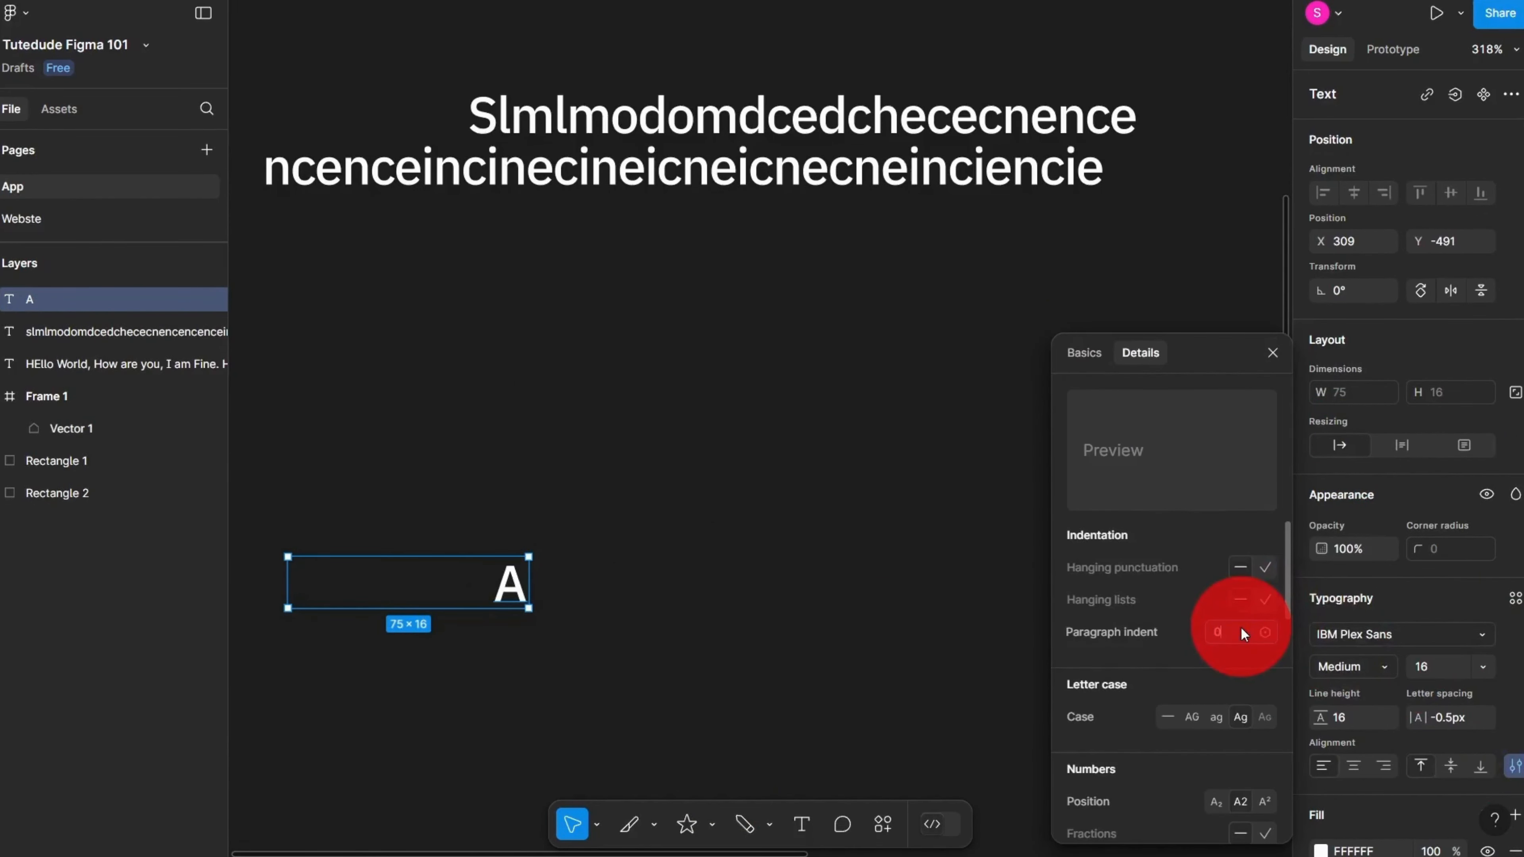
key("Return")
scroll(317, 653, "left", 5)
scroll(391, 645, "up", 2)
left_click(491, 660)
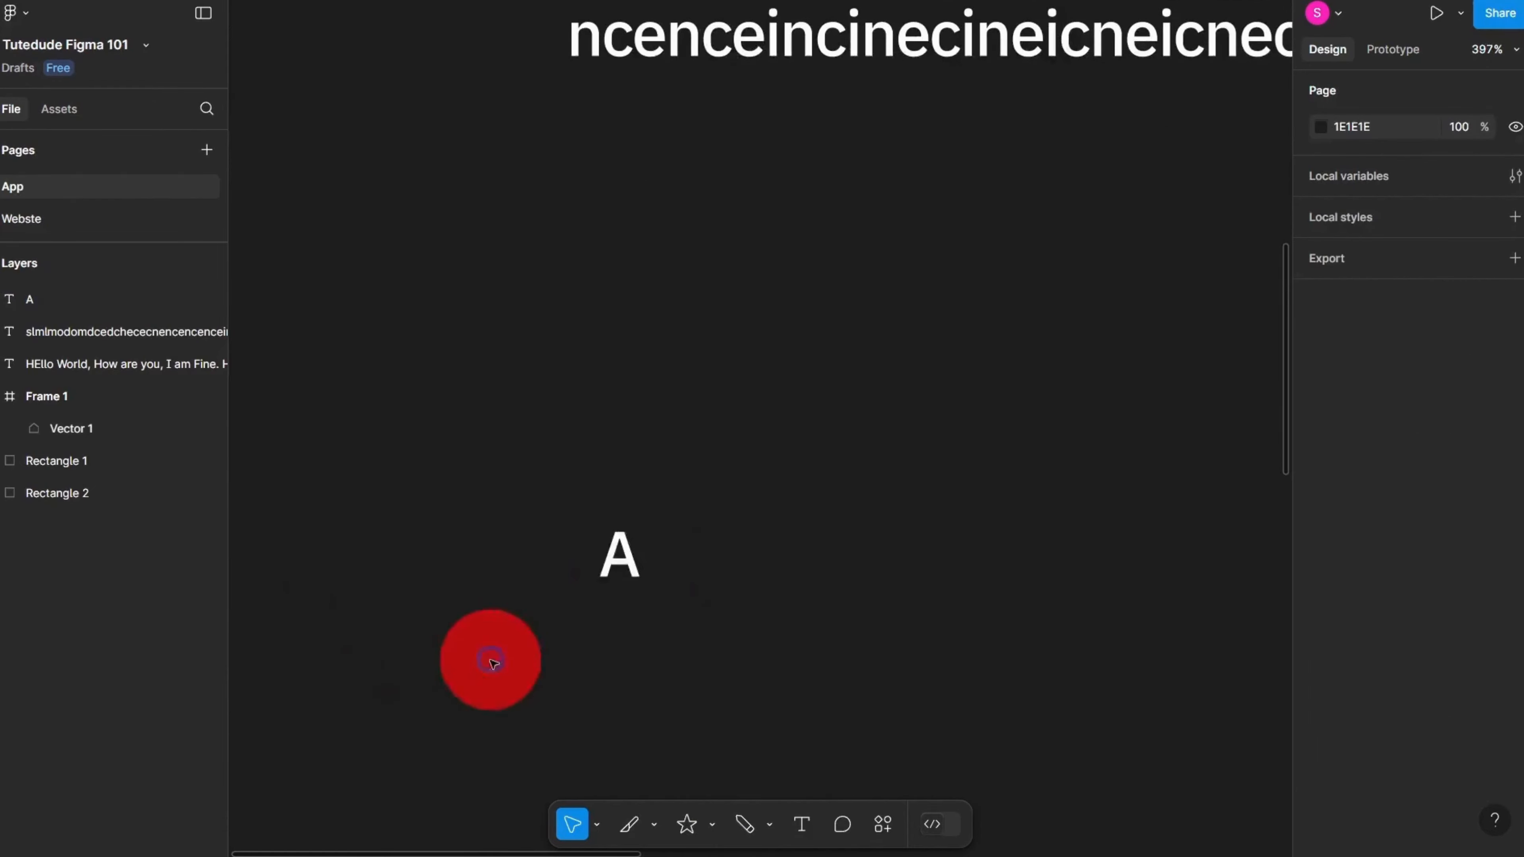
Step: Move the "A" text slightly up to about X 308, Y -500 and deselect it
left_click(609, 561)
scroll(654, 561, "up", 3)
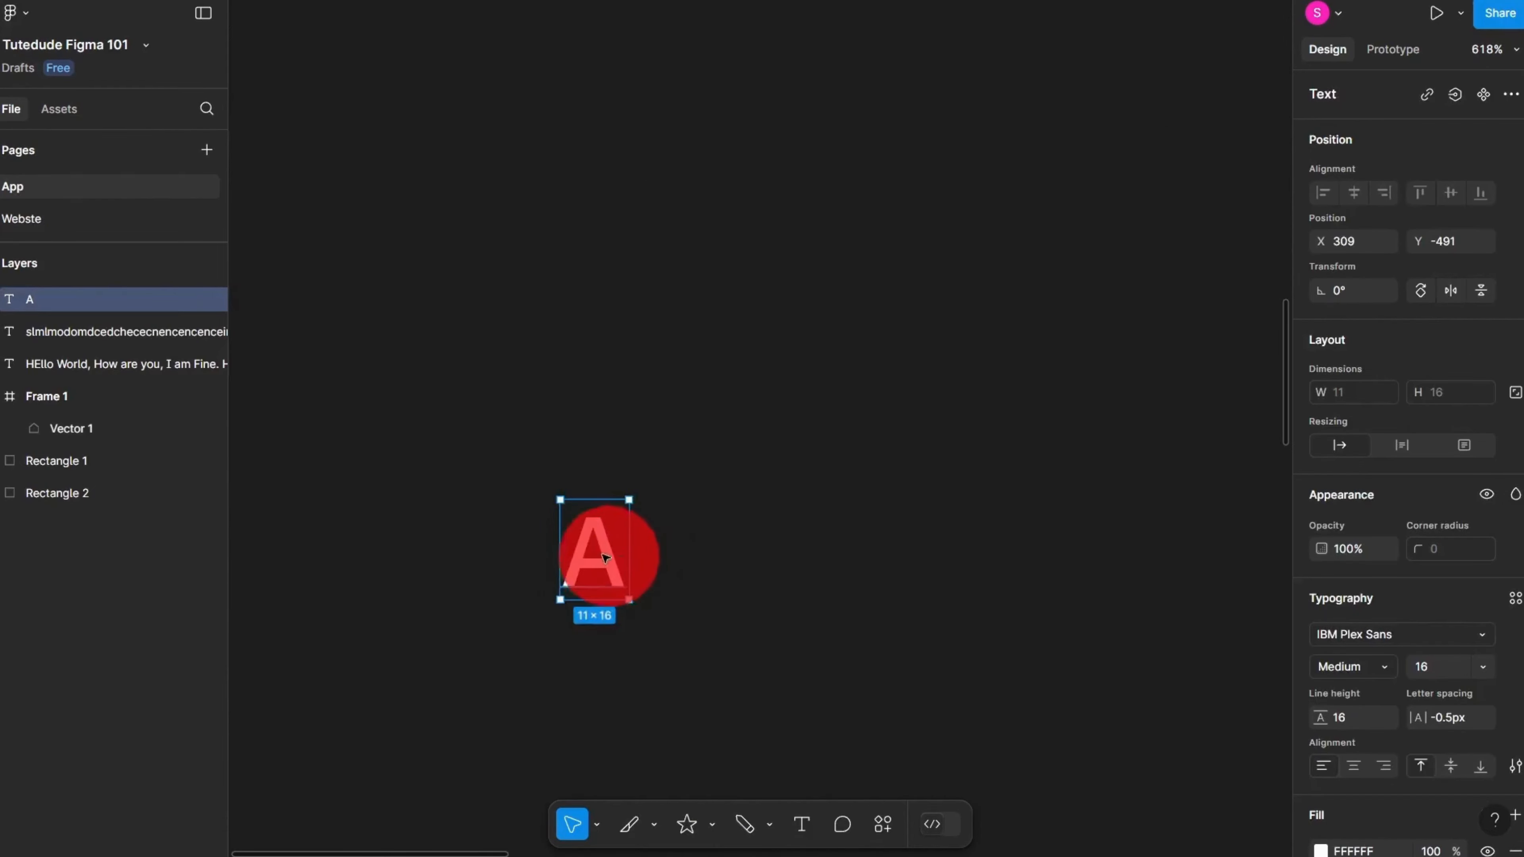
left_click_drag(610, 555, 609, 501)
scroll(614, 504, "down", 5)
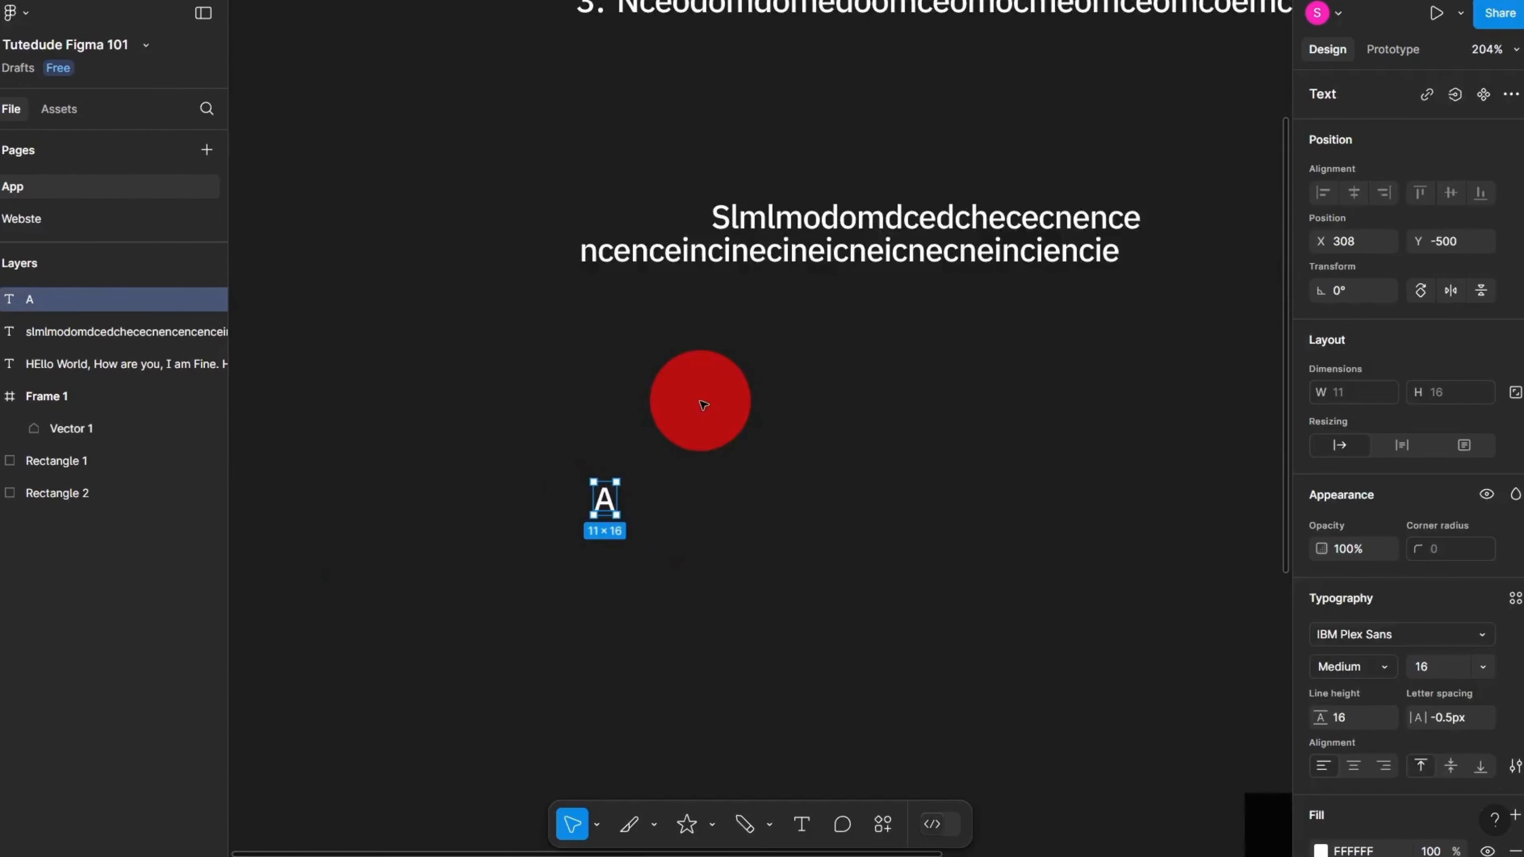
left_click(704, 405)
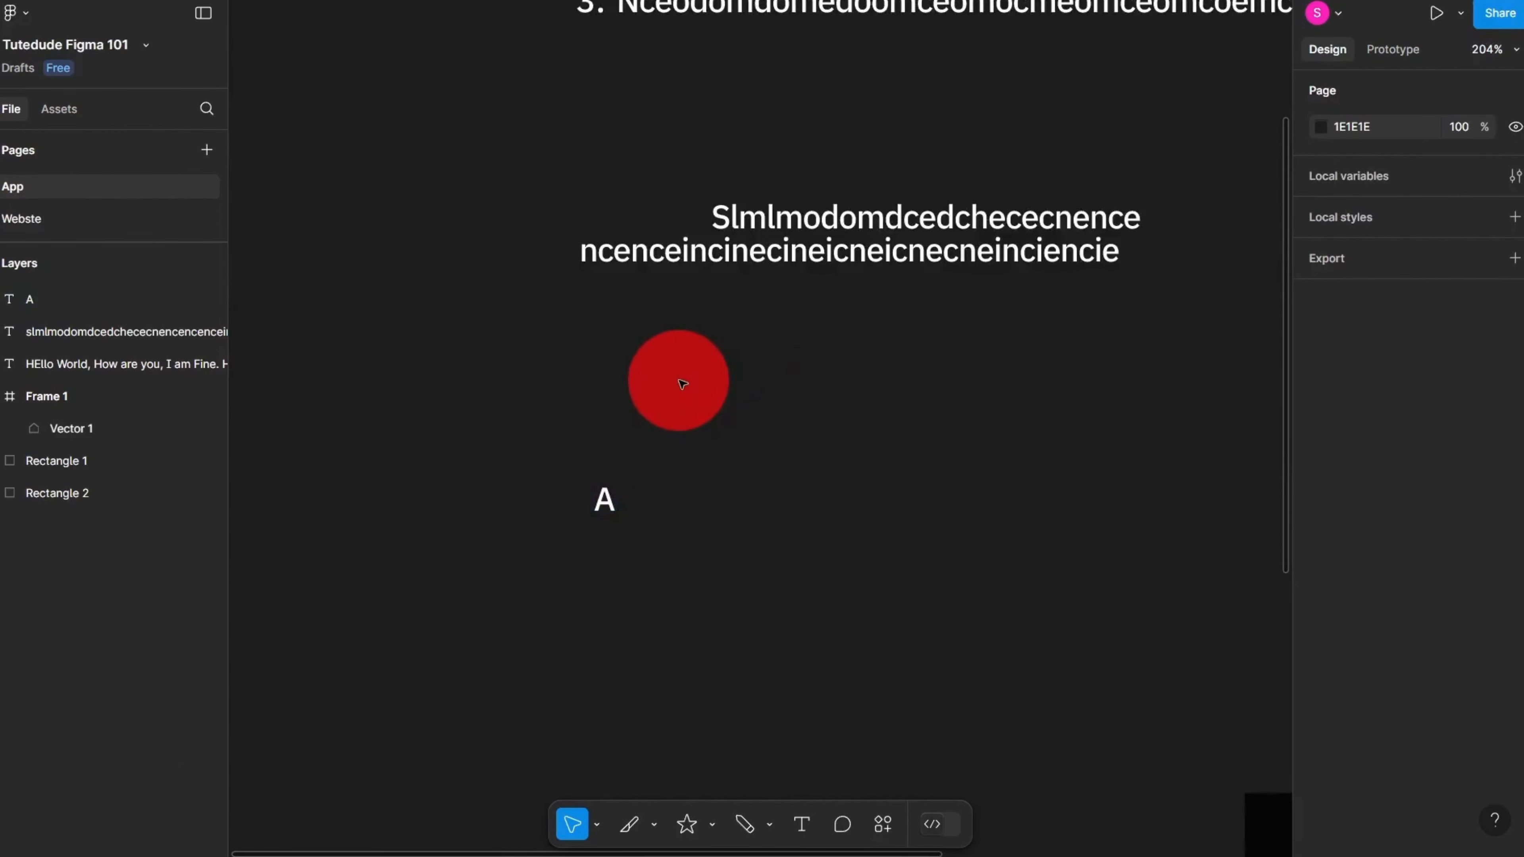
Step: Try resizing the indented paragraph's text box with the Move tool, and undo the changes
left_click(770, 270)
scroll(834, 315, "down", 3)
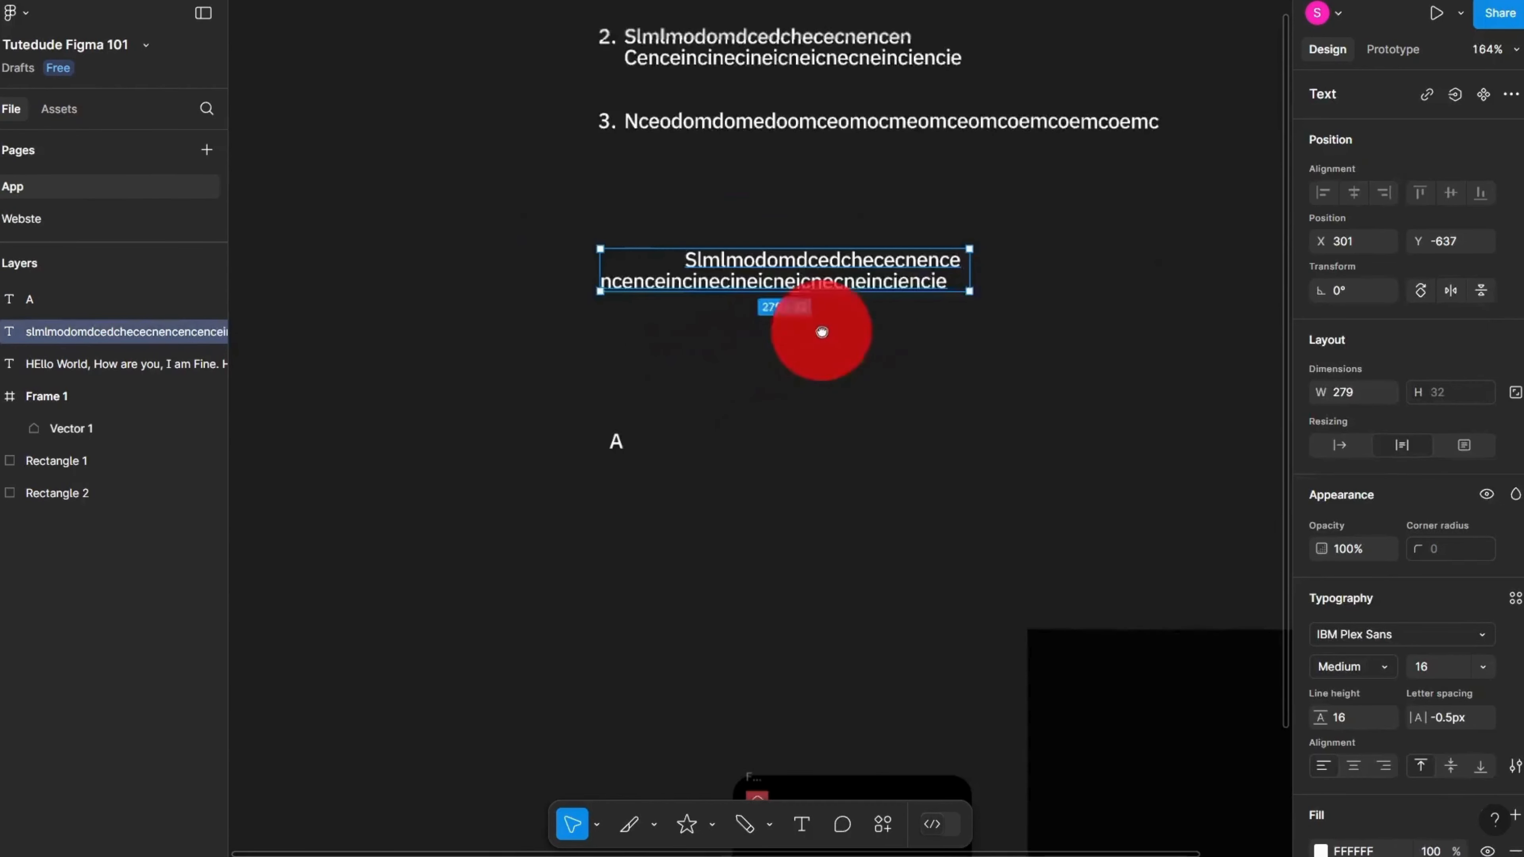
scroll(936, 321, "up", 2)
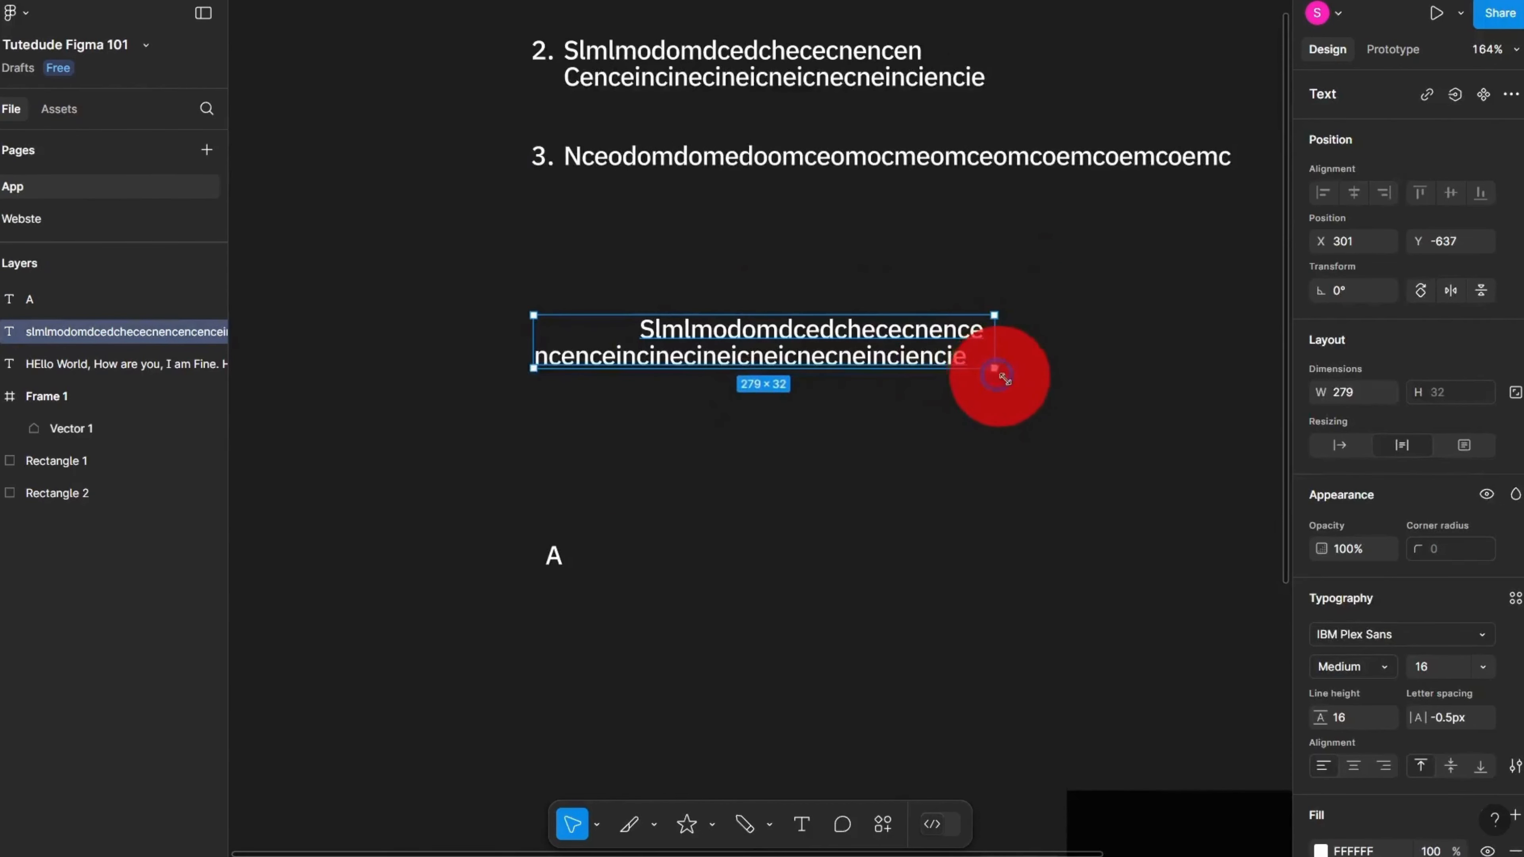
left_click_drag(1005, 377, 1140, 520)
left_click_drag(888, 350, 773, 360)
key("ctrl+z")
key("ctrl+z")
key("ctrl+z")
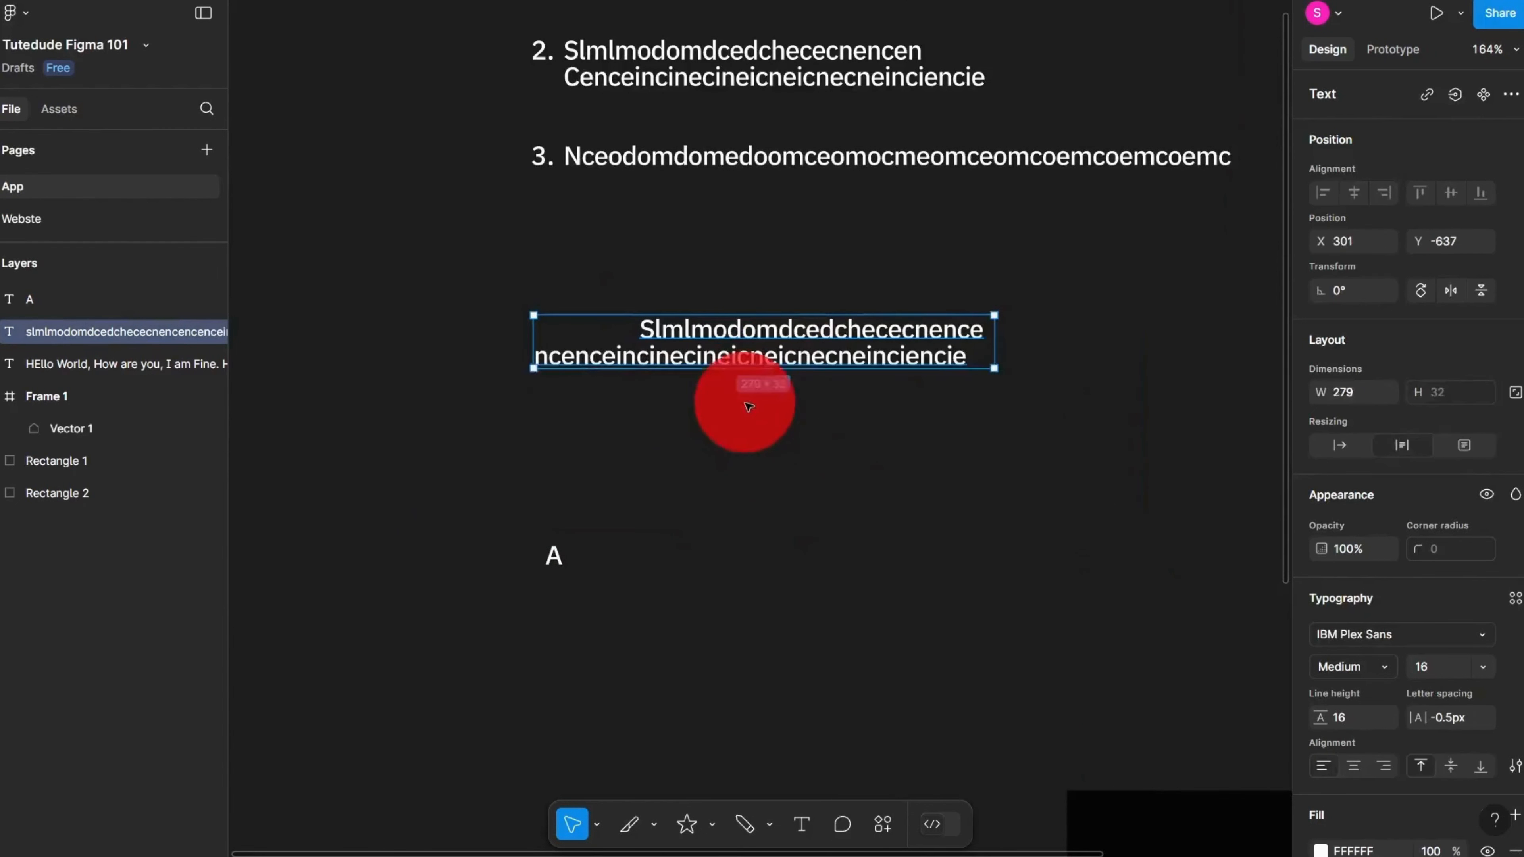
left_click(749, 407)
Step: Switch to the Scale tool with the "A" text selected, try scaling it and undo the change
left_click(555, 558)
scroll(549, 560, "up", 10)
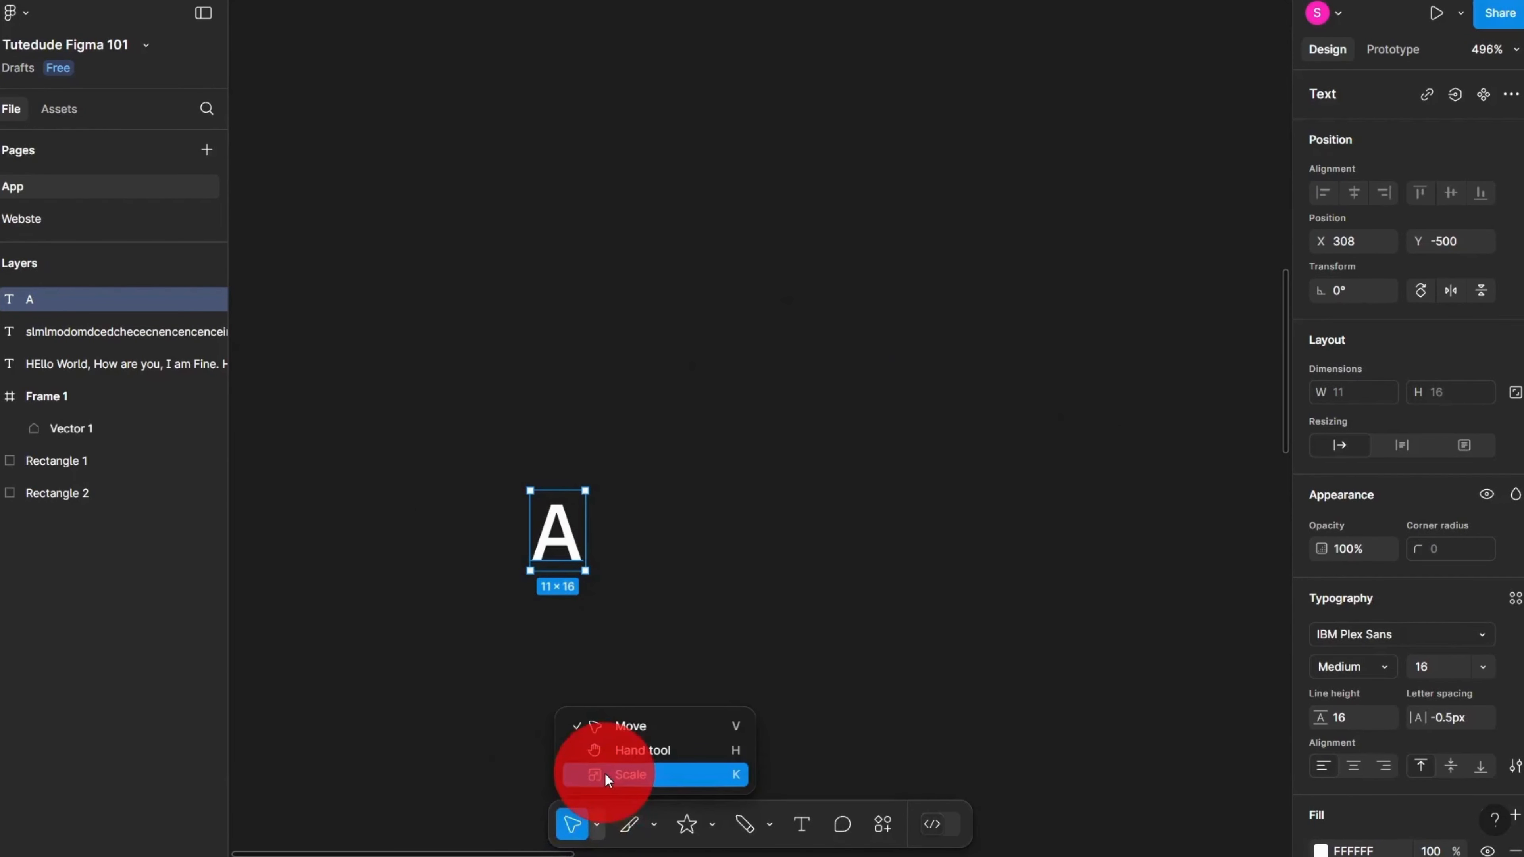
left_click(605, 773)
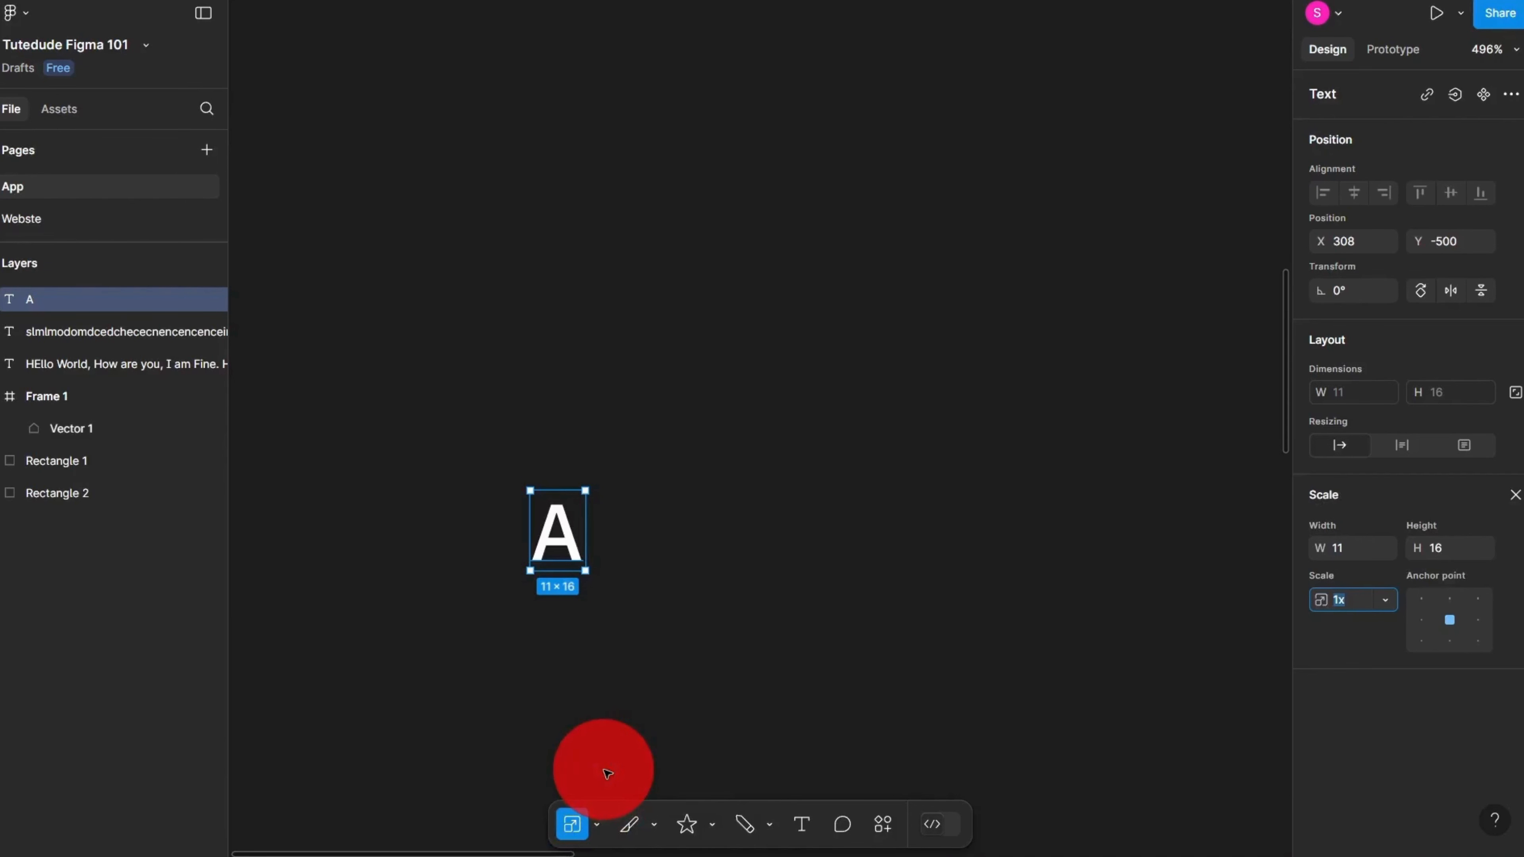
scroll(774, 544, "down", 5)
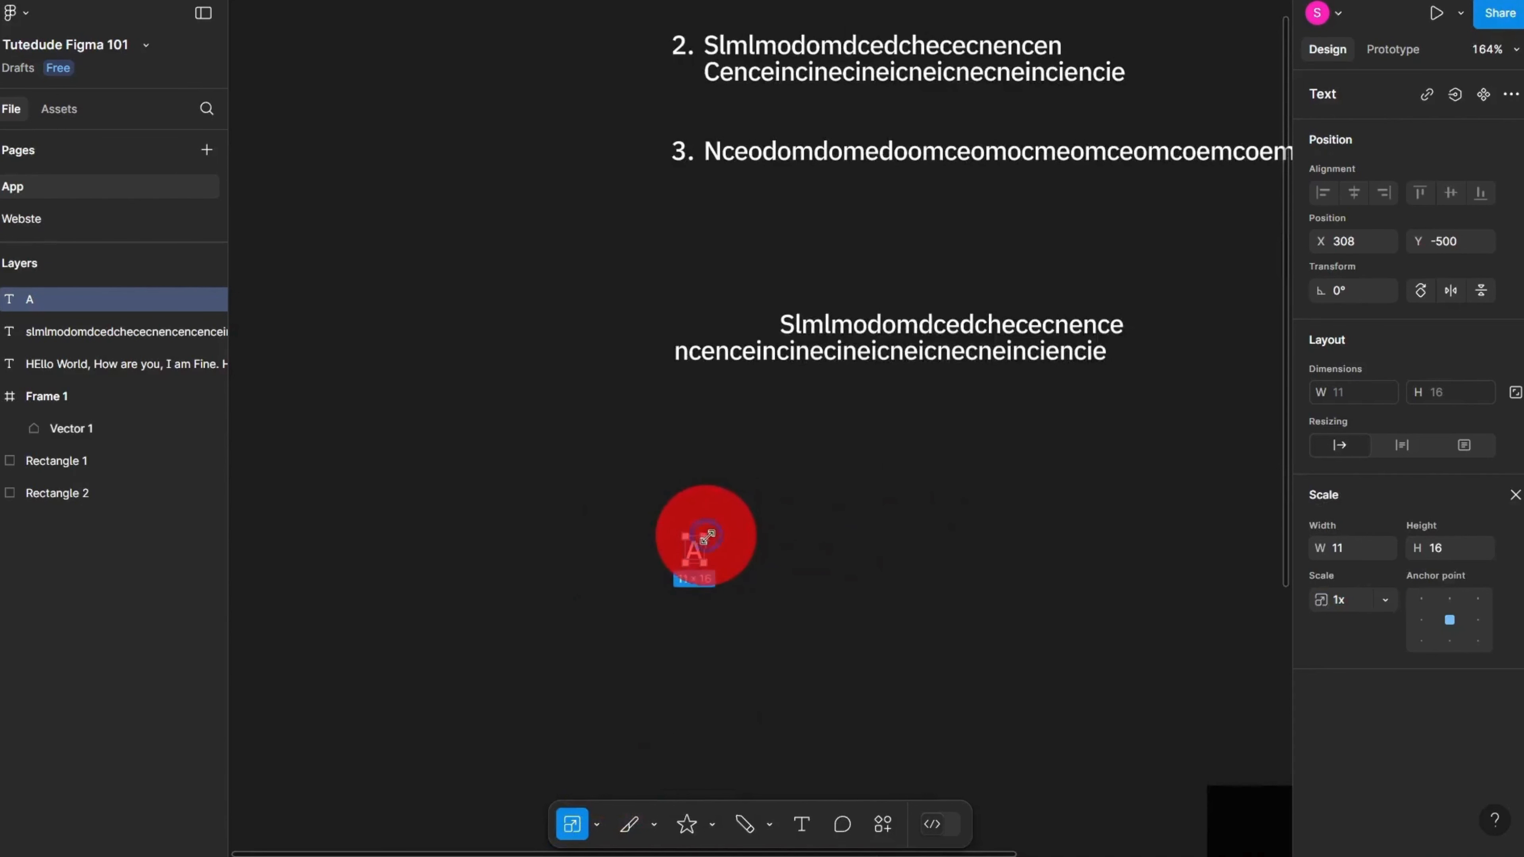
left_click_drag(707, 536, 456, 557)
key("ctrl+z")
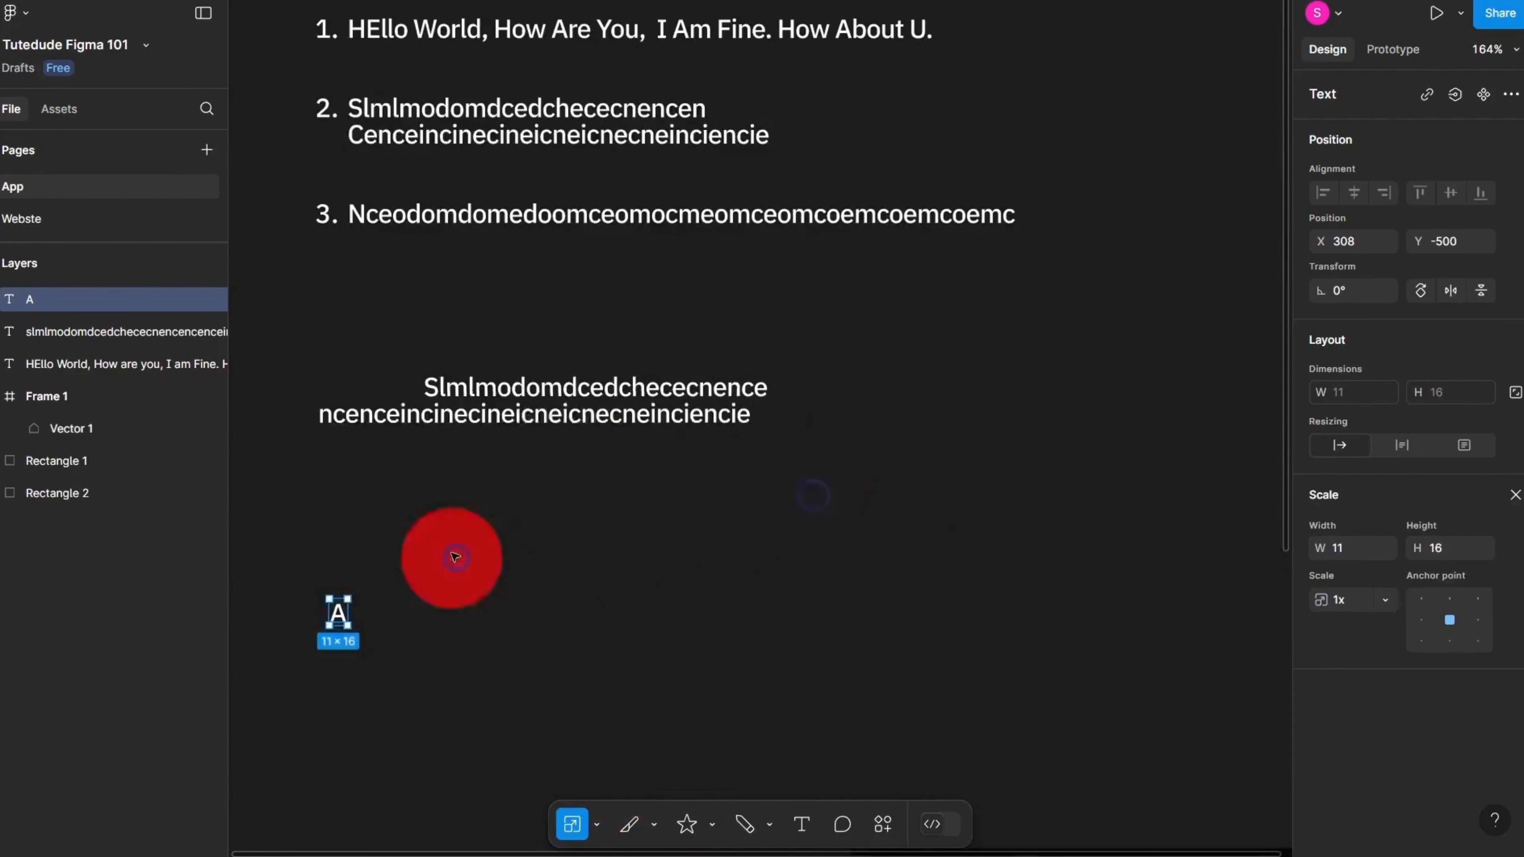
Step: Scale the indented paragraph to about 384 × 44, return to the Move tool and check its typography values
left_click(561, 392)
left_click_drag(777, 422, 817, 445)
key("v")
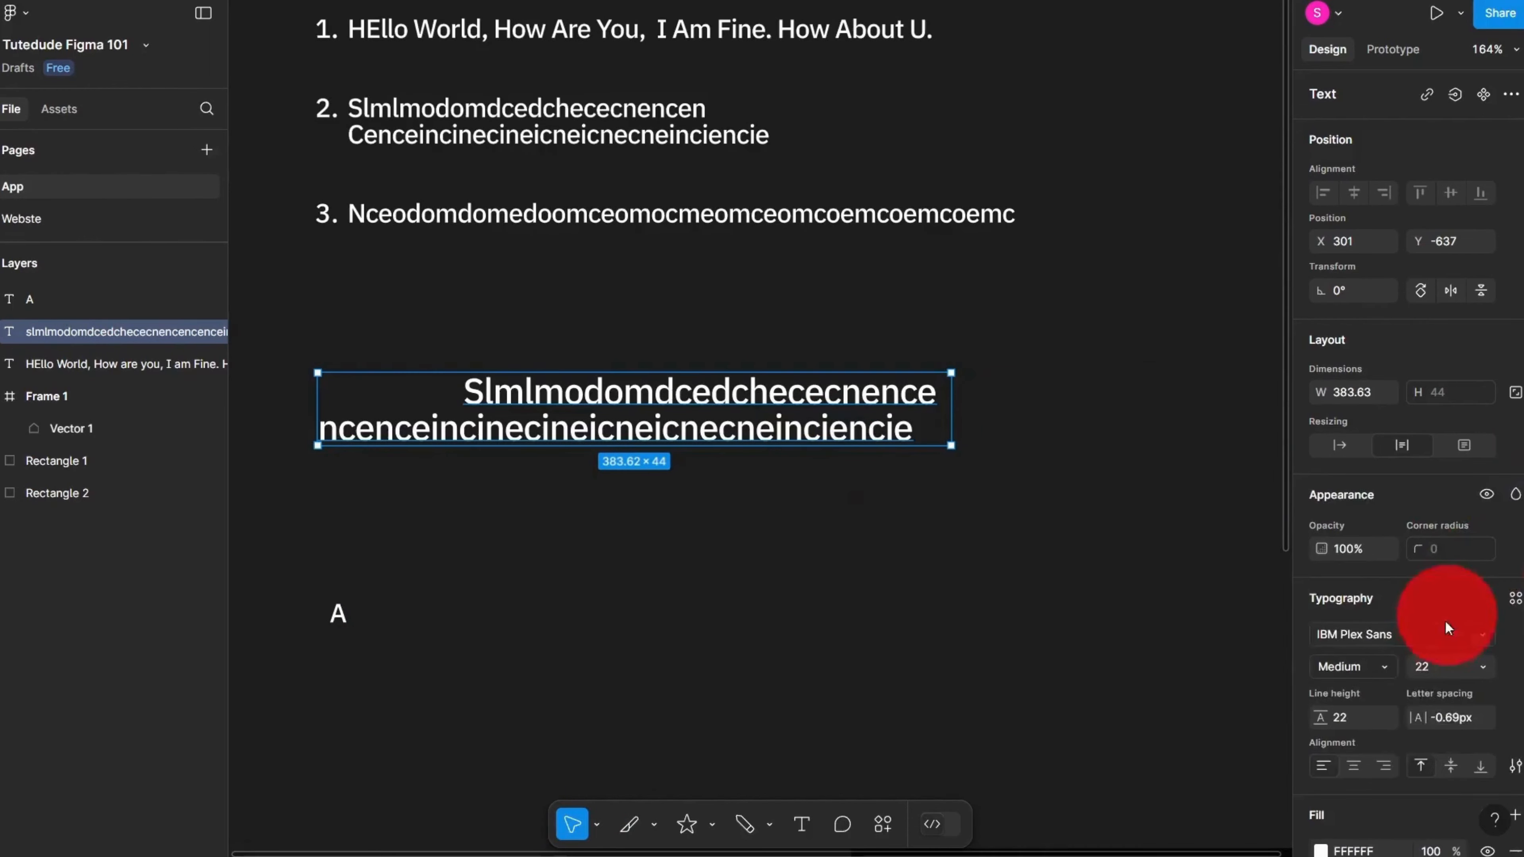
scroll(1465, 577, "down", 3)
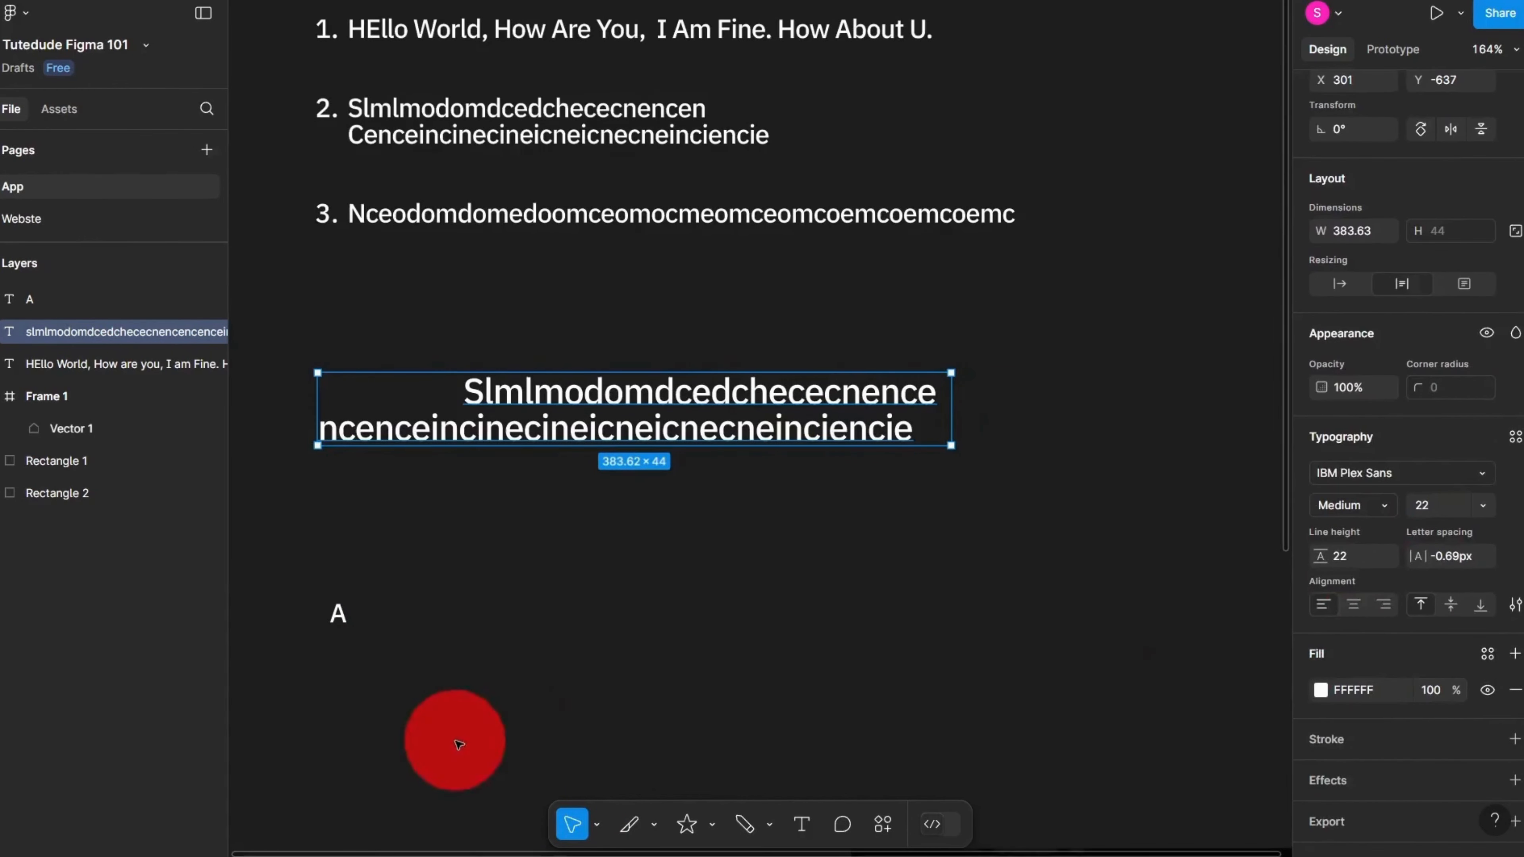
Step: Scale the "A" text to about 54 × 82 and move it to about X 306, Y -529
scroll(459, 745, "left", 4)
scroll(490, 604, "up", 2)
scroll(936, 367, "right", 2)
scroll(651, 532, "up", 4)
left_click(407, 553)
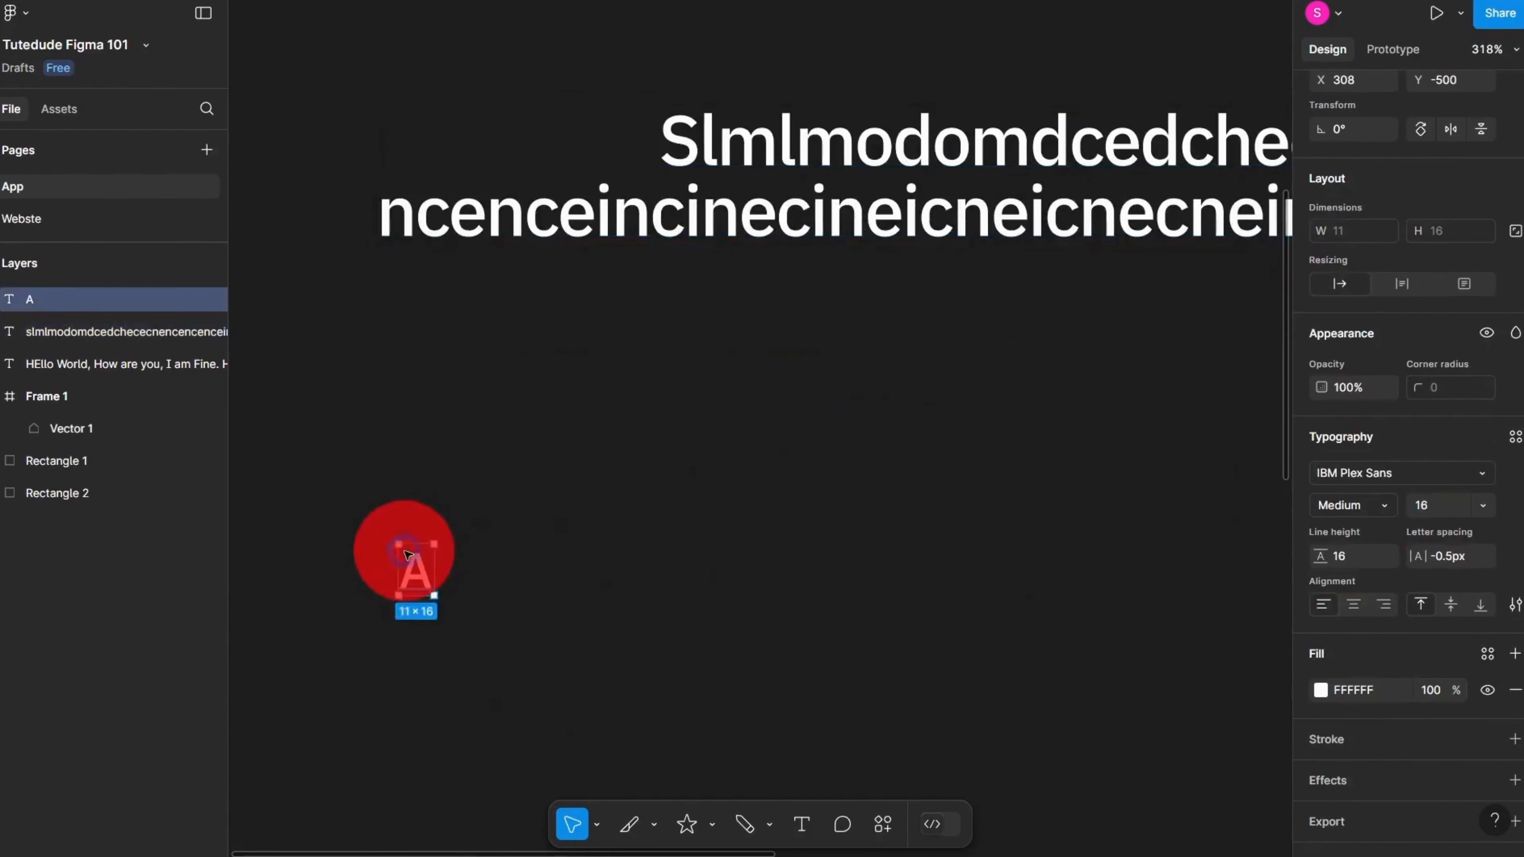
key("k")
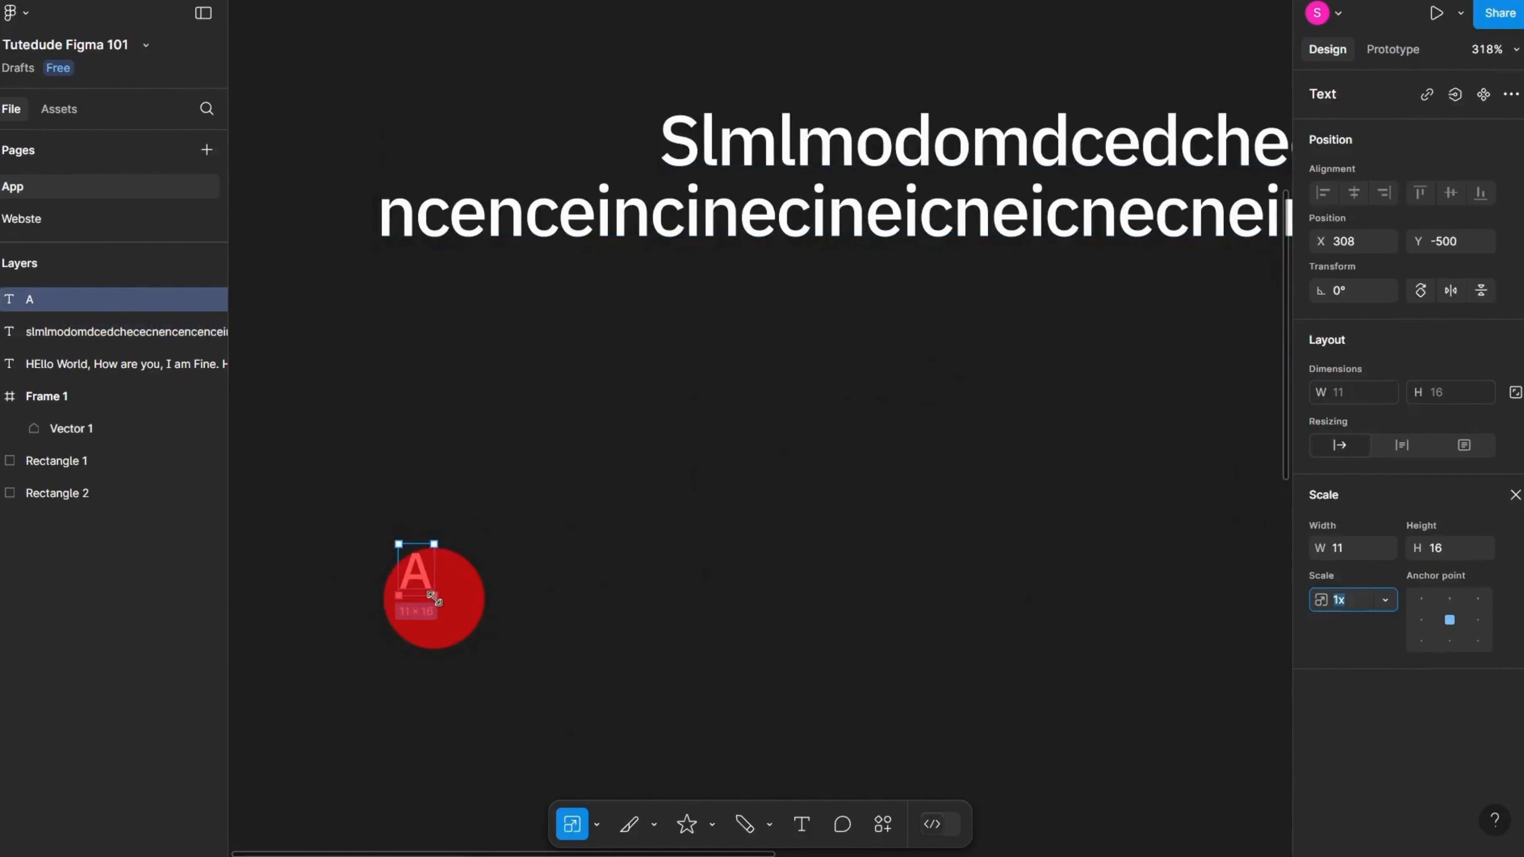
left_click_drag(434, 598, 559, 707)
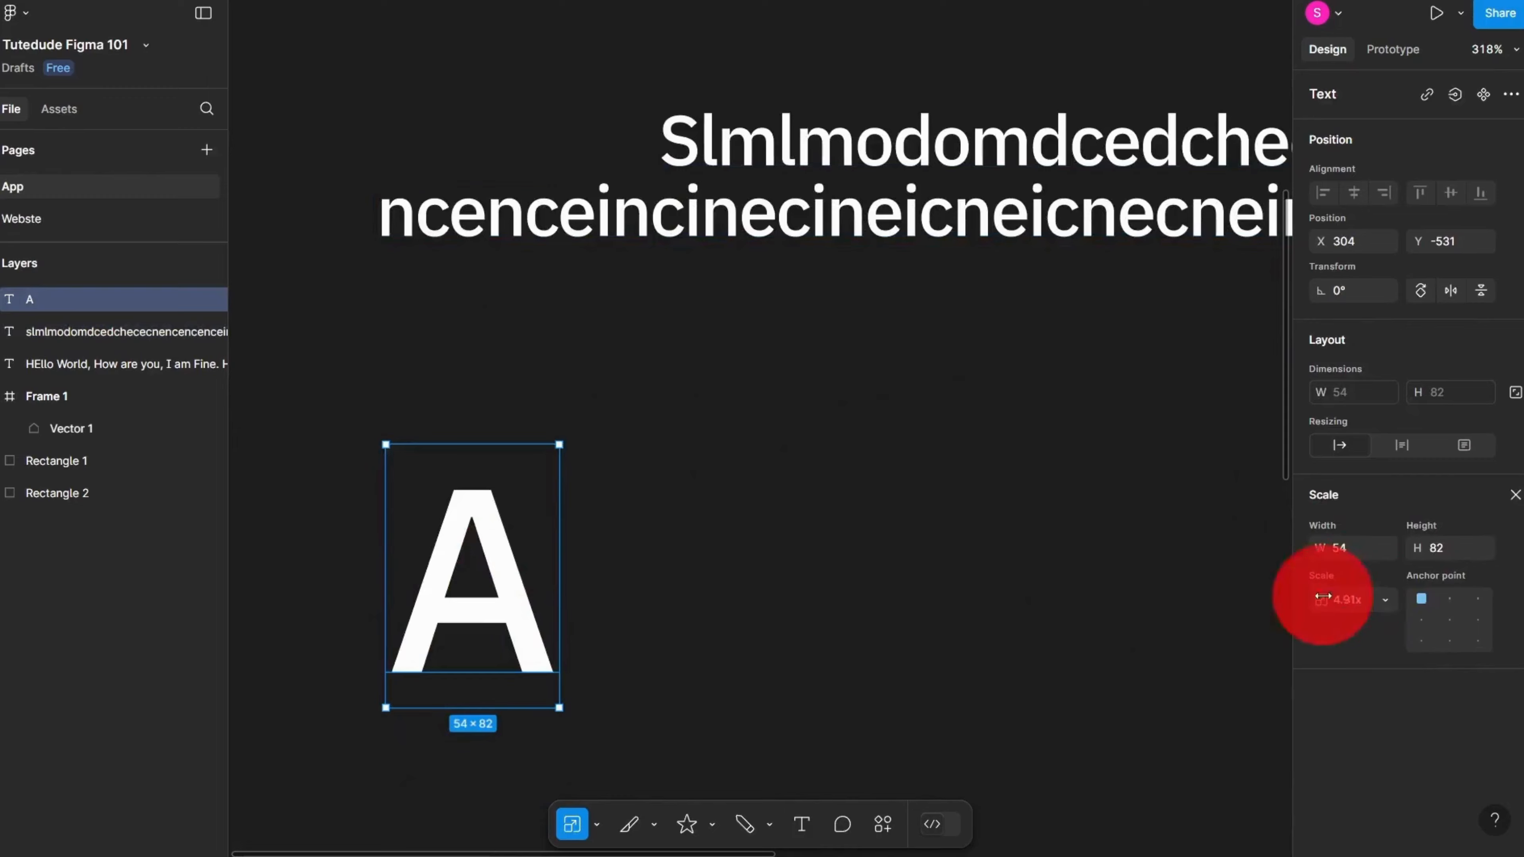
left_click(1516, 493)
left_click_drag(444, 578, 448, 582)
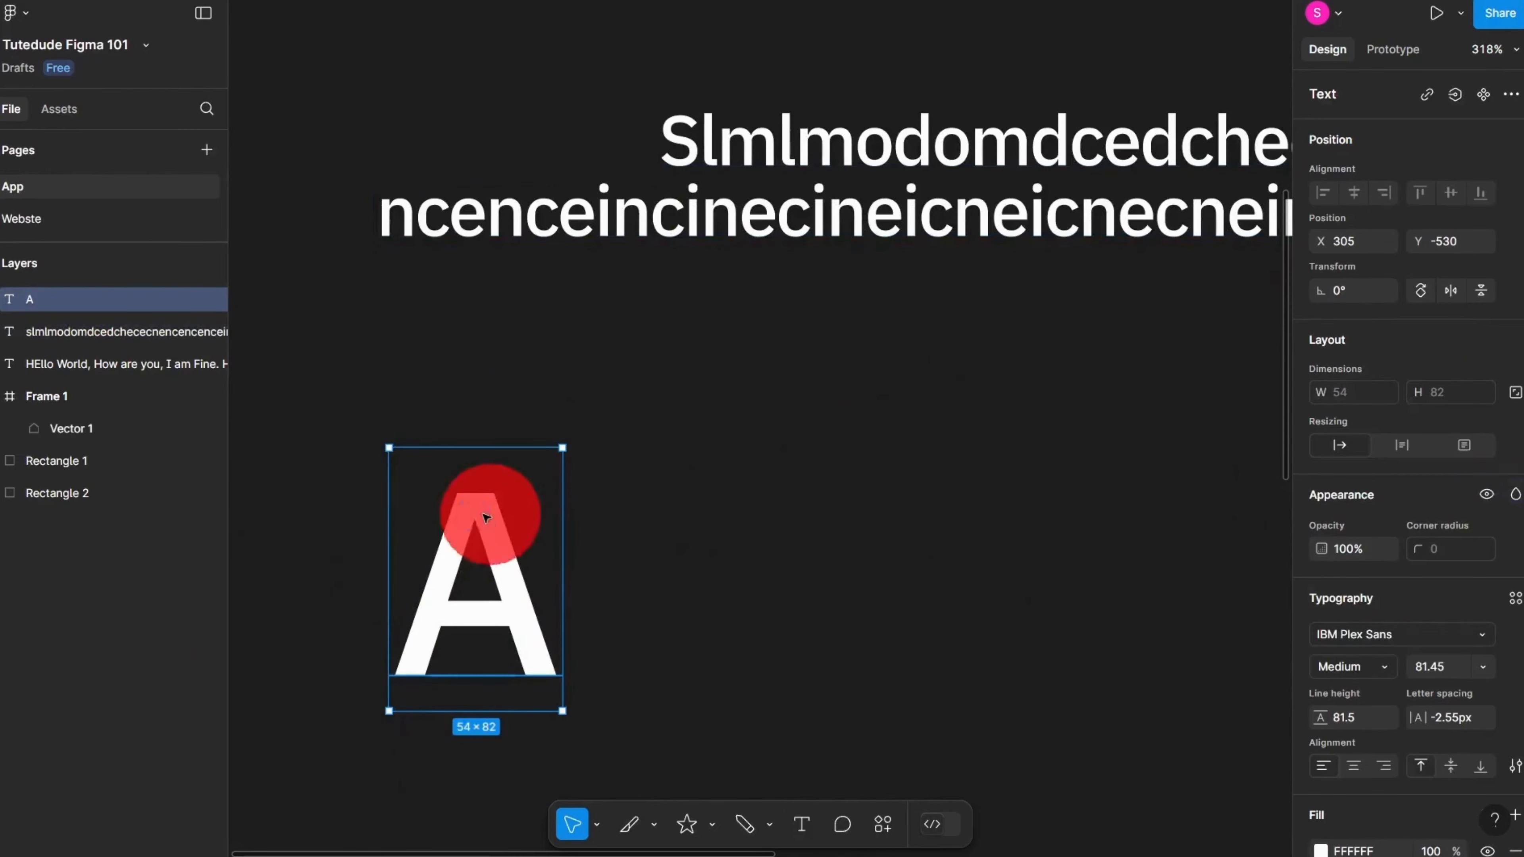
left_click_drag(487, 517, 489, 520)
Step: Append "2" to the enlarged "A" text so it reads "A2"
double_click(526, 560)
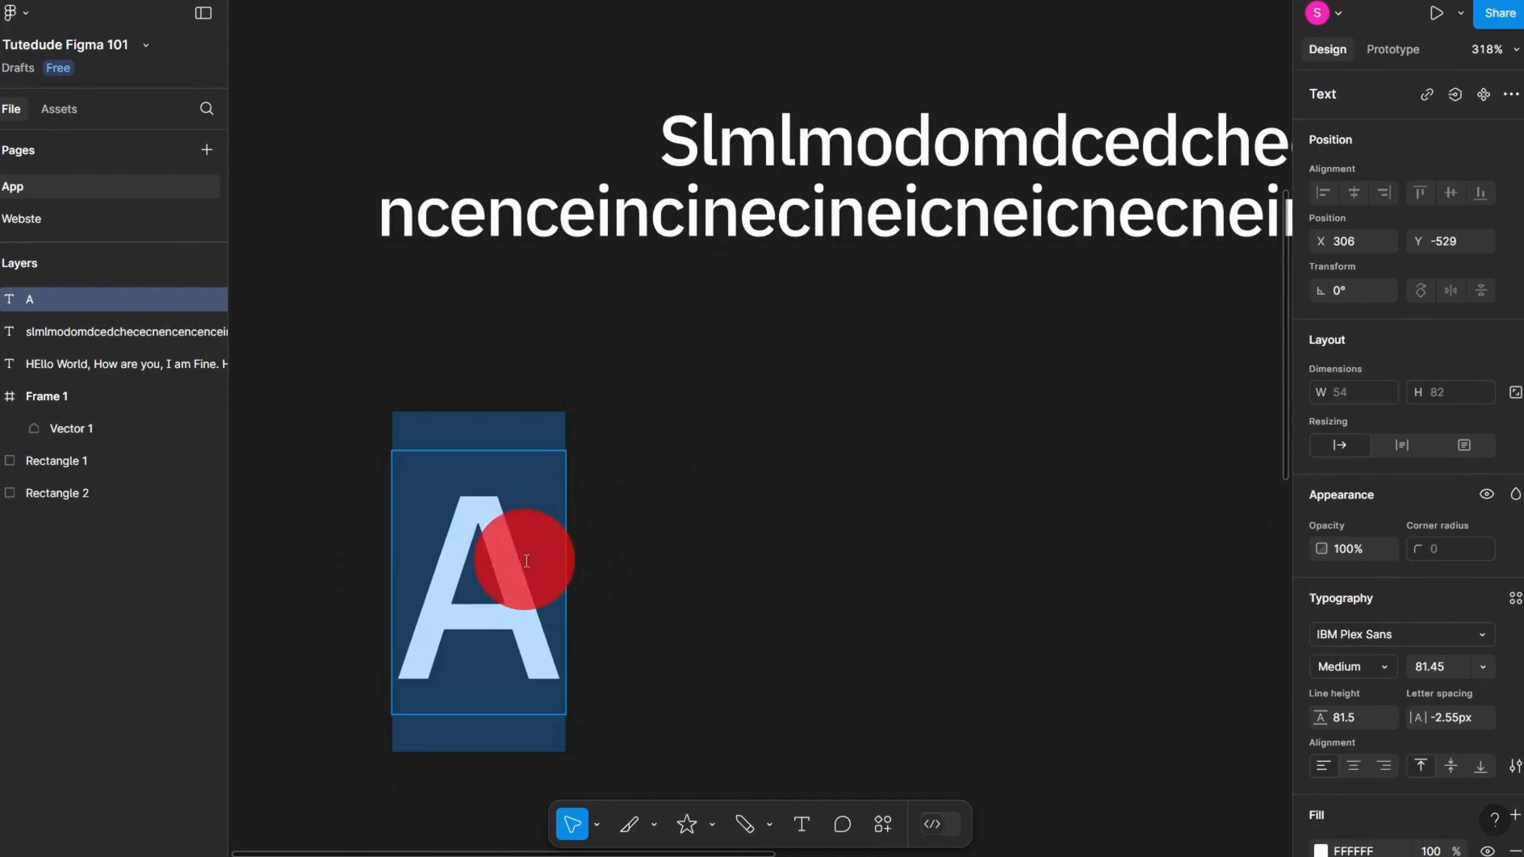
left_click(558, 571)
type("2")
left_click(816, 606)
scroll(838, 516, "down", 2)
Step: Select only the "2" in the "A2" text and set its number position to Subscript
double_click(590, 497)
left_click_drag(618, 462, 801, 452)
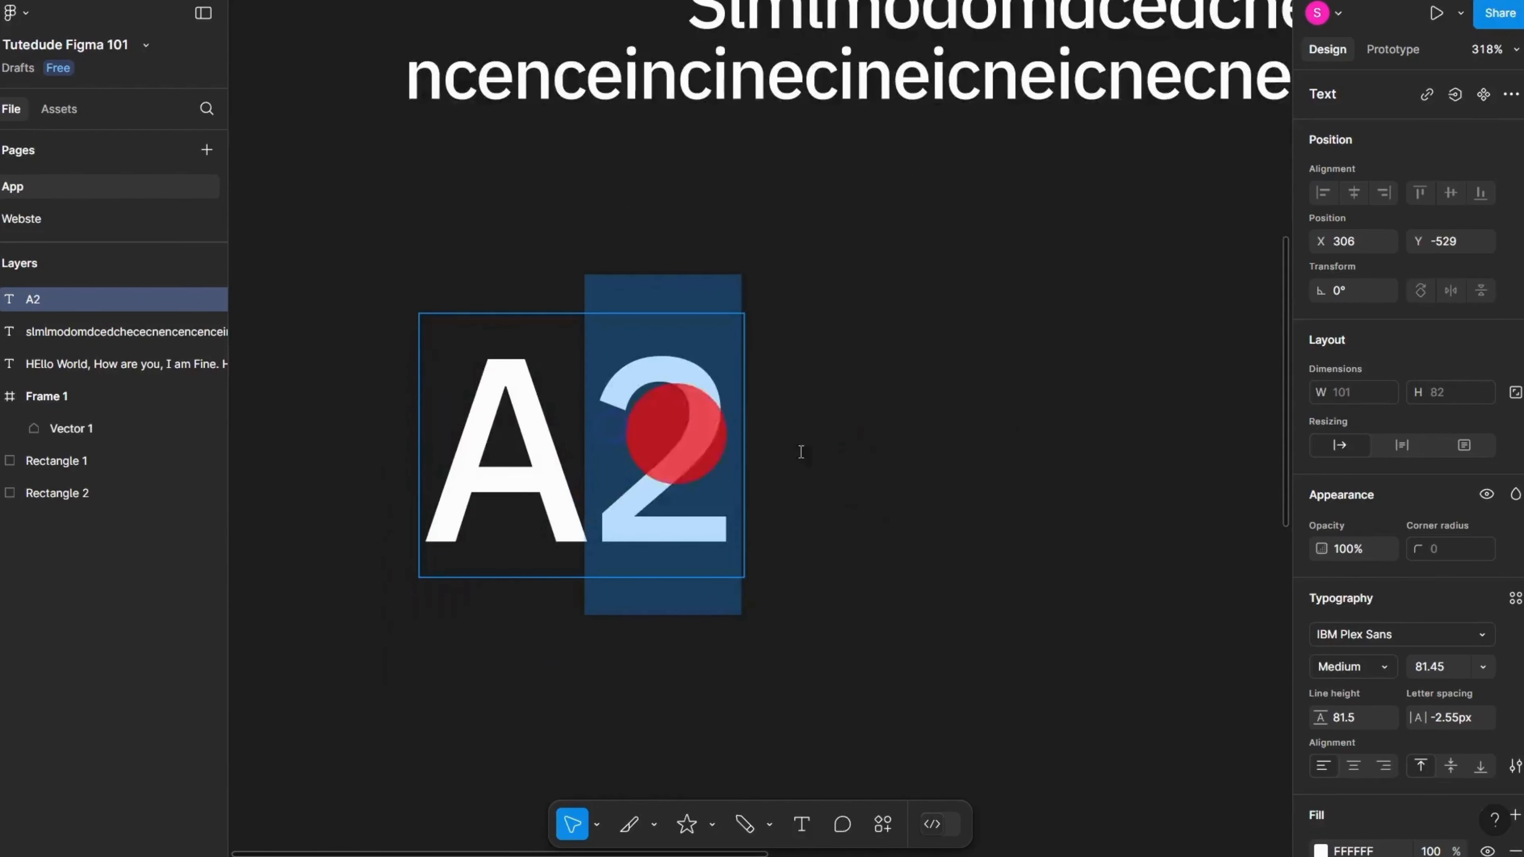
scroll(678, 406, "up", 3)
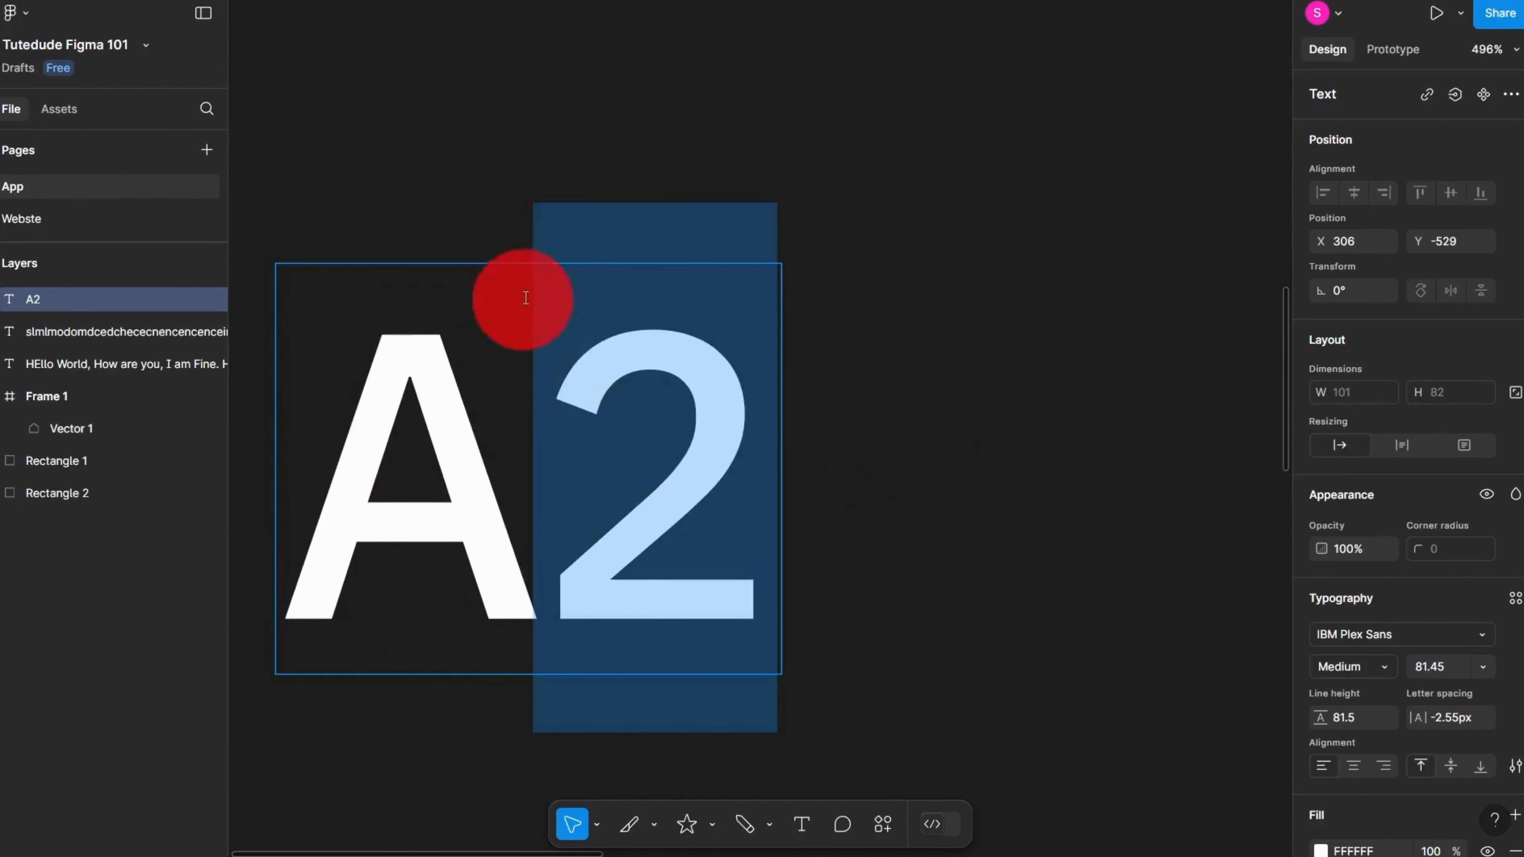
left_click(1517, 766)
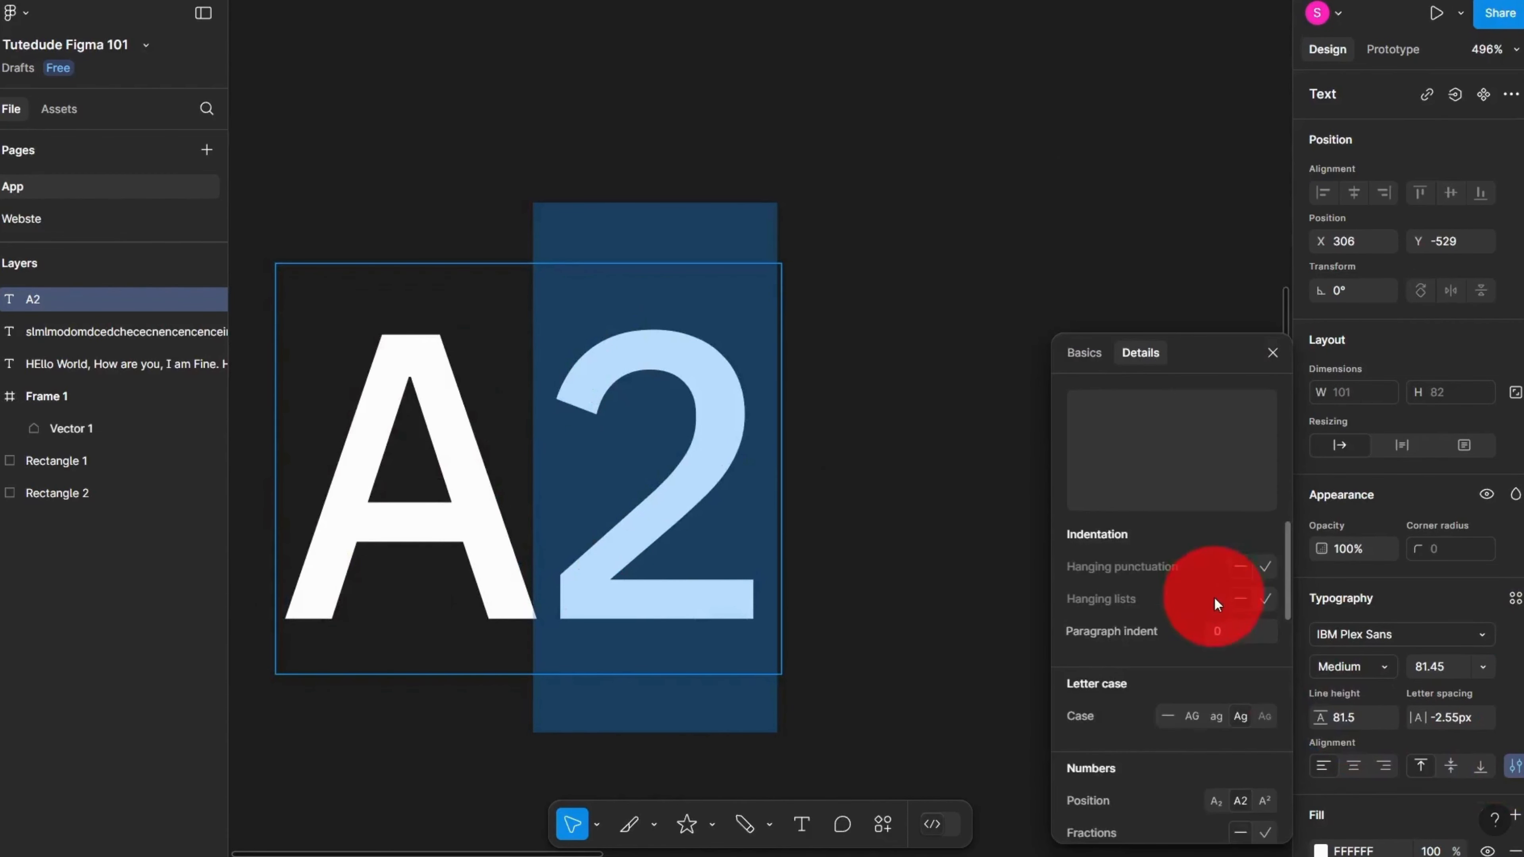
scroll(1215, 597, "down", 2)
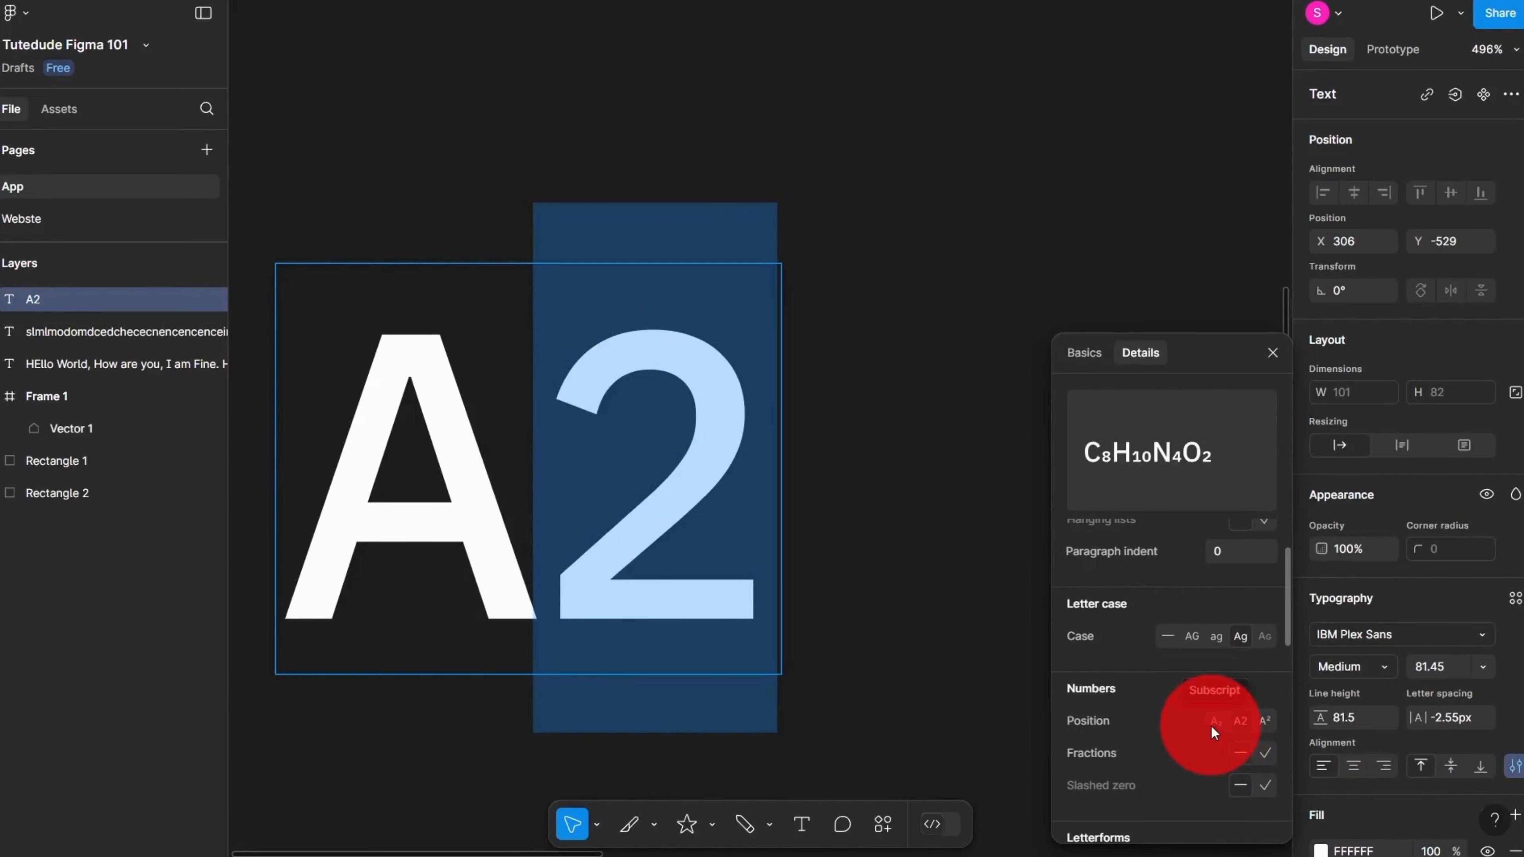
left_click(1211, 726)
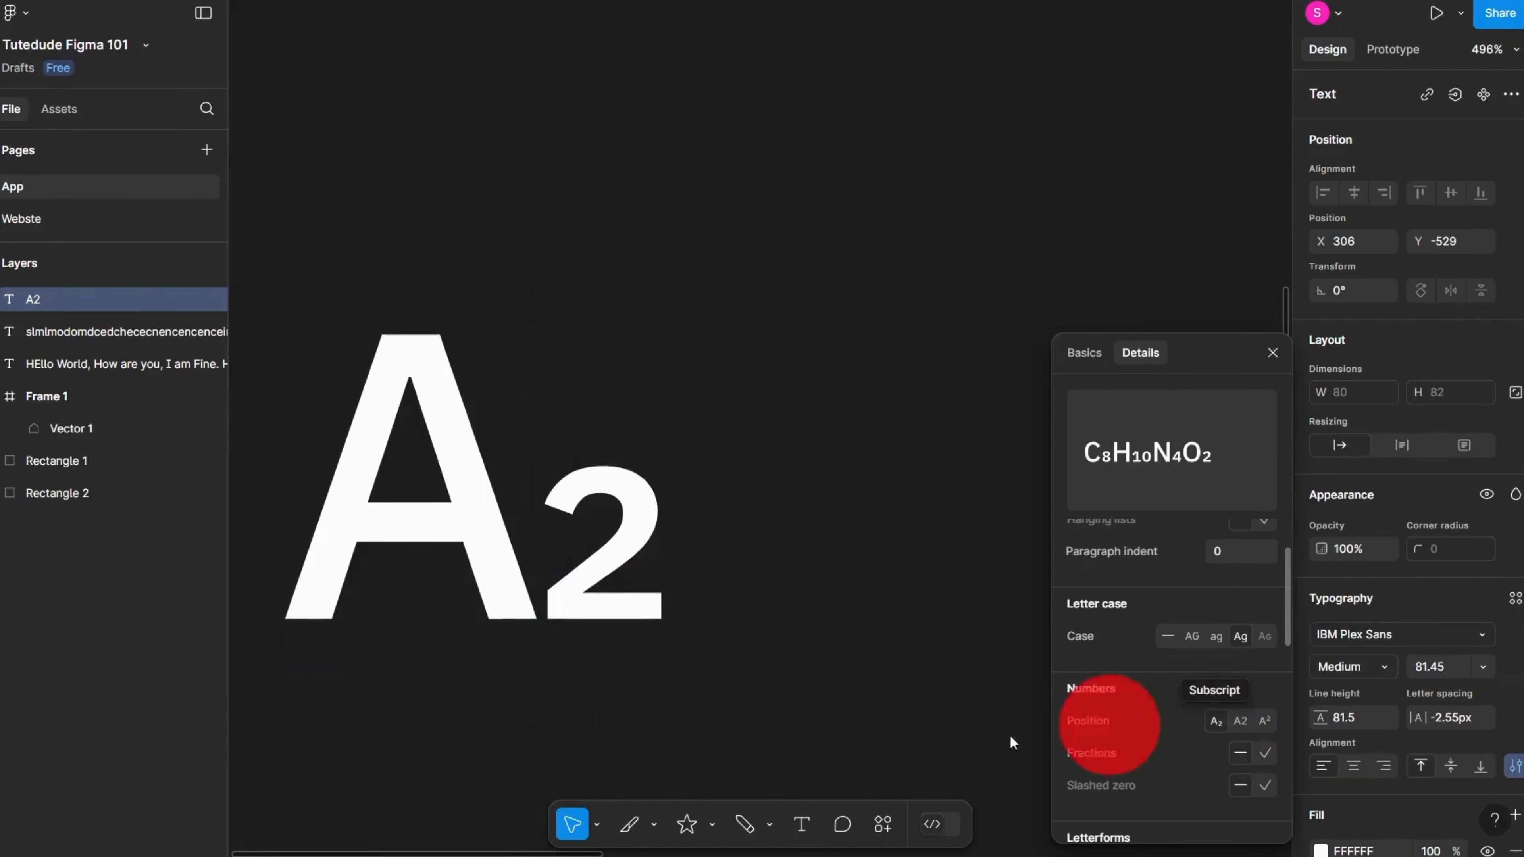
Step: Set the number position of the "2" to Superscript and deselect the text
scroll(567, 601, "up", 3)
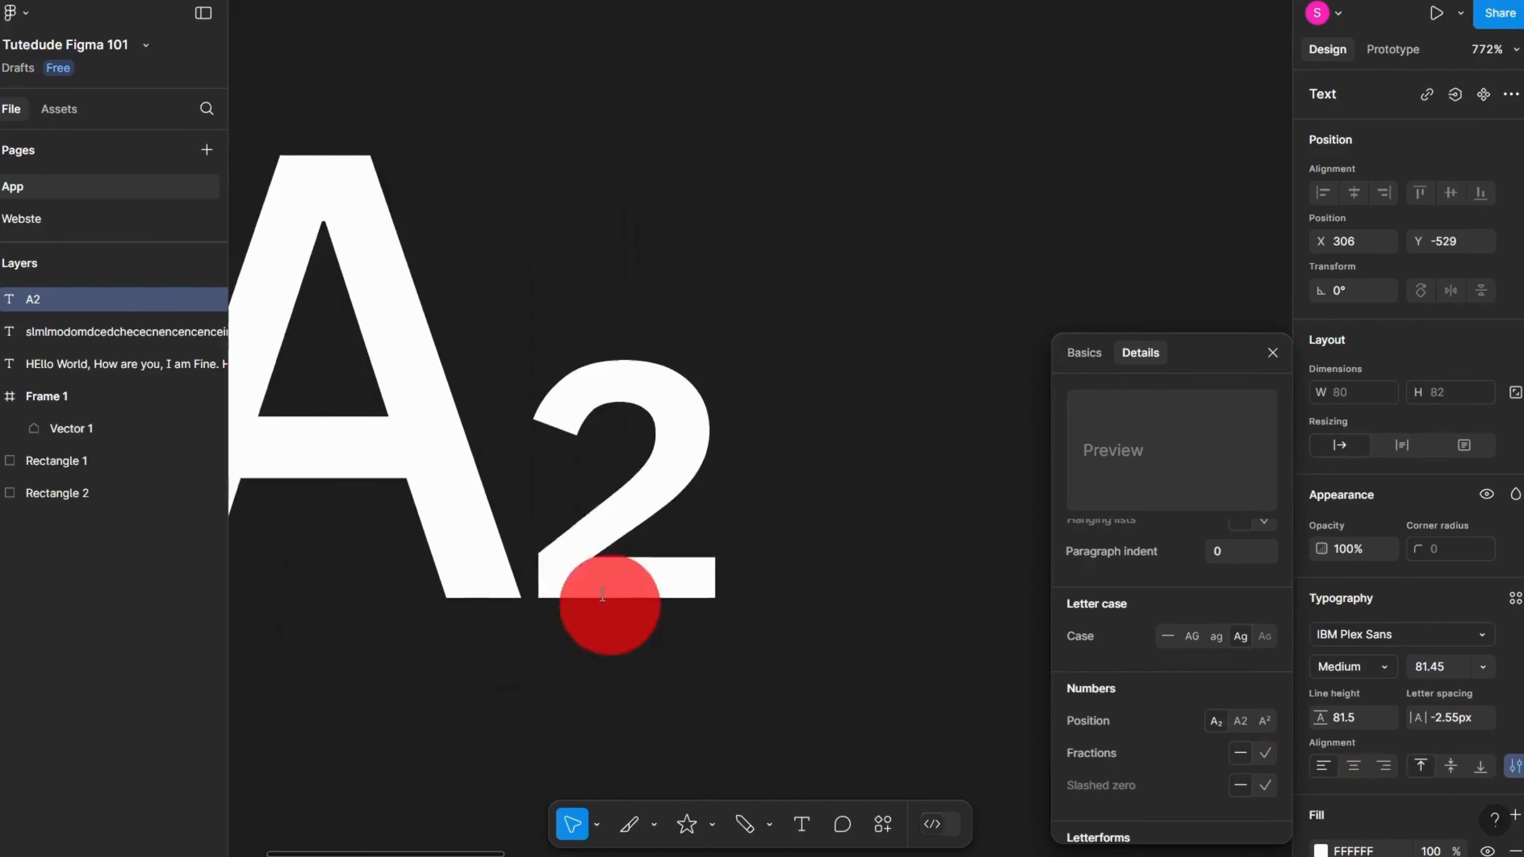
left_click(1269, 723)
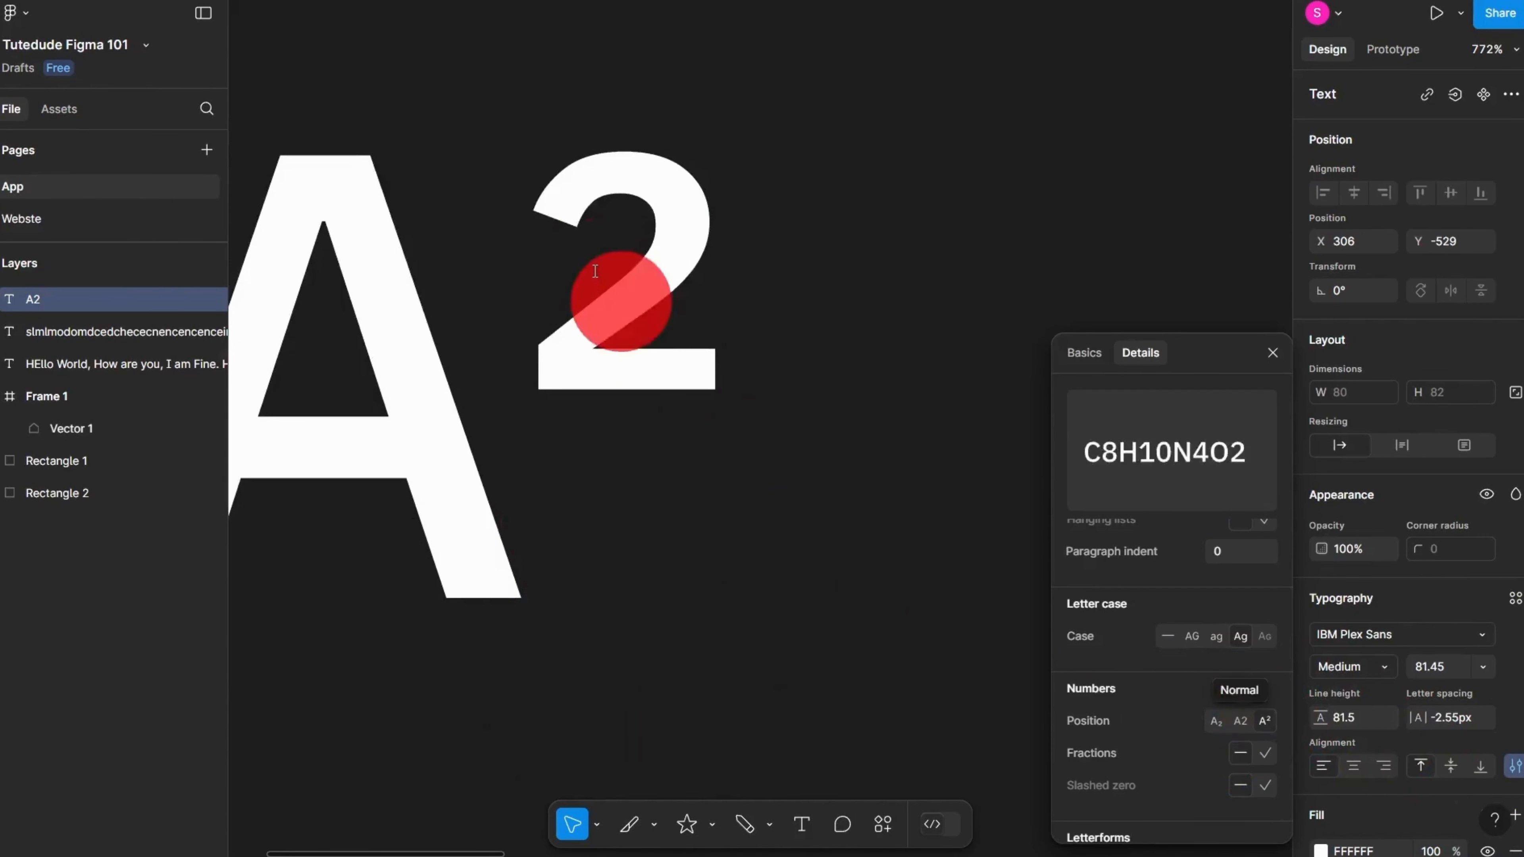
scroll(591, 176, "down", 5)
left_click(782, 259)
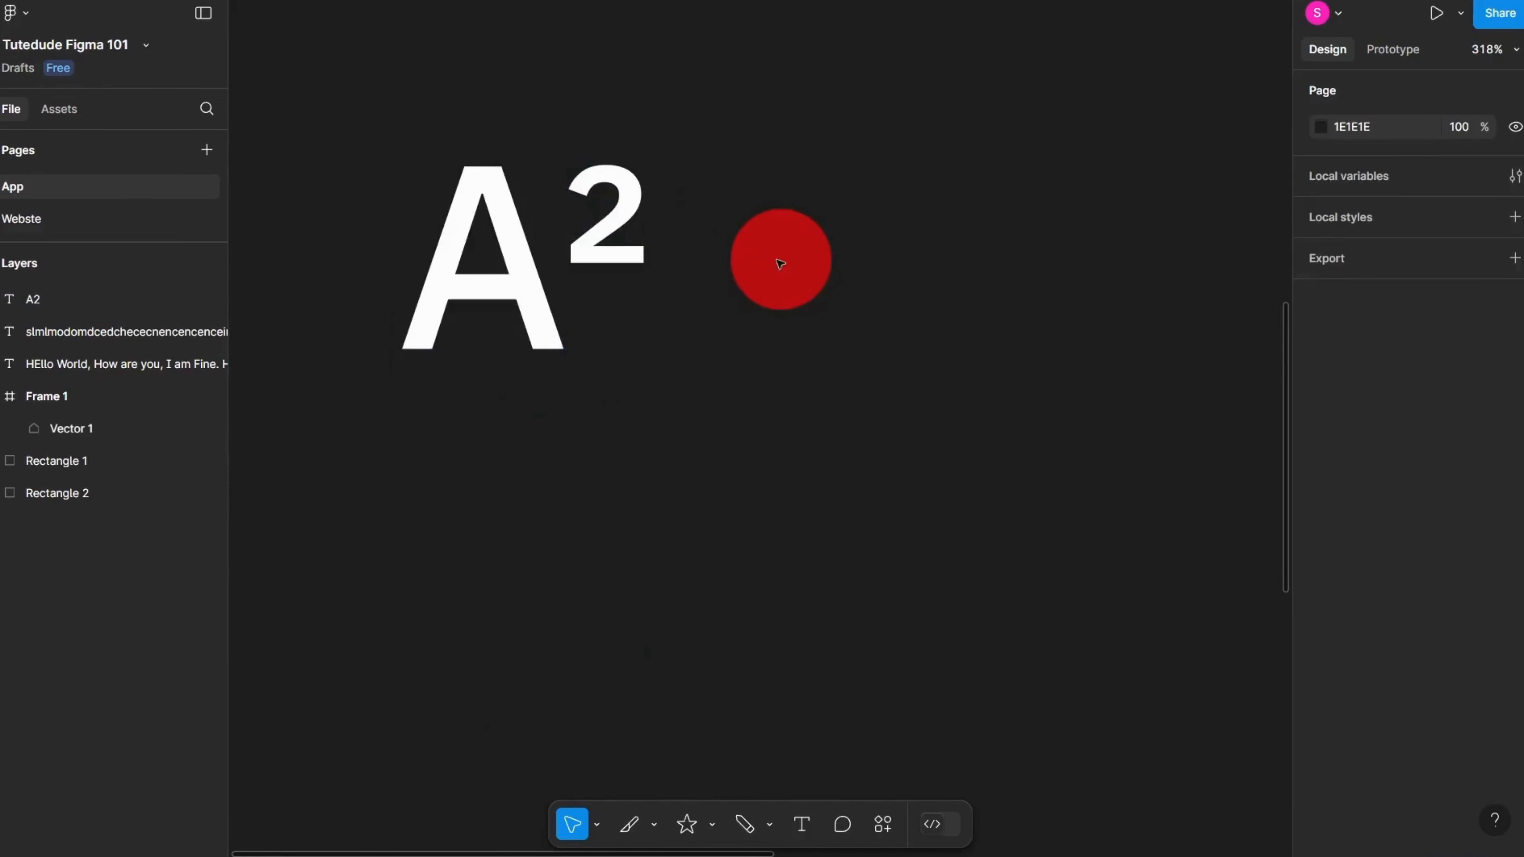
Step: Review the remaining detail type settings of the "A2" text, from indentation to kerning pairs and fraction features
scroll(596, 211, "up", 2)
left_click(596, 211)
left_click(1517, 766)
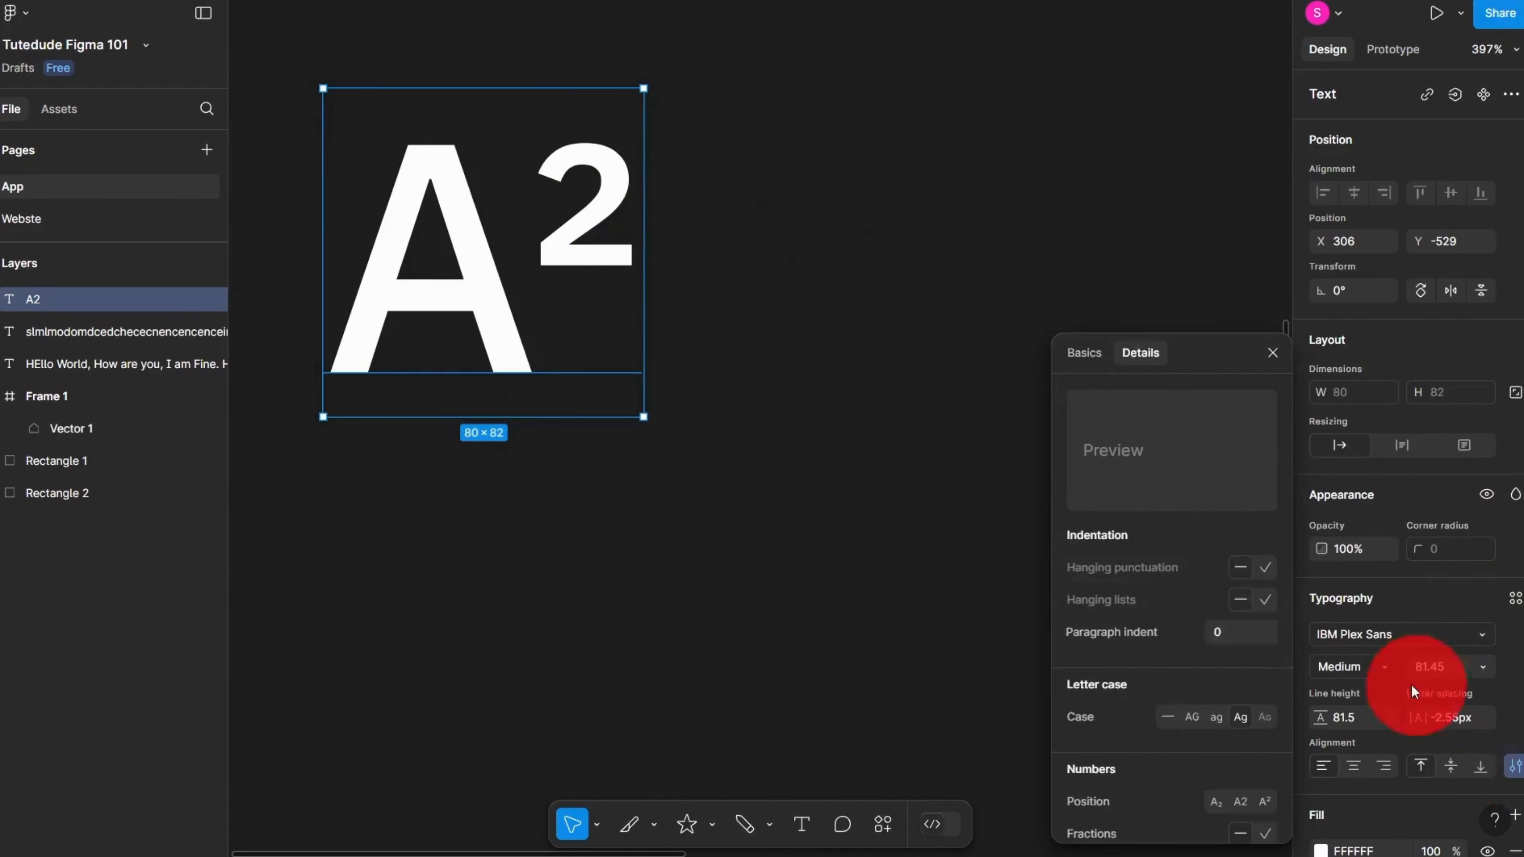
scroll(1224, 654, "down", 5)
scroll(1241, 671, "down", 5)
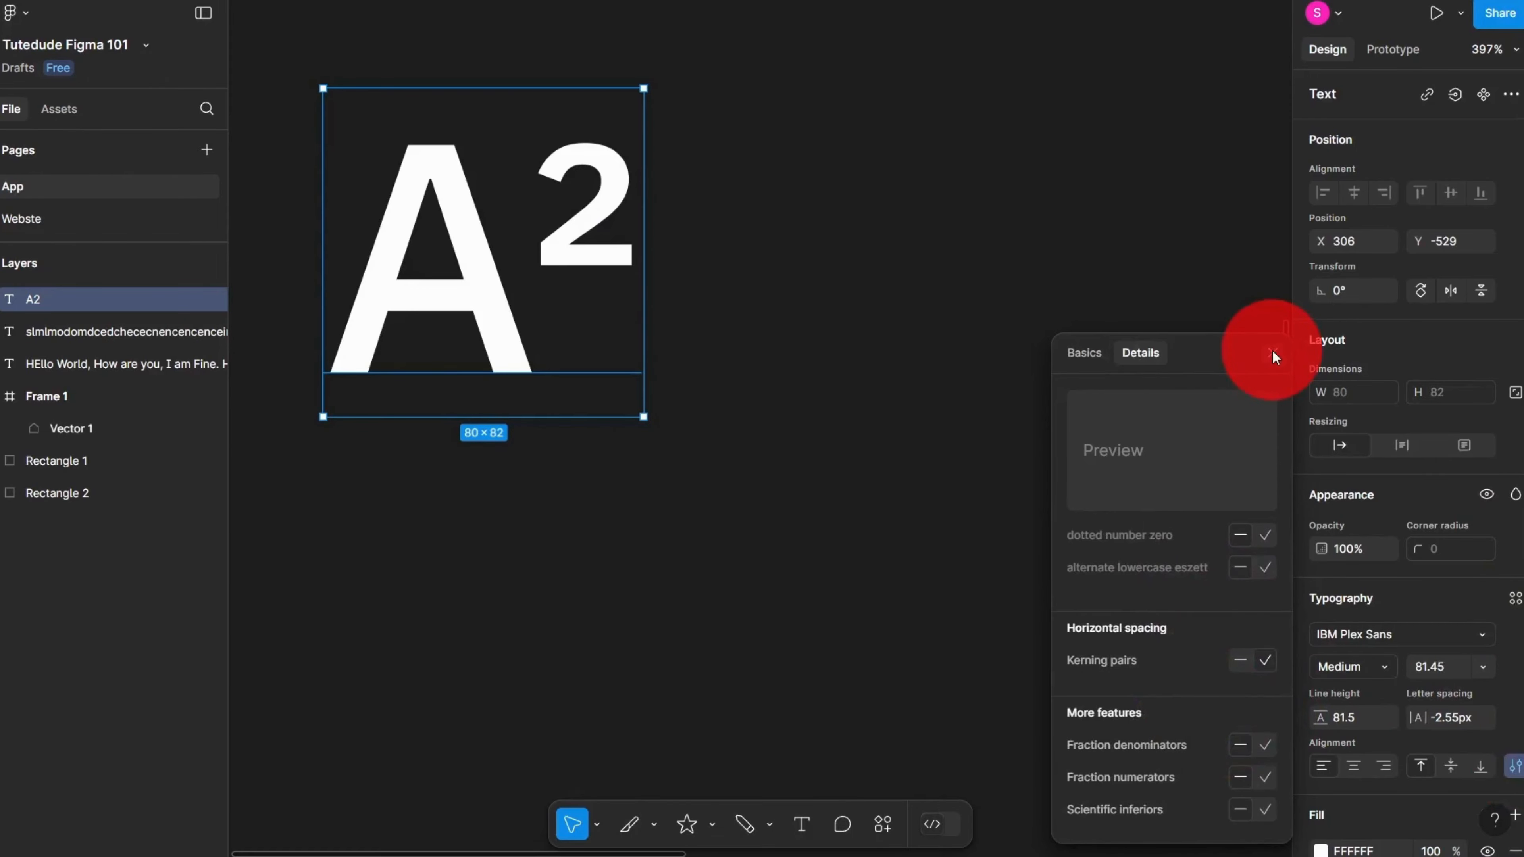
scroll(1240, 743, "up", 3)
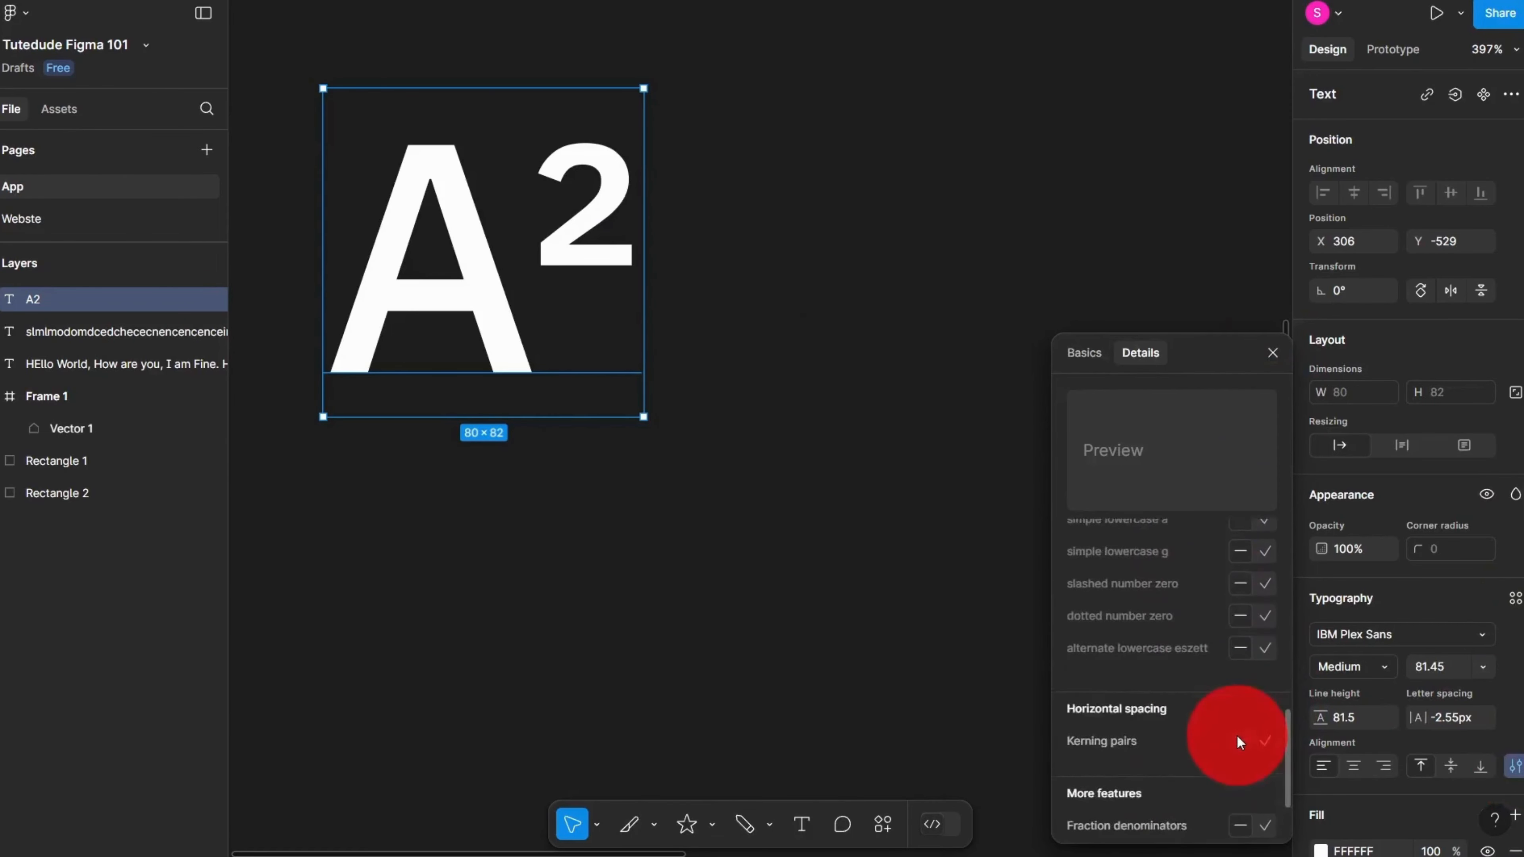
scroll(1240, 660, "up", 5)
left_click(1273, 353)
scroll(517, 453, "down", 5)
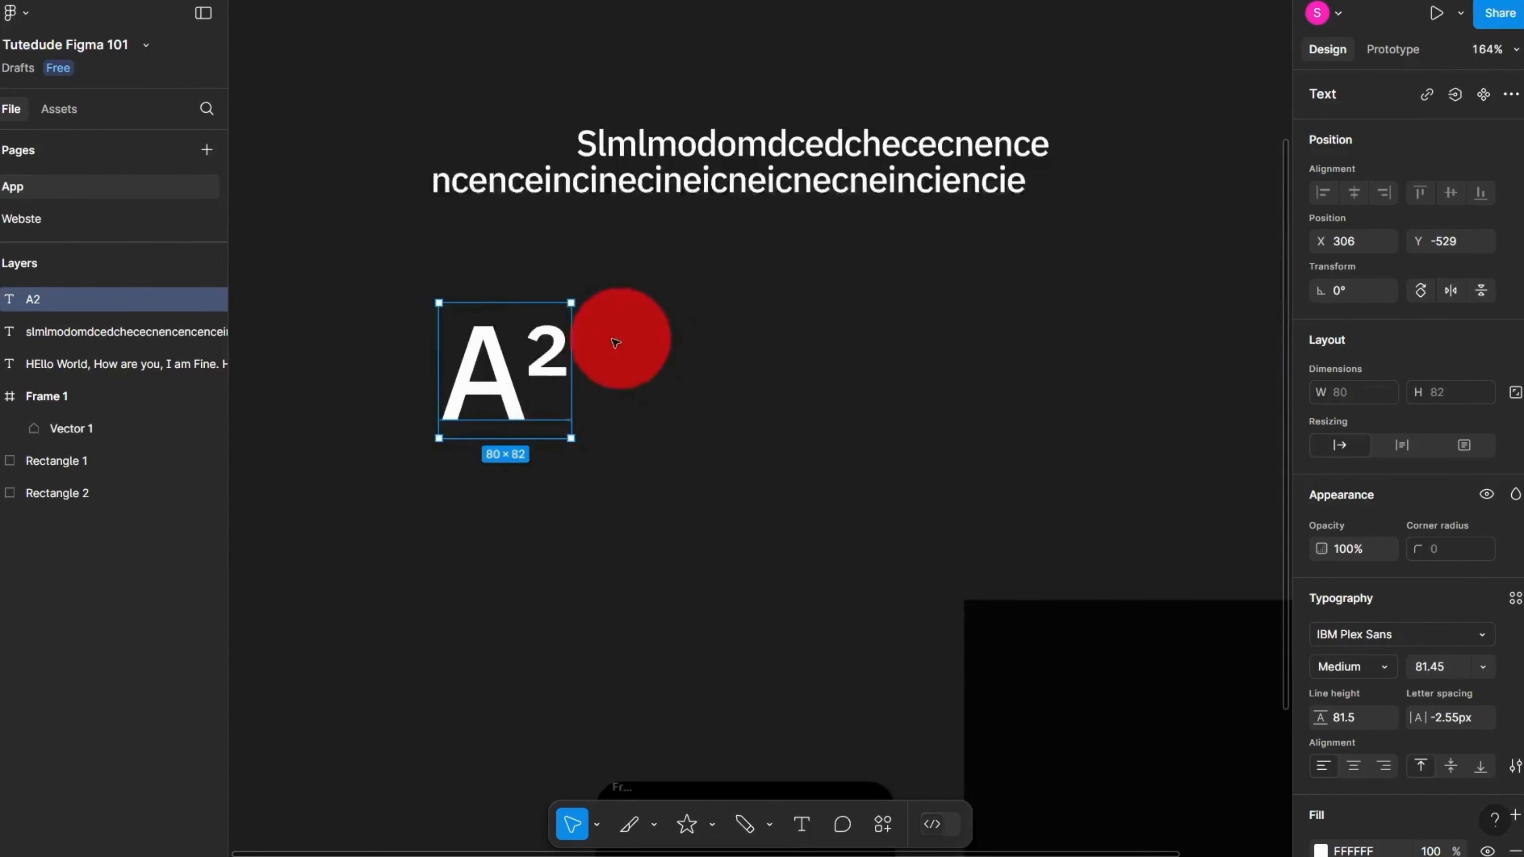
scroll(616, 342, "down", 4)
scroll(543, 387, "up", 5)
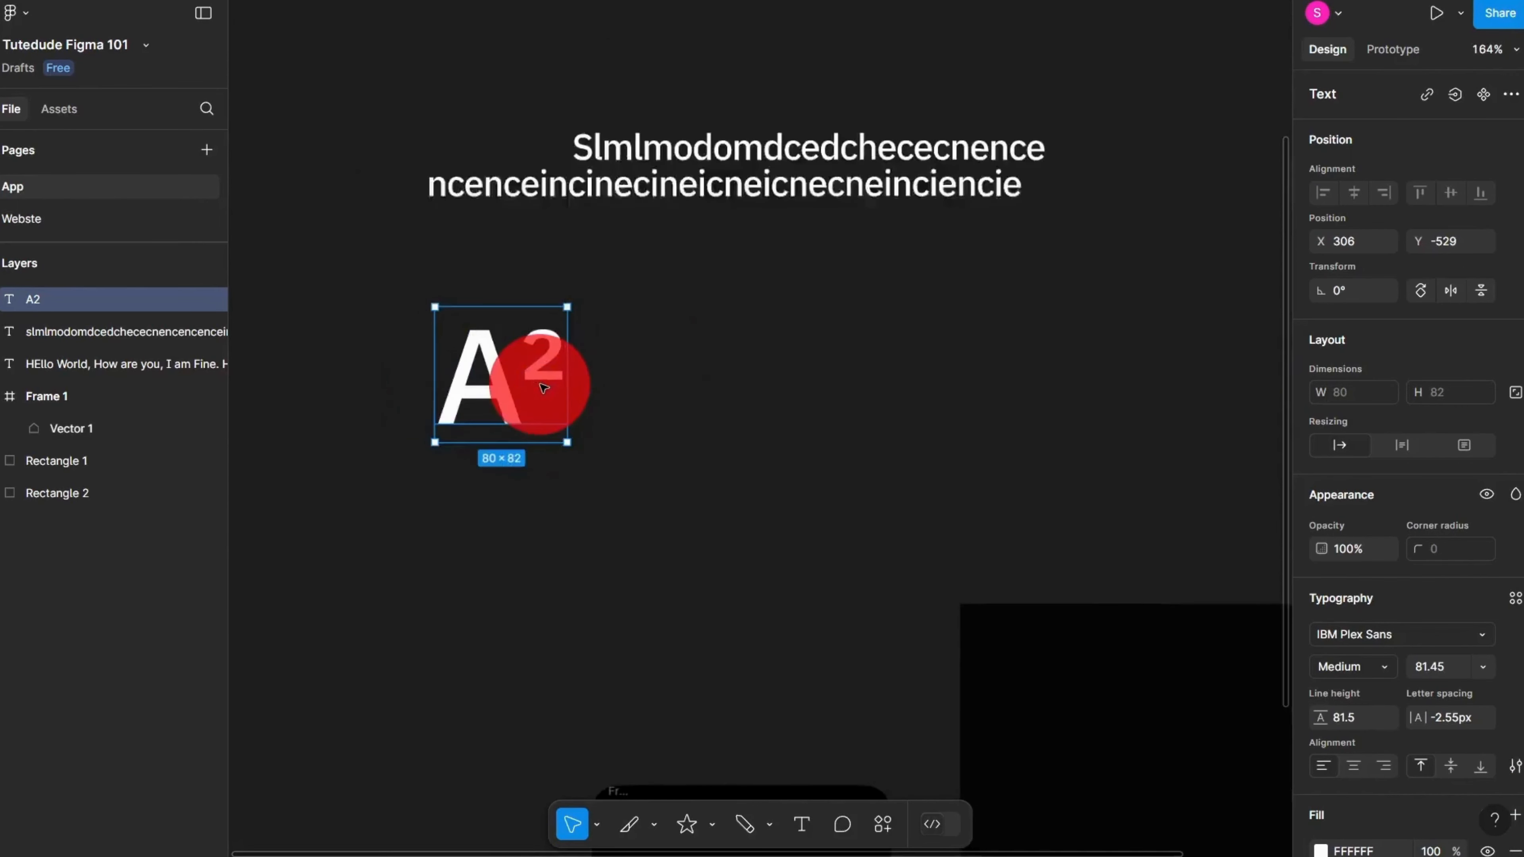
double_click(542, 385)
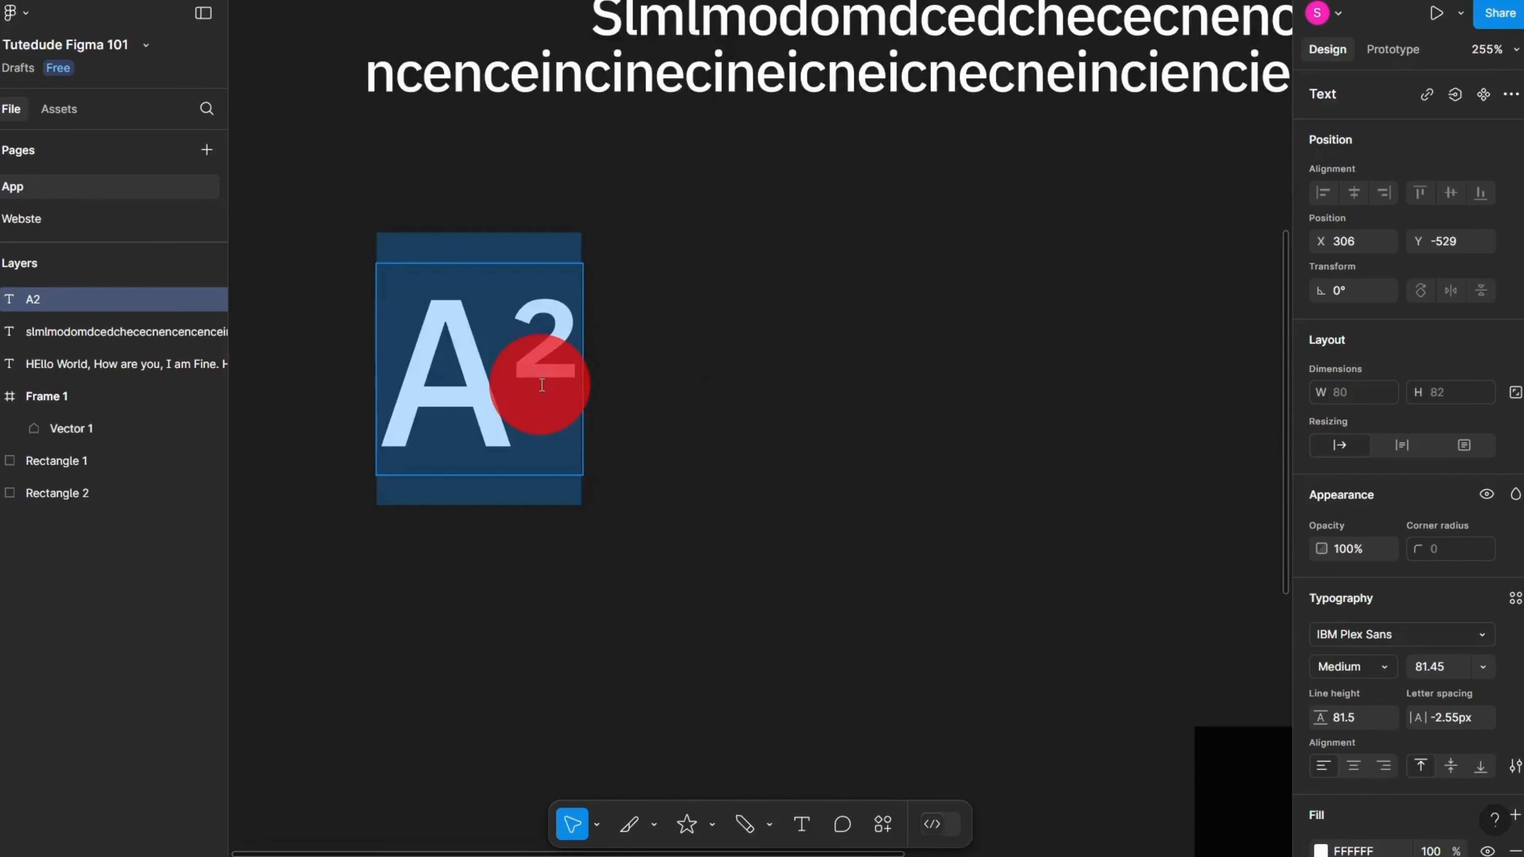
left_click(620, 394)
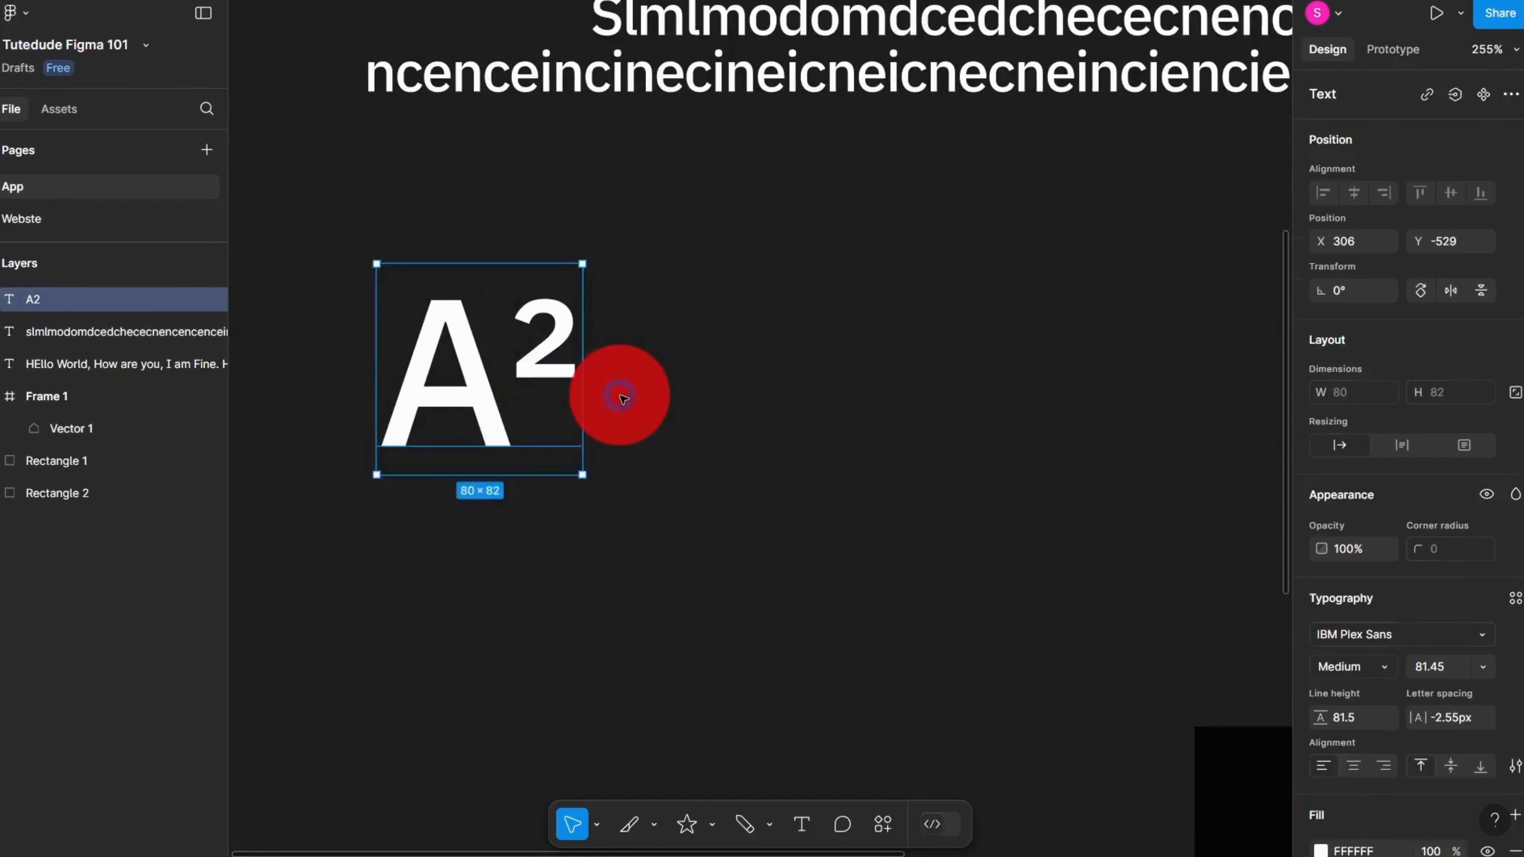
left_click(617, 392)
Step: Delete the superscript "A2" text from the canvas
left_click(404, 317)
scroll(426, 434, "down", 1)
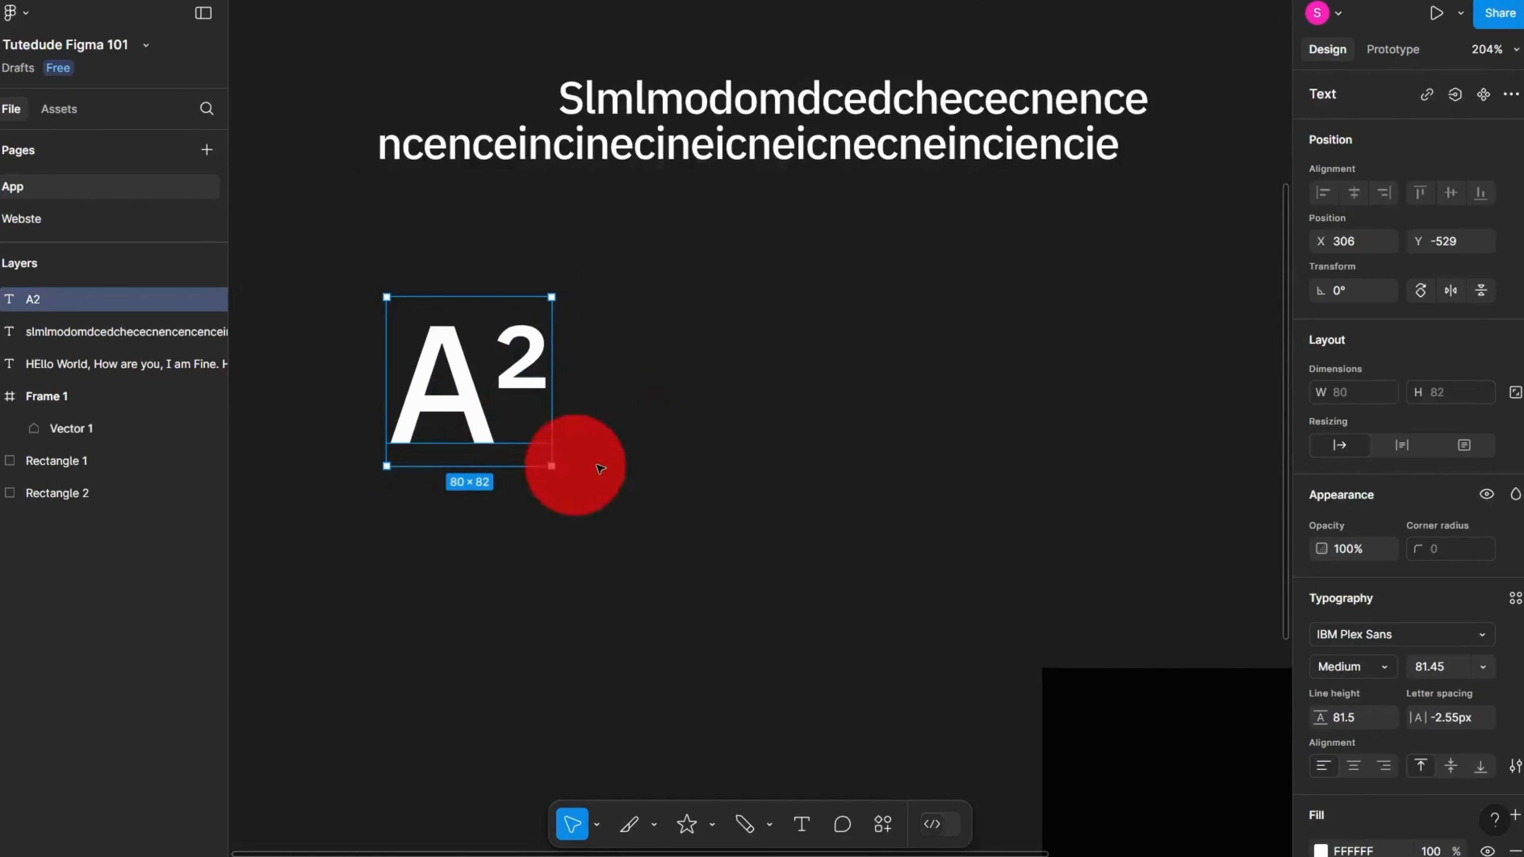
scroll(1497, 629, "down", 3)
key("Delete")
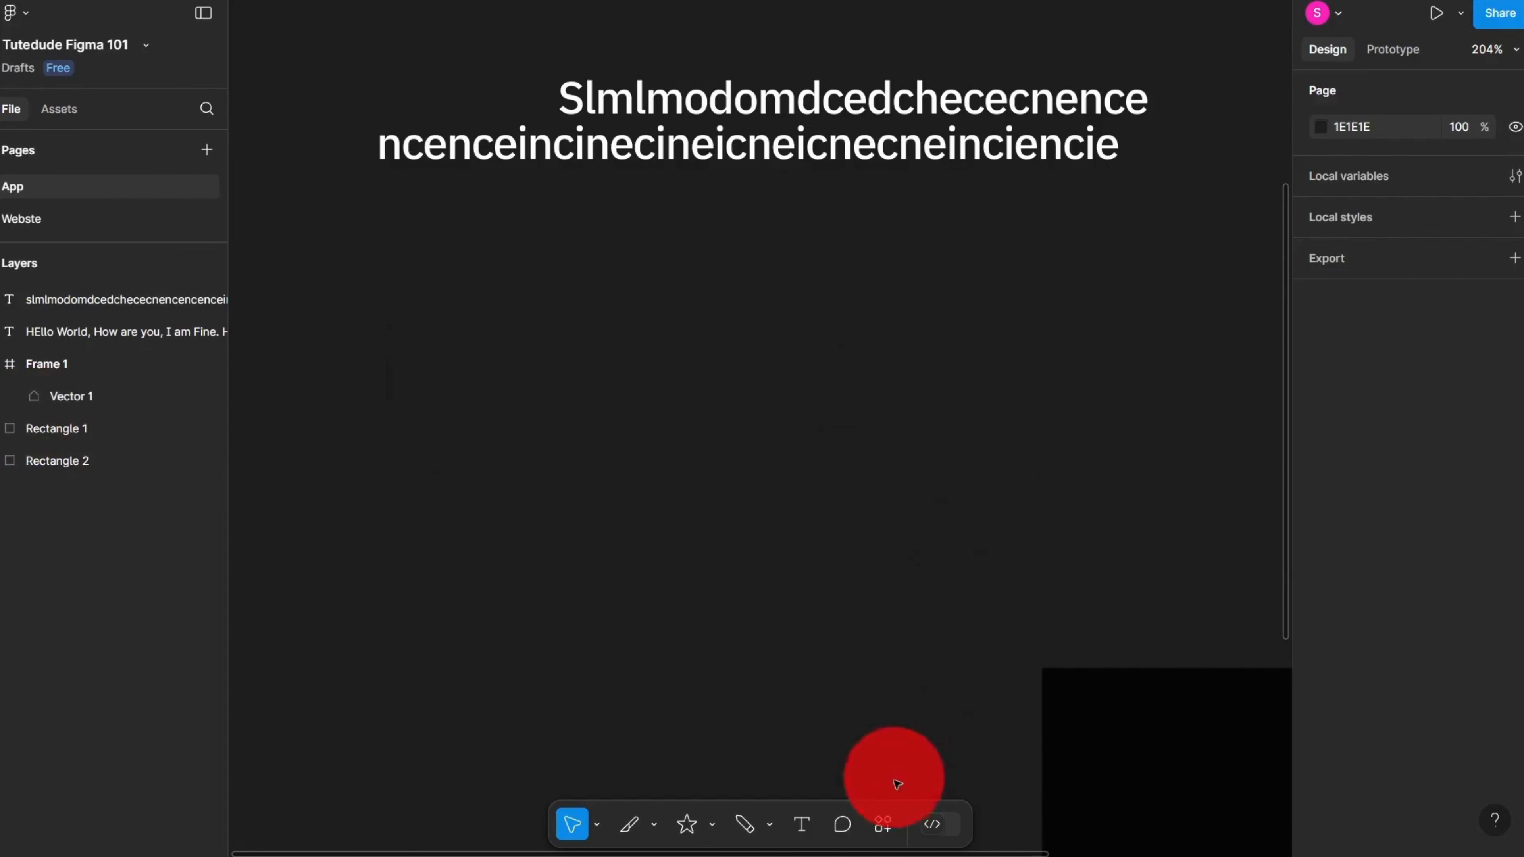
Step: Post the comment "i dont like this bro. it looks ugly, just like u" on the roof peak of the house icon in Frame 1
left_click(843, 823)
scroll(814, 539, "down", 3)
left_click_drag(815, 538, 722, 666)
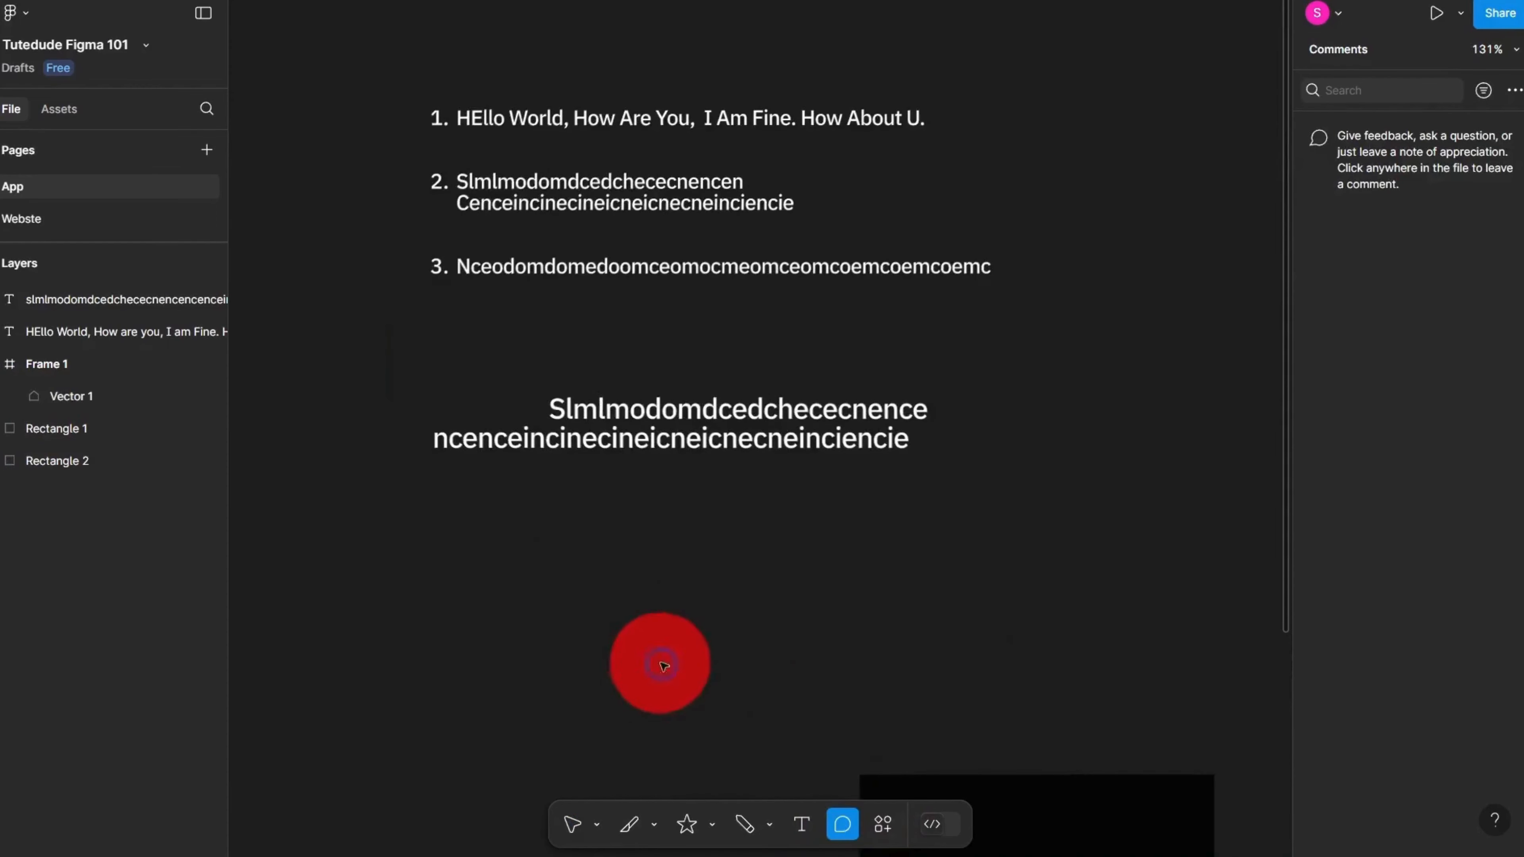
scroll(654, 658, "down", 1)
scroll(670, 399, "up", 2)
scroll(578, 255, "down", 2)
scroll(493, 545, "up", 5)
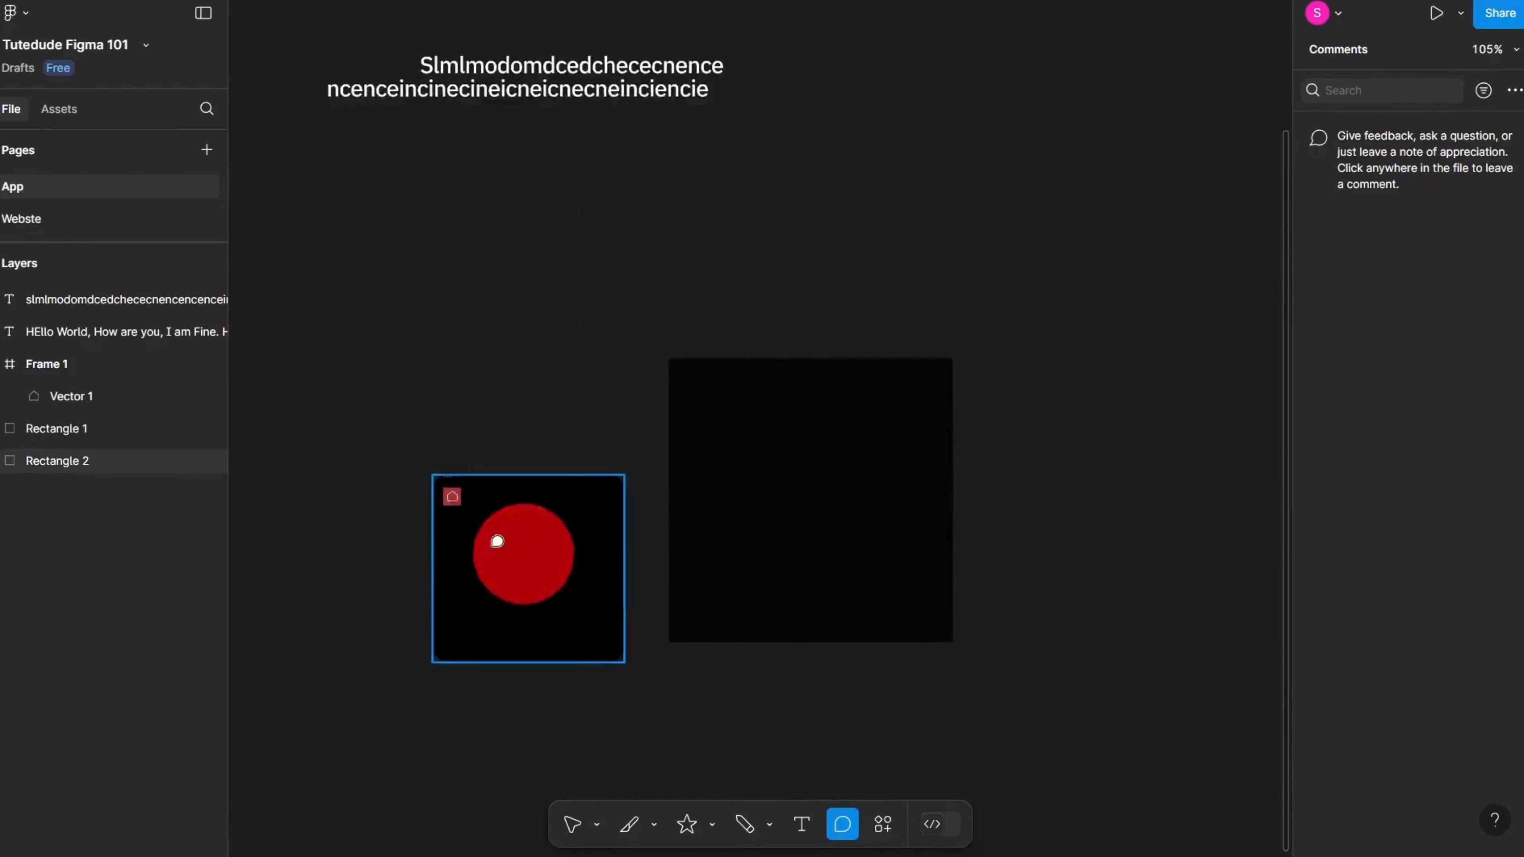
scroll(459, 453, "up", 1)
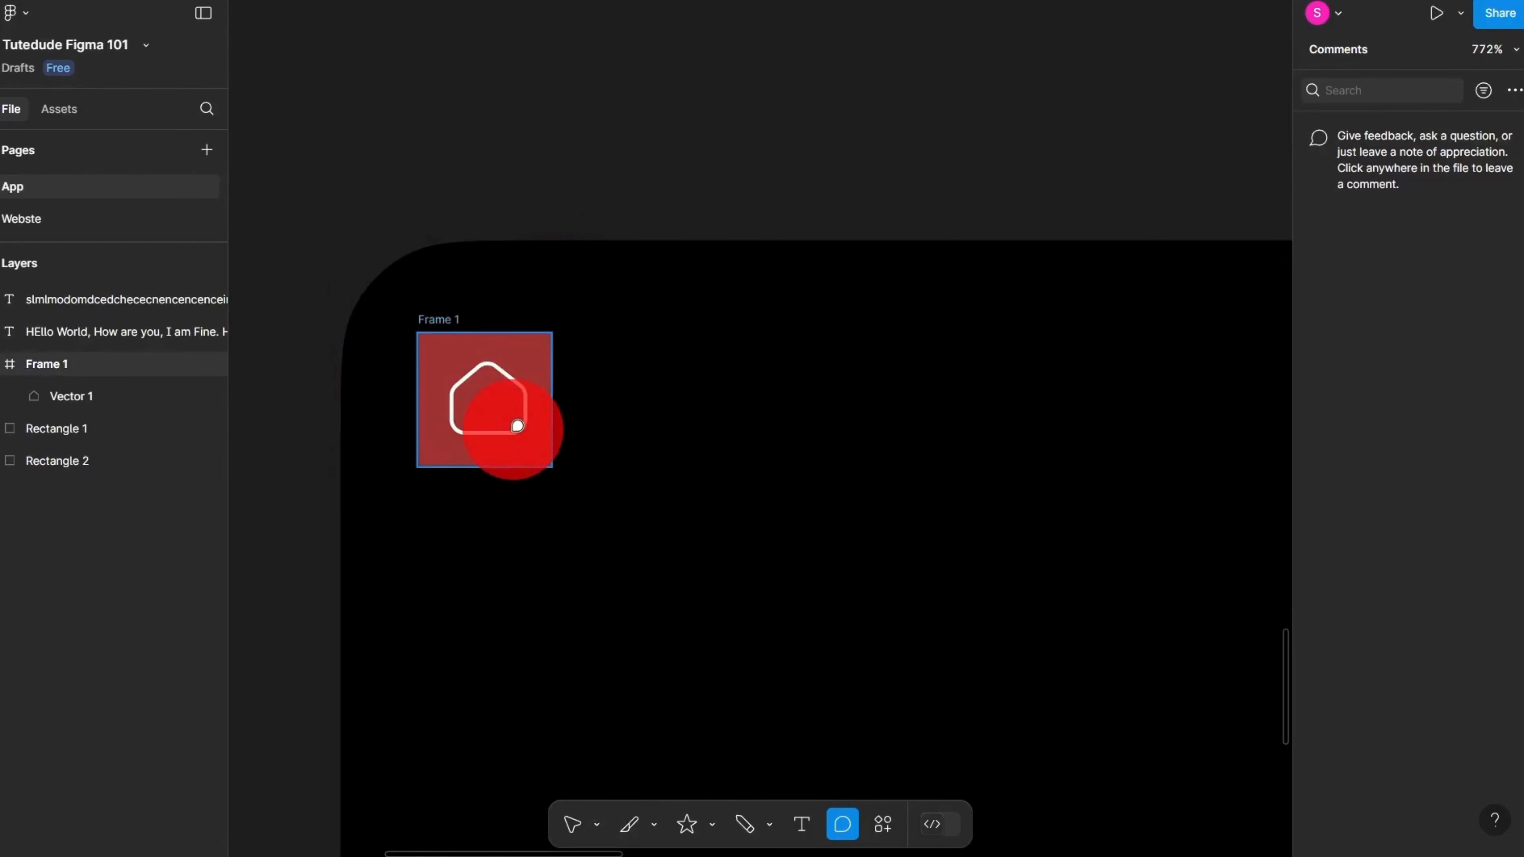
scroll(504, 477, "up", 5)
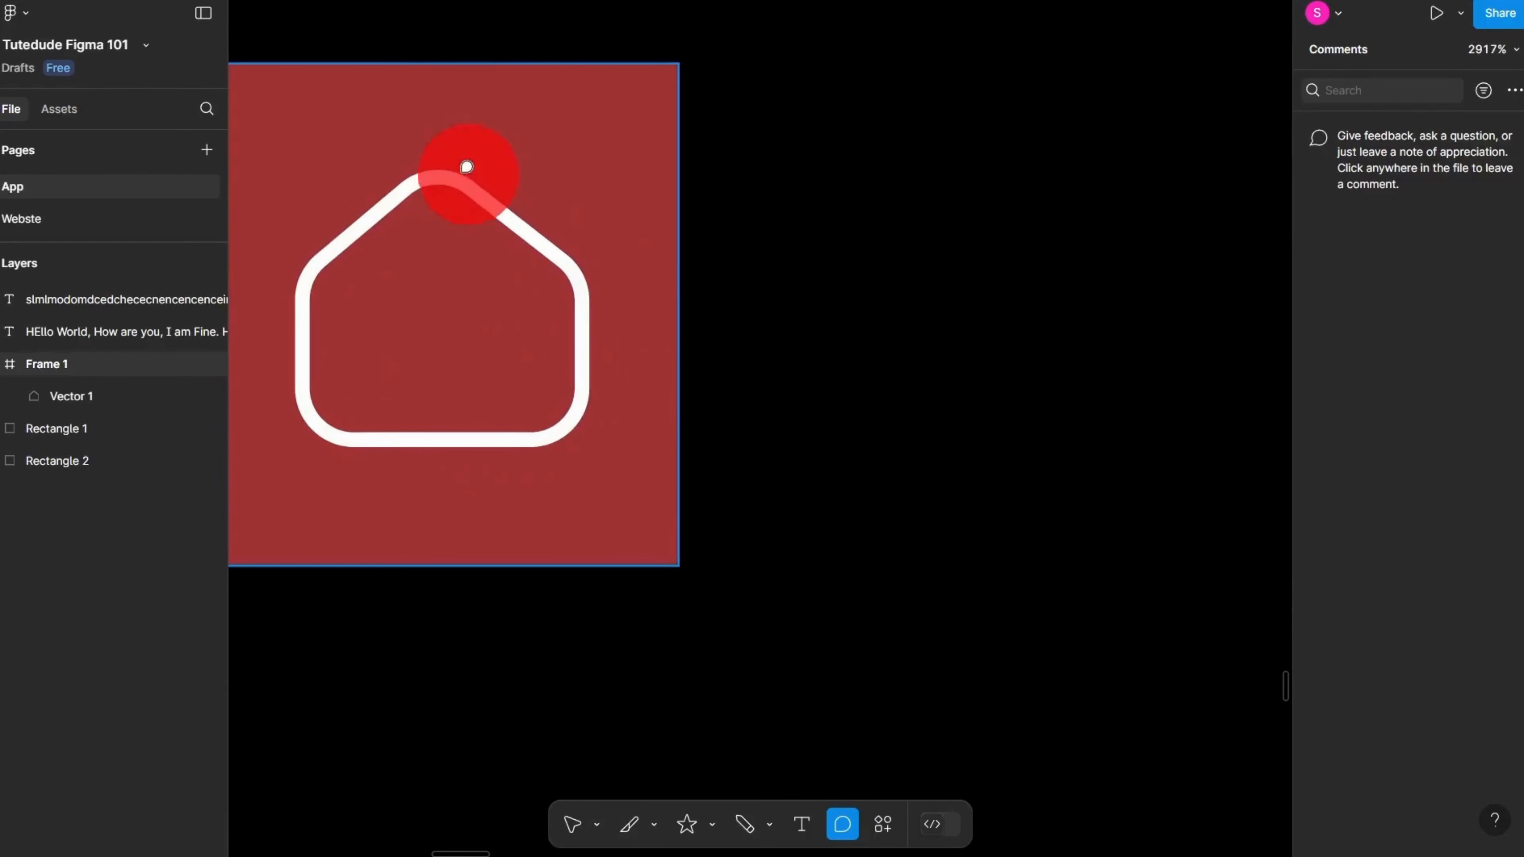
left_click(444, 171)
type("i dont like this bro. it looks ugly, just like")
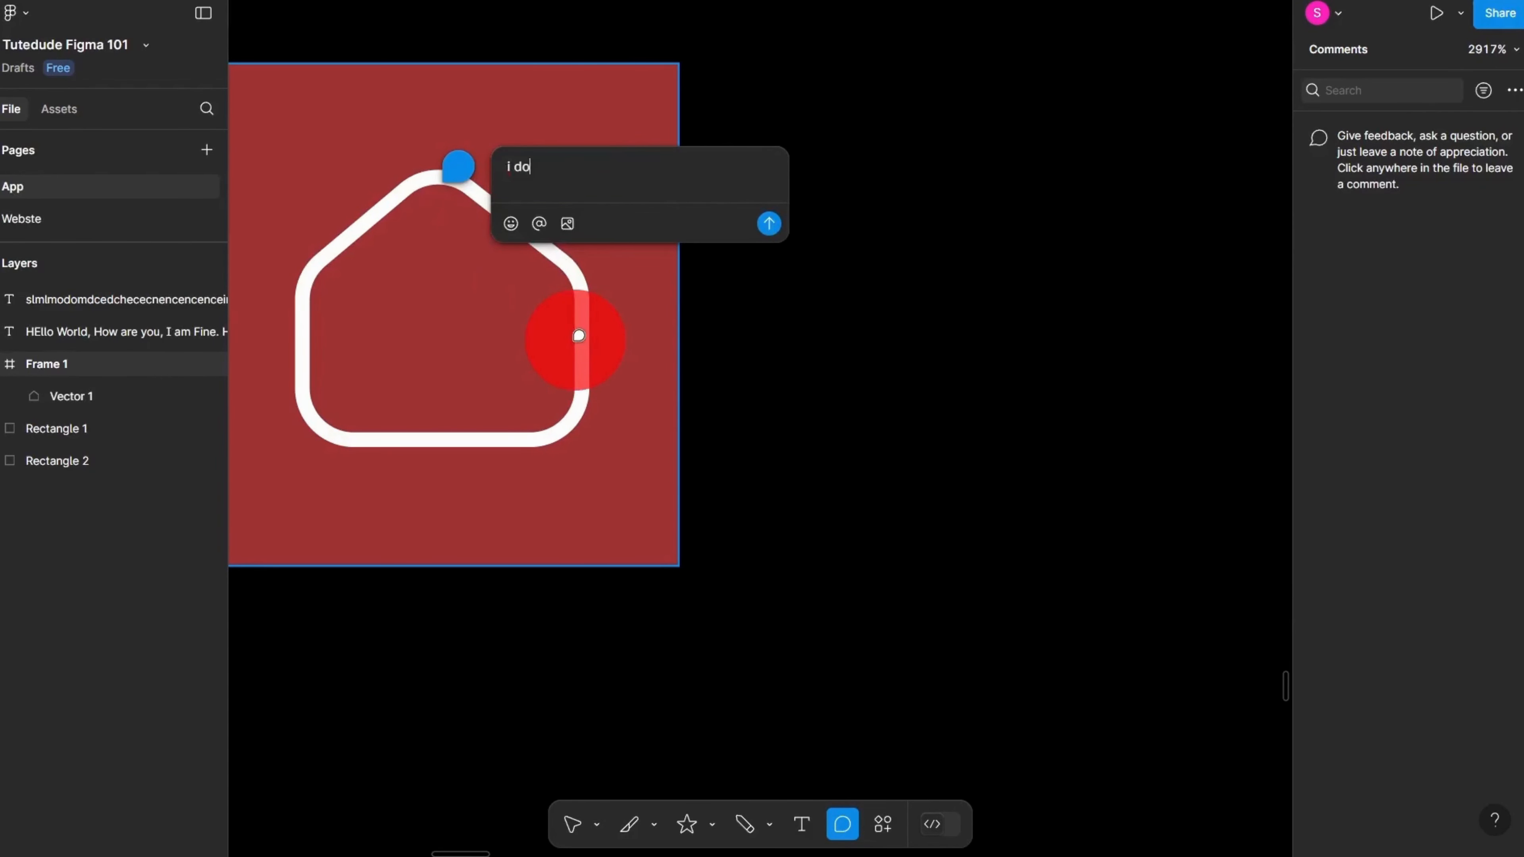
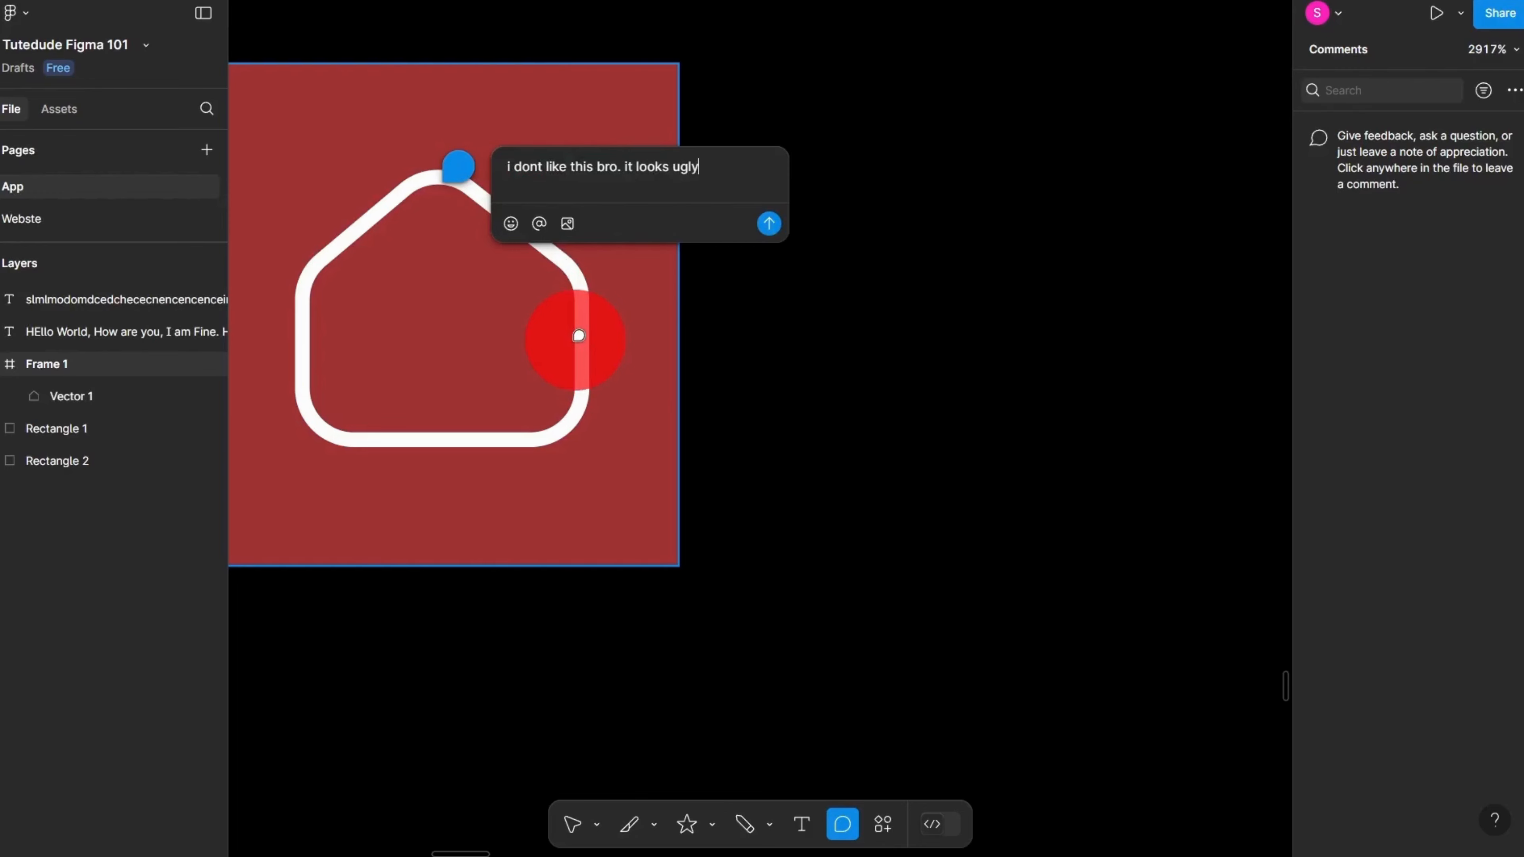
type("u")
key("Return")
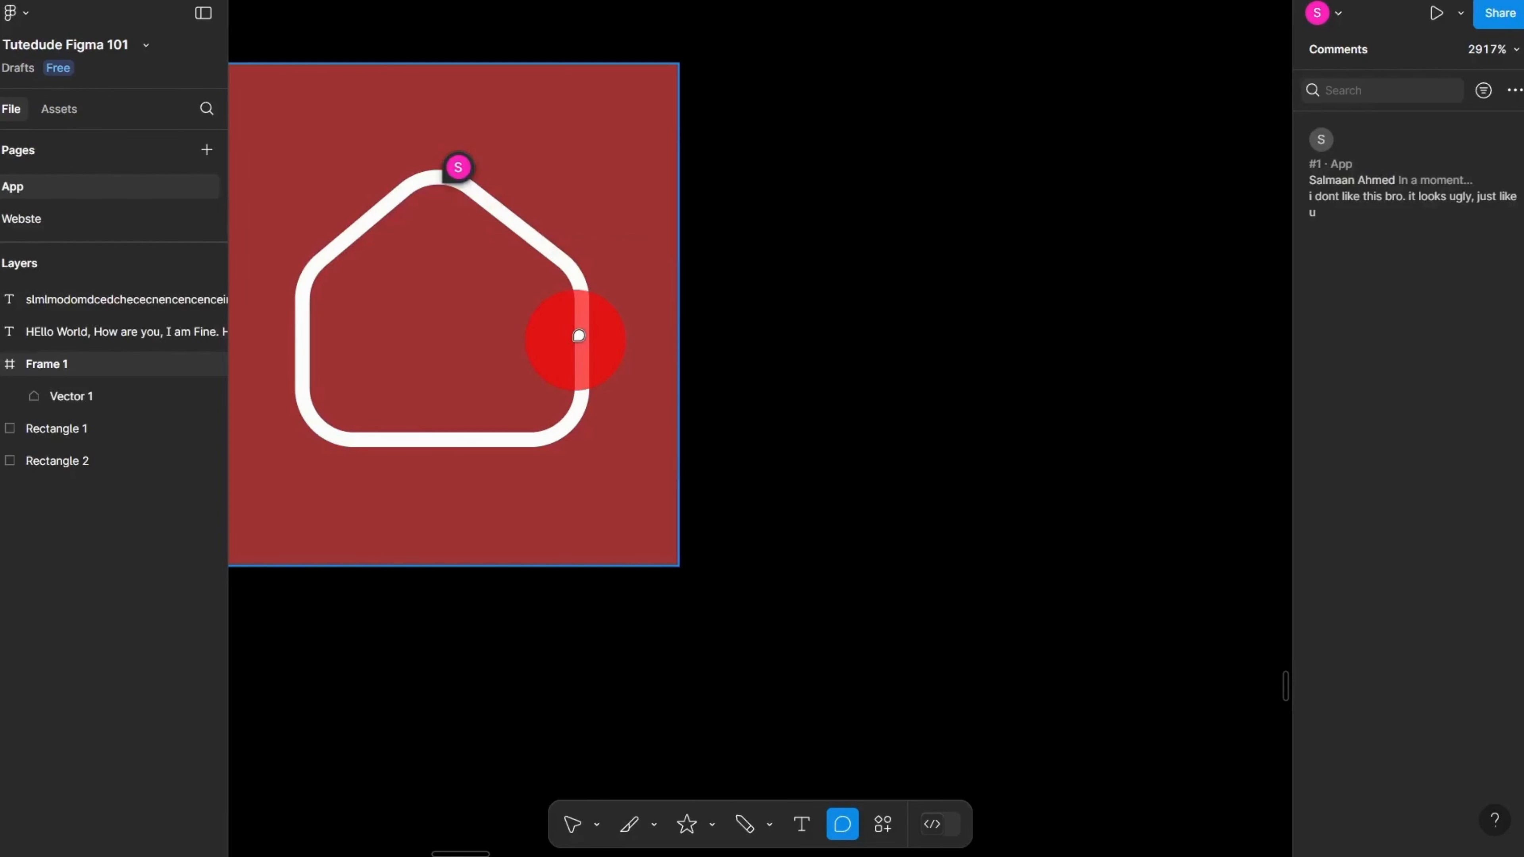
Step: Dismiss the mobile app promotion, open the comment pinned on the house icon to read it, and close it
left_click(1450, 522)
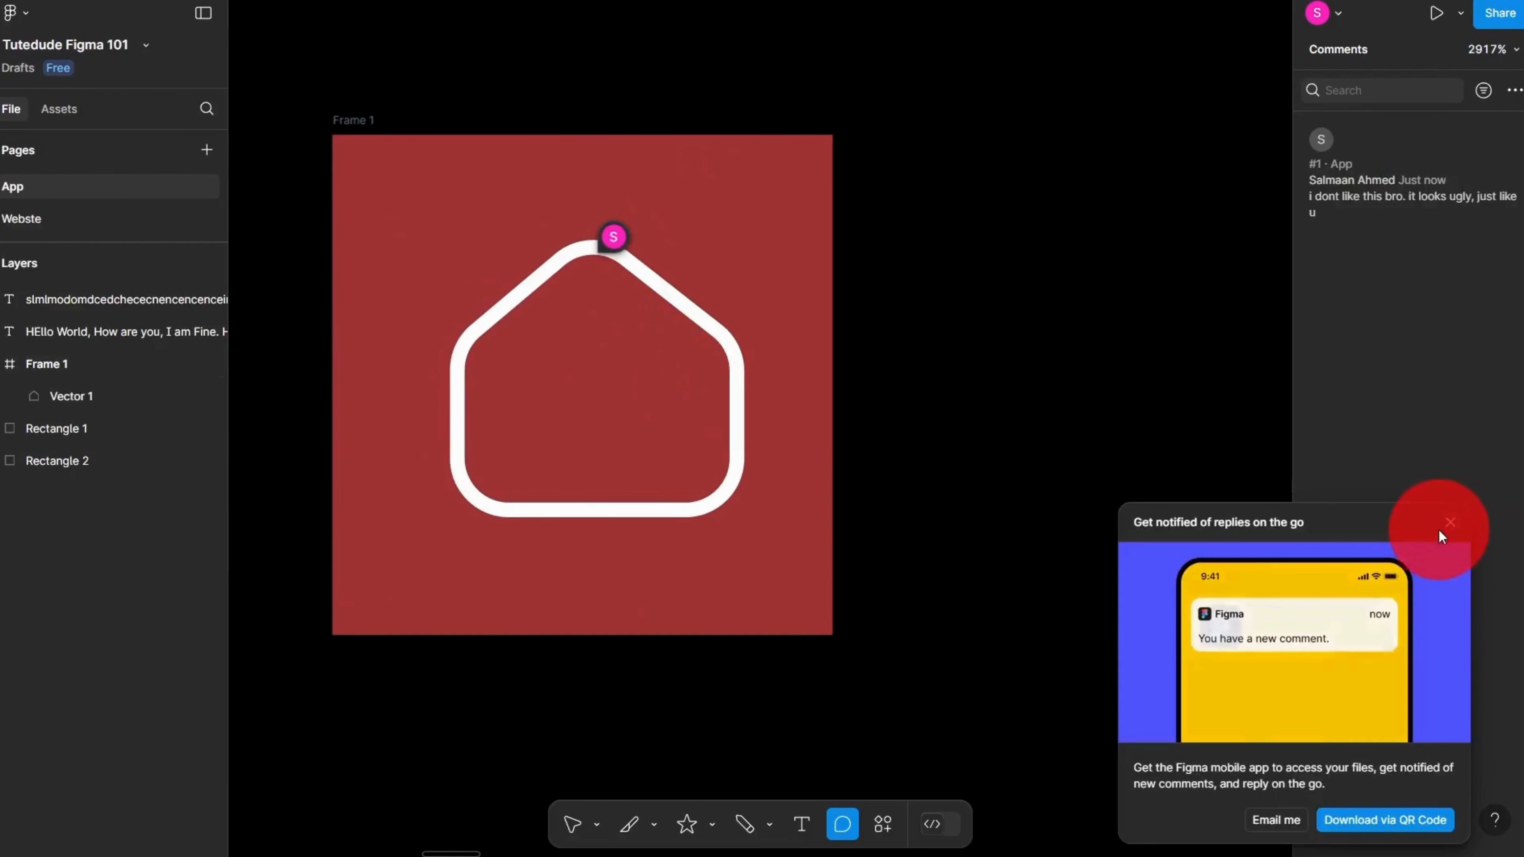
left_click(607, 242)
left_click(607, 242)
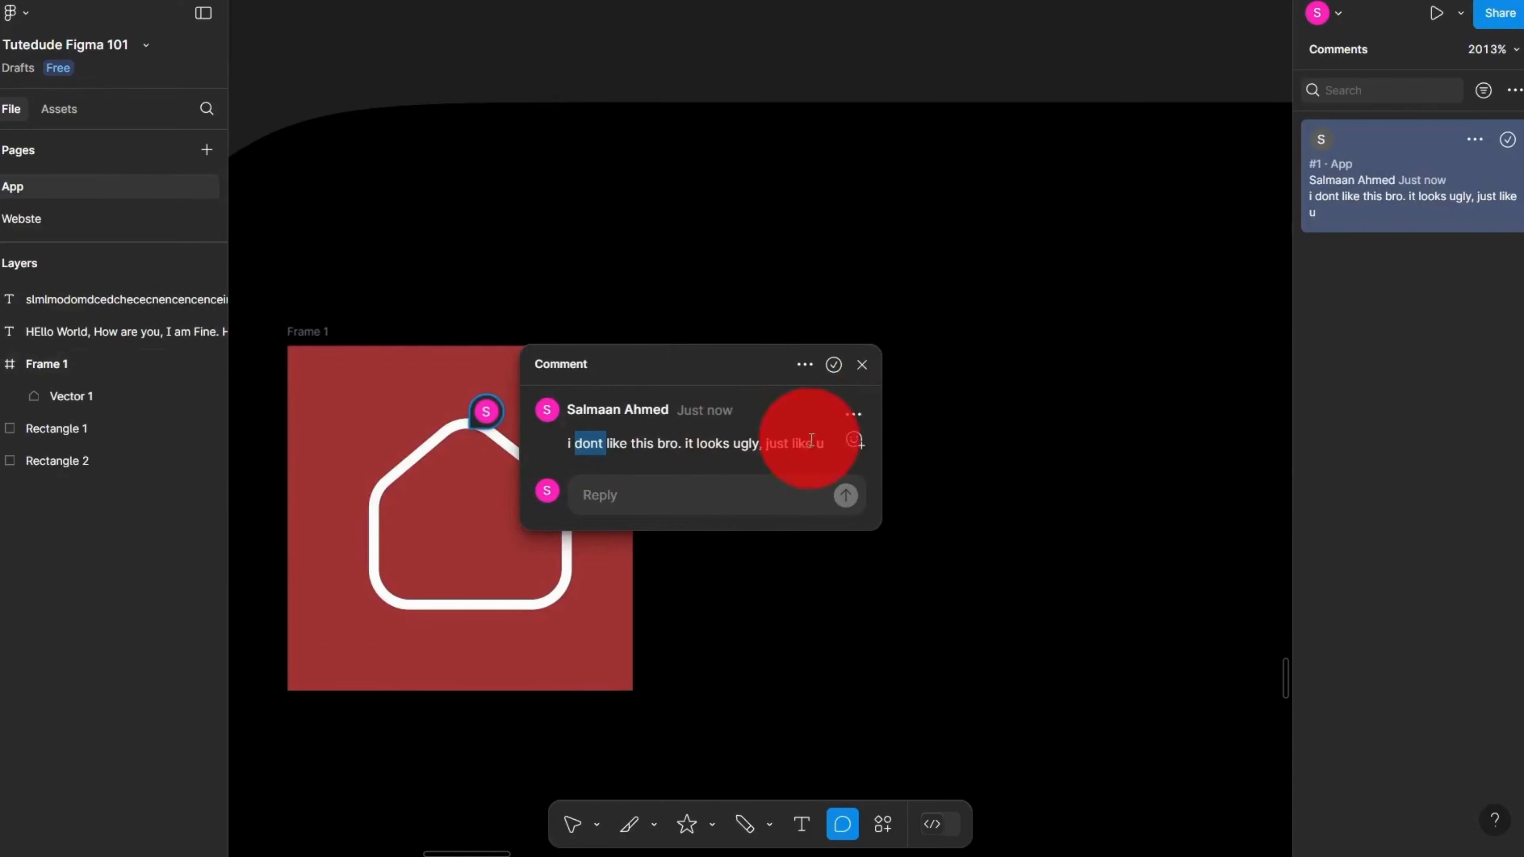
left_click(862, 364)
Step: With the Move tool, set the corner radius of the house vector's roof peak to 0 and leave vector editing
left_click(579, 825)
scroll(390, 394, "up", 8)
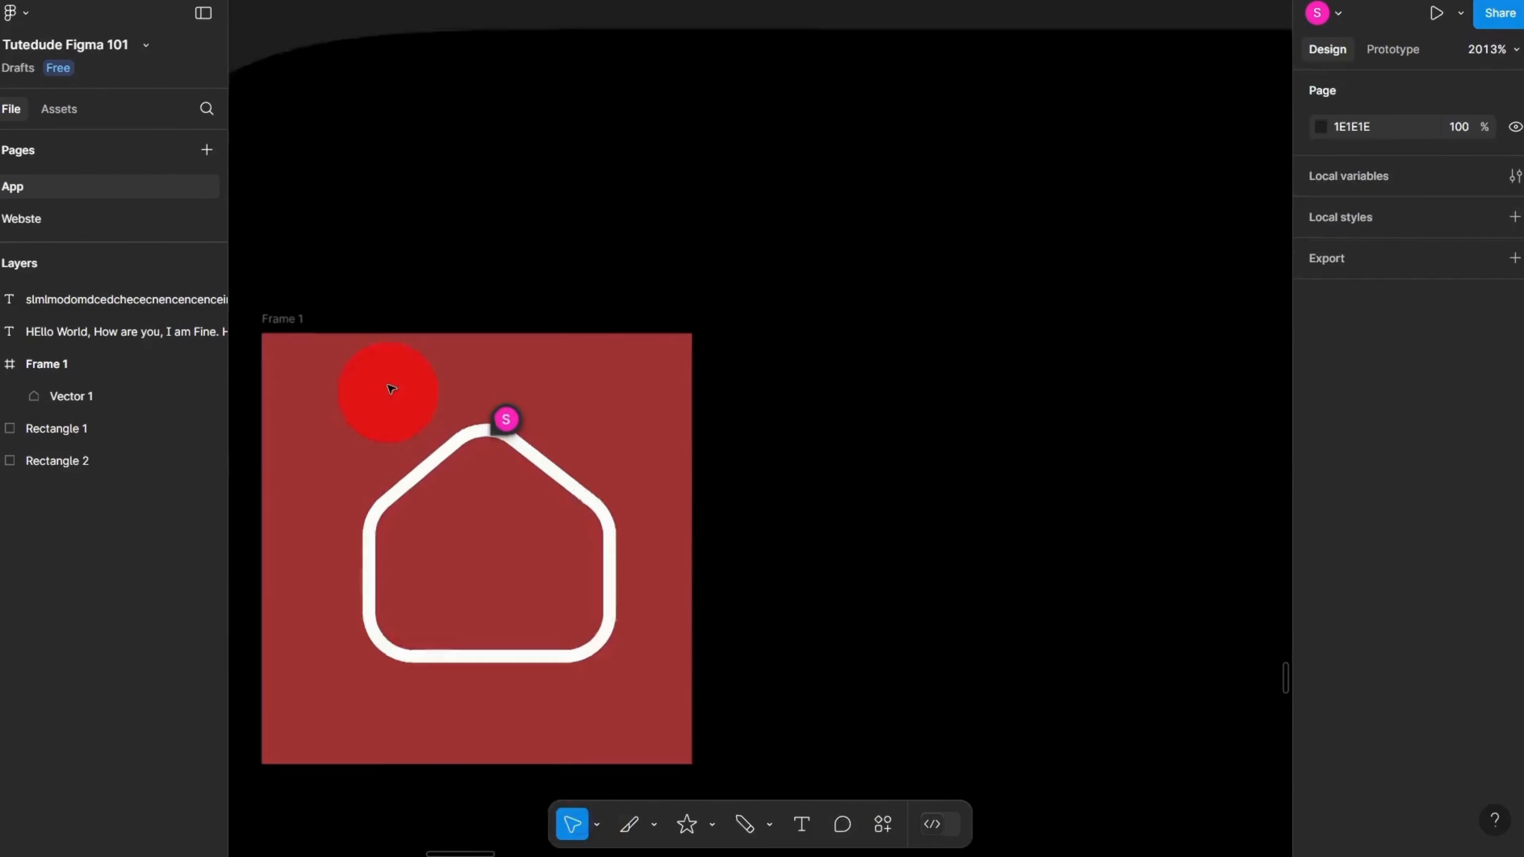
double_click(554, 465)
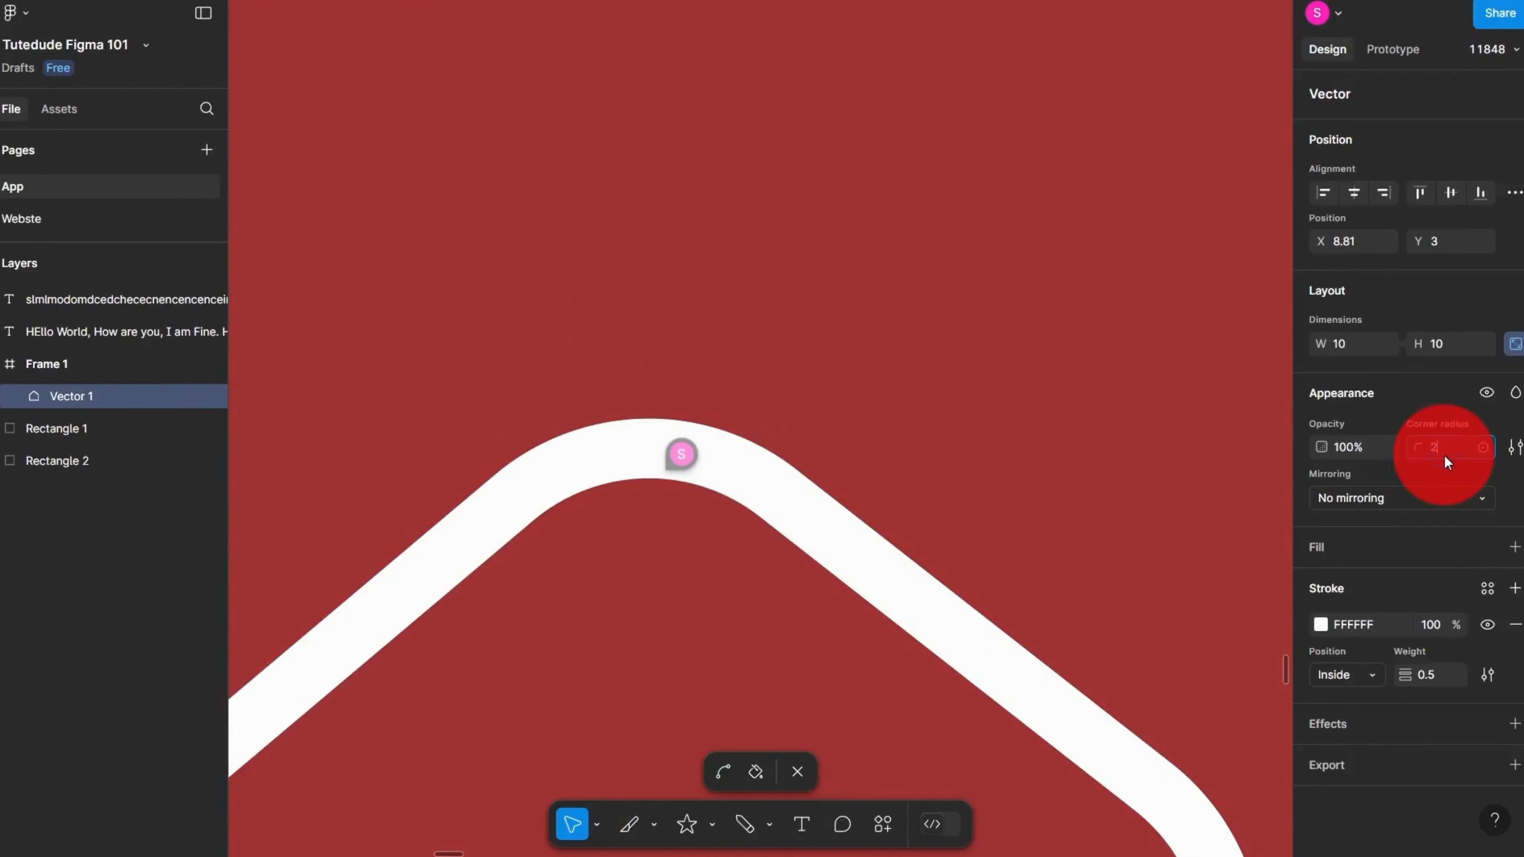
type("0")
key("Return")
scroll(858, 374, "down", 5)
key("Escape")
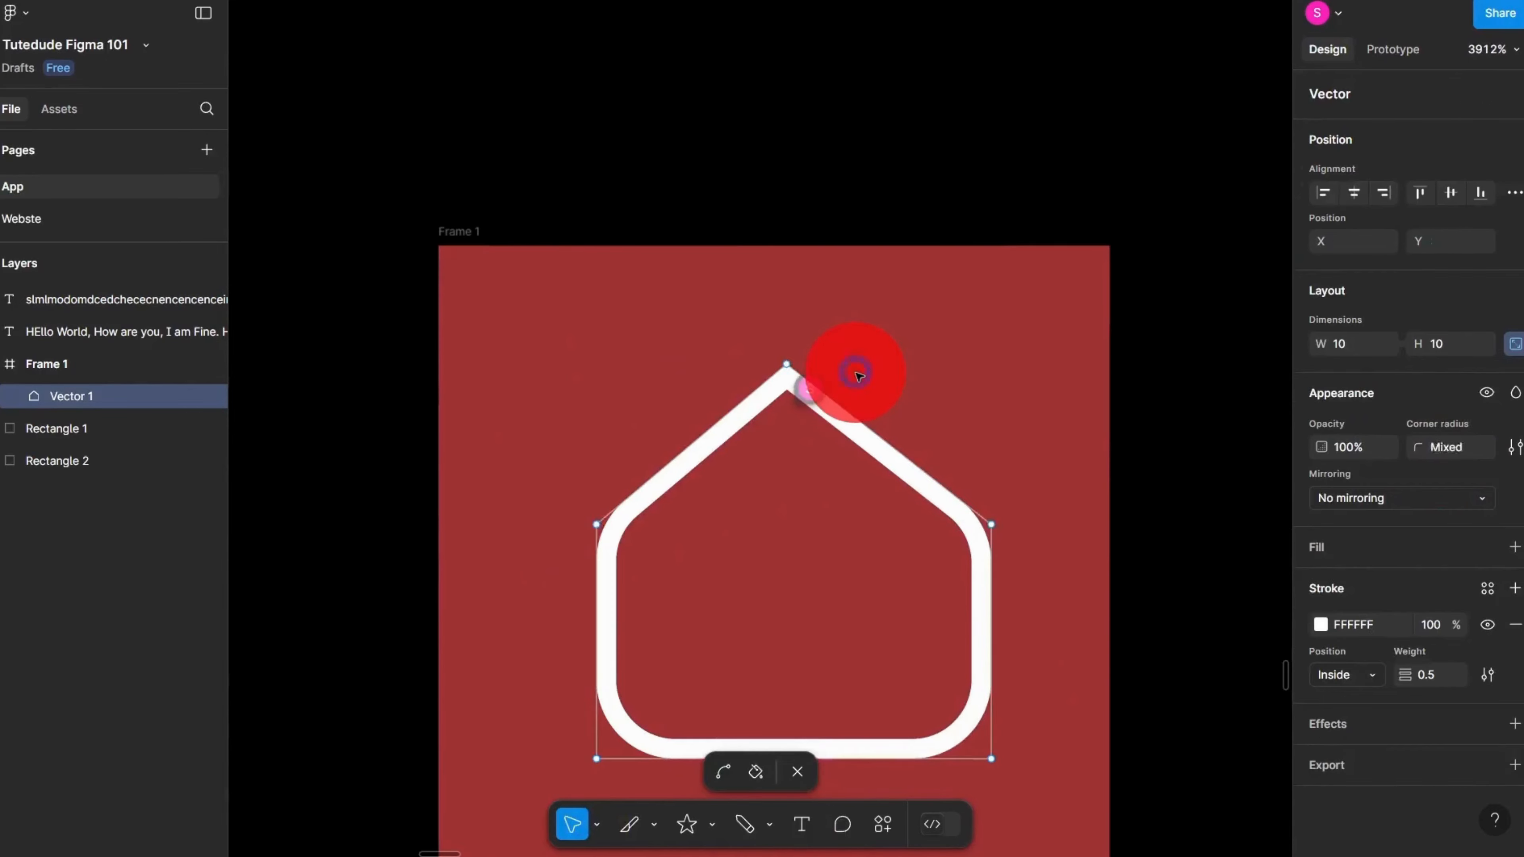
key("Escape")
left_click(1131, 423)
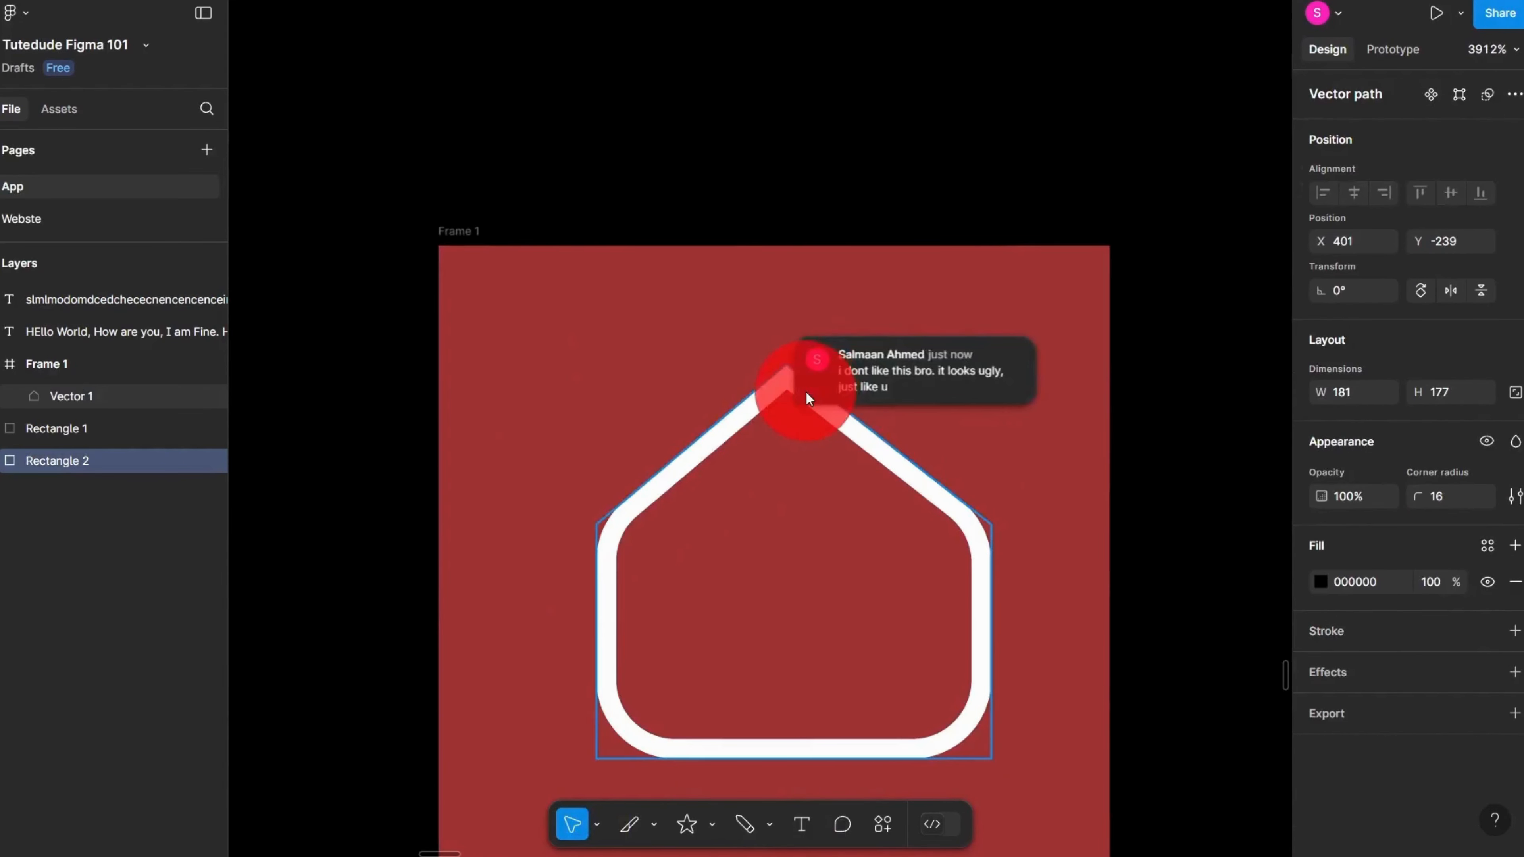
Step: Reply "Fixed it." to the comment on the house icon and mark the comment as resolved
left_click(805, 390)
type("Fixed it.")
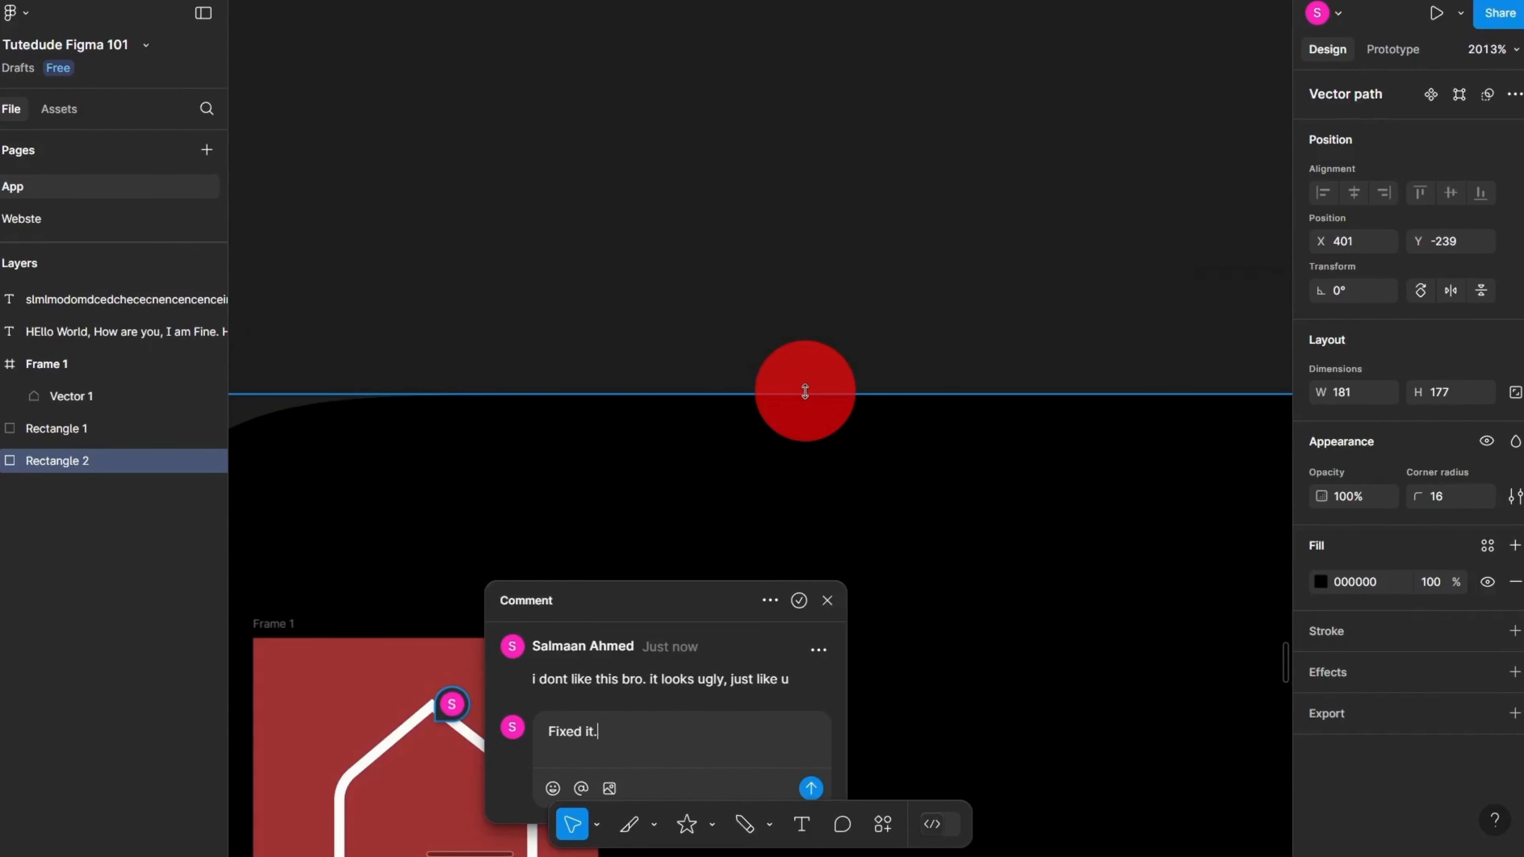
key("Return")
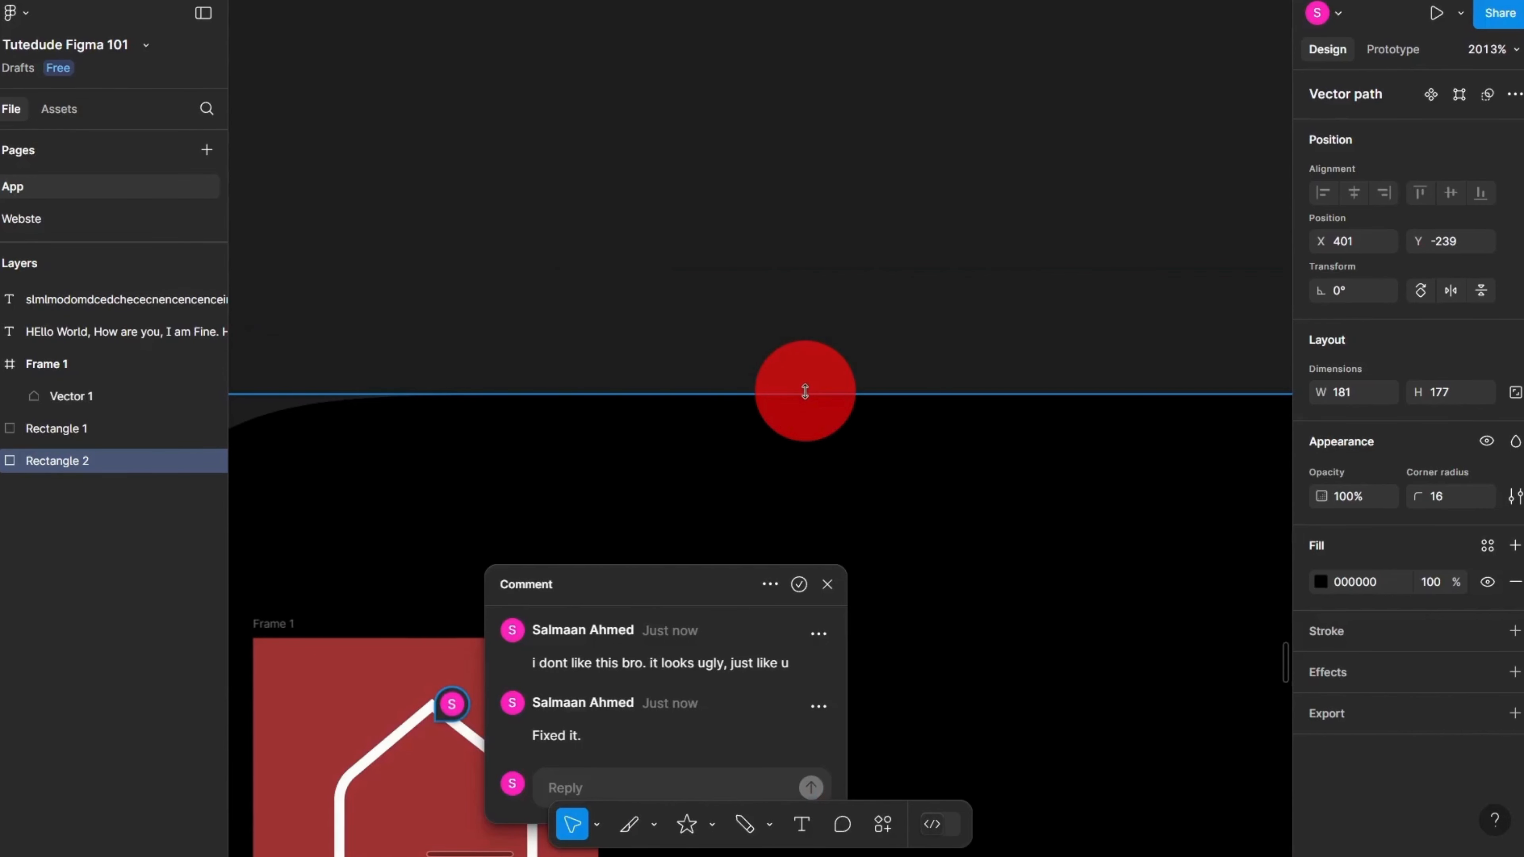
scroll(805, 391, "down", 2)
left_click(805, 518)
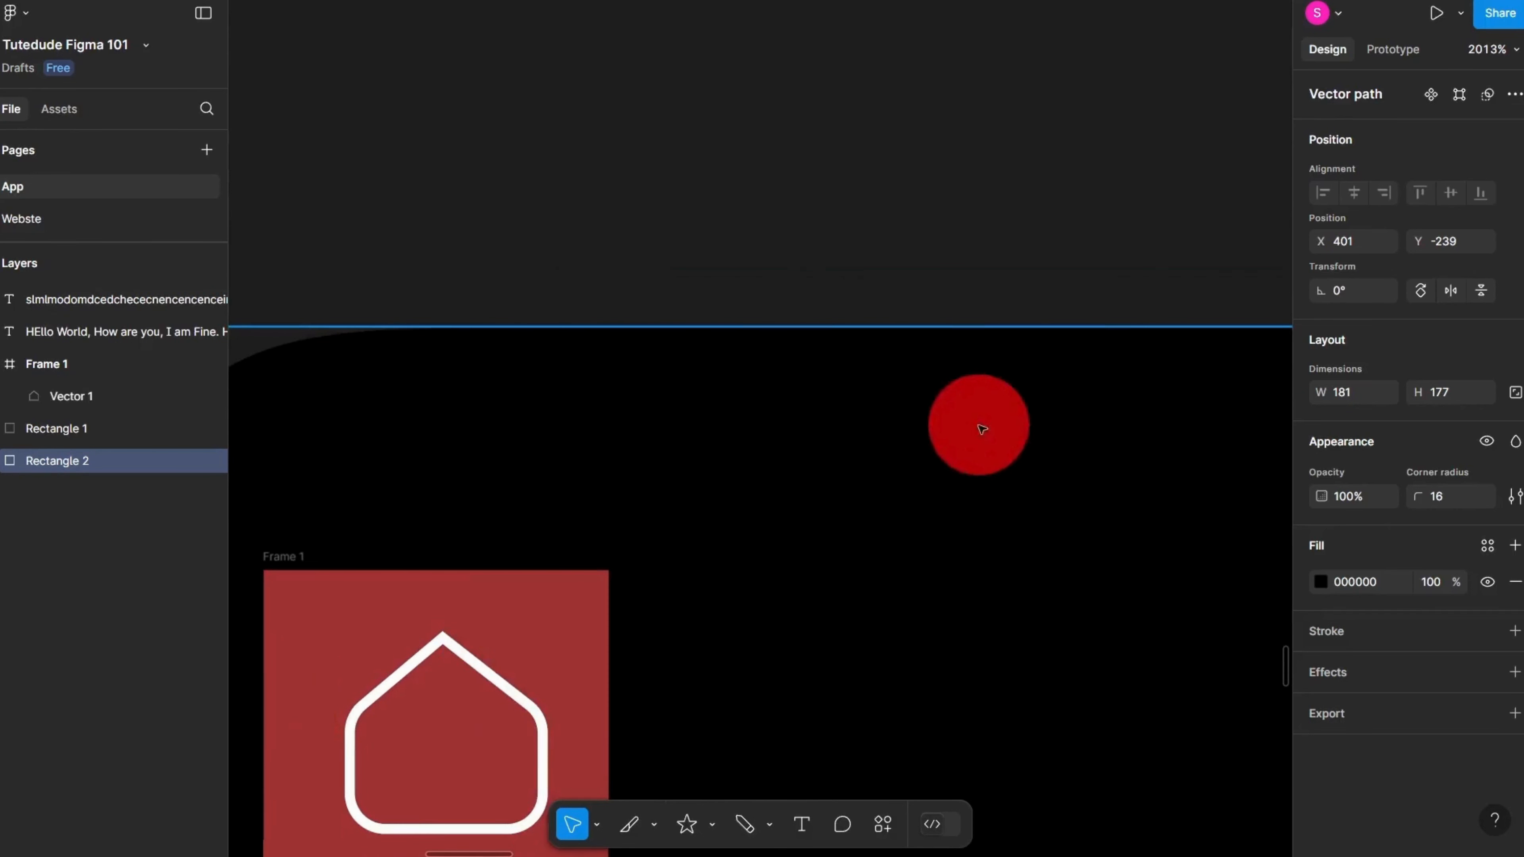
scroll(931, 433, "down", 6)
scroll(930, 432, "left", 5)
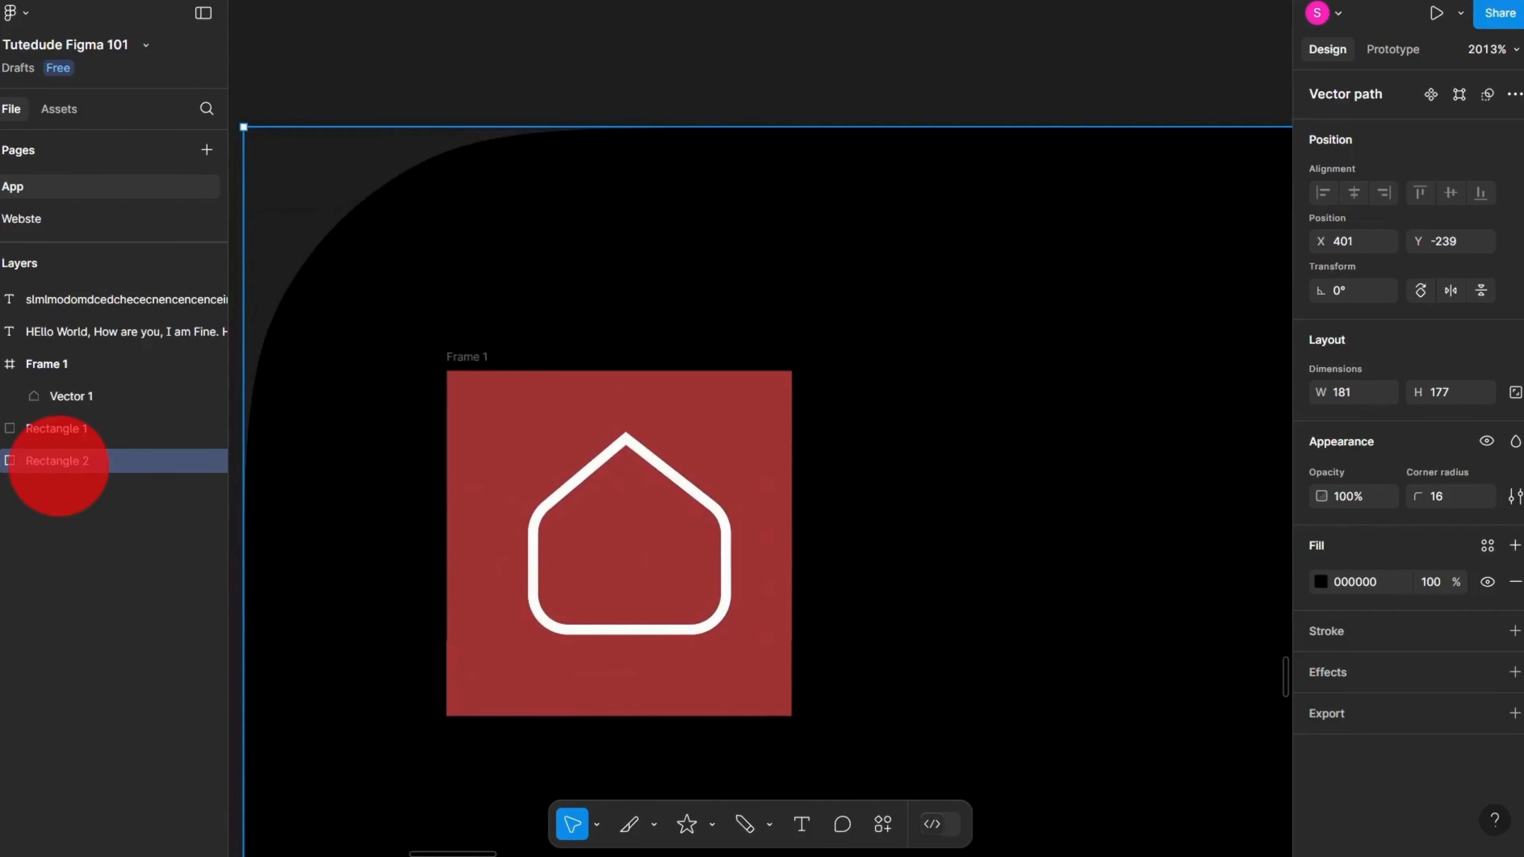
scroll(792, 420, "down", 4)
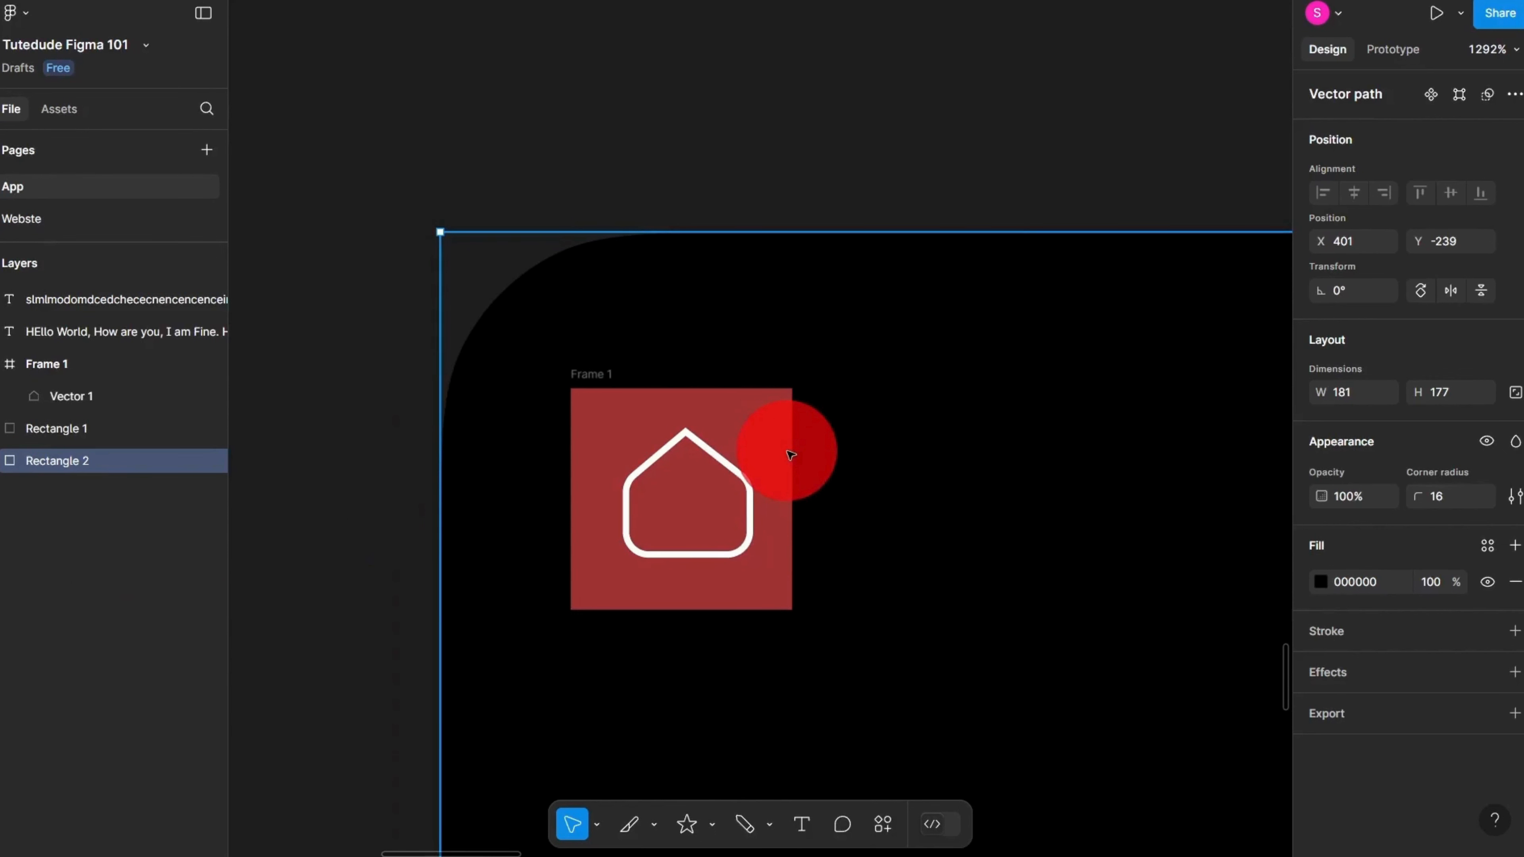
Step: Select Frame 1 with the house icon and add an export setting to it
scroll(791, 455, "right", 2)
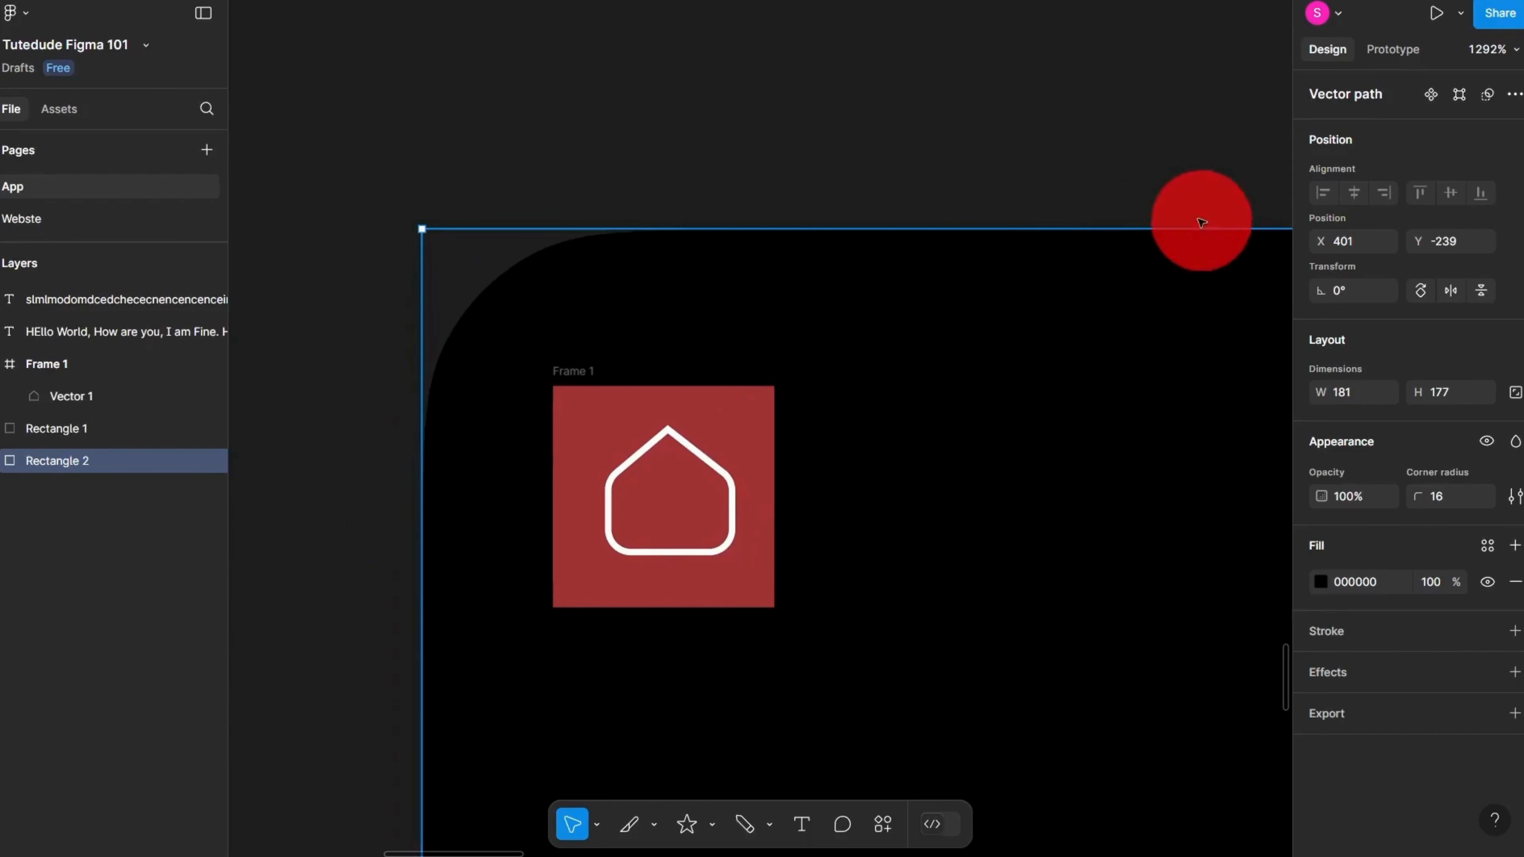
scroll(851, 248, "right", 5)
scroll(851, 248, "down", 2)
scroll(572, 263, "down", 5)
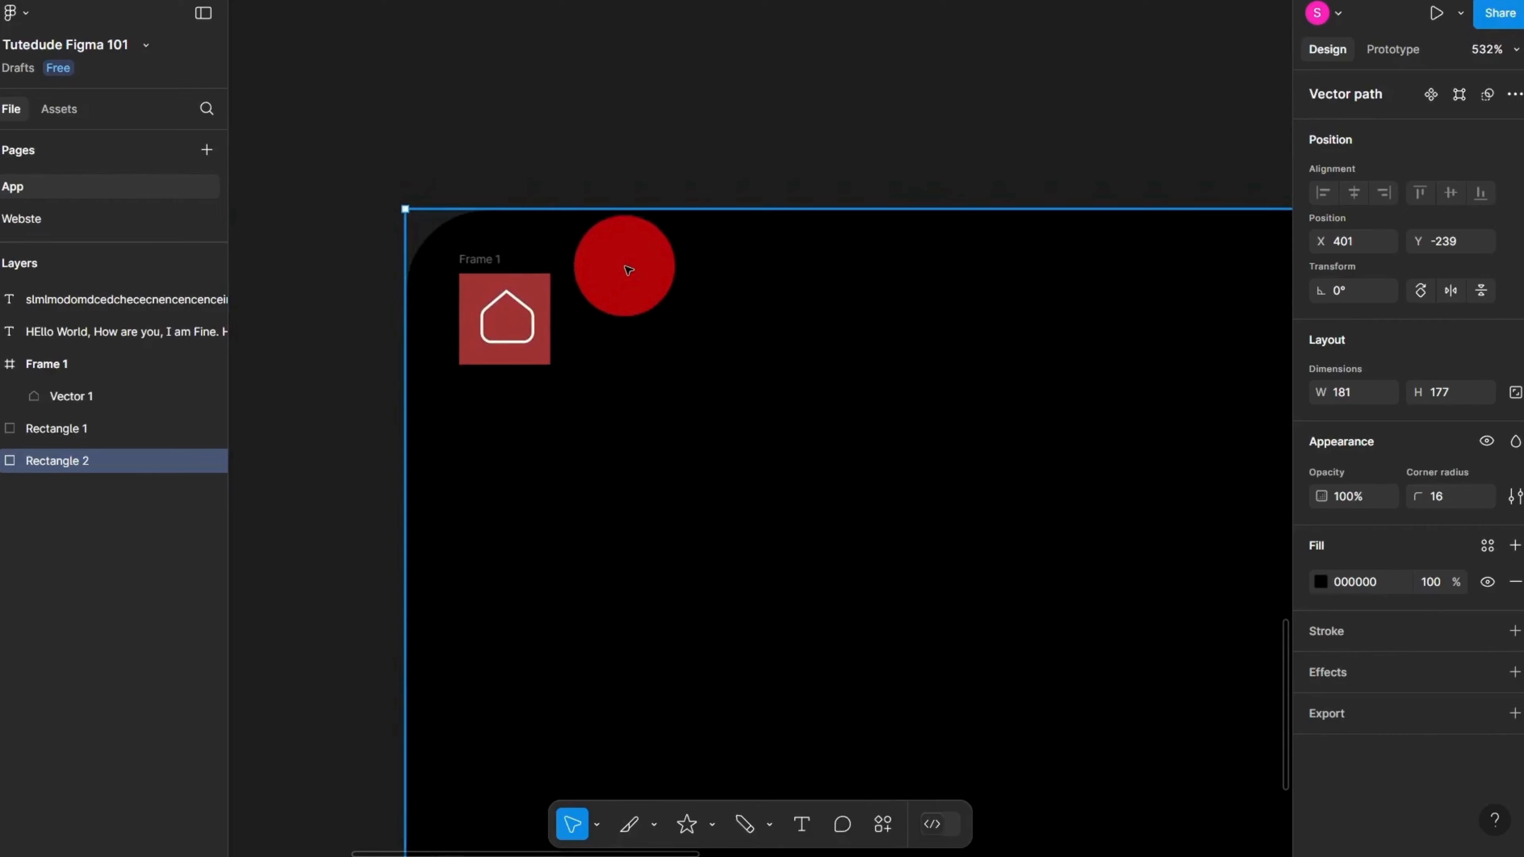
scroll(629, 270, "up", 3)
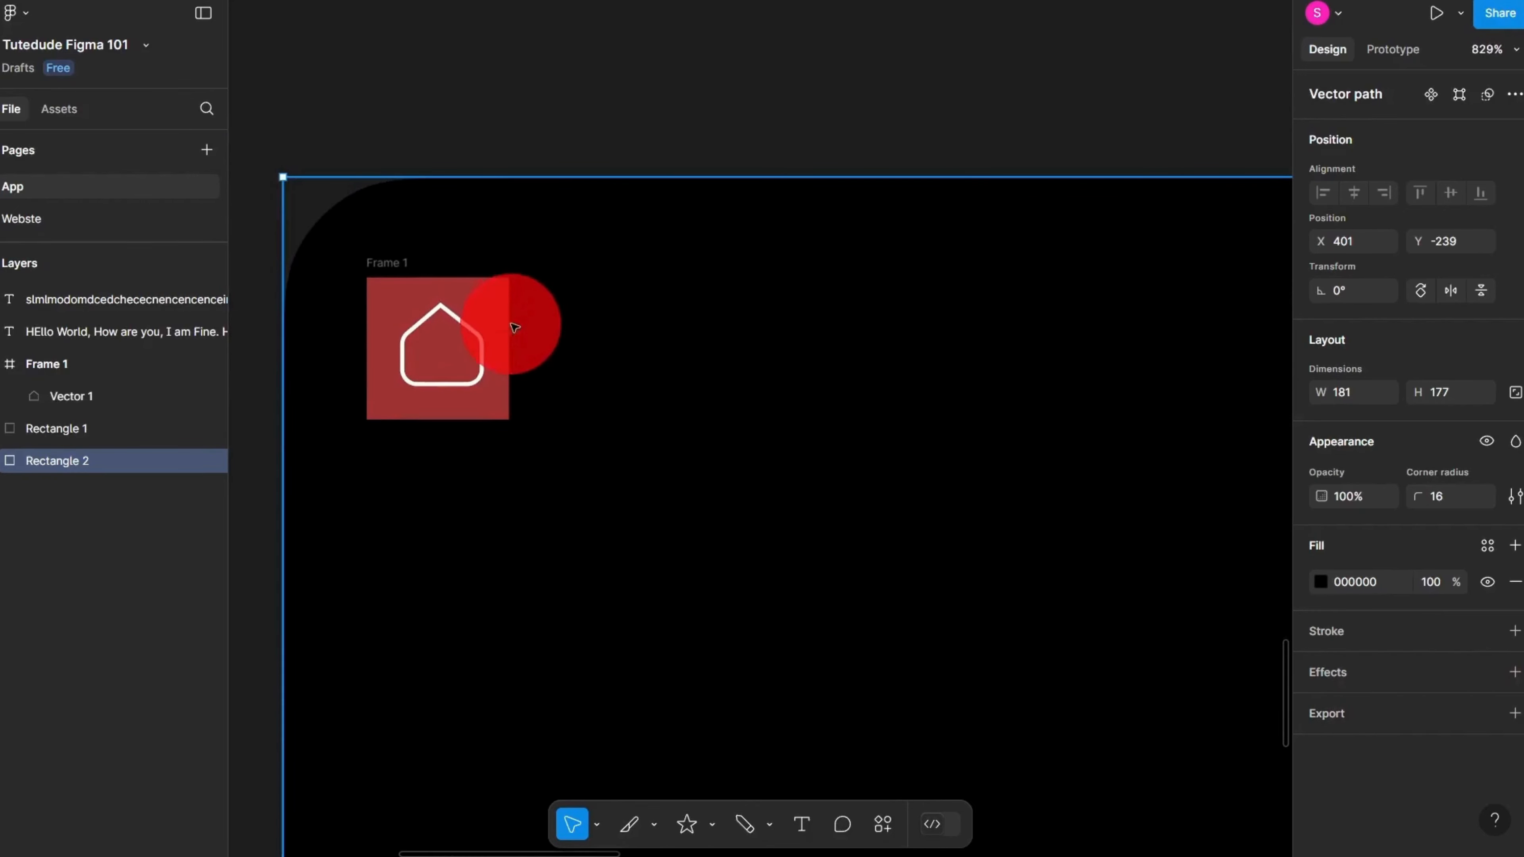
left_click(500, 306)
scroll(499, 307, "up", 3)
scroll(1512, 594, "down", 2)
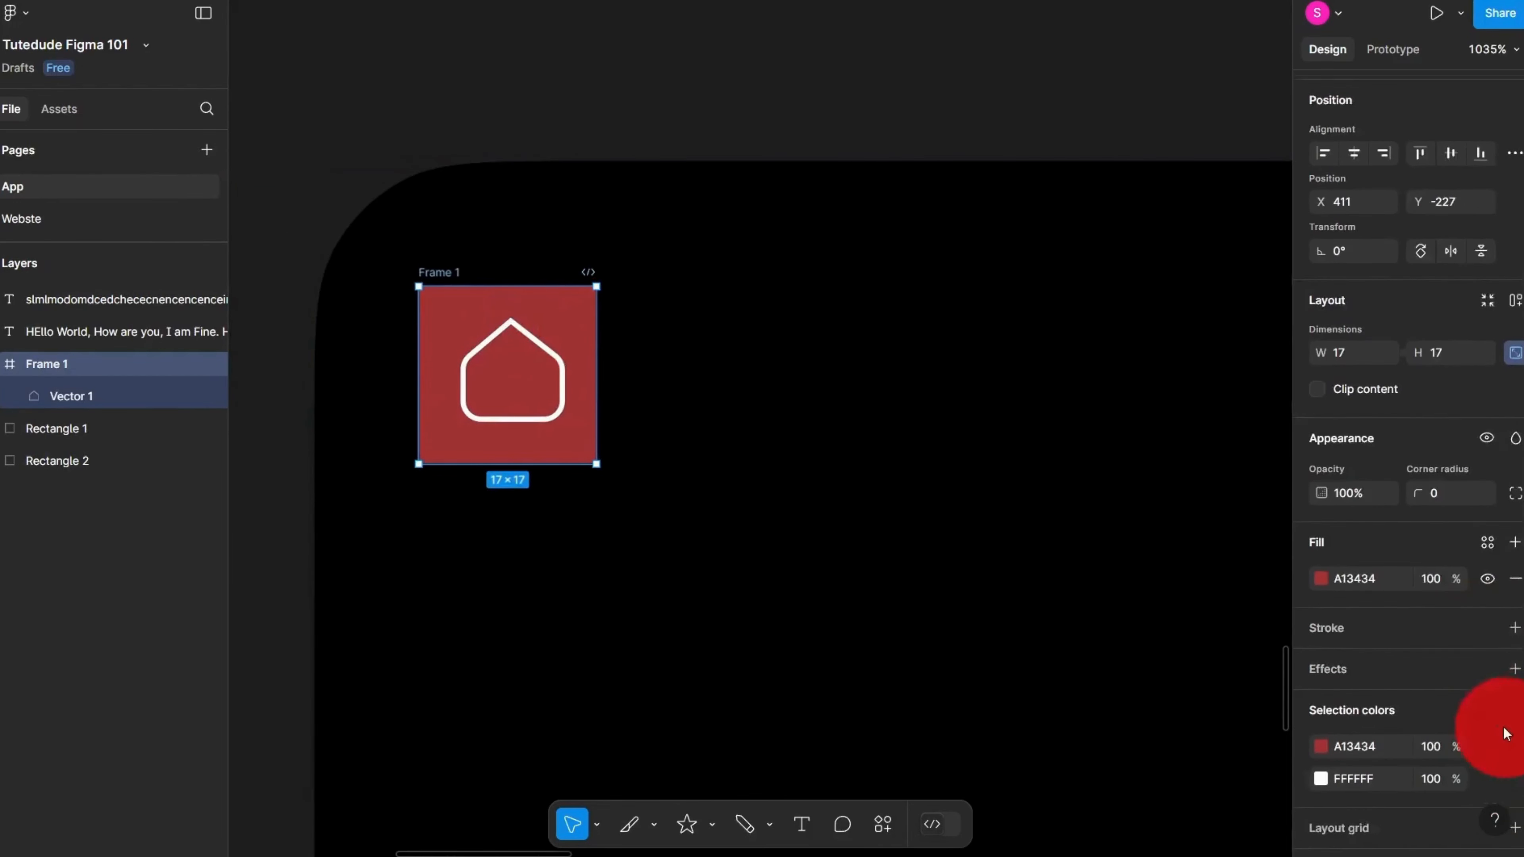
scroll(1504, 733, "down", 3)
left_click(1515, 789)
scroll(1409, 632, "down", 3)
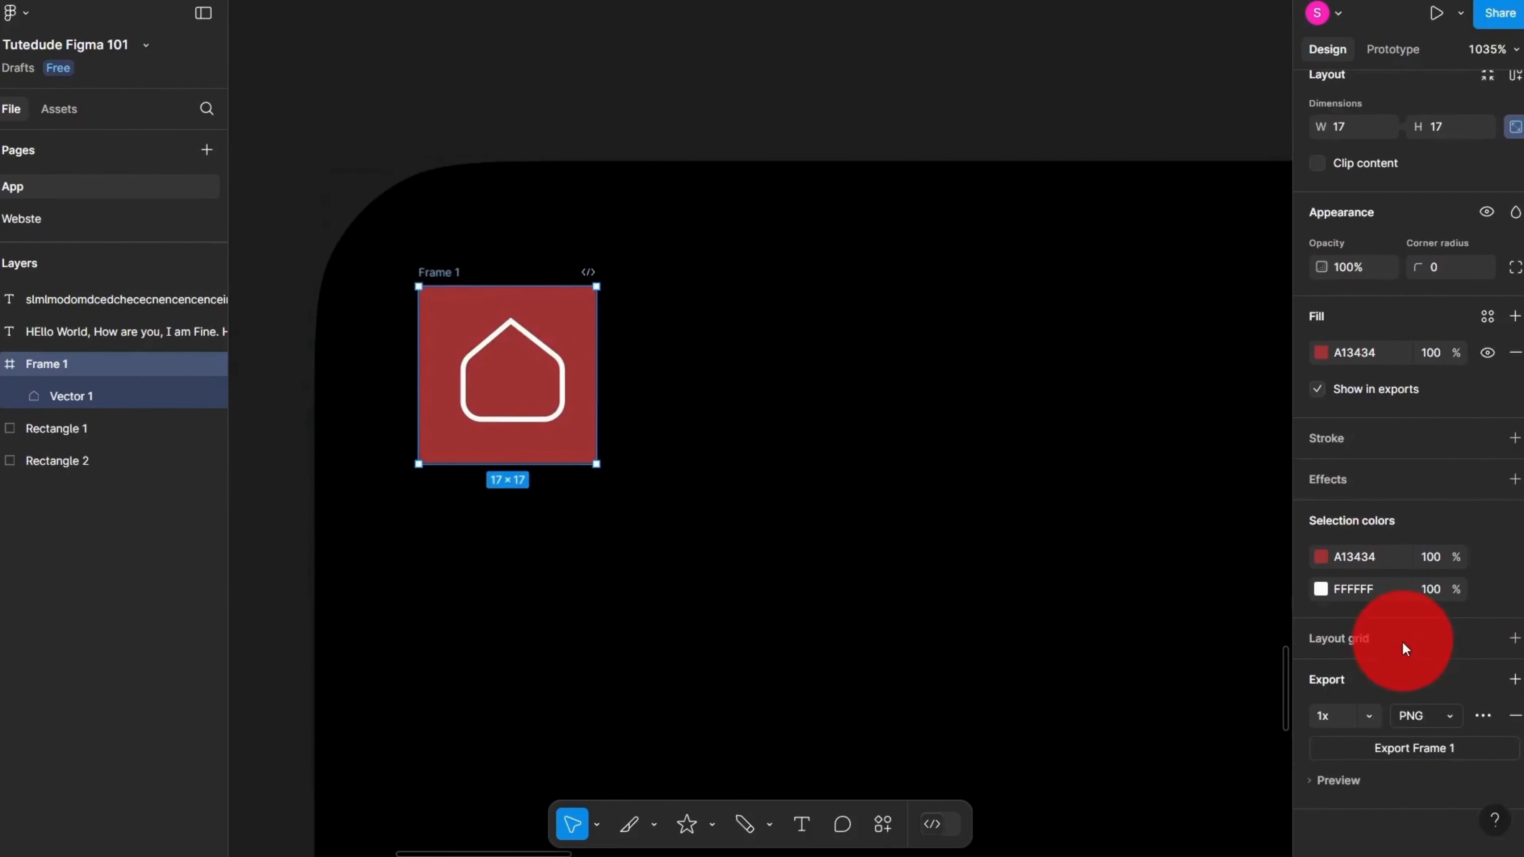
Step: Try Frame 1's export scale at 0.75x, 1x, 3x and 4x in turn
left_click(1369, 717)
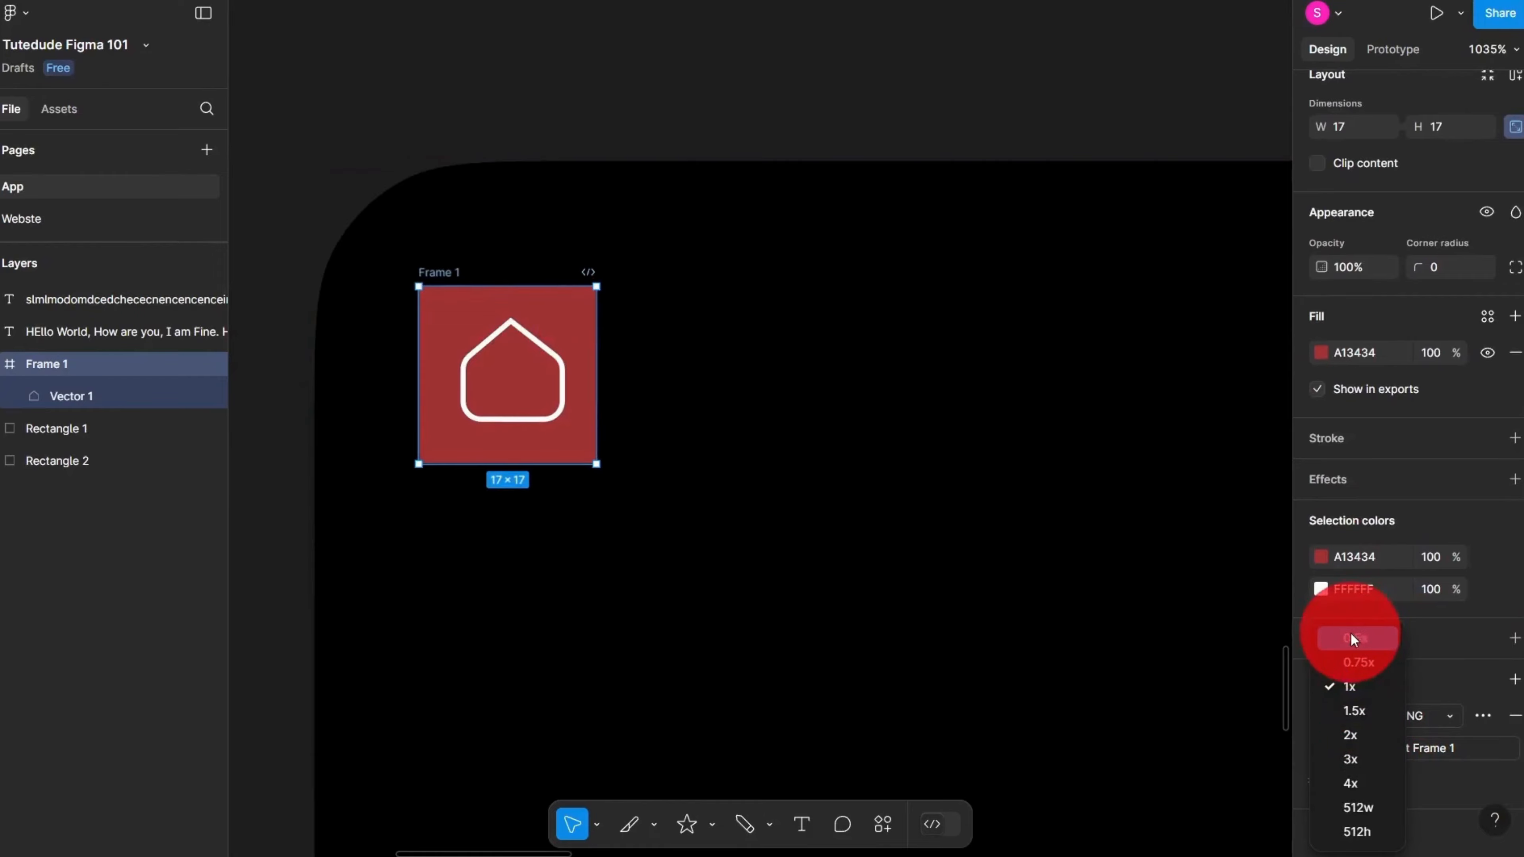
left_click(1365, 663)
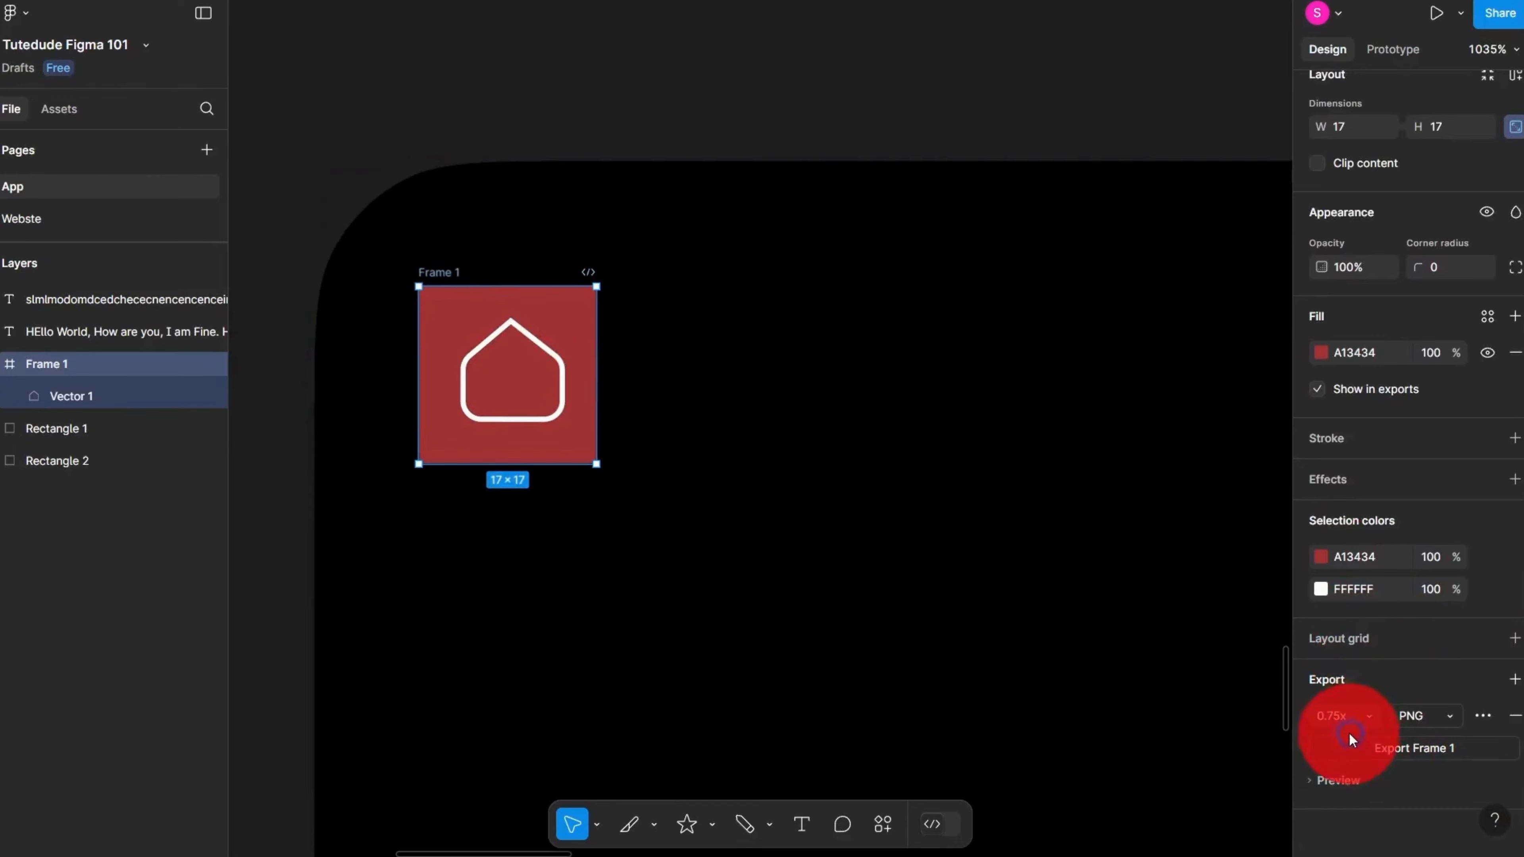
left_click(1367, 717)
left_click(1375, 687)
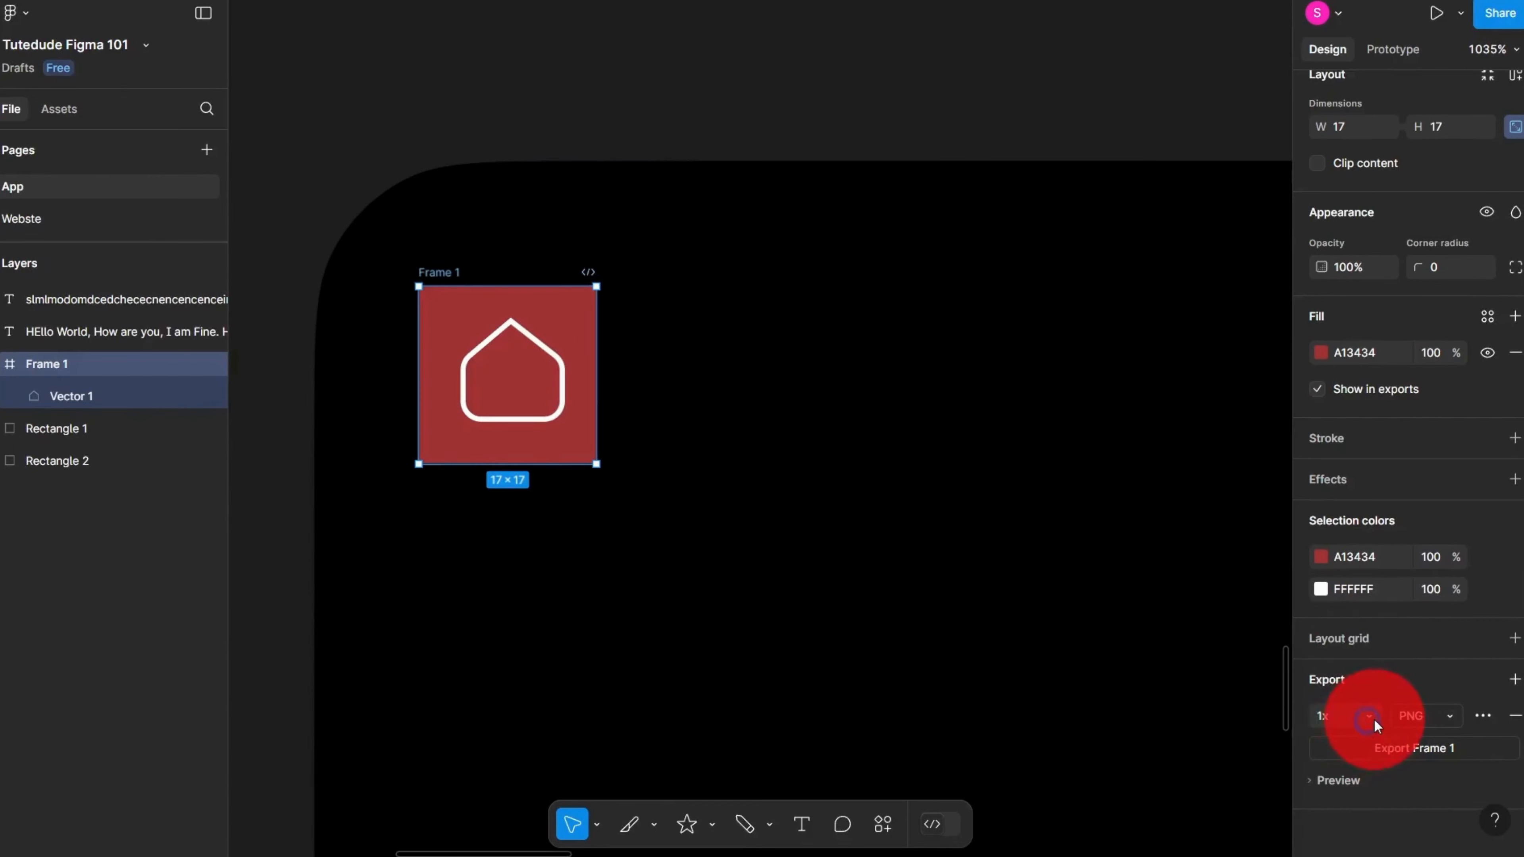
left_click(1375, 721)
left_click(1375, 721)
left_click(1374, 722)
left_click(1363, 755)
left_click(1364, 720)
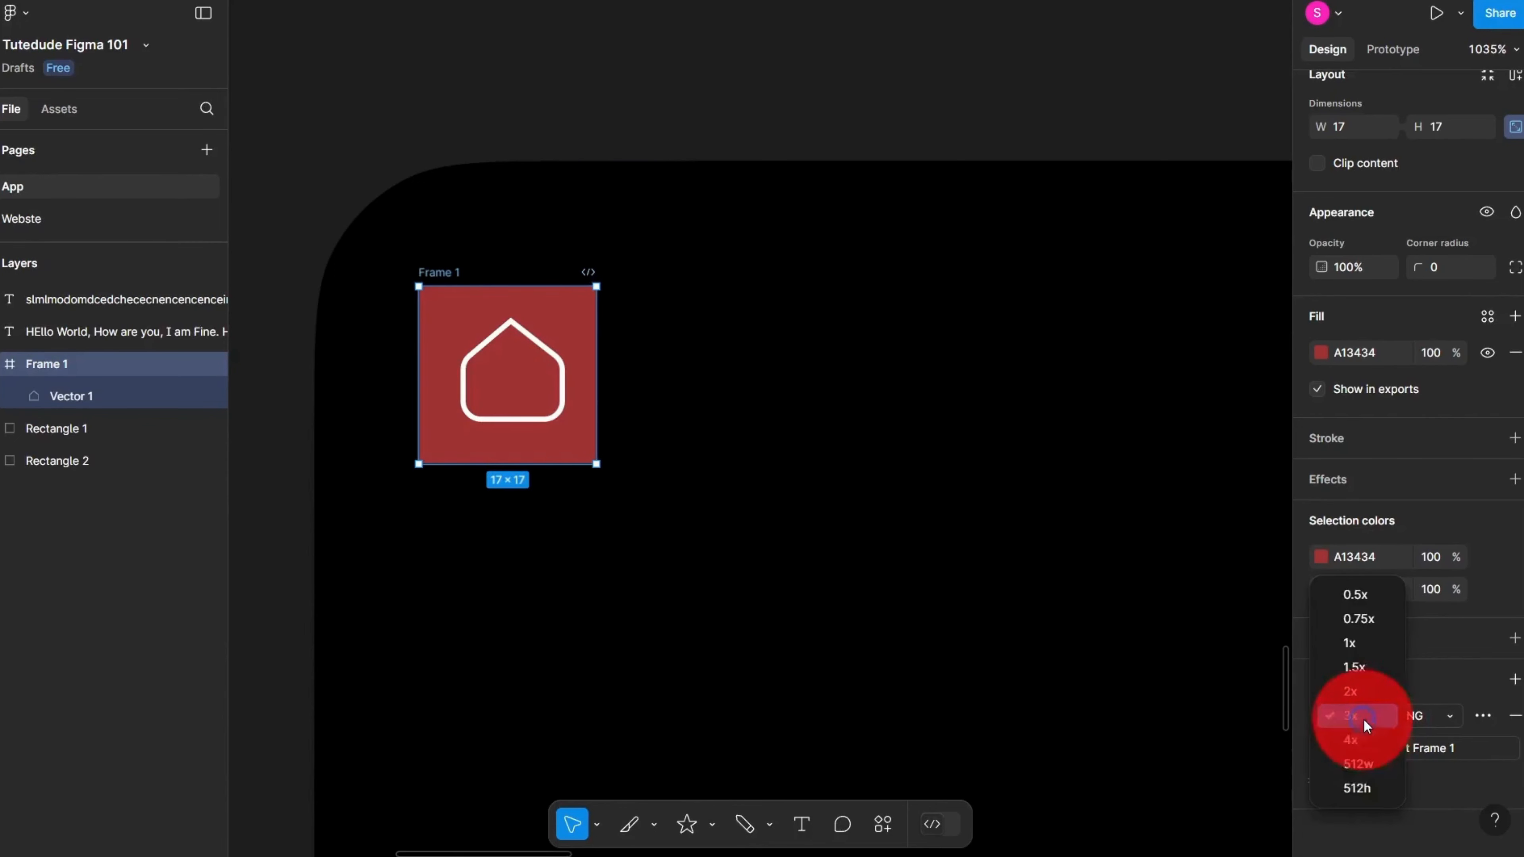
left_click(1358, 739)
scroll(966, 479, "down", 3)
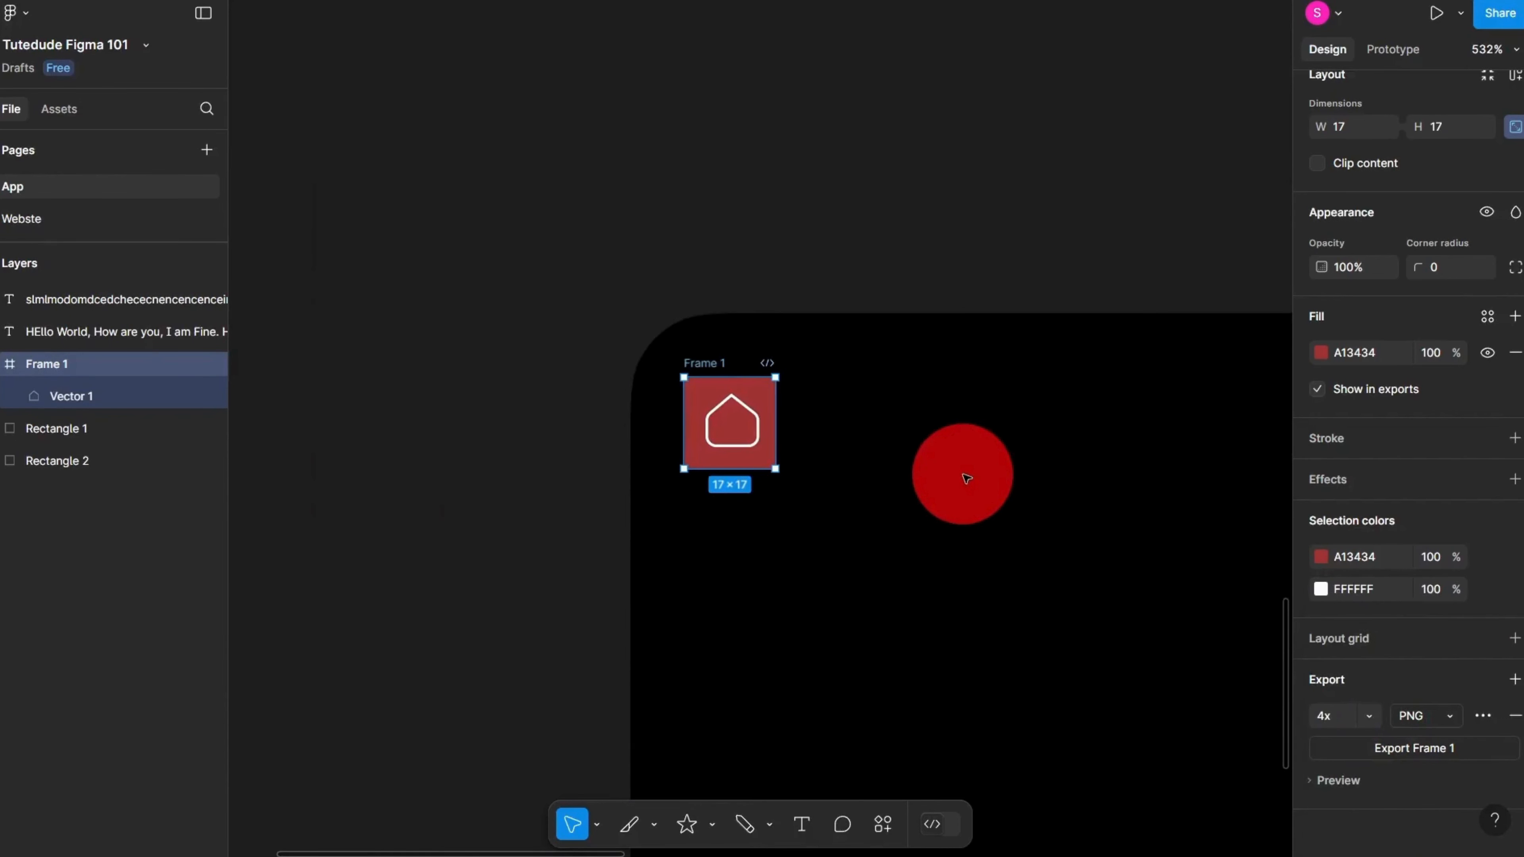
Step: Switch Frame 1's export scale to 0.5x and back to 4x
left_click(1366, 717)
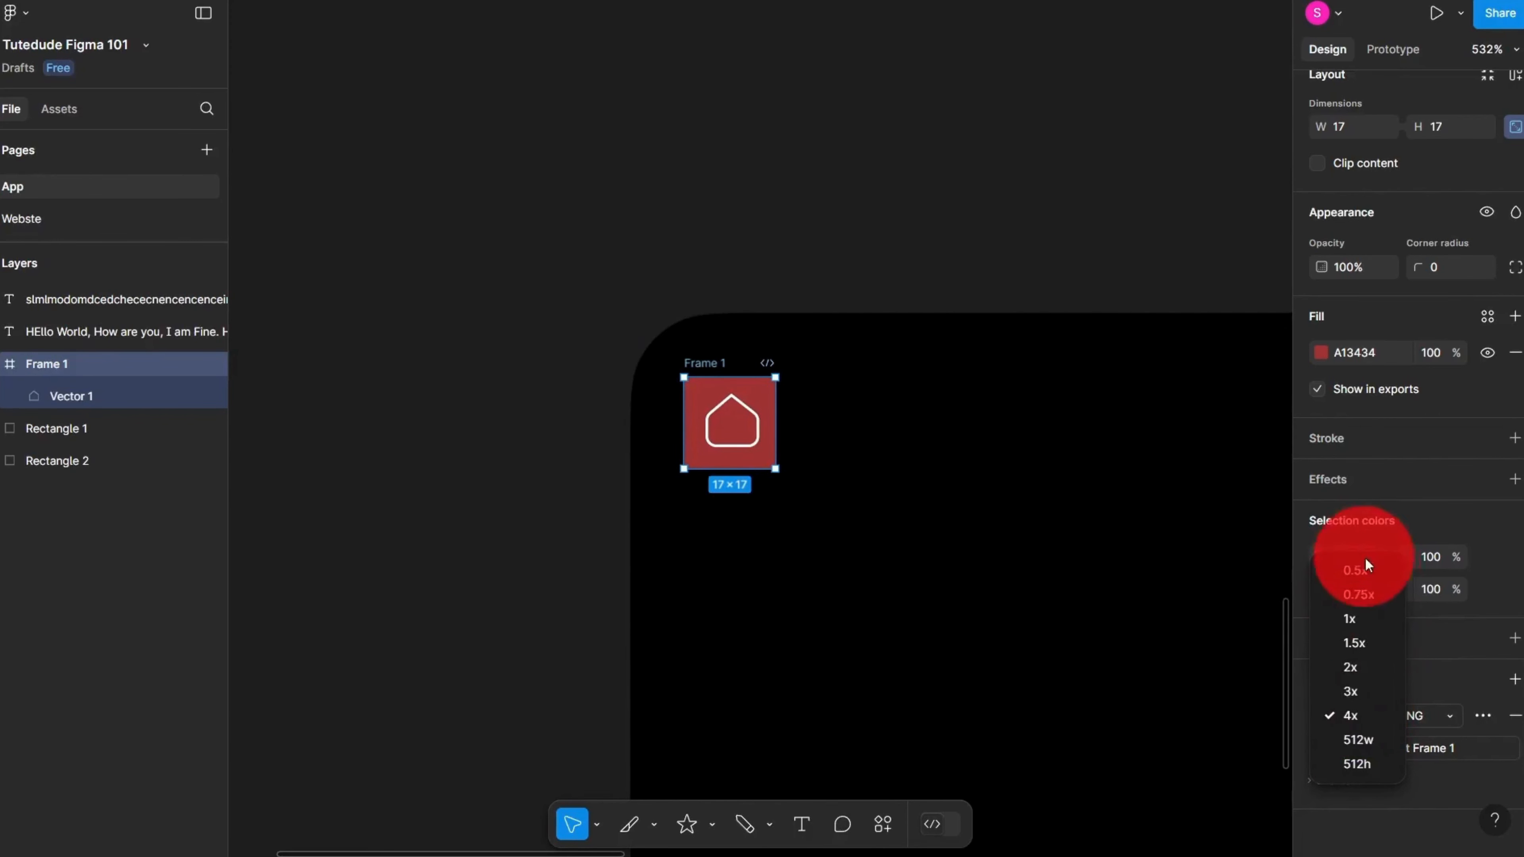
left_click(1355, 570)
scroll(786, 456, "up", 3)
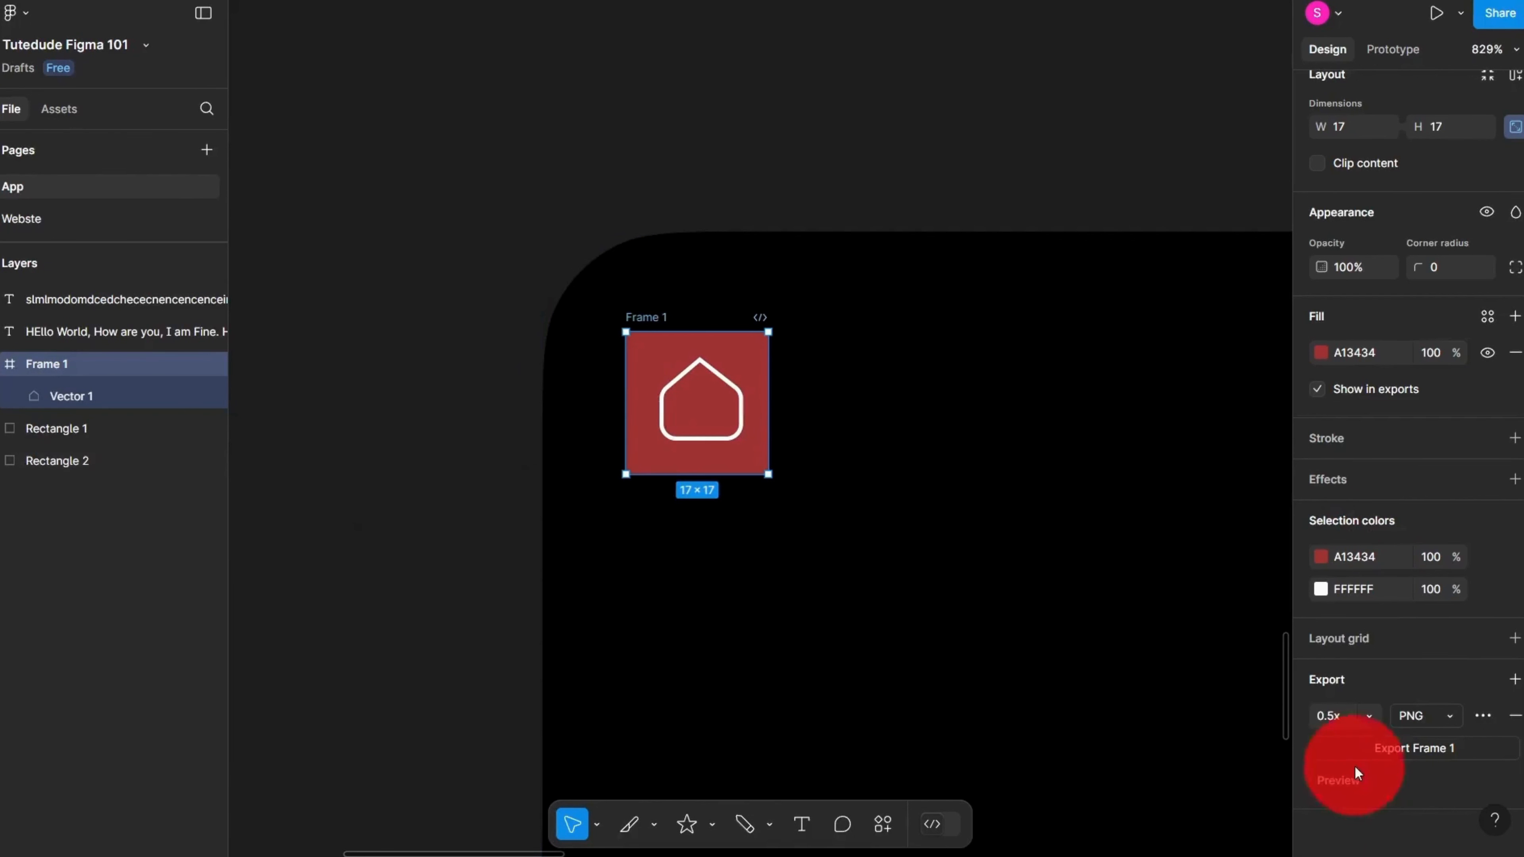
left_click(1344, 716)
left_click(1378, 782)
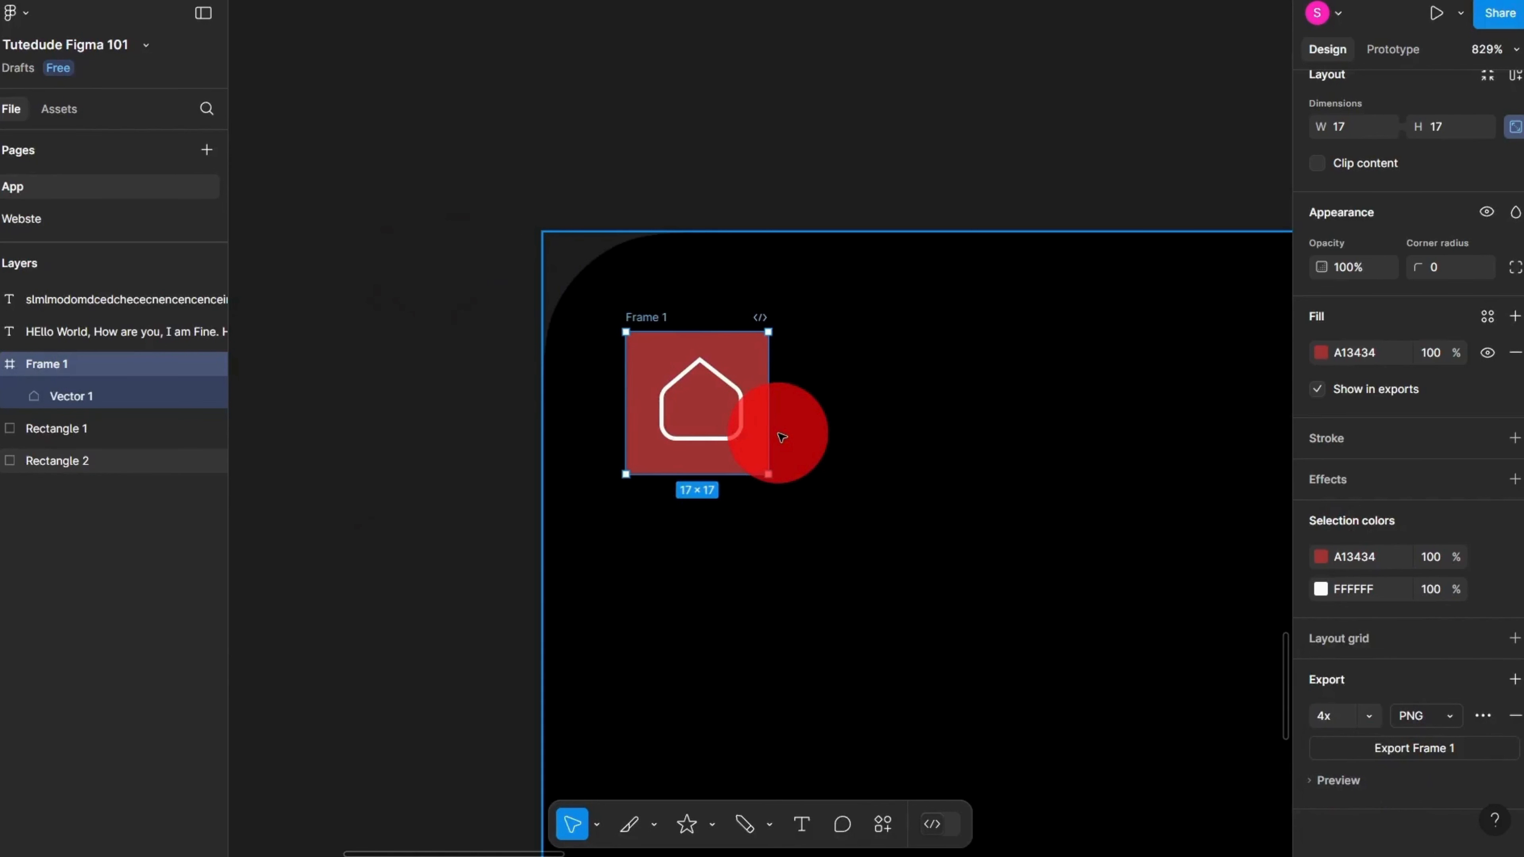
Step: View the export format options, expand the export preview of Frame 1 and set its export scale to 0.5x
left_click(1427, 715)
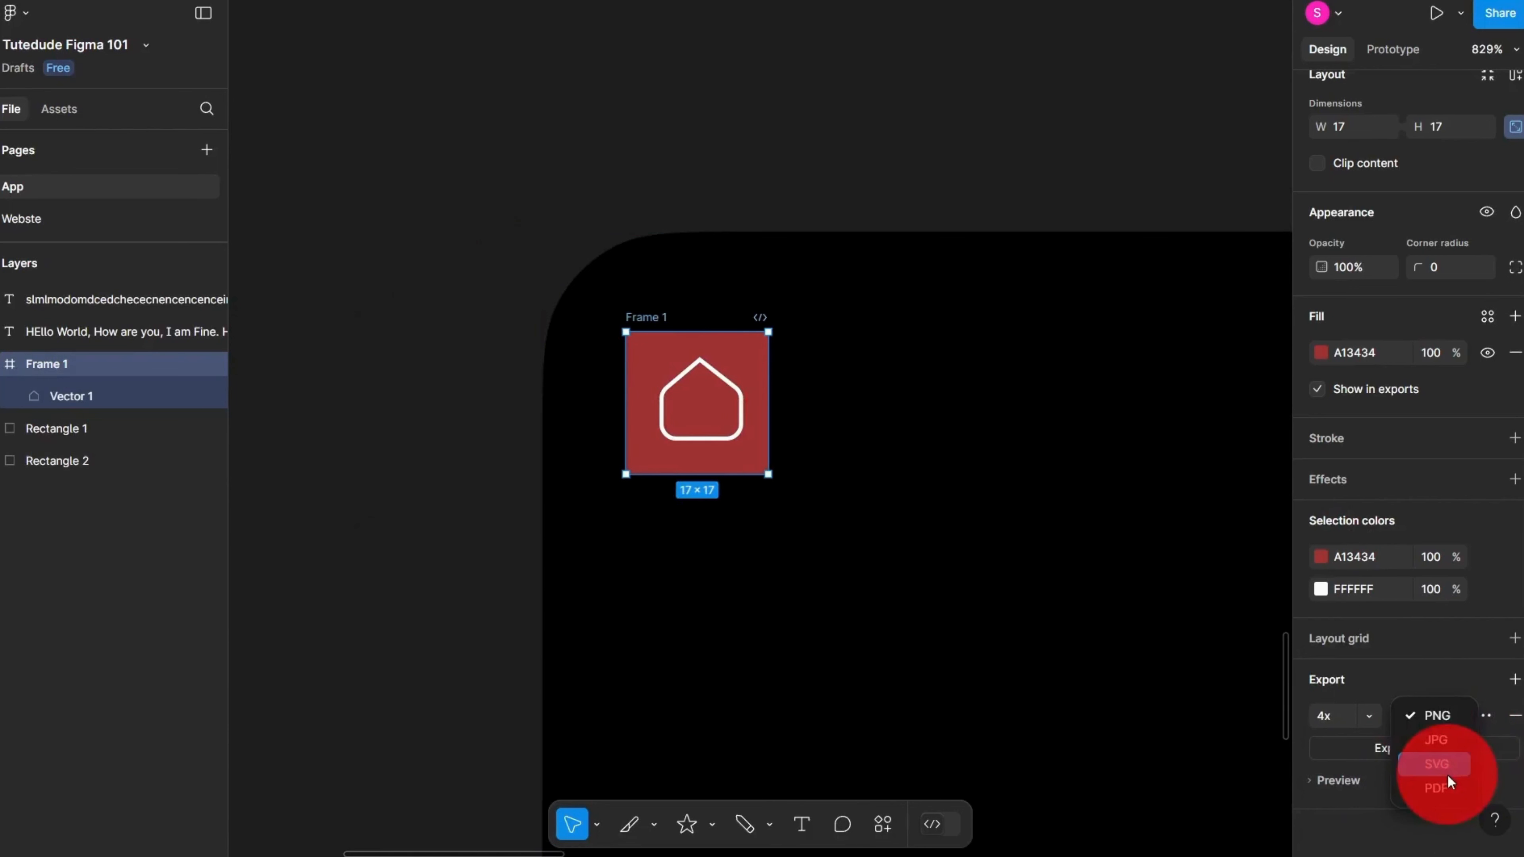
left_click(1388, 782)
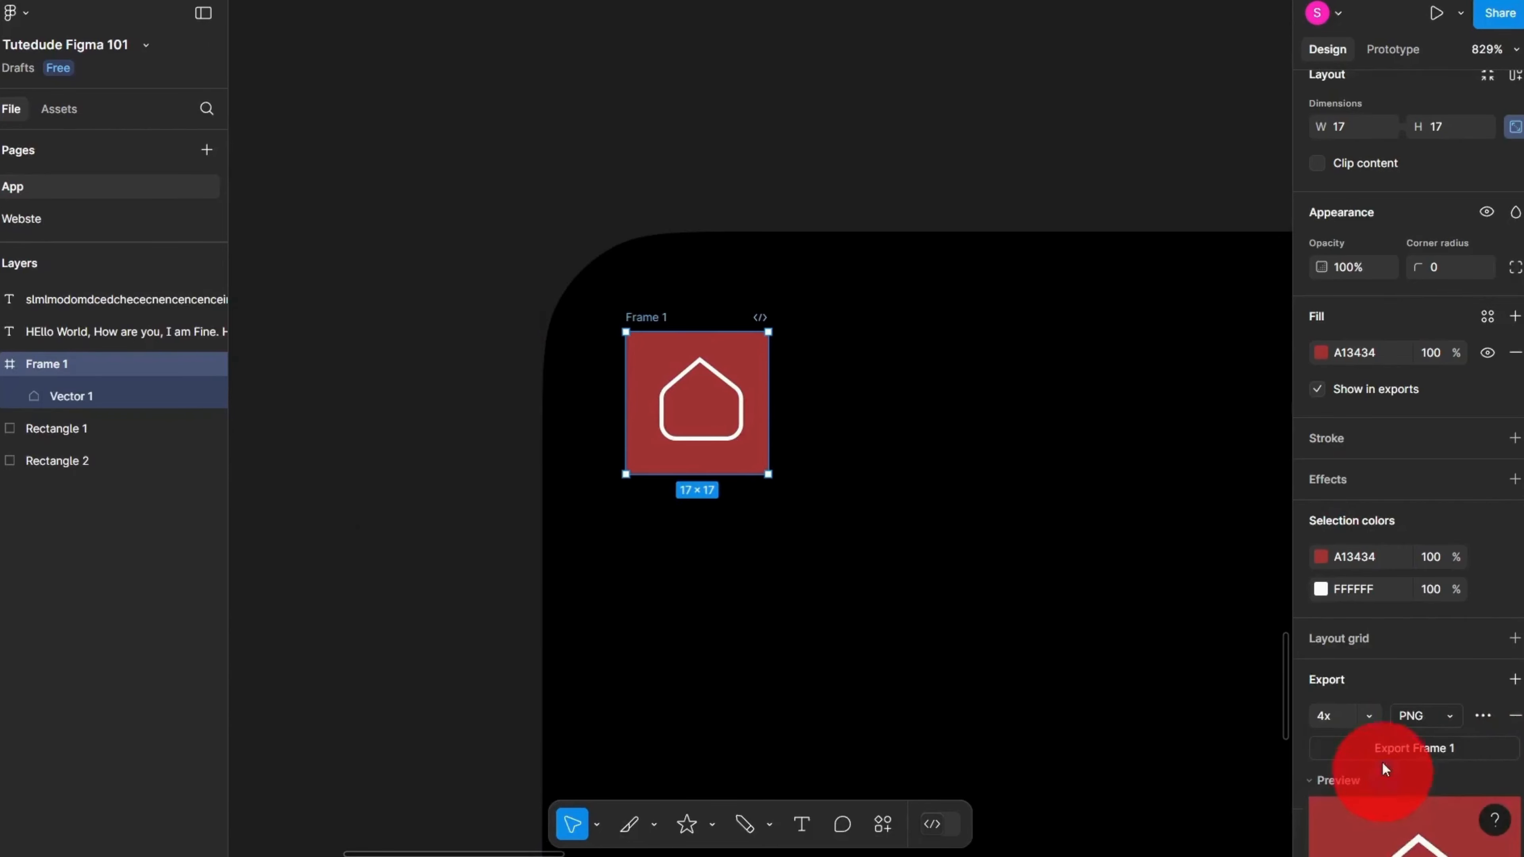
left_click(1344, 506)
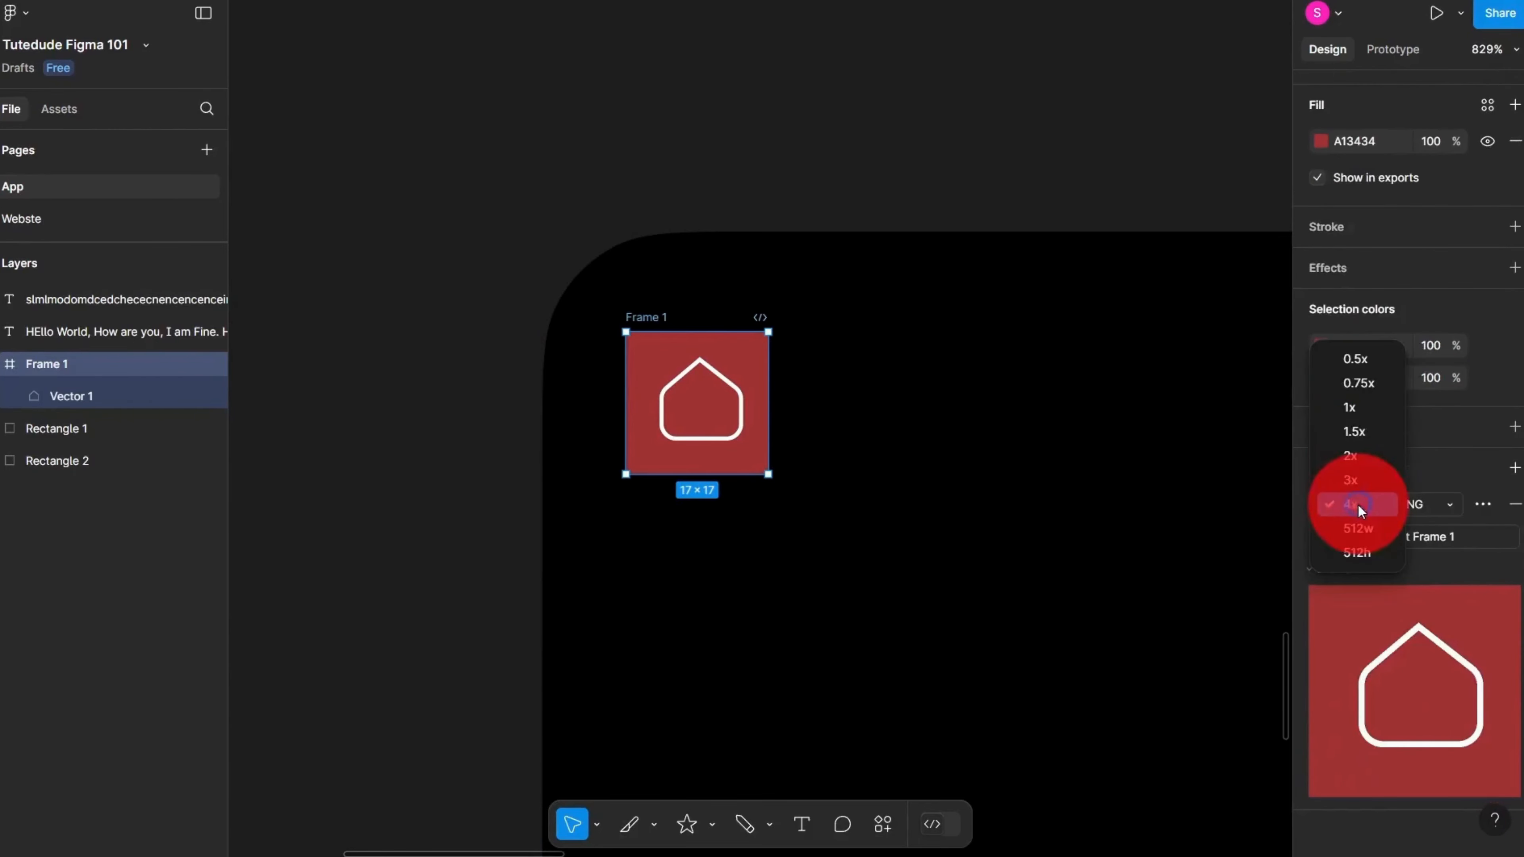
left_click(1355, 364)
scroll(902, 493, "down", 5)
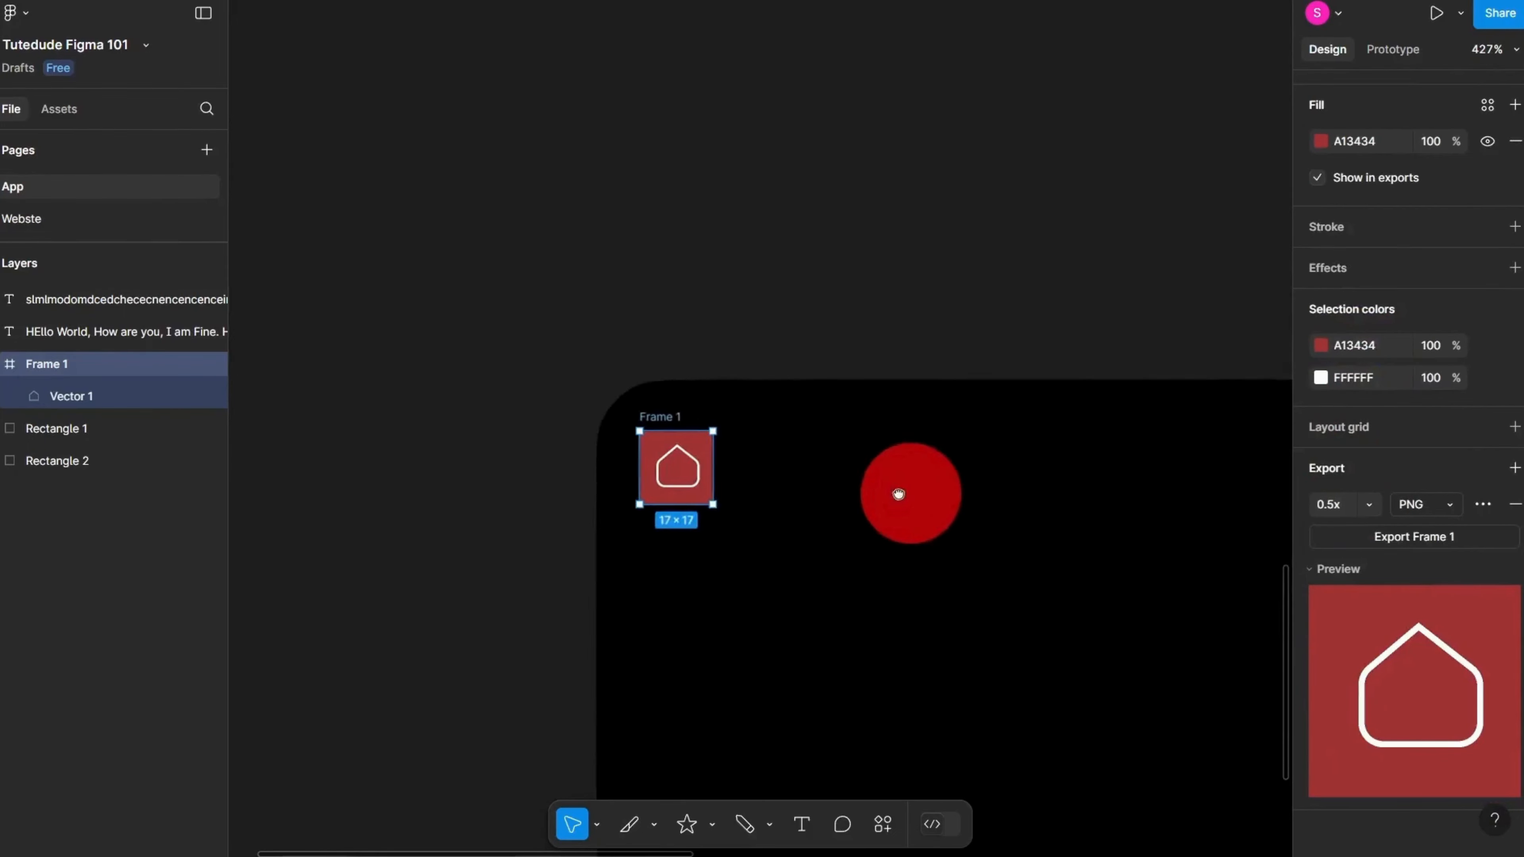
scroll(924, 499, "right", 2)
scroll(1500, 492, "up", 6)
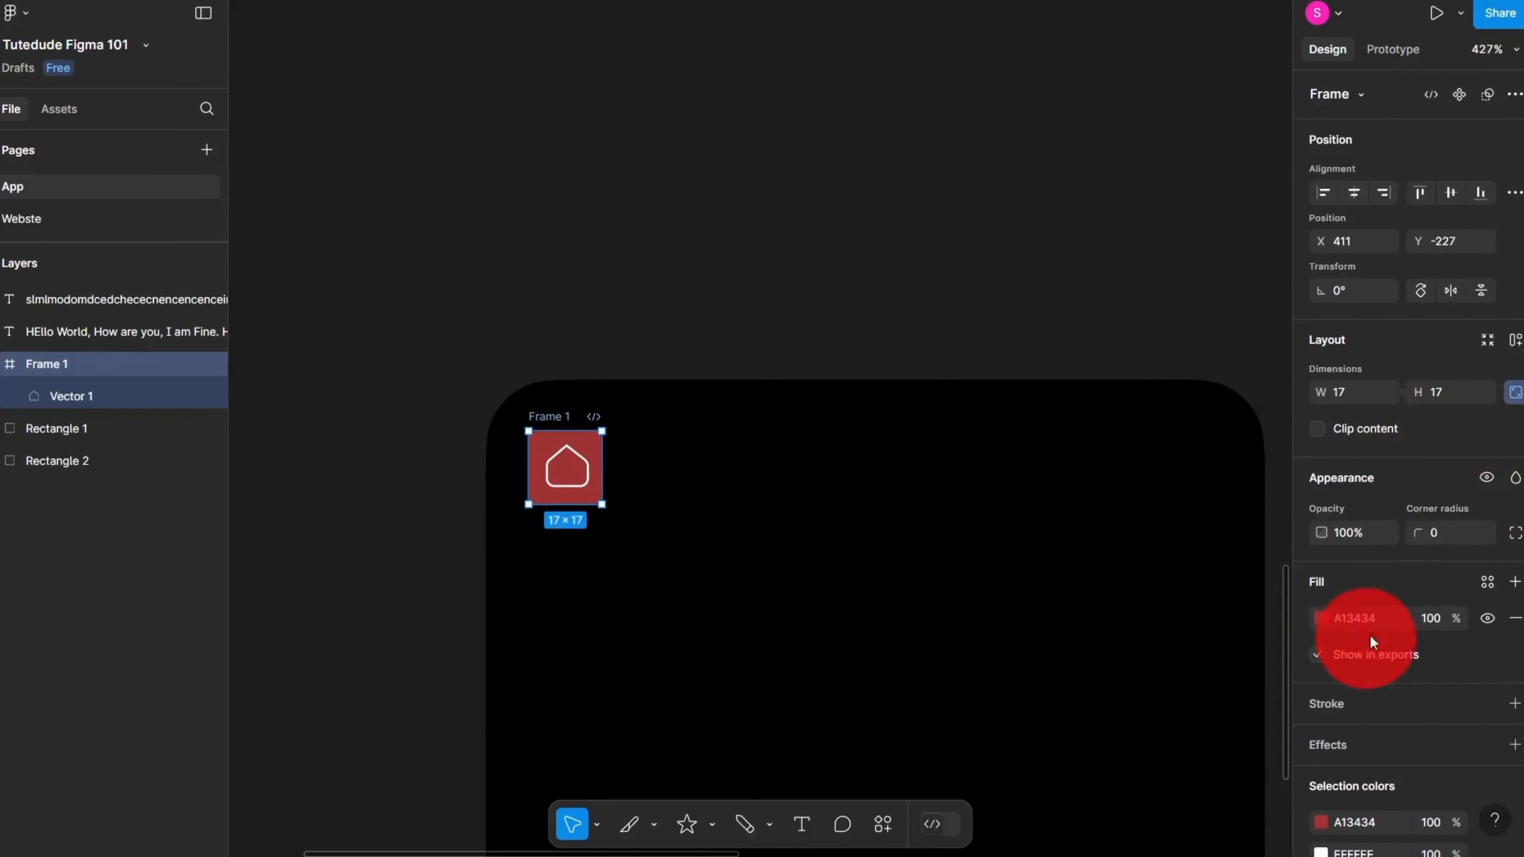
left_click(1513, 95)
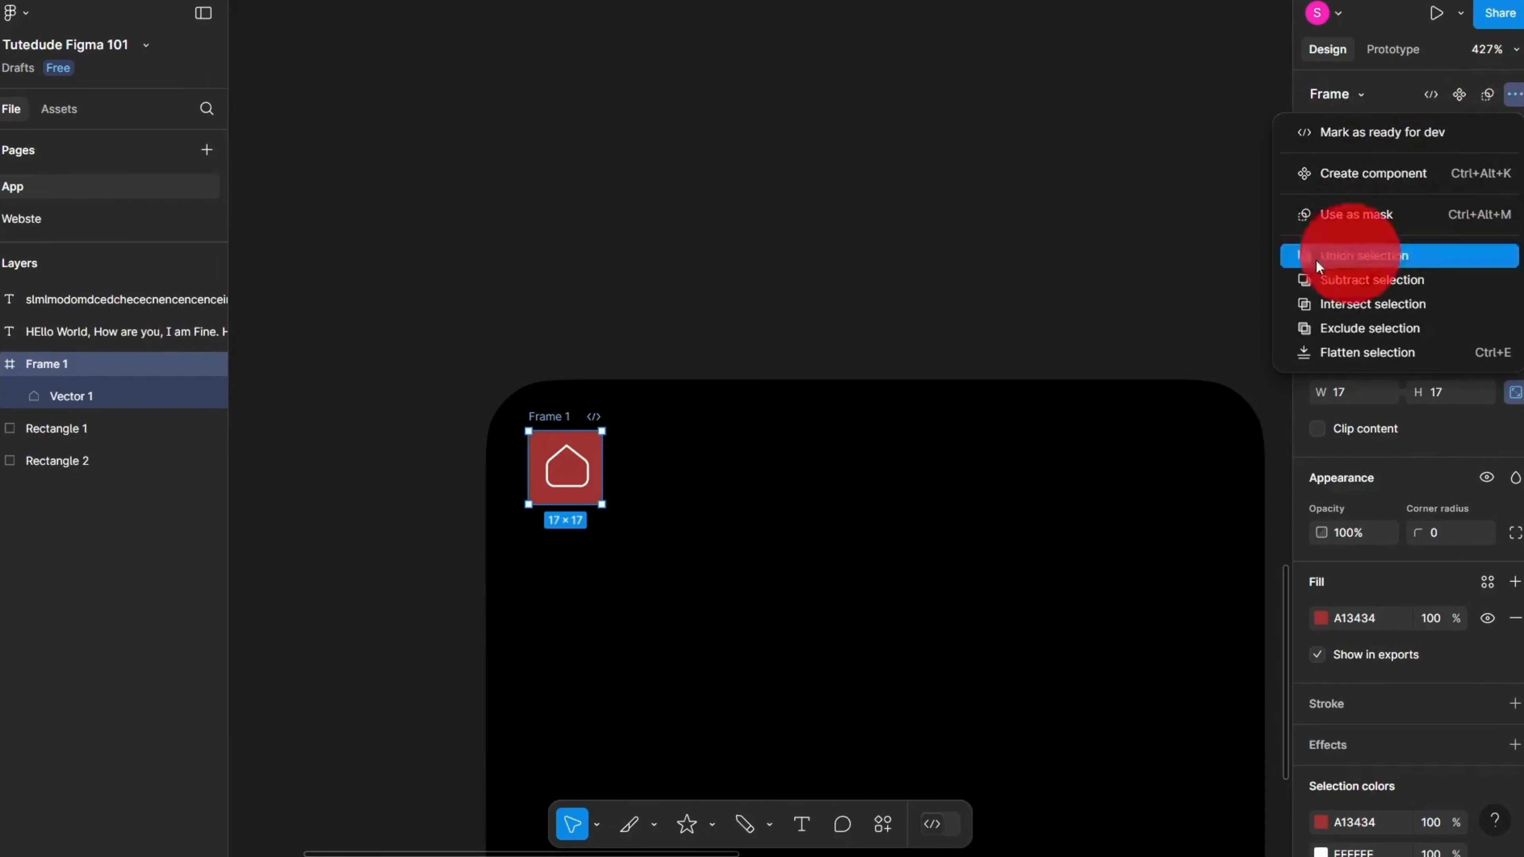
left_click(743, 420)
Step: Draw a circle about 93 × 93 with the Ellipse tool on the large black square, Rectangle 1
scroll(745, 422, "down", 3)
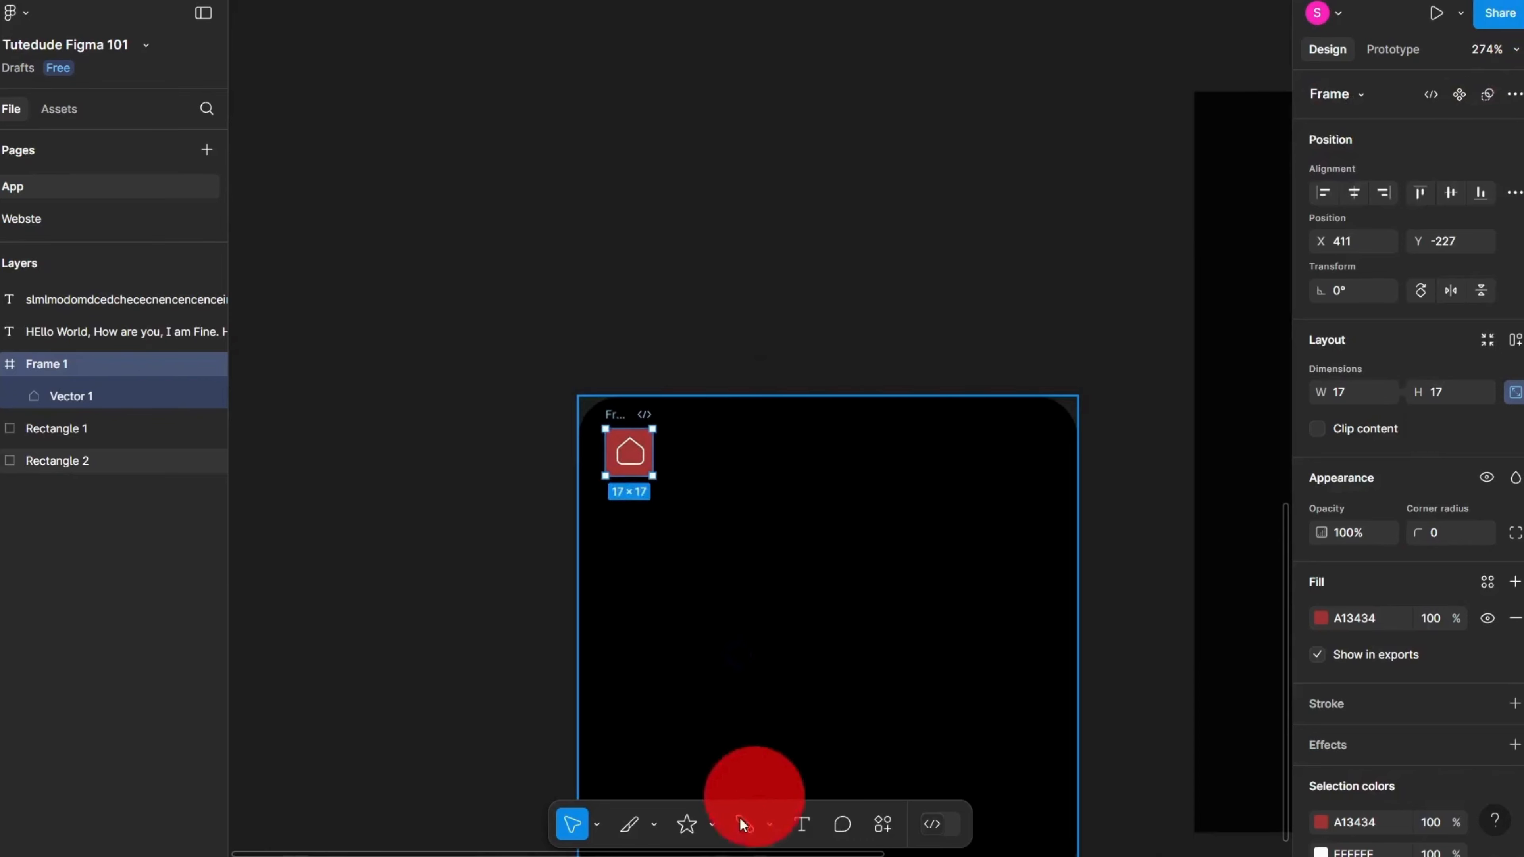
left_click(711, 825)
left_click(704, 703)
scroll(716, 344, "down", 3)
left_click_drag(715, 345, 399, 517)
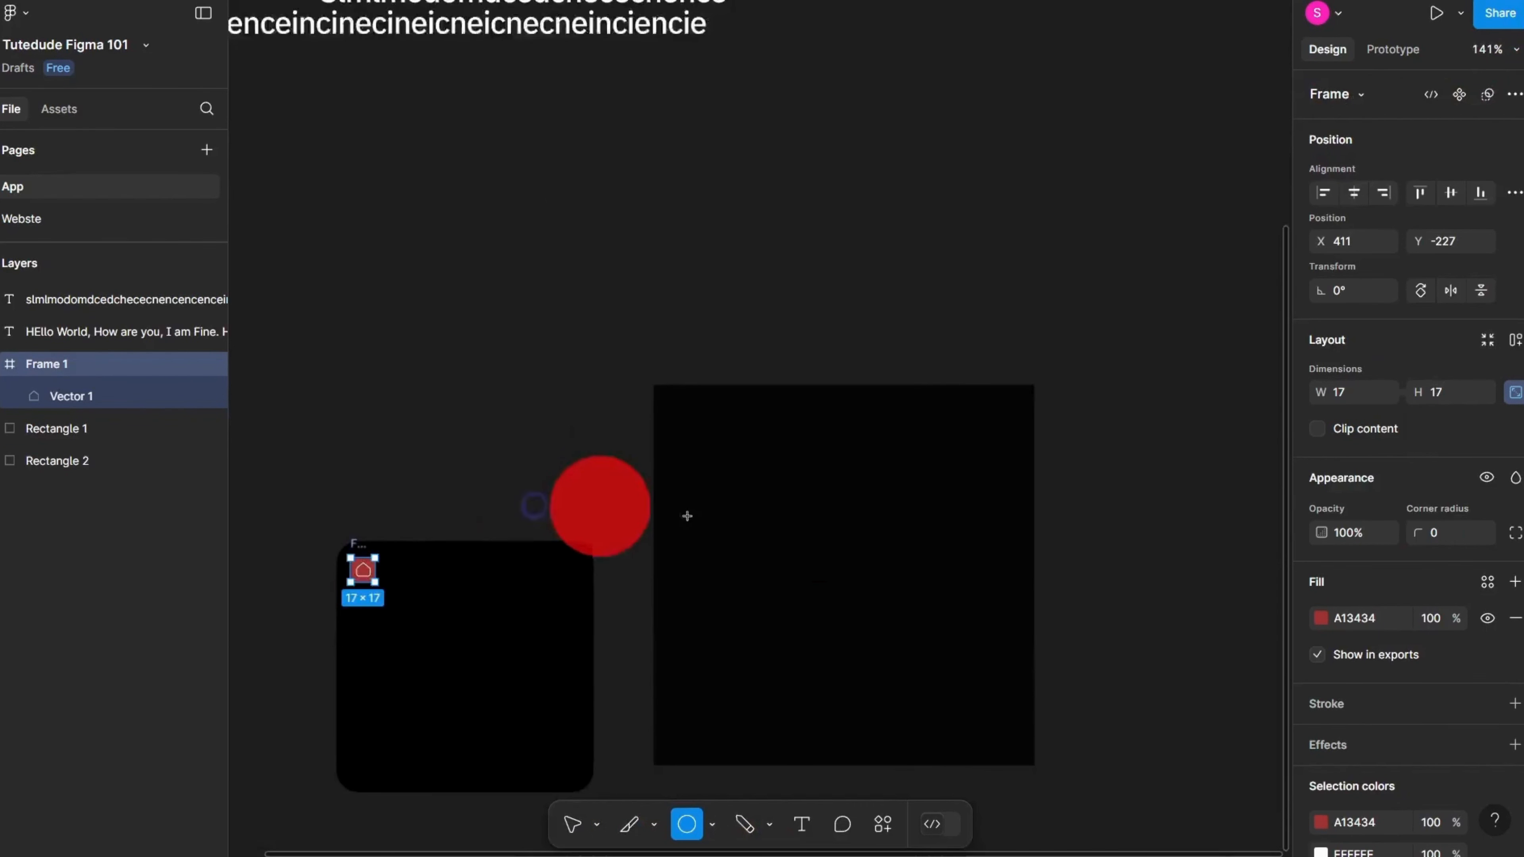
scroll(687, 517, "up", 5)
left_click_drag(450, 317, 772, 639)
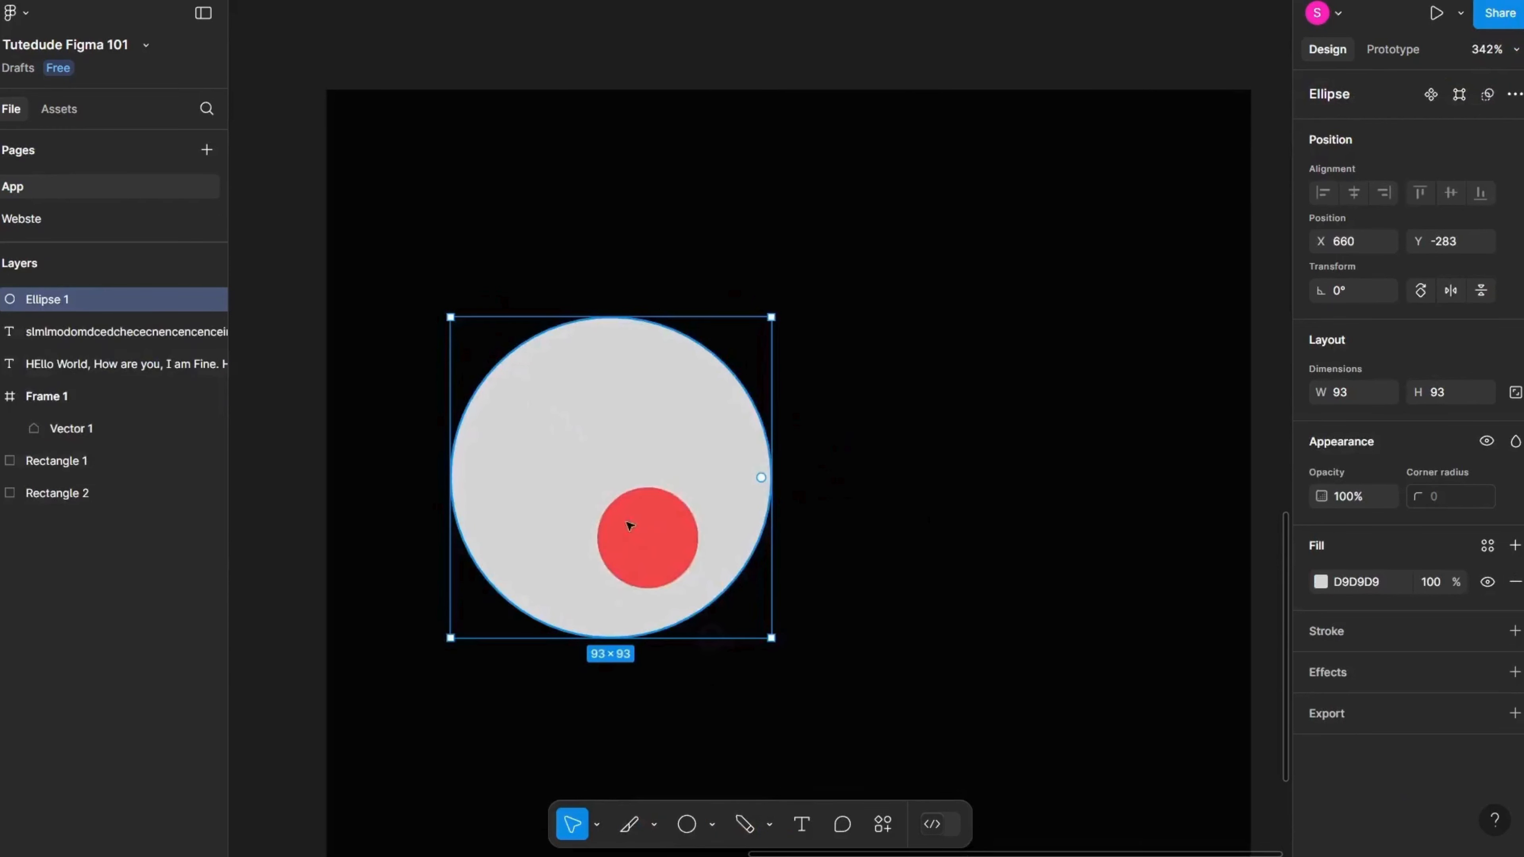
Step: Duplicate the circle beside the original with a gap of about 10, and reposition the pair within Rectangle 1
left_click_drag(630, 526, 960, 504)
left_click(697, 467, "shift")
left_click_drag(698, 466, 656, 443)
left_click(808, 314)
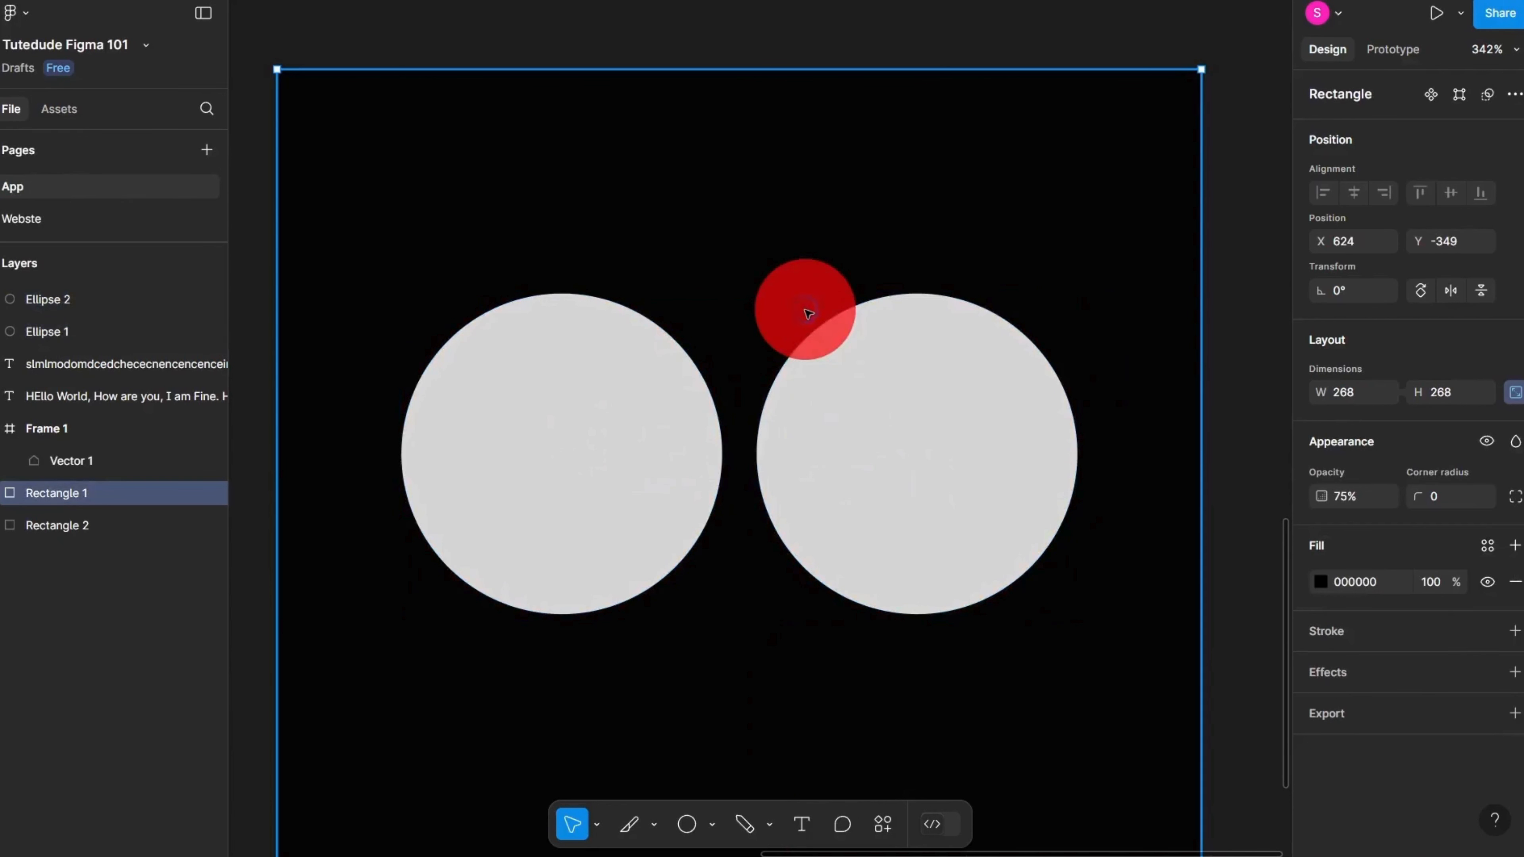
Step: Select both circles and move them up to about Y -300
left_click(1514, 94)
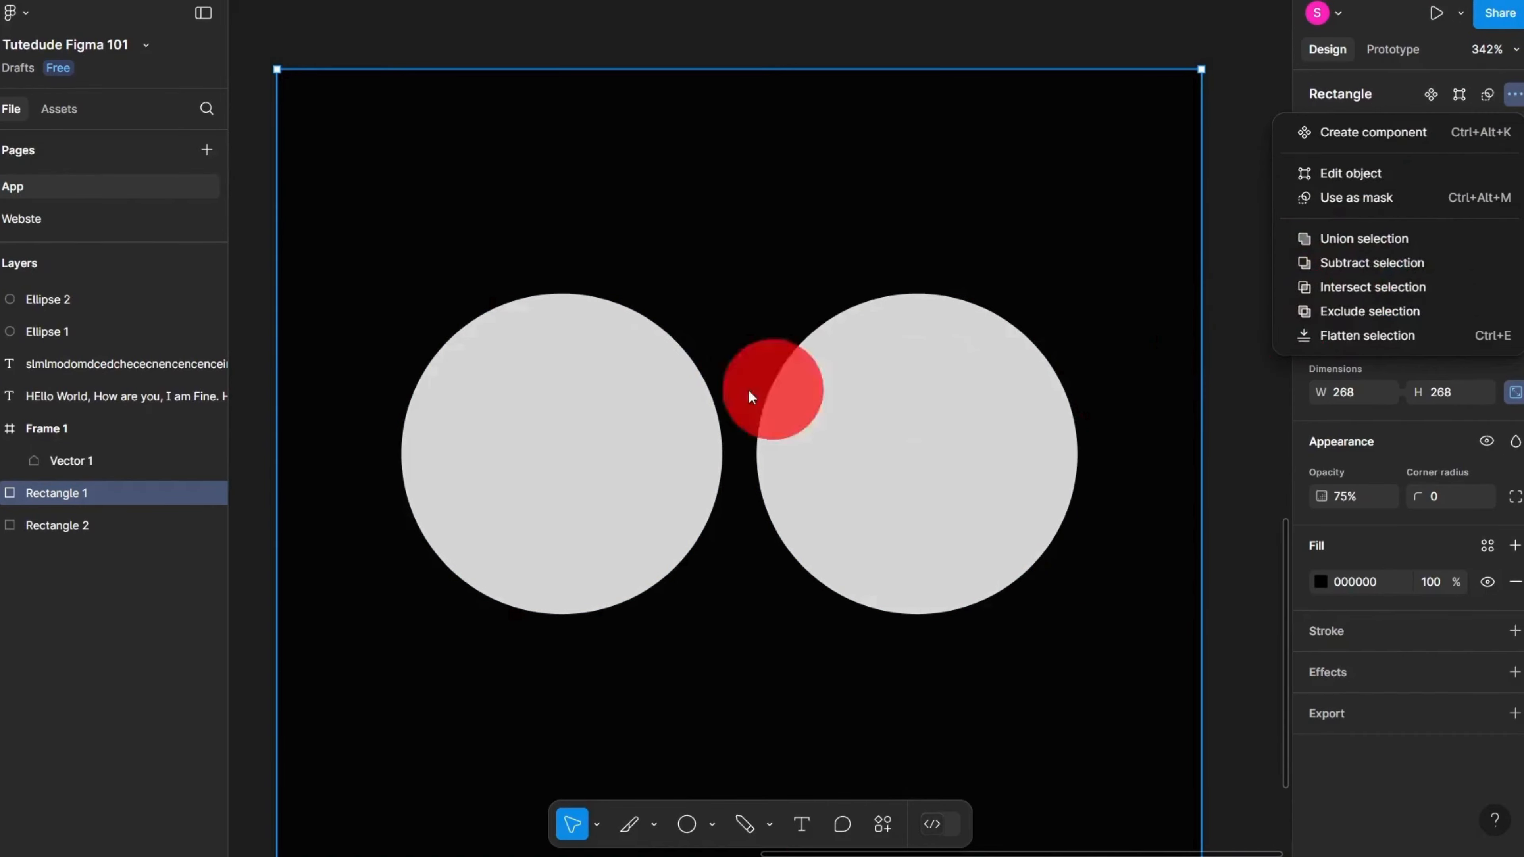
left_click(654, 382)
left_click(654, 382)
left_click(849, 411, "shift")
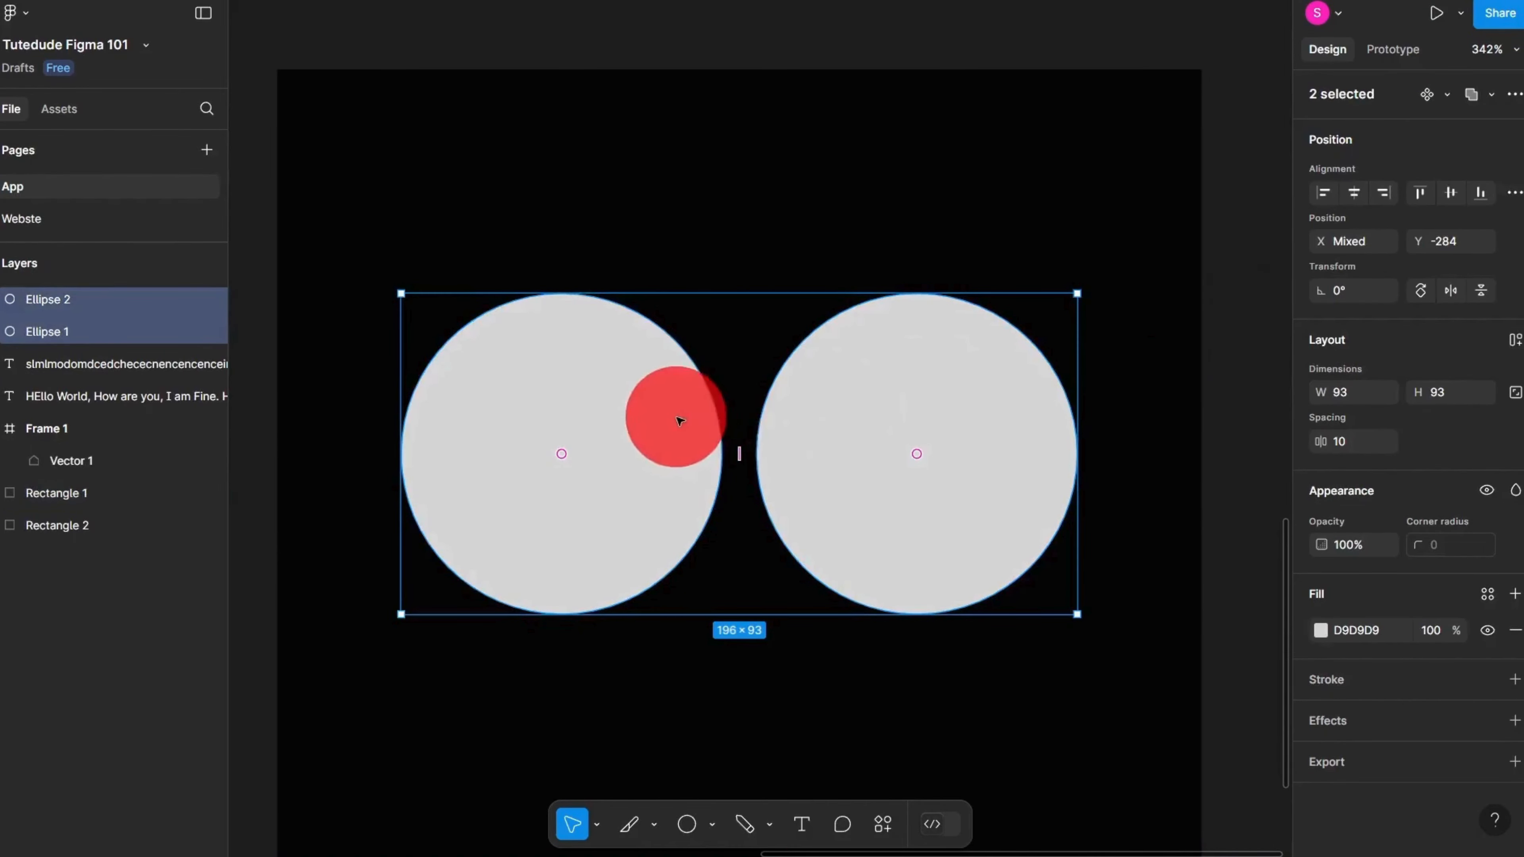
left_click_drag(670, 450, 674, 397)
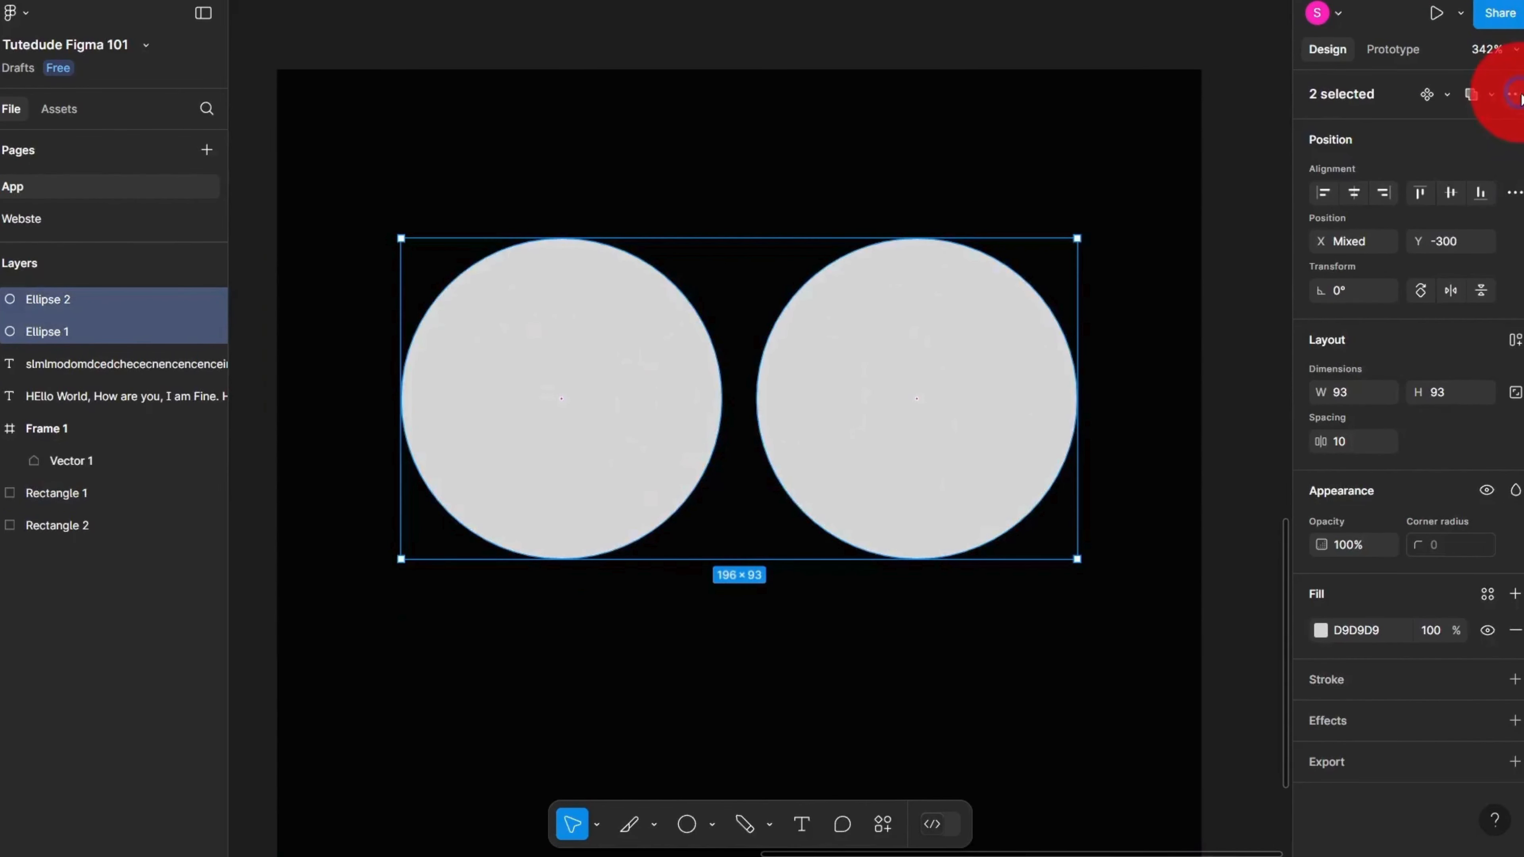
Step: Combine the two circles with Union selection and move the union to about X 650, Y -291
left_click(1515, 94)
left_click(1470, 221)
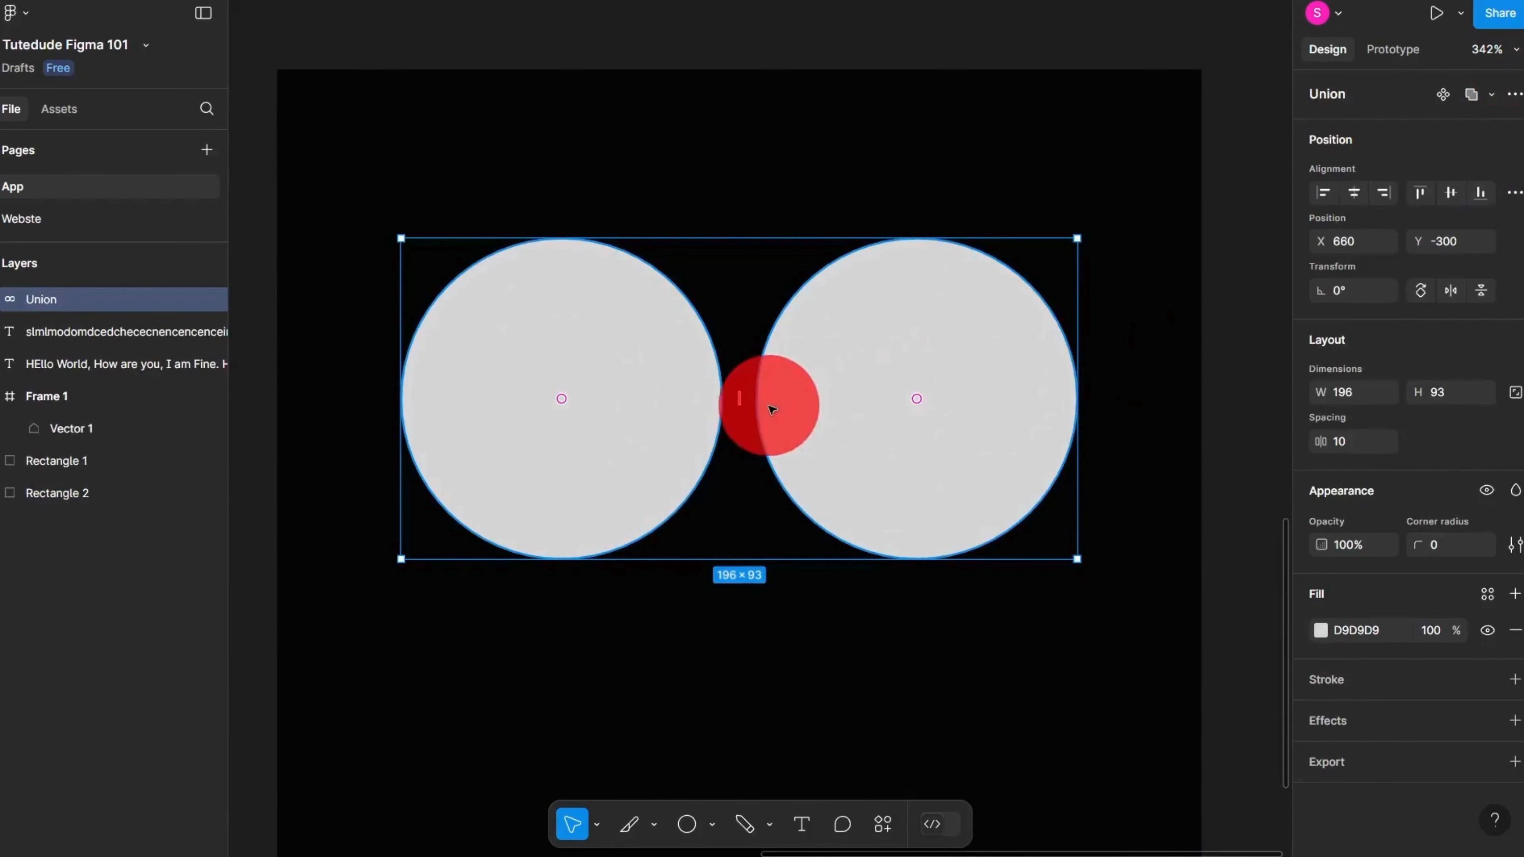
left_click_drag(824, 404, 810, 448)
Step: Check how the union gets selected by picking each of its circles on the canvas
left_click(841, 205)
scroll(854, 273, "down", 5)
left_click(891, 313)
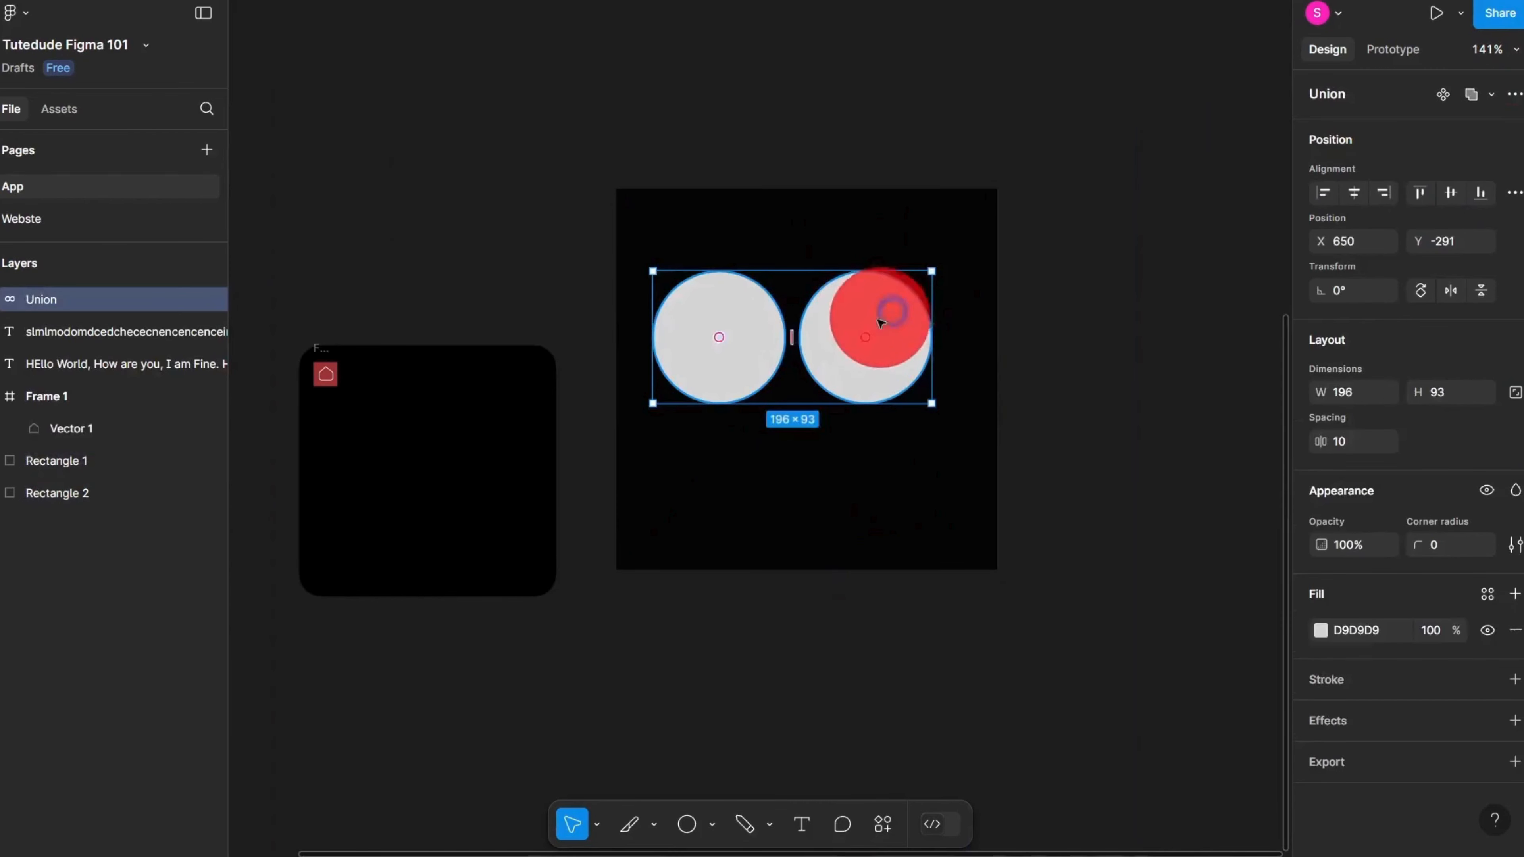
left_click(1101, 357)
scroll(953, 356, "up", 3)
left_click(877, 334)
left_click(630, 360)
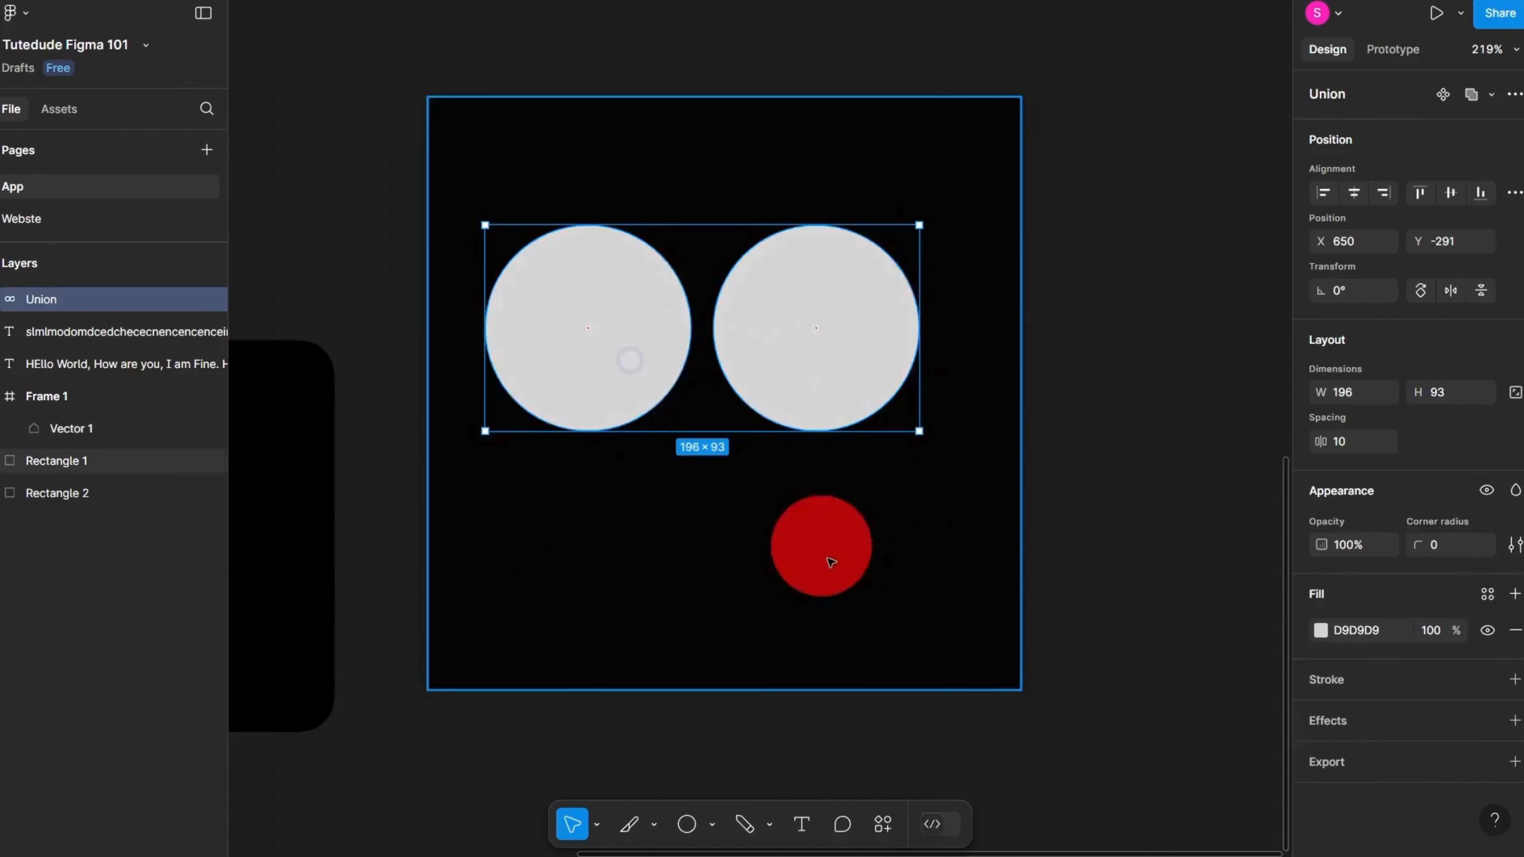
Step: Try moving the union by its second circle and undo the moves
left_click(830, 565)
left_click_drag(802, 322, 973, 444)
key("ctrl+z")
left_click(799, 323)
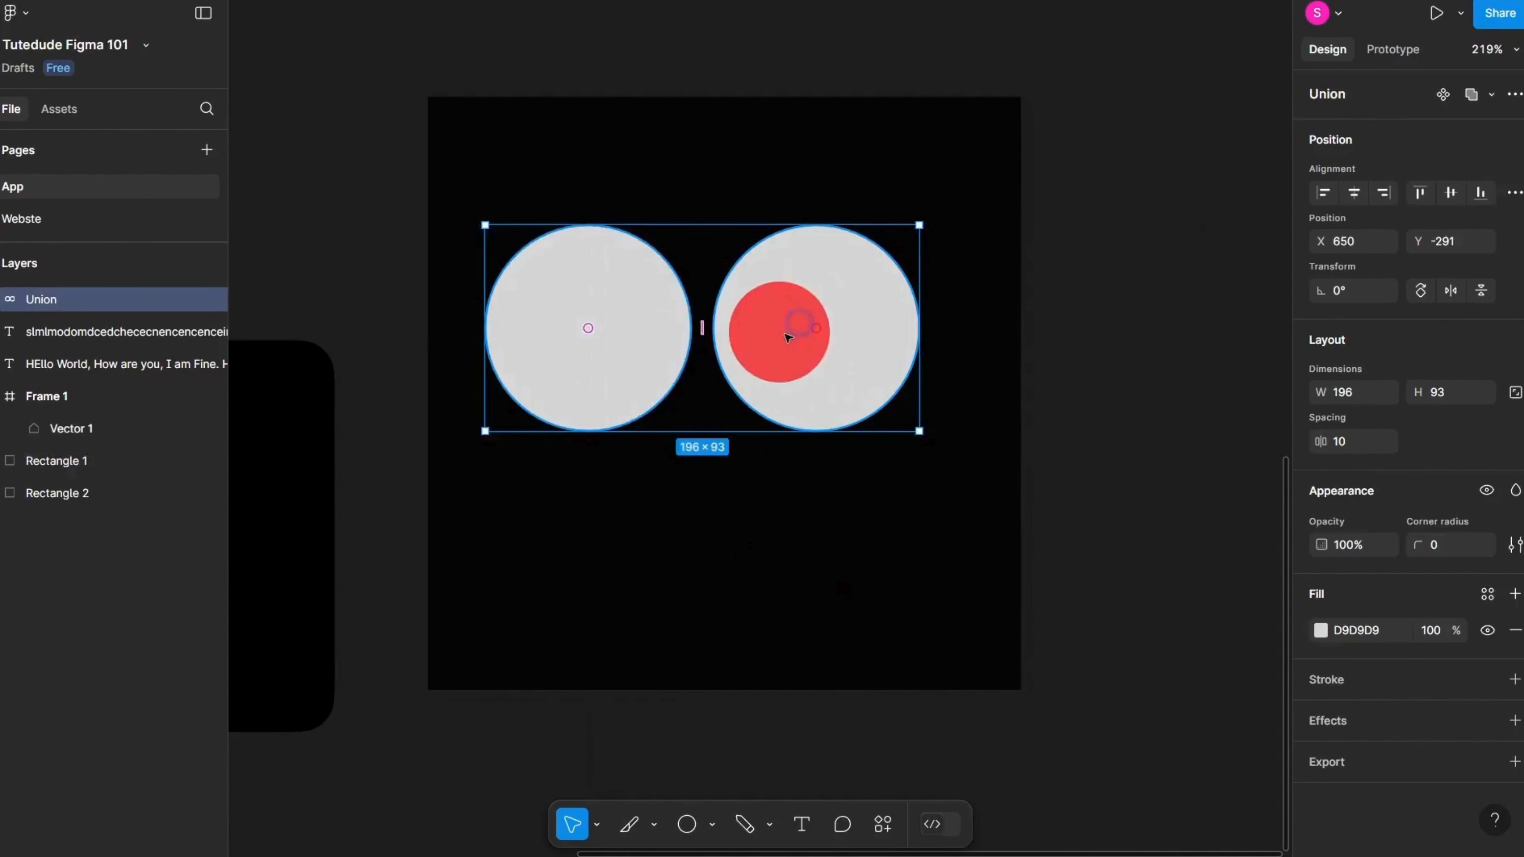
left_click_drag(815, 344, 843, 413)
key("ctrl+z")
key("ctrl+z")
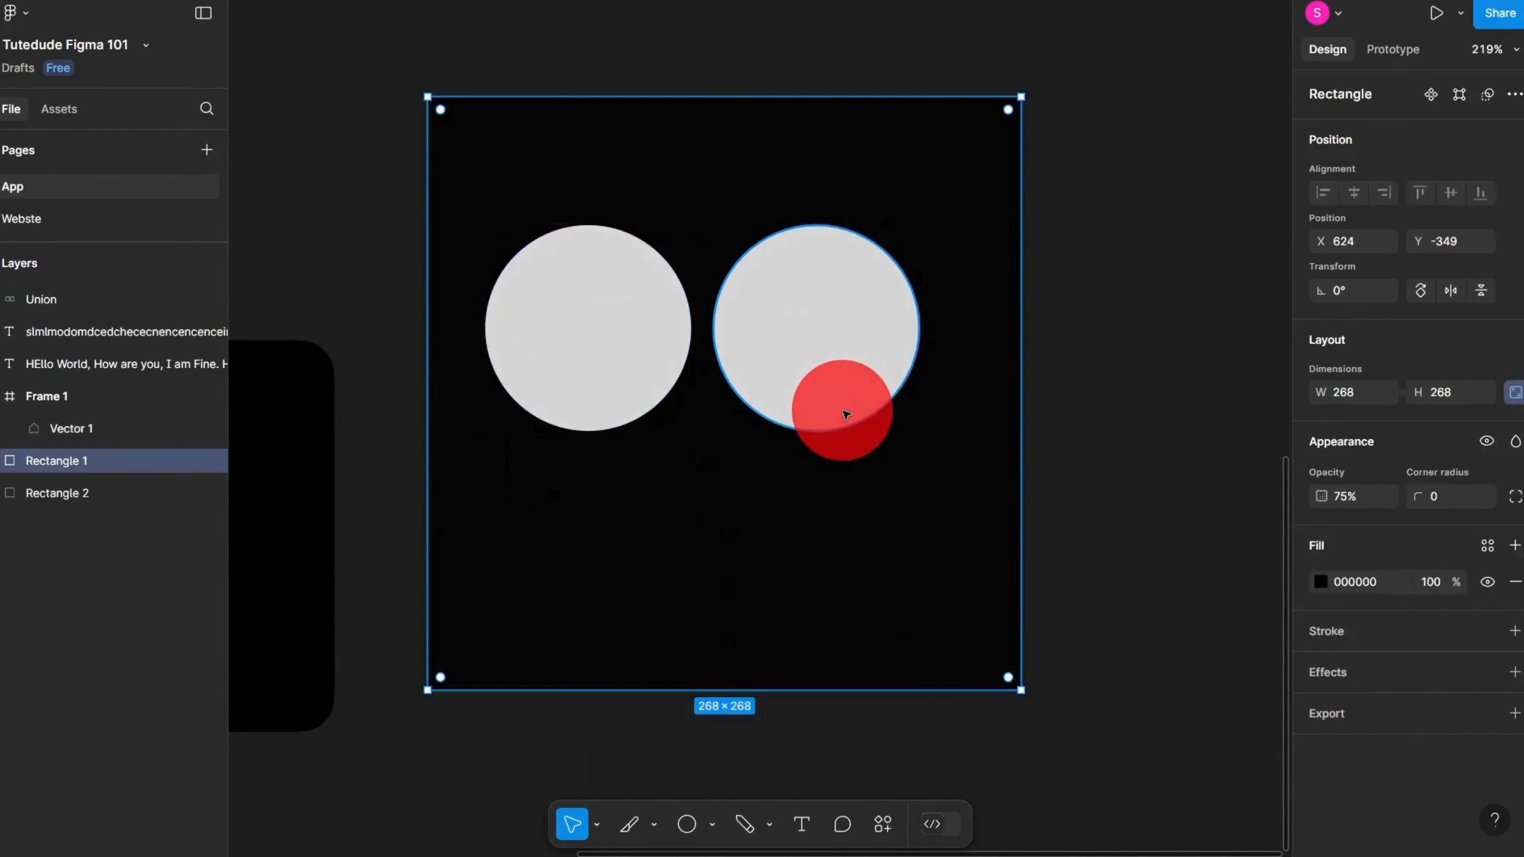
Step: Select the union in the layers list, and undo its repositioning and the union operation itself
left_click(846, 415)
key("Escape")
left_click(842, 393)
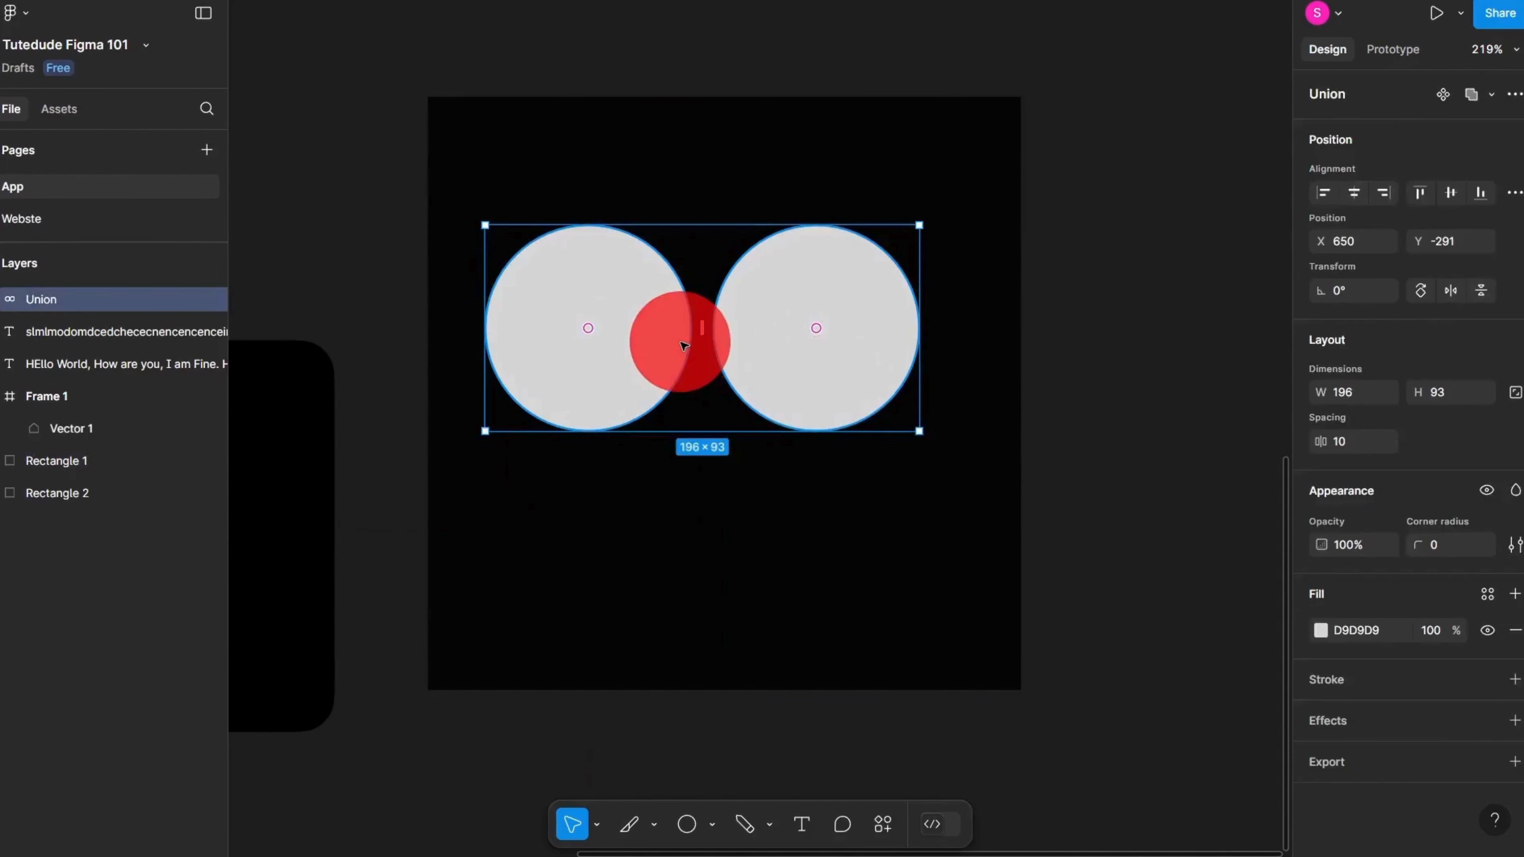
left_click(696, 342)
left_click(96, 297)
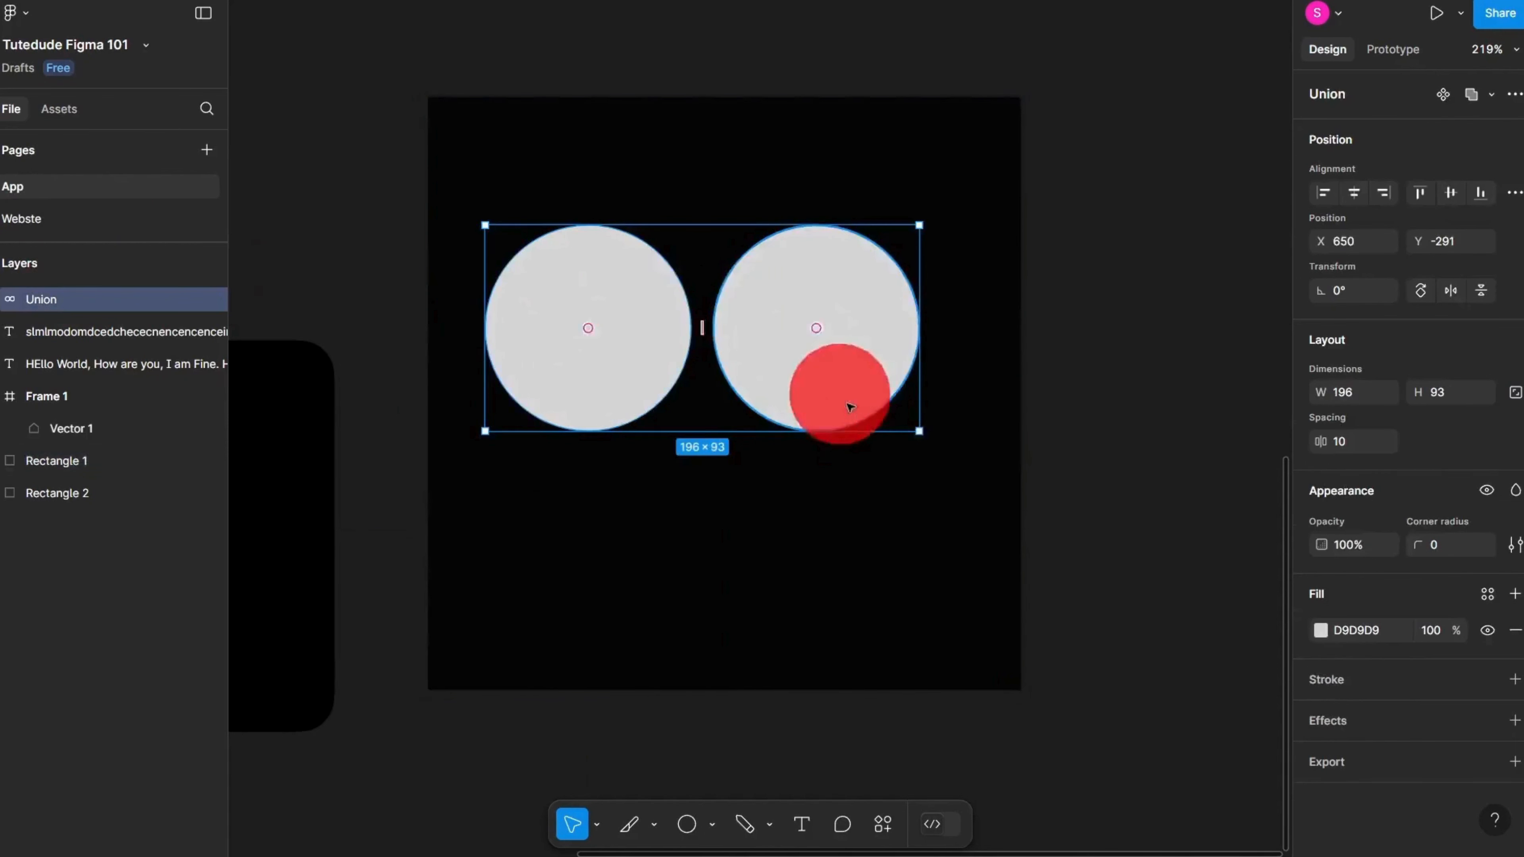
key("ctrl+z")
key("ctrl+z")
key("ctrl+z")
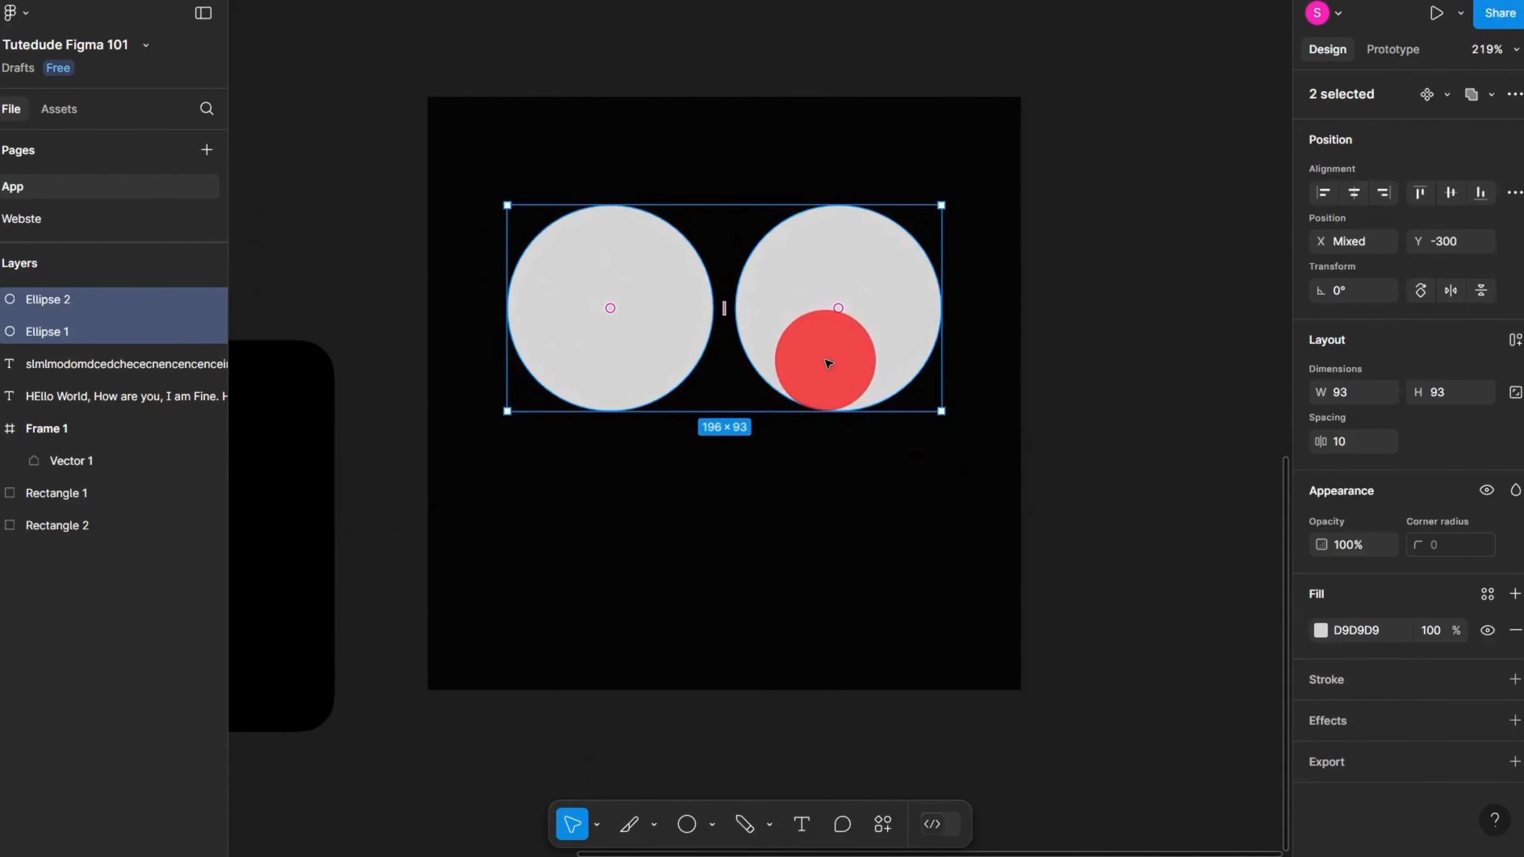
Step: Apply Subtract selection to the two selected circles
left_click(1515, 93)
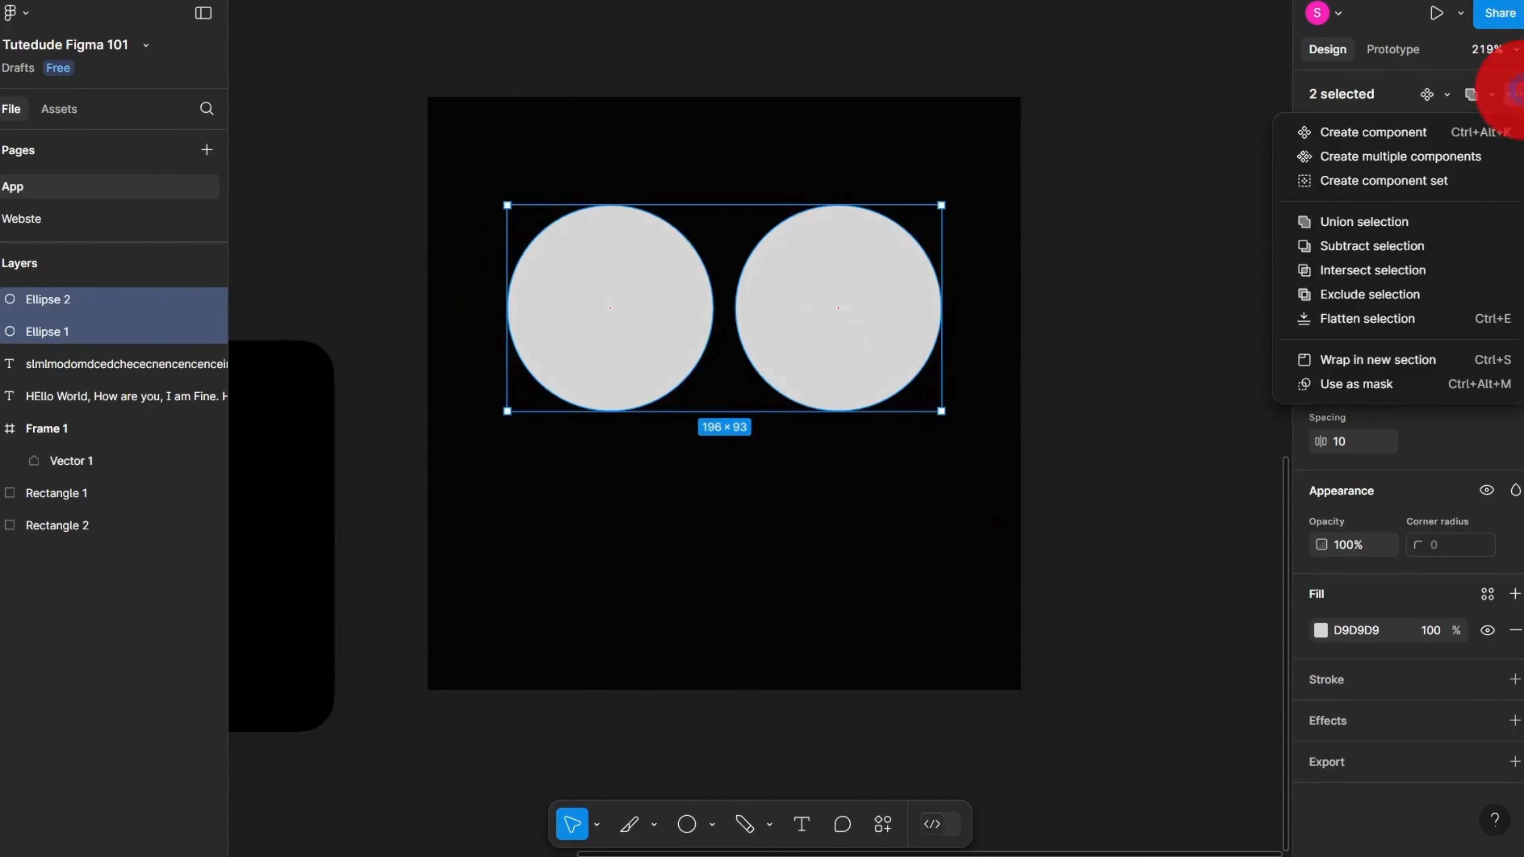
left_click(1421, 251)
scroll(824, 322, "up", 2)
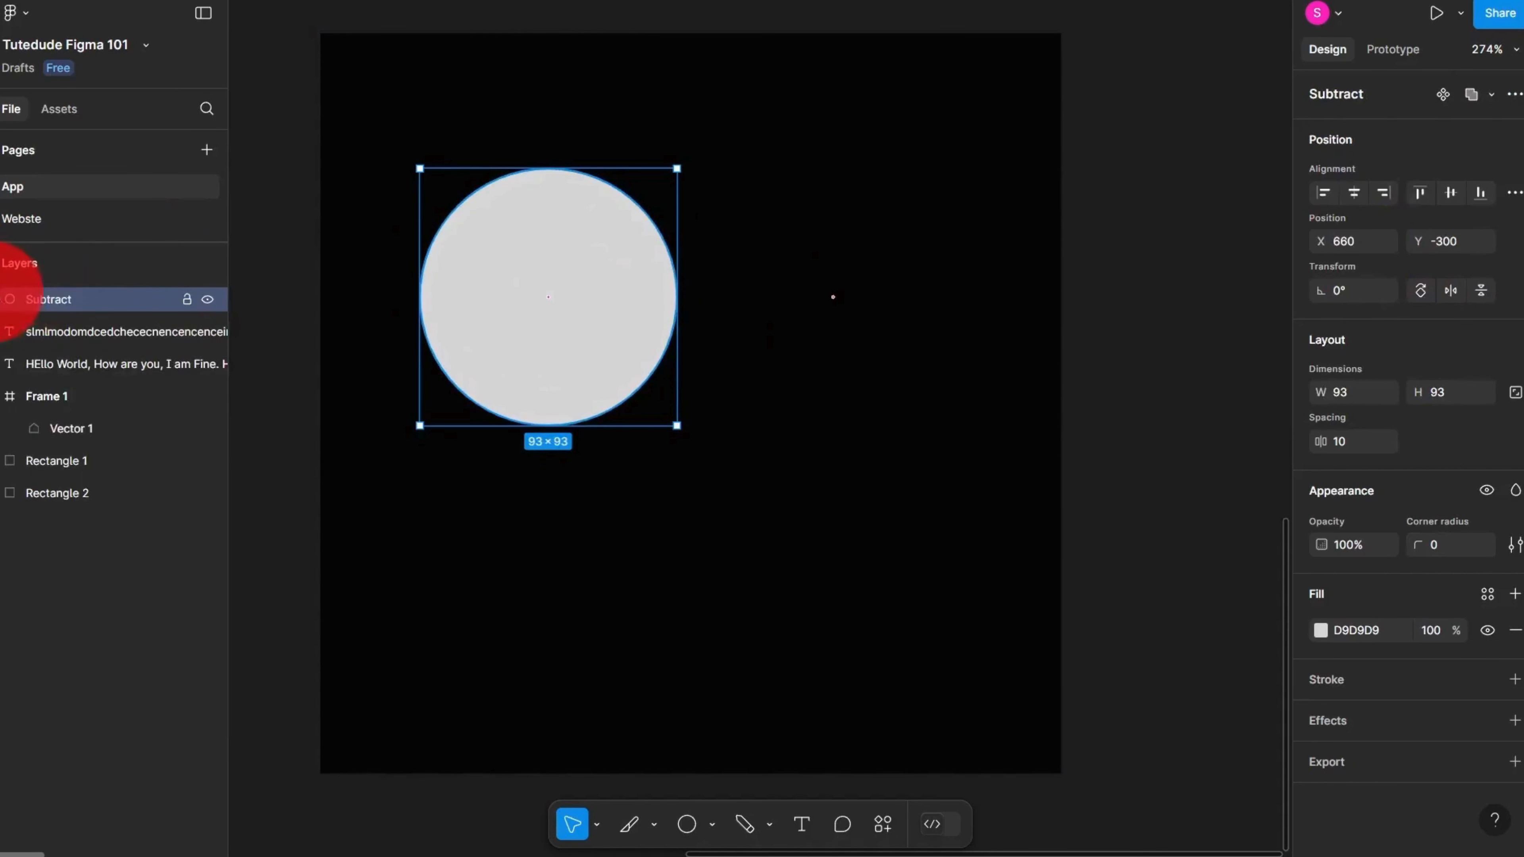
Step: Move Ellipse 2 inside the Subtract shape to about X 684, Y -300 so it cuts a crescent from Ellipse 1
left_click(2, 299)
left_click(106, 361)
left_click(44, 338)
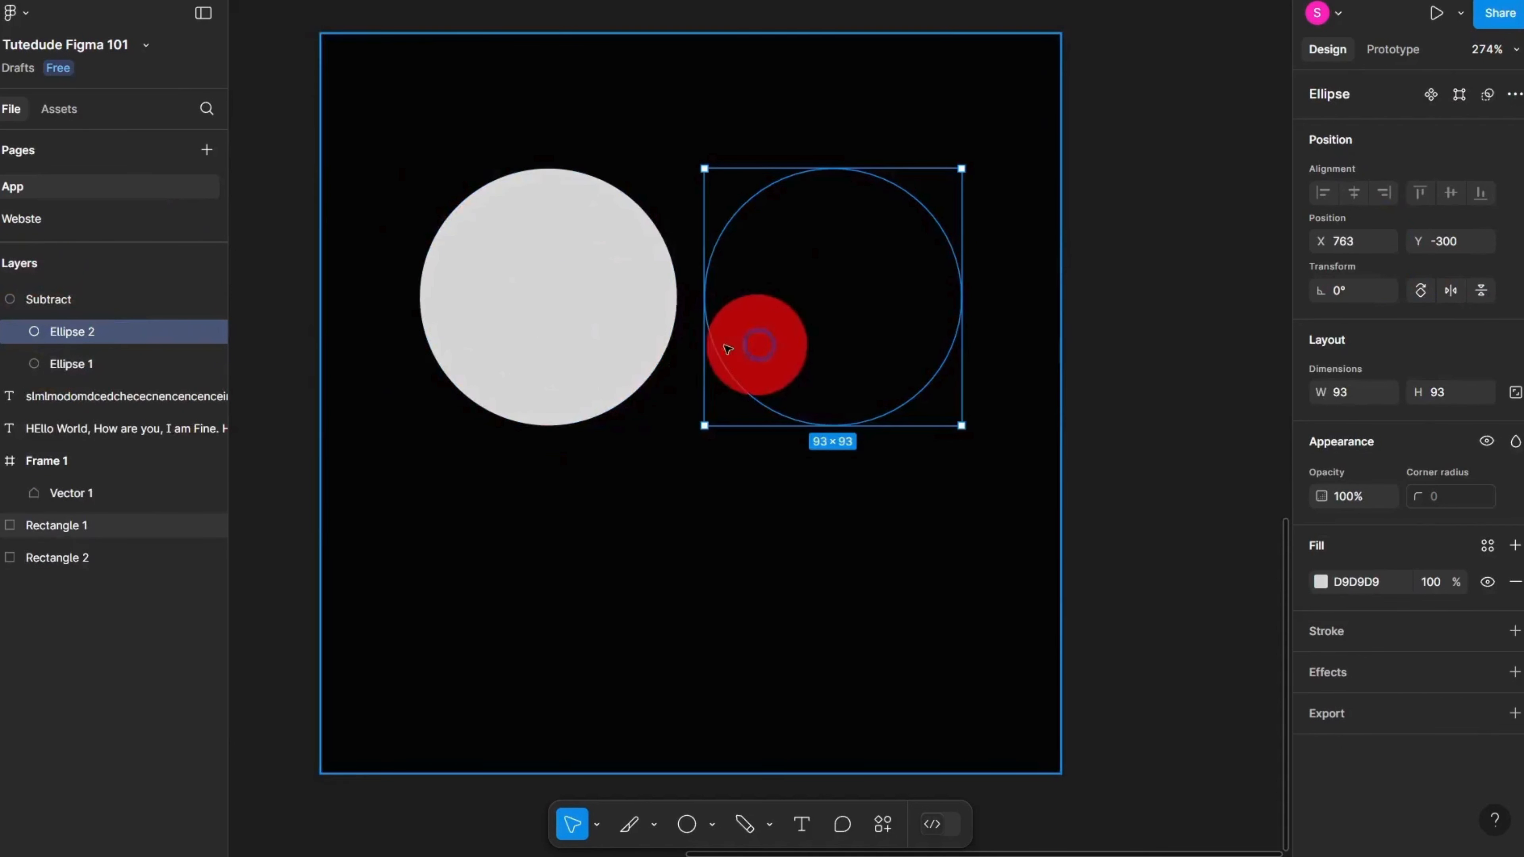
left_click_drag(755, 341, 576, 340)
left_click_drag(725, 343, 655, 347)
left_click_drag(643, 341, 610, 314)
Step: Try moving Ellipse 1 inside the Subtract shape and undo the last moves
left_click(442, 293)
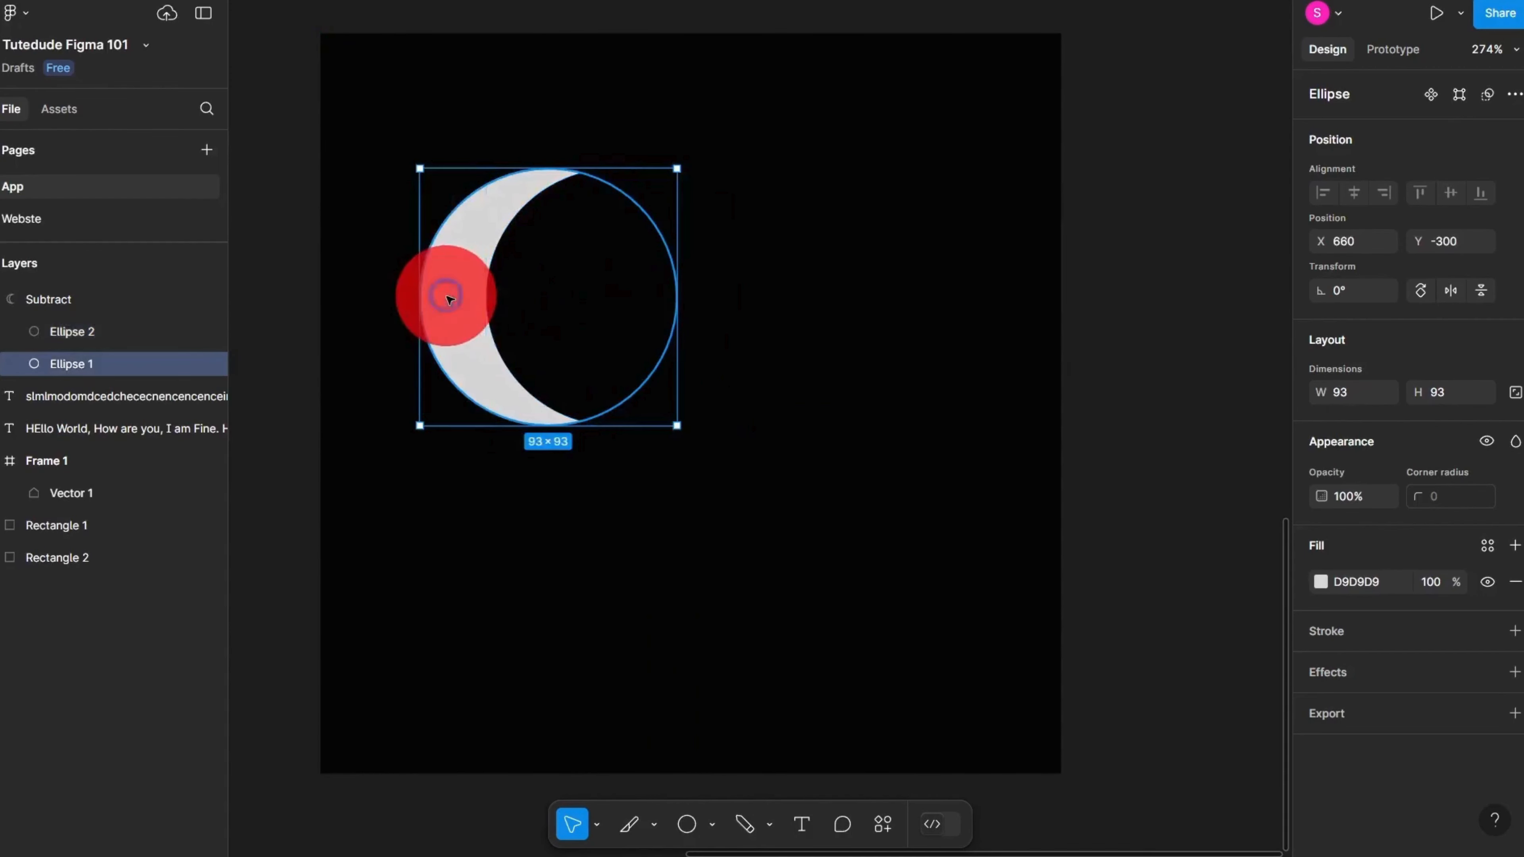
left_click_drag(442, 293, 505, 296)
left_click_drag(625, 331, 664, 361)
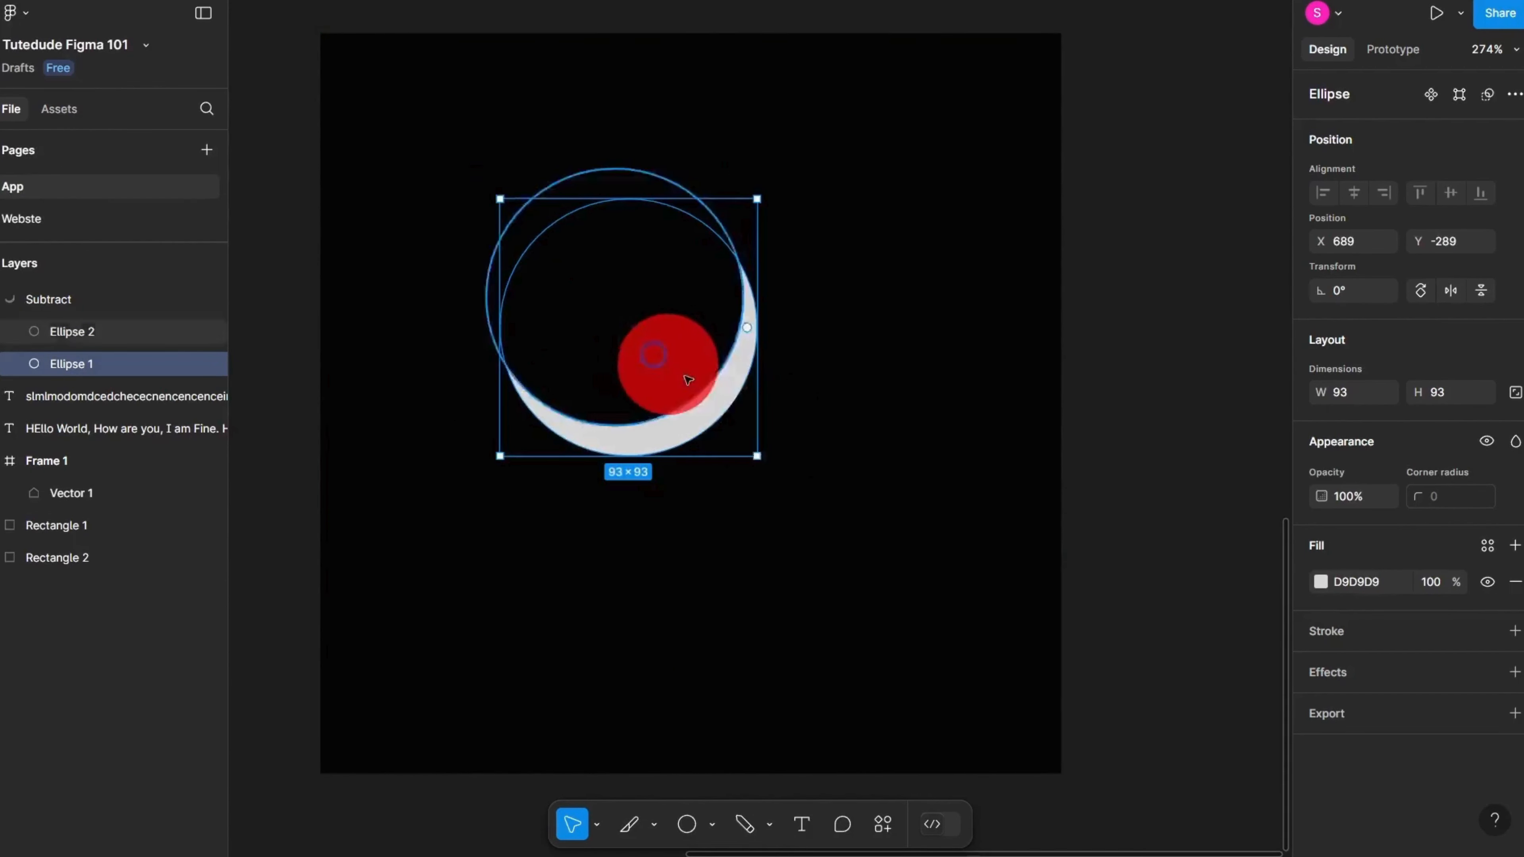
left_click(784, 436)
key("ctrl+z")
key("ctrl+z")
Step: Leave path editing of the black square behind the crescent and move the square down, clear of the crescent
left_click(912, 439)
double_click(915, 444)
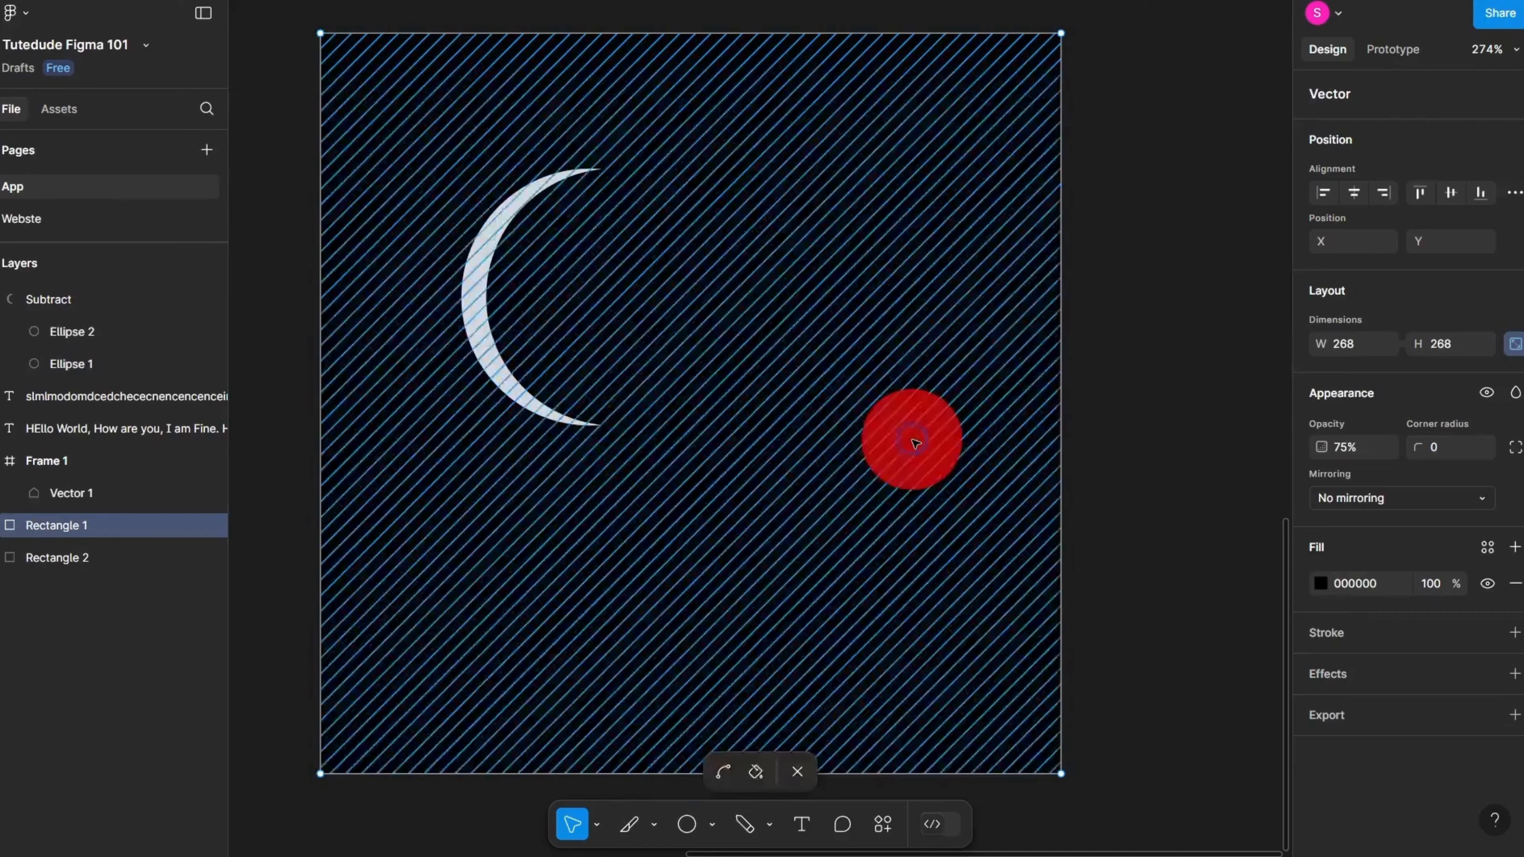
key("Escape")
left_click_drag(845, 402, 878, 856)
left_click(607, 120)
Step: Move Ellipse 1 inside the Subtract shape left to about X 657 to thicken the crescent
scroll(545, 255, "up", 5)
left_click(540, 258)
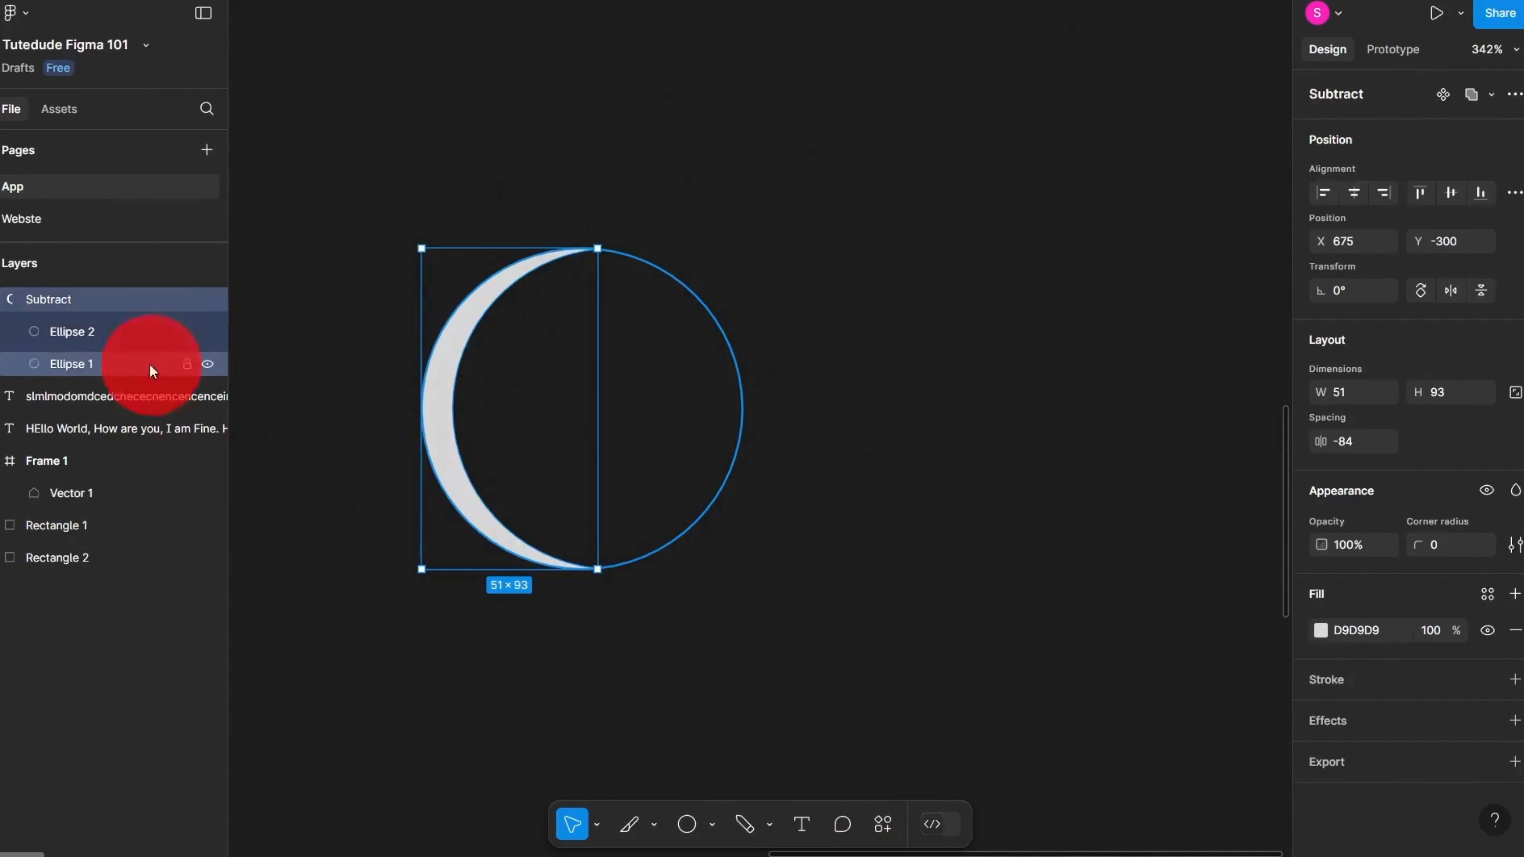
left_click(83, 362)
left_click_drag(503, 409, 602, 401)
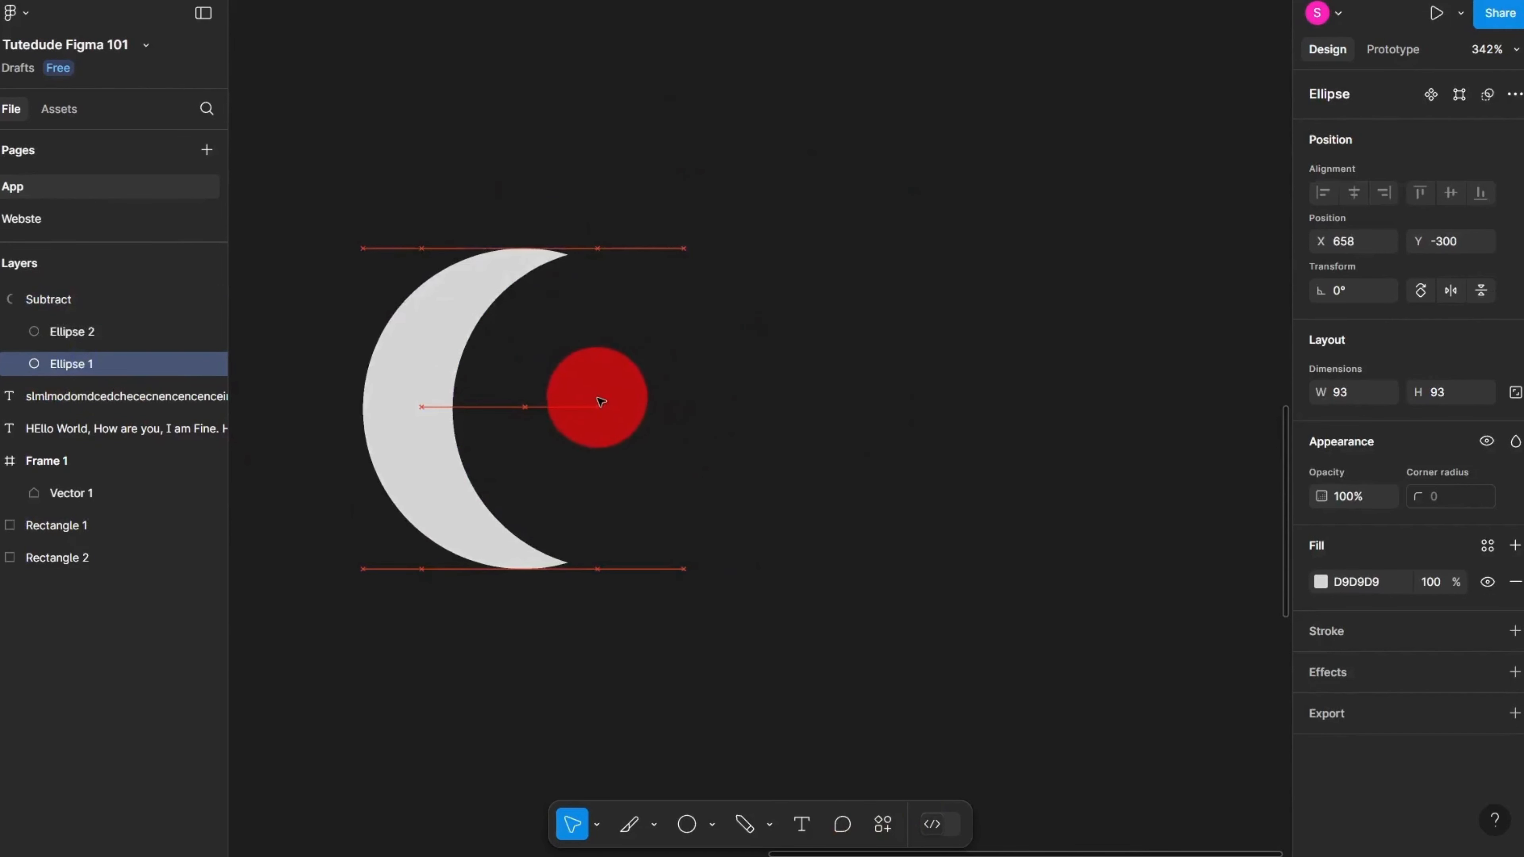
left_click(984, 492)
scroll(985, 492, "down", 4)
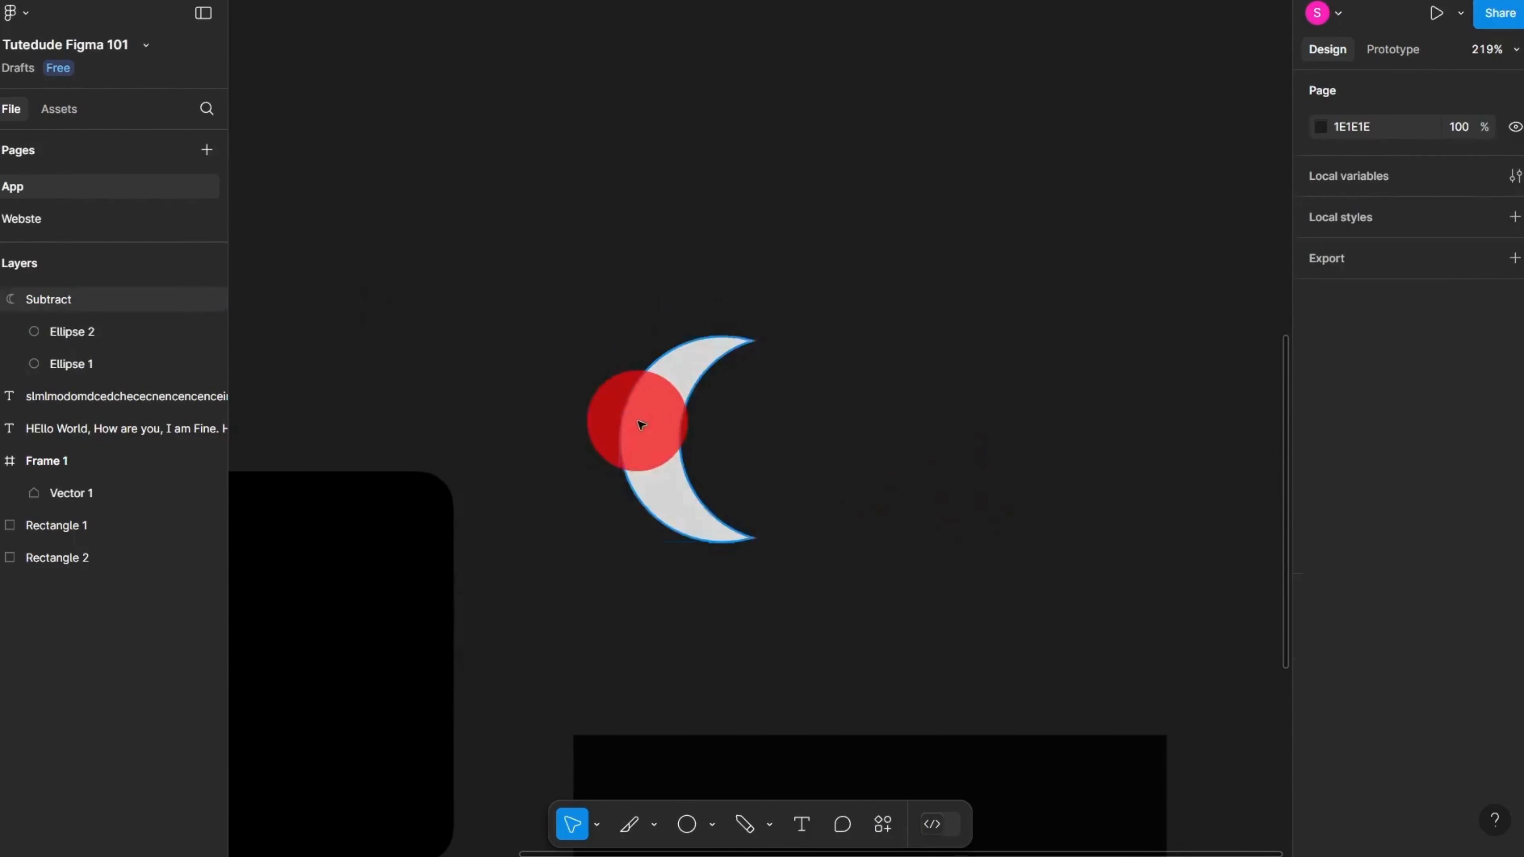
Step: Change the crescent's boolean operation to Intersect selection
left_click(647, 426)
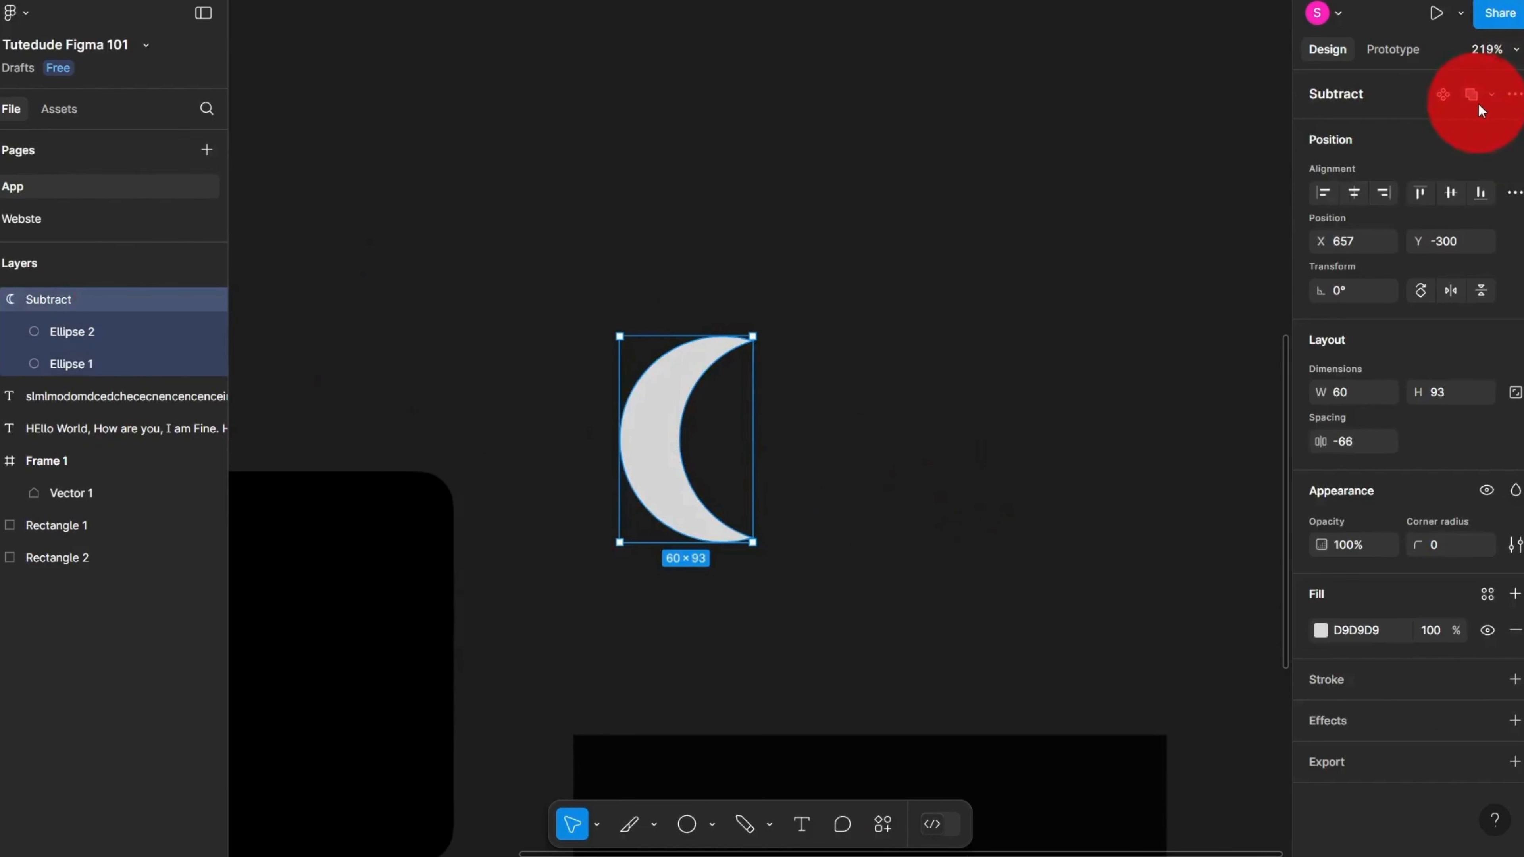
left_click(1511, 99)
left_click(1473, 229)
scroll(1061, 442, "up", 3)
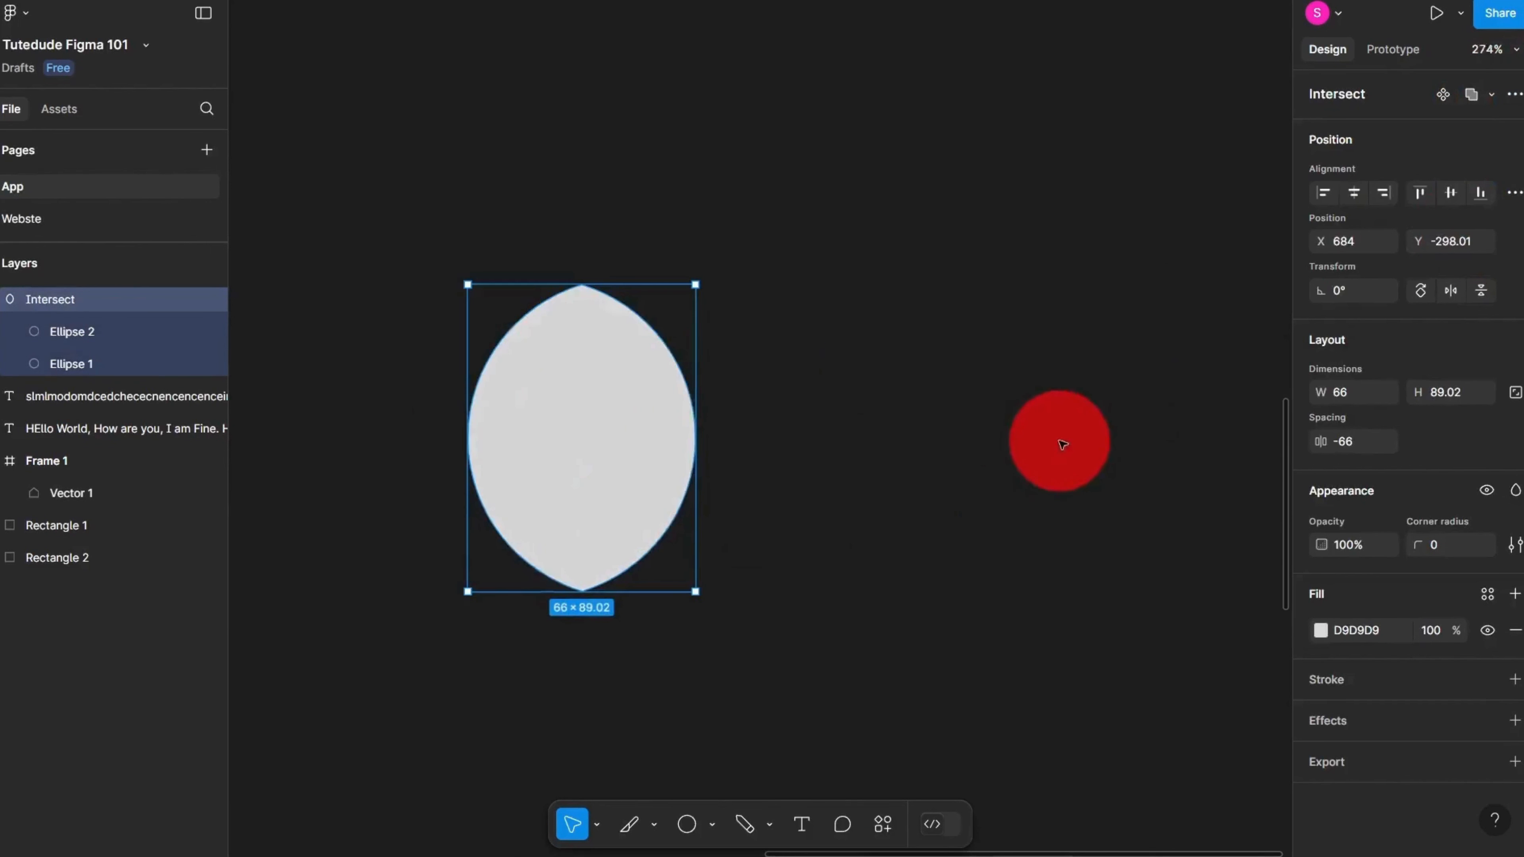
Step: Move Ellipse 2 inside the Intersect shape right to about X 696 to narrow the overlap
double_click(493, 422)
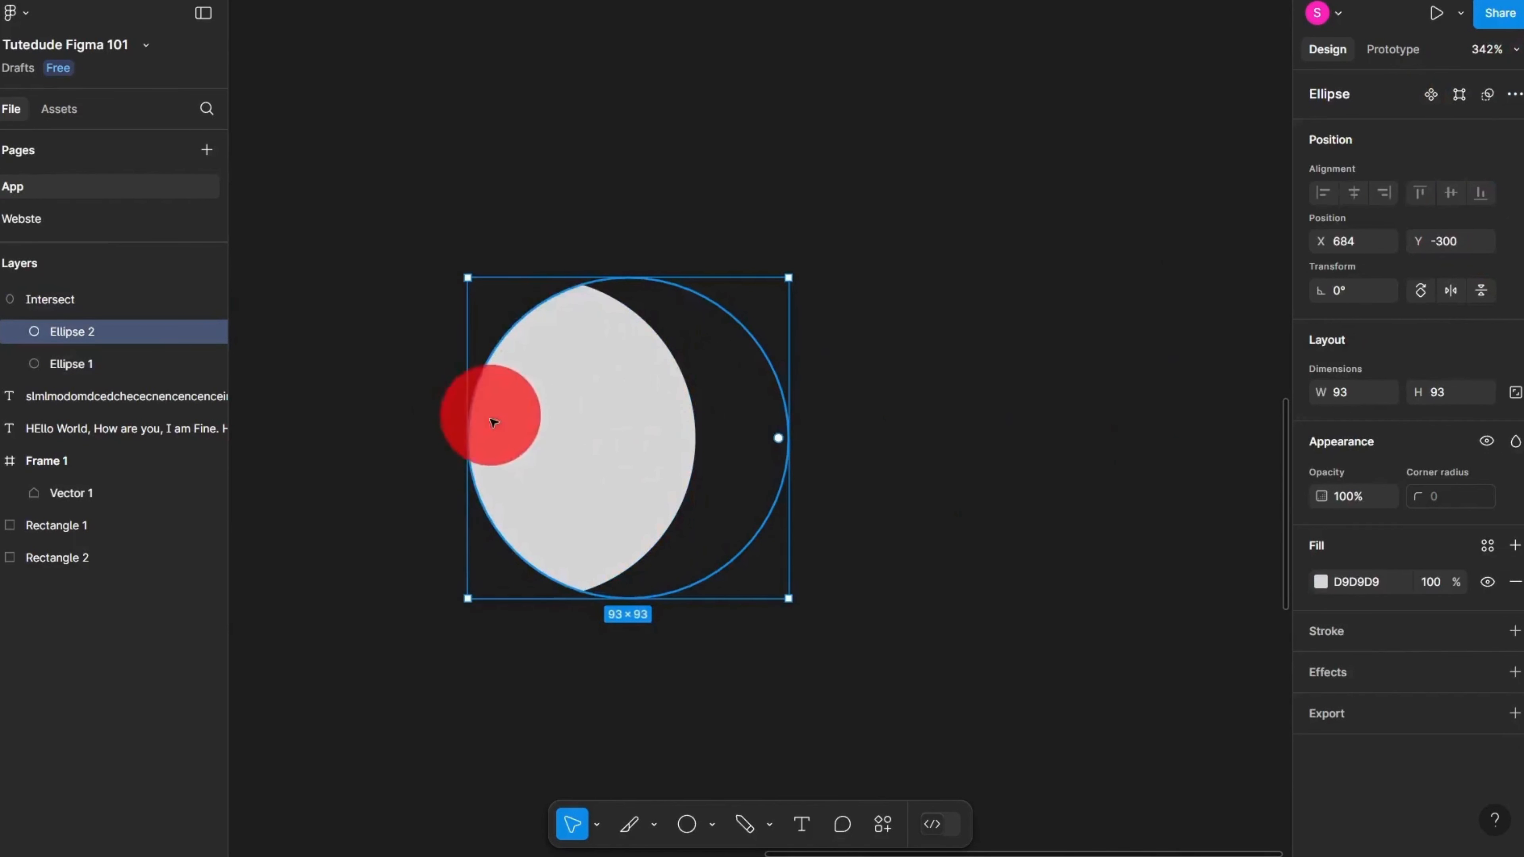
left_click_drag(517, 430, 558, 432)
left_click(473, 413)
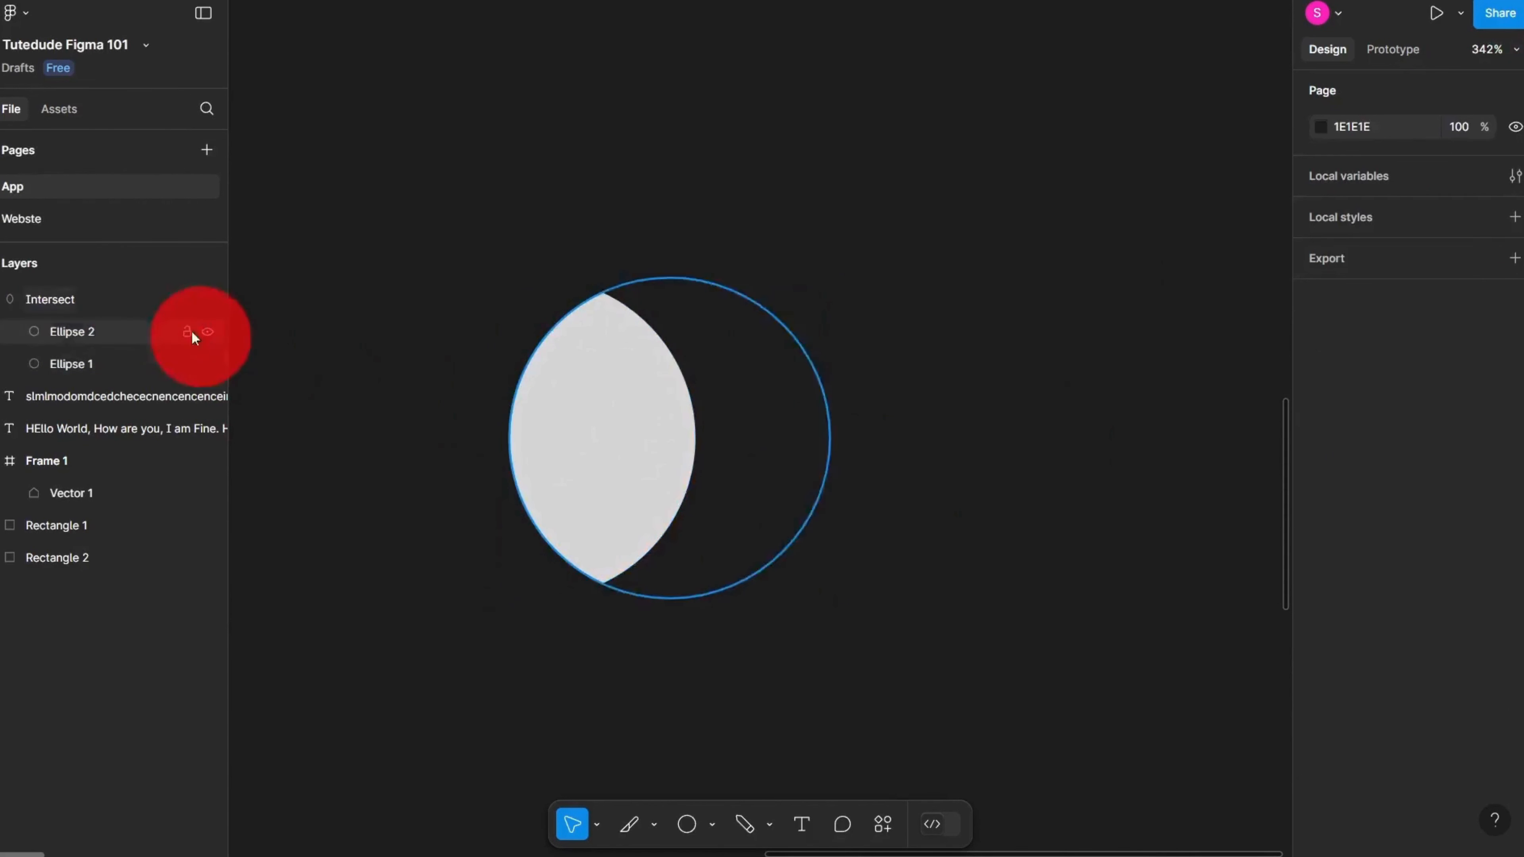
Step: Change the Intersect shape's boolean operation to Exclude selection
left_click(136, 299)
left_click(1493, 97)
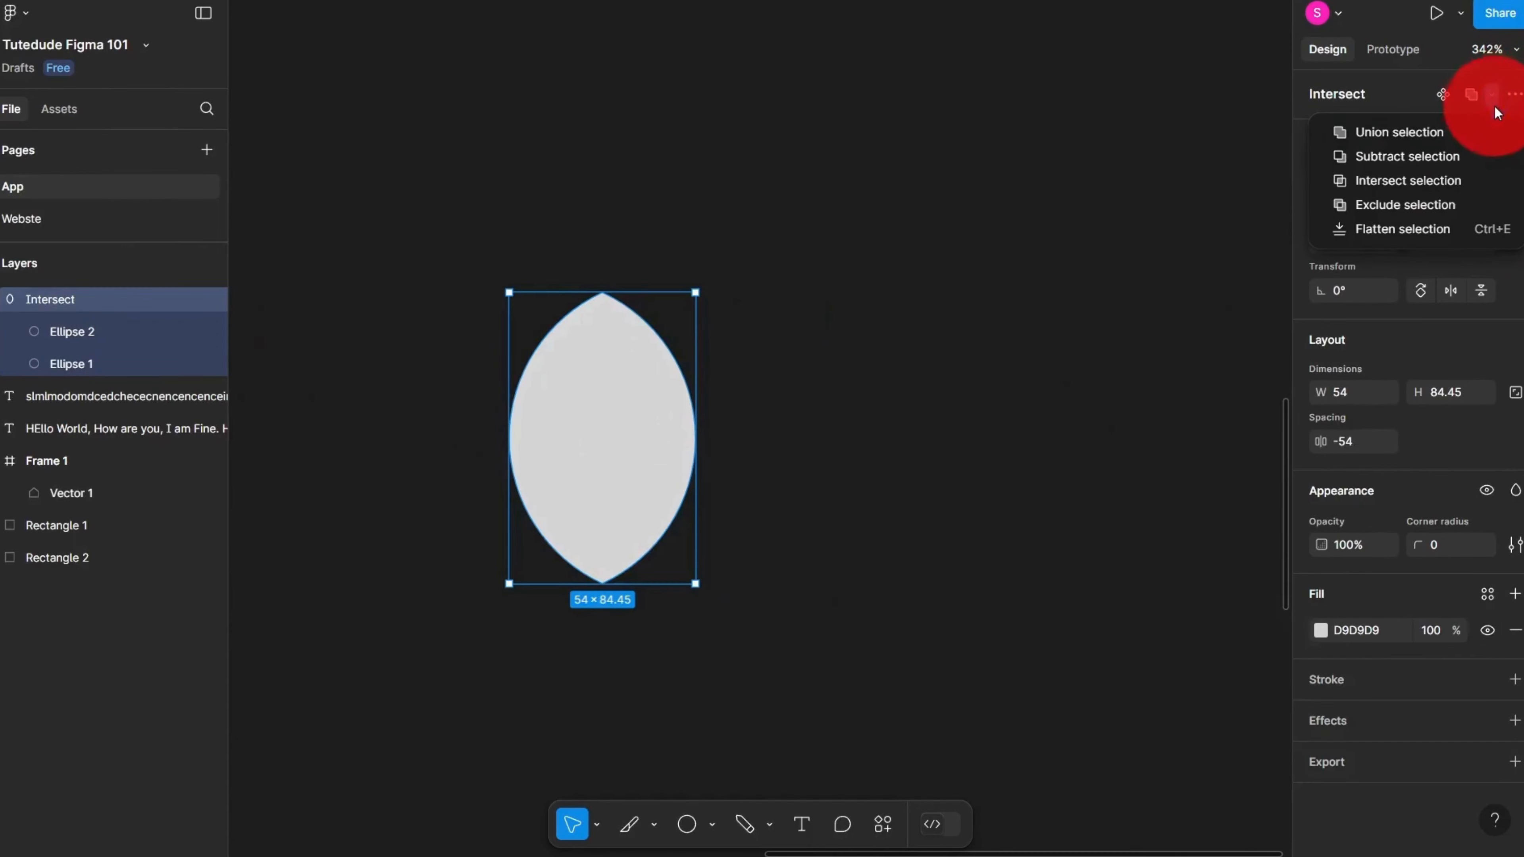
left_click(1474, 204)
left_click(1134, 334)
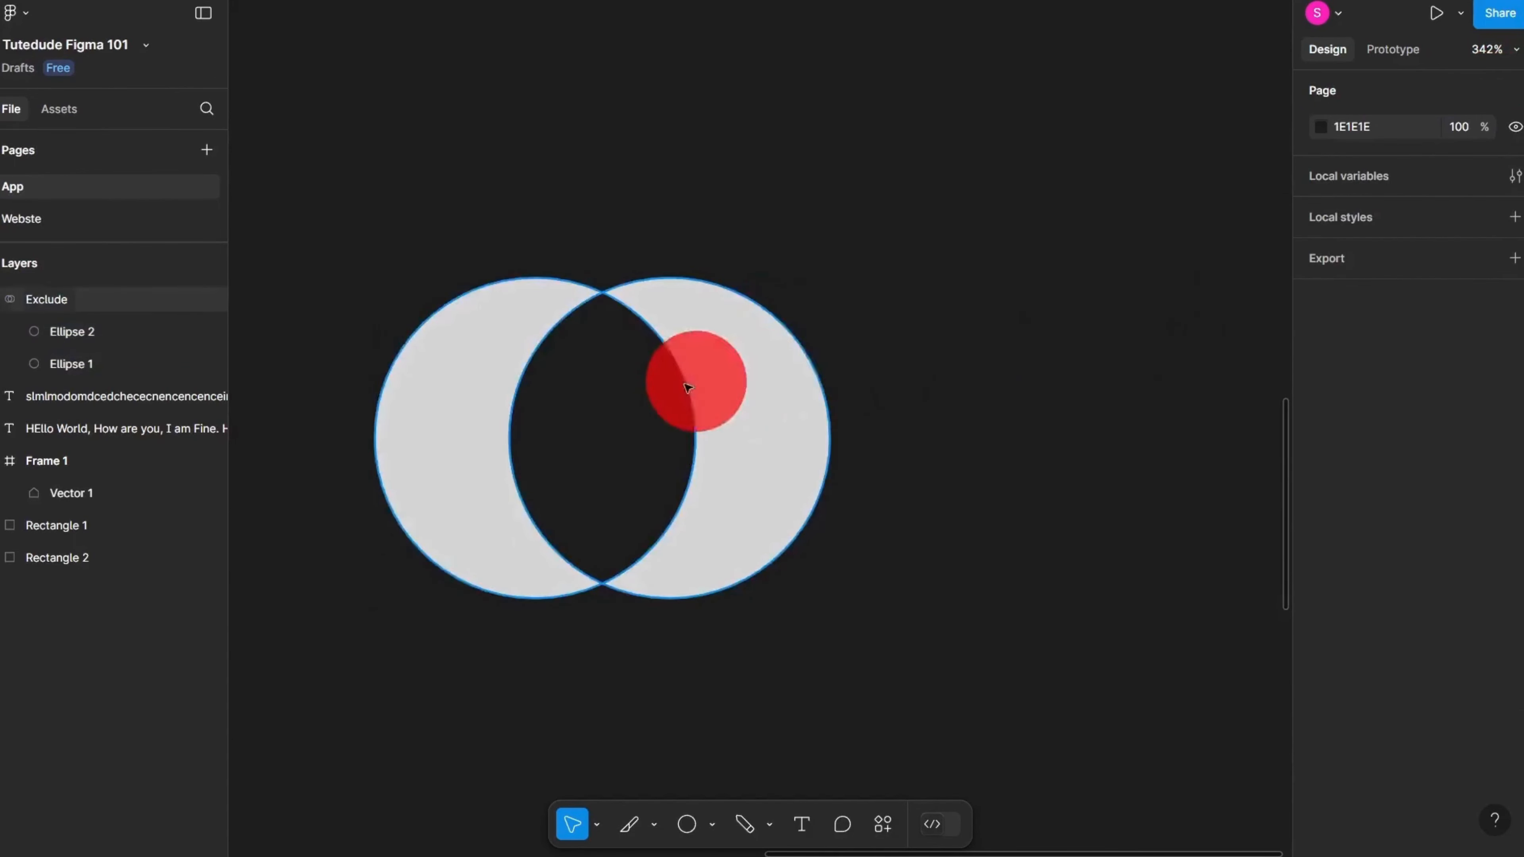
Step: Try flattening only Ellipse 2 inside the Exclude shape and undo it
left_click(657, 390)
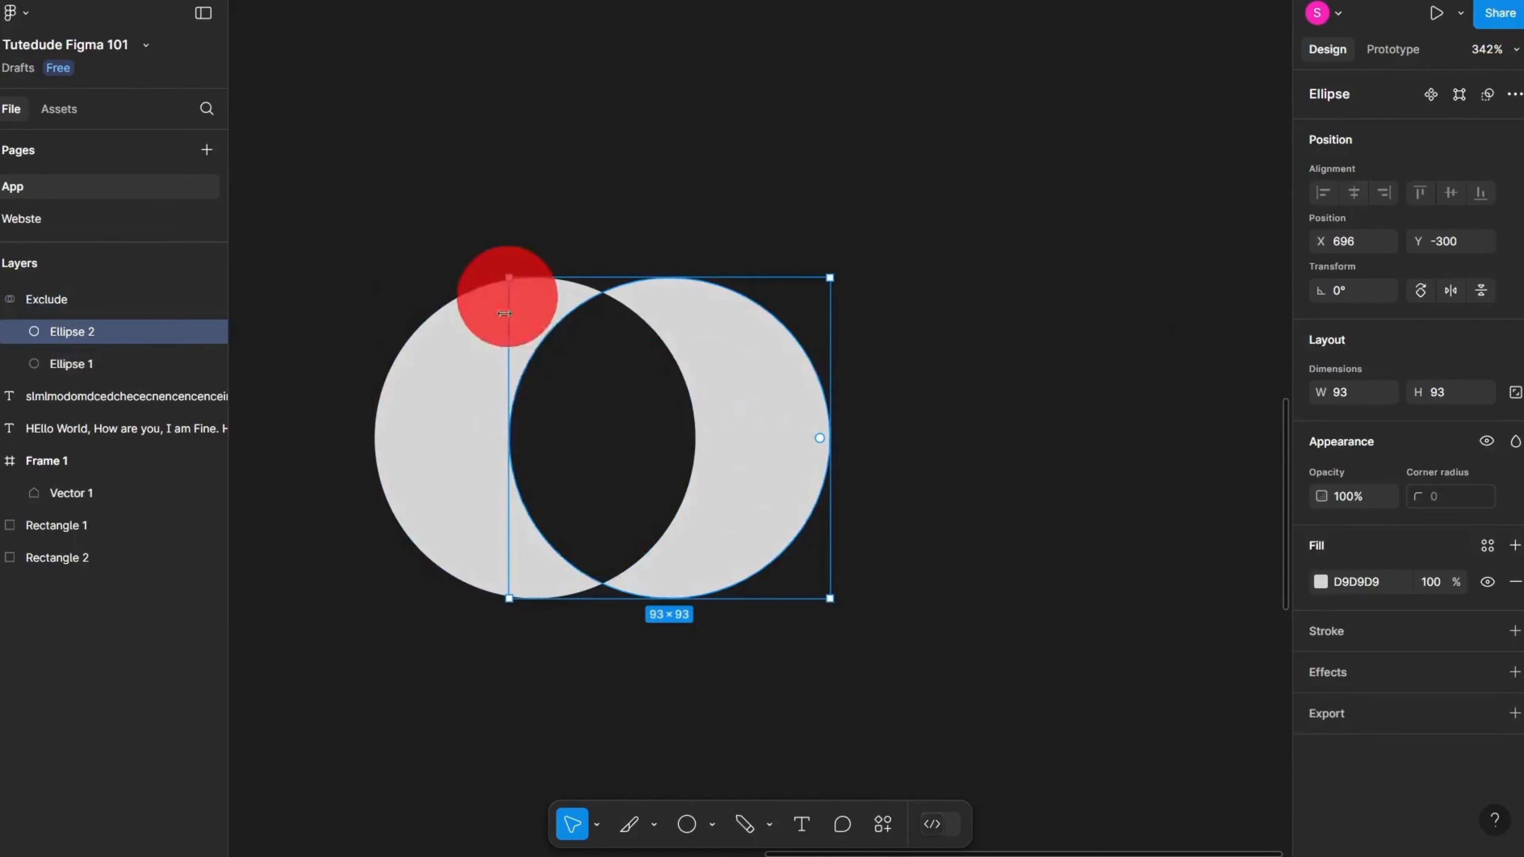
left_click(1514, 99)
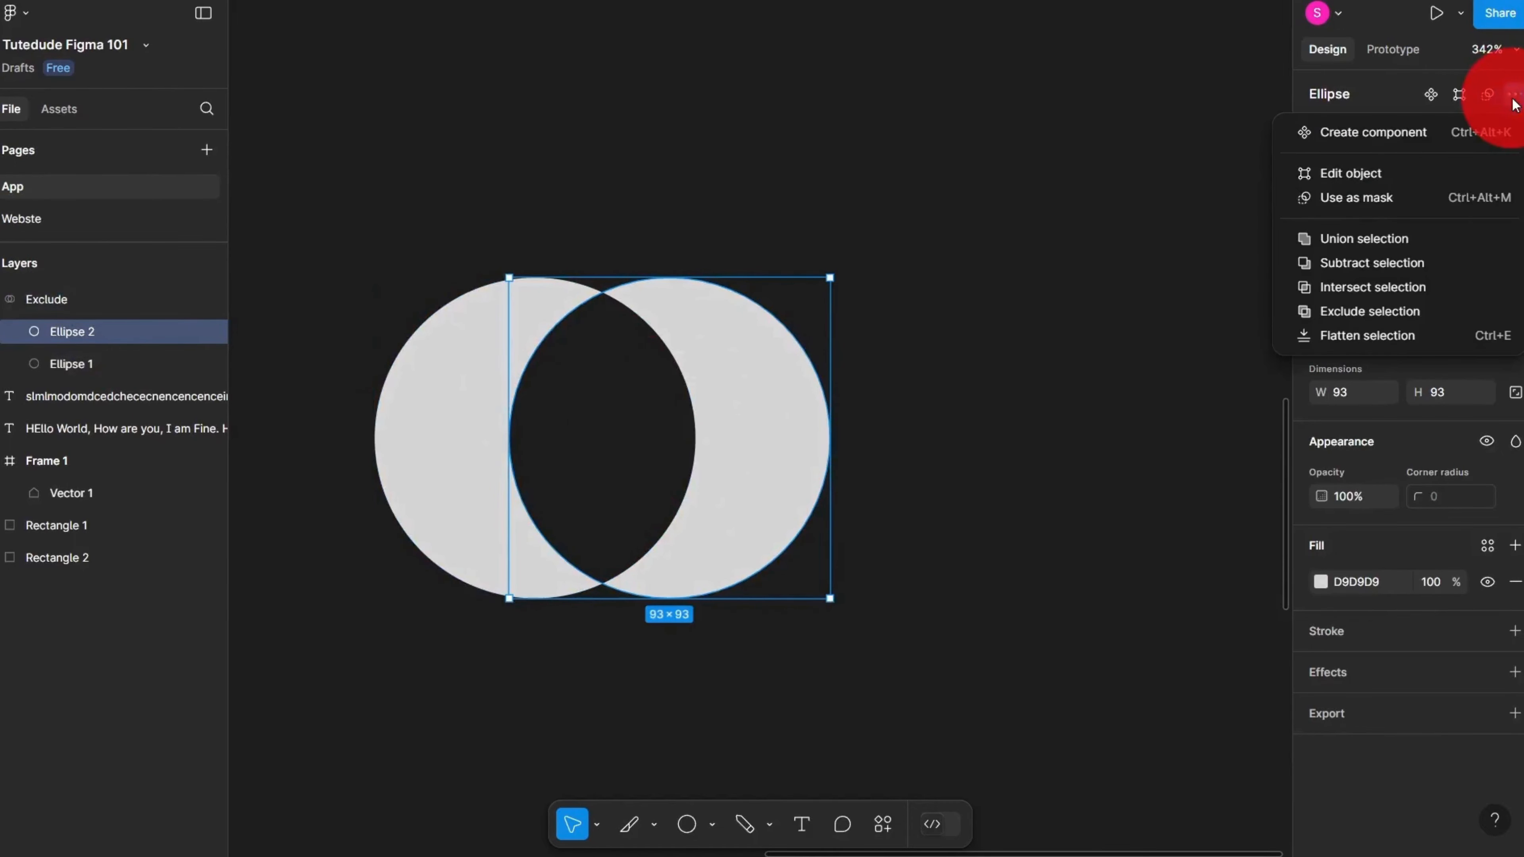
left_click(1515, 339)
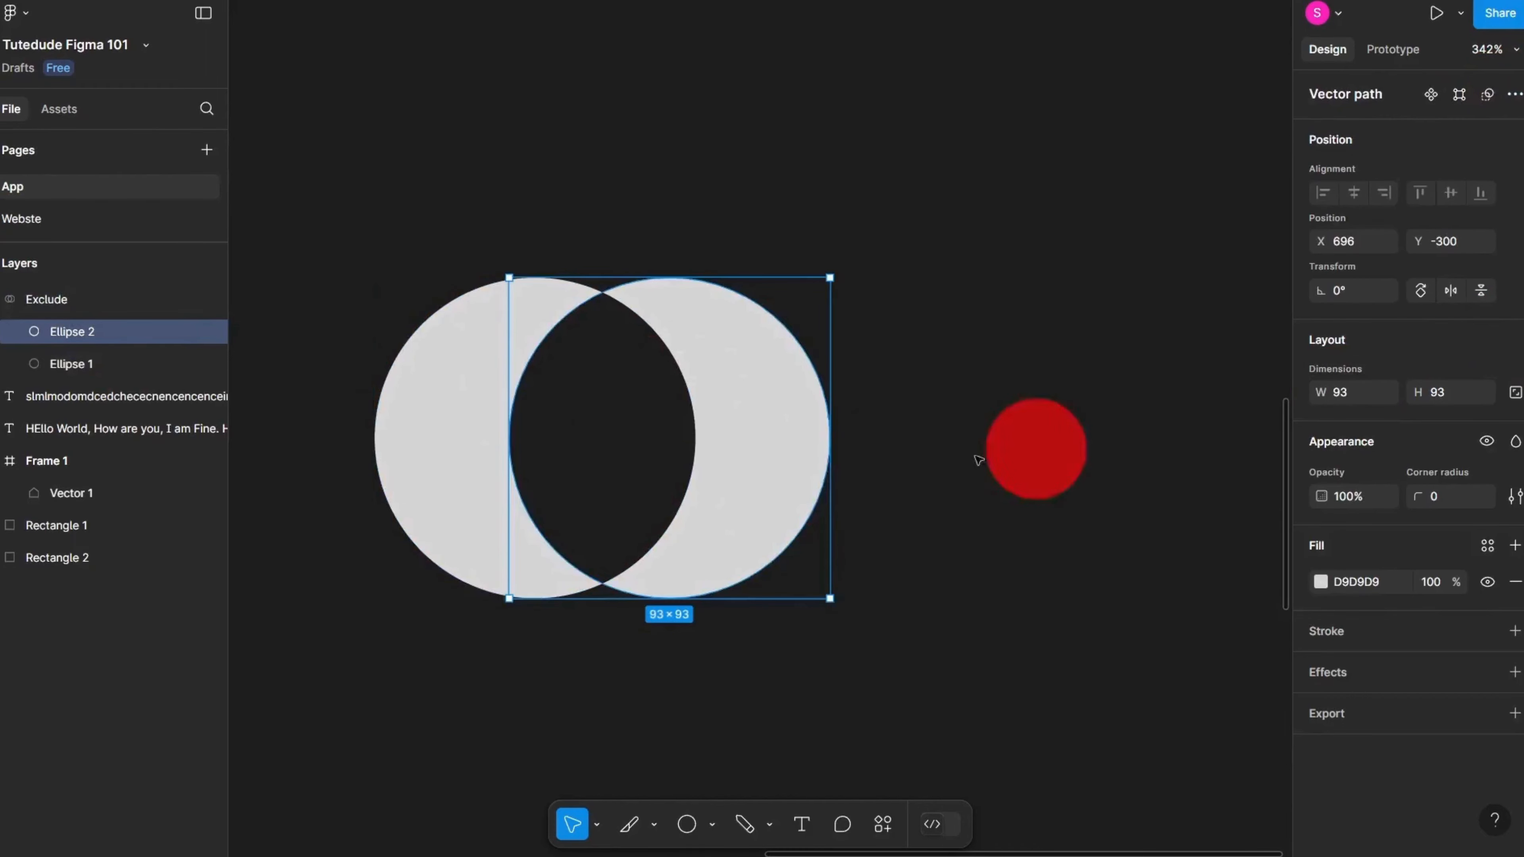
key("ctrl+z")
Step: Move the whole Exclude shape to about X 689, Y -297 and apply Flatten selection to it
left_click(62, 301)
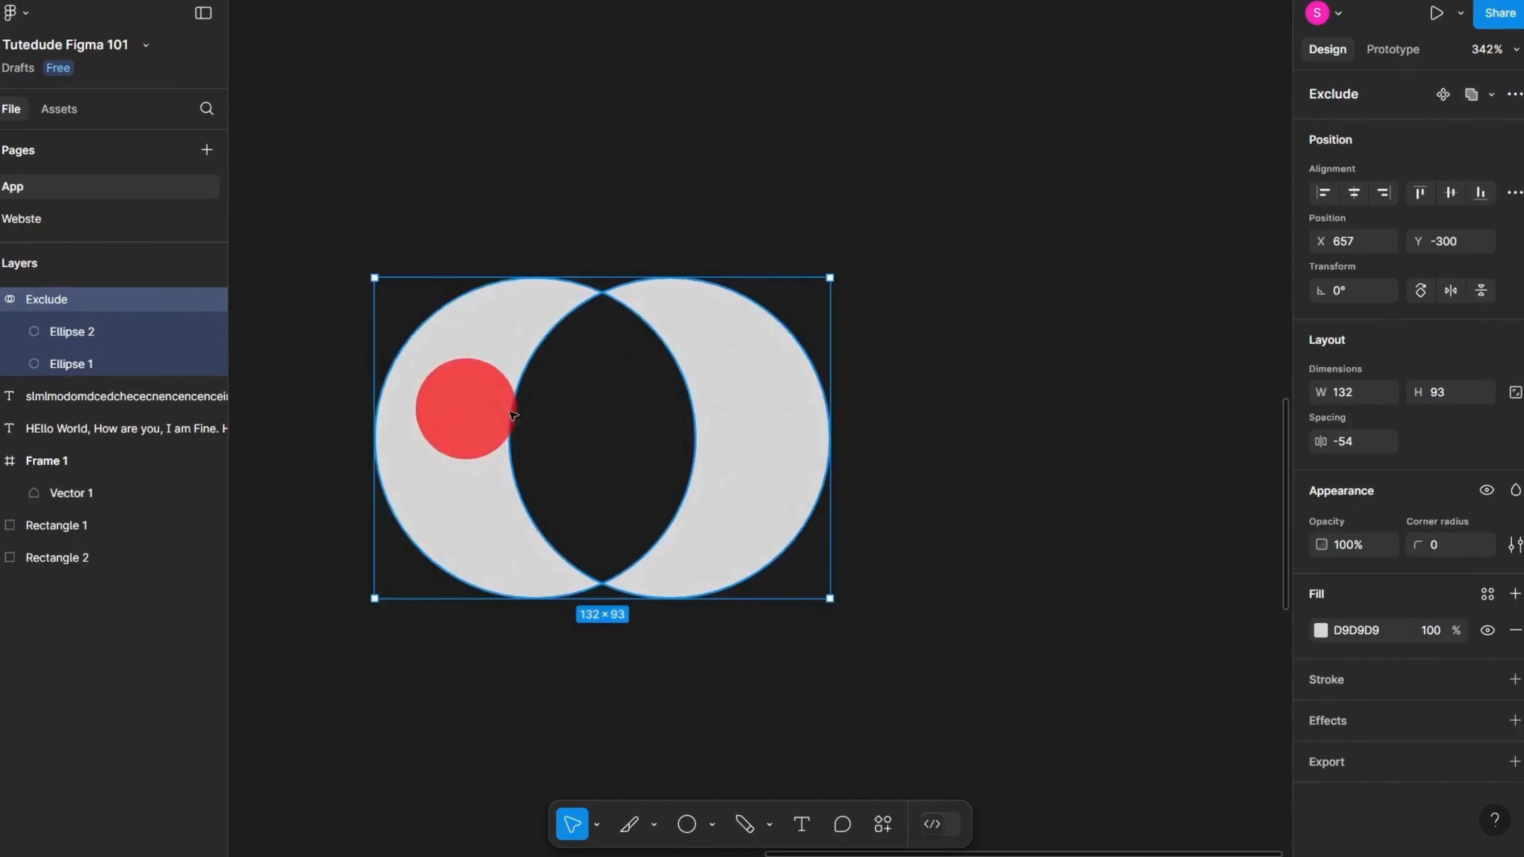
left_click_drag(459, 409, 1, 309)
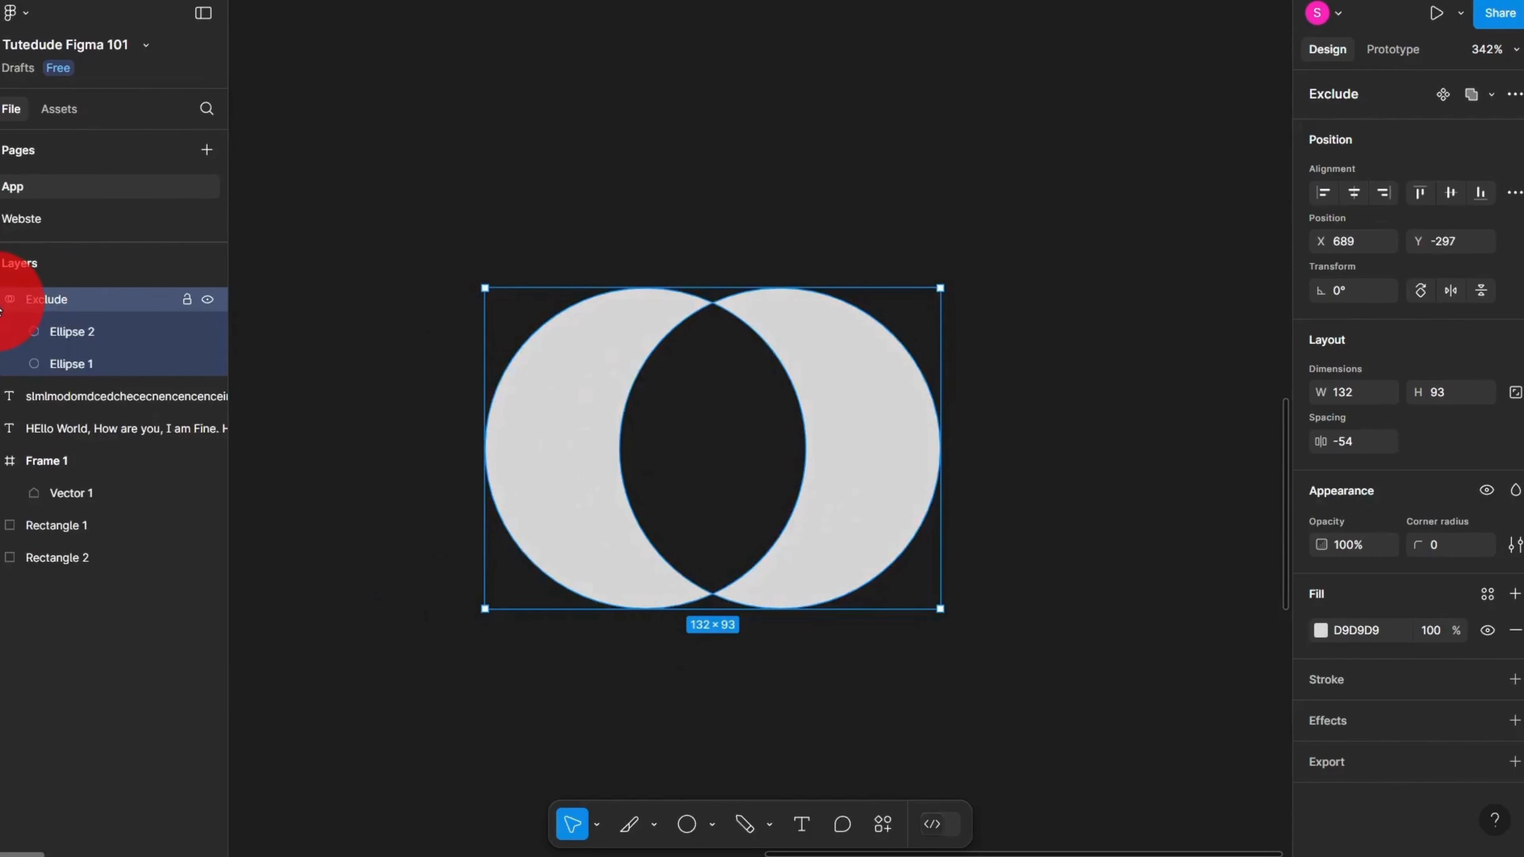
left_click(1, 307)
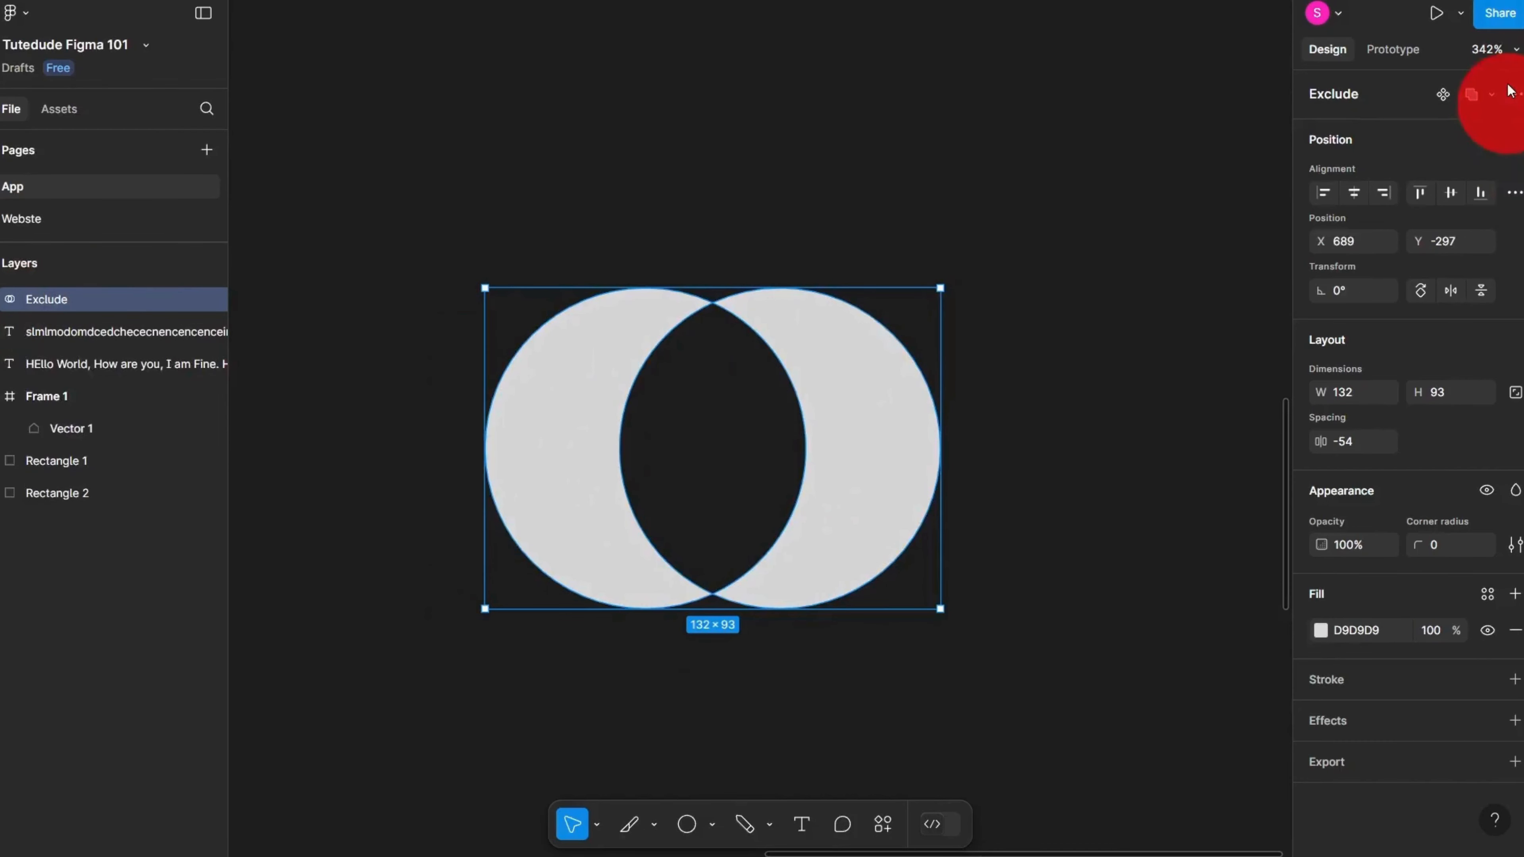
left_click(1512, 93)
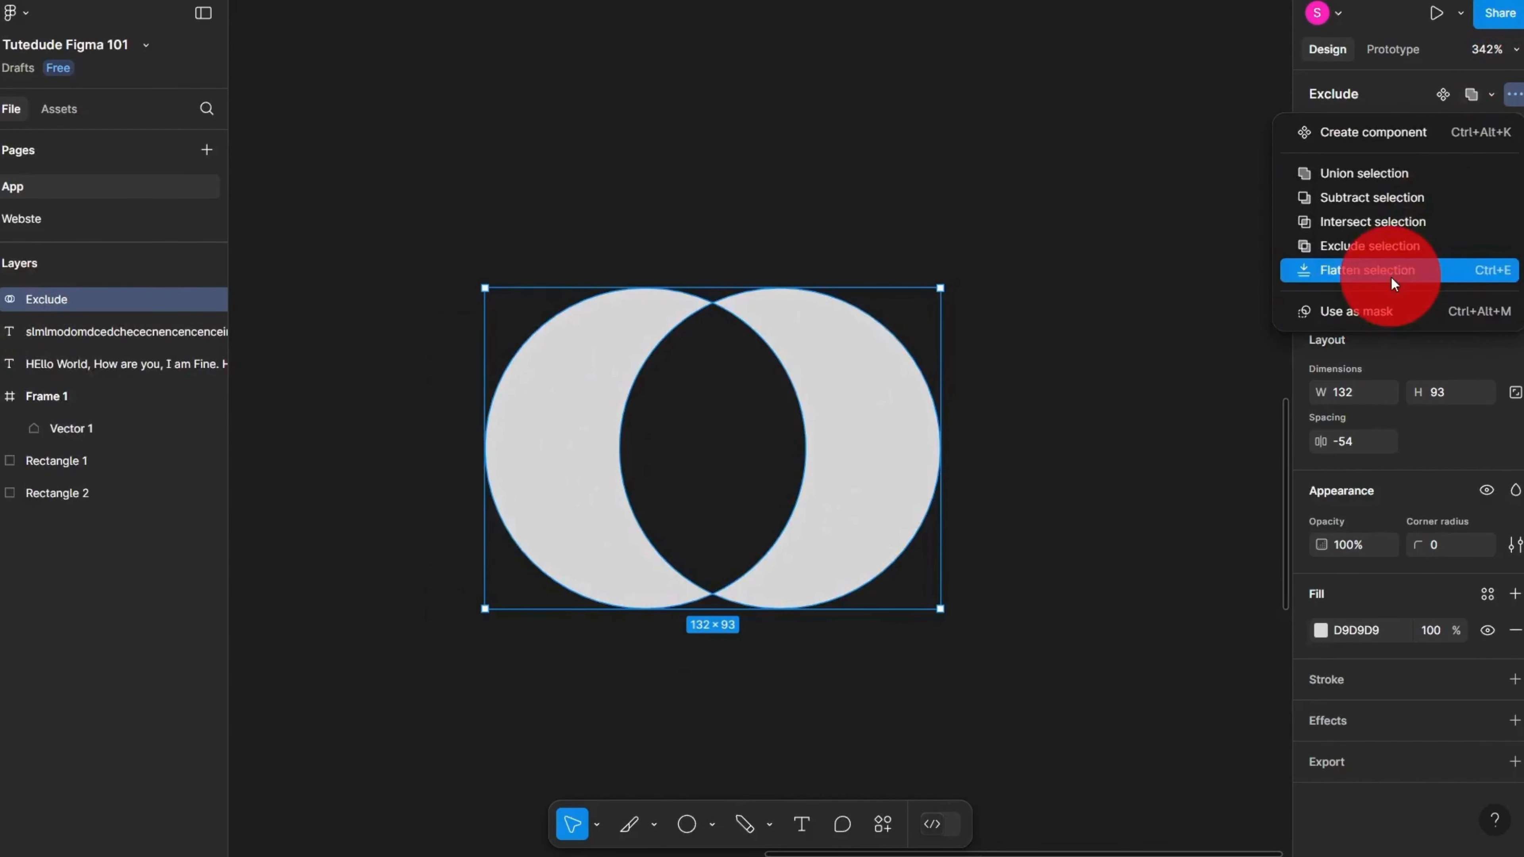
left_click(1374, 281)
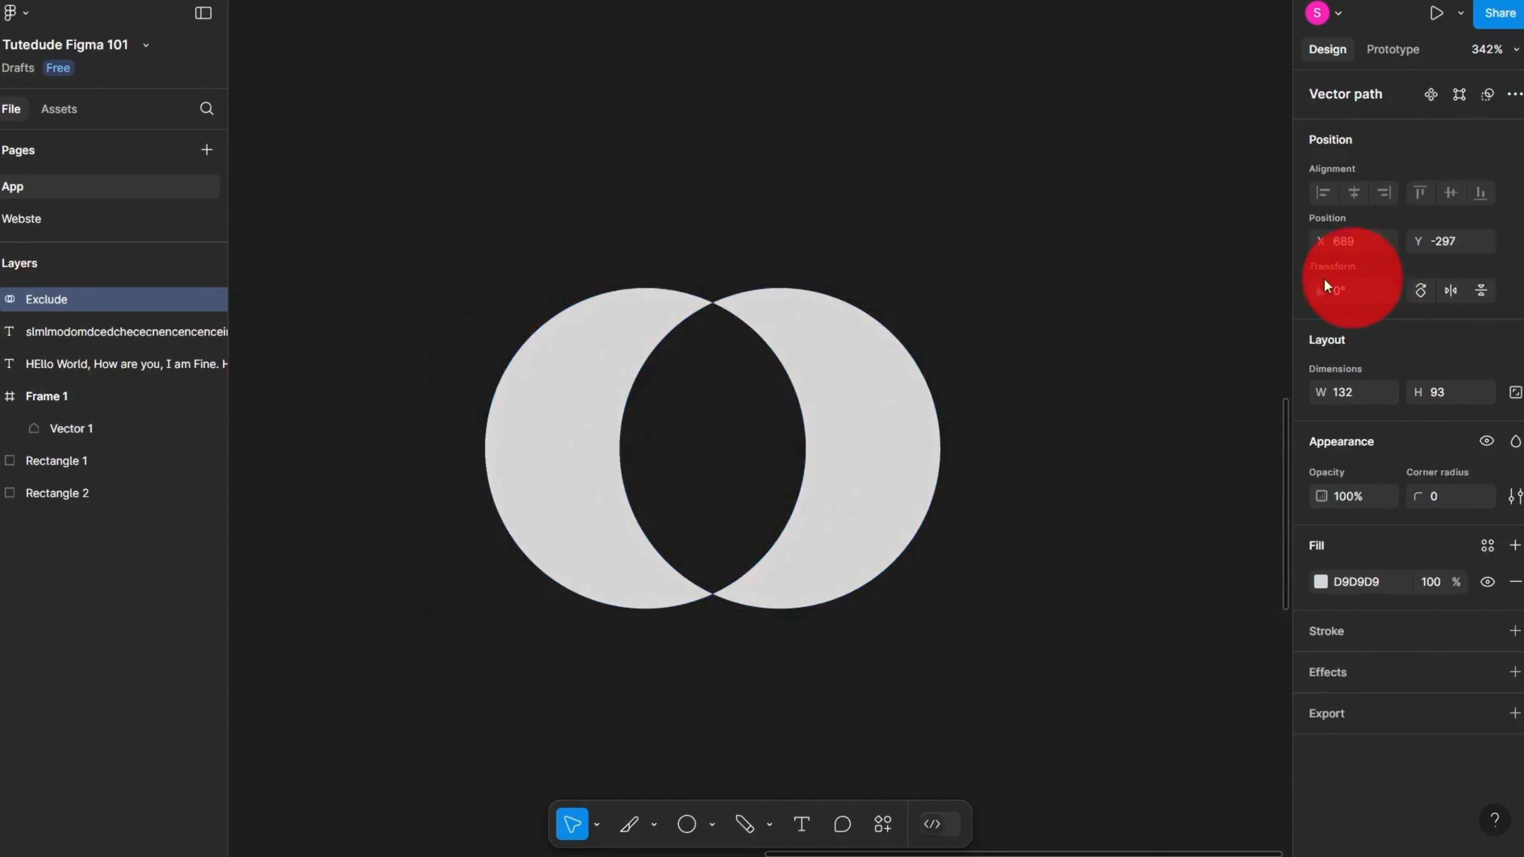
Step: Move the flattened shape around the canvas as a single object, ending at about X 715, Y -288
left_click_drag(769, 449, 771, 504)
left_click(750, 494)
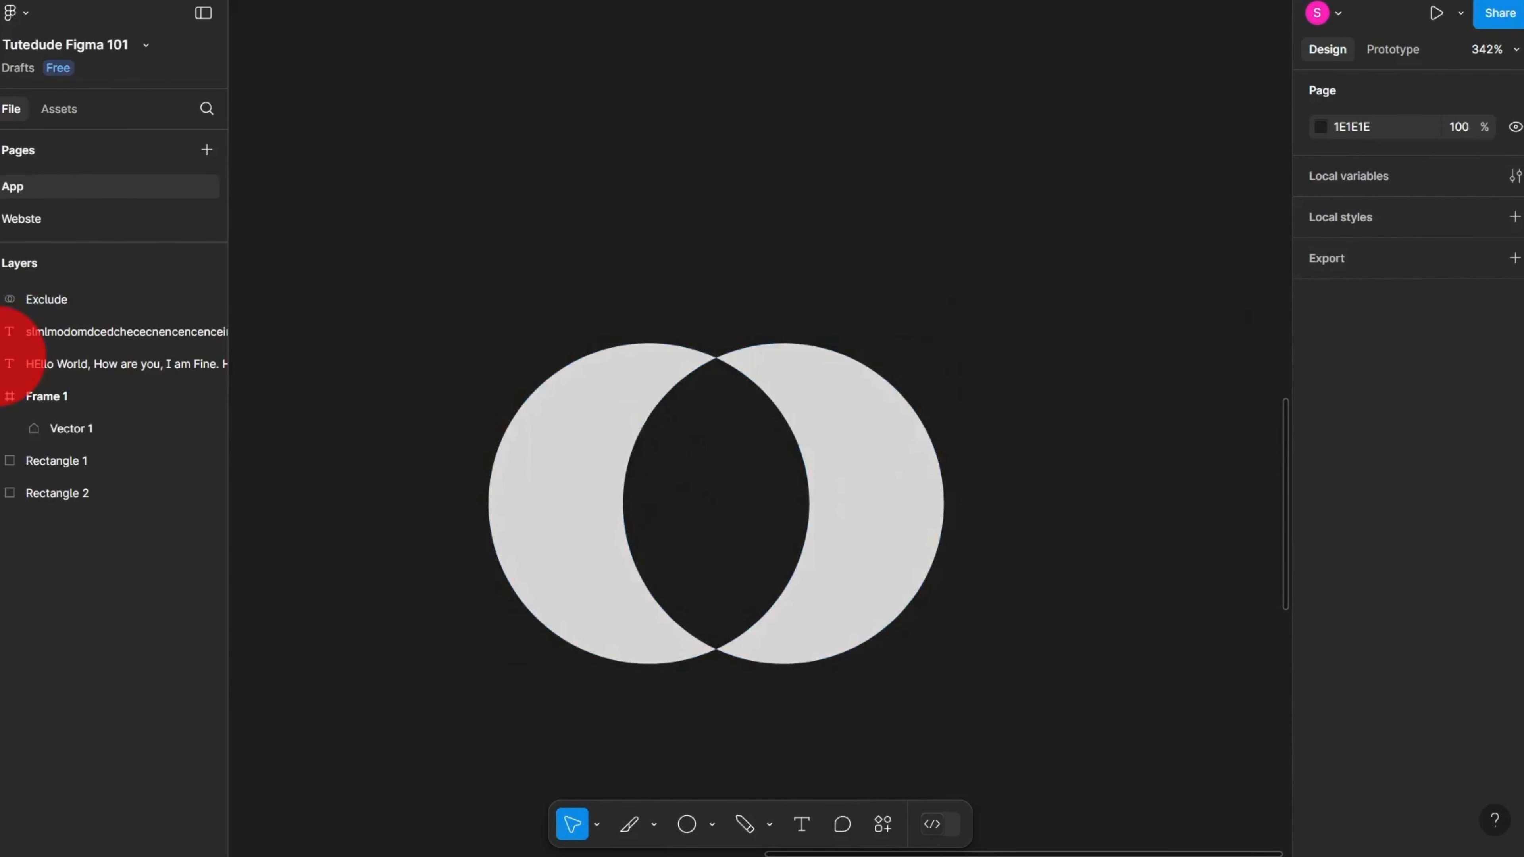
left_click(18, 299)
left_click_drag(690, 481, 656, 265)
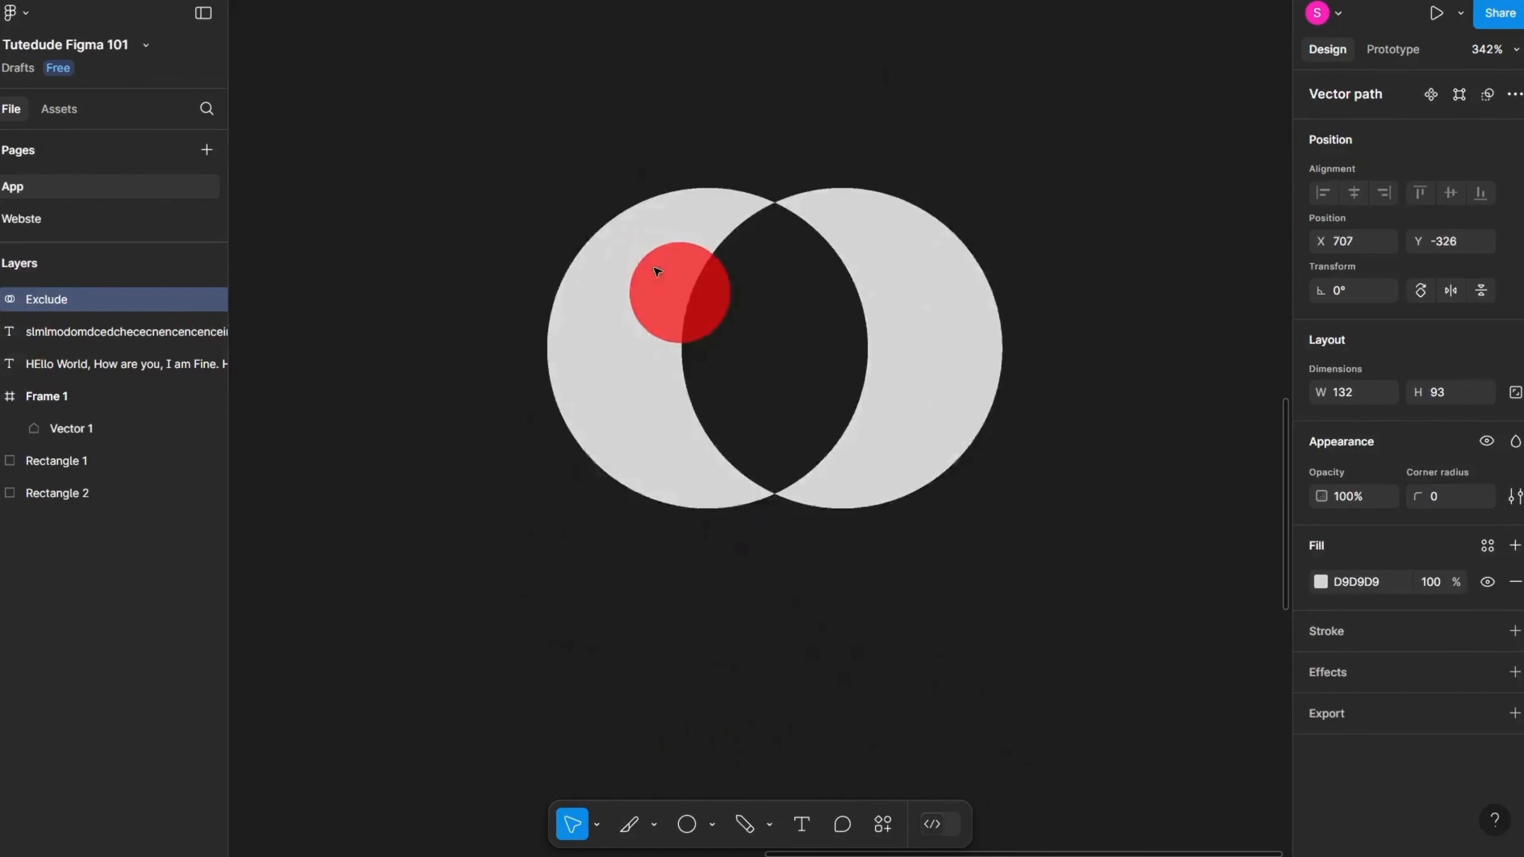
double_click(657, 266)
left_click_drag(519, 105, 1046, 651)
key("ctrl+z")
left_click(1046, 650)
left_click_drag(862, 389, 634, 572)
left_click(569, 523)
left_click_drag(627, 512, 910, 489)
left_click(1515, 95)
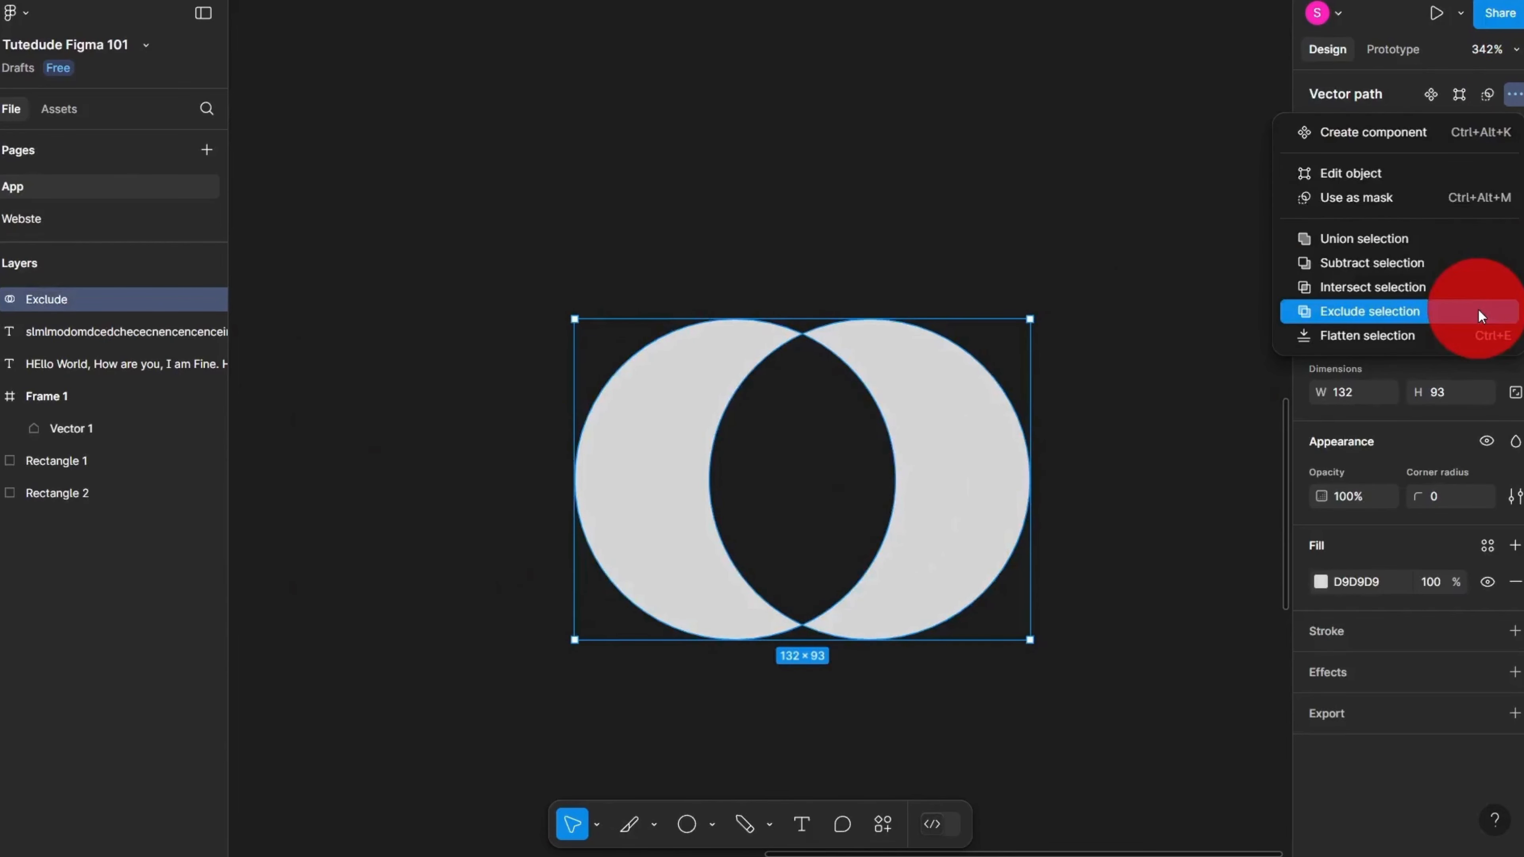
left_click(714, 416)
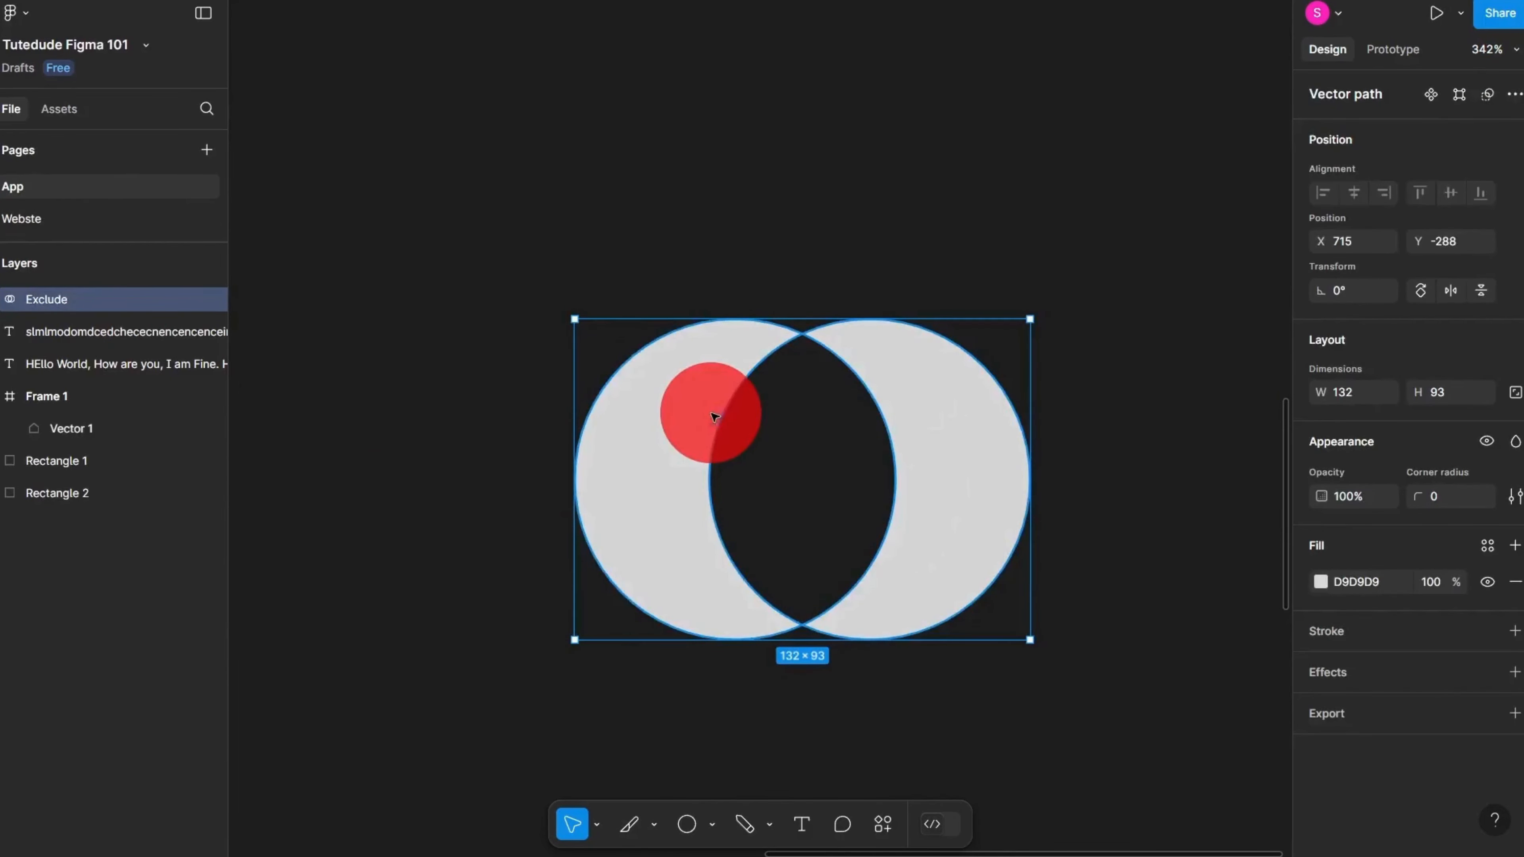
Step: Delete the flattened shape and draw an 87 × 87 square with the Rectangle tool in its place
key("Delete")
left_click(713, 824)
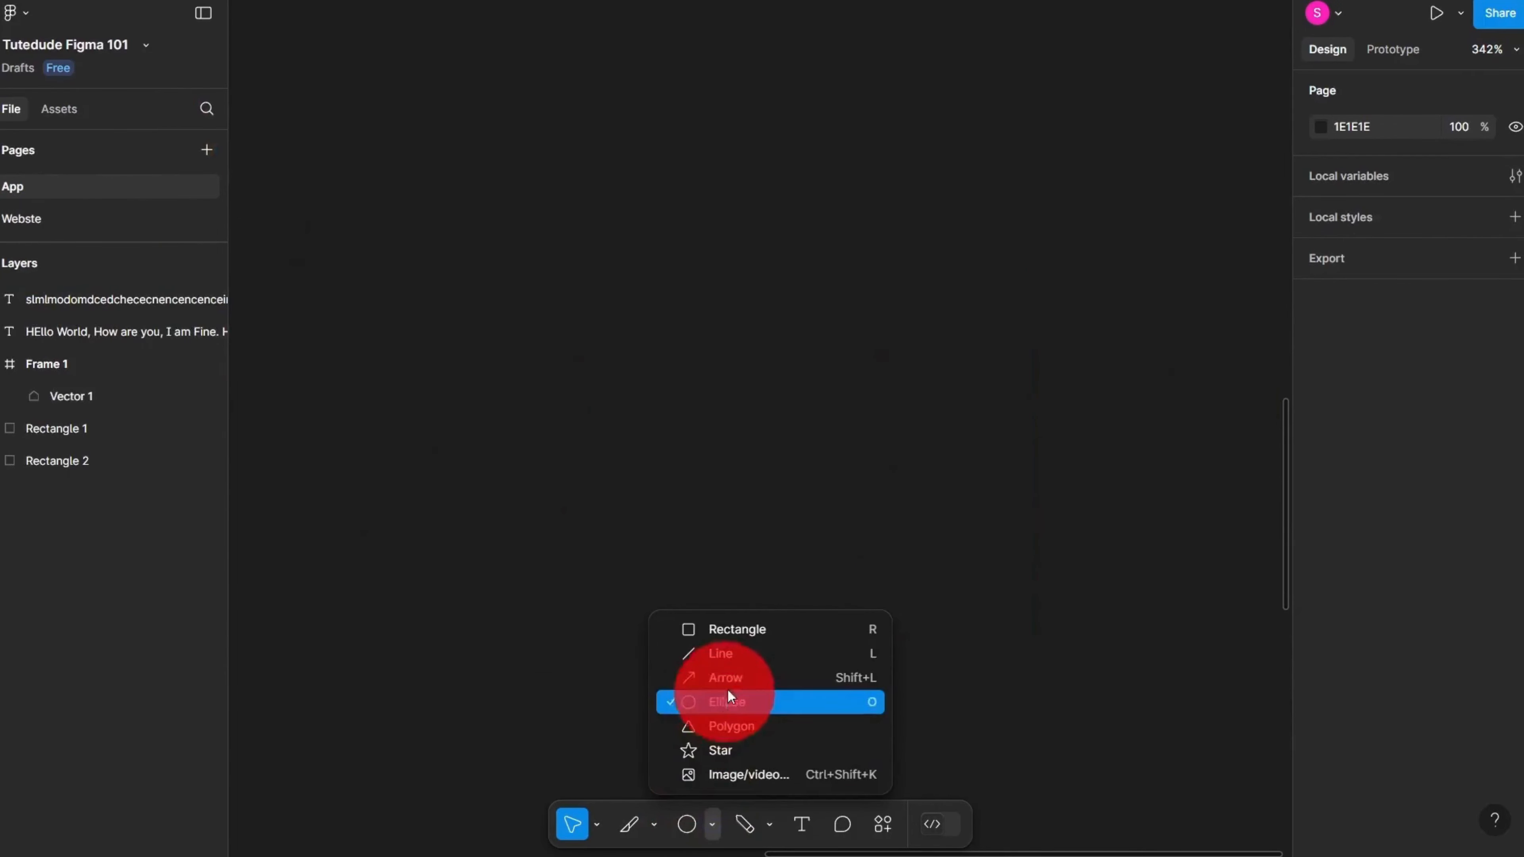
left_click(714, 631)
left_click_drag(545, 212, 847, 513)
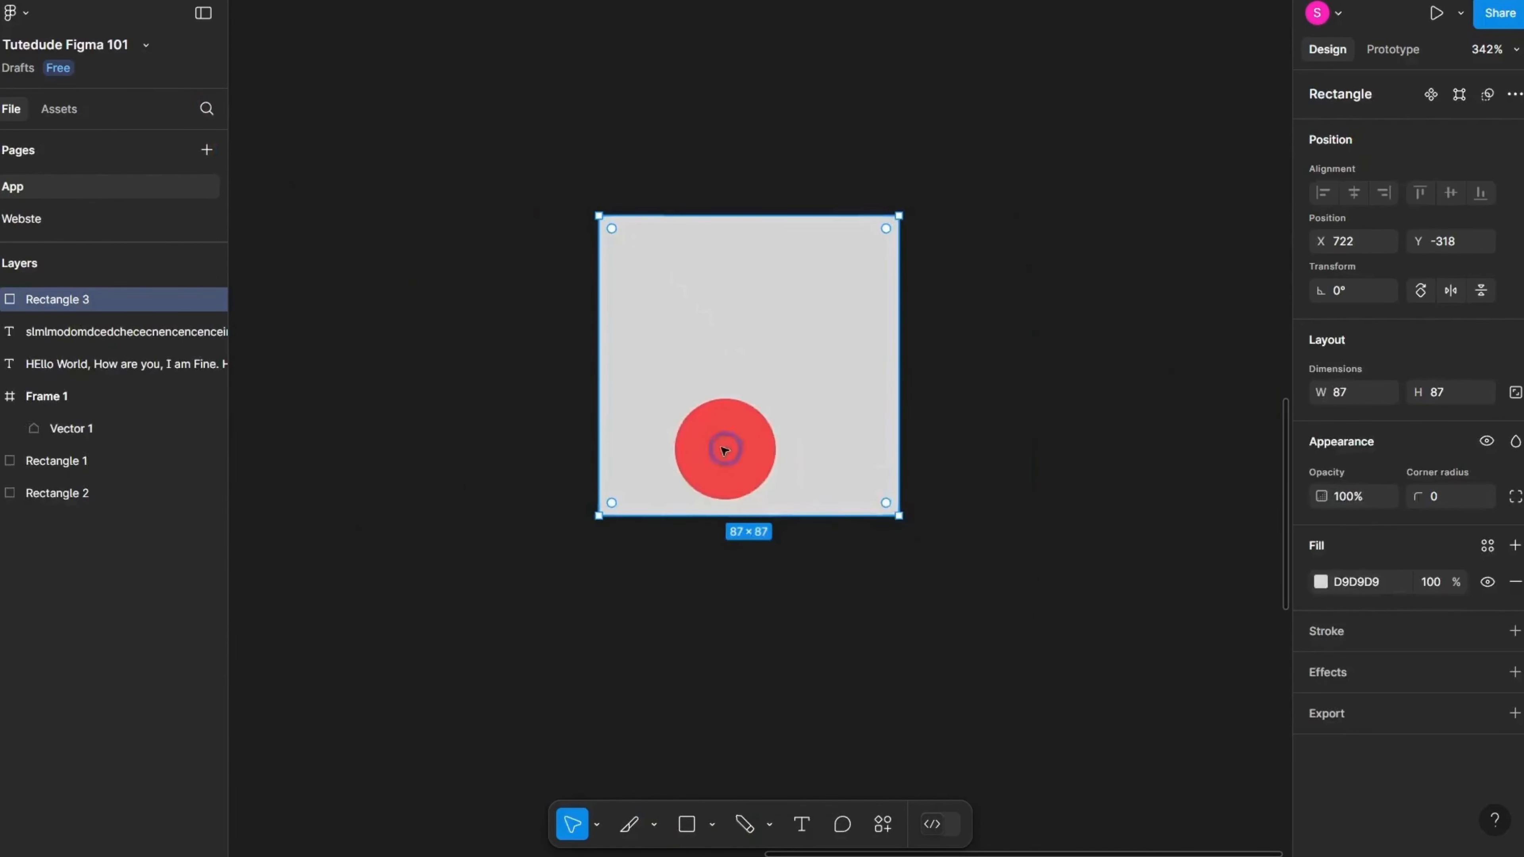
Step: Duplicate the square, placing the copy above and slightly left so that it overlaps the original
left_click(1516, 103)
left_click(1005, 283)
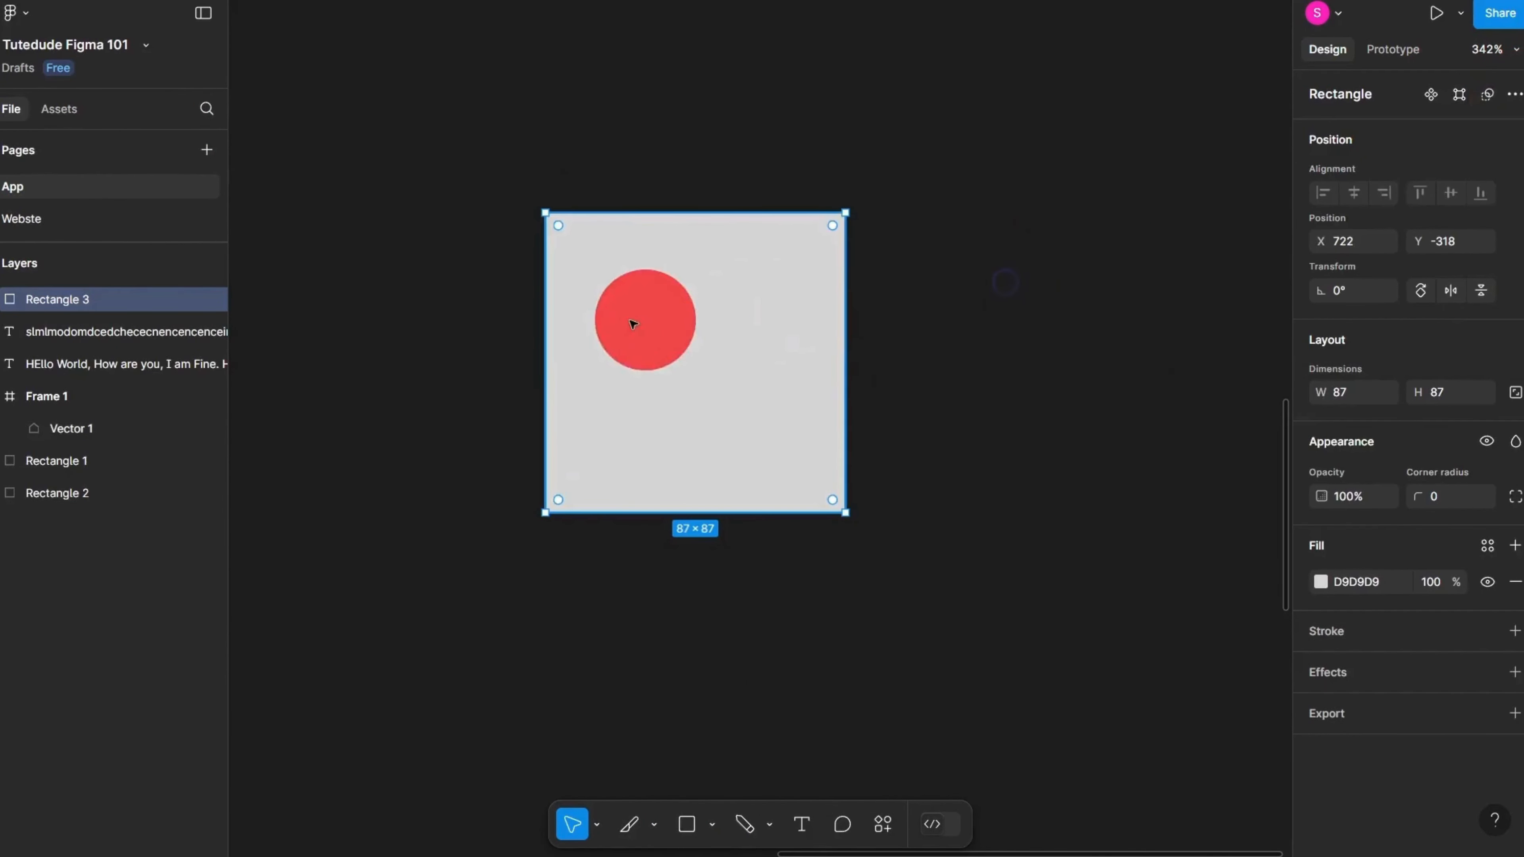
left_click(630, 320)
left_click_drag(709, 369, 683, 248)
Step: Group the two overlapping squares and shift the group slightly down and left
left_click(773, 487)
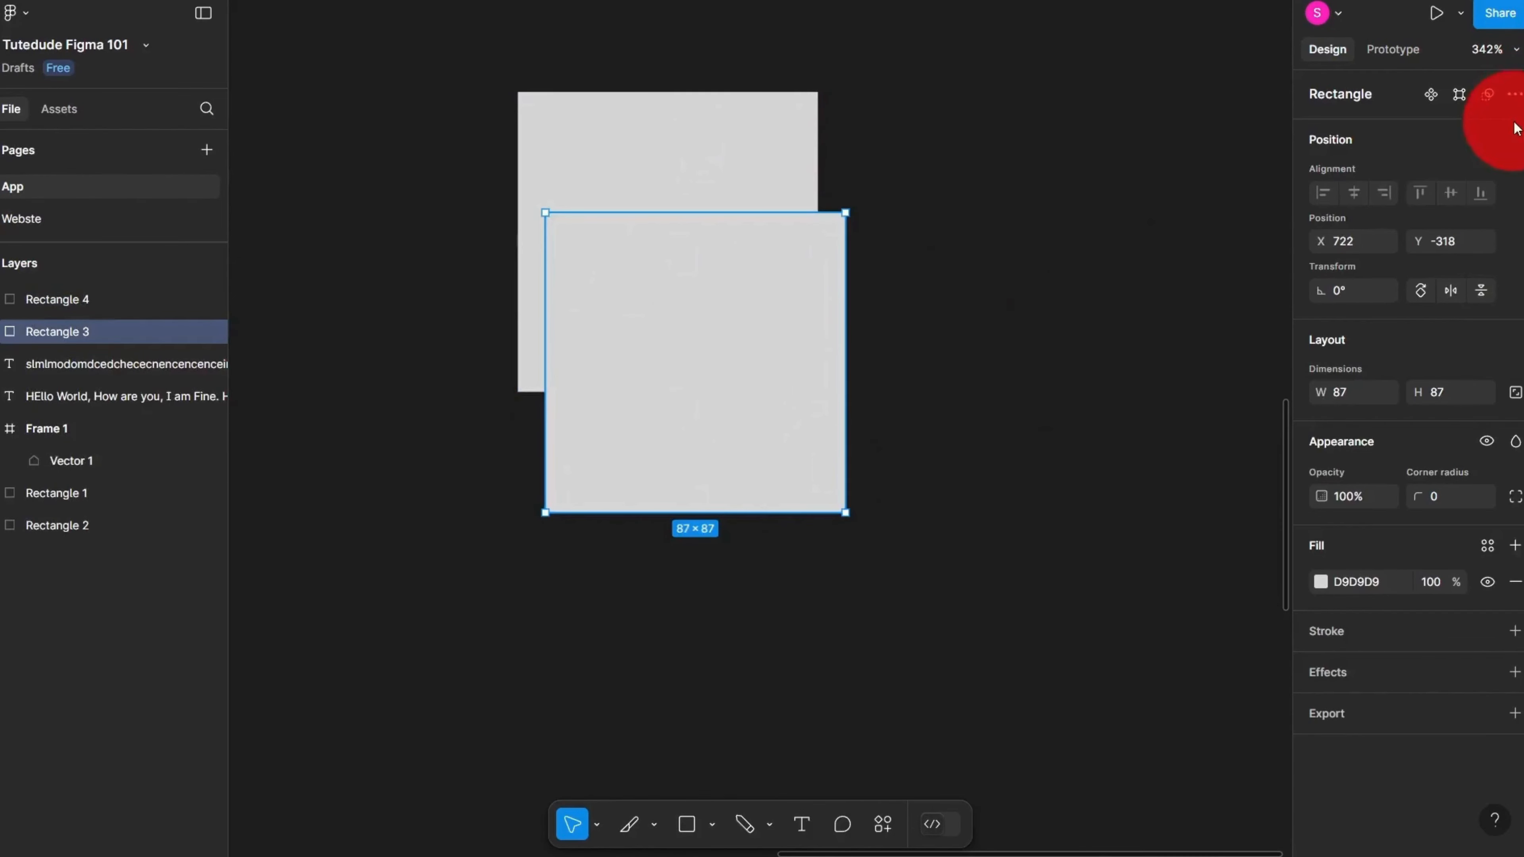
left_click(681, 175, "shift")
left_click_drag(706, 350, 710, 413)
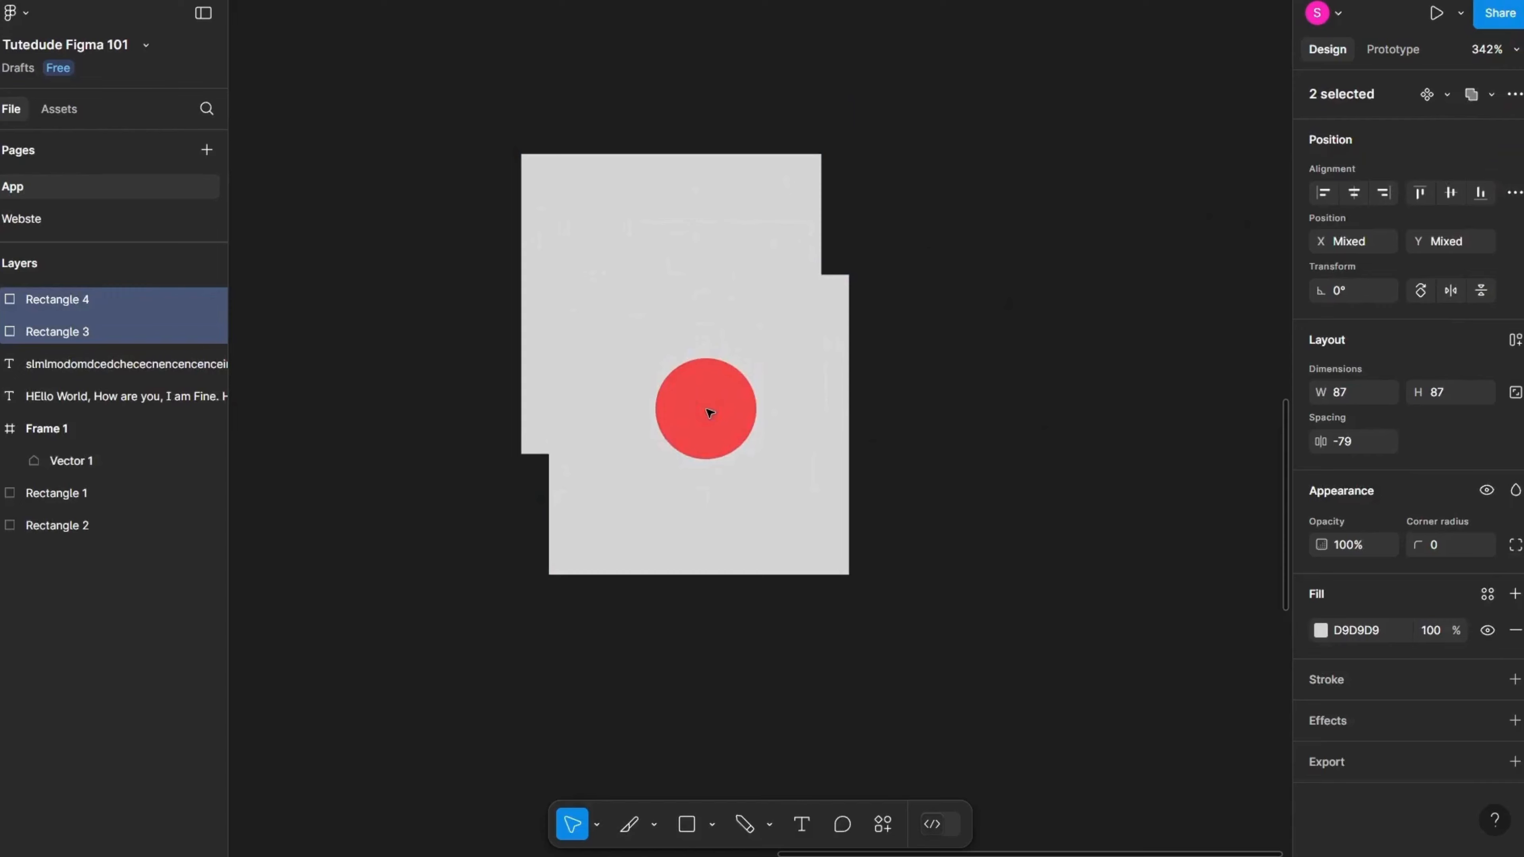
key("ctrl+g")
left_click_drag(715, 313, 691, 372)
left_click(841, 477)
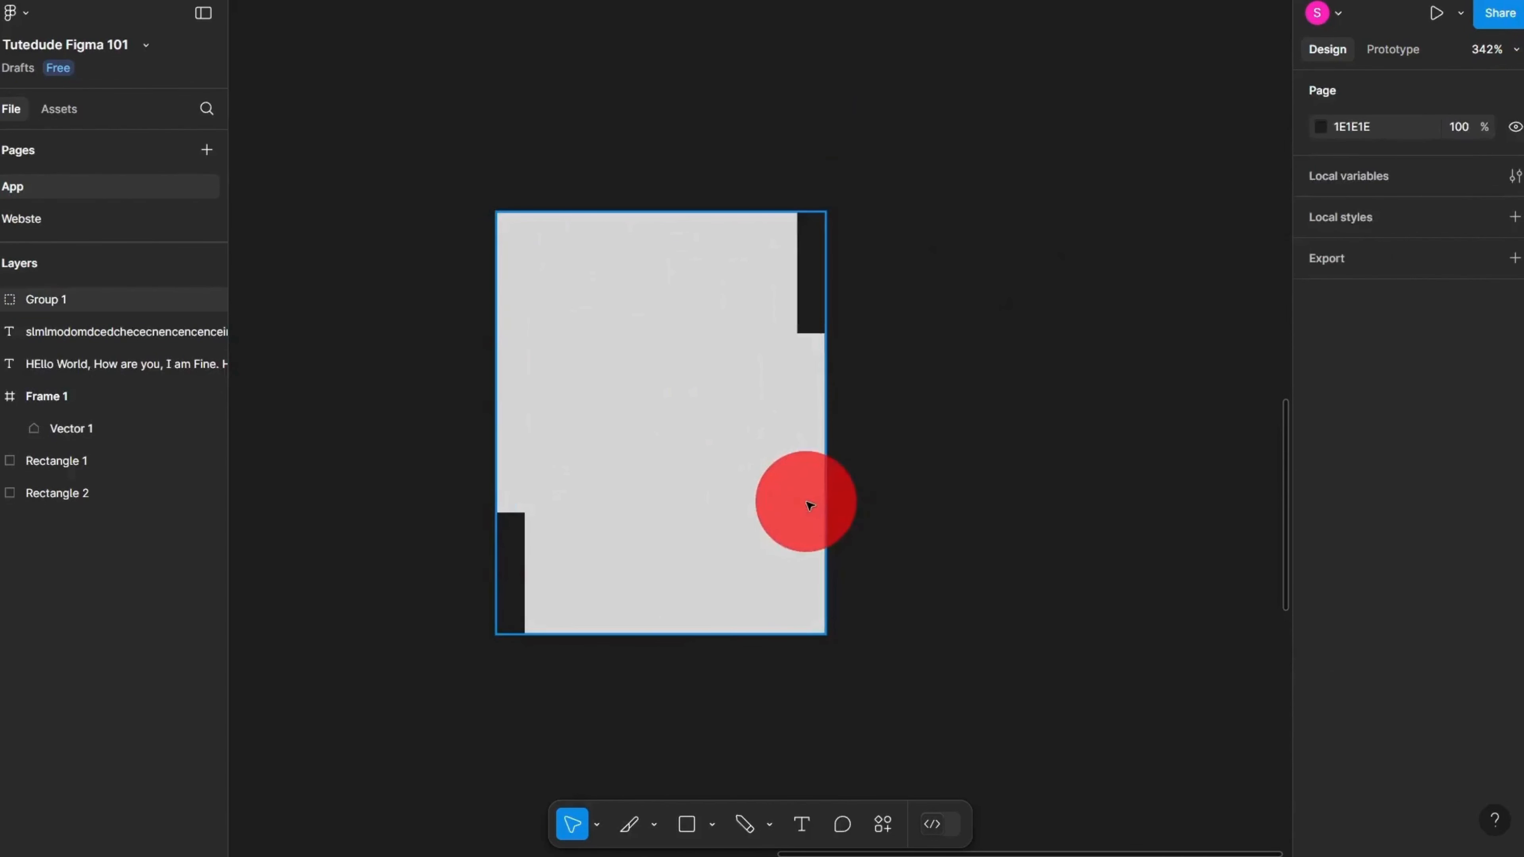
Step: Use Rectangle 3 inside the group as a mask for Rectangle 4
double_click(714, 588)
left_click(1514, 94)
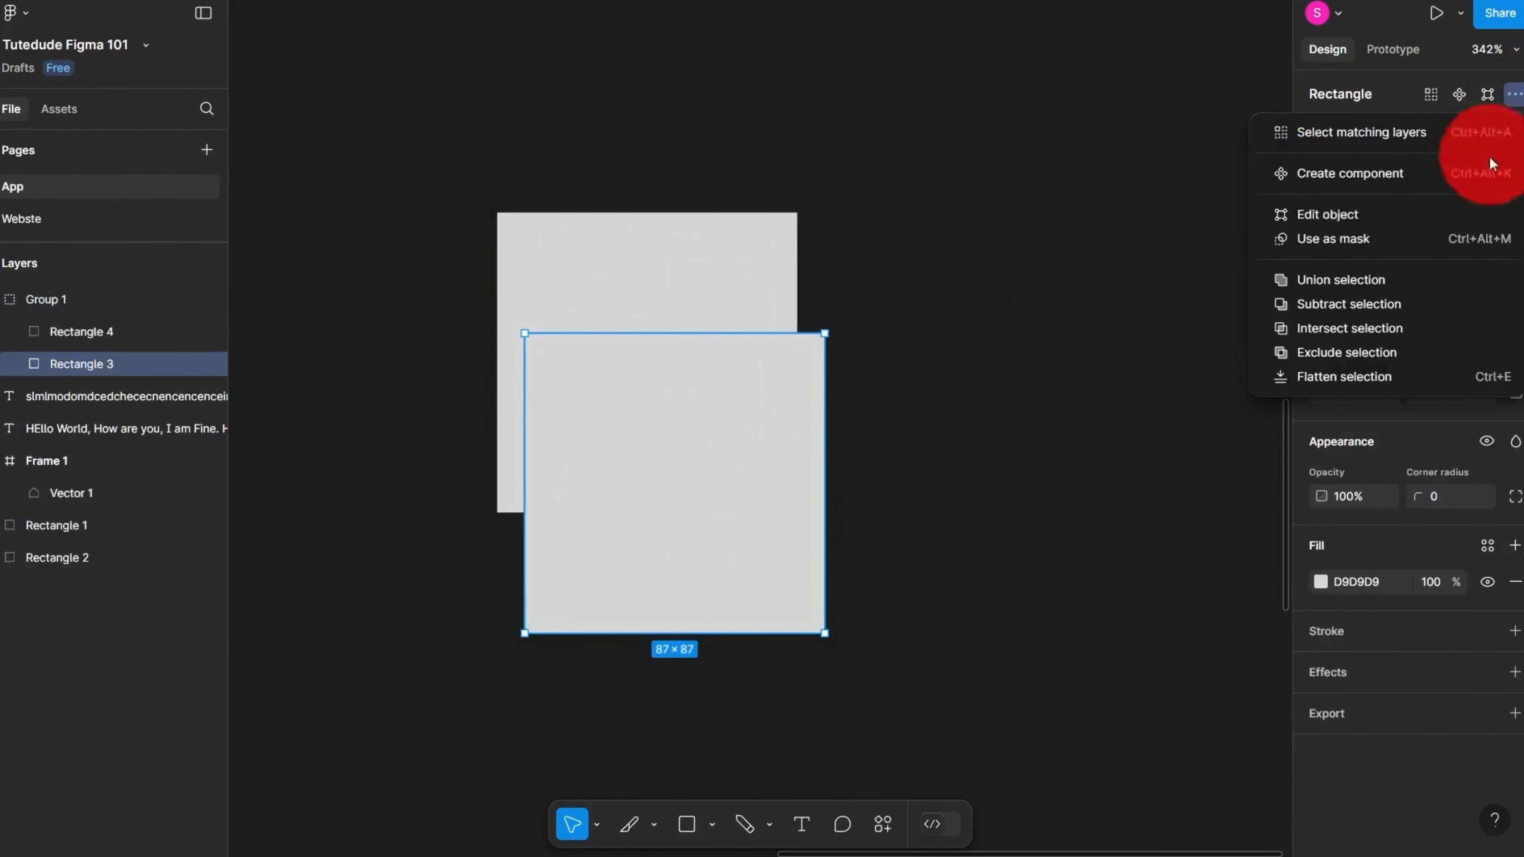
left_click(1458, 237)
left_click(1123, 351)
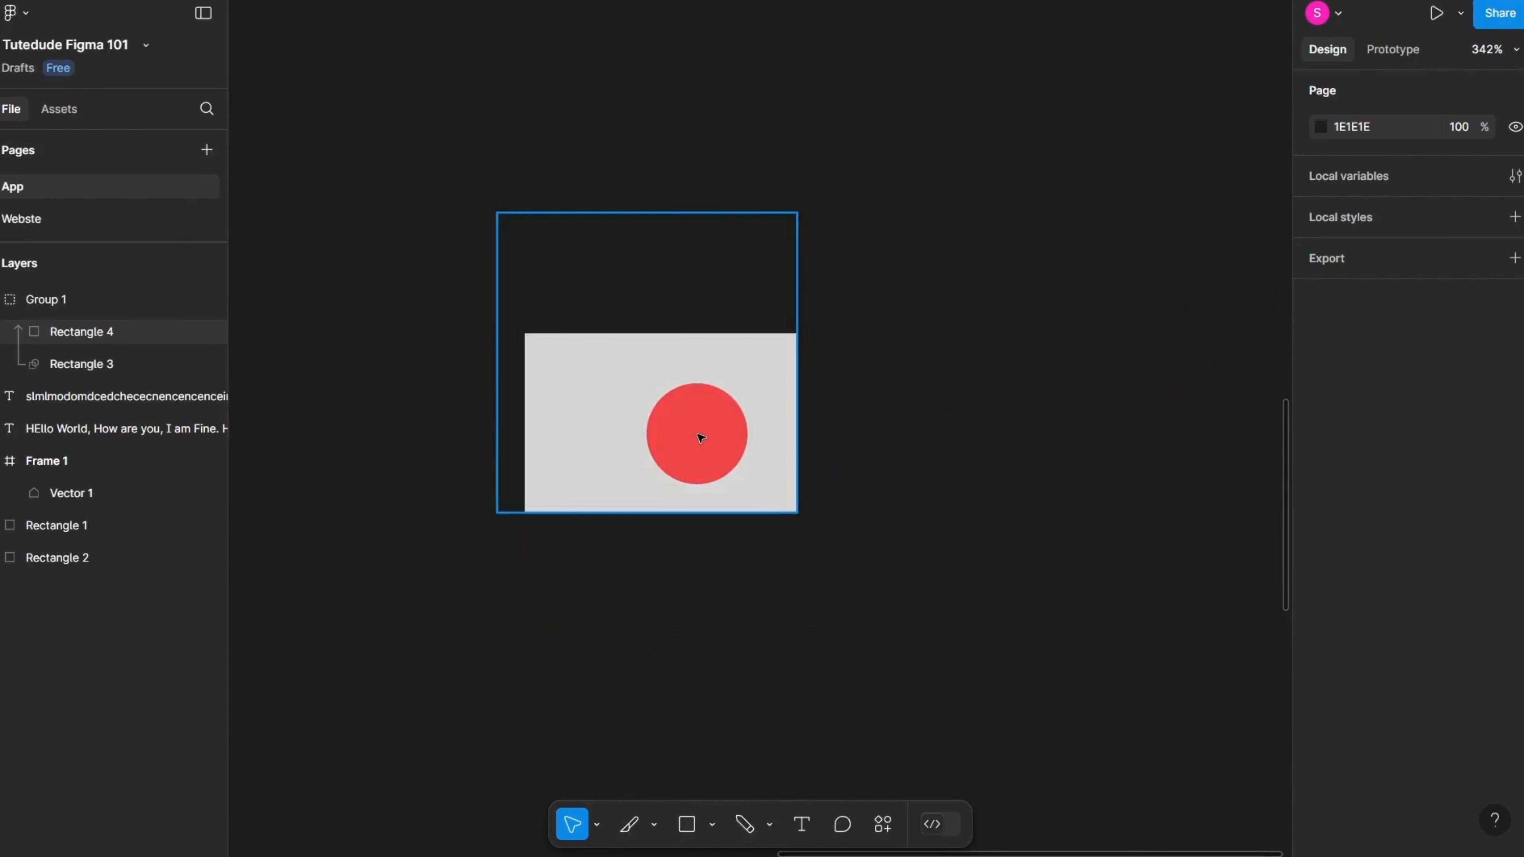
Step: Move Rectangle 4 down and slightly right so that it covers the whole mask square in the group
left_click(732, 538)
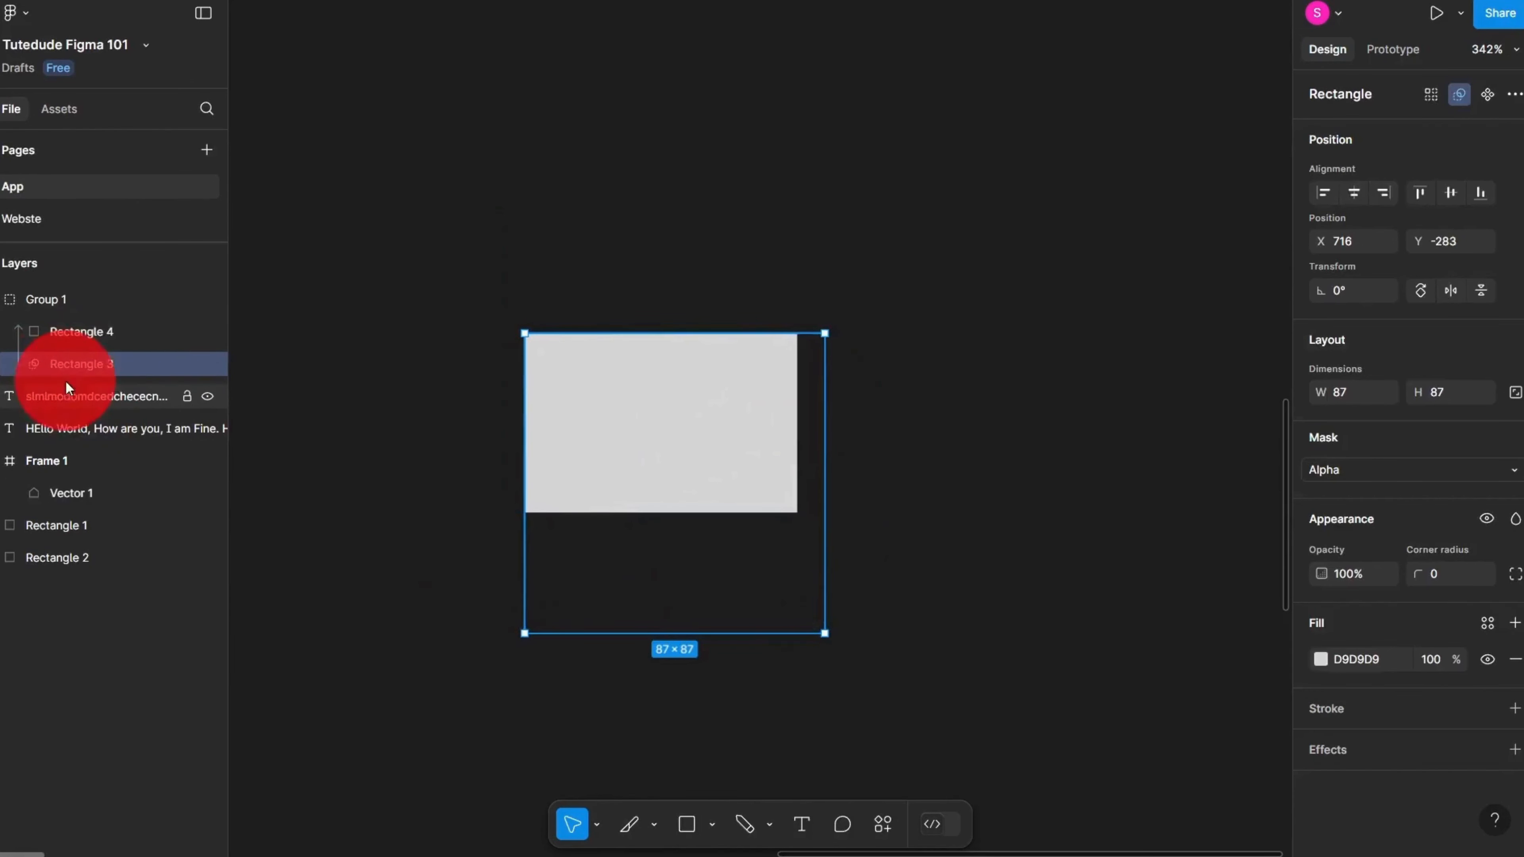
left_click(677, 406)
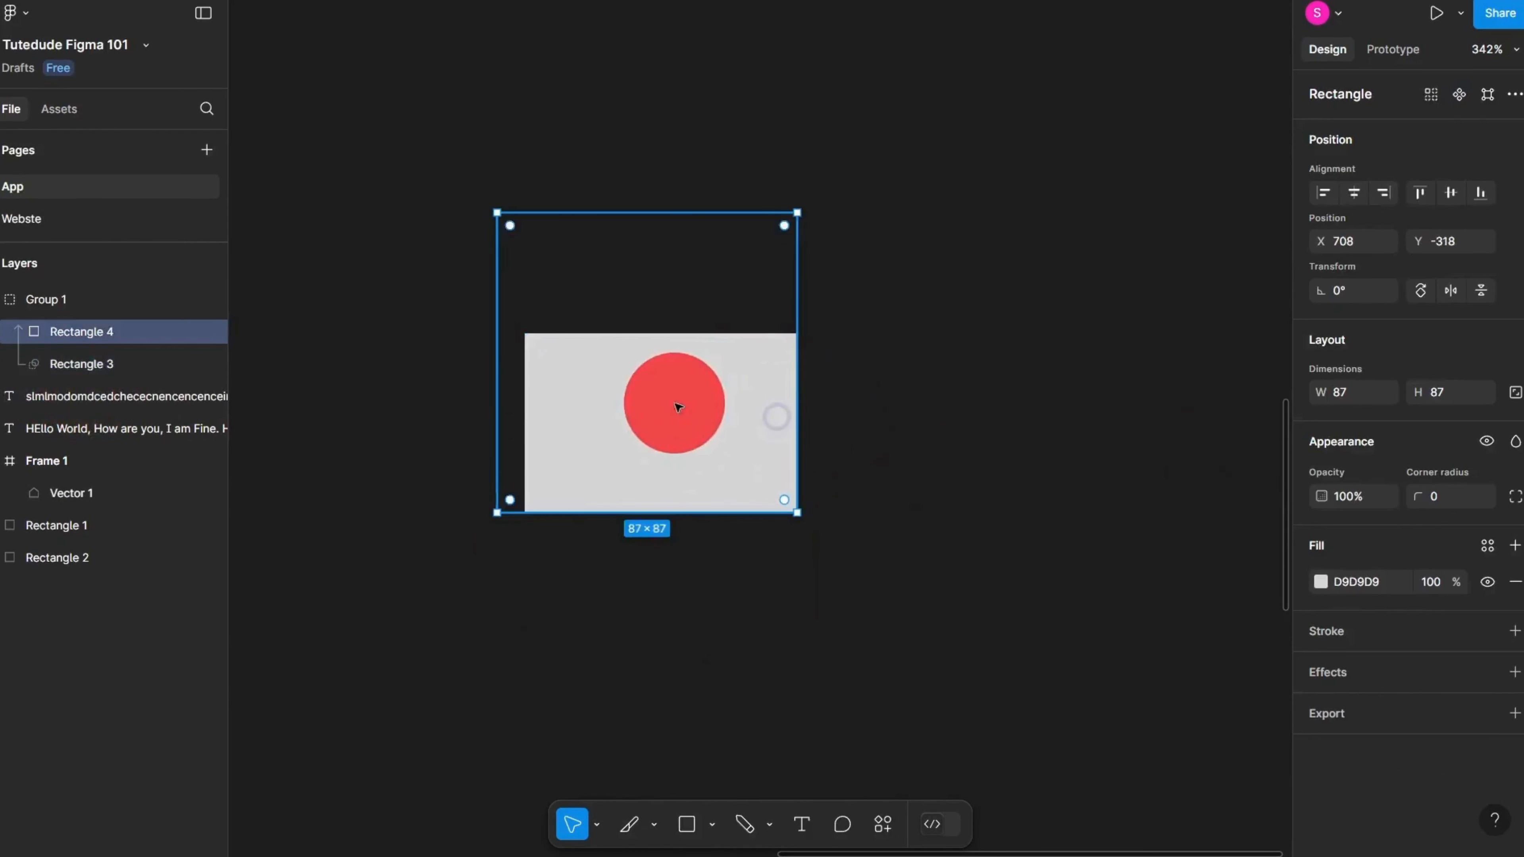
left_click_drag(677, 406, 652, 523)
left_click(952, 235)
left_click(593, 391)
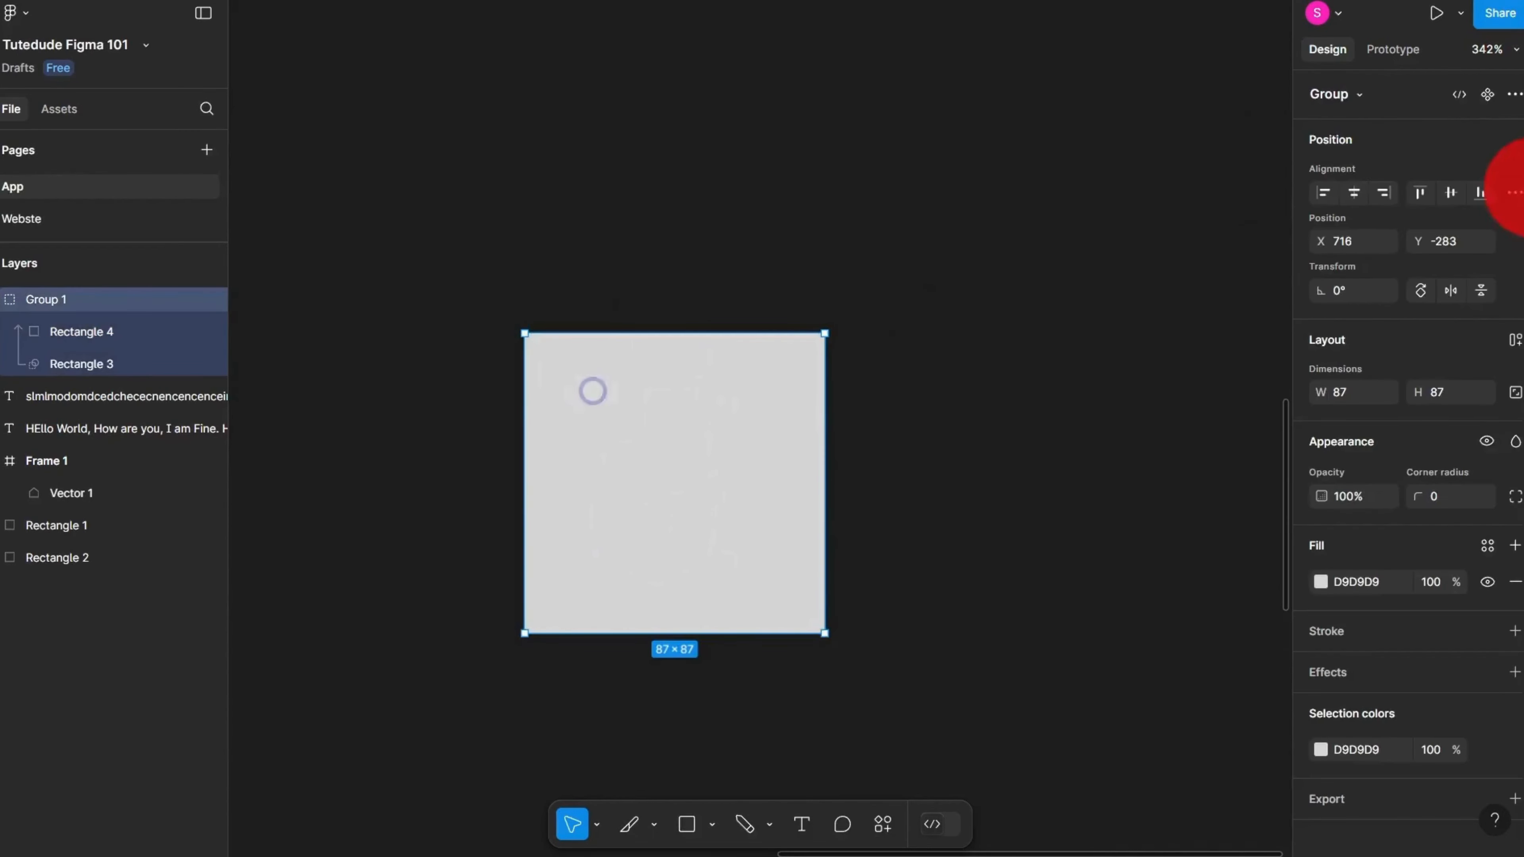
left_click(867, 324)
Step: Delete the masked group of two squares from the canvas
scroll(789, 310, "down", 5)
left_click(713, 440)
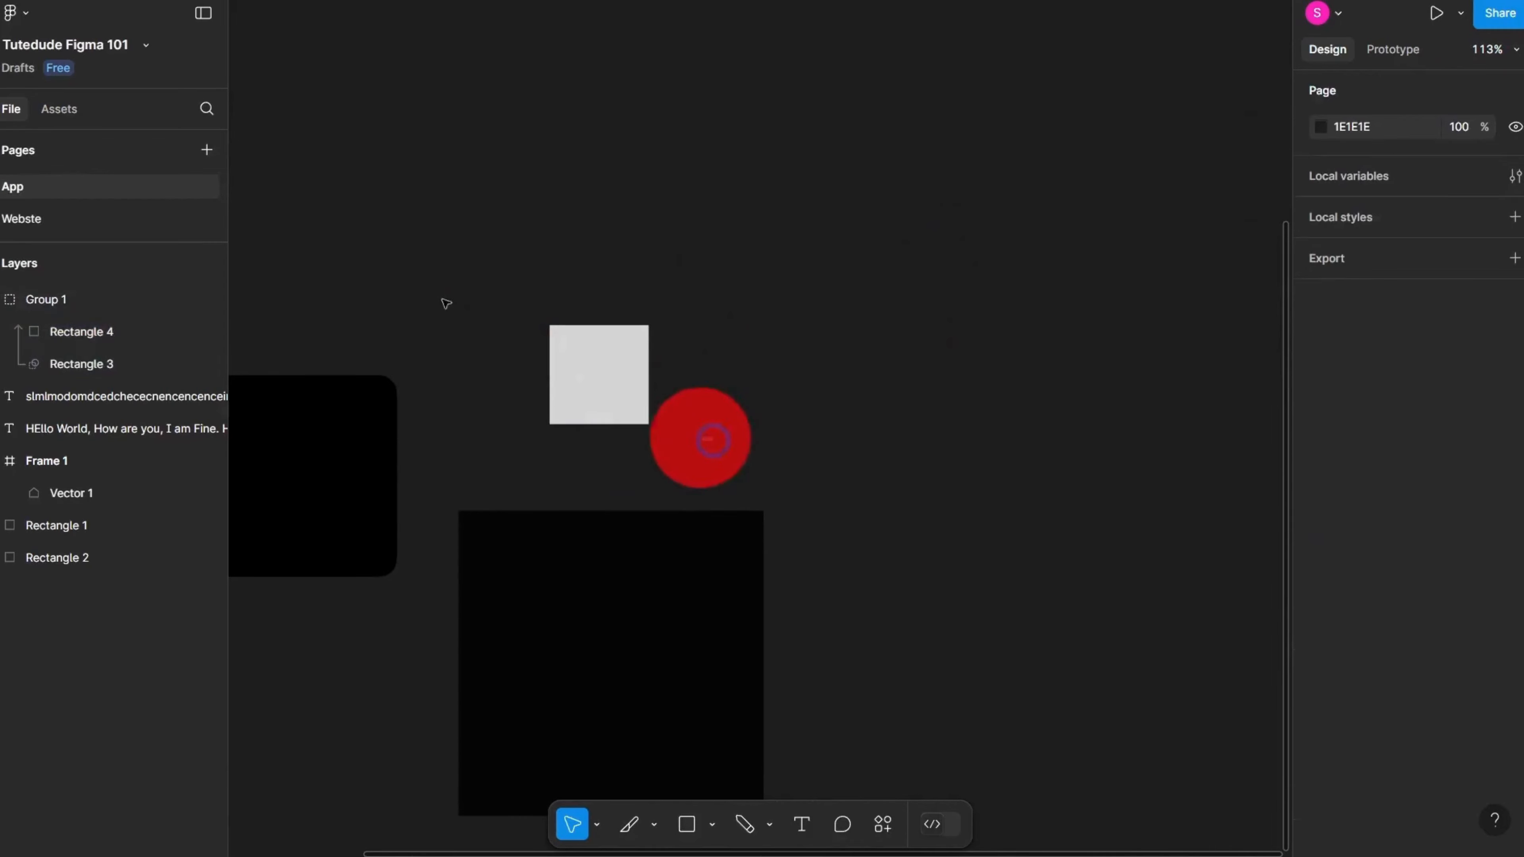
left_click_drag(713, 440, 421, 276)
key("Delete")
scroll(462, 293, "up", 1)
left_click(458, 296)
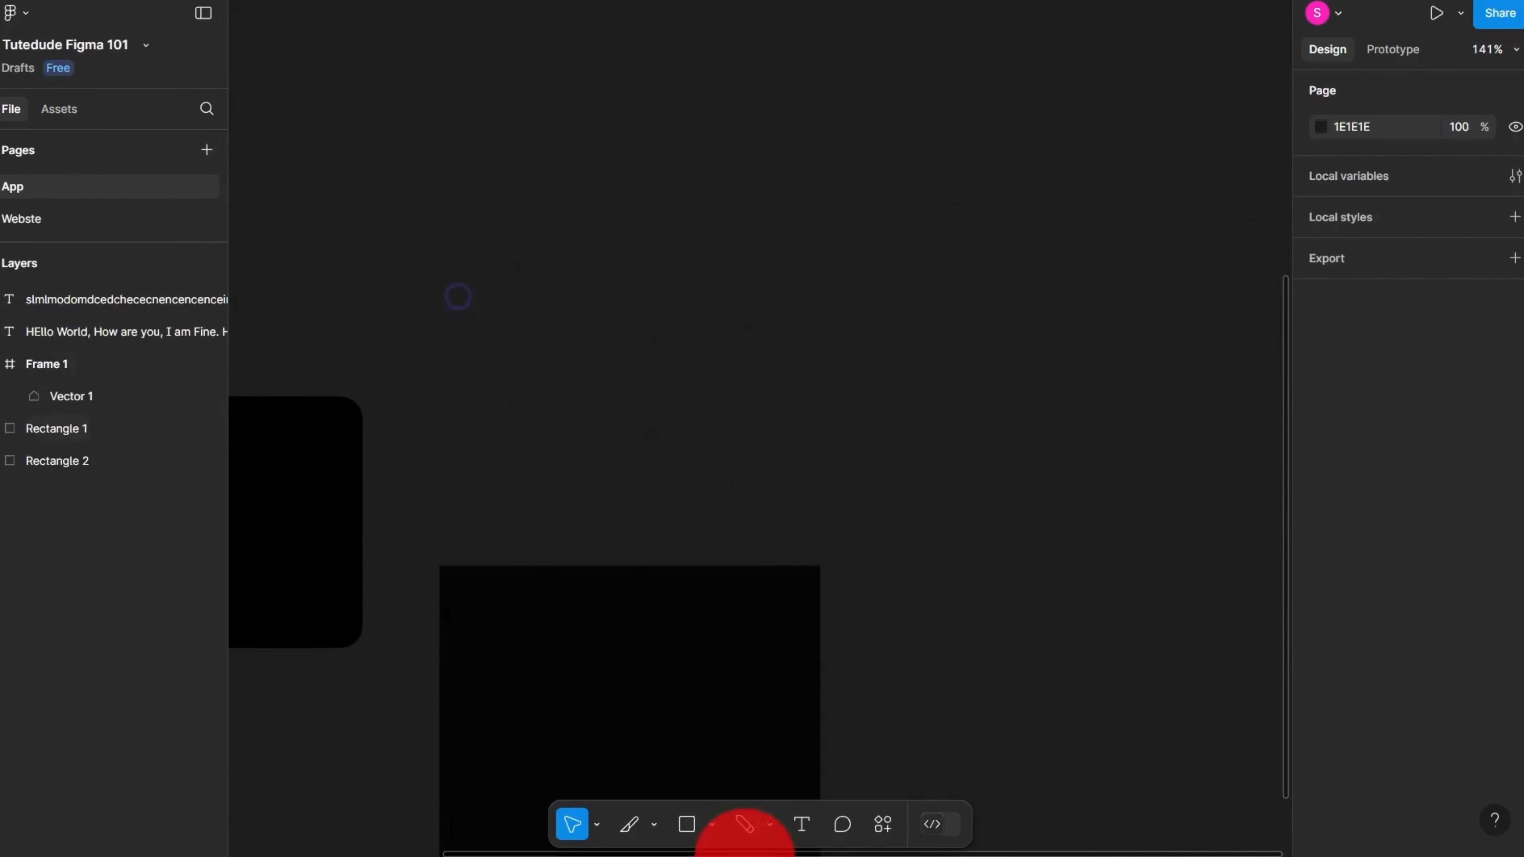
Step: Draw an 80 × 80 square on the empty canvas above the large black square
left_click(693, 818)
left_click_drag(546, 232, 660, 347)
scroll(672, 354, "up", 2)
scroll(489, 300, "down", 3)
Step: Duplicate the square to form a horizontal row of five, and shift the third and fourth squares slightly left
left_click_drag(490, 285, 628, 285)
left_click_drag(624, 287, 968, 294)
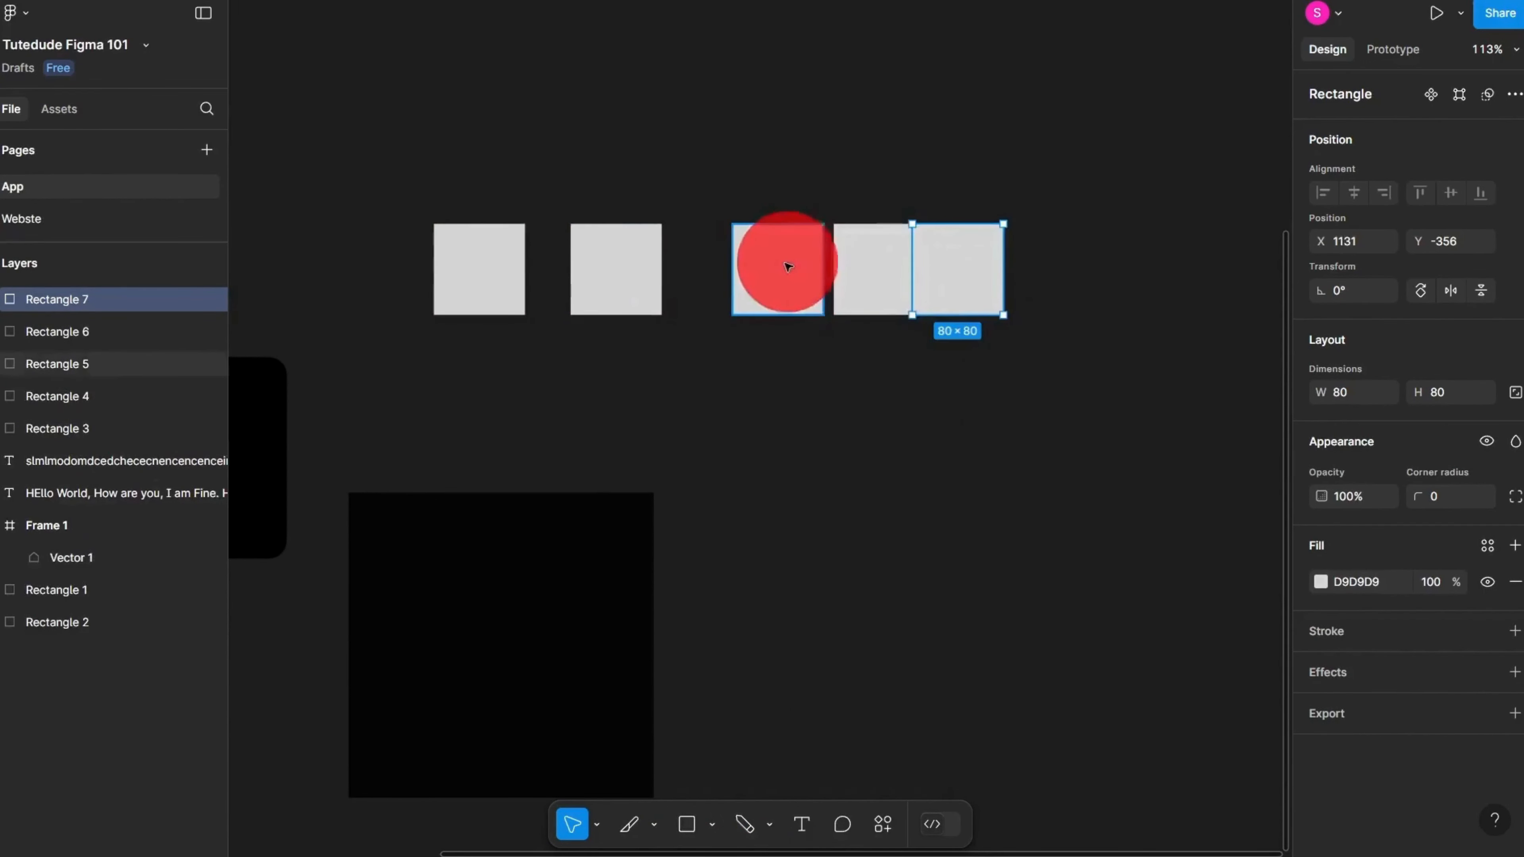
left_click_drag(785, 264, 753, 263)
left_click_drag(858, 271, 841, 269)
Step: Rename Rectangle 7, Rectangle 6 and Rectangle 4 together as "hello"
left_click_drag(1030, 364, 874, 251)
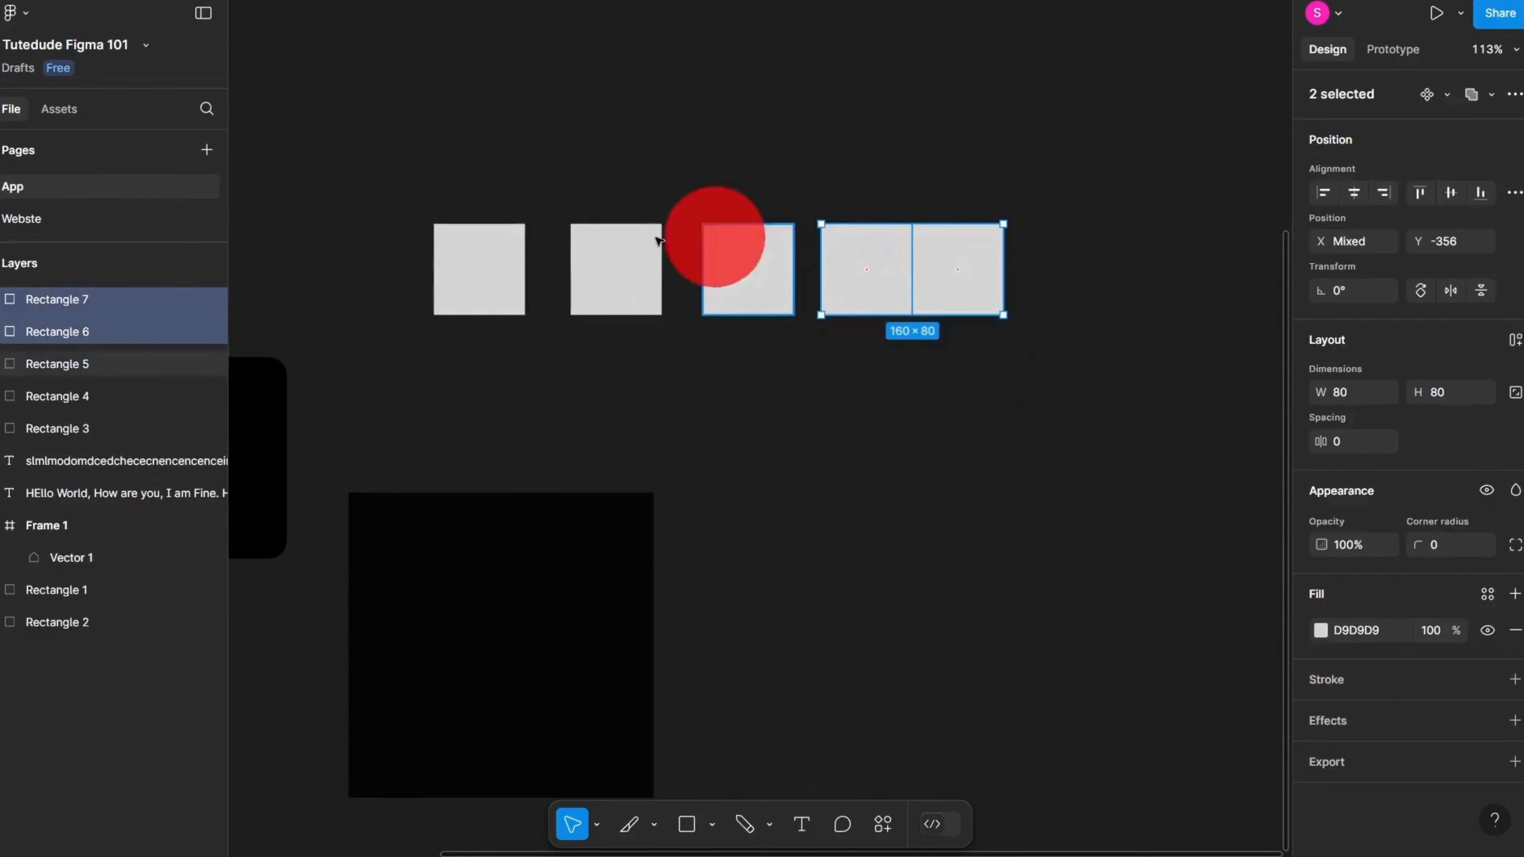
left_click(658, 240, "shift")
key("ctrl+r")
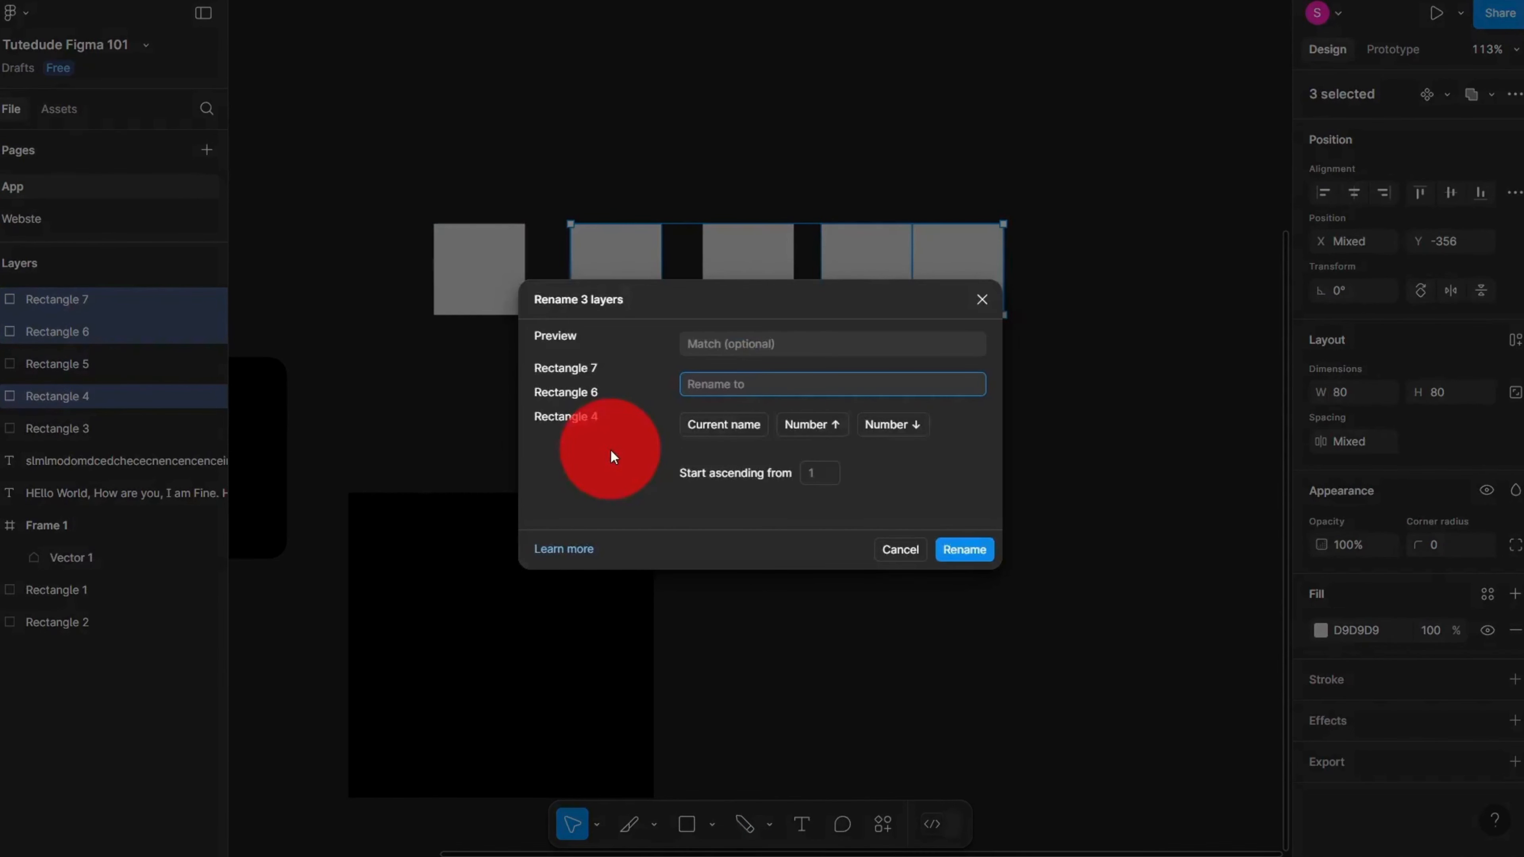
type("hello")
key("Return")
Step: Rename Rectangle 5 and Rectangle 3 together as "bye"
left_click(704, 239)
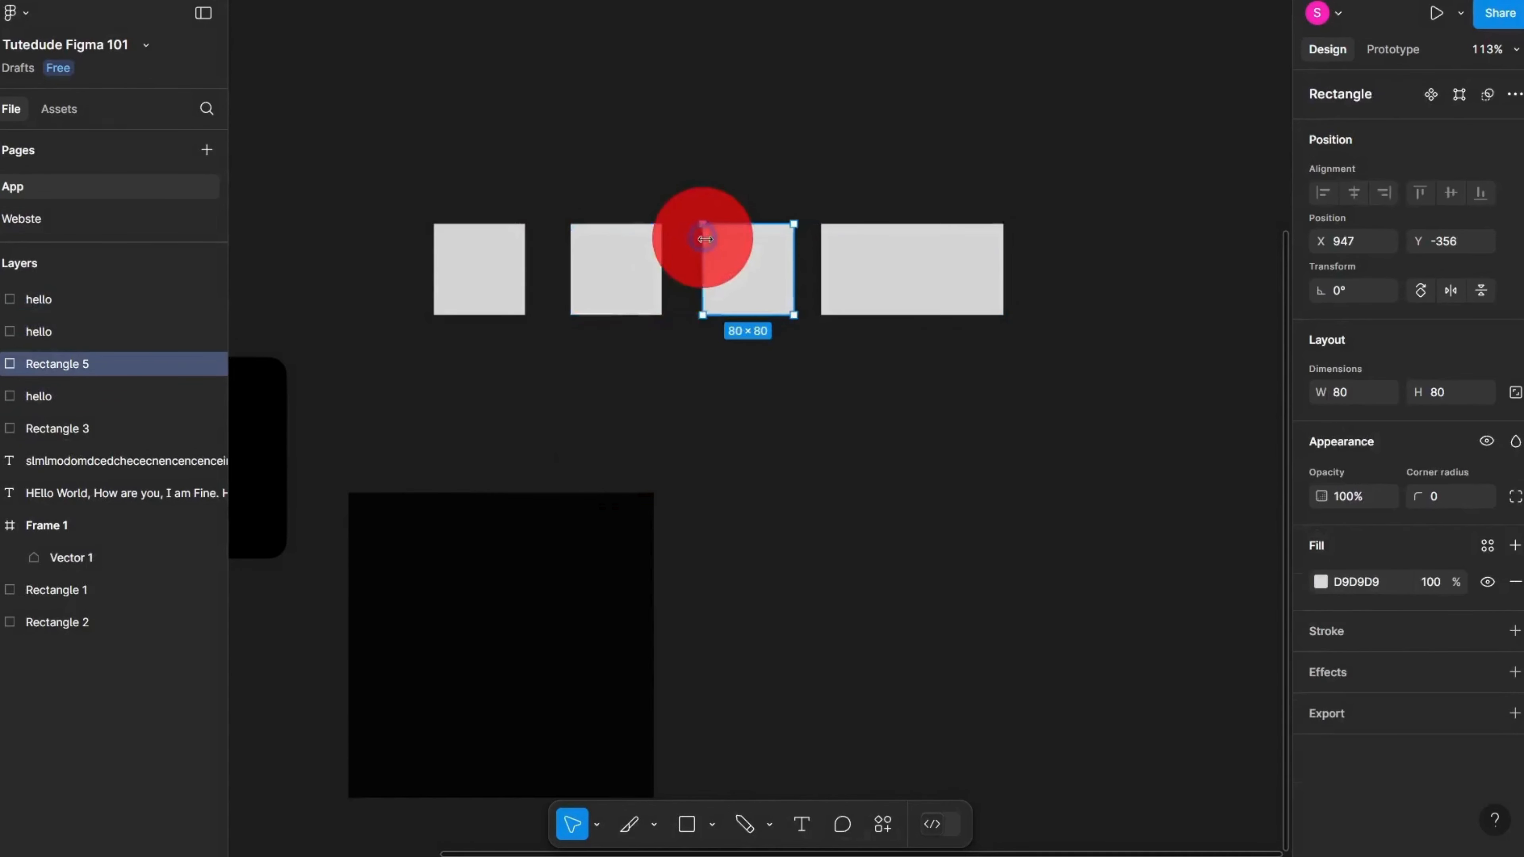
left_click(498, 273, "shift")
key("ctrl+r")
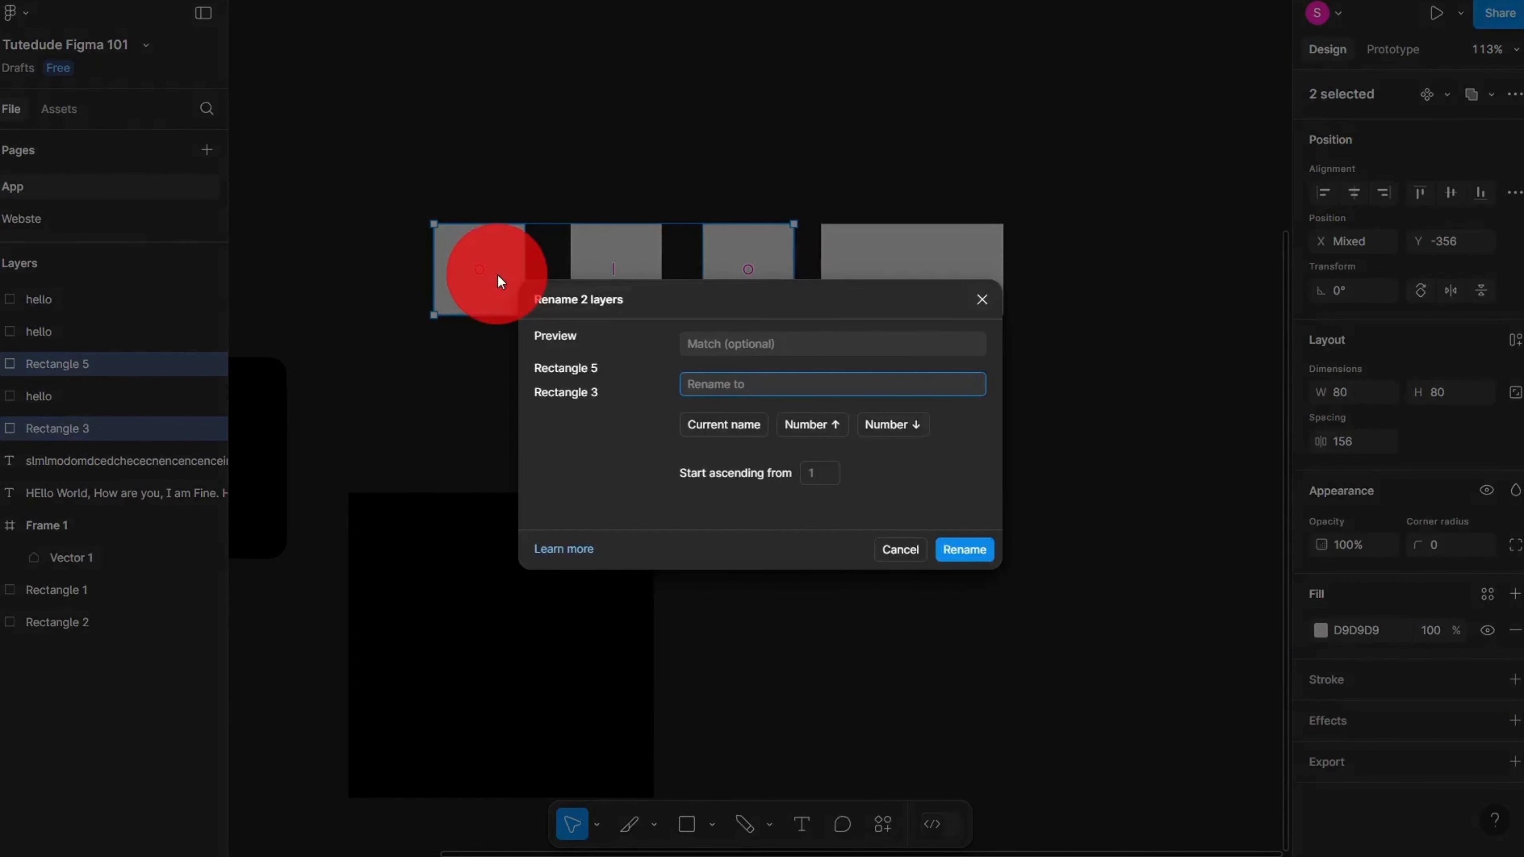
type("bye")
key("Return")
left_click(602, 330)
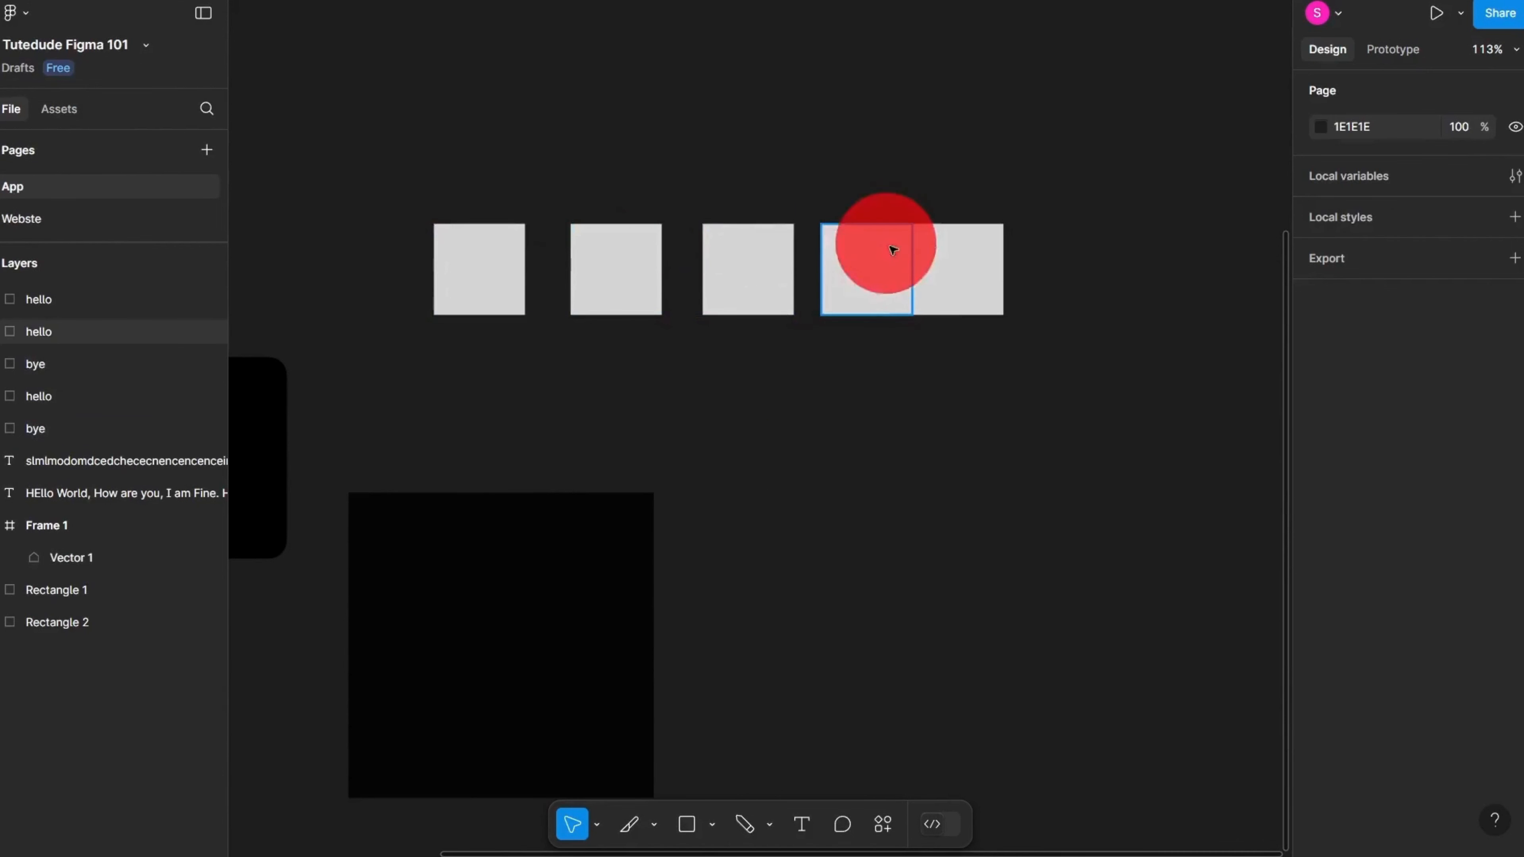
Step: Move the last square in the row right to X 1150, leaving a gap to its neighbour
left_click_drag(888, 248, 1002, 252)
left_click(984, 420)
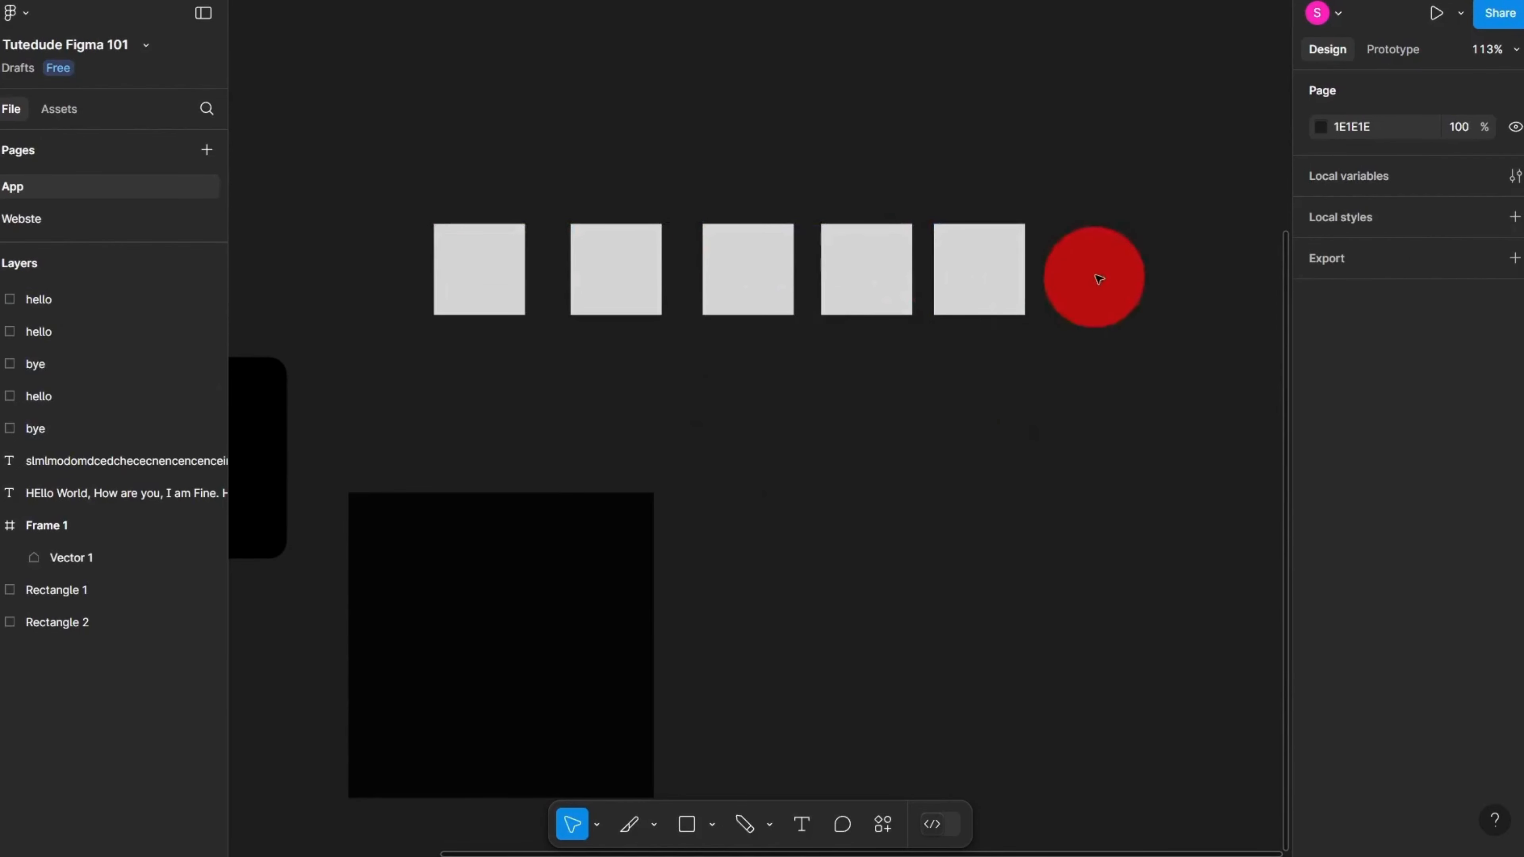
left_click(990, 275)
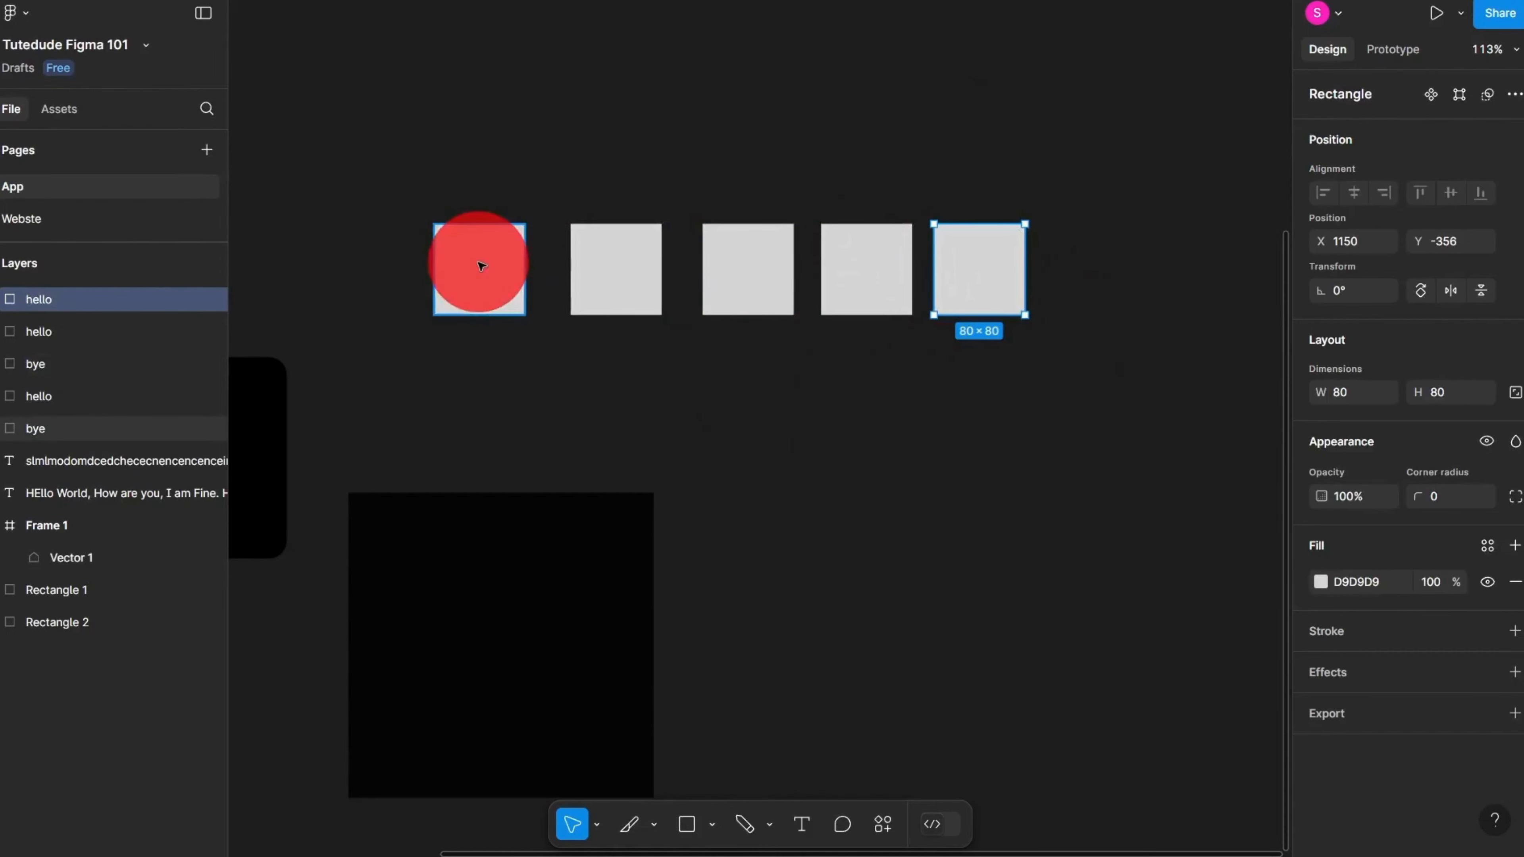
left_click(708, 383)
scroll(708, 382, "up", 3)
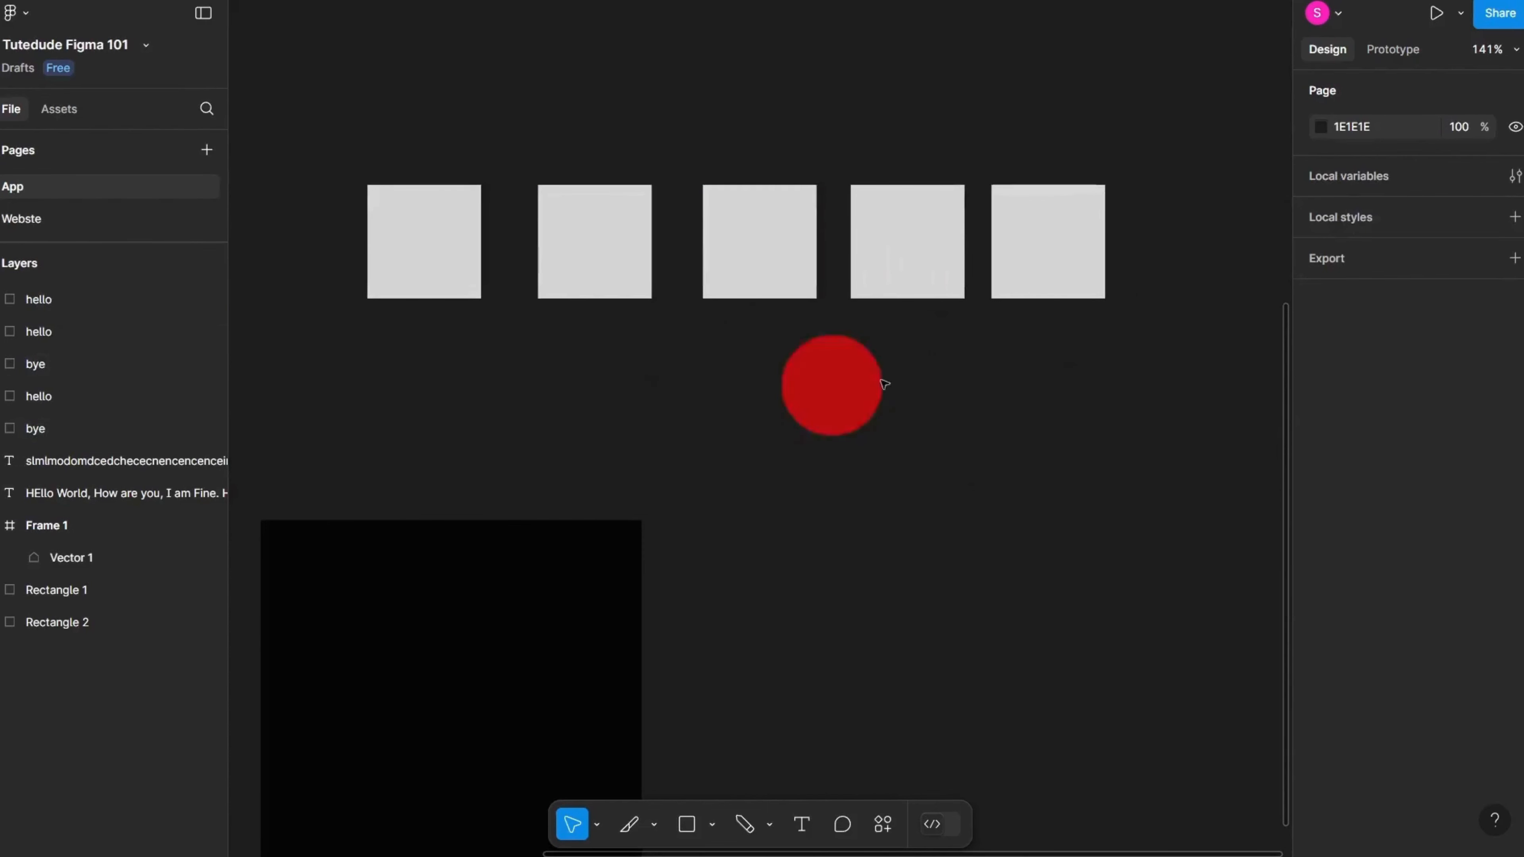
Step: Check which additional actions are offered for the last square alone and for the last two squares together
left_click(1008, 214)
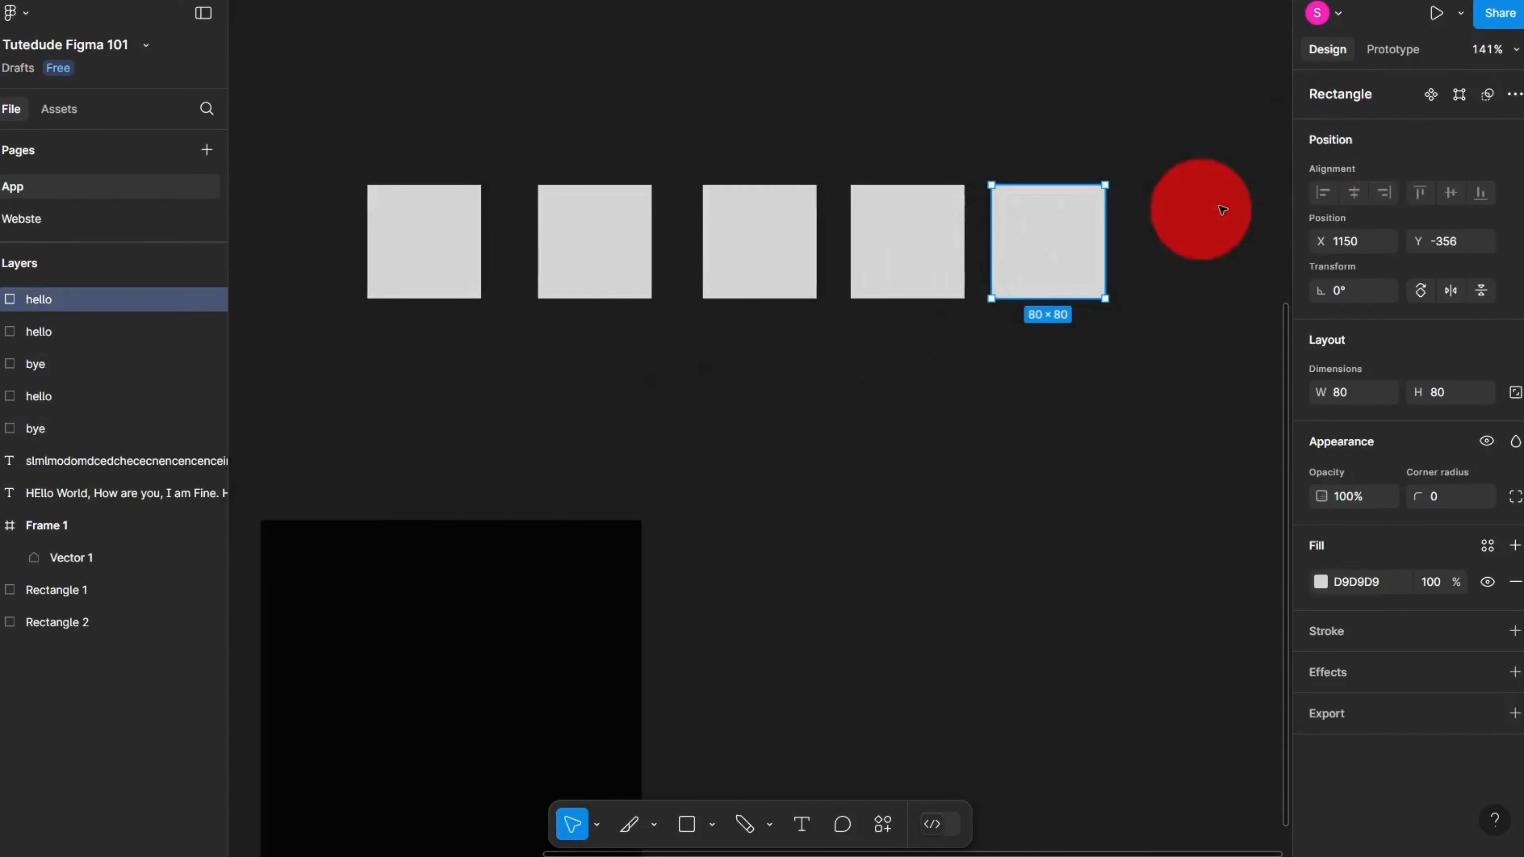
left_click(1512, 94)
left_click(1149, 197)
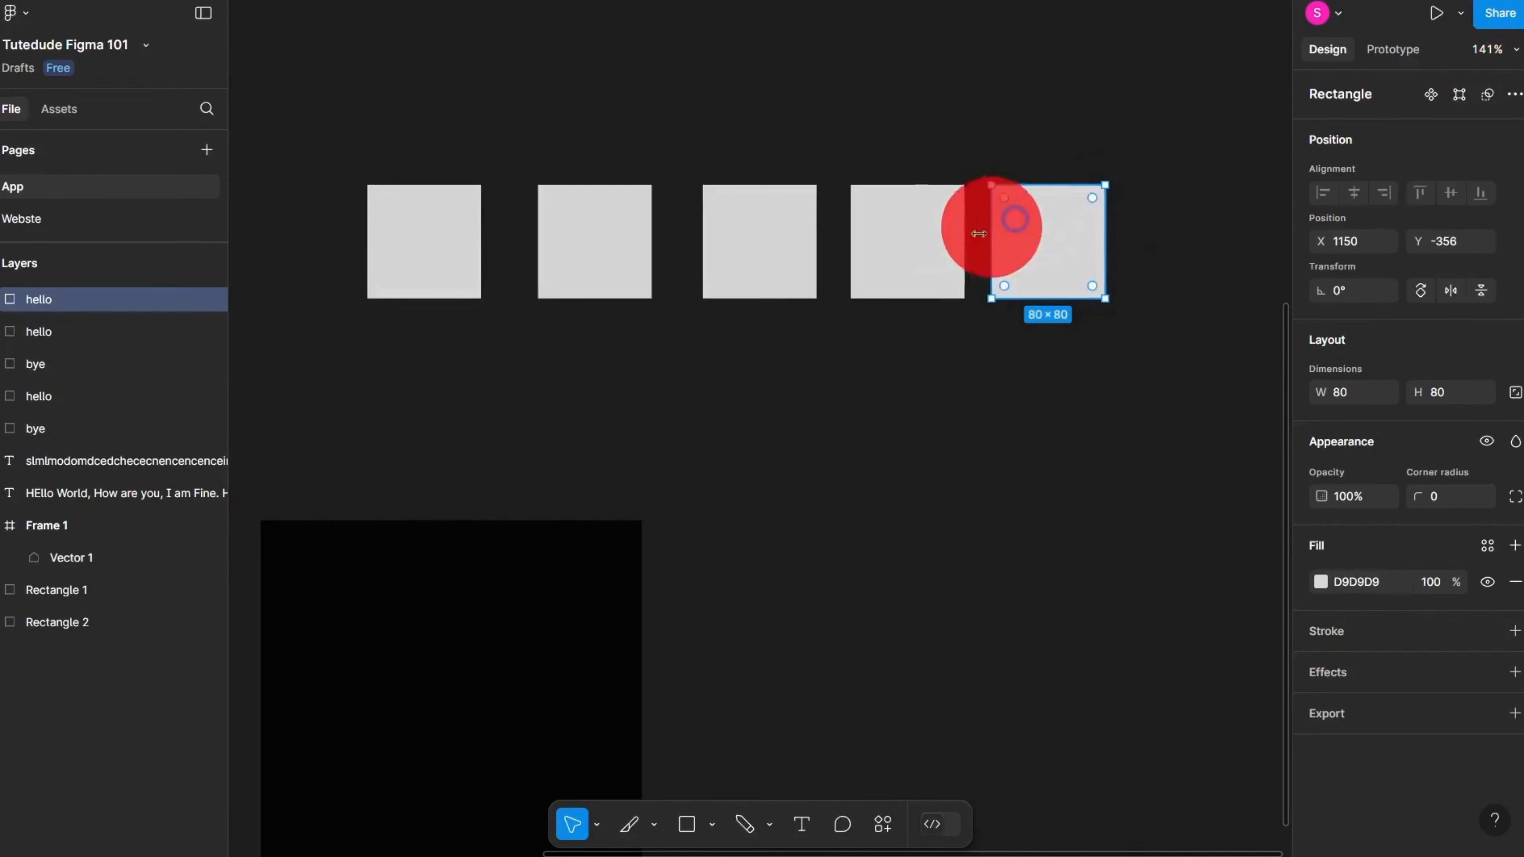
left_click(953, 239, "shift")
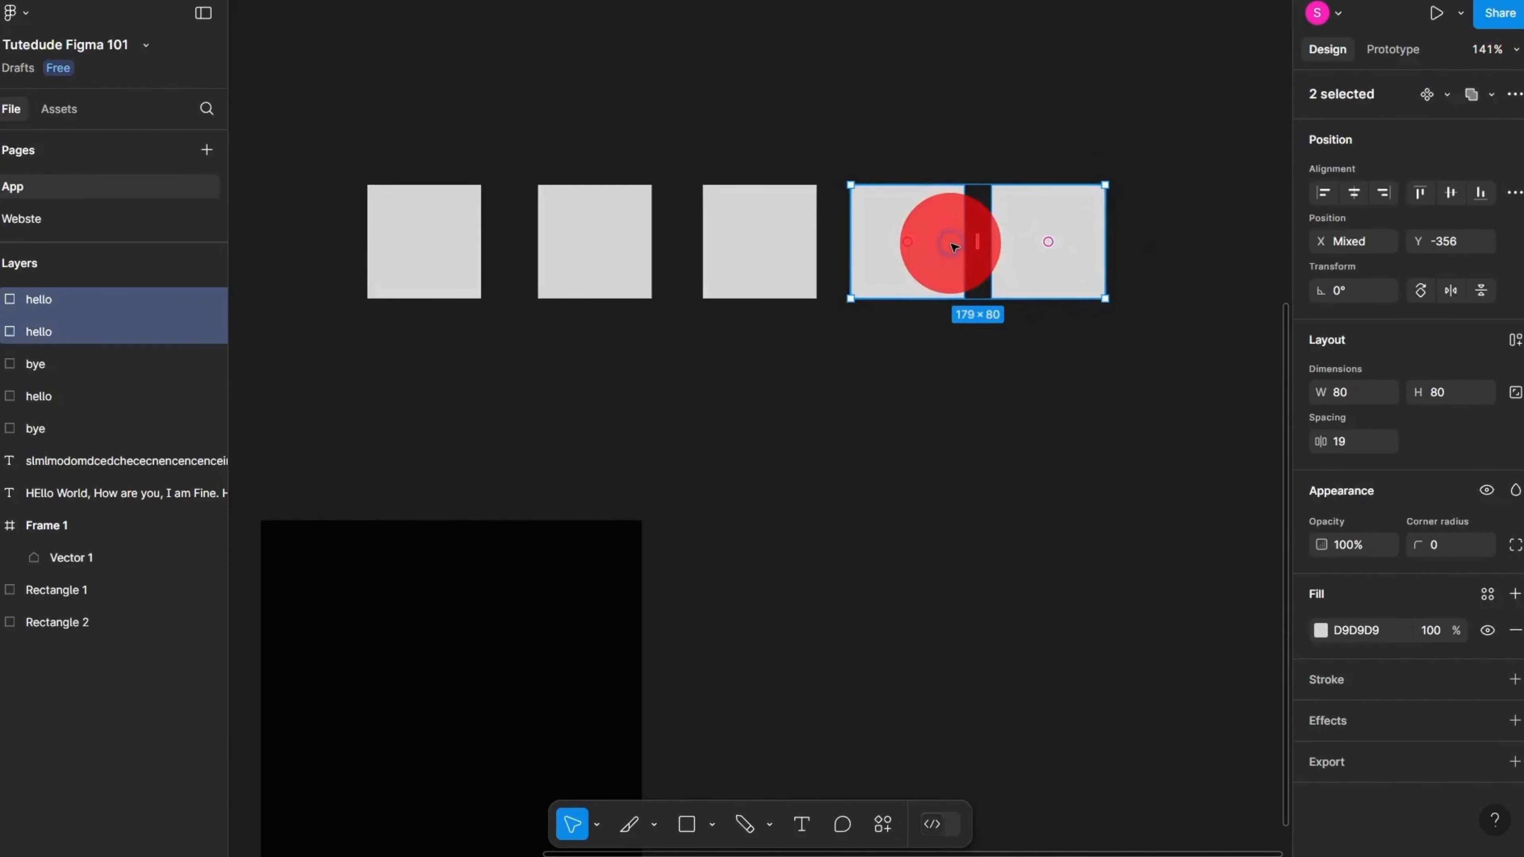
left_click(1514, 95)
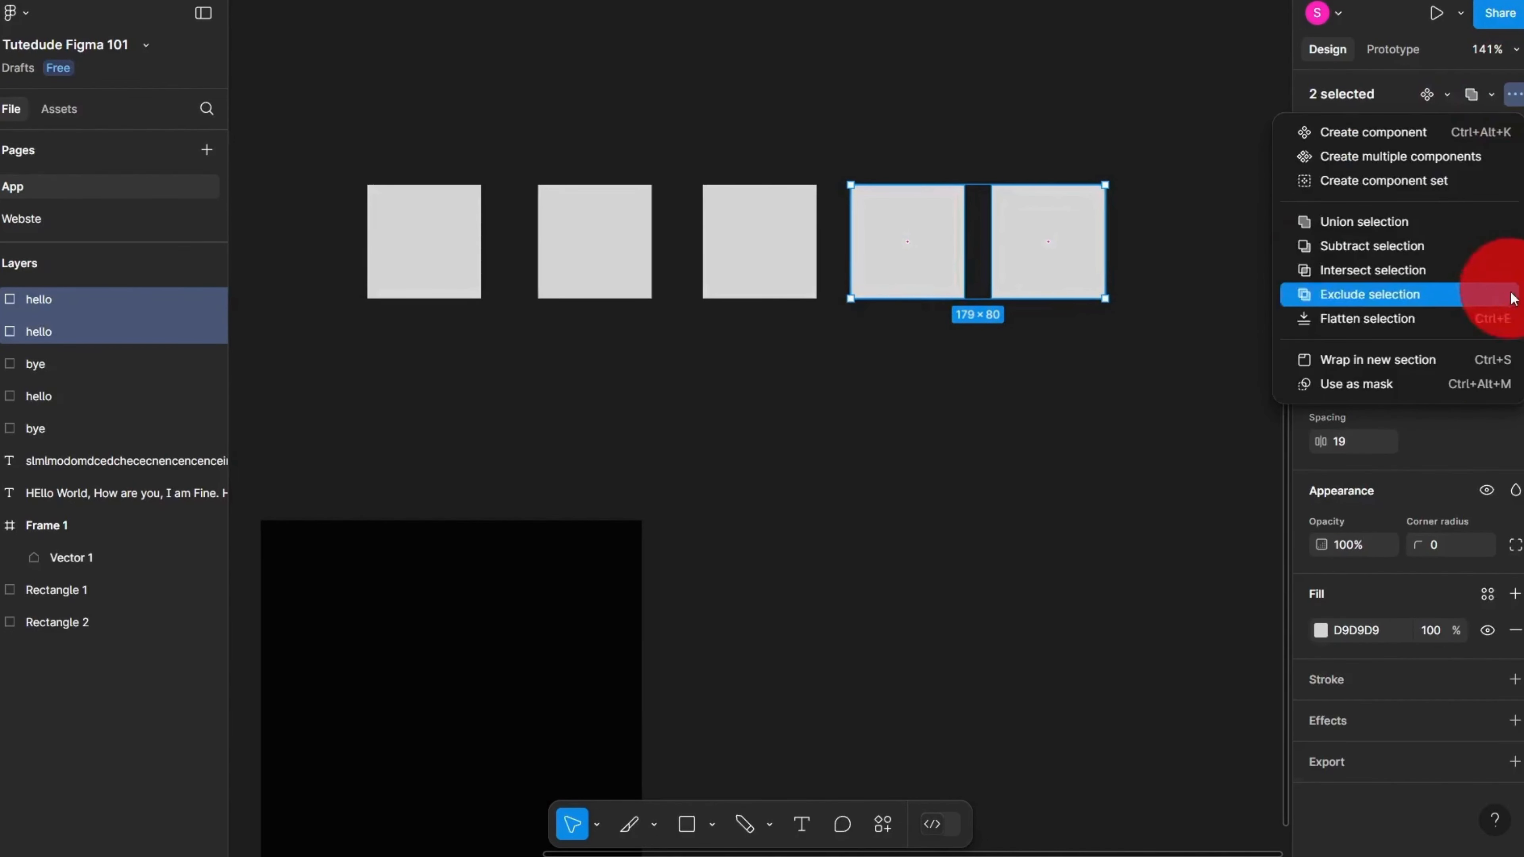
left_click(960, 524)
Step: Wrap all five squares in a new section
left_click_drag(1131, 457, 354, 7)
left_click(1514, 94)
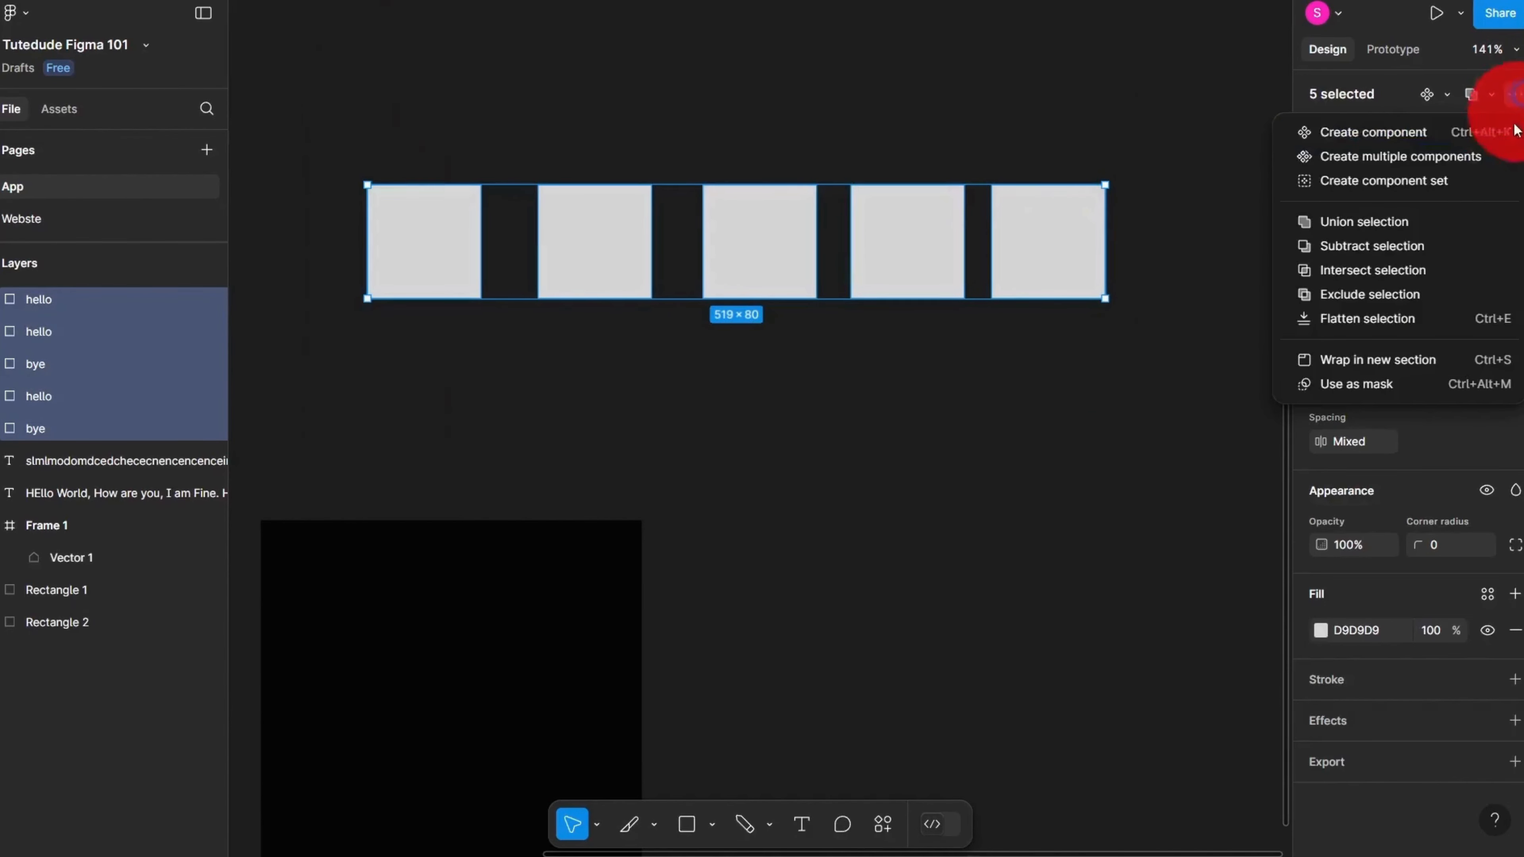
left_click(1440, 359)
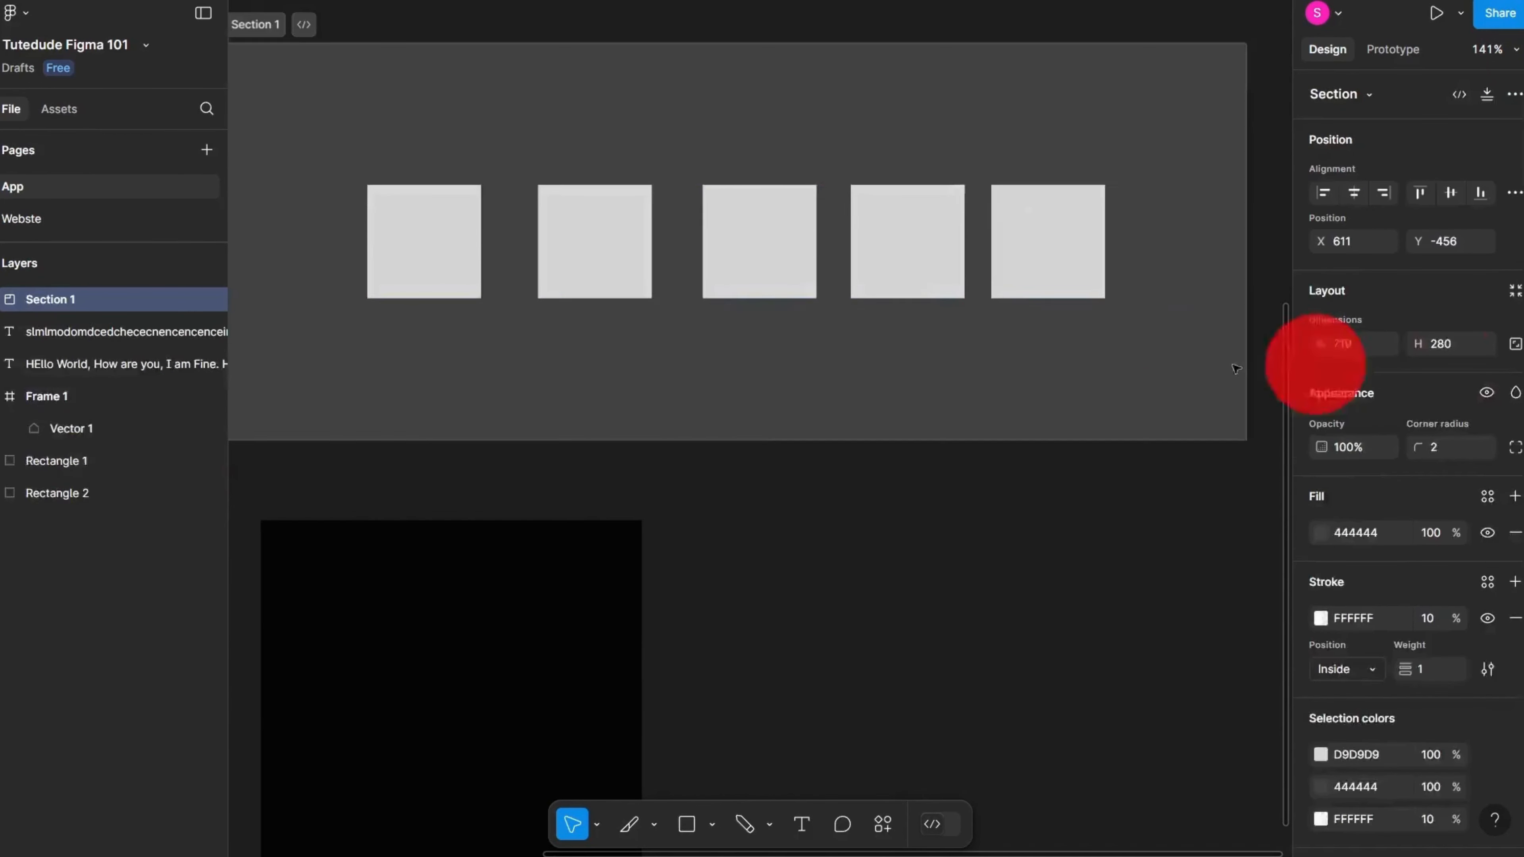
left_click(1015, 292)
left_click(948, 262)
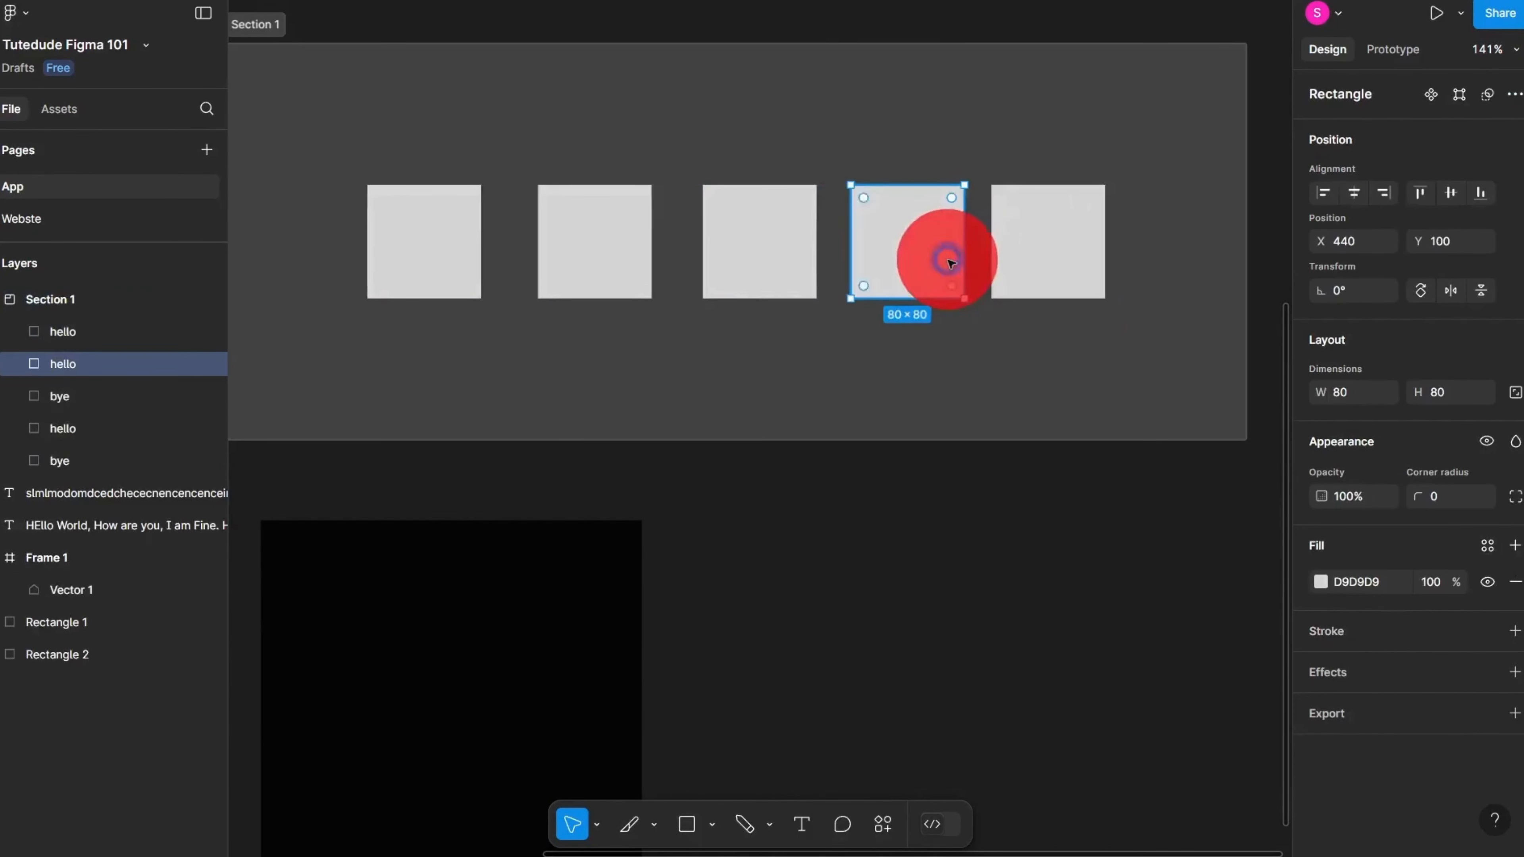
Step: Move the section with its squares up and right to X 887, Y -573, clear of the black squares
scroll(864, 283, "down", 6)
left_click_drag(1070, 408, 551, 306)
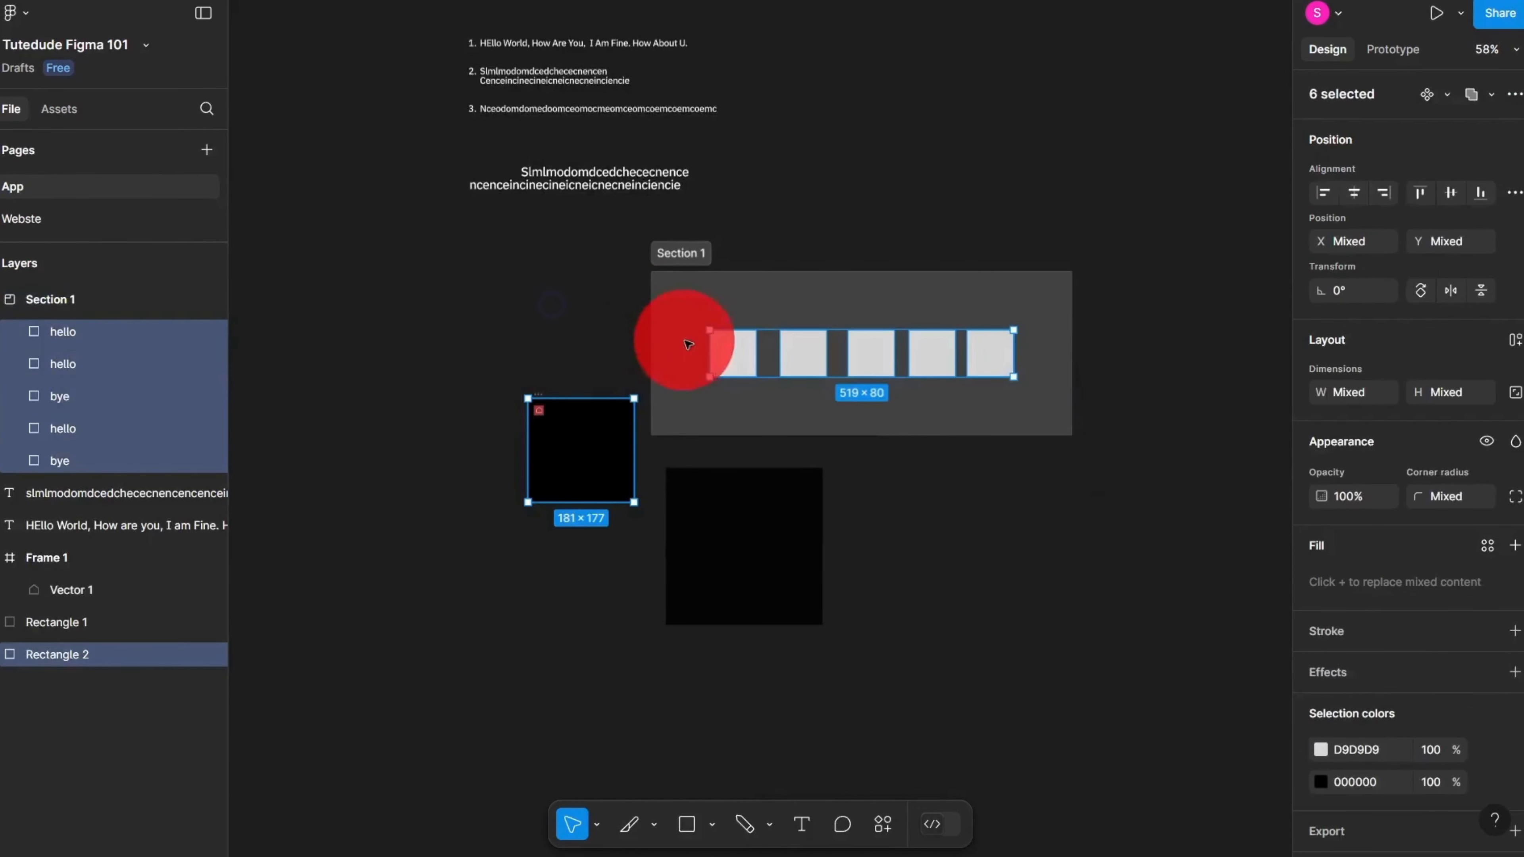
left_click_drag(686, 310, 856, 235)
left_click_drag(1019, 352, 620, 327)
scroll(624, 322, "up", 5)
left_click_drag(624, 322, 790, 449)
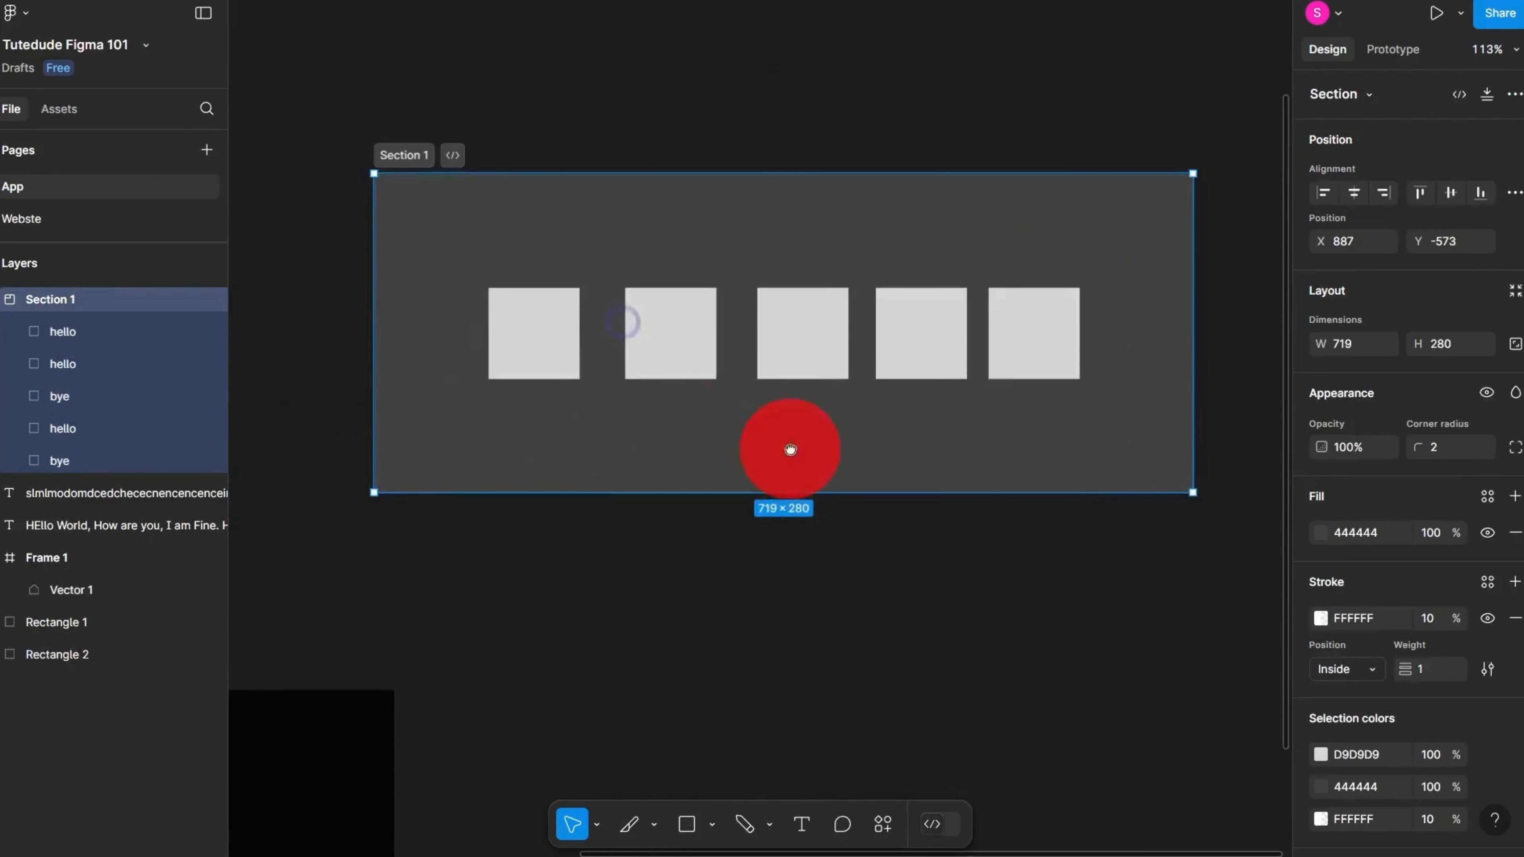
Step: Delete the five squares from Section 1 and draw a 117 × 194 frame inside the section near its left edge
left_click_drag(438, 246, 1080, 388)
key("Delete")
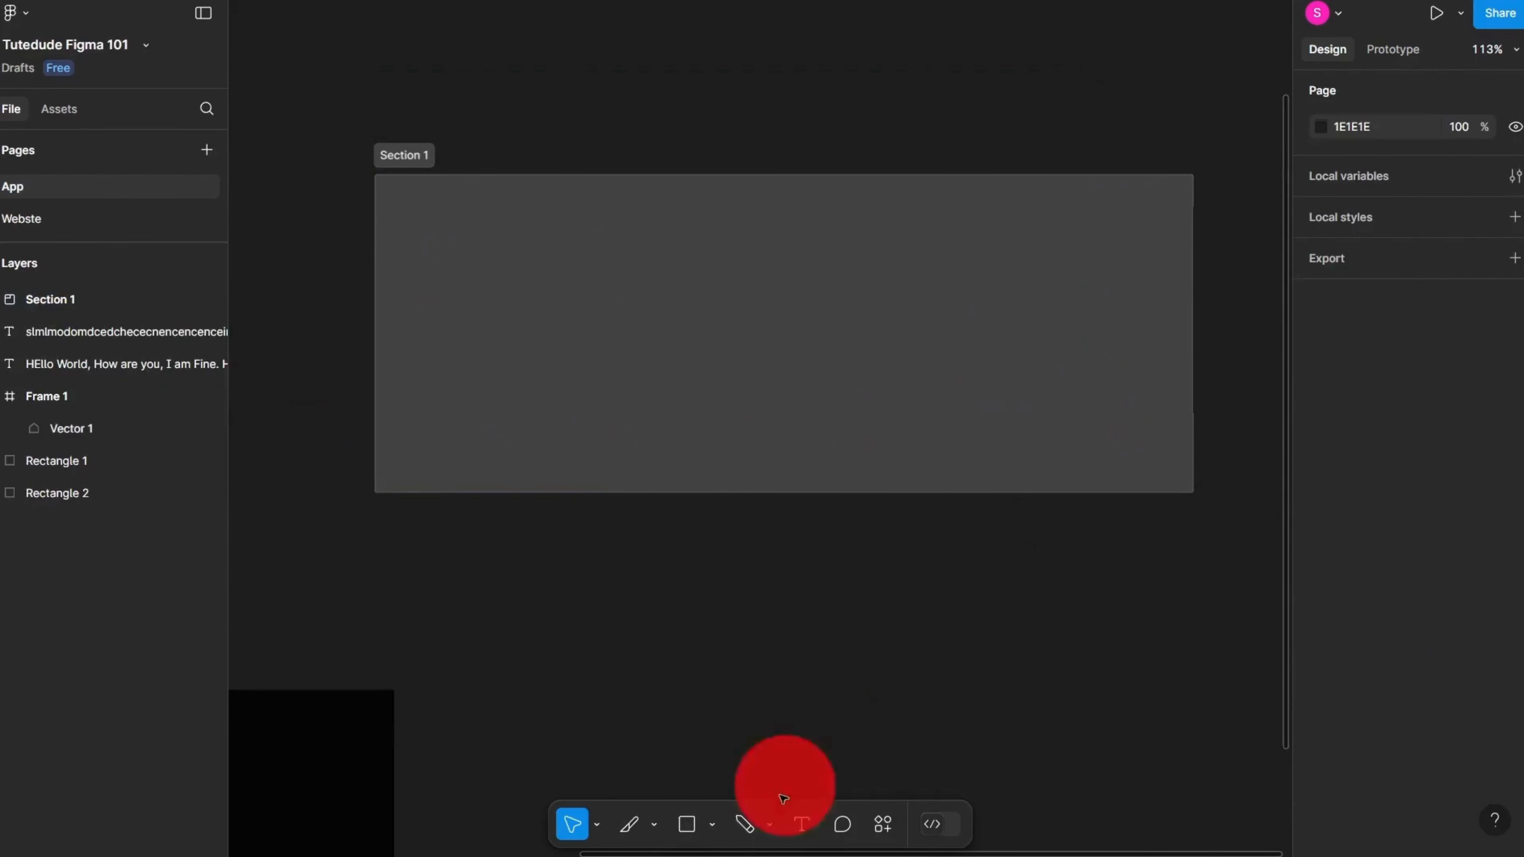
left_click(663, 827)
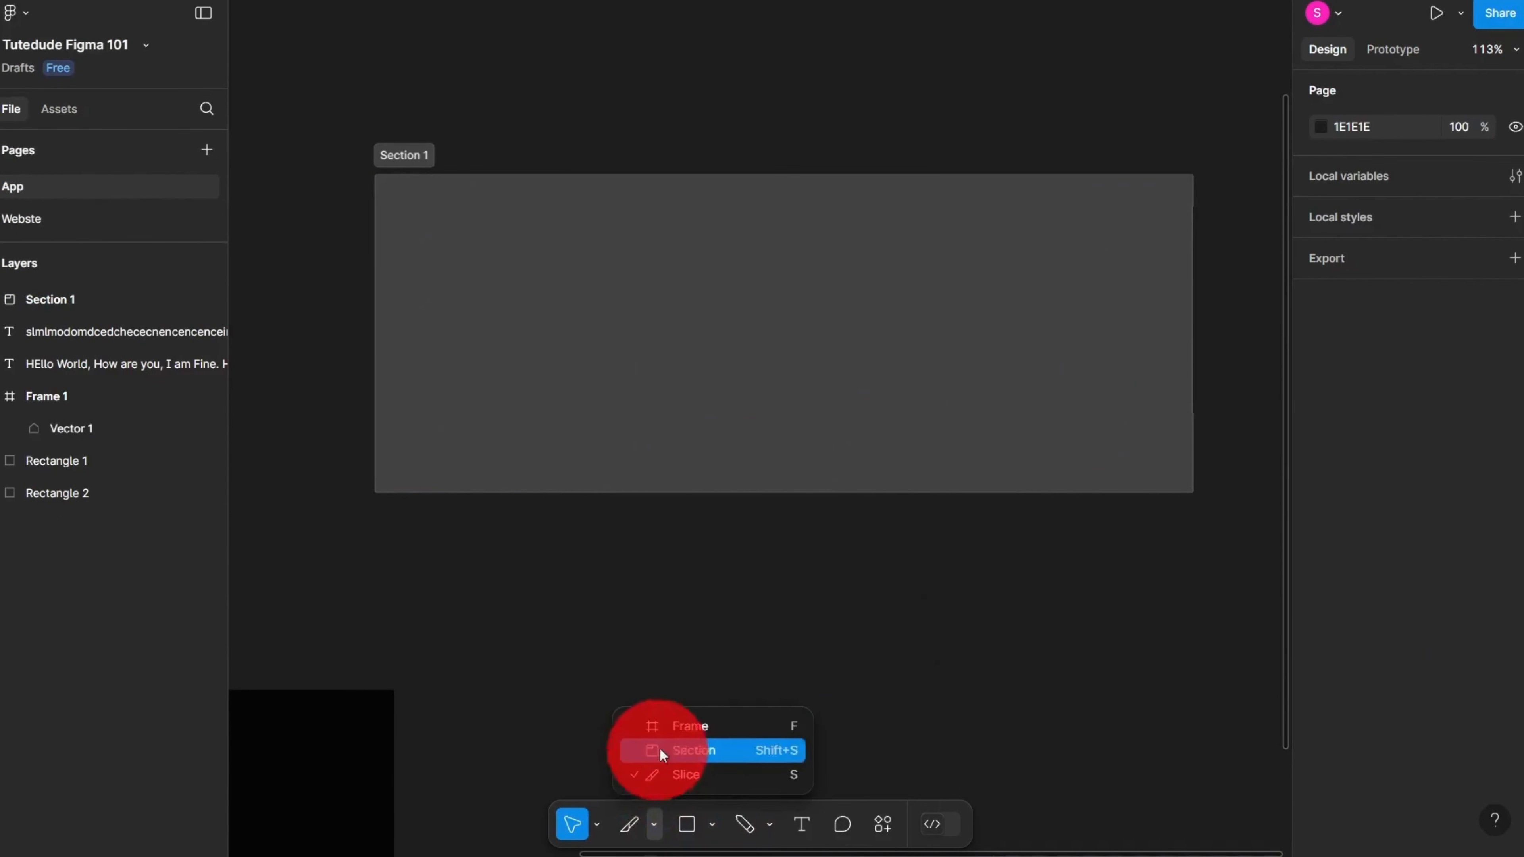
left_click(660, 724)
left_click_drag(449, 229, 510, 388)
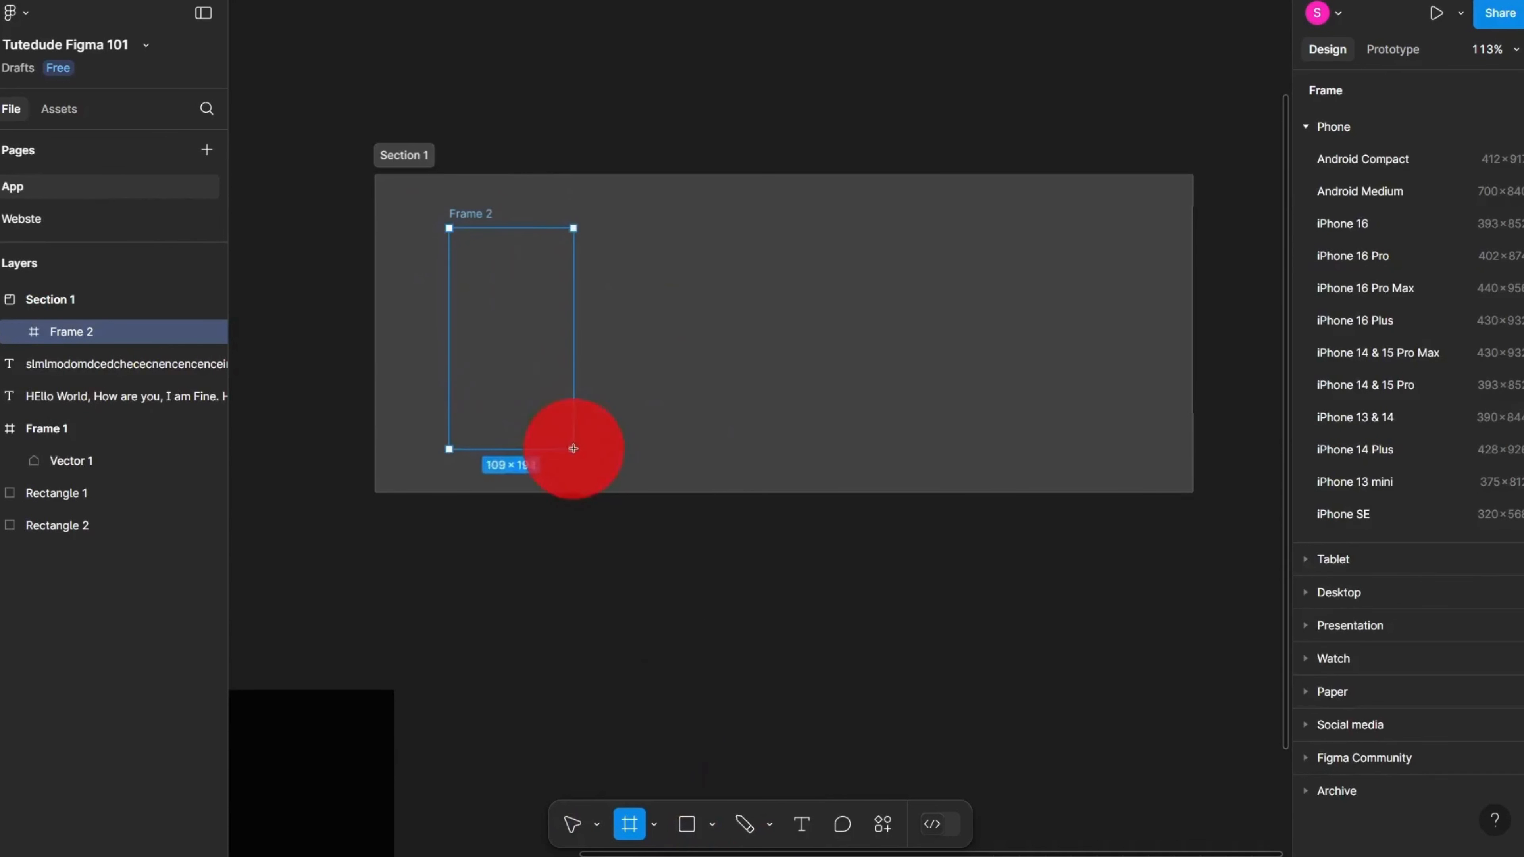
left_click_drag(574, 449, 583, 449)
Step: Duplicate the frame three times across the section and shift Frame 4 right so the four frames stand apart
left_click_drag(538, 385, 985, 360)
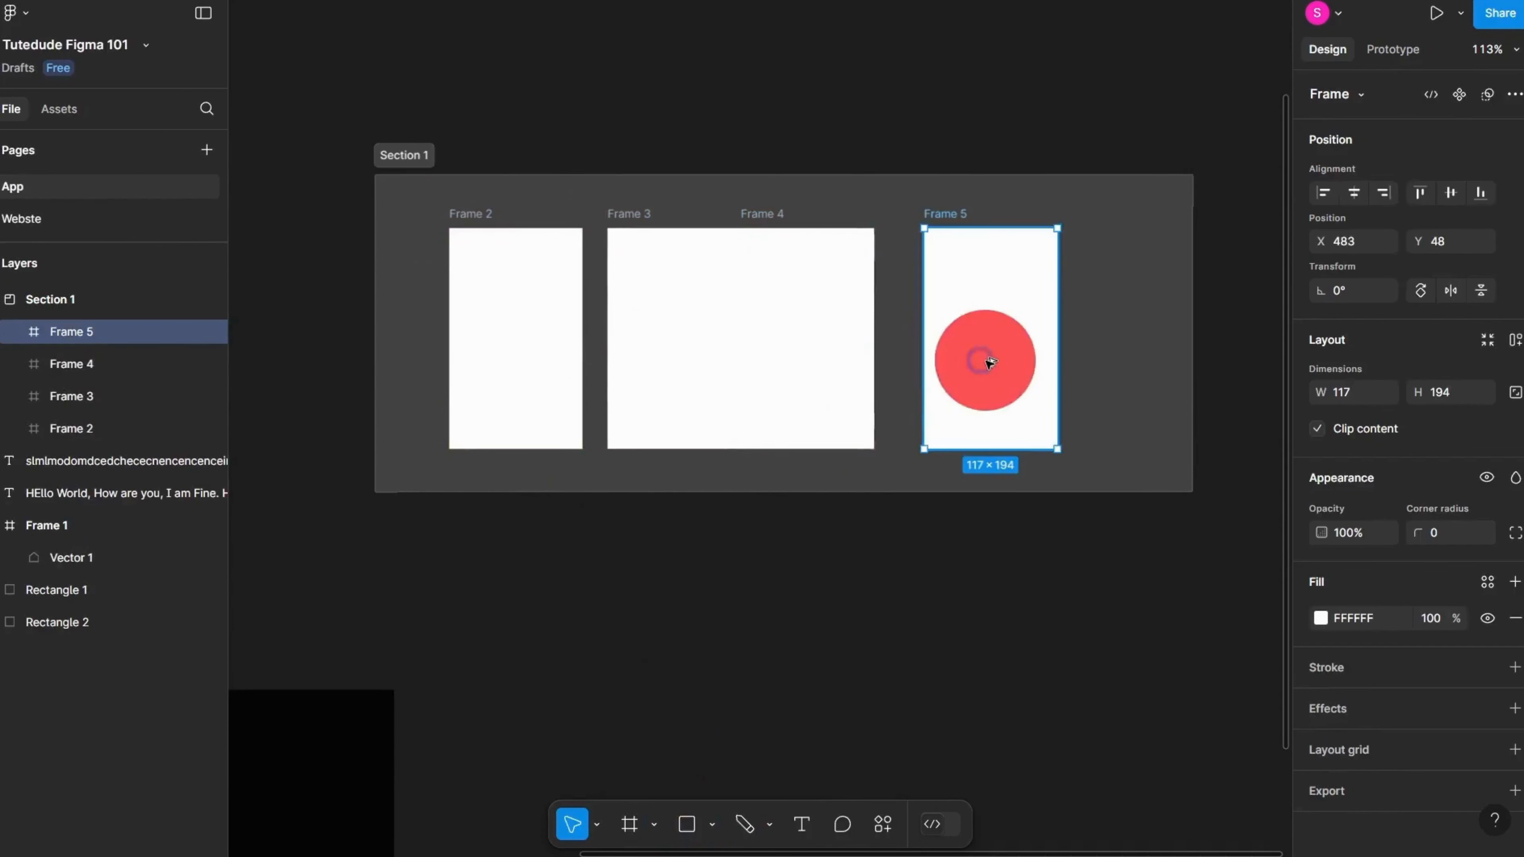
left_click_drag(803, 351, 835, 351)
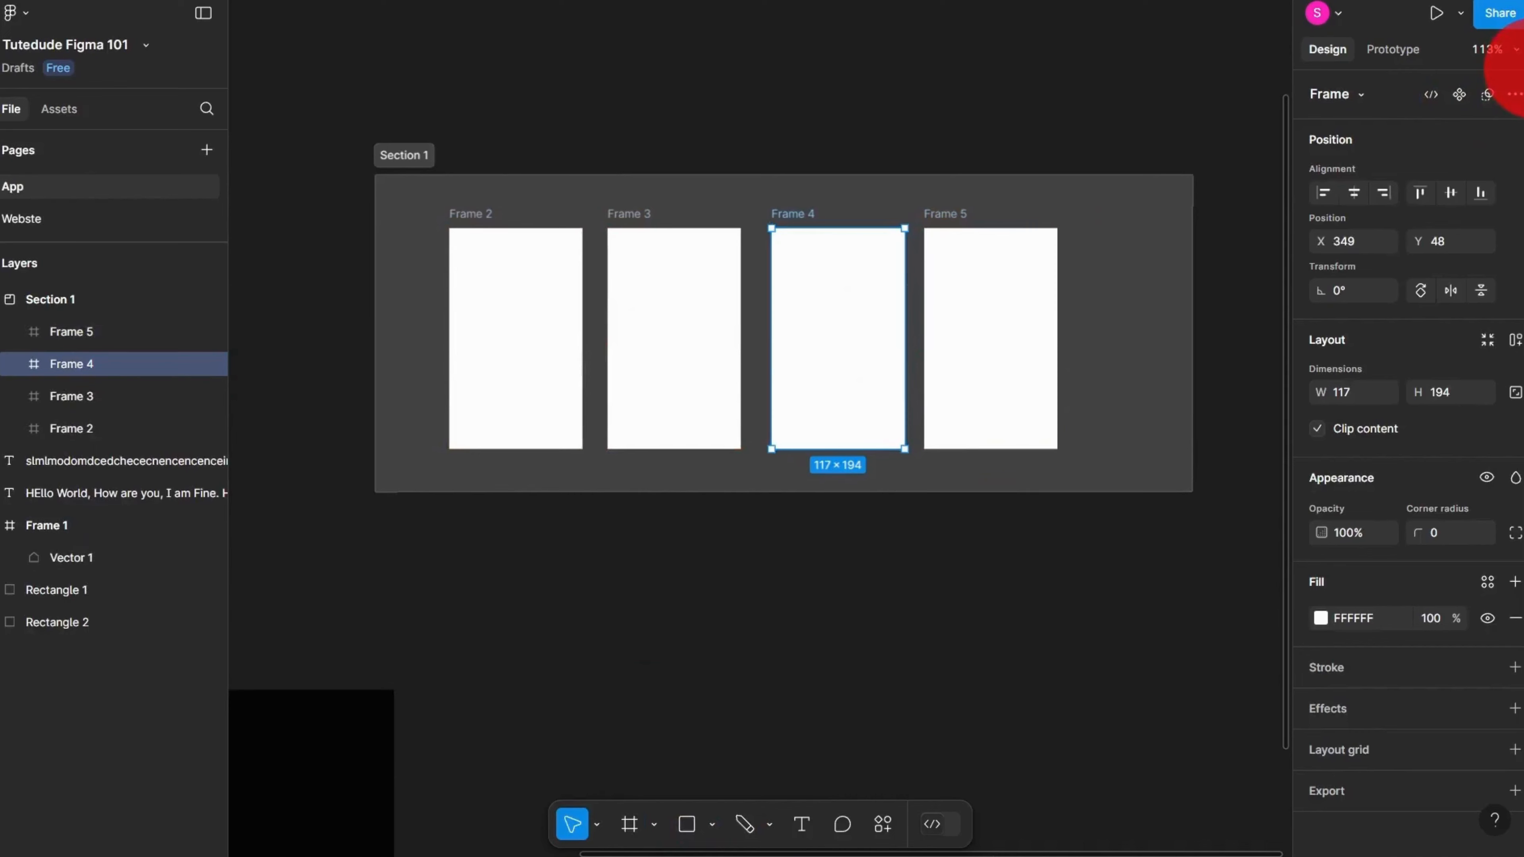
left_click(1515, 94)
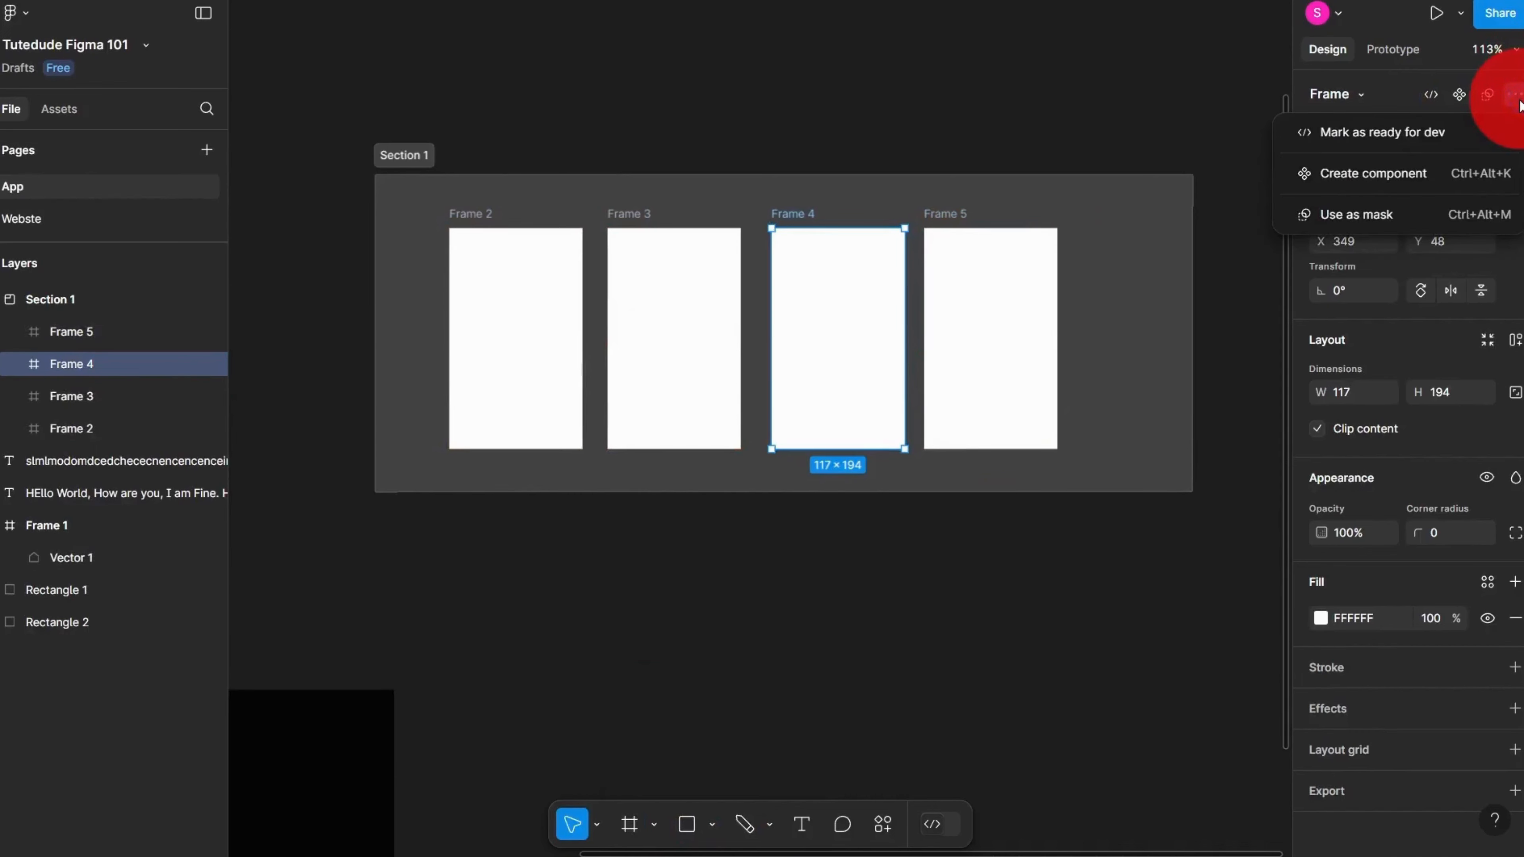
left_click(1223, 398)
left_click(1148, 360)
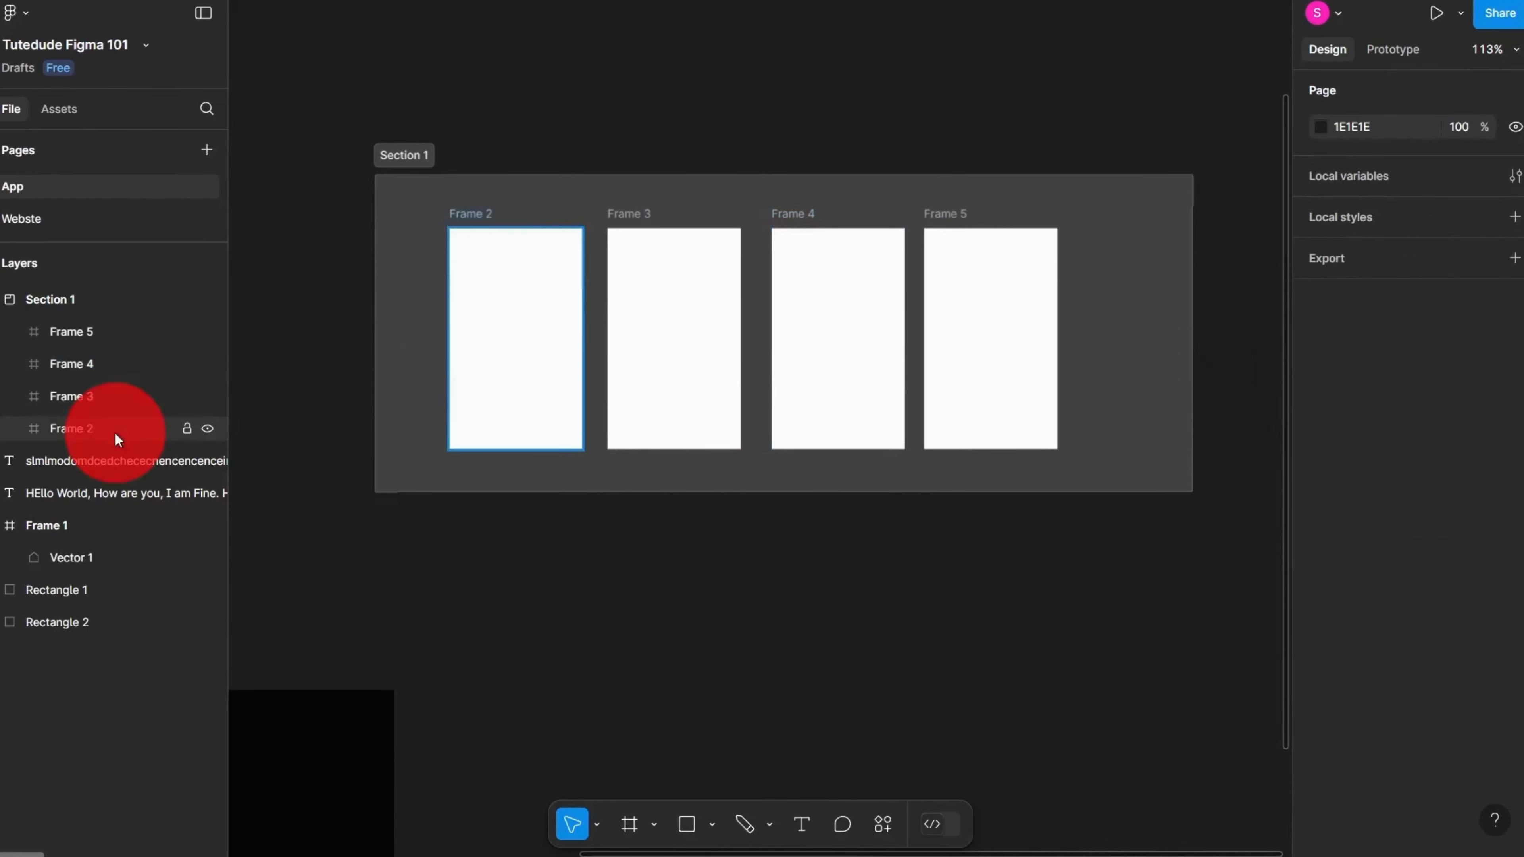
Step: Delete Section 1 together with its four frames
left_click(403, 157)
key("Delete")
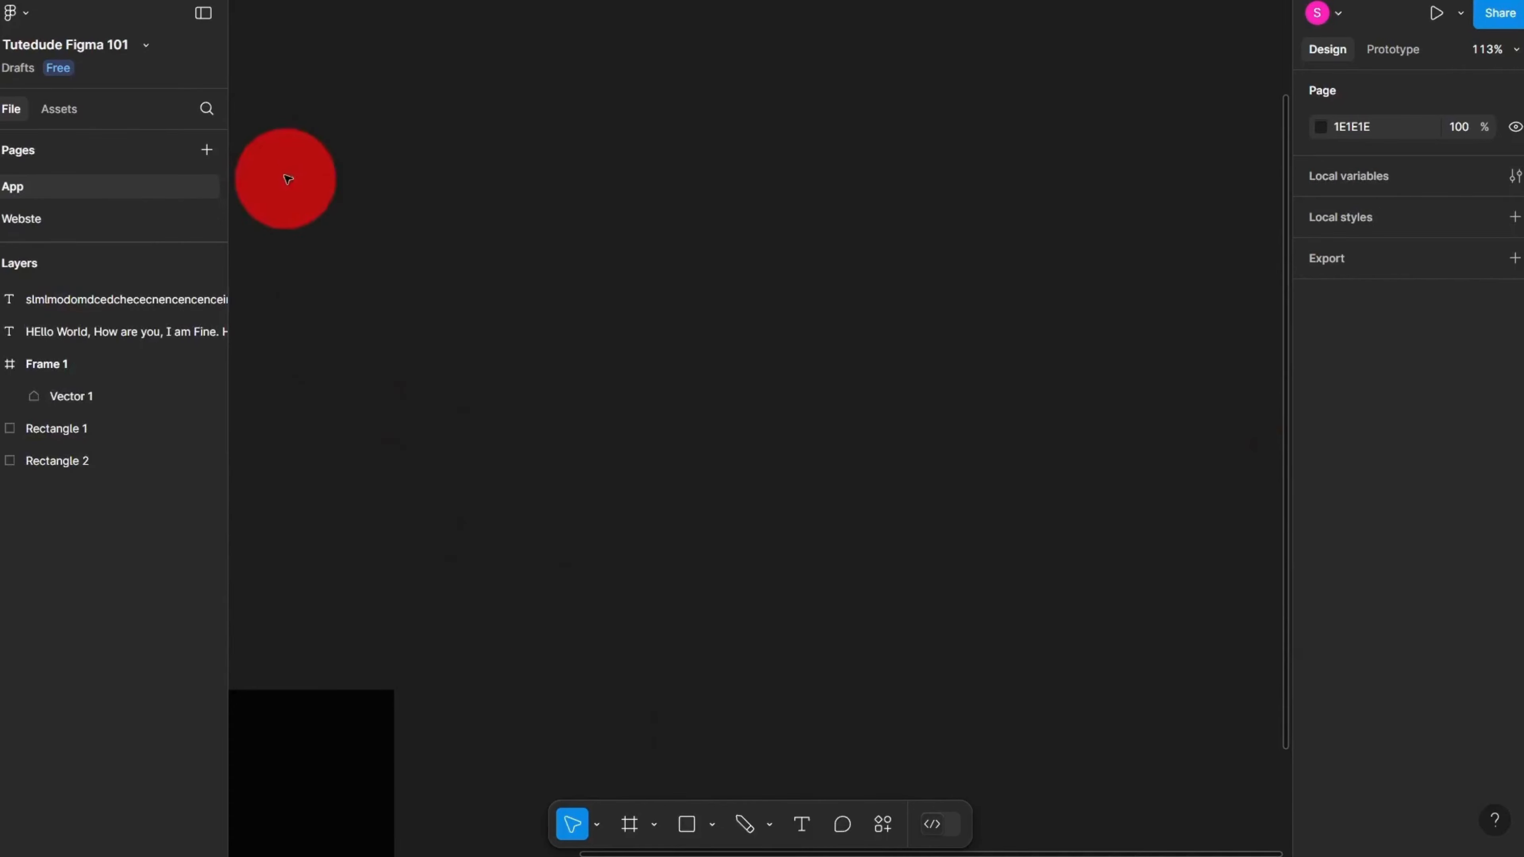
scroll(680, 257, "down", 3)
Step: Add the text "Ctl D or alt" on the empty canvas beside the sample text and black squares
scroll(644, 501, "up", 2)
left_click_drag(644, 506, 766, 665)
scroll(644, 613, "up", 2)
left_click(802, 825)
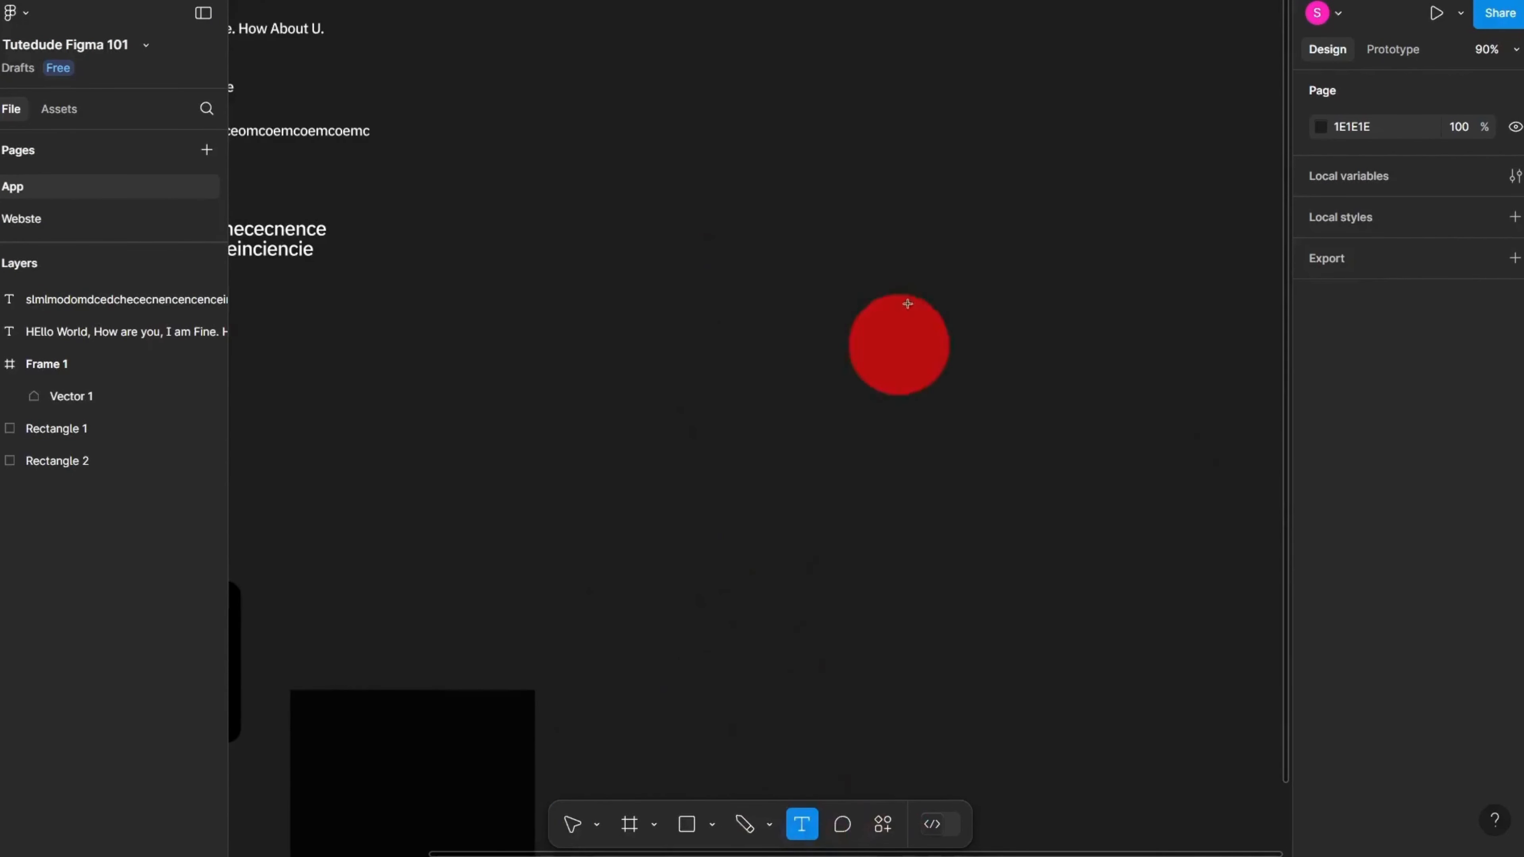
scroll(650, 337, "up", 2)
left_click(649, 337)
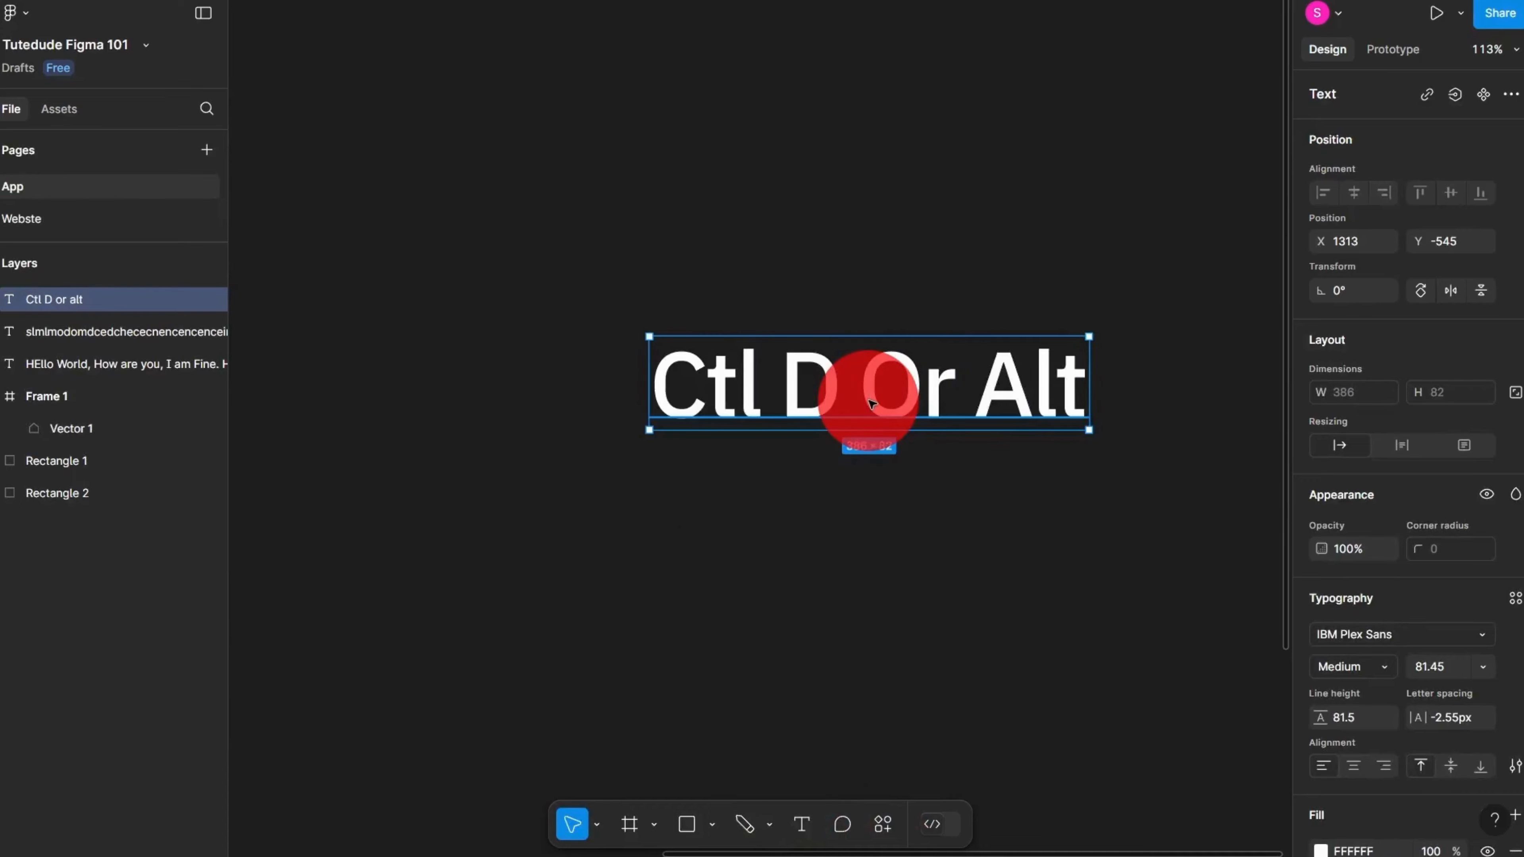
Step: Duplicate the text directly above the original and replace the copy's wording with "Shift"
left_click_drag(886, 407, 817, 222)
double_click(817, 222)
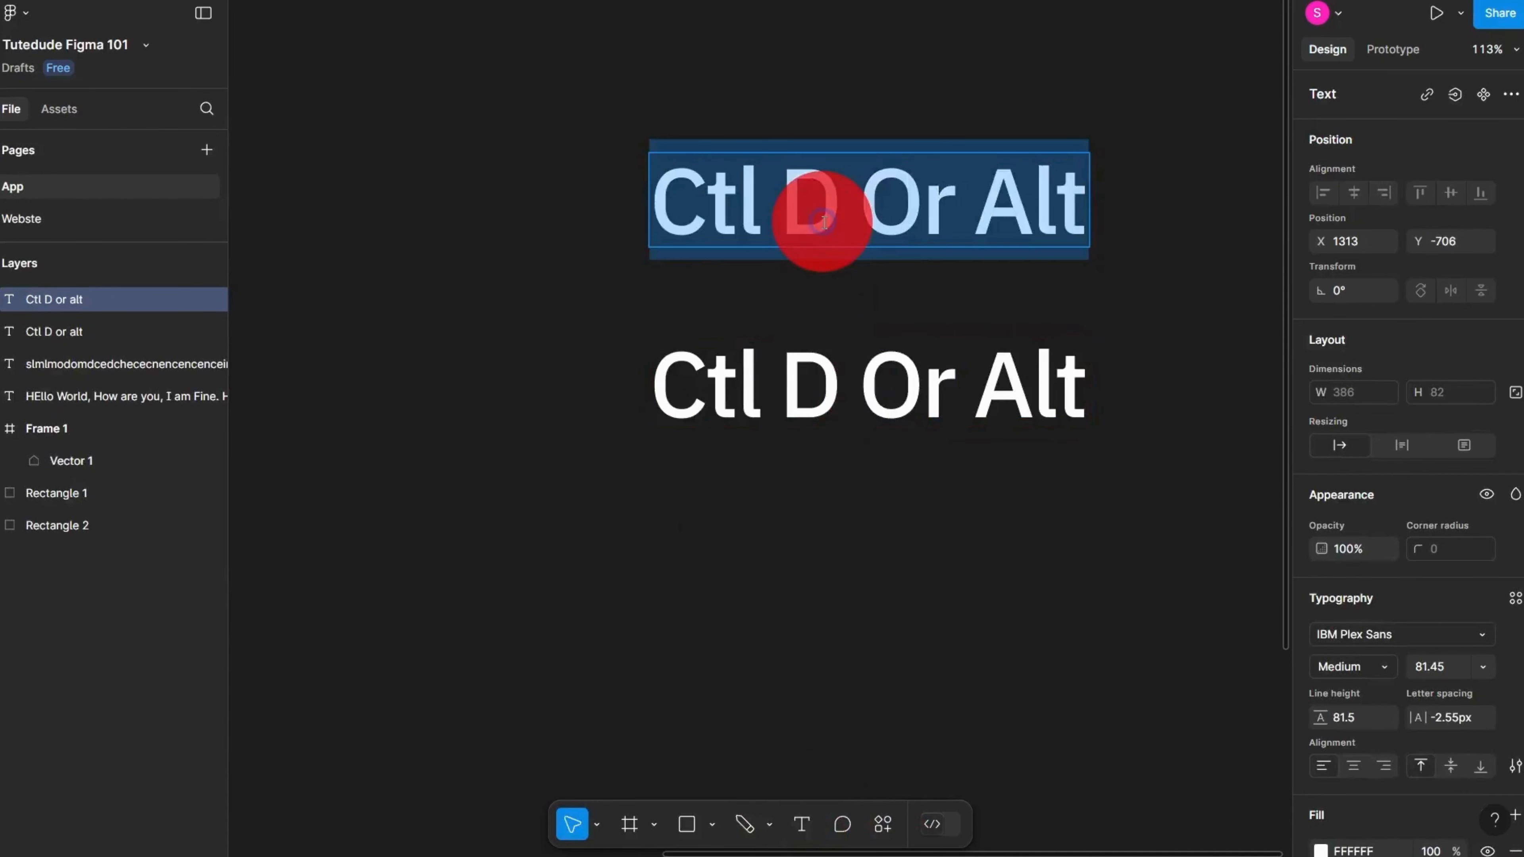
type("Shift")
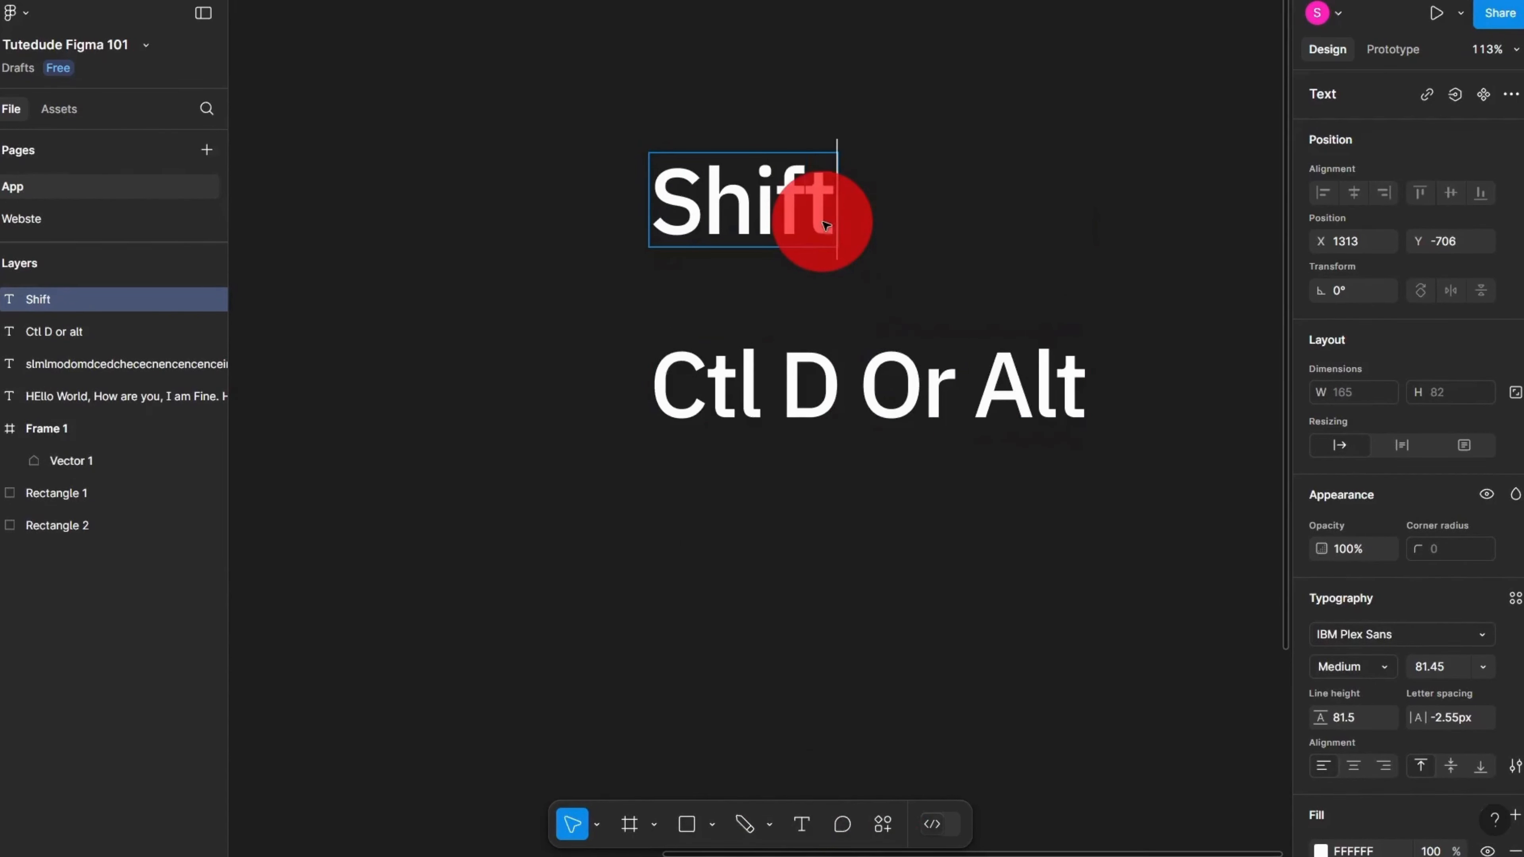
Step: Duplicate the "Shift" text directly below "Ctl D or alt" and replace the copy's wording with "Ctrl + S"
left_click_drag(750, 198, 782, 502)
double_click(791, 509)
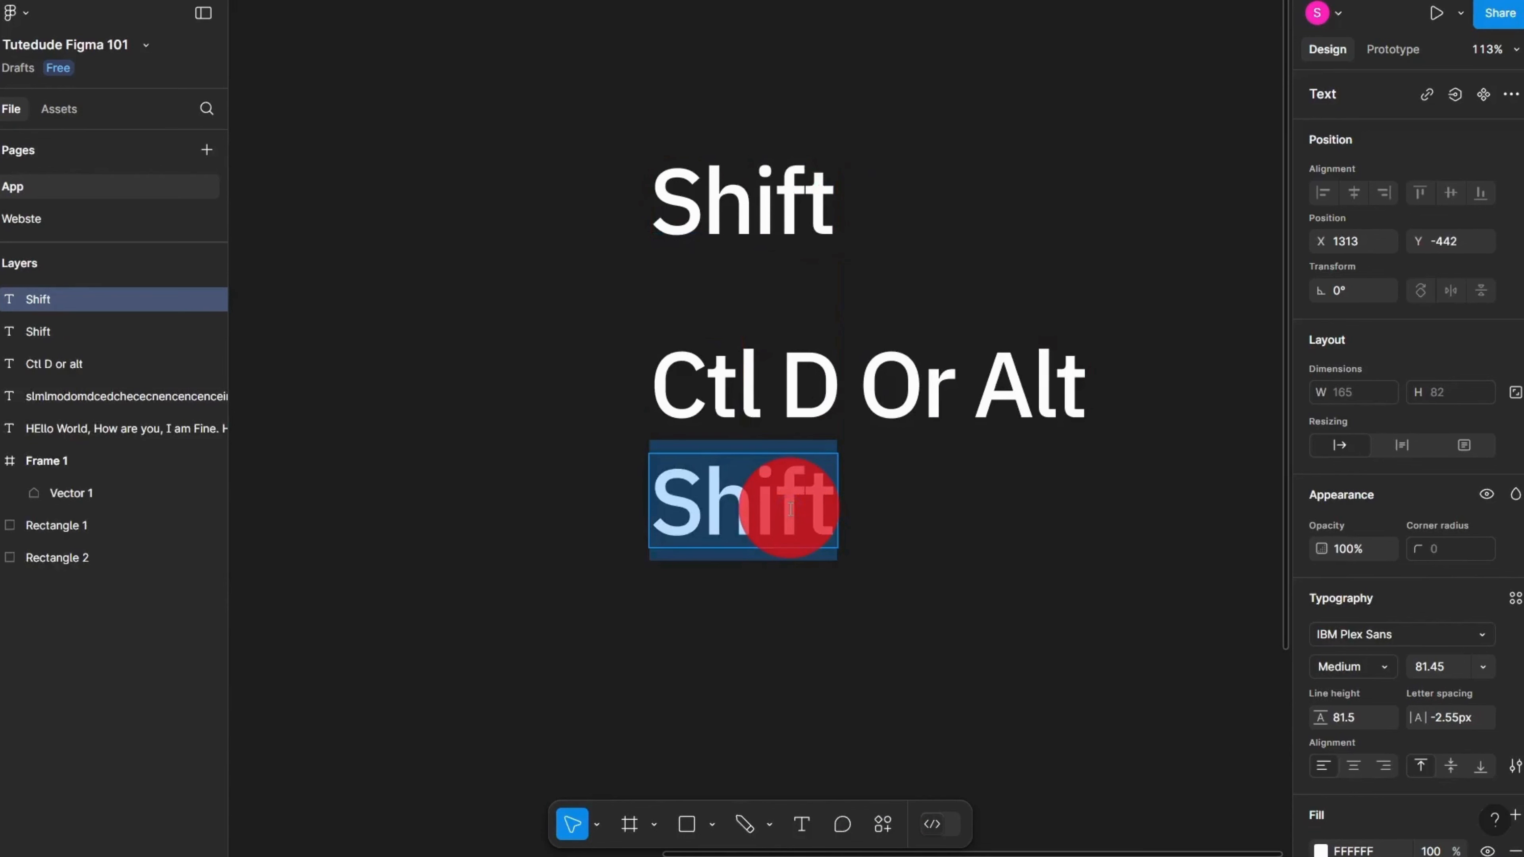
type("Ctrl + S")
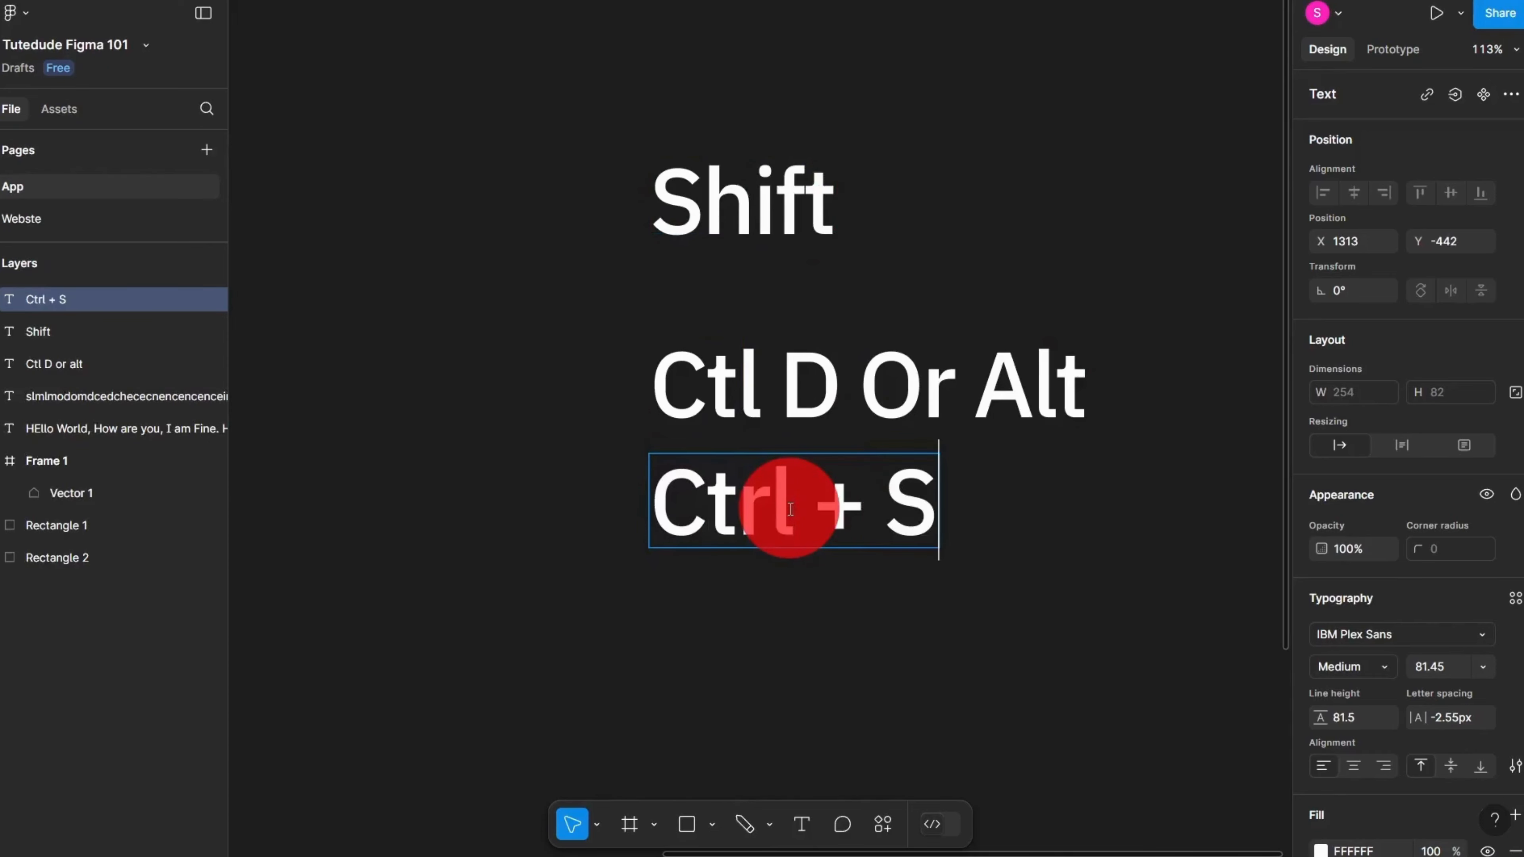
Step: Wrap the small rounded frame and the black squares in a section of 703 × 587
left_click(615, 390)
scroll(616, 390, "down", 3)
left_click_drag(616, 390, 997, 436)
left_click_drag(967, 694, 491, 467)
scroll(853, 674, "up", 1)
key("ctrl+s")
scroll(855, 673, "up", 3)
left_click_drag(845, 630, 797, 626)
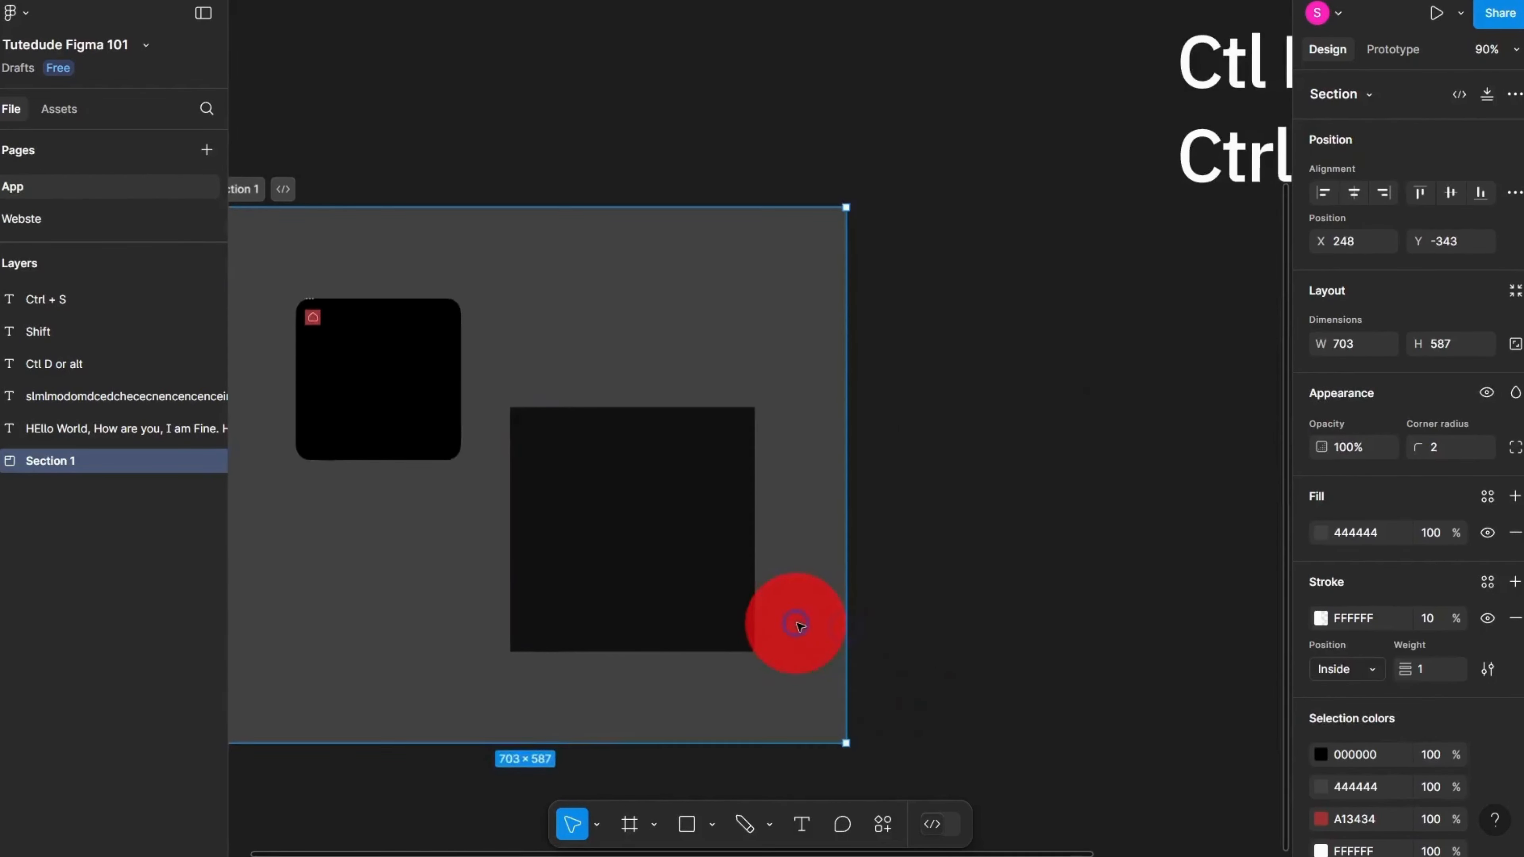
Step: Undo the section around the frame and black squares and clear the selection
key("ctrl+z")
scroll(1137, 540, "down", 4)
left_click_drag(1137, 540, 773, 559)
key("ctrl+z")
scroll(822, 504, "up", 4)
left_click_drag(1031, 423, 919, 425)
left_click(919, 424)
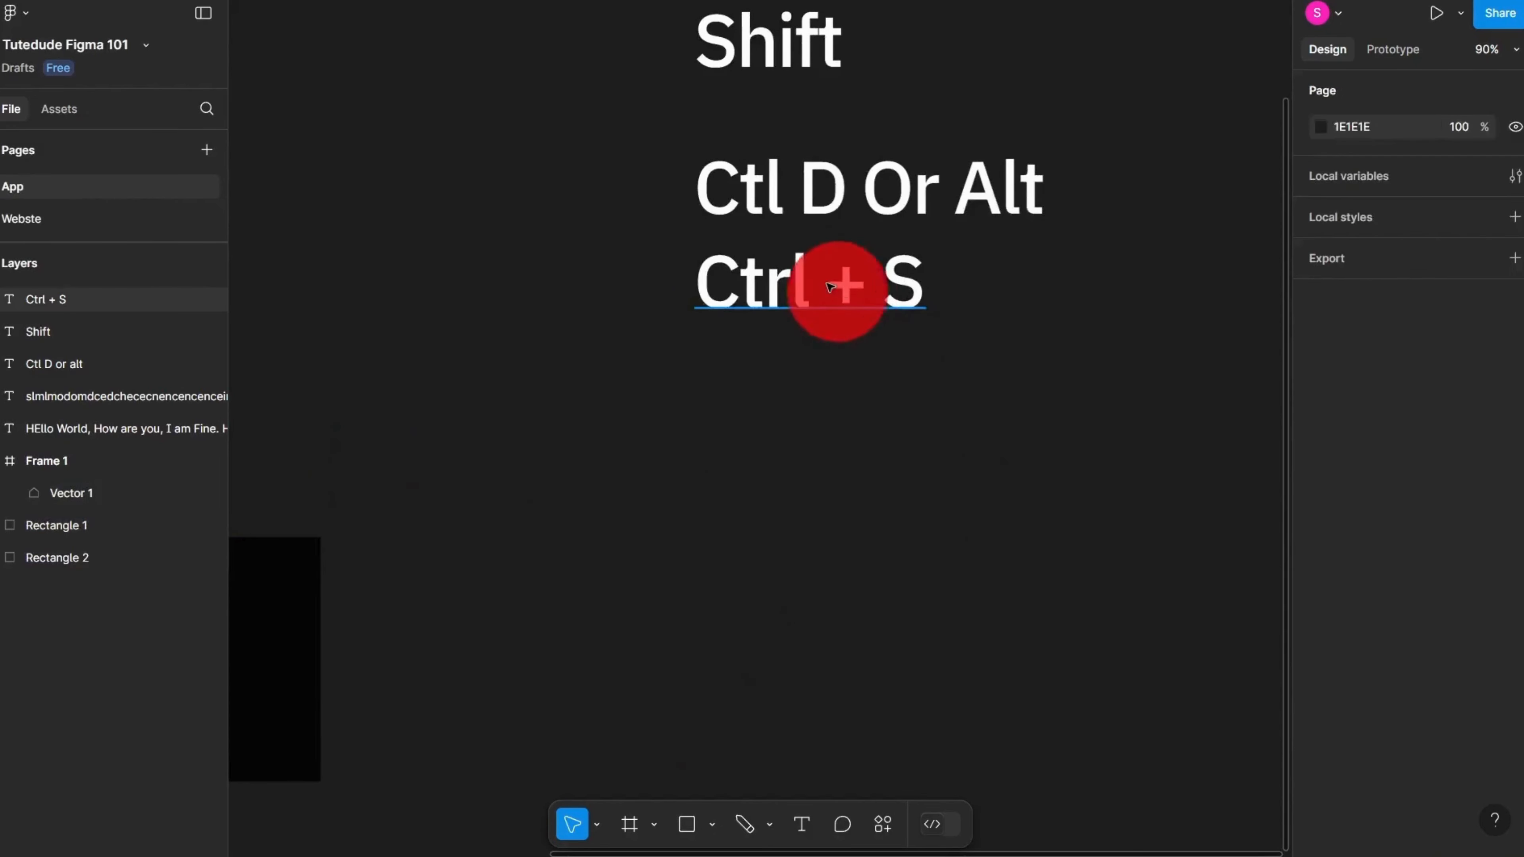
Step: Duplicate the "Ctrl + S" text below the original and replace the copy's wording with "Ctlr + \"
left_click_drag(828, 287, 835, 433)
double_click(837, 434)
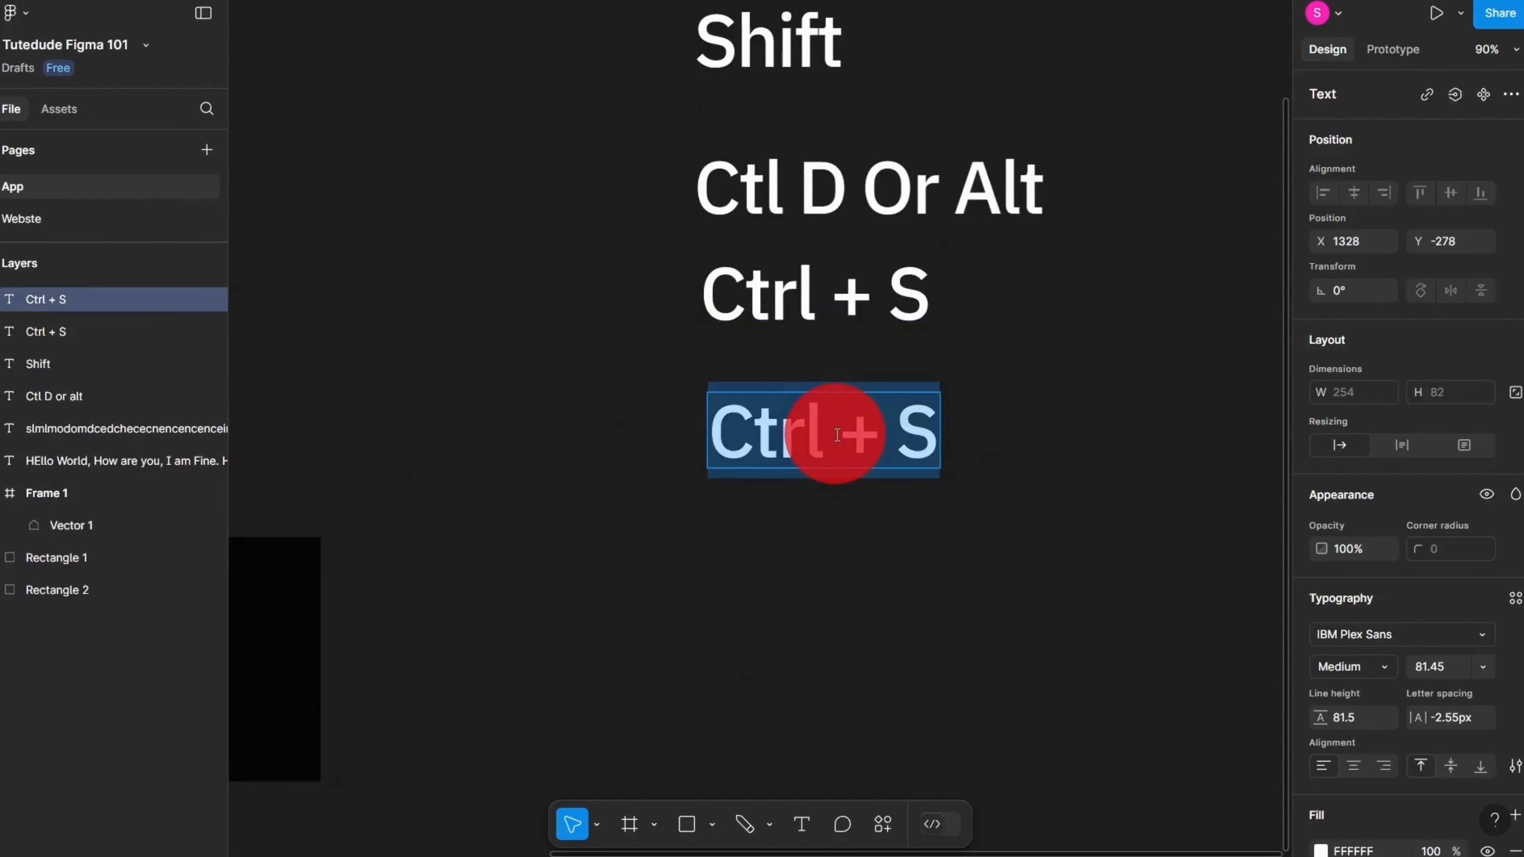
key("BackSpace")
key("ctrl+z")
type("X")
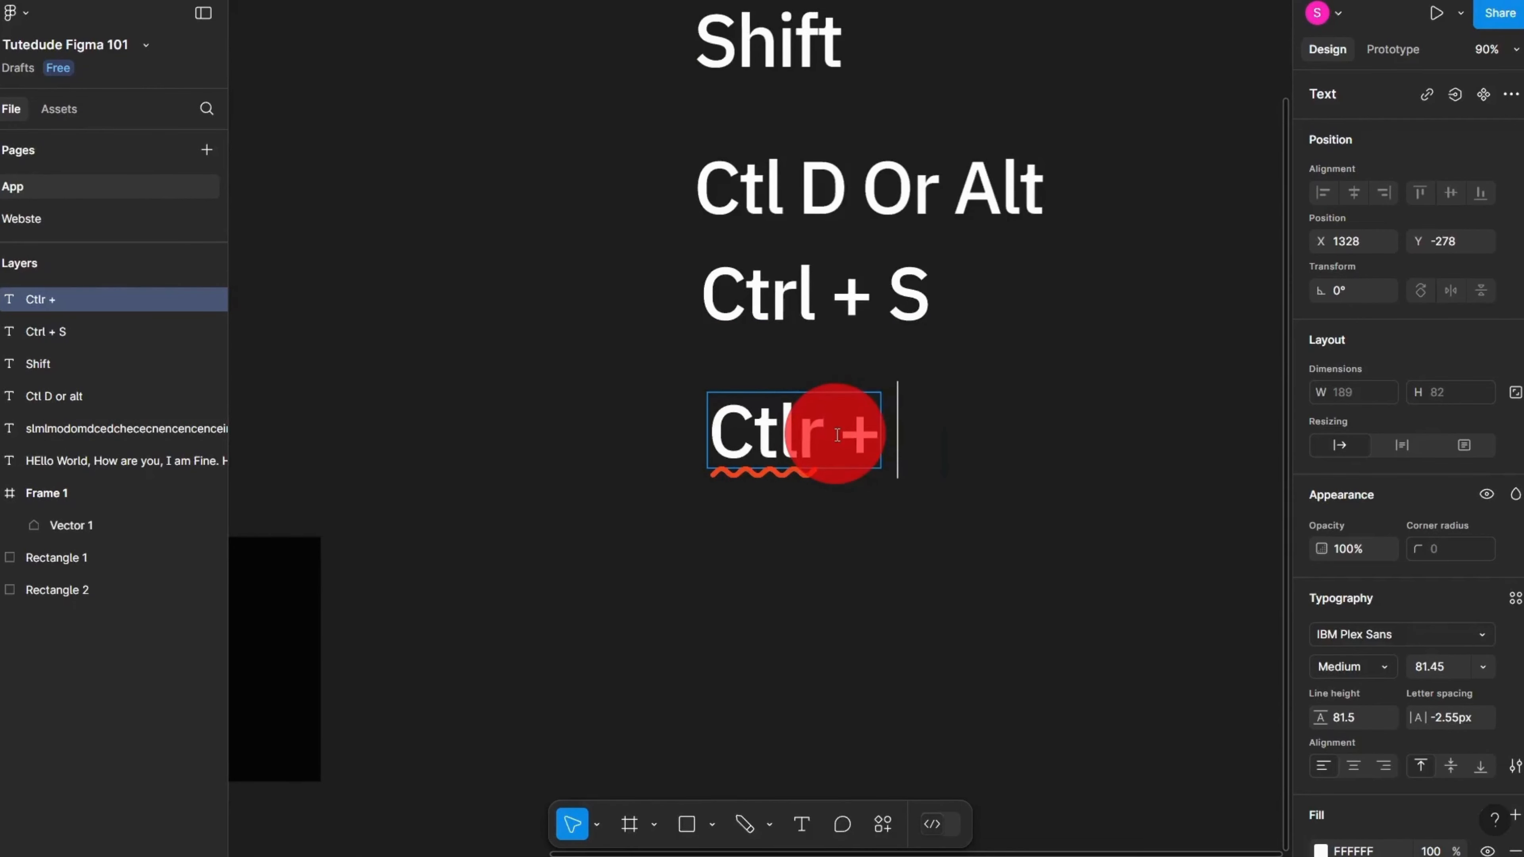
left_click(920, 567)
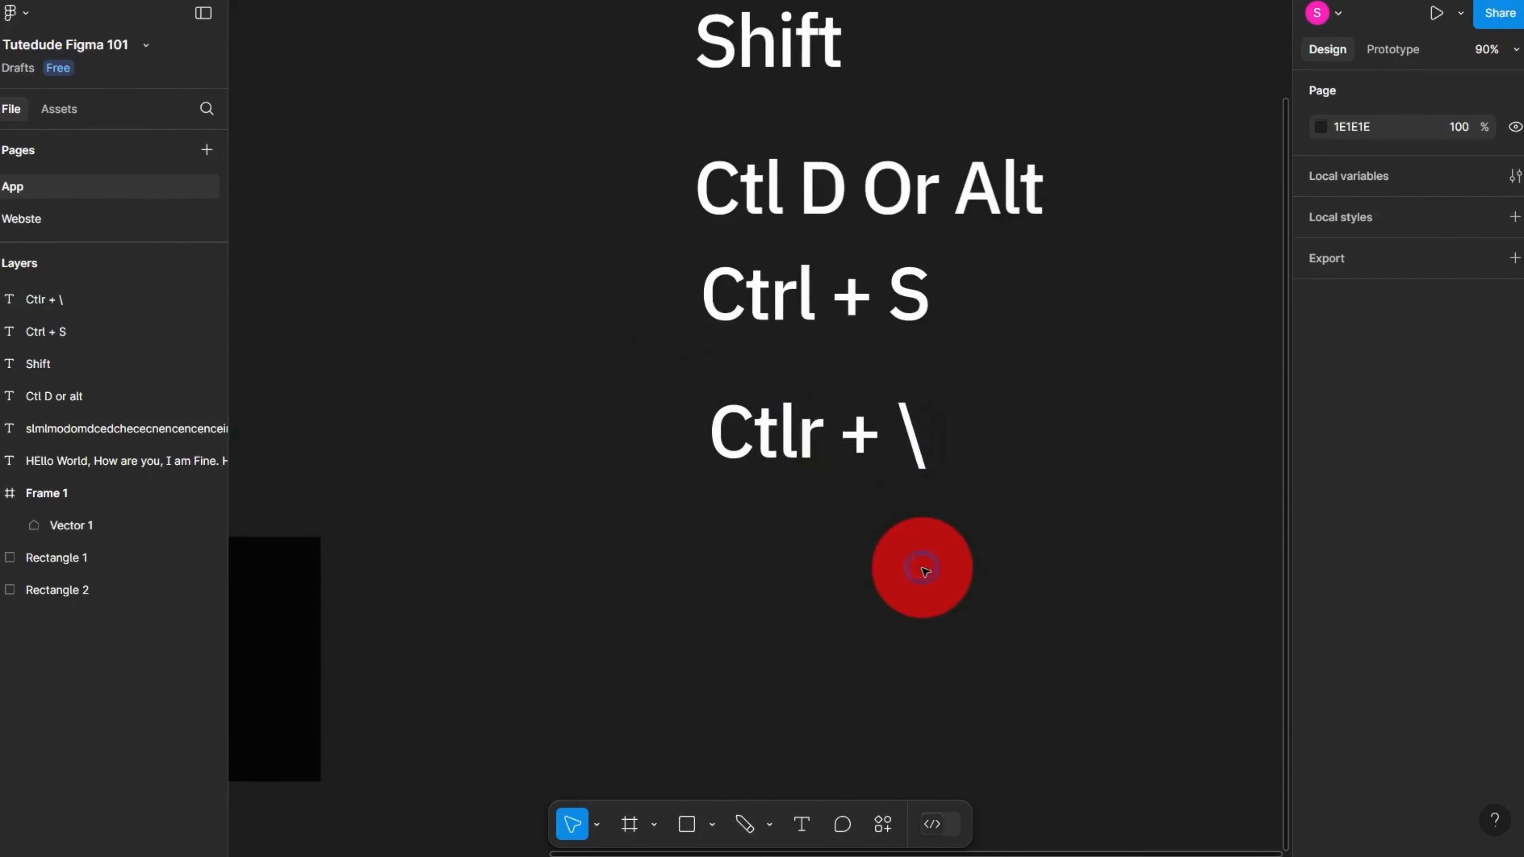
Step: Hide the interface panels and toolbar so that only the canvas is shown
left_click_drag(921, 568, 860, 550)
key("ctrl+backslash")
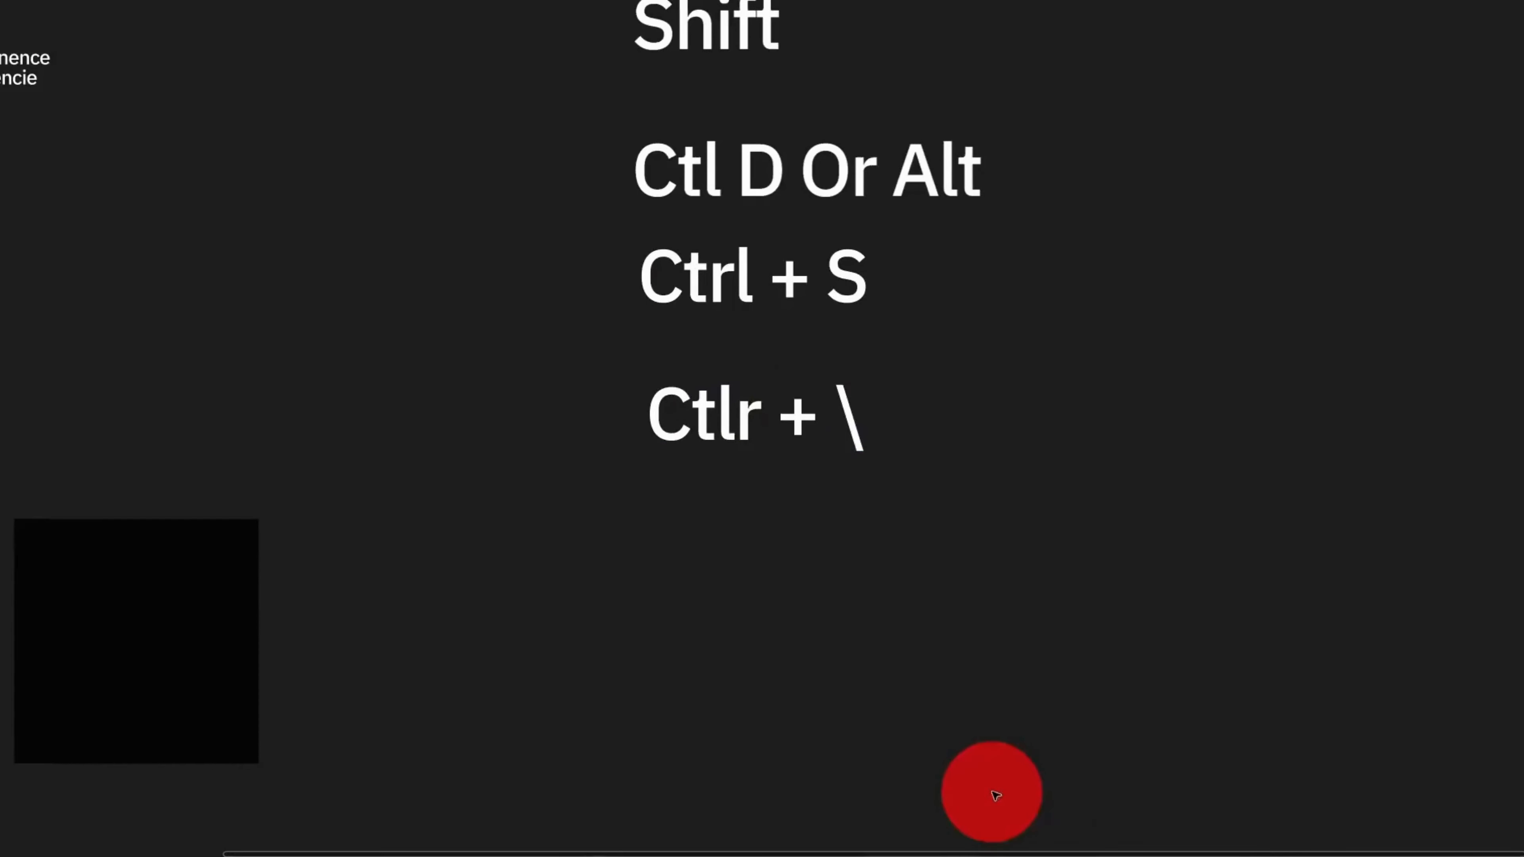
scroll(953, 655, "down", 5)
left_click_drag(949, 656, 904, 577)
scroll(624, 467, "up", 3)
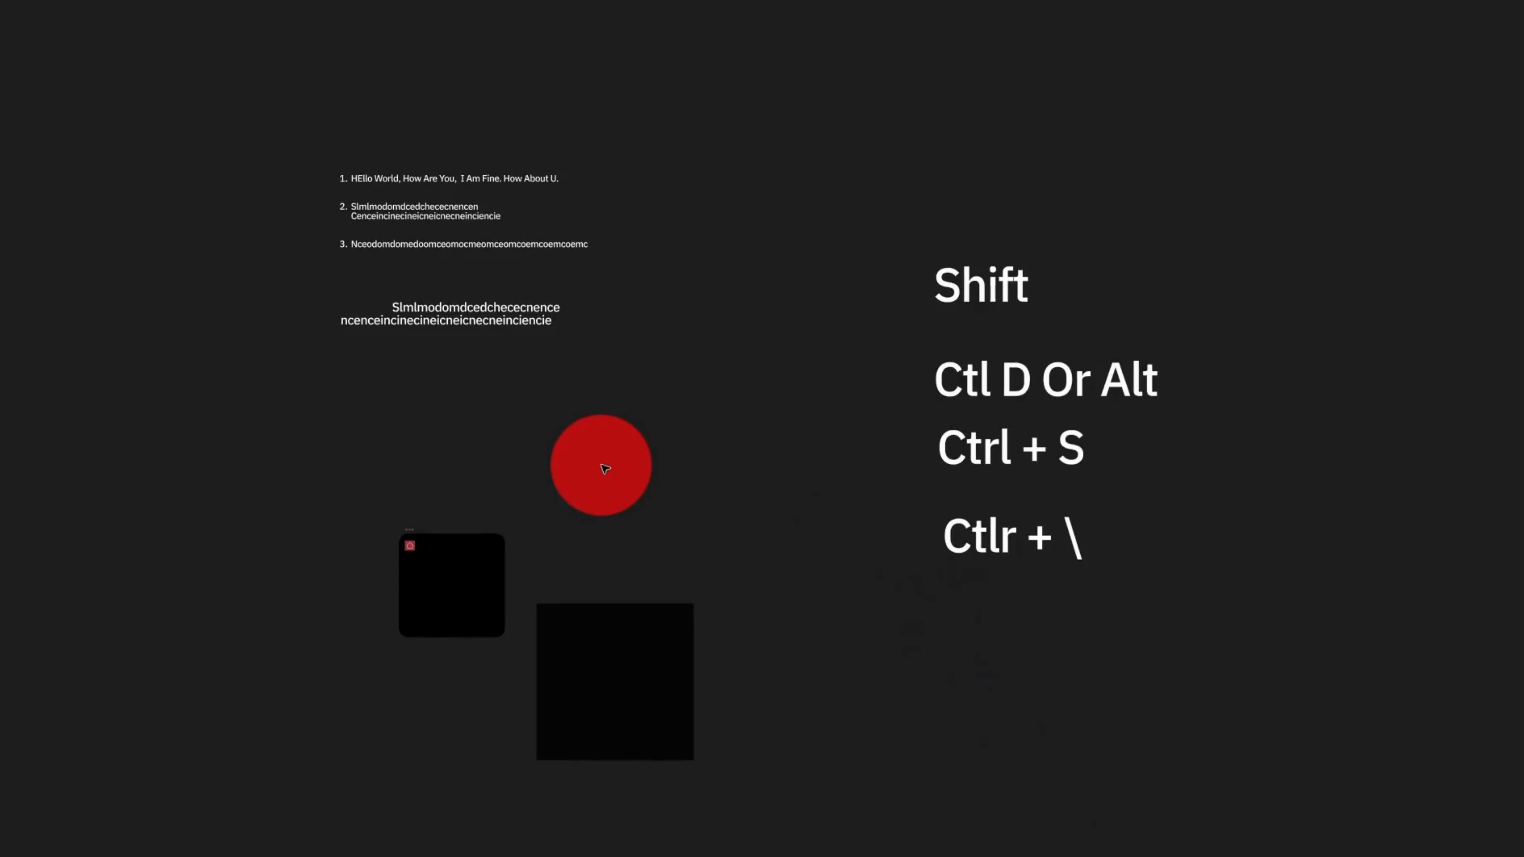
scroll(572, 514, "up", 4)
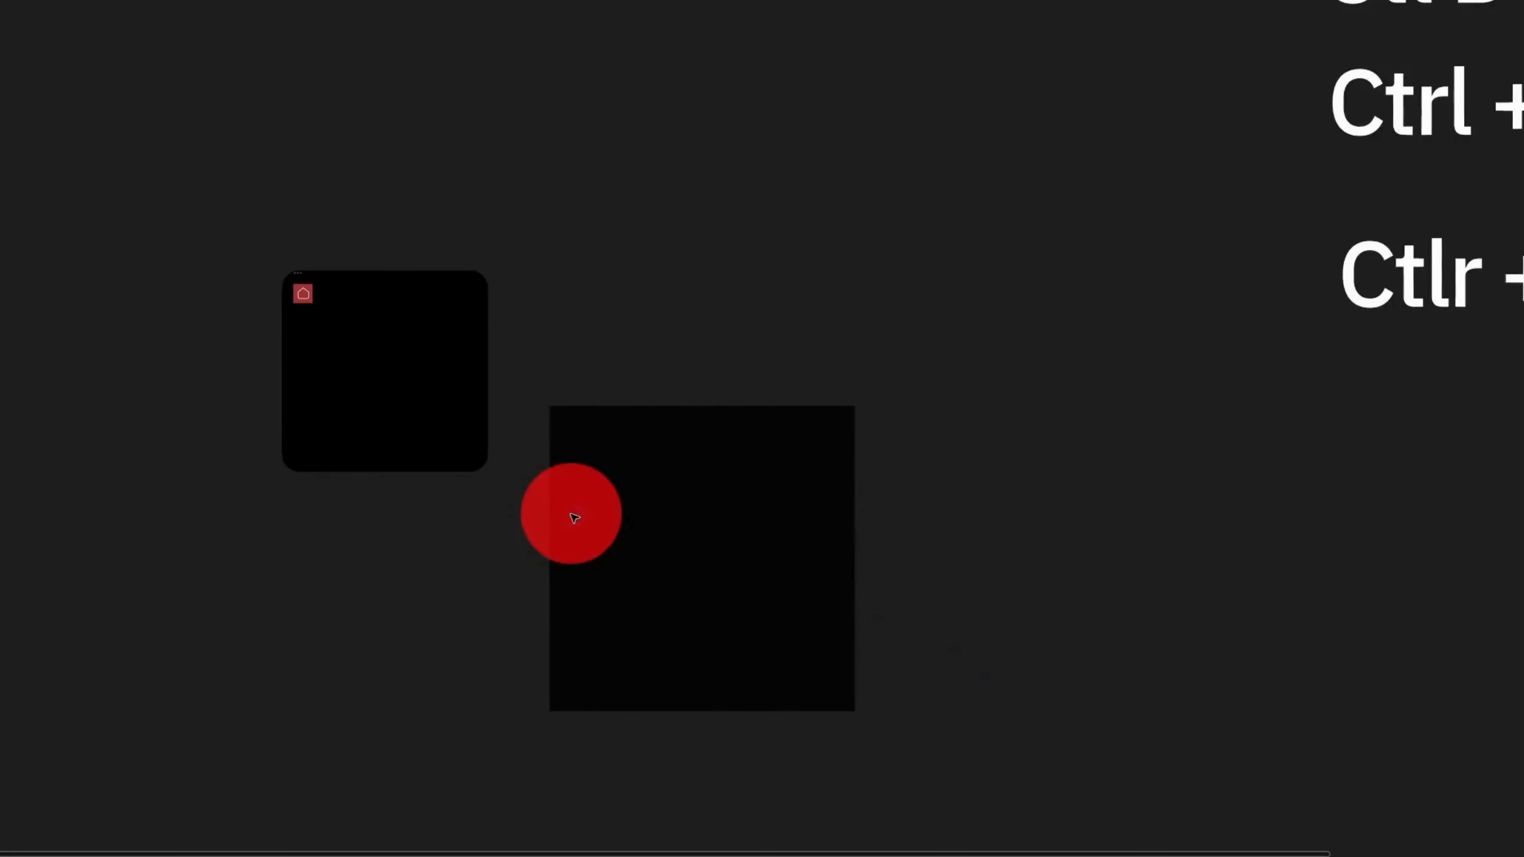
Step: Move the large black square upward so it sits roughly level beside the small rounded frame
left_click_drag(626, 517, 634, 382)
left_click_drag(698, 341, 676, 412)
scroll(607, 320, "down", 2)
scroll(769, 409, "up", 1)
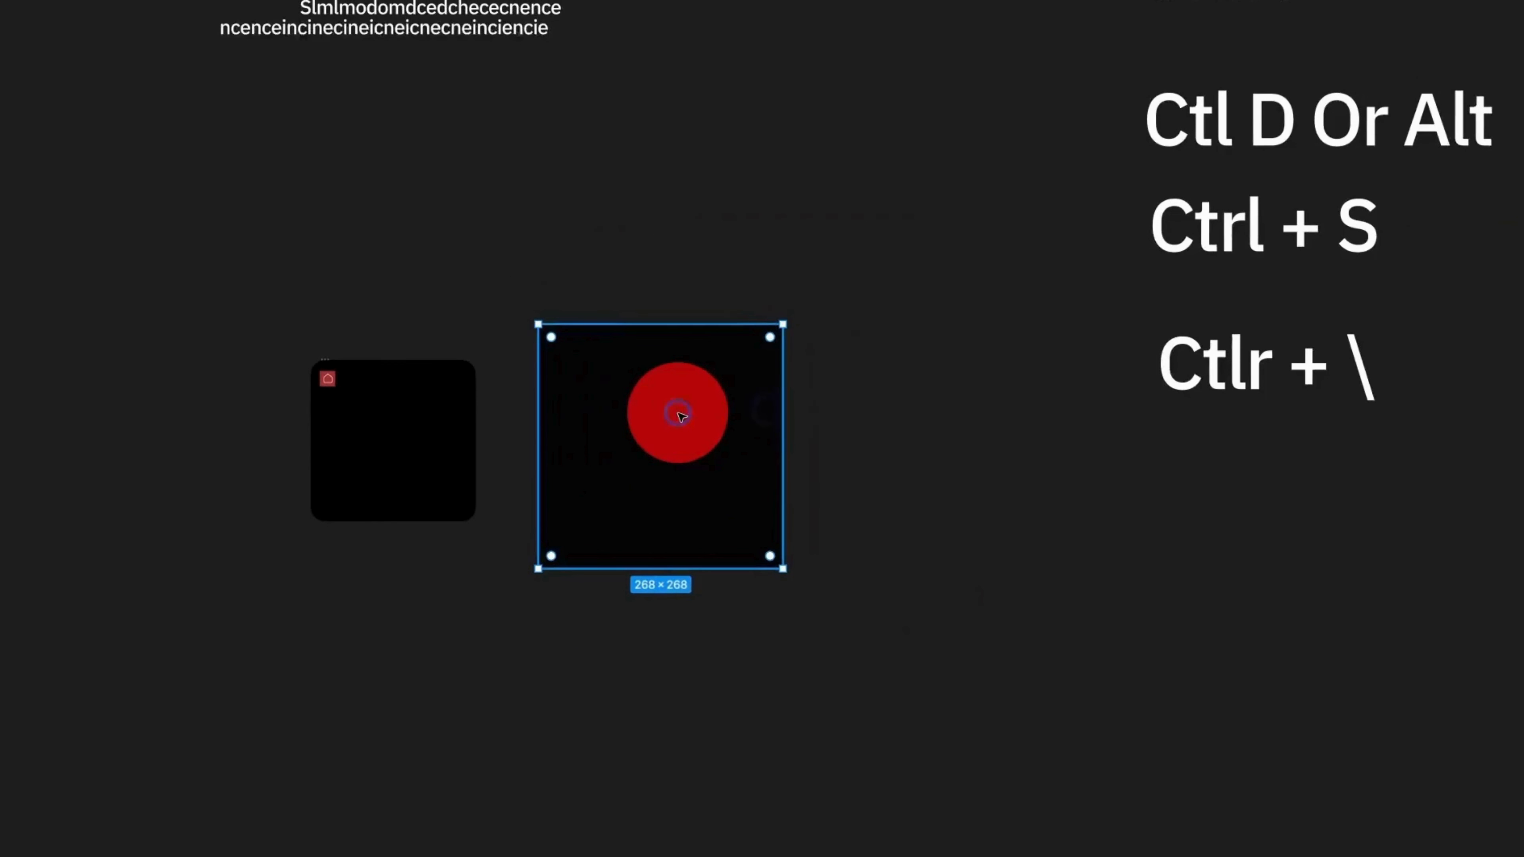
left_click_drag(792, 454, 767, 507)
scroll(766, 507, "down", 2)
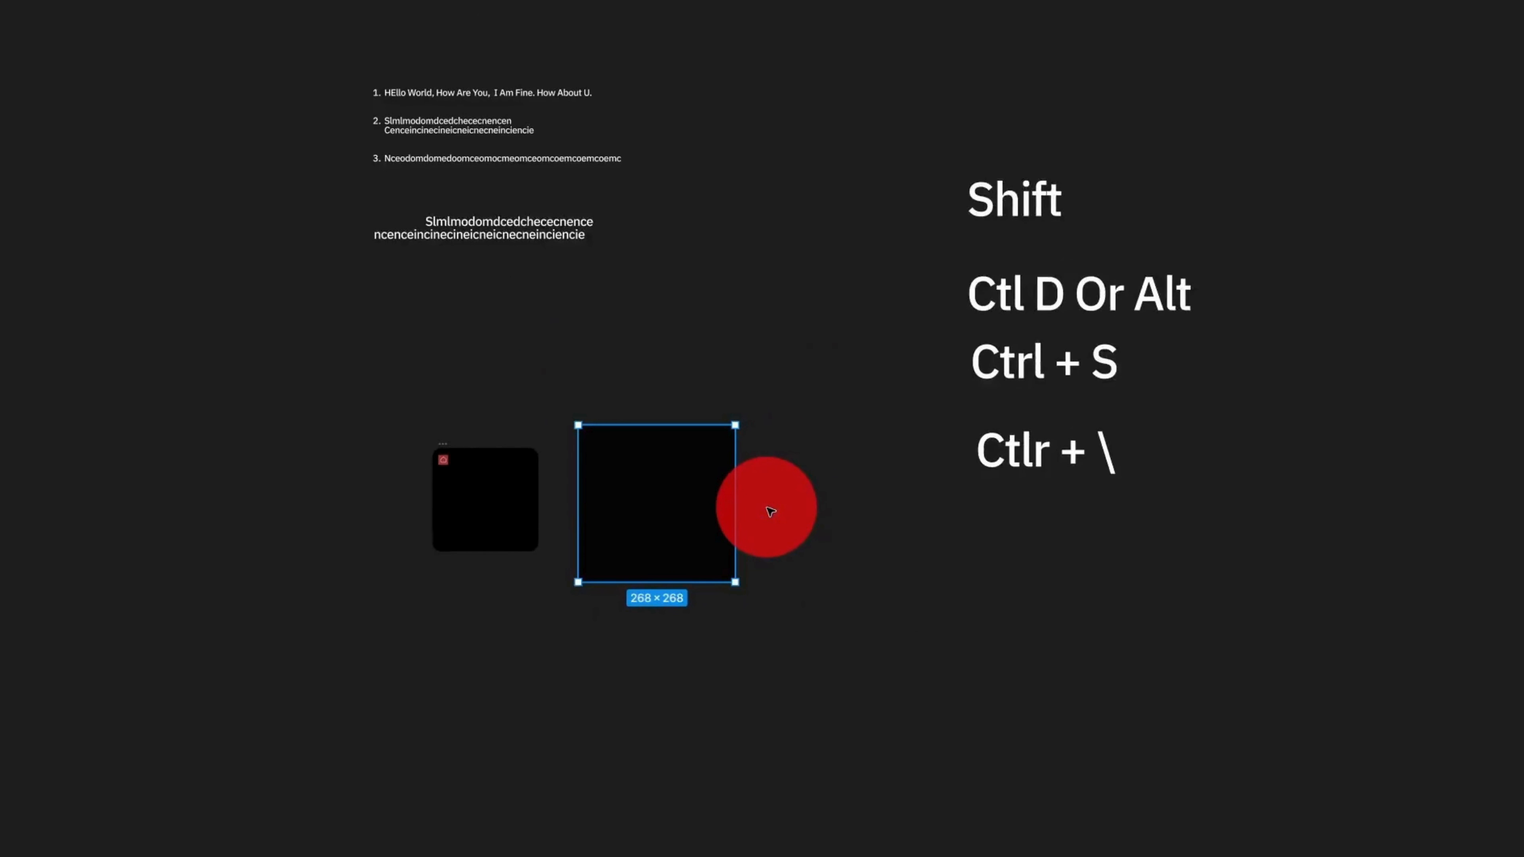
Step: Bring back the interface panels and clear the selection of the four shortcut texts
scroll(1021, 528, "down", 2)
left_click_drag(1140, 589, 827, 265)
scroll(917, 471, "up", 1)
scroll(917, 472, "up", 1)
key("ctrl+backslash")
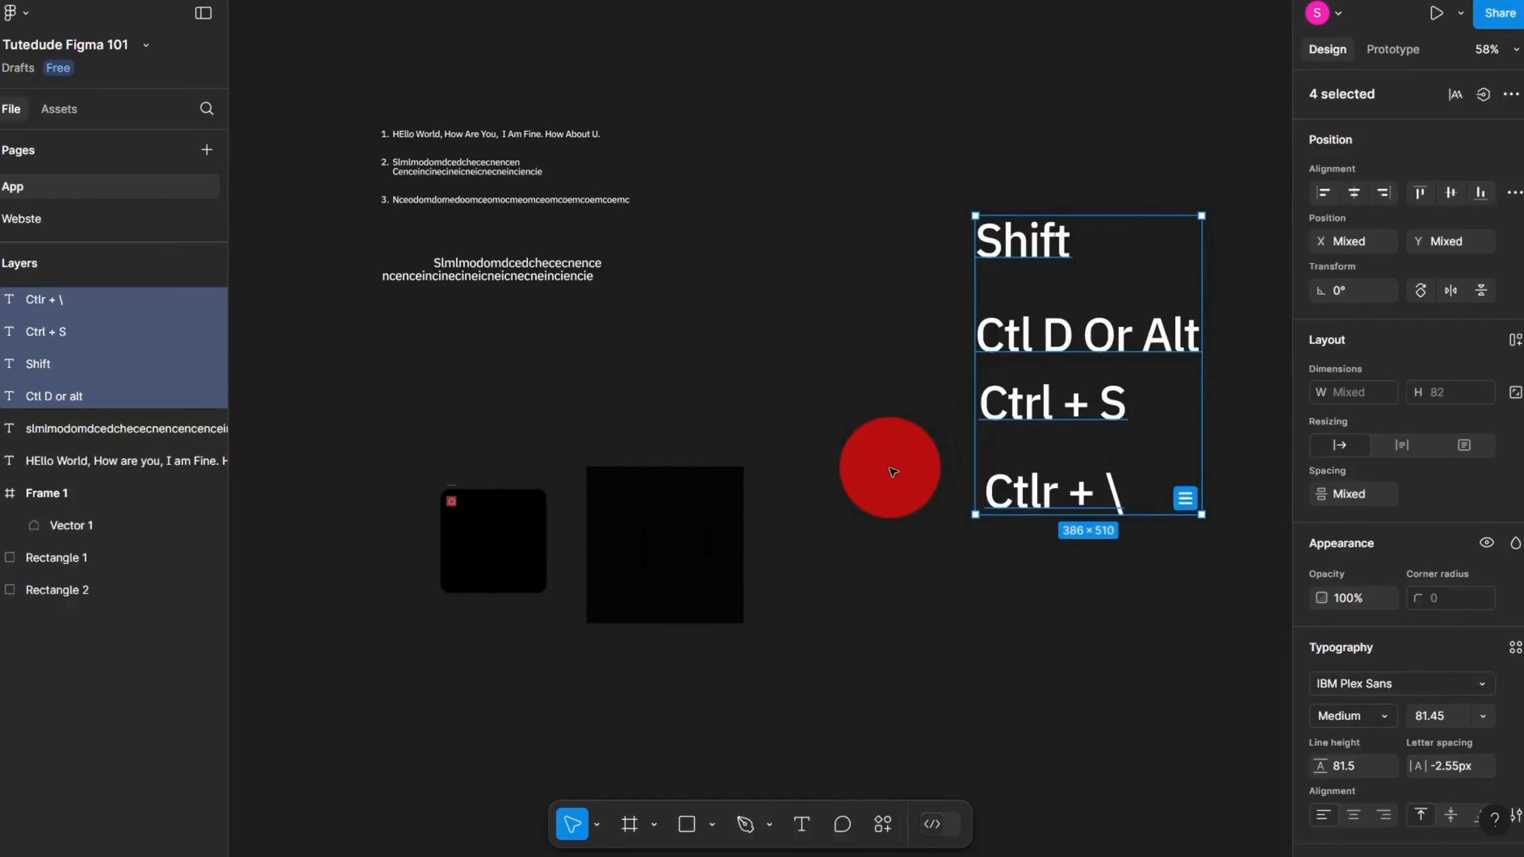
scroll(891, 470, "up", 2)
left_click_drag(891, 469, 766, 439)
left_click(766, 439)
scroll(732, 473, "down", 3)
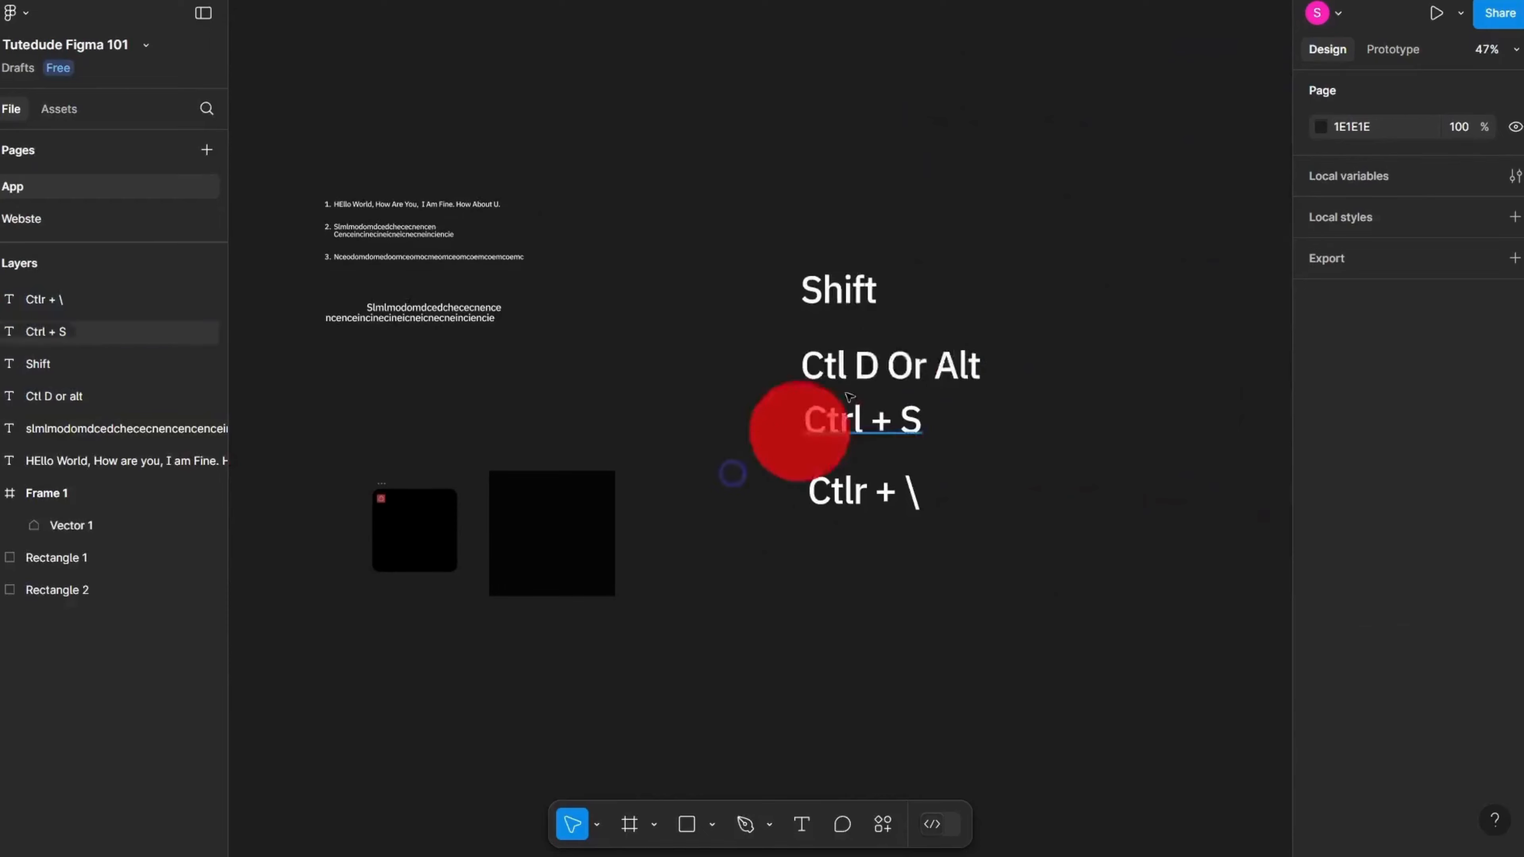
left_click_drag(910, 352, 779, 308)
key("ctrl+z")
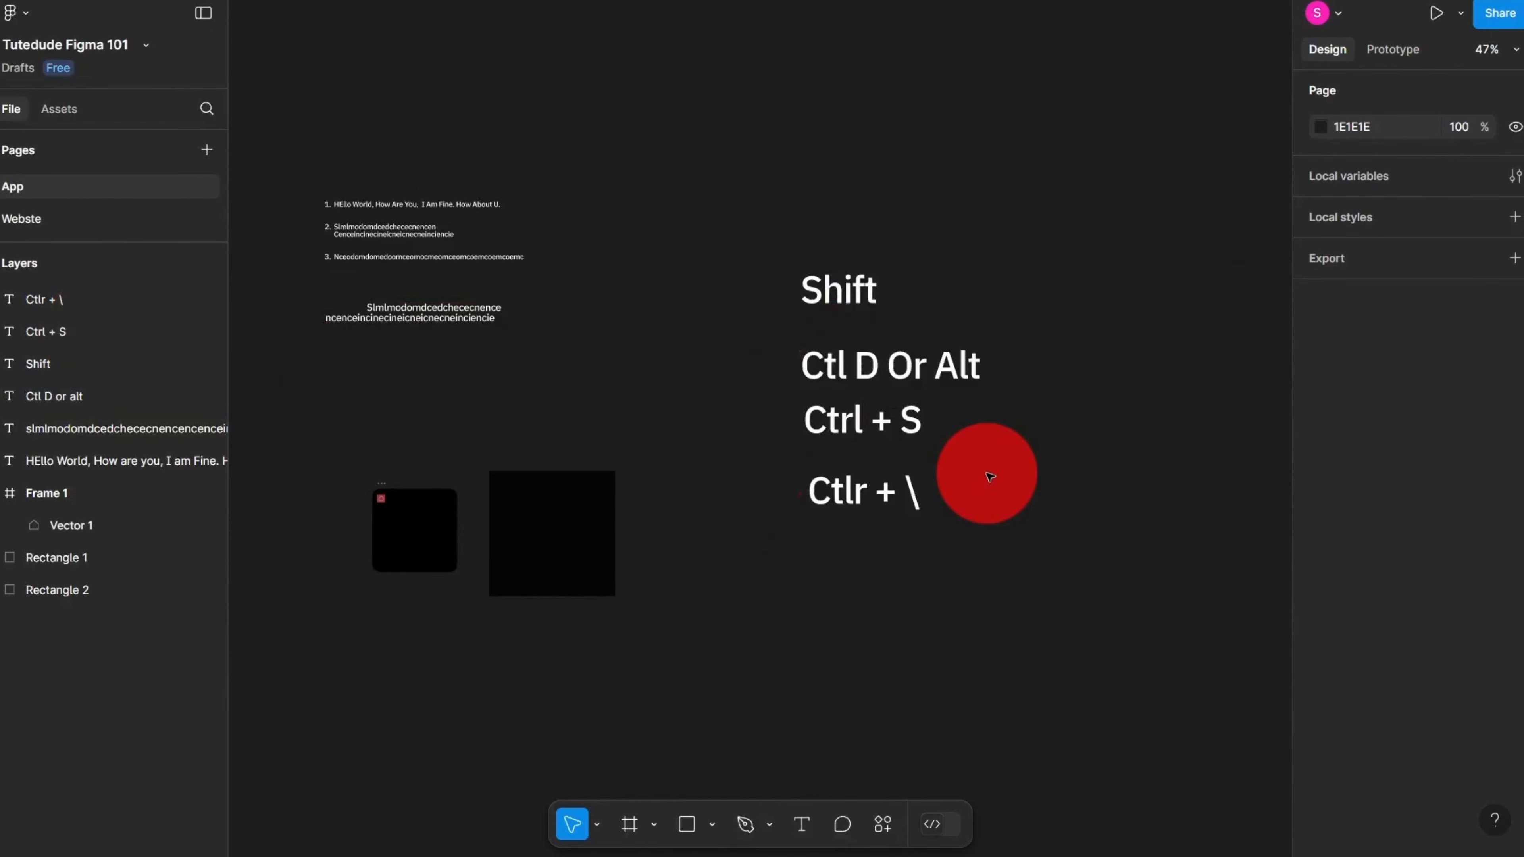
scroll(987, 477, "up", 5)
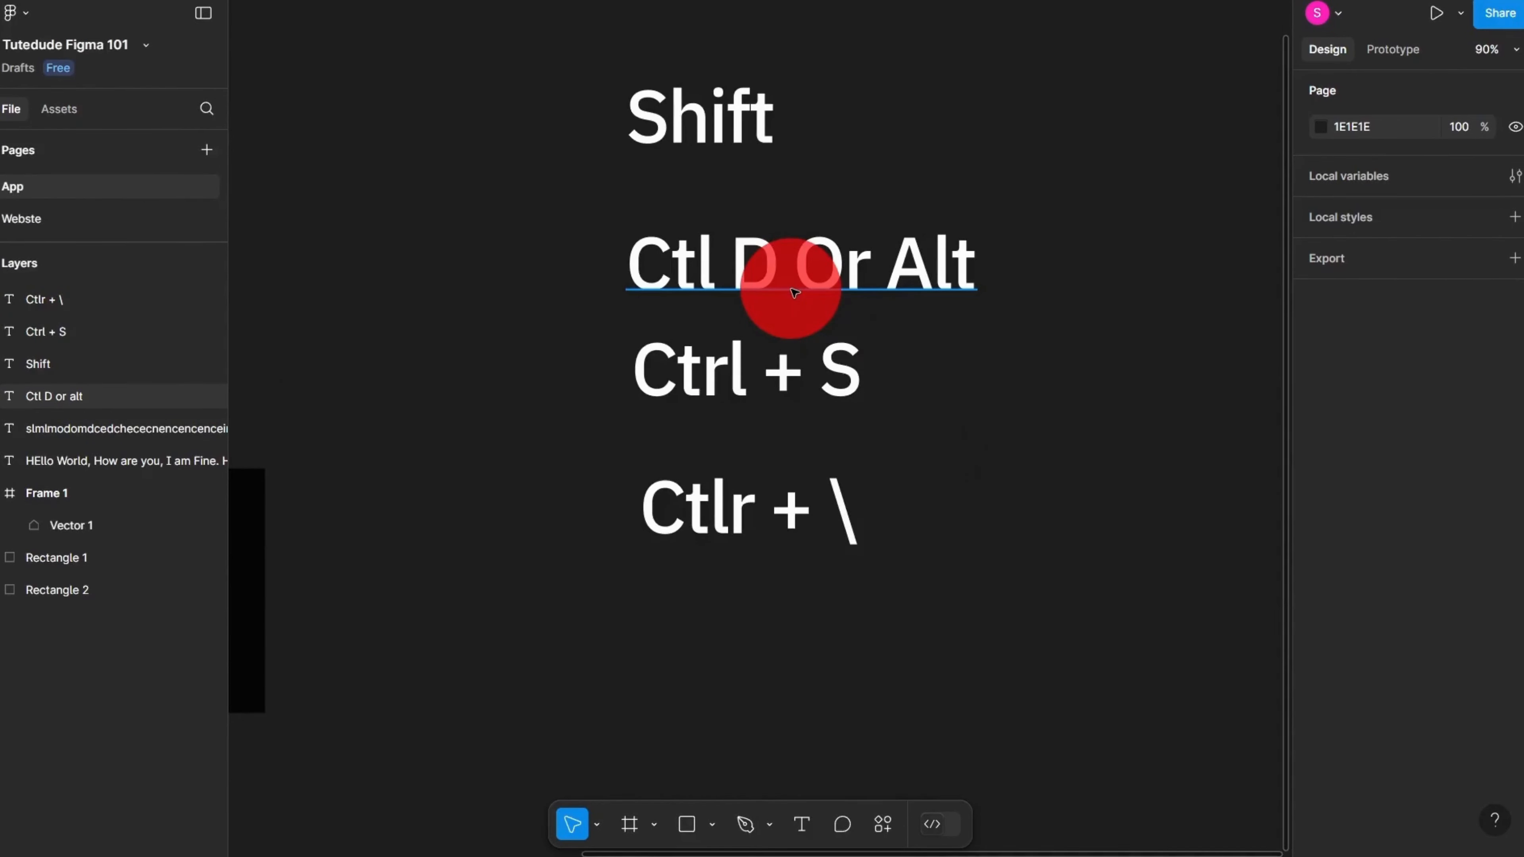
scroll(960, 390, "down", 5)
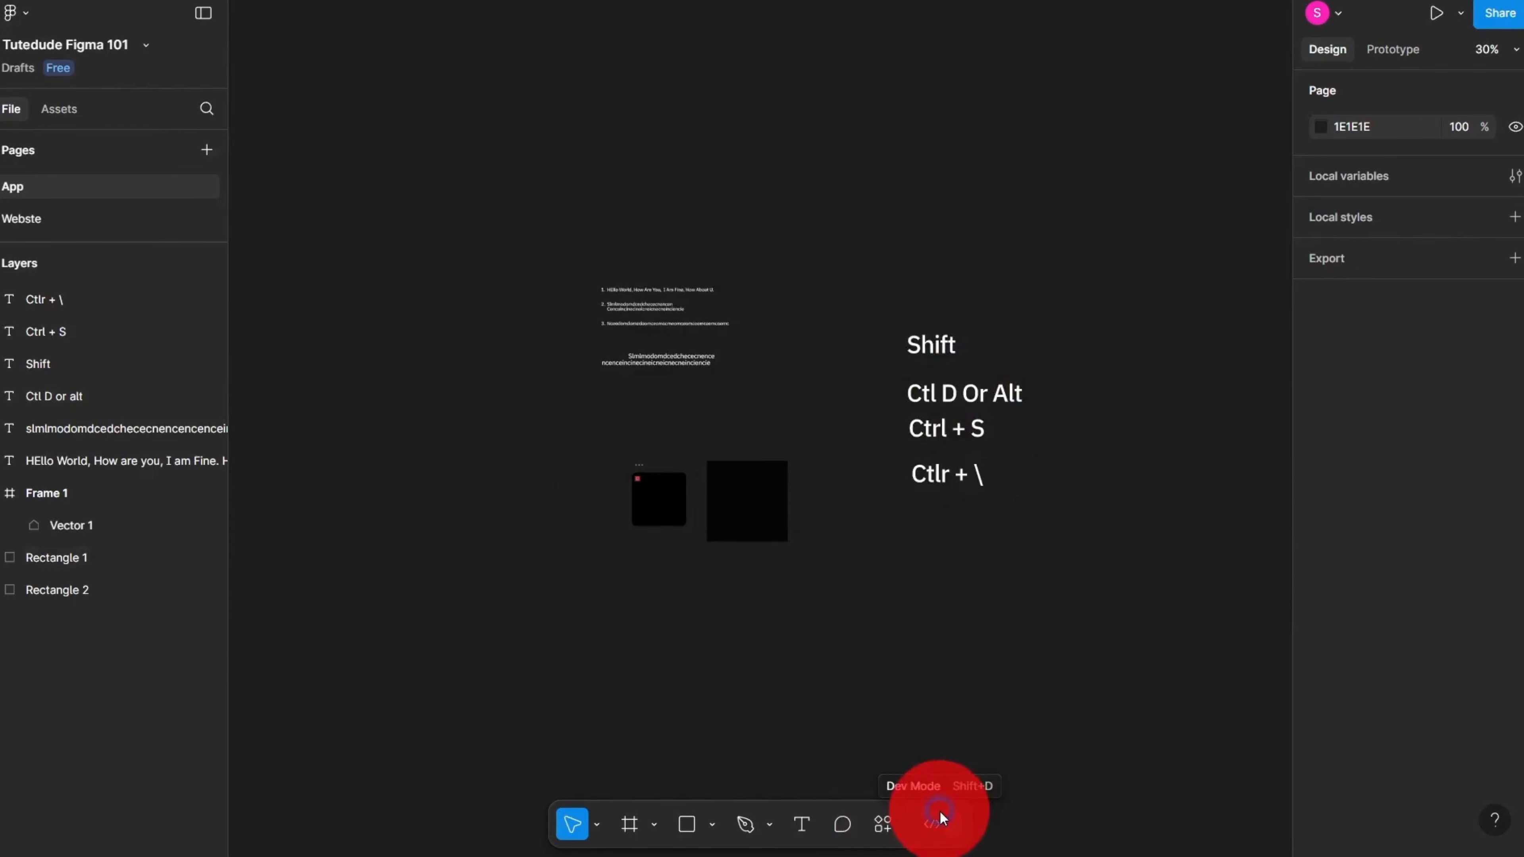
Step: Look at Dev Mode and the prototype settings, returning to the design settings after each
left_click(946, 824)
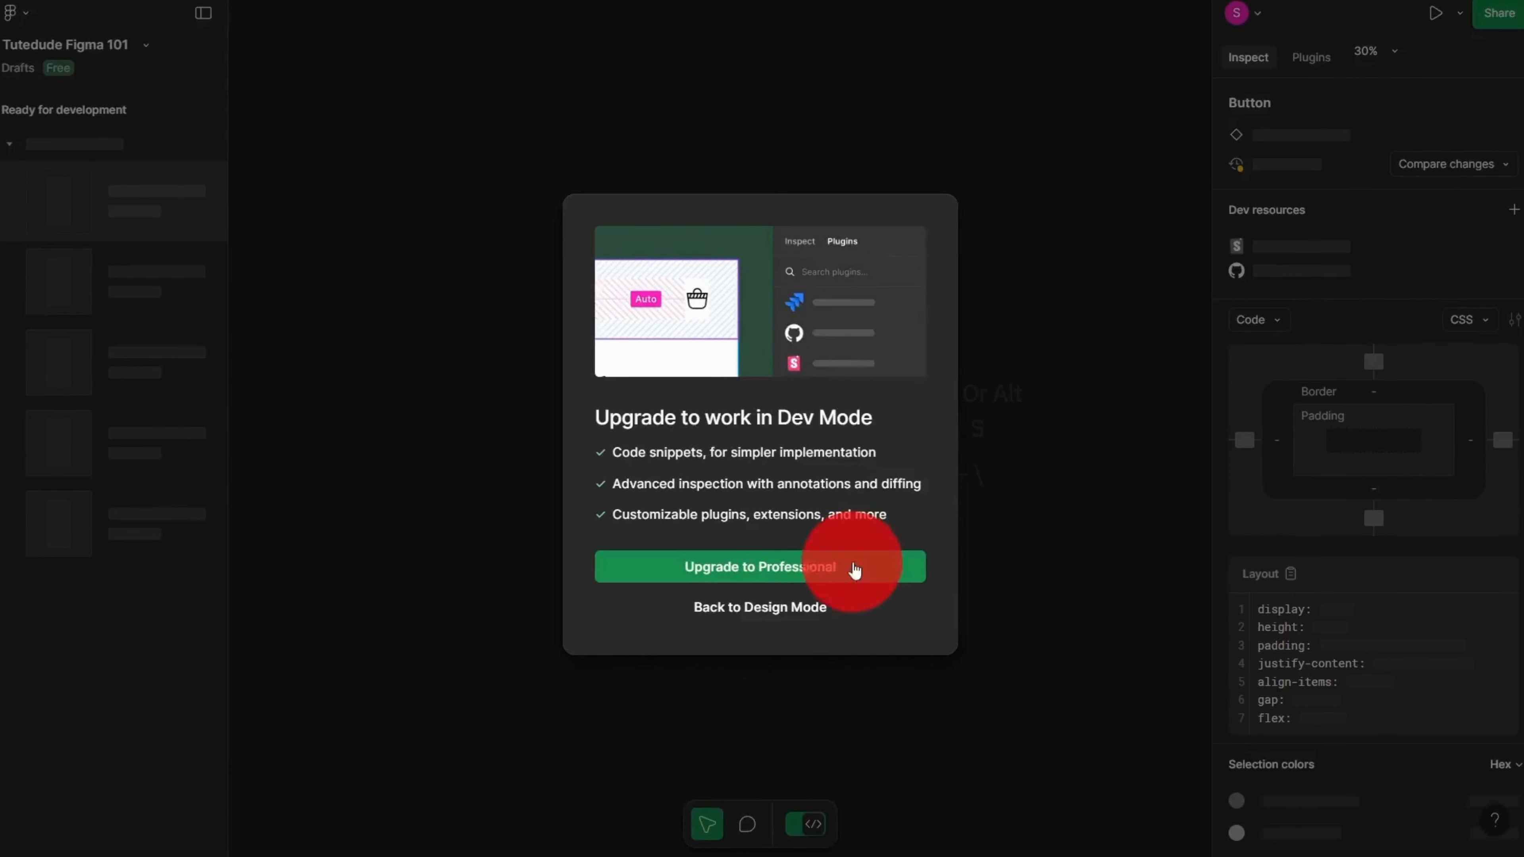
left_click(863, 613)
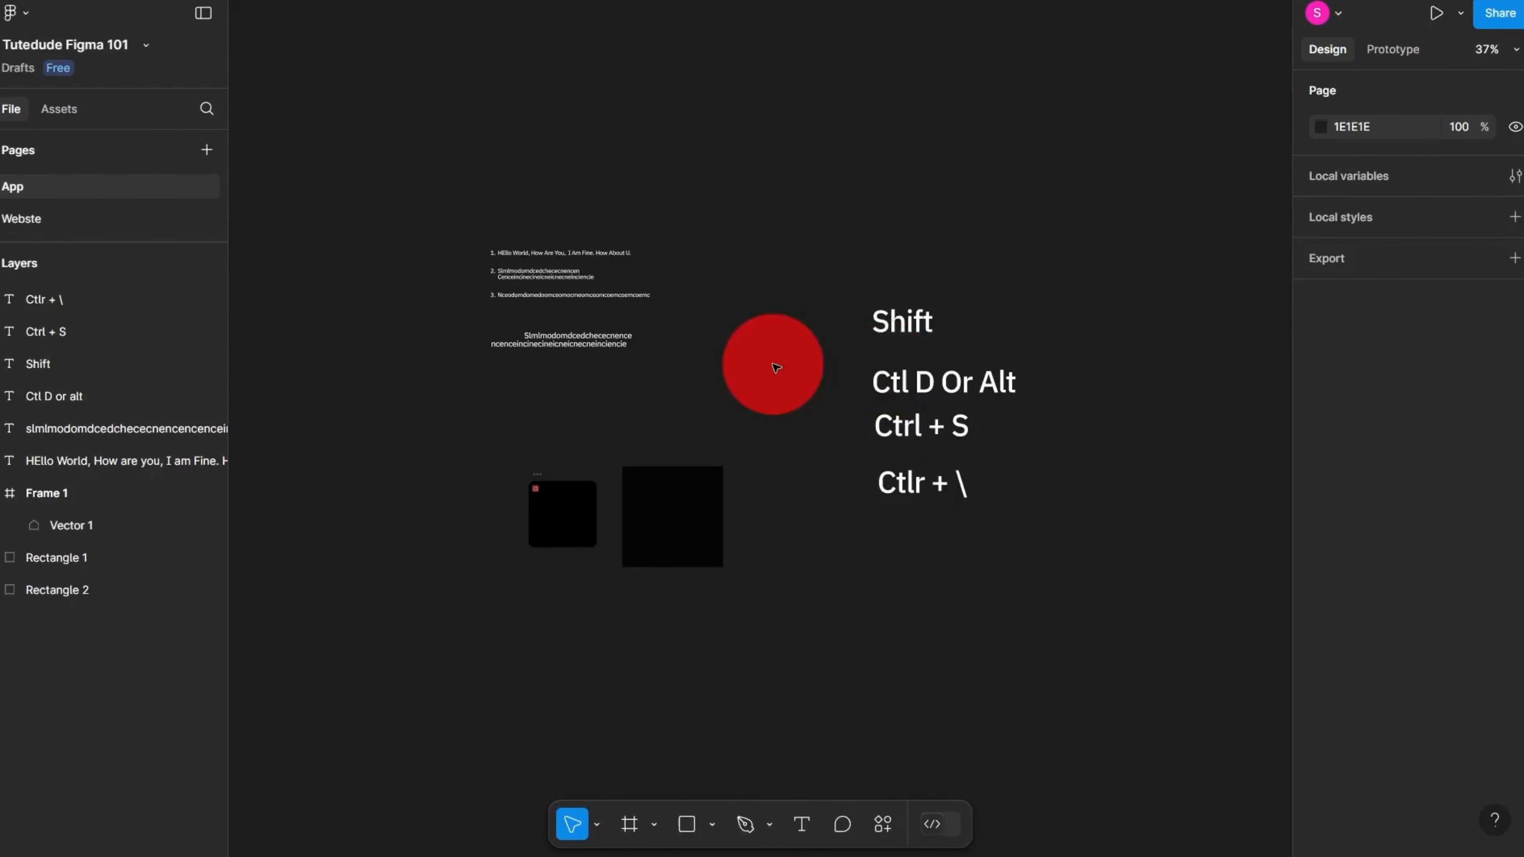
left_click(1398, 54)
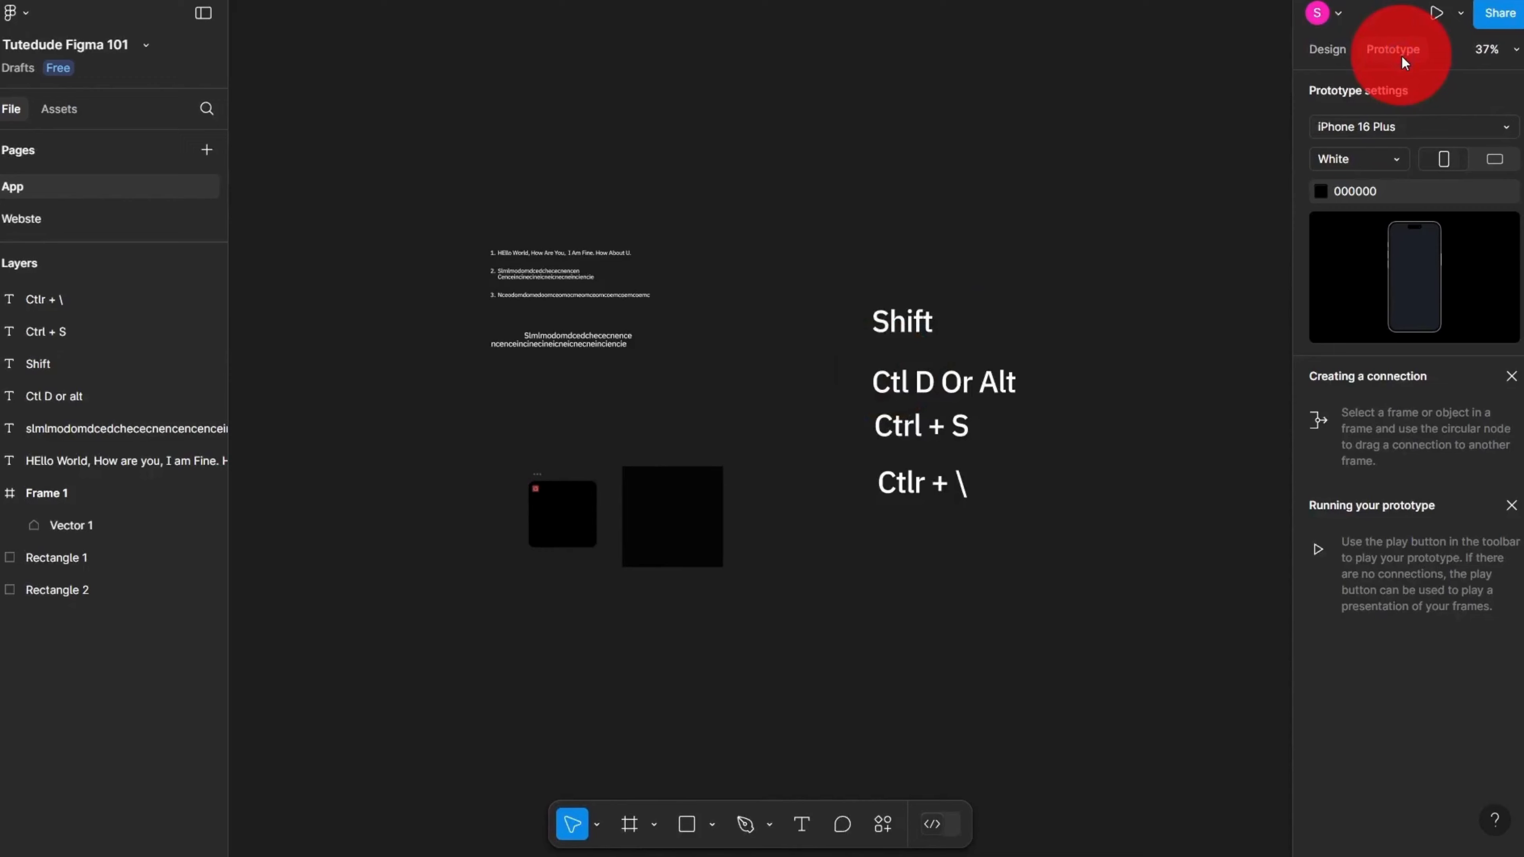
left_click(1330, 50)
Step: Examine the available layer commands for Vector 1 and close them without applying any
scroll(894, 270, "up", 3)
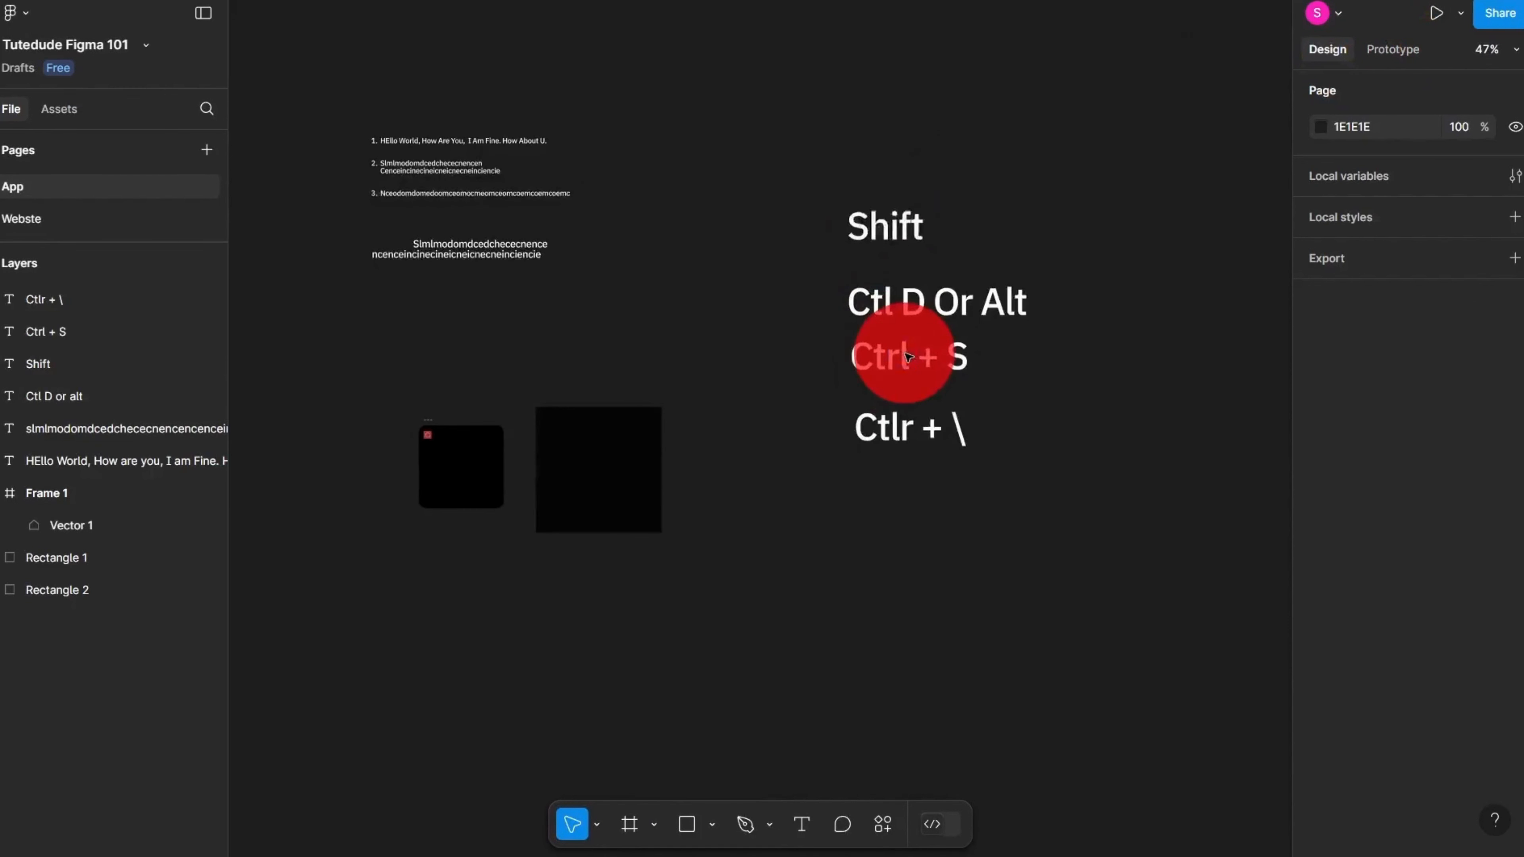
scroll(907, 357, "right", 1)
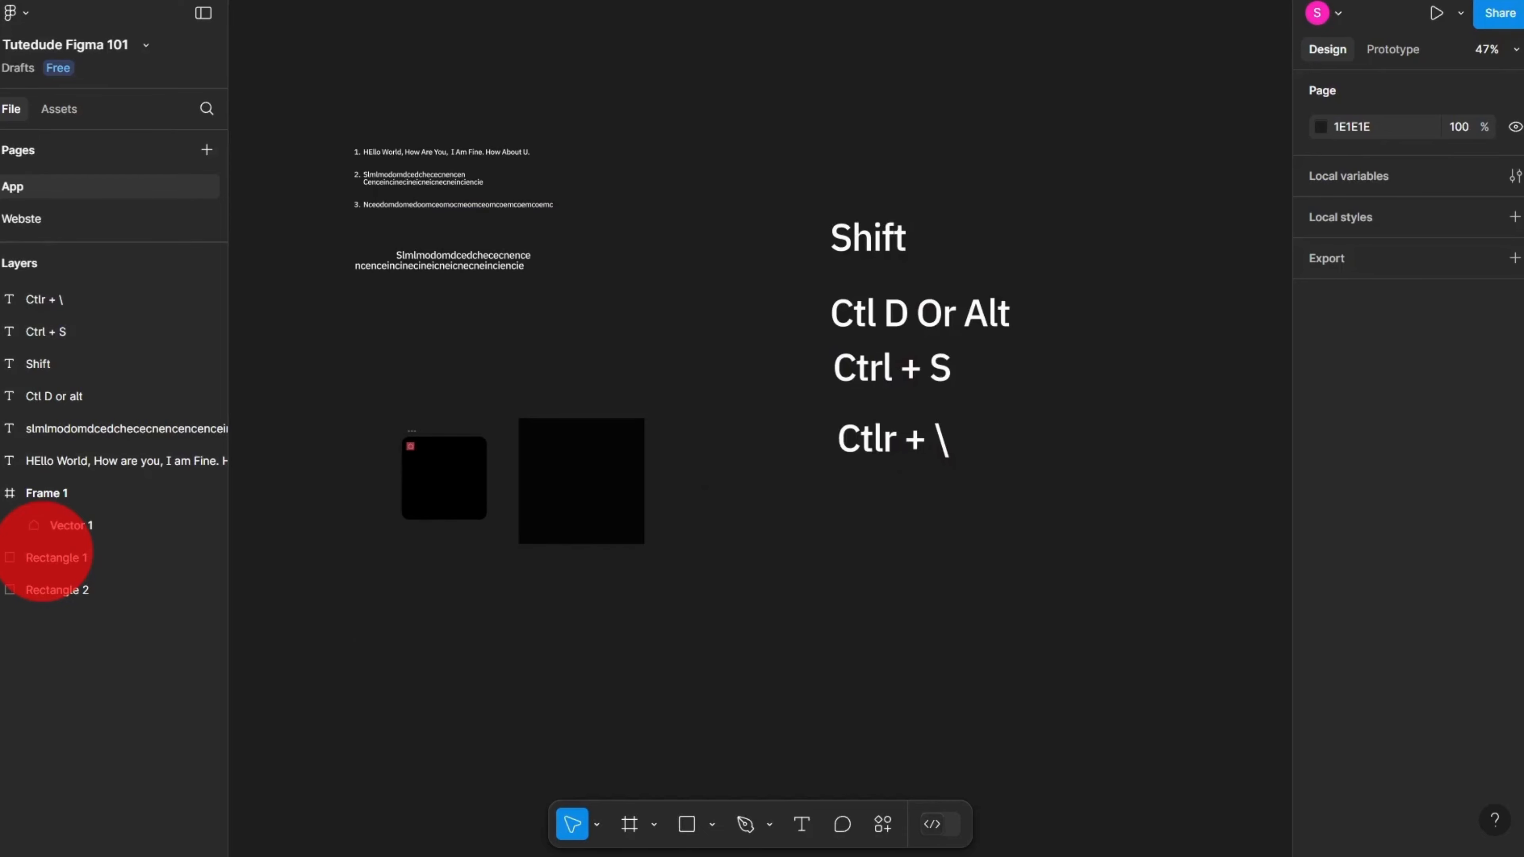
scroll(888, 476, "up", 3)
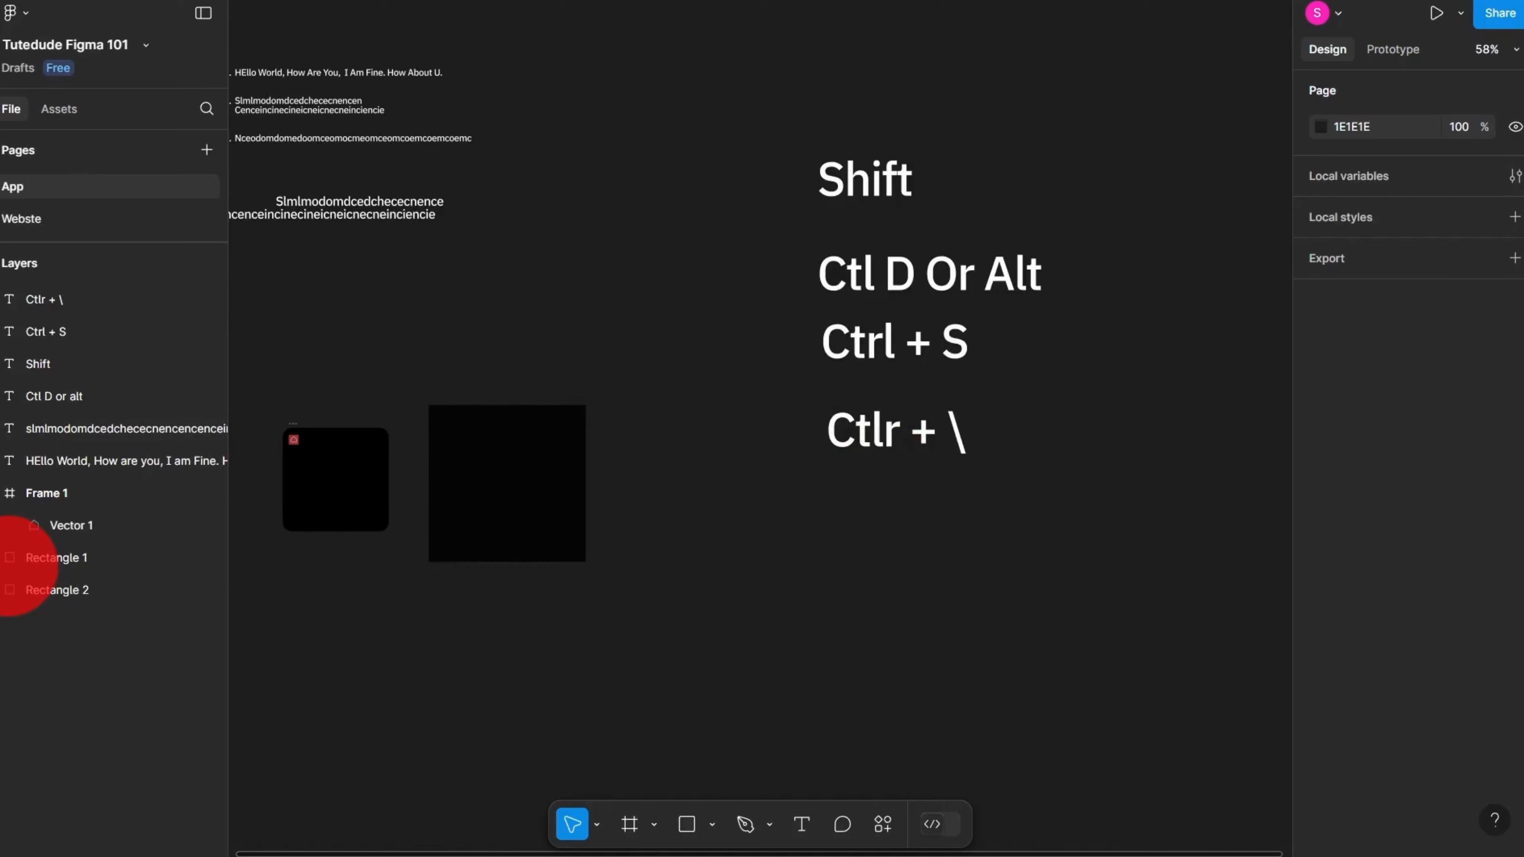
right_click(160, 528)
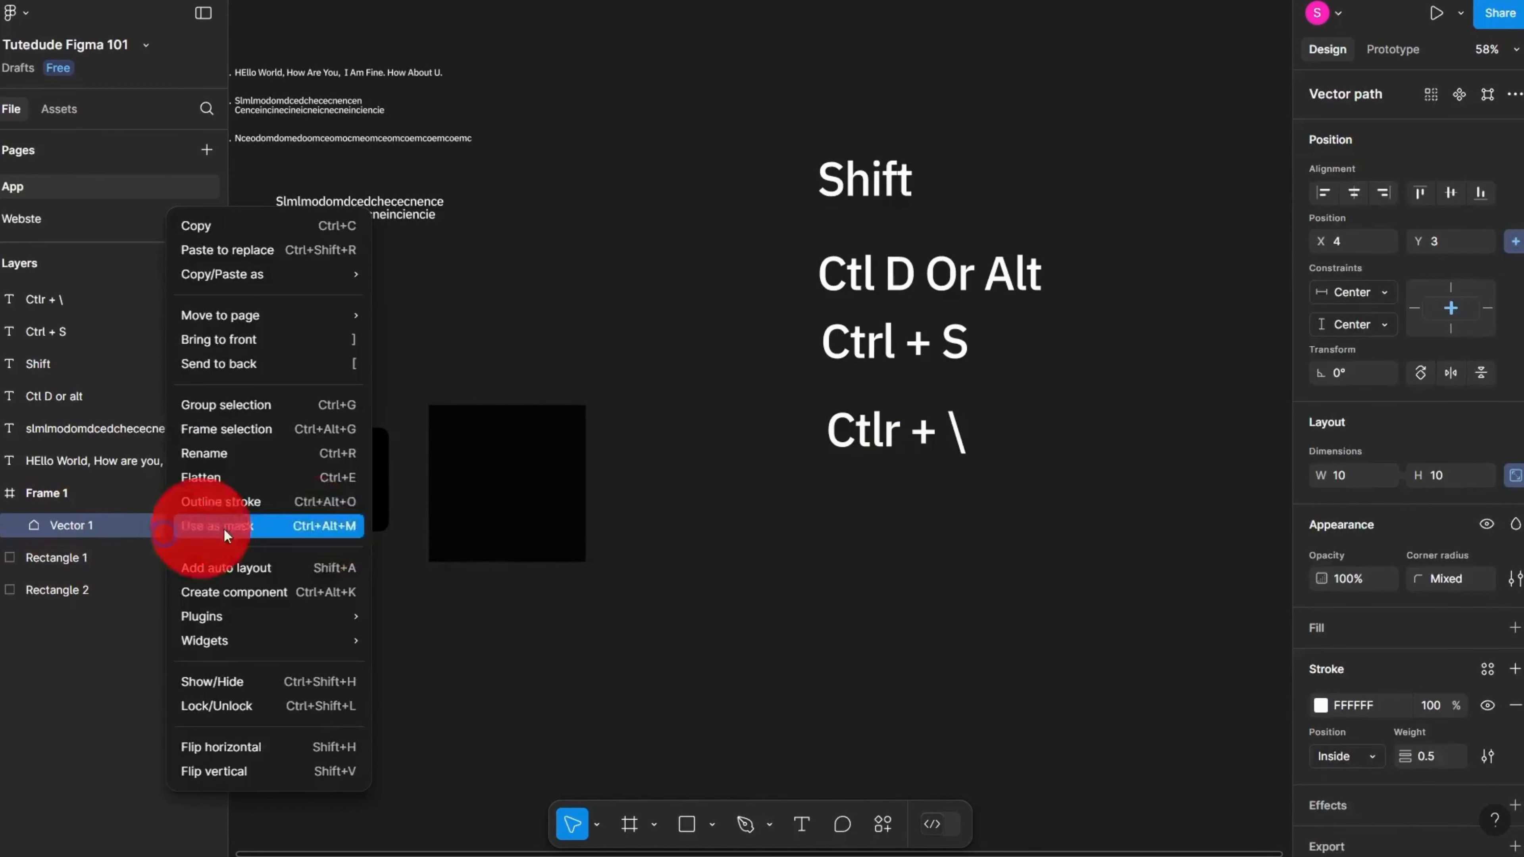
left_click(536, 528)
Step: Select all the texts, the frame and the black squares on the canvas
left_click_drag(562, 531, 643, 542)
scroll(714, 619, "down", 2)
left_click_drag(735, 606, 802, 578)
scroll(952, 579, "up", 1)
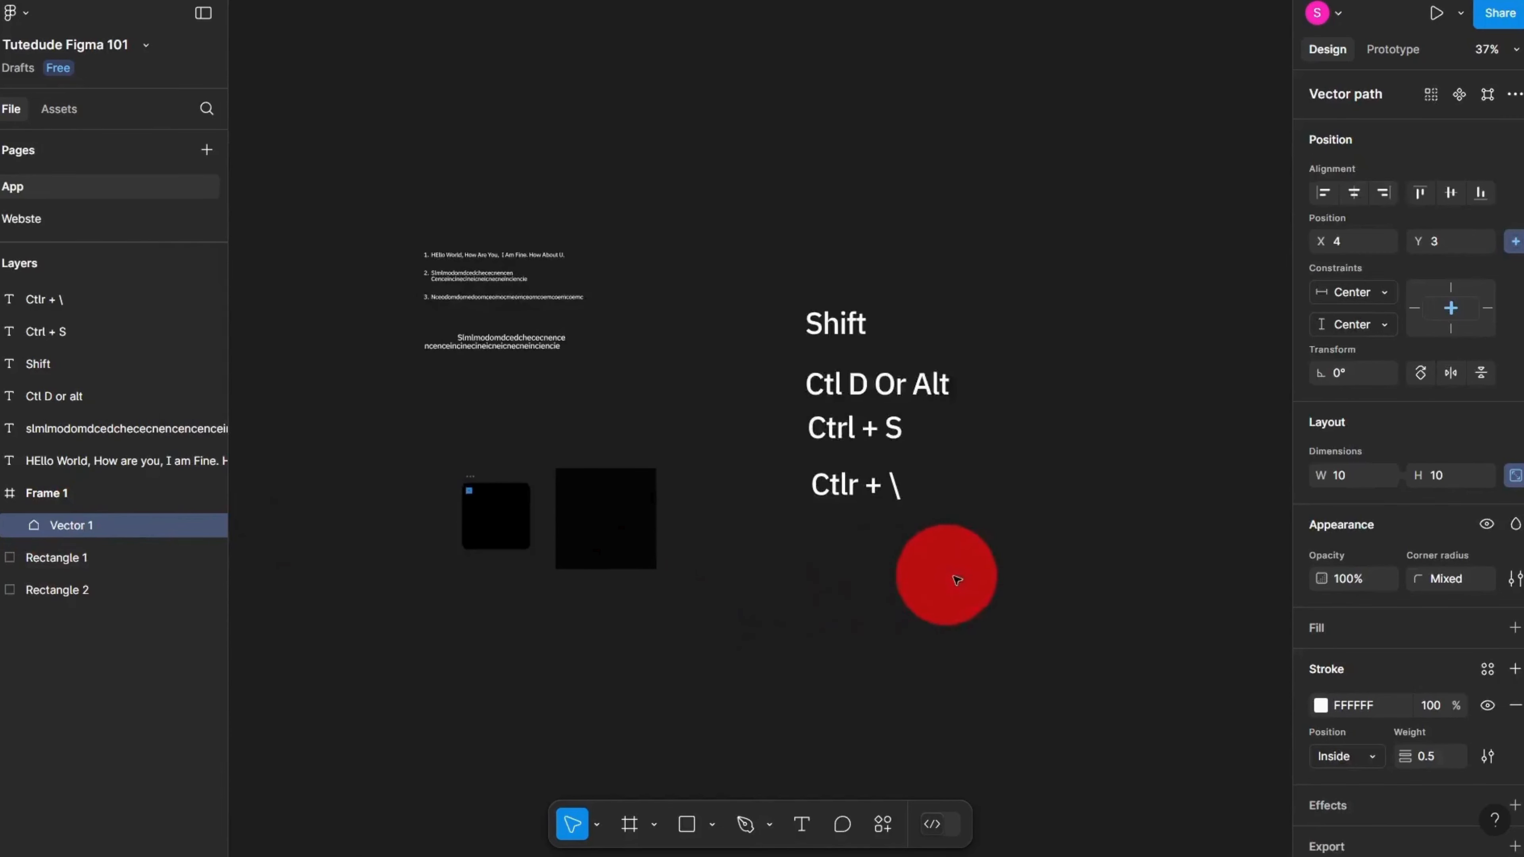
left_click_drag(996, 586, 337, 190)
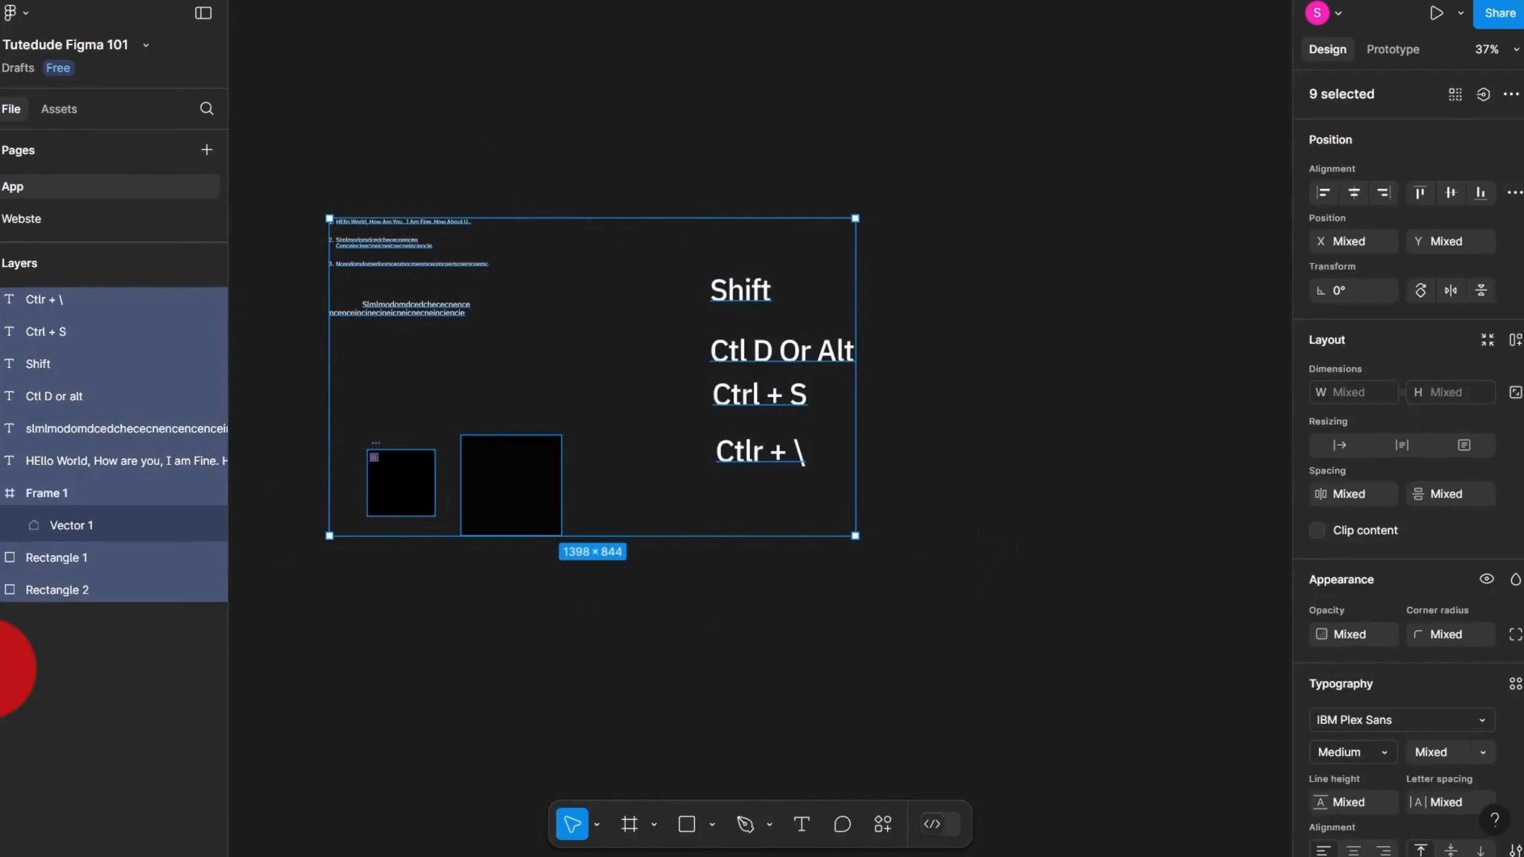